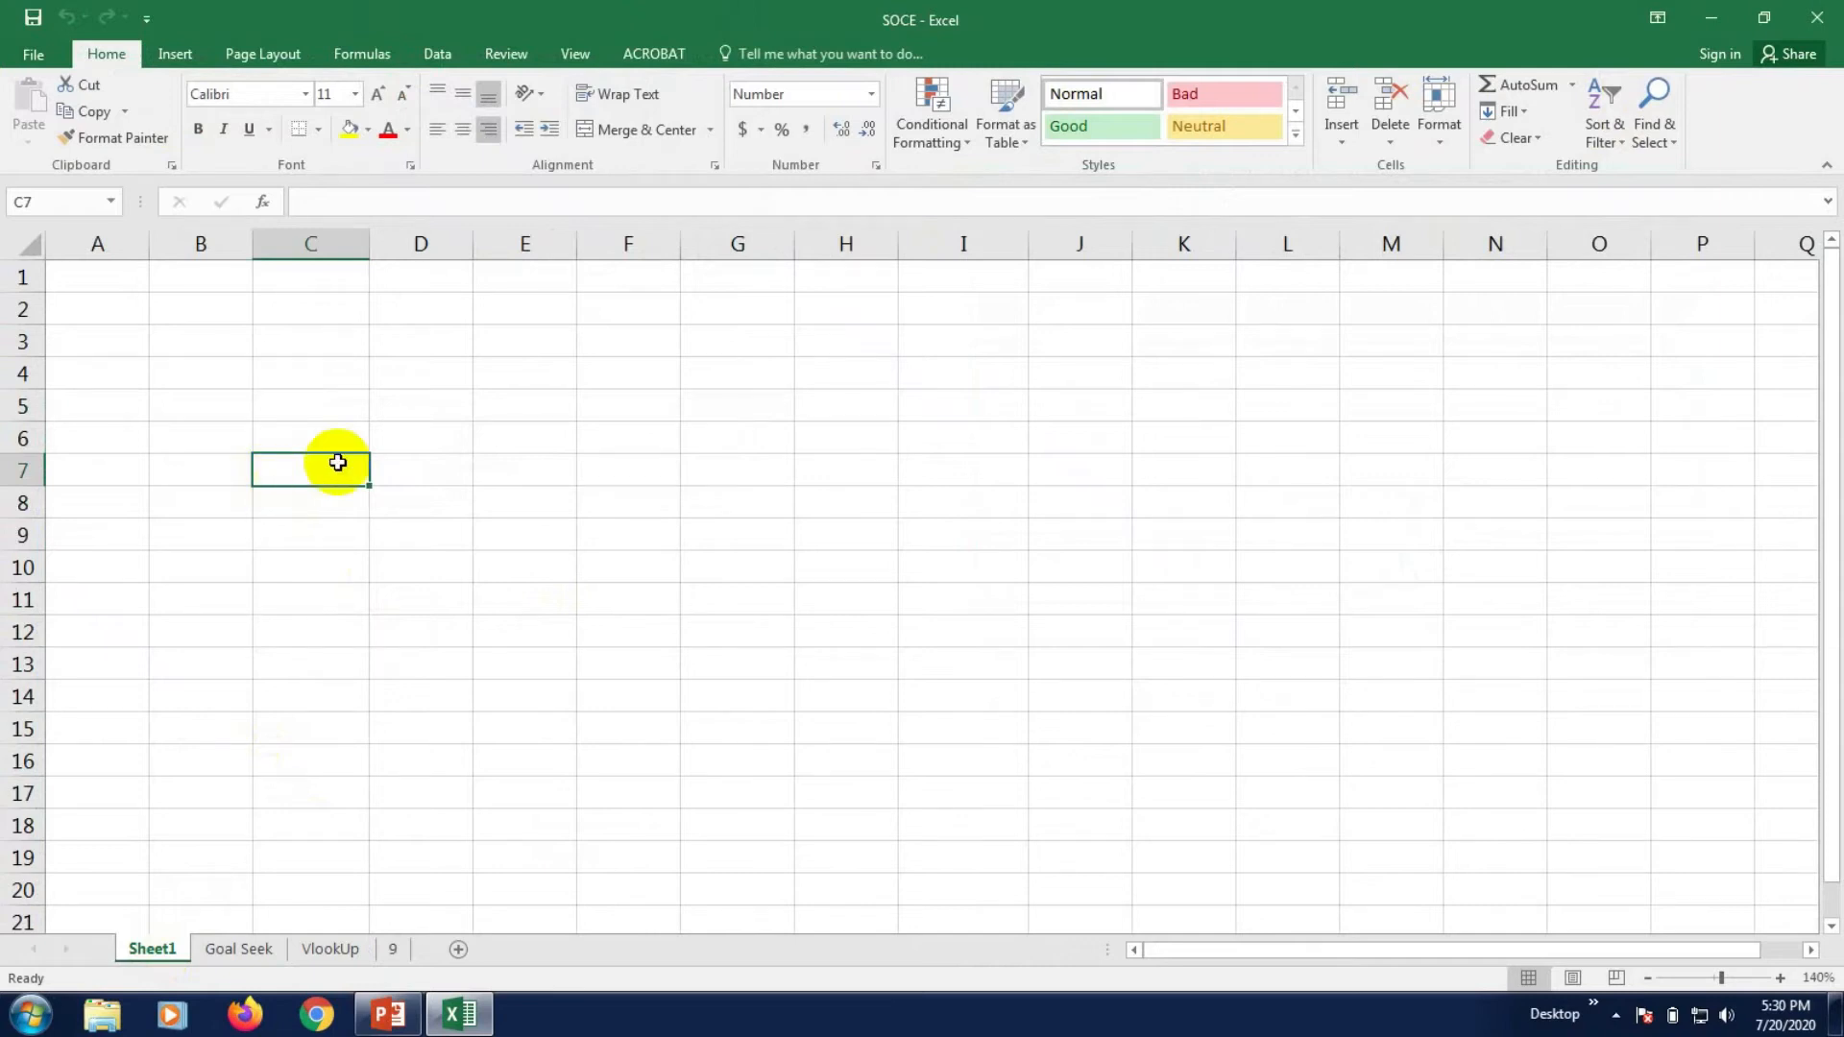
# - Enter the letters a, b, c and d down cells B5 to B8
pyautogui.click(308, 527)
pyautogui.click(246, 449)
pyautogui.click(305, 459)
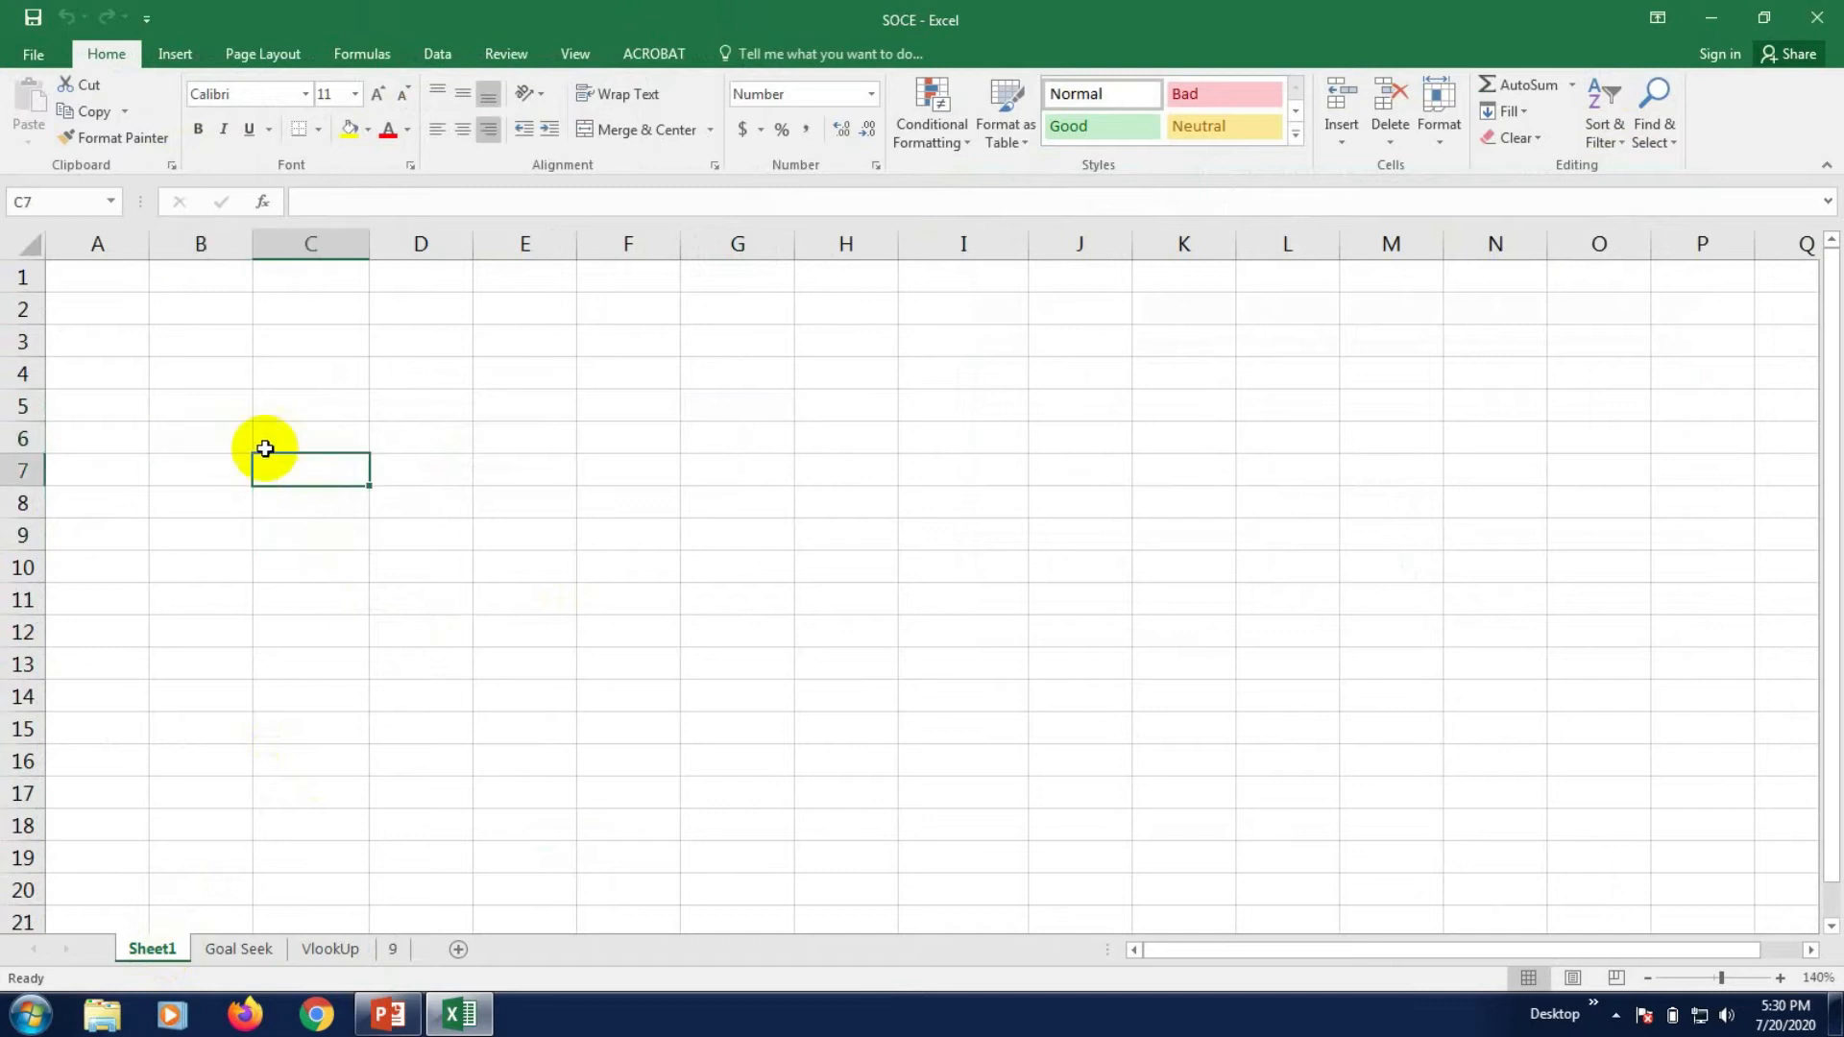
pyautogui.click(228, 418)
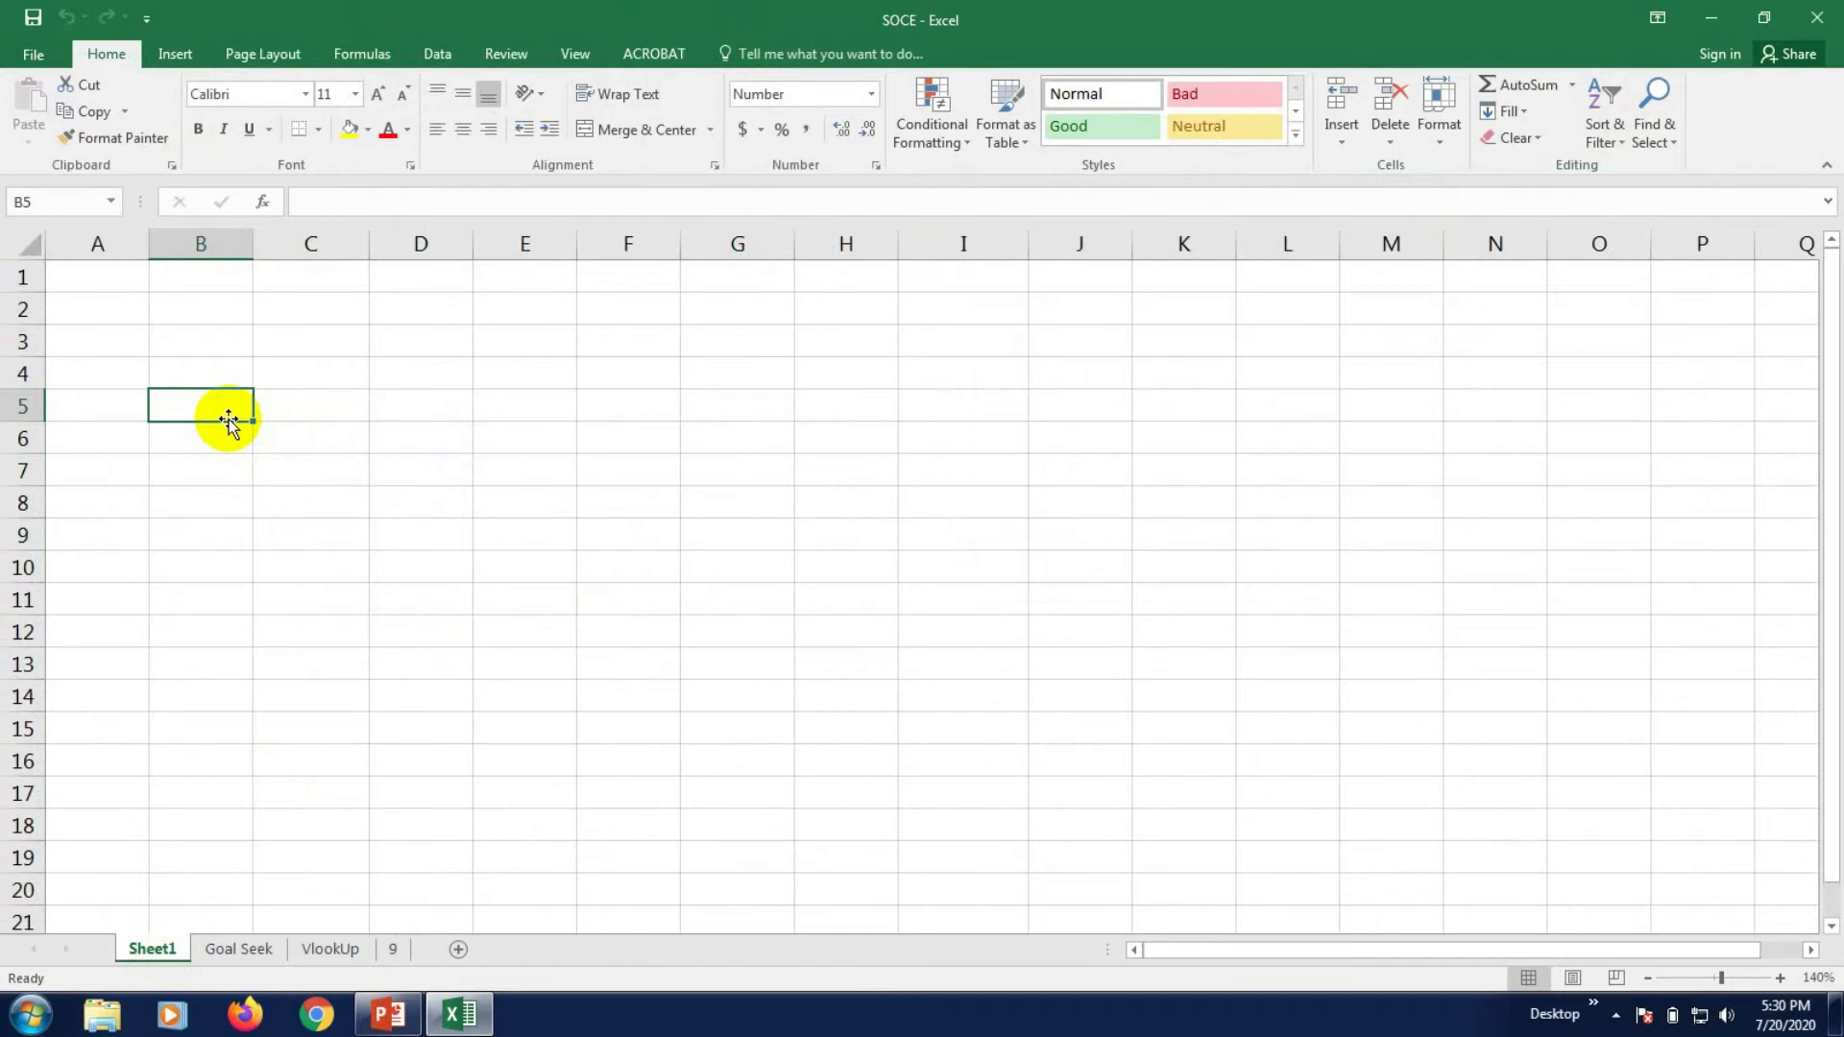
pyautogui.write('a')
pyautogui.press('Return')
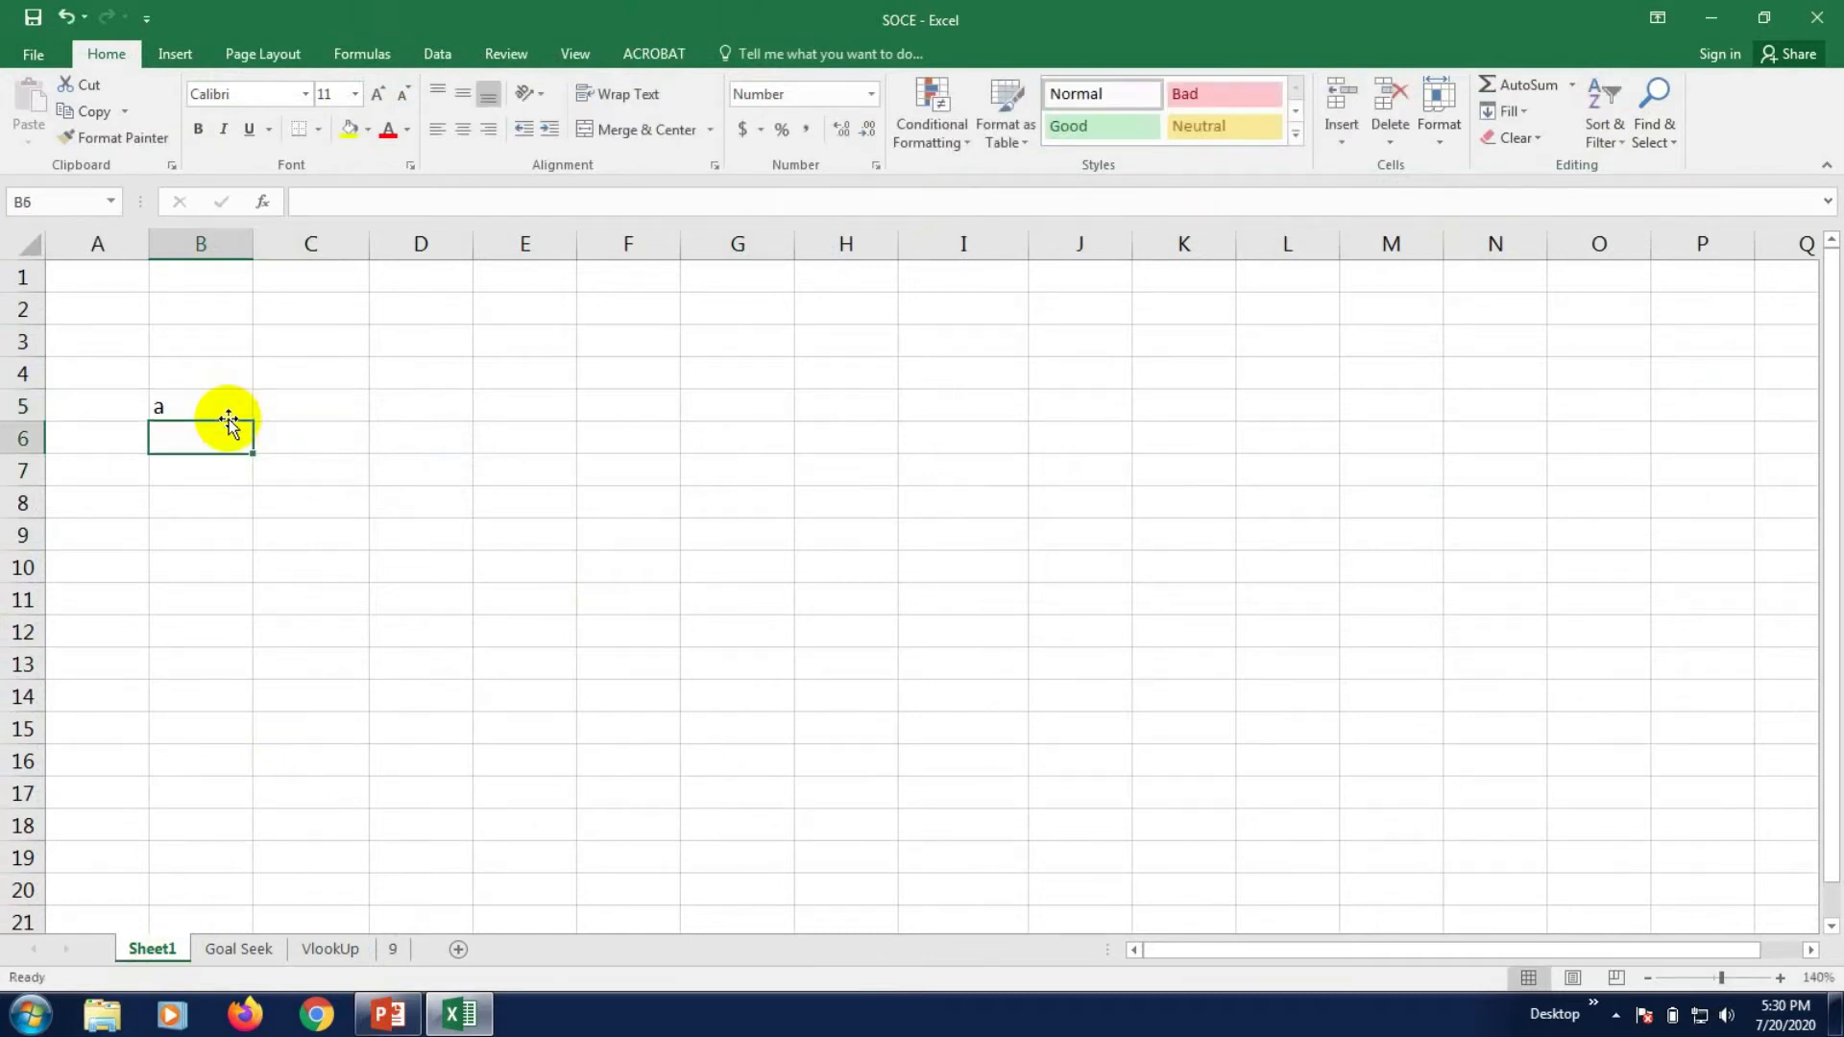
pyautogui.write('b')
pyautogui.press('Return')
pyautogui.write('c')
pyautogui.press('Return')
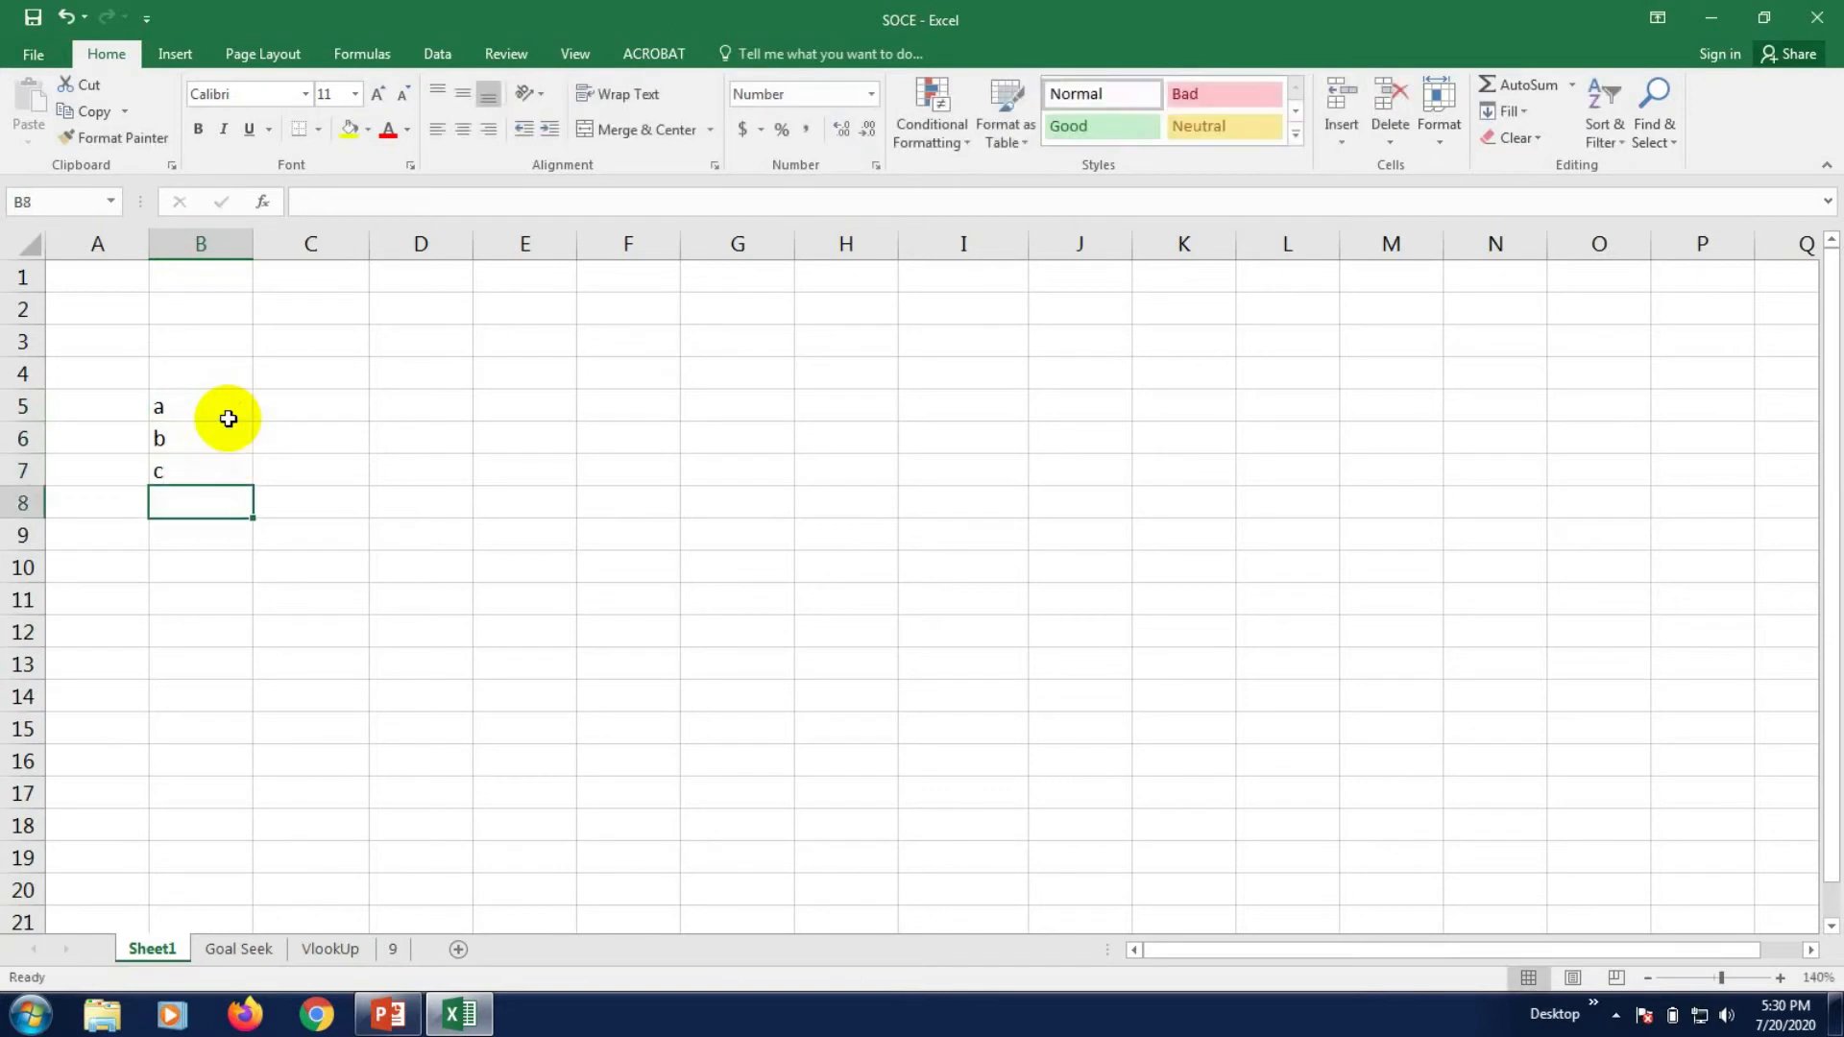
pyautogui.write('d')
pyautogui.press('Return')
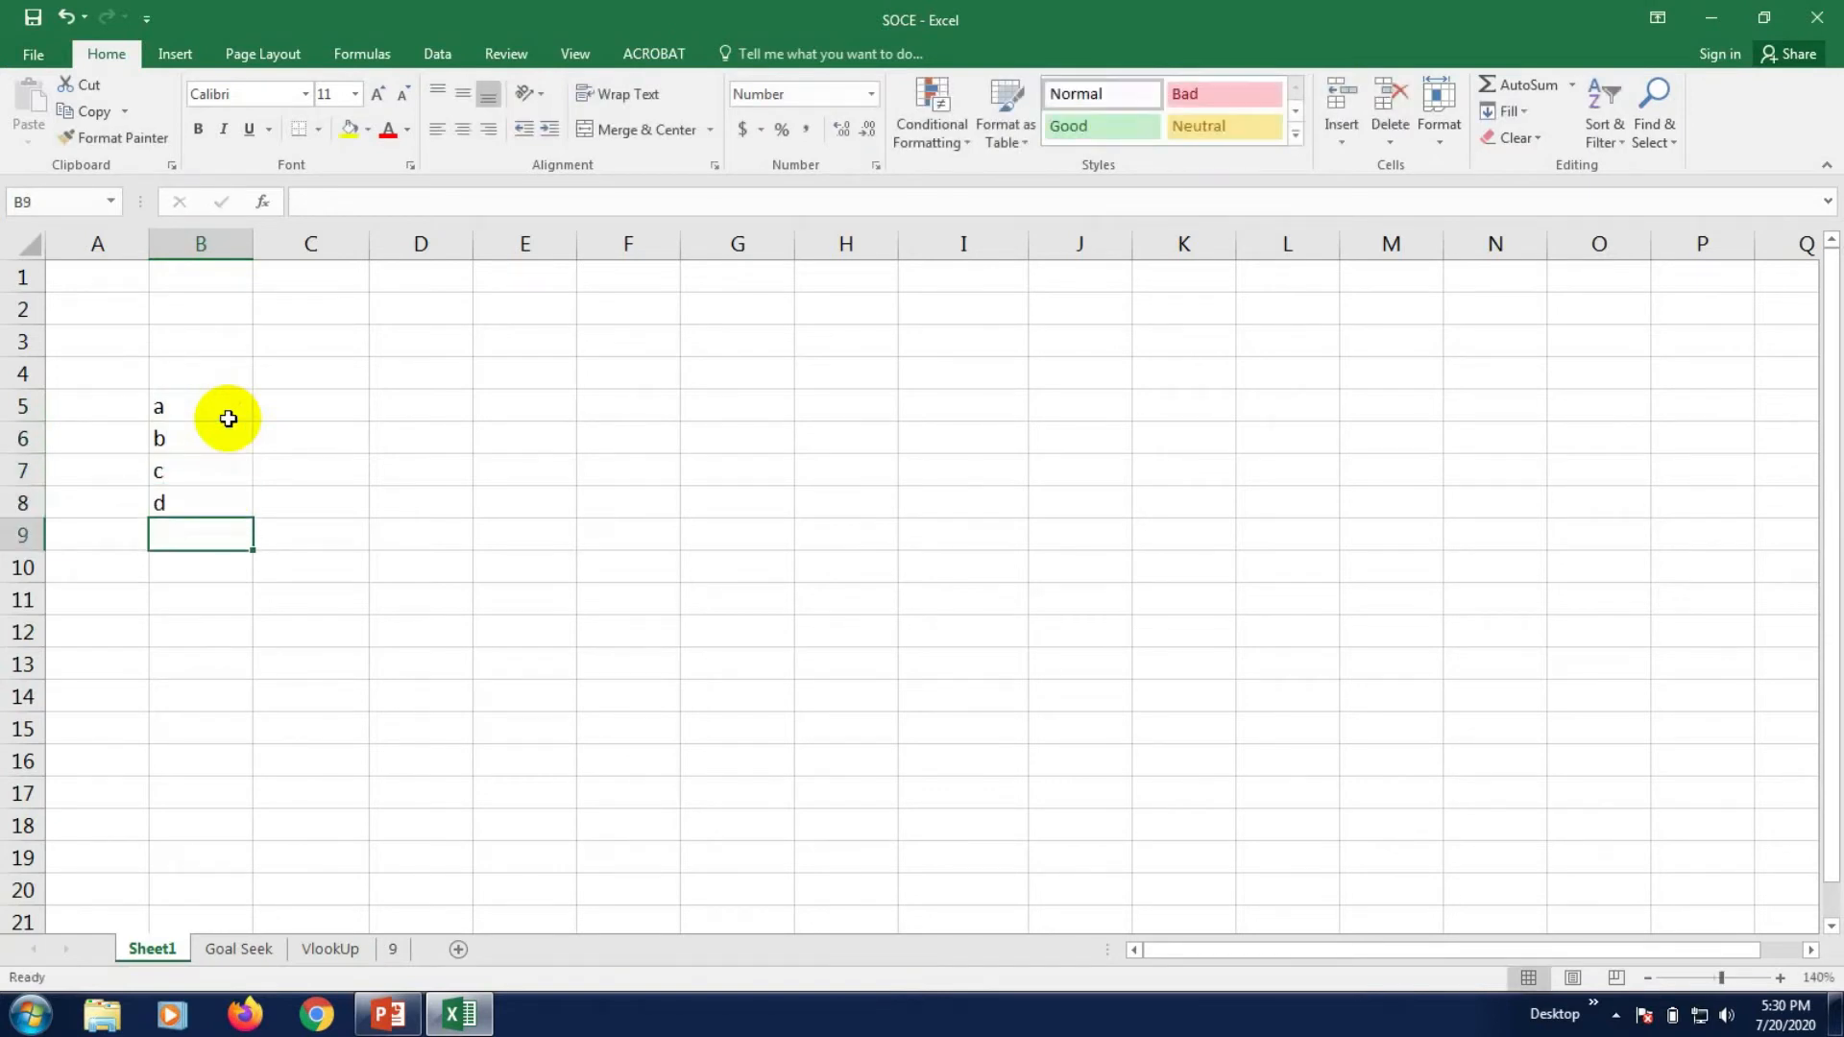
# - Put 12 in each of C5:C8 beside the letters, then select B5:C8
pyautogui.click(282, 425)
pyautogui.click(294, 408)
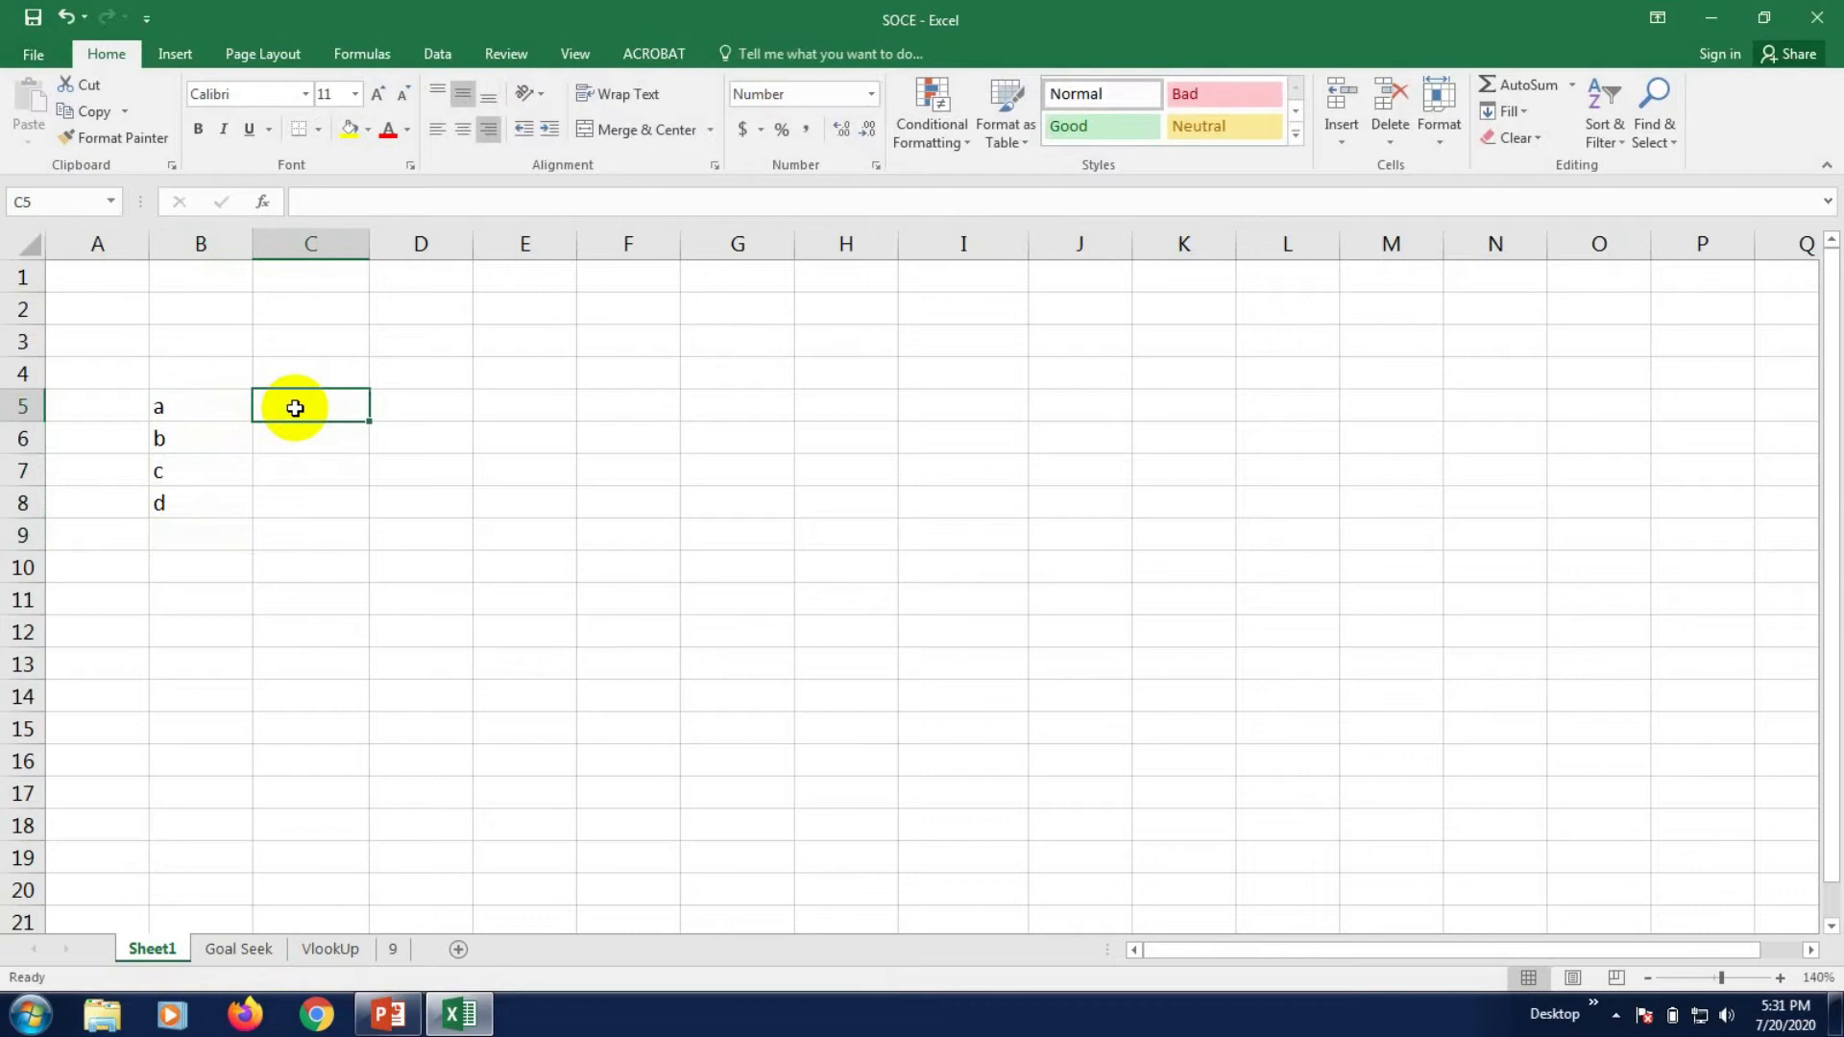
pyautogui.write('12')
pyautogui.click(310, 451)
pyautogui.write('12')
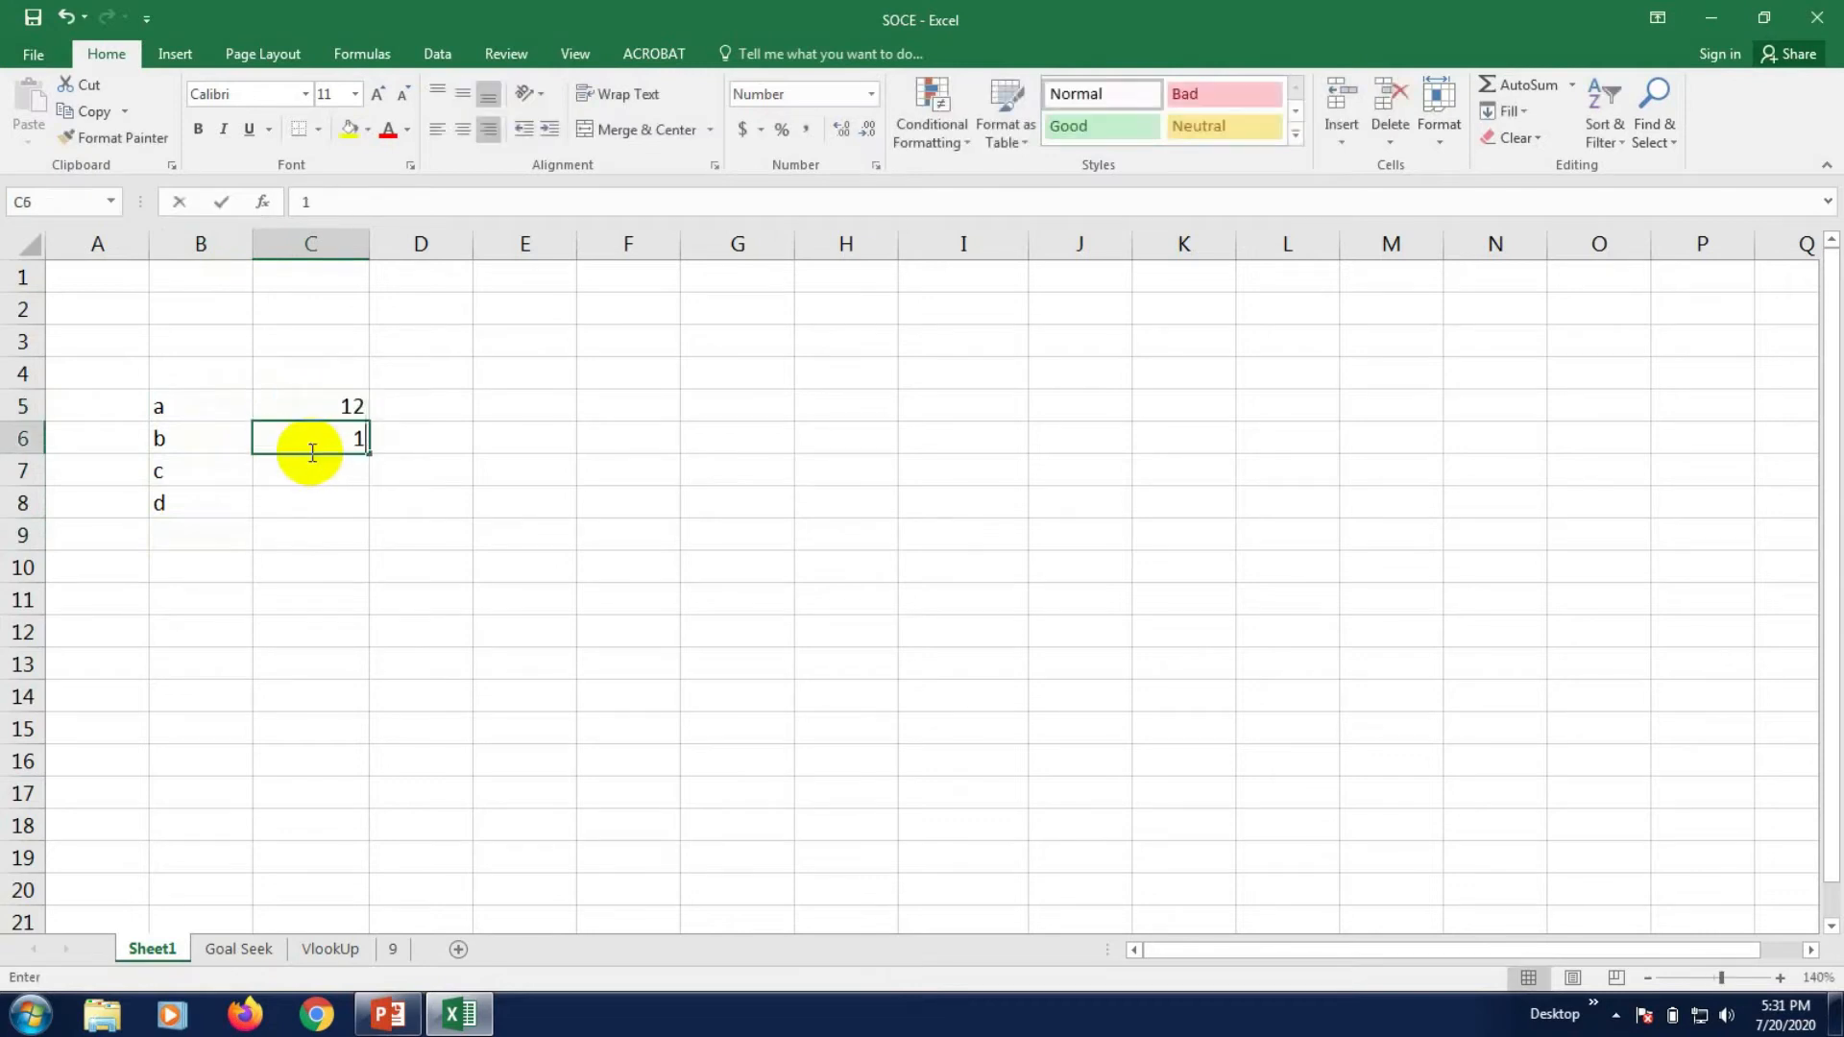
pyautogui.click(314, 469)
pyautogui.write('12')
pyautogui.click(317, 499)
pyautogui.write('12')
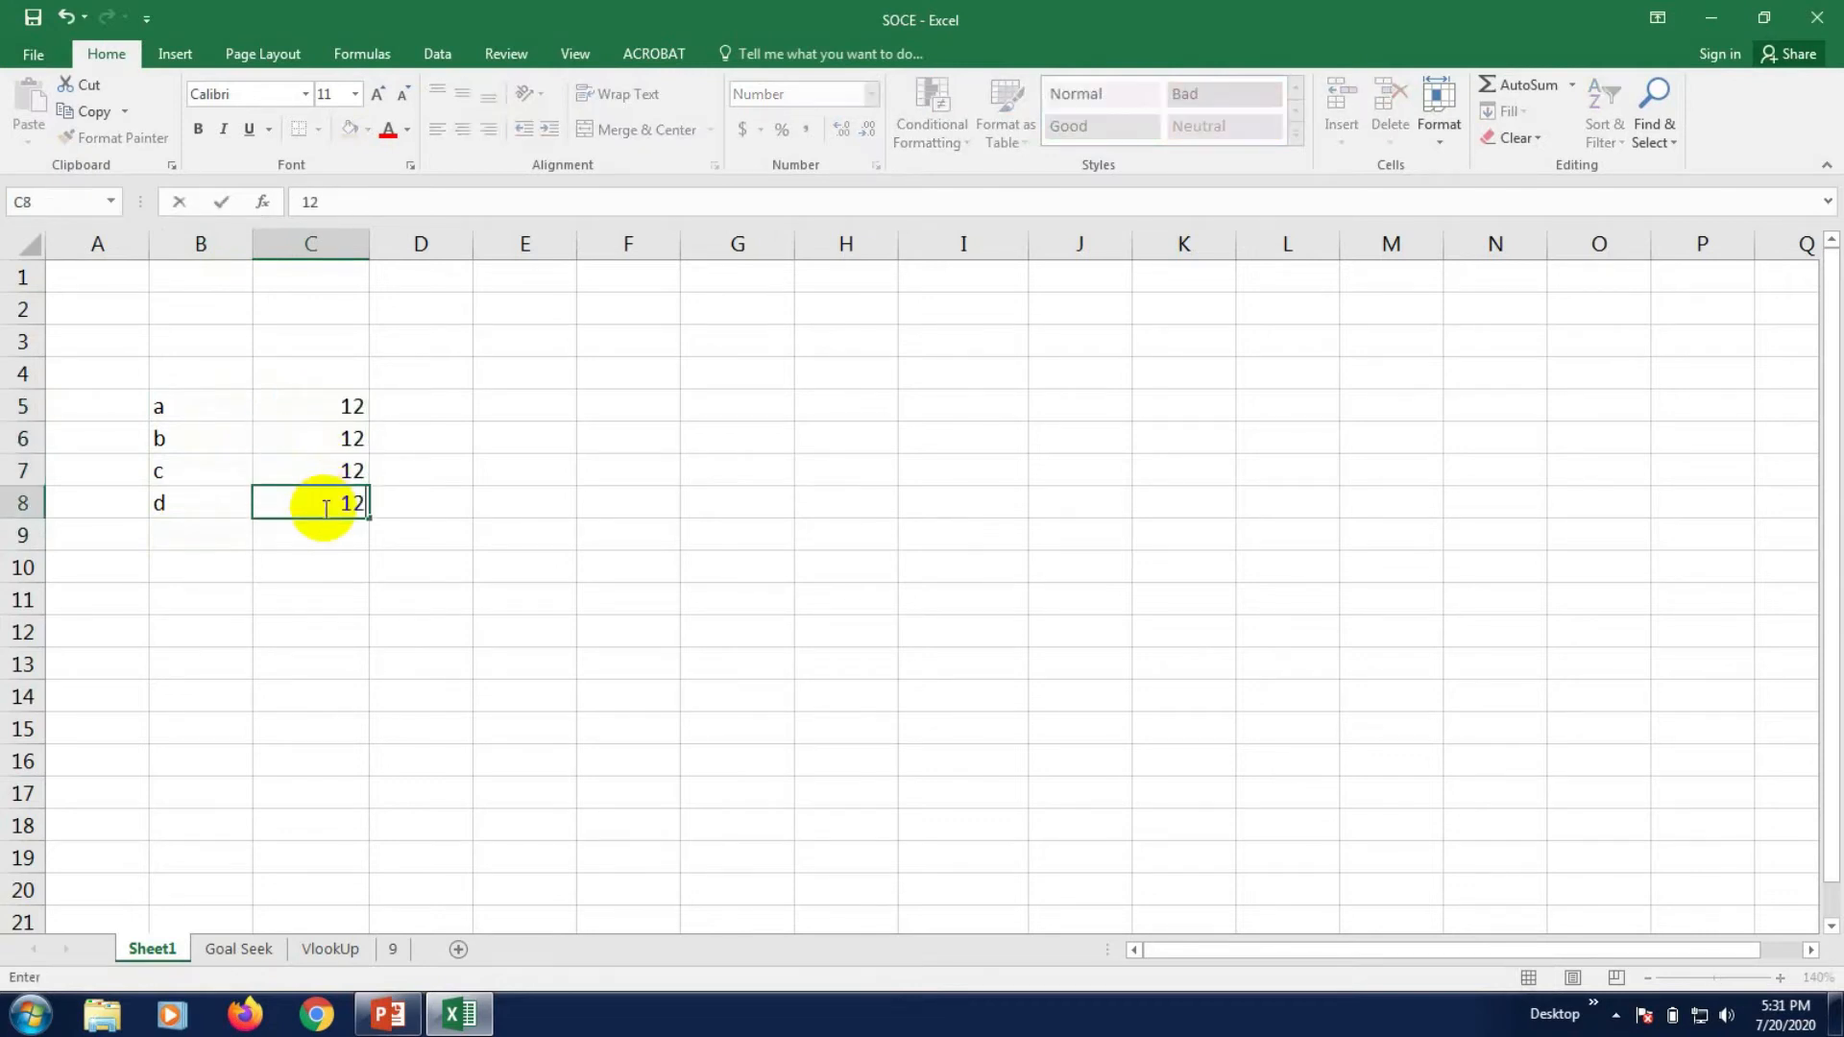
pyautogui.click(336, 567)
pyautogui.moveTo(173, 407); pyautogui.dragTo(339, 498)
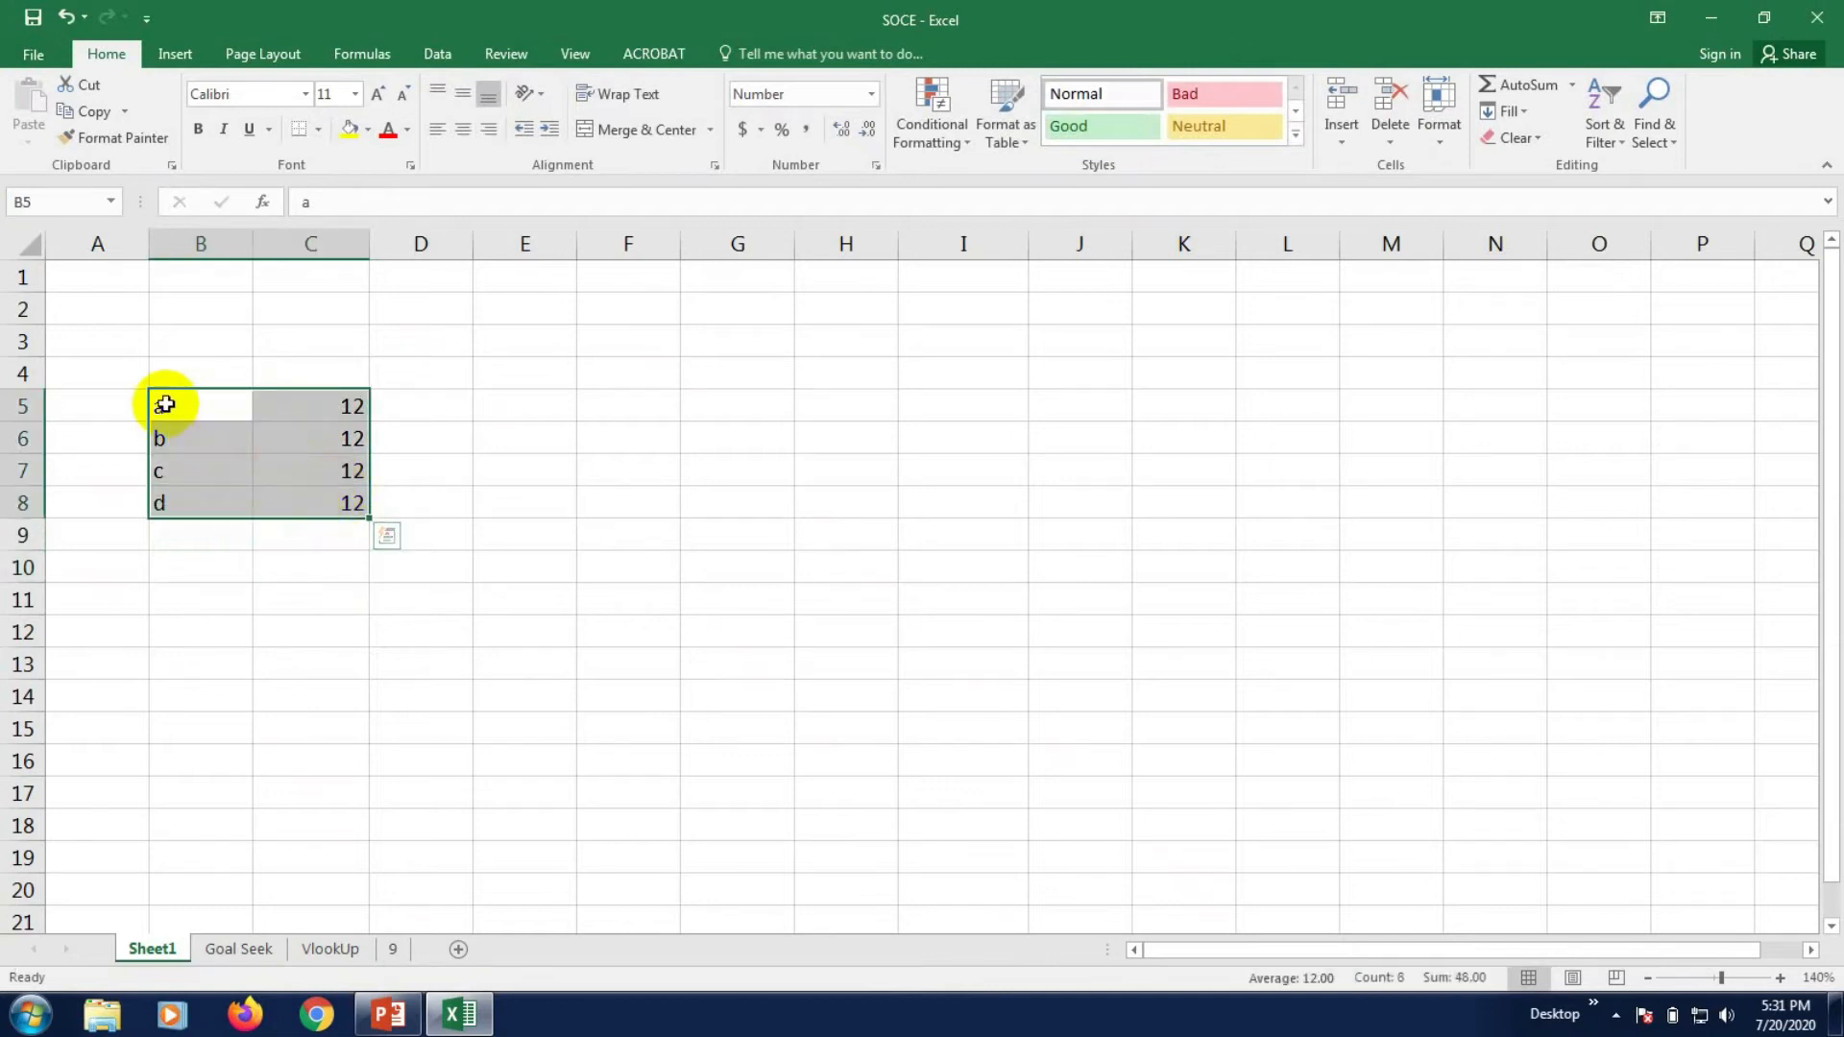
pyautogui.click(268, 606)
pyautogui.moveTo(154, 402); pyautogui.dragTo(321, 486)
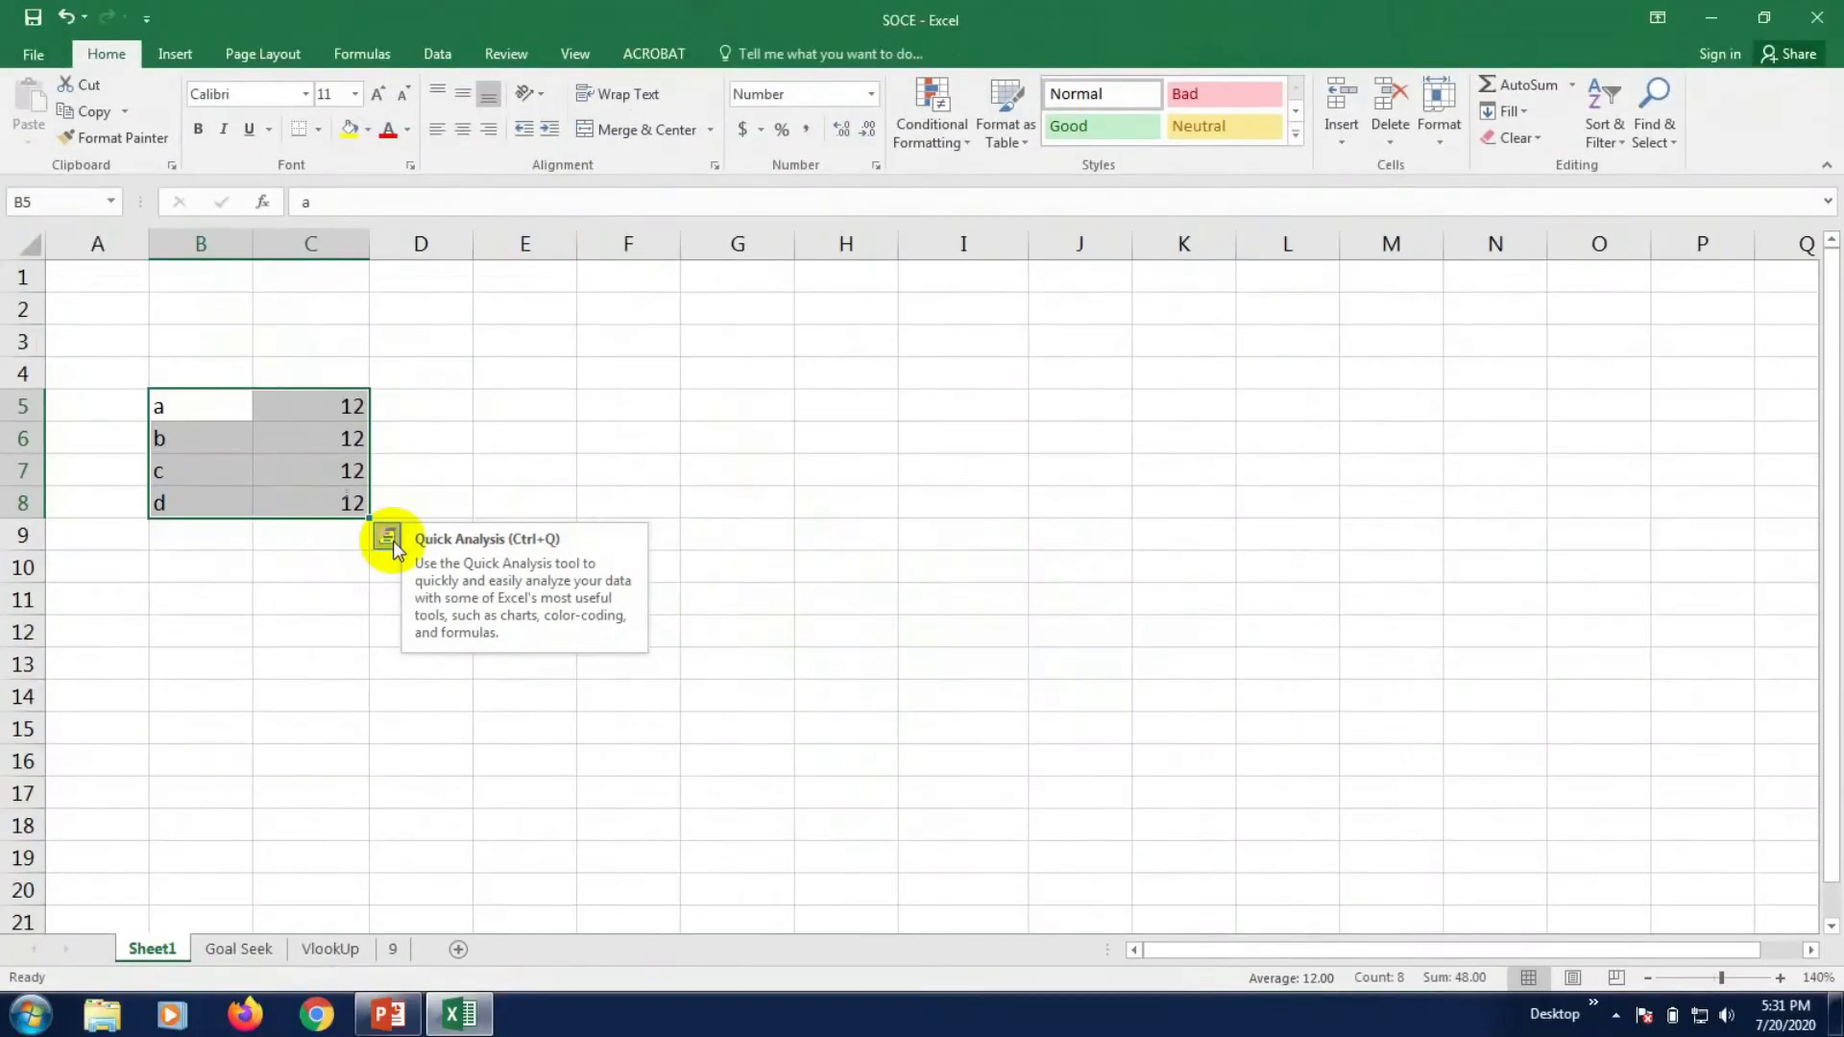
pyautogui.click(393, 544)
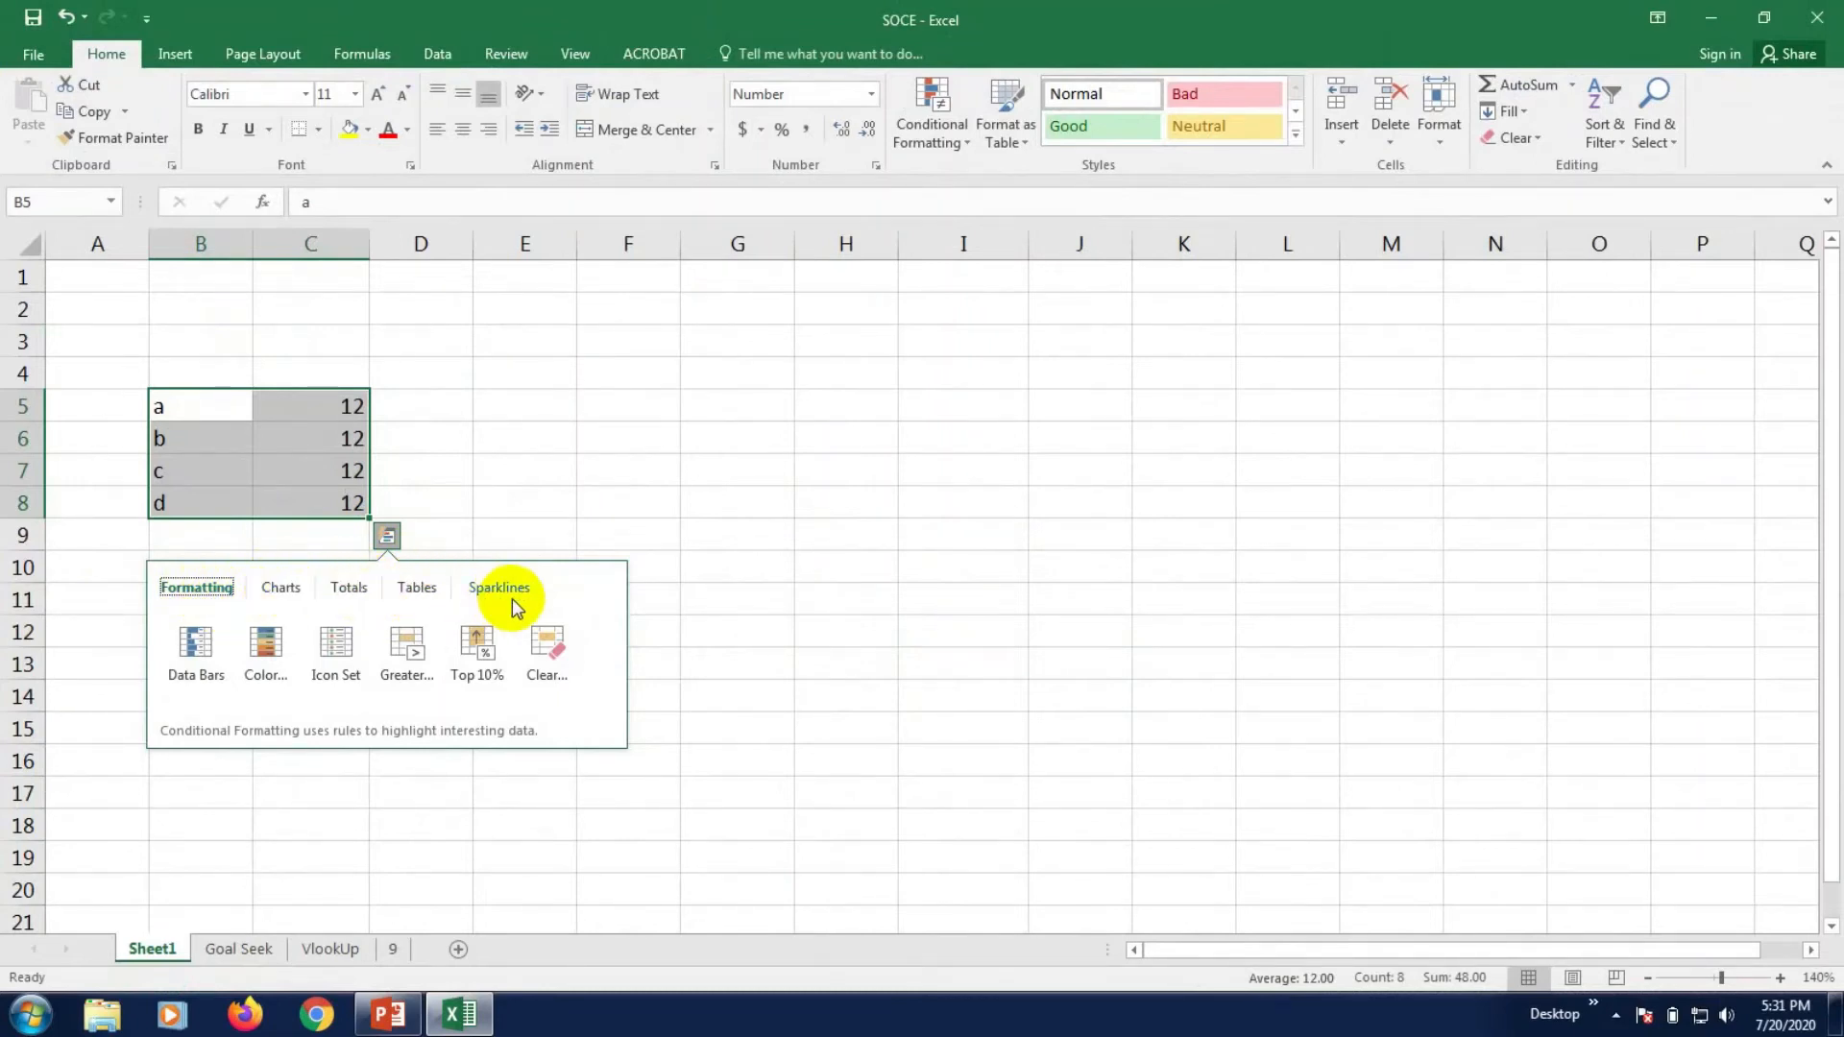
pyautogui.click(418, 576)
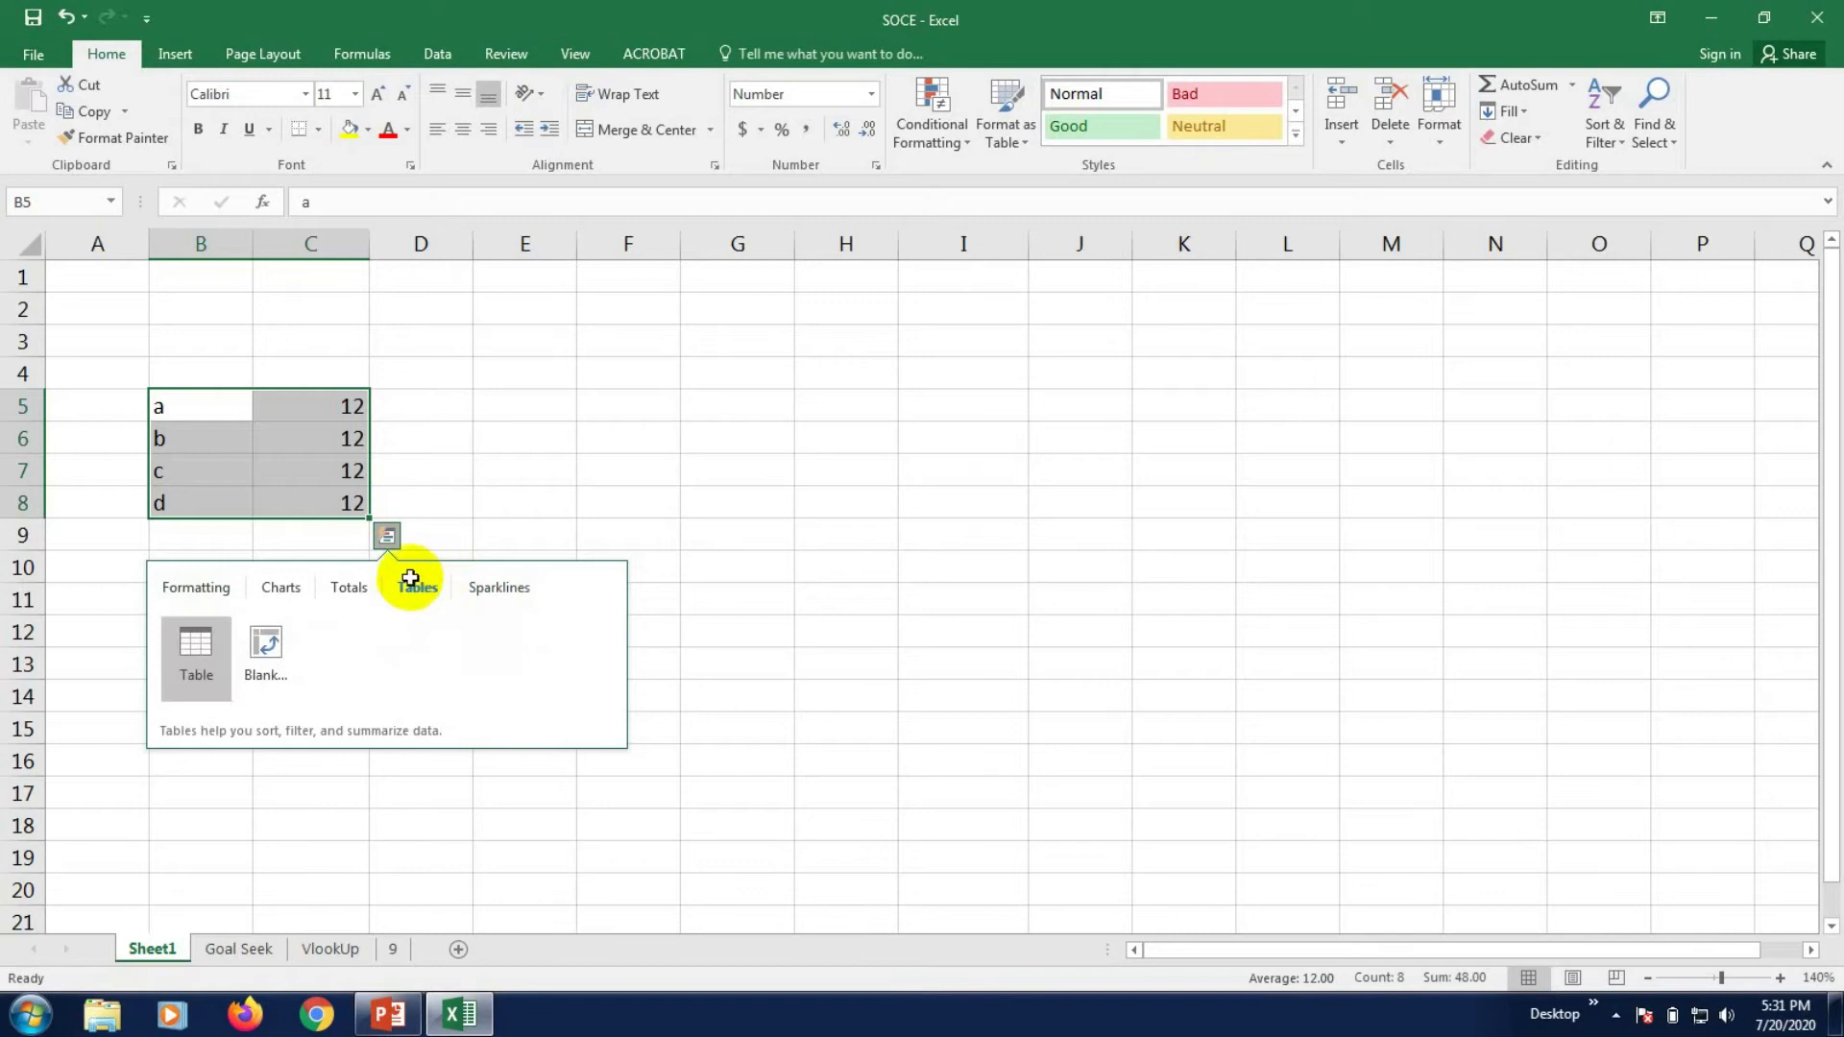
pyautogui.click(193, 642)
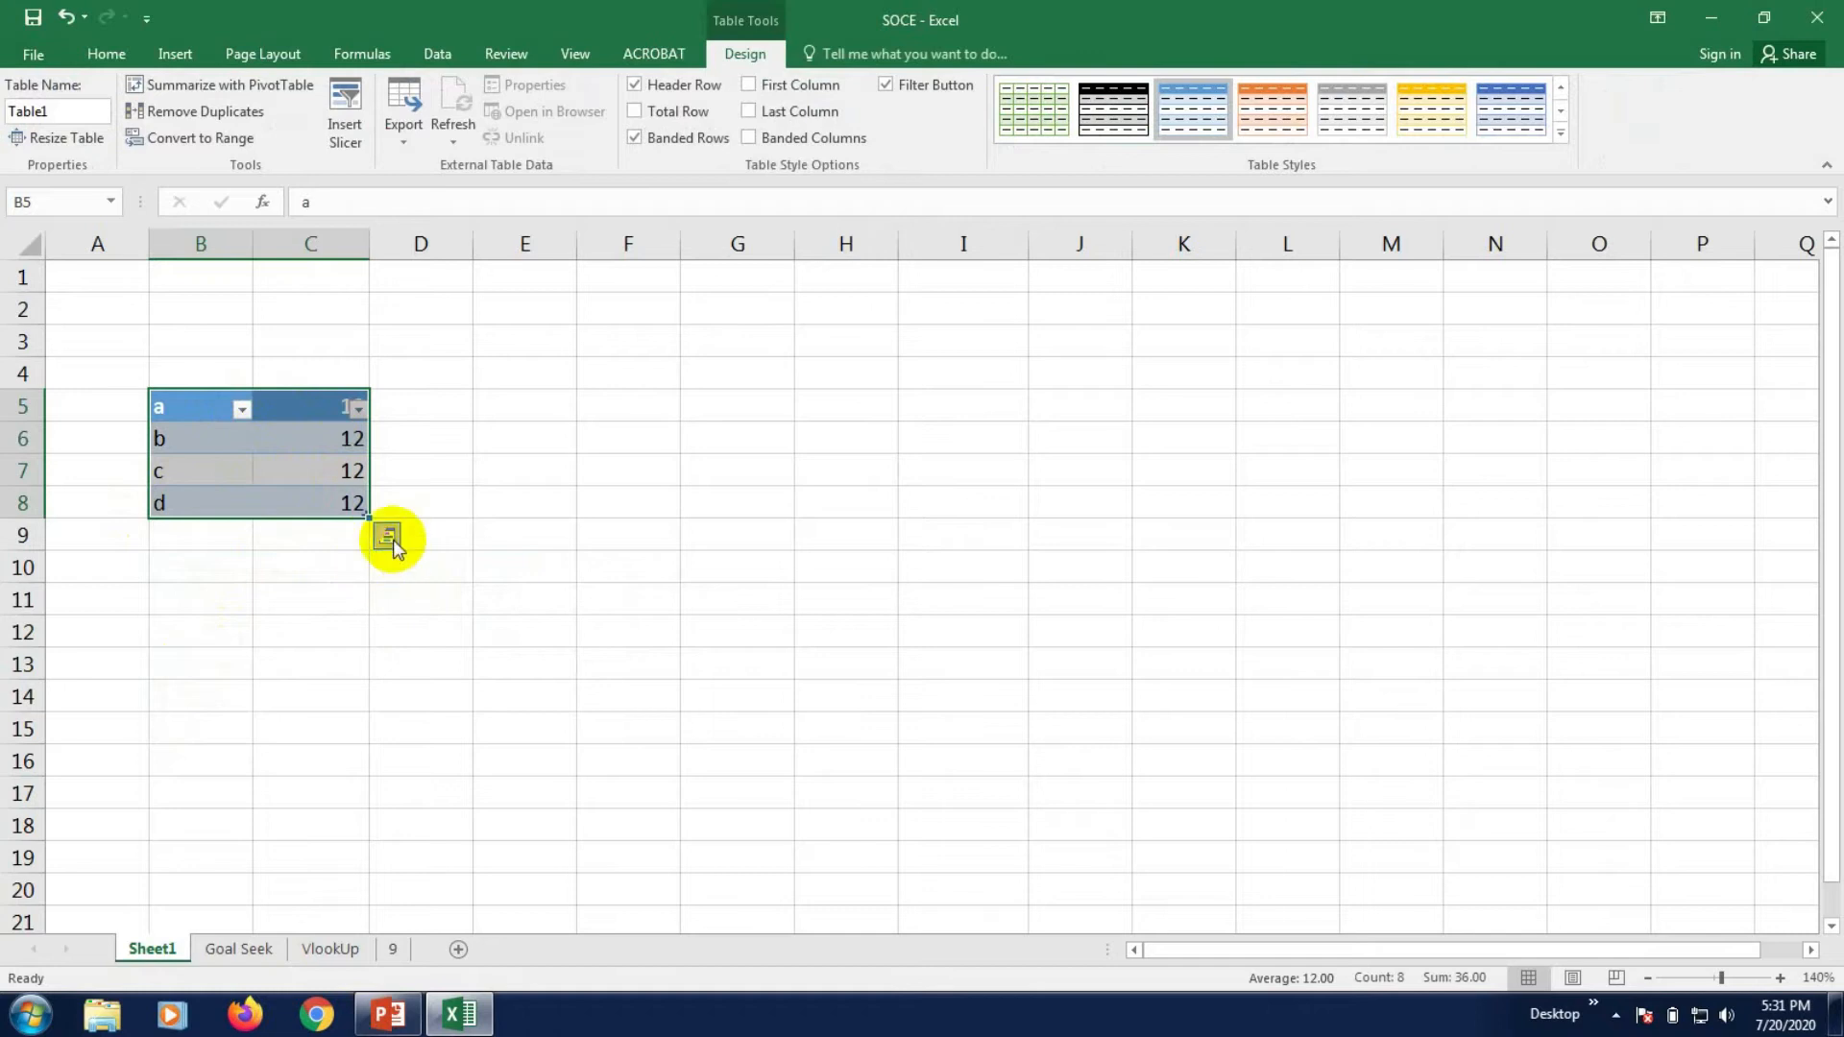
pyautogui.hotkey('ctrl', 'z')
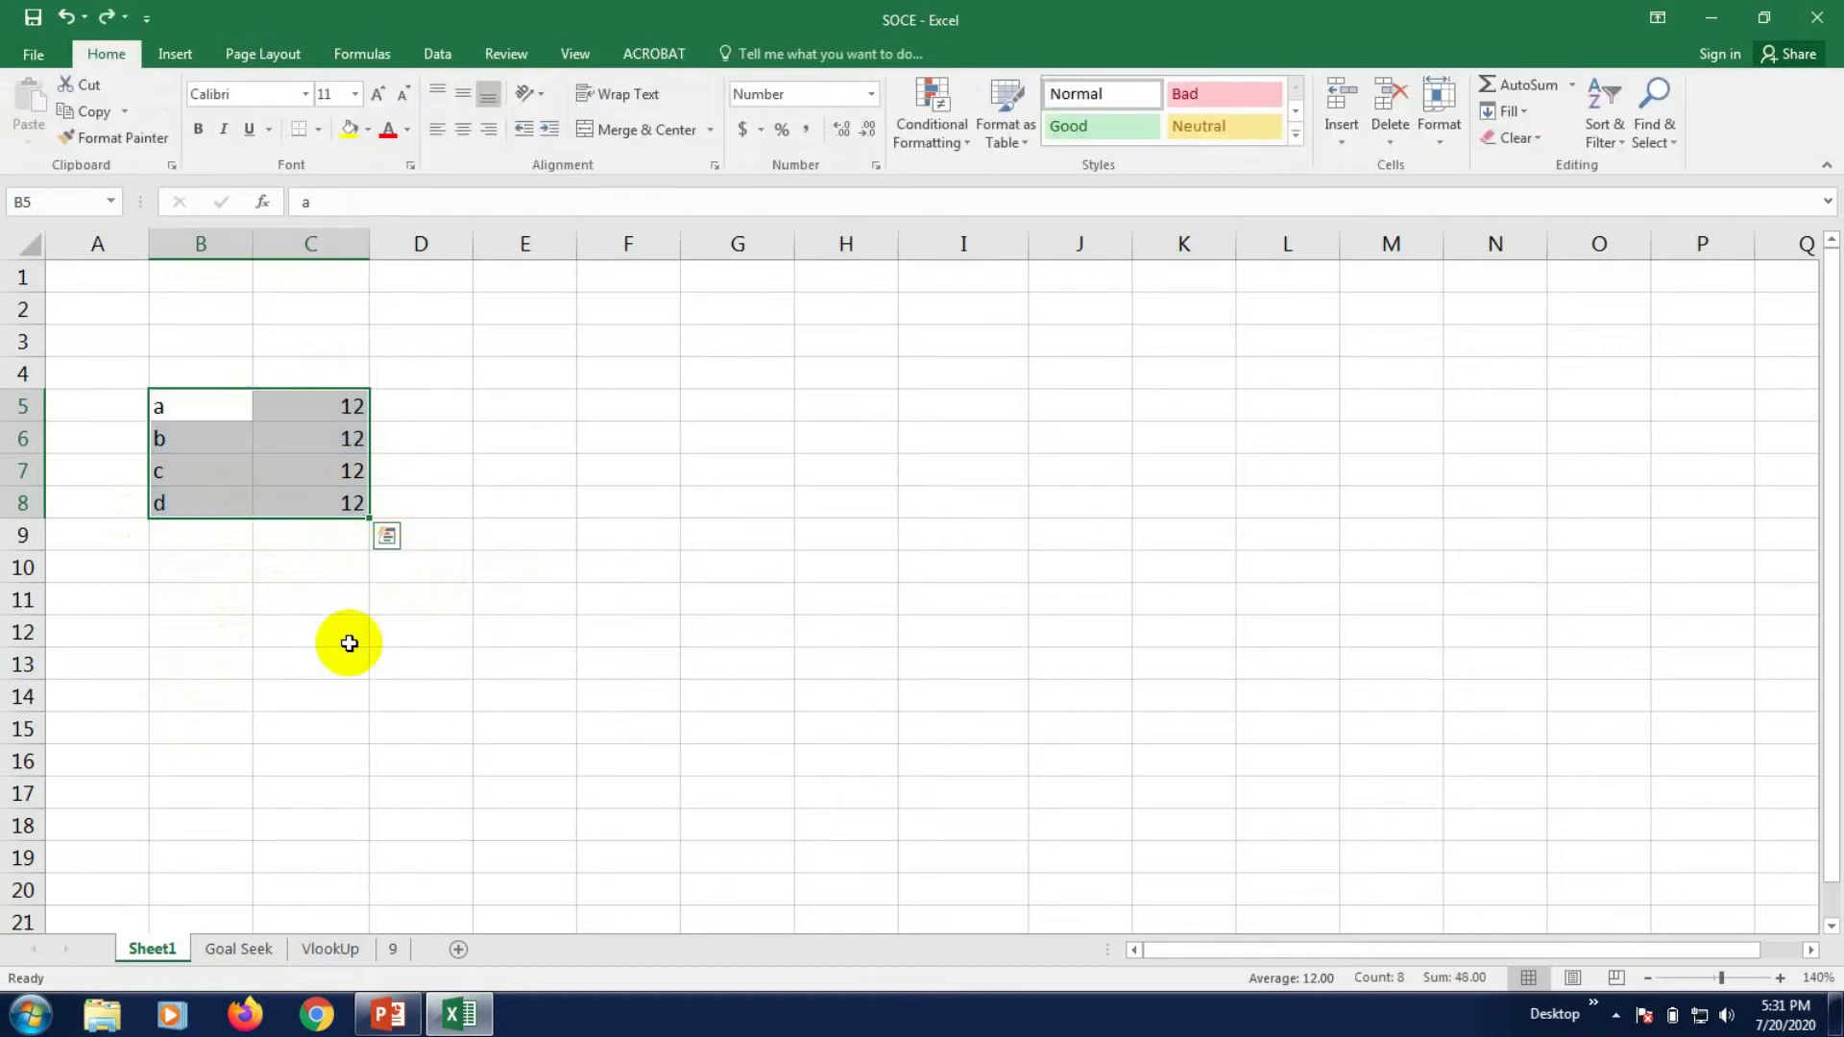
# - Apply Data Bars from Quick Analysis, undo them, and return to the Formatting choices
pyautogui.click(386, 535)
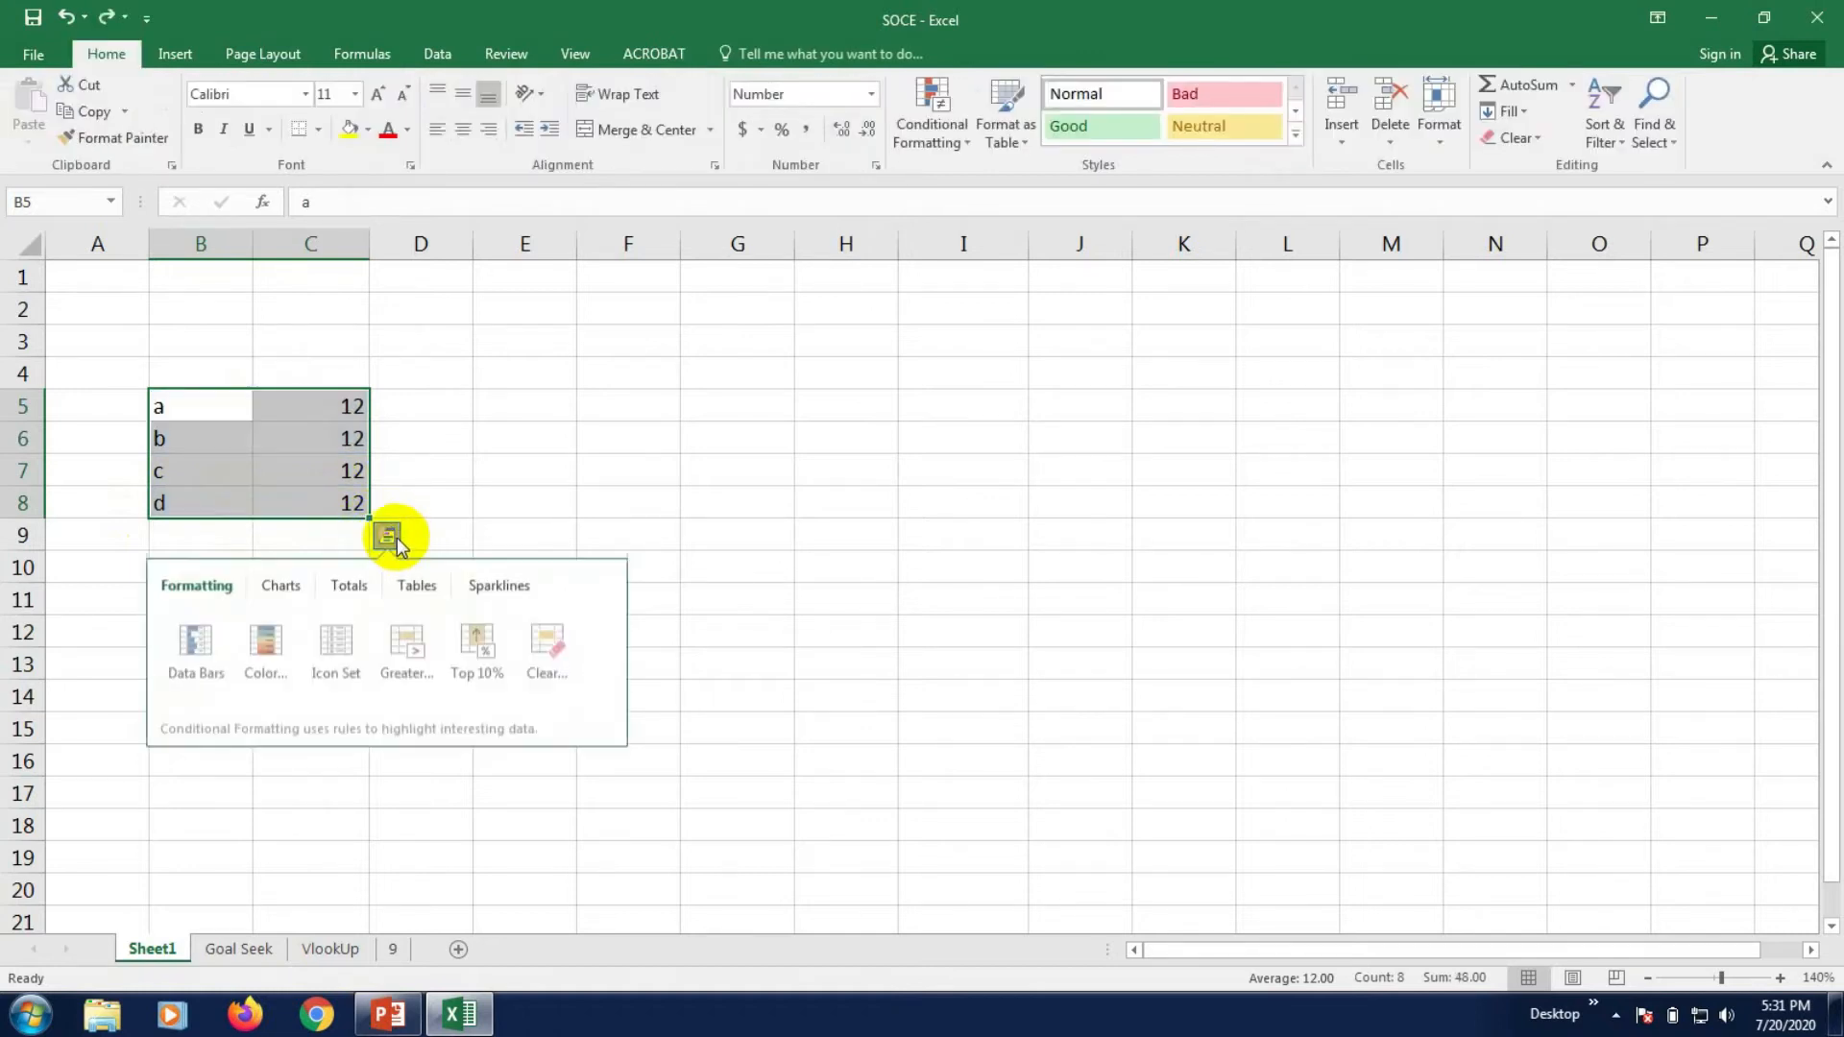
pyautogui.click(202, 652)
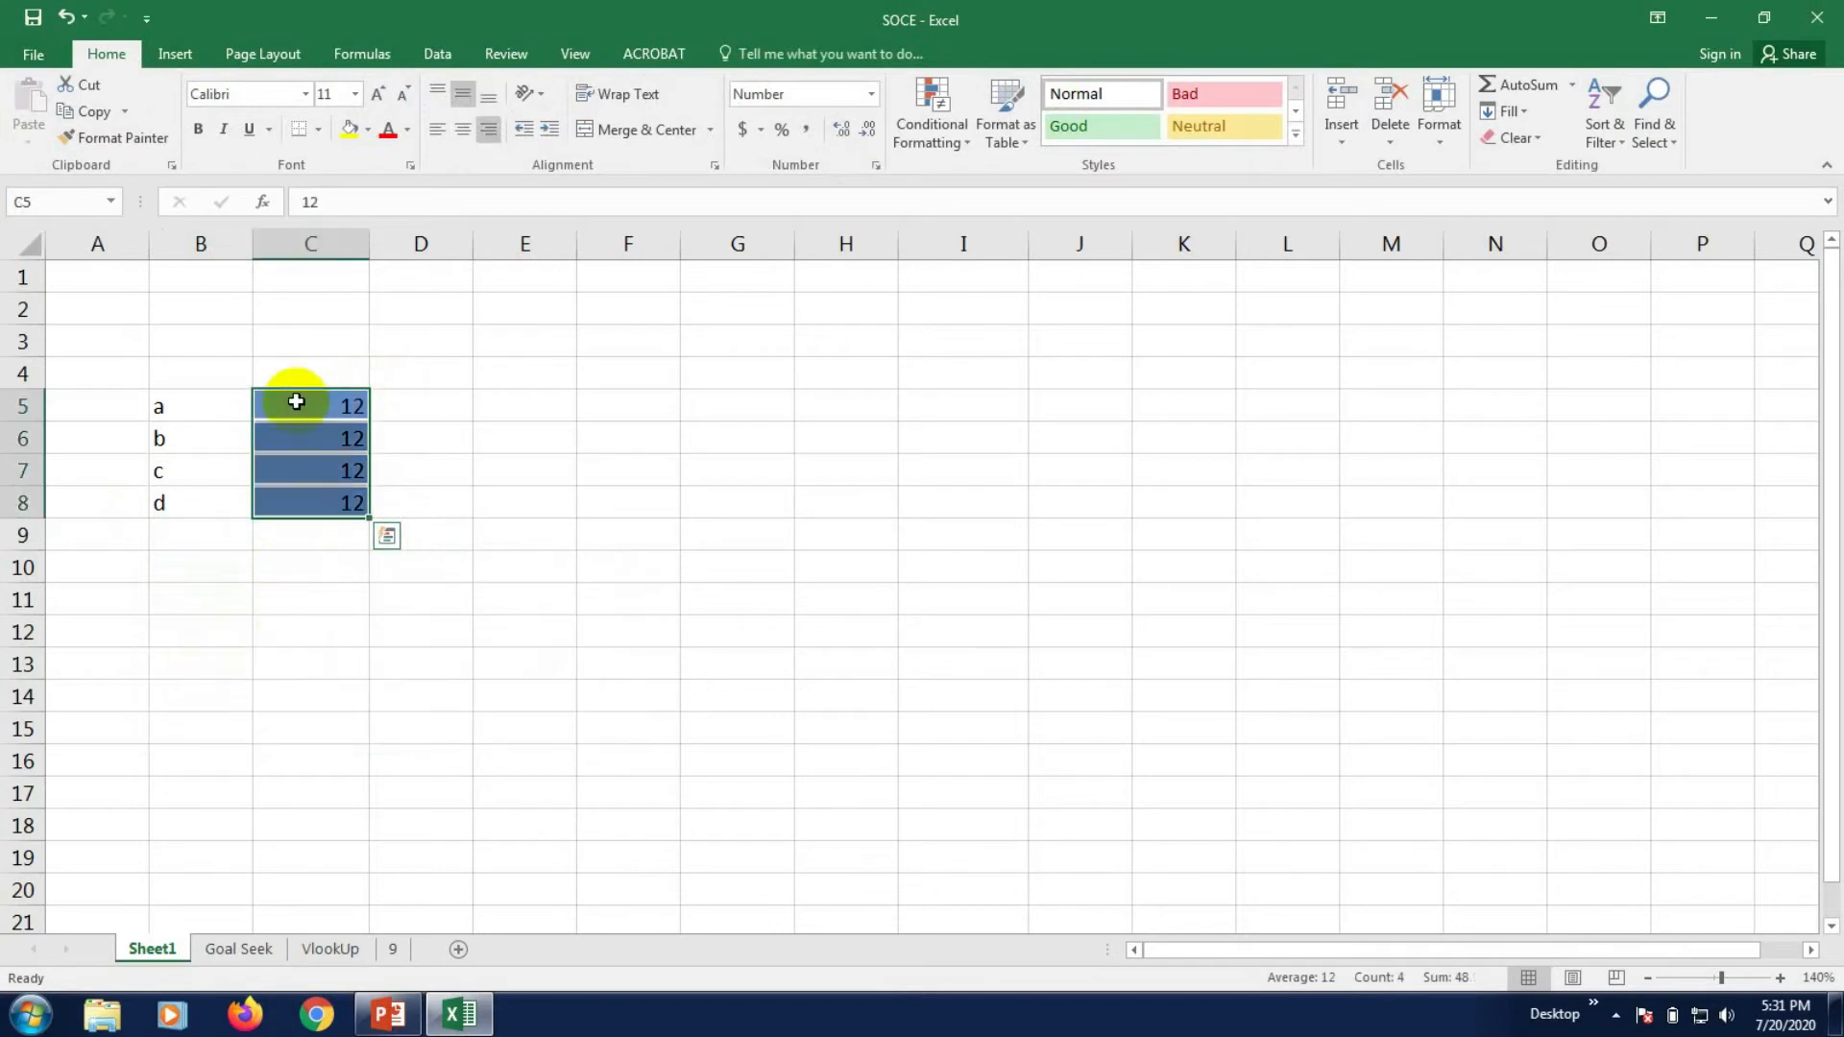
pyautogui.hotkey('ctrl', 'z')
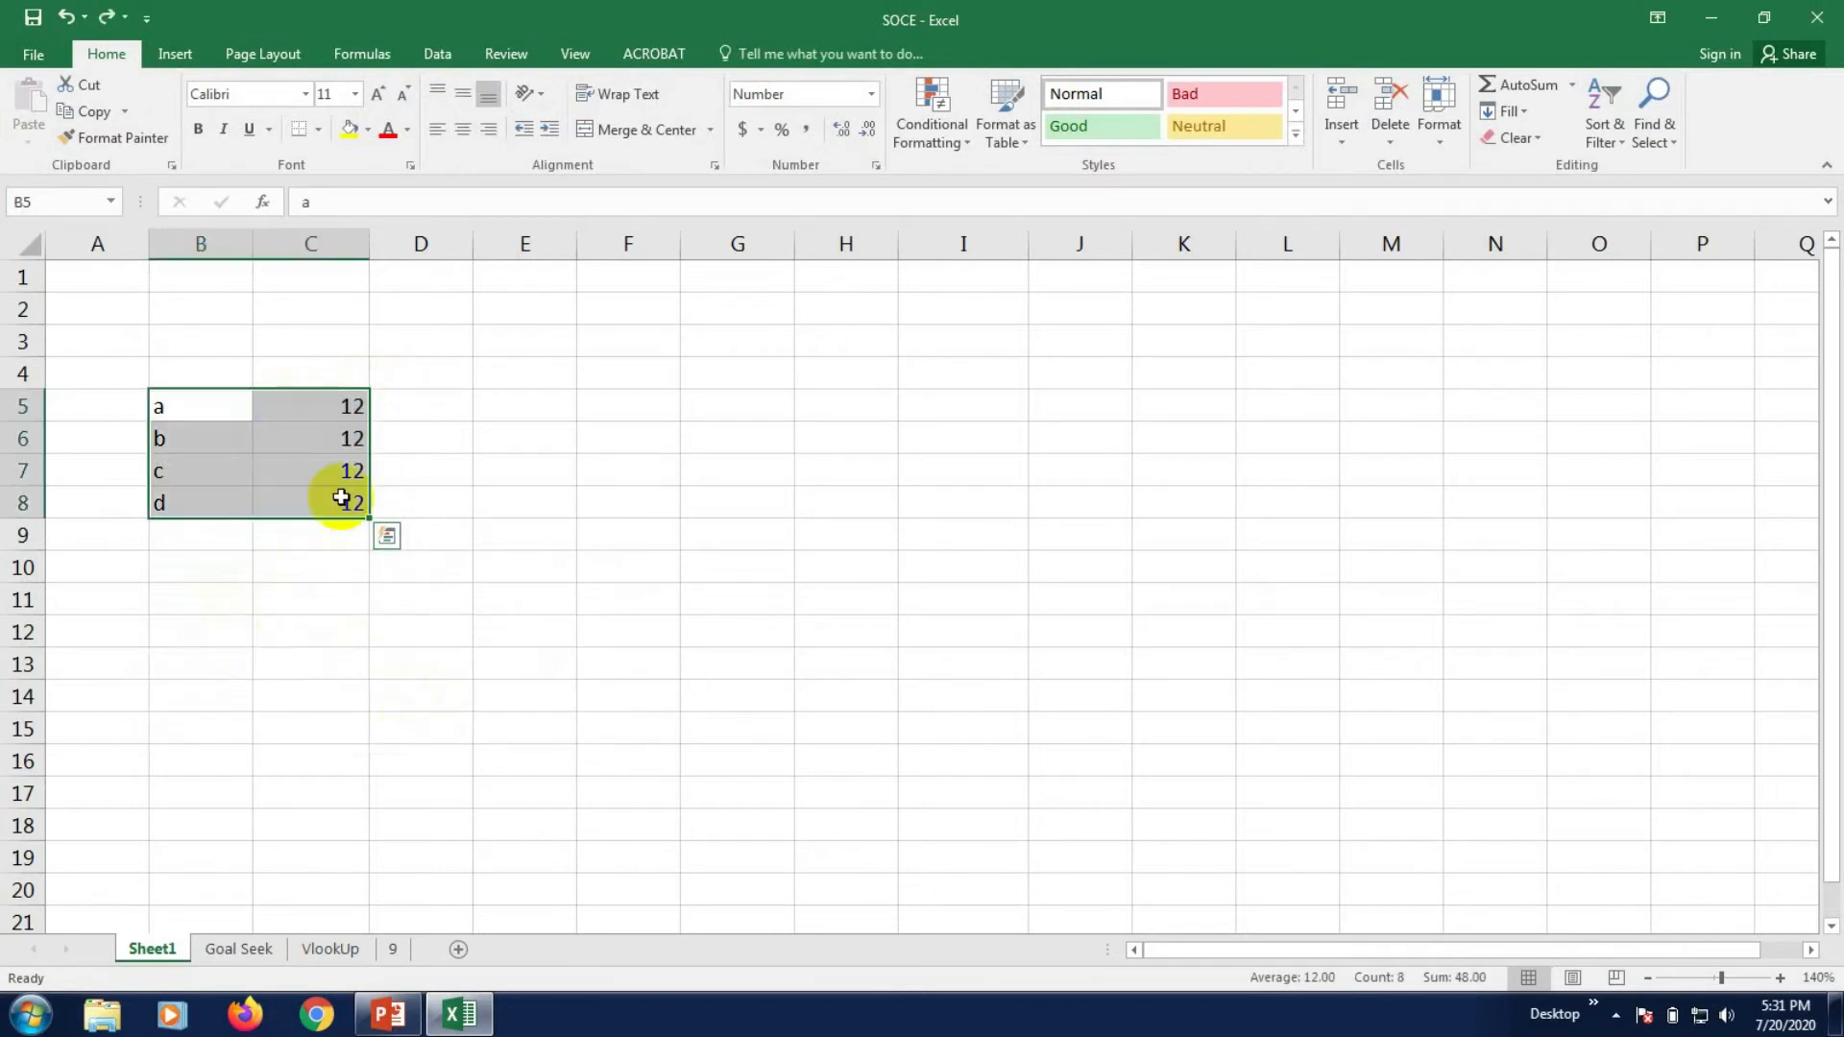
pyautogui.click(404, 530)
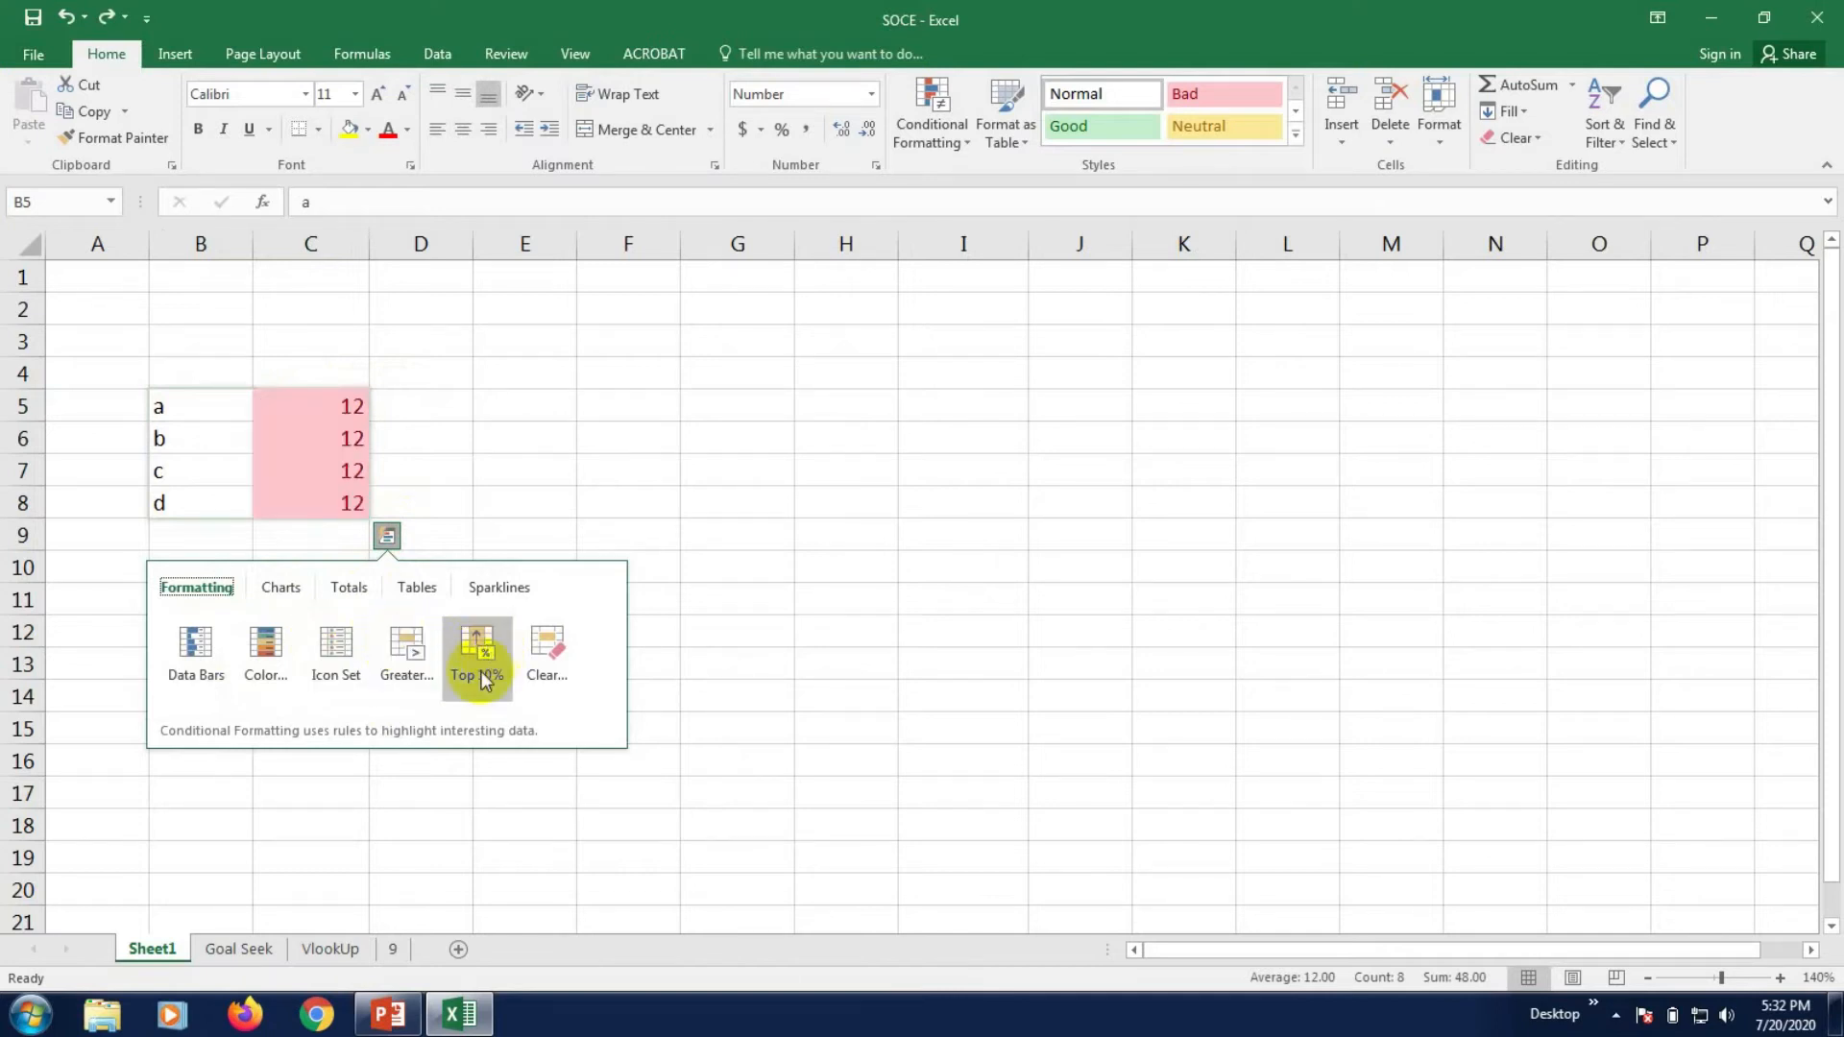
# - Preview a Greater Than 13 highlight with Green Fill, then Red Text, and cancel it
pyautogui.click(407, 649)
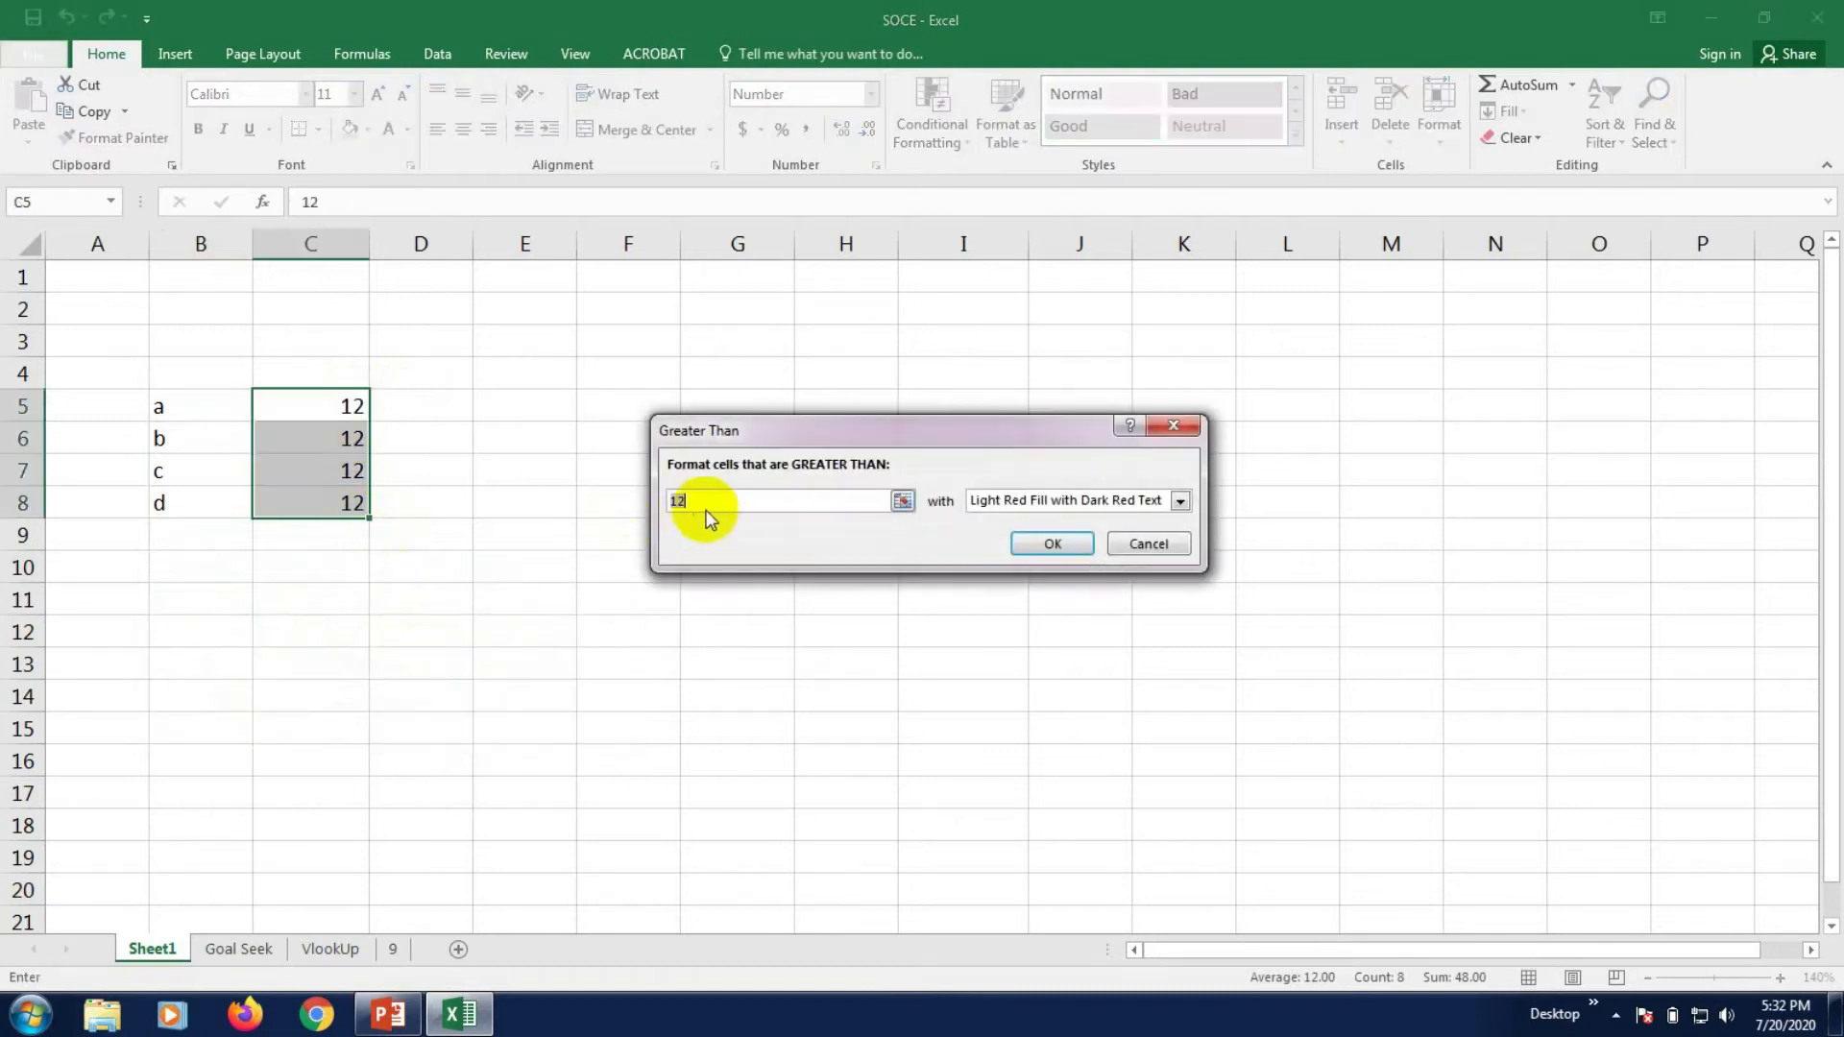
pyautogui.moveTo(753, 431); pyautogui.dragTo(761, 442)
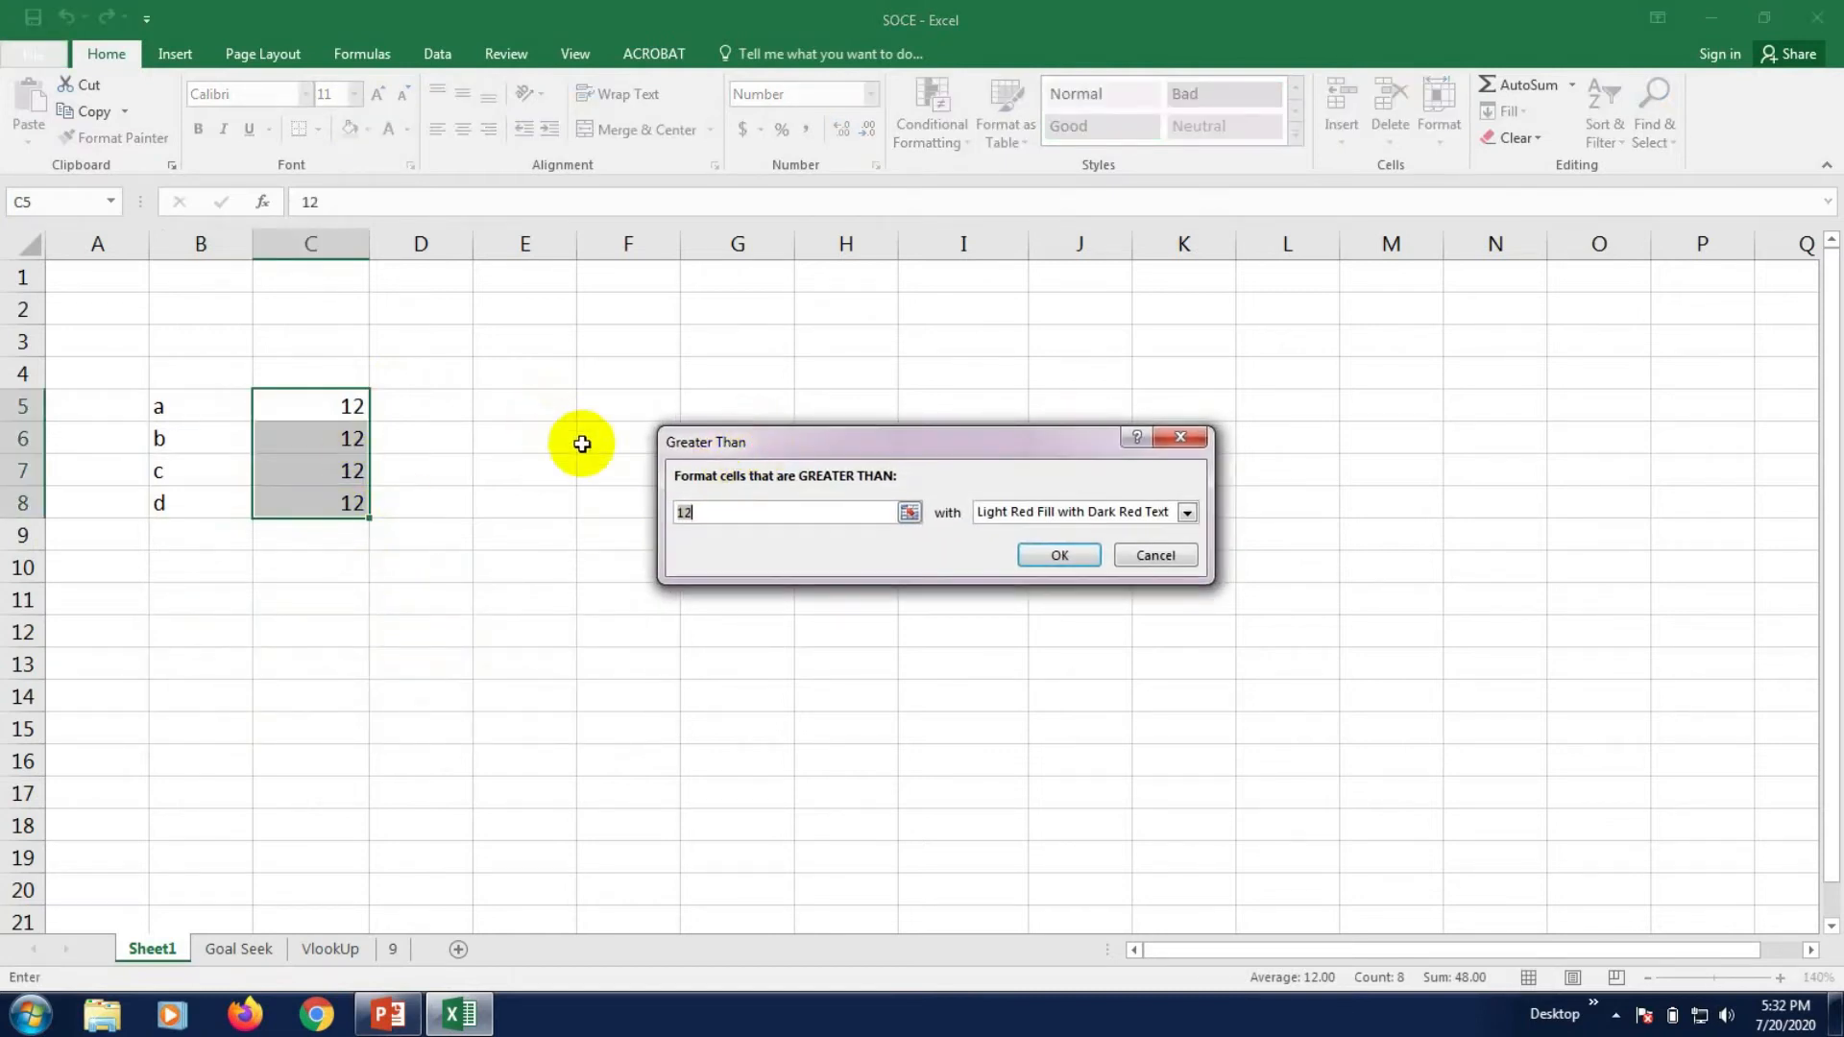
pyautogui.click(753, 514)
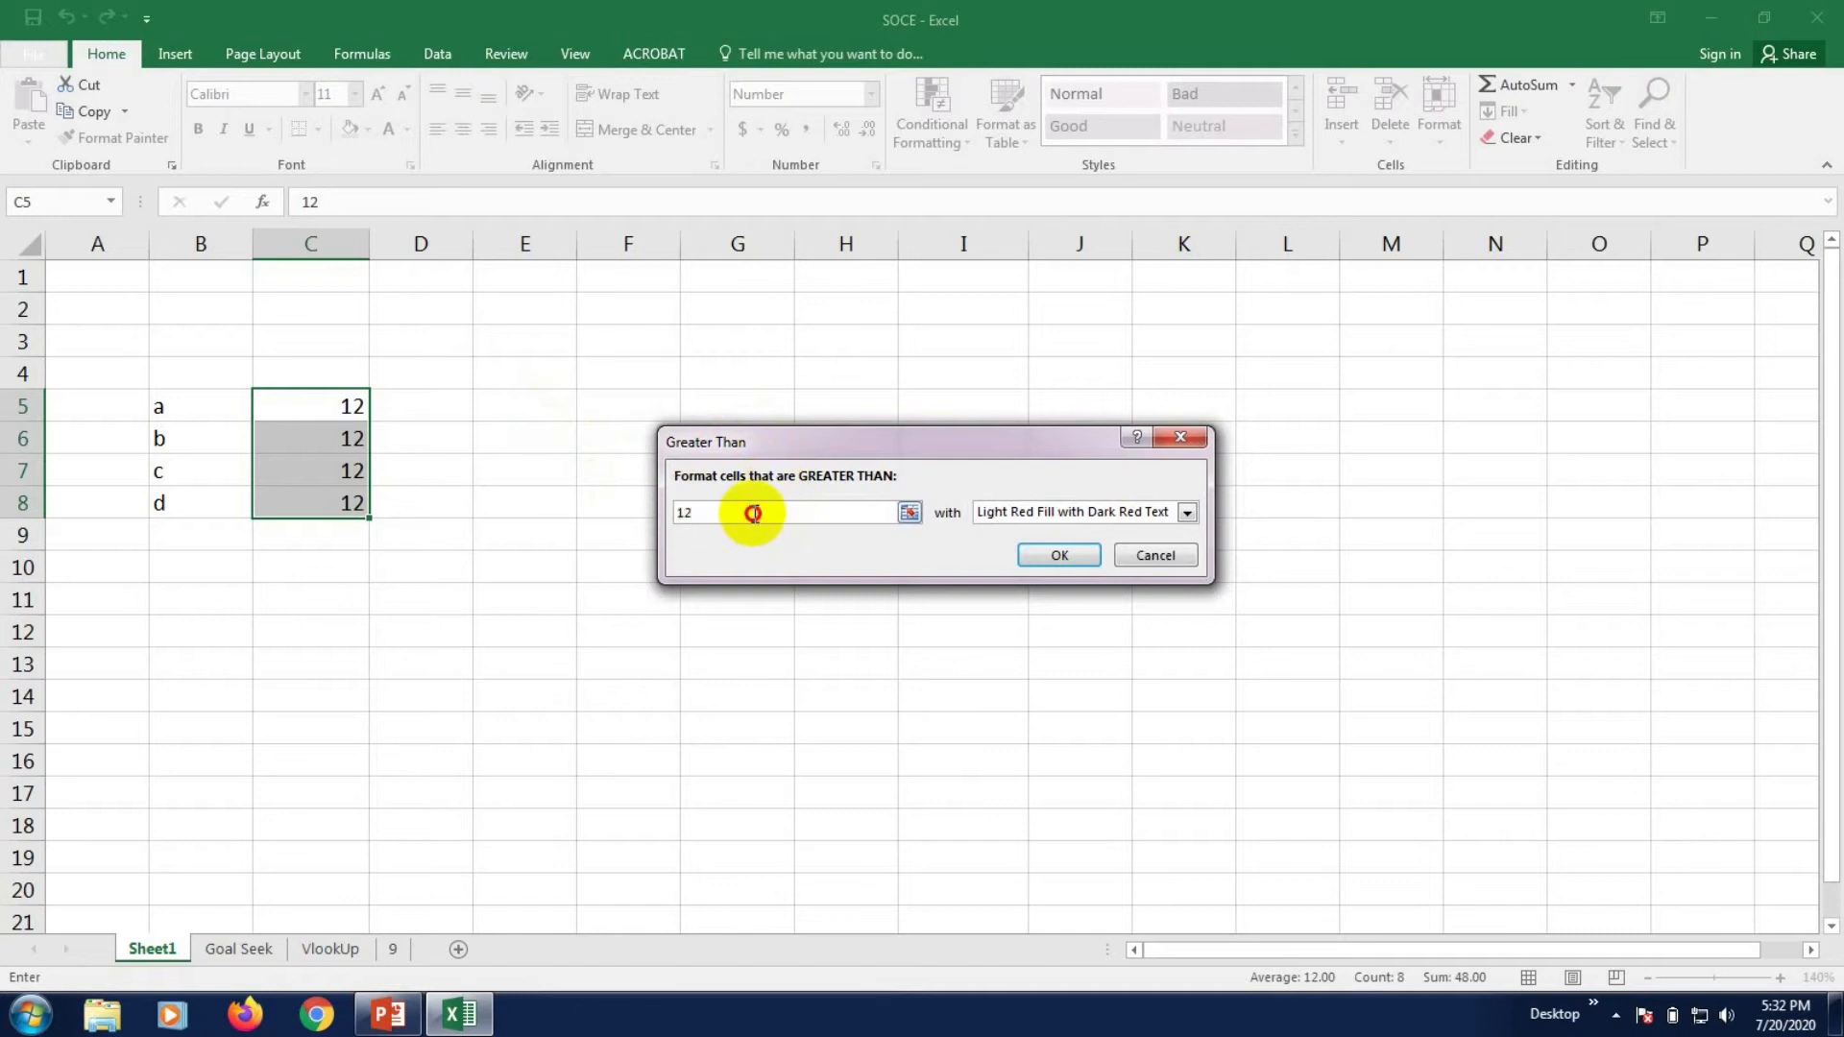
pyautogui.moveTo(753, 514)
pyautogui.mouseDown()
pyautogui.moveTo(691, 514)
pyautogui.moveTo(734, 512)
pyautogui.mouseUp()
pyautogui.write('1')
pyautogui.click(1180, 511)
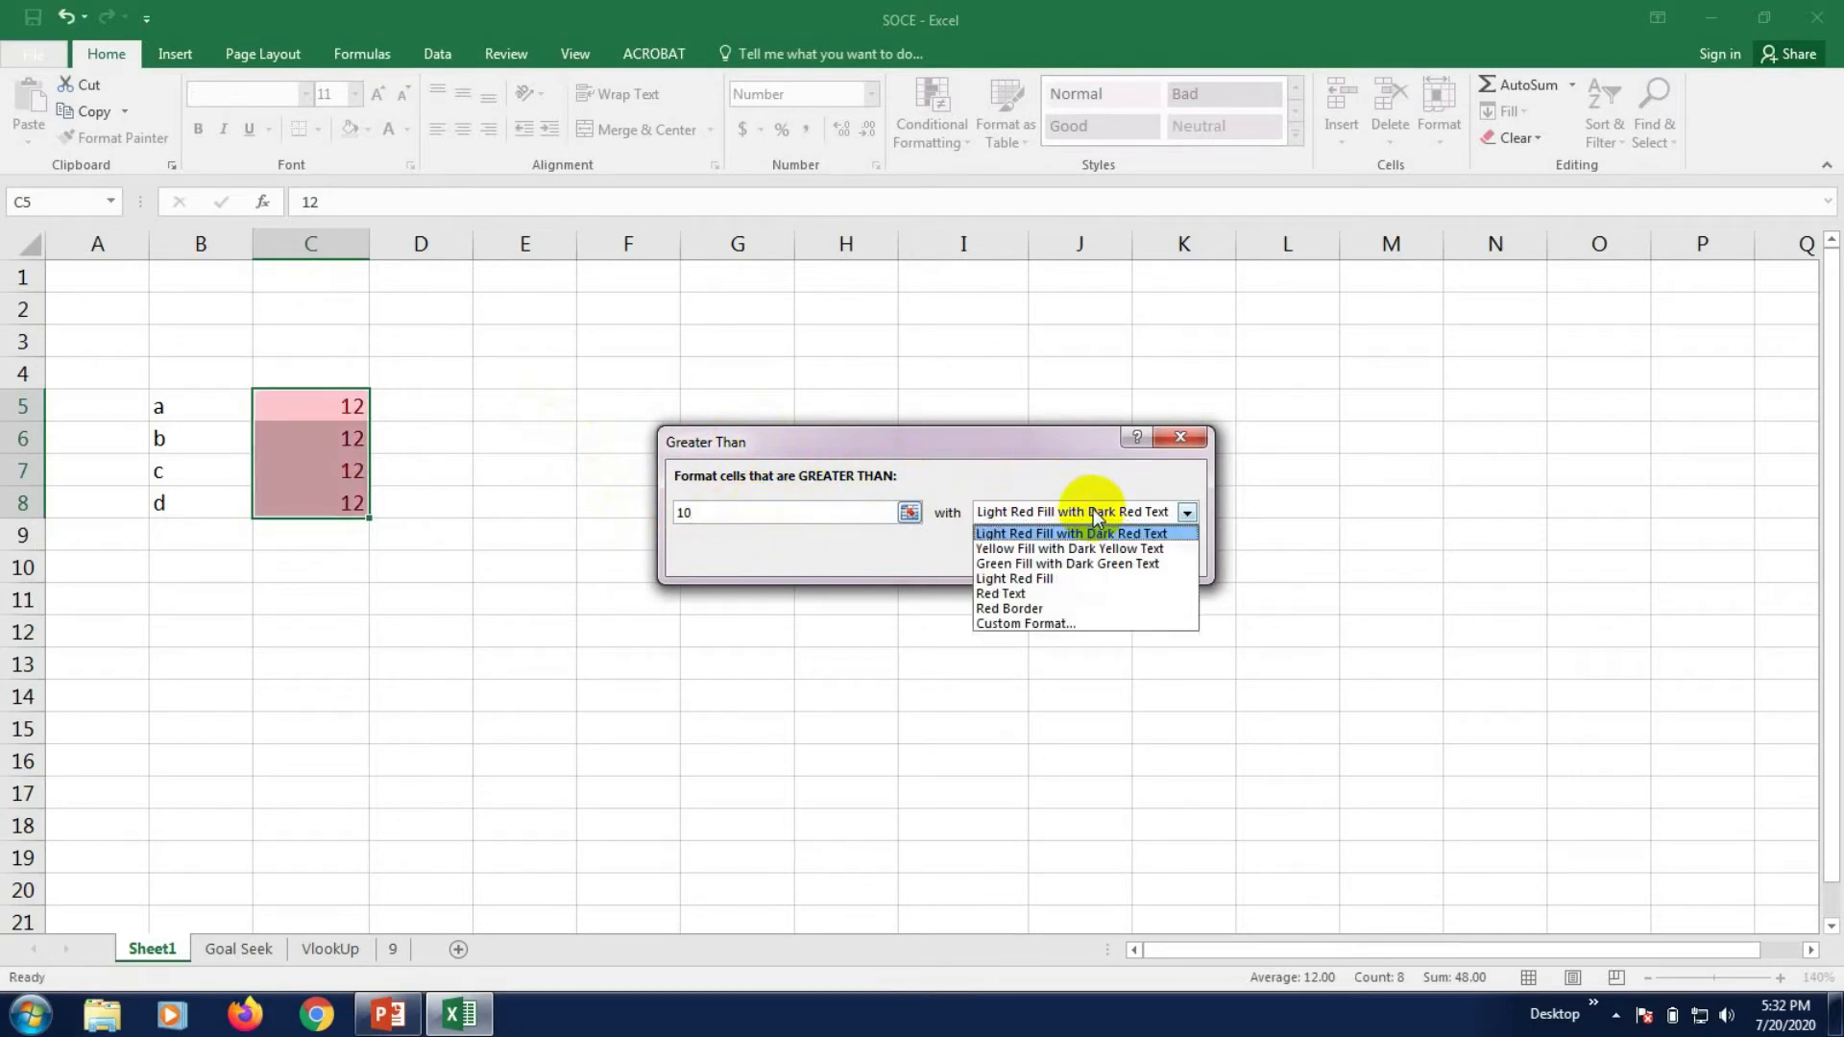
pyautogui.click(1041, 564)
pyautogui.click(1057, 512)
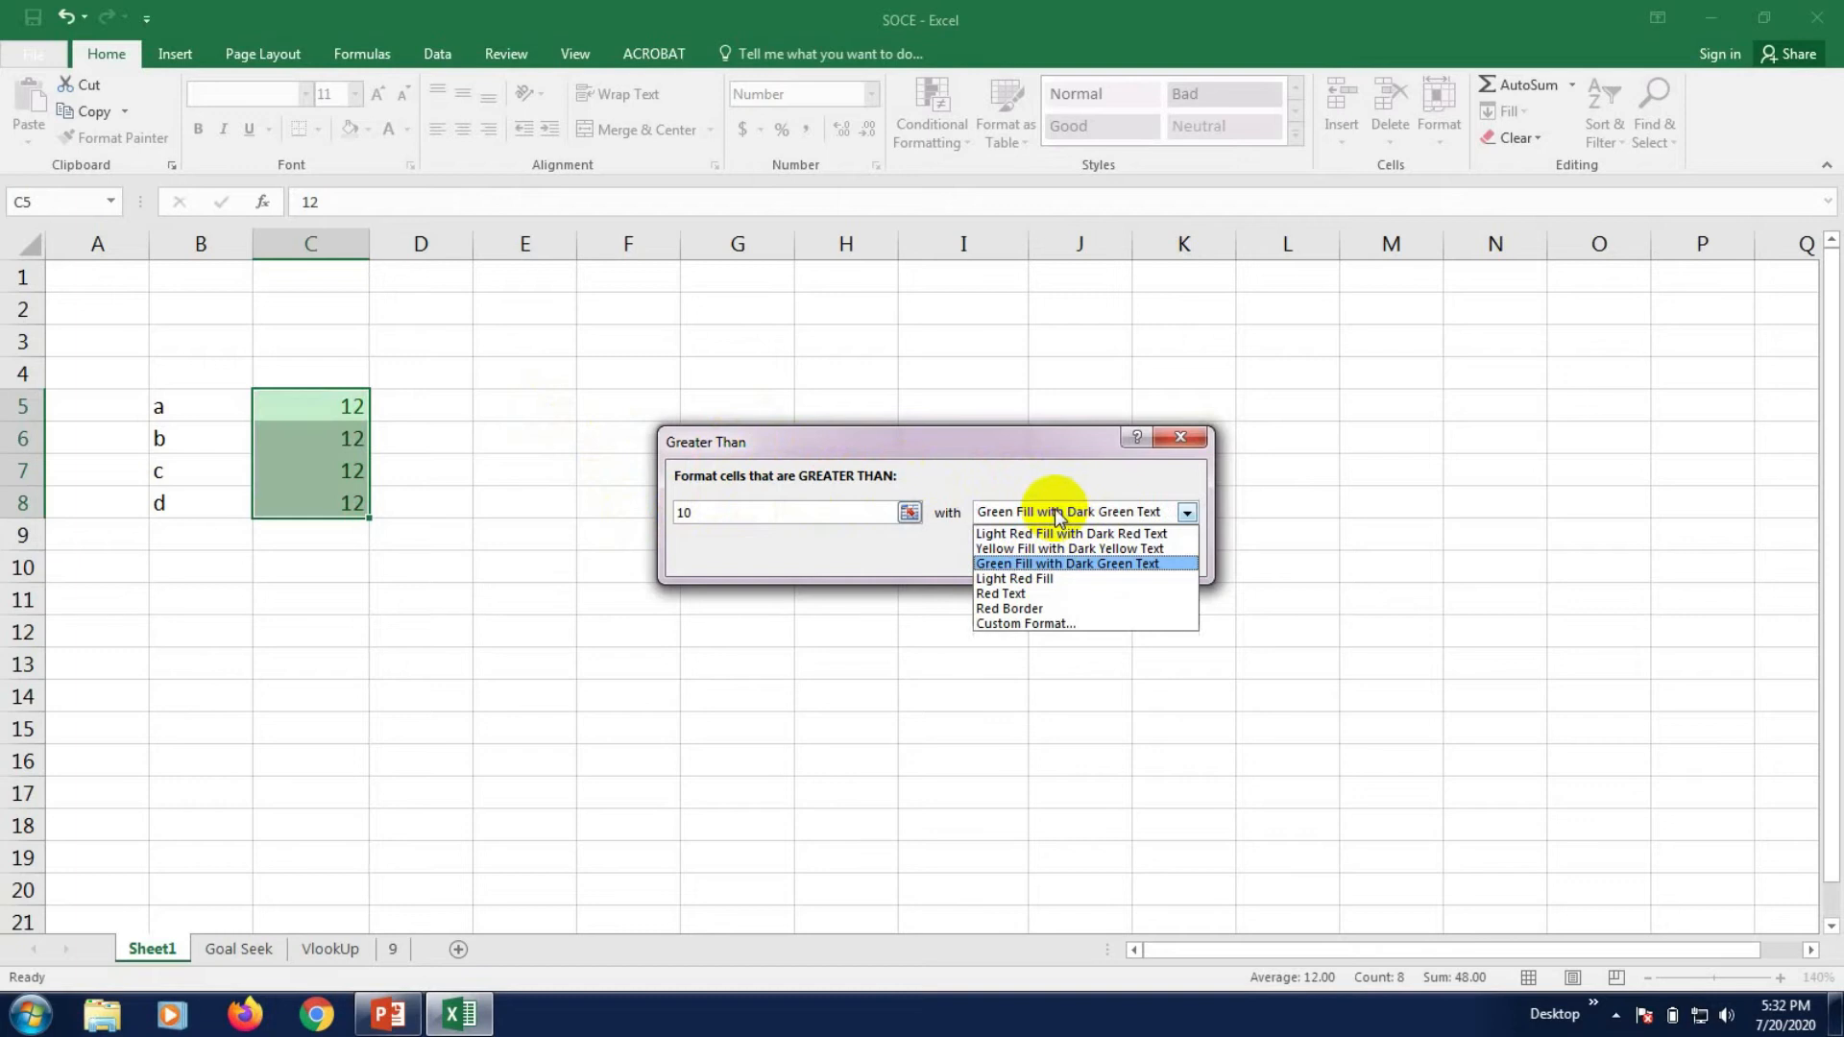
pyautogui.click(1030, 594)
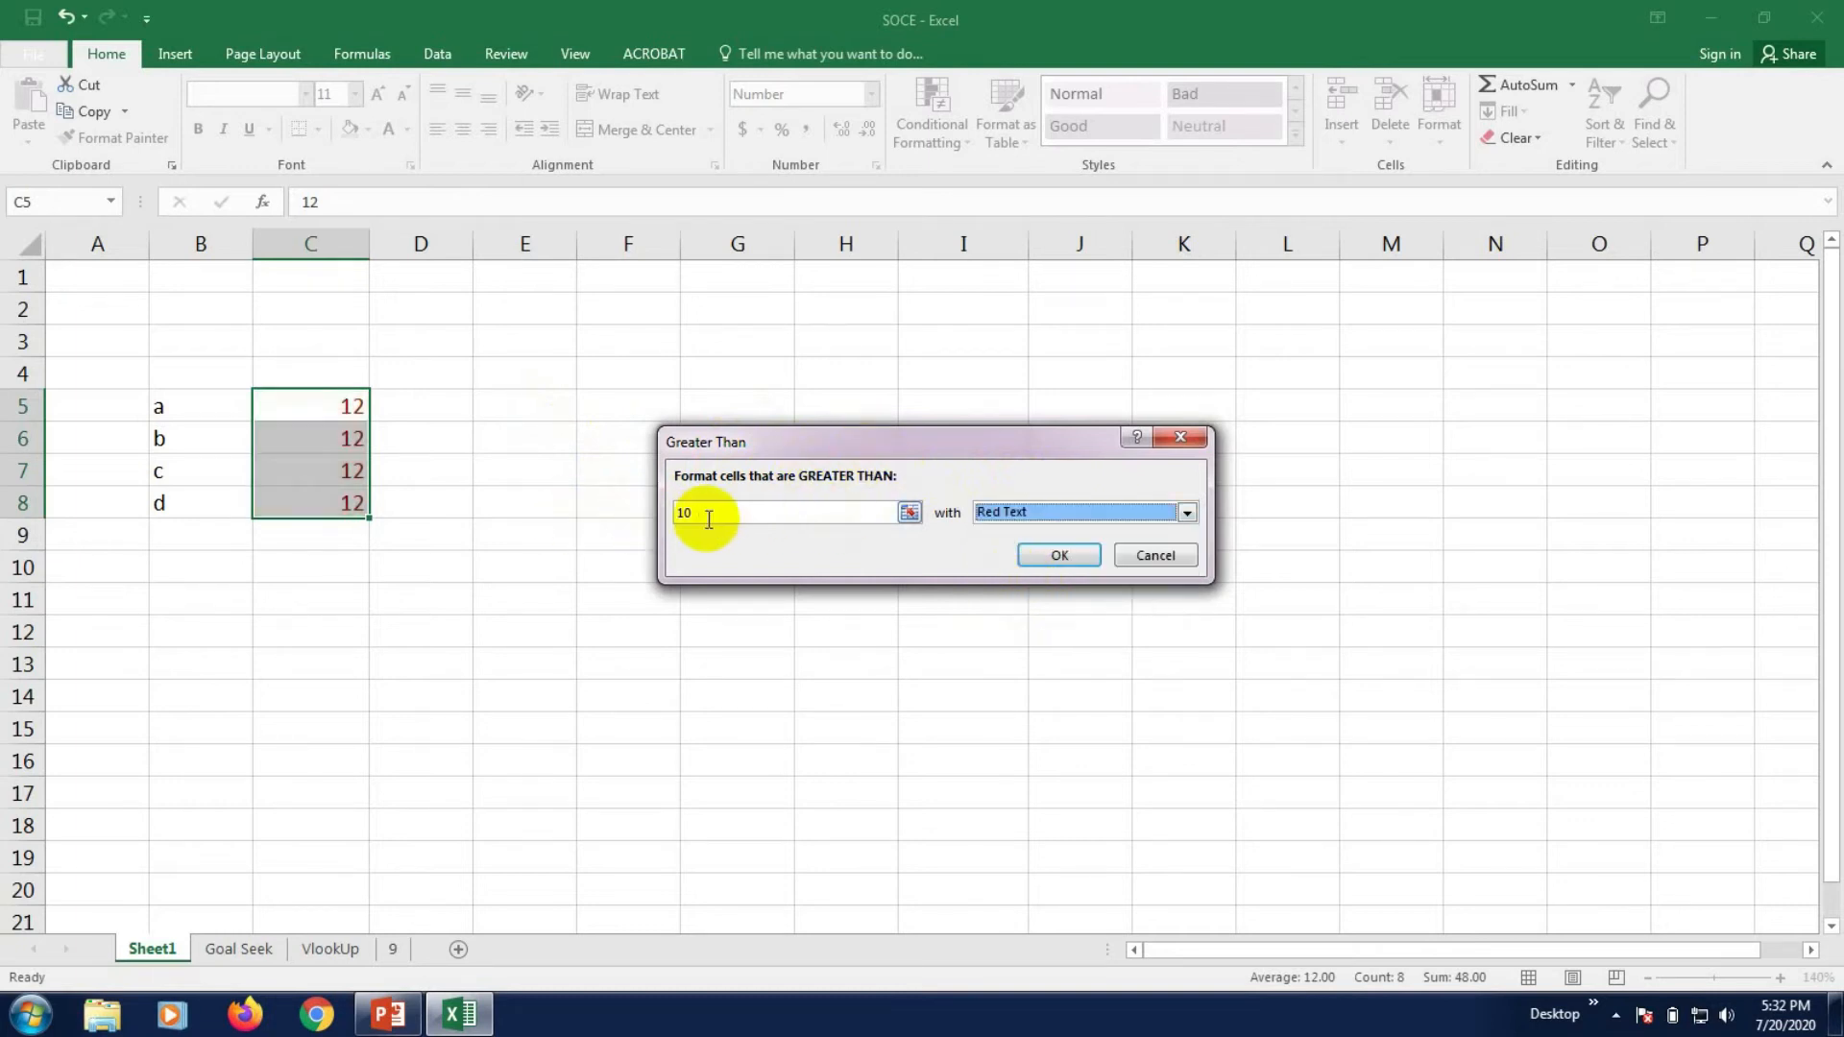
pyautogui.moveTo(709, 516); pyautogui.dragTo(593, 519)
pyautogui.write('1')
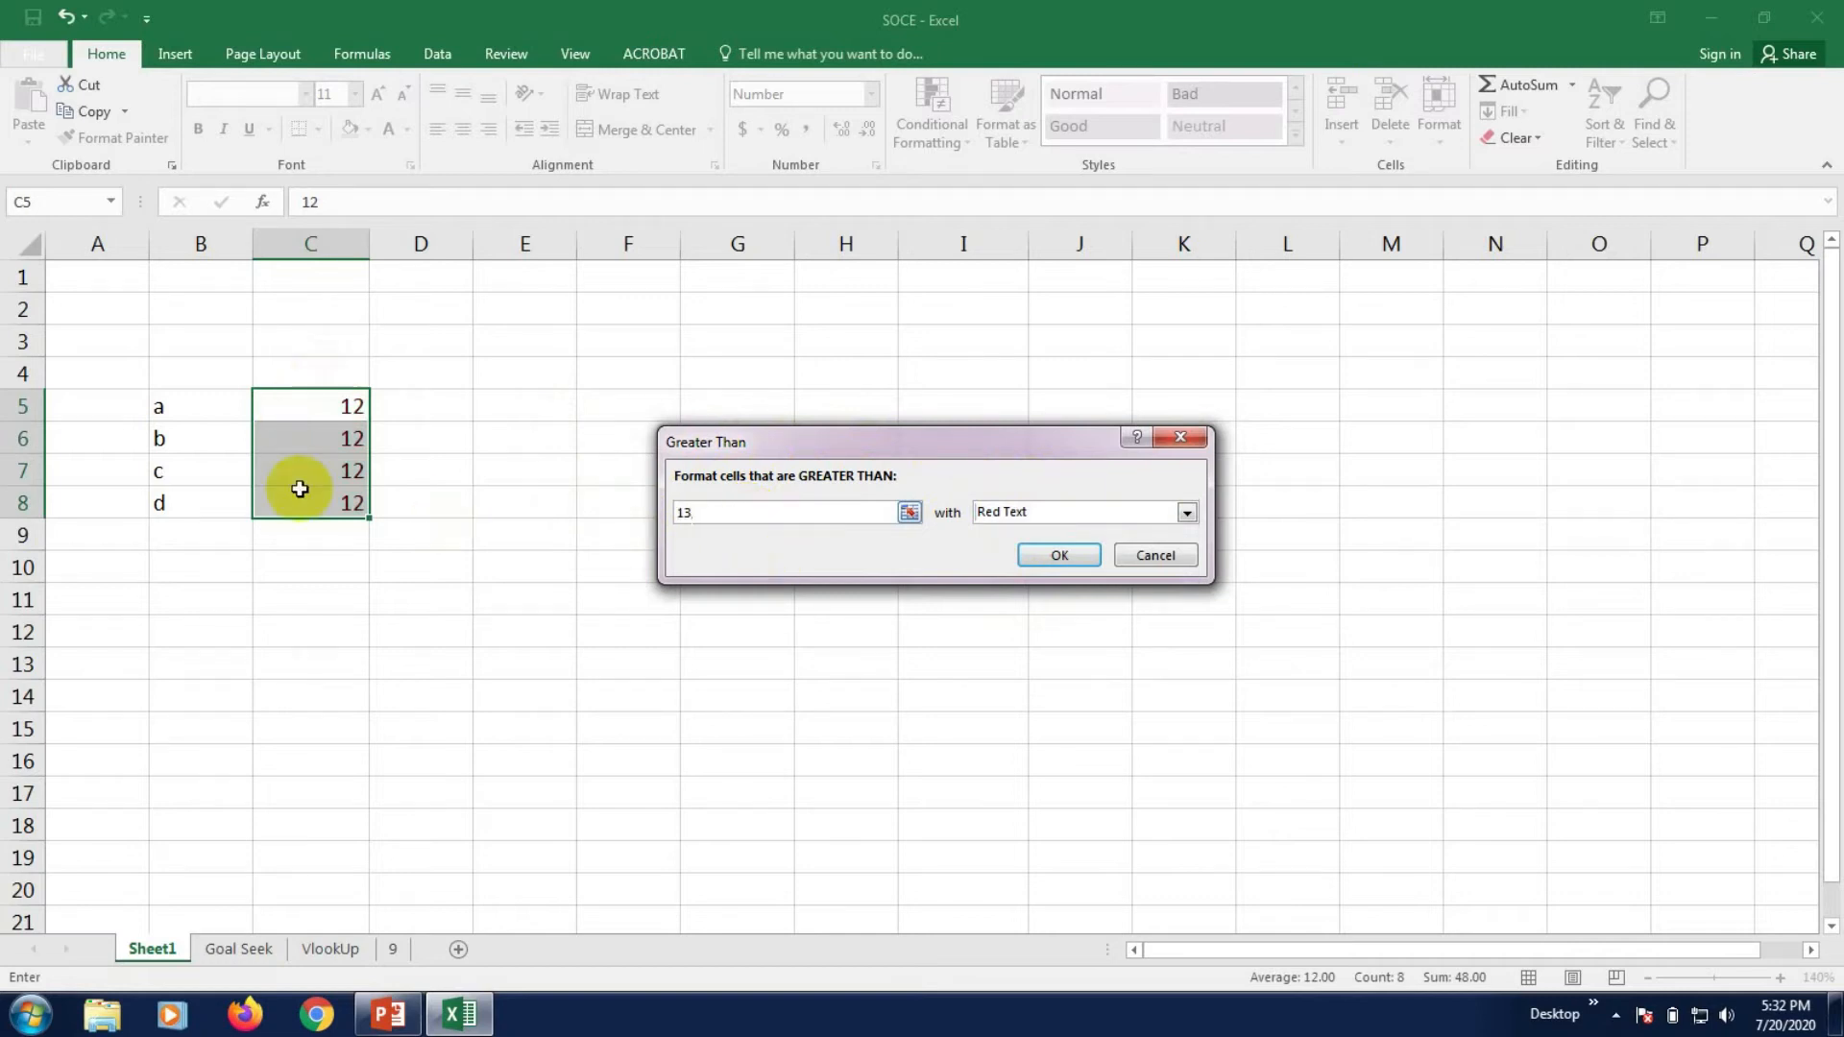
pyautogui.click(1158, 554)
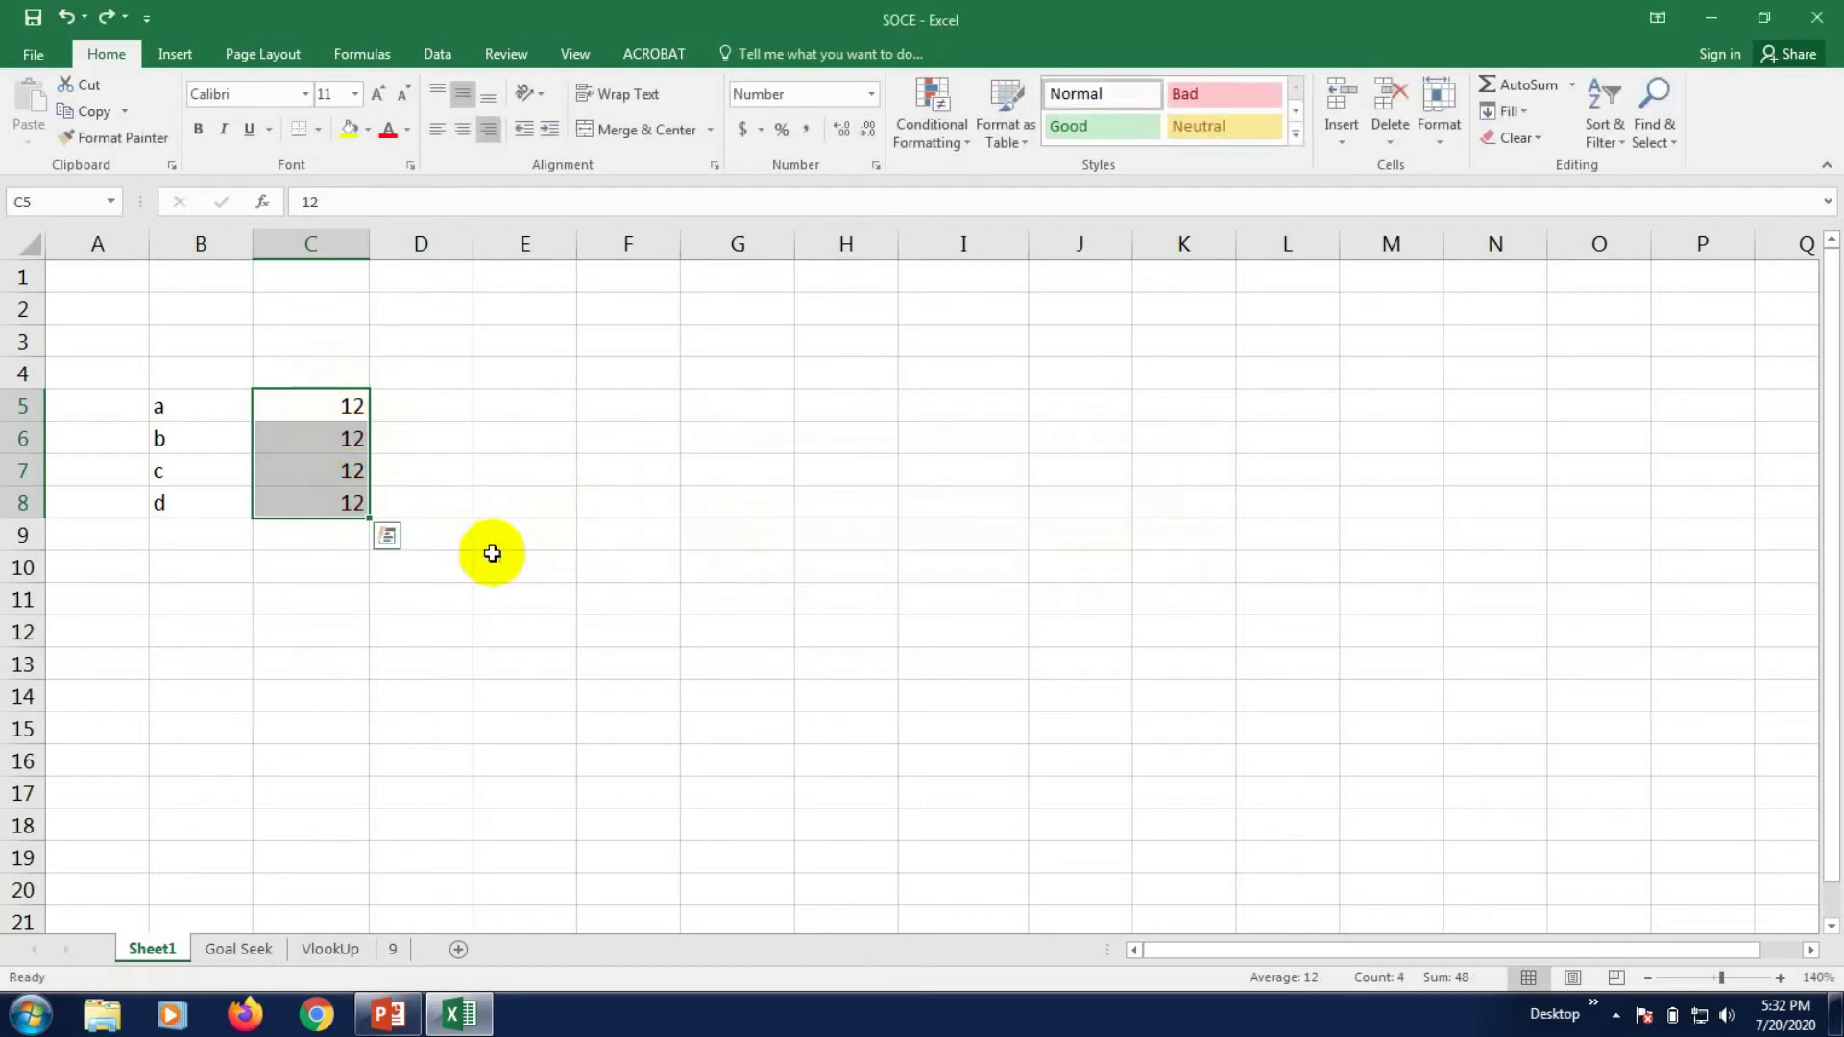
pyautogui.click(388, 535)
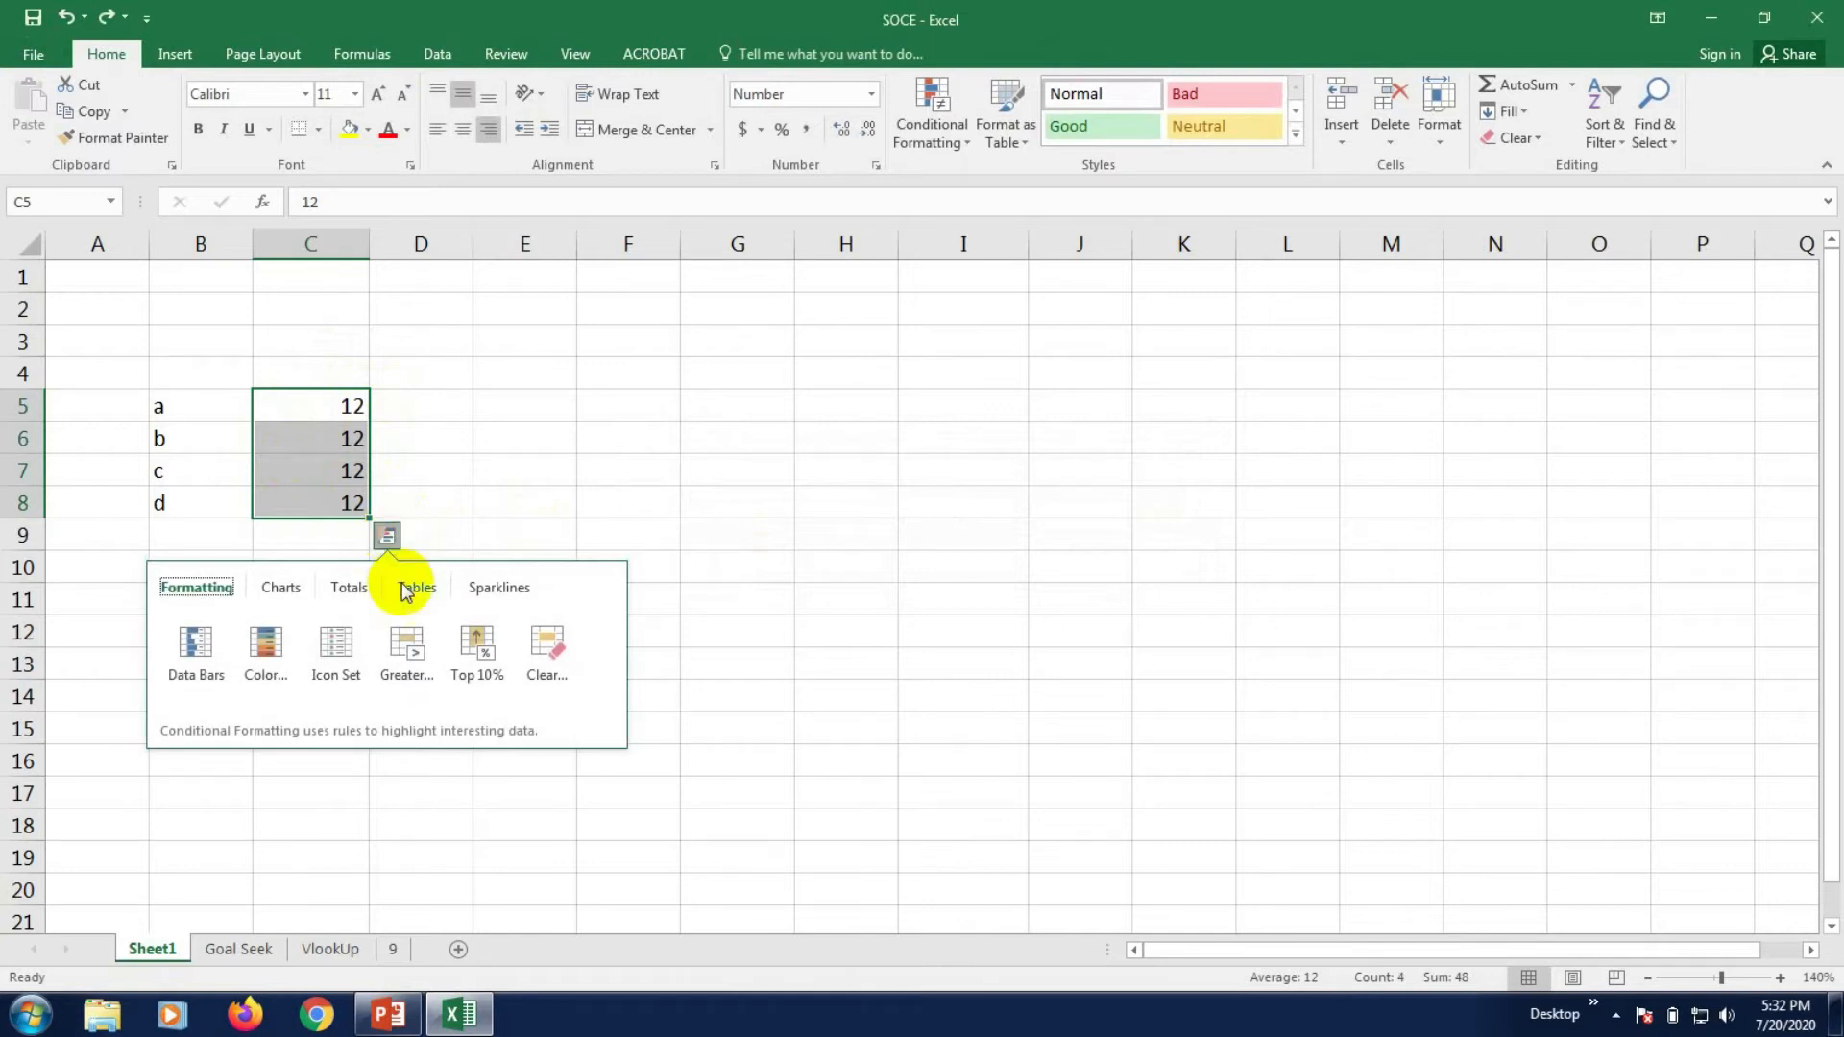
pyautogui.click(282, 588)
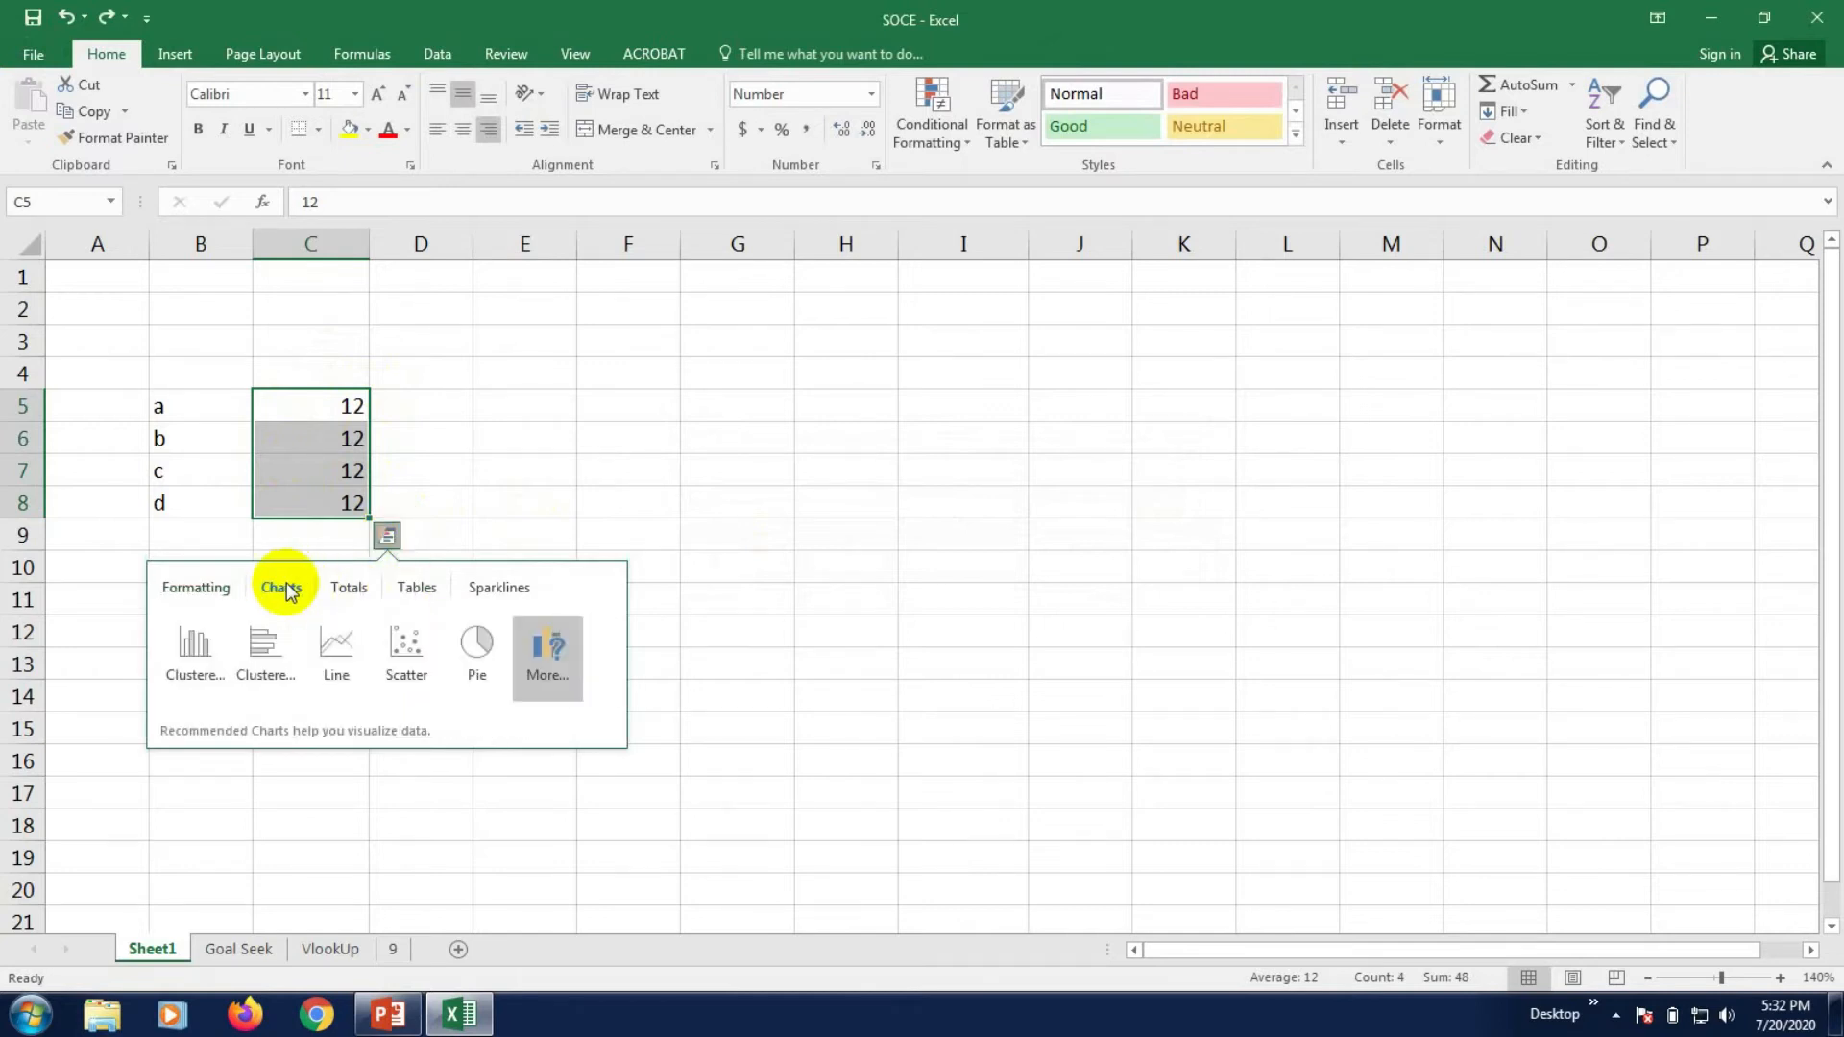
pyautogui.moveTo(181, 653)
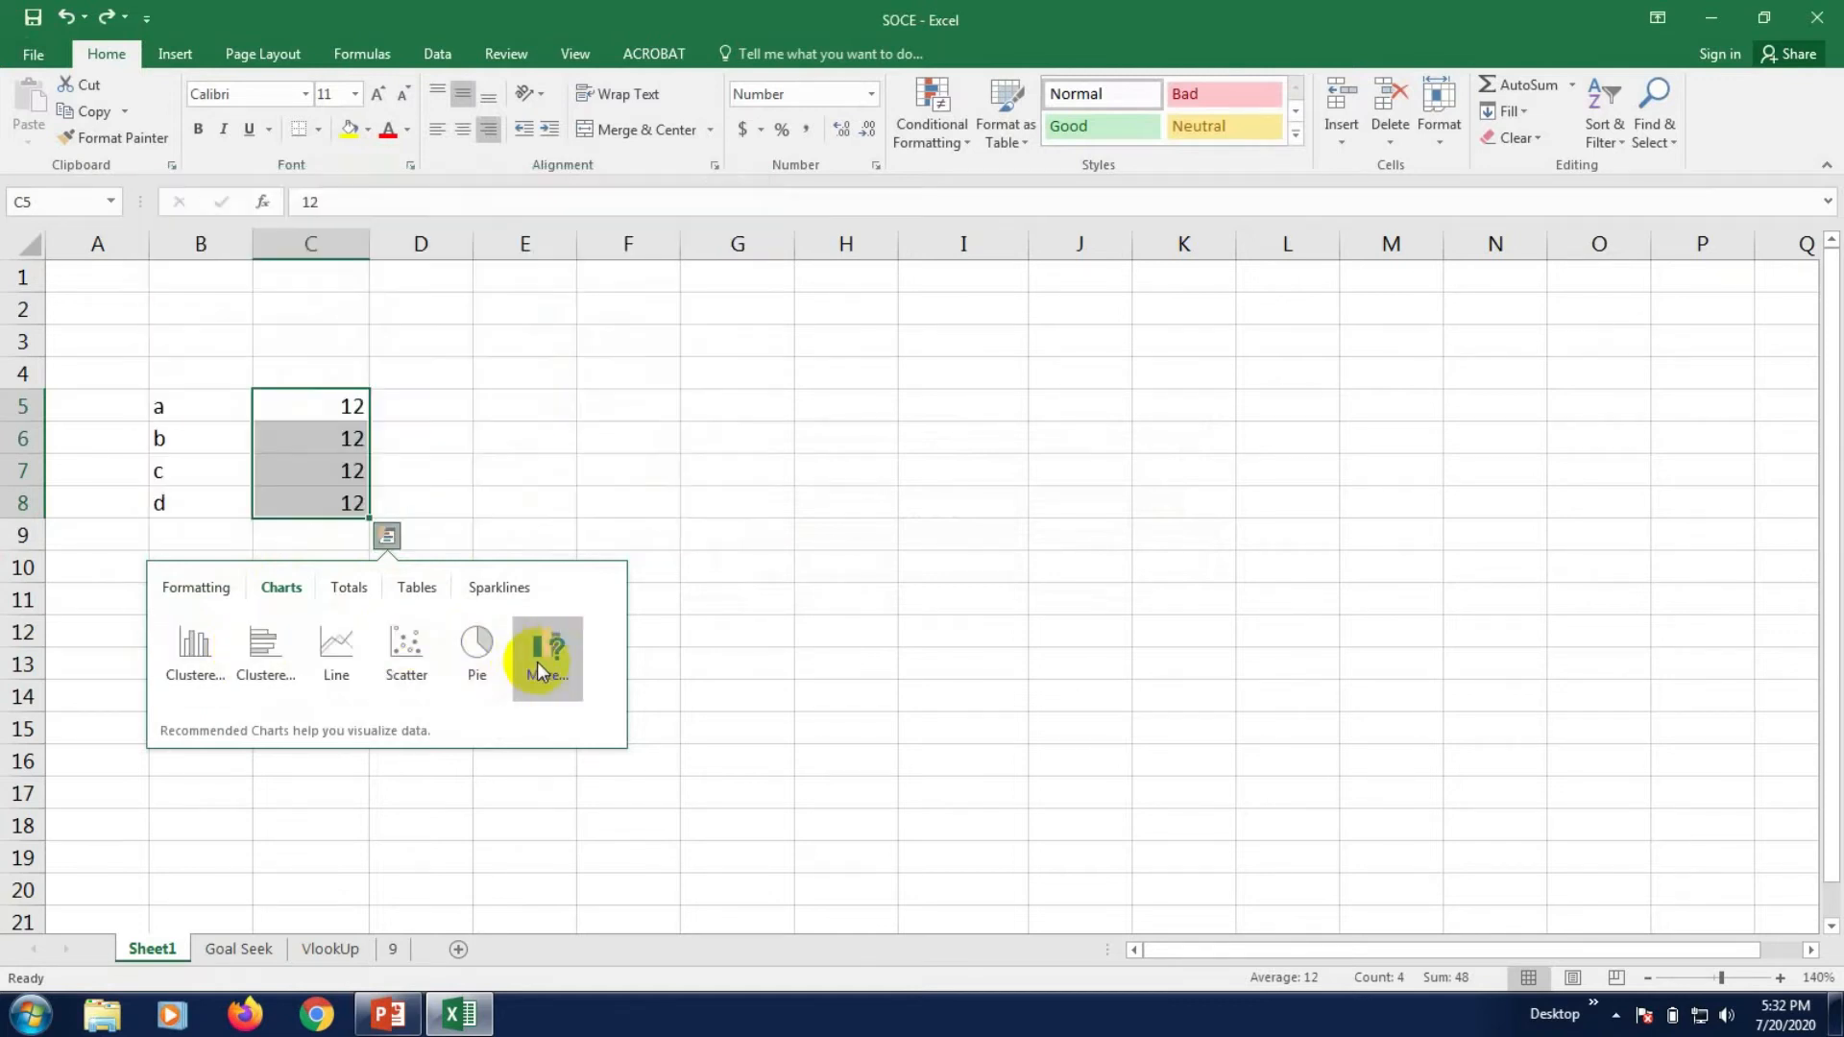
pyautogui.click(351, 590)
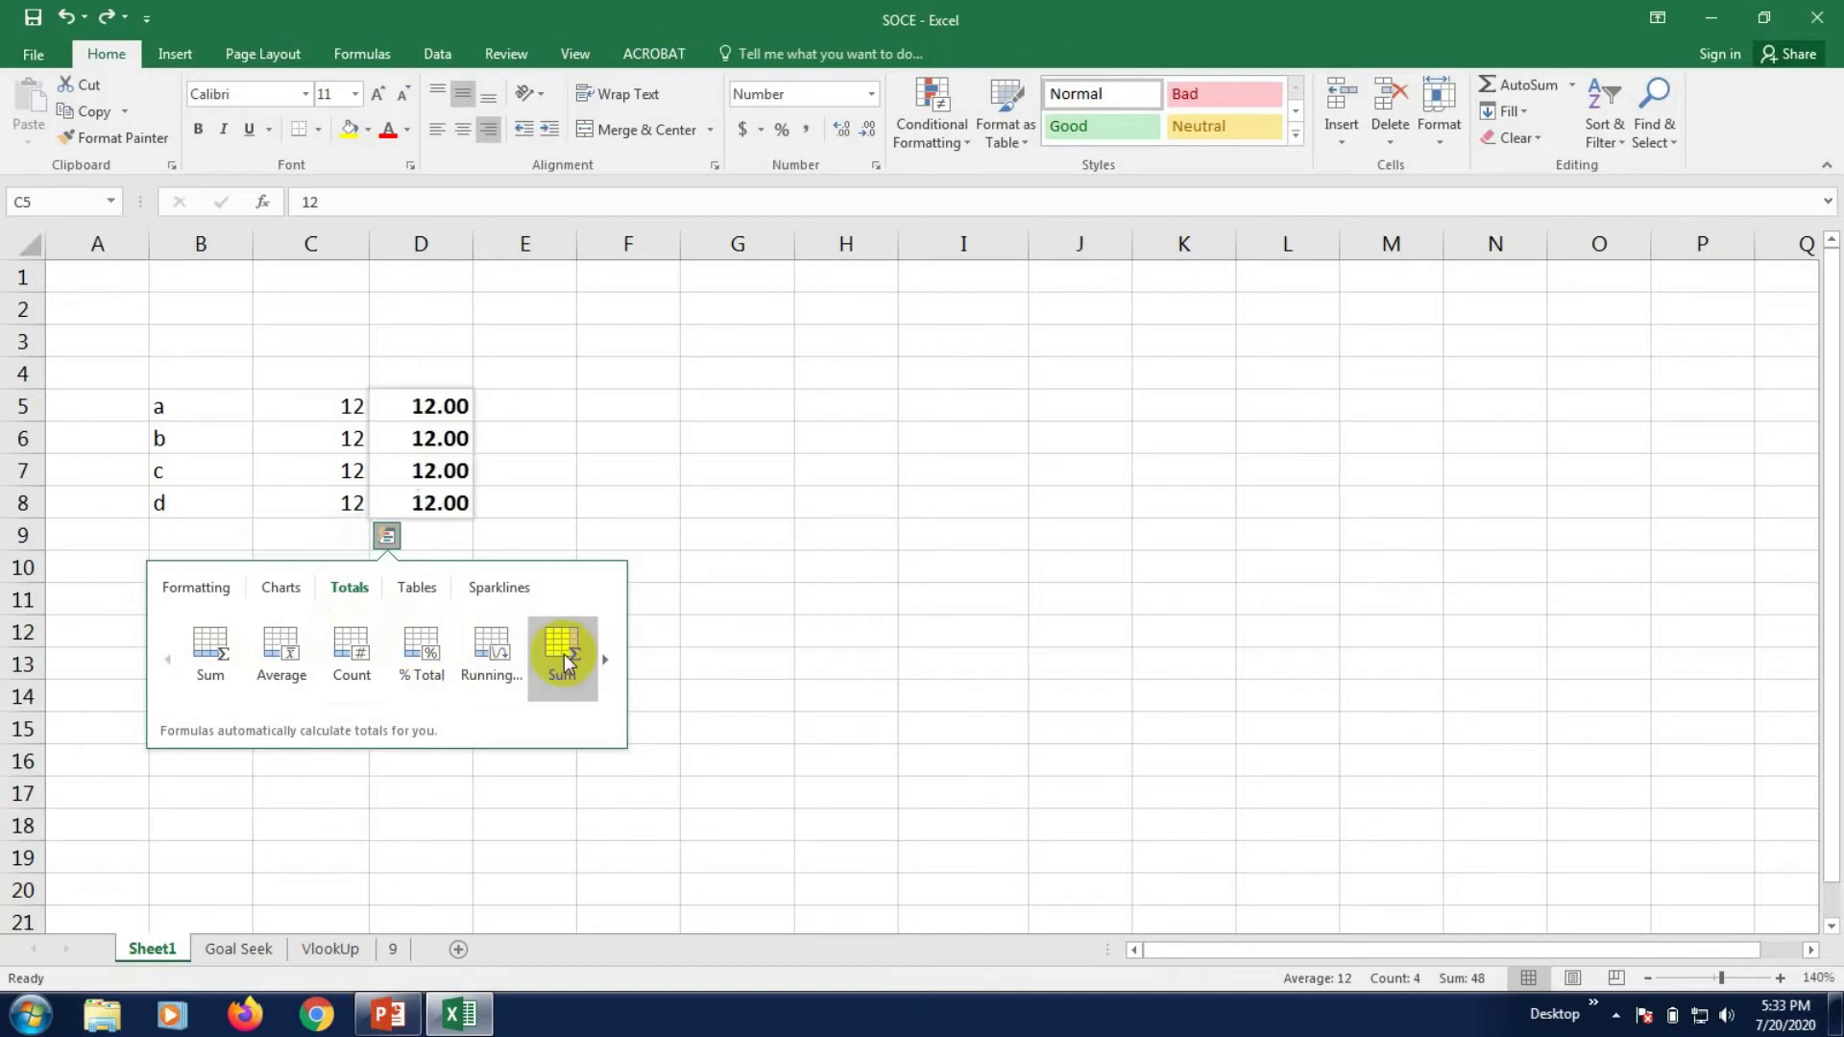
pyautogui.click(603, 660)
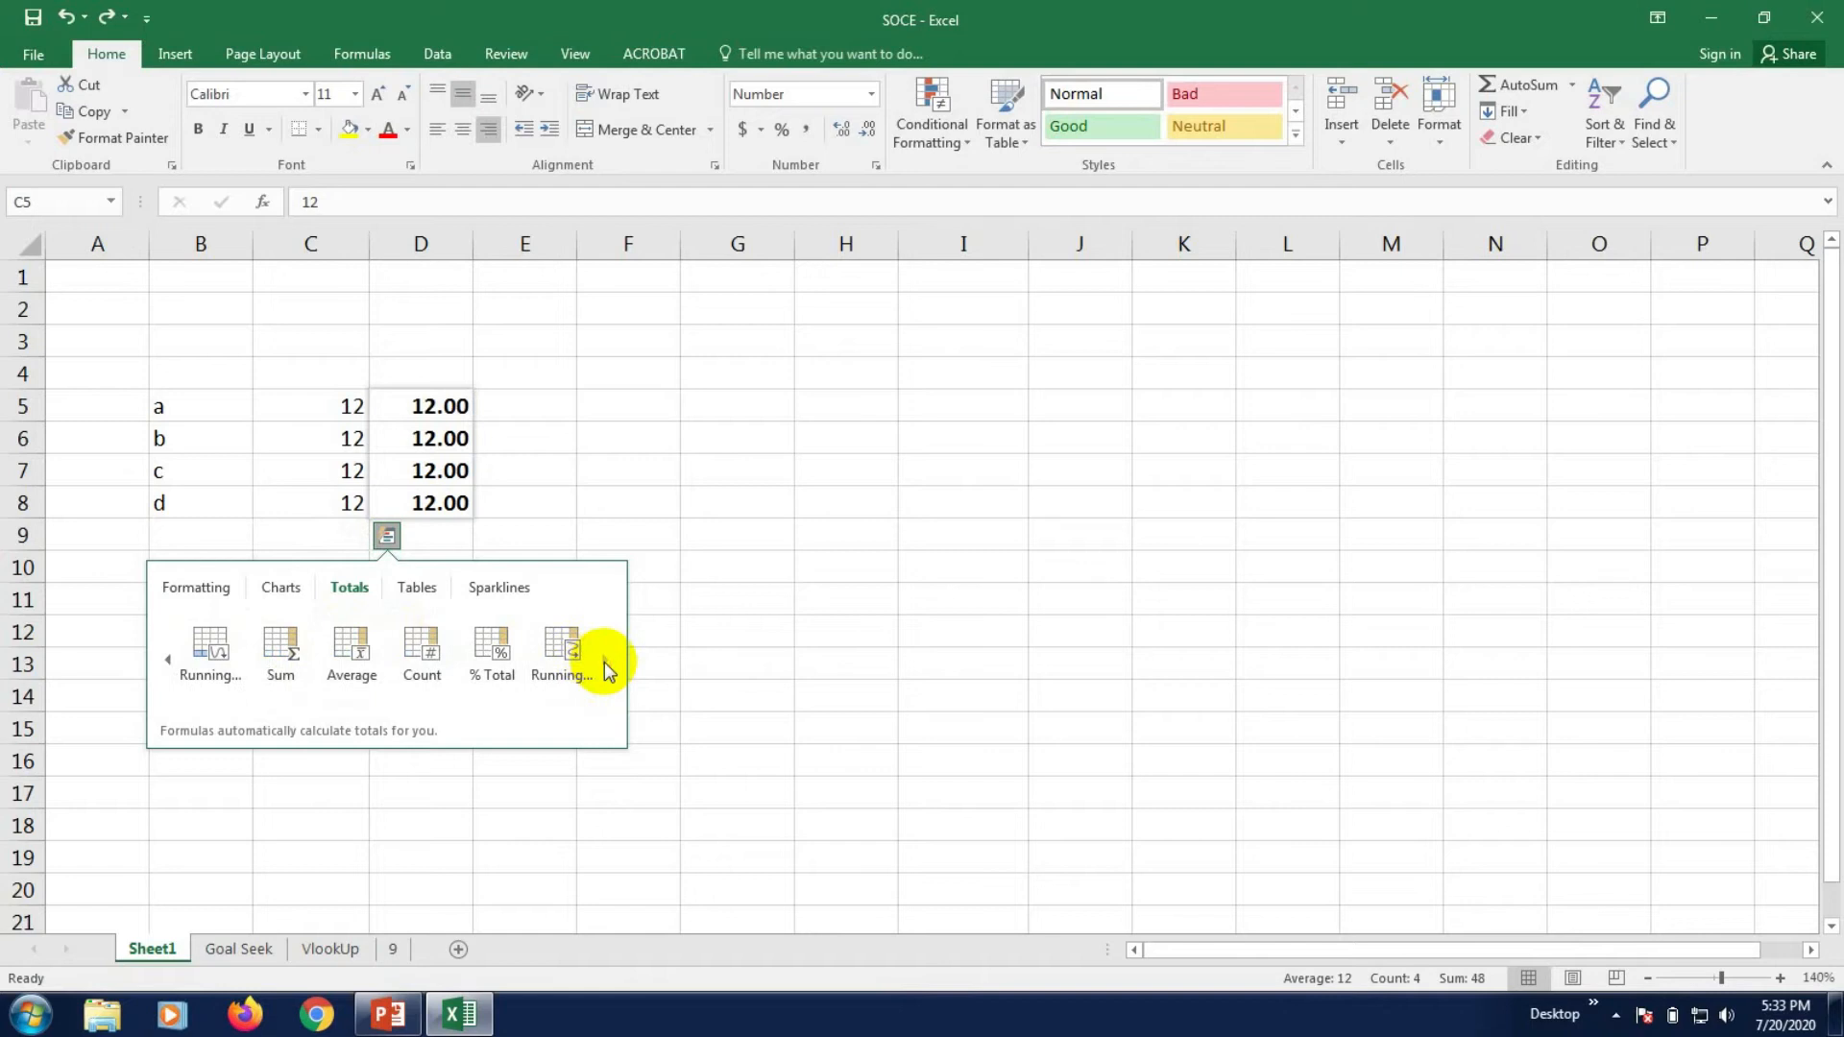
pyautogui.click(419, 596)
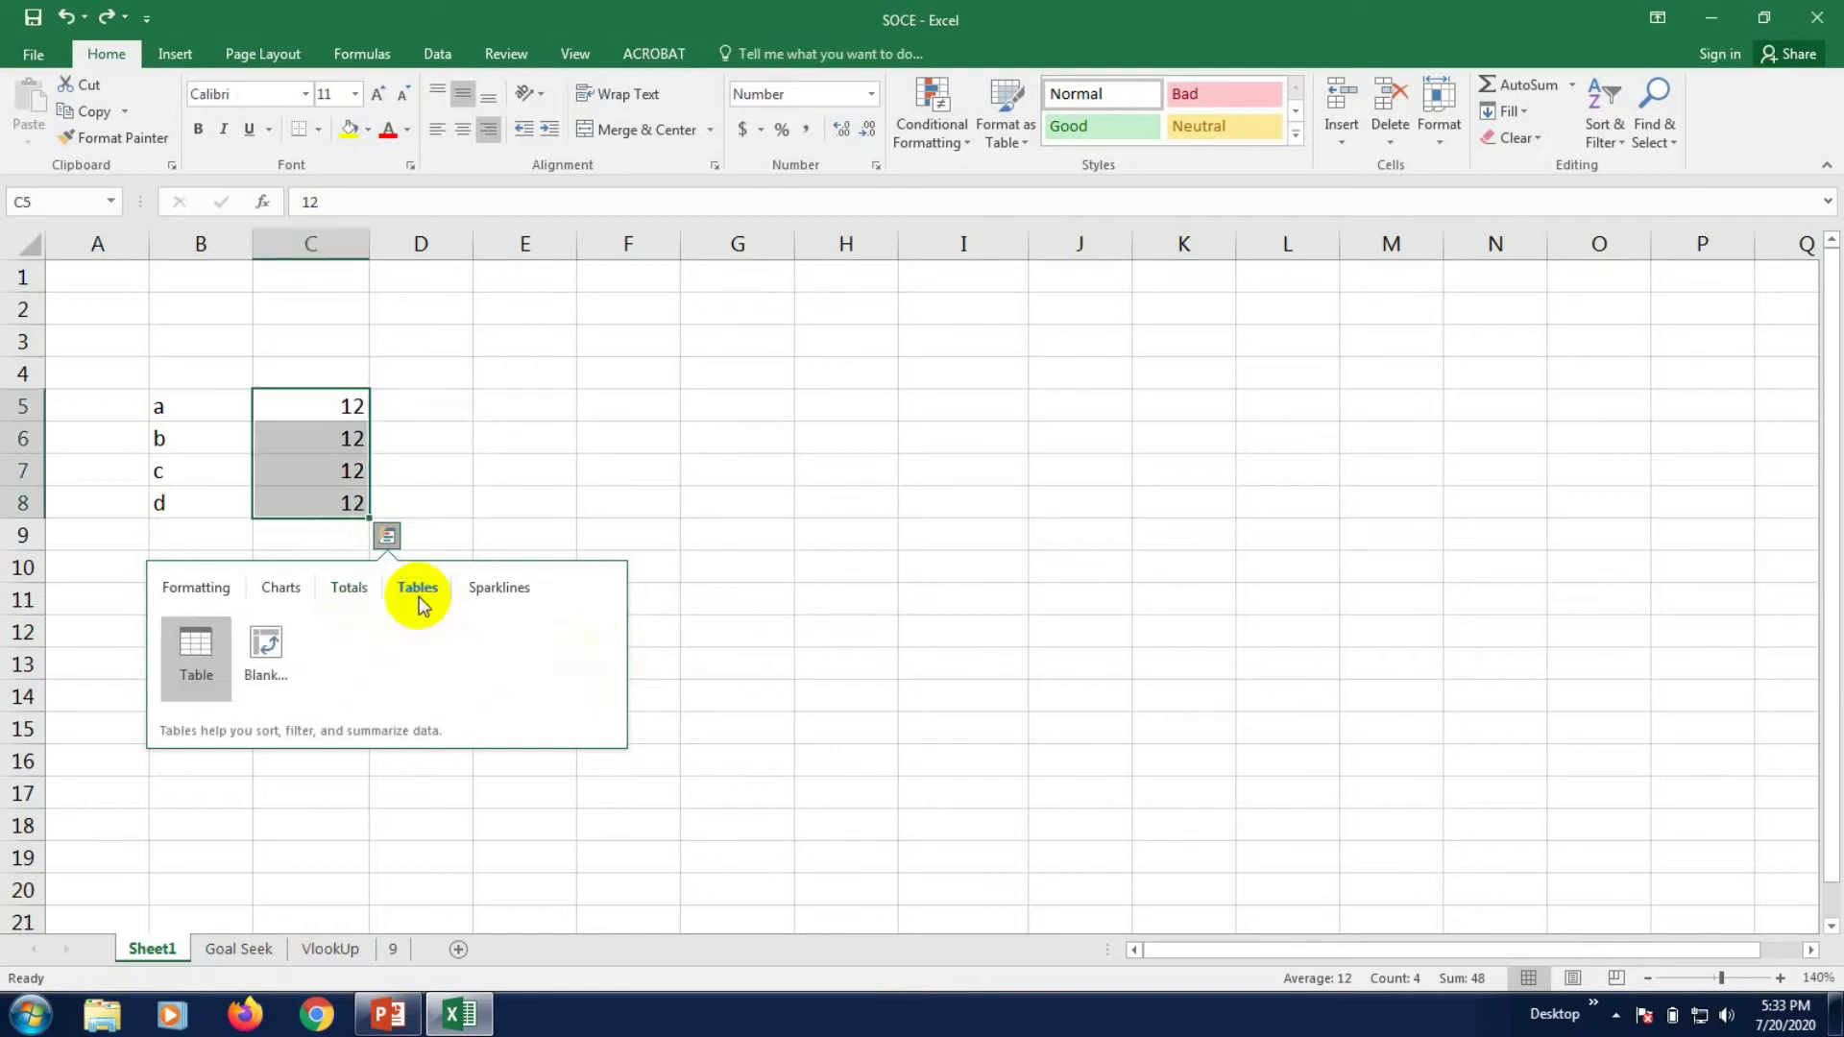
pyautogui.click(495, 588)
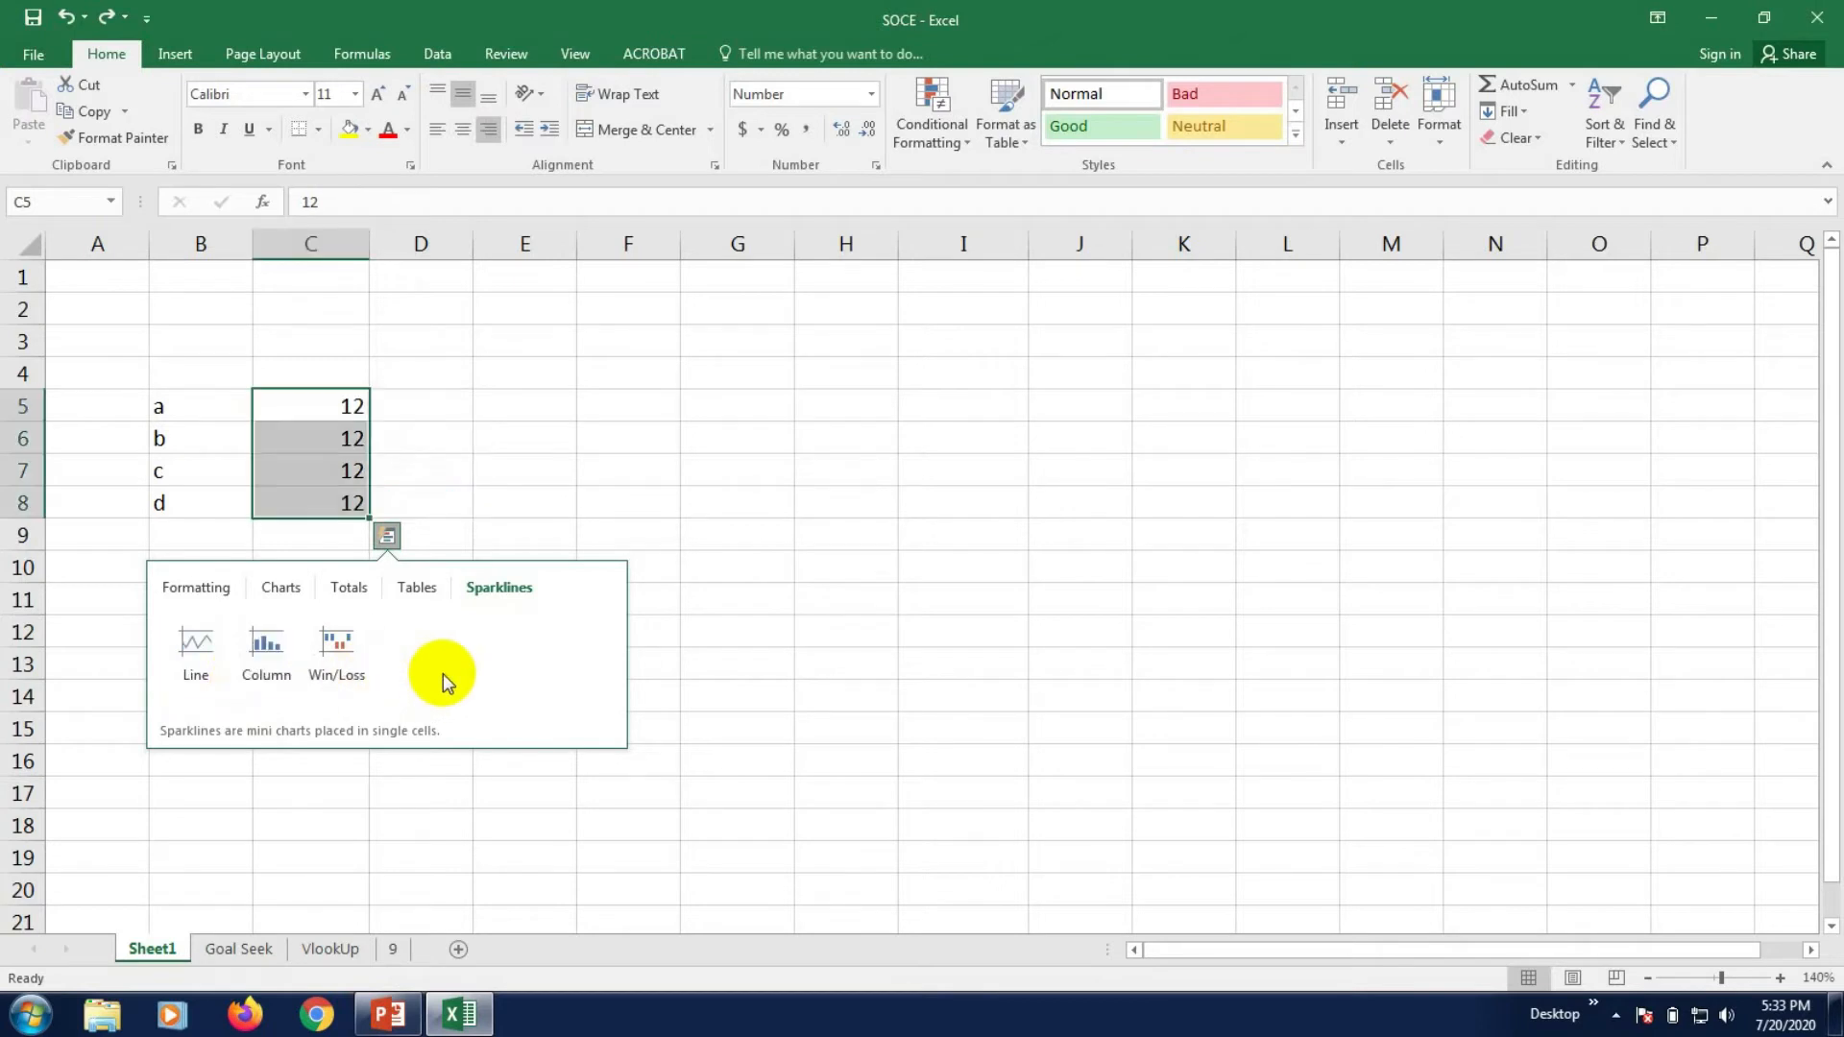
pyautogui.click(735, 535)
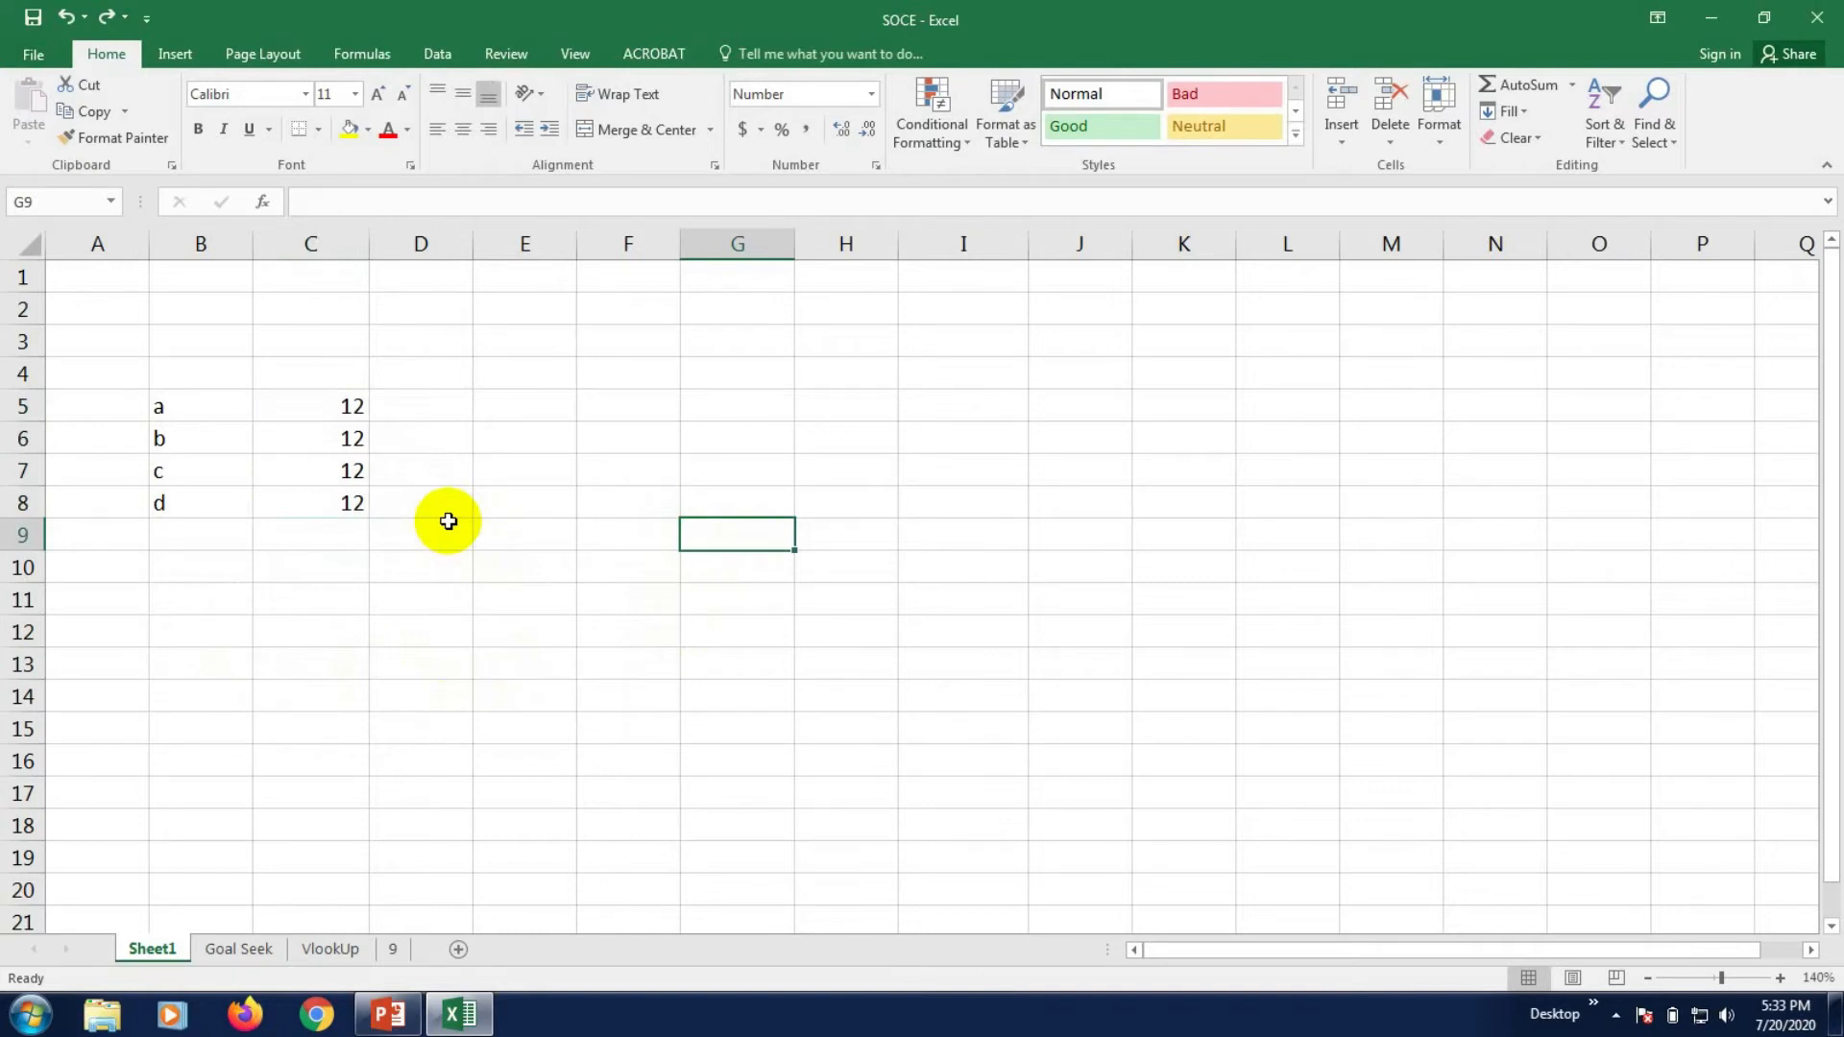
# - Convert B5:C8 into a formatted table with Quick Analysis' Table option, then check column B's filter
pyautogui.moveTo(163, 408); pyautogui.dragTo(336, 507)
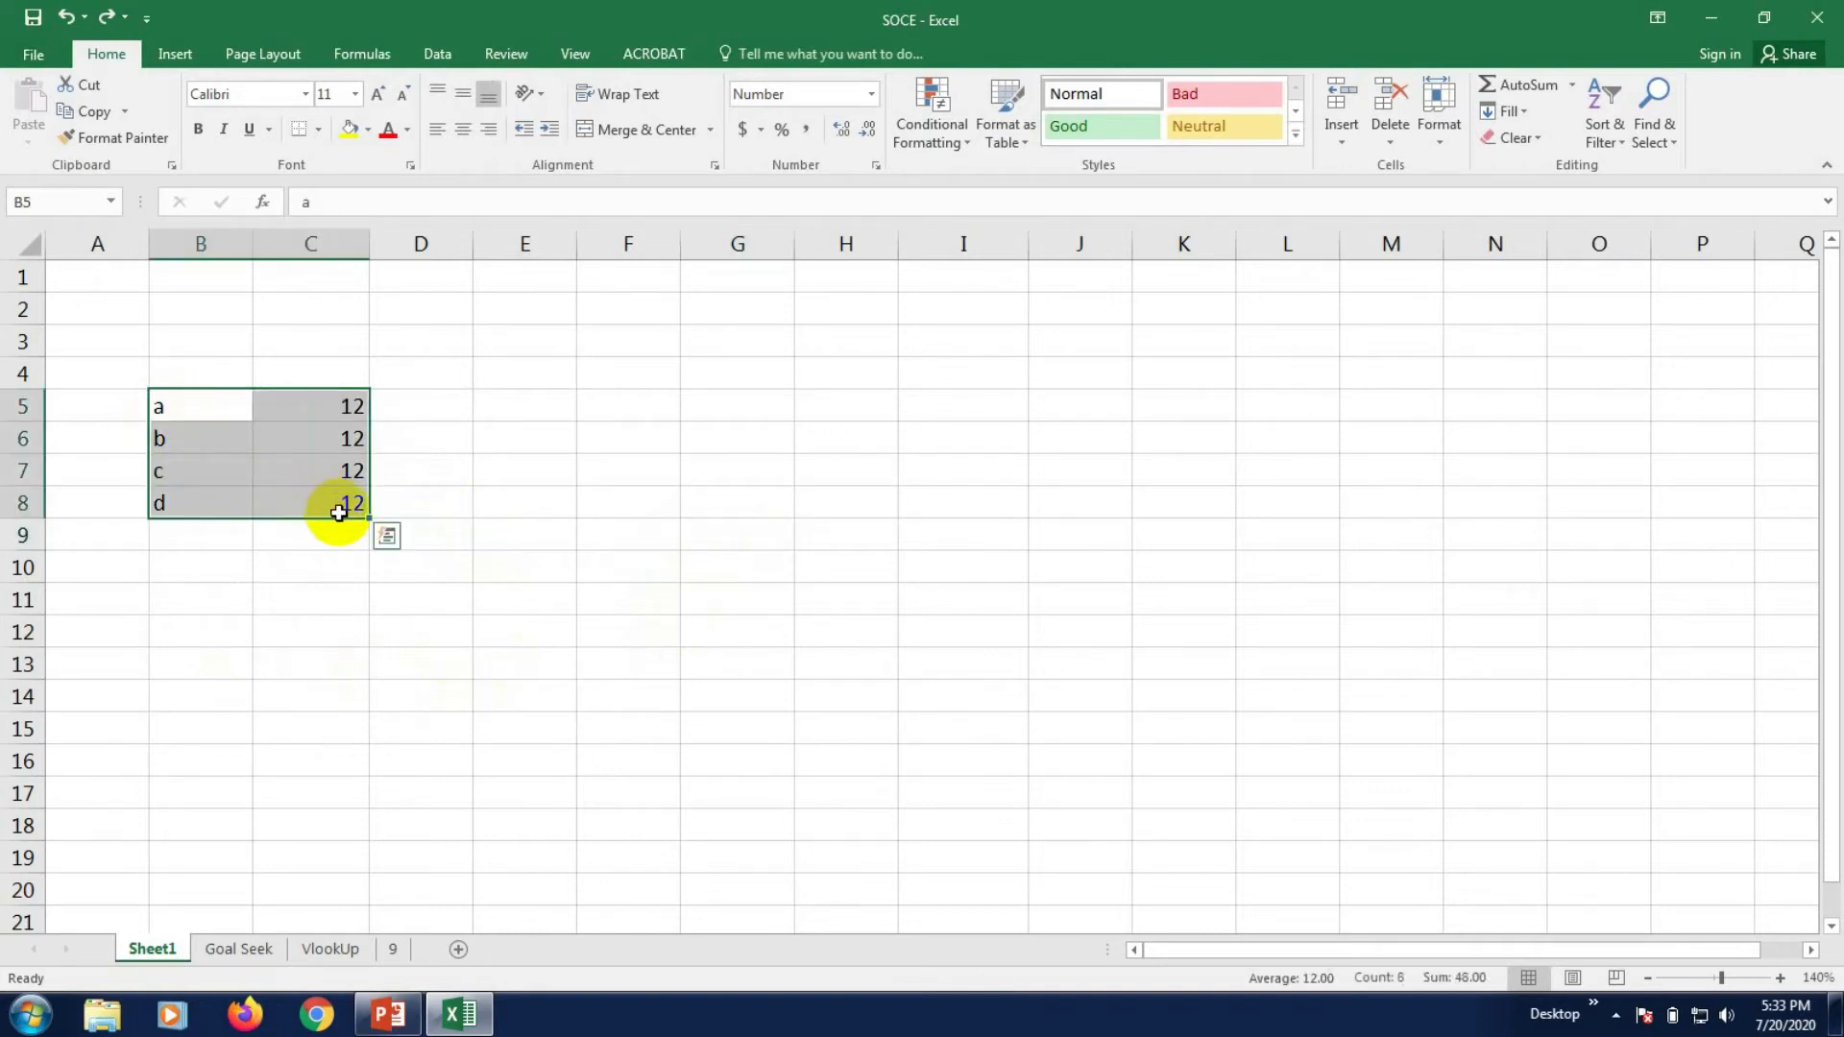
pyautogui.click(388, 537)
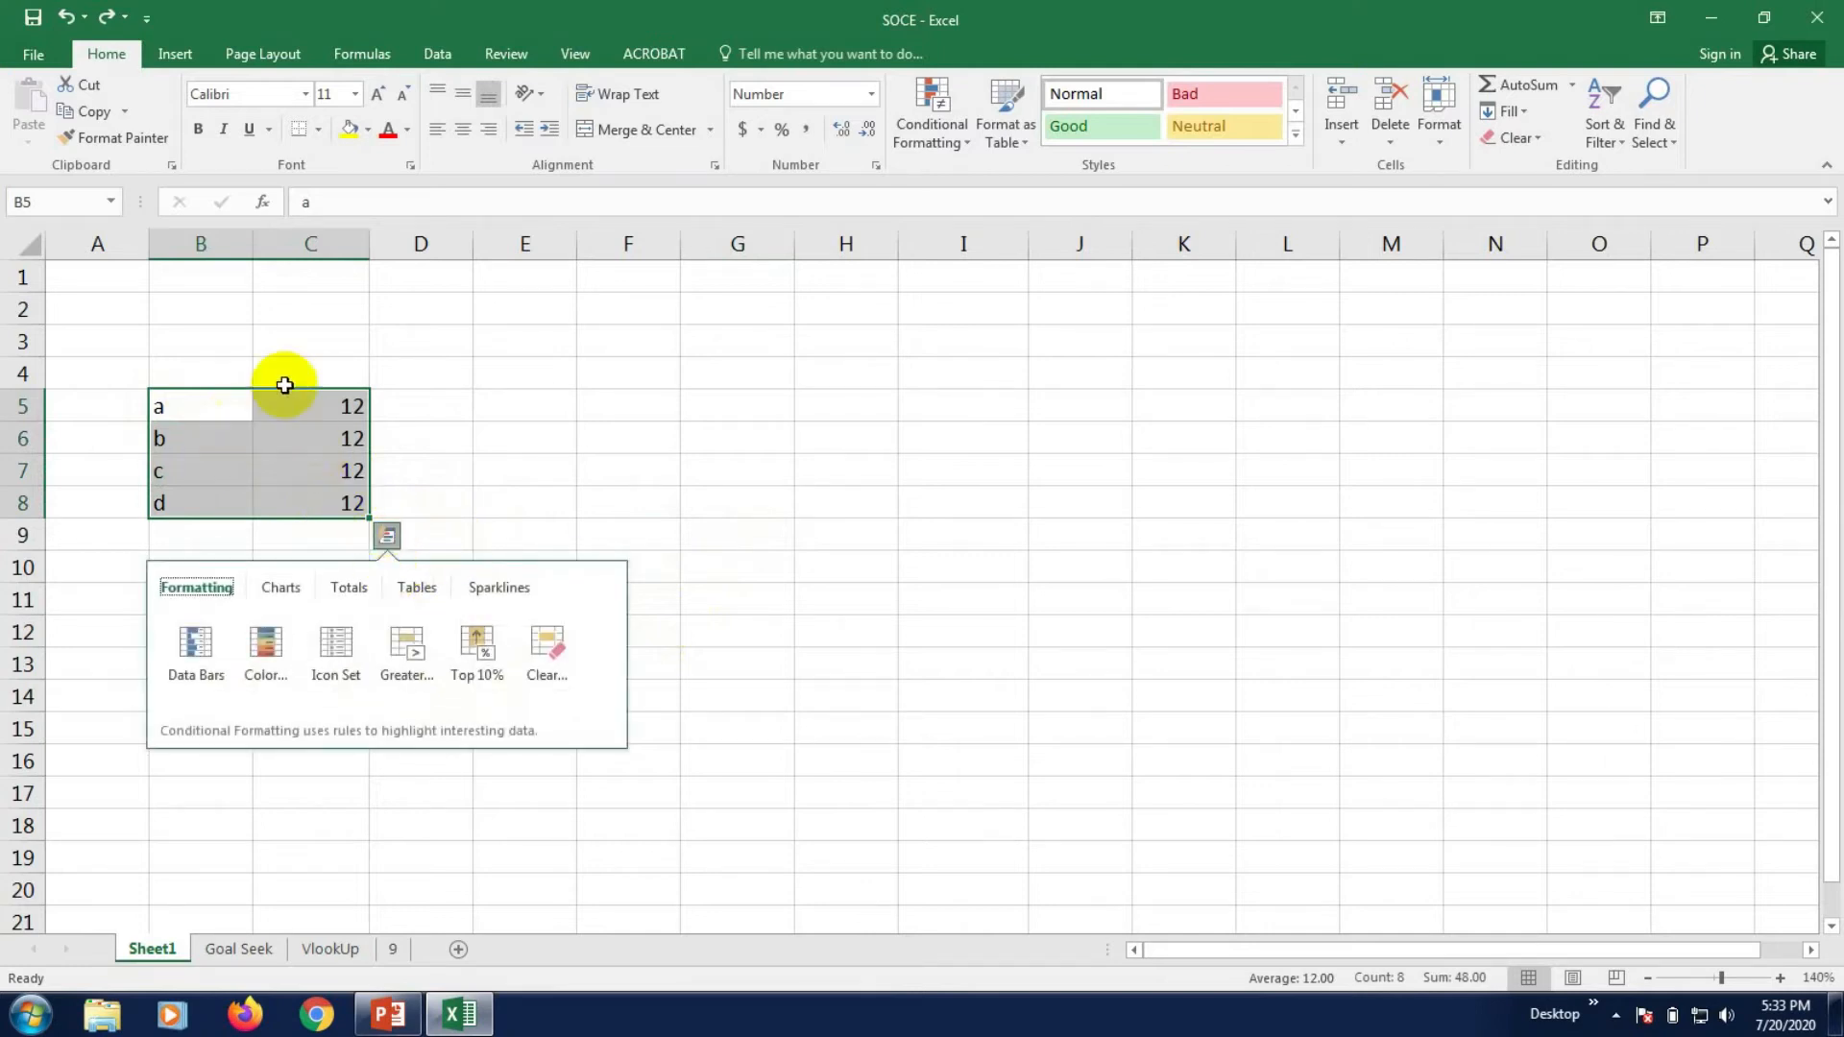
pyautogui.click(350, 587)
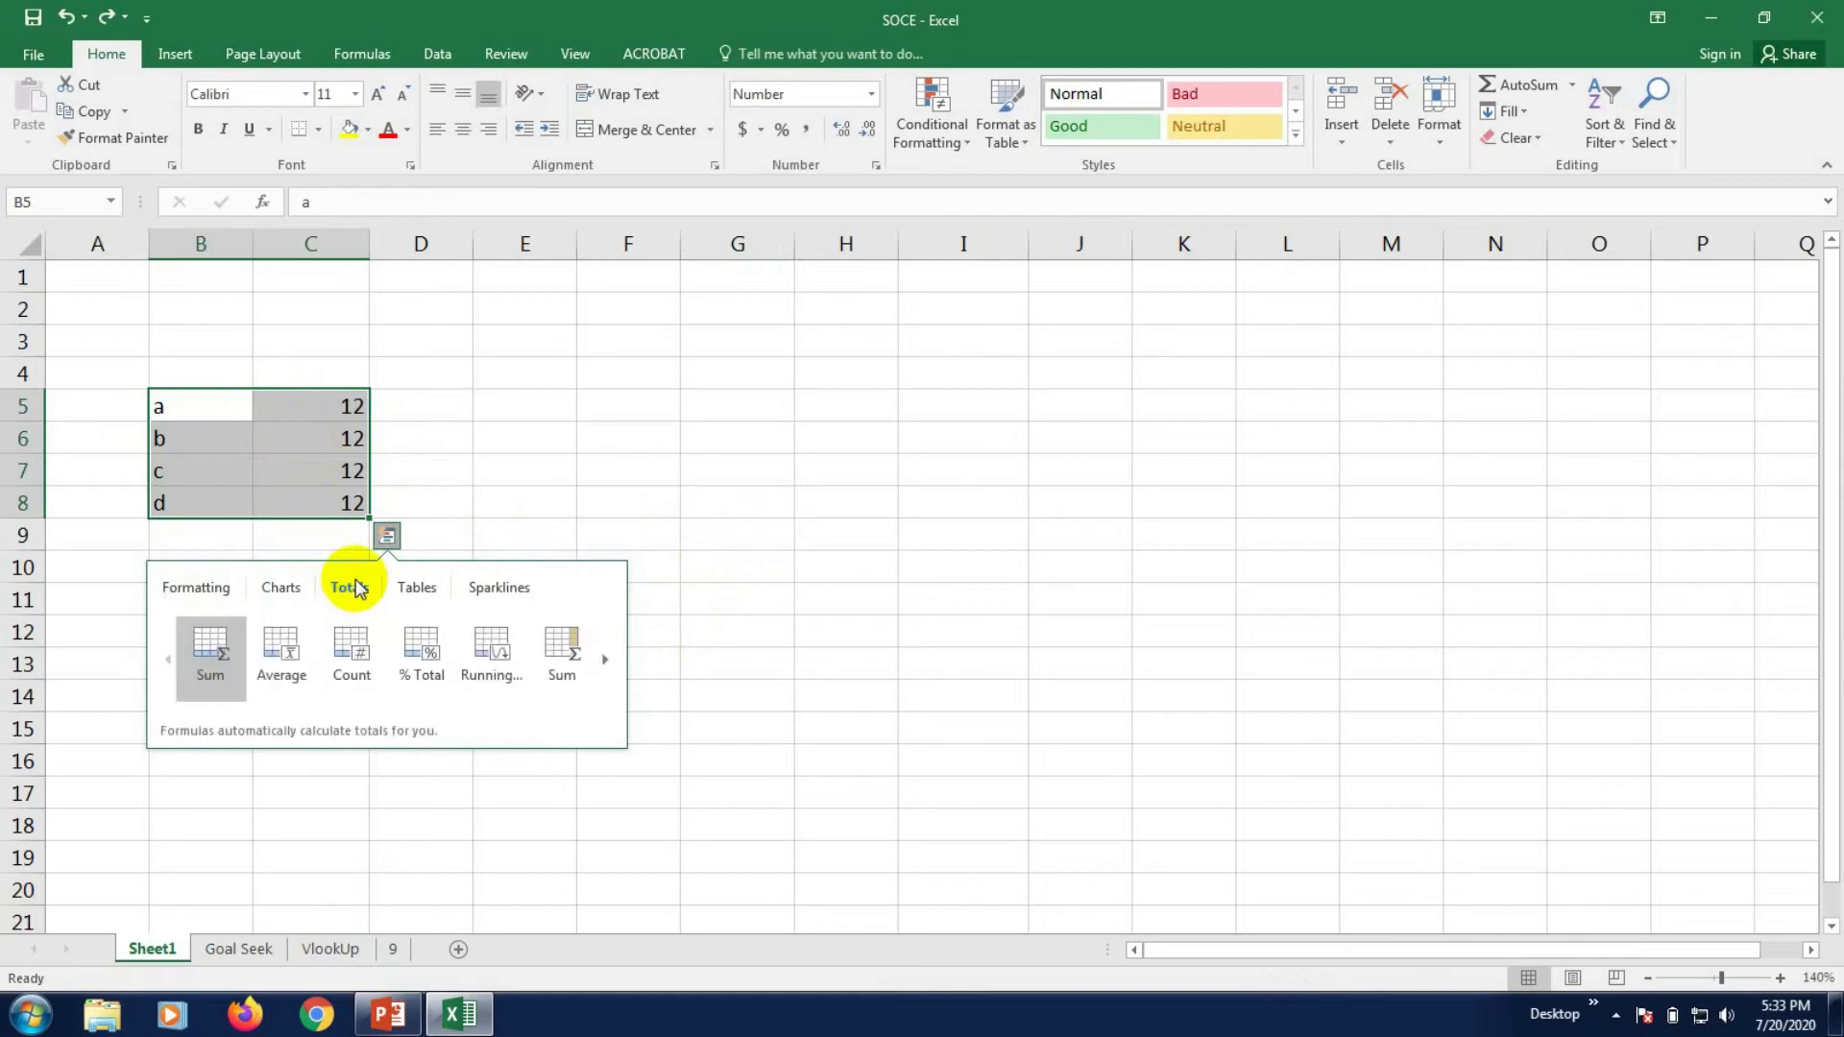
pyautogui.click(416, 587)
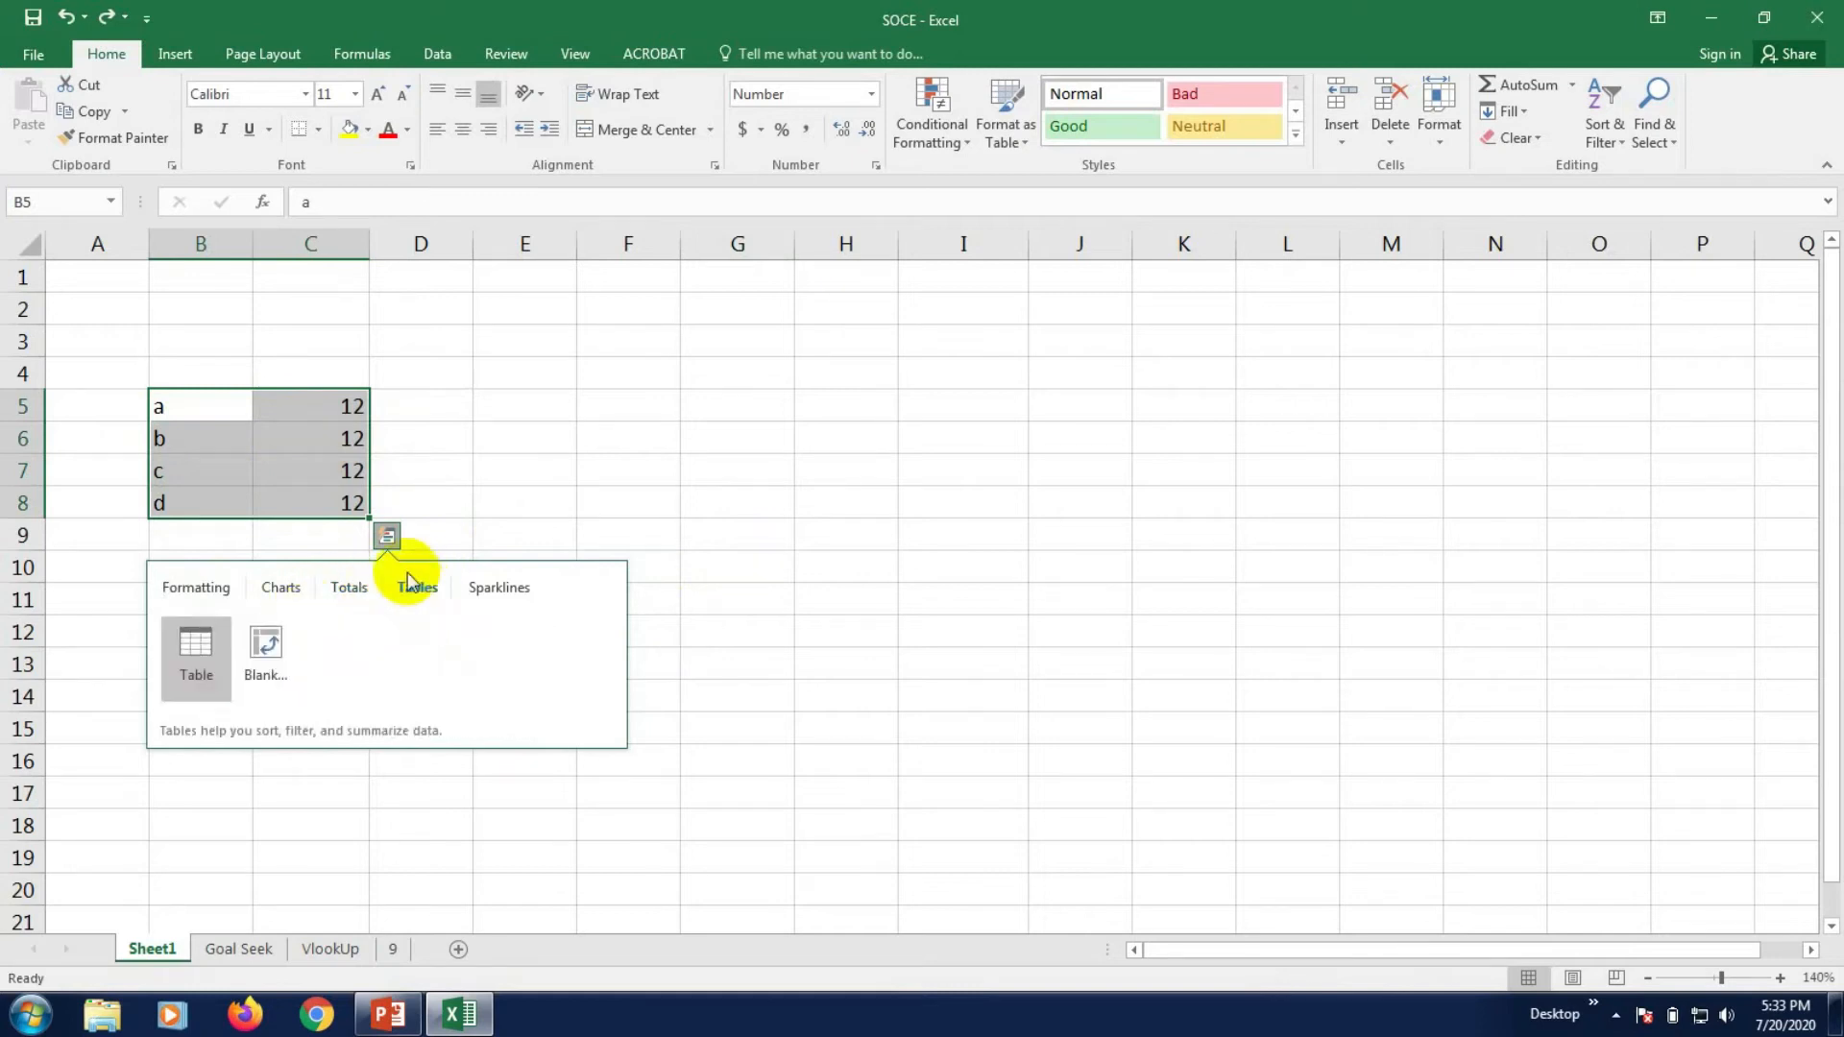
pyautogui.click(192, 663)
pyautogui.click(639, 430)
pyautogui.click(381, 619)
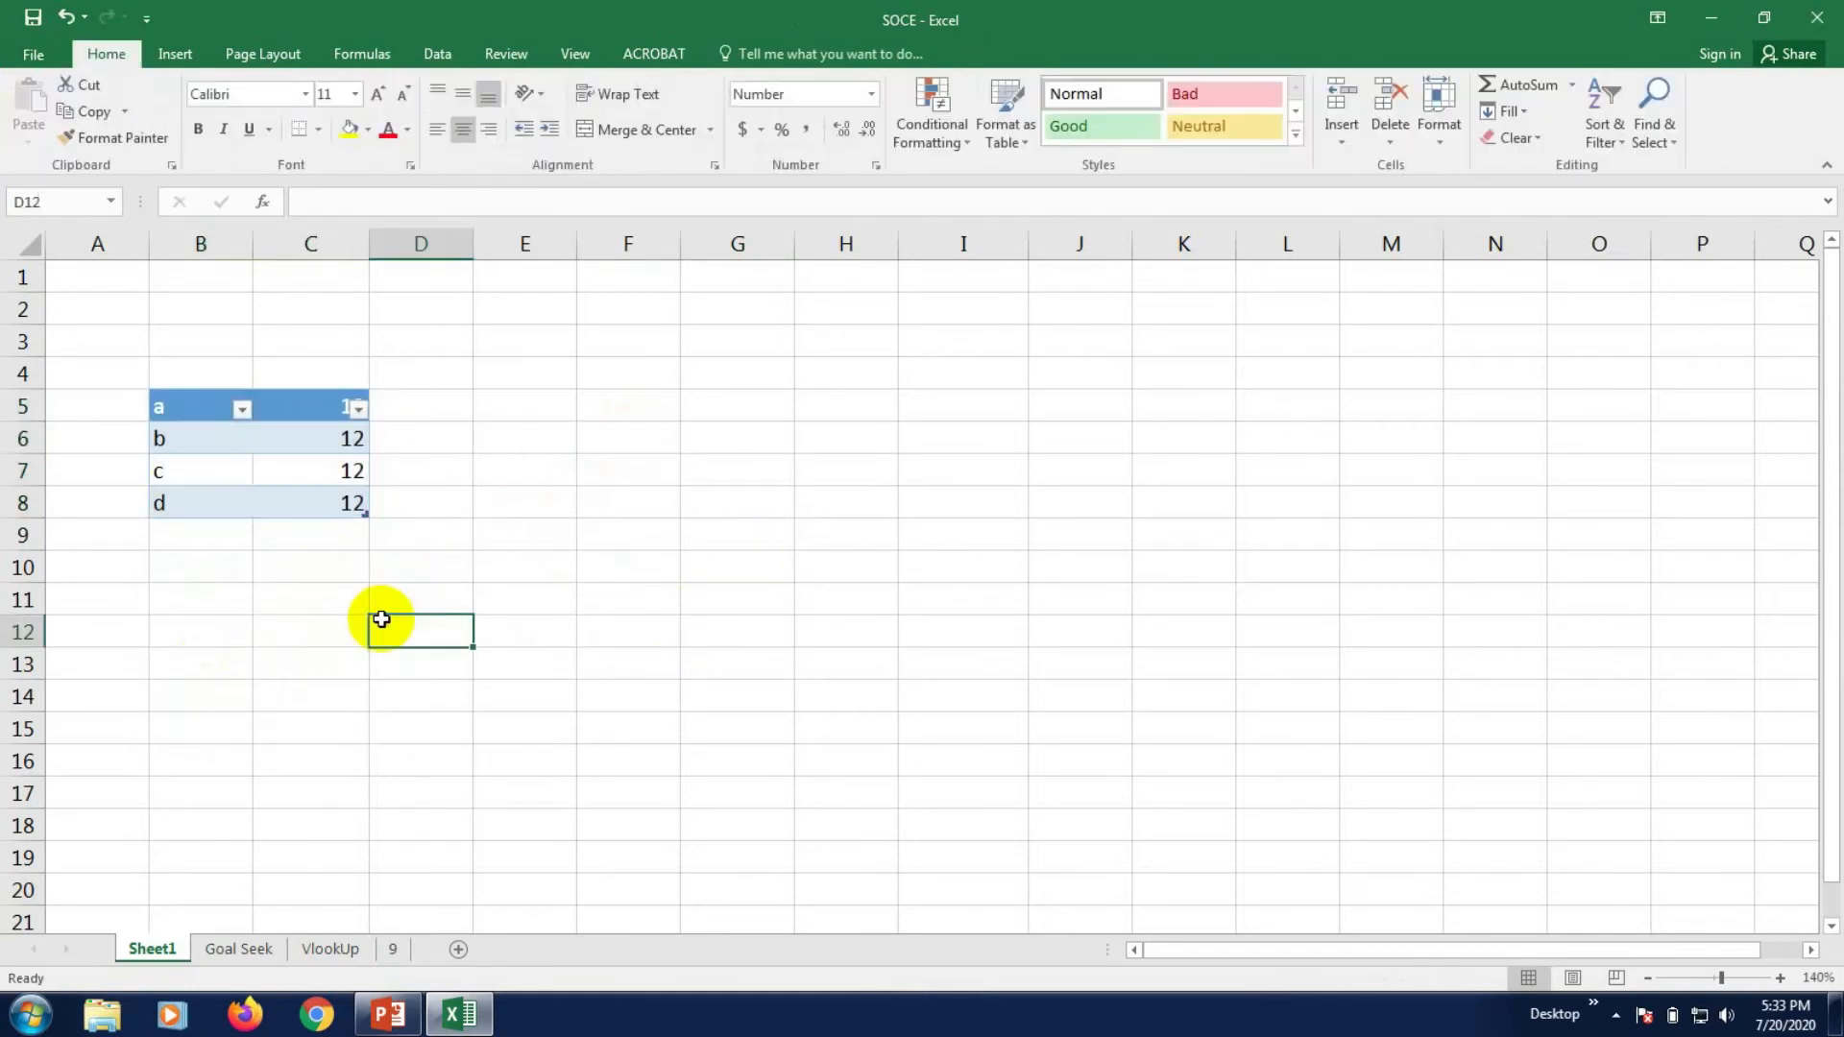
pyautogui.click(242, 409)
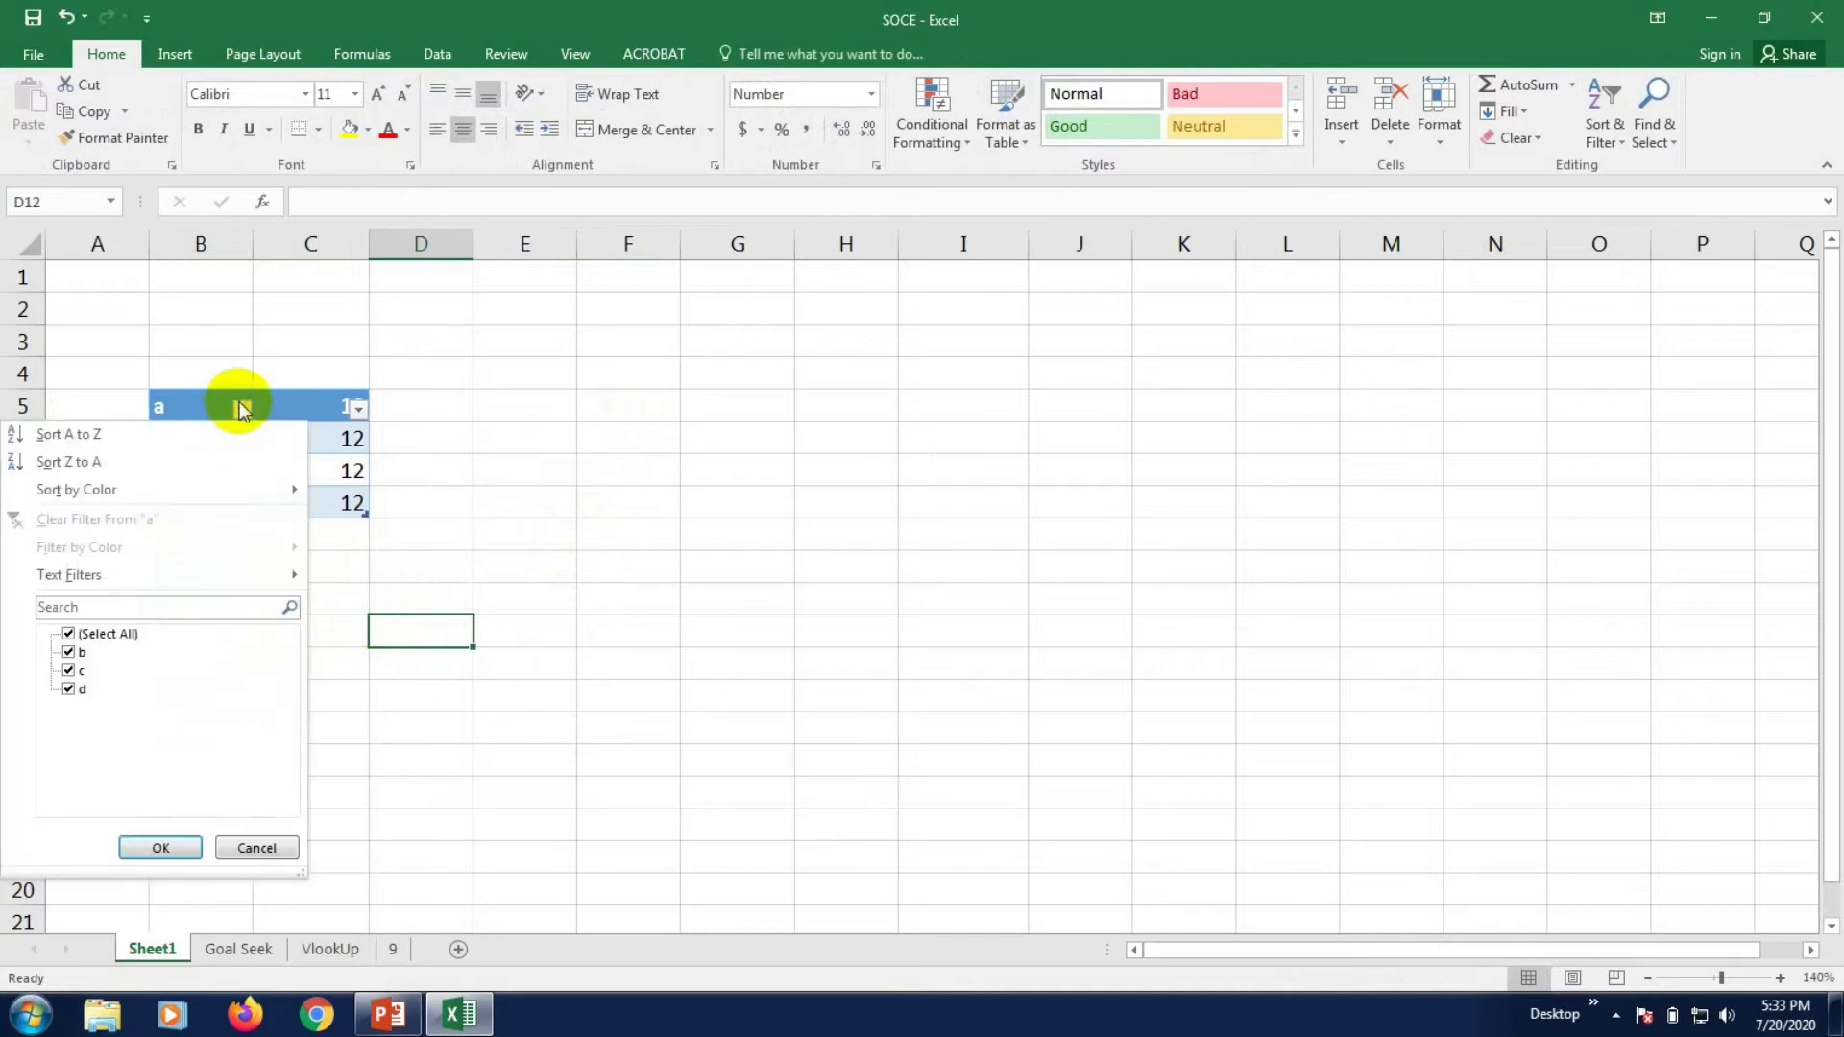
pyautogui.click(242, 410)
pyautogui.click(690, 625)
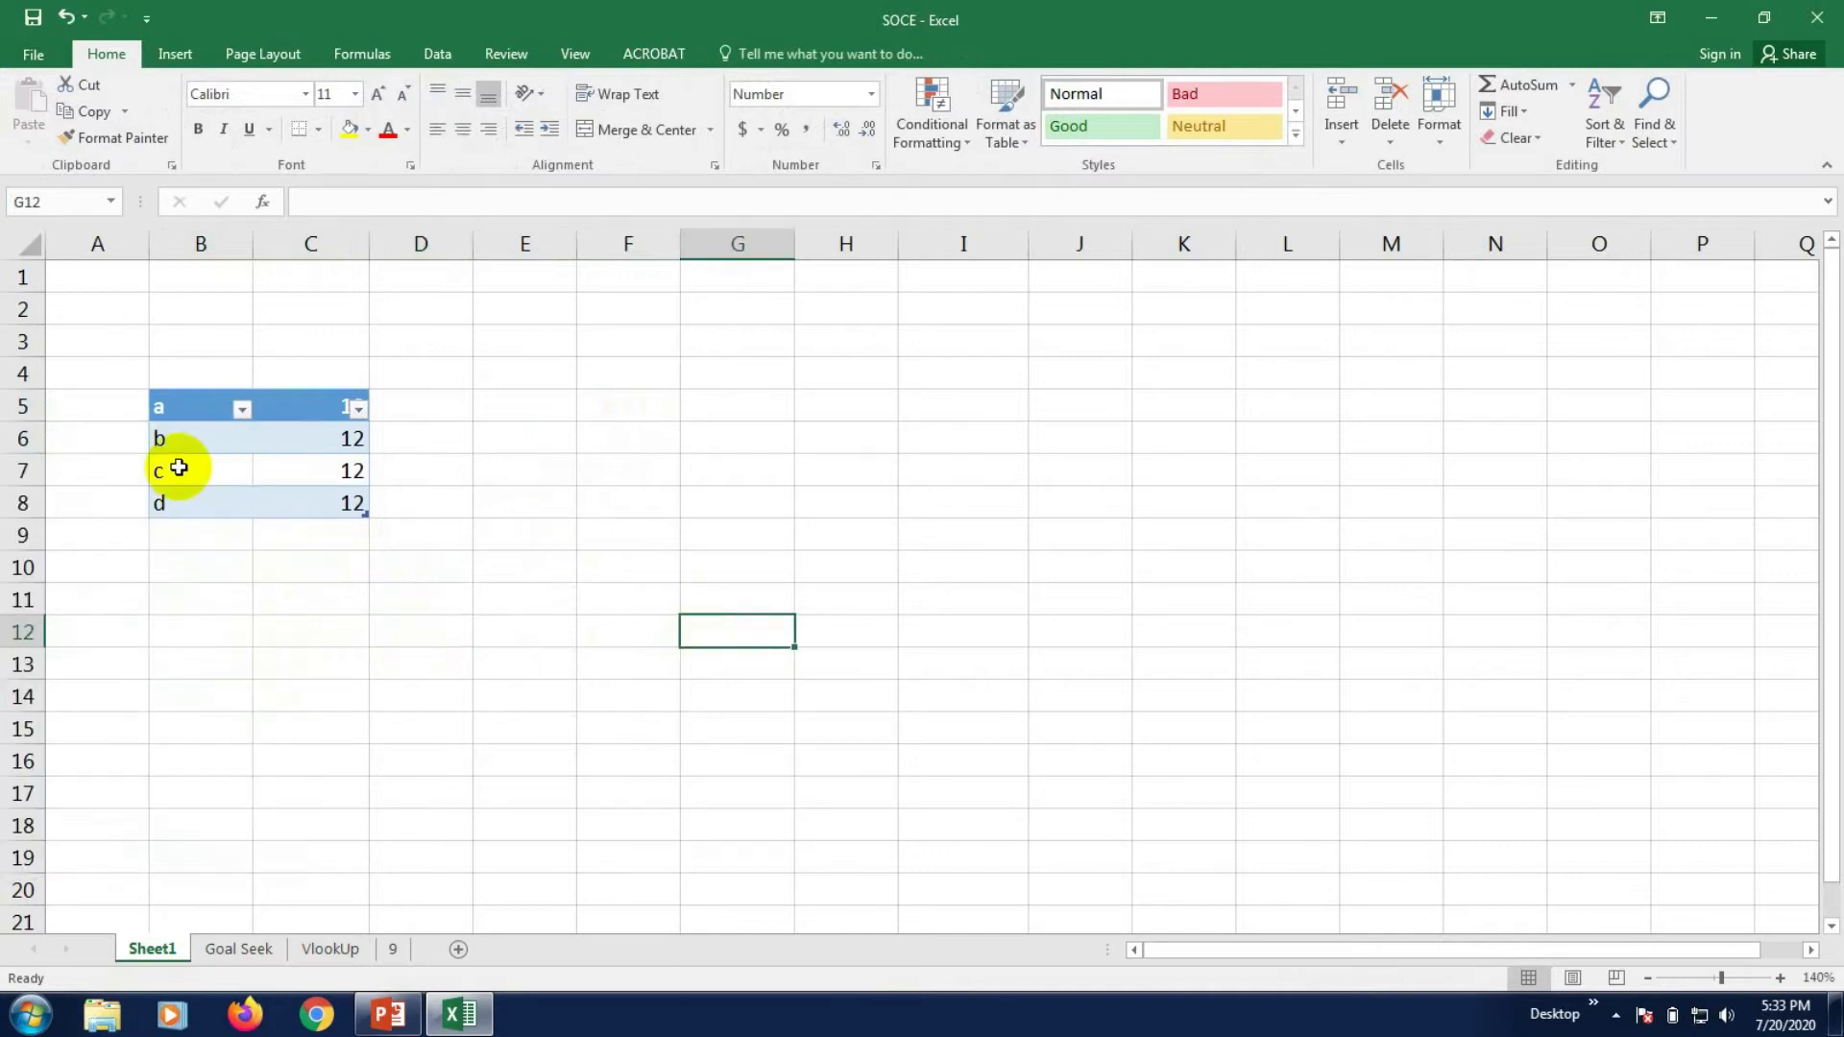
# - Undo the table and turn on Data-tab filtering for the plain B5:C8 list
pyautogui.hotkey('ctrl', 'z')
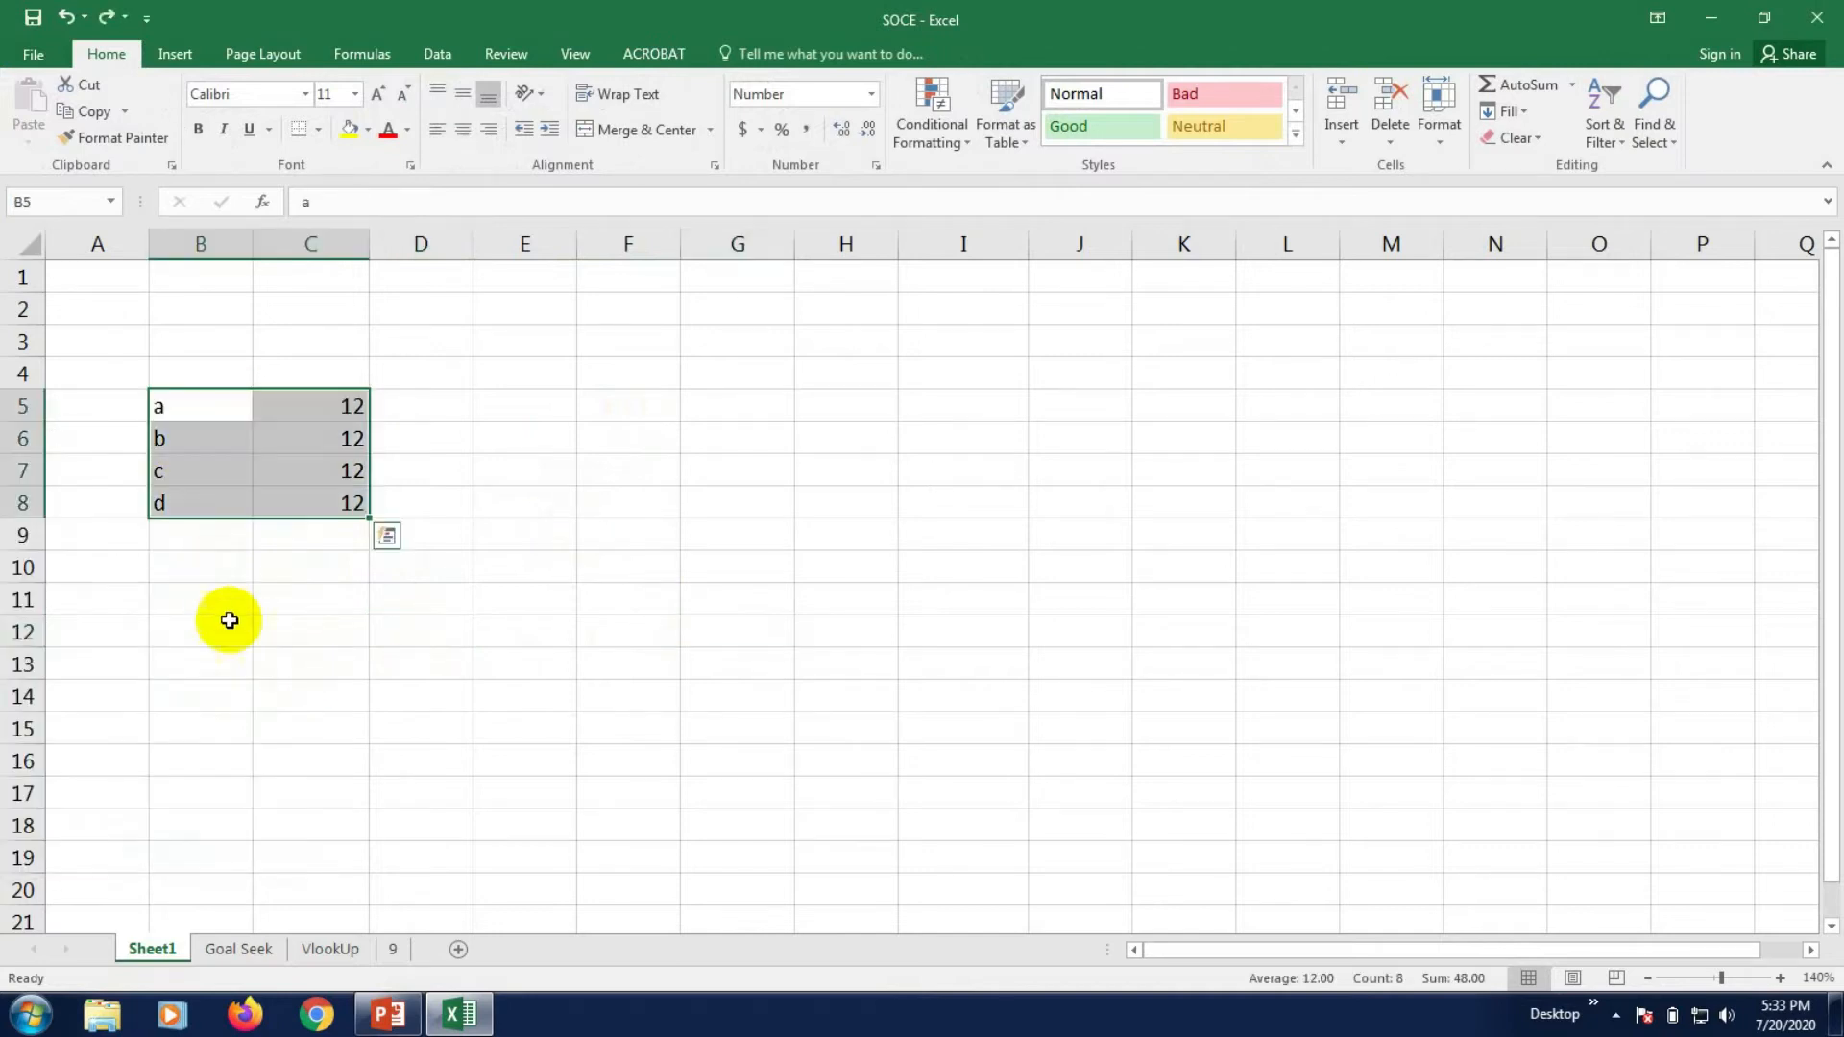
pyautogui.click(206, 440)
pyautogui.click(198, 404)
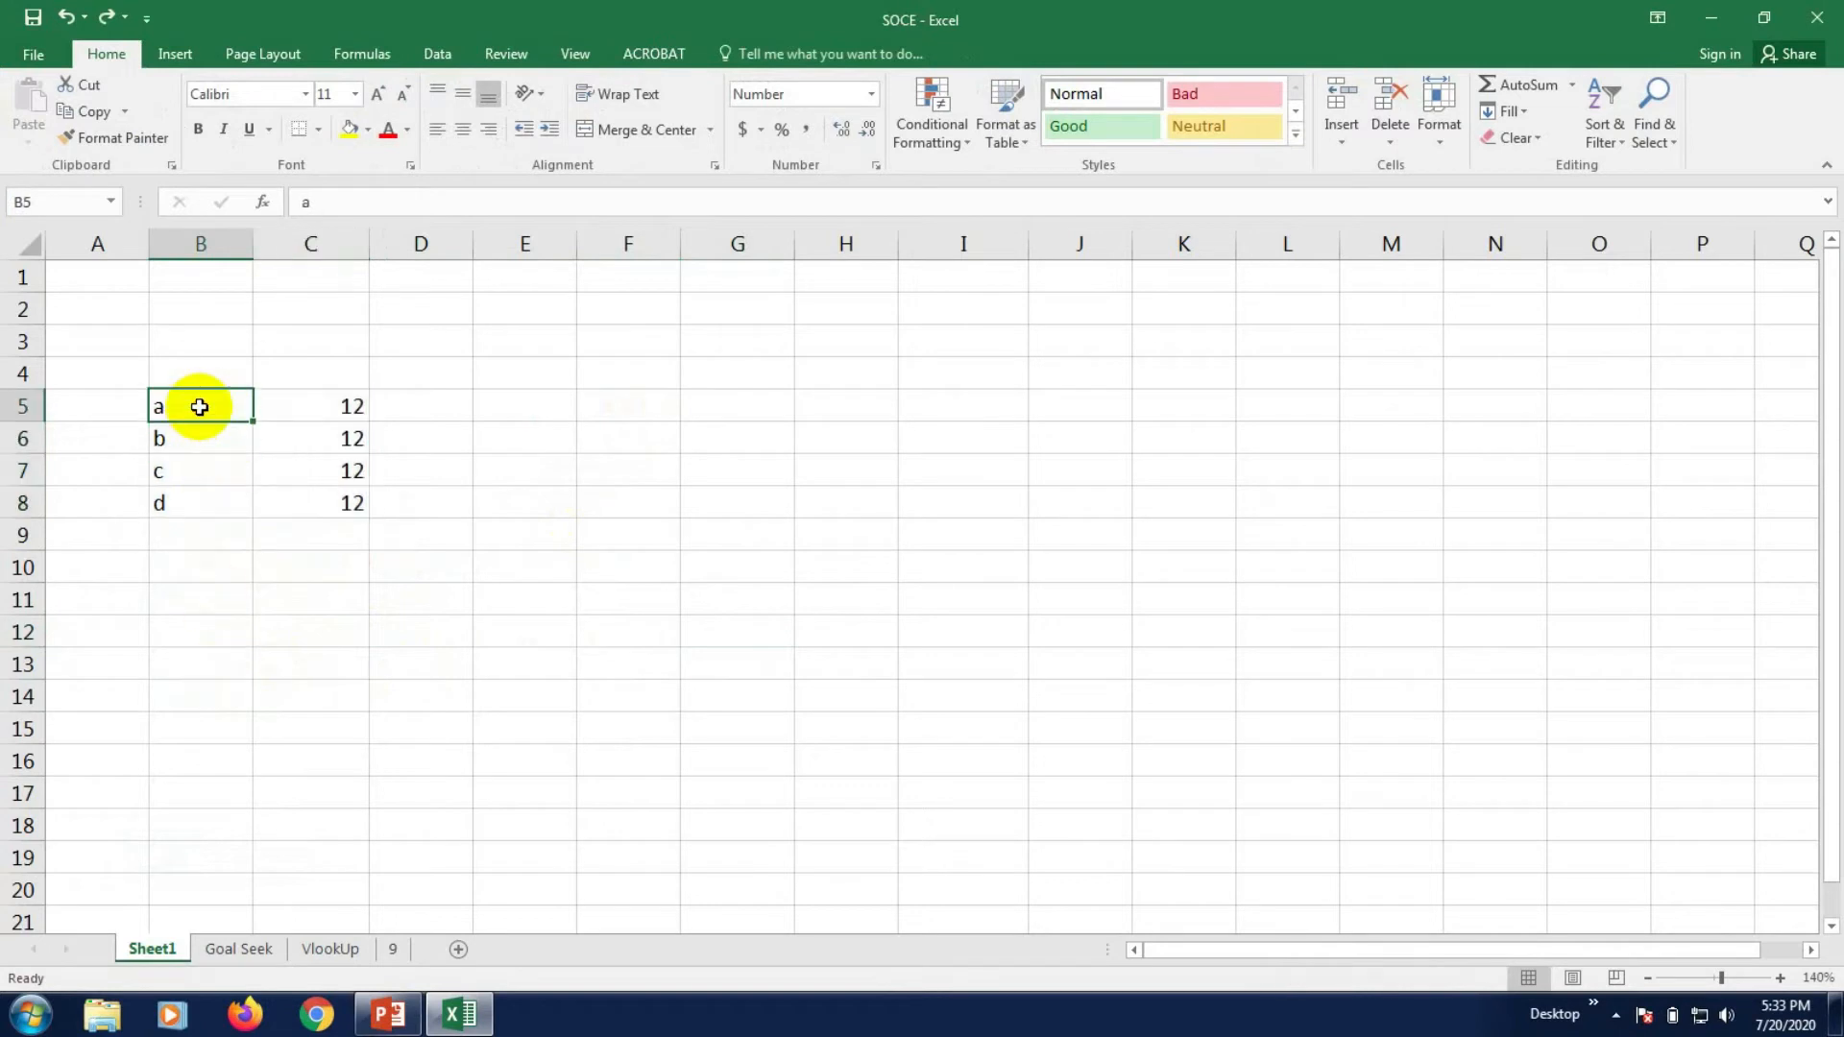
pyautogui.click(193, 437)
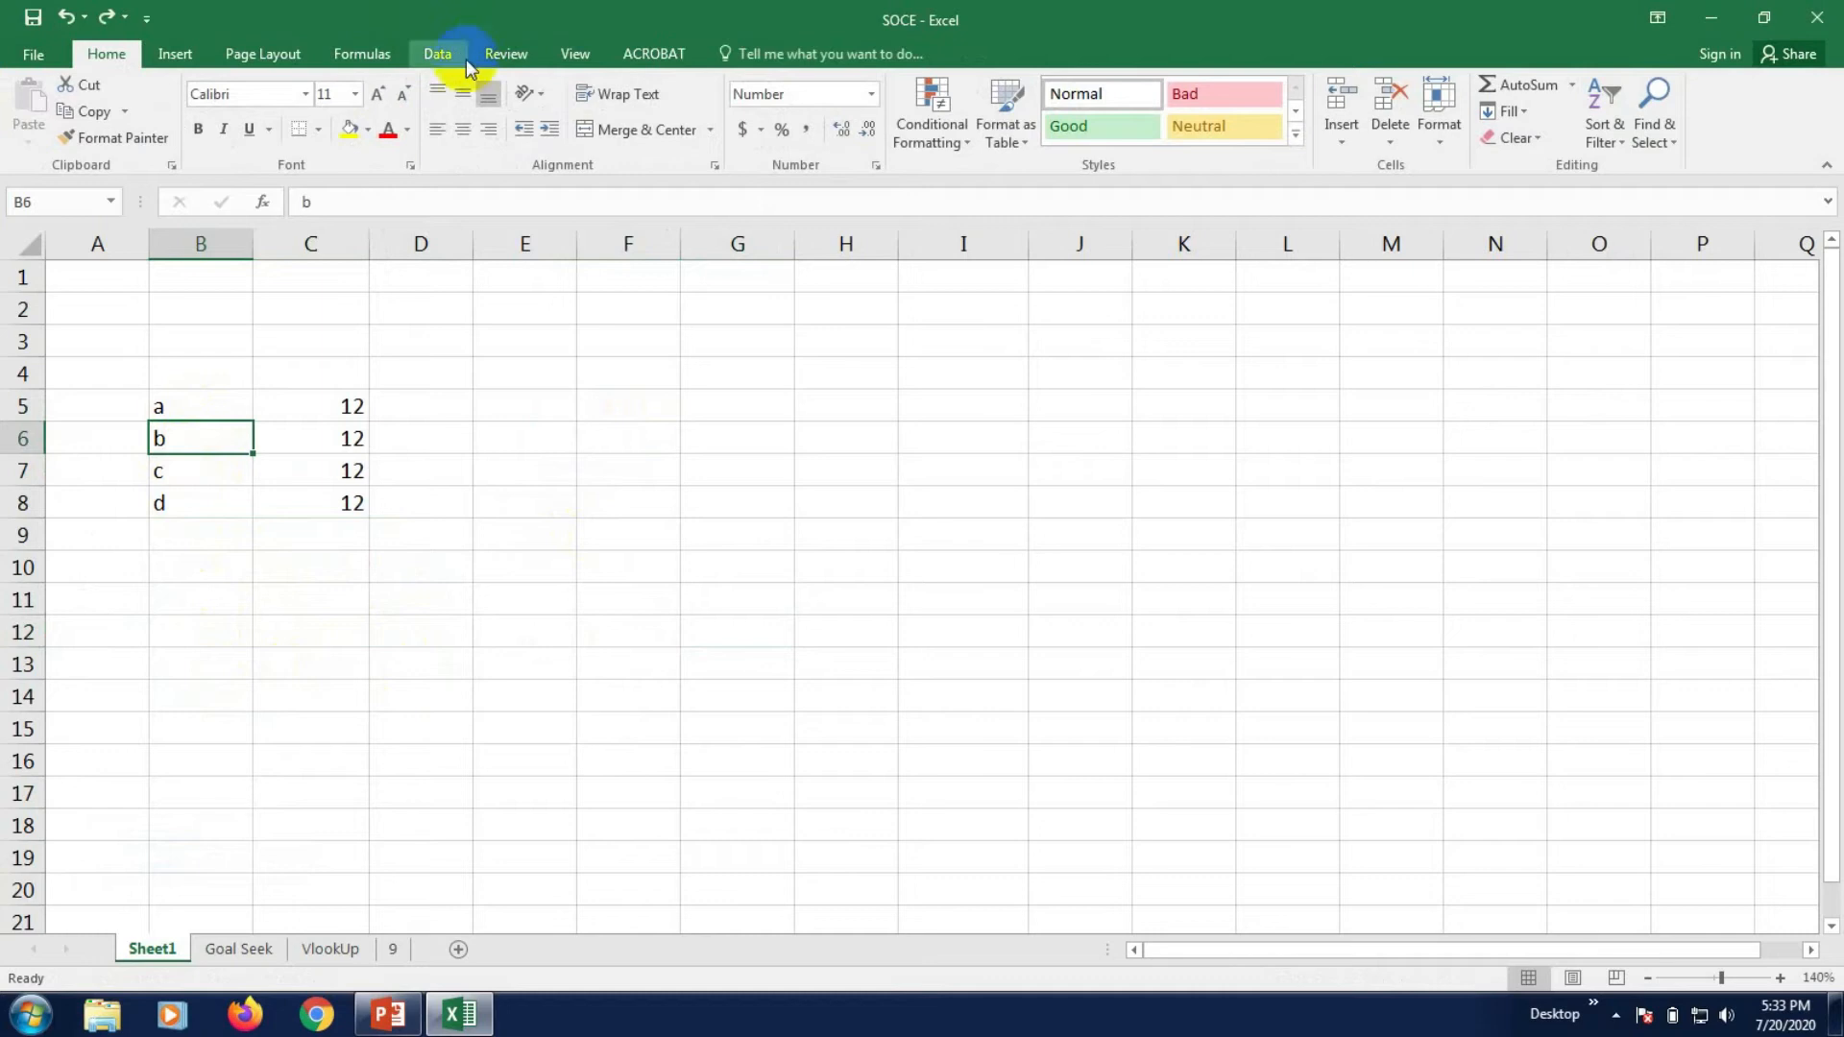
pyautogui.click(440, 52)
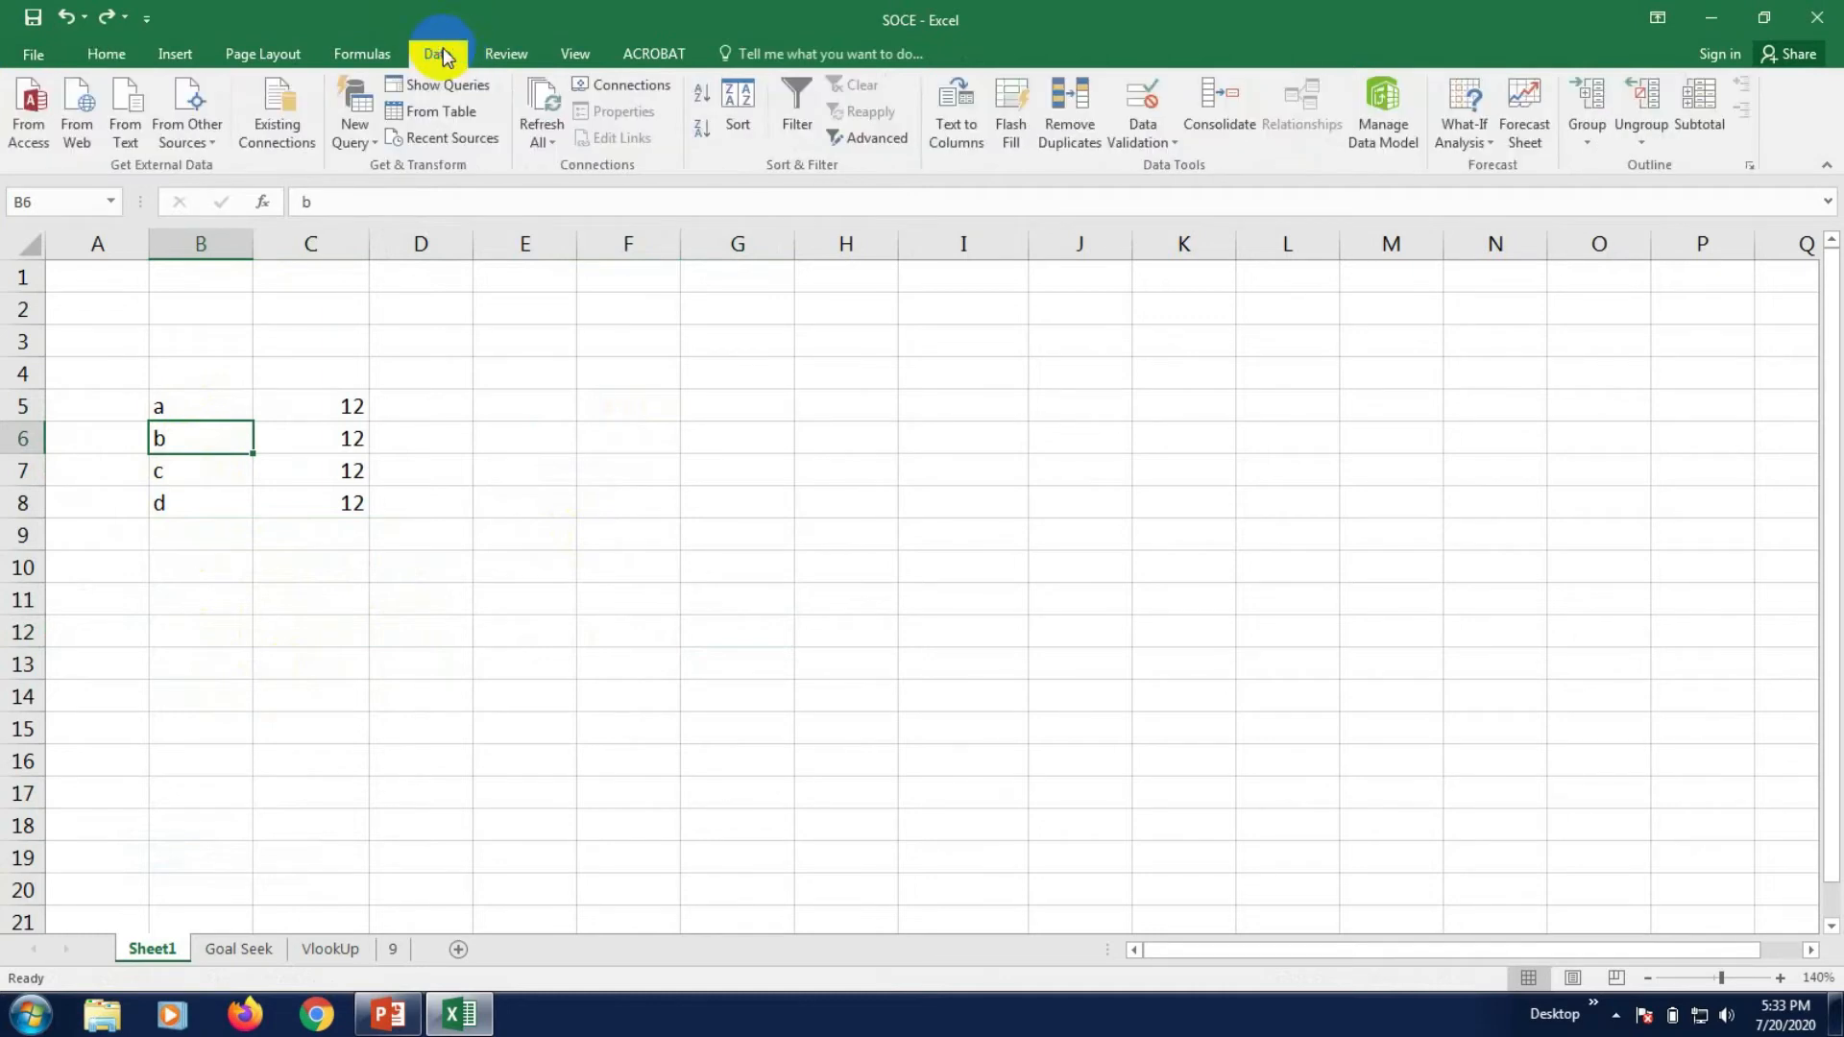
pyautogui.click(803, 100)
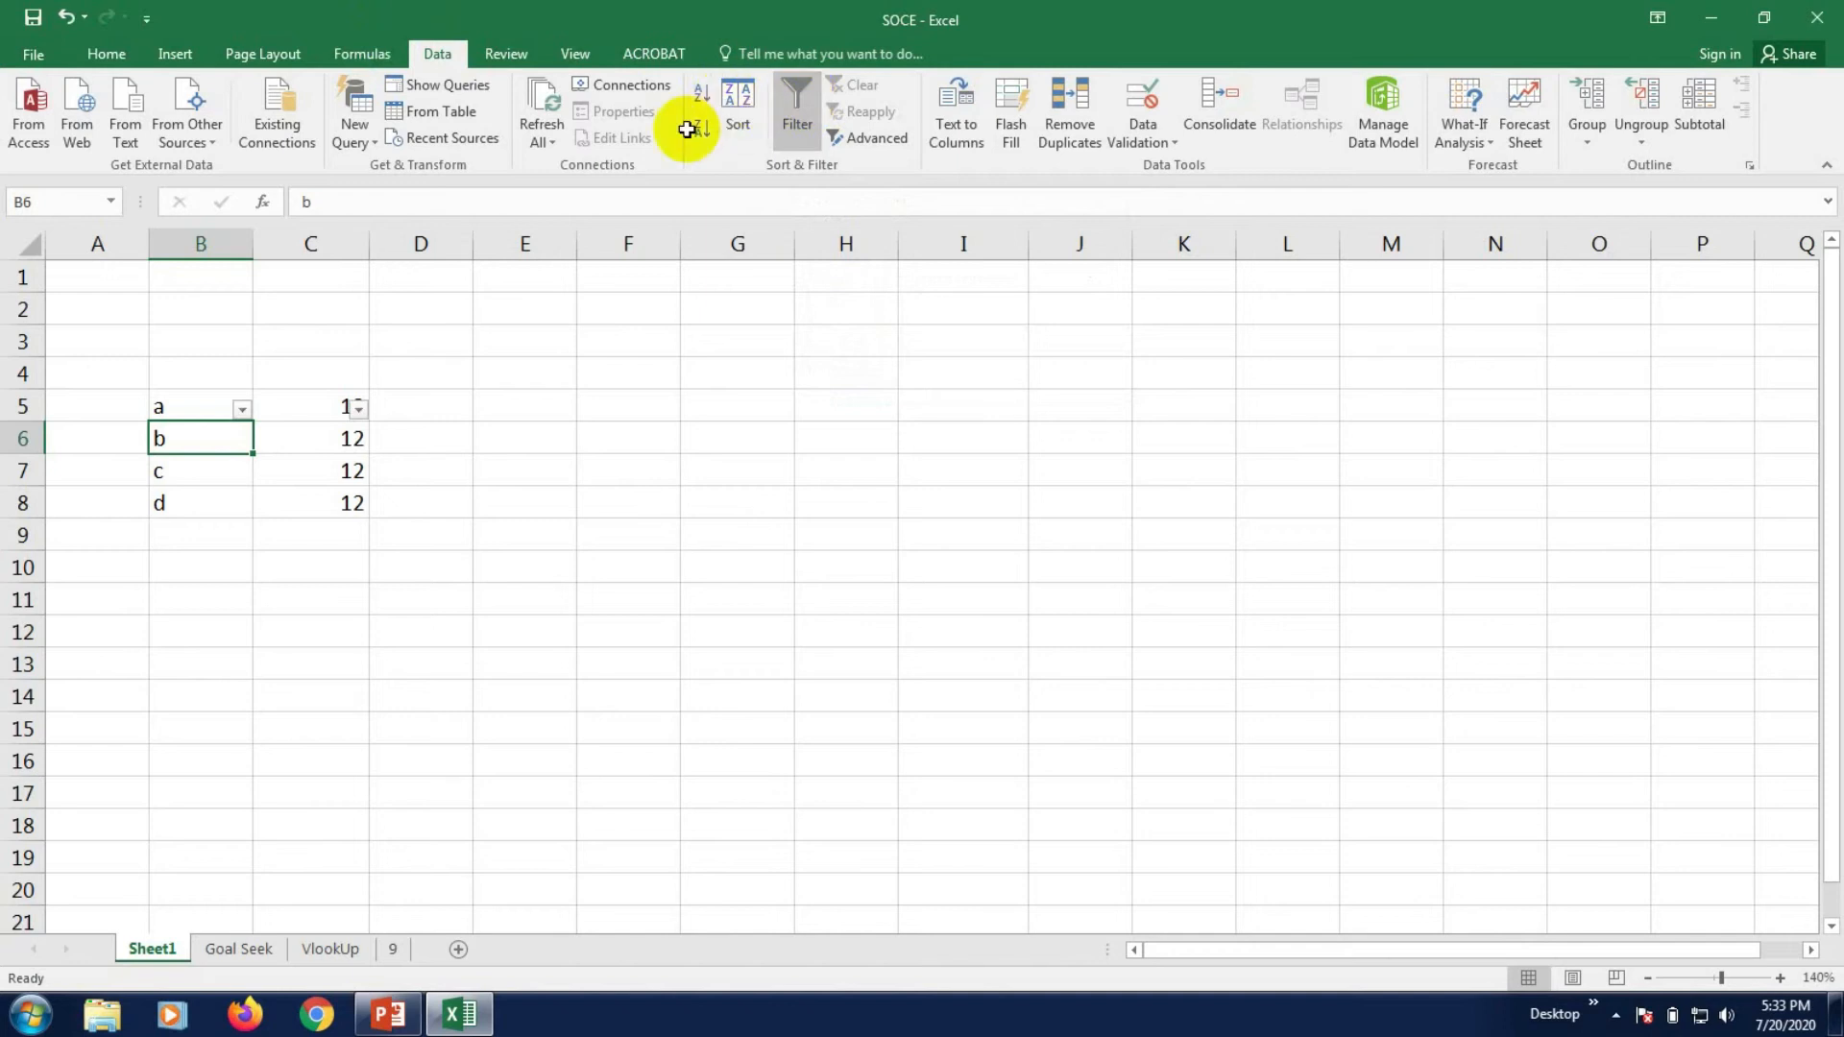
pyautogui.click(283, 634)
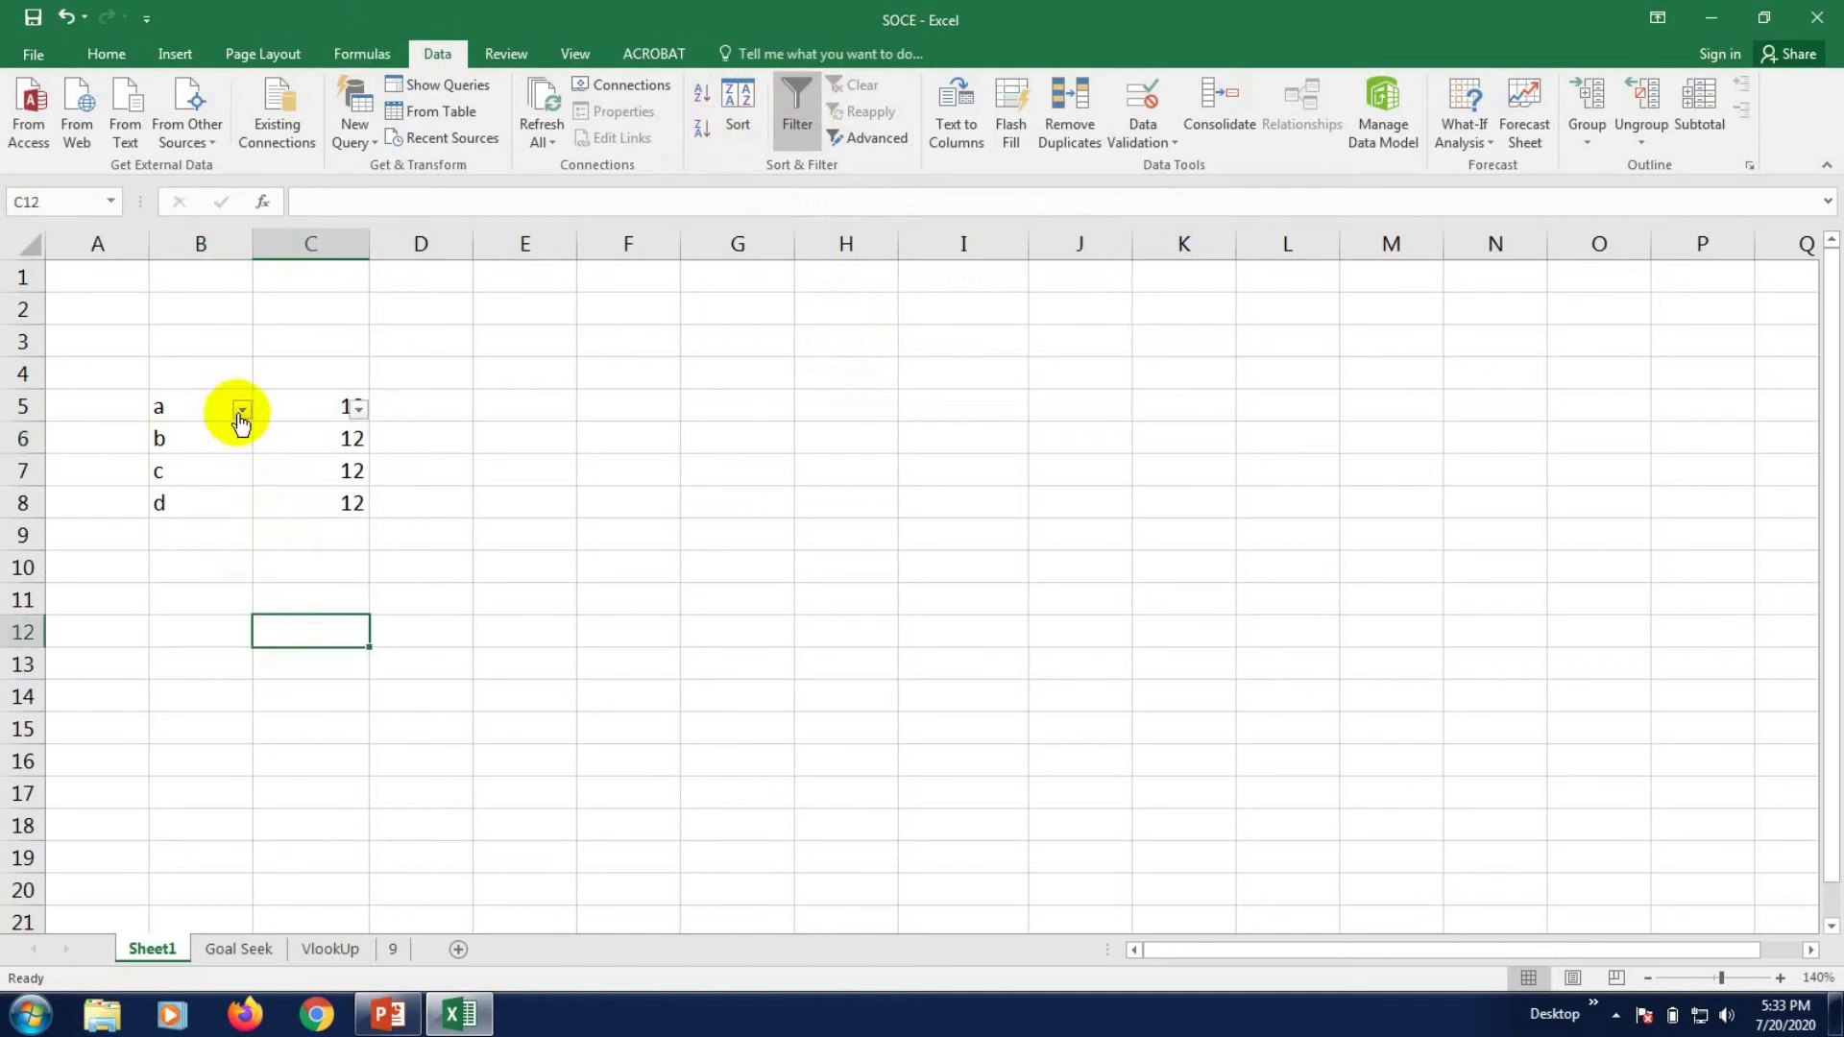
pyautogui.click(241, 411)
pyautogui.click(242, 411)
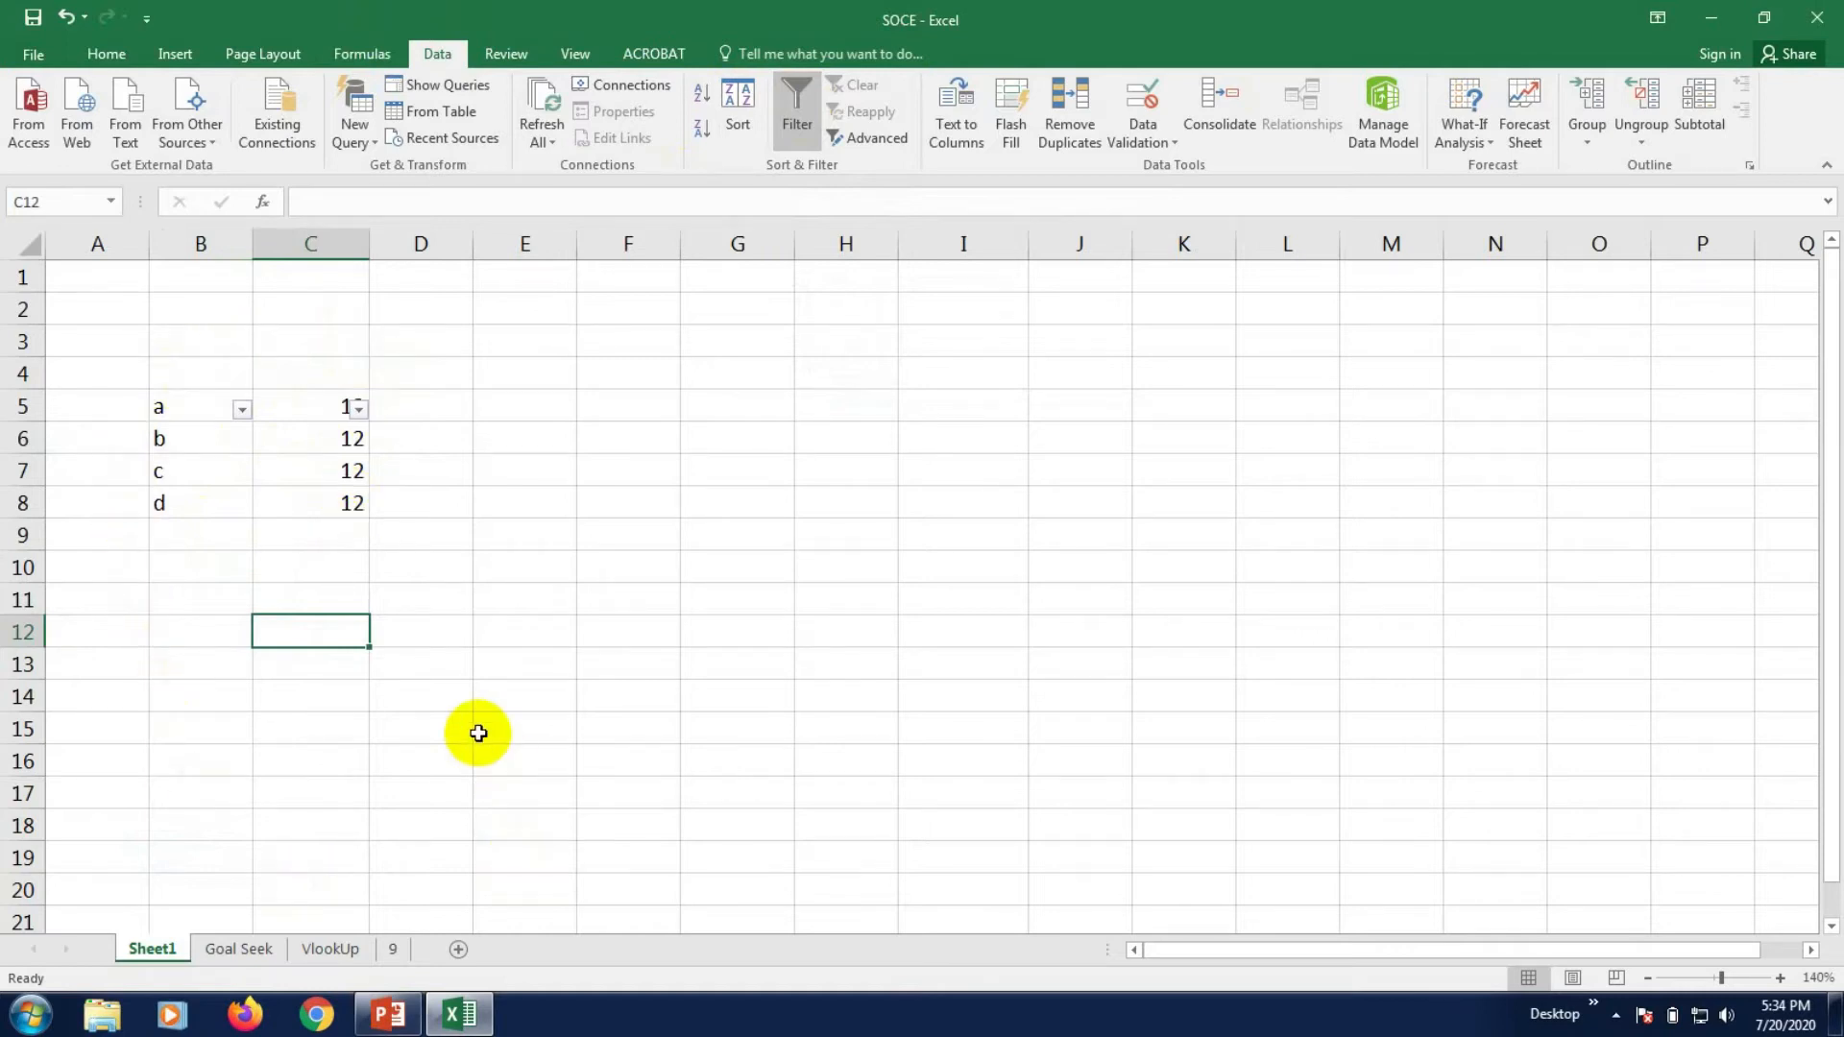
# - Filter column B to show only the b row
pyautogui.scroll(-5, 372, 733)
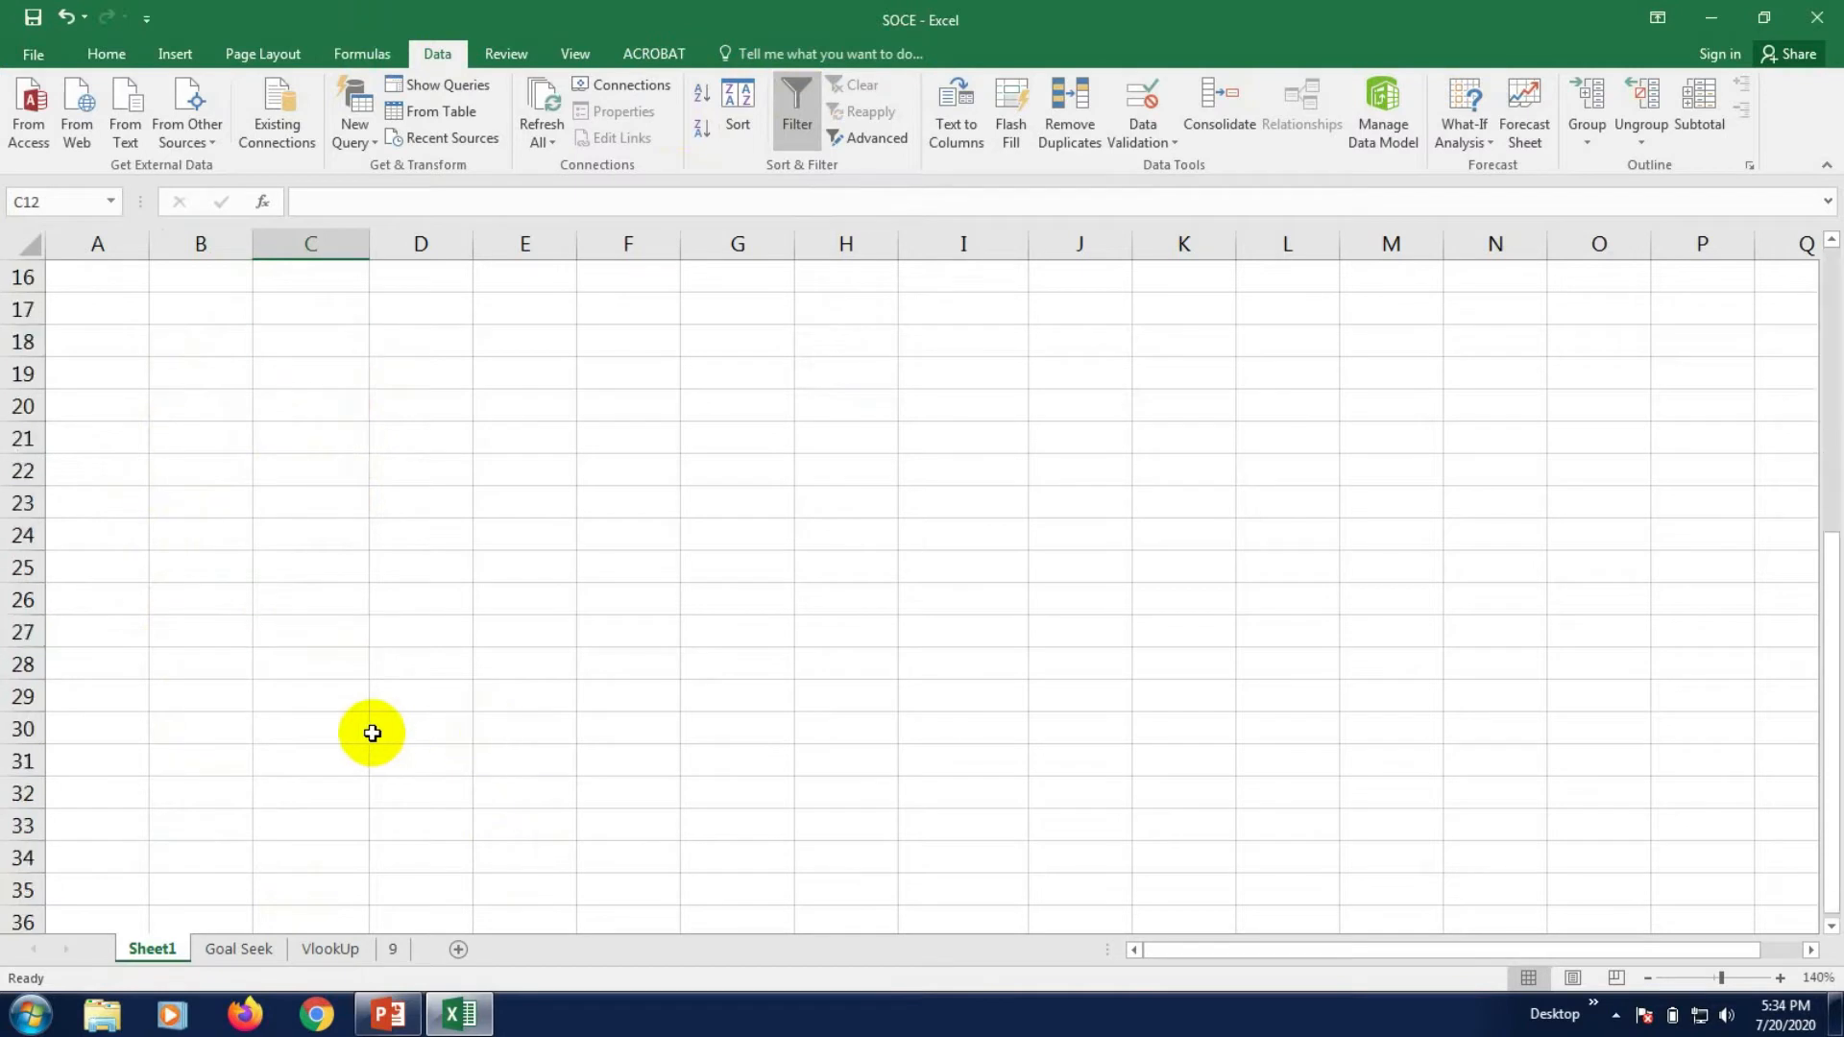
pyautogui.scroll(5, 373, 733)
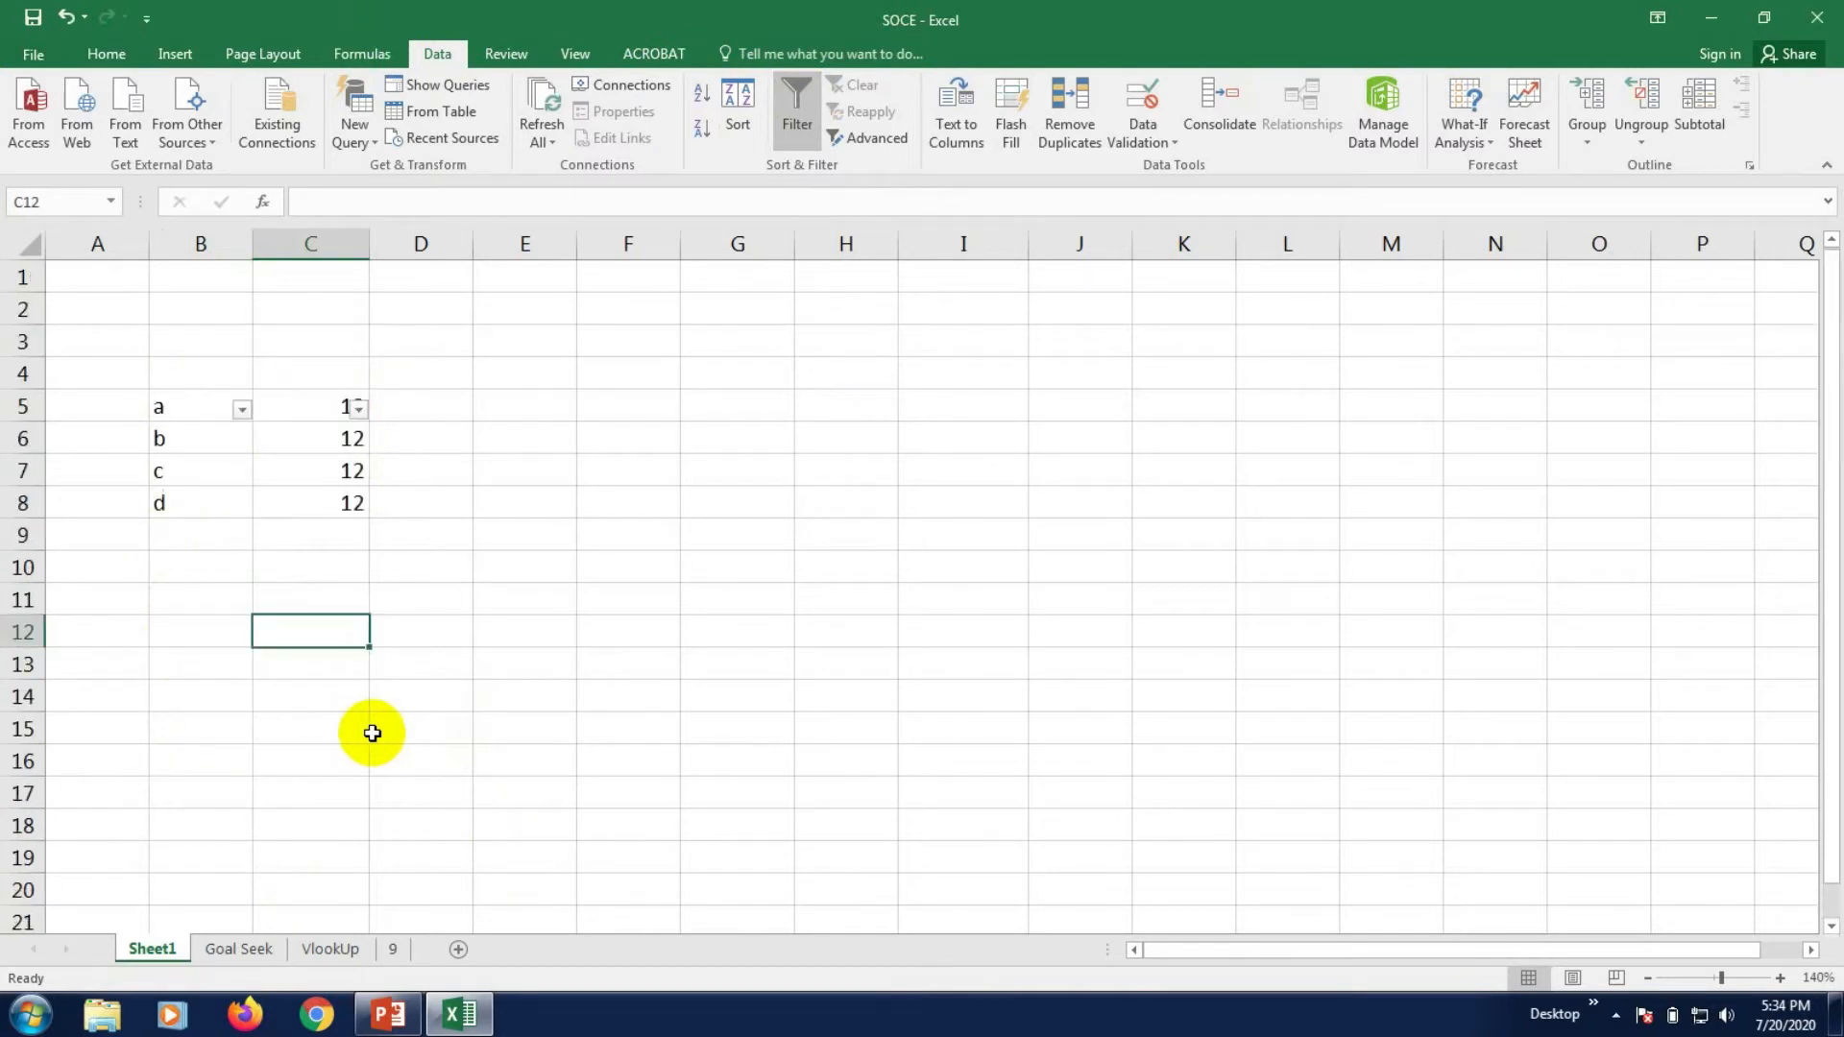
pyautogui.click(242, 409)
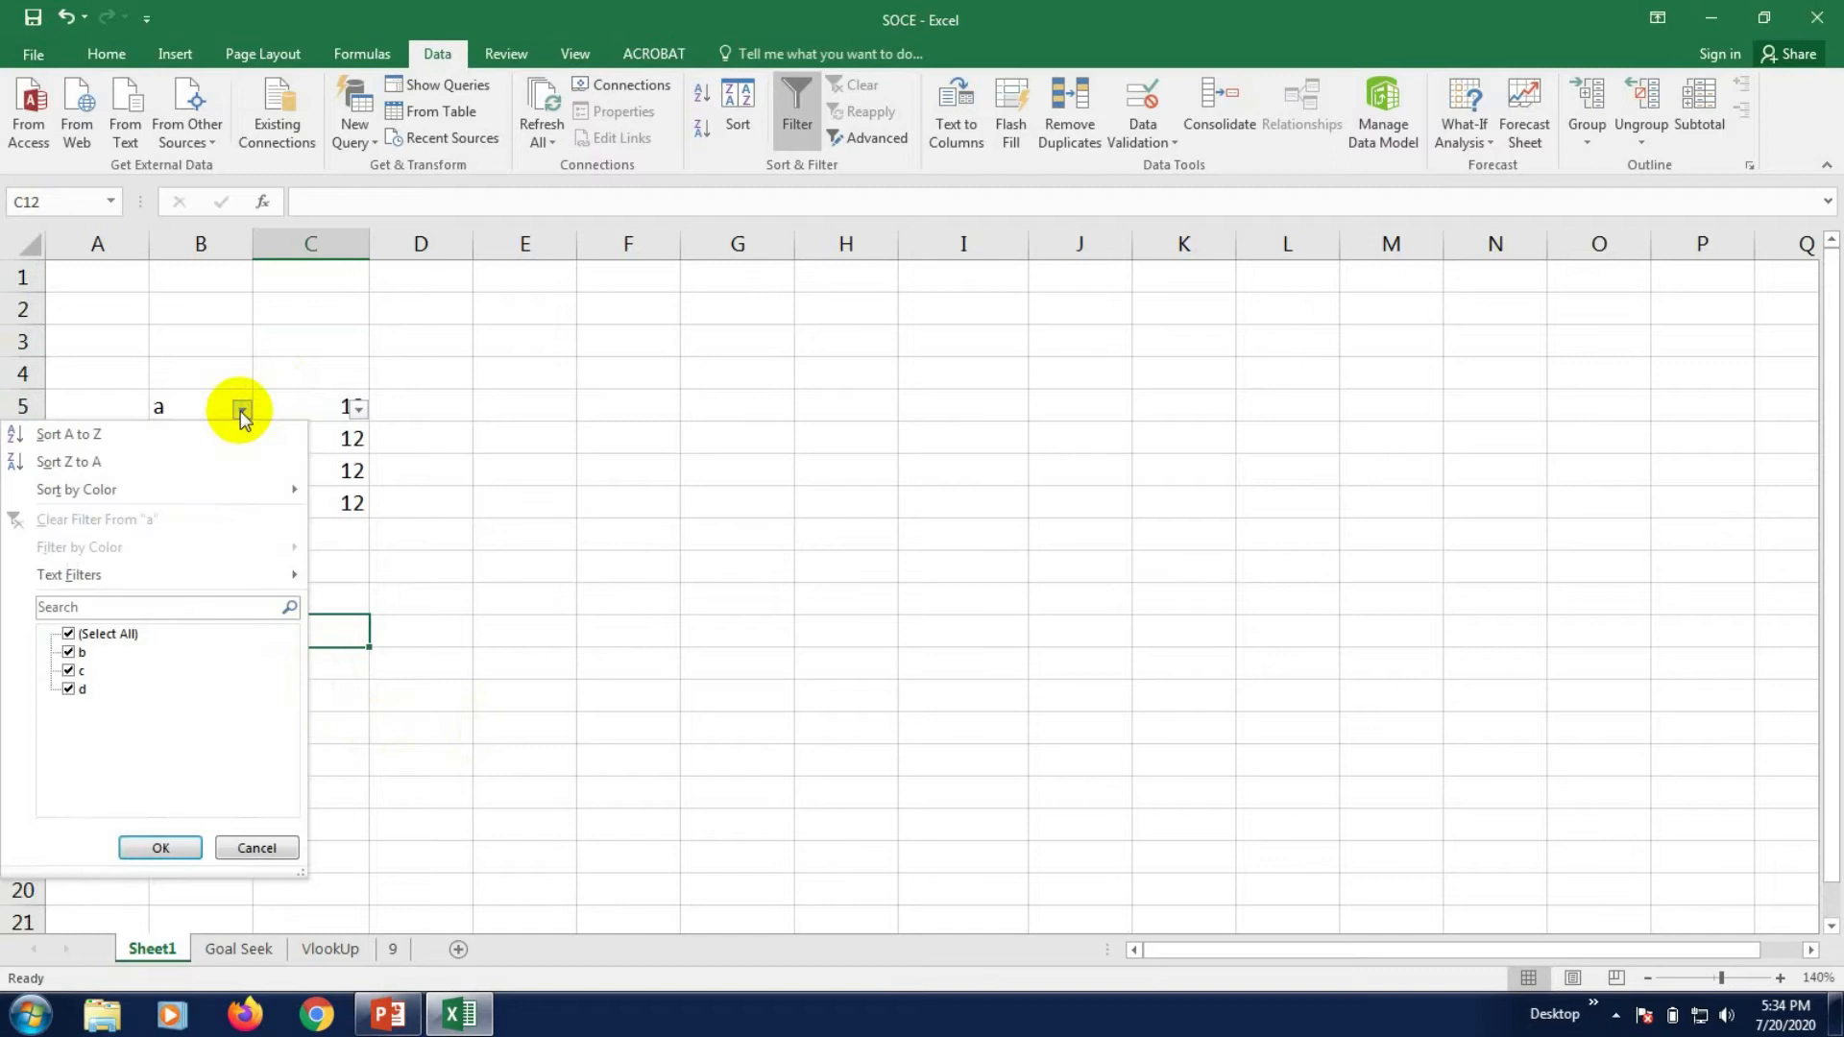
pyautogui.click(71, 688)
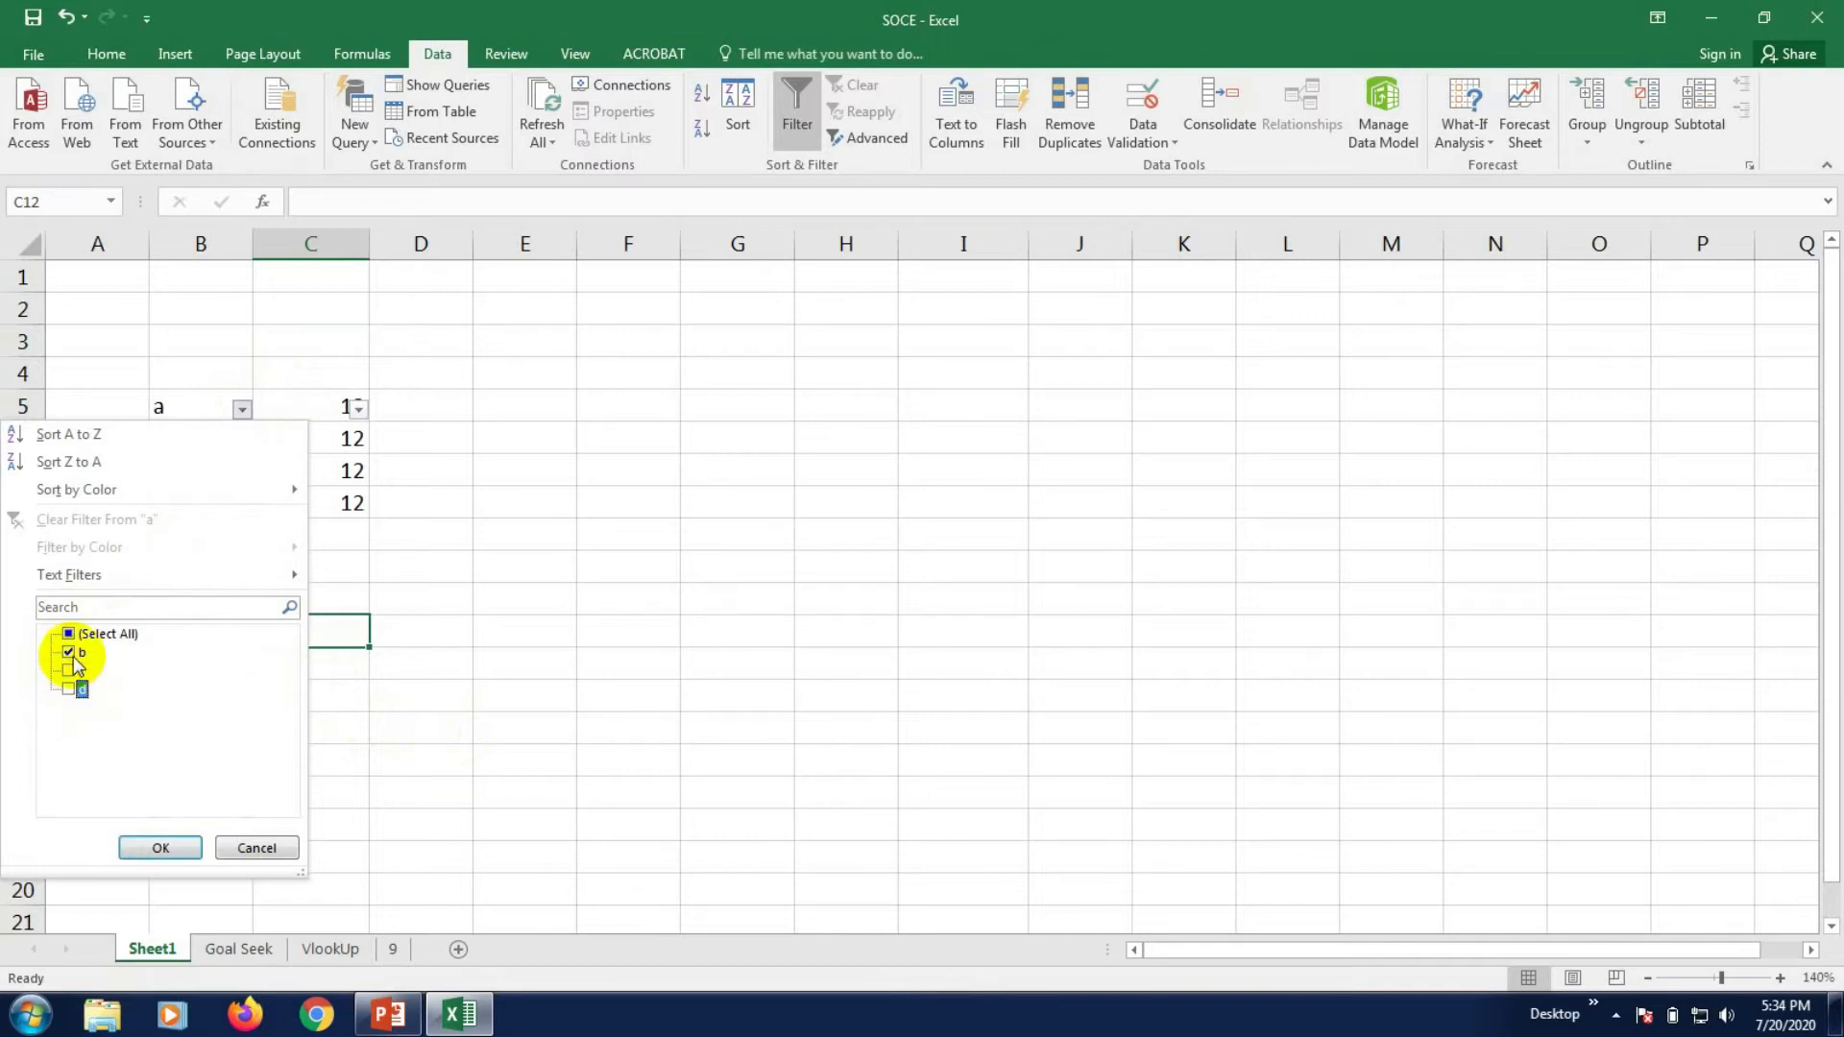
pyautogui.click(162, 853)
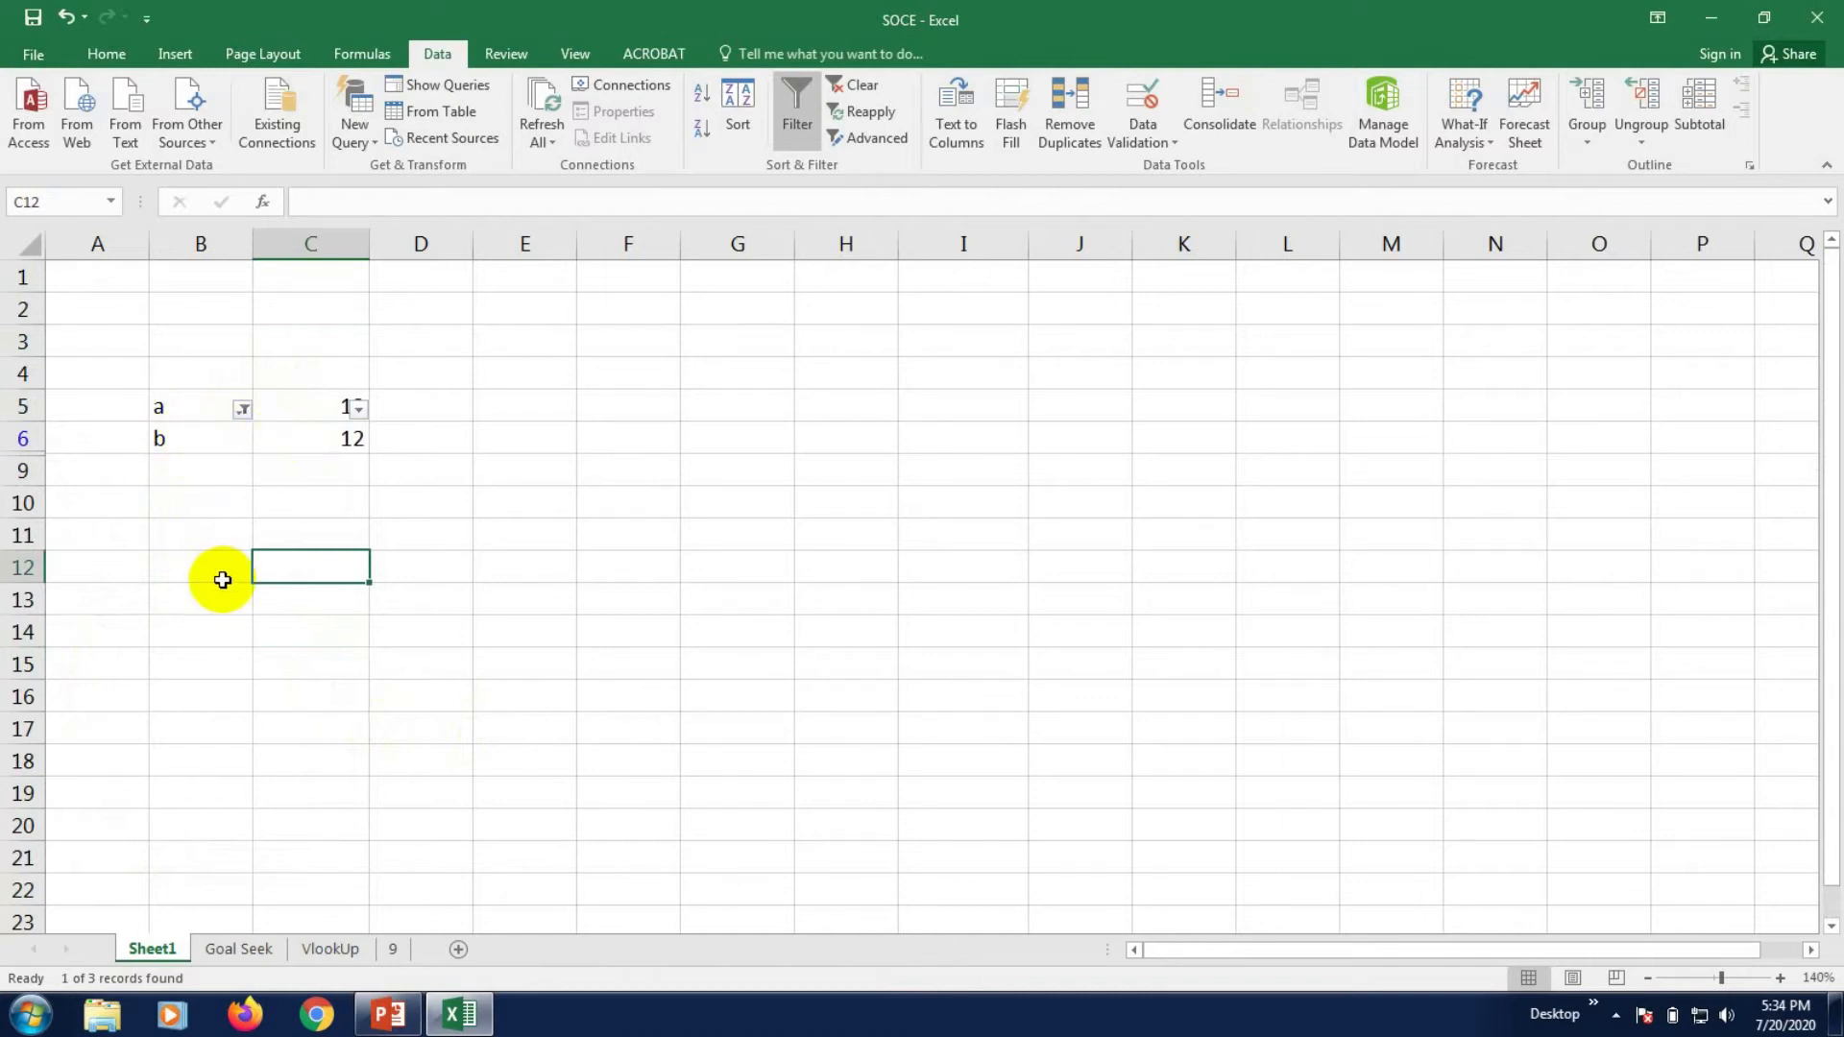
# - Refilter column B to show only c and d, then check Select All
pyautogui.click(243, 410)
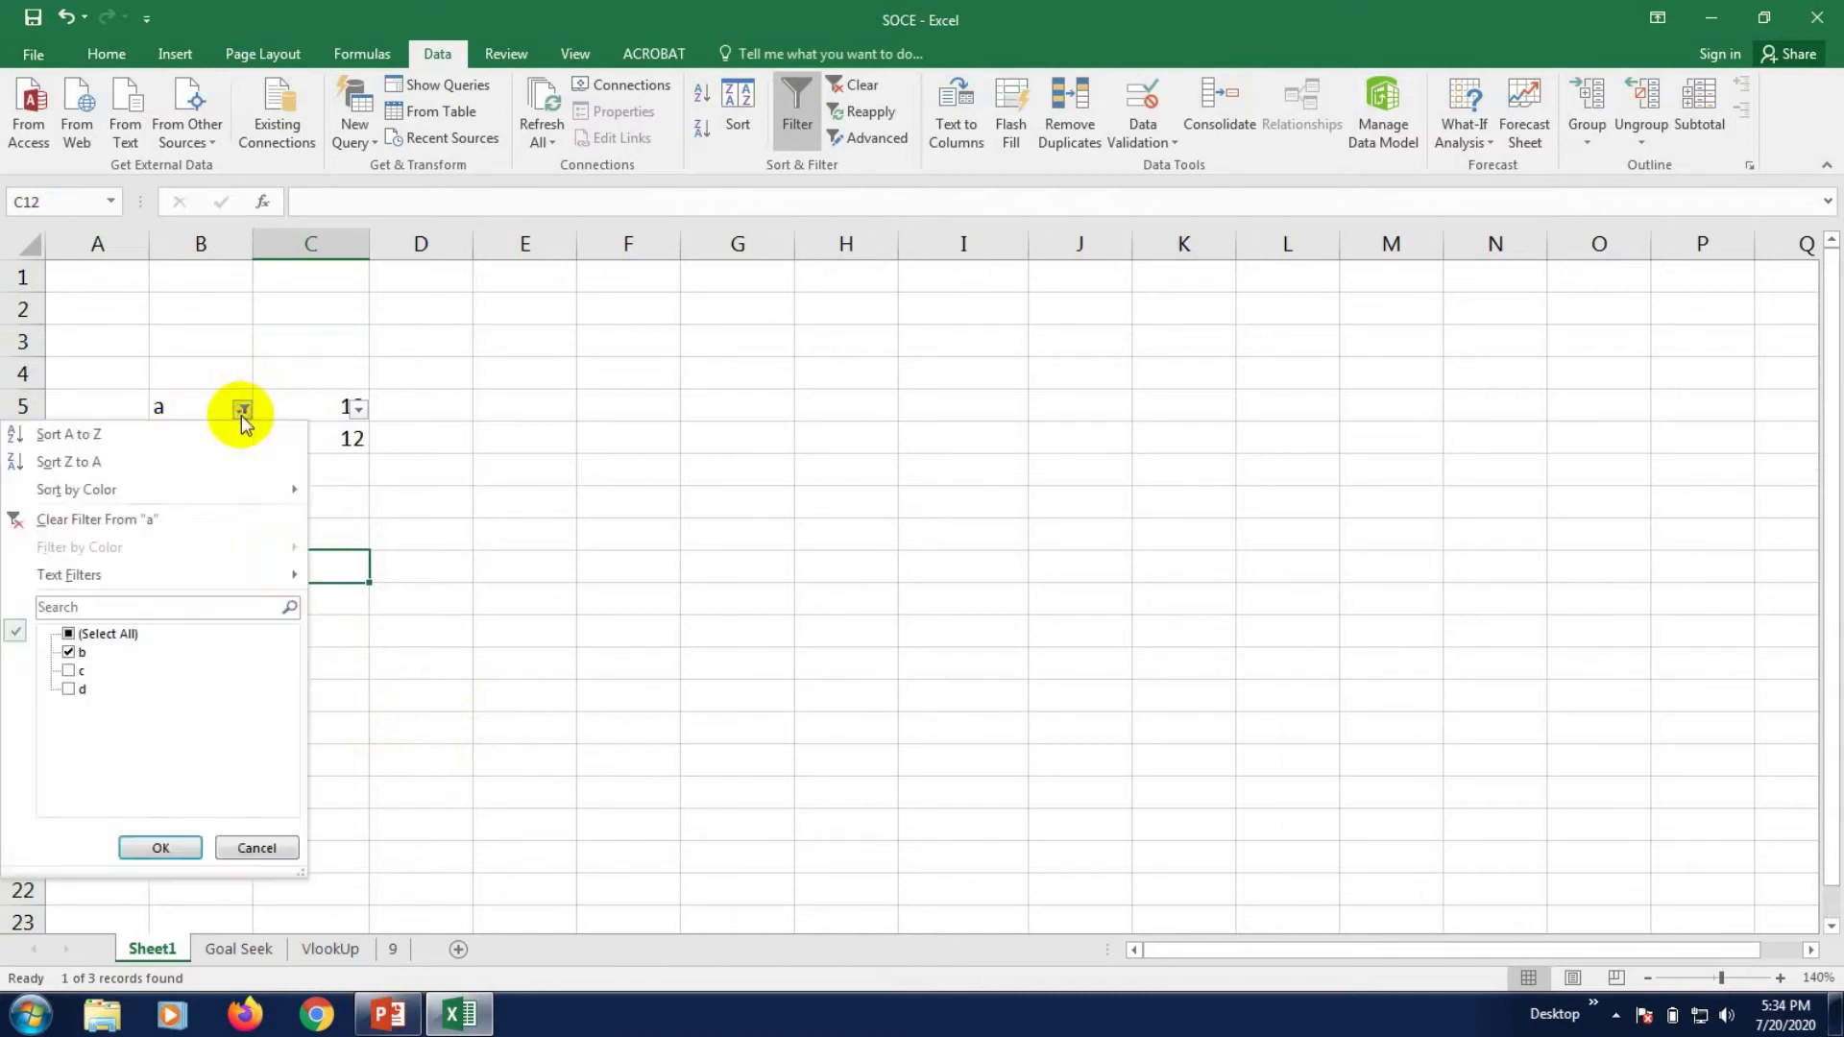
pyautogui.click(75, 671)
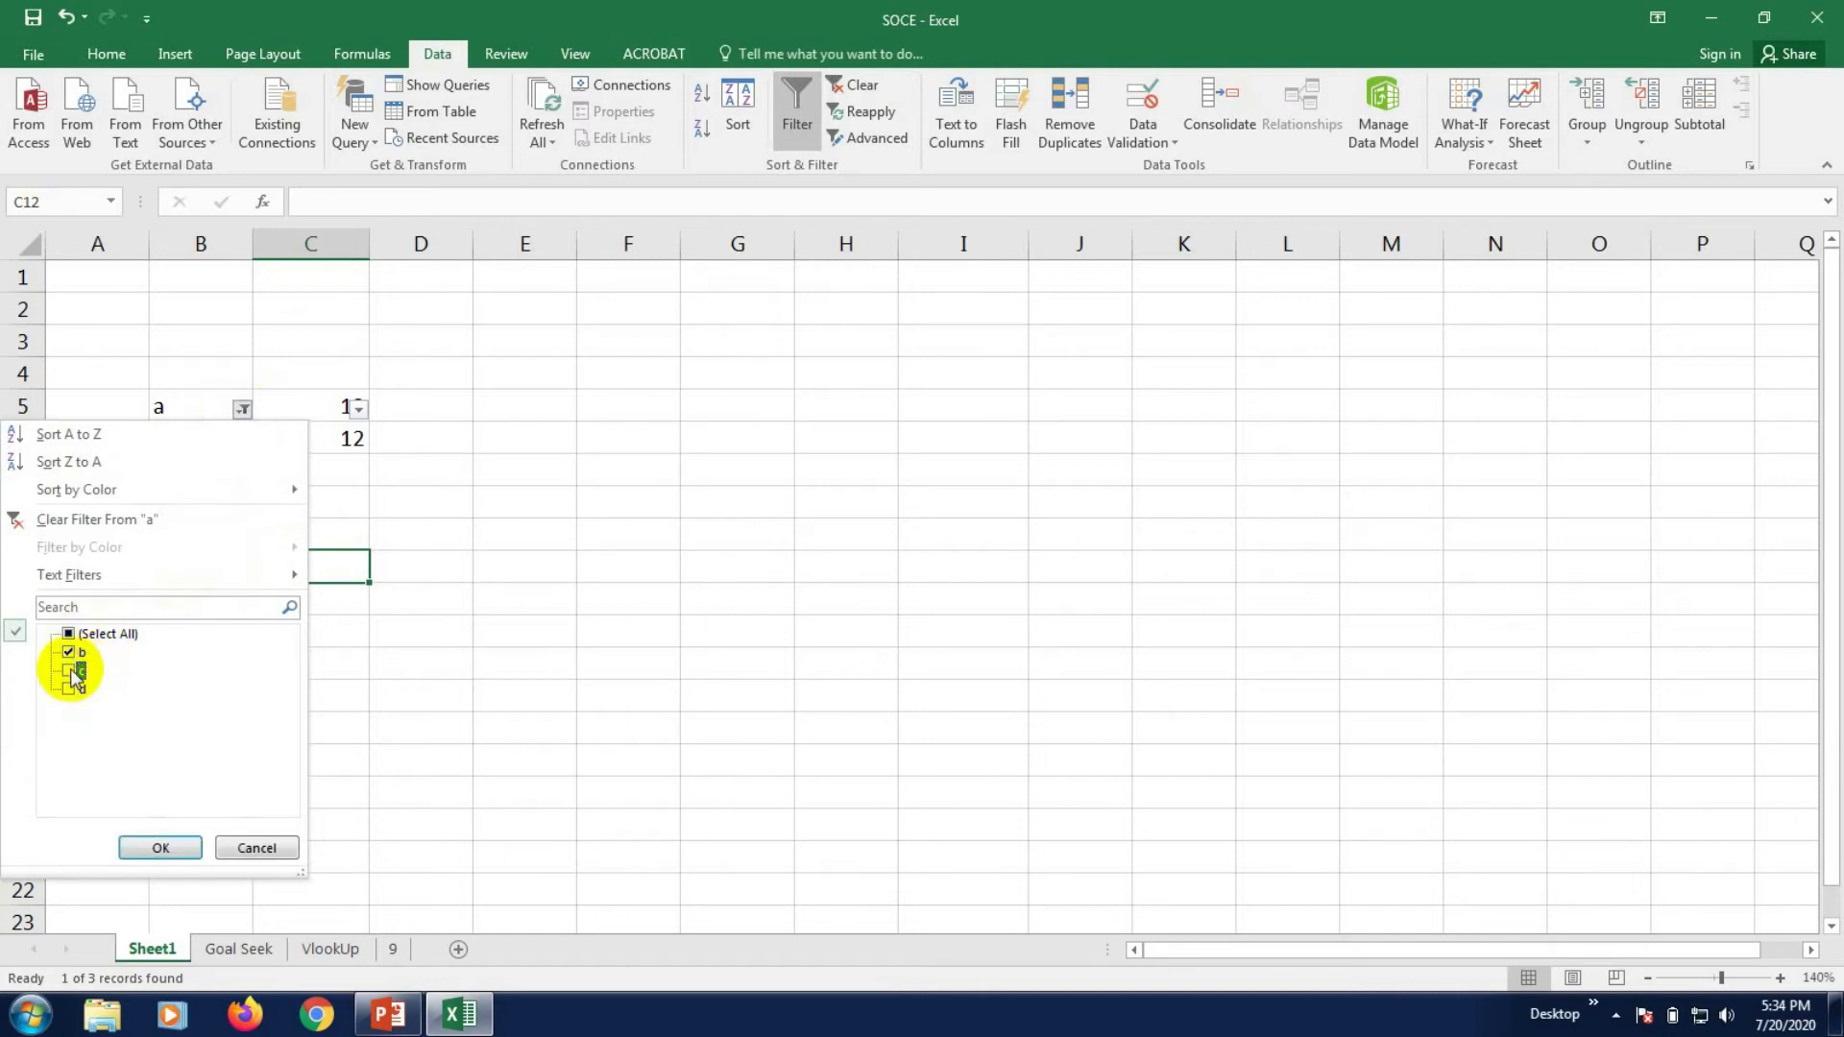
pyautogui.click(73, 672)
pyautogui.click(68, 635)
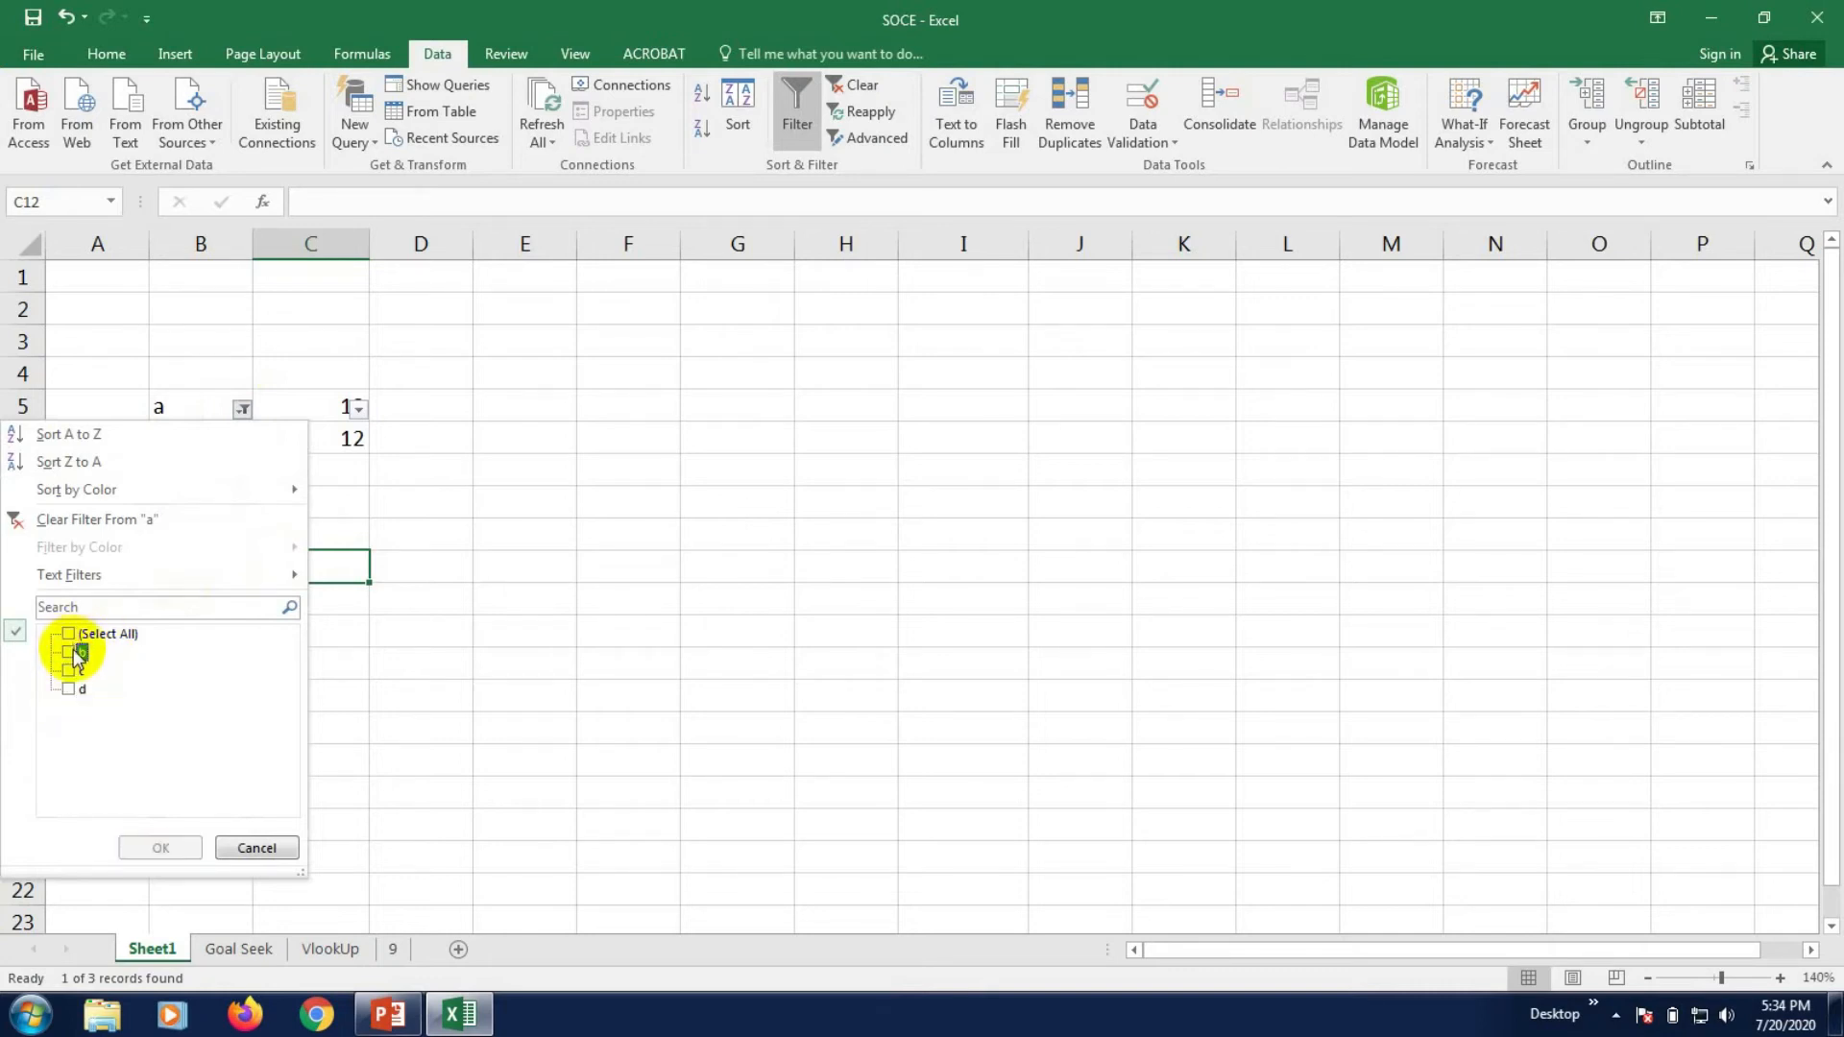
pyautogui.click(71, 687)
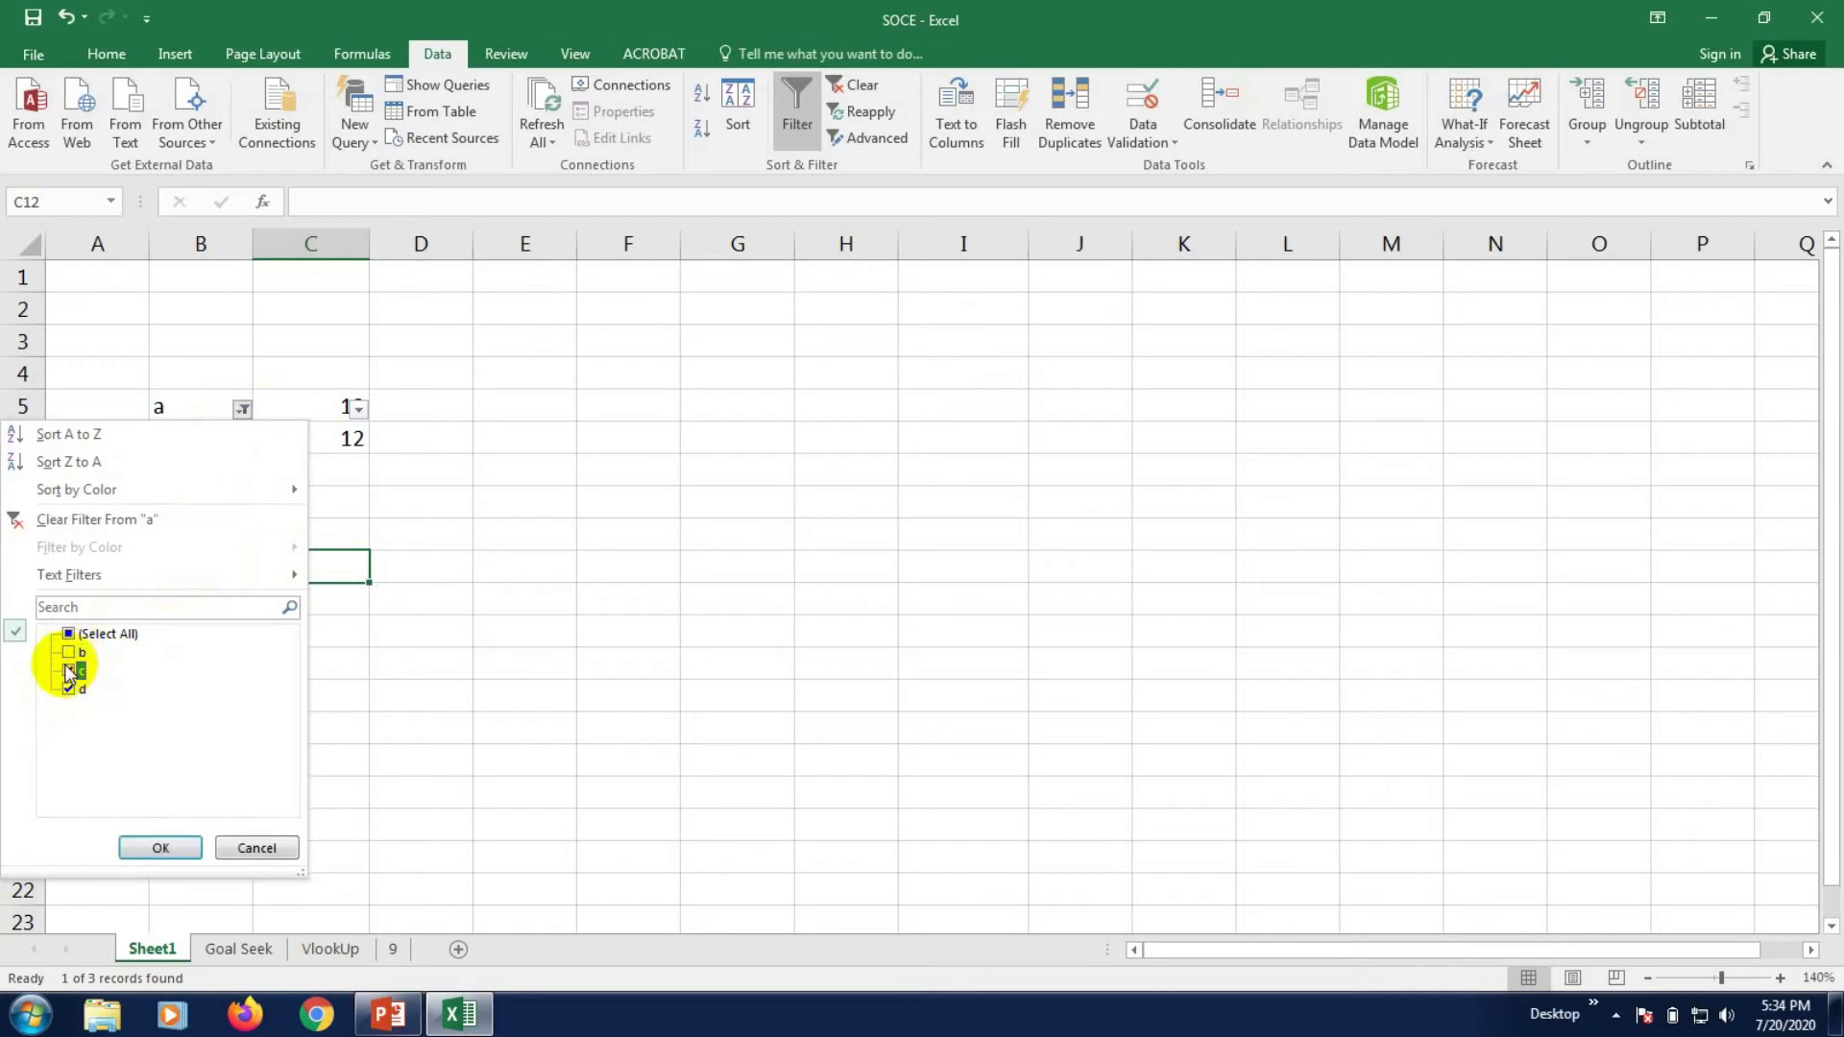
pyautogui.click(161, 848)
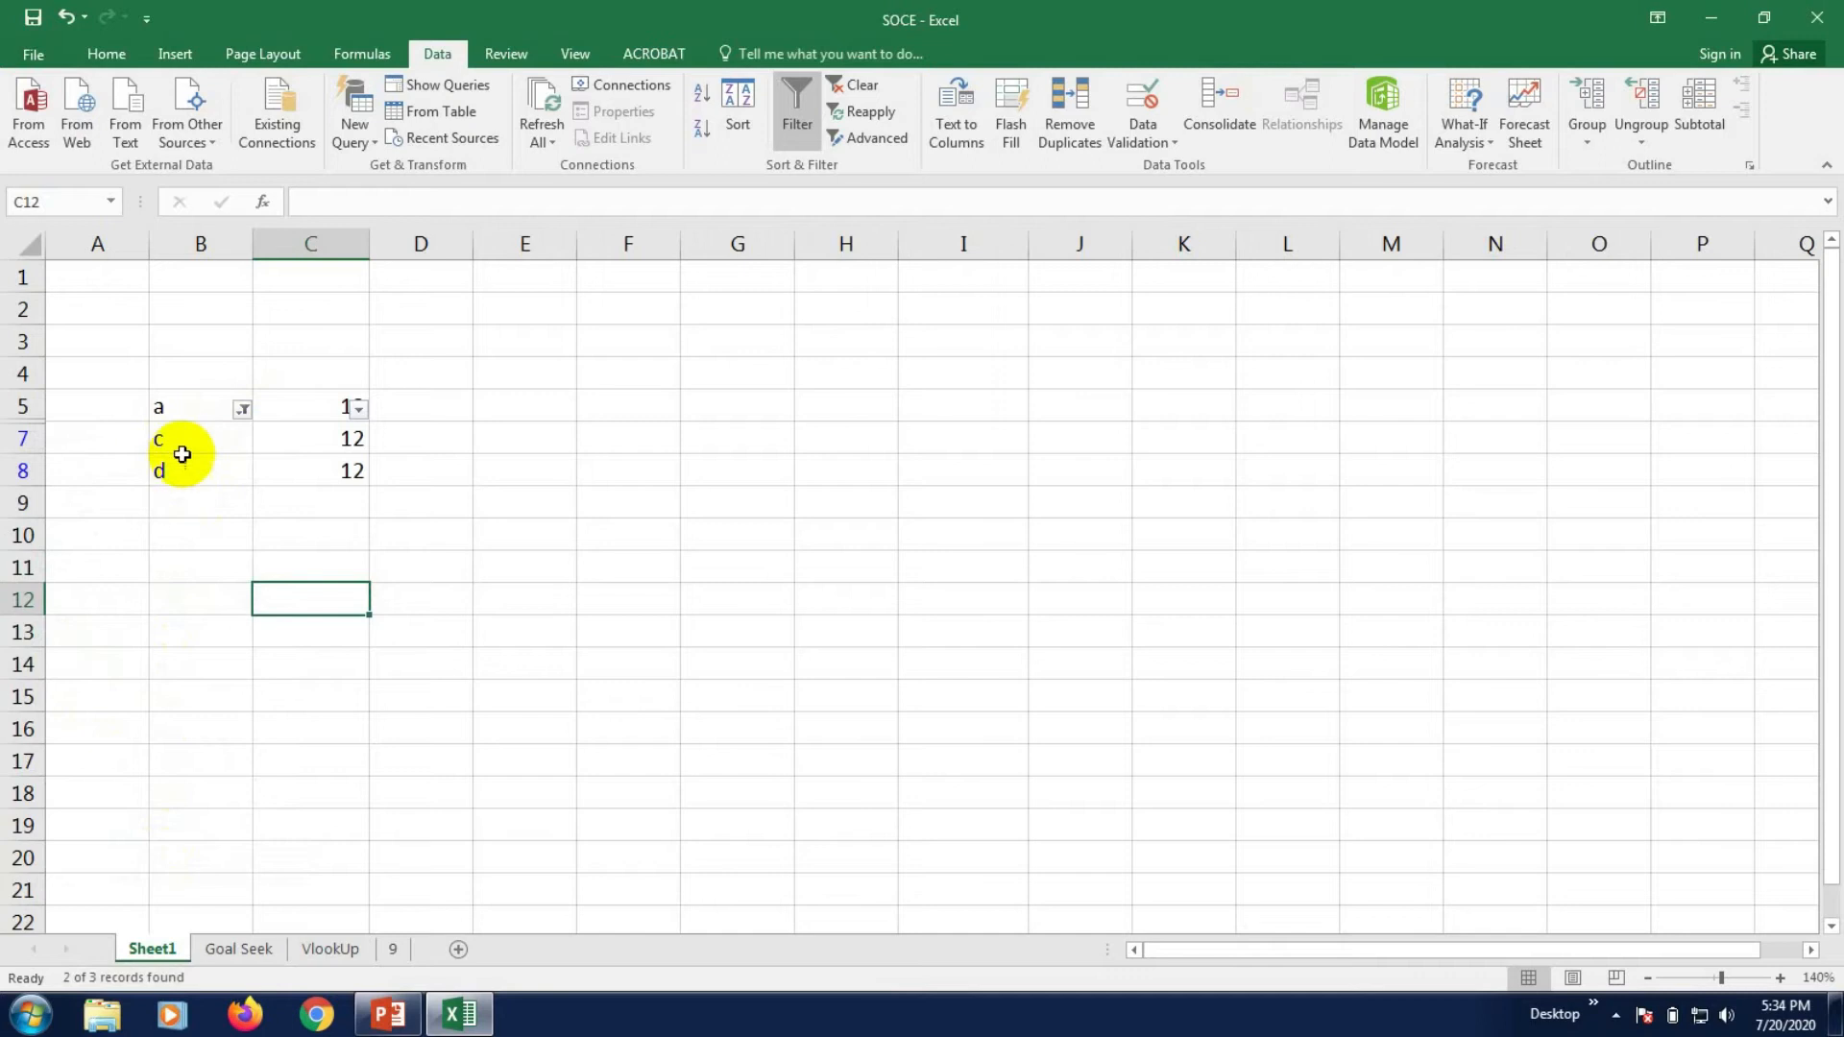
pyautogui.click(243, 410)
pyautogui.click(69, 635)
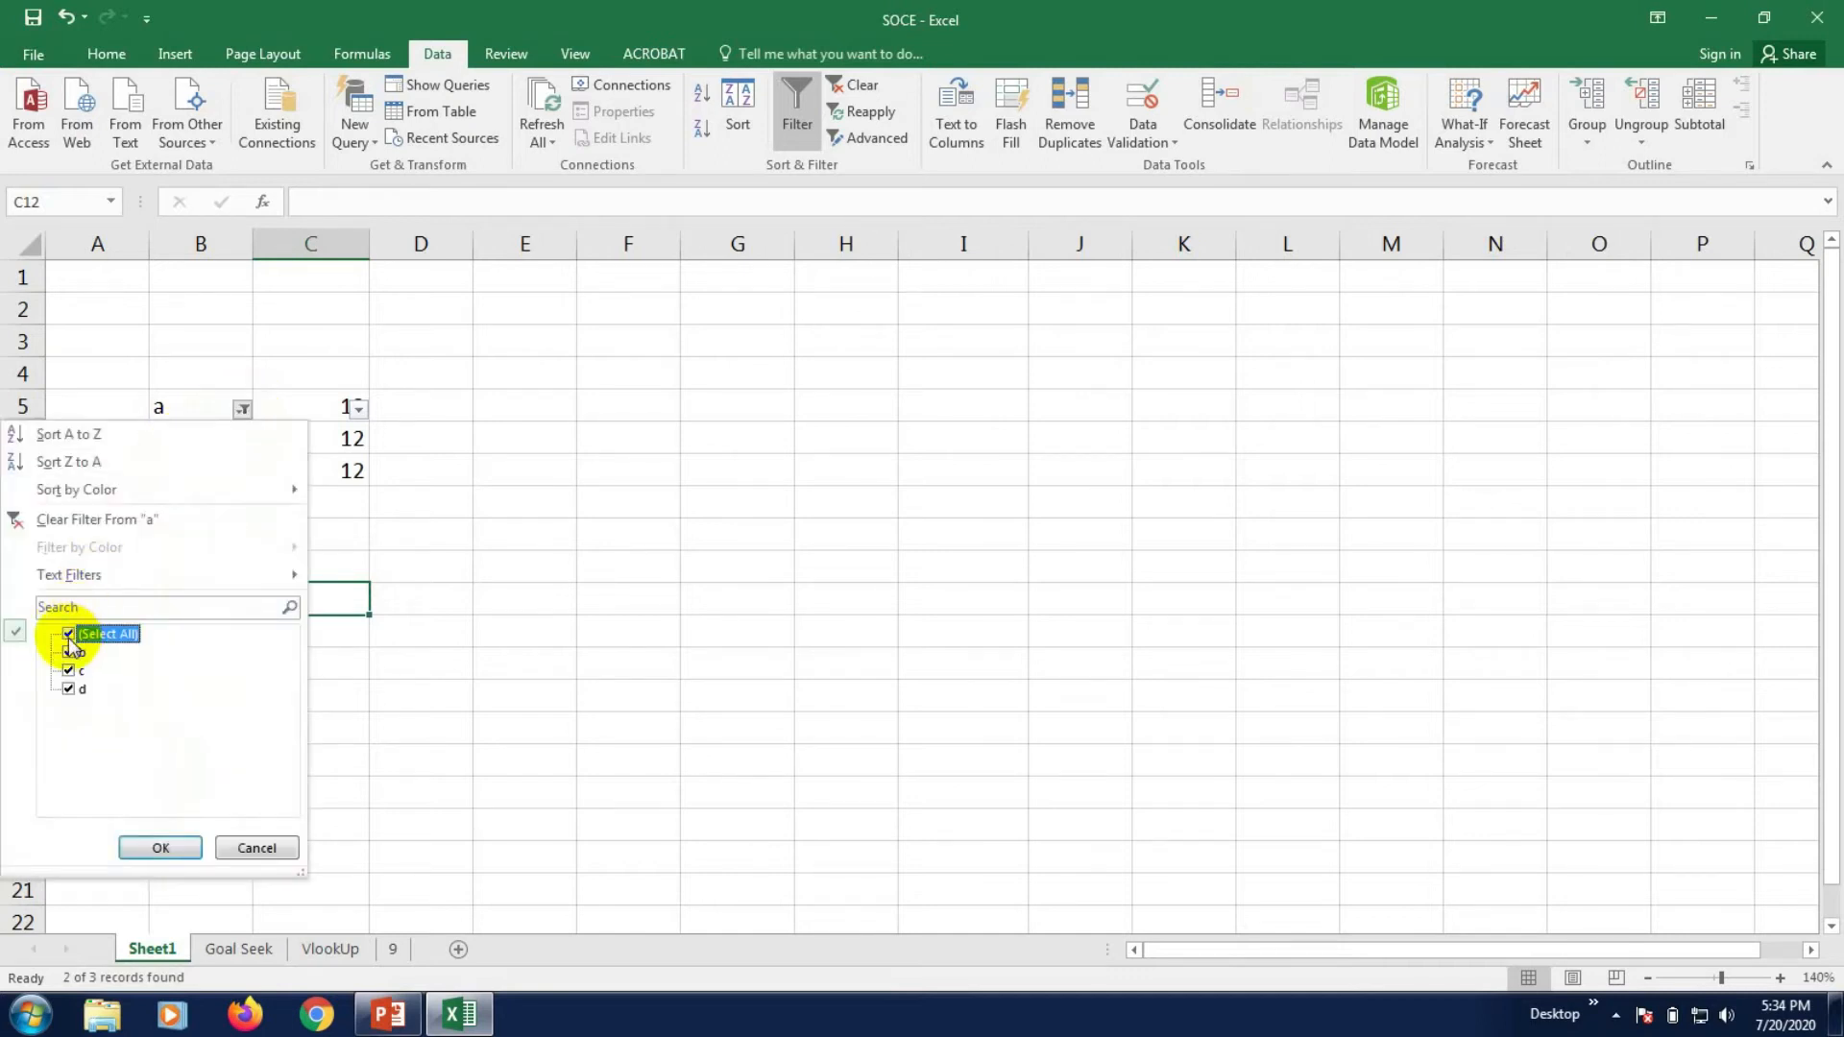
pyautogui.click(161, 847)
pyautogui.click(361, 411)
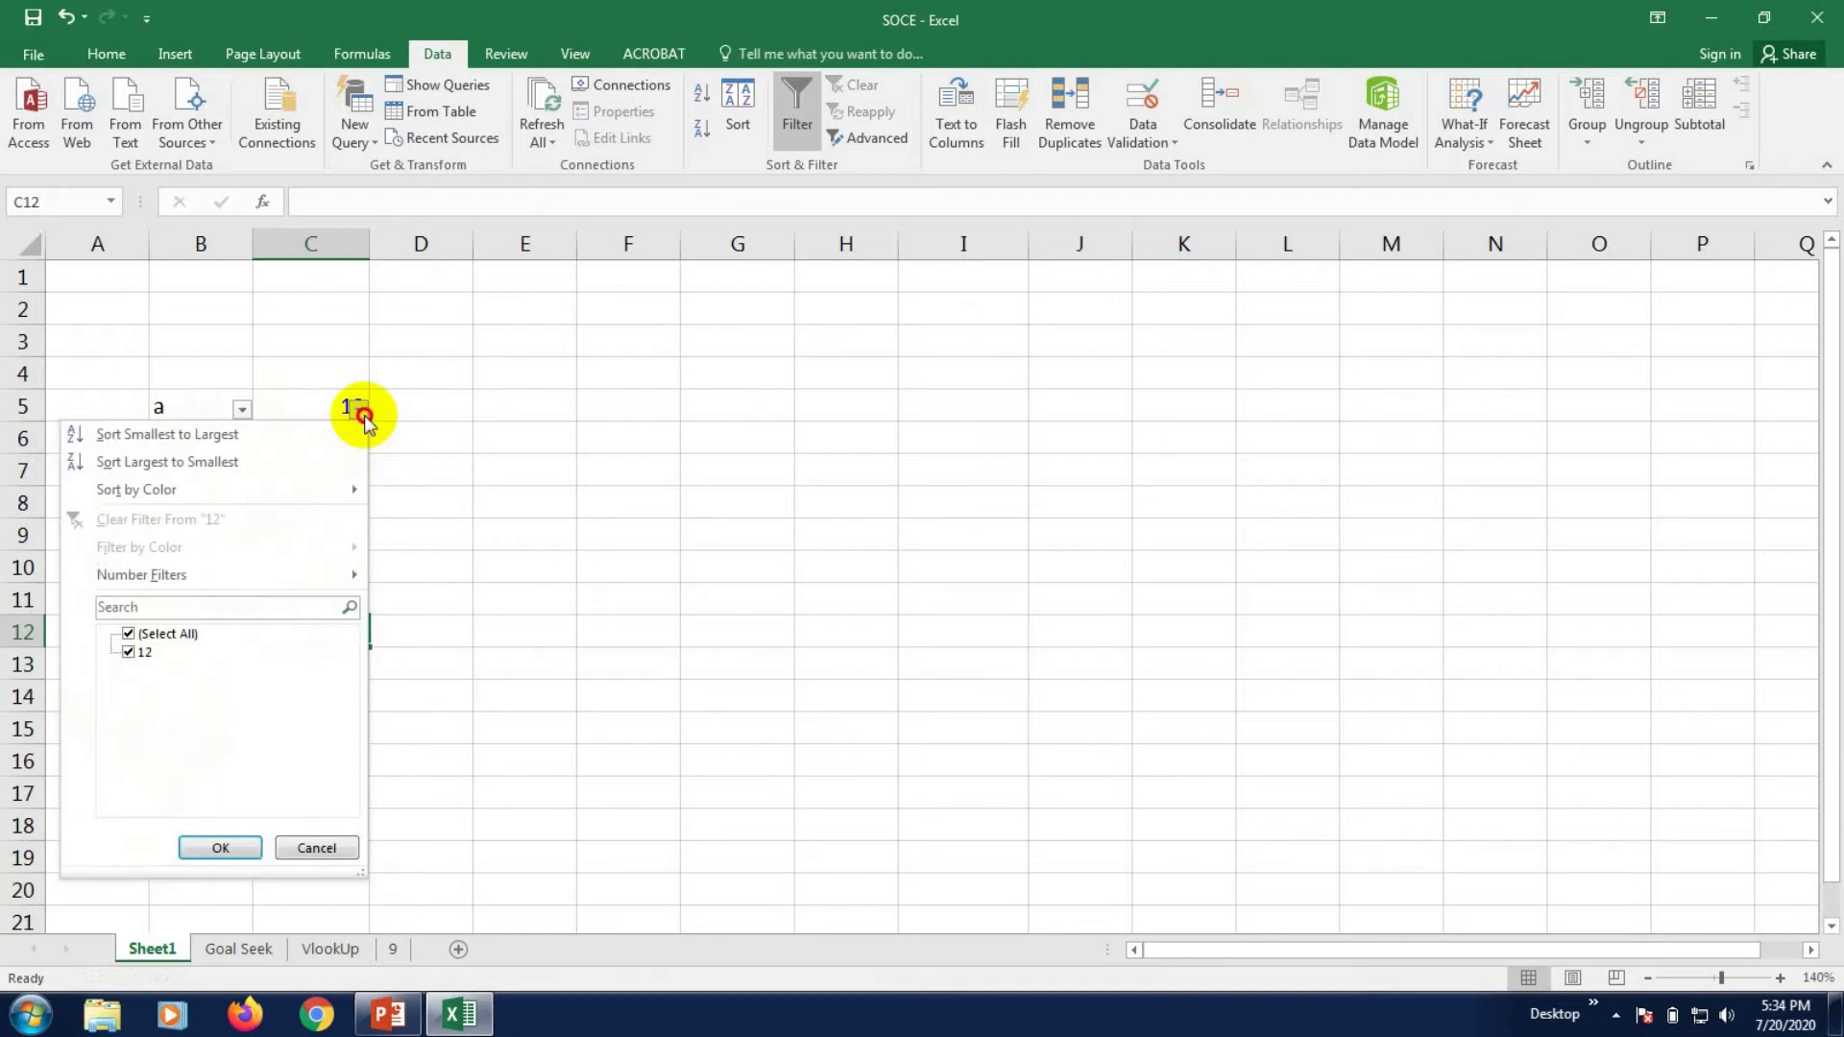
pyautogui.click(128, 636)
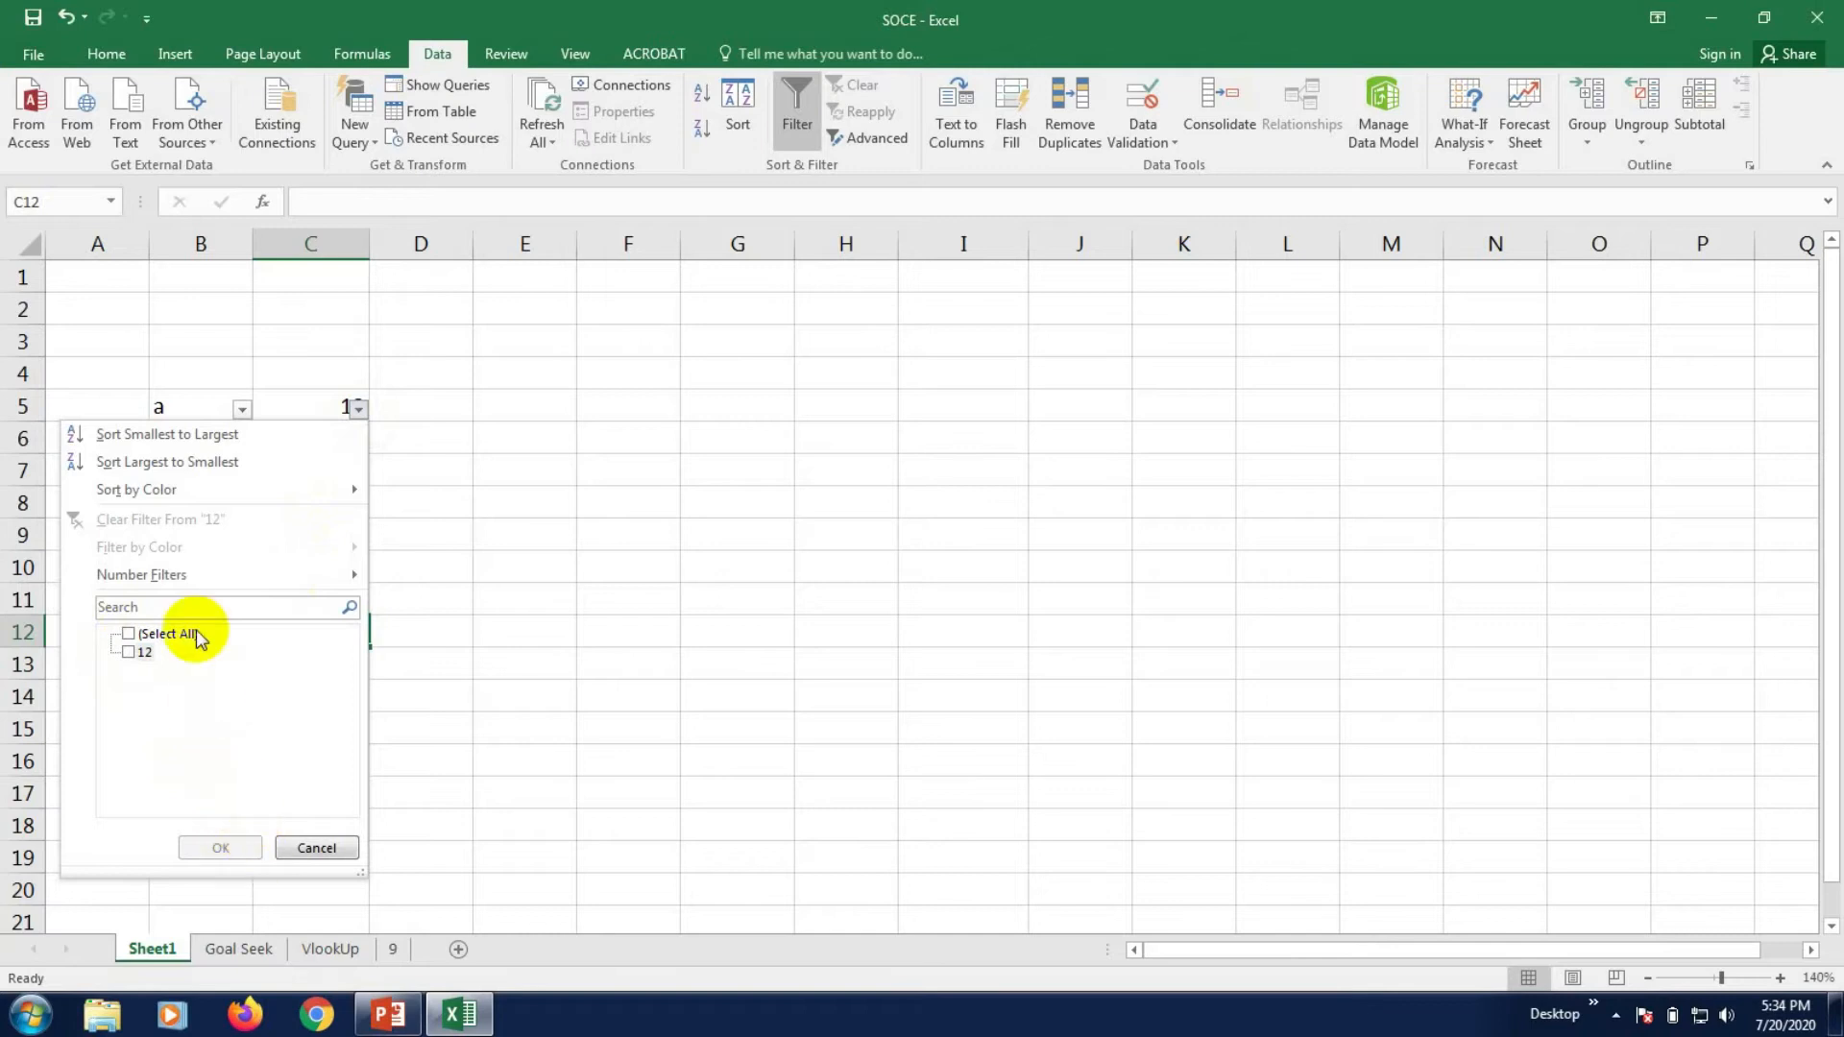
pyautogui.click(324, 849)
pyautogui.click(398, 535)
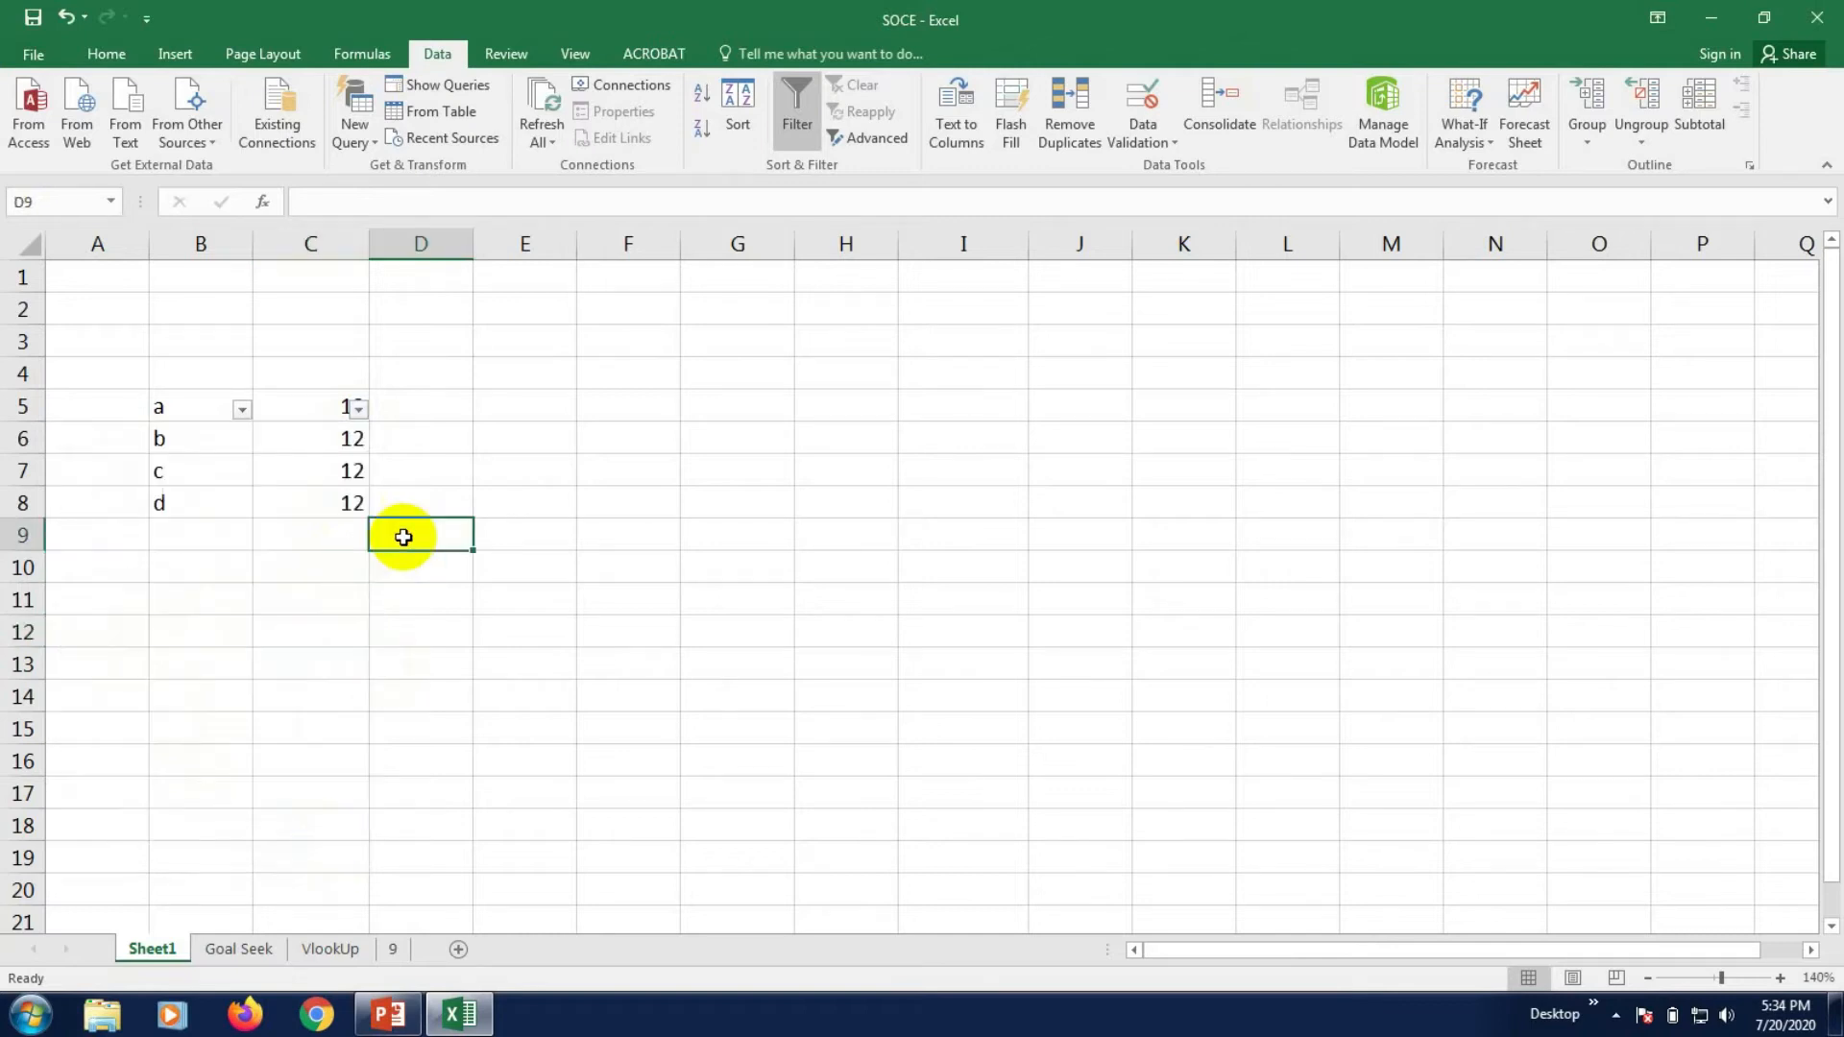
pyautogui.click(359, 408)
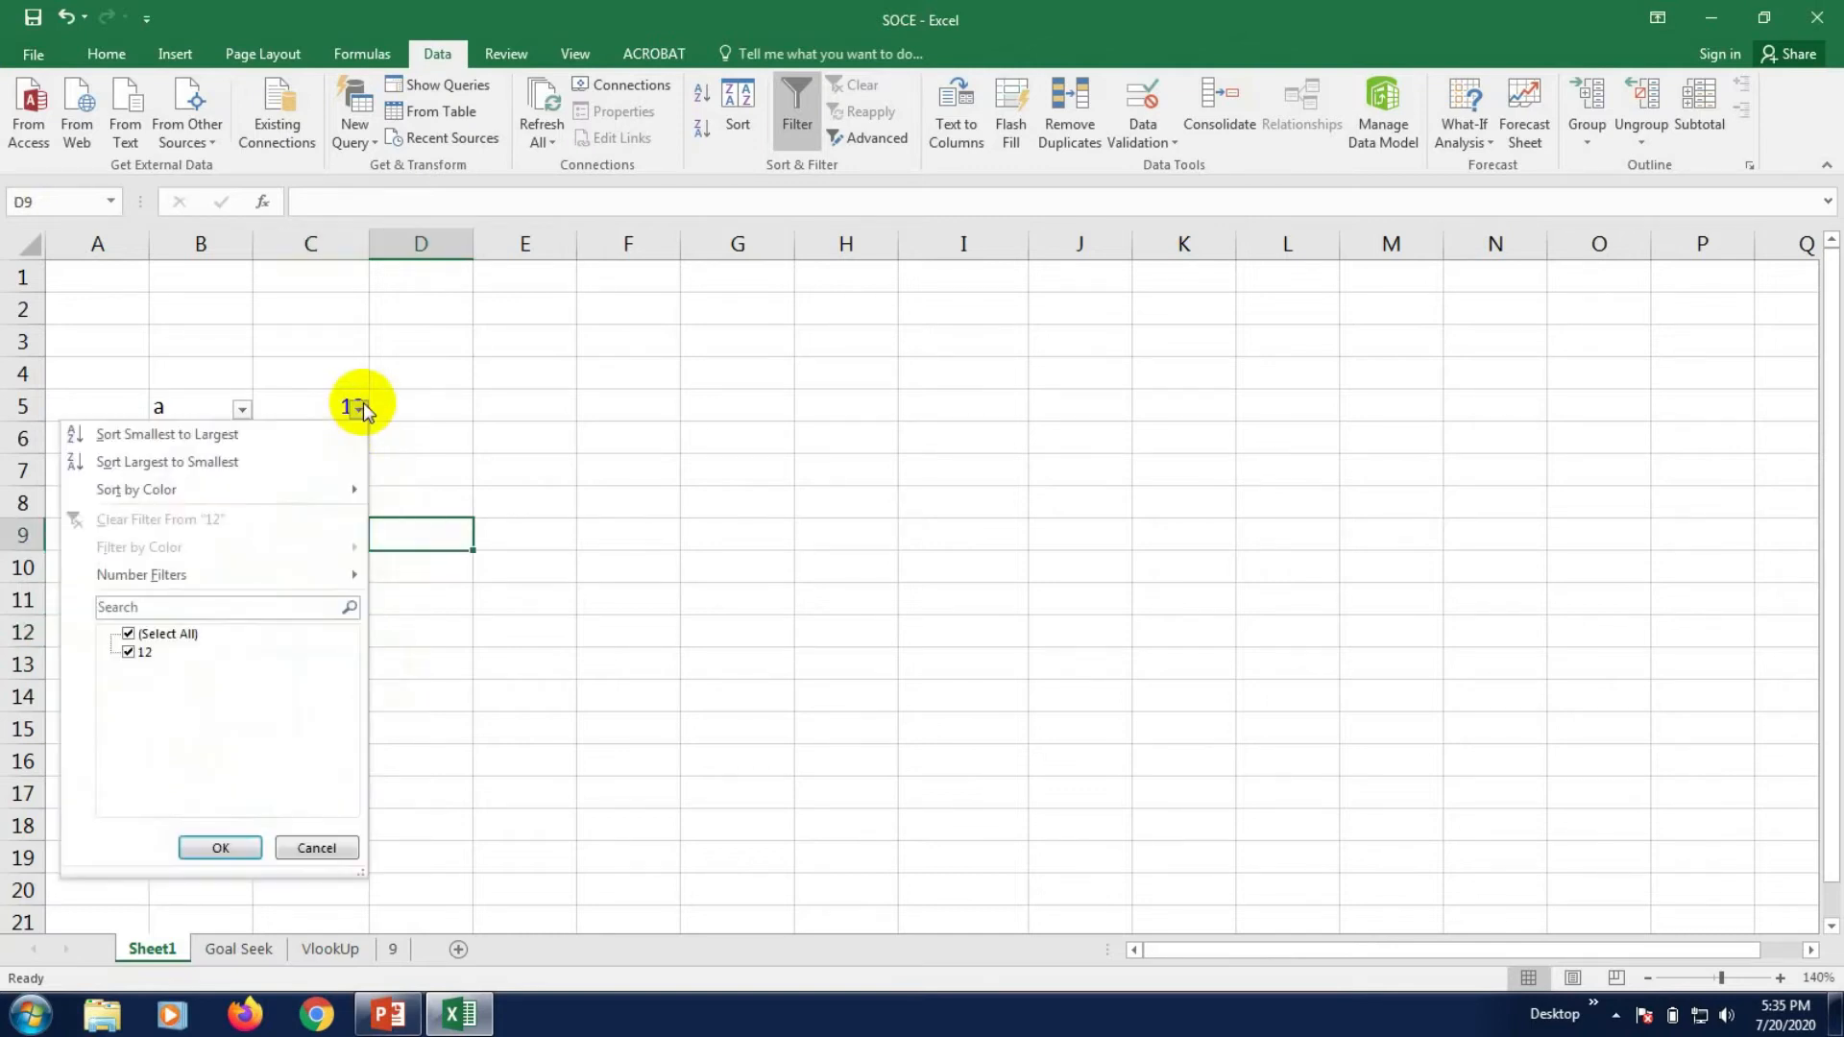
pyautogui.click(293, 849)
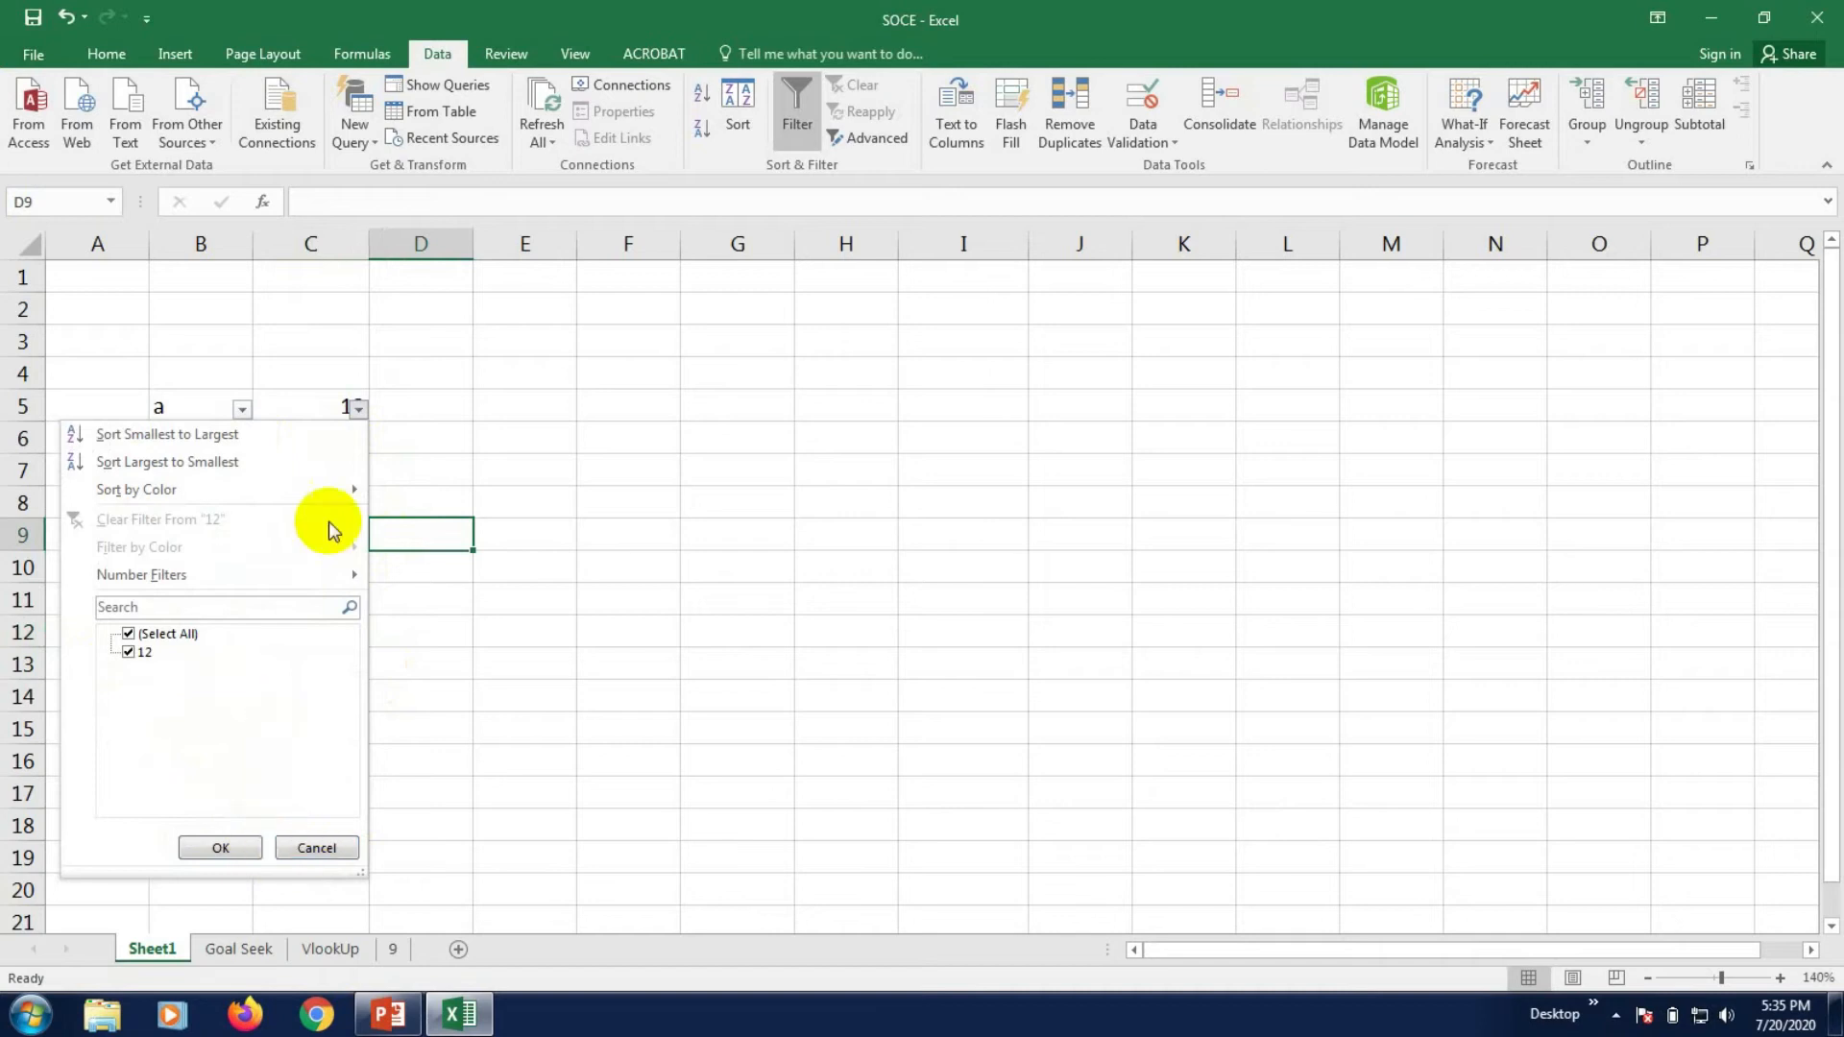
pyautogui.click(359, 408)
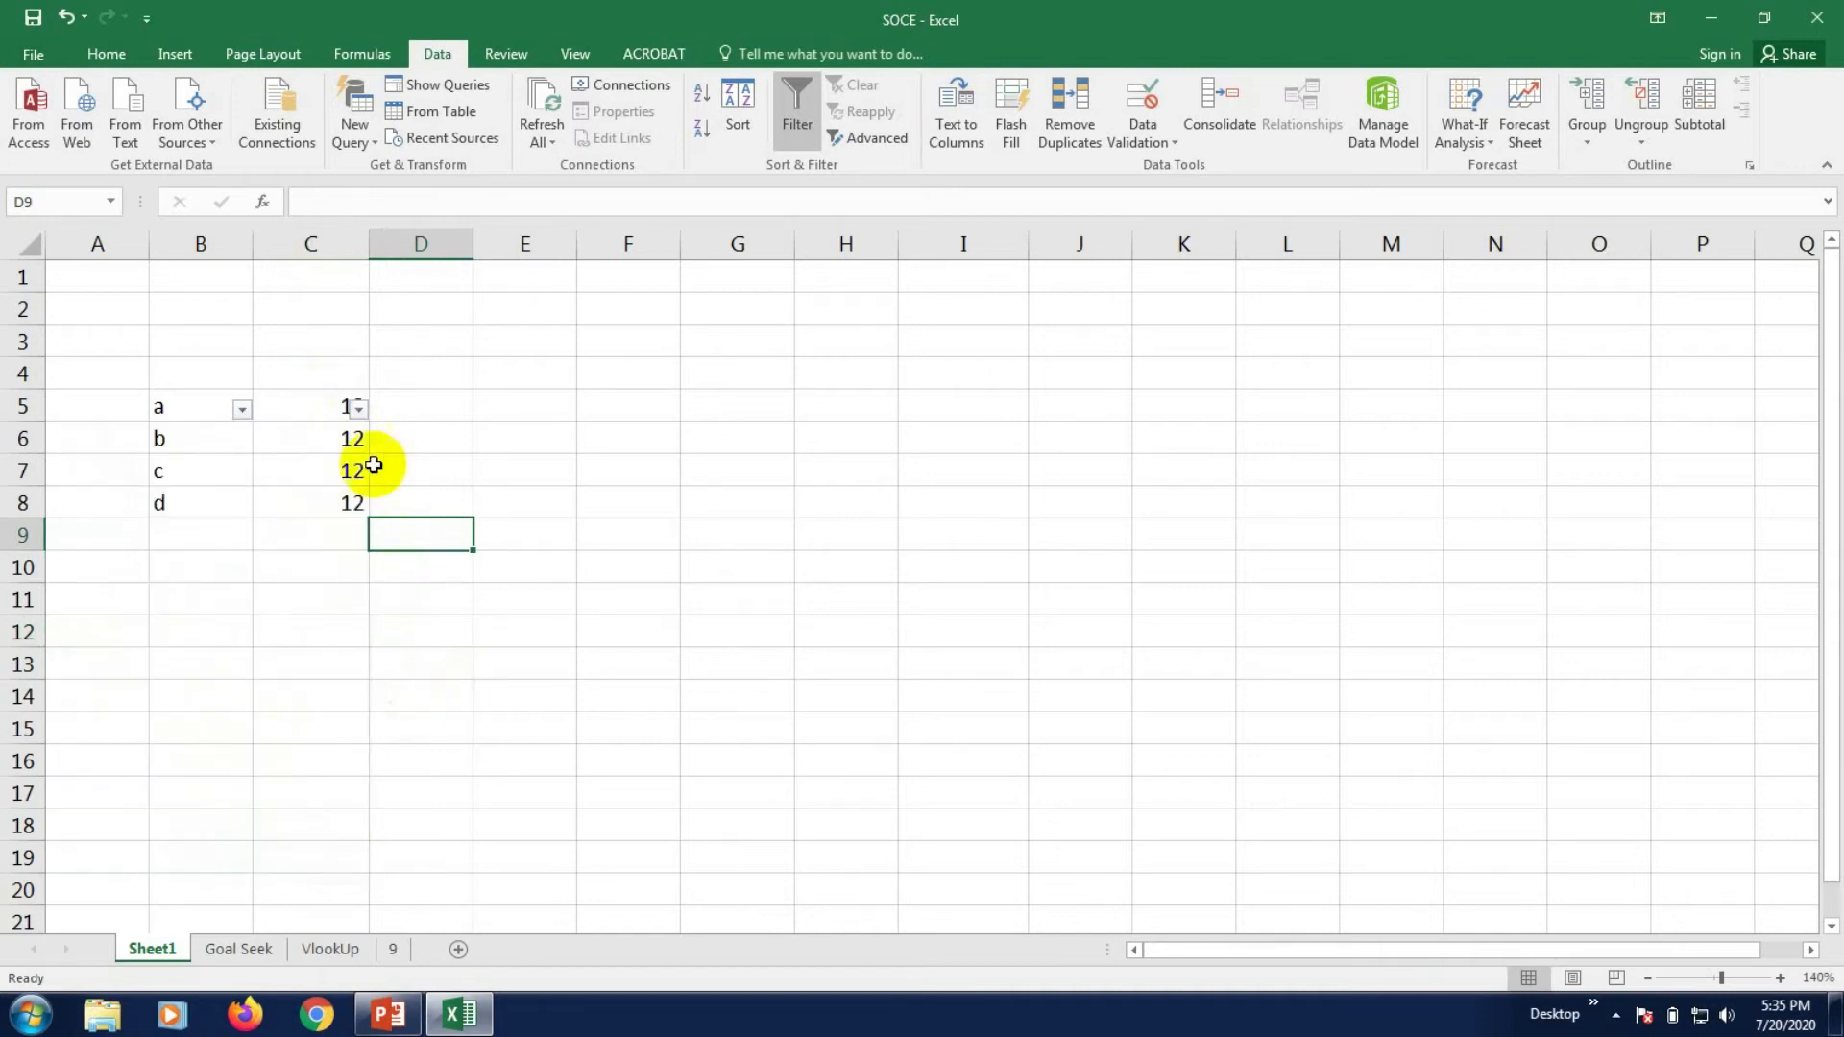
pyautogui.click(359, 408)
pyautogui.click(529, 635)
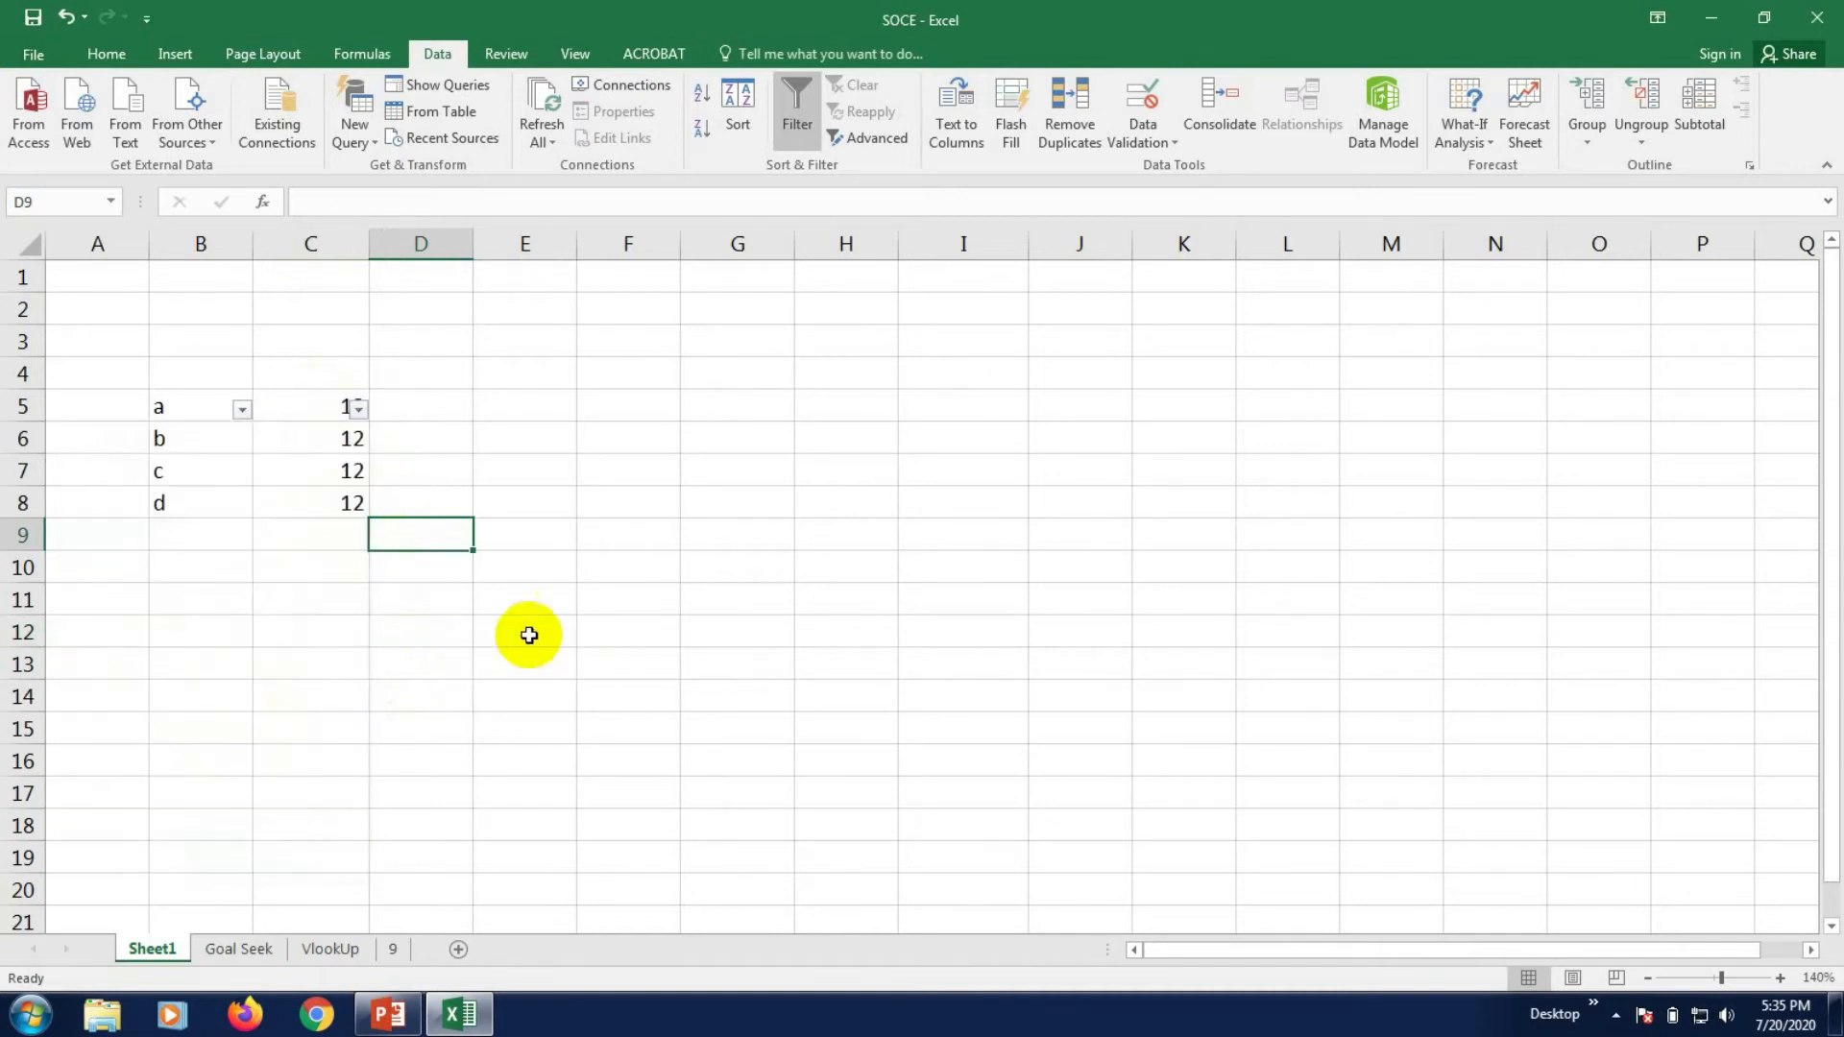
pyautogui.click(349, 503)
# - Change C8 to 13, filter column C to only 13, then show all rows
pyautogui.write('13')
pyautogui.click(421, 727)
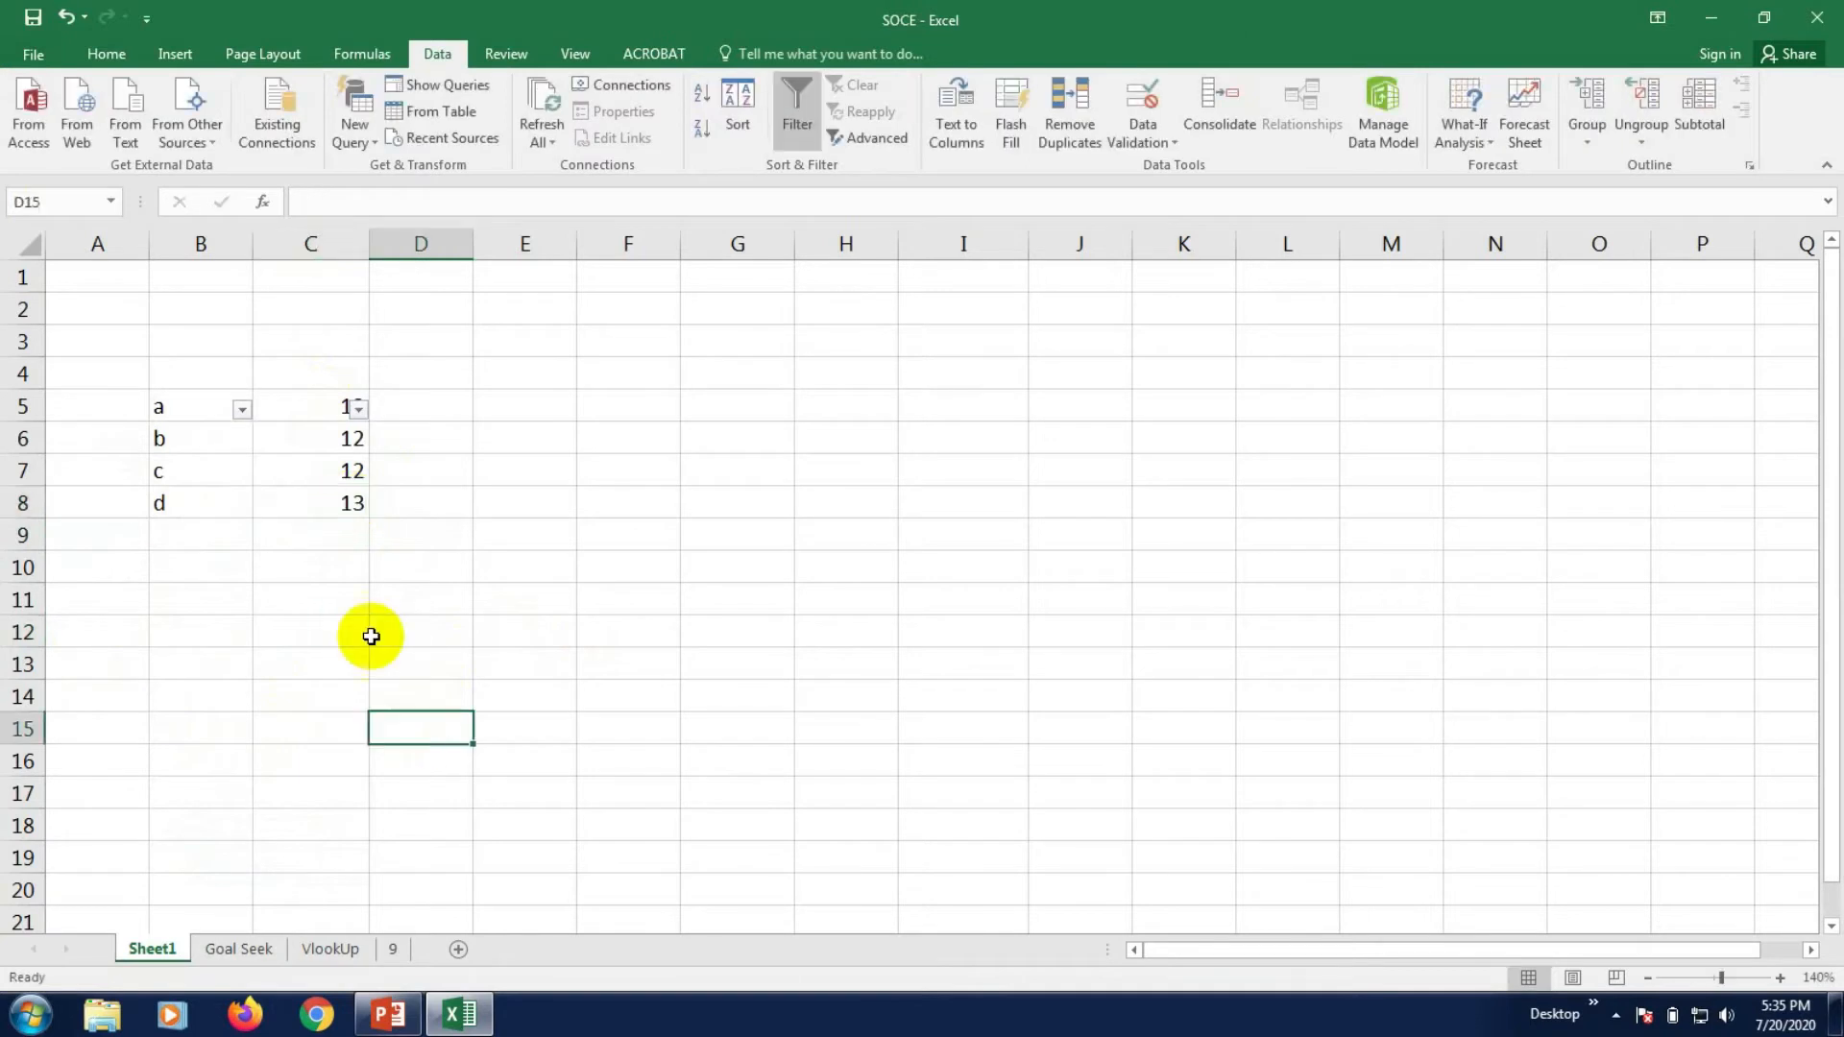
pyautogui.click(359, 408)
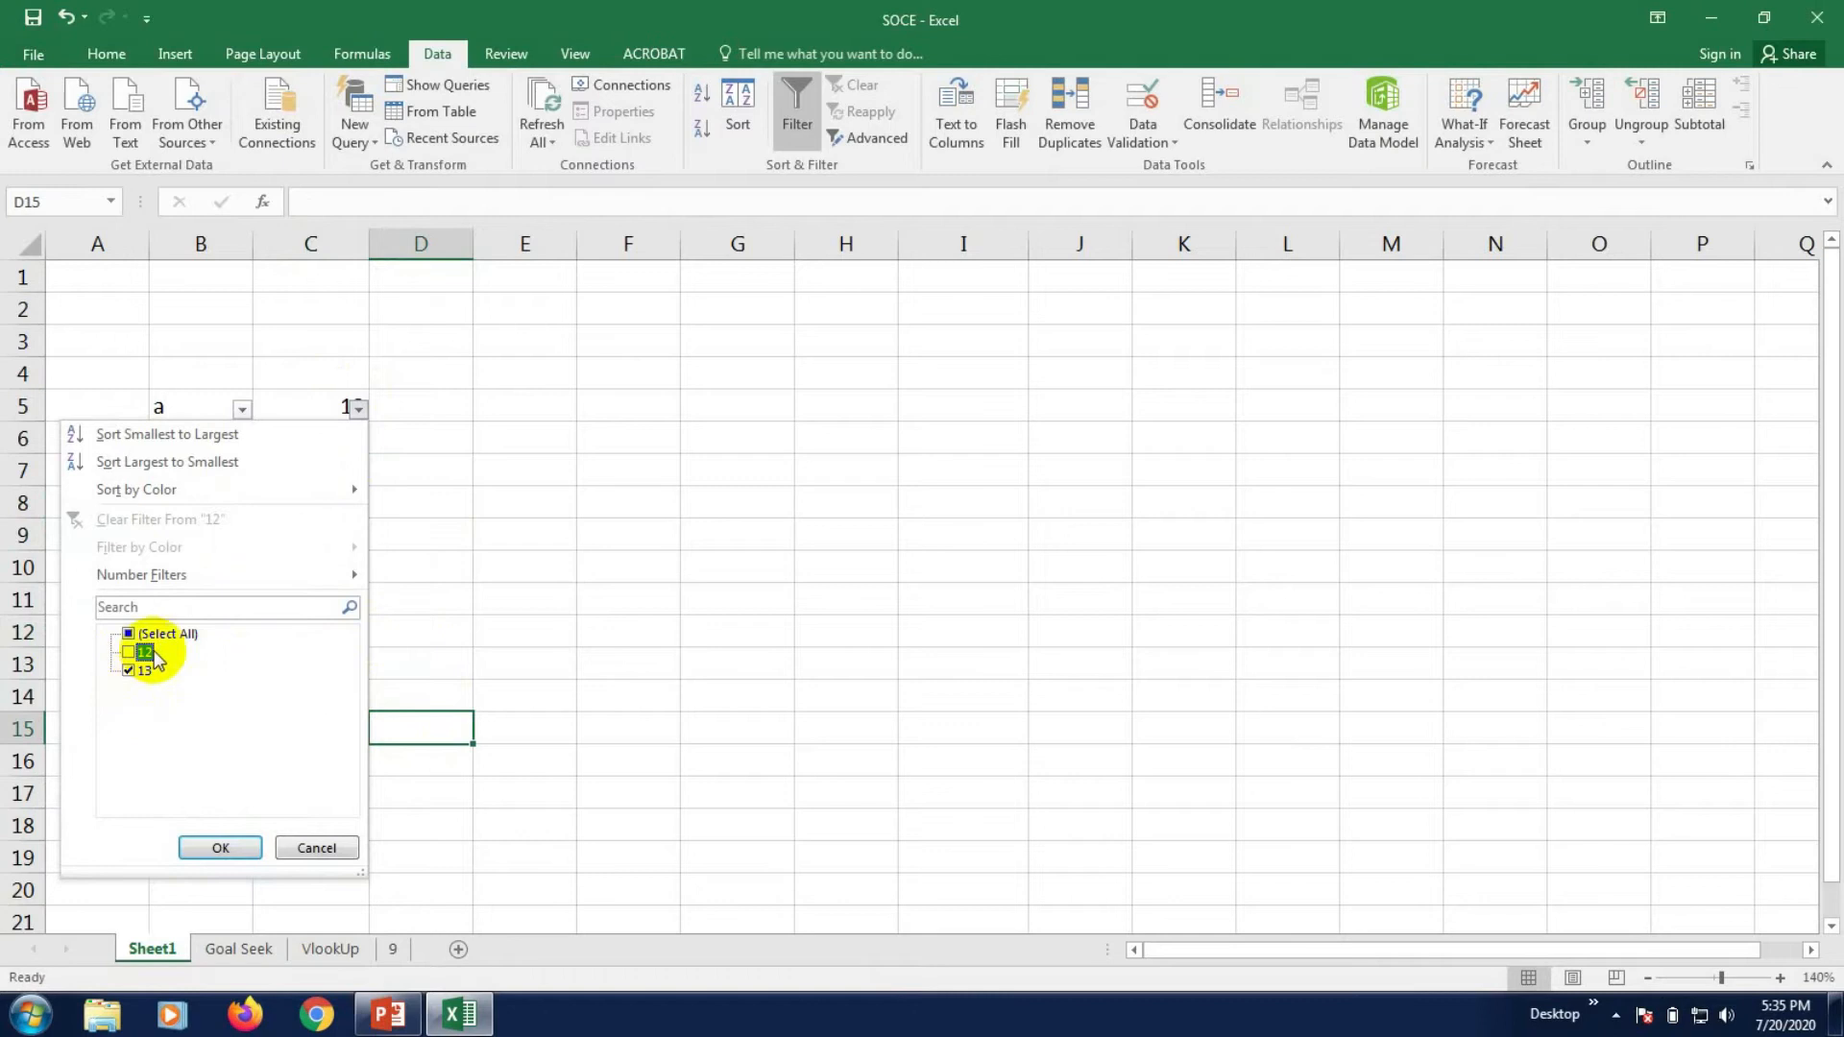
pyautogui.click(233, 857)
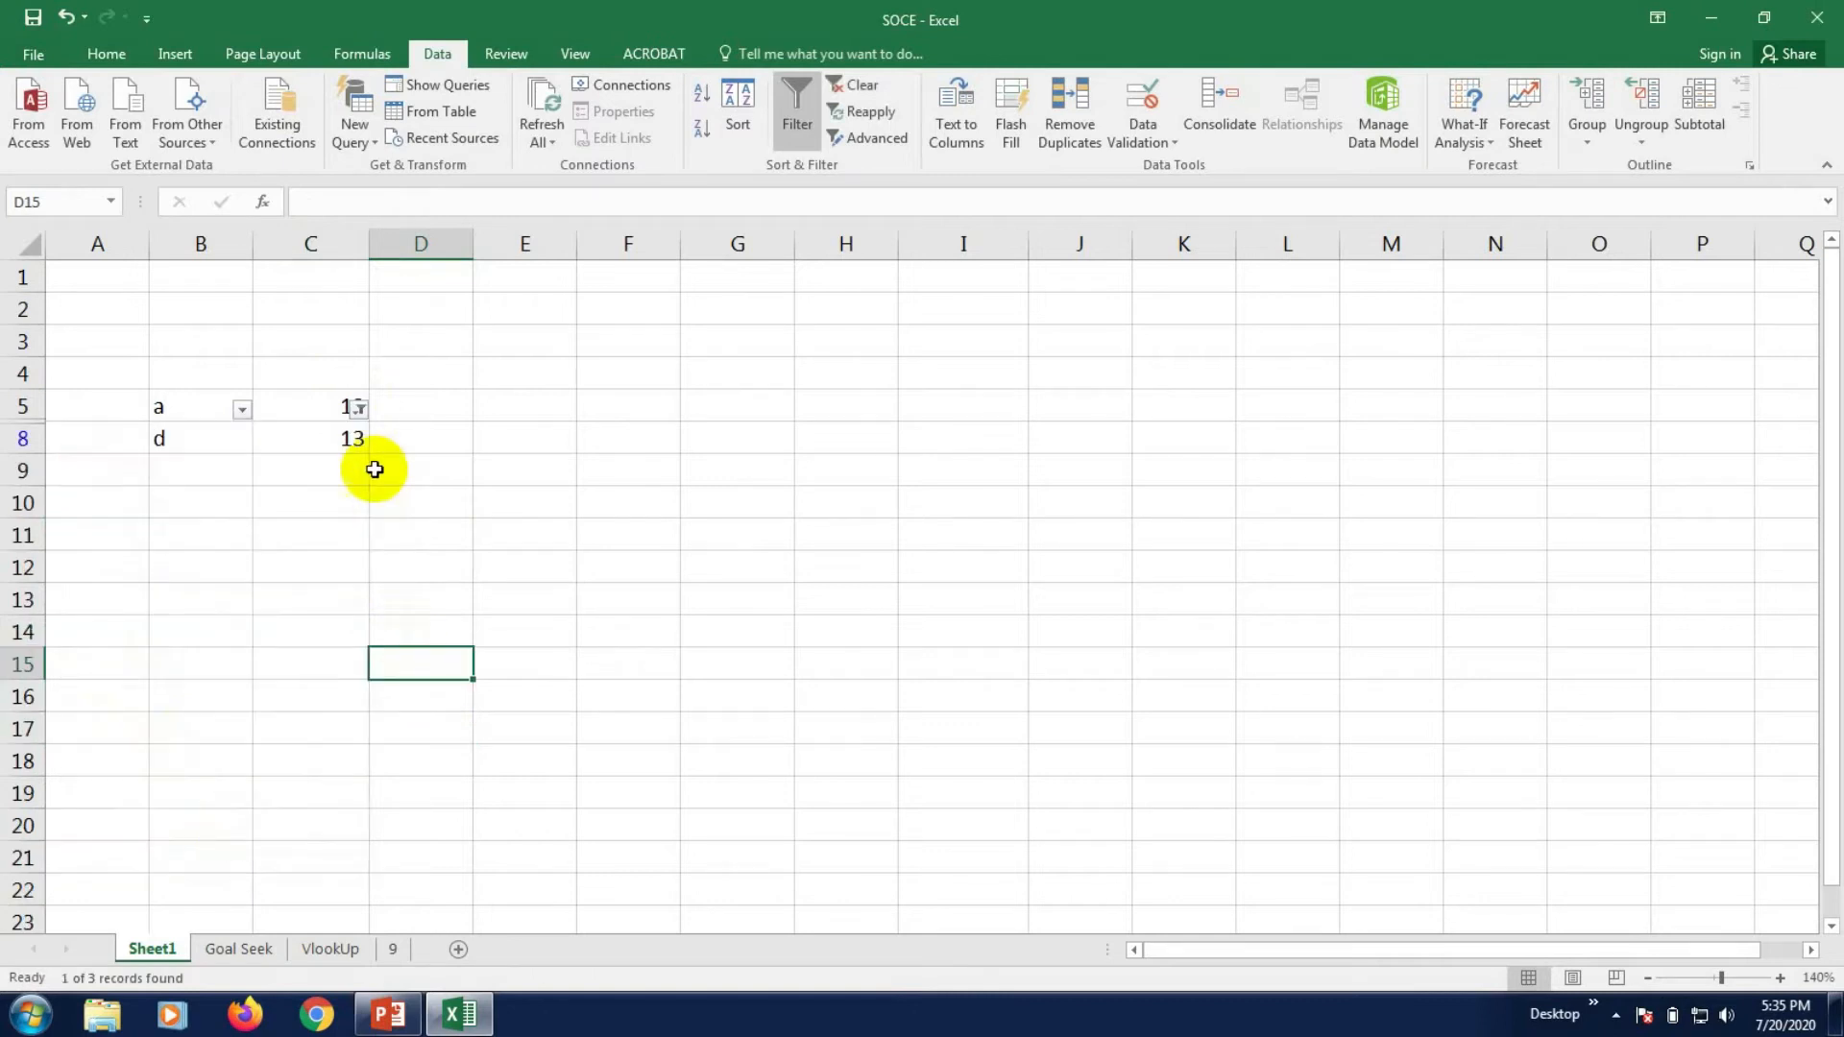
pyautogui.click(345, 523)
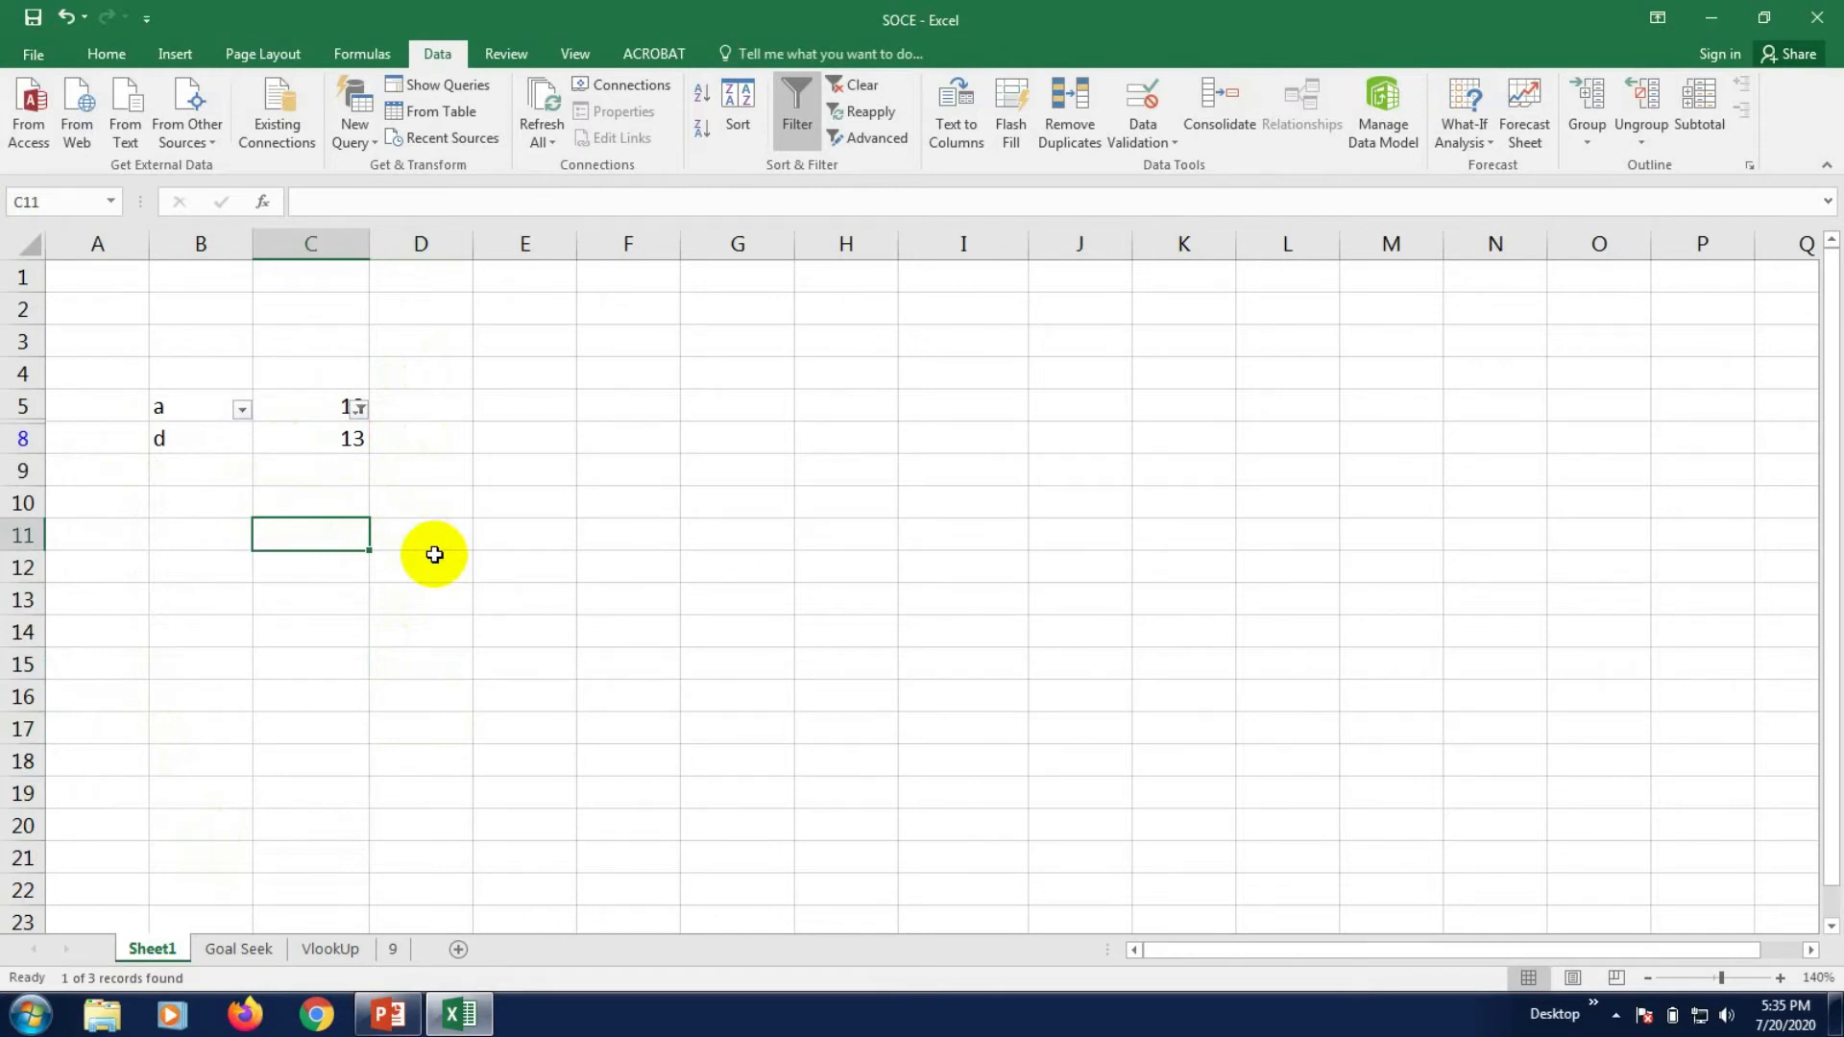
pyautogui.click(359, 408)
pyautogui.click(133, 653)
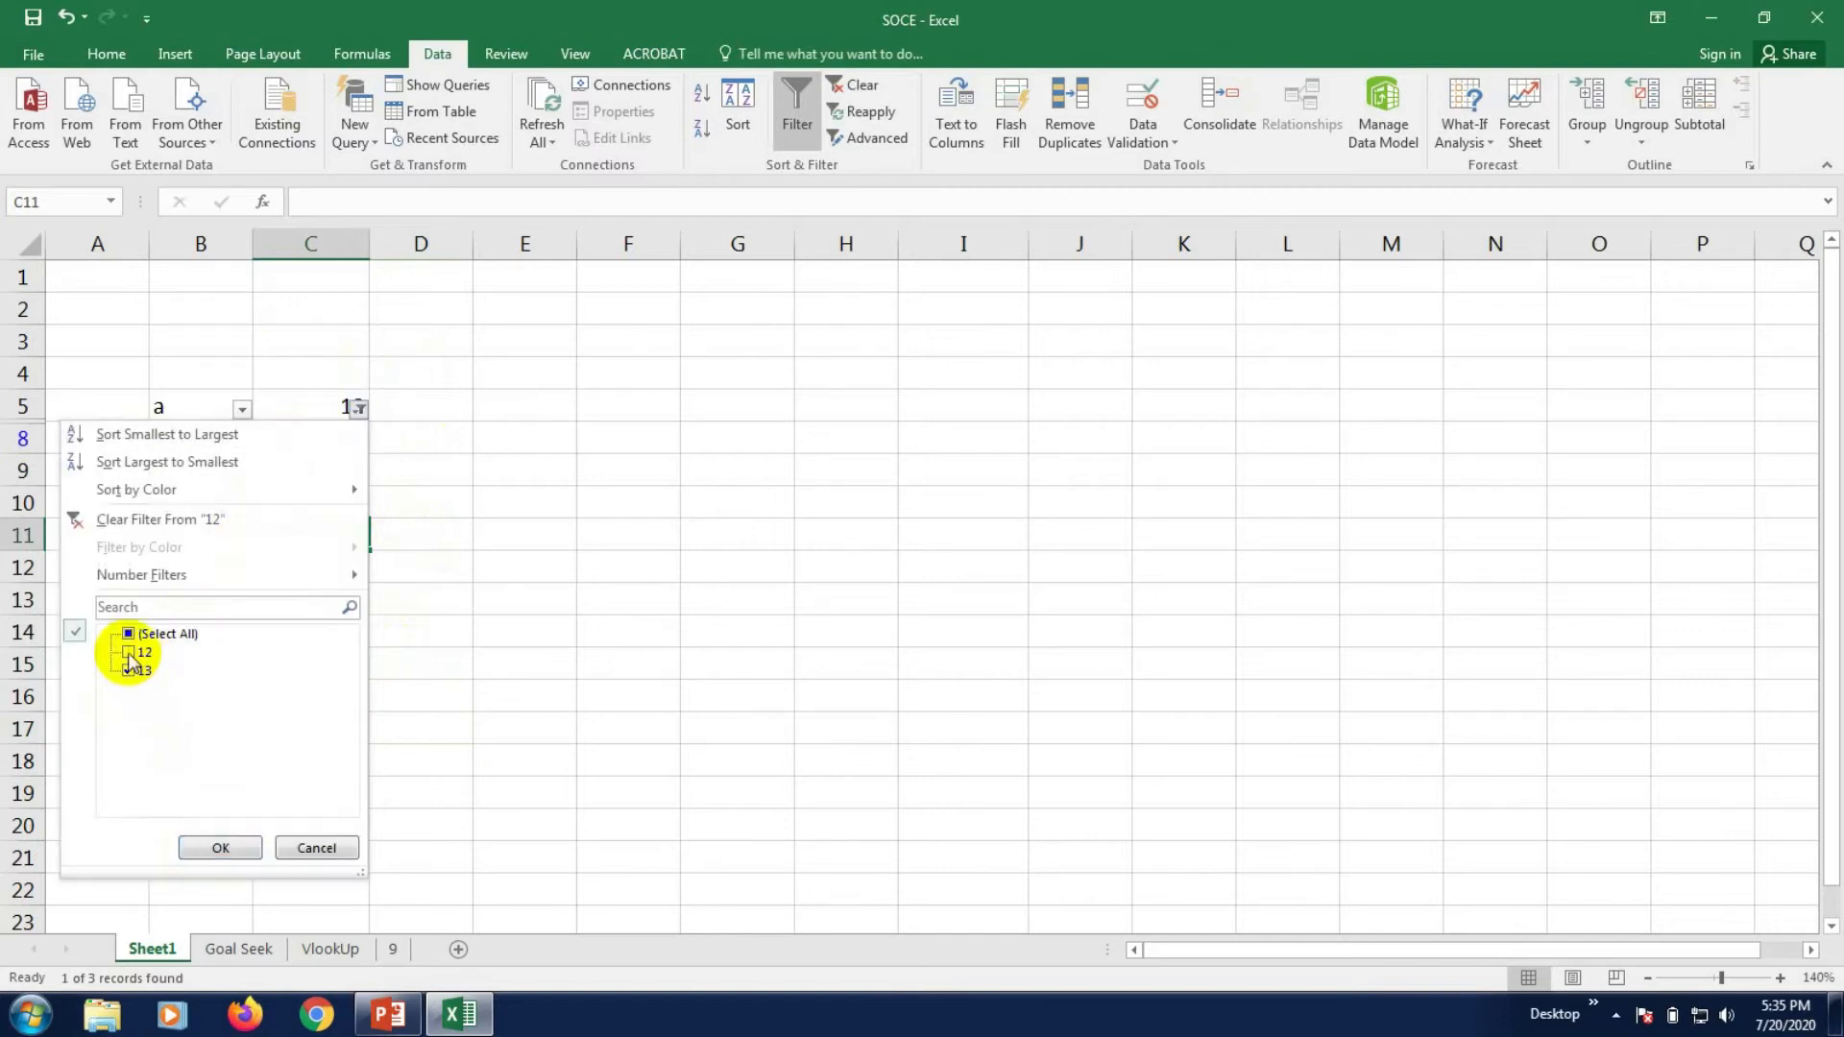
pyautogui.click(231, 850)
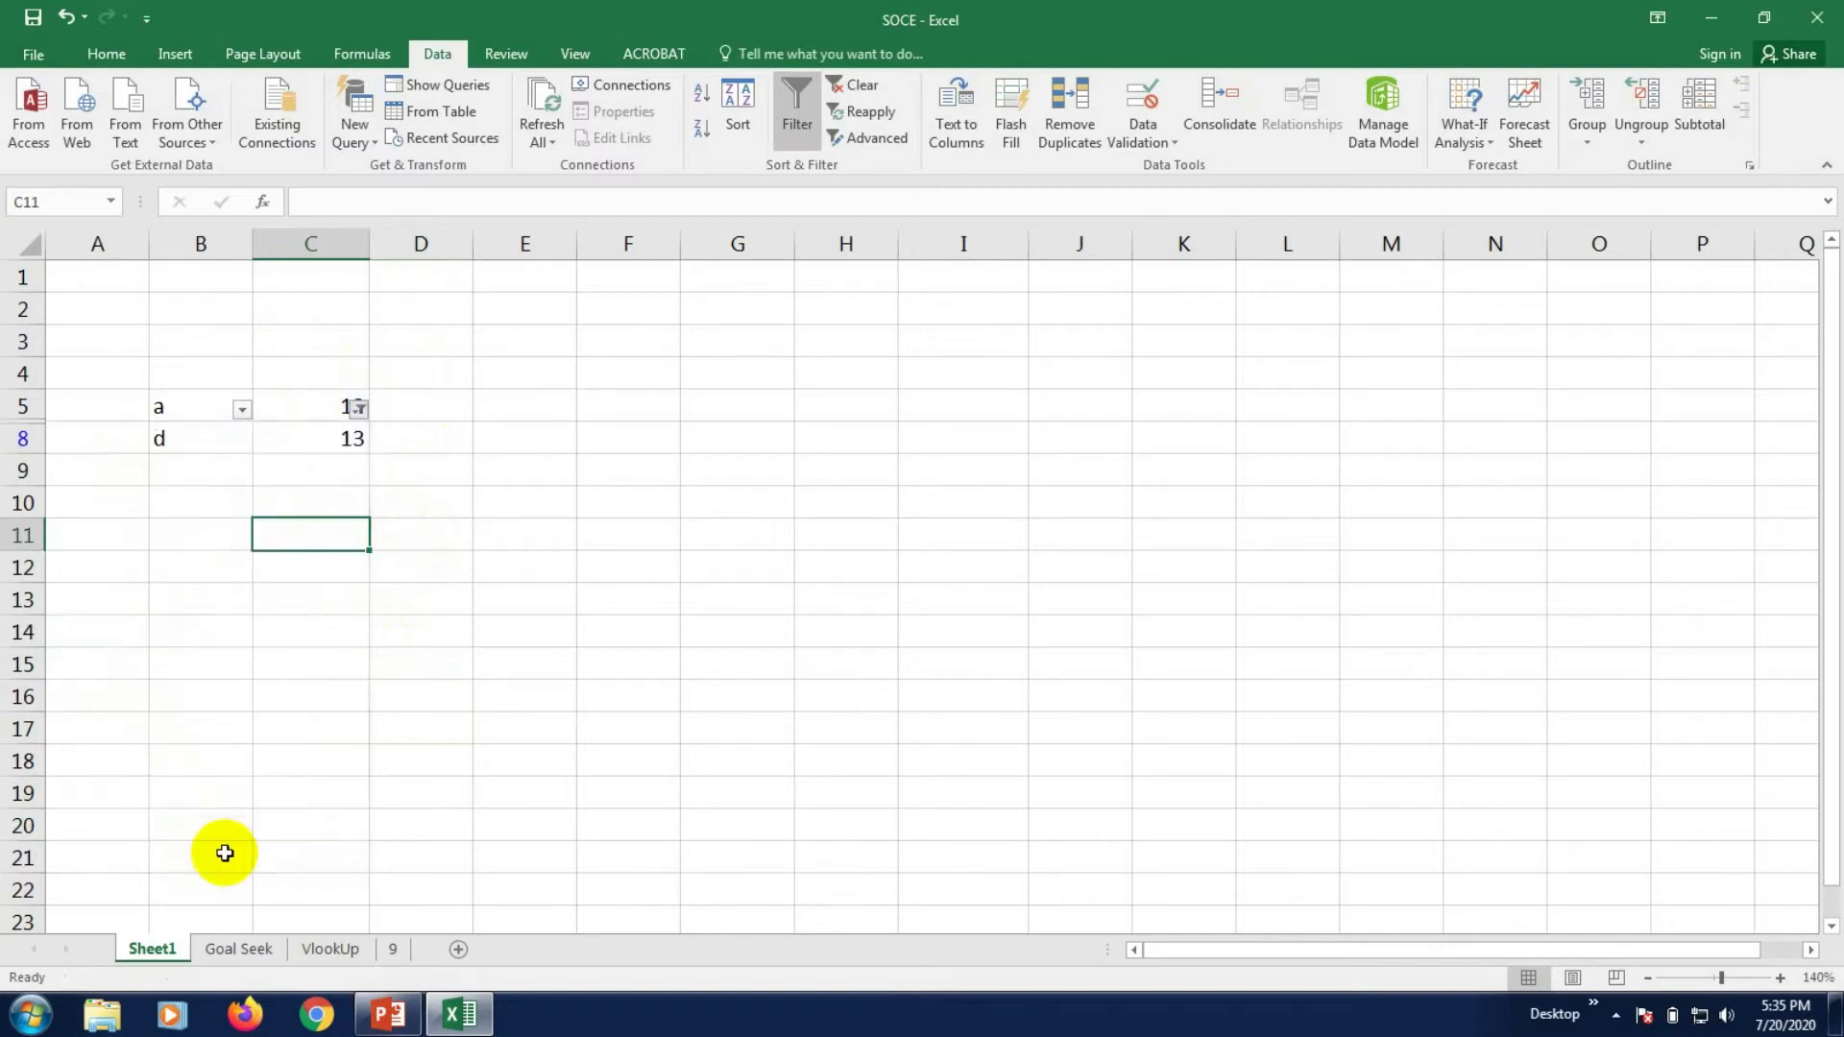
pyautogui.click(261, 691)
# - Undo until C8 is 12 again and the filter arrows are removed
pyautogui.click(192, 401)
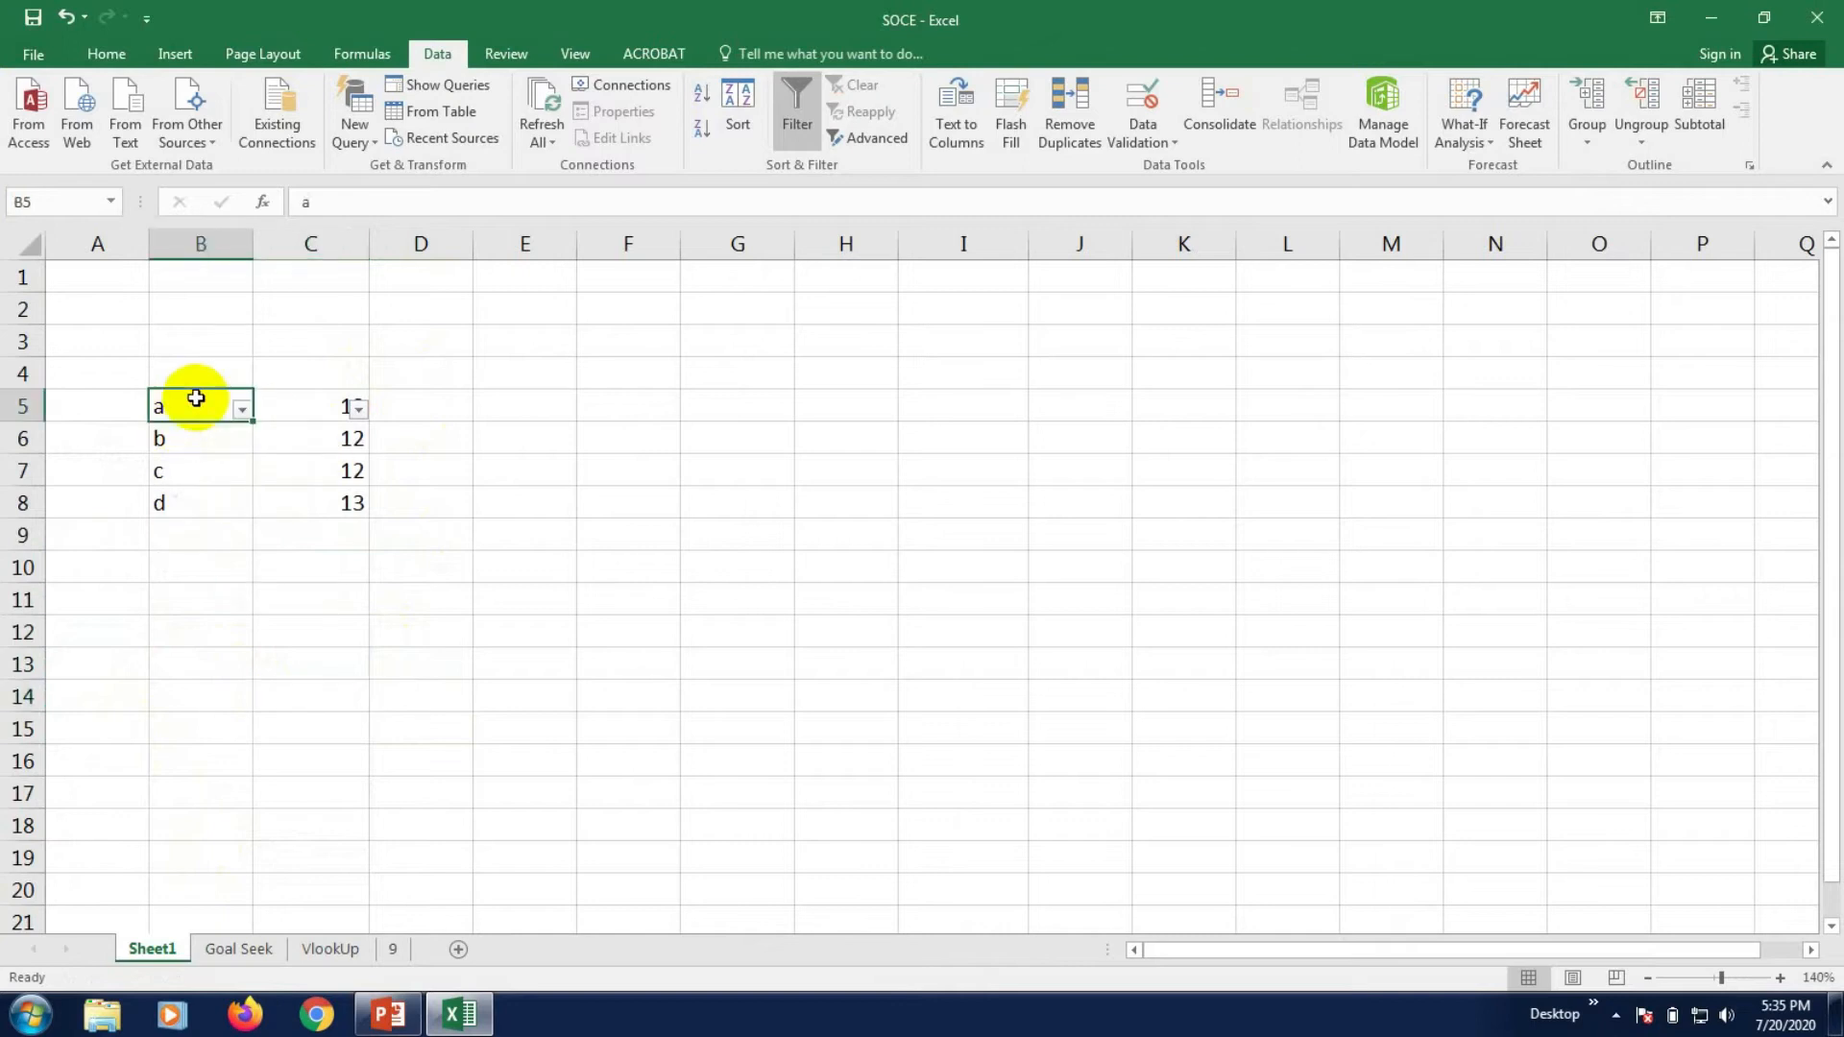
pyautogui.hotkey('ctrl', 'z')
pyautogui.hotkey('ctrl', 'z')
pyautogui.hotkey('ctrl', 'z')
pyautogui.hotkey('ctrl', 'z')
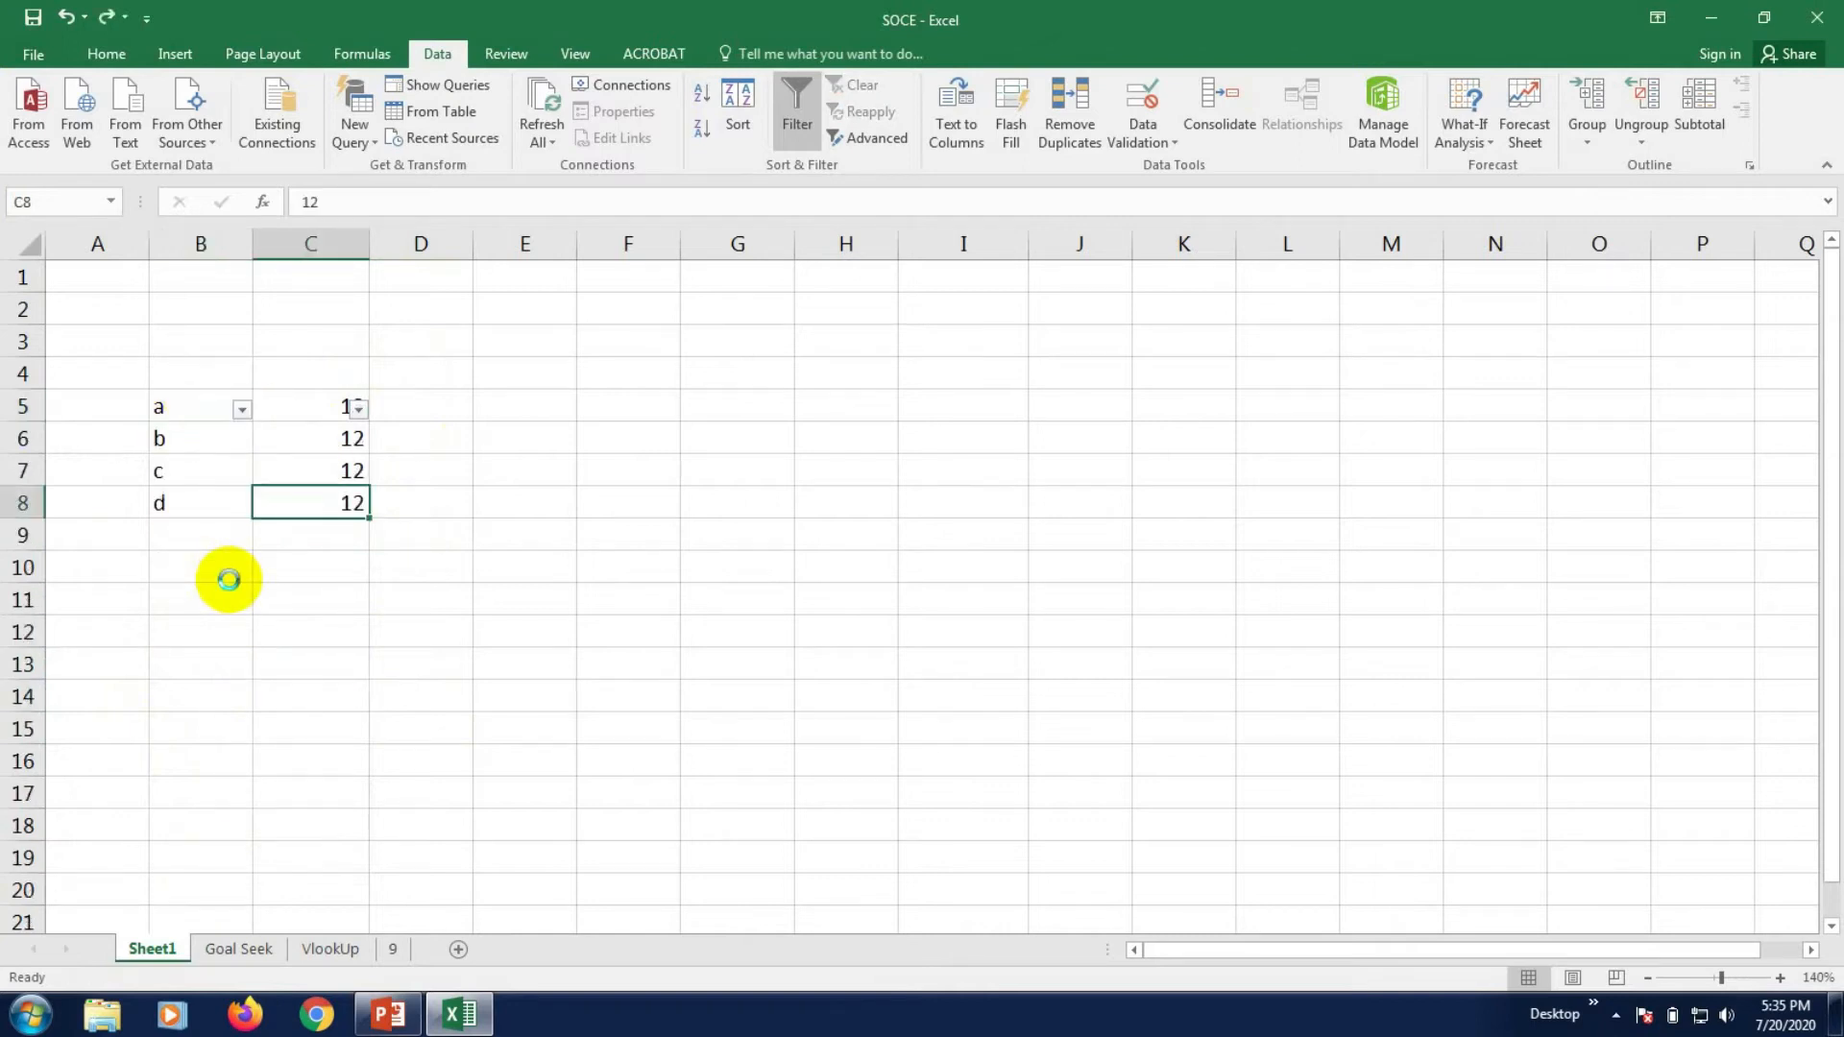
pyautogui.hotkey('ctrl', 'z')
pyautogui.hotkey('ctrl', 'z')
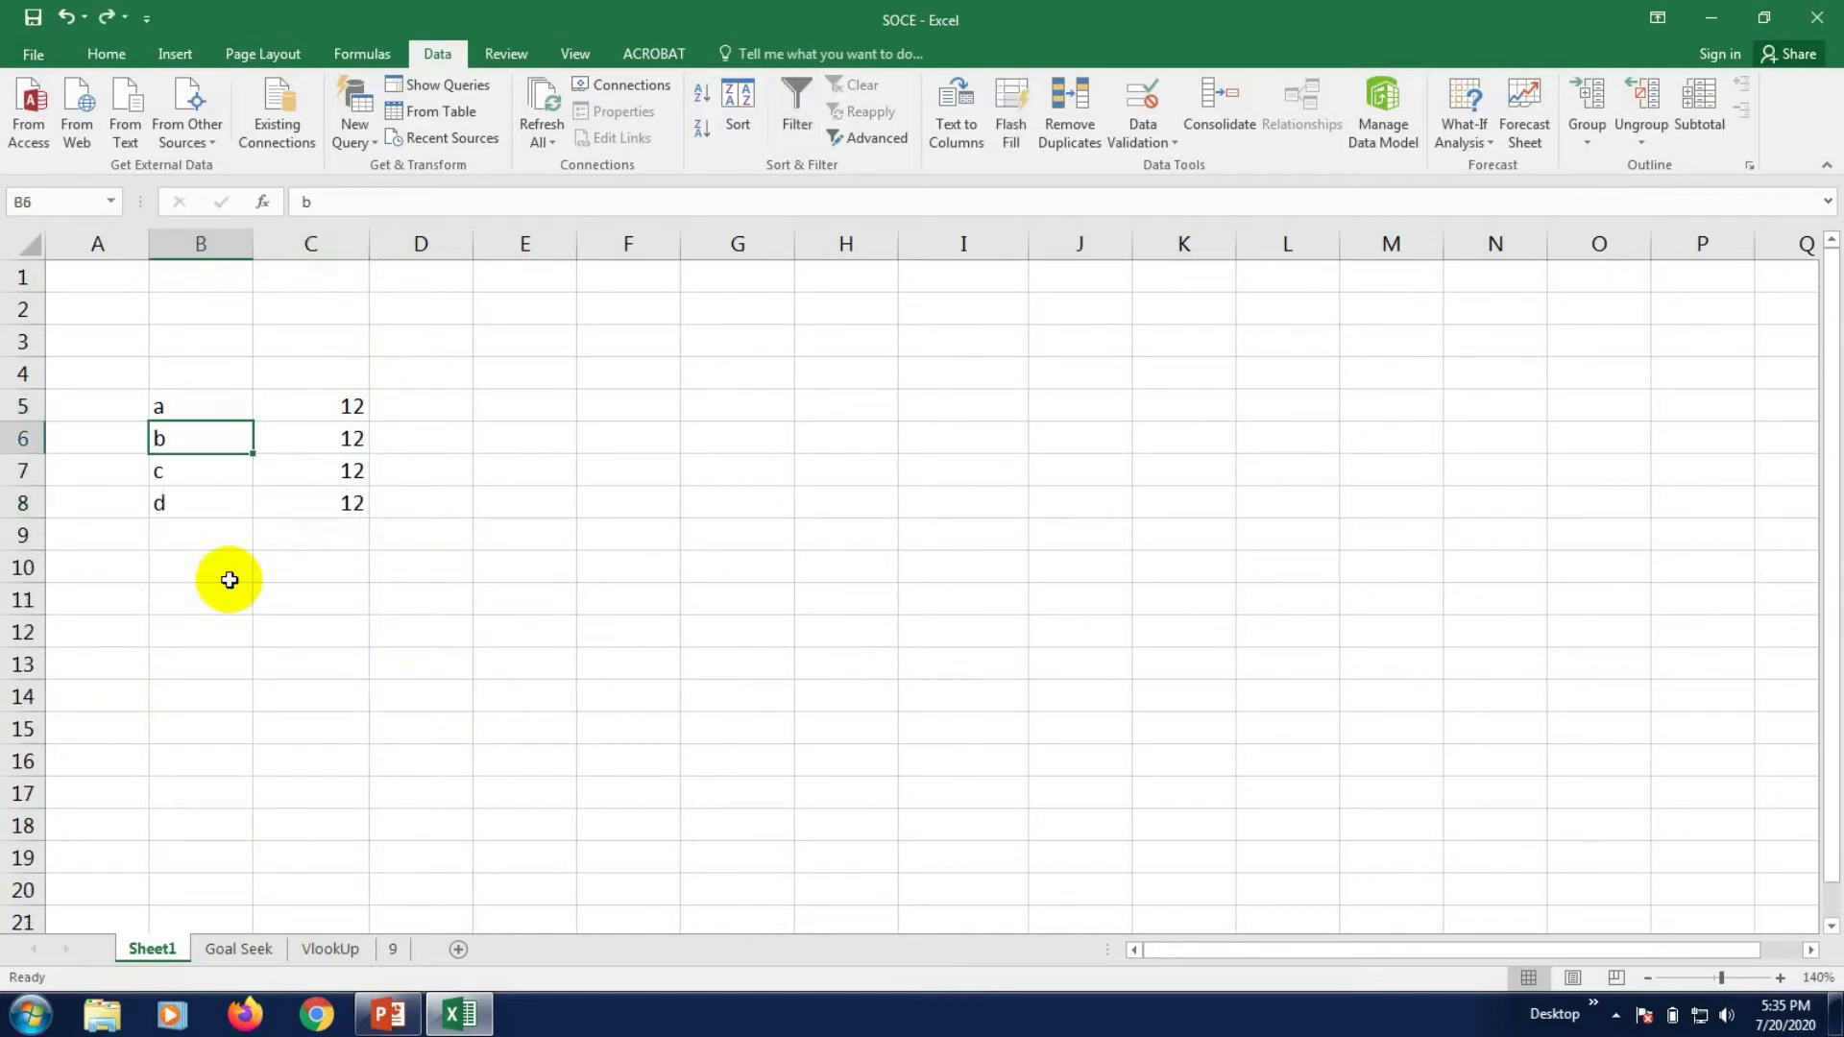
# - Drag B5's fill handle down to copy a into the cells below
pyautogui.click(257, 624)
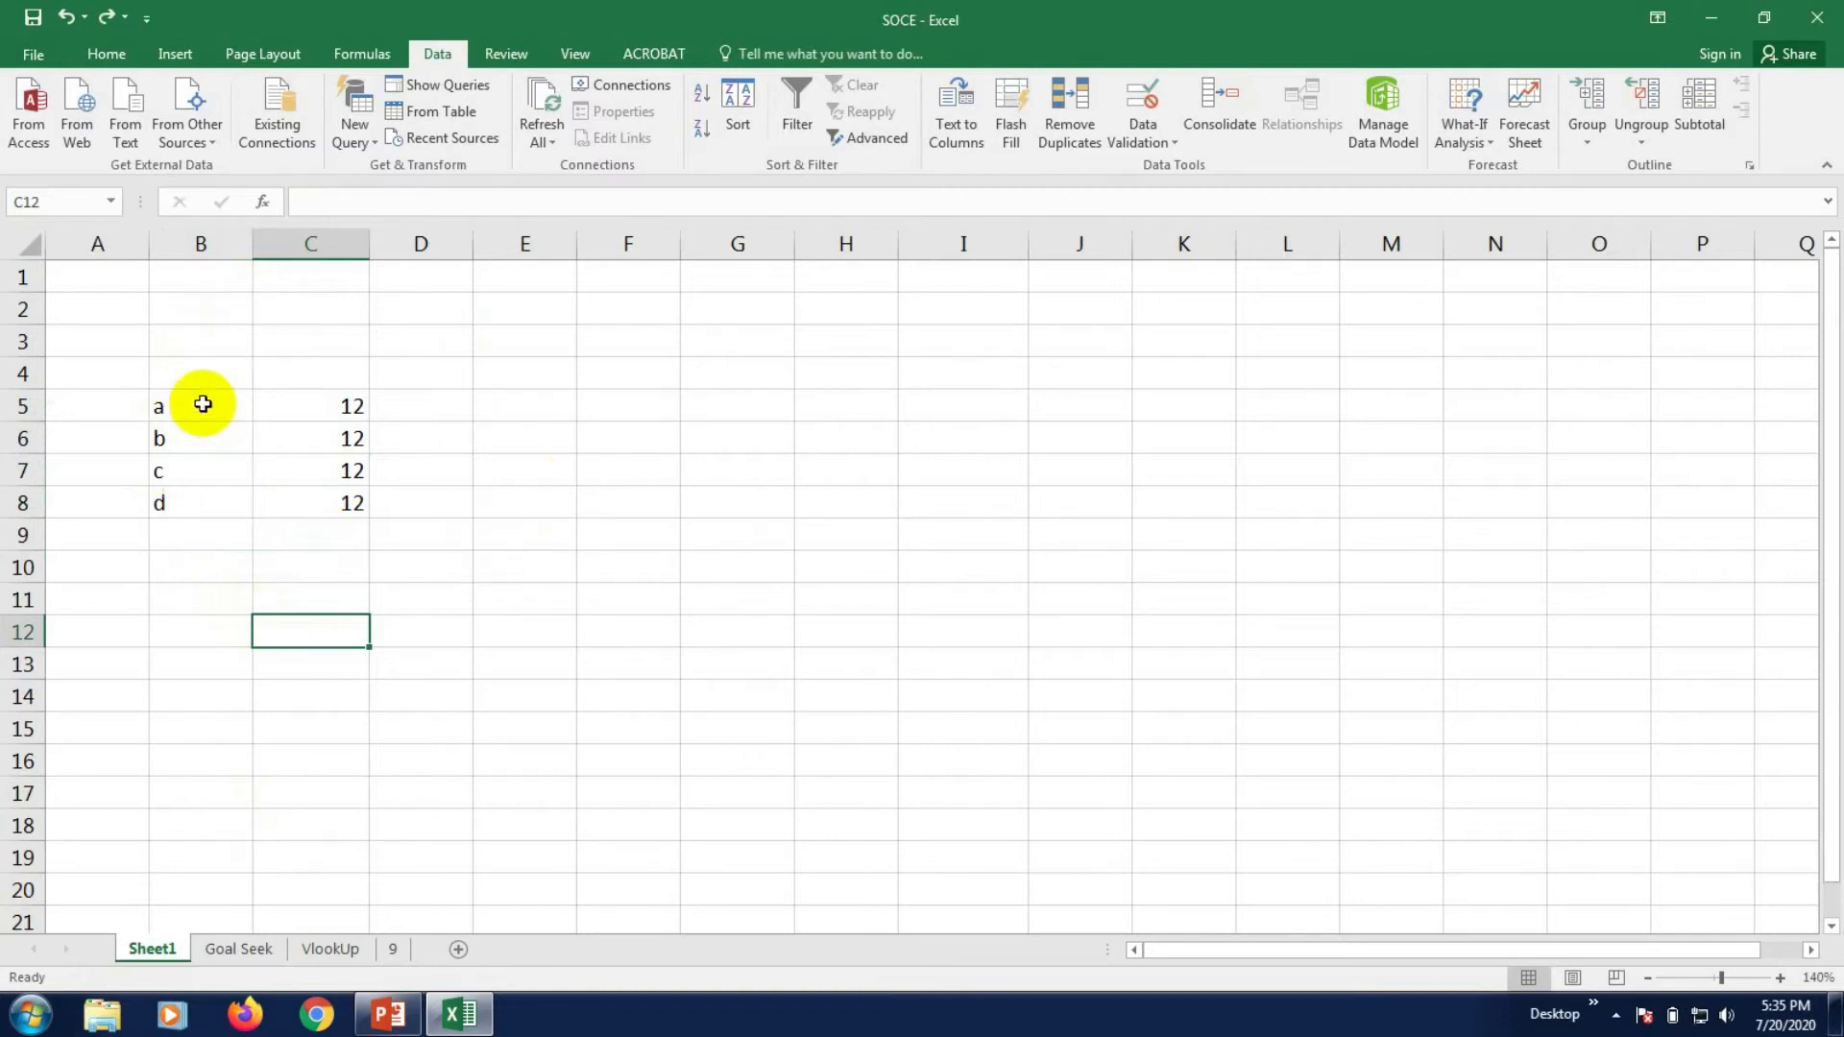
pyautogui.moveTo(168, 410); pyautogui.dragTo(214, 506)
pyautogui.click(214, 625)
pyautogui.moveTo(190, 405); pyautogui.dragTo(231, 726)
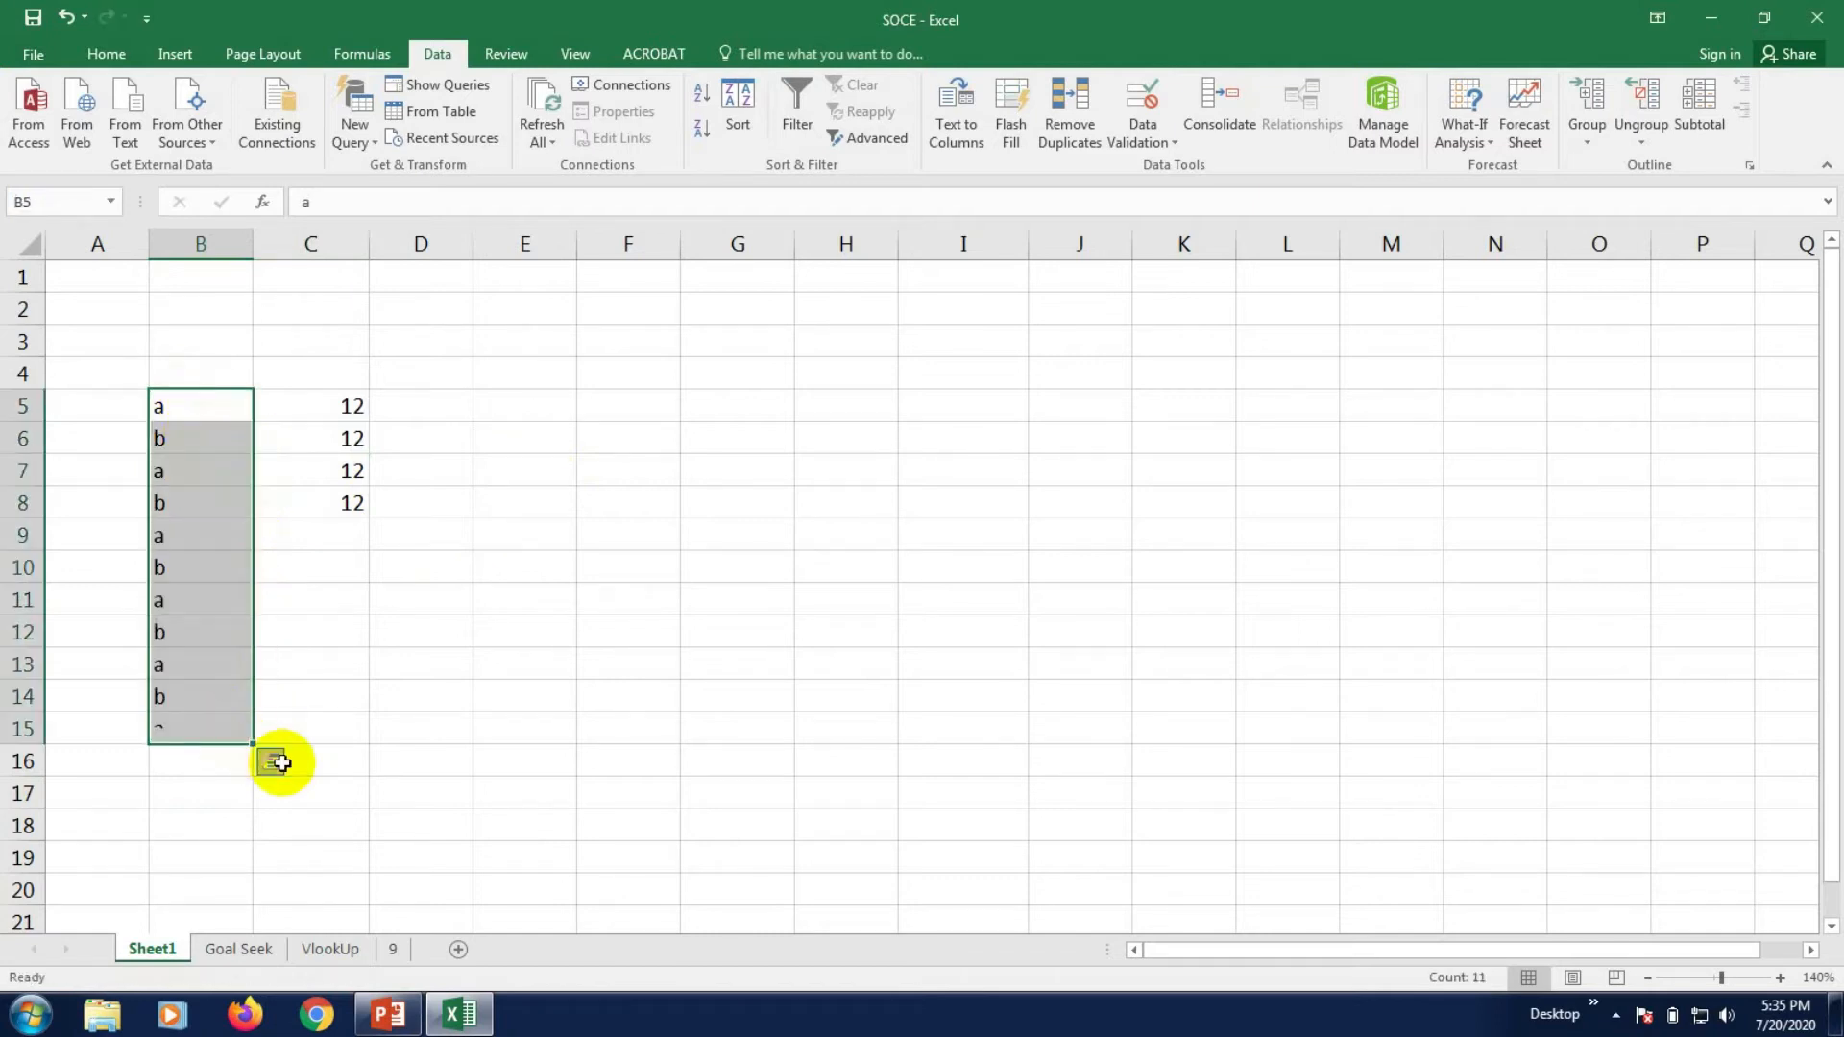
pyautogui.click(273, 764)
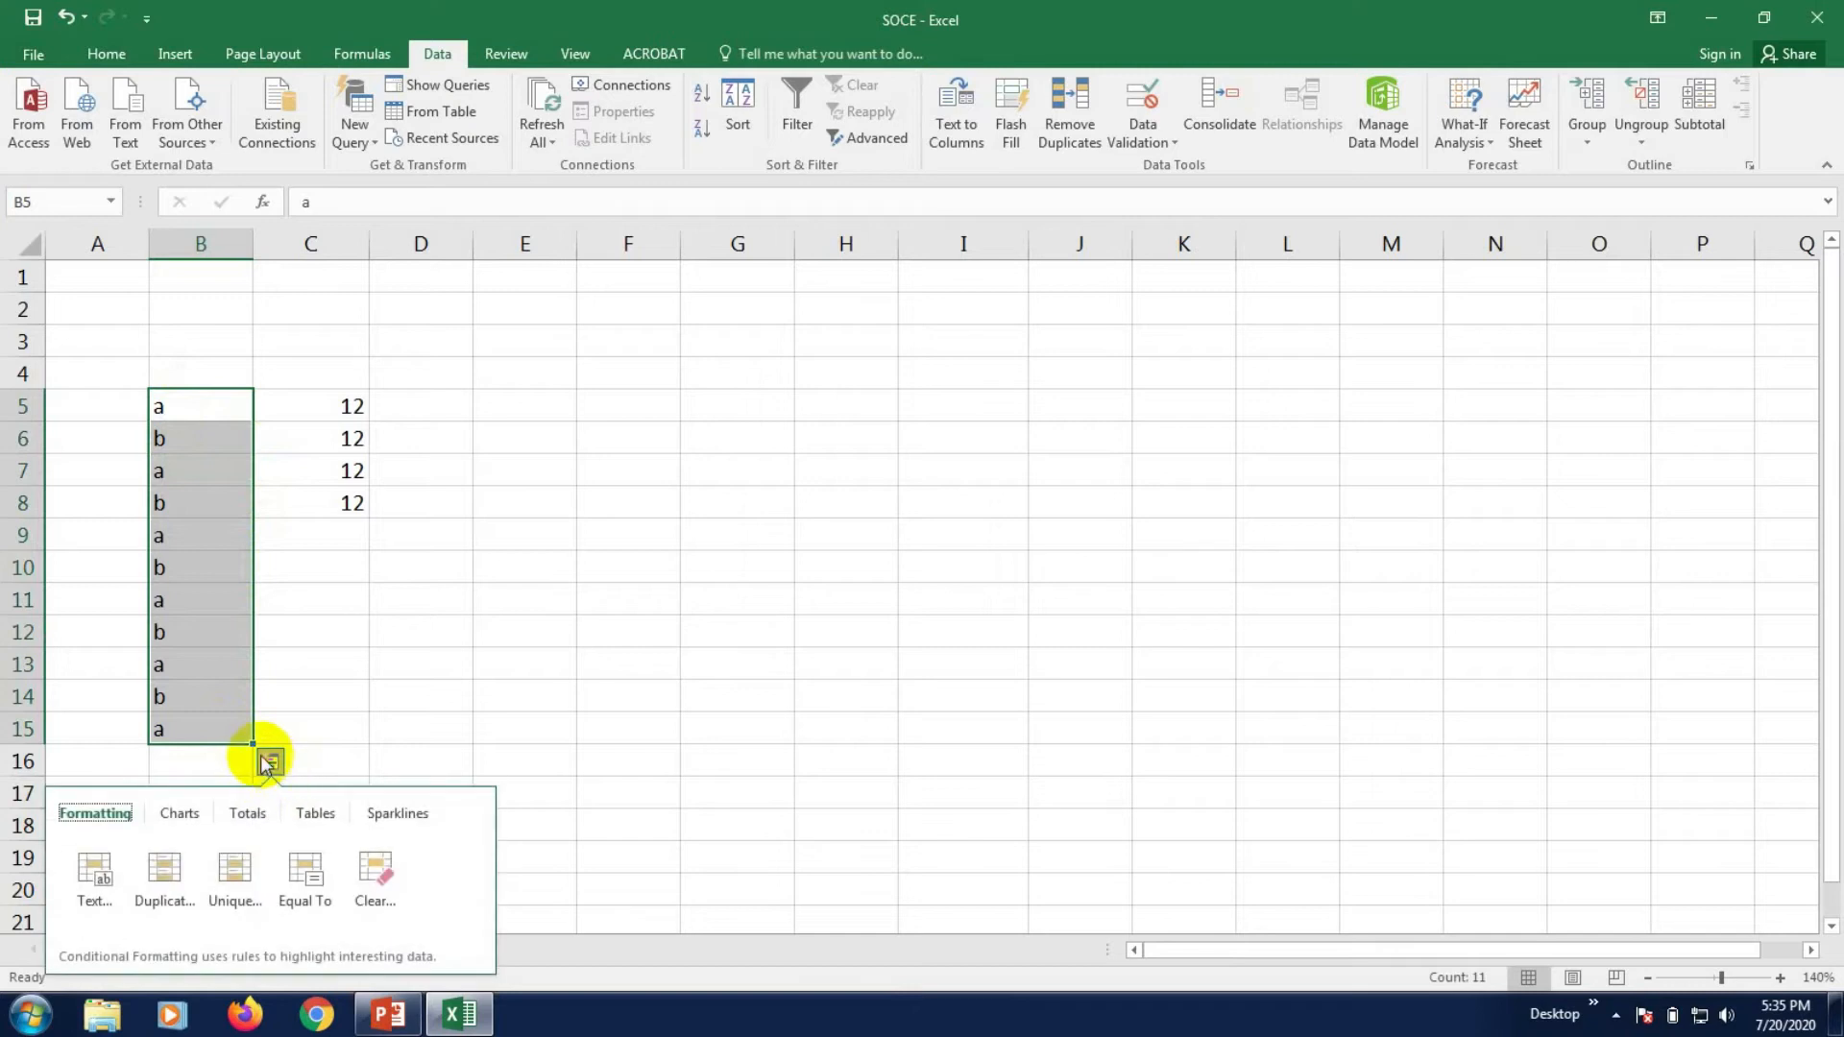
pyautogui.click(296, 695)
pyautogui.click(231, 727)
pyautogui.click(379, 764)
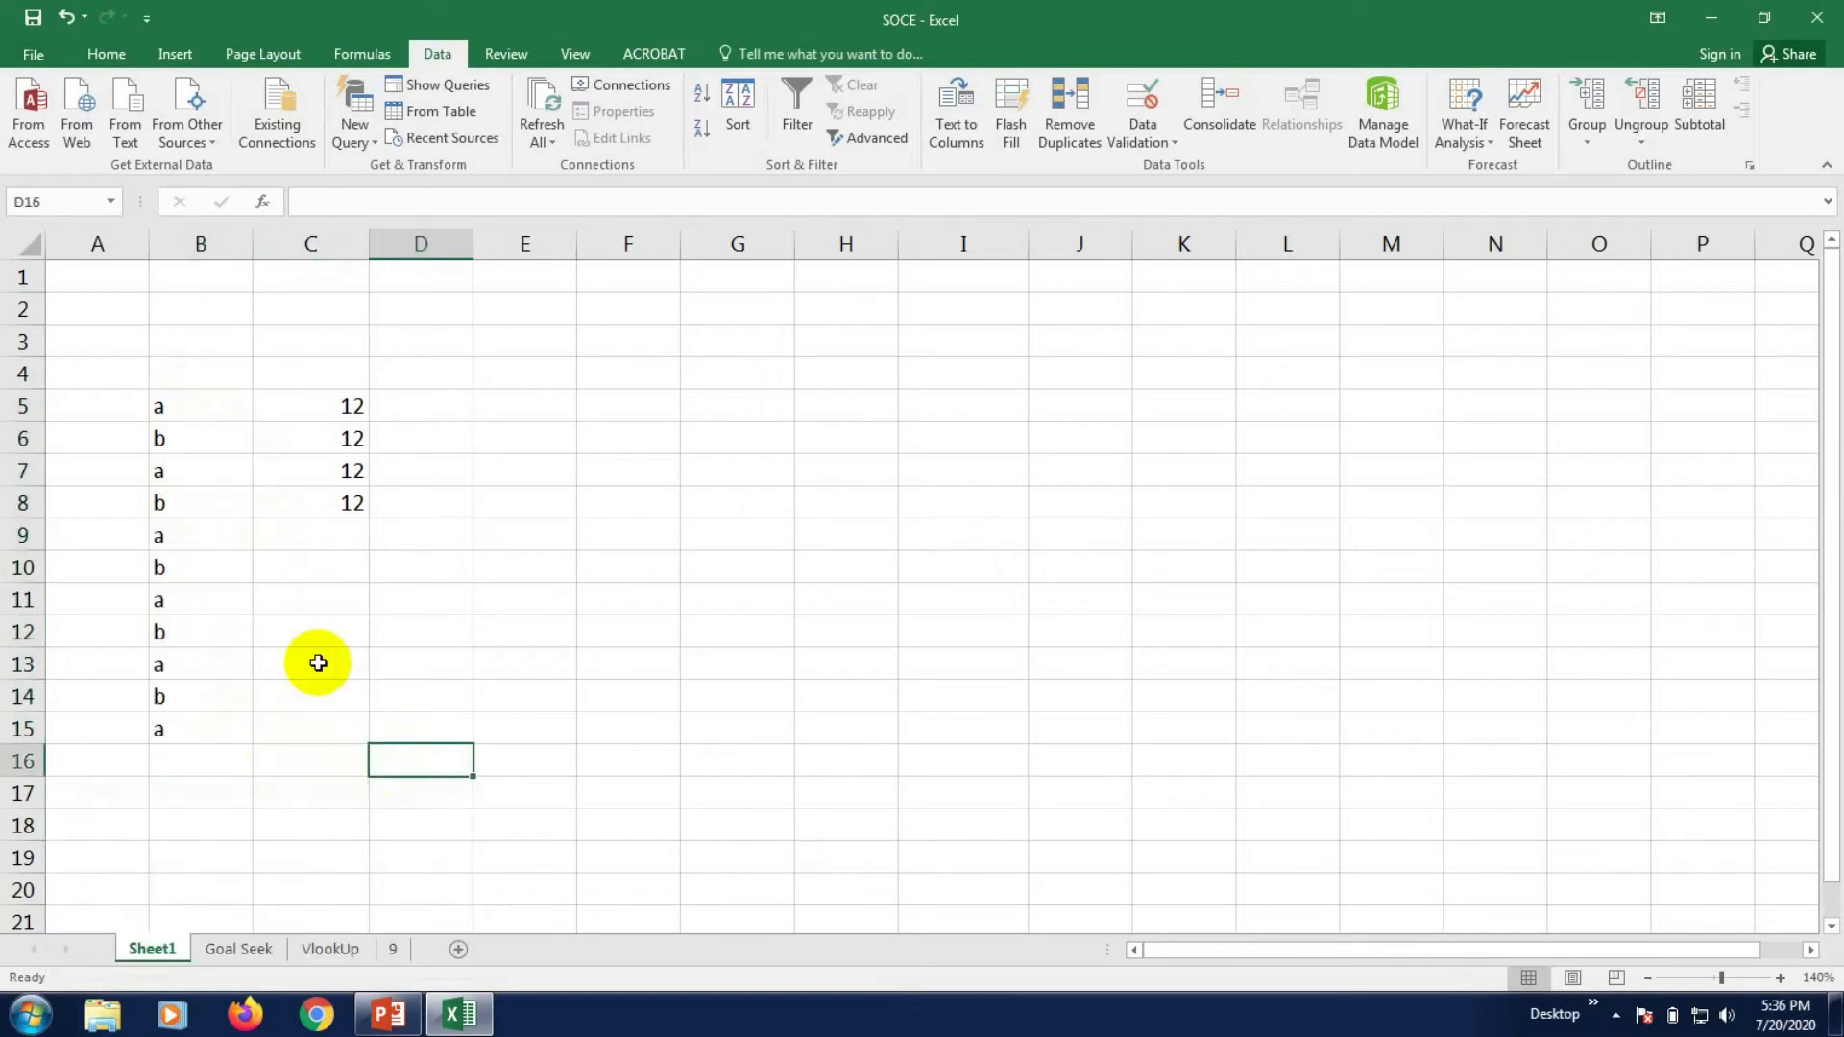
pyautogui.click(171, 410)
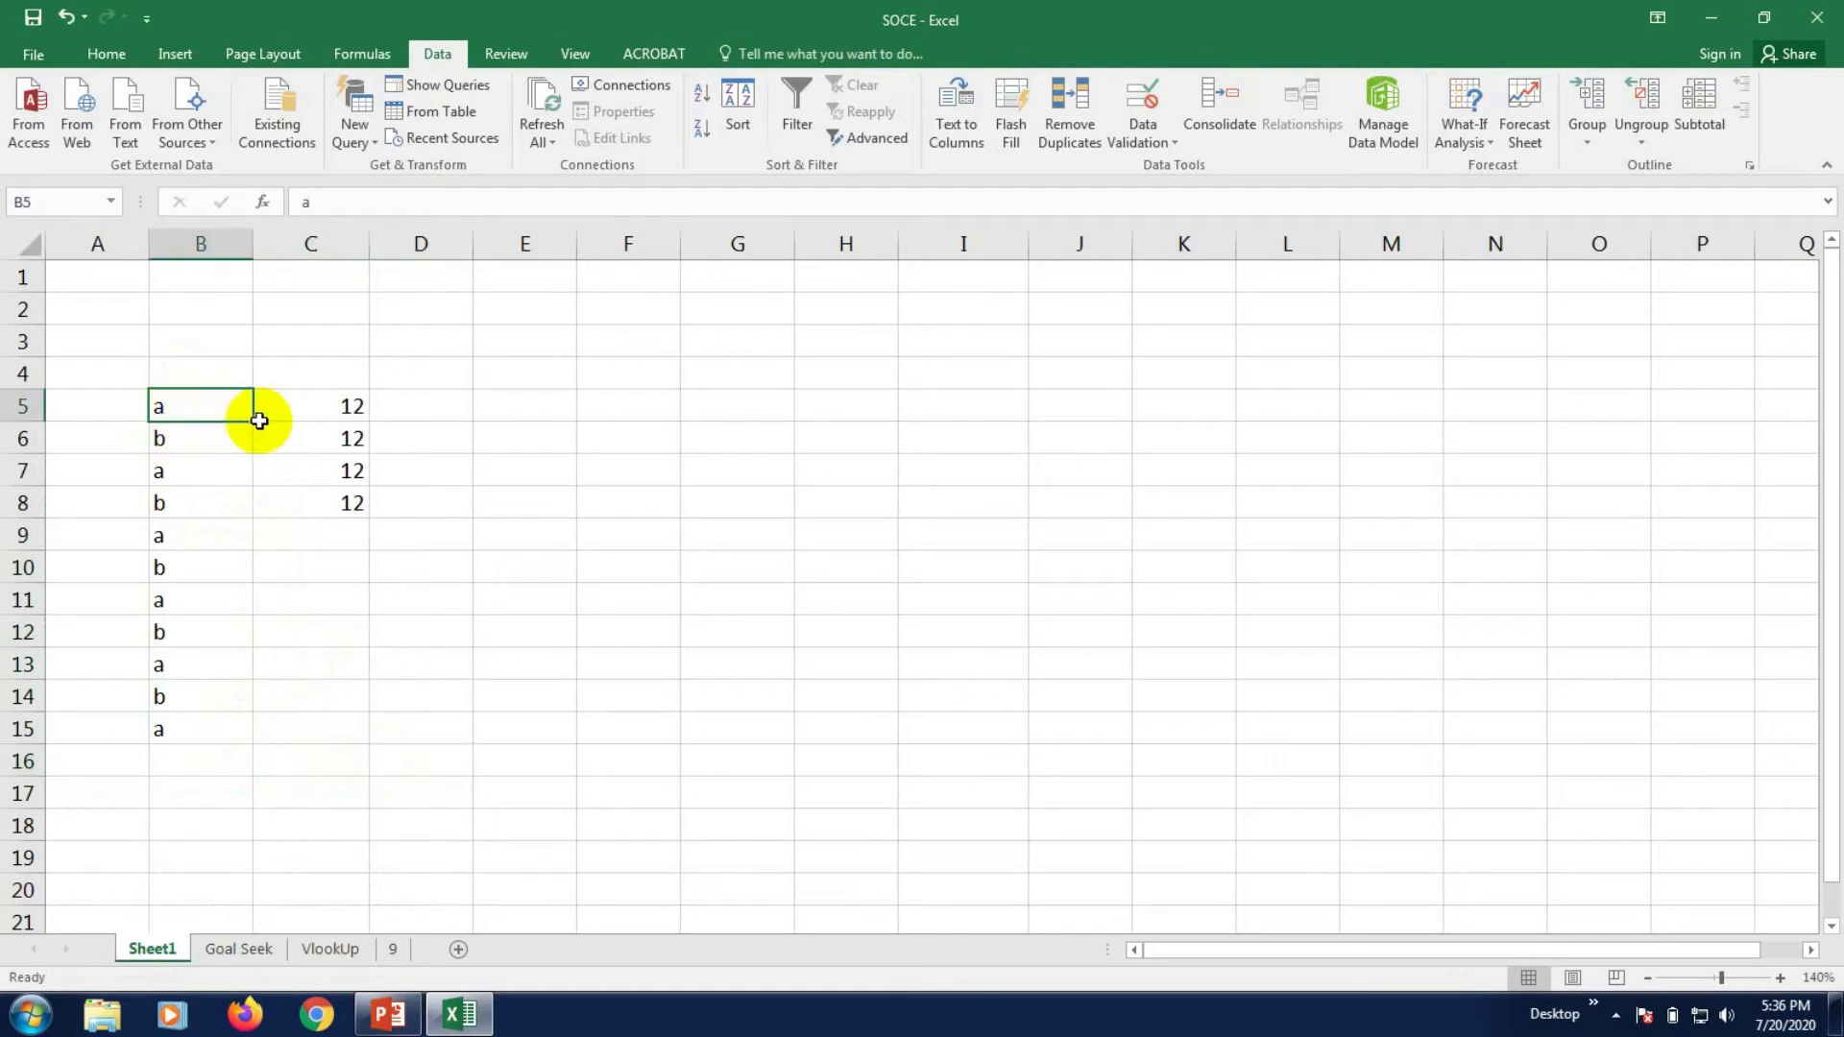
pyautogui.moveTo(260, 420); pyautogui.dragTo(252, 477)
pyautogui.click(270, 502)
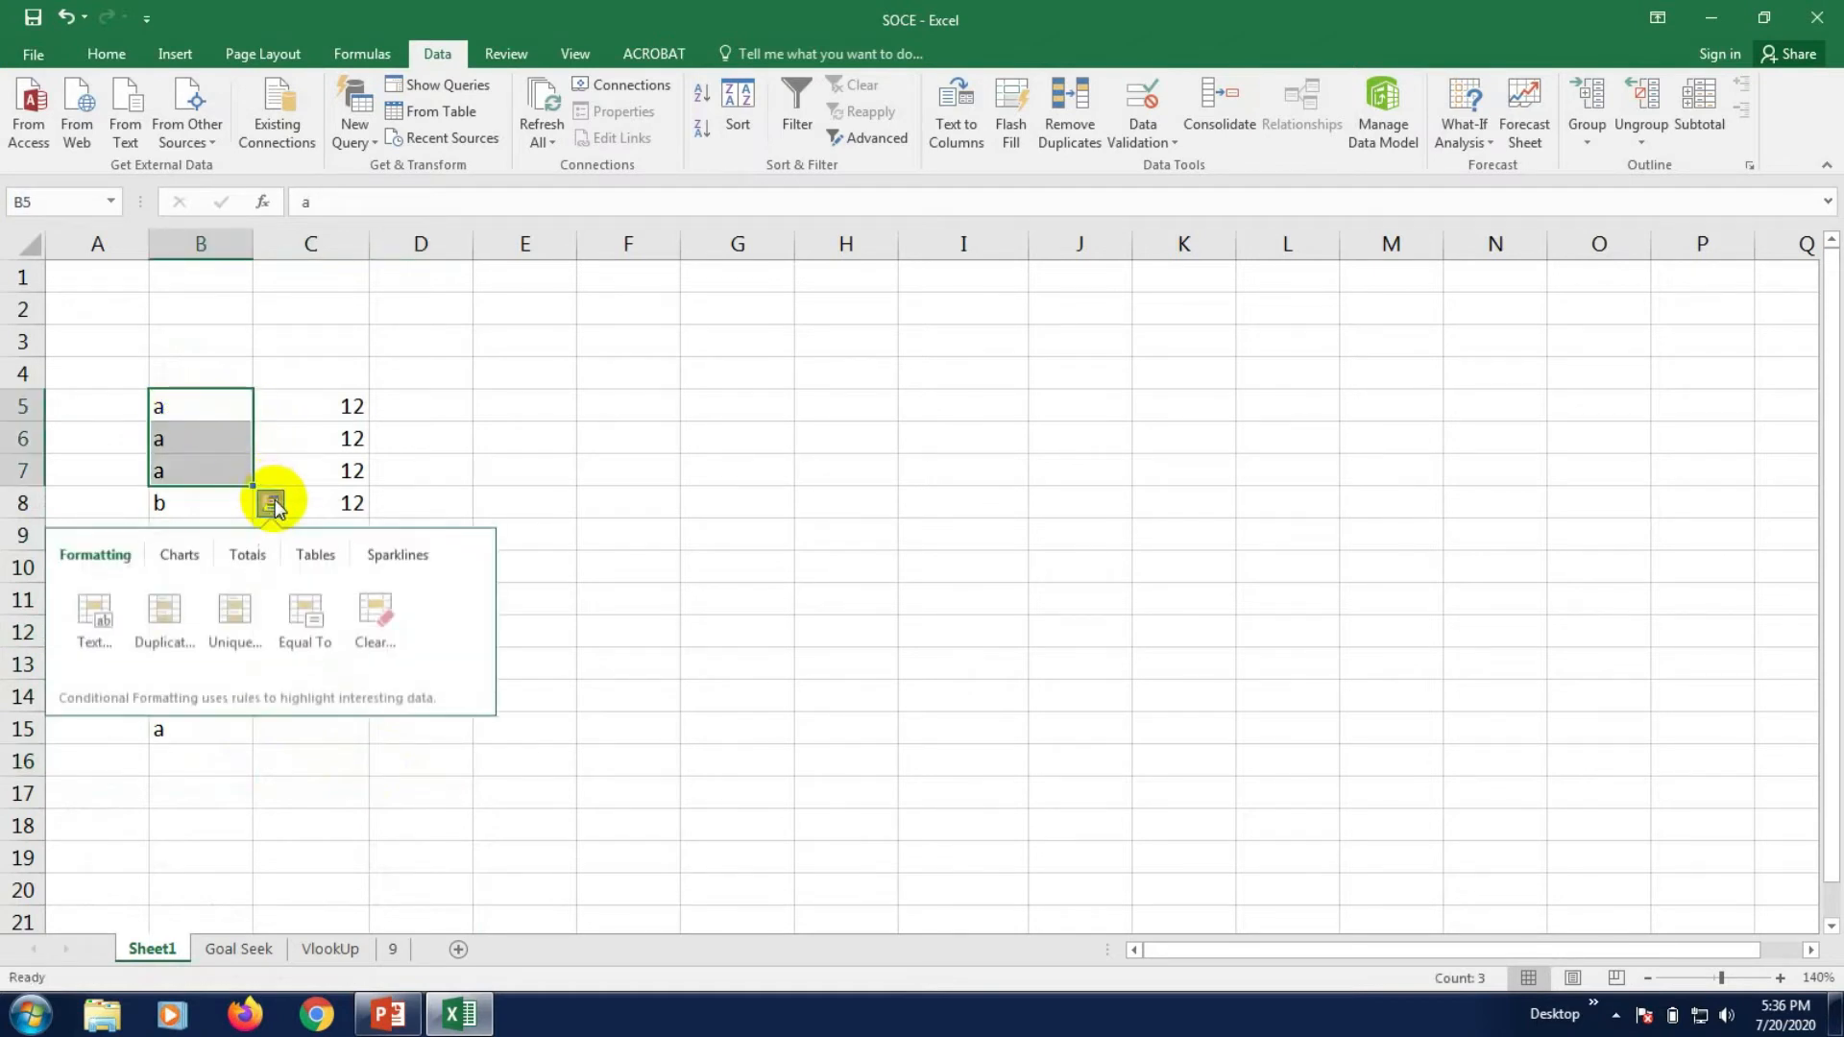
pyautogui.click(838, 634)
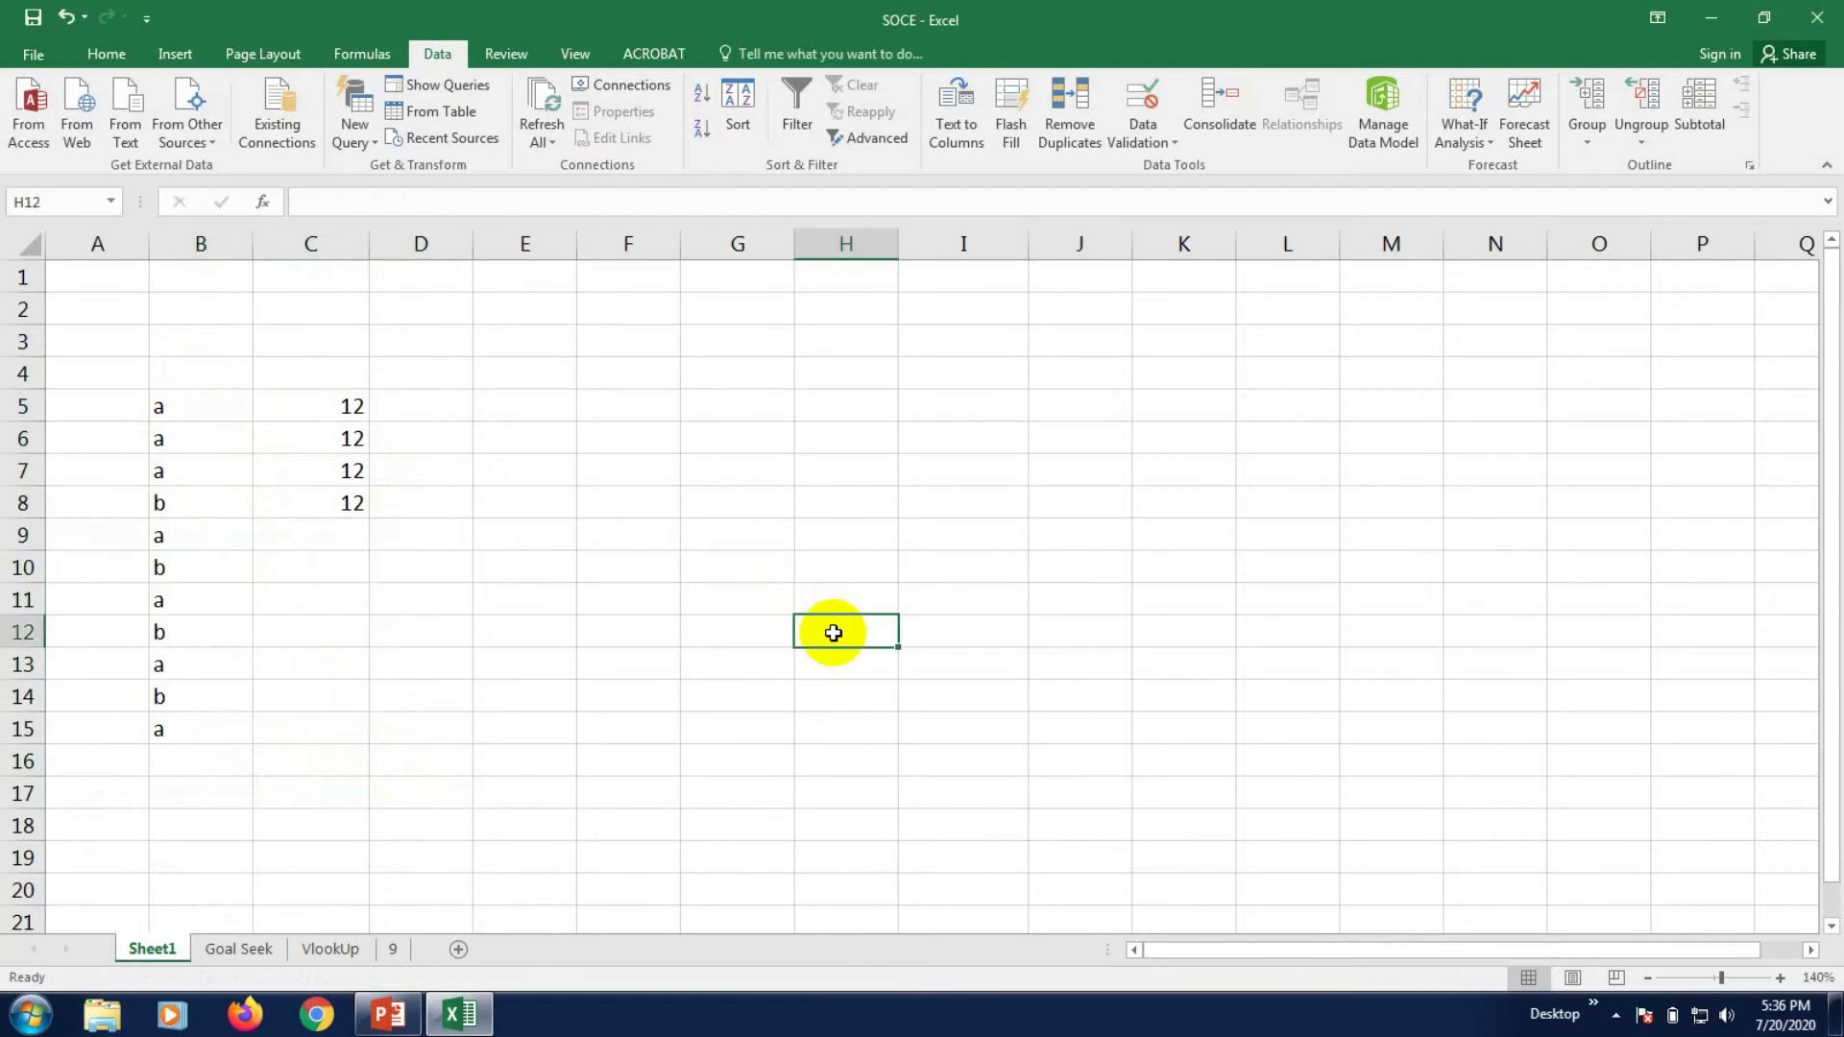
# - Overwrite B6:B11 with the letters b, c, d, e, f and g
pyautogui.click(185, 447)
pyautogui.write('b')
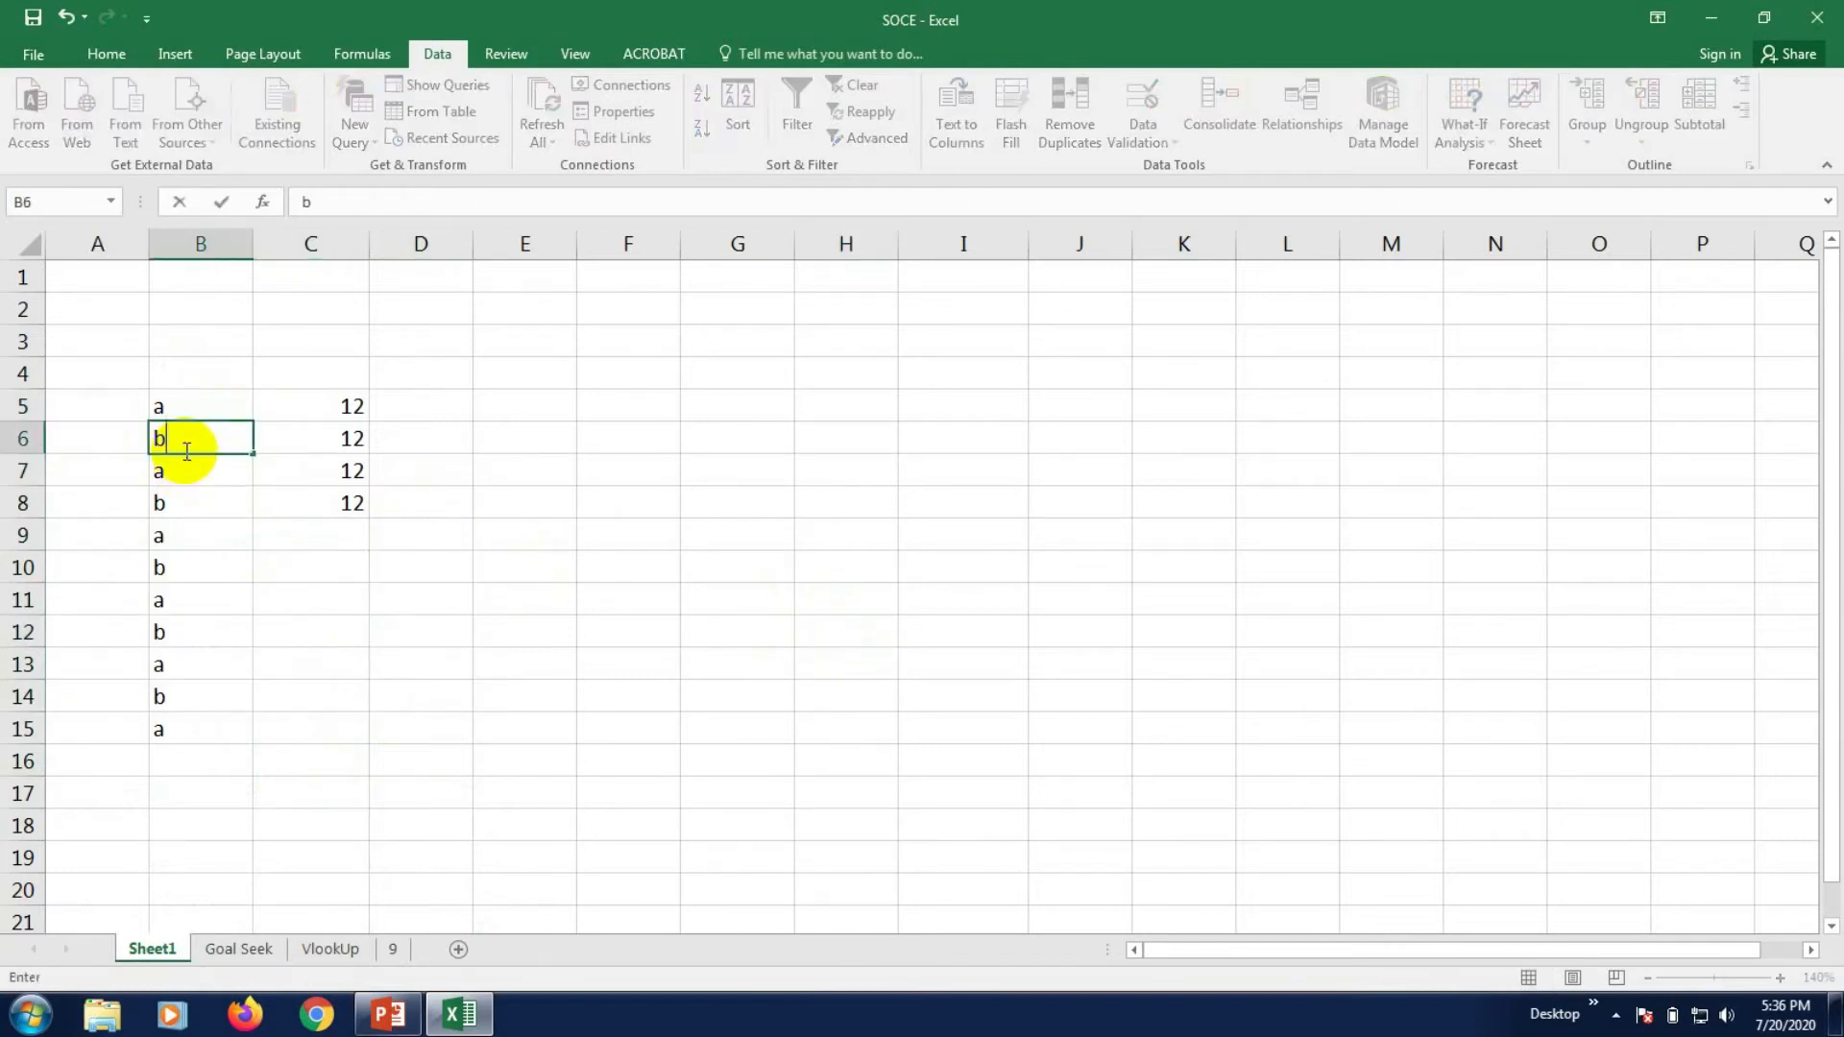
pyautogui.click(189, 469)
pyautogui.write('c')
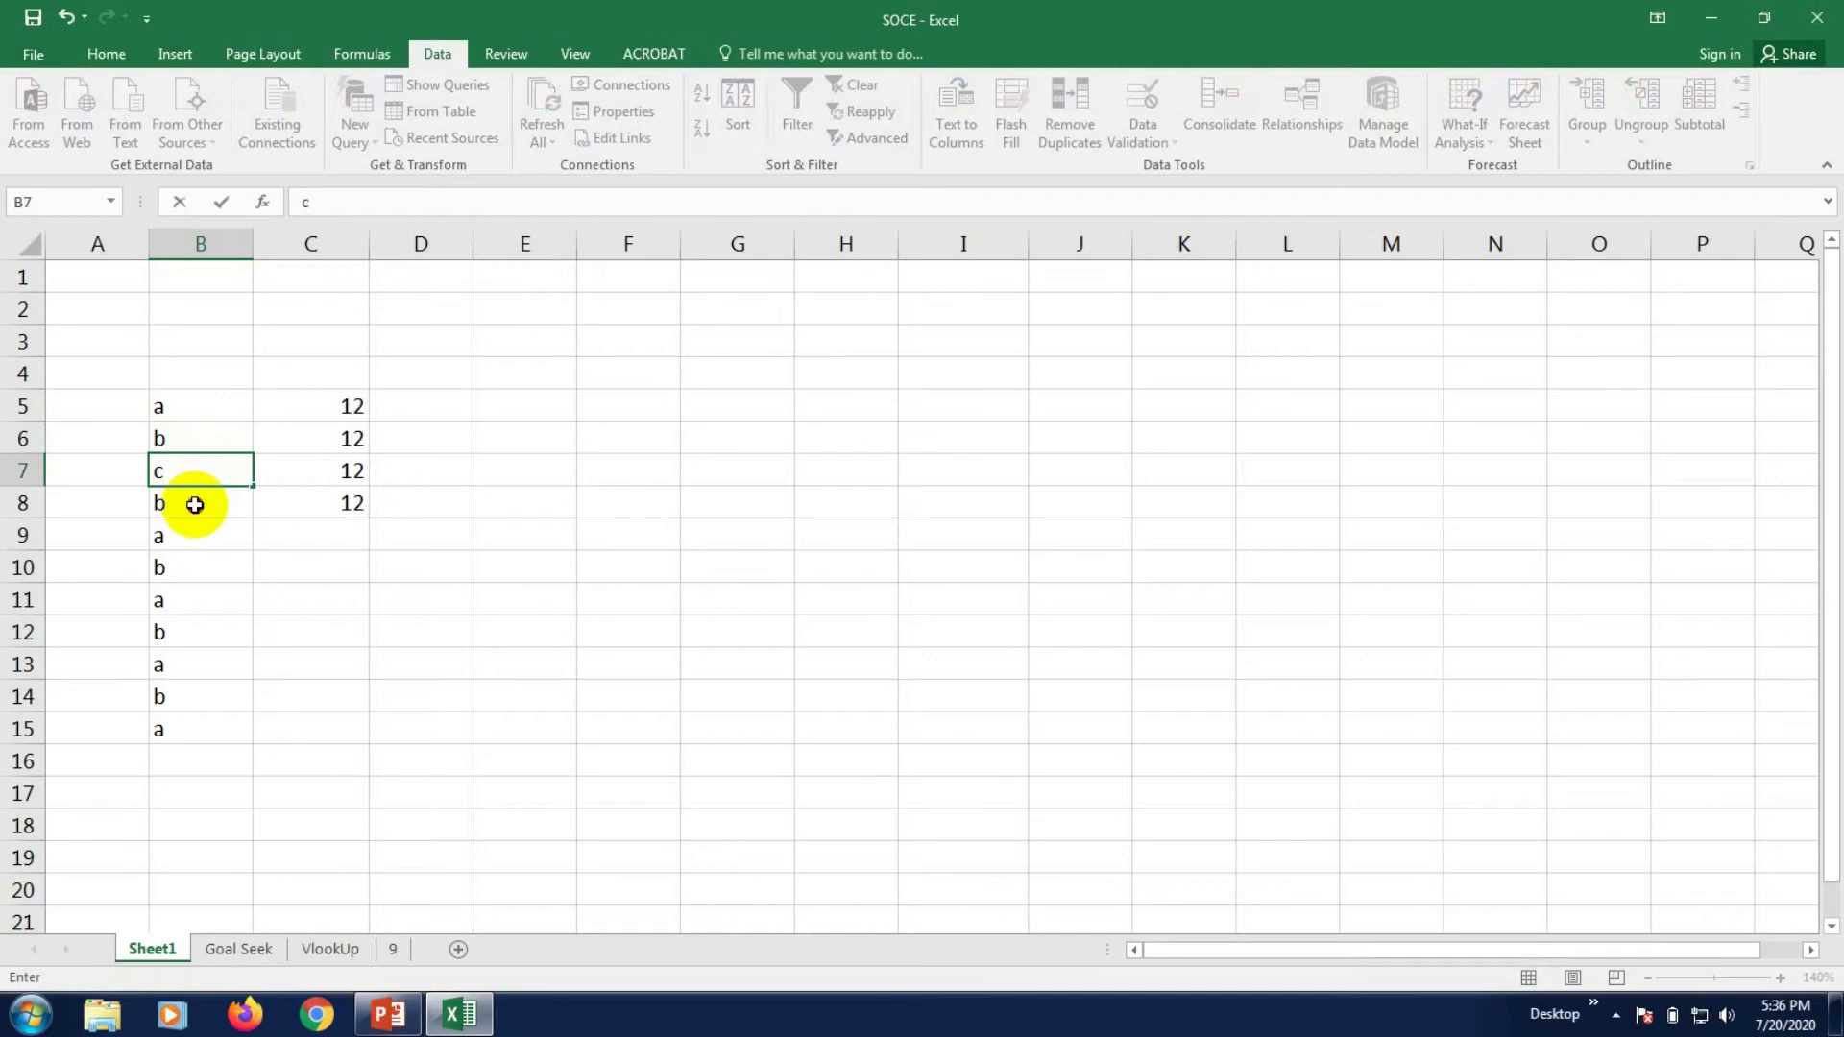
pyautogui.click(193, 502)
pyautogui.write('d')
pyautogui.click(194, 535)
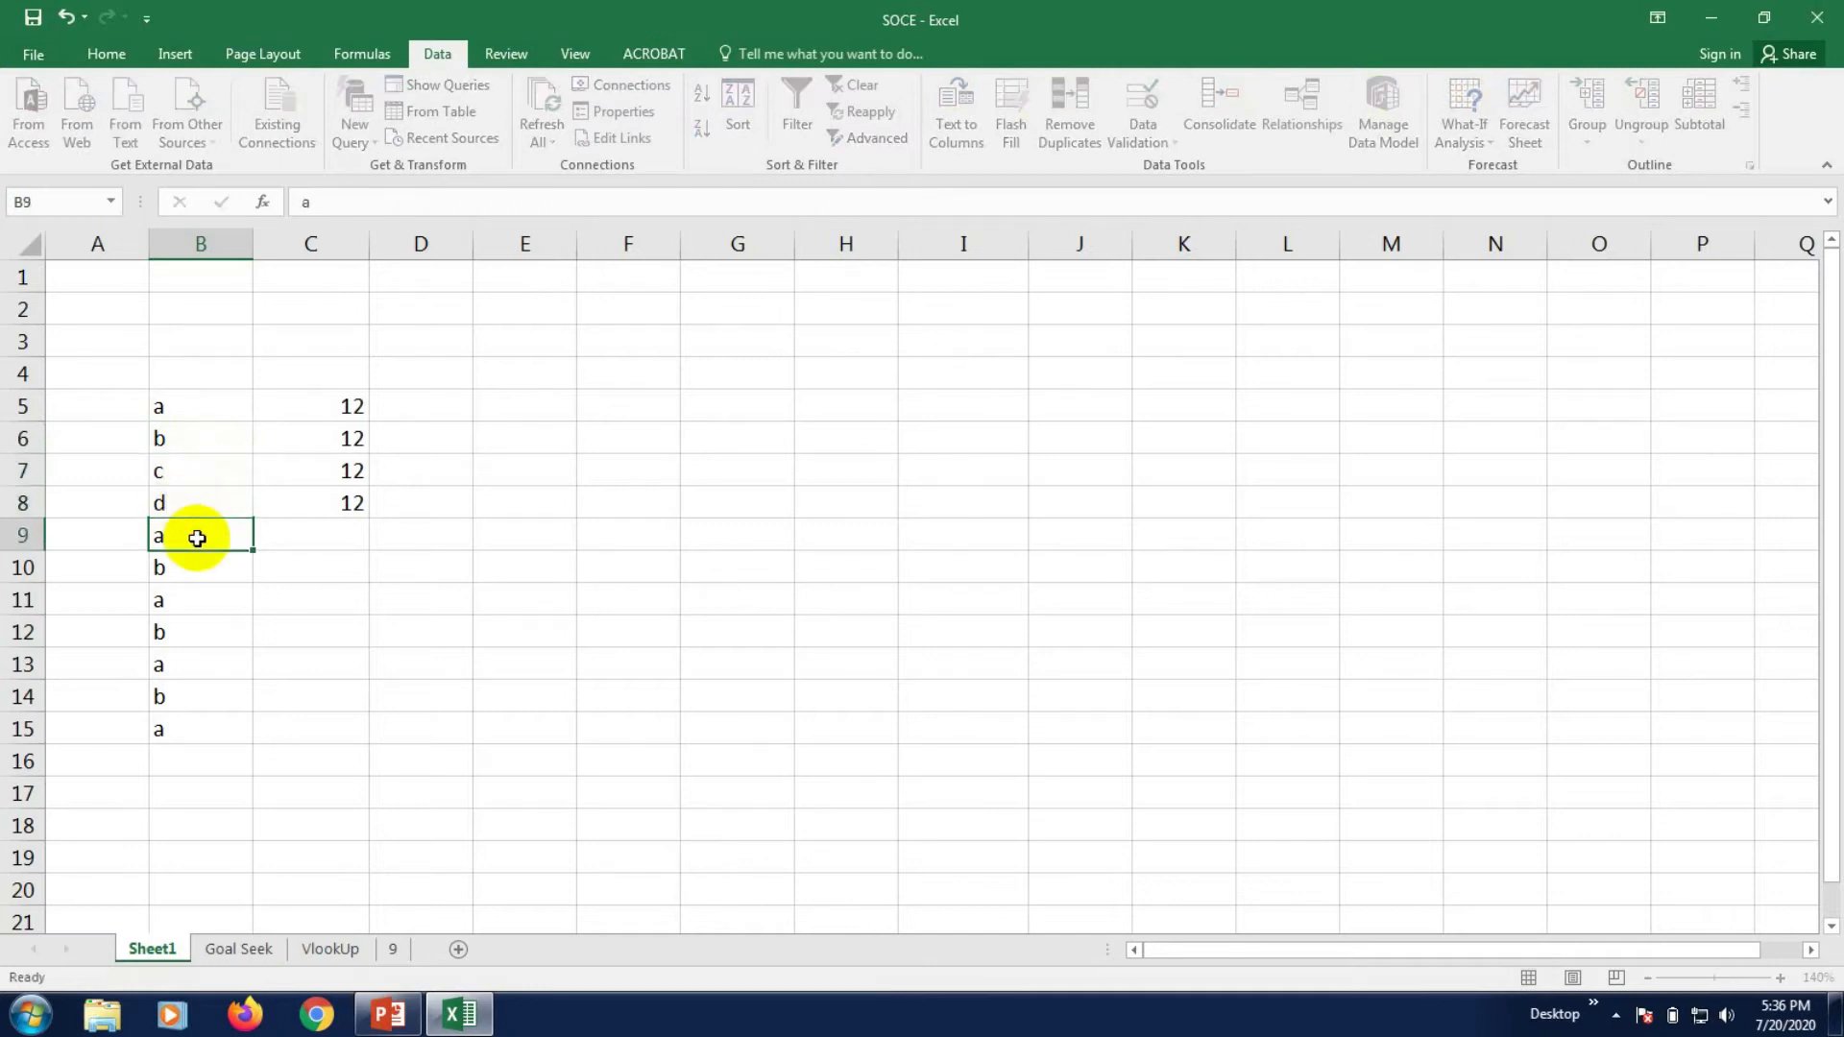
pyautogui.click(193, 566)
pyautogui.write('f')
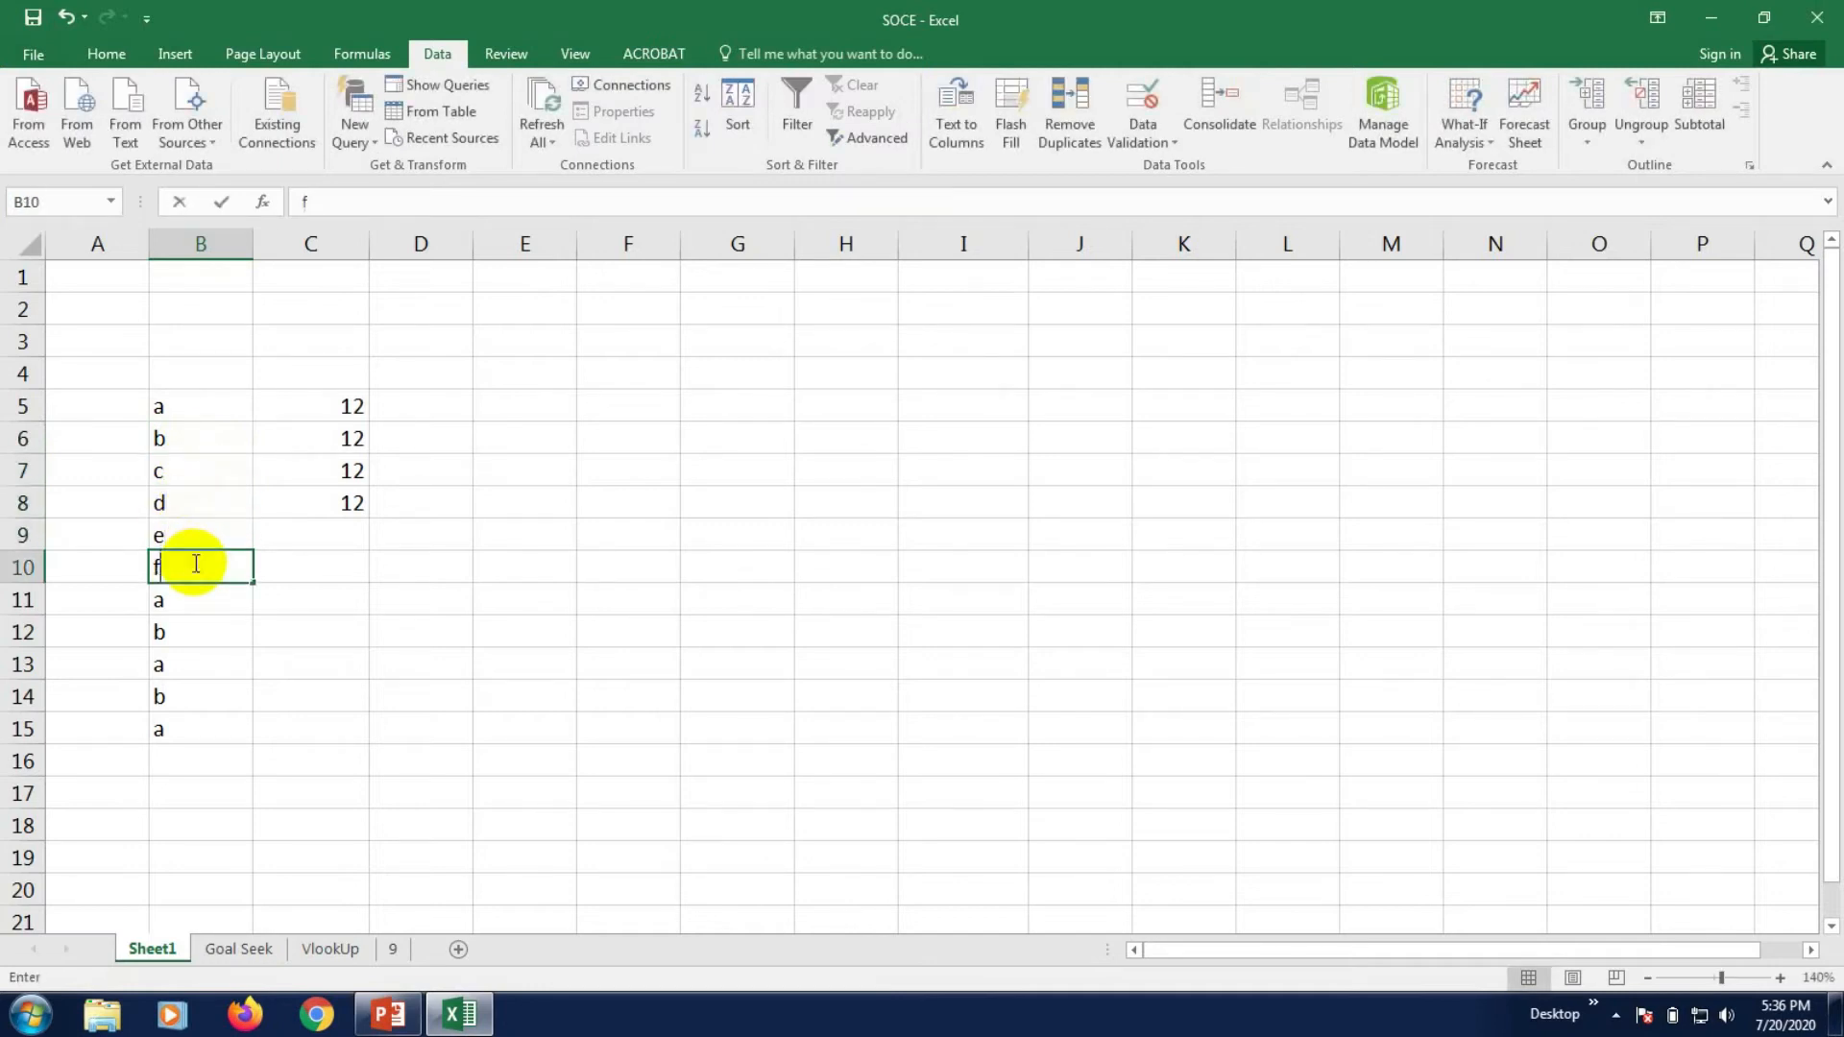
pyautogui.click(202, 602)
pyautogui.write('g')
pyautogui.click(189, 635)
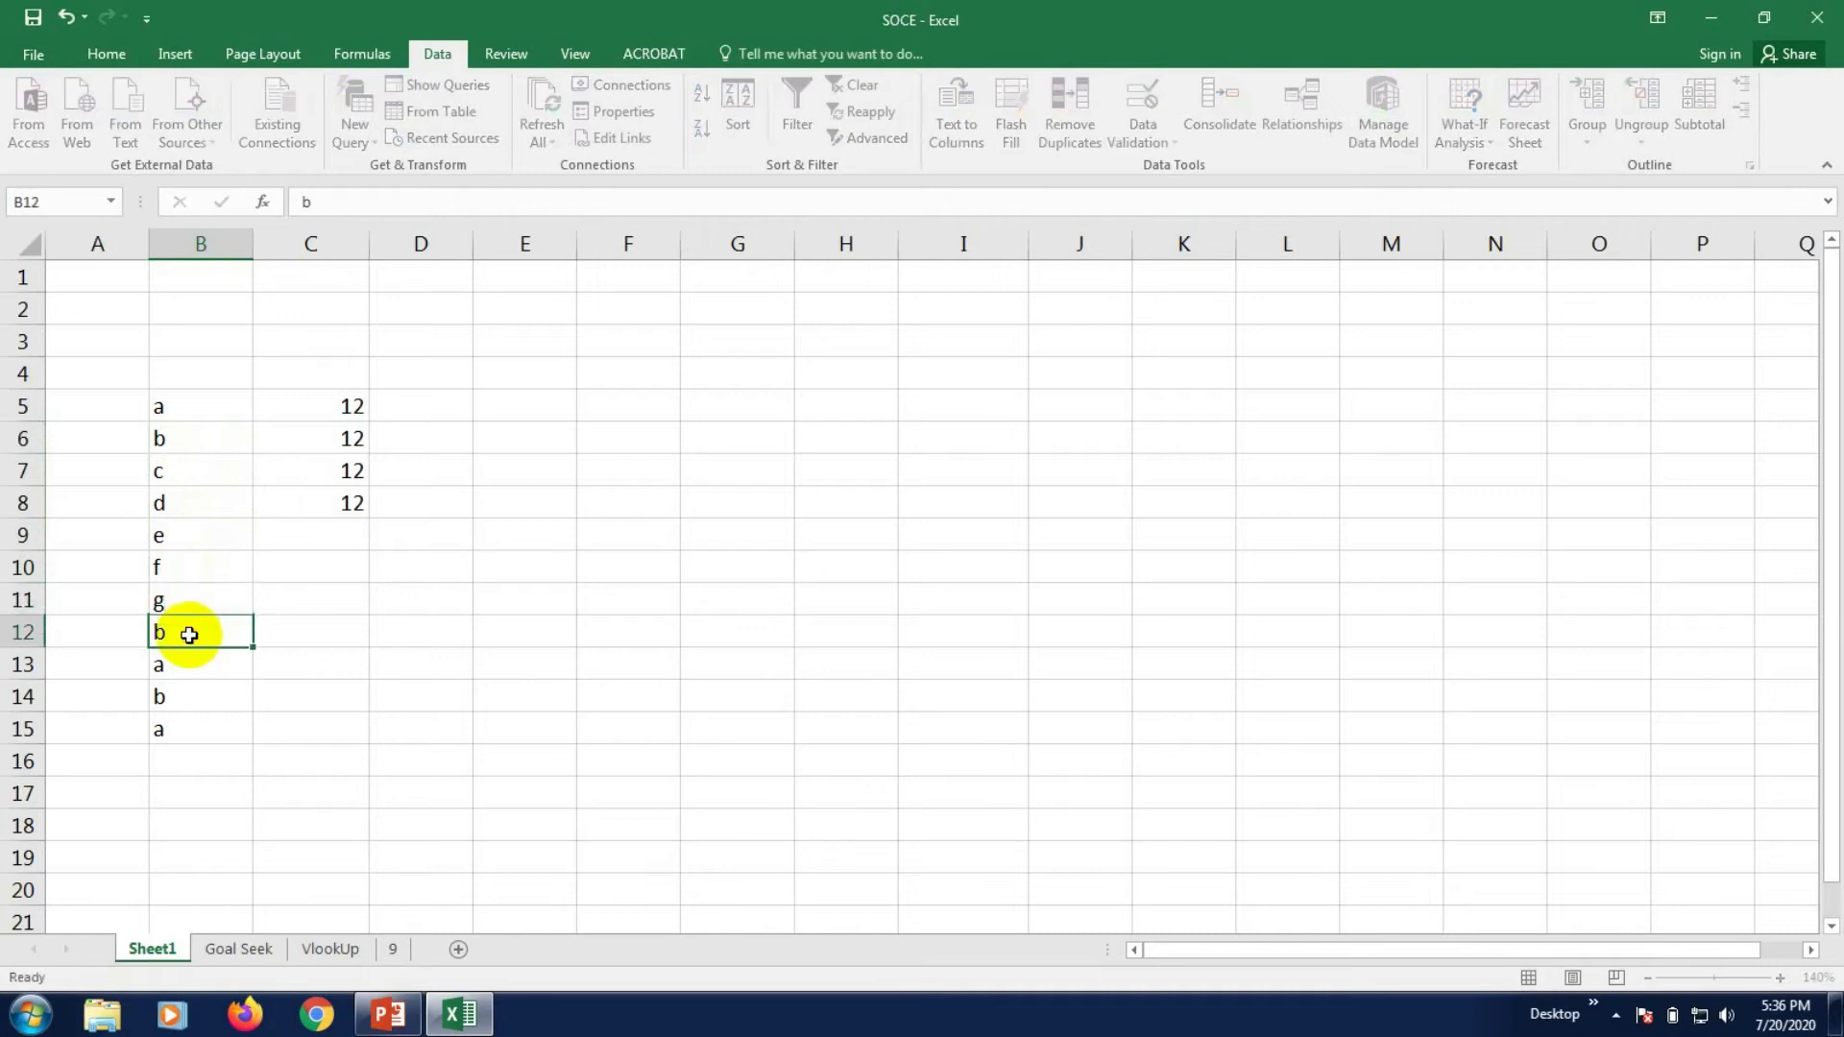
# - Continue the list with h, i, j and k in B12:B15
pyautogui.click(186, 660)
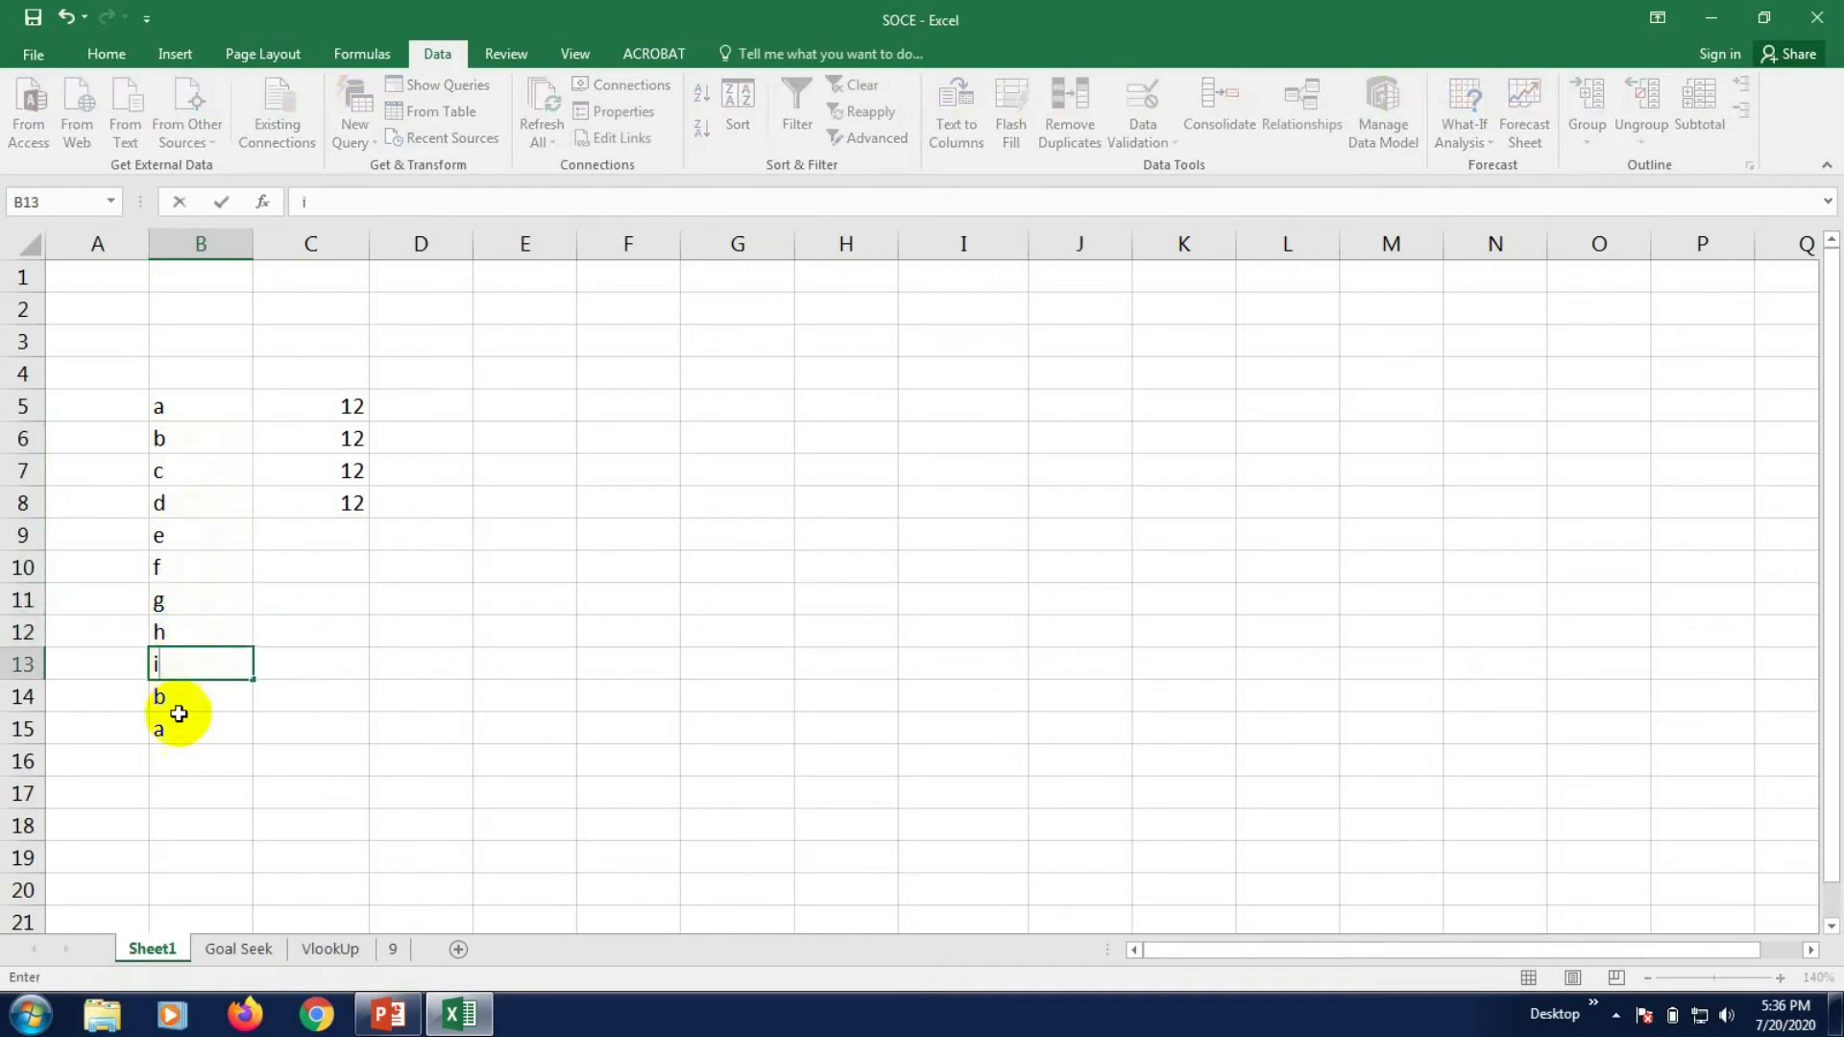
pyautogui.click(187, 693)
pyautogui.write('j')
pyautogui.click(188, 725)
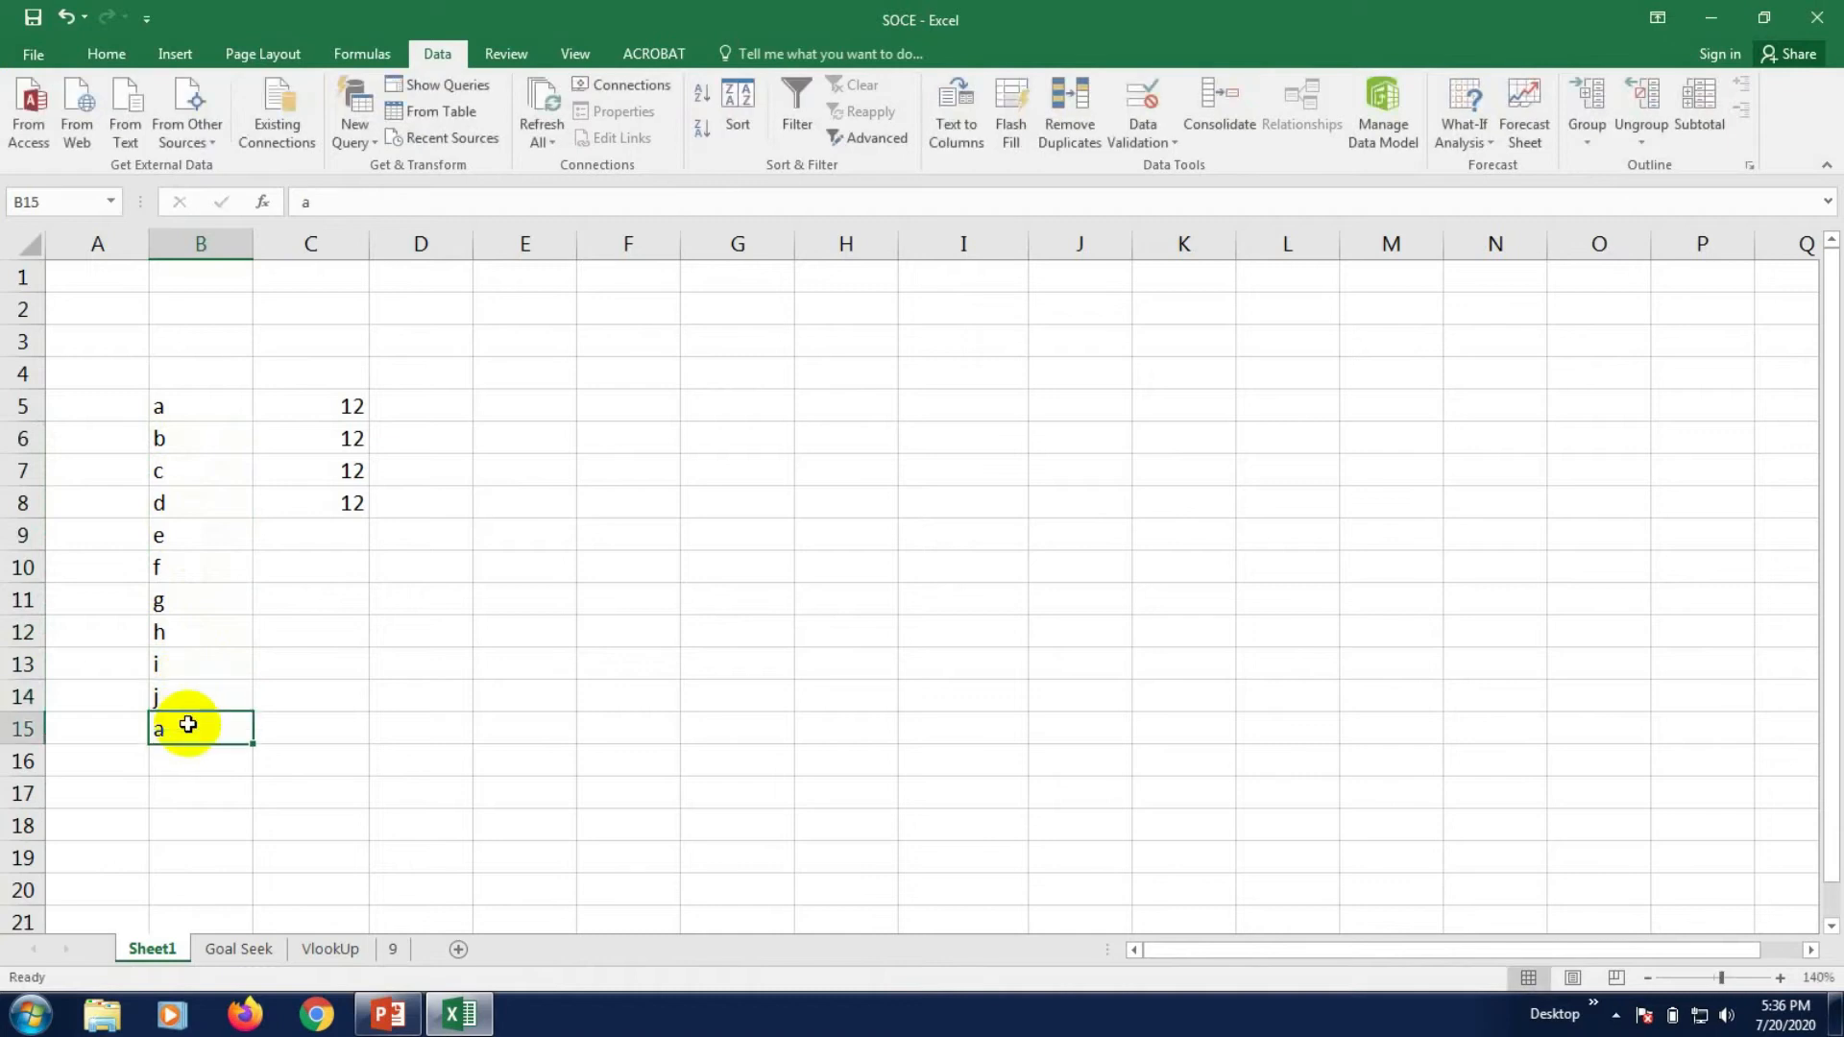
pyautogui.write('k')
pyautogui.click(684, 822)
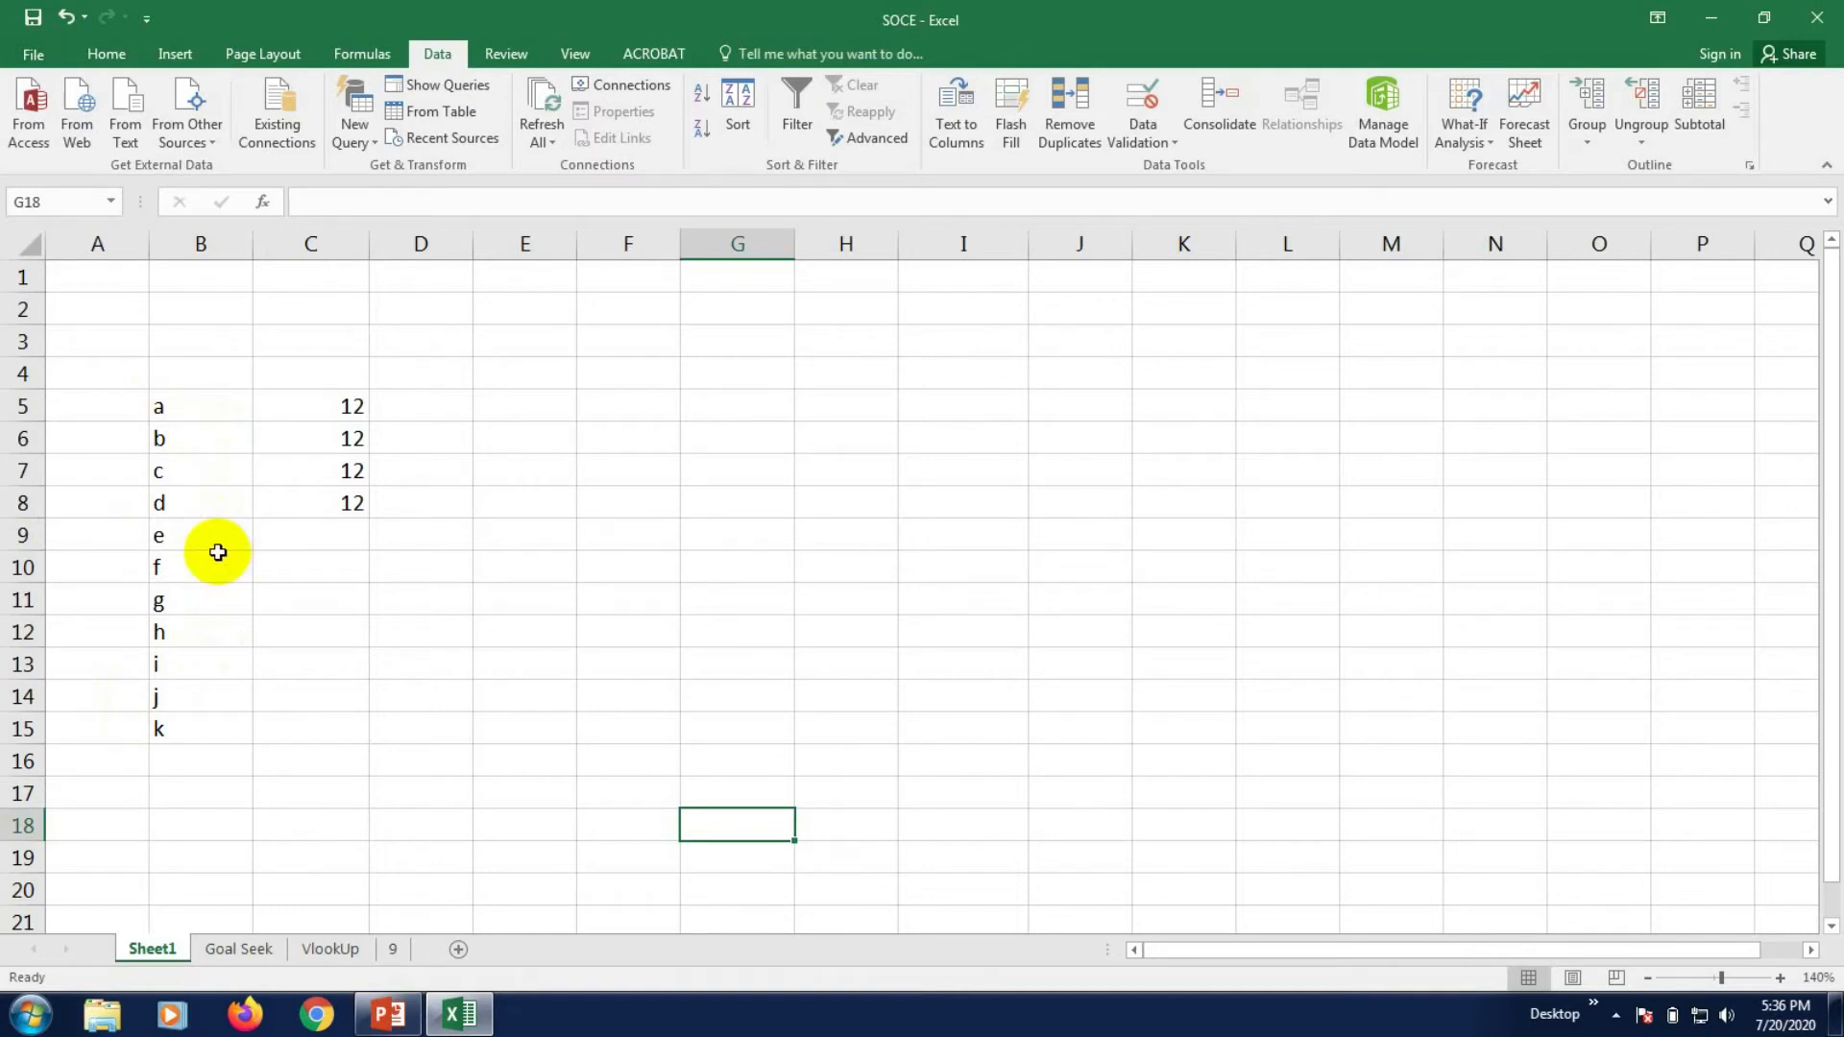
pyautogui.click(539, 504)
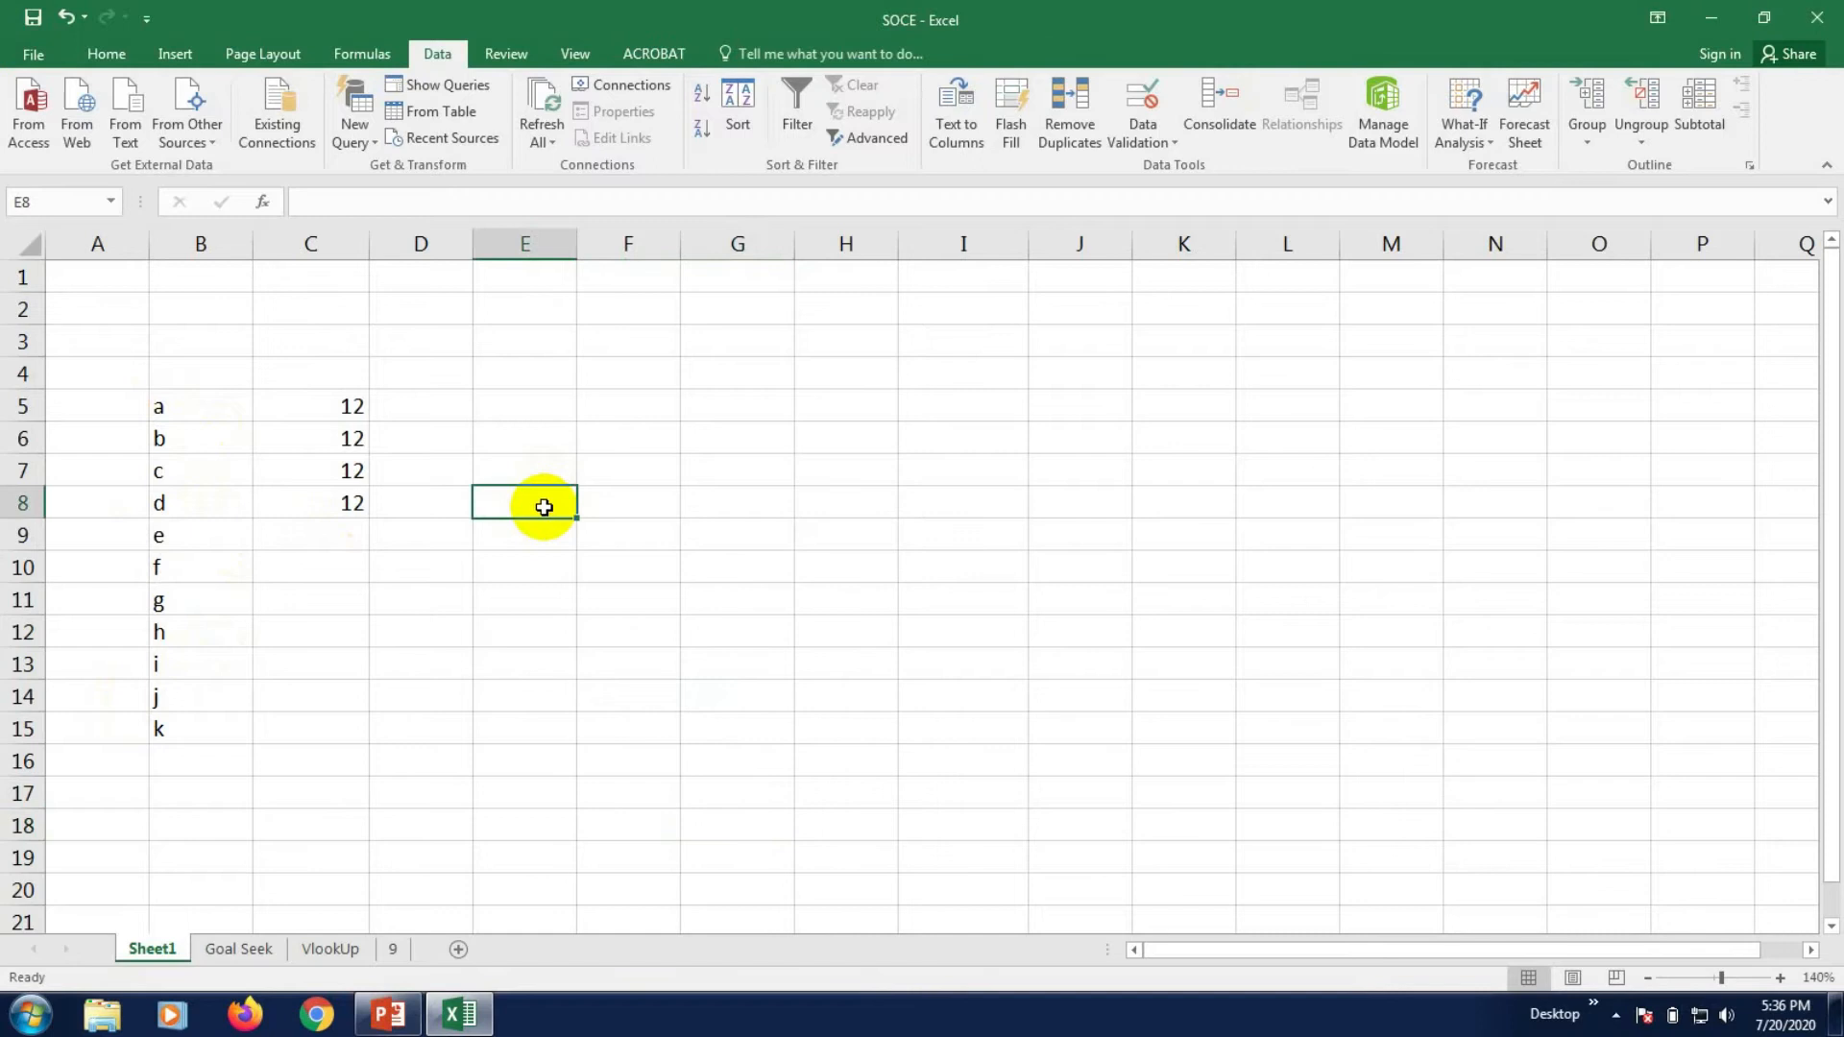
pyautogui.click(523, 559)
pyautogui.click(522, 494)
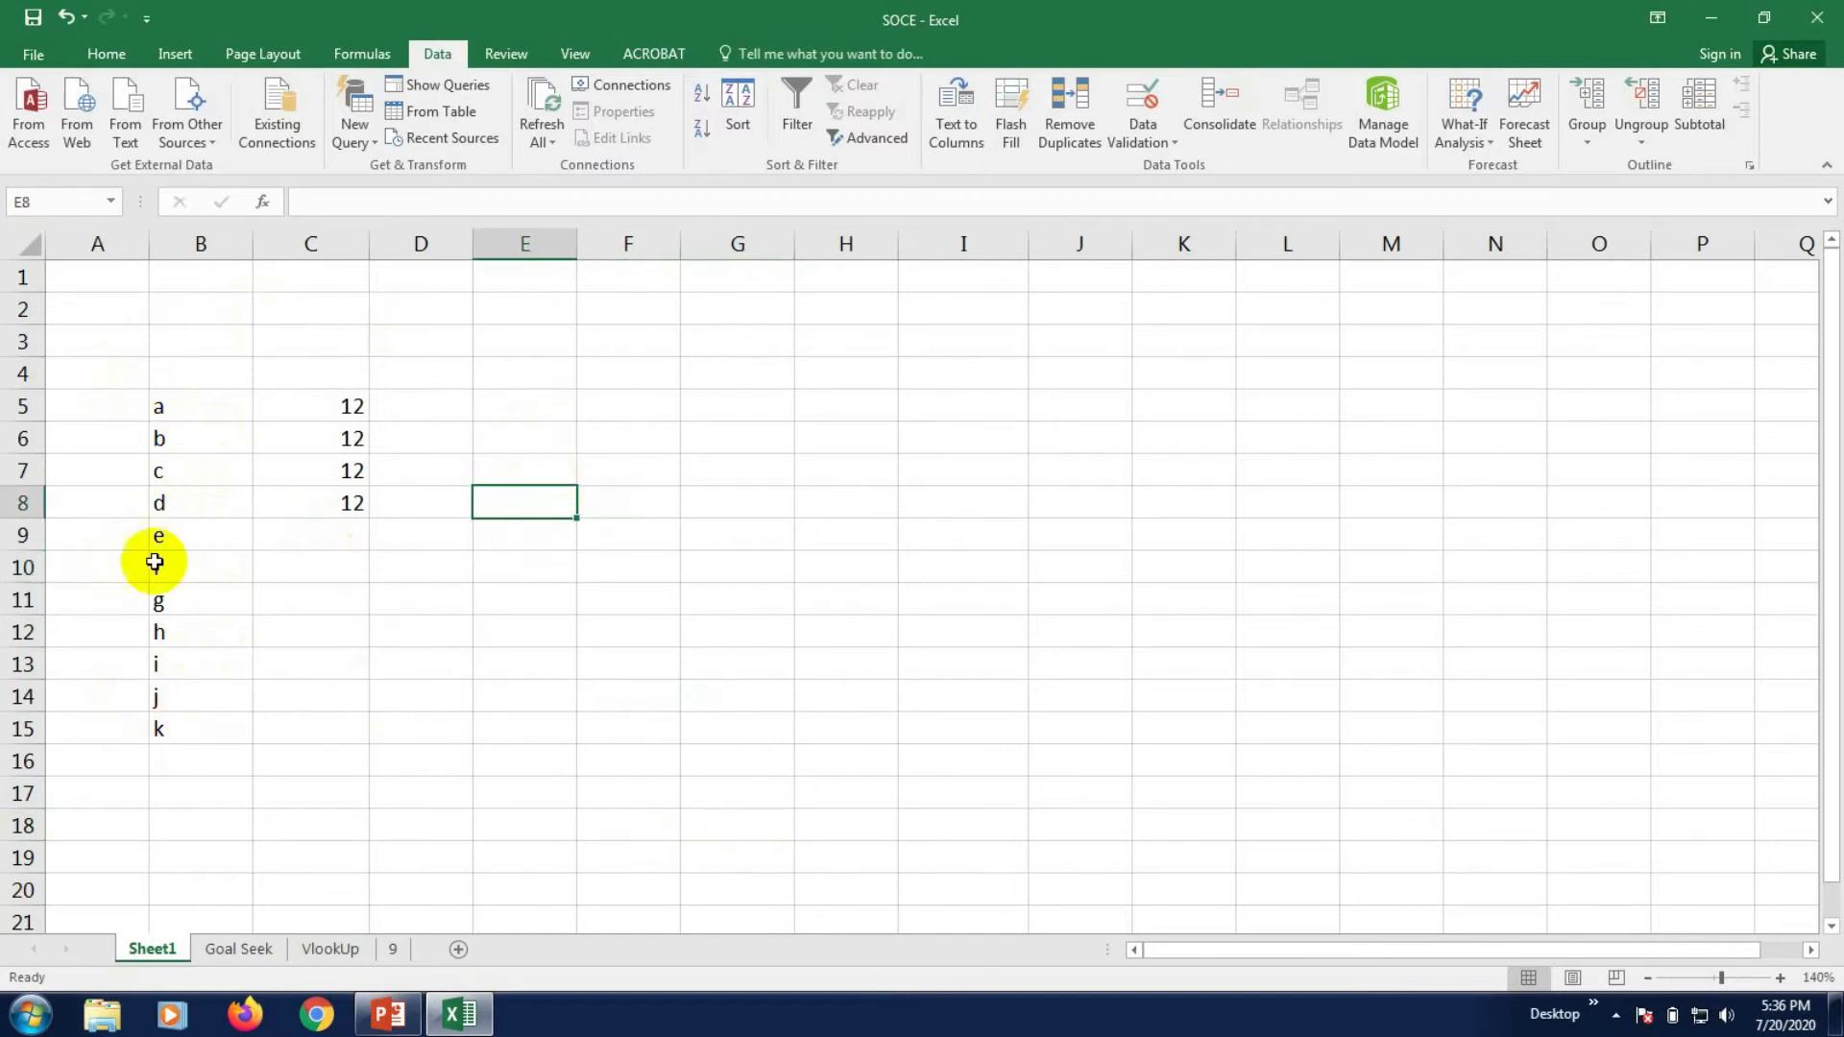
pyautogui.click(523, 596)
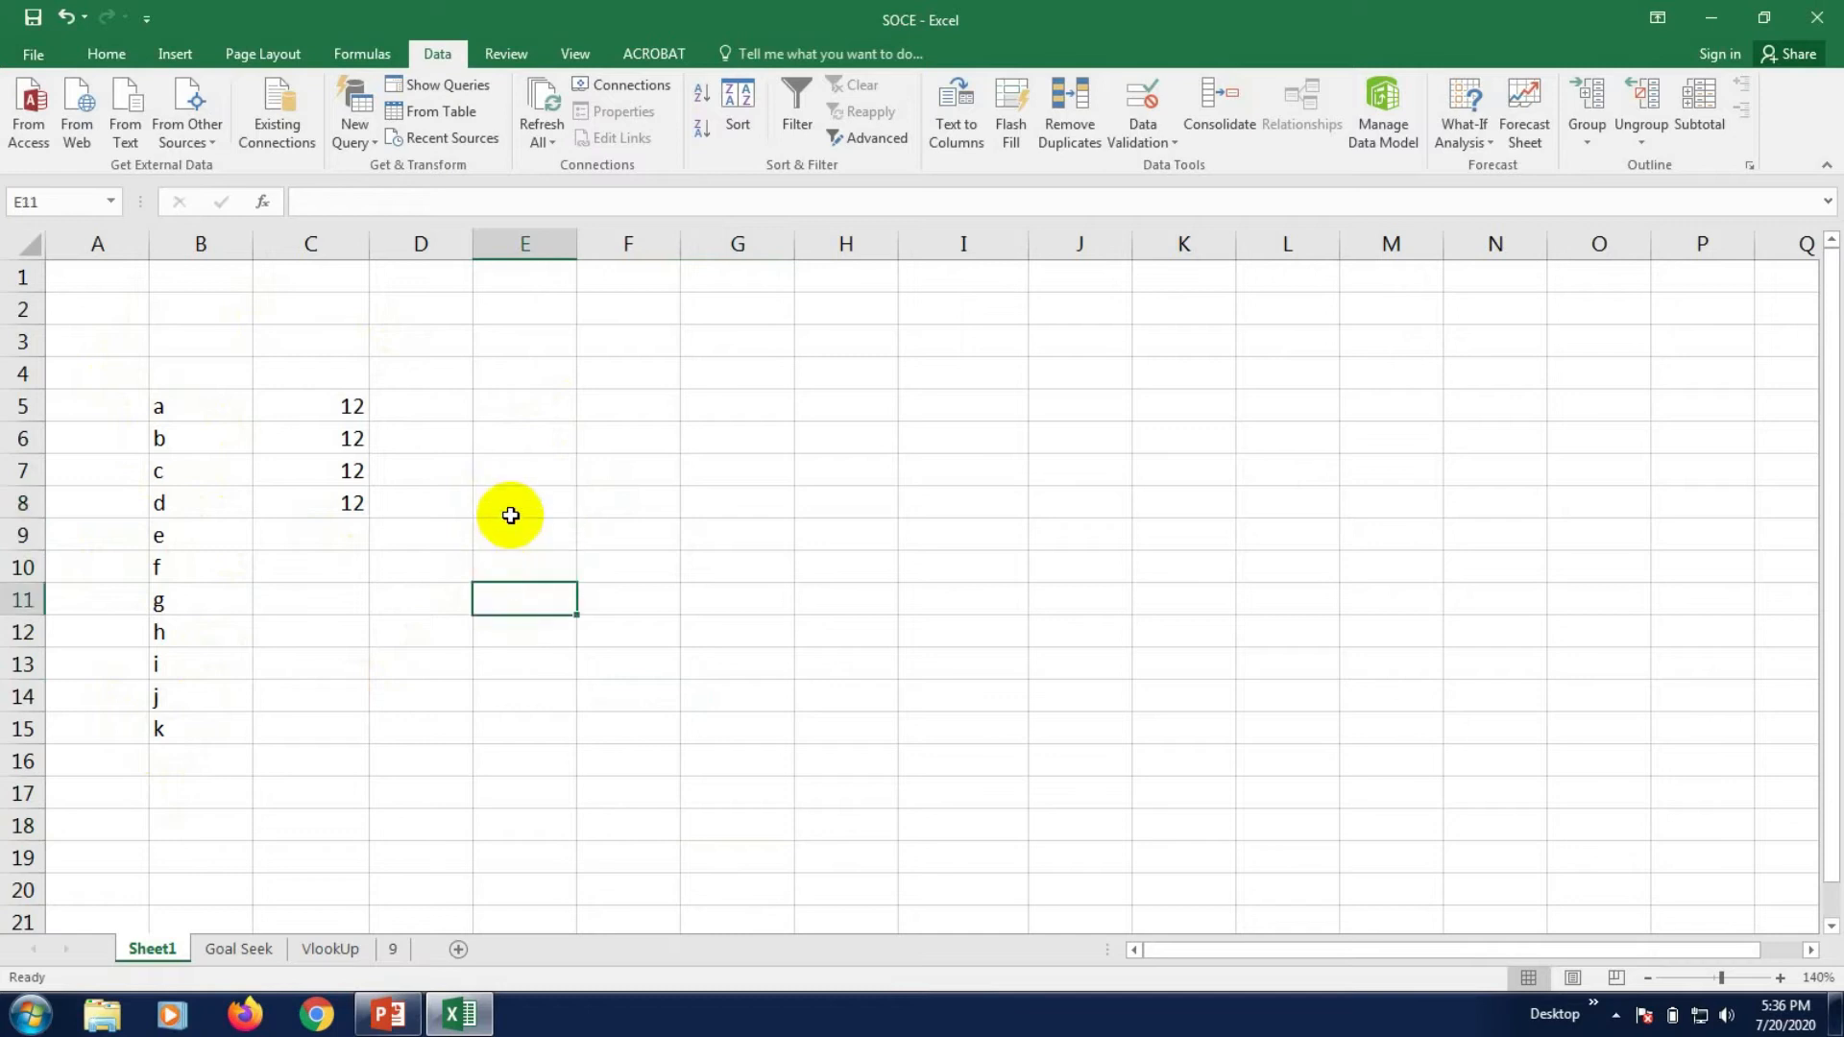
pyautogui.click(508, 508)
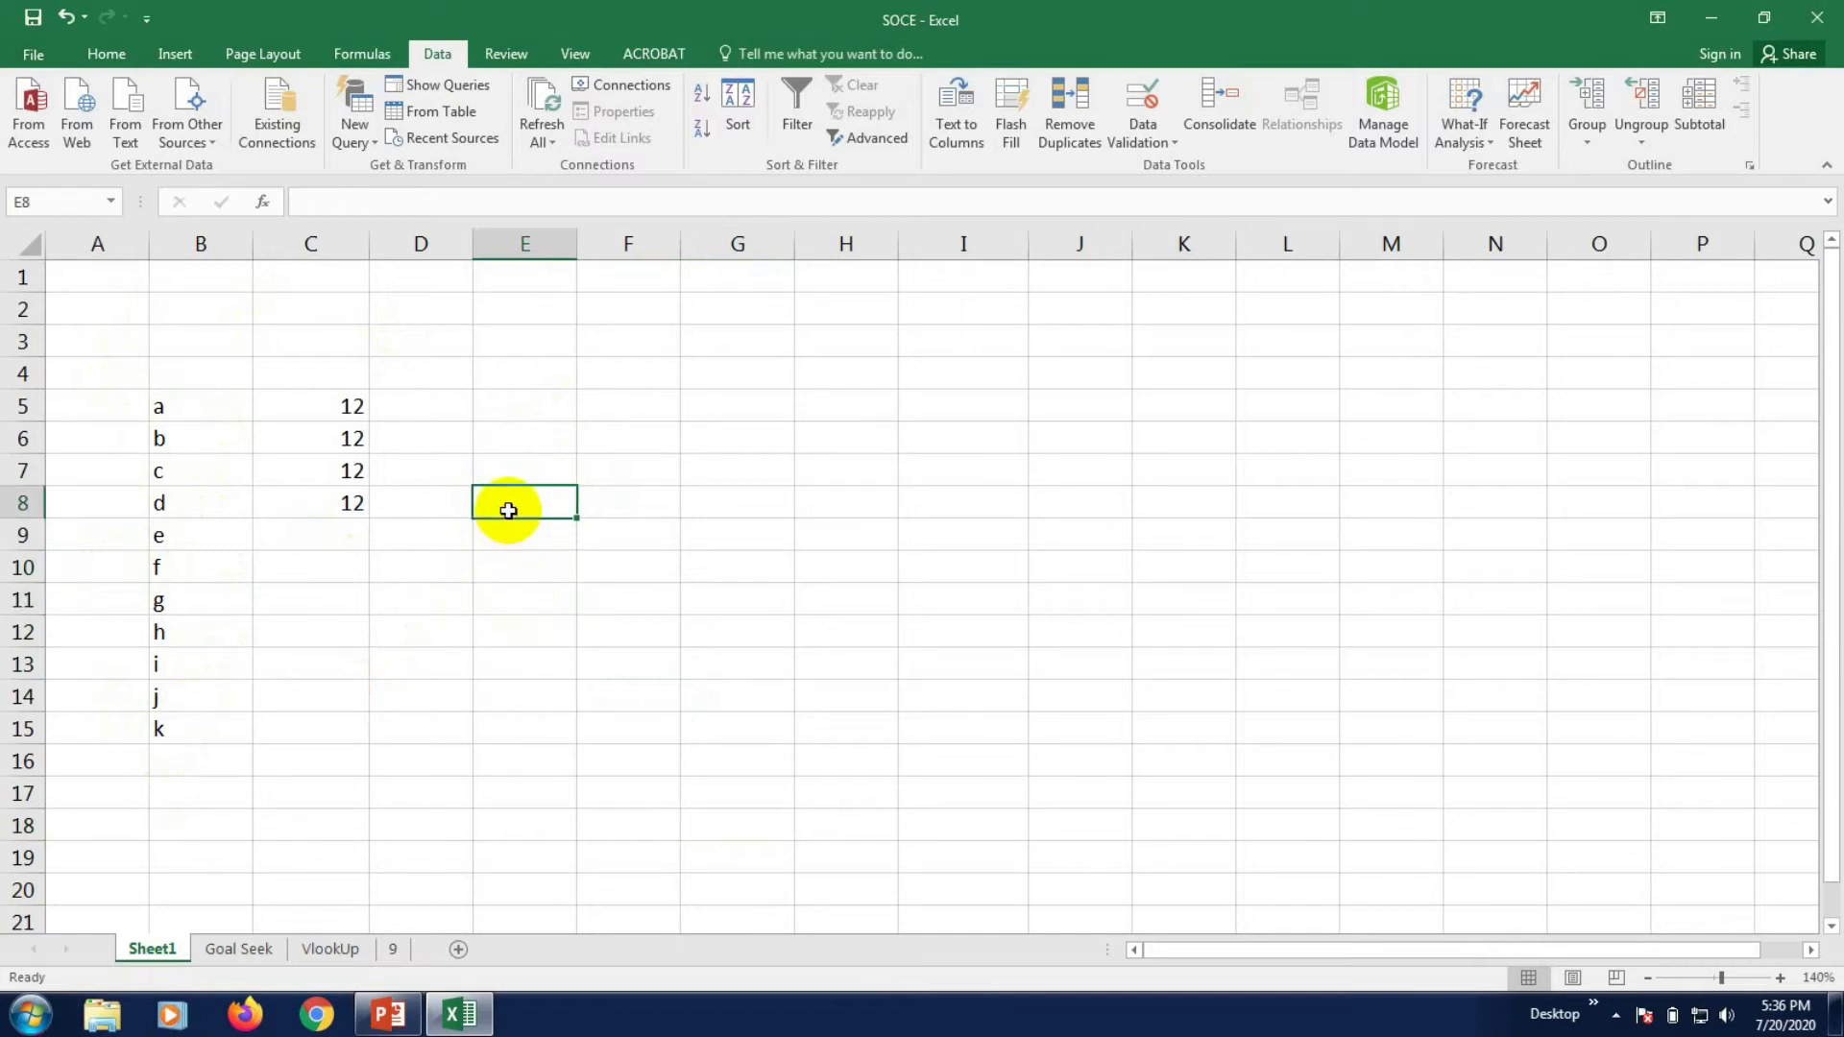
pyautogui.click(523, 630)
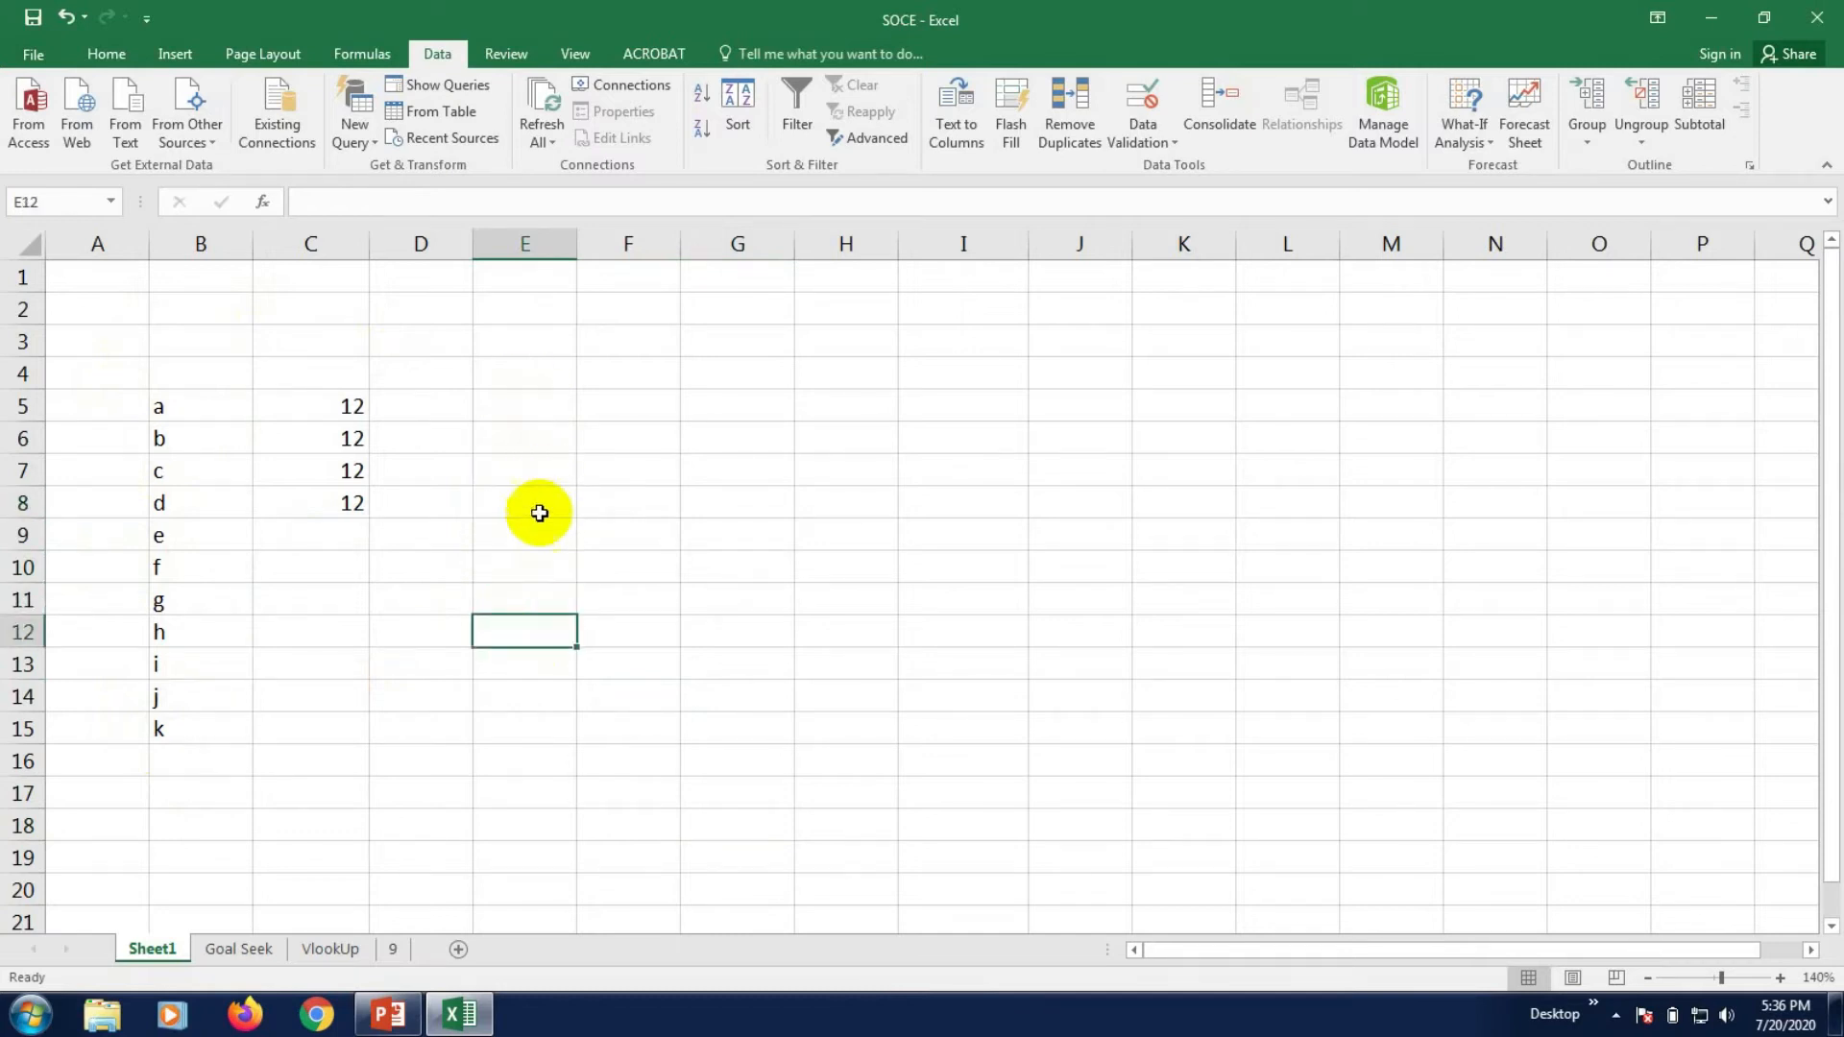
pyautogui.click(528, 506)
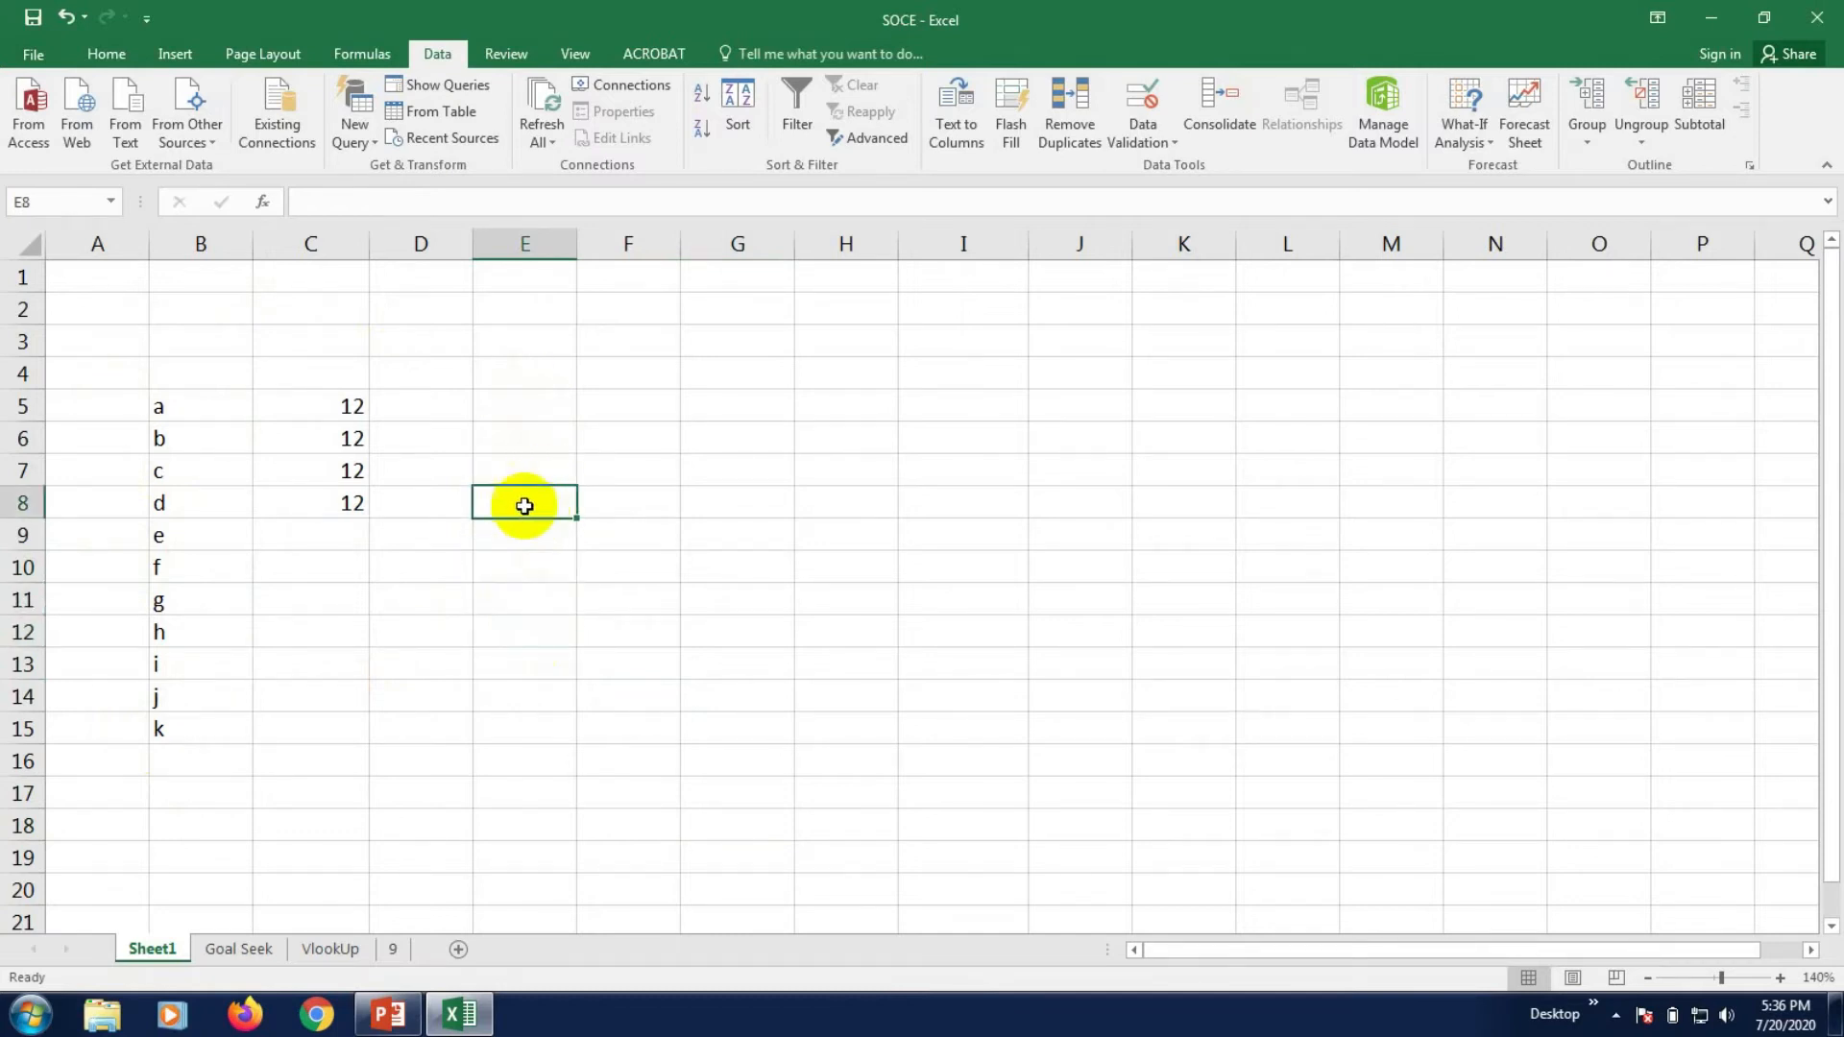
pyautogui.click(522, 557)
pyautogui.click(500, 502)
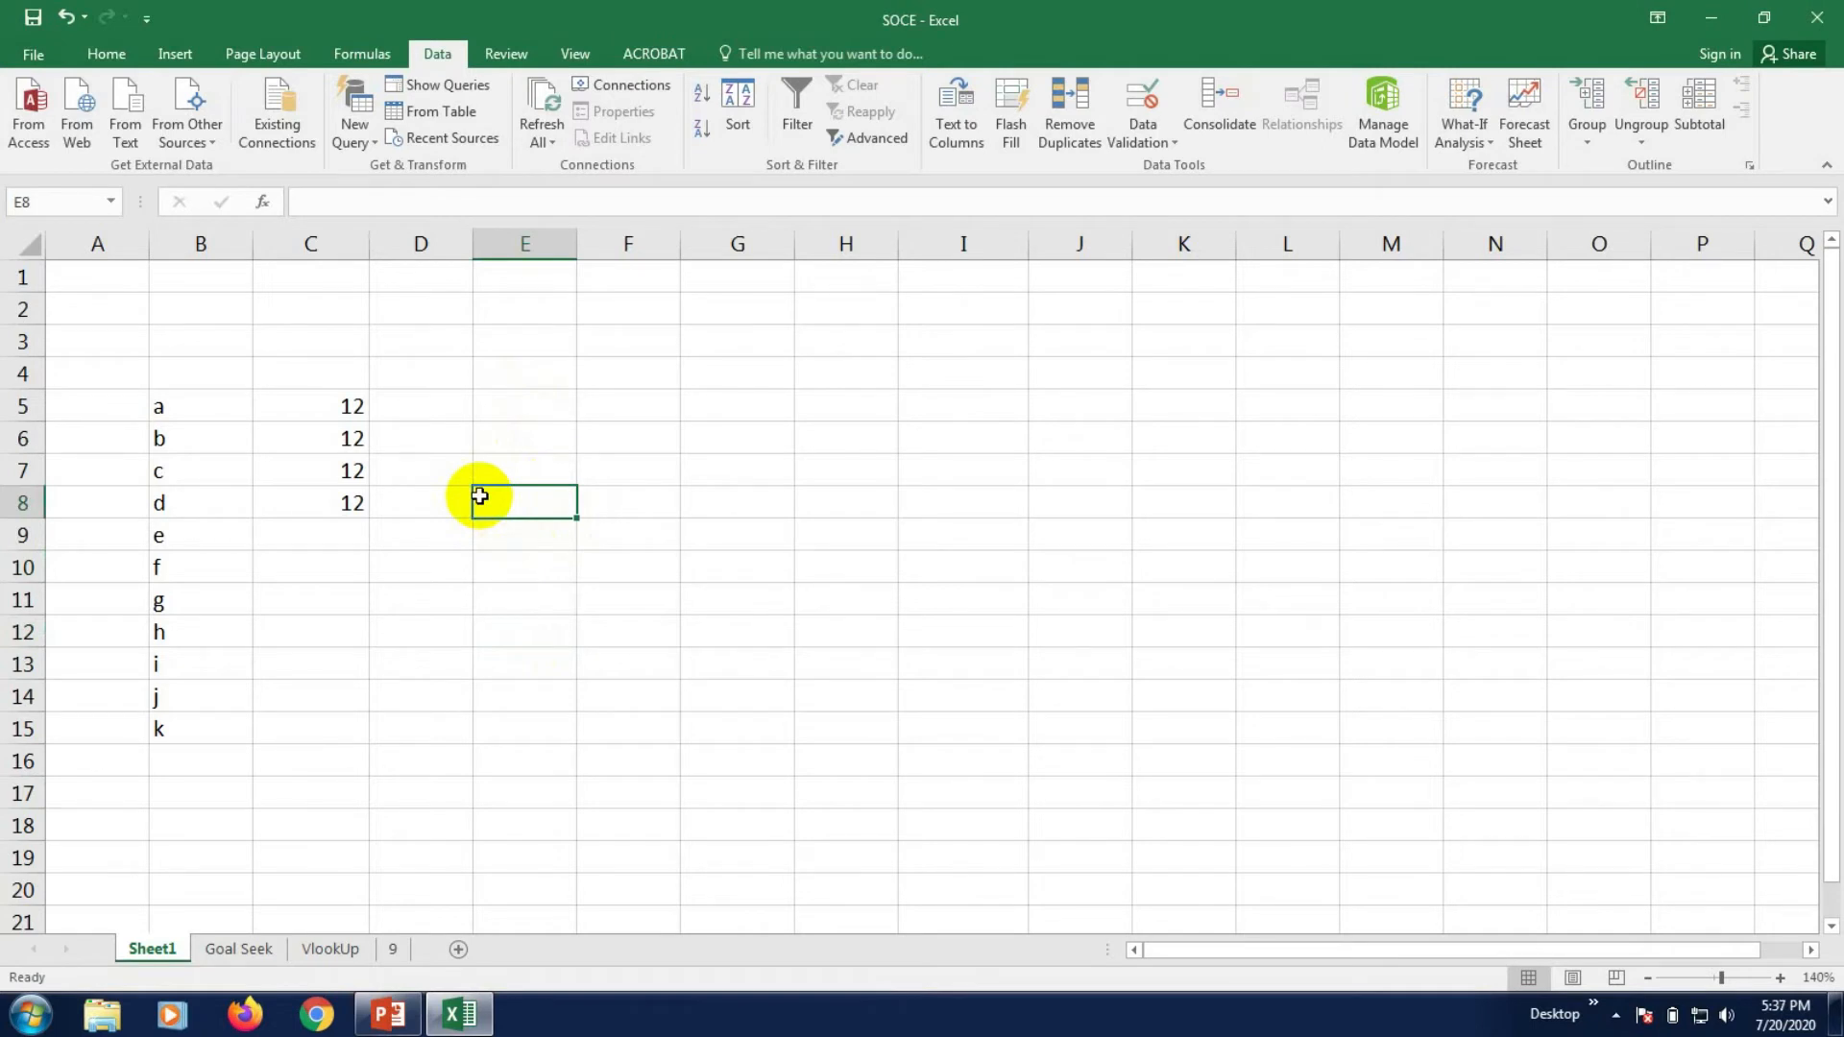
pyautogui.click(515, 539)
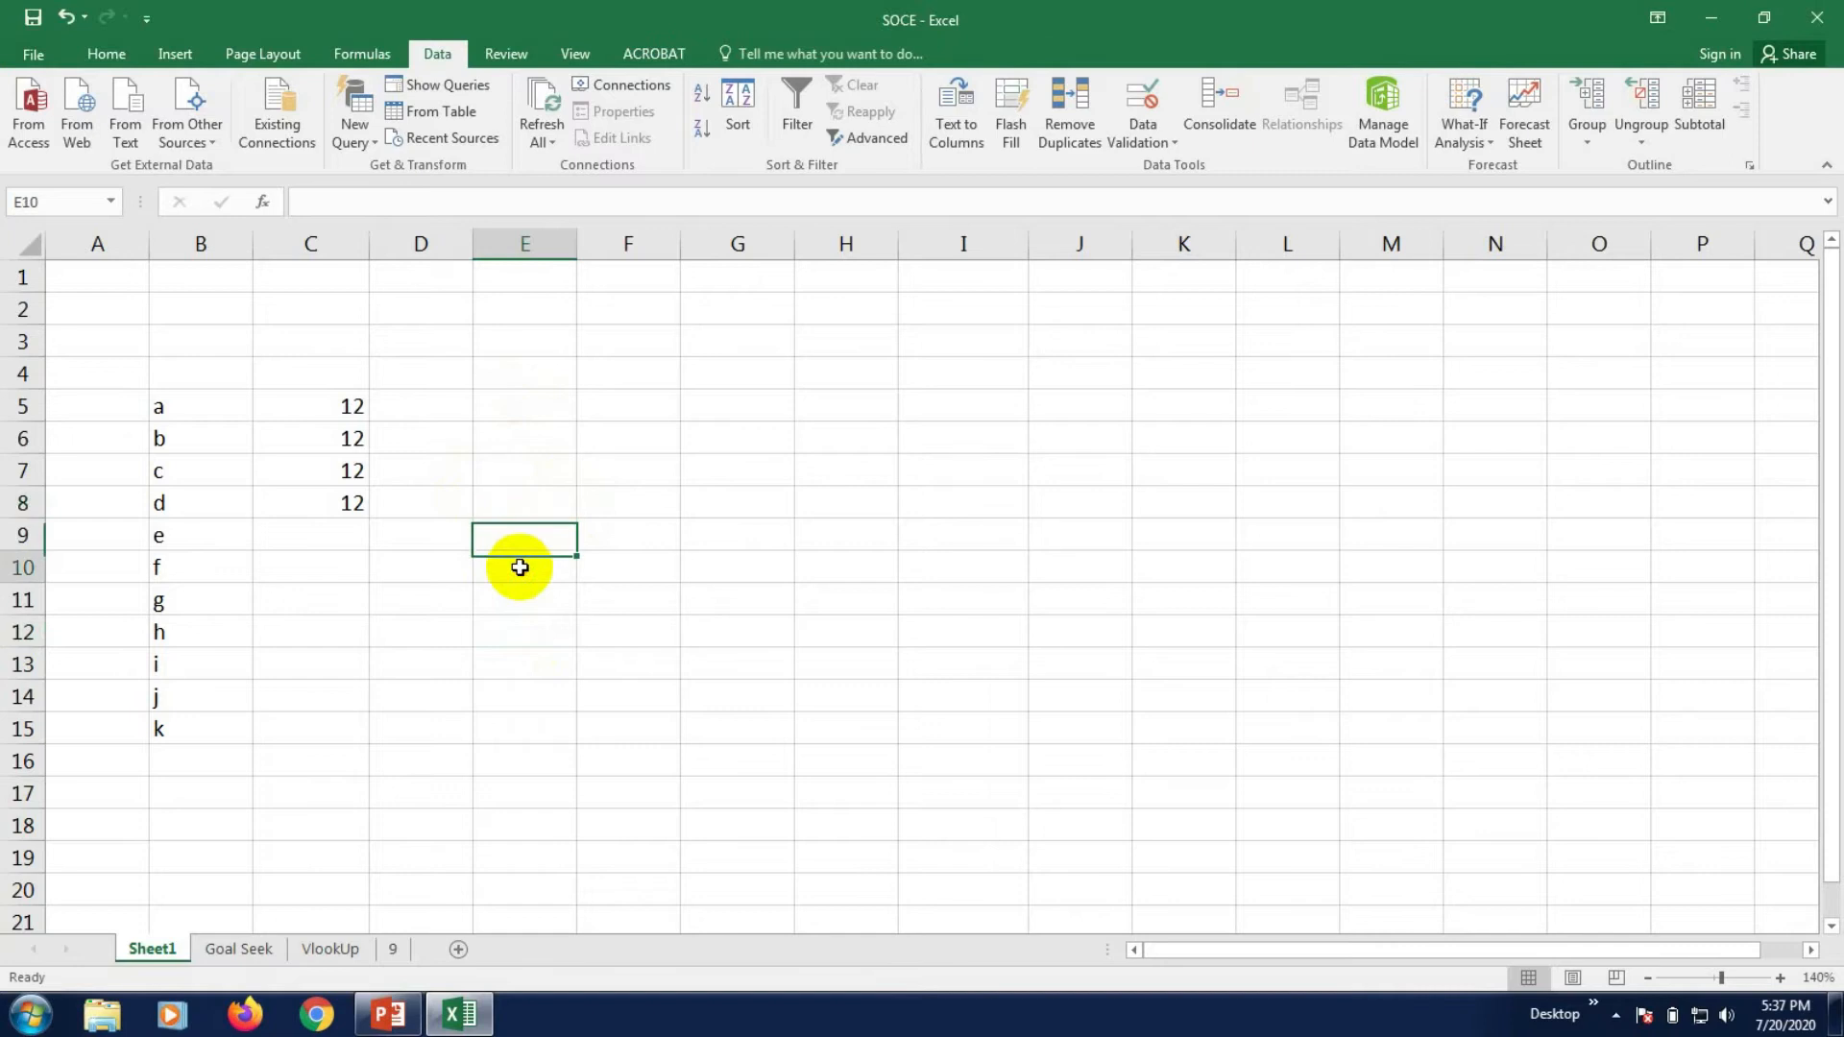
pyautogui.click(521, 510)
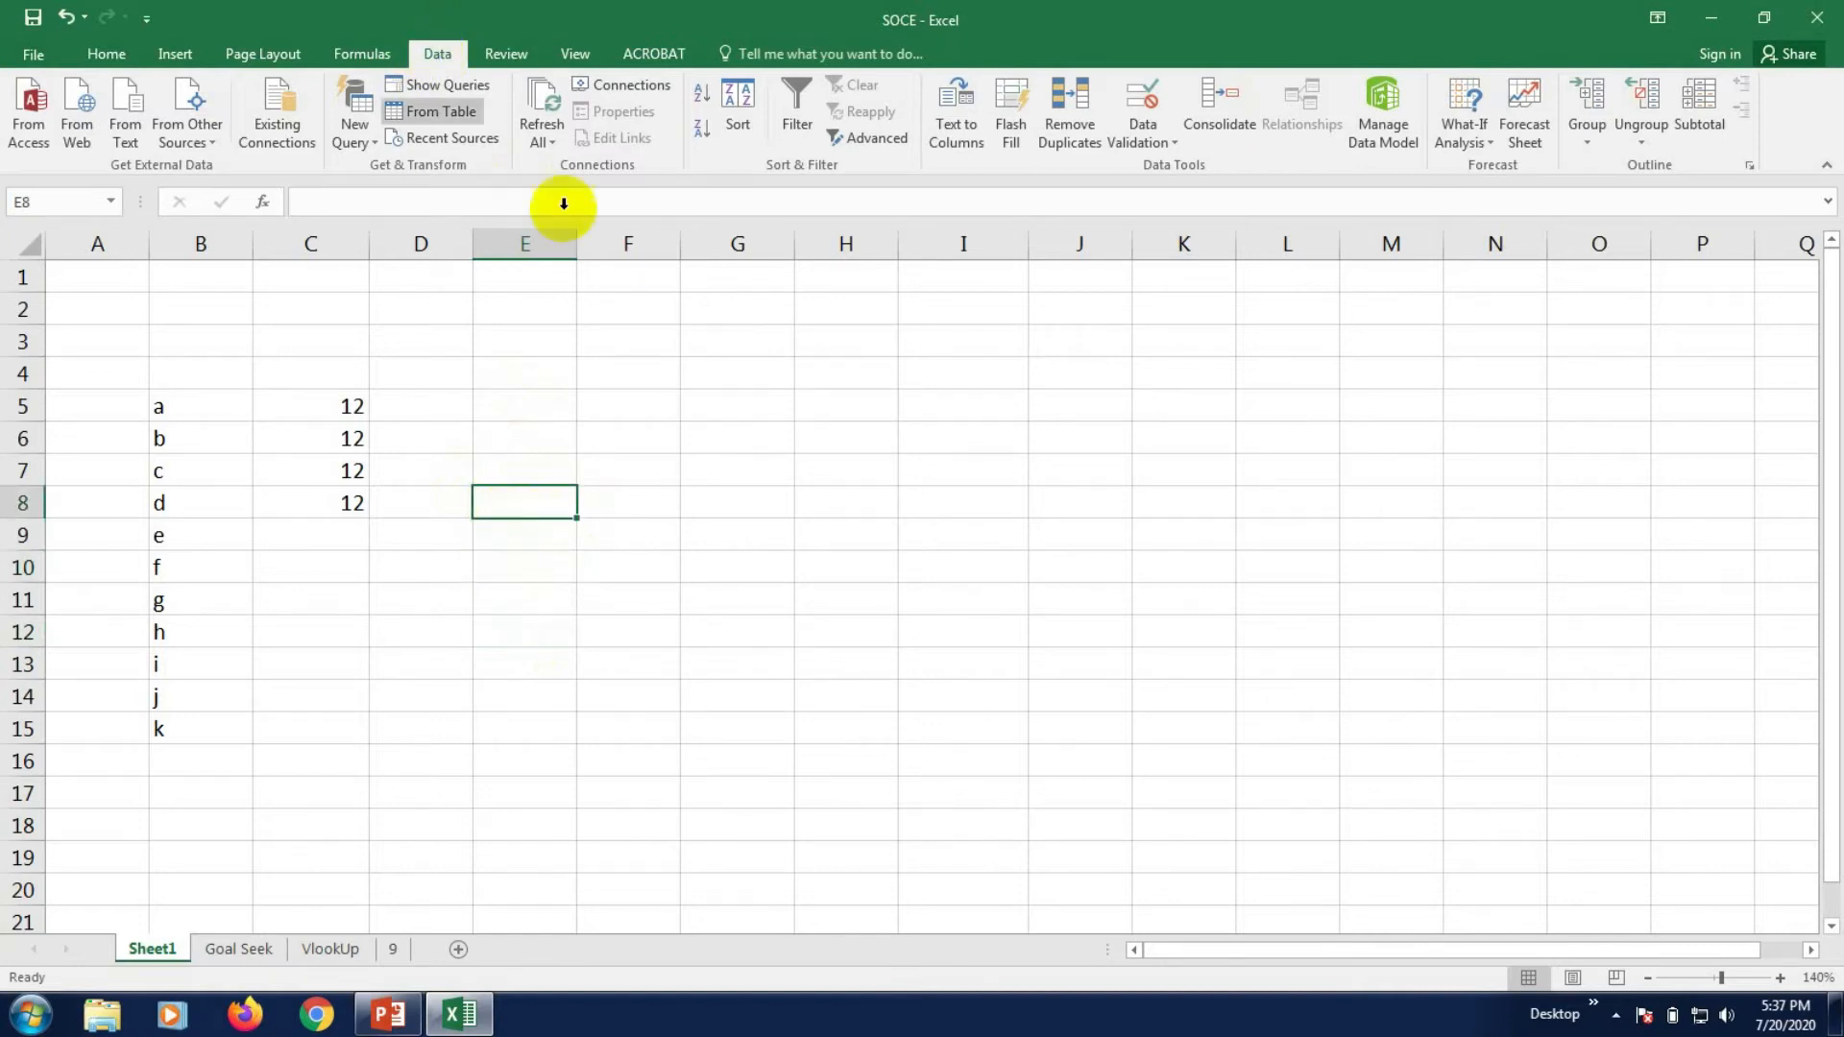
# - Set E8's Data Validation to allow a List with source =$B$5:$B$15
pyautogui.click(1153, 144)
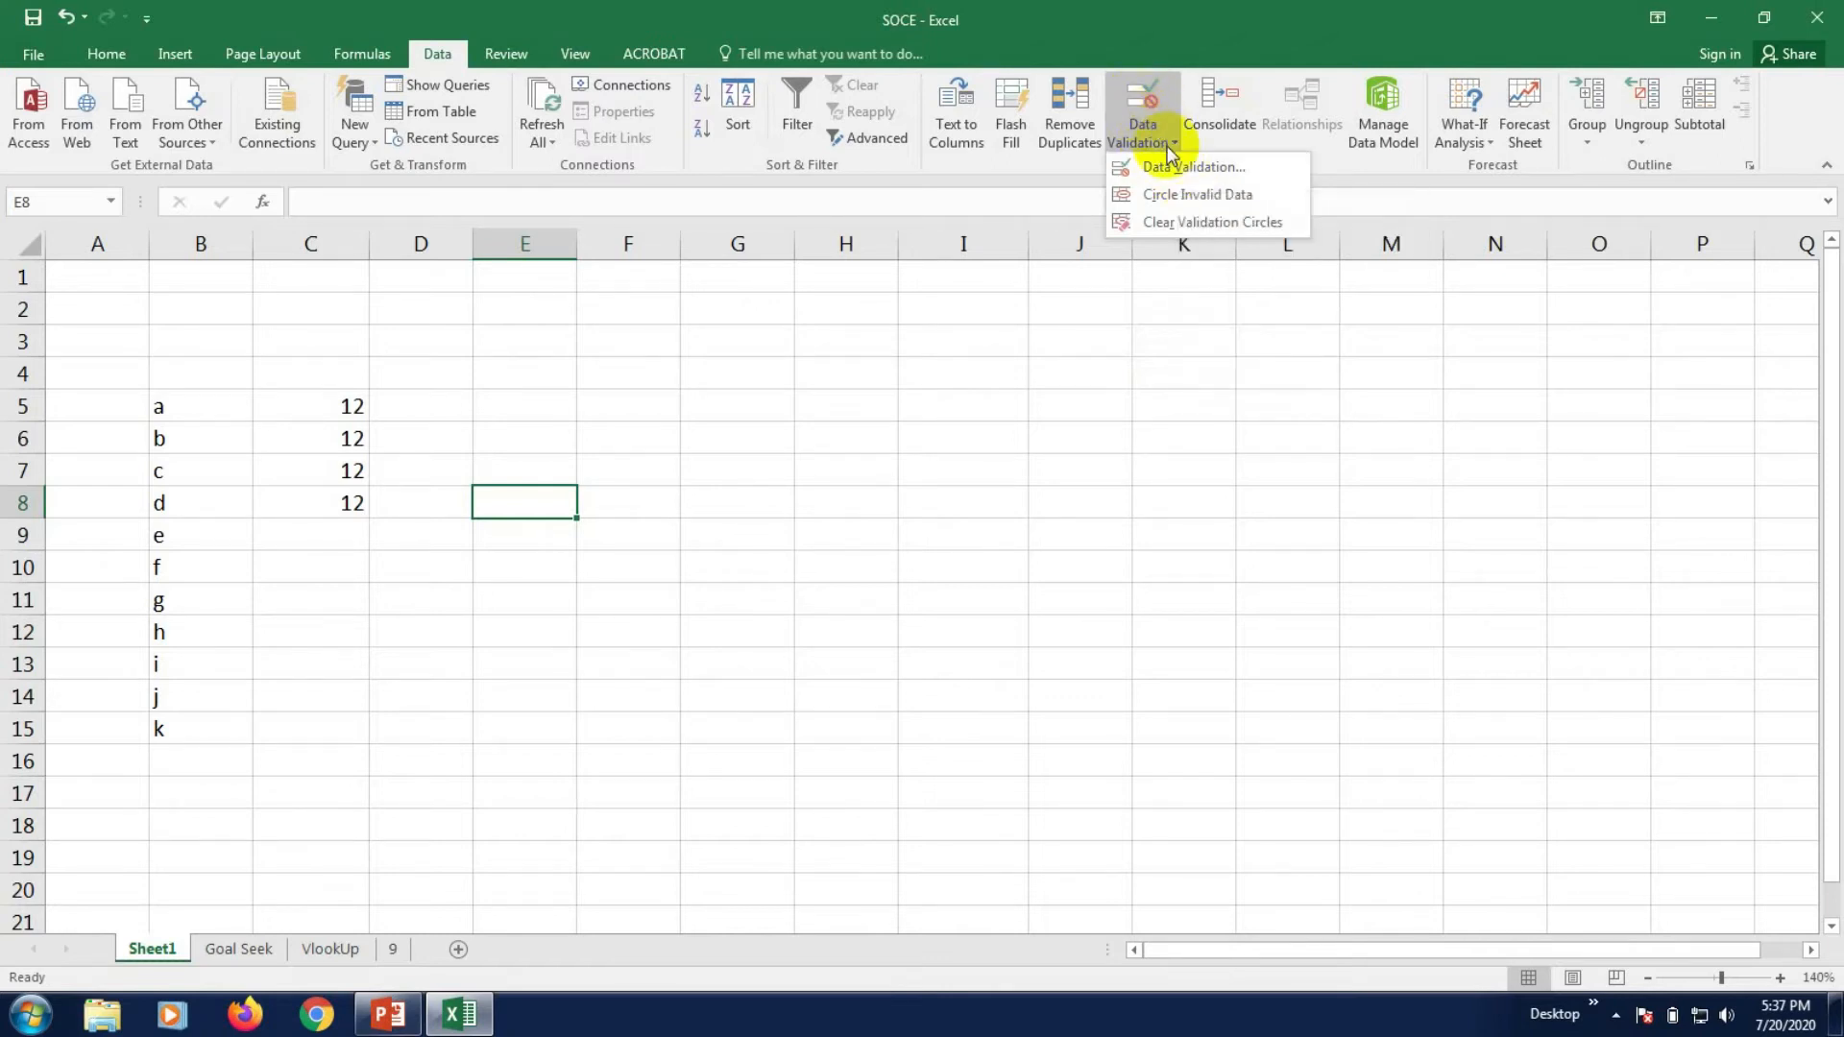
pyautogui.click(1168, 169)
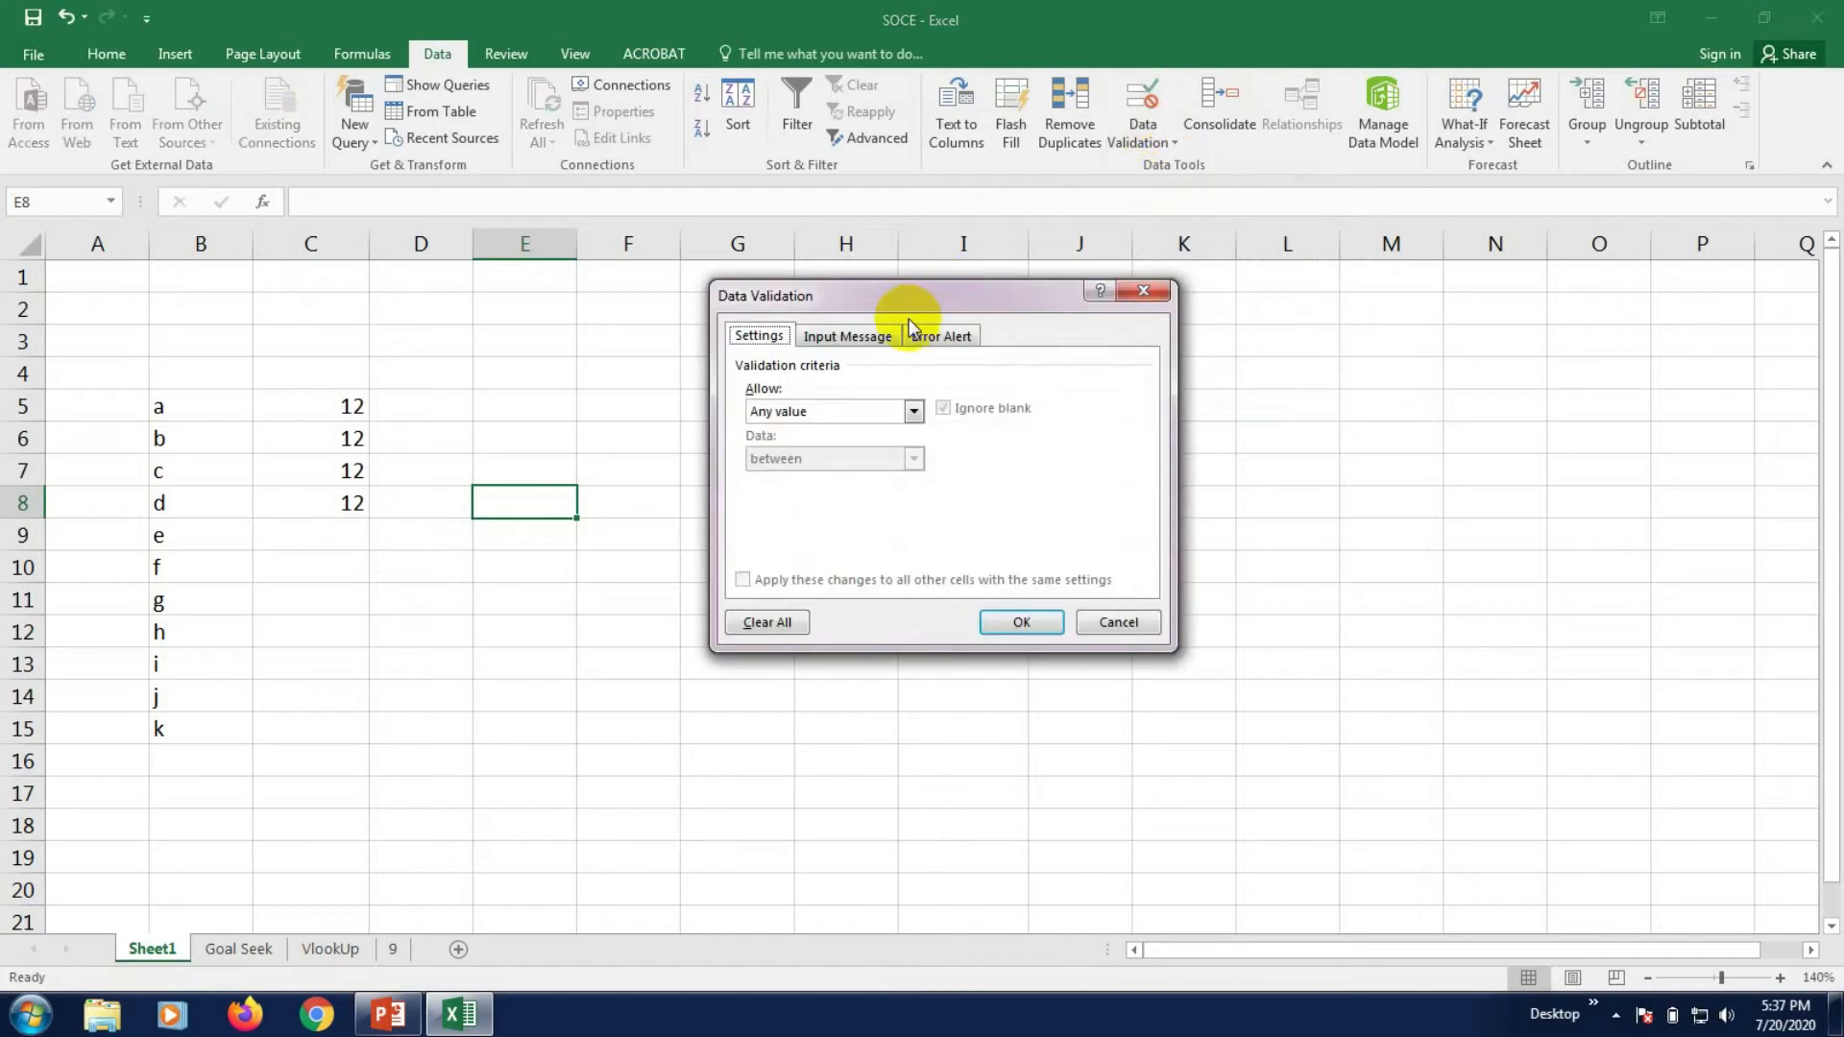
pyautogui.moveTo(895, 298); pyautogui.dragTo(1152, 303)
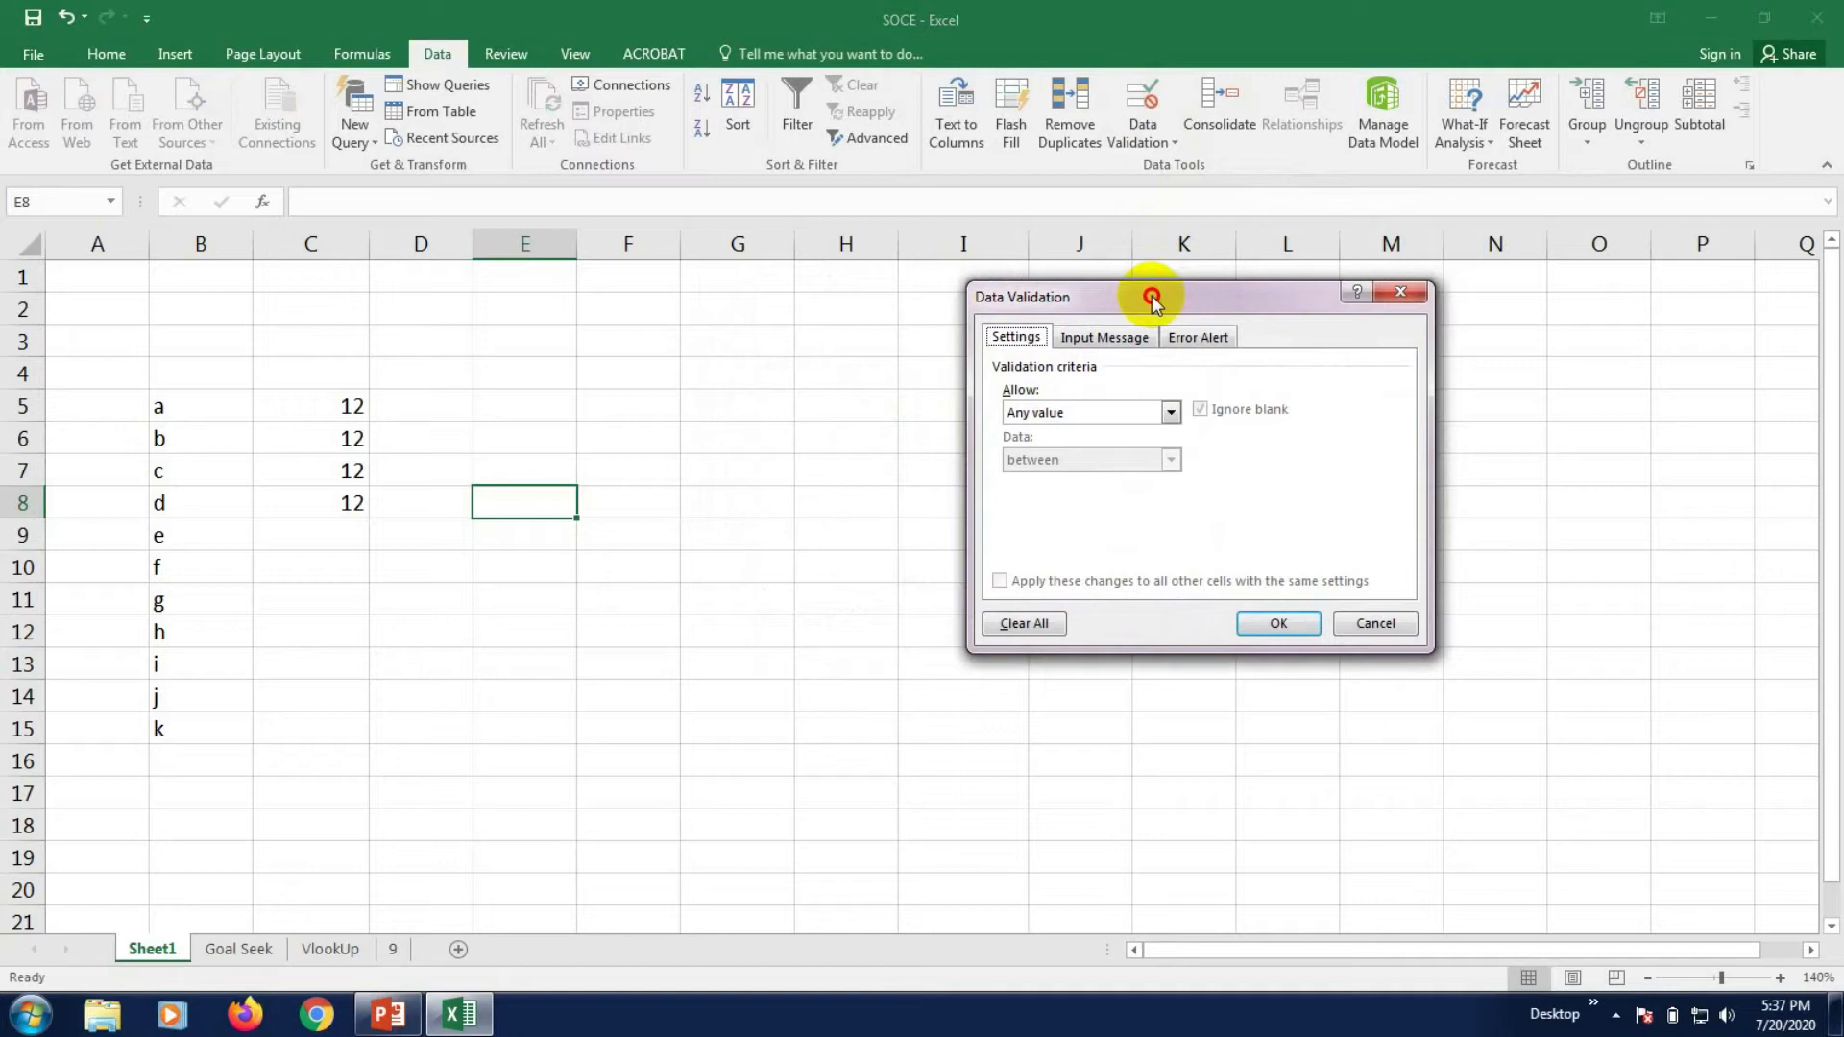
pyautogui.click(1114, 412)
pyautogui.click(1279, 485)
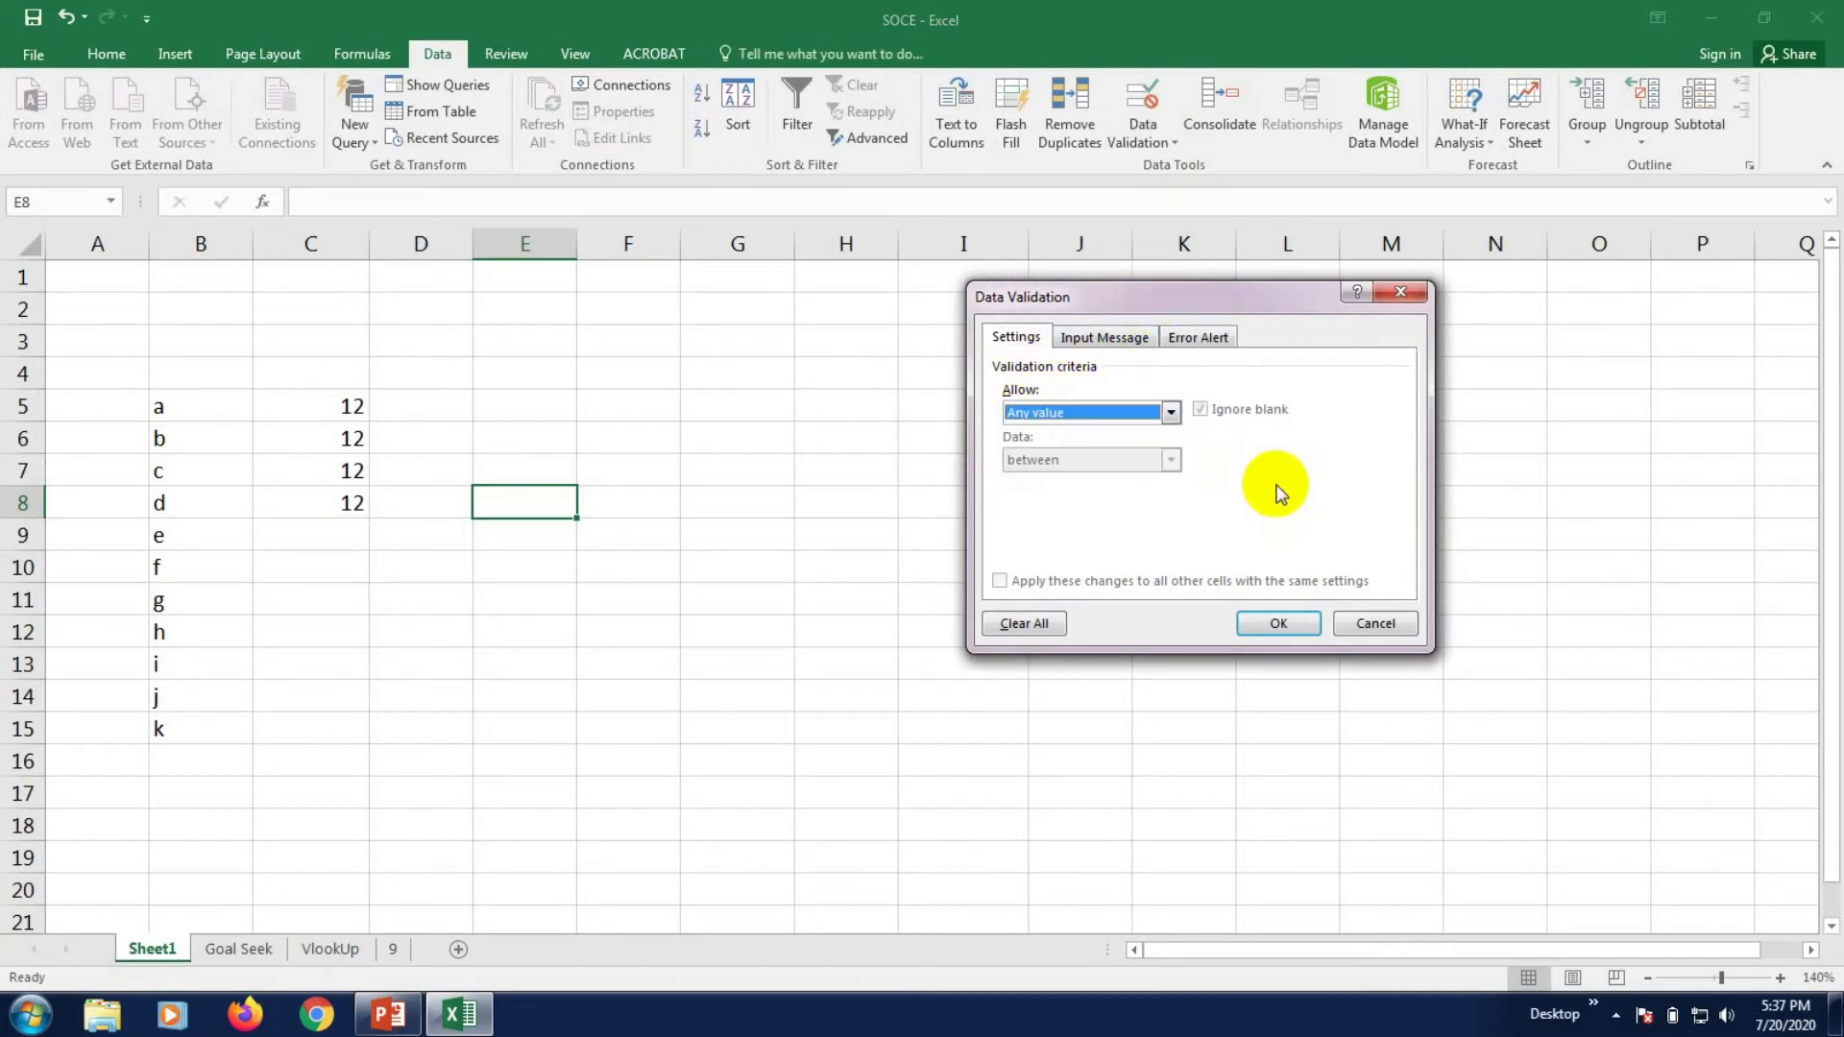
pyautogui.click(1090, 408)
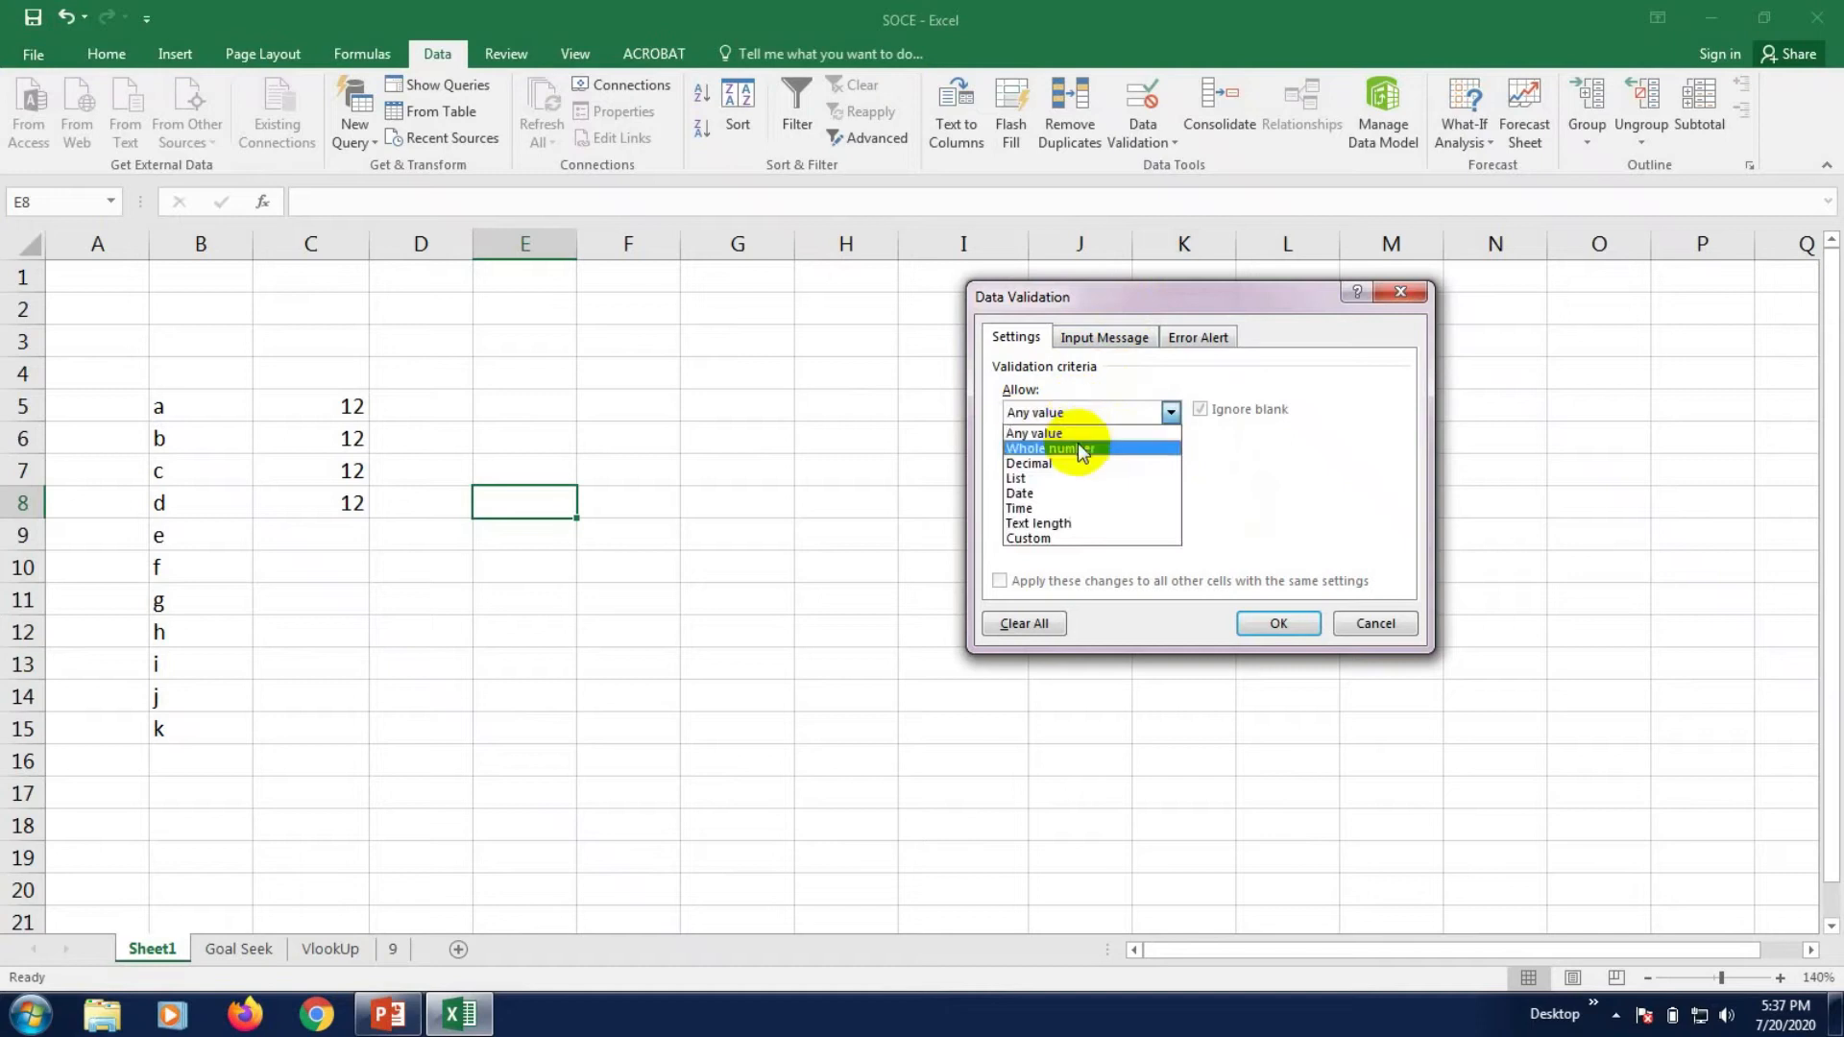
pyautogui.click(1021, 478)
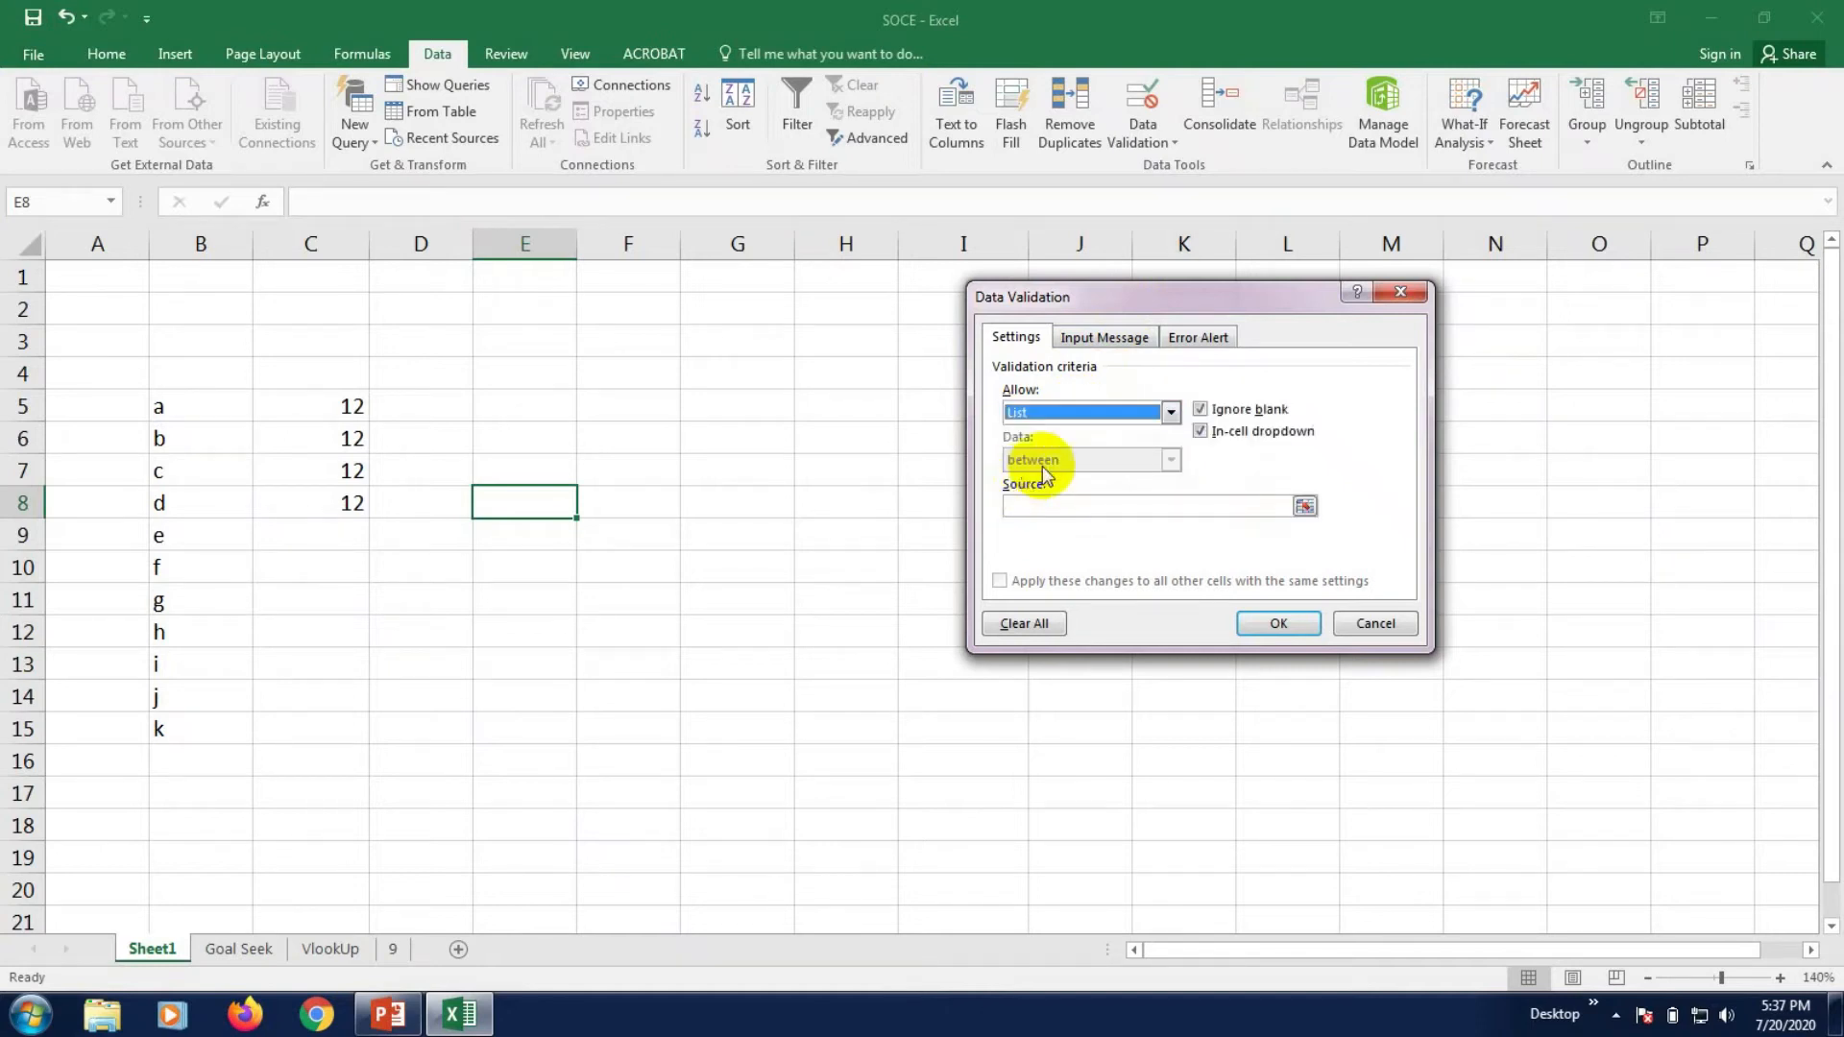
pyautogui.click(1062, 510)
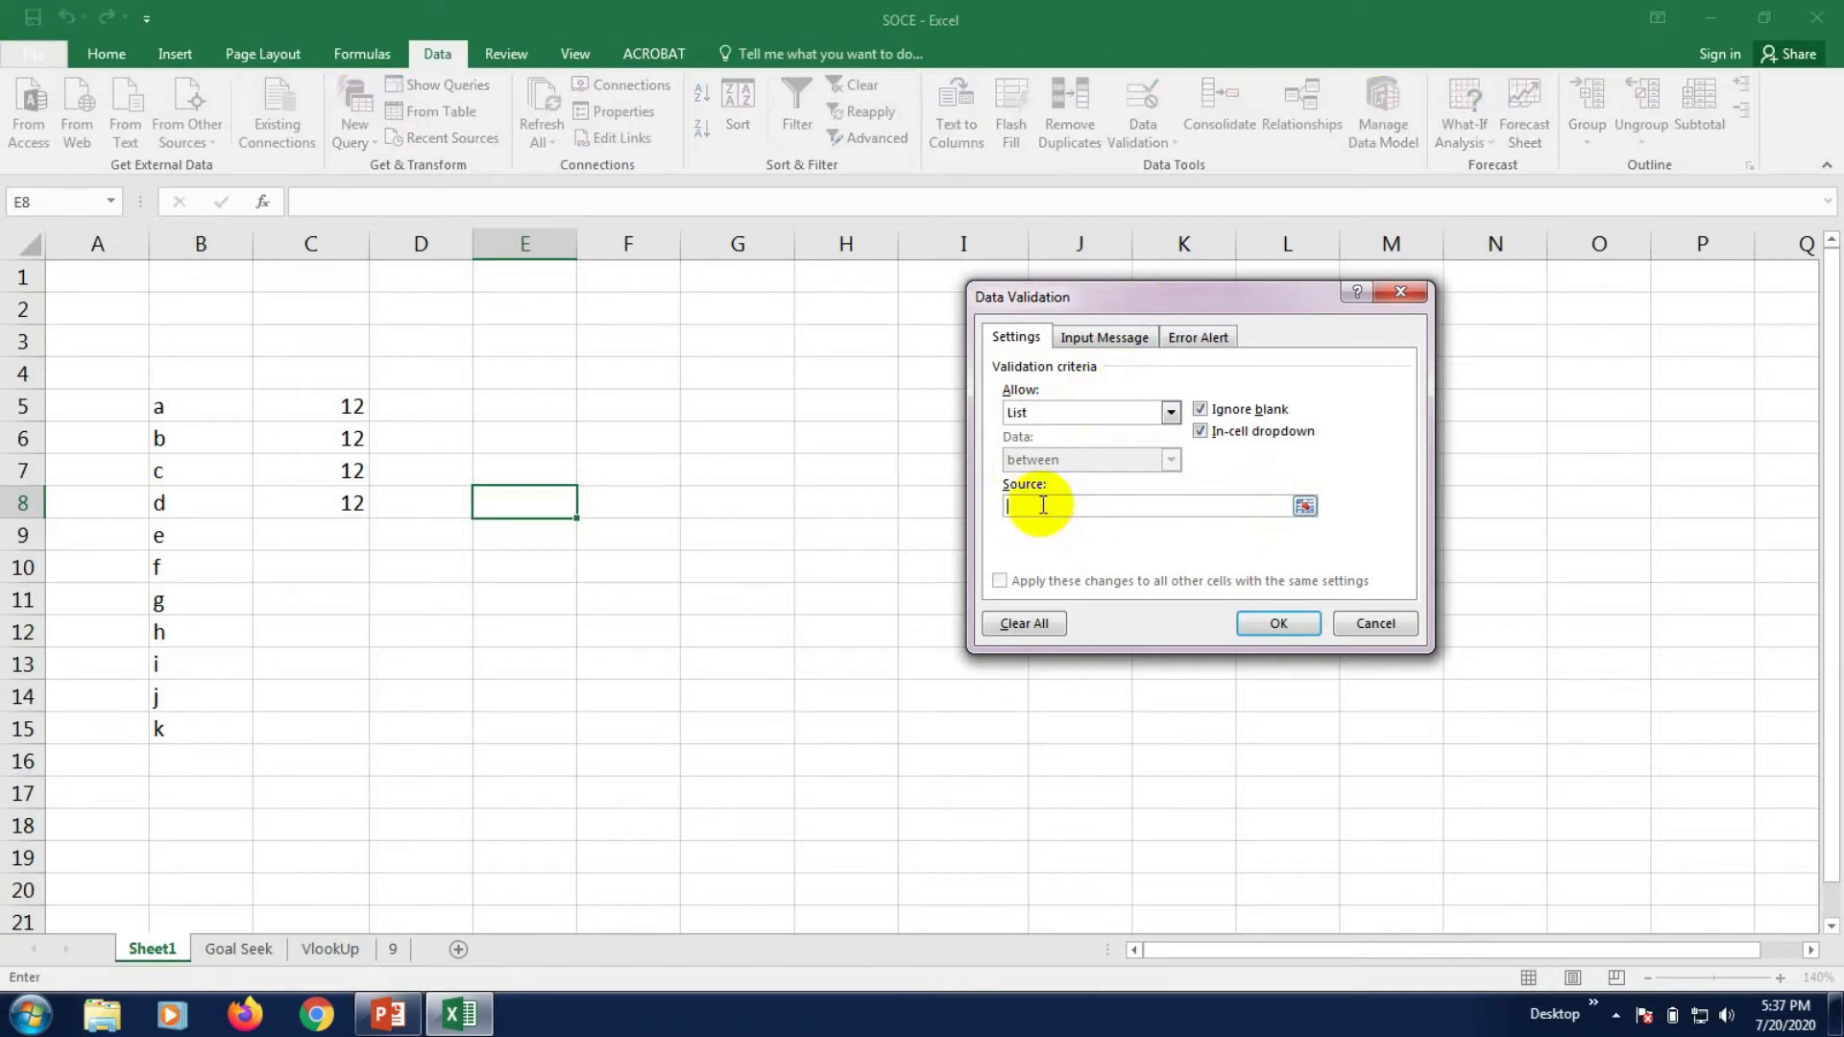
pyautogui.moveTo(164, 403); pyautogui.dragTo(180, 727)
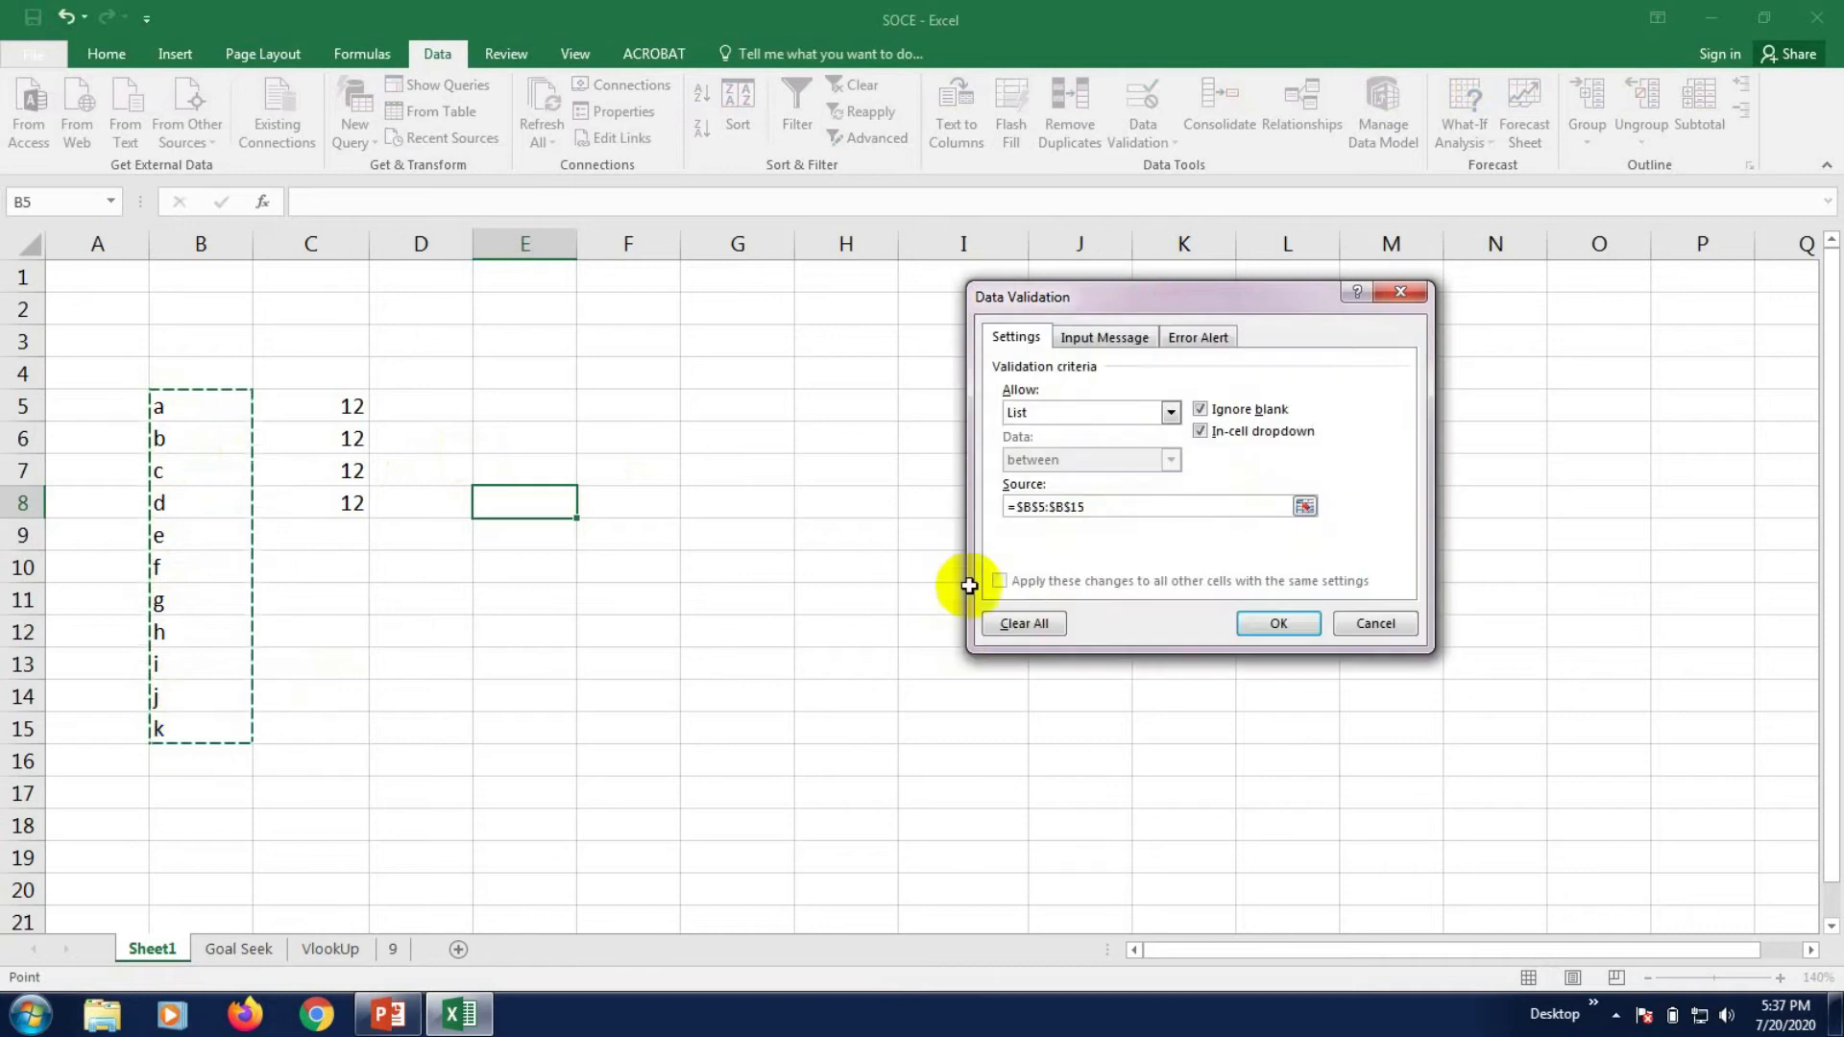
pyautogui.click(1143, 514)
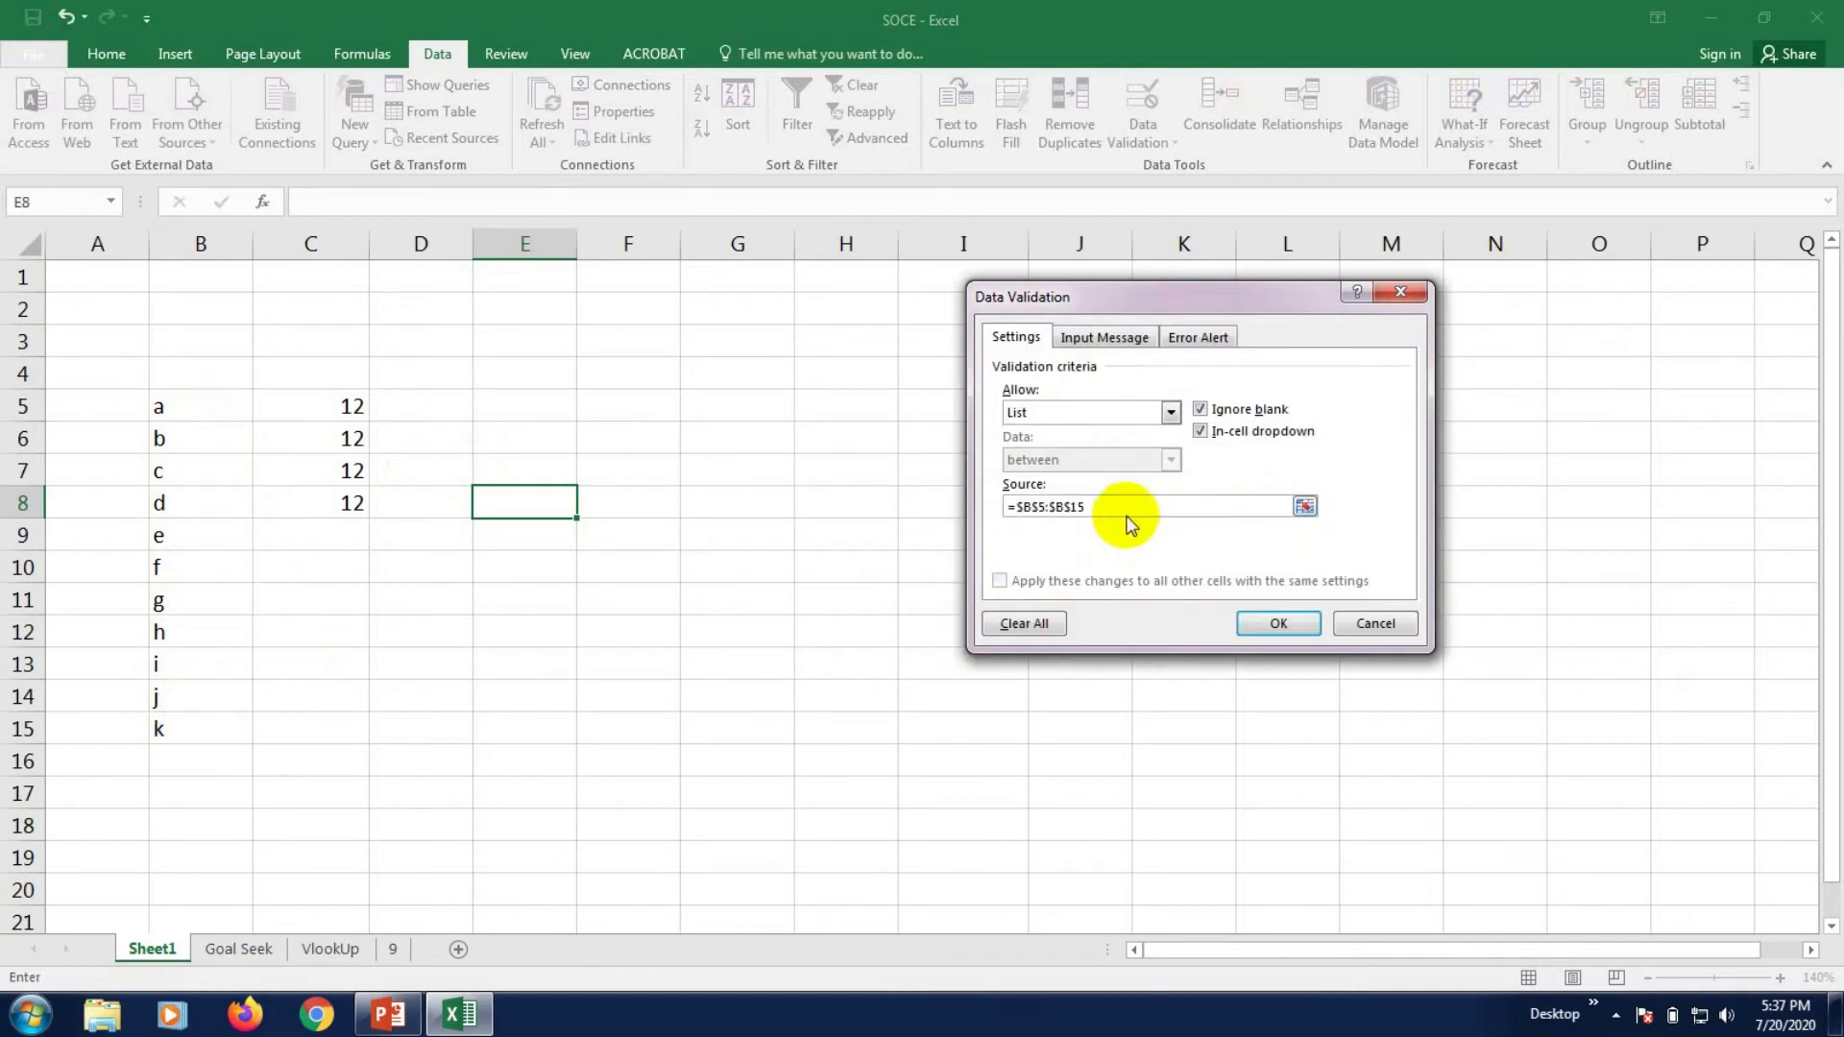
# - Confirm E8's a–k list validation and give E8 a thick outside border
pyautogui.click(1275, 626)
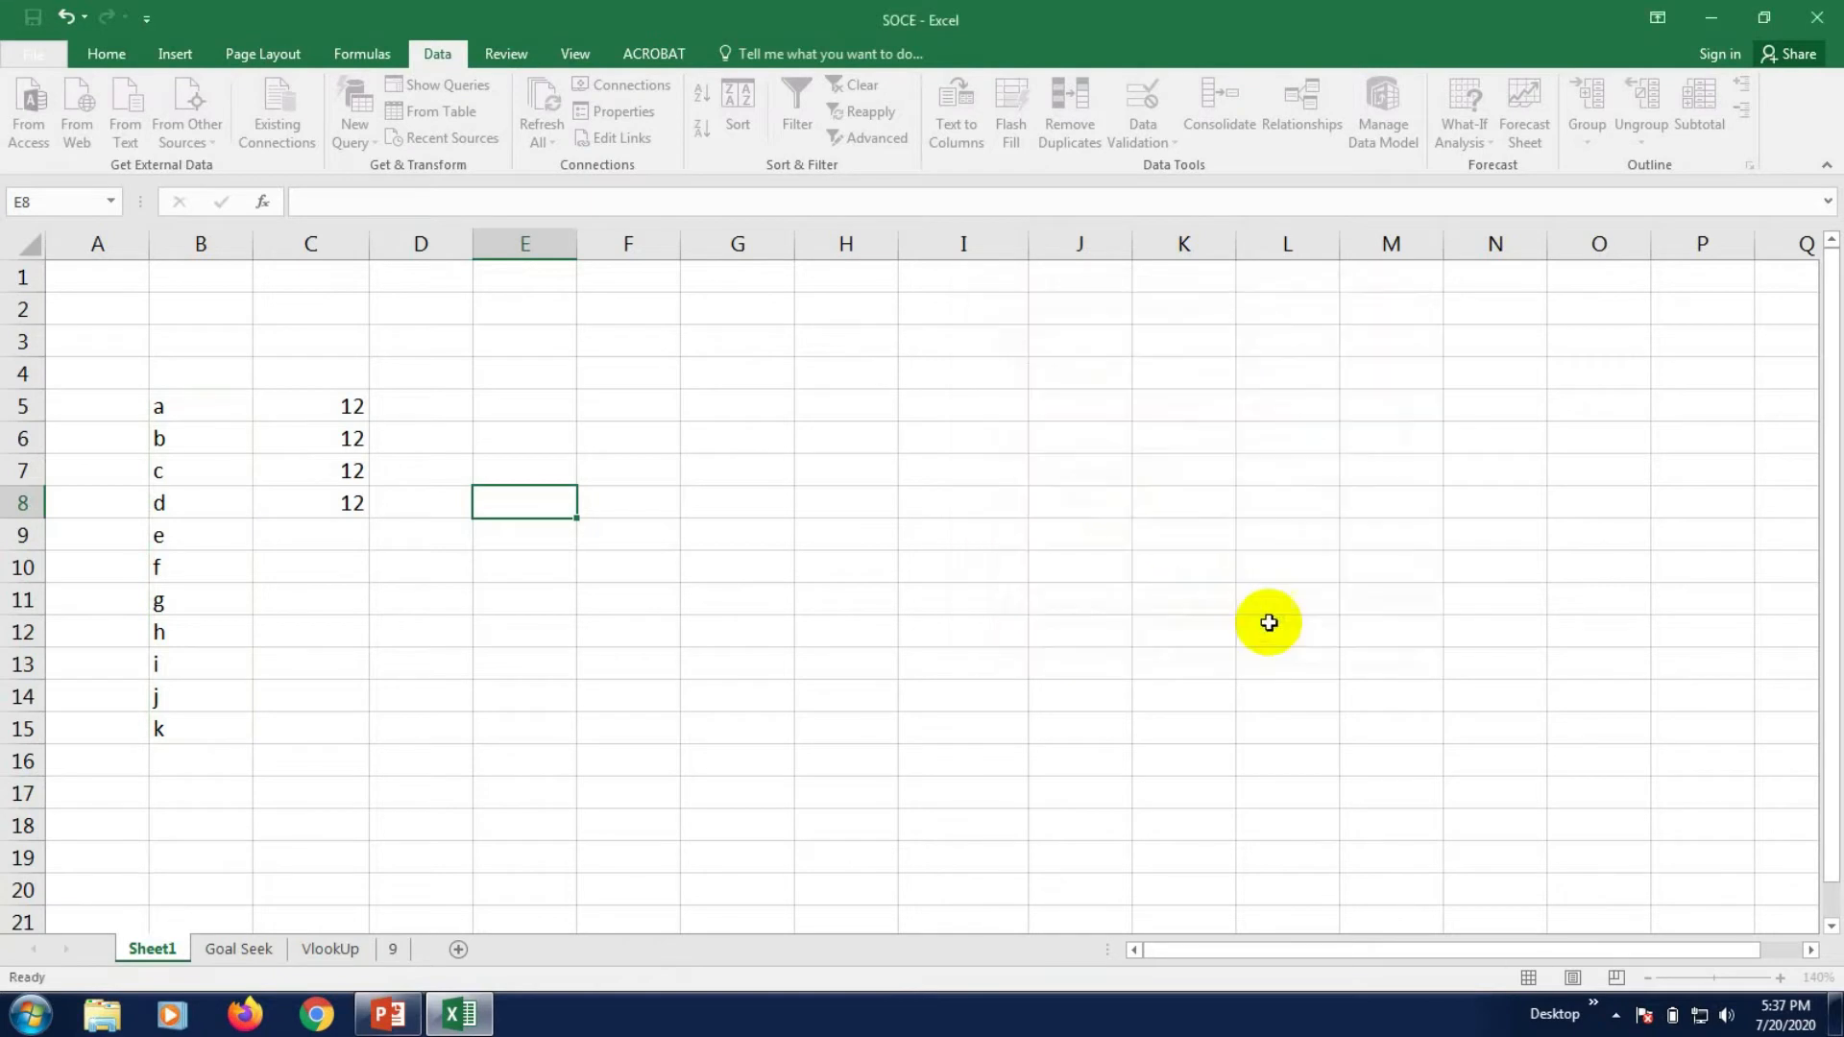
pyautogui.click(629, 588)
pyautogui.click(519, 502)
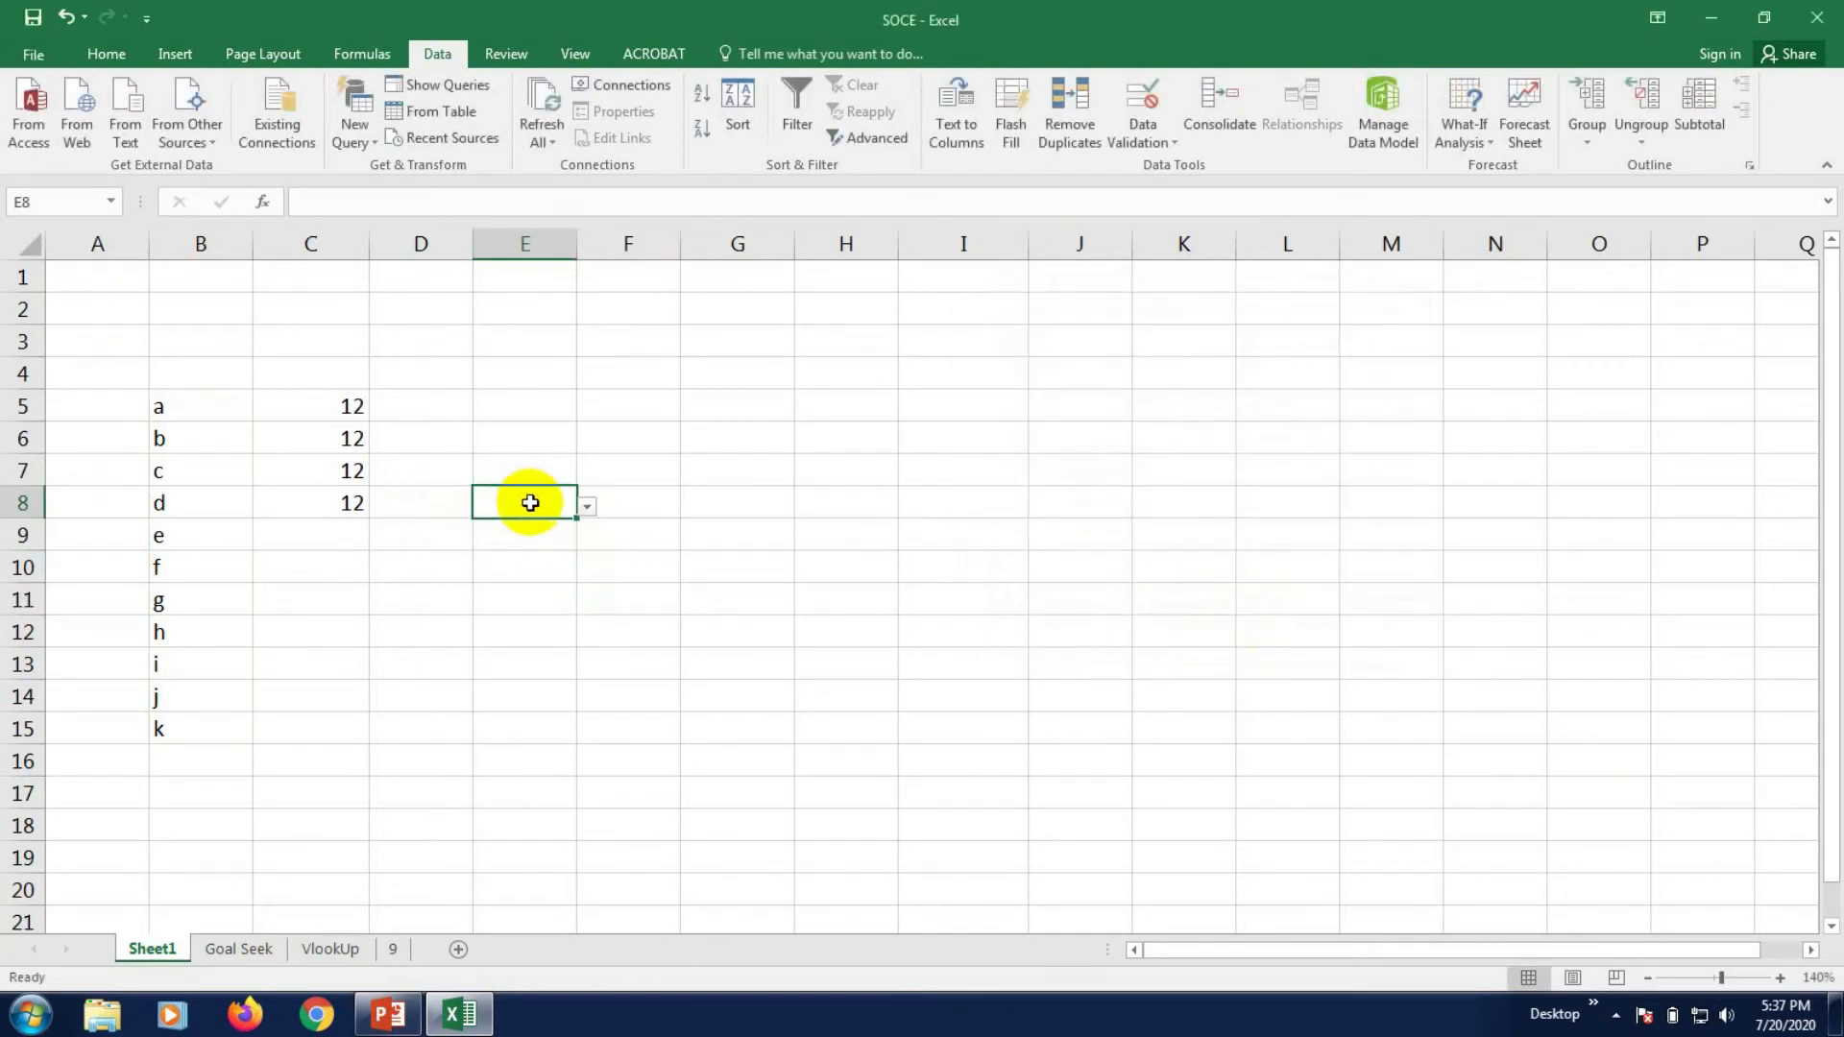
pyautogui.click(106, 54)
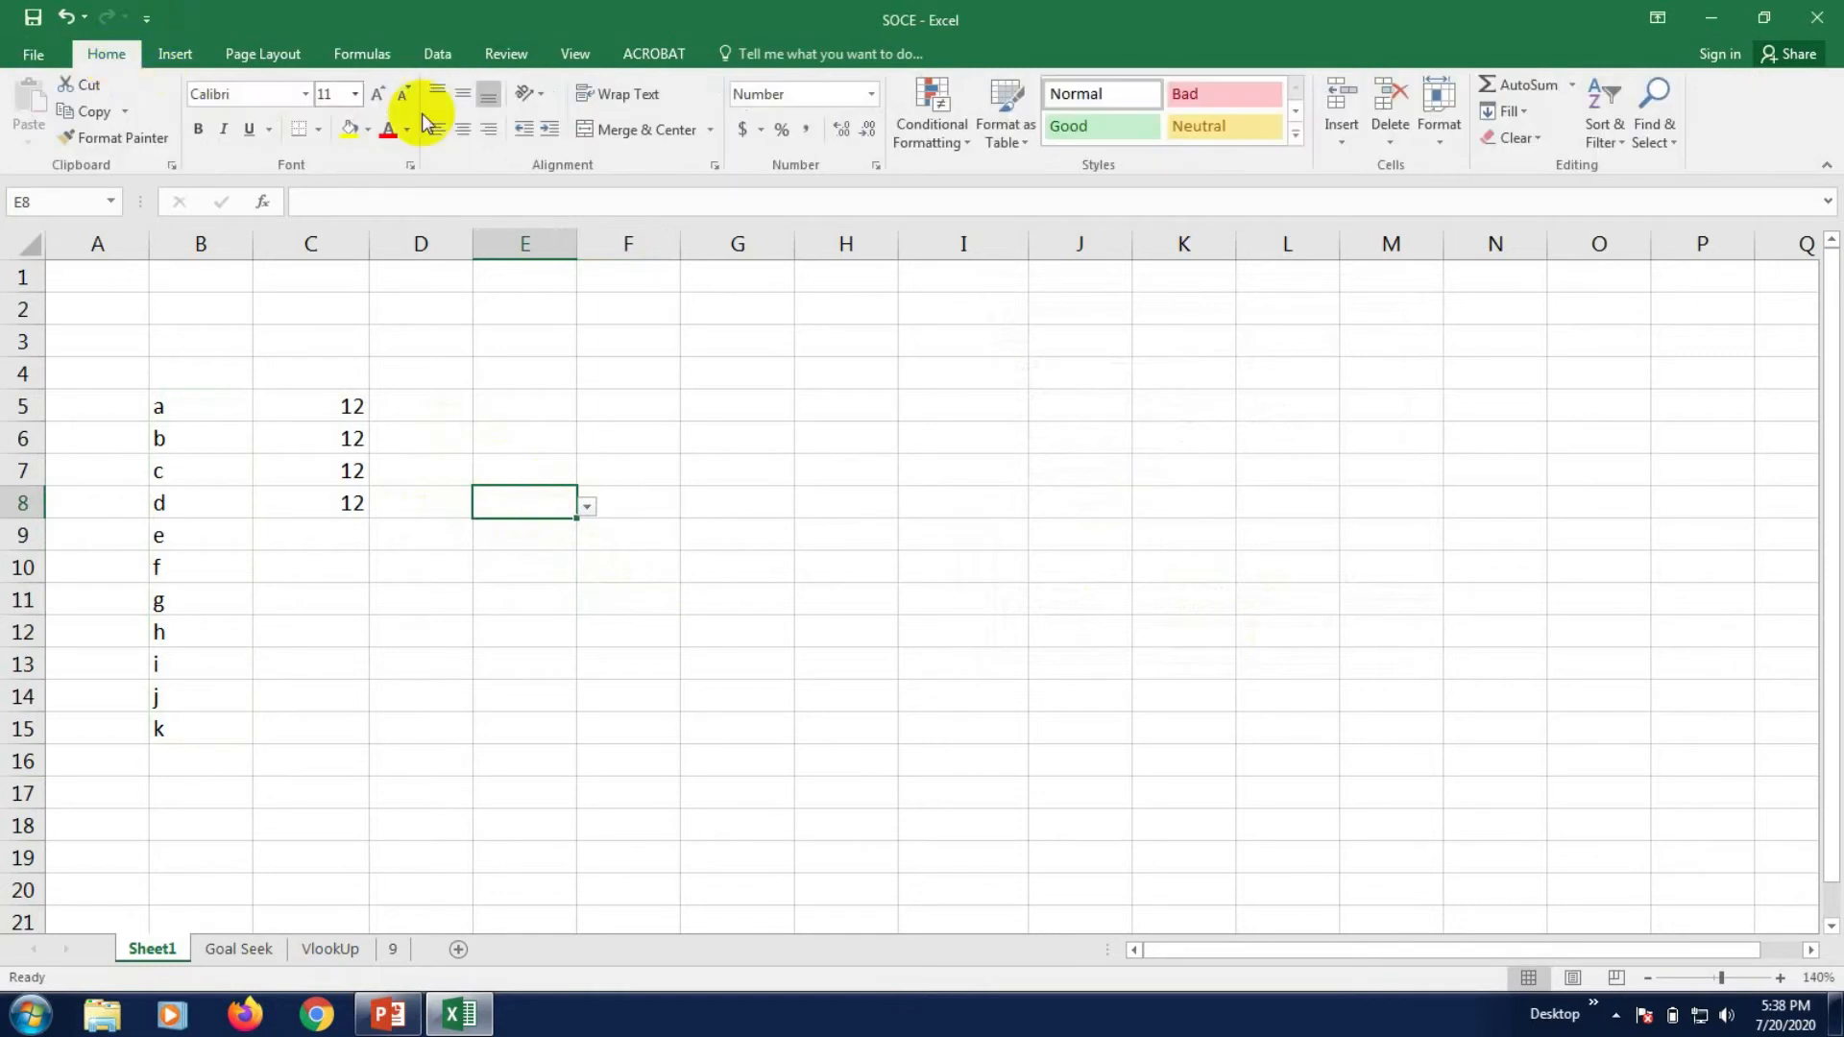
pyautogui.click(318, 129)
pyautogui.click(434, 374)
pyautogui.click(826, 442)
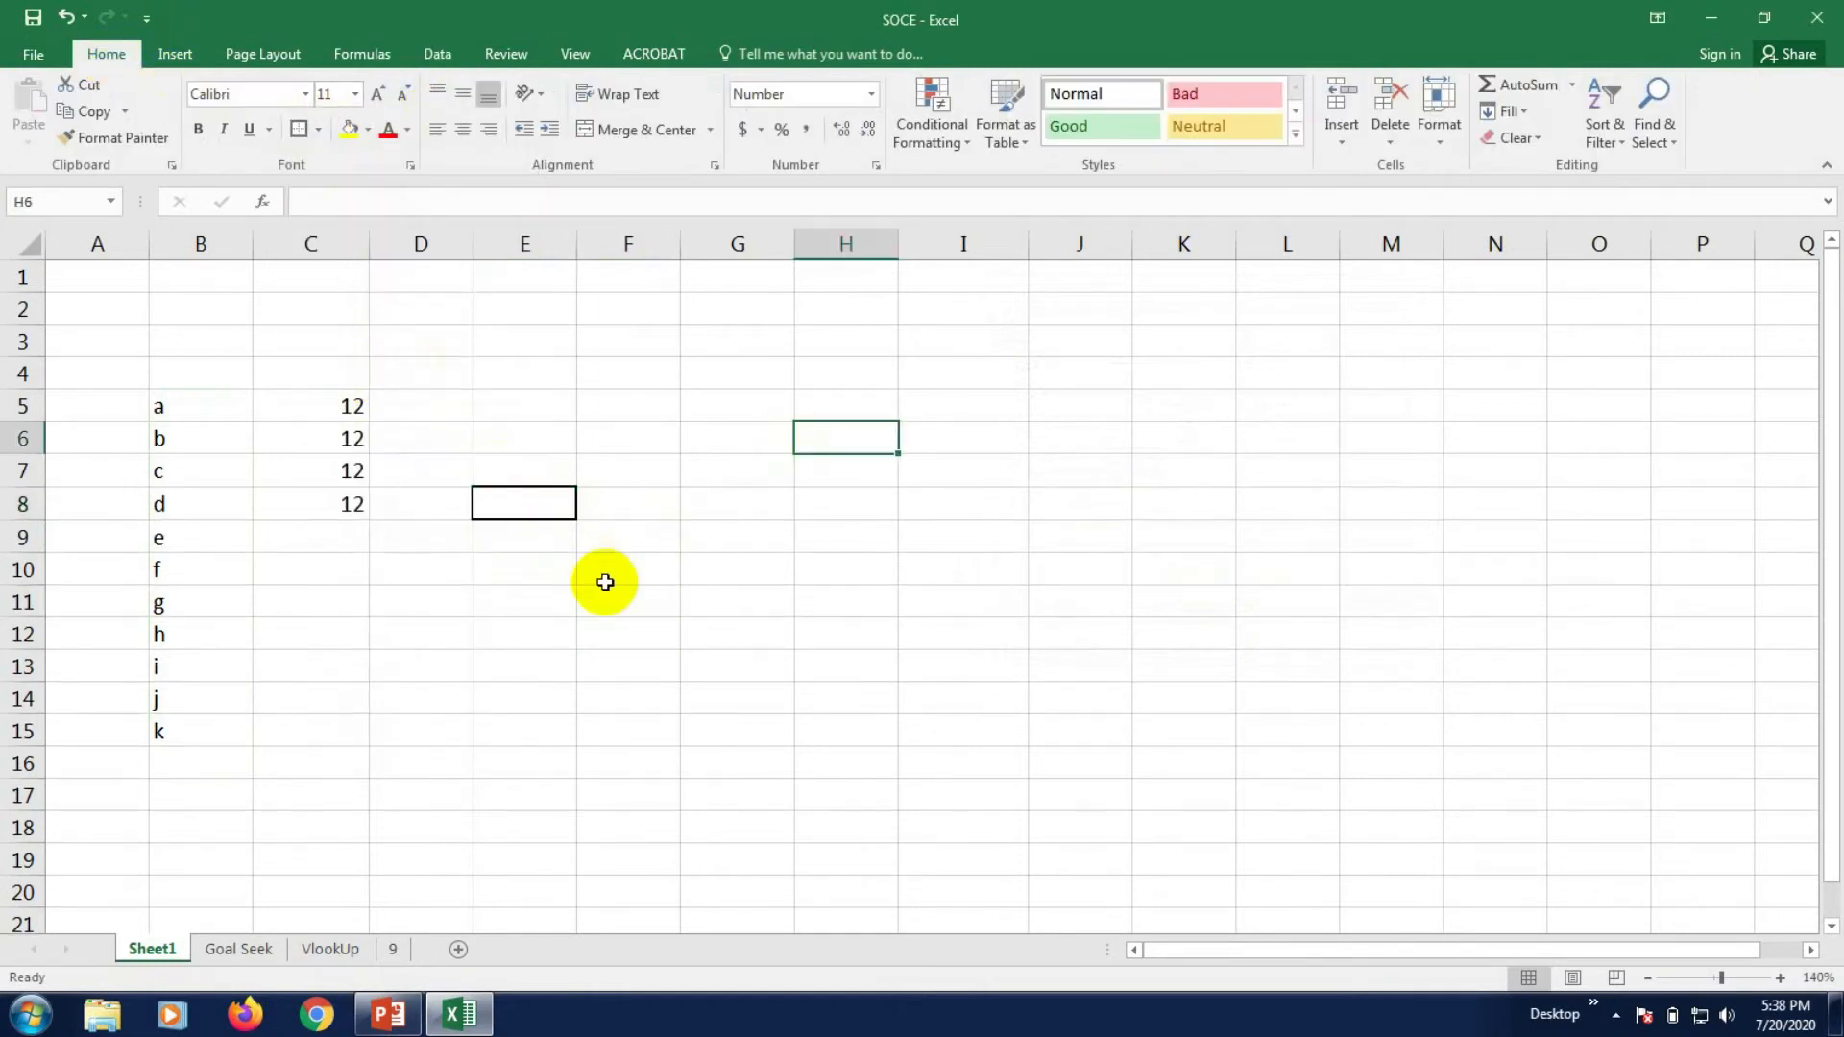
# - Choose the letter a for E8 from its drop-down list
pyautogui.click(505, 503)
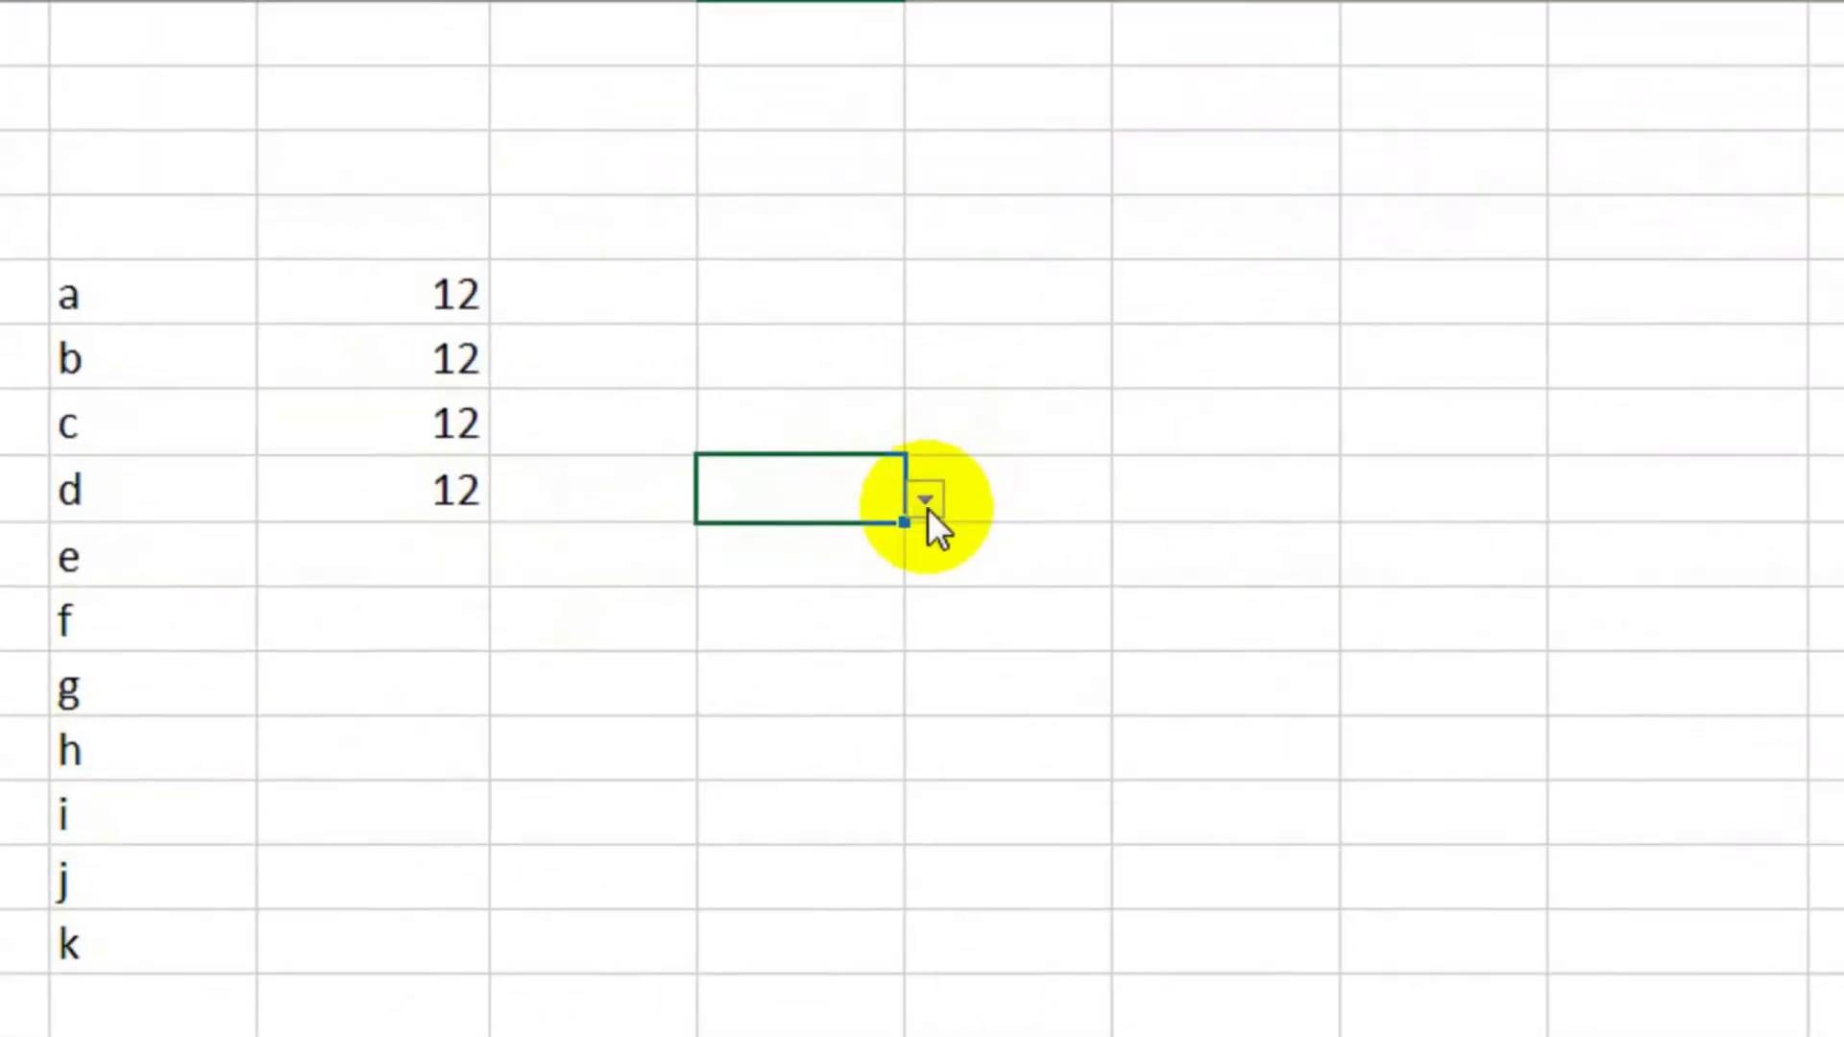
pyautogui.click(588, 511)
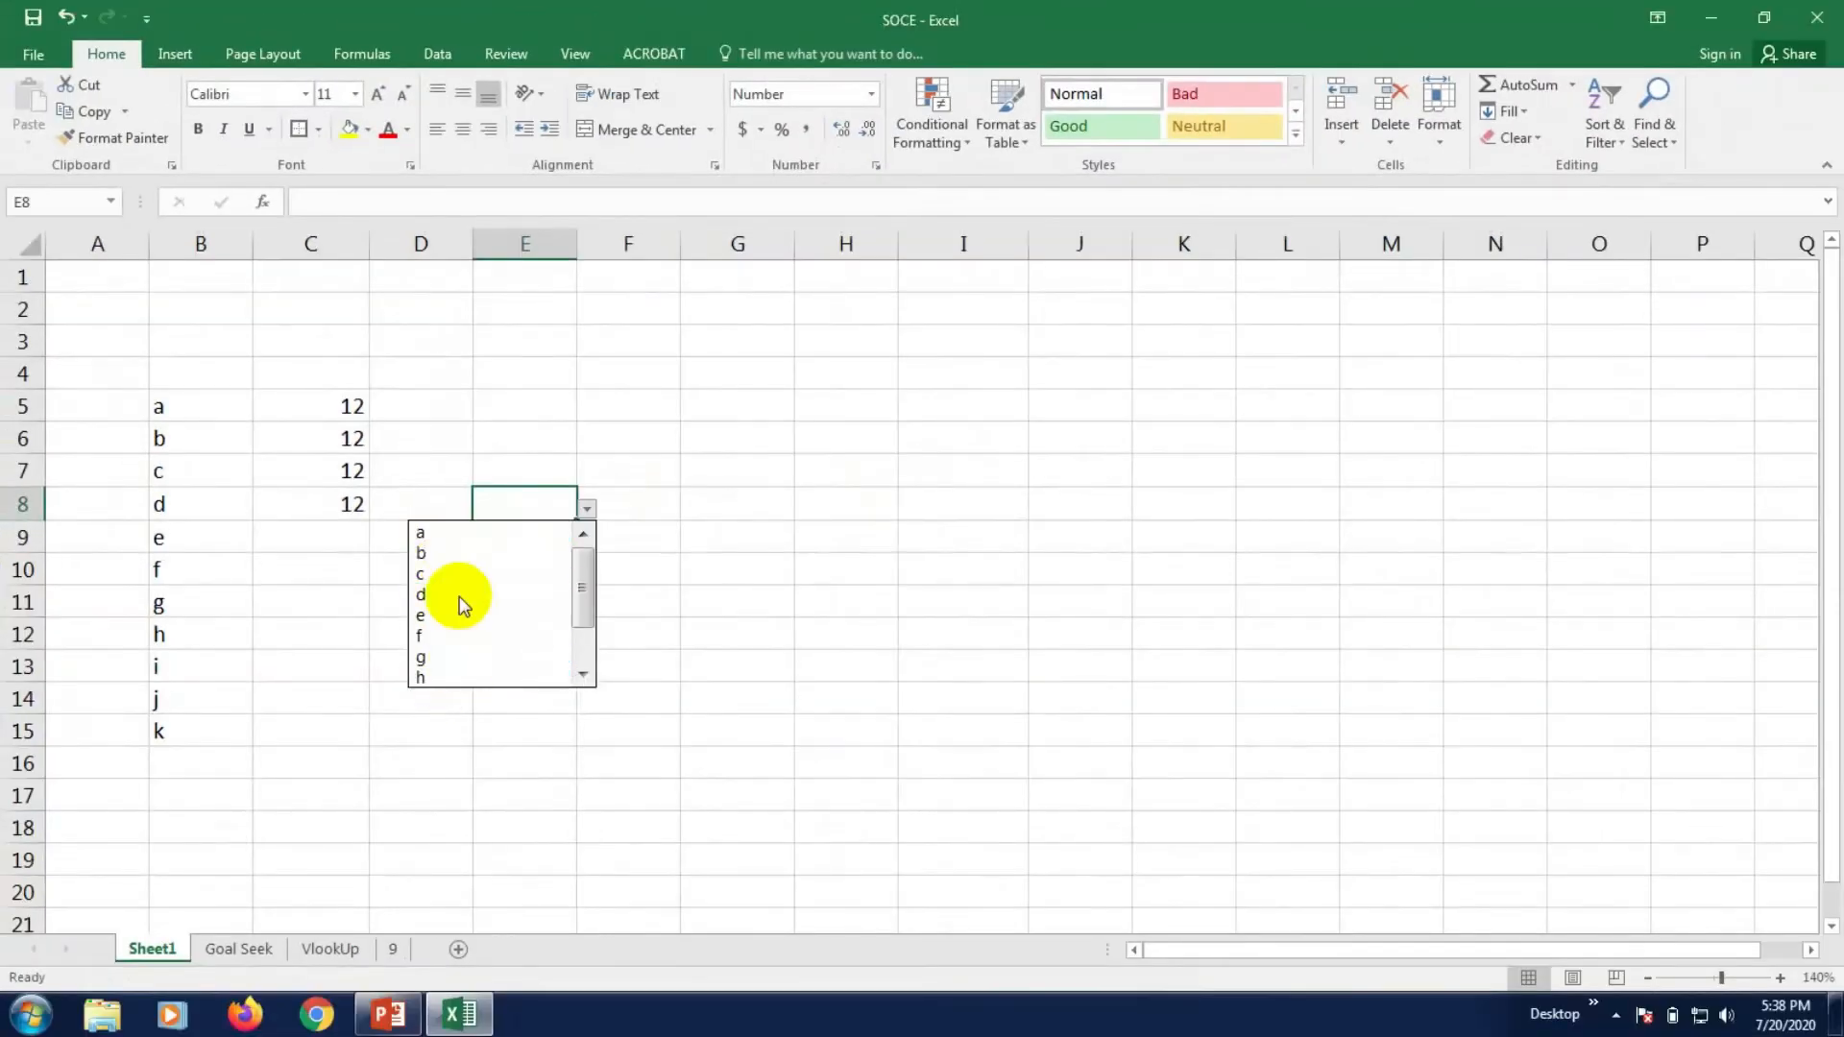
pyautogui.moveTo(583, 576)
pyautogui.mouseDown()
pyautogui.moveTo(584, 641)
pyautogui.moveTo(577, 555)
pyautogui.mouseUp()
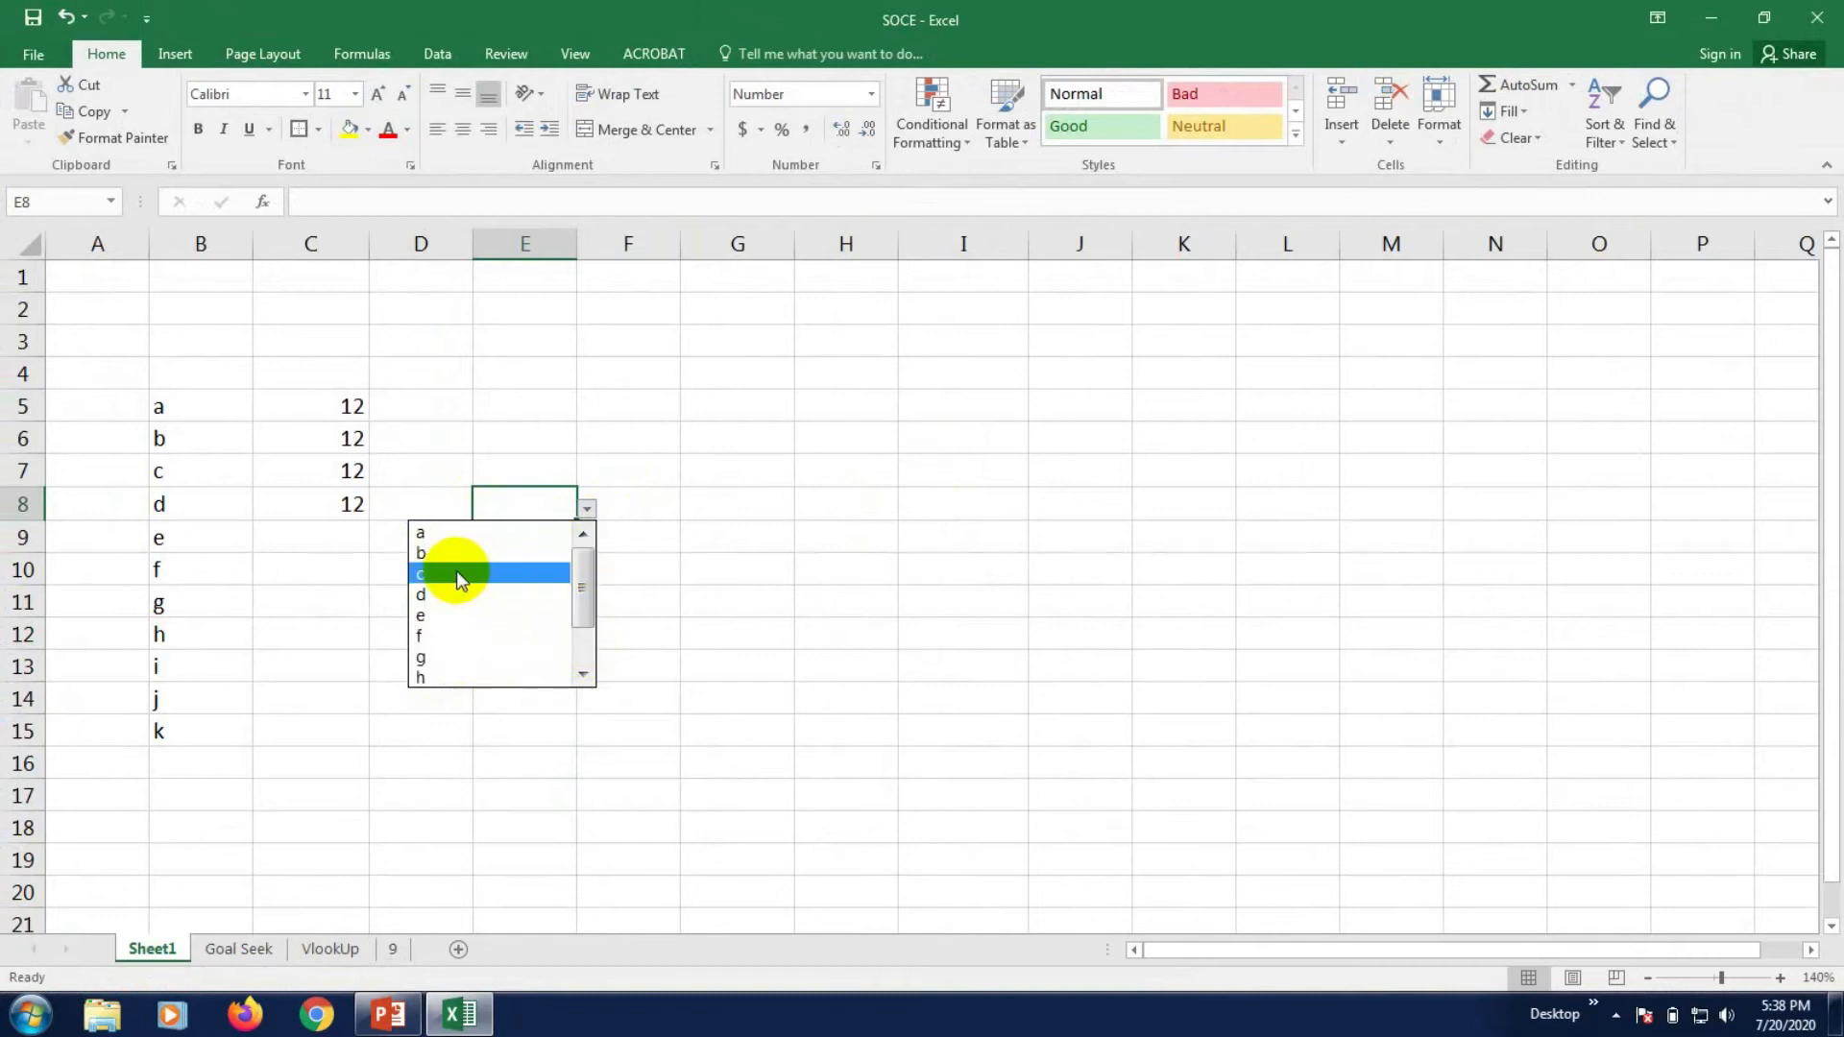
pyautogui.click(436, 533)
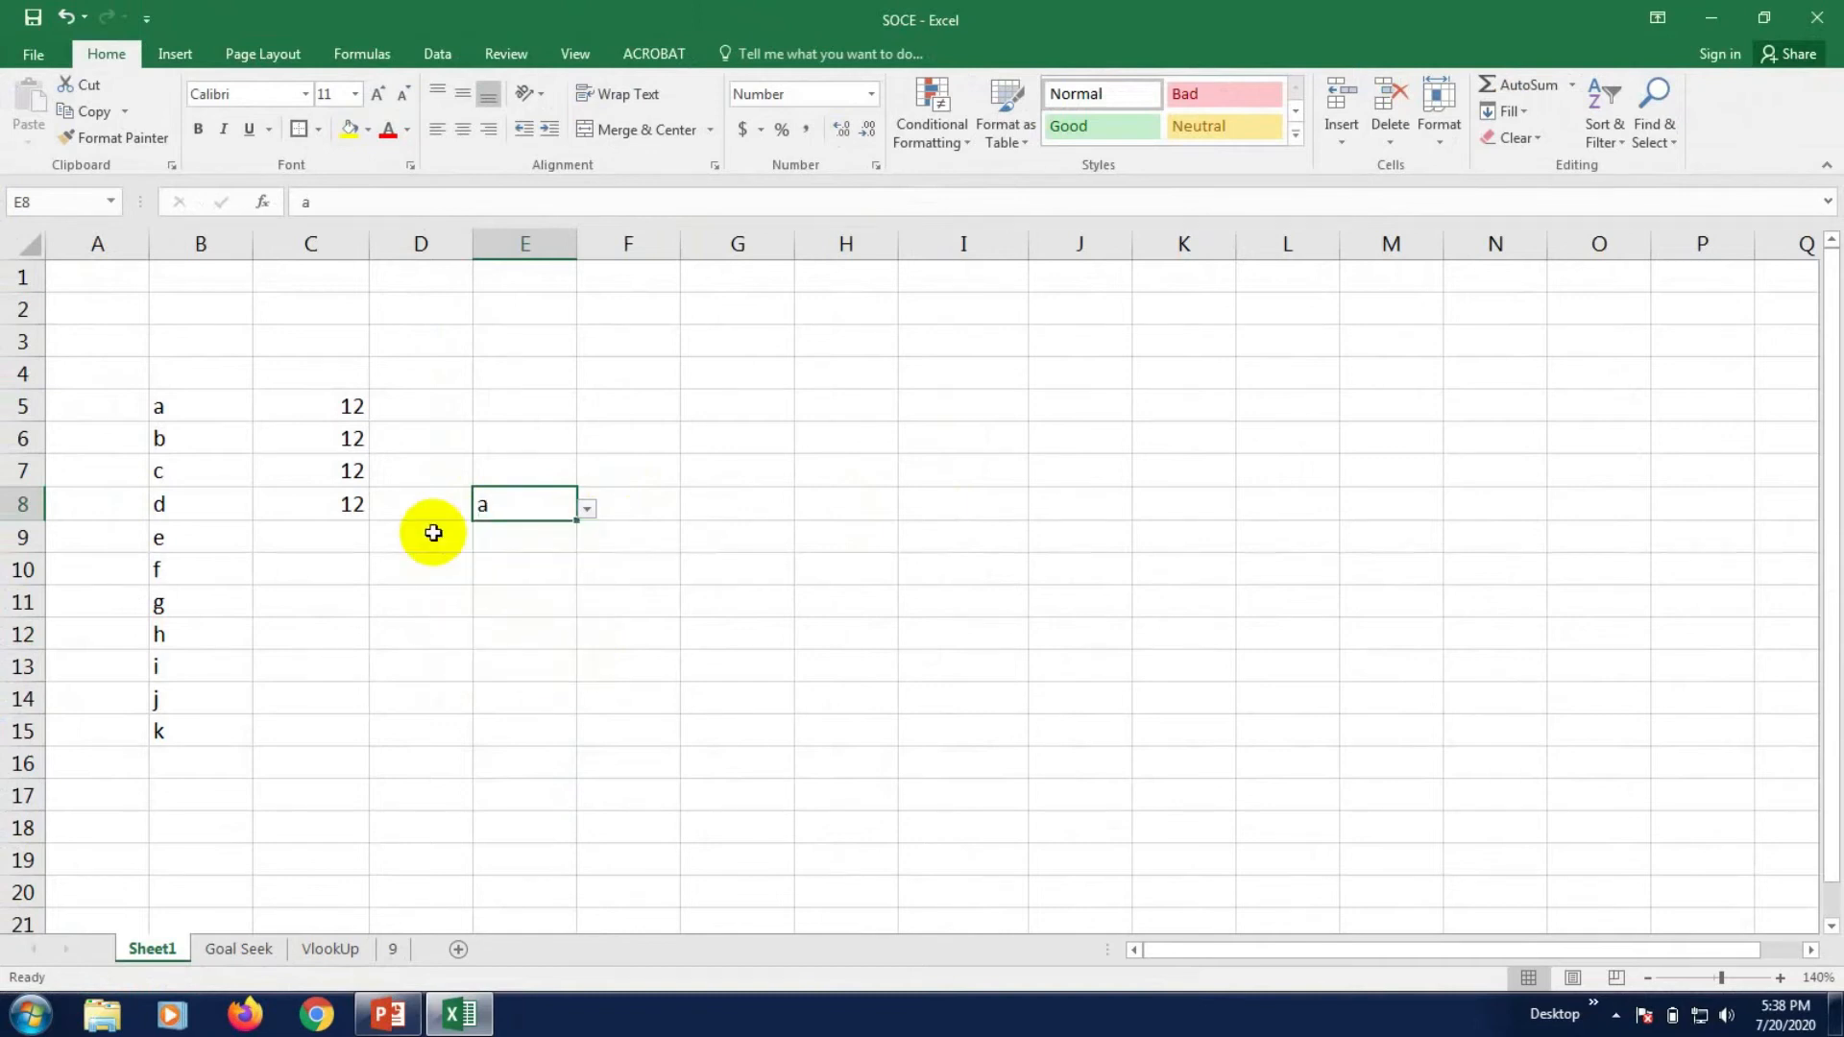
pyautogui.click(546, 568)
# - Change E8 through its drop-down to f, then to i, and close the list
pyautogui.click(526, 499)
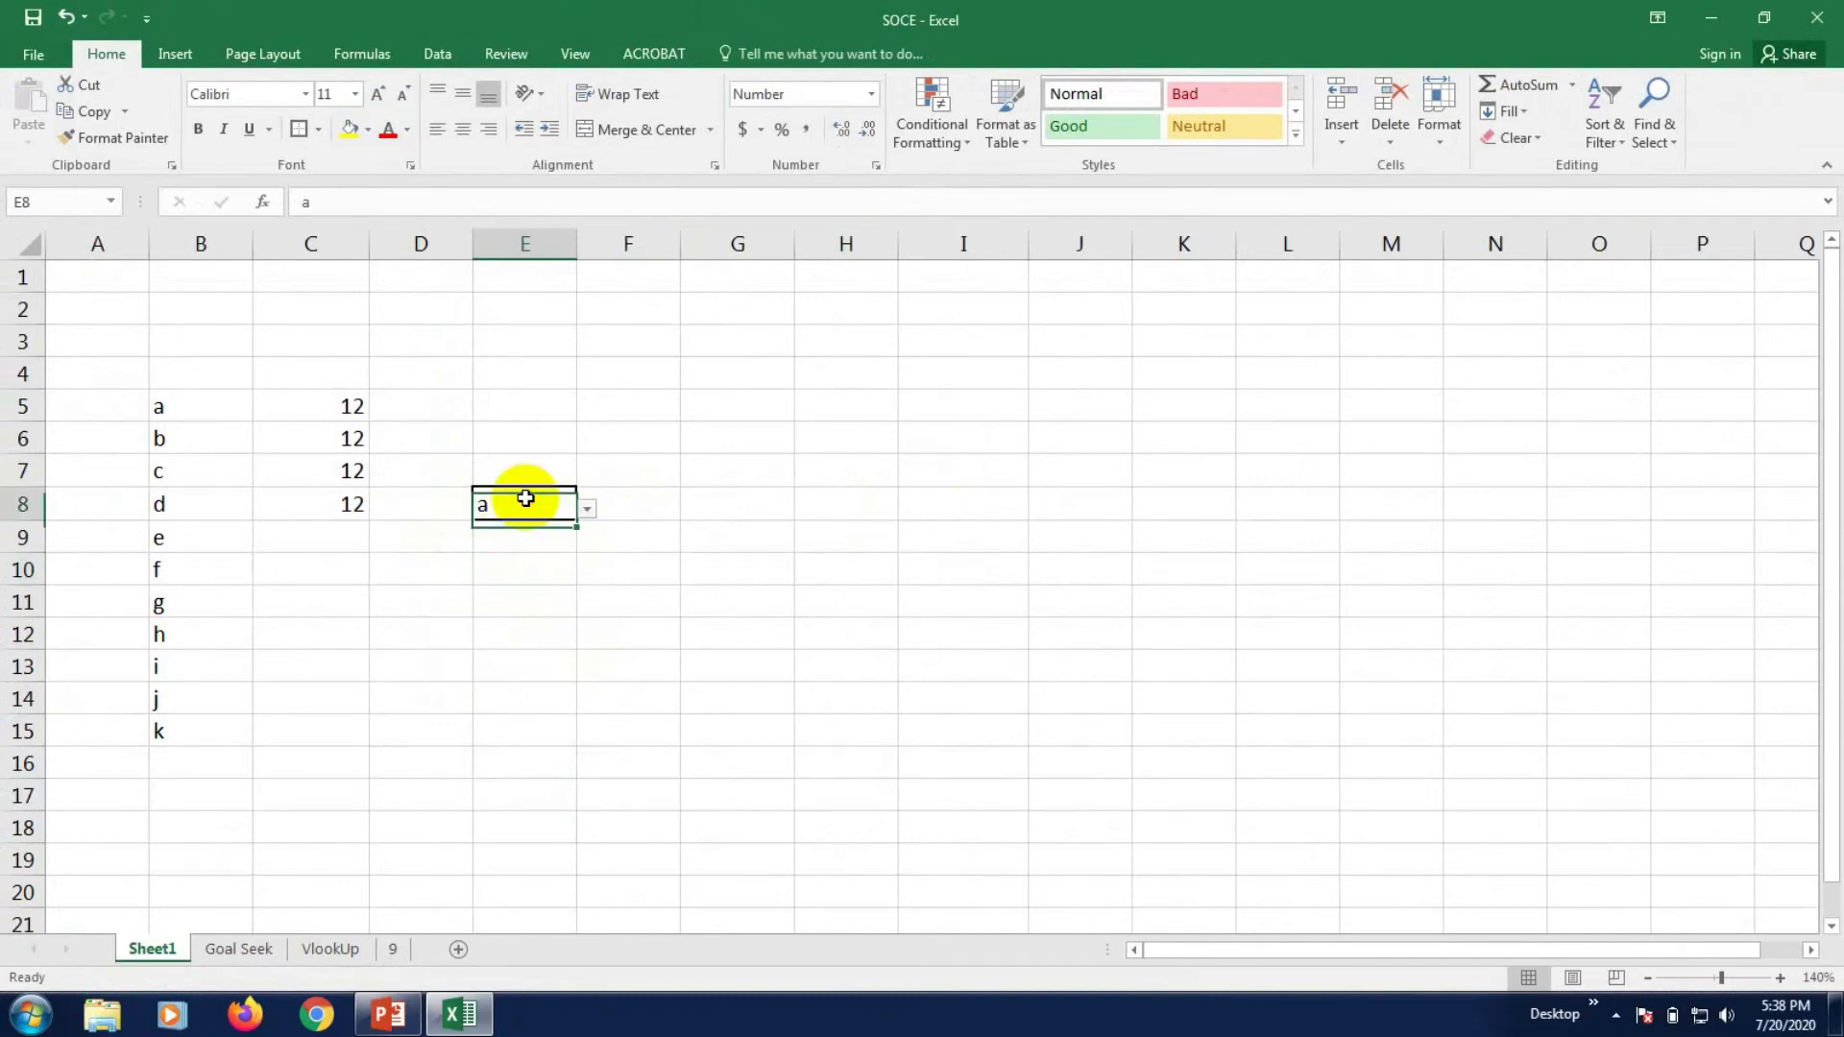
pyautogui.click(587, 509)
pyautogui.click(481, 633)
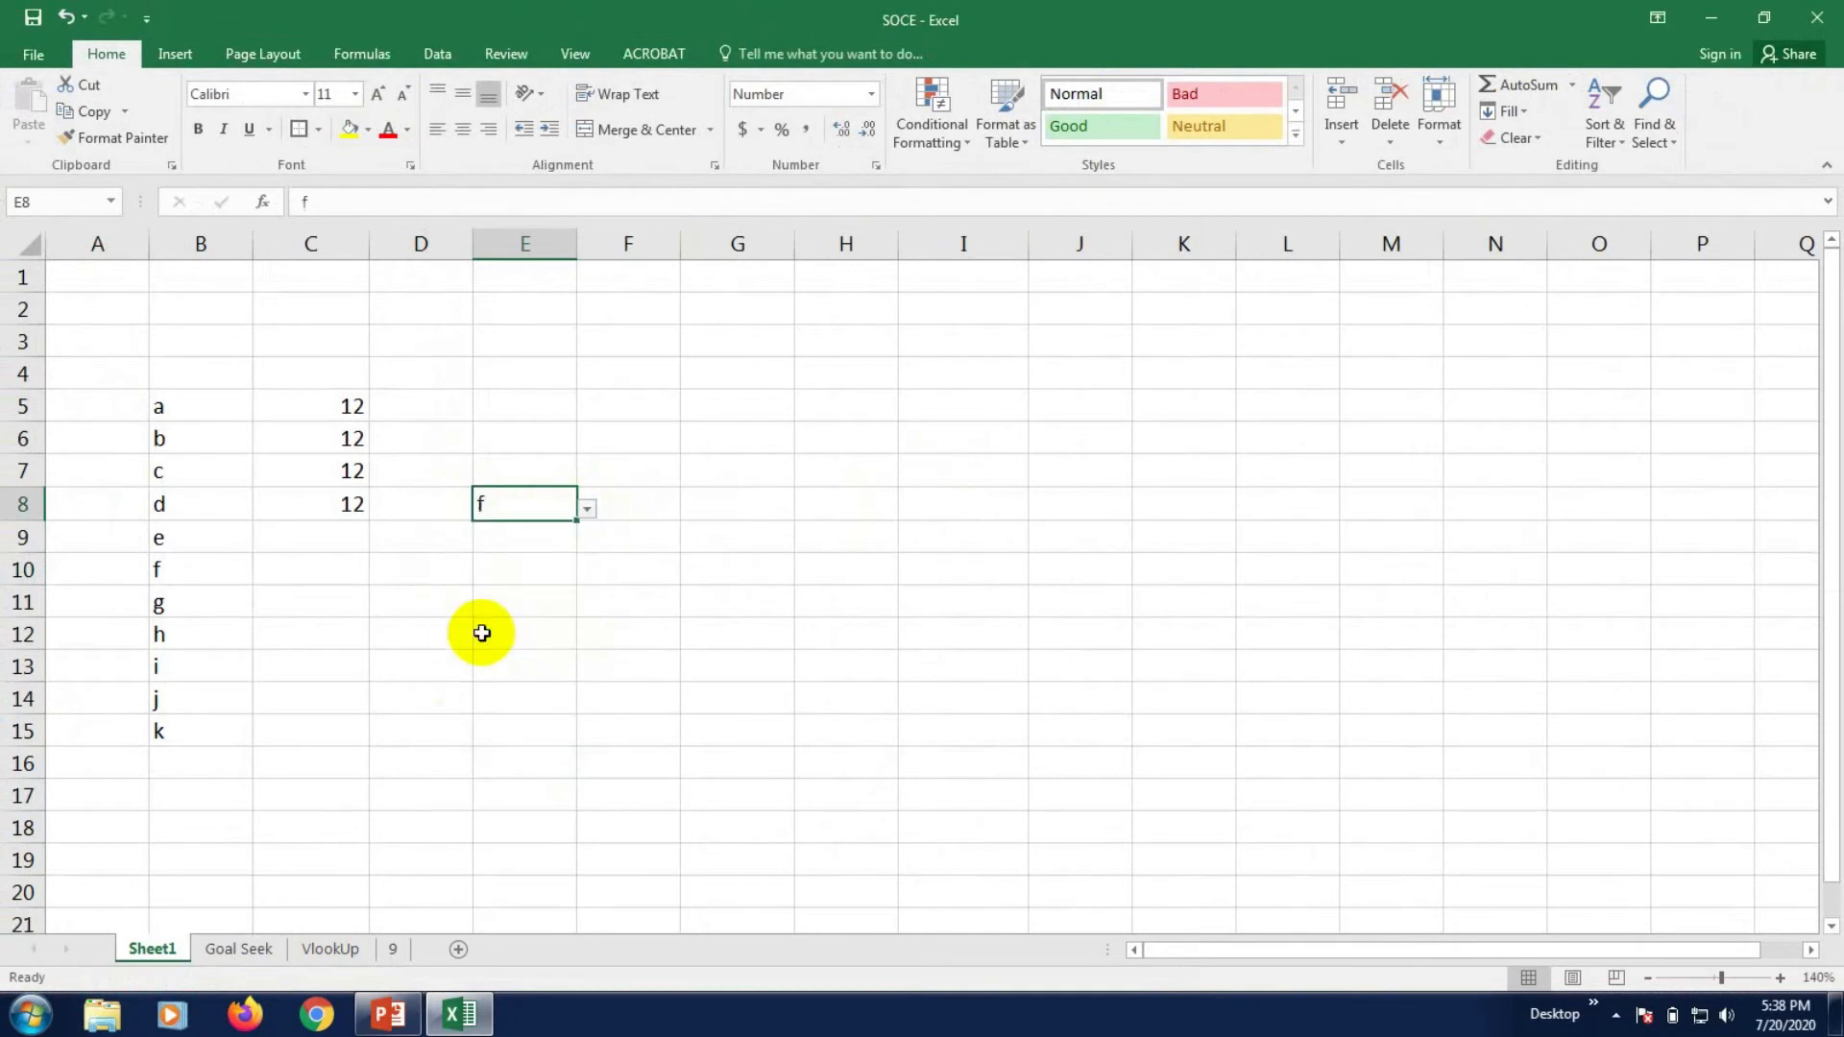
pyautogui.click(587, 509)
pyautogui.click(486, 636)
pyautogui.click(530, 648)
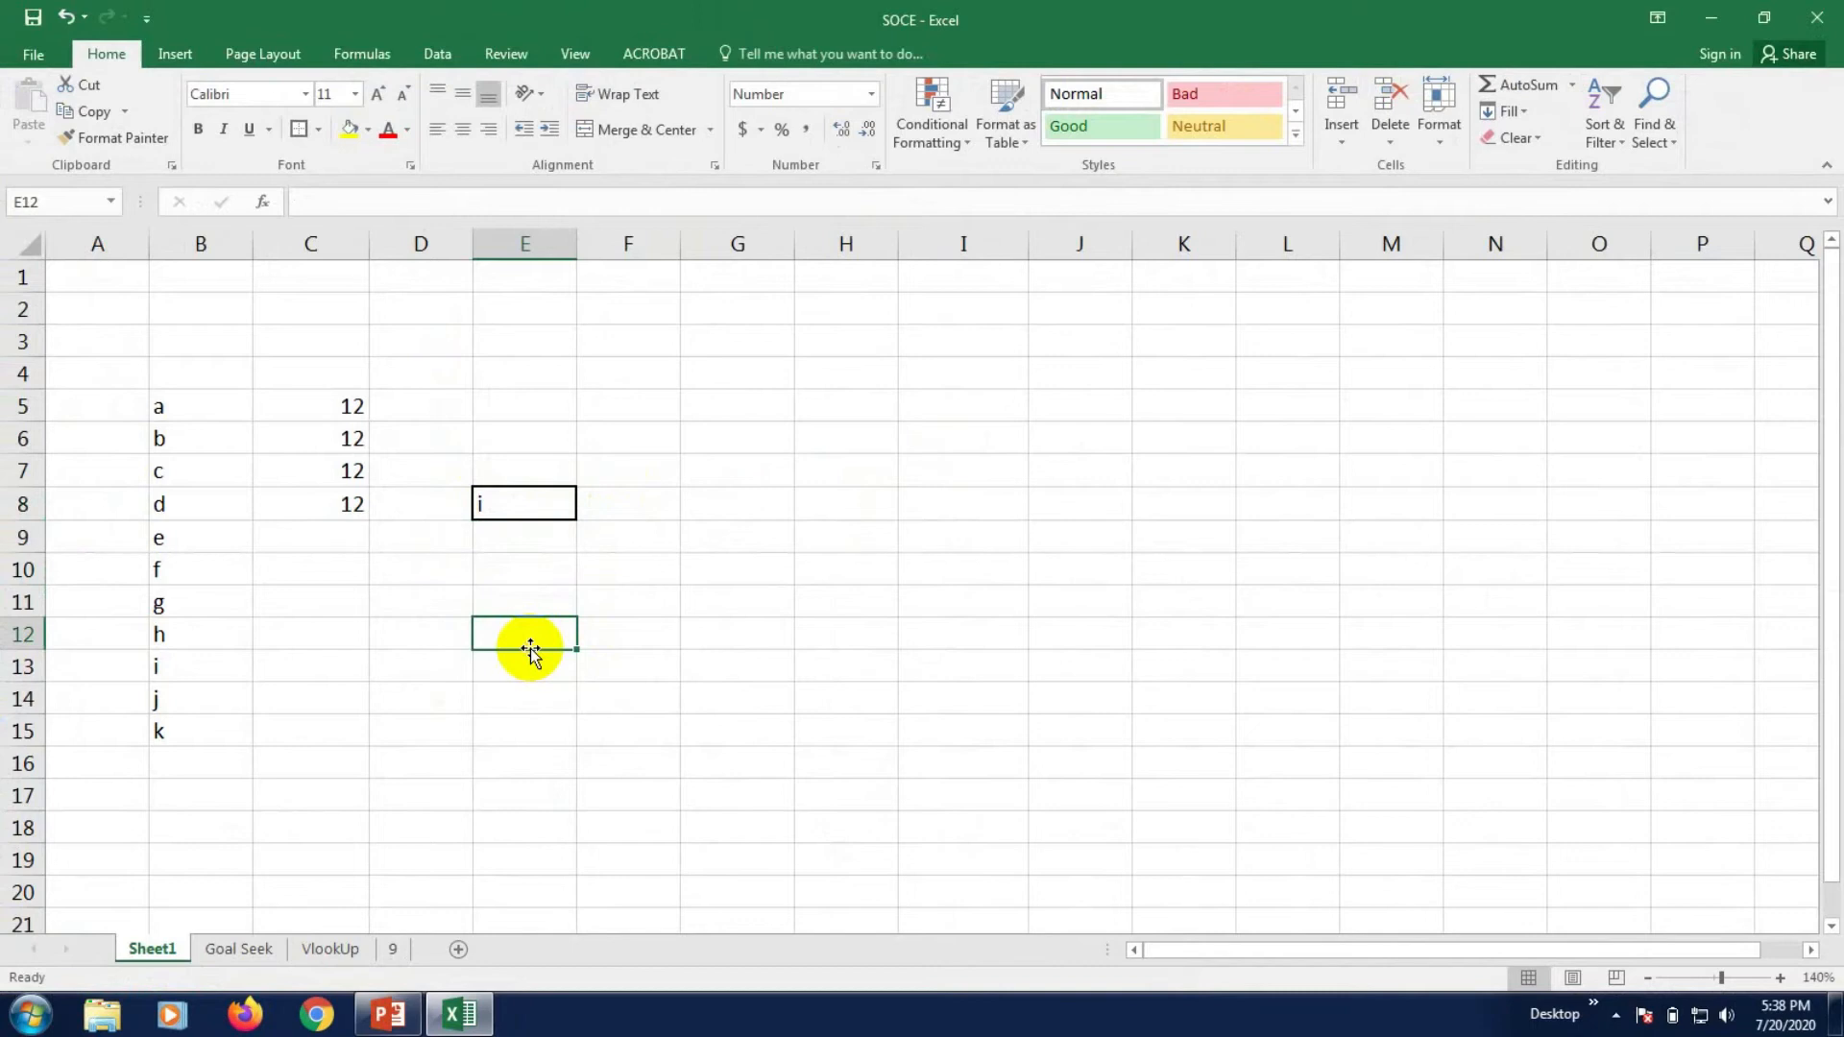
pyautogui.click(552, 502)
pyautogui.click(594, 511)
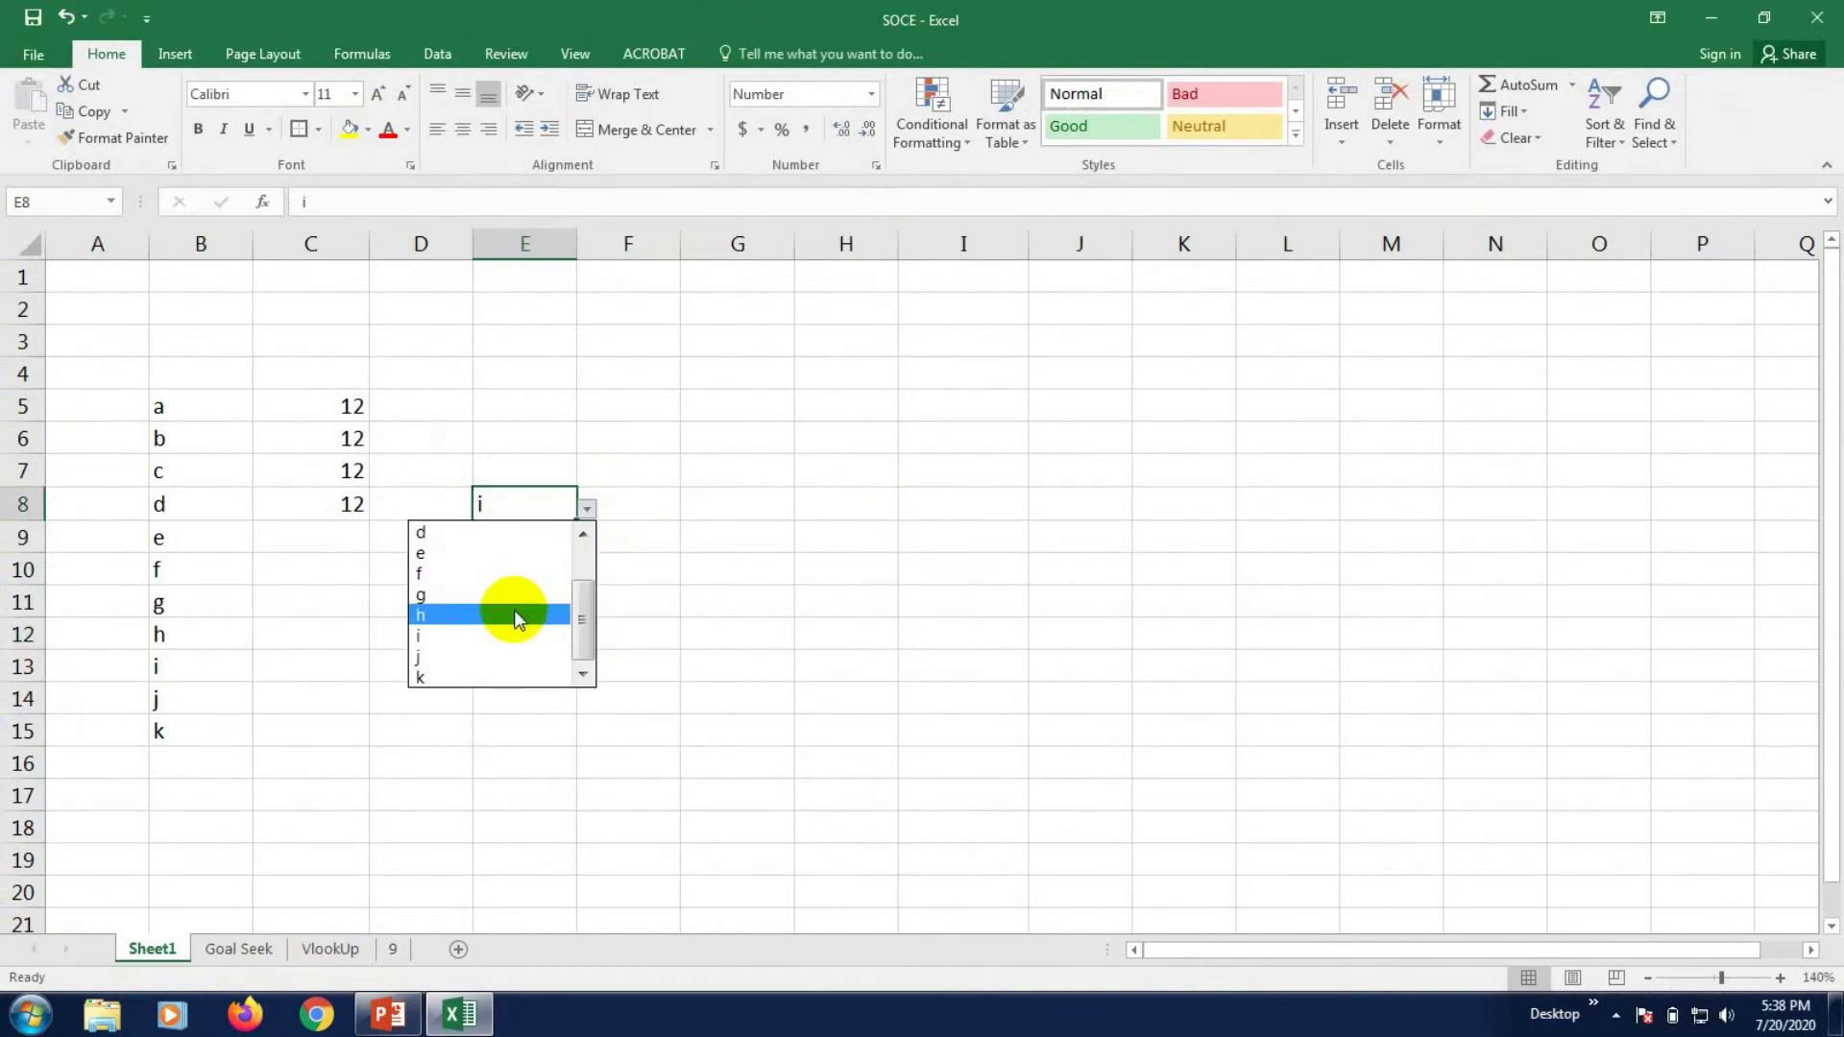
pyautogui.click(591, 799)
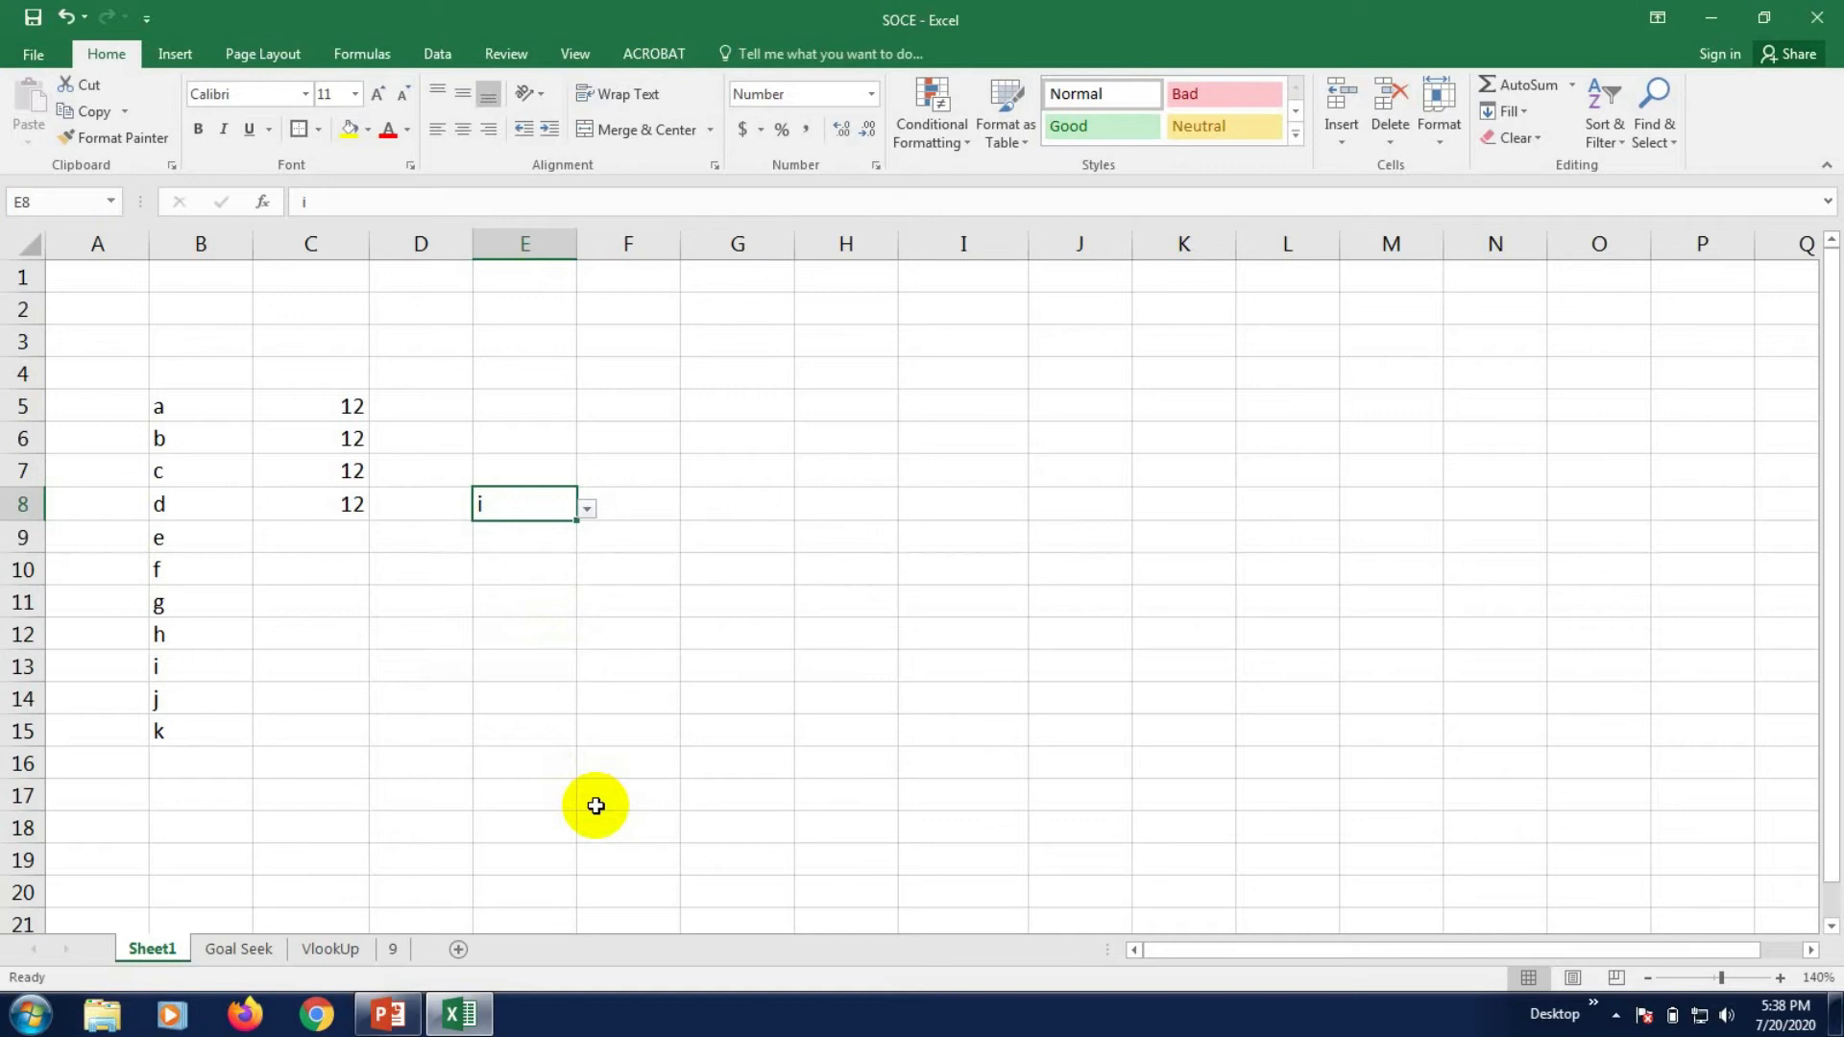
# - Enter 'adfsadf sadf' into cell G5, wider than the column
pyautogui.click(584, 727)
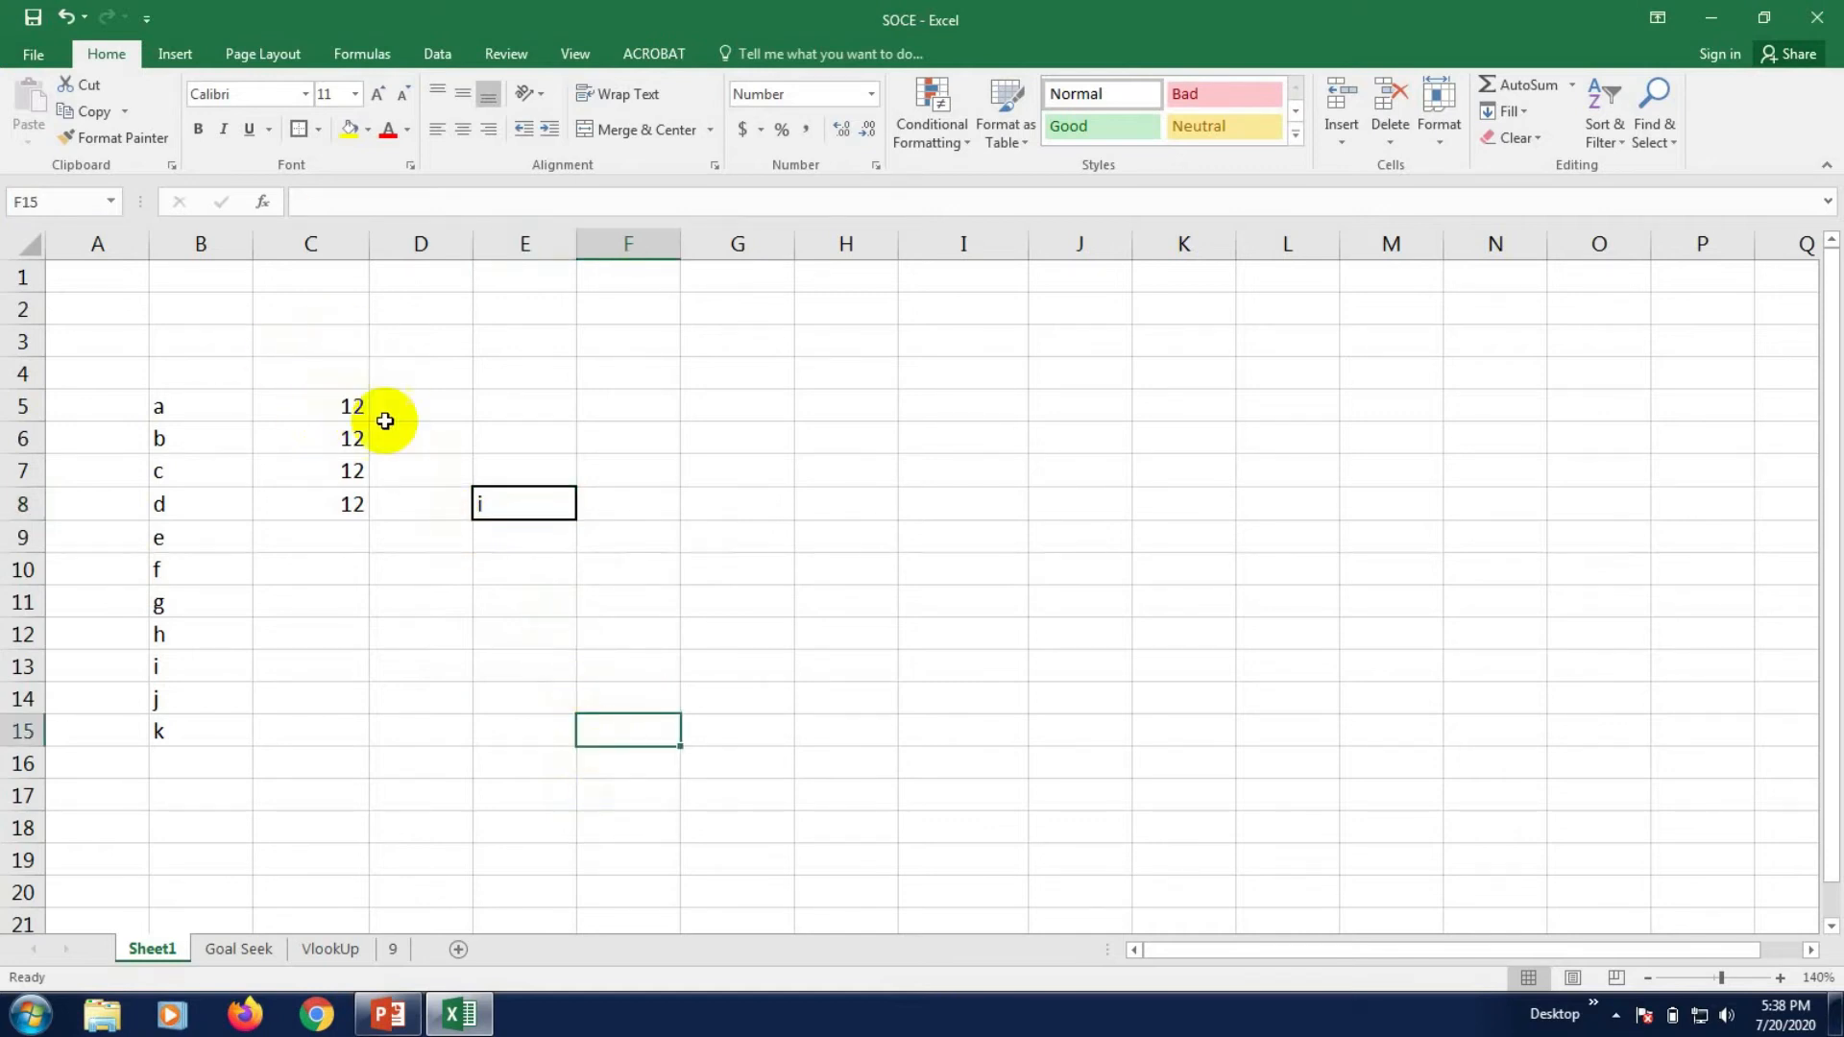
pyautogui.click(710, 407)
pyautogui.write('a')
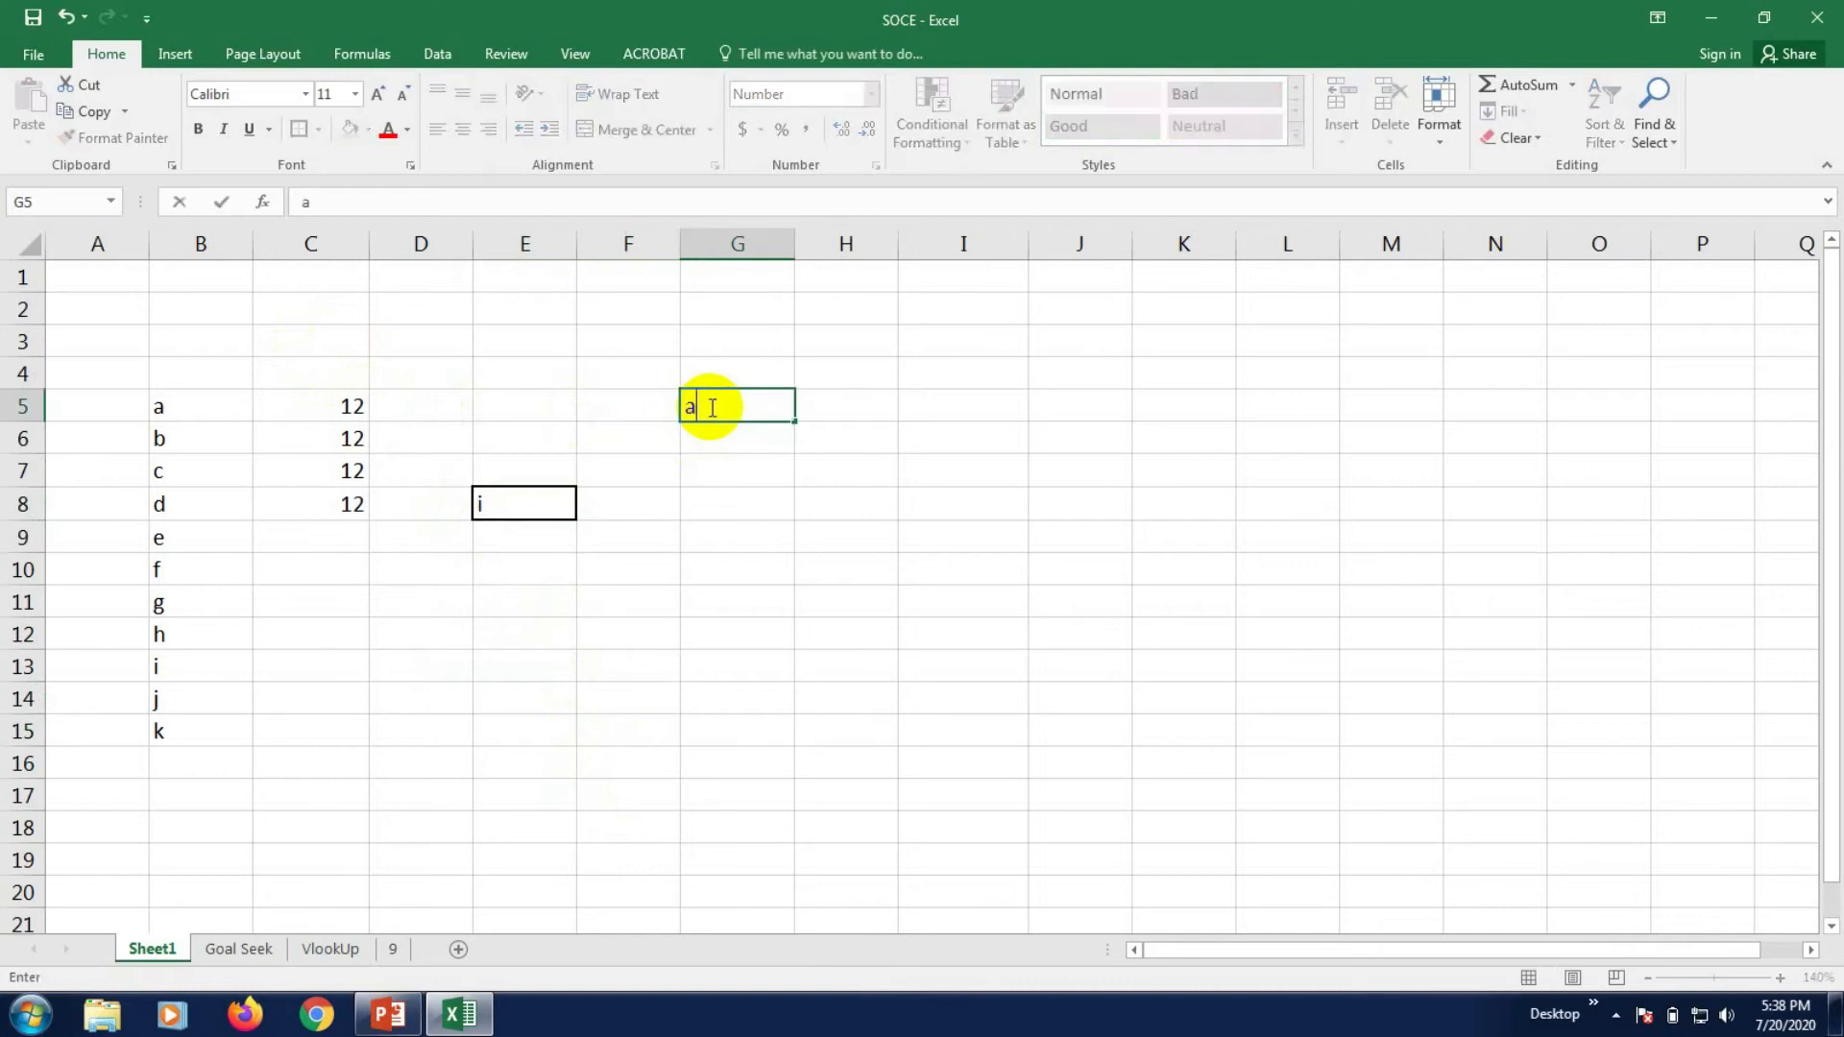
pyautogui.write('dfsadf sadf')
pyautogui.click(747, 536)
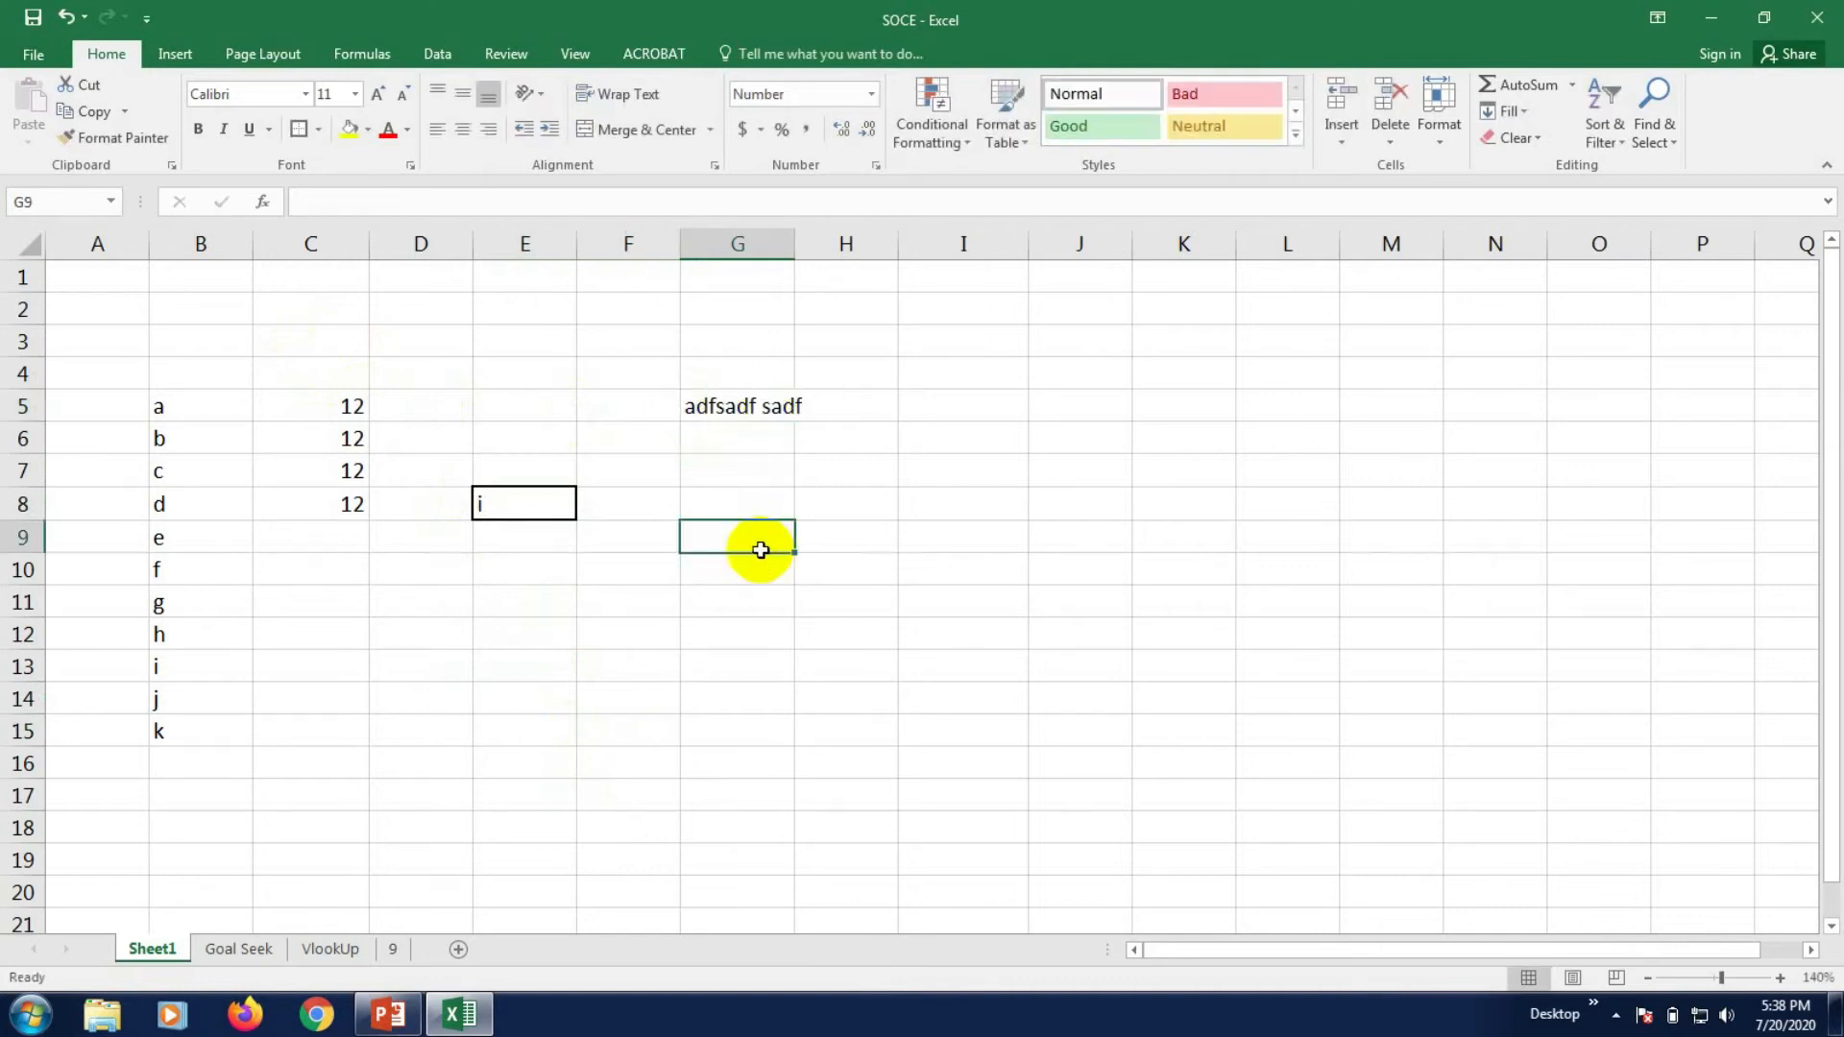
pyautogui.click(734, 469)
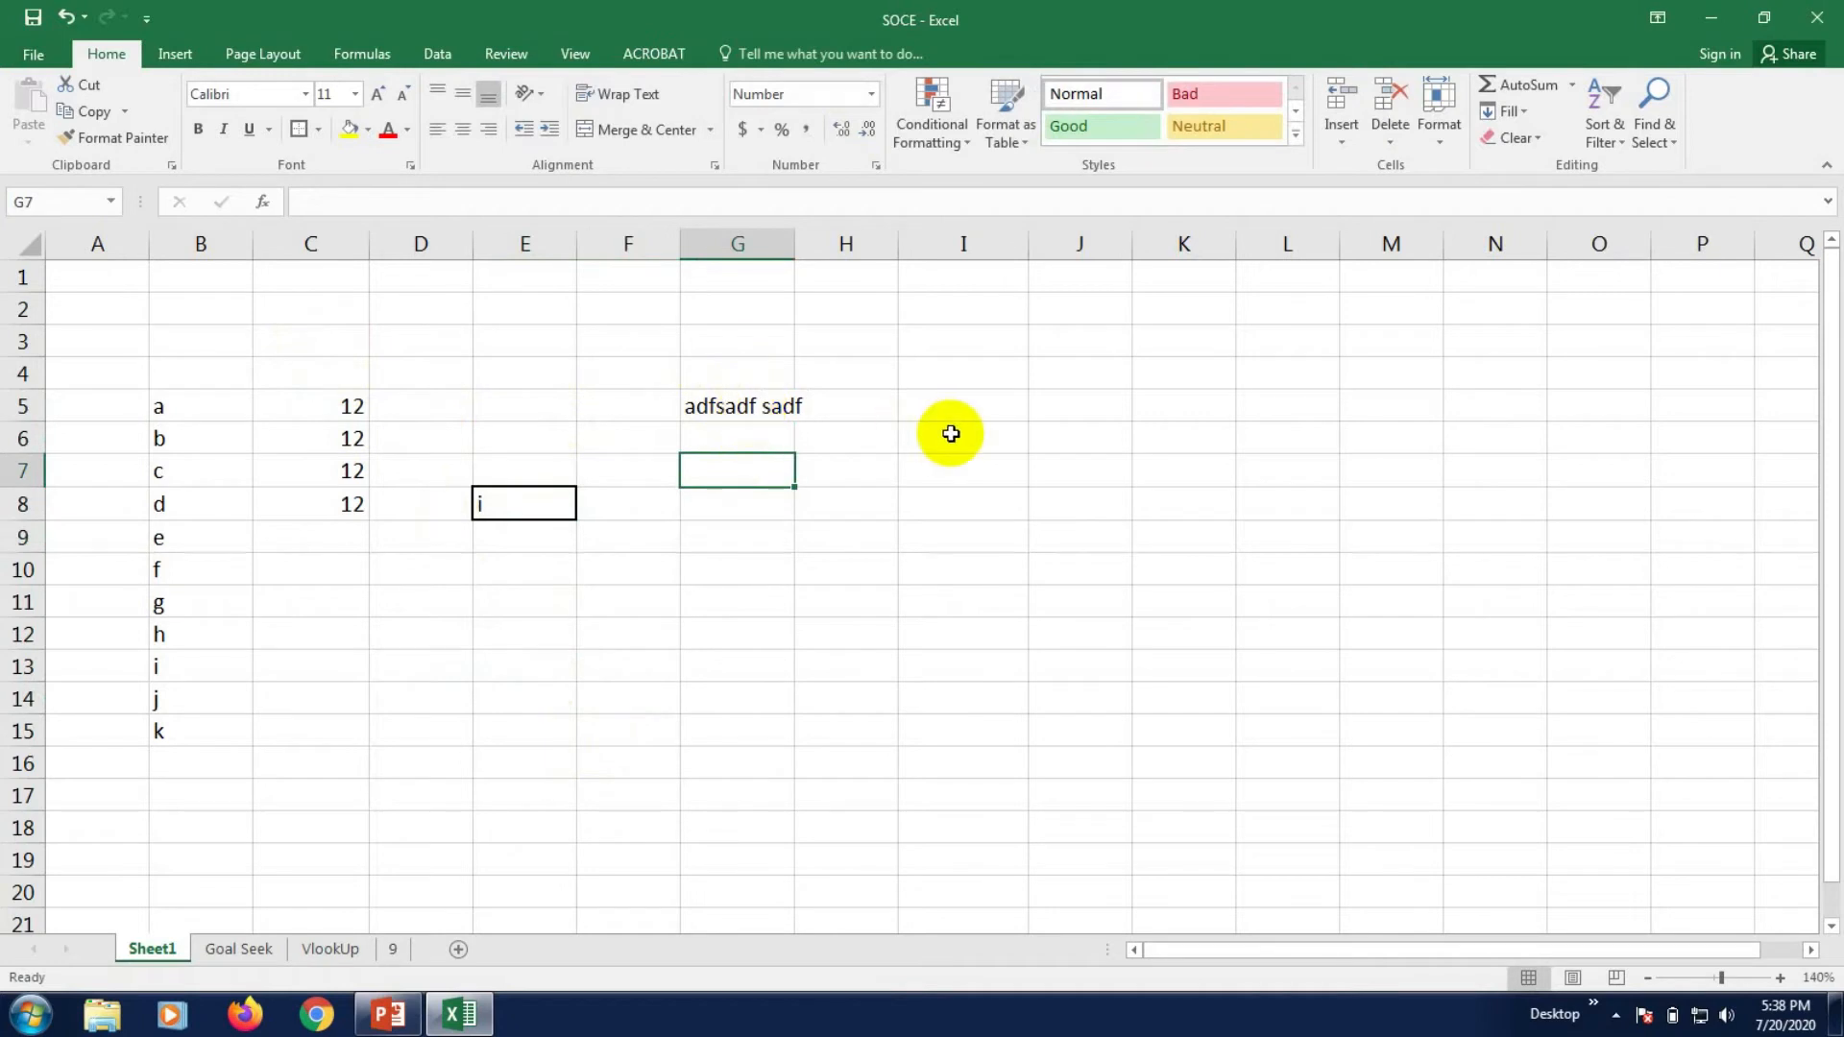
pyautogui.click(343, 407)
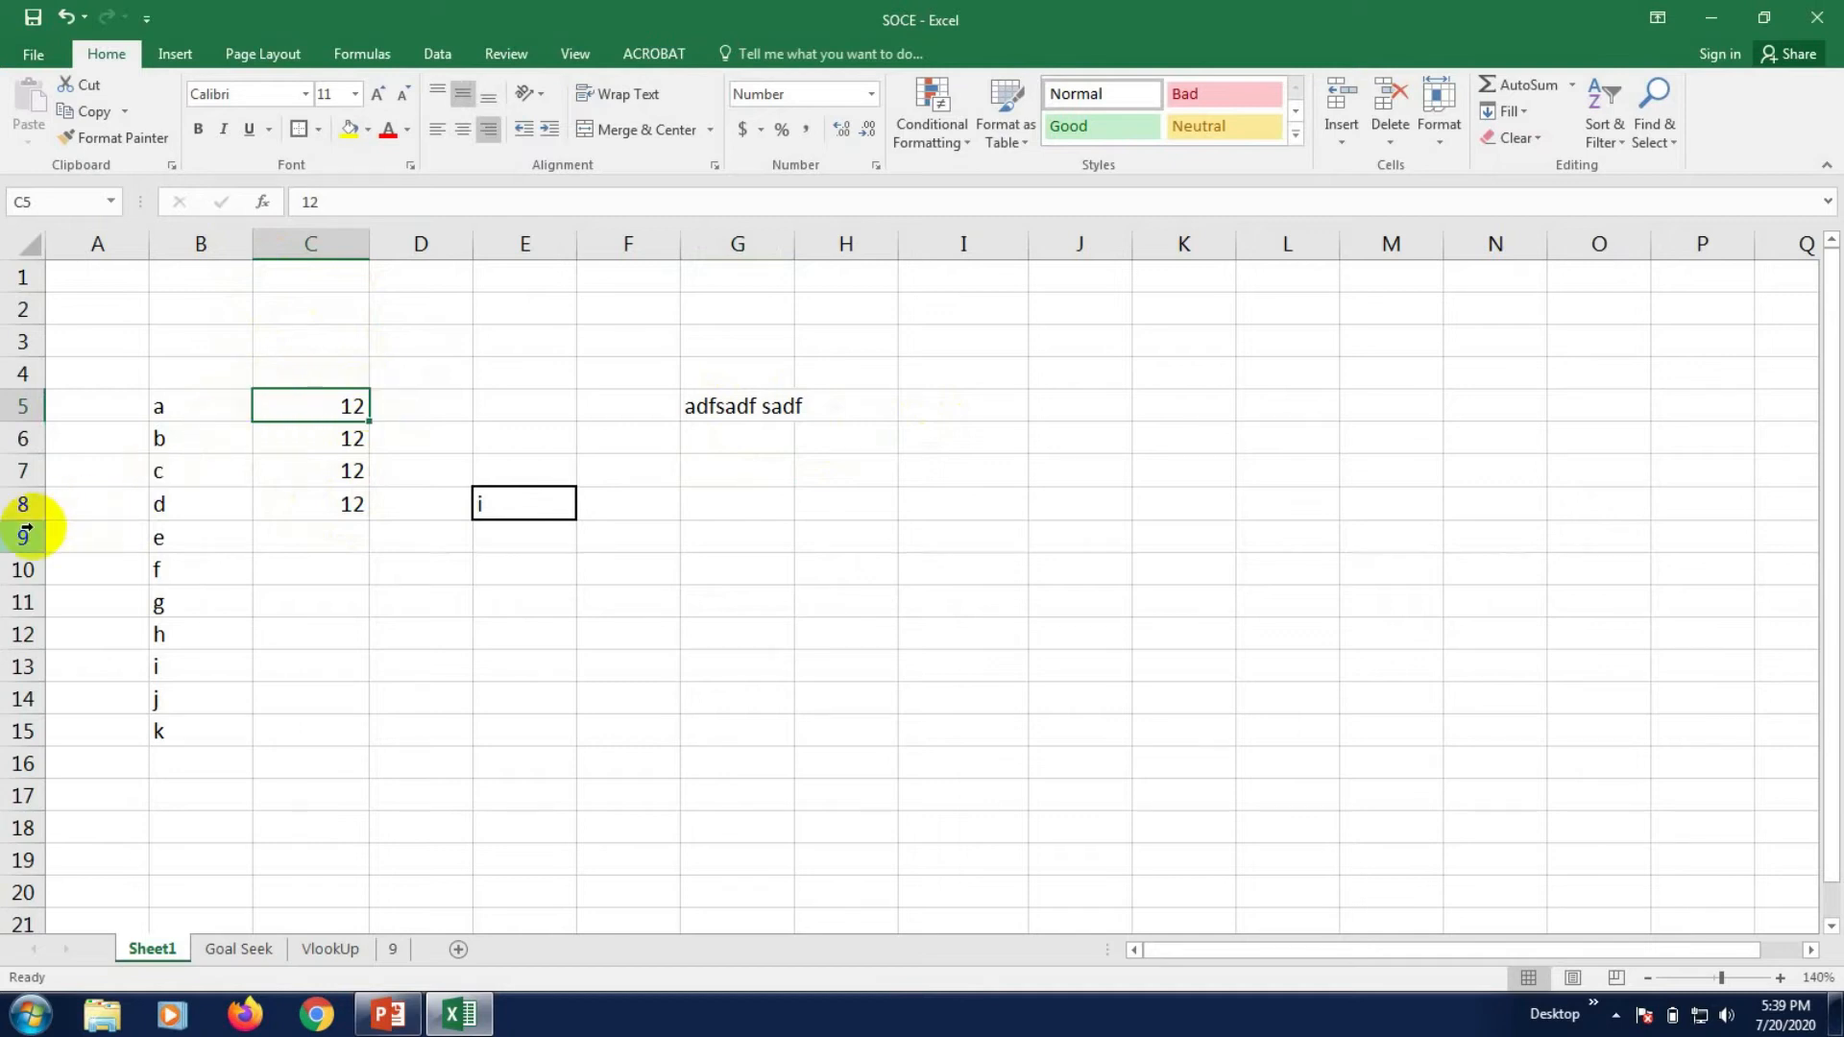
# - Increase row 8's height well beyond the standard row height
pyautogui.moveTo(23, 520); pyautogui.dragTo(32, 576)
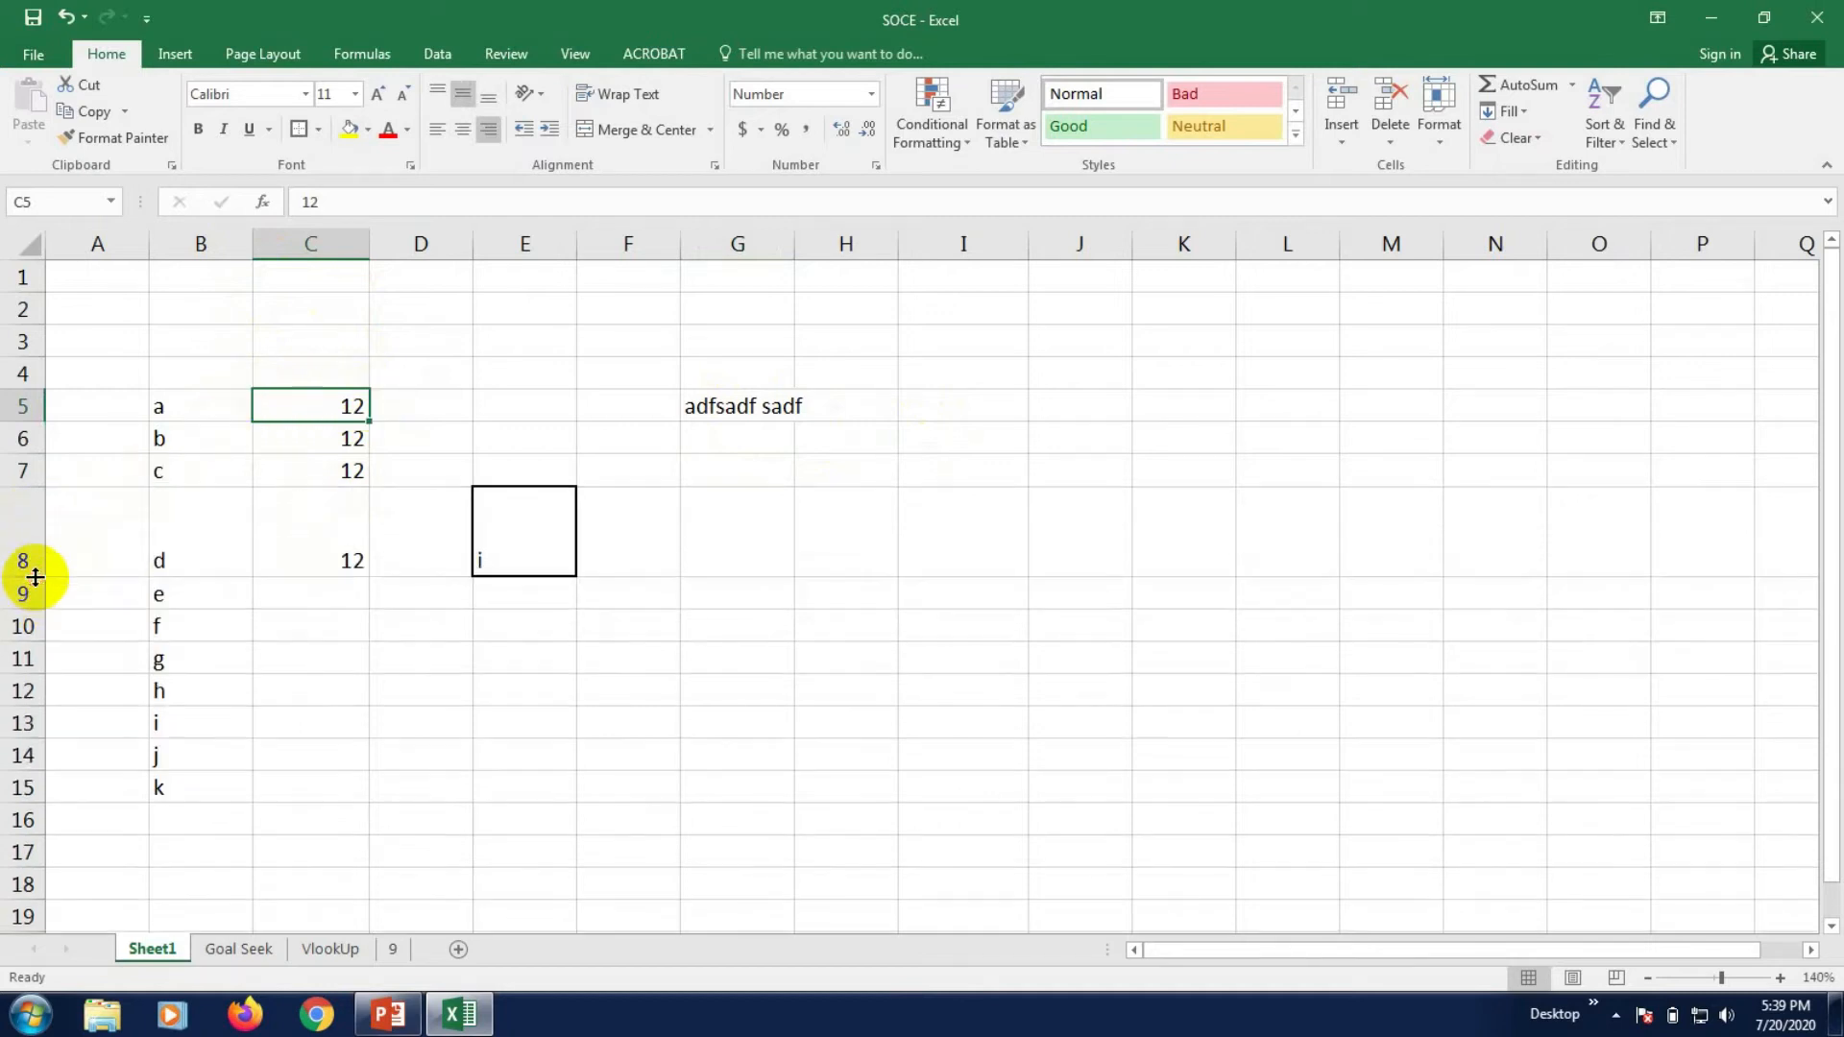
pyautogui.click(287, 678)
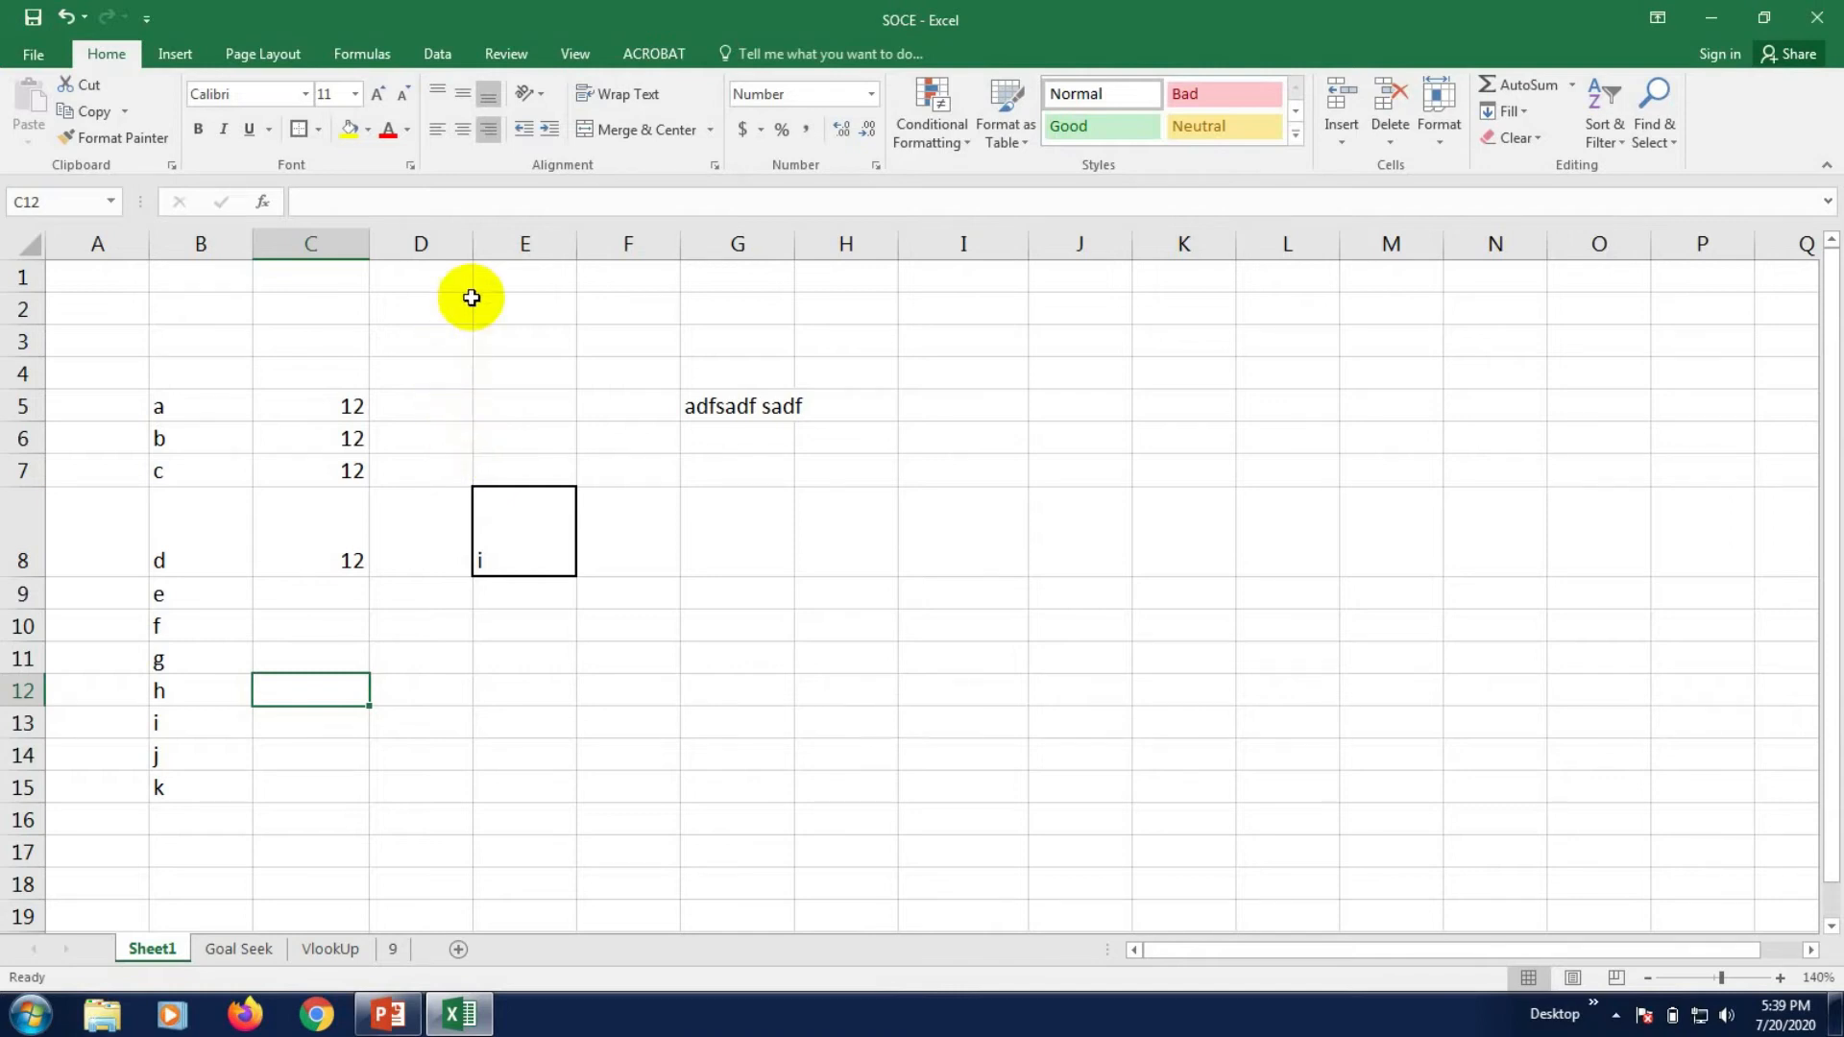
# - AutoFit columns C, E and G, then widen G and fit it back to its text
pyautogui.doubleClick(368, 245)
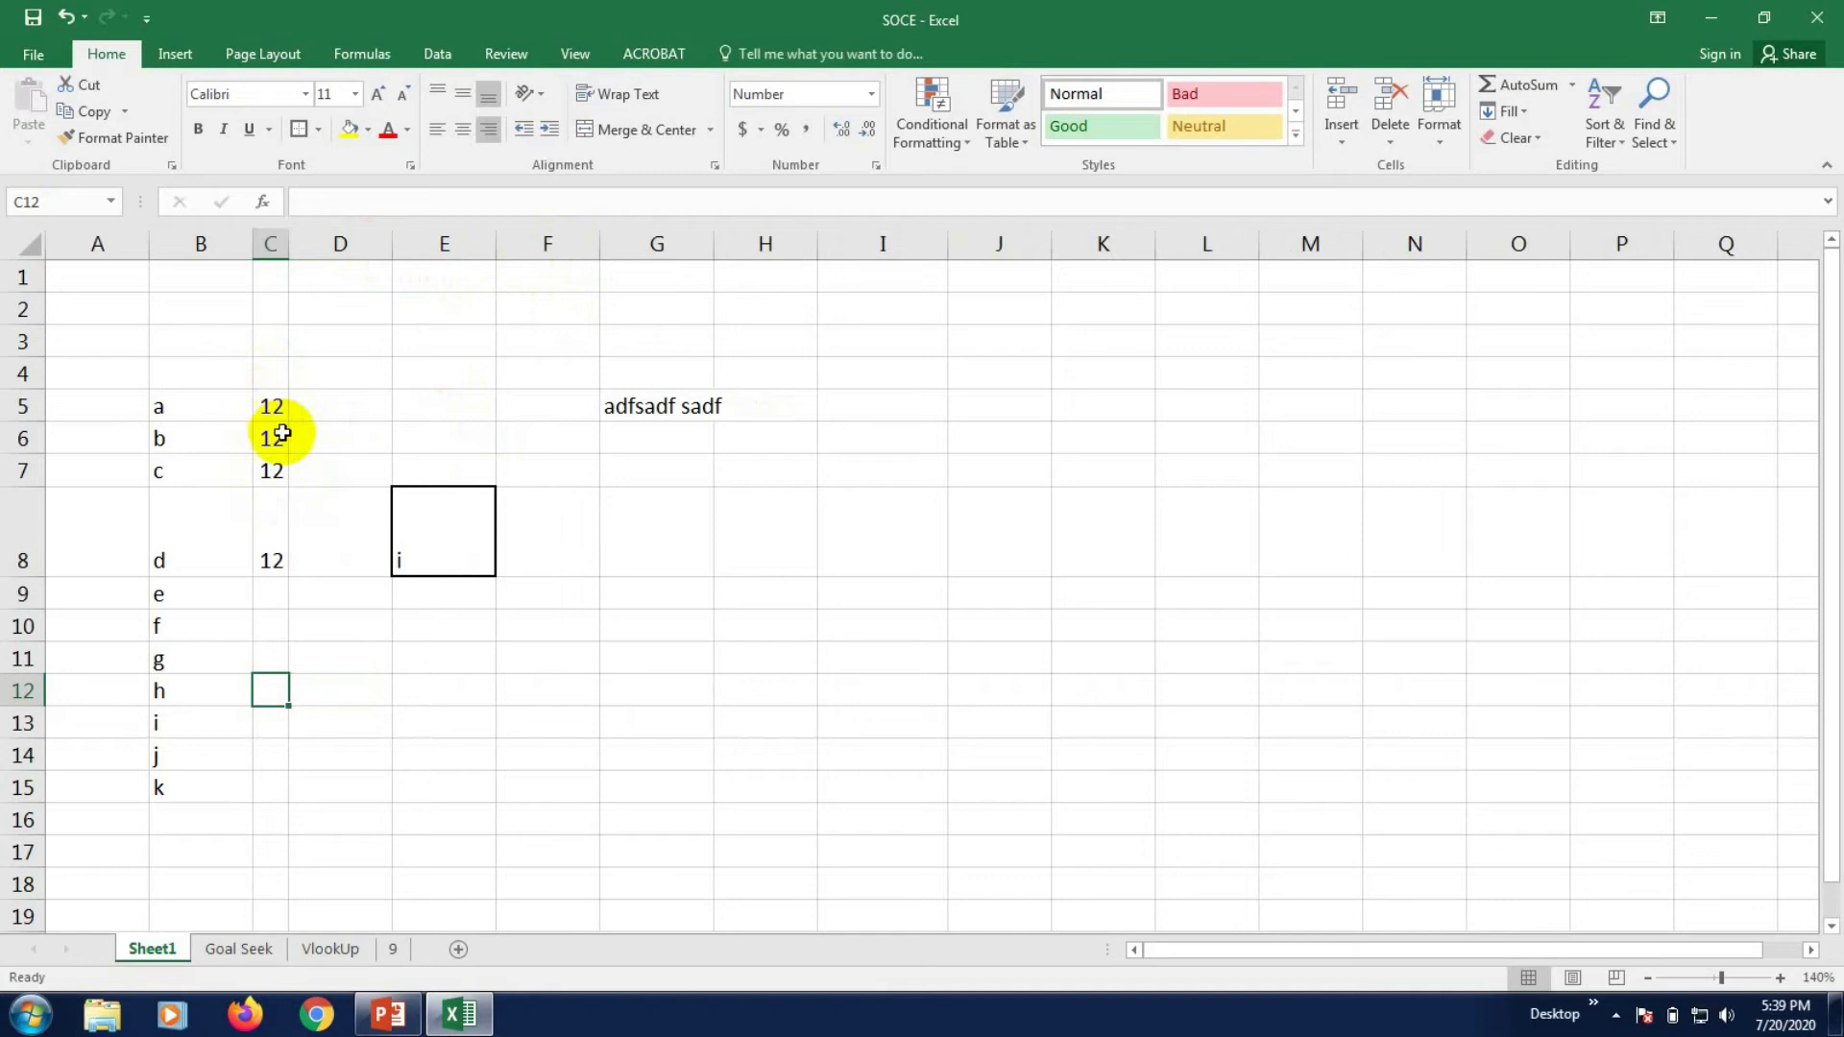
pyautogui.doubleClick(492, 244)
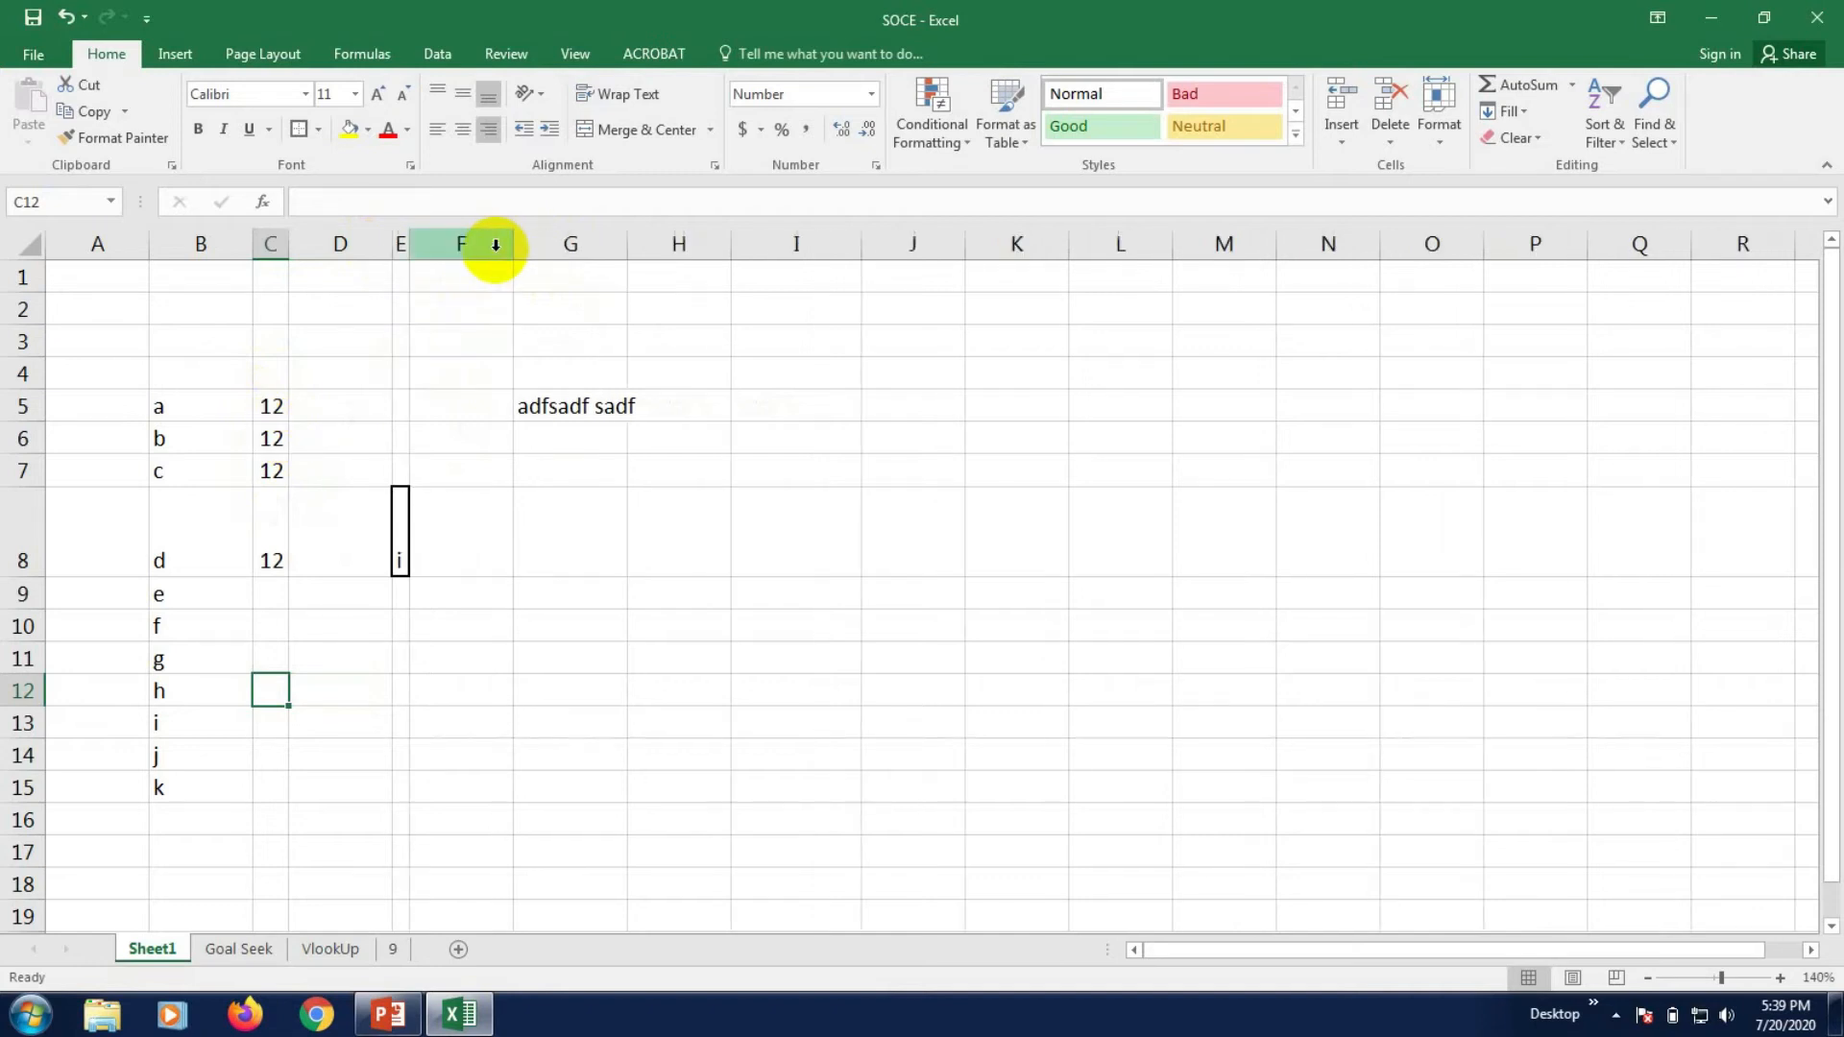
pyautogui.doubleClick(628, 244)
pyautogui.click(596, 473)
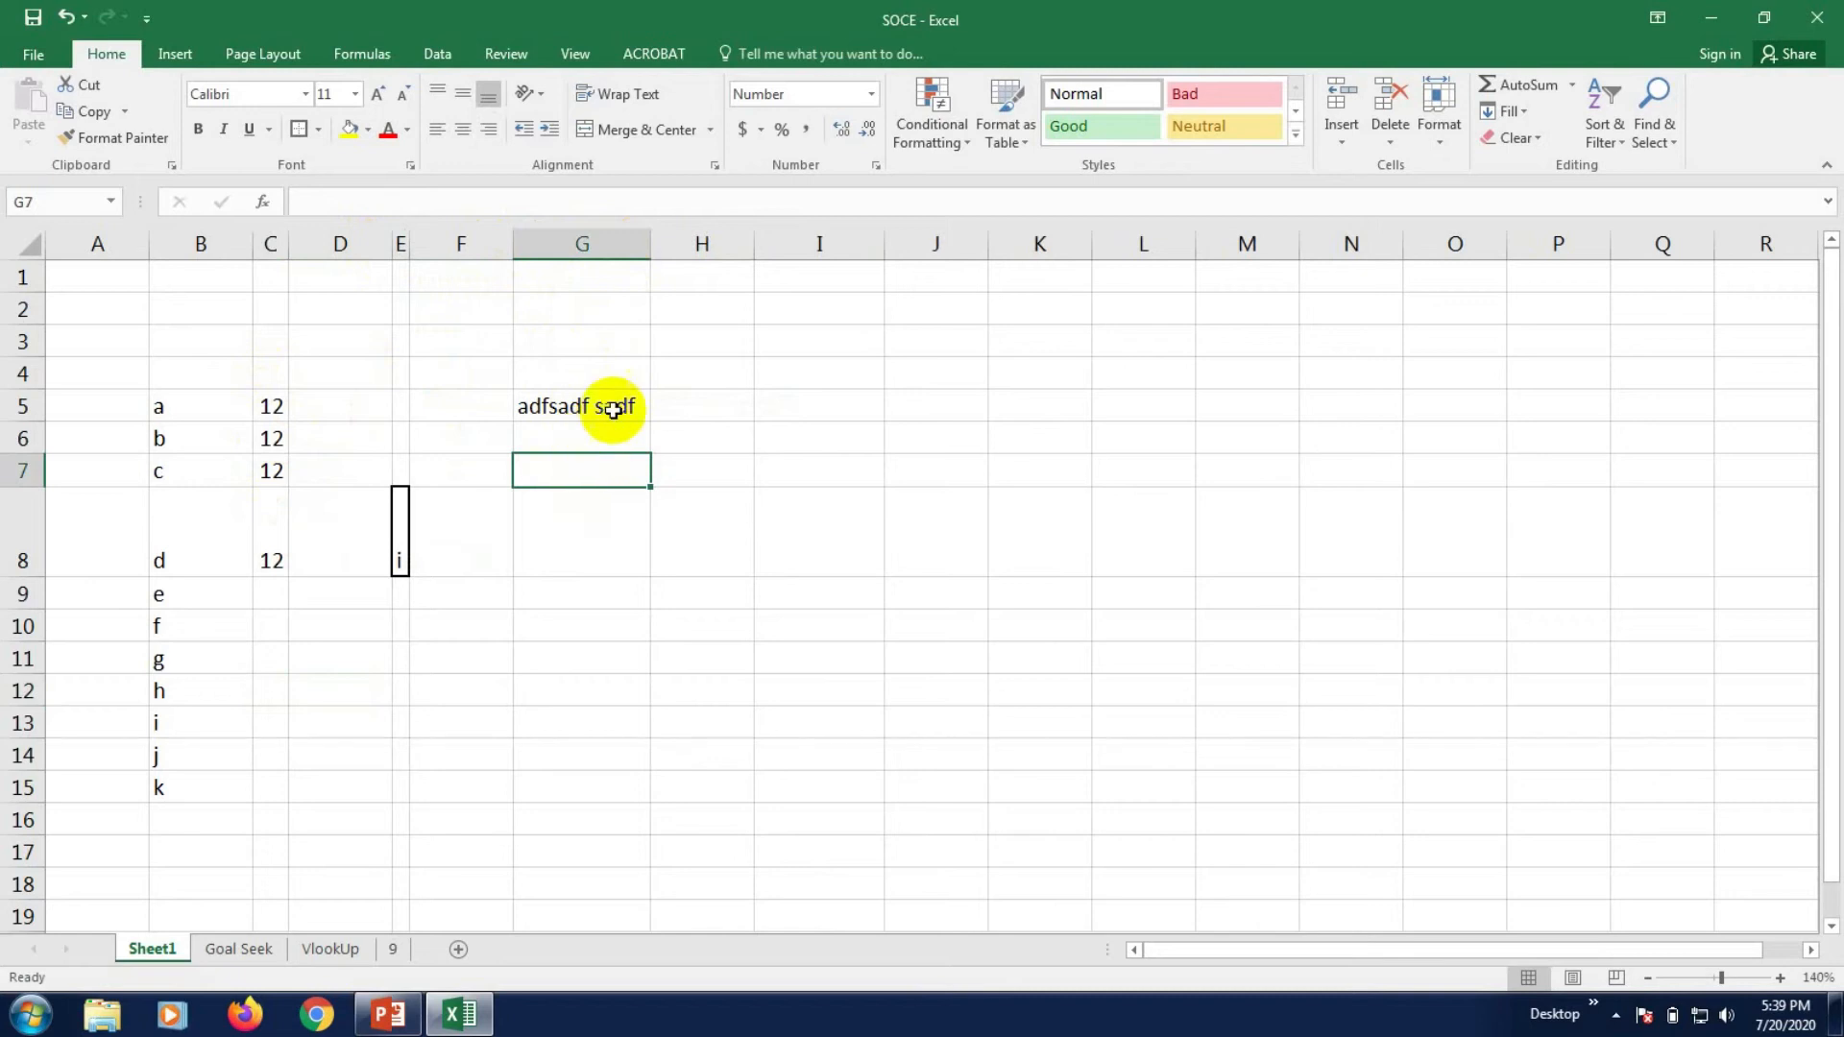
pyautogui.moveTo(649, 246); pyautogui.dragTo(971, 272)
pyautogui.click(808, 235)
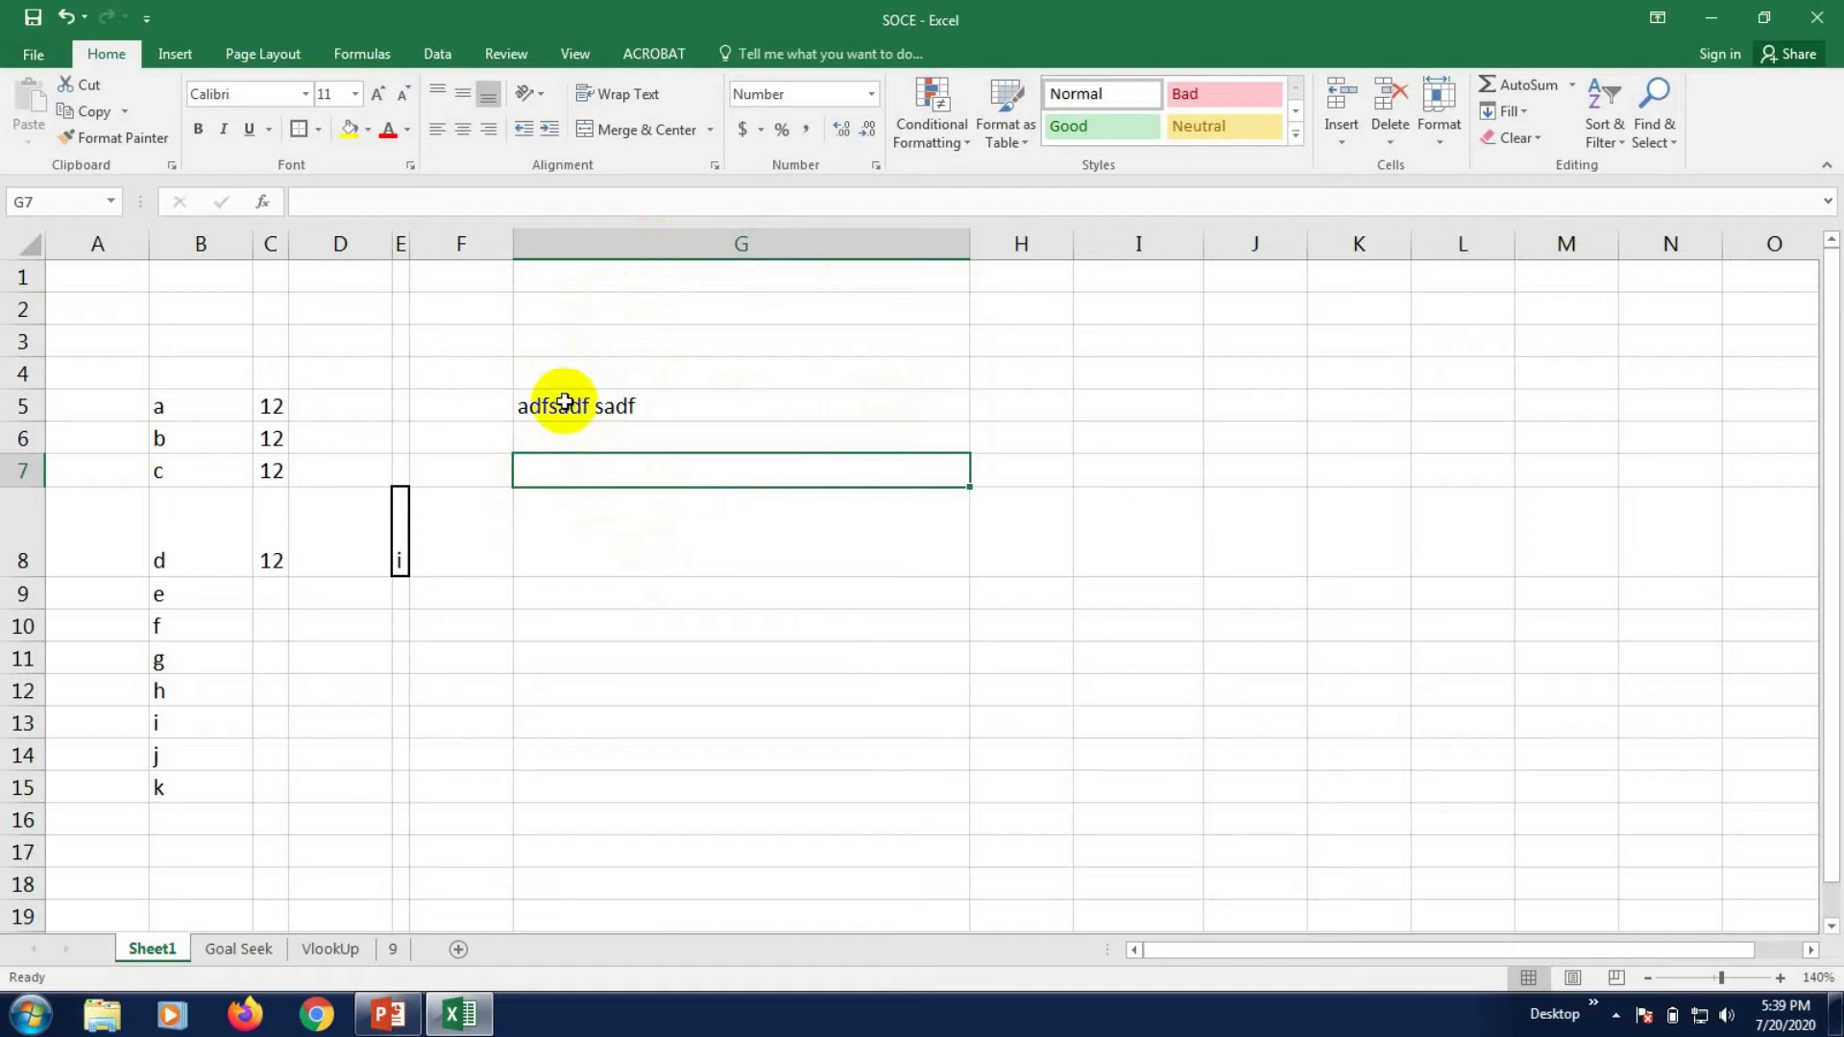
pyautogui.doubleClick(975, 243)
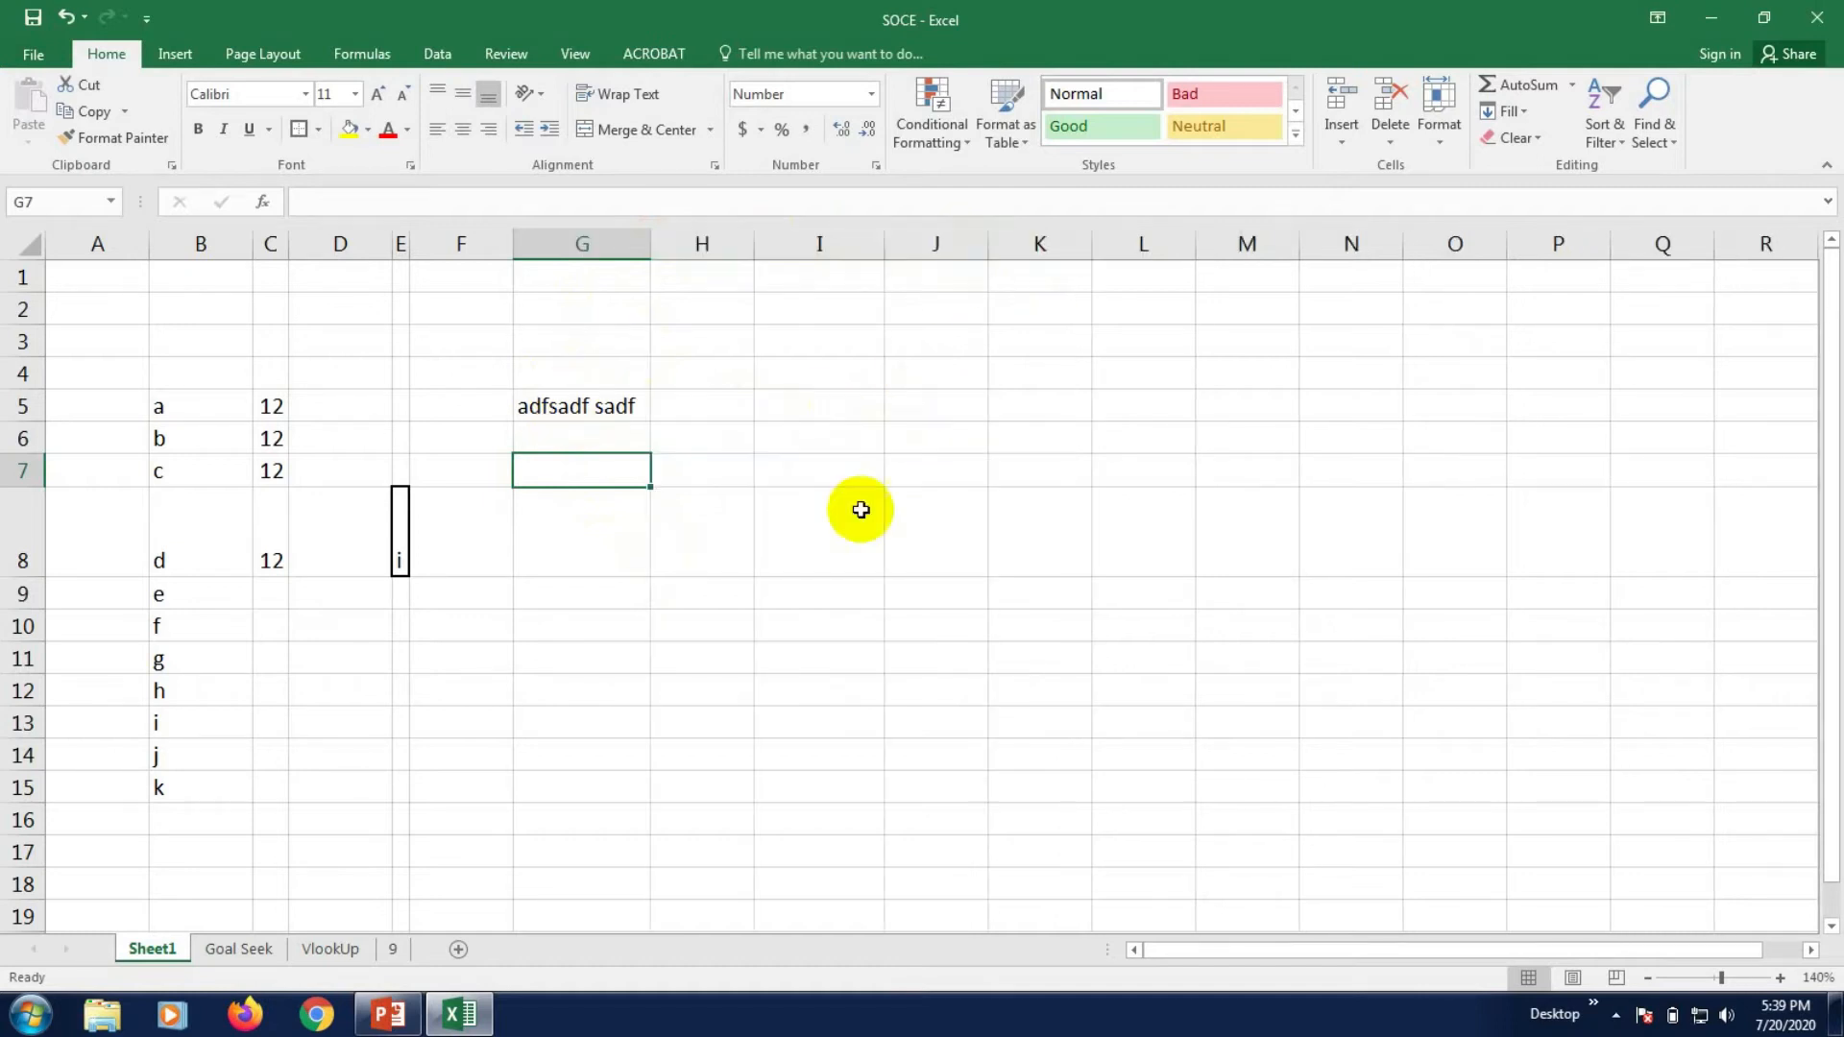
pyautogui.click(703, 594)
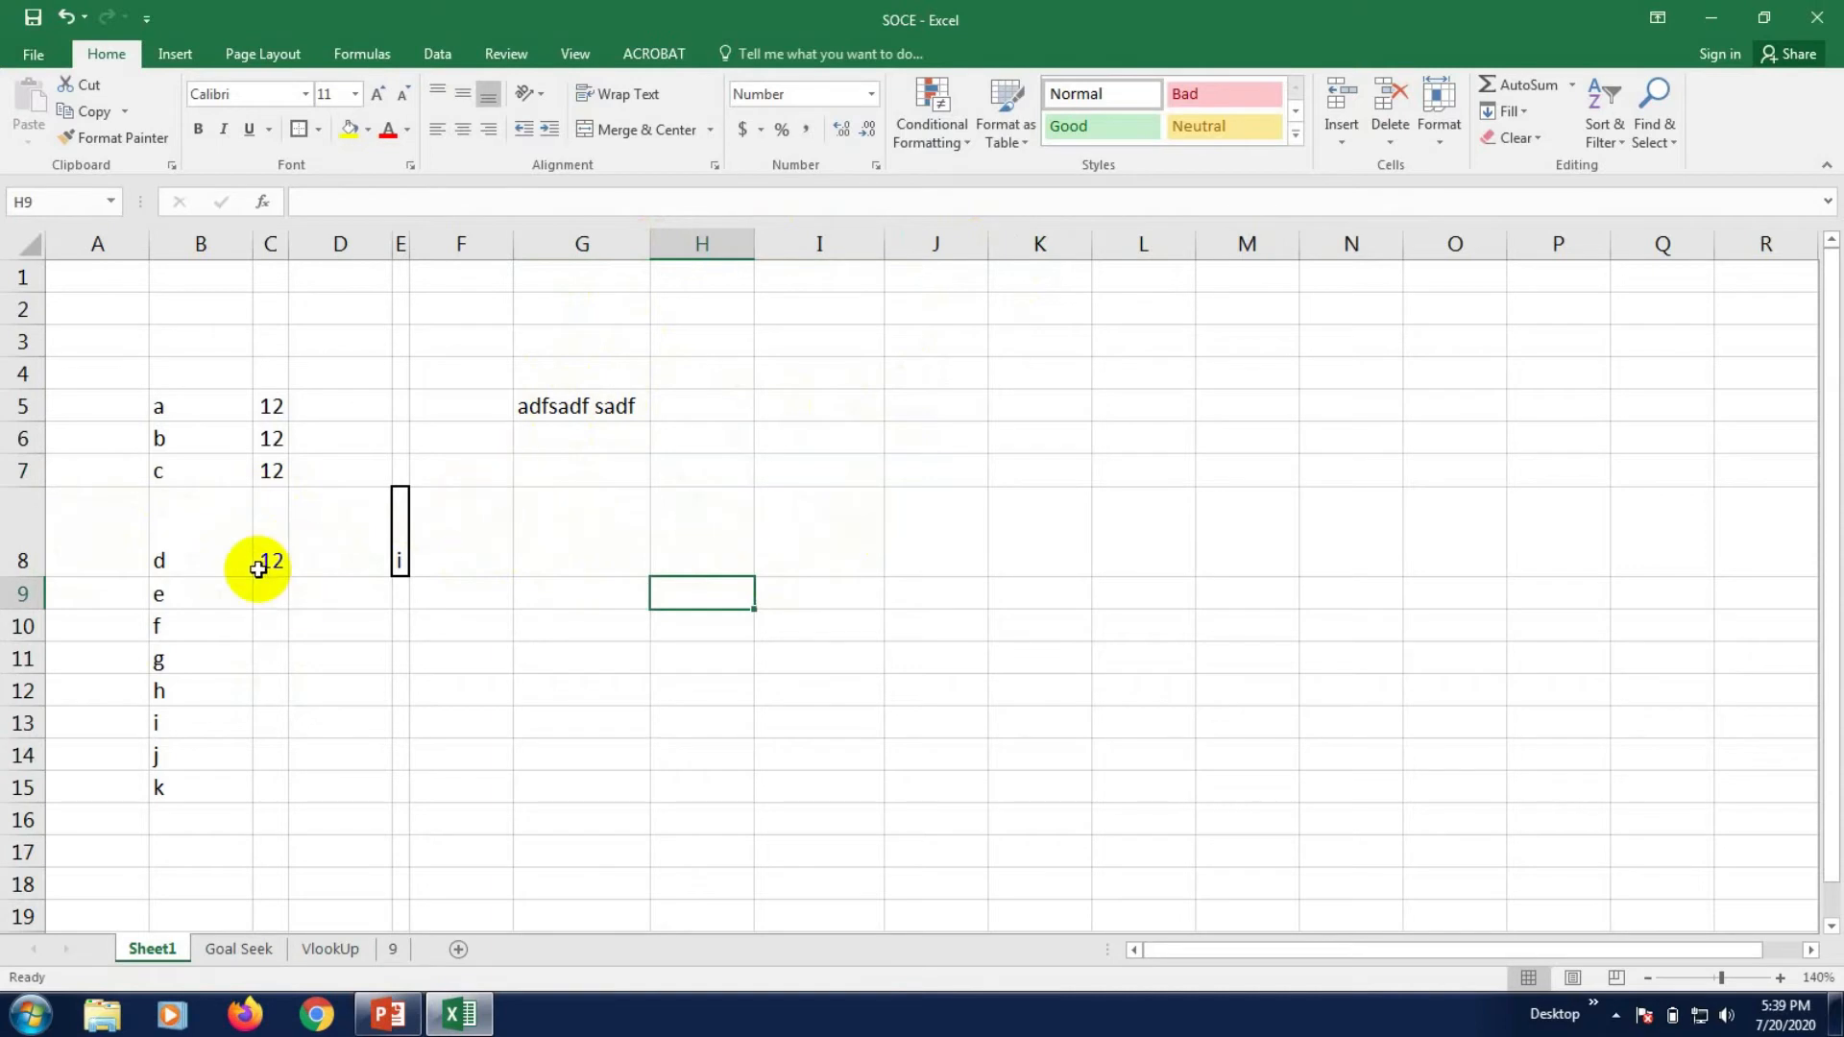
# - Restore row 8 to standard height
pyautogui.doubleClick(31, 576)
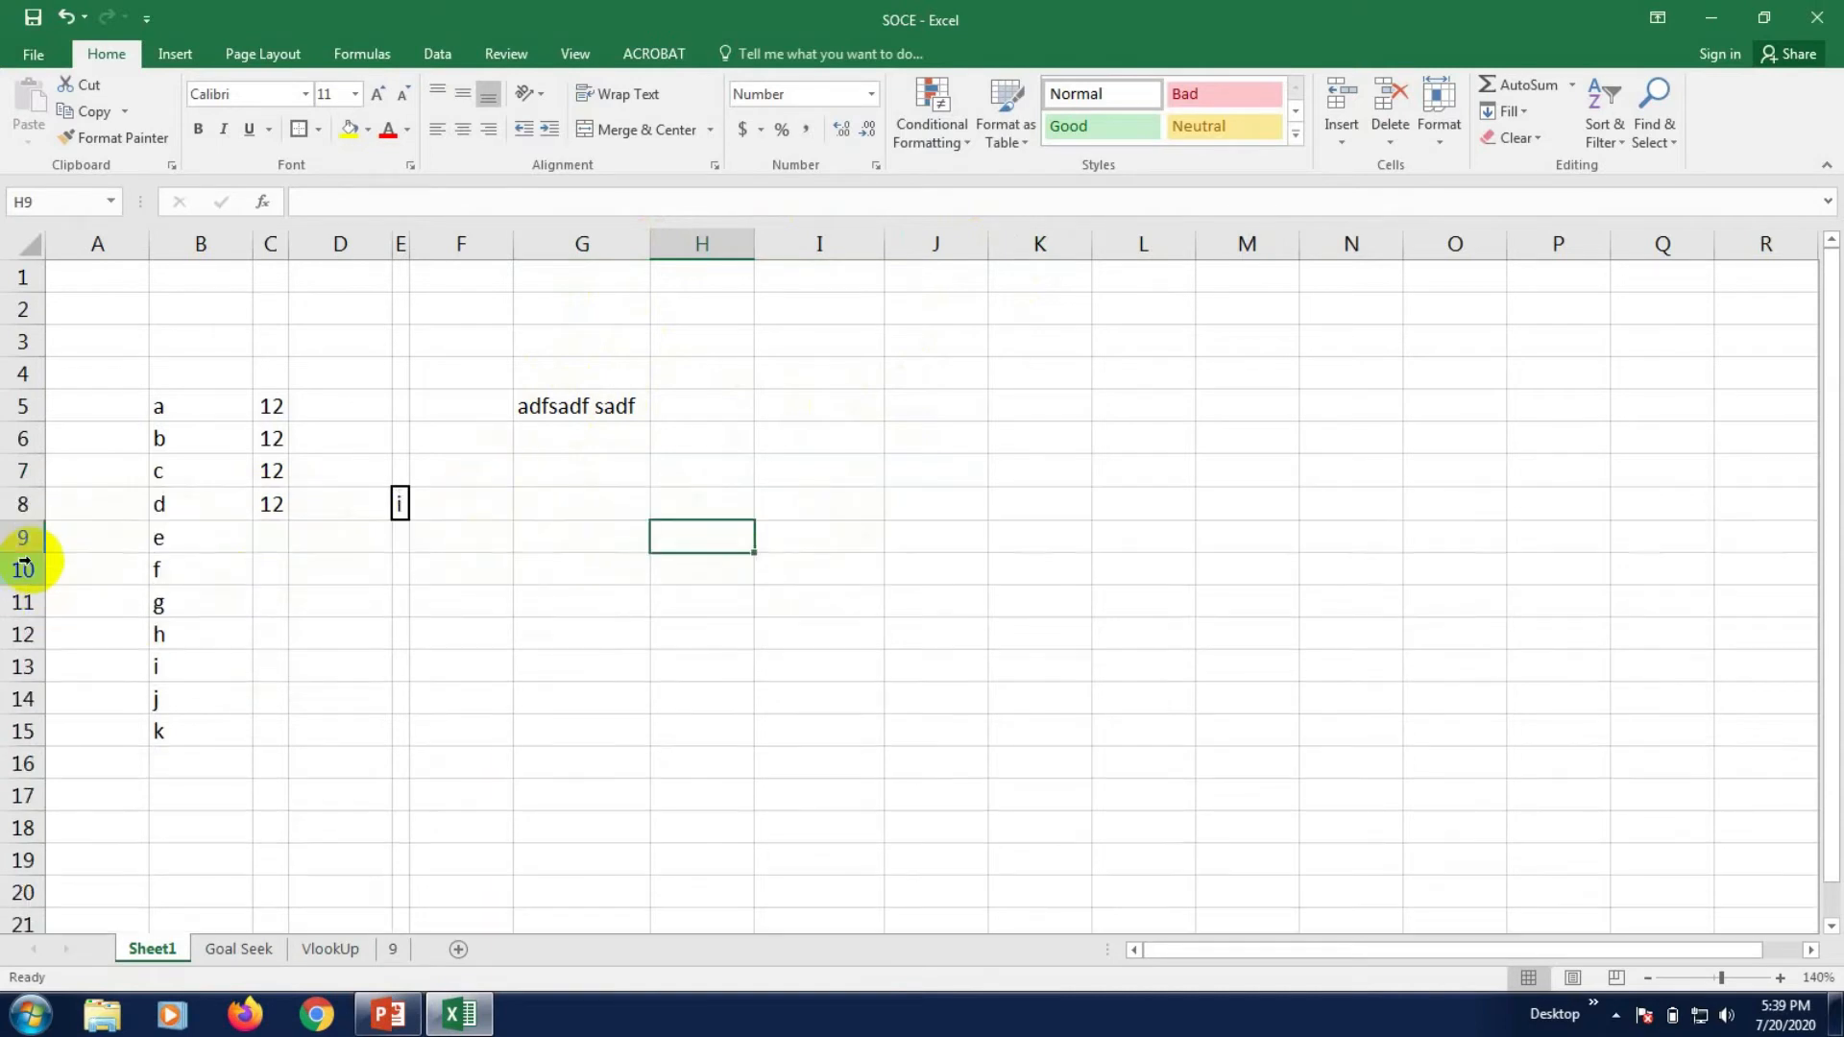
pyautogui.click(684, 655)
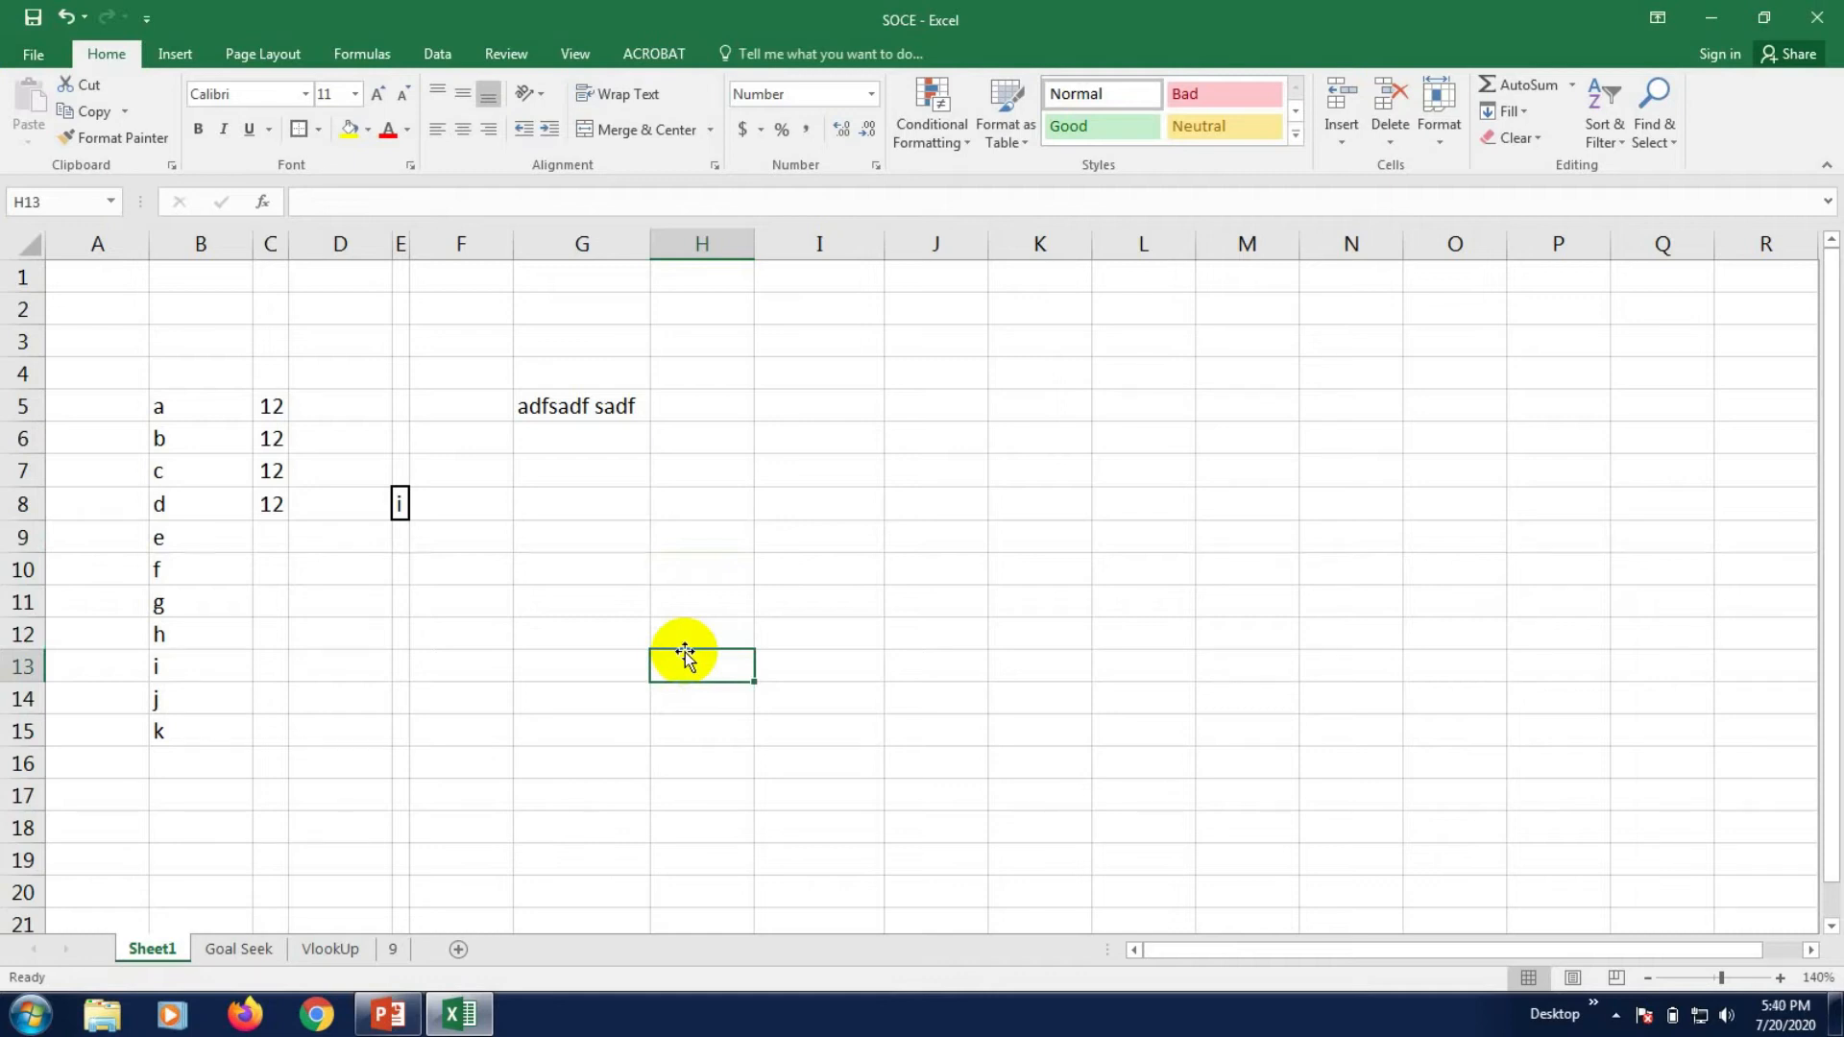
pyautogui.click(553, 572)
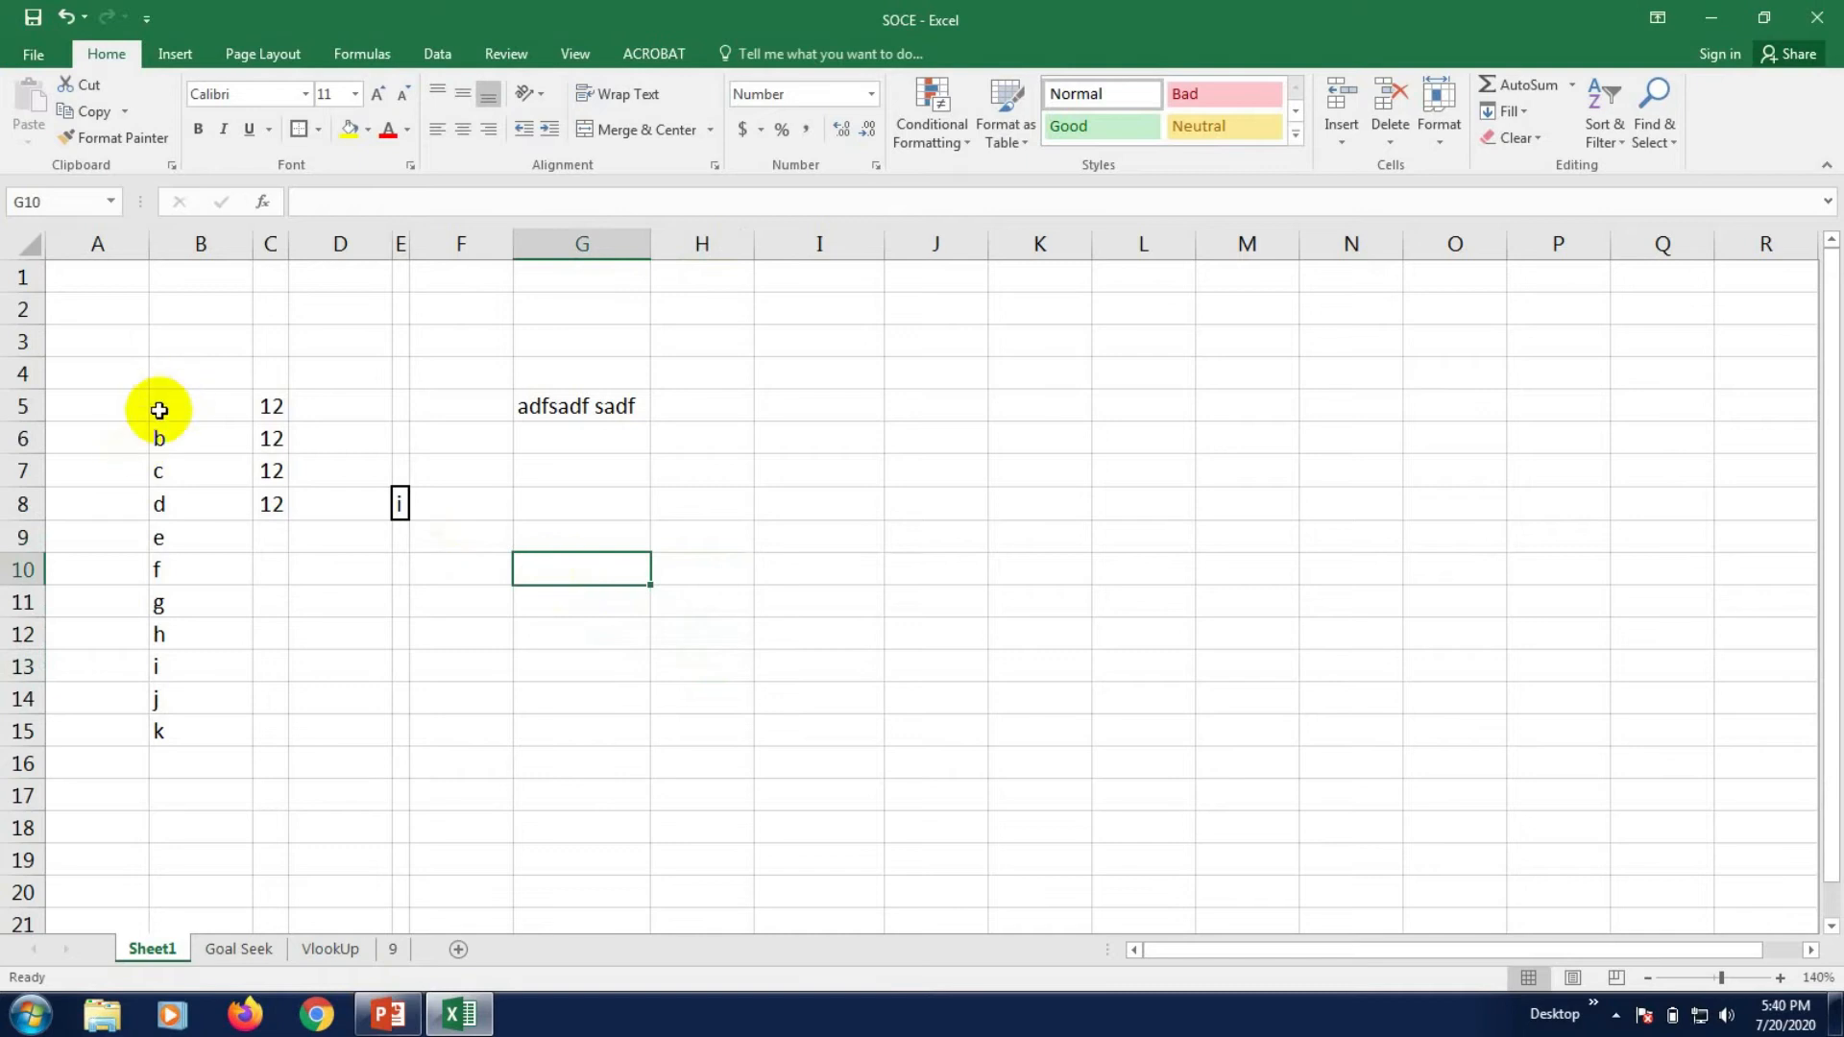
# - AutoFit column B to its single letters, leaving B5:C8 selected
pyautogui.moveTo(154, 405); pyautogui.dragTo(265, 500)
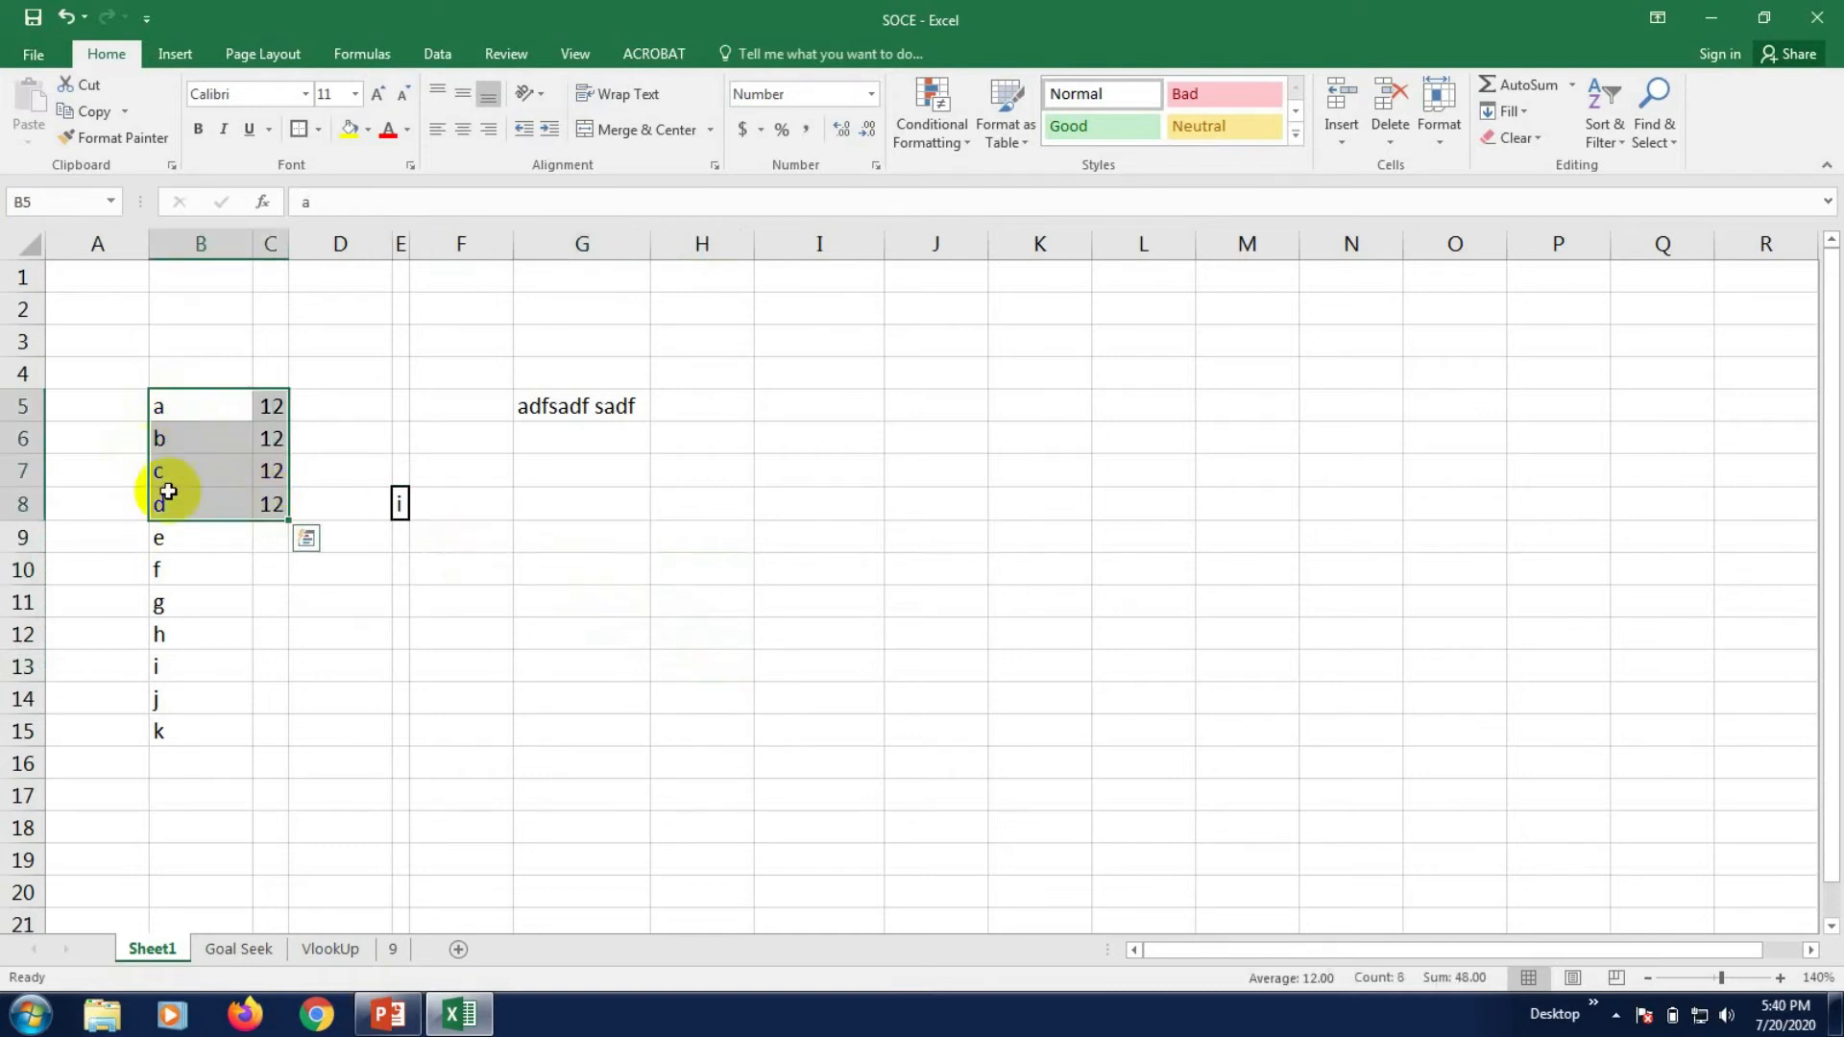
pyautogui.doubleClick(253, 243)
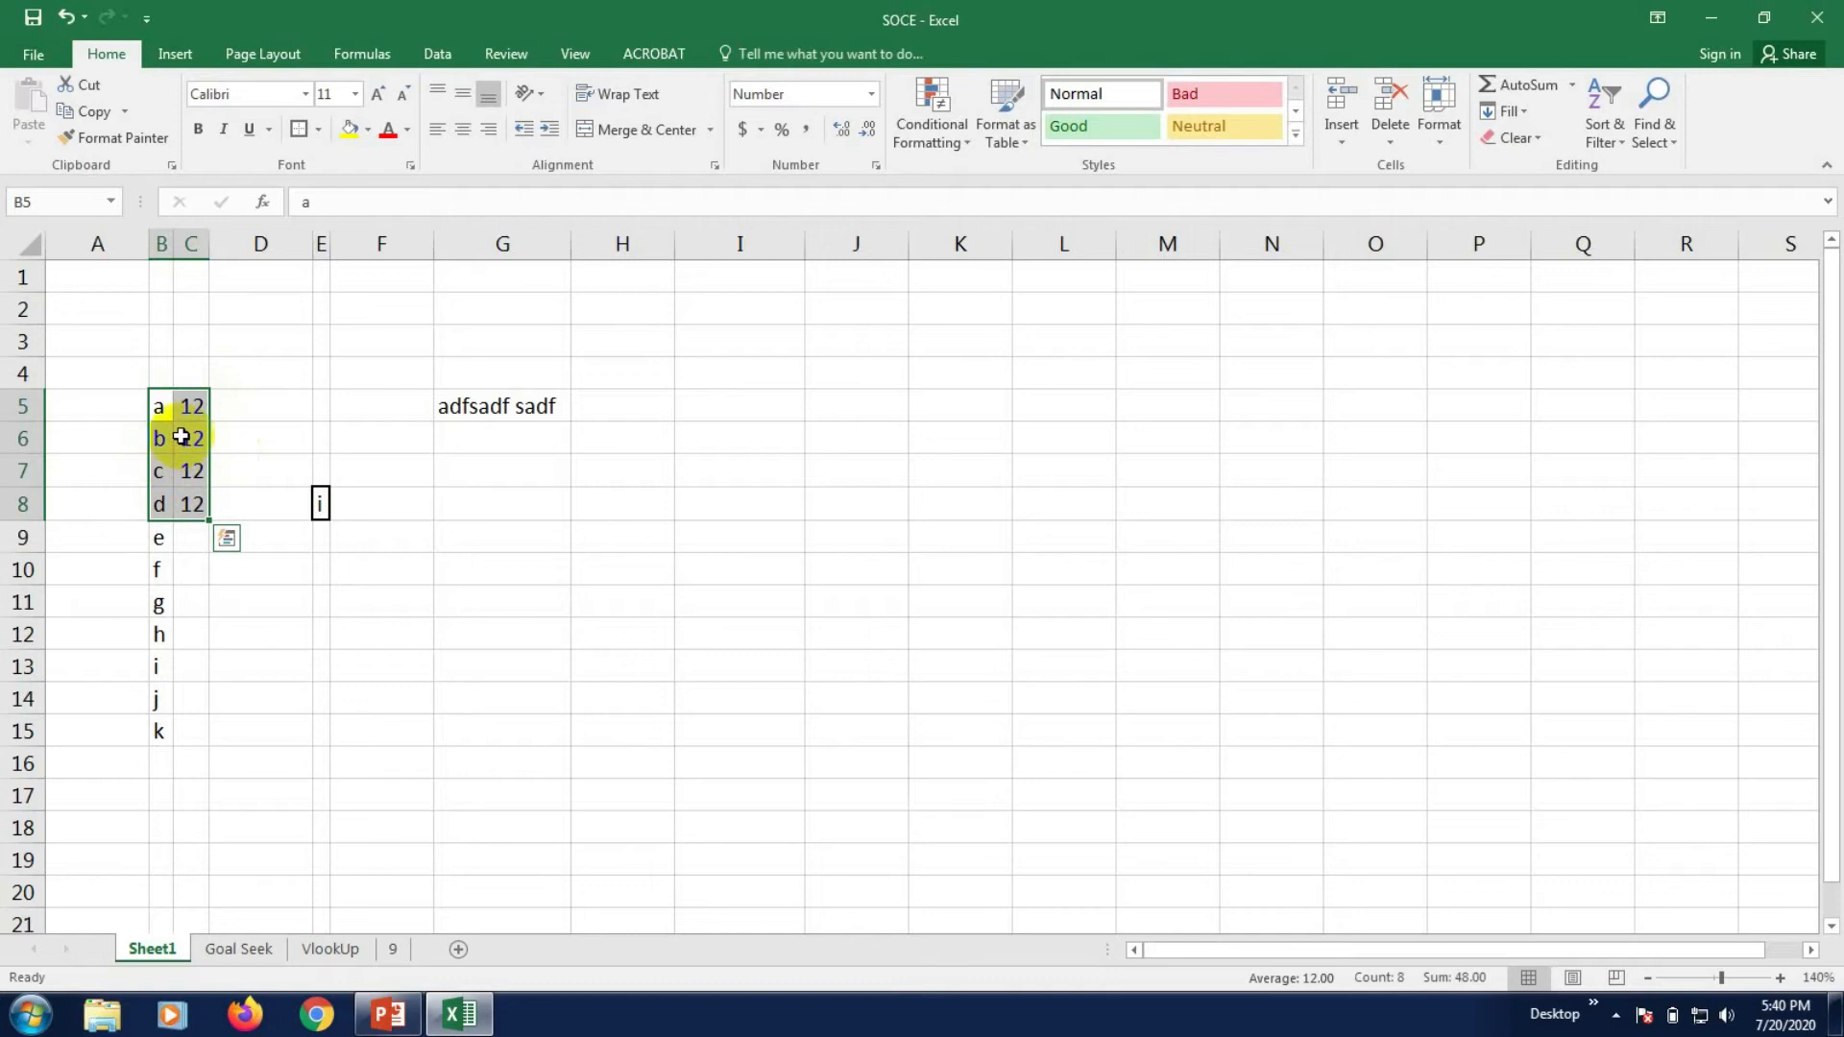
pyautogui.click(259, 440)
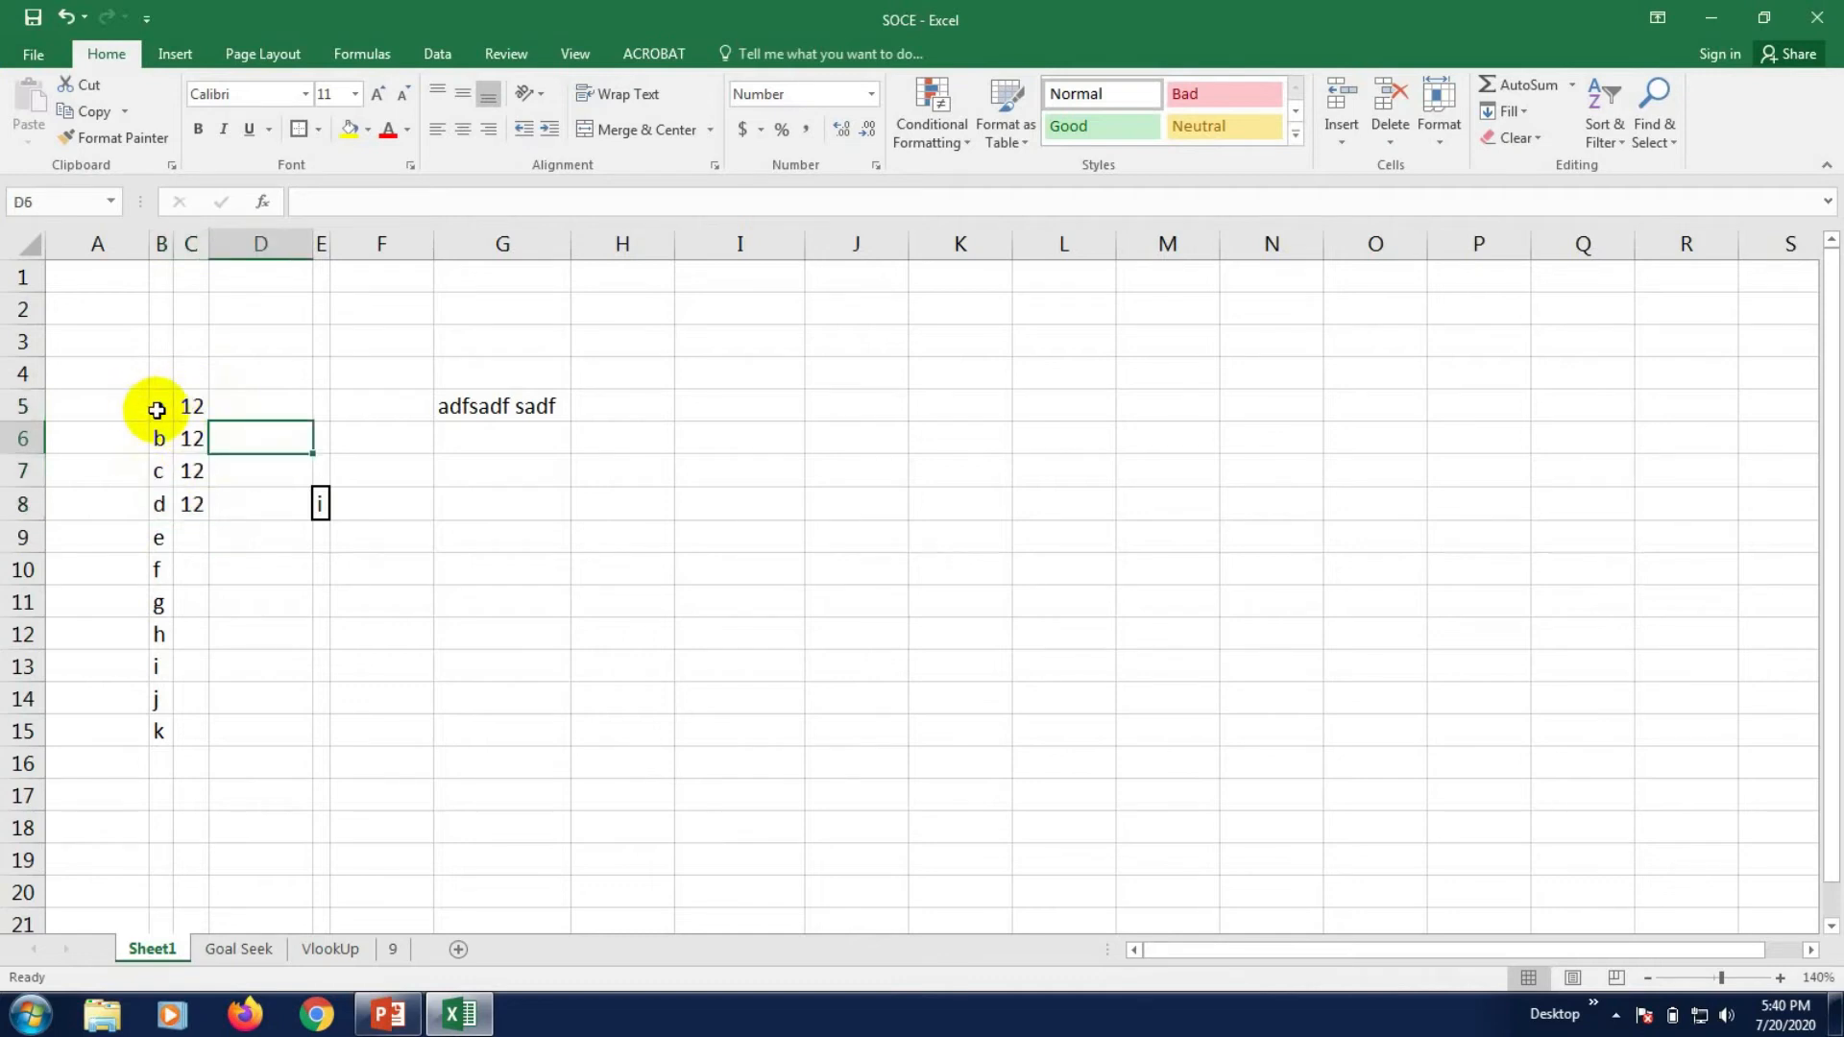
pyautogui.moveTo(154, 407); pyautogui.dragTo(193, 501)
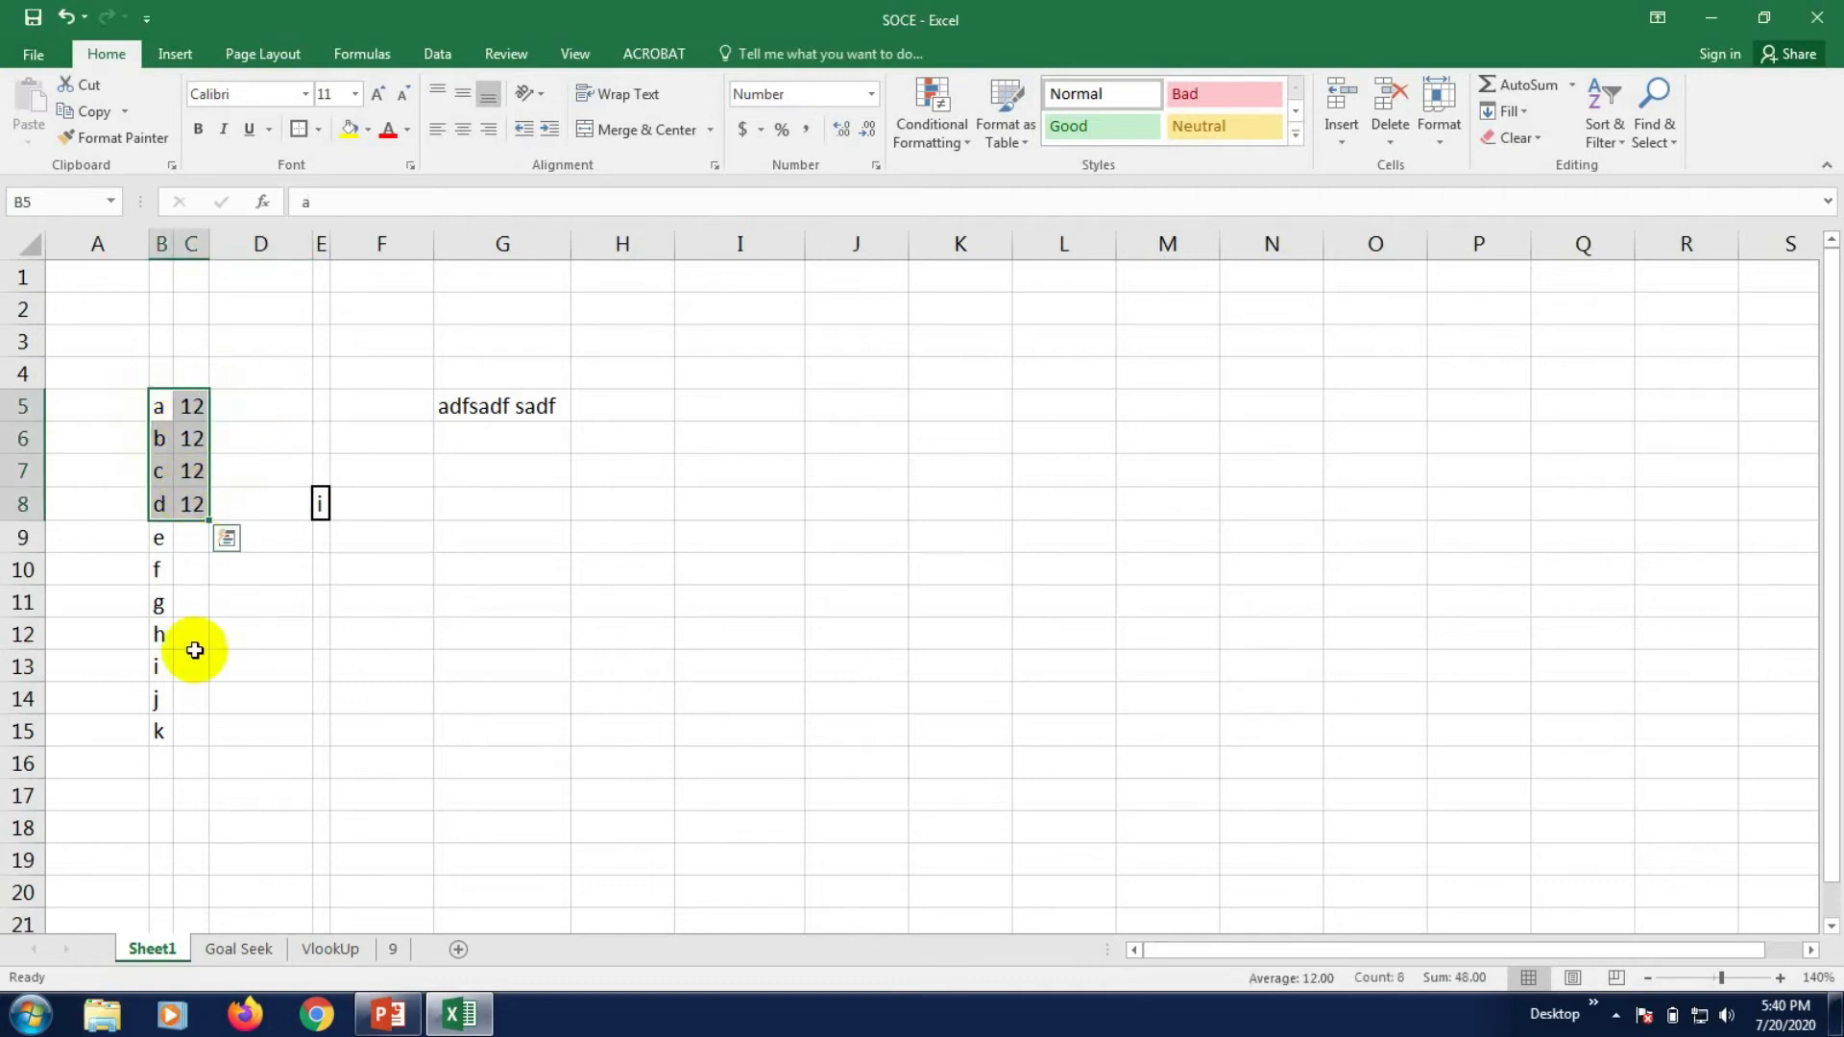
pyautogui.click(192, 663)
pyautogui.moveTo(152, 405); pyautogui.dragTo(195, 501)
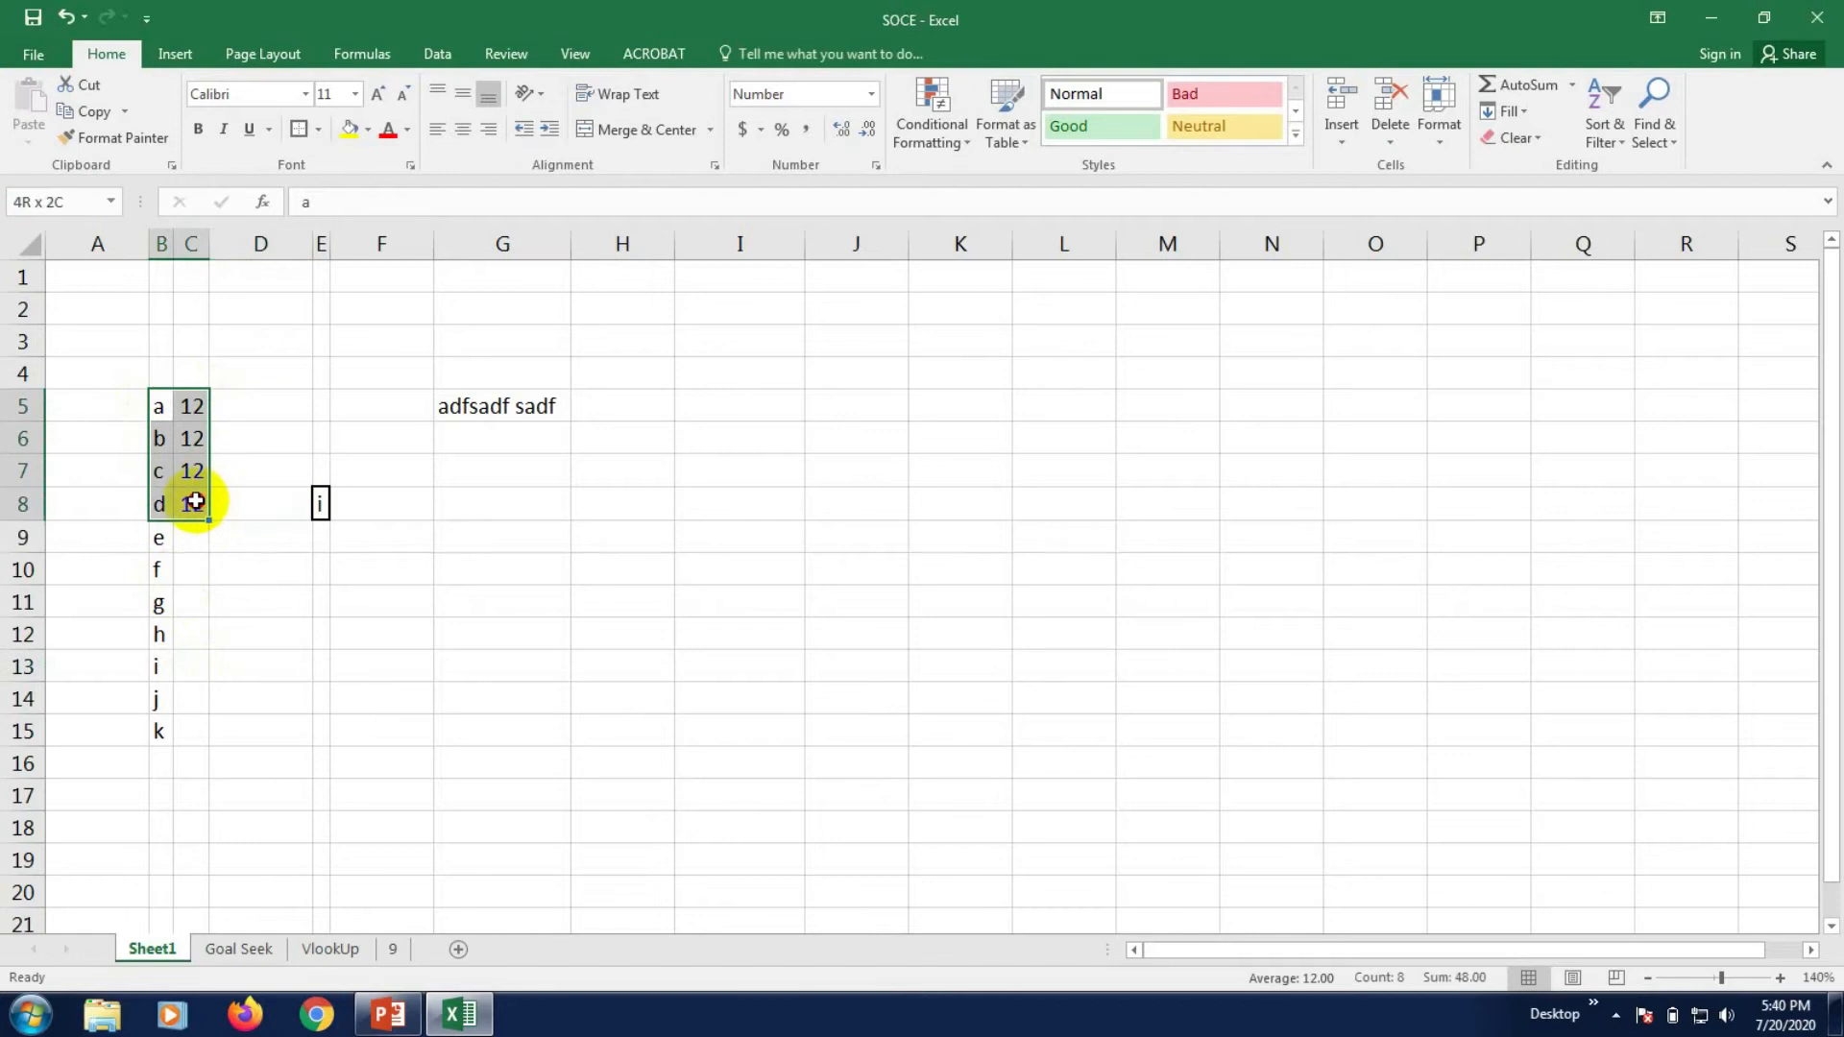
# - Copy B5:C8 and paste it transposed at I14, letters above their 12s
pyautogui.rightClick(189, 458)
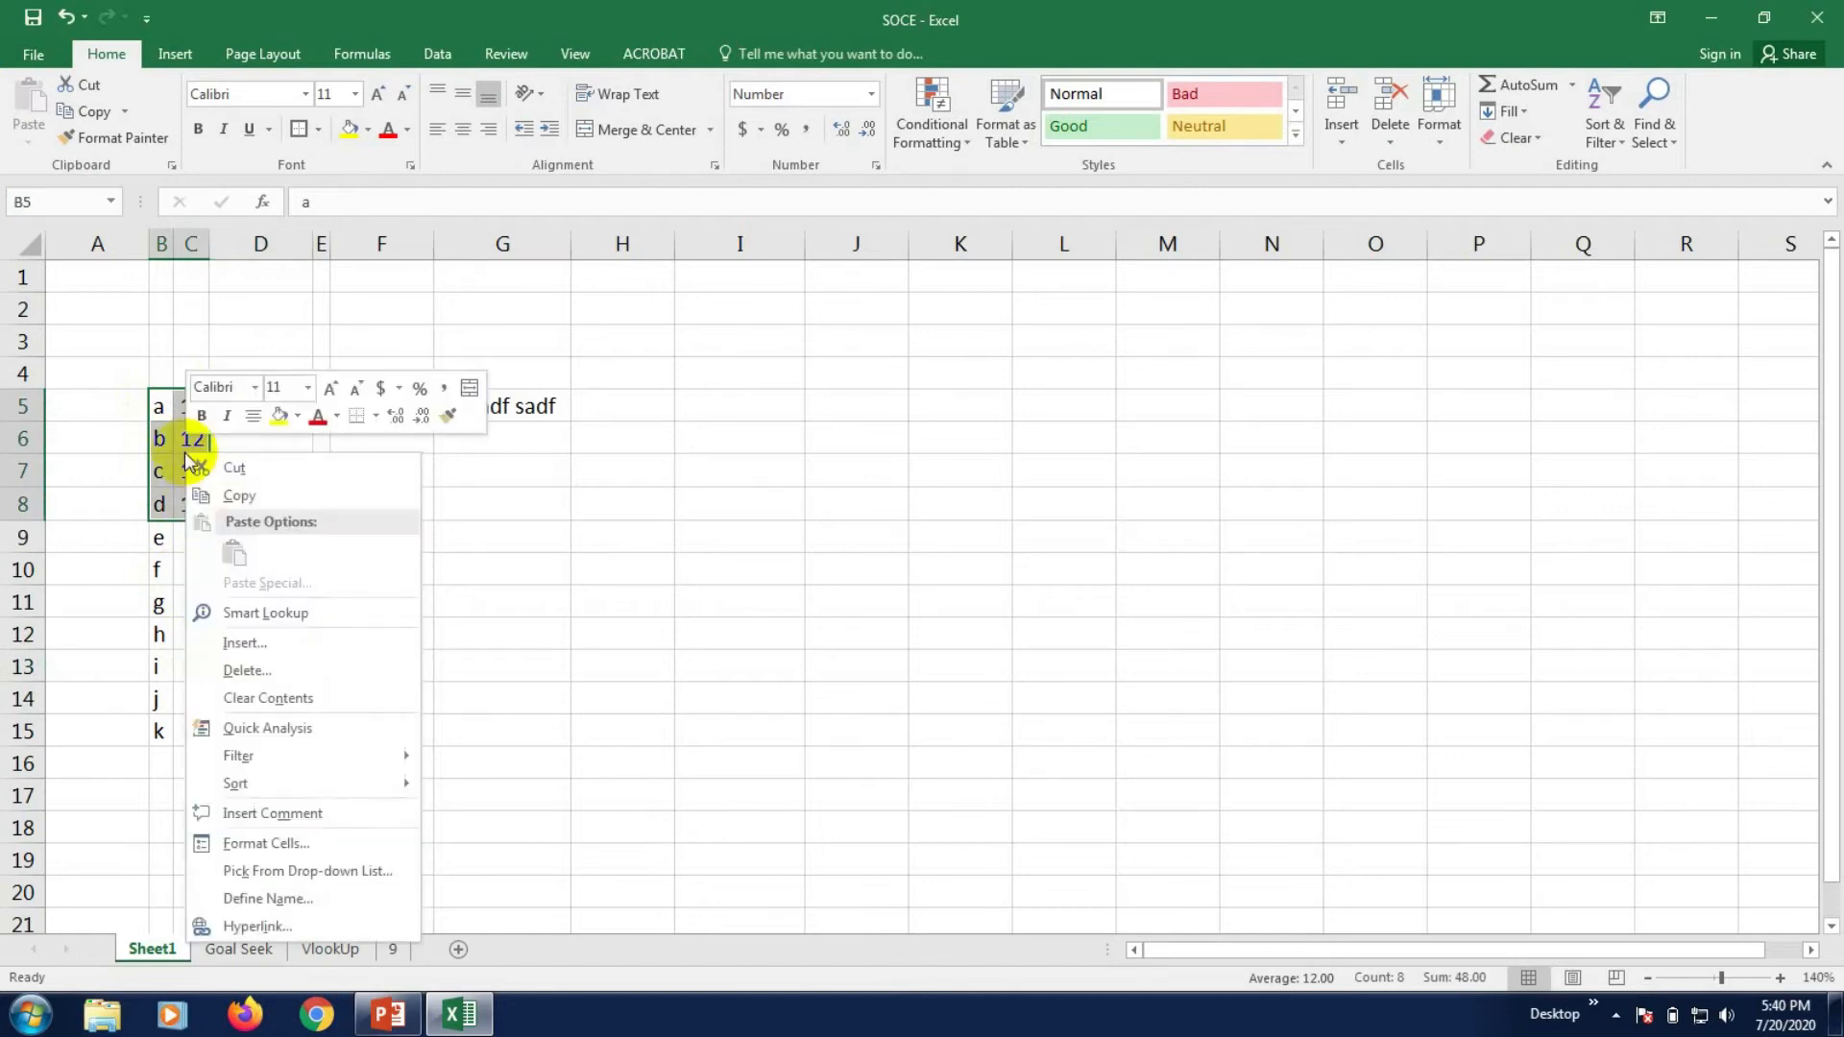
pyautogui.click(233, 497)
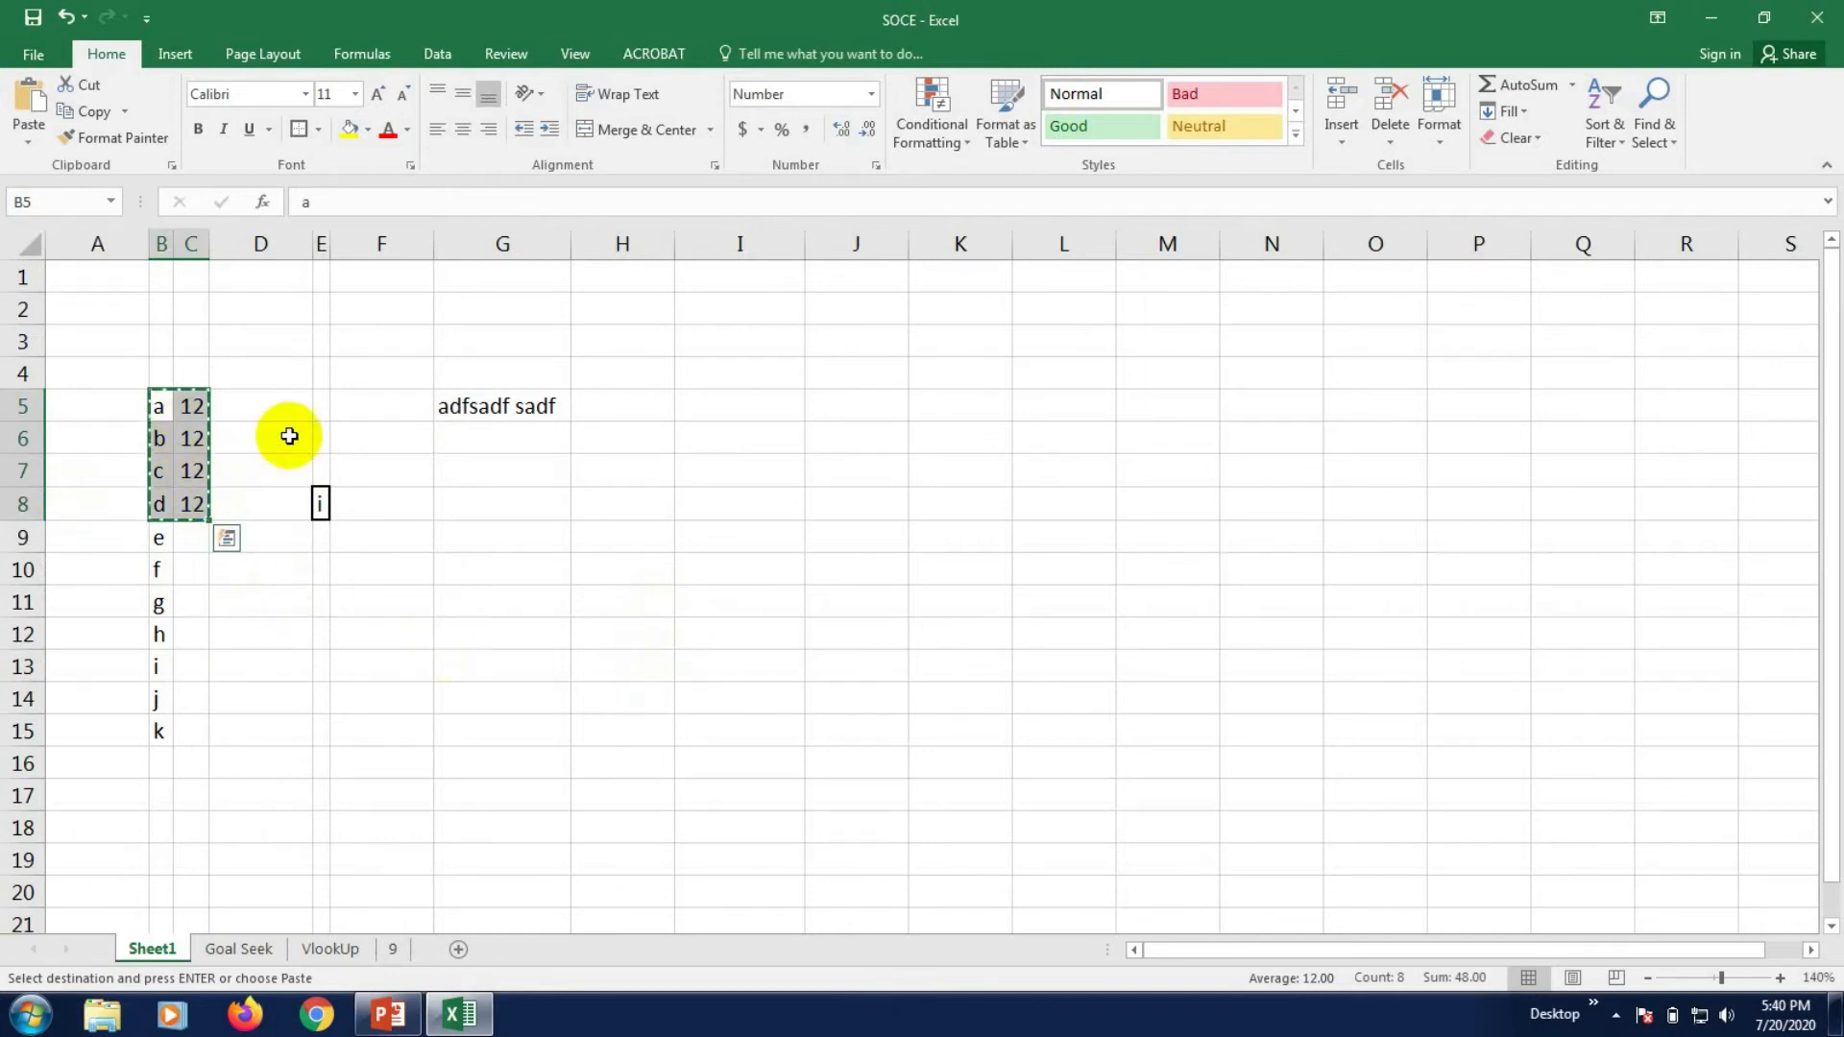
pyautogui.rightClick(720, 728)
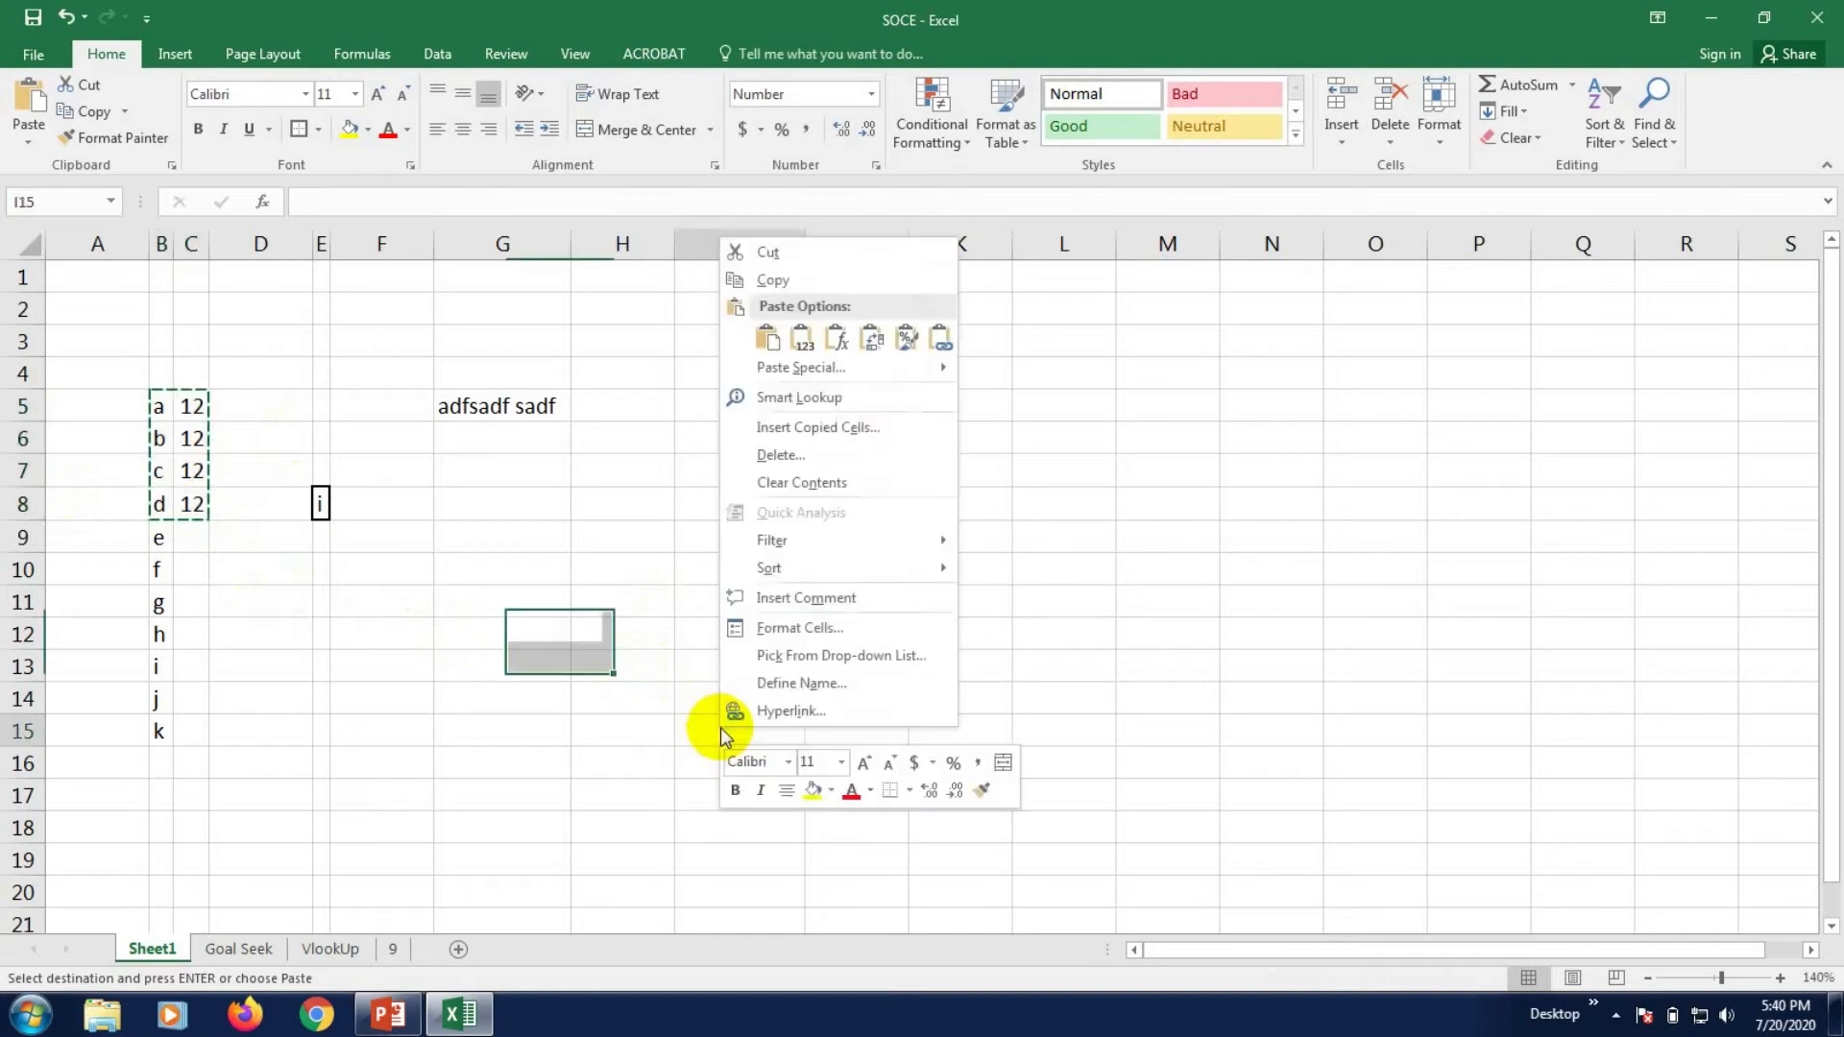
pyautogui.press('Escape')
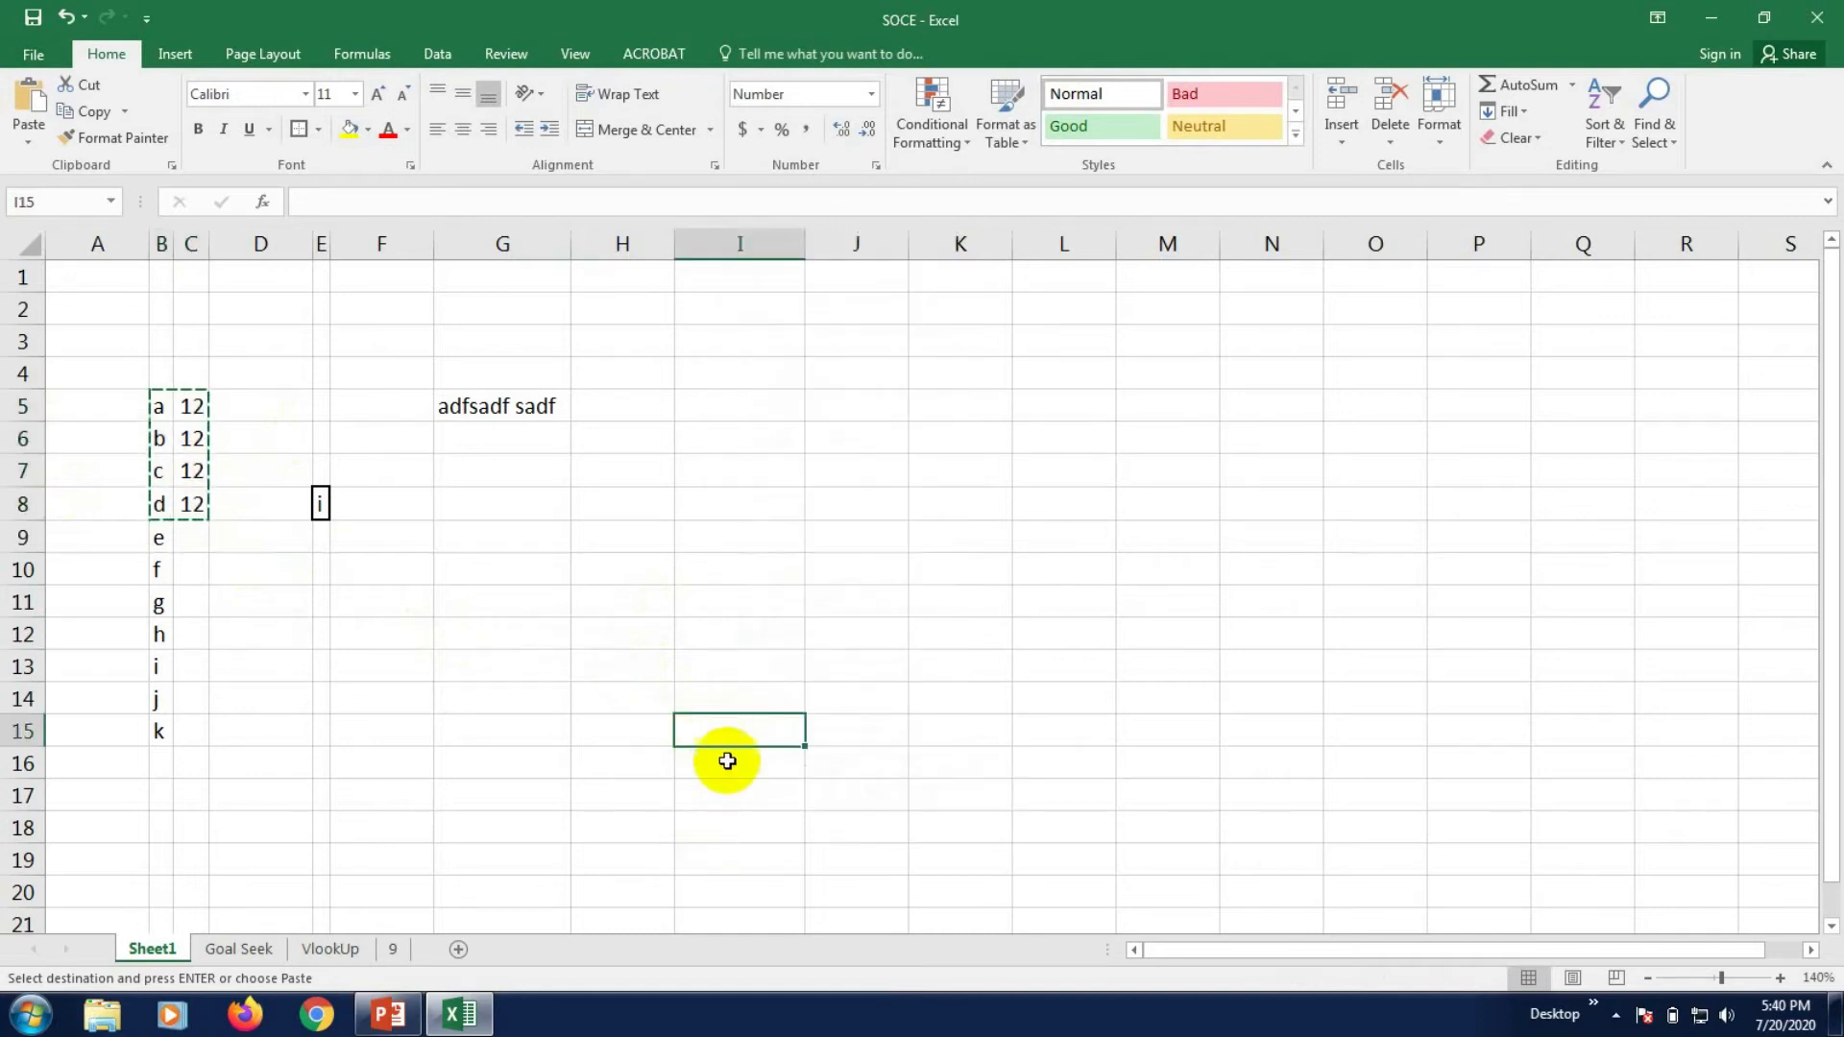
pyautogui.click(725, 785)
pyautogui.click(722, 707)
pyautogui.rightClick(720, 698)
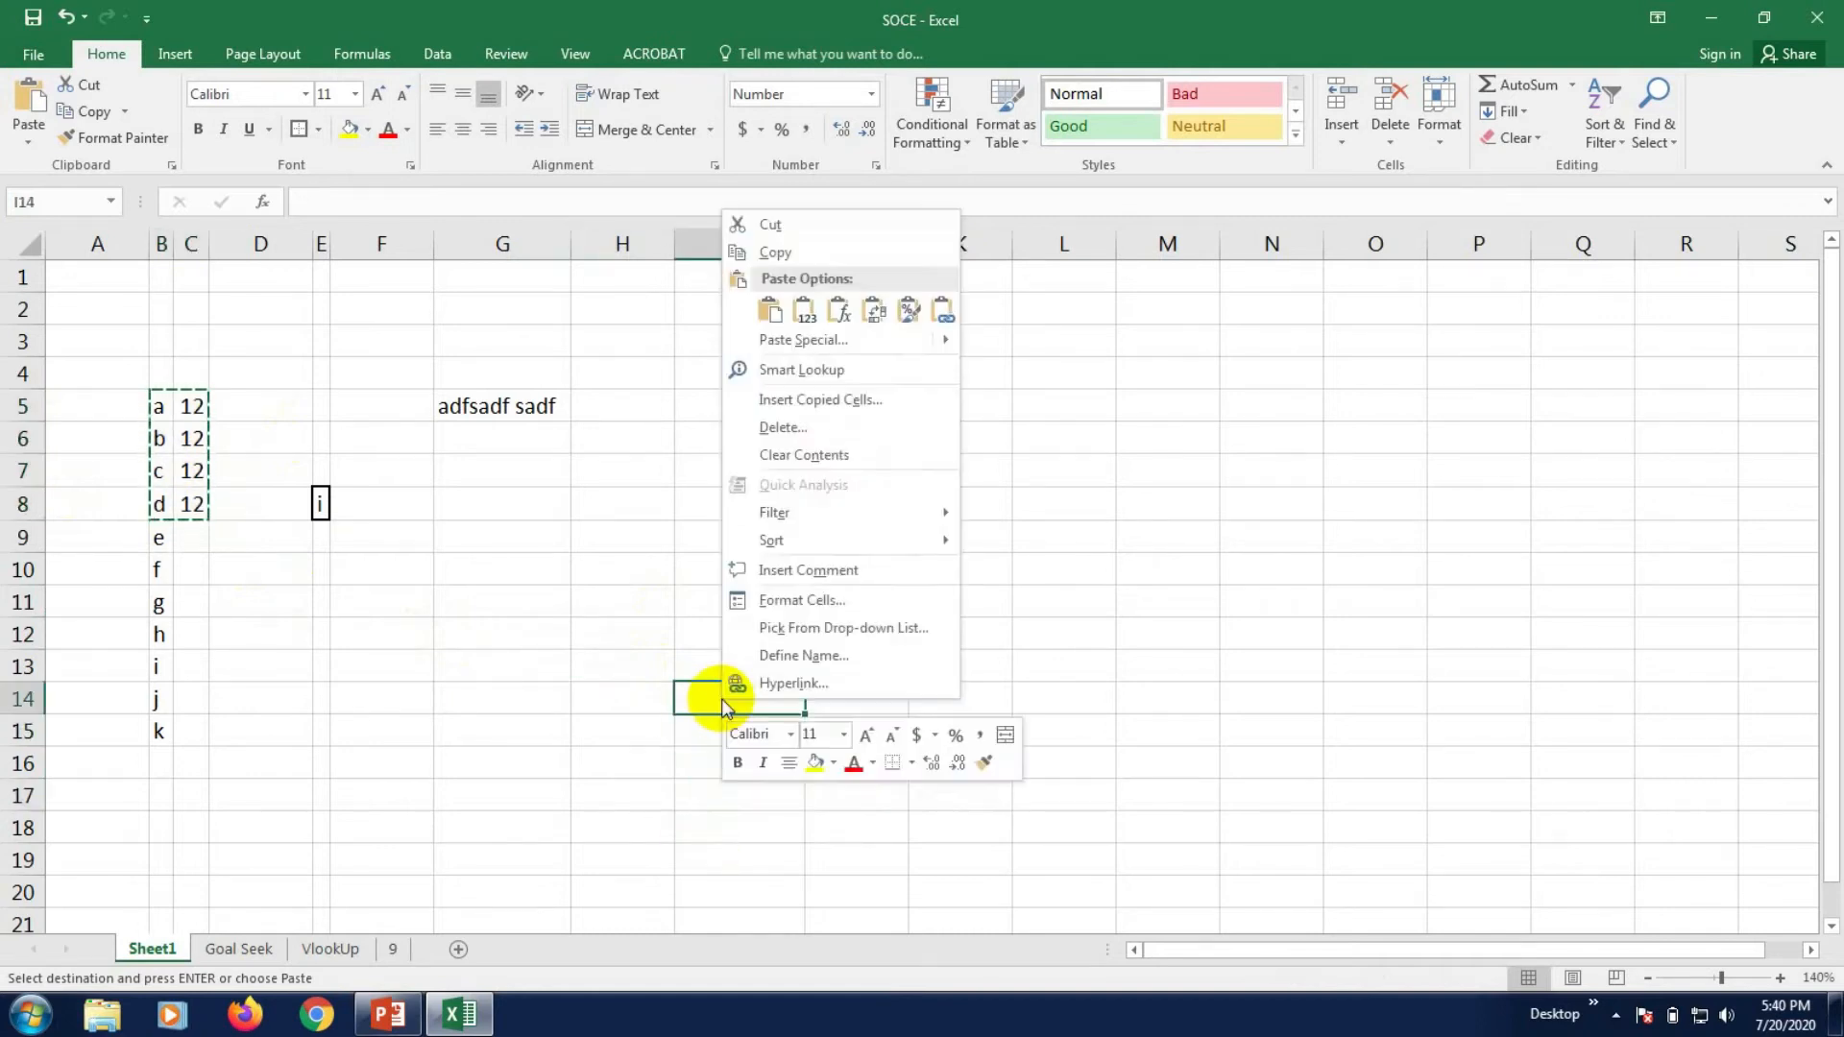
pyautogui.moveTo(895, 332)
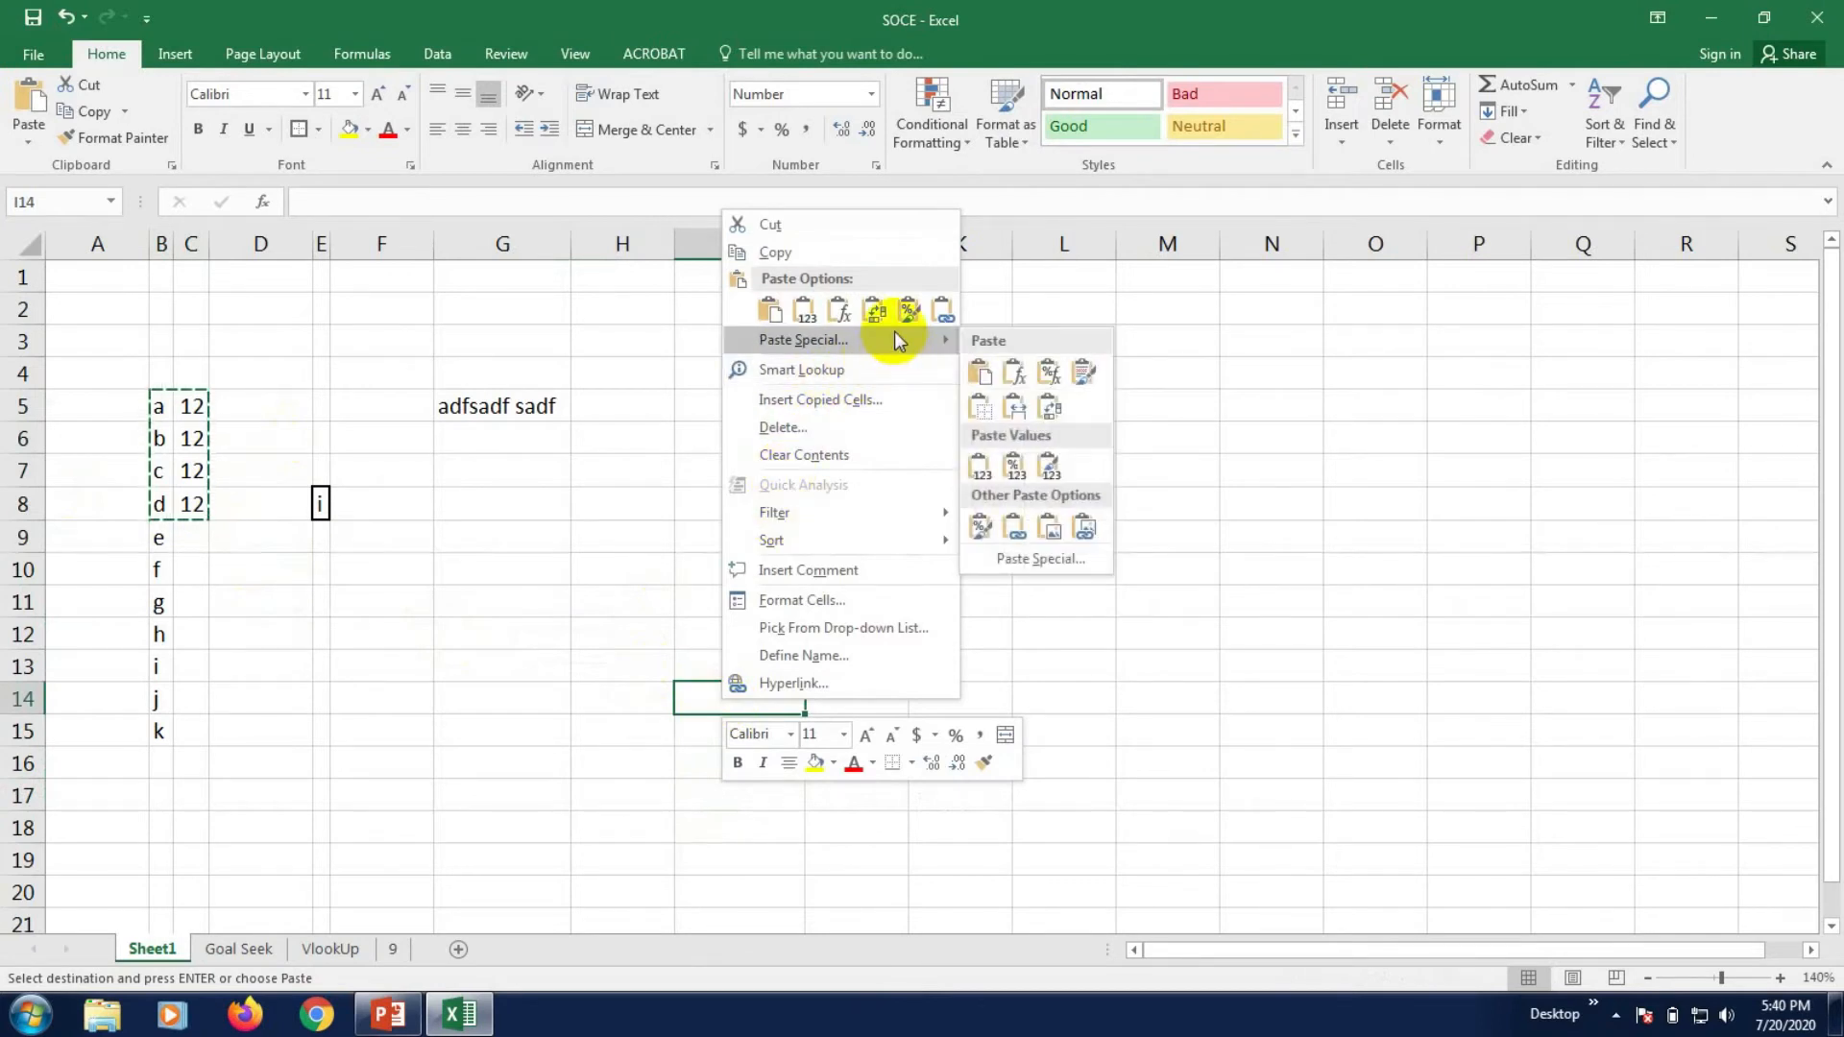
pyautogui.click(1051, 411)
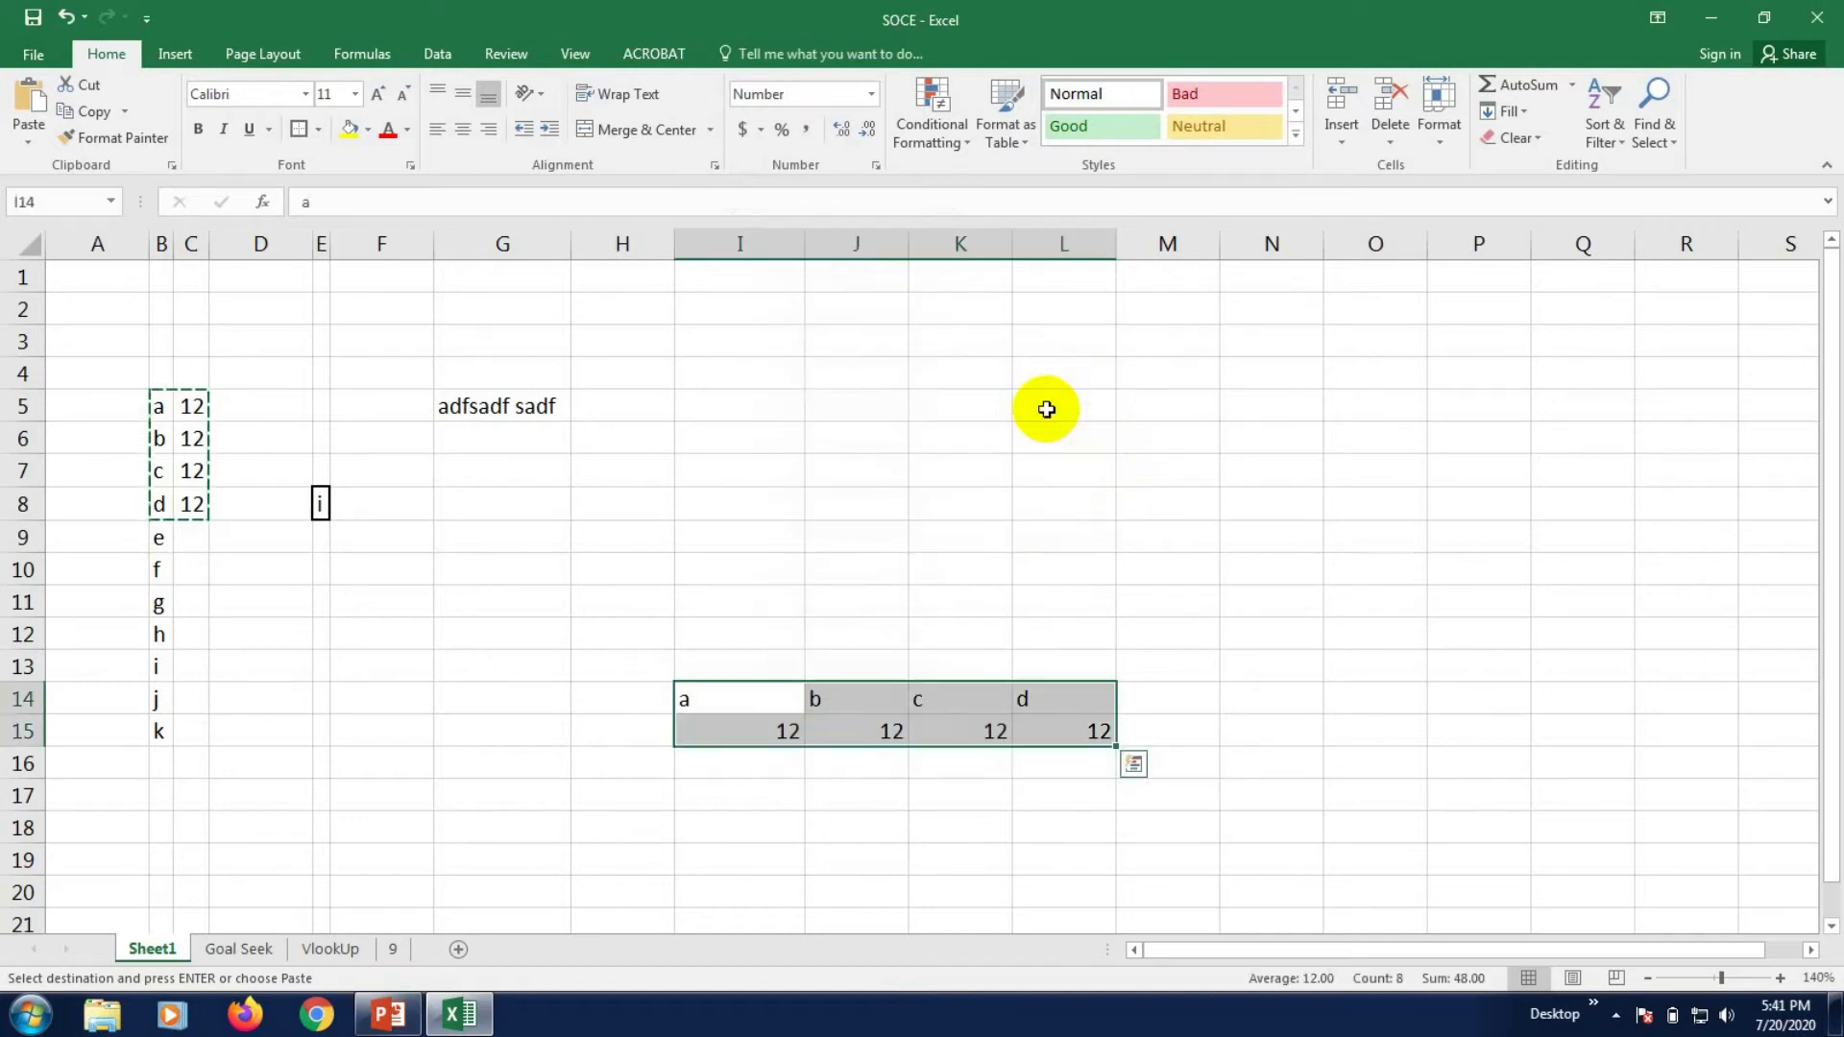
pyautogui.click(766, 898)
# - Centre the values in the transposed block I14:L15
pyautogui.moveTo(758, 707); pyautogui.dragTo(1050, 740)
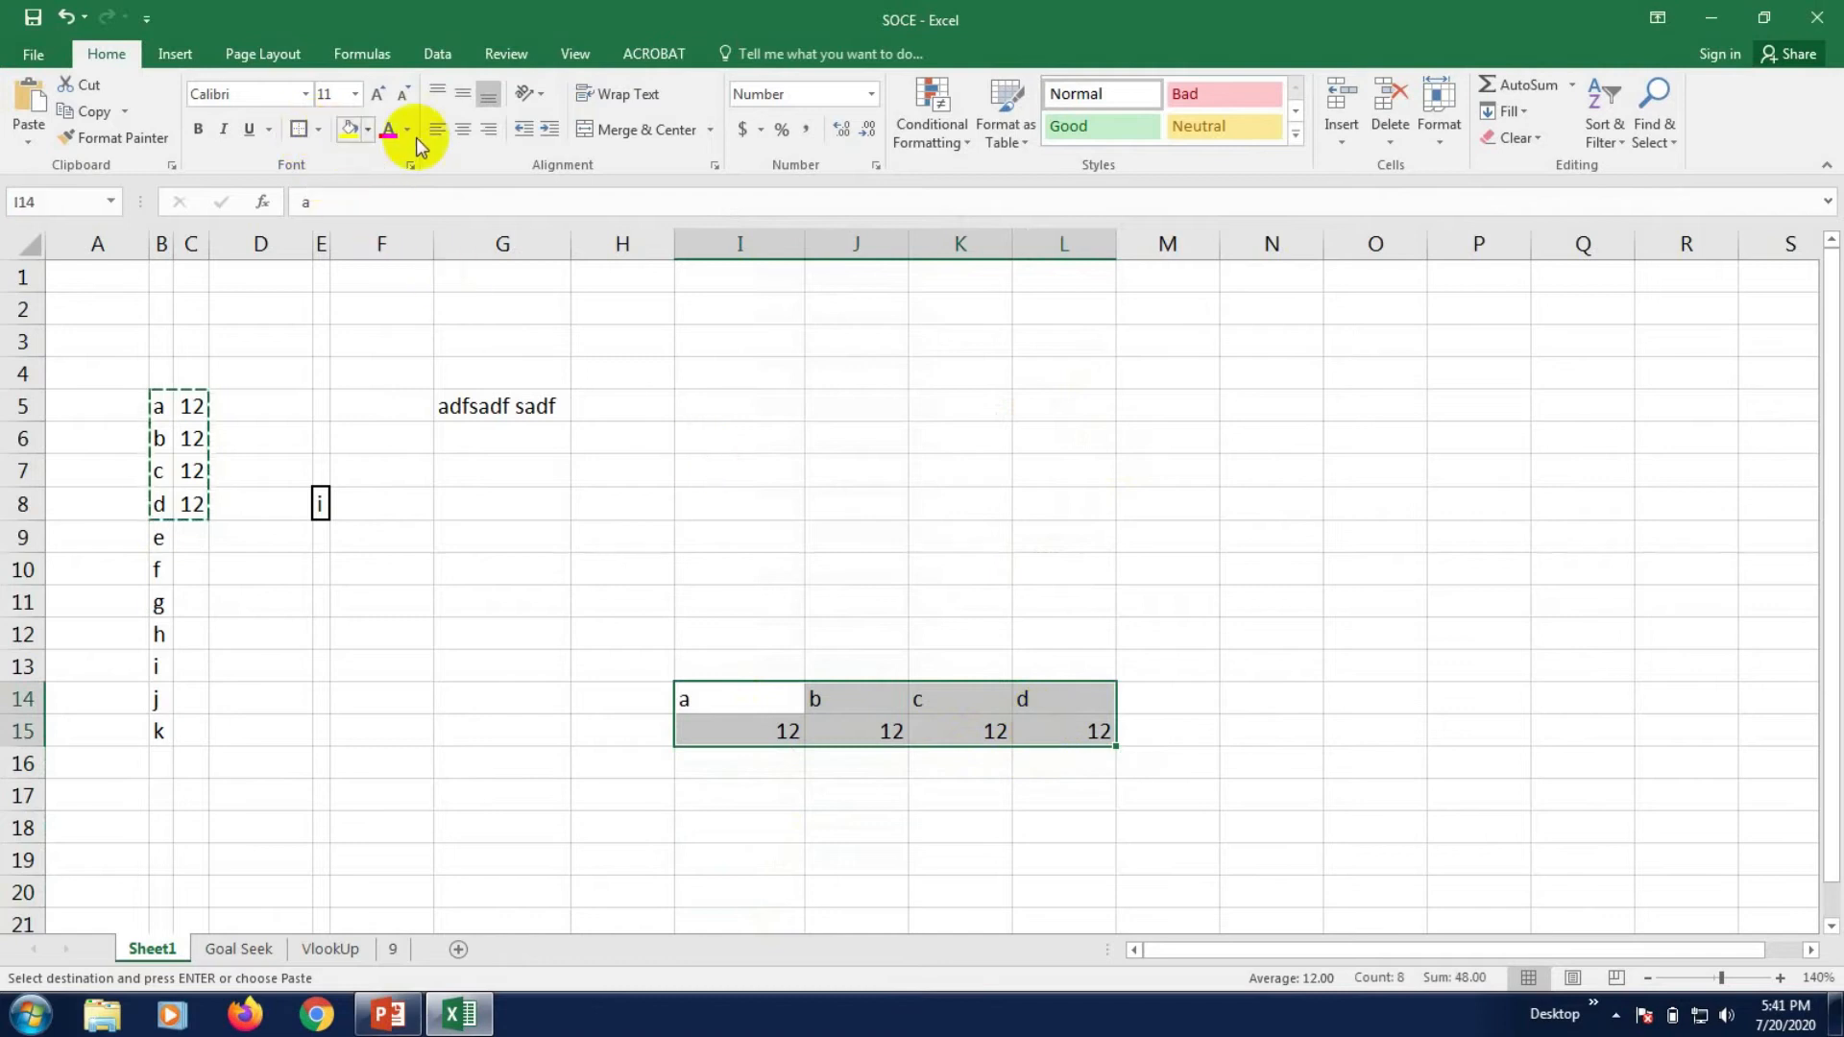
pyautogui.click(462, 135)
pyautogui.click(629, 411)
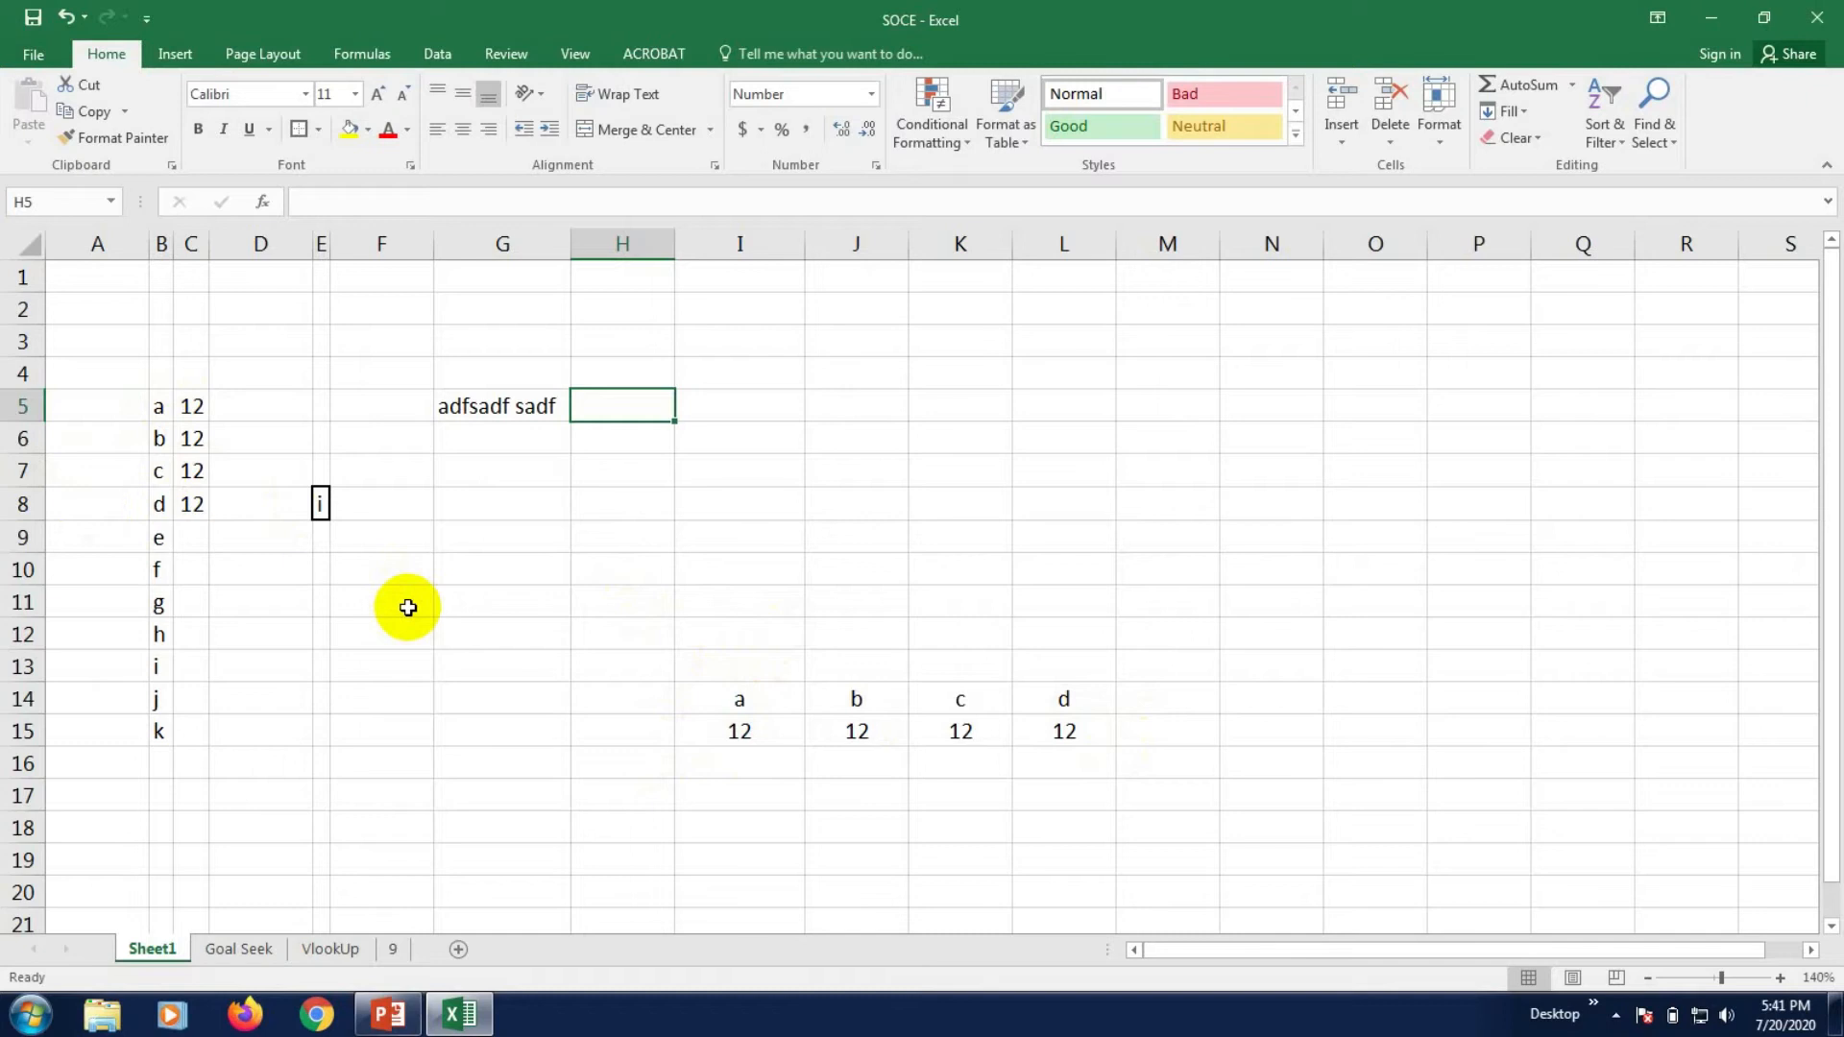
# - Copy letters a–k from B5:B15 and paste them transposed across I9:S9
pyautogui.moveTo(156, 407); pyautogui.dragTo(156, 731)
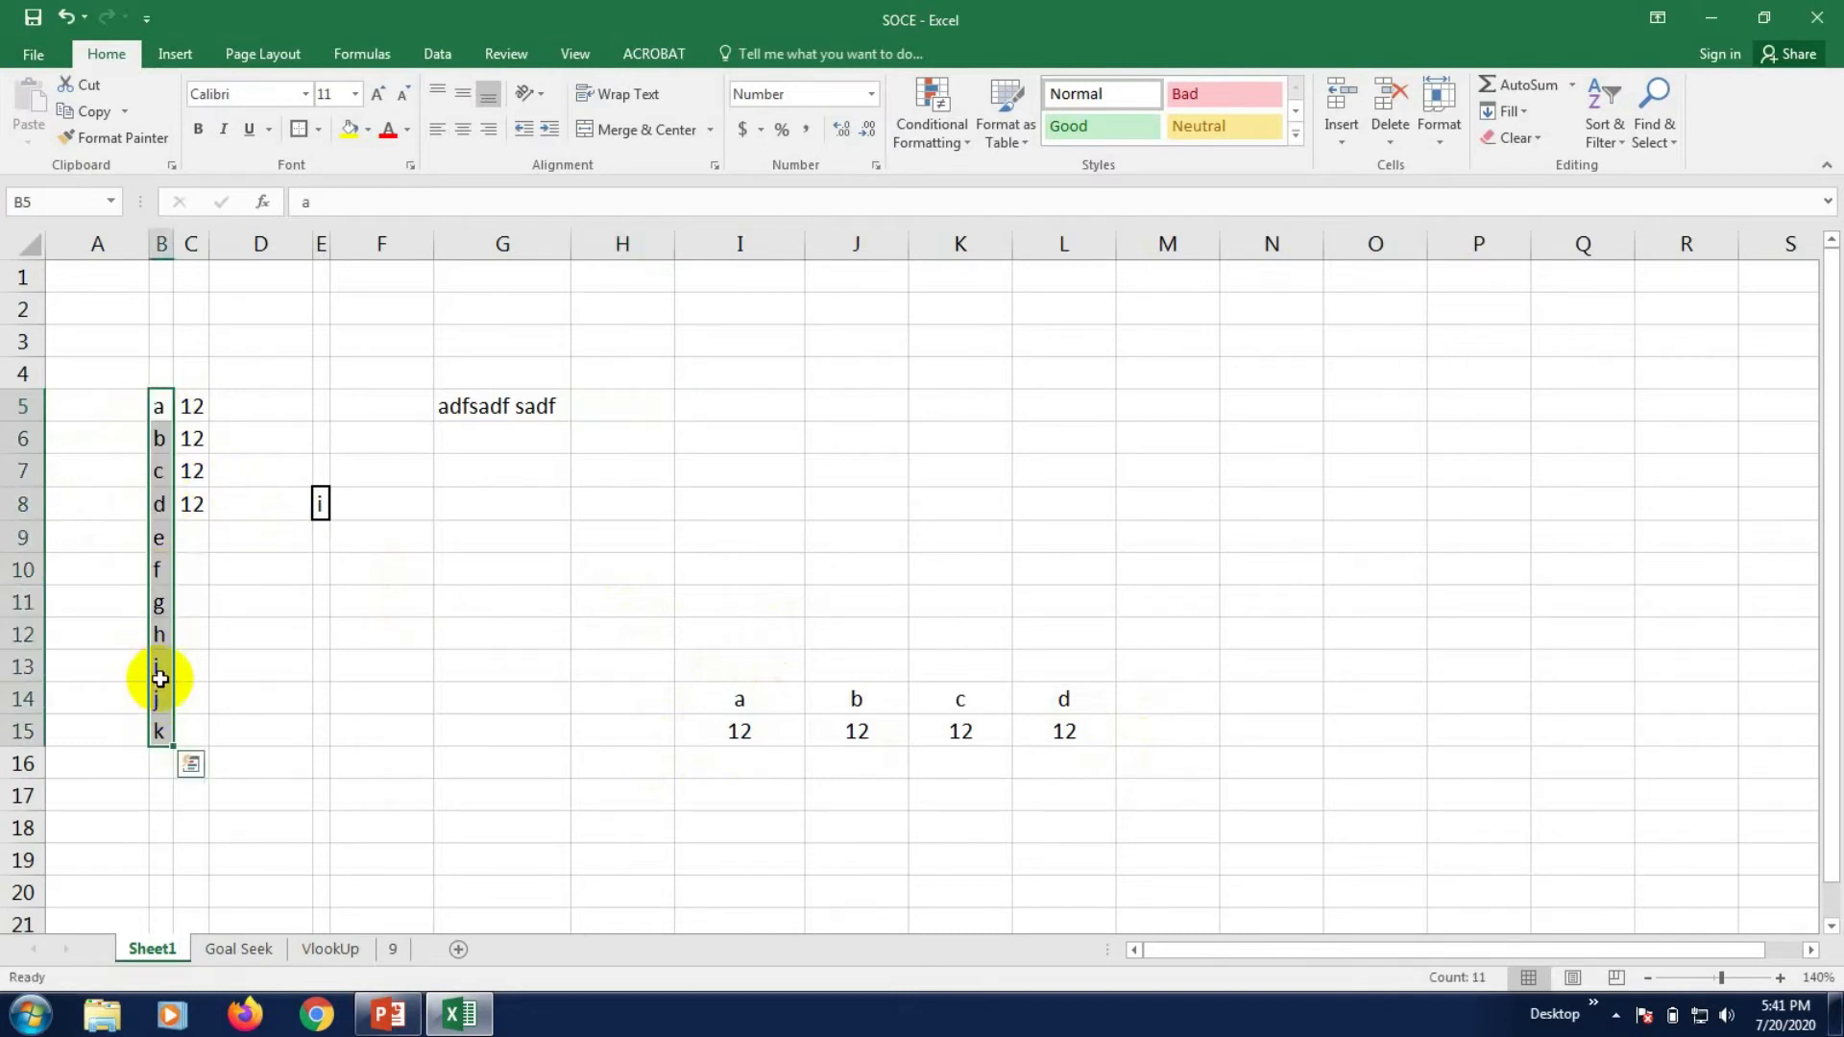
pyautogui.rightClick(160, 678)
pyautogui.click(255, 237)
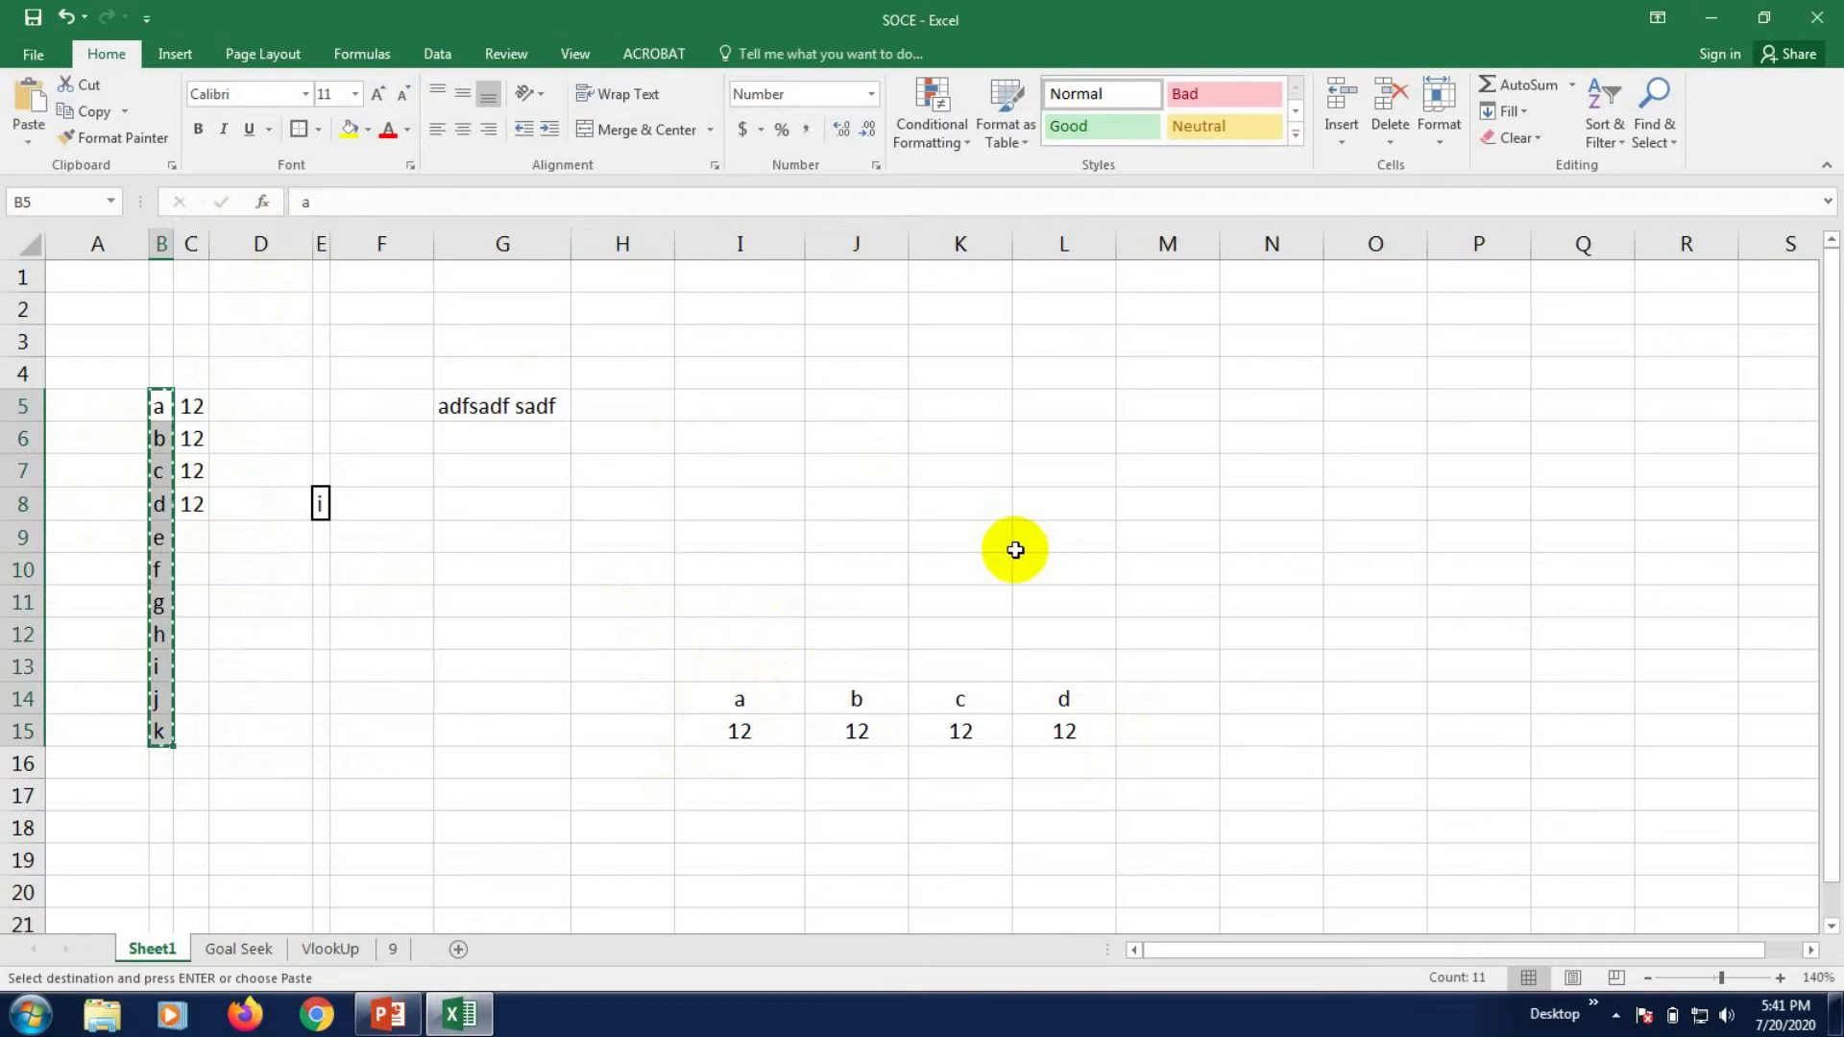
pyautogui.rightClick(748, 538)
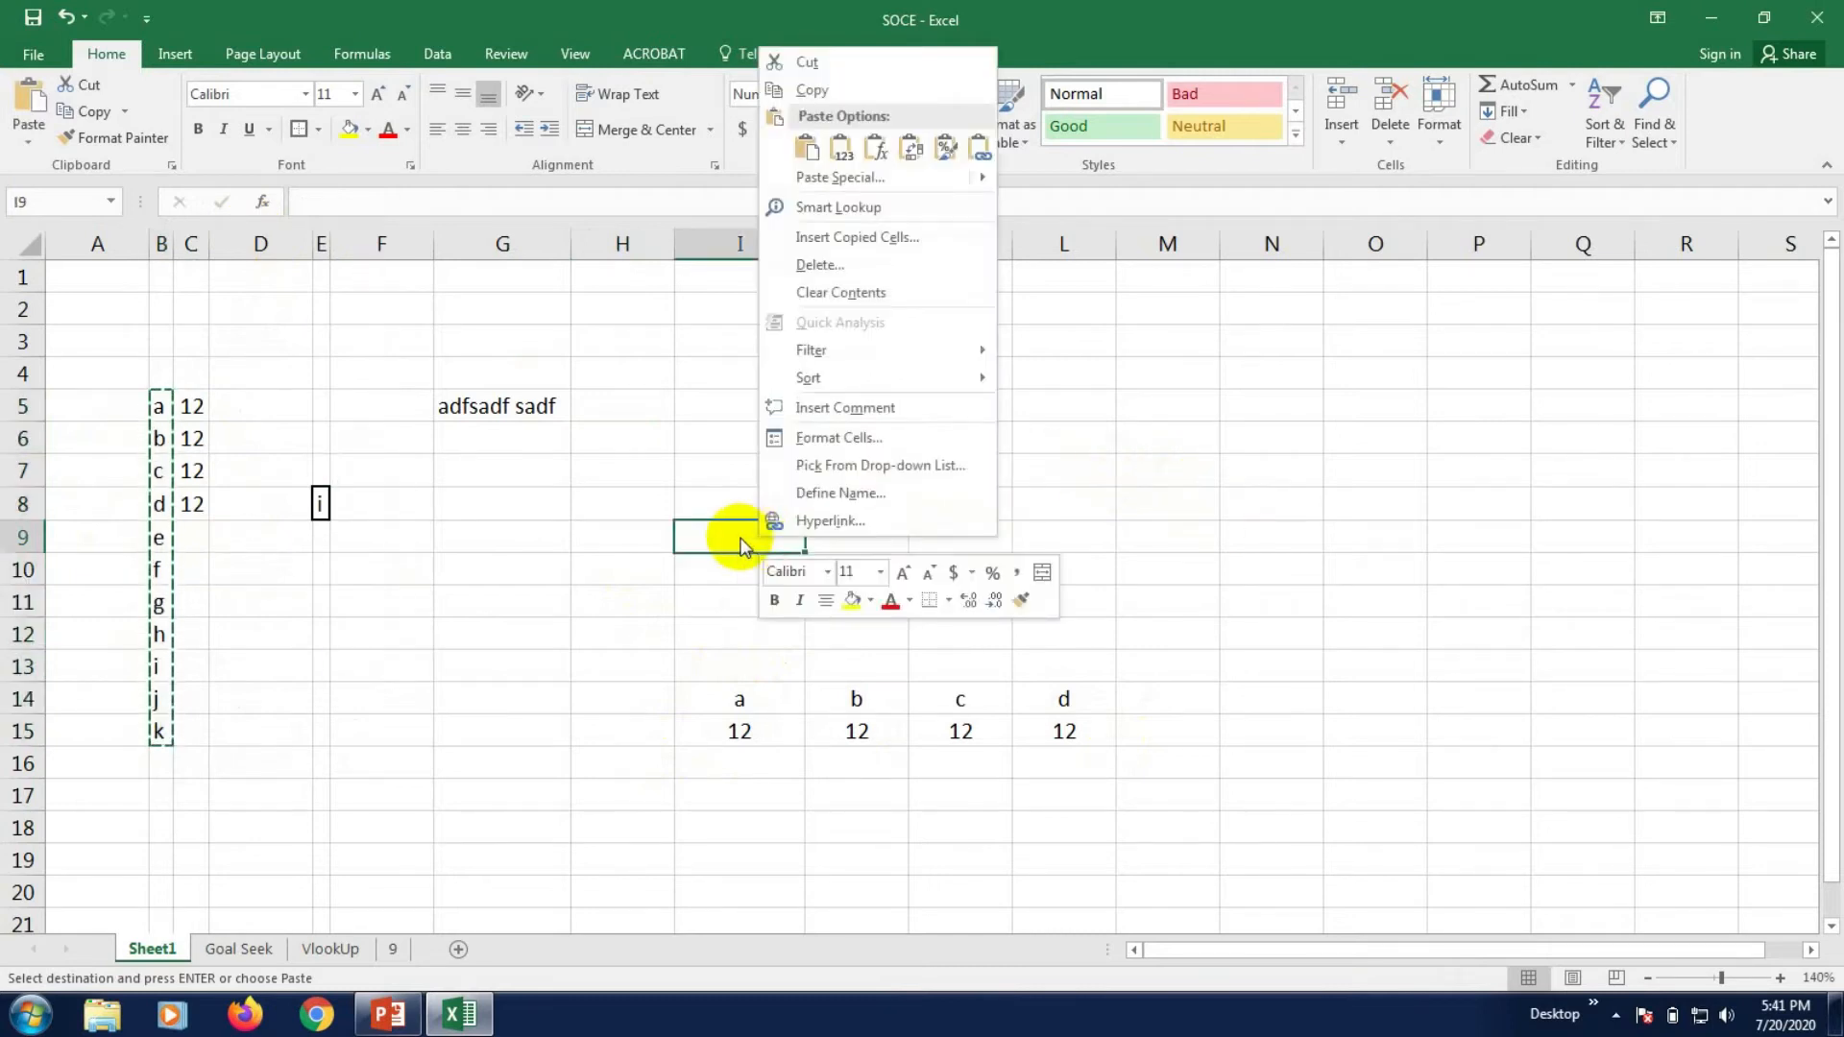
pyautogui.click(910, 149)
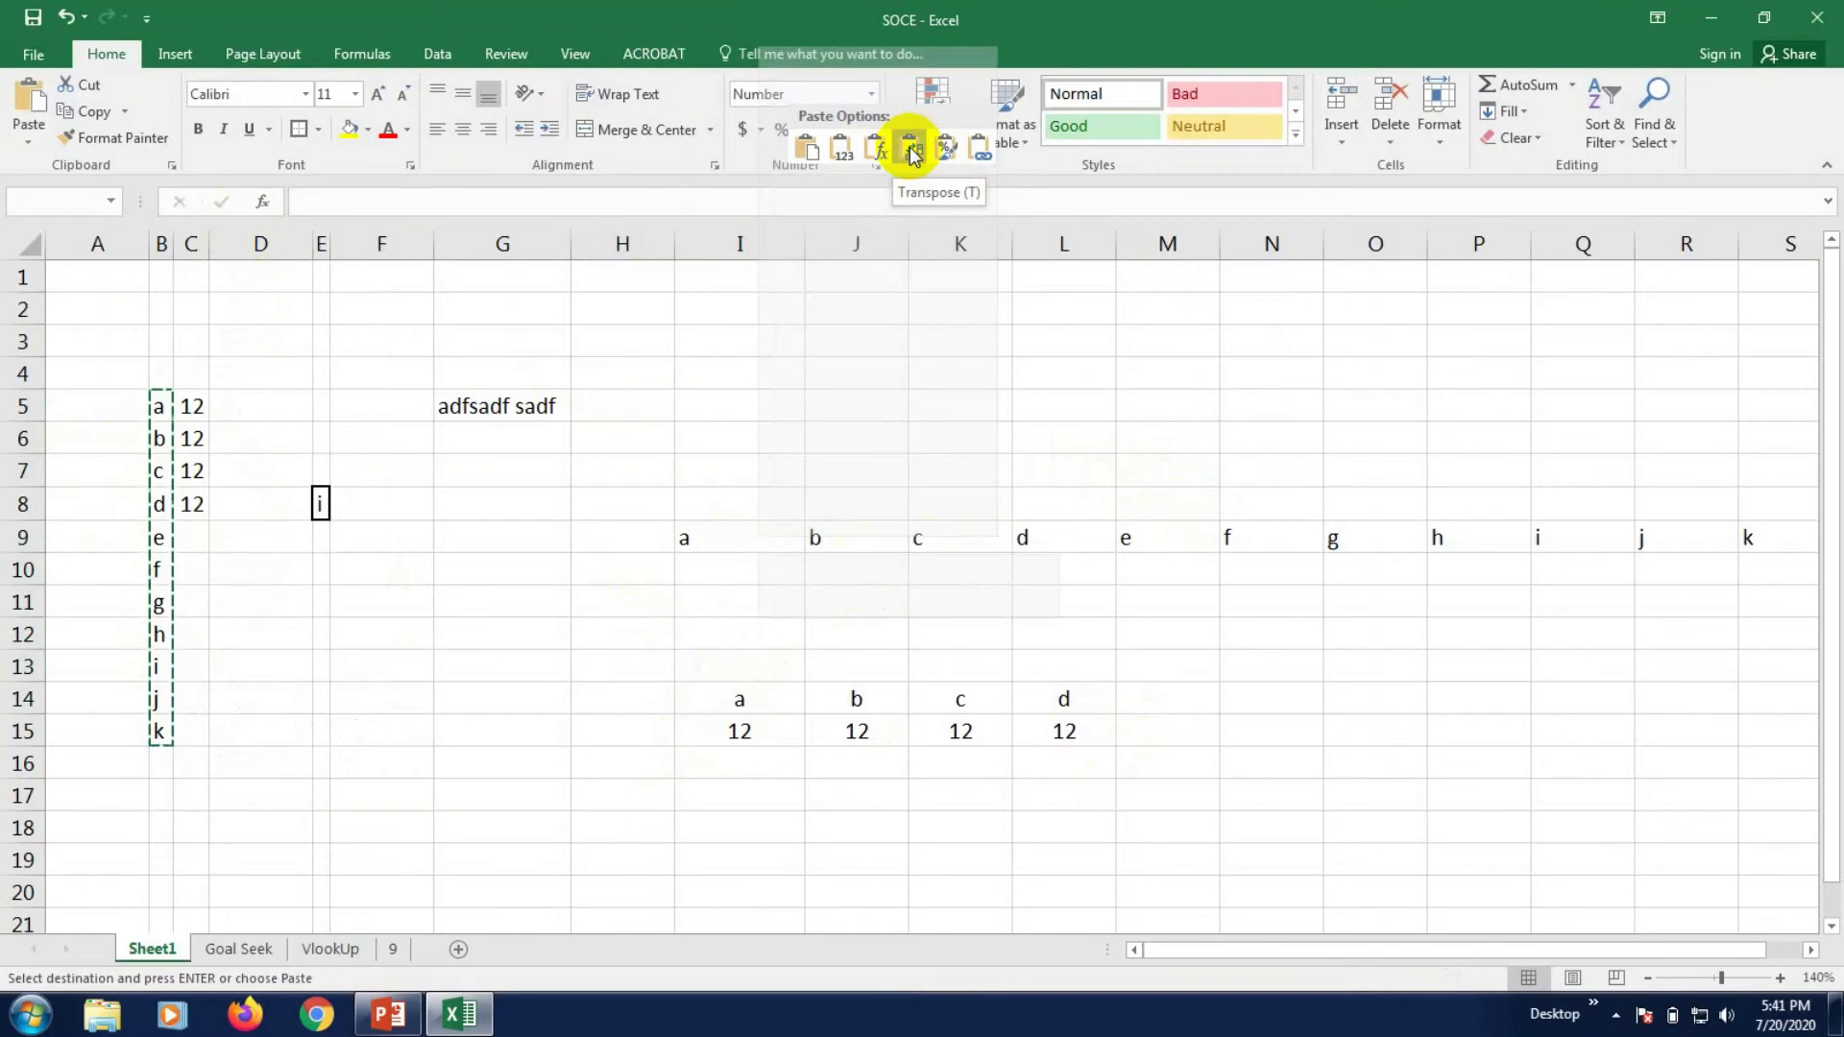
pyautogui.moveTo(828, 177)
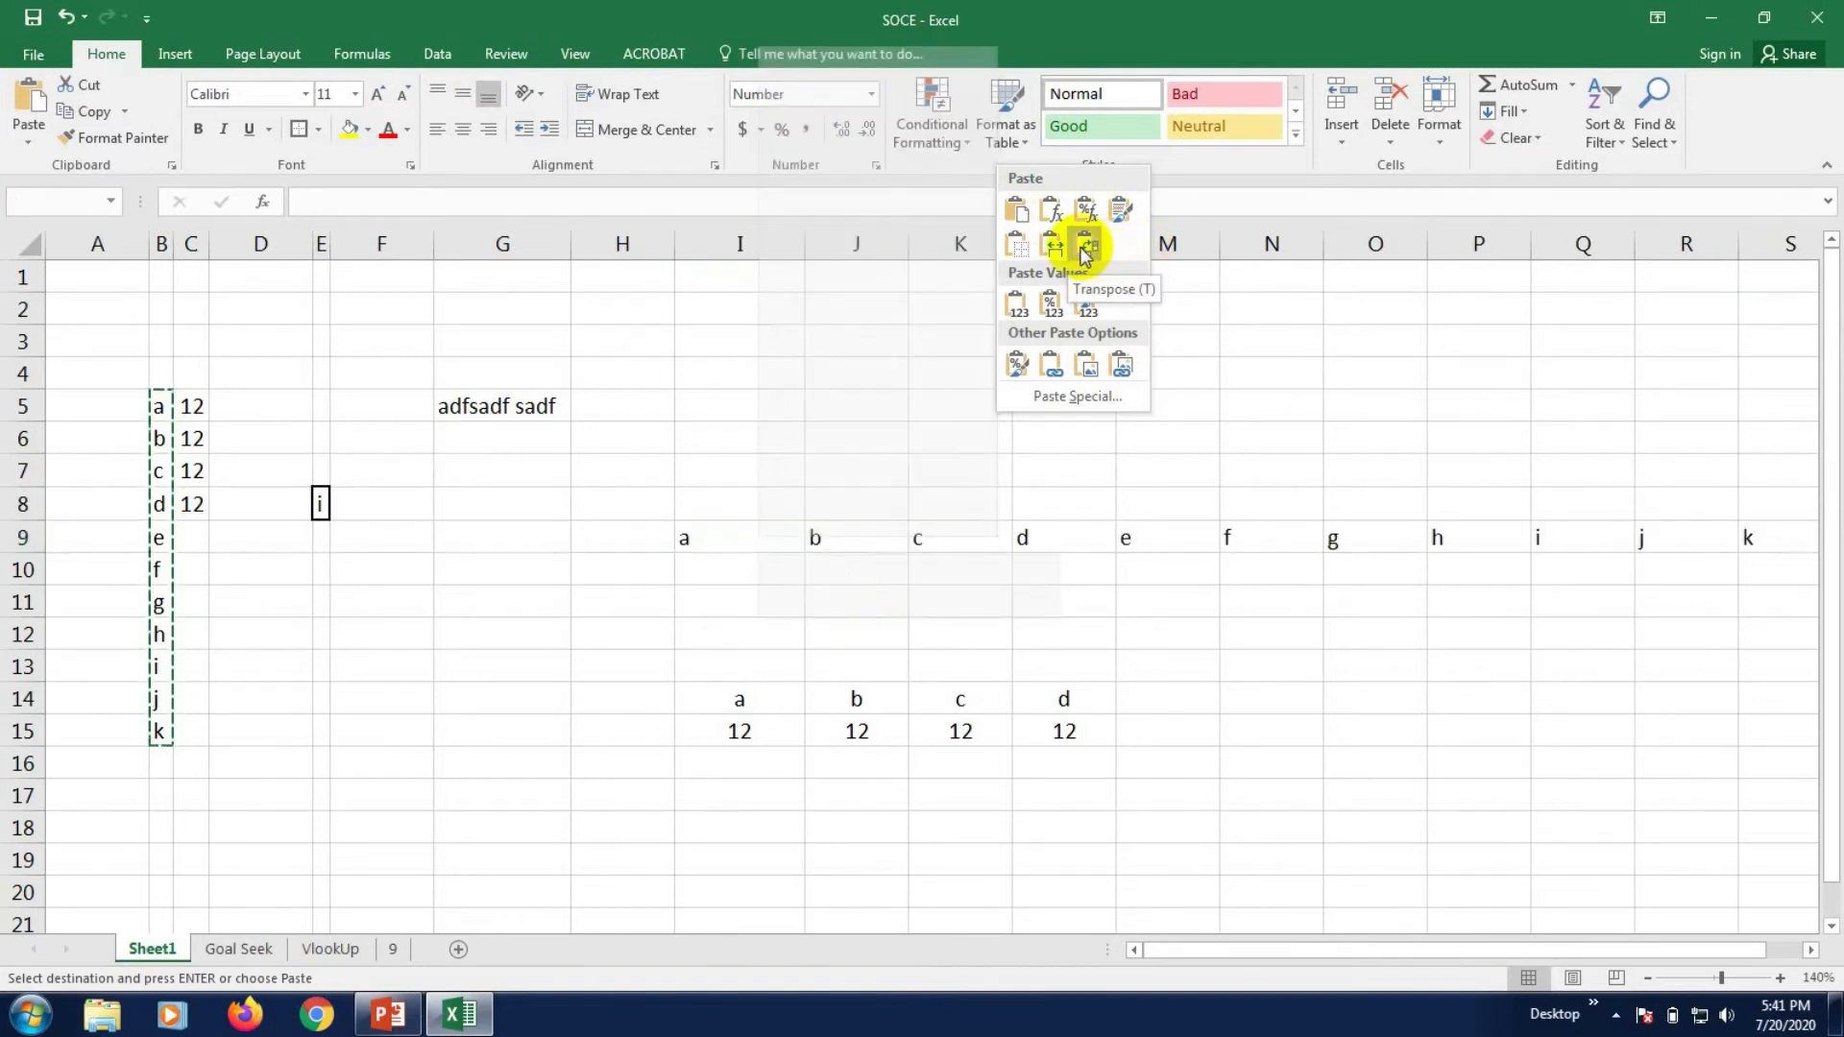
pyautogui.click(1085, 252)
pyautogui.scroll(-1, 1281, 688)
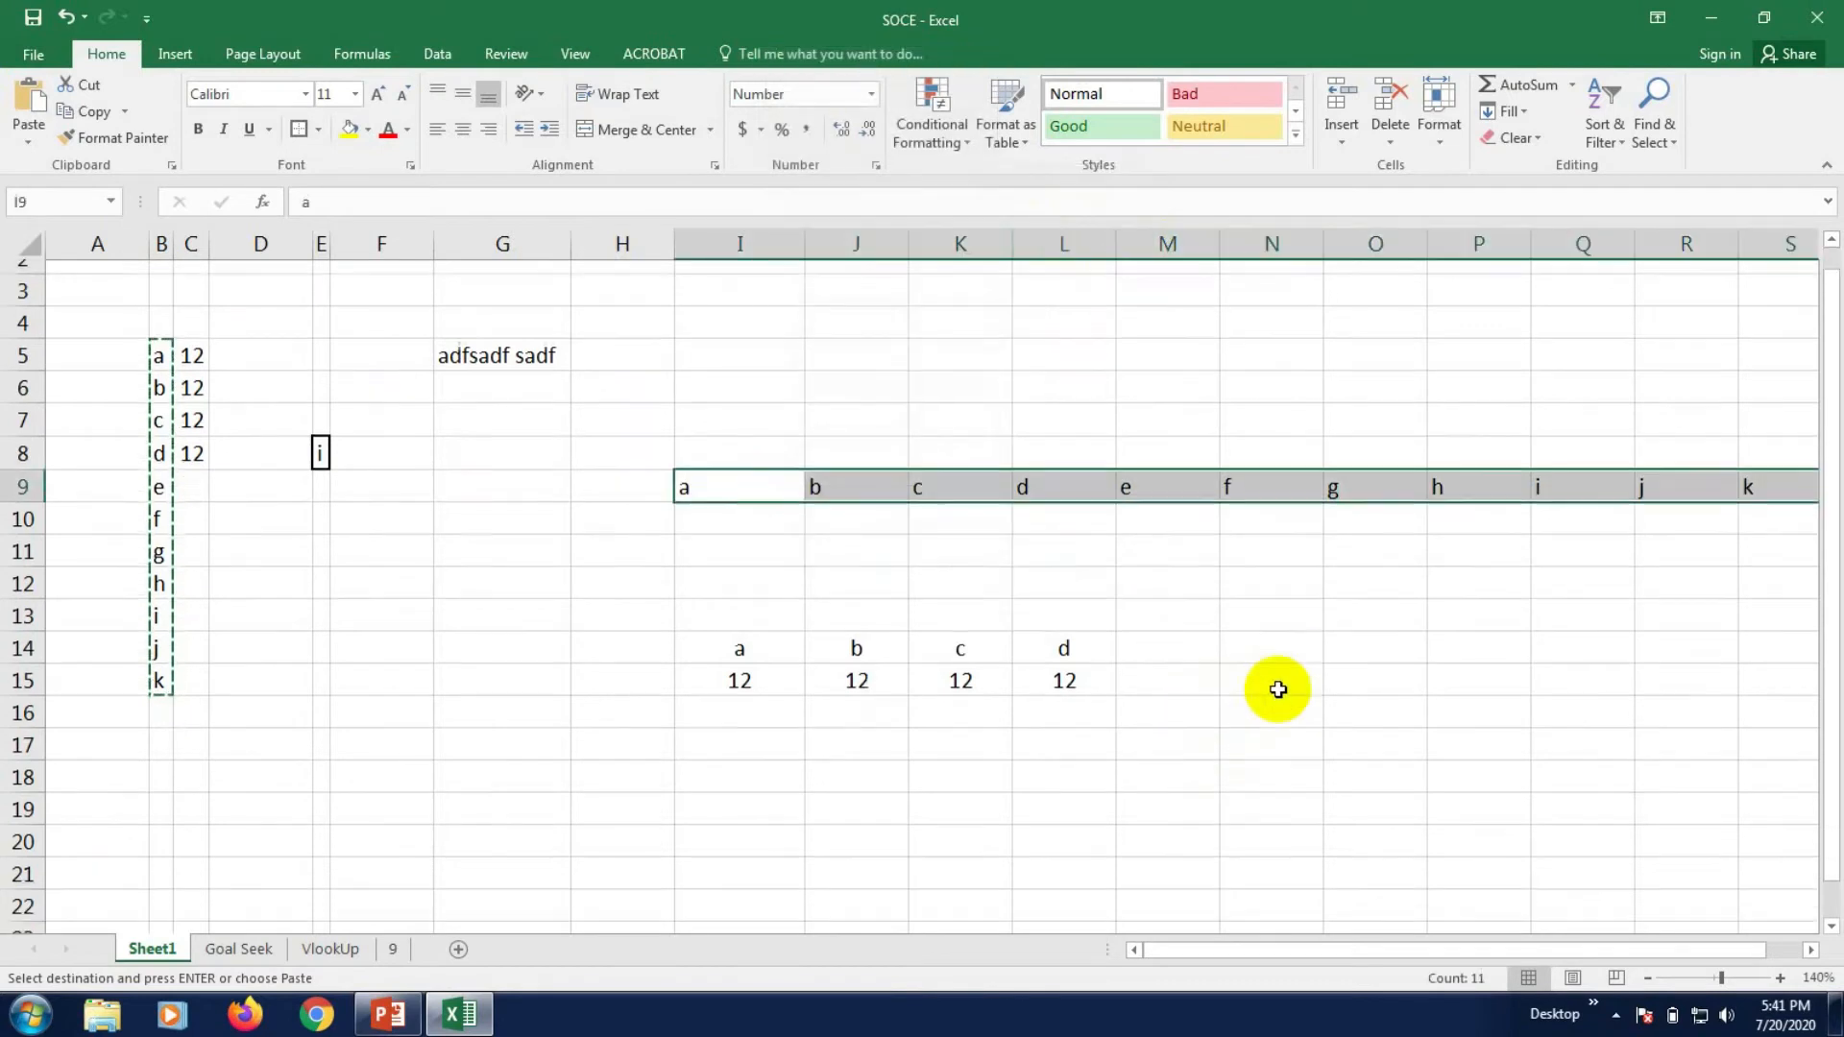
pyautogui.moveTo(1144, 953); pyautogui.dragTo(91, 247)
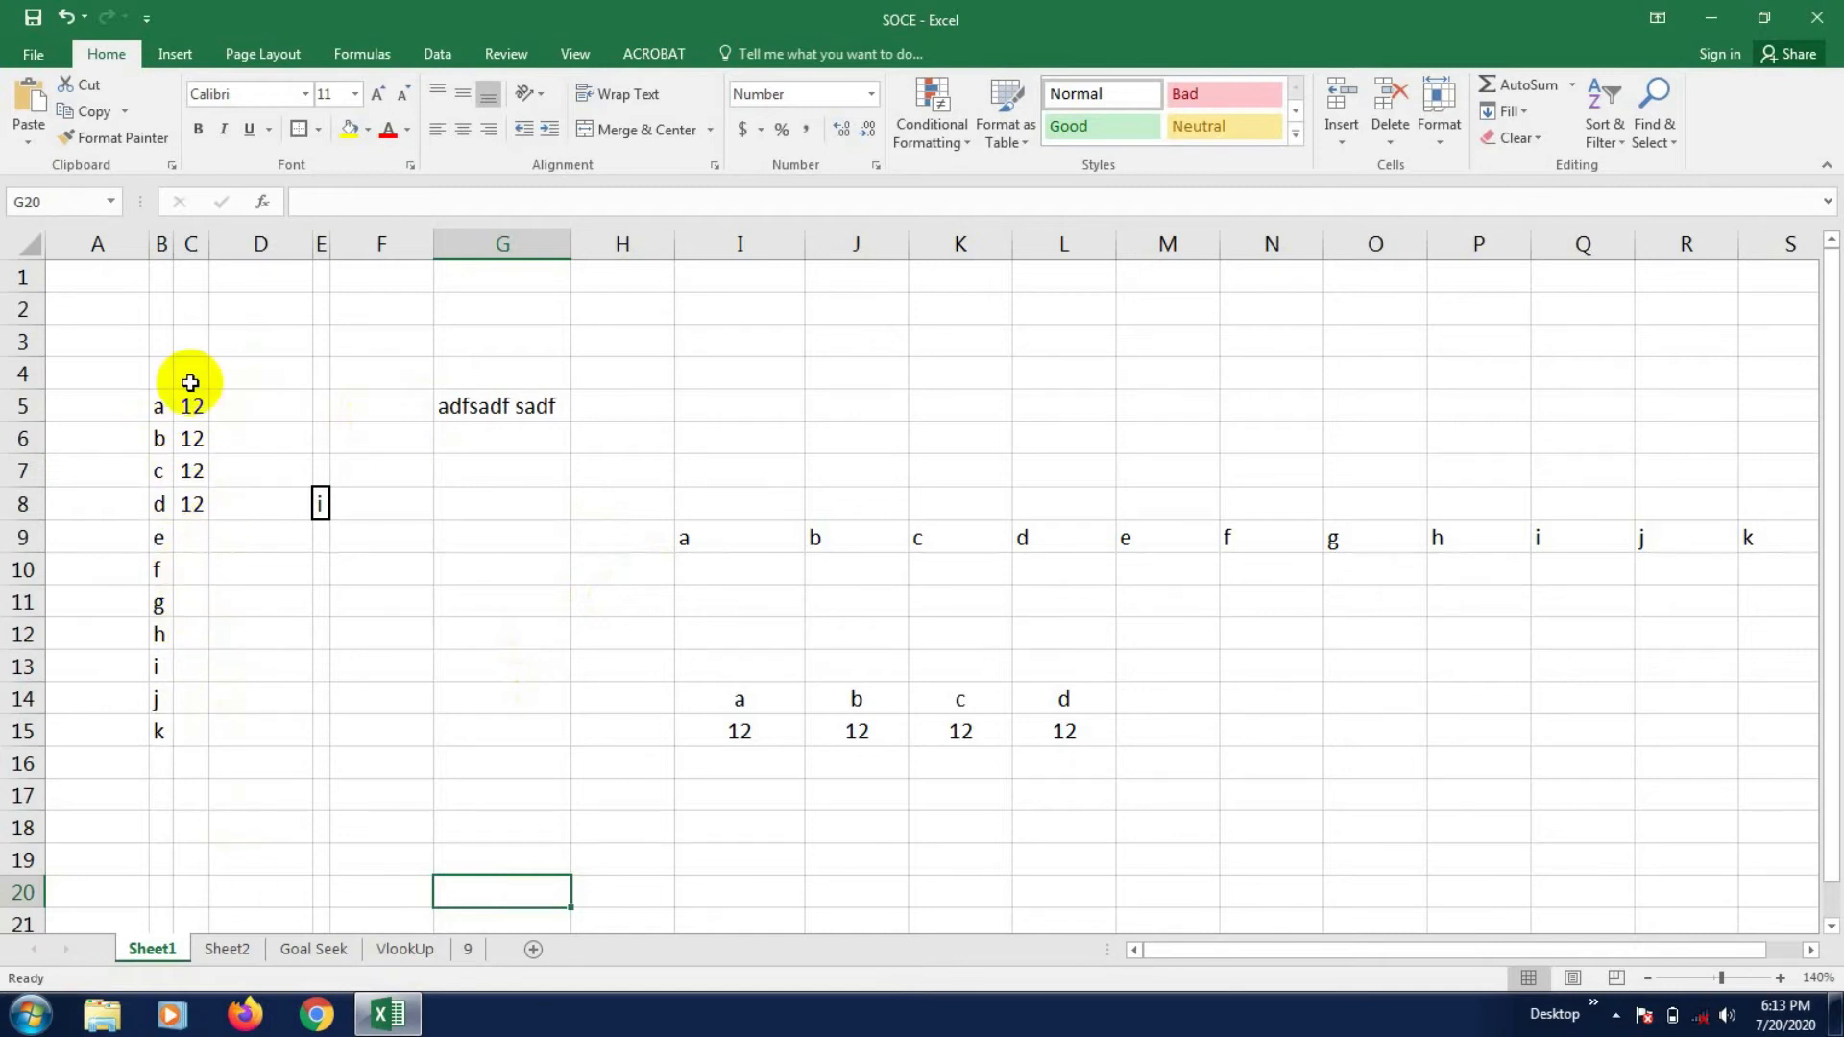
# - Delete all contents from column C through column S, down to row 19
pyautogui.moveTo(188, 280)
pyautogui.mouseDown()
pyautogui.moveTo(1577, 900)
pyautogui.moveTo(1835, 864)
pyautogui.mouseUp()
pyautogui.press('Delete')
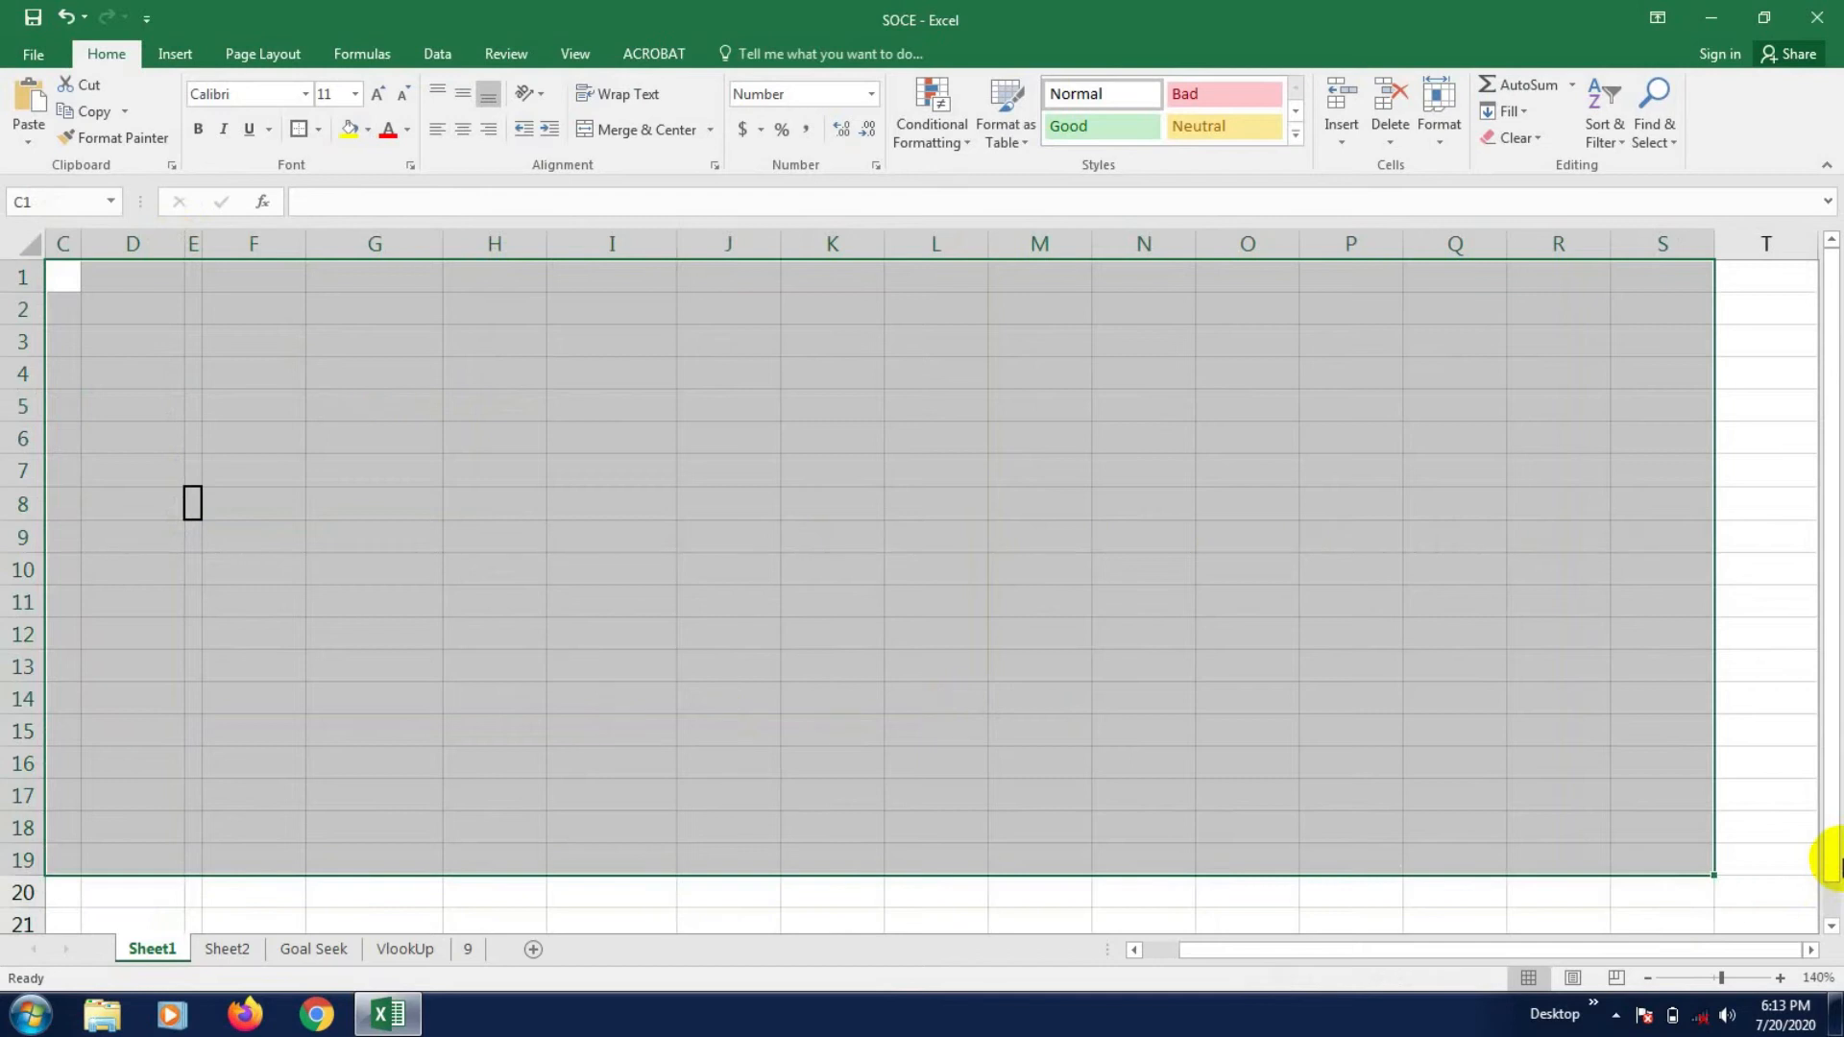
pyautogui.click(1390, 761)
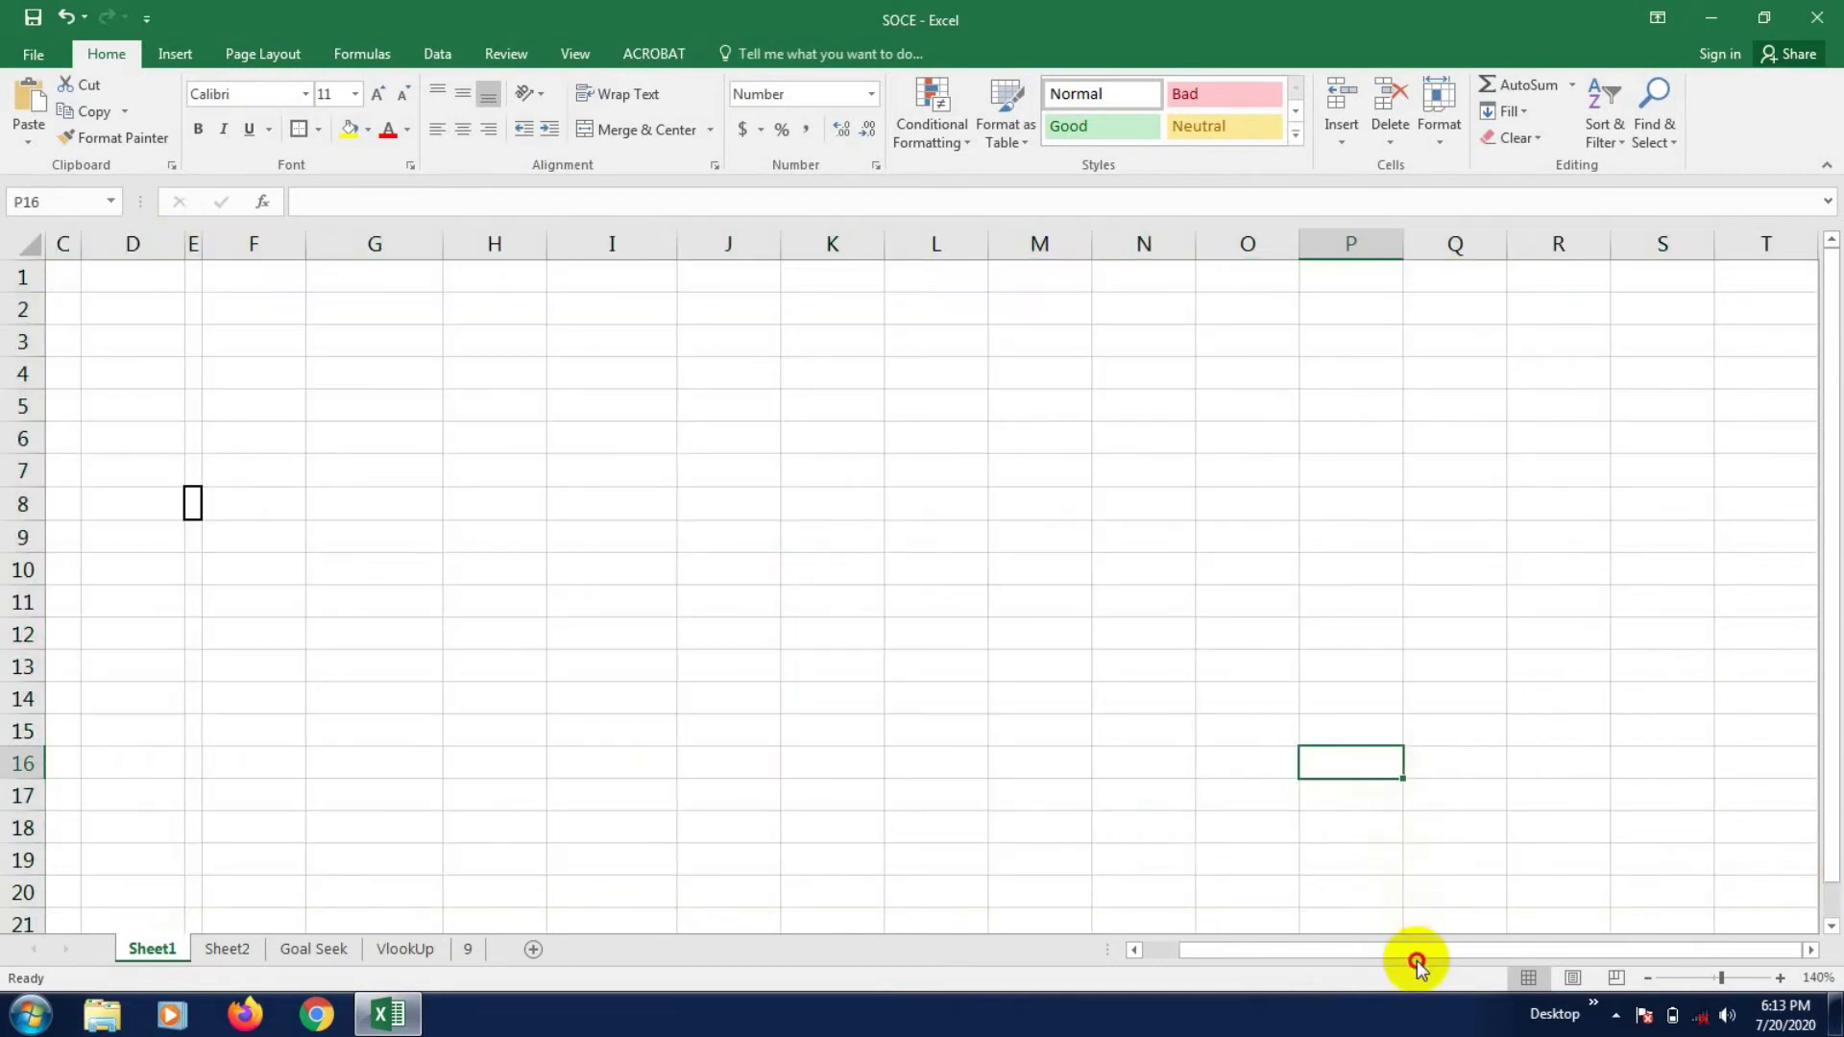
pyautogui.moveTo(1416, 958); pyautogui.dragTo(1388, 954)
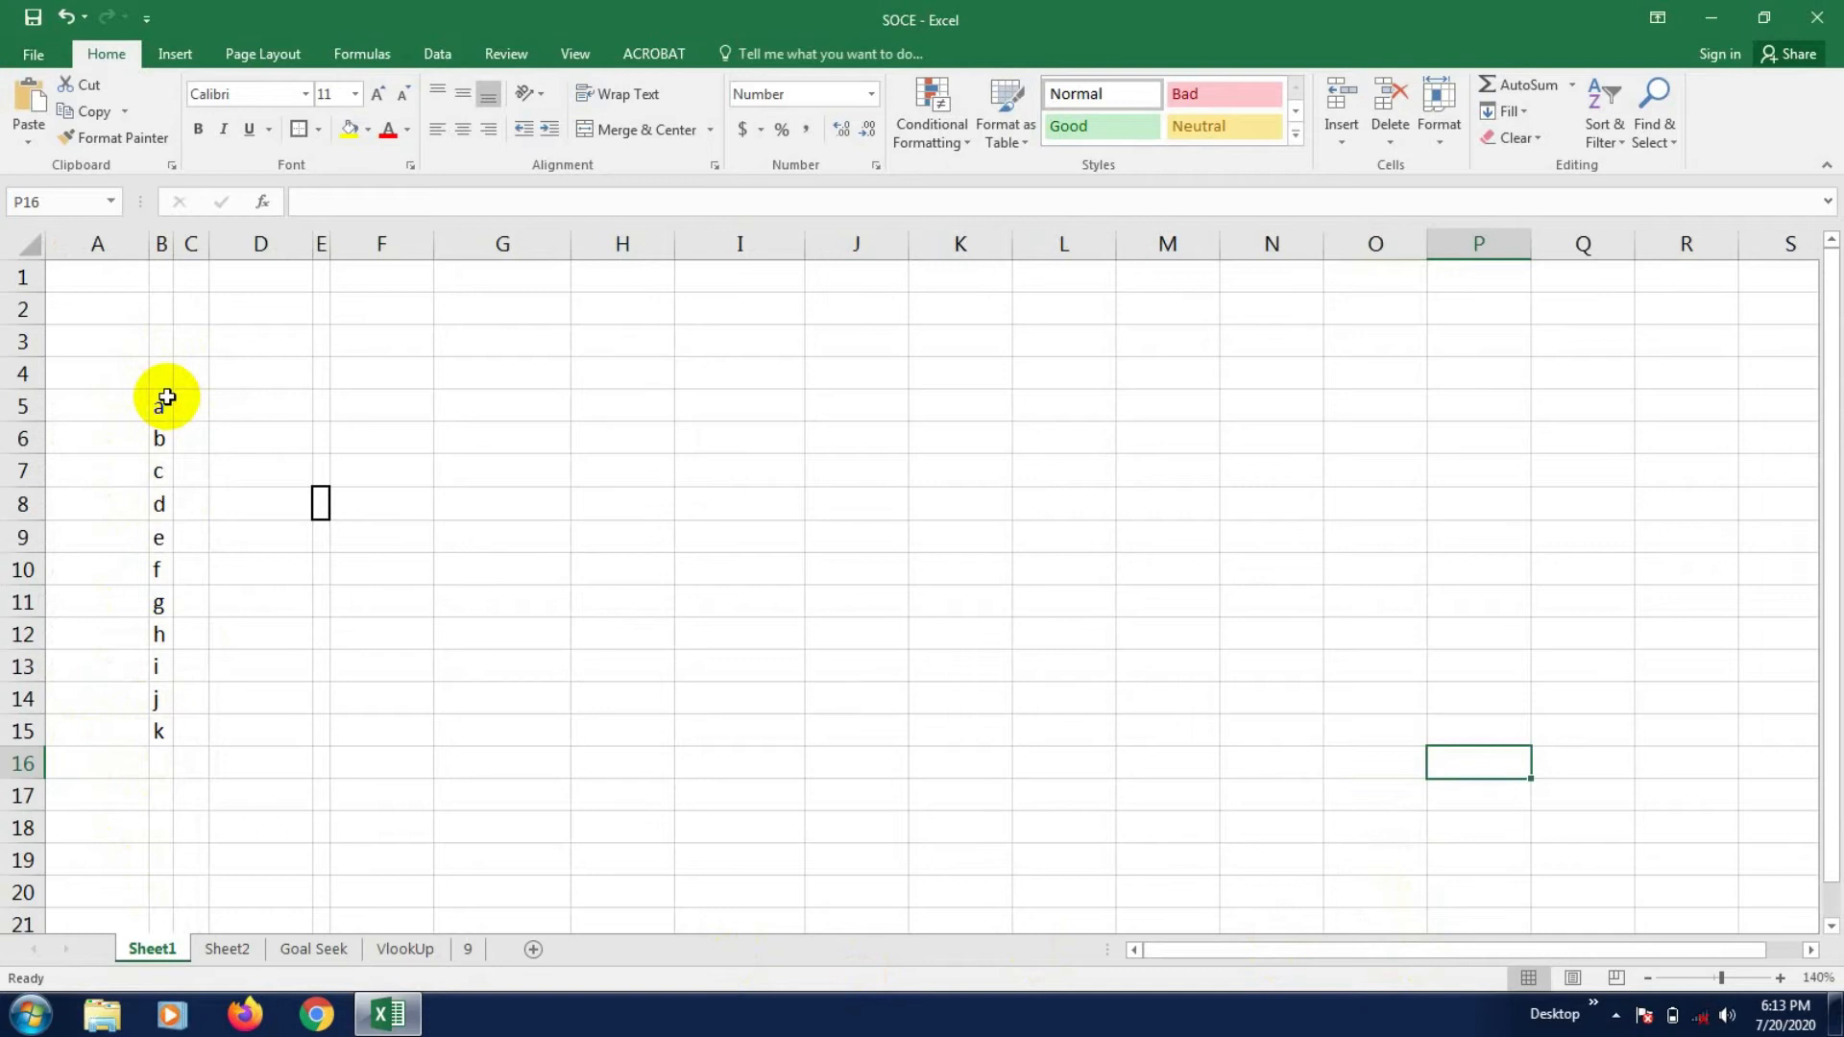
# - Replace h in B12 with a and k in B15 with c, then select B5:B15
pyautogui.click(163, 536)
pyautogui.click(163, 670)
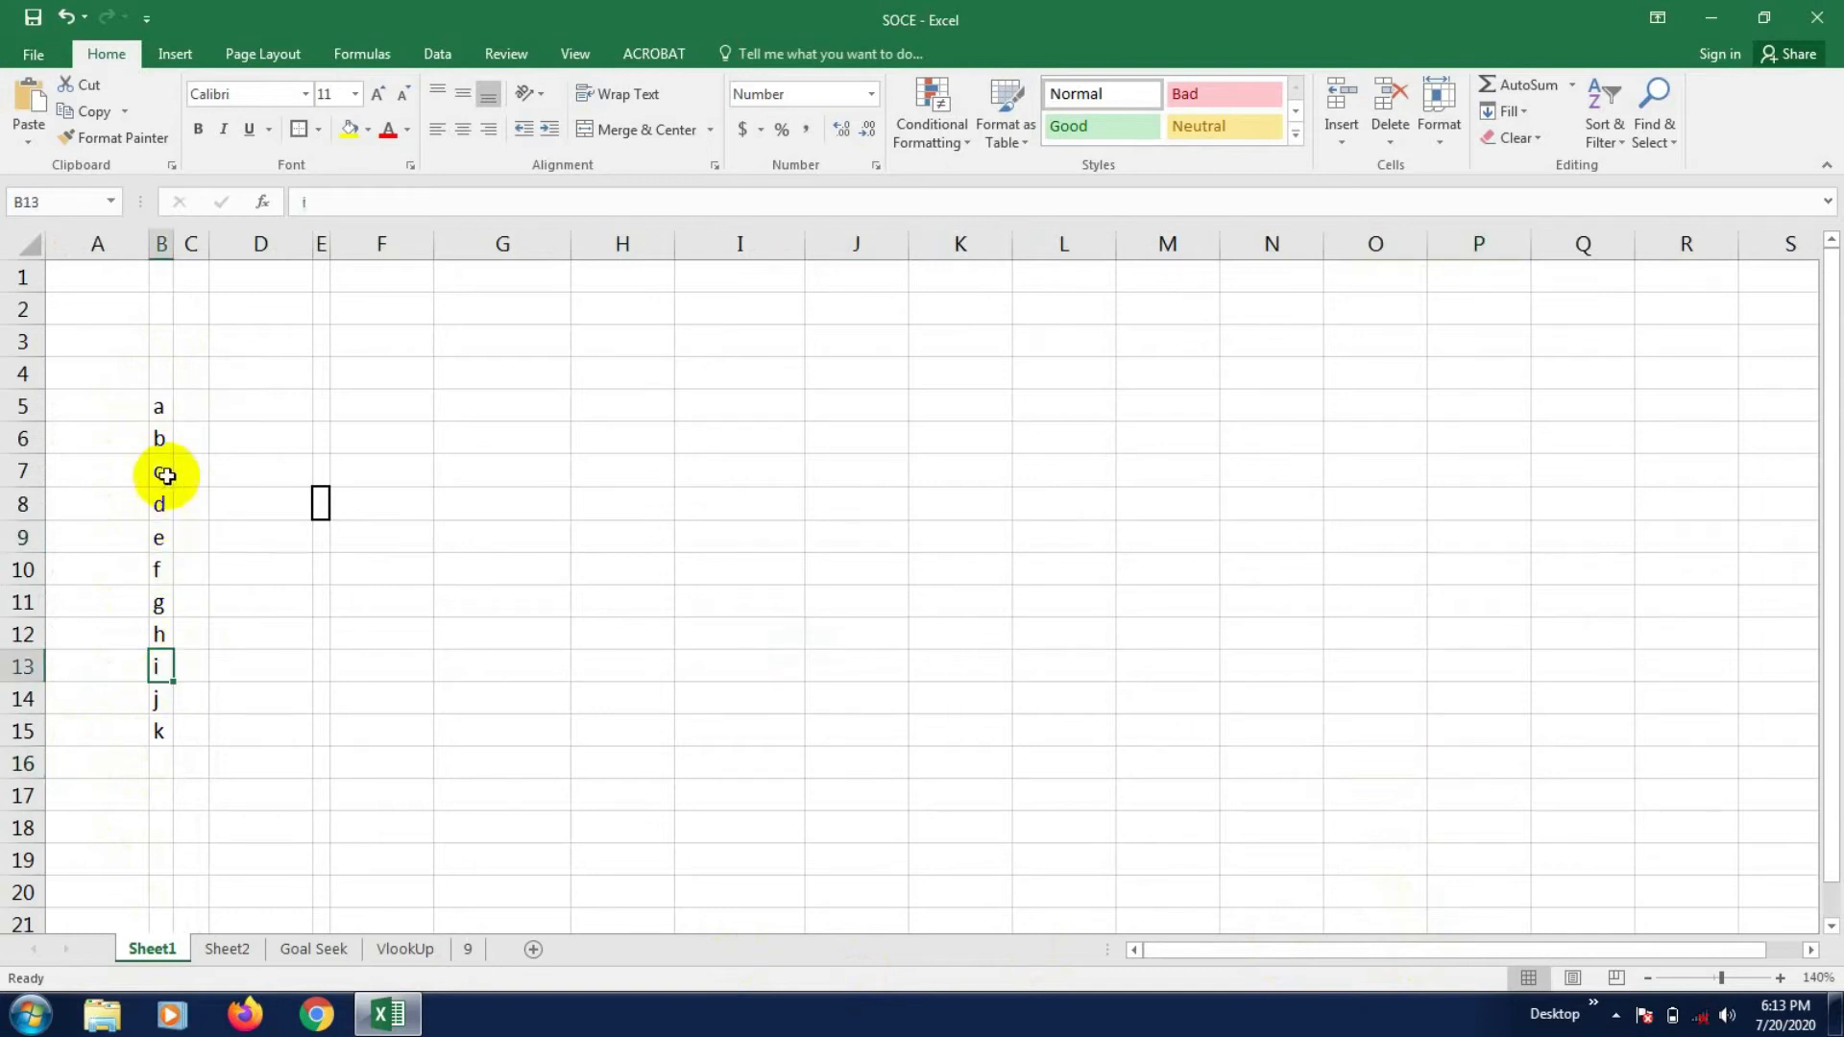
pyautogui.click(156, 404)
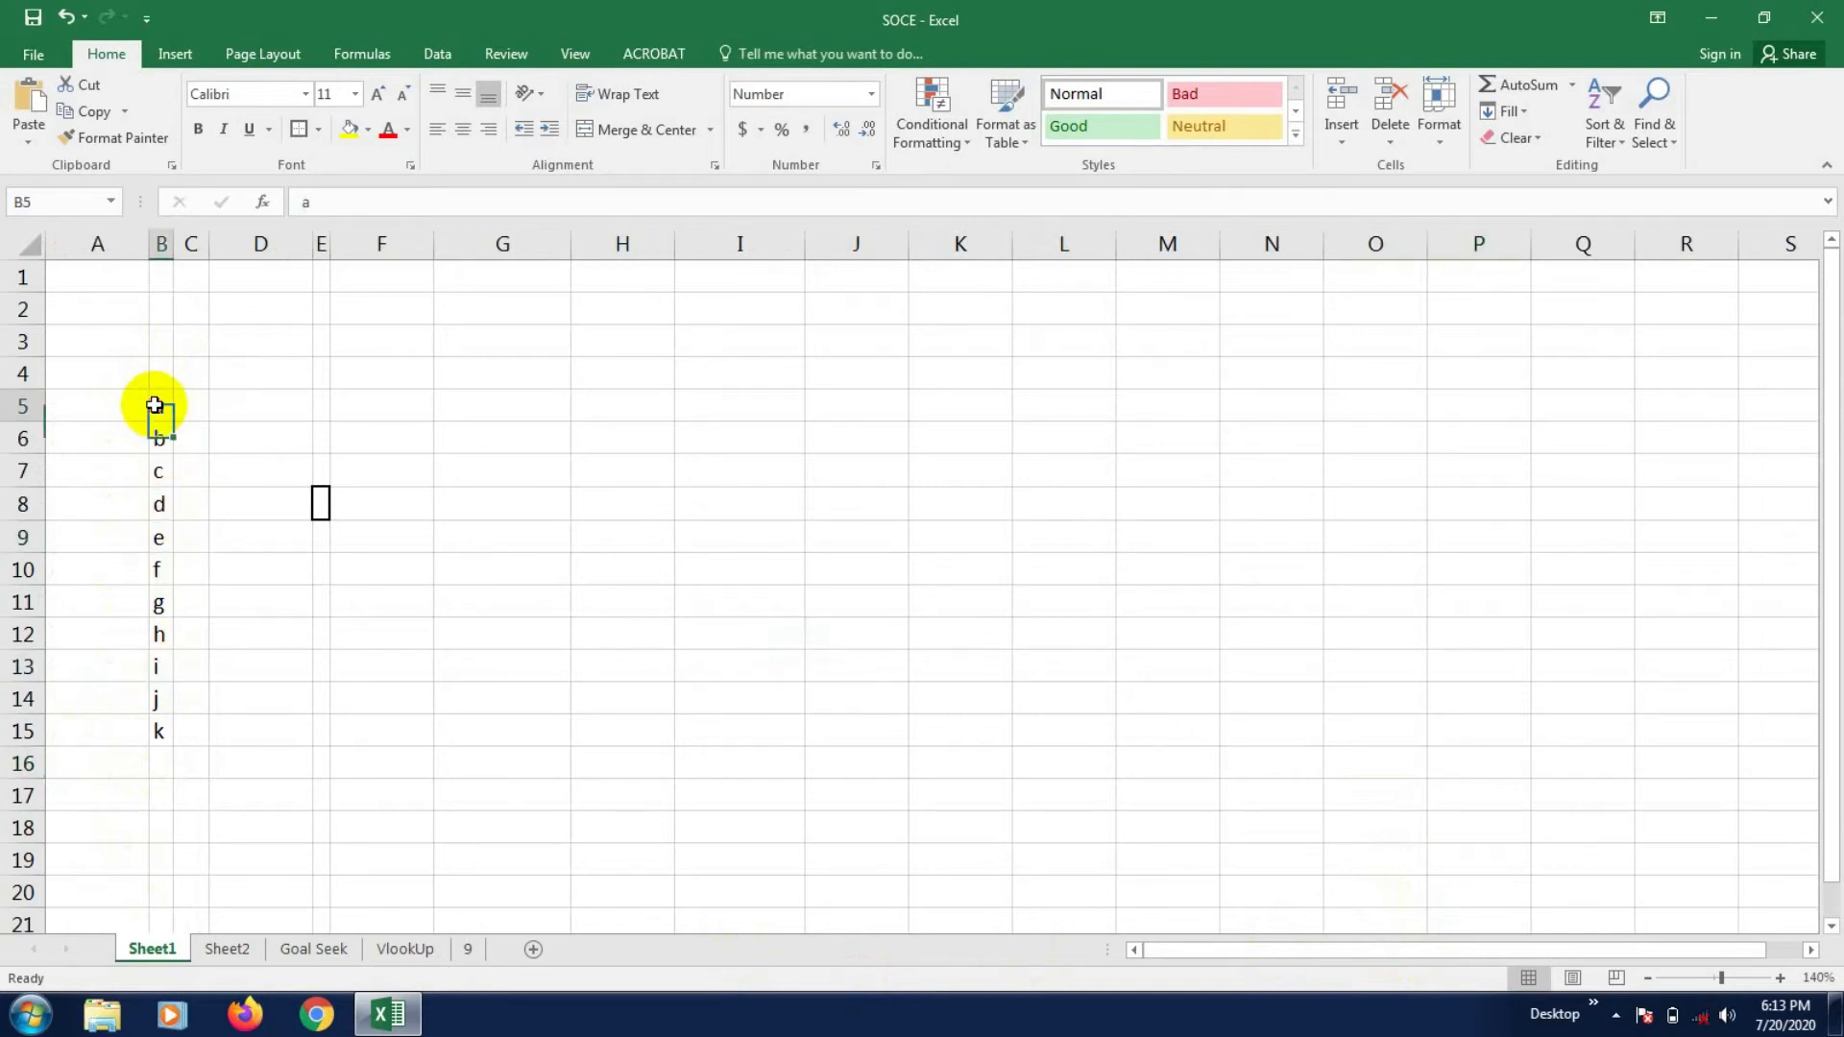
pyautogui.click(160, 633)
pyautogui.write('a')
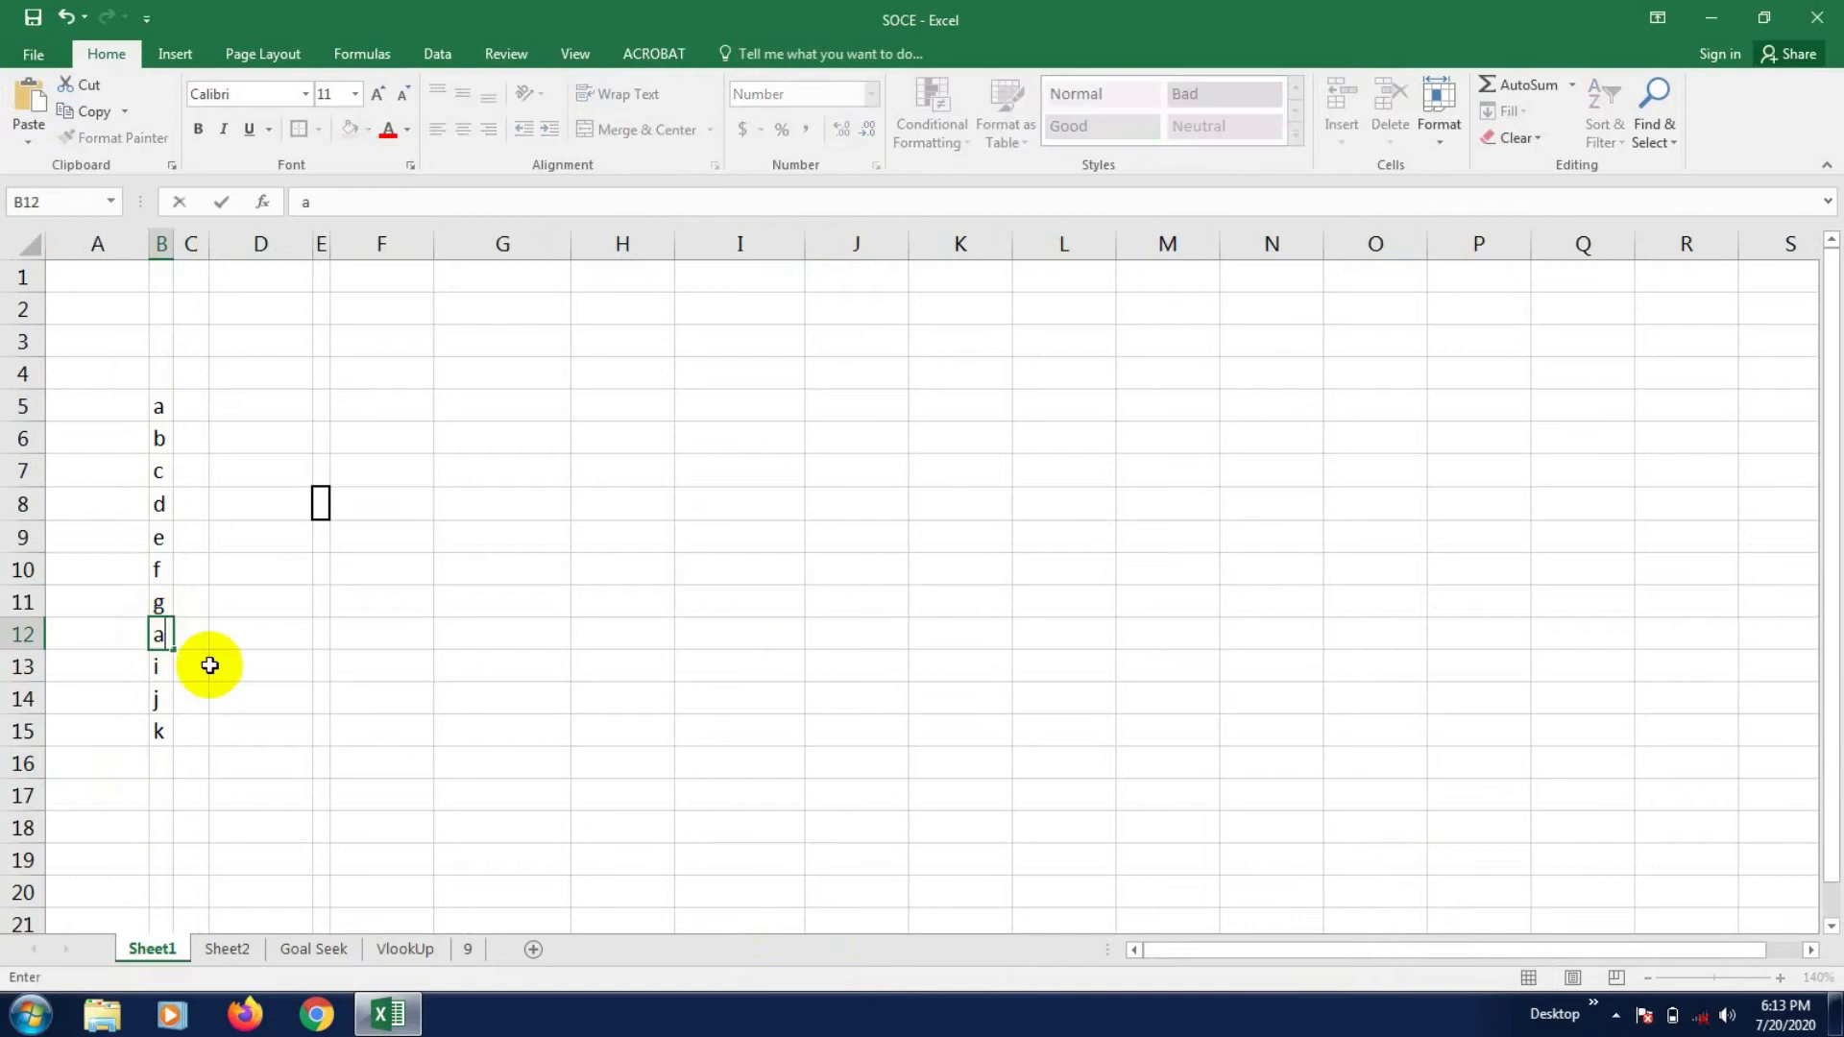
pyautogui.click(260, 730)
pyautogui.click(158, 737)
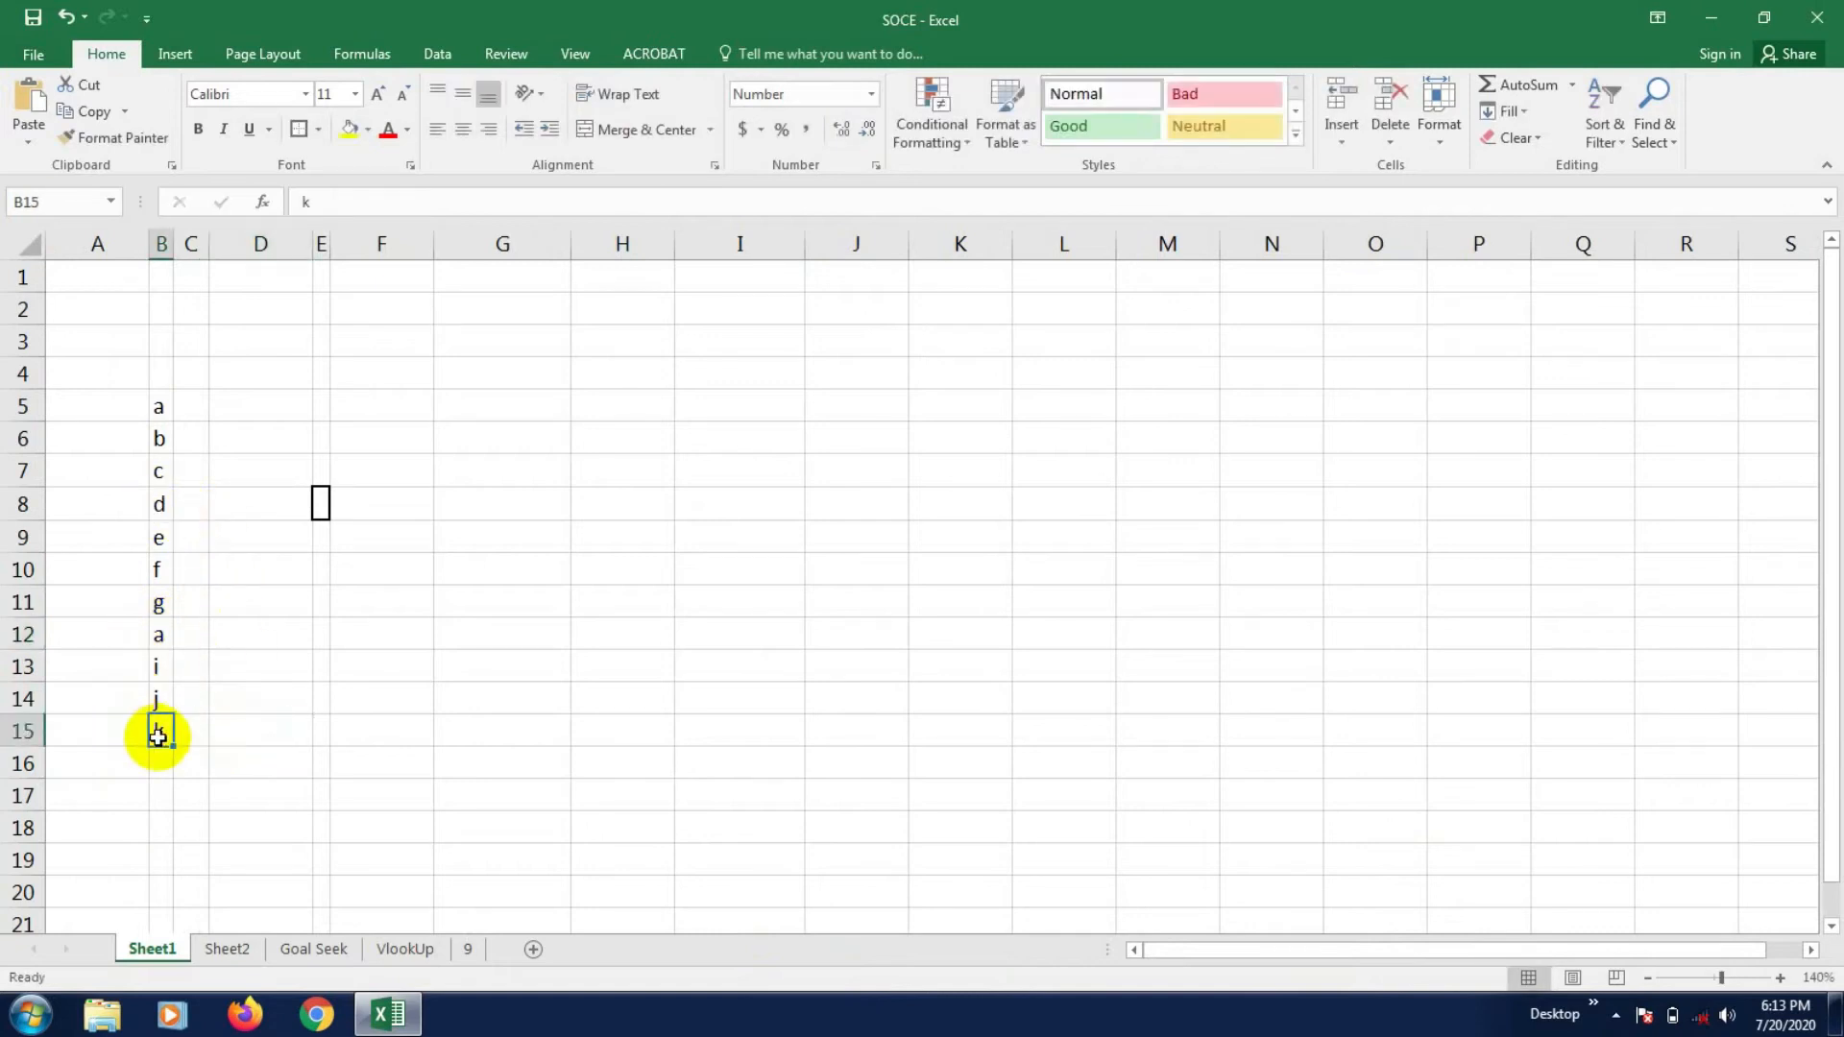
pyautogui.write('c')
pyautogui.click(217, 853)
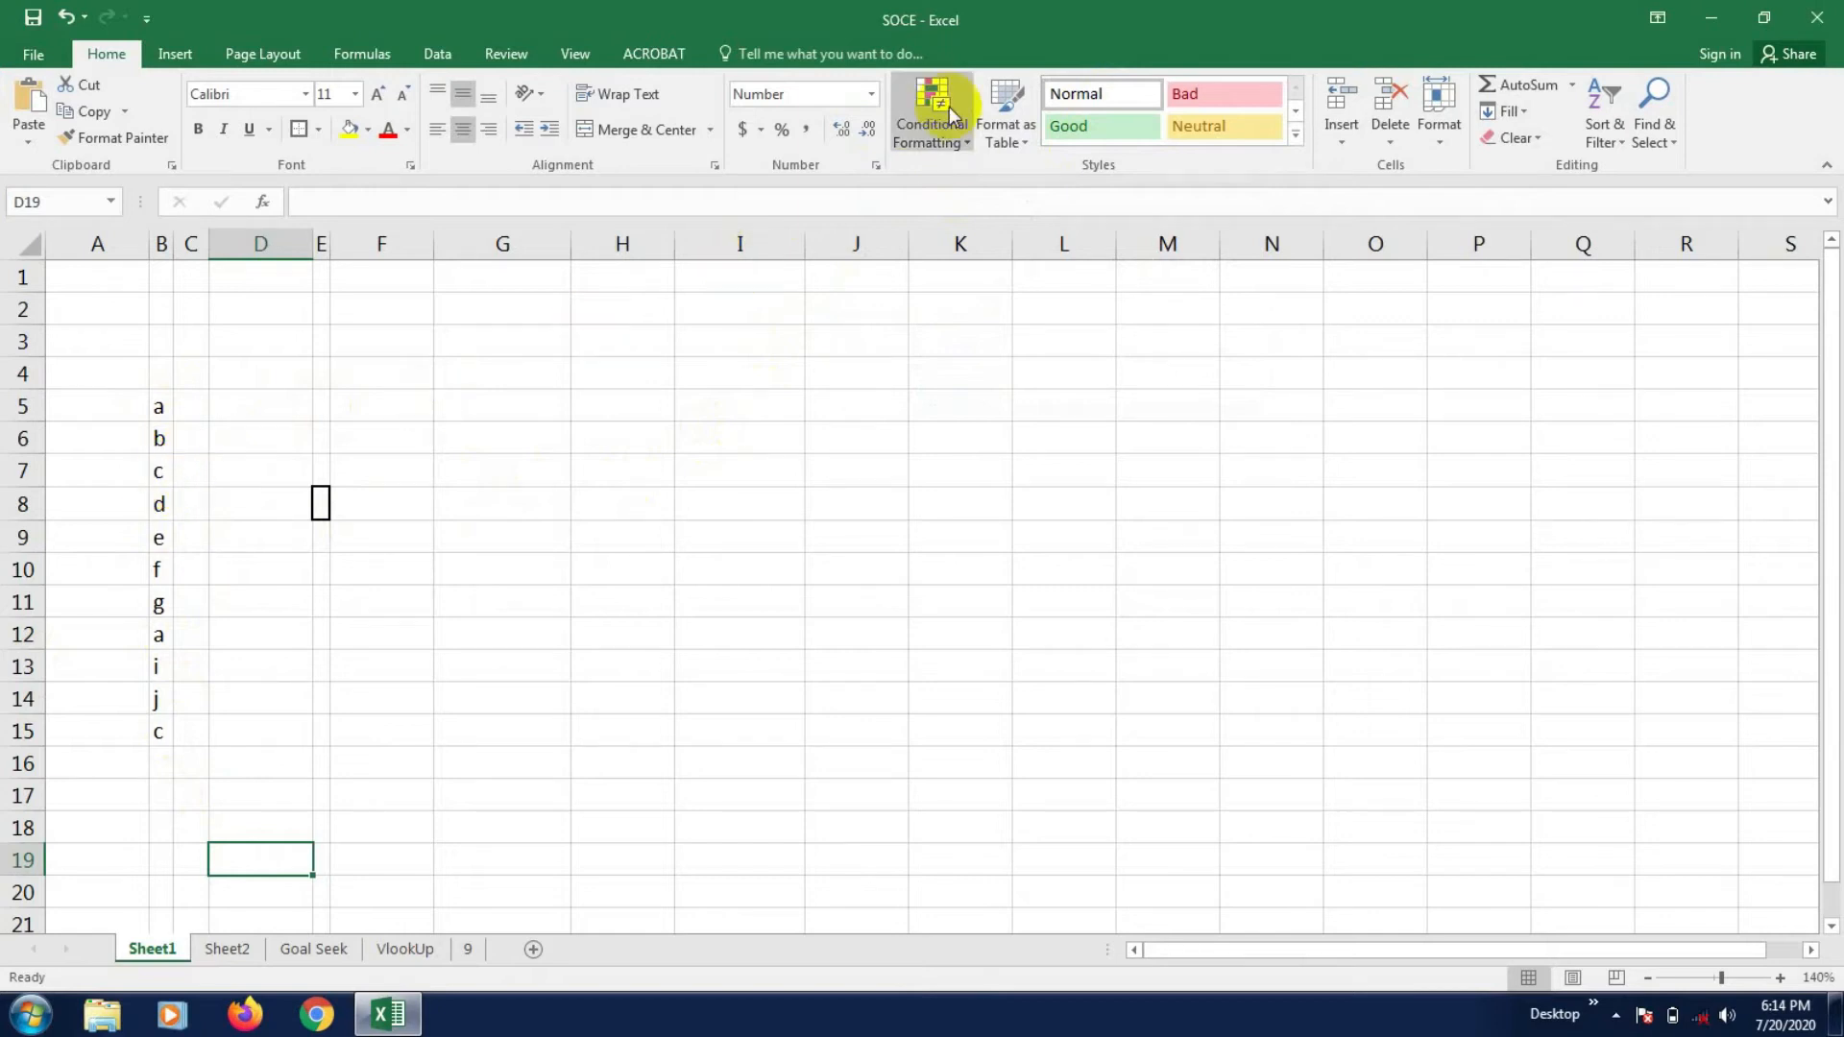
pyautogui.click(718, 534)
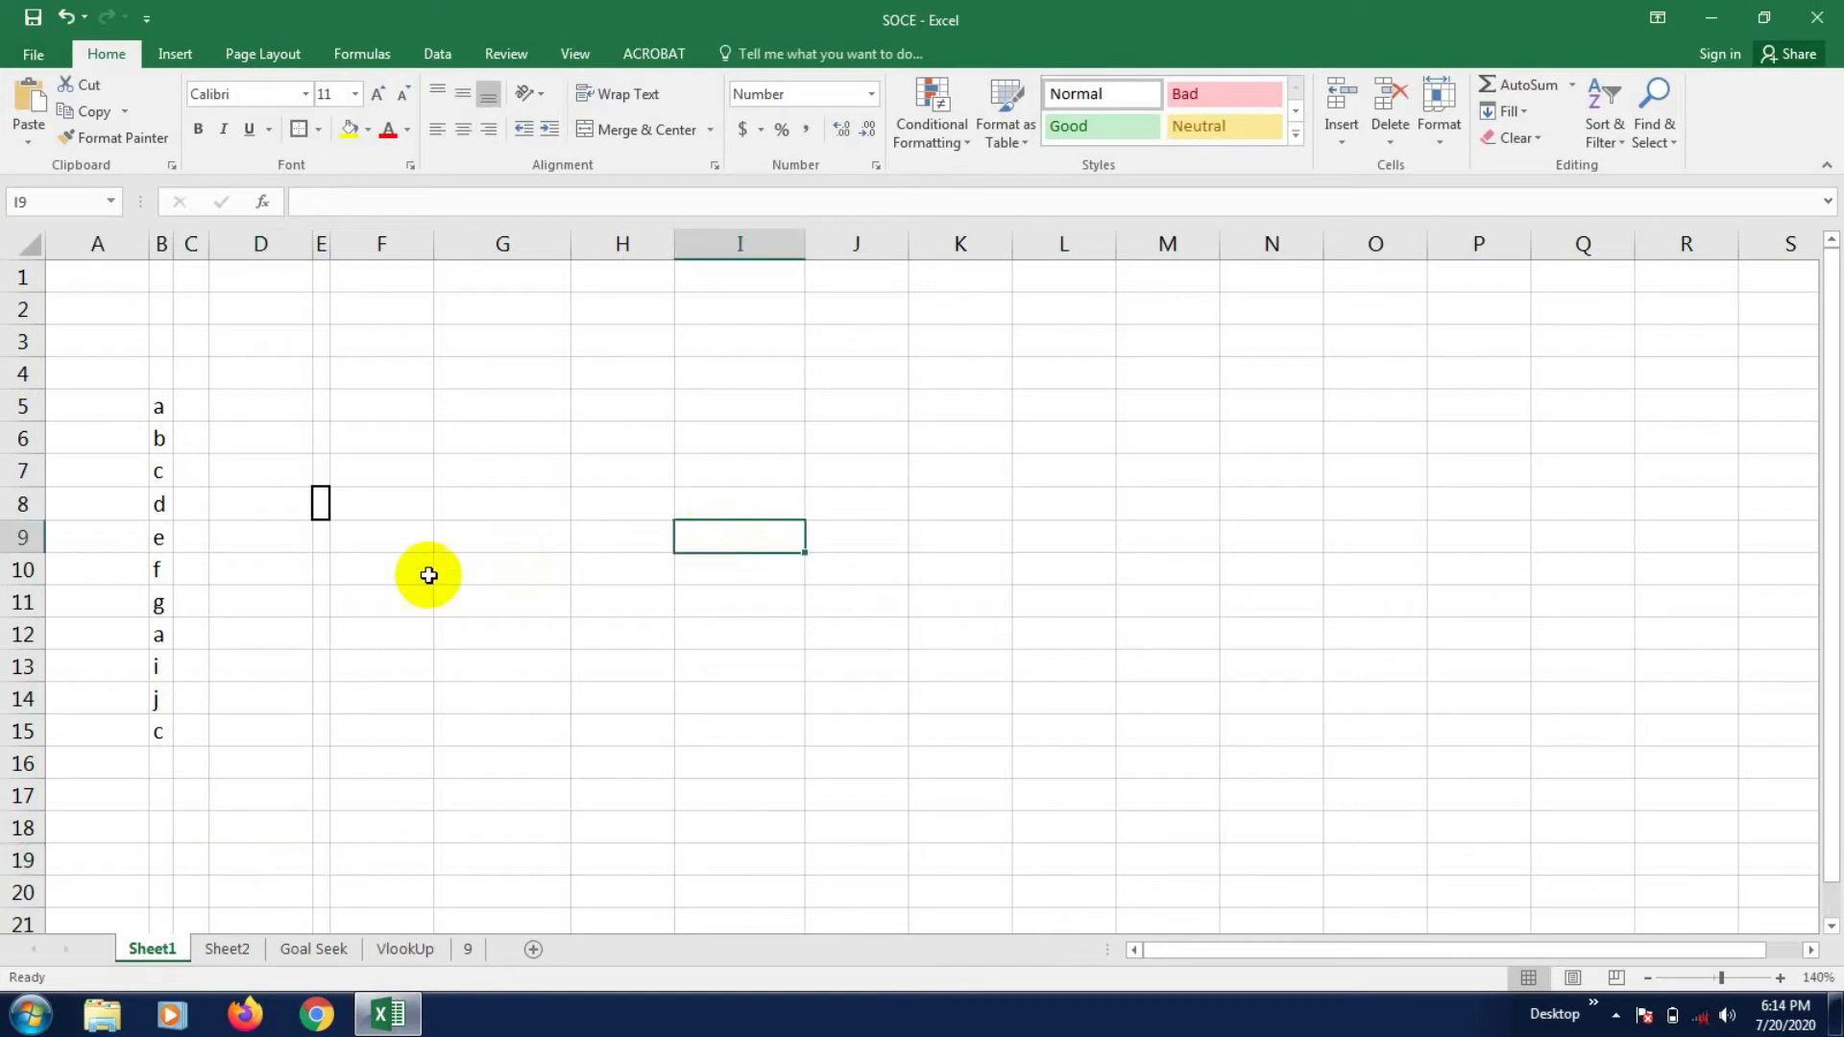
pyautogui.moveTo(157, 401); pyautogui.dragTo(164, 733)
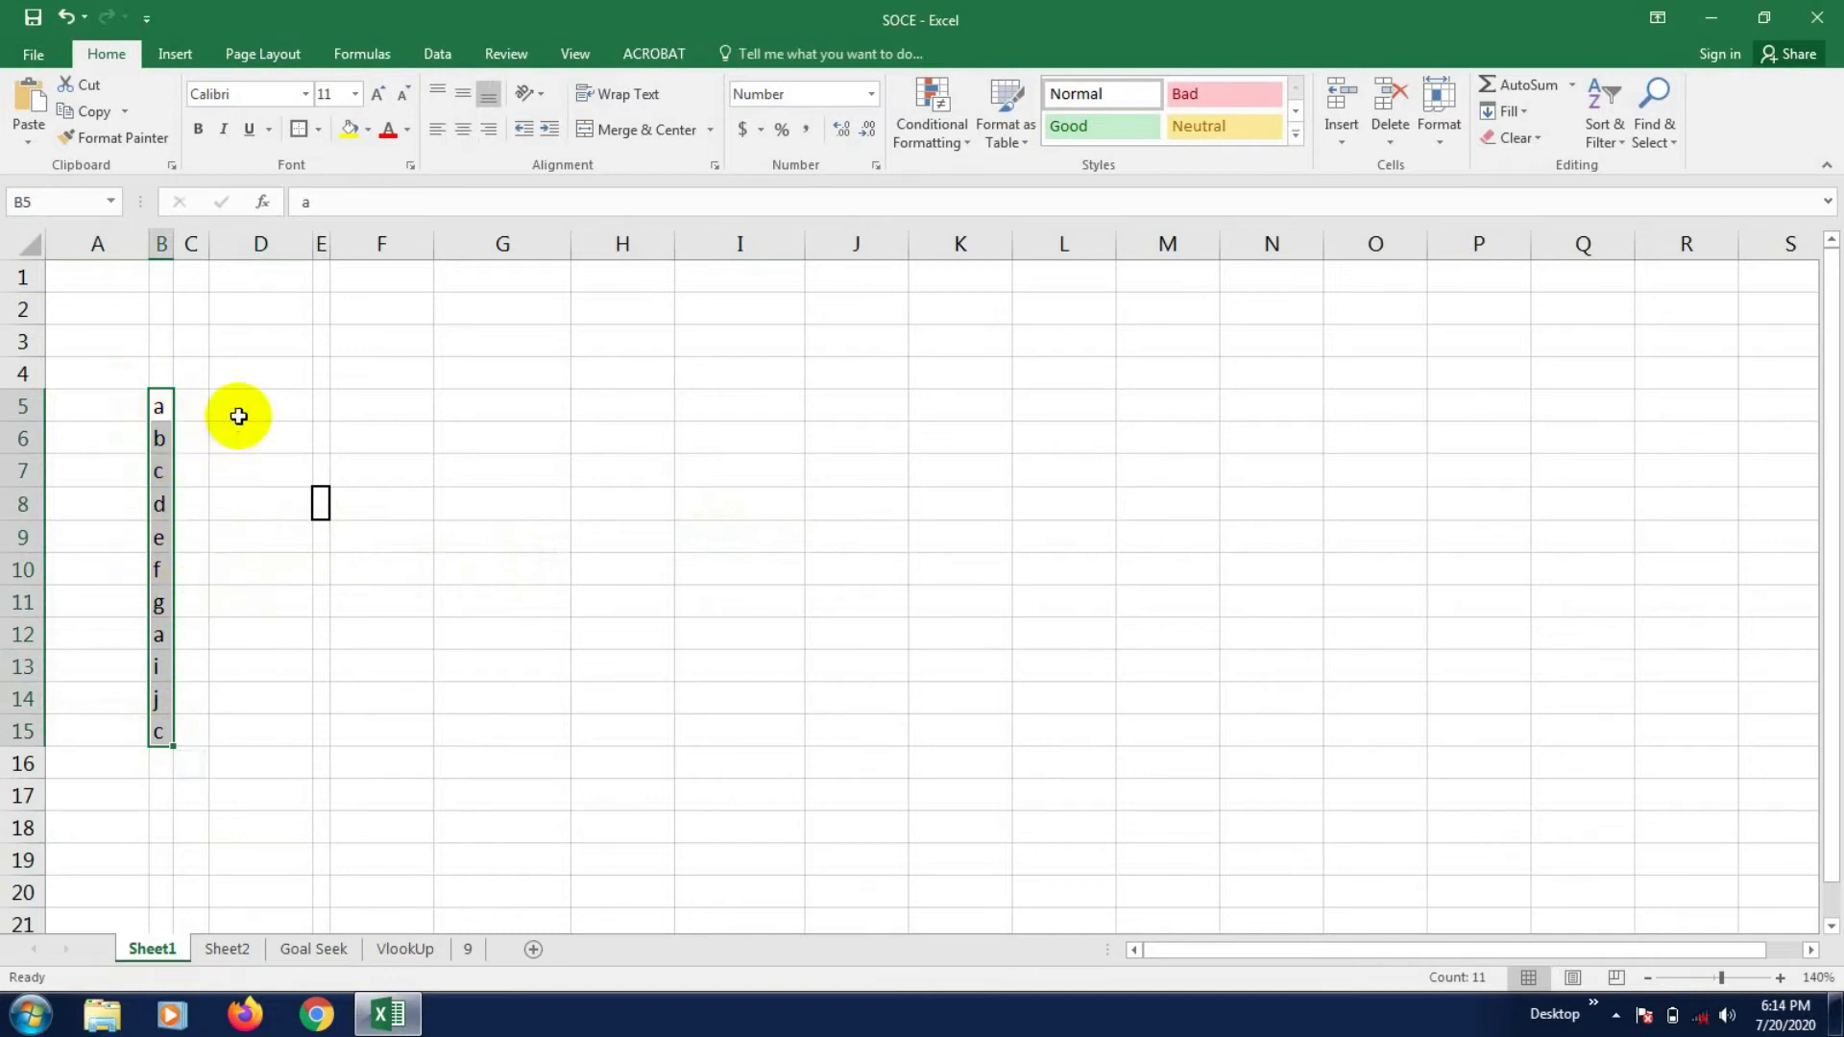
# - Run Remove Duplicates on column B, dropping the two repeated letters
pyautogui.click(433, 55)
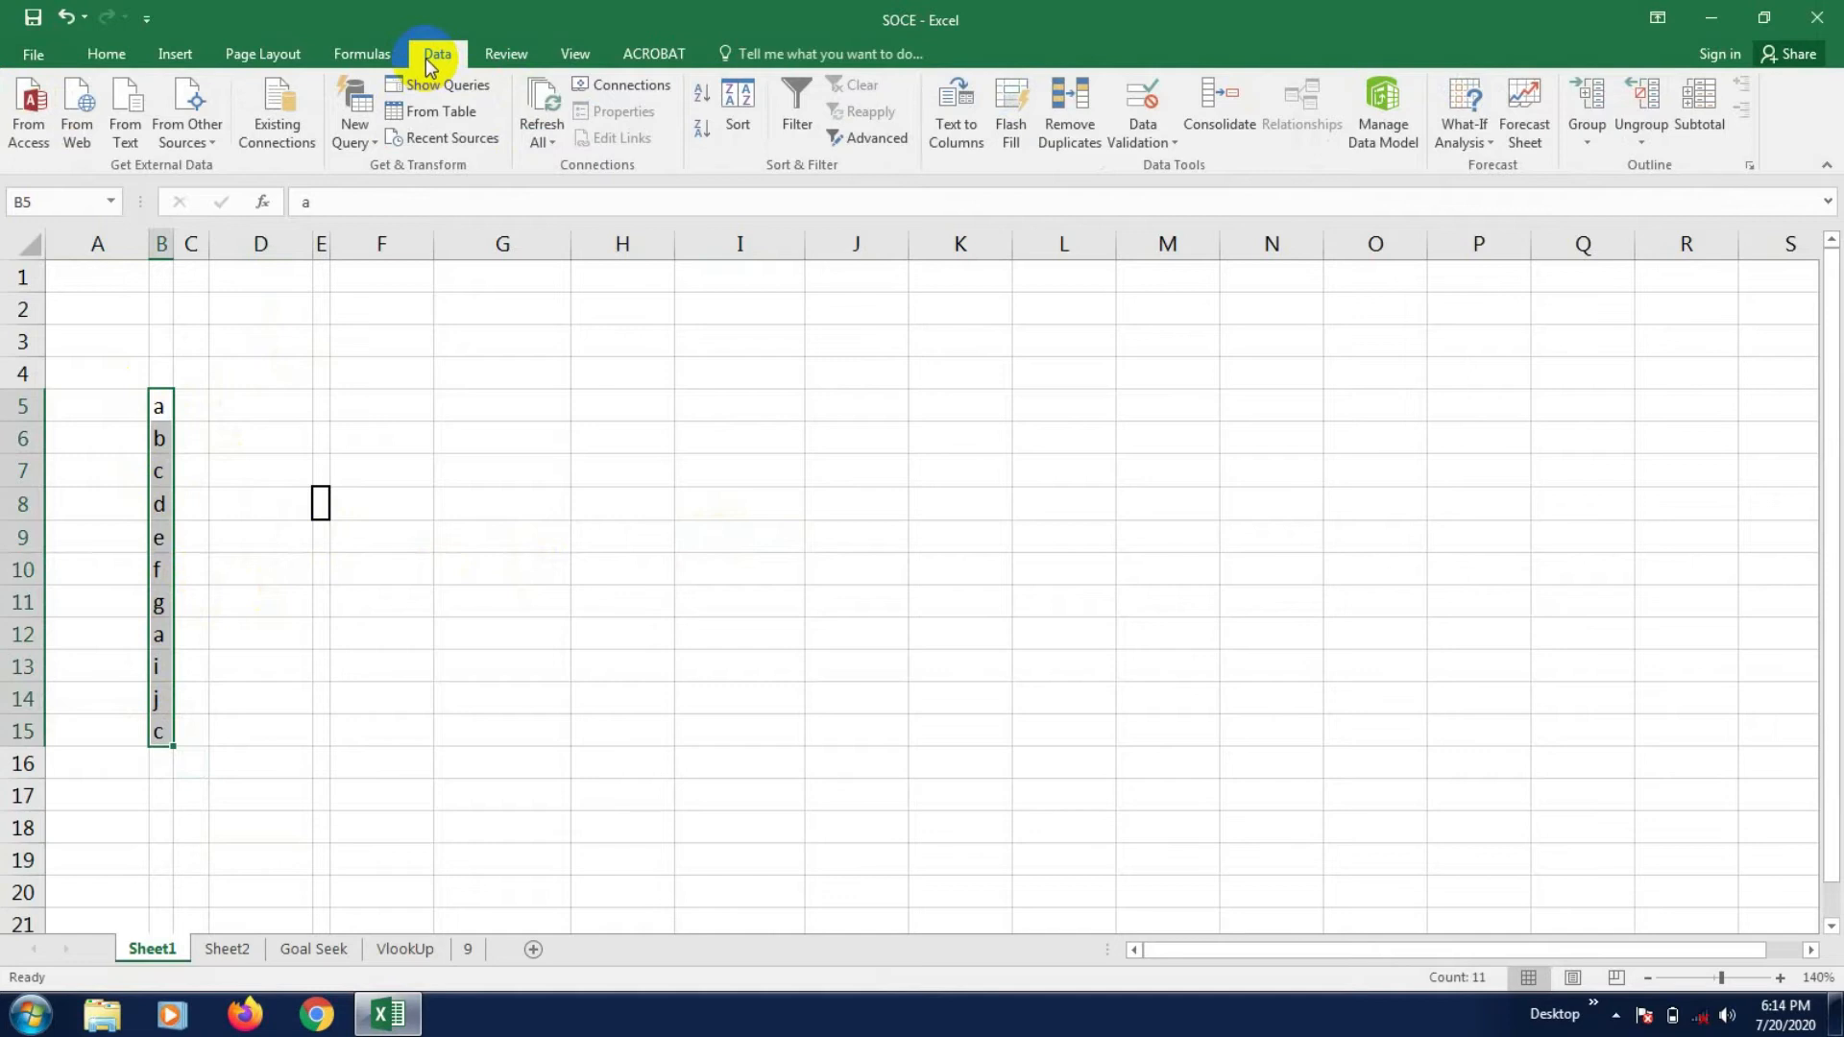
pyautogui.click(1086, 102)
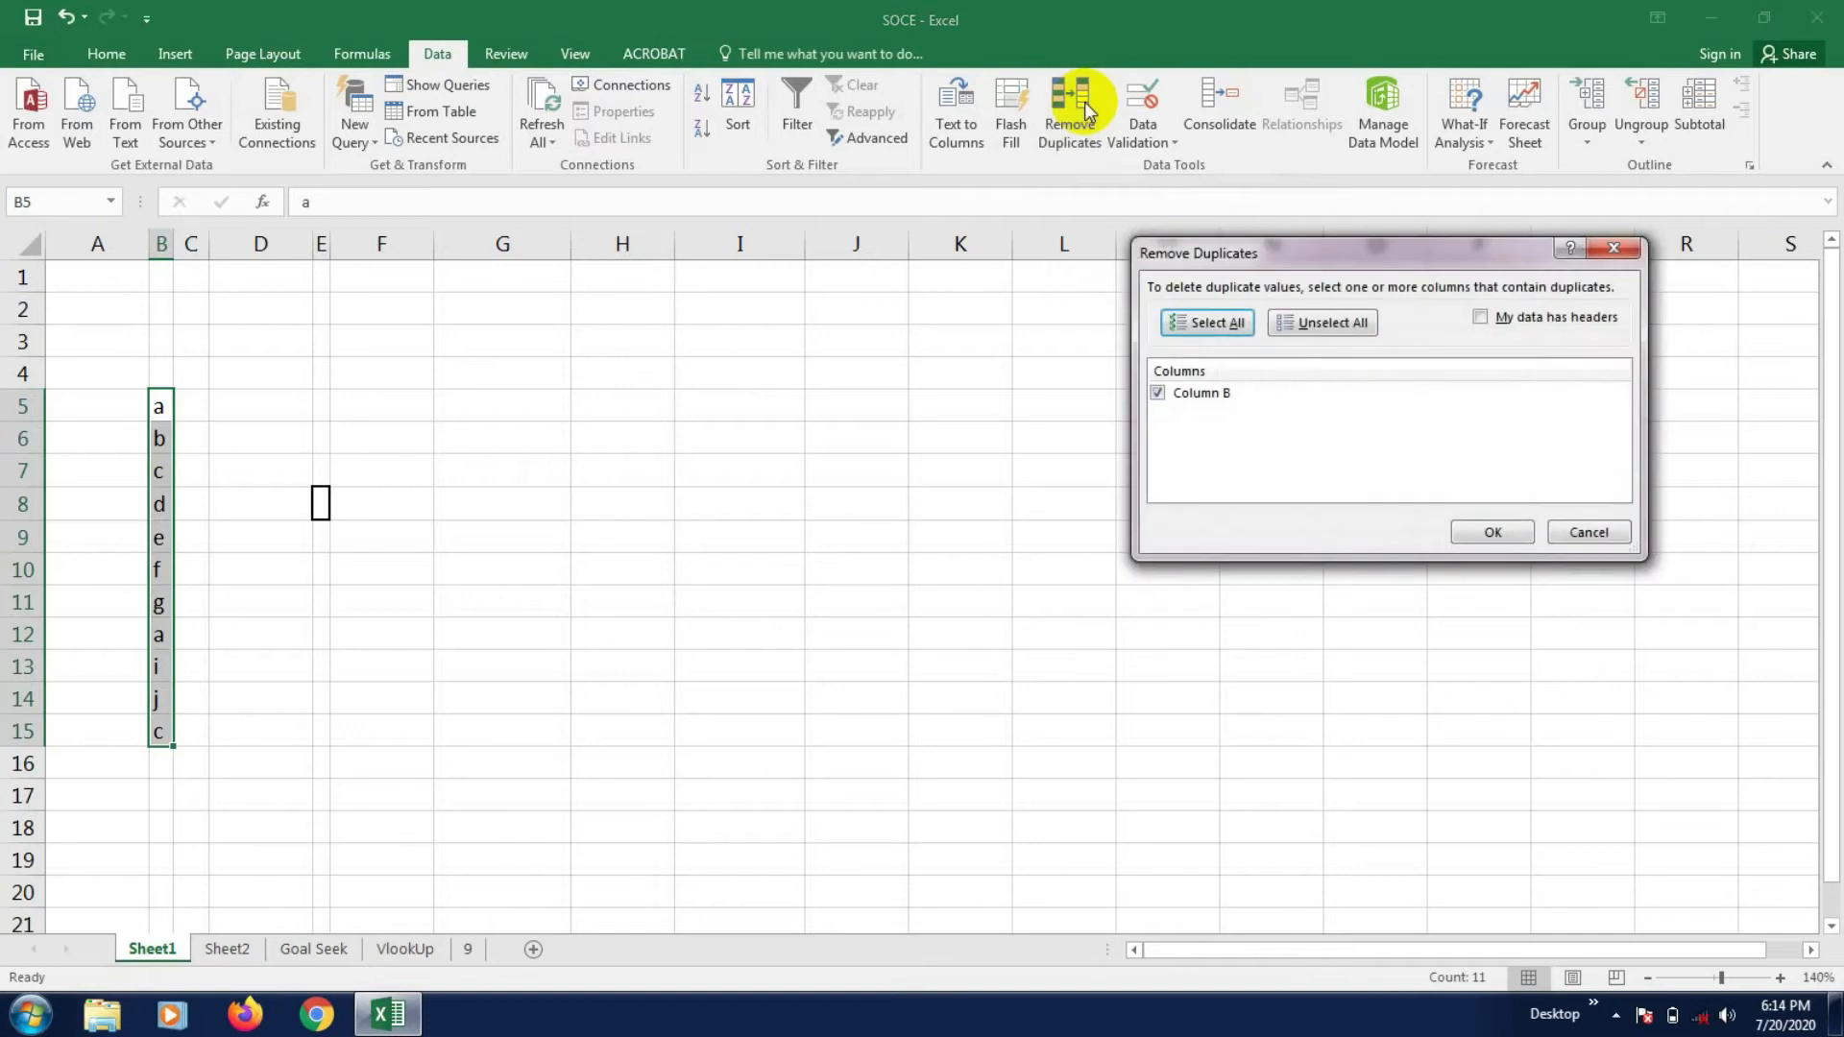
pyautogui.moveTo(1299, 250); pyautogui.dragTo(1094, 253)
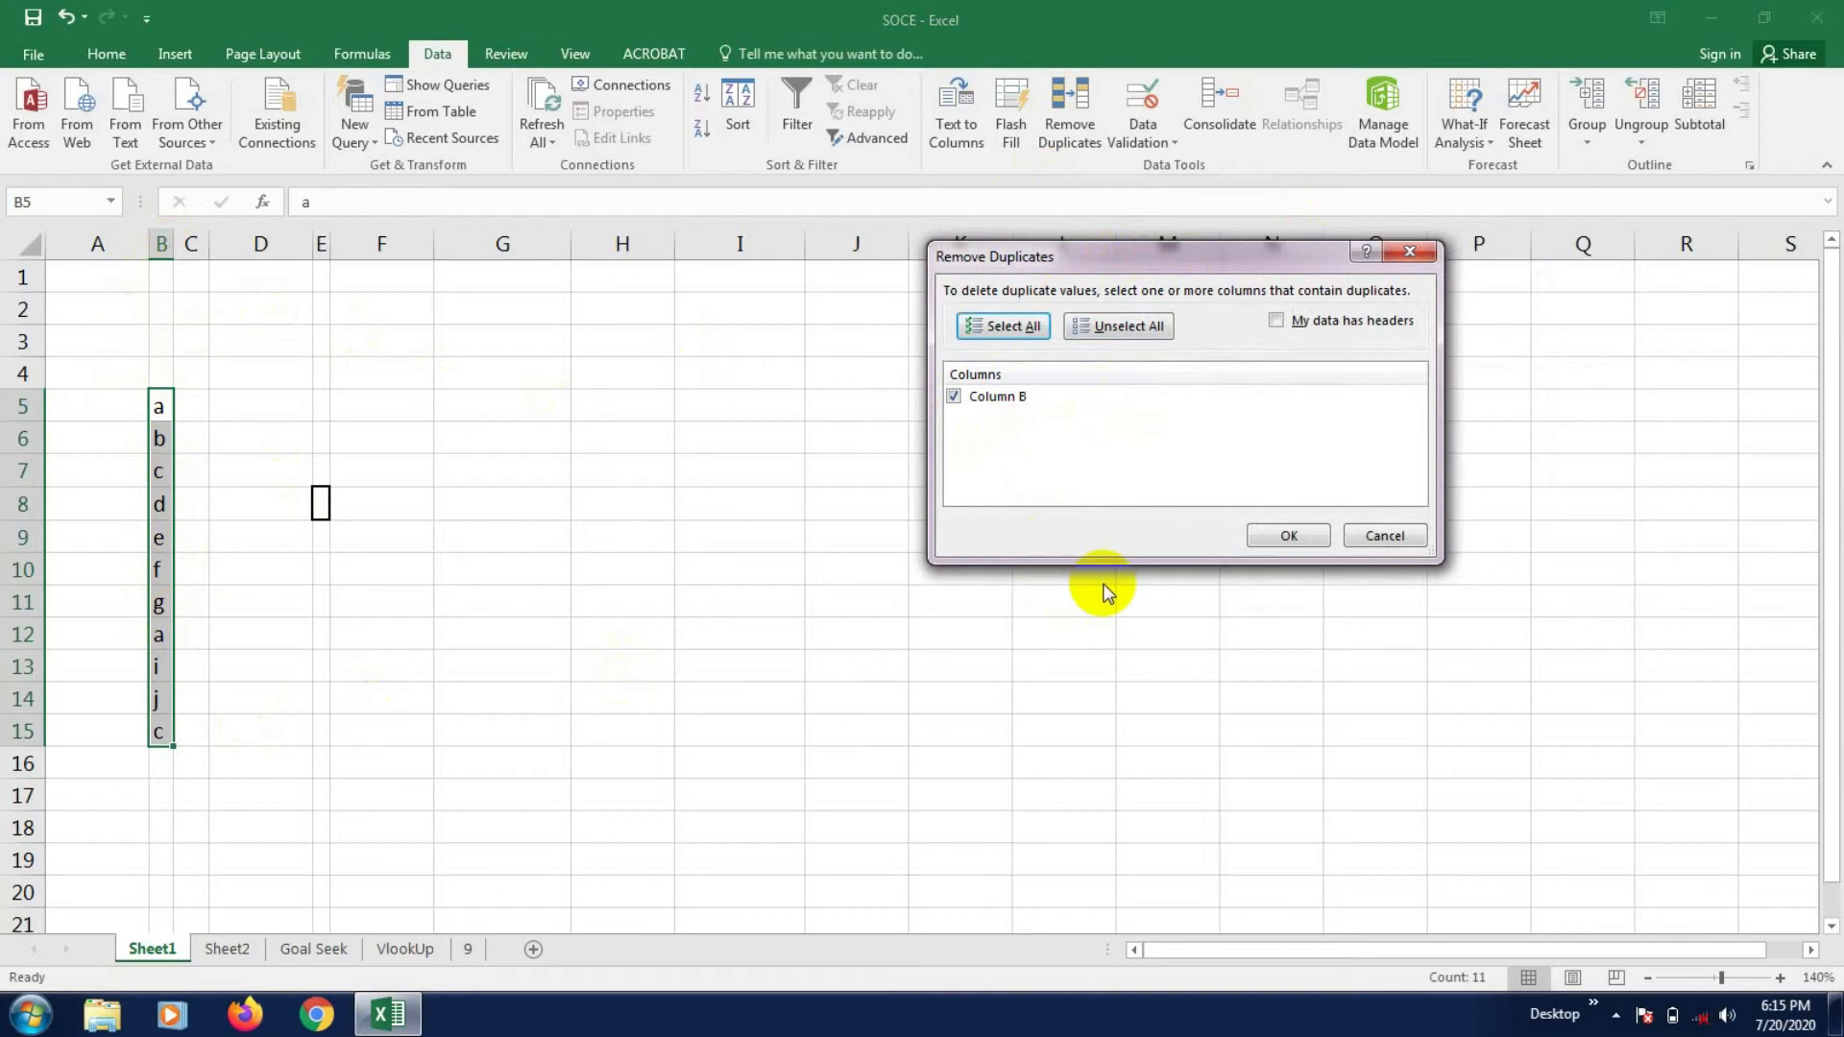
pyautogui.click(1289, 536)
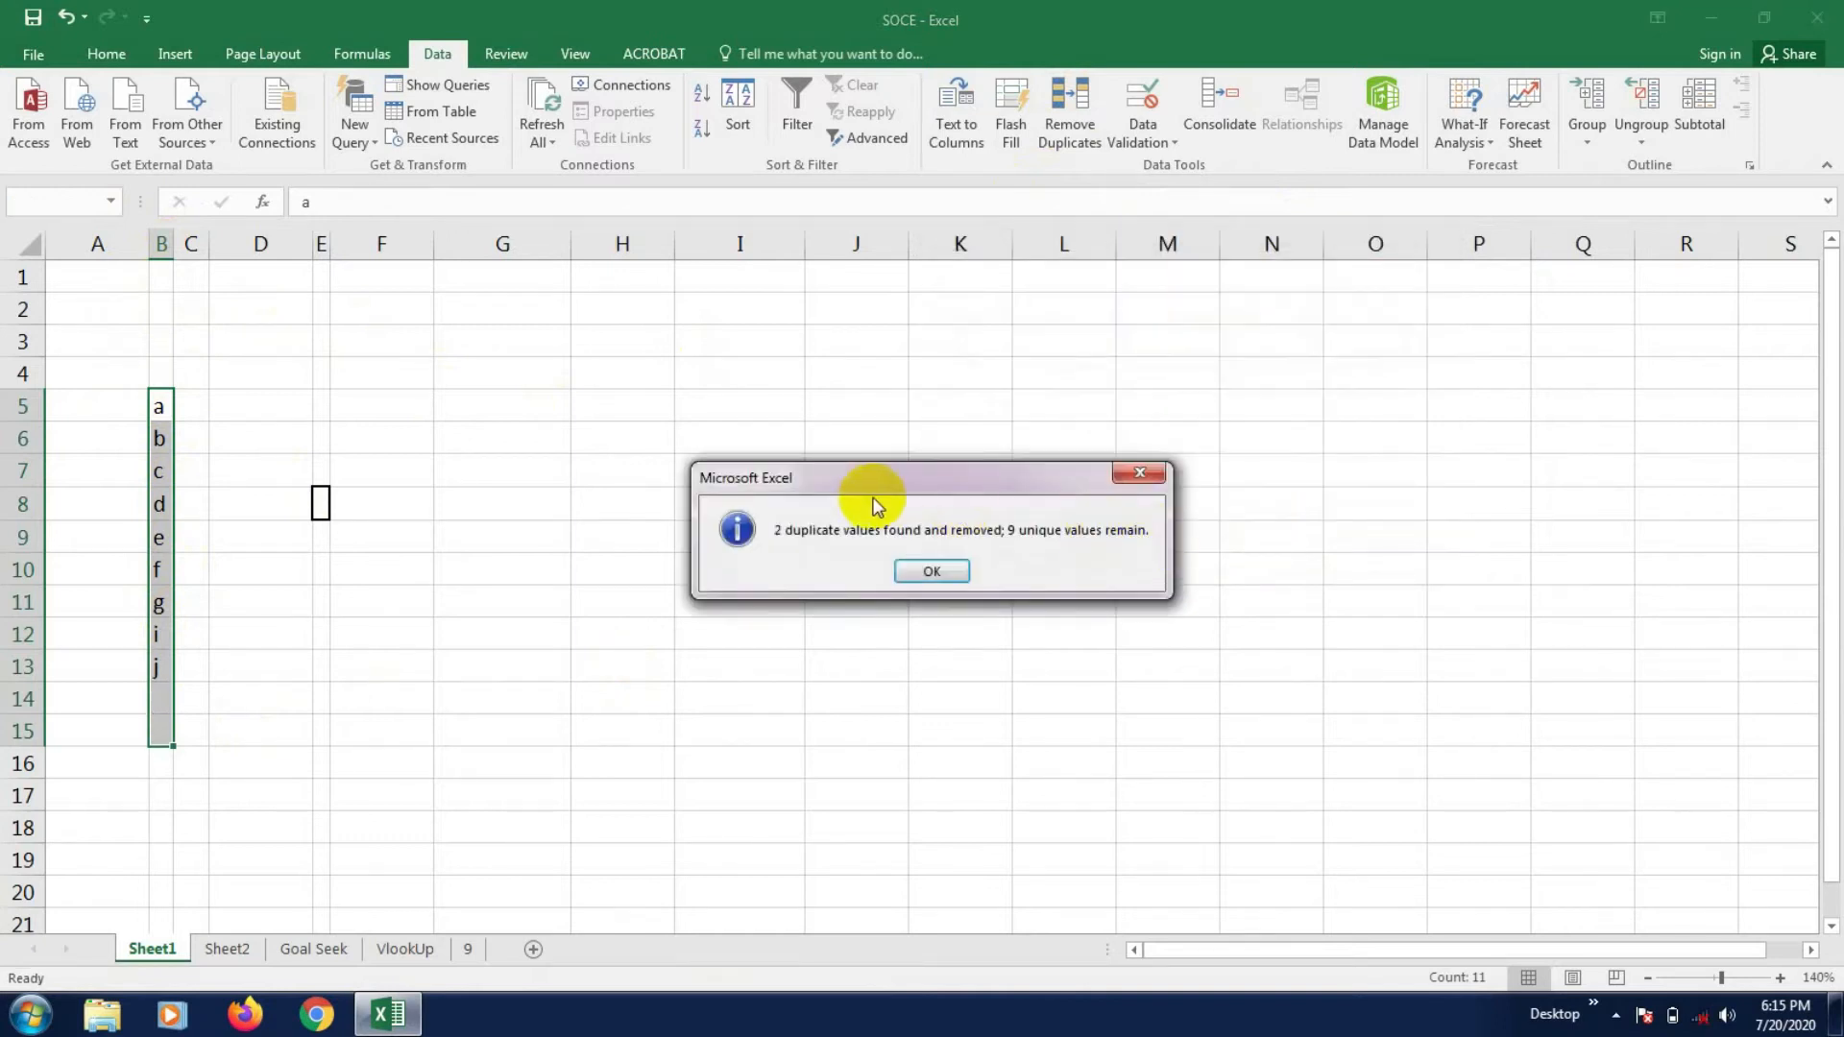
pyautogui.moveTo(864, 486); pyautogui.dragTo(943, 491)
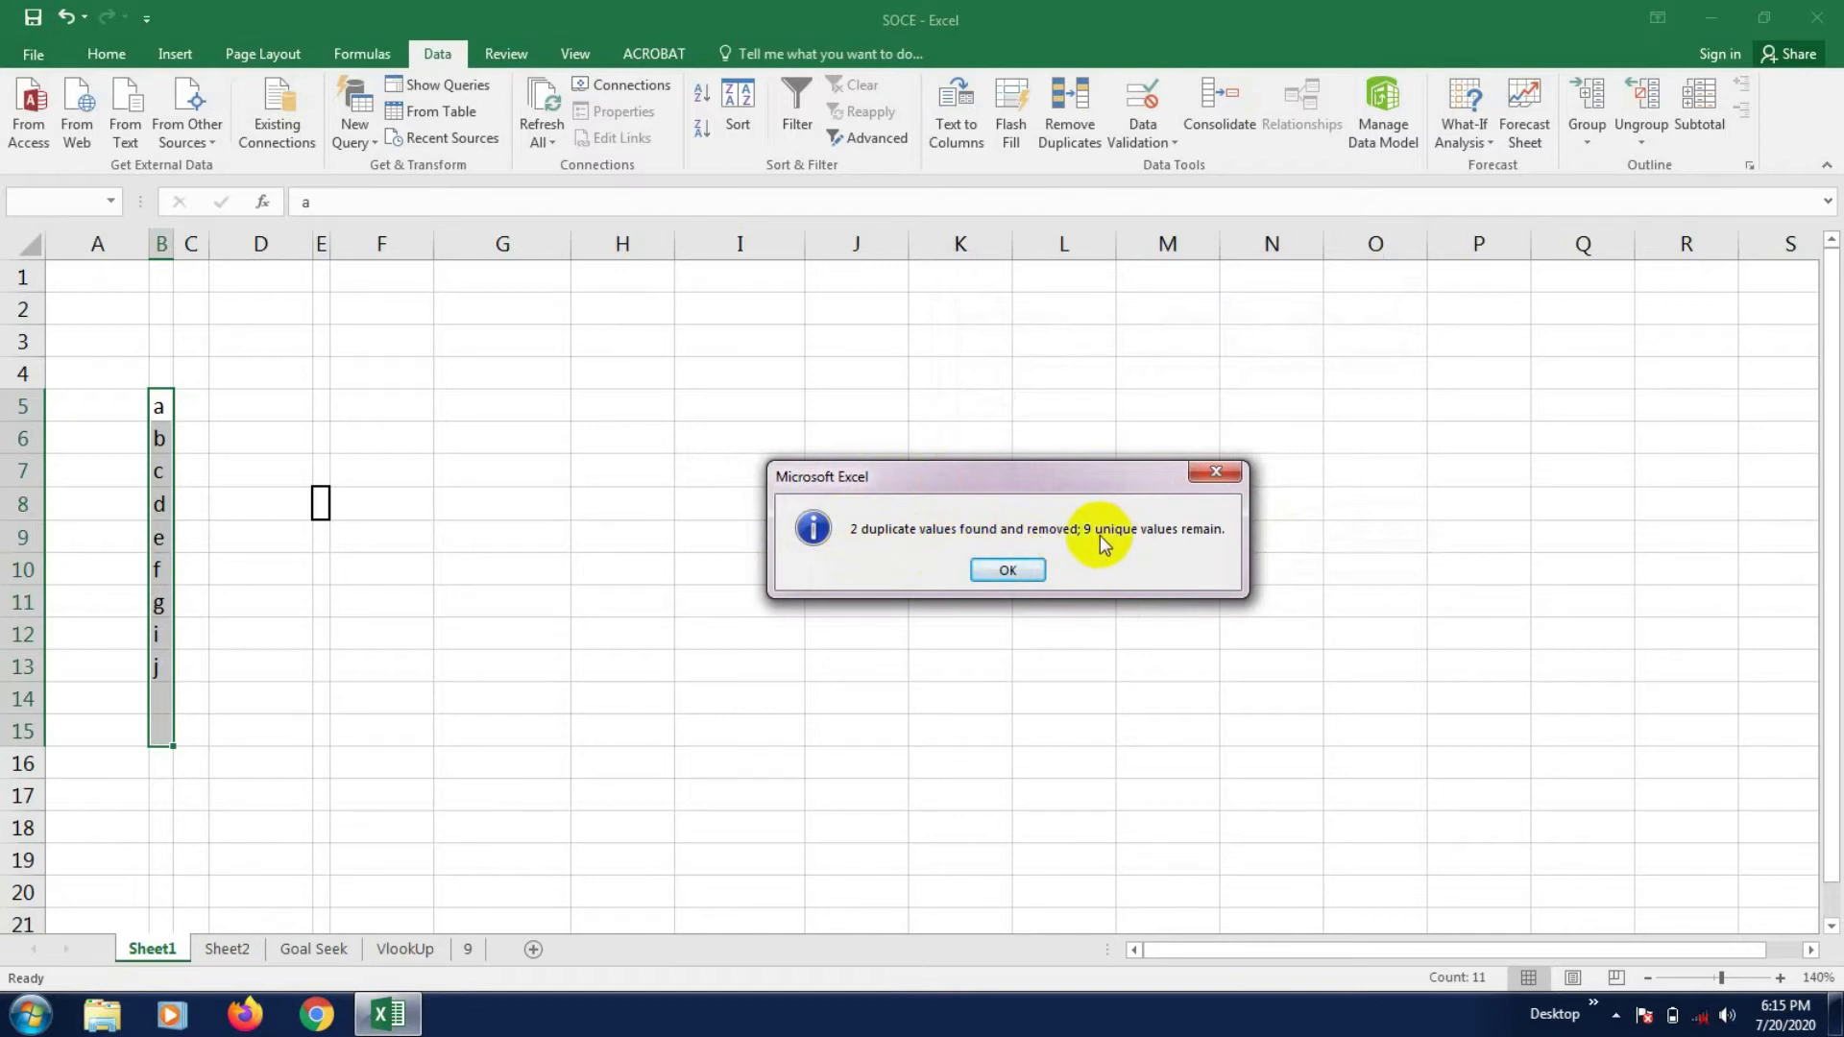
pyautogui.click(1023, 576)
pyautogui.click(240, 708)
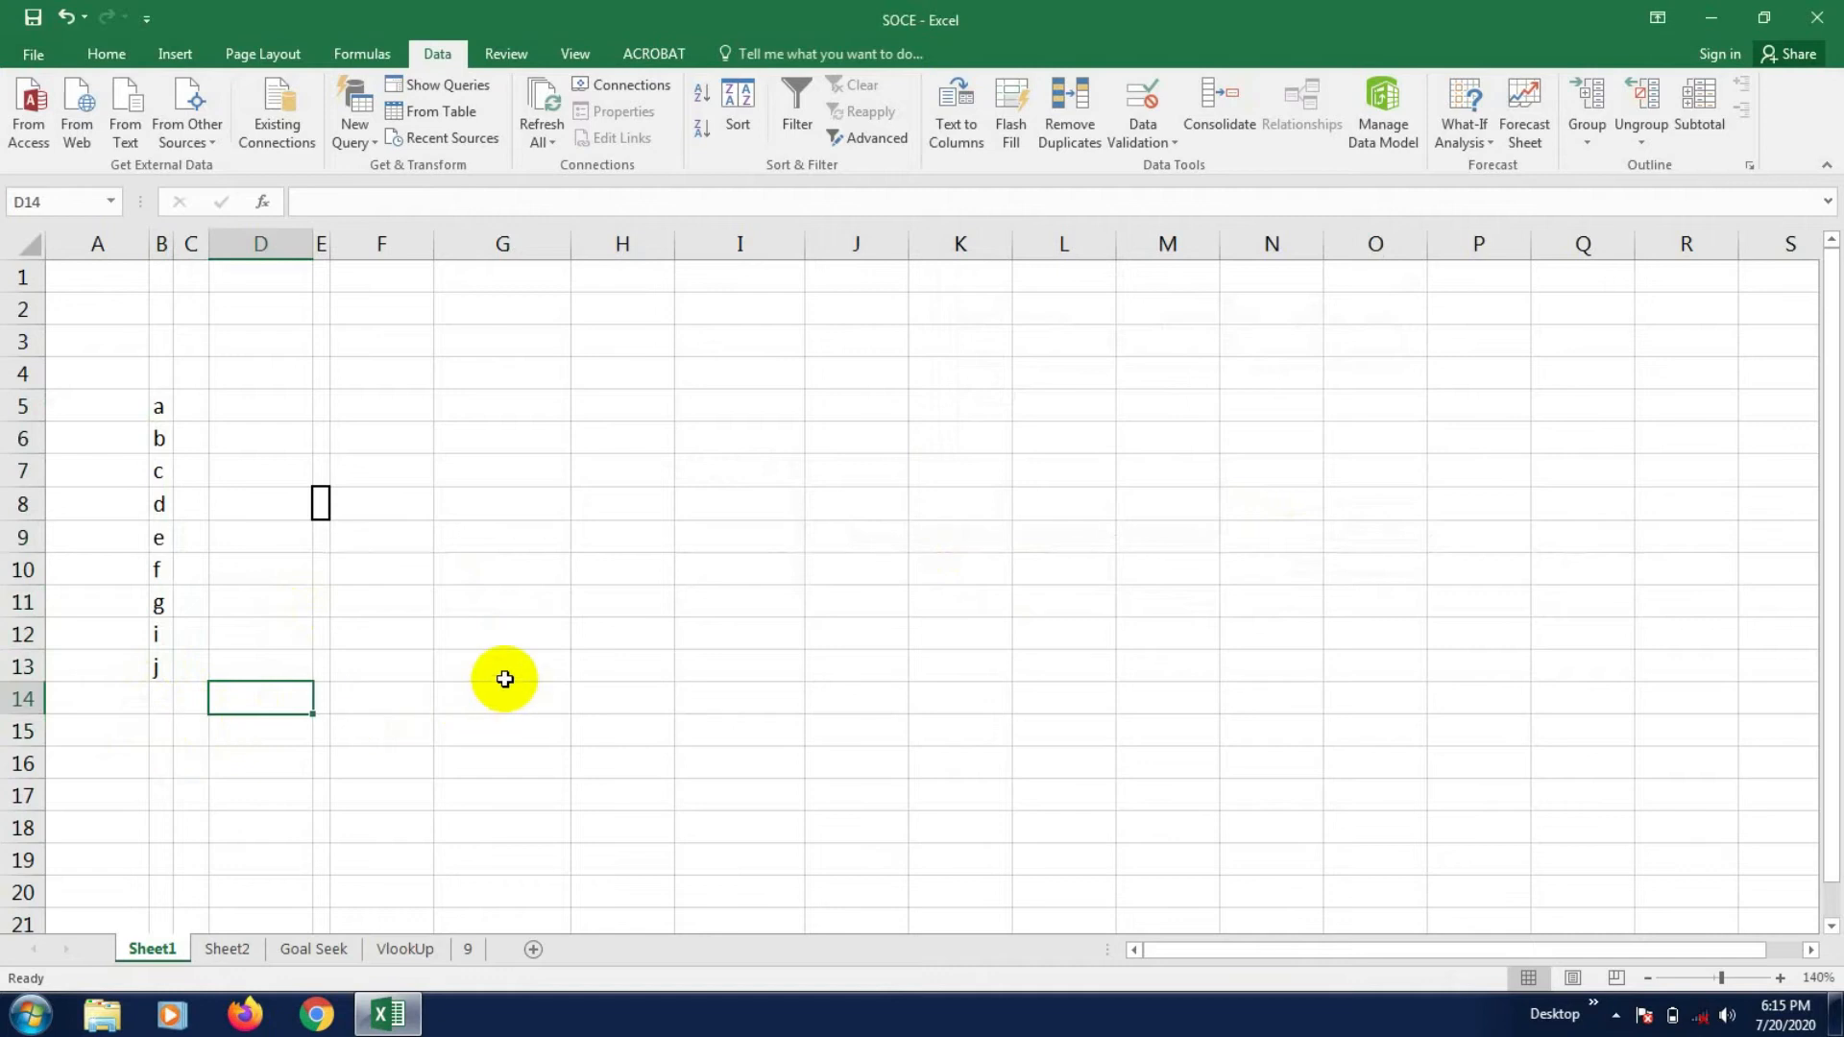
pyautogui.hotkey('ctrl', 'z')
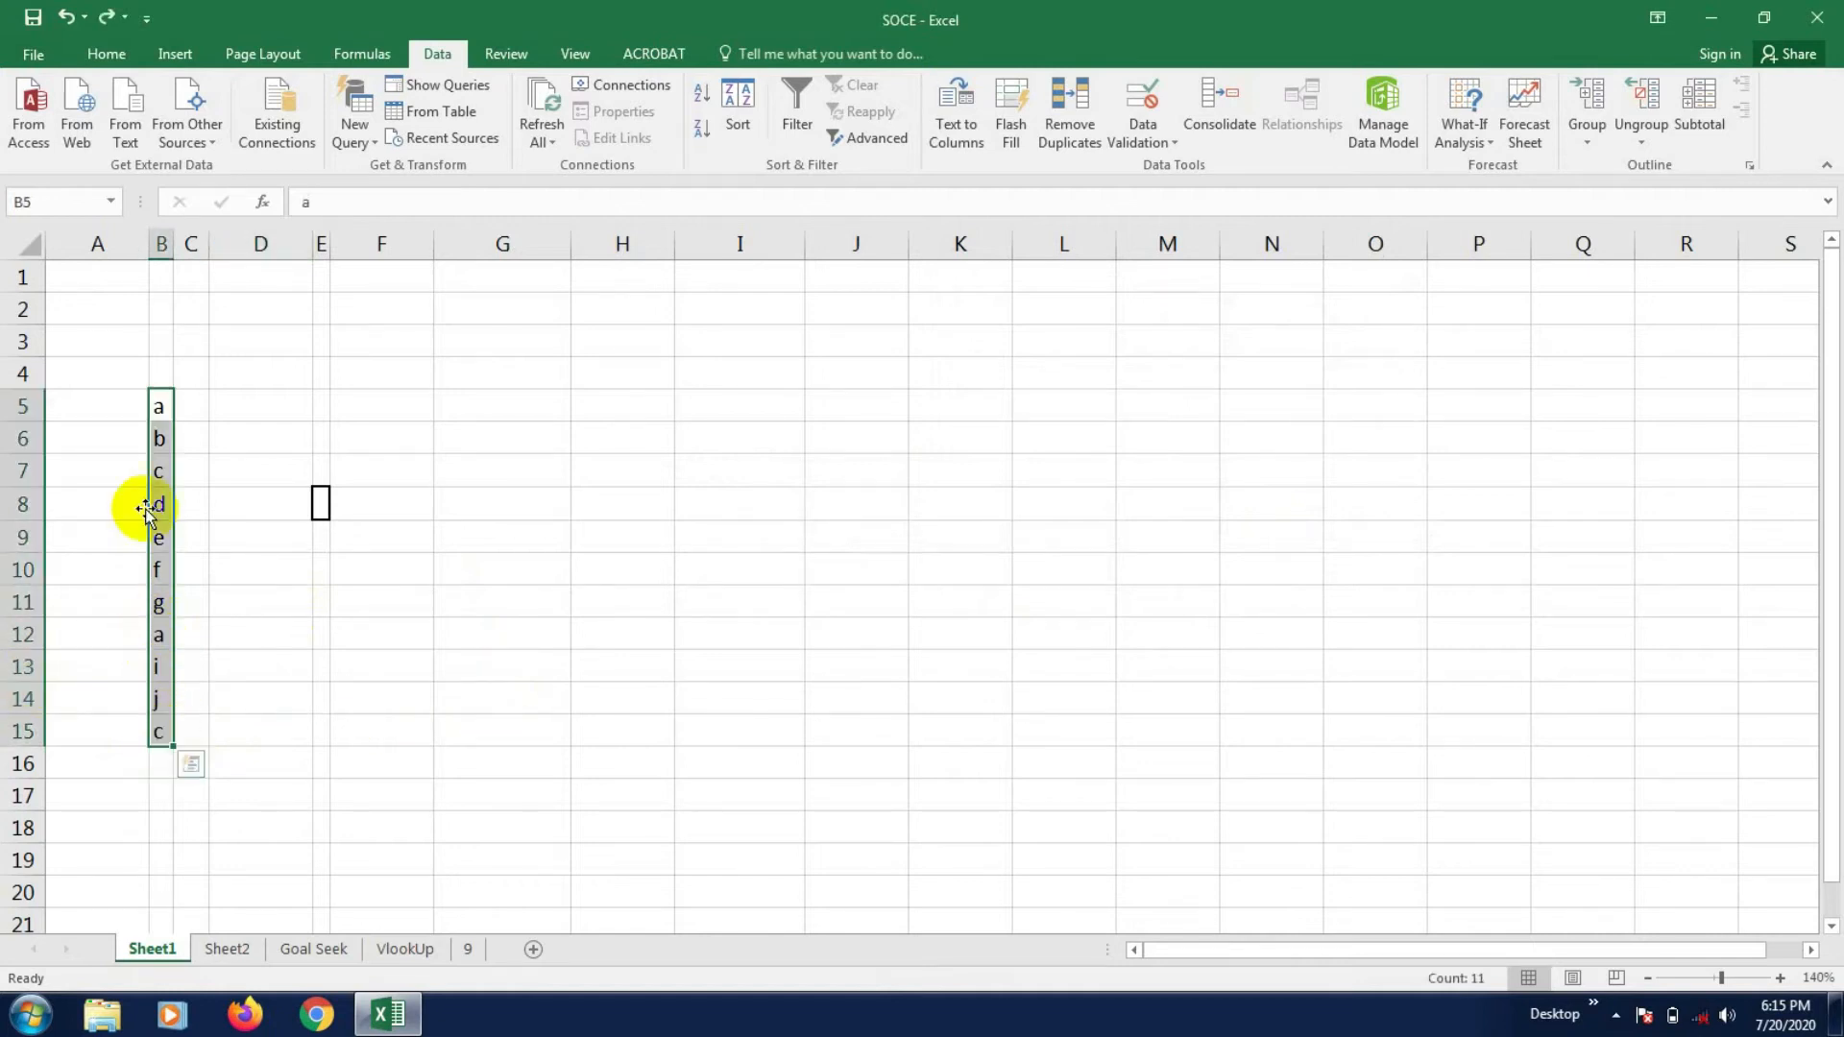
pyautogui.click(1072, 101)
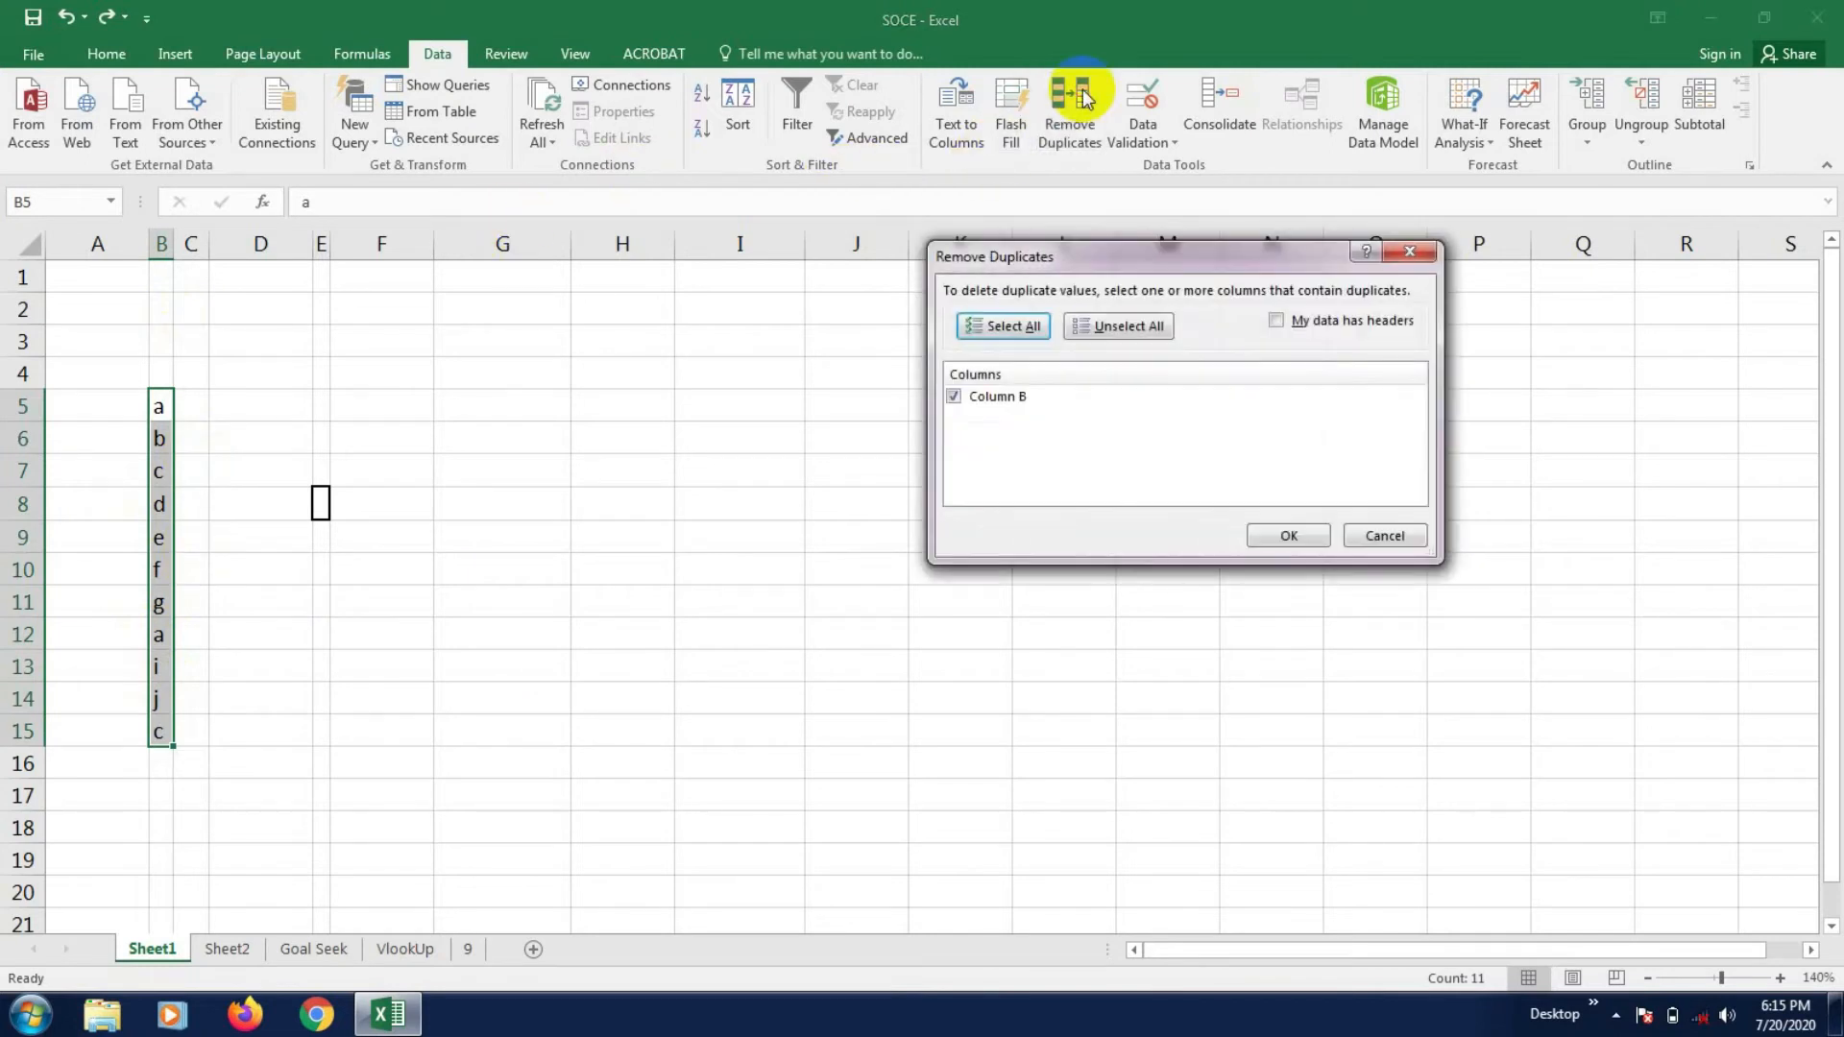
pyautogui.click(1292, 535)
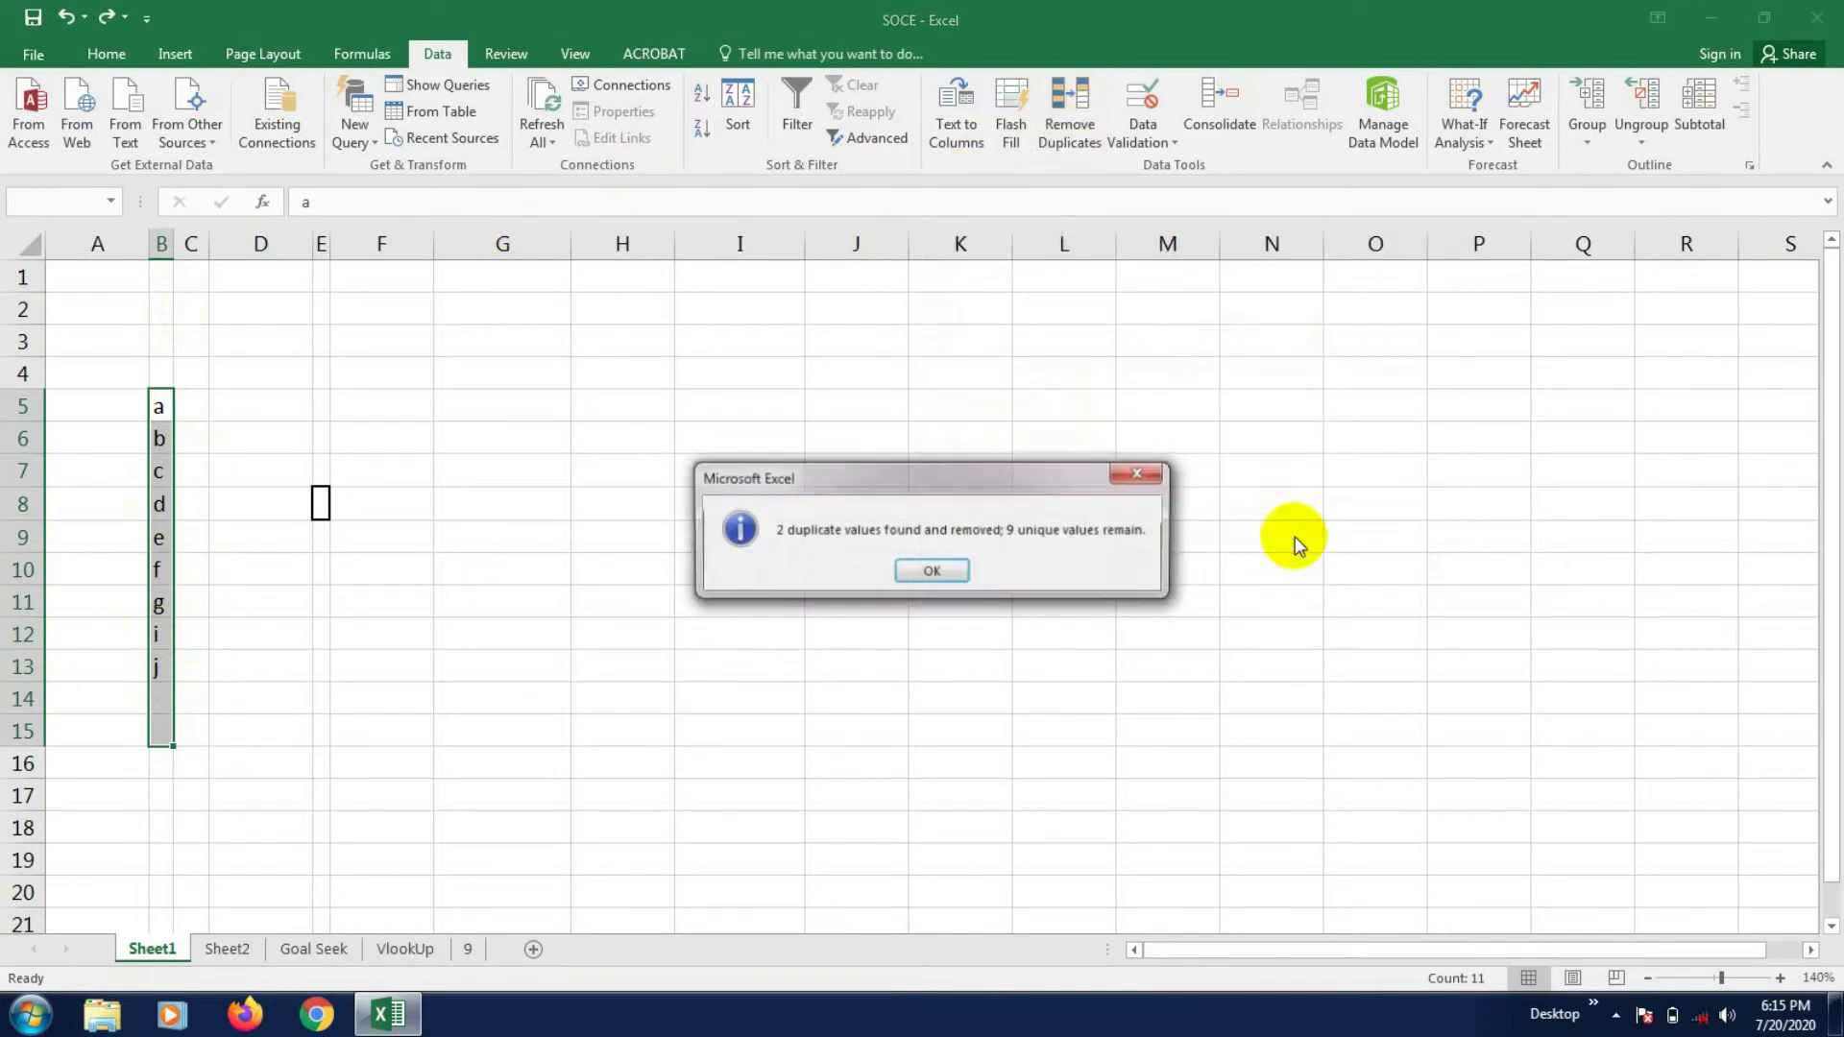
pyautogui.click(932, 571)
pyautogui.click(522, 667)
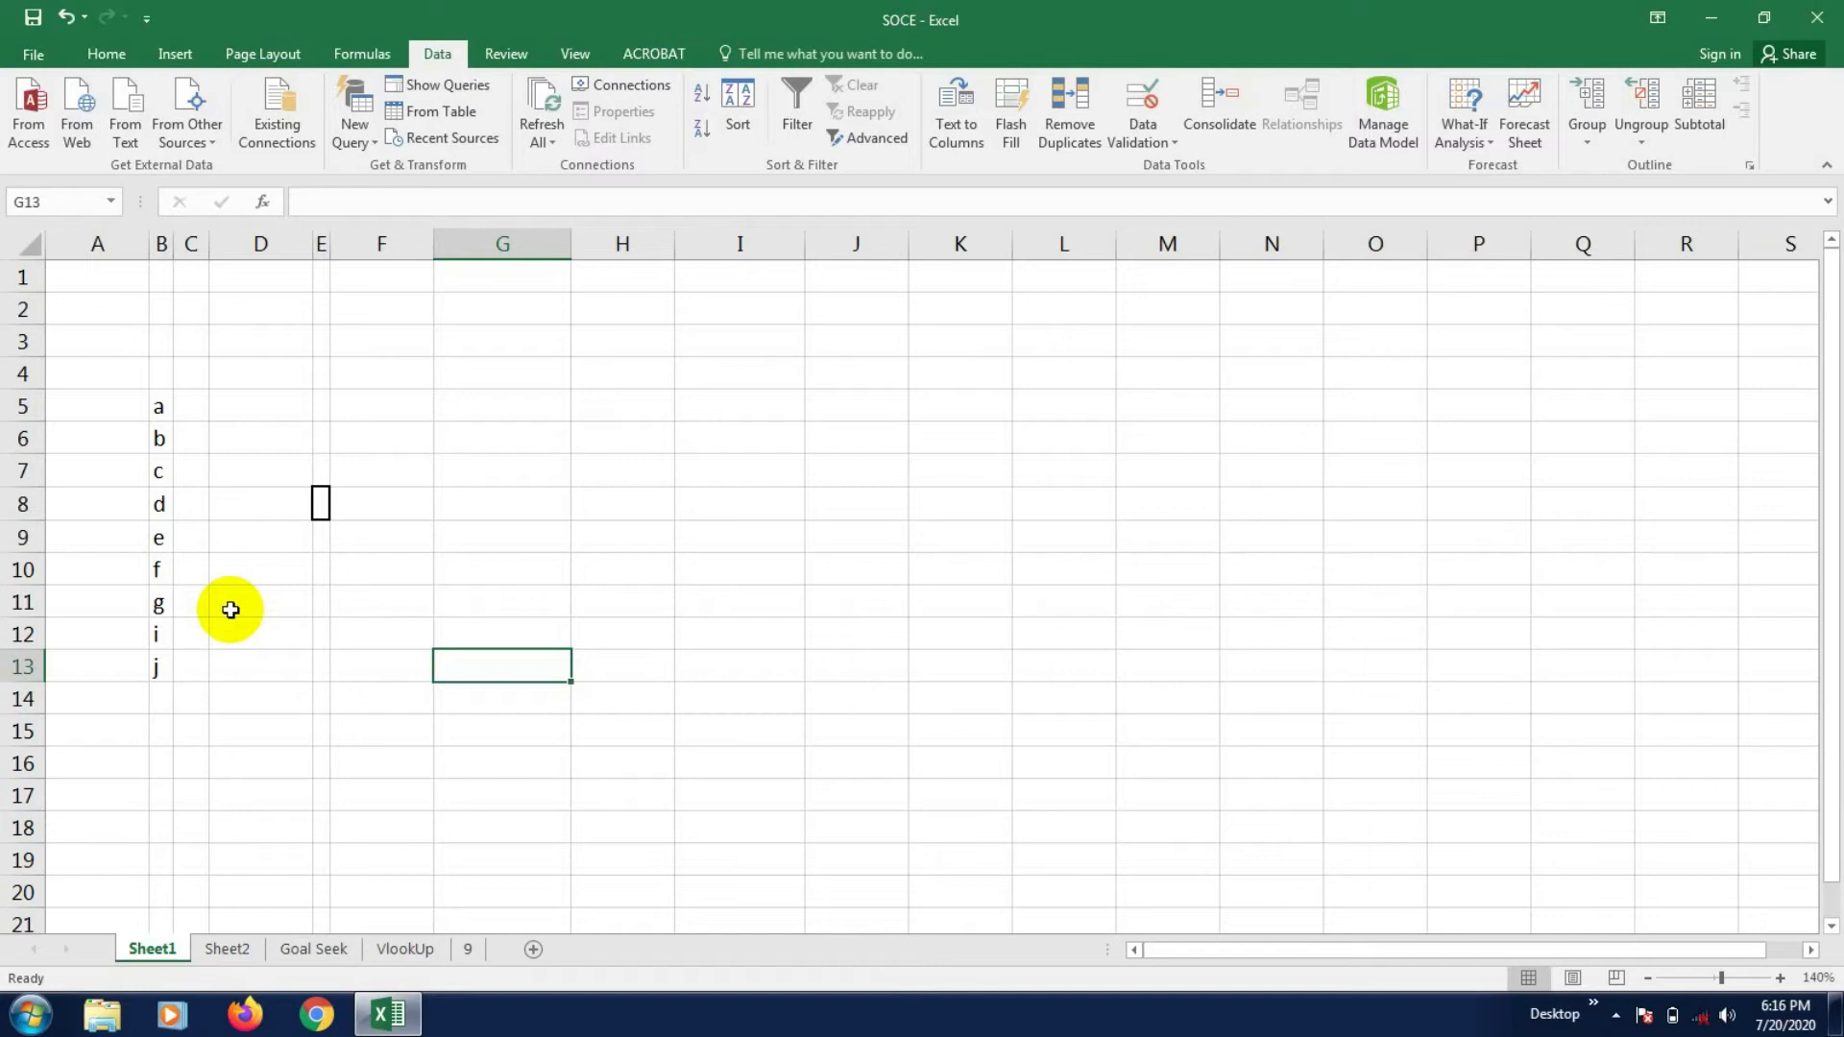
pyautogui.click(313, 951)
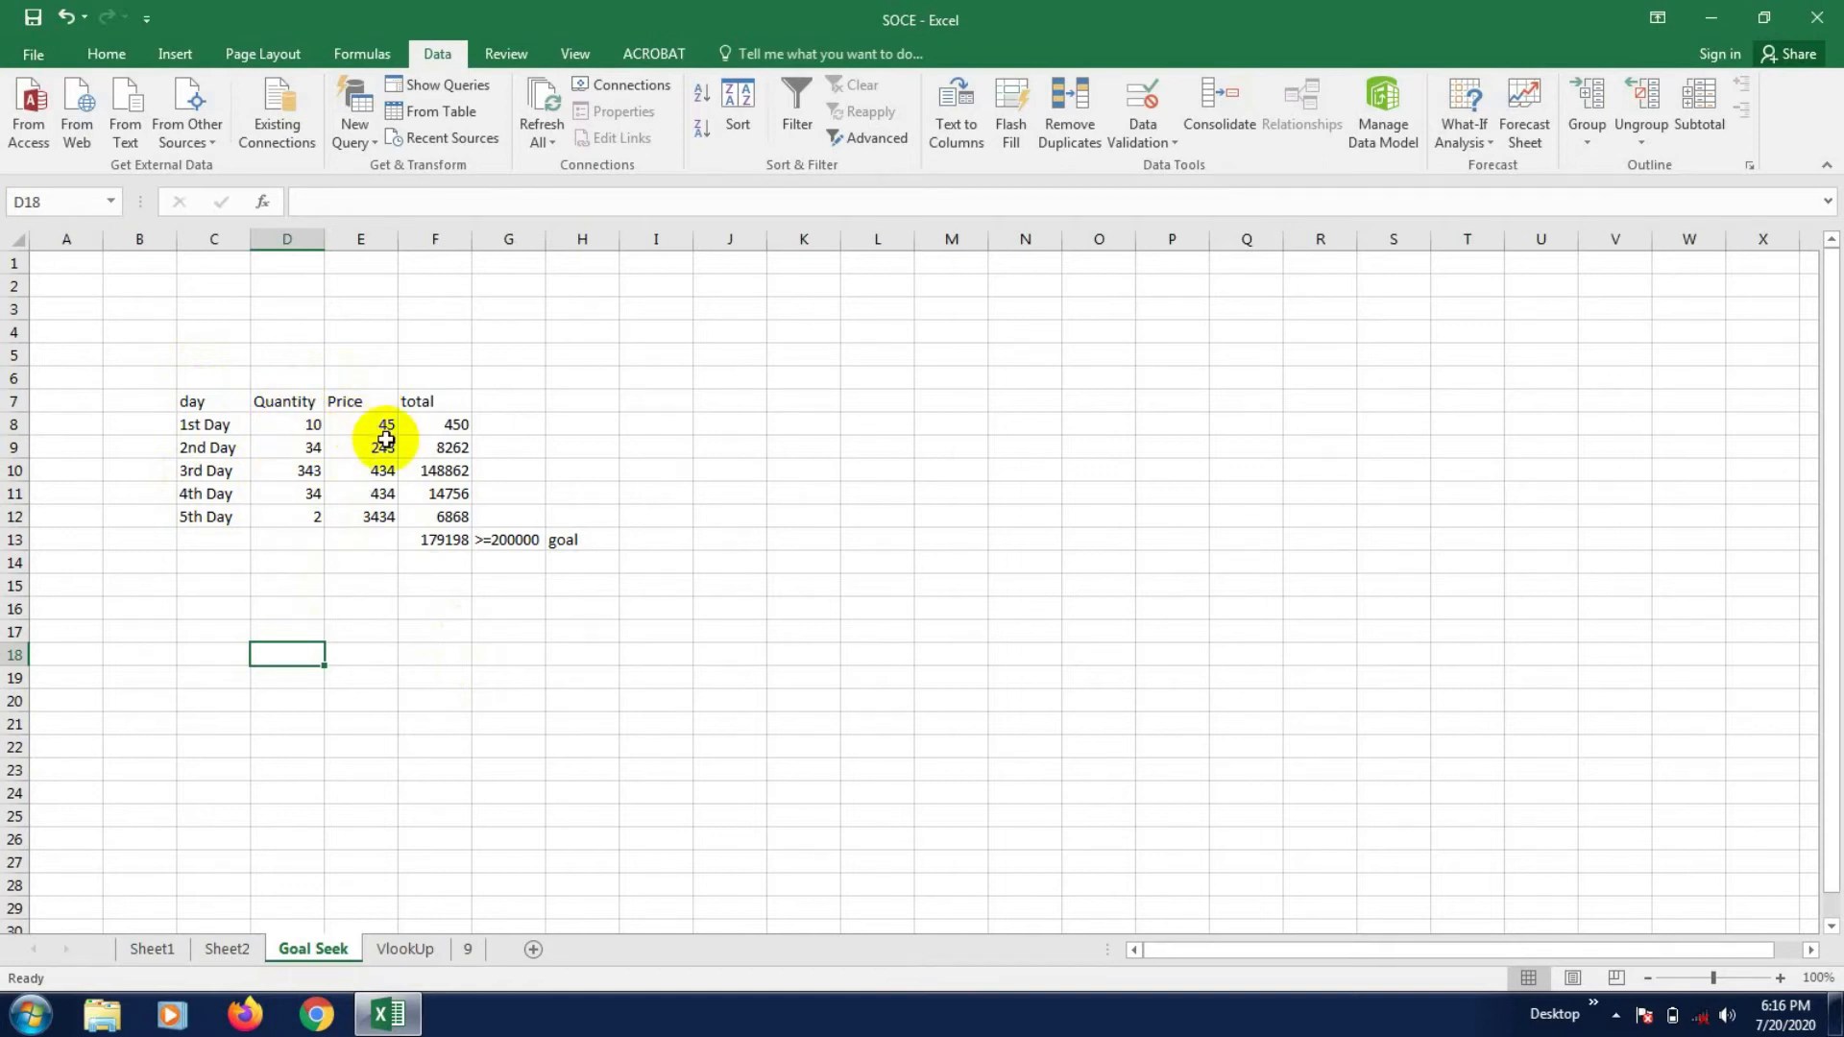
pyautogui.click(432, 632)
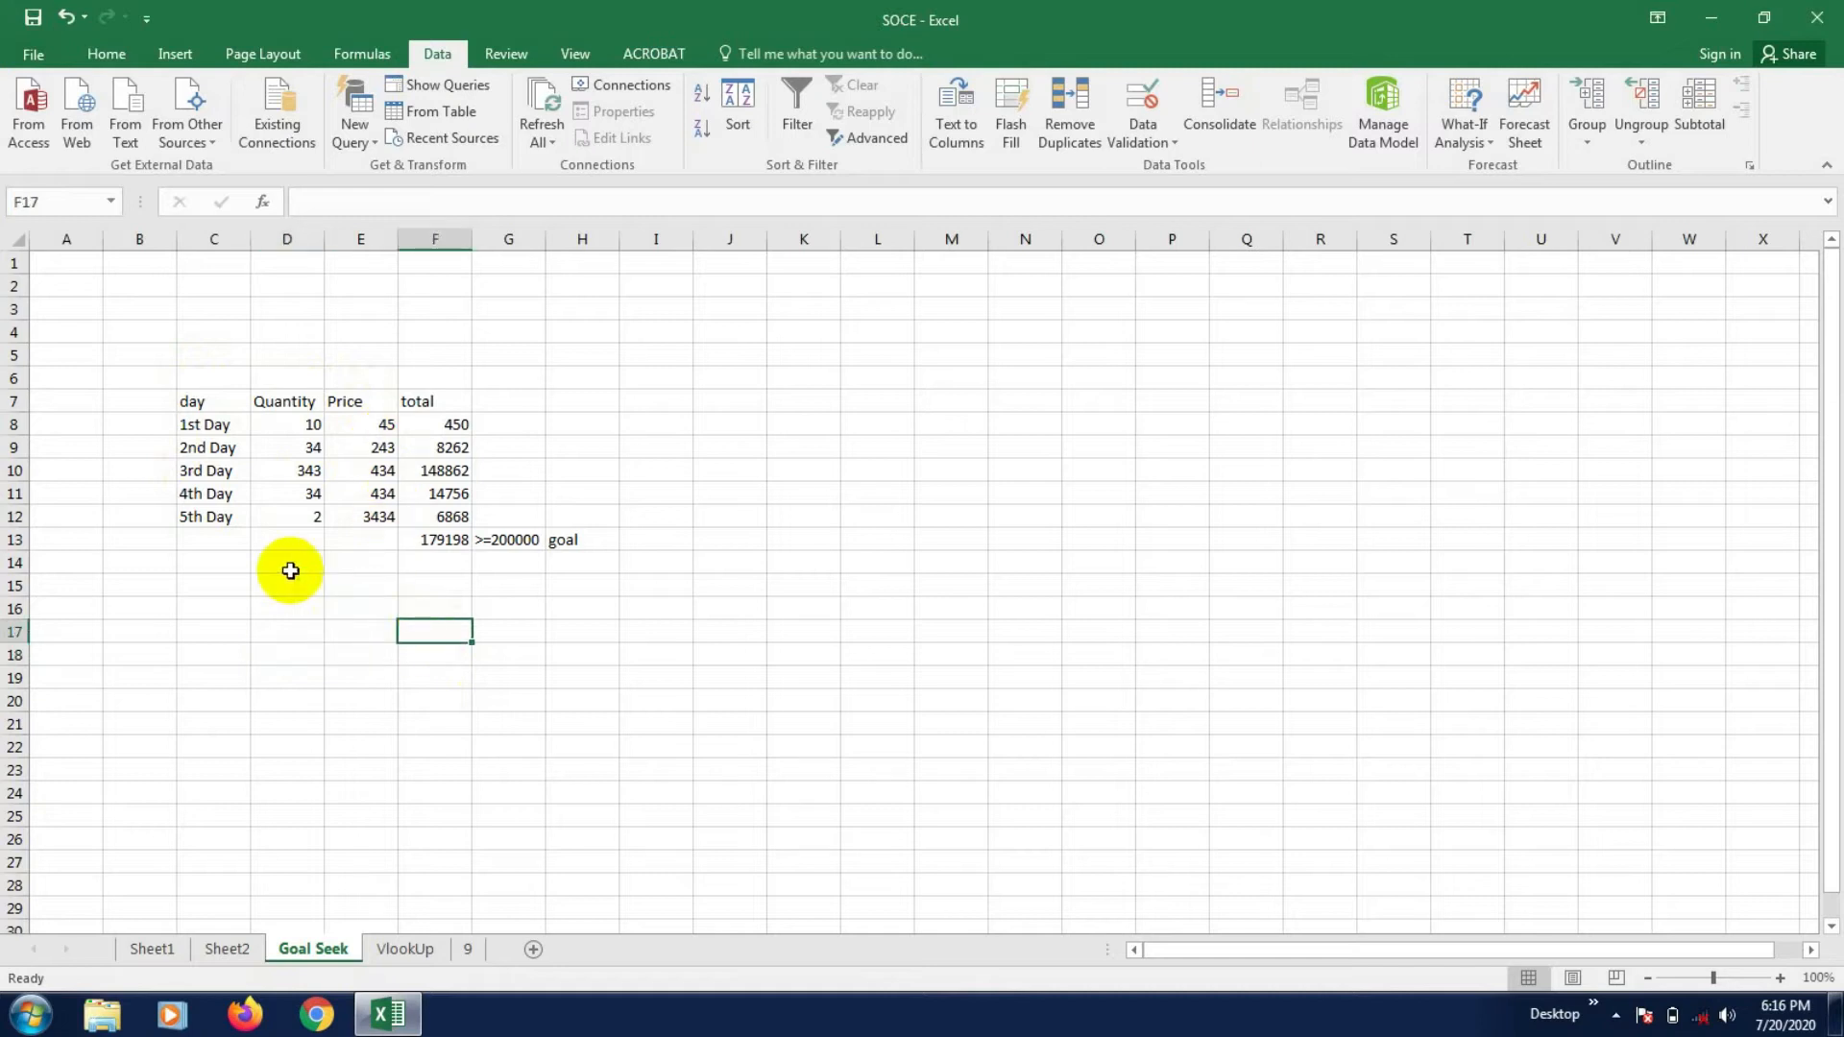
pyautogui.click(14, 493)
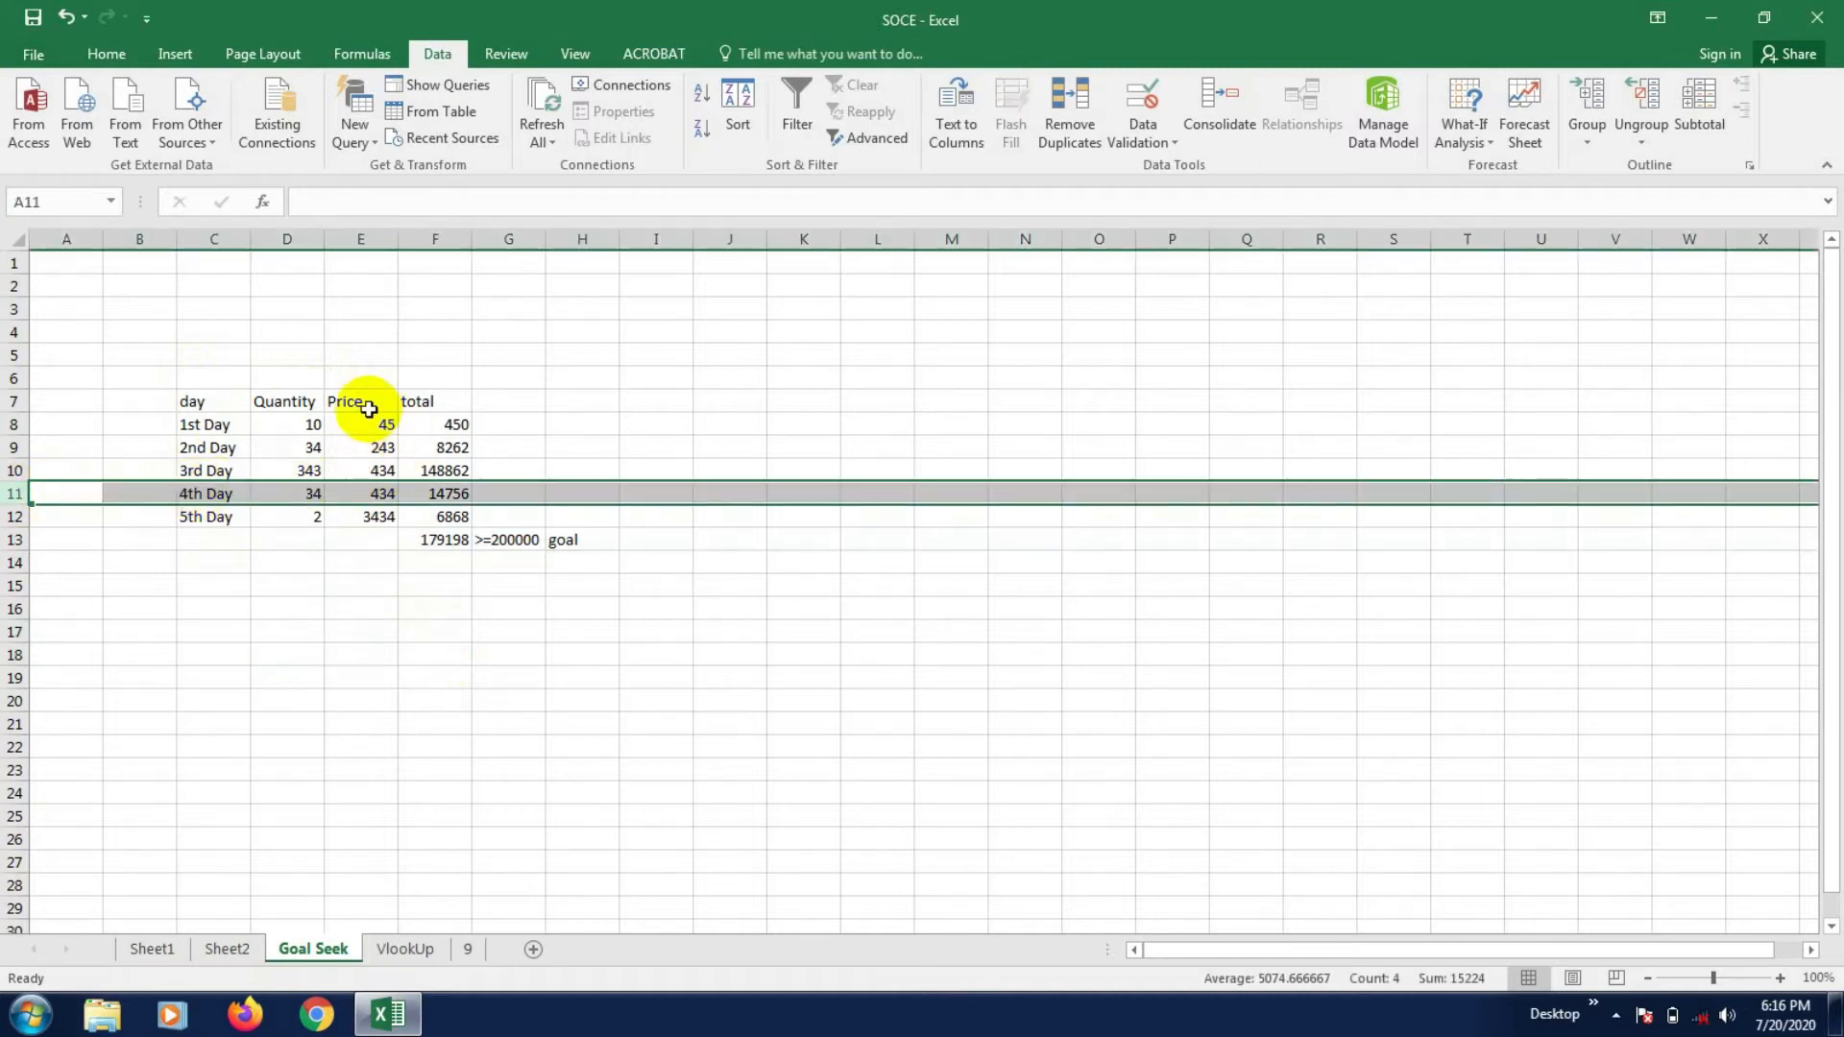
pyautogui.click(366, 672)
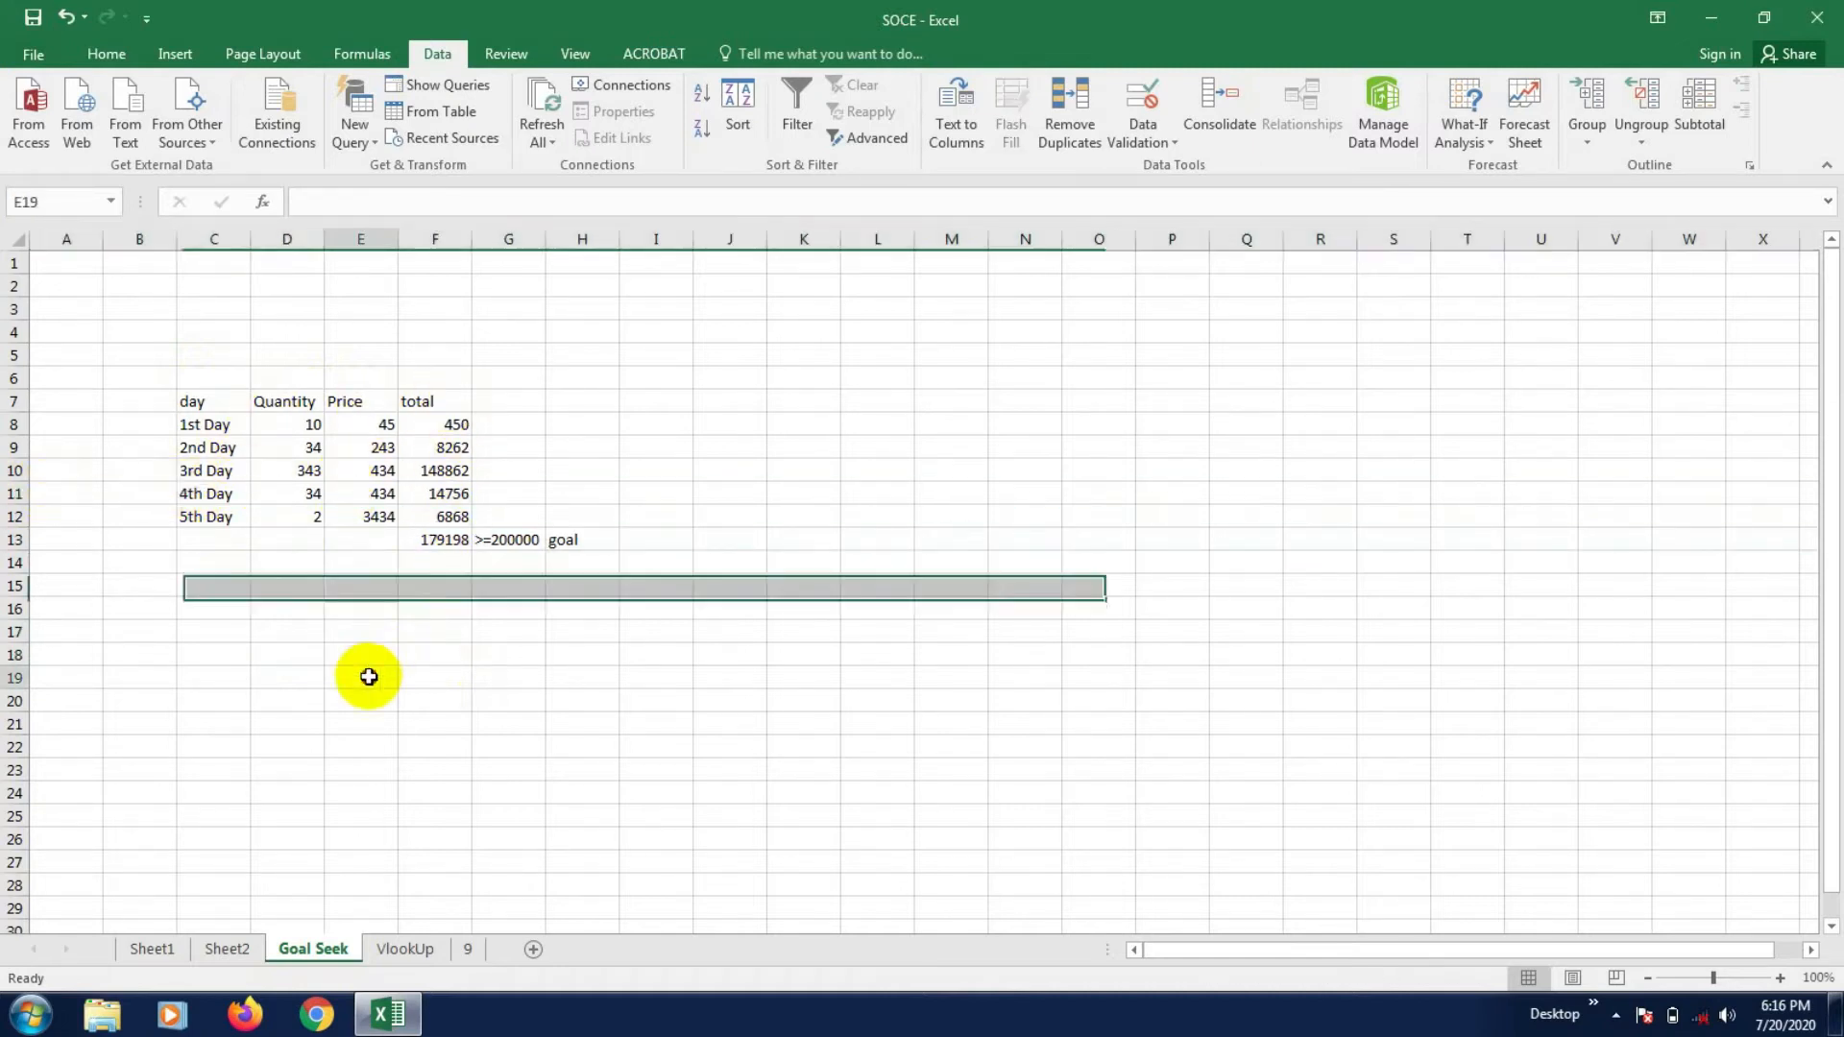
pyautogui.click(295, 514)
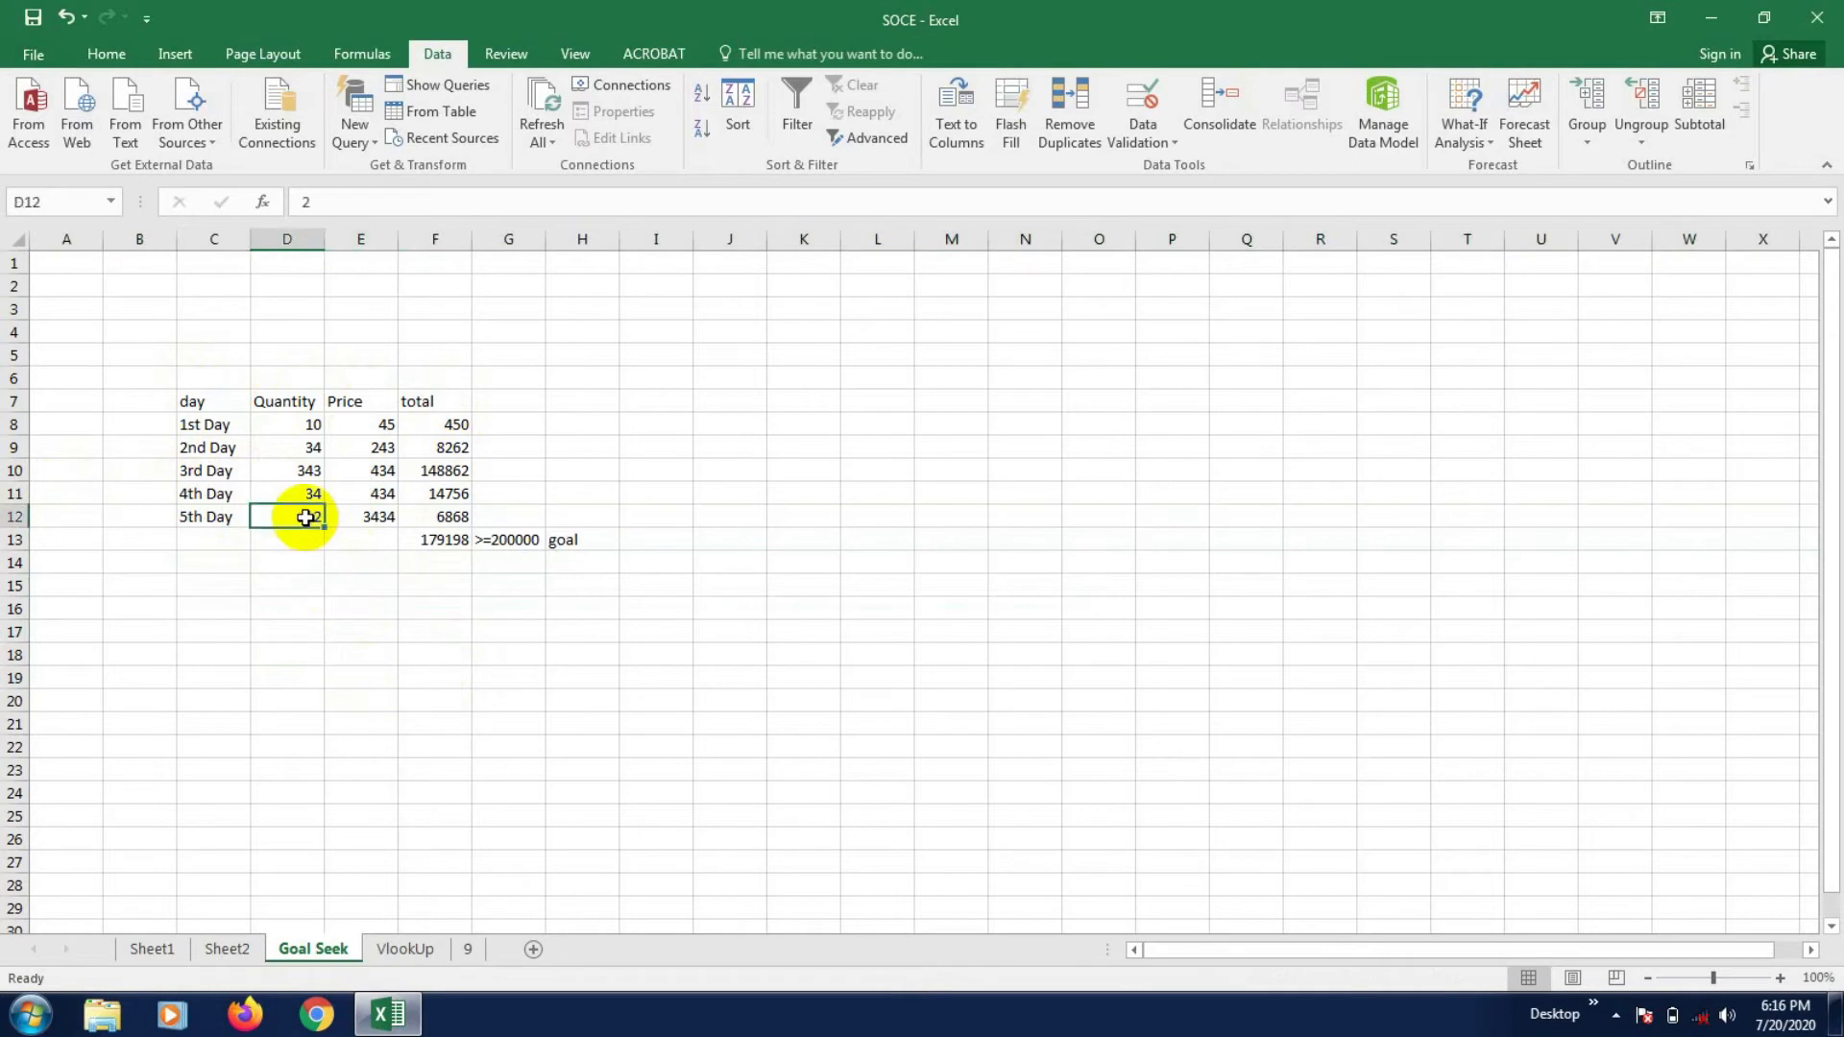
pyautogui.click(524, 540)
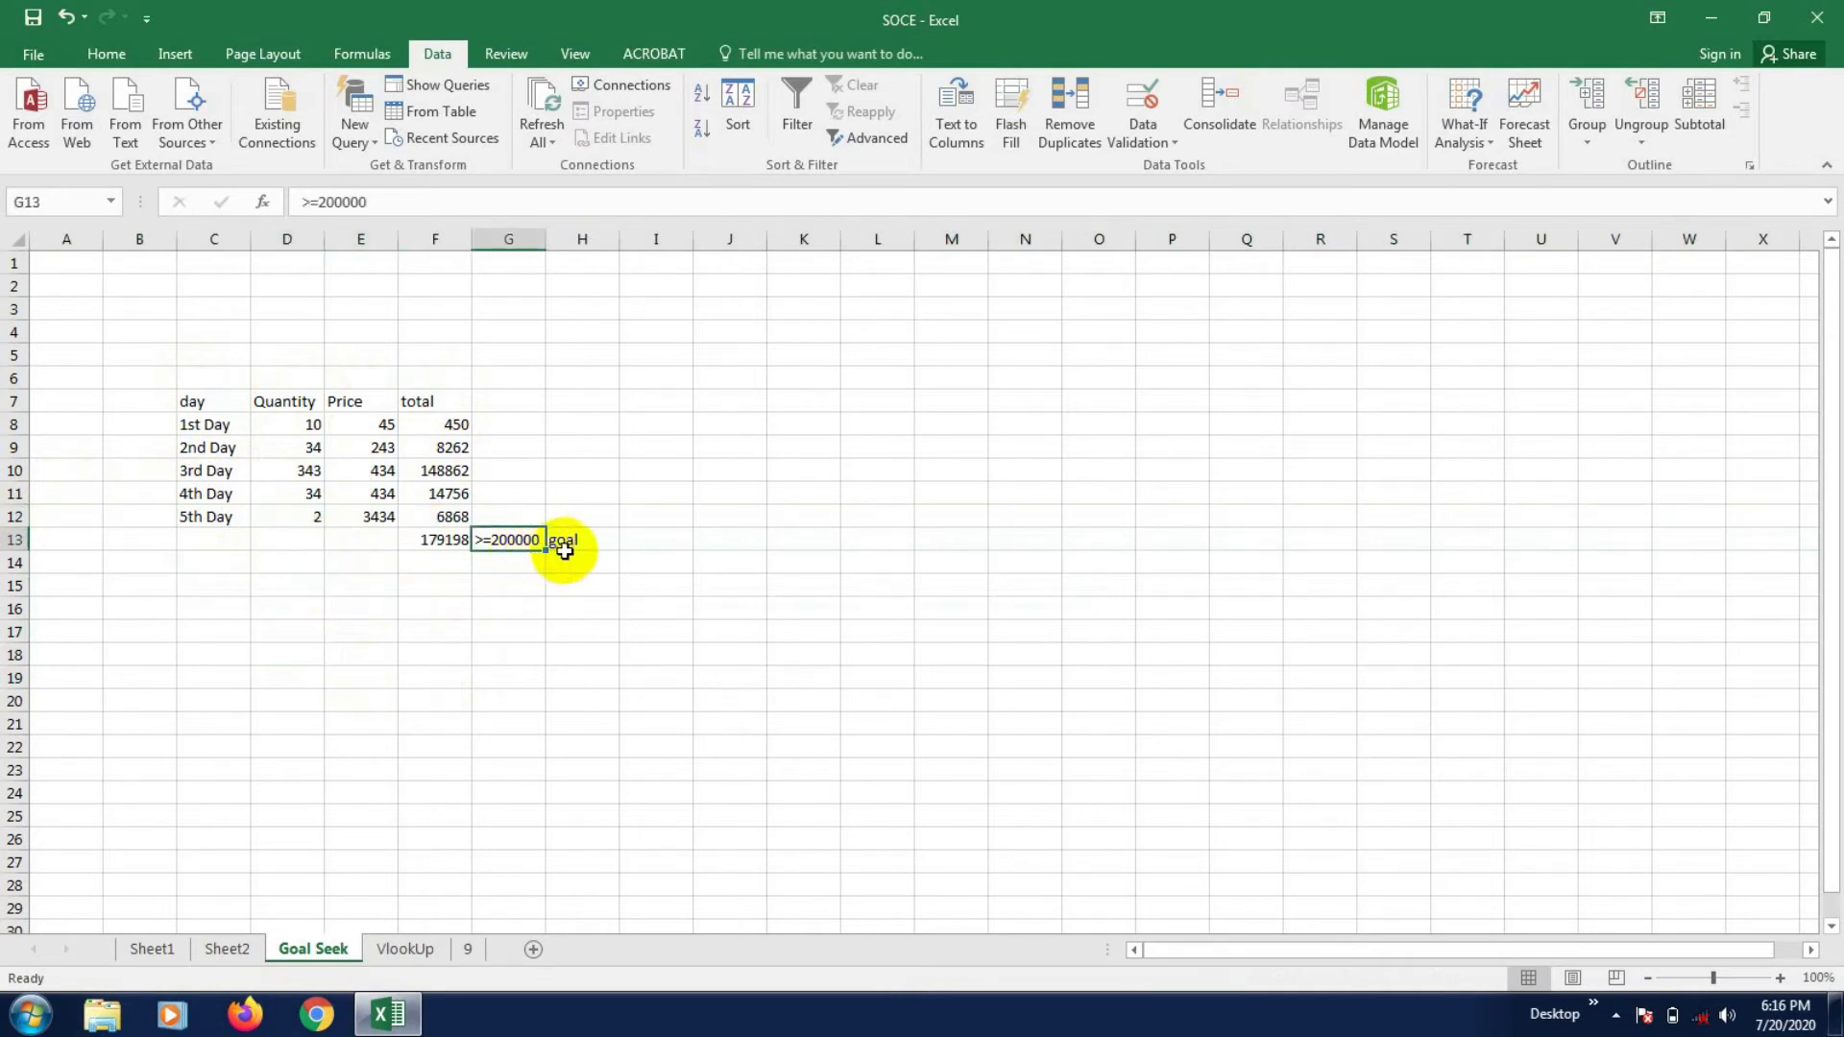
pyautogui.click(523, 584)
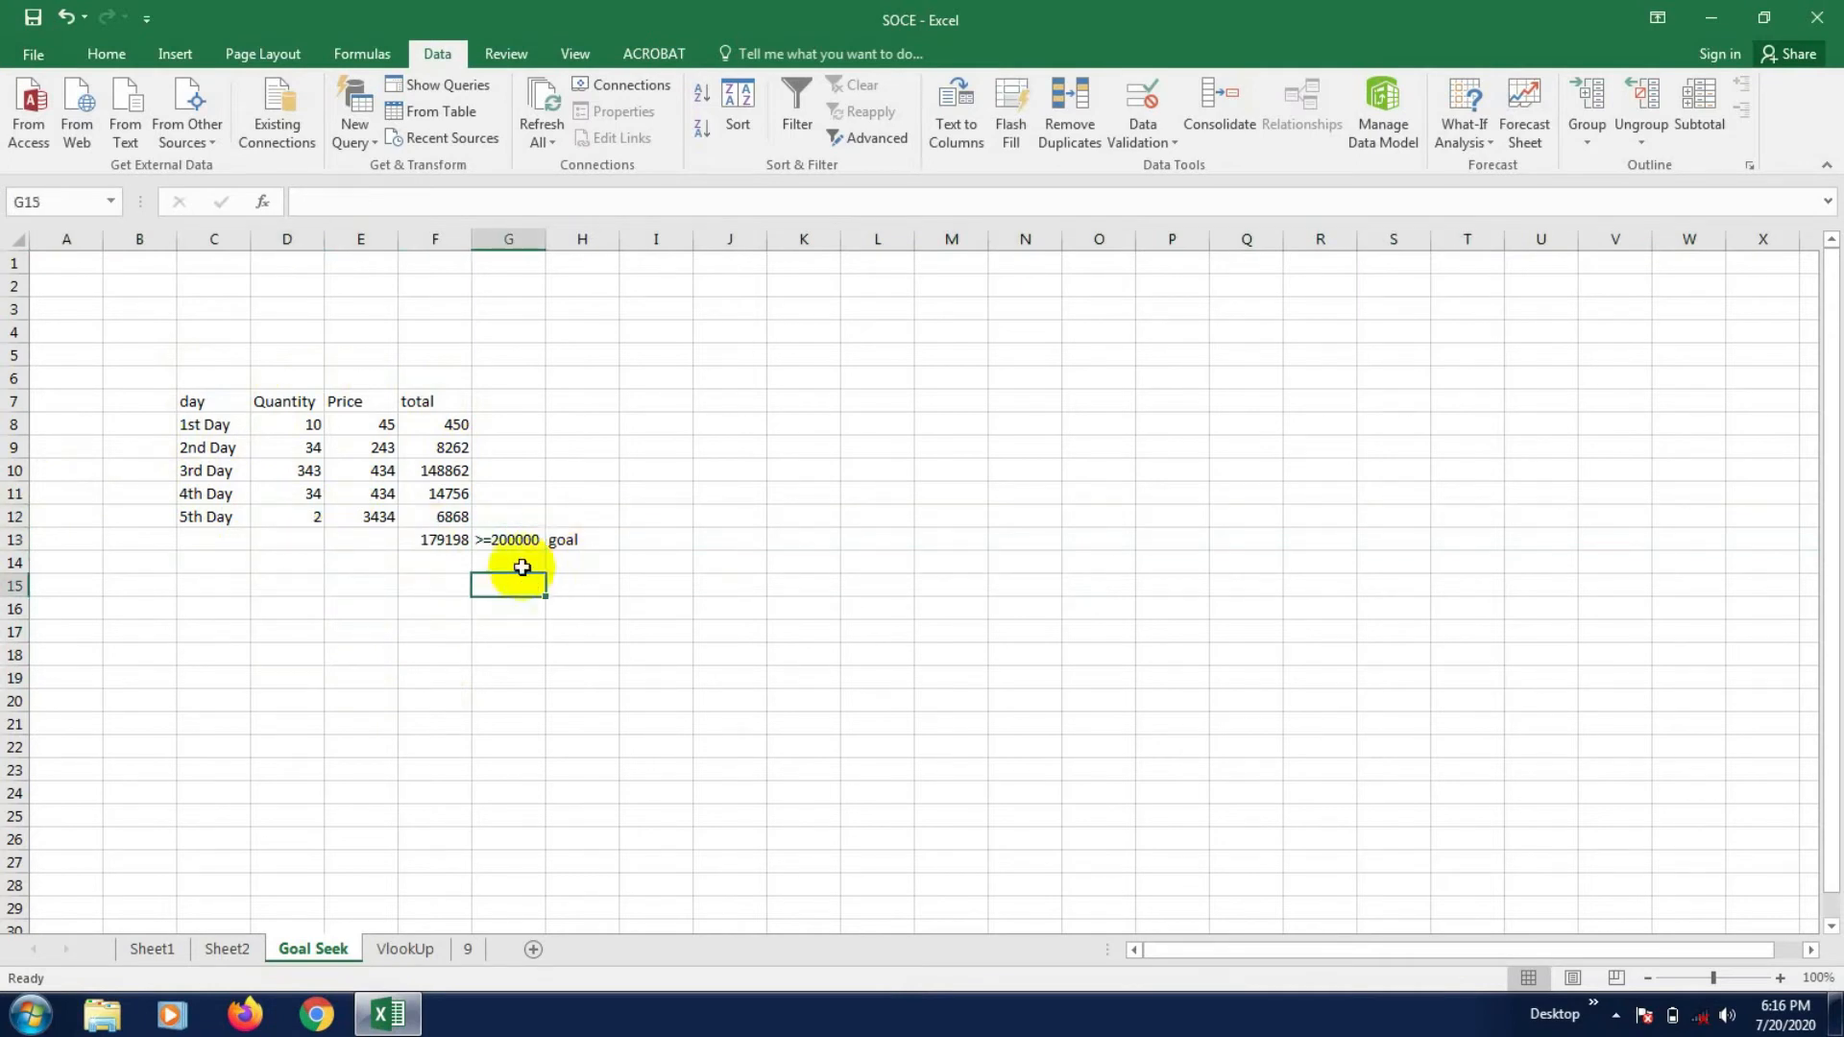
pyautogui.click(510, 651)
pyautogui.click(492, 609)
pyautogui.click(427, 605)
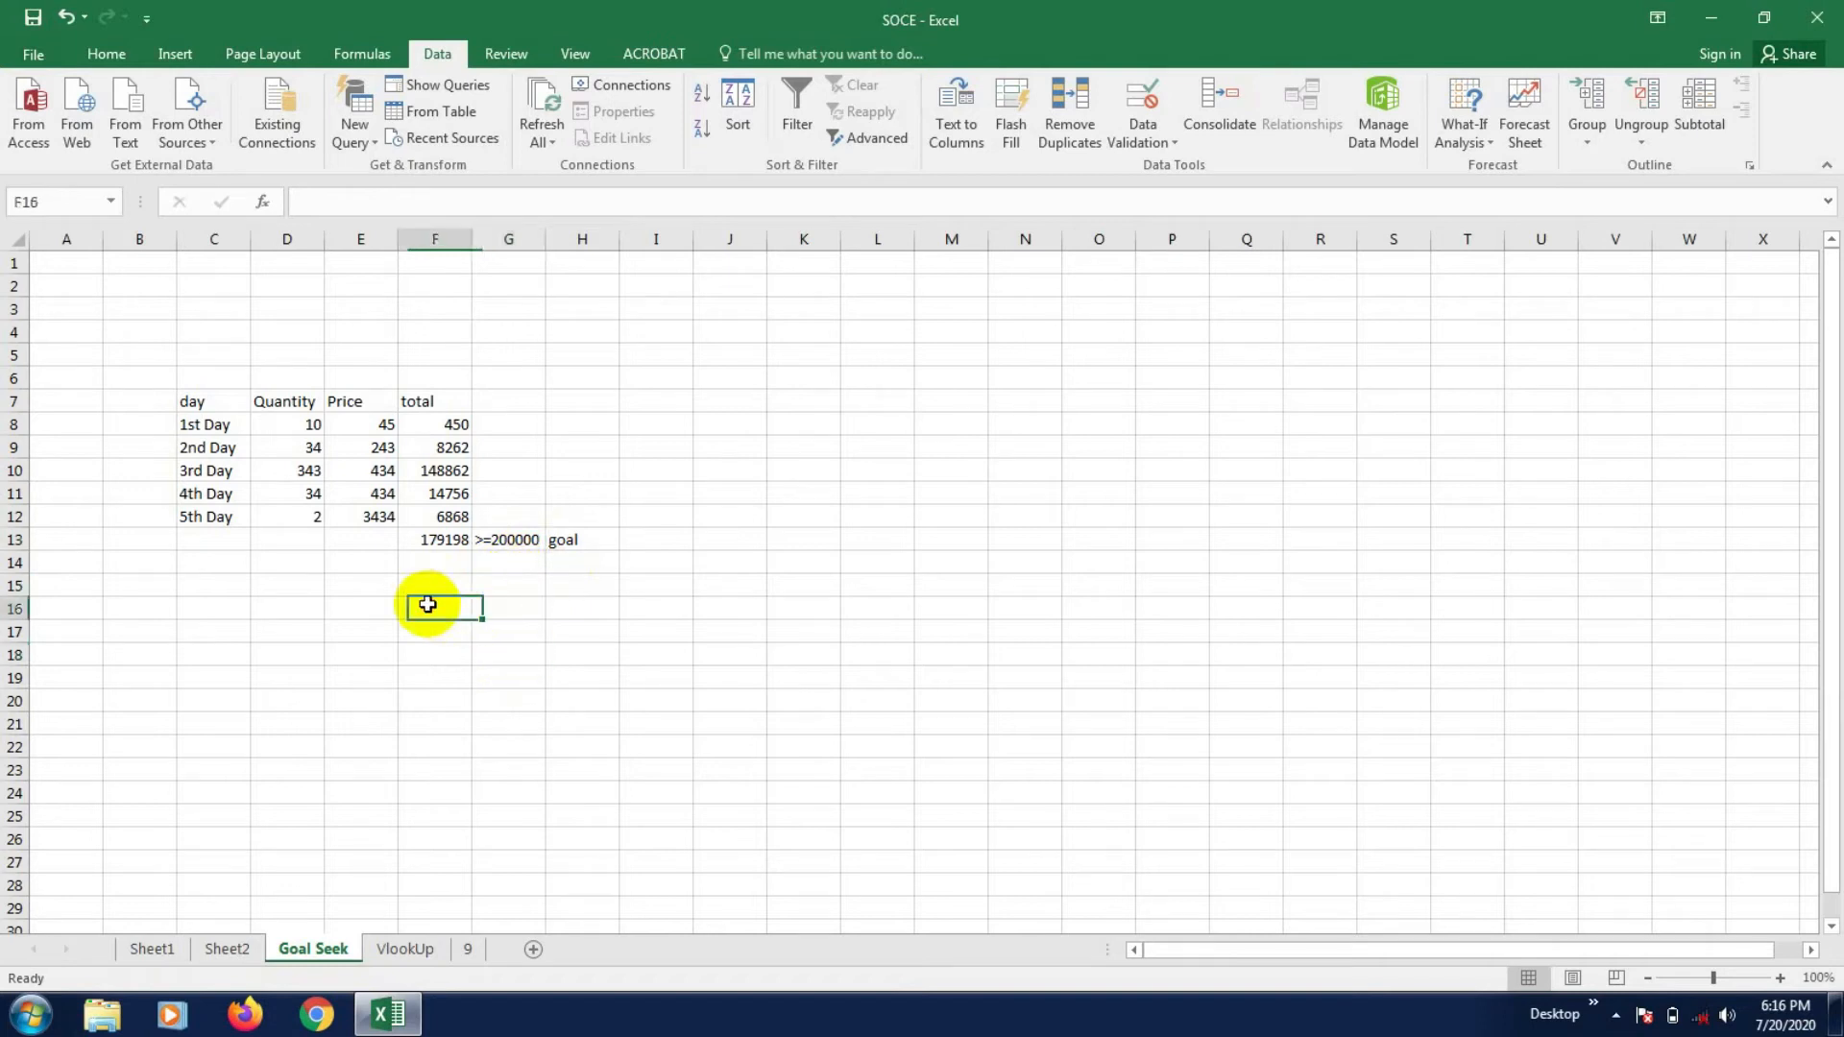
pyautogui.click(432, 541)
pyautogui.click(305, 522)
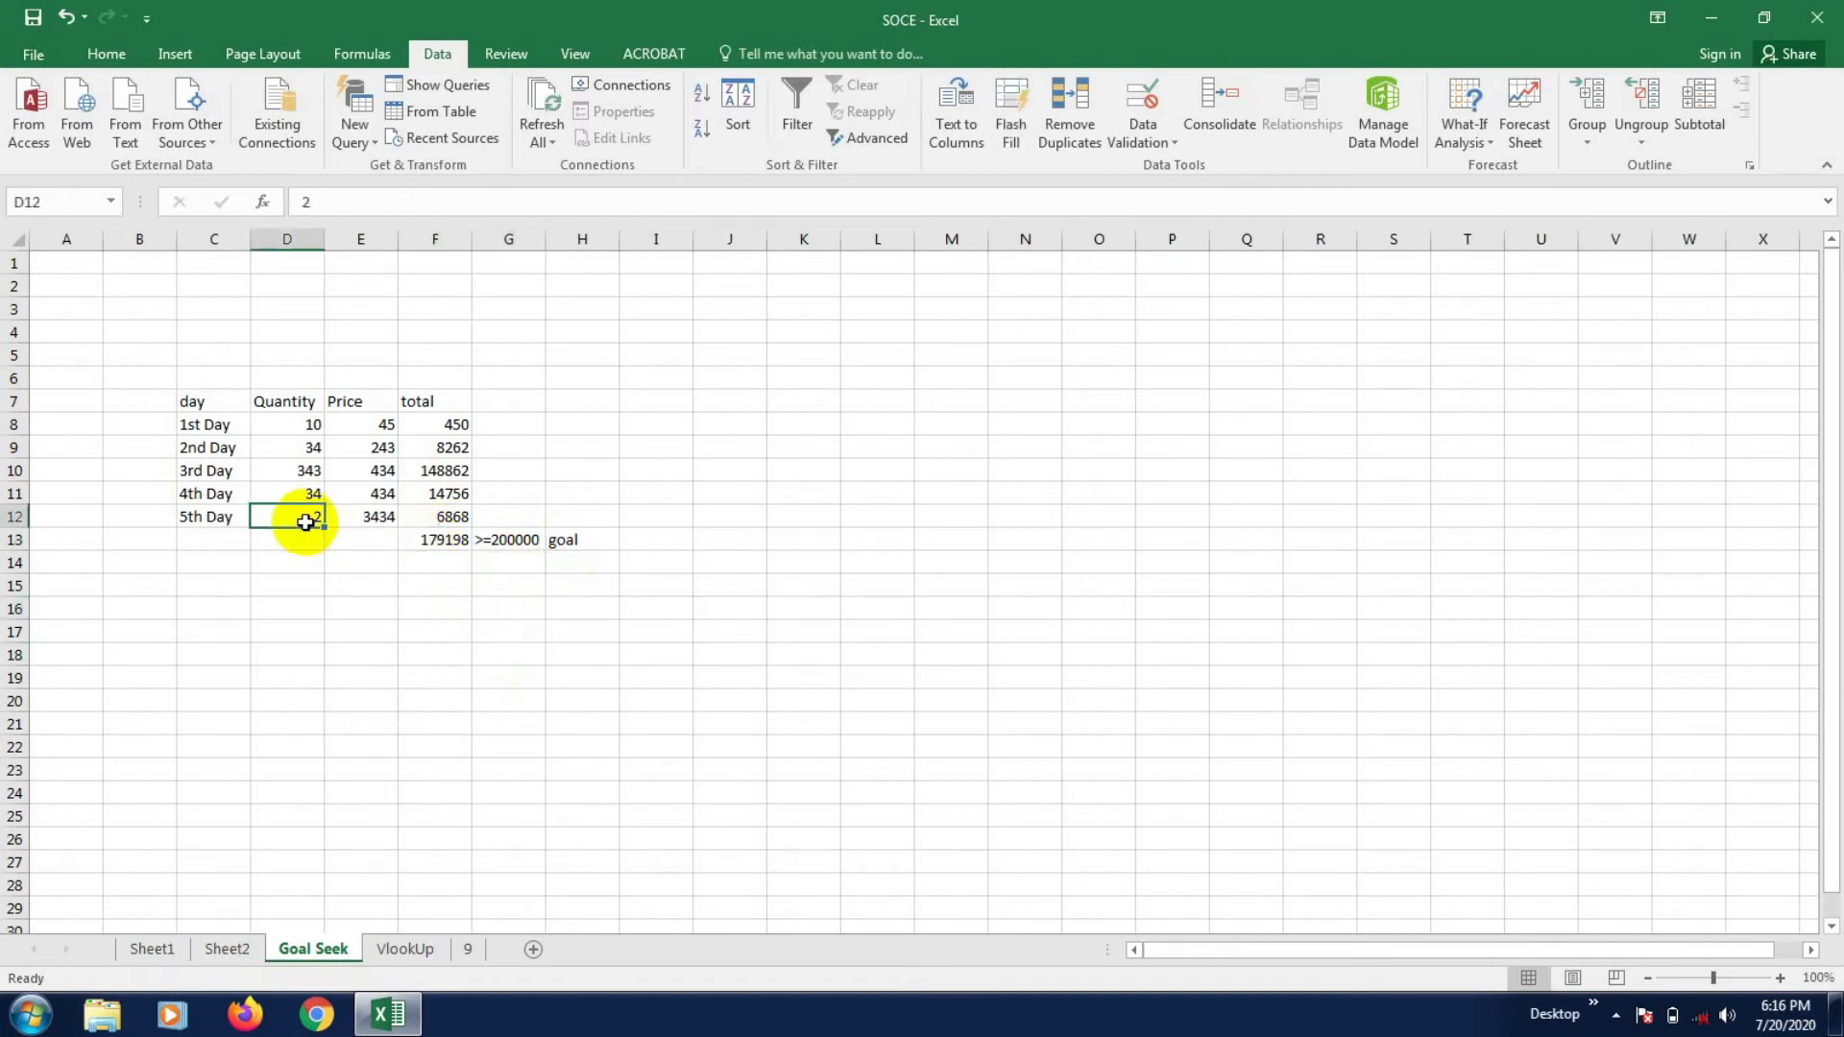
# - Enter 0 as the 5th Day quantity in D12 and check the SUM total in F13 (172330)
pyautogui.write('0')
pyautogui.click(336, 677)
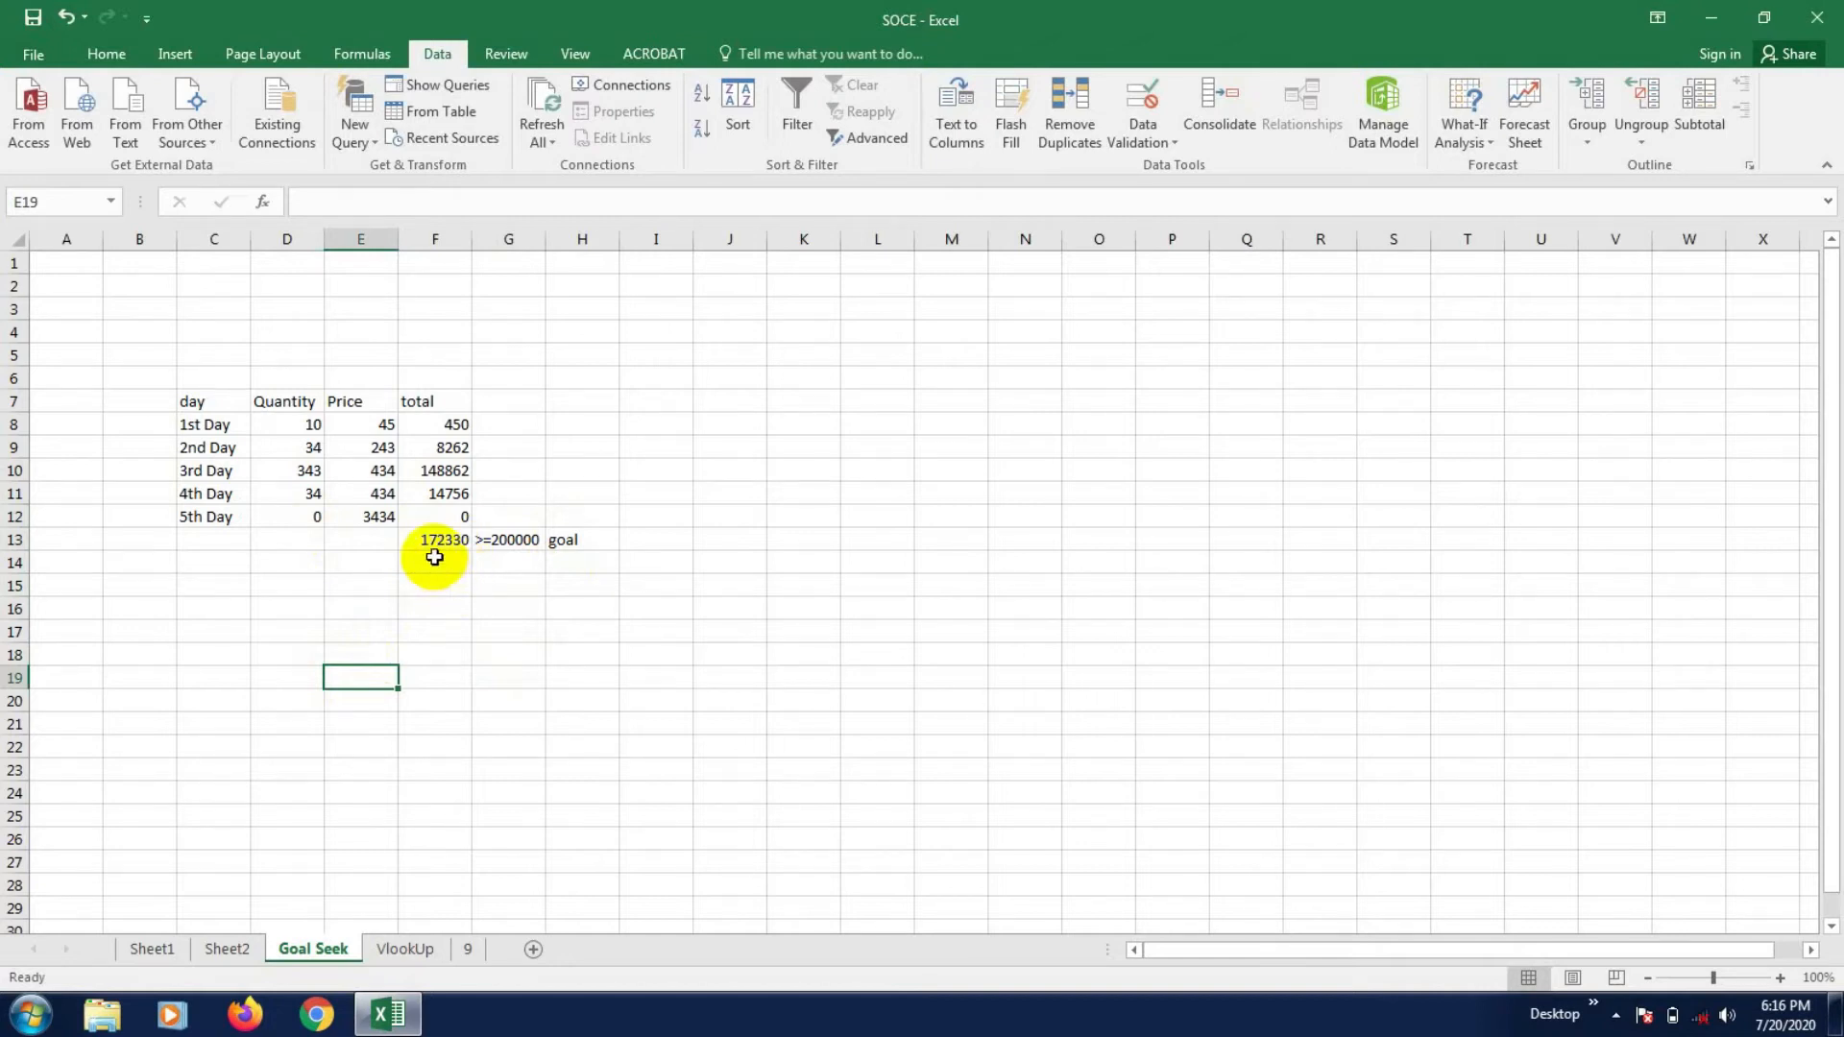
pyautogui.click(437, 540)
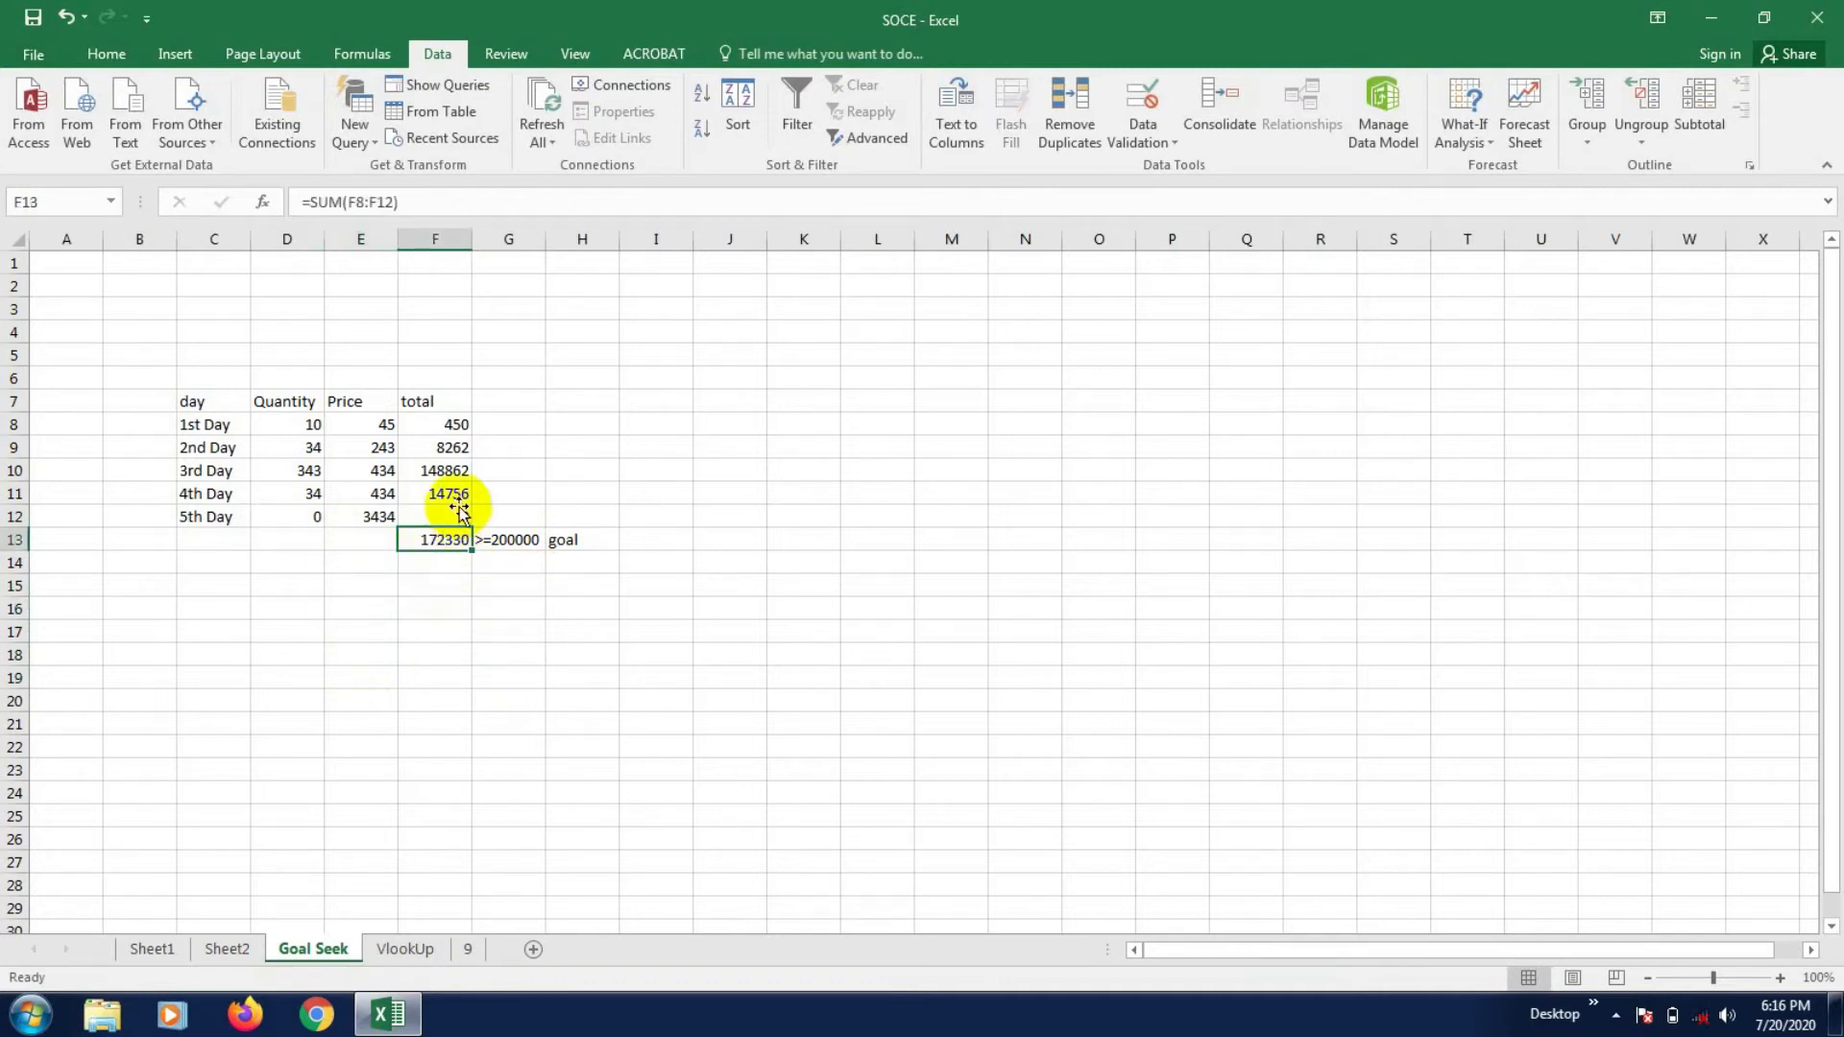
pyautogui.click(526, 533)
pyautogui.click(488, 629)
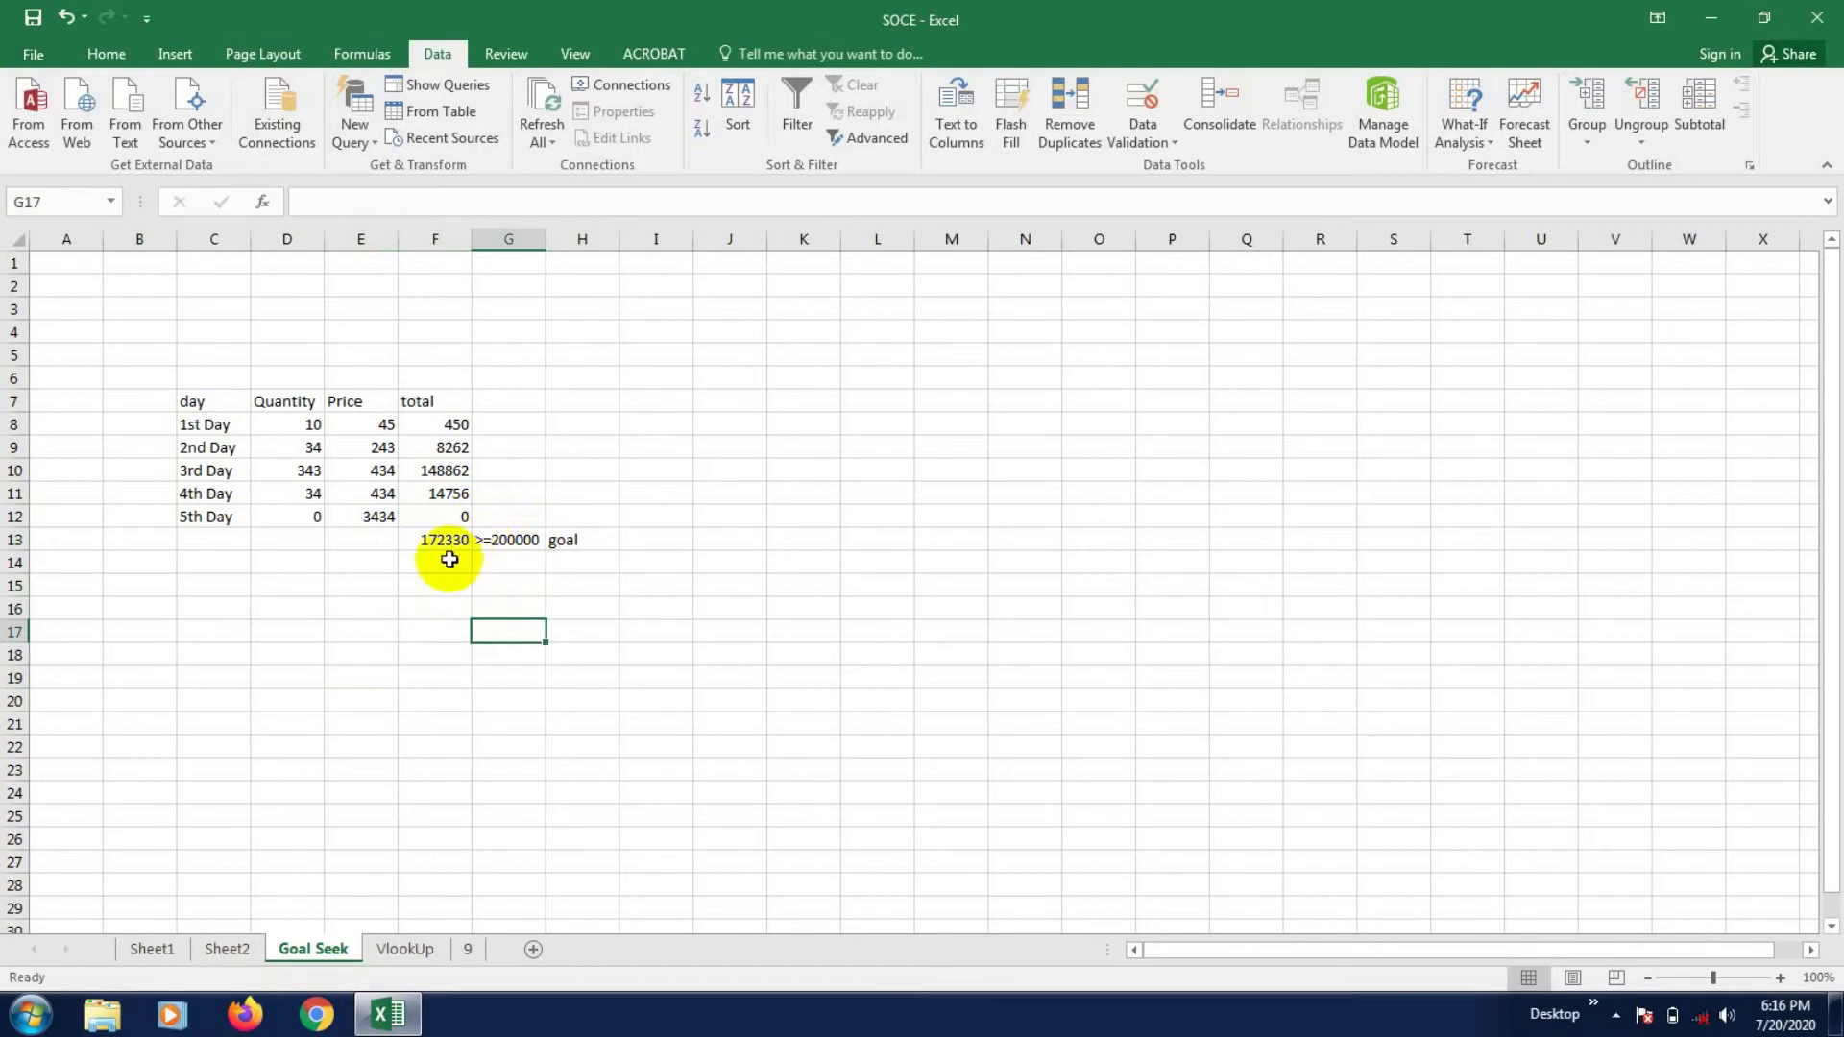
pyautogui.click(504, 540)
pyautogui.click(432, 544)
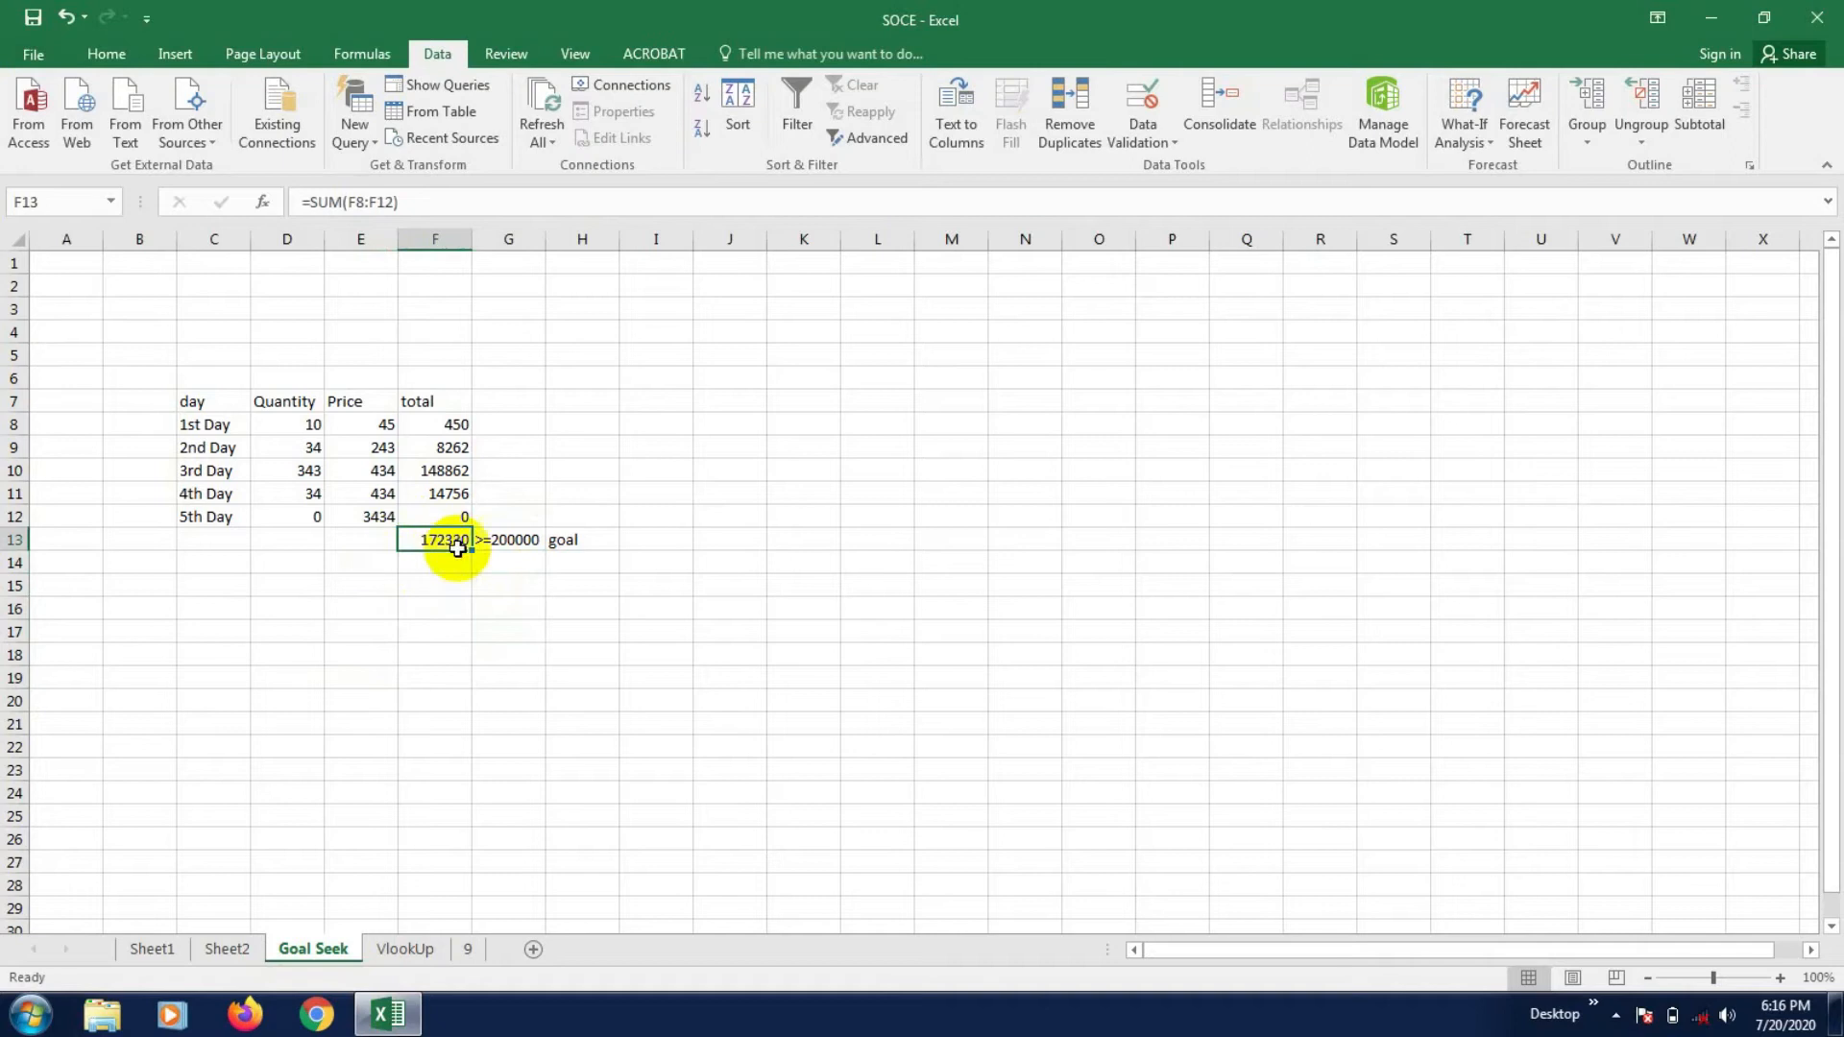
# - Return to the 5th Day quantity cell D12
pyautogui.click(442, 606)
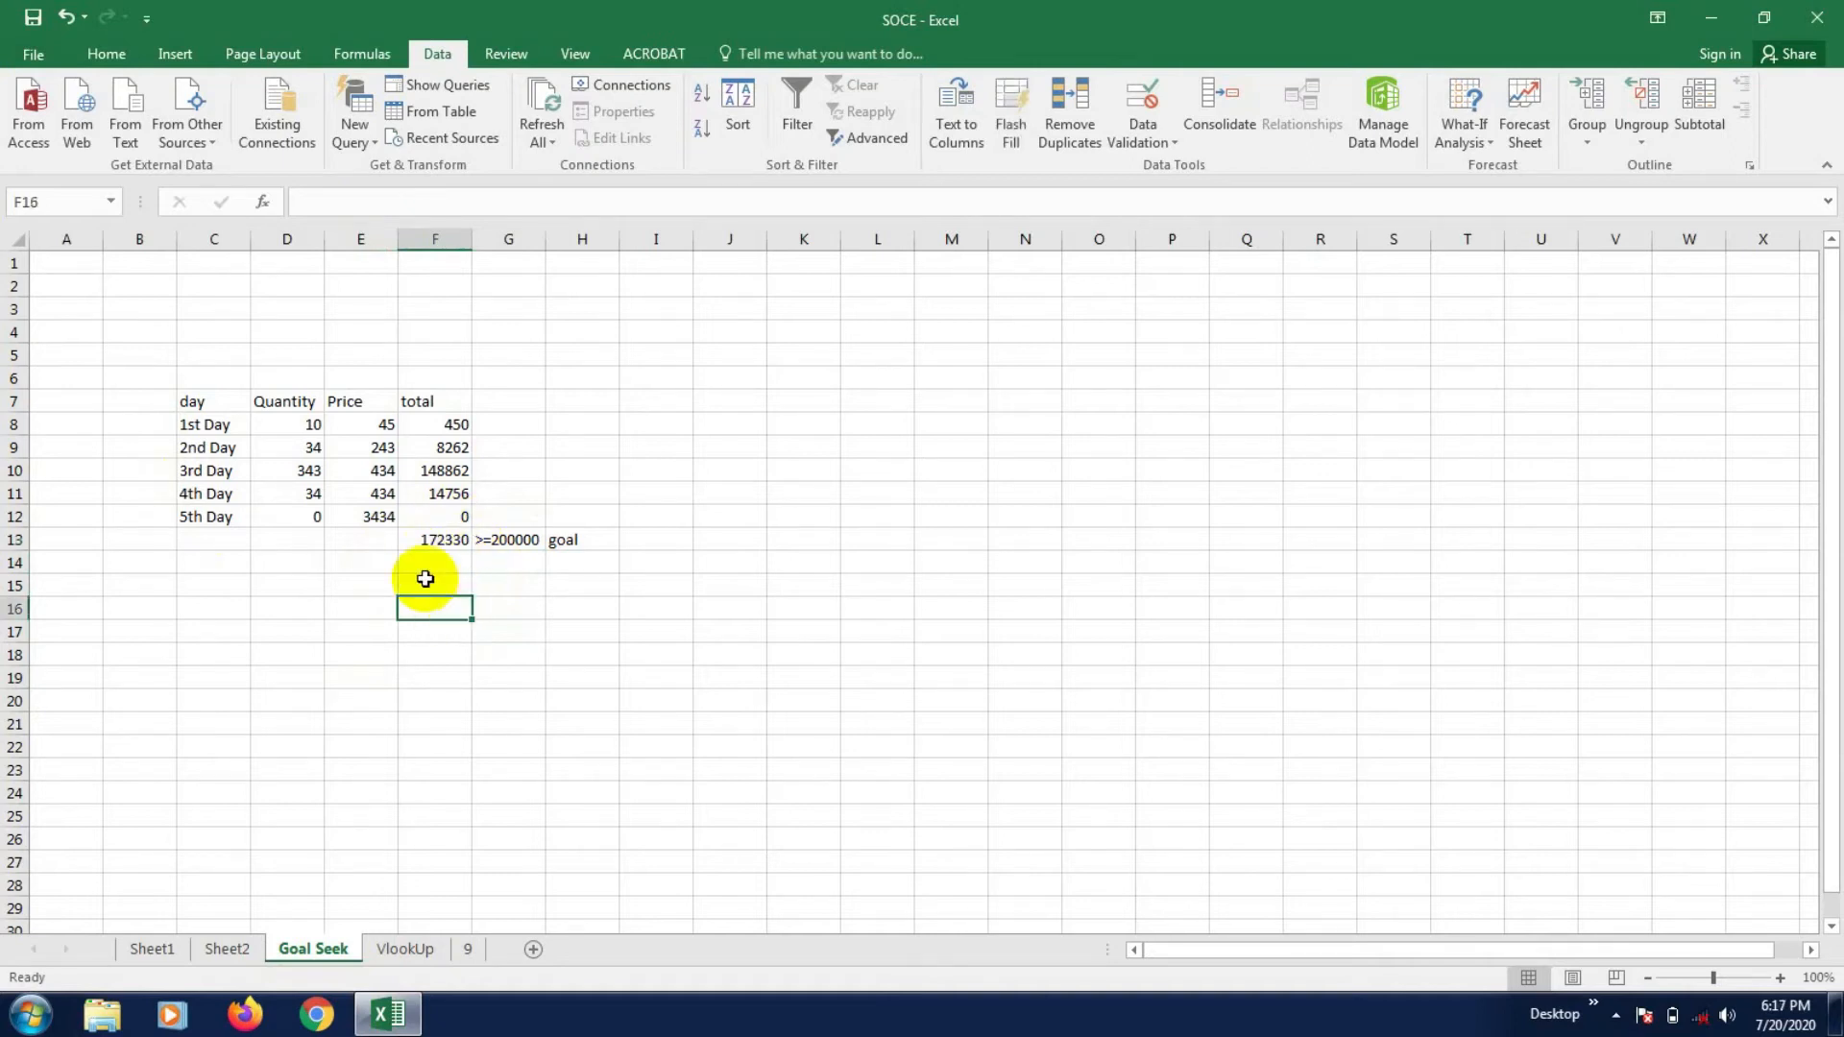
pyautogui.click(293, 519)
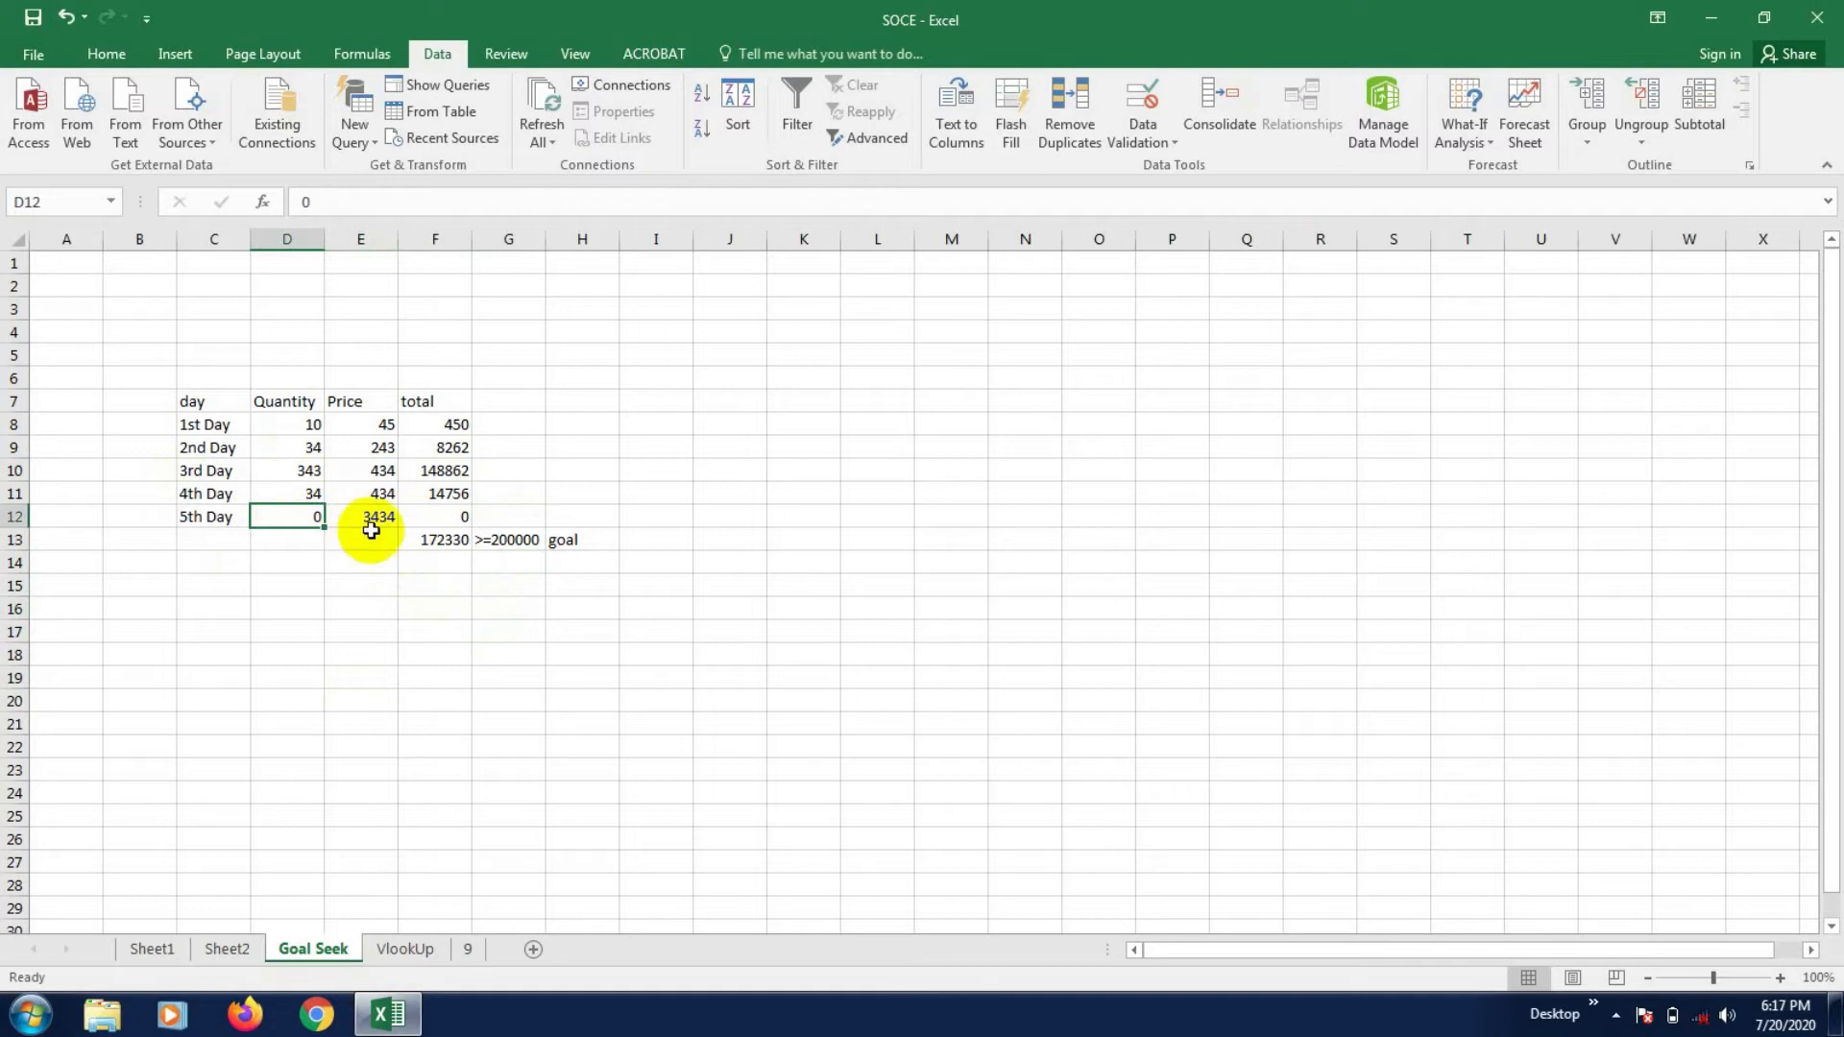
pyautogui.moveTo(291, 604); pyautogui.dragTo(294, 588)
pyautogui.click(306, 516)
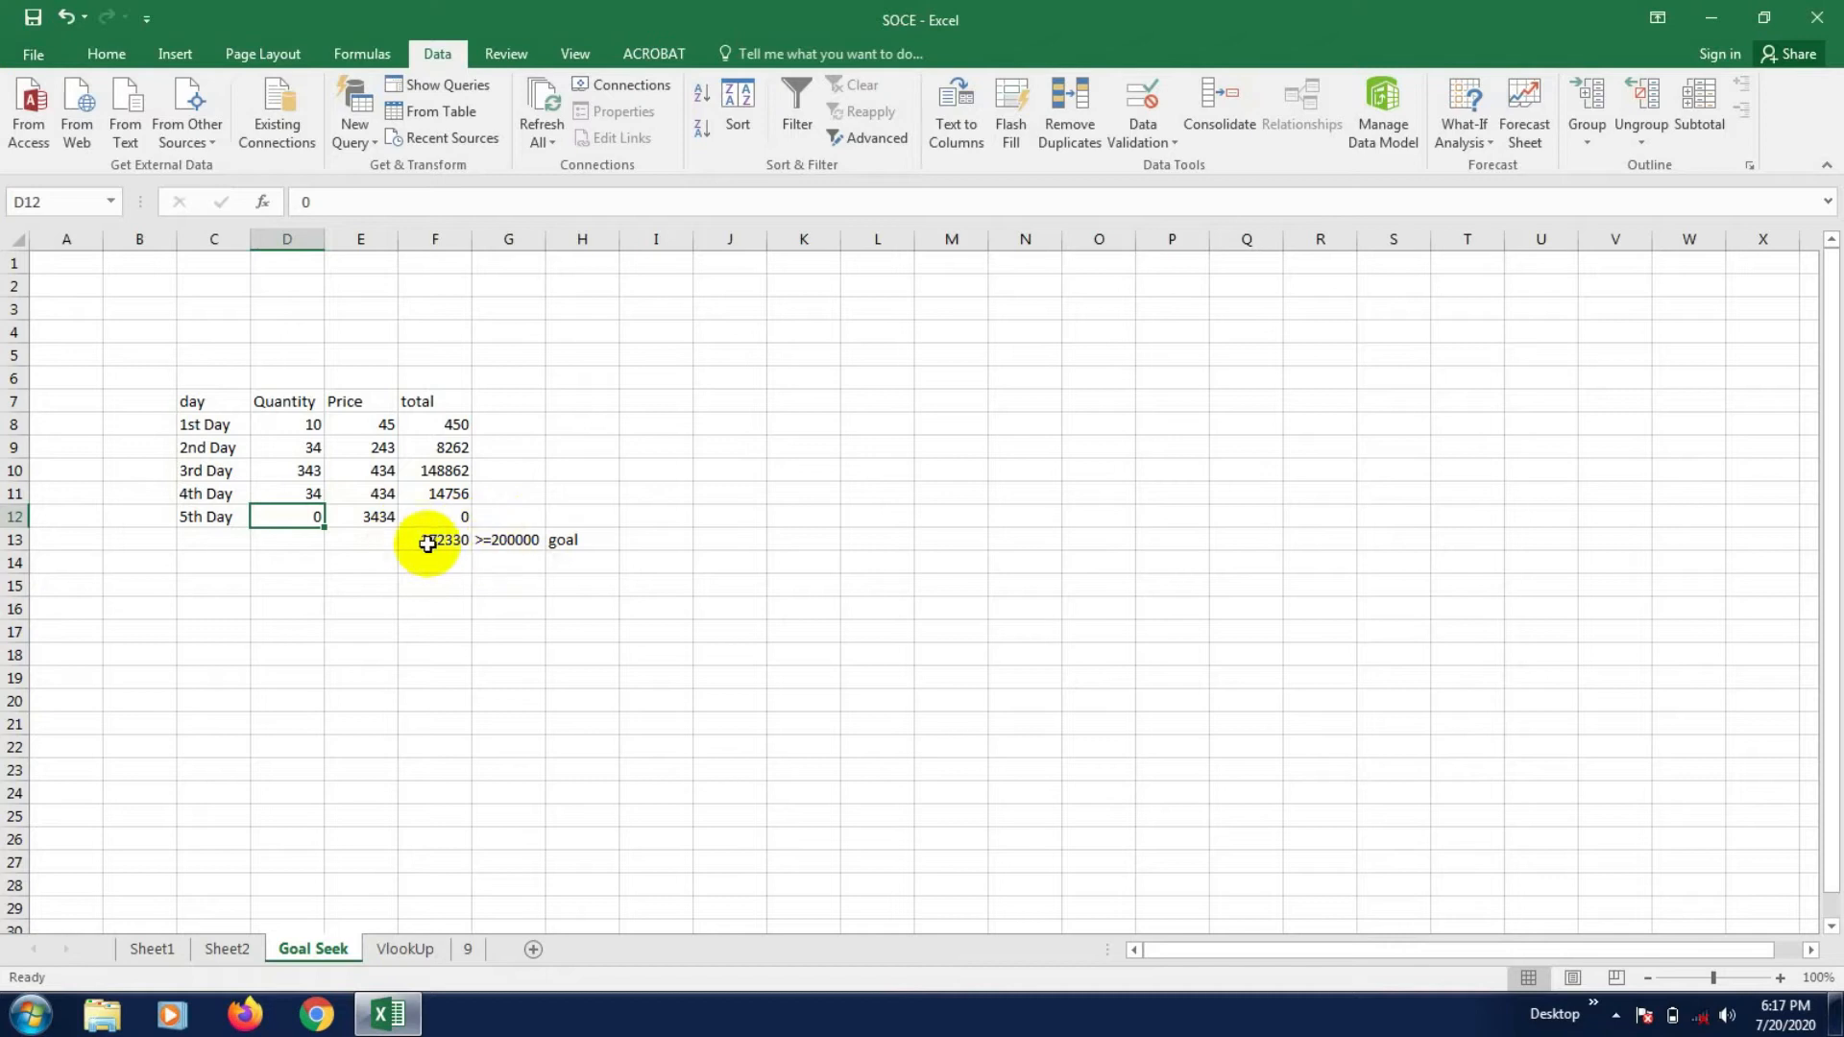
pyautogui.click(348, 580)
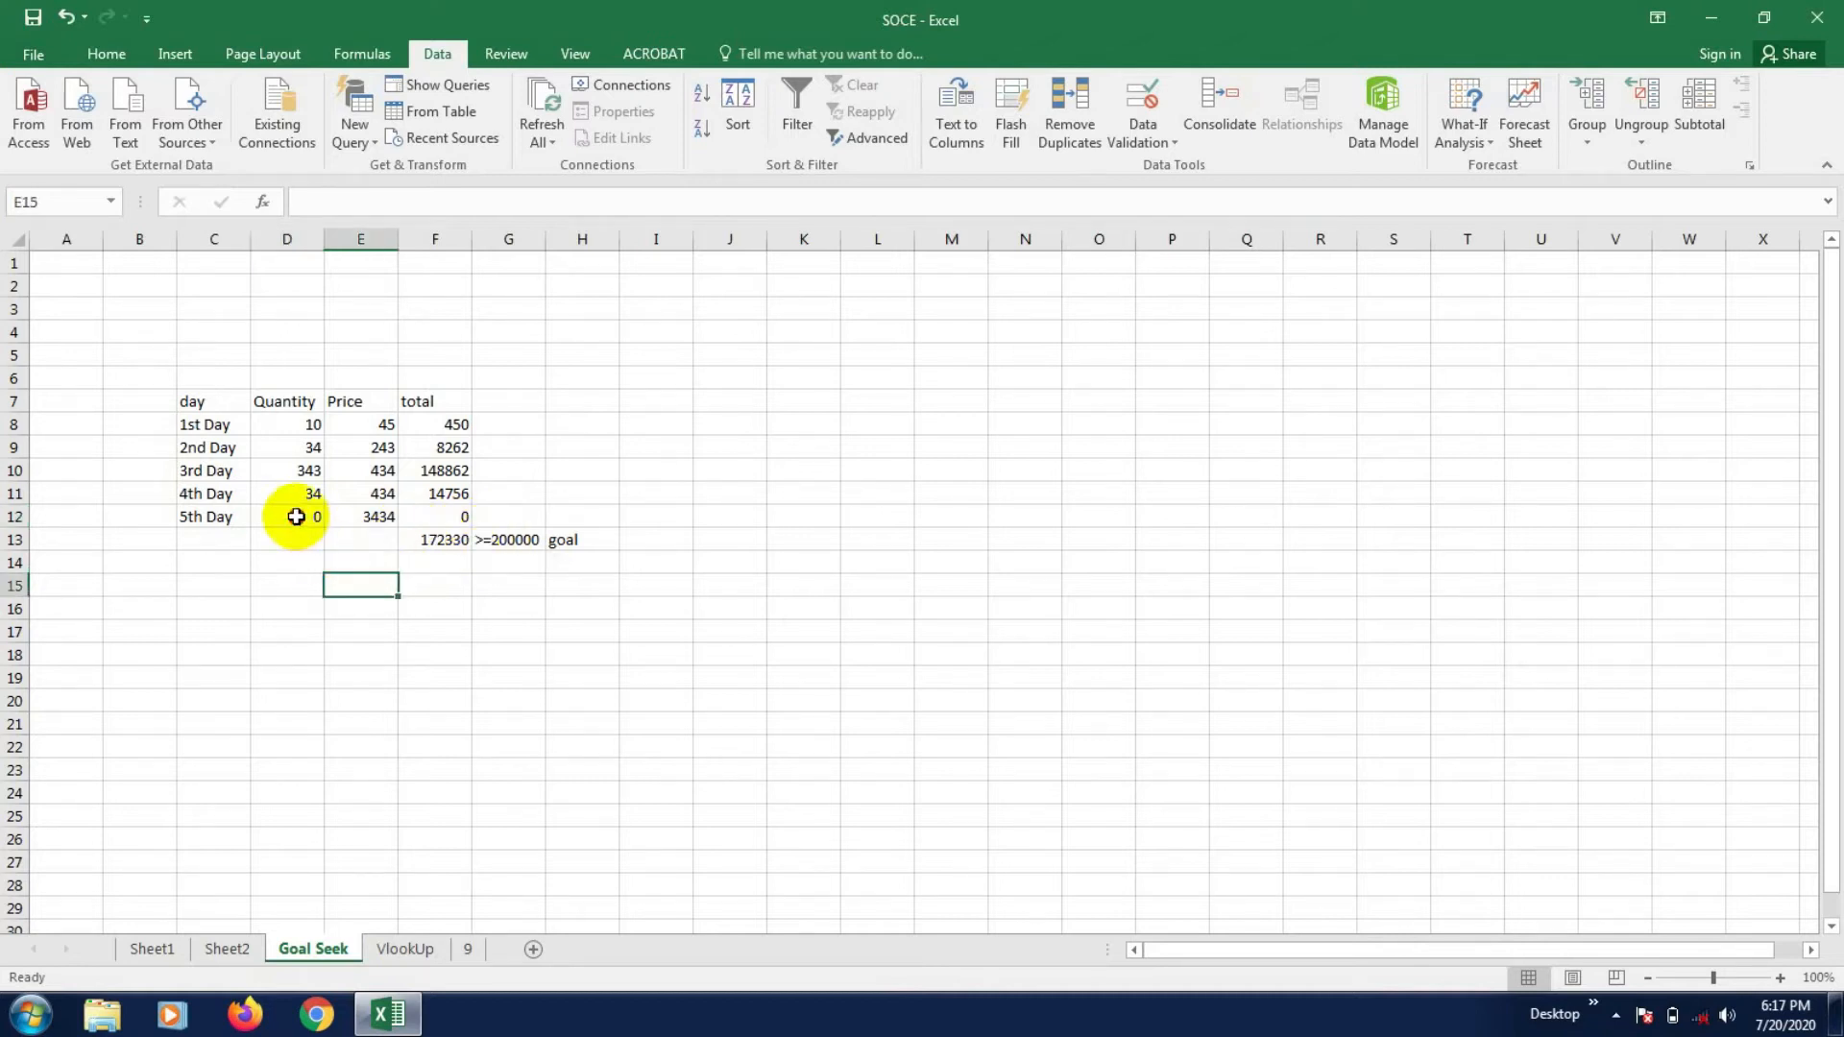
pyautogui.click(296, 517)
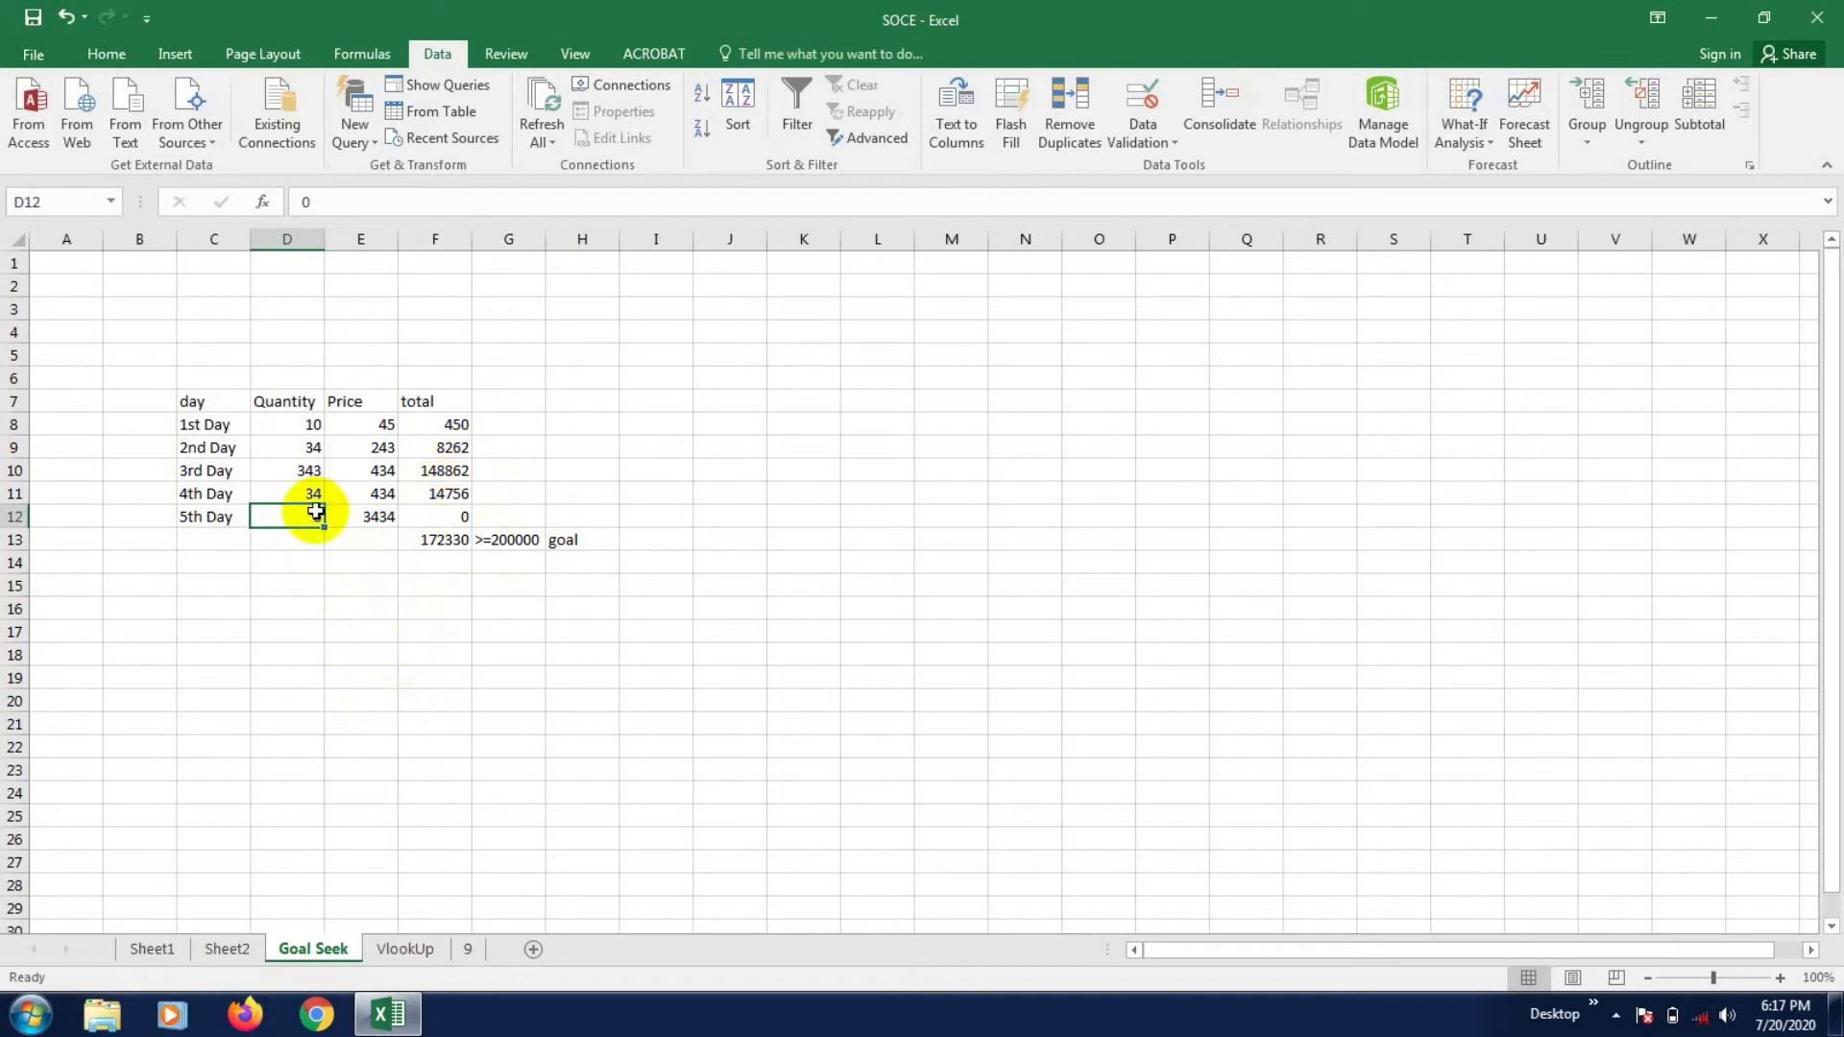
# - Open Goal Seek from Data > What-If Analysis, with D12 prefilled as the set cell
pyautogui.click(441, 50)
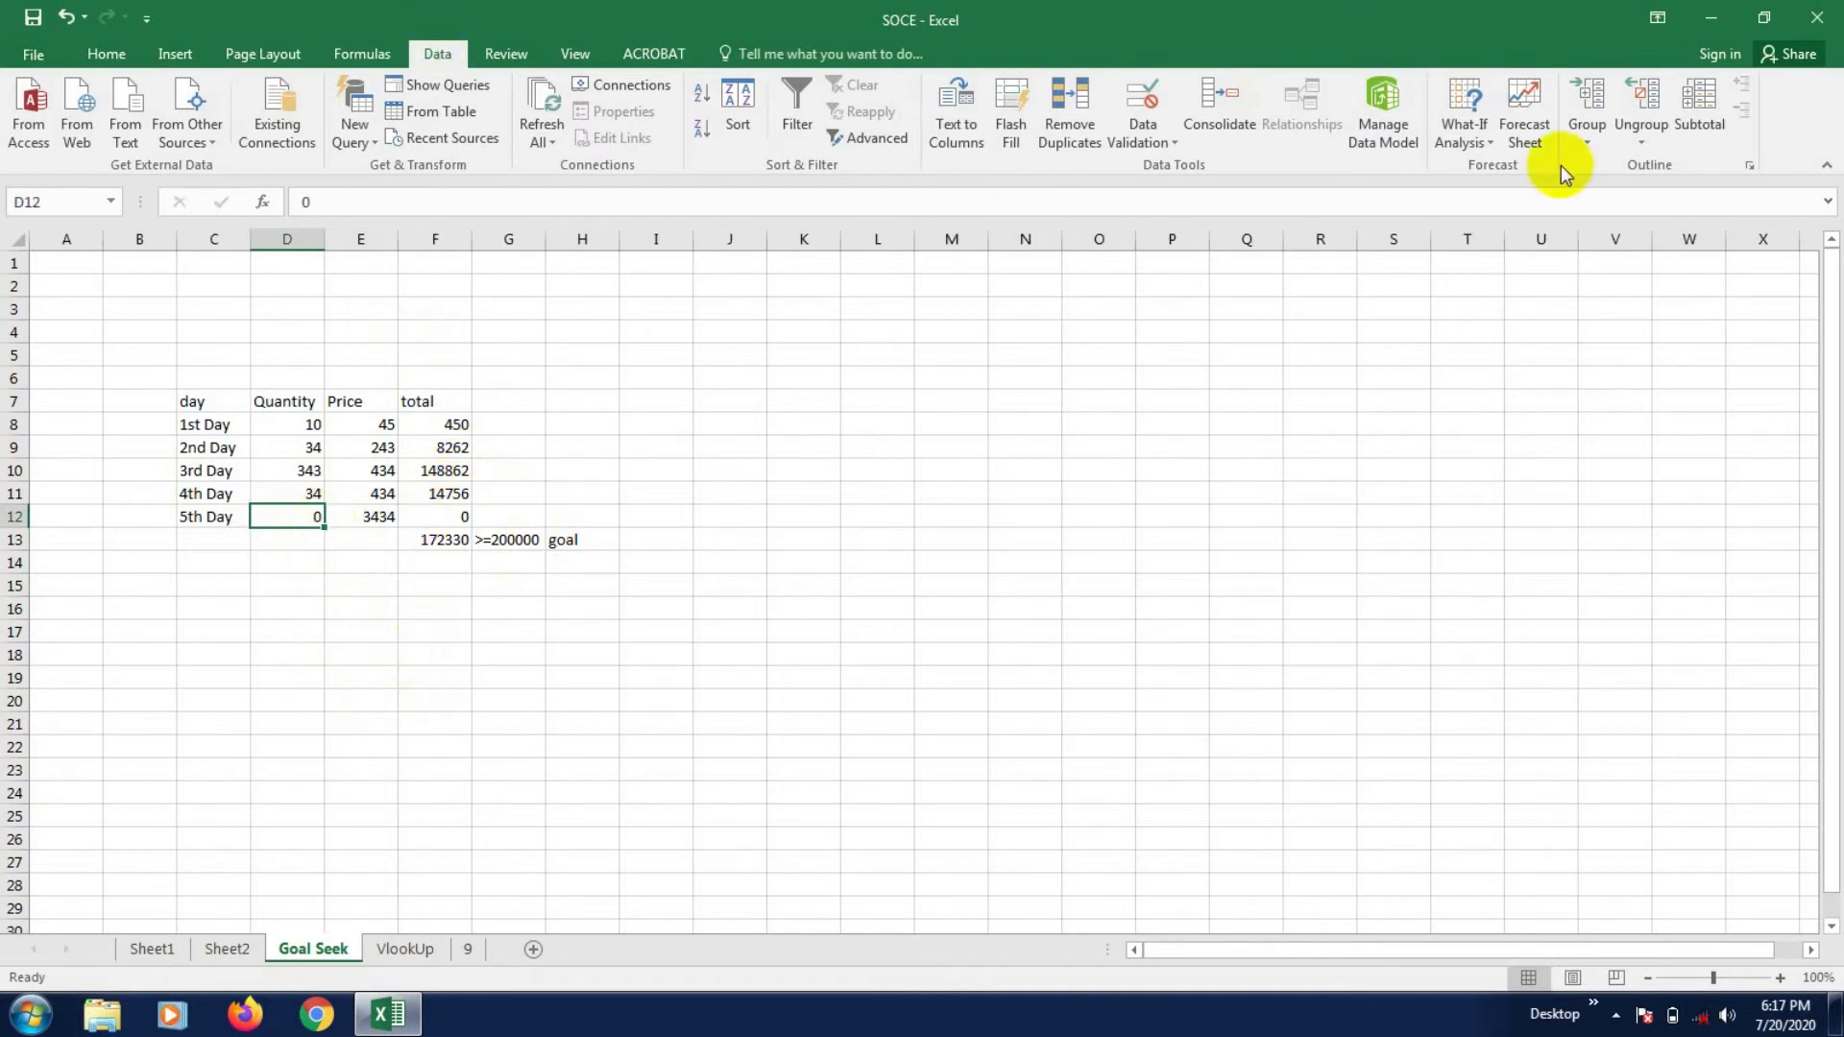
pyautogui.click(1490, 146)
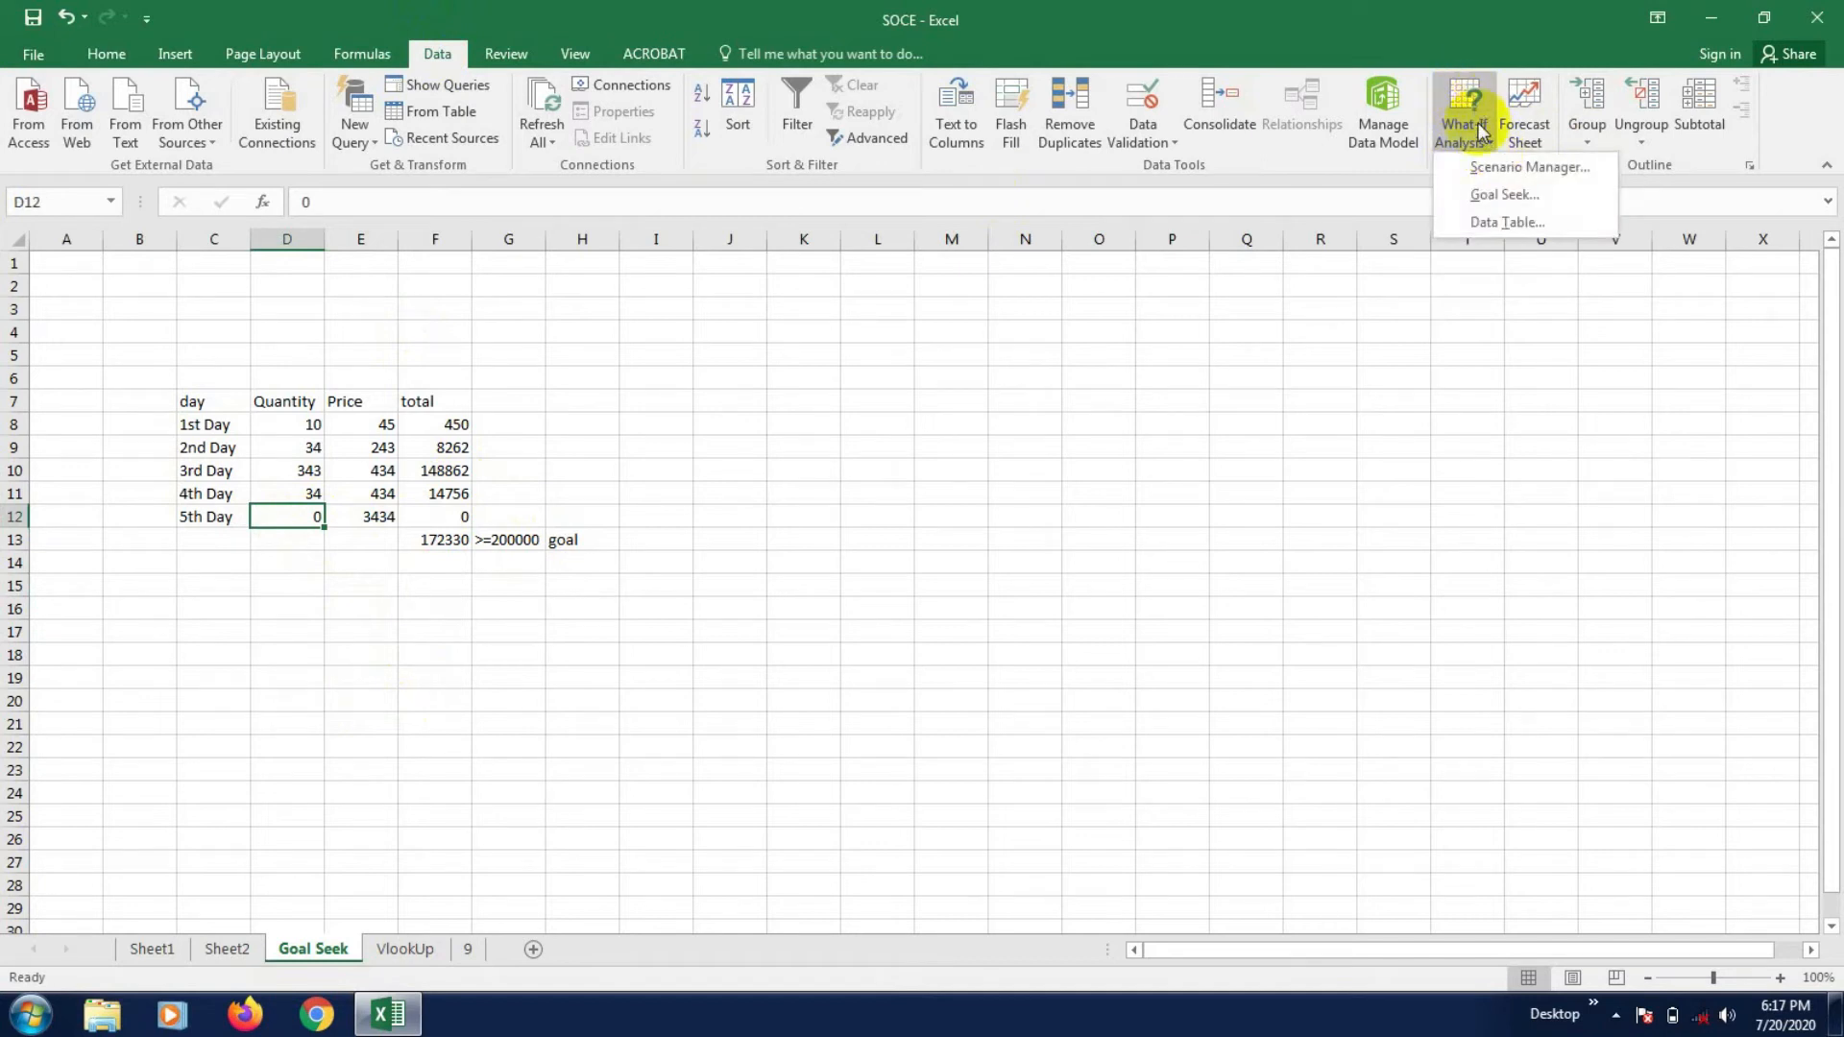
pyautogui.click(1493, 145)
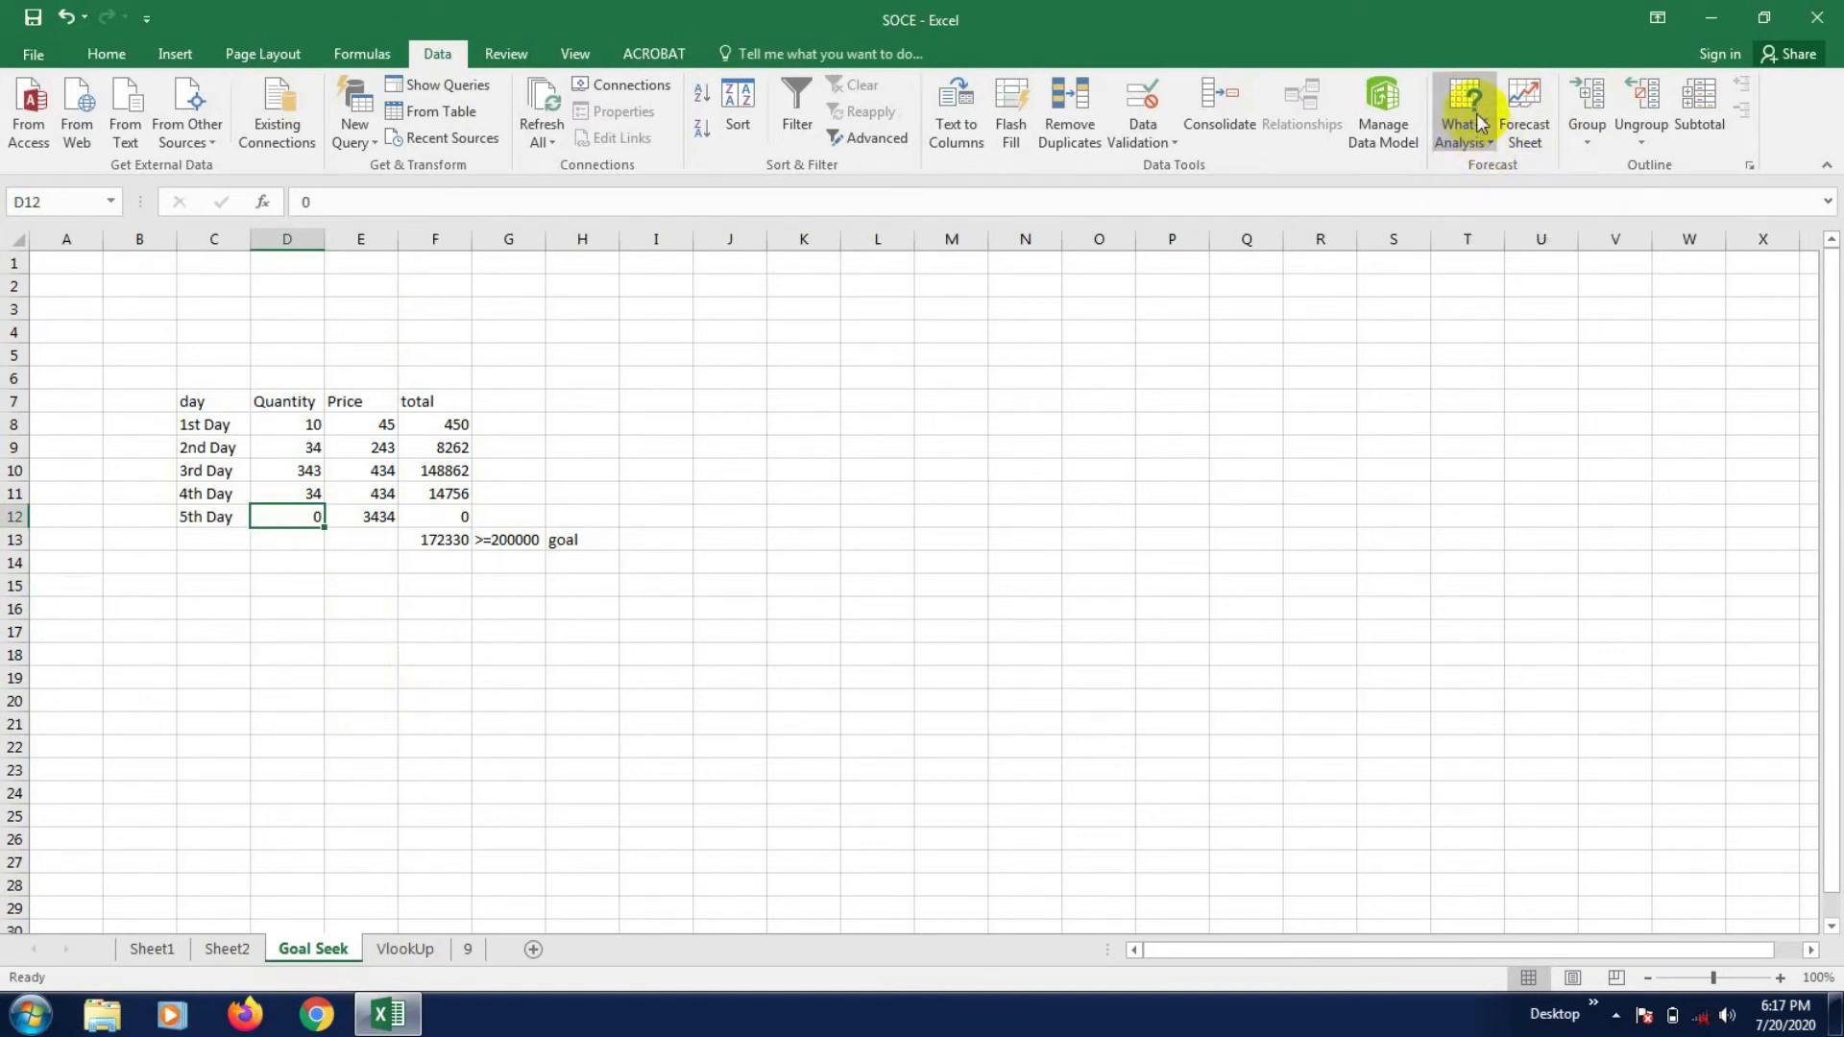
pyautogui.click(1477, 113)
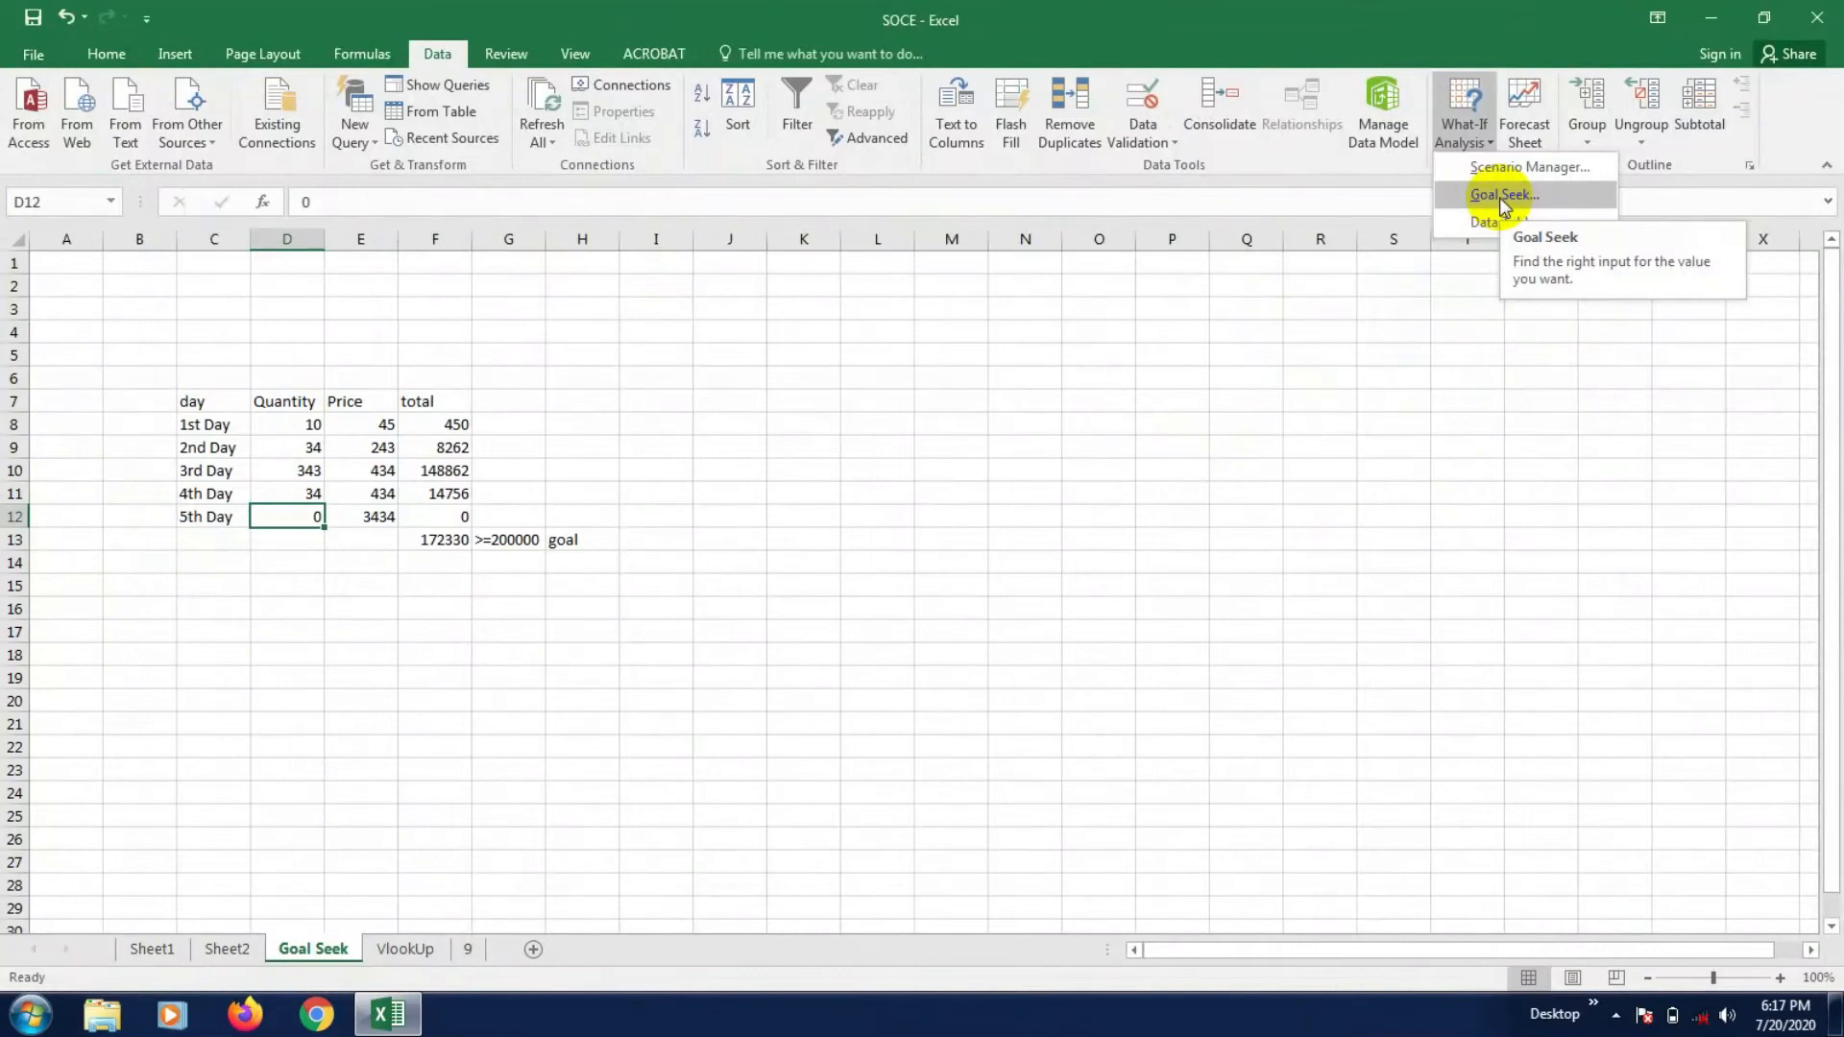
pyautogui.click(1500, 196)
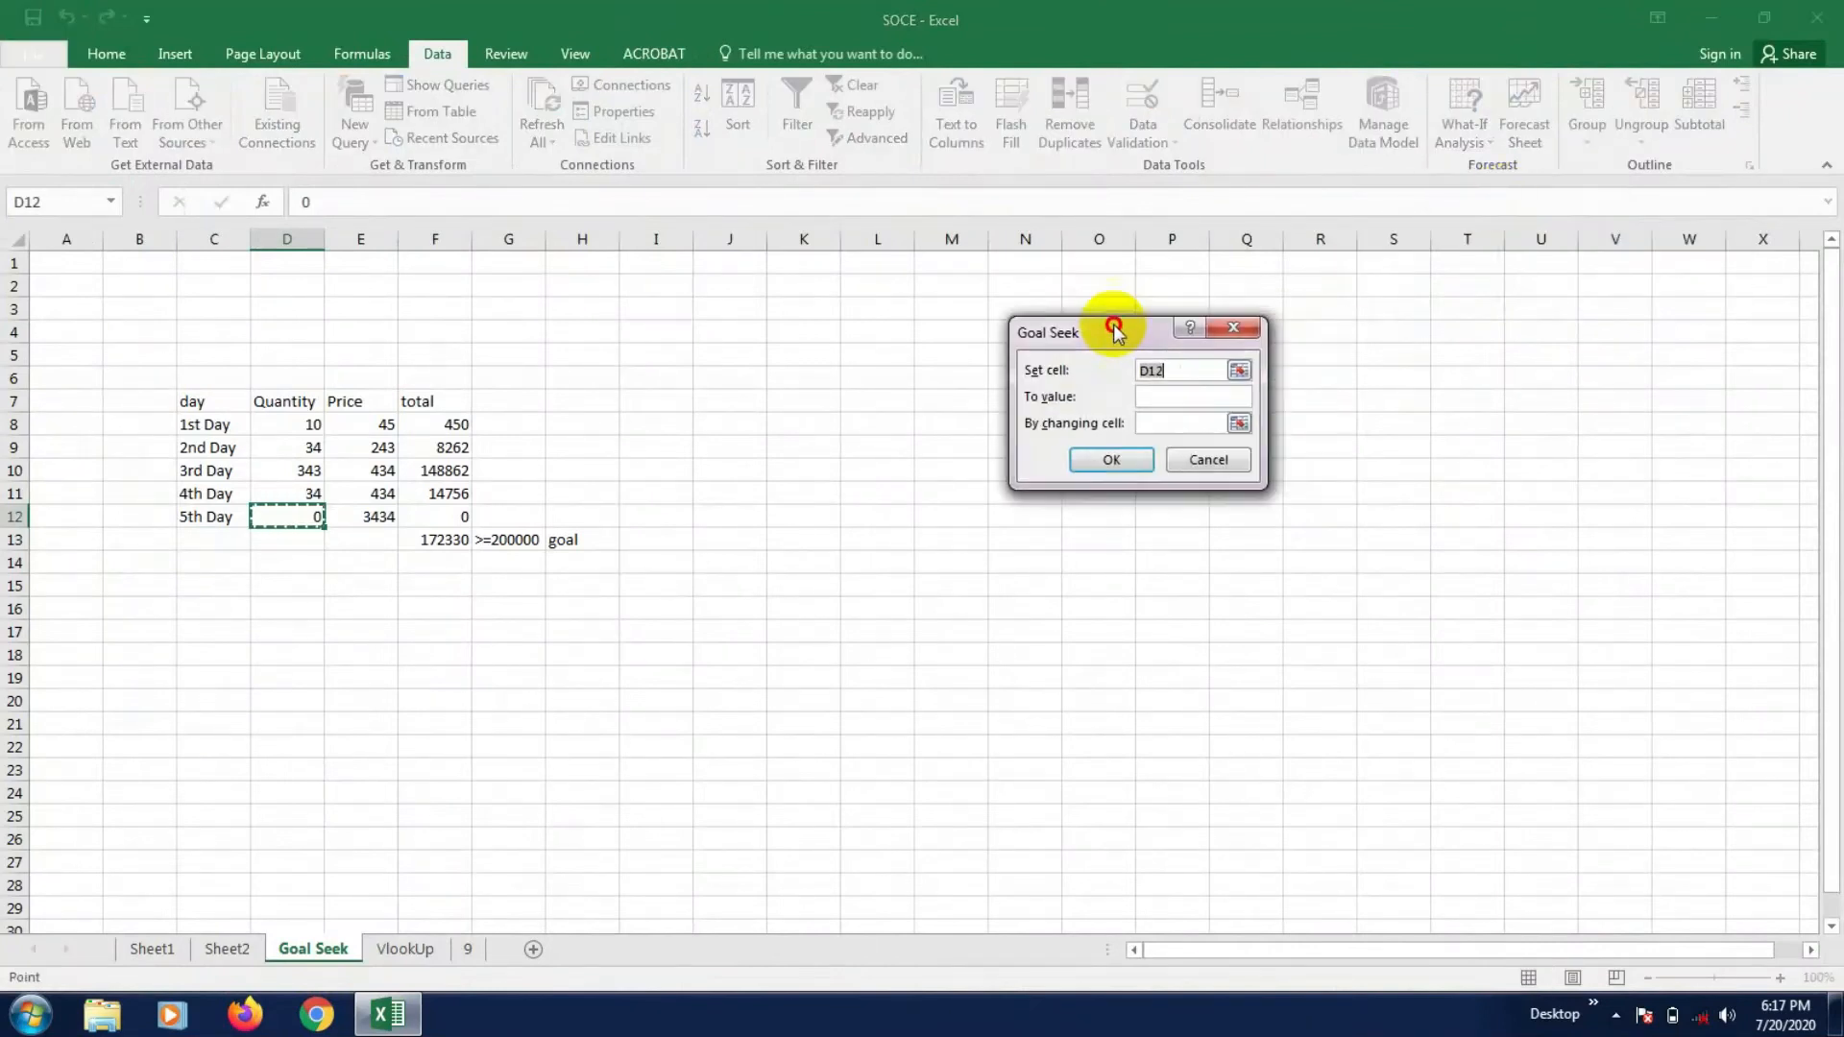
# - Make the overall total F13 the Goal Seek set cell, removing the doubled reference
pyautogui.moveTo(1114, 331); pyautogui.dragTo(1037, 353)
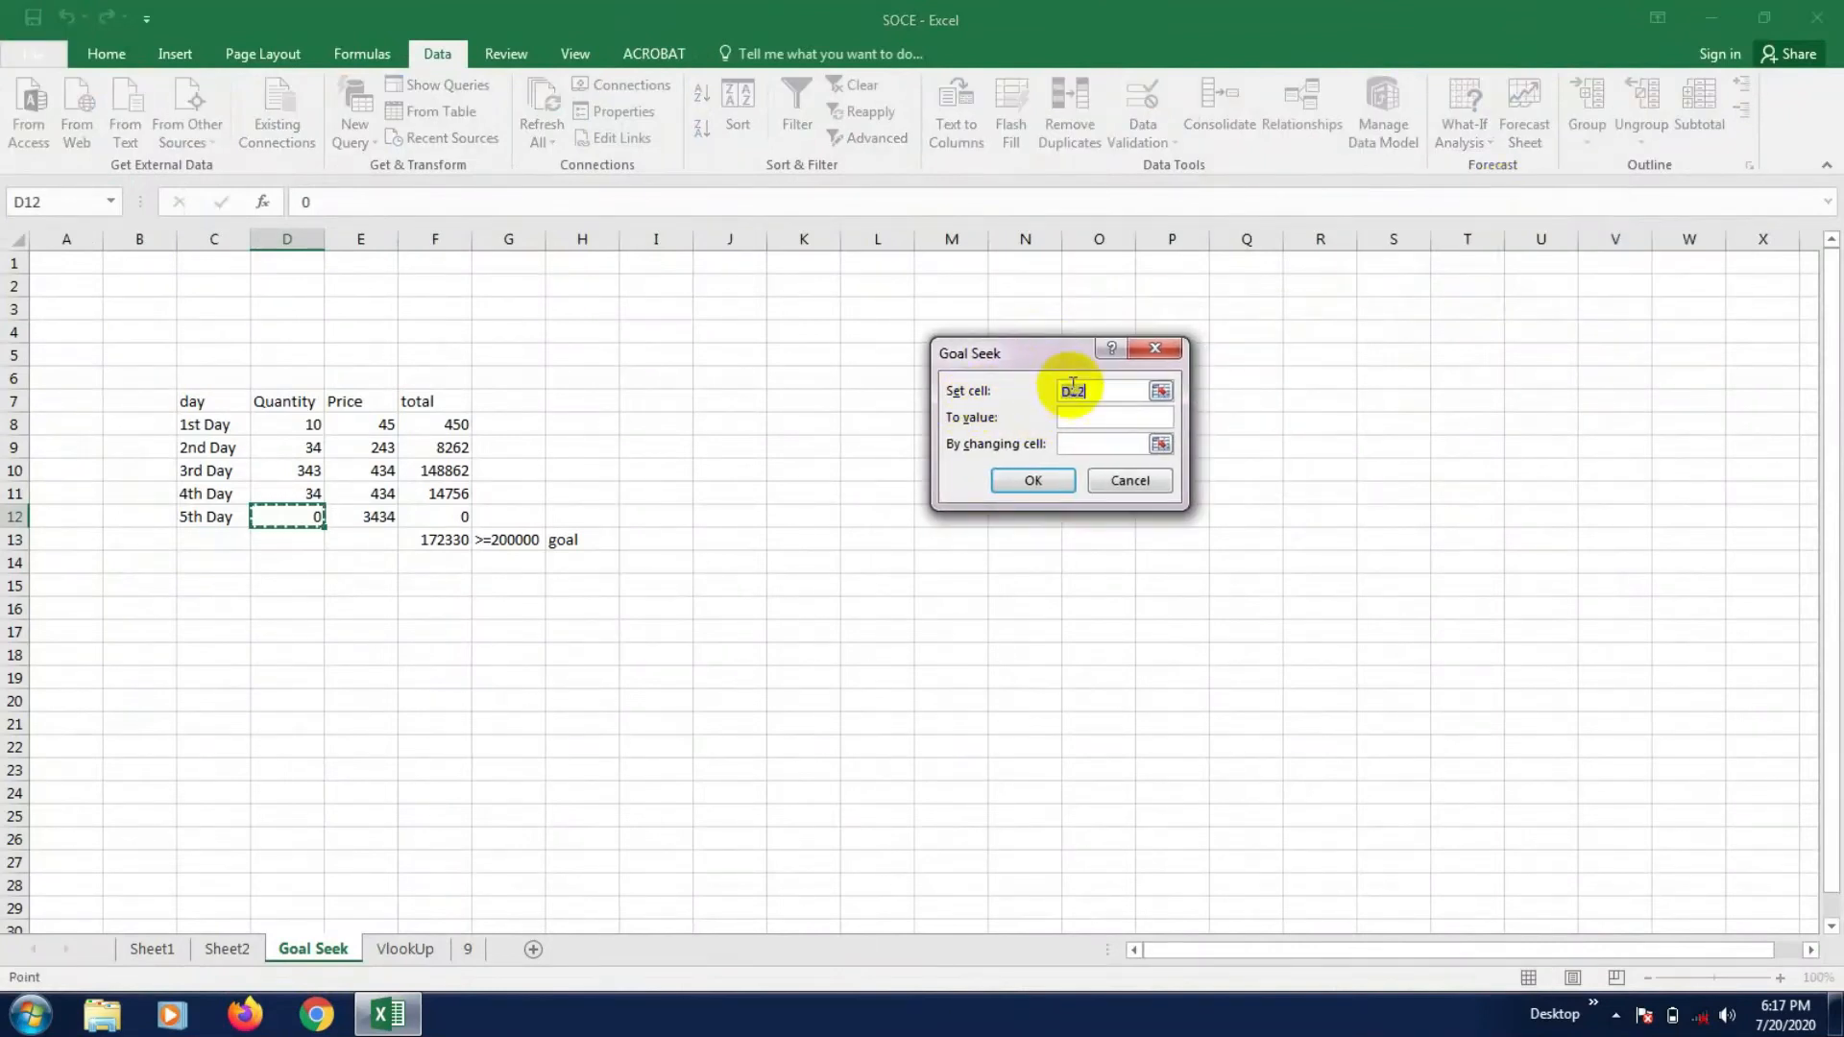
pyautogui.click(1114, 389)
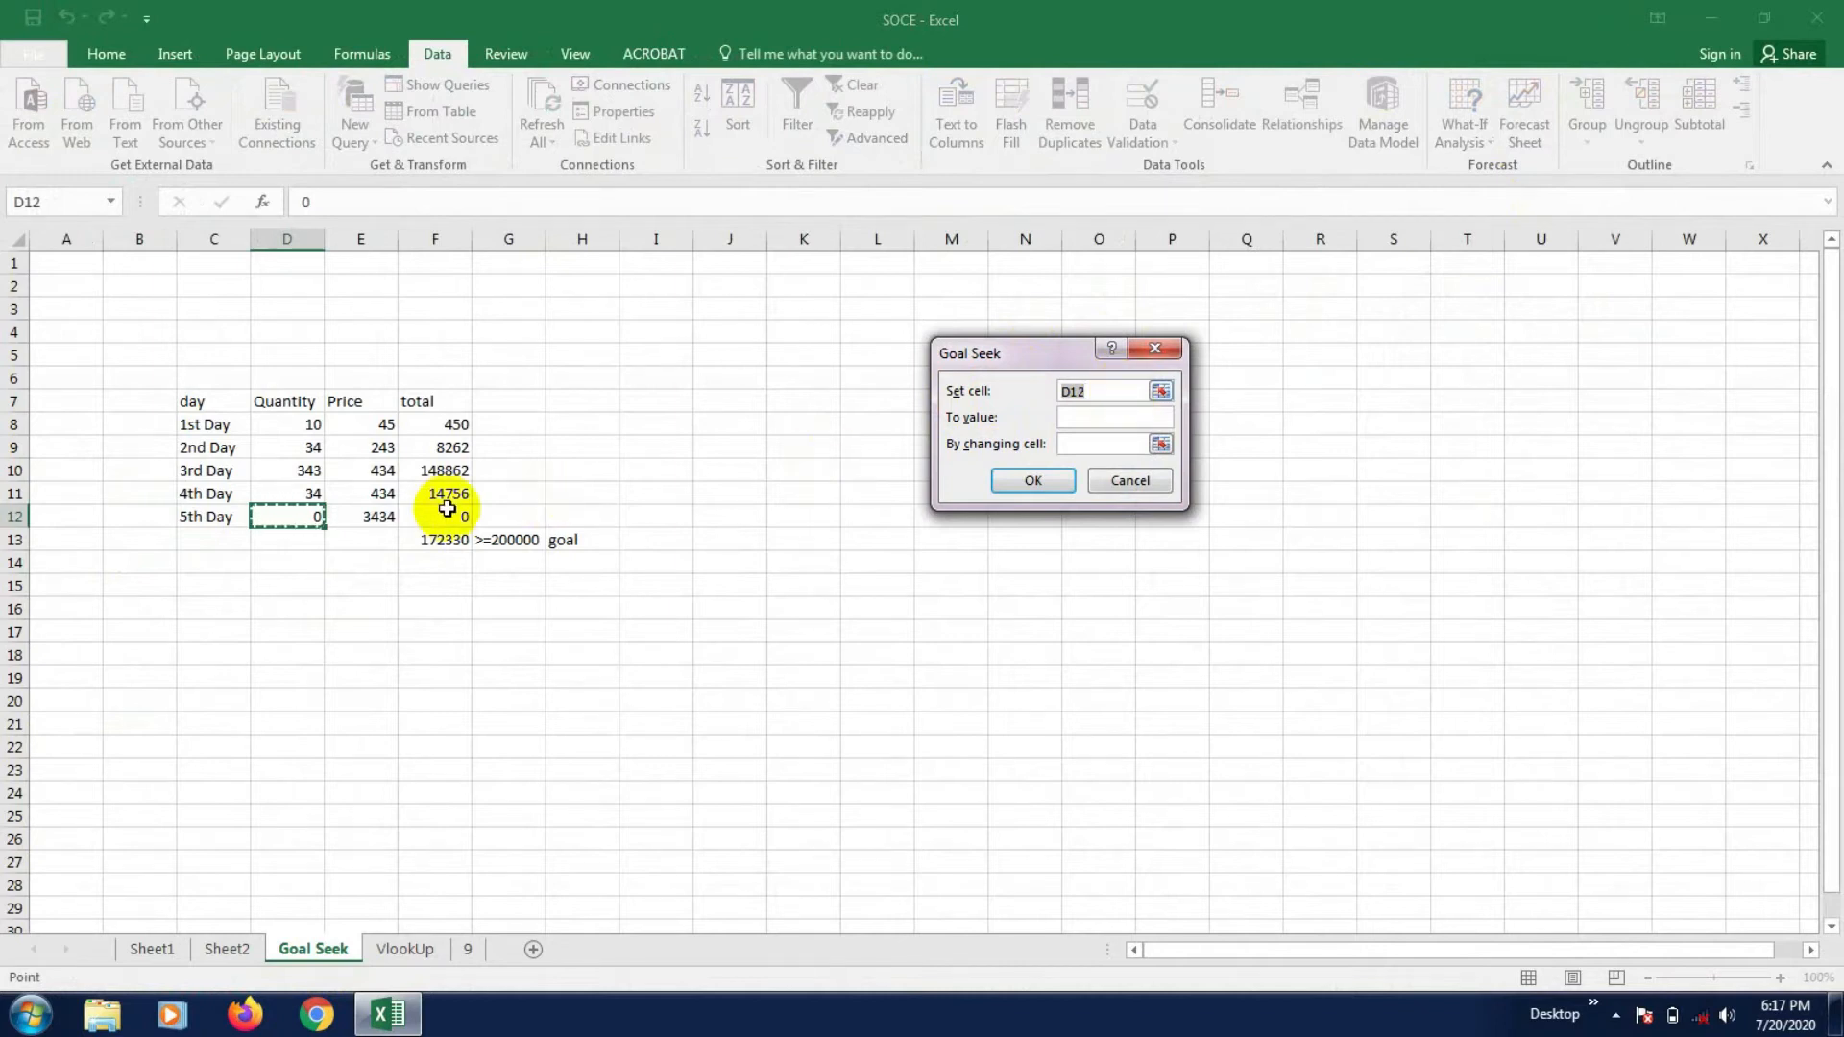
pyautogui.click(439, 543)
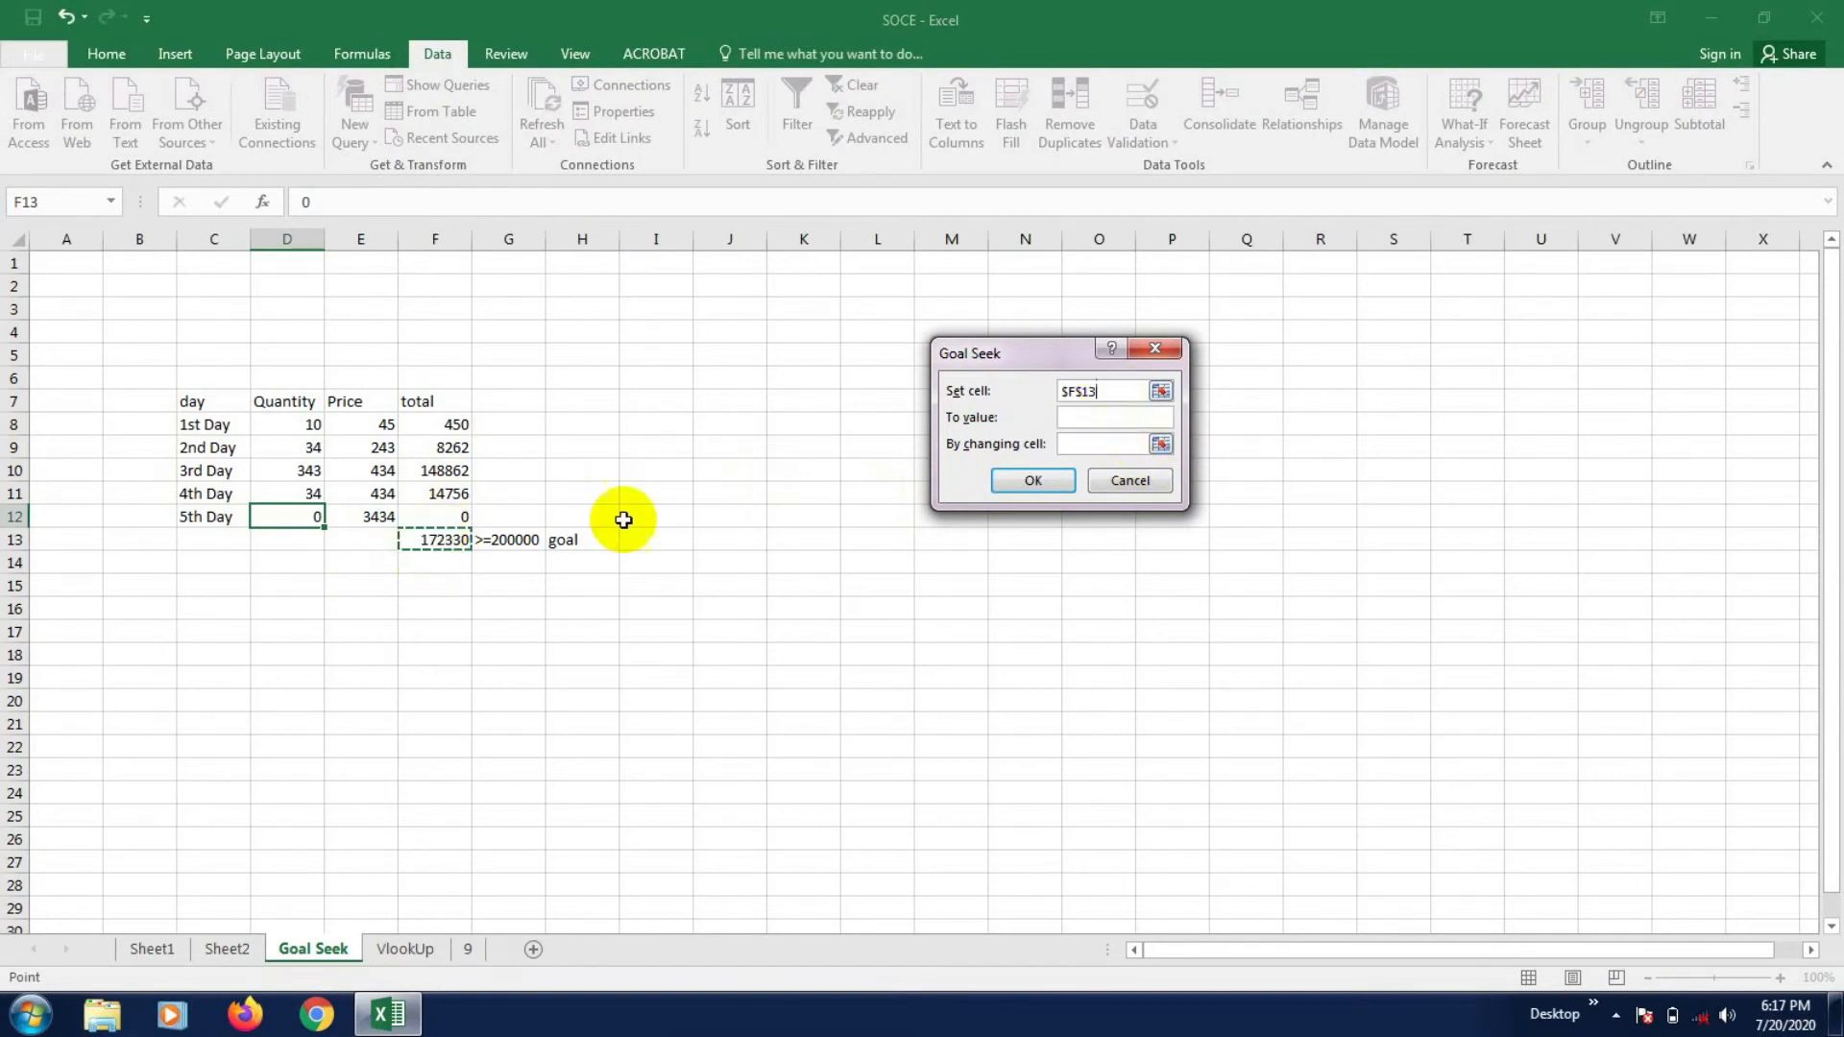
pyautogui.click(1114, 394)
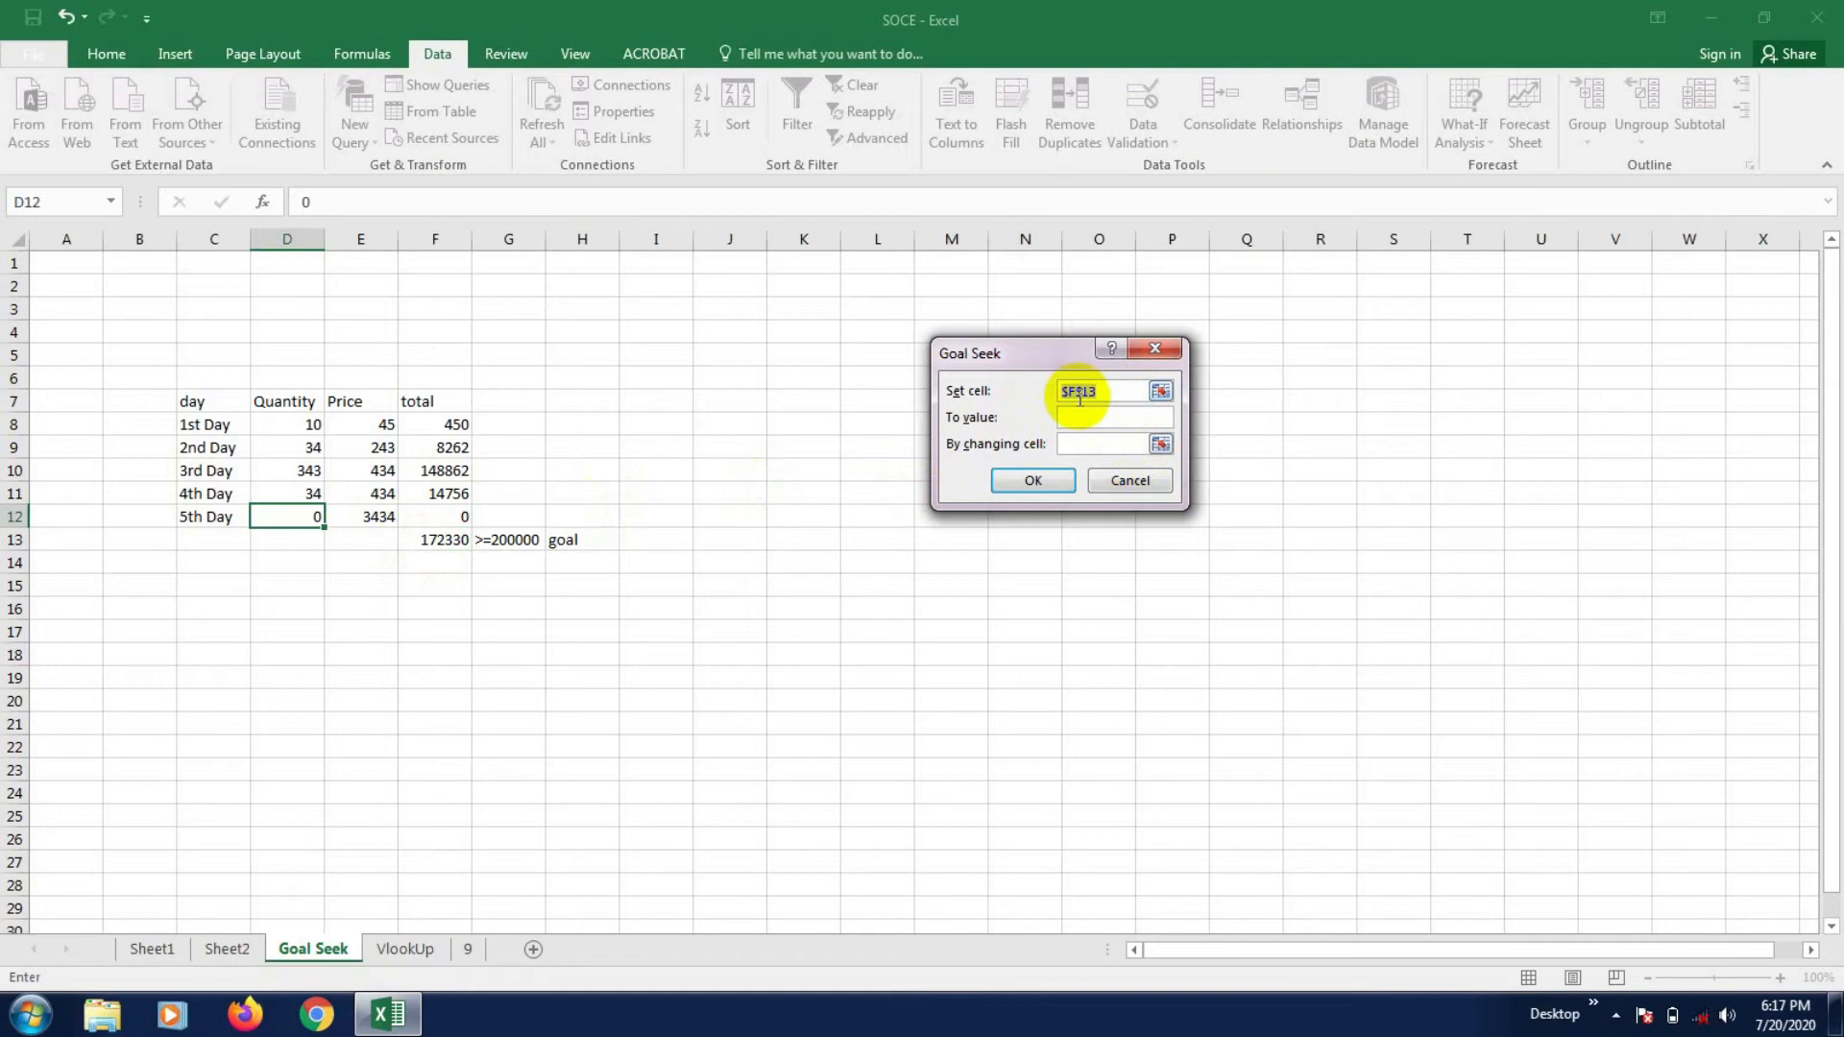
pyautogui.click(448, 545)
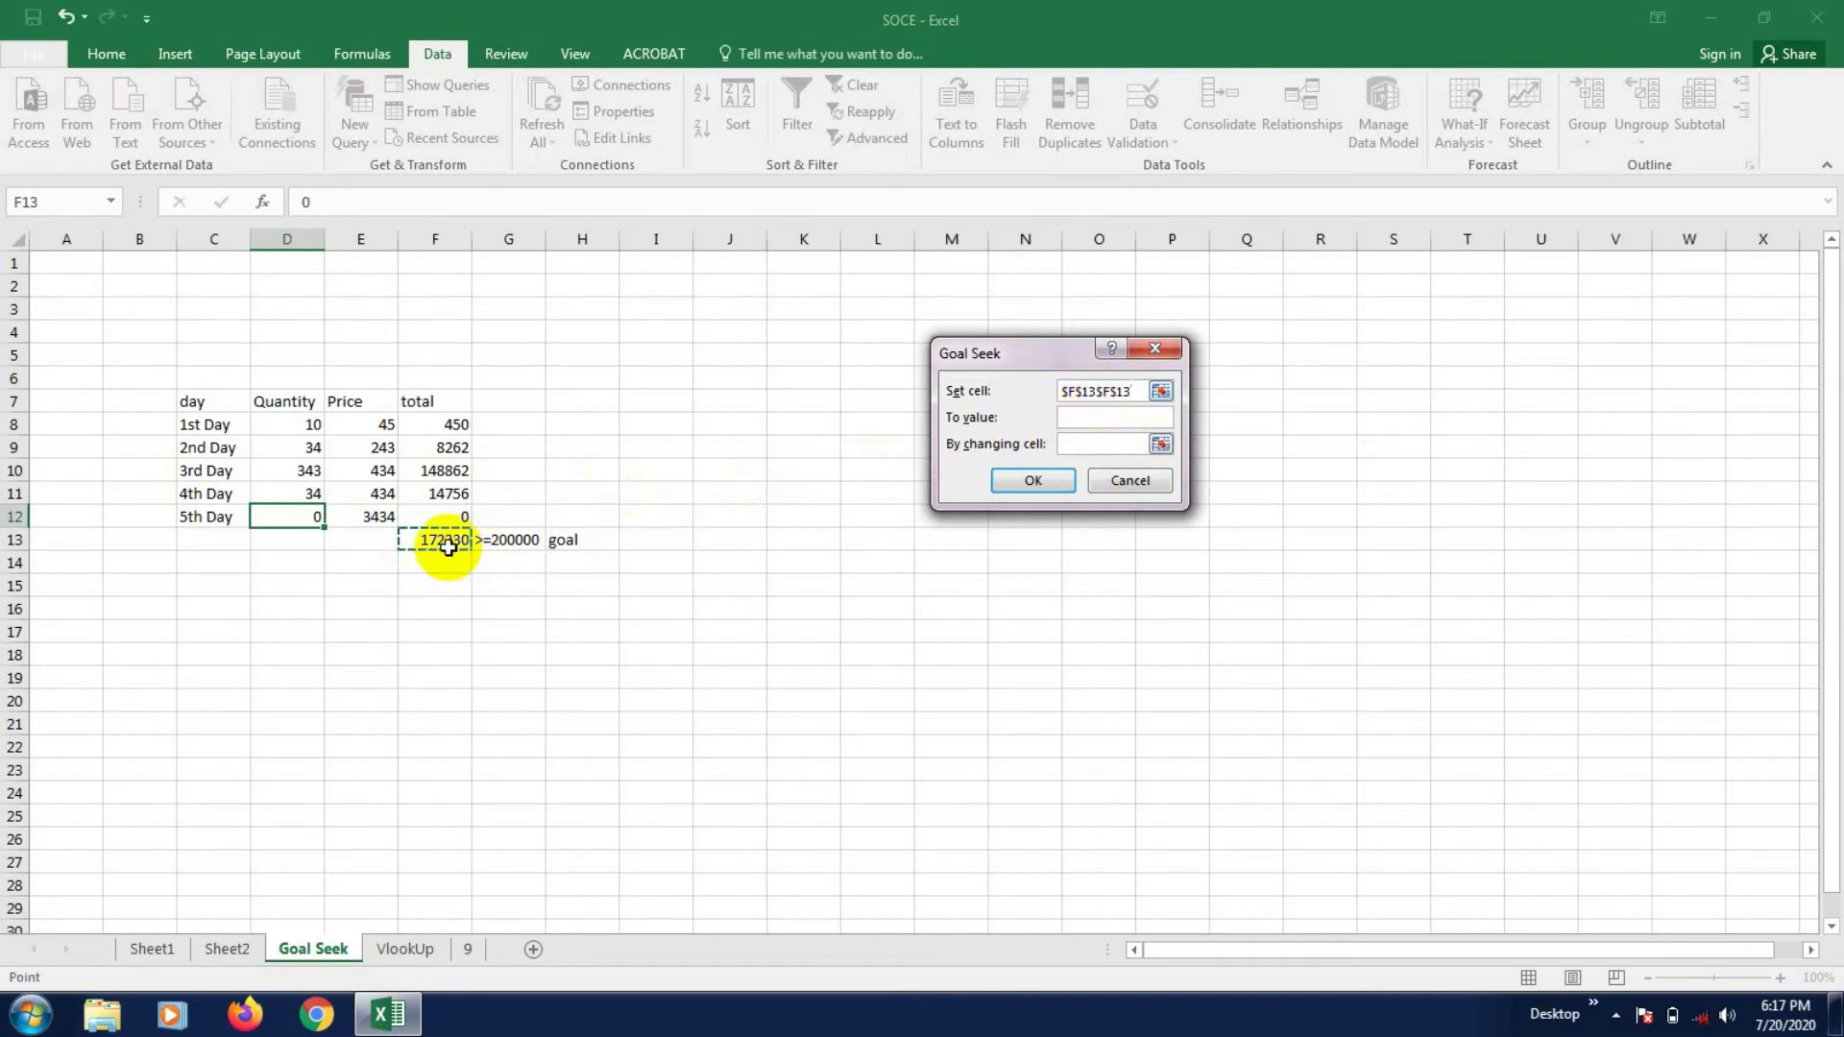
pyautogui.moveTo(1136, 392); pyautogui.dragTo(1050, 391)
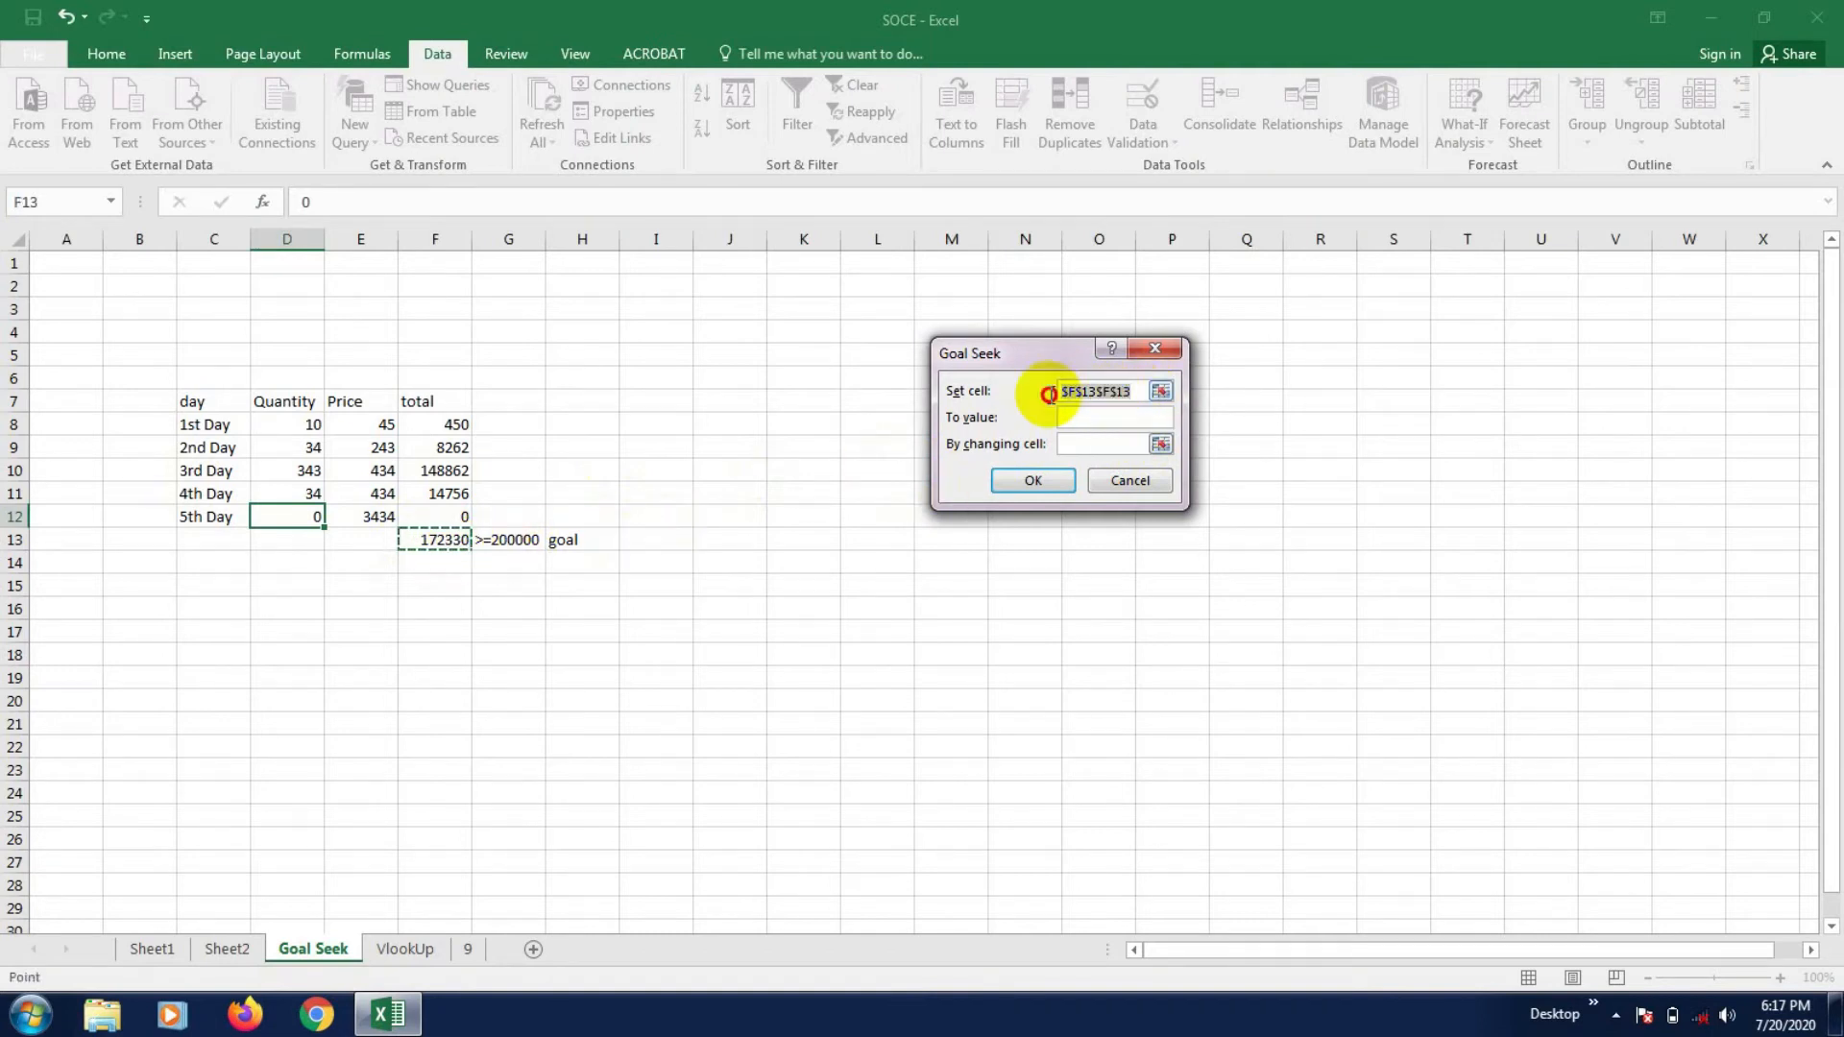
pyautogui.press('BackSpace')
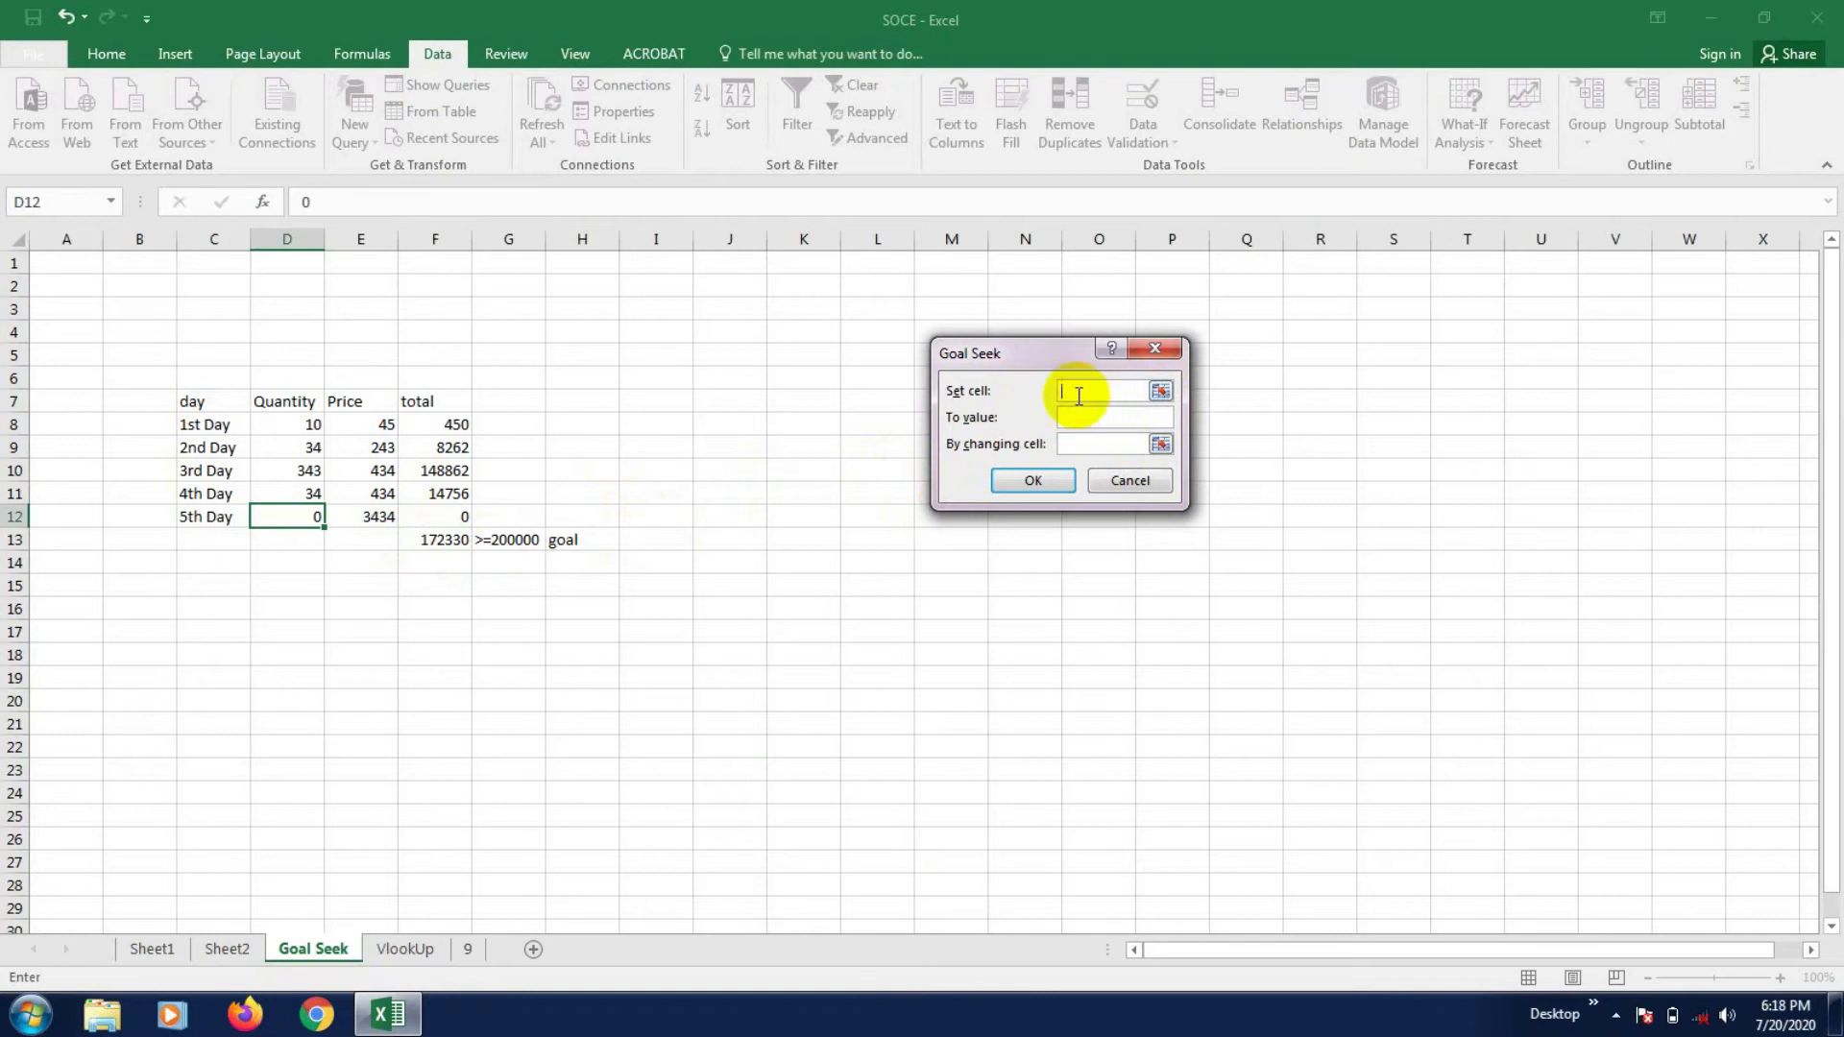
pyautogui.click(447, 540)
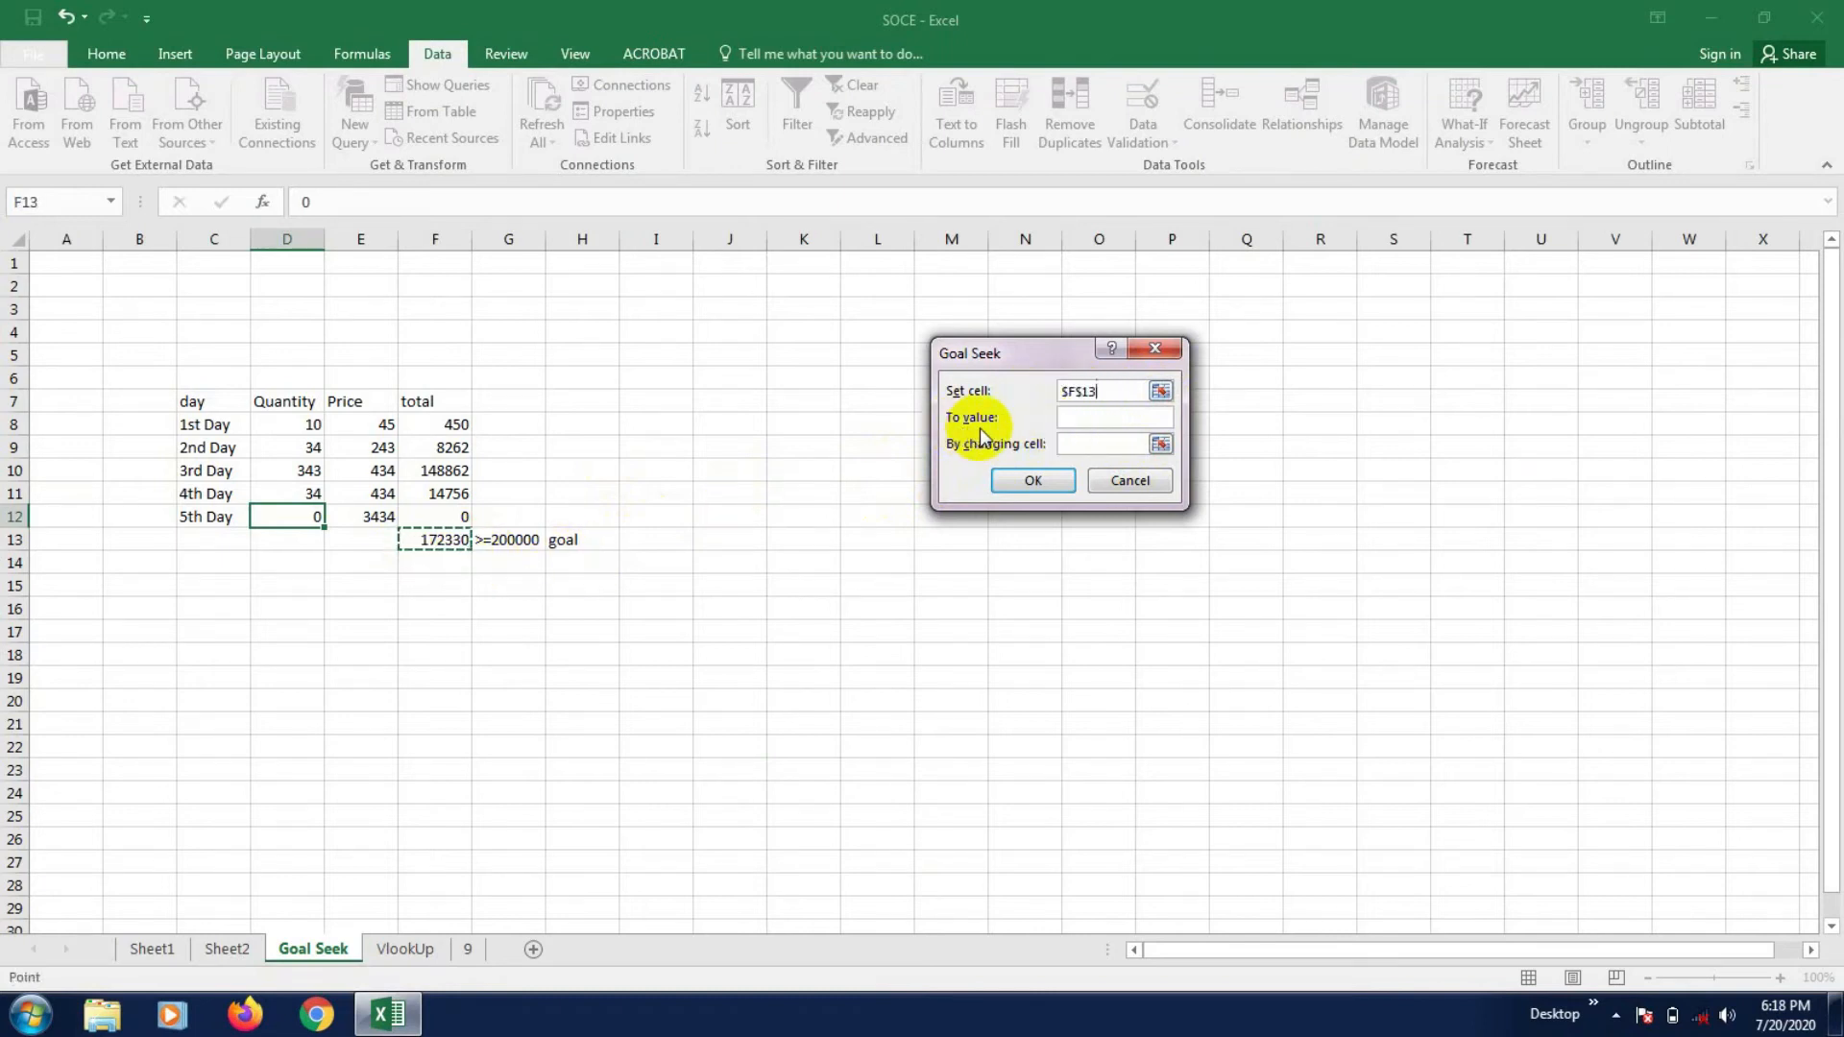
# - Seek 200000 by changing D12 and keep the 8.057659 solution
pyautogui.click(1085, 416)
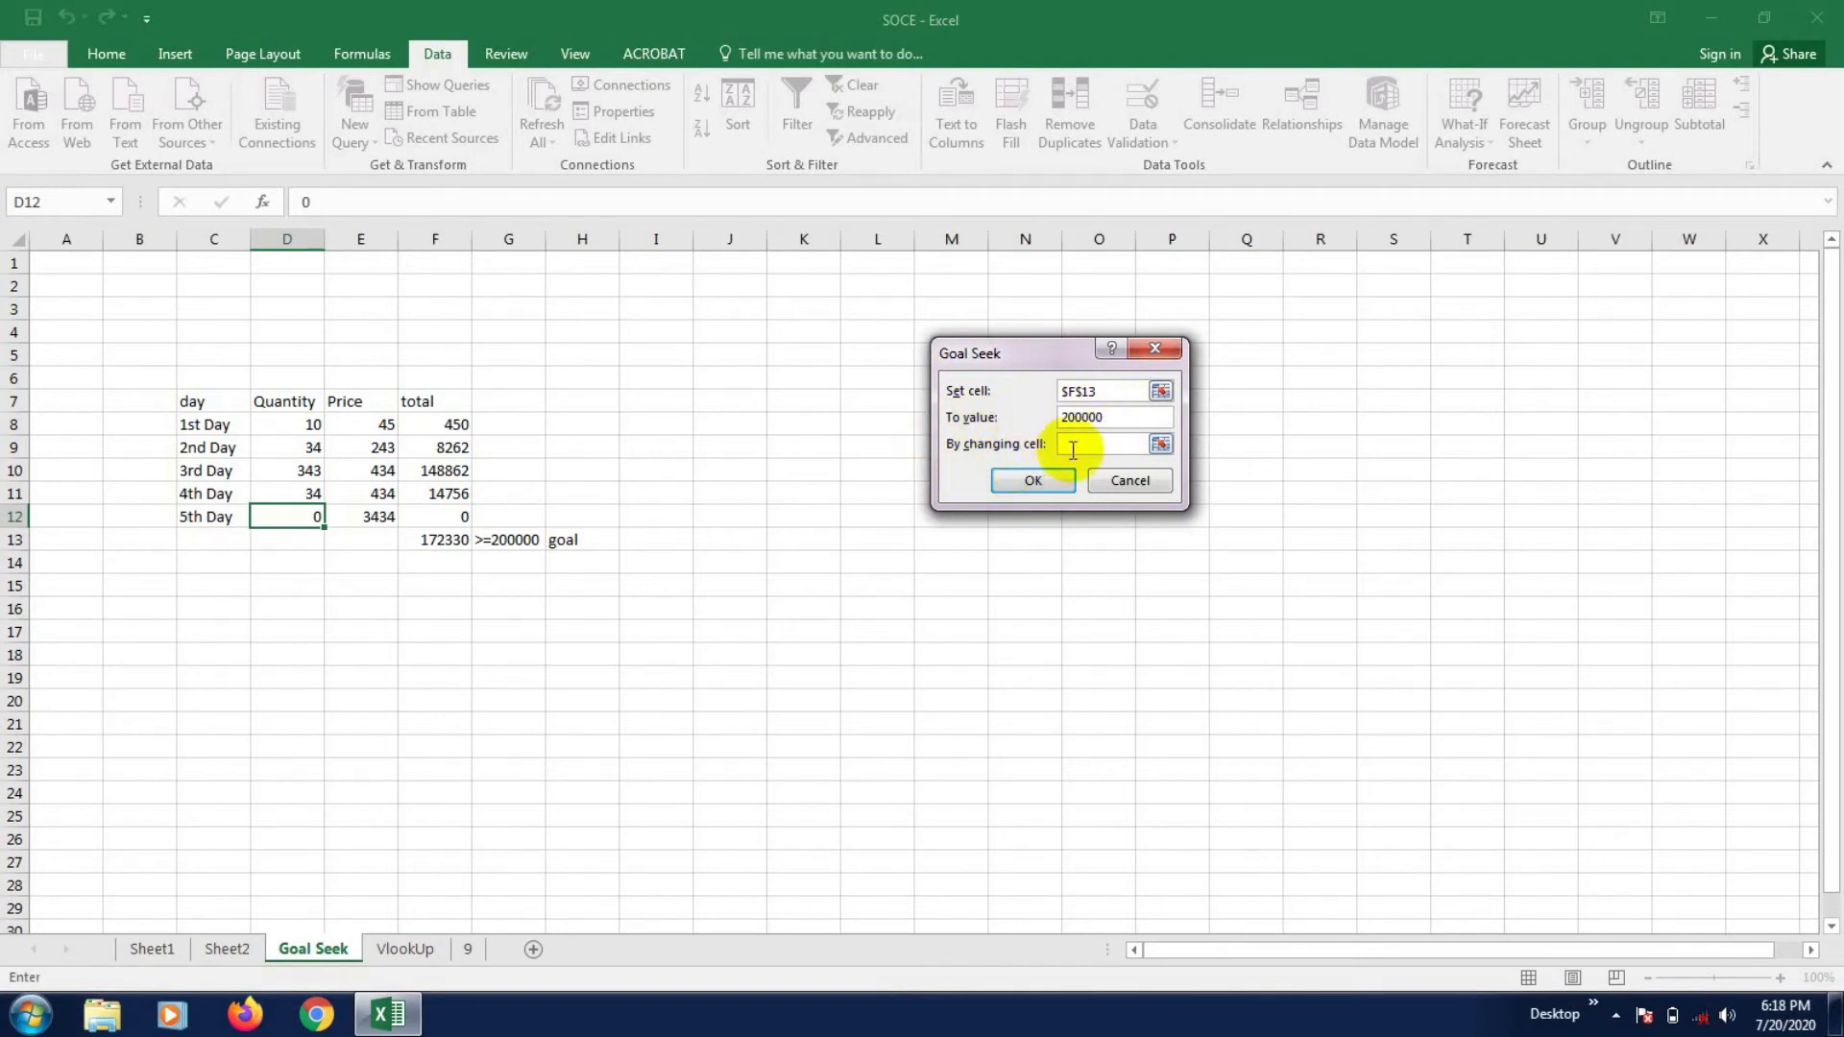
pyautogui.click(307, 525)
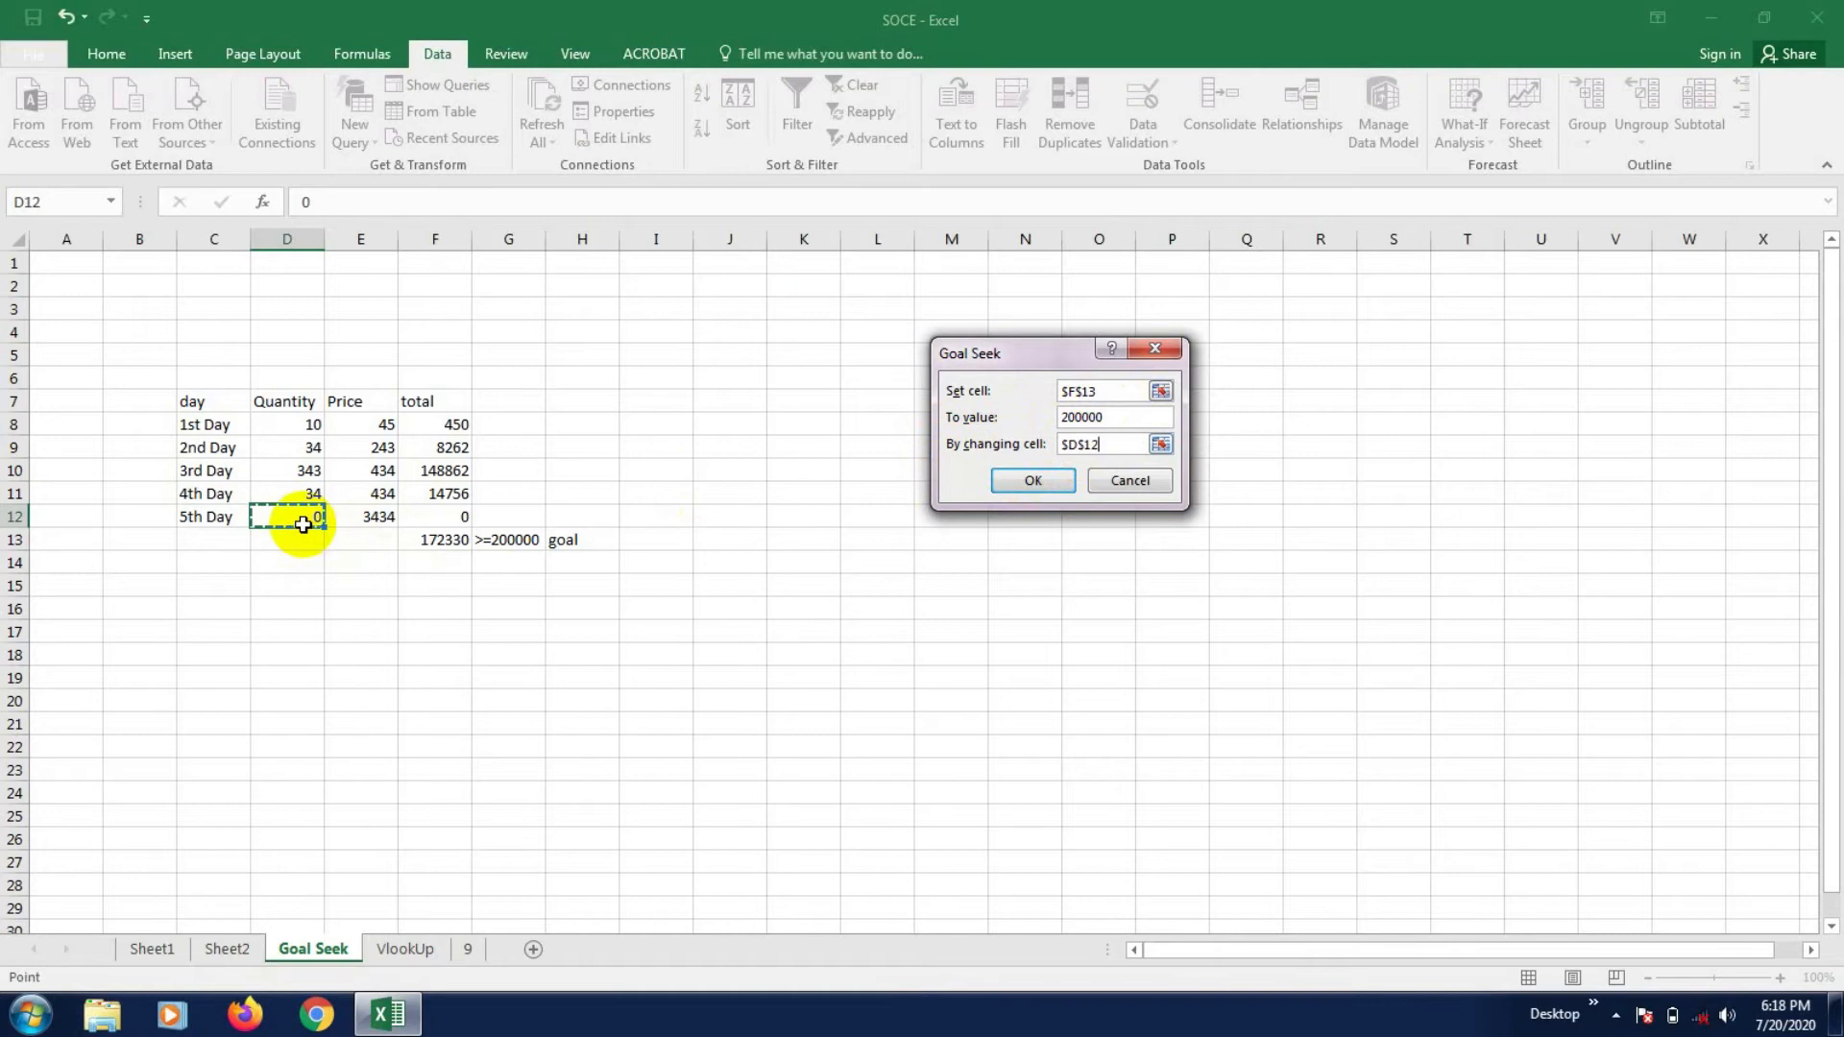
pyautogui.click(1024, 480)
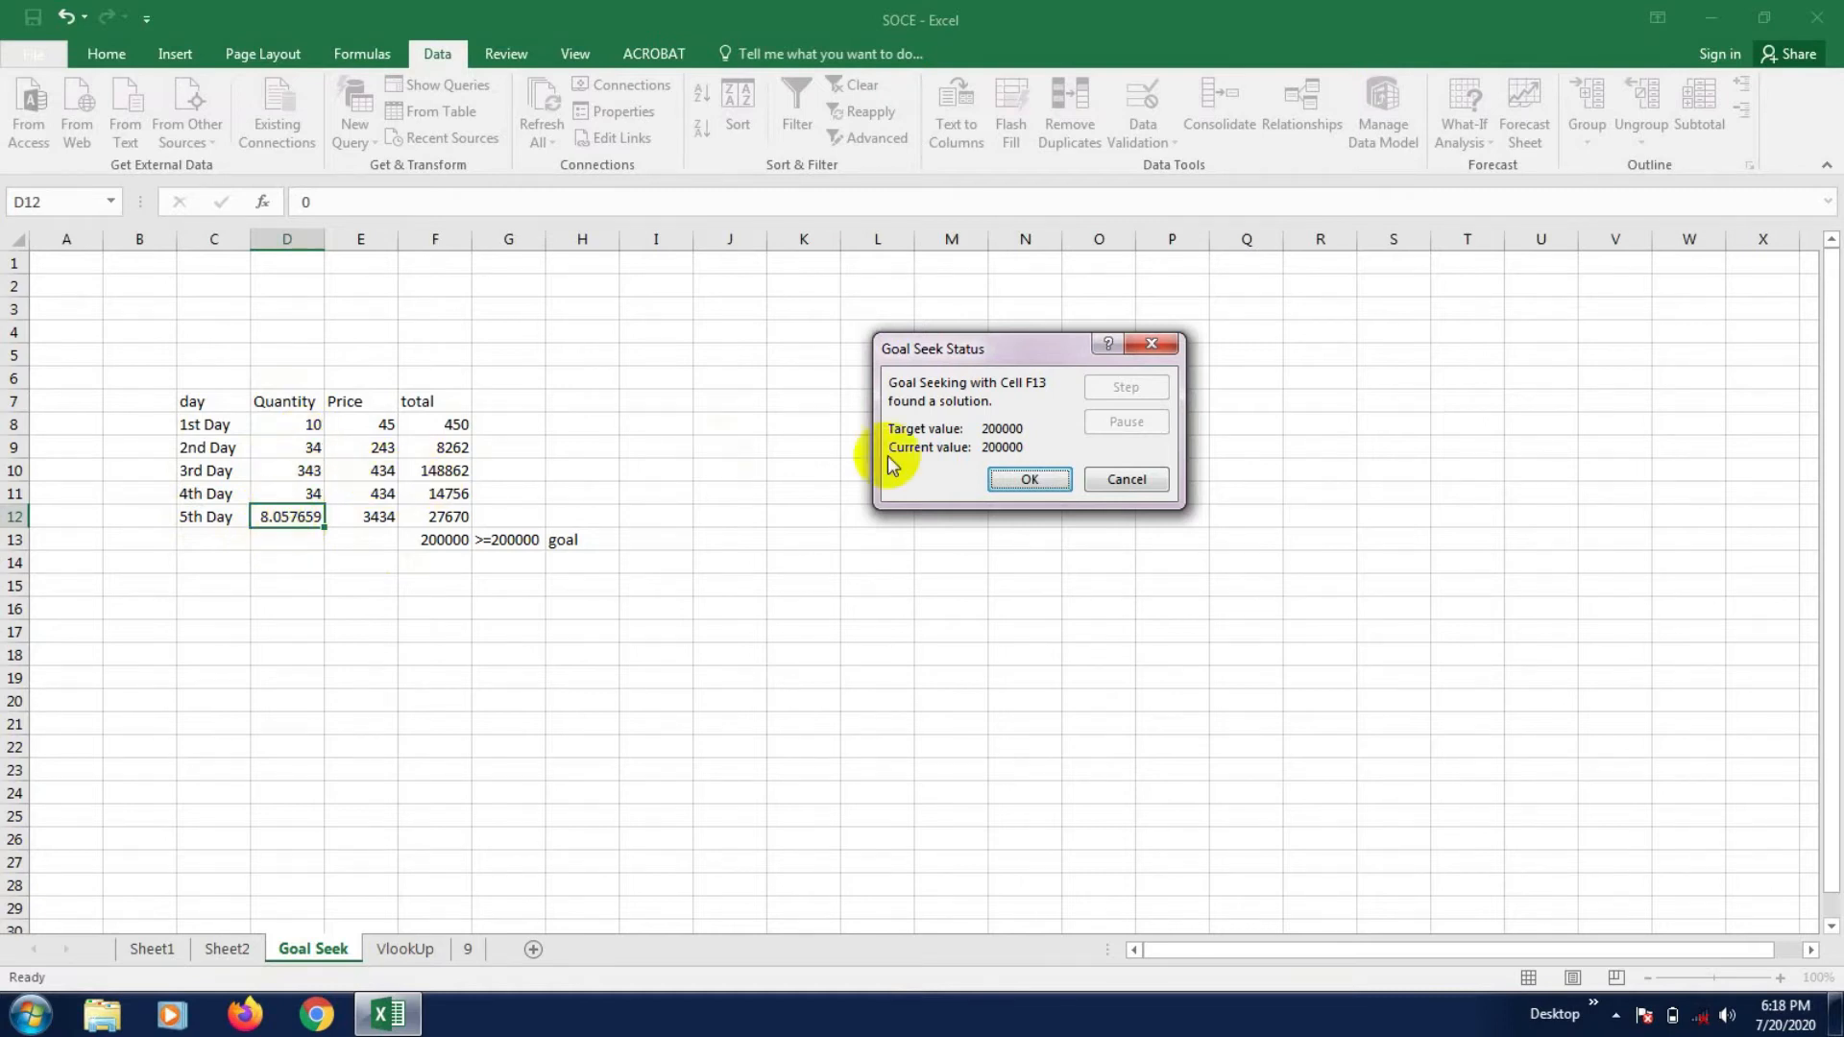
pyautogui.click(1033, 480)
pyautogui.click(444, 675)
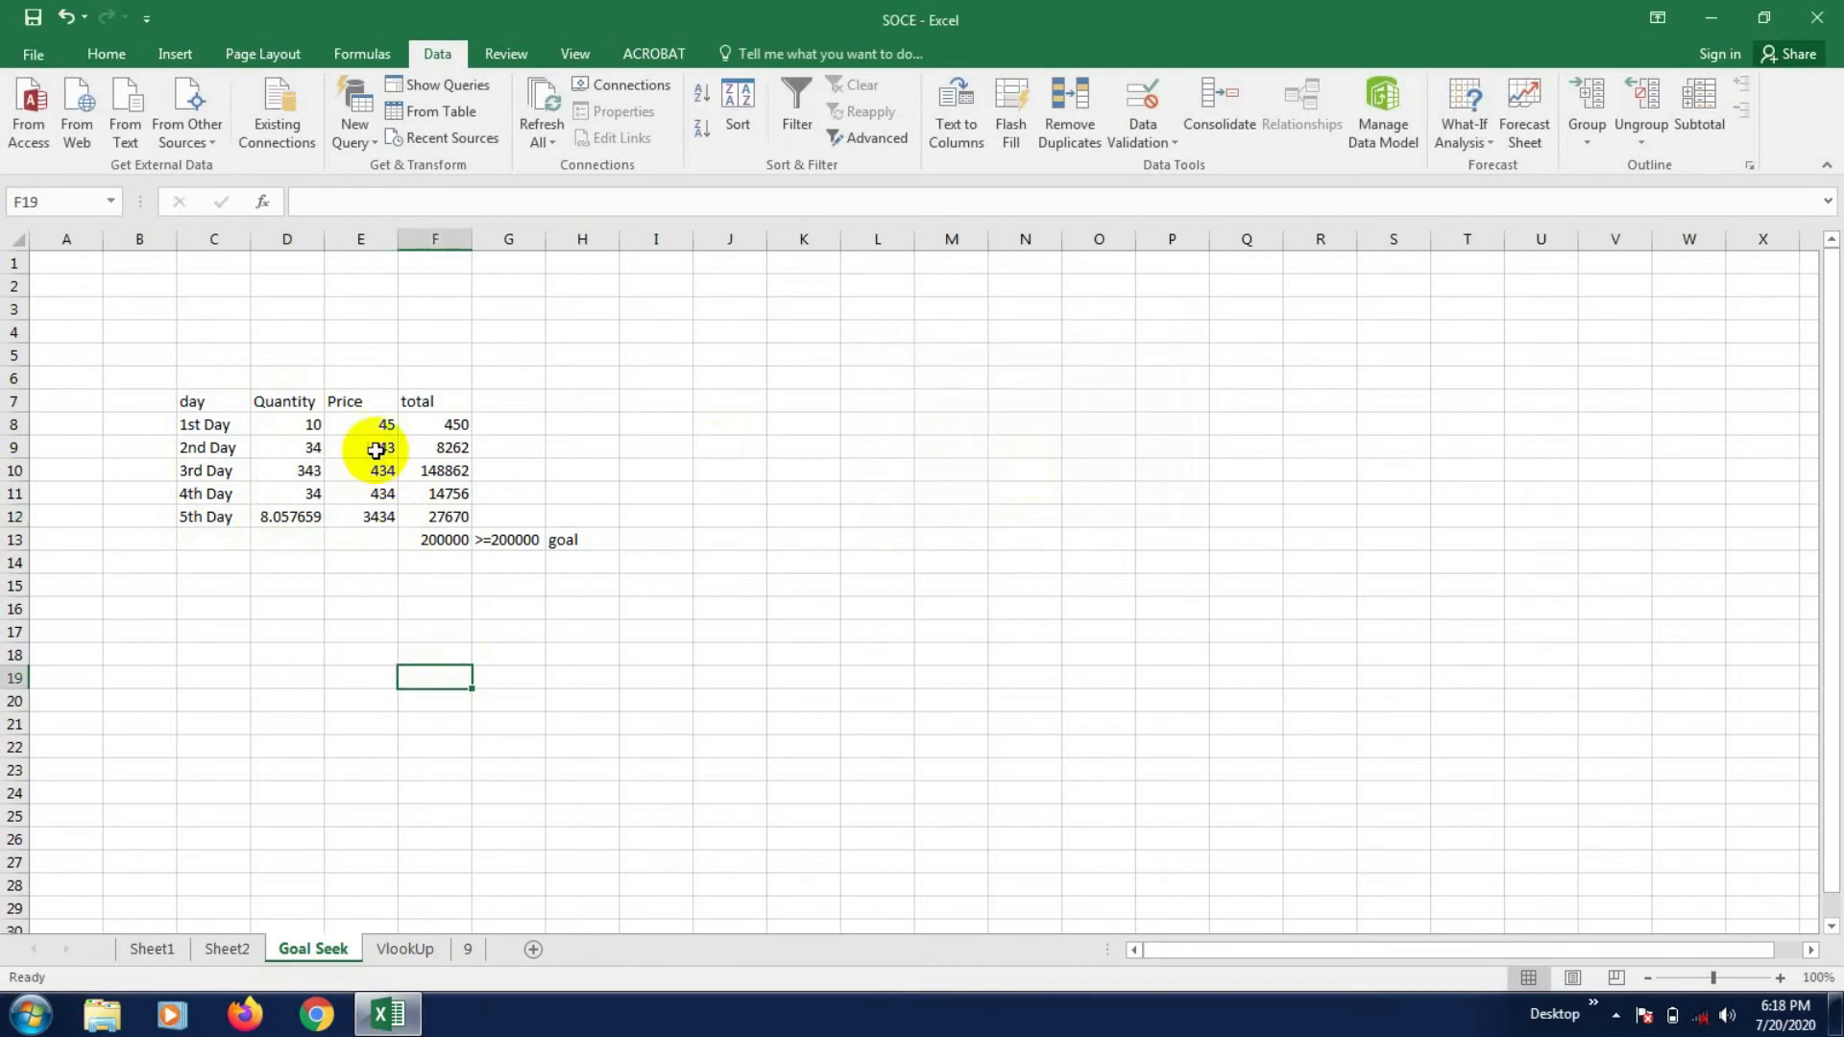
# - Change the 5th Day price in E12 to 350 and check F13 drops to 175150.2
pyautogui.click(377, 523)
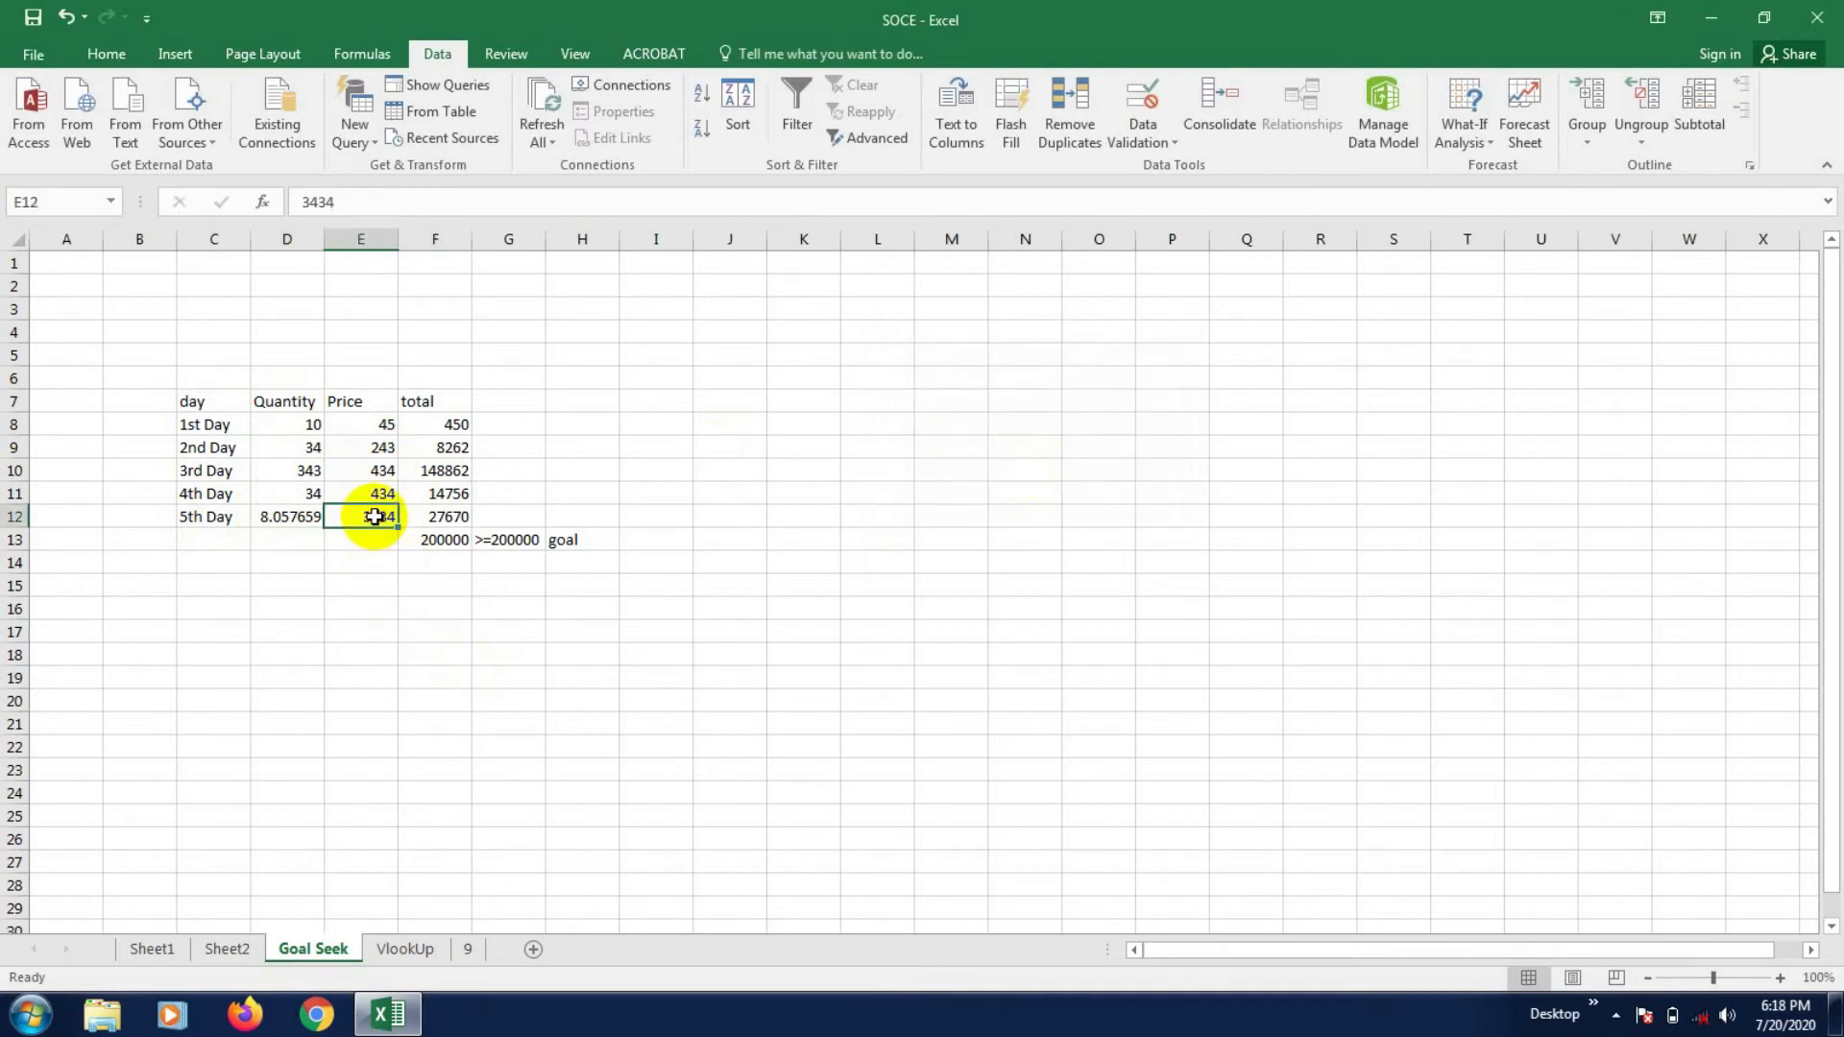
pyautogui.click(374, 629)
pyautogui.click(361, 521)
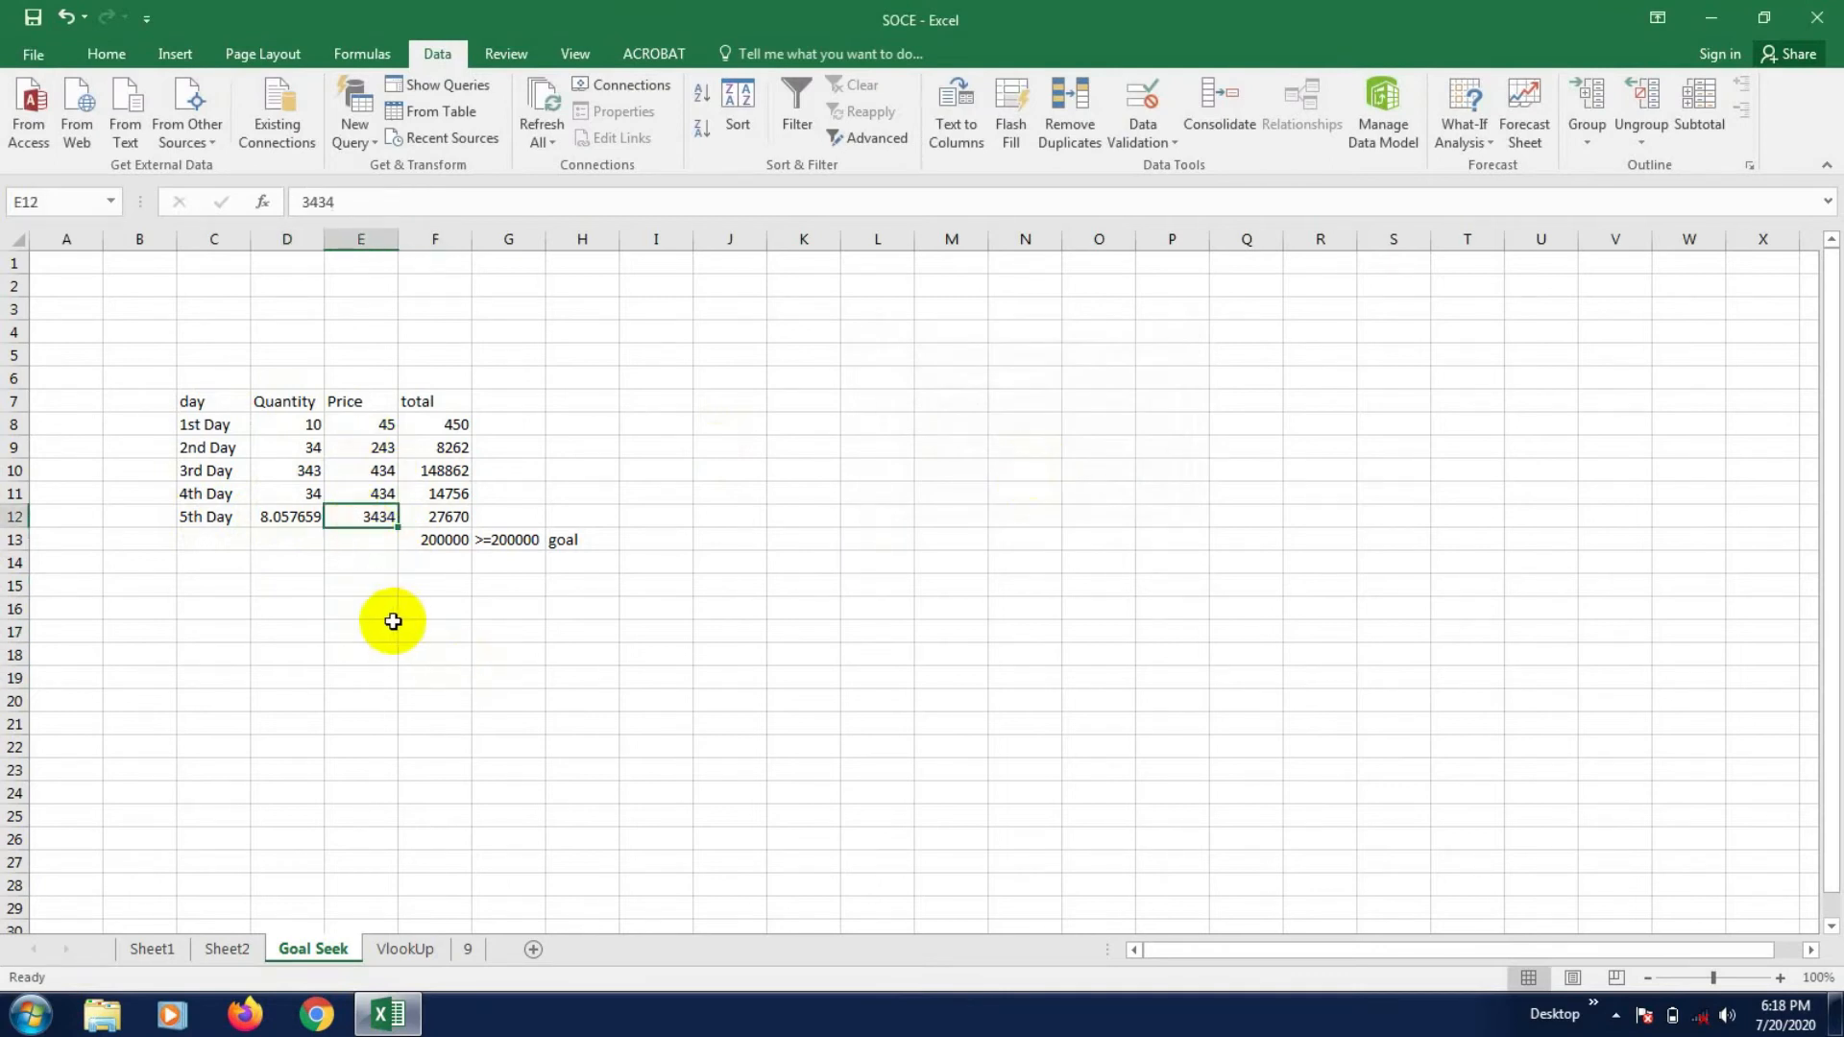
pyautogui.write('350')
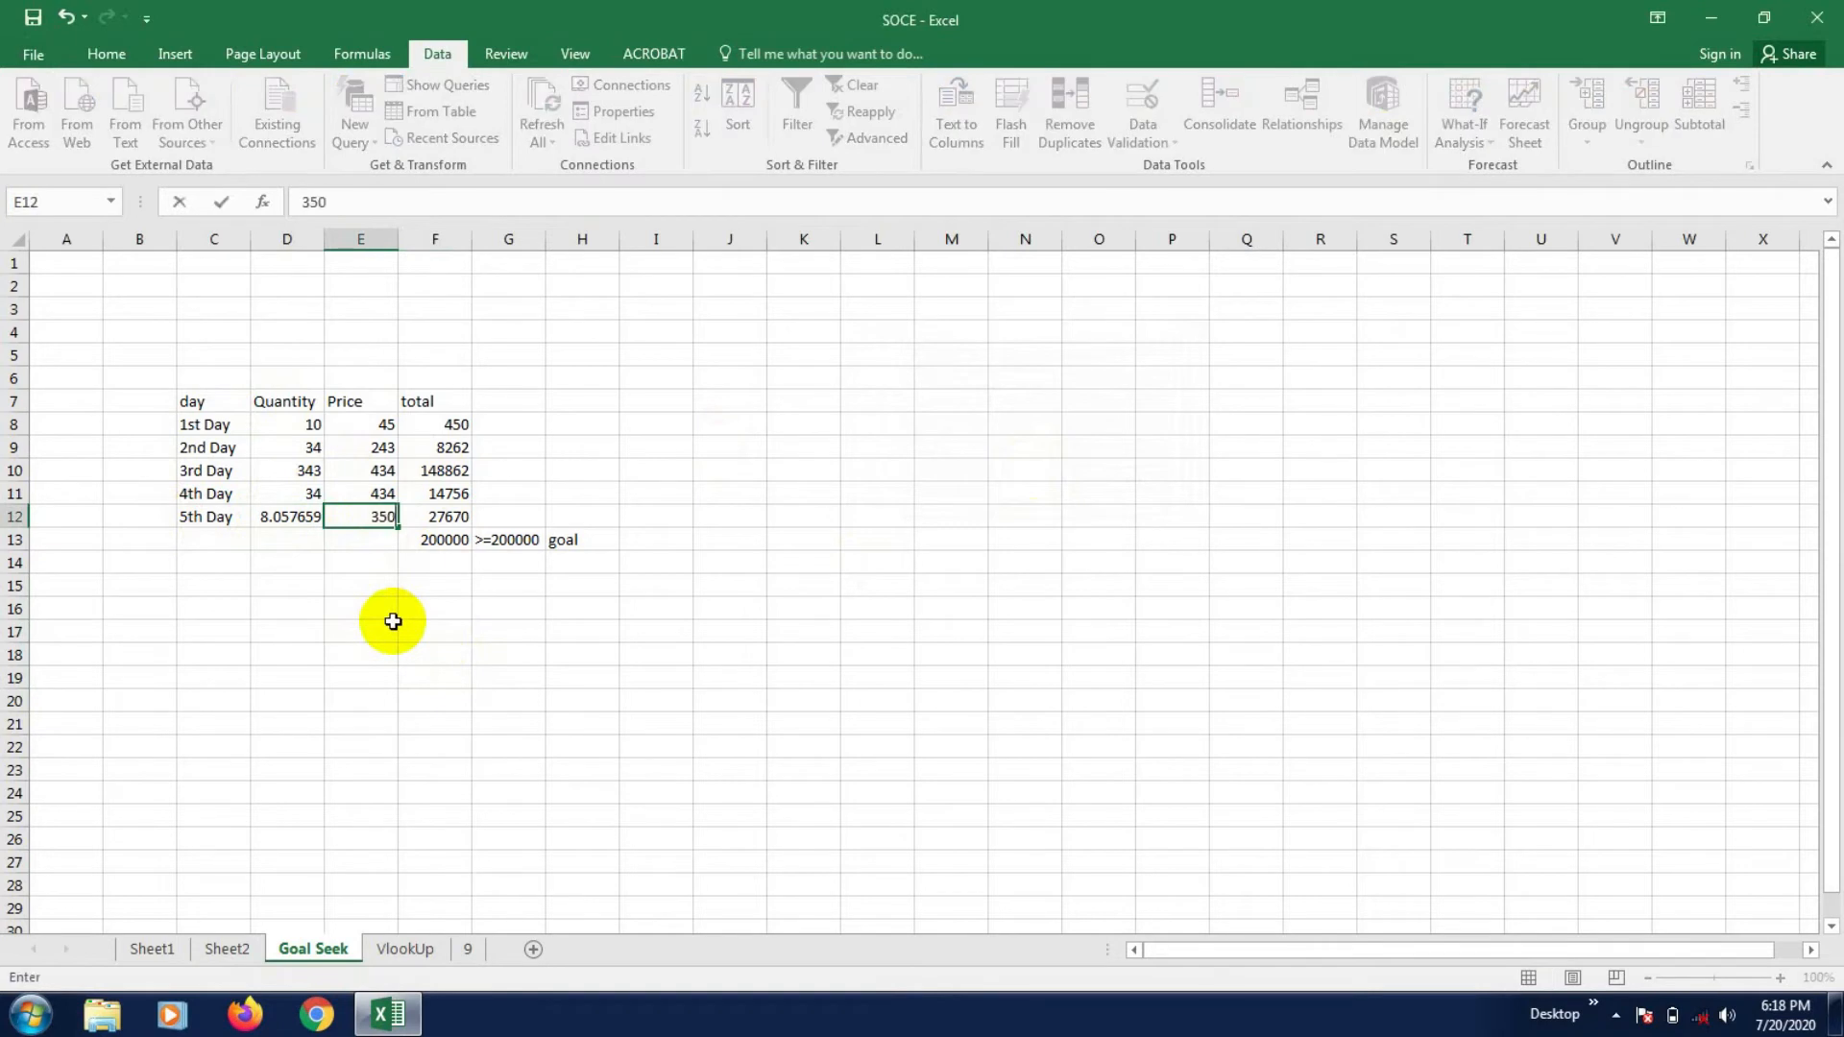
pyautogui.click(429, 660)
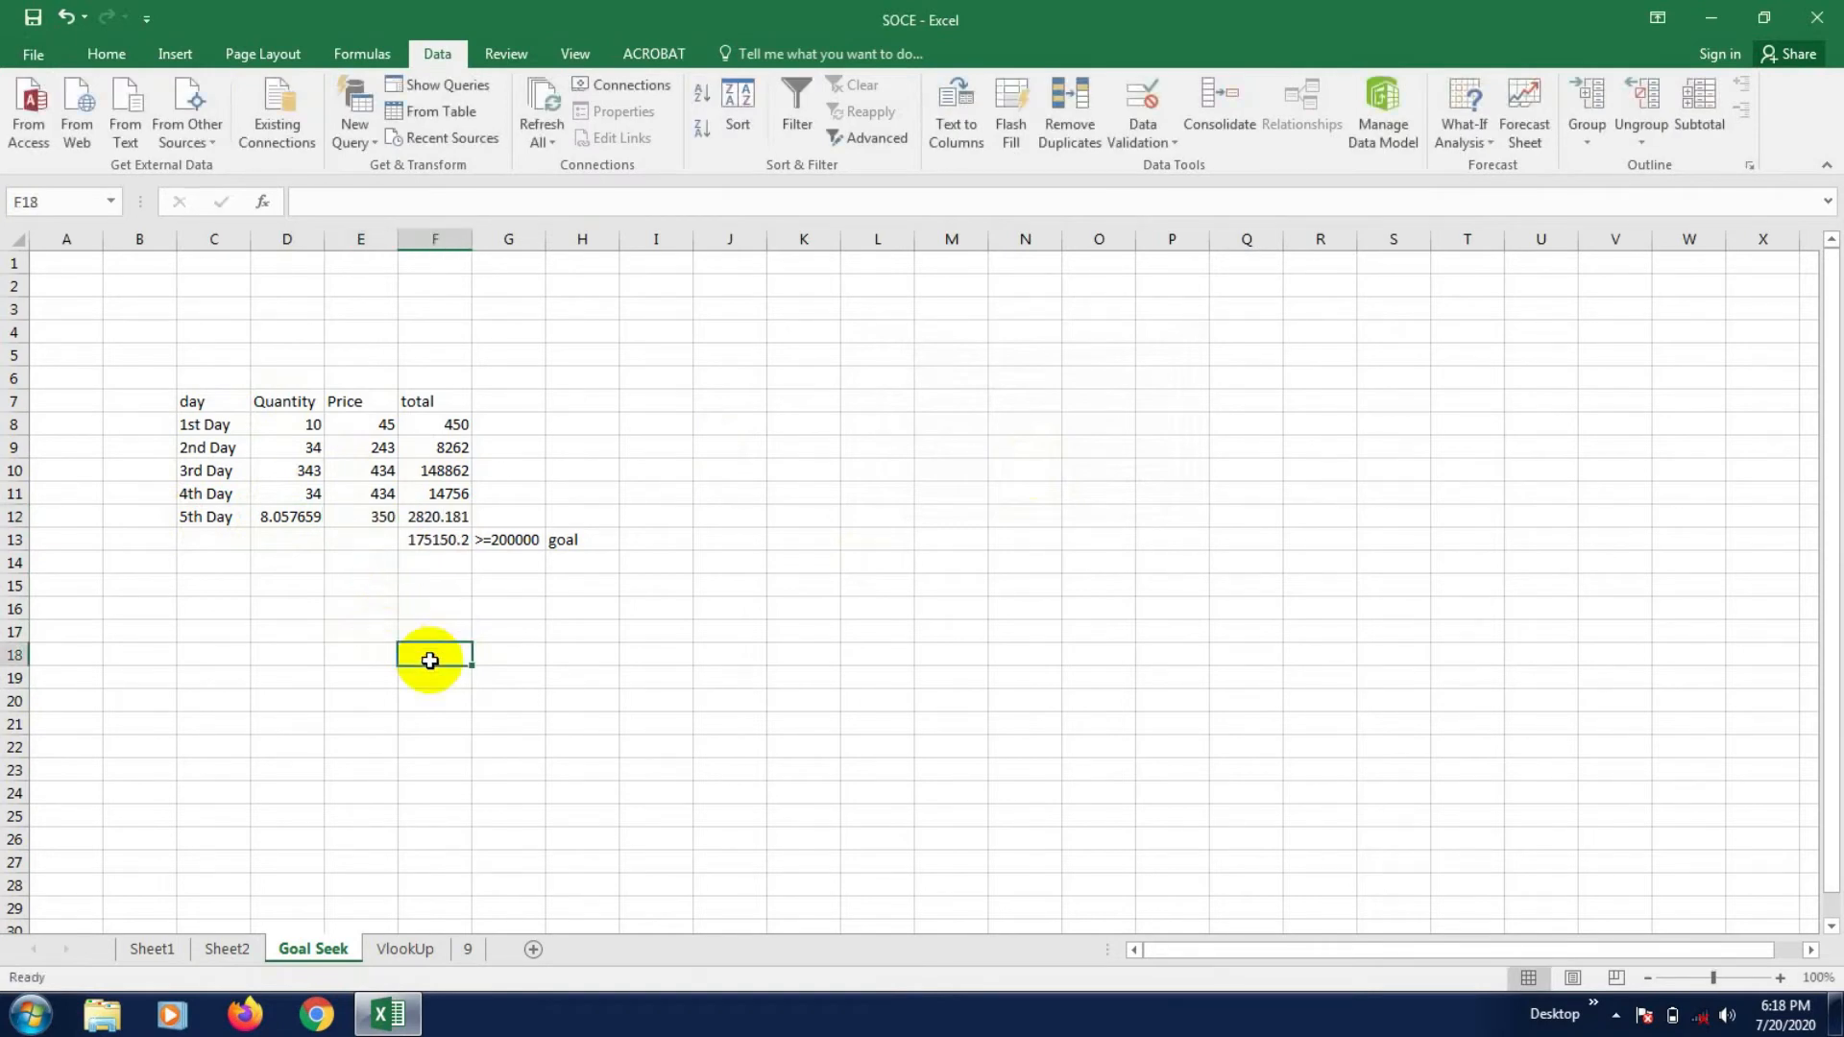
pyautogui.click(428, 538)
pyautogui.click(453, 609)
pyautogui.click(288, 516)
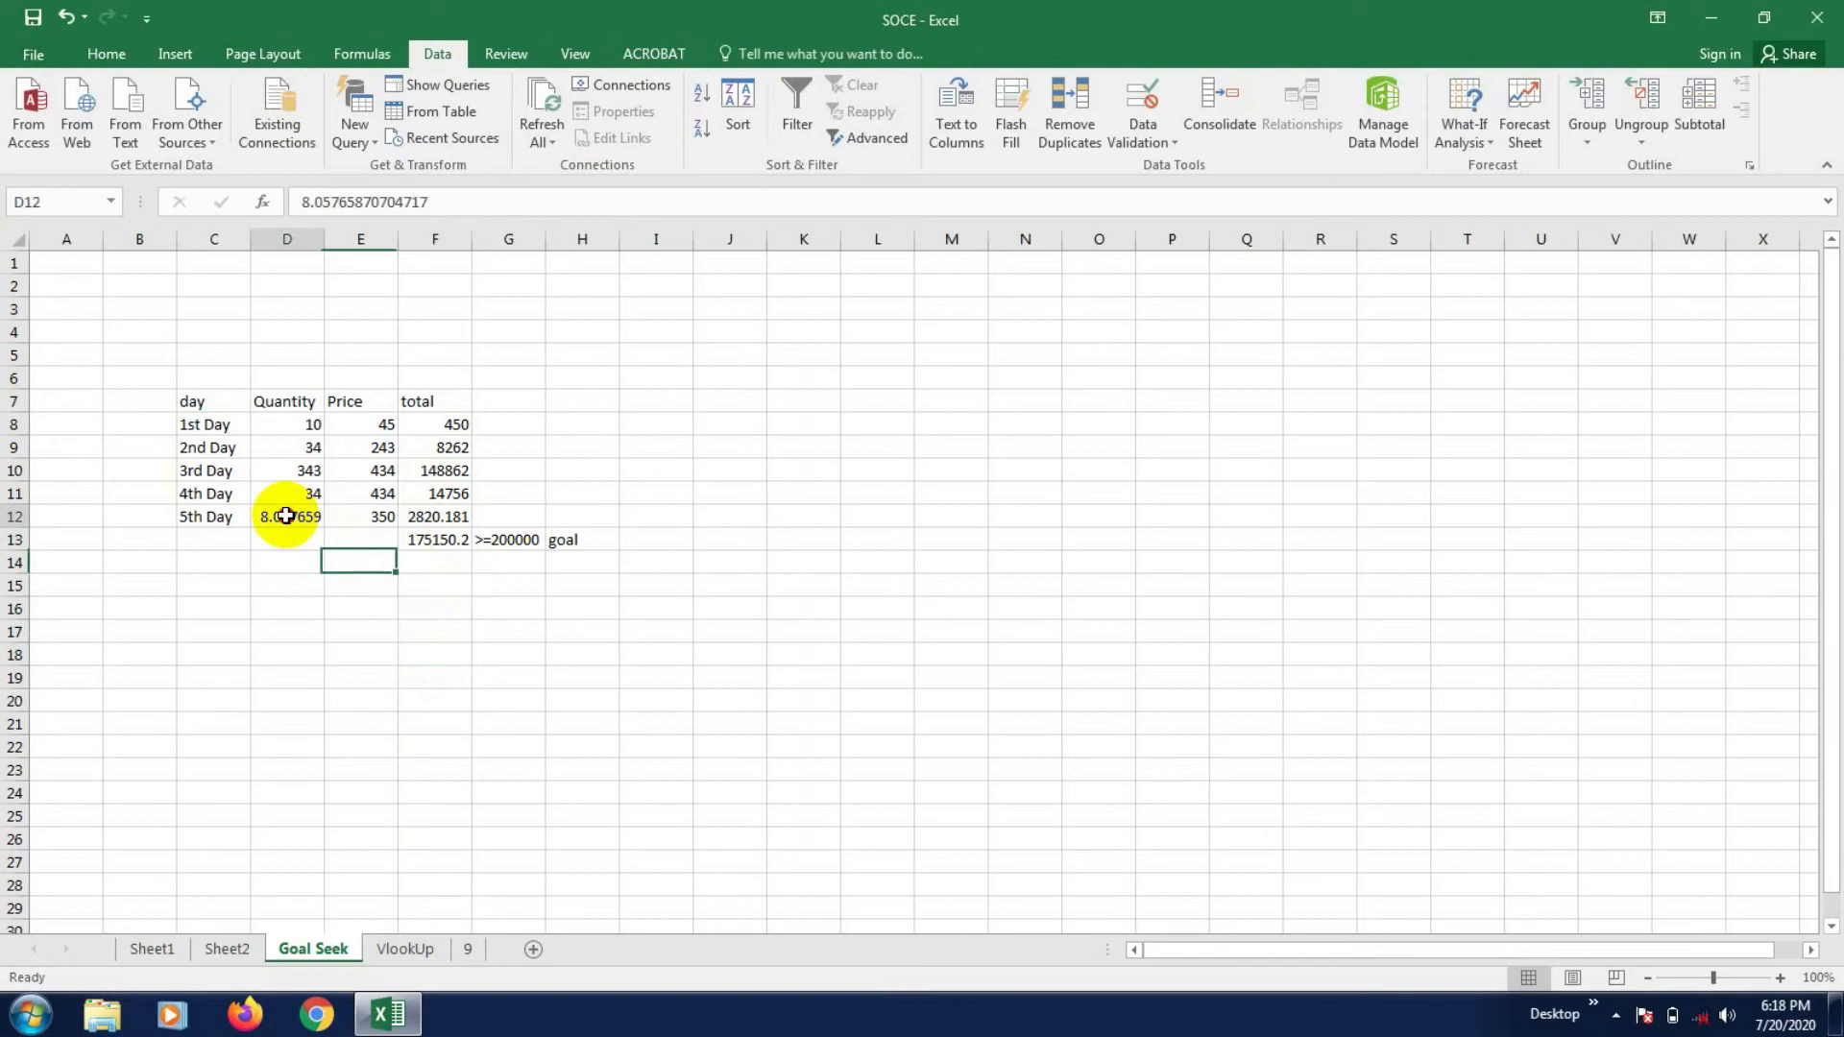
pyautogui.click(715, 451)
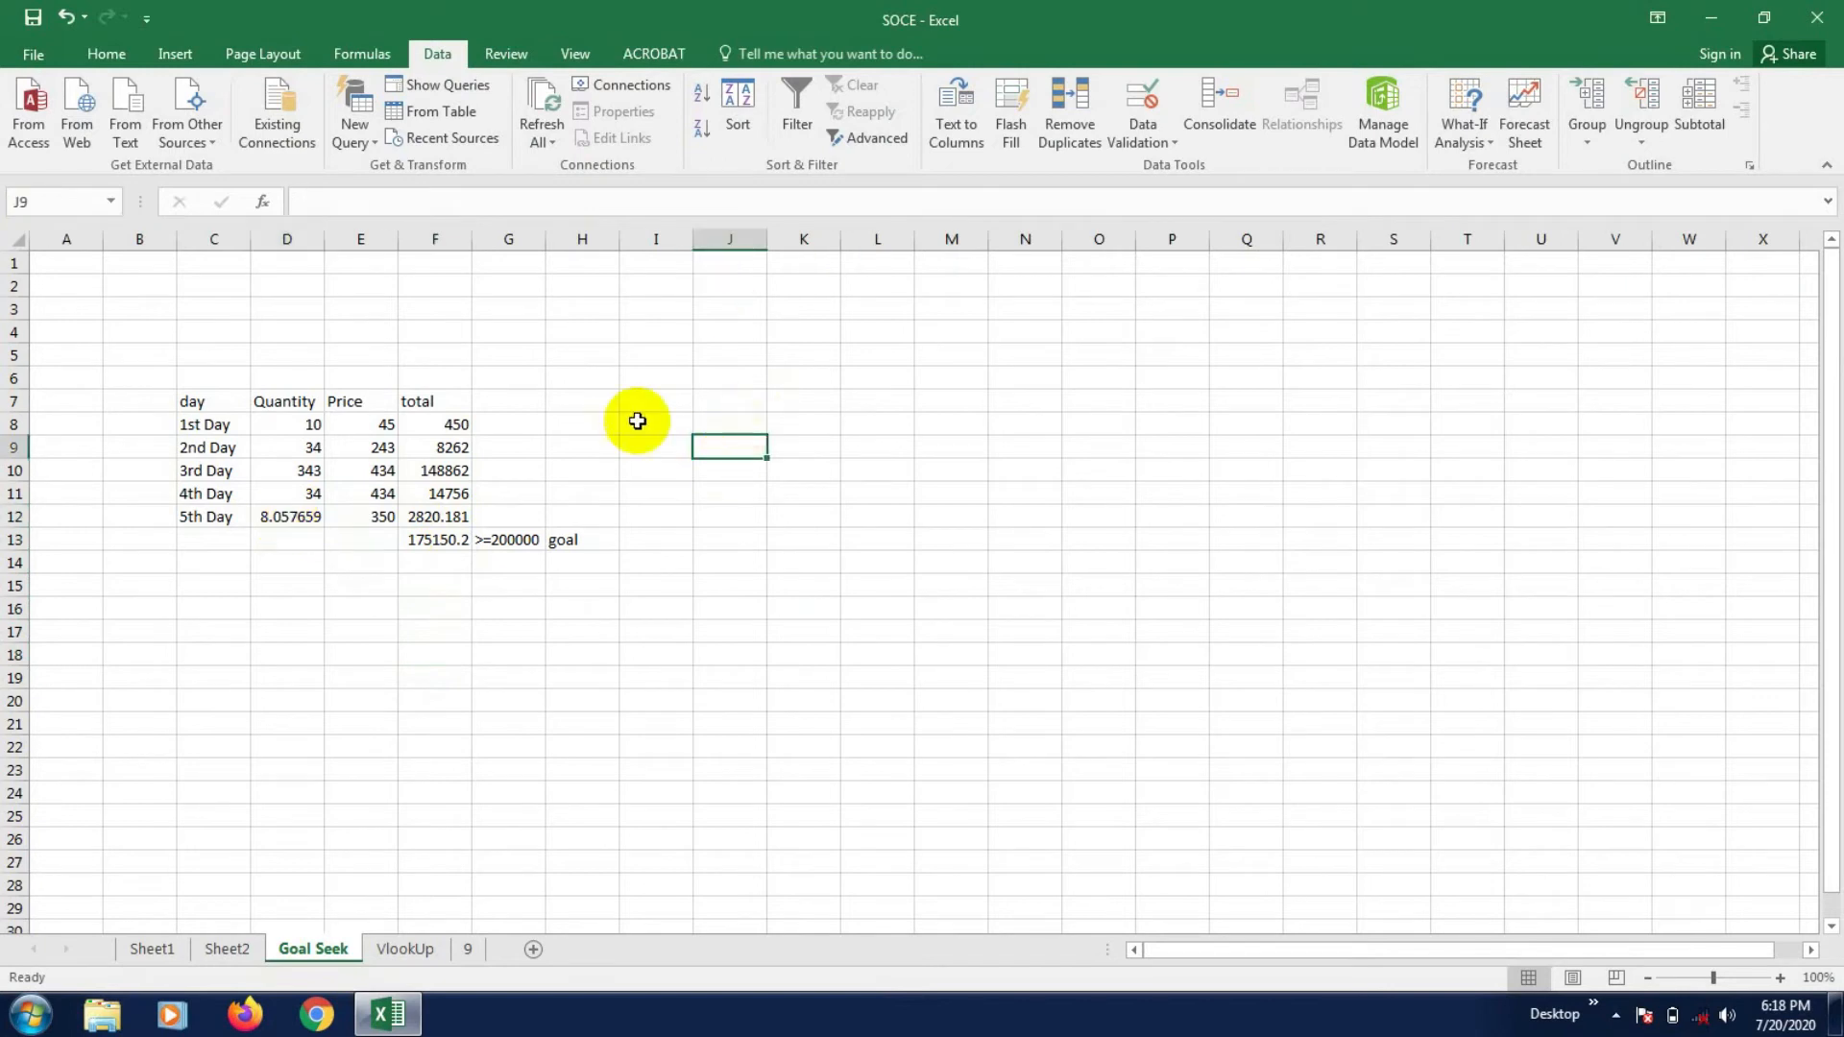
# - Start a new Goal Seek, replacing the wrong J9 set cell with F13
pyautogui.click(1484, 151)
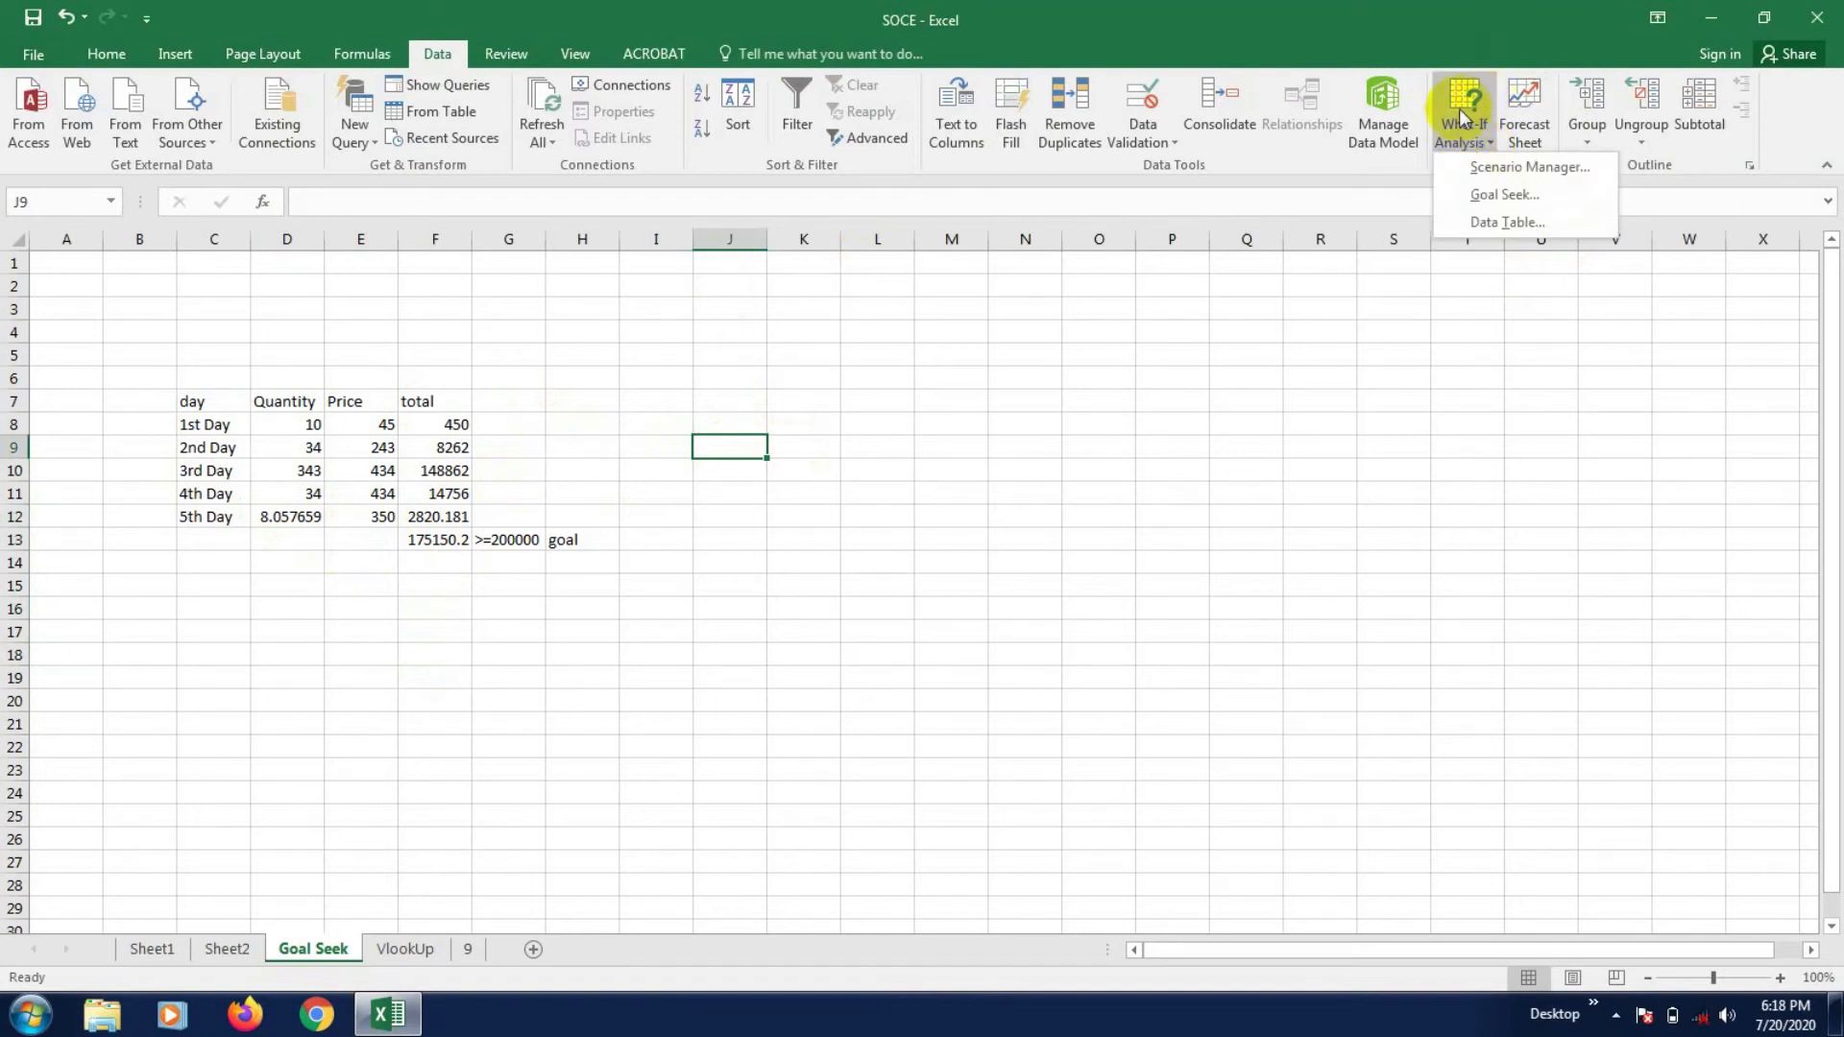
pyautogui.click(1504, 194)
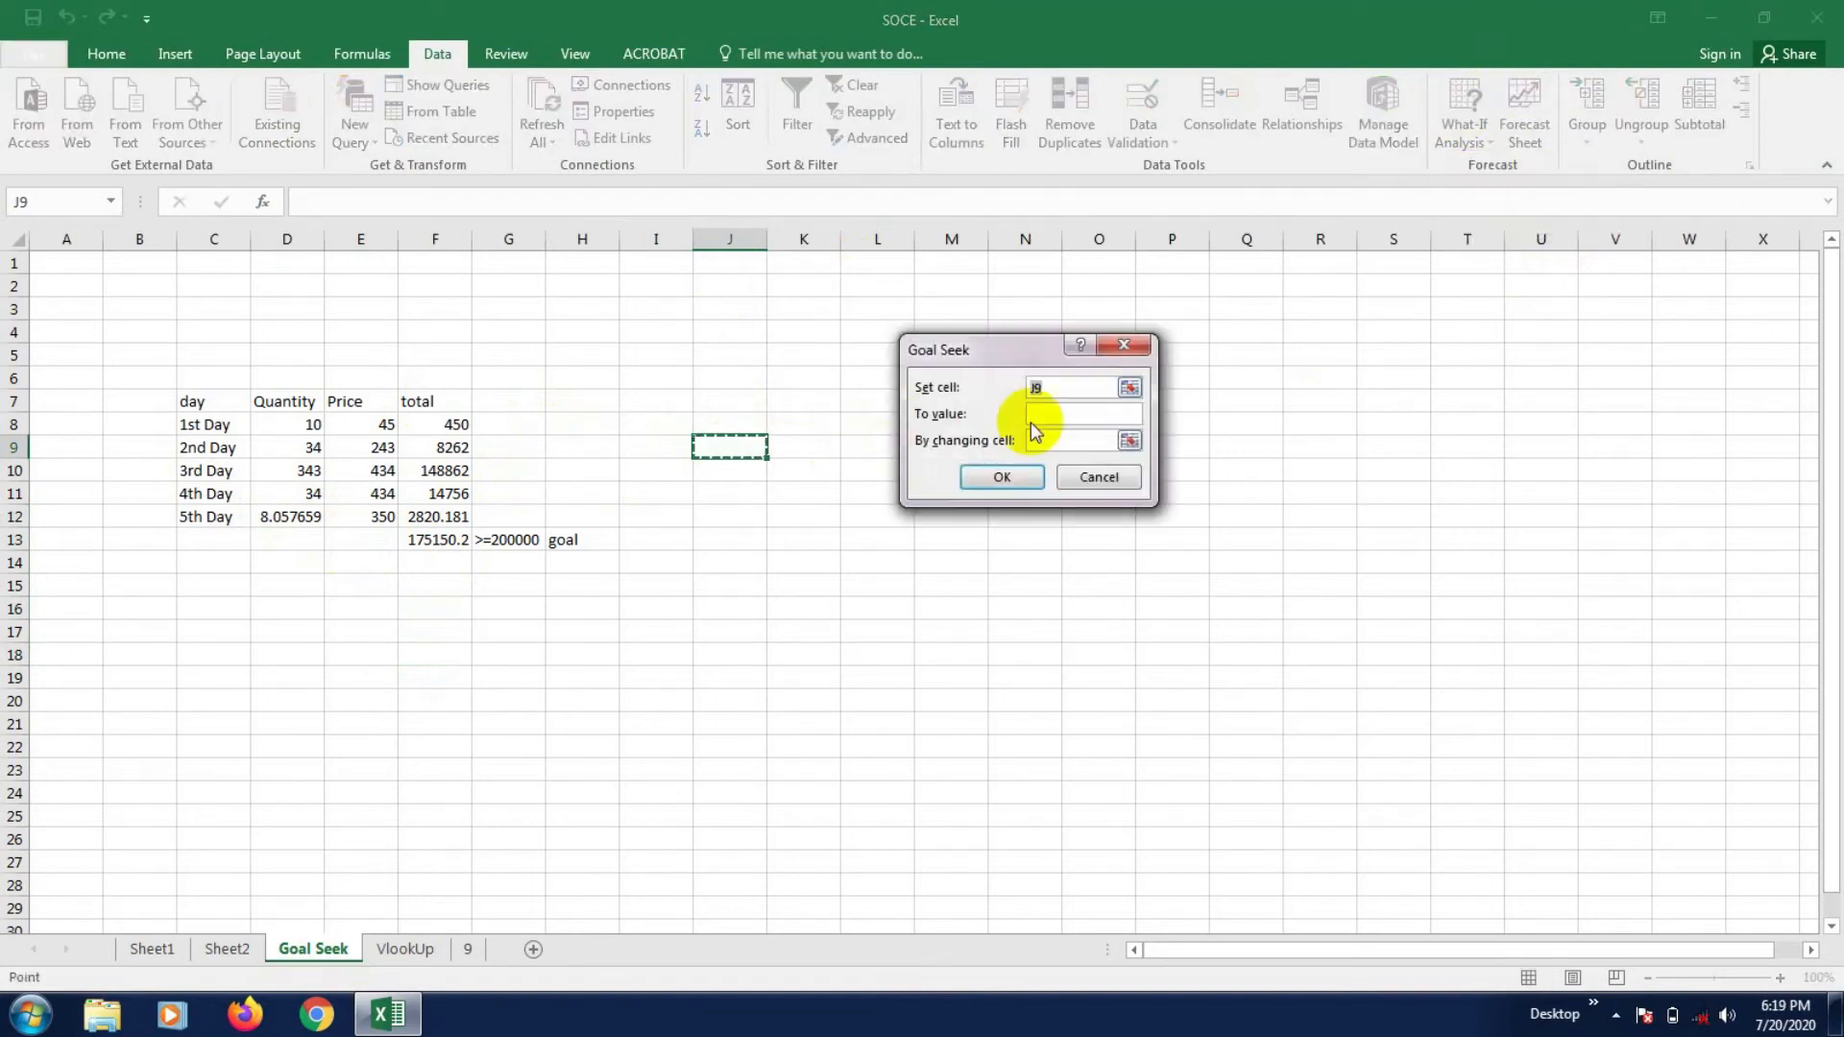
pyautogui.moveTo(1062, 389); pyautogui.dragTo(982, 392)
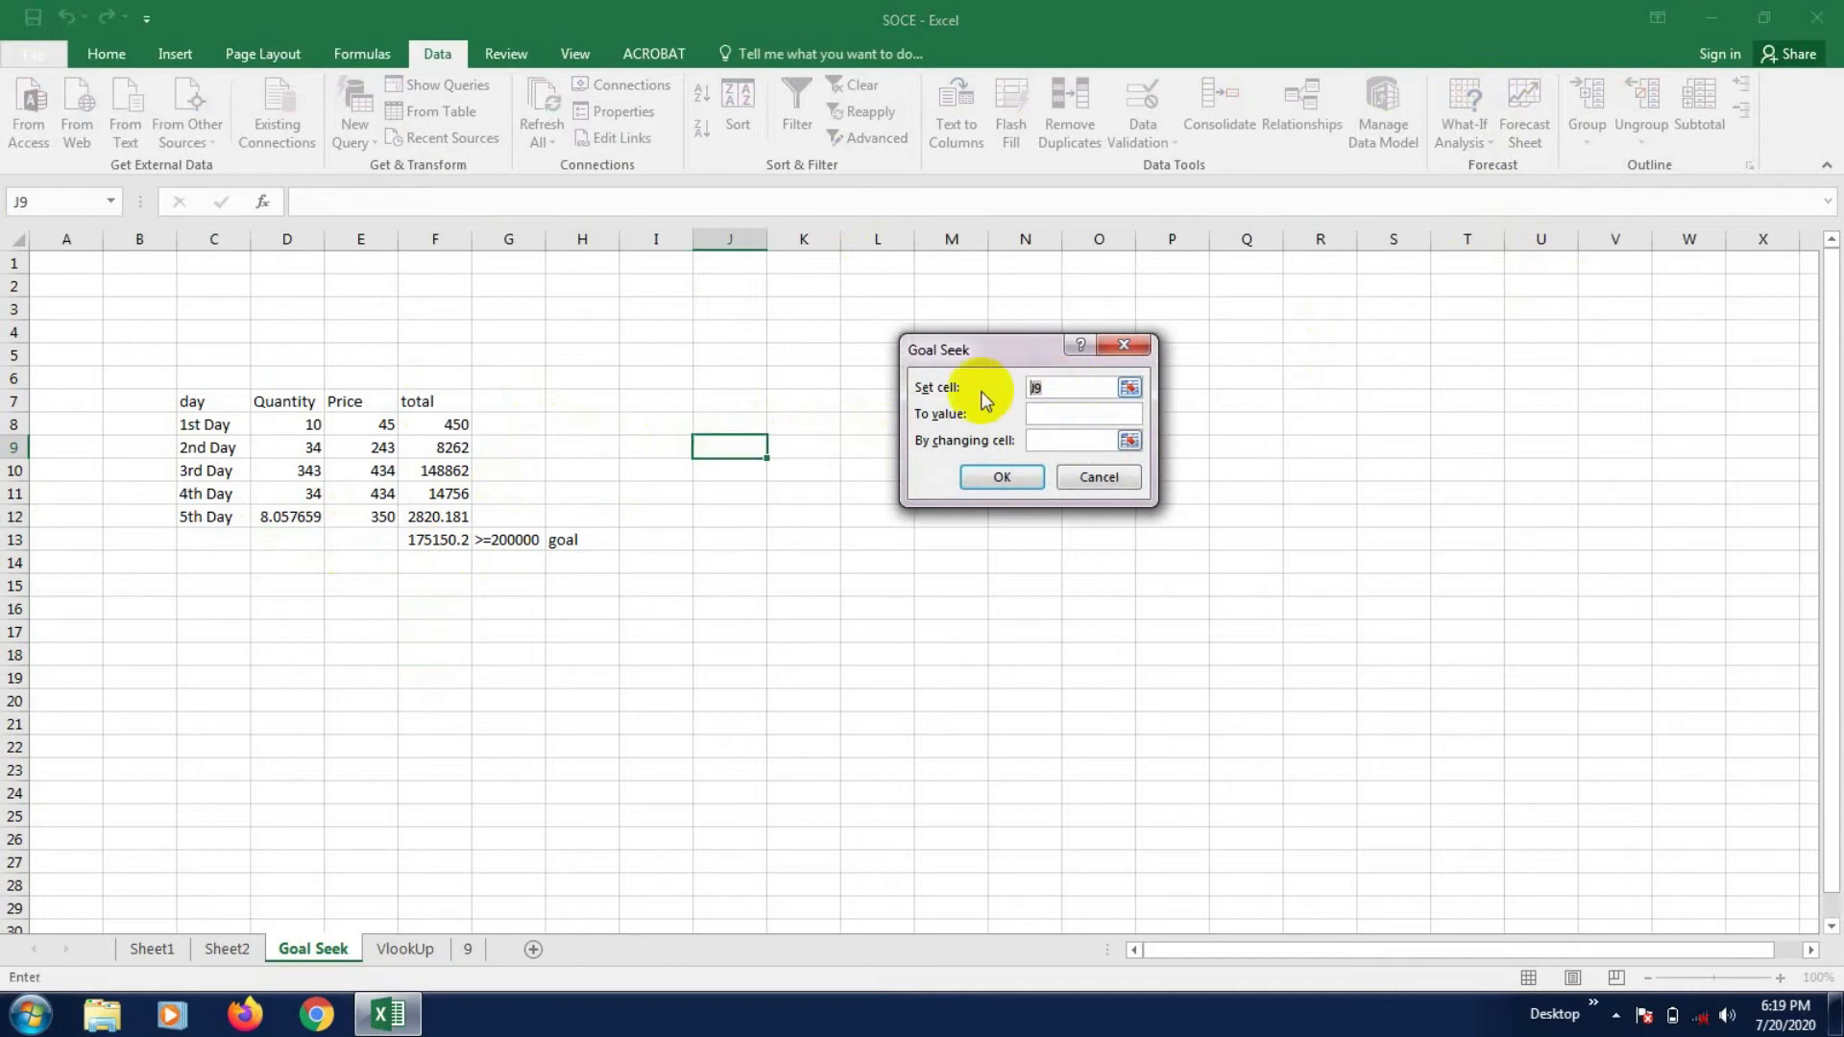
pyautogui.press('BackSpace')
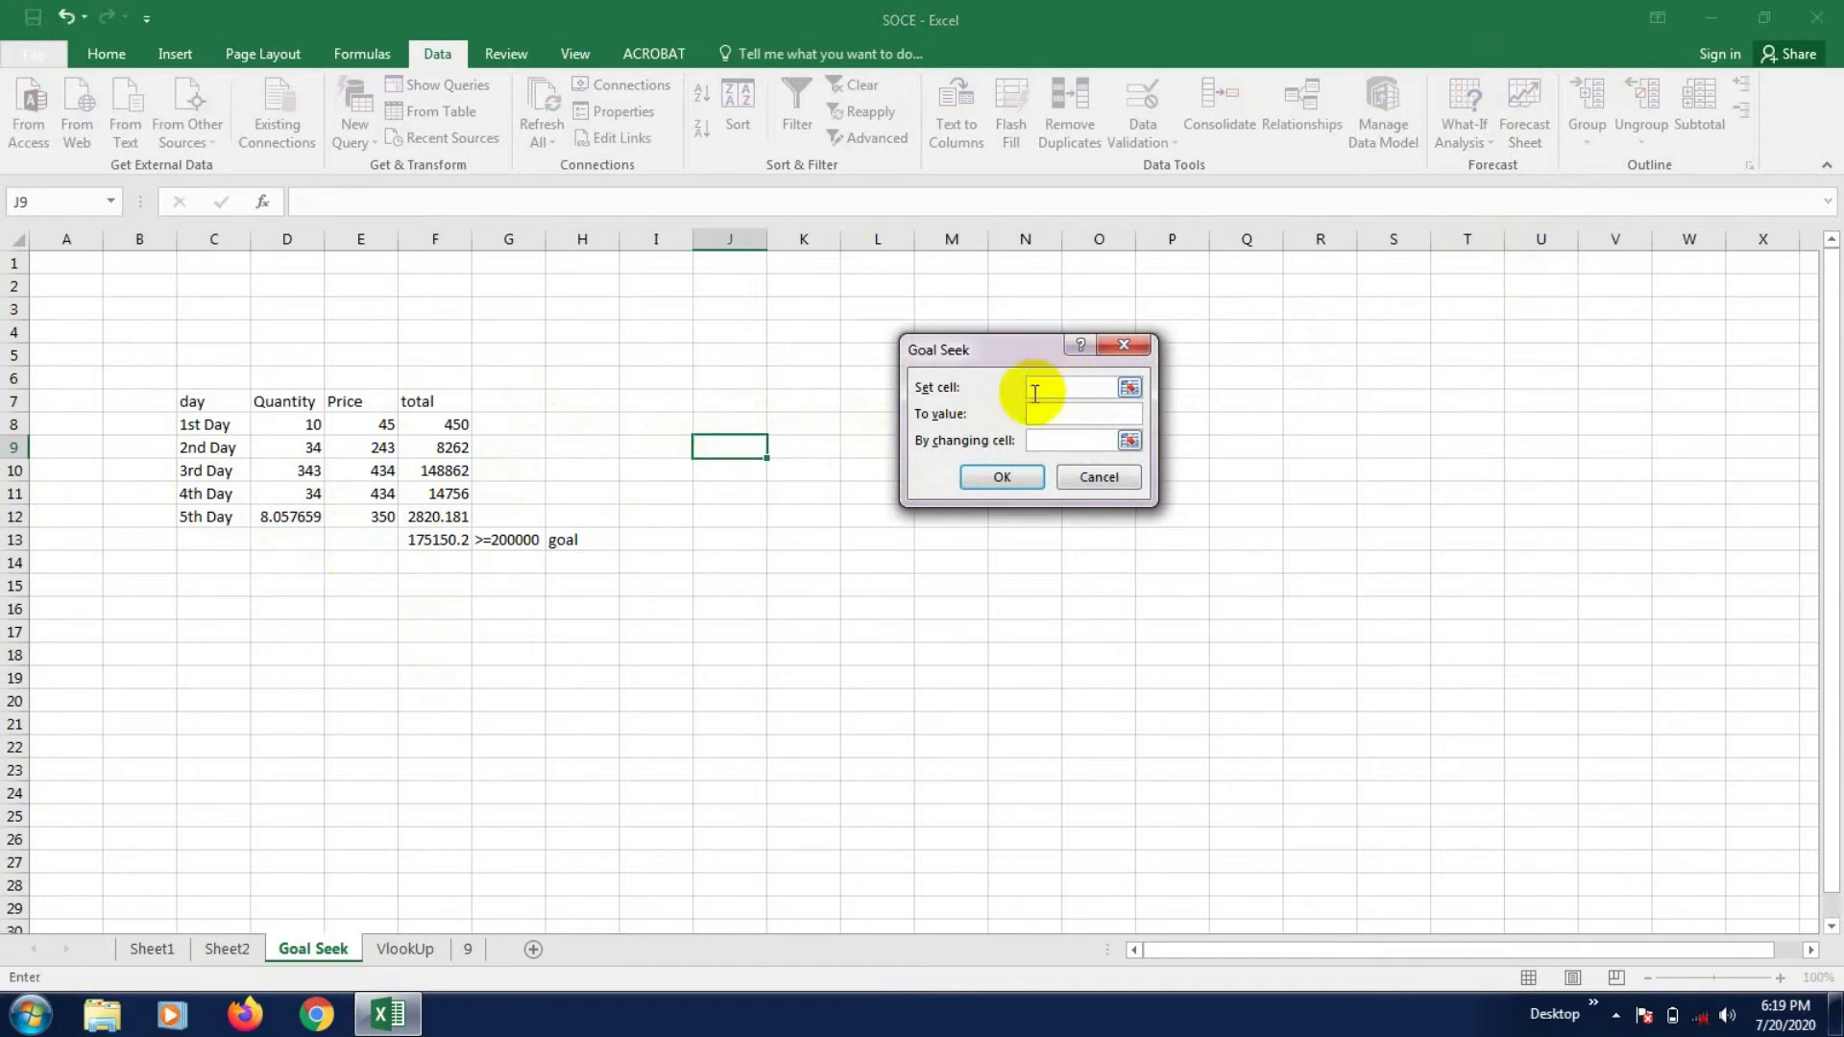
pyautogui.click(428, 540)
# - Seek 200000 by changing D12 and accept the 79.05714 result
pyautogui.click(1091, 417)
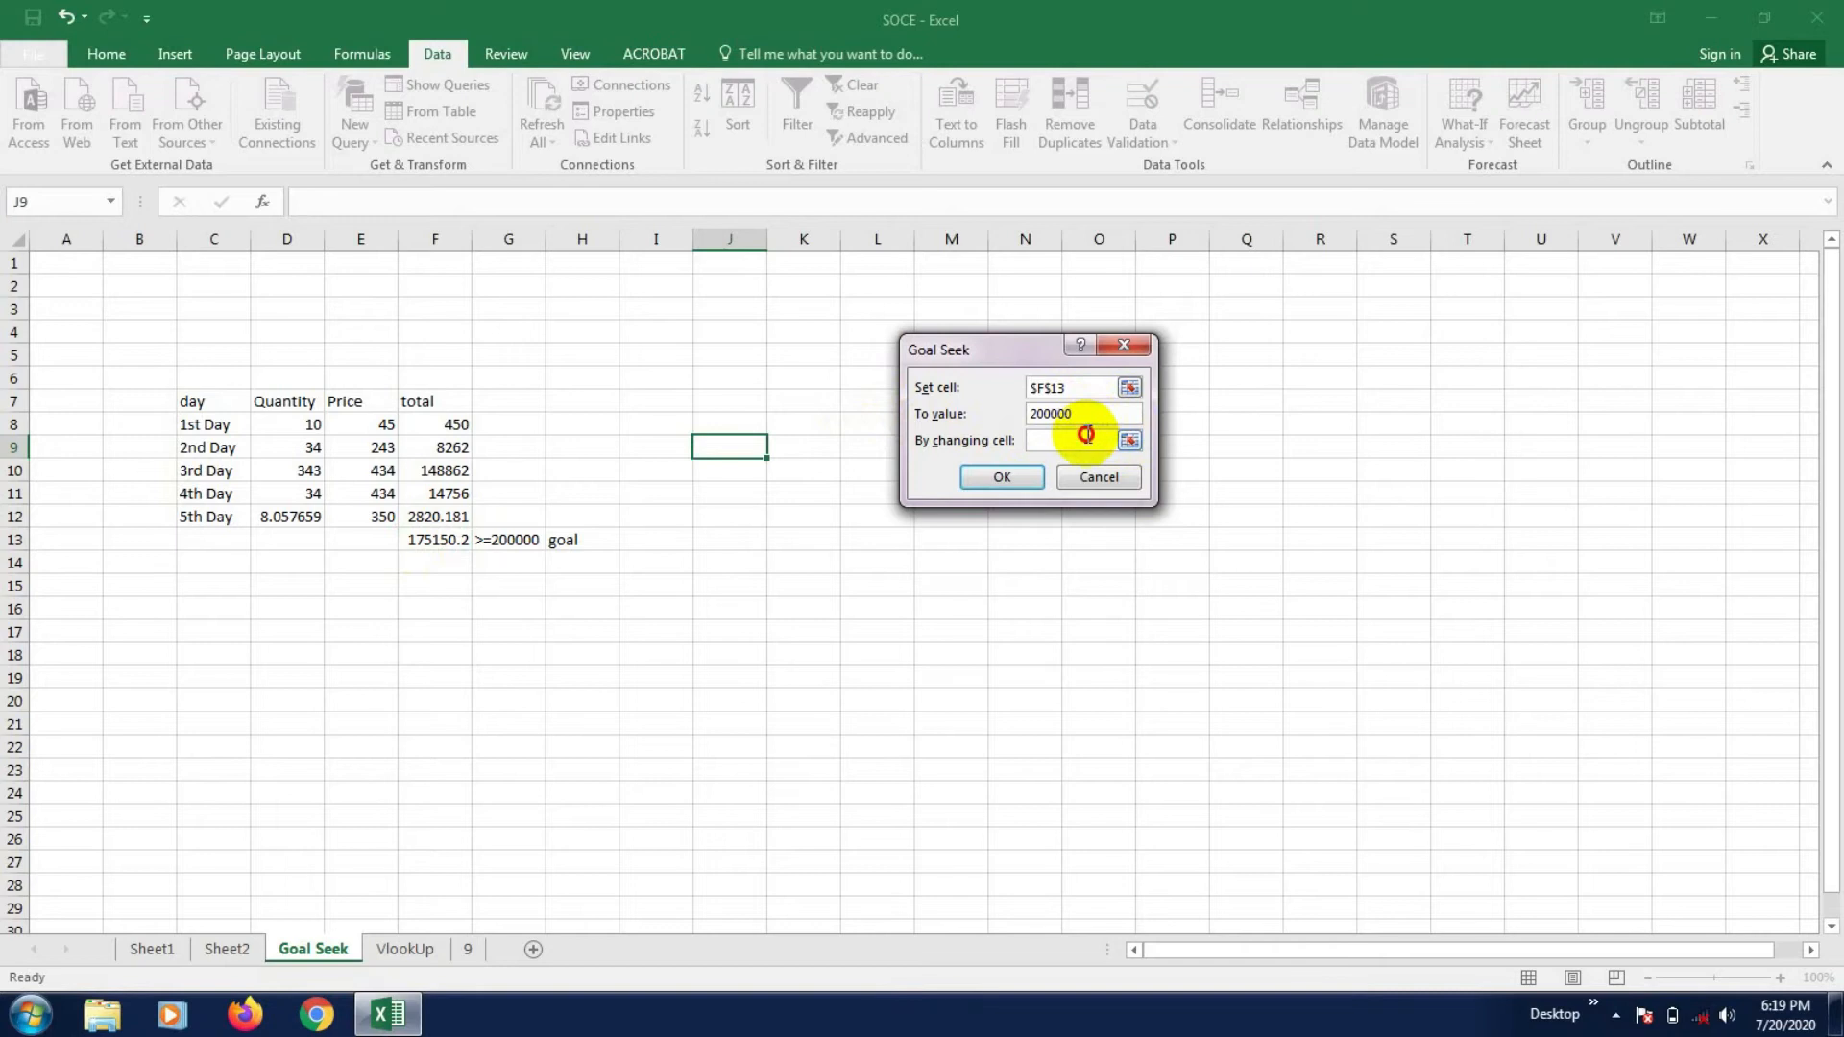
pyautogui.click(1088, 438)
pyautogui.click(285, 520)
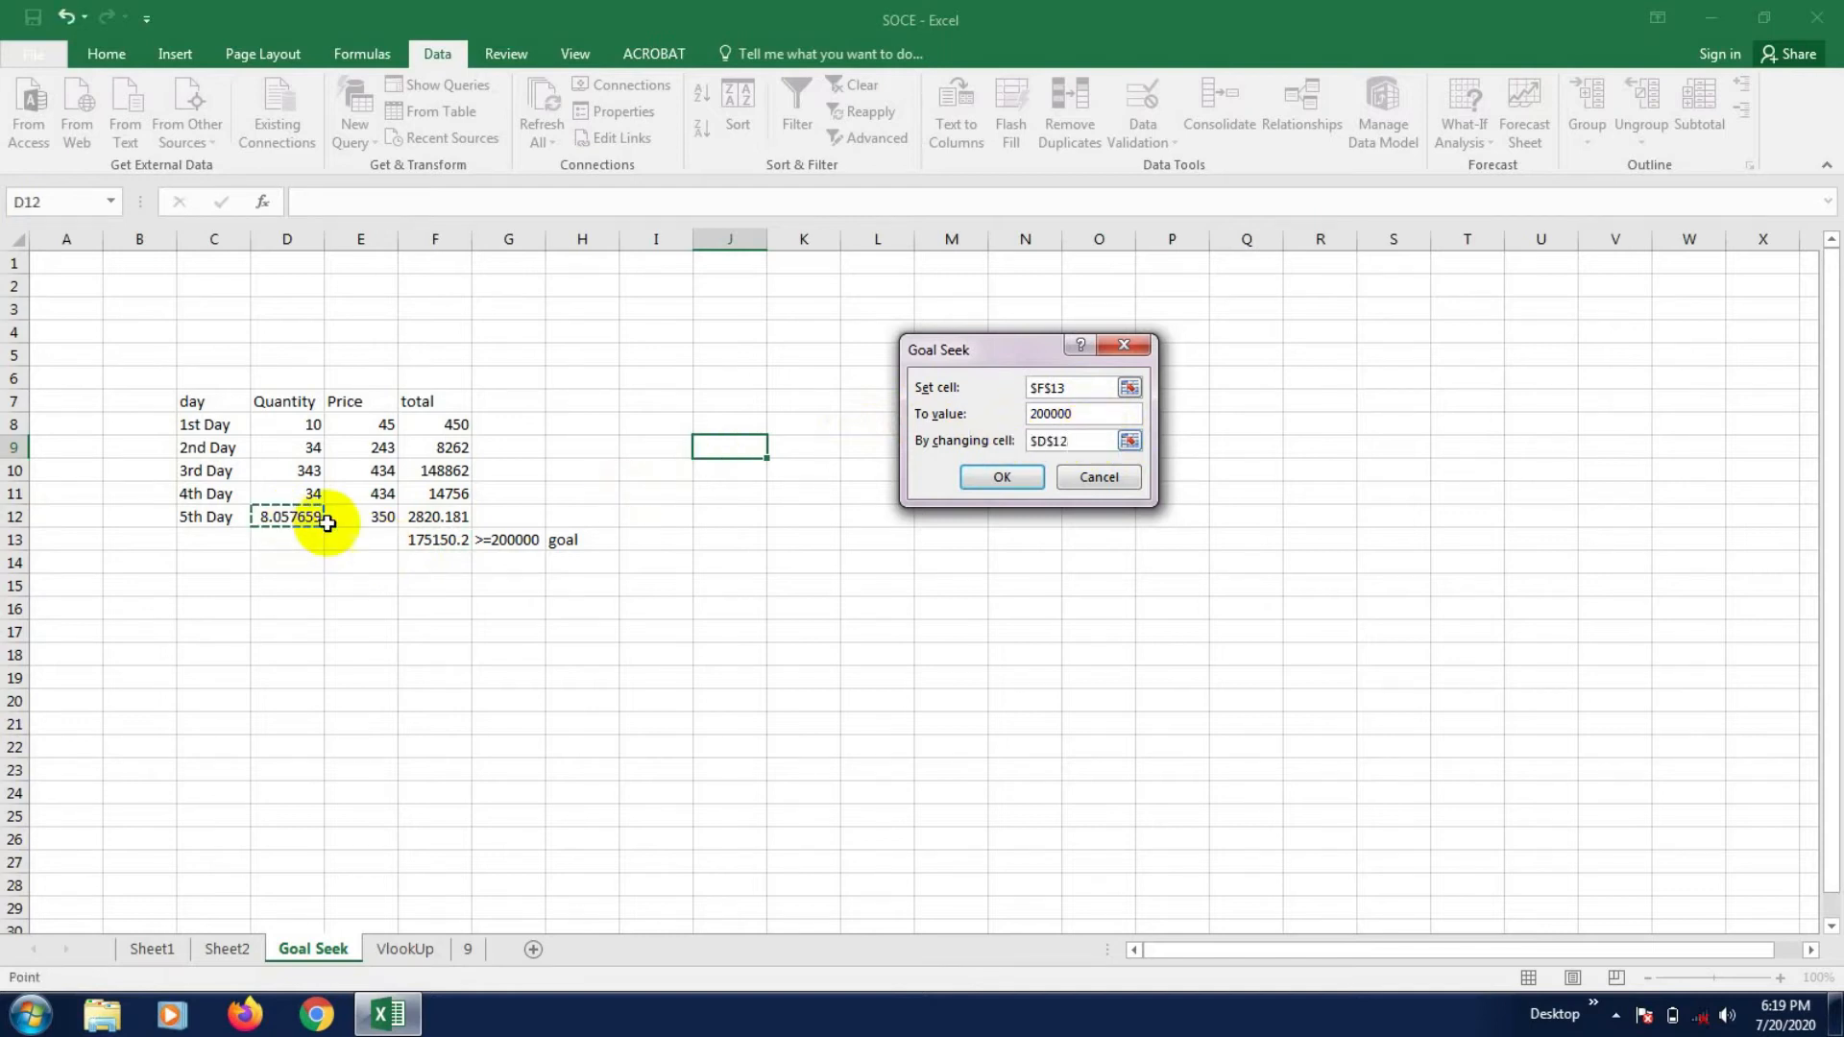
pyautogui.click(994, 477)
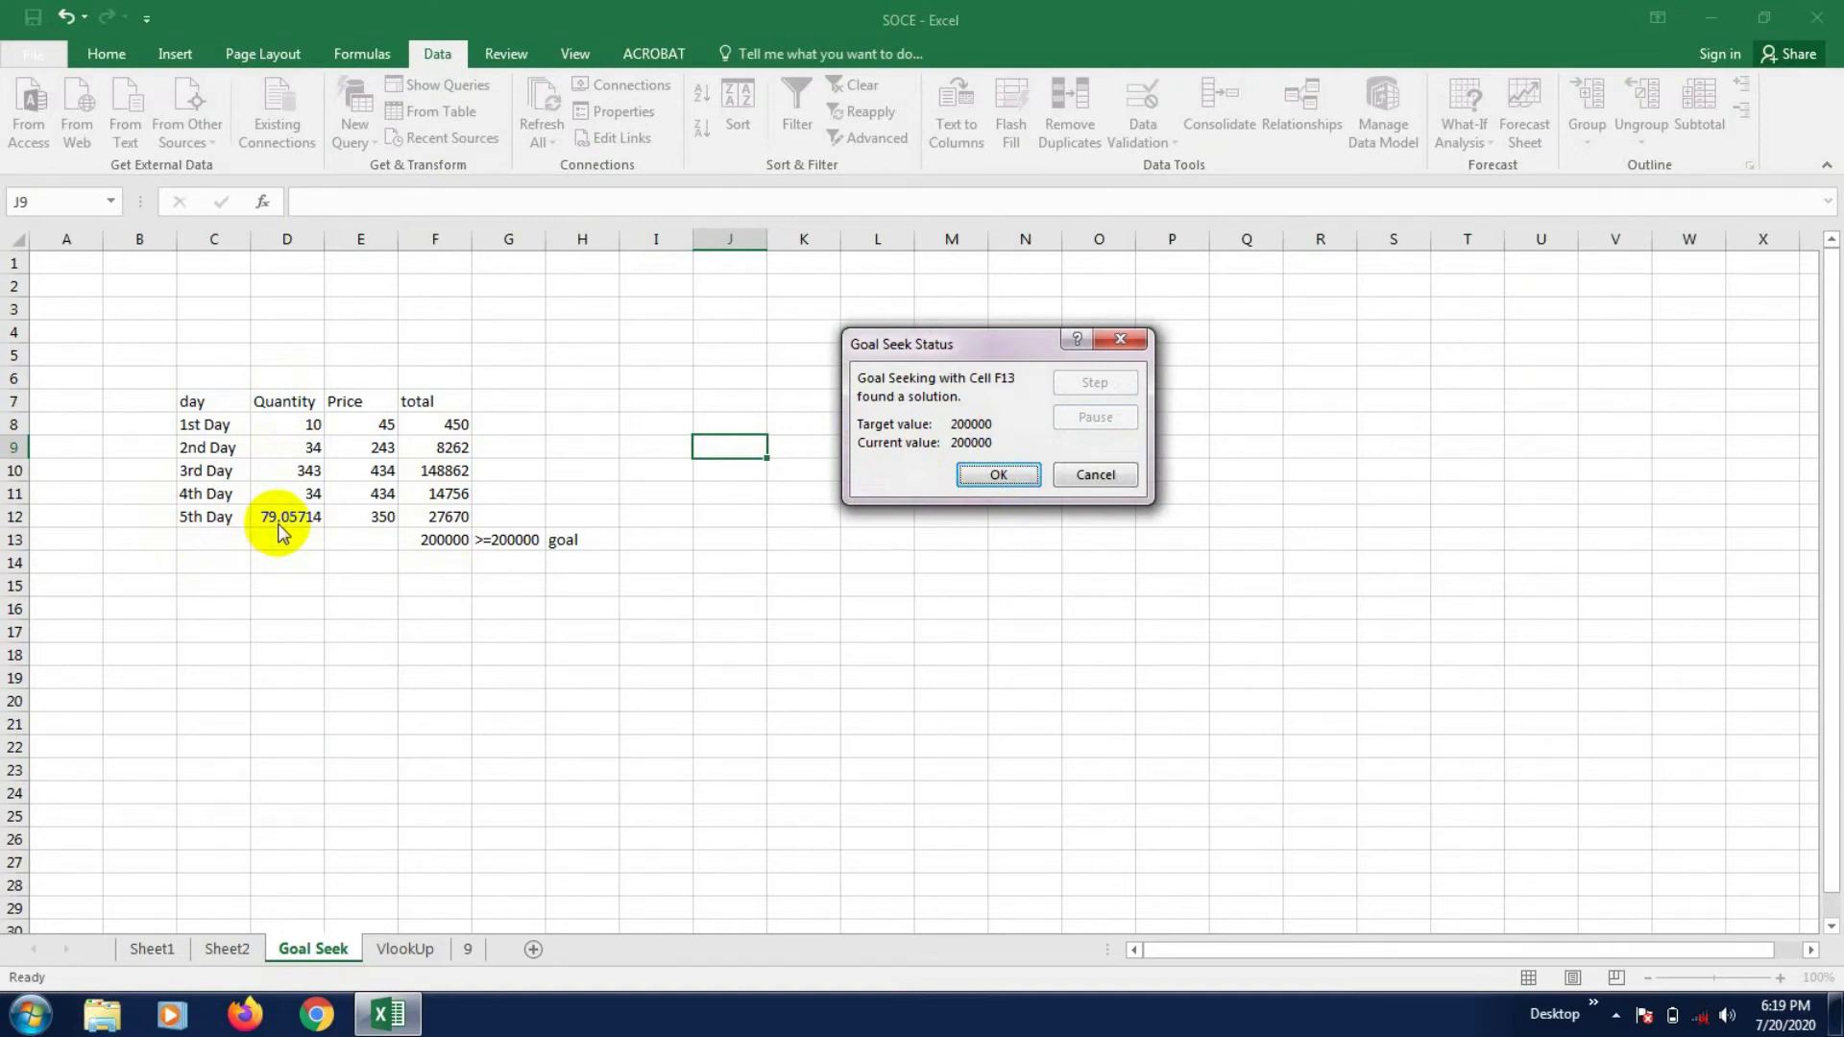
pyautogui.click(992, 467)
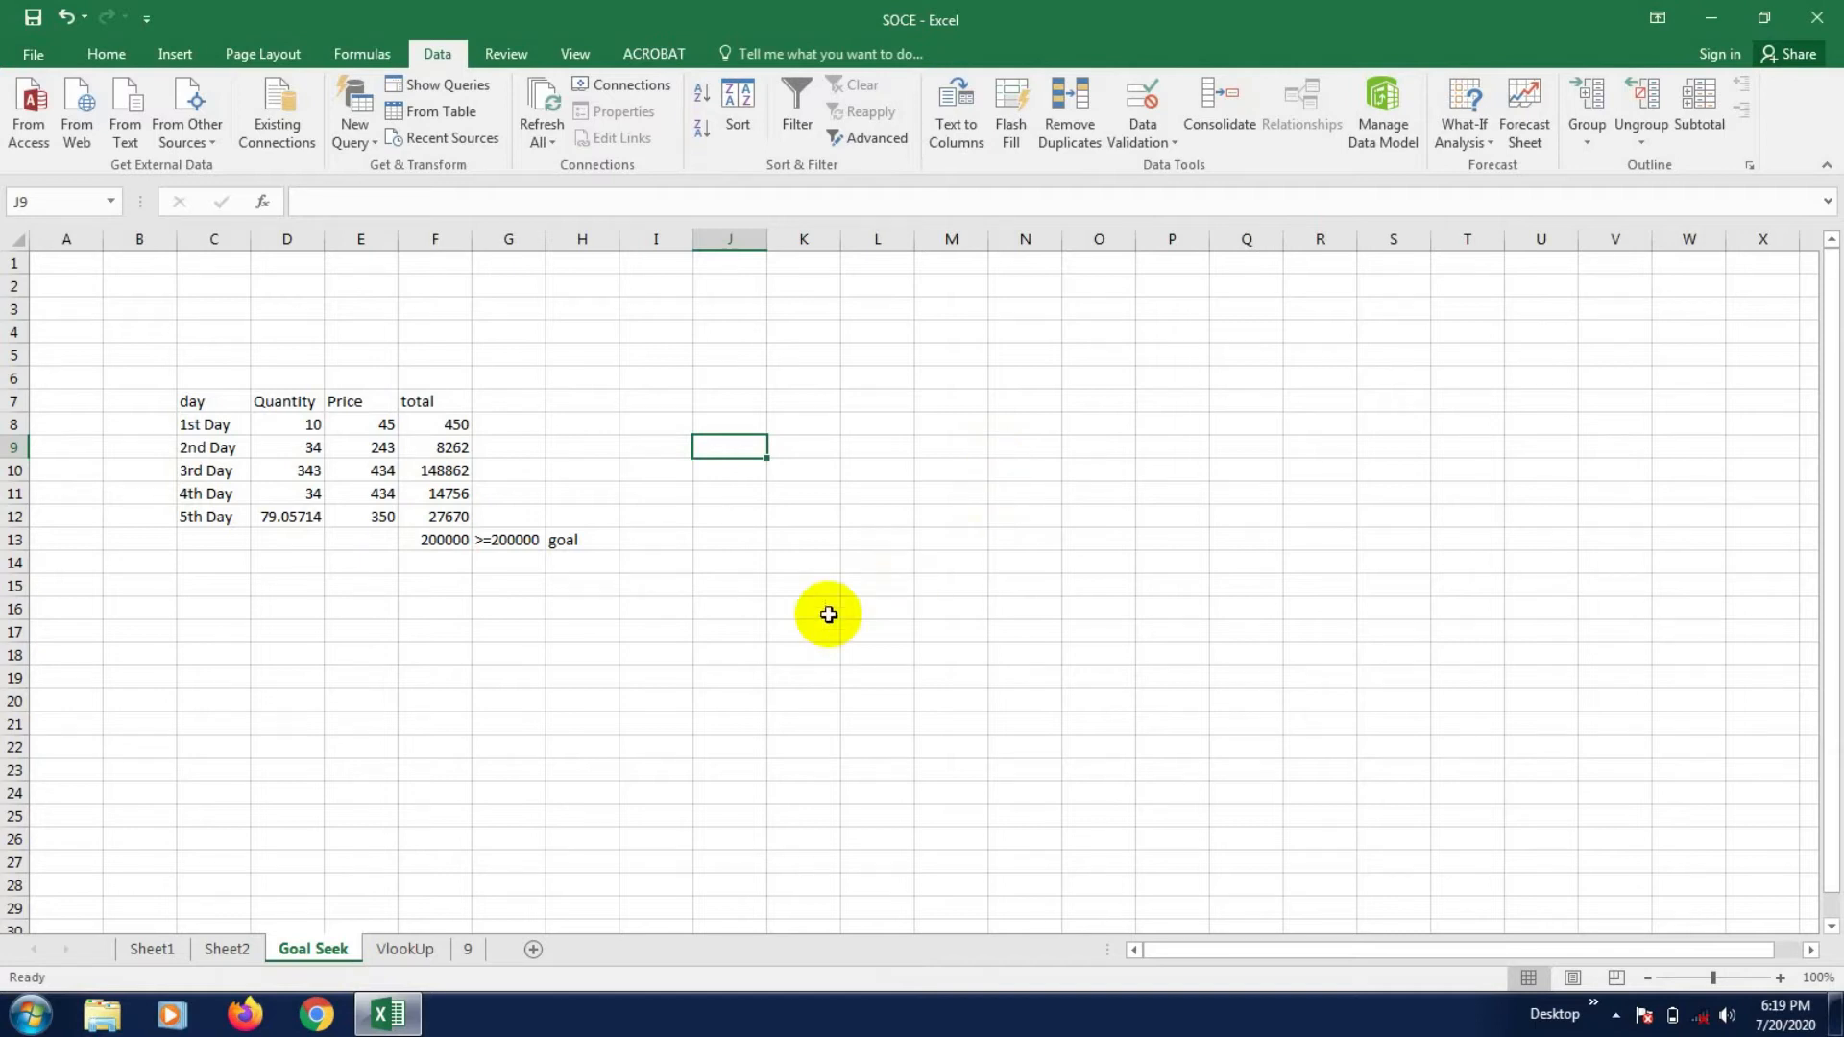
# - On sheet 9, copy the e-mails in E6:E11 and paste them into E12:E17
pyautogui.click(466, 951)
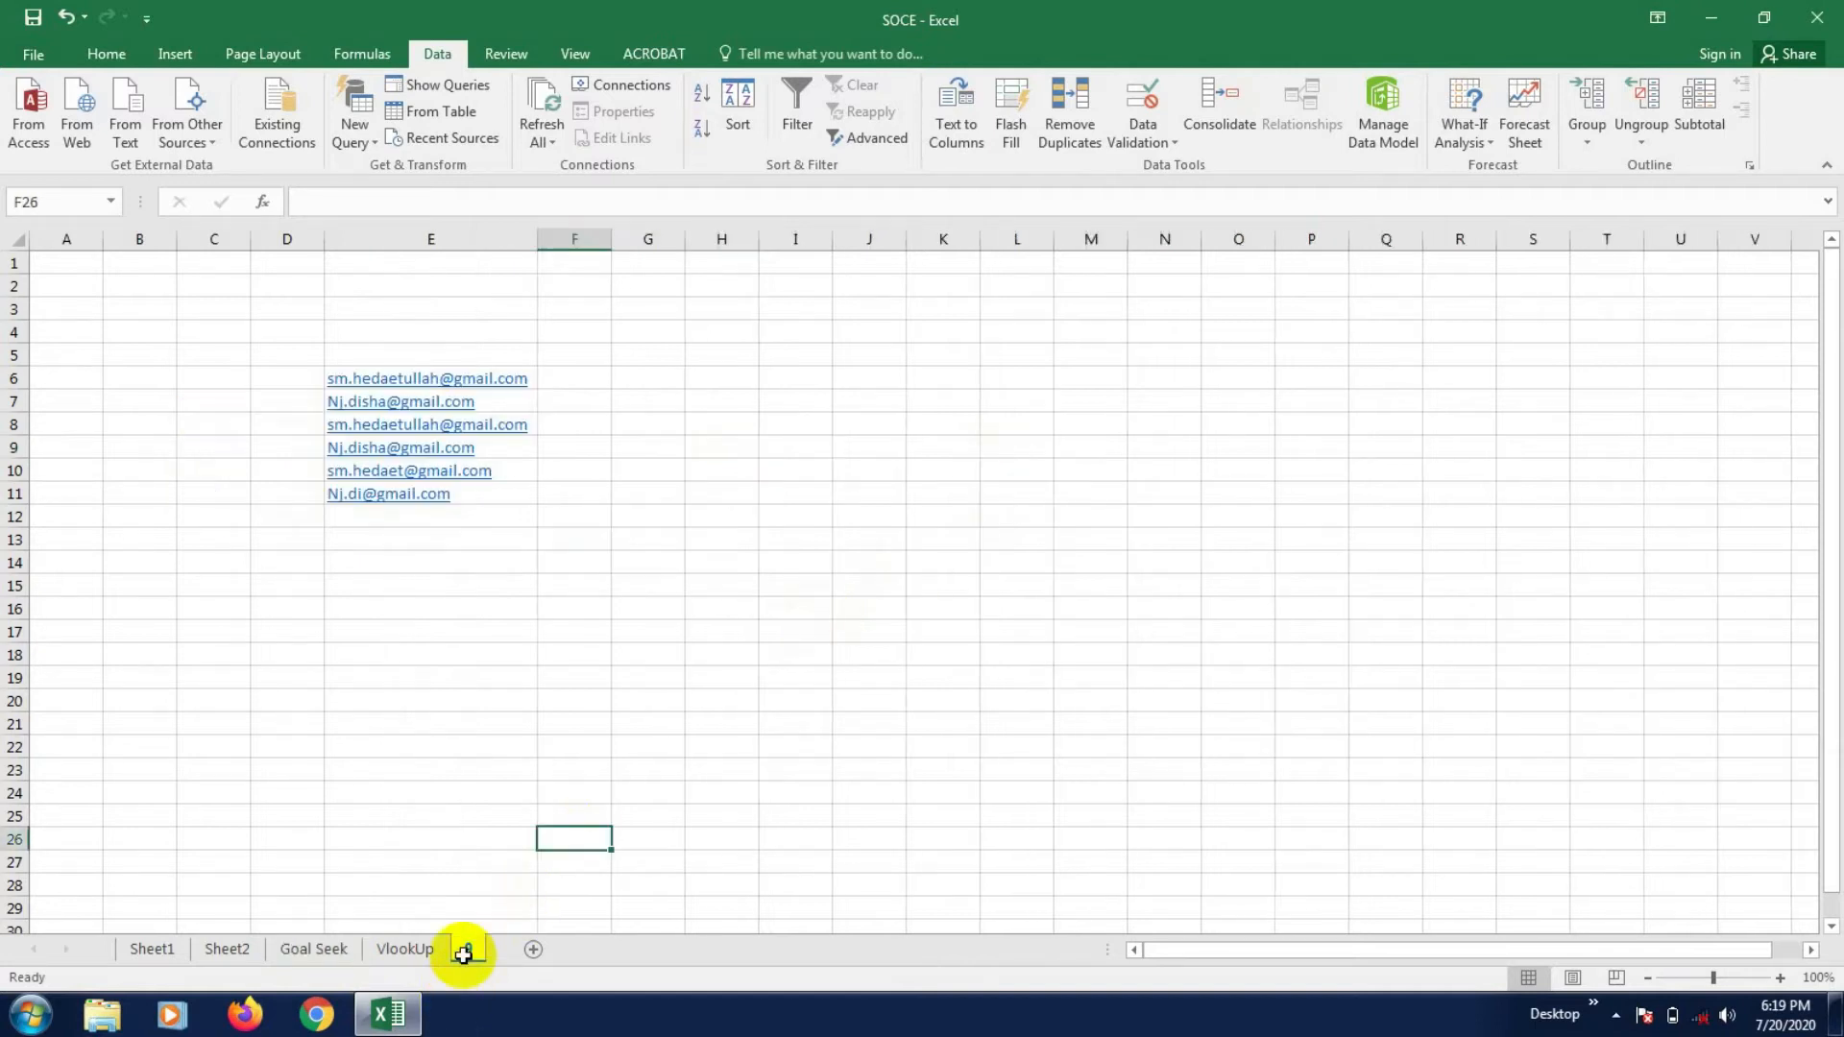
pyautogui.click(600, 541)
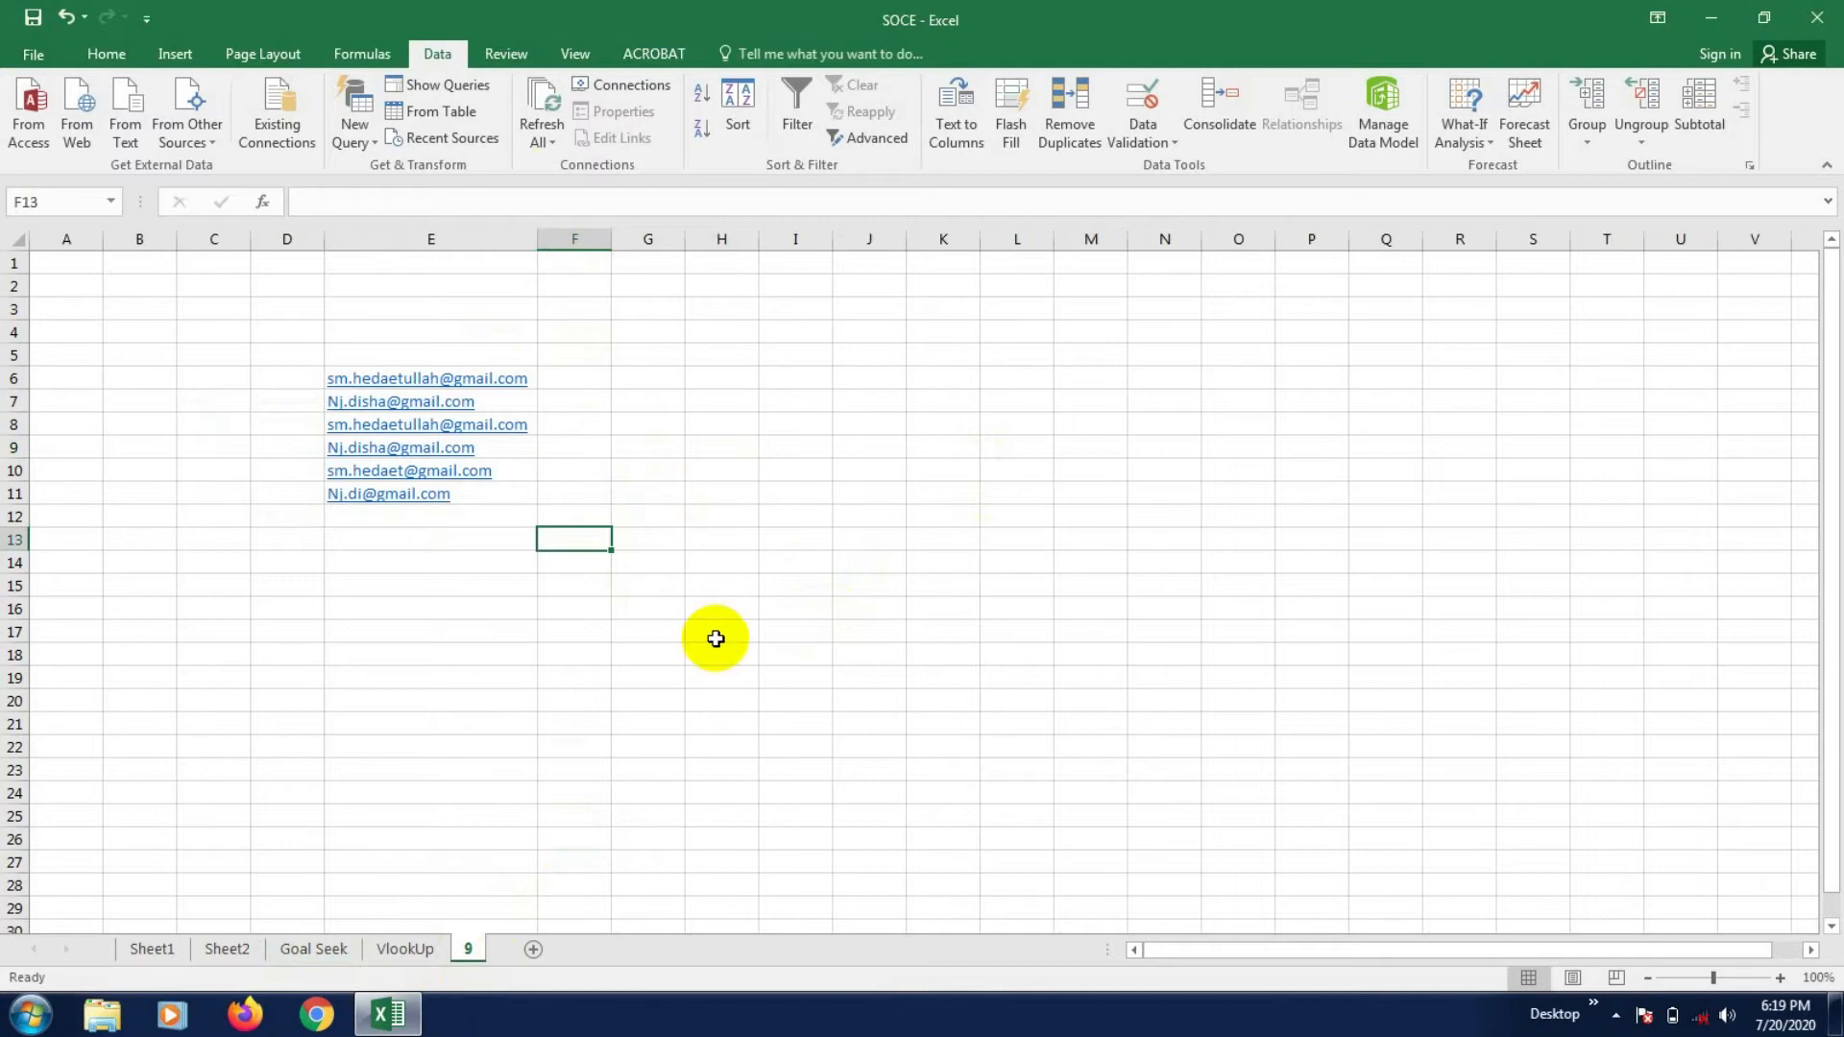
pyautogui.click(514, 632)
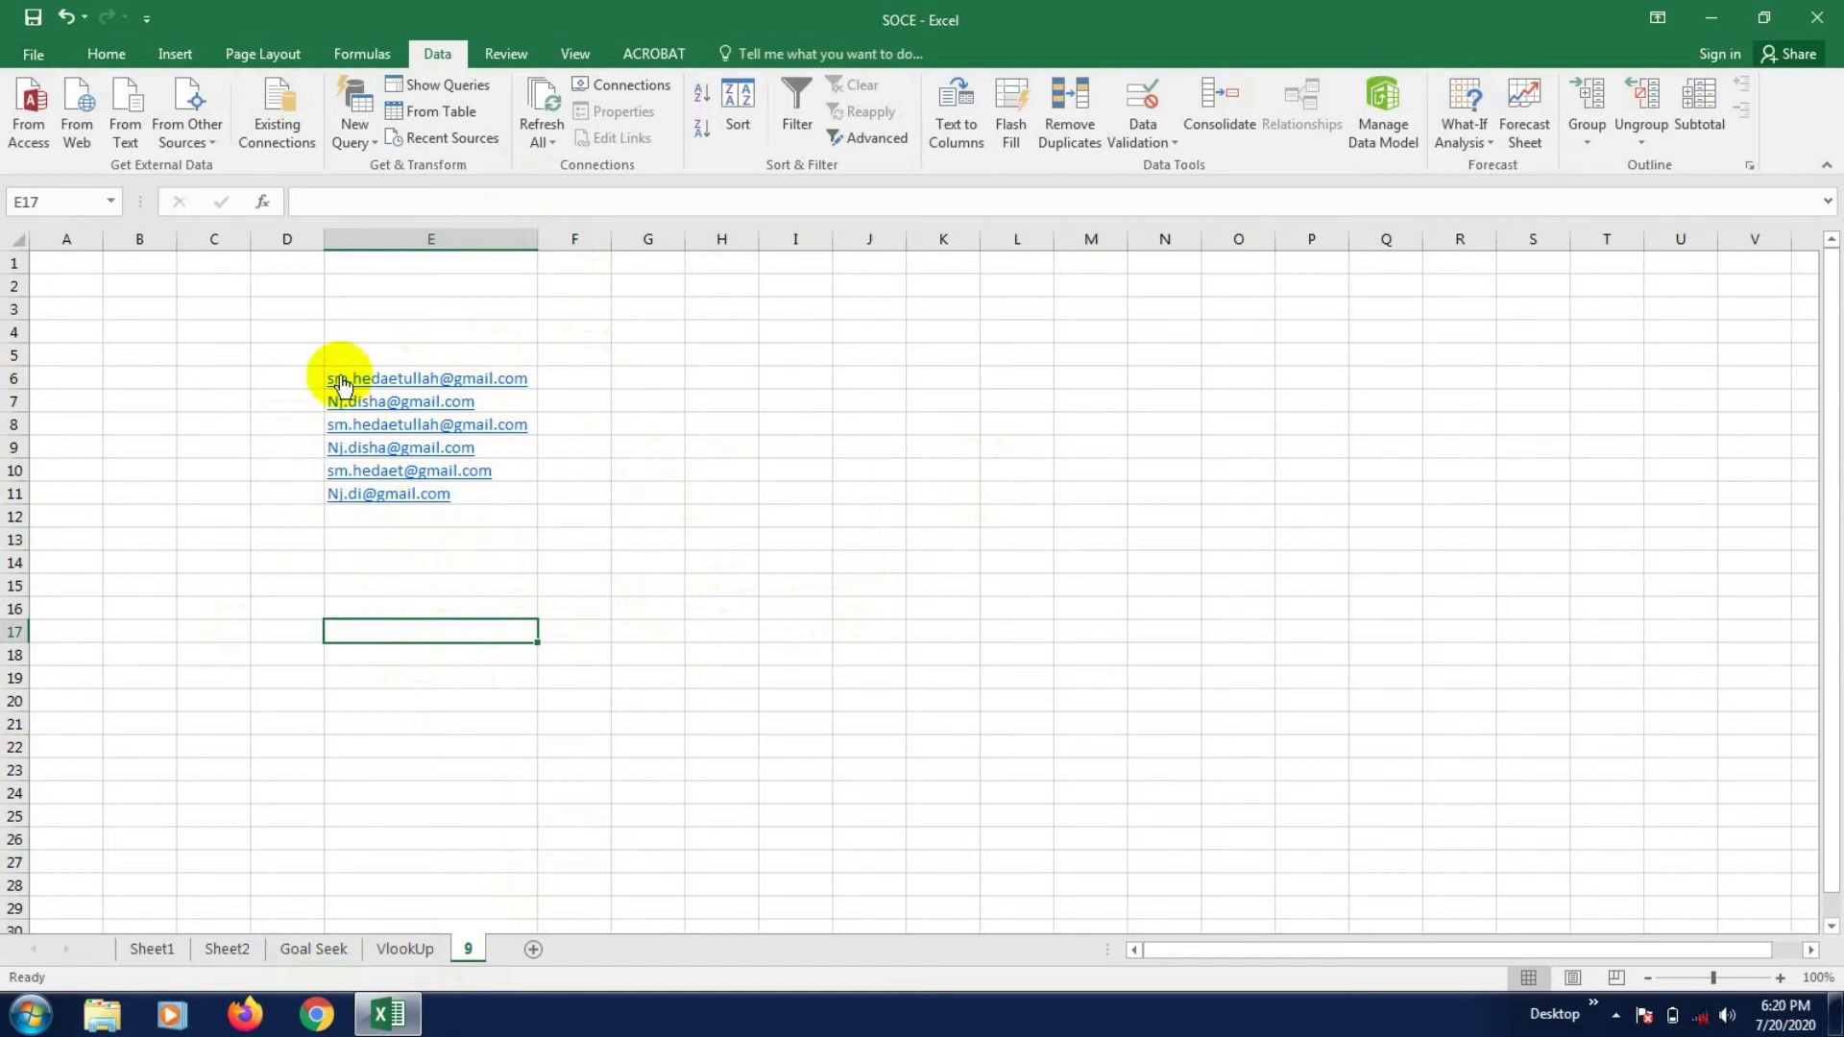
pyautogui.moveTo(343, 374); pyautogui.dragTo(413, 498)
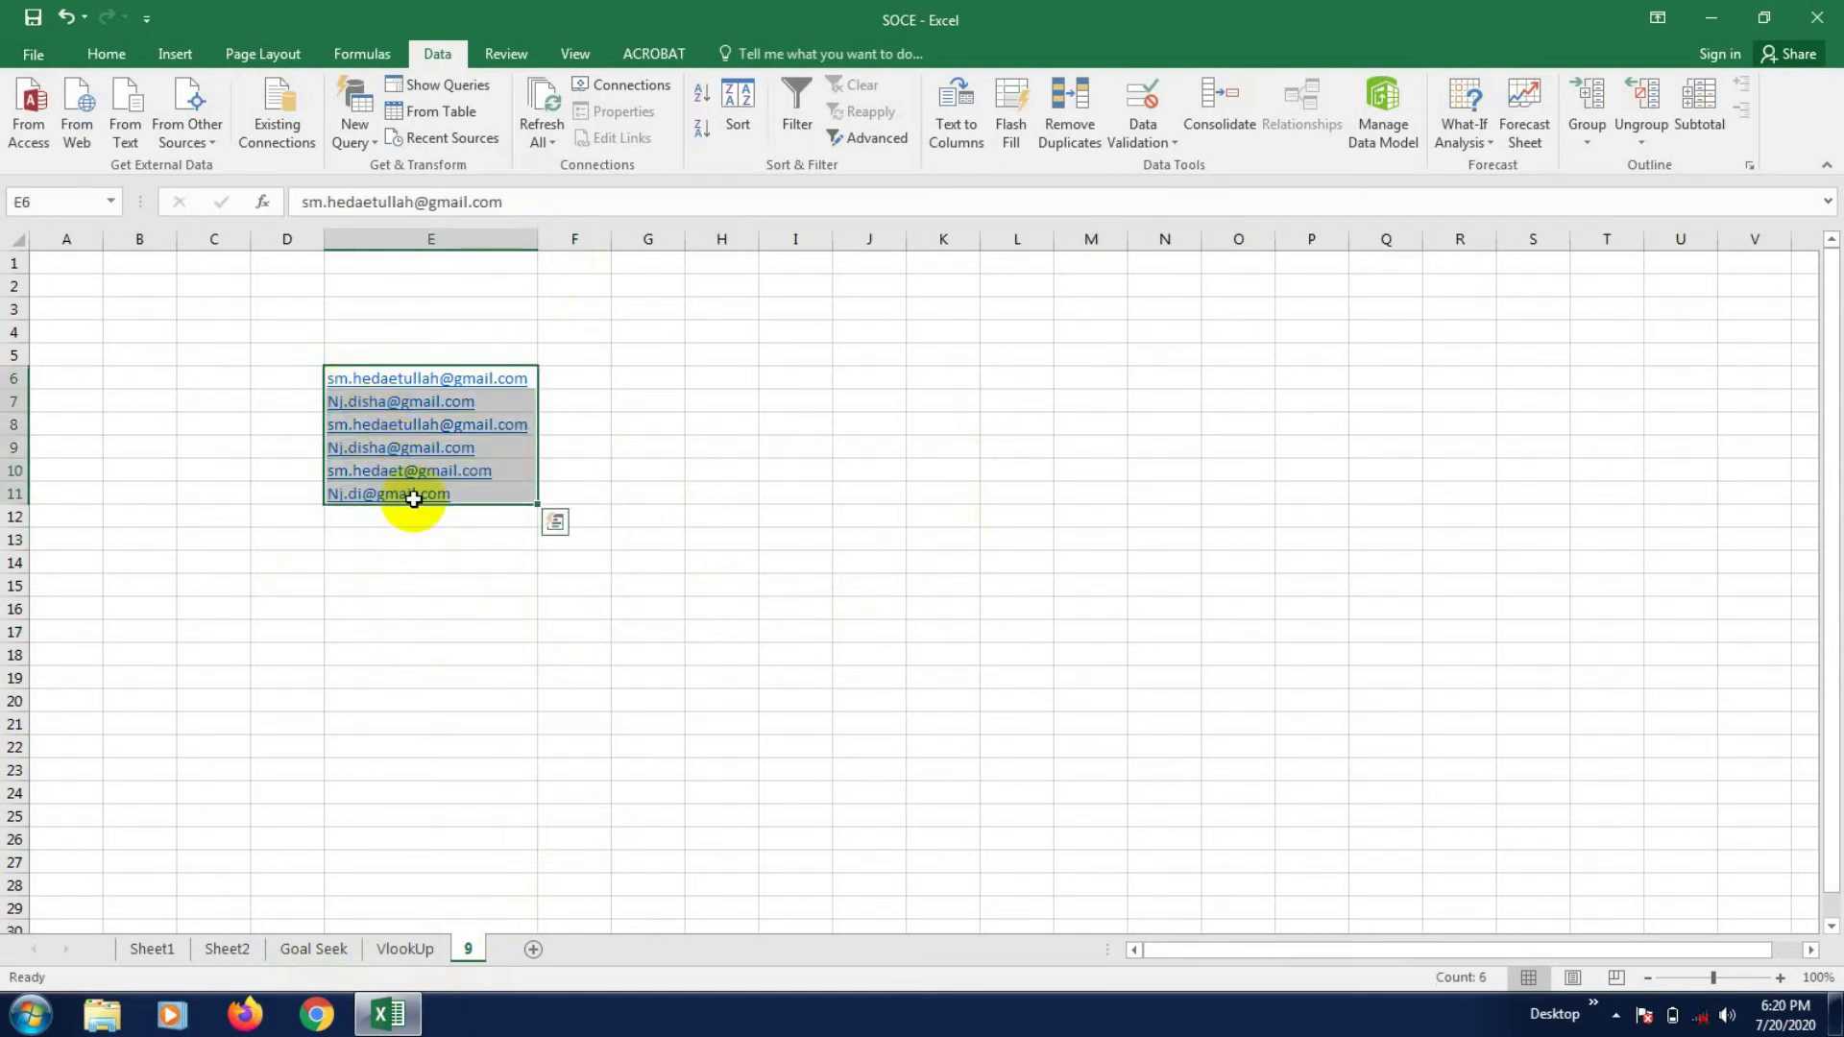
pyautogui.hotkey('ctrl', 'c')
pyautogui.click(405, 518)
pyautogui.hotkey('ctrl', 'v')
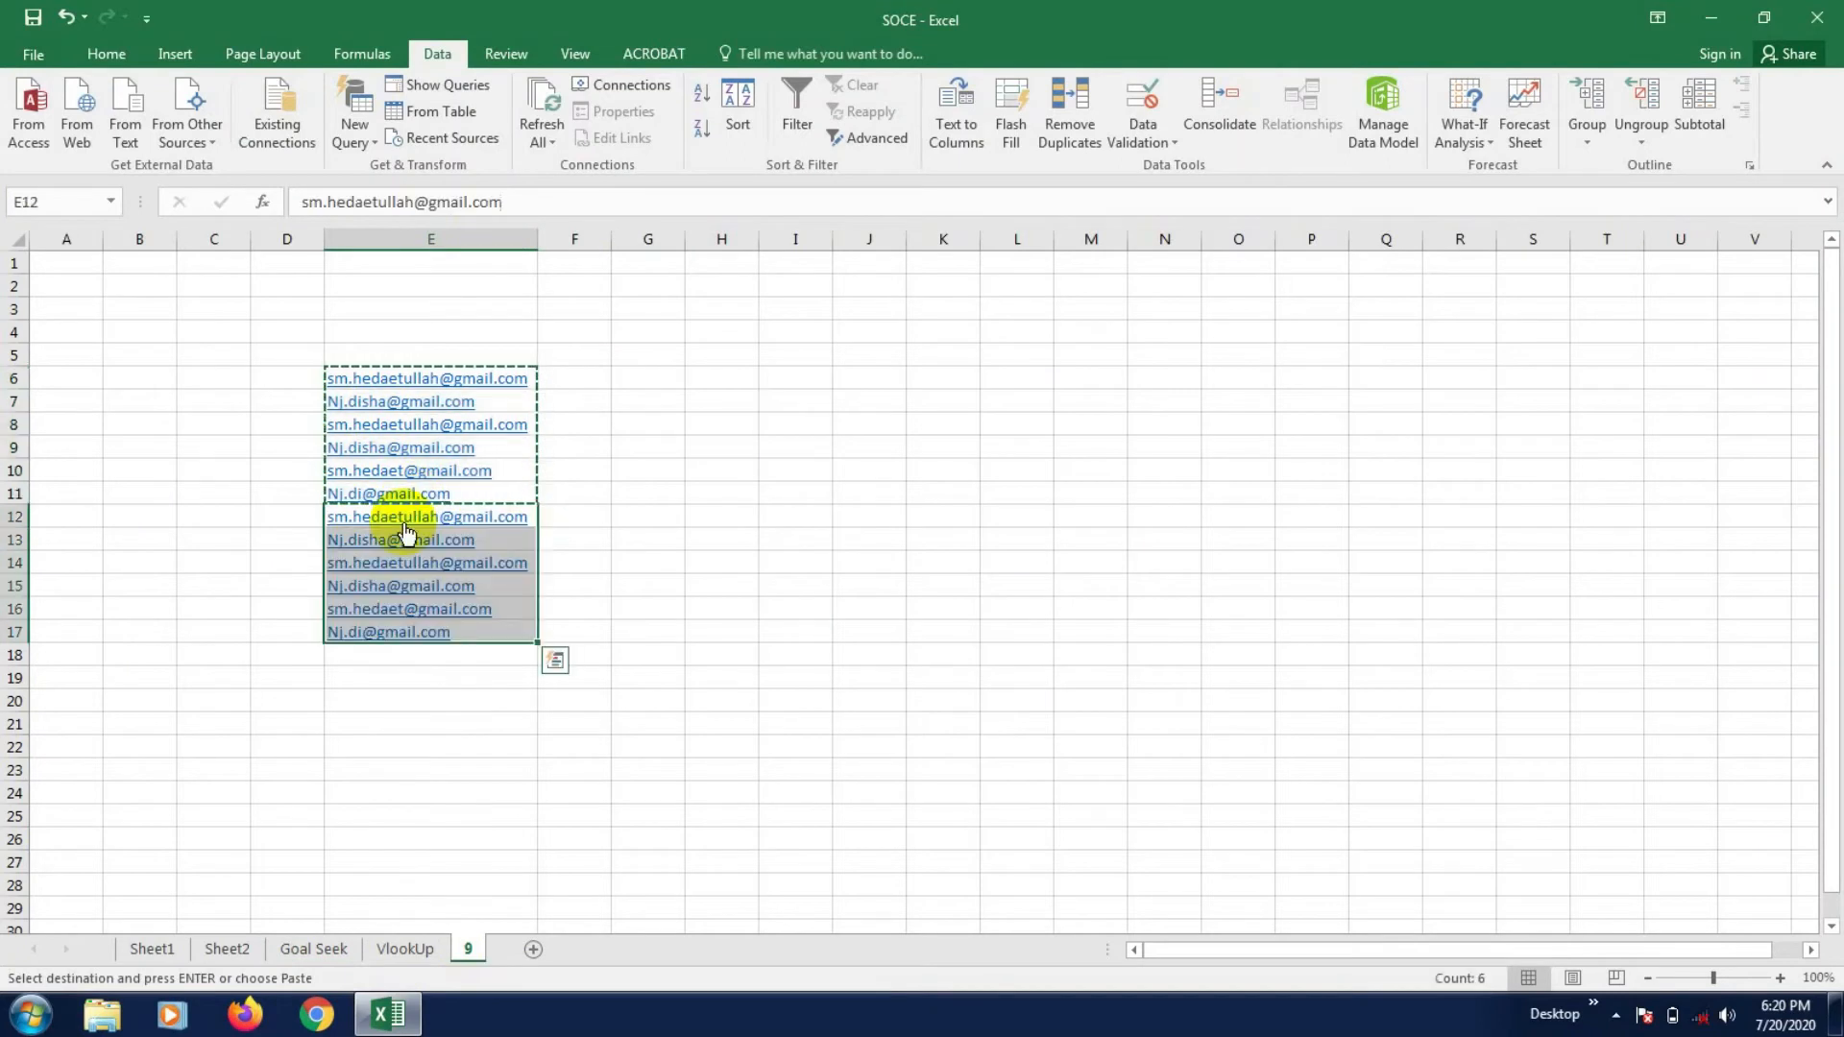
pyautogui.click(402, 680)
pyautogui.press('Escape')
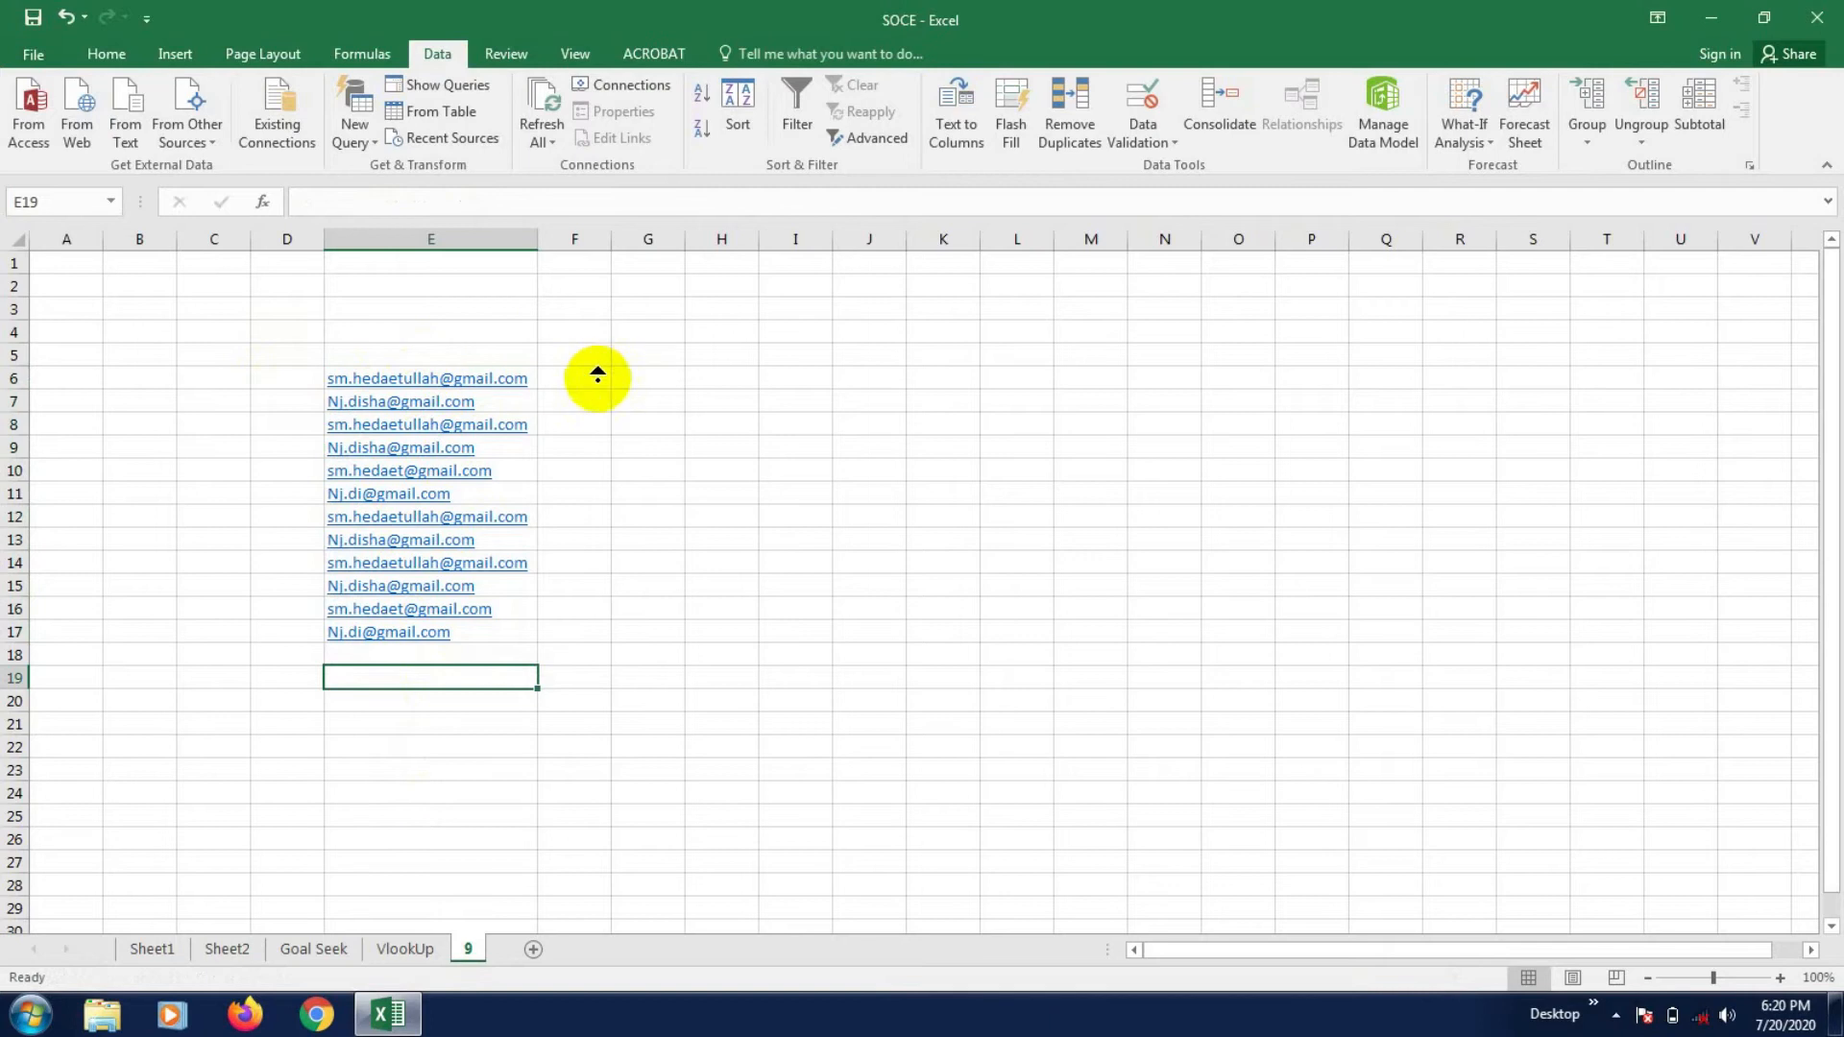
# - Enter the heading 'Mail ID' in cell E5
pyautogui.click(416, 357)
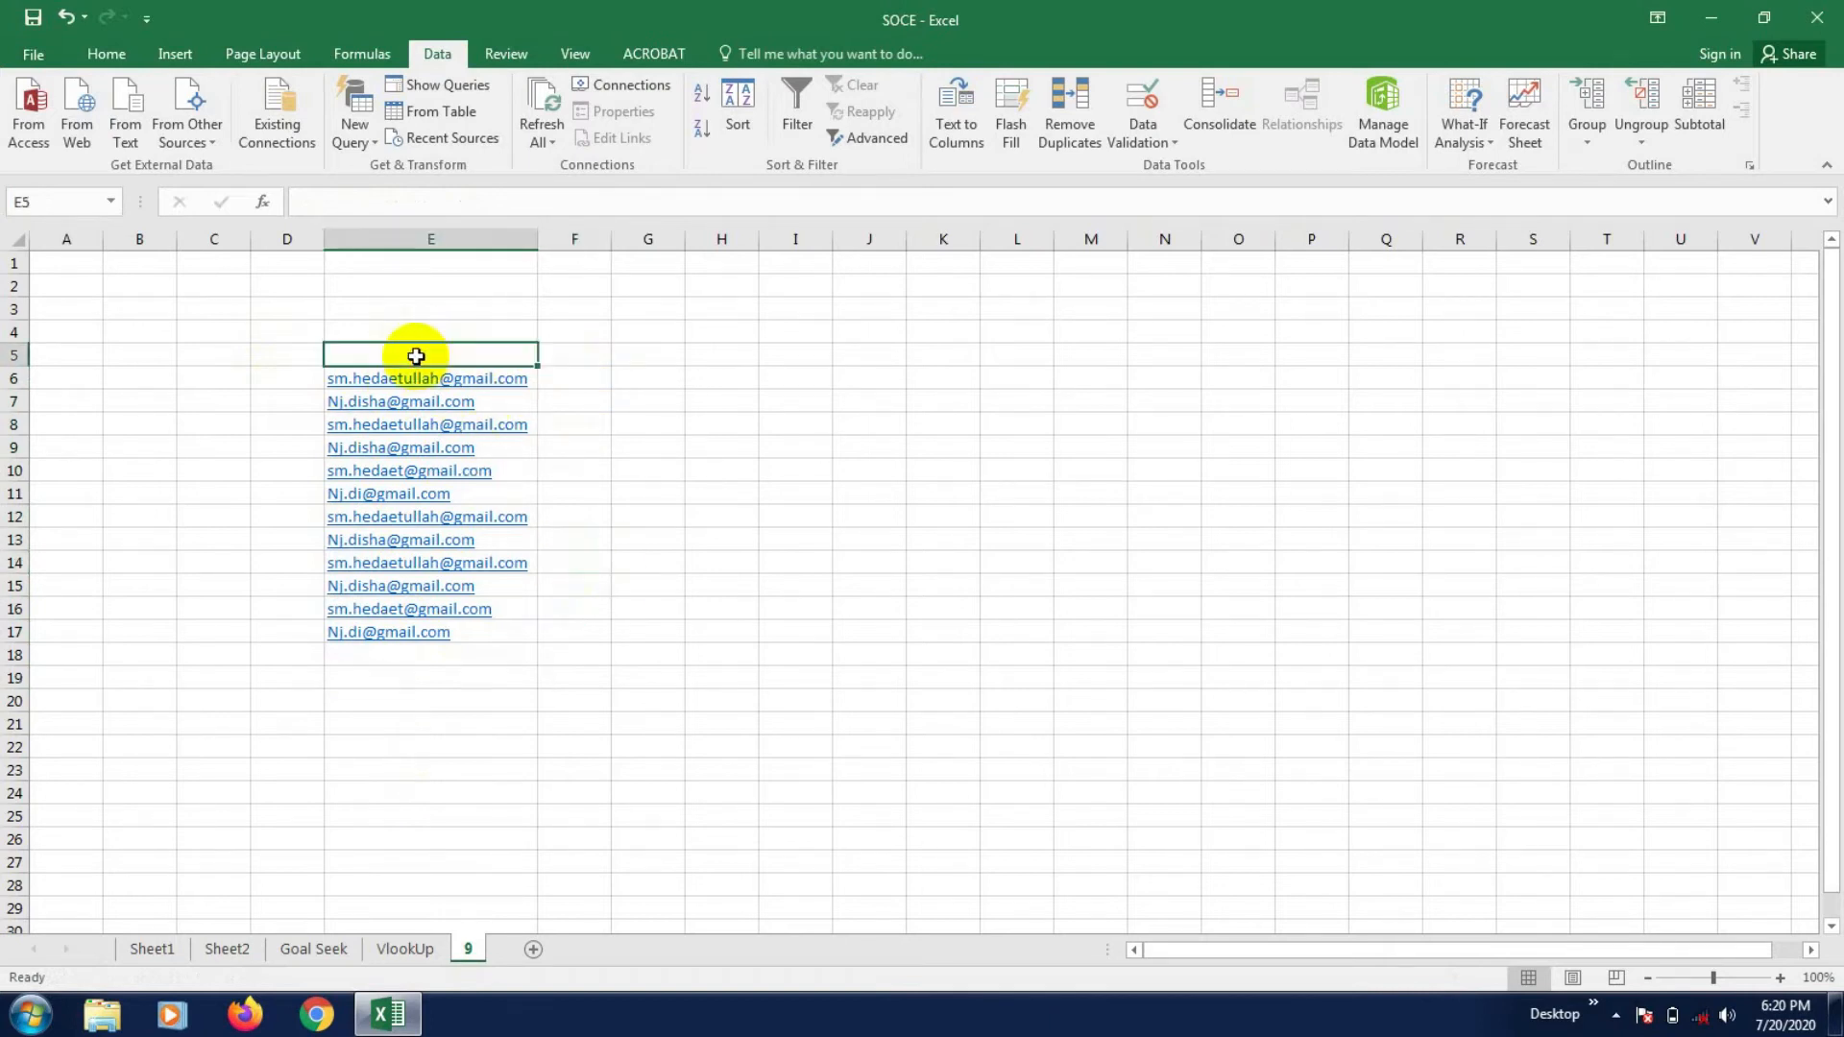
pyautogui.write('ID')
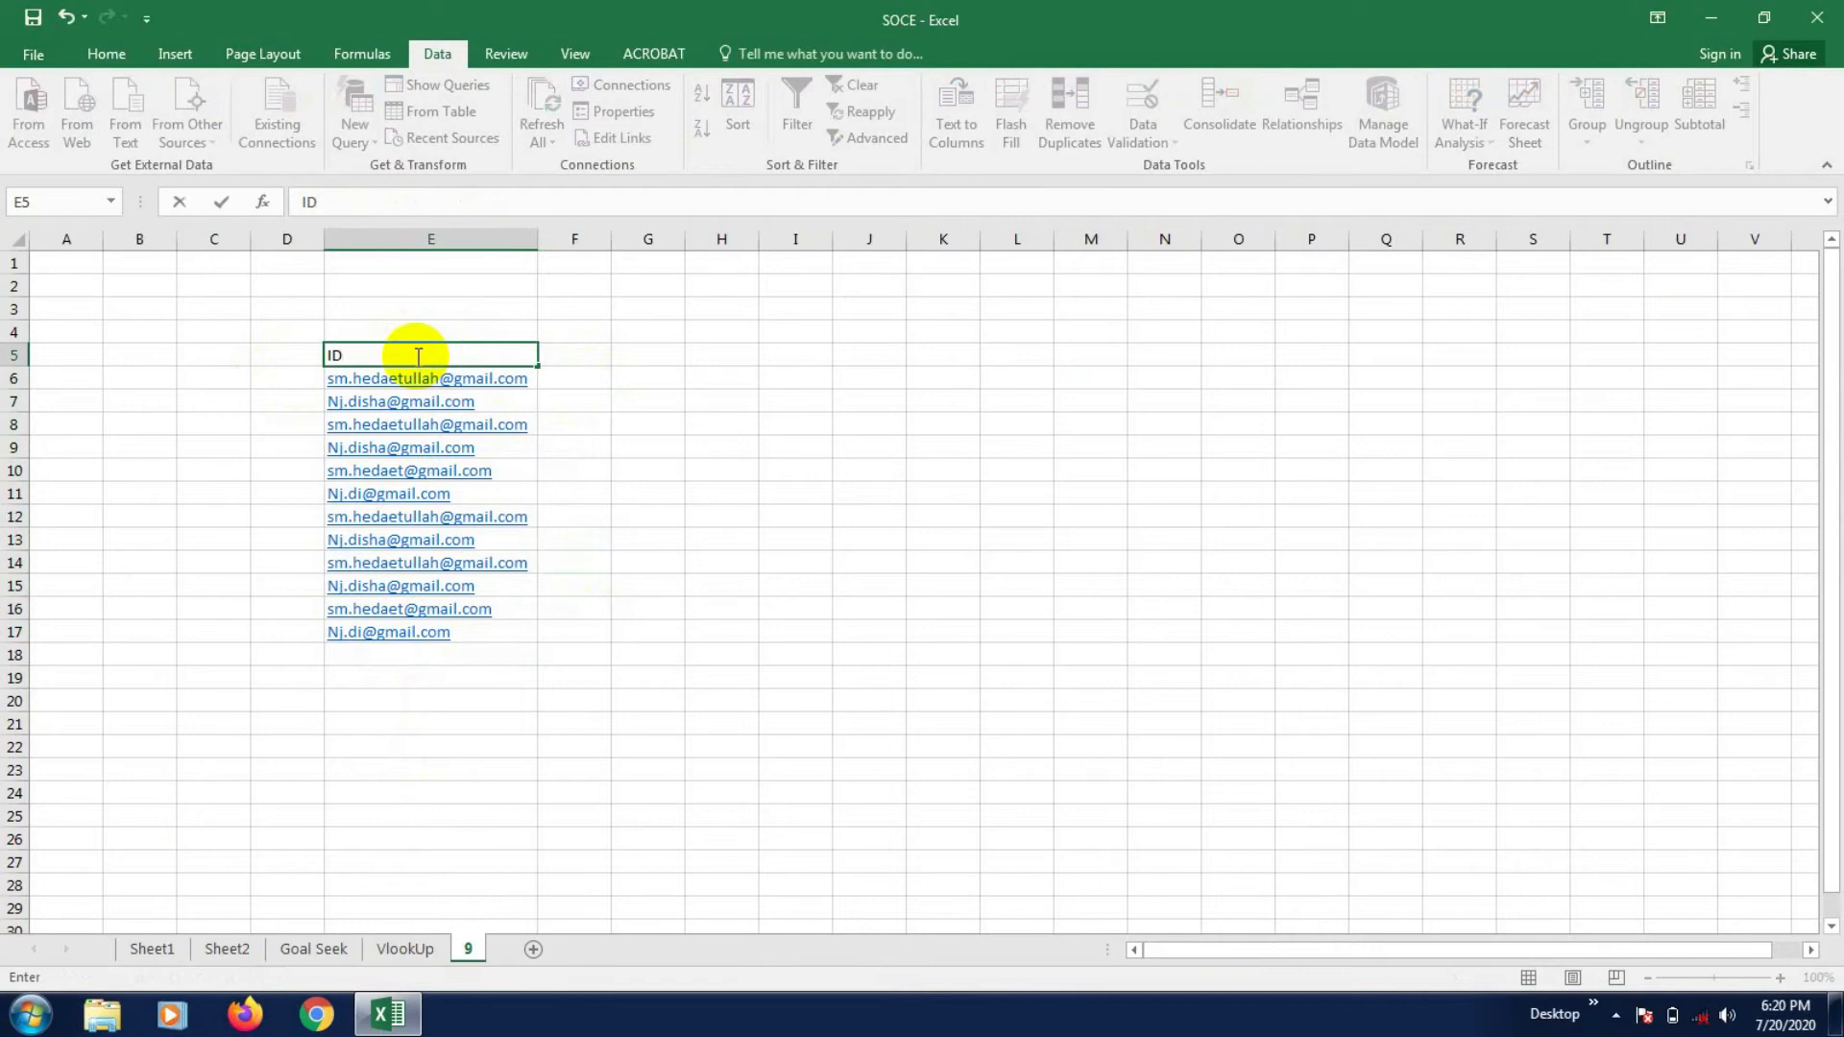
pyautogui.press('BackSpace')
pyautogui.press('BackSpace')
pyautogui.write('Mai')
pyautogui.press('BackSpace')
pyautogui.press('BackSpace')
pyautogui.press('BackSpace')
pyautogui.write('Mail ID')
pyautogui.press('Tab')
pyautogui.press('Down')
pyautogui.press('Down')
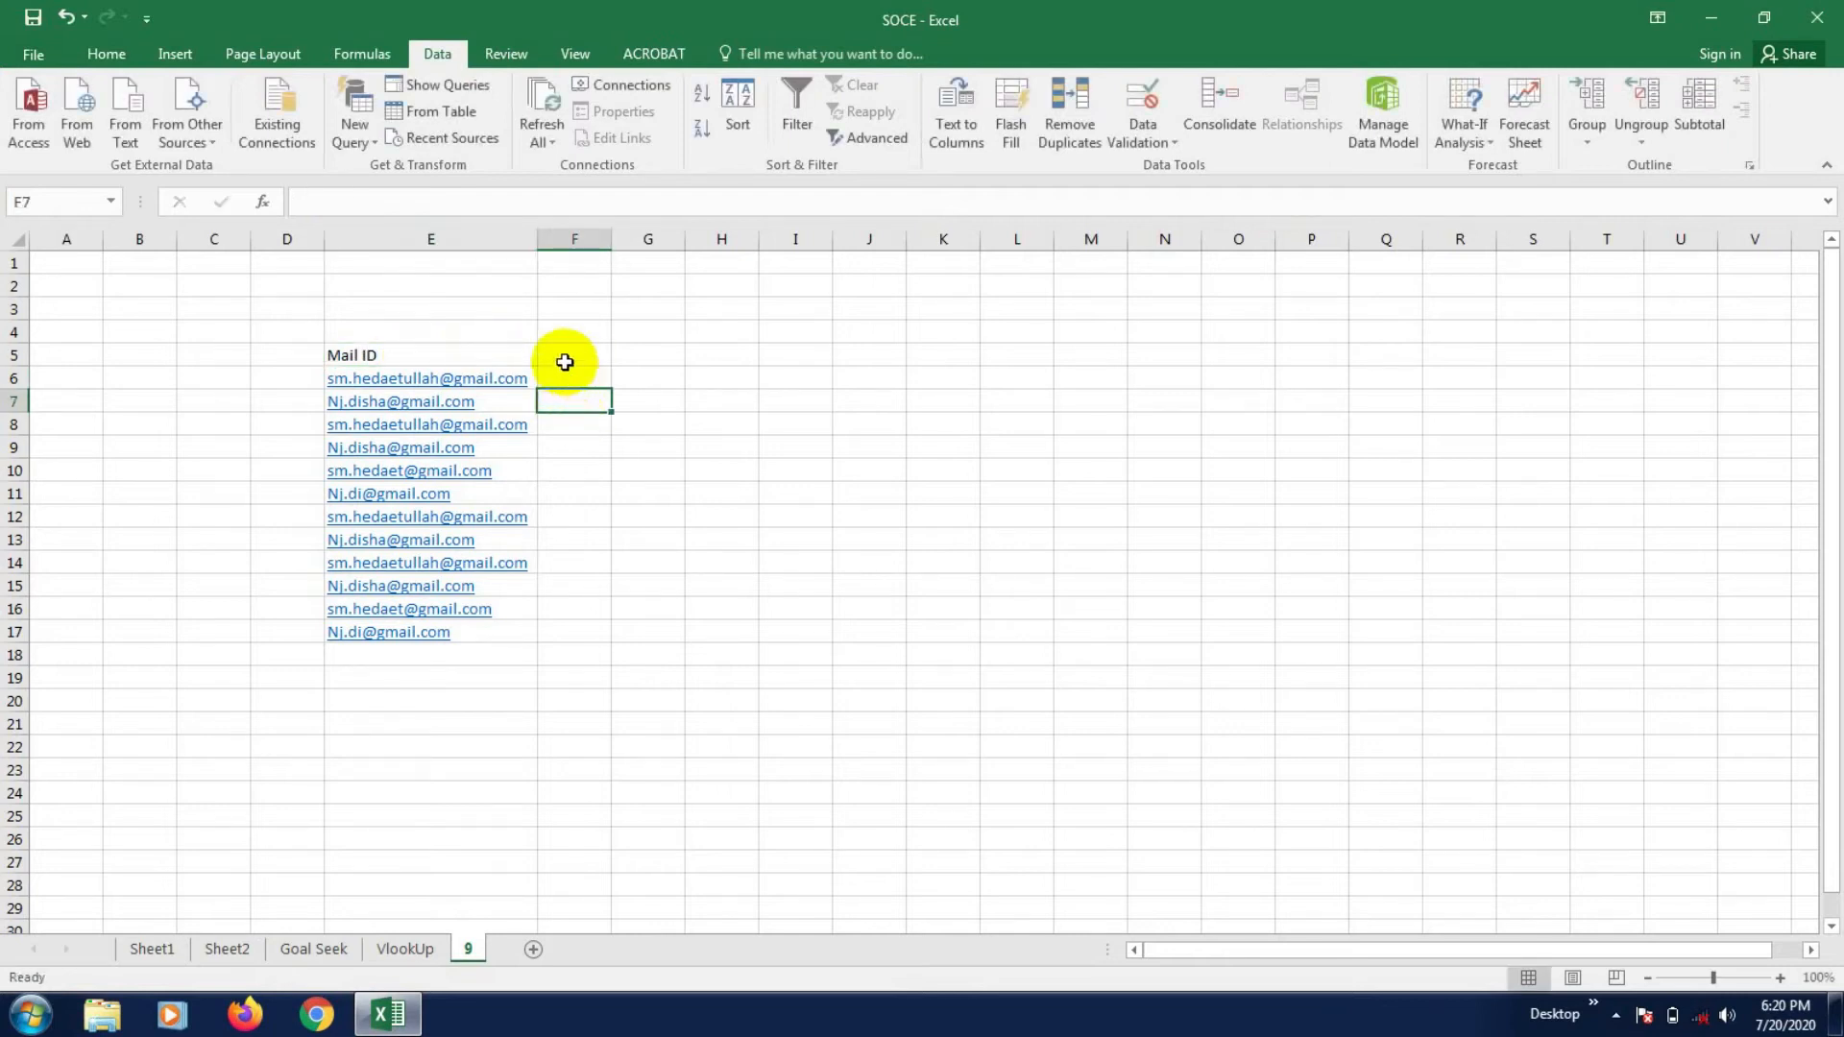
# - Add a 'User name' heading in F5 and widen column F
pyautogui.click(565, 353)
pyautogui.write('Use')
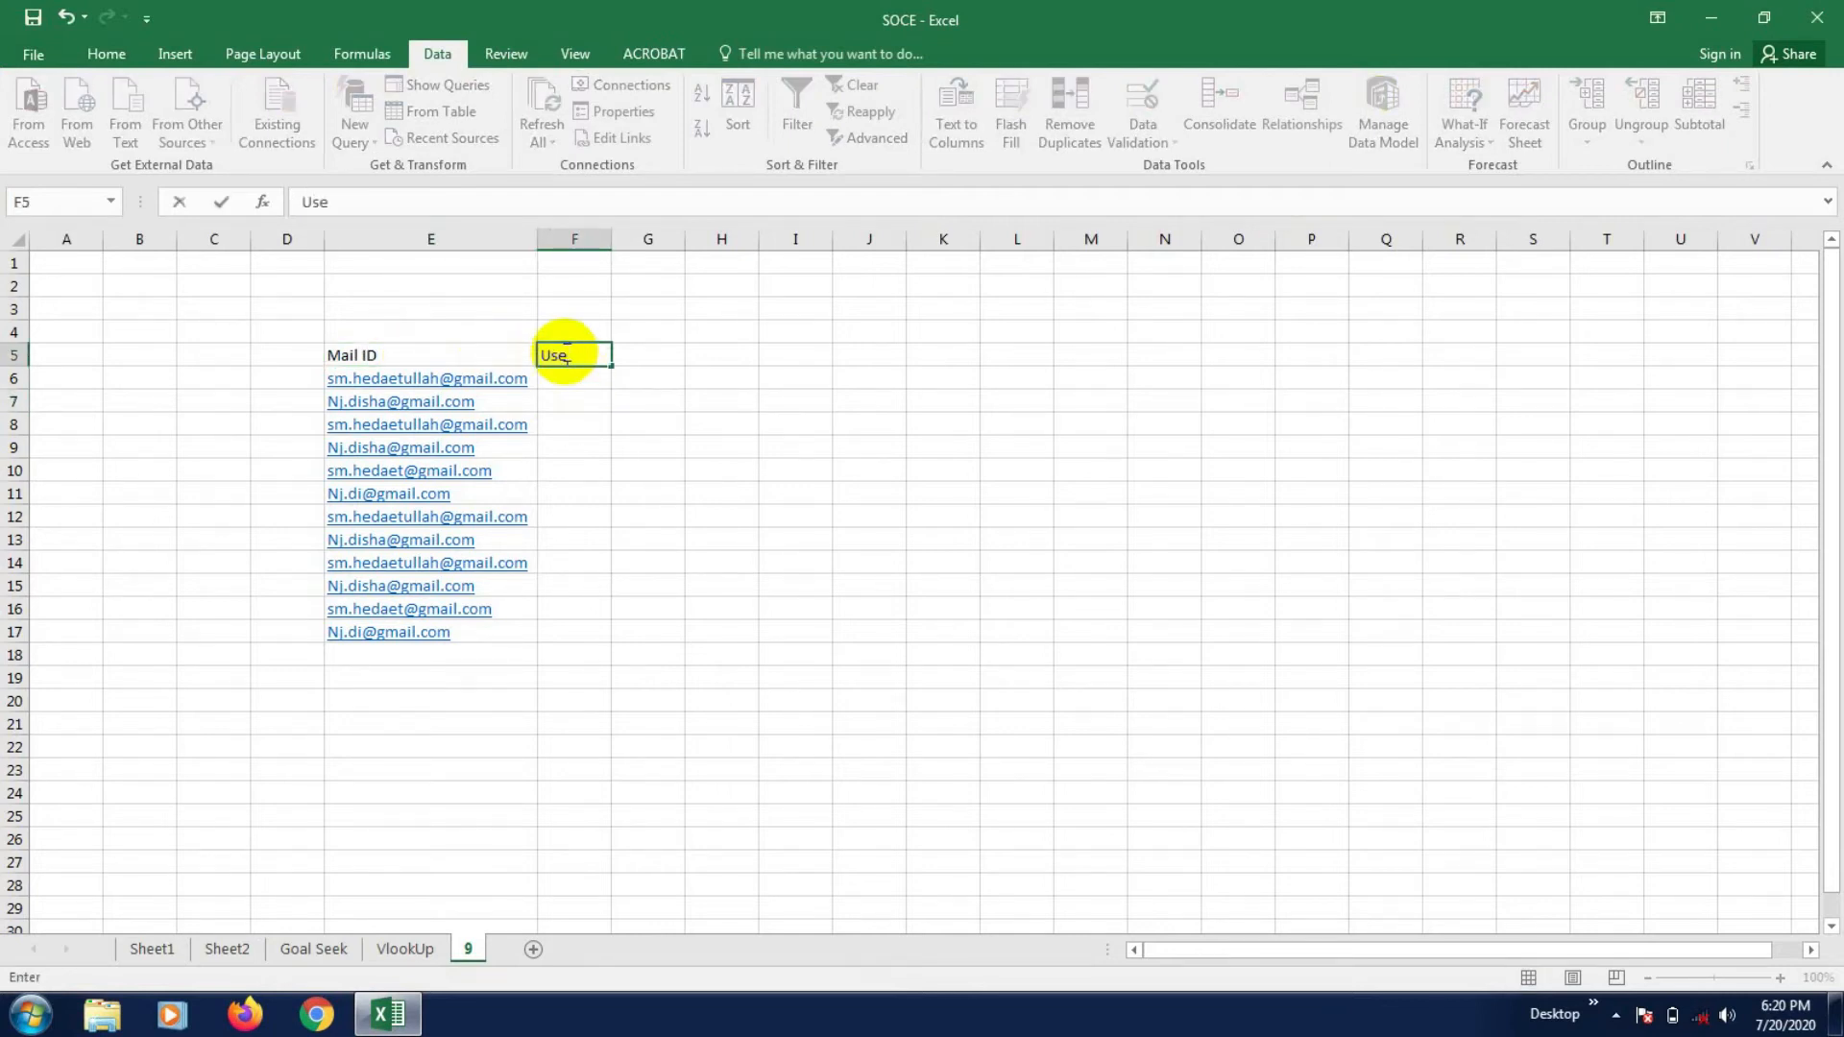
pyautogui.write('r name')
pyautogui.click(605, 490)
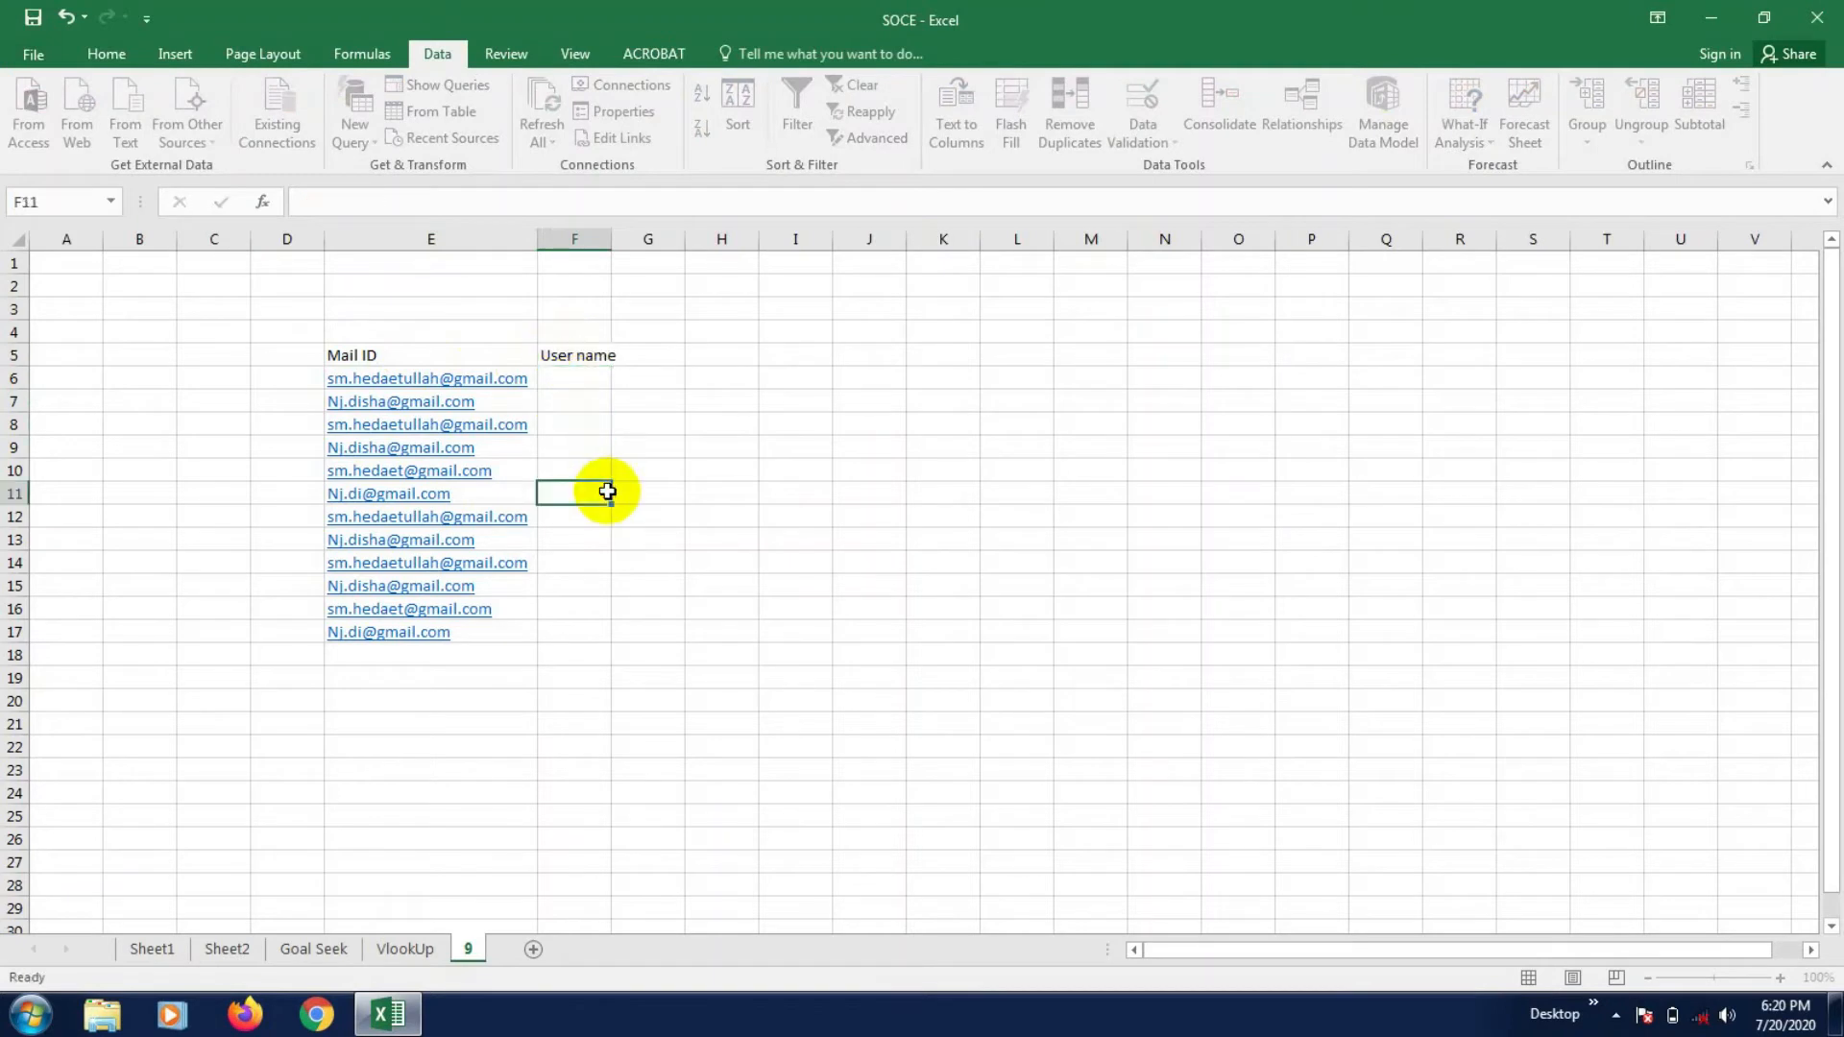
pyautogui.moveTo(607, 239); pyautogui.dragTo(737, 238)
pyautogui.click(437, 680)
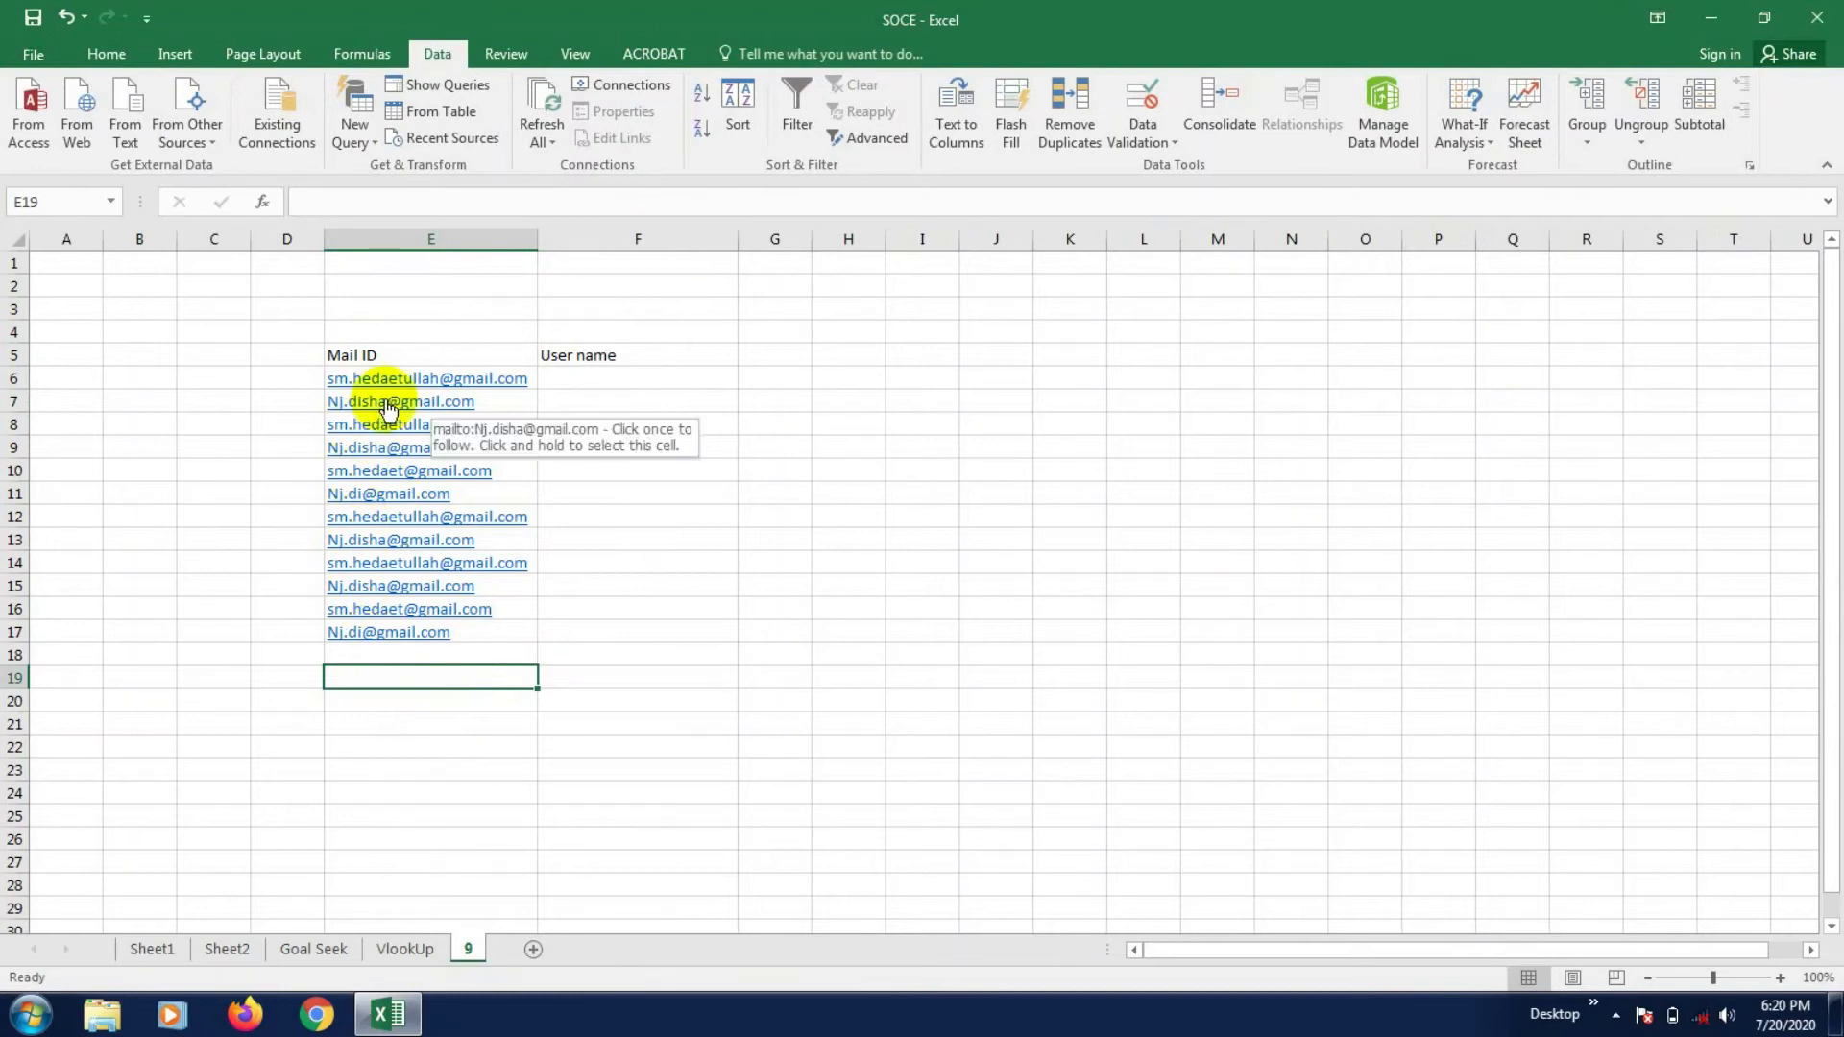
# - Type the first two user names in F6 and F7, then accept Flash Fill through F17
pyautogui.click(605, 382)
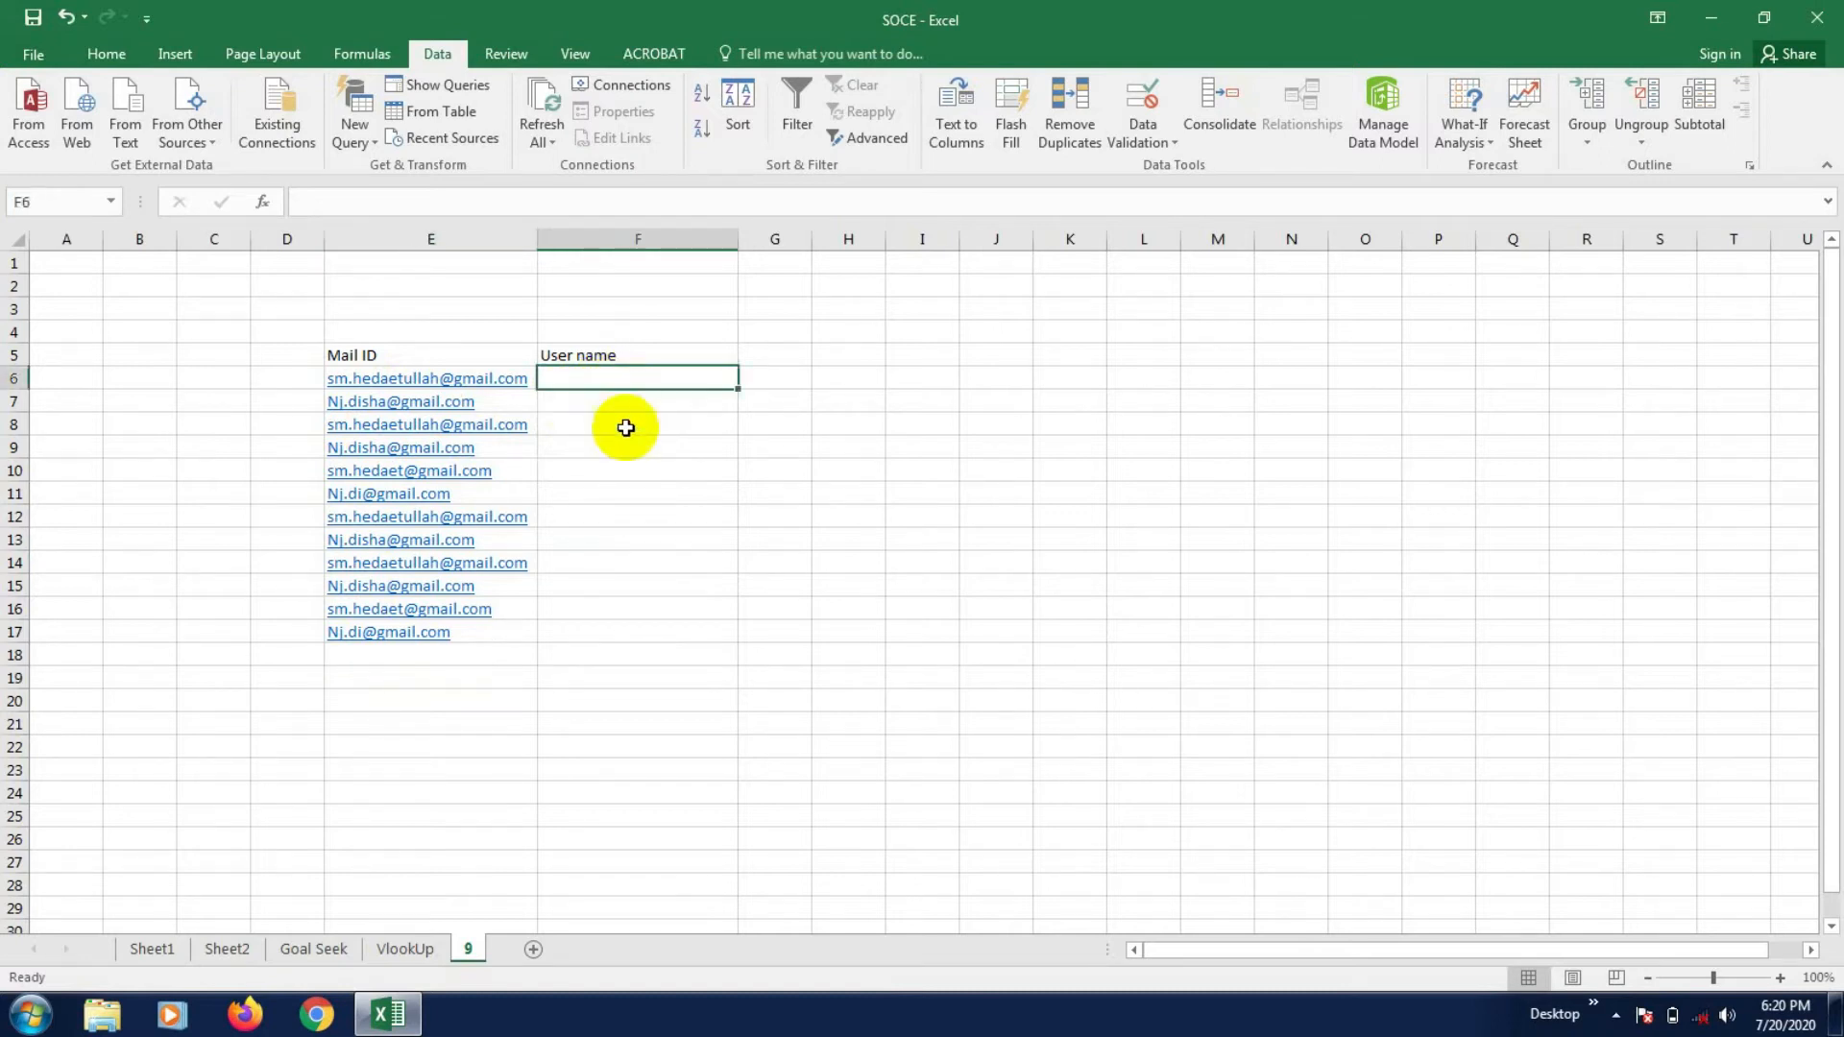
pyautogui.click(626, 466)
pyautogui.click(639, 377)
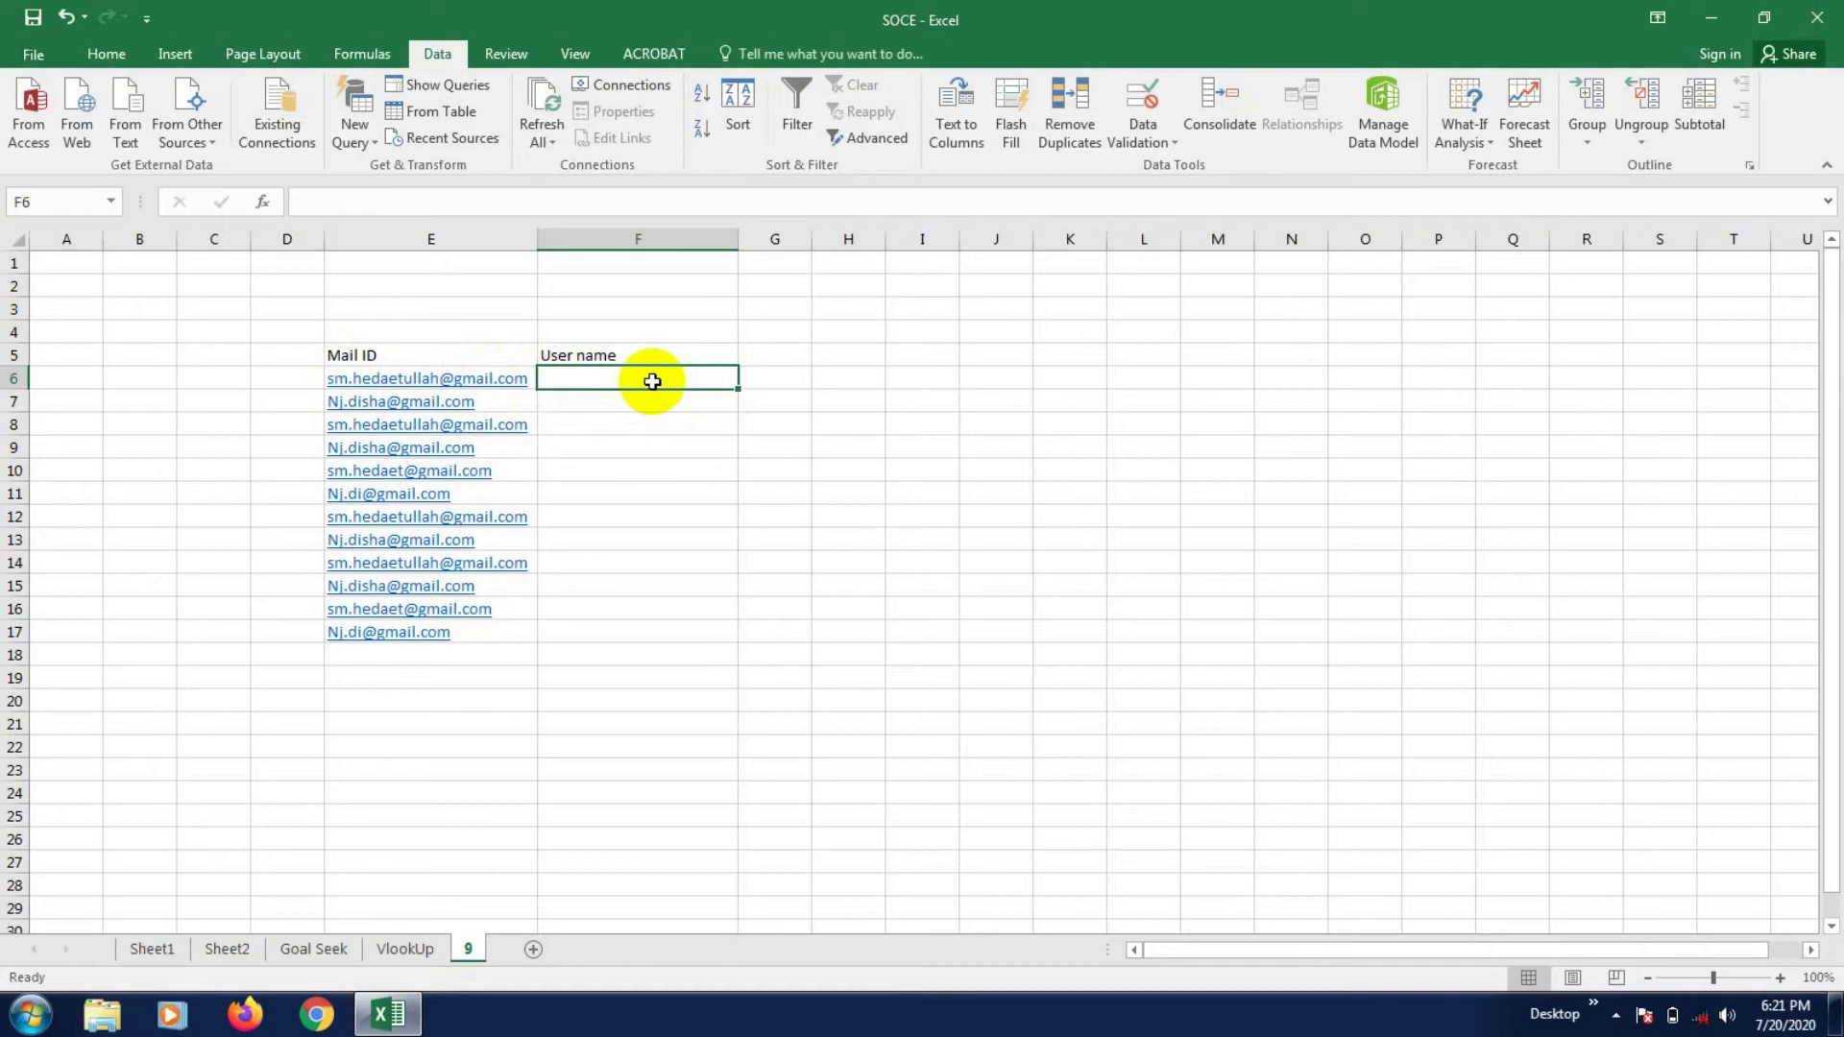
pyautogui.write('sm')
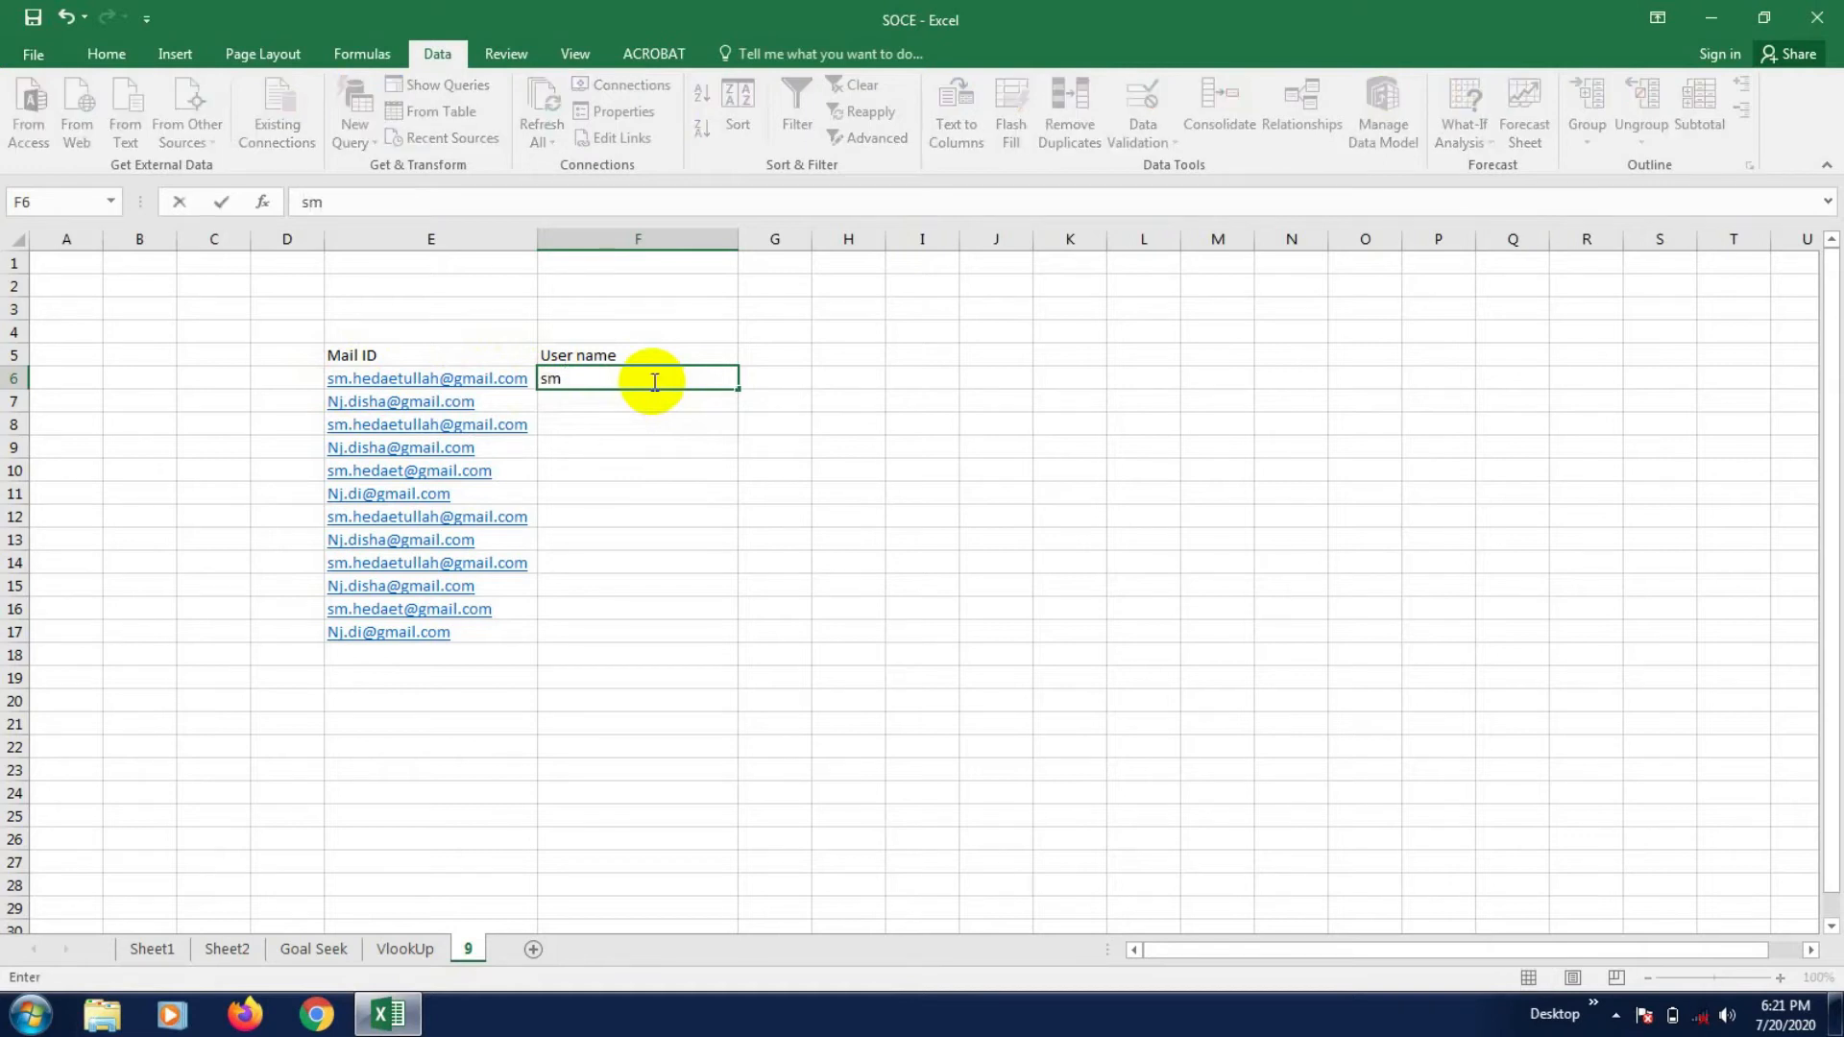
pyautogui.write(' hedaetullah')
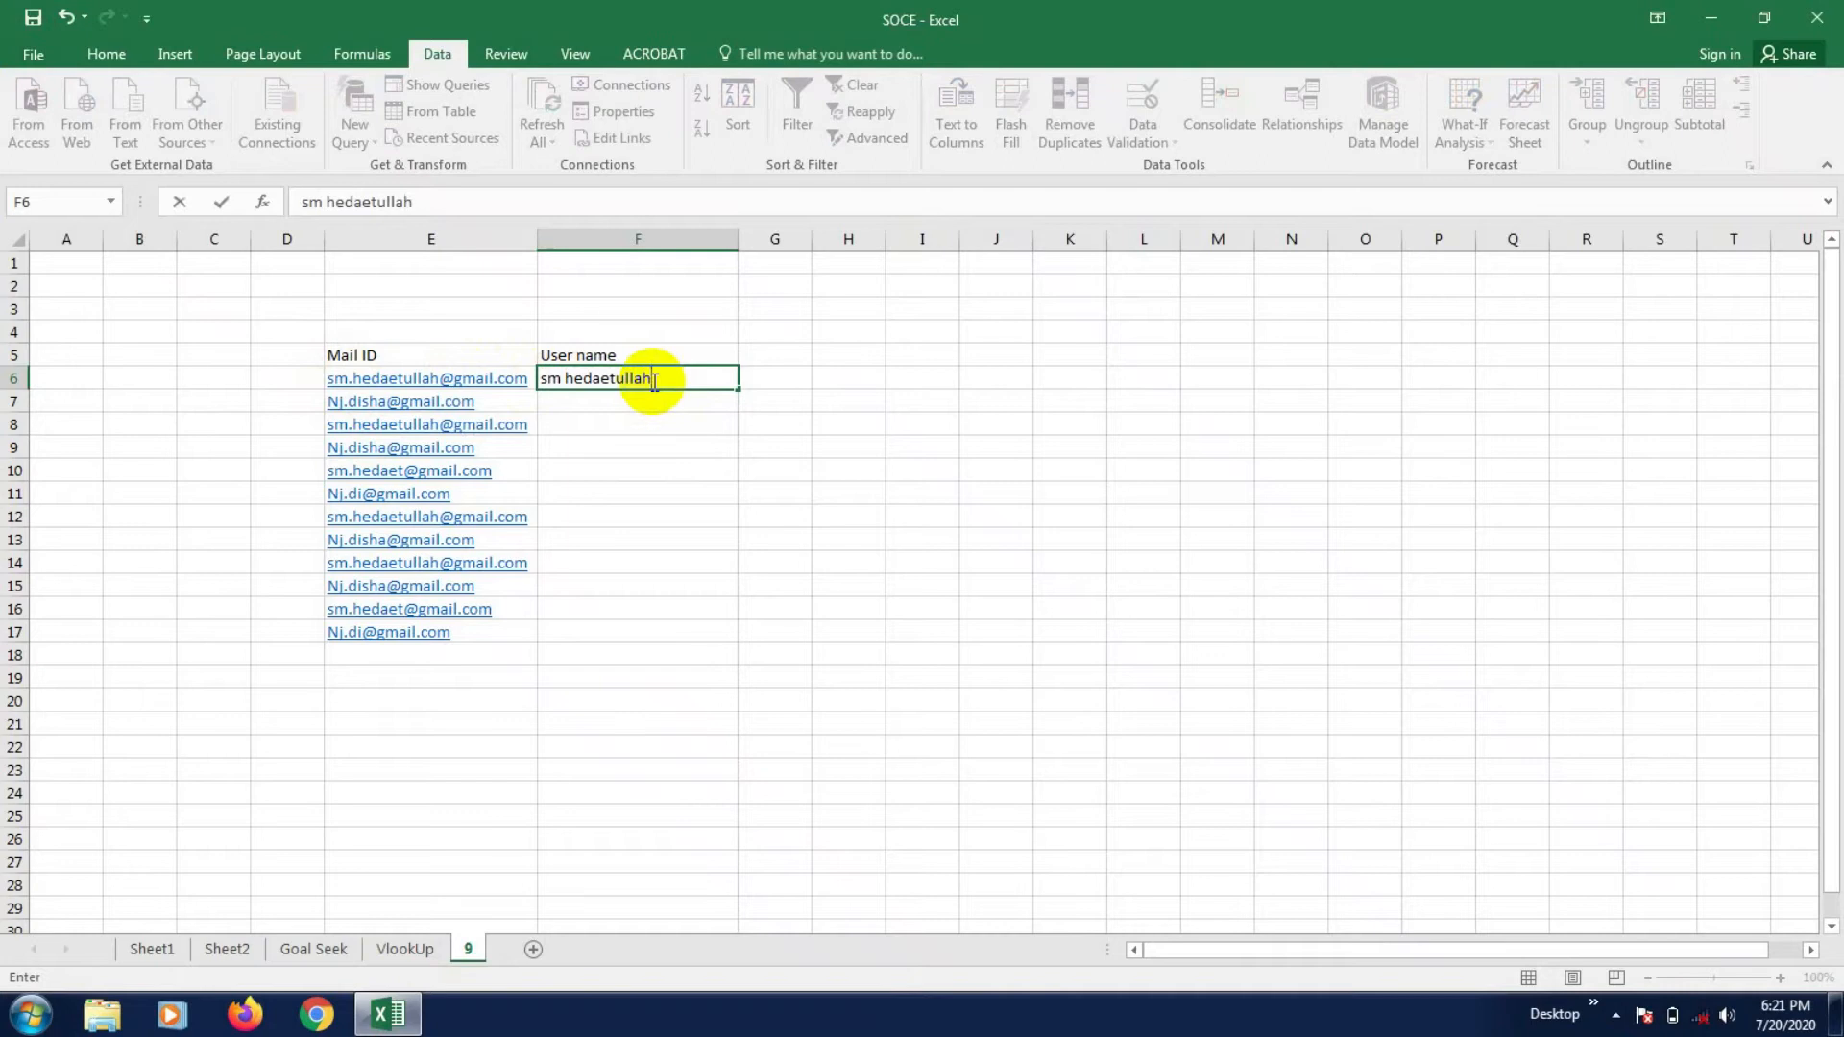
pyautogui.press('Return')
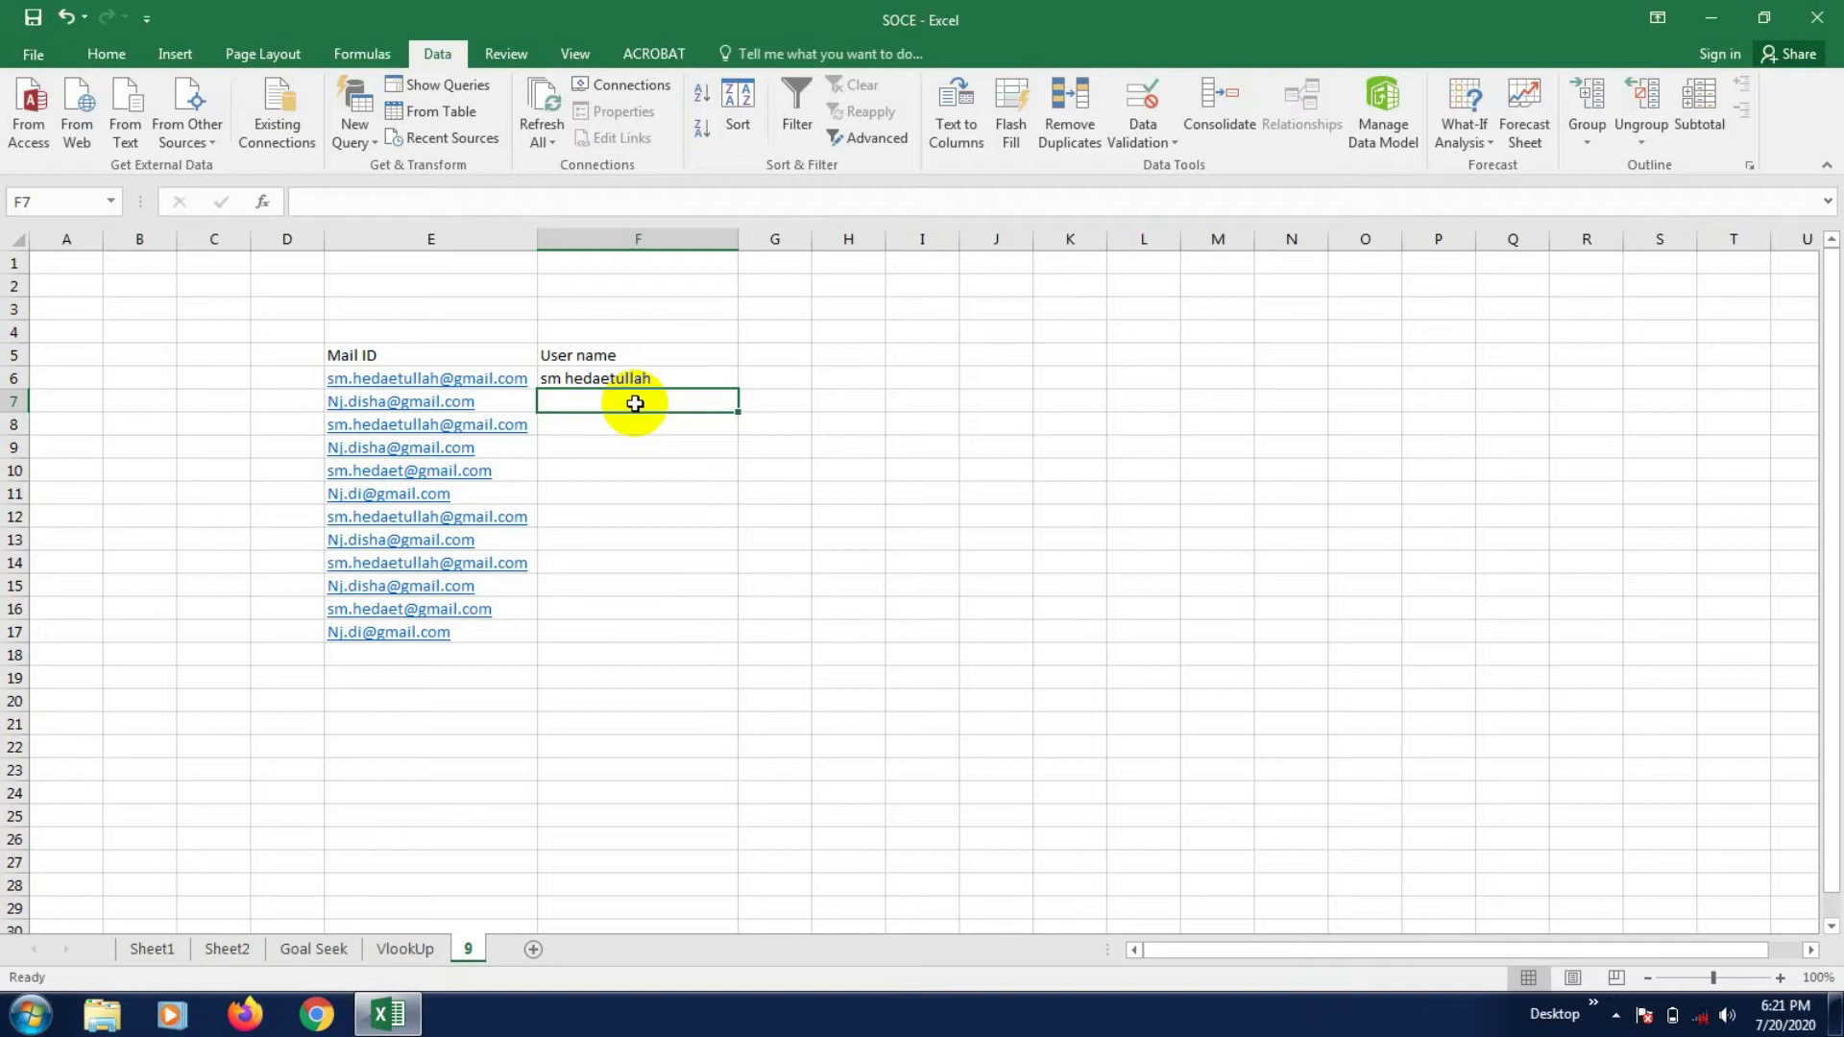
pyautogui.write('nj disha')
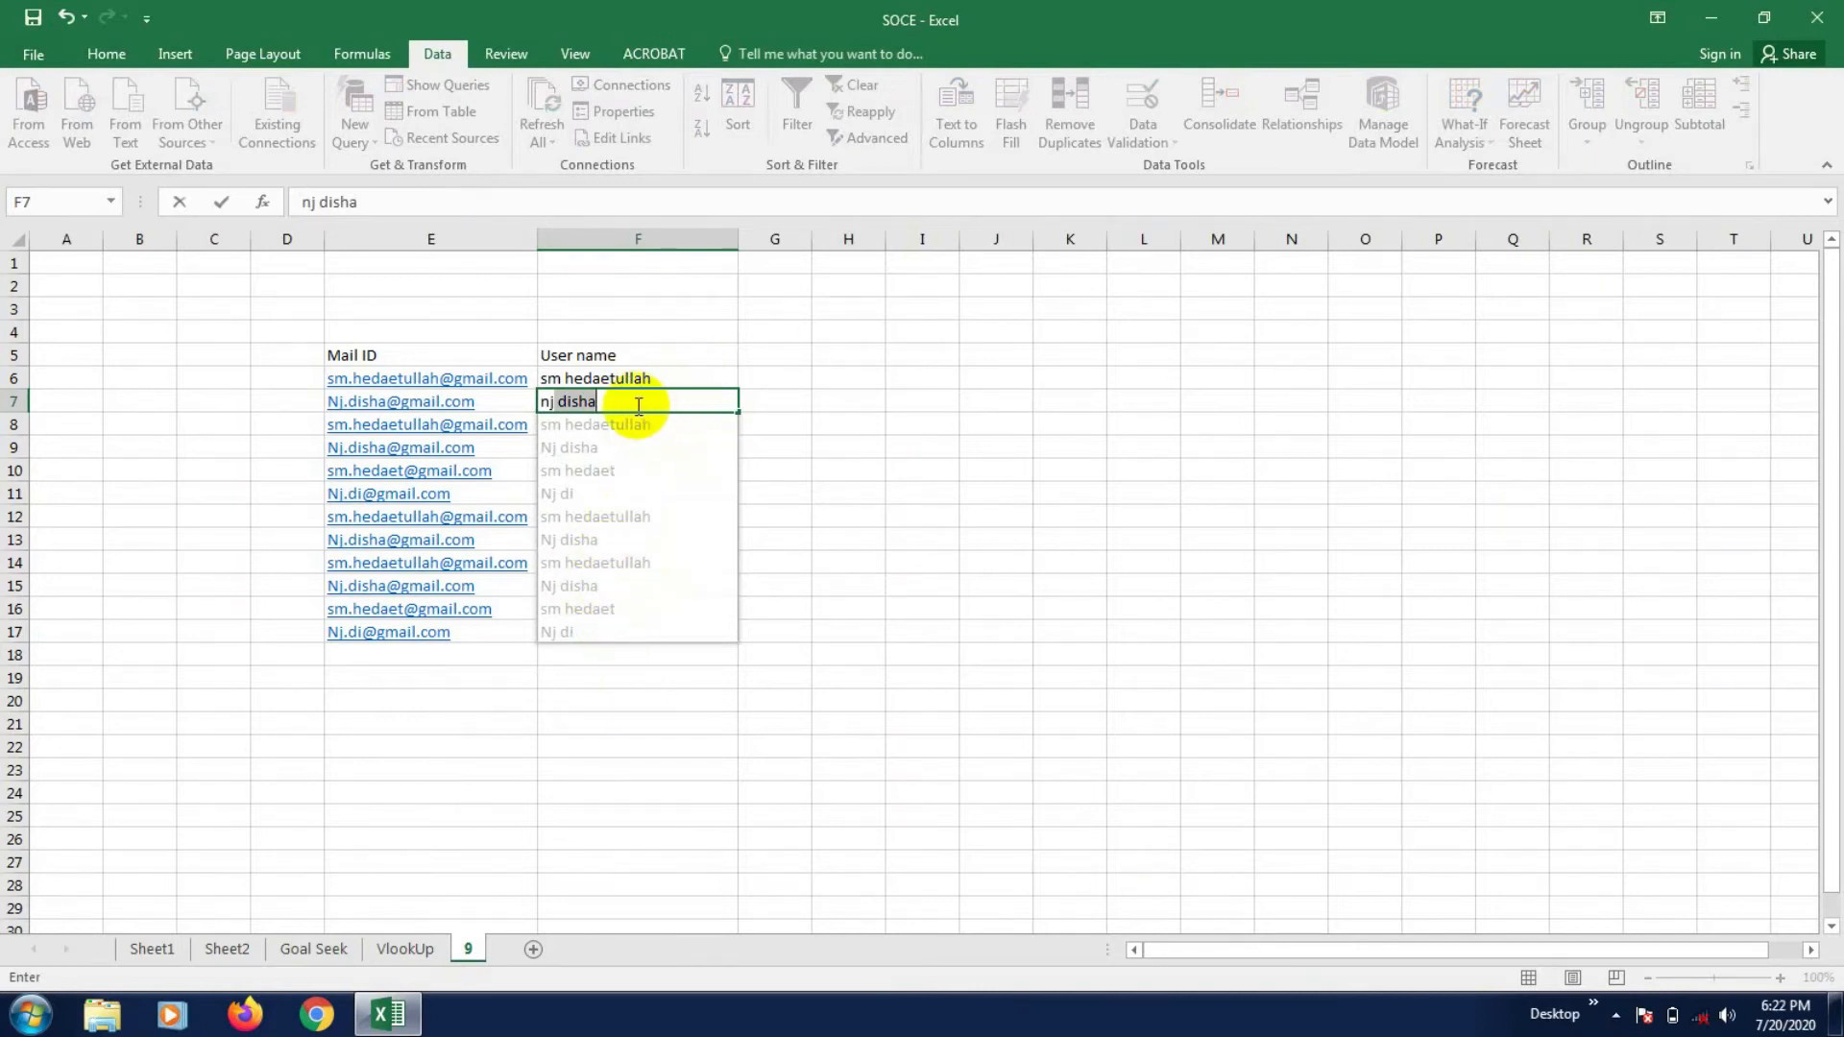
pyautogui.press('Return')
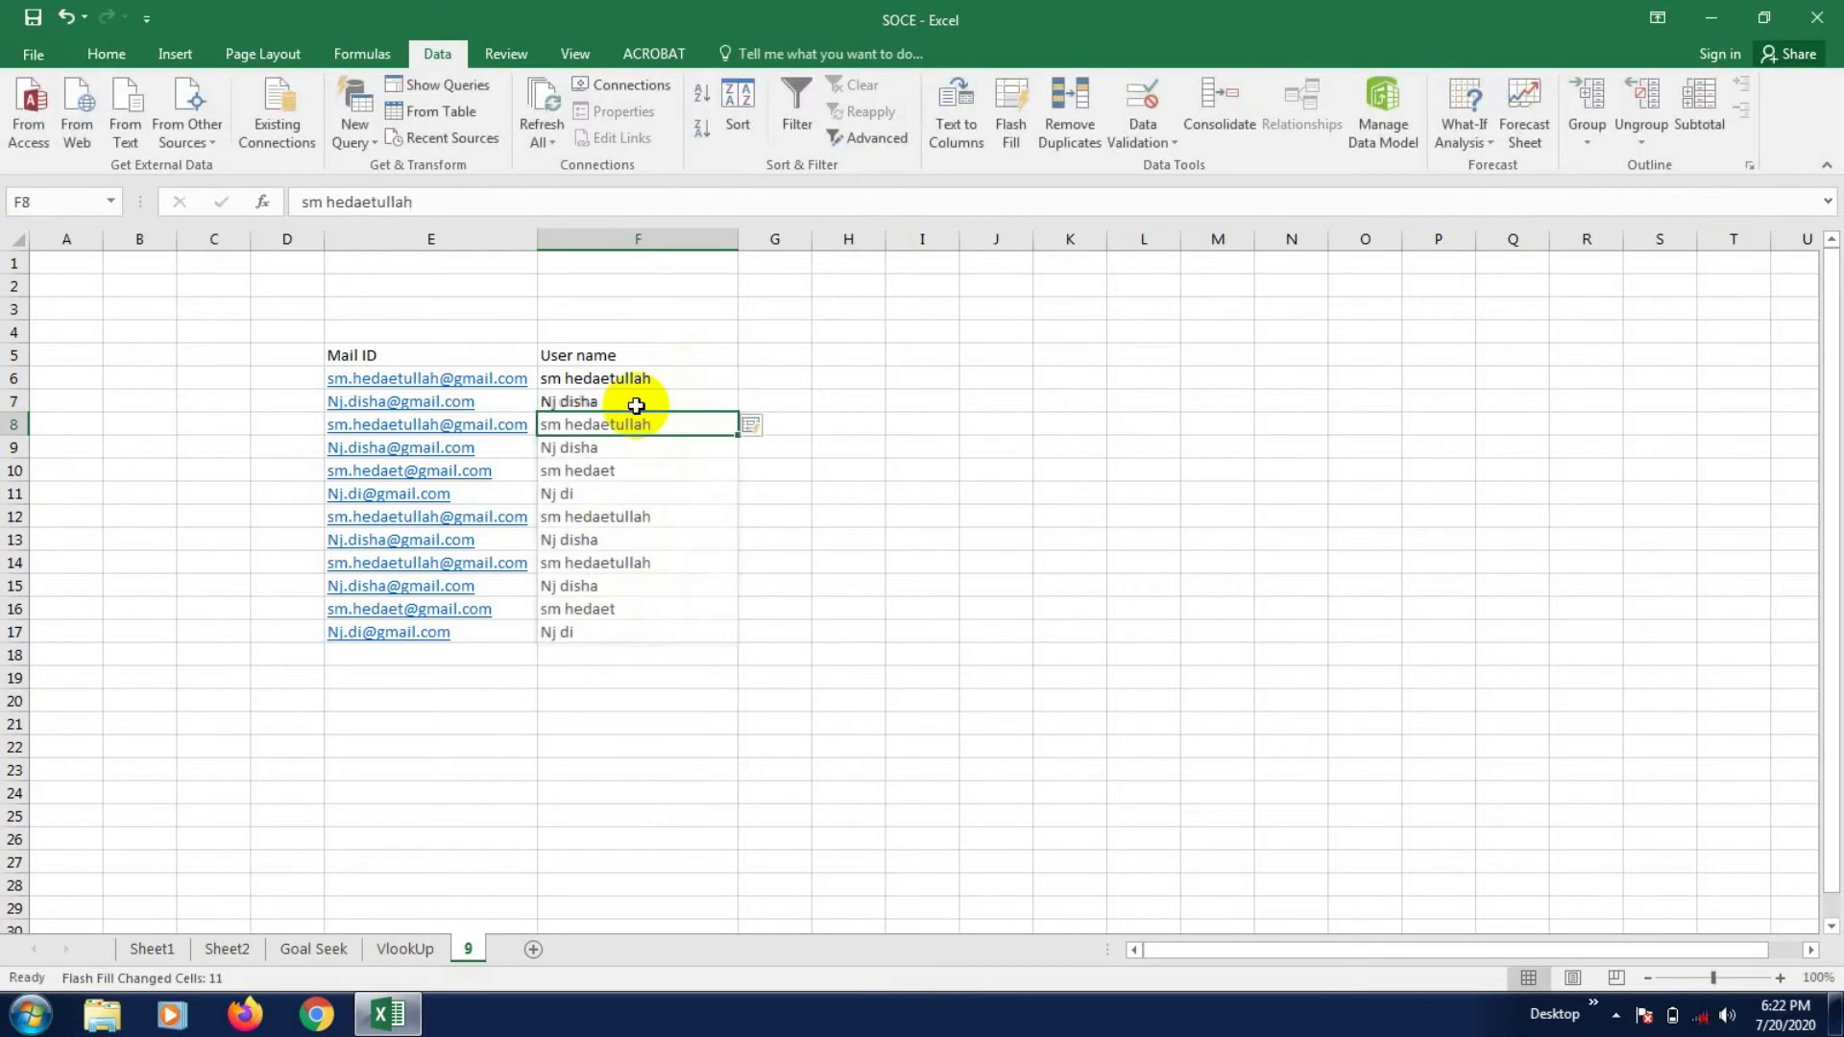
# - Autofit column F to the user names and select G6 for the serial numbers
pyautogui.click(631, 747)
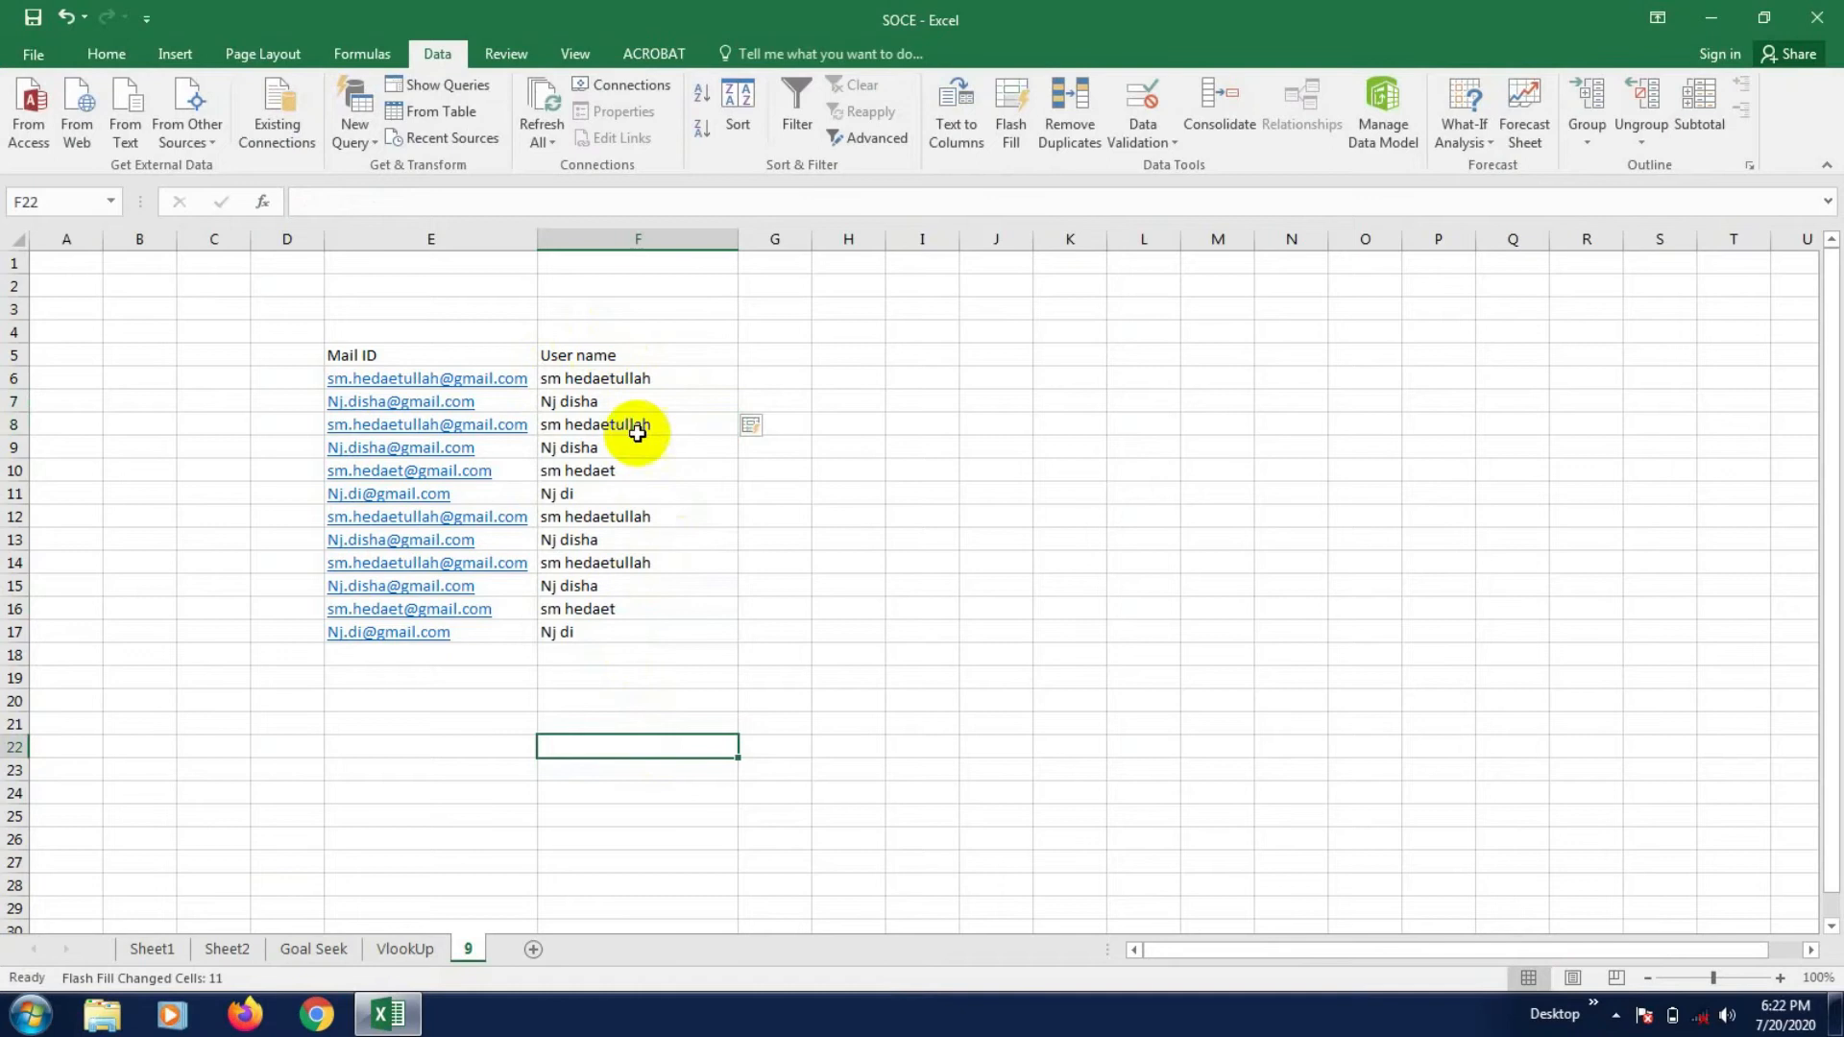
pyautogui.doubleClick(738, 239)
pyautogui.click(416, 742)
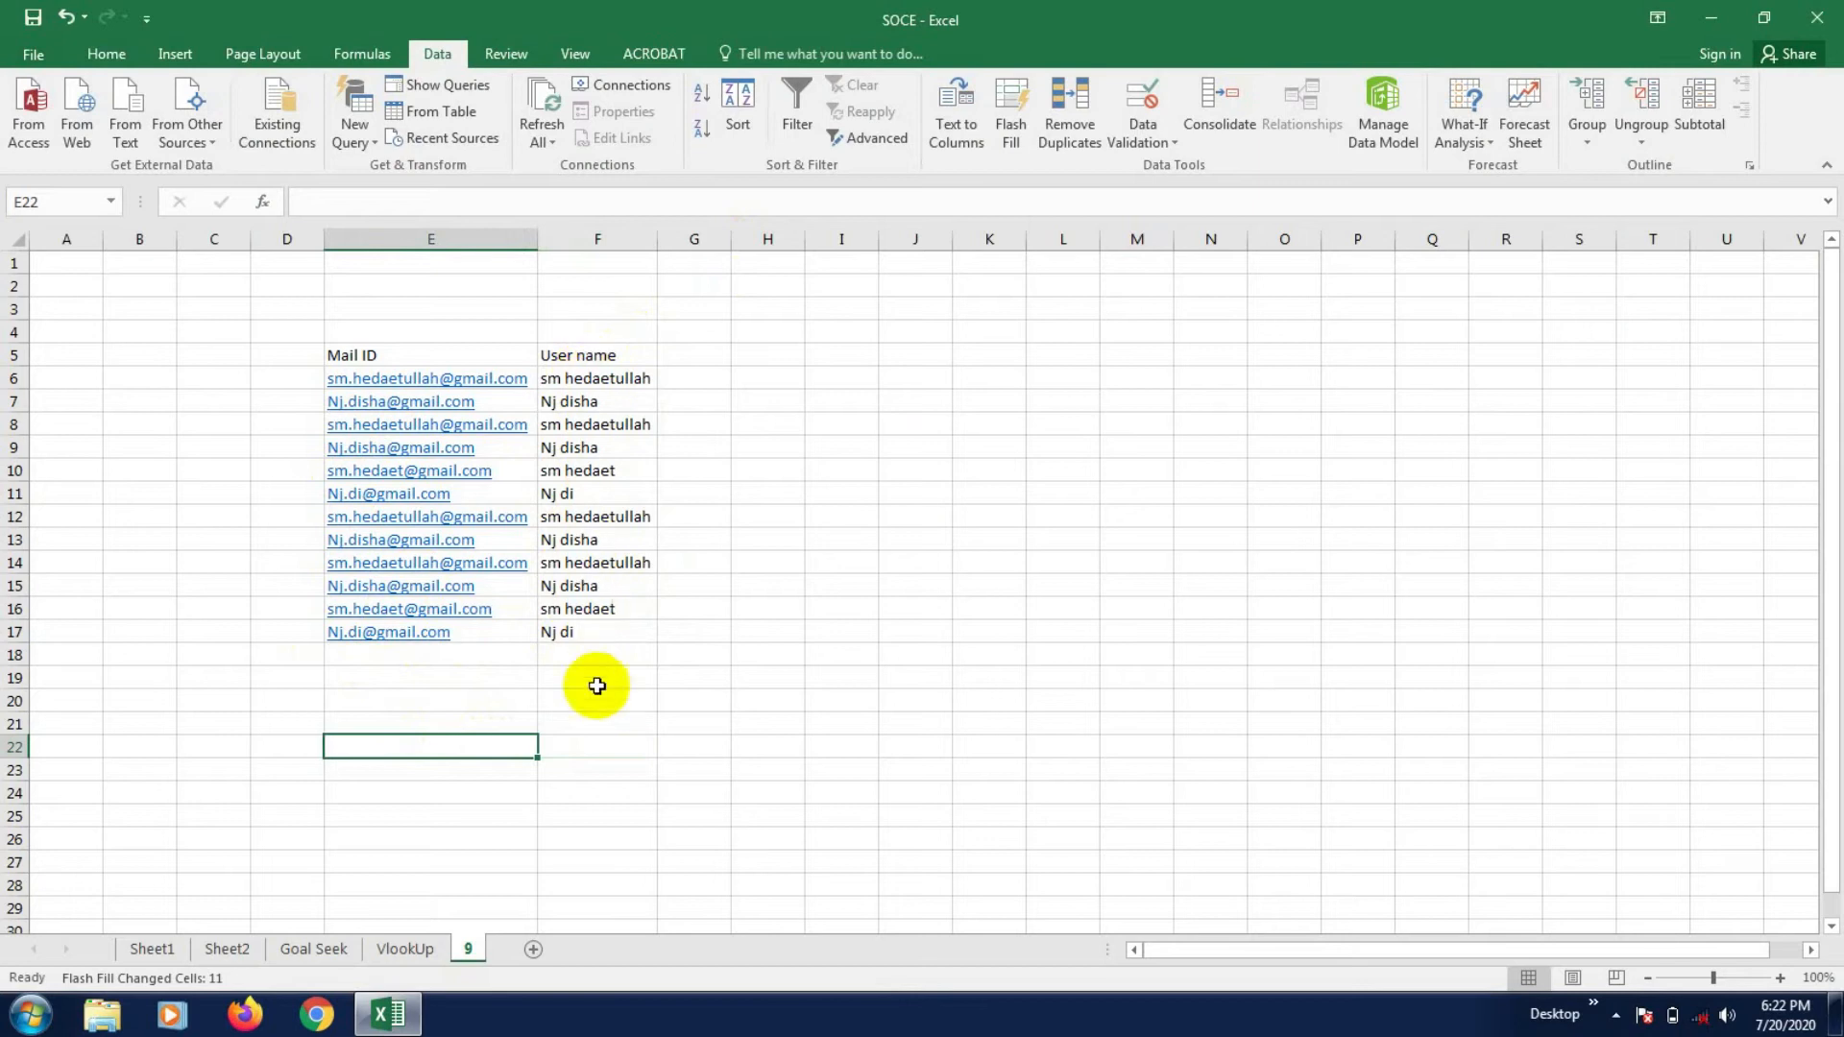
pyautogui.click(596, 494)
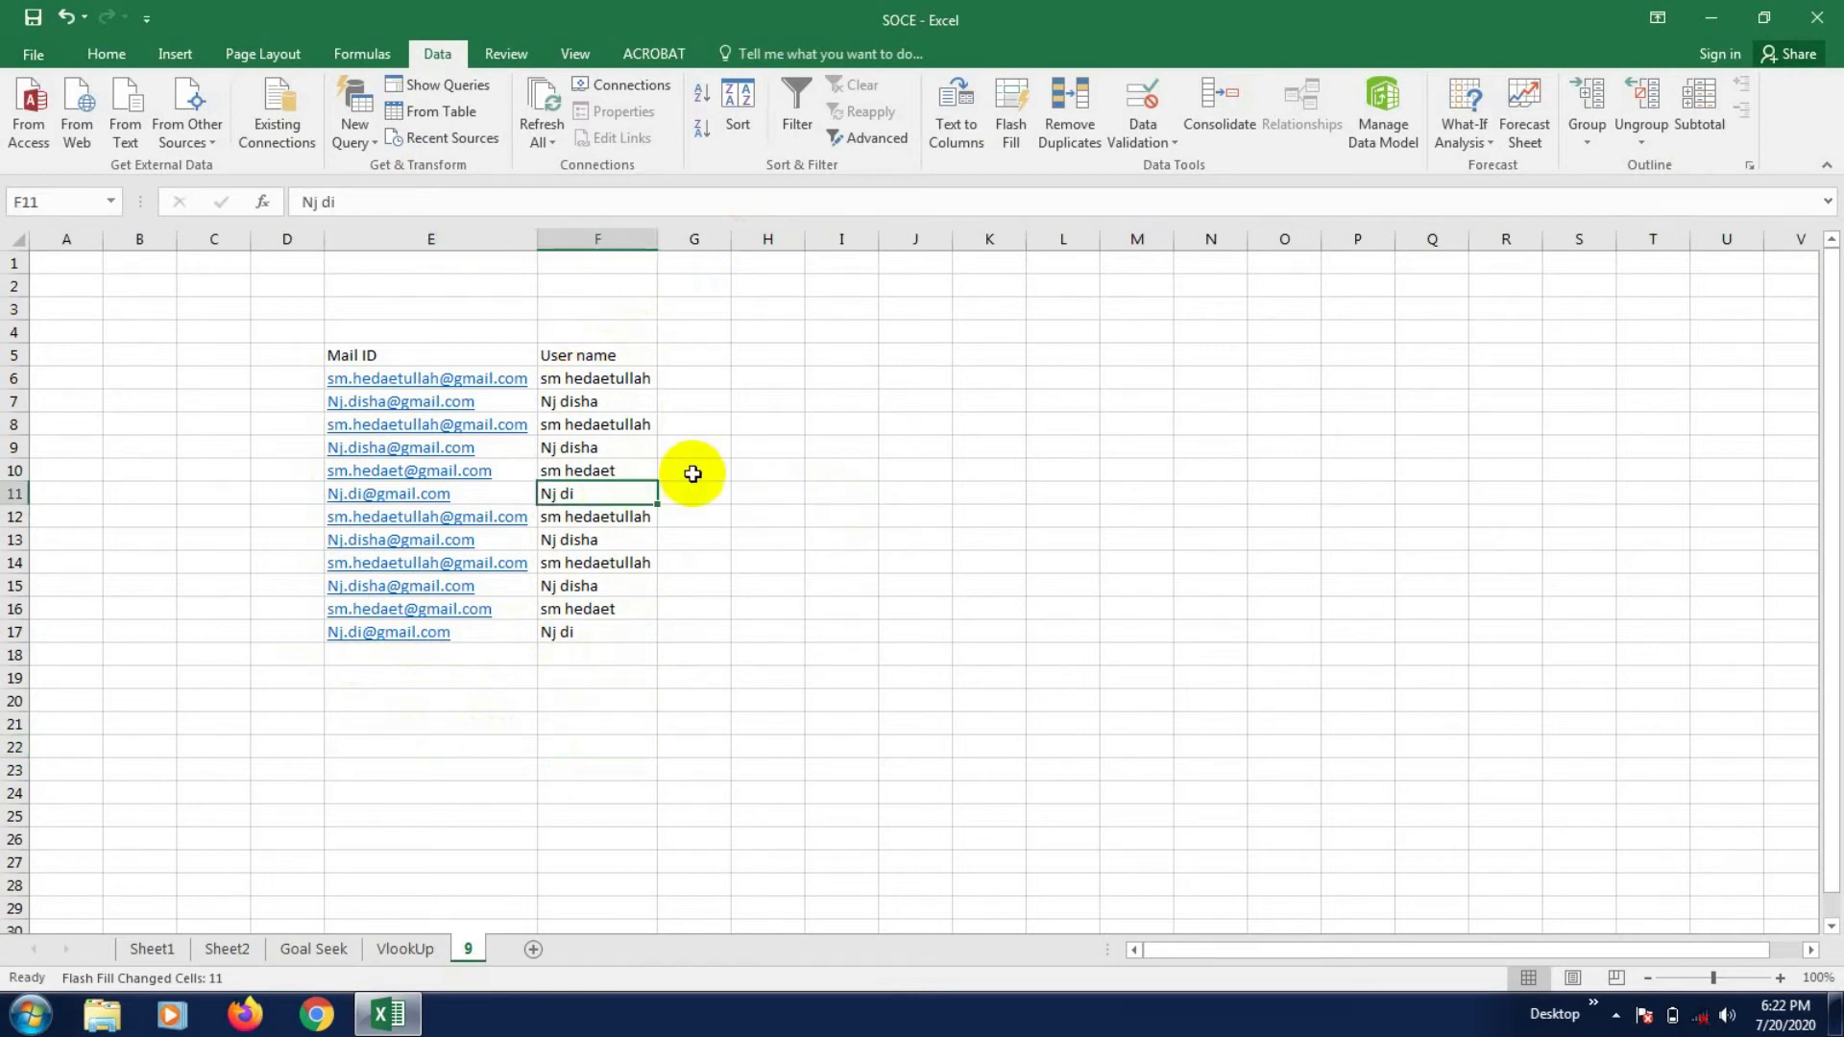
pyautogui.click(699, 473)
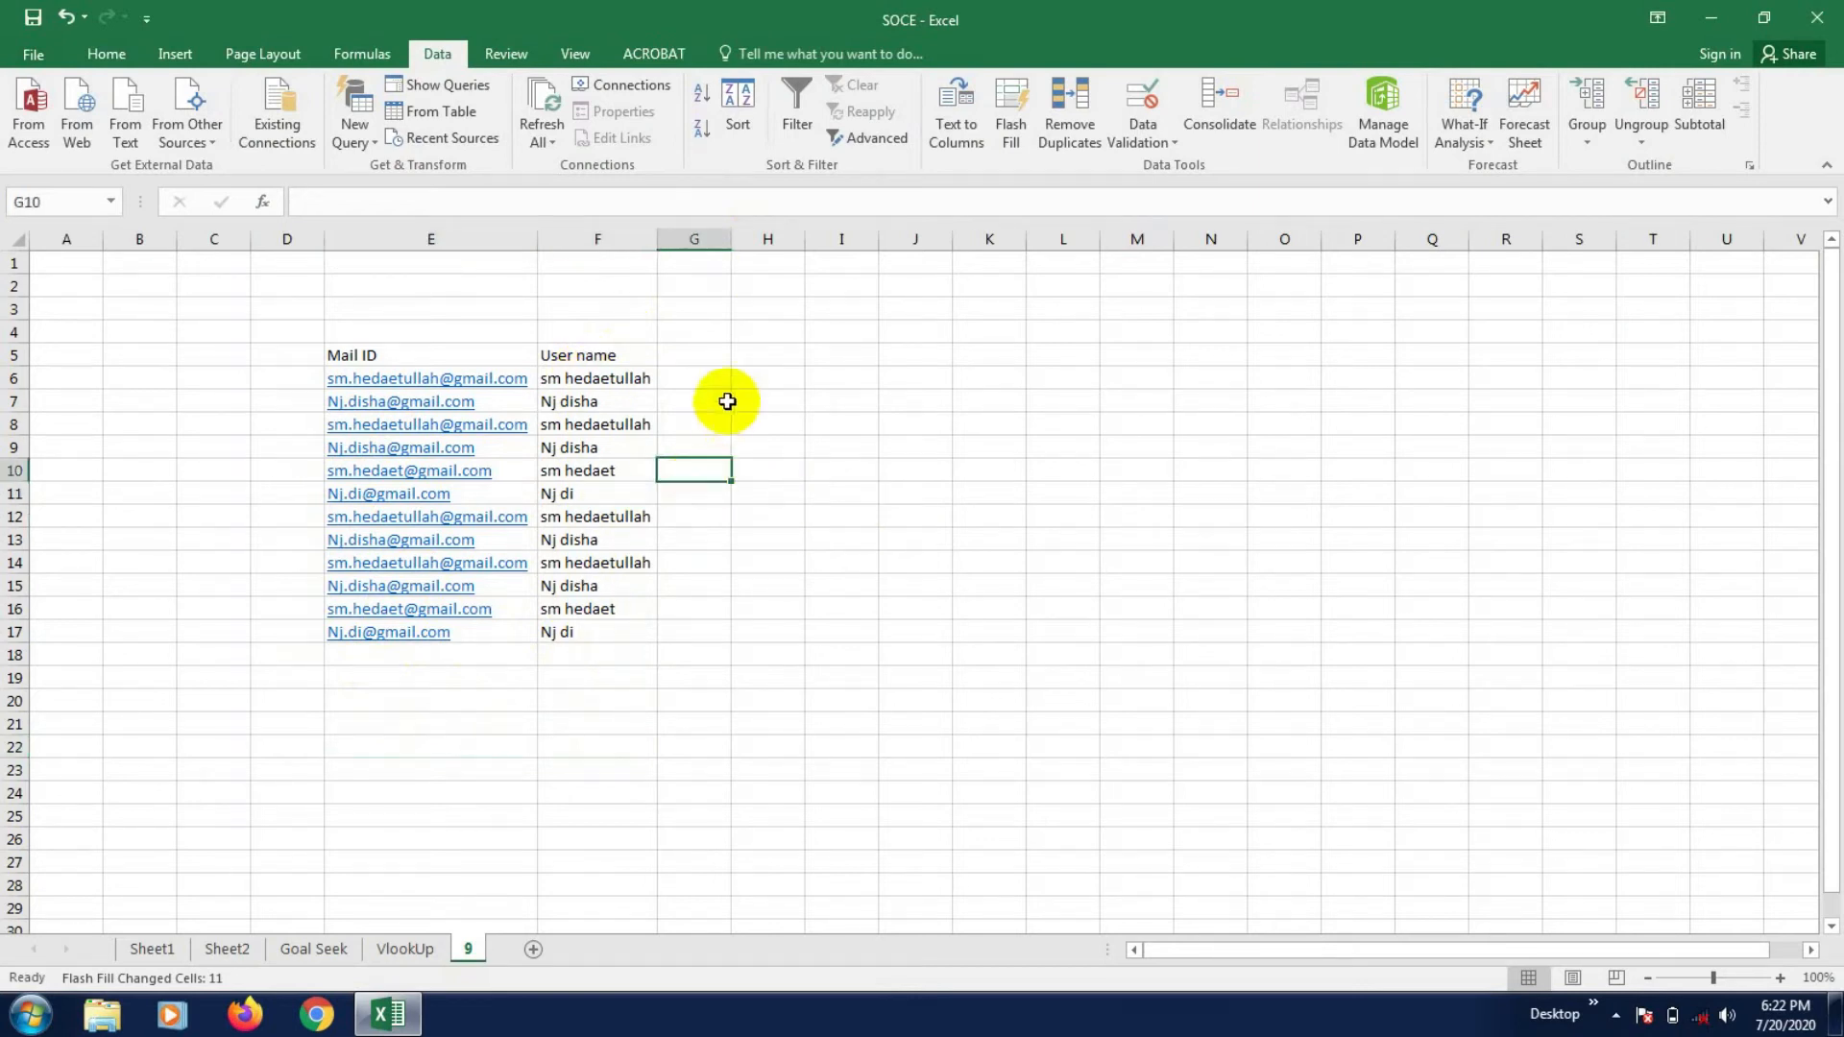
pyautogui.click(705, 379)
pyautogui.click(711, 417)
pyautogui.click(705, 383)
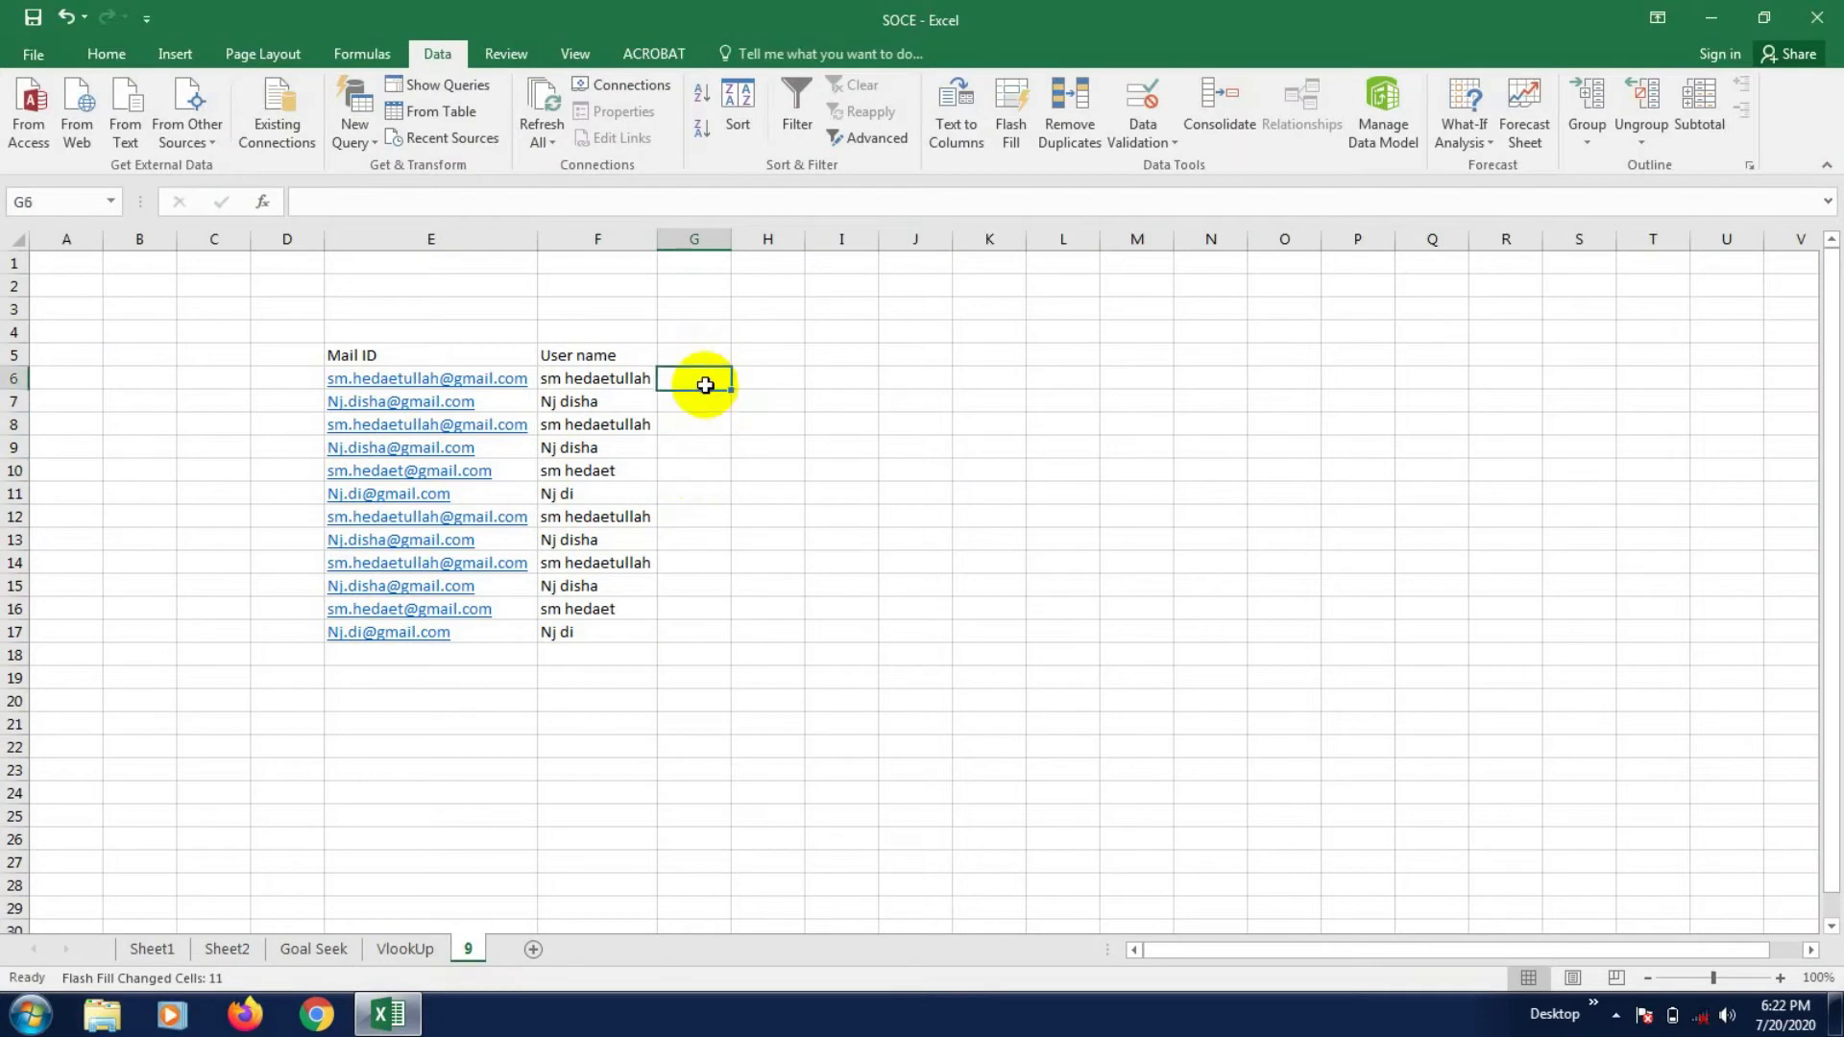
# - Enter 1 and 2 in G6:G7 and fill the series down to 12 in G17
pyautogui.write('1')
pyautogui.click(708, 403)
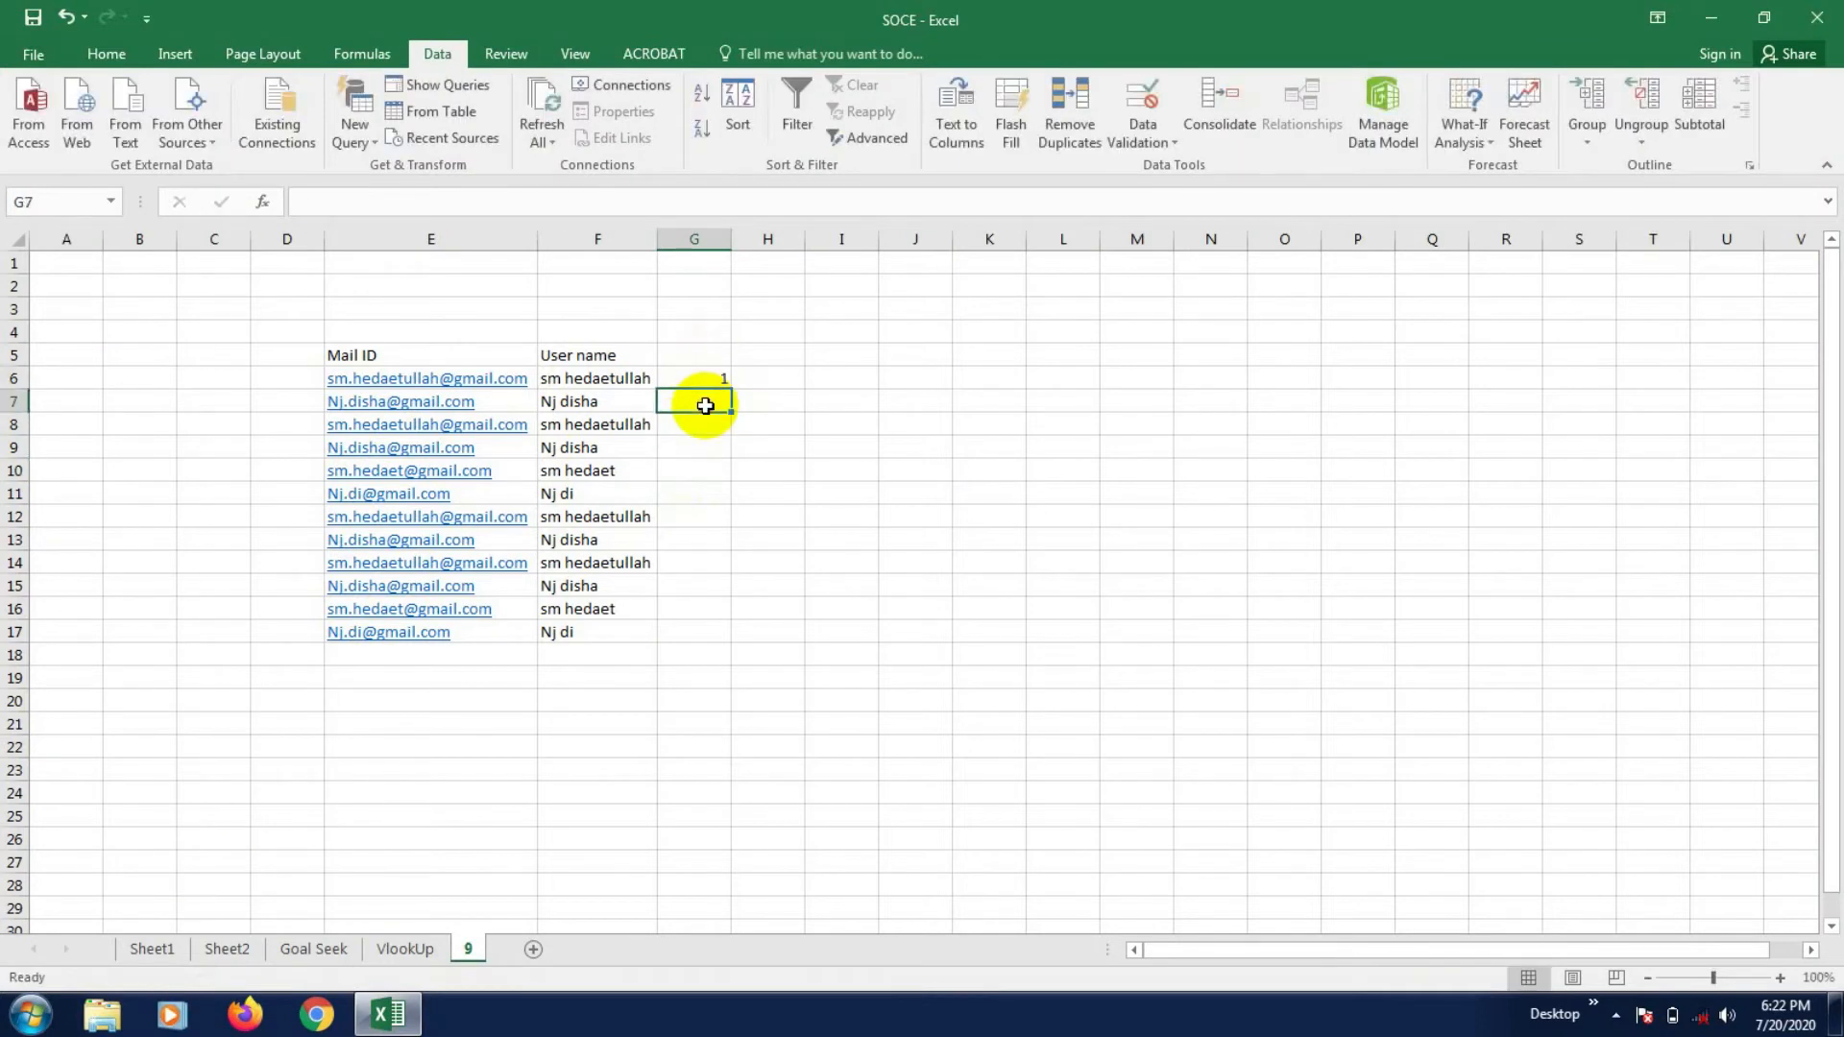
pyautogui.write('2')
pyautogui.press('Return')
pyautogui.moveTo(712, 381); pyautogui.dragTo(709, 402)
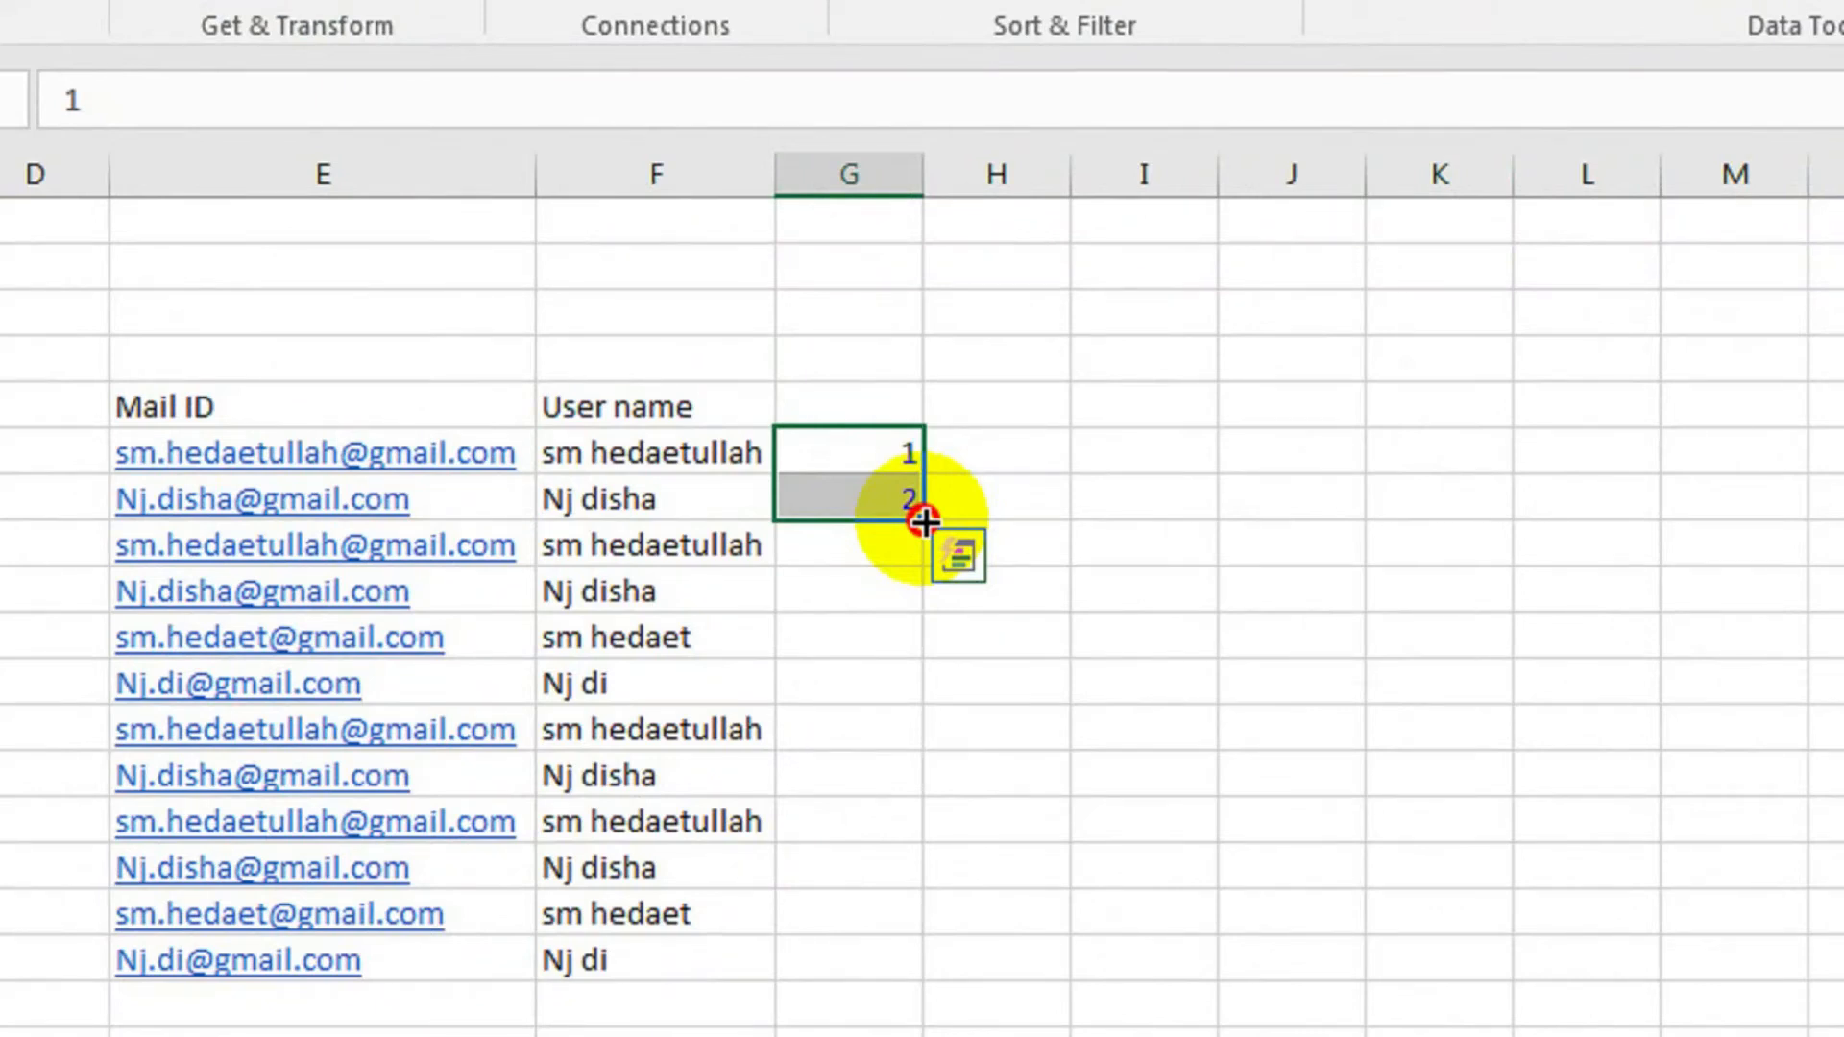
pyautogui.moveTo(924, 522); pyautogui.dragTo(893, 957)
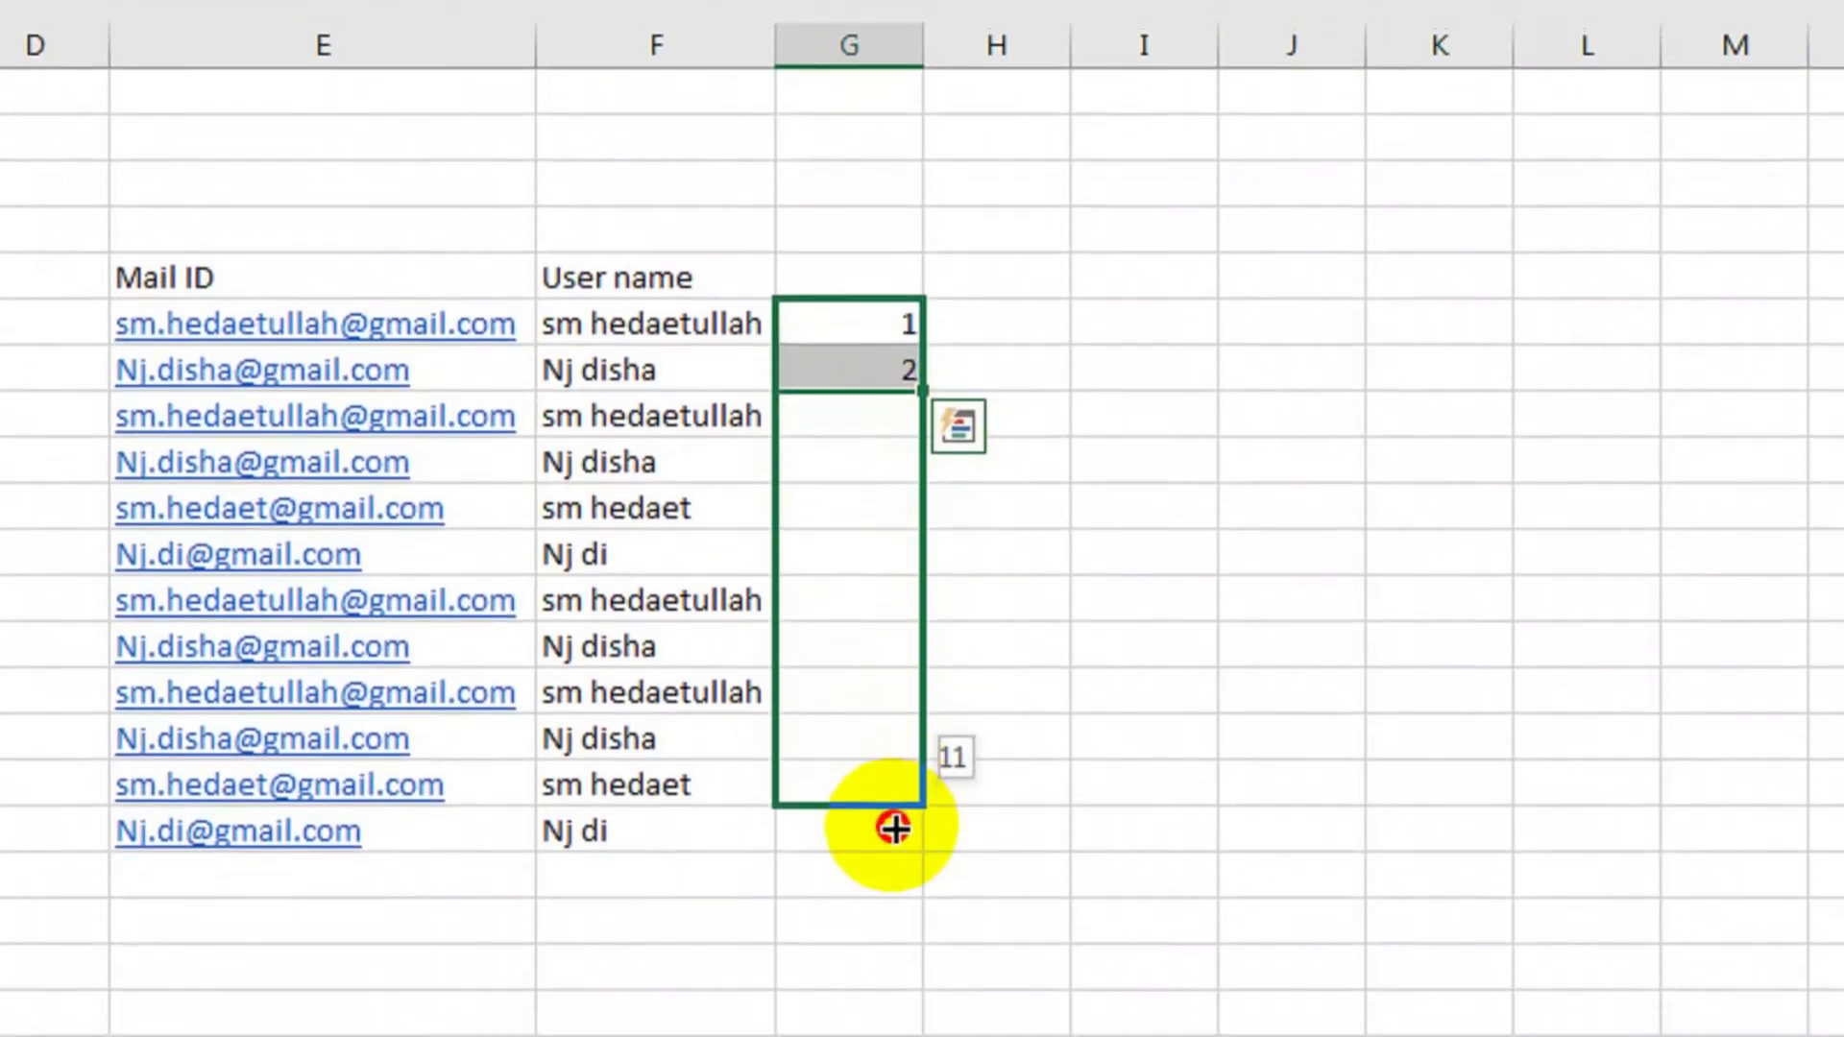
pyautogui.moveTo(894, 828); pyautogui.dragTo(897, 852)
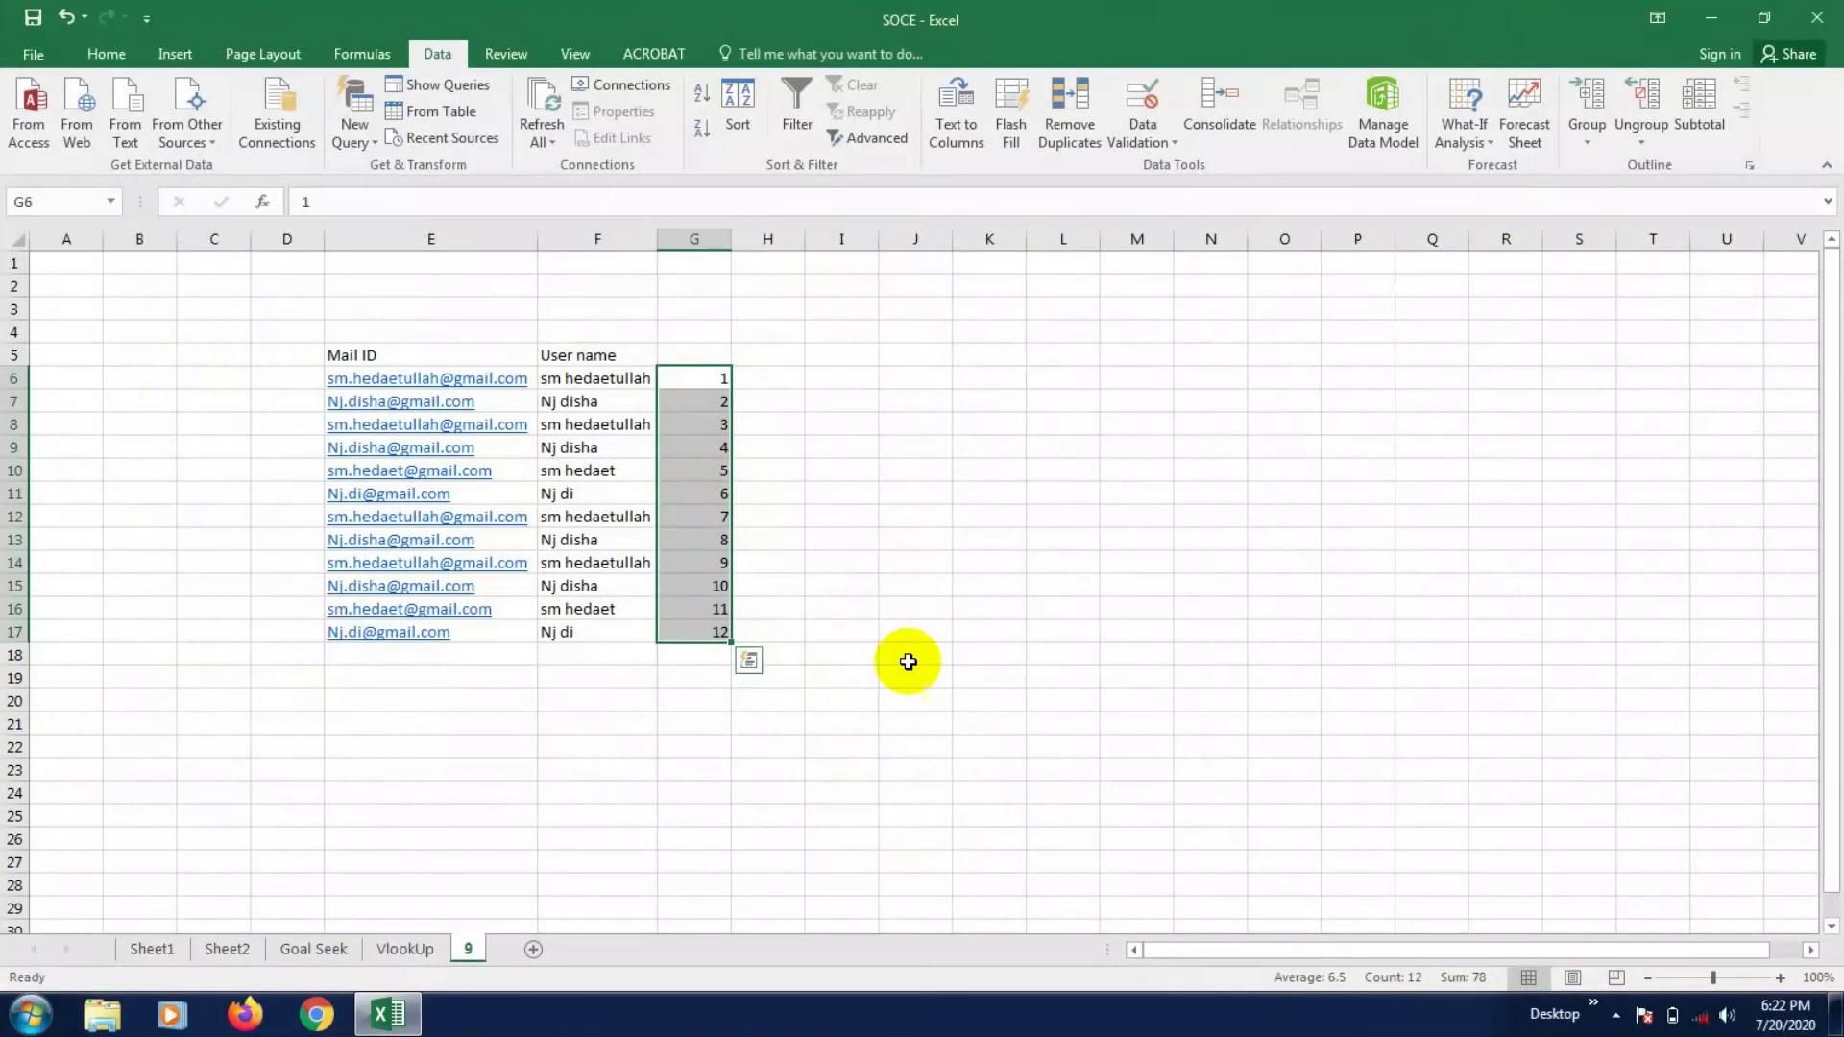
pyautogui.click(1282, 809)
# - Enter 1 in H6 and fill it down through H17 beside the serial numbers
pyautogui.click(768, 471)
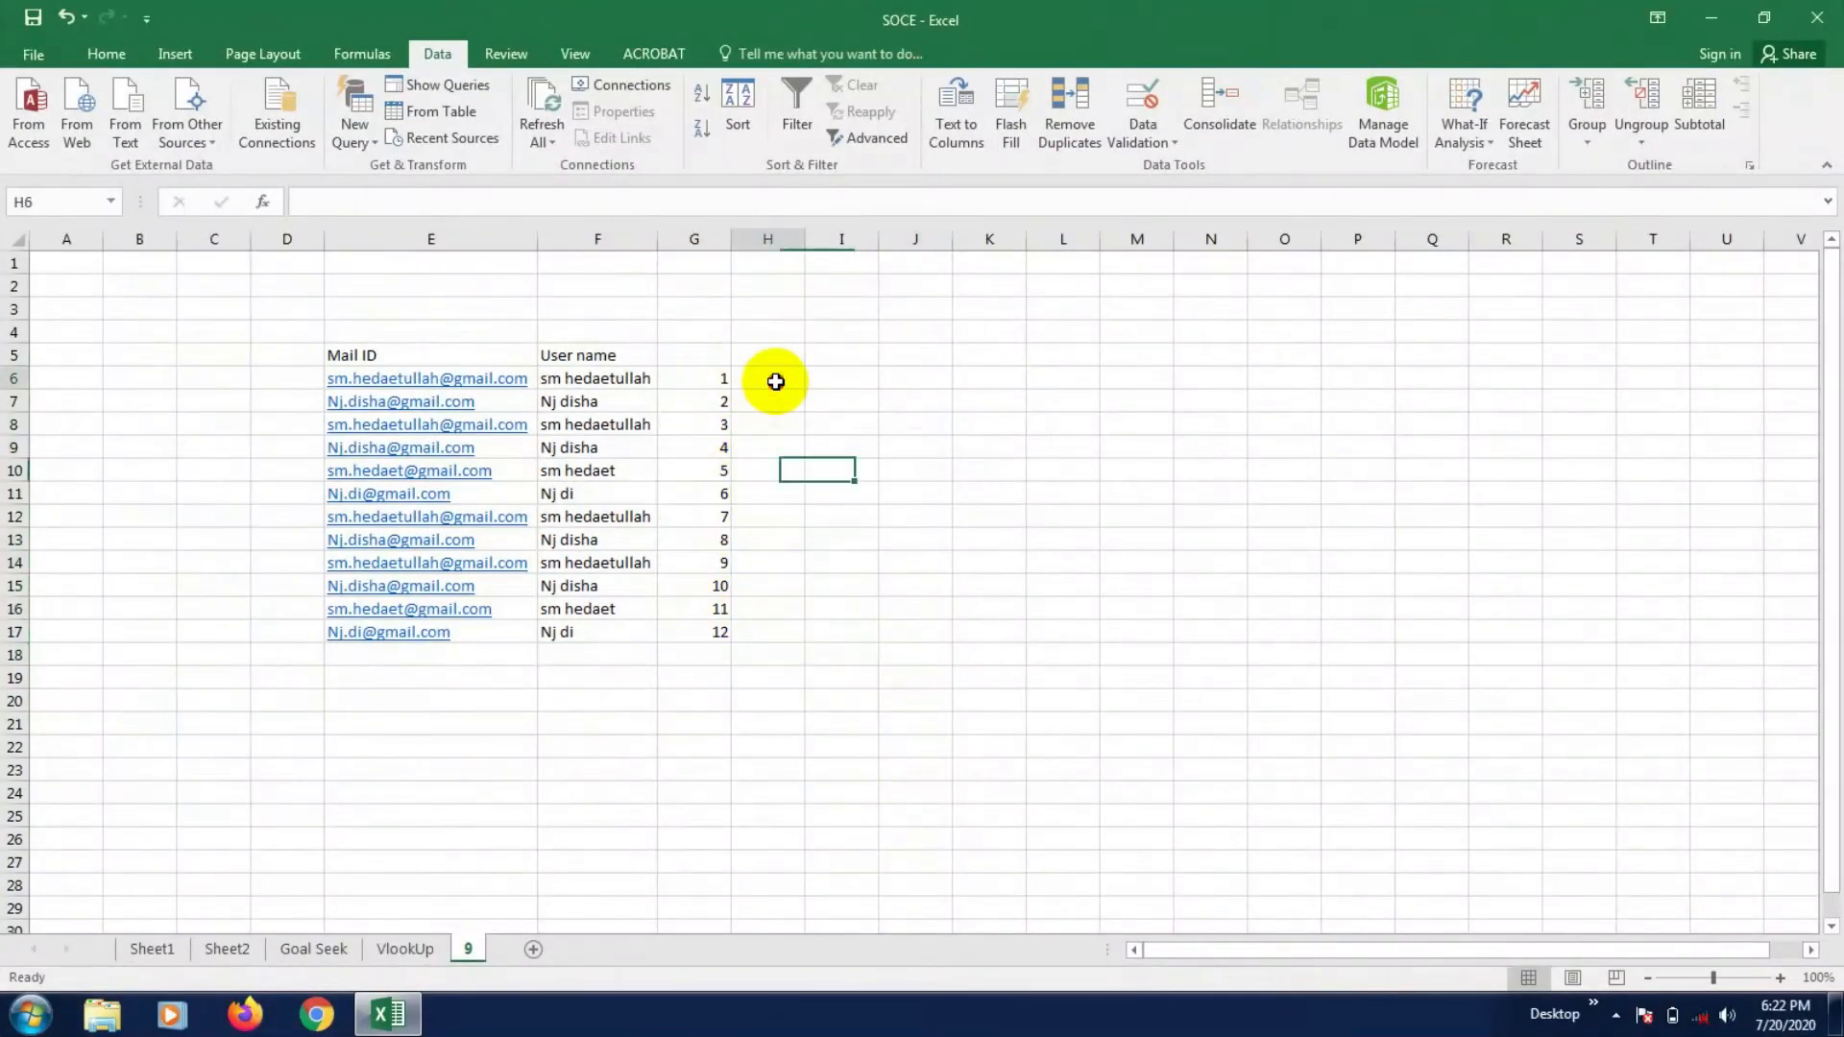
pyautogui.click(776, 381)
pyautogui.write('1')
pyautogui.press('Return')
pyautogui.click(785, 380)
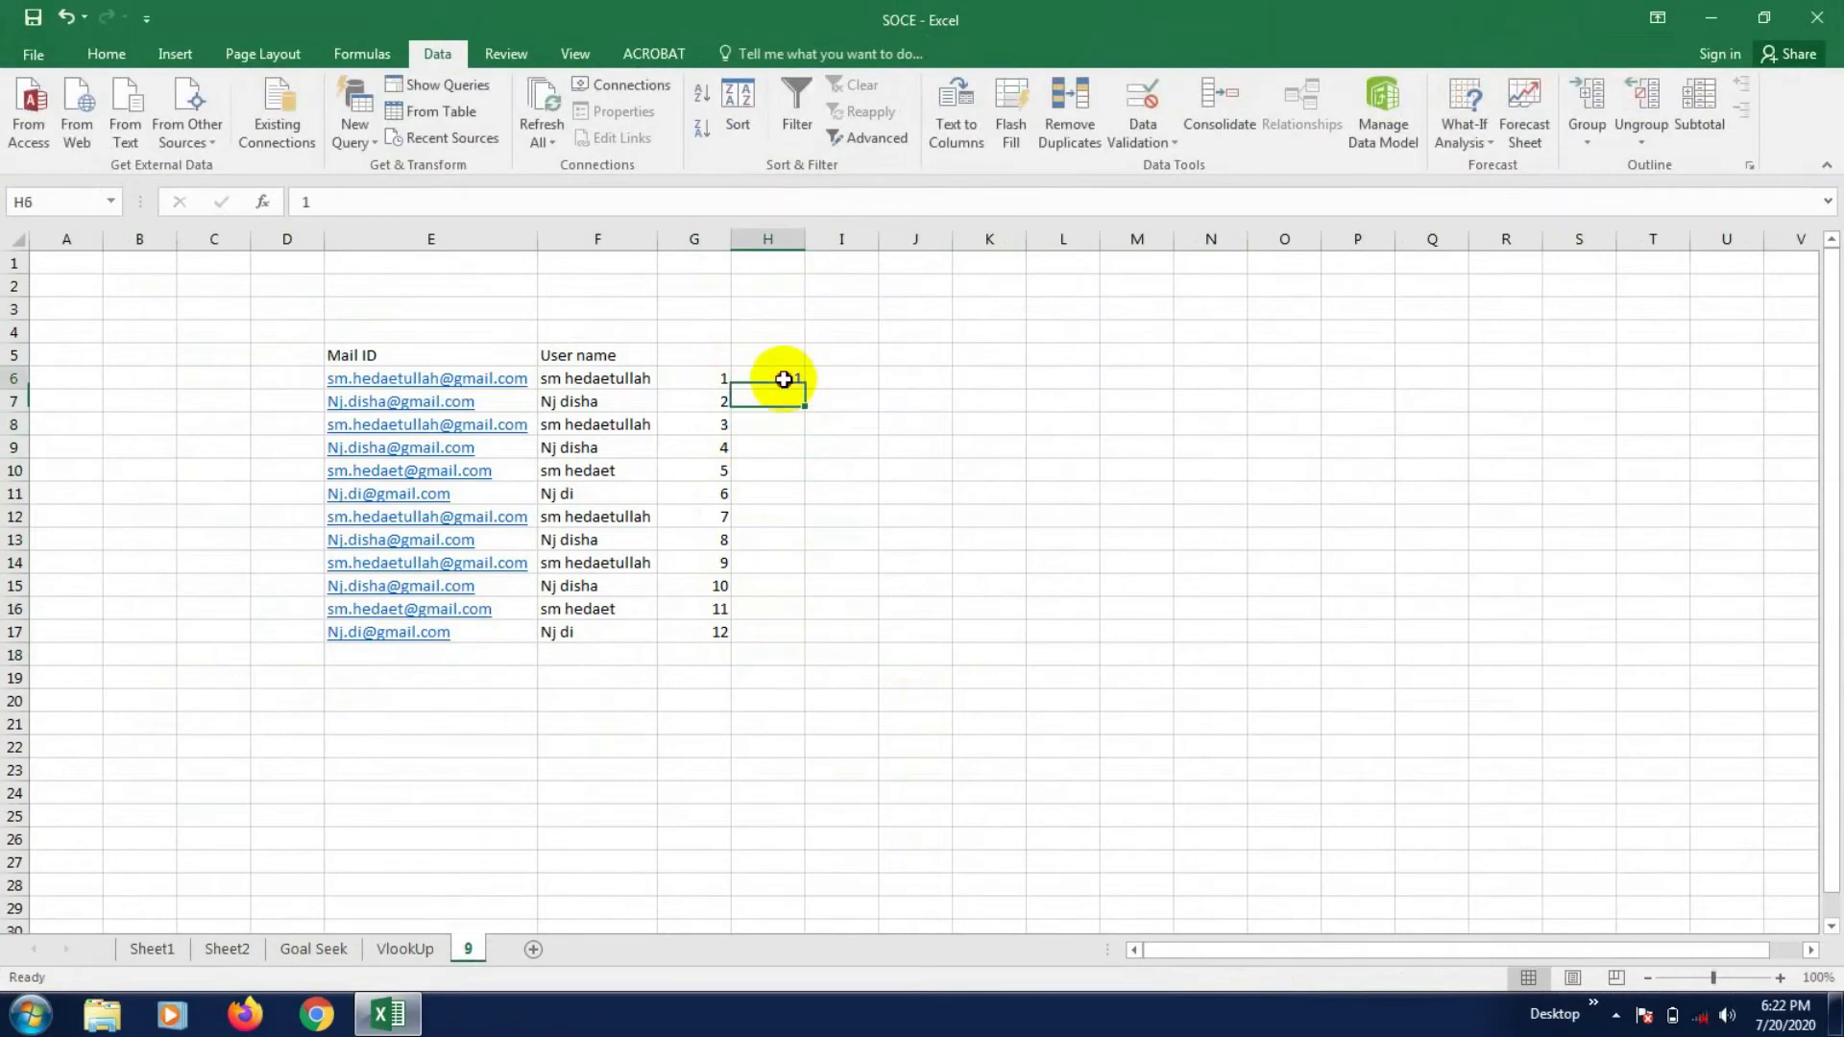
pyautogui.moveTo(802, 390); pyautogui.dragTo(794, 637)
pyautogui.click(960, 582)
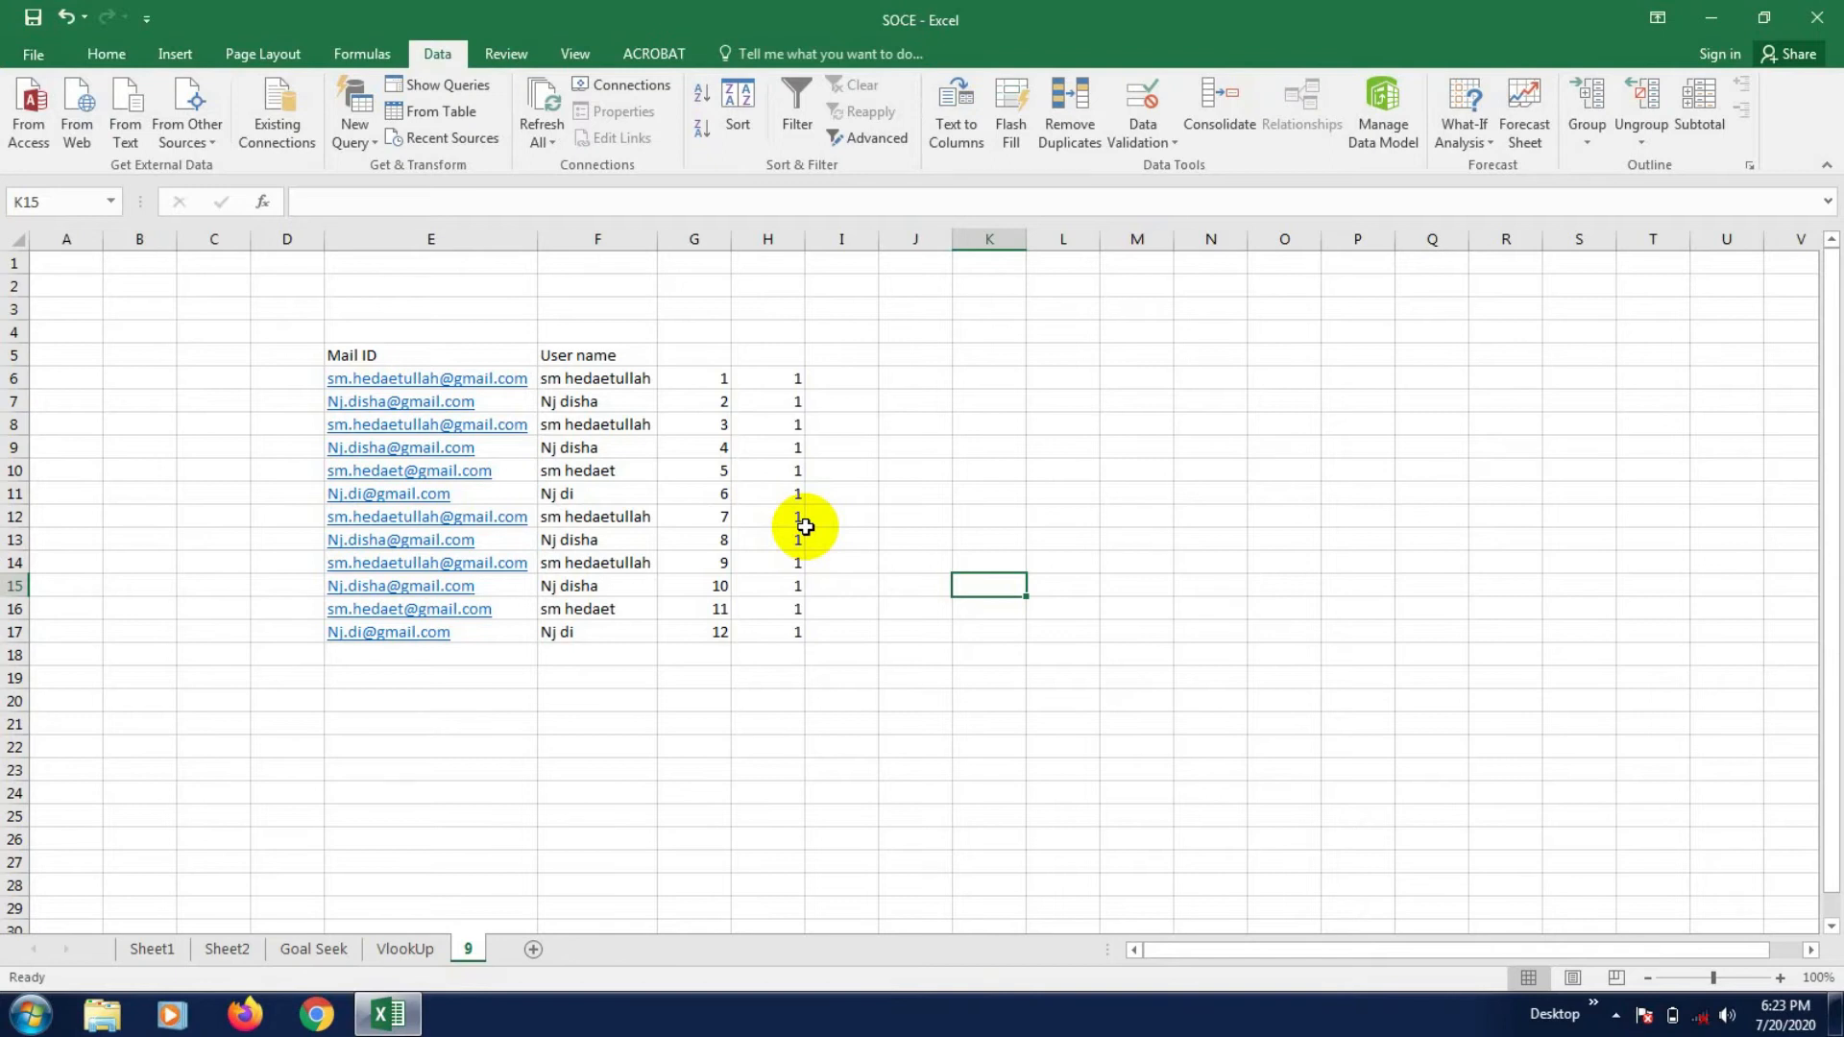
# - Select G18 below the serial numbers and start a SUM formula there
pyautogui.click(676, 737)
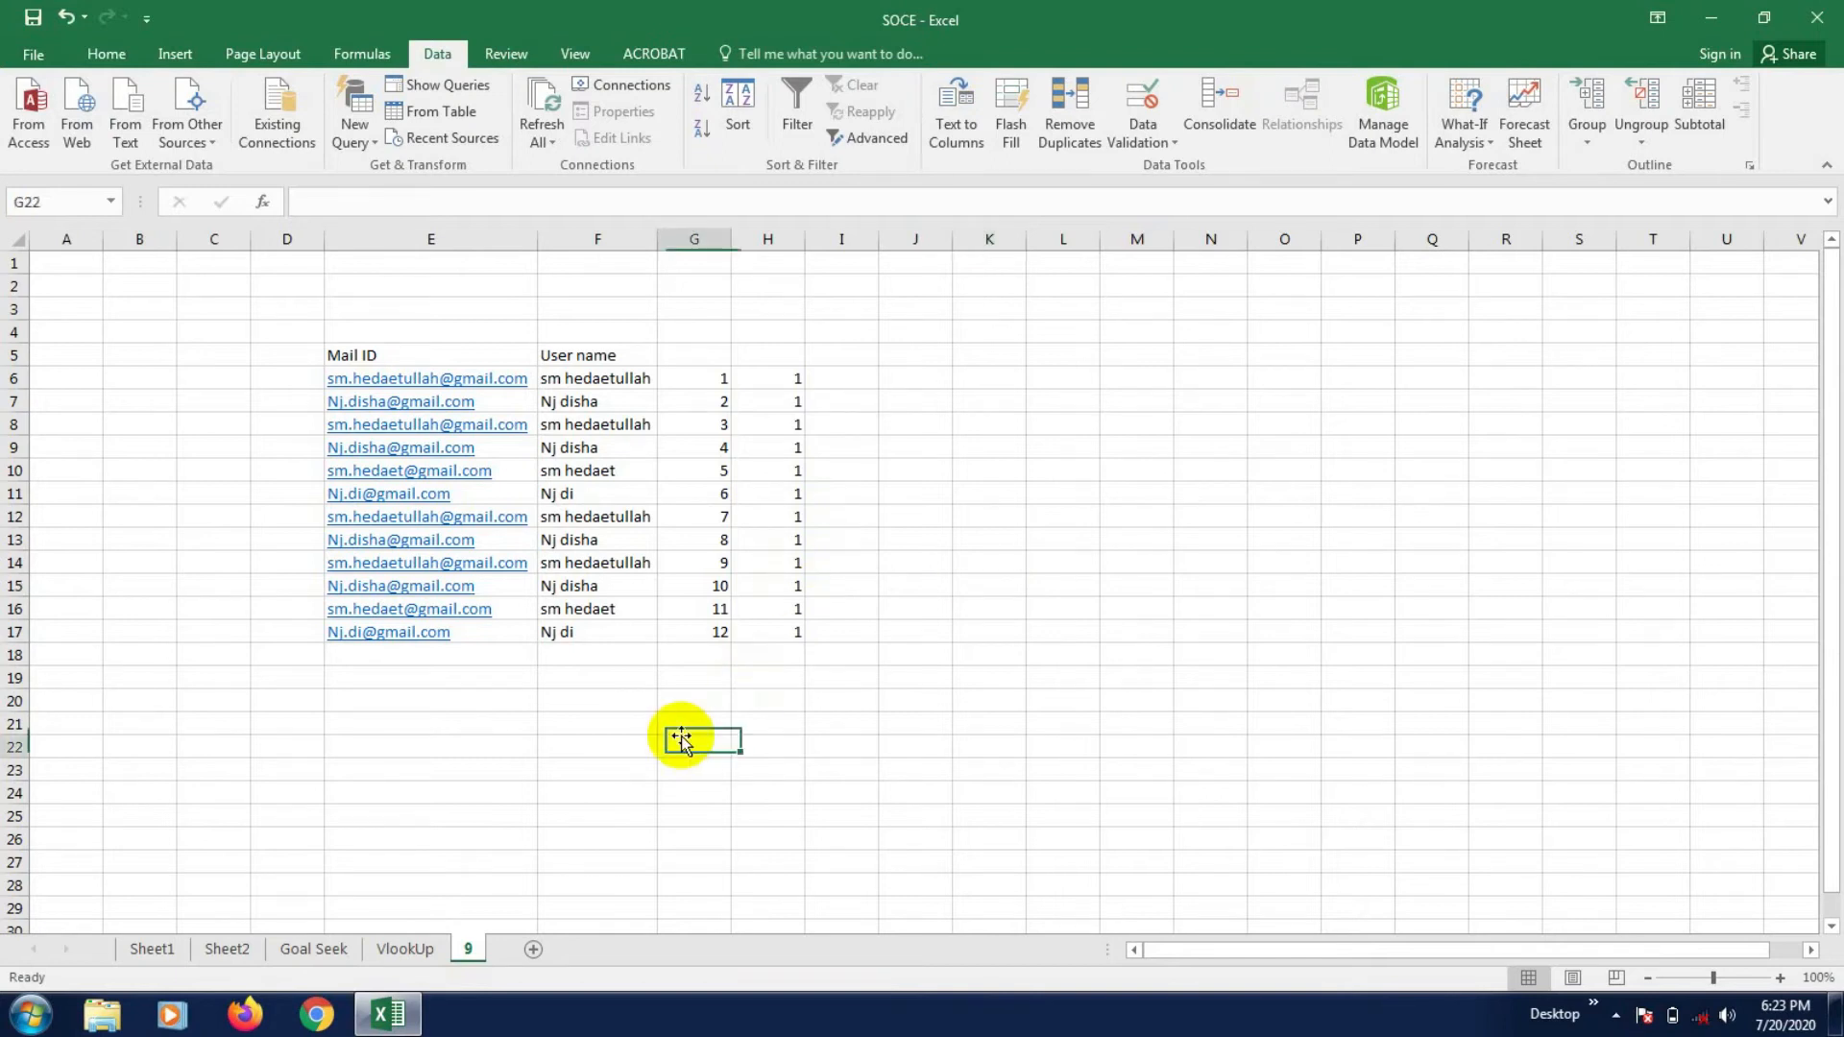
pyautogui.click(765, 653)
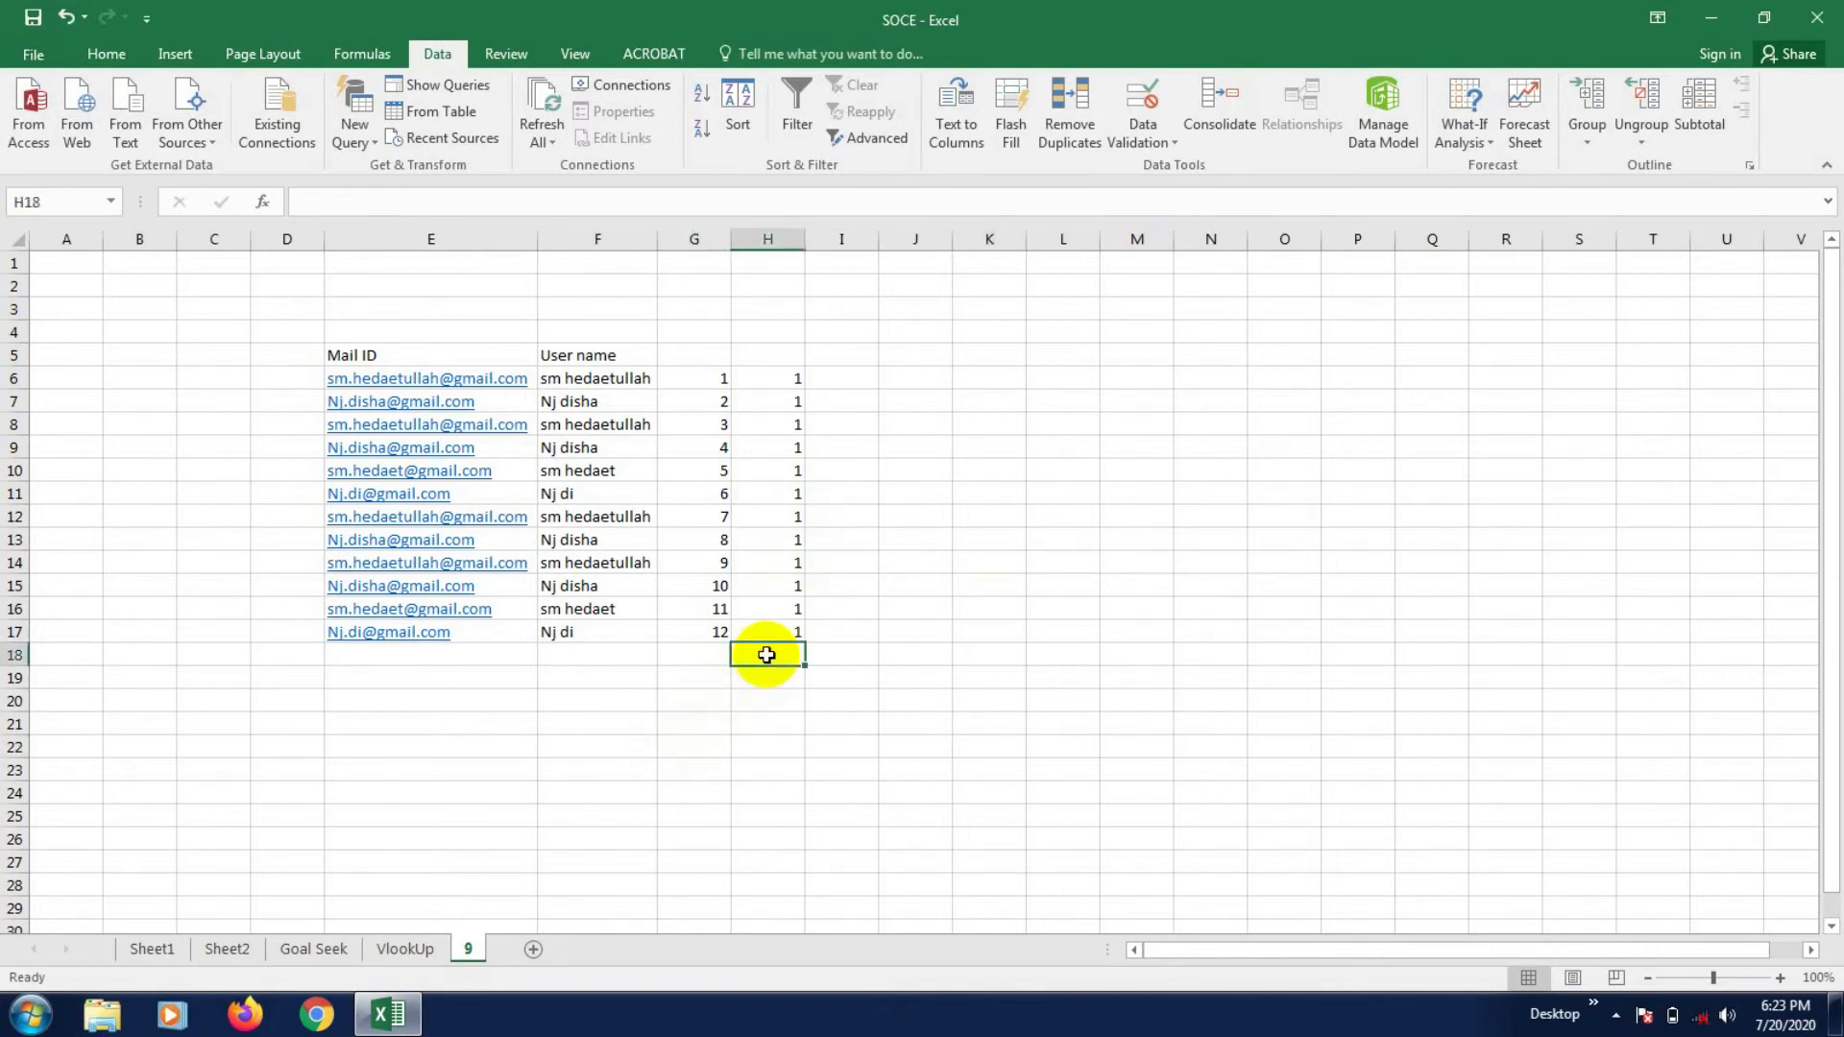
pyautogui.click(741, 700)
pyautogui.click(708, 663)
pyautogui.click(712, 721)
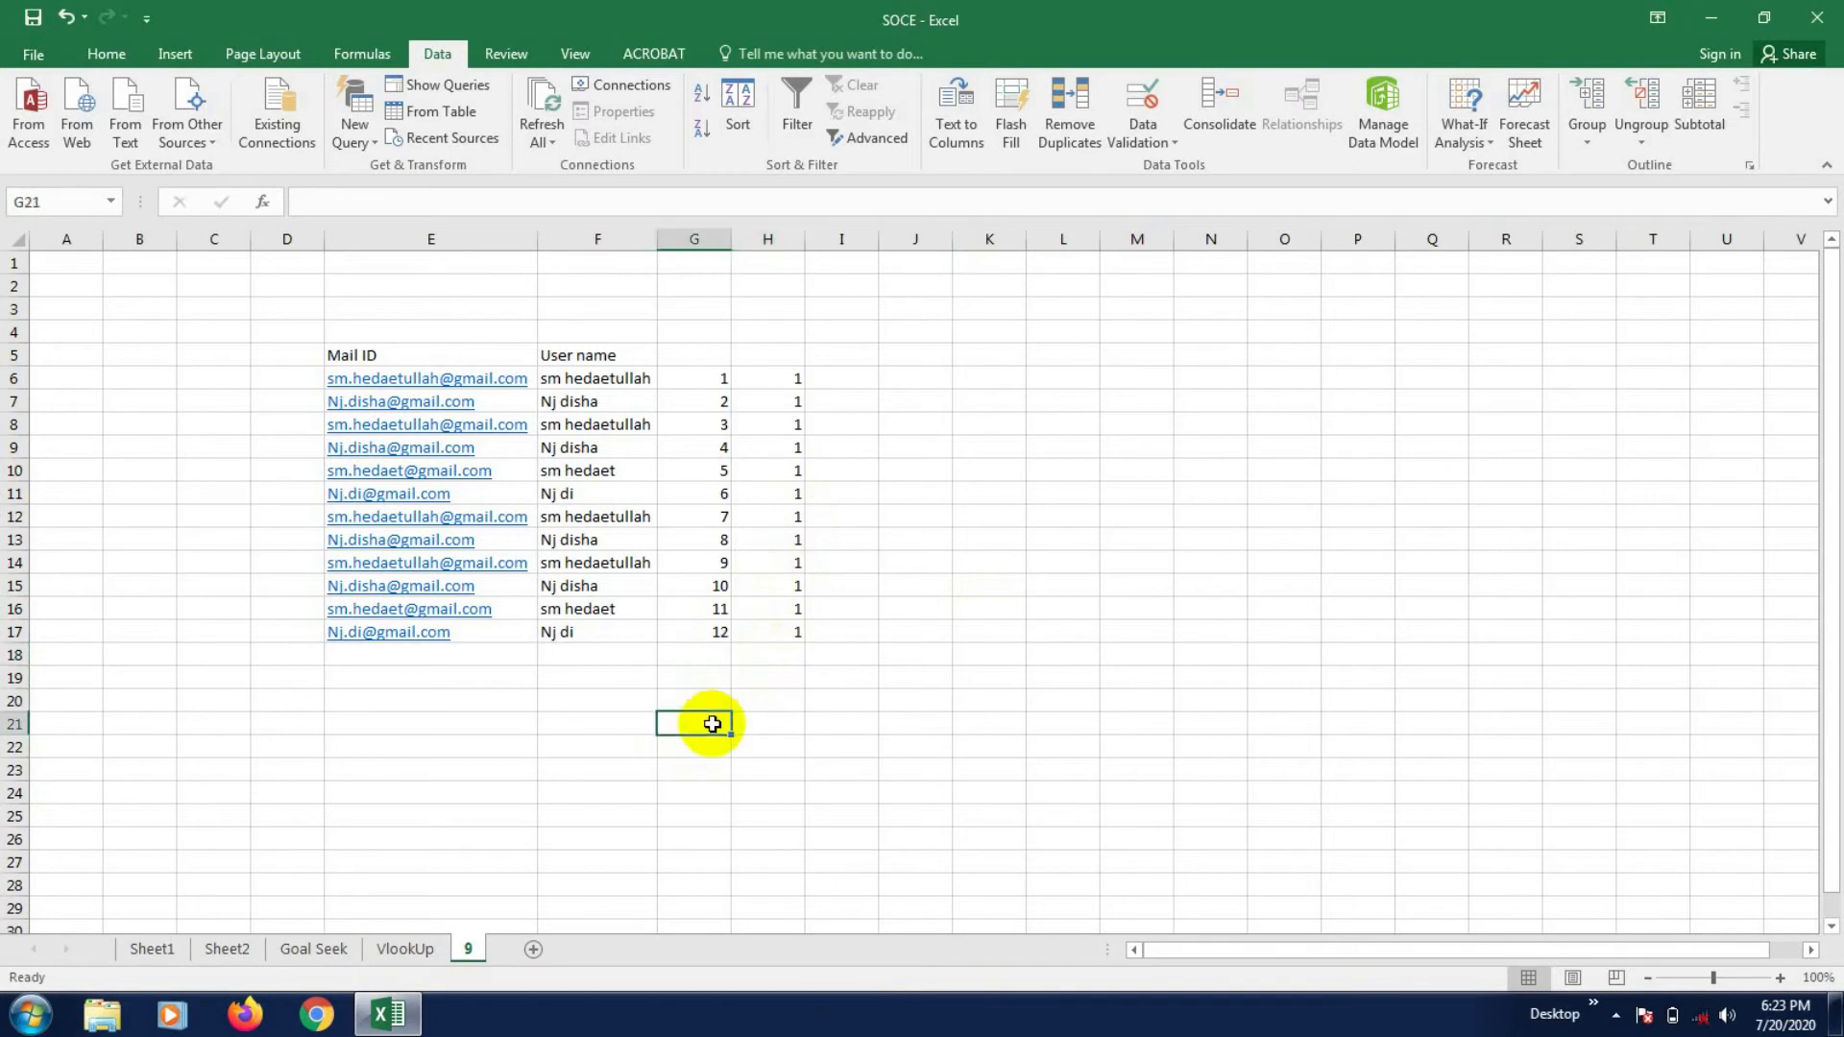
pyautogui.click(693, 675)
pyautogui.click(694, 661)
pyautogui.click(703, 700)
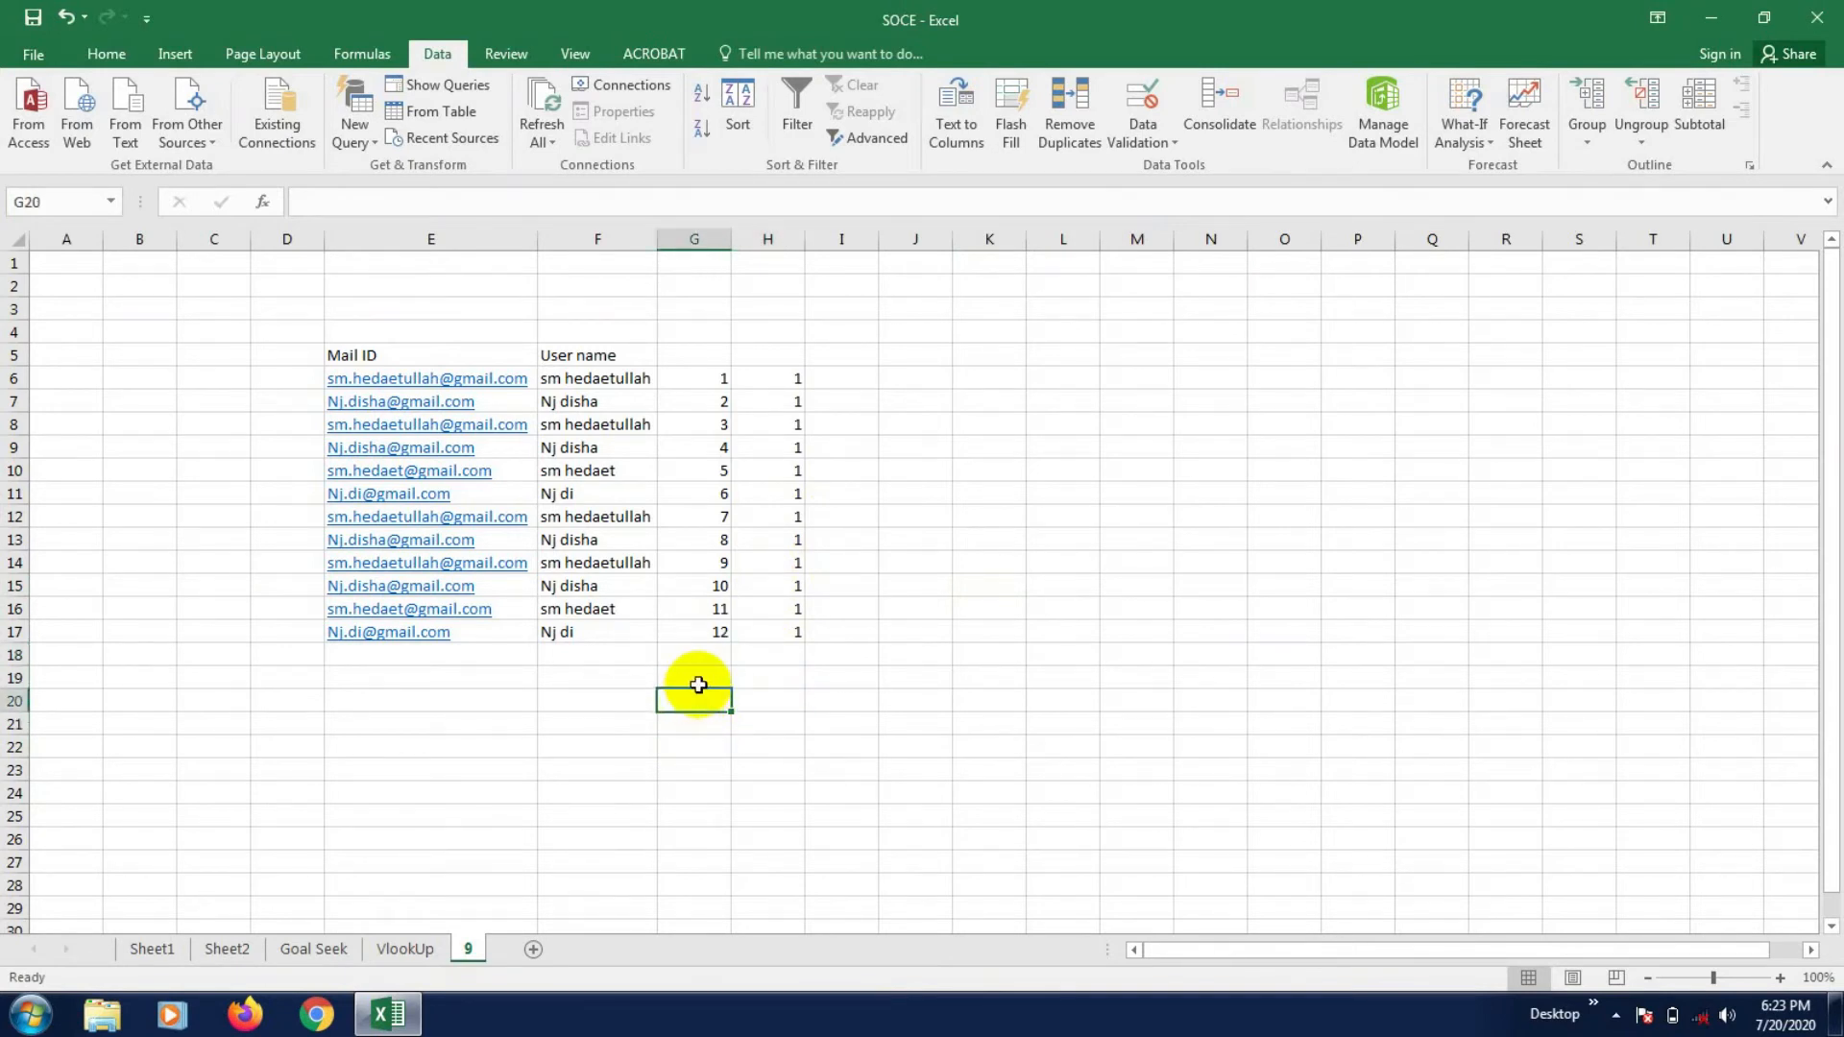
pyautogui.click(696, 670)
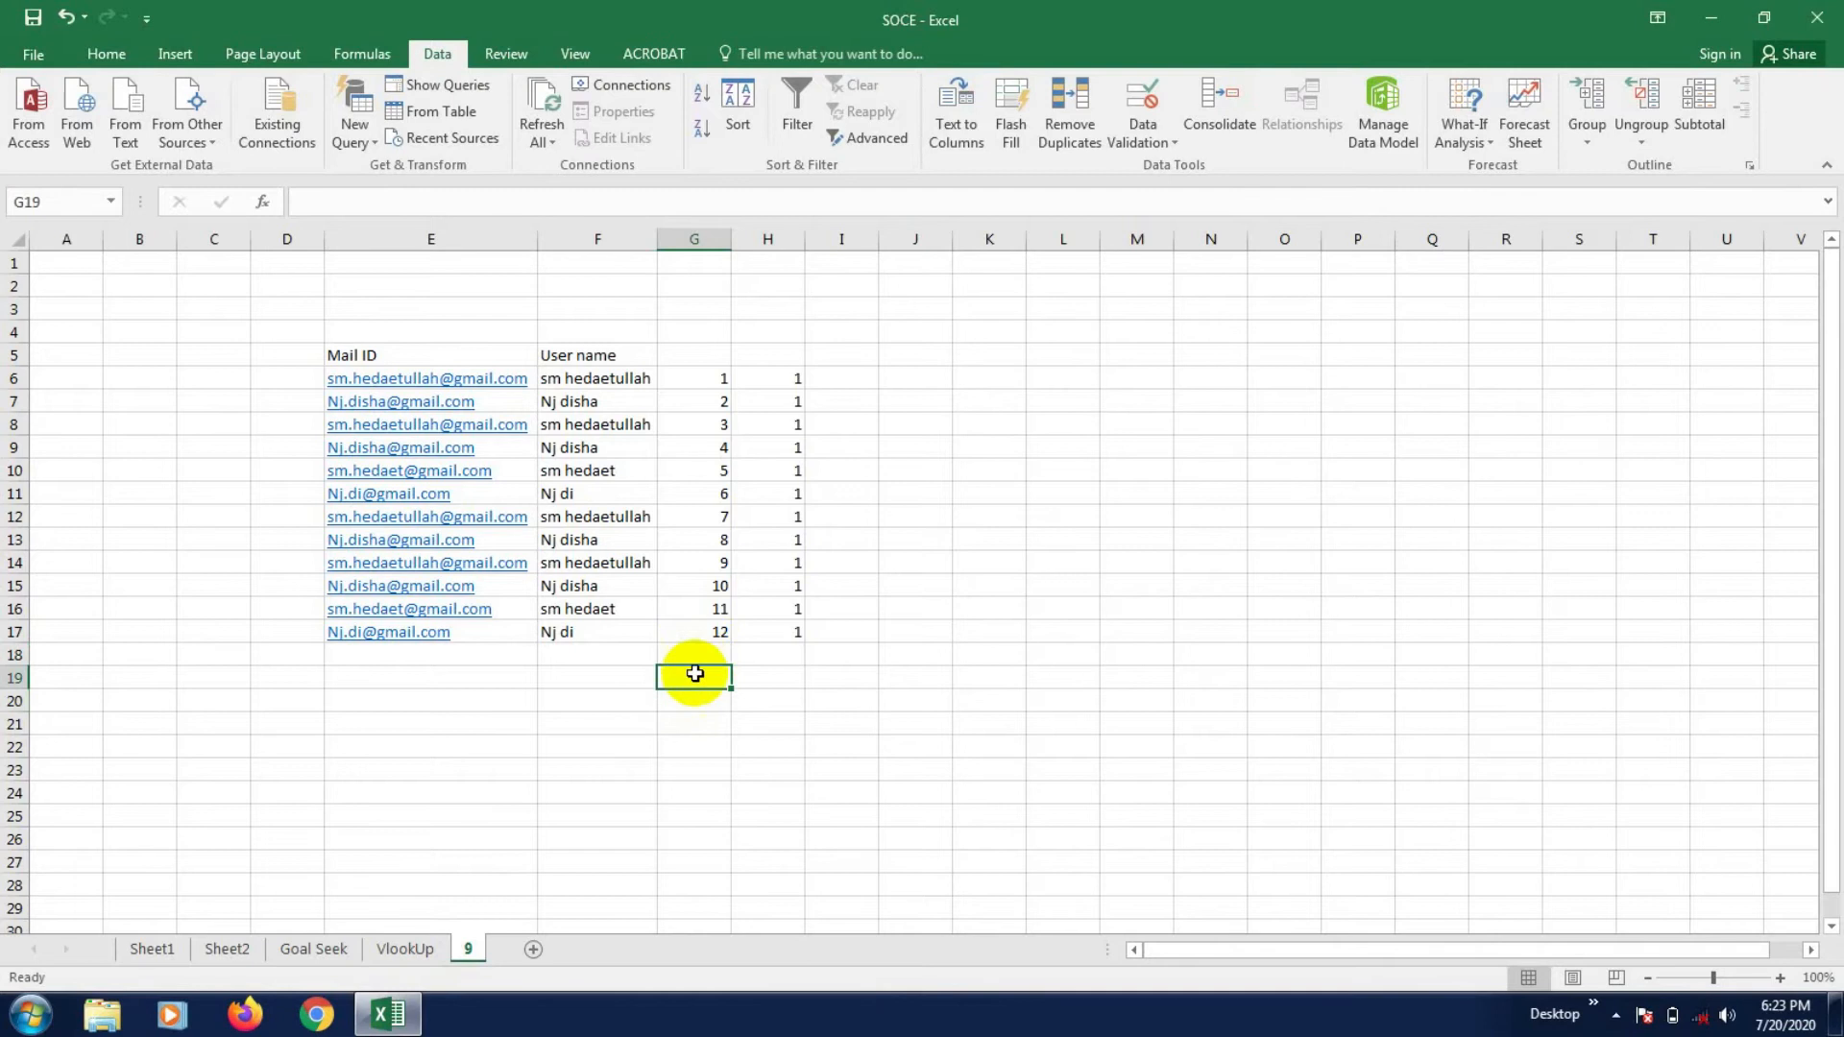
pyautogui.click(694, 700)
pyautogui.click(692, 653)
pyautogui.click(691, 722)
pyautogui.click(683, 657)
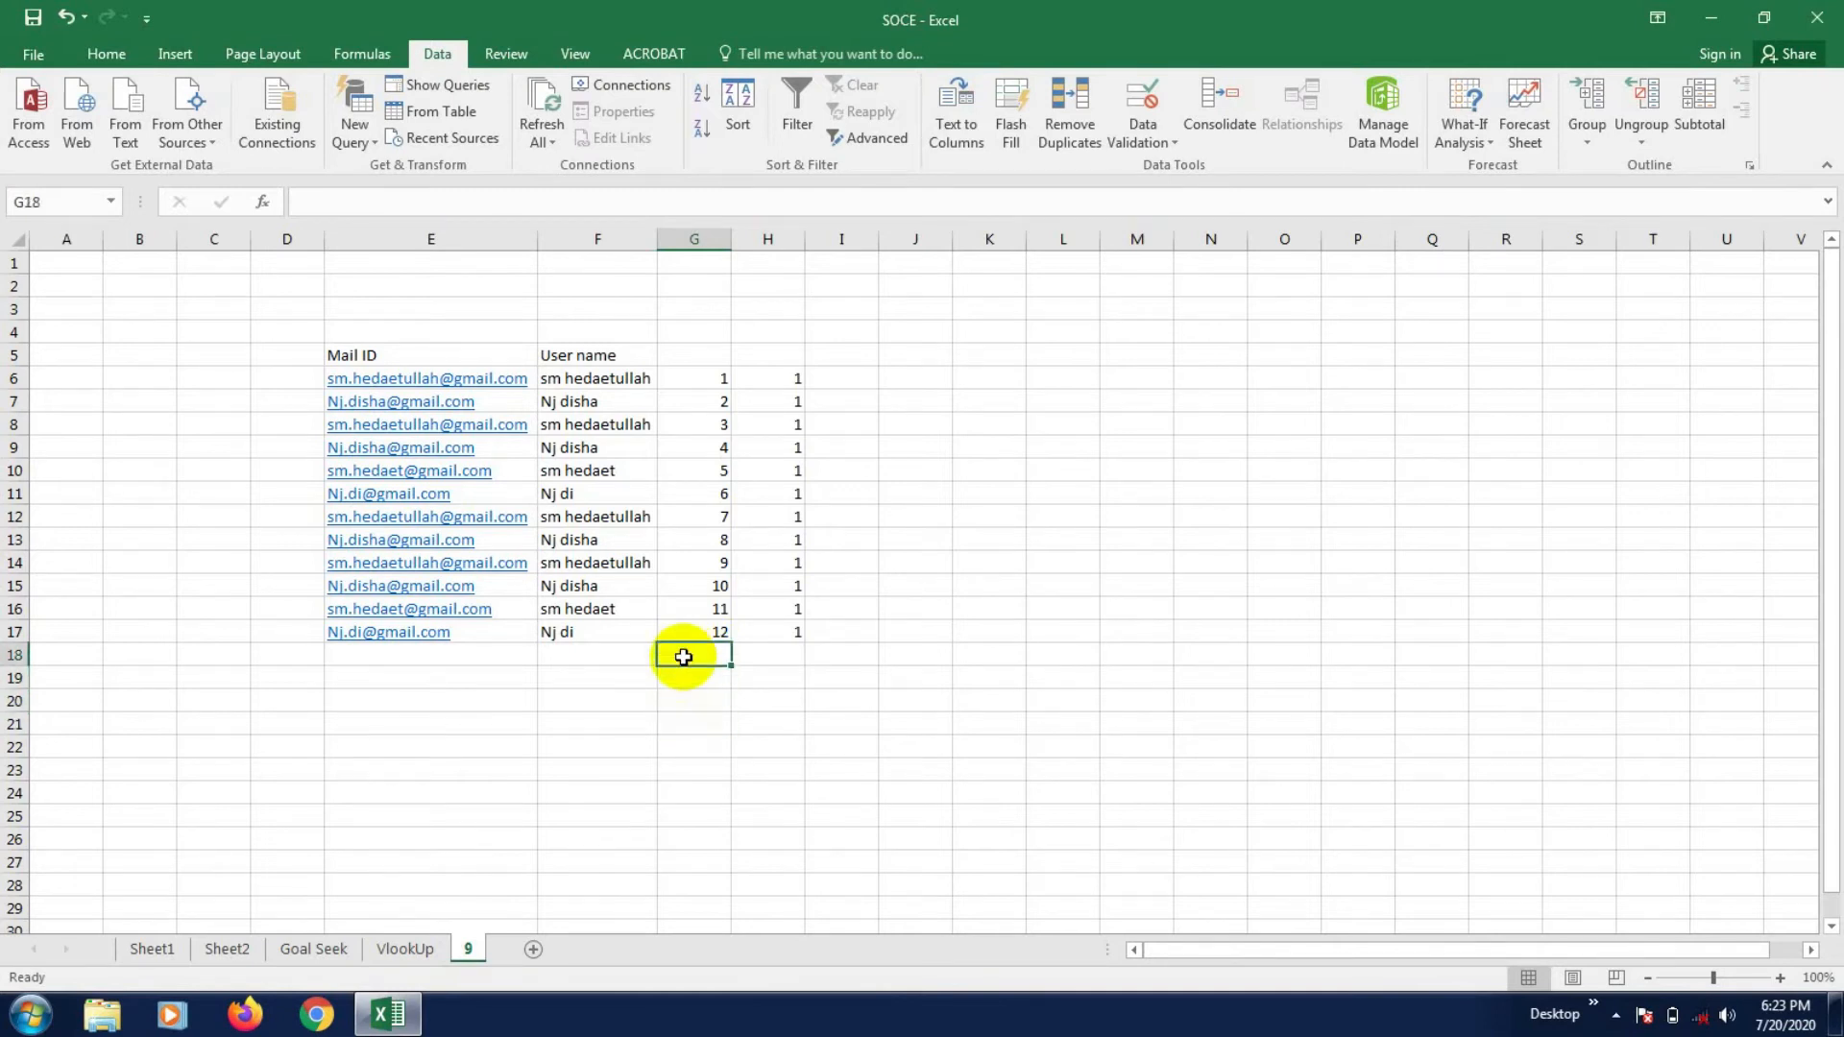
pyautogui.write('=')
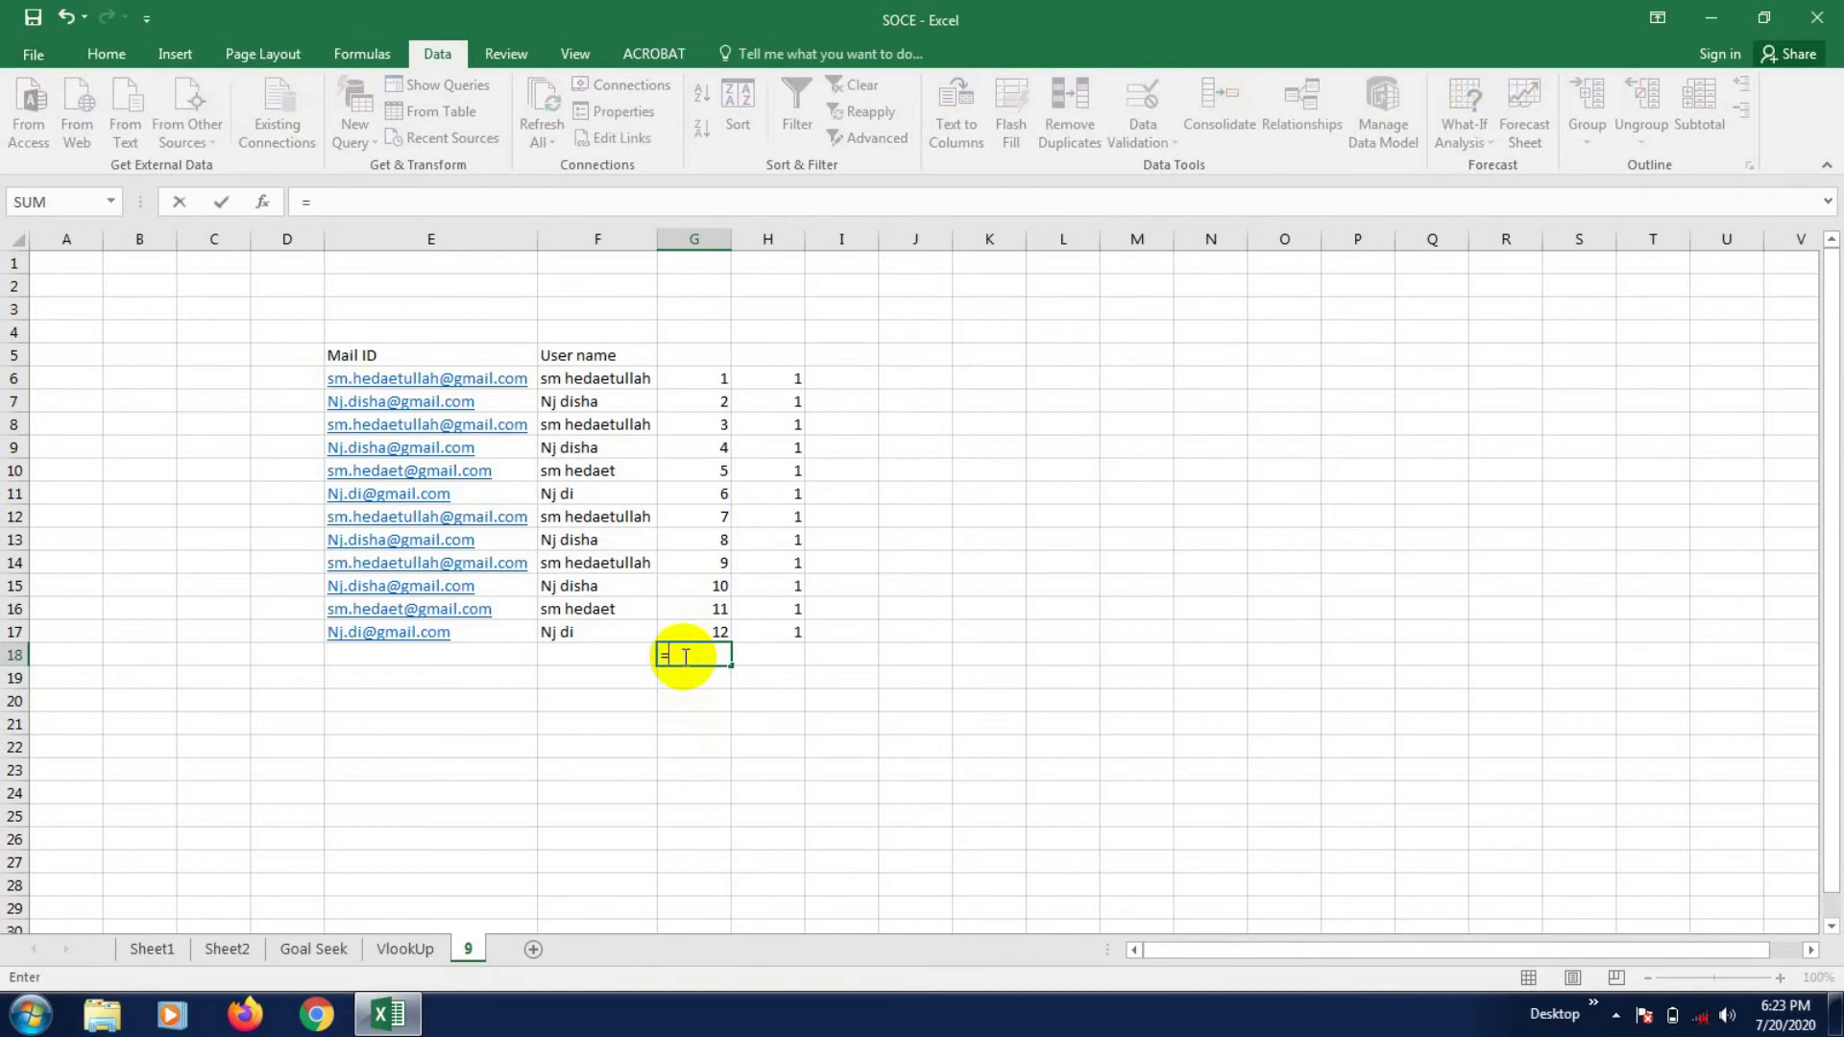
pyautogui.write('sum')
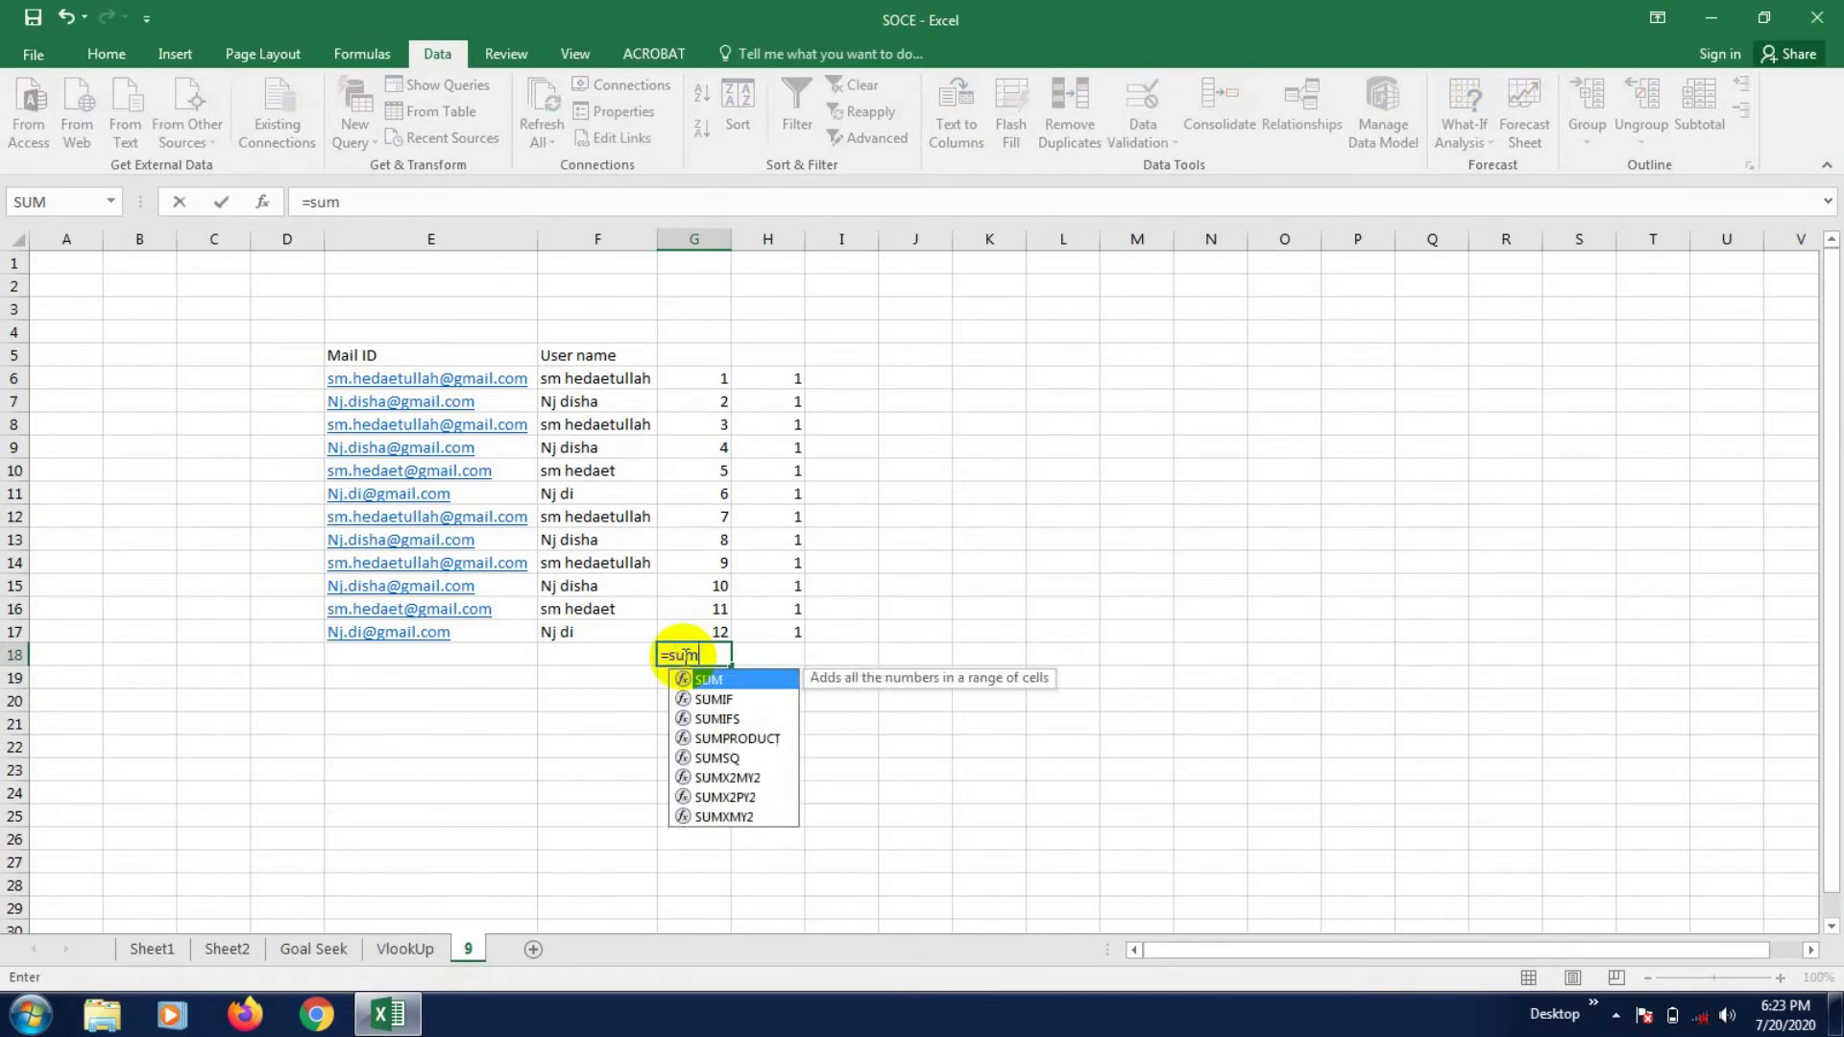
pyautogui.press('Return')
# - Complete G18 as =SUM(G6:G17), totalling the serial numbers to 78
pyautogui.doubleClick(683, 656)
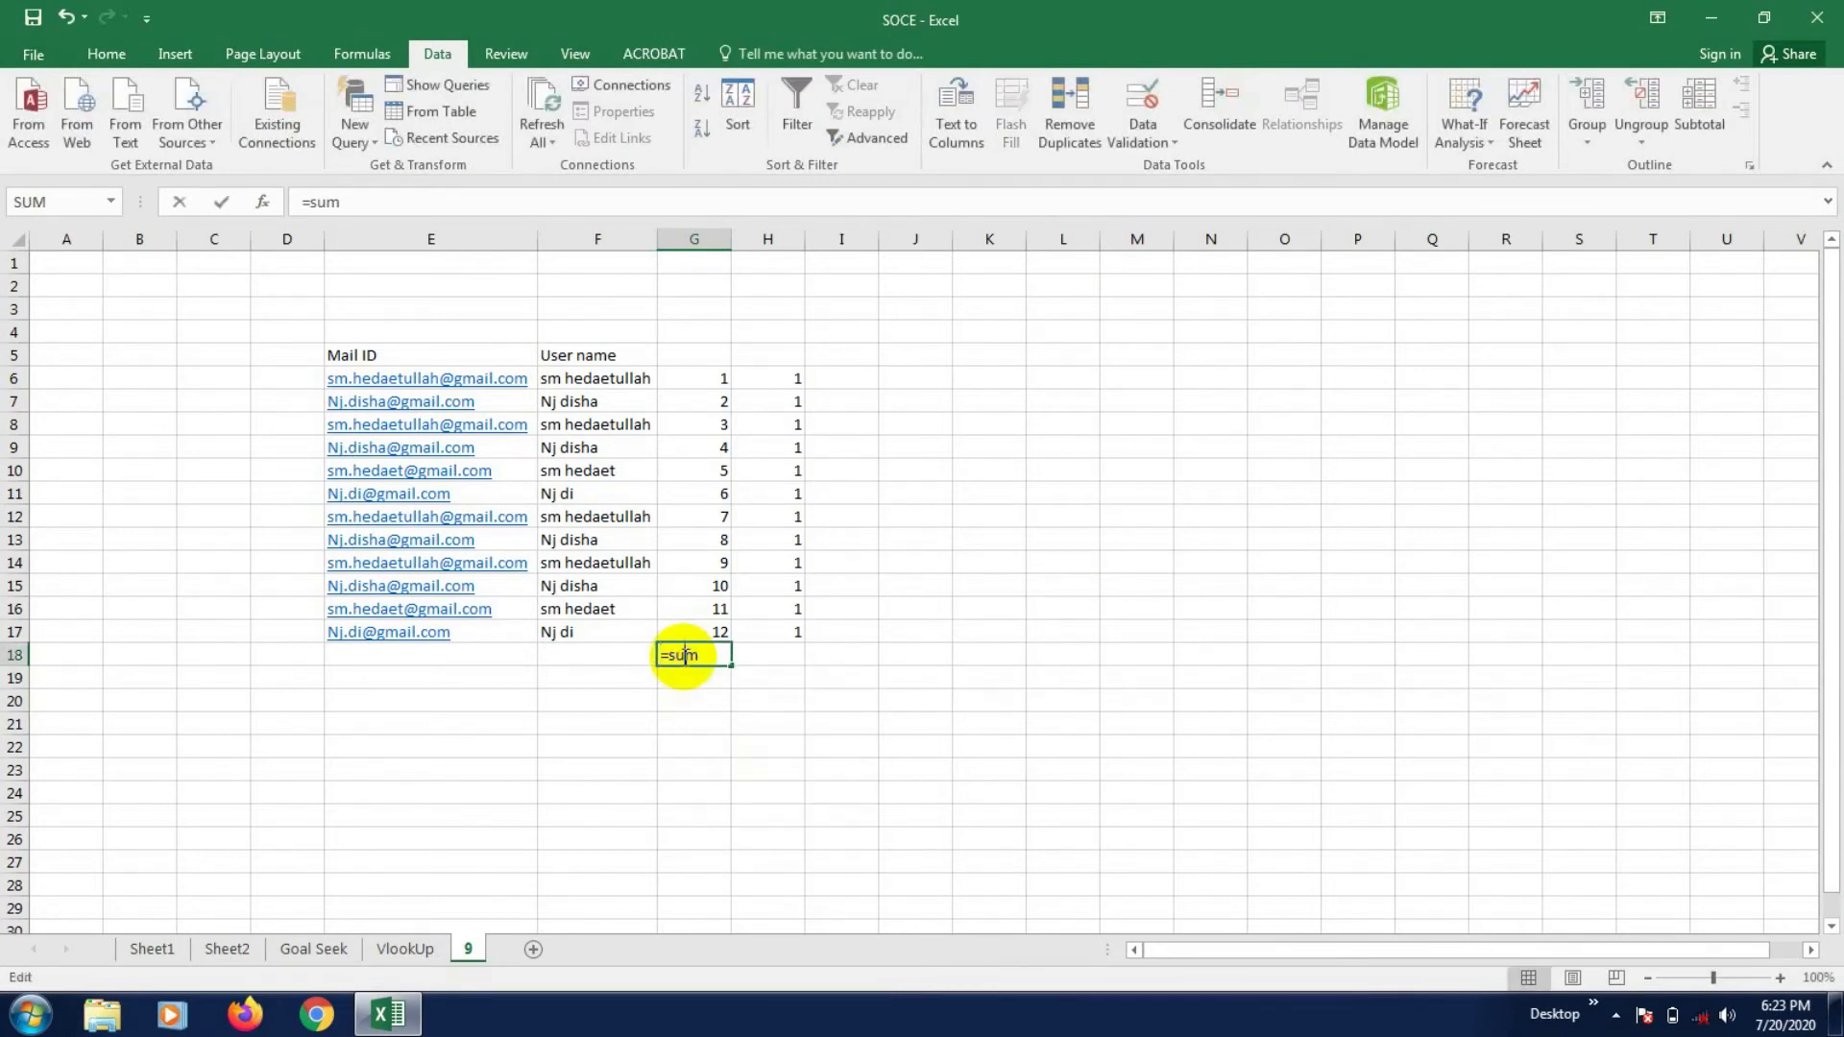
pyautogui.write('(')
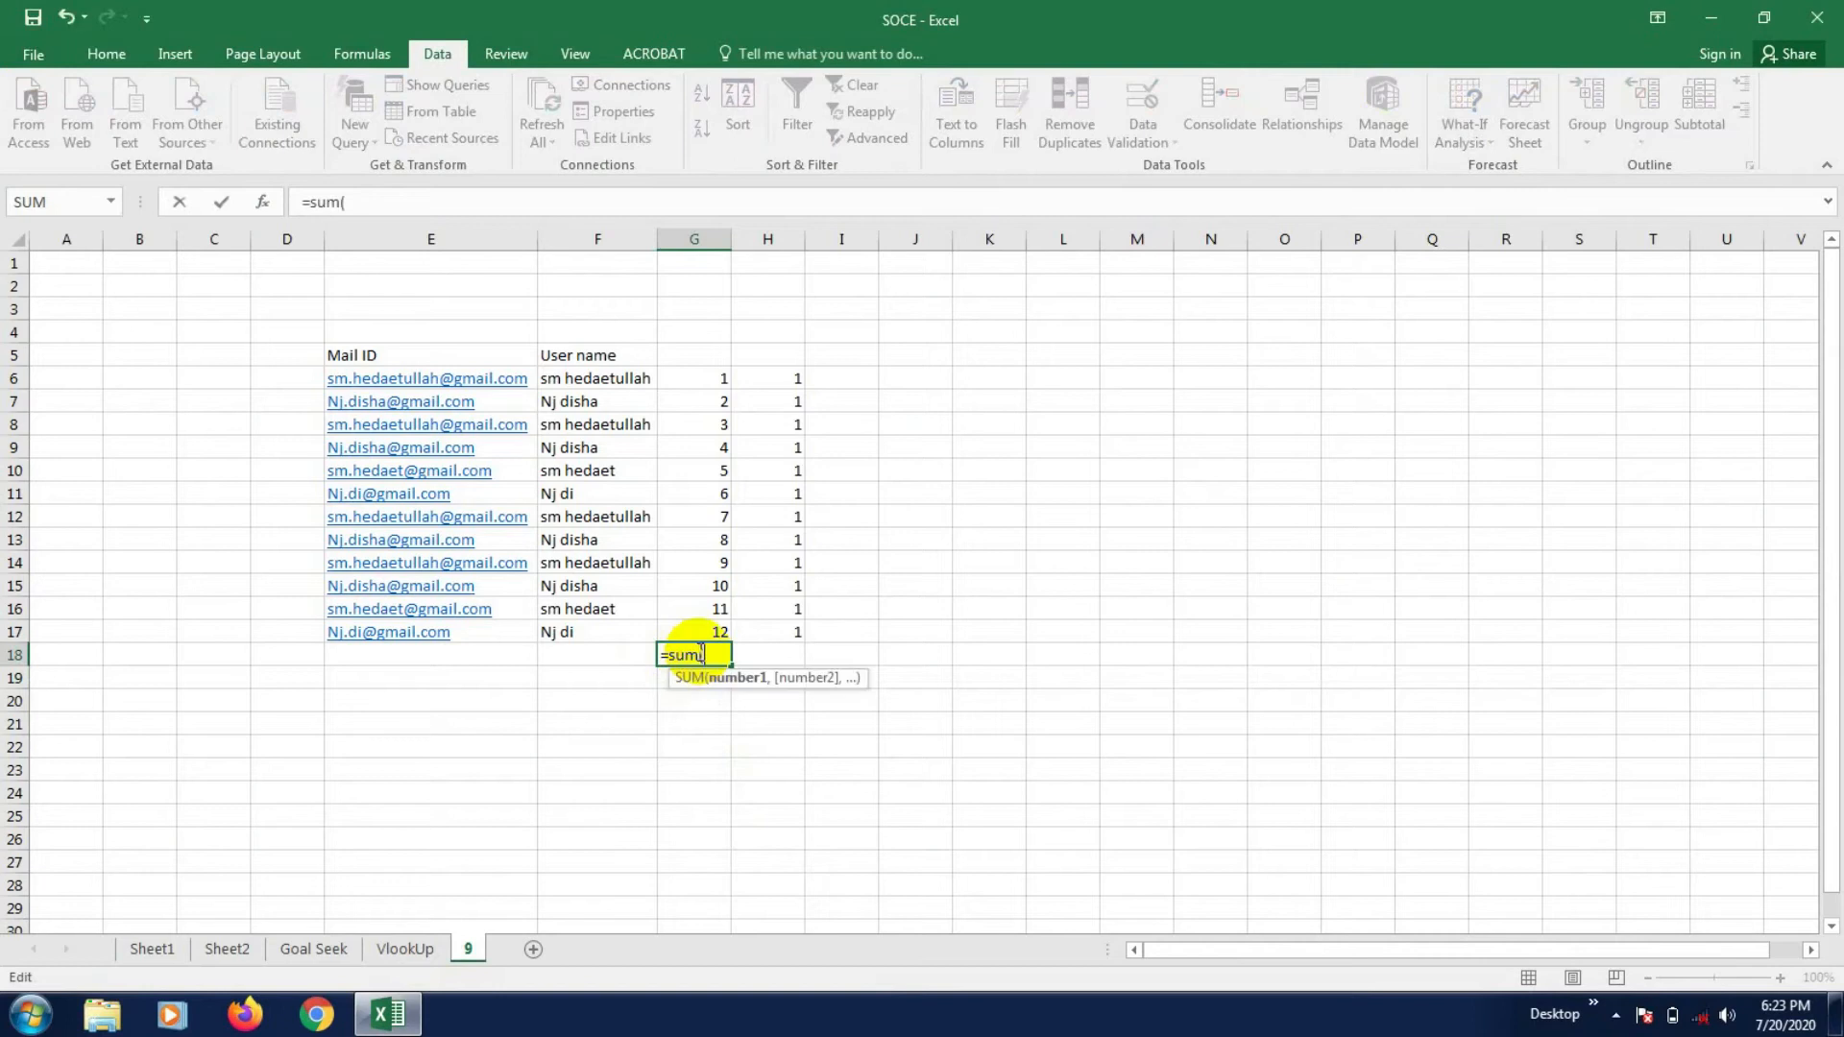
pyautogui.moveTo(700, 375); pyautogui.dragTo(700, 624)
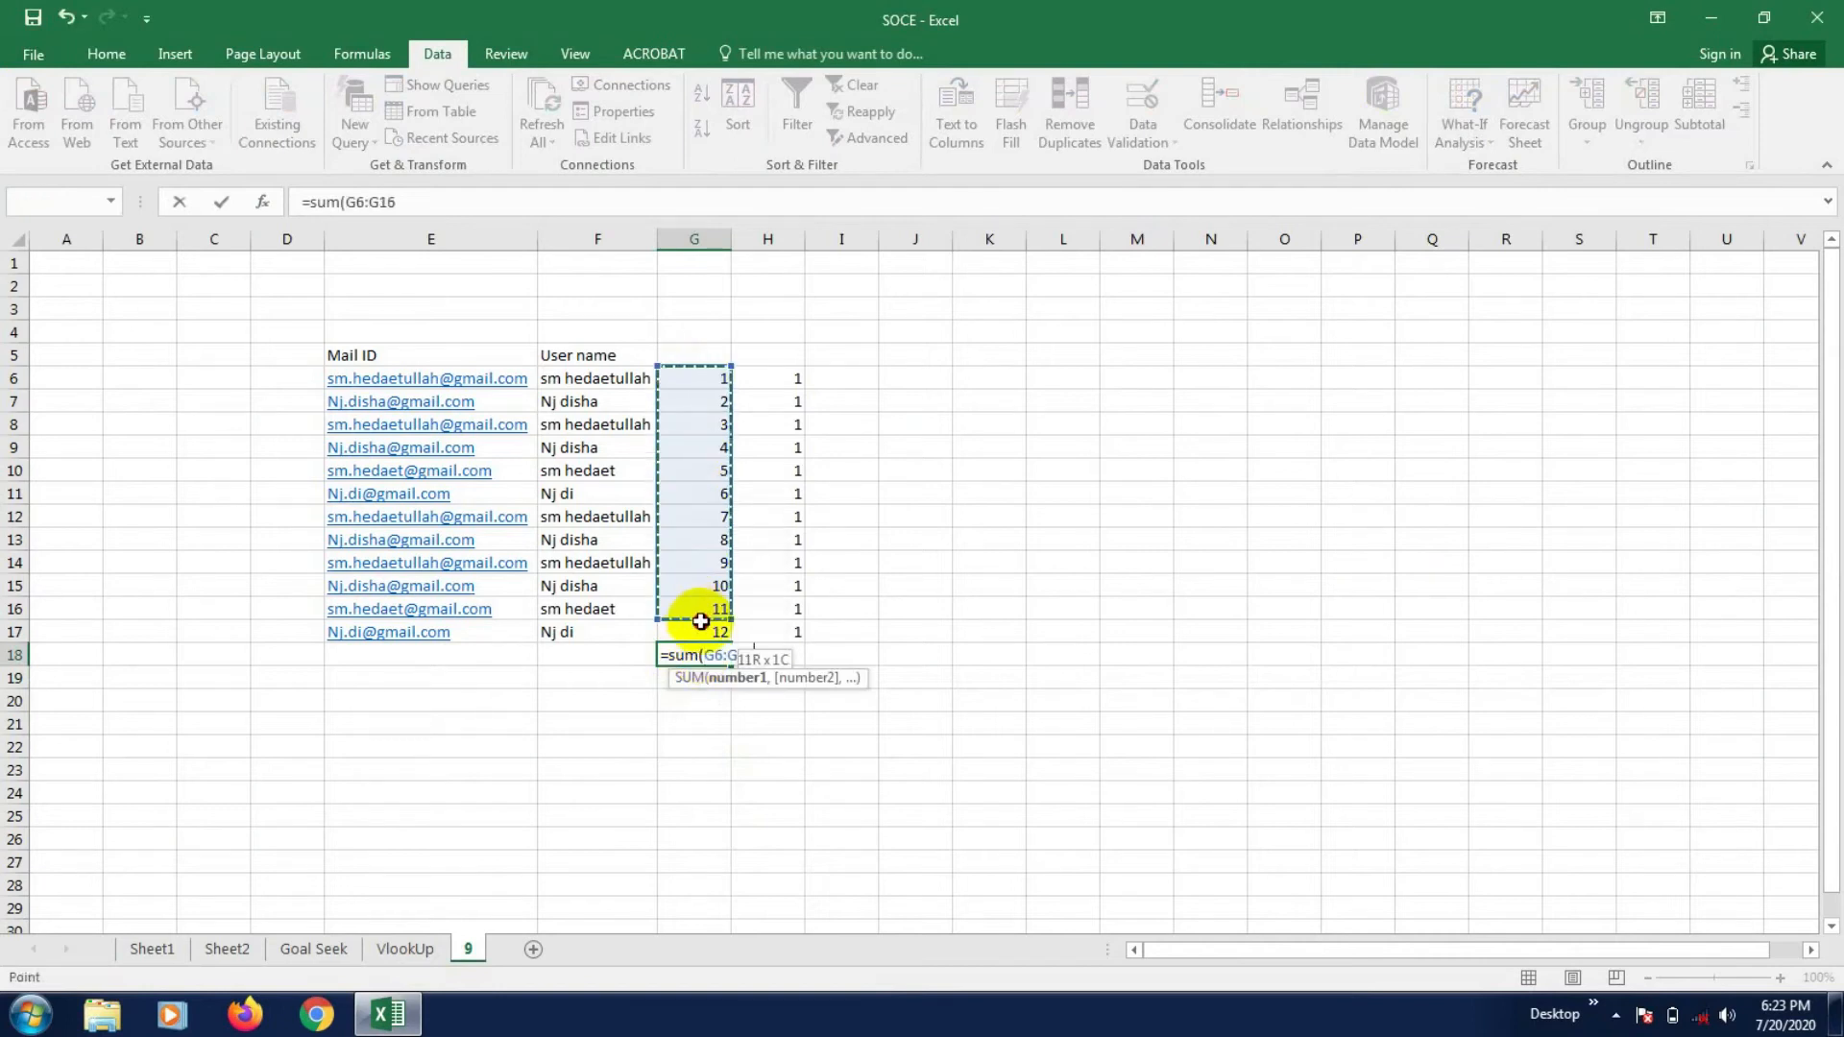
pyautogui.press('Return')
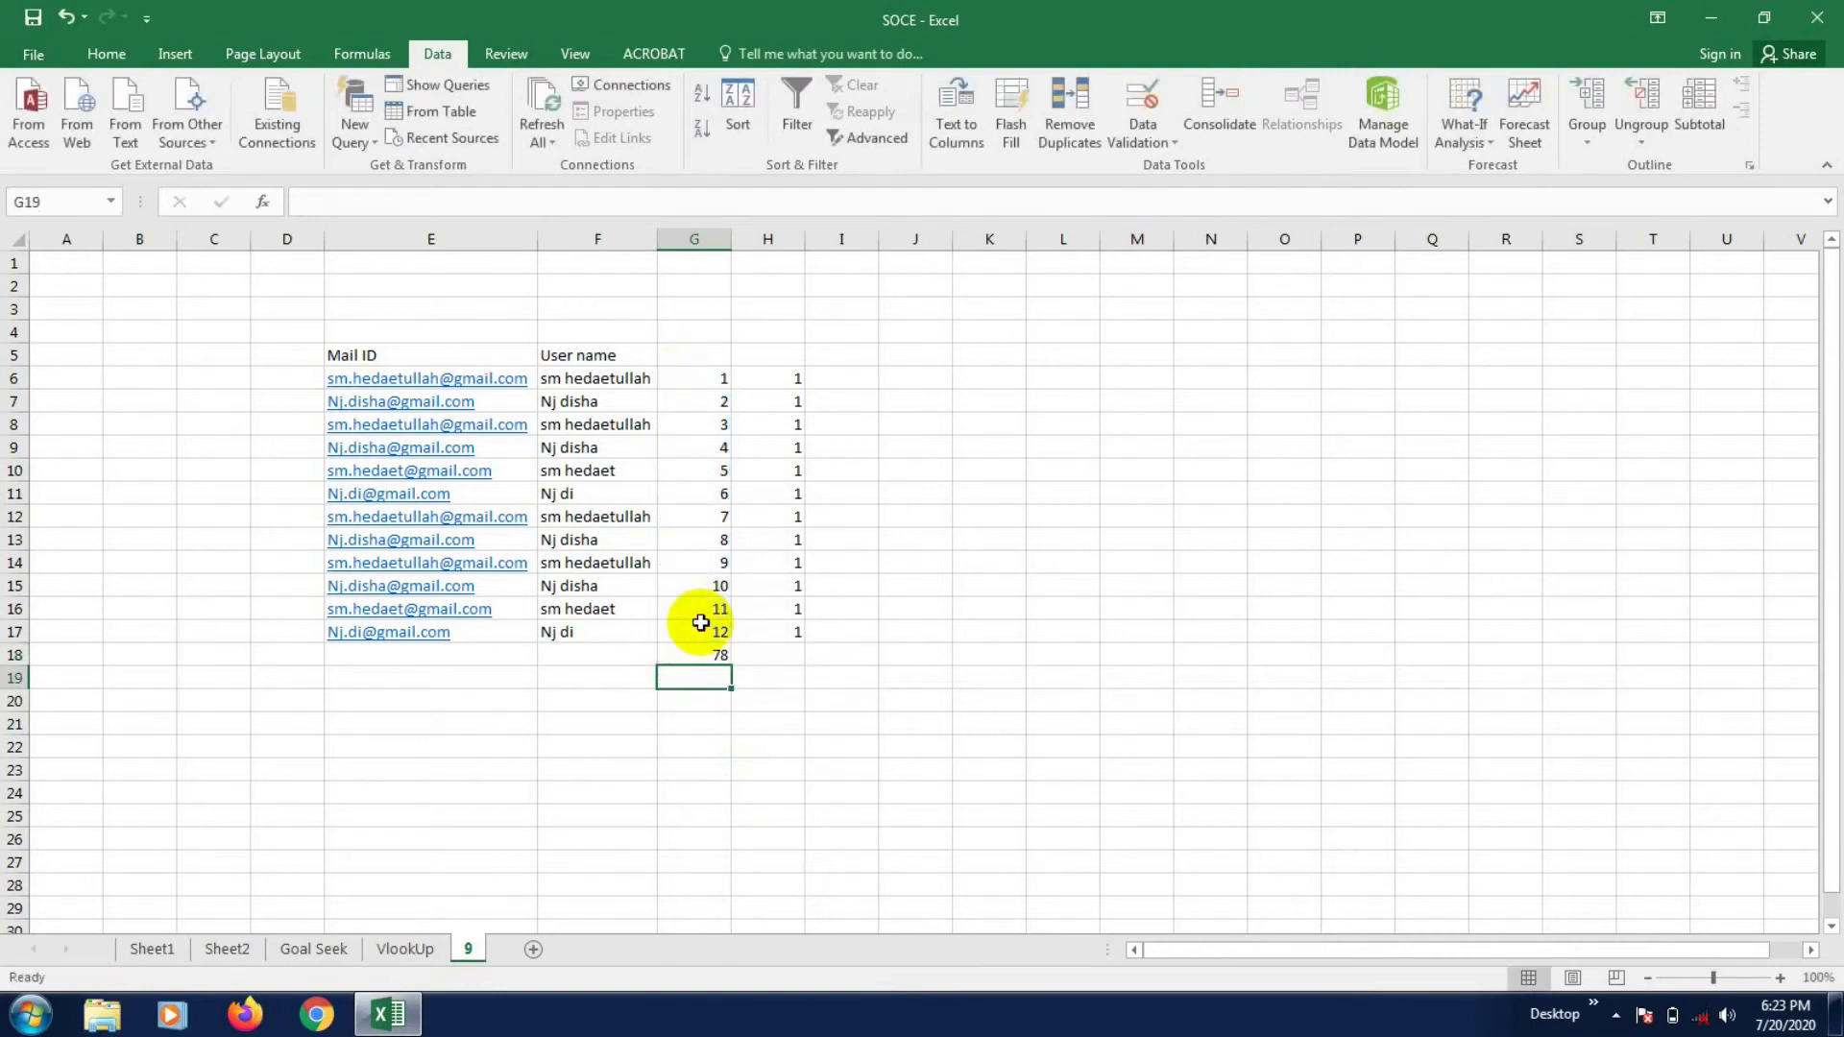
pyautogui.click(728, 656)
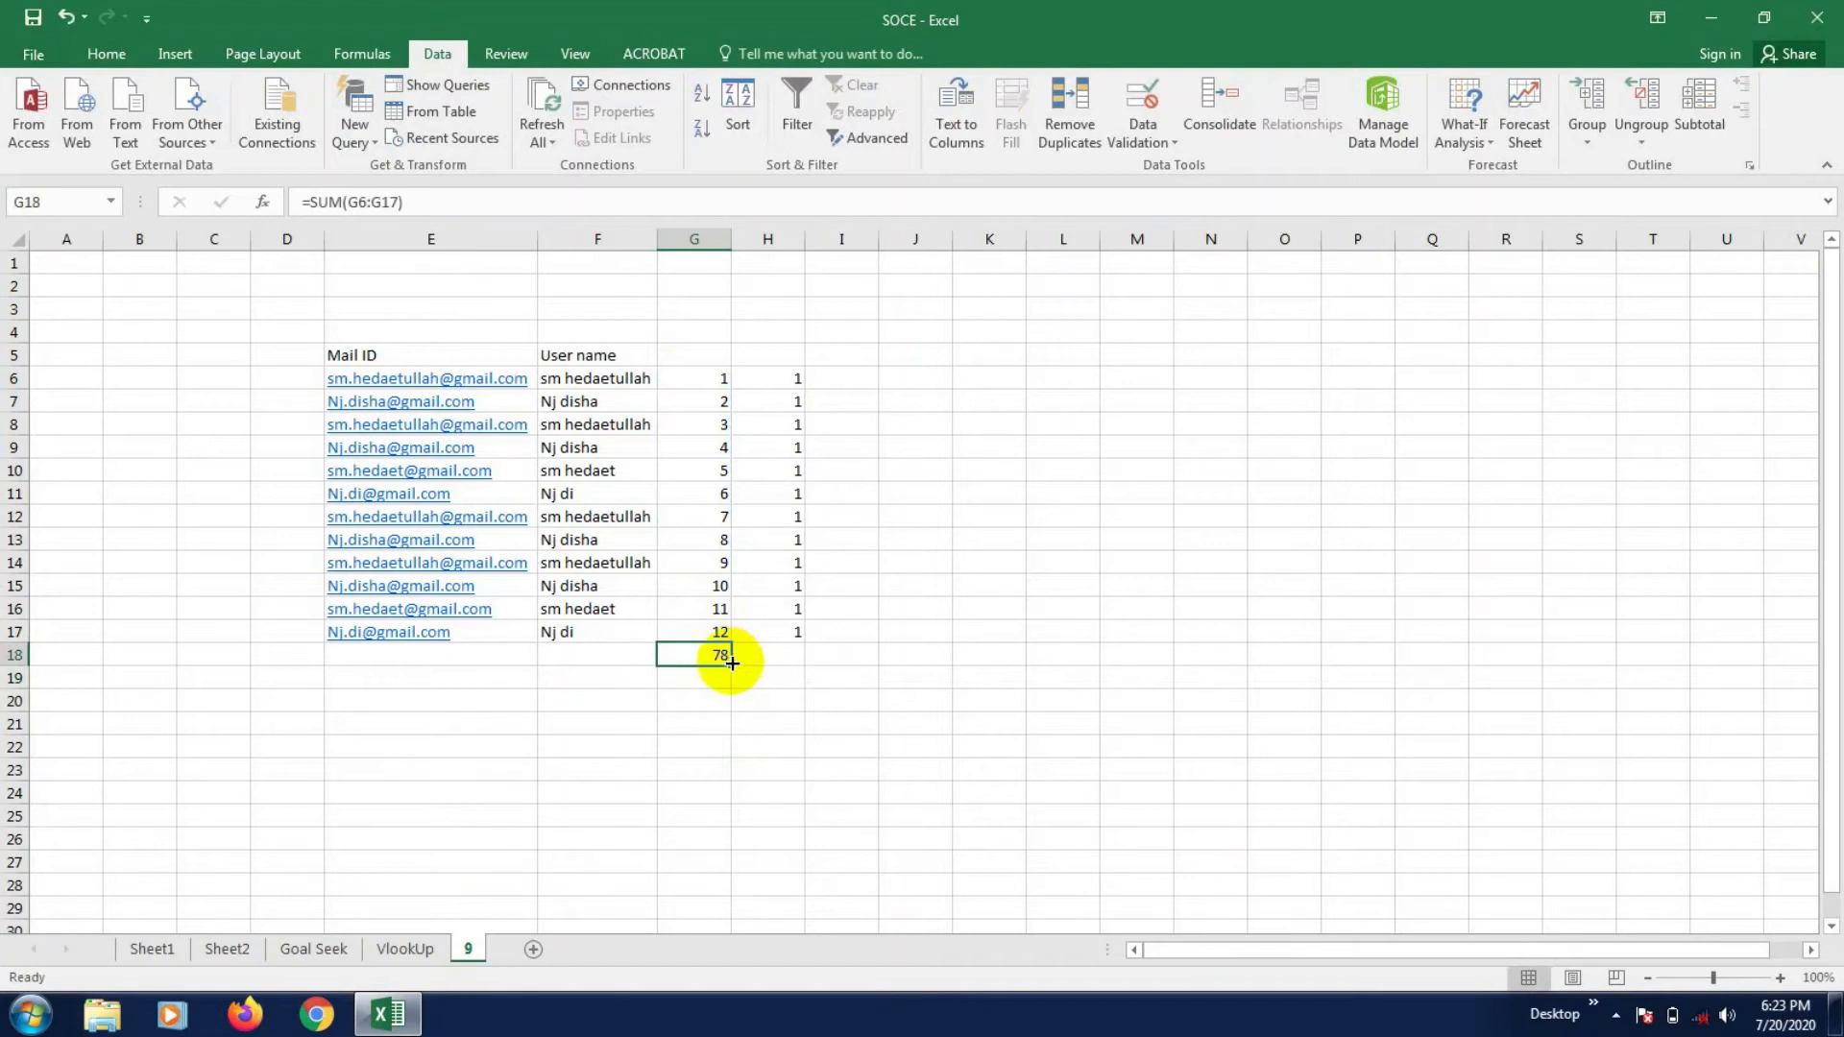
# - Fill the total across to H18, giving 12, and check both formulas
pyautogui.moveTo(732, 663); pyautogui.dragTo(784, 661)
pyautogui.click(762, 740)
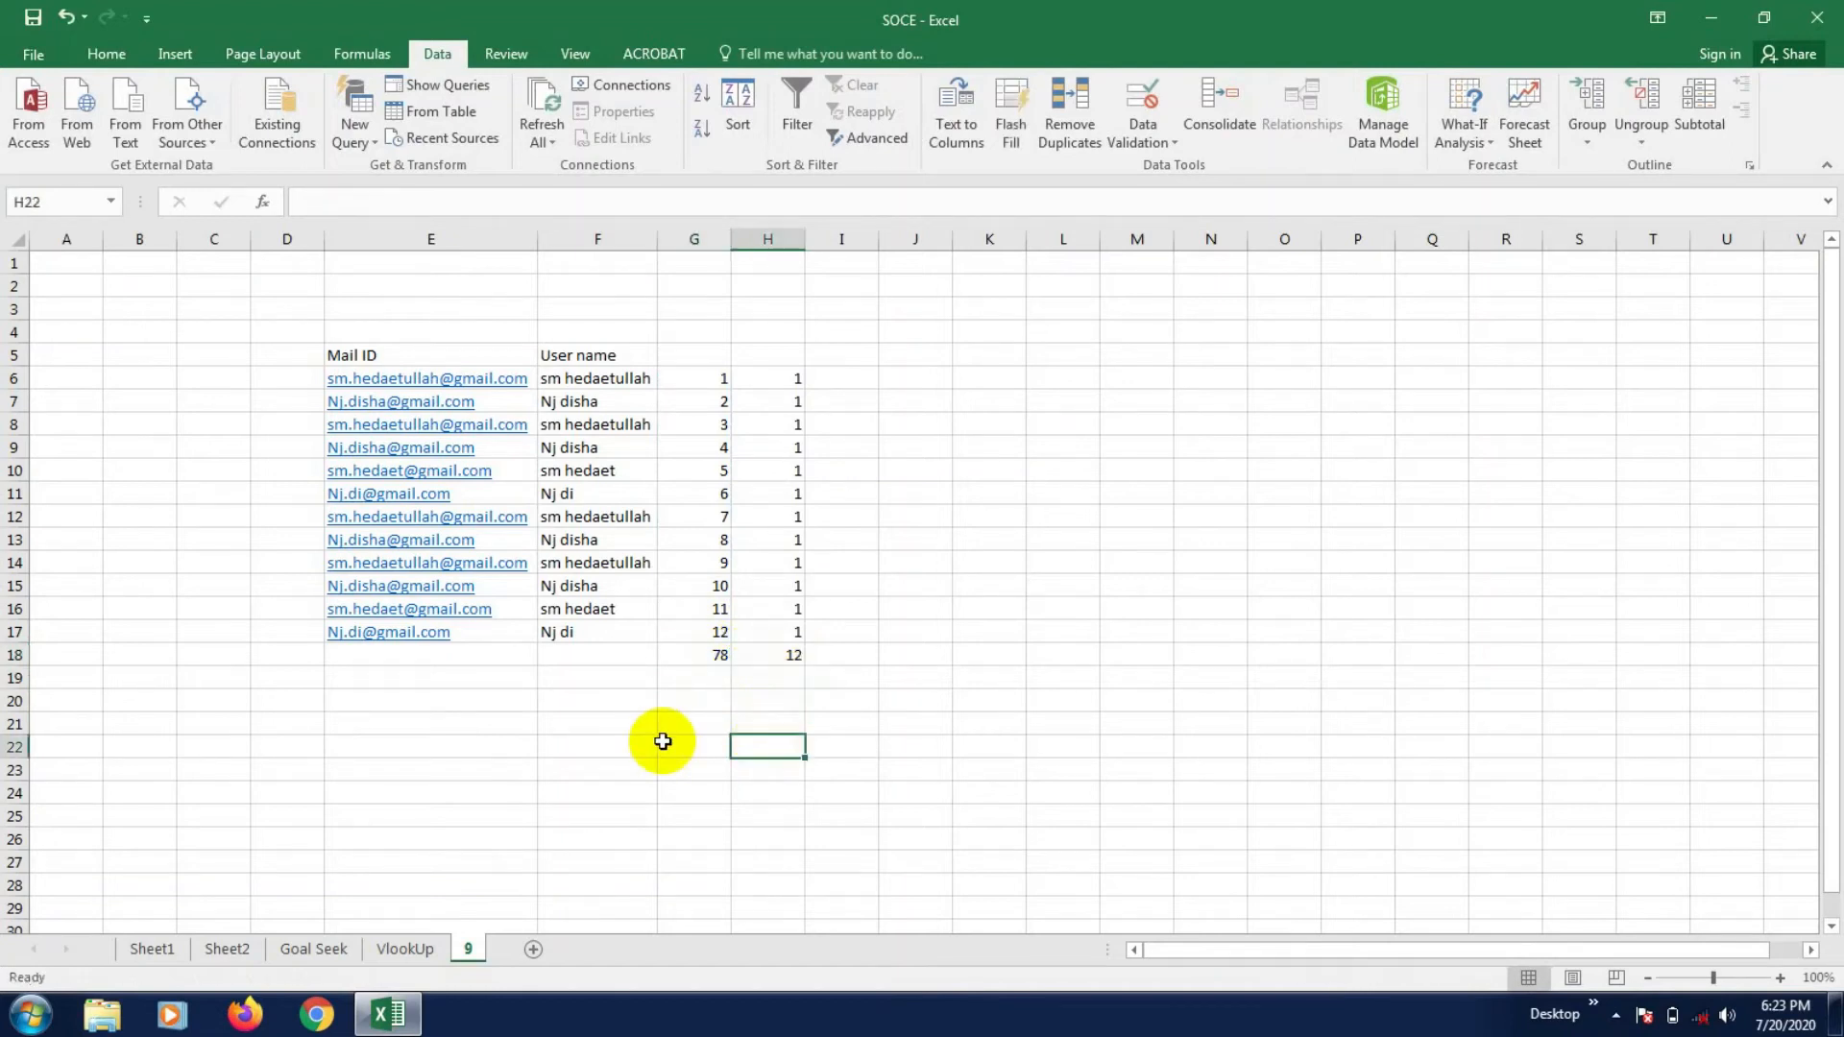
pyautogui.click(687, 659)
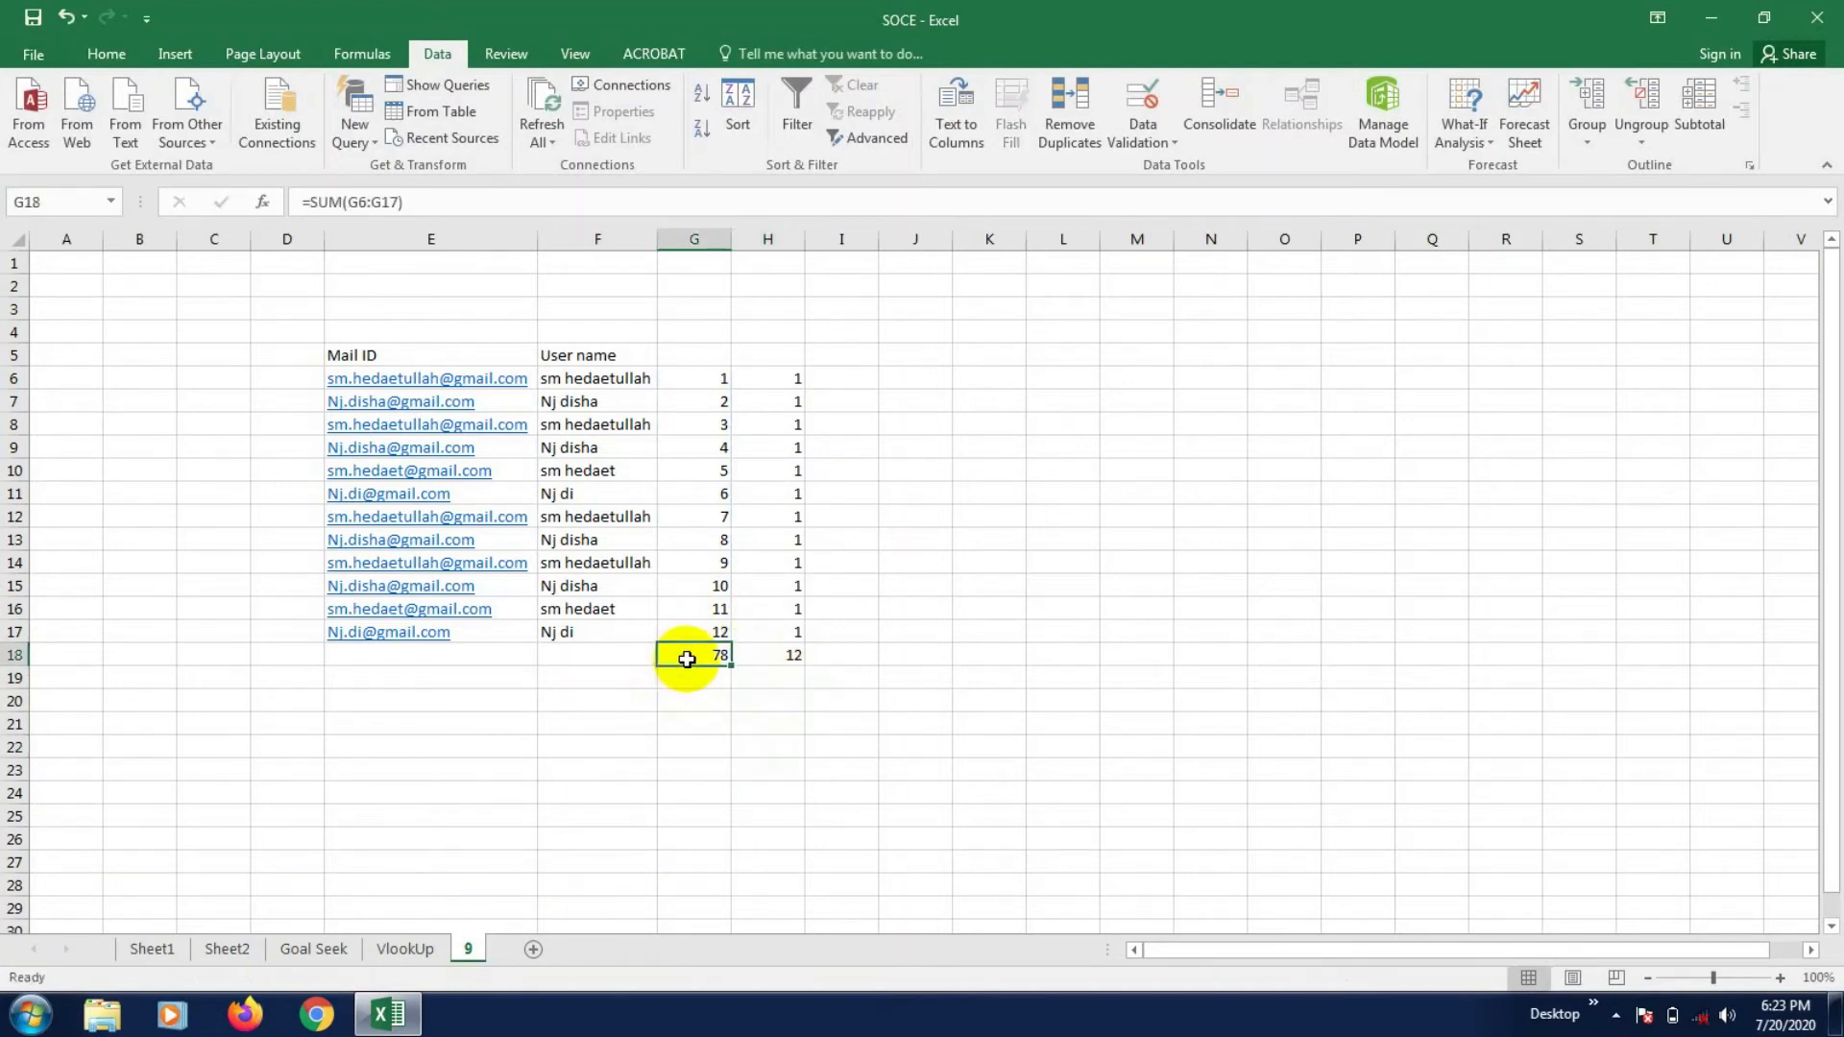
pyautogui.click(780, 650)
pyautogui.click(638, 769)
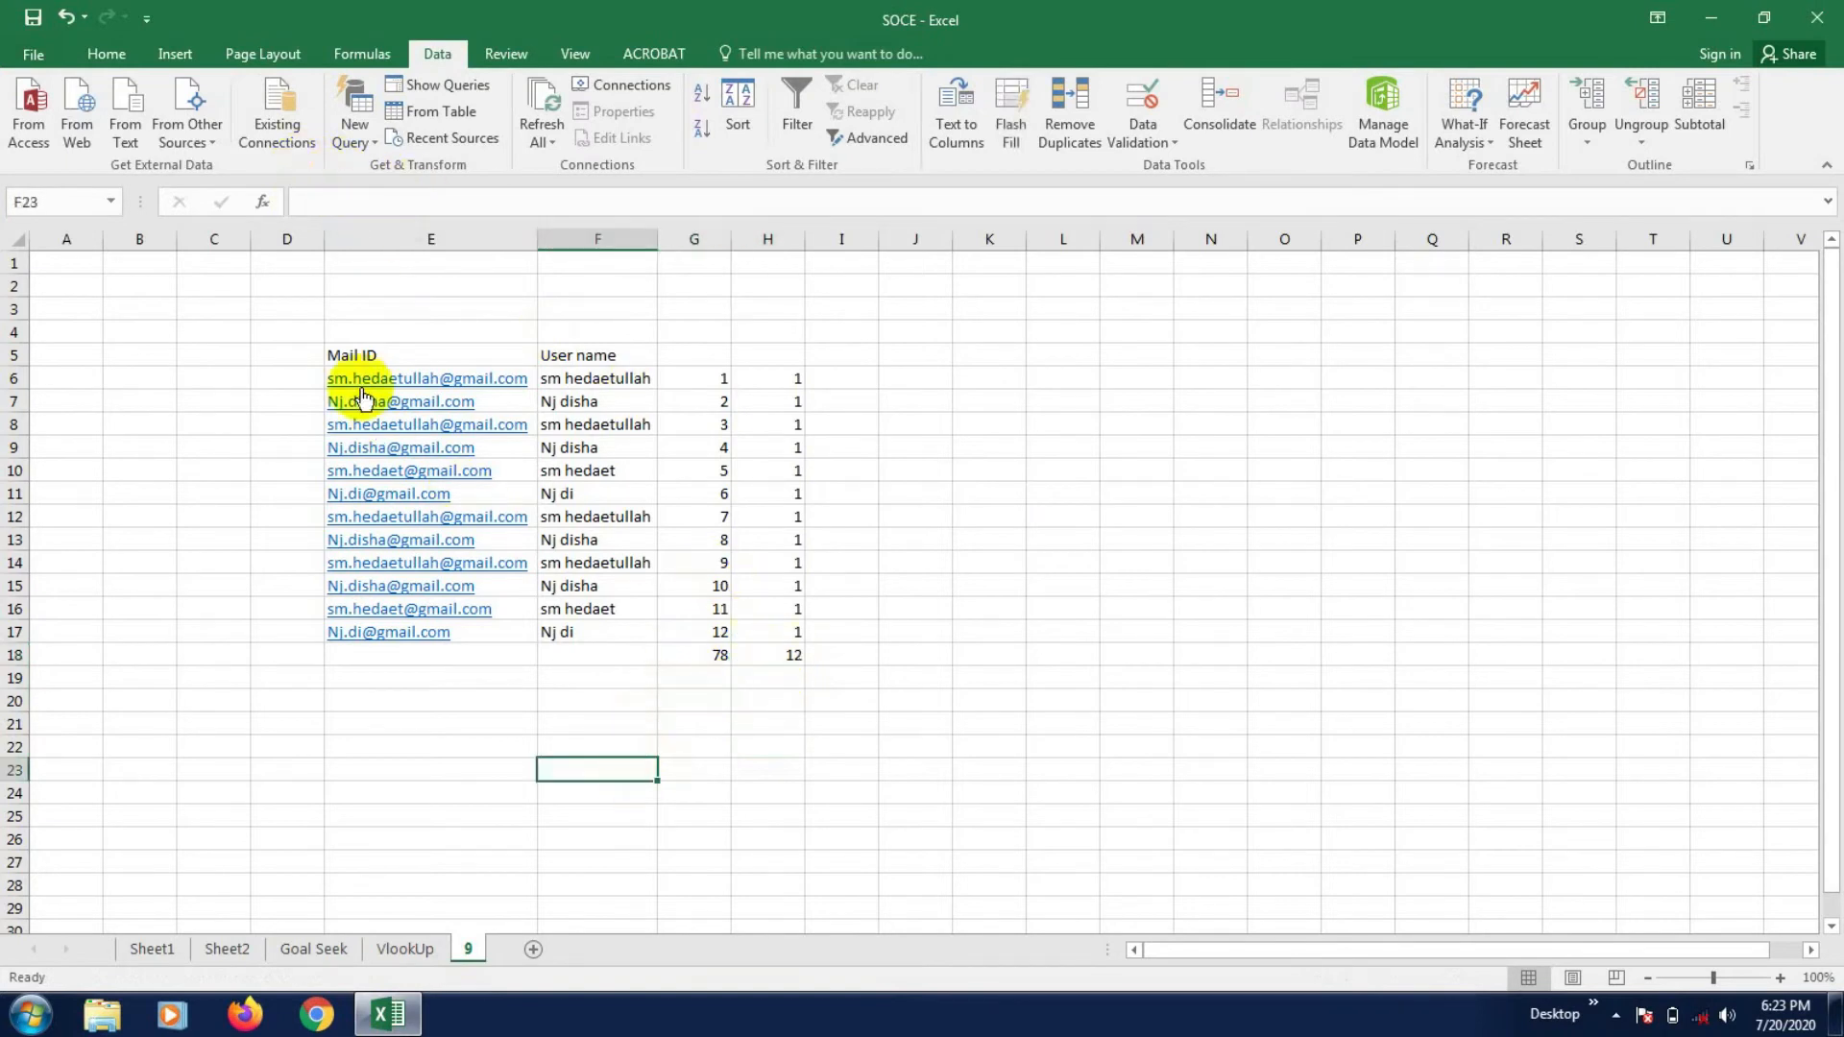
# - Copy the range E5:H18, from the Mail ID header through the totals row
pyautogui.moveTo(361, 354); pyautogui.dragTo(759, 657)
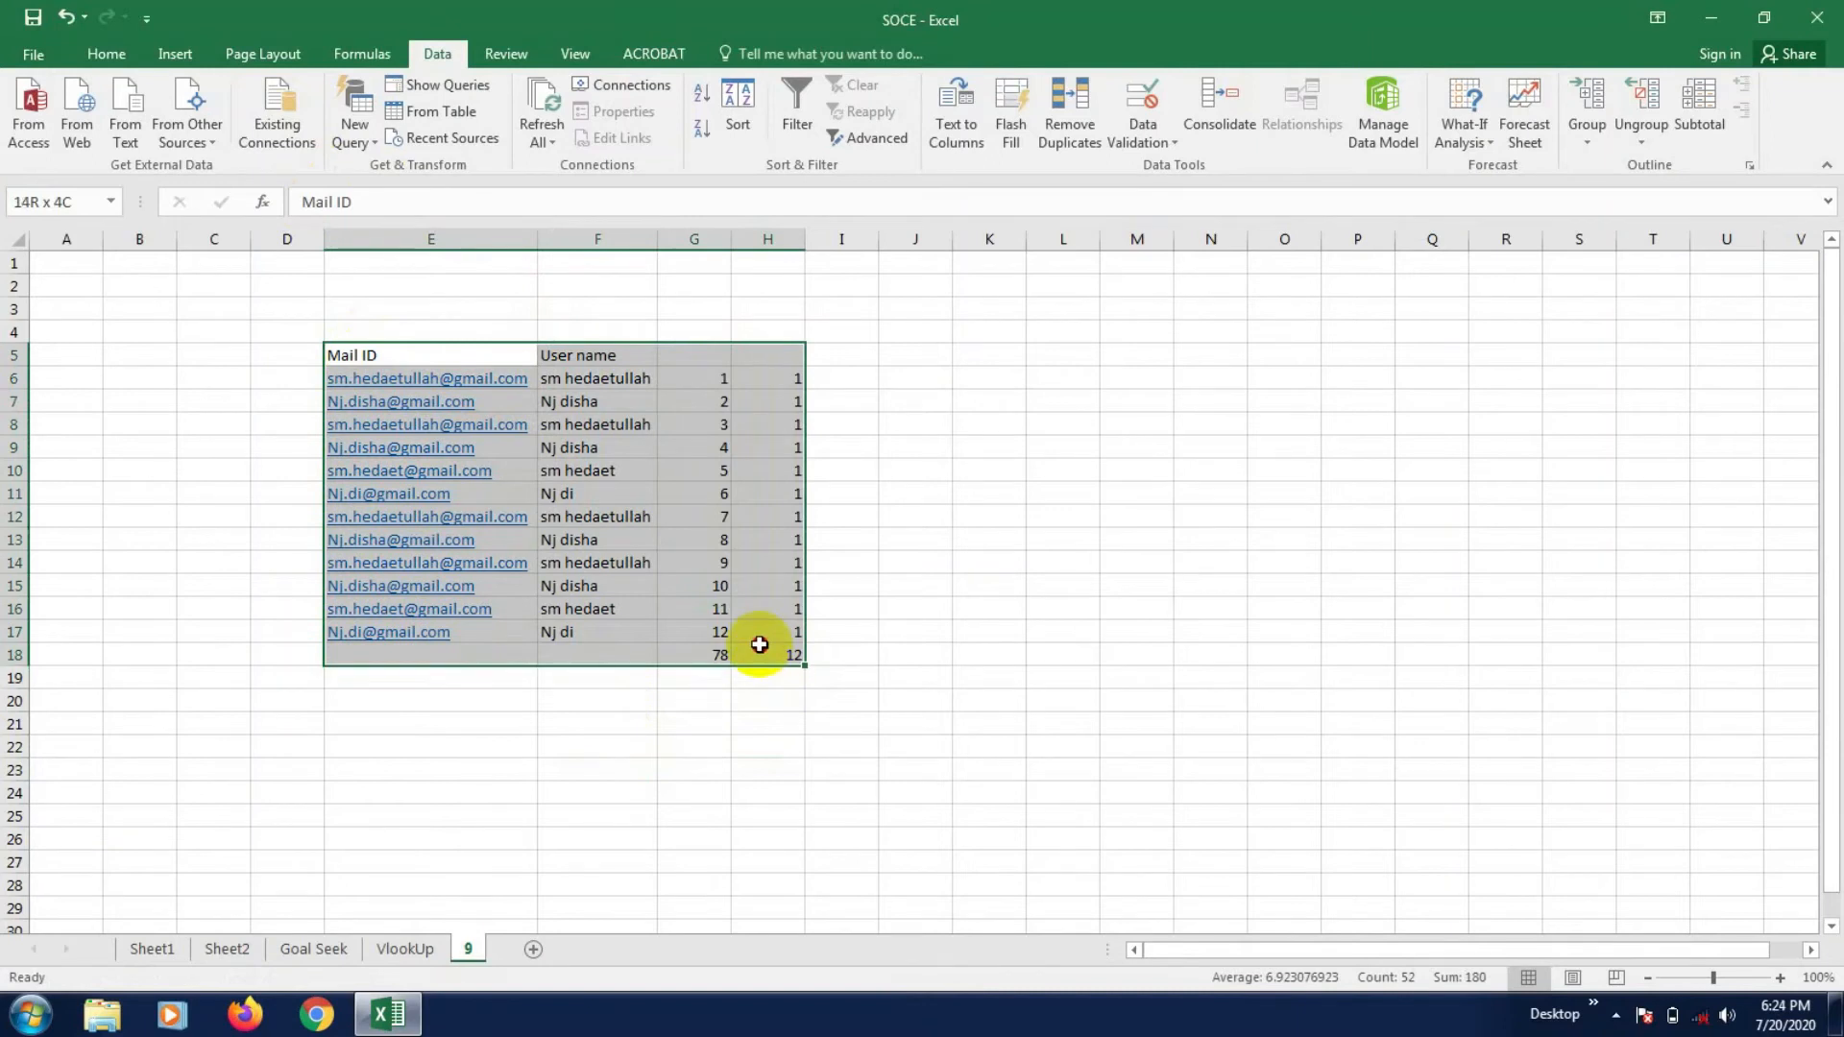
pyautogui.rightClick(590, 424)
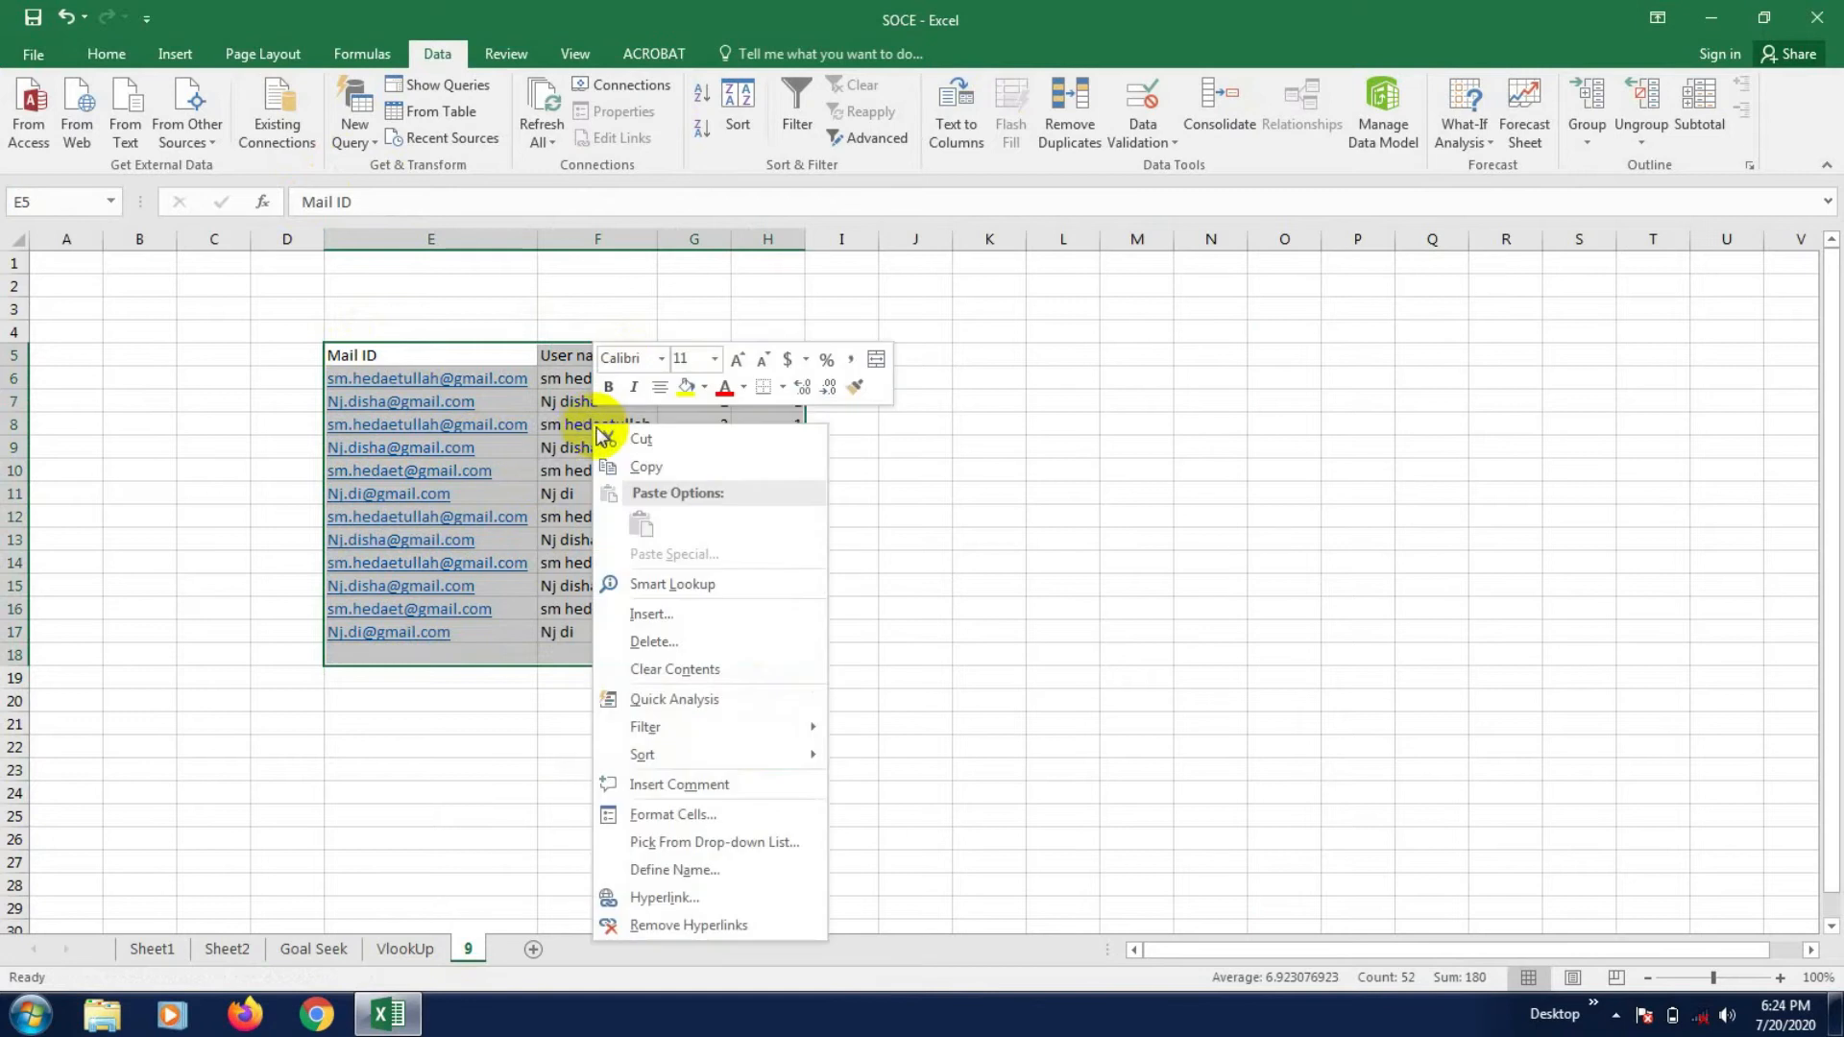
pyautogui.click(650, 468)
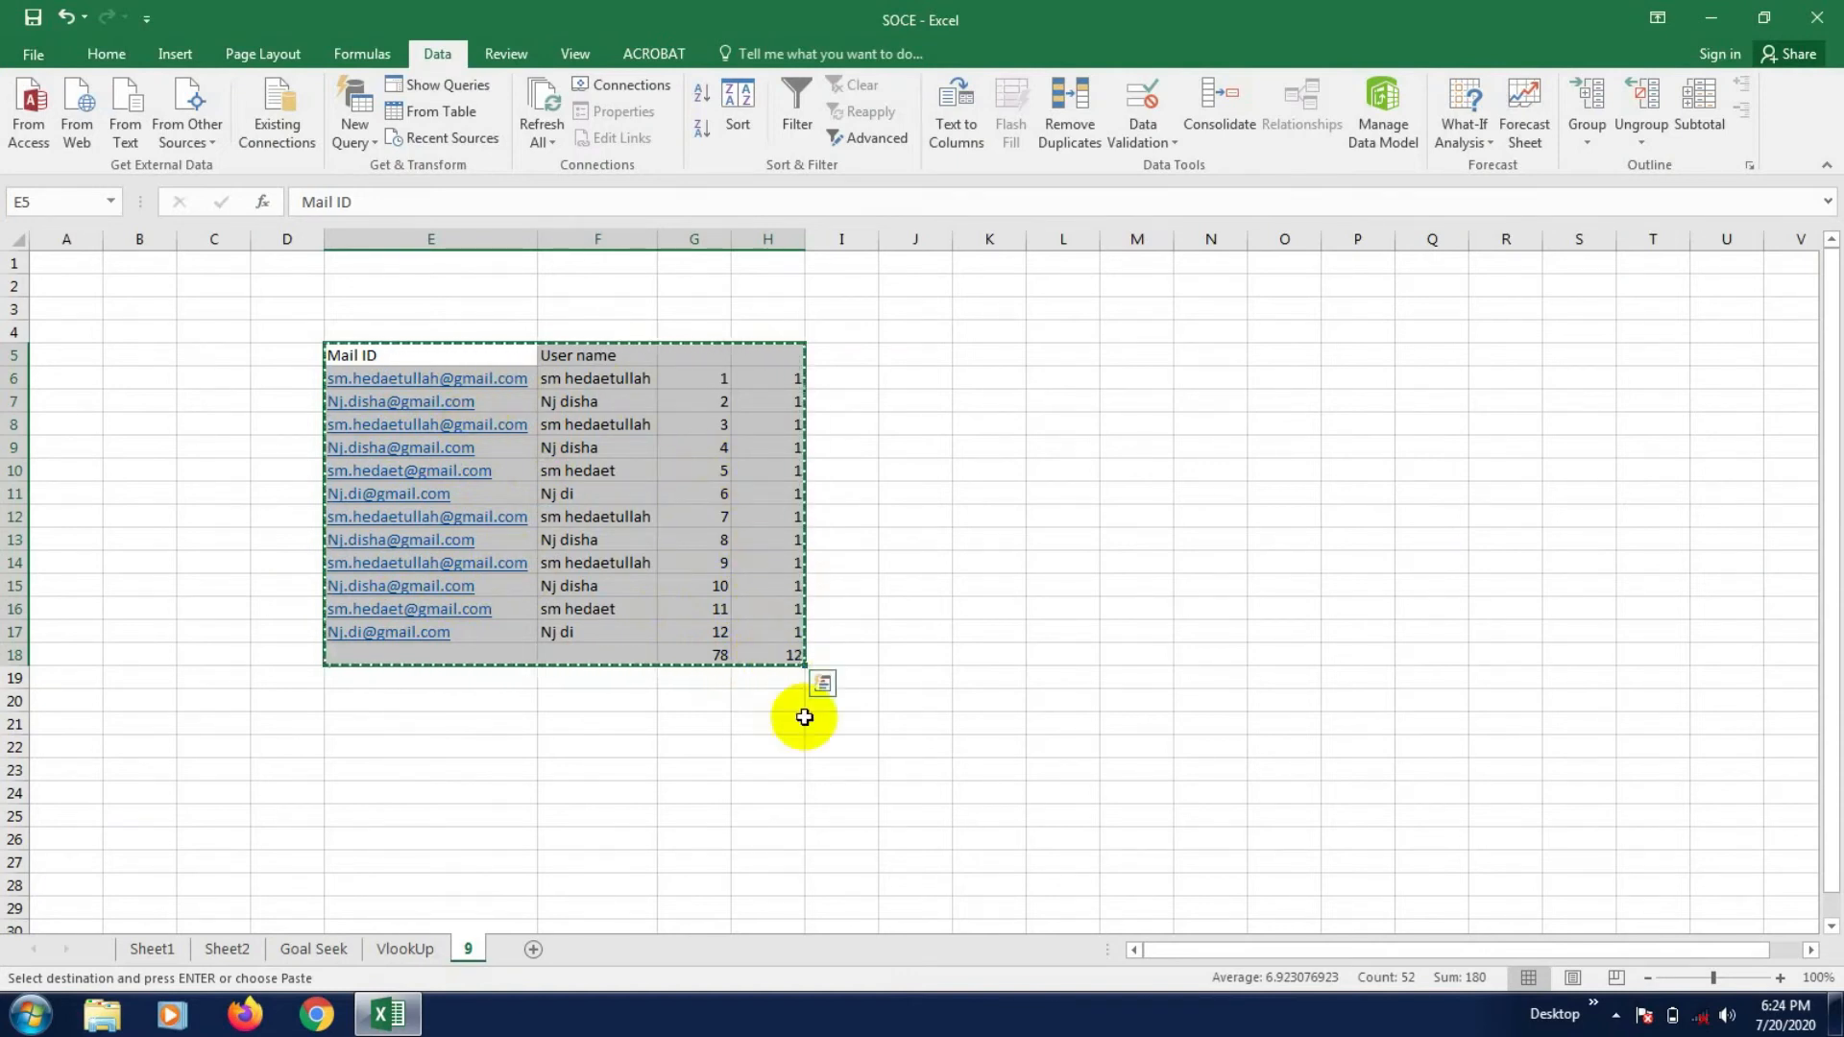
# - Paste the copied table with all formatting at E28 using Paste (P)
pyautogui.scroll(-3, 615, 740)
pyautogui.click(346, 680)
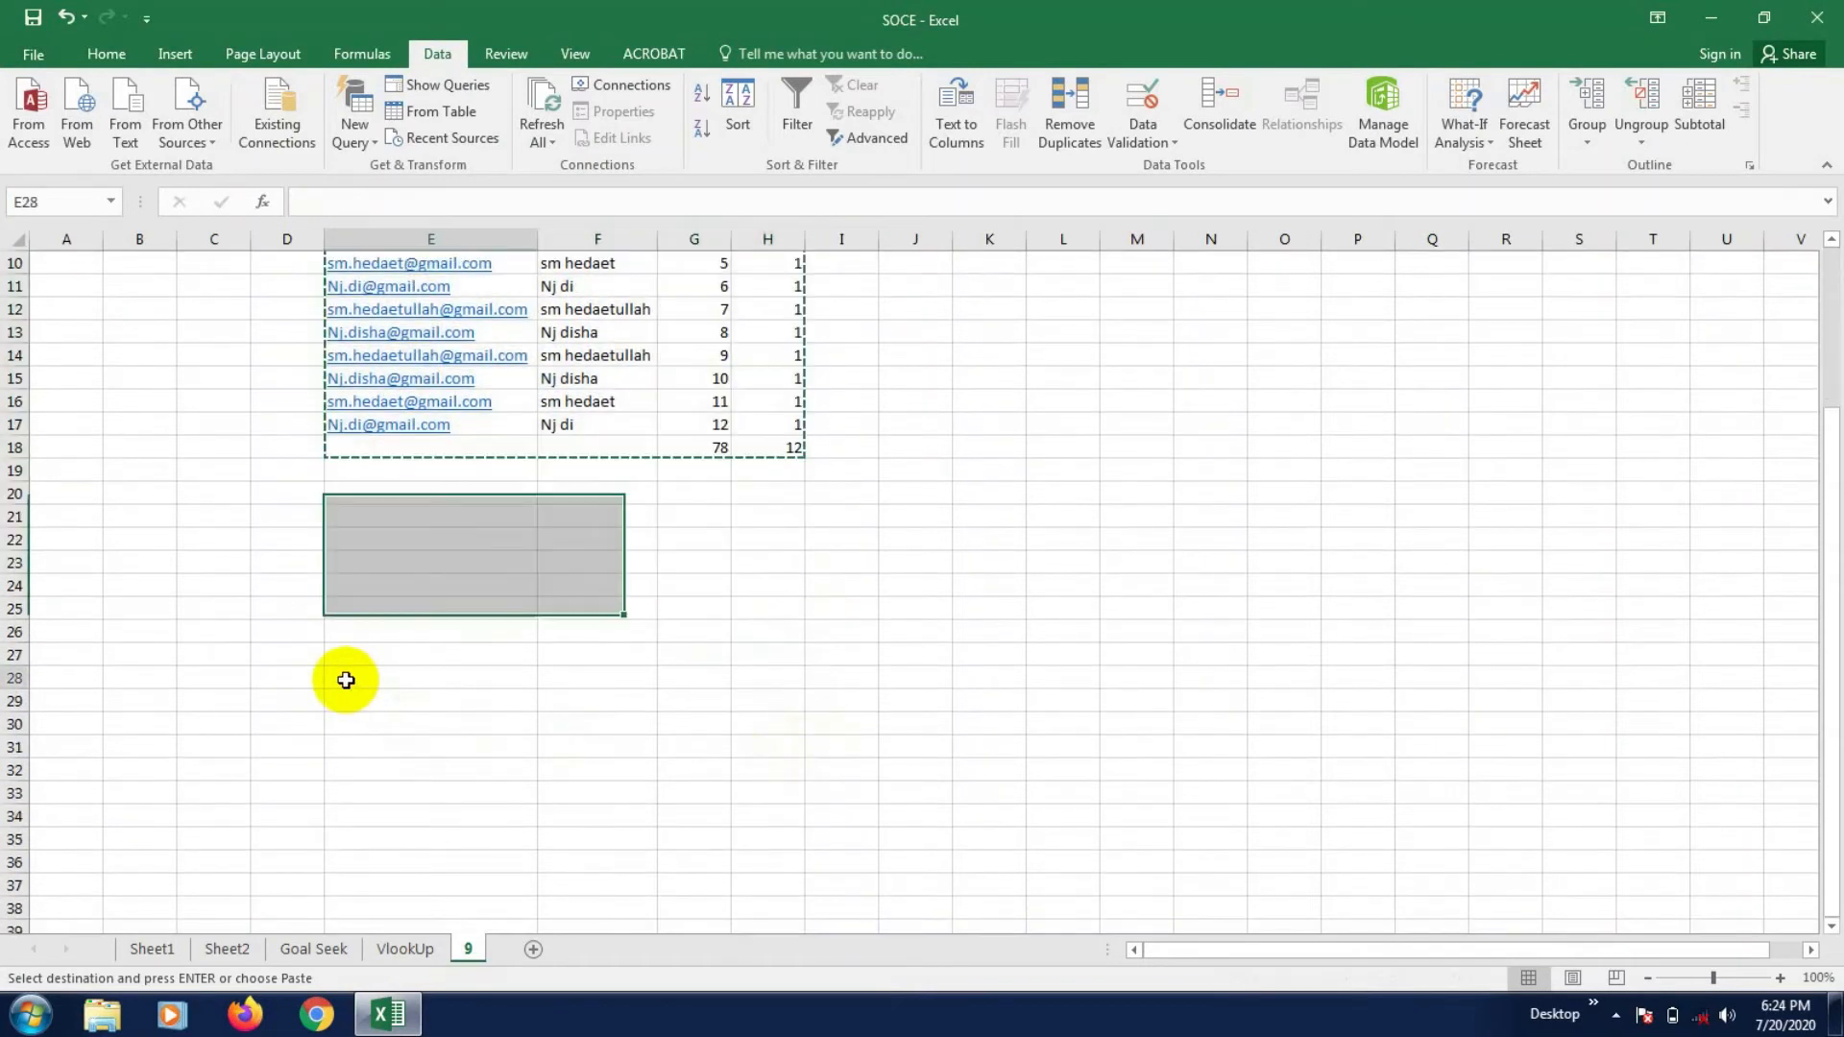
pyautogui.rightClick(346, 680)
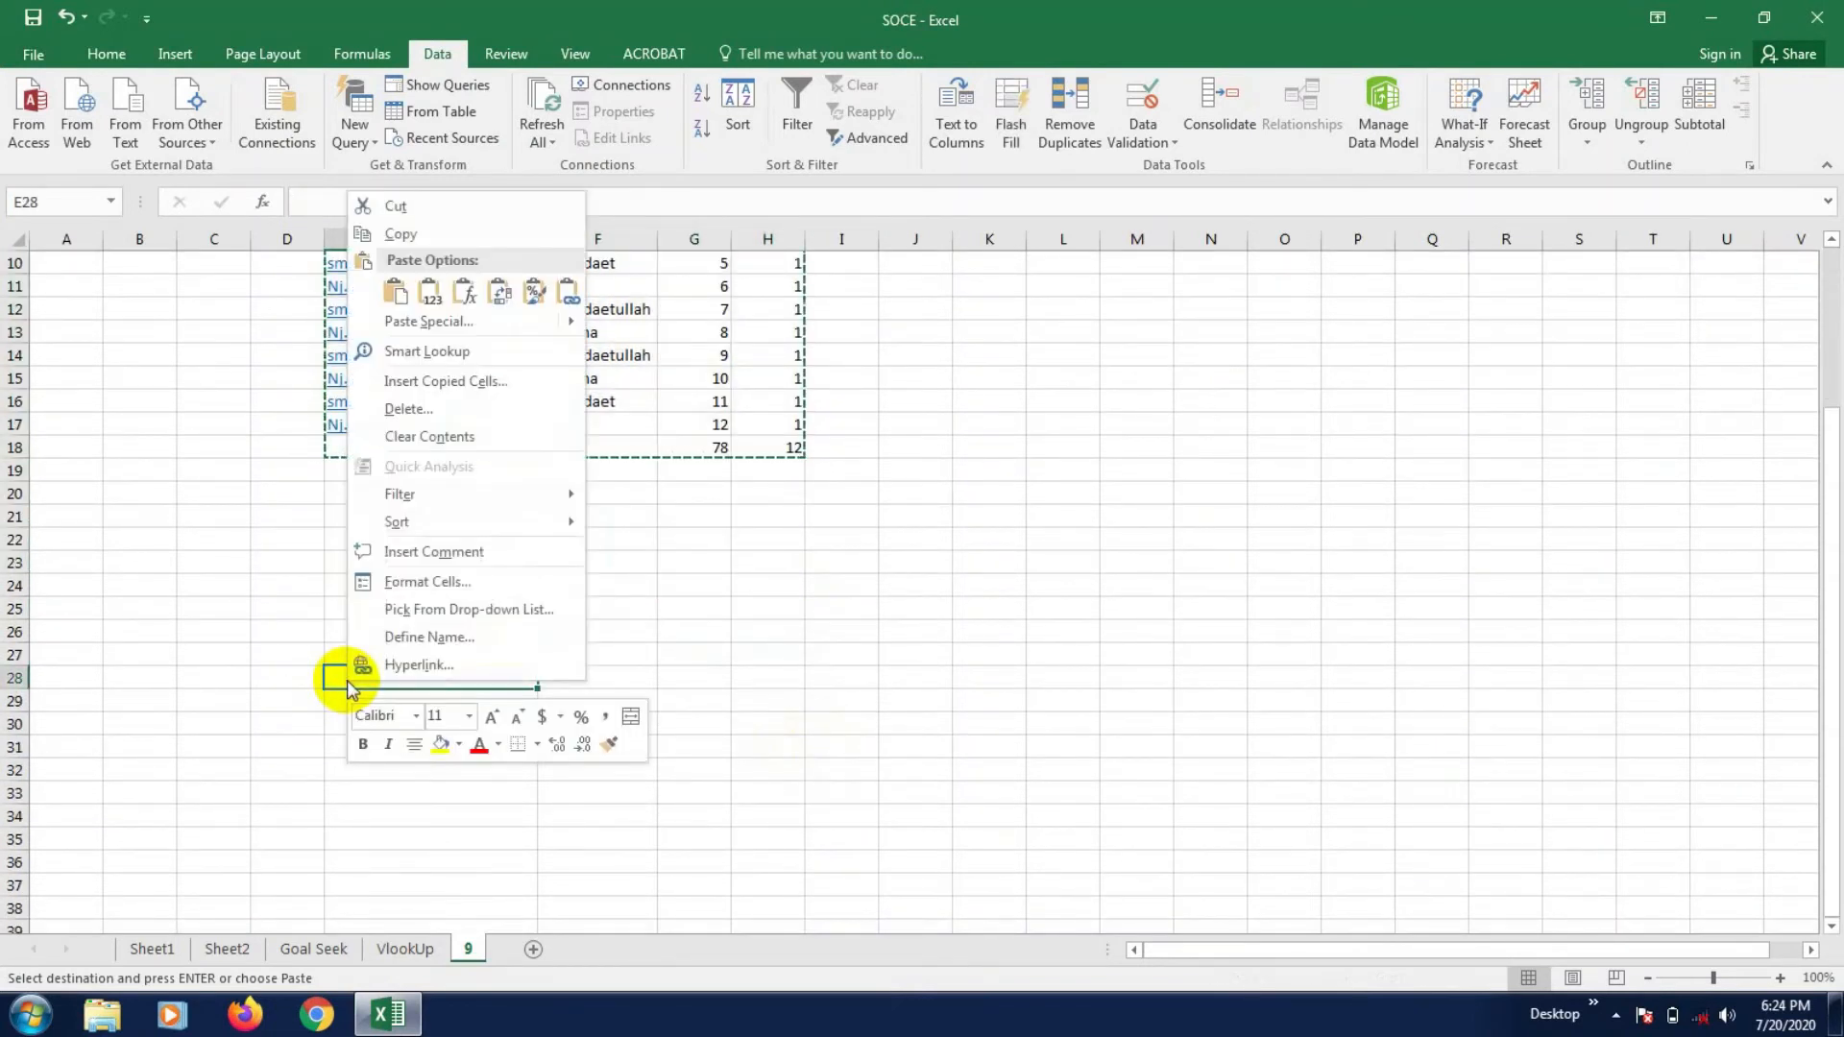
pyautogui.moveTo(482, 321)
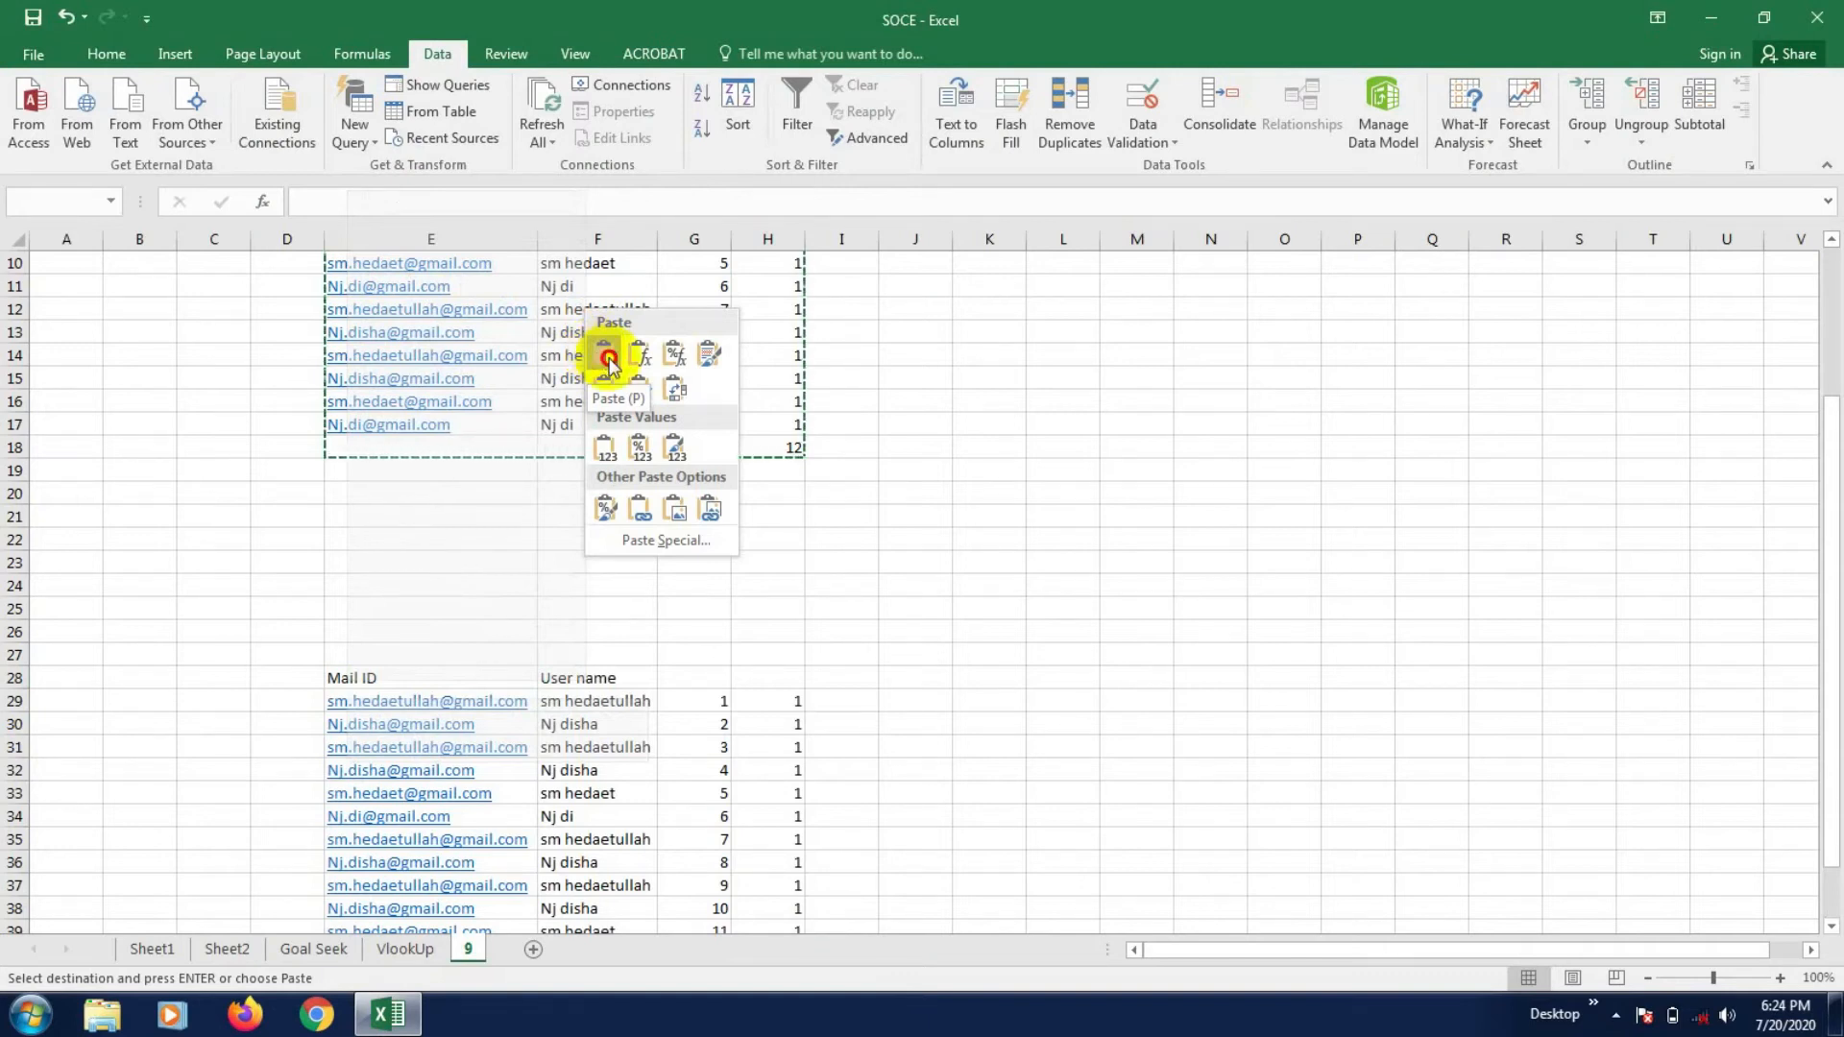
pyautogui.click(602, 358)
# - Check the pasted copy's count total in H41 reads 12
pyautogui.scroll(-3, 708, 617)
pyautogui.click(768, 771)
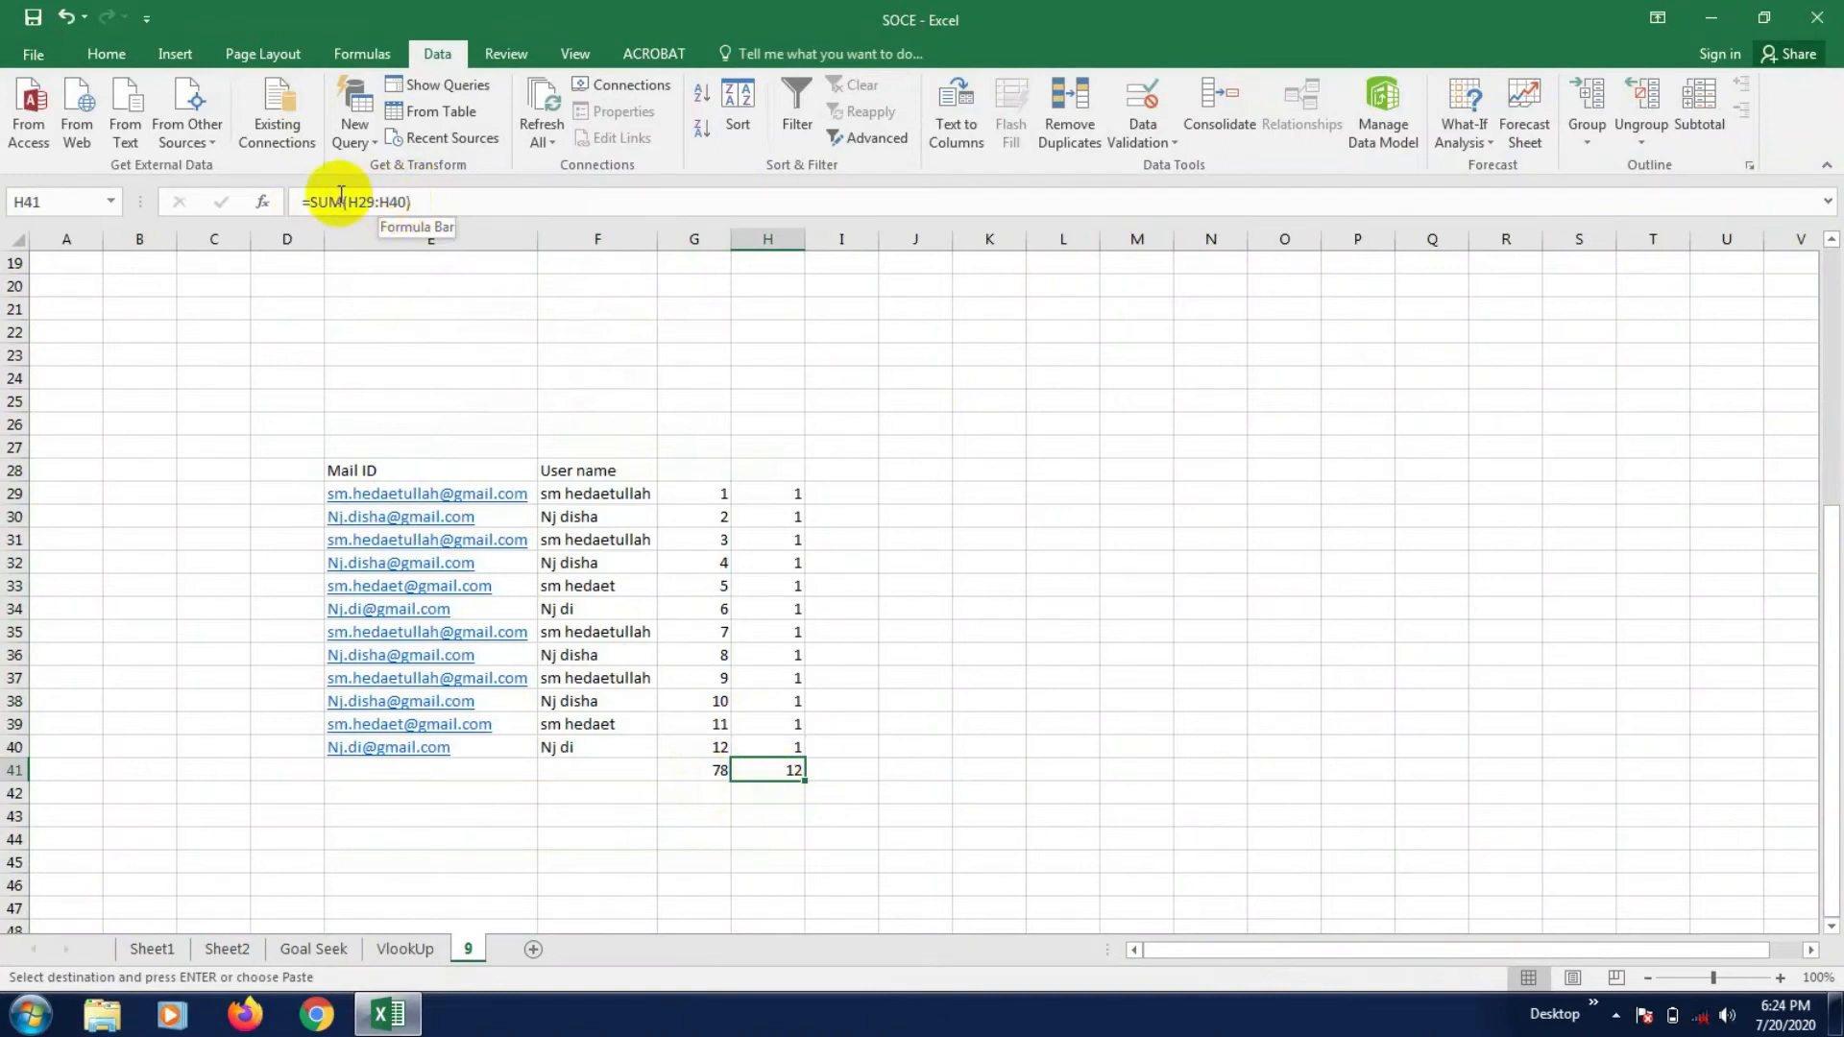
pyautogui.click(936, 725)
pyautogui.scroll(3, 672, 708)
pyautogui.scroll(-6, 650, 692)
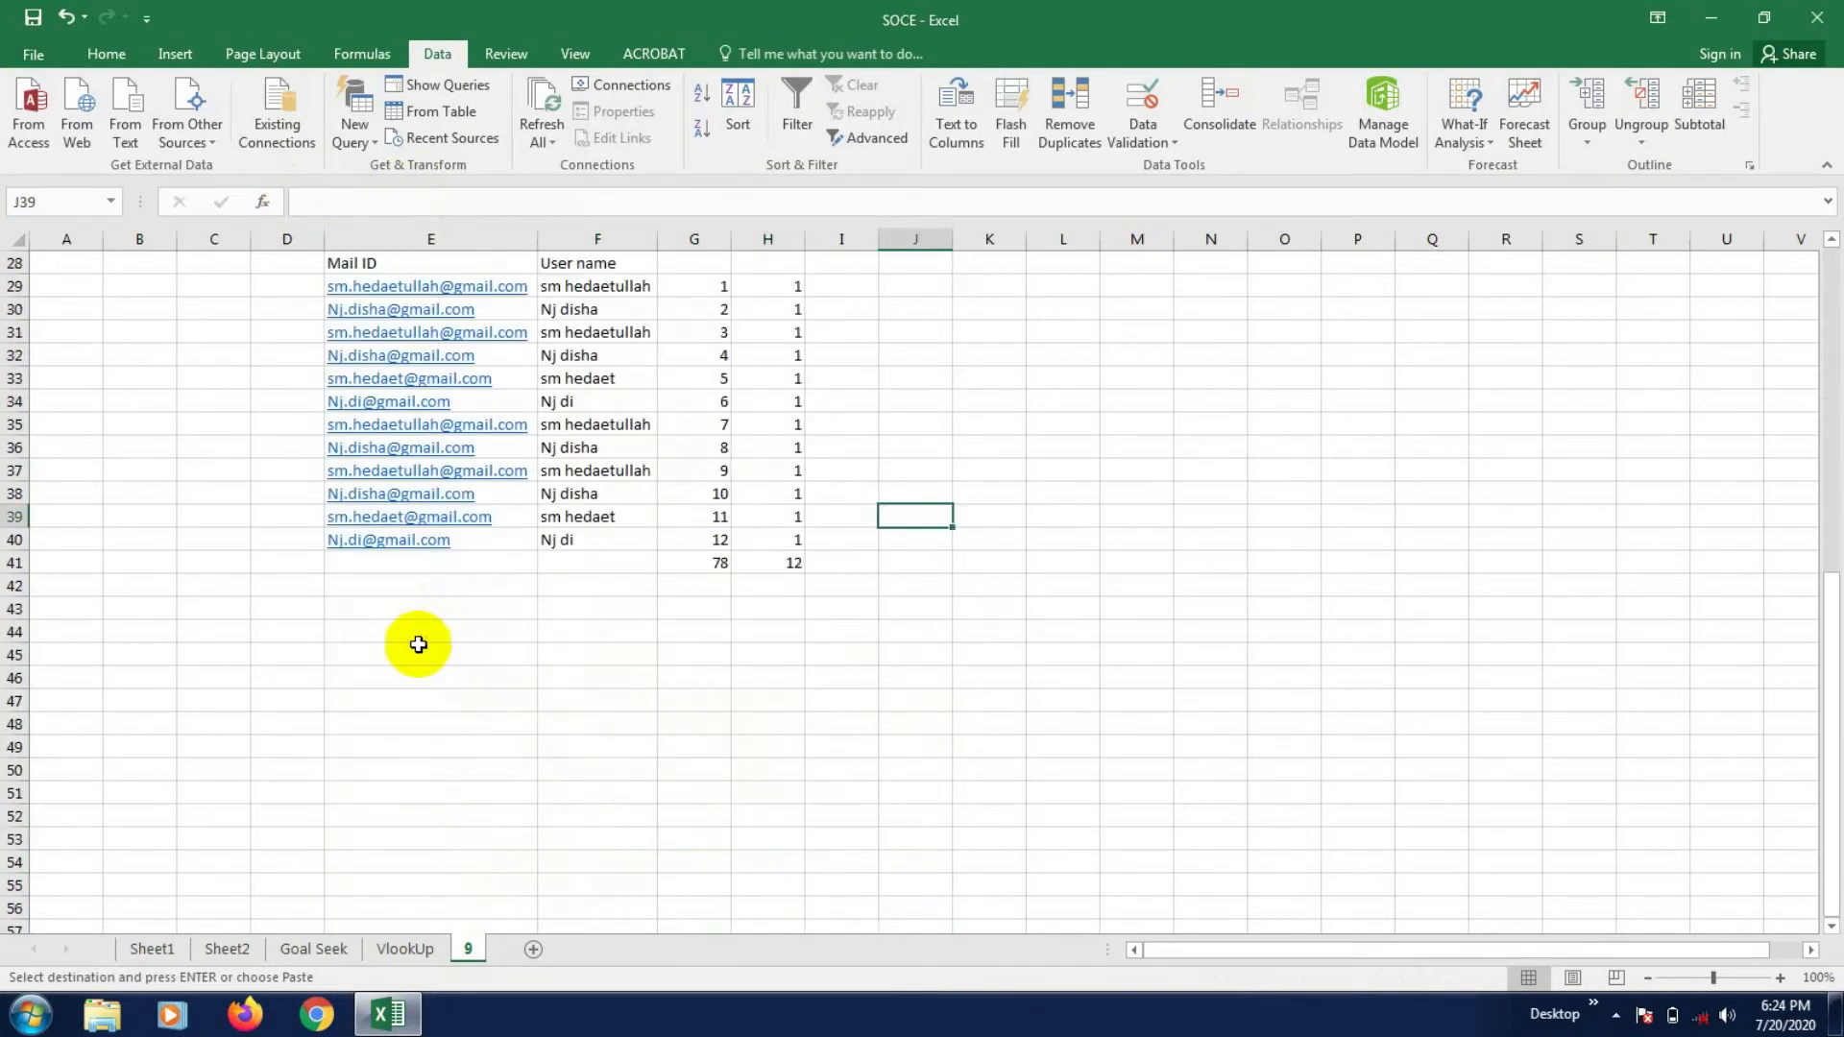
# - Paste only the formulas of the copied table at E45
pyautogui.click(362, 654)
pyautogui.rightClick(362, 654)
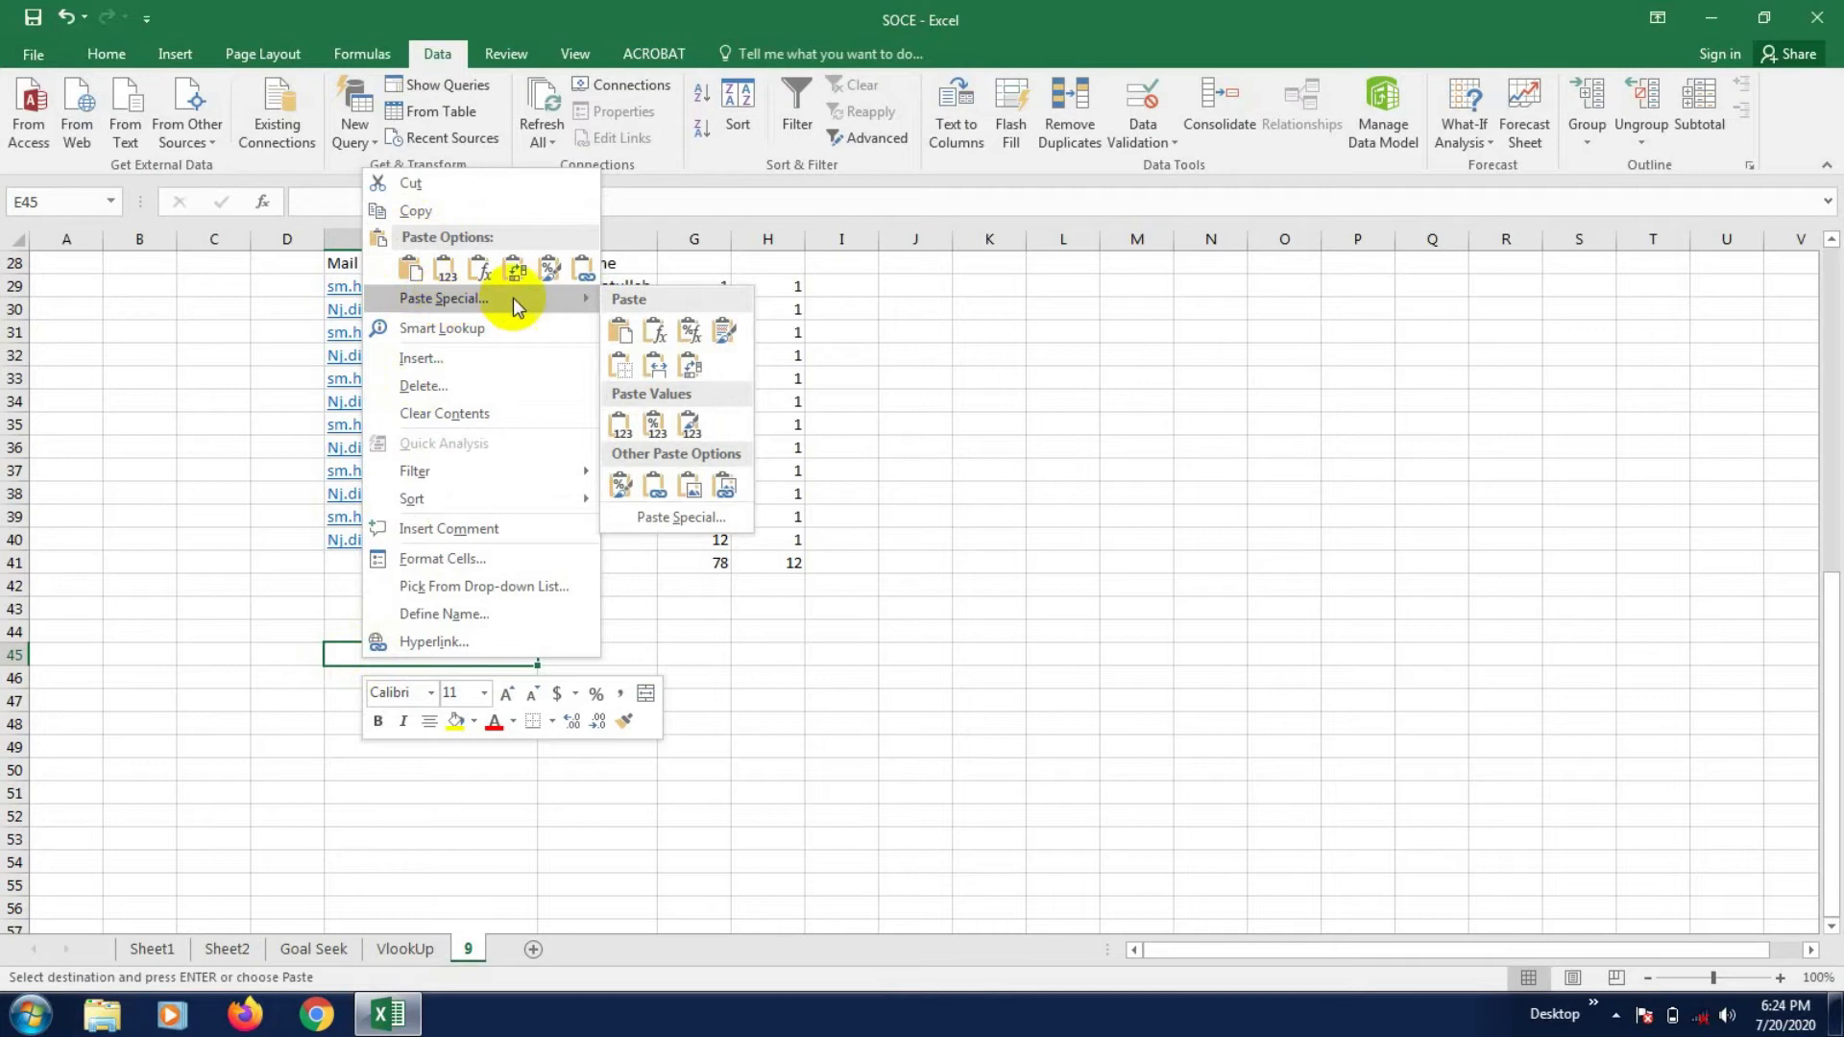
pyautogui.click(656, 333)
pyautogui.scroll(-4, 672, 577)
pyautogui.click(567, 749)
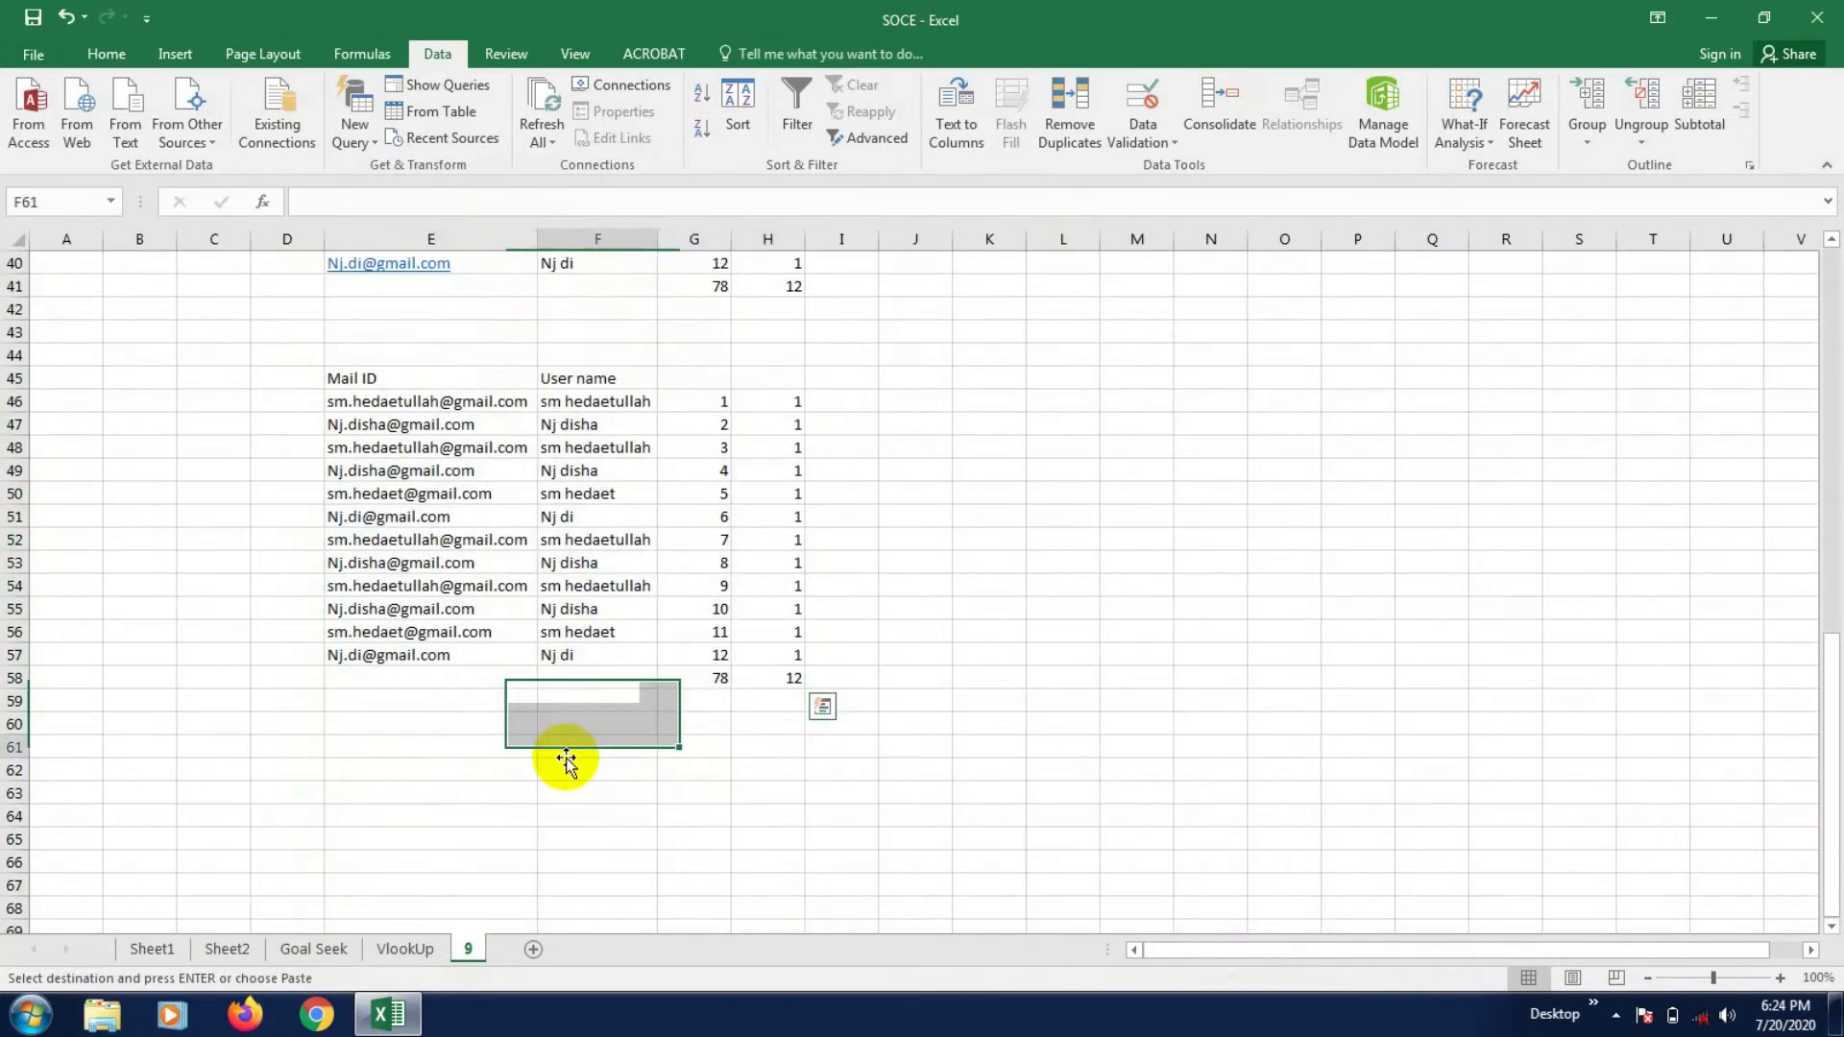
# - Check the copied totals in H58 and G58 still read 12 and 78
pyautogui.click(753, 678)
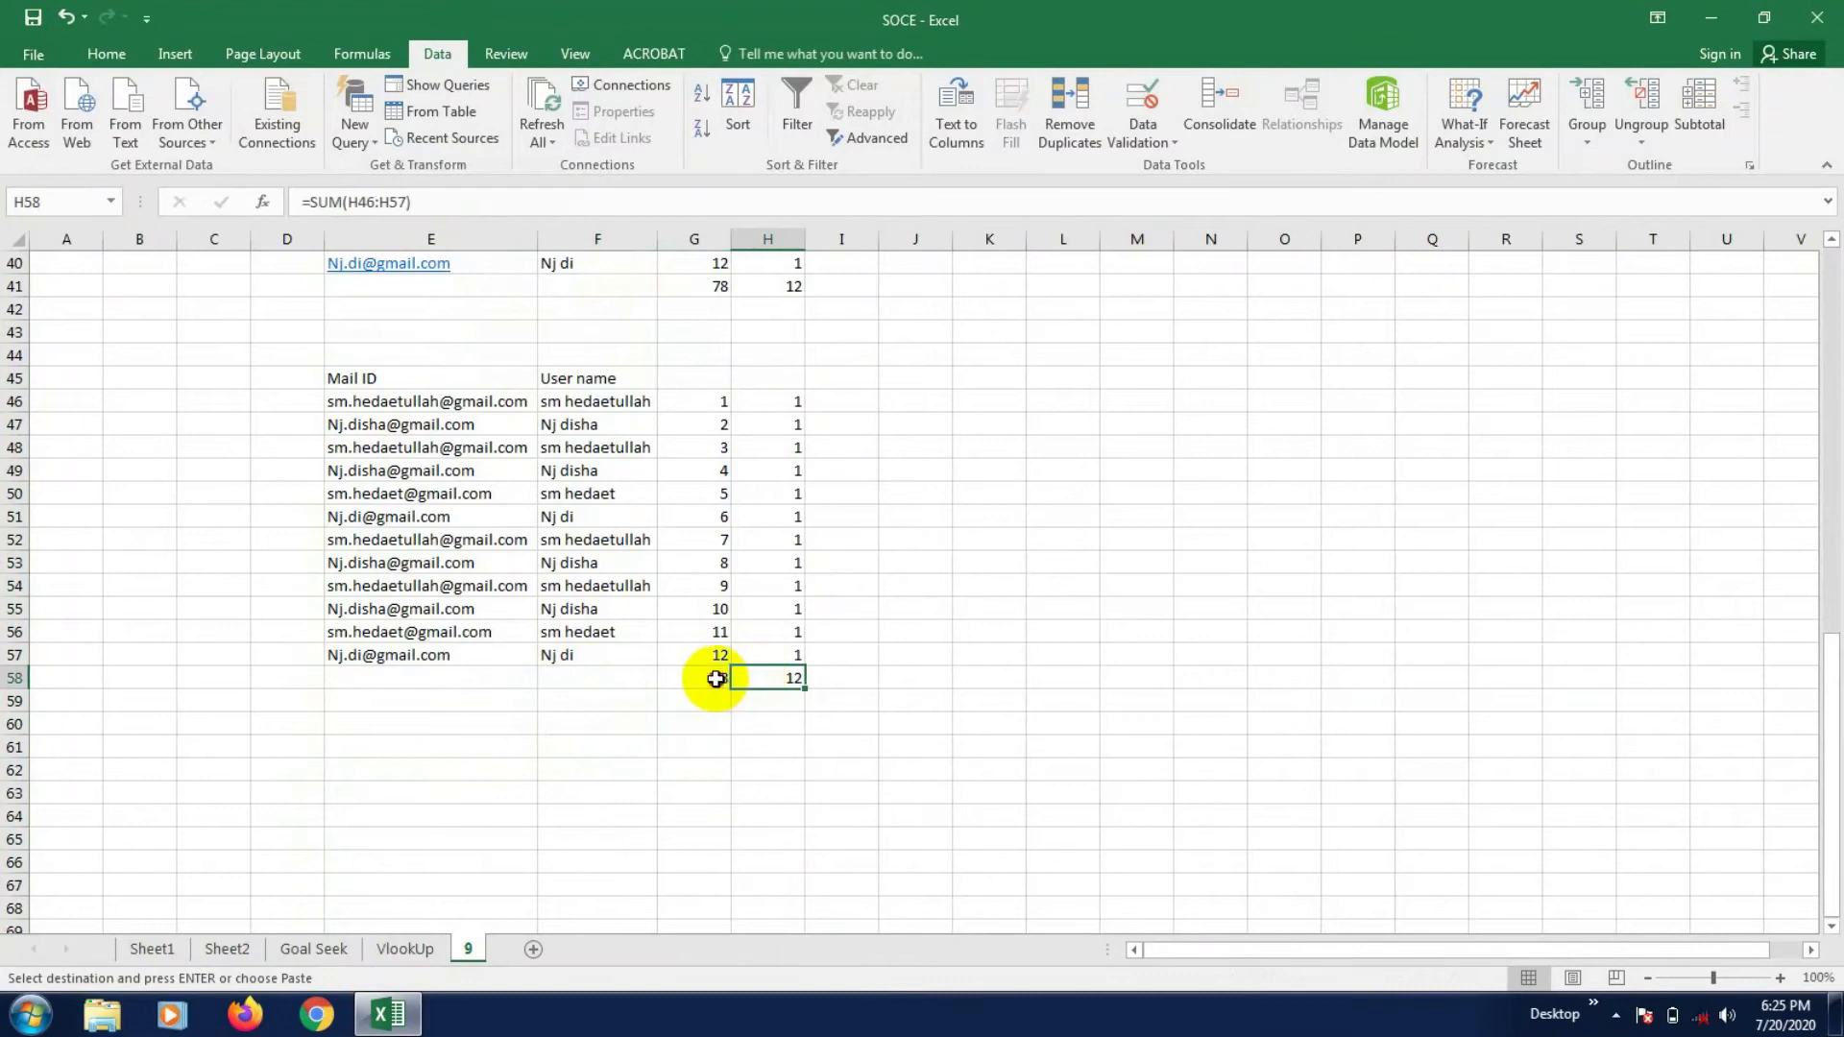
pyautogui.click(716, 679)
pyautogui.scroll(11, 535, 733)
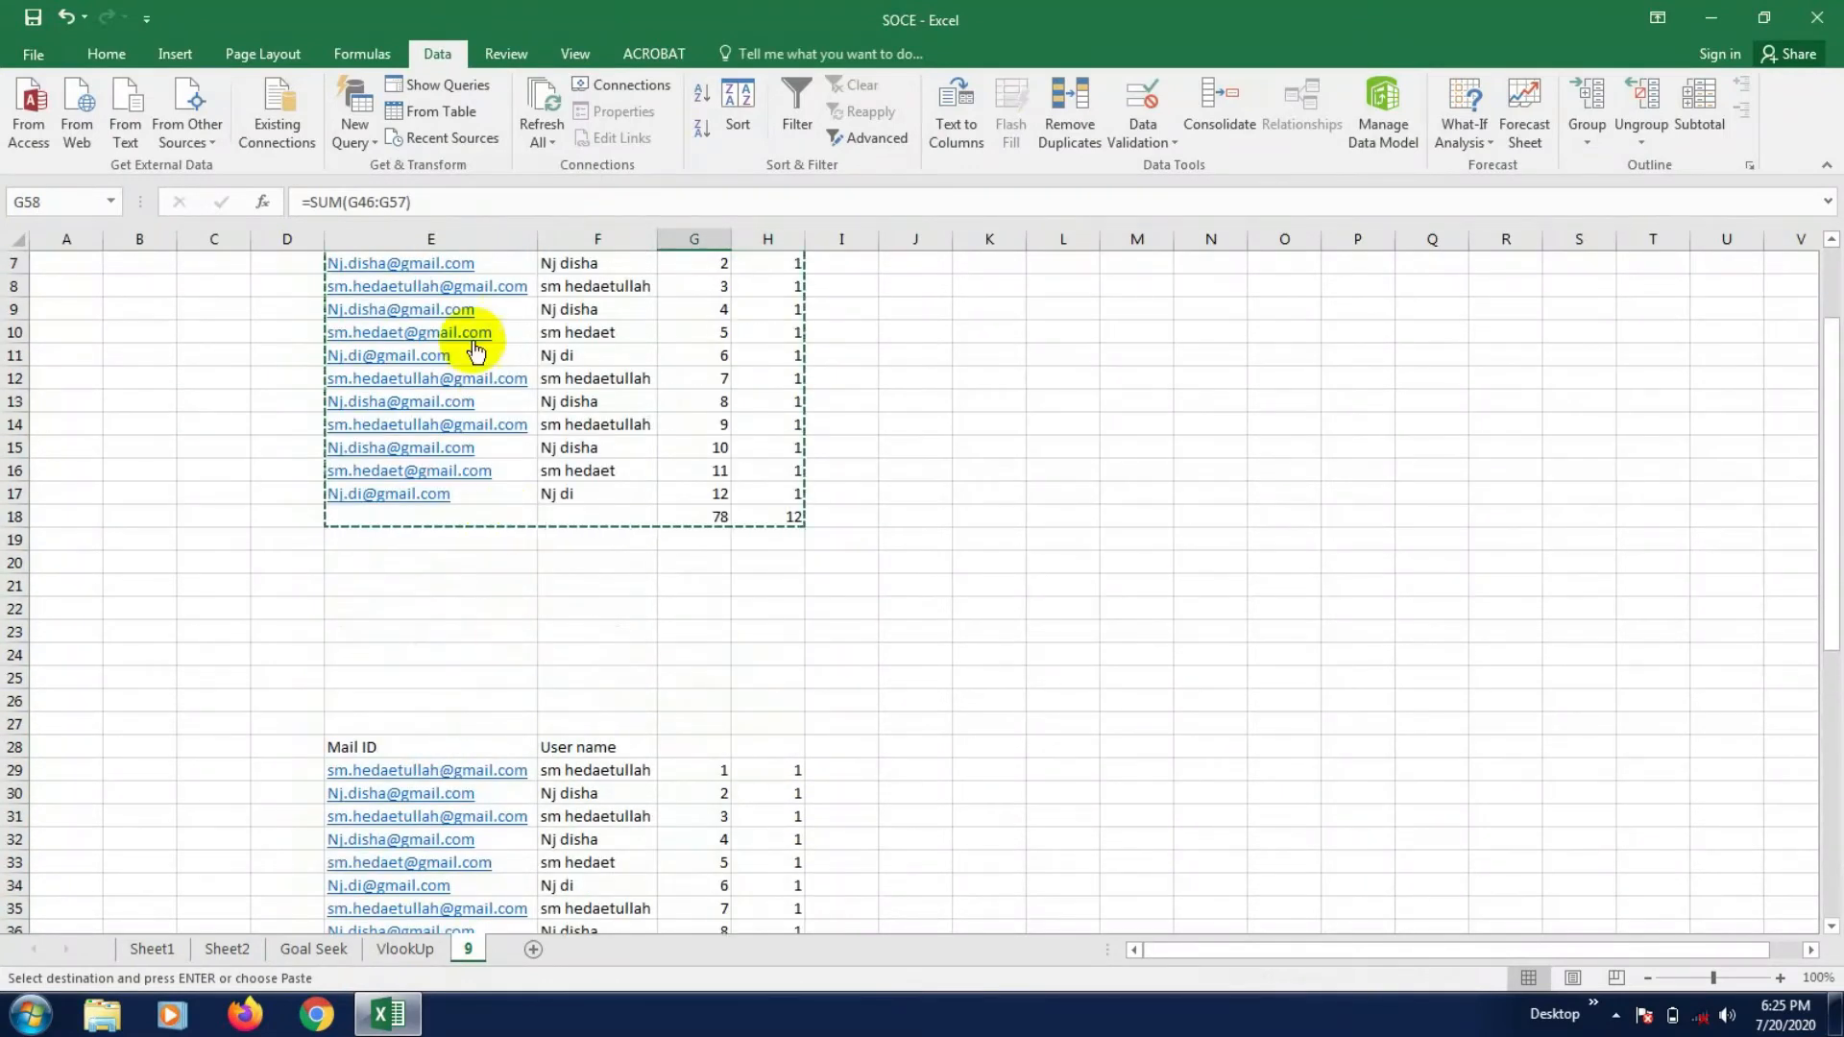
pyautogui.scroll(-3, 442, 472)
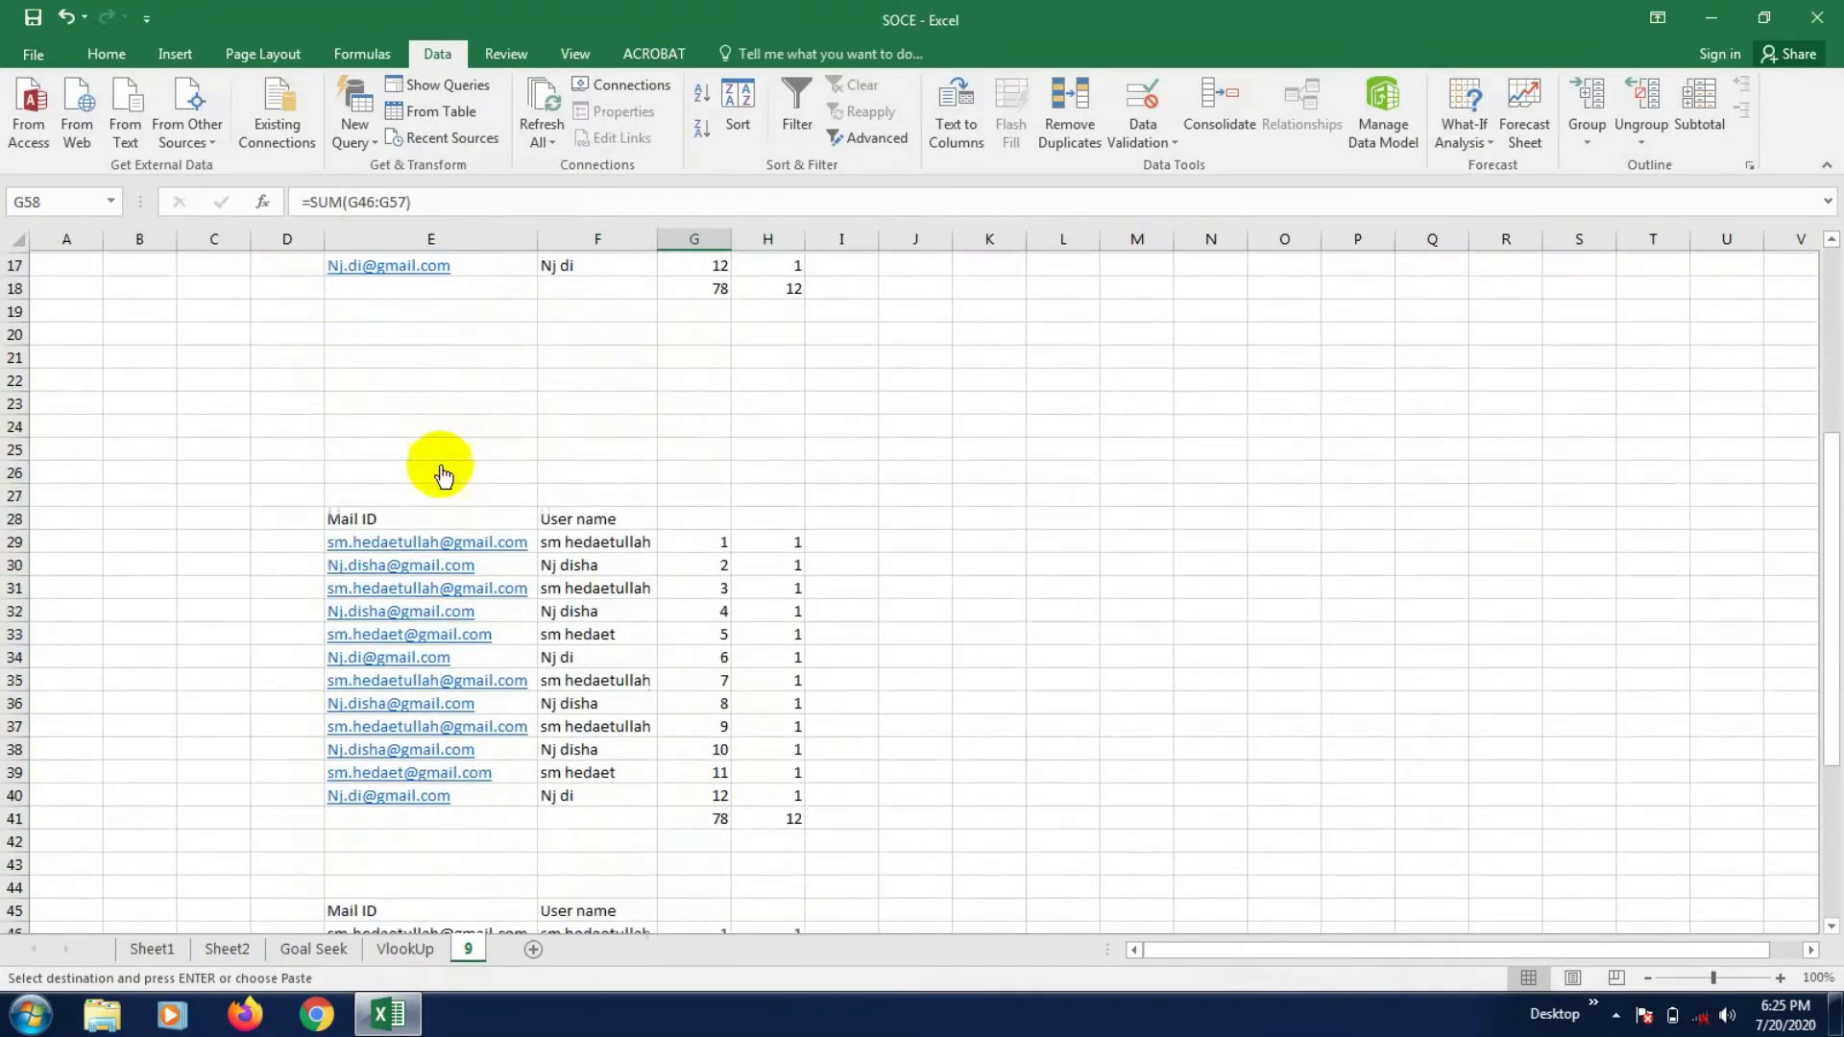
pyautogui.scroll(-3, 428, 465)
pyautogui.scroll(-2, 394, 749)
# - Inspect the email cells in column E of the copy to confirm they're unlinked text
pyautogui.click(388, 723)
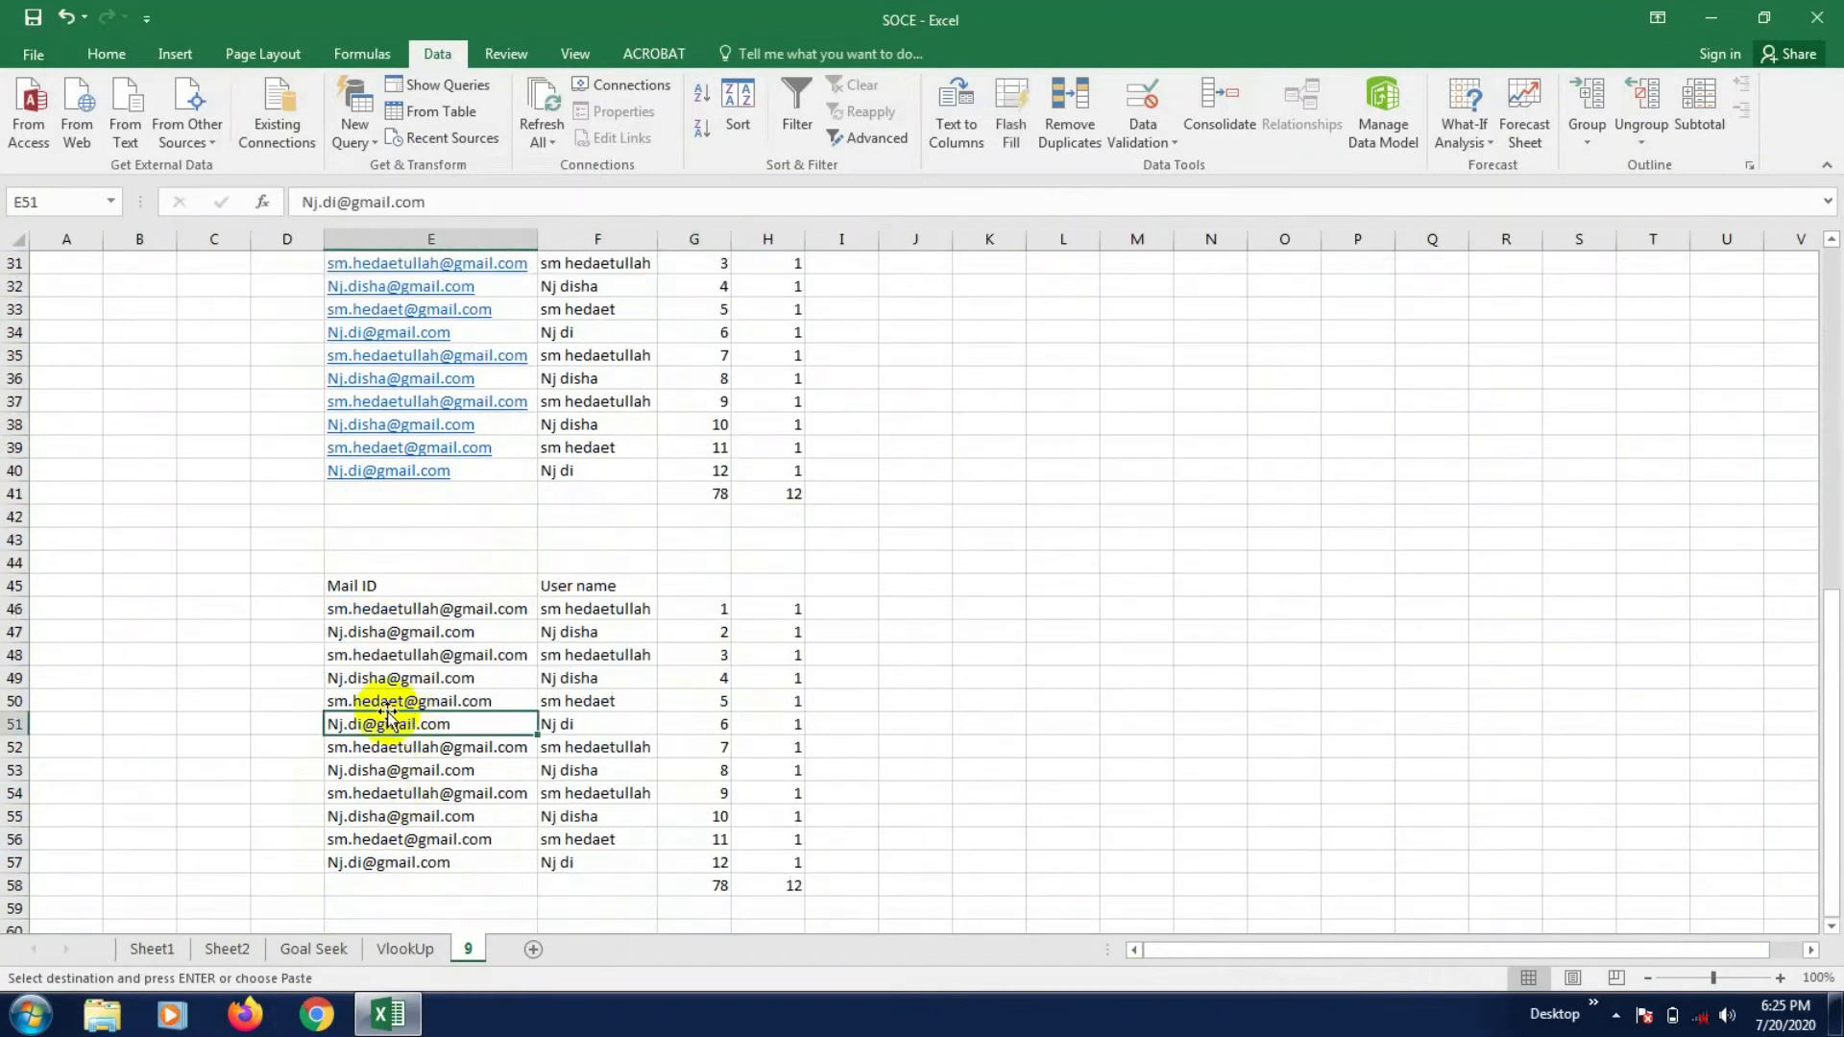
pyautogui.click(419, 790)
pyautogui.click(407, 824)
pyautogui.click(415, 675)
pyautogui.click(413, 614)
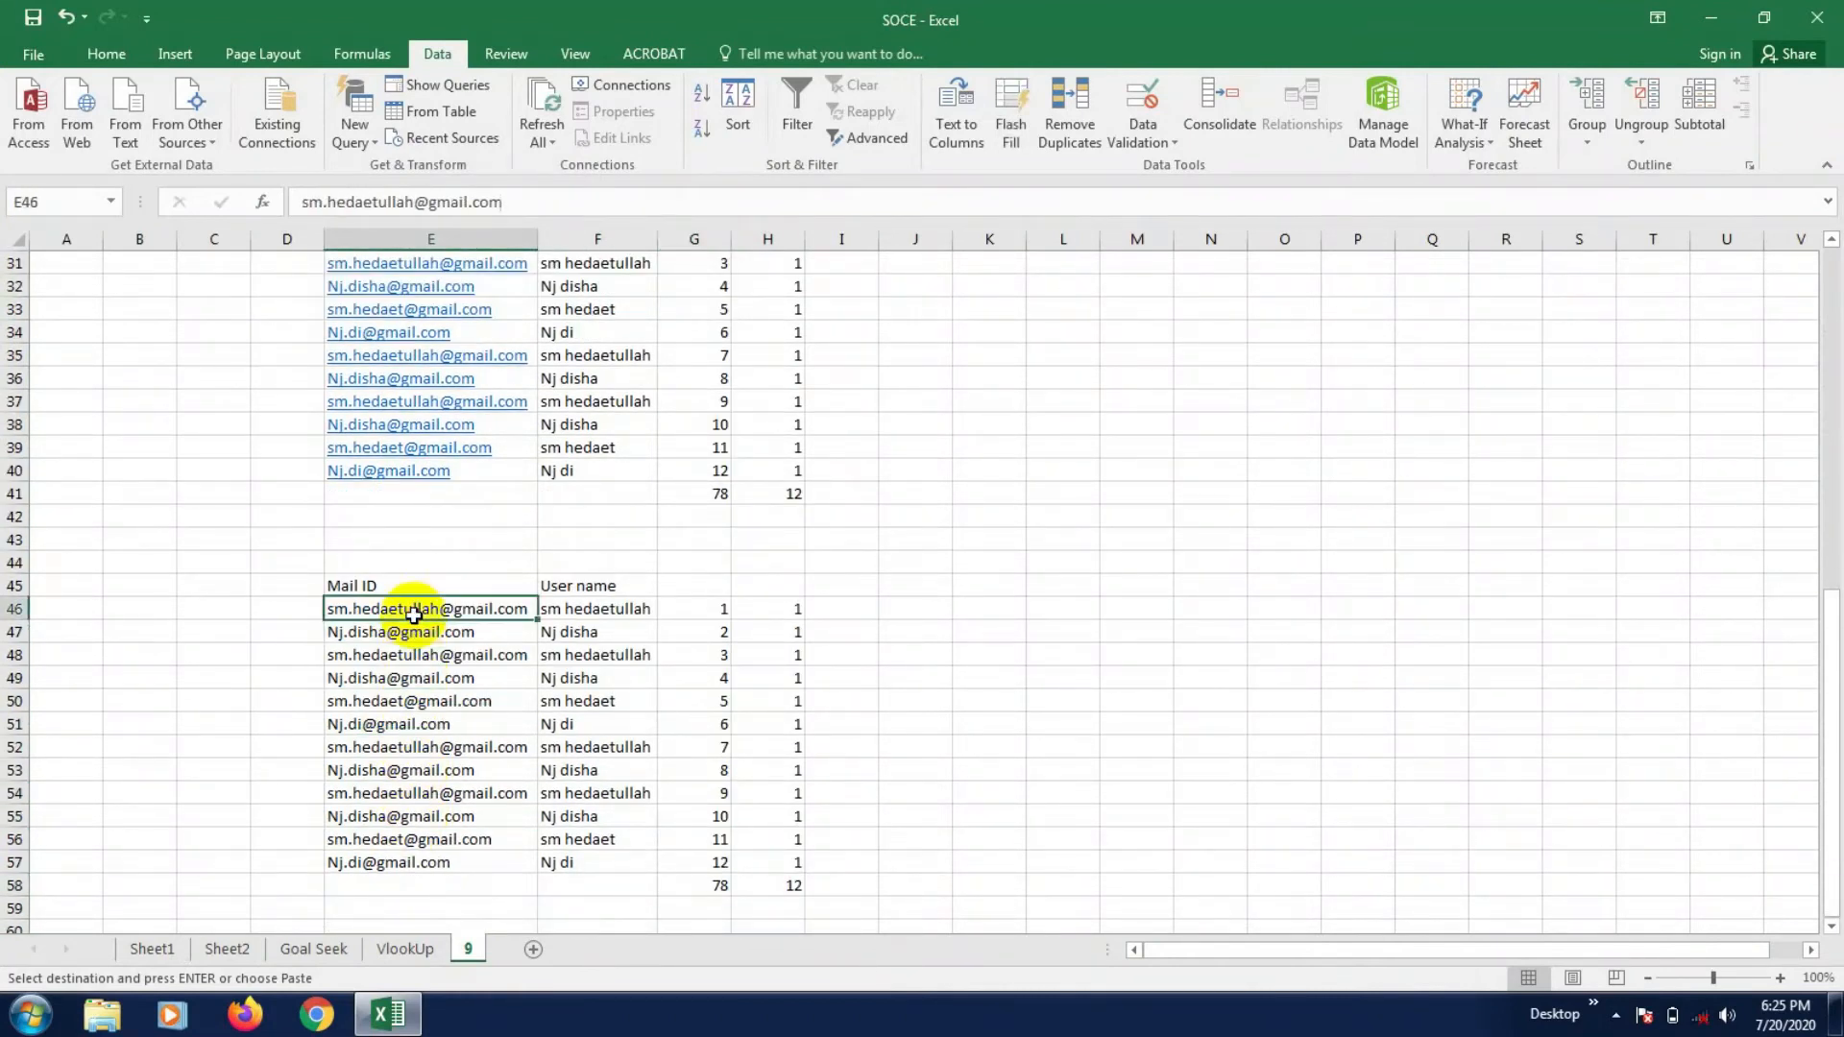
pyautogui.scroll(-3, 413, 615)
pyautogui.click(367, 702)
# - At E61, bring up the Paste Special submenu showing Formulas & Number Formatting
pyautogui.click(359, 752)
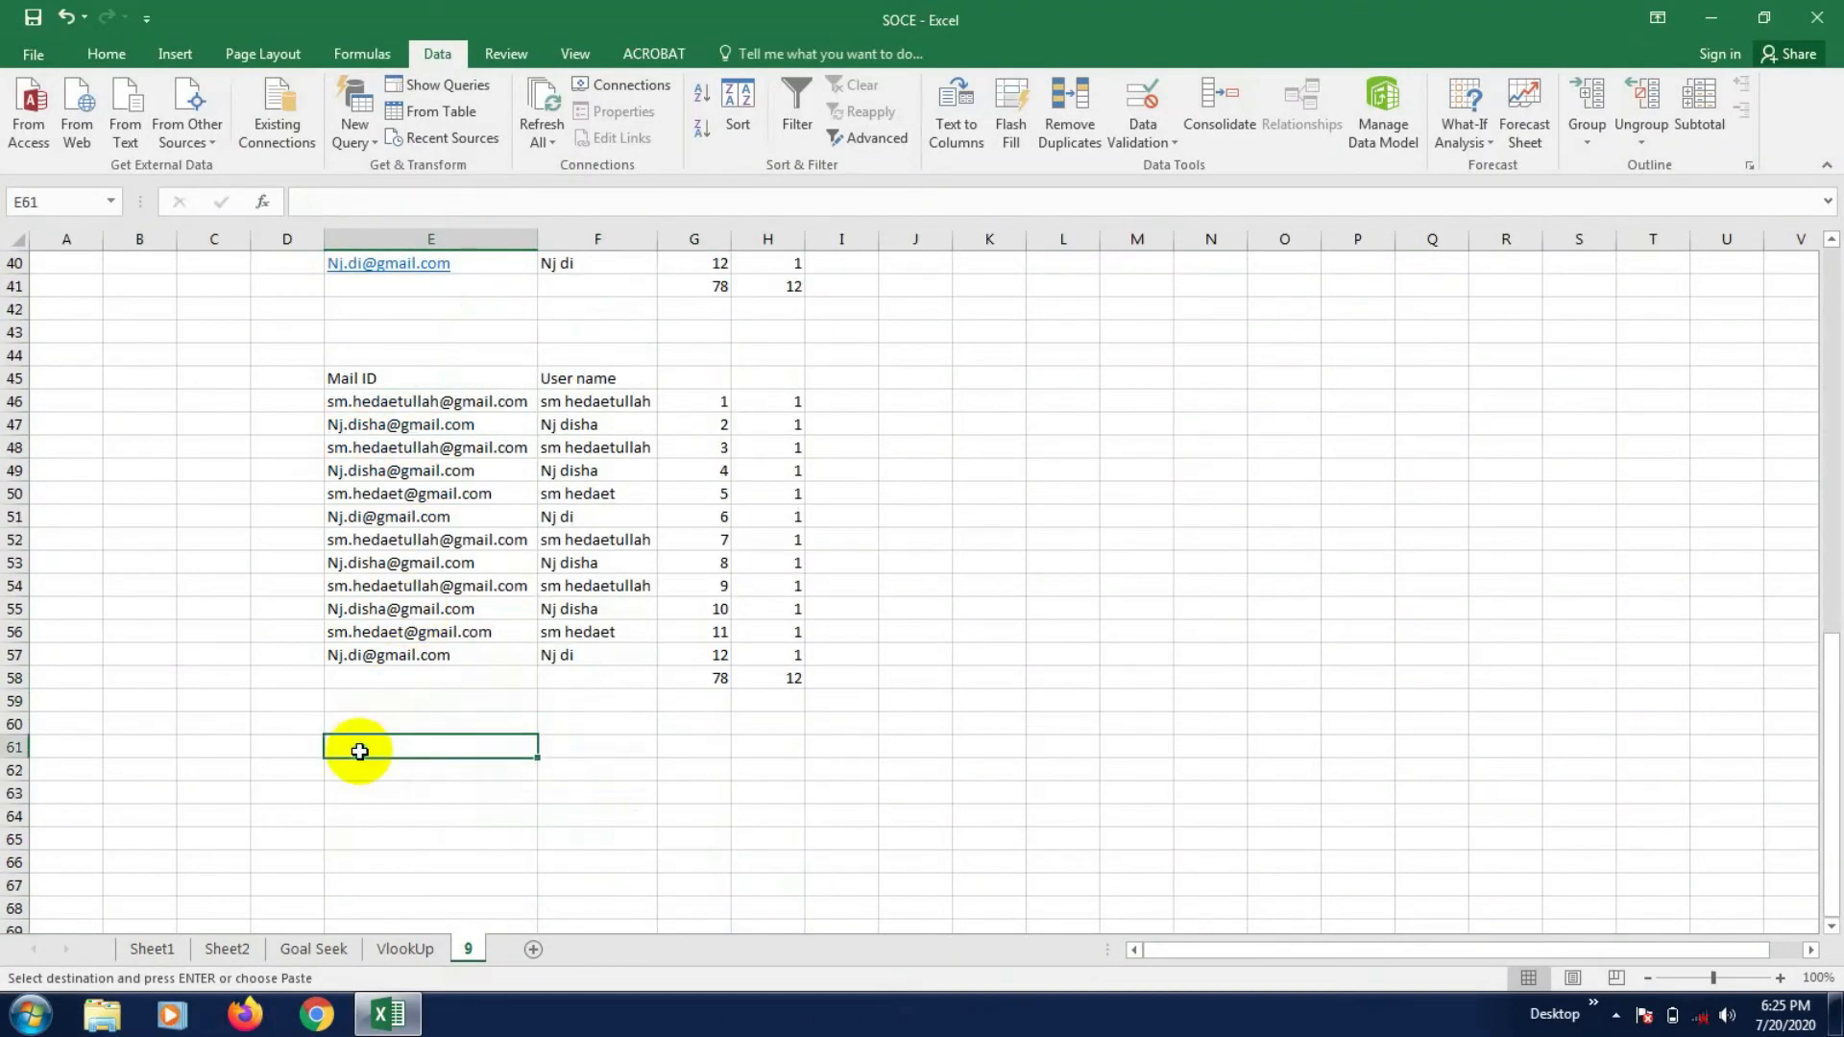
pyautogui.rightClick(359, 751)
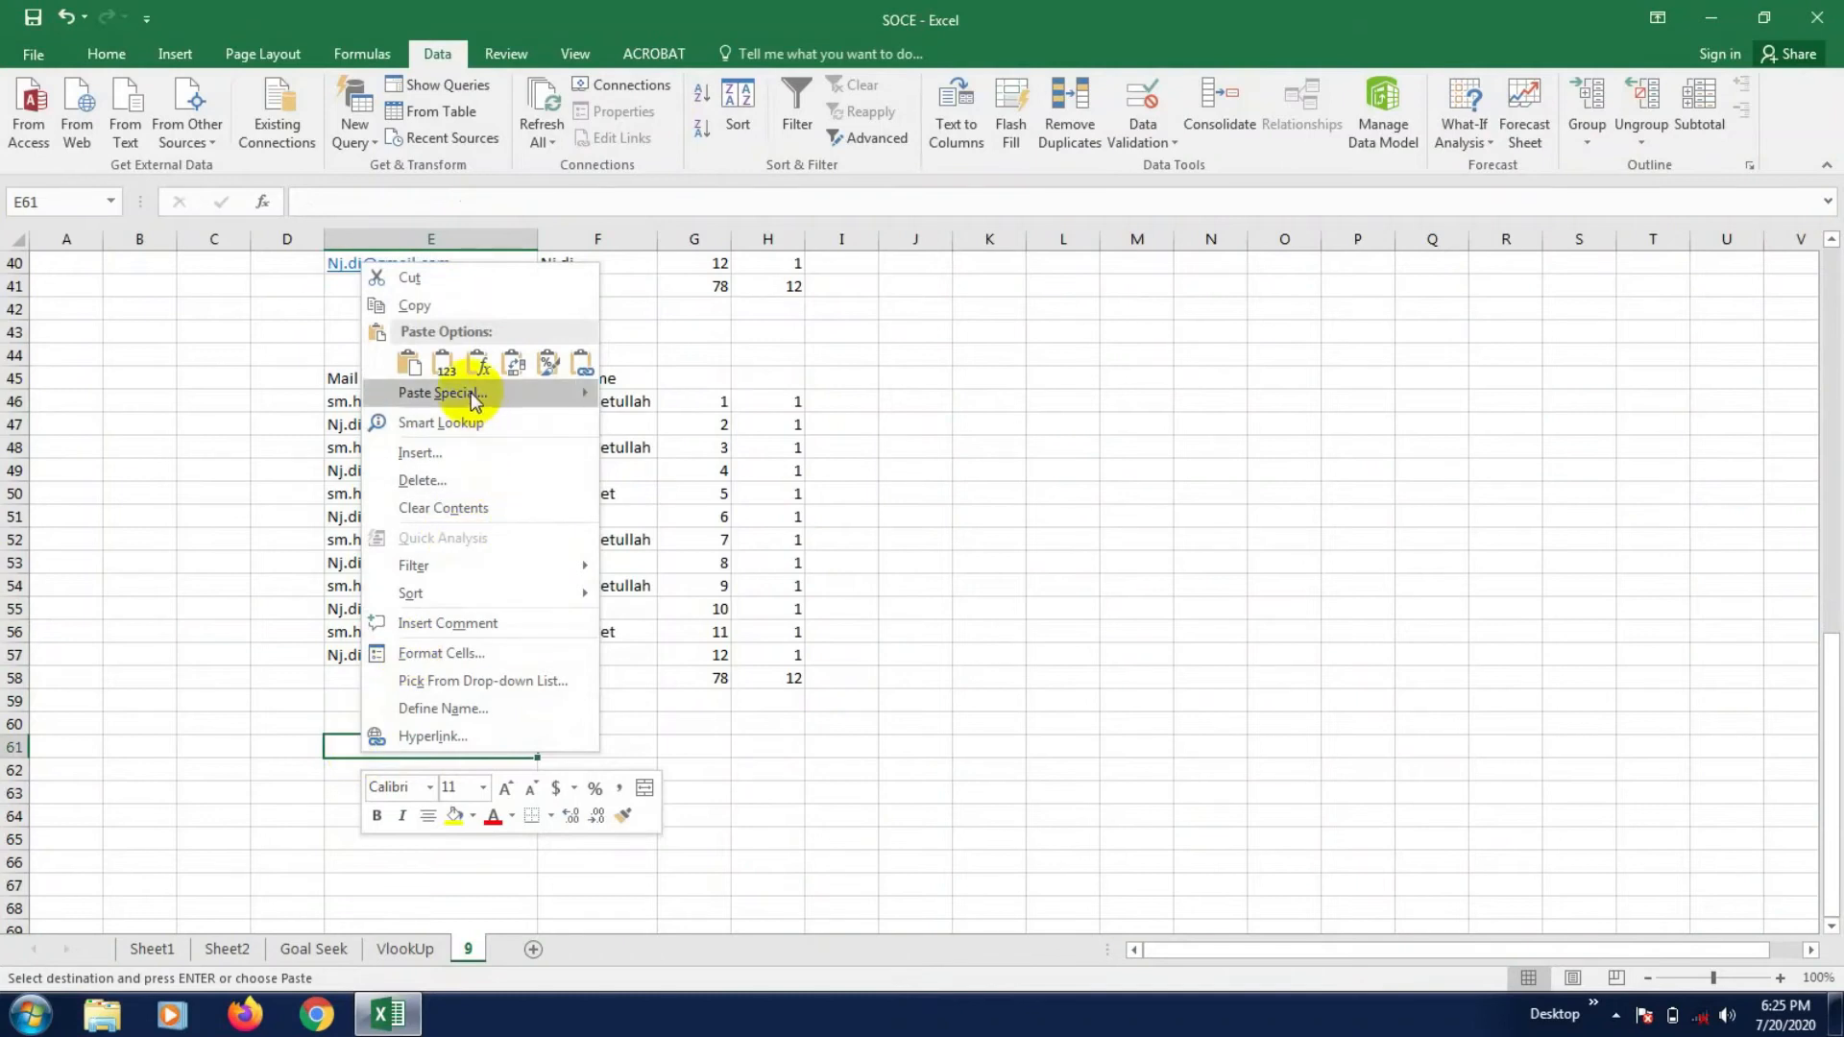
pyautogui.moveTo(551, 394)
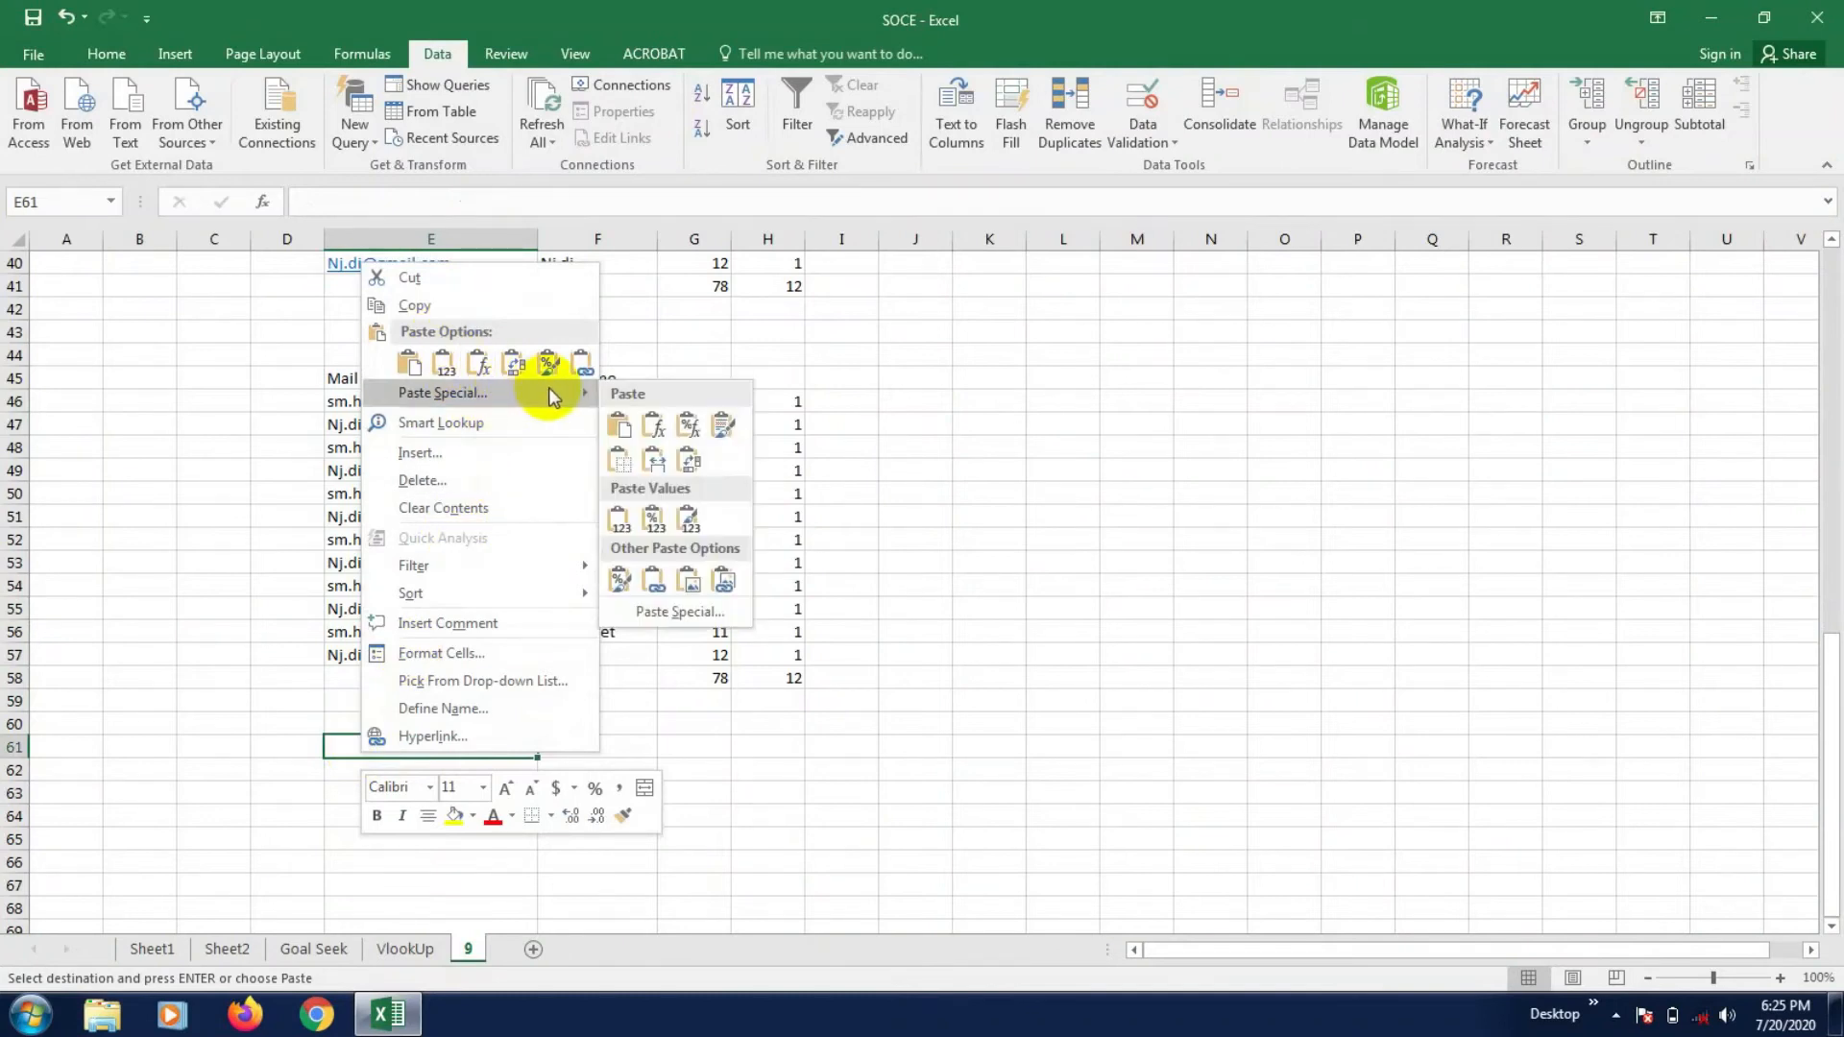
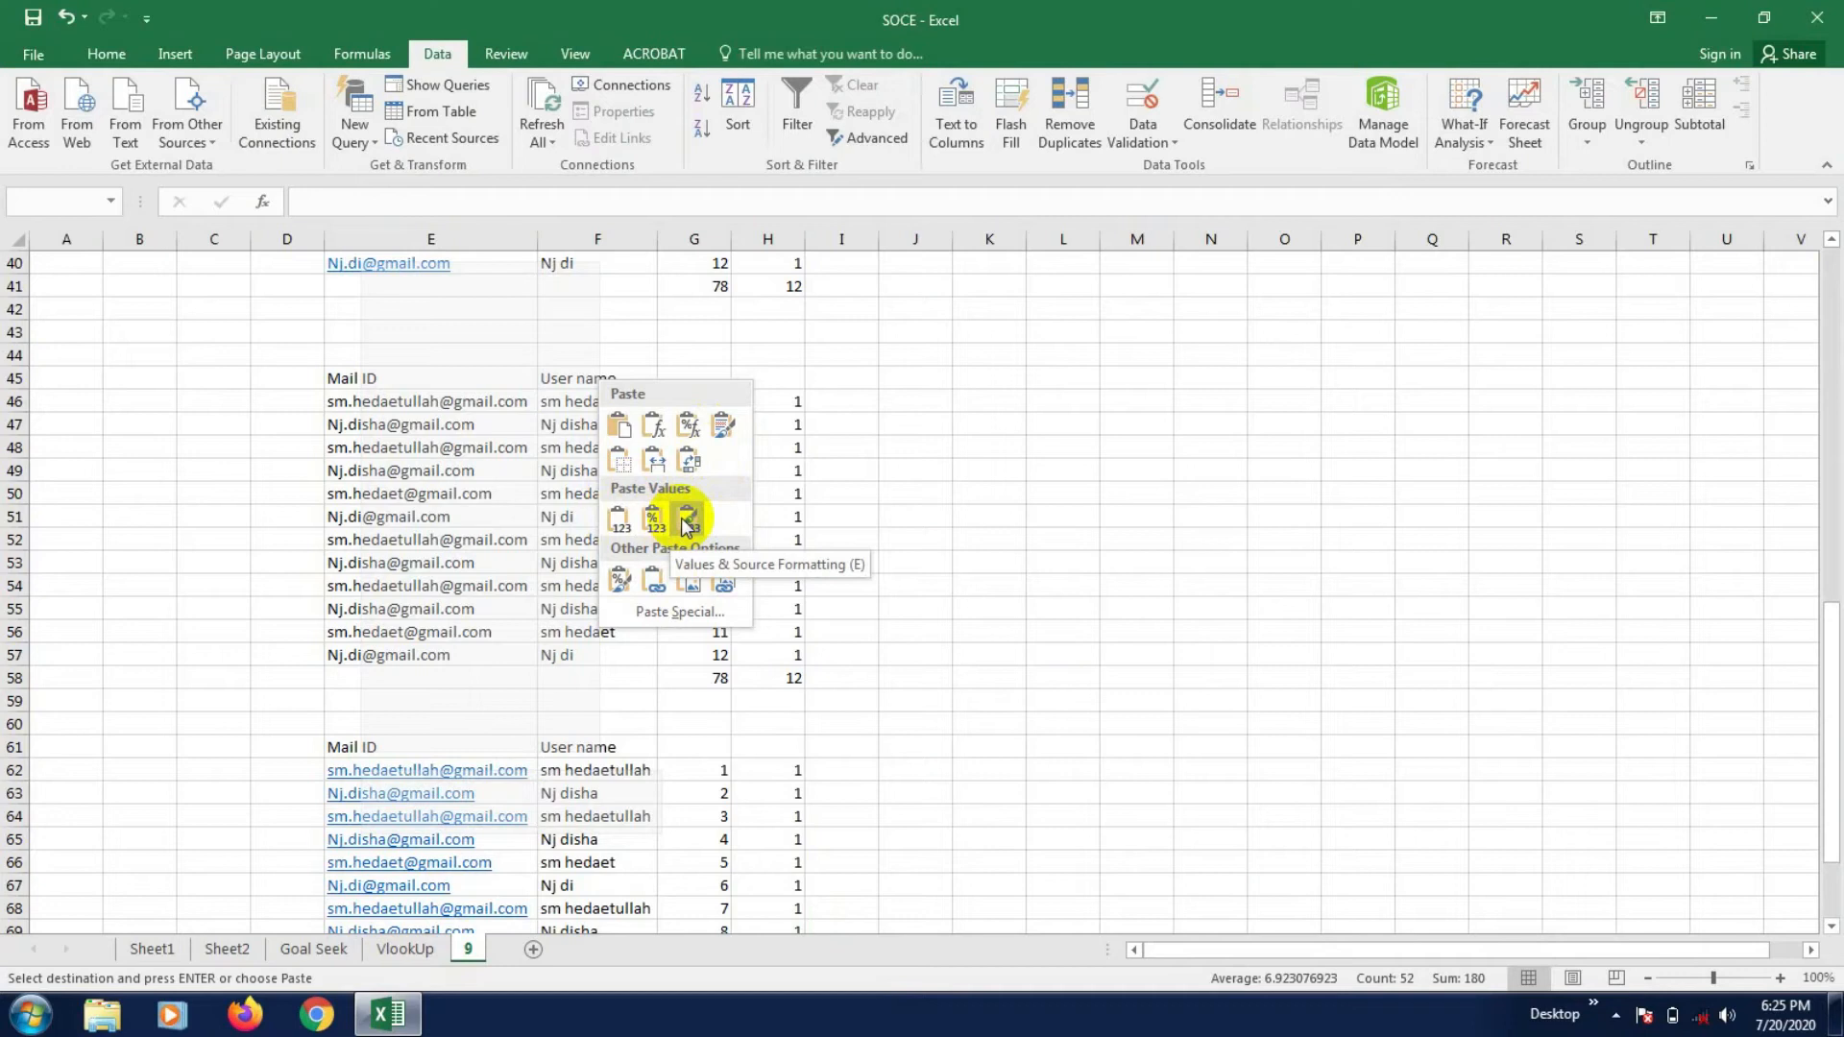
# - Paste the table into E61:H74 as Values & Source Formatting, then check the H74 total
pyautogui.click(618, 531)
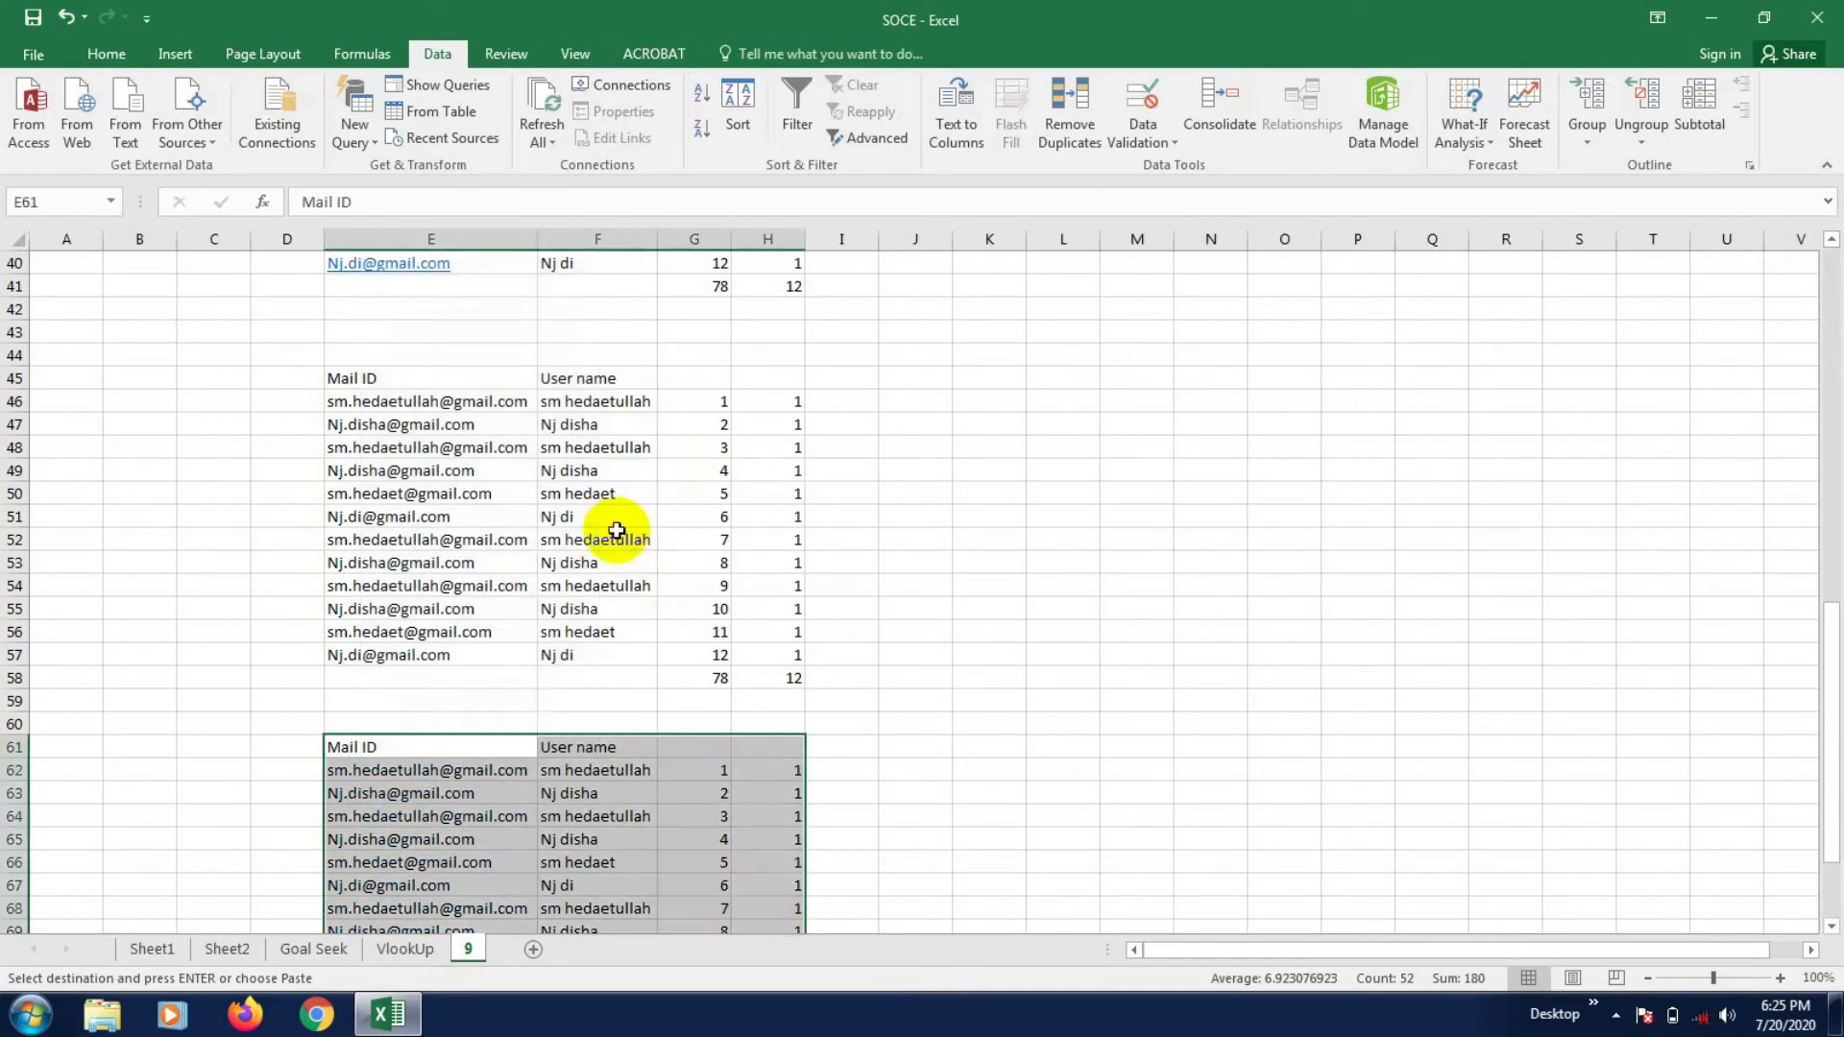
pyautogui.scroll(-6, 675, 638)
pyautogui.click(902, 679)
pyautogui.click(776, 630)
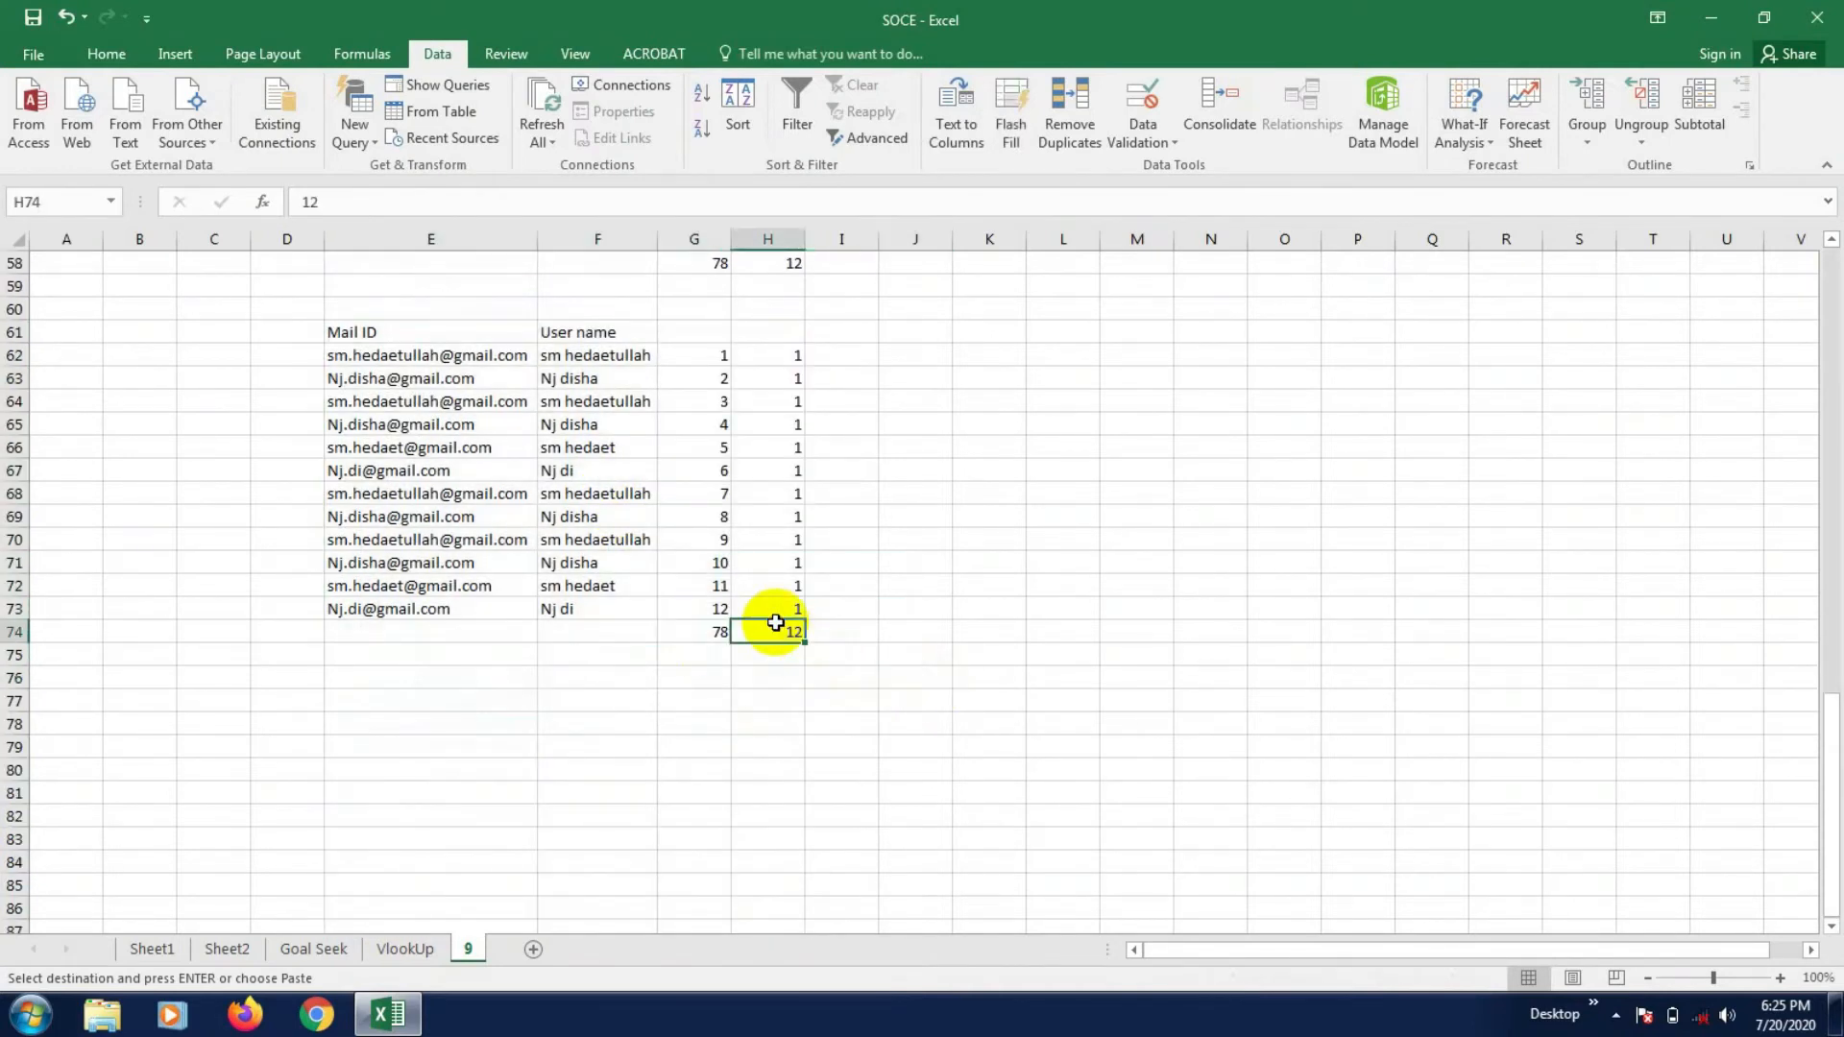
pyautogui.click(718, 632)
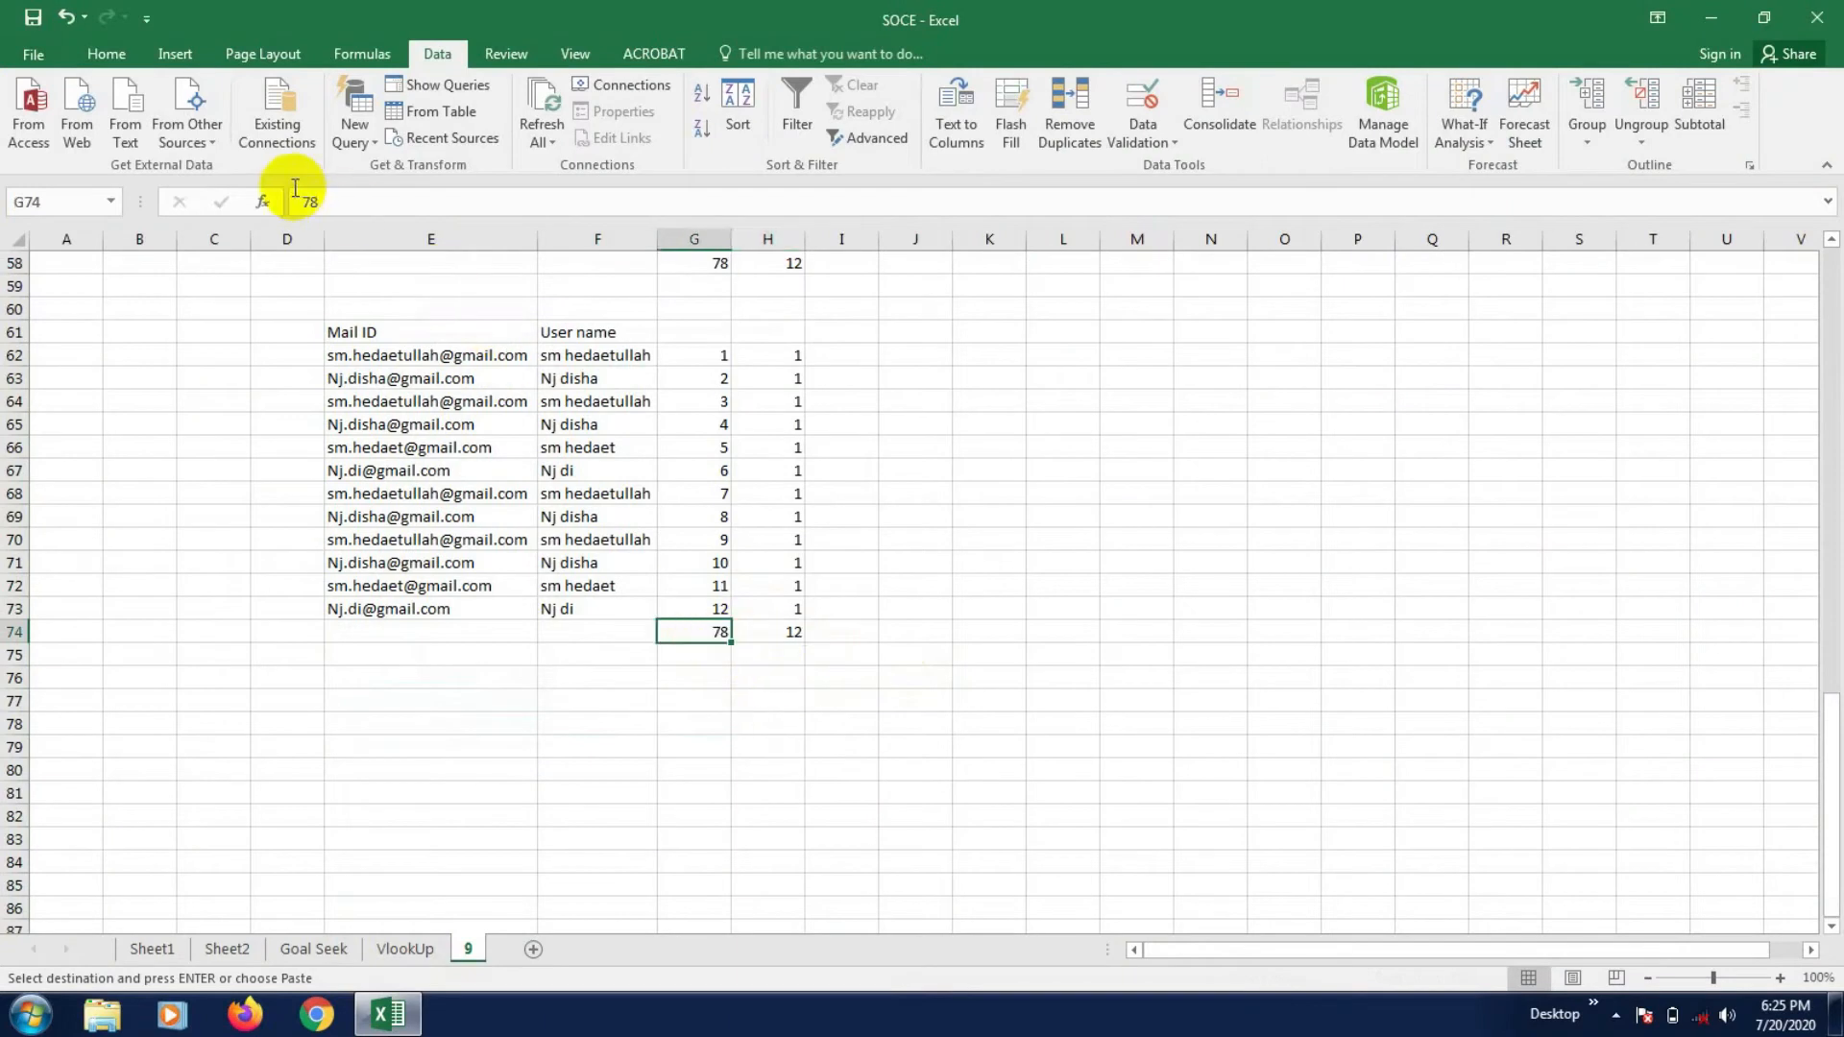
pyautogui.click(763, 634)
pyautogui.scroll(16, 764, 634)
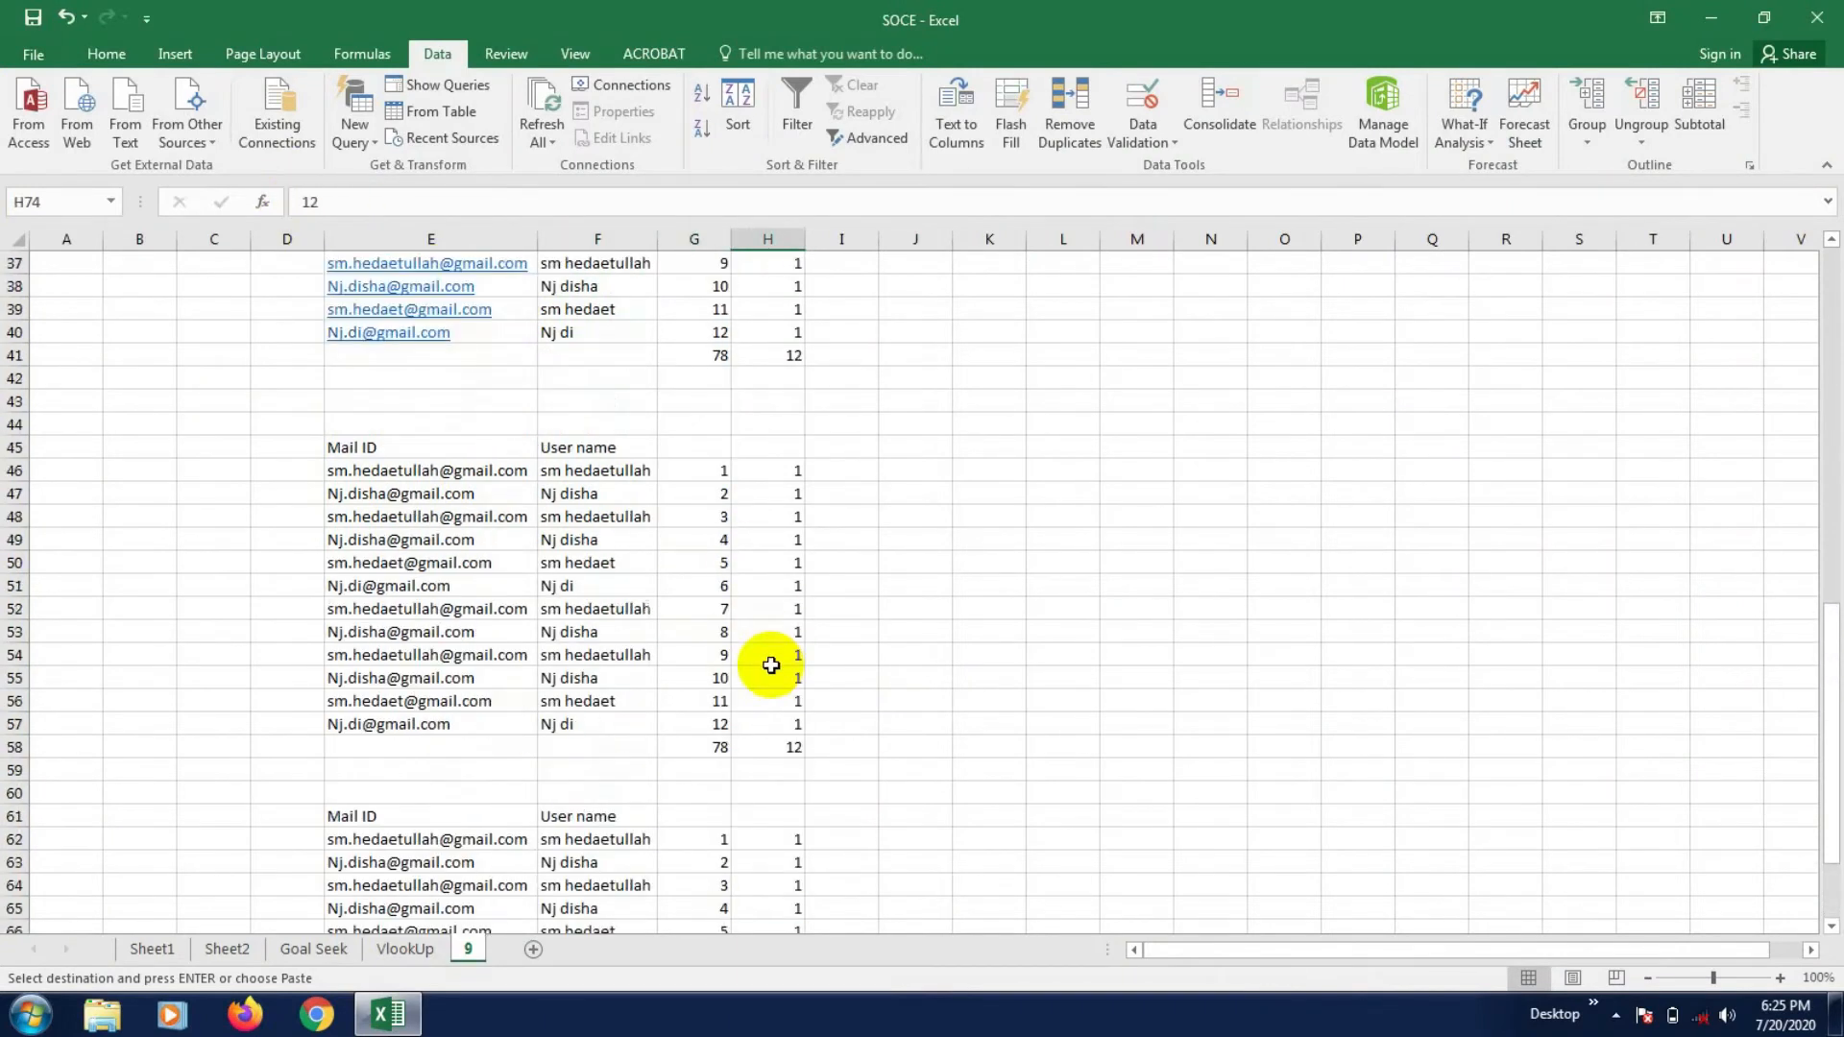
pyautogui.click(776, 449)
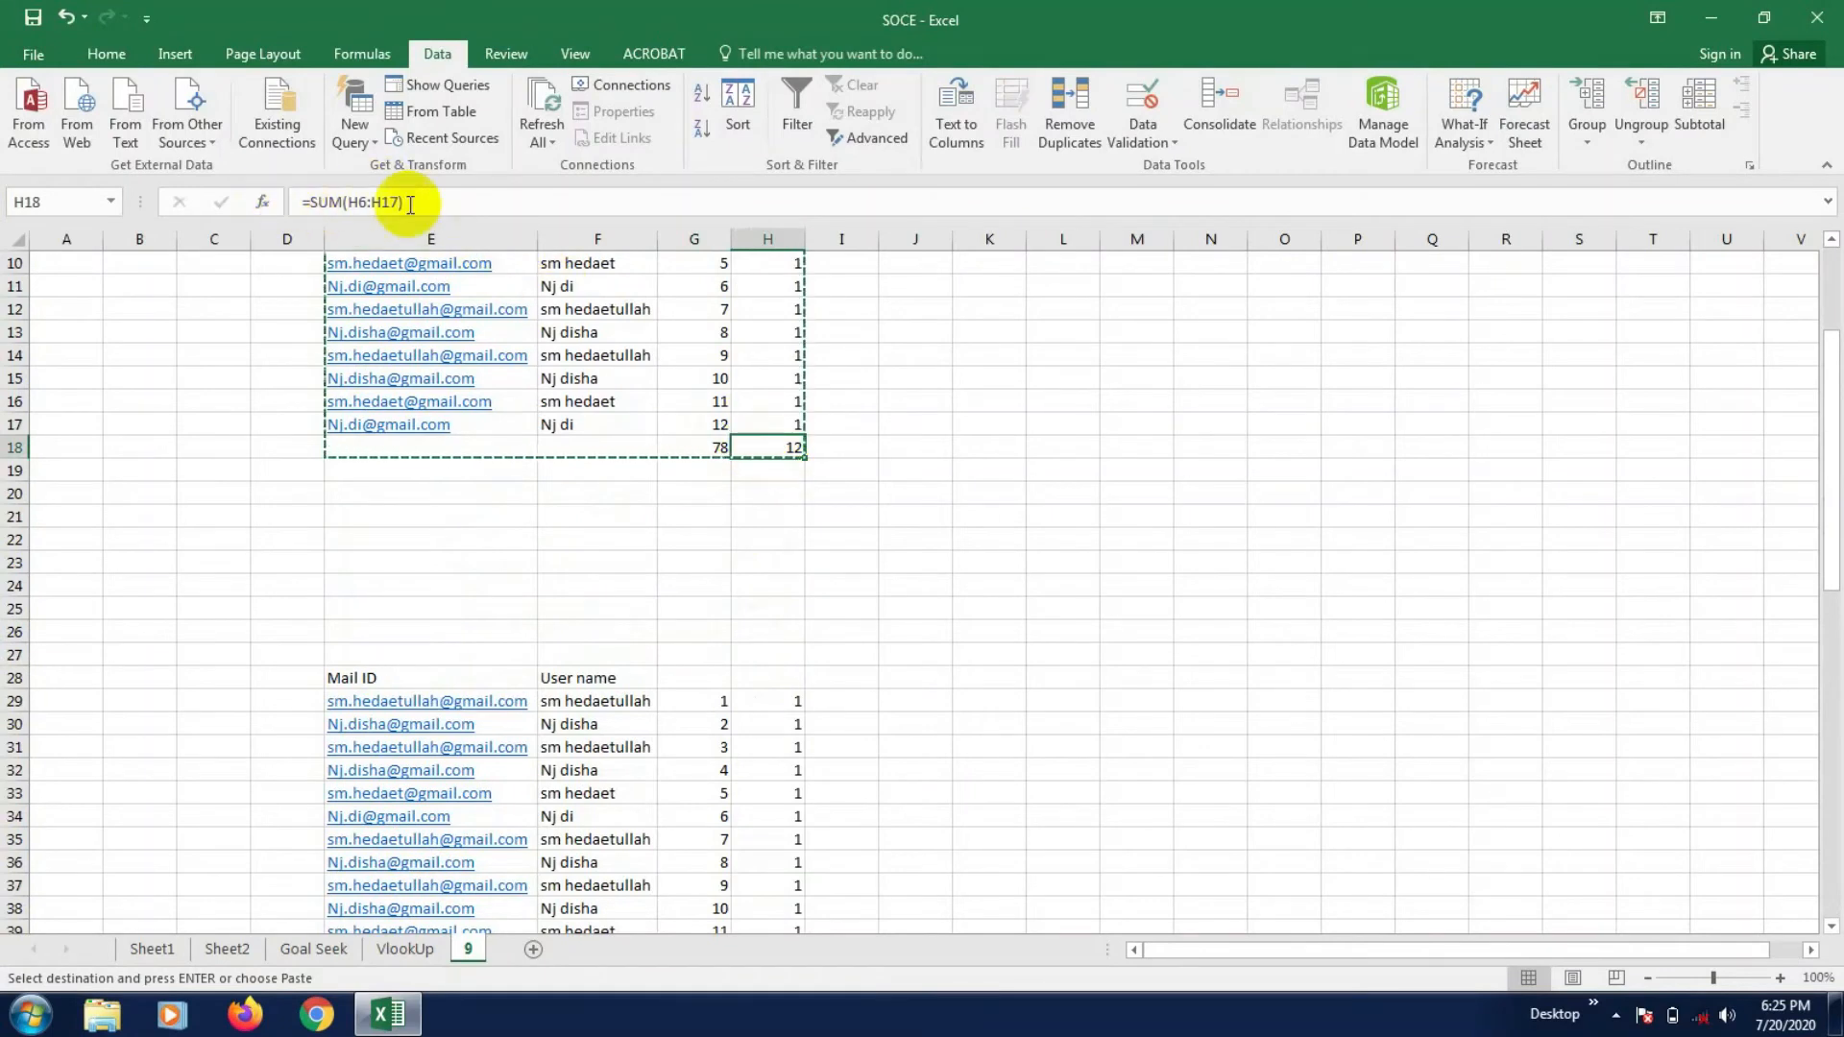
pyautogui.scroll(-17, 823, 740)
pyautogui.click(775, 565)
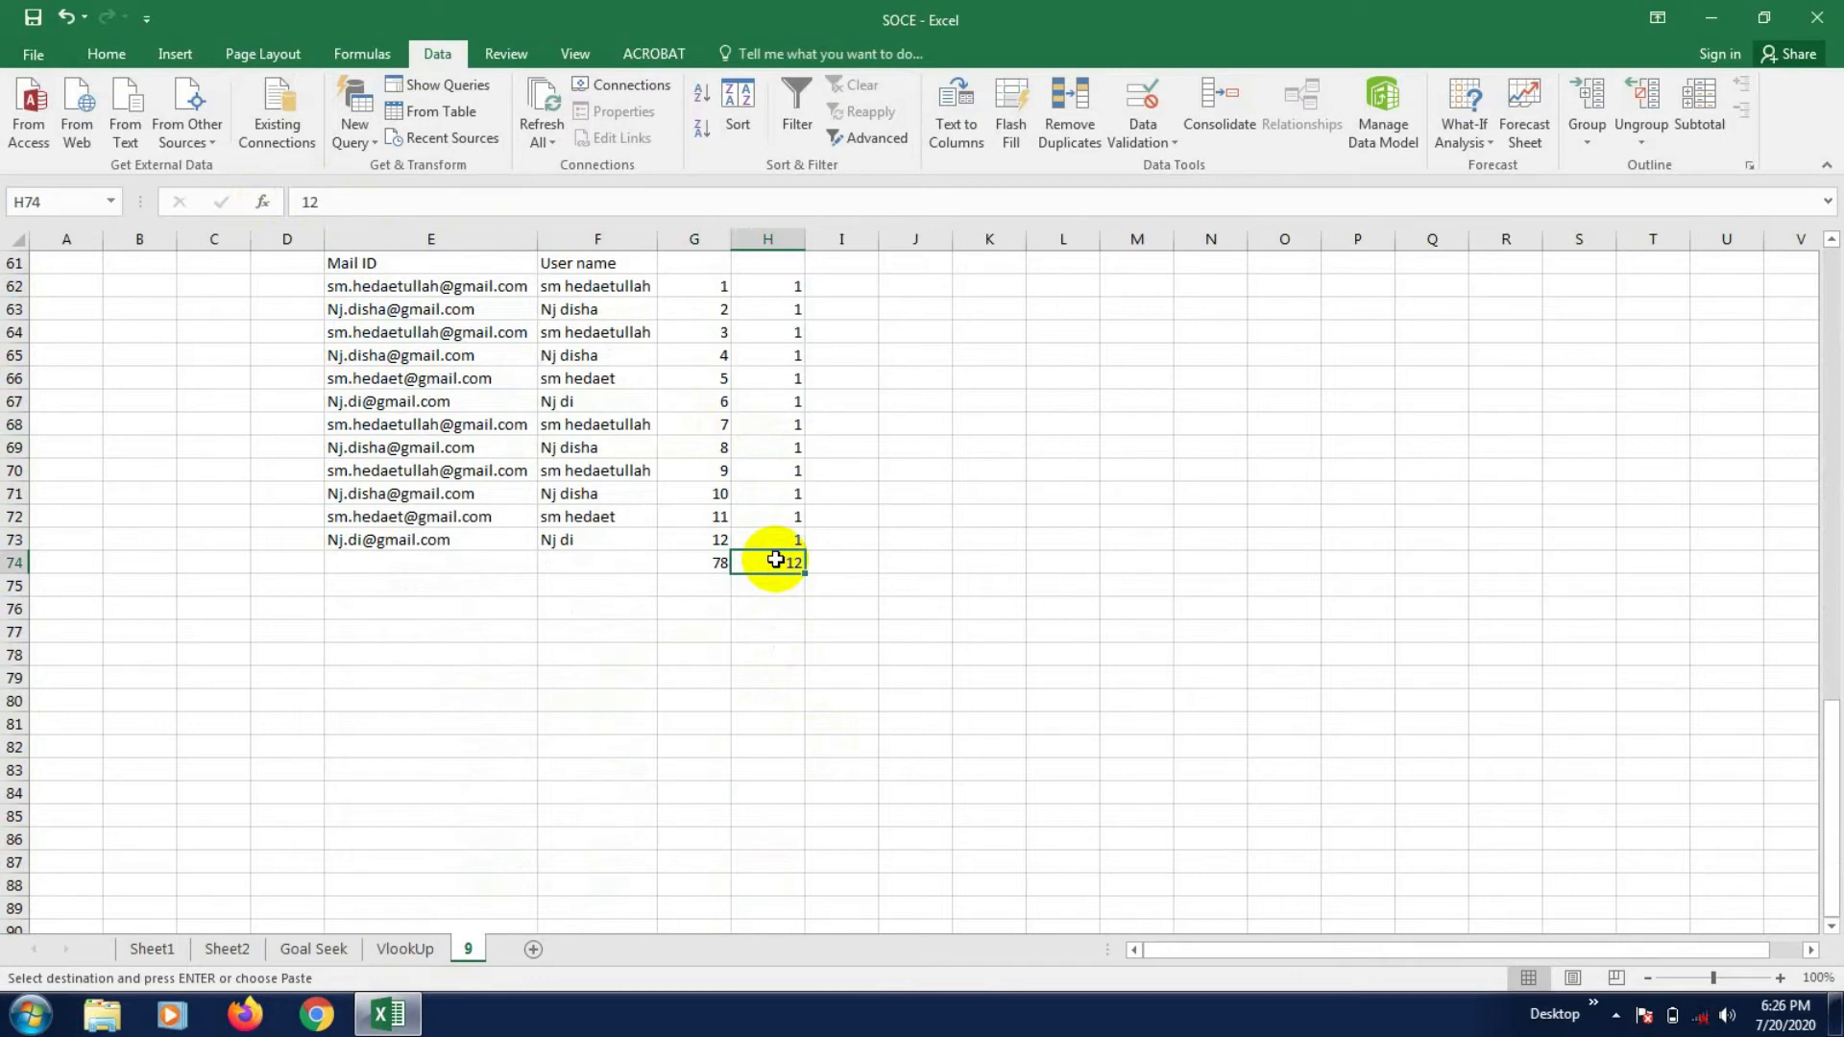
pyautogui.click(712, 730)
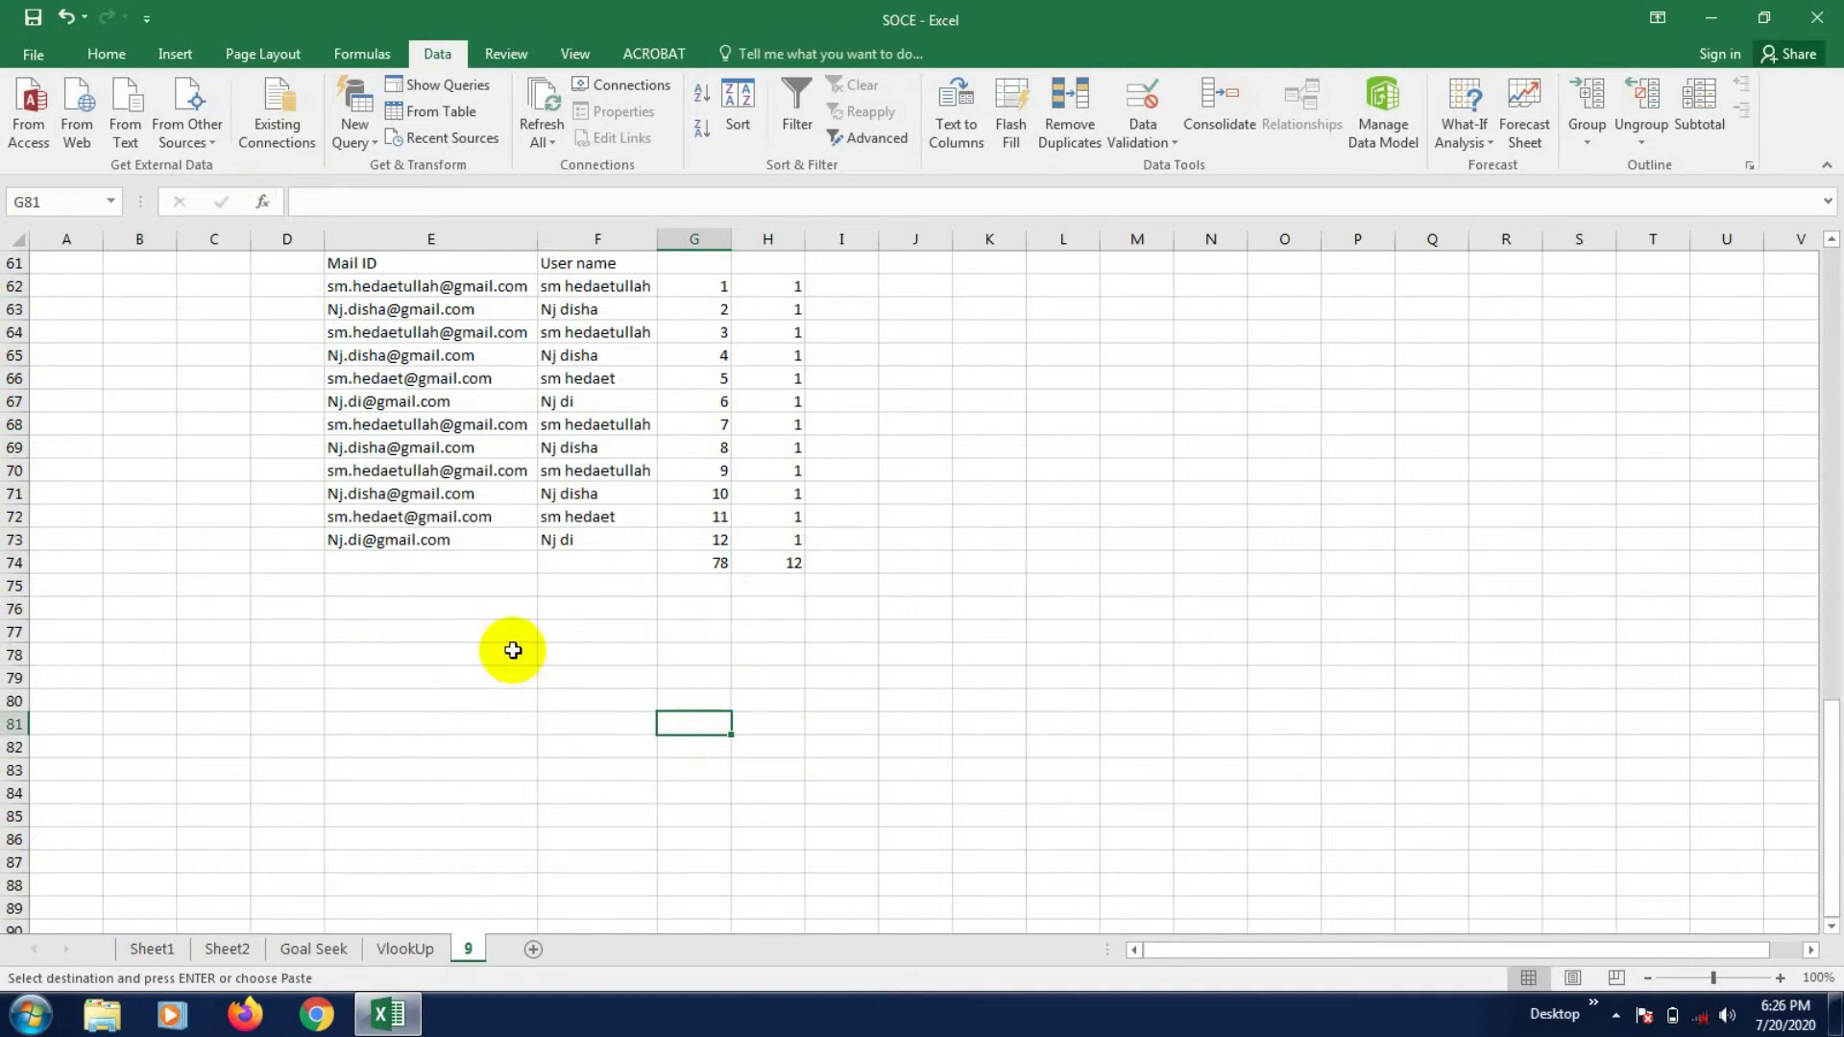
pyautogui.click(858, 683)
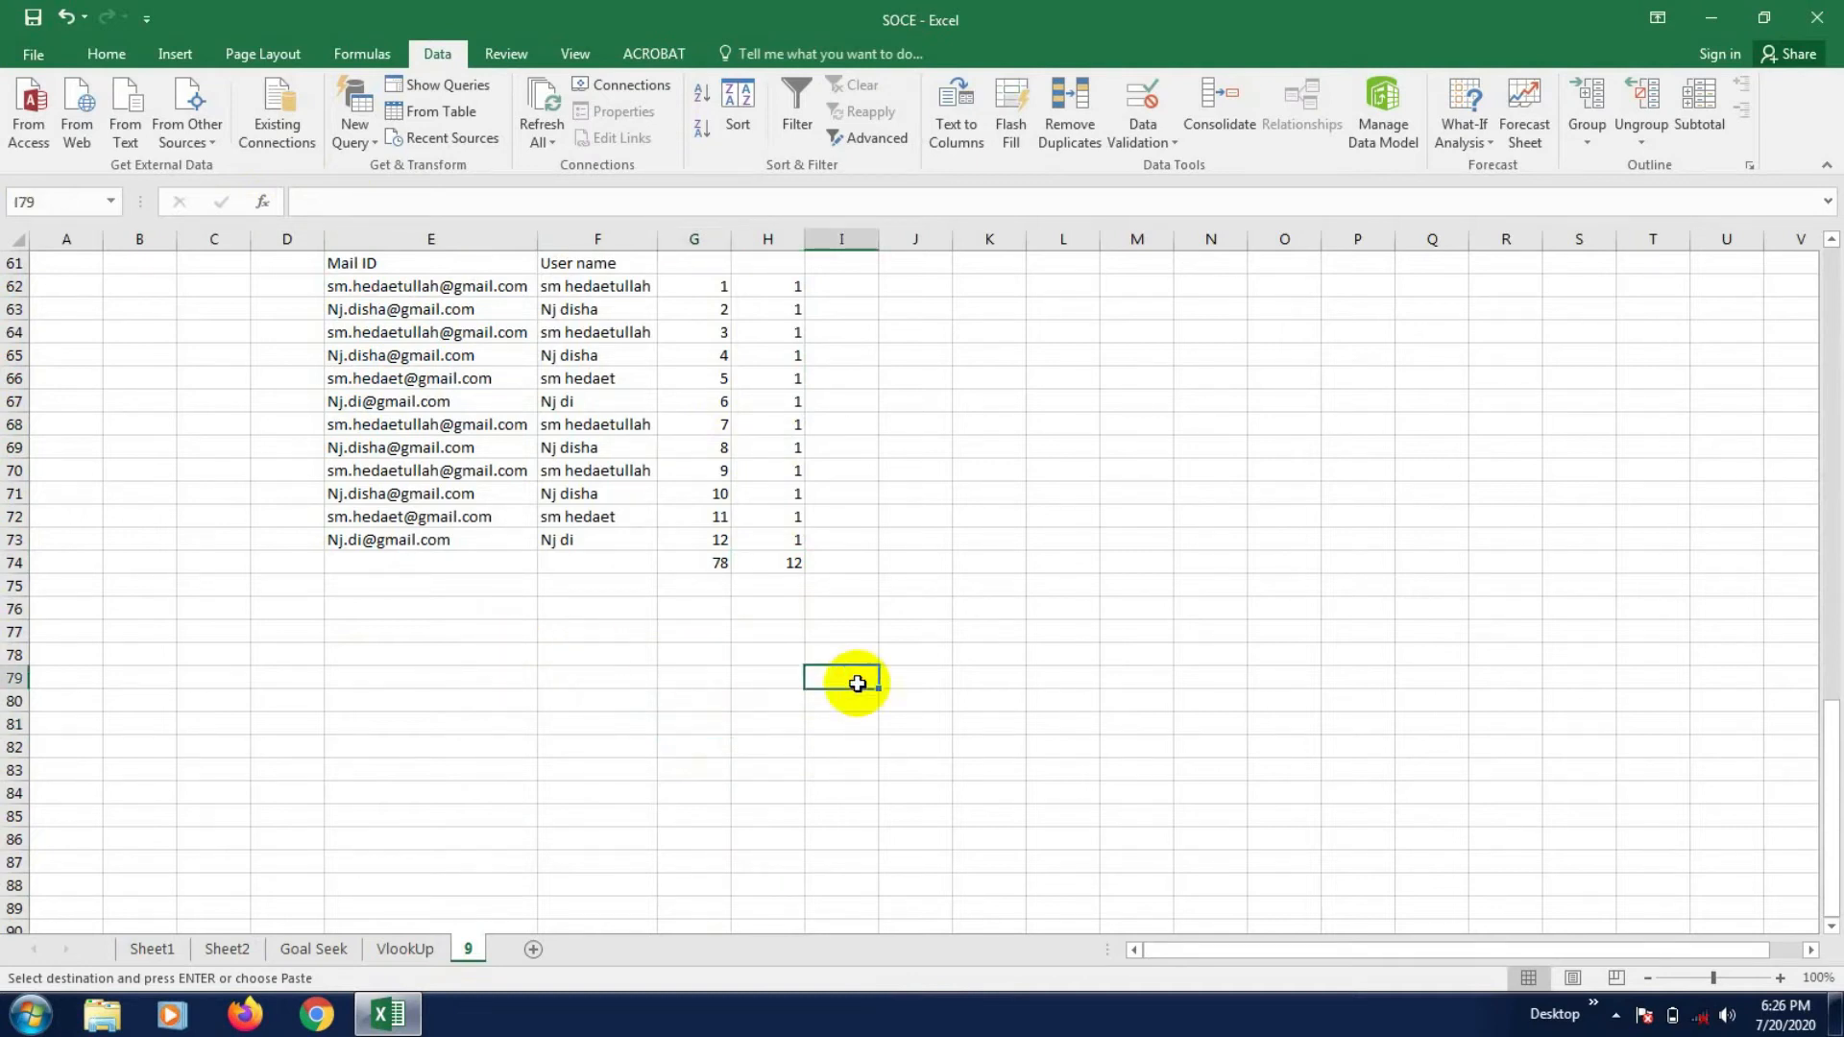
pyautogui.click(754, 700)
pyautogui.scroll(4, 844, 703)
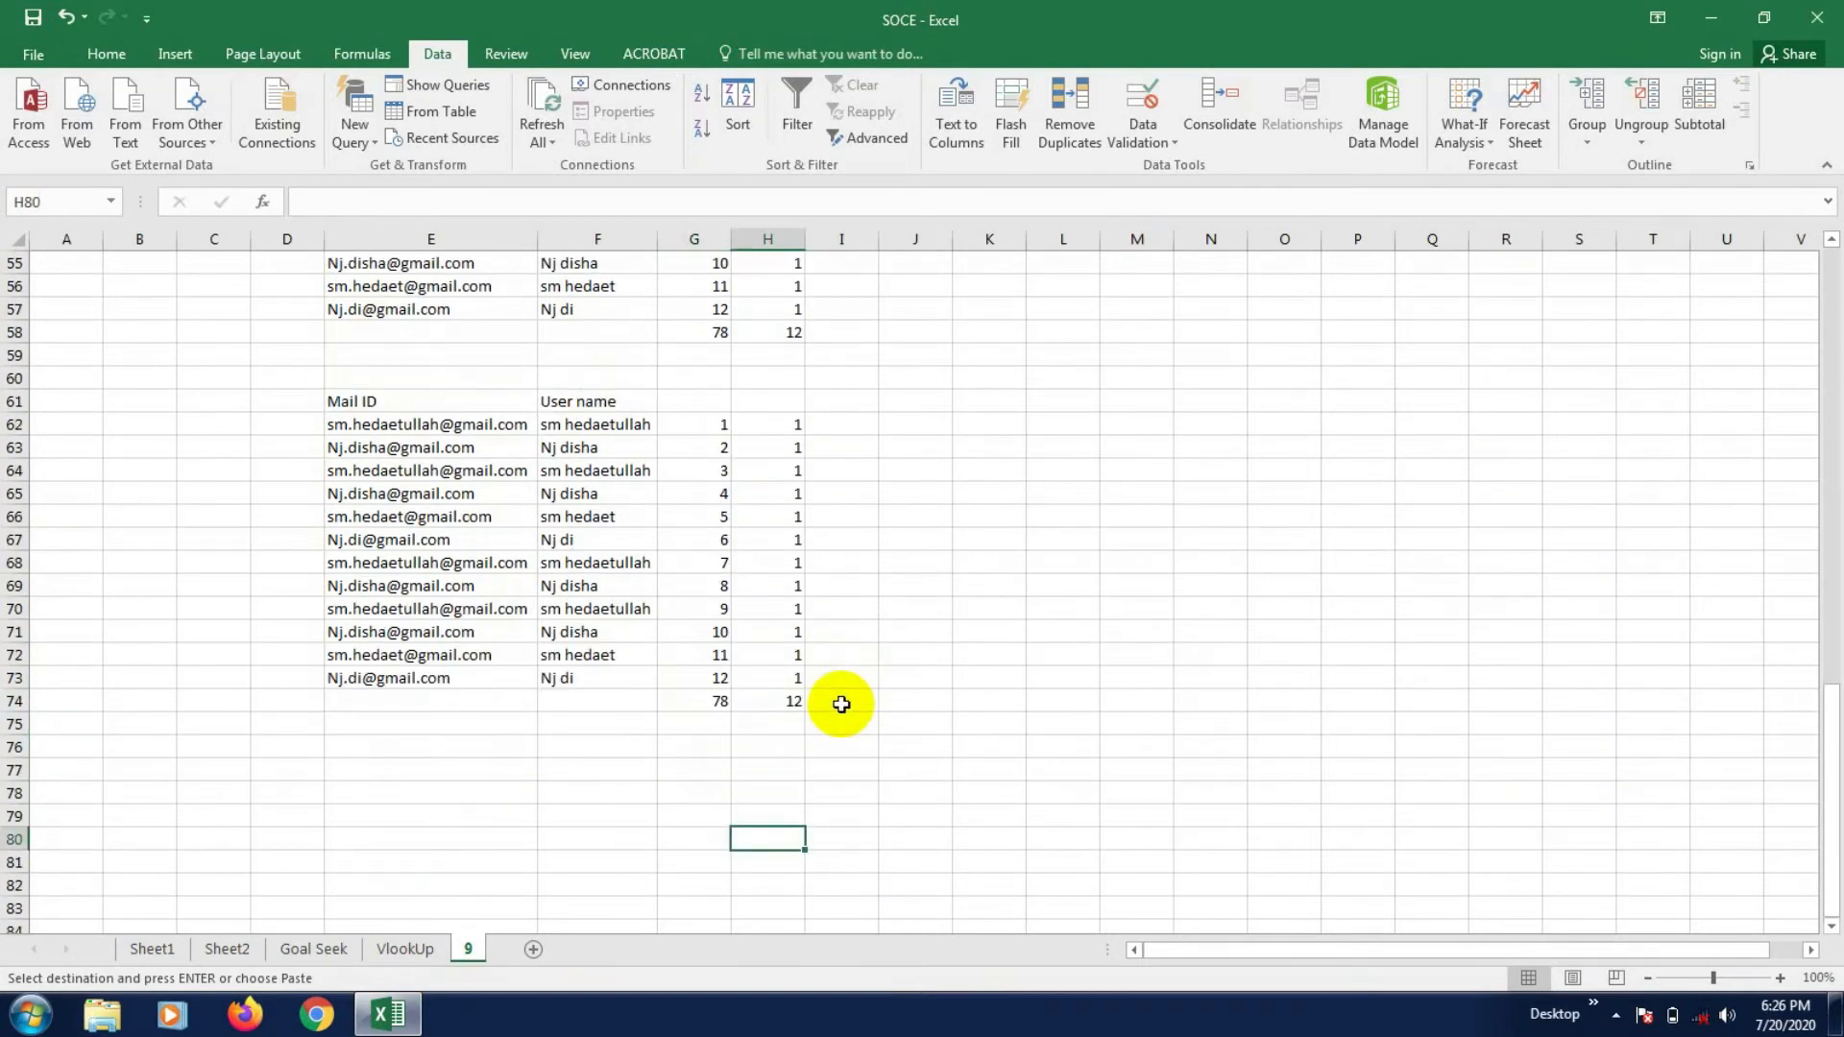
pyautogui.scroll(7, 841, 704)
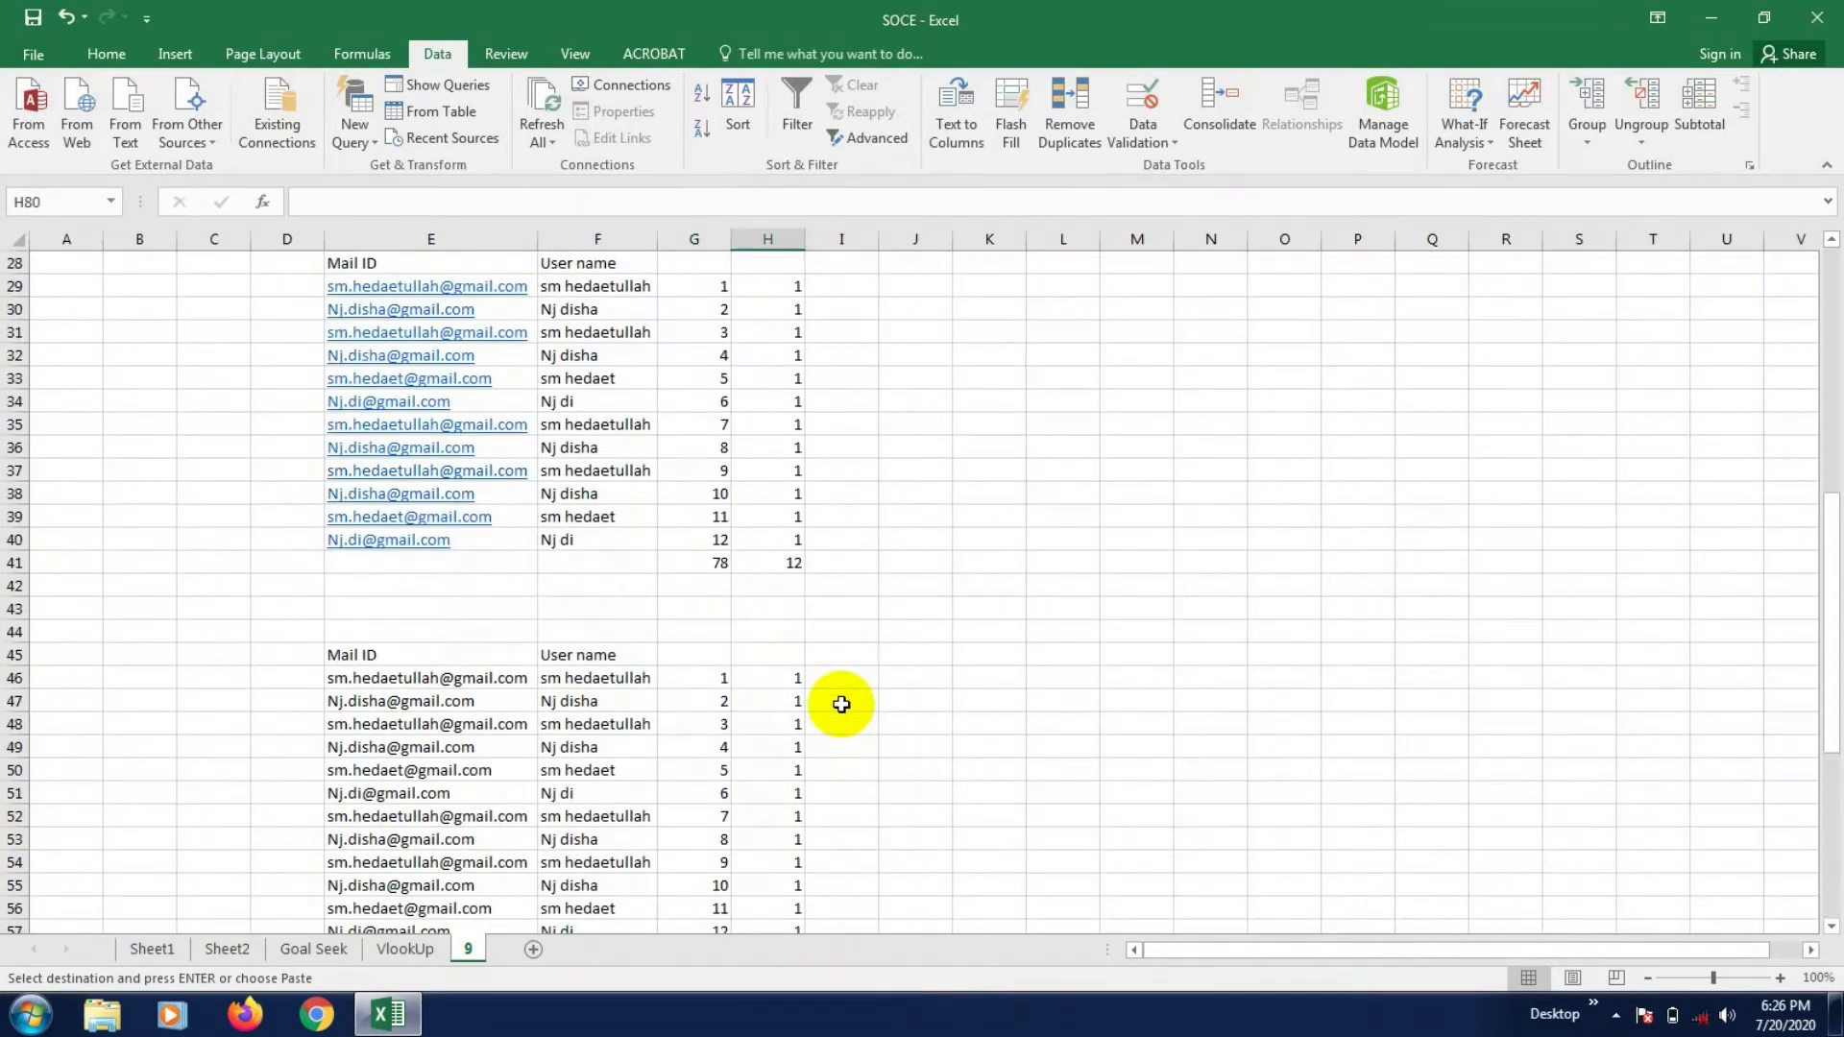
pyautogui.click(840, 634)
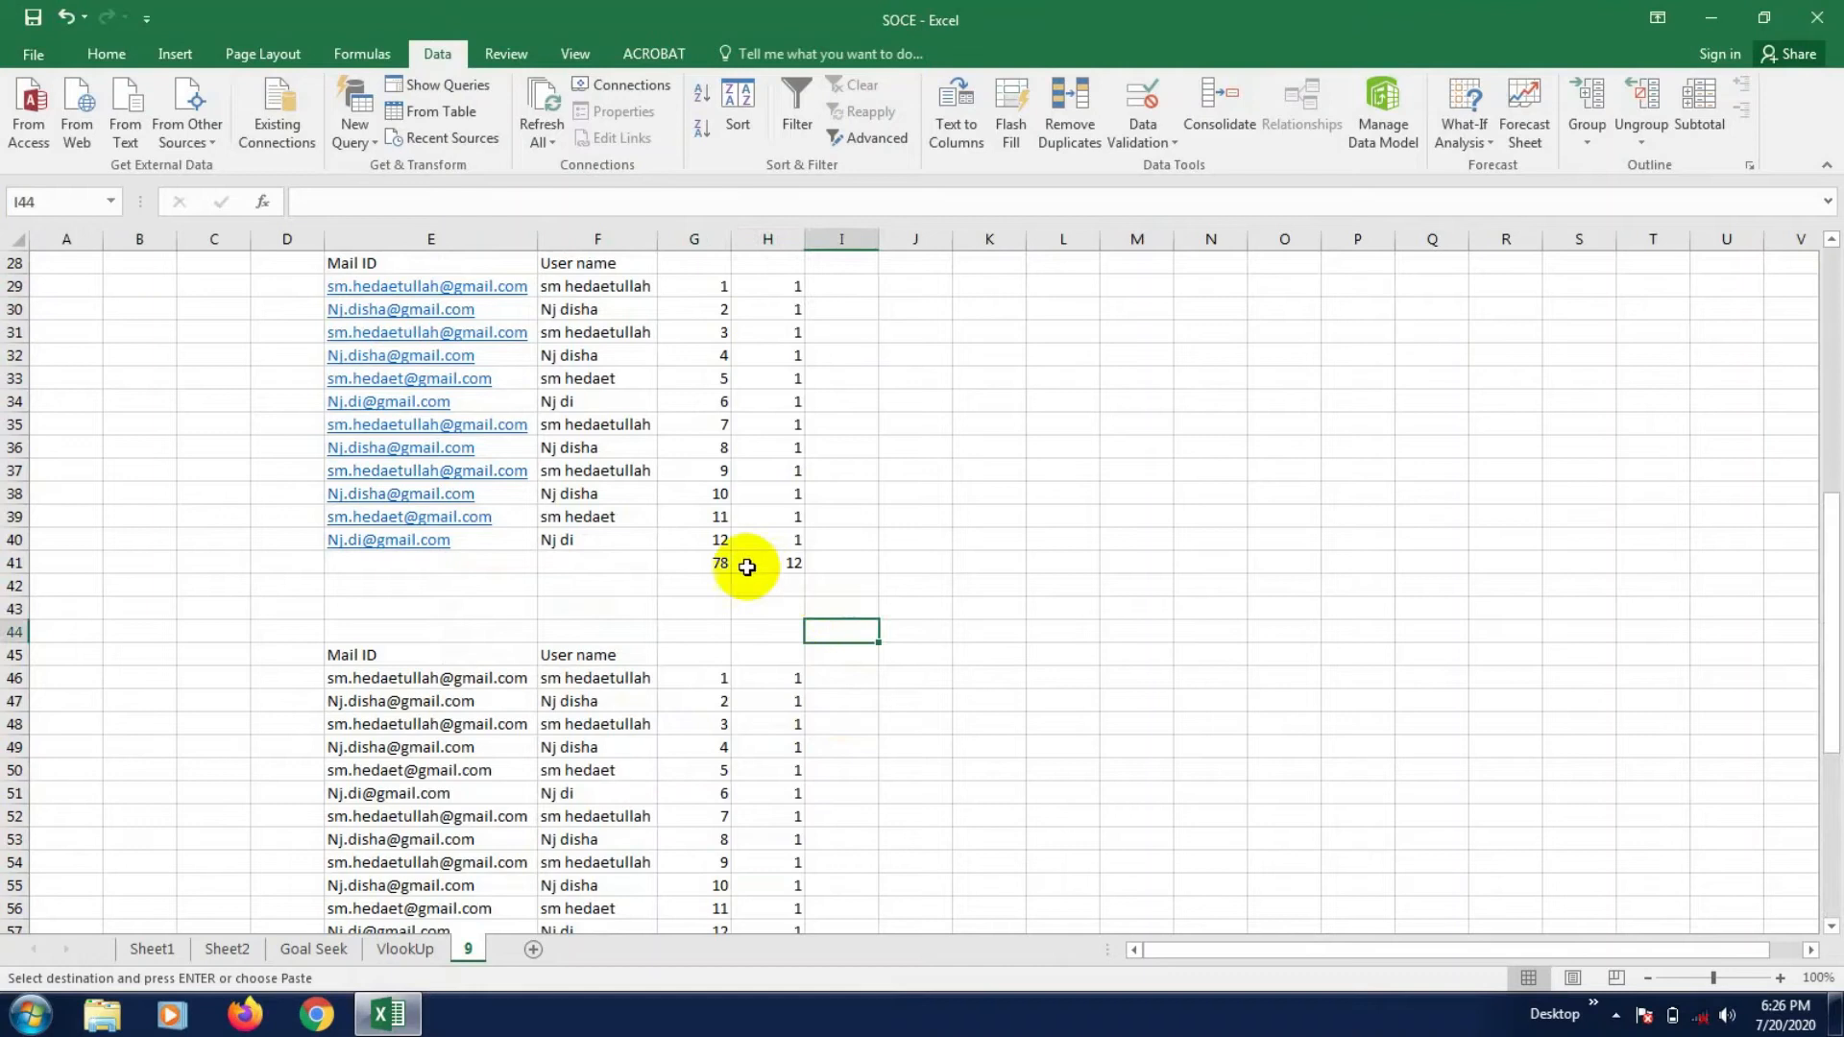
pyautogui.click(713, 582)
pyautogui.click(693, 567)
pyautogui.scroll(3, 864, 622)
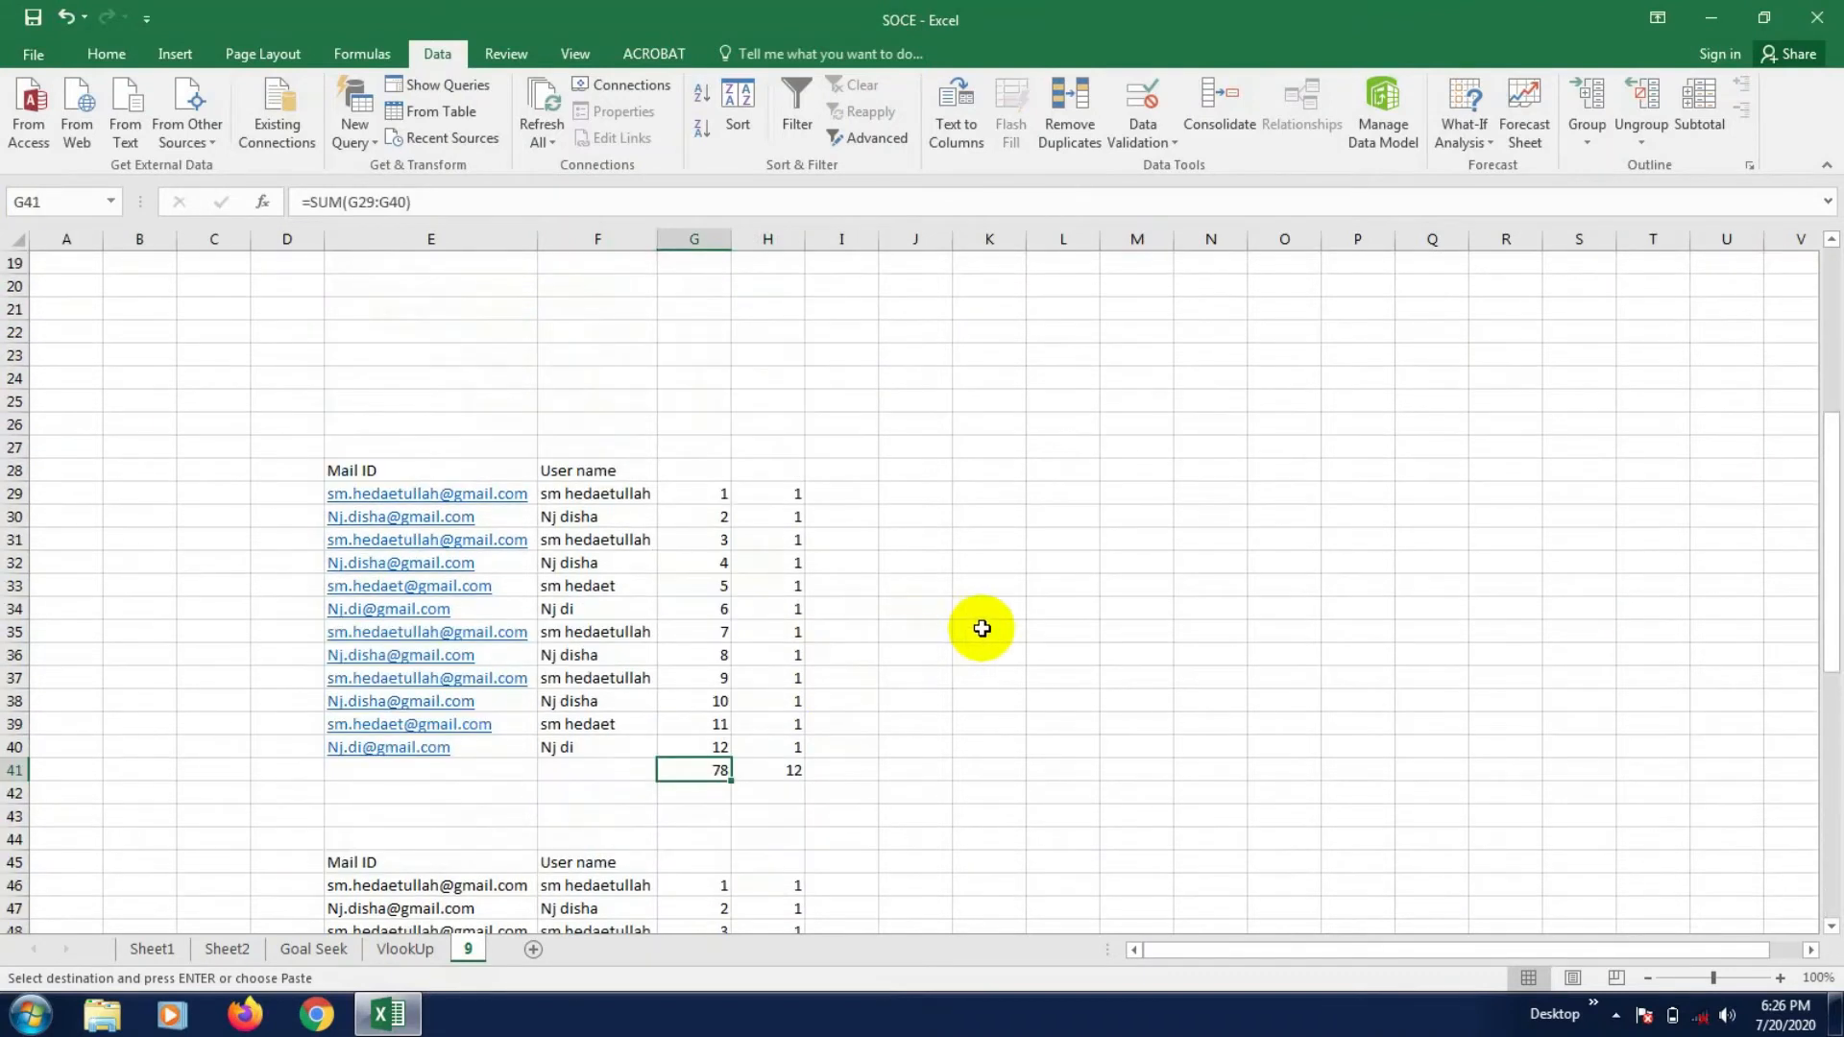
pyautogui.click(957, 590)
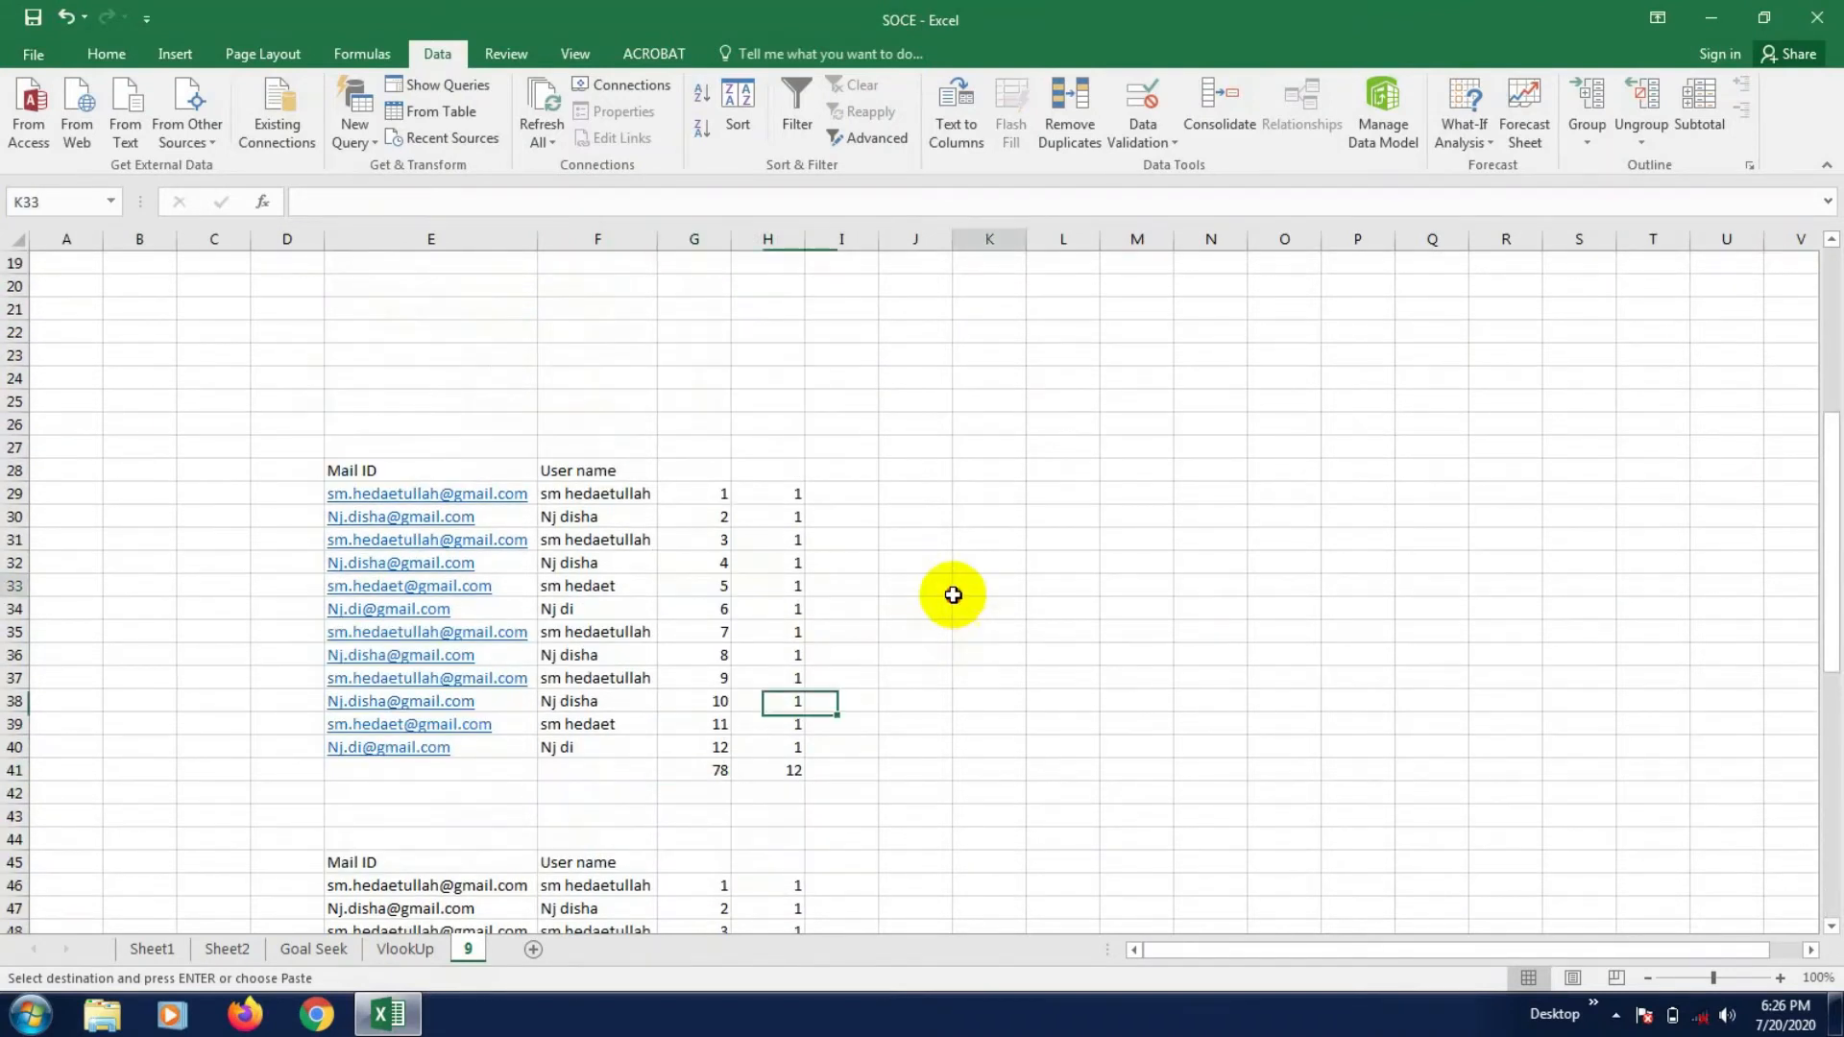
pyautogui.click(788, 494)
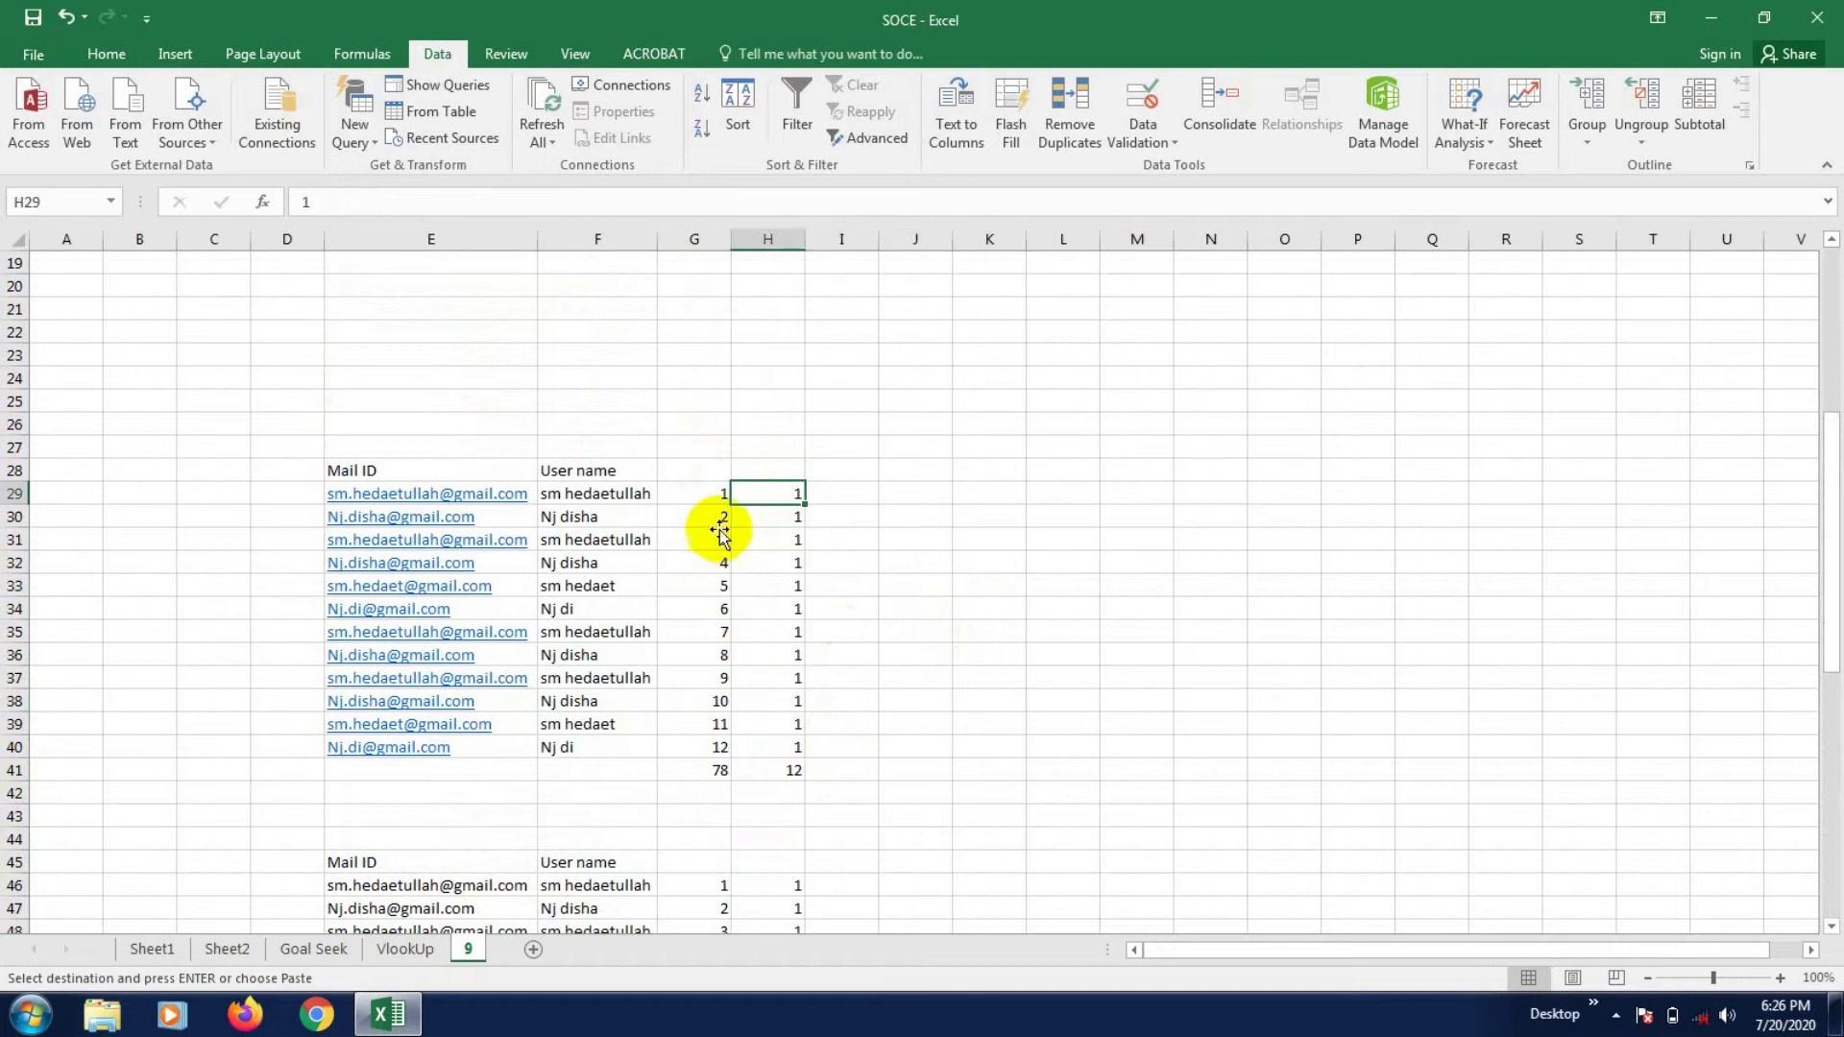
pyautogui.click(711, 490)
pyautogui.click(716, 609)
pyautogui.click(712, 540)
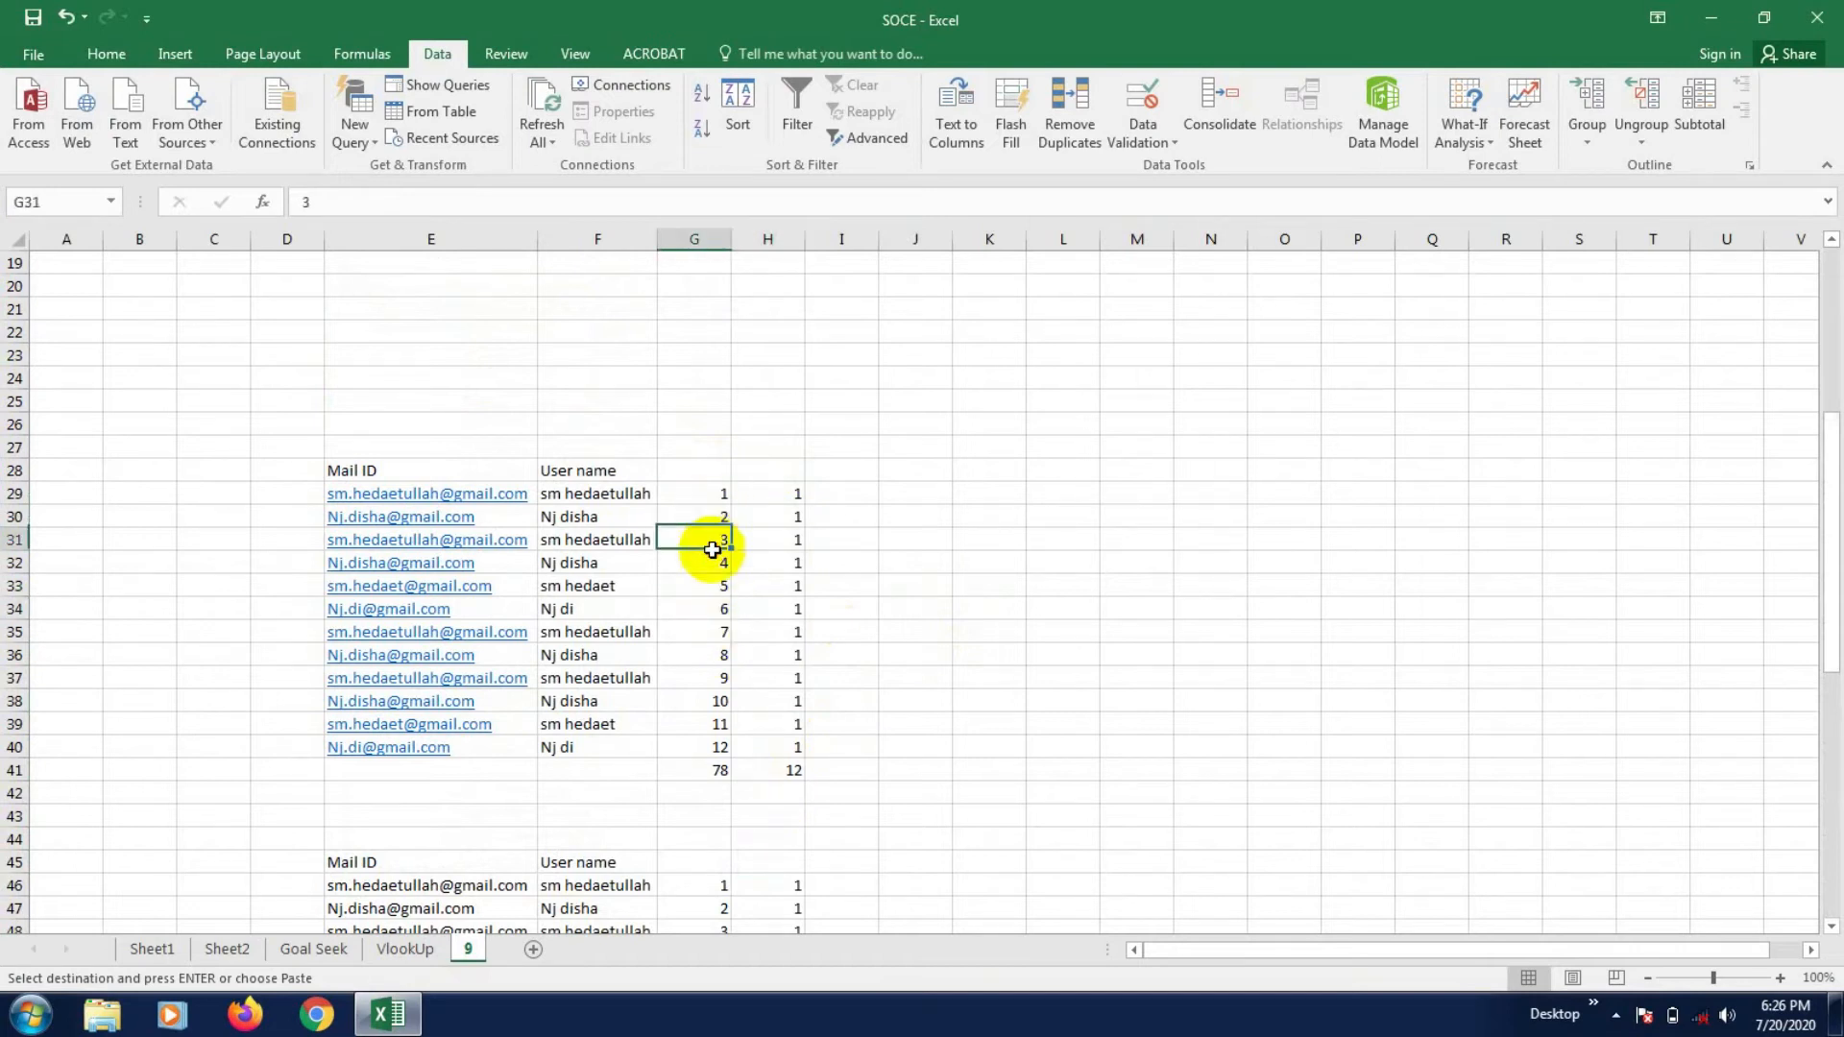
pyautogui.click(720, 655)
pyautogui.click(728, 765)
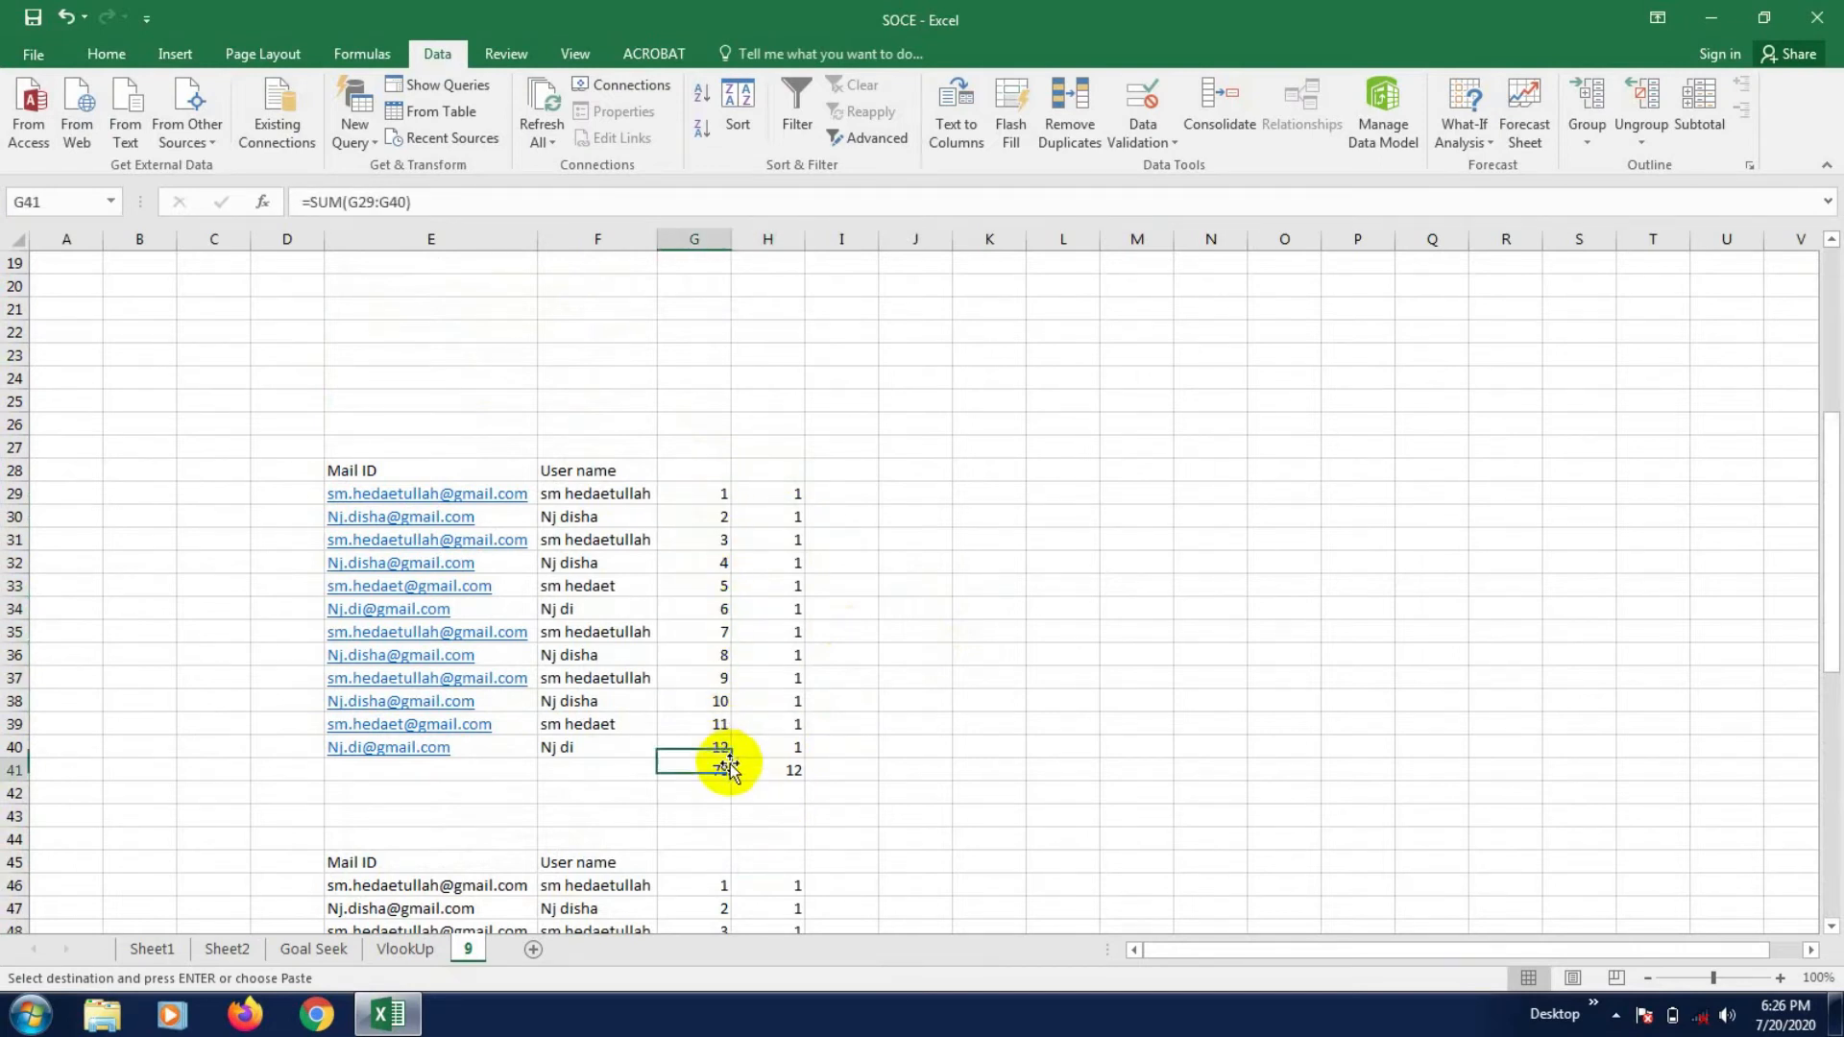
pyautogui.click(858, 488)
pyautogui.click(836, 466)
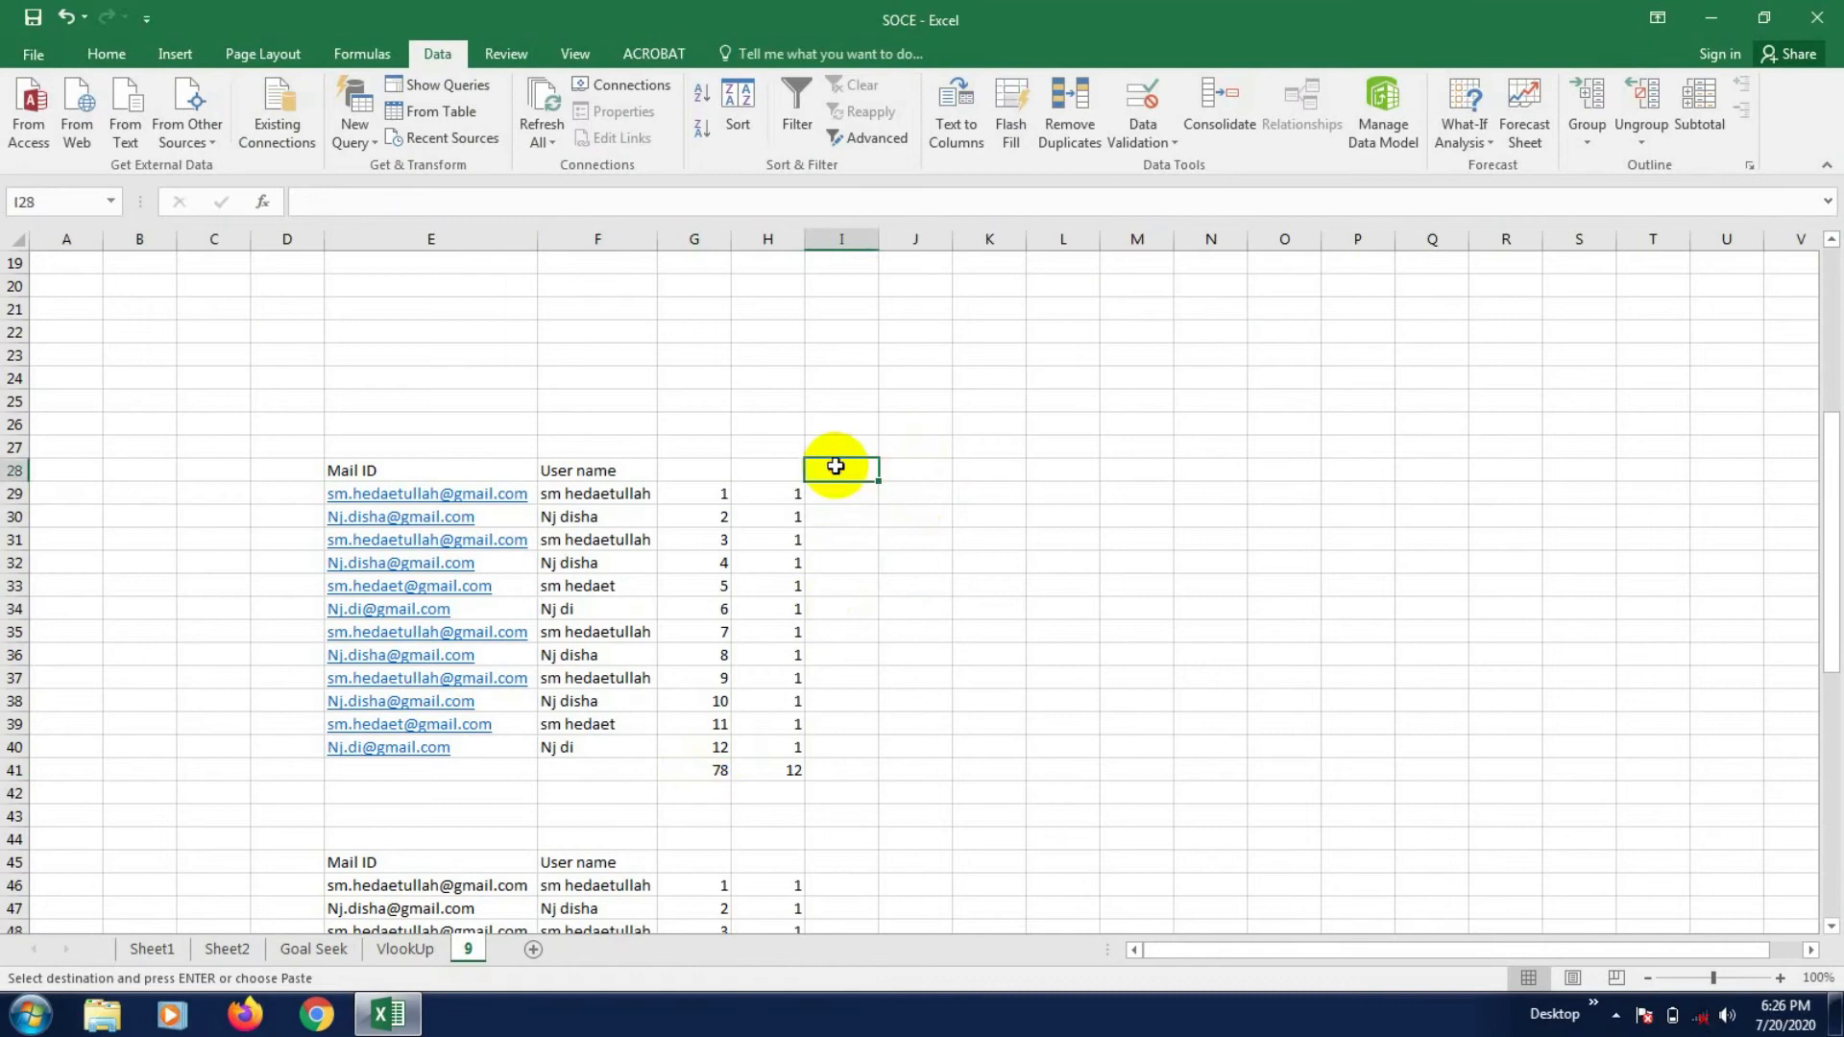
# - Enter the multiplier value 10 in cell J28
pyautogui.click(908, 464)
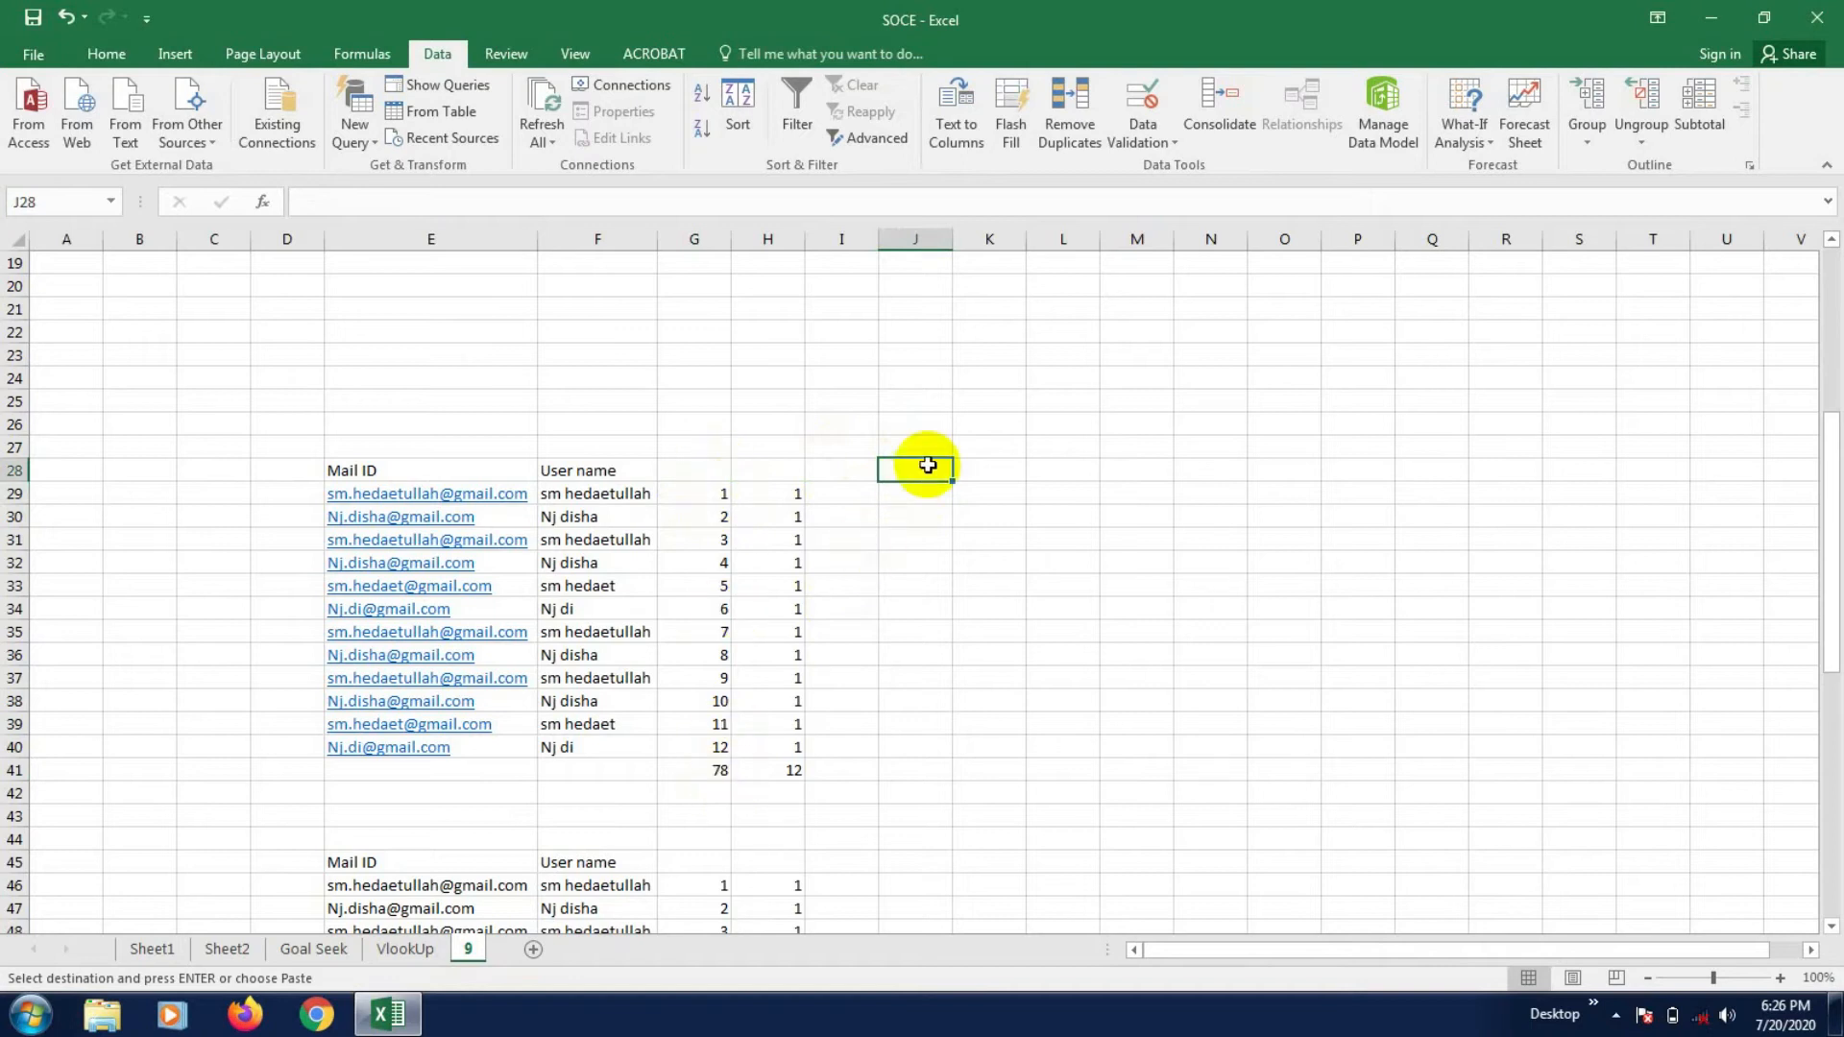
pyautogui.write('10')
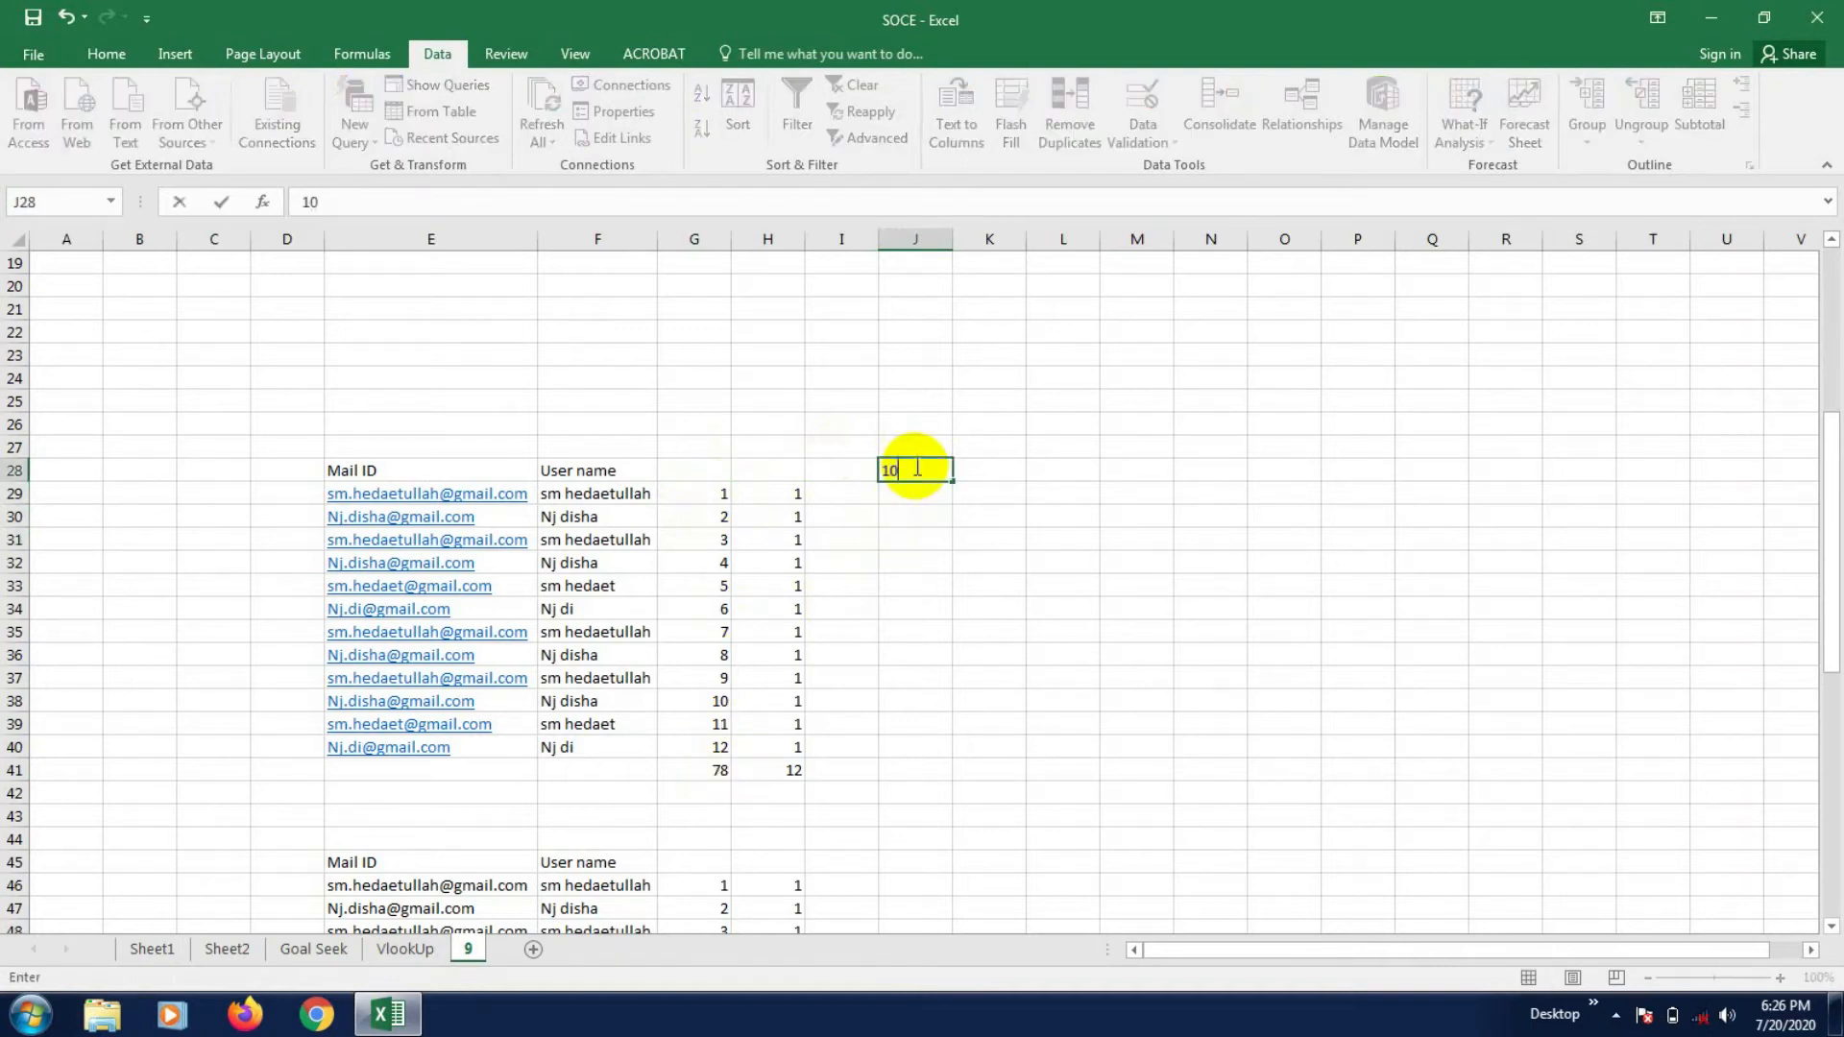
pyautogui.click(984, 654)
# - Build the formula =G29*J28 in I29 so it displays 10
pyautogui.click(850, 491)
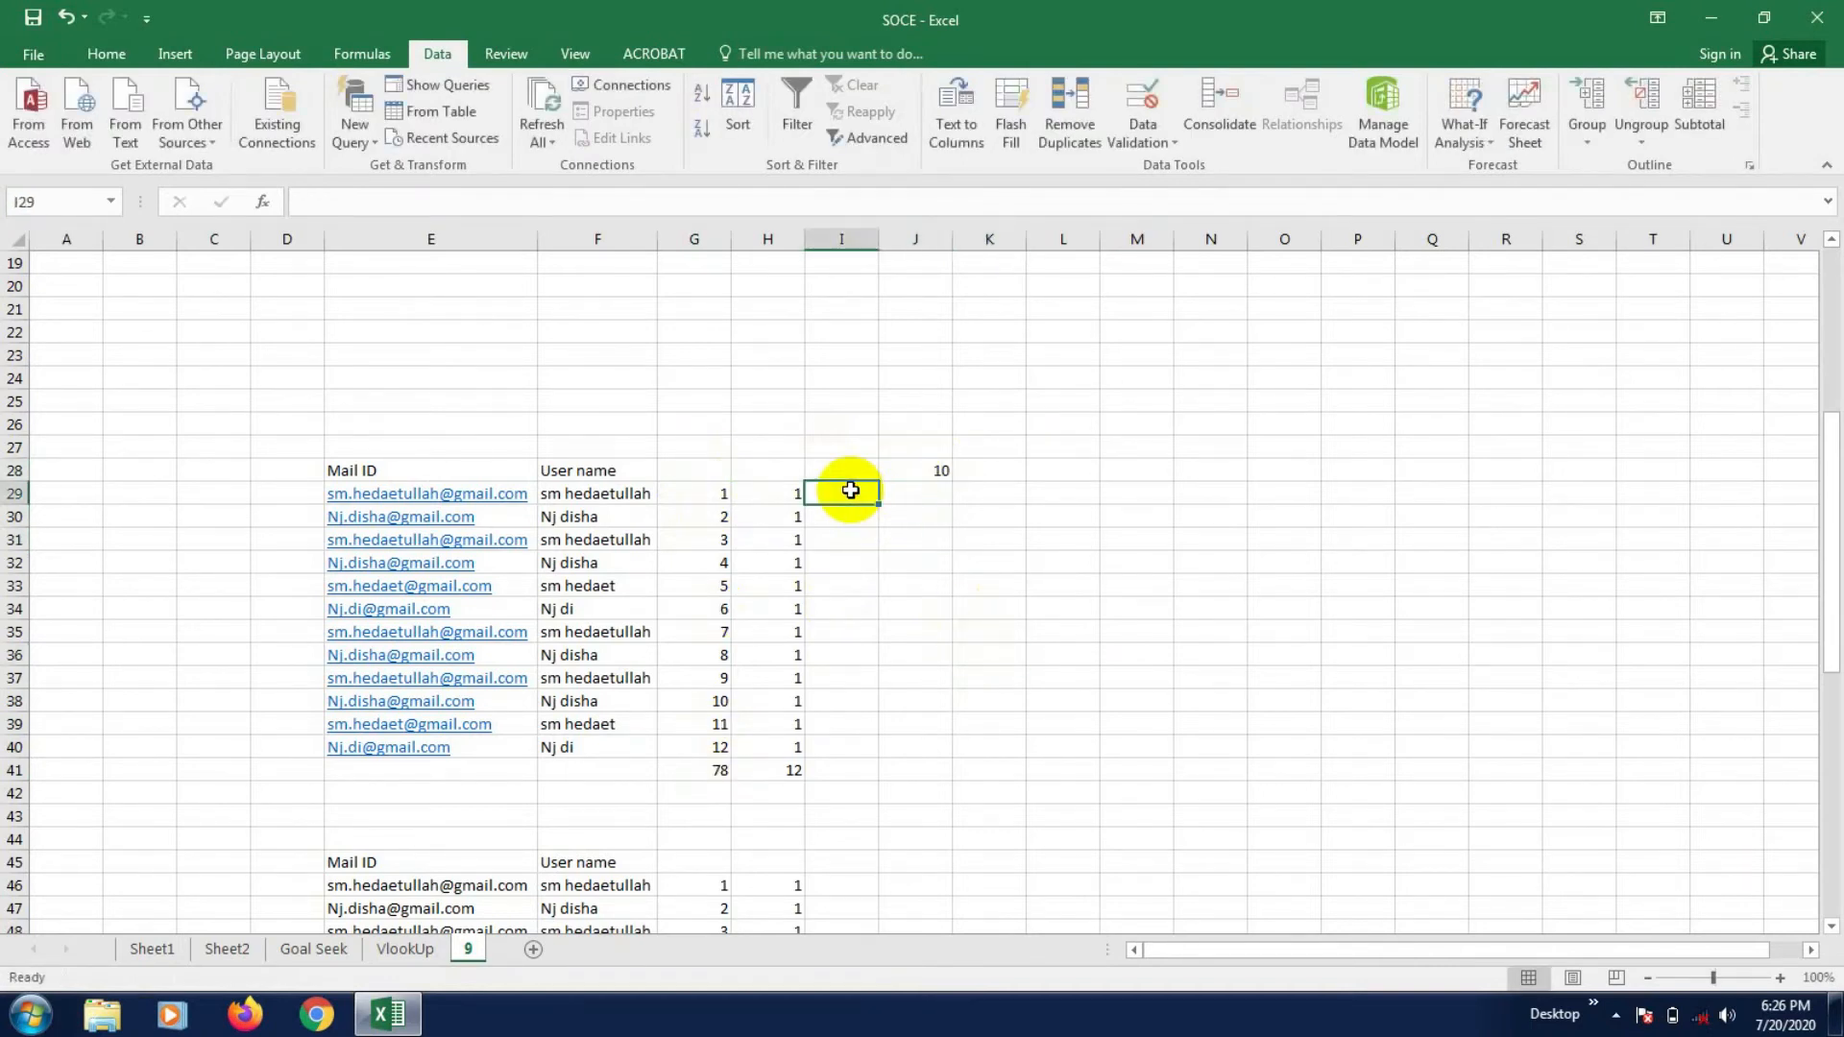
pyautogui.write('=')
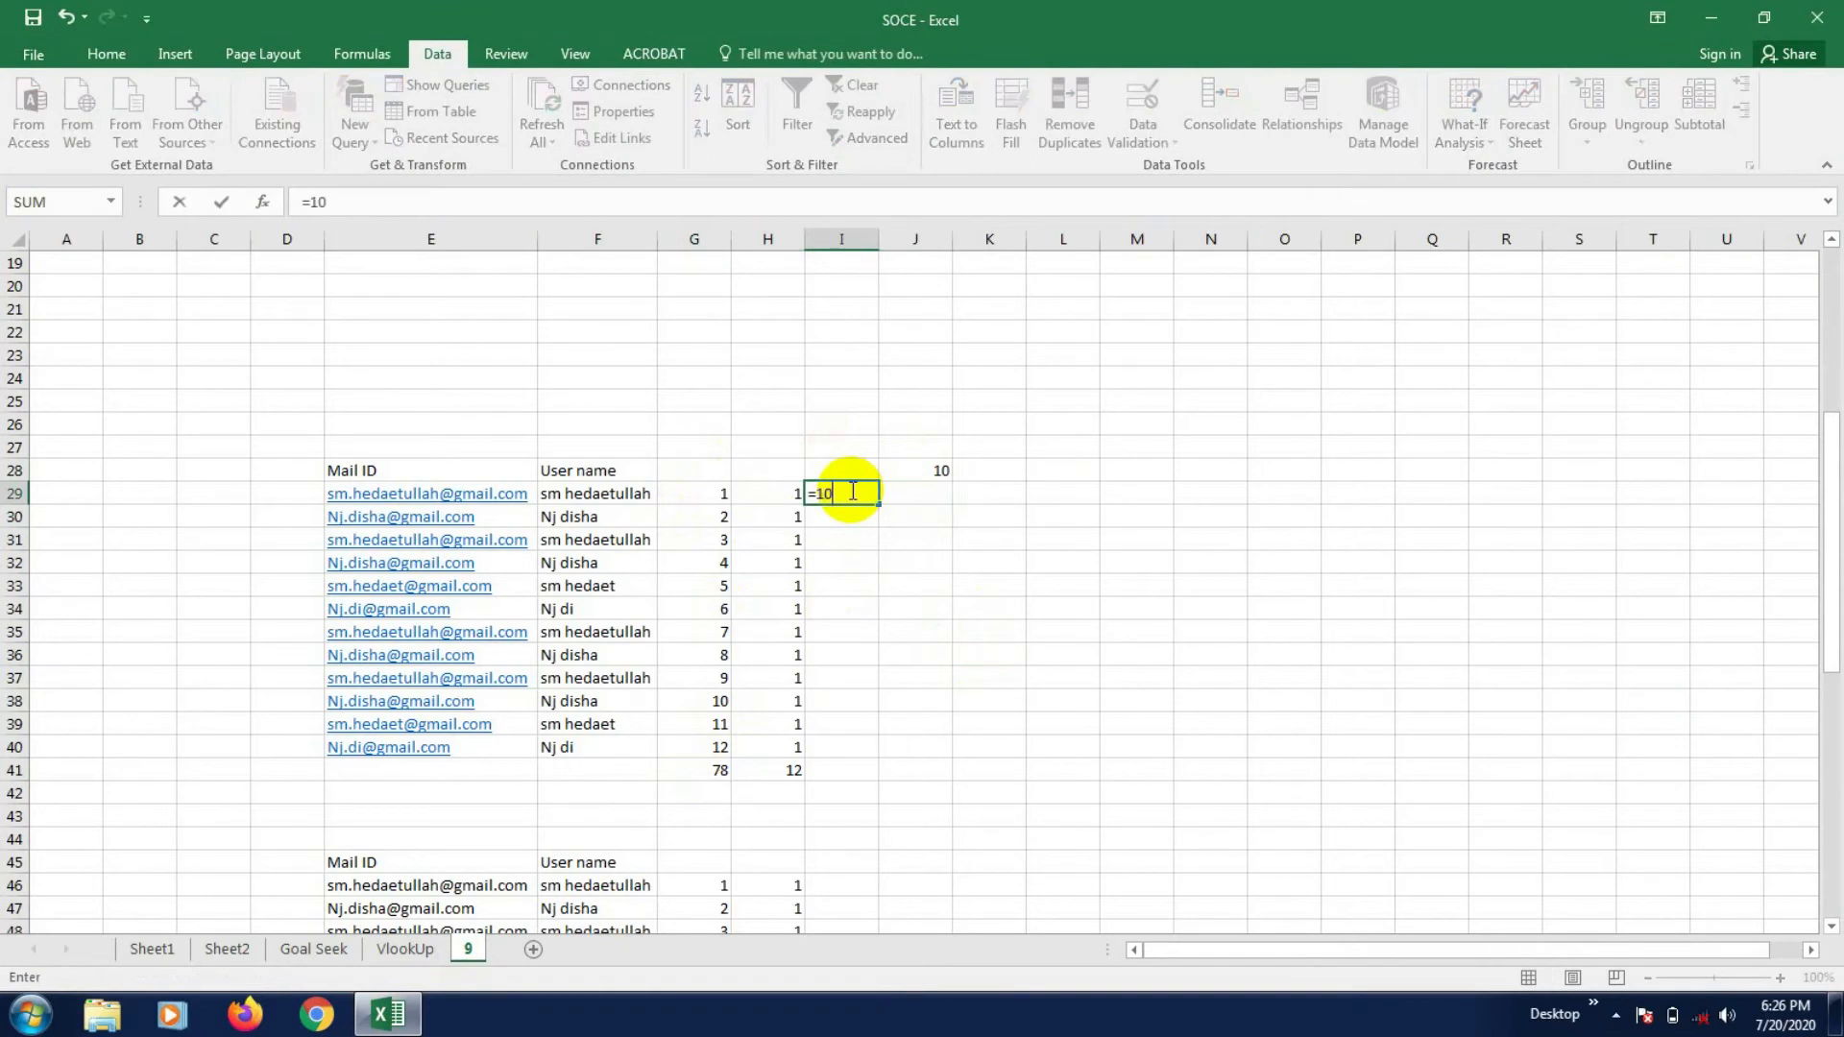
pyautogui.click(720, 491)
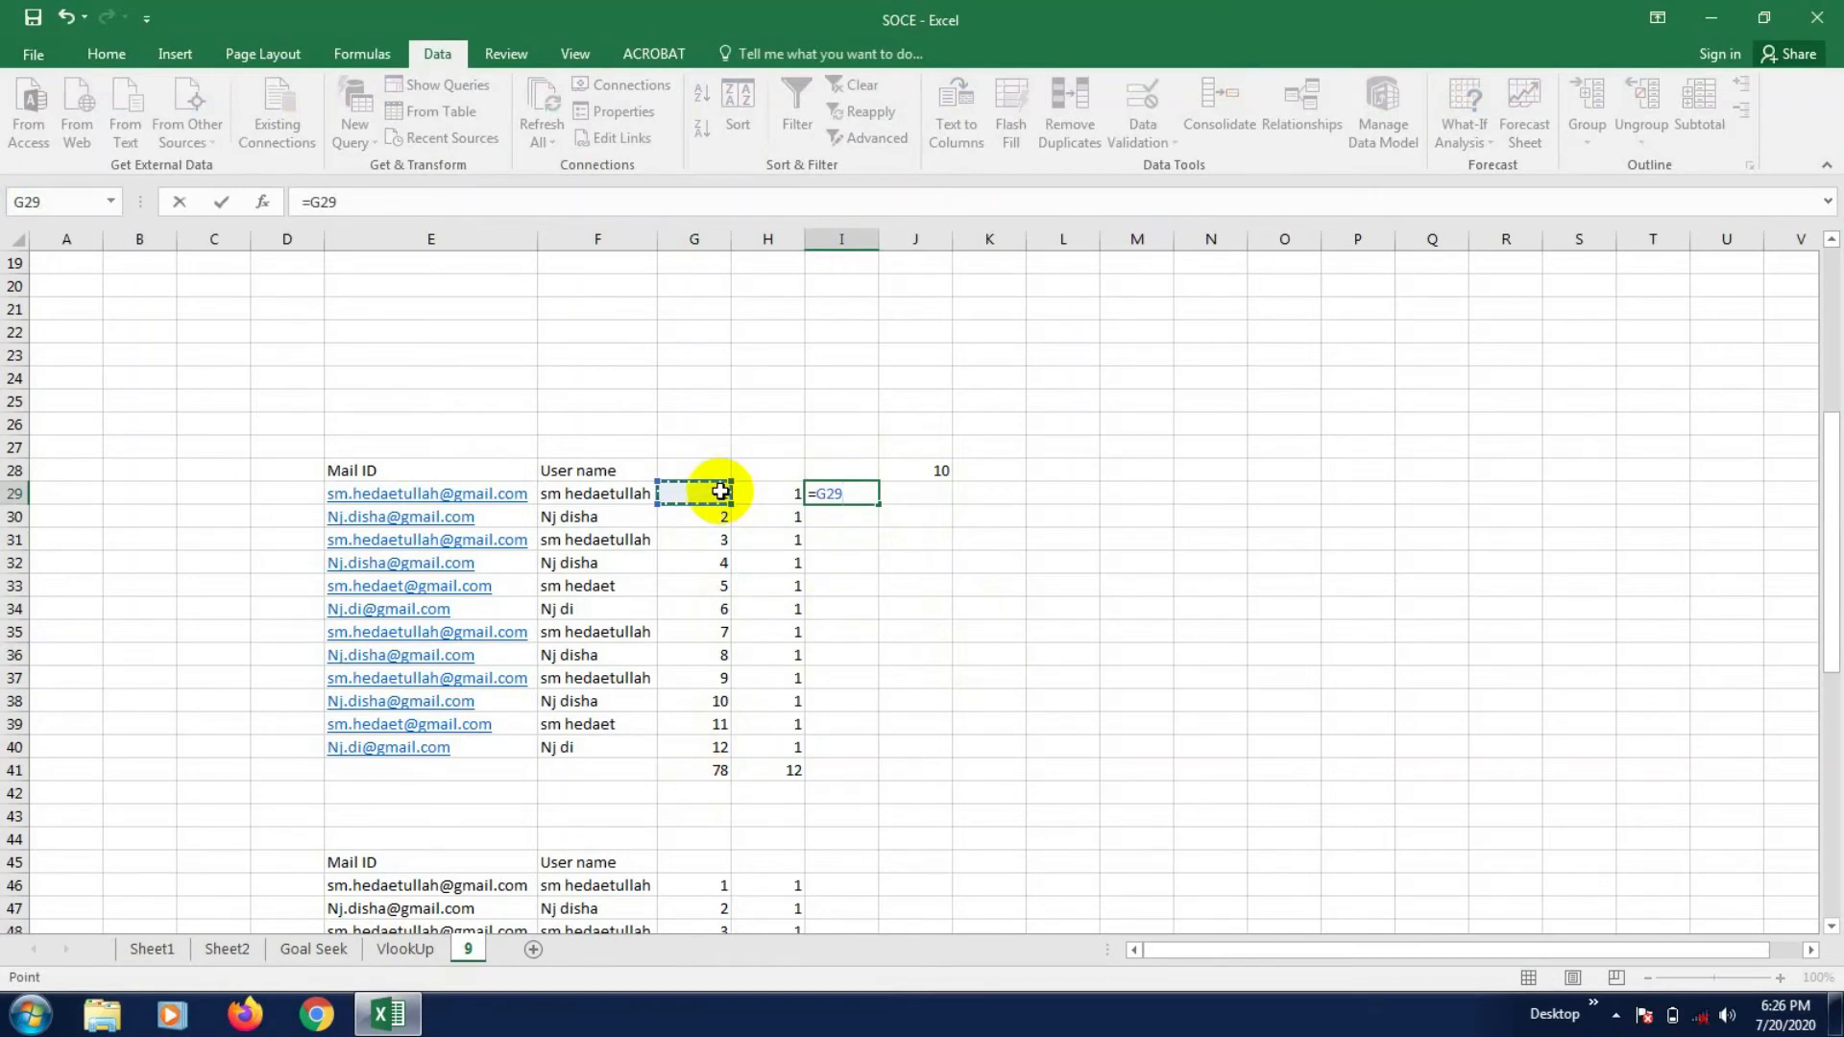
pyautogui.write('*')
pyautogui.click(921, 473)
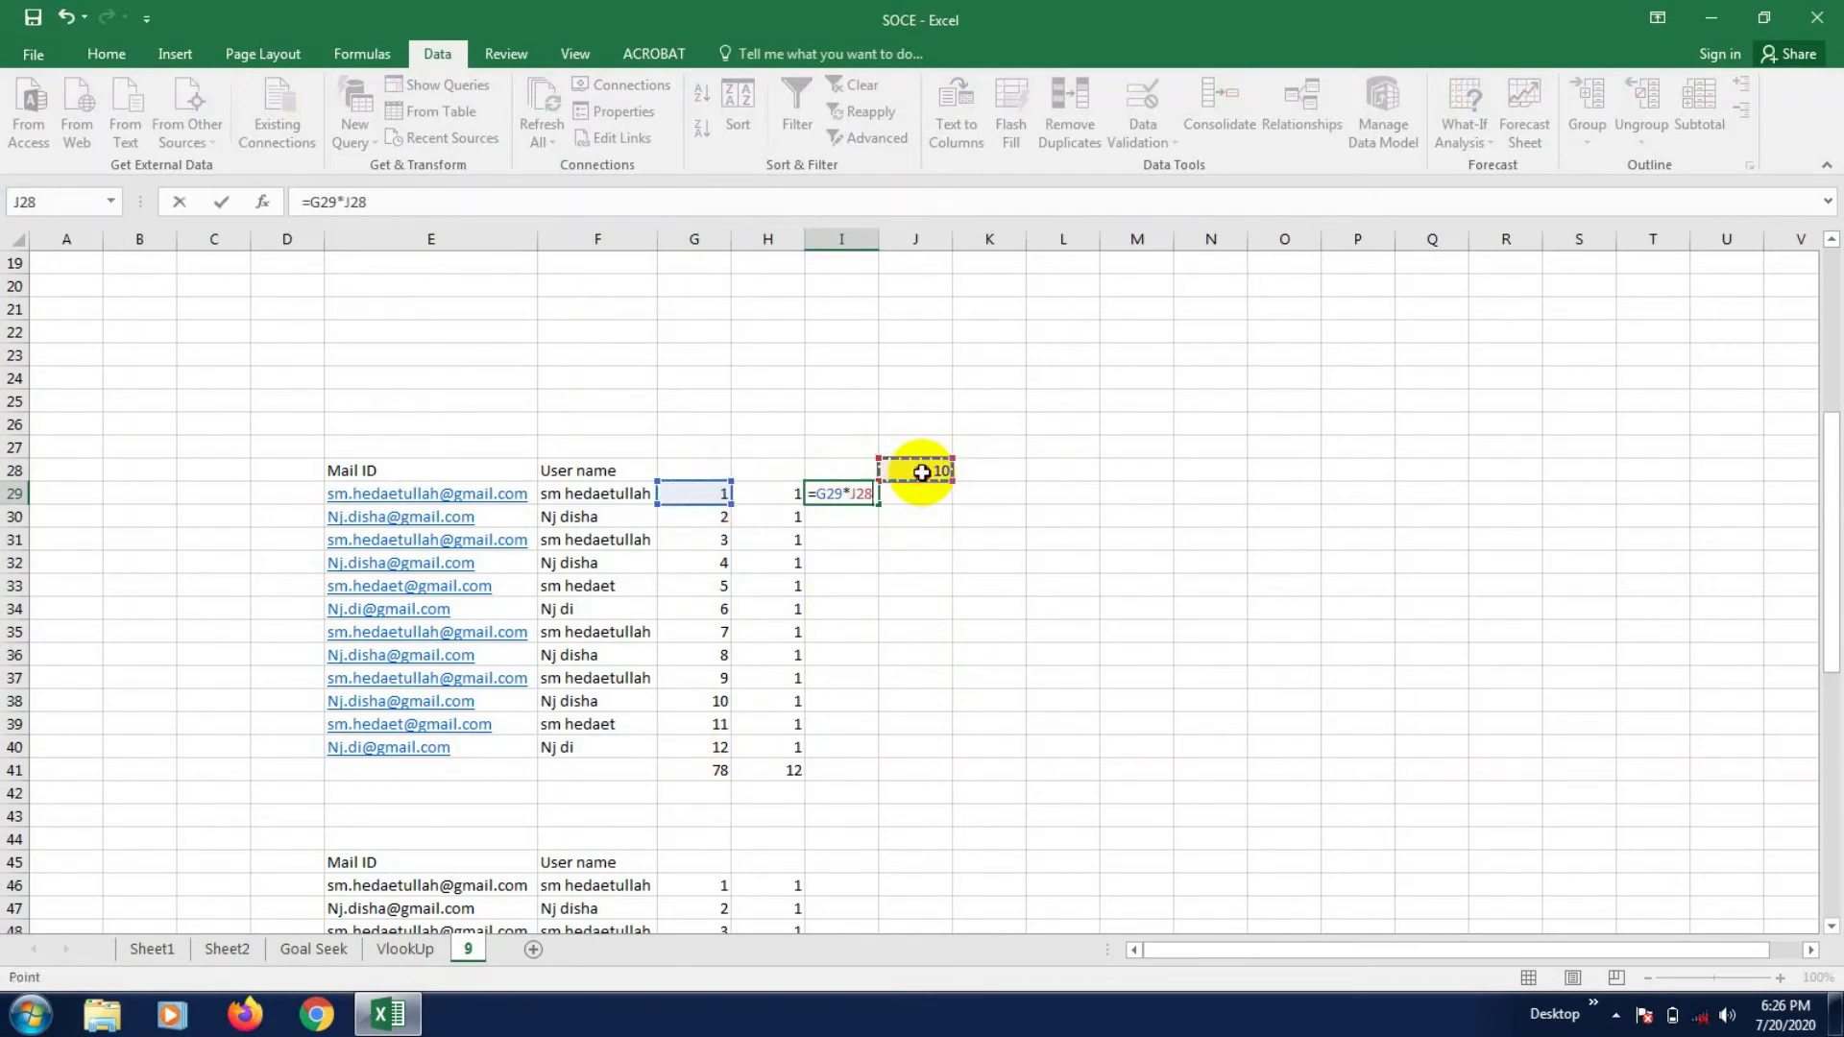
pyautogui.press('Return')
pyautogui.click(915, 562)
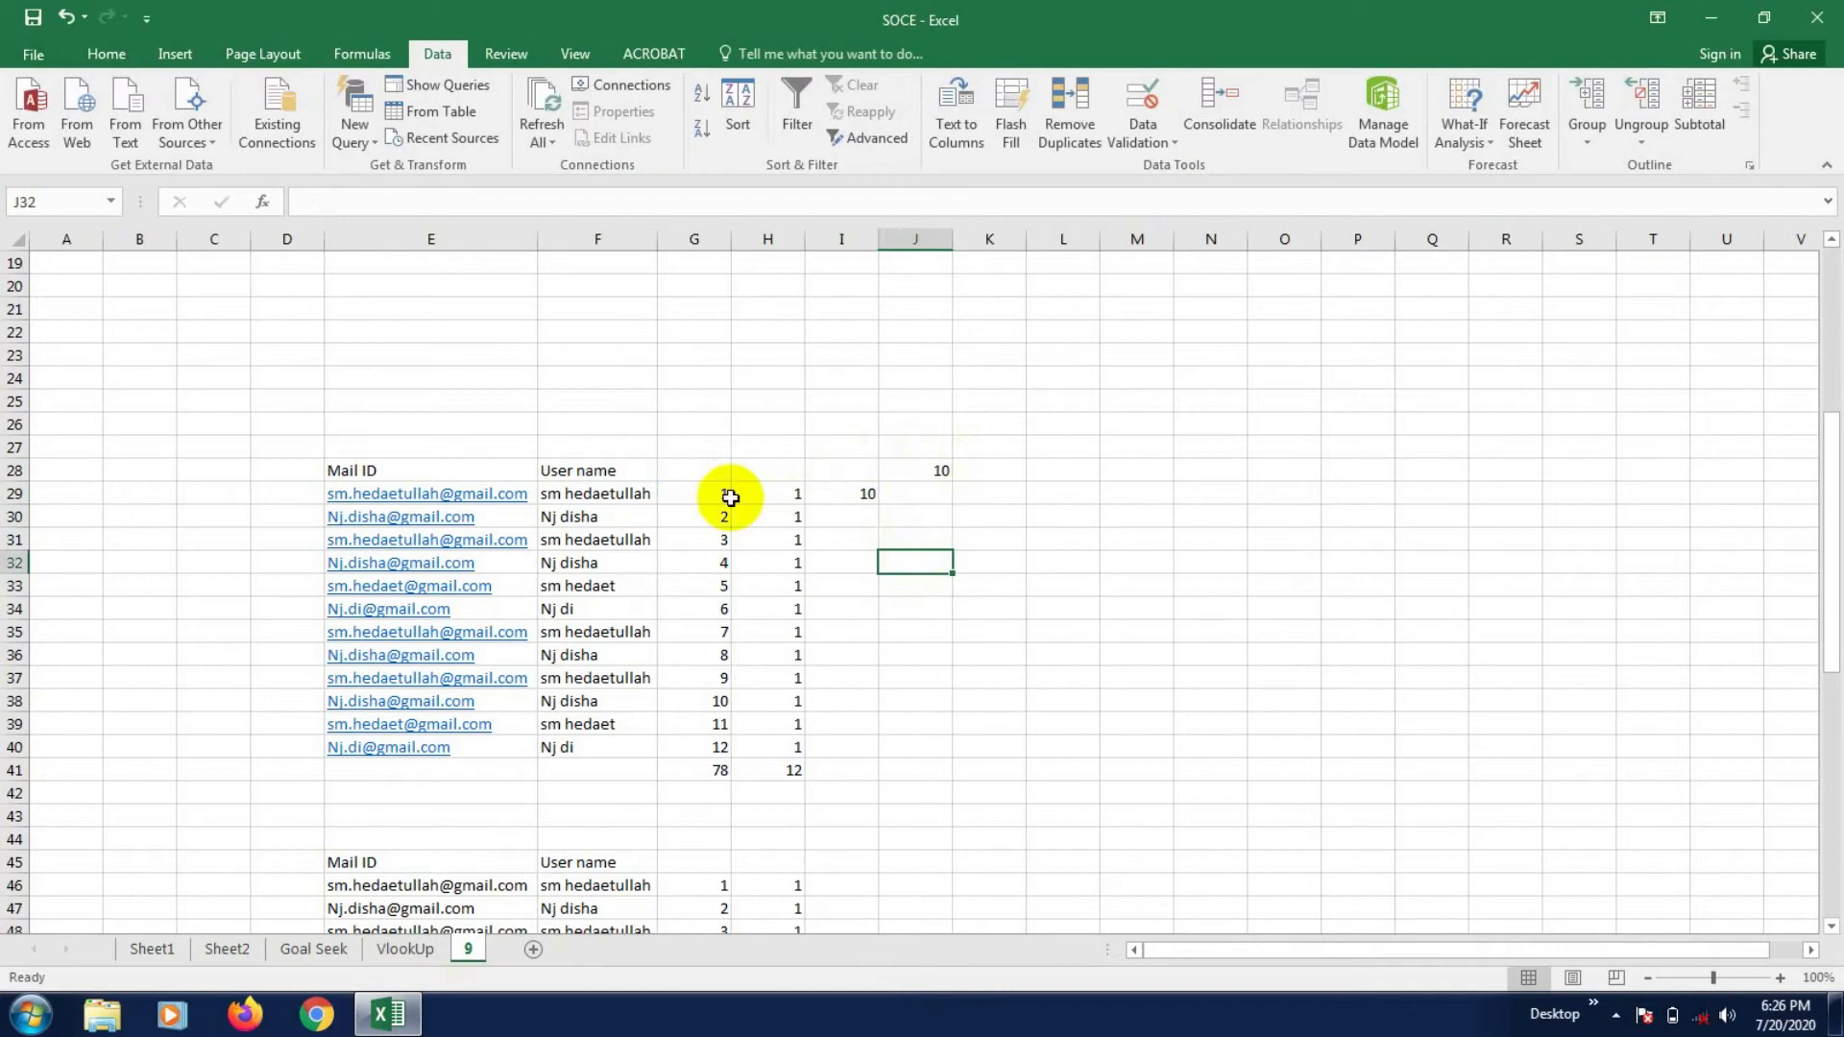
pyautogui.click(851, 491)
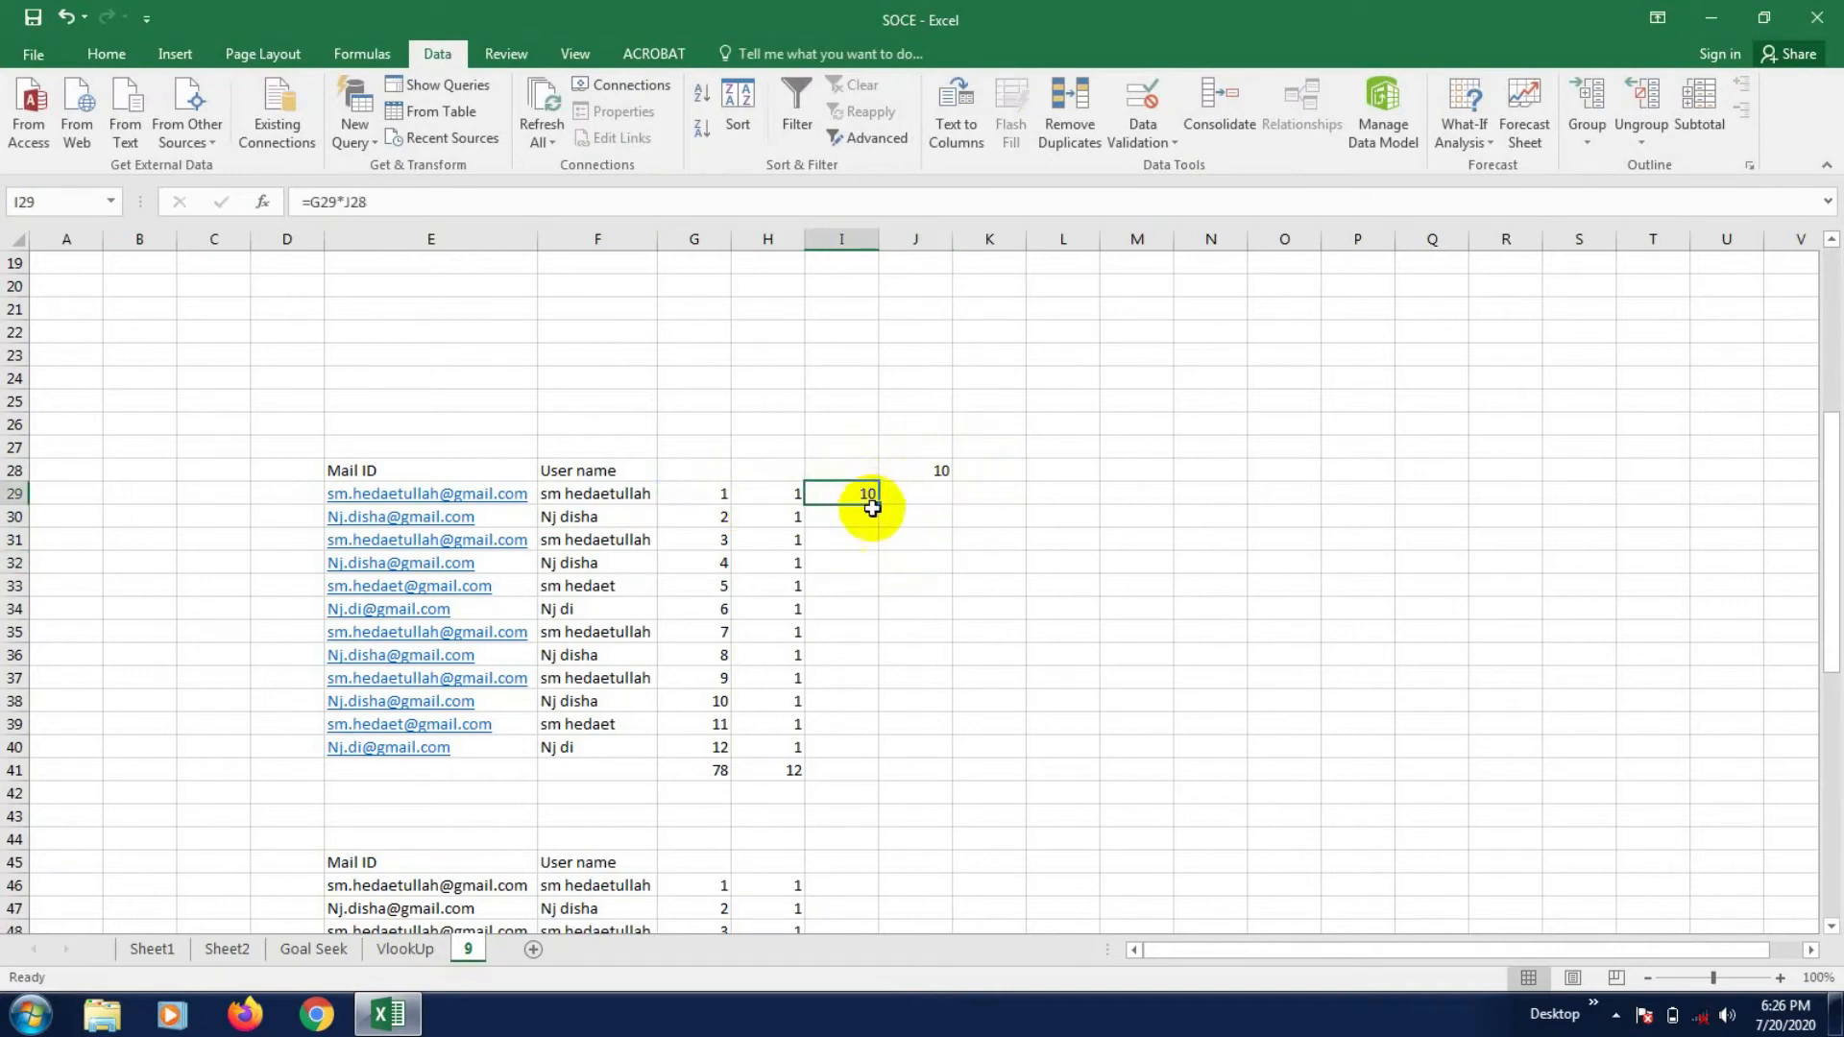
# - Fill the I29 formula down column I and inspect the copy in I30
pyautogui.moveTo(876, 503); pyautogui.dragTo(870, 768)
pyautogui.click(888, 701)
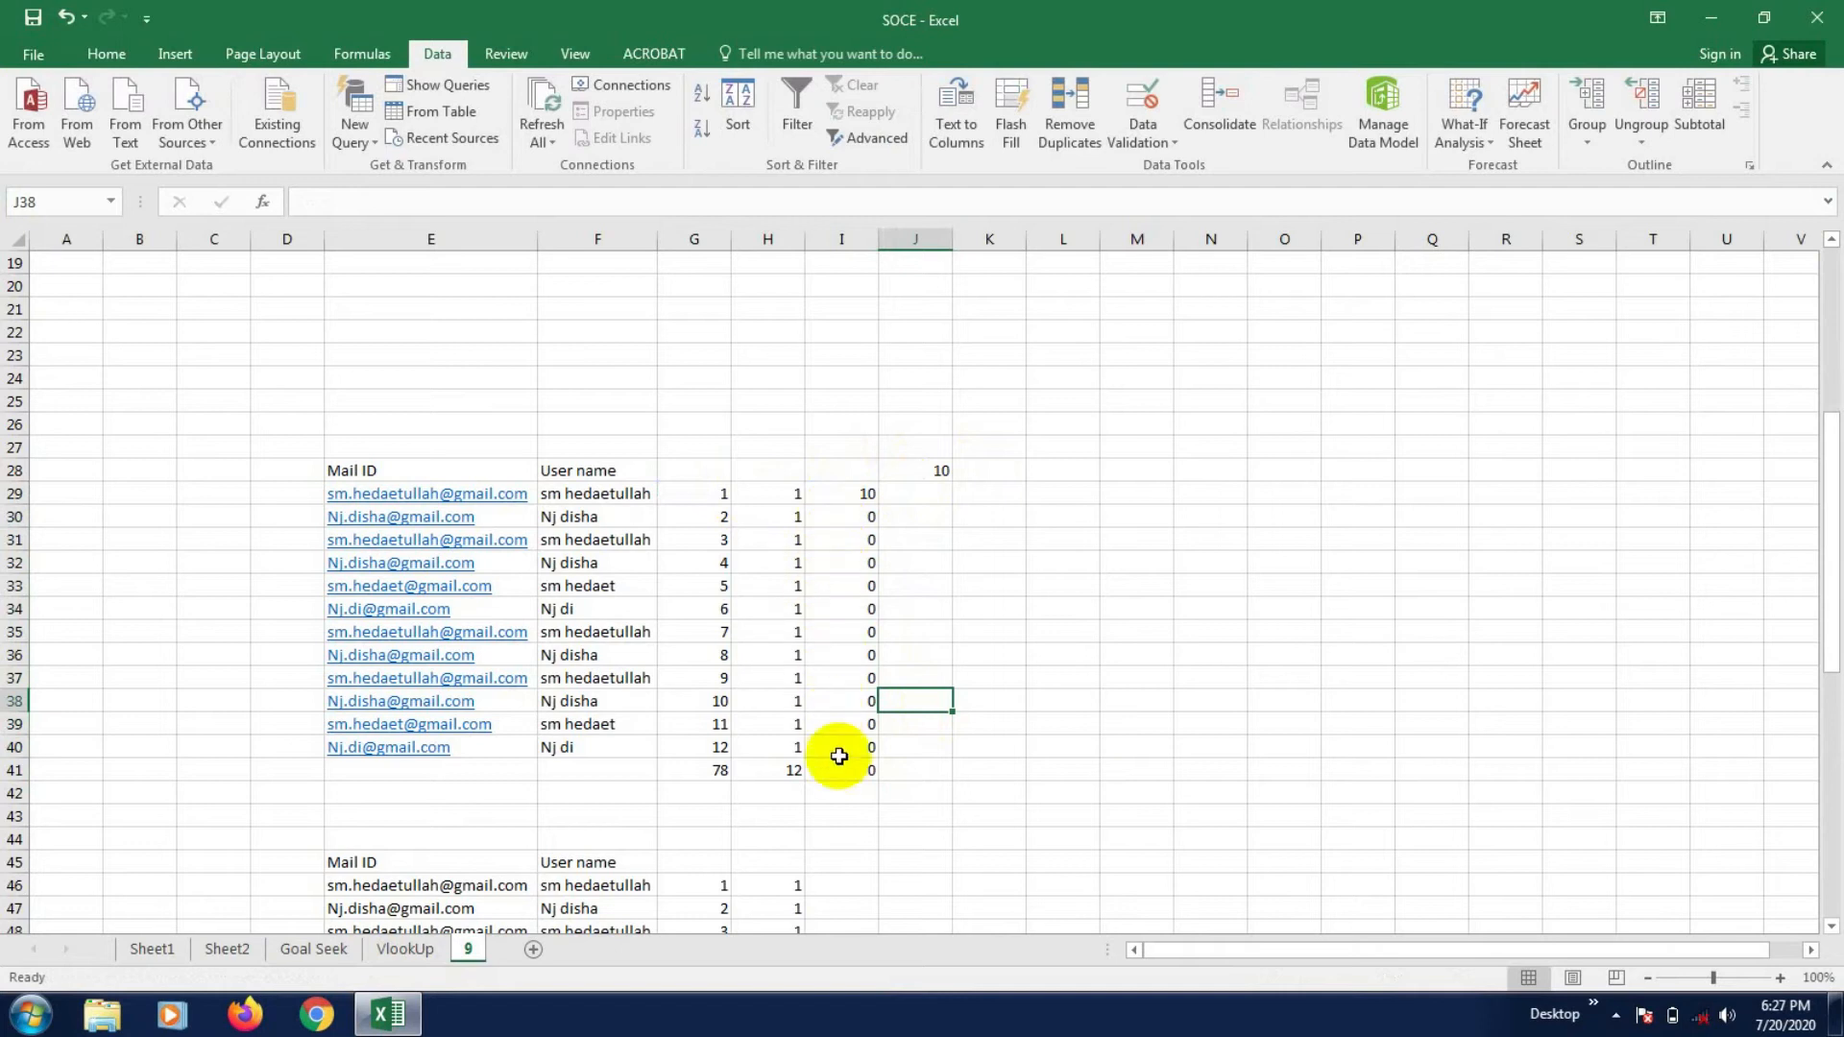
pyautogui.click(850, 523)
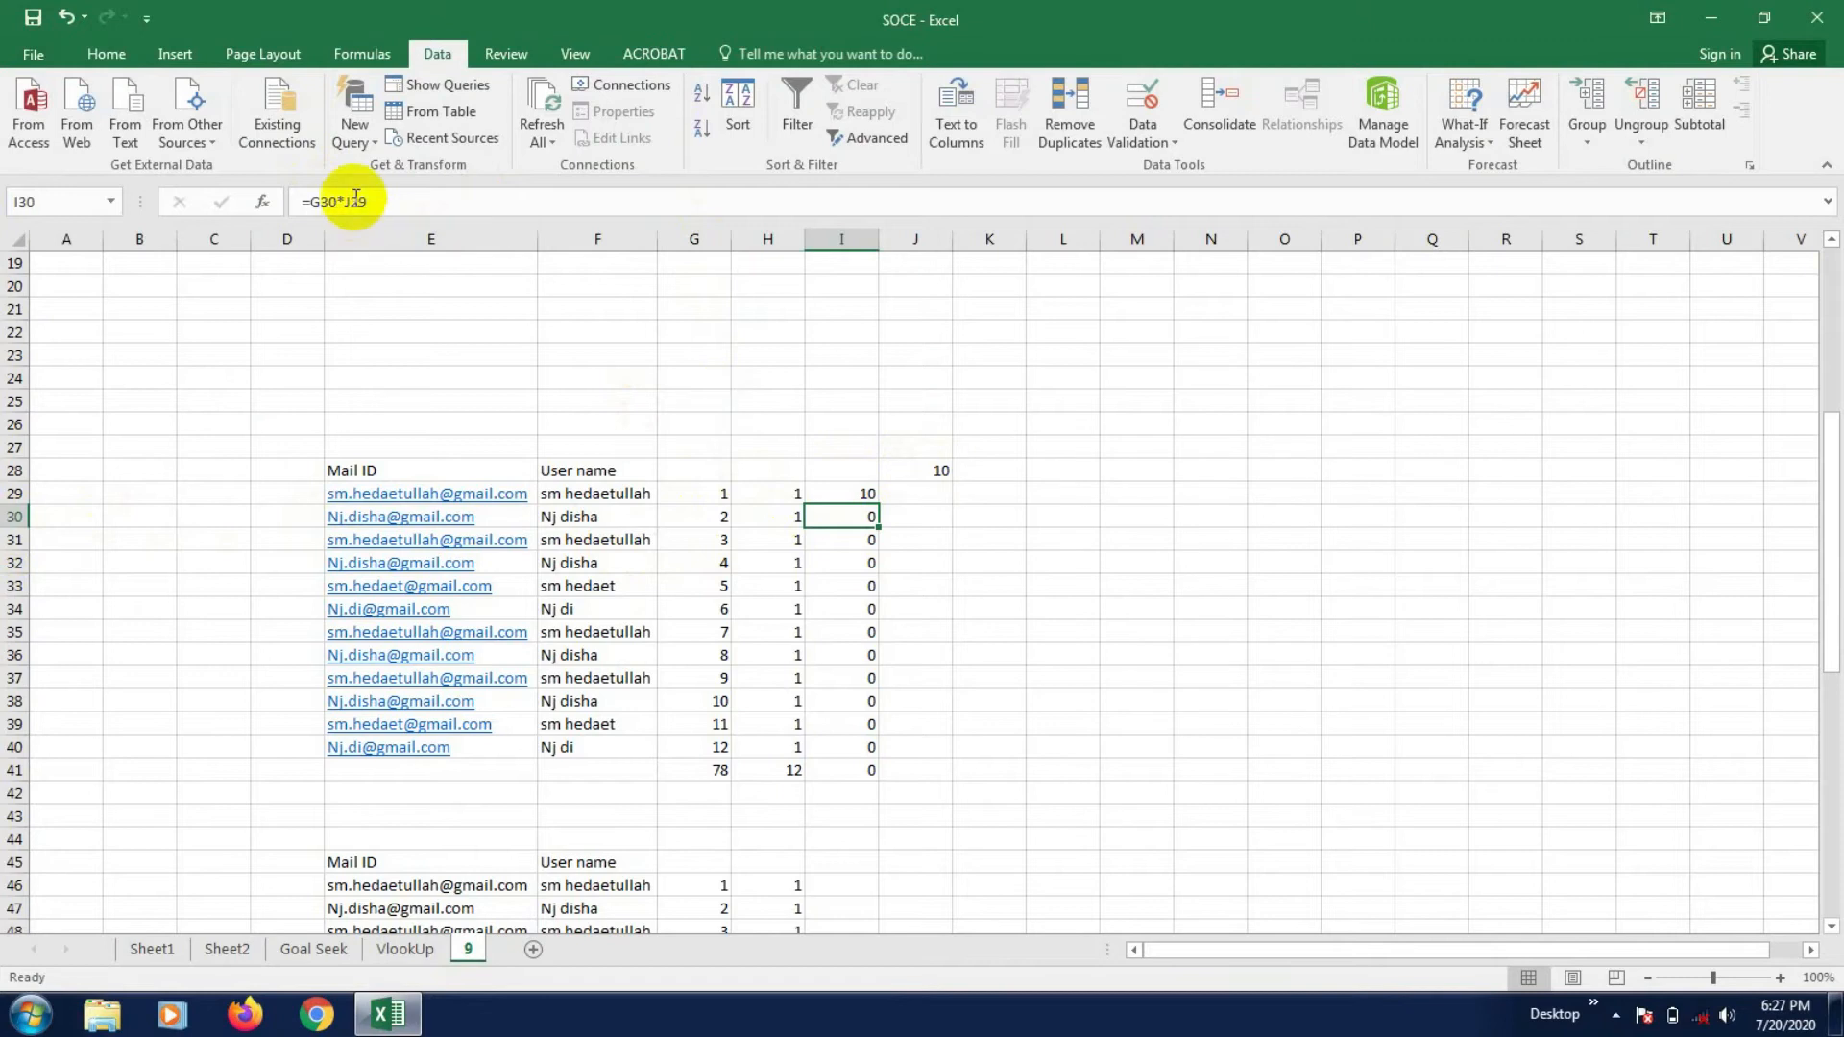
pyautogui.click(831, 494)
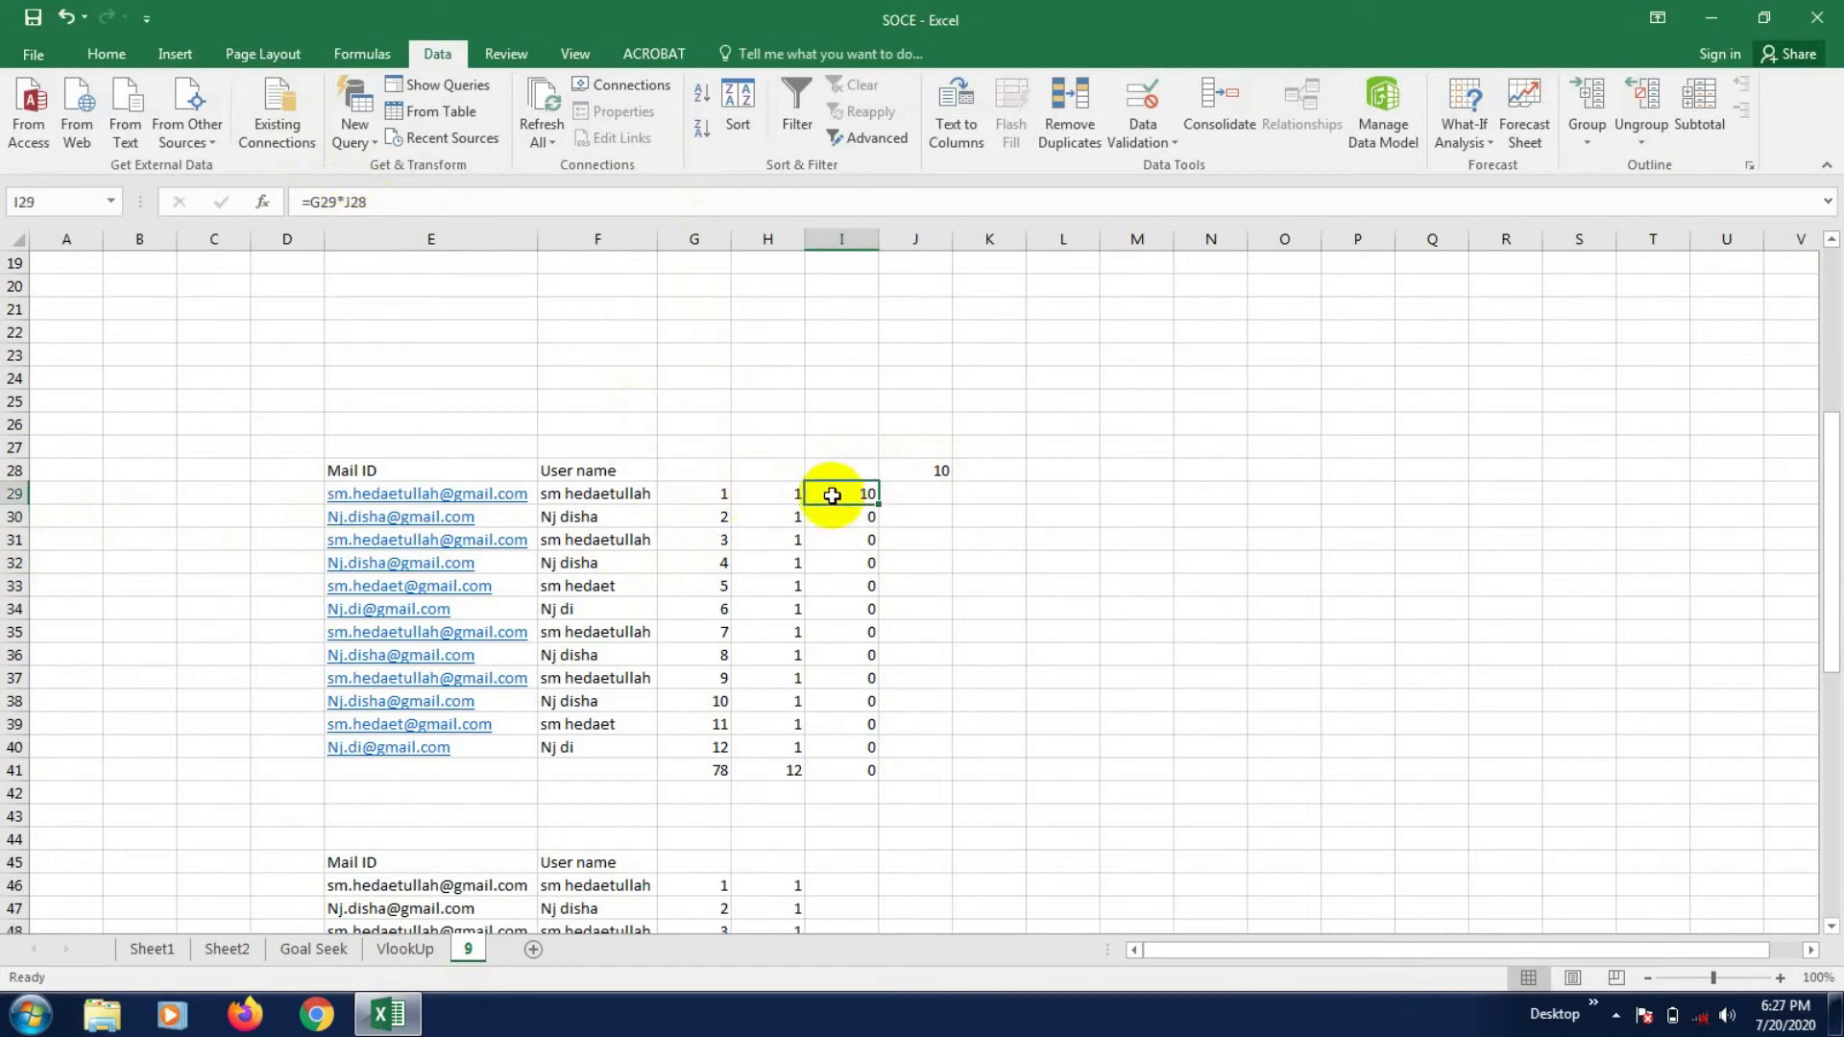
pyautogui.click(938, 496)
pyautogui.click(919, 706)
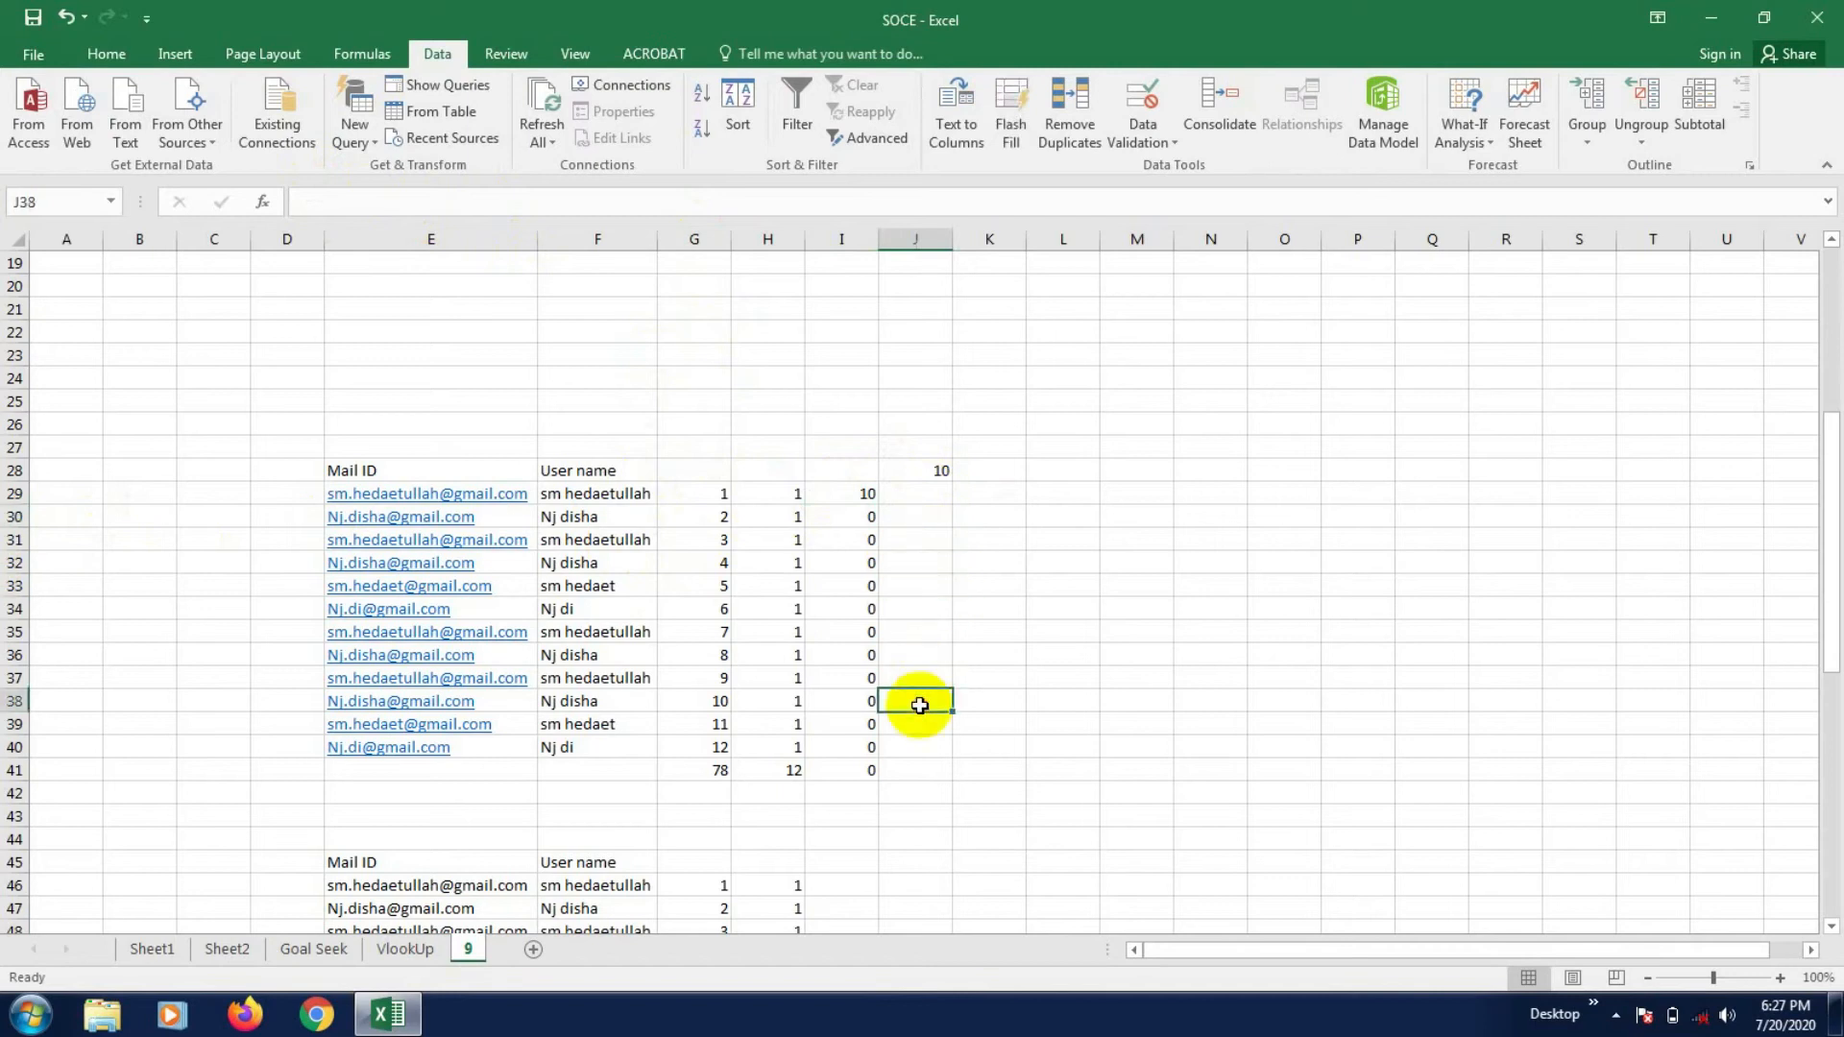
# - Step through the copied formulas and empty J cells to see the shifted multiplier reference
pyautogui.click(865, 500)
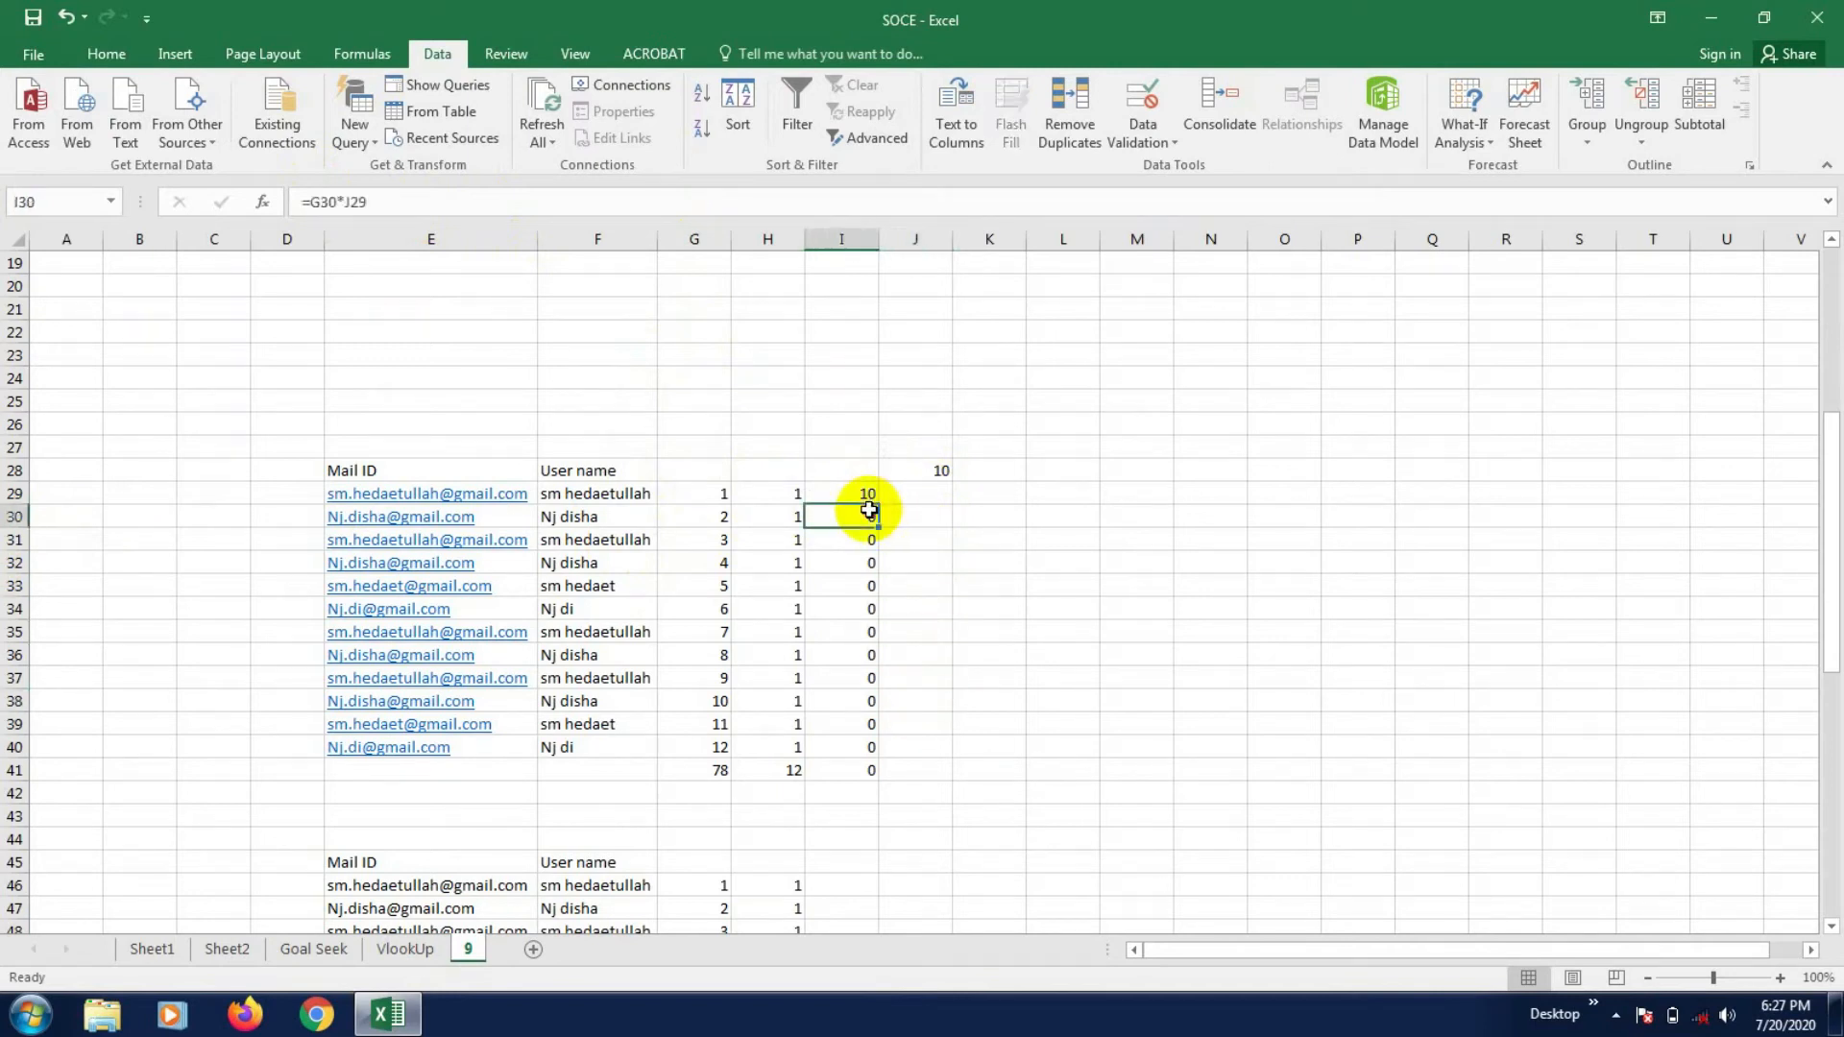
pyautogui.press('Down')
pyautogui.press('Down')
pyautogui.press('Down')
pyautogui.press('Down')
pyautogui.press('Down')
pyautogui.press('Down')
pyautogui.press('Down')
pyautogui.press('Down')
pyautogui.press('Down')
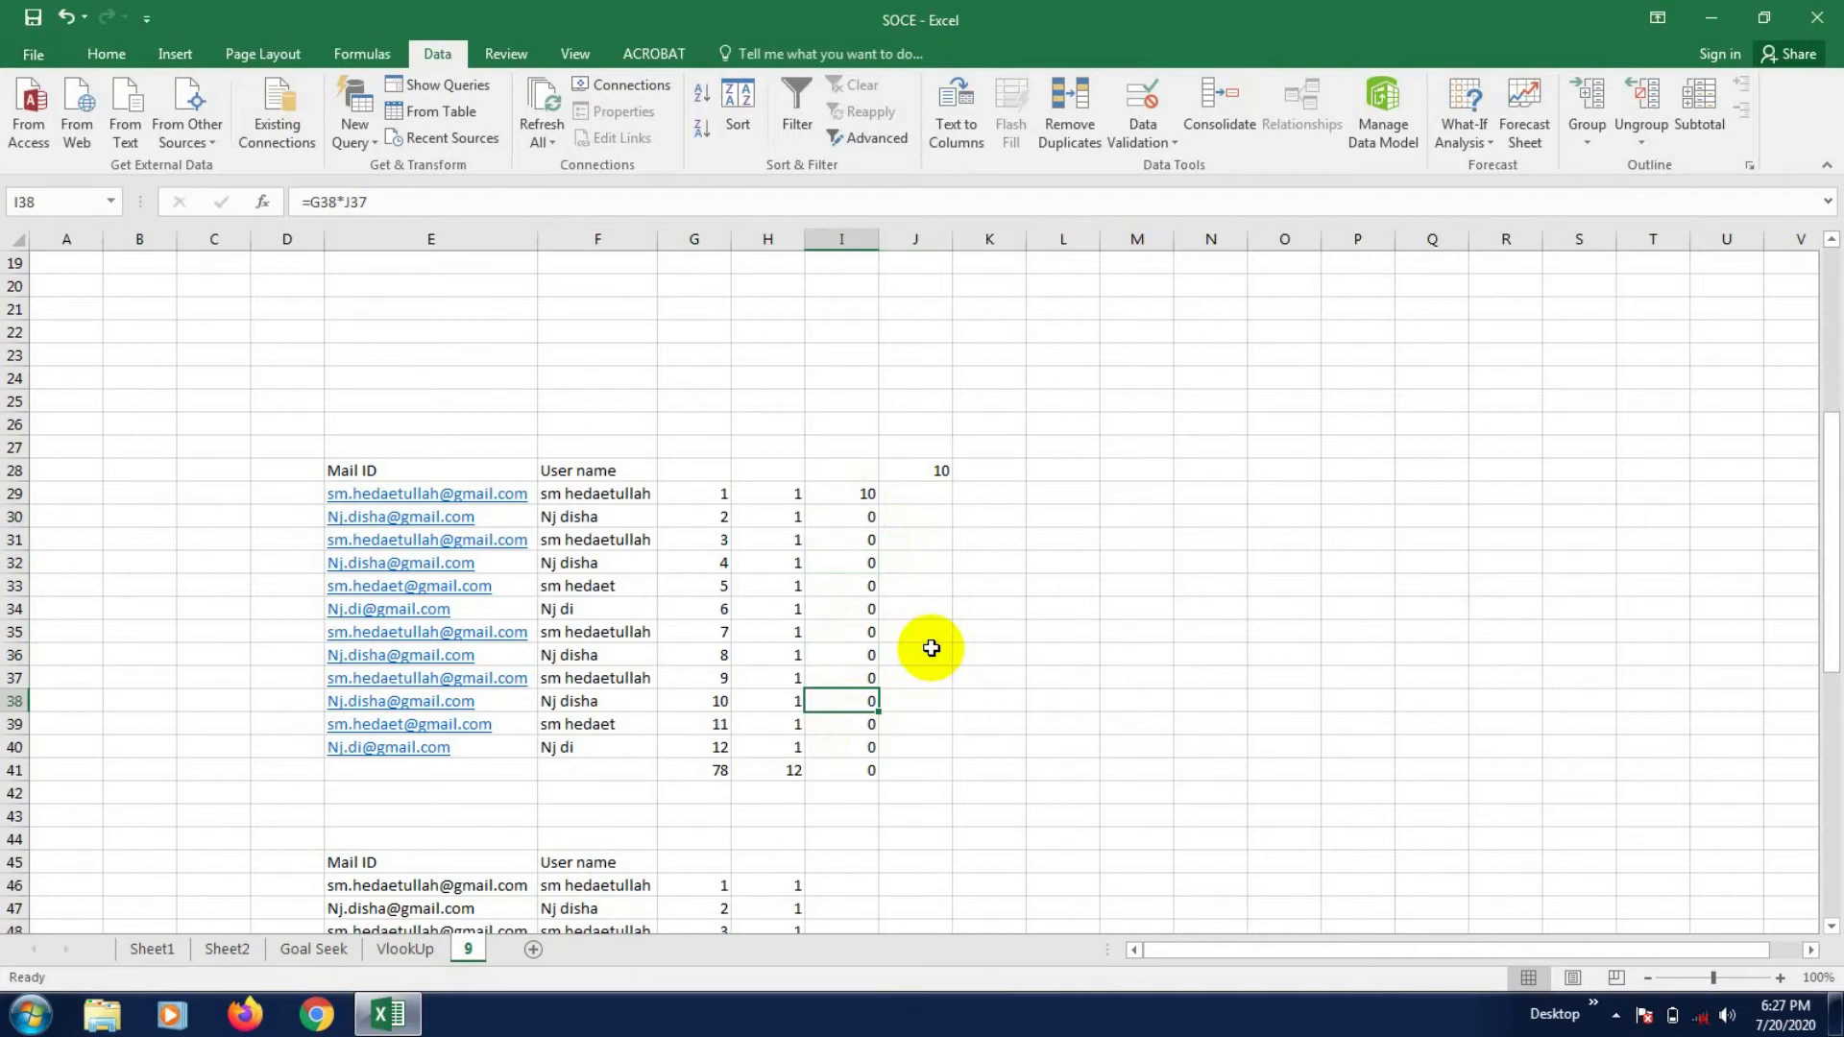
pyautogui.click(931, 648)
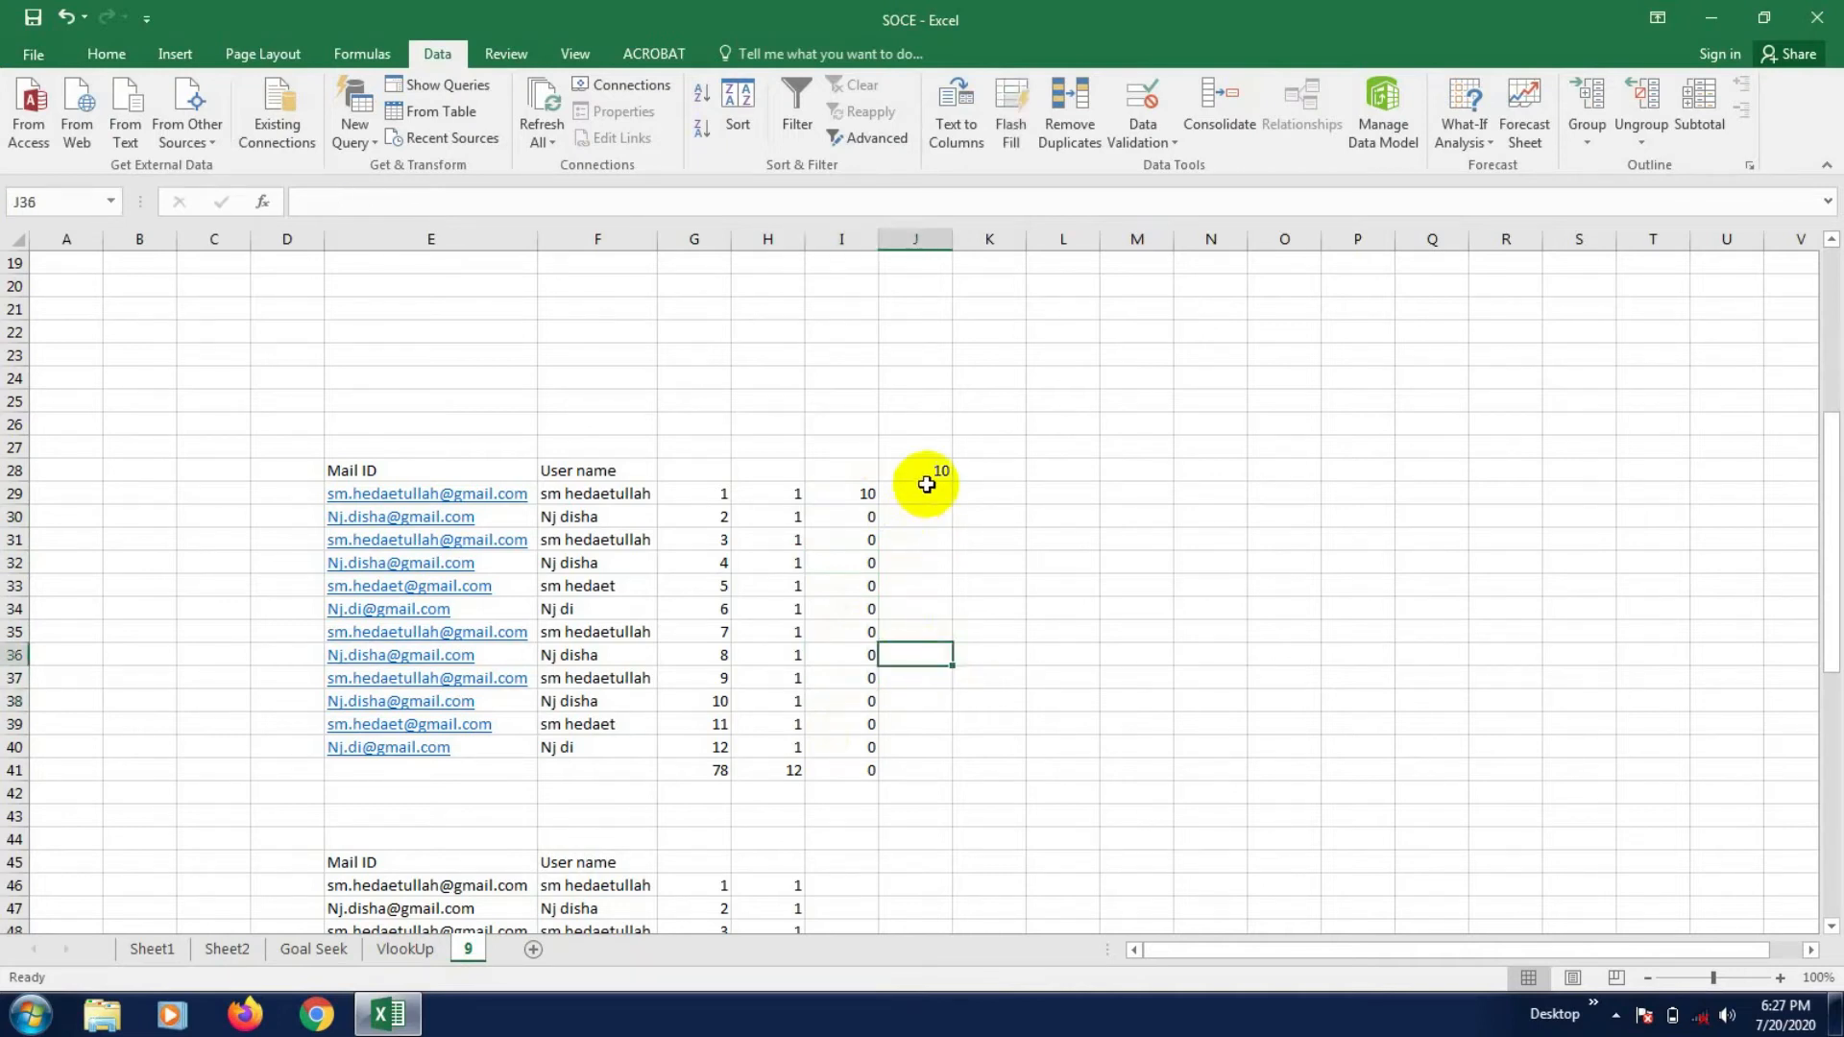
pyautogui.press('Up')
pyautogui.press('Up')
pyautogui.press('Up')
pyautogui.press('Up')
pyautogui.press('Up')
pyautogui.press('Up')
pyautogui.press('Up')
pyautogui.press('Up')
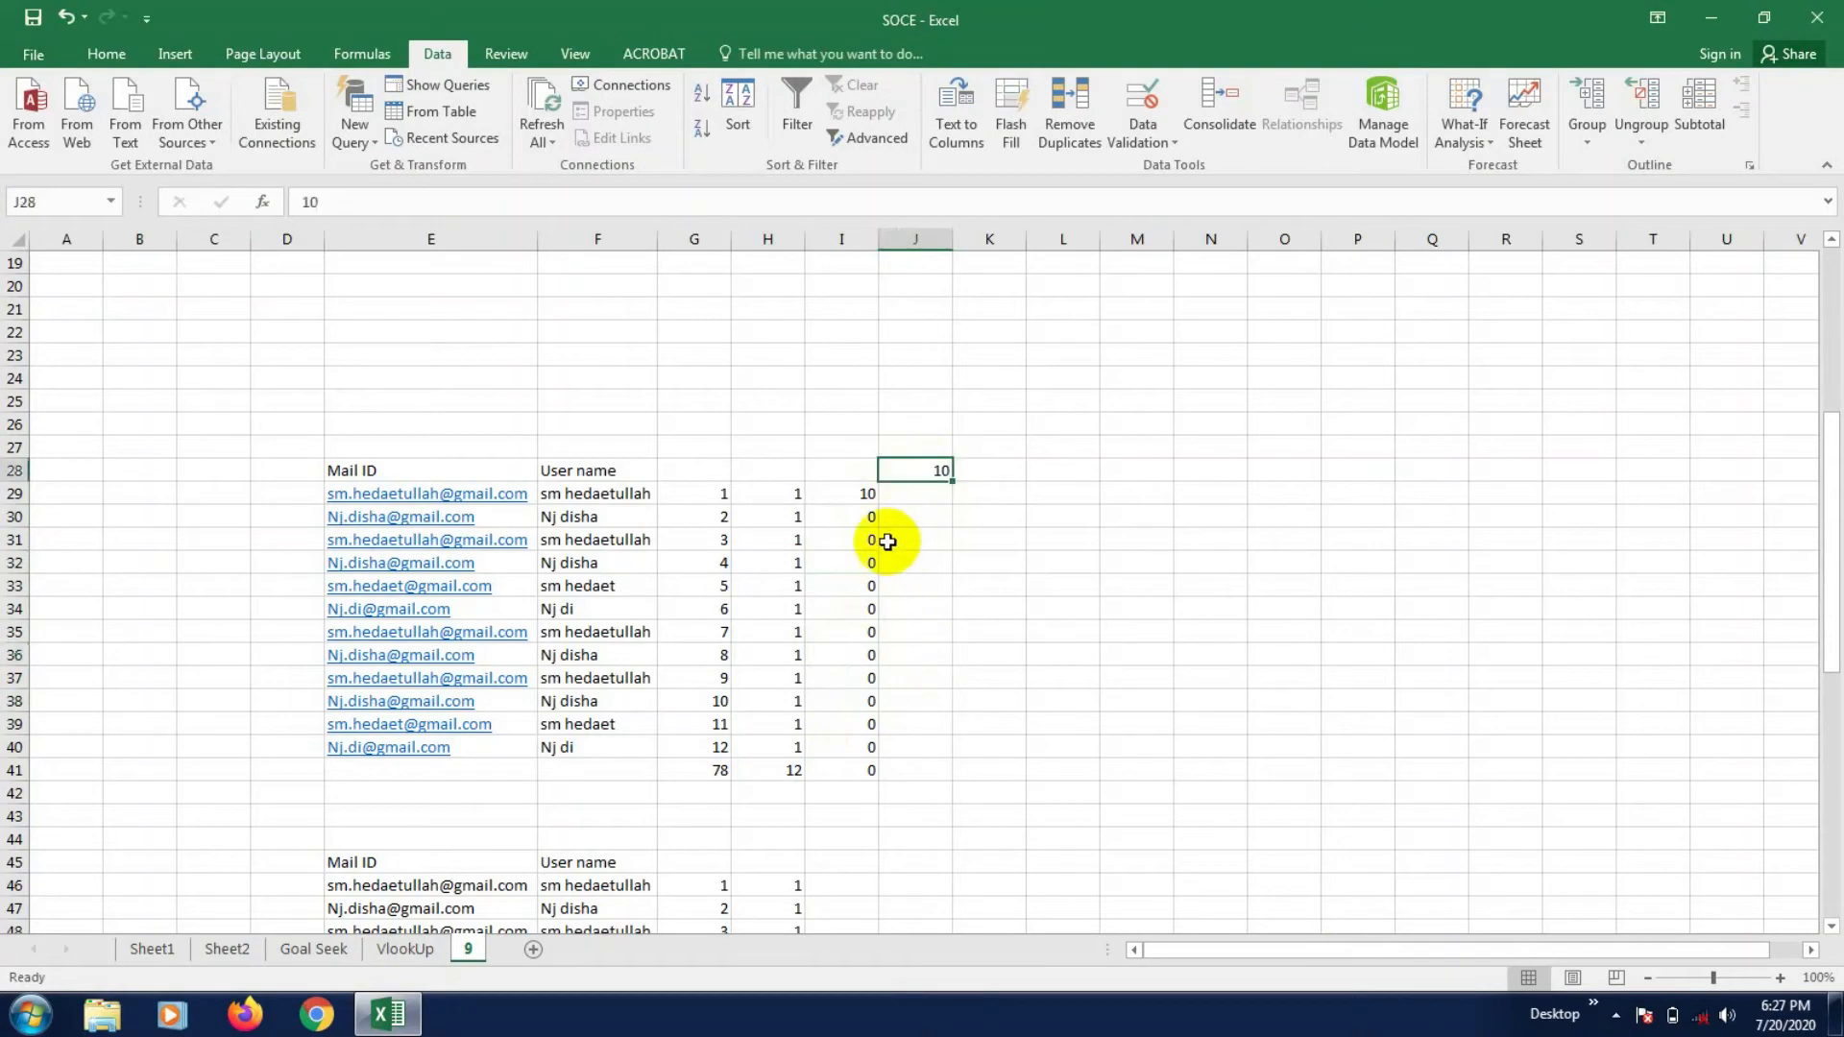
pyautogui.press('Down')
pyautogui.press('Left')
pyautogui.moveTo(855, 519); pyautogui.dragTo(867, 773)
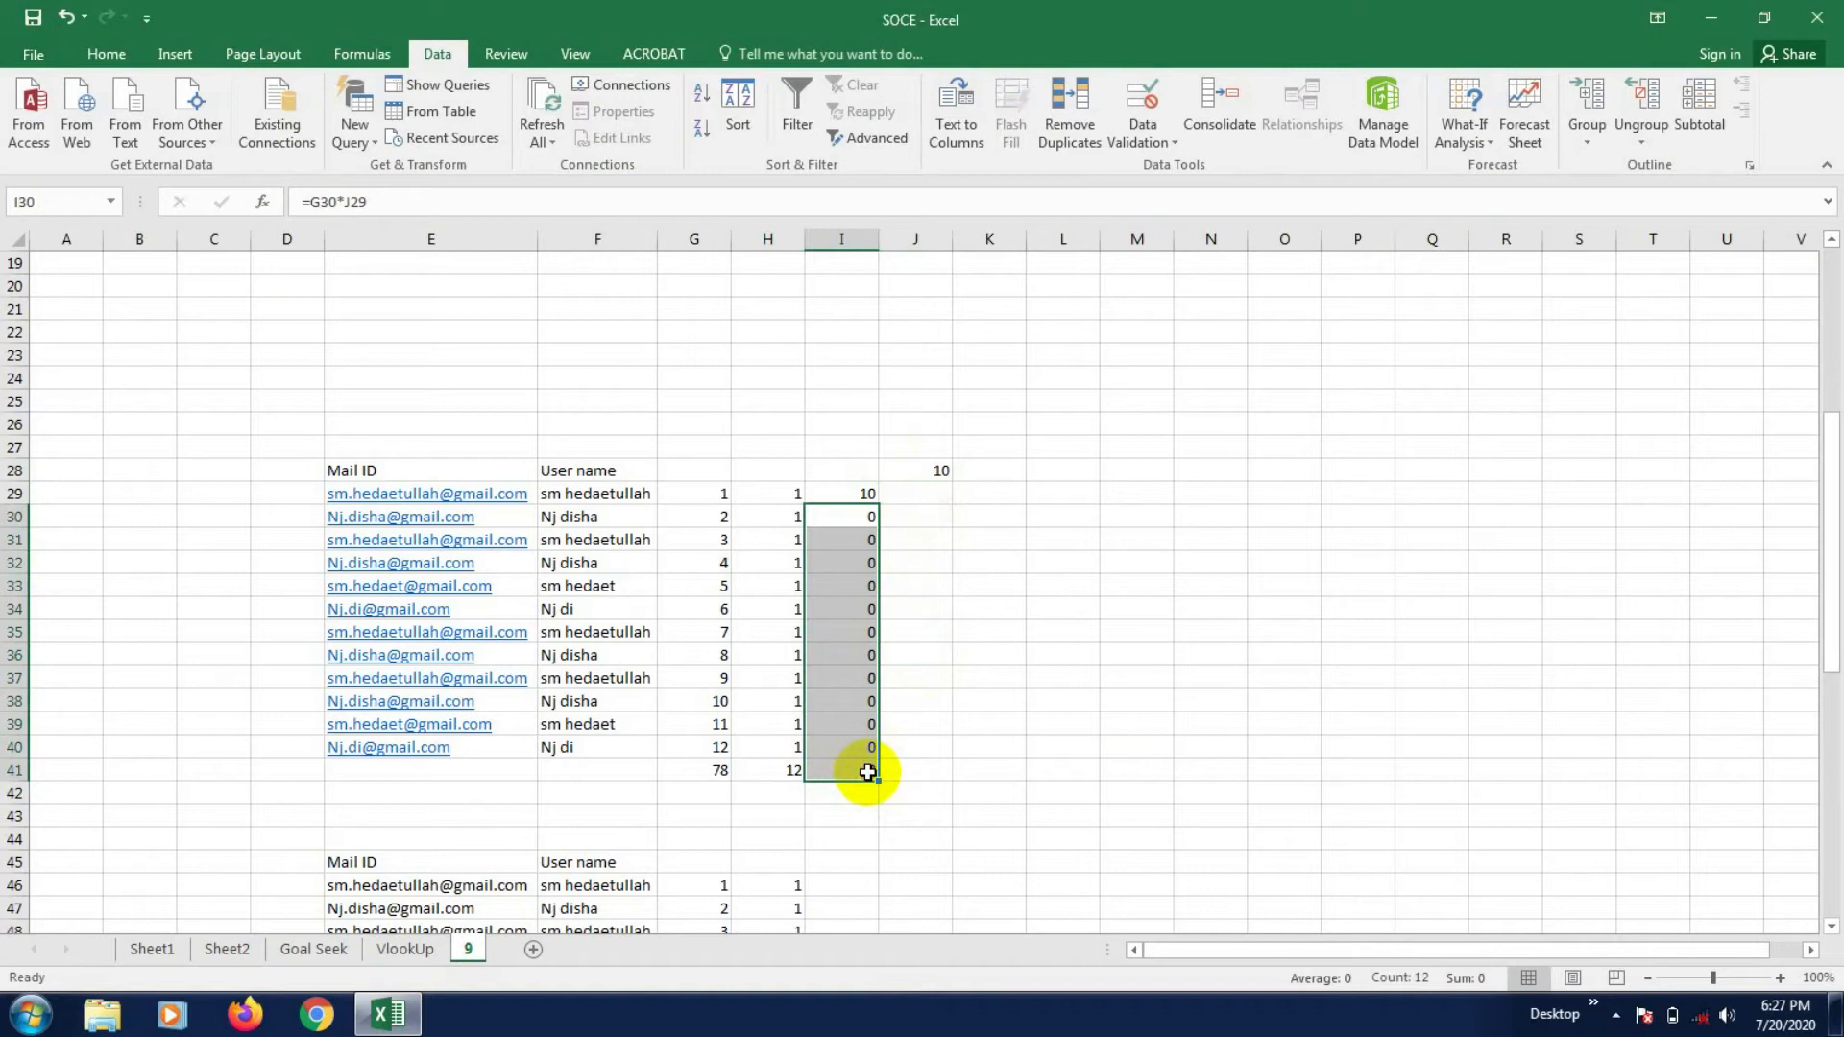
pyautogui.press('F2')
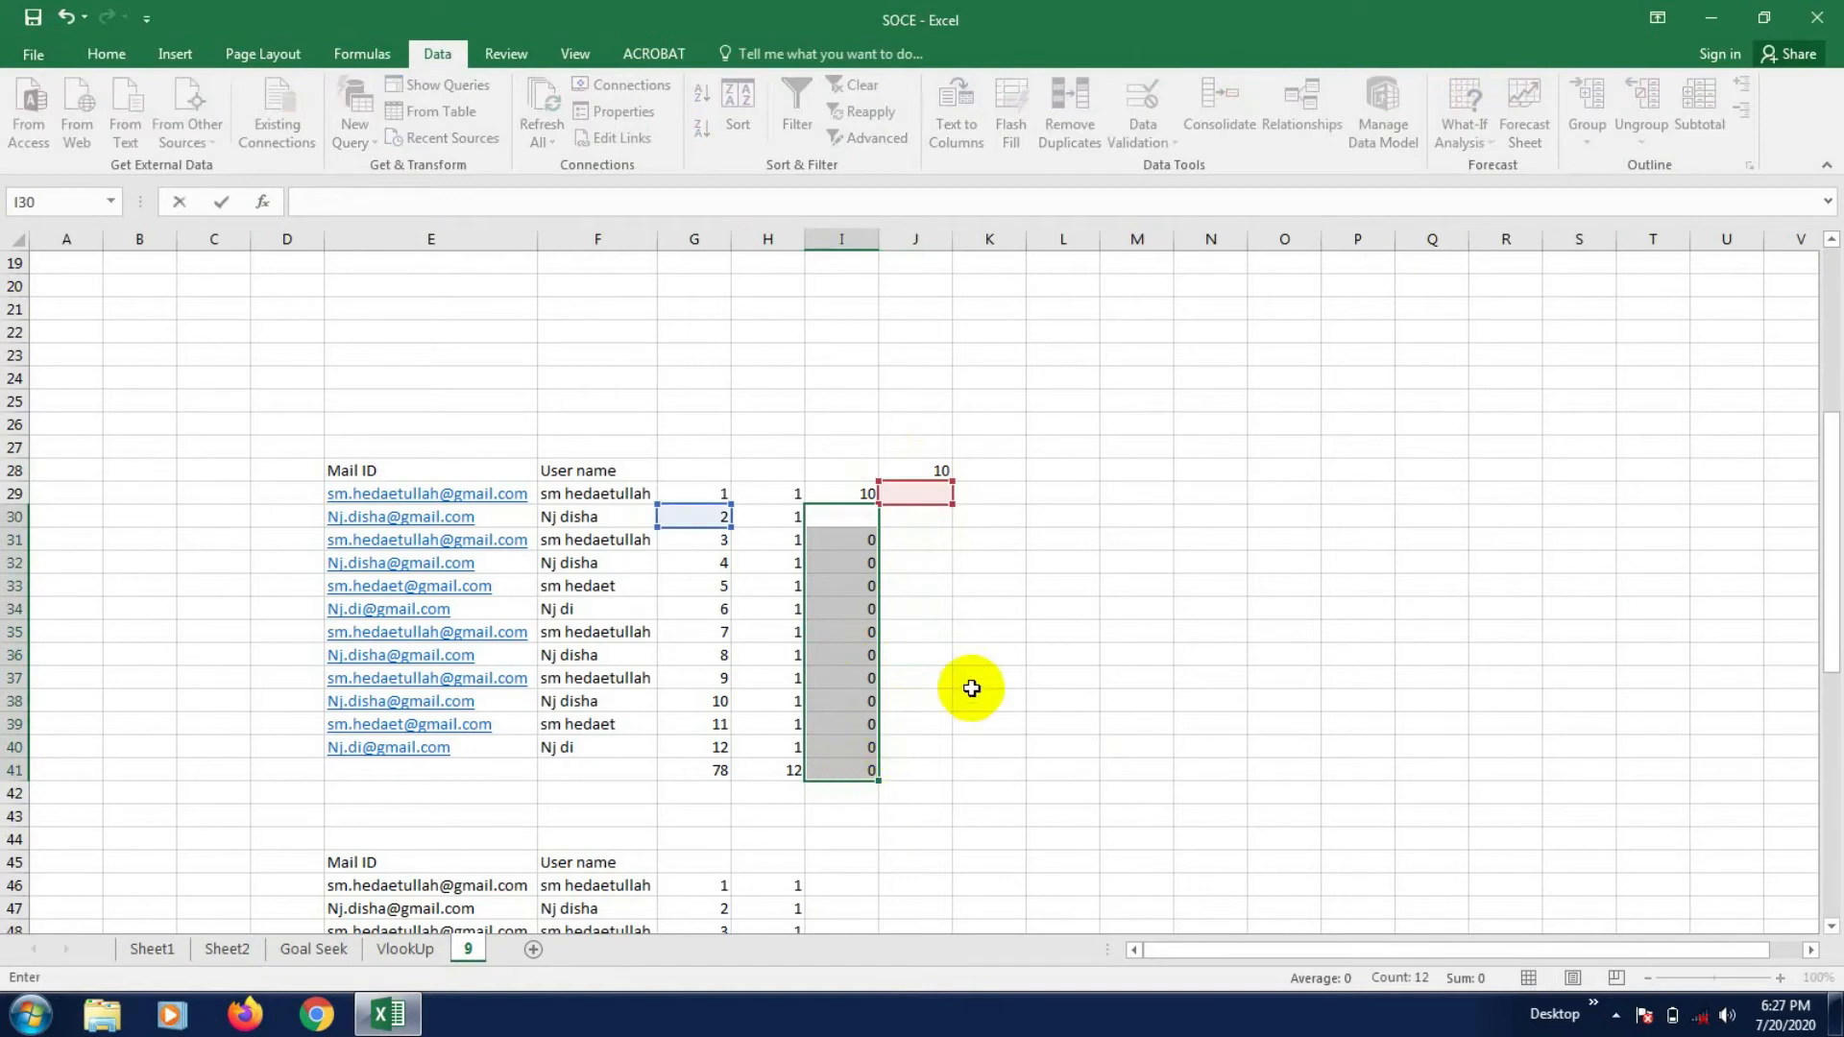
pyautogui.press('Escape')
pyautogui.click(860, 542)
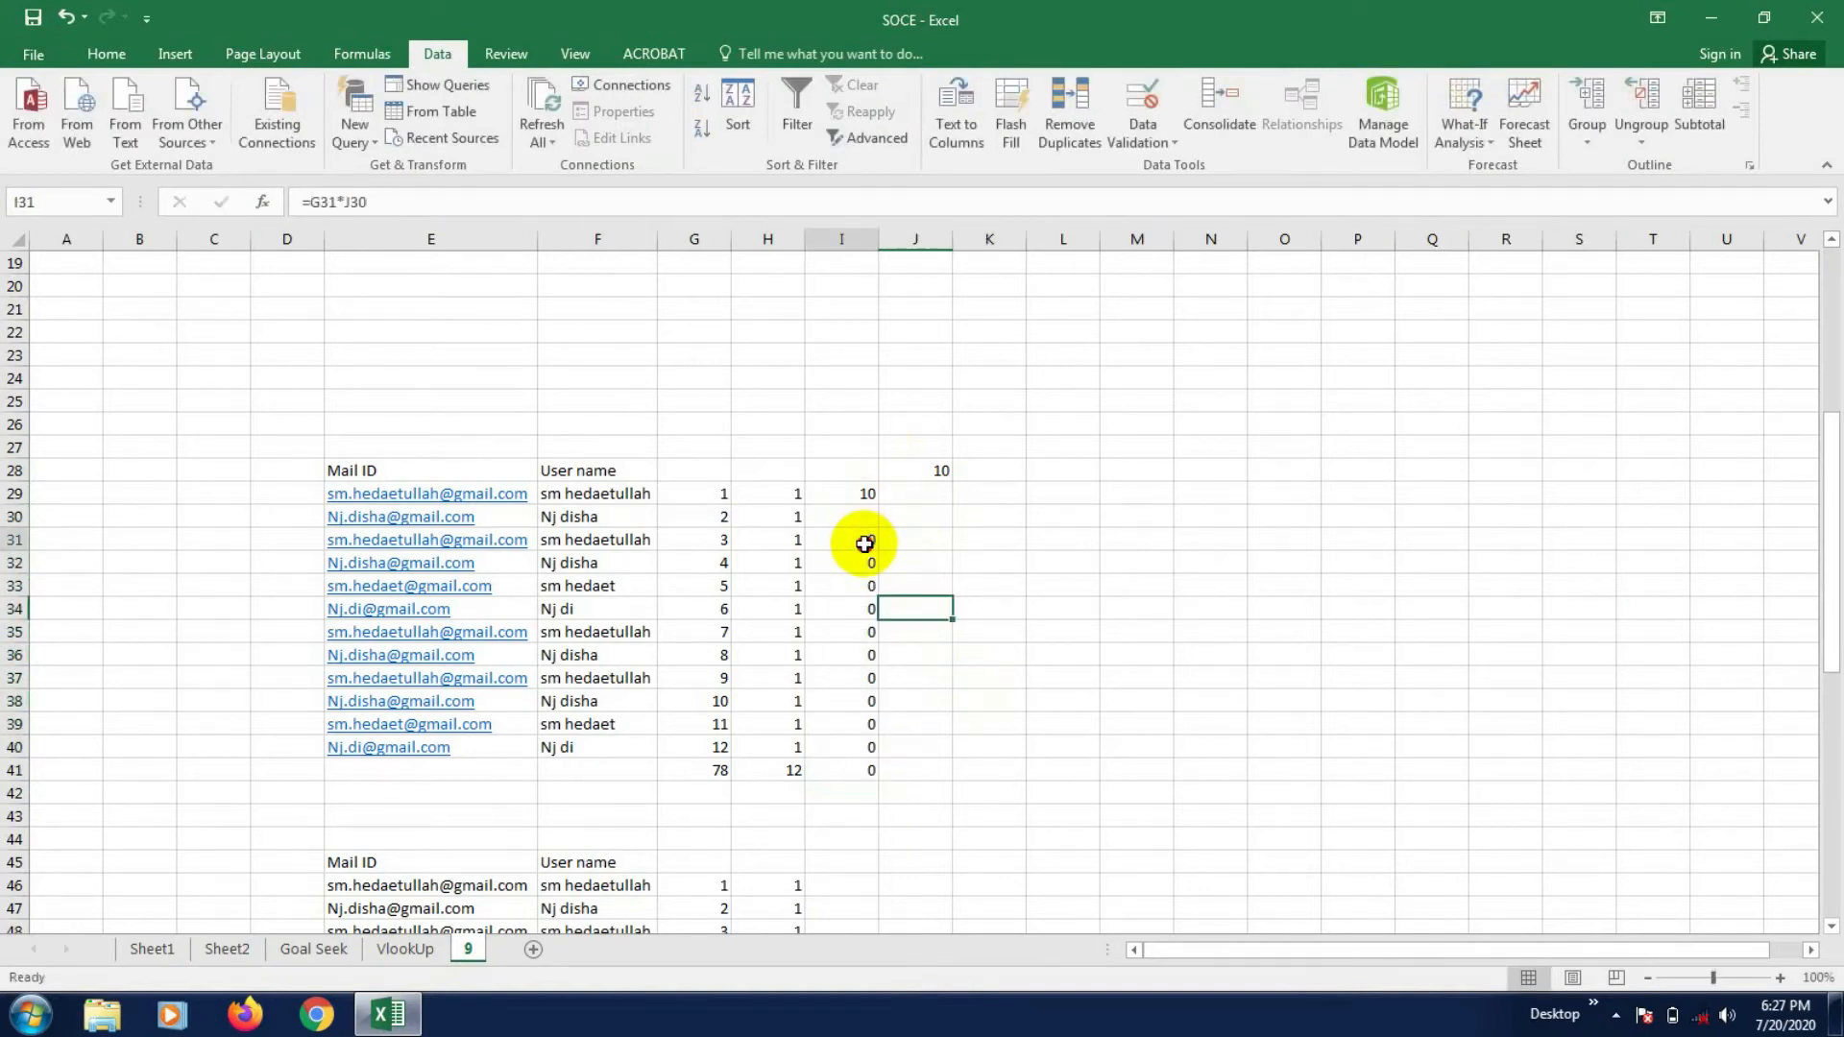
# - Delete the zero results in I30:I41, keeping only I29's =G29*J28
pyautogui.moveTo(856, 514); pyautogui.dragTo(856, 766)
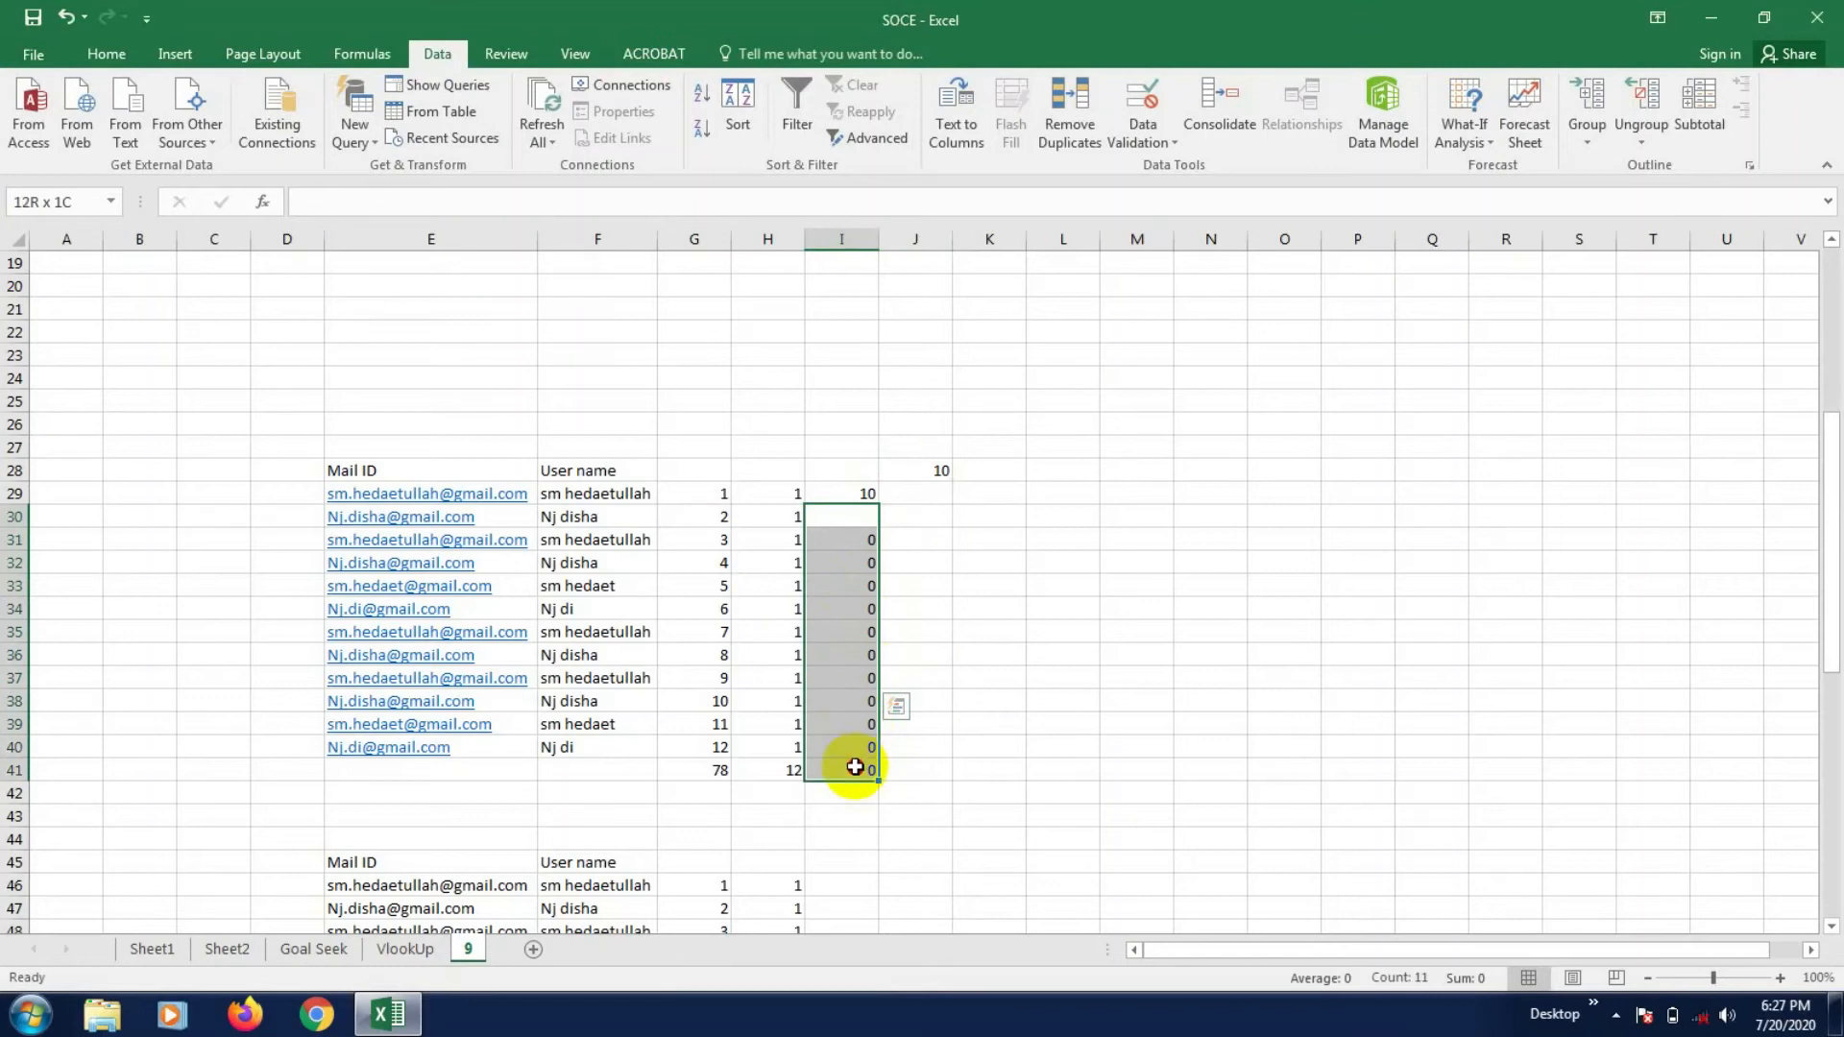
pyautogui.press('Delete')
pyautogui.click(999, 699)
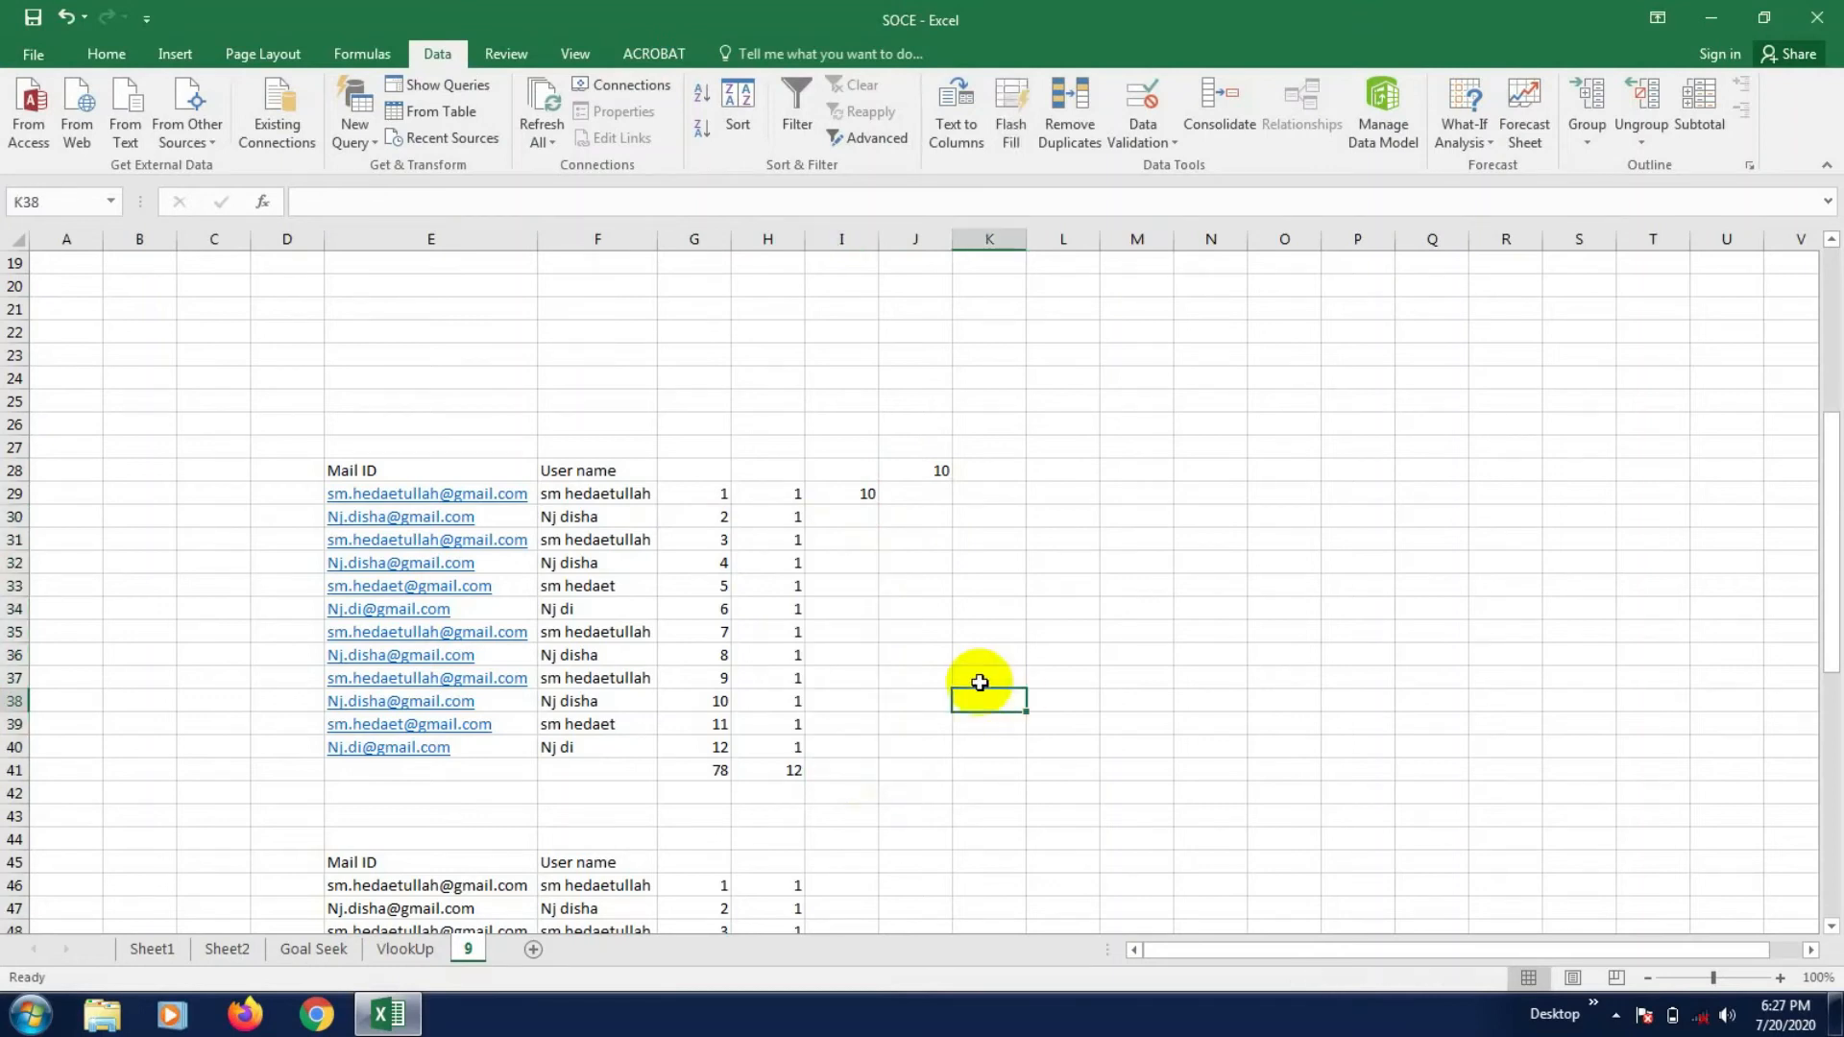
pyautogui.click(863, 494)
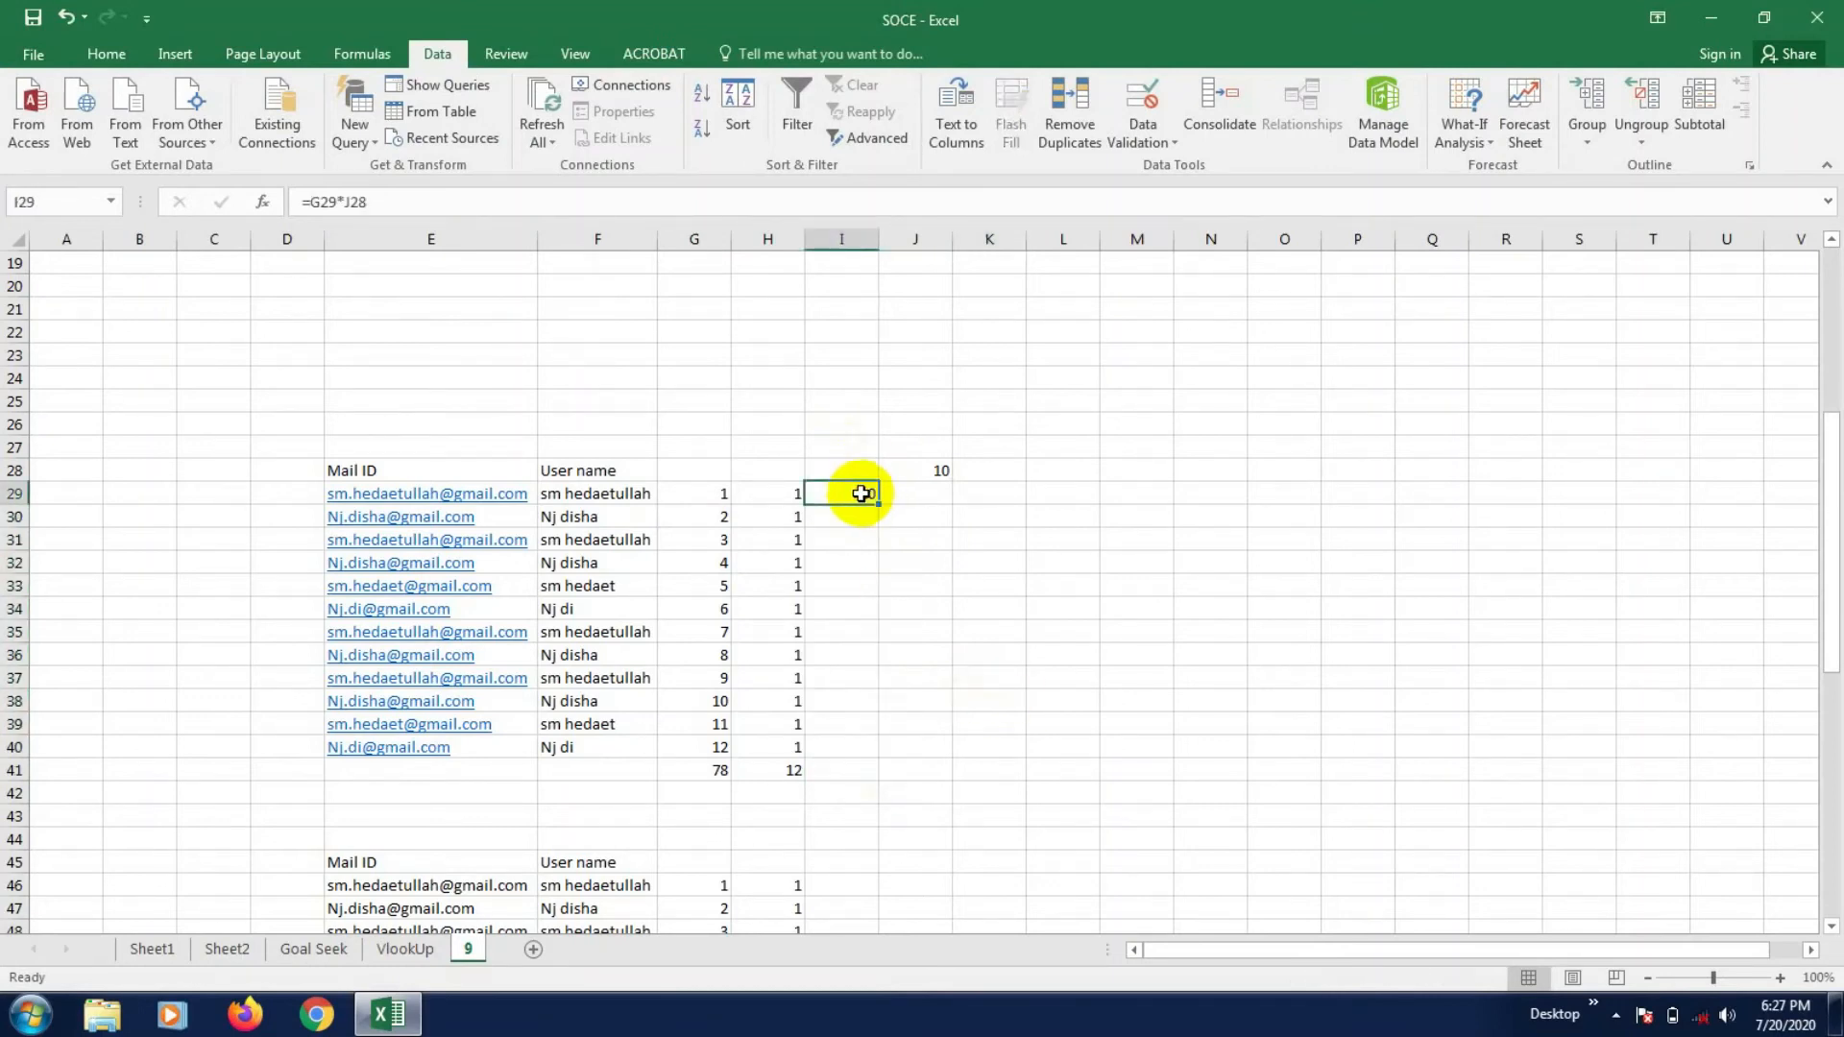
# - Change I29 to =G29*$J$28 and fill it down to I41, giving 10 through 120
pyautogui.doubleClick(862, 494)
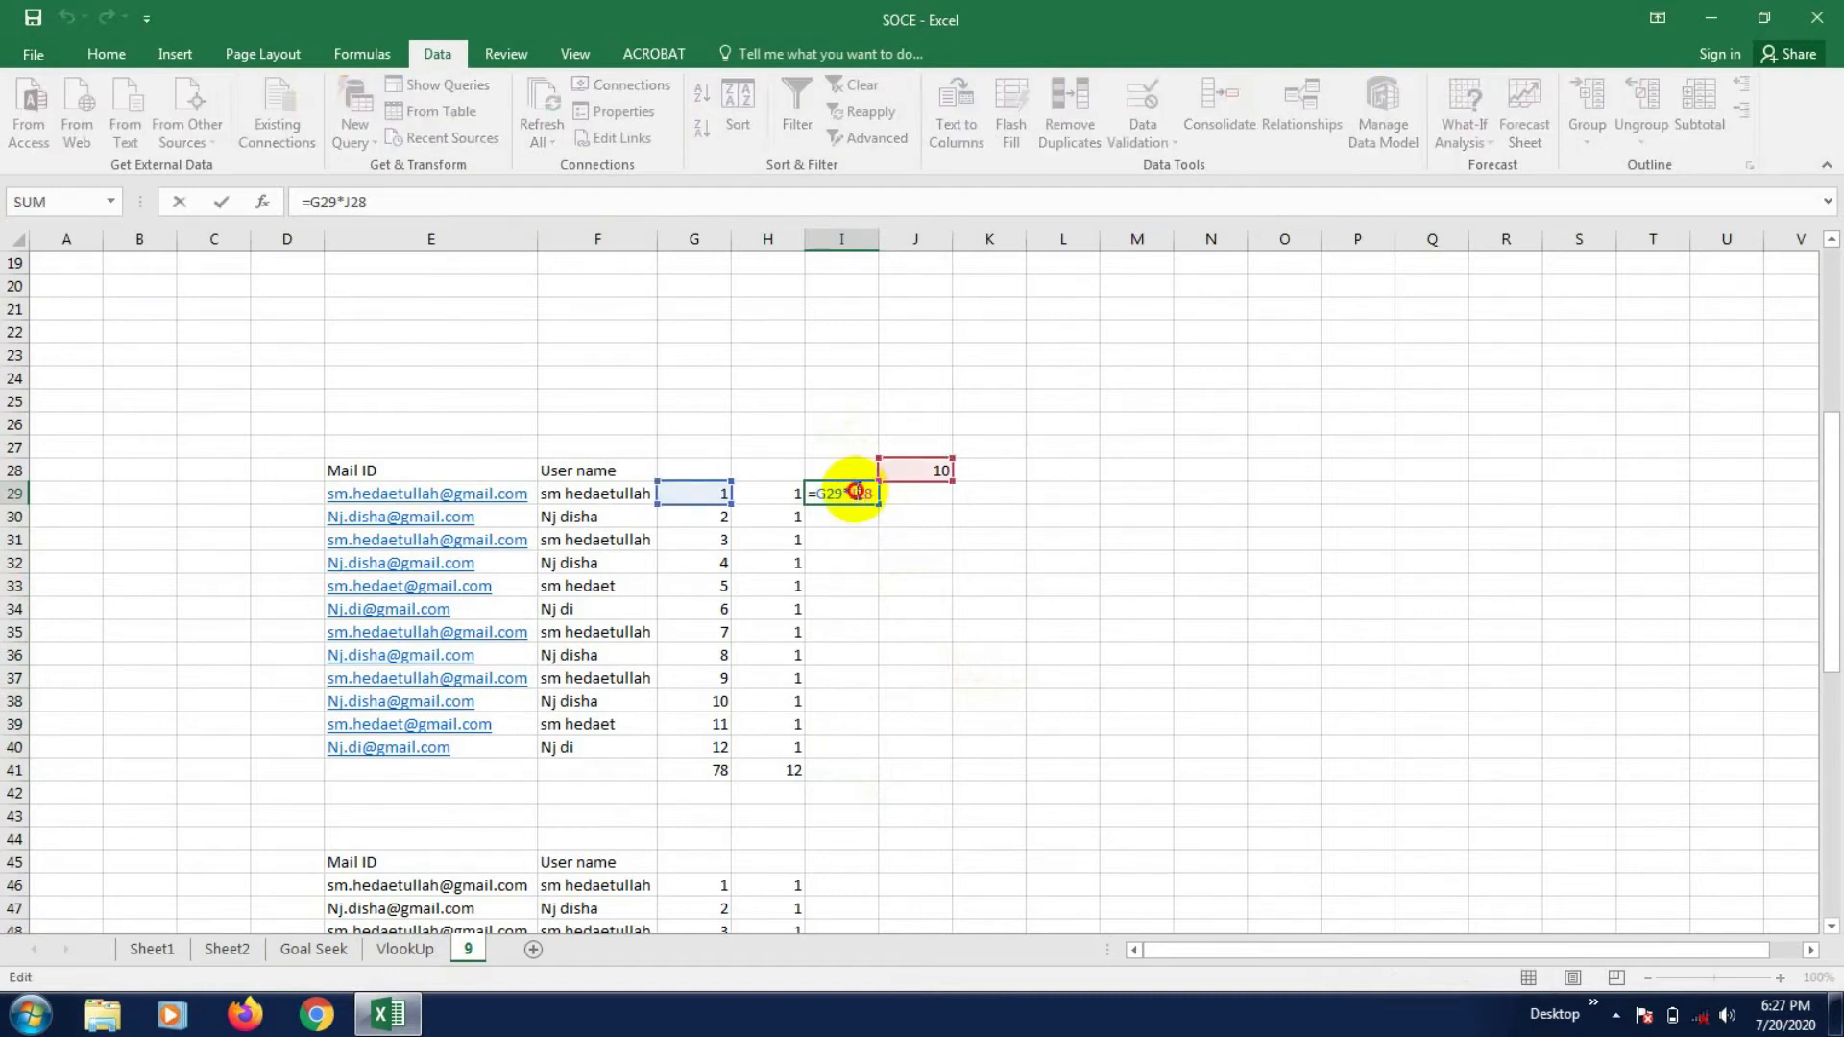
pyautogui.click(856, 492)
pyautogui.write('$J$')
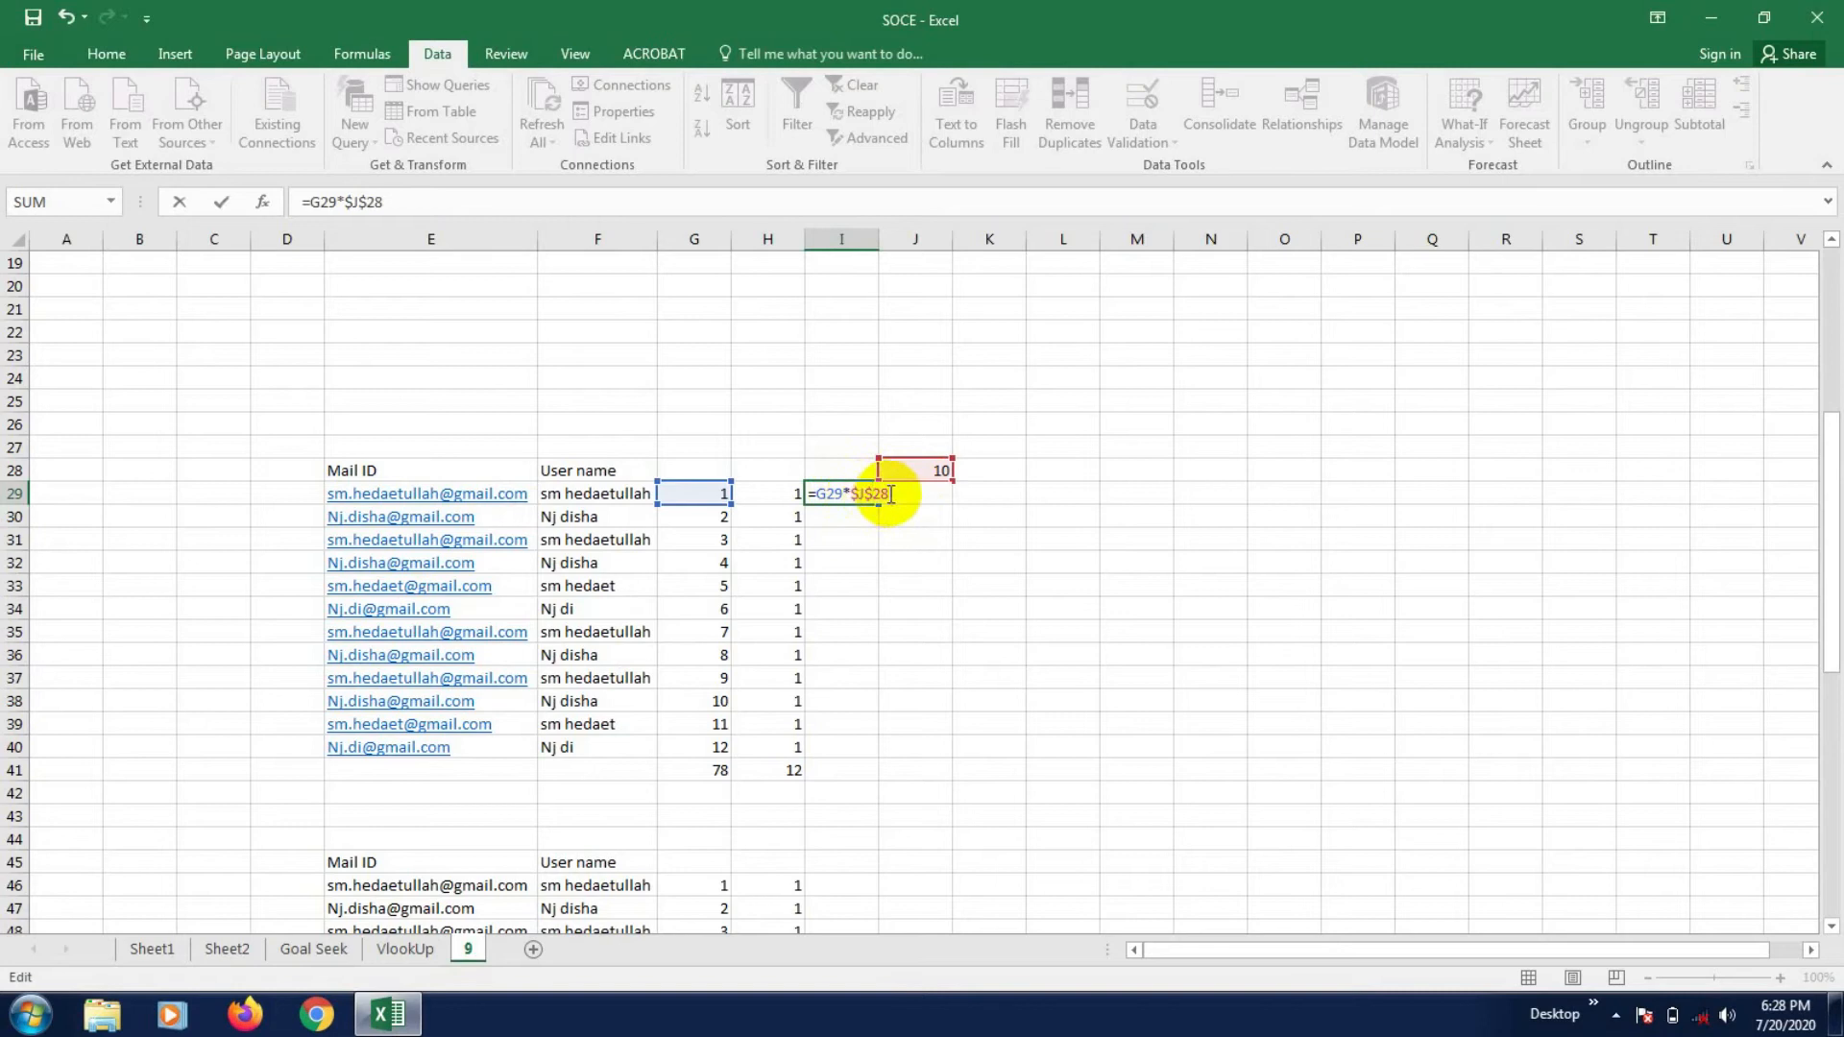
pyautogui.press('Return')
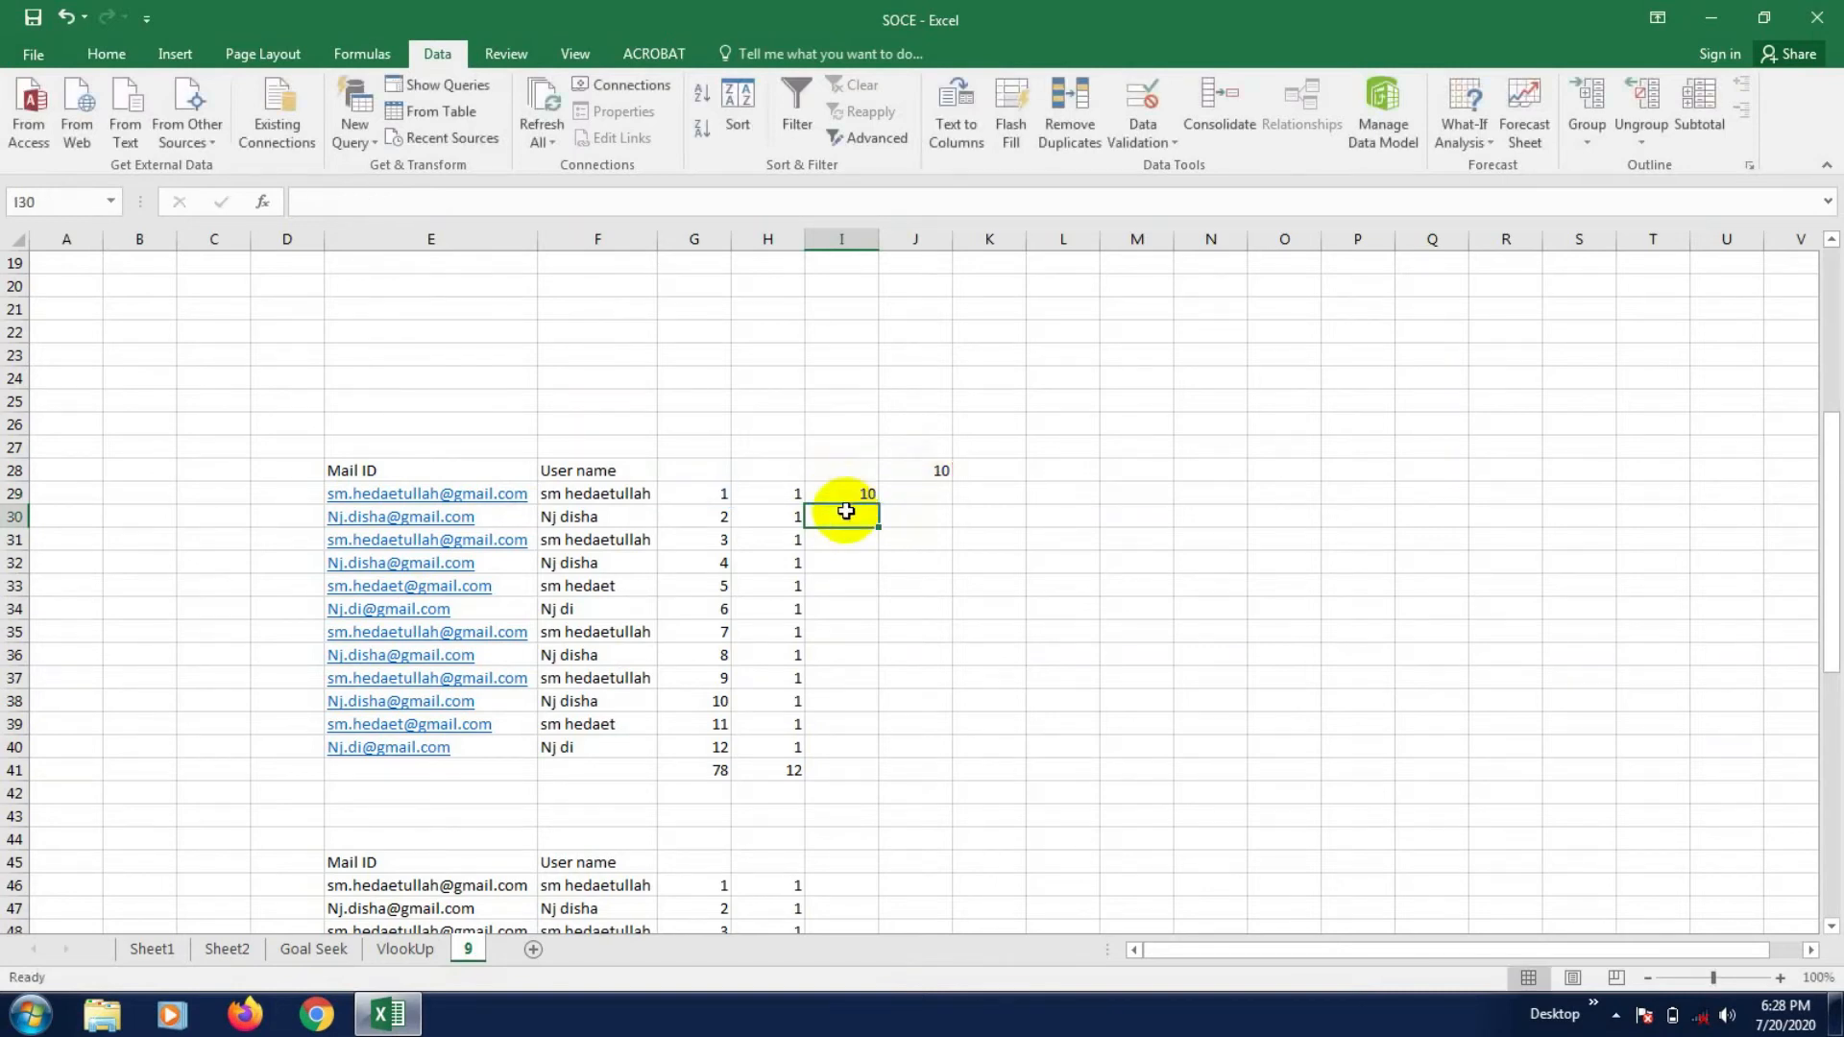
pyautogui.click(855, 493)
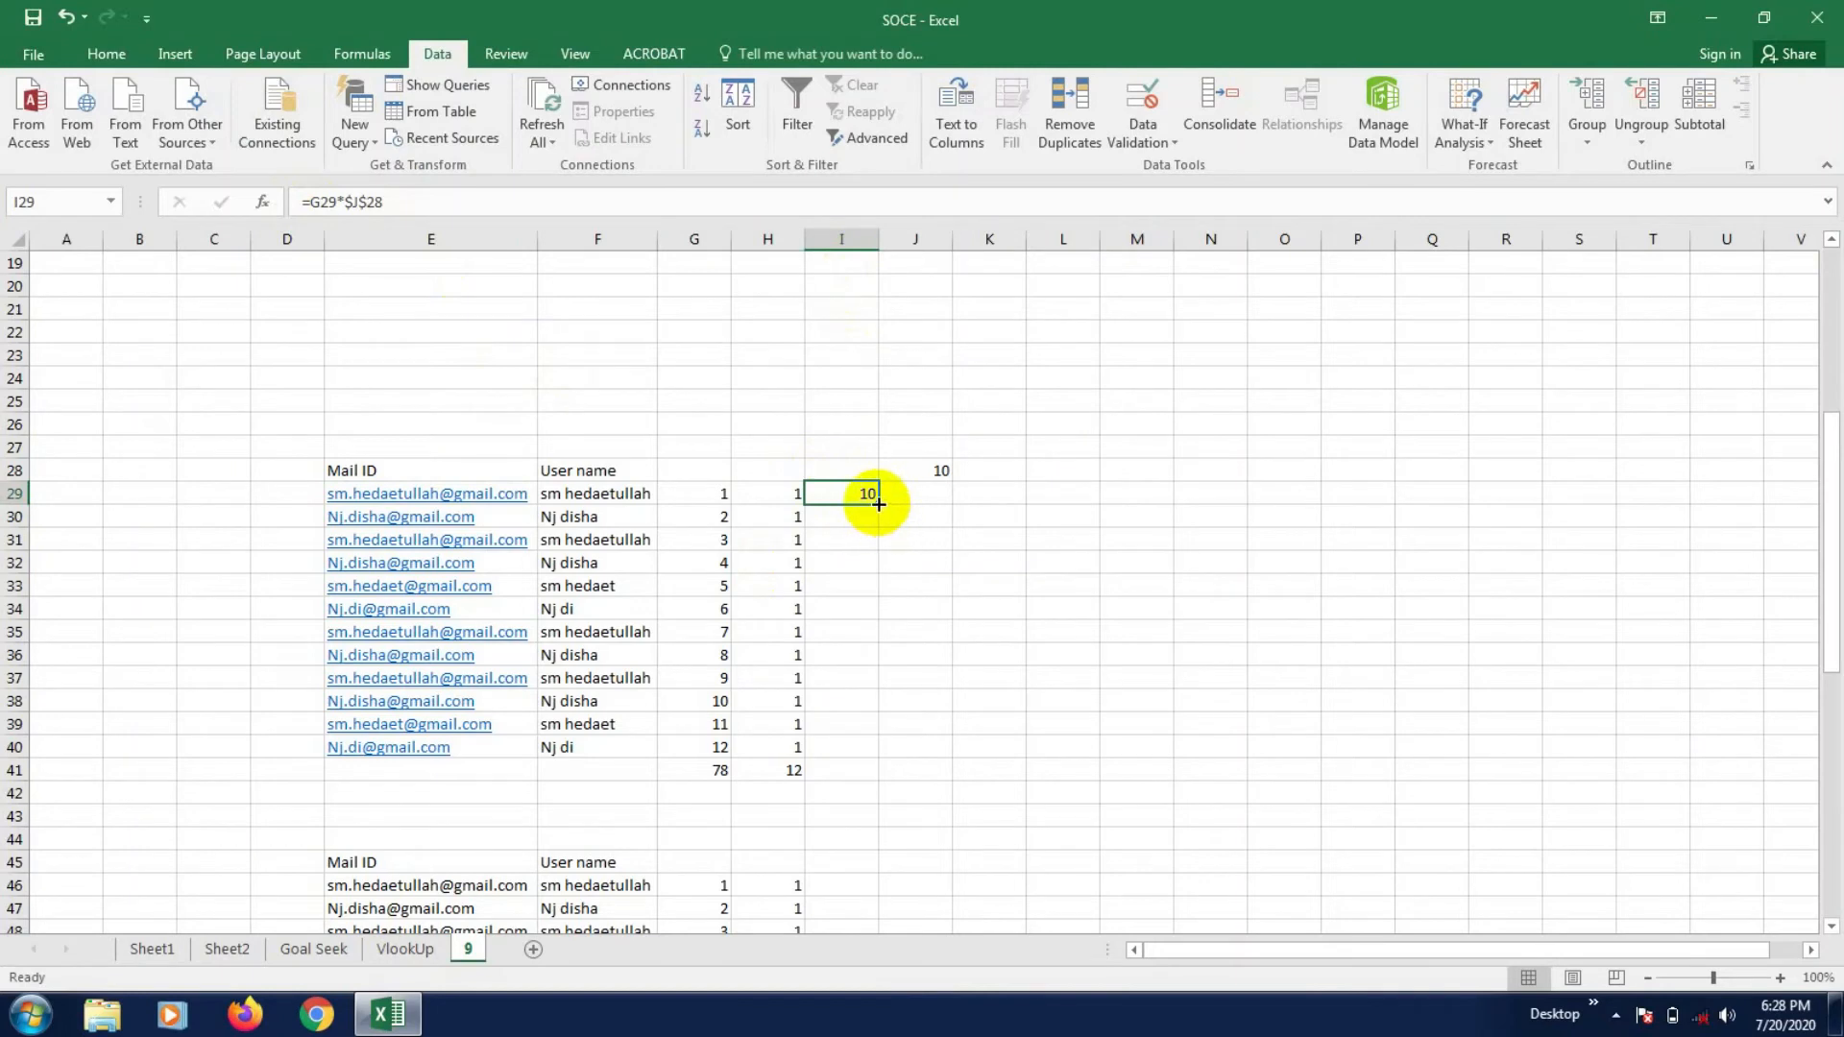
pyautogui.moveTo(879, 504); pyautogui.dragTo(877, 776)
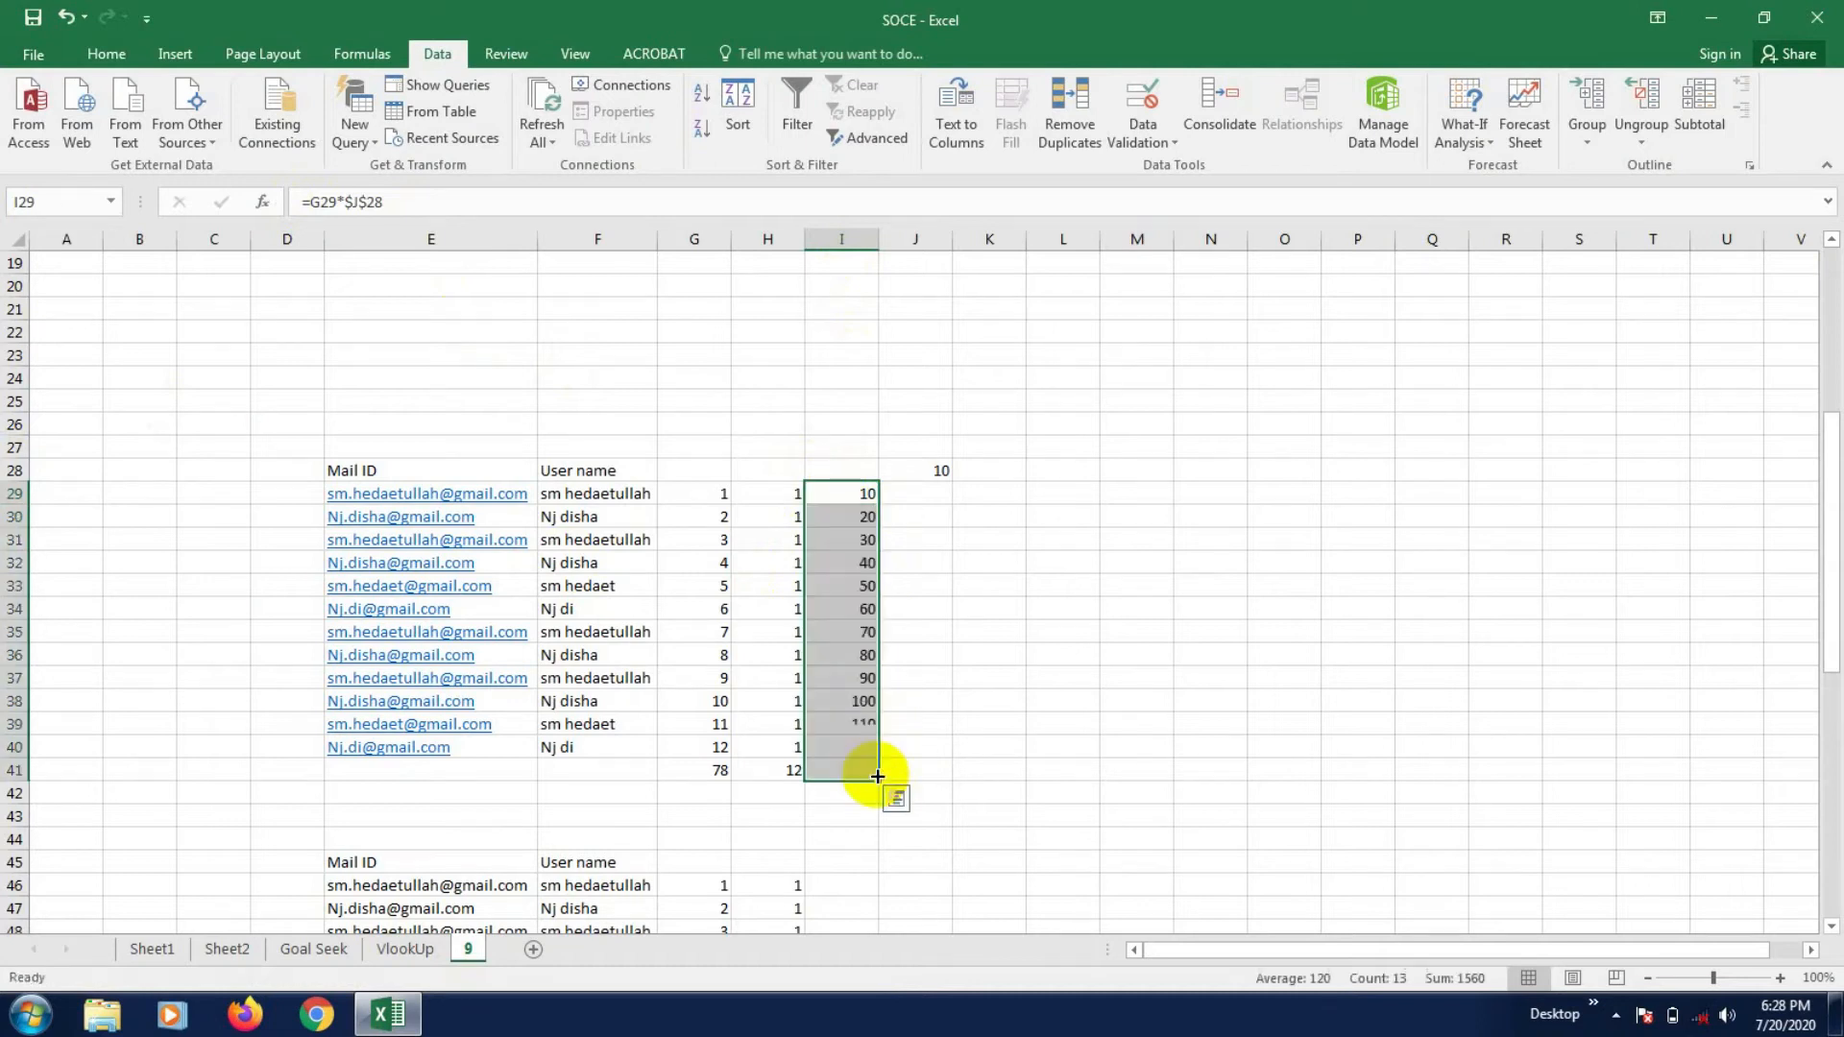
pyautogui.click(937, 699)
# - Open I35's formula to show the locked $J$28 reference, then cancel without changes
pyautogui.click(847, 629)
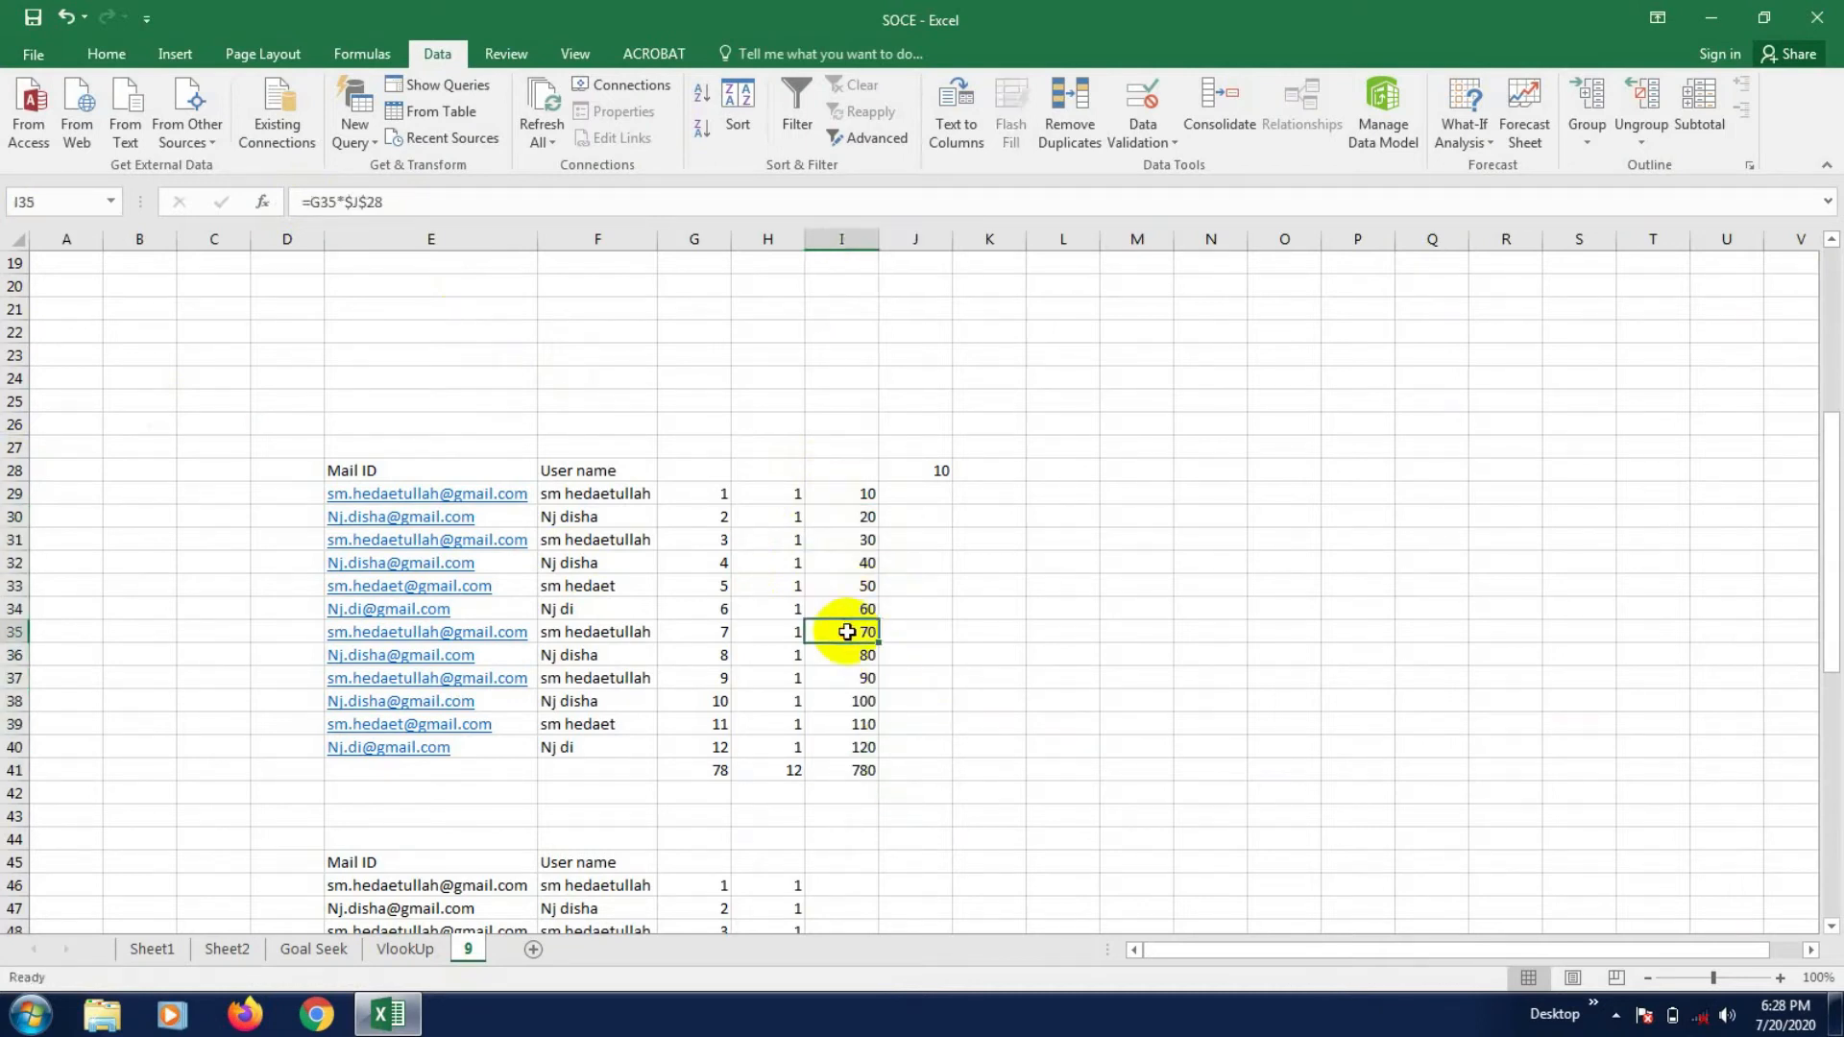
pyautogui.doubleClick(855, 628)
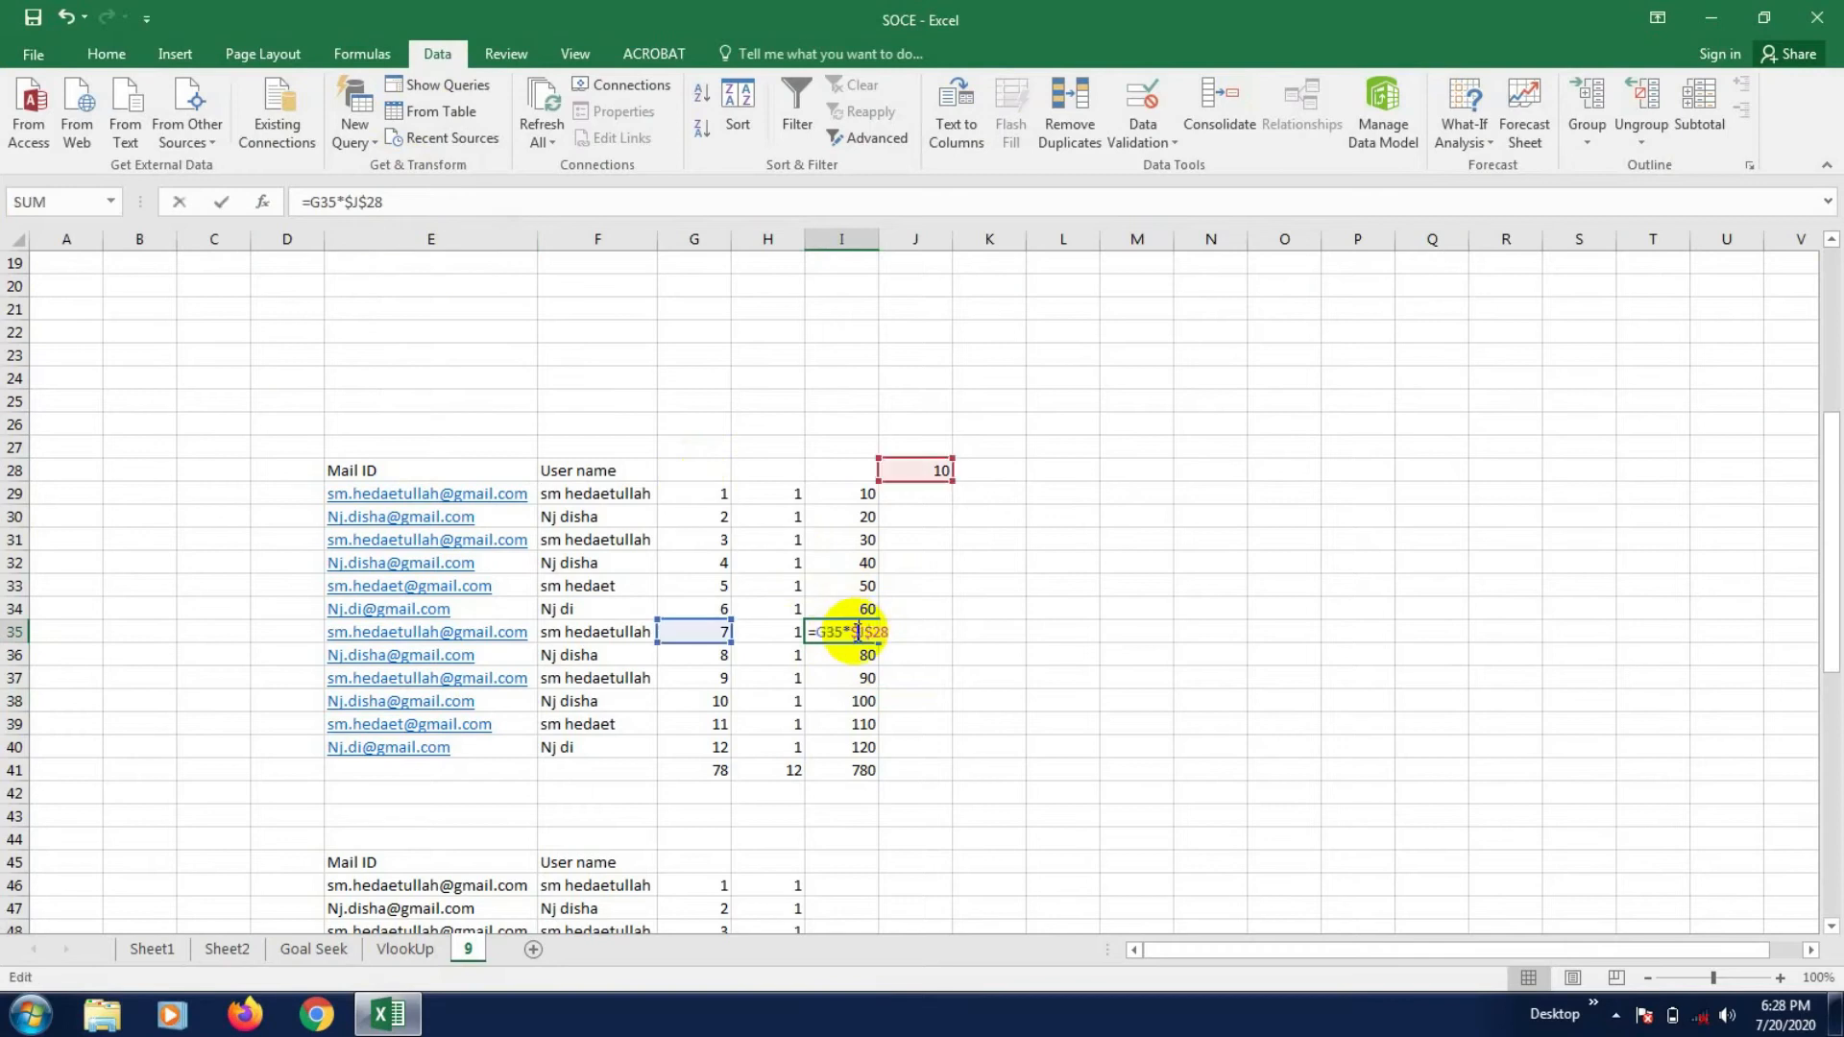
pyautogui.moveTo(855, 631); pyautogui.dragTo(882, 635)
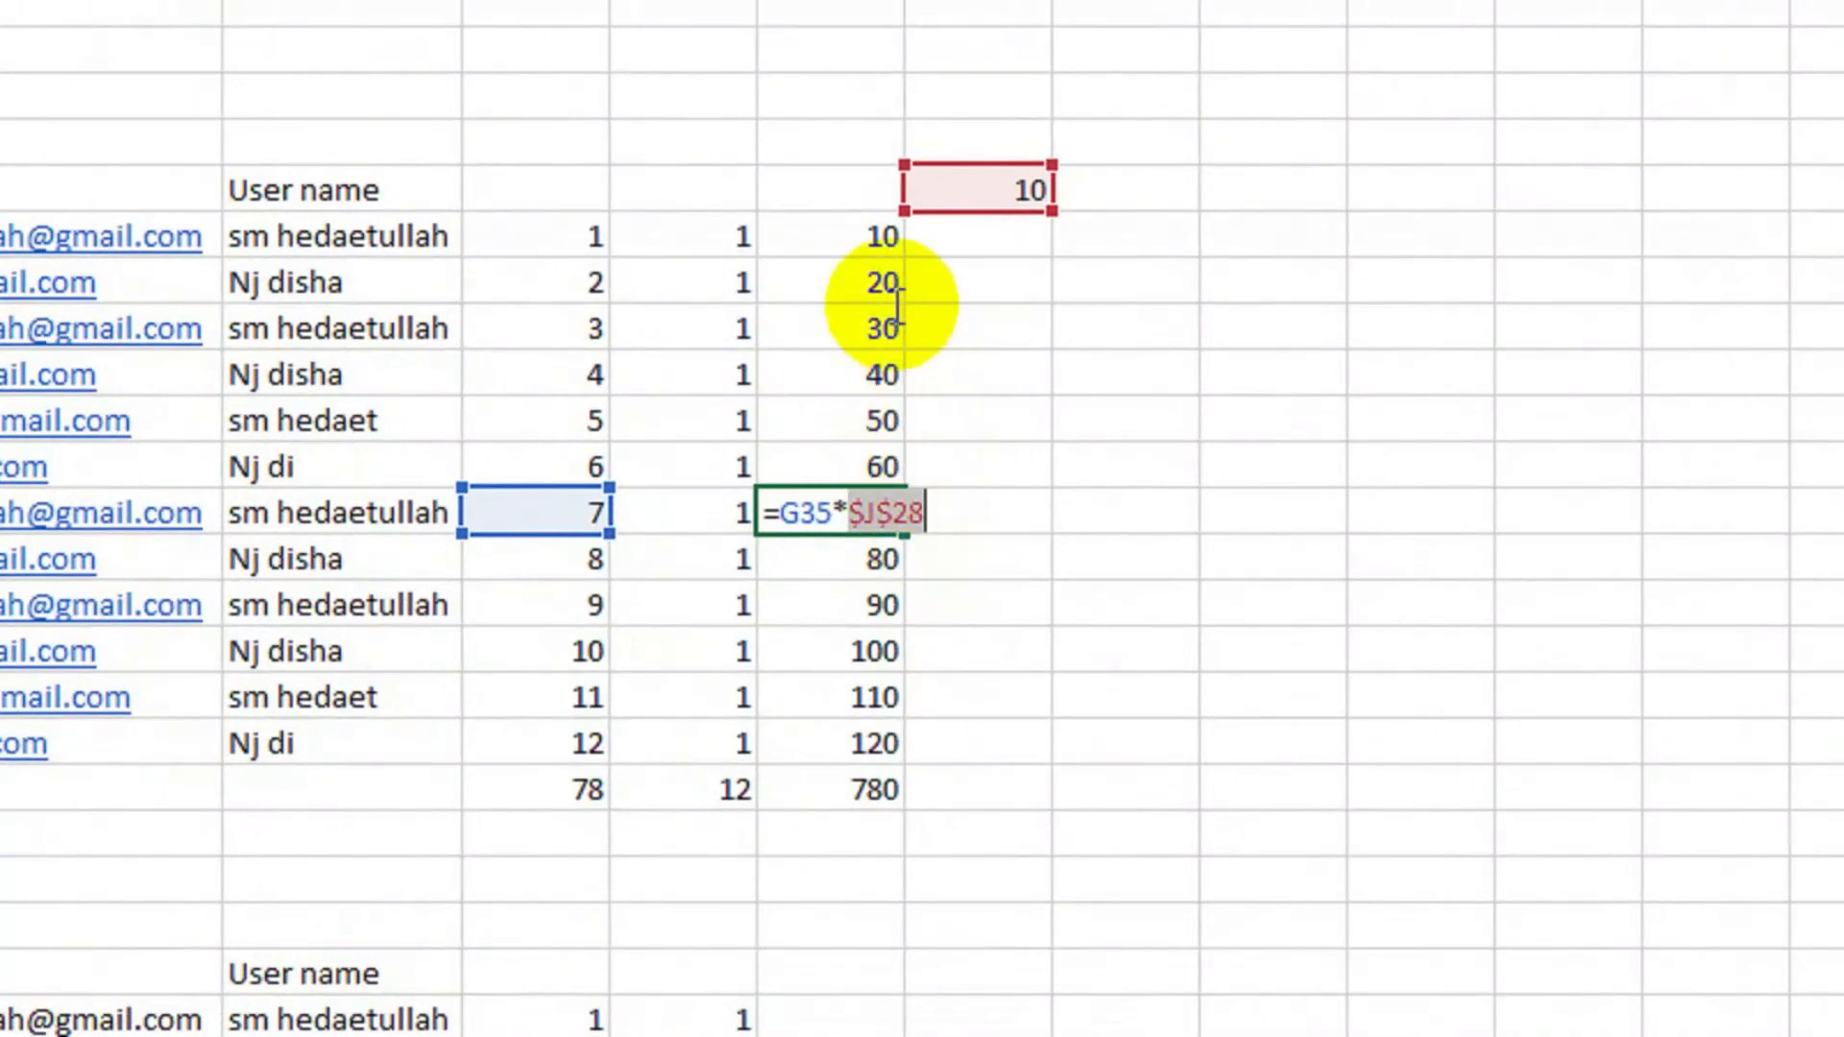
pyautogui.click(1022, 605)
pyautogui.press('Escape')
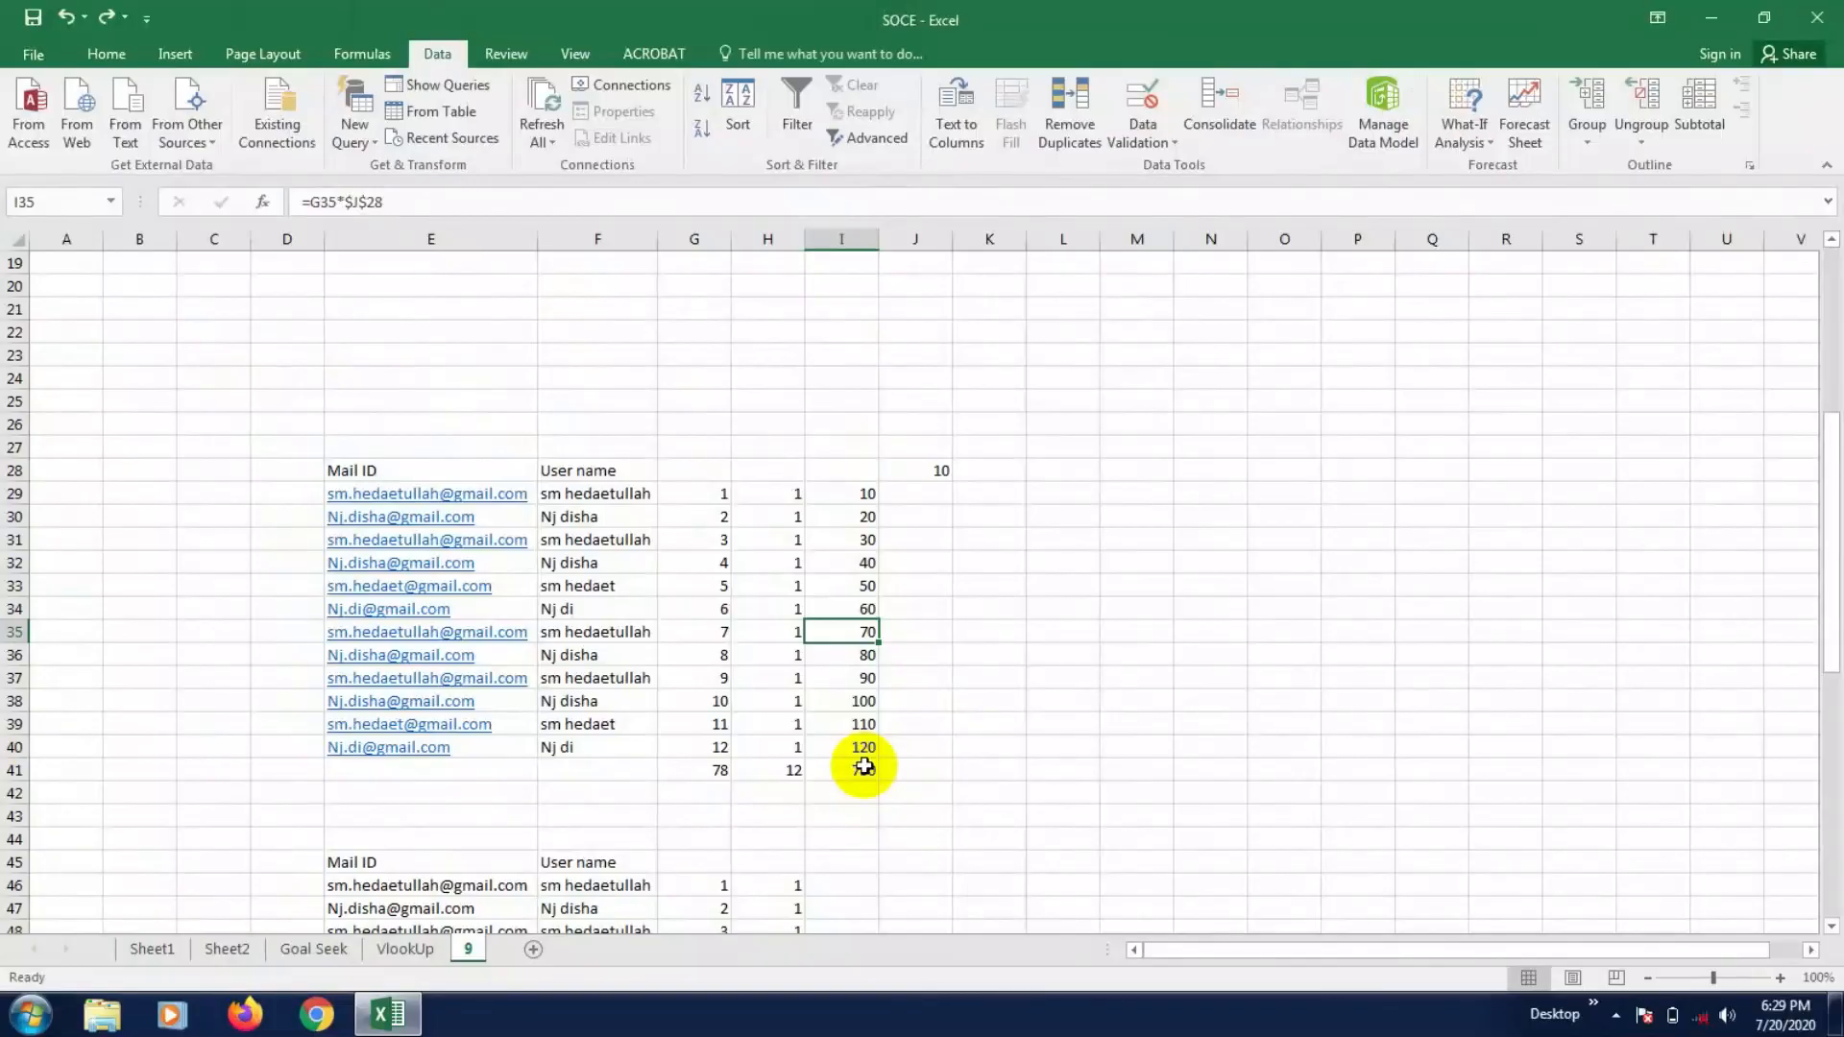
pyautogui.click(936, 766)
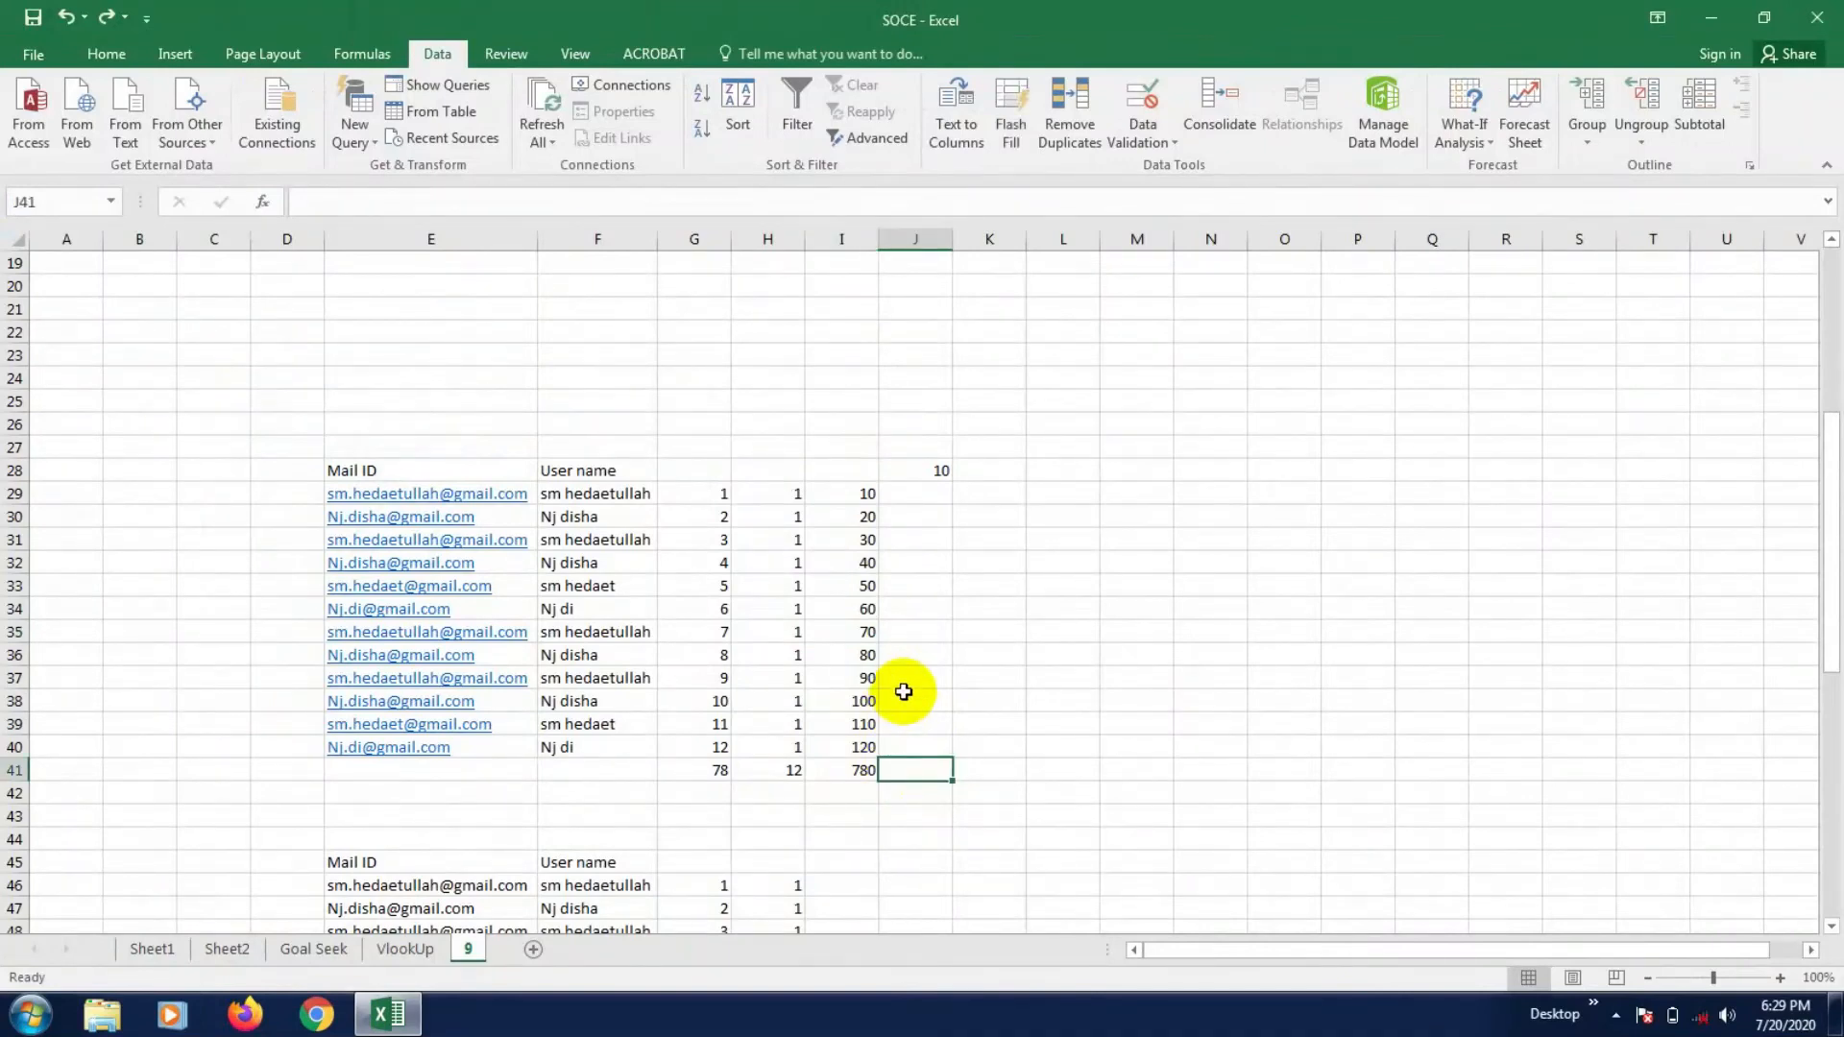
pyautogui.click(931, 471)
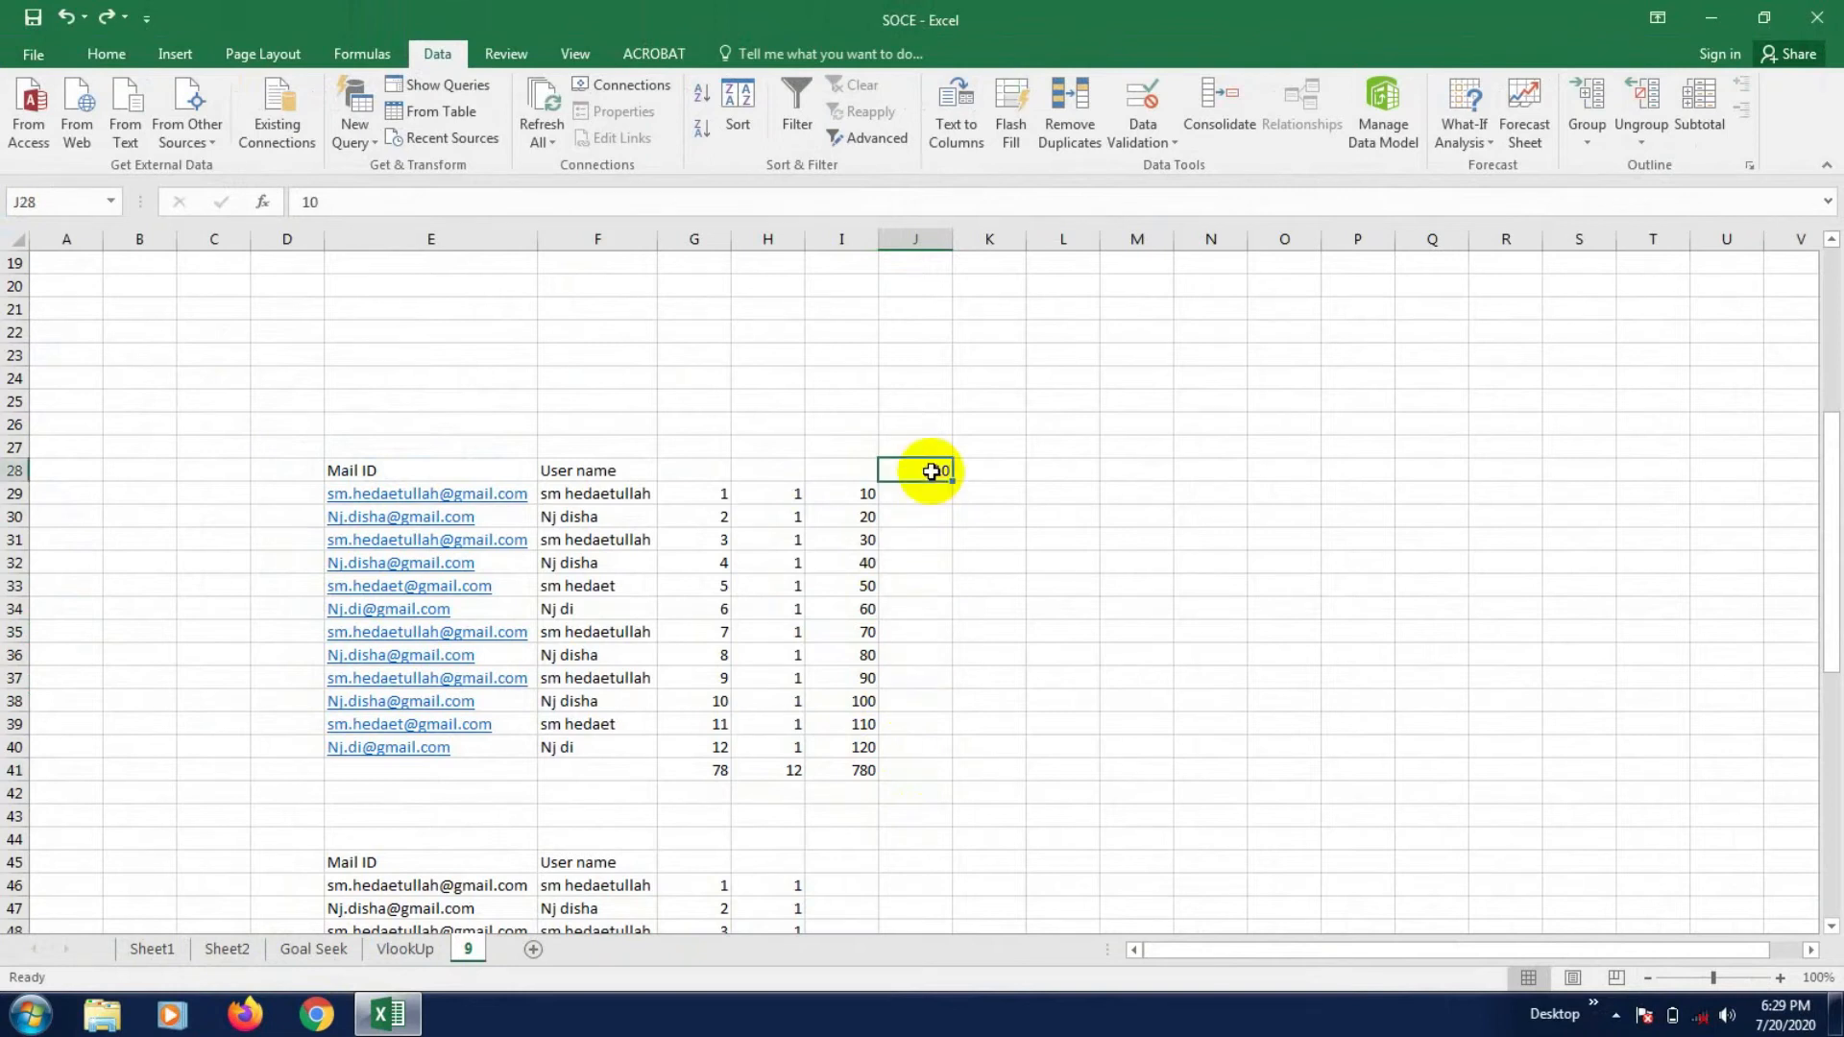
pyautogui.click(988, 632)
pyautogui.scroll(-2, 984, 642)
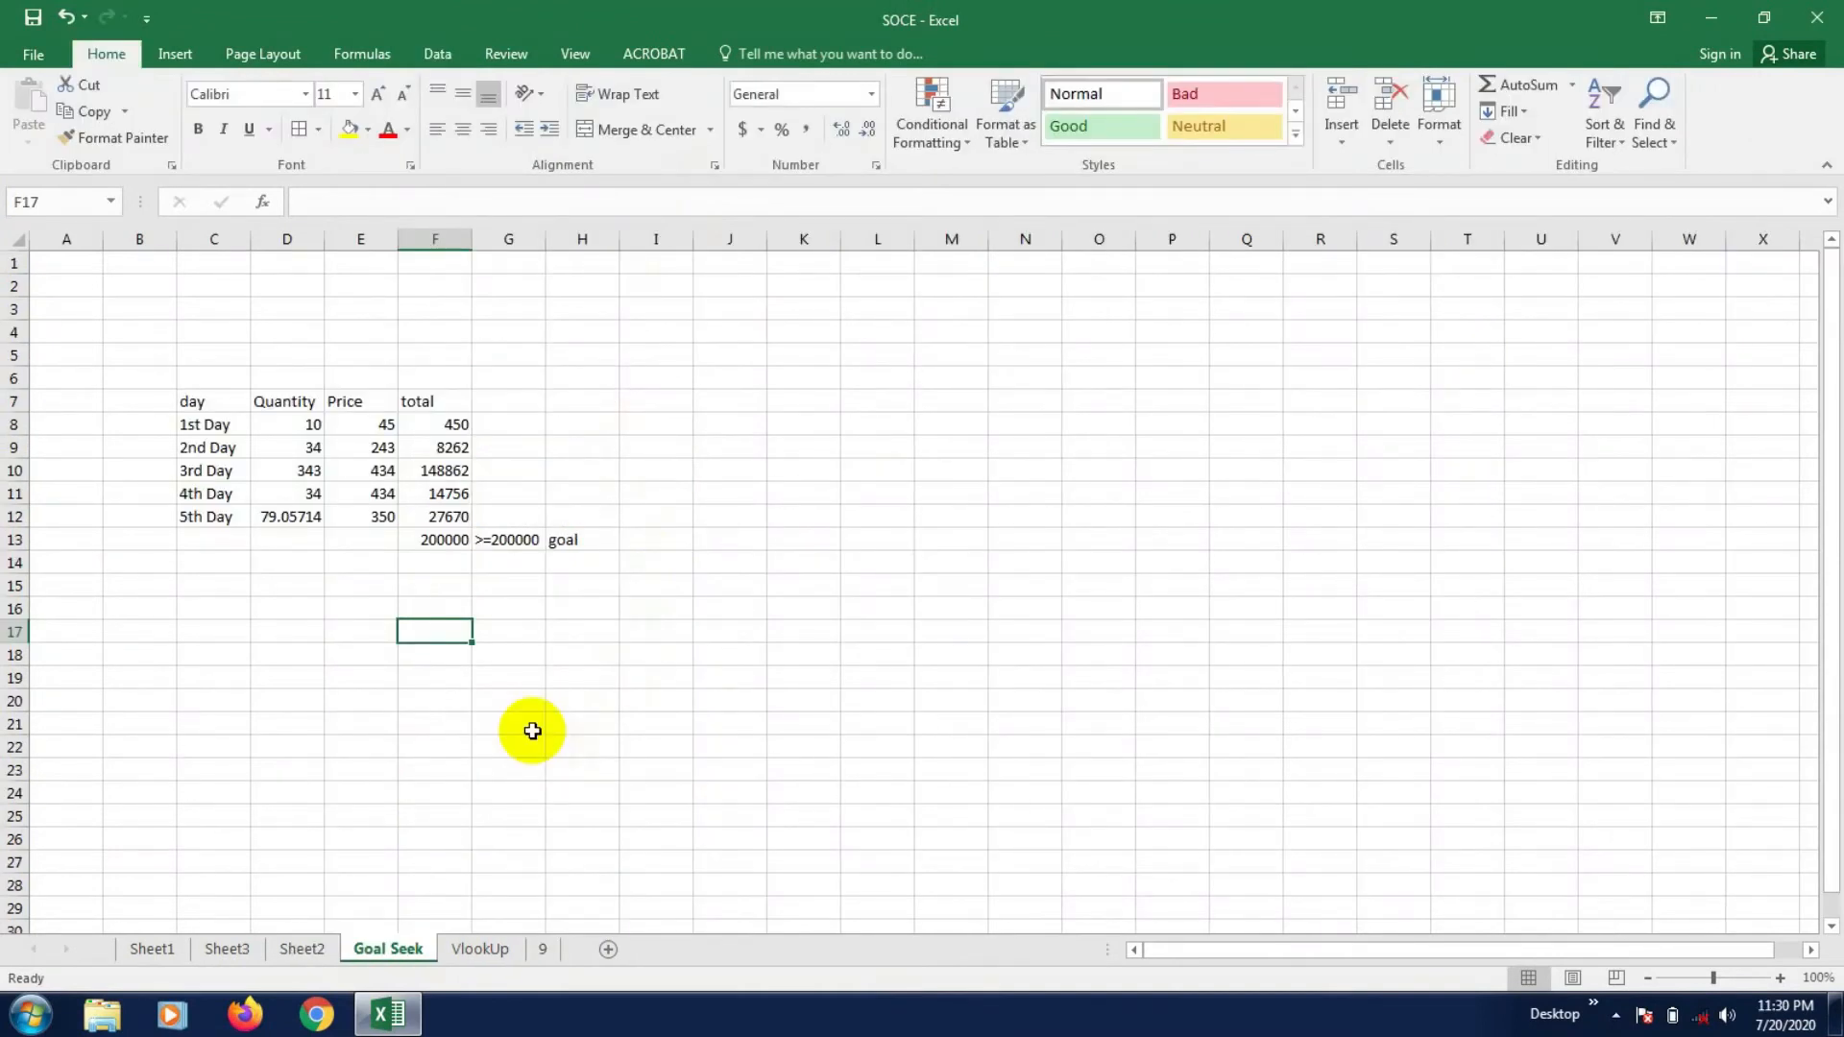
pyautogui.click(449, 423)
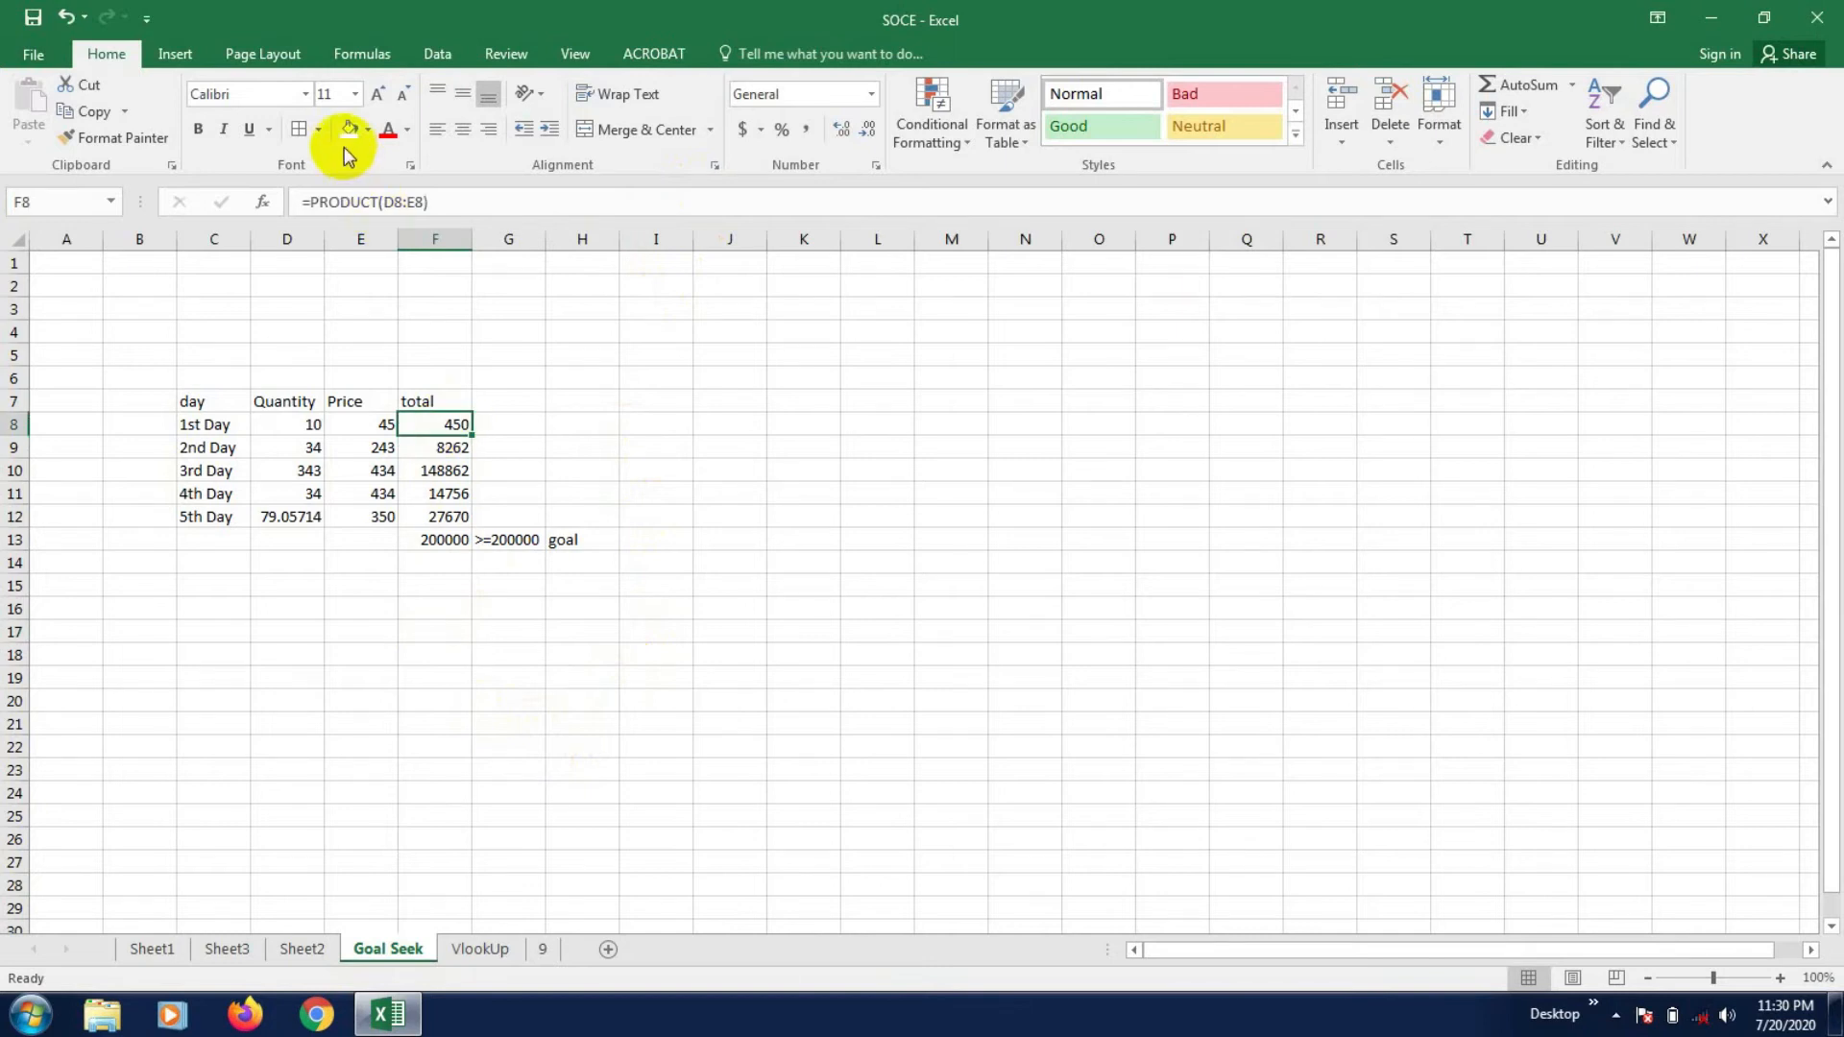
pyautogui.click(434, 448)
pyautogui.click(445, 472)
pyautogui.click(444, 494)
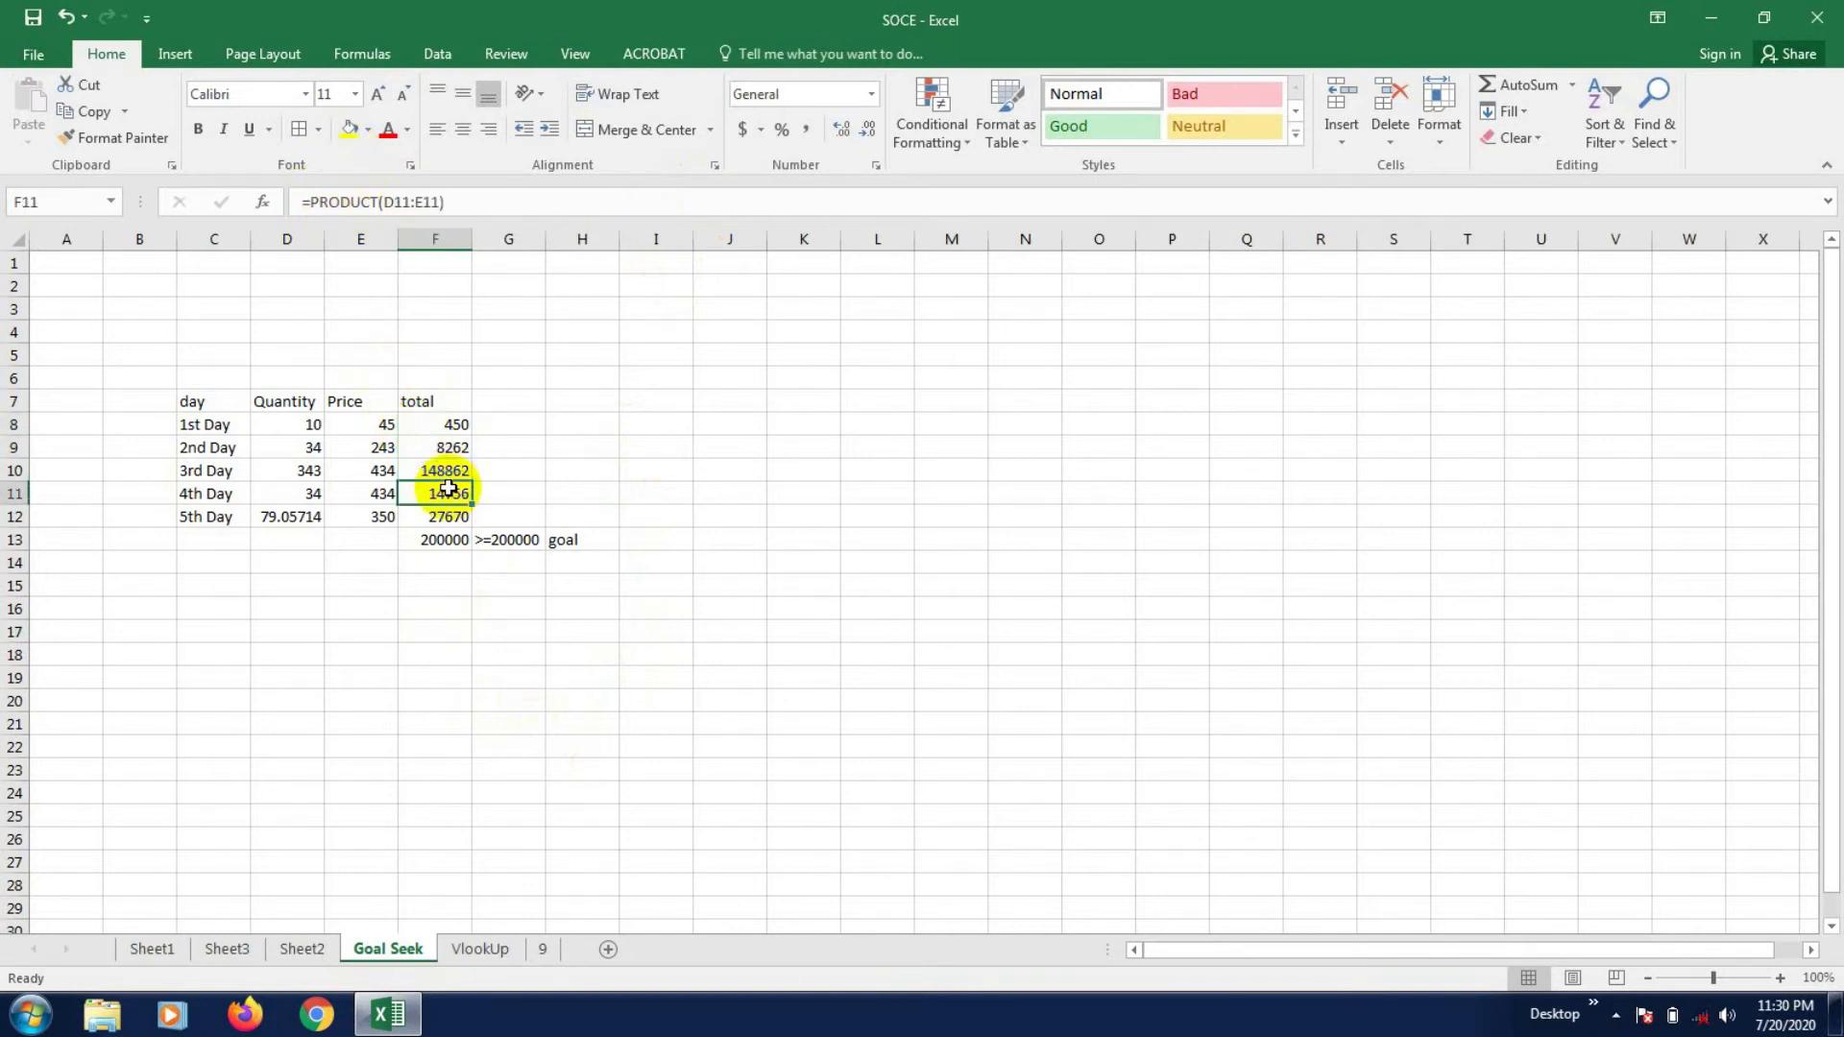
pyautogui.click(444, 538)
pyautogui.click(452, 424)
pyautogui.click(457, 449)
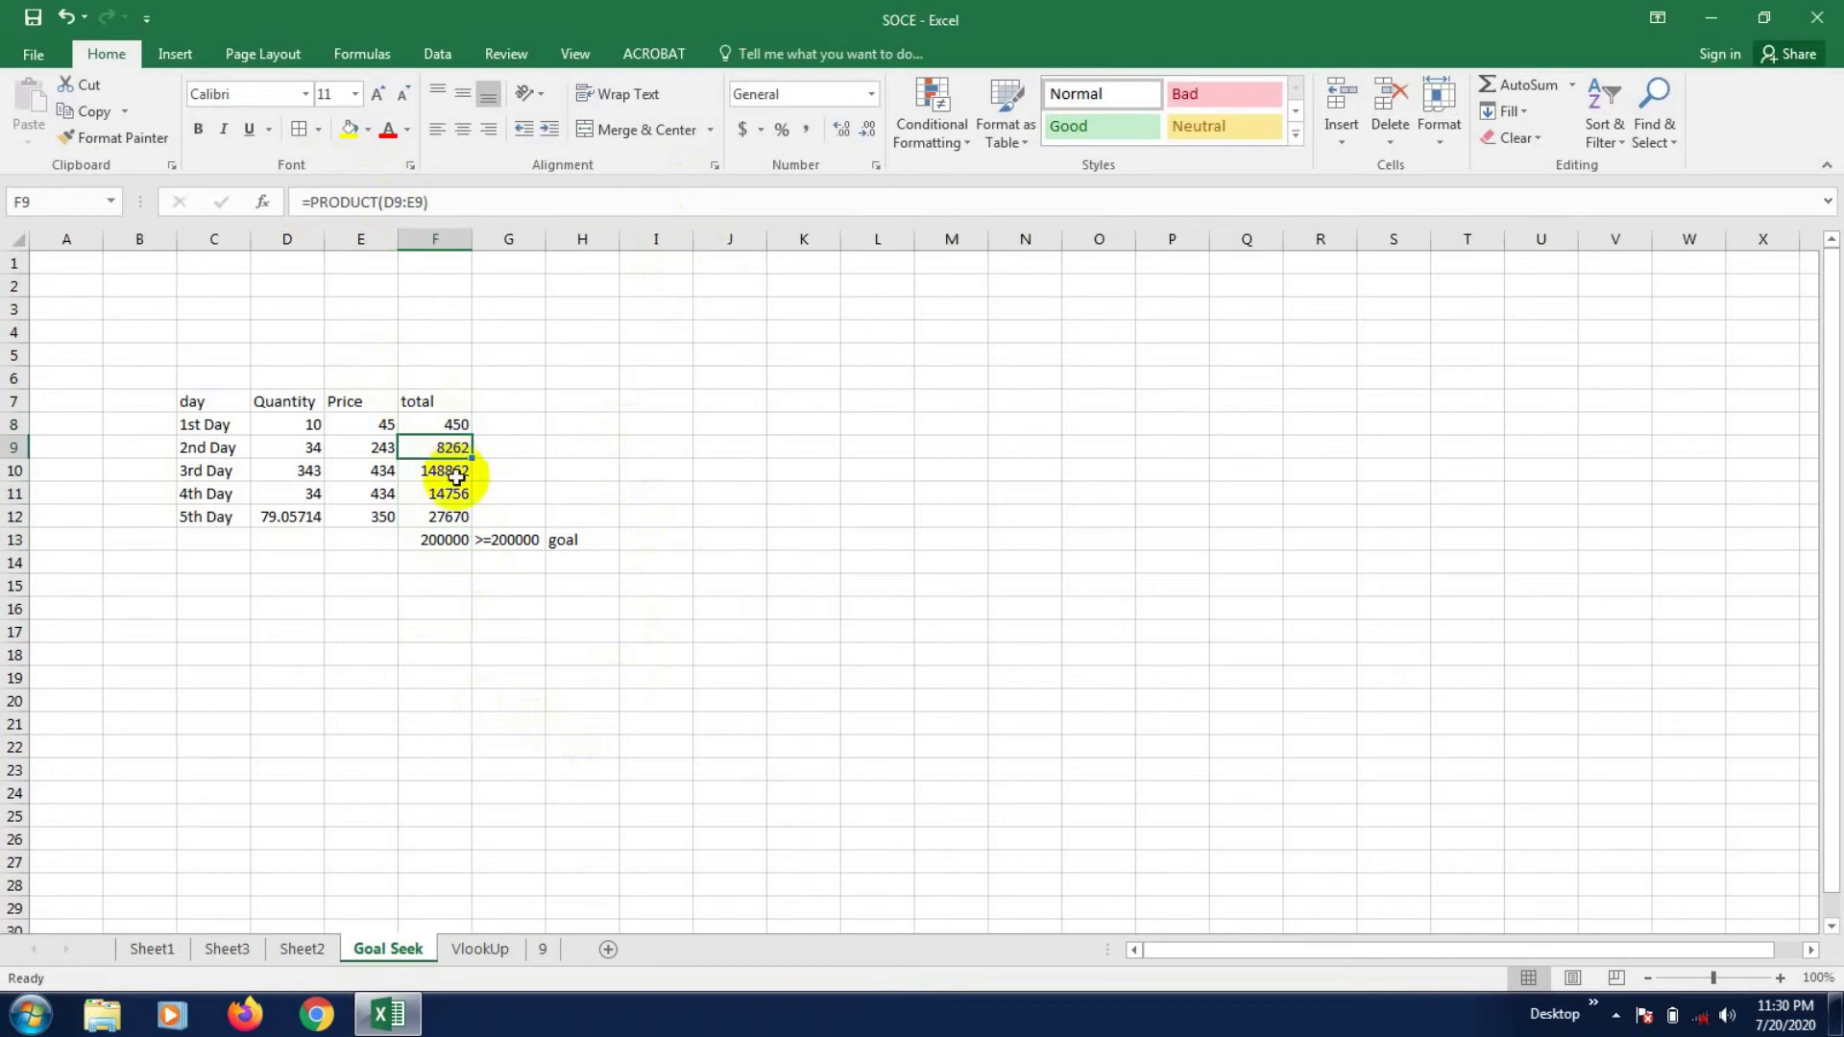
pyautogui.click(455, 475)
pyautogui.click(452, 494)
pyautogui.click(437, 539)
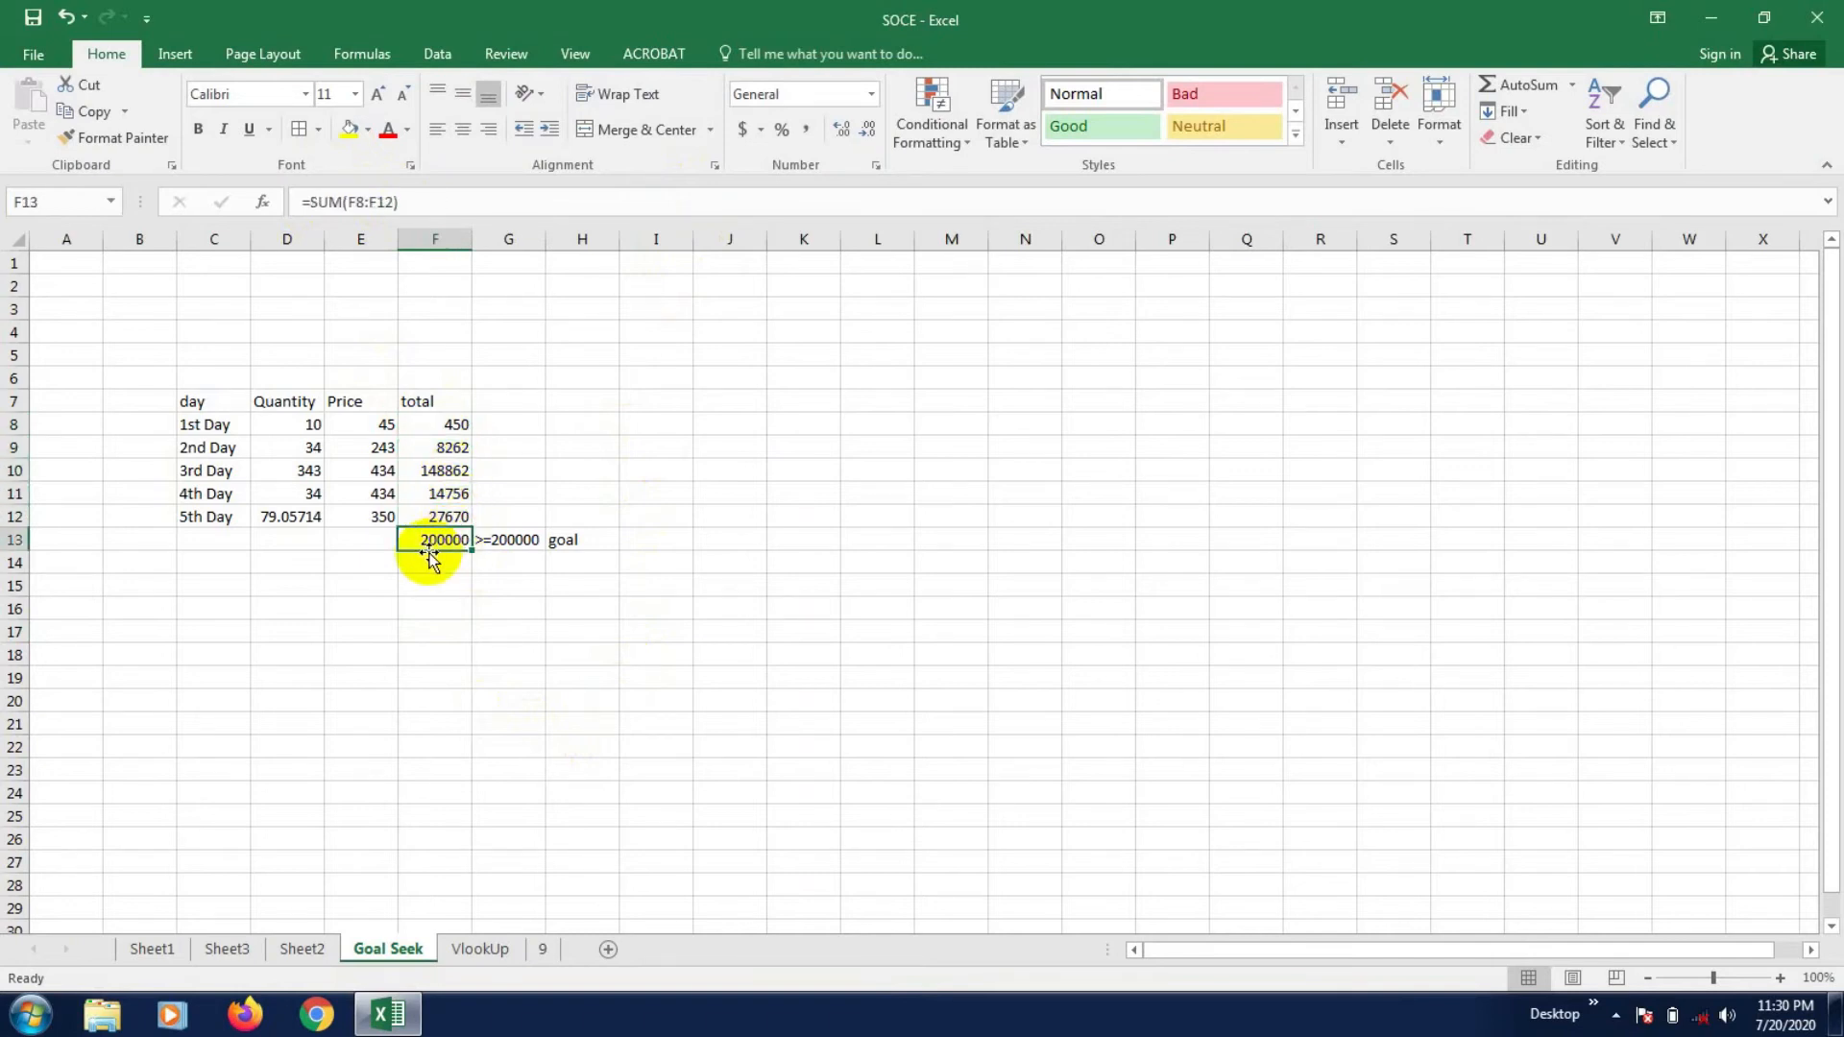
pyautogui.click(437, 608)
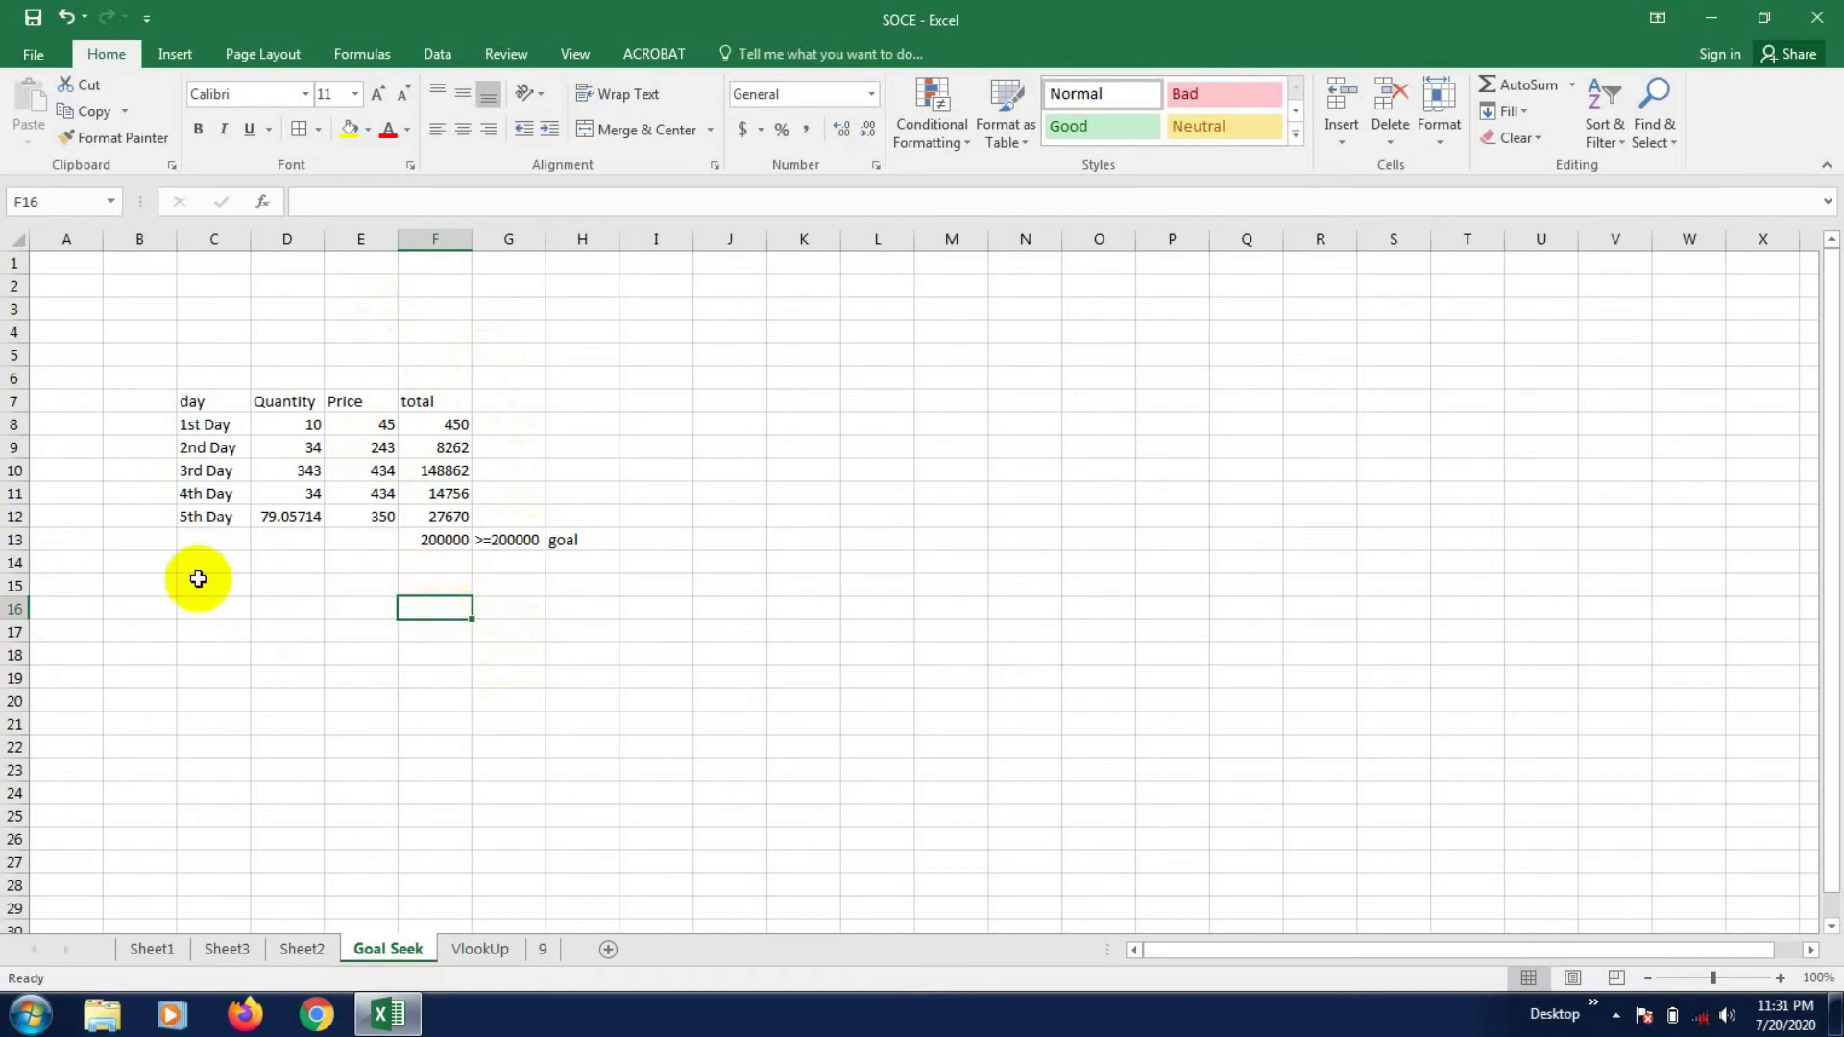
pyautogui.click(33, 54)
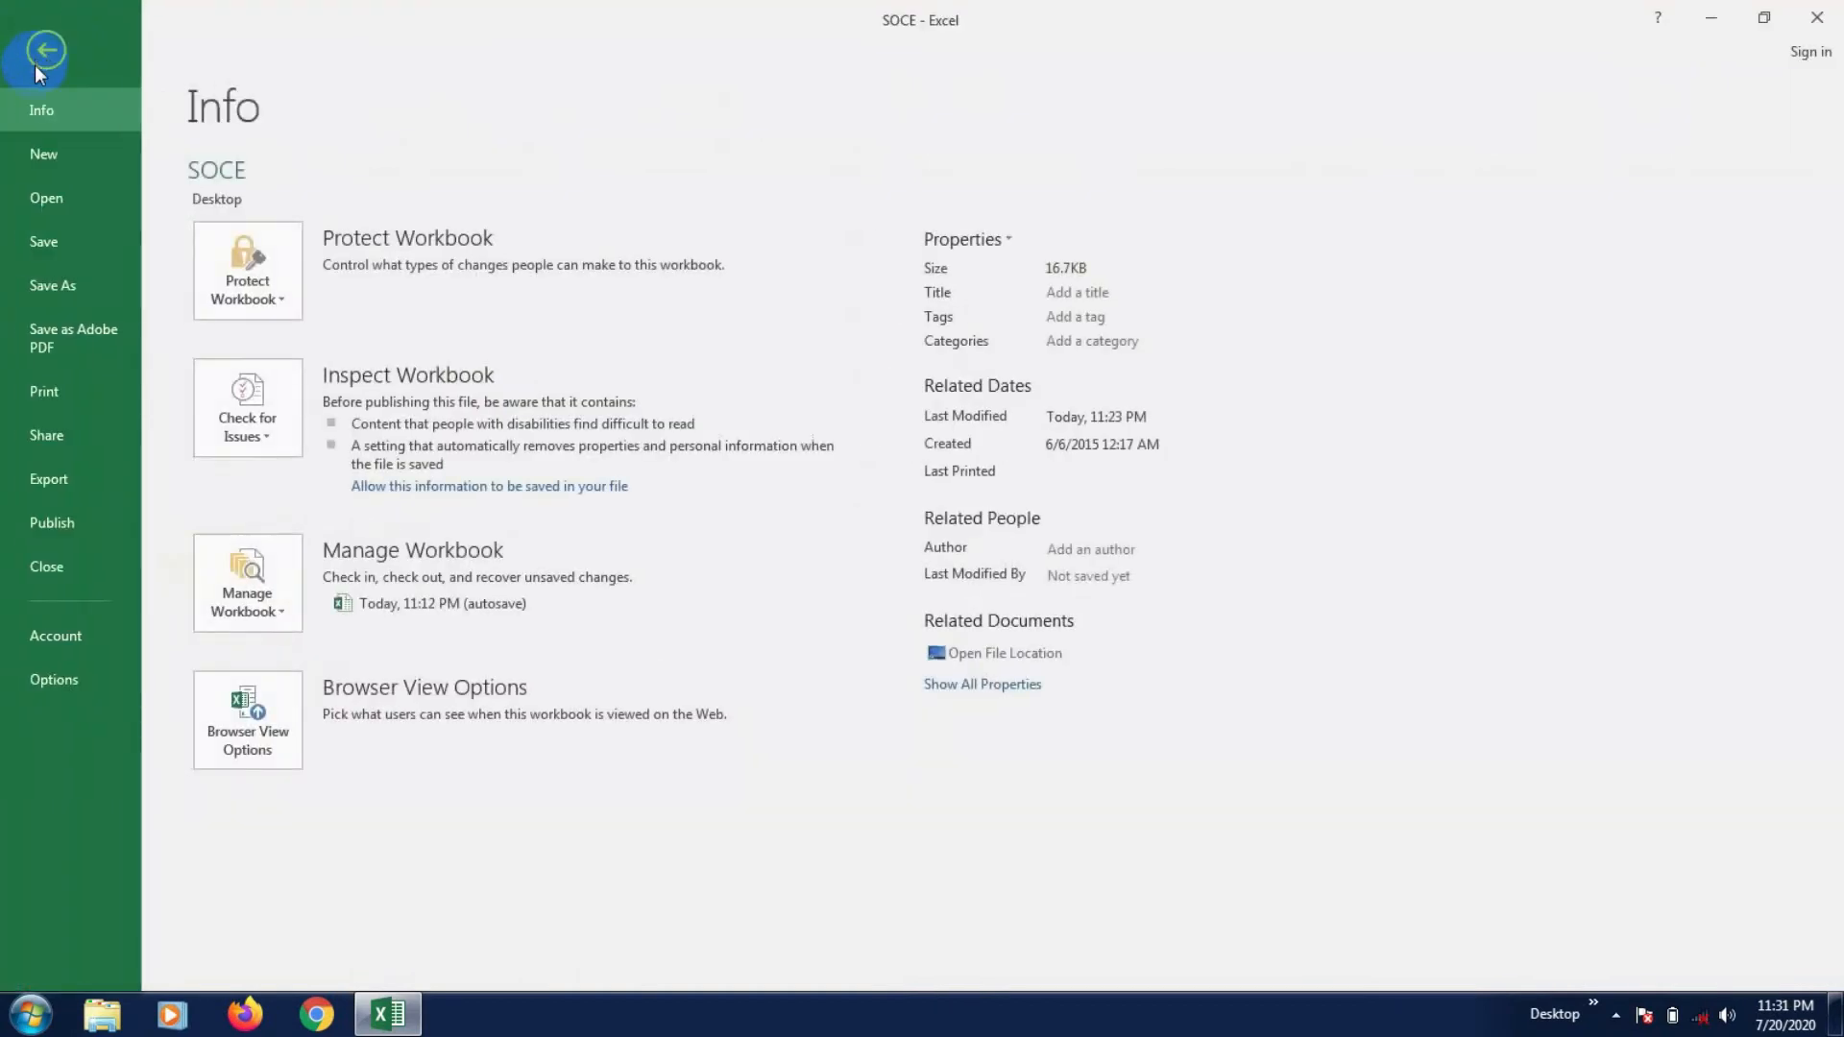
# - Turn on 'Show formulas in cells instead of their calculated results' in Options > Advanced
pyautogui.click(79, 680)
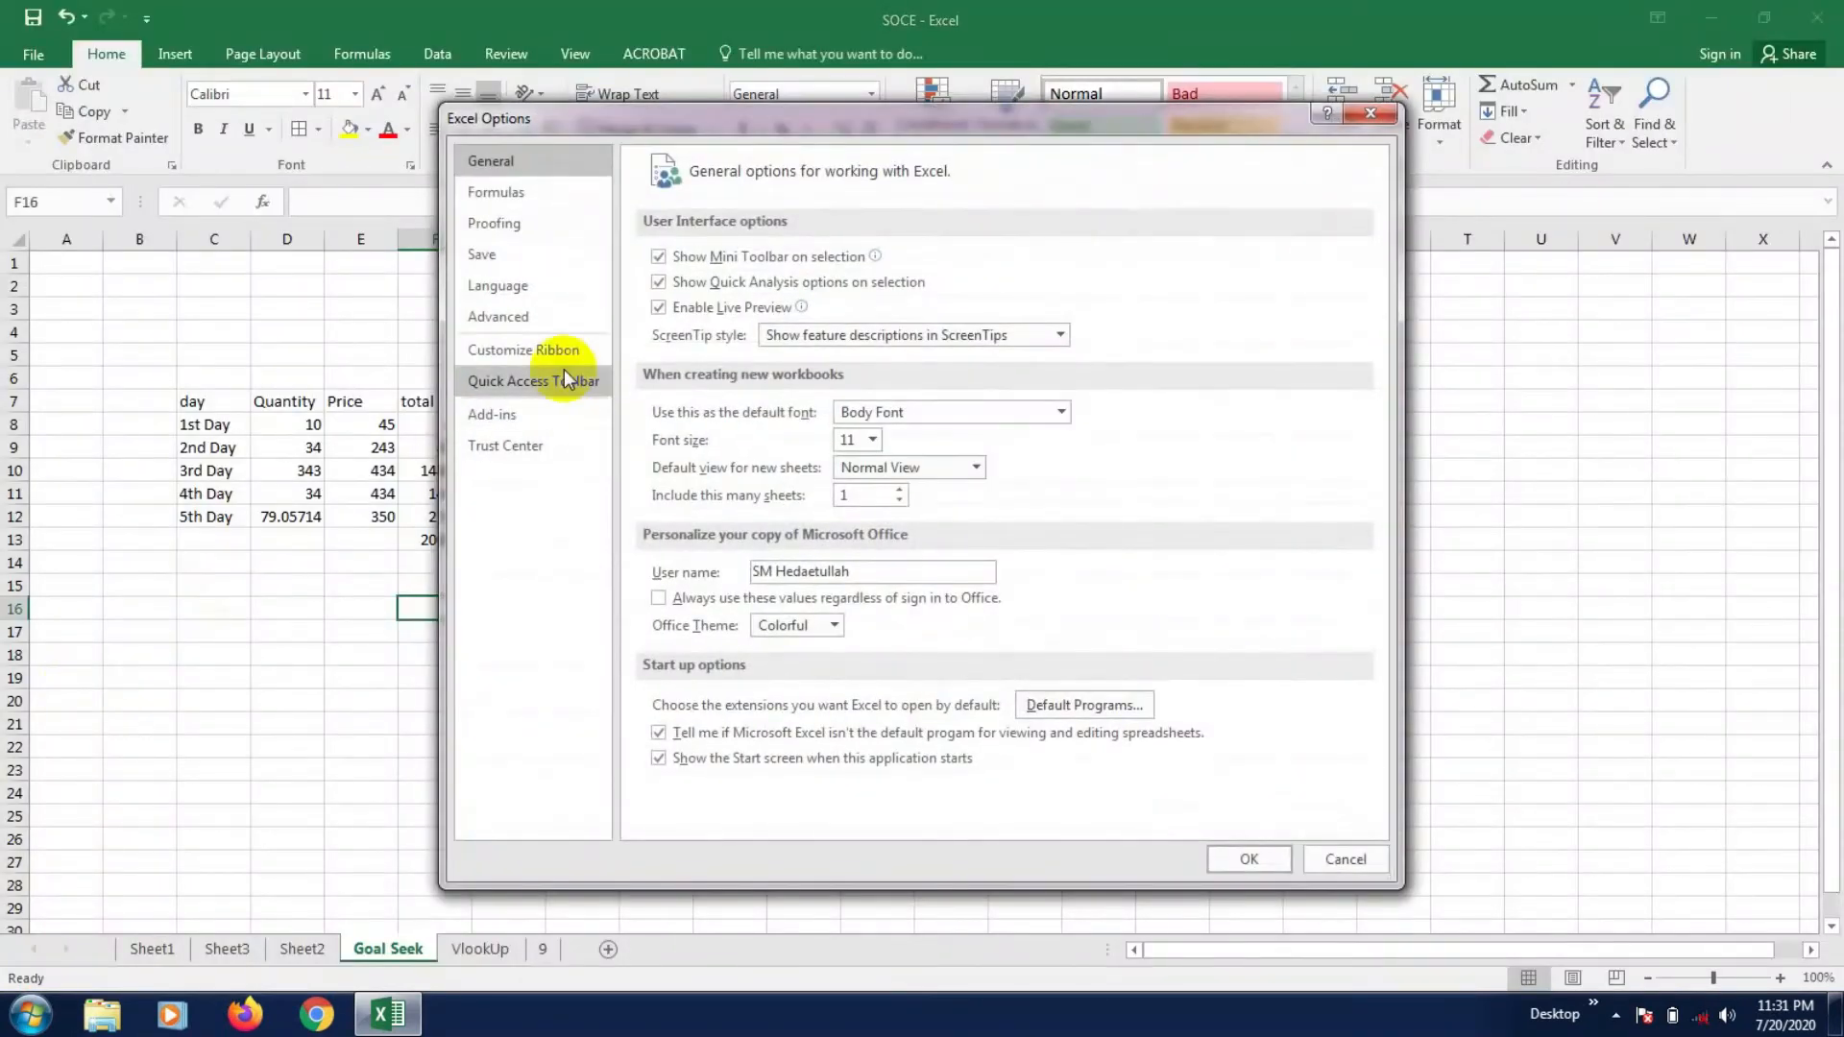
pyautogui.click(526, 316)
pyautogui.scroll(-2, 1220, 639)
pyautogui.scroll(-5, 1220, 639)
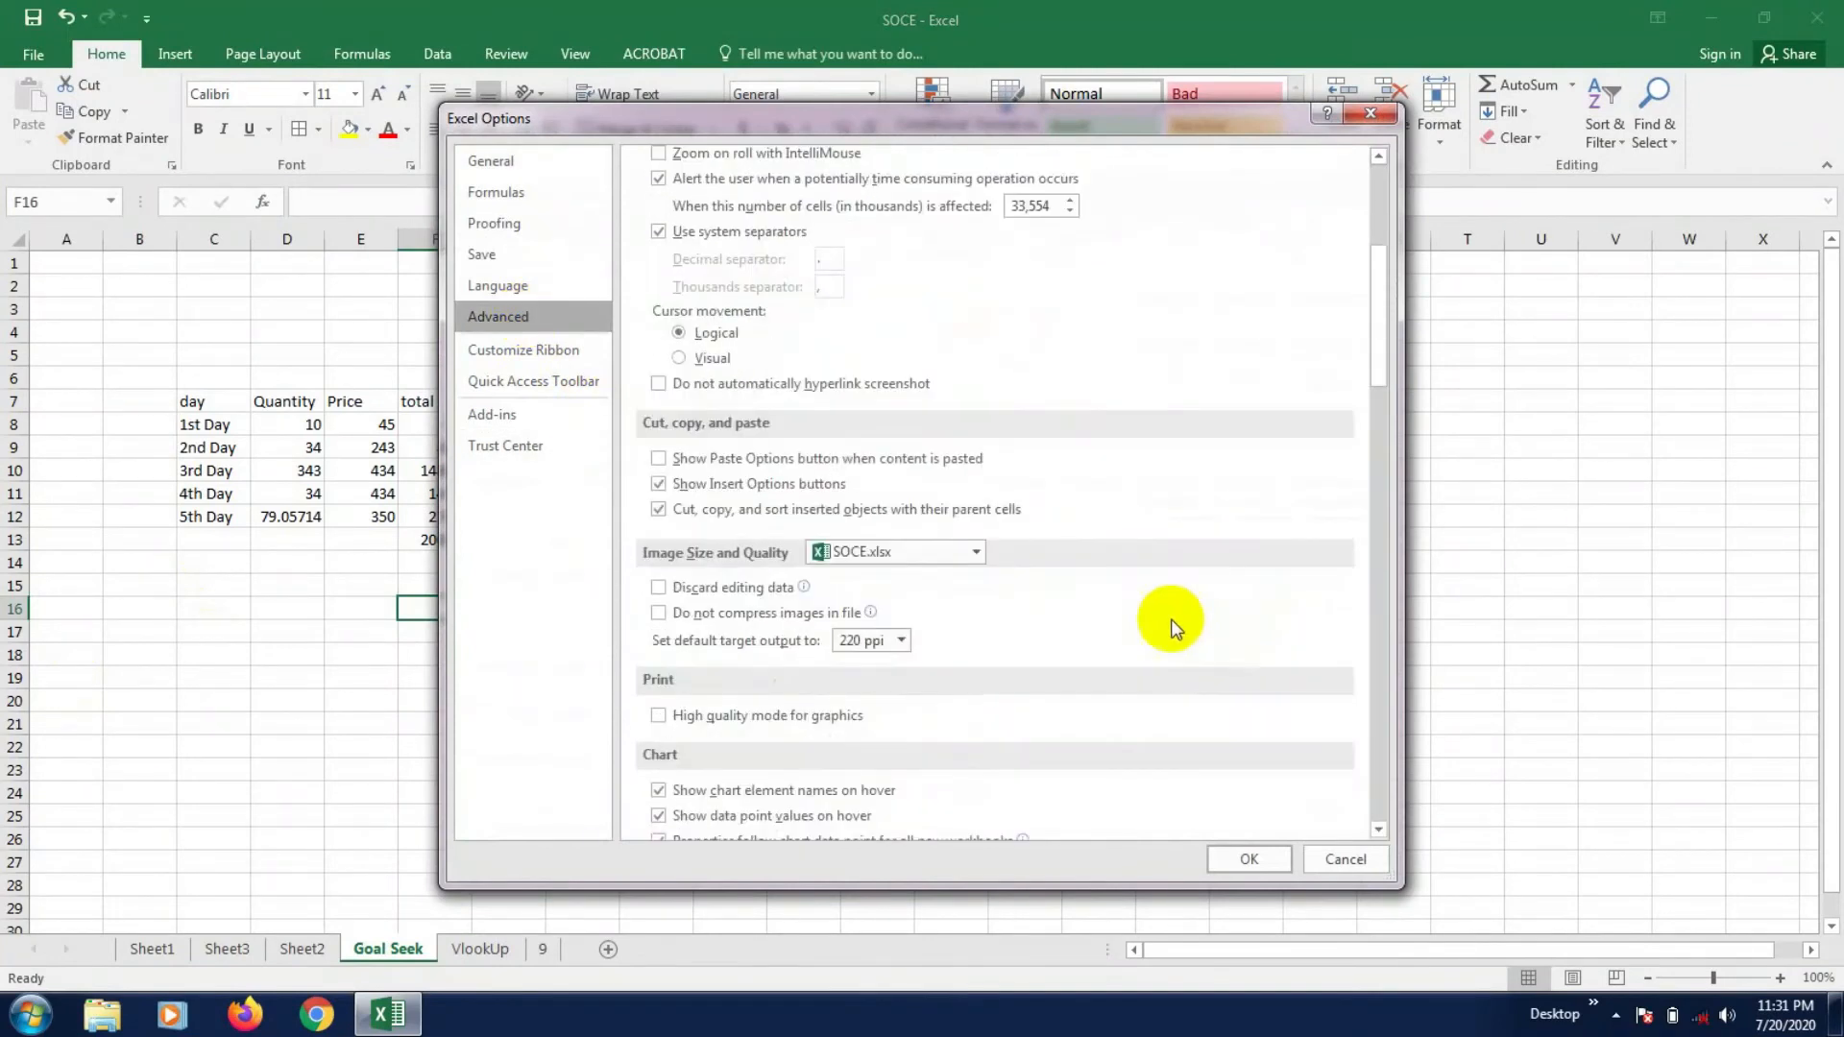
pyautogui.scroll(-3, 1005, 523)
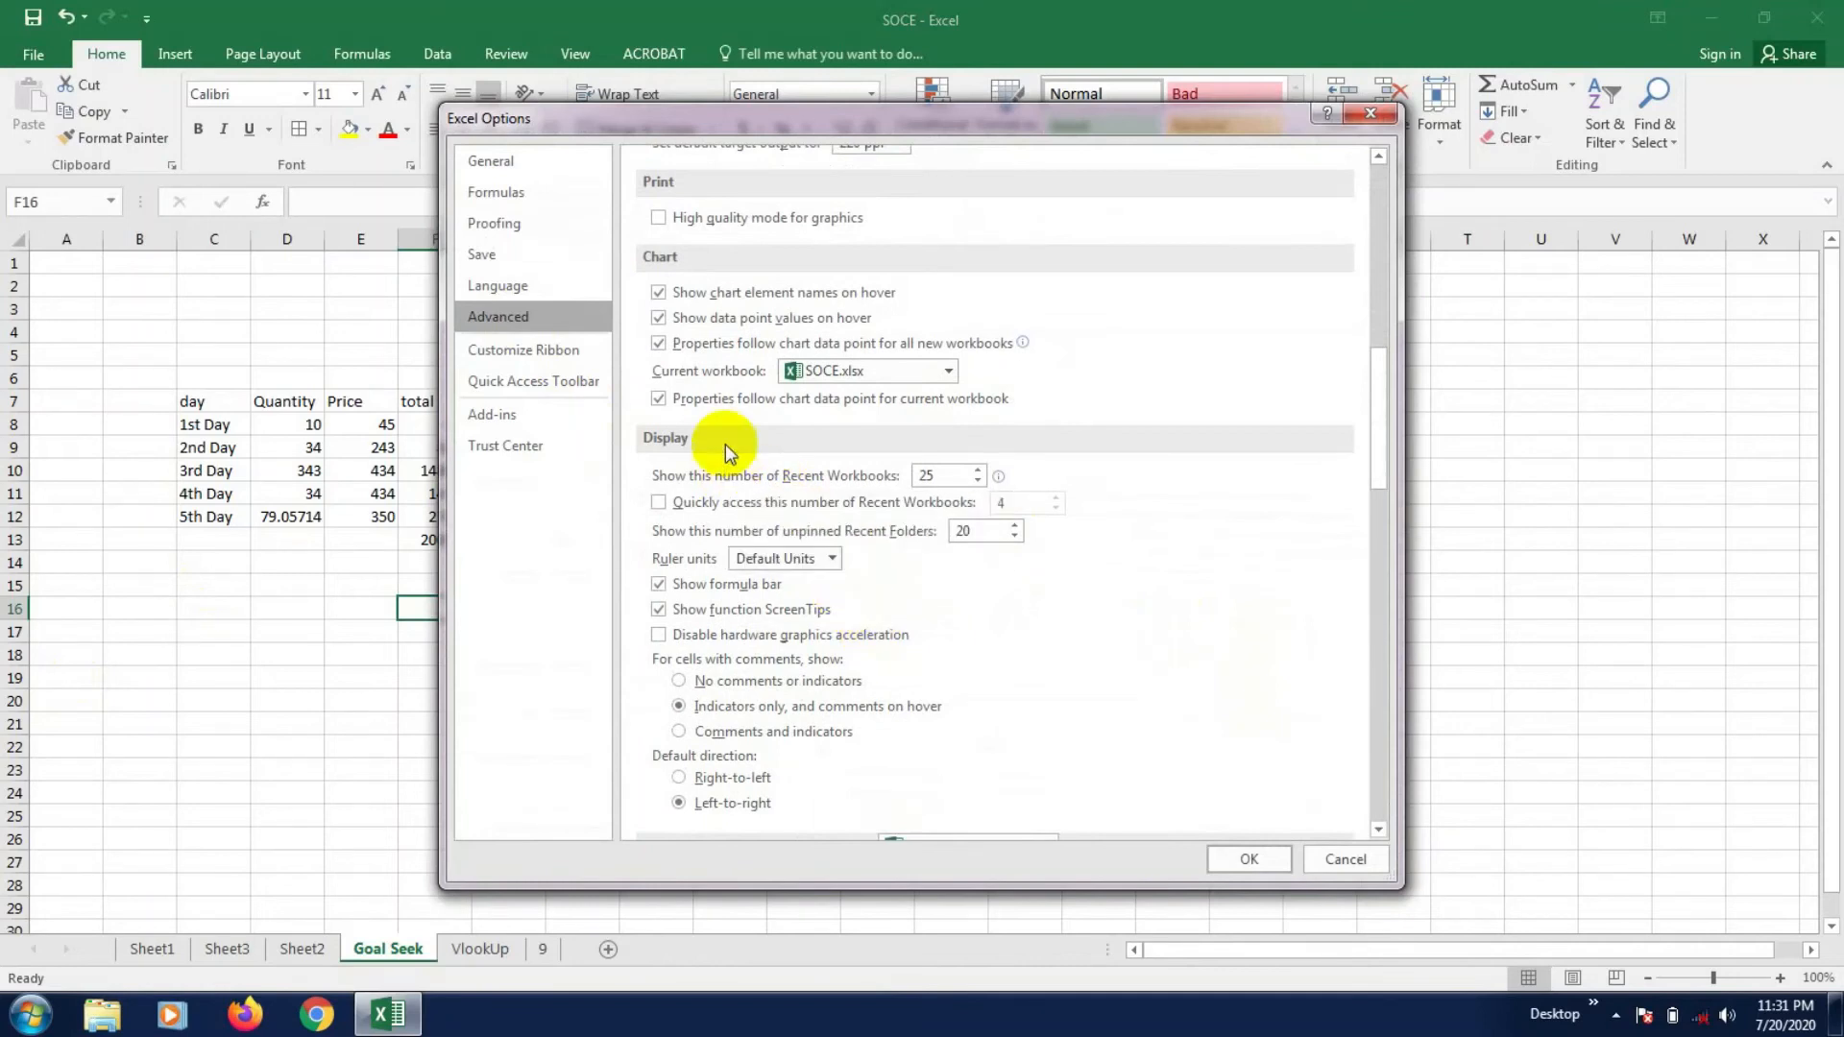
pyautogui.scroll(-3, 1004, 669)
pyautogui.scroll(-9, 1001, 663)
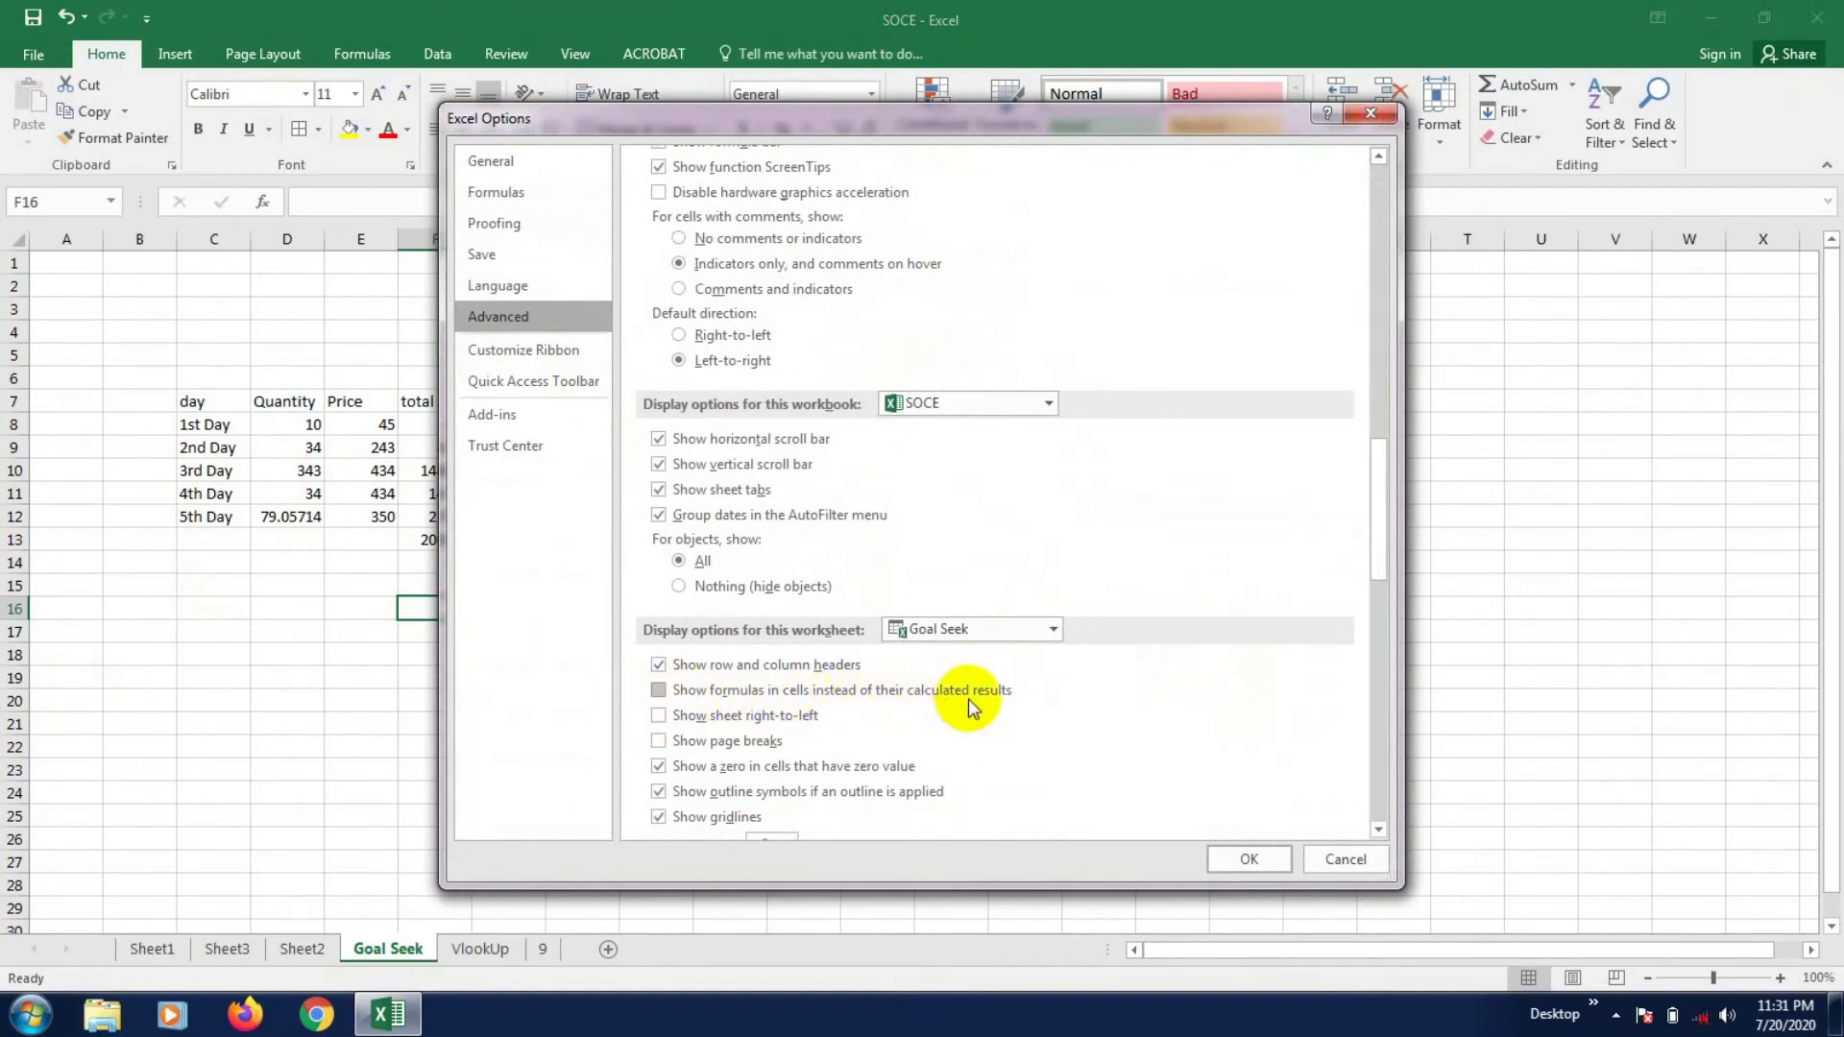
pyautogui.click(659, 691)
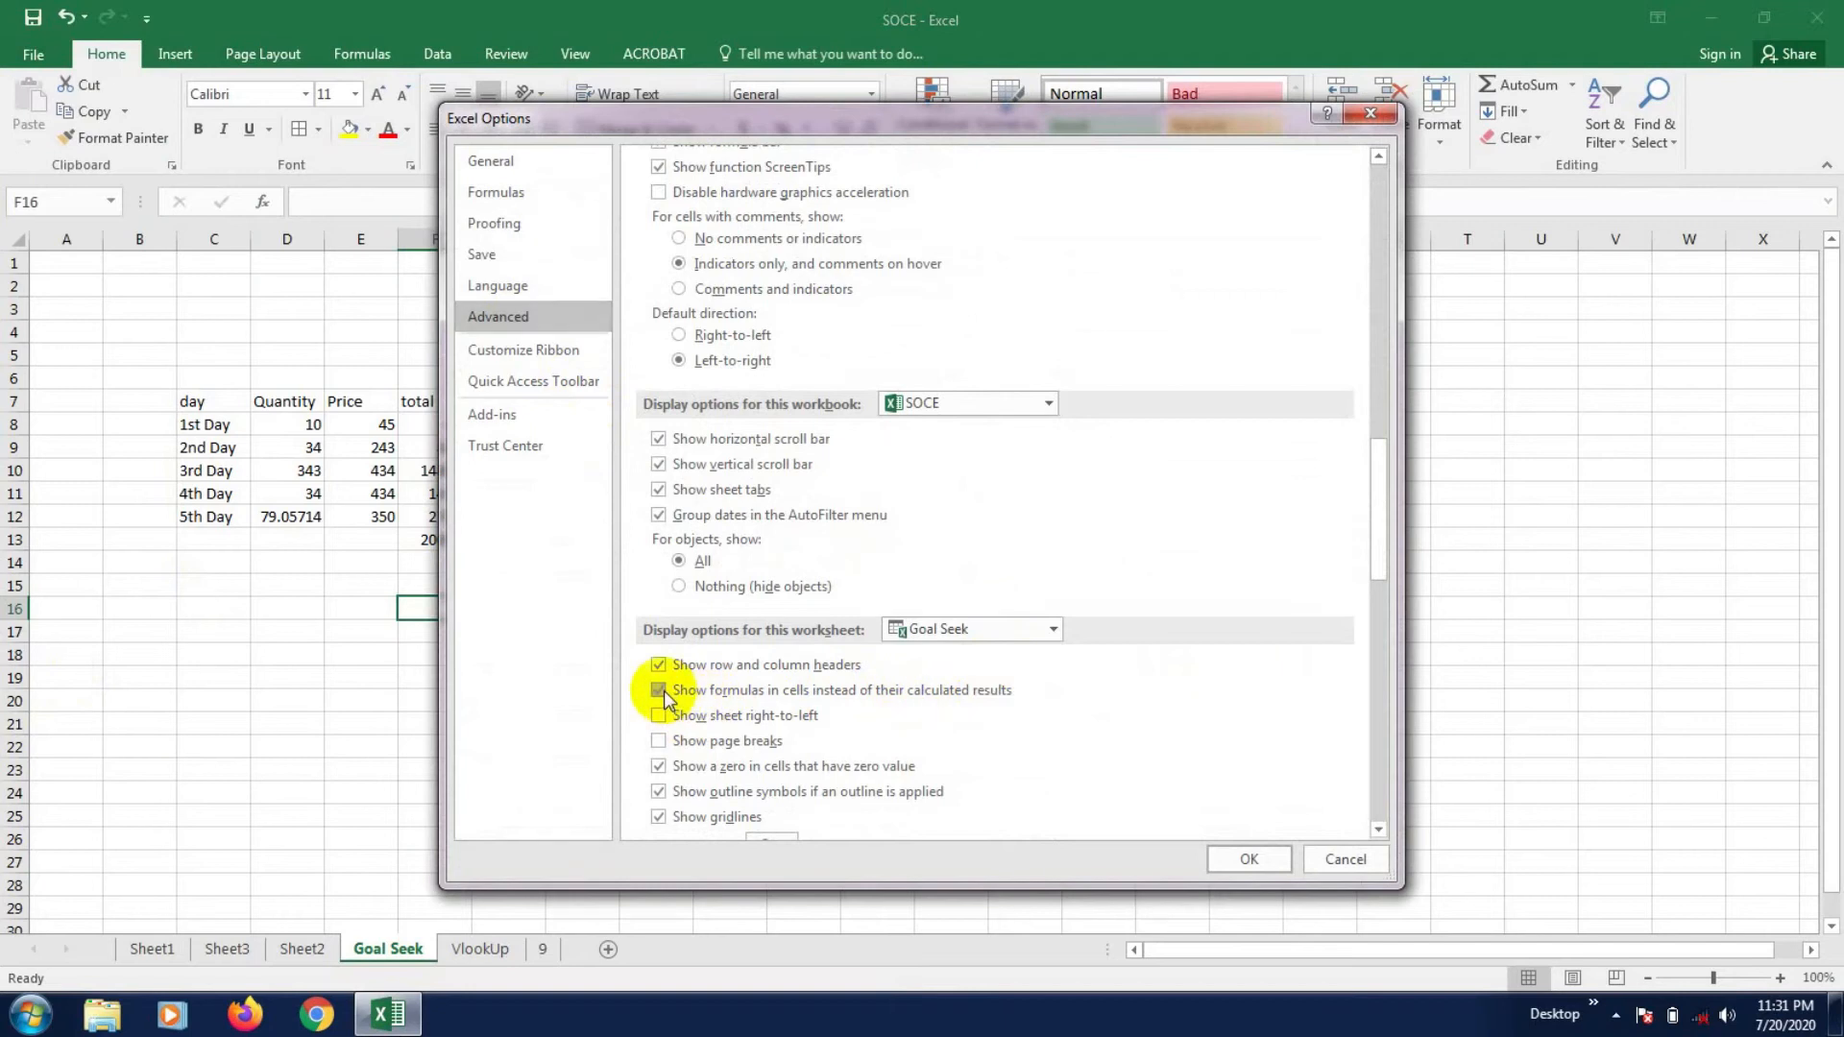
pyautogui.moveTo(1016, 119); pyautogui.dragTo(1303, 96)
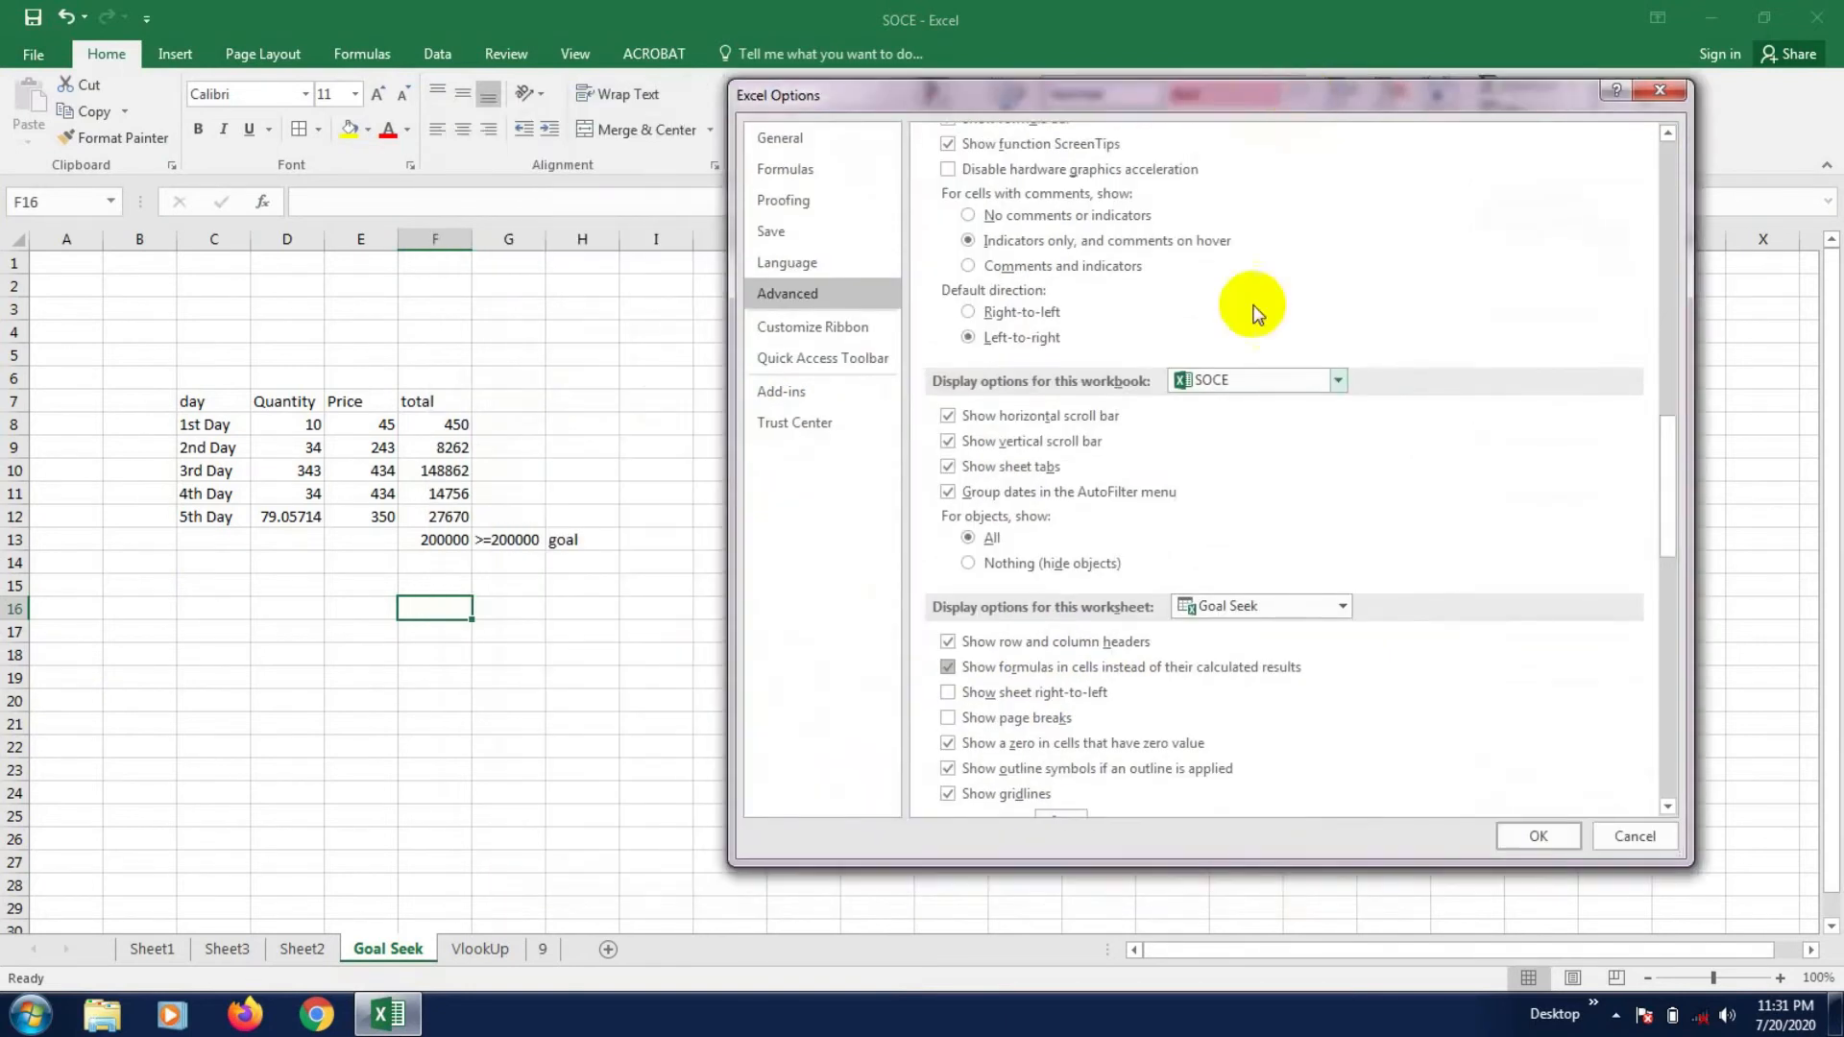
pyautogui.click(1541, 834)
# - Review the PRODUCT formulas in F8:F12 and the SUM in F13, then go to Sheet2
pyautogui.click(929, 730)
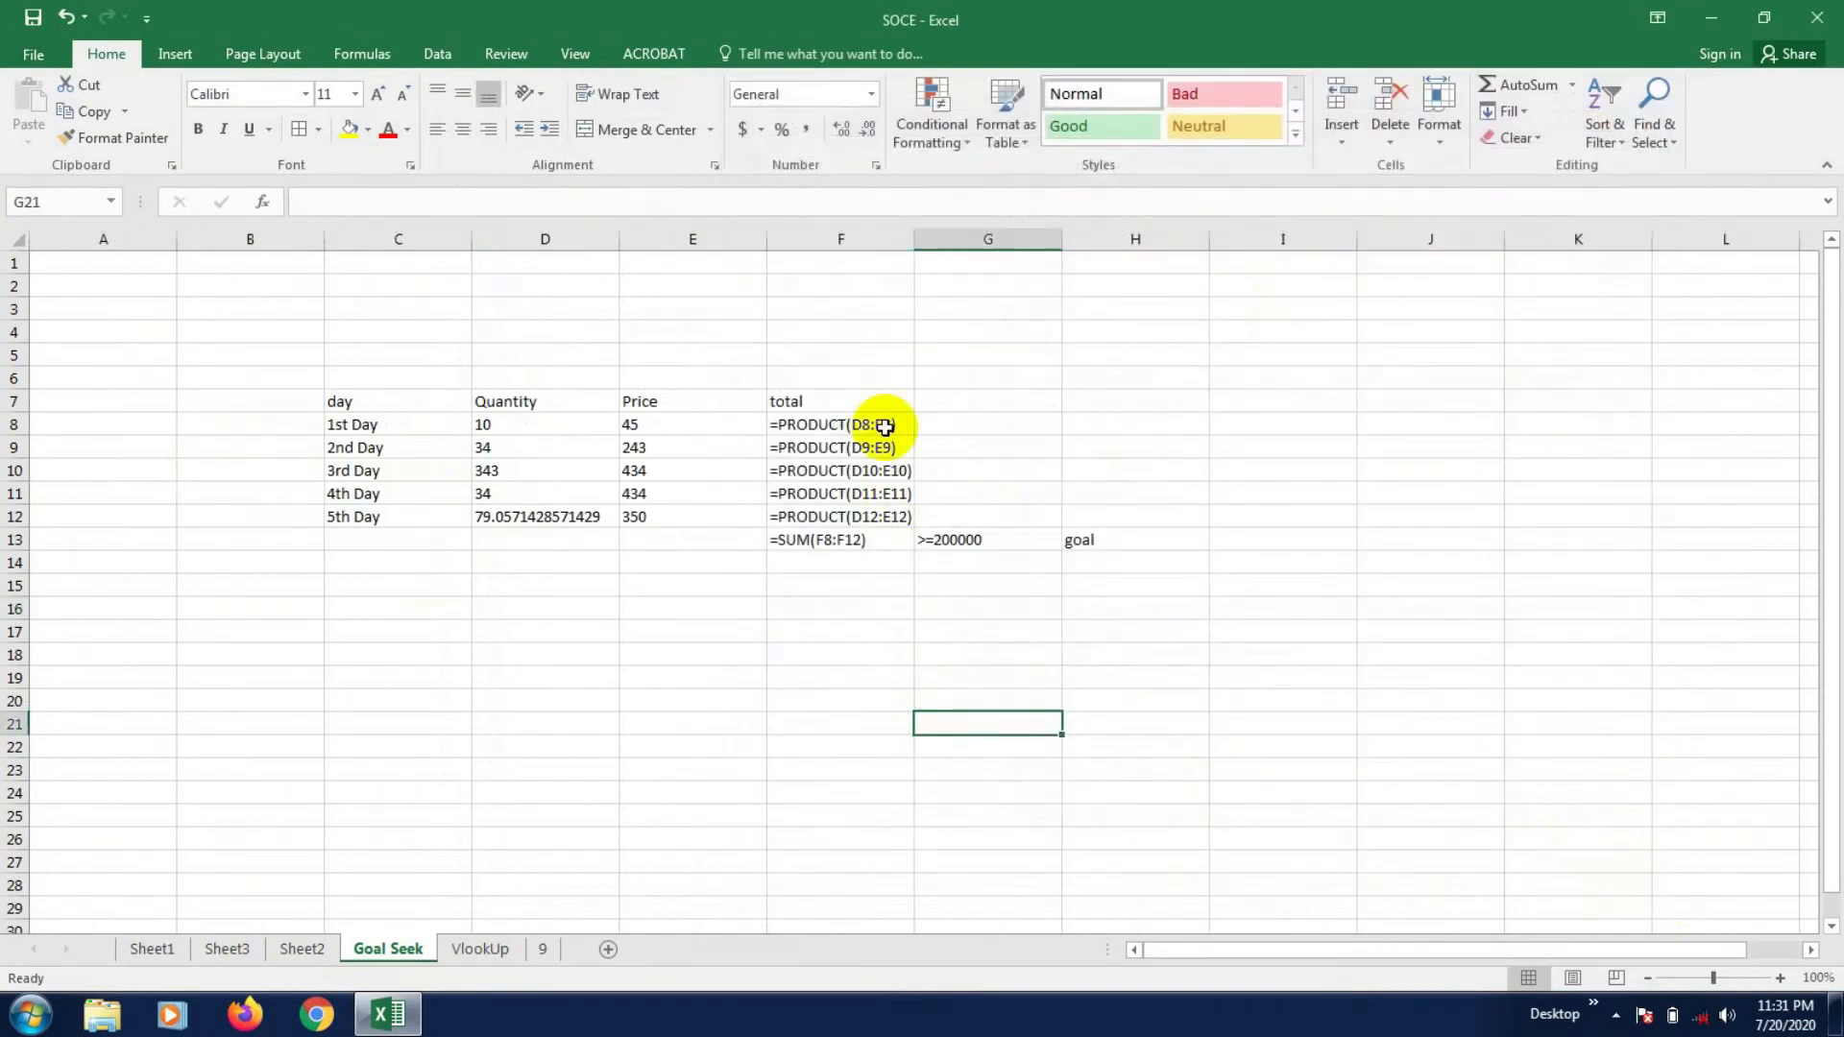
pyautogui.click(844, 425)
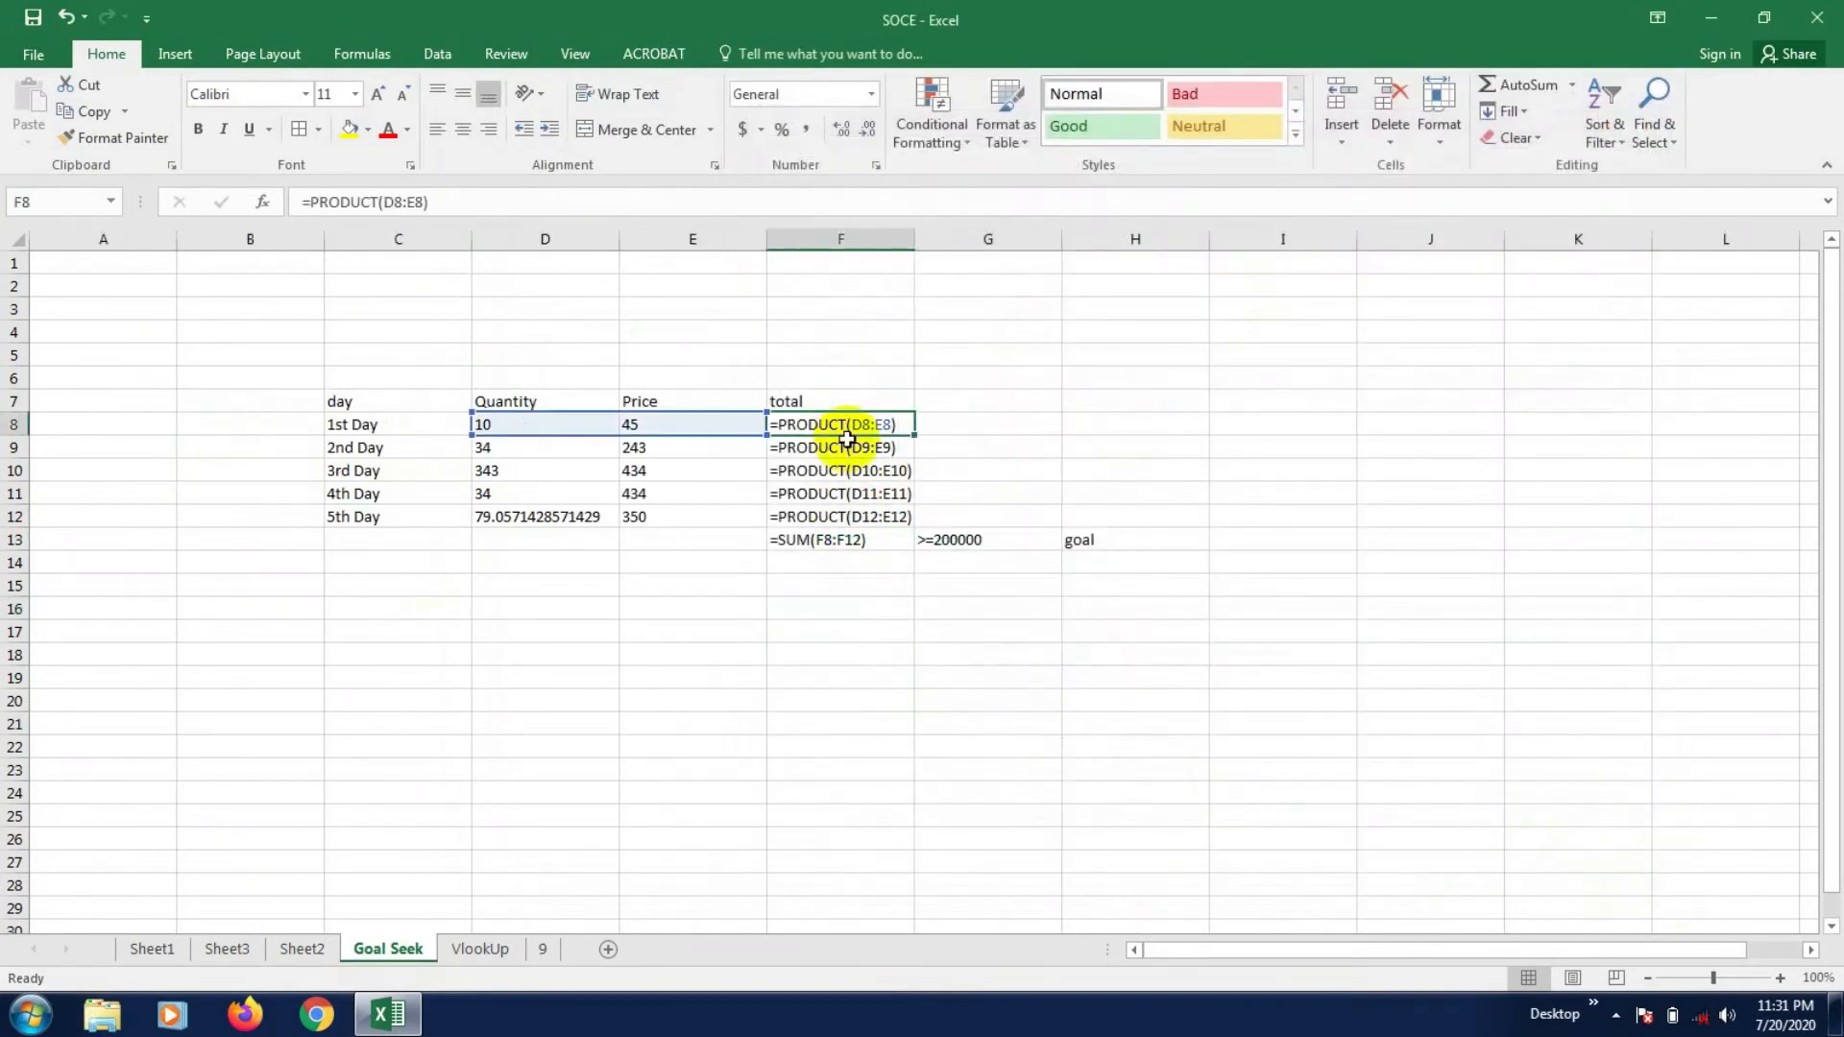
pyautogui.click(851, 444)
pyautogui.click(846, 471)
pyautogui.click(849, 493)
pyautogui.click(853, 516)
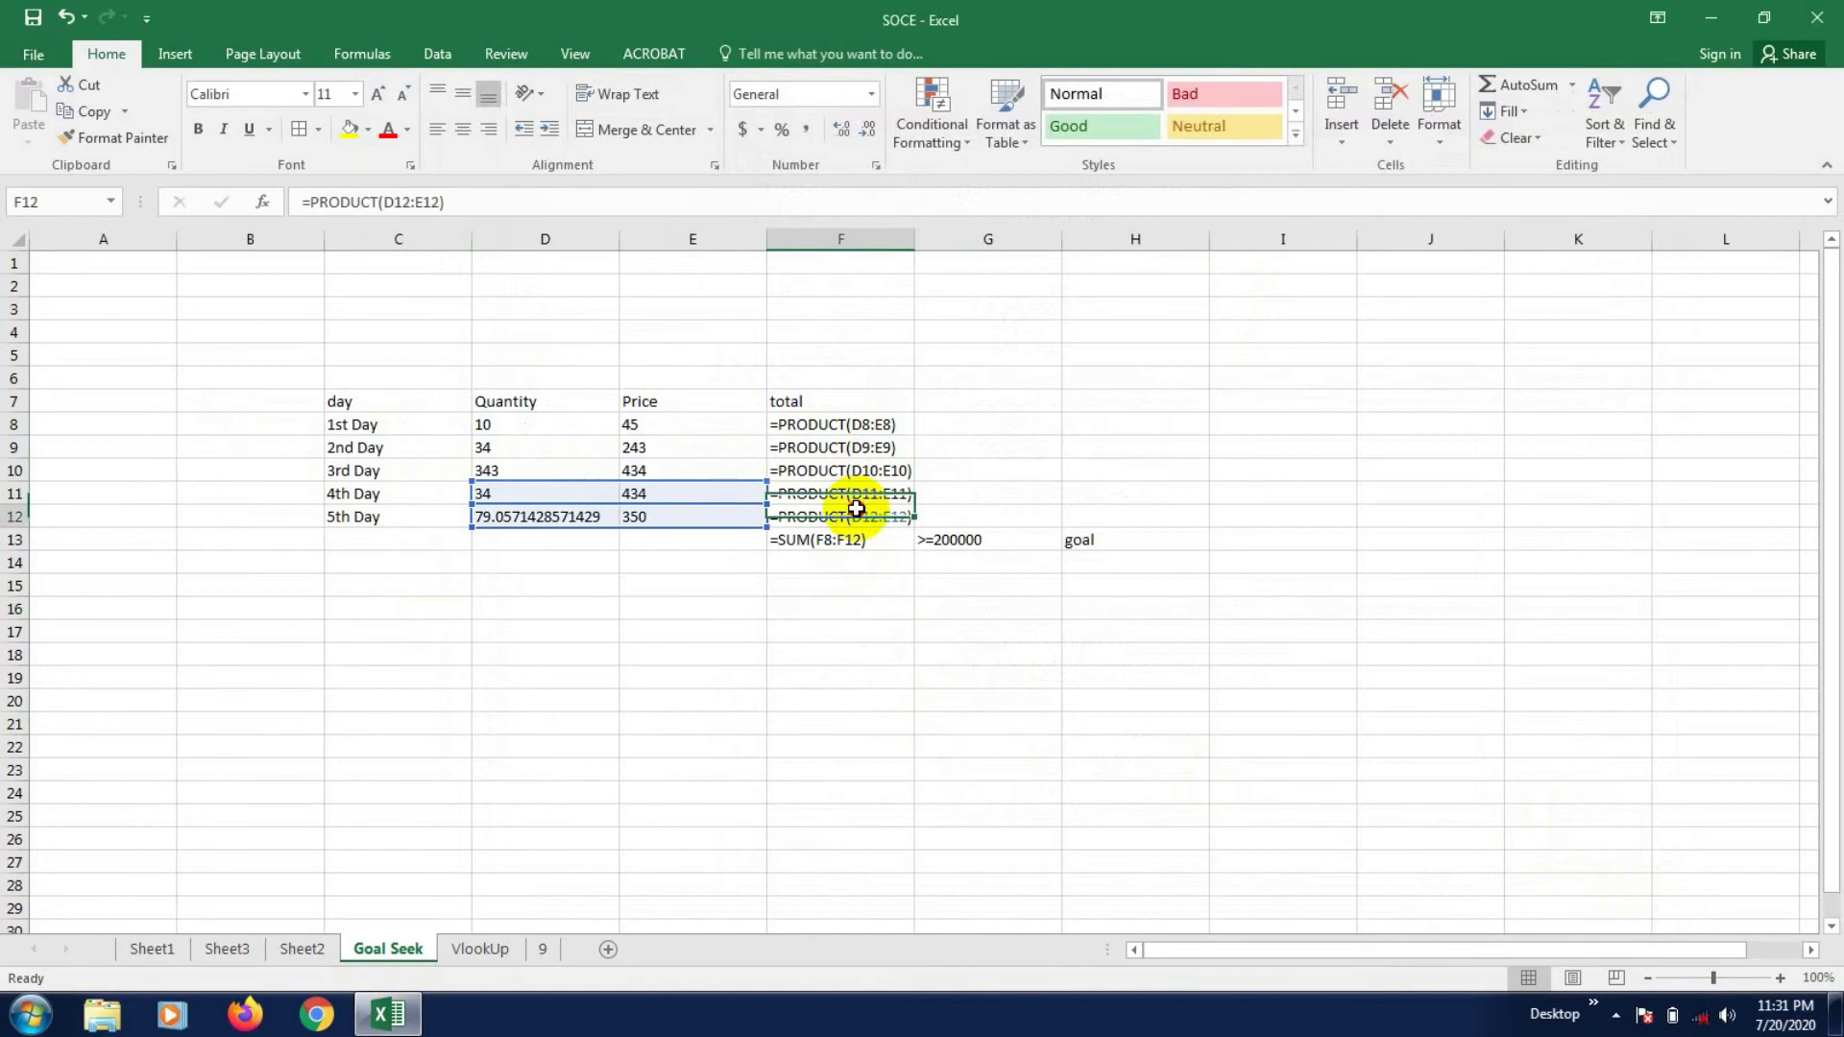
pyautogui.click(856, 541)
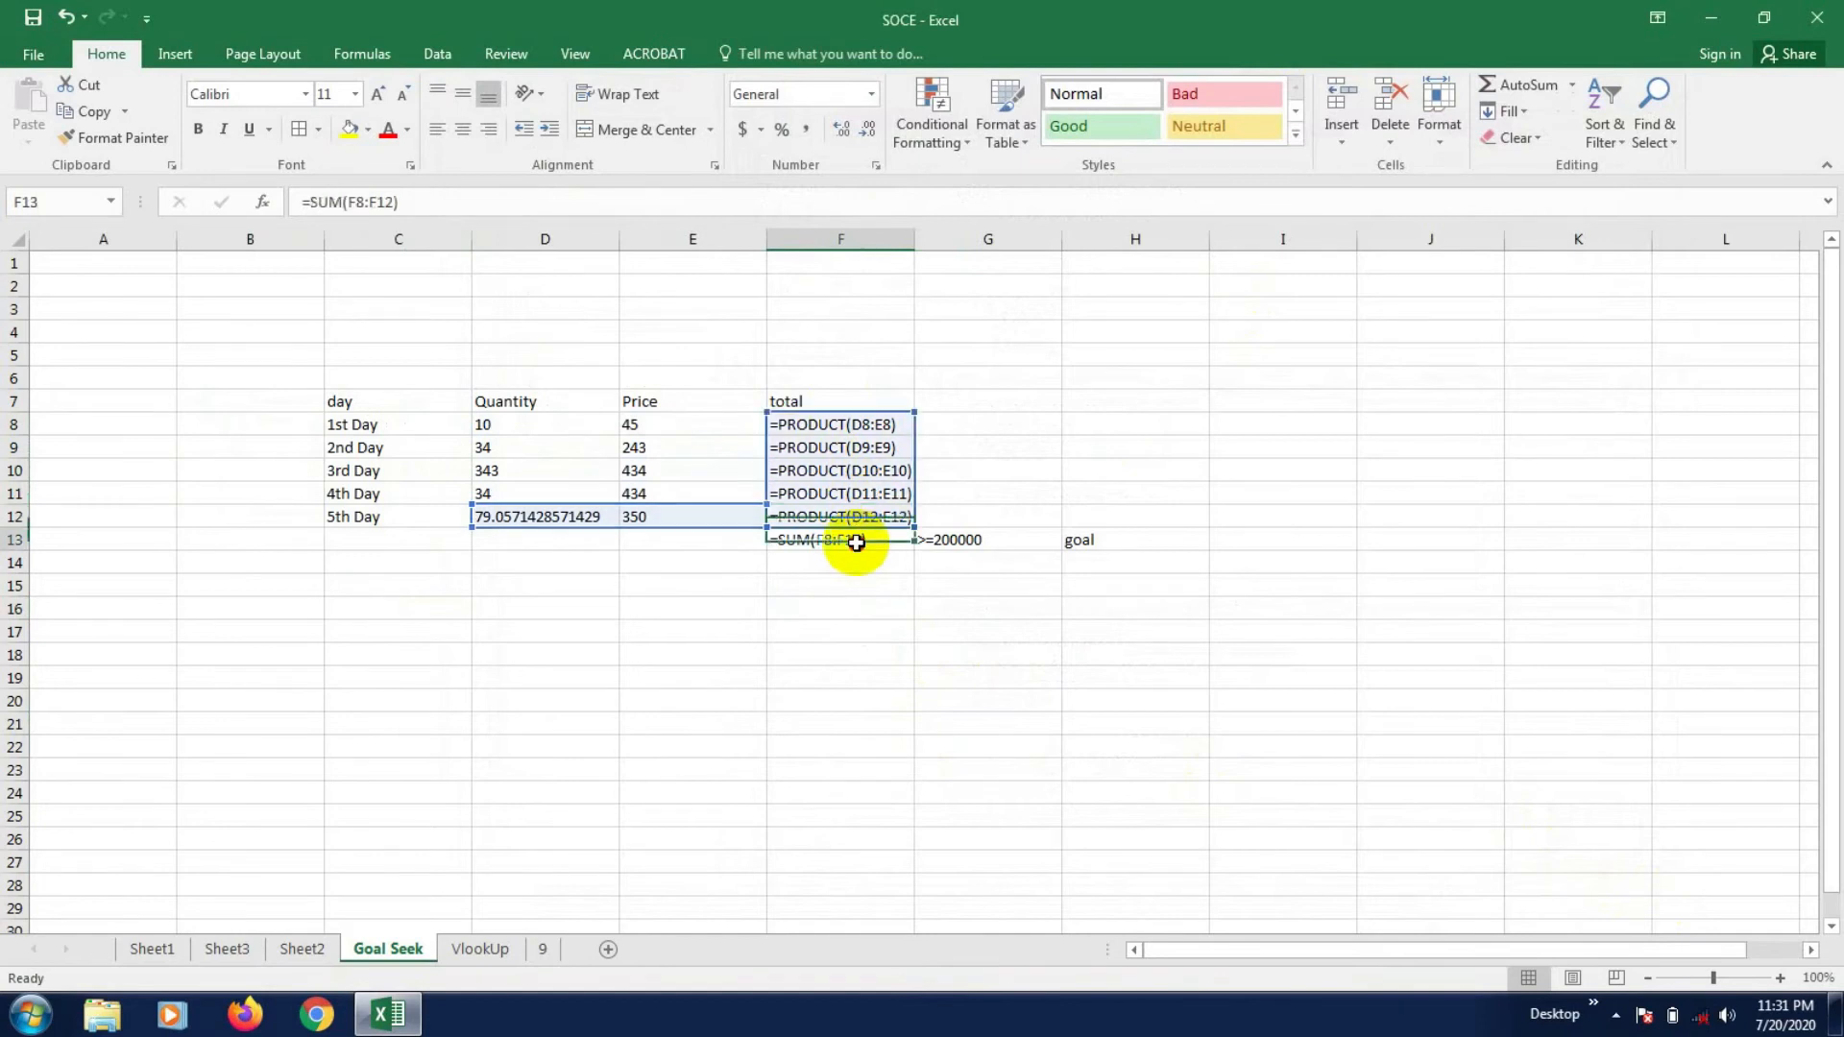
pyautogui.click(876, 616)
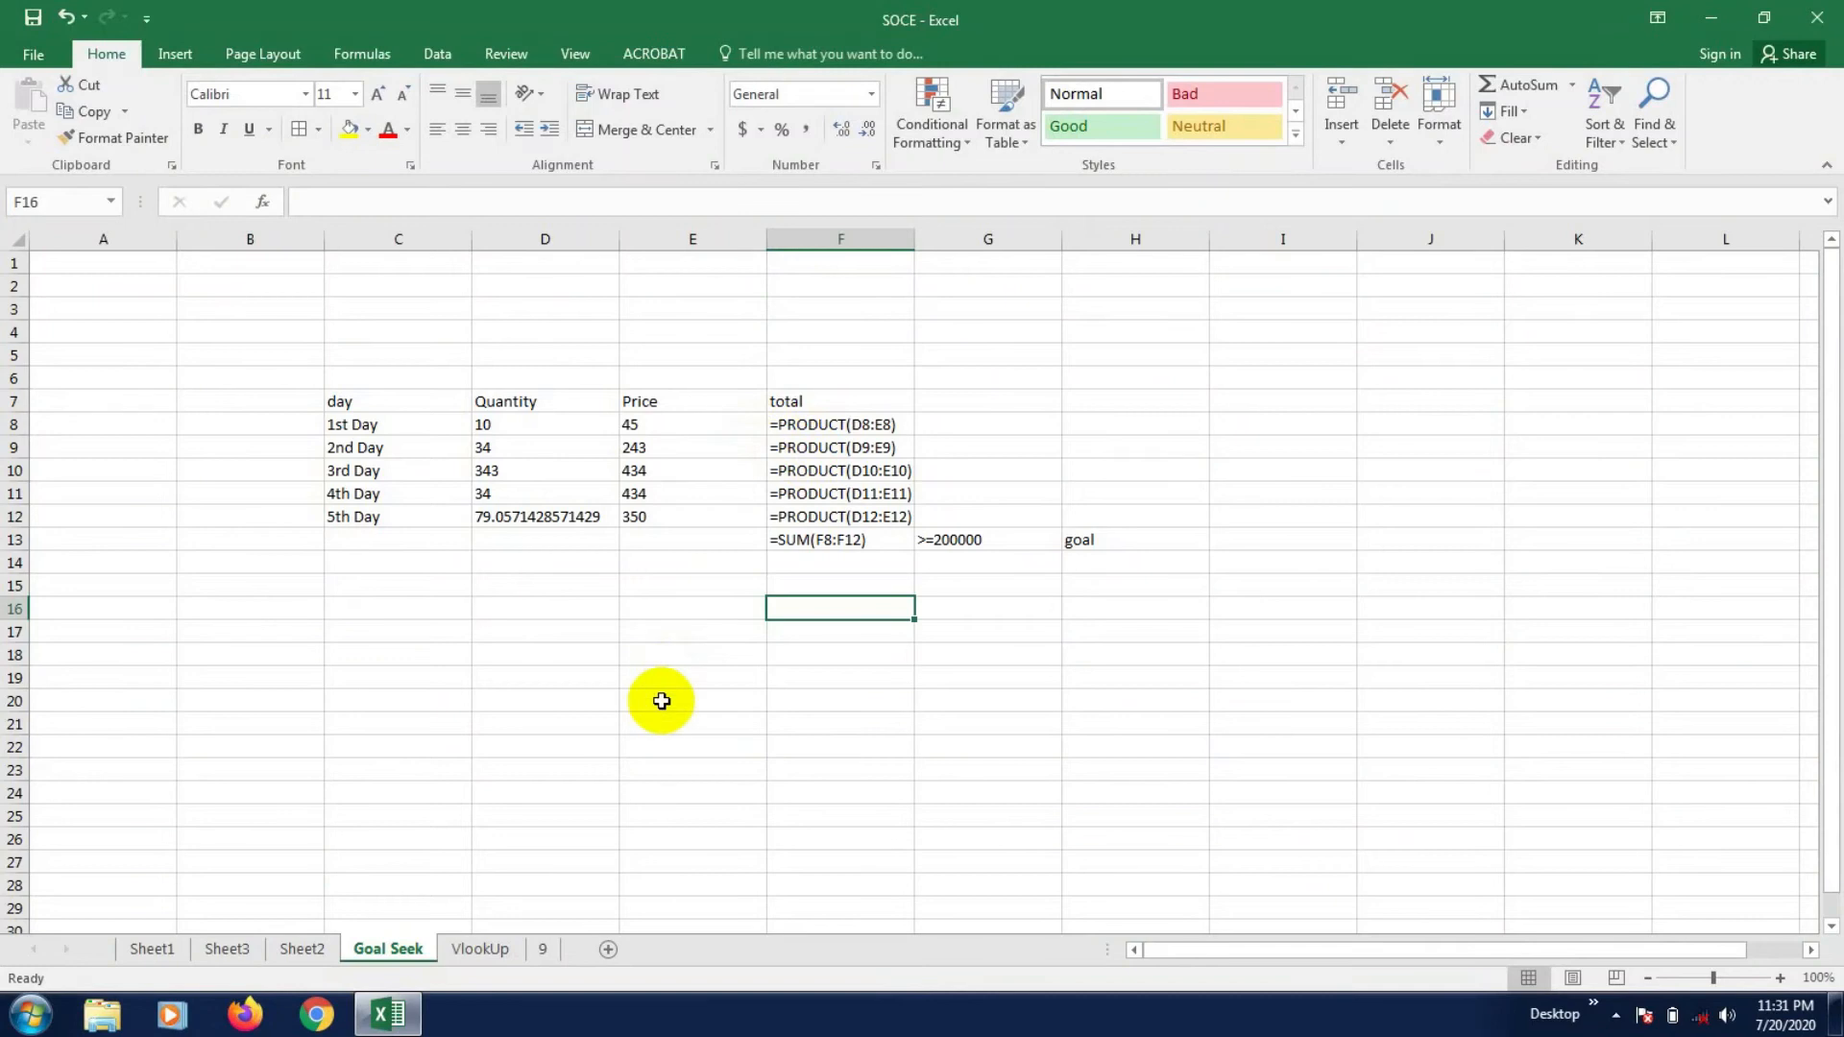
pyautogui.hotkey('ctrl', 'pageup')
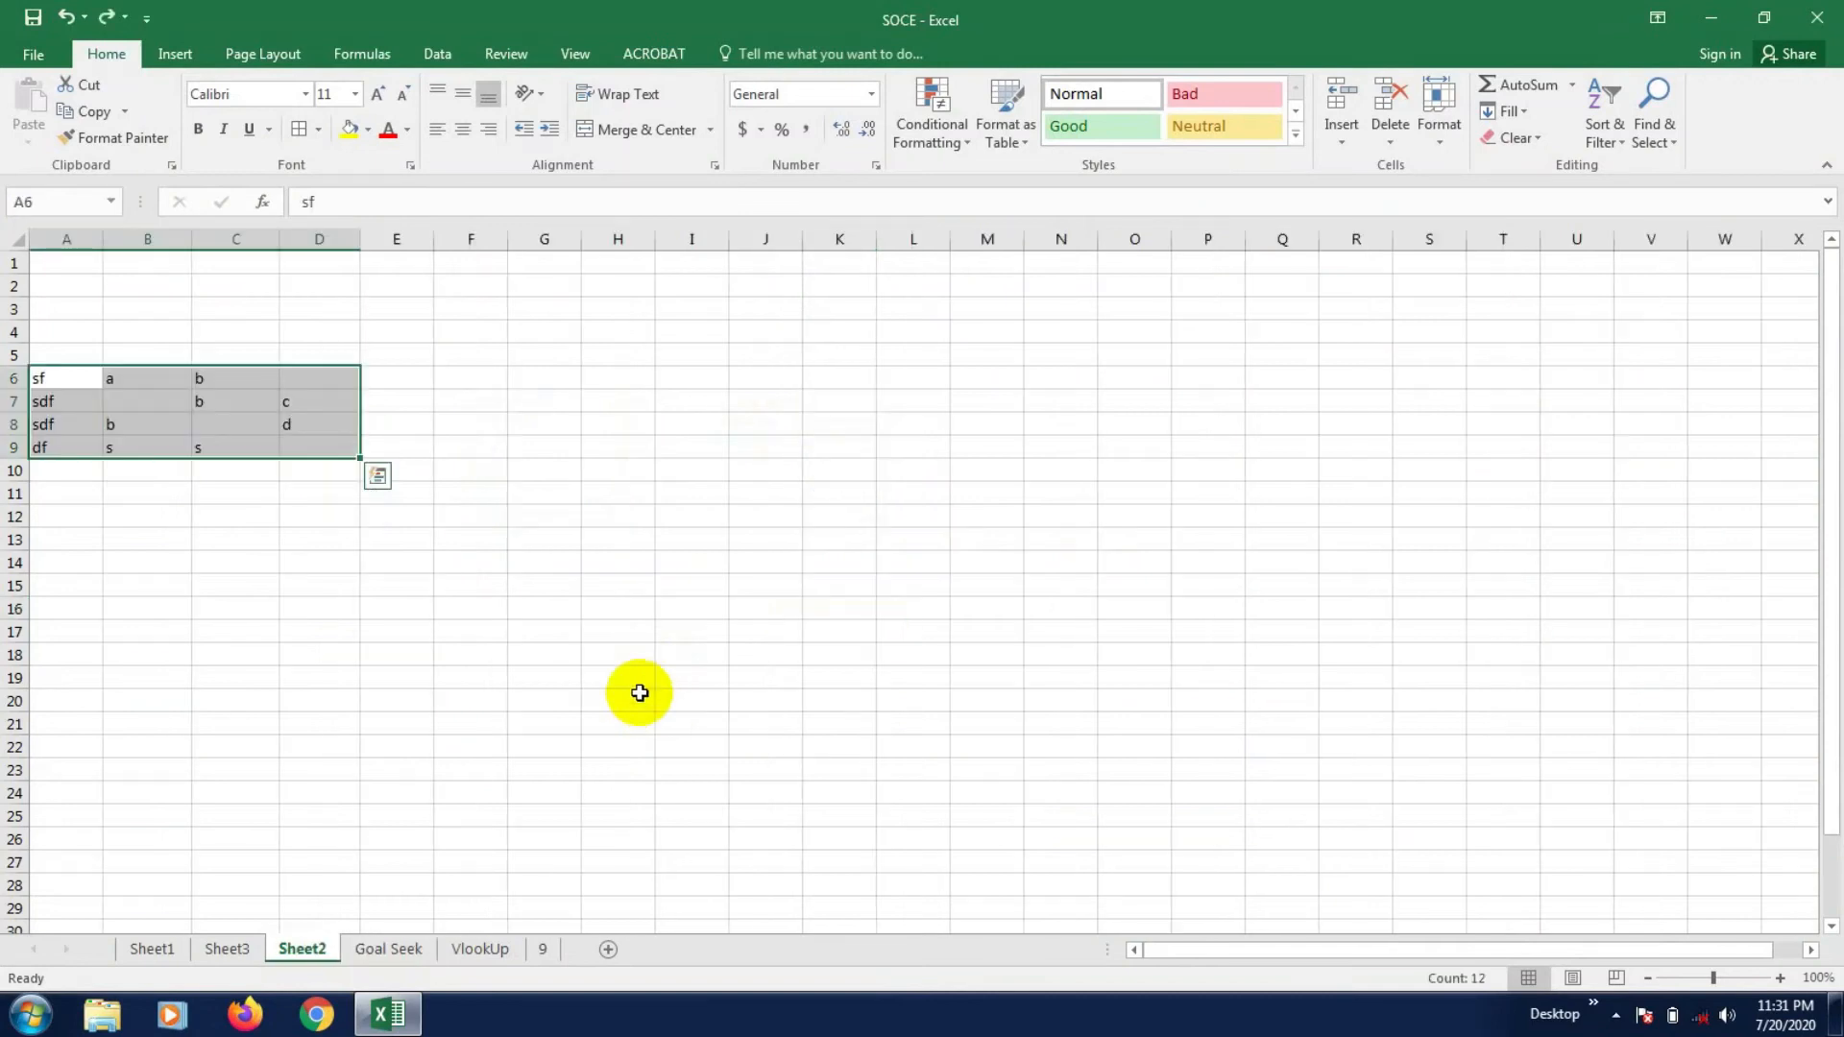
# - Redo the last change on Sheet2 and return to the Goal Seek sheet
pyautogui.click(109, 15)
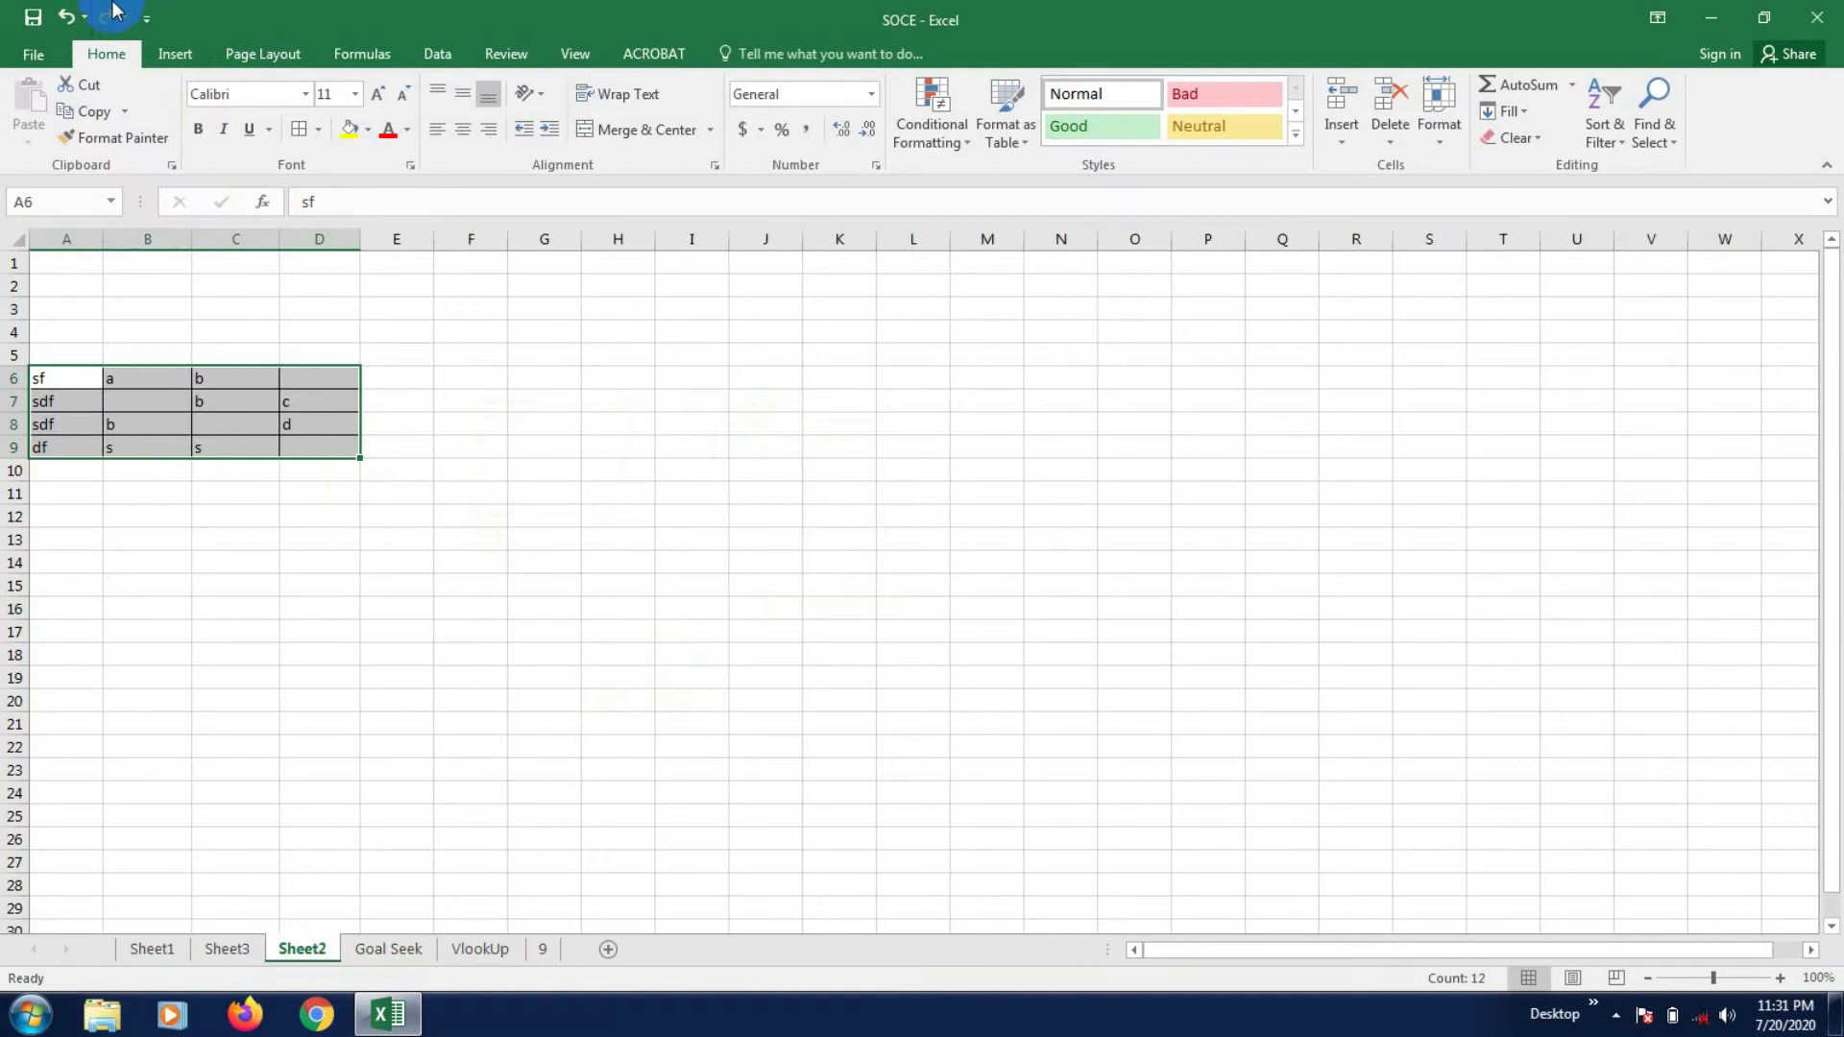
pyautogui.click(388, 951)
pyautogui.click(639, 837)
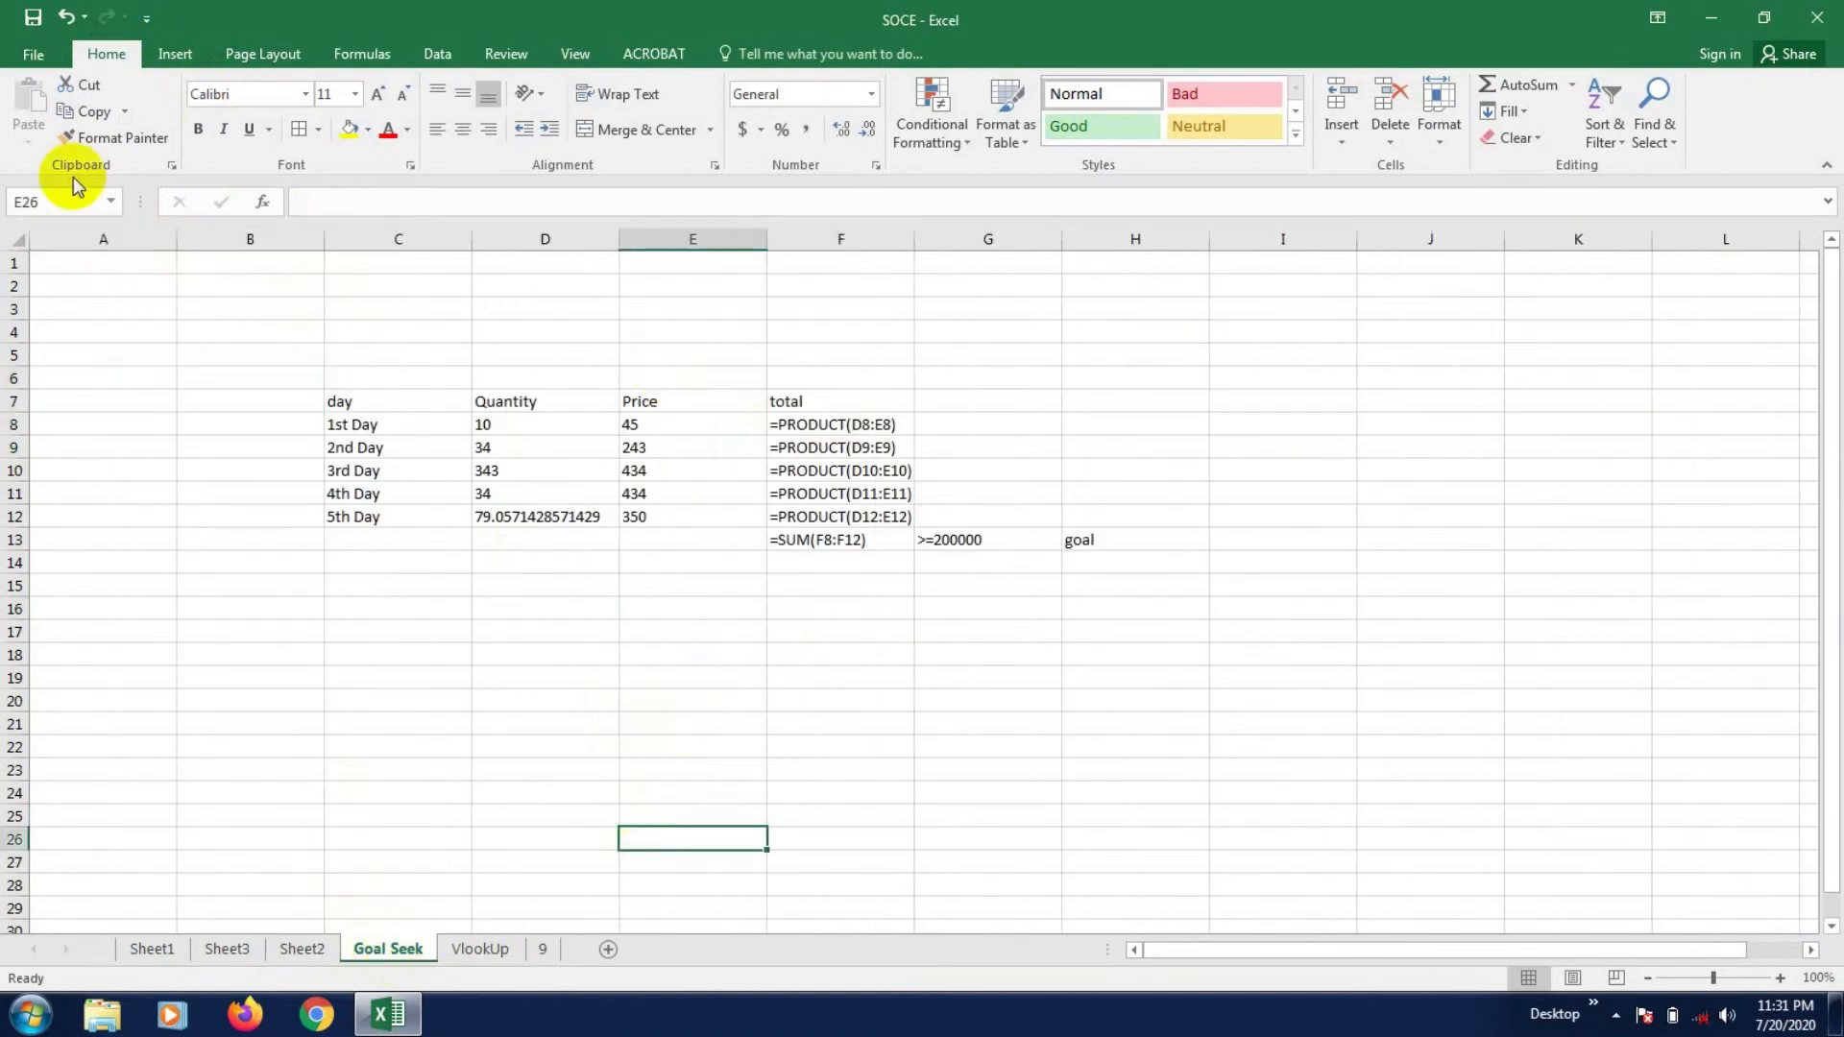
# - Clear 'Show formulas in cells' in Options > Advanced and apply it
pyautogui.click(34, 56)
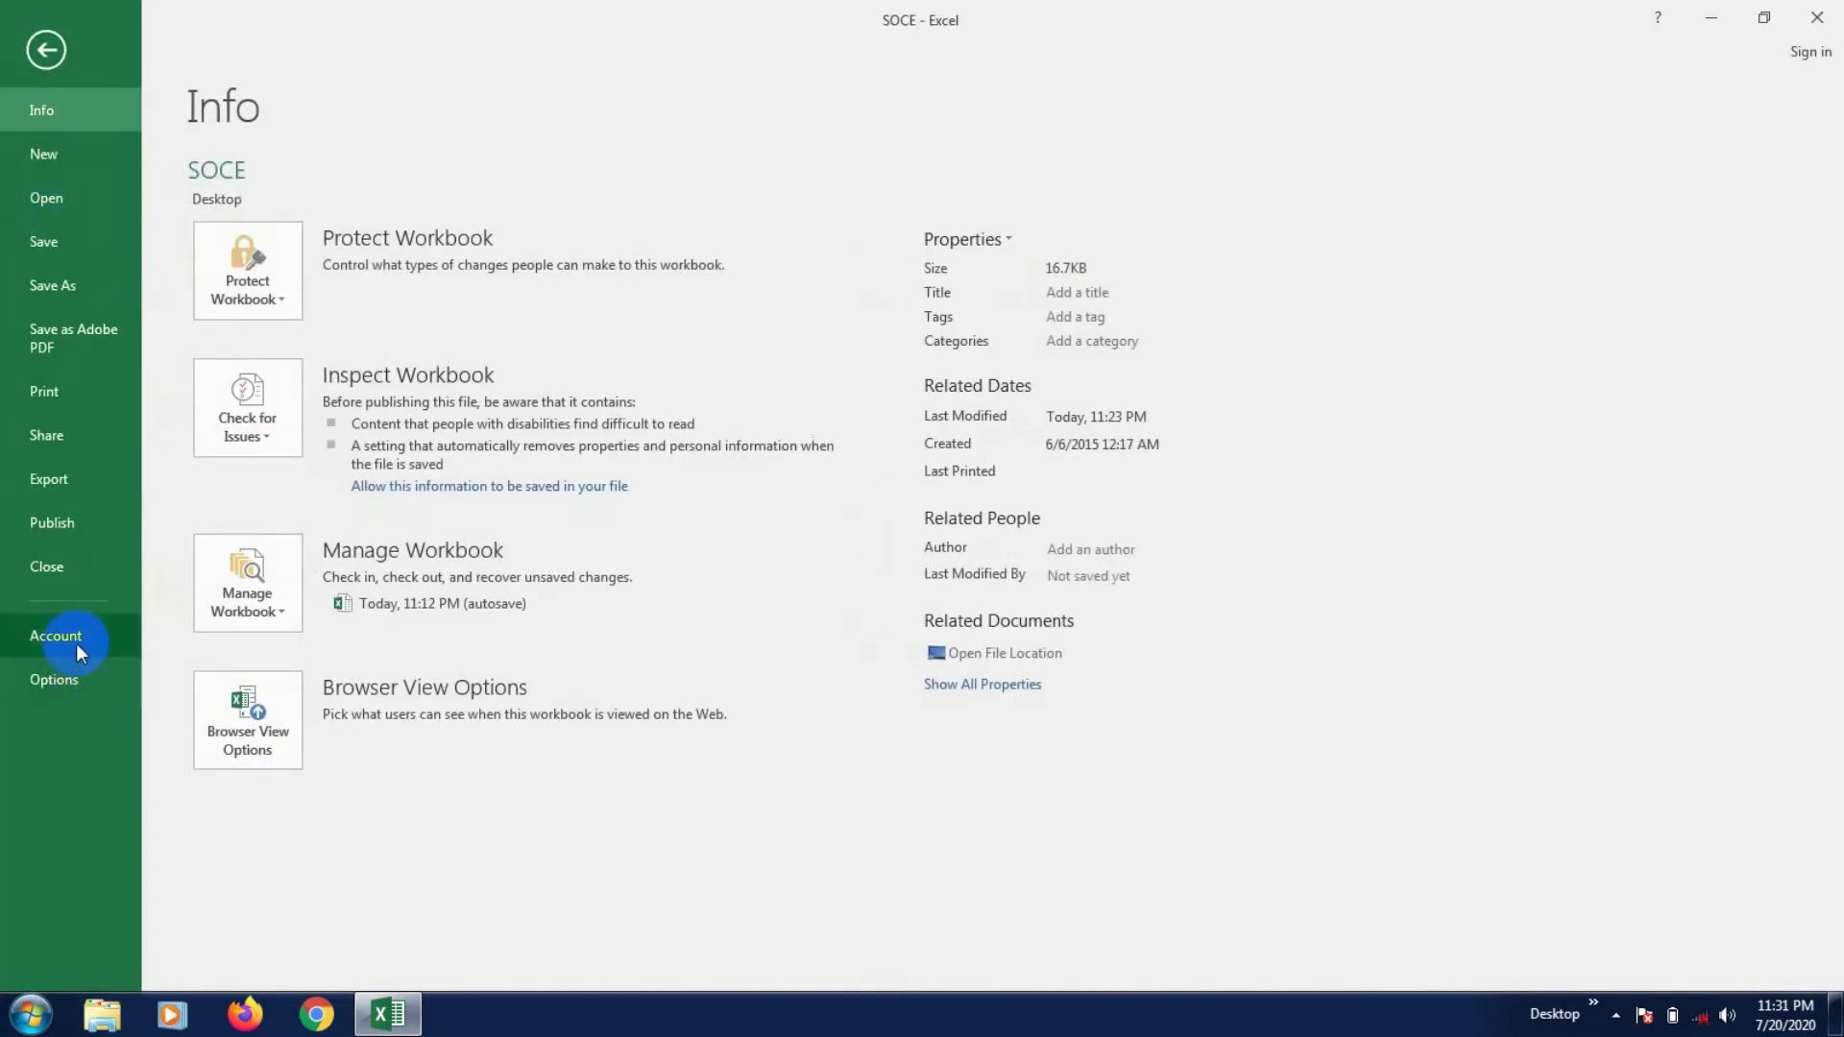
pyautogui.click(73, 686)
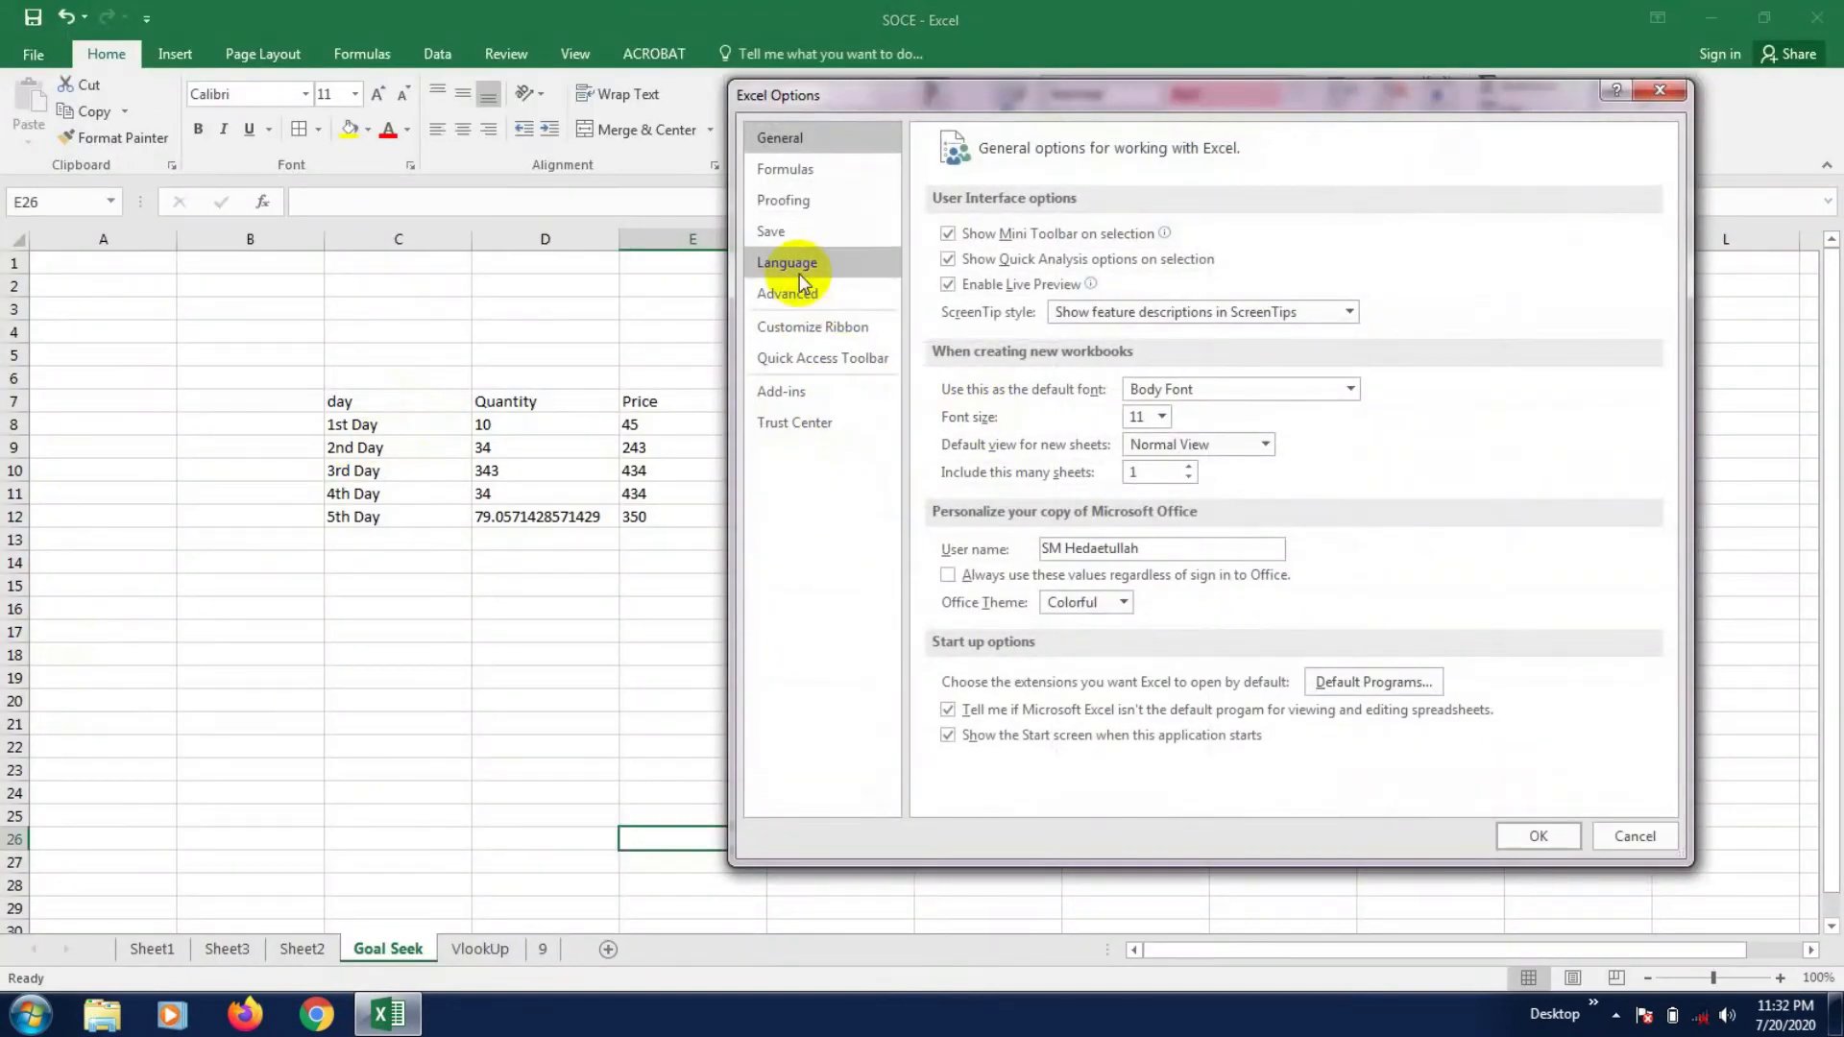
pyautogui.click(805, 290)
pyautogui.moveTo(1665, 255); pyautogui.dragTo(1671, 585)
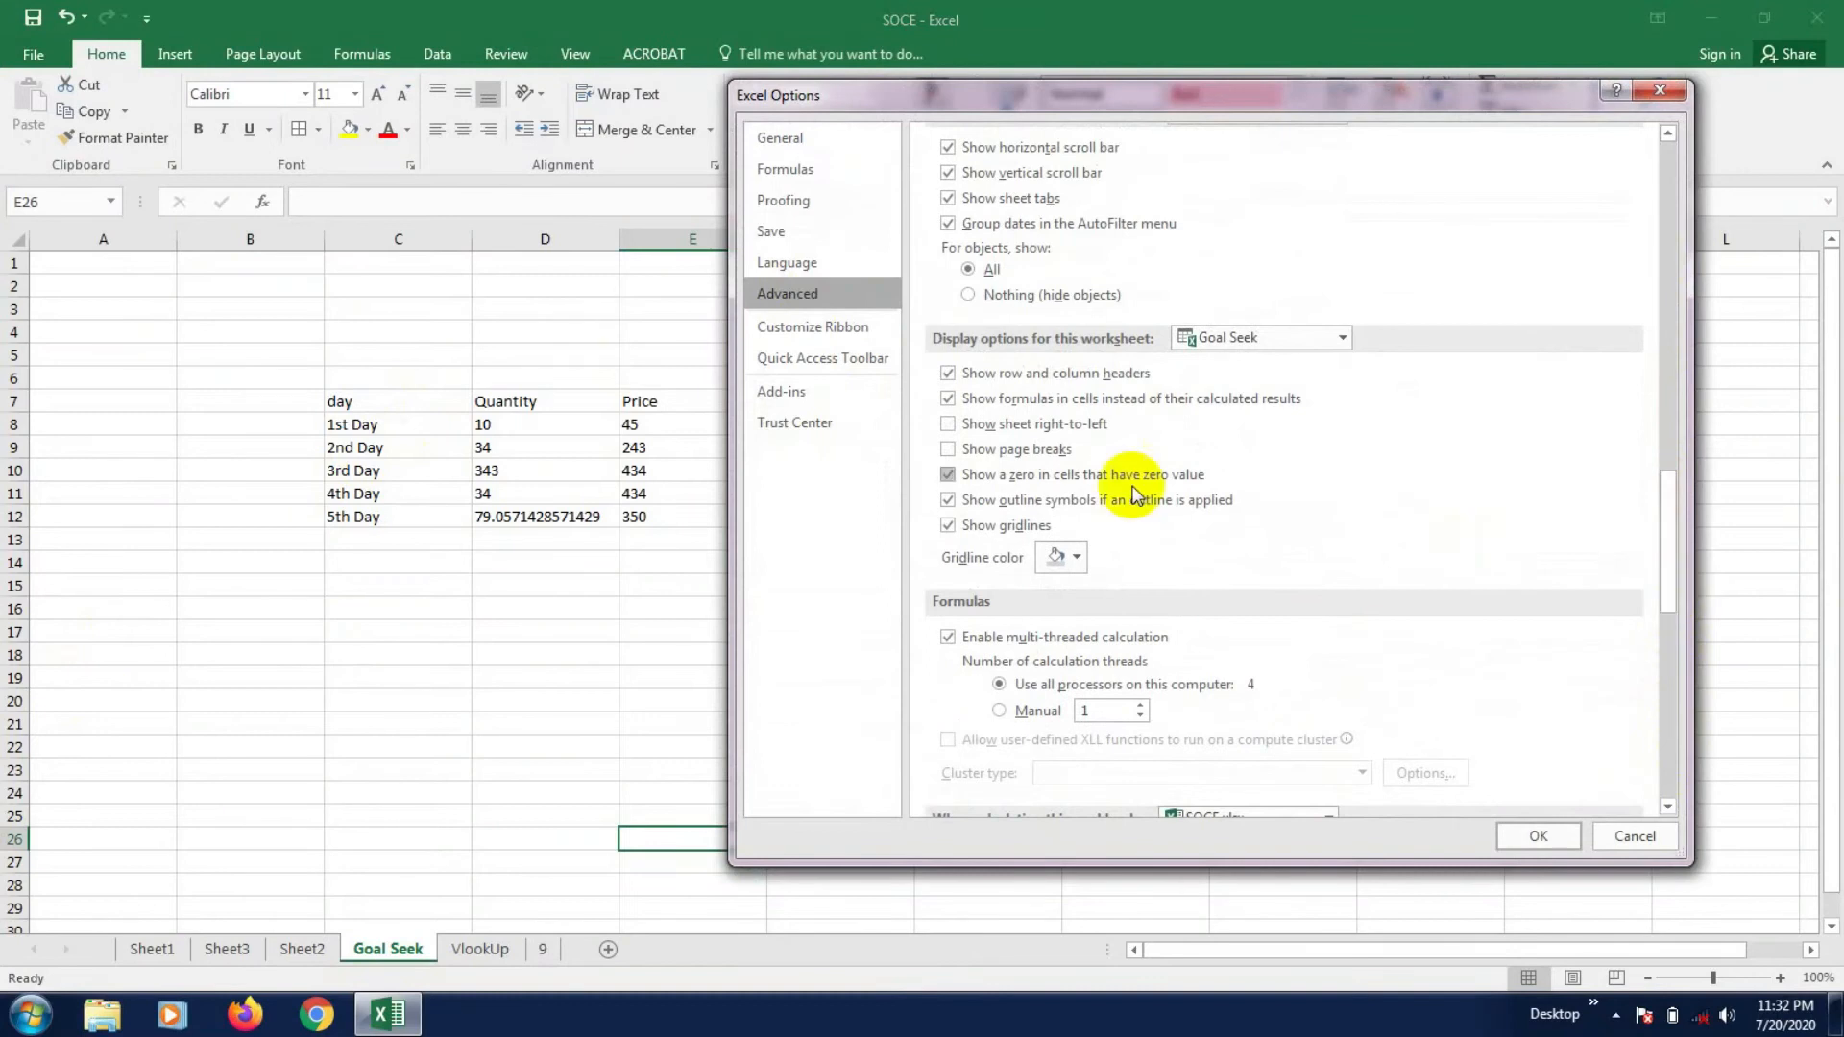
pyautogui.click(972, 403)
pyautogui.click(1535, 836)
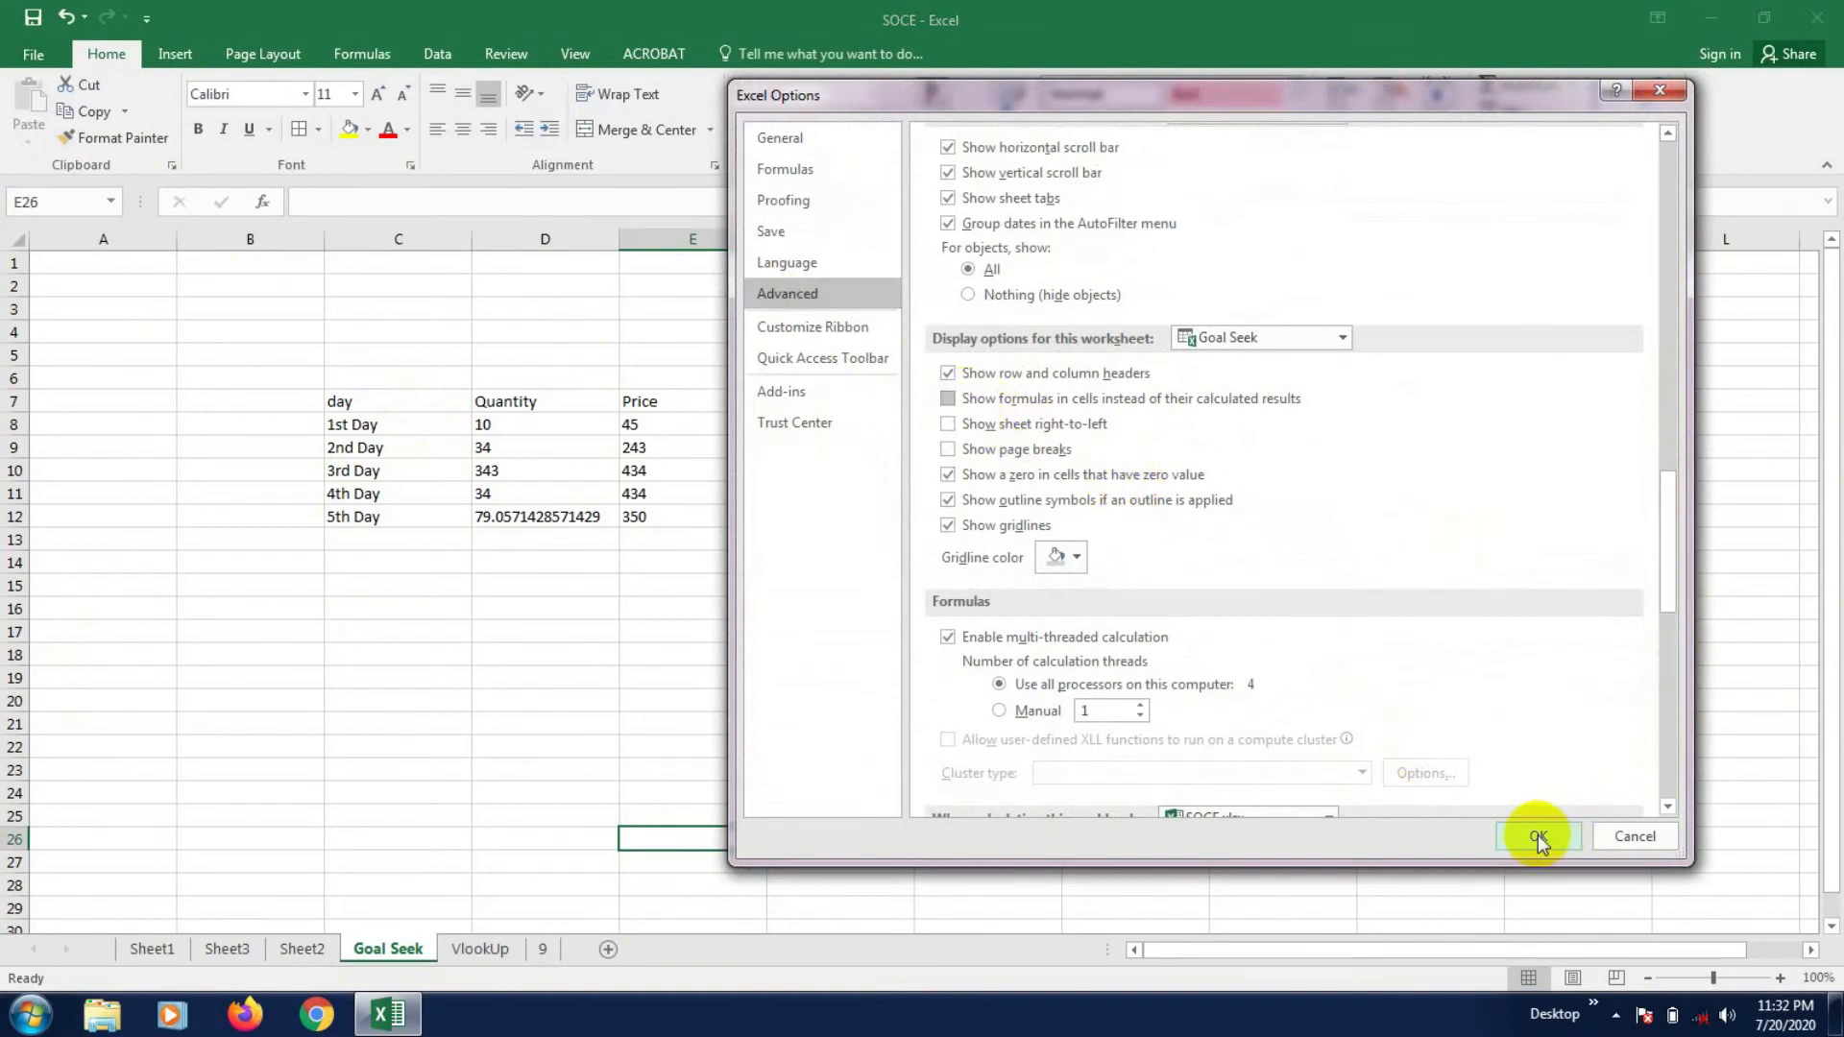
pyautogui.click(450, 653)
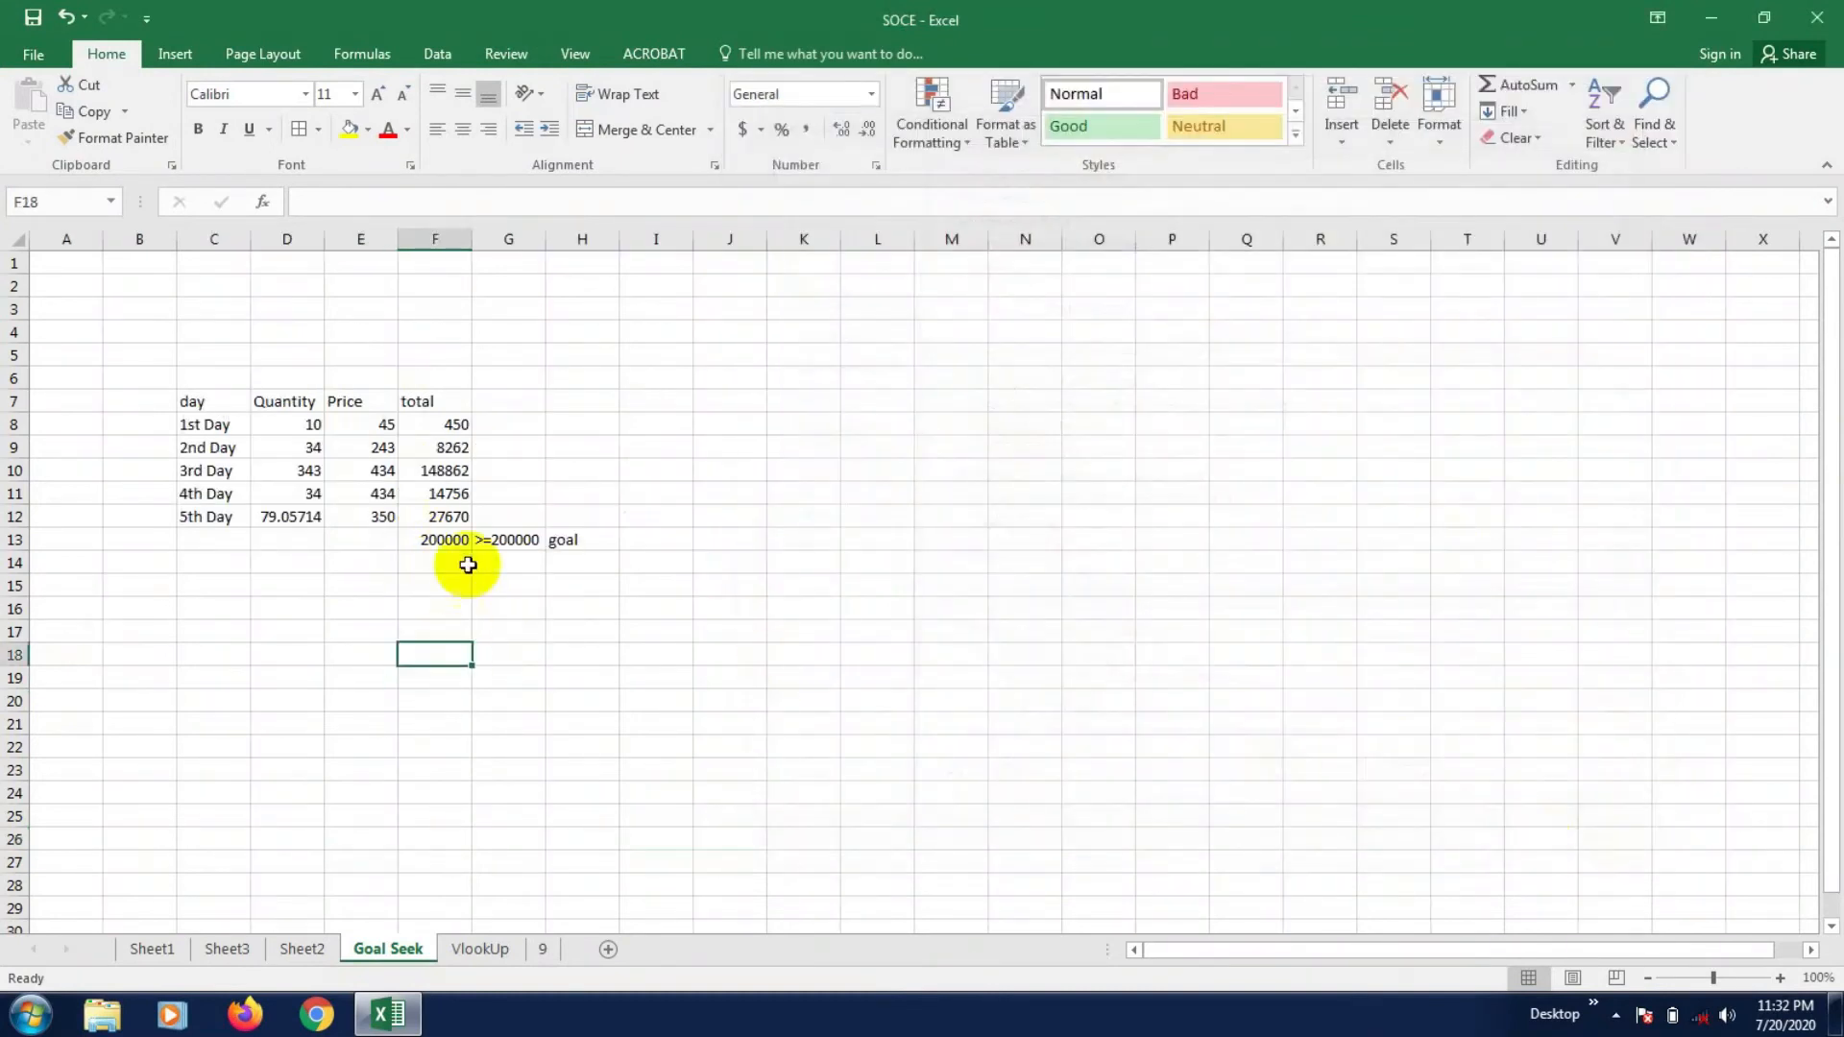
pyautogui.click(444, 471)
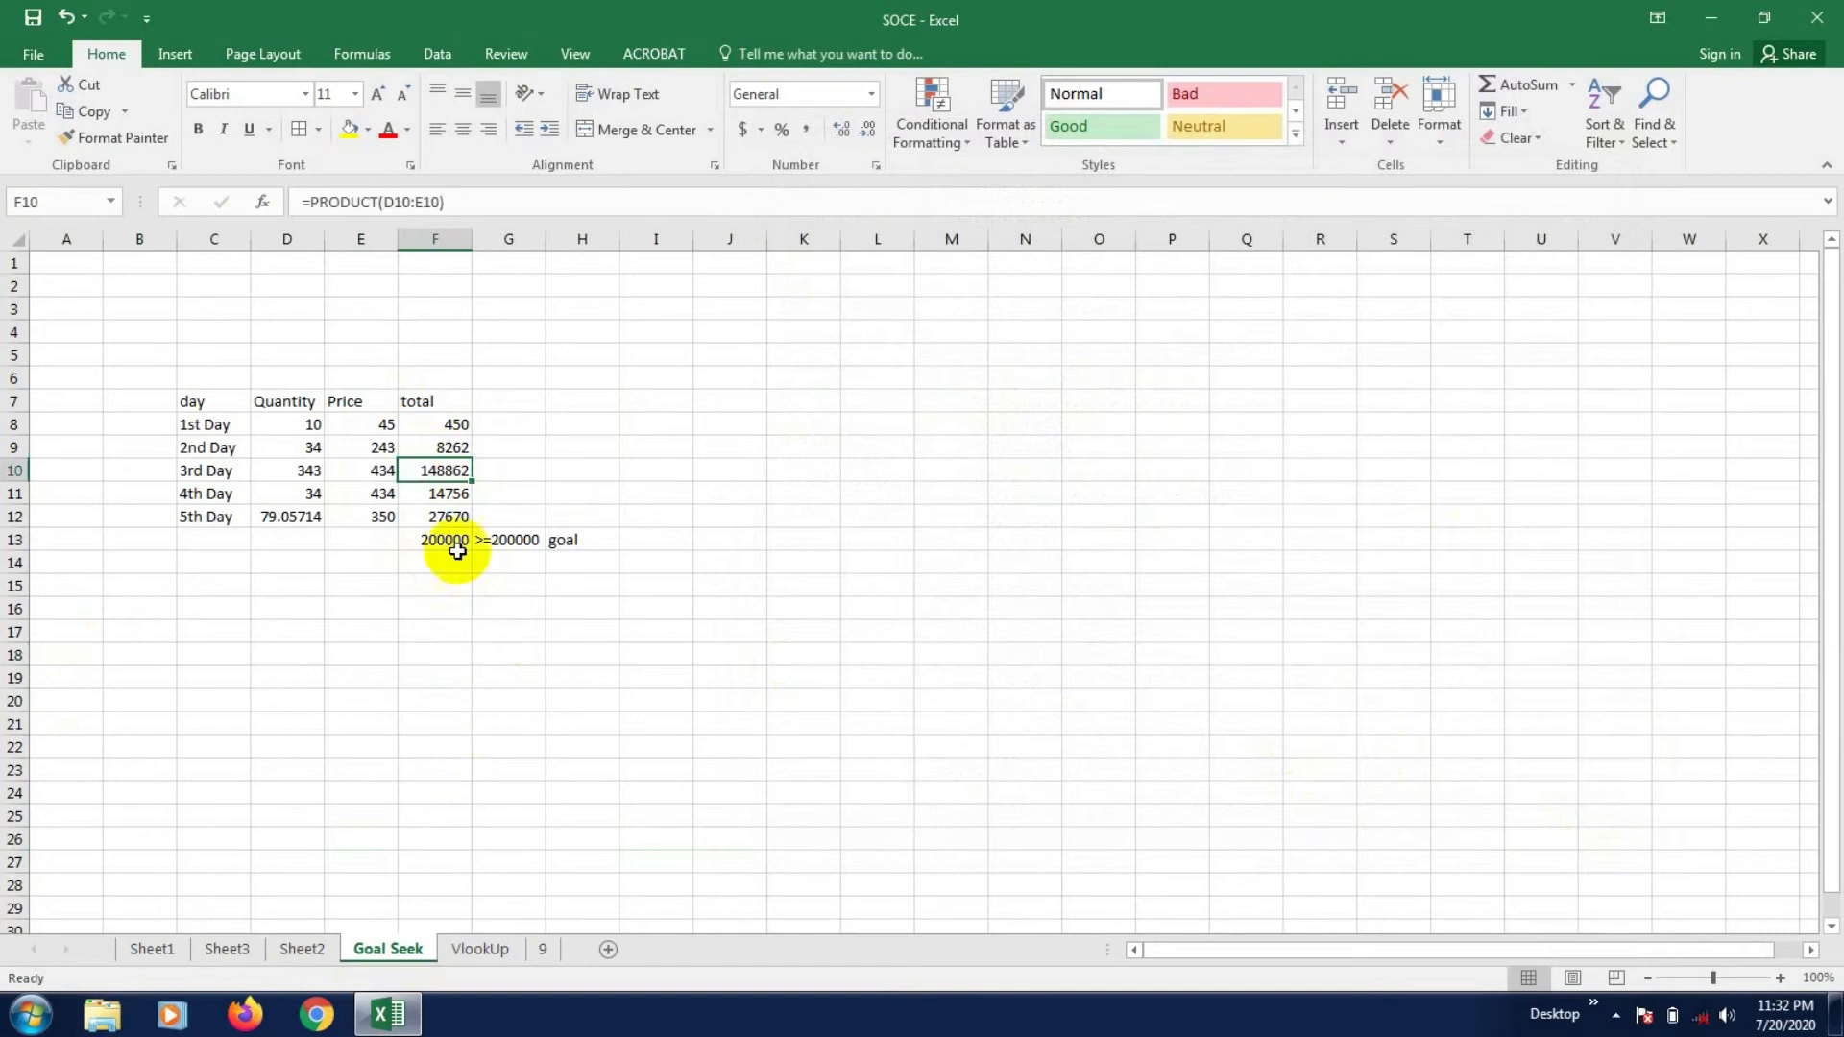
pyautogui.click(444, 424)
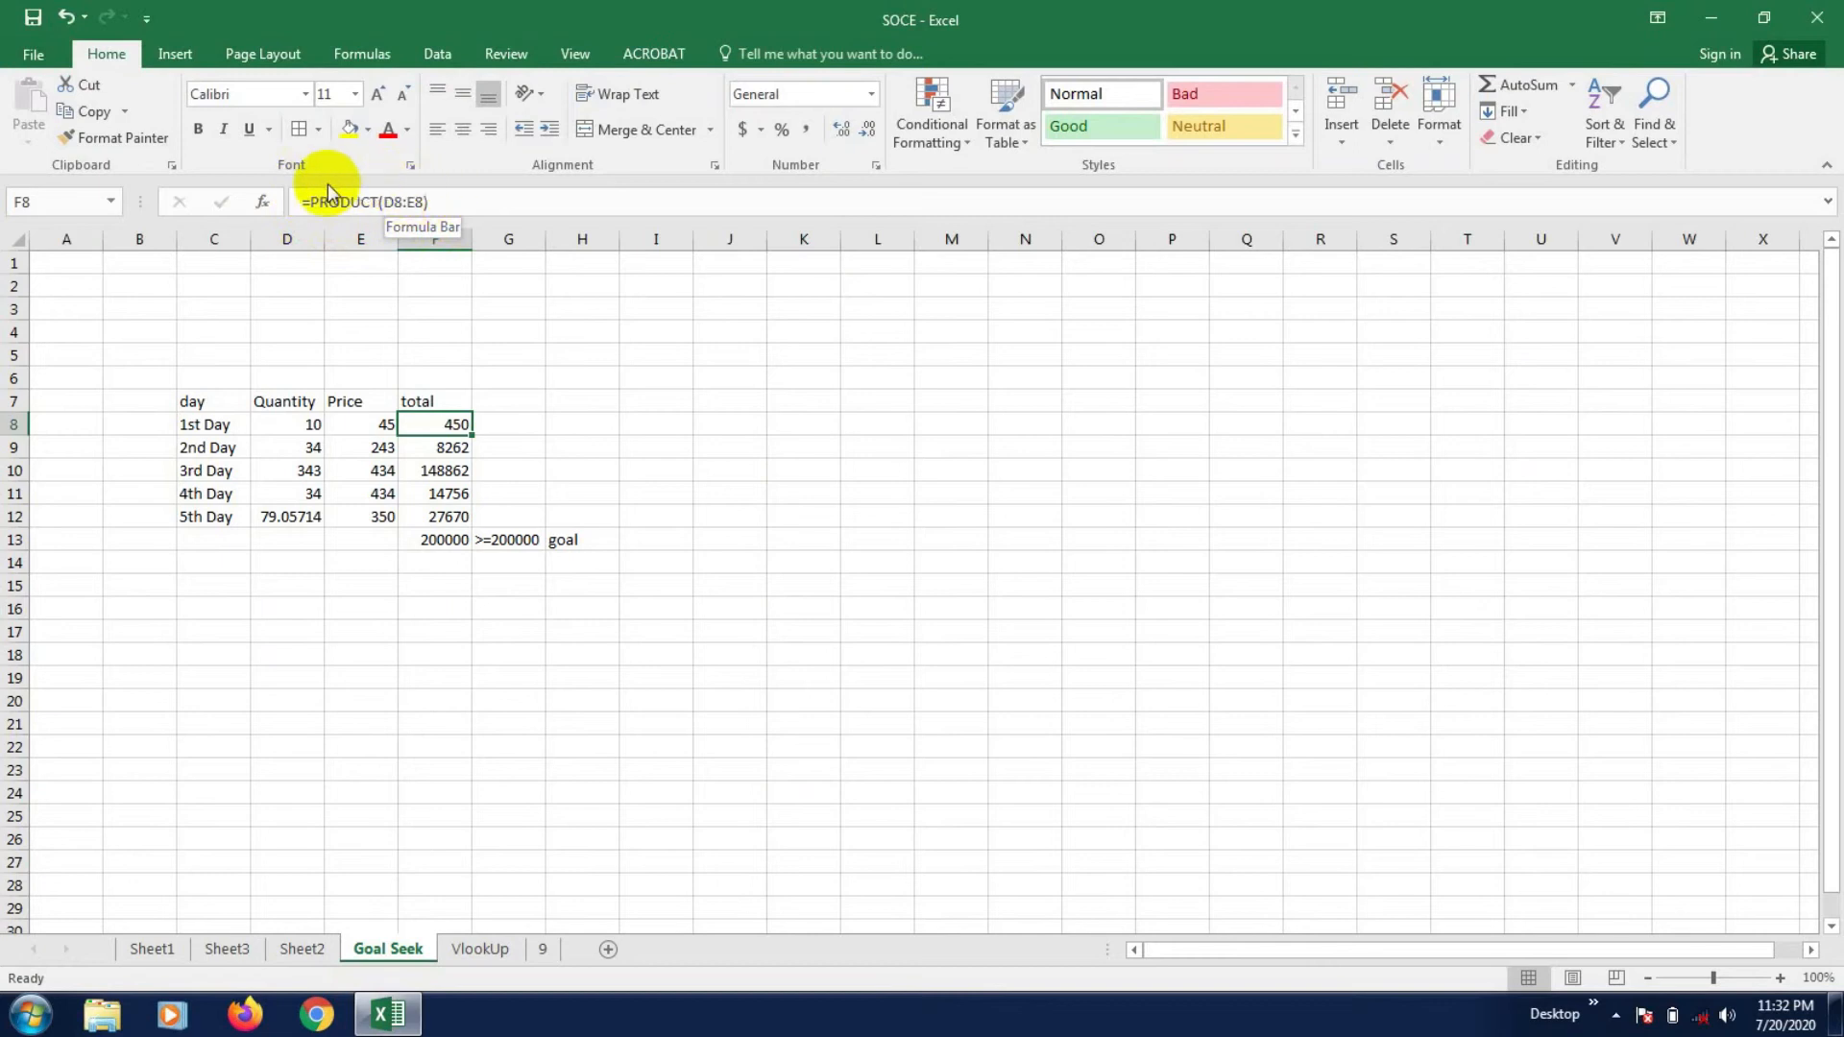
pyautogui.doubleClick(463, 423)
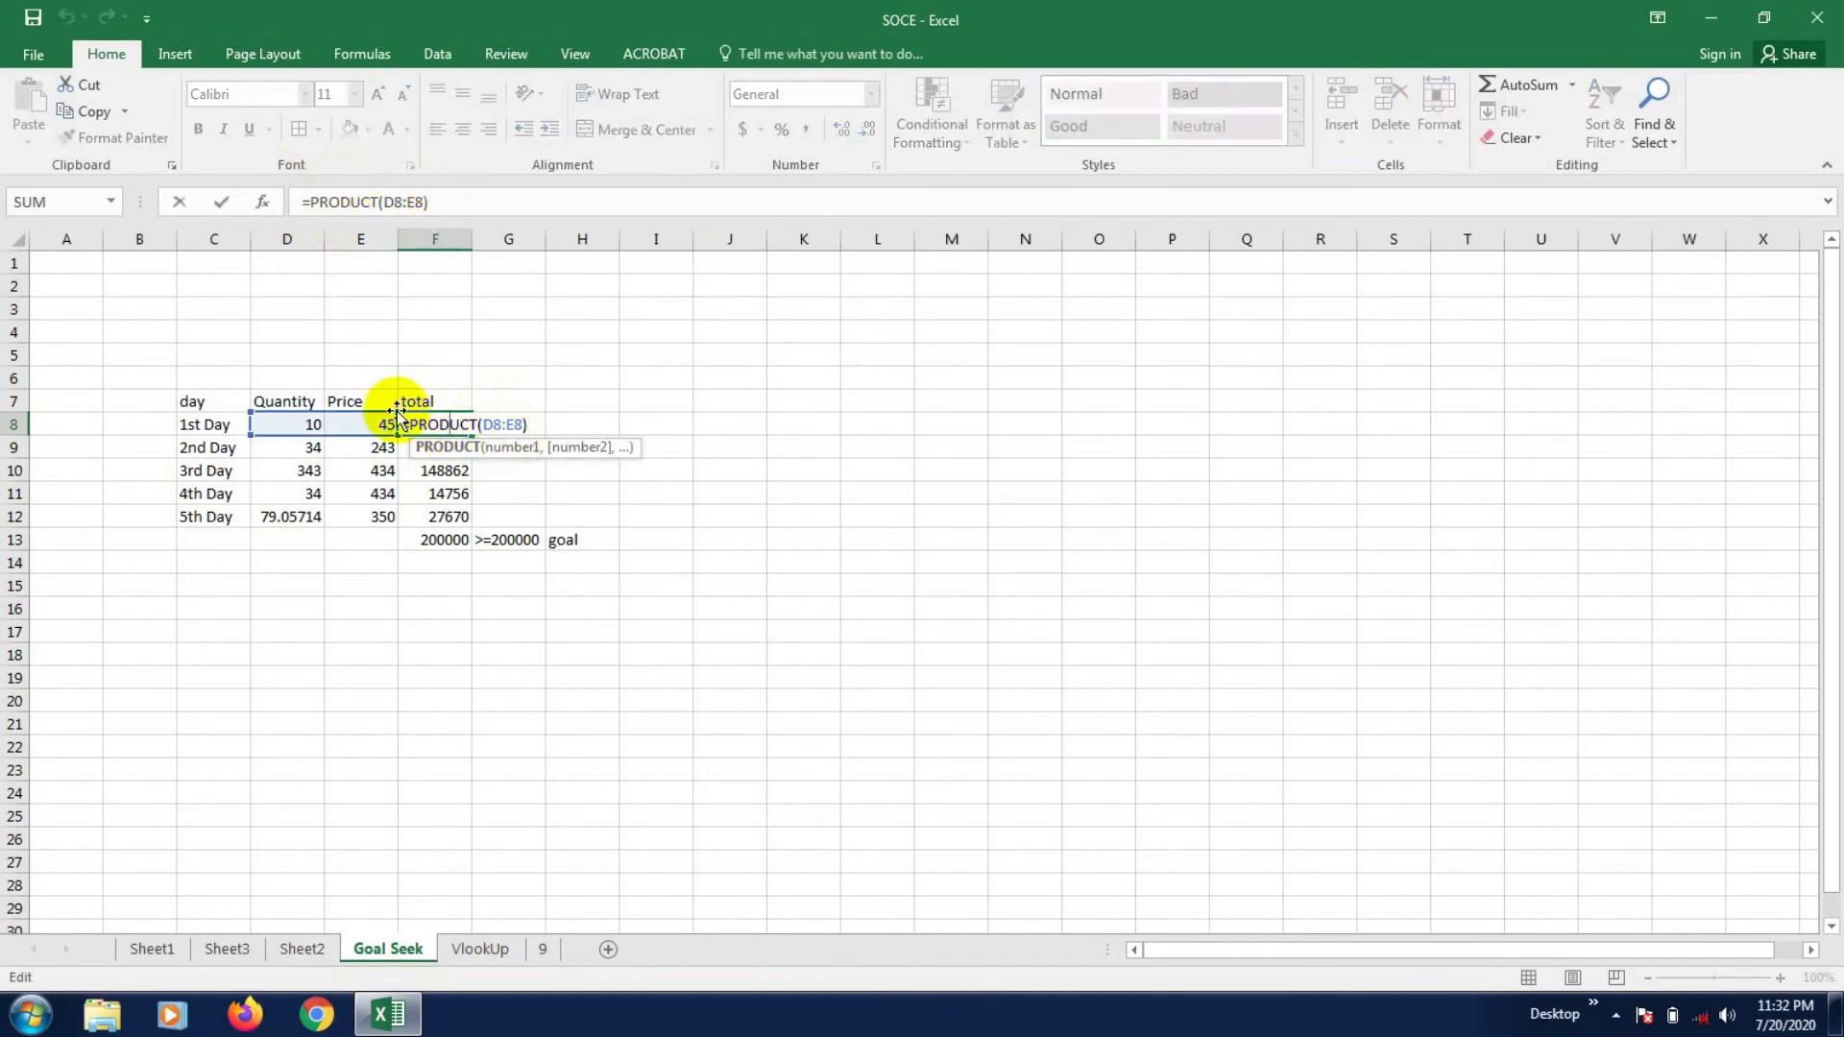
pyautogui.press('Escape')
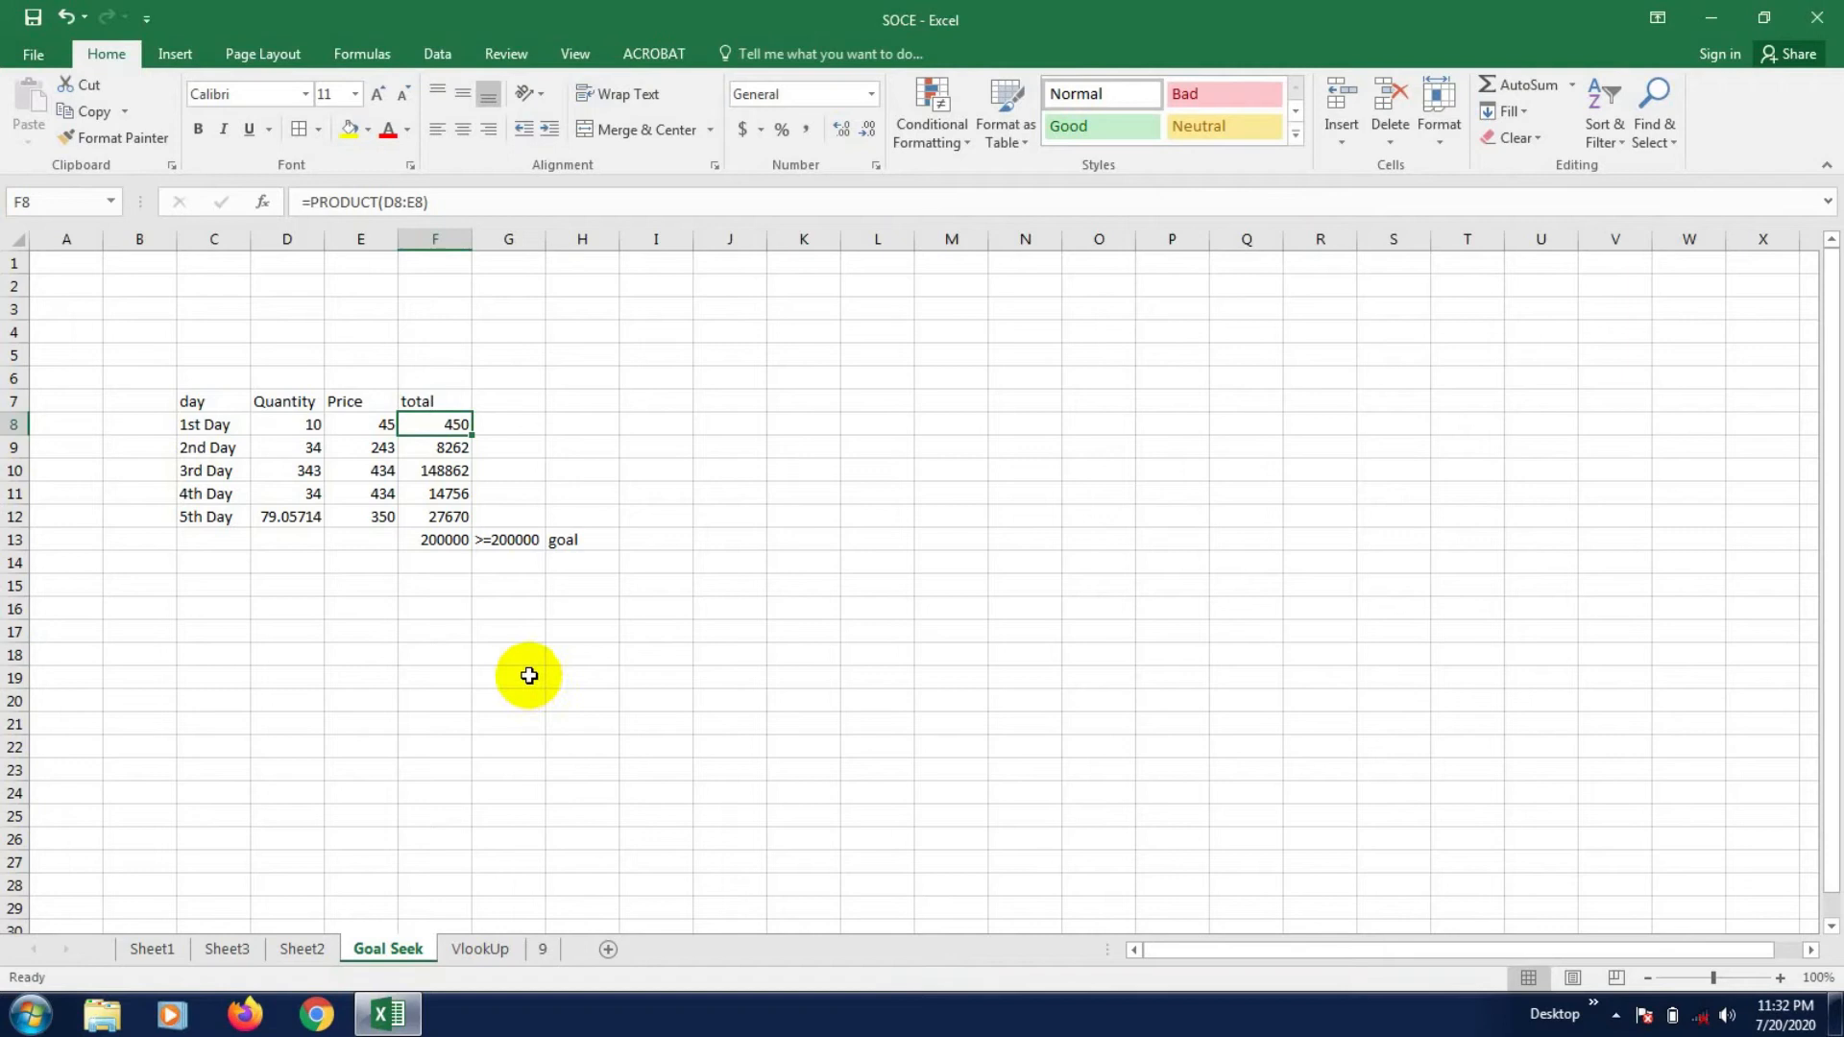
# - Look through the VlookUp, Sheet2 and Sheet3 tabs, then settle on sheet 9
pyautogui.click(481, 949)
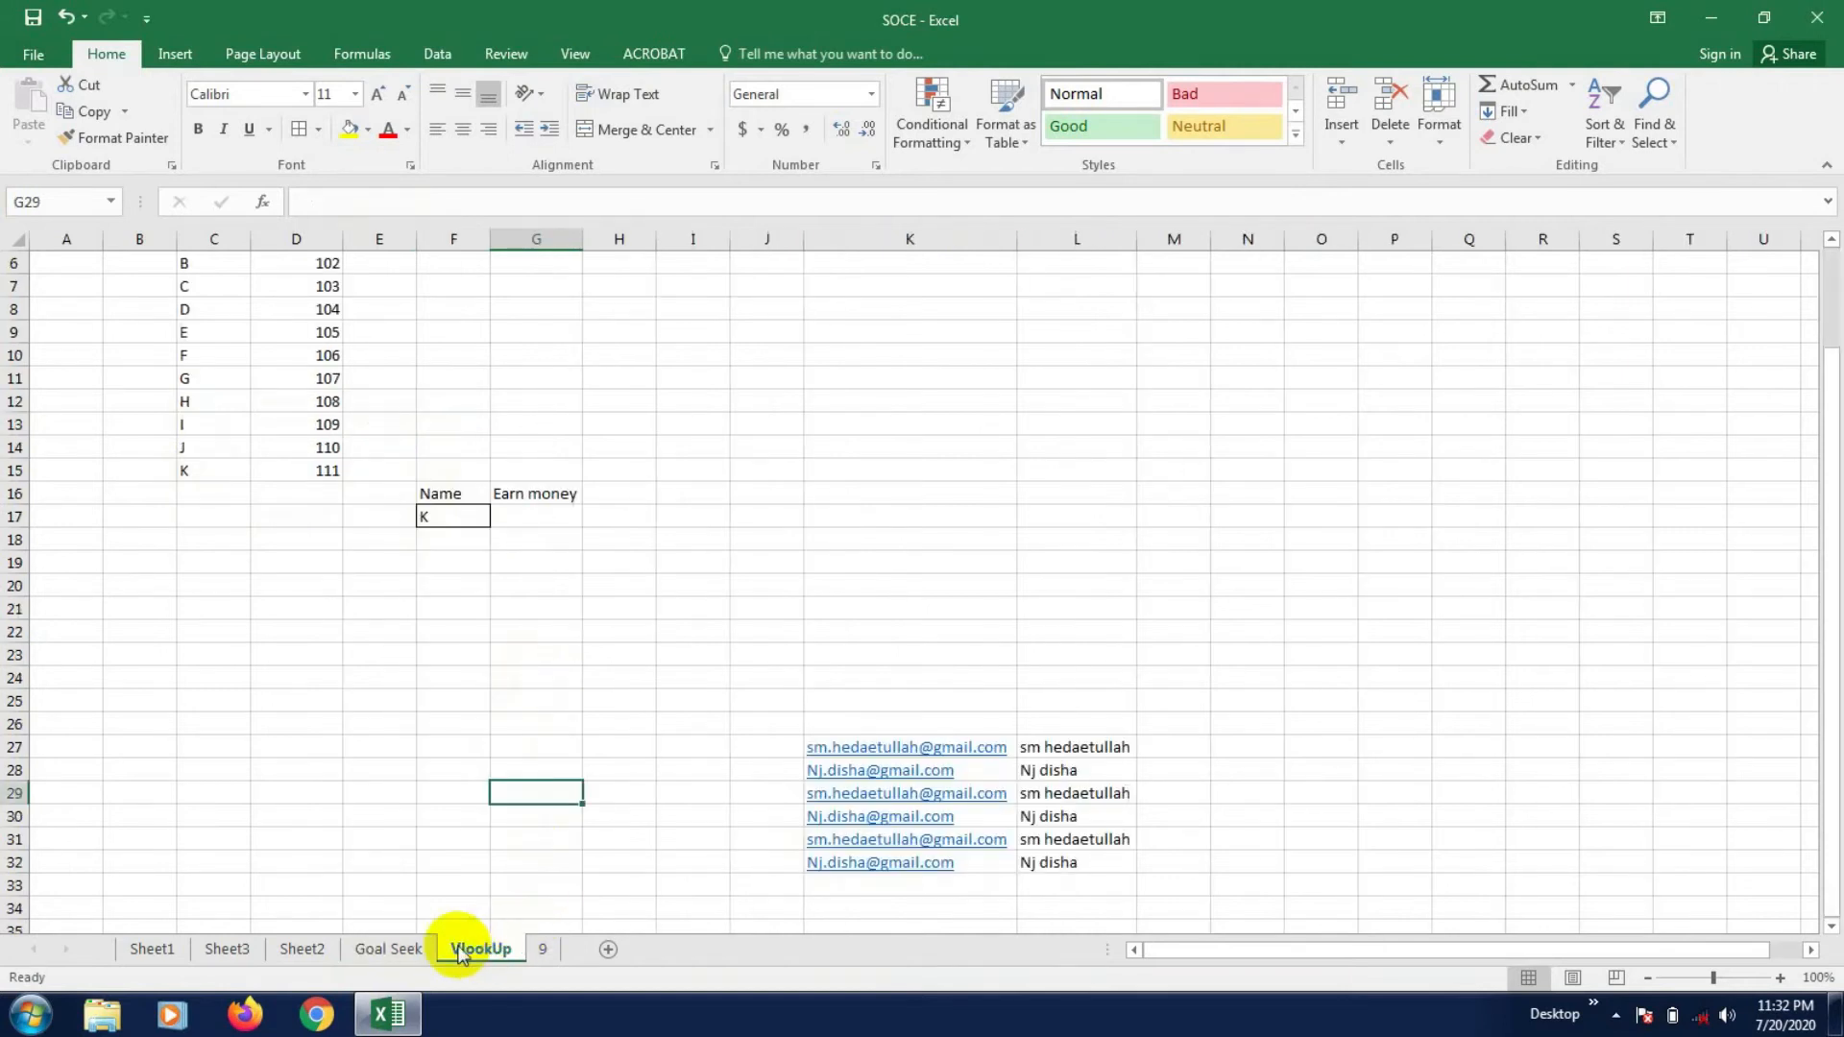
pyautogui.click(302, 949)
pyautogui.click(227, 949)
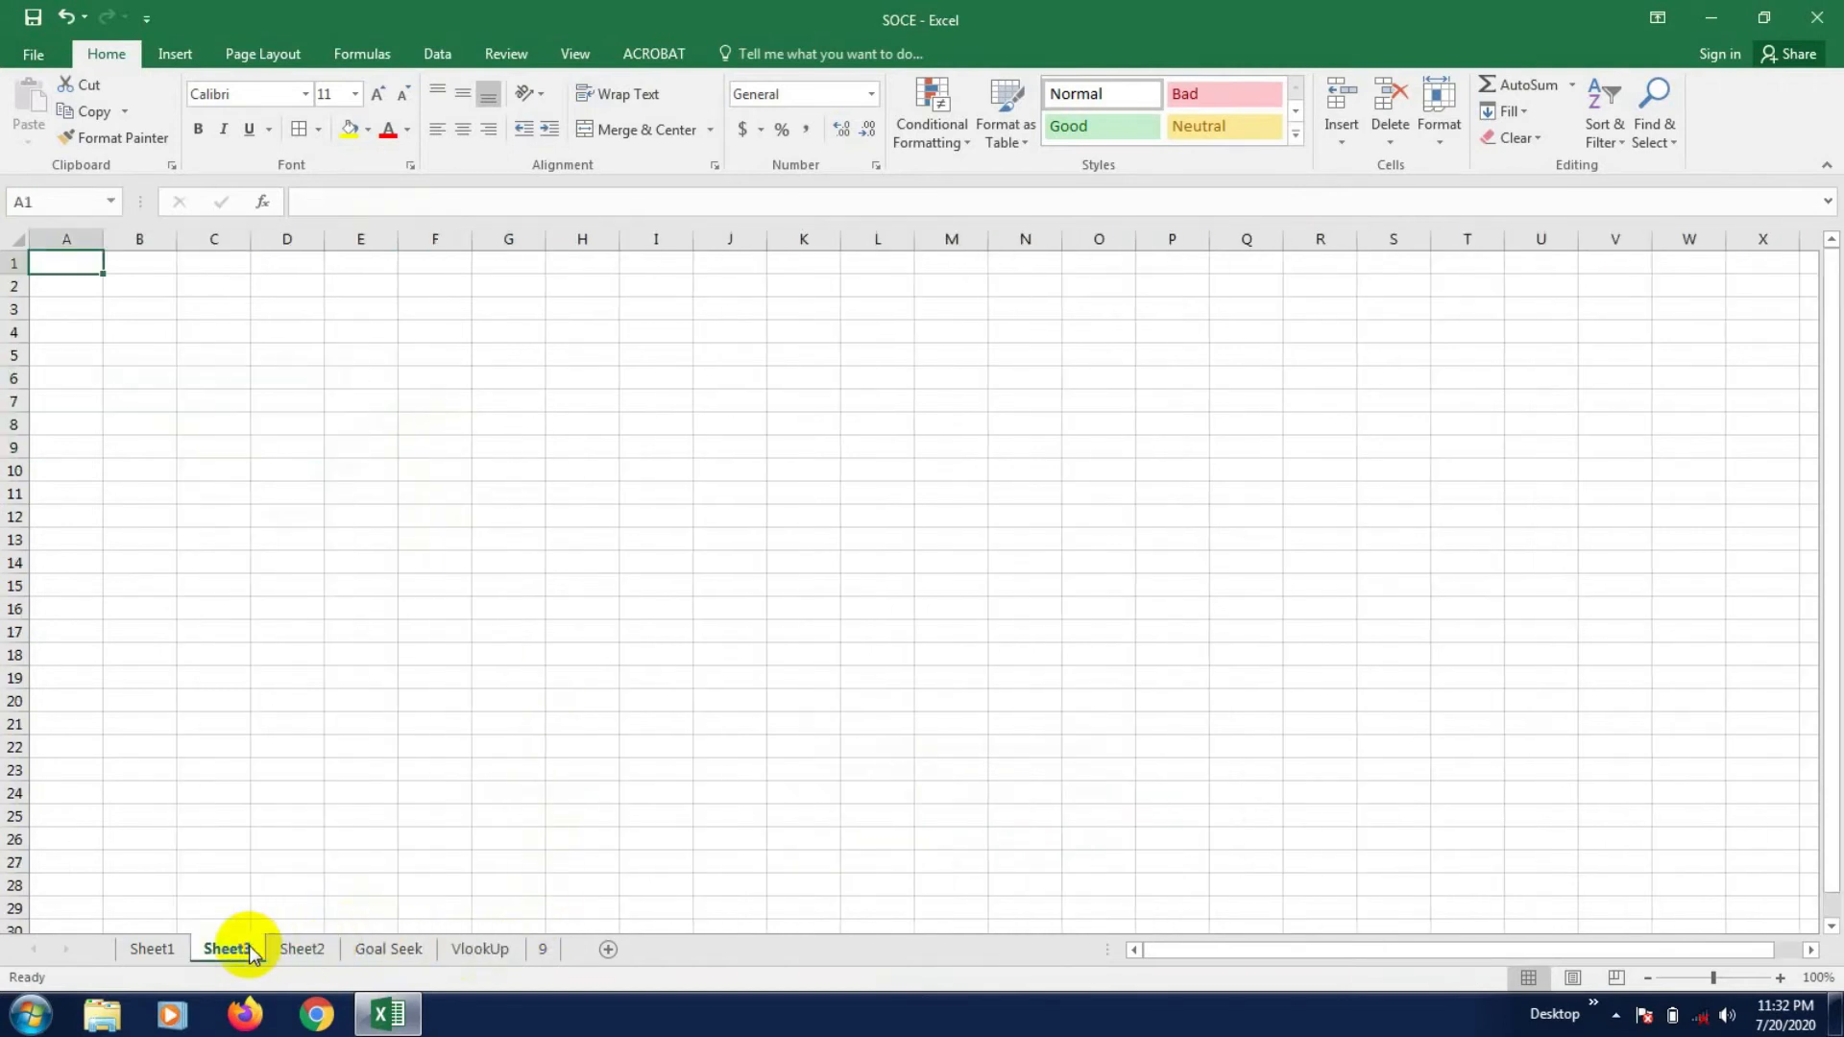
pyautogui.click(542, 949)
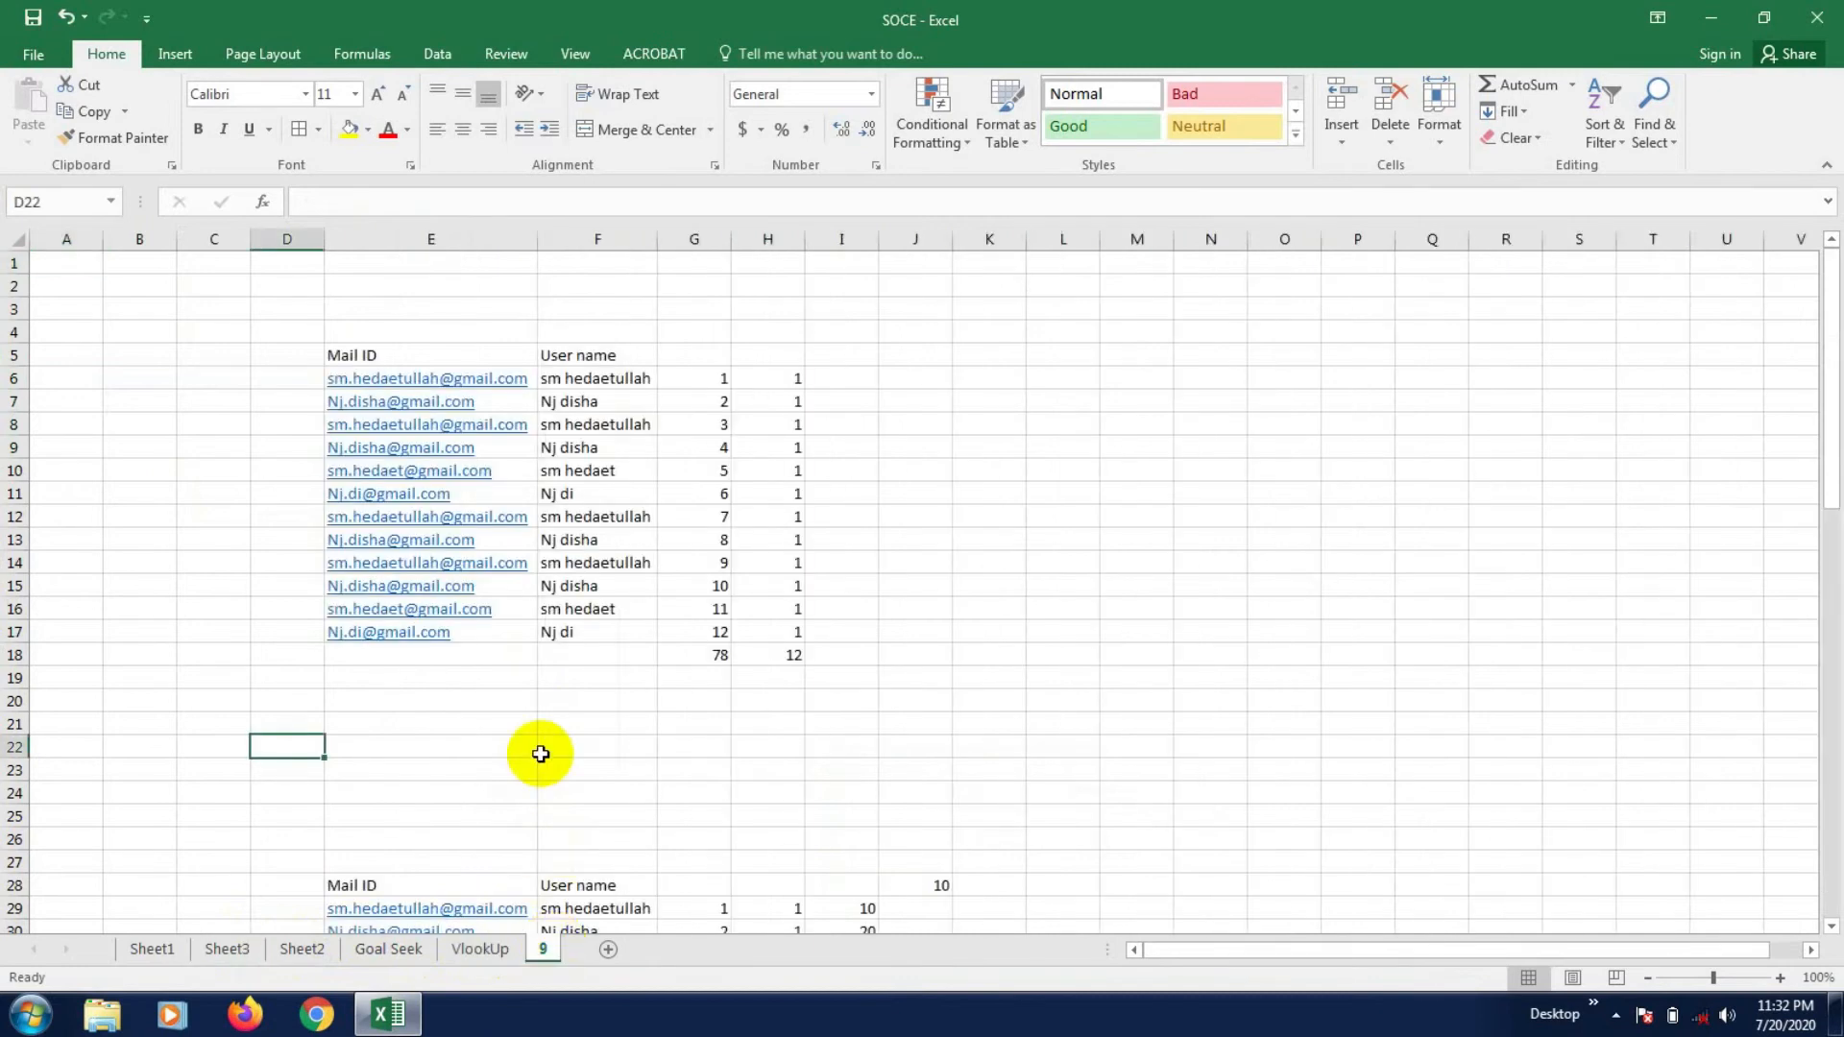
pyautogui.scroll(-1, 540, 754)
pyautogui.scroll(1, 540, 754)
pyautogui.scroll(-16, 540, 754)
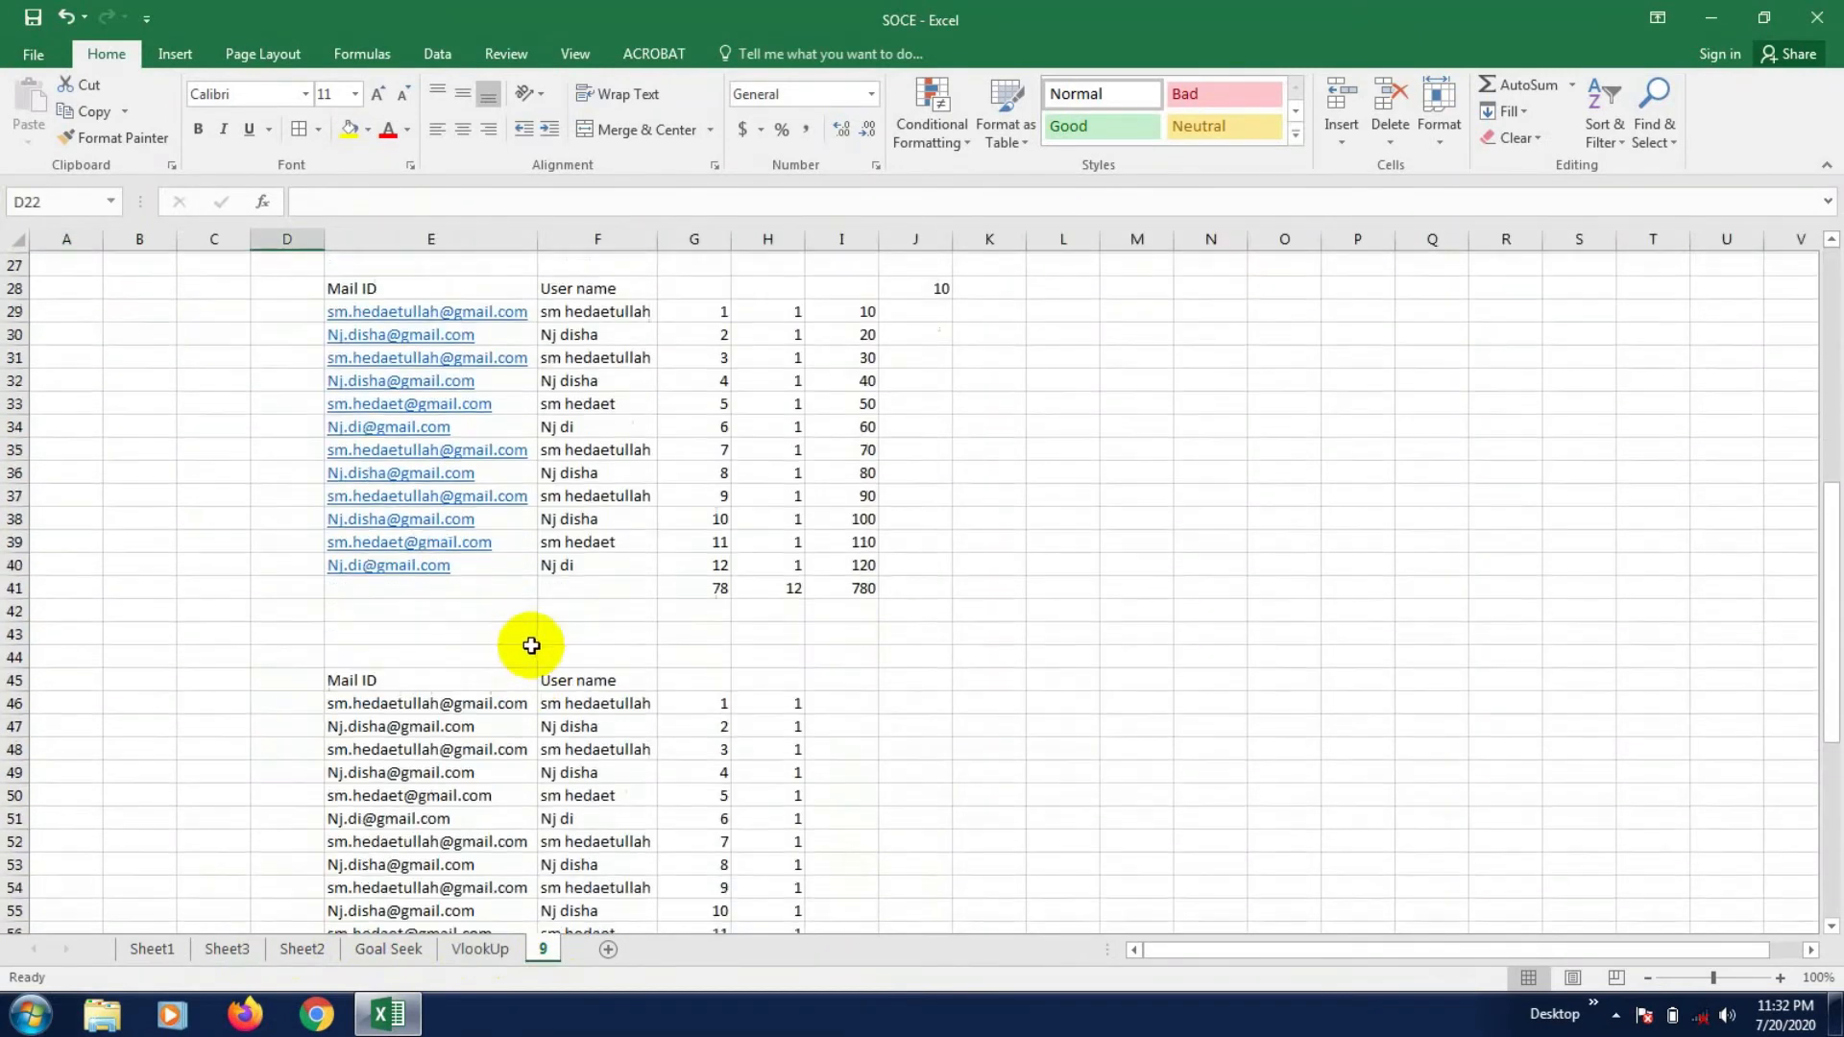
pyautogui.scroll(-4, 512, 625)
pyautogui.scroll(17, 515, 659)
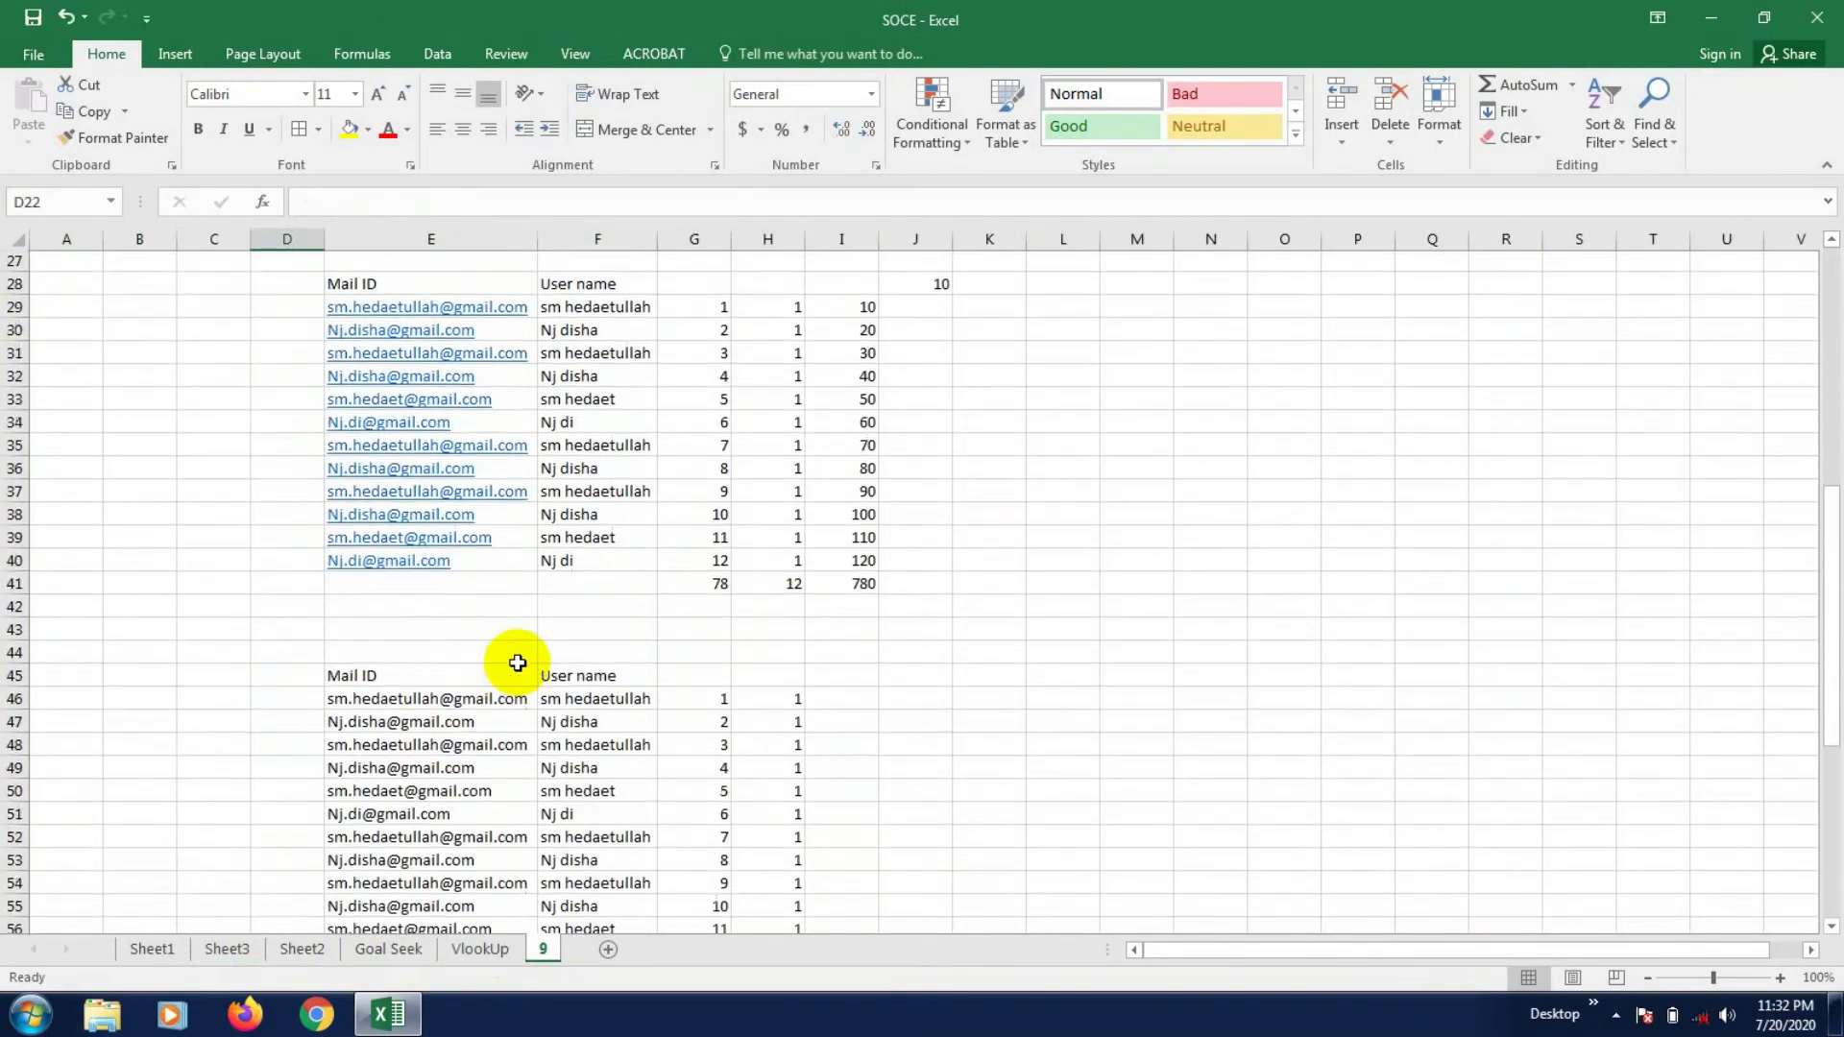
# - Delete the empty columns A through D
pyautogui.moveTo(66, 239); pyautogui.dragTo(286, 239)
pyautogui.rightClick(246, 293)
pyautogui.click(305, 486)
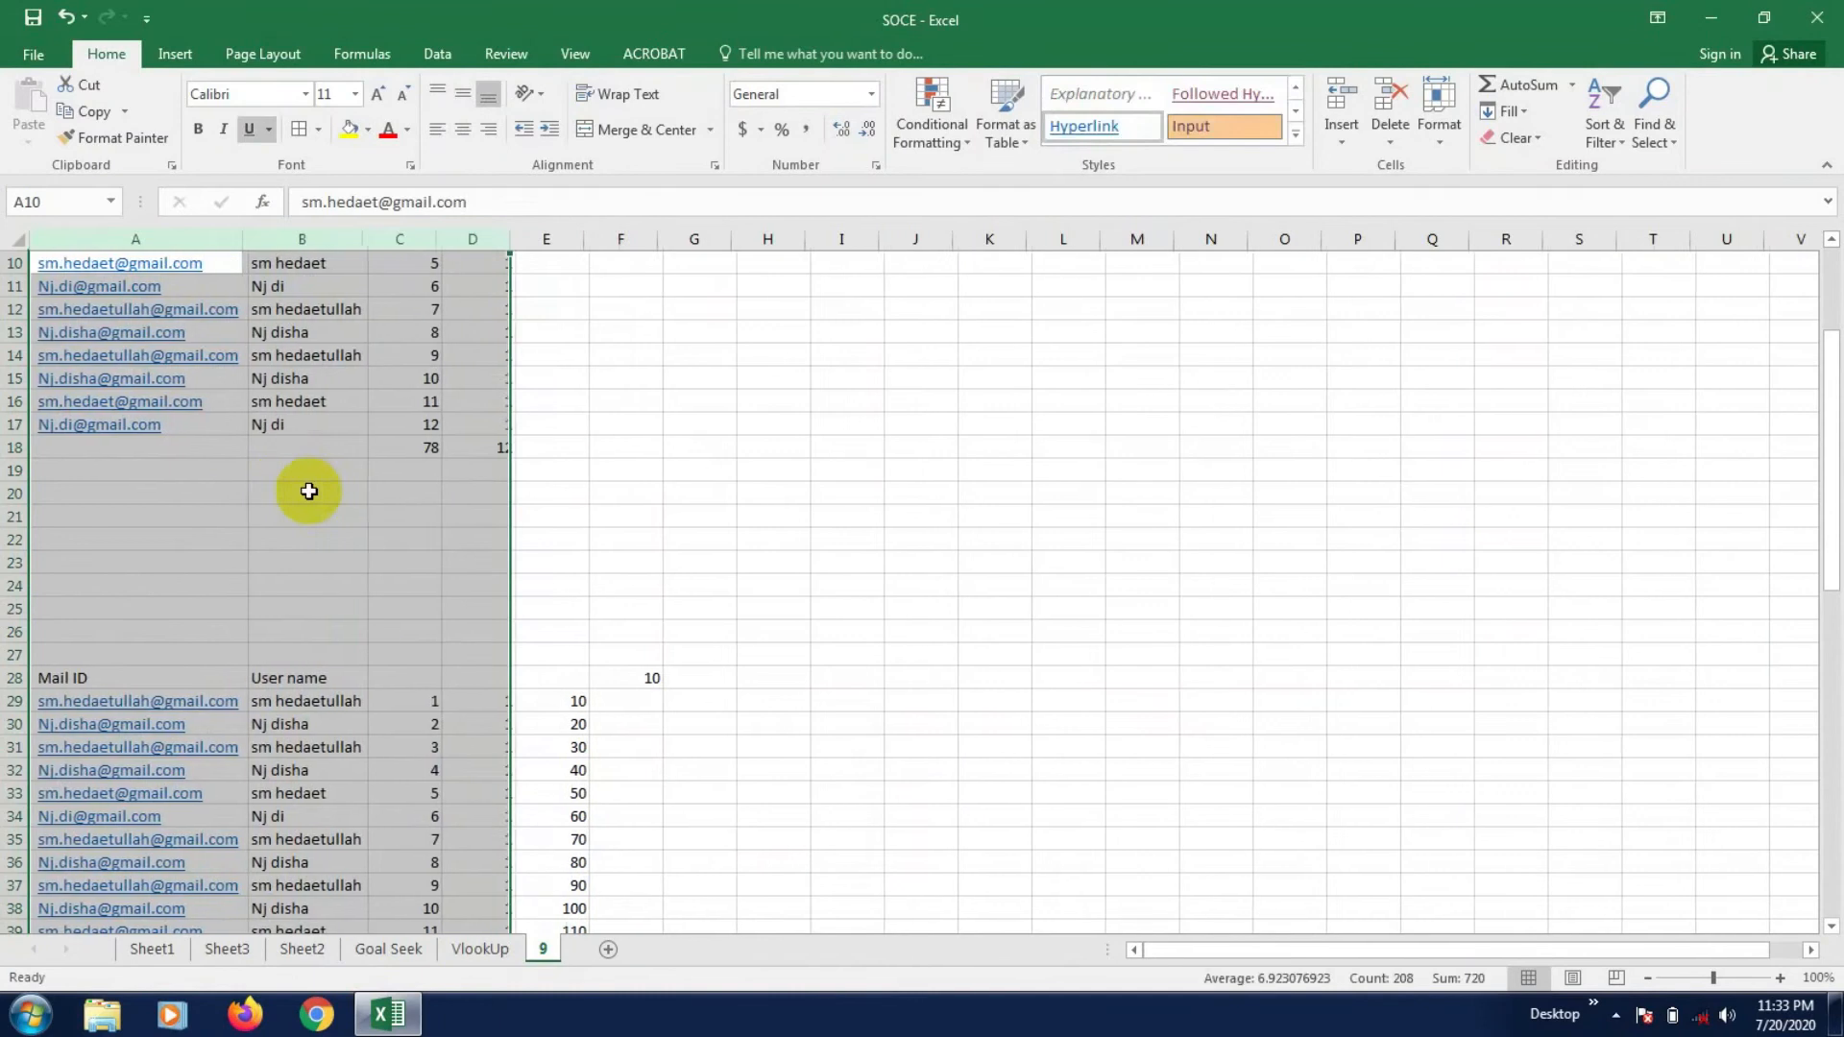
pyautogui.click(707, 518)
pyautogui.scroll(3, 185, 465)
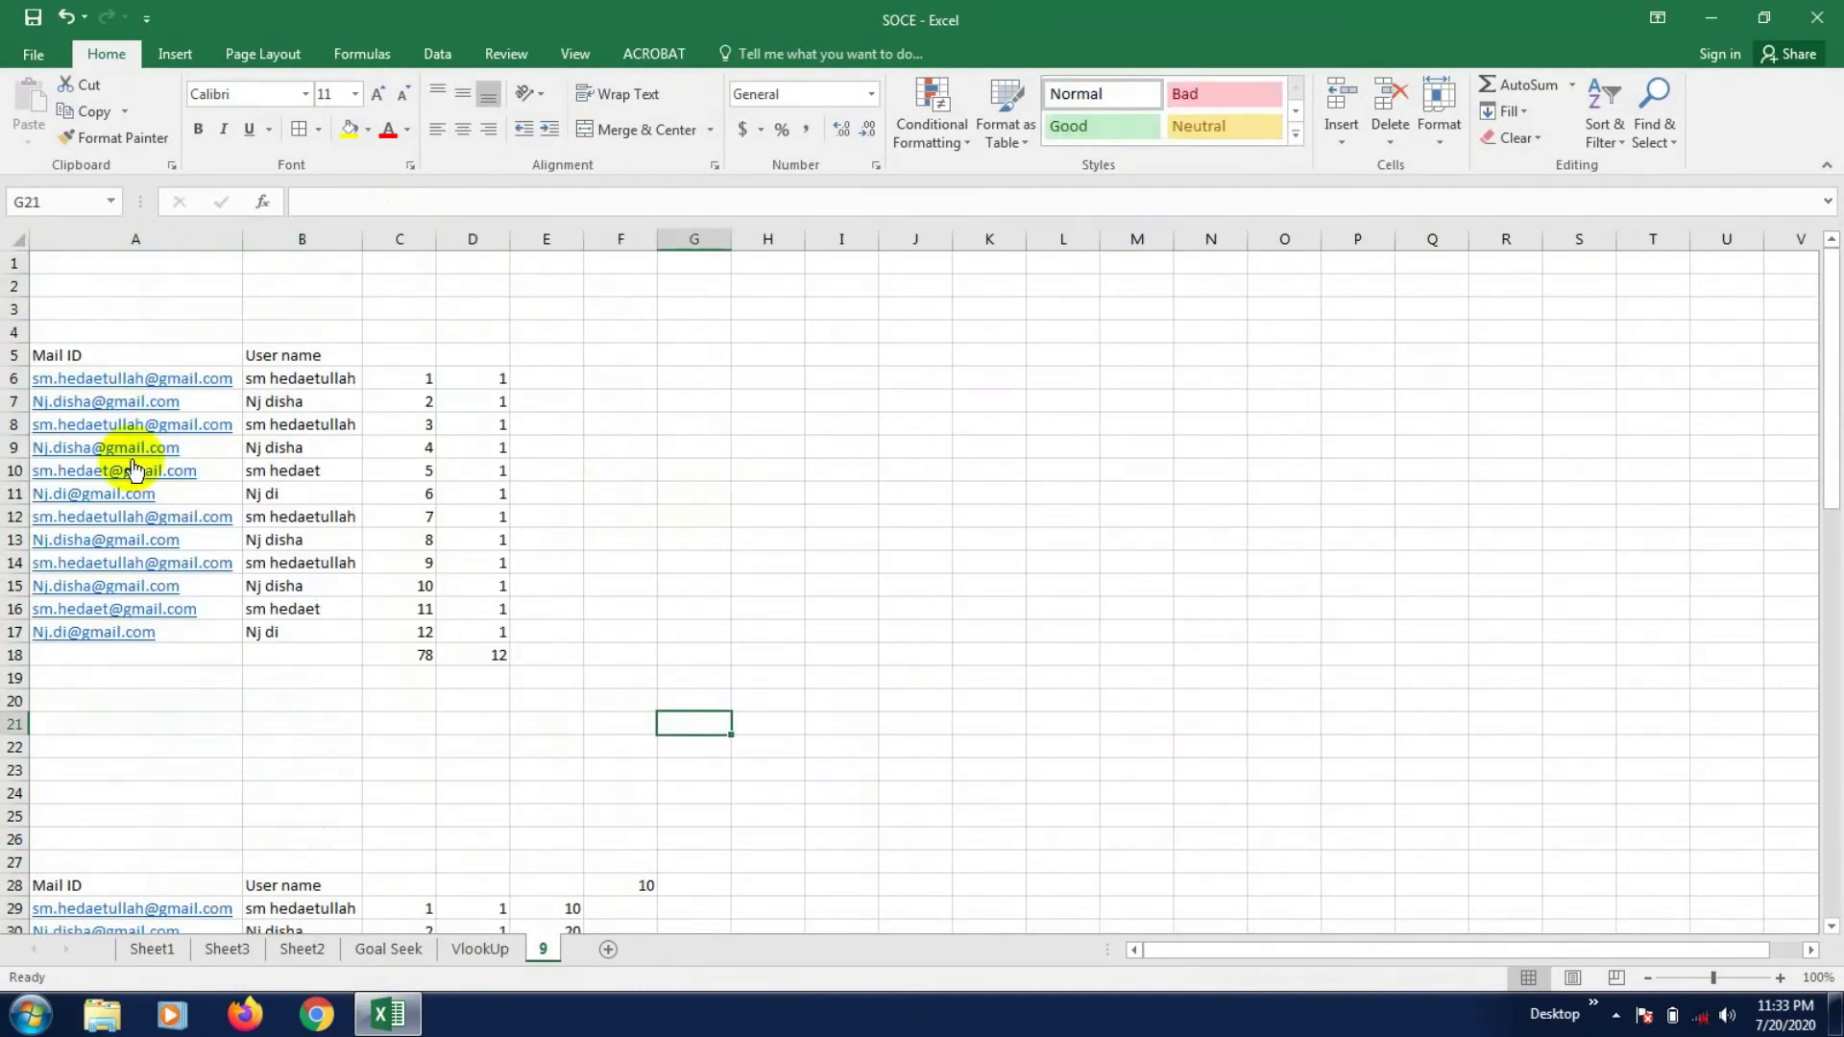
pyautogui.scroll(-2, 139, 444)
pyautogui.scroll(2, 139, 443)
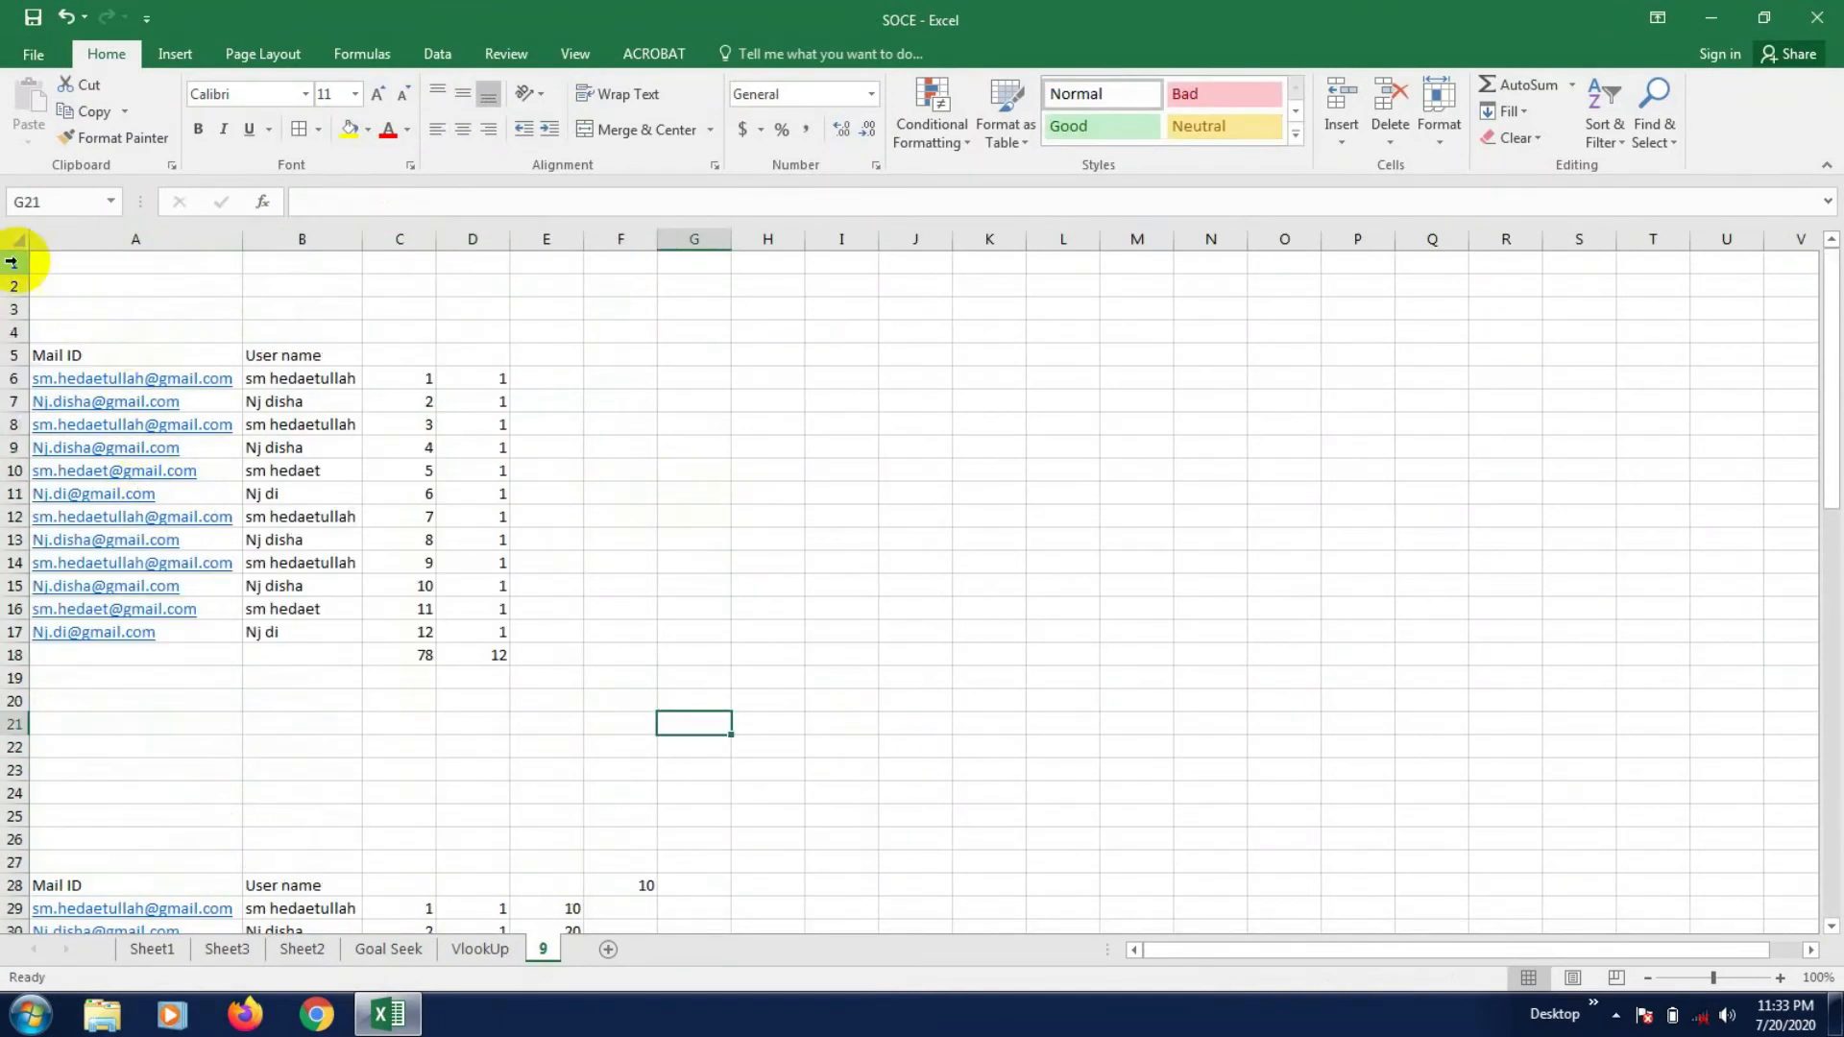
# - Delete the blank rows 1 to 4 above the table
pyautogui.moveTo(16, 257); pyautogui.dragTo(29, 326)
pyautogui.rightClick(98, 317)
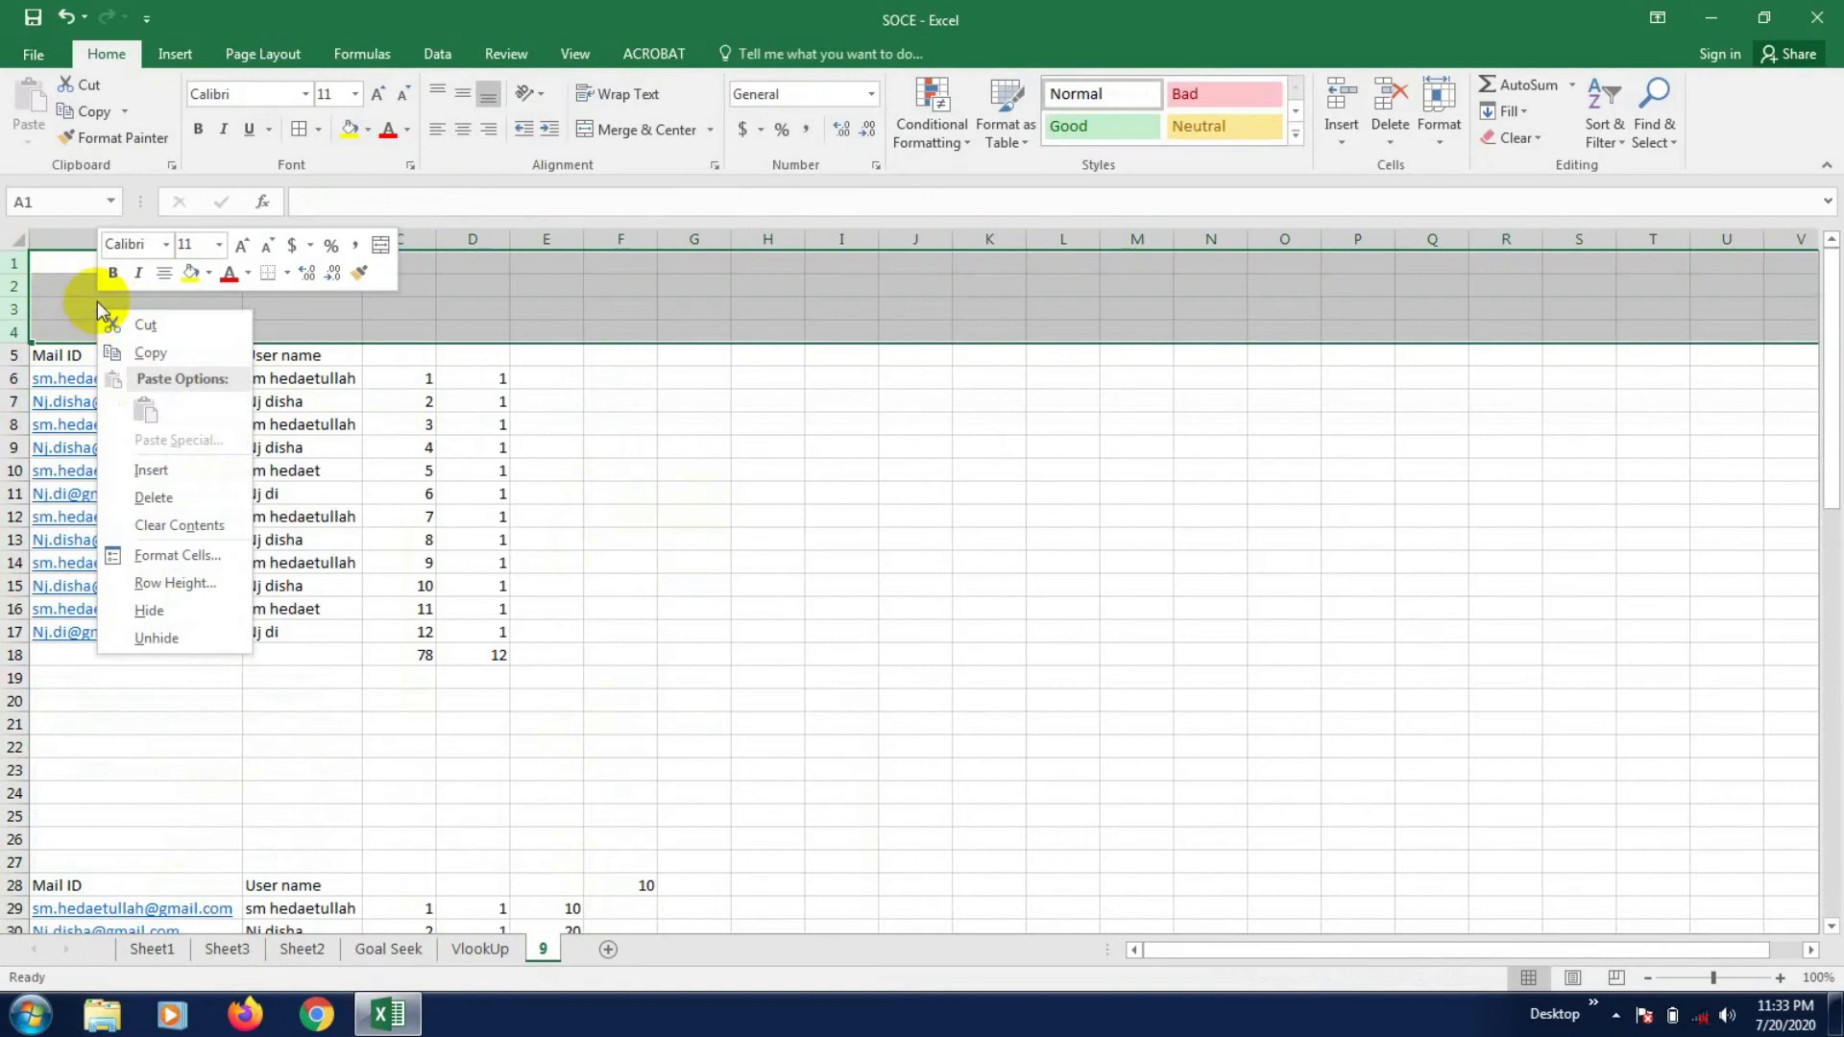
pyautogui.click(154, 497)
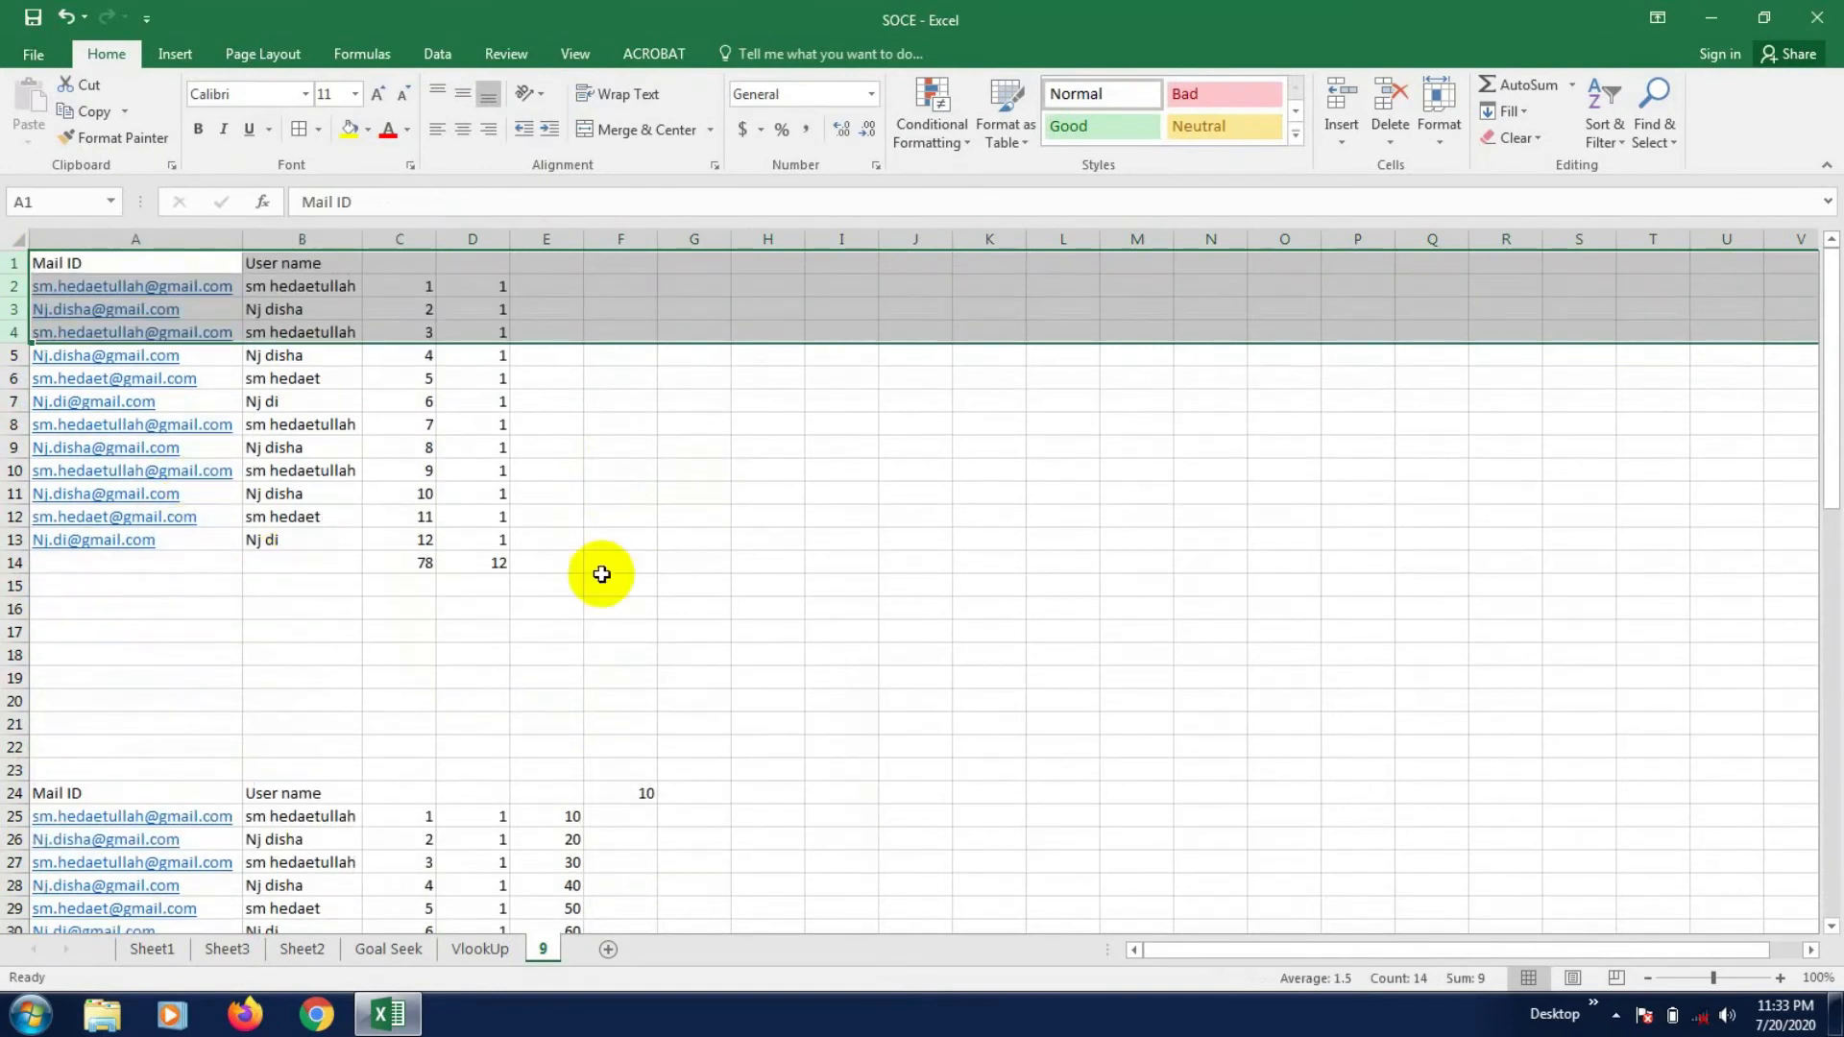
pyautogui.click(807, 613)
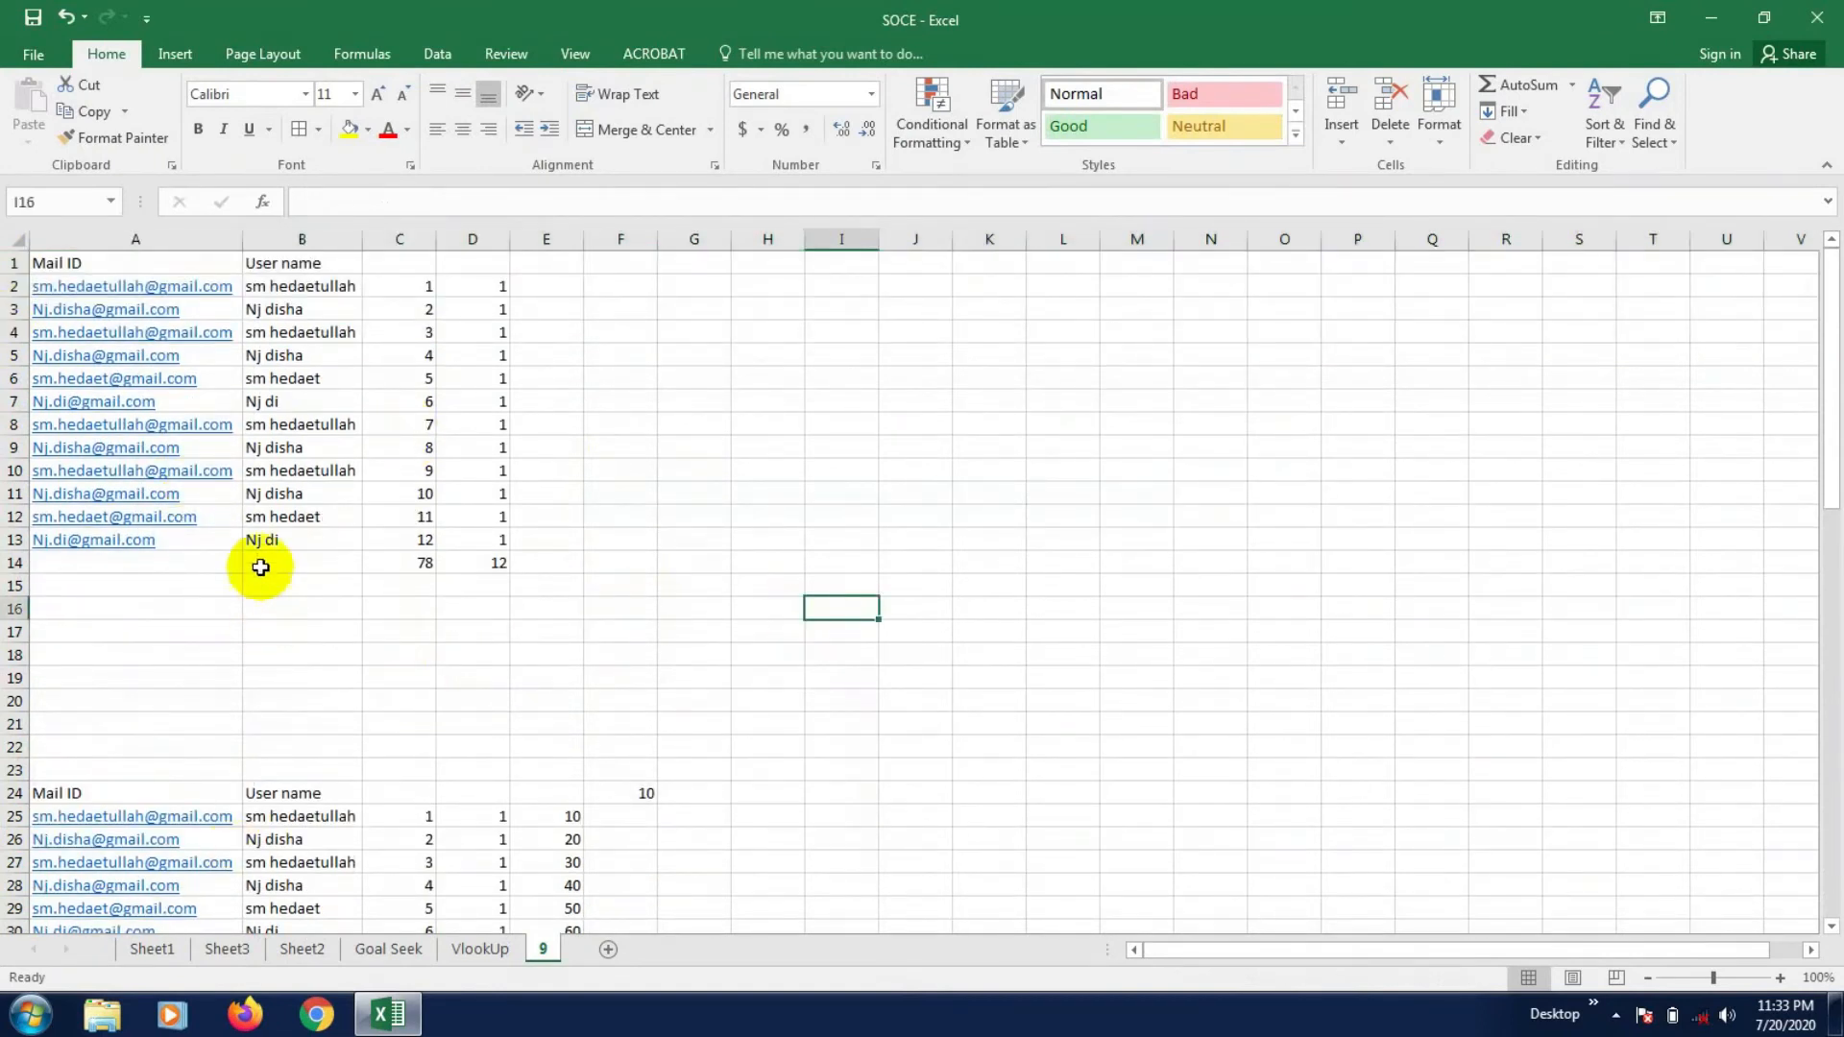
pyautogui.scroll(-5, 260, 567)
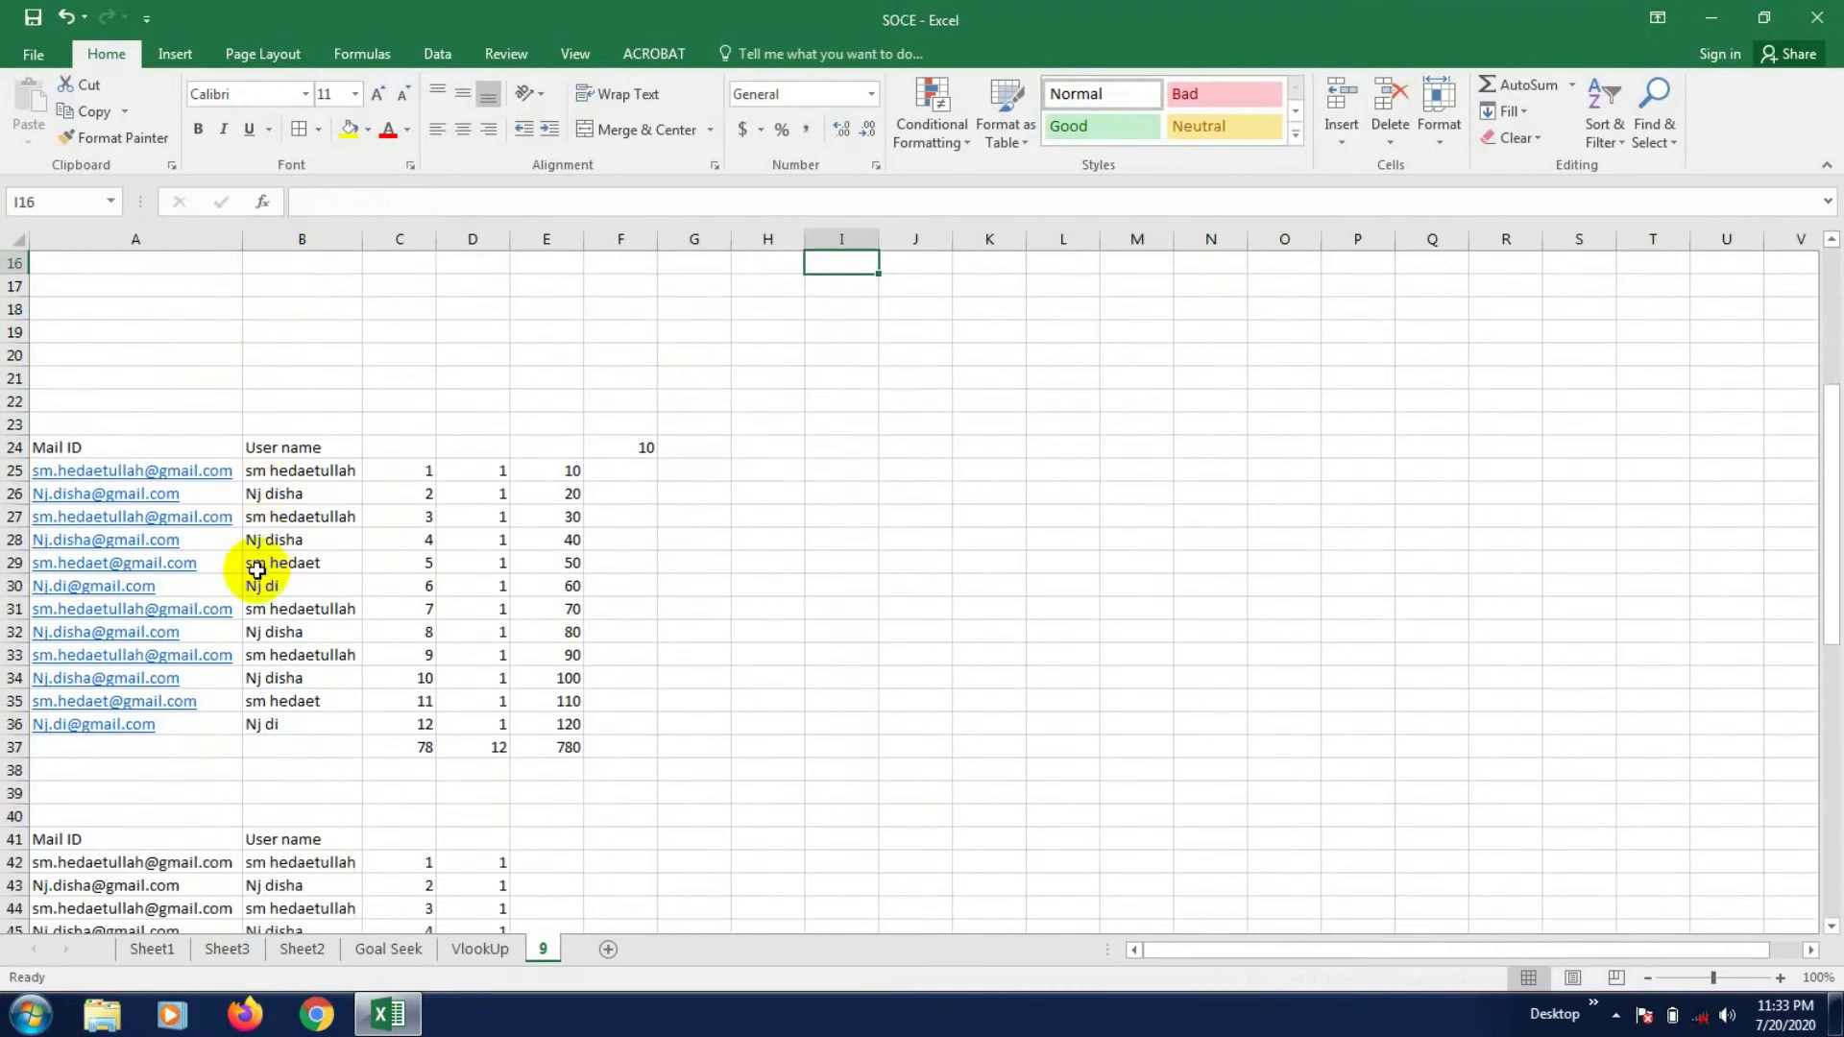
pyautogui.scroll(-1, 257, 570)
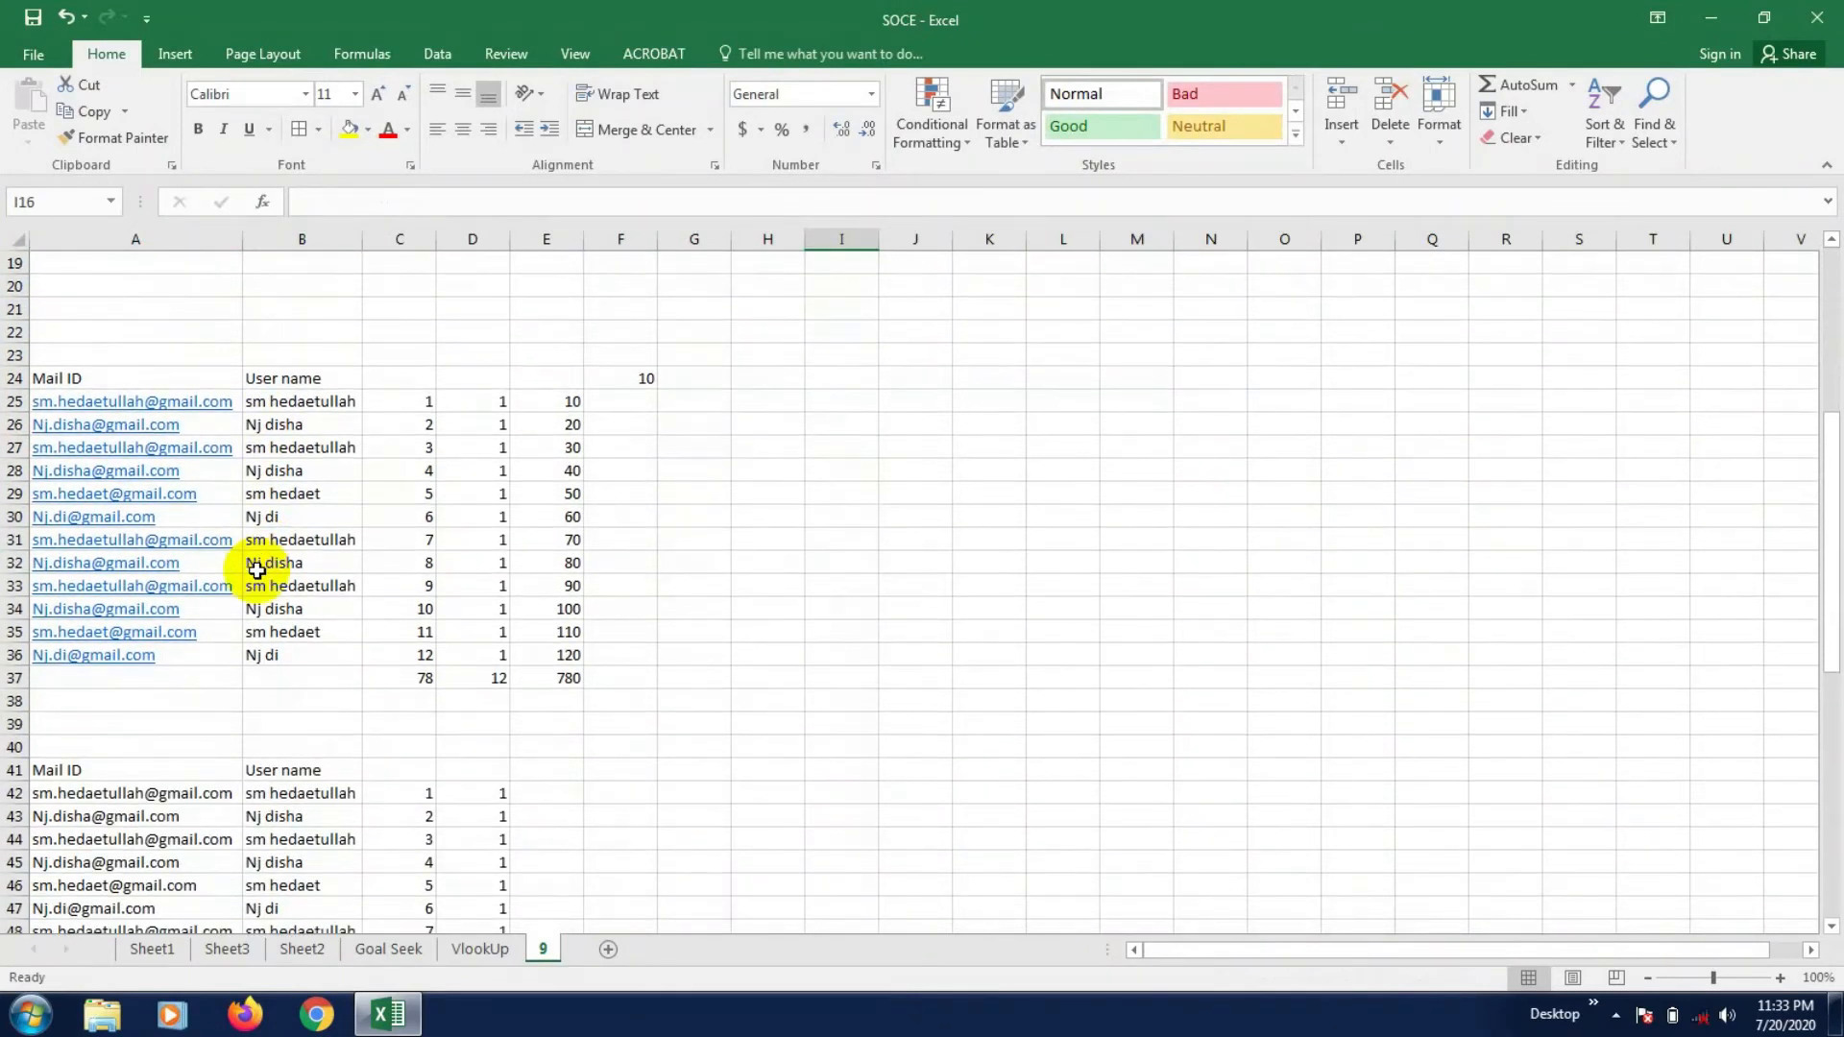
pyautogui.scroll(6, 256, 571)
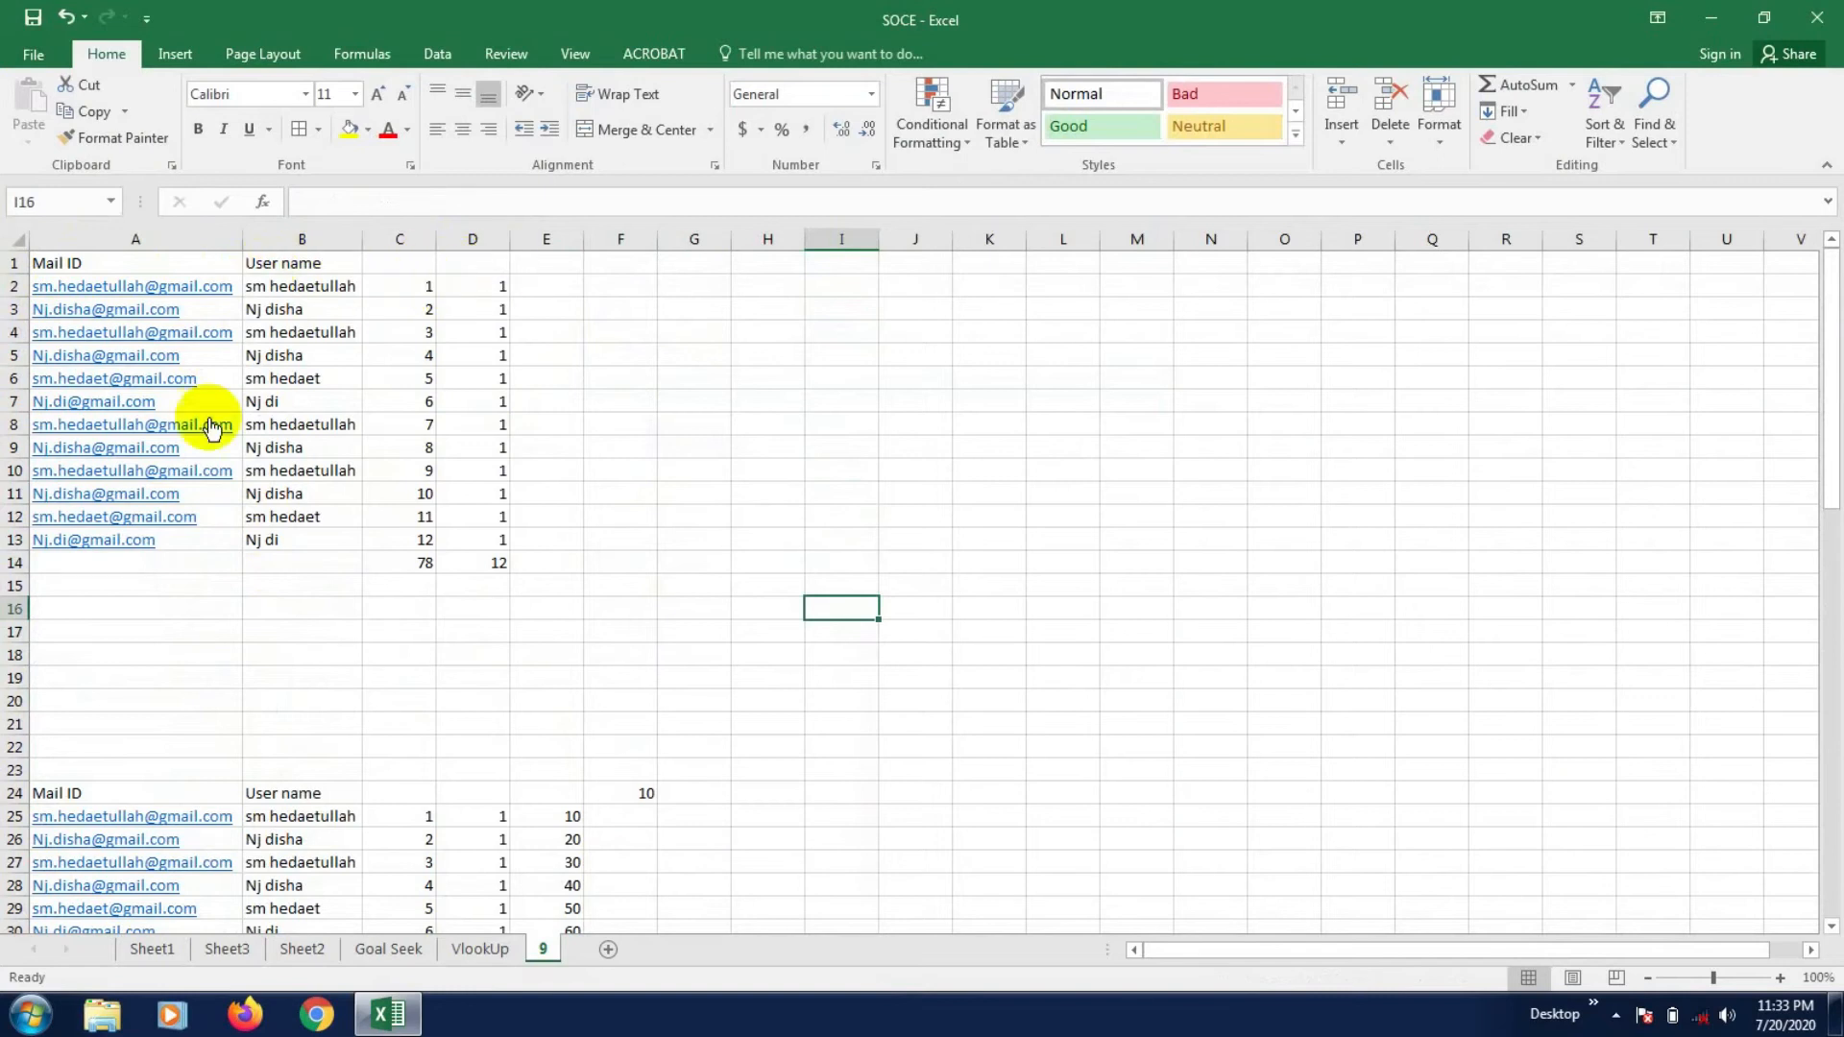
# - Delete the first totals row, blank rows and repeated header
pyautogui.moveTo(14, 563); pyautogui.dragTo(33, 782)
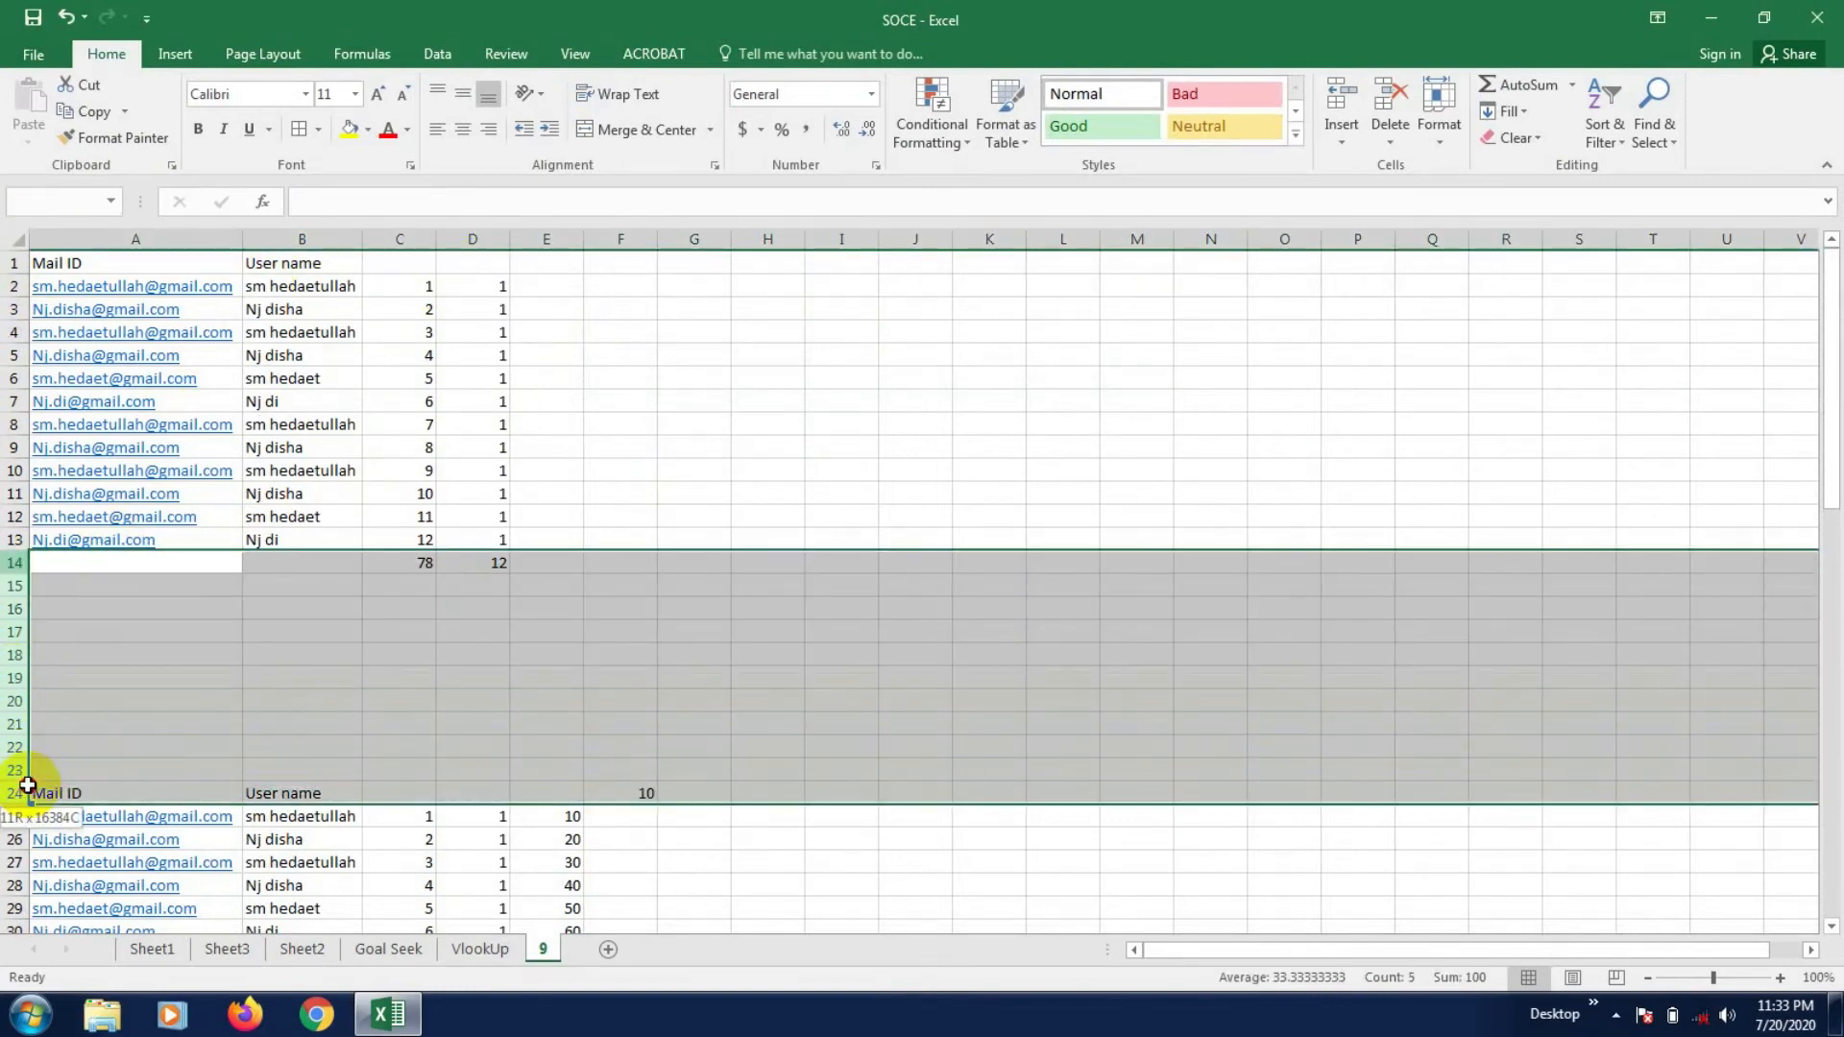
pyautogui.rightClick(127, 693)
pyautogui.click(202, 547)
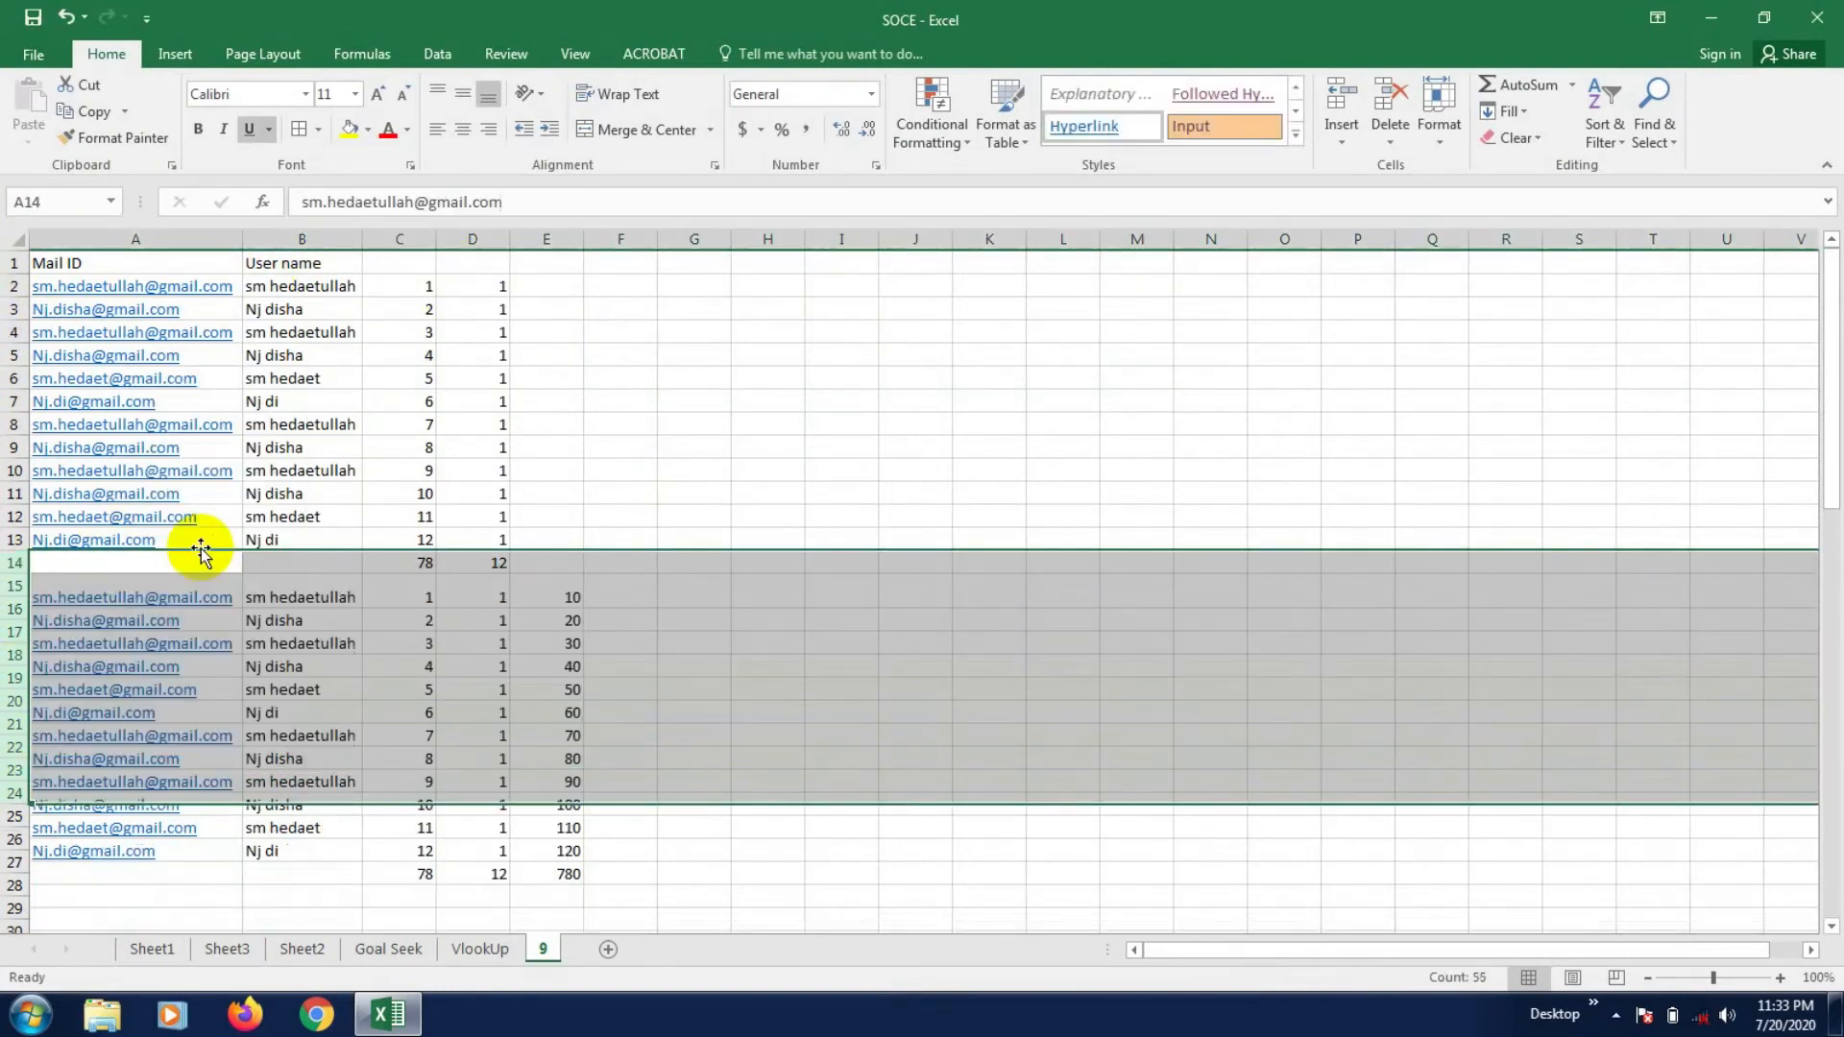
pyautogui.scroll(-1, 121, 768)
pyautogui.scroll(-1, 106, 761)
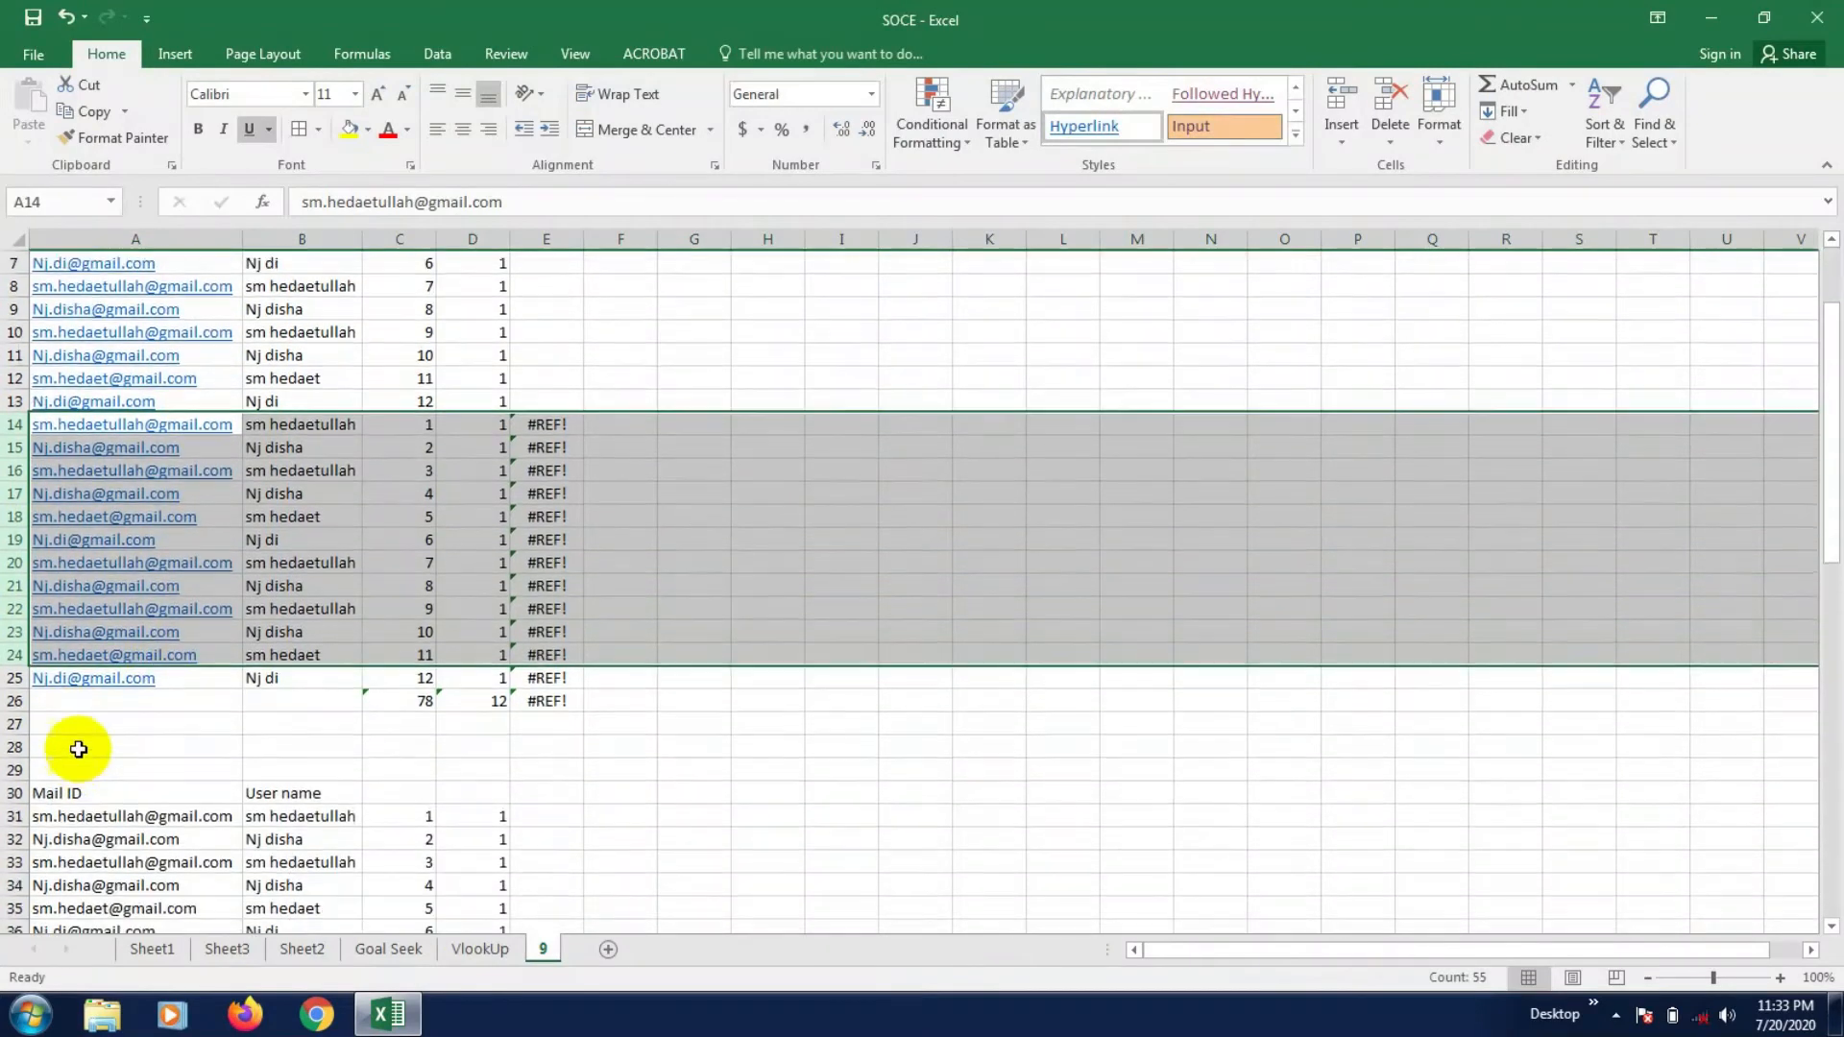
# - Delete the second totals row, blank rows and third header, then review the stacked list
pyautogui.click(12, 700)
pyautogui.moveTo(11, 700); pyautogui.dragTo(19, 791)
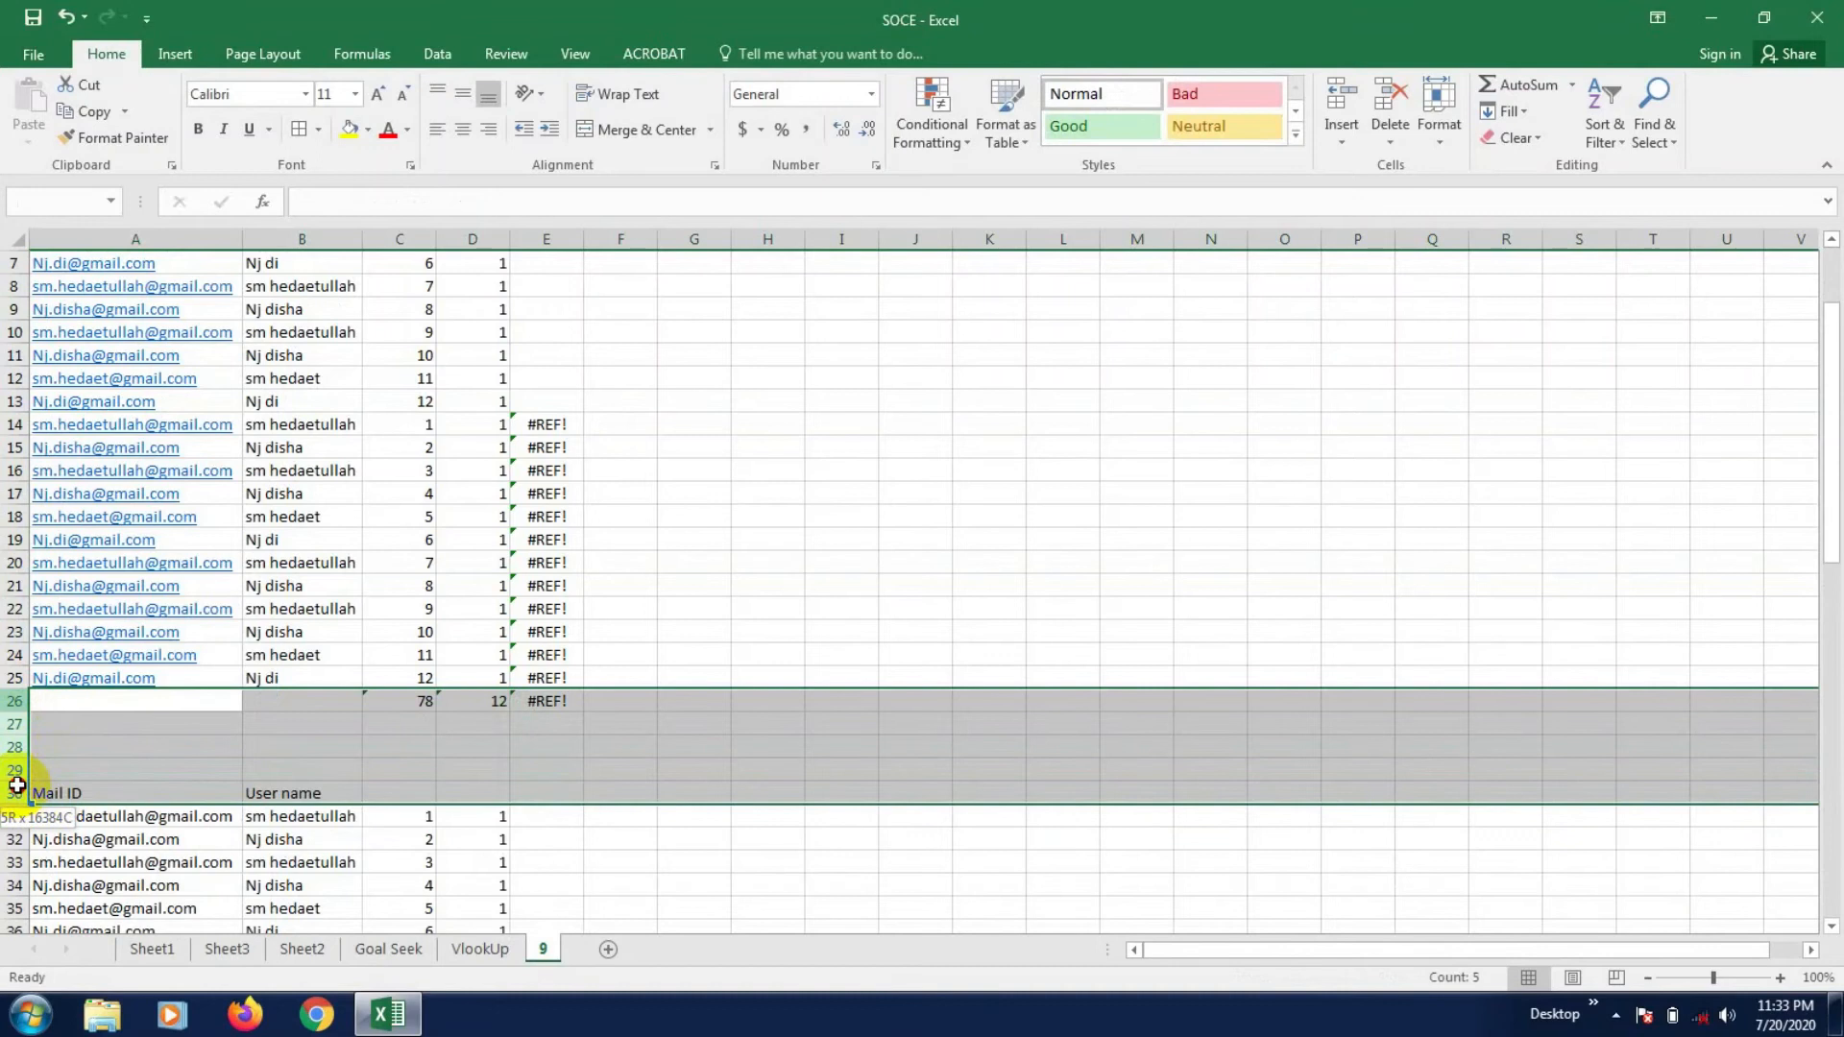
pyautogui.rightClick(104, 747)
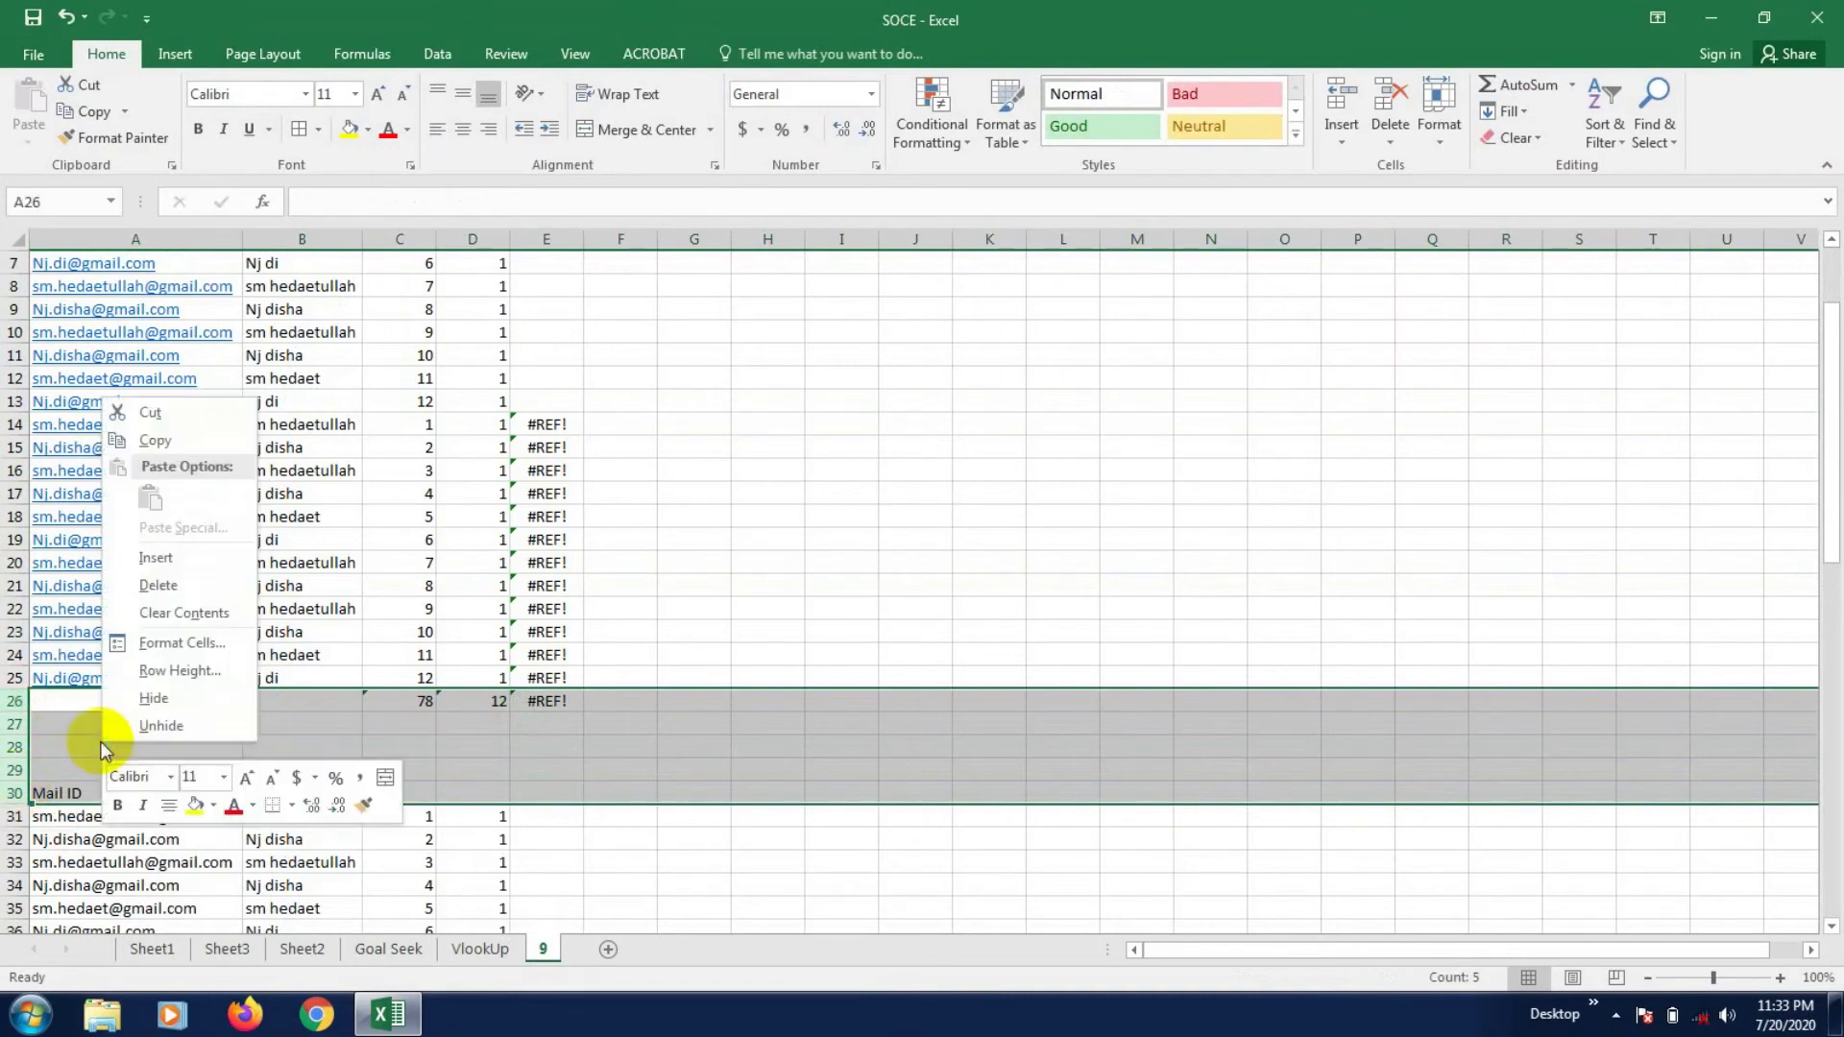
pyautogui.click(171, 595)
pyautogui.scroll(-2, 432, 710)
pyautogui.scroll(4, 577, 663)
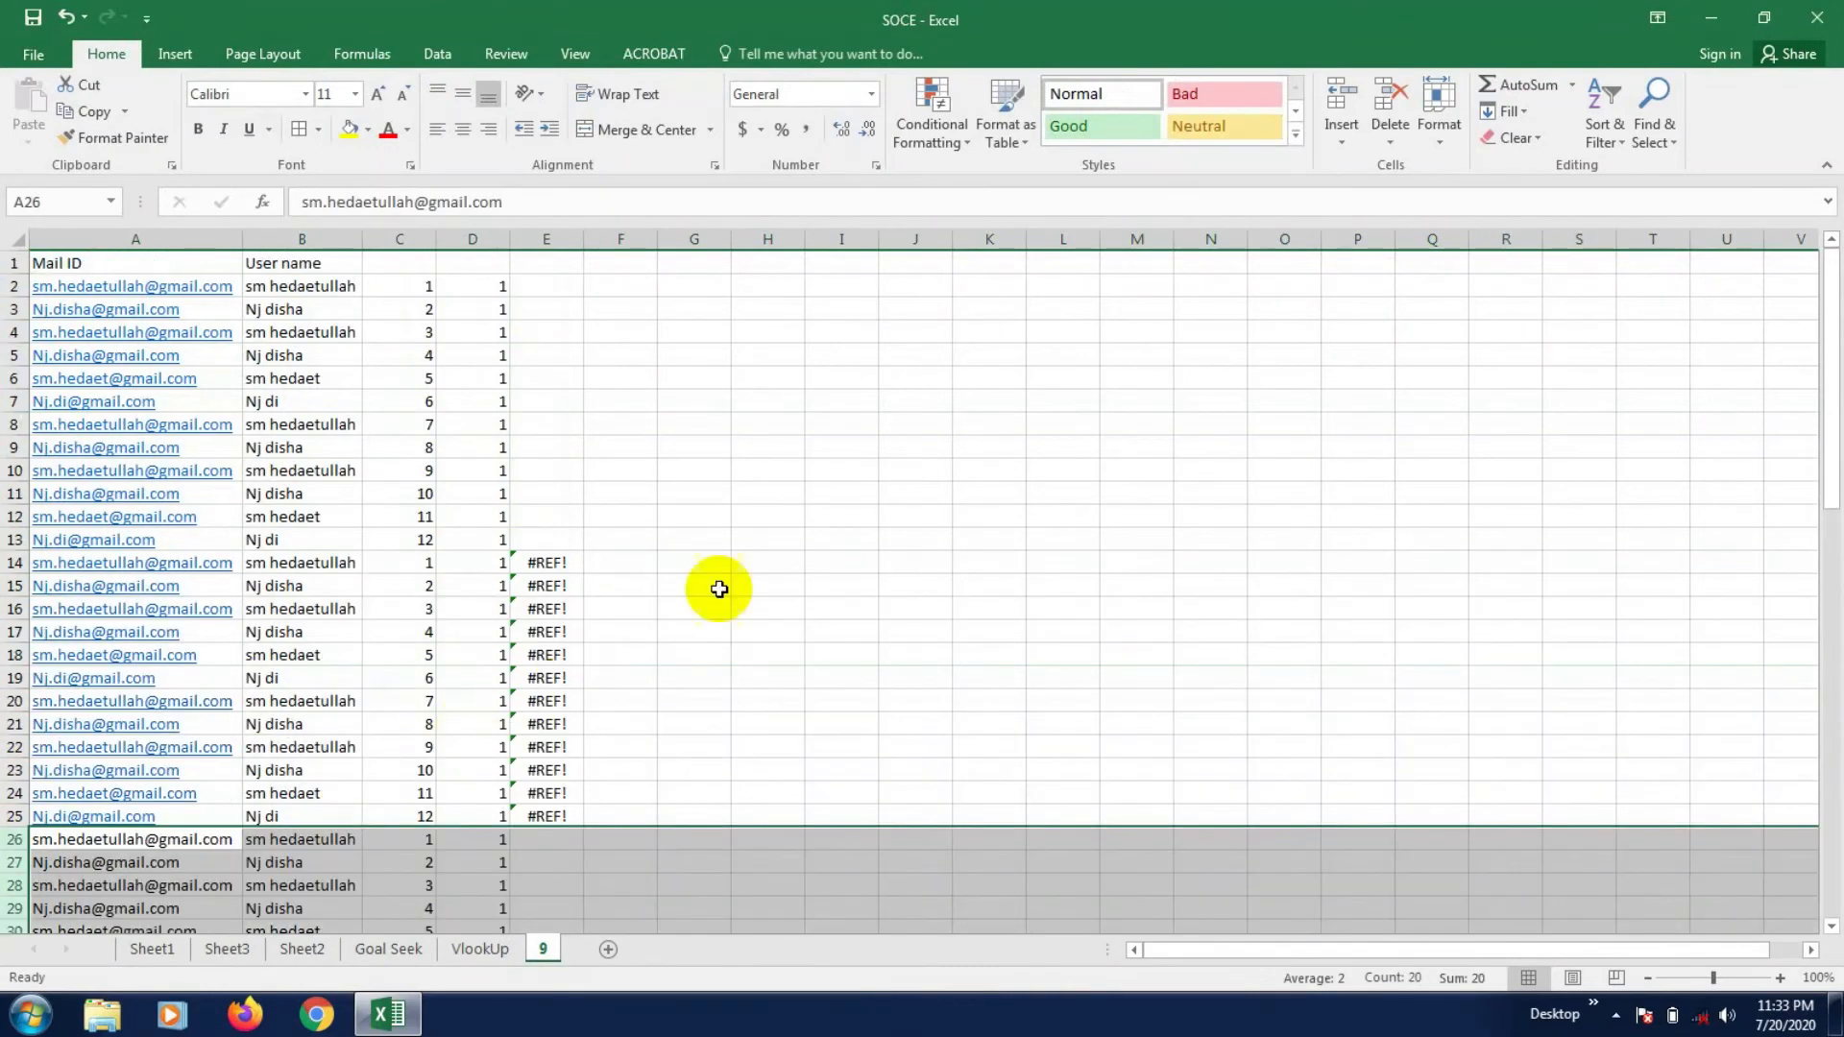
pyautogui.click(494, 517)
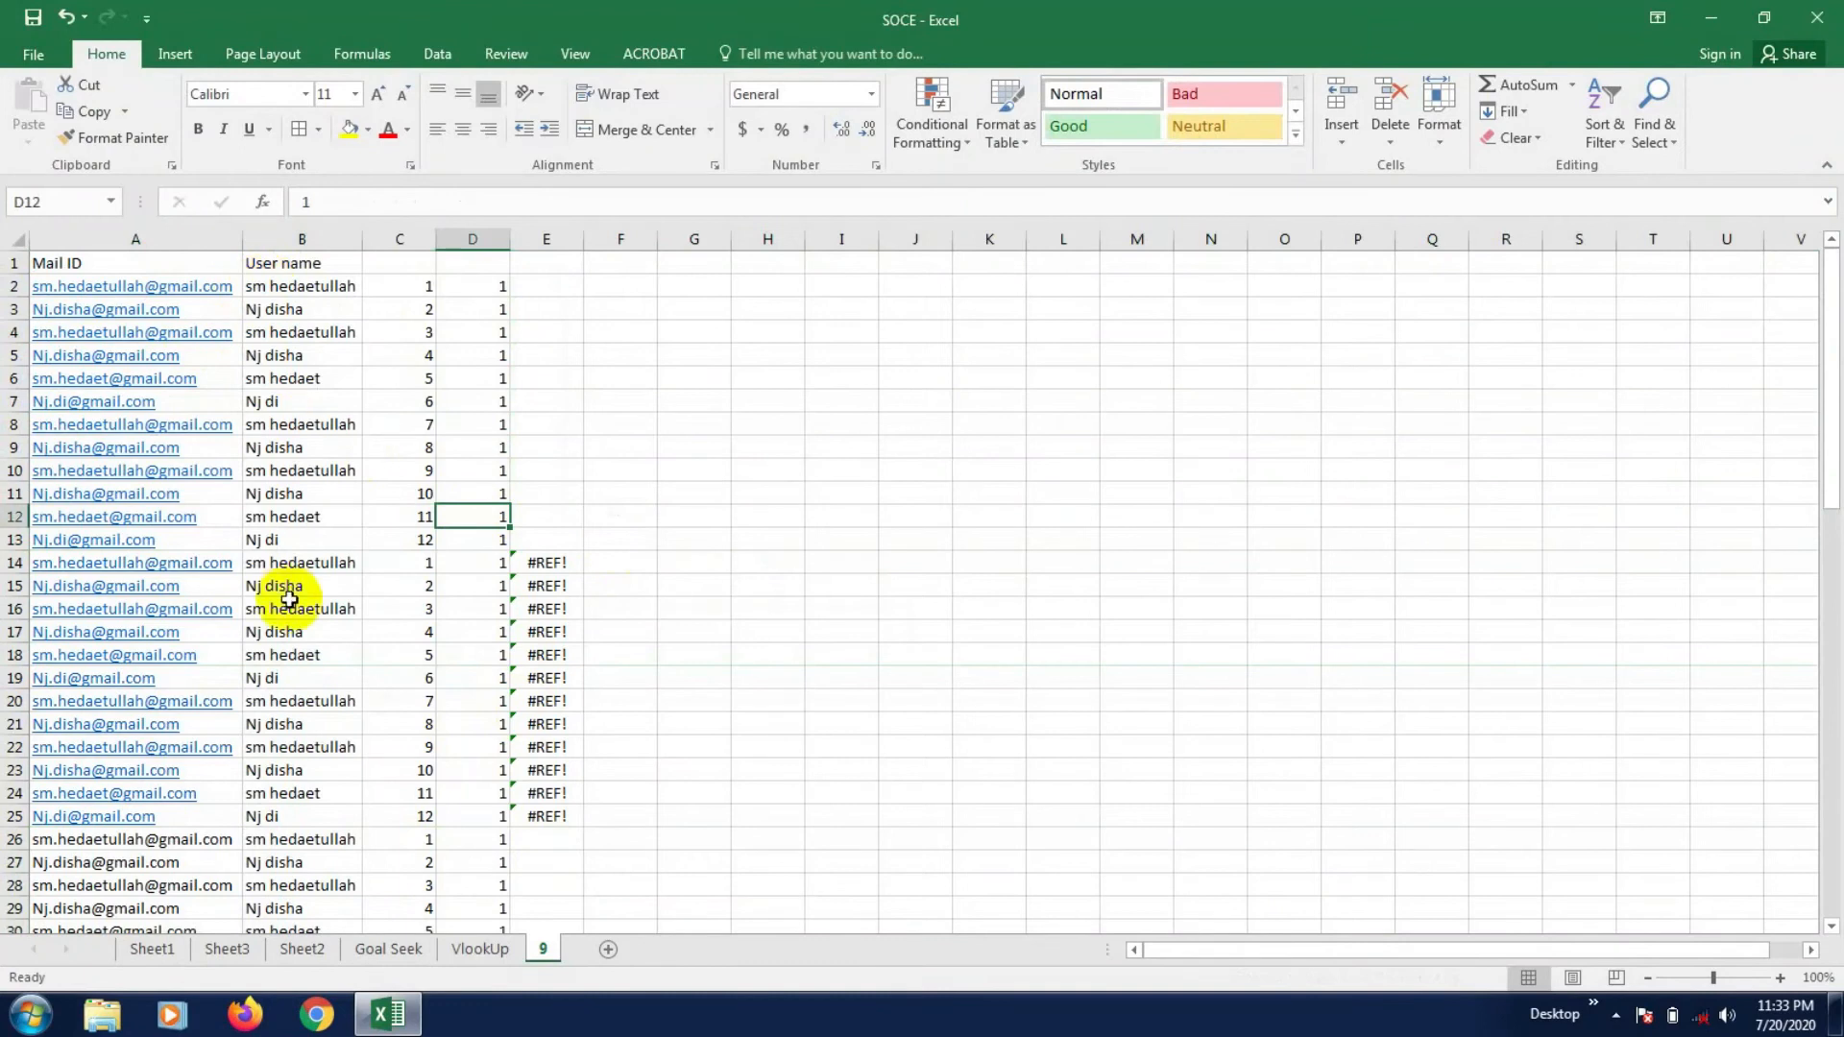
pyautogui.scroll(-1, 280, 603)
pyautogui.scroll(-4, 279, 604)
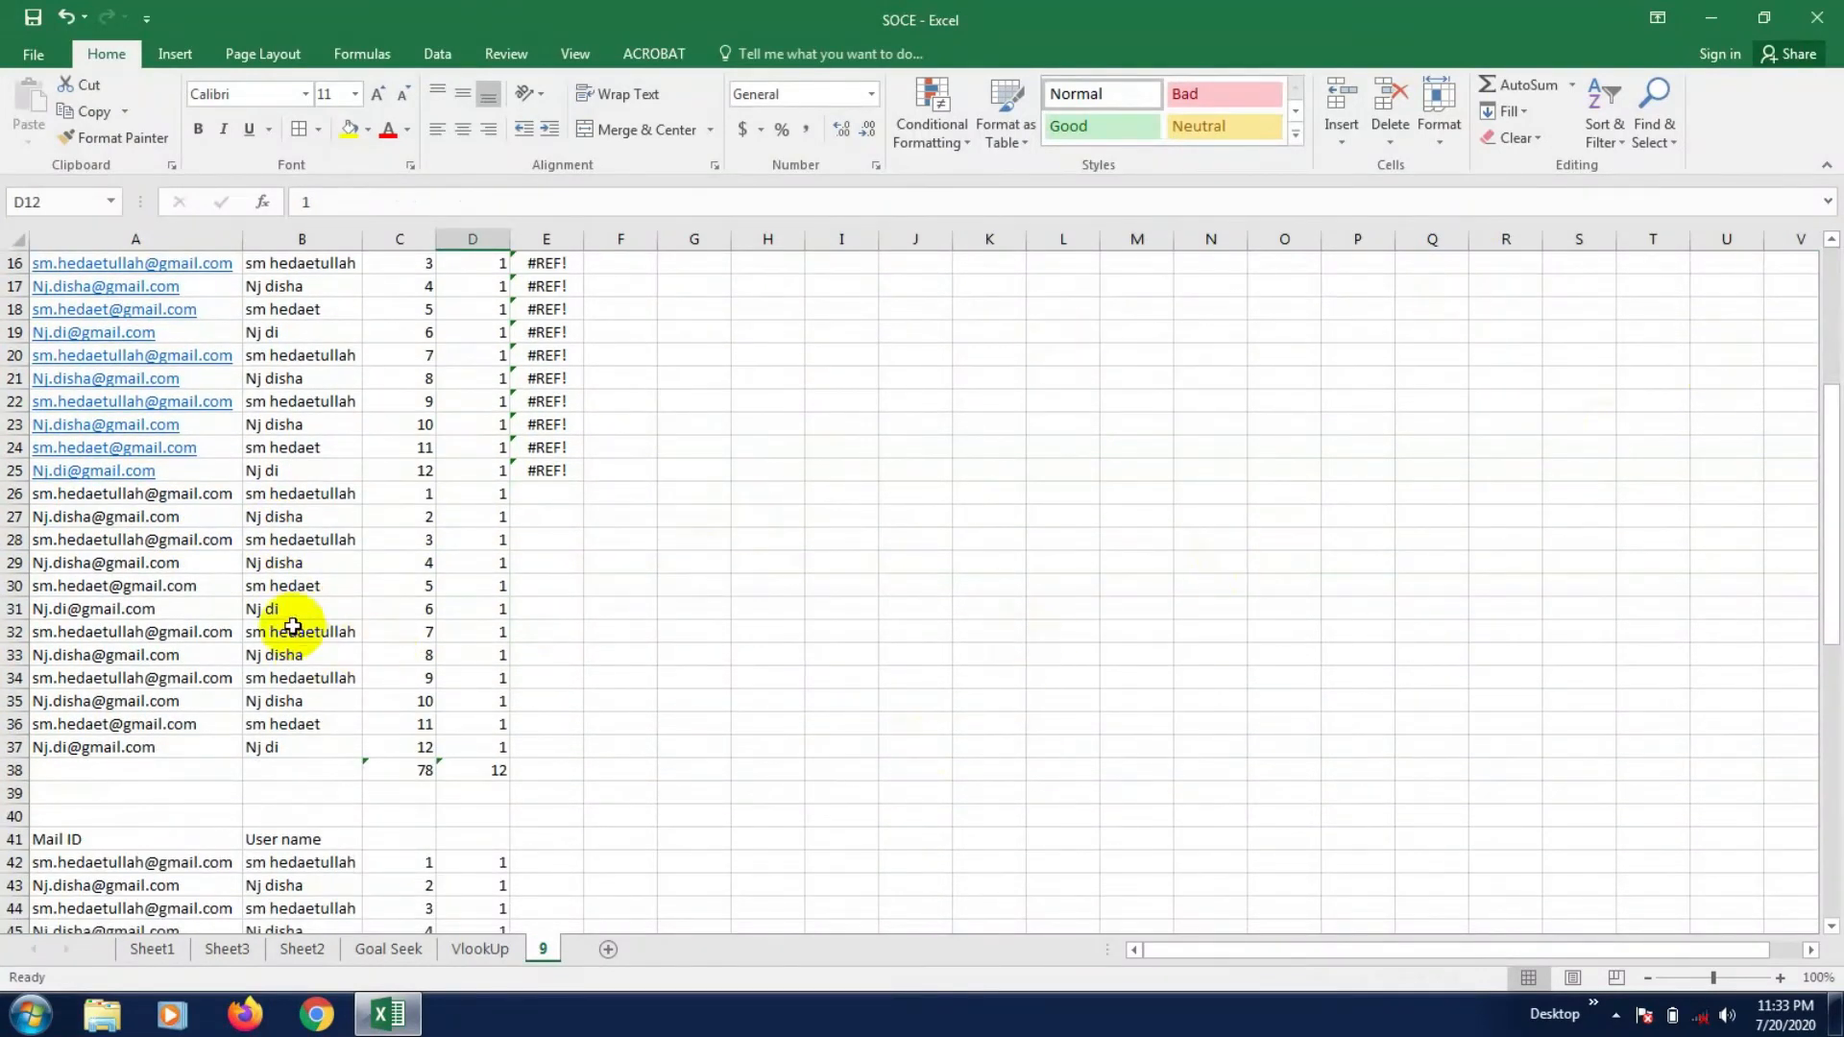
pyautogui.scroll(-1, 293, 621)
pyautogui.scroll(5, 293, 622)
pyautogui.moveTo(1448, 951); pyautogui.dragTo(1268, 957)
pyautogui.scroll(1, 234, 585)
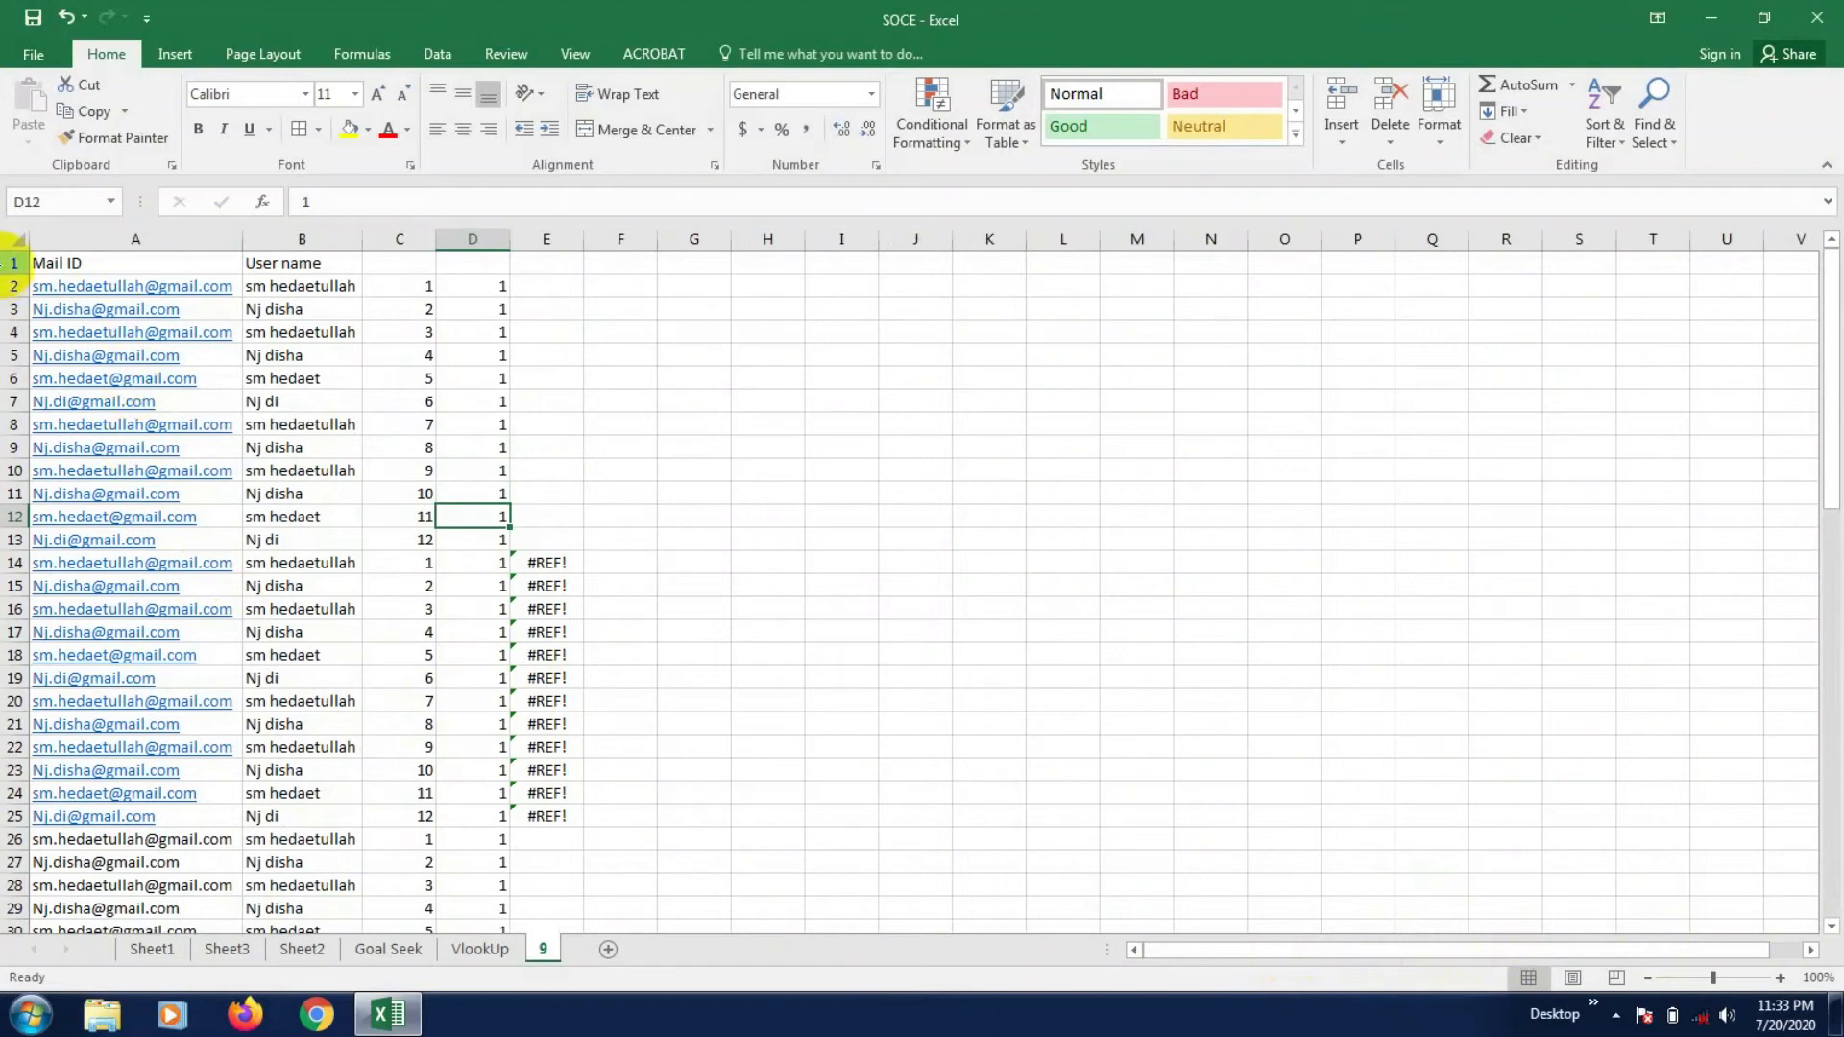
# - Copy the user names and scores block starting at row 2 (B2:E37)
pyautogui.click(5, 262)
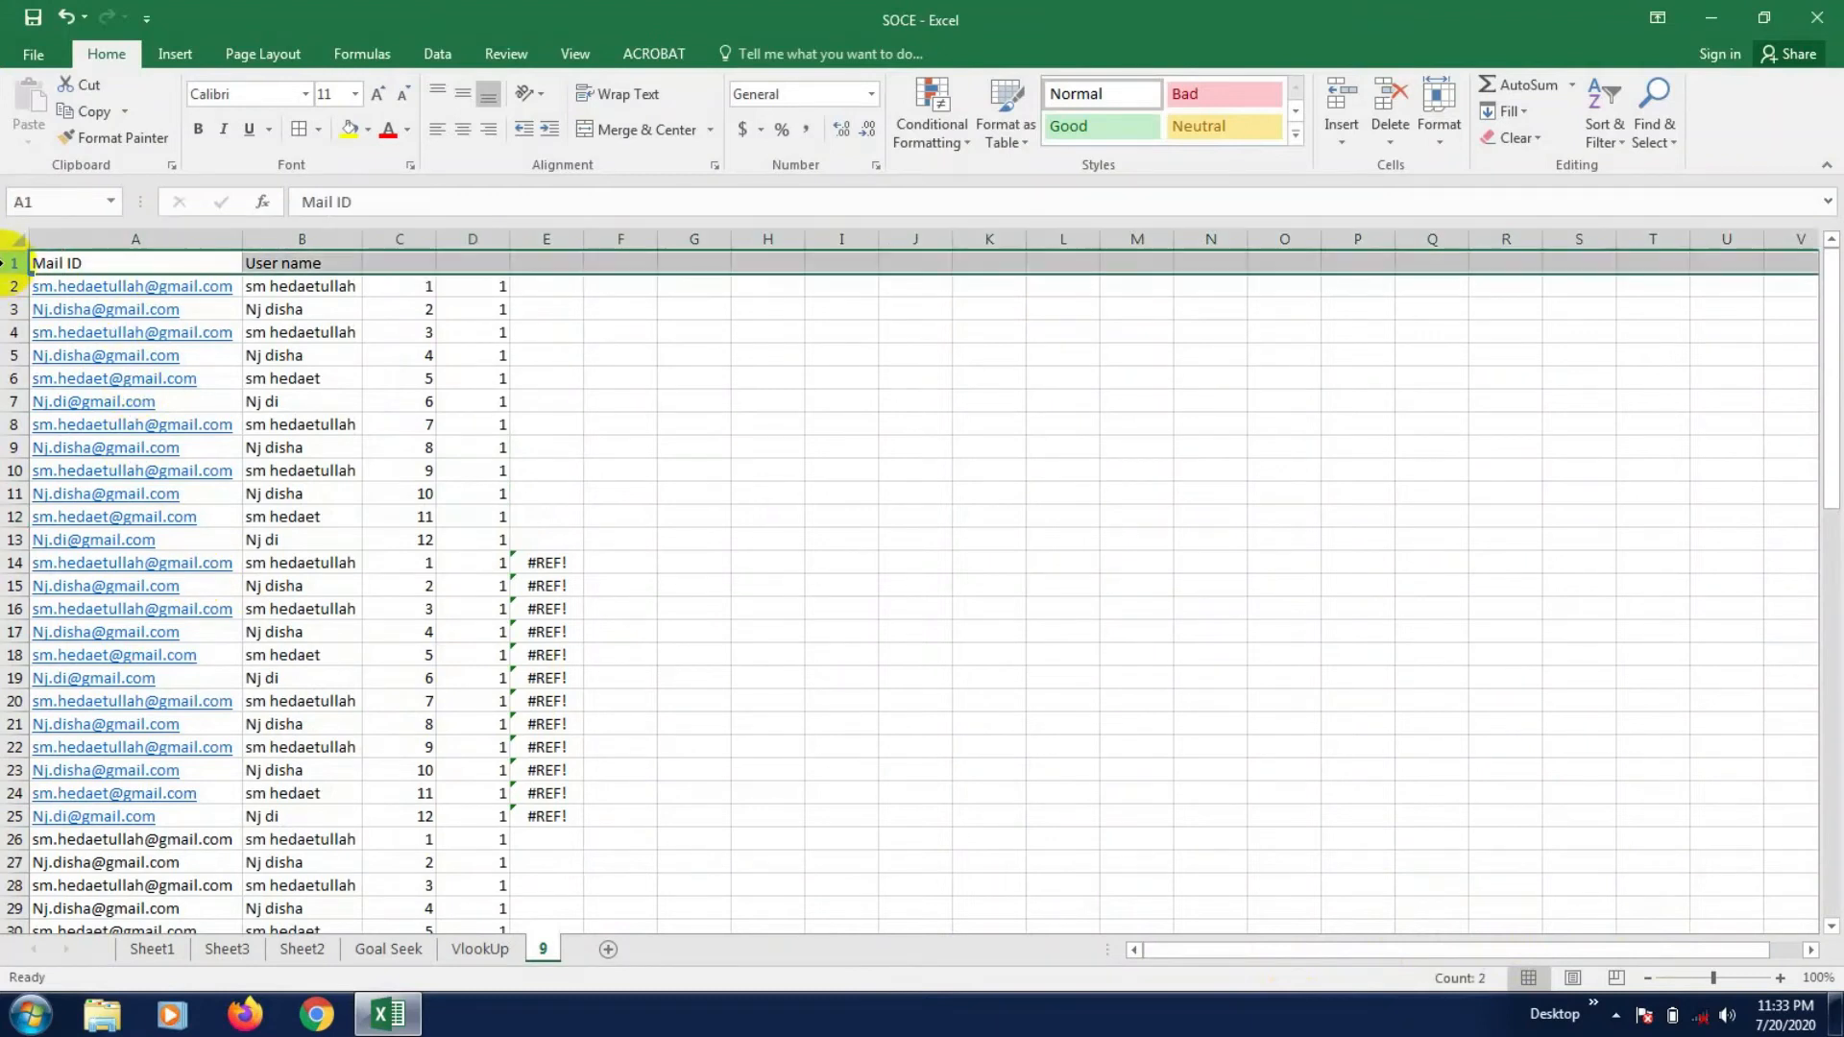
pyautogui.click(136, 237)
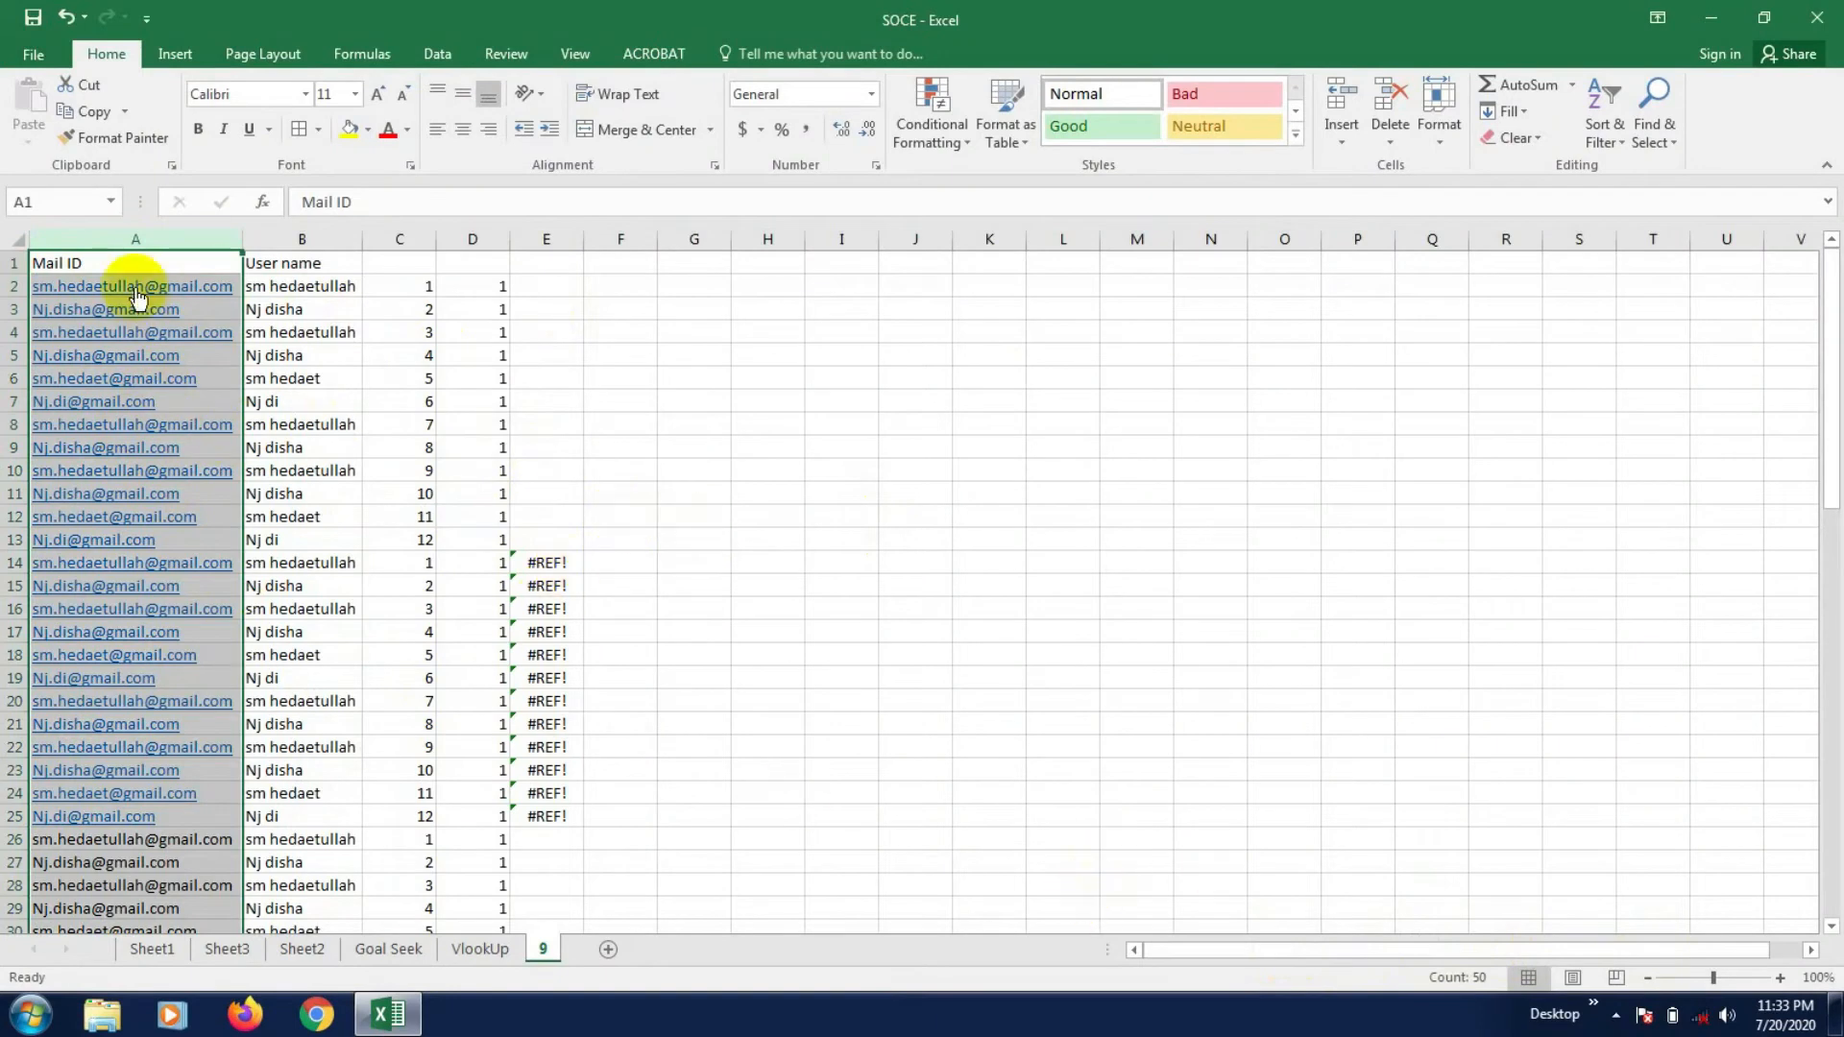
pyautogui.click(618, 419)
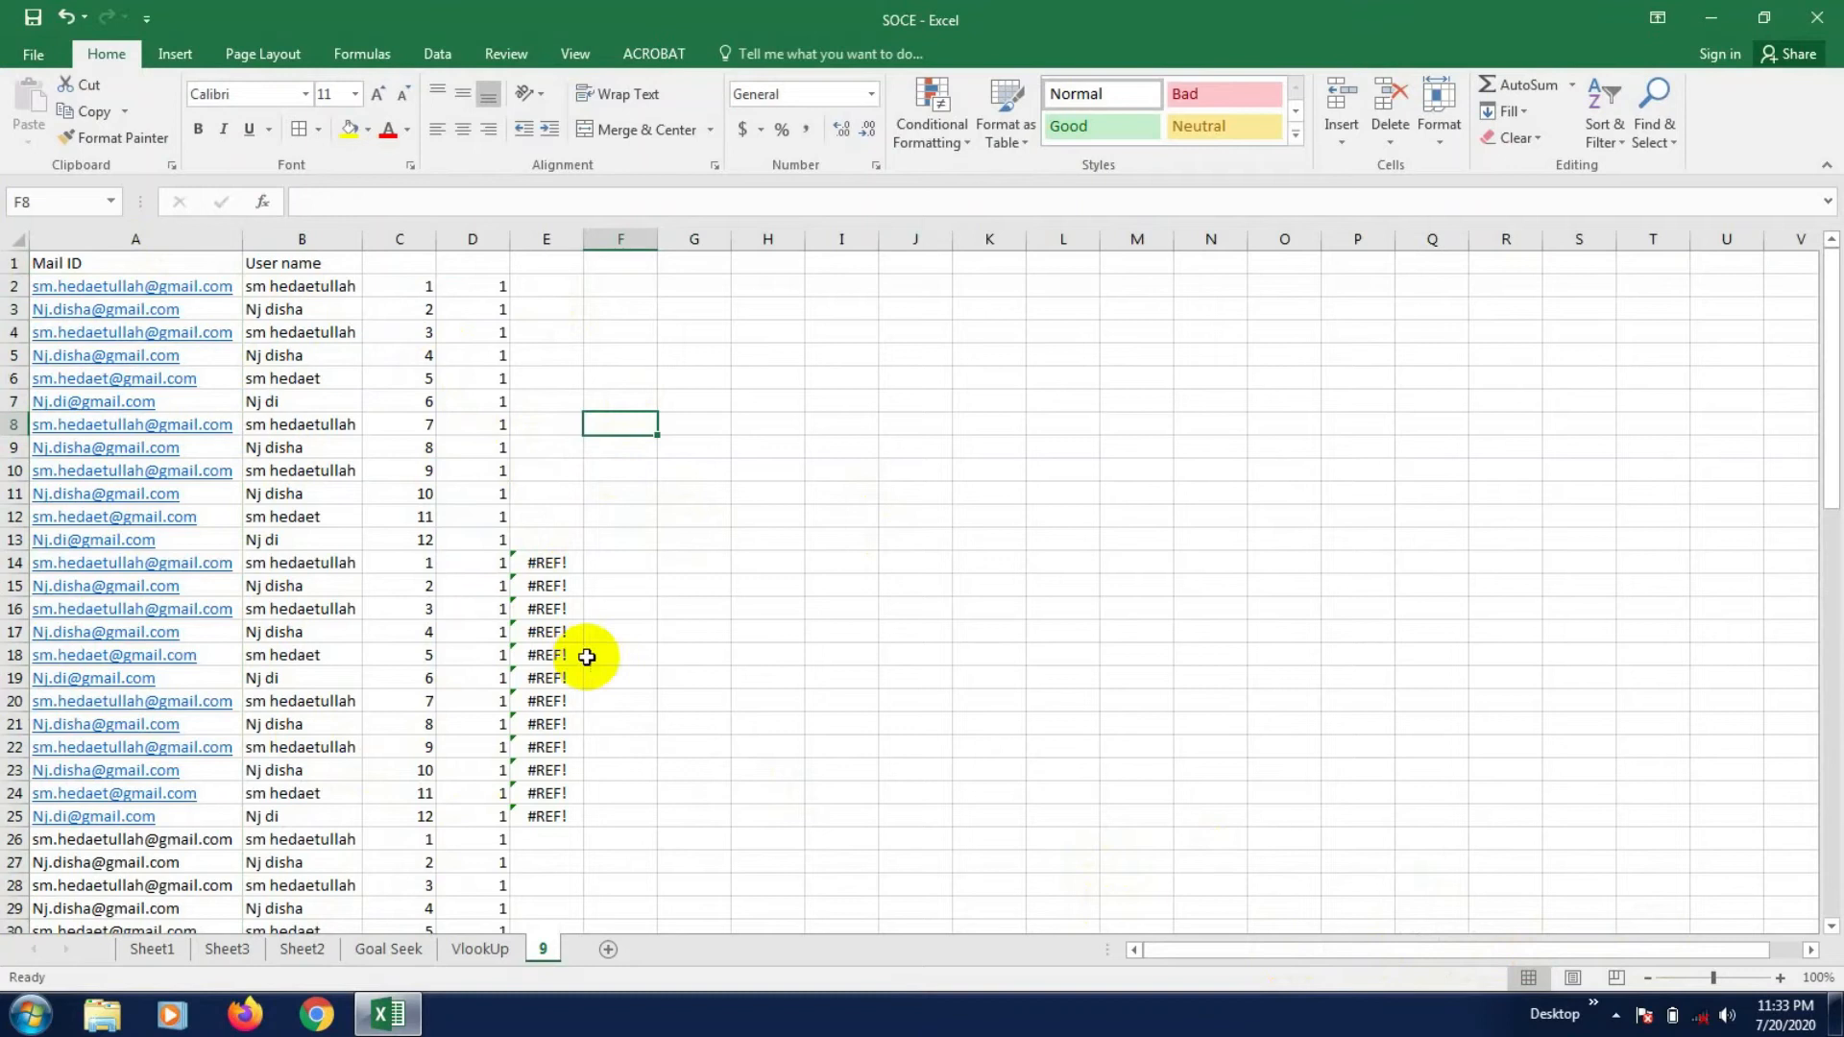
pyautogui.moveTo(272, 285); pyautogui.dragTo(514, 859)
pyautogui.hotkey('ctrl', 'c')
# - Paste the block at F2, J2, N2 and R2, then end copy mode
pyautogui.scroll(4, 864, 730)
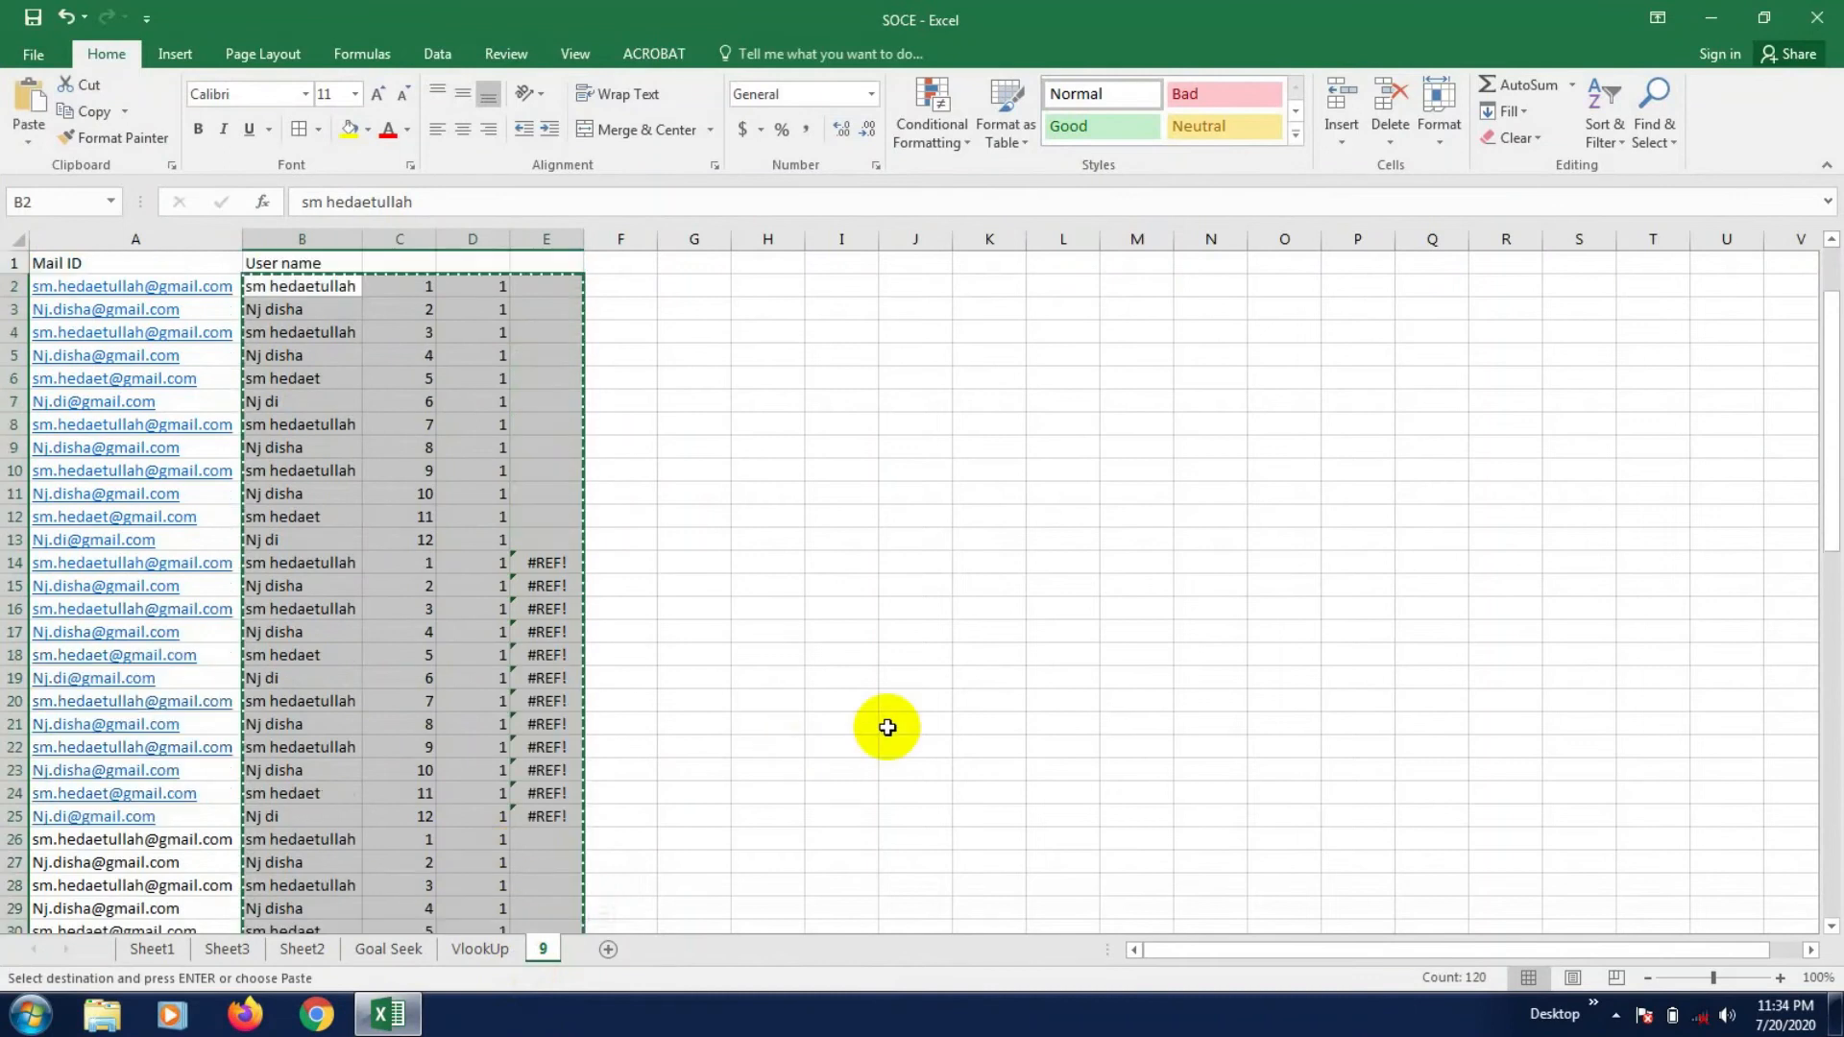
pyautogui.click(619, 285)
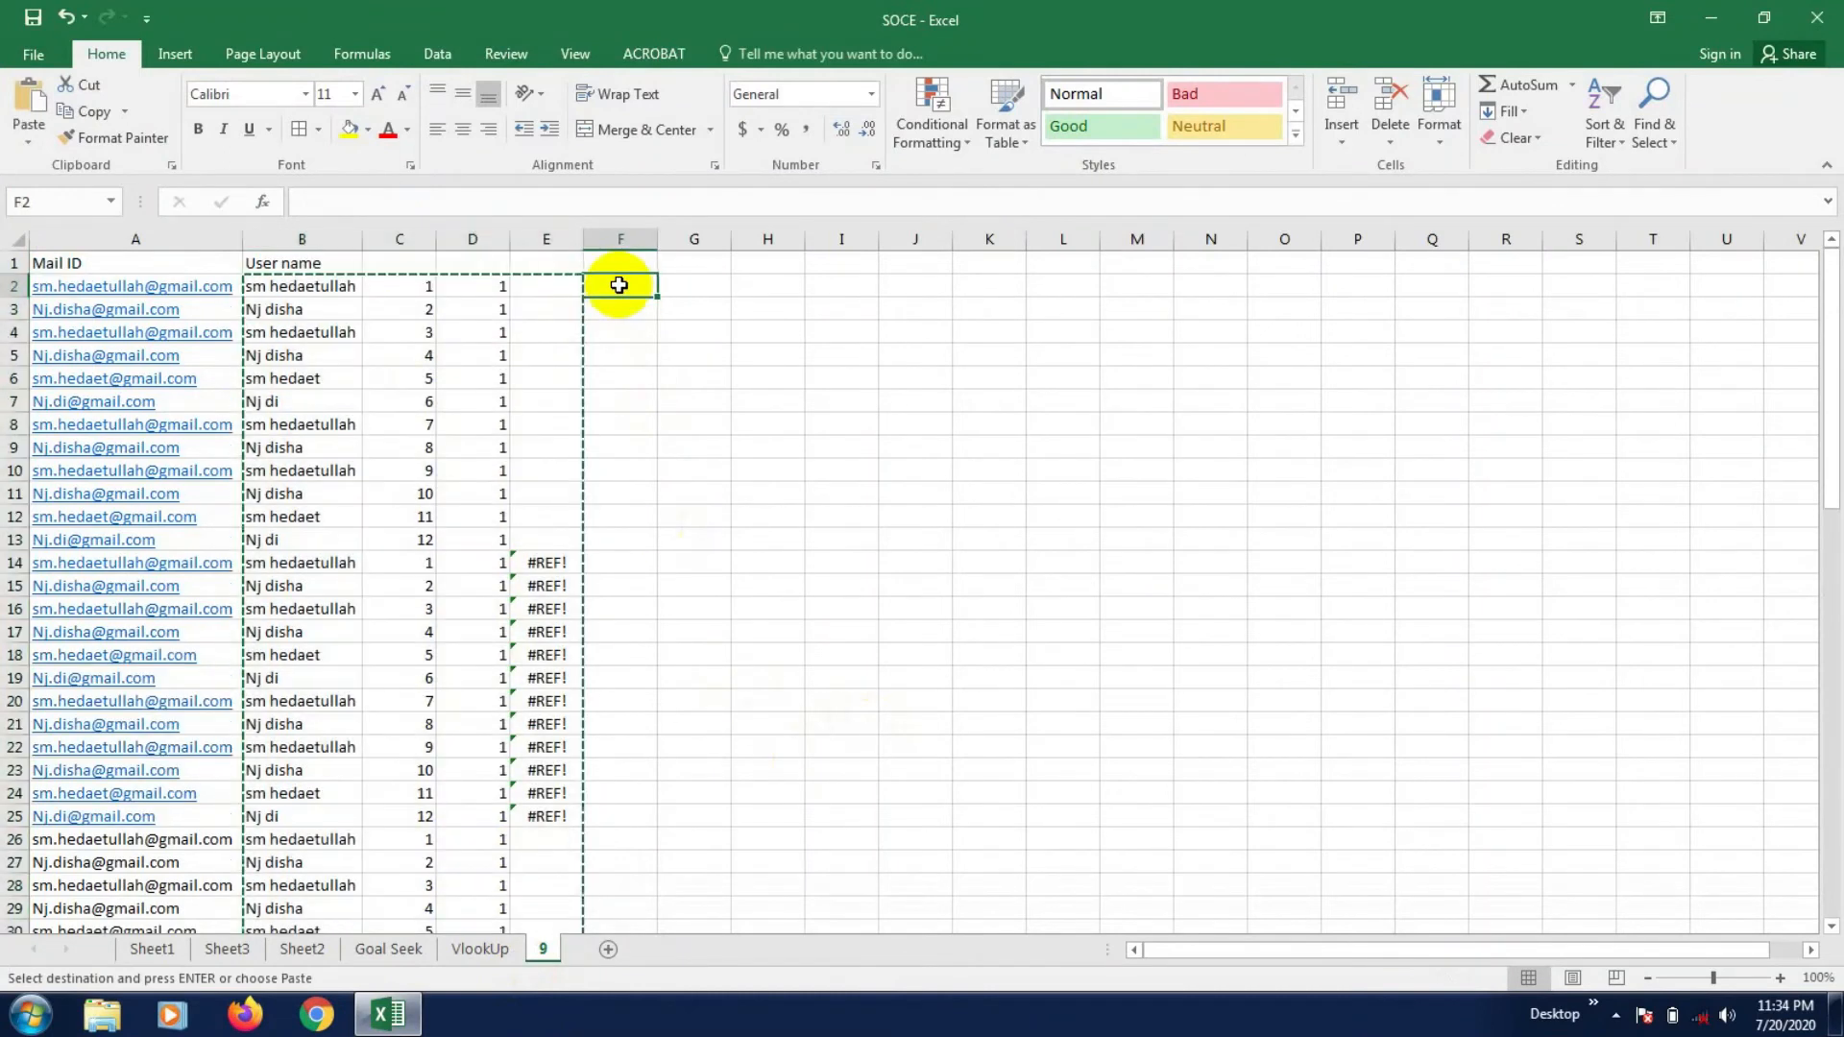
pyautogui.hotkey('ctrl', 'v')
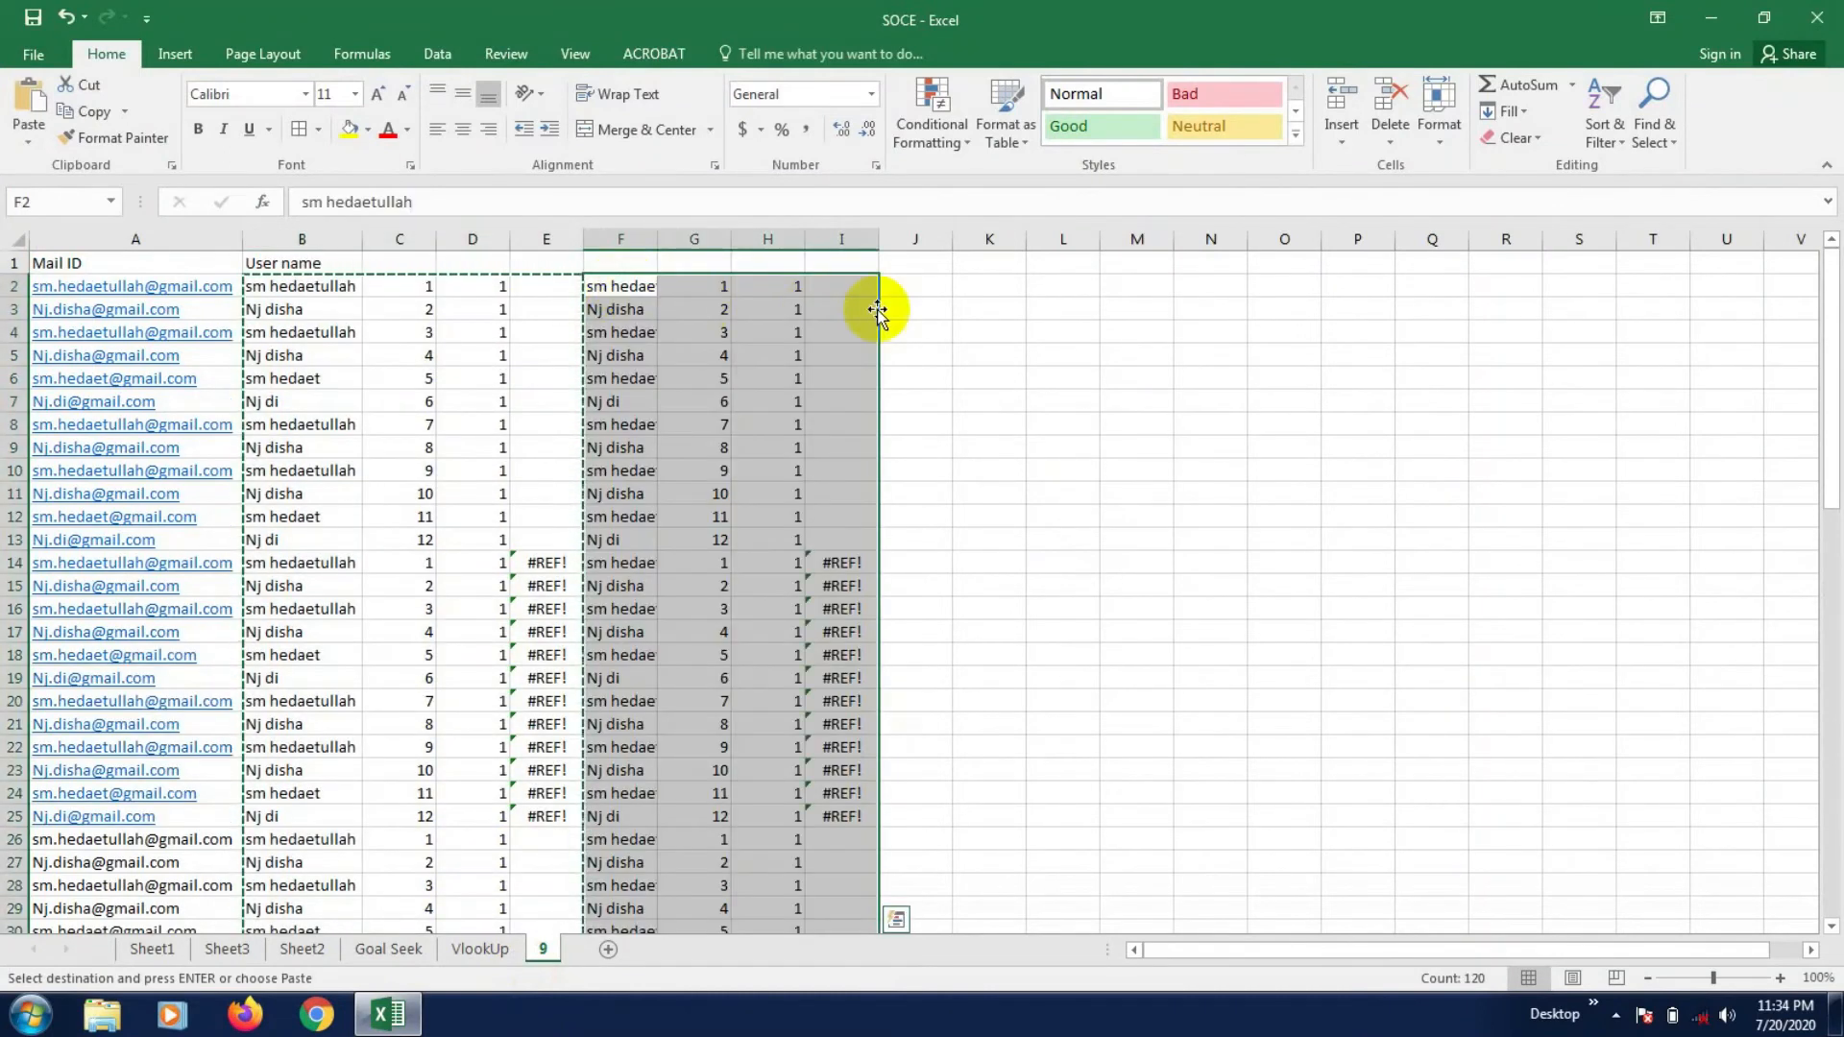
pyautogui.click(909, 287)
pyautogui.hotkey('ctrl', 'v')
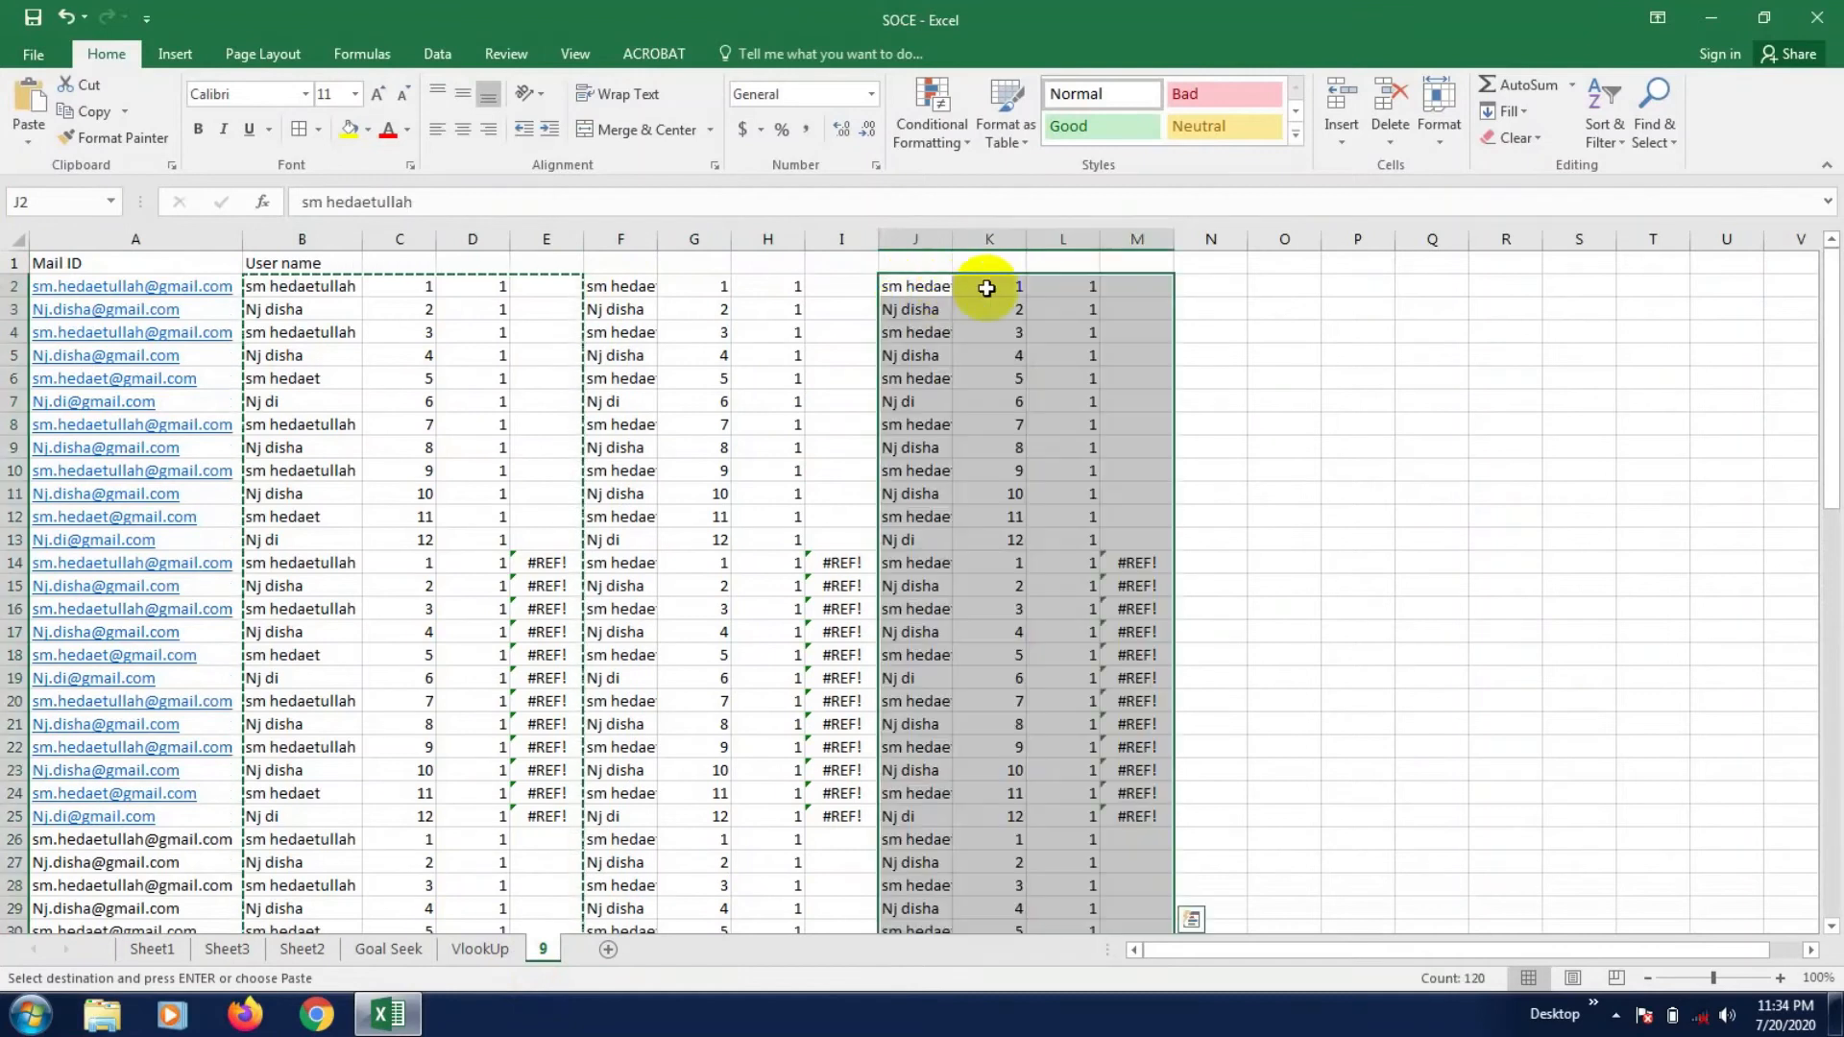
pyautogui.click(1195, 286)
pyautogui.hotkey('ctrl', 'v')
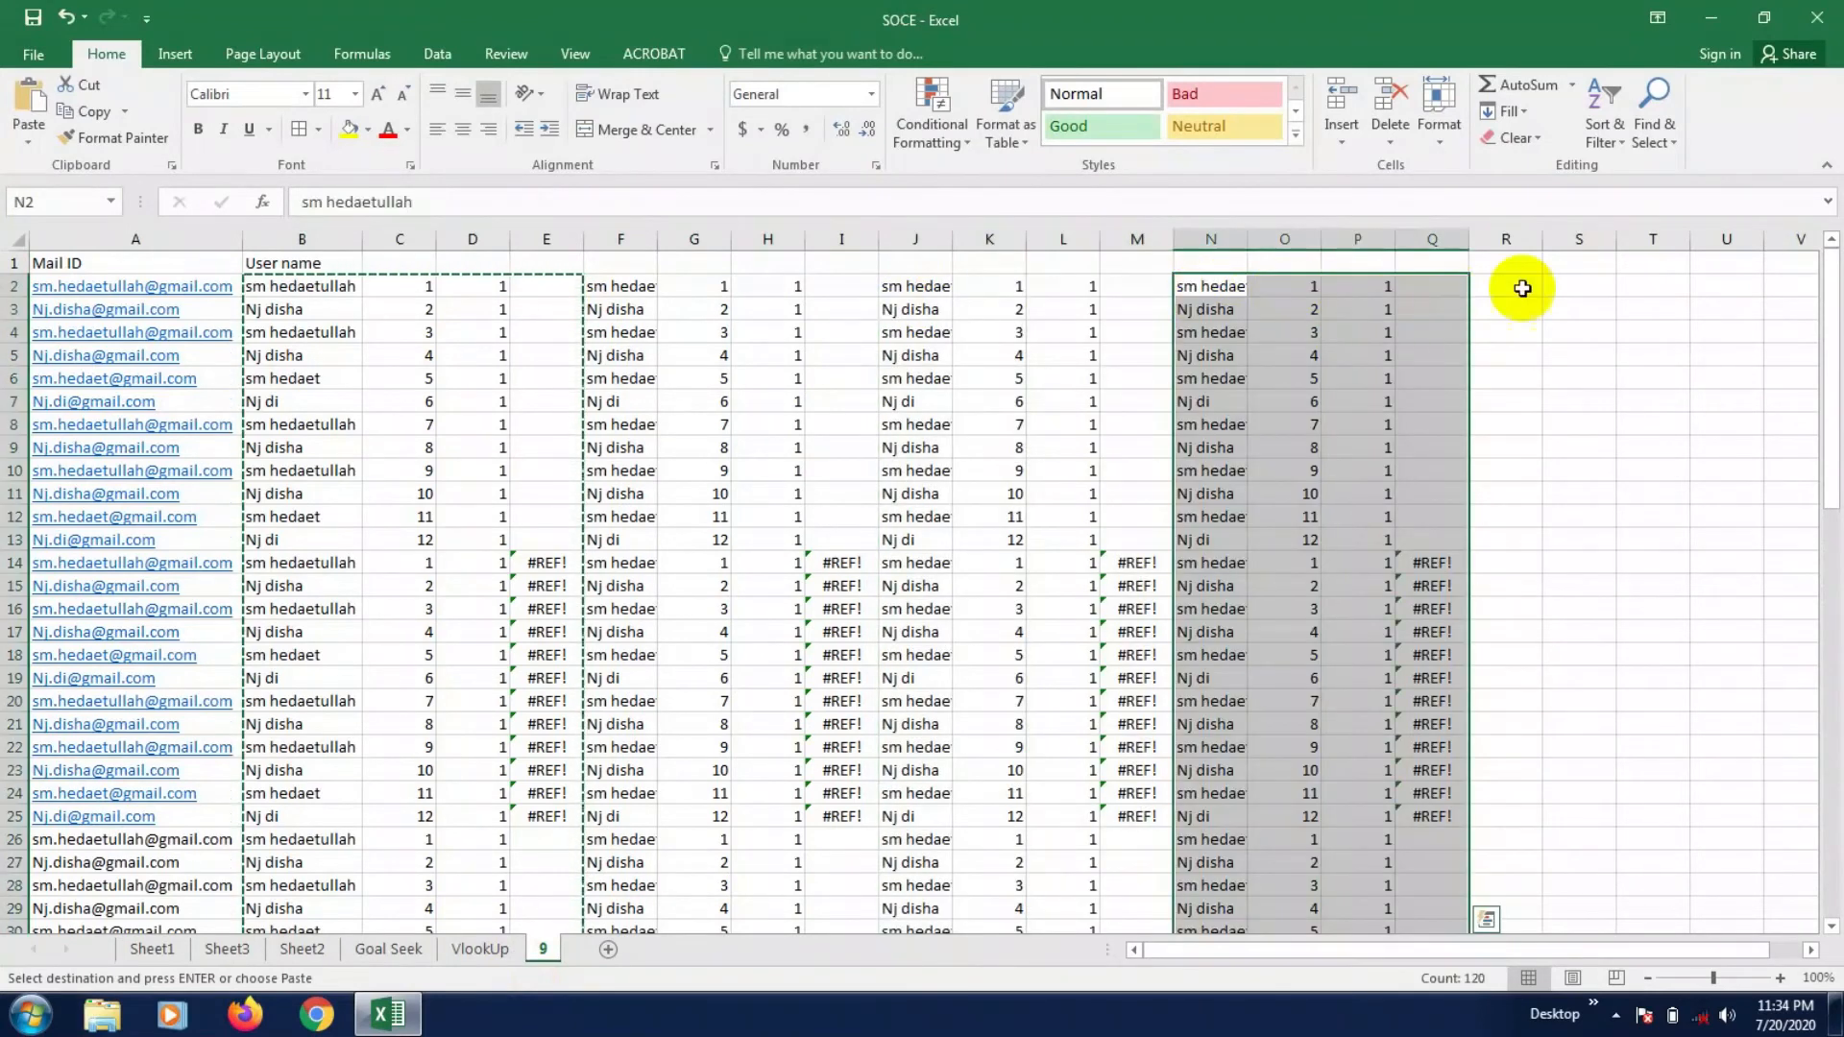
pyautogui.click(1522, 287)
pyautogui.hotkey('ctrl', 'v')
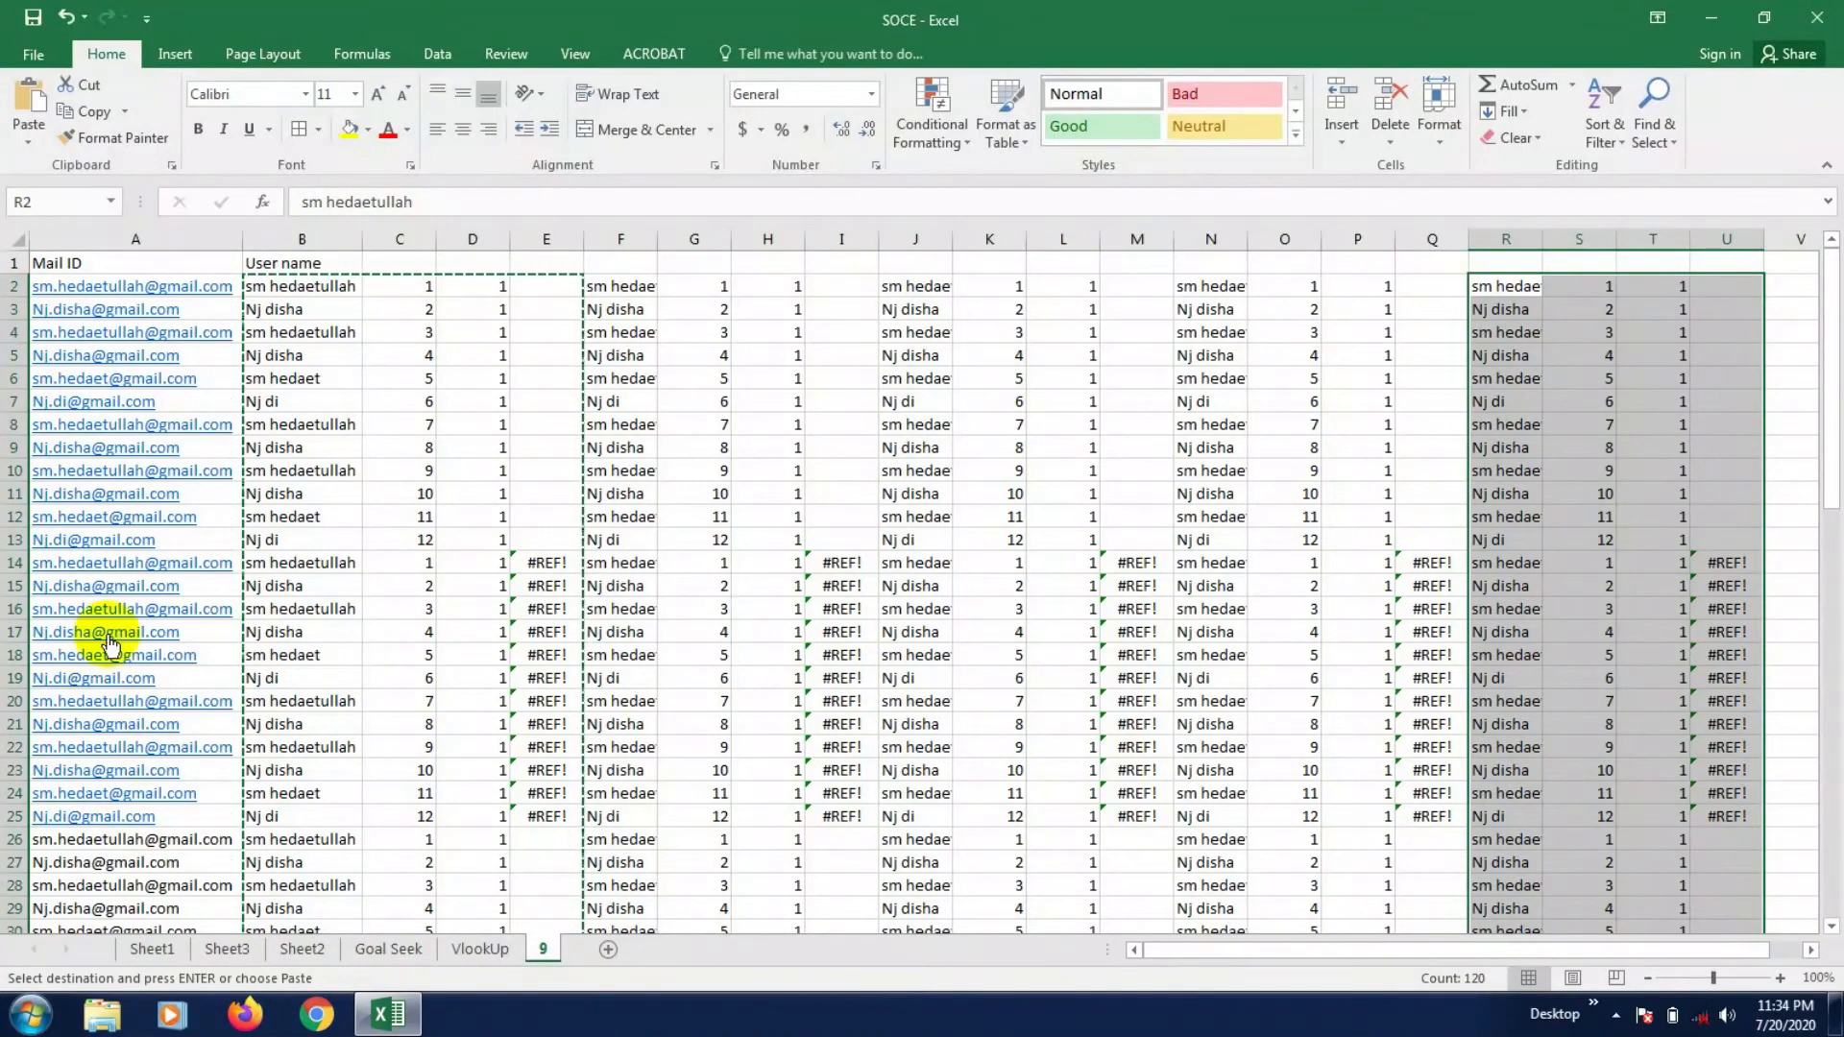
pyautogui.scroll(-4, 120, 649)
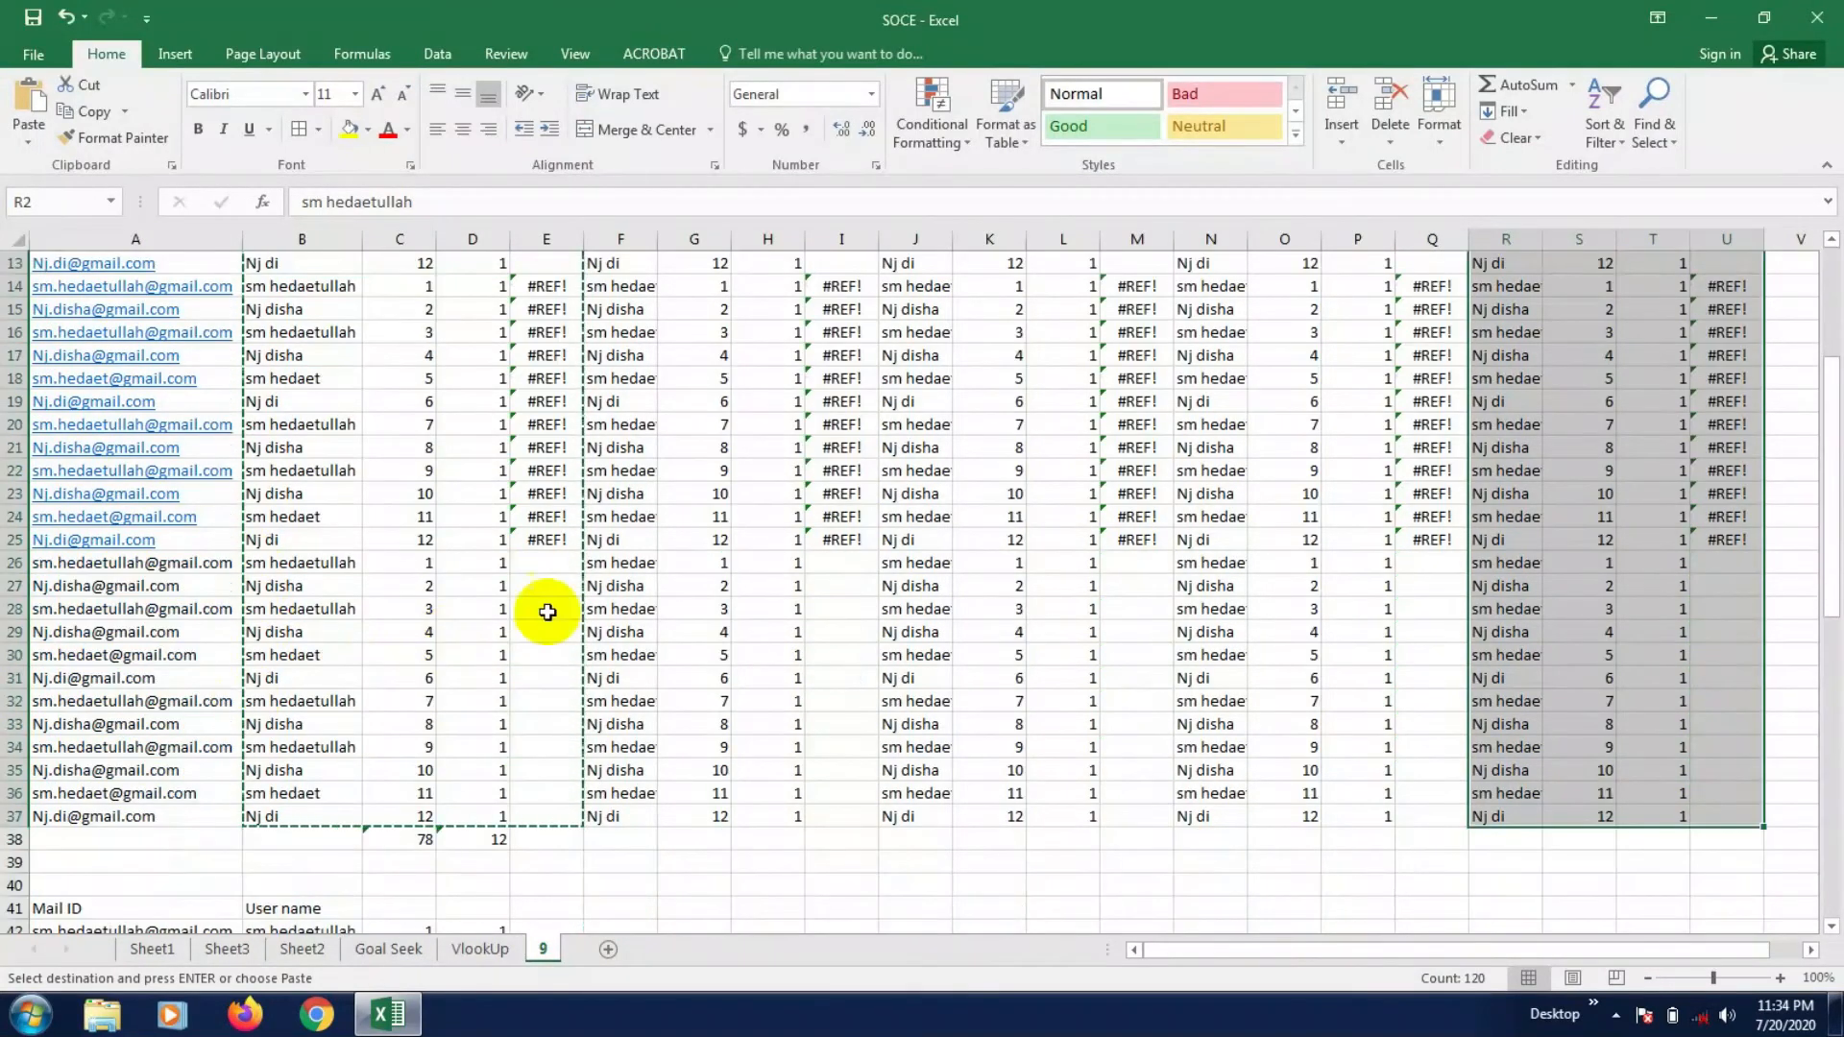
pyautogui.scroll(4, 586, 686)
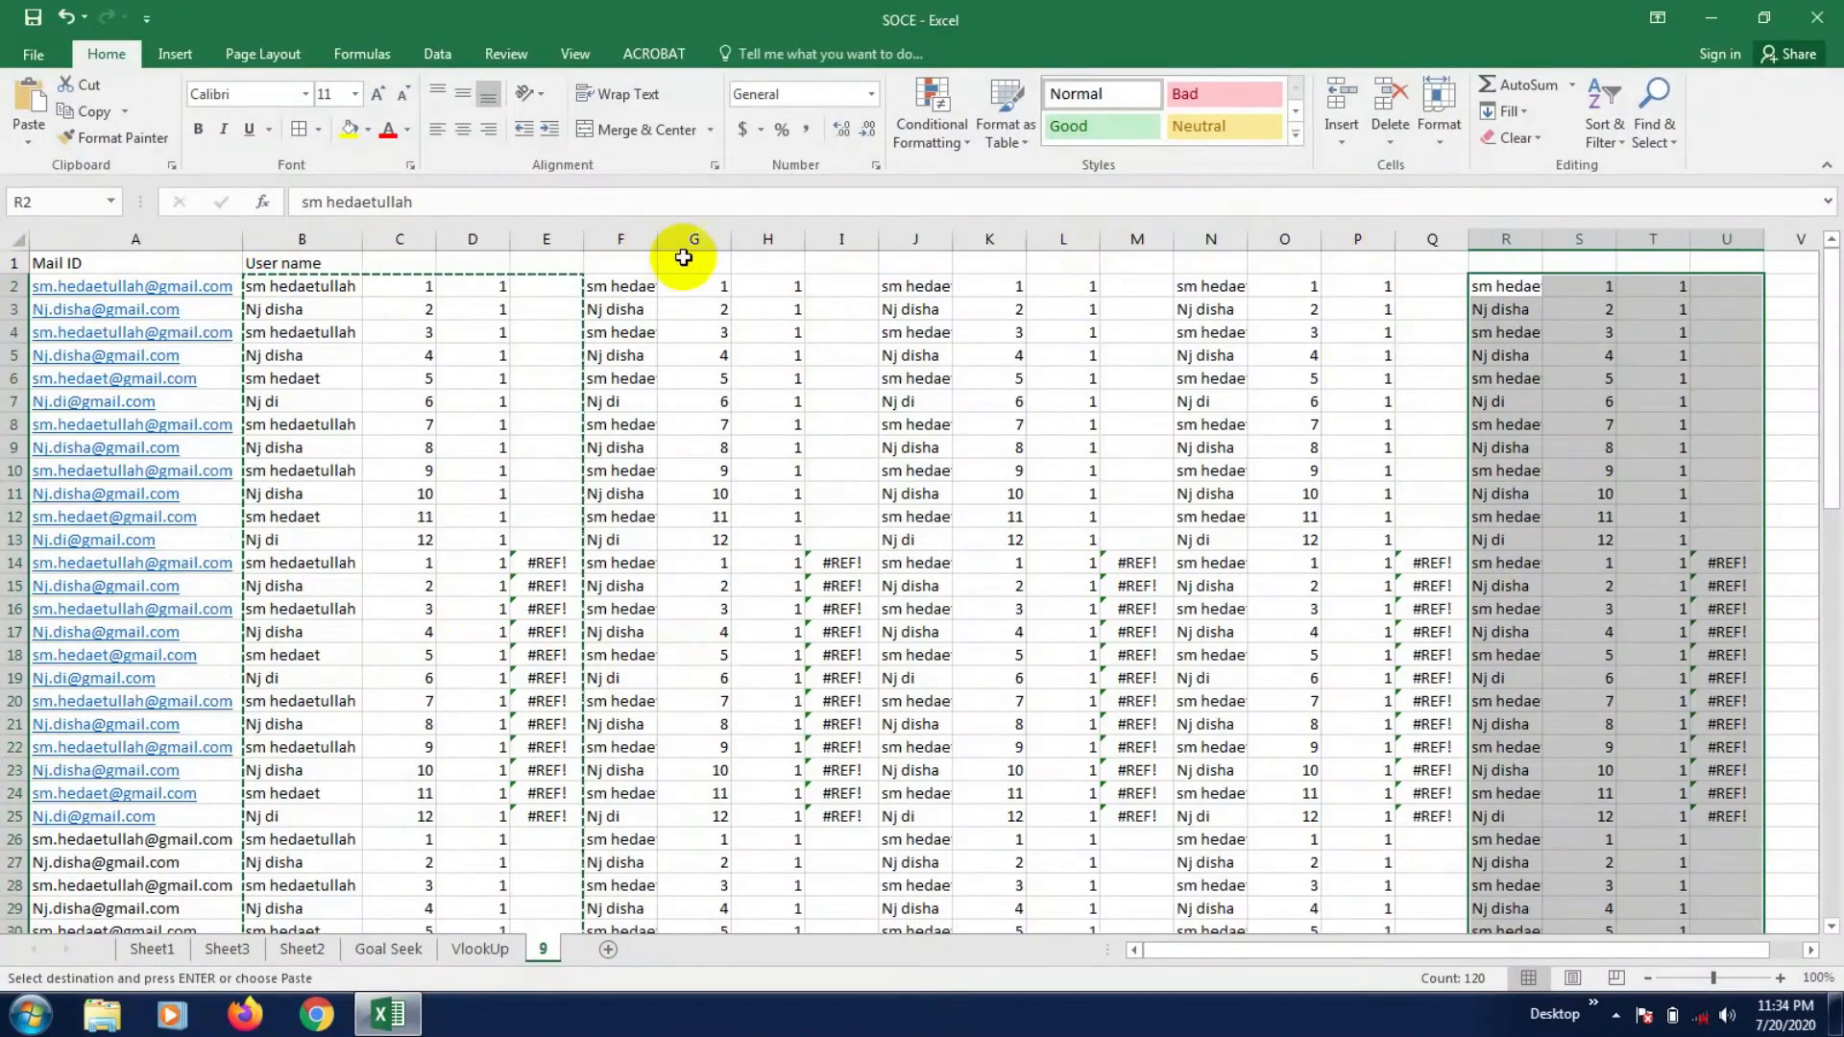
pyautogui.click(710, 268)
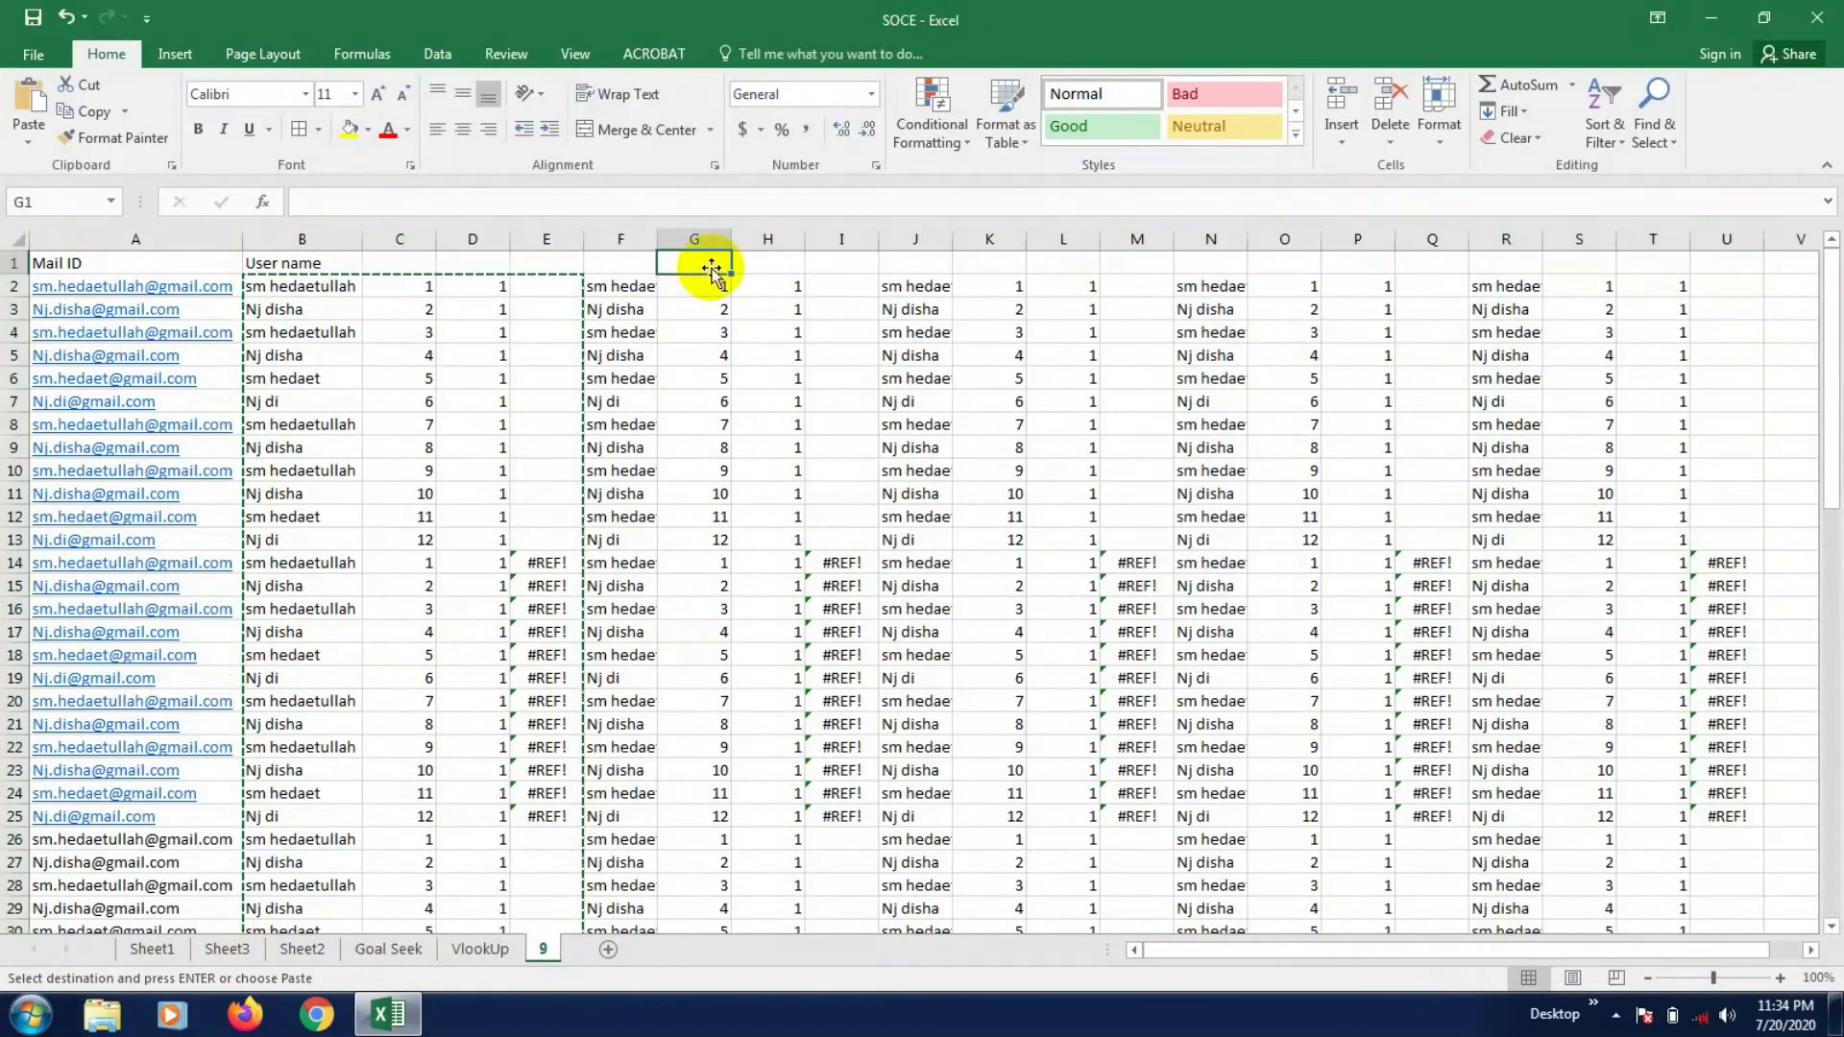
pyautogui.click(478, 465)
pyautogui.press('Escape')
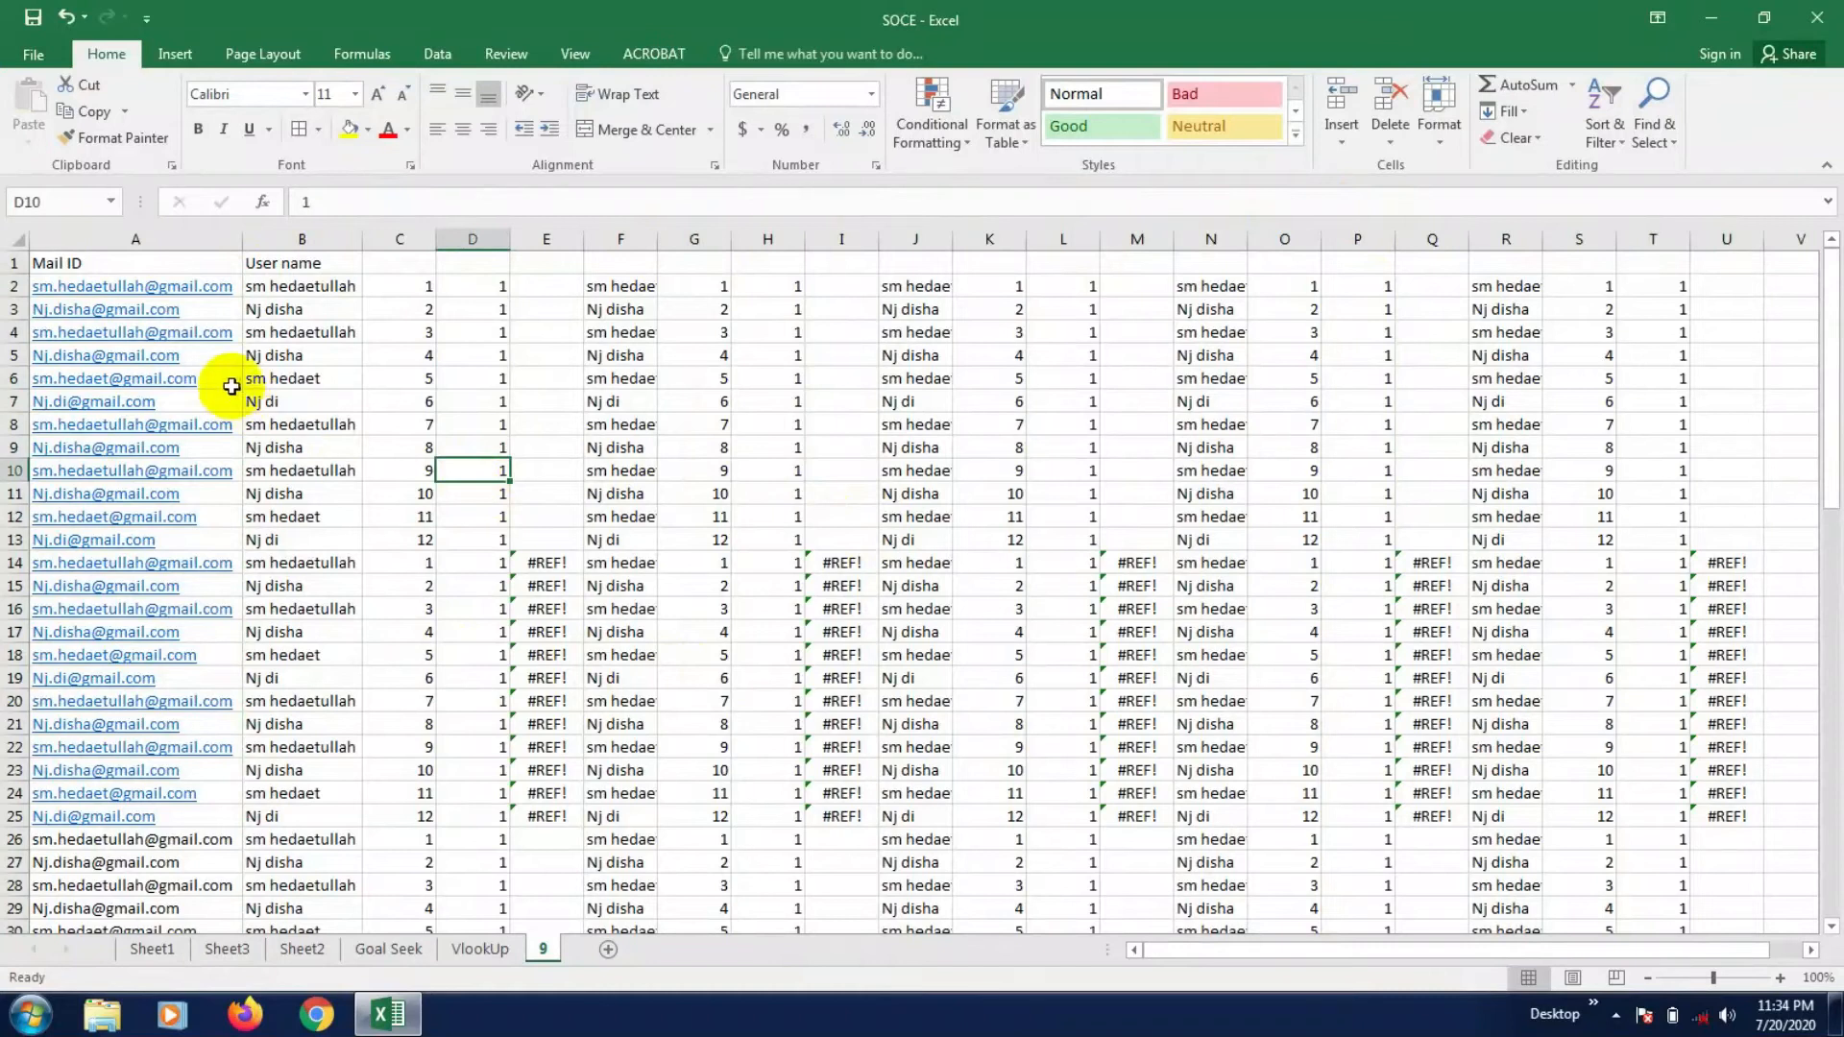
pyautogui.click(268, 287)
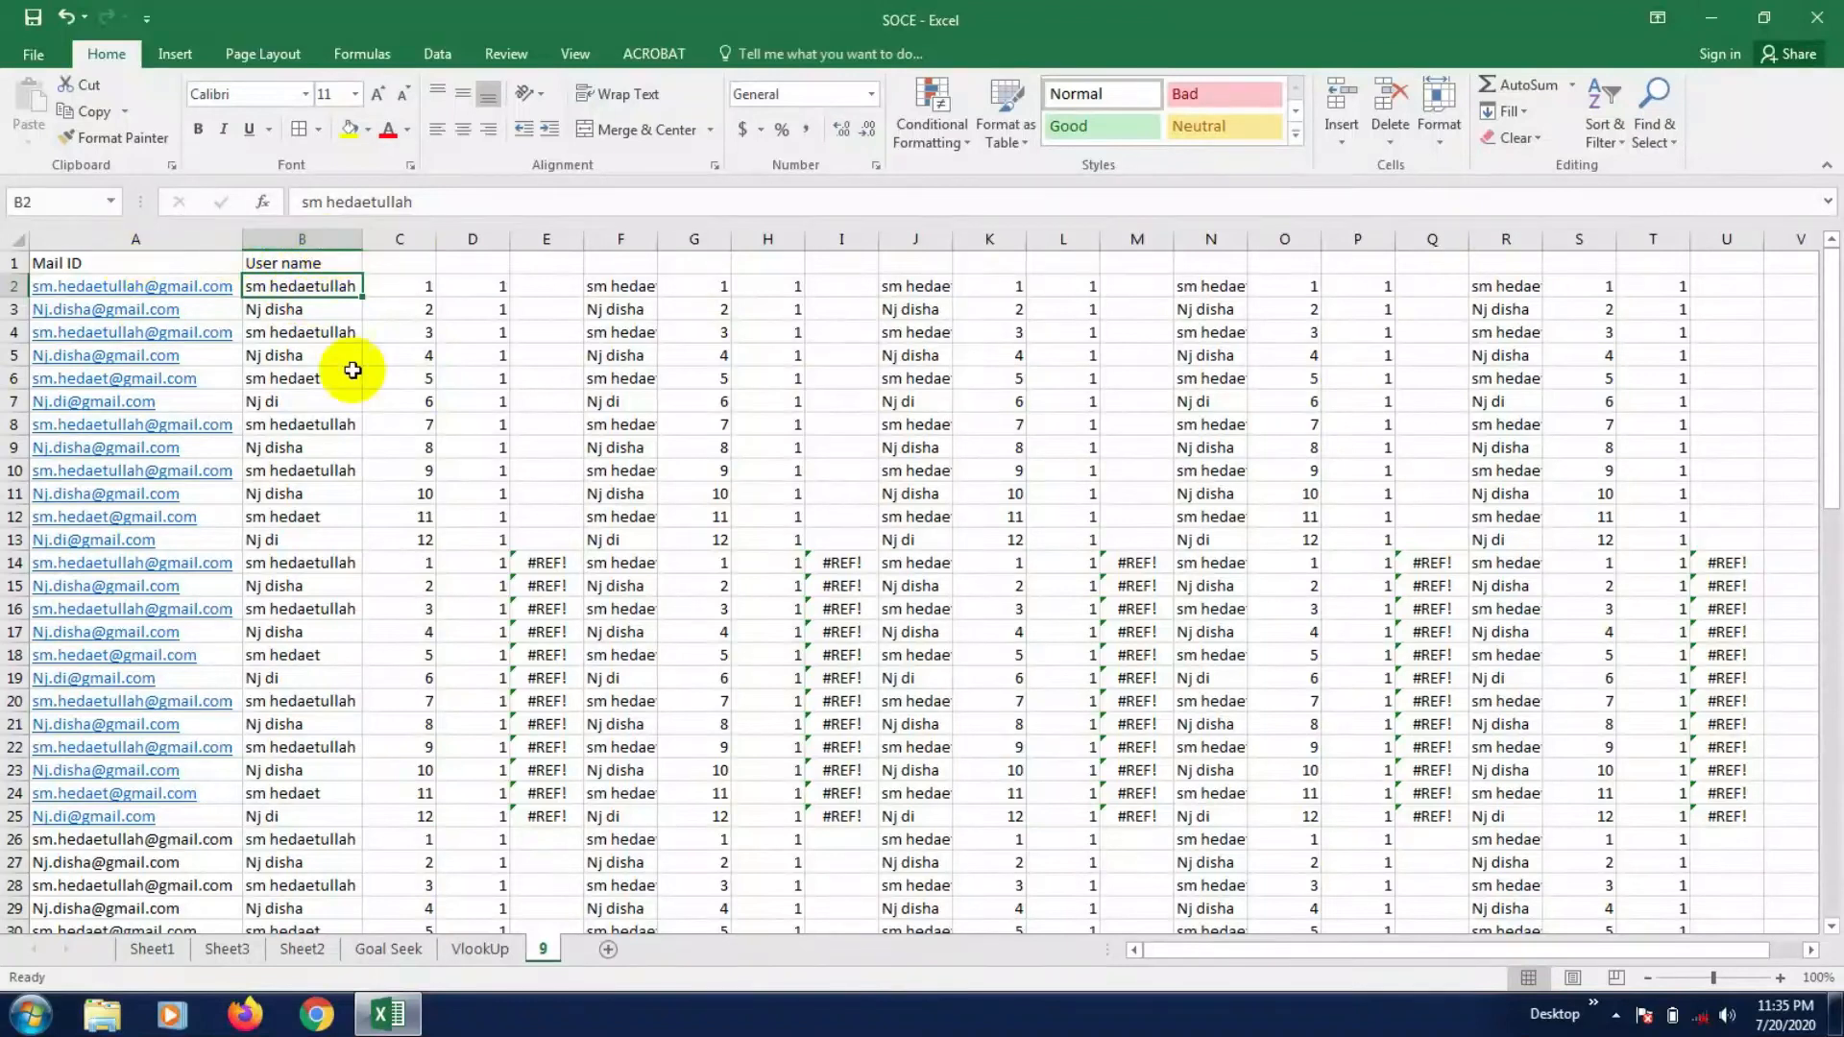
pyautogui.click(13, 262)
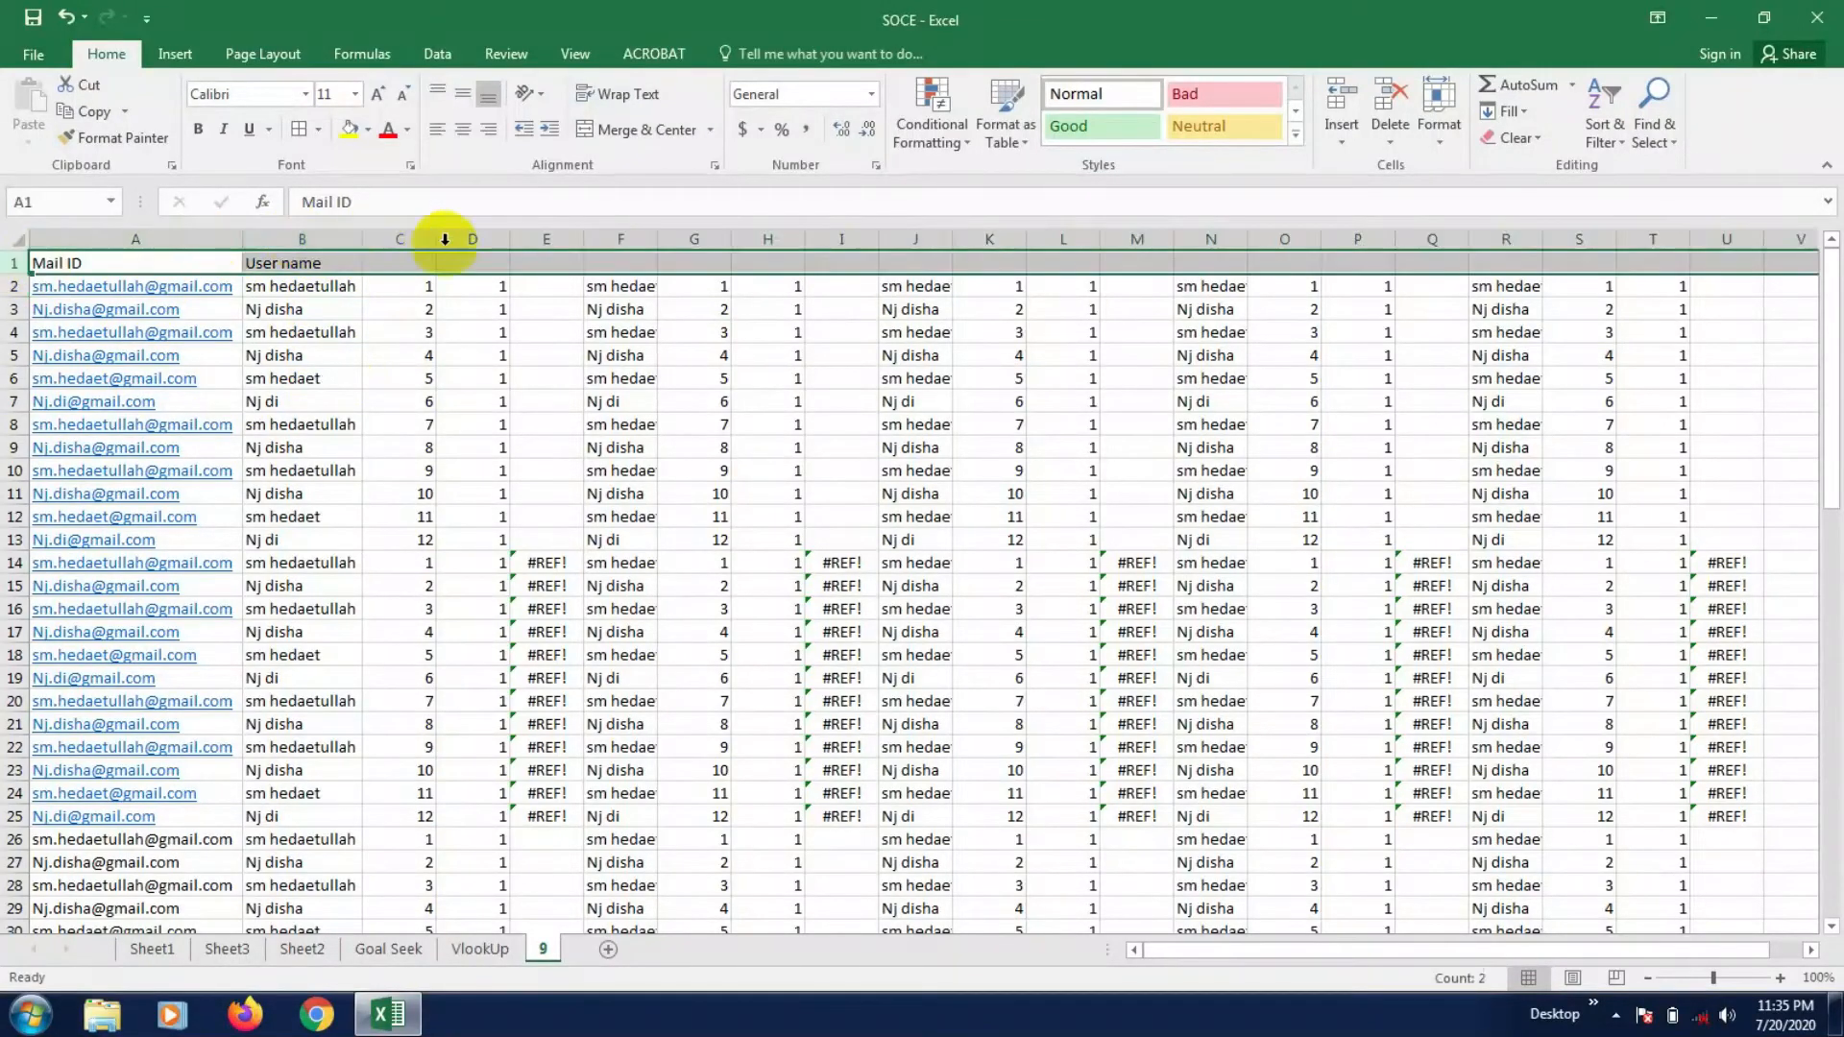
pyautogui.click(167, 231)
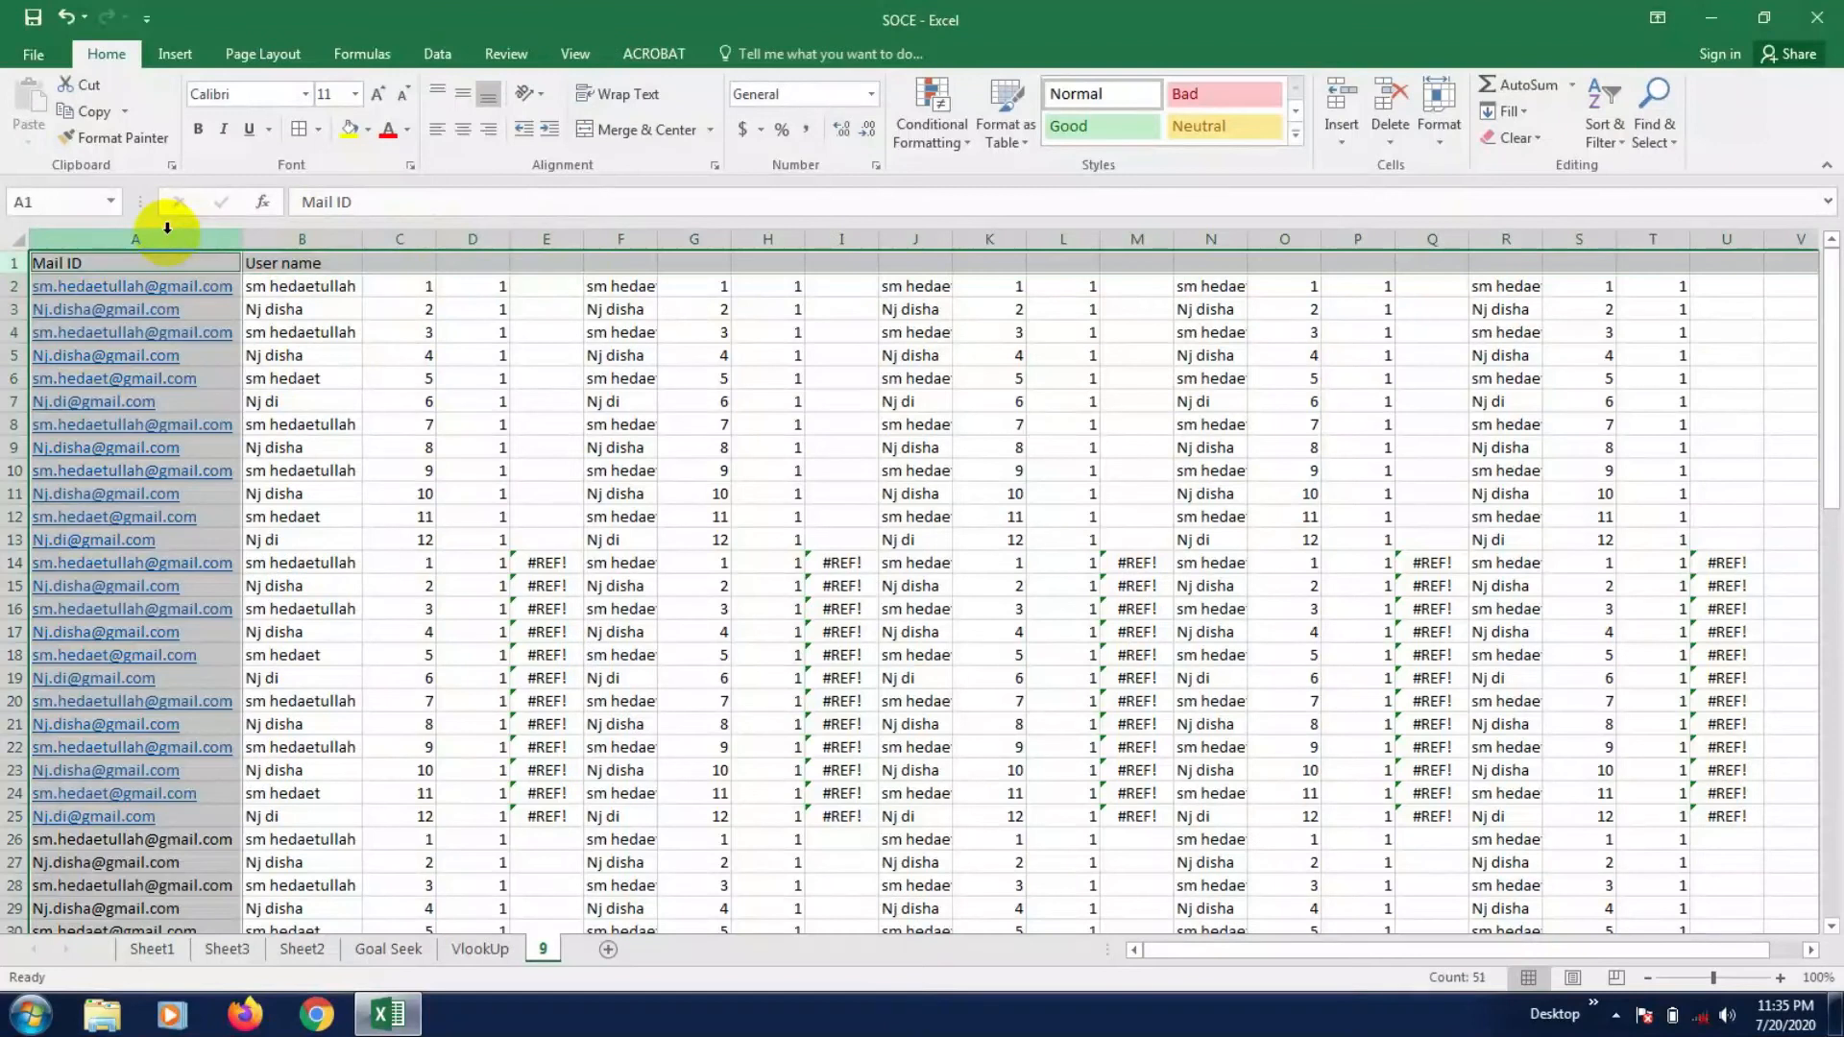
pyautogui.click(276, 288)
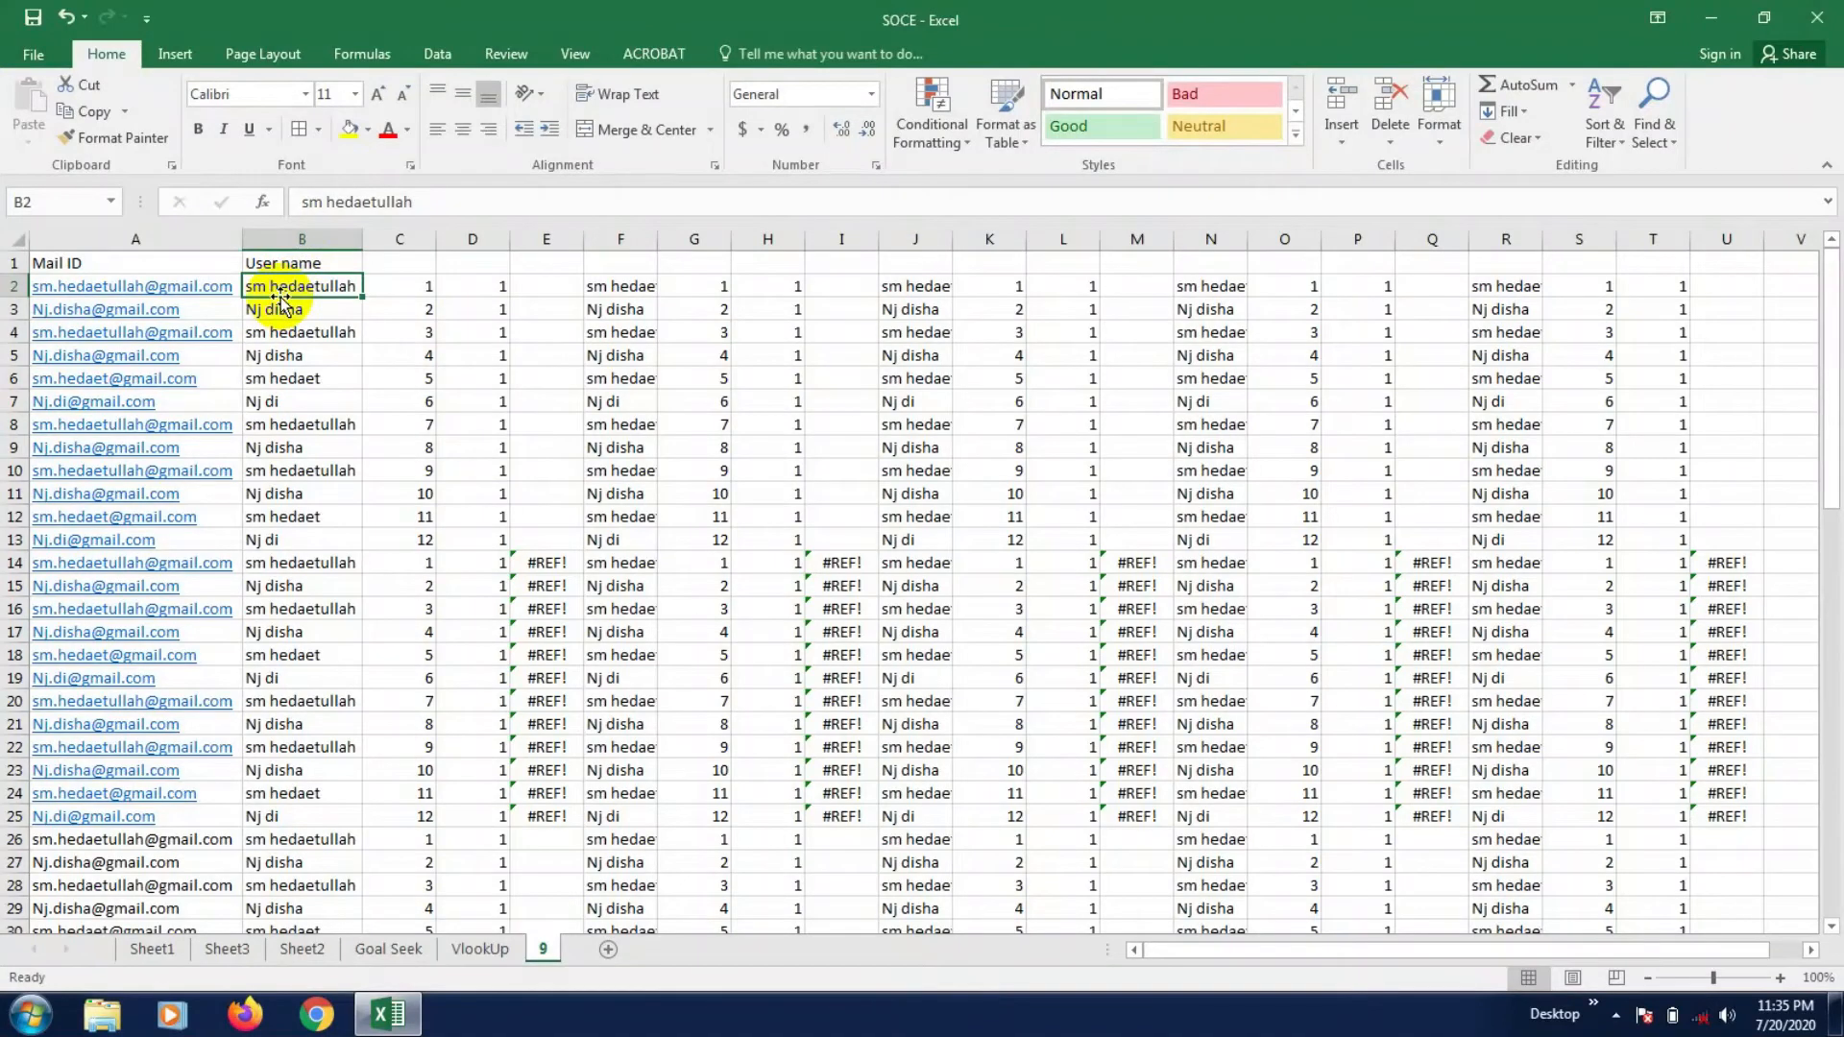
pyautogui.click(293, 378)
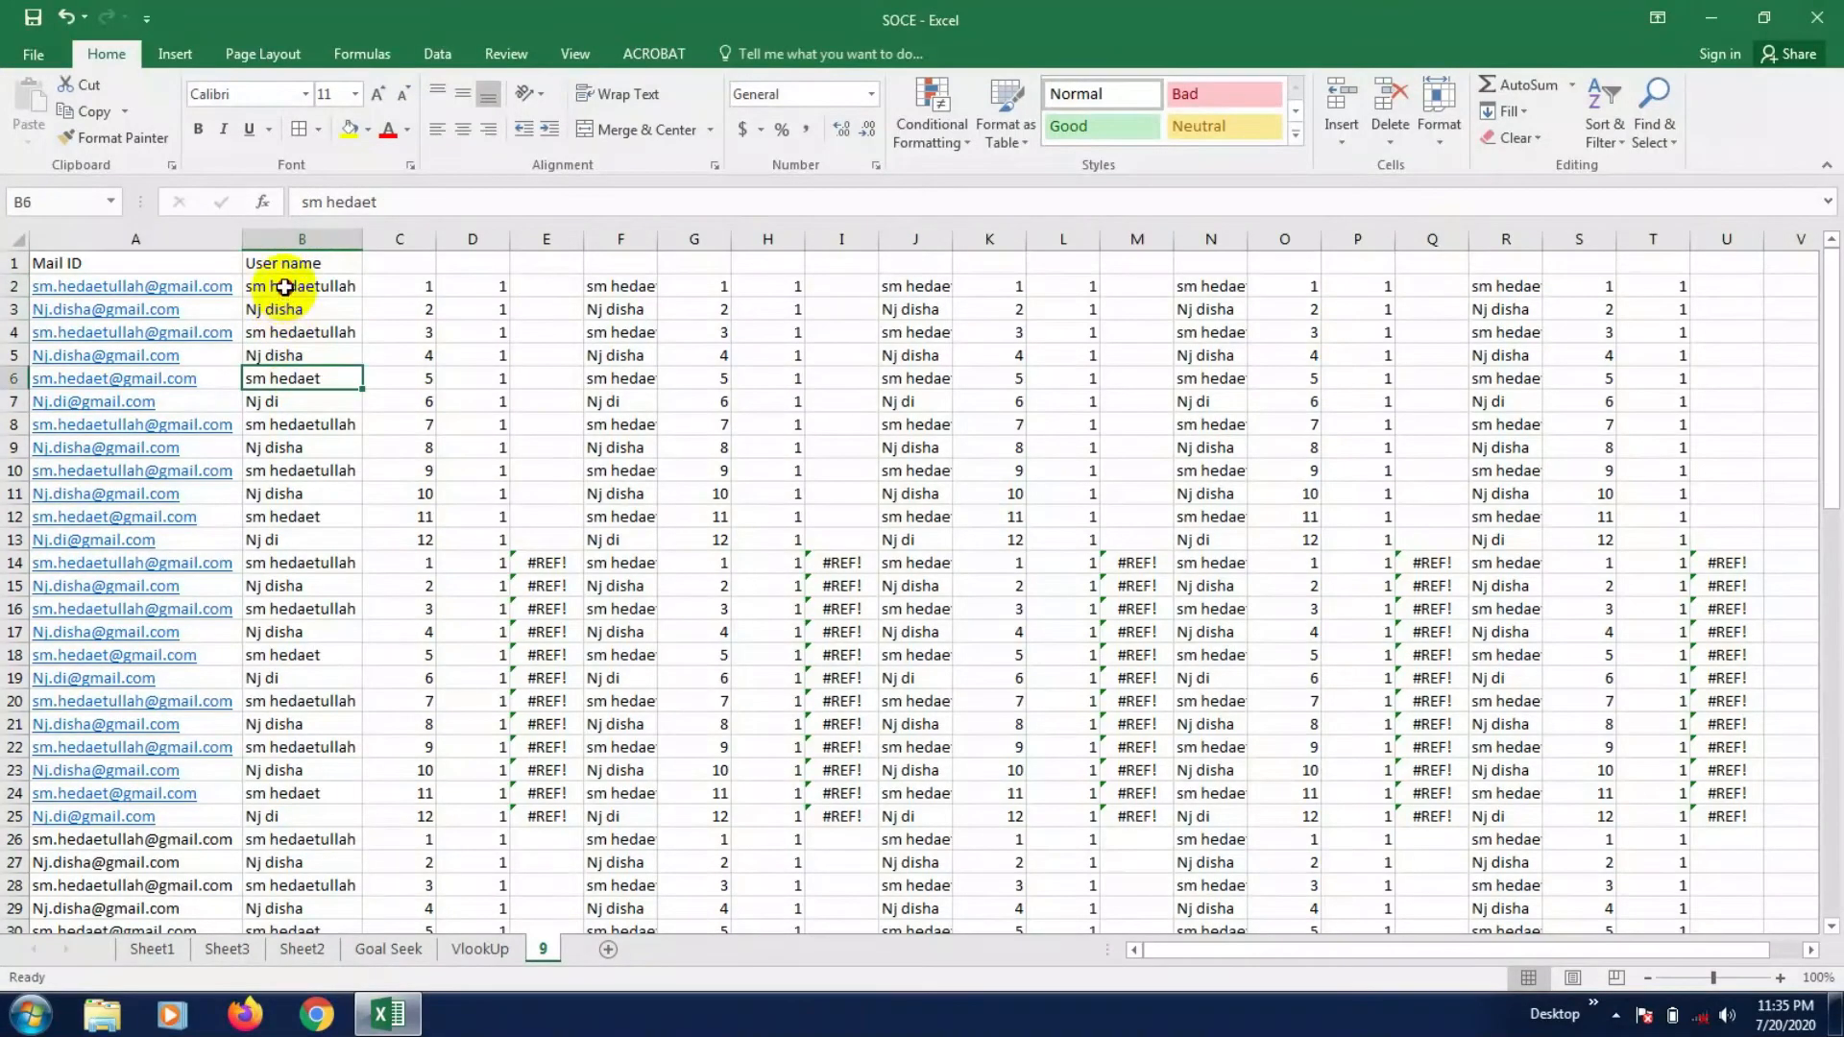
pyautogui.click(285, 286)
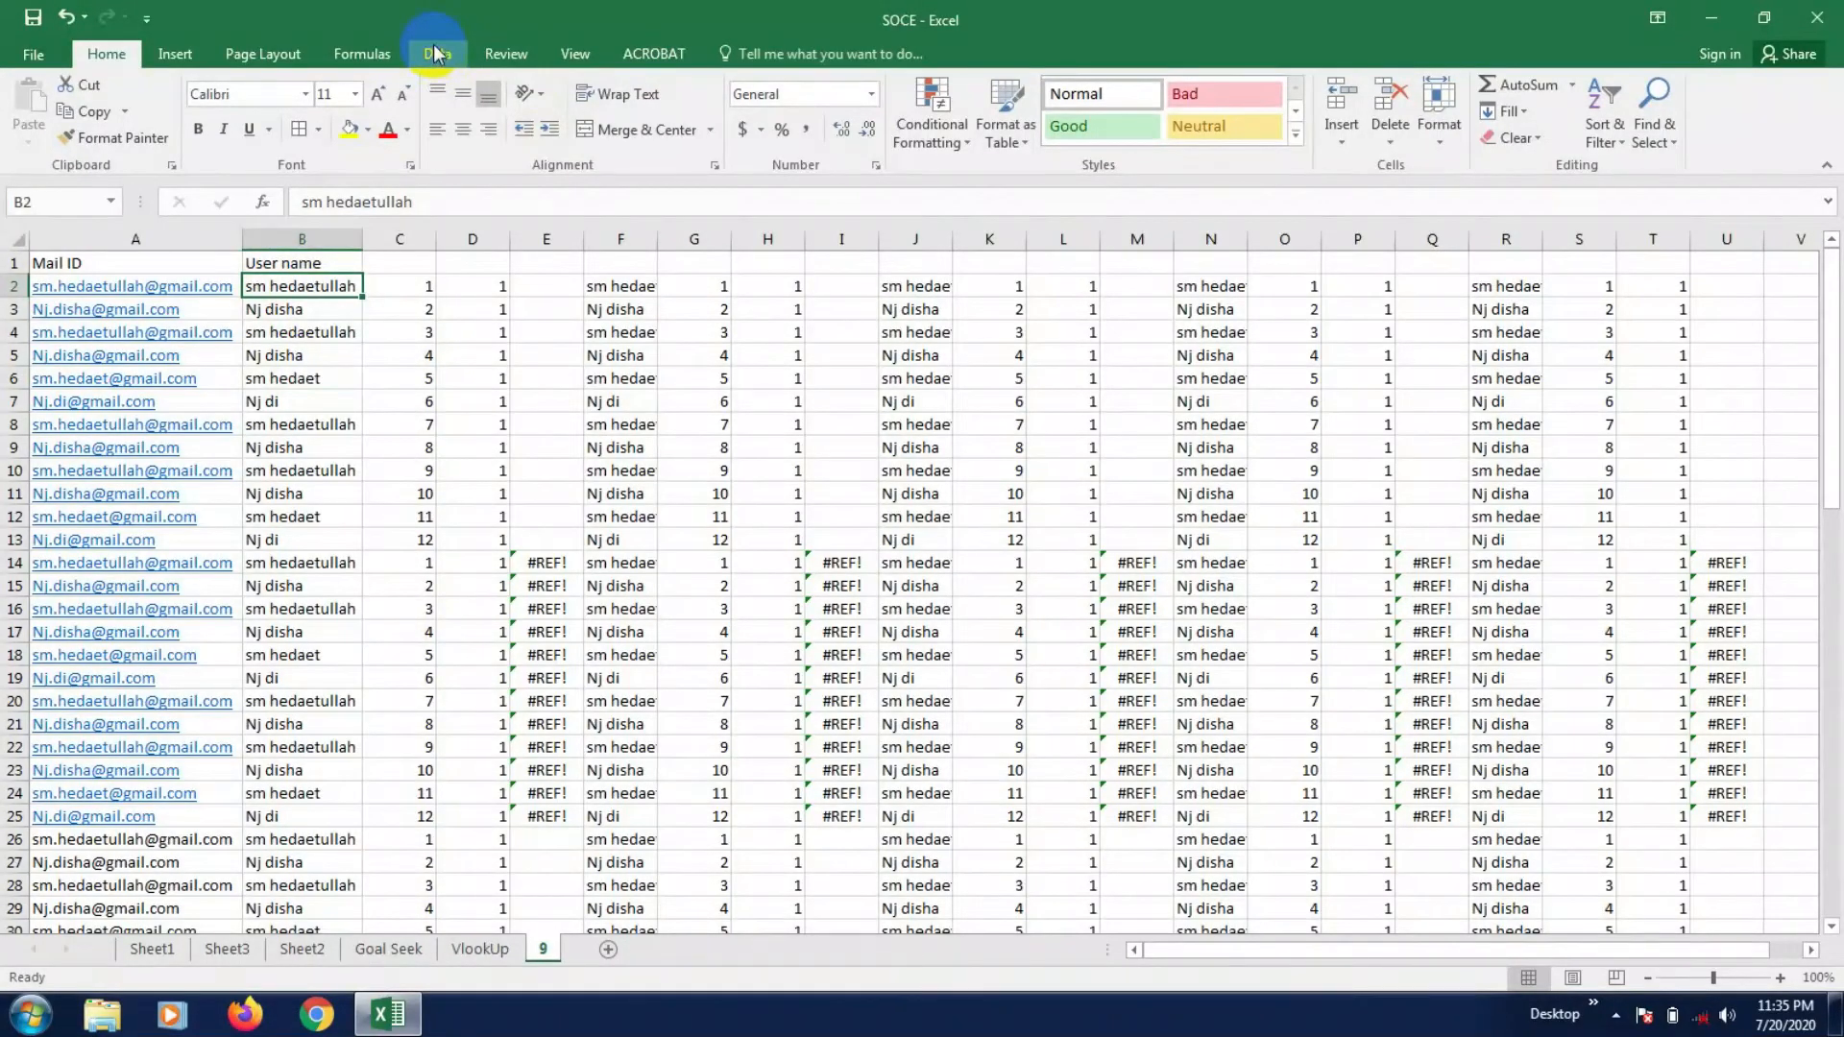
# - Freeze the top header row on sheet 9 and scroll to check it
pyautogui.click(568, 56)
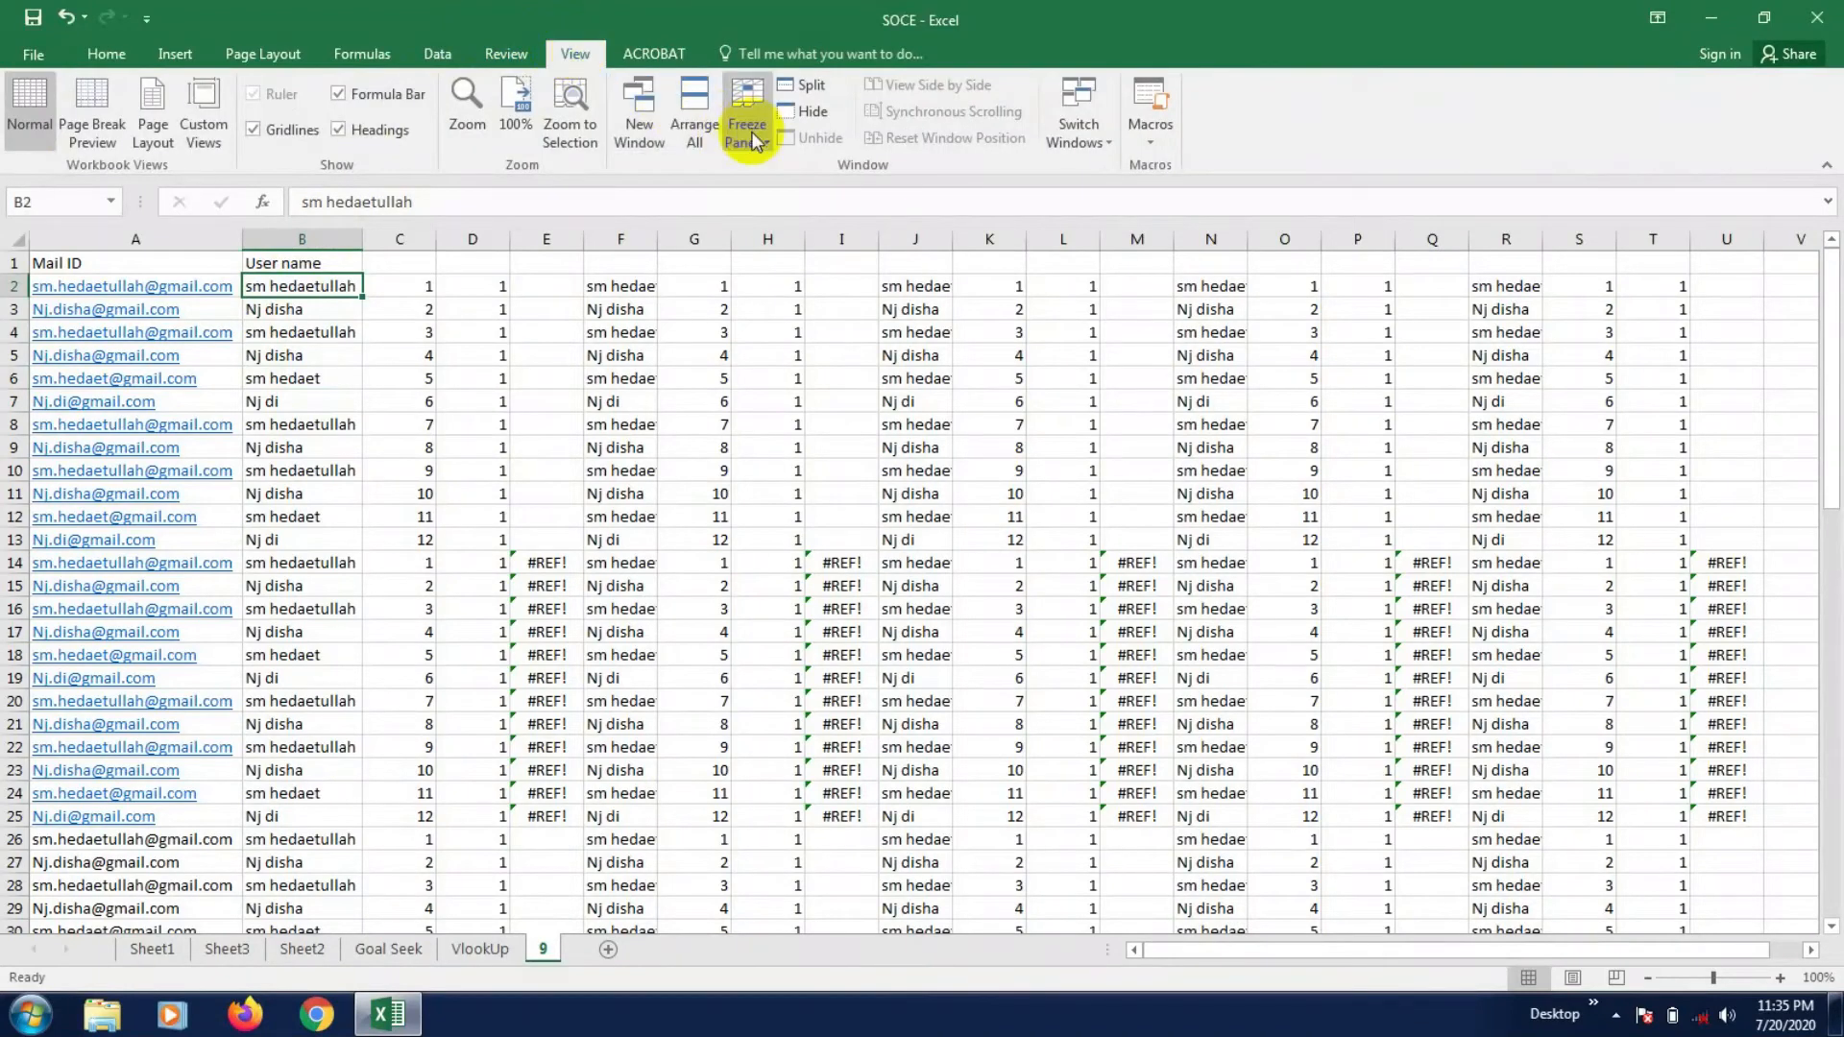
pyautogui.click(766, 152)
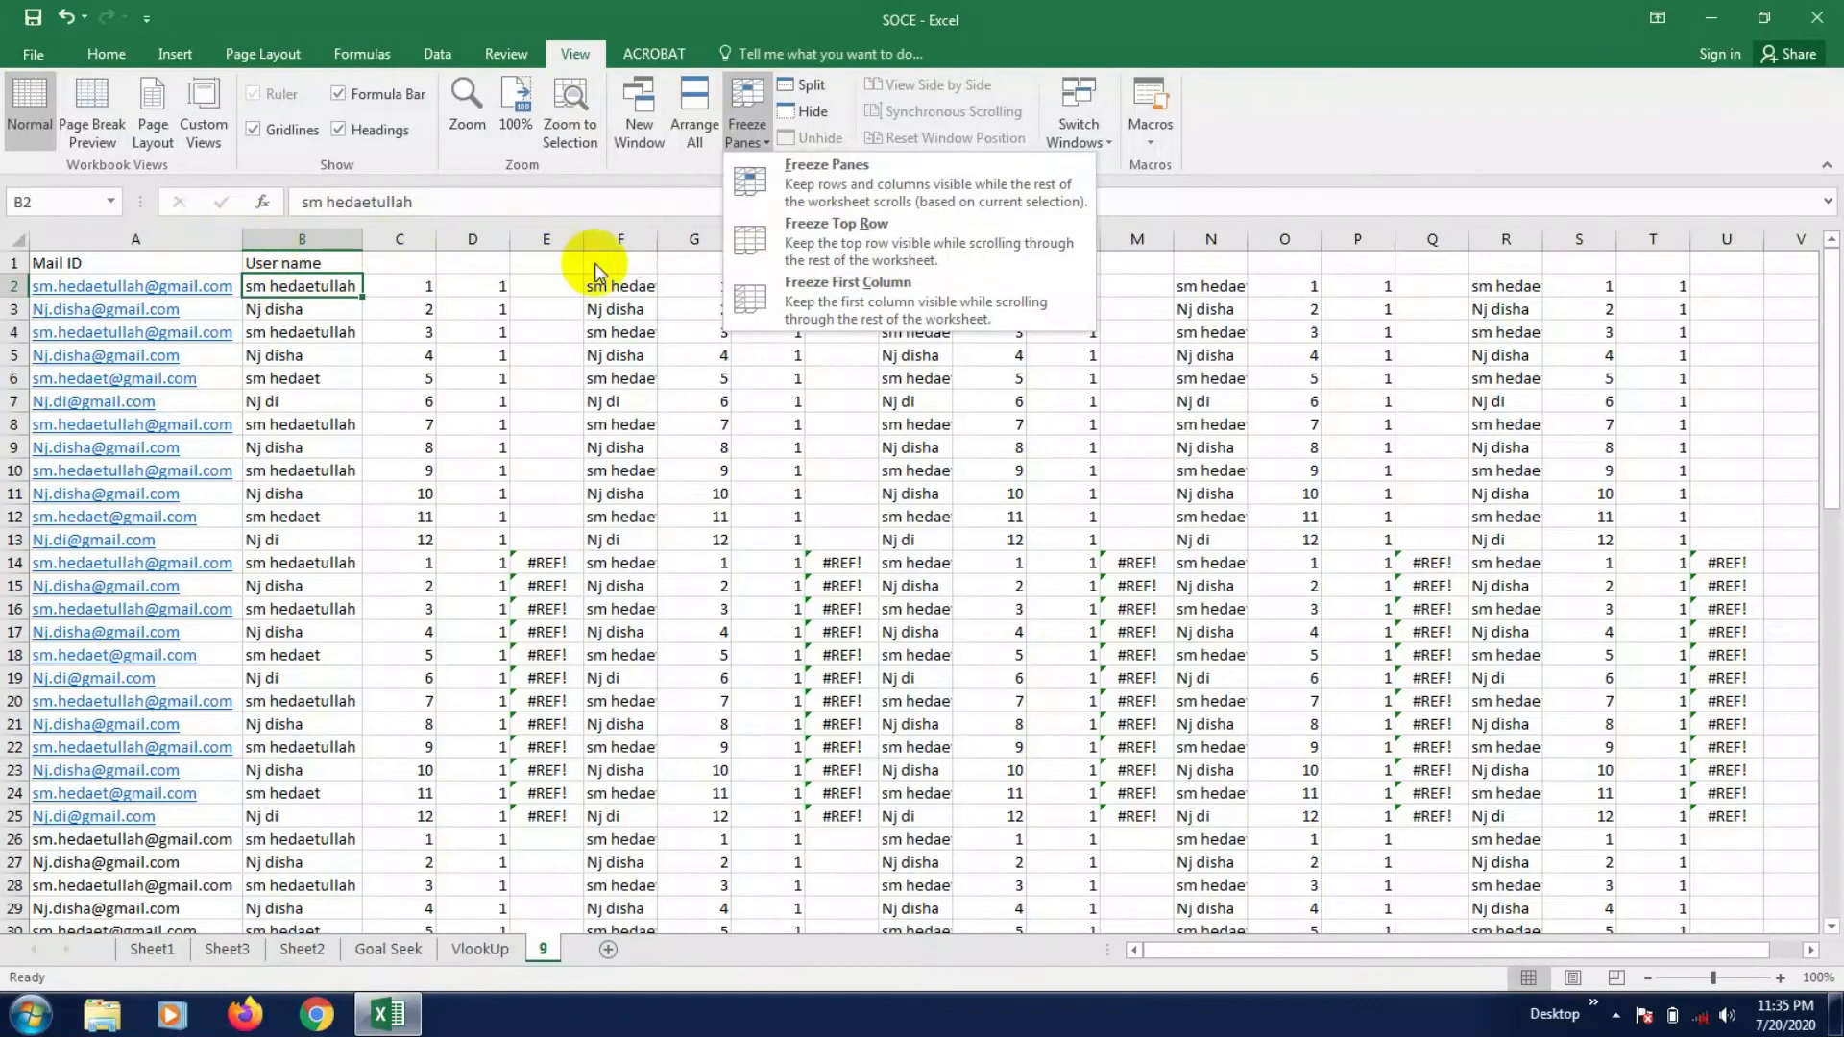
pyautogui.click(855, 227)
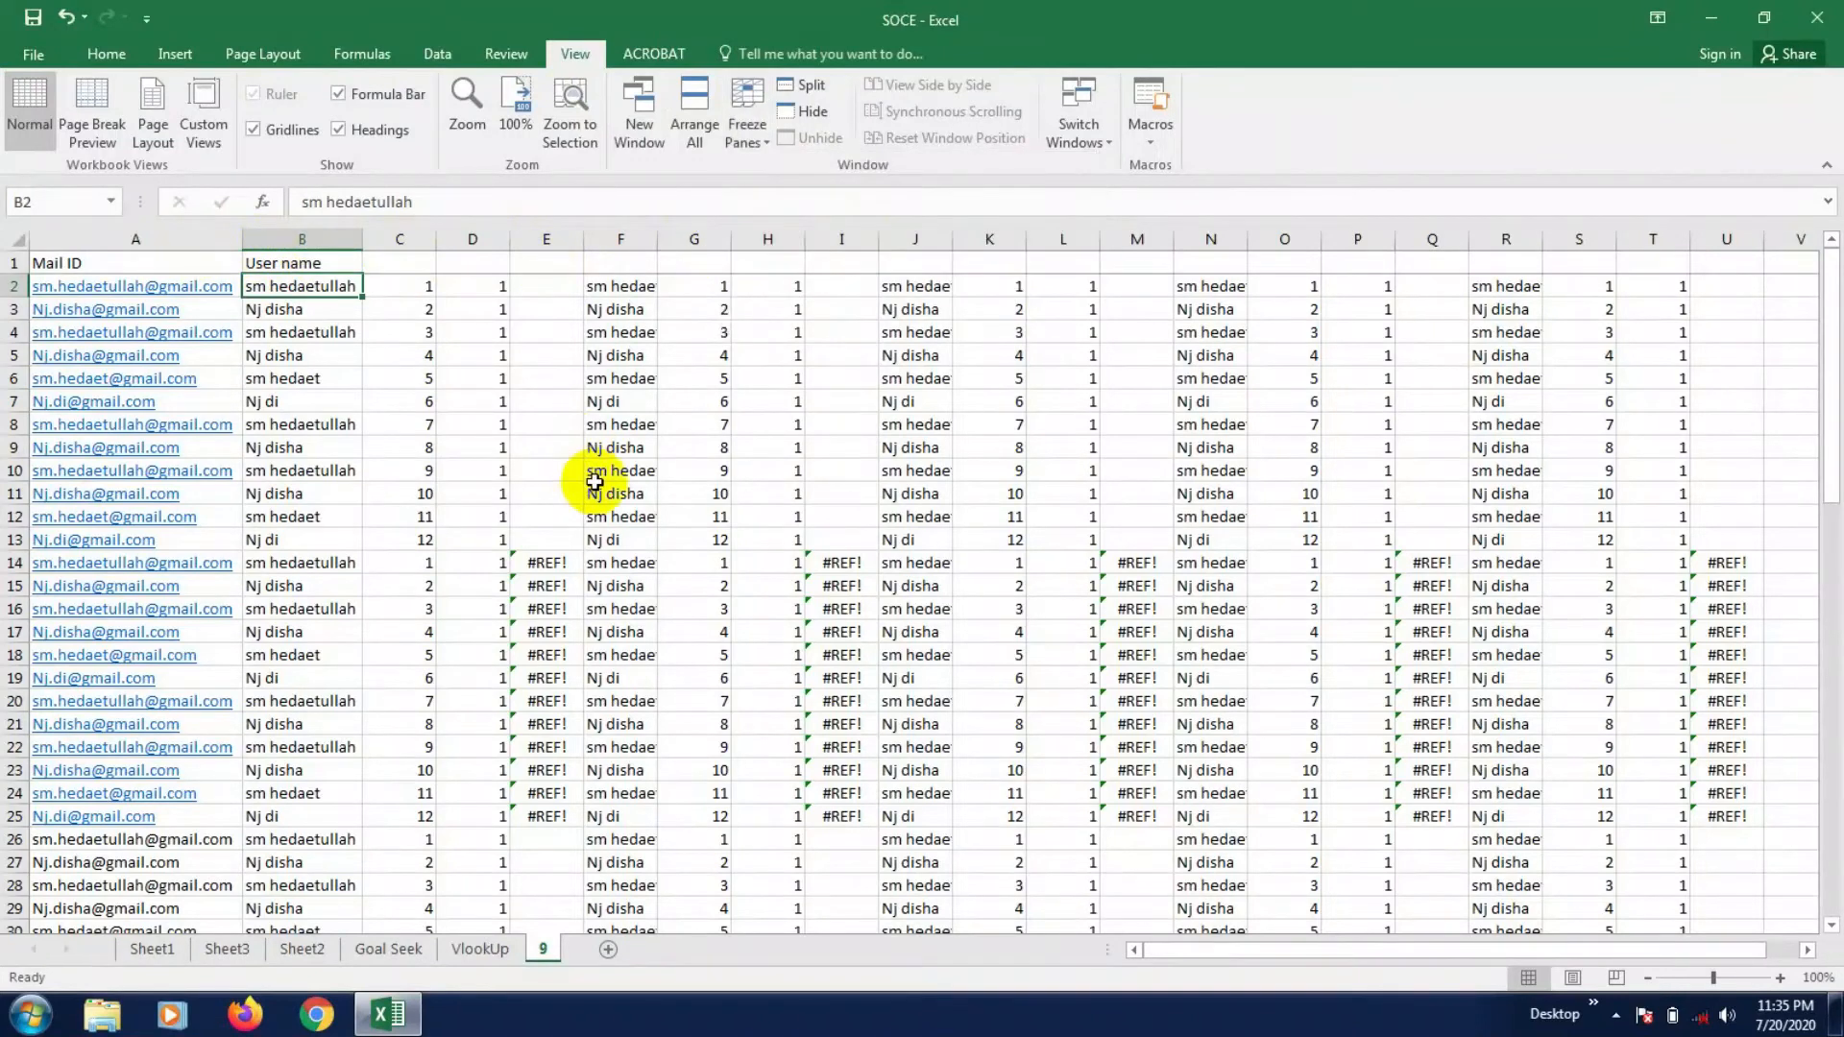
pyautogui.scroll(-7, 594, 482)
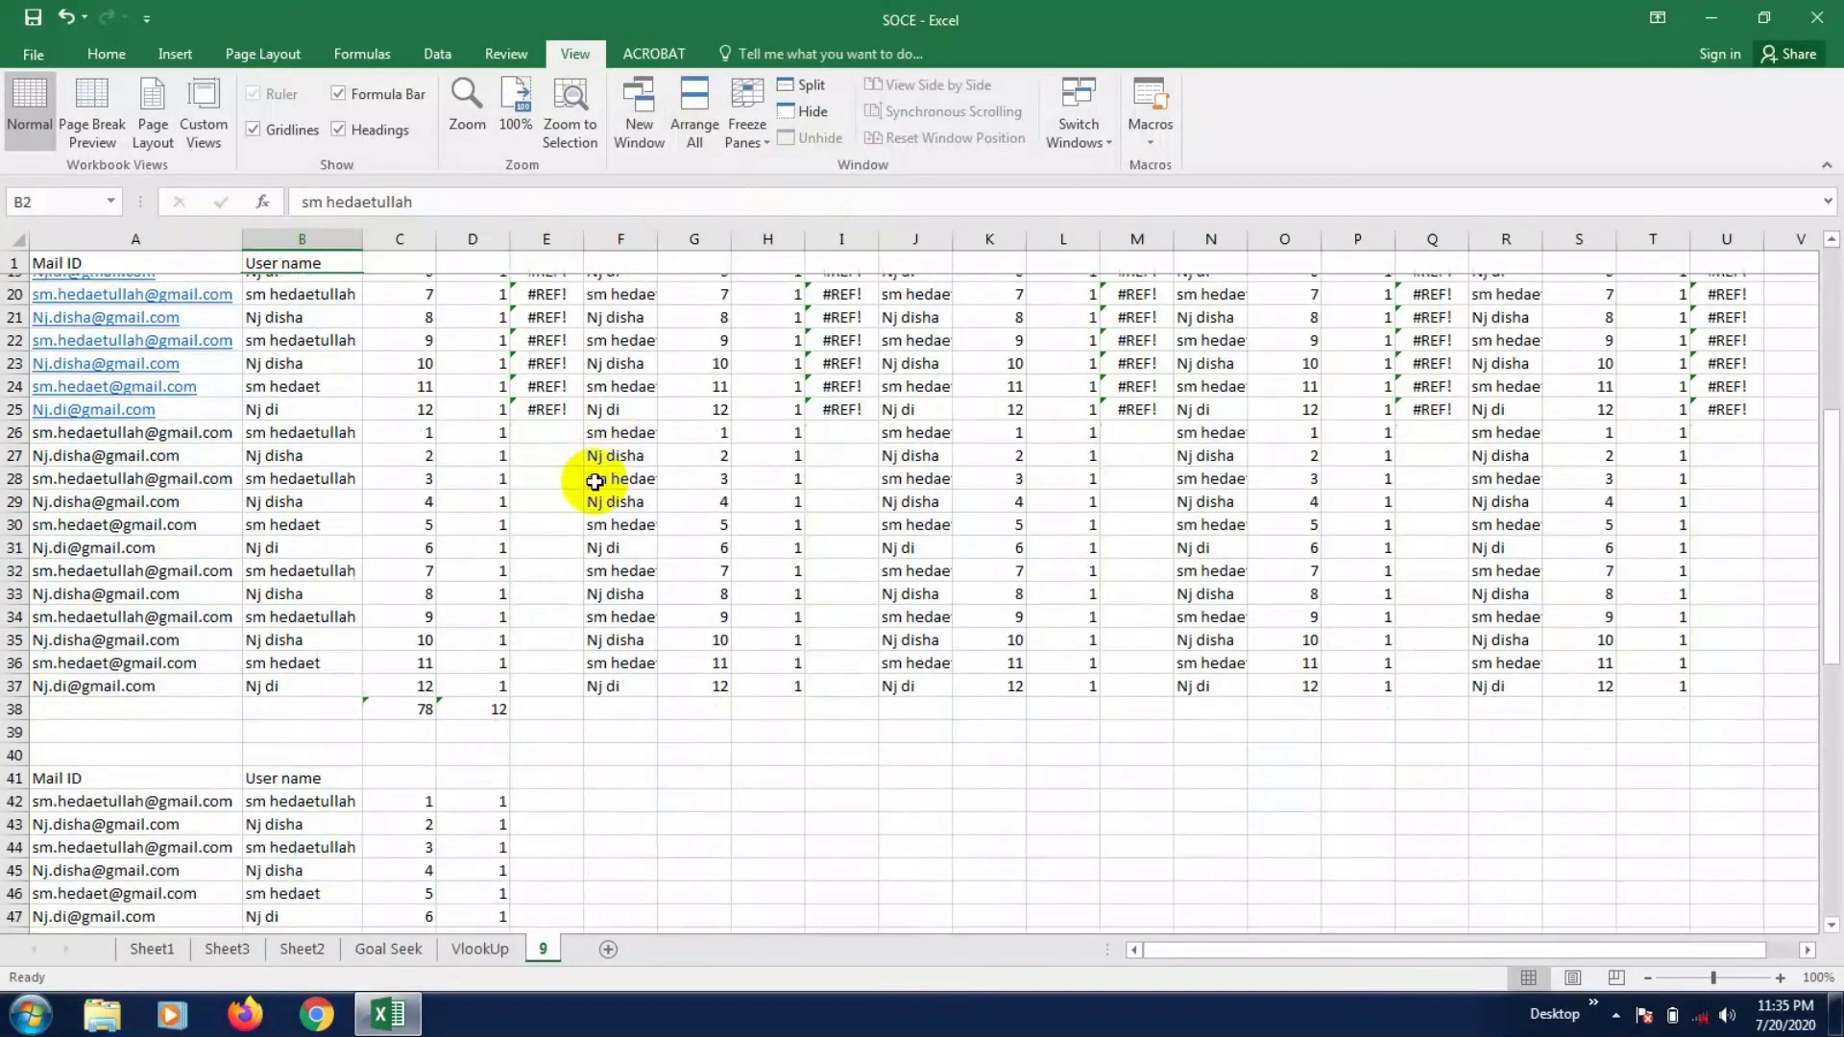
pyautogui.click(16, 262)
pyautogui.scroll(2, 404, 452)
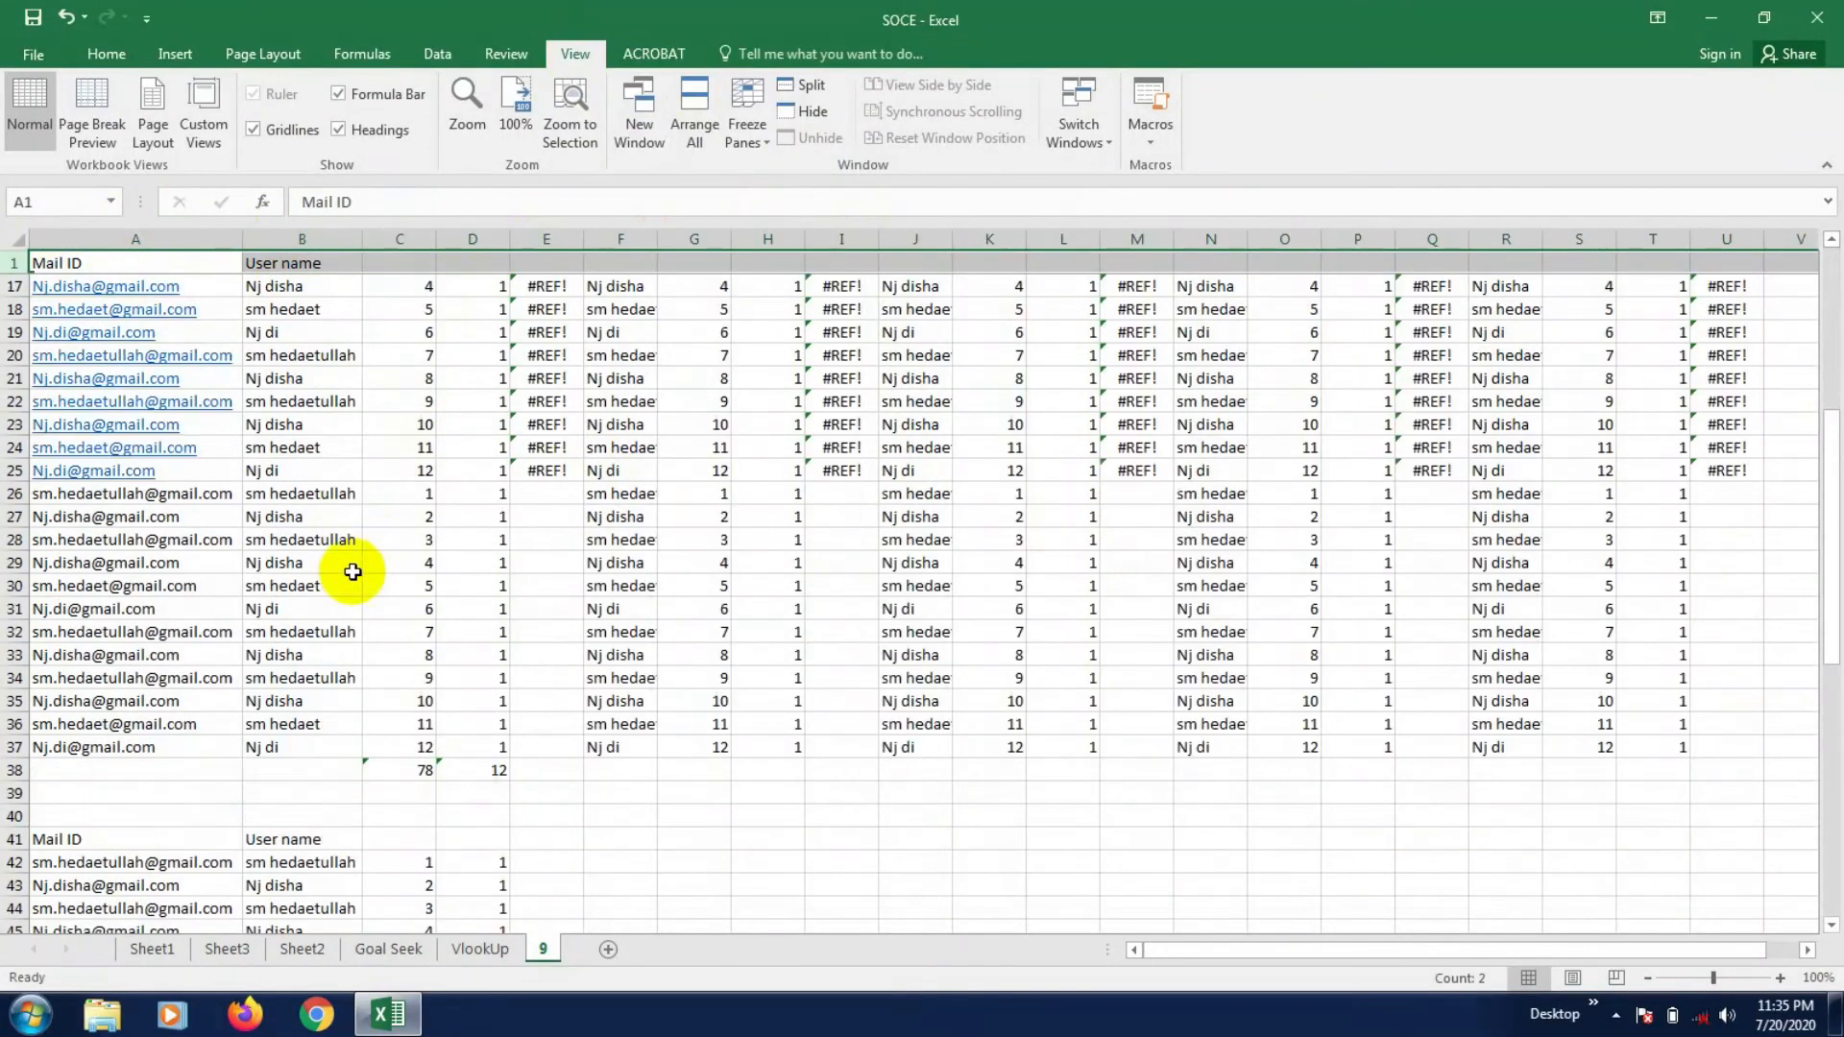
pyautogui.scroll(5, 353, 571)
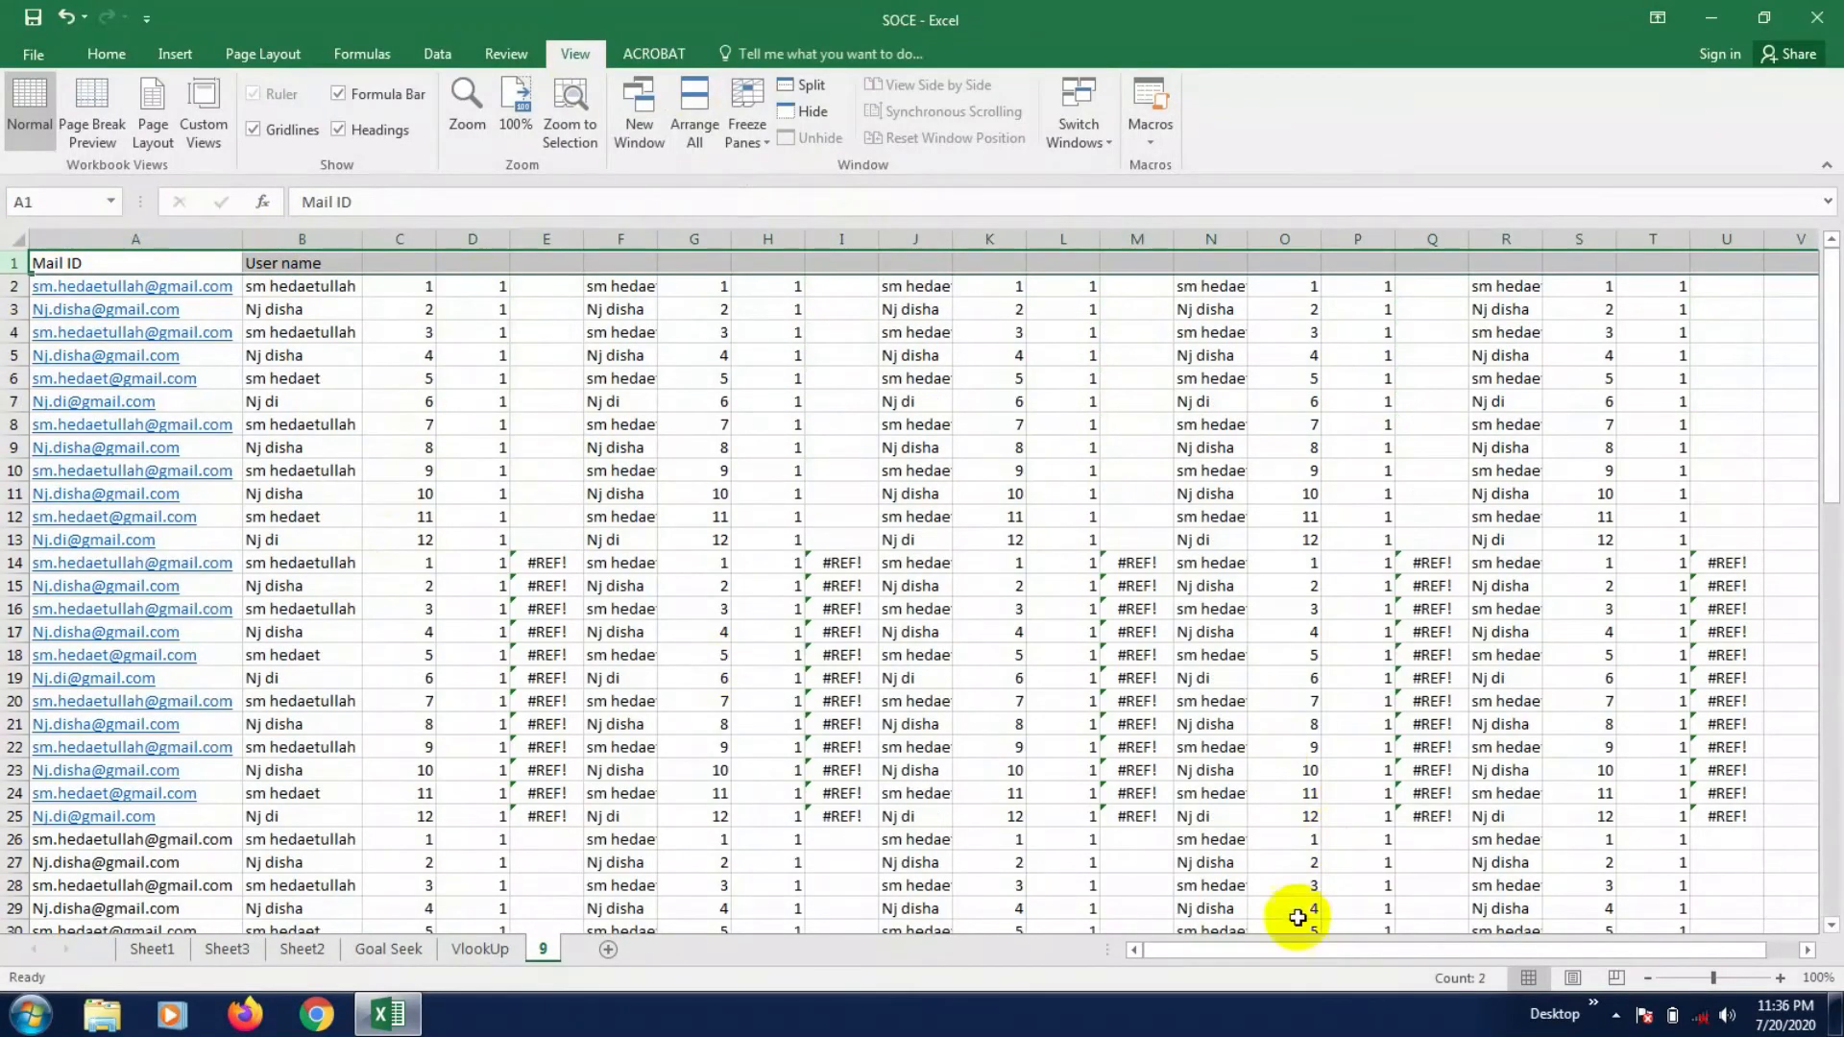
# - Select B2 and reapply Freeze Top Row, then scroll to test it
pyautogui.moveTo(1288, 947); pyautogui.dragTo(1144, 932)
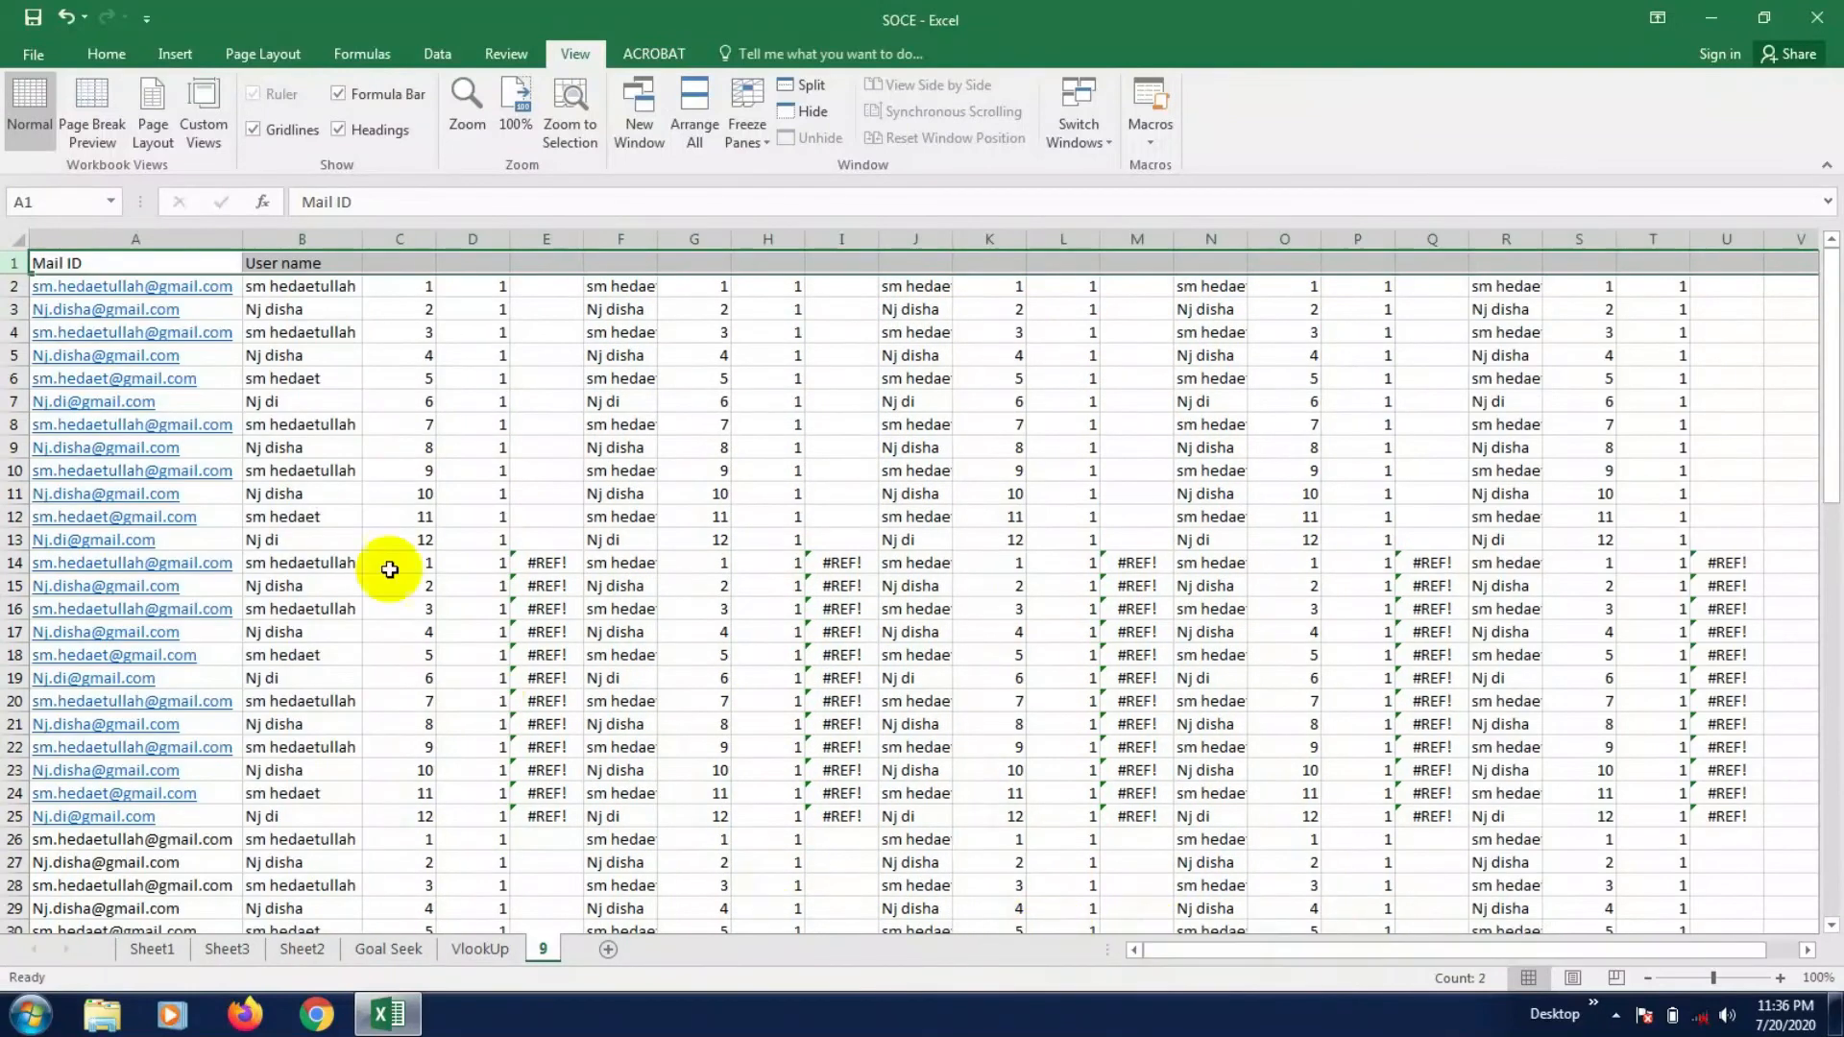
pyautogui.click(365, 490)
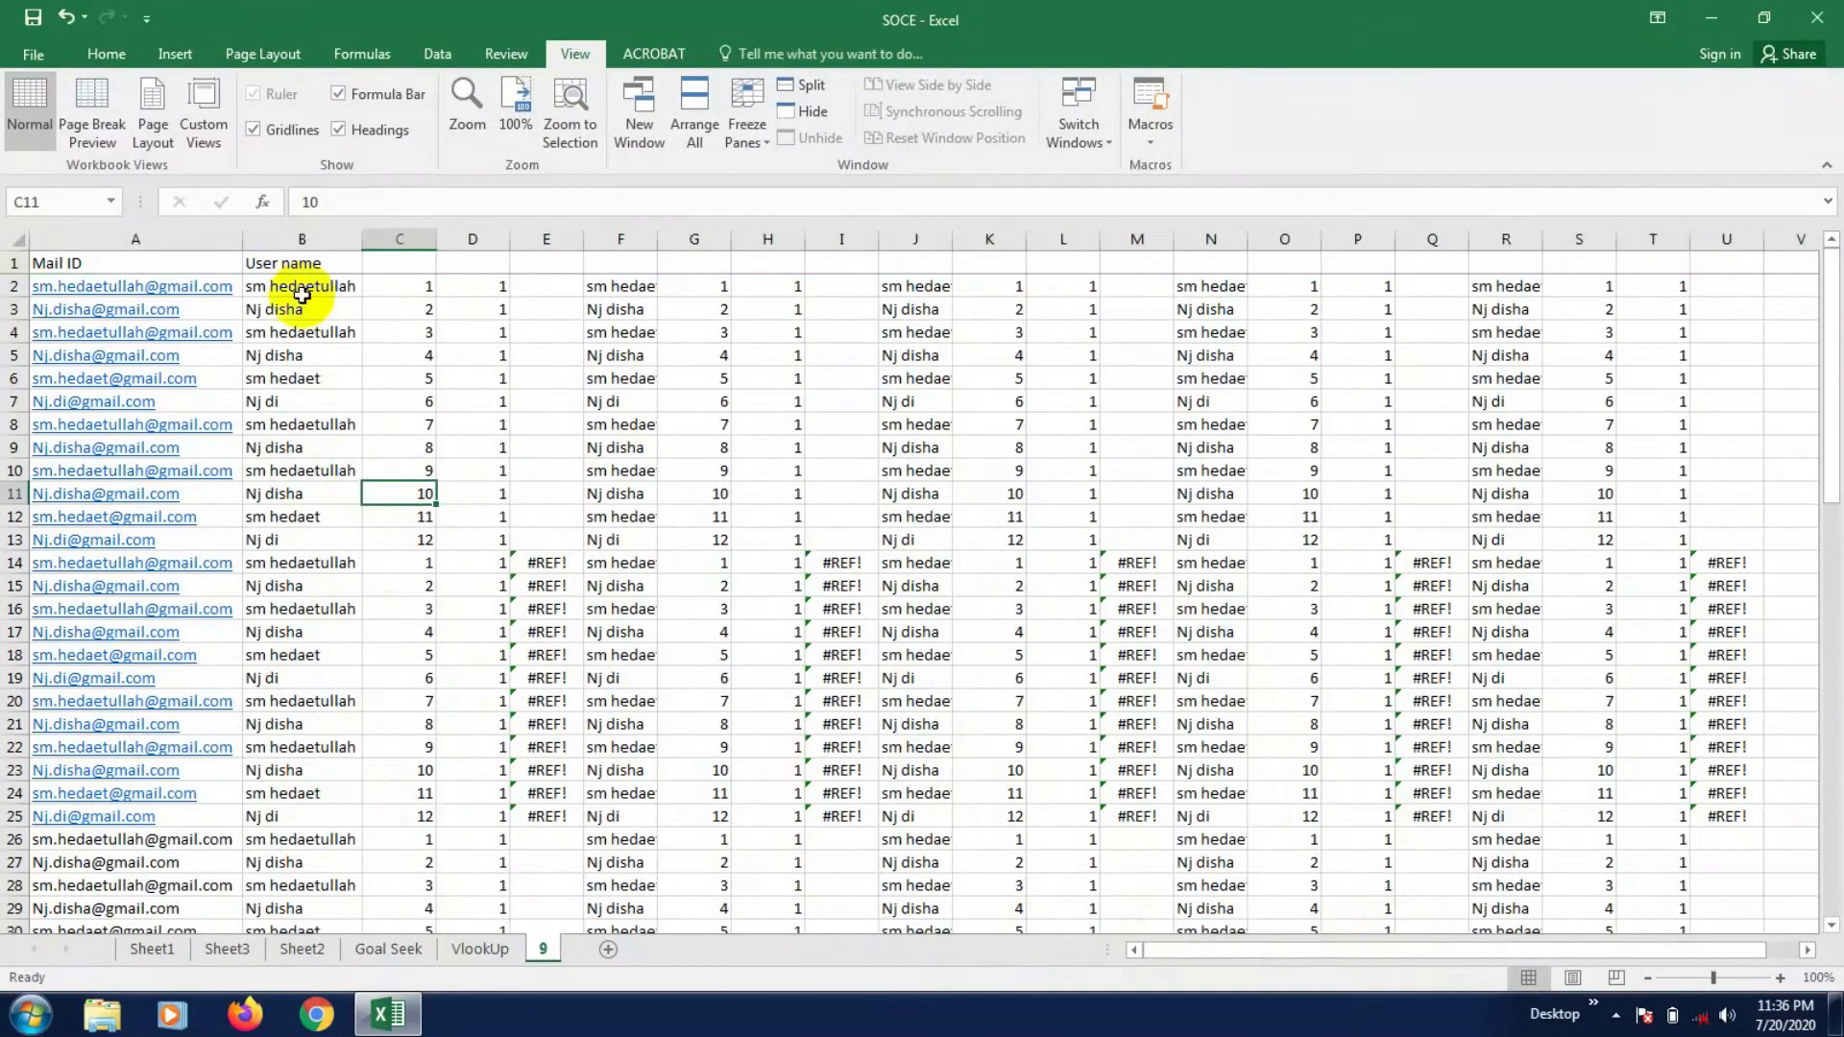
pyautogui.click(281, 292)
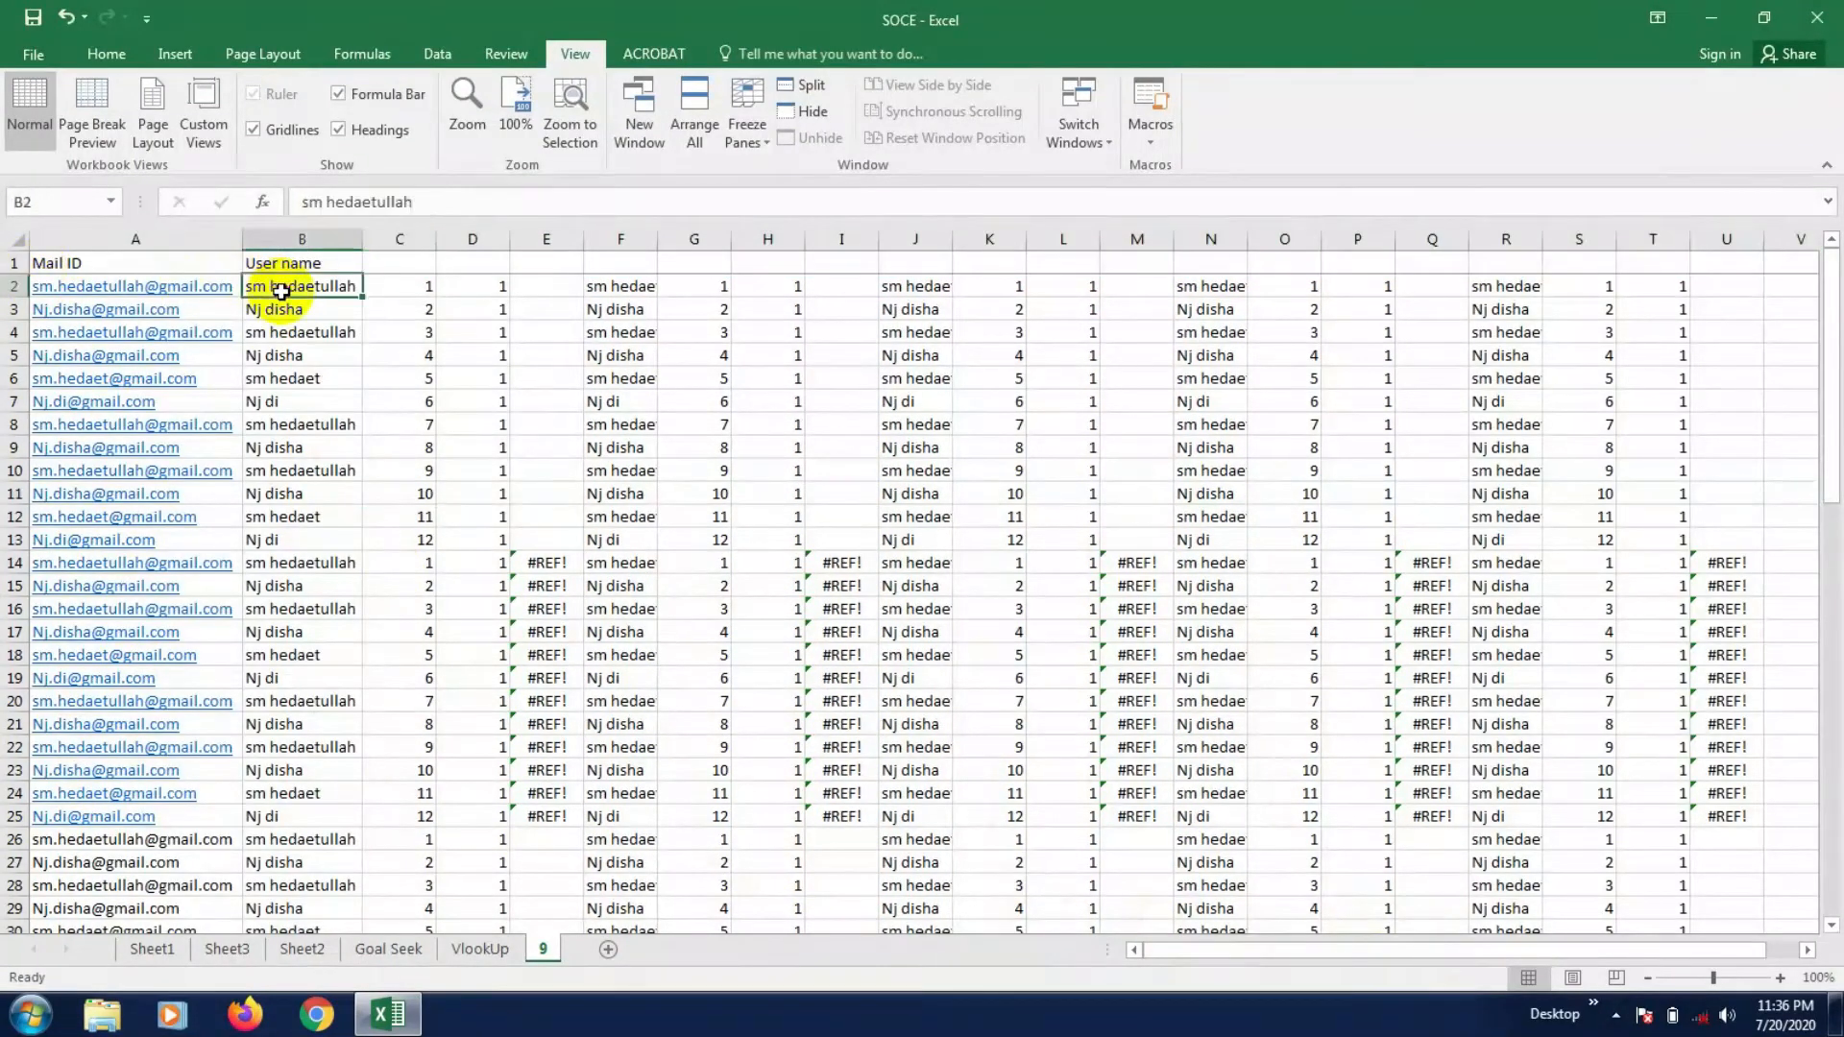
pyautogui.click(761, 133)
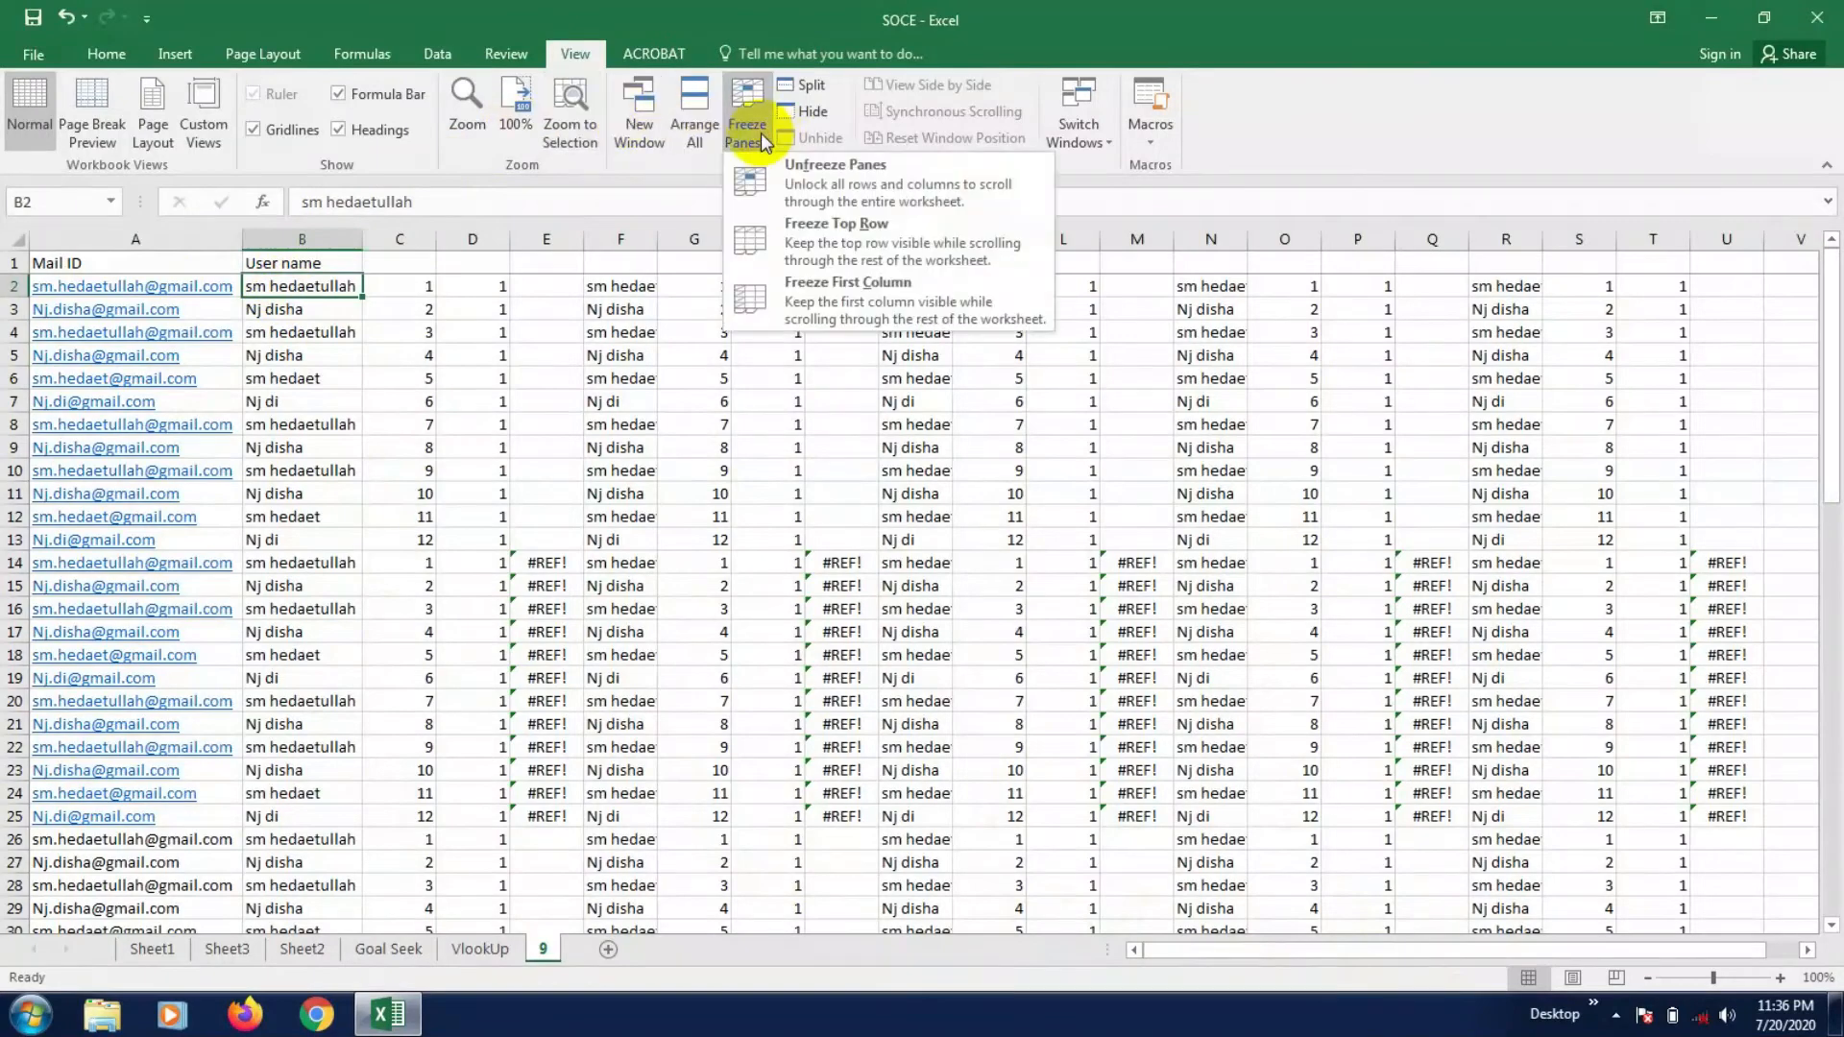
pyautogui.click(754, 100)
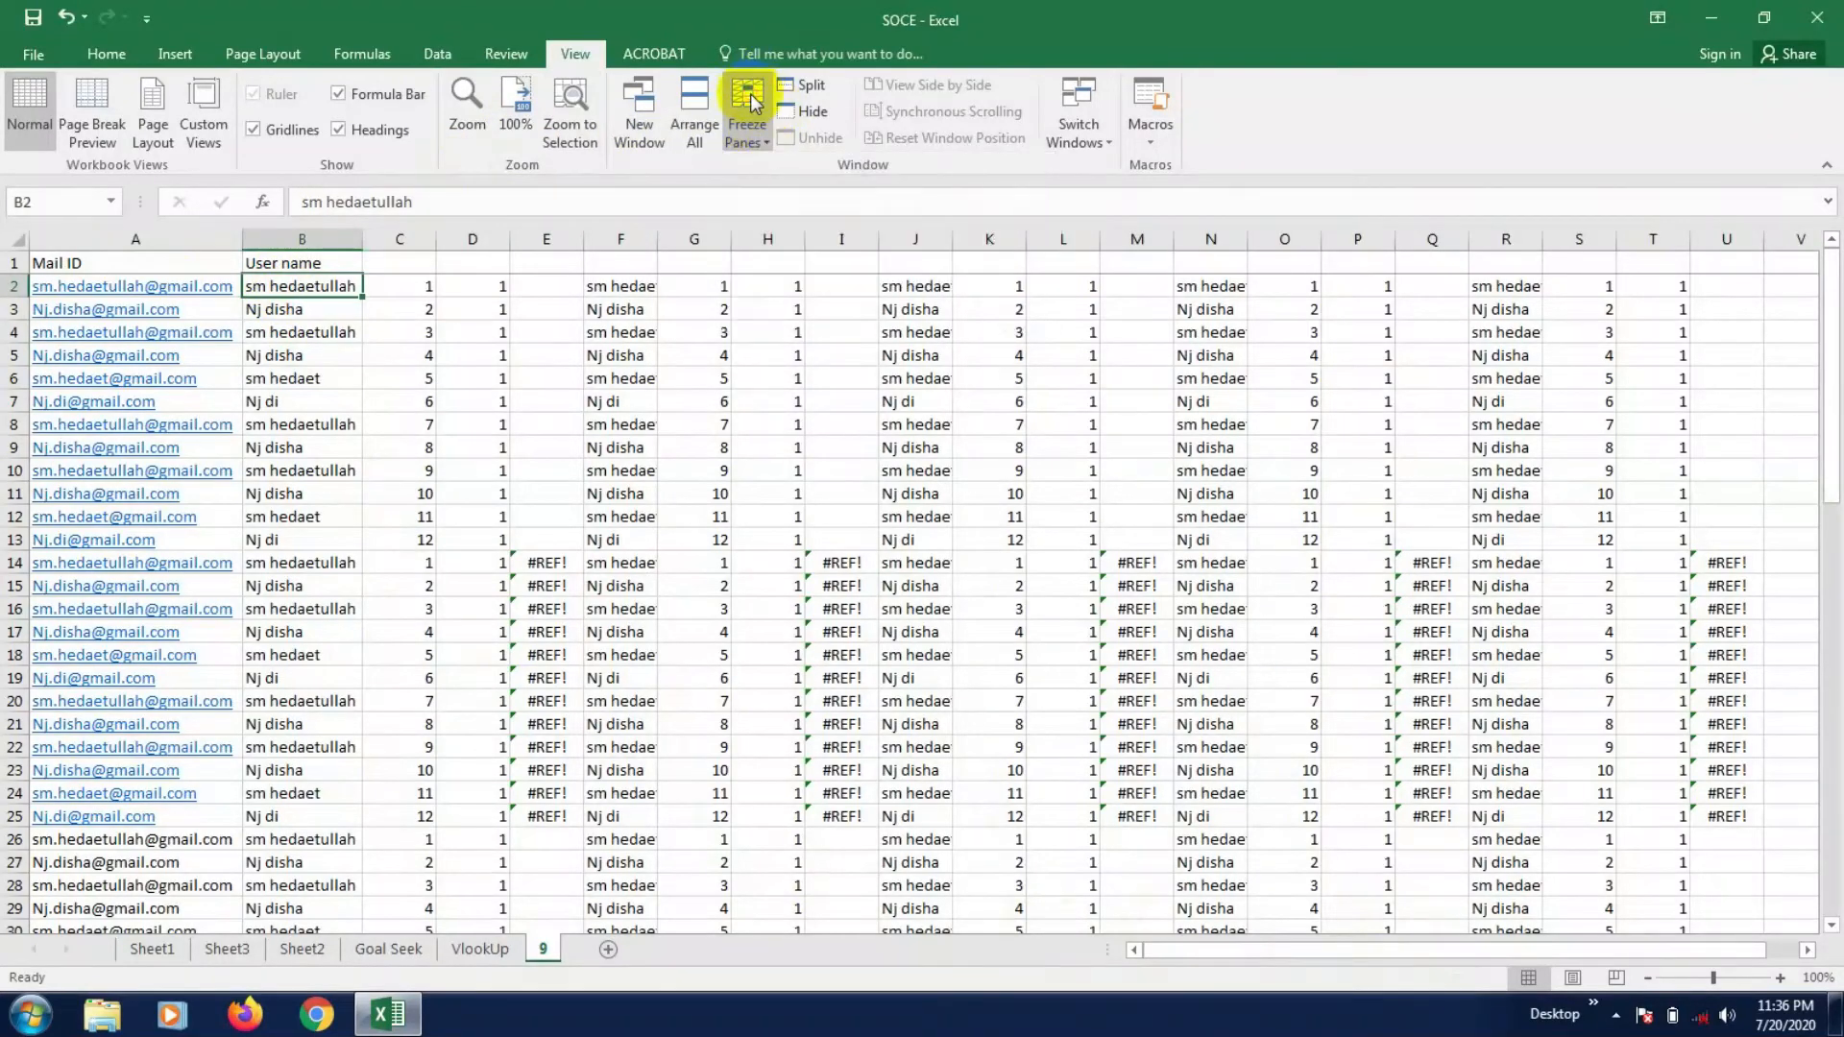
pyautogui.click(766, 141)
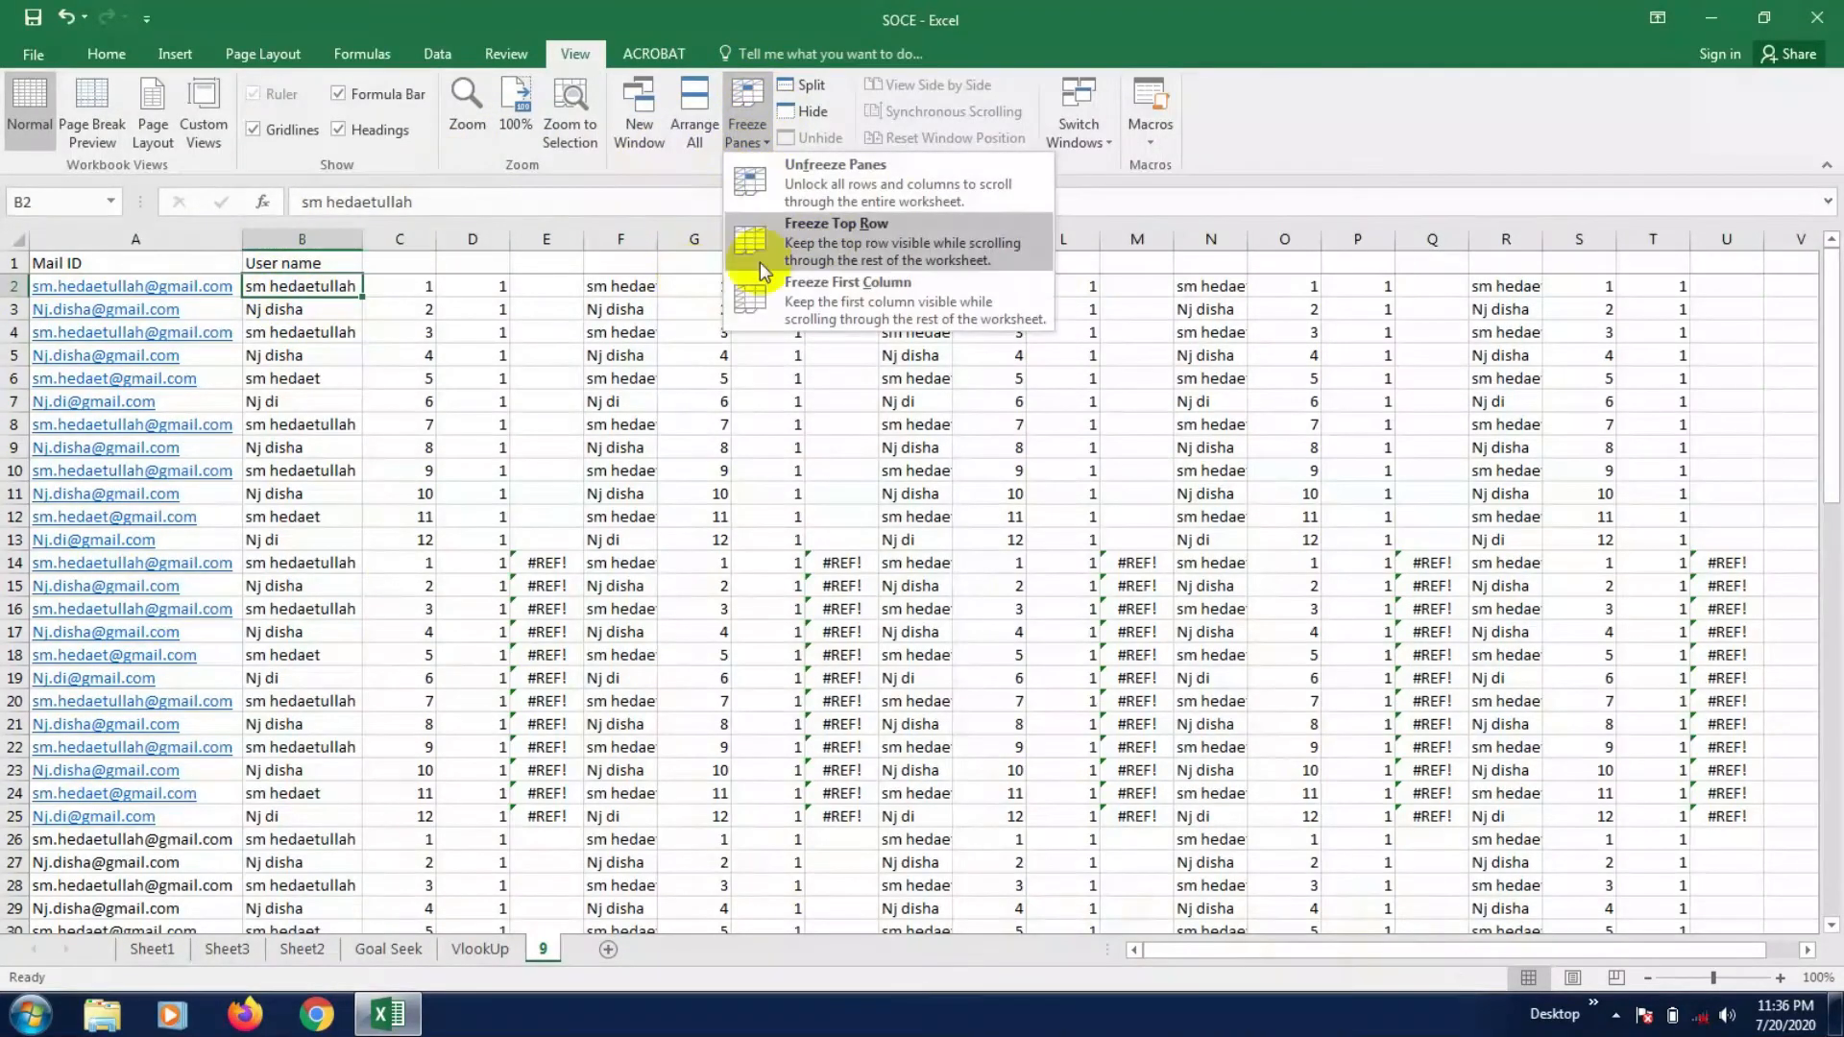
pyautogui.click(838, 230)
pyautogui.click(624, 425)
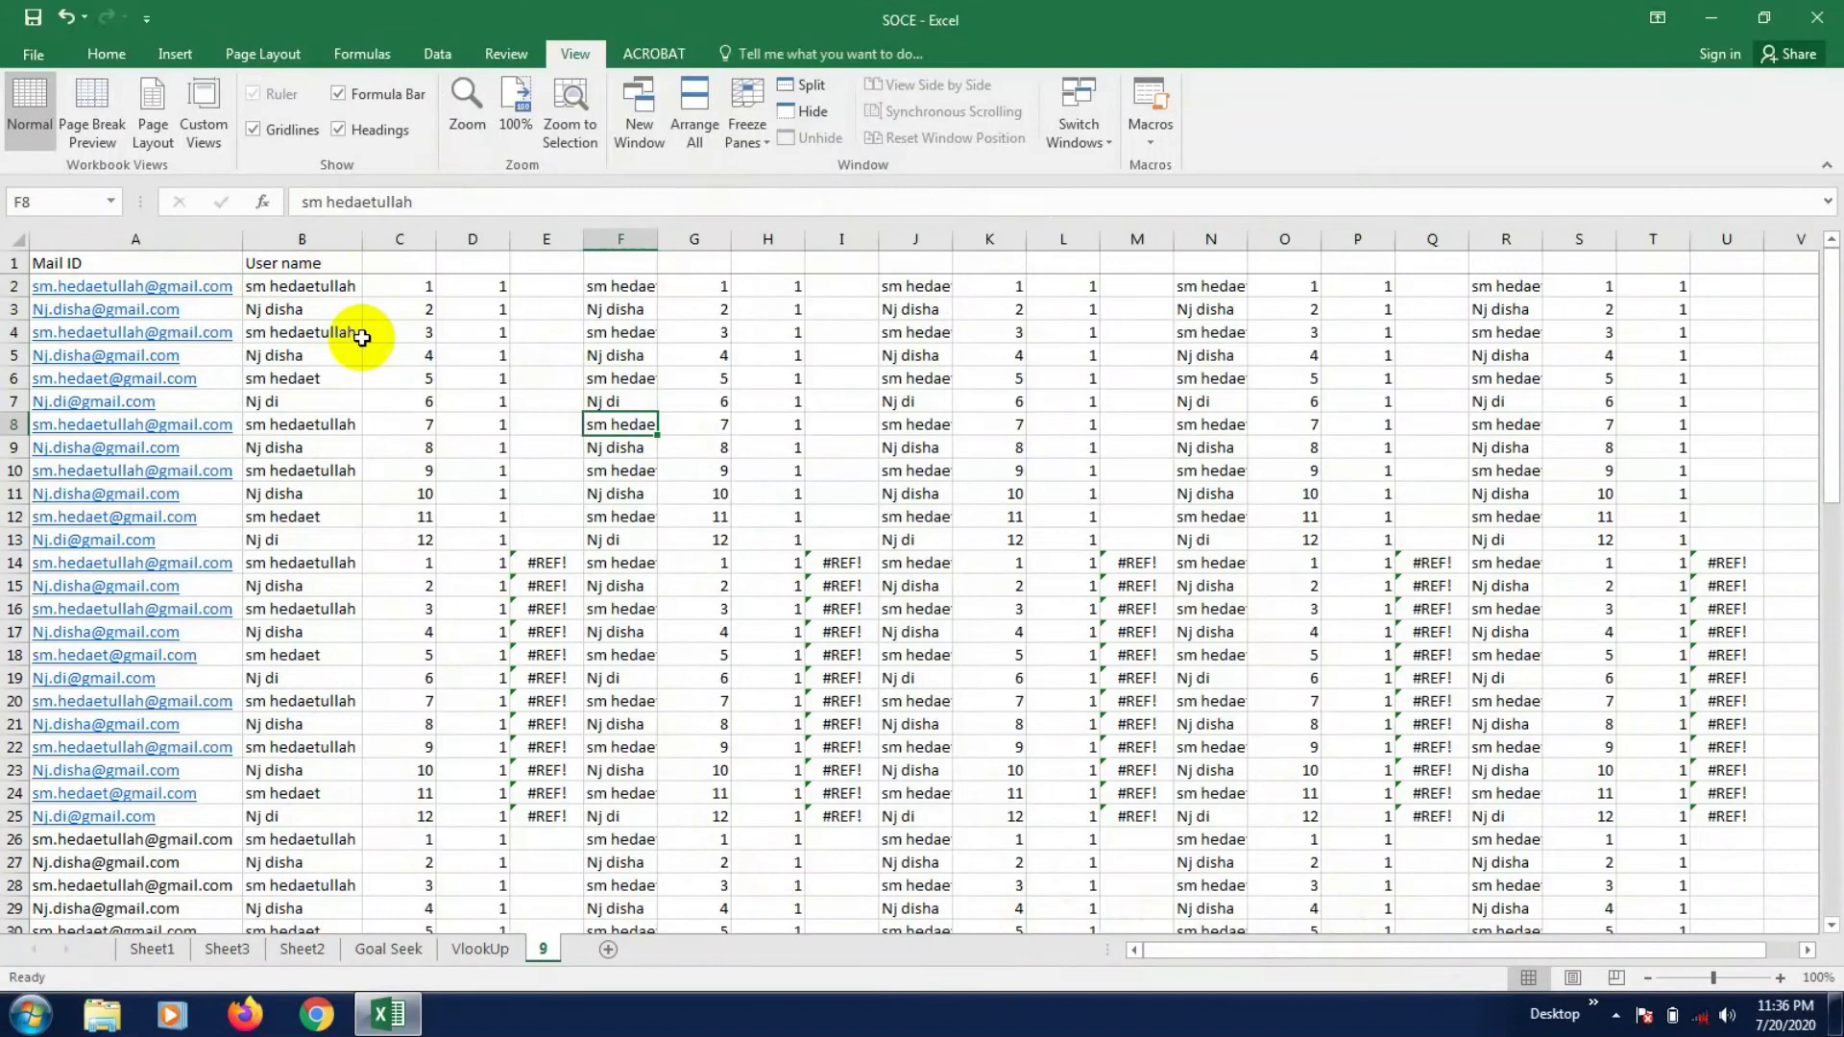
pyautogui.scroll(-3, 369, 343)
pyautogui.scroll(3, 367, 344)
# - Unfreeze all panes and scroll through the table again
pyautogui.click(305, 283)
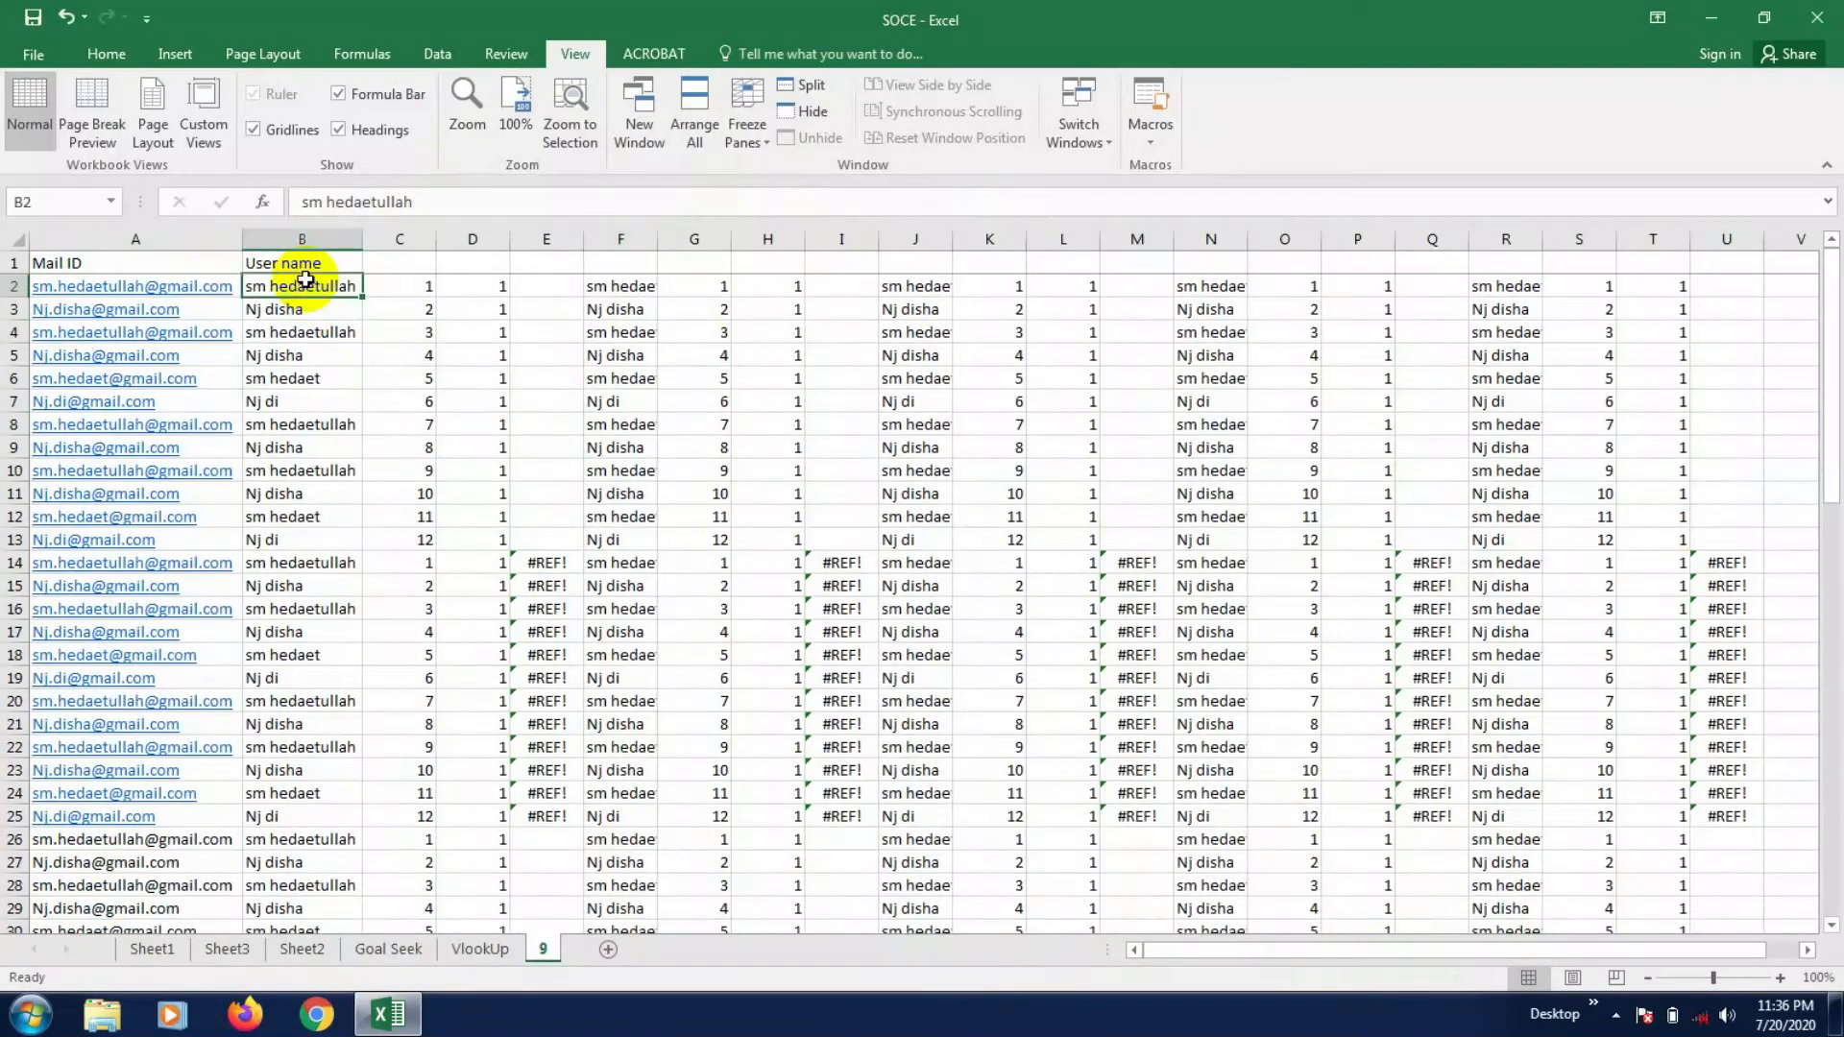
pyautogui.click(749, 99)
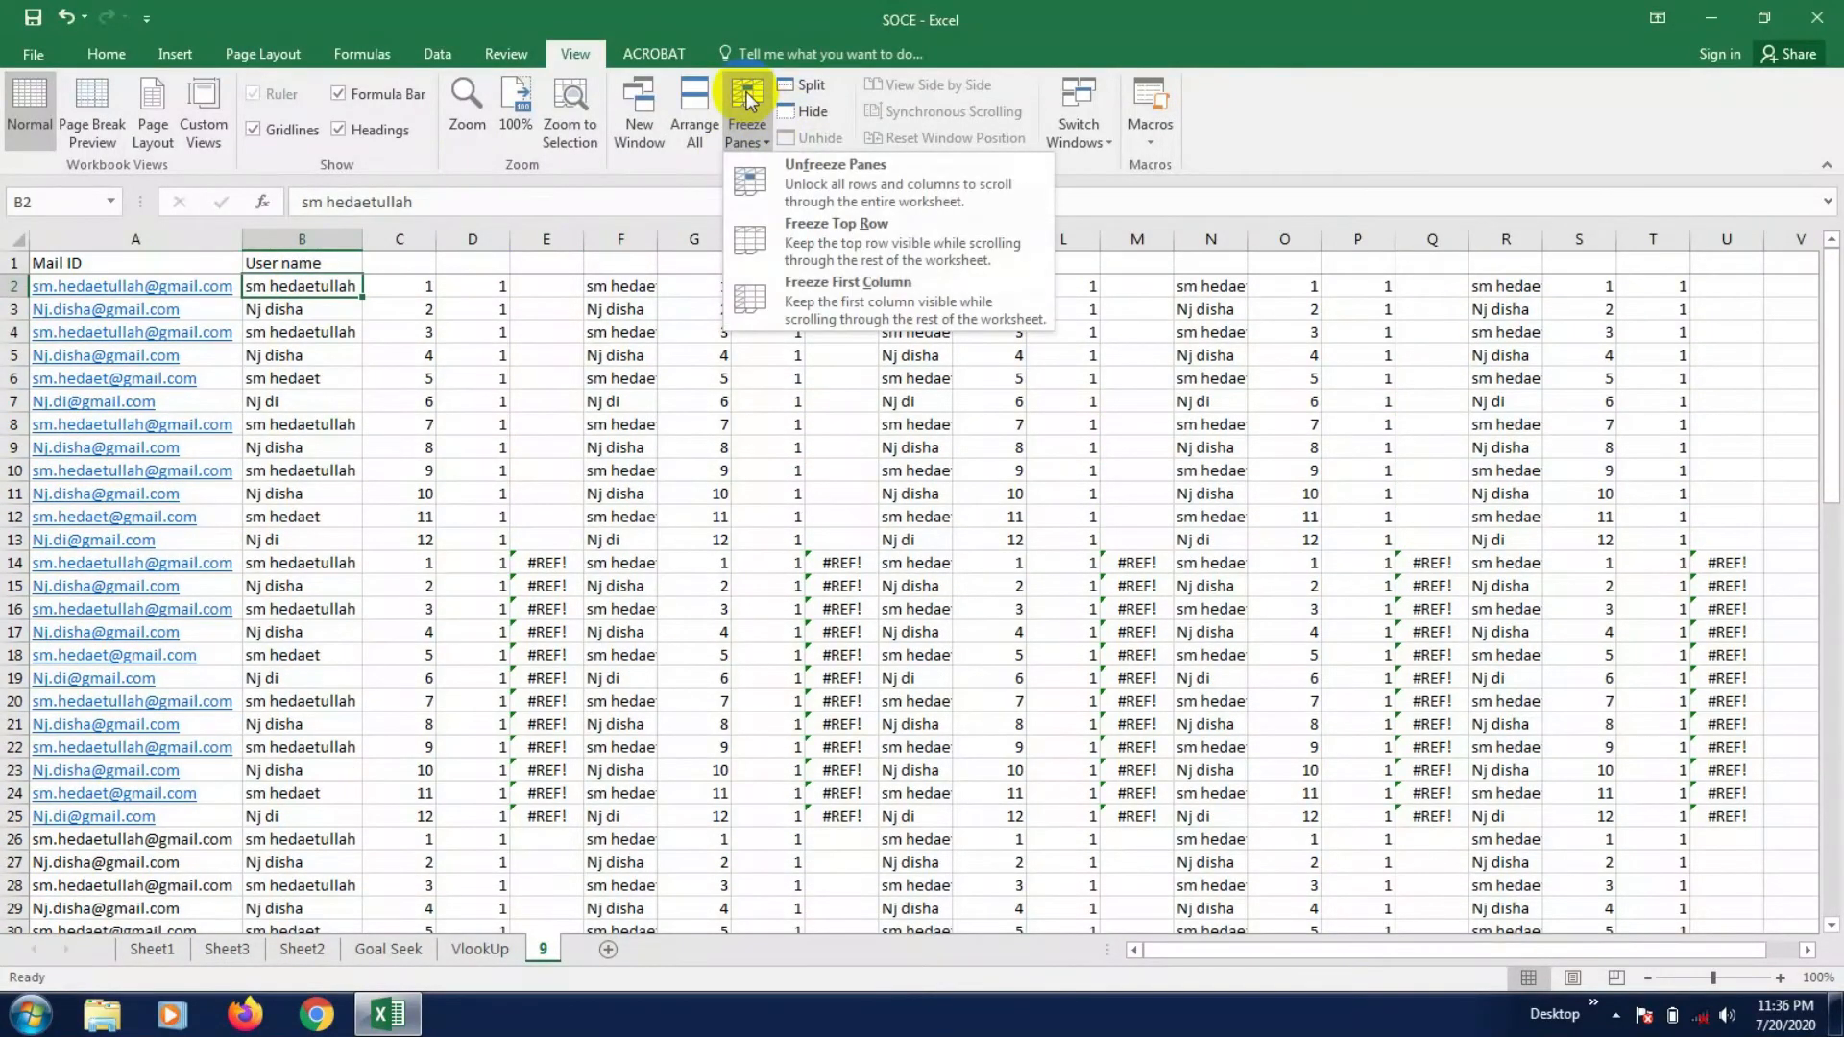
pyautogui.click(832, 179)
pyautogui.click(370, 518)
pyautogui.scroll(-2, 346, 371)
pyautogui.scroll(-3, 348, 379)
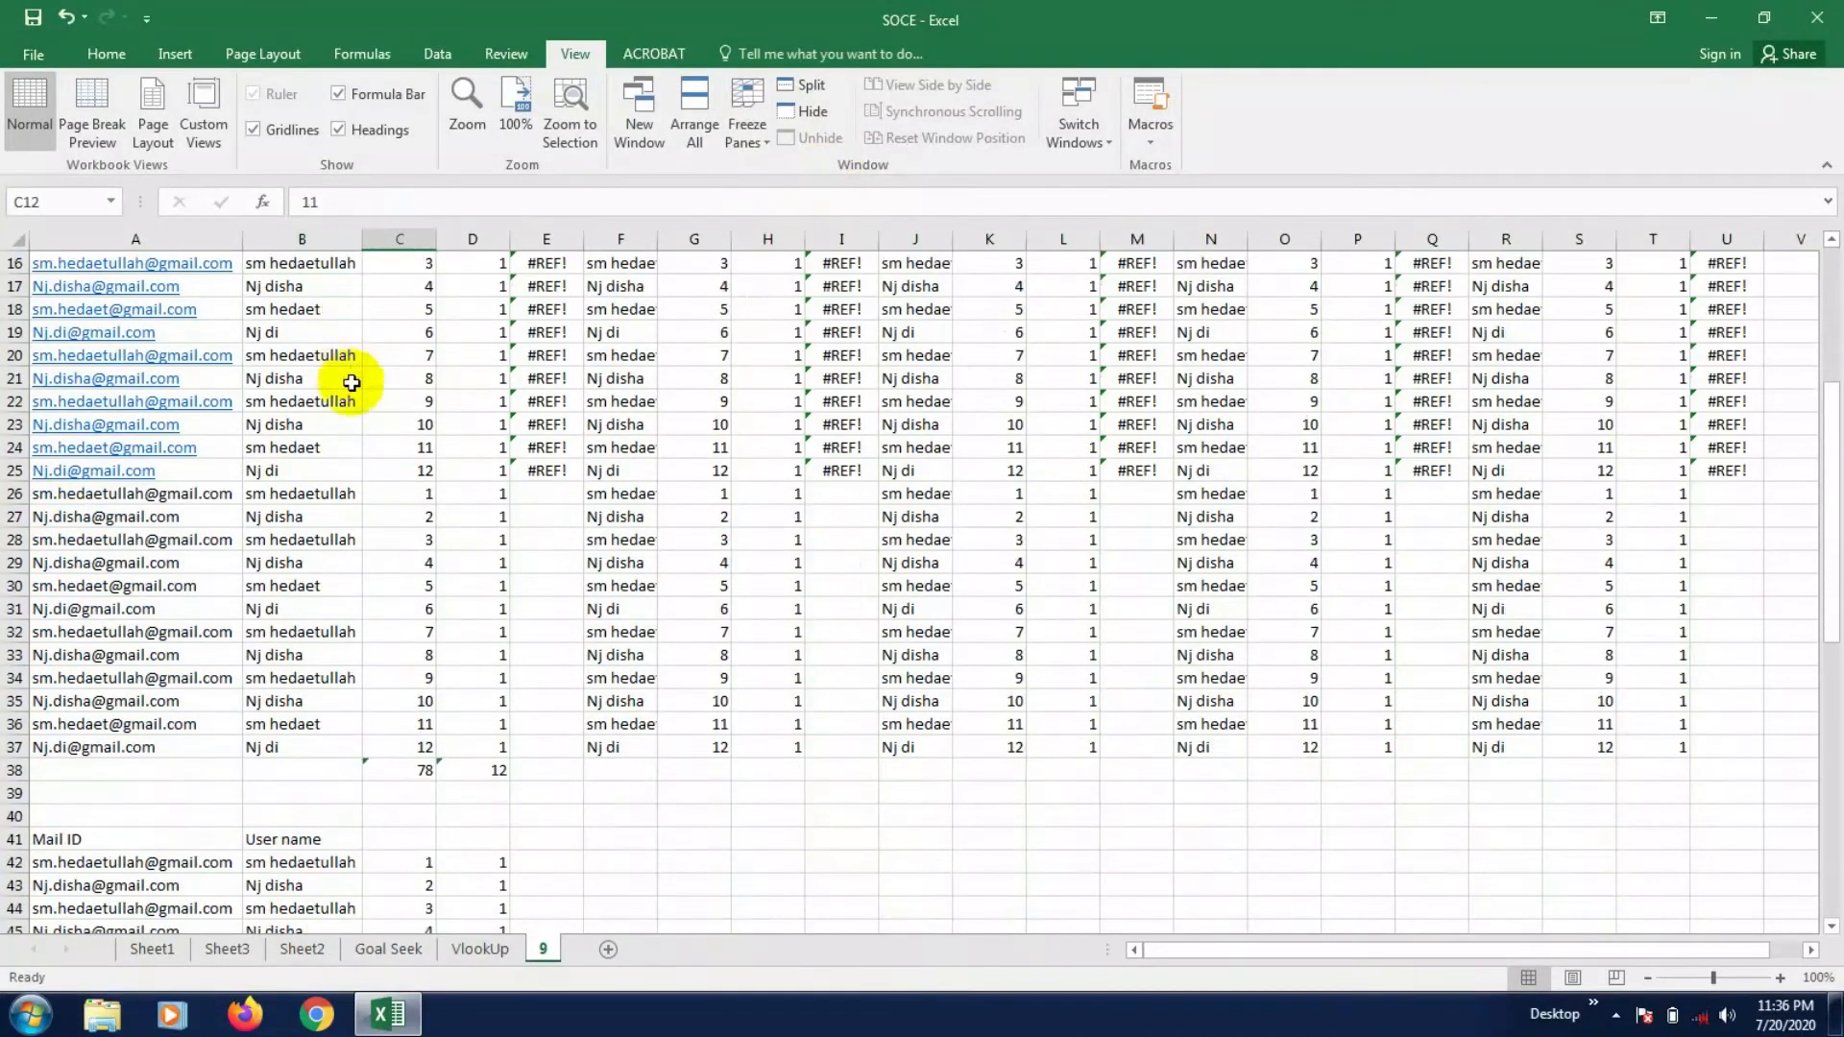
pyautogui.scroll(5, 351, 384)
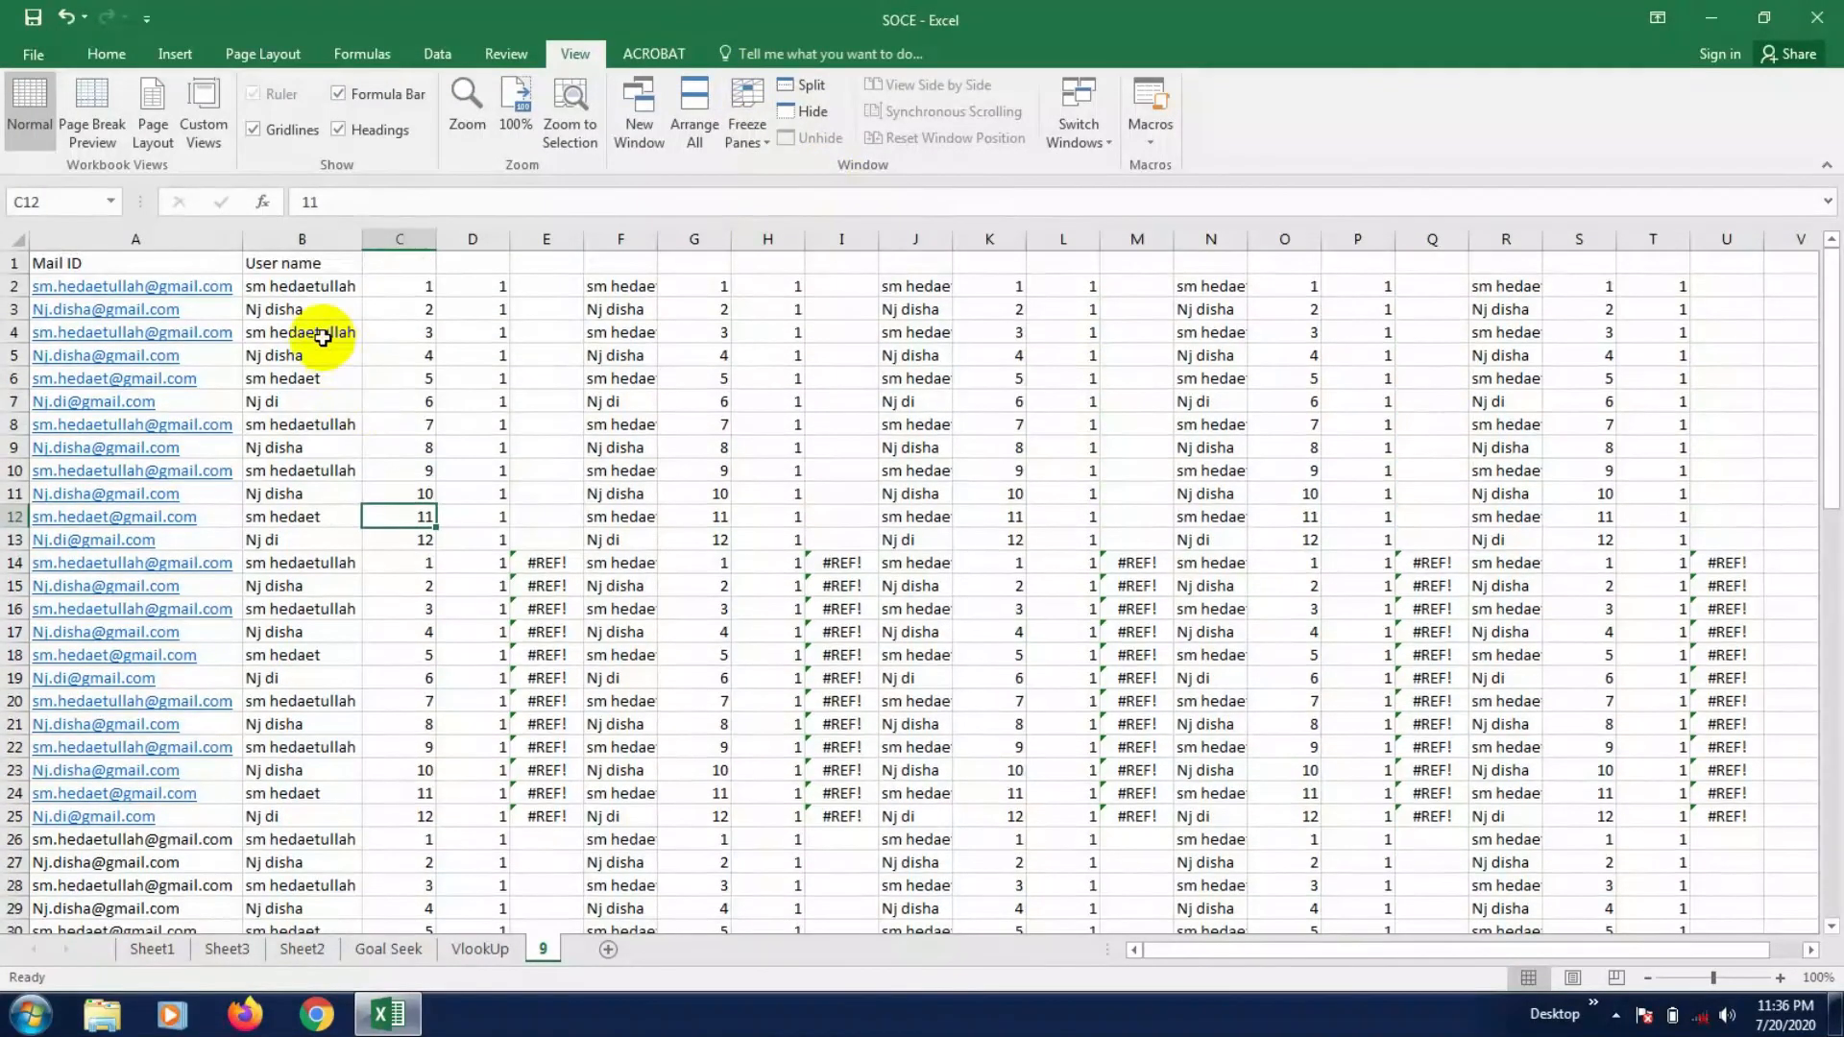
# - Freeze the Mail ID first column, scroll sideways to test it, then unfreeze panes
pyautogui.click(298, 286)
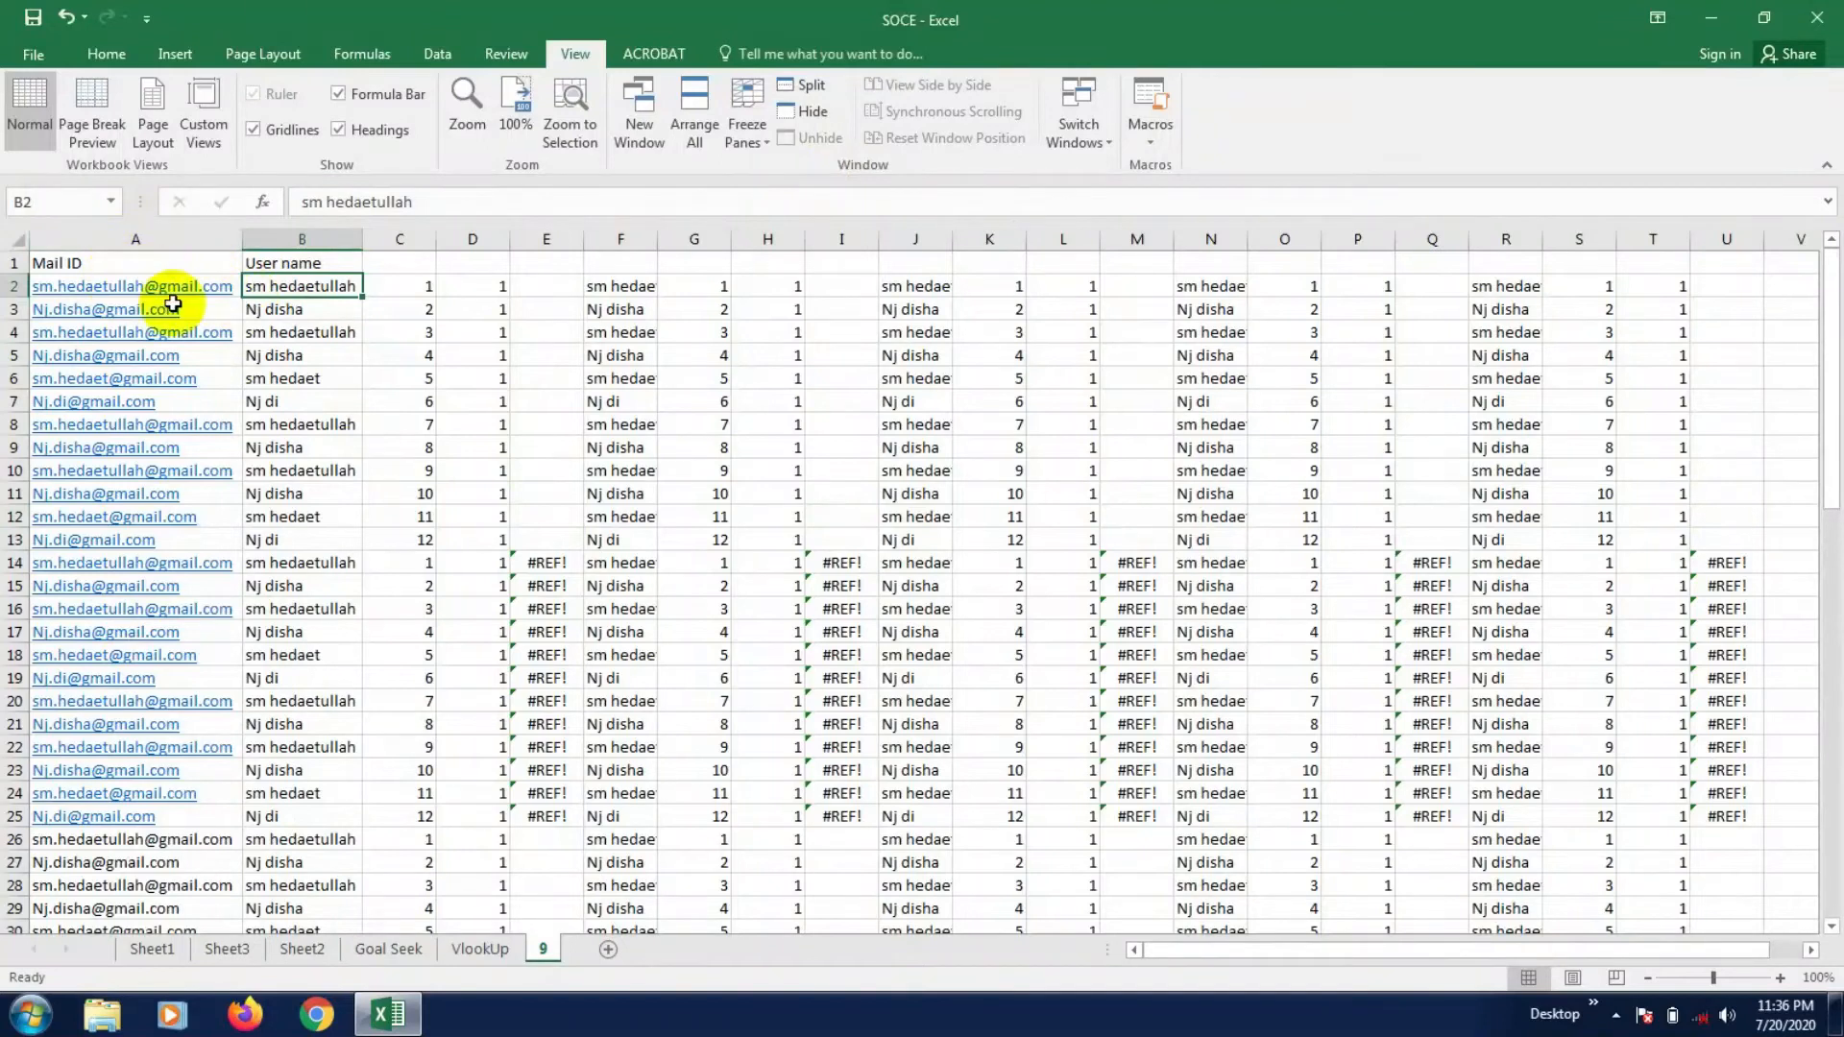
pyautogui.click(759, 144)
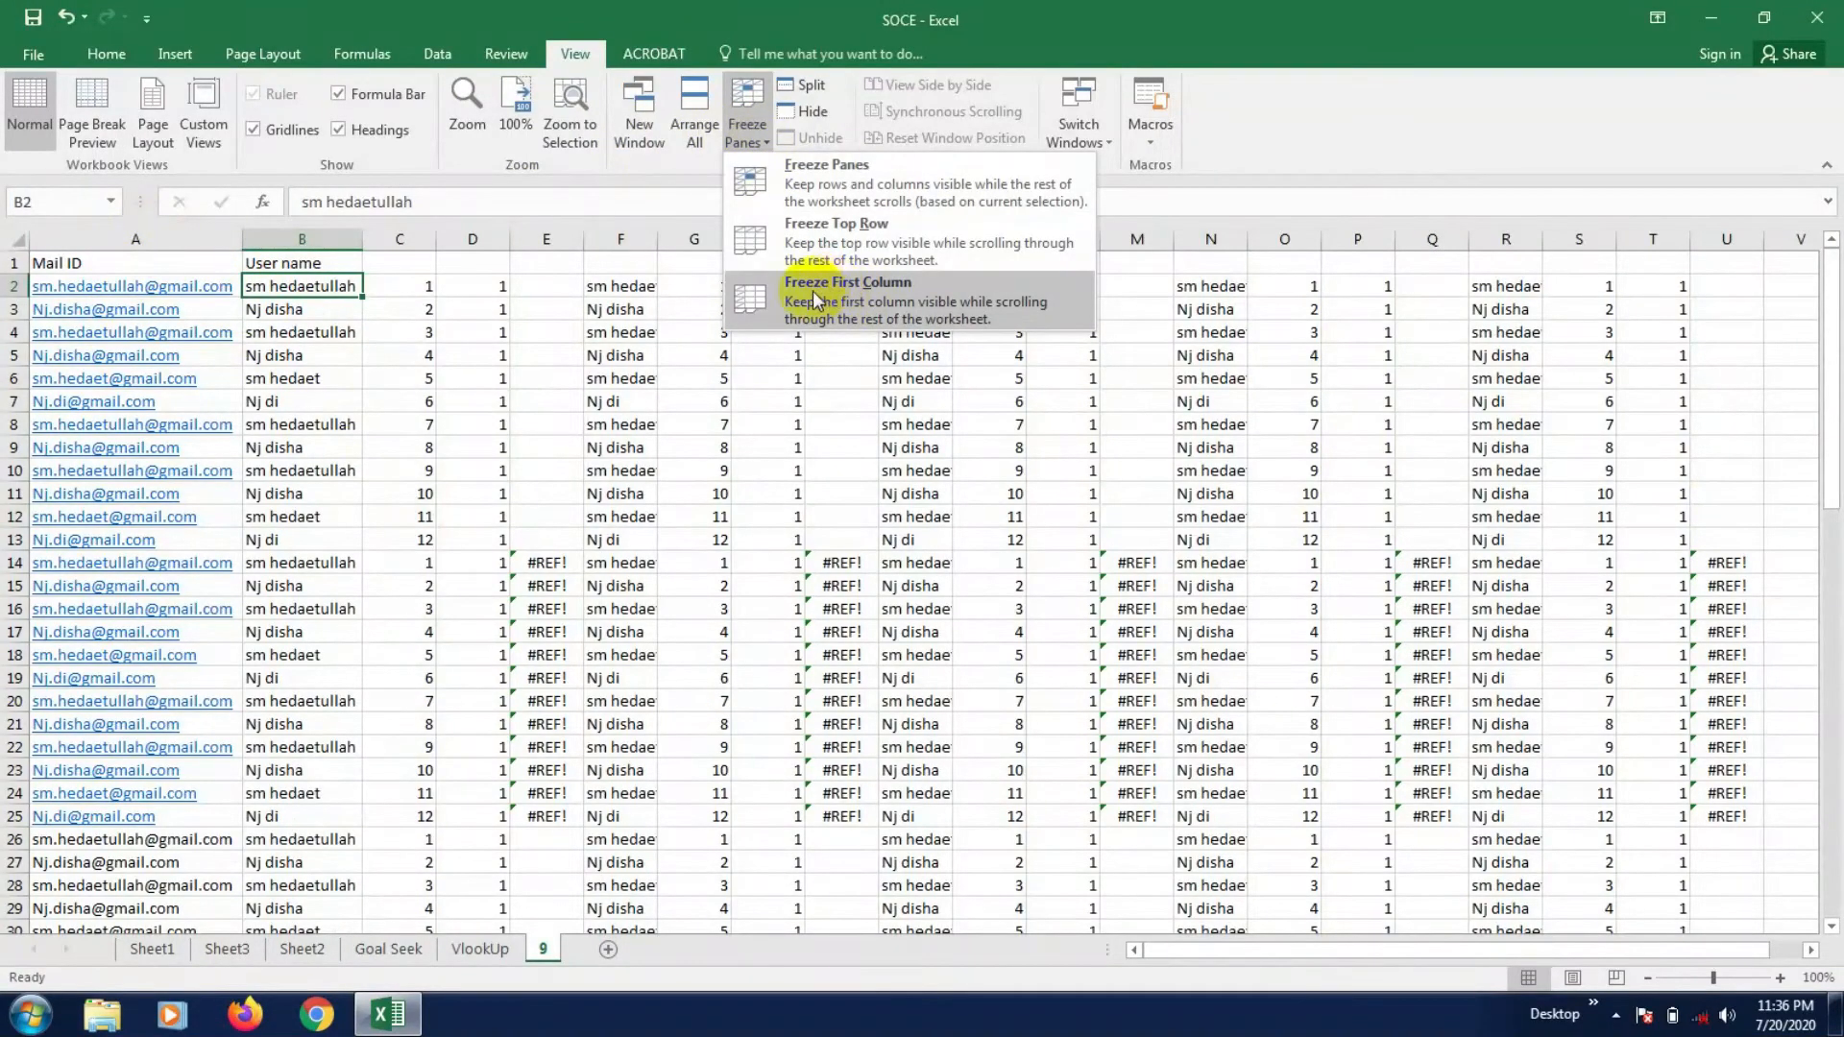
pyautogui.click(846, 290)
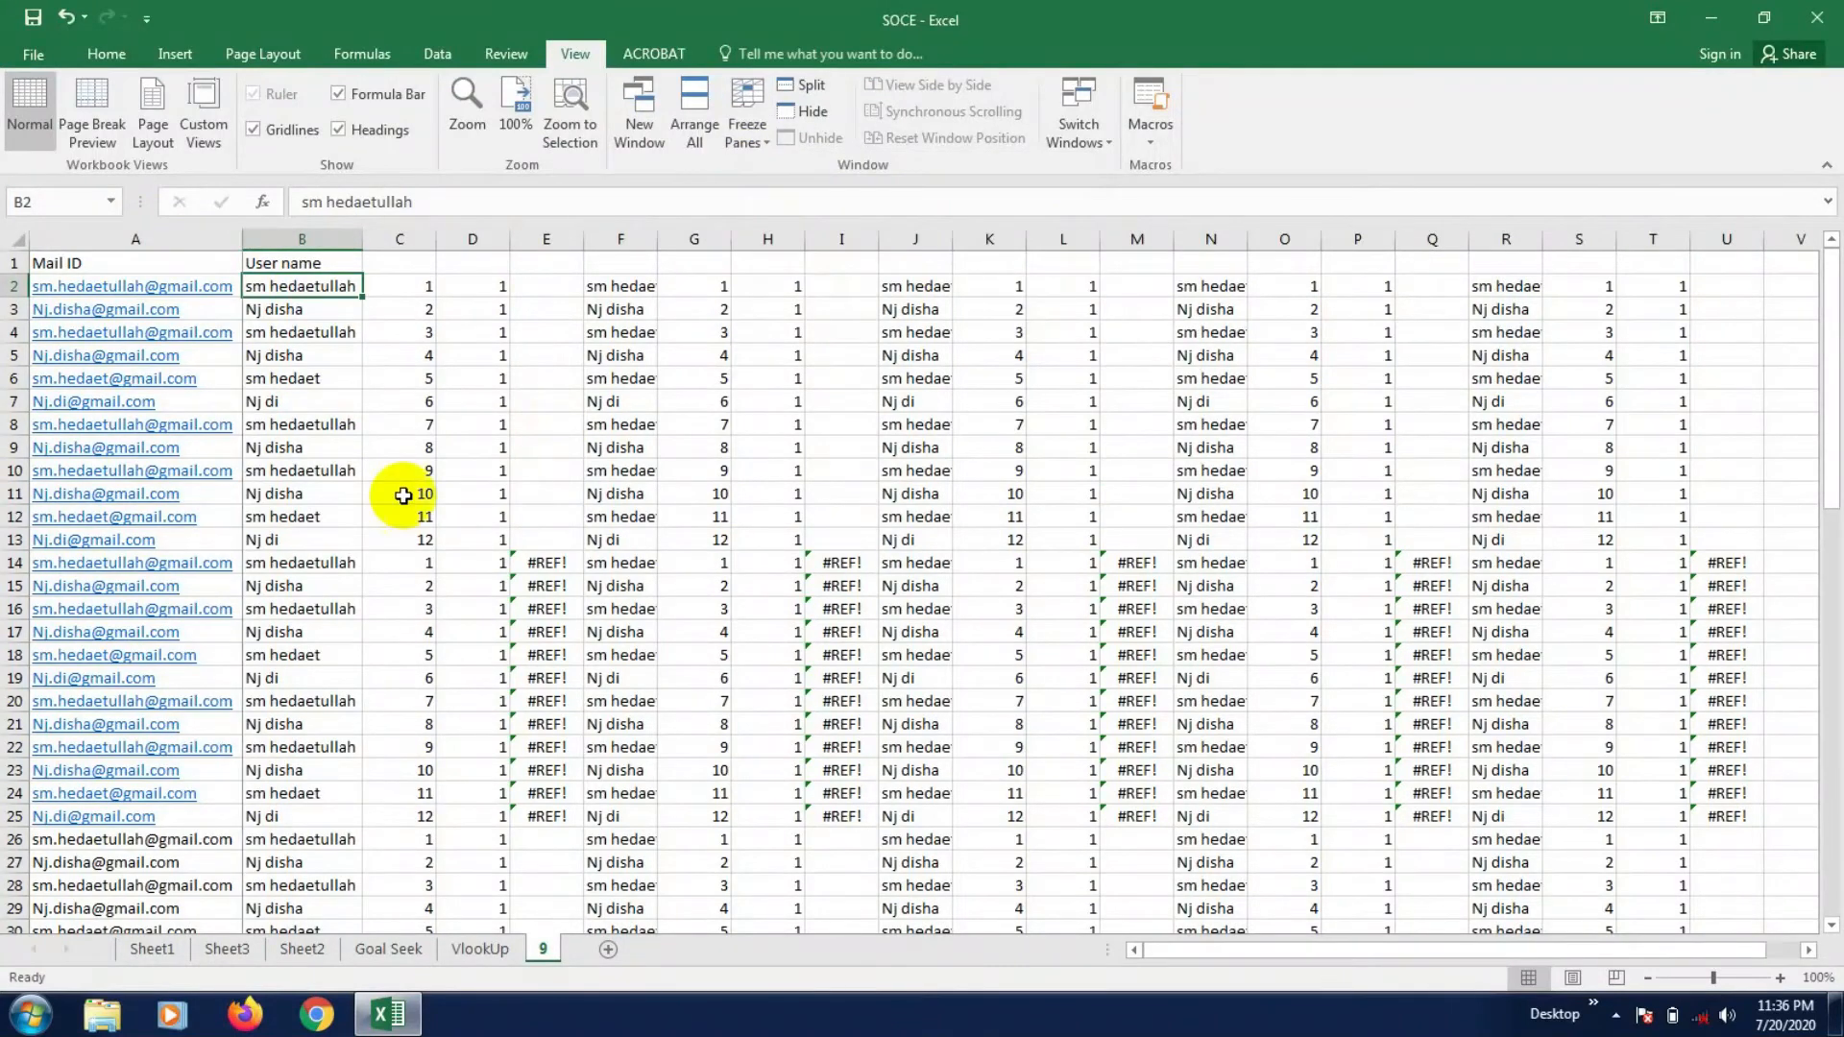
pyautogui.moveTo(1358, 954); pyautogui.dragTo(1487, 953)
pyautogui.moveTo(1349, 949); pyautogui.dragTo(1114, 976)
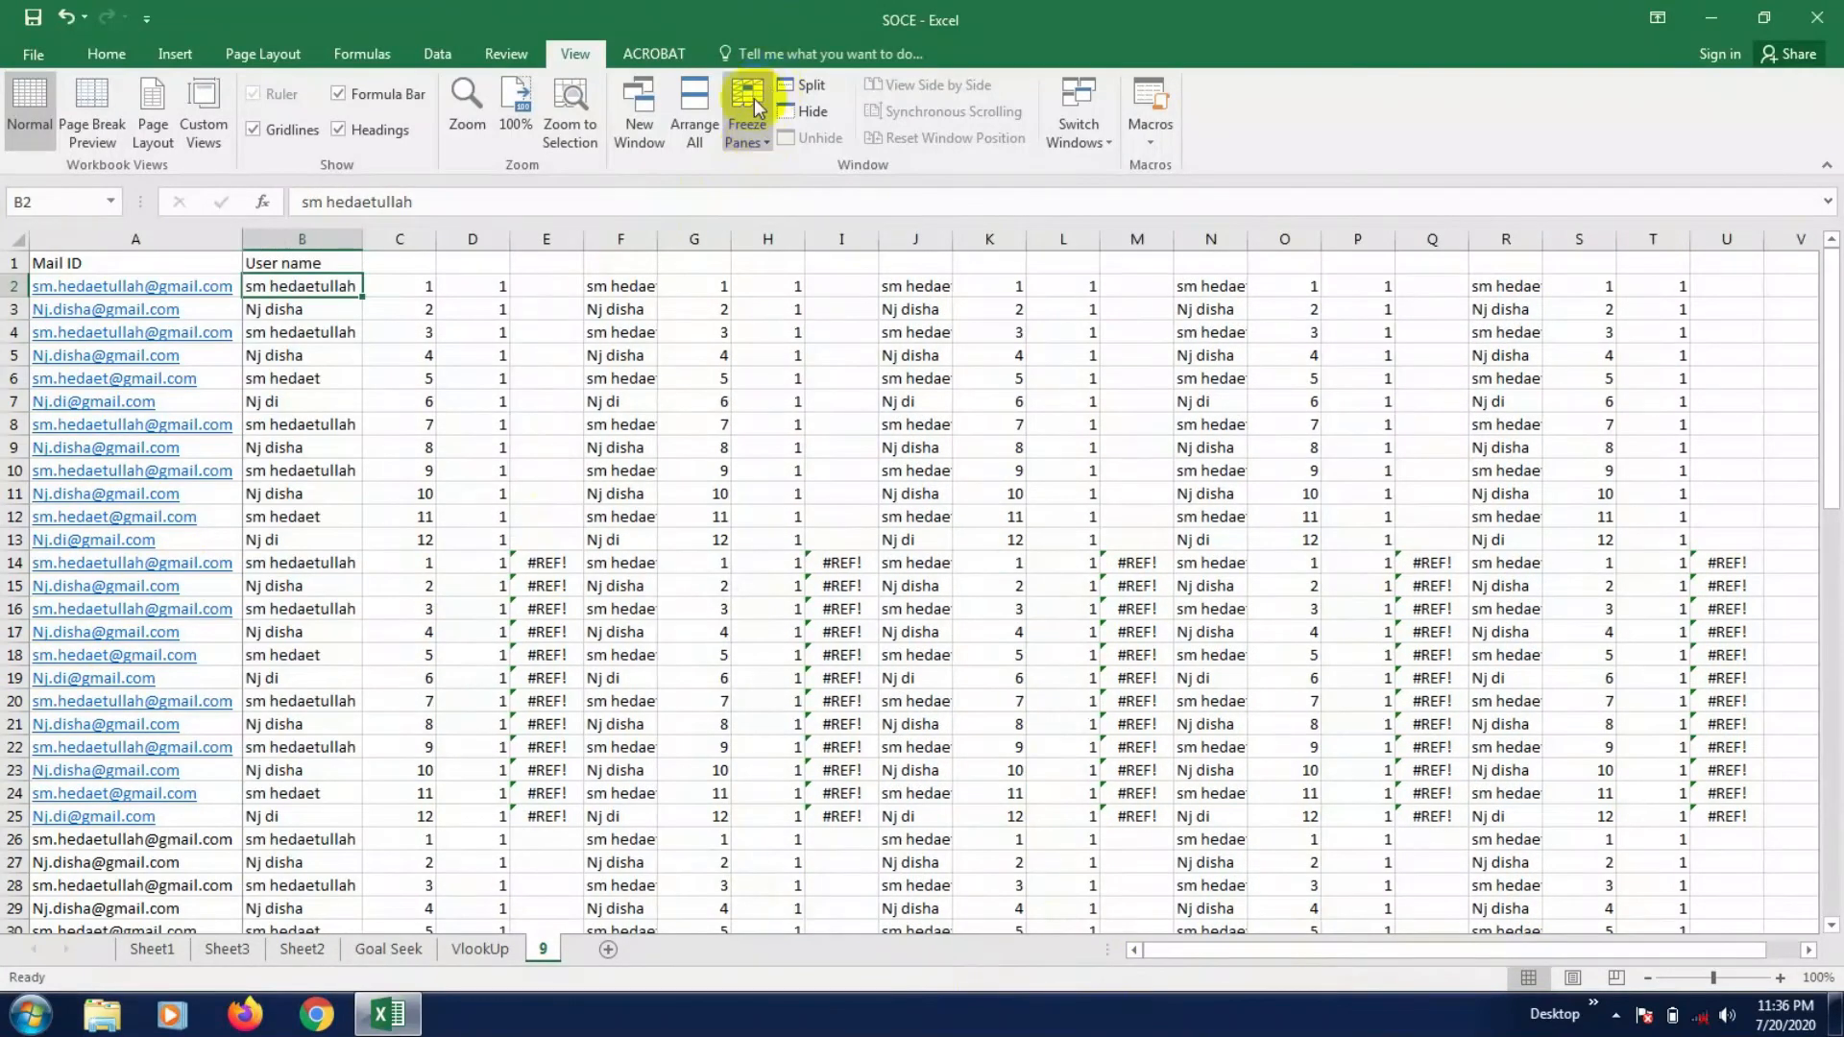
pyautogui.click(753, 135)
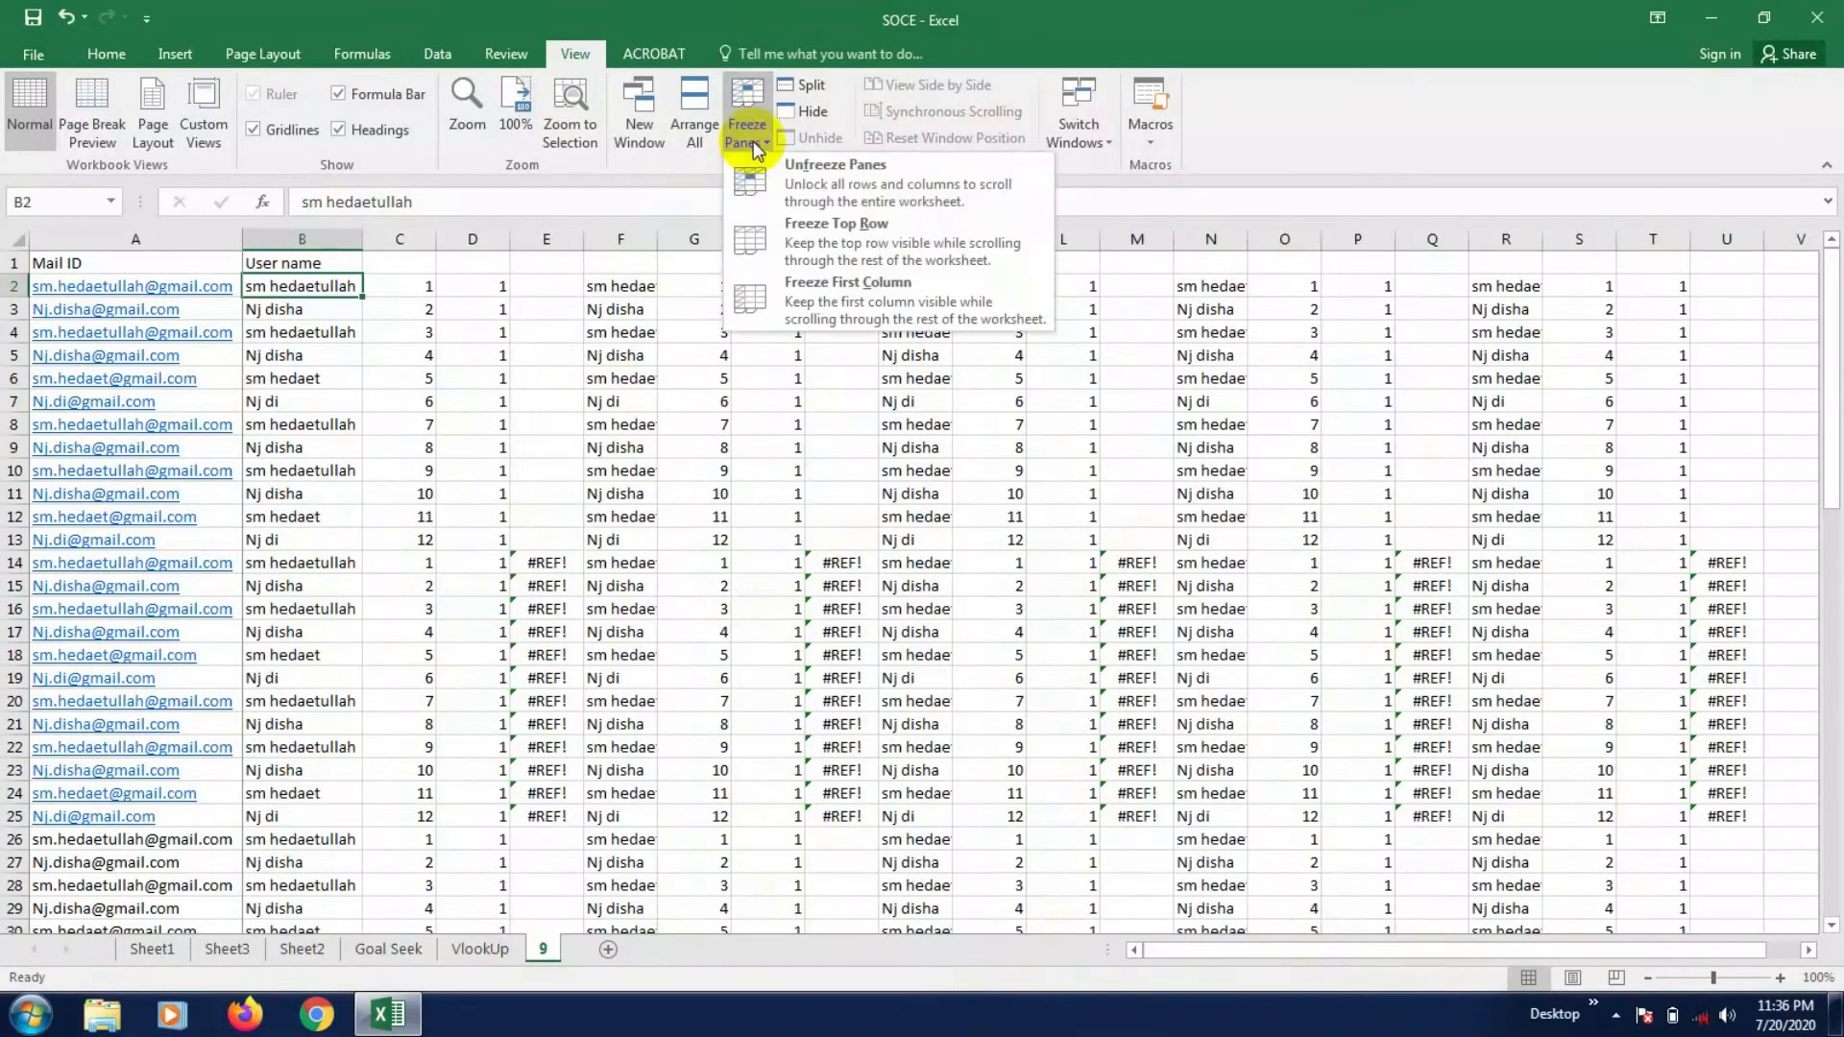
pyautogui.click(793, 192)
pyautogui.moveTo(1248, 949); pyautogui.dragTo(1050, 956)
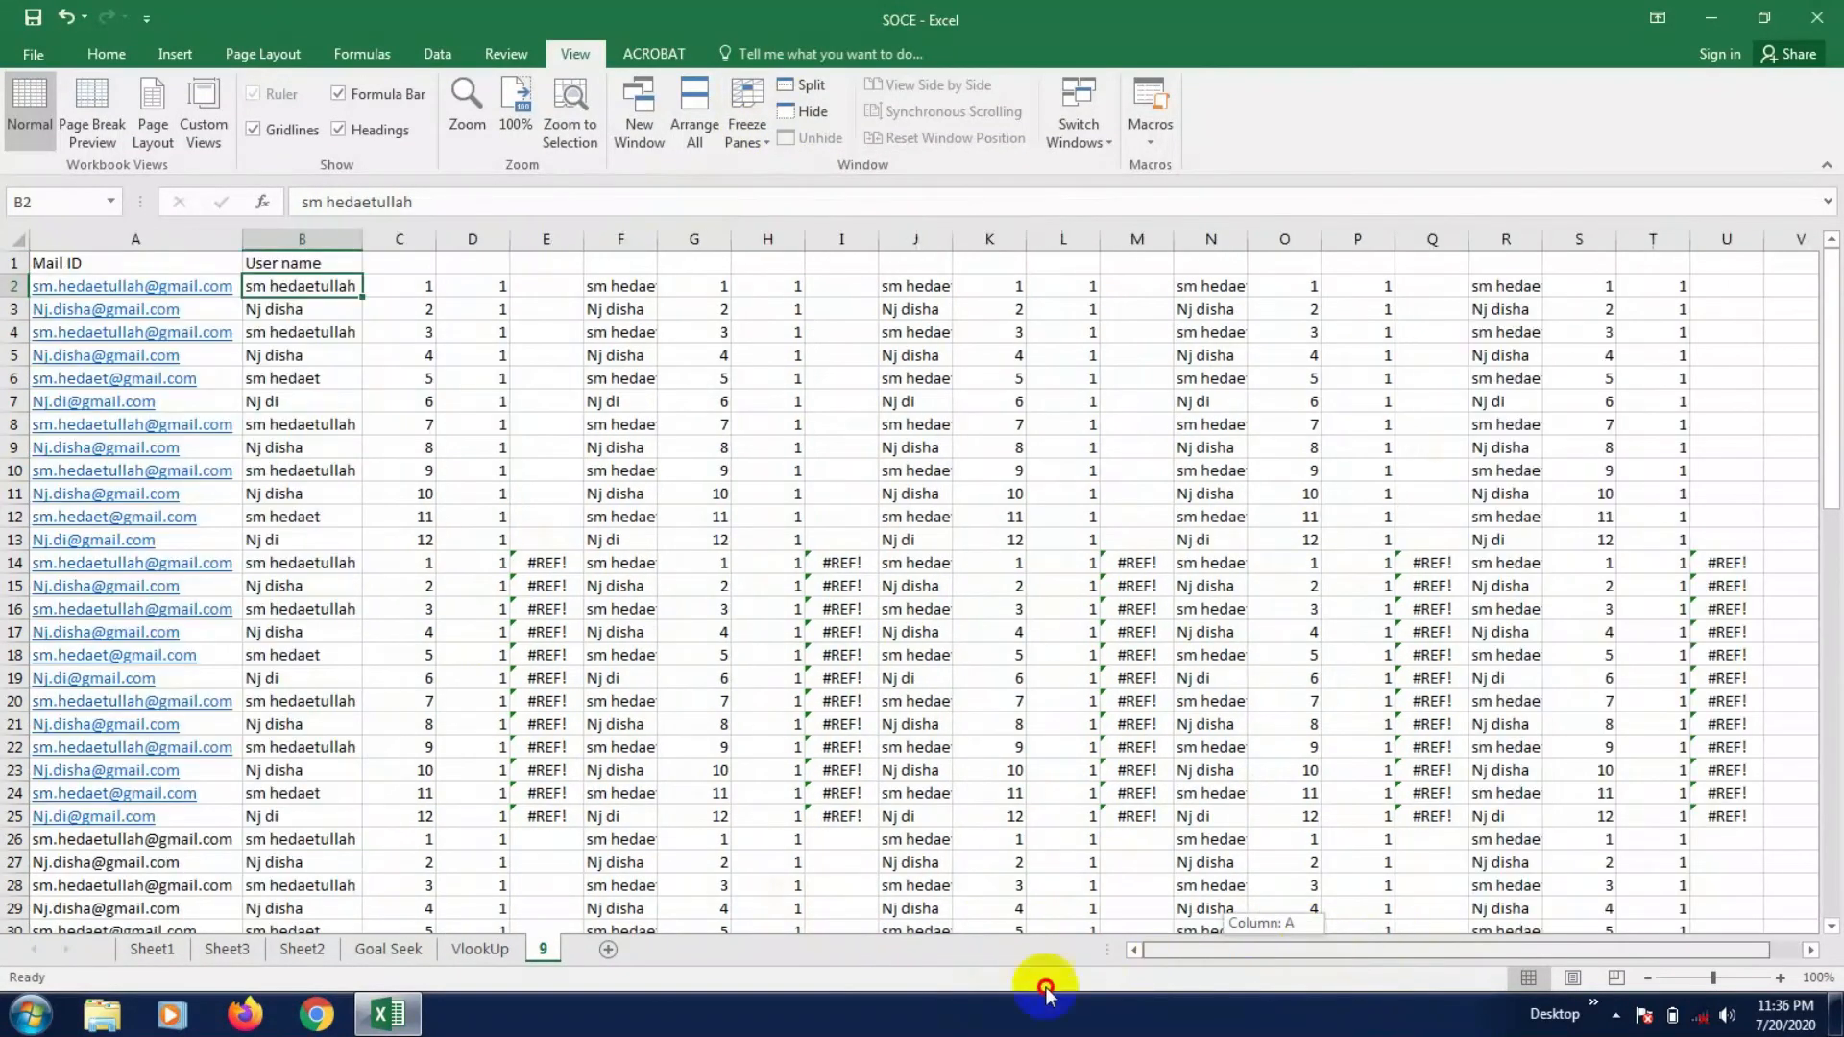
# - Freeze panes at B2 so row 1 and column A stay fixed
pyautogui.click(288, 444)
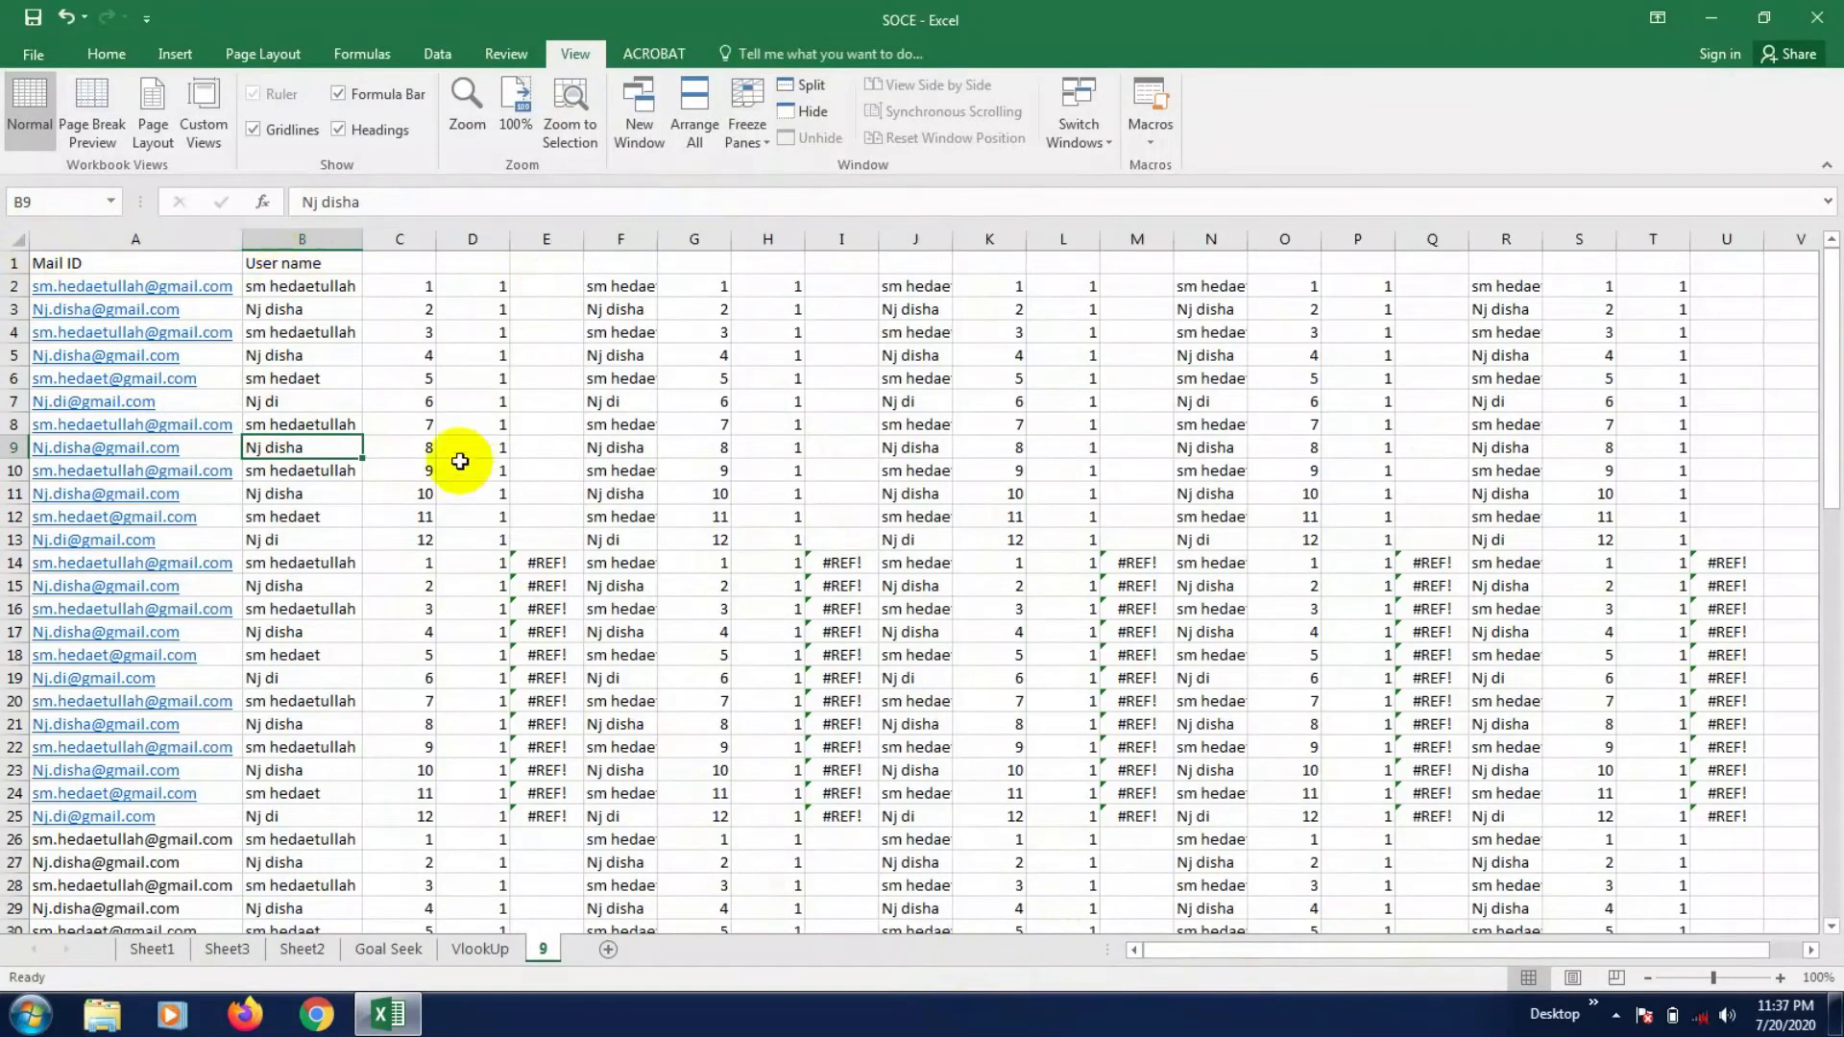
pyautogui.click(296, 286)
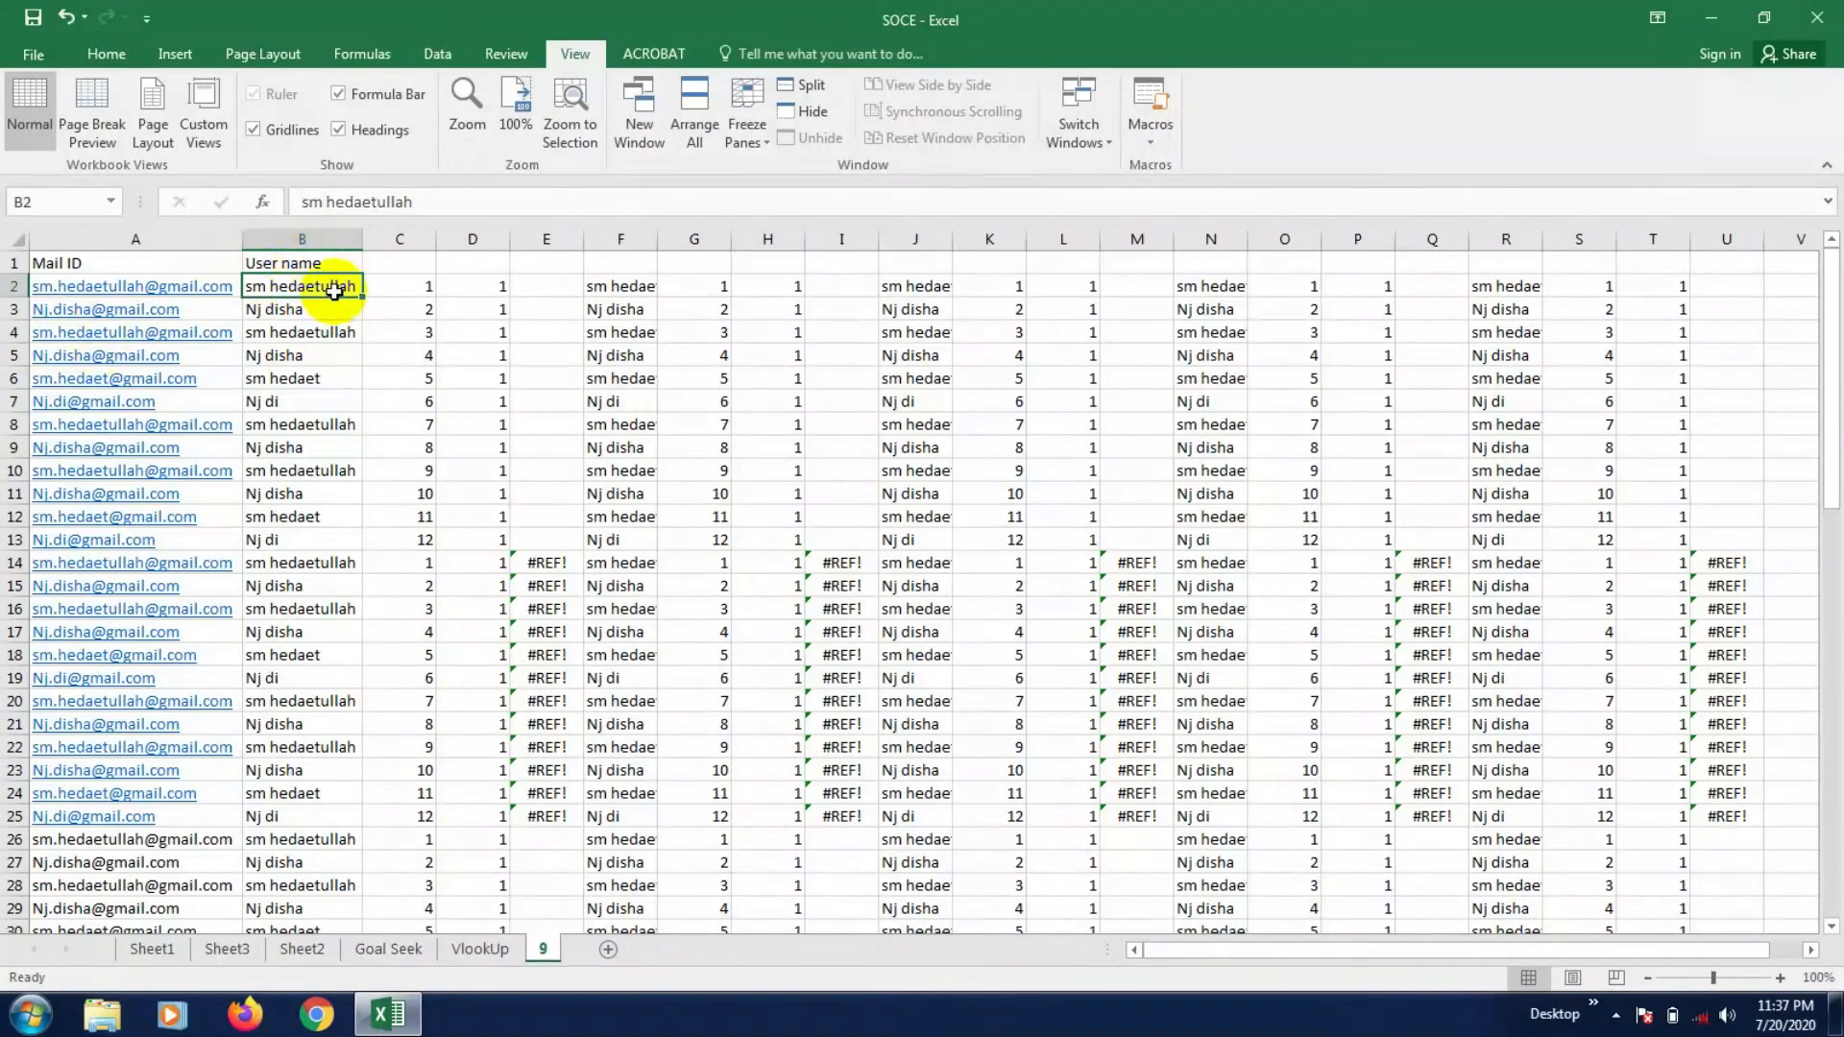
pyautogui.click(746, 129)
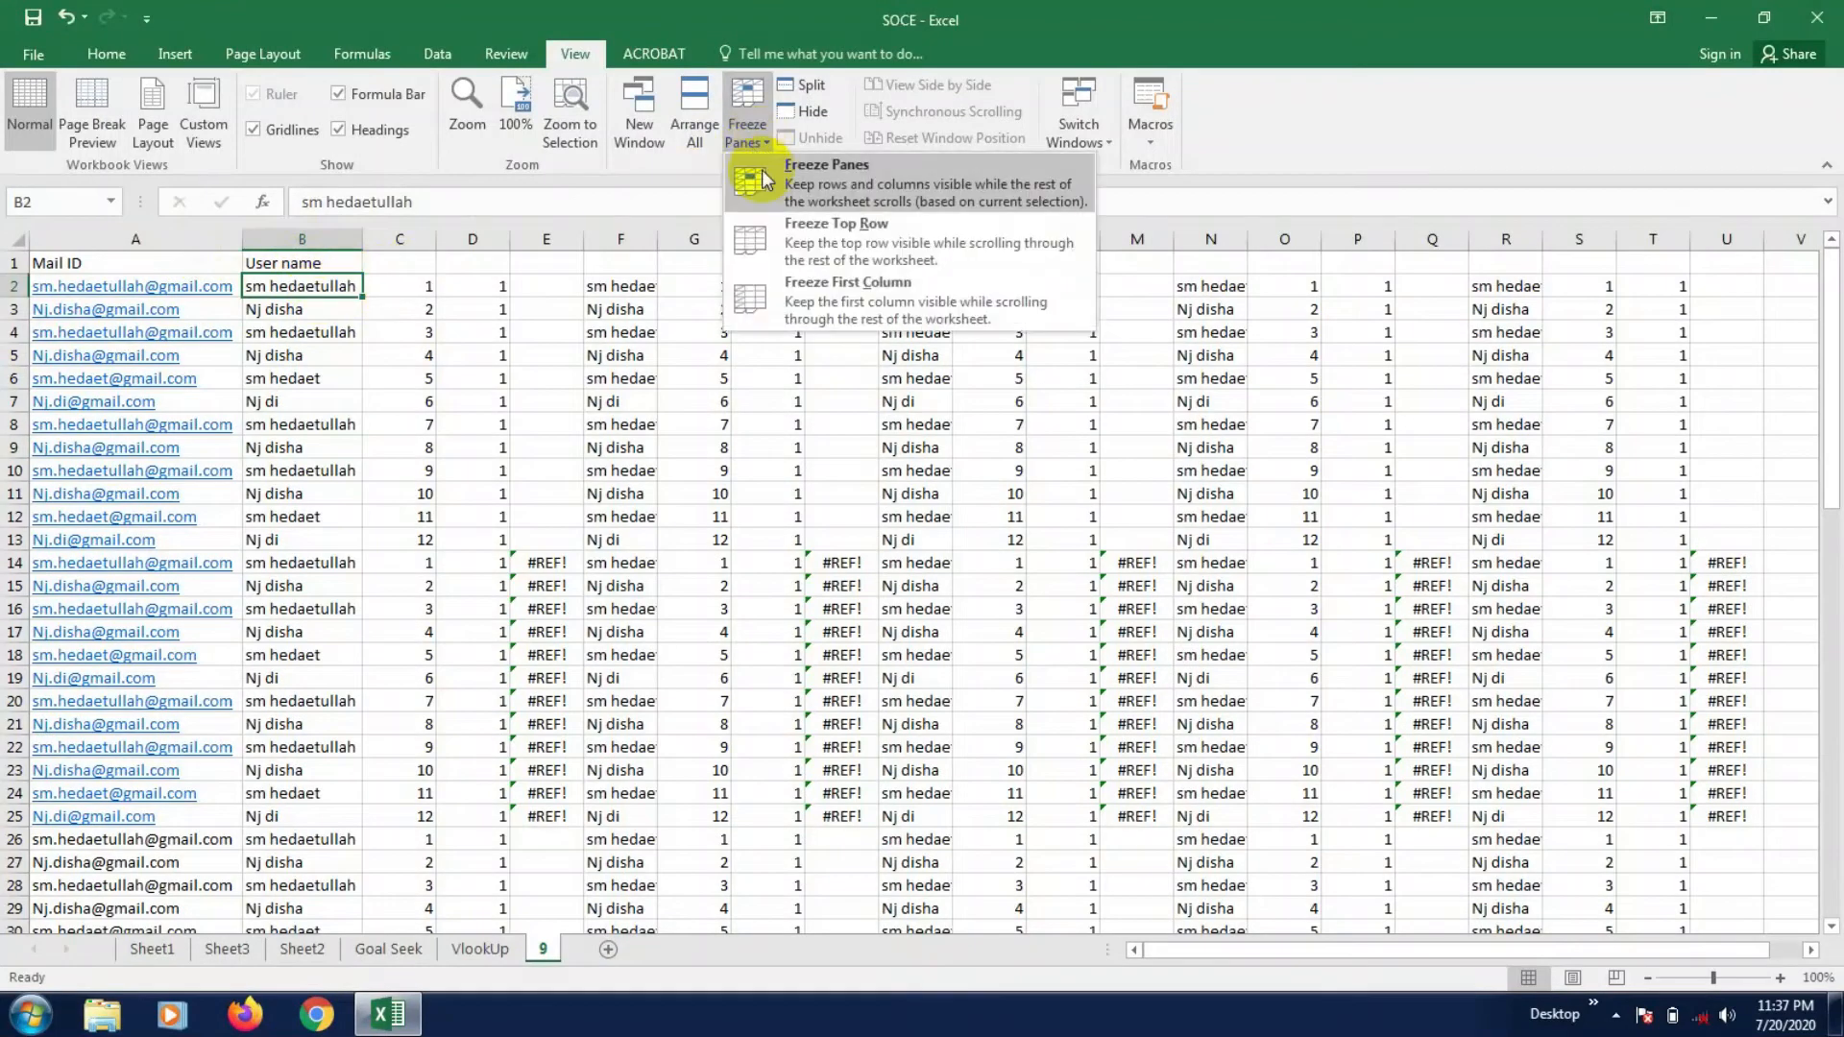
pyautogui.click(839, 183)
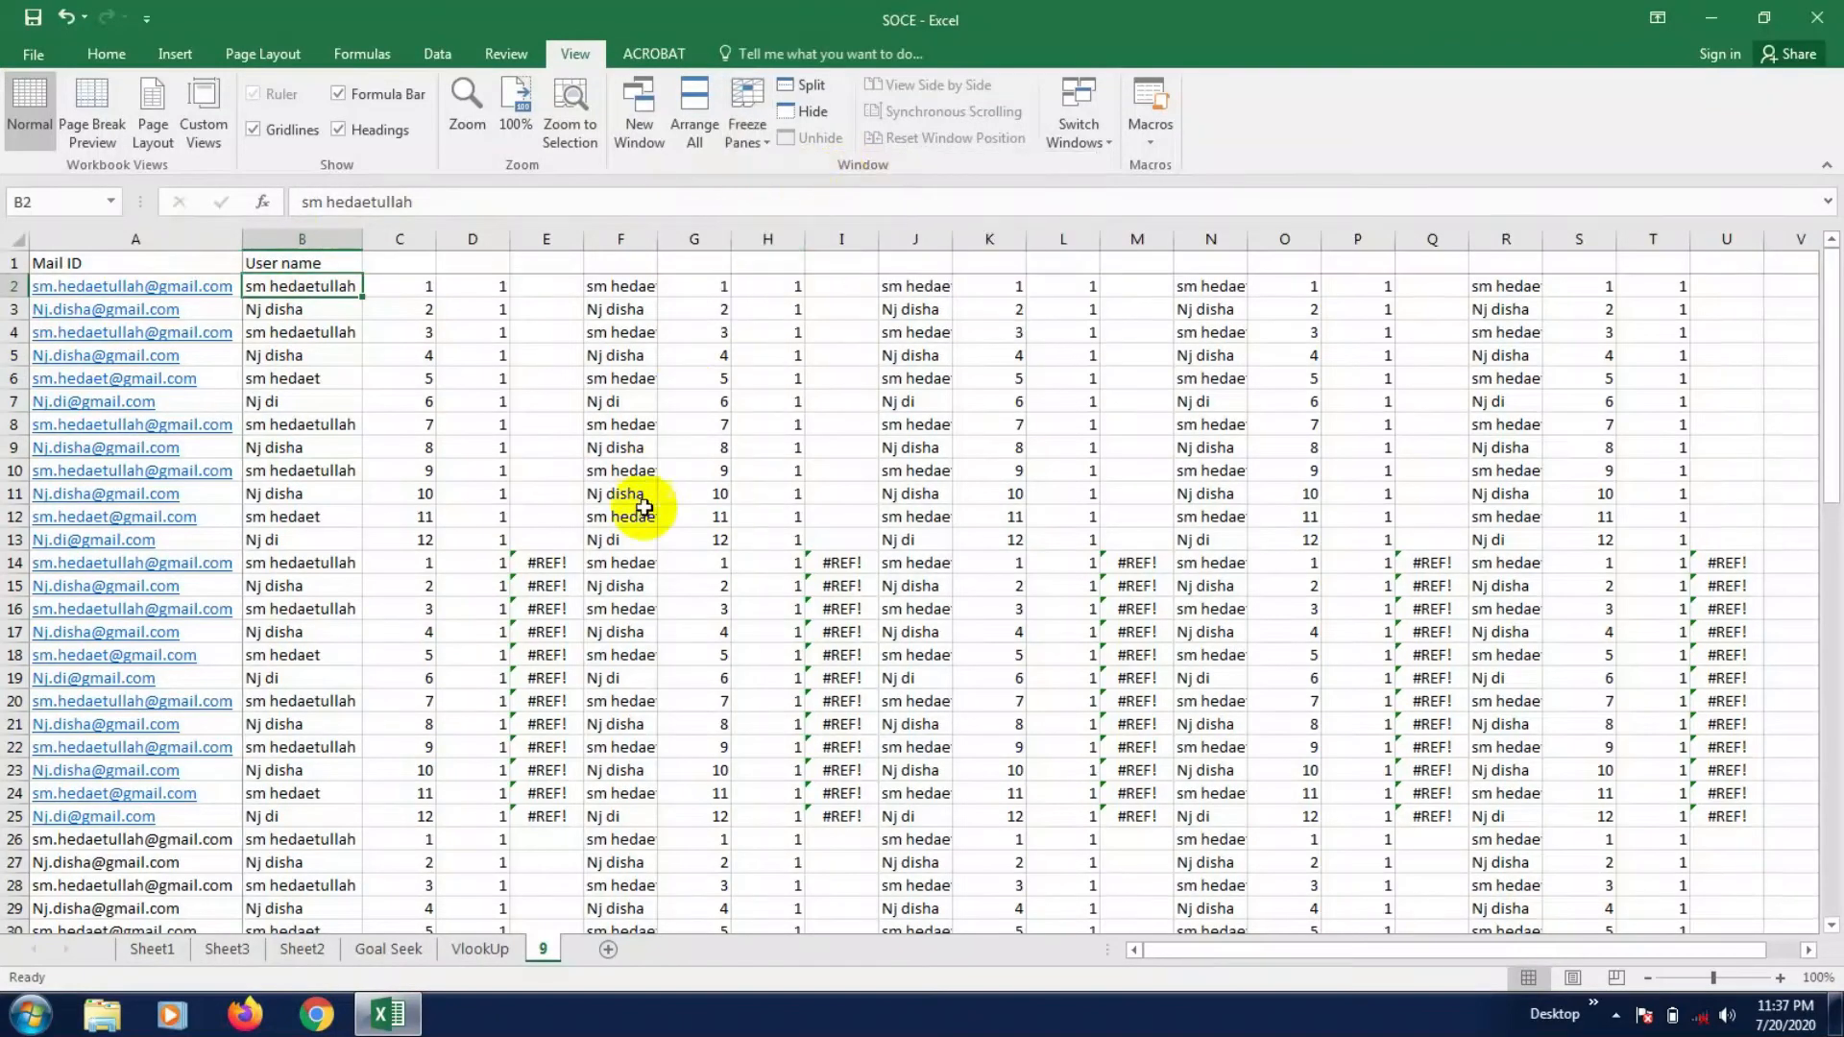
pyautogui.moveTo(1334, 950); pyautogui.dragTo(1218, 952)
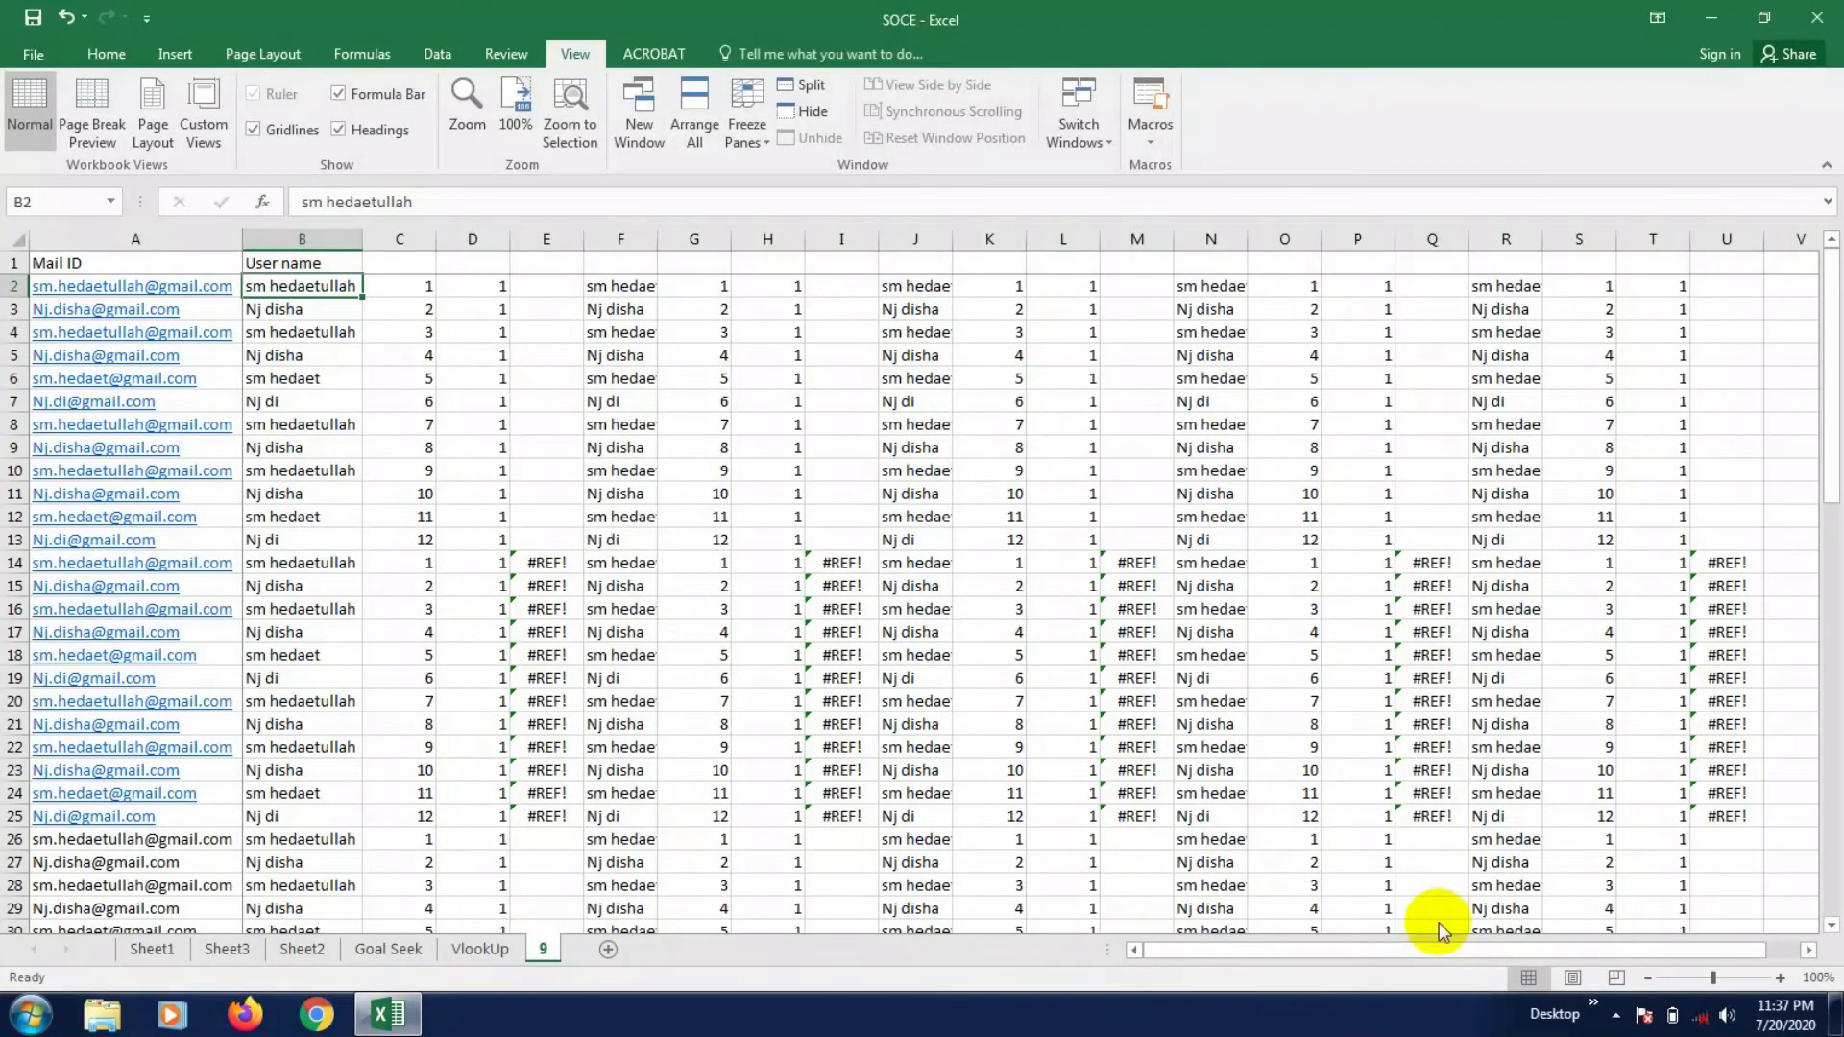
pyautogui.scroll(-12, 747, 695)
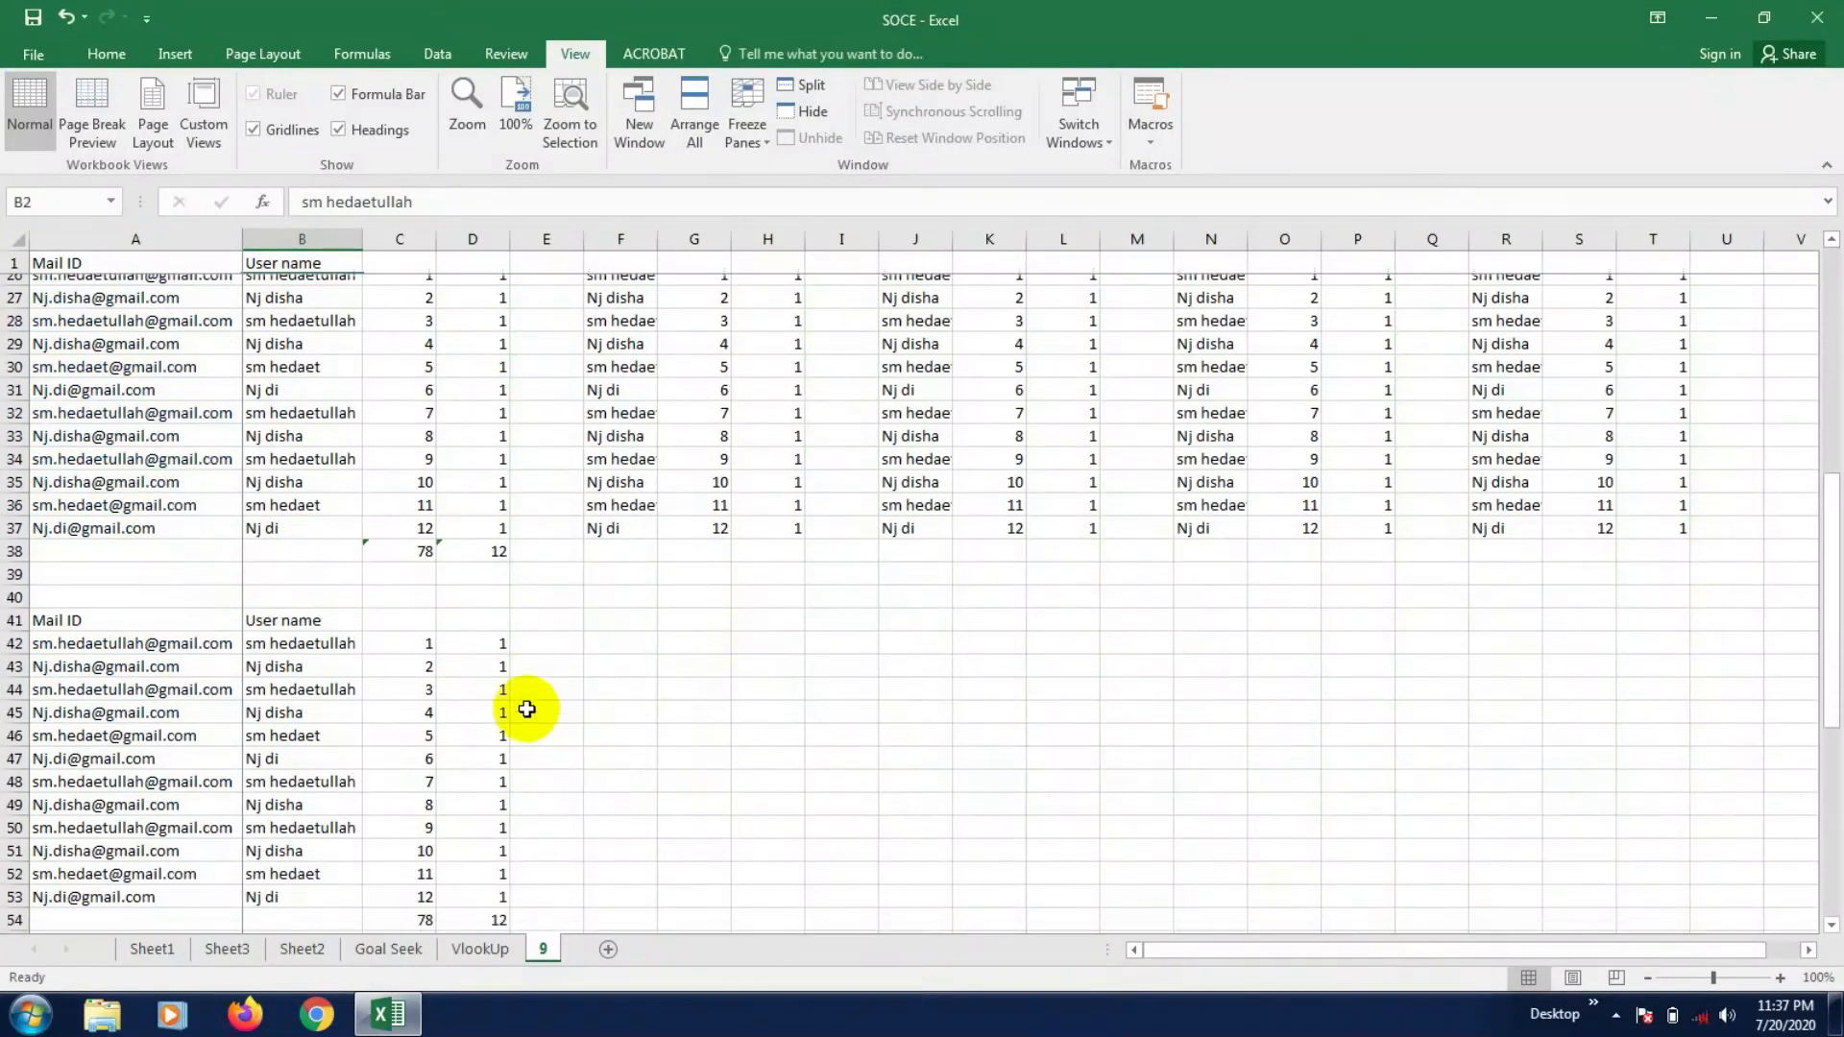
pyautogui.scroll(4, 527, 709)
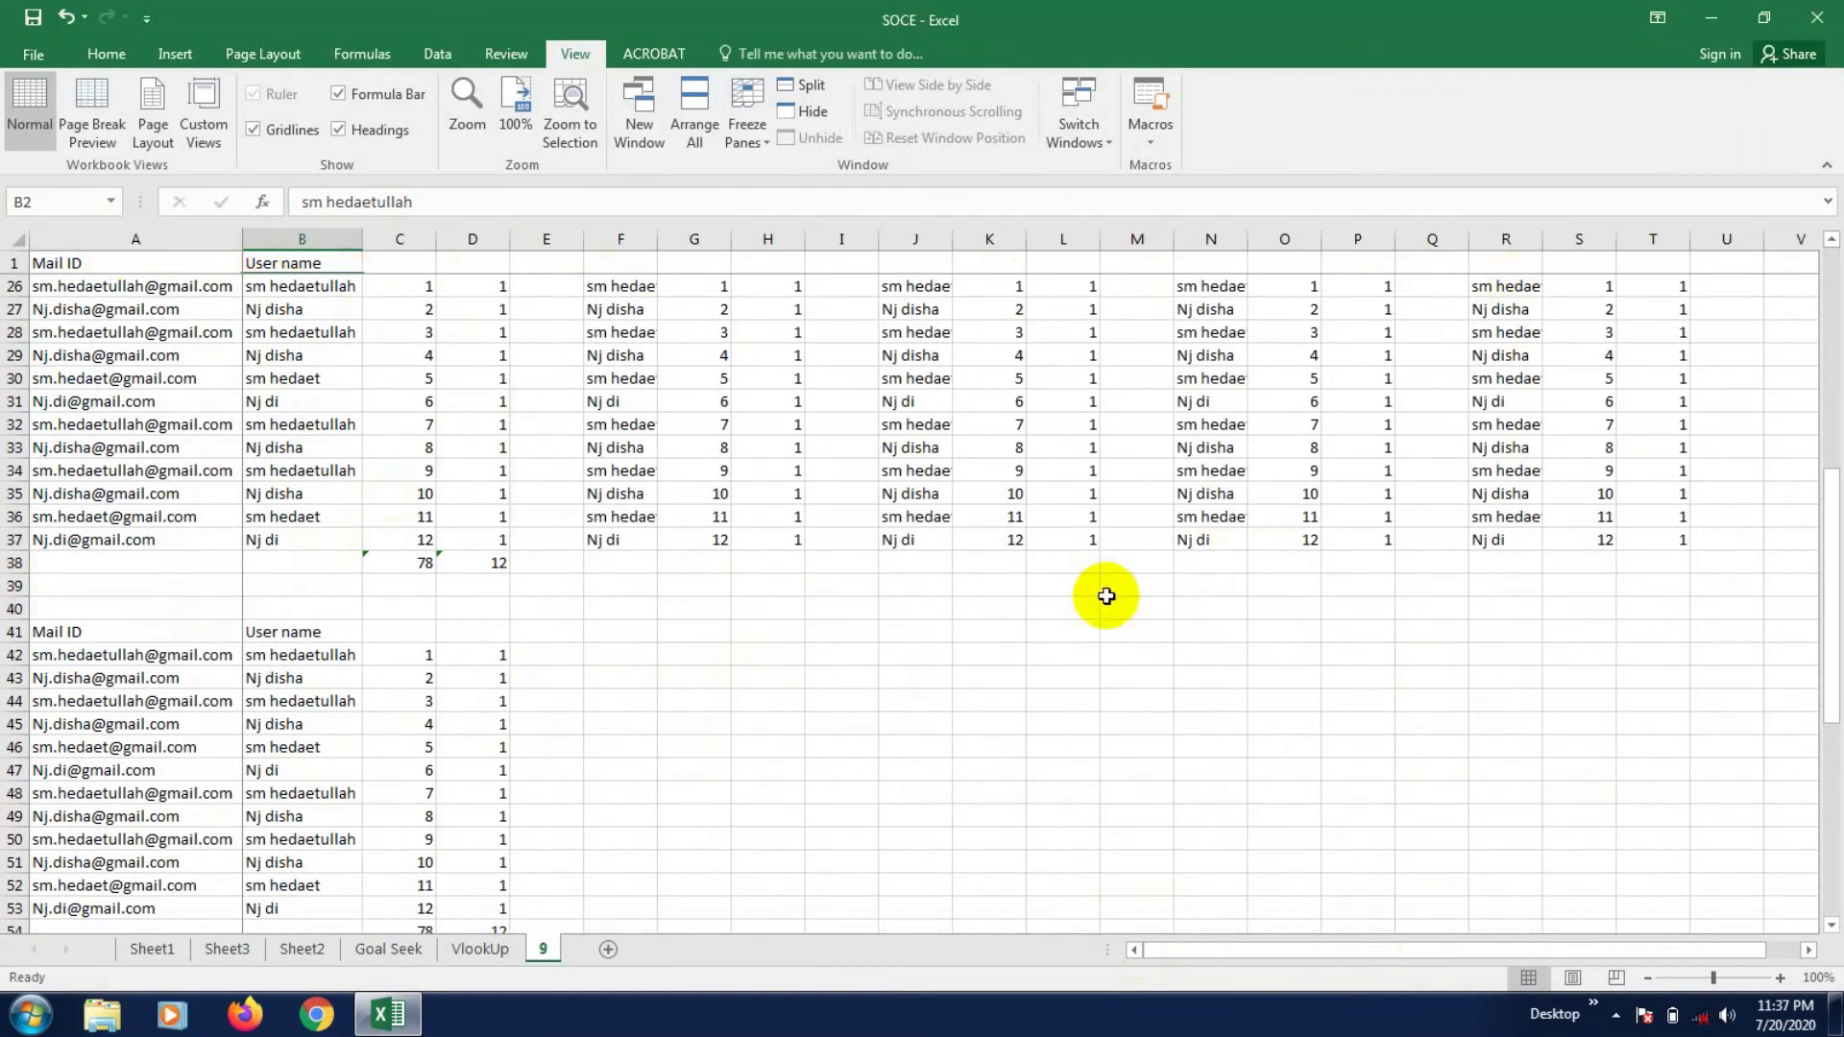
pyautogui.scroll(6, 773, 657)
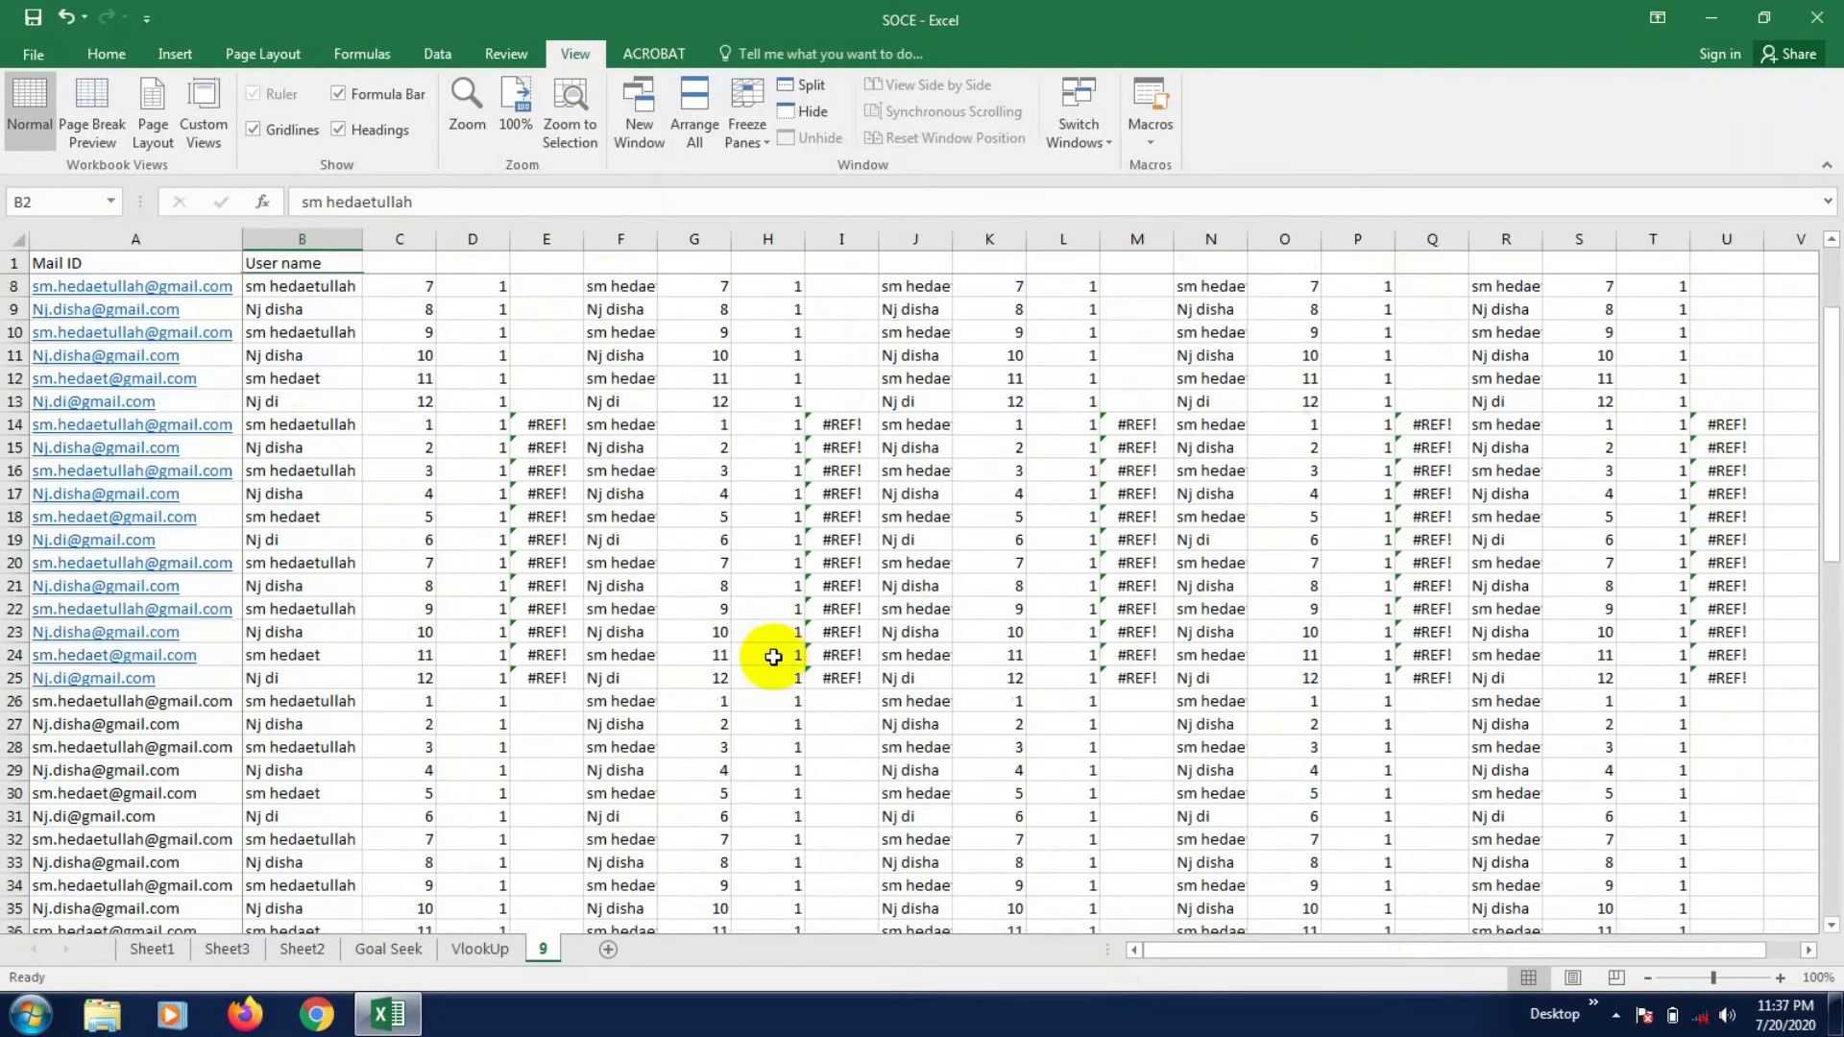
pyautogui.scroll(2, 773, 657)
pyautogui.moveTo(1354, 960); pyautogui.dragTo(1255, 965)
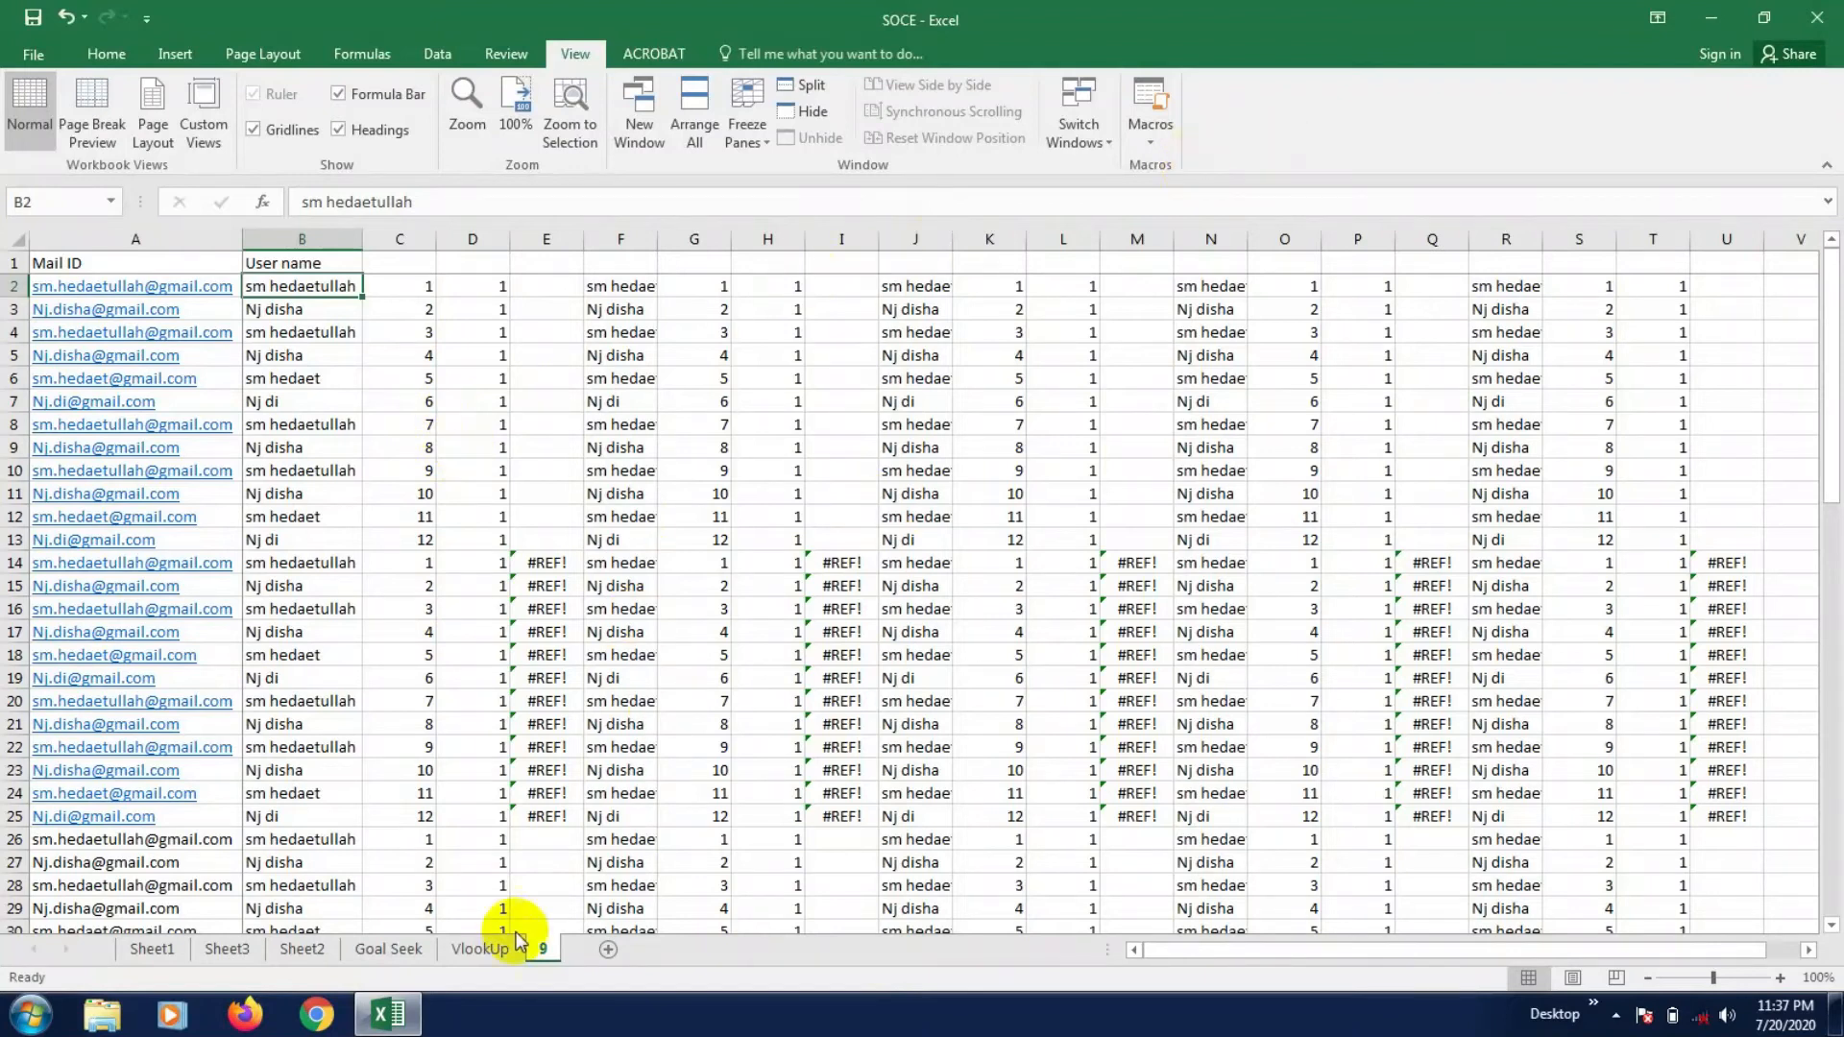
pyautogui.click(479, 953)
pyautogui.click(389, 951)
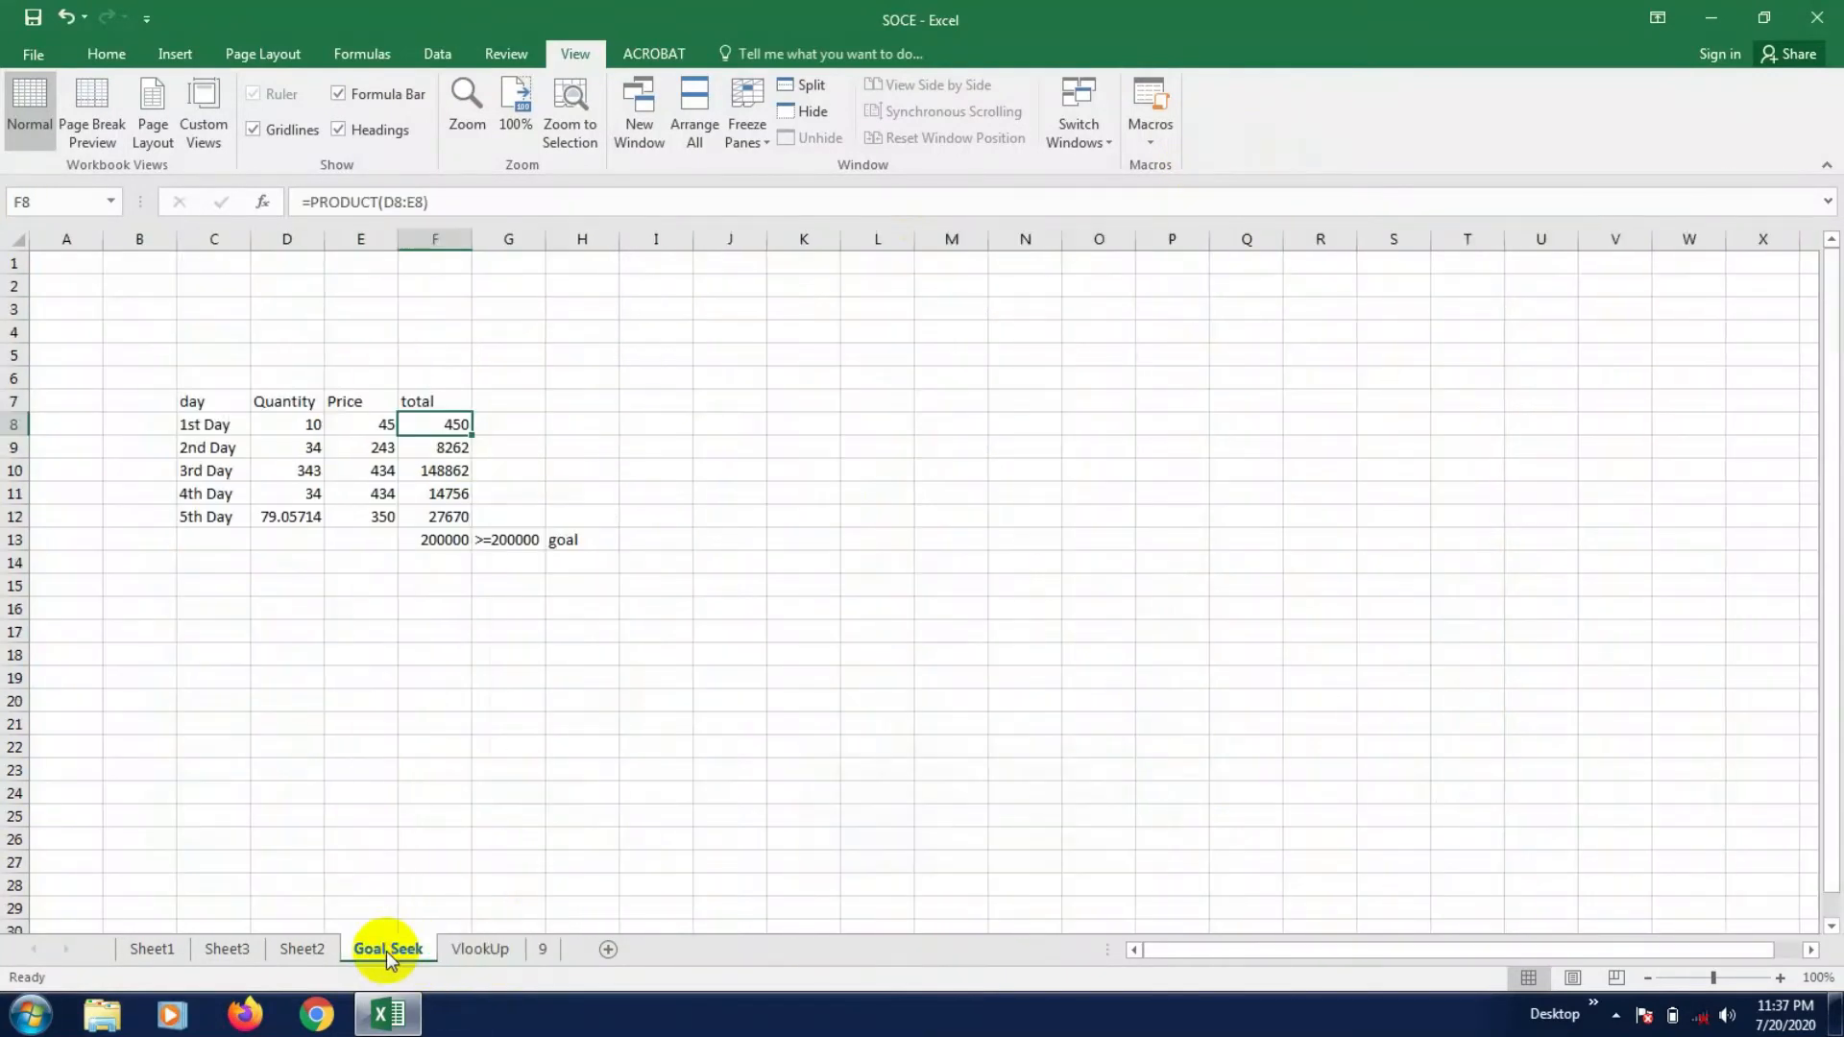
pyautogui.click(303, 946)
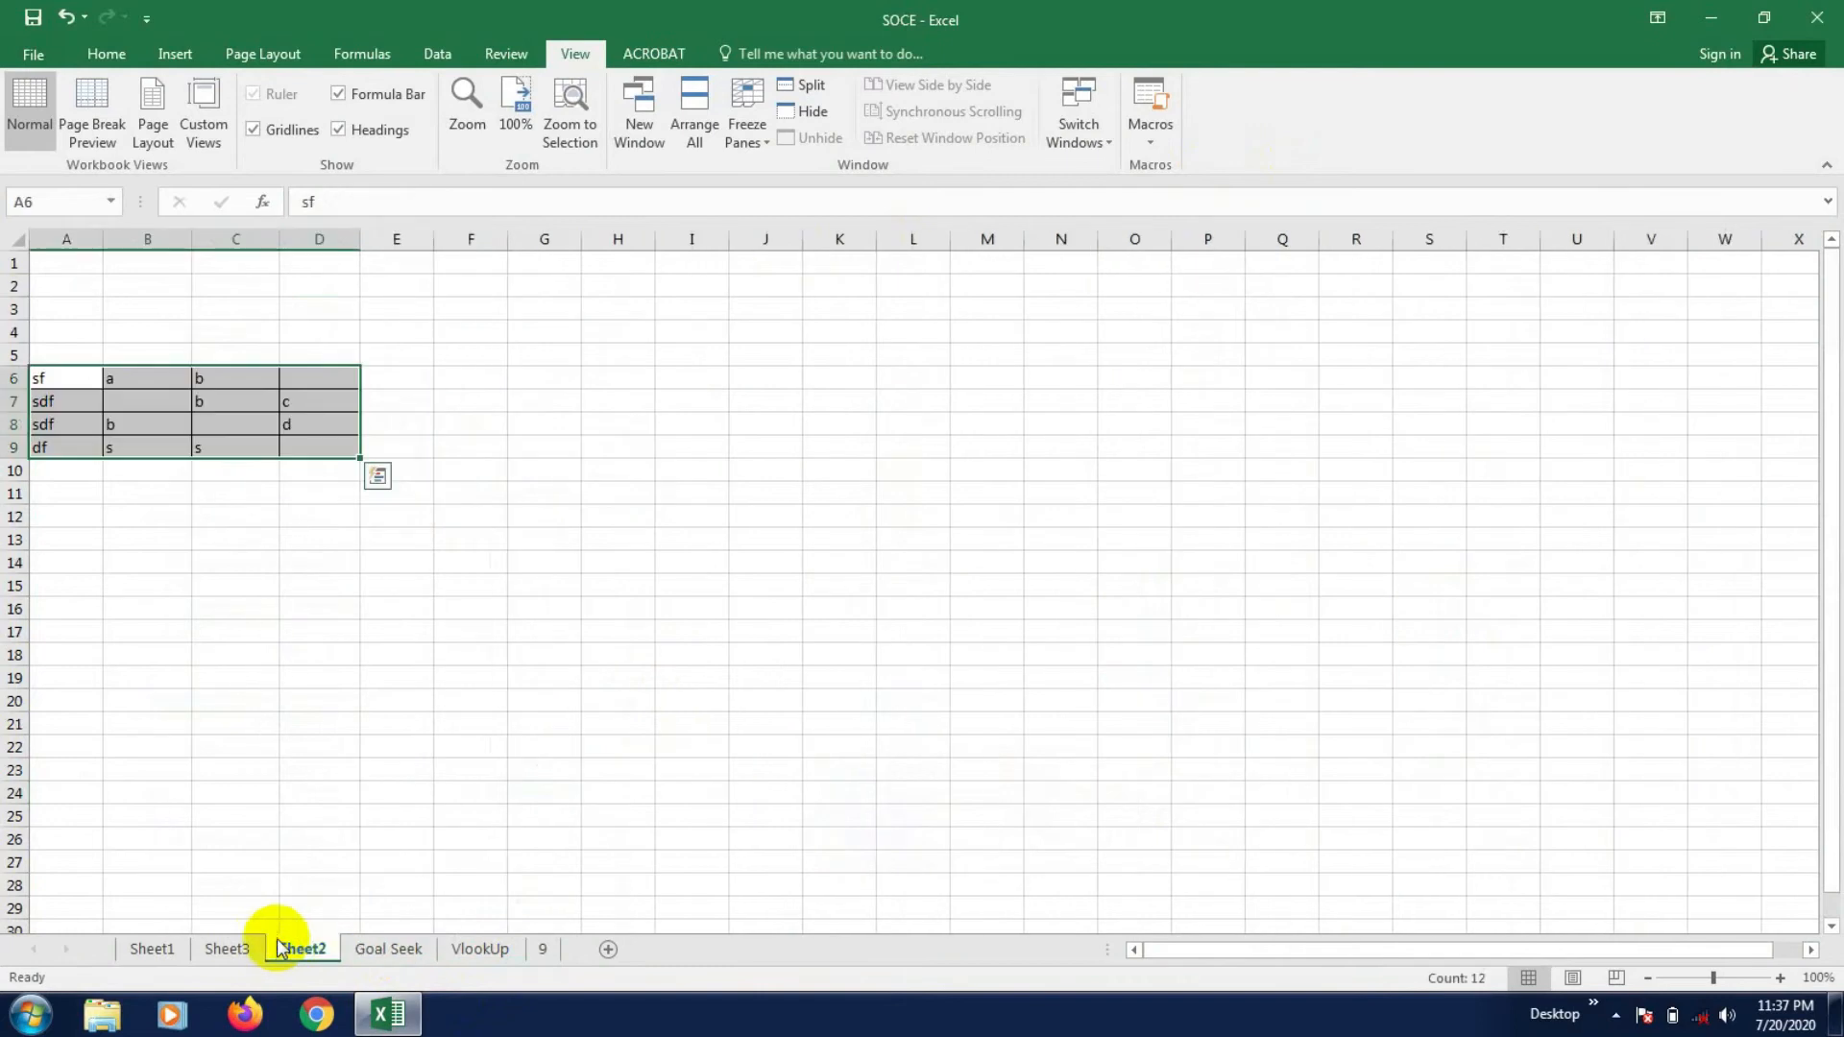
pyautogui.click(219, 954)
pyautogui.click(154, 949)
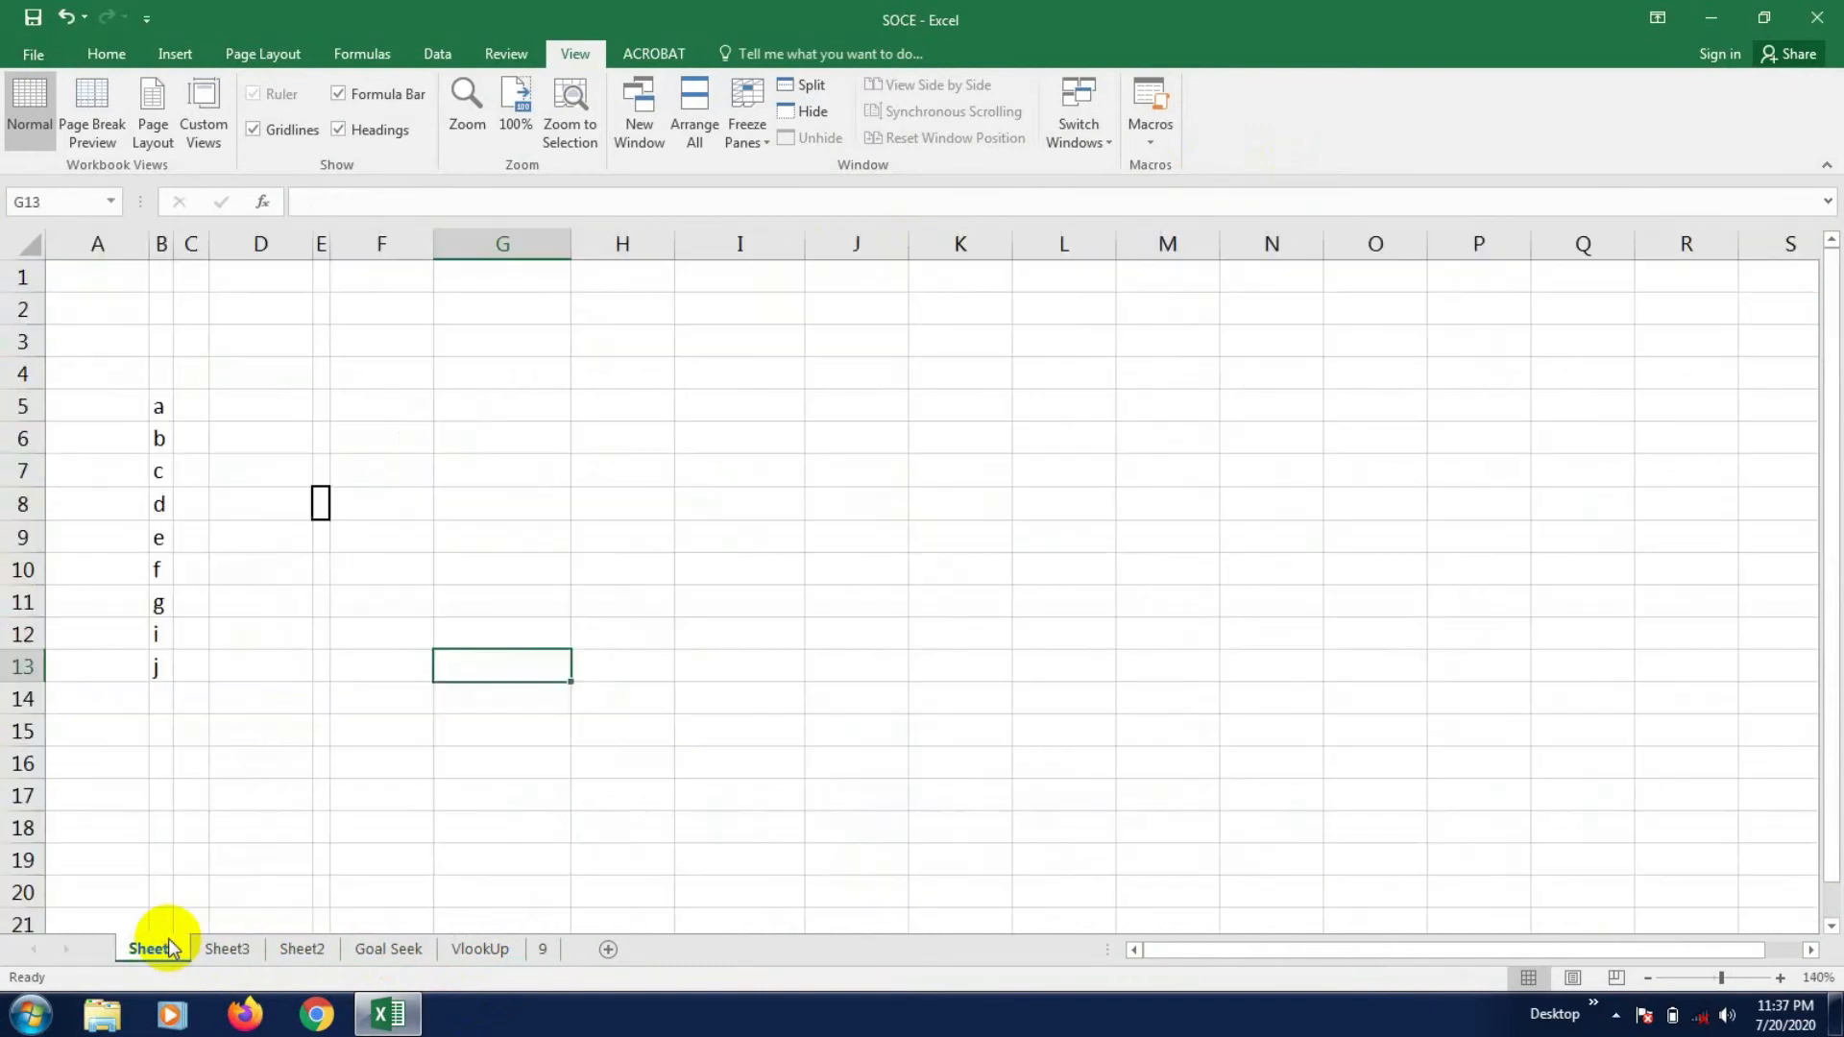
pyautogui.click(485, 949)
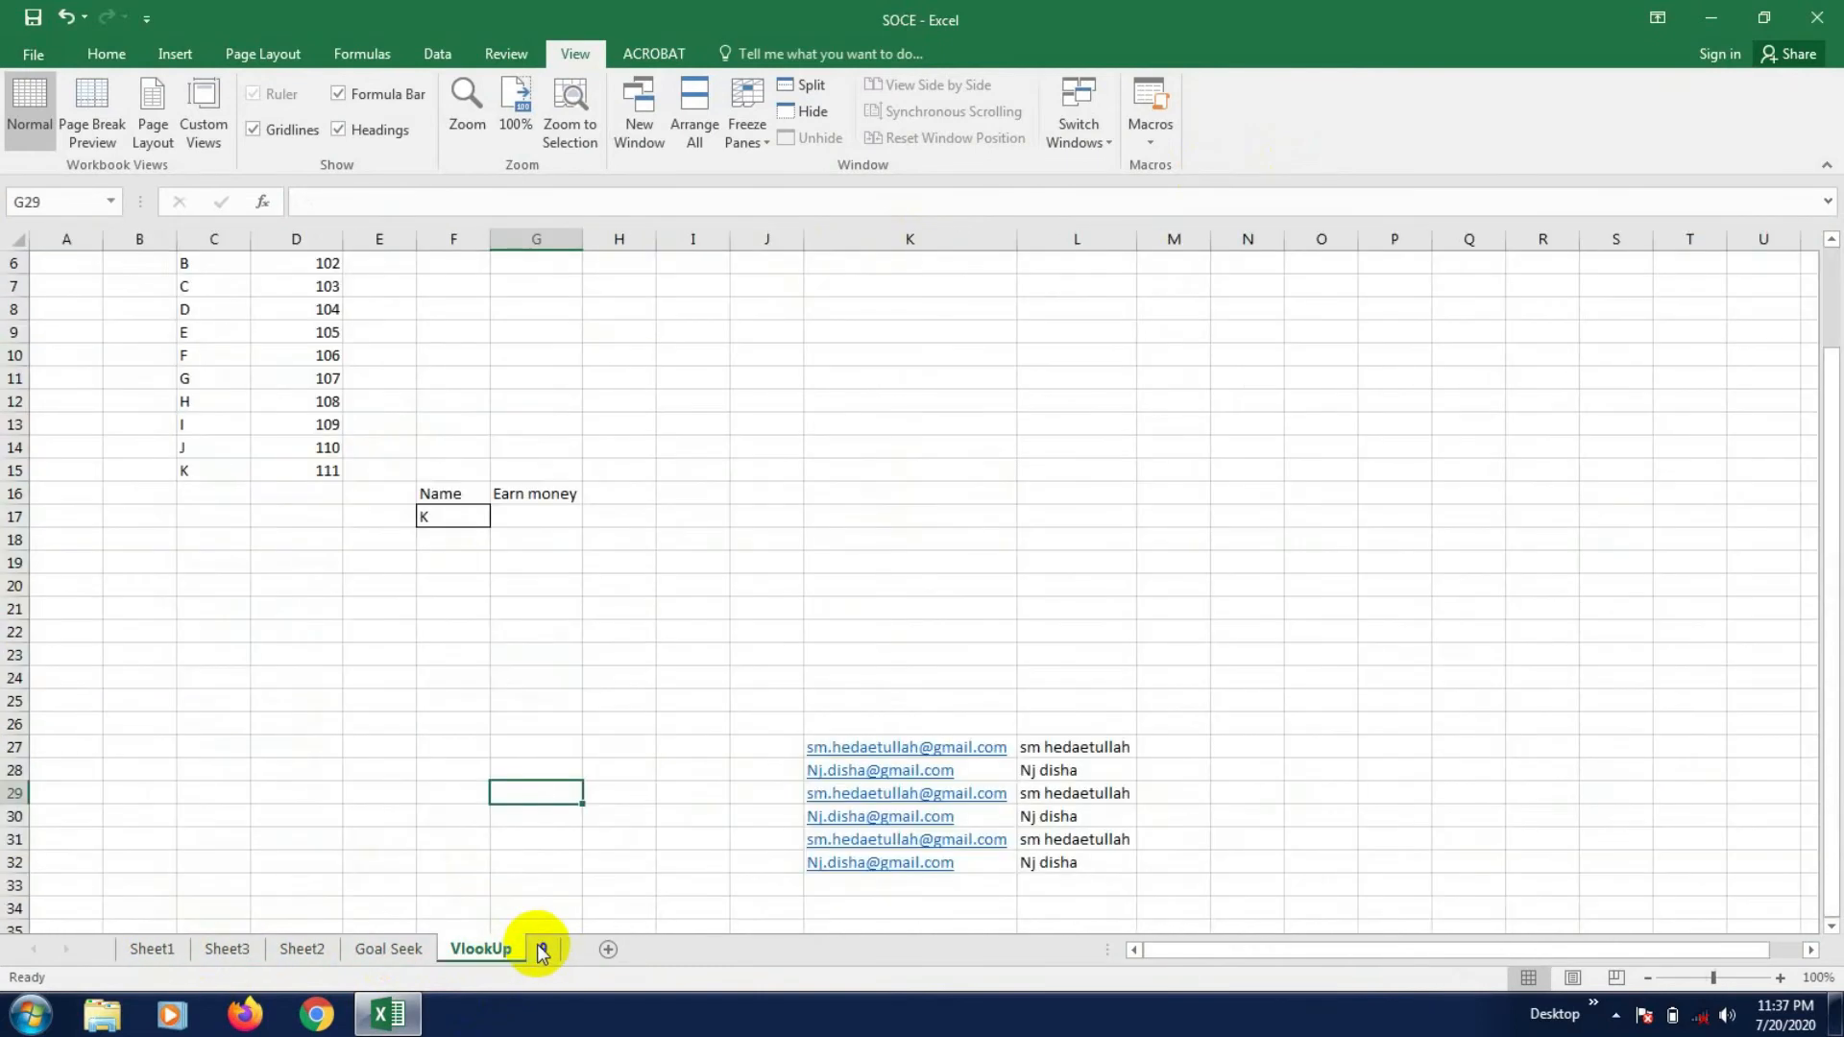
pyautogui.click(540, 949)
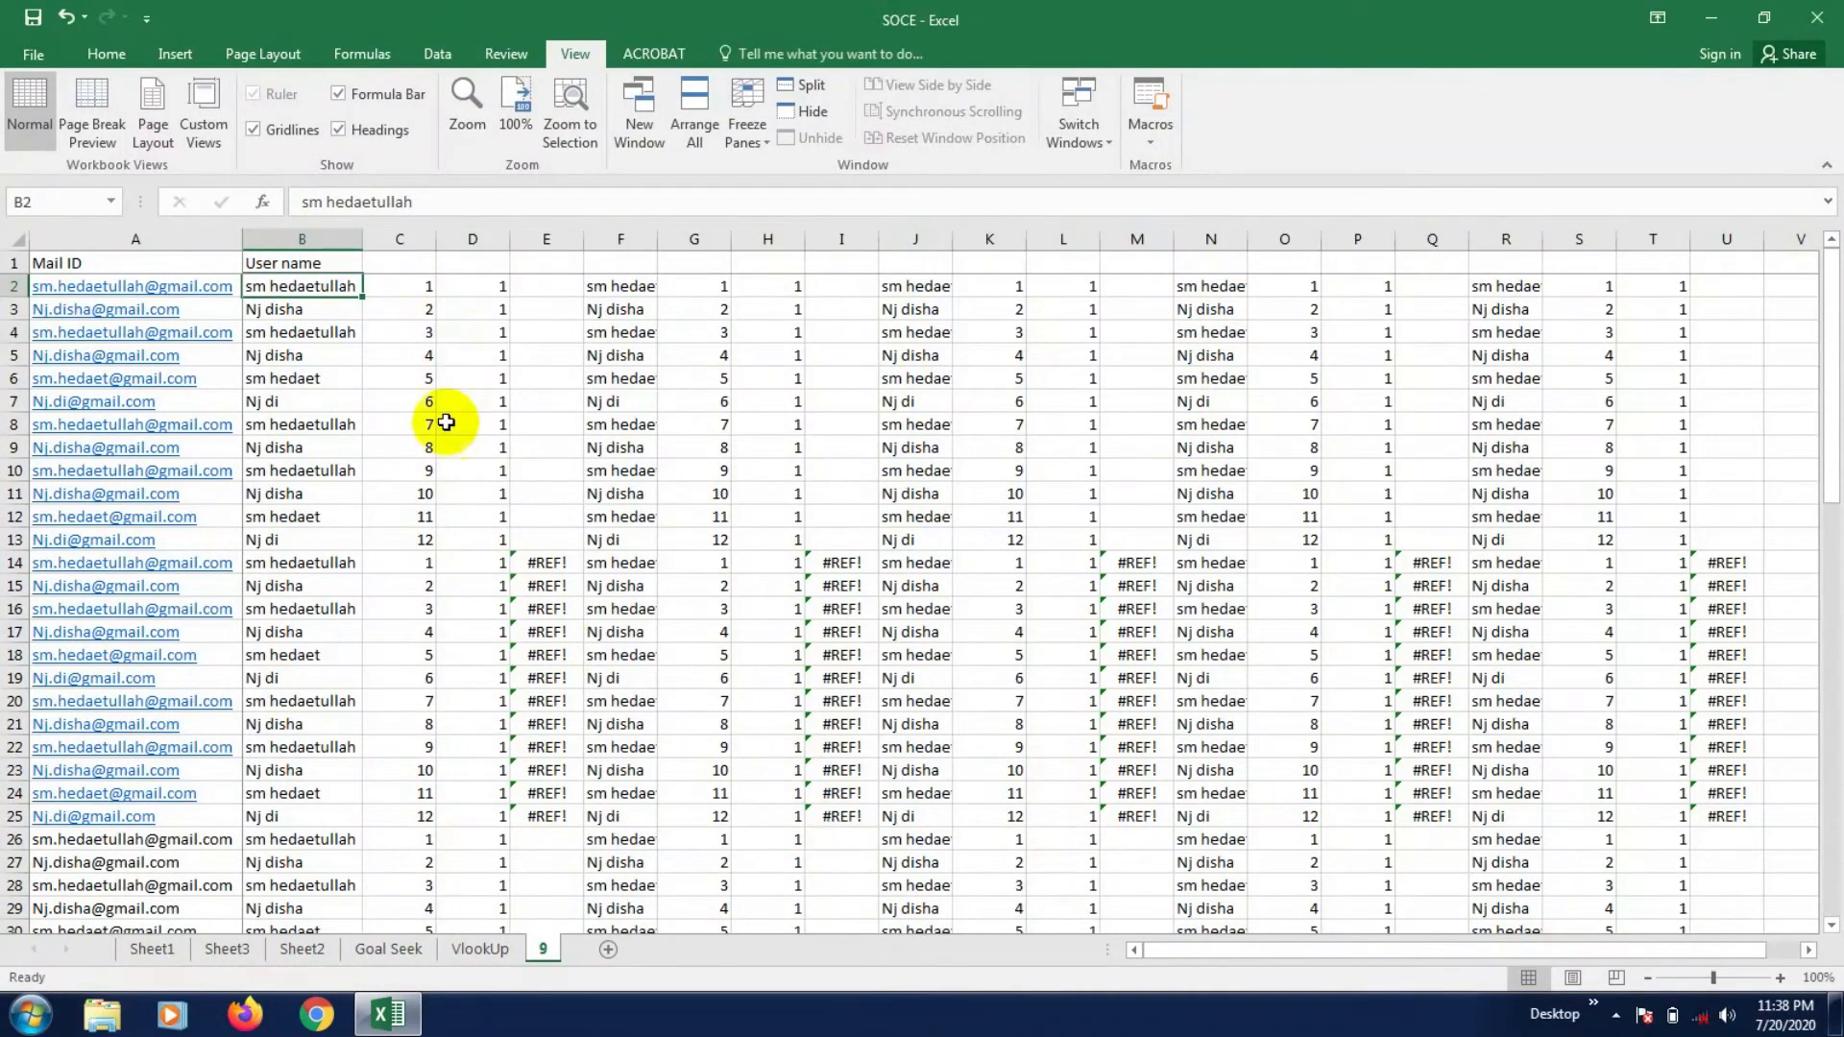
# - Scroll to the lower table, overwrite D45 with a stray entry, and enter 5 in D46 and 44 in D49
pyautogui.scroll(-11, 485, 567)
pyautogui.scroll(-4, 716, 618)
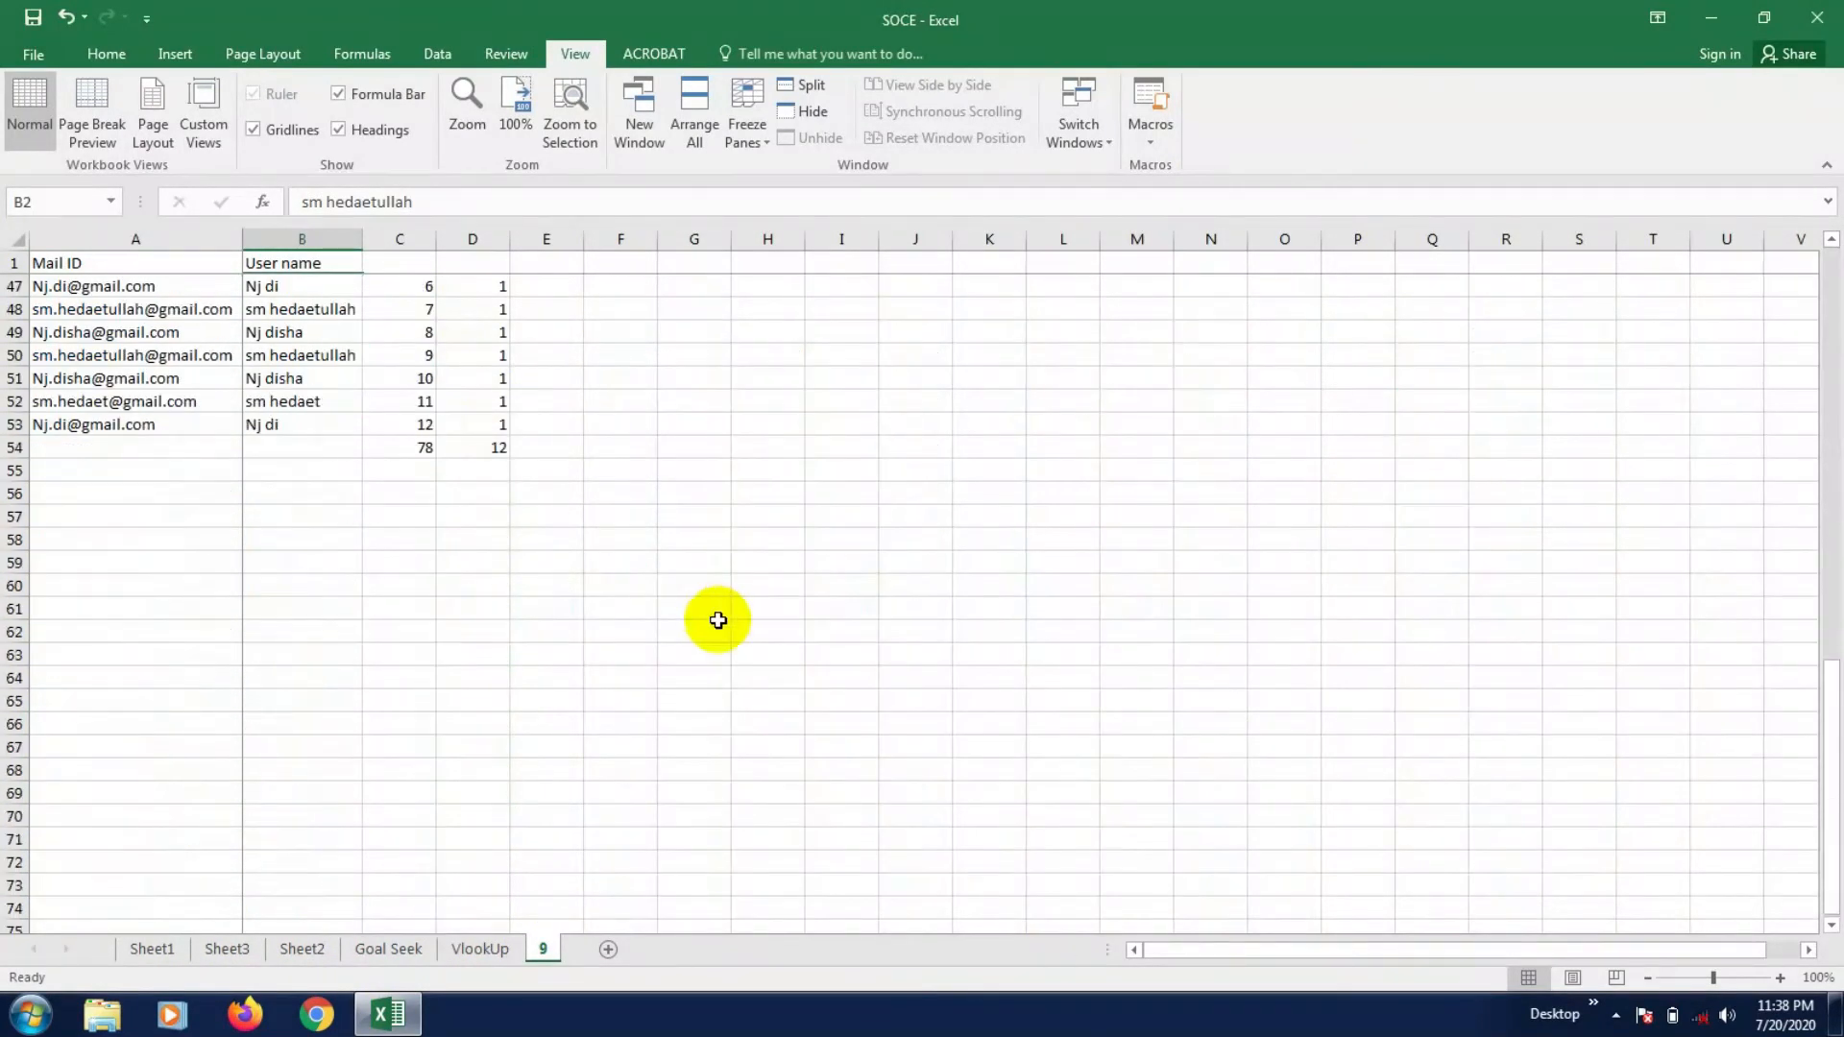
pyautogui.scroll(4, 634, 644)
pyautogui.scroll(-1, 587, 639)
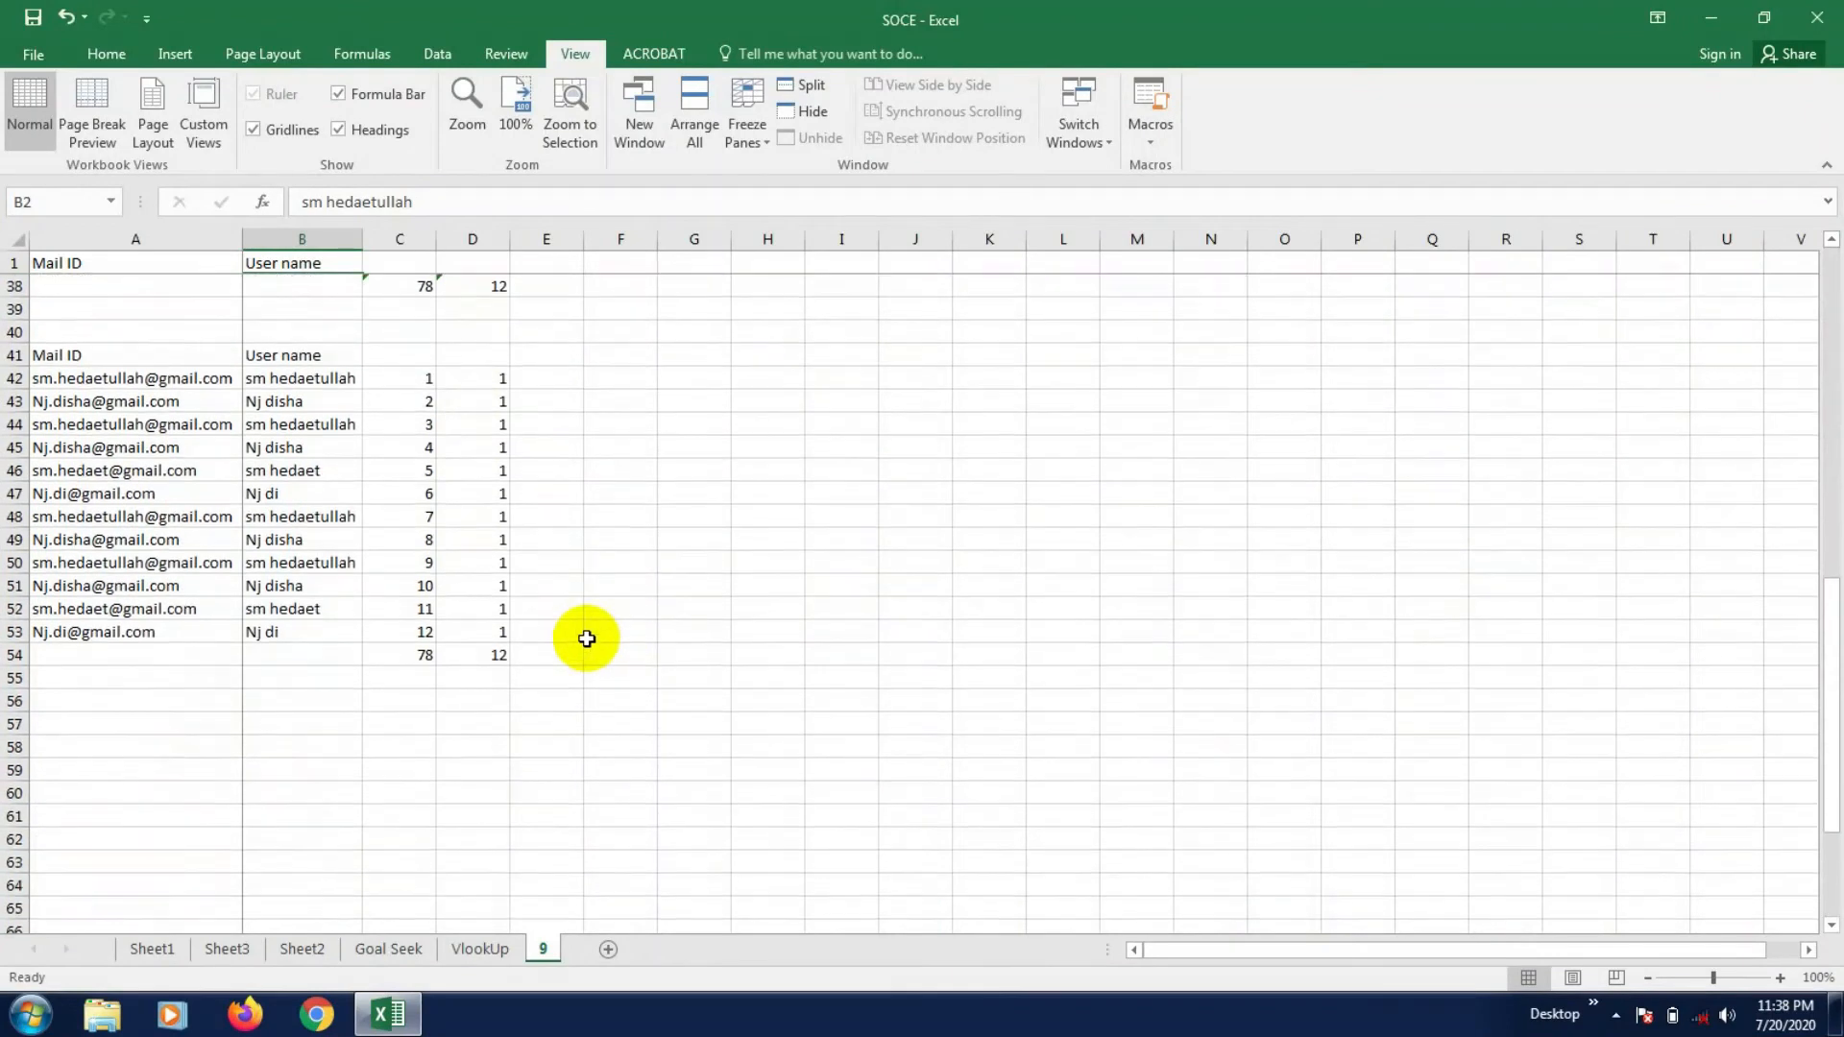
pyautogui.click(487, 453)
pyautogui.write('sdfs')
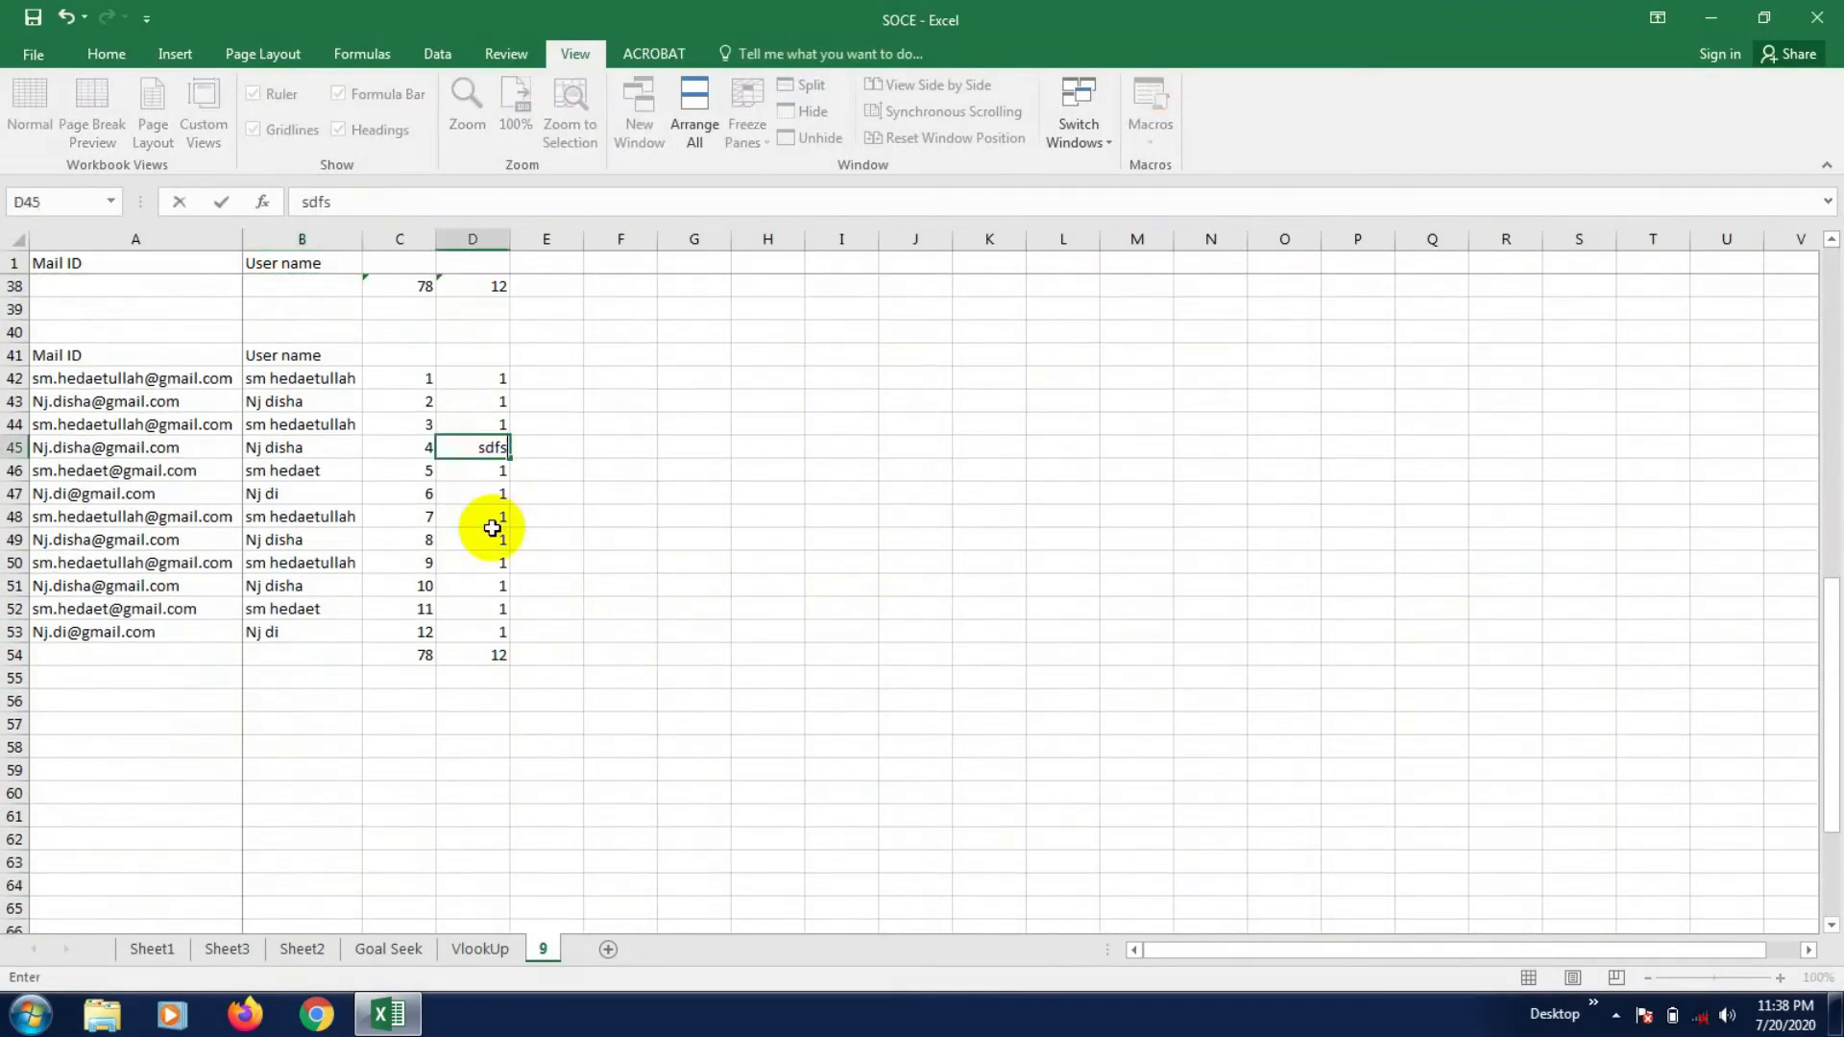
pyautogui.click(486, 523)
pyautogui.click(499, 444)
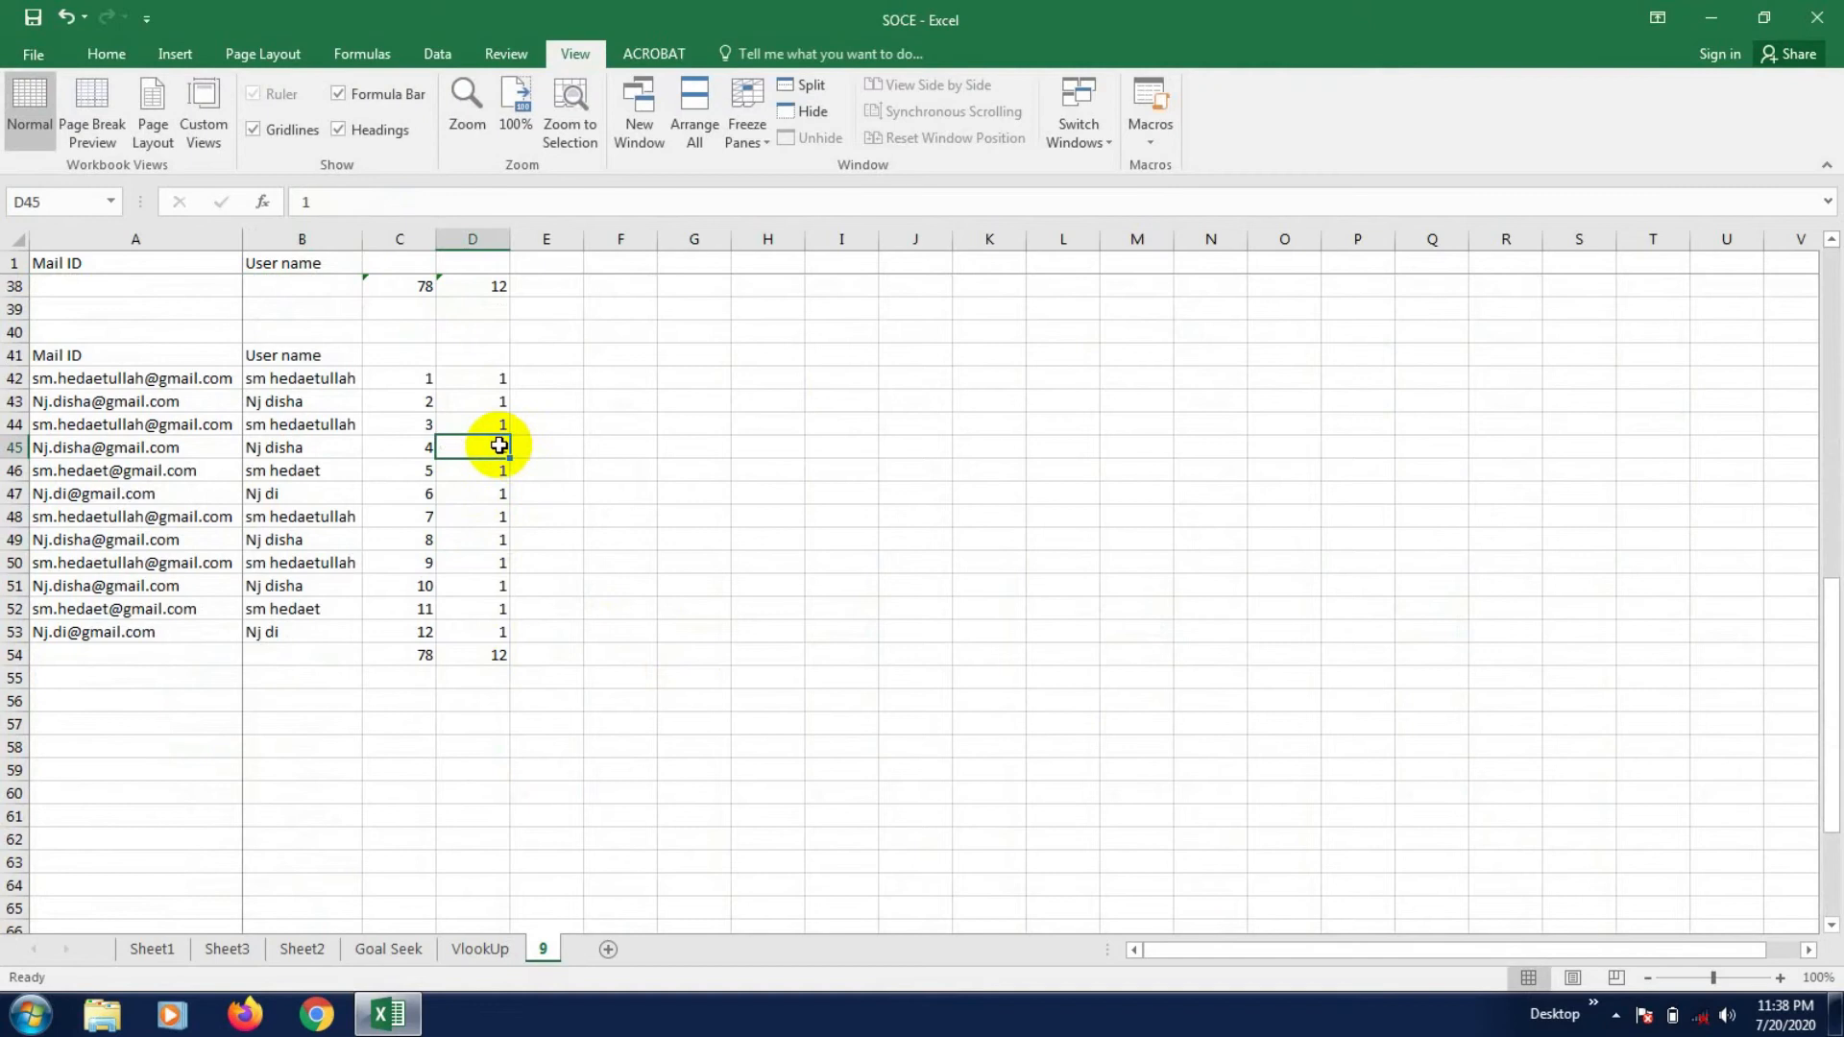
pyautogui.click(535, 653)
pyautogui.click(482, 465)
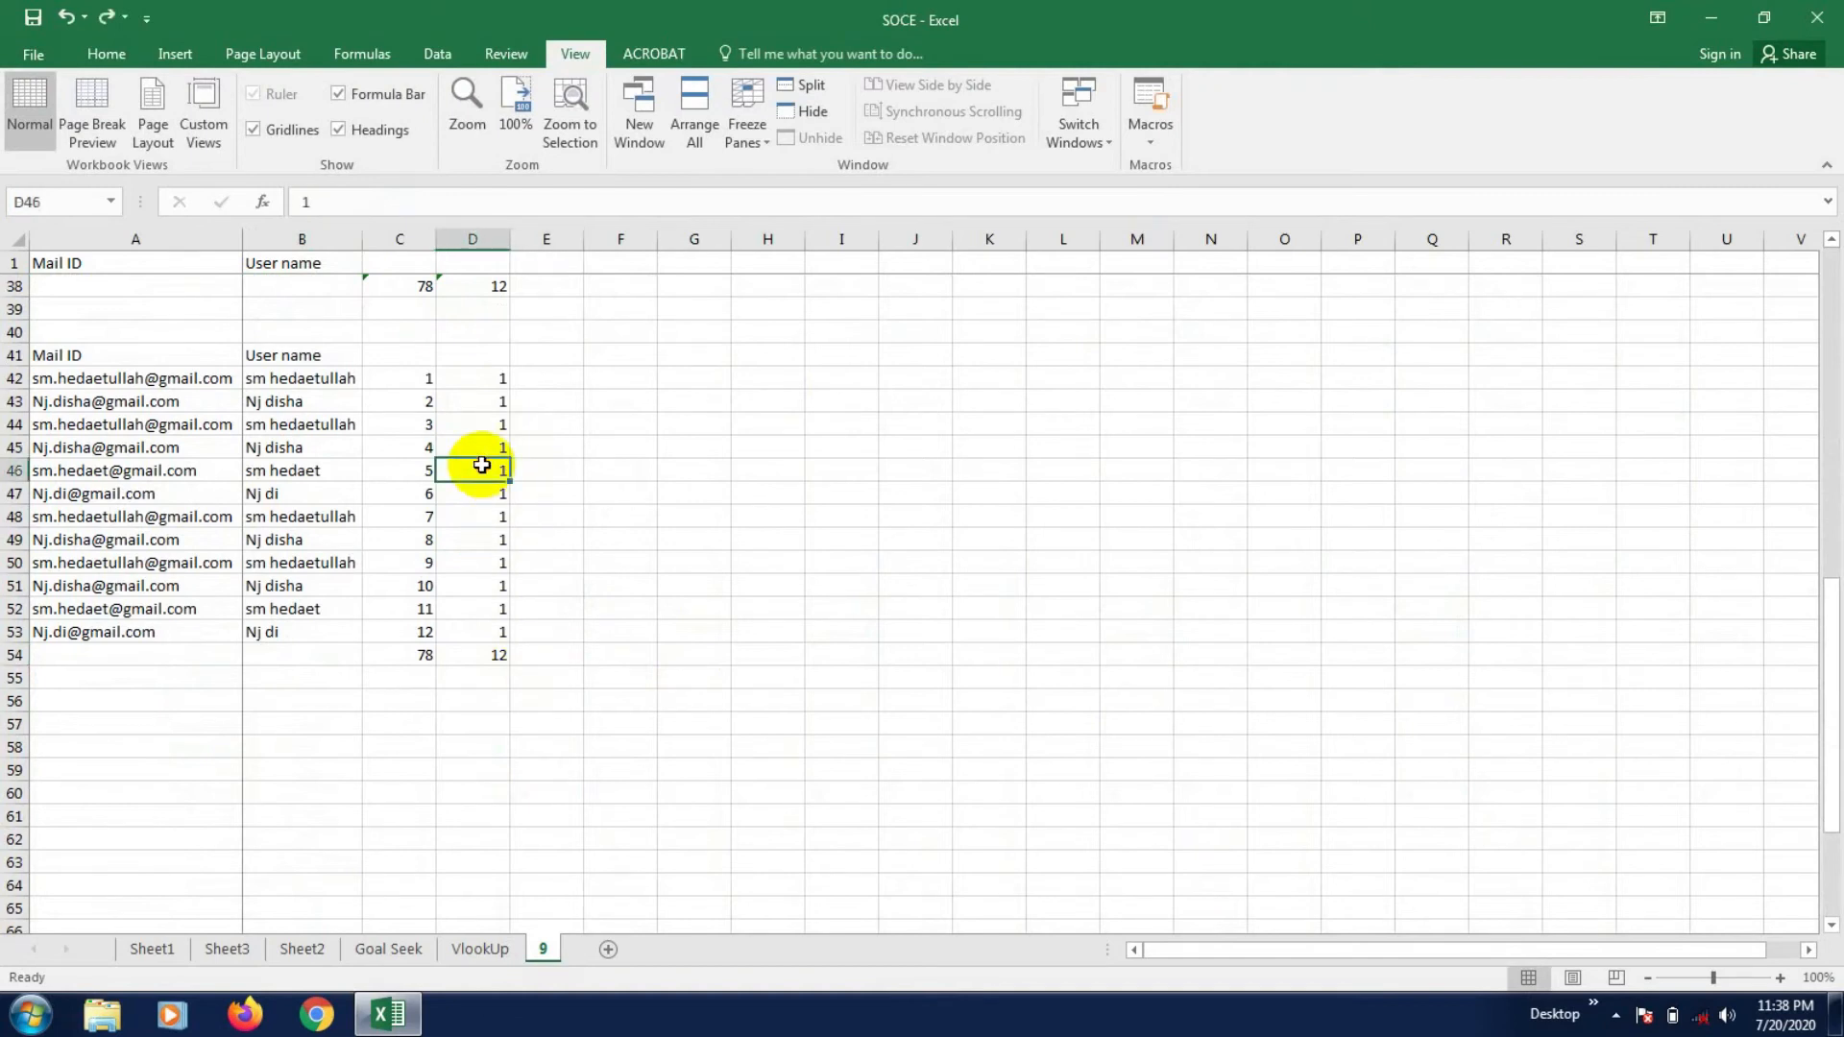
pyautogui.write('5')
pyautogui.click(481, 536)
pyautogui.write('44')
pyautogui.click(497, 492)
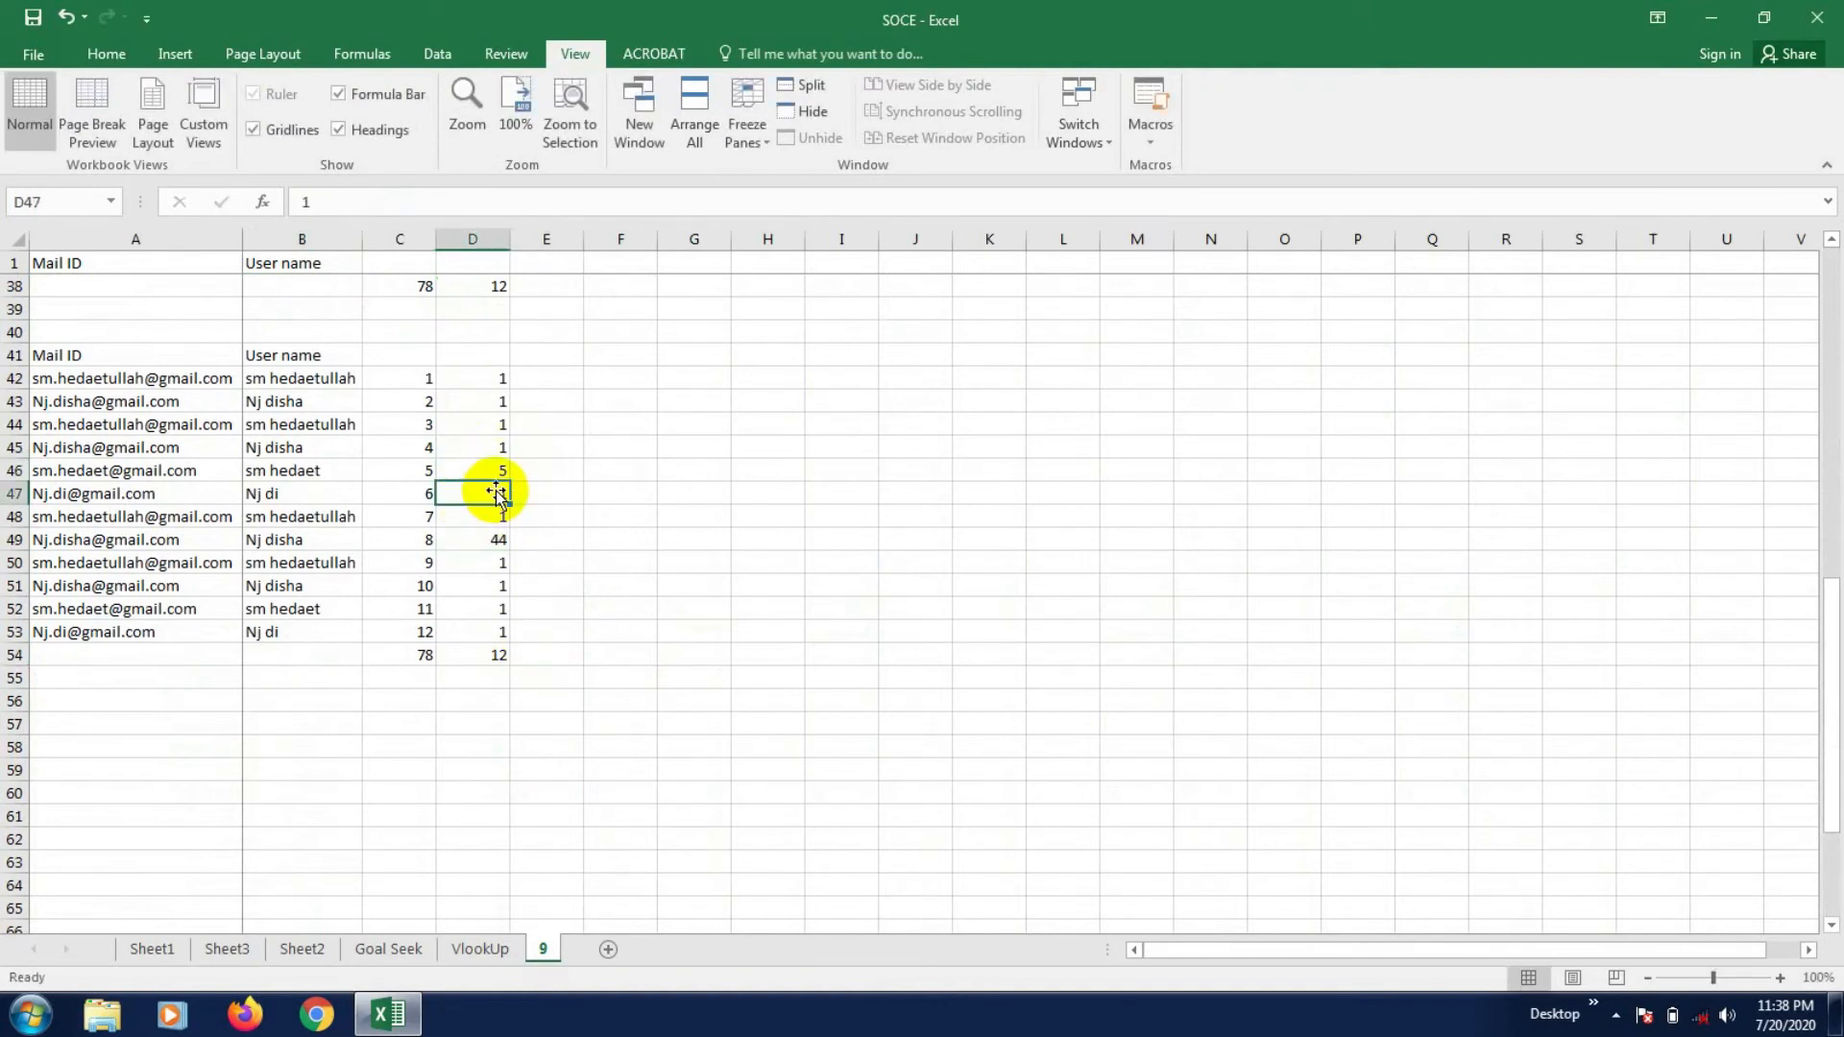
# - Enter 3 in D50, correct D45 to 3, put 34 in C47, and select C42:D54
pyautogui.click(498, 563)
pyautogui.write('3')
pyautogui.click(498, 631)
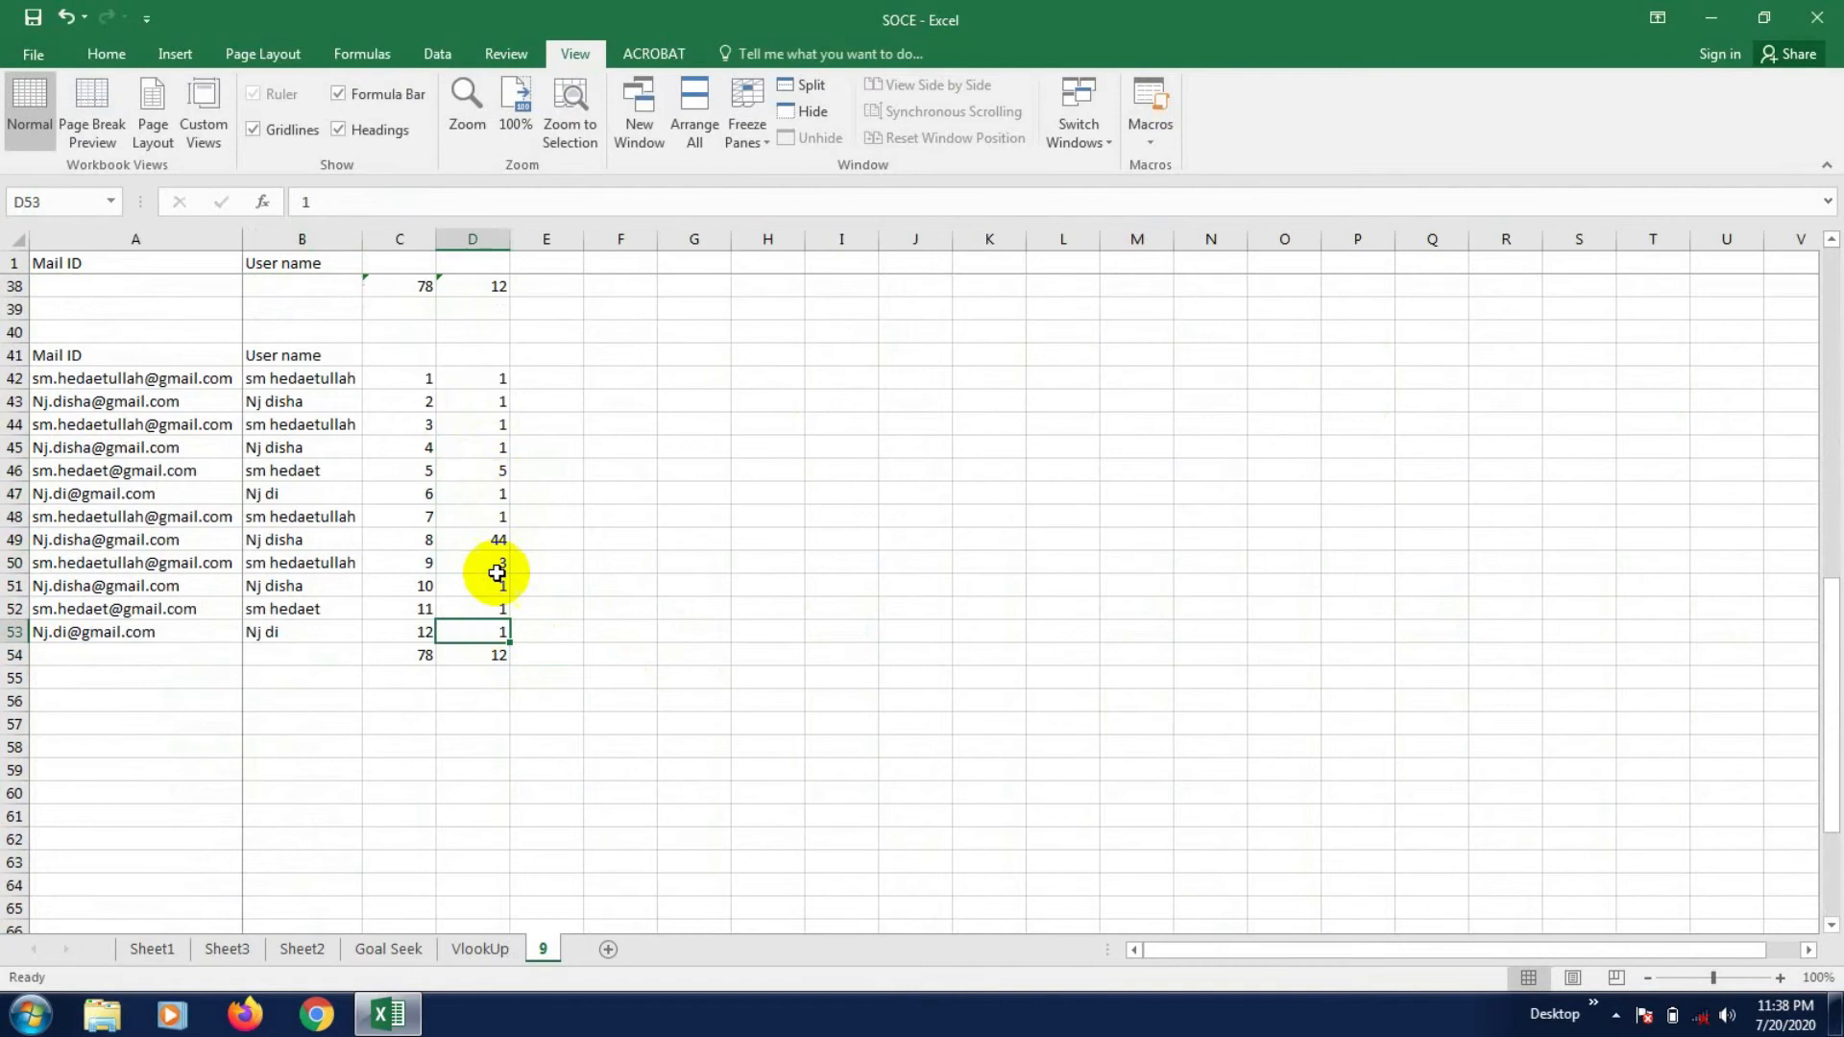
pyautogui.click(506, 443)
pyautogui.click(546, 558)
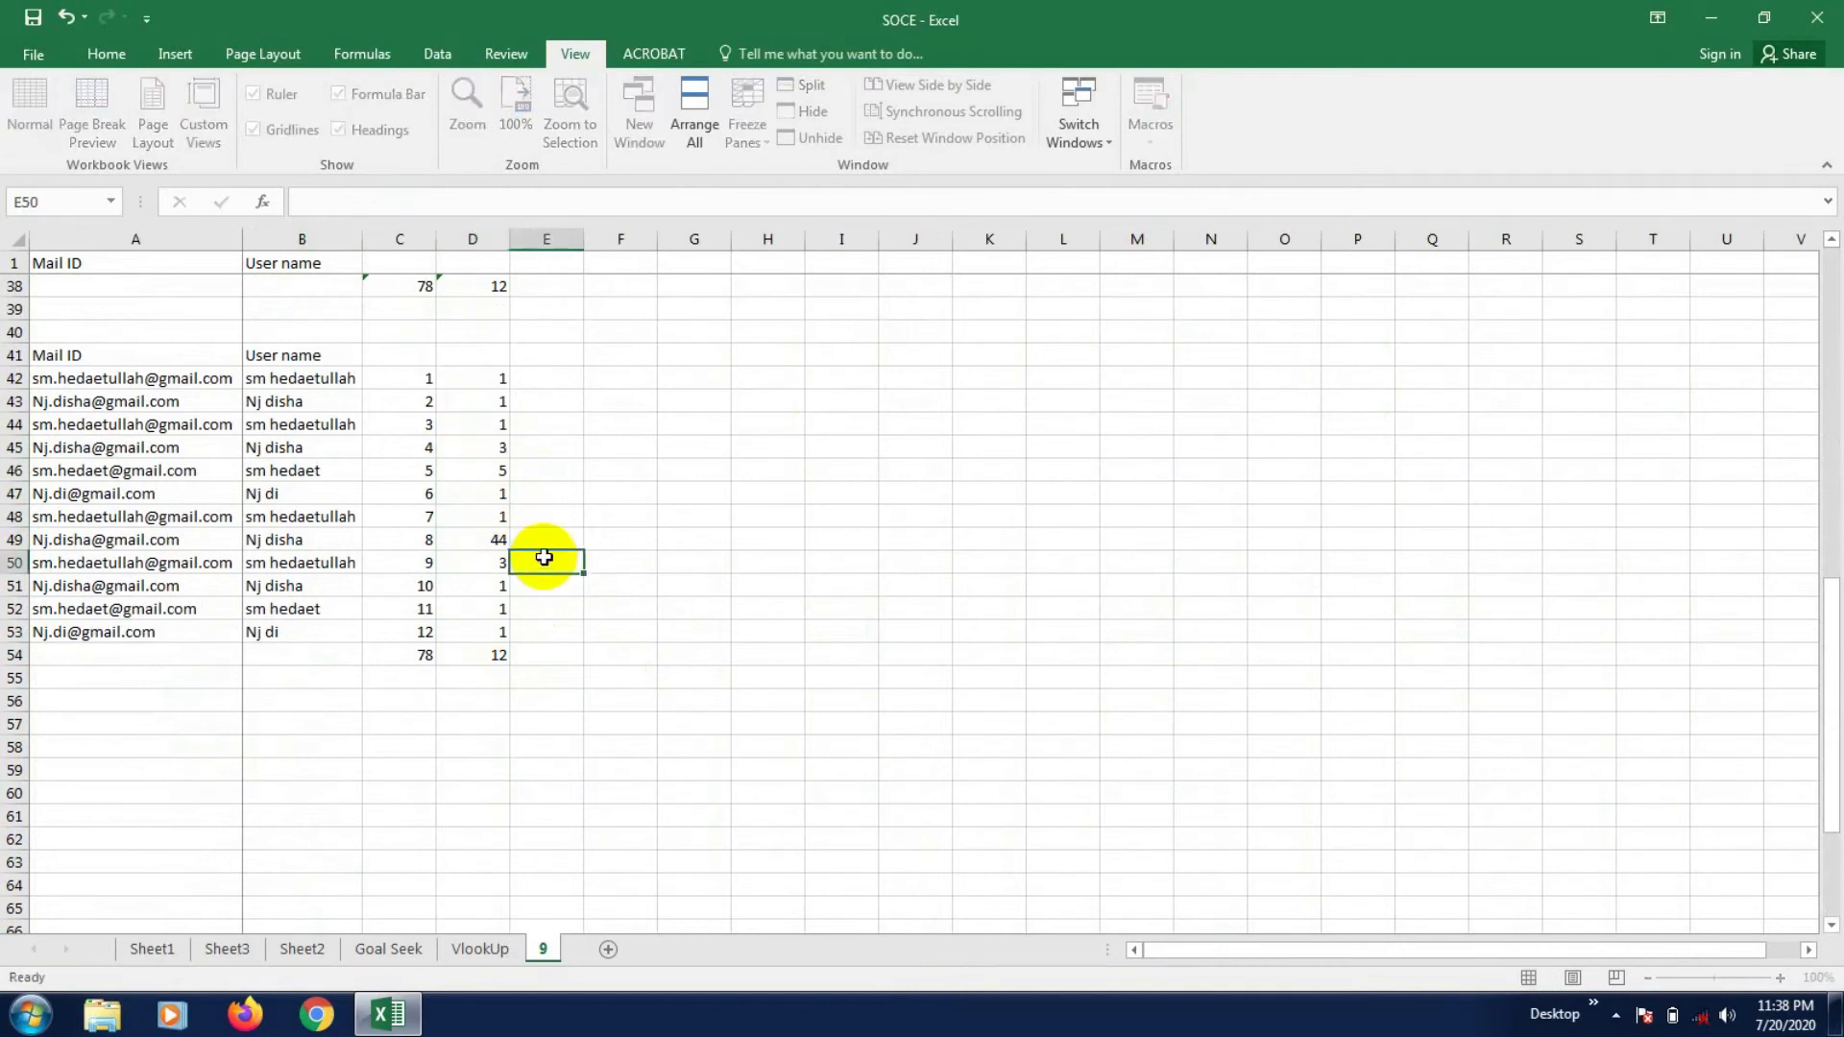
pyautogui.click(420, 500)
pyautogui.write('34')
pyautogui.click(465, 611)
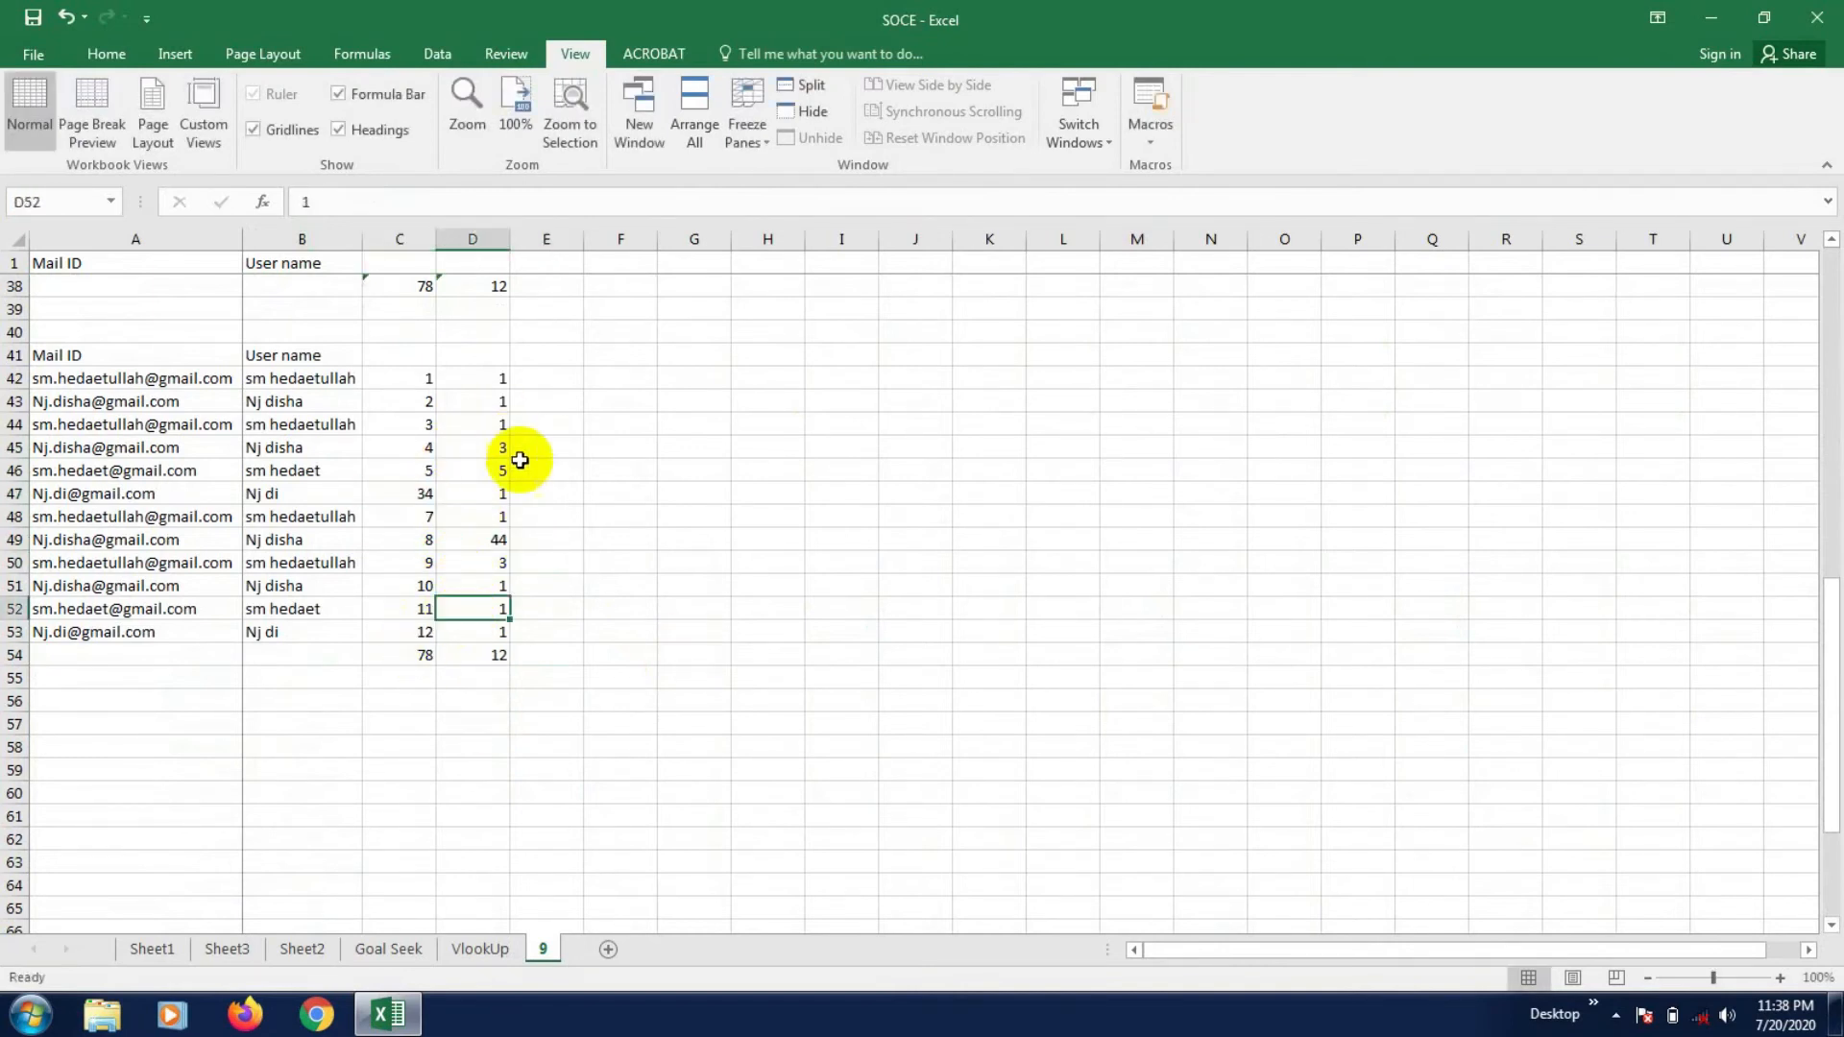
pyautogui.moveTo(412, 384); pyautogui.dragTo(488, 658)
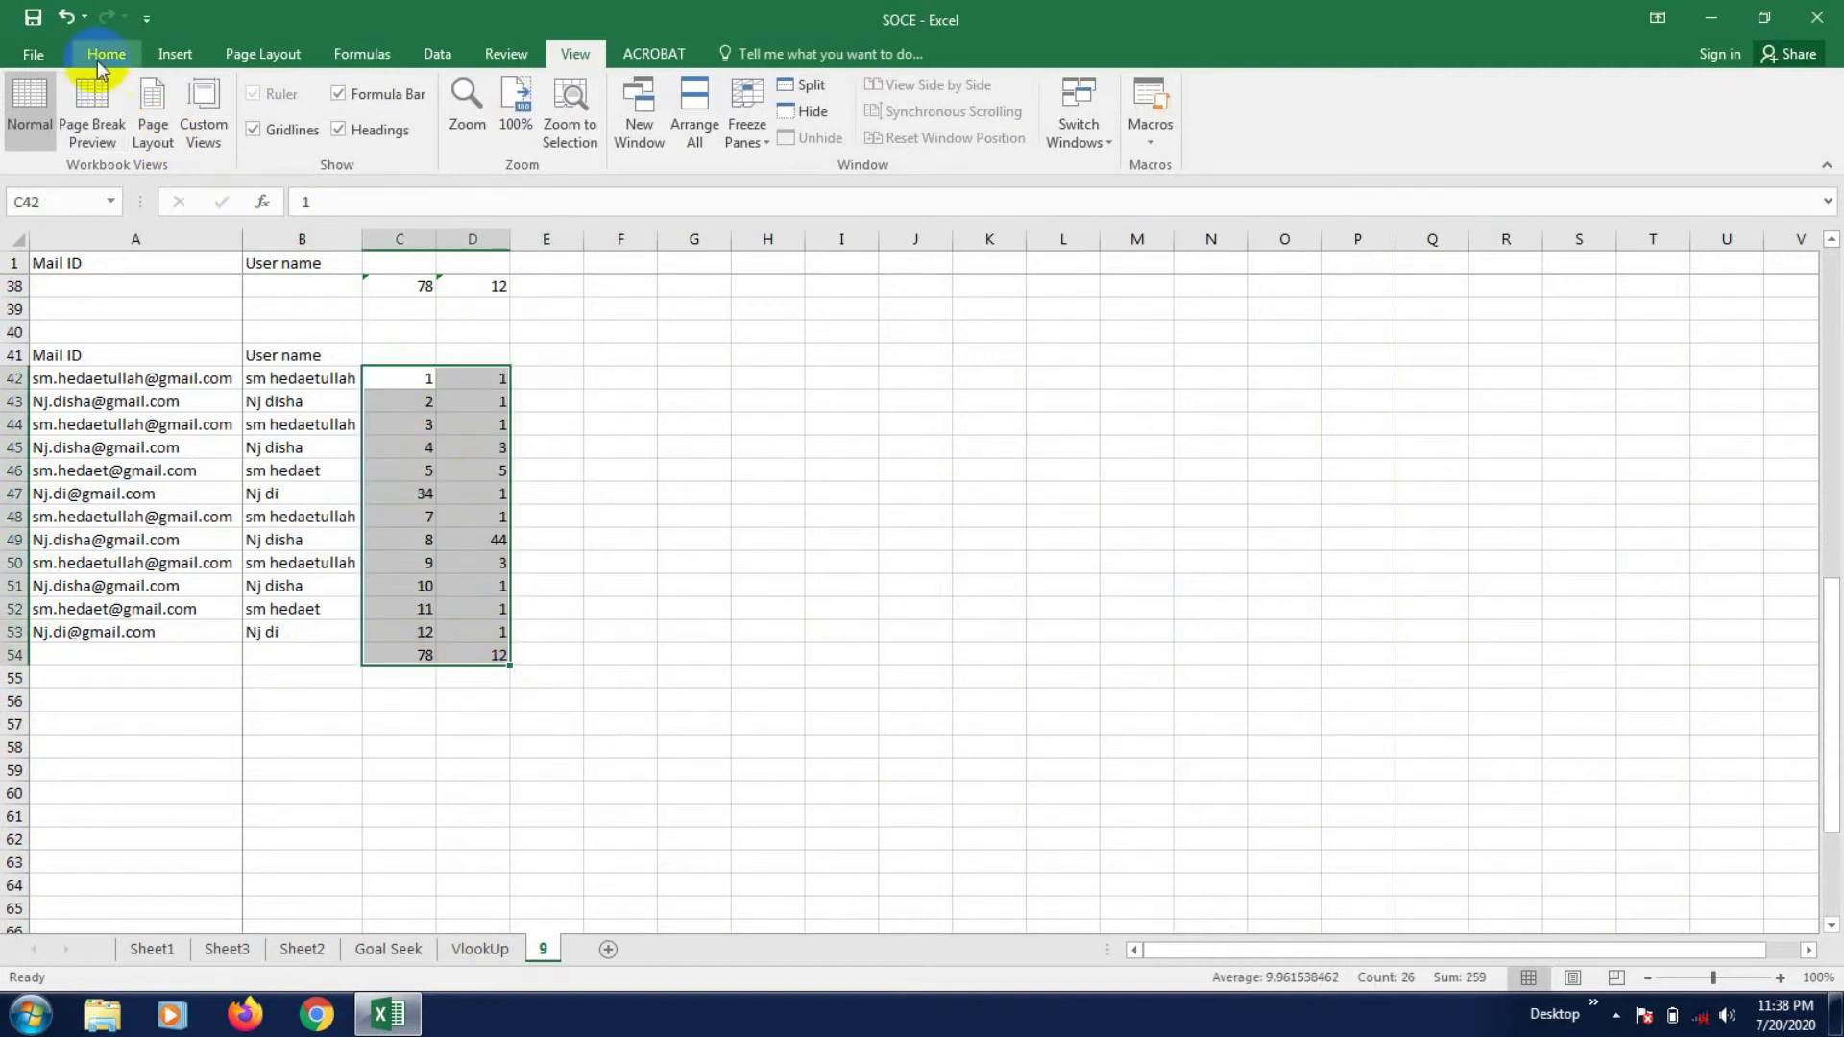
pyautogui.click(452, 56)
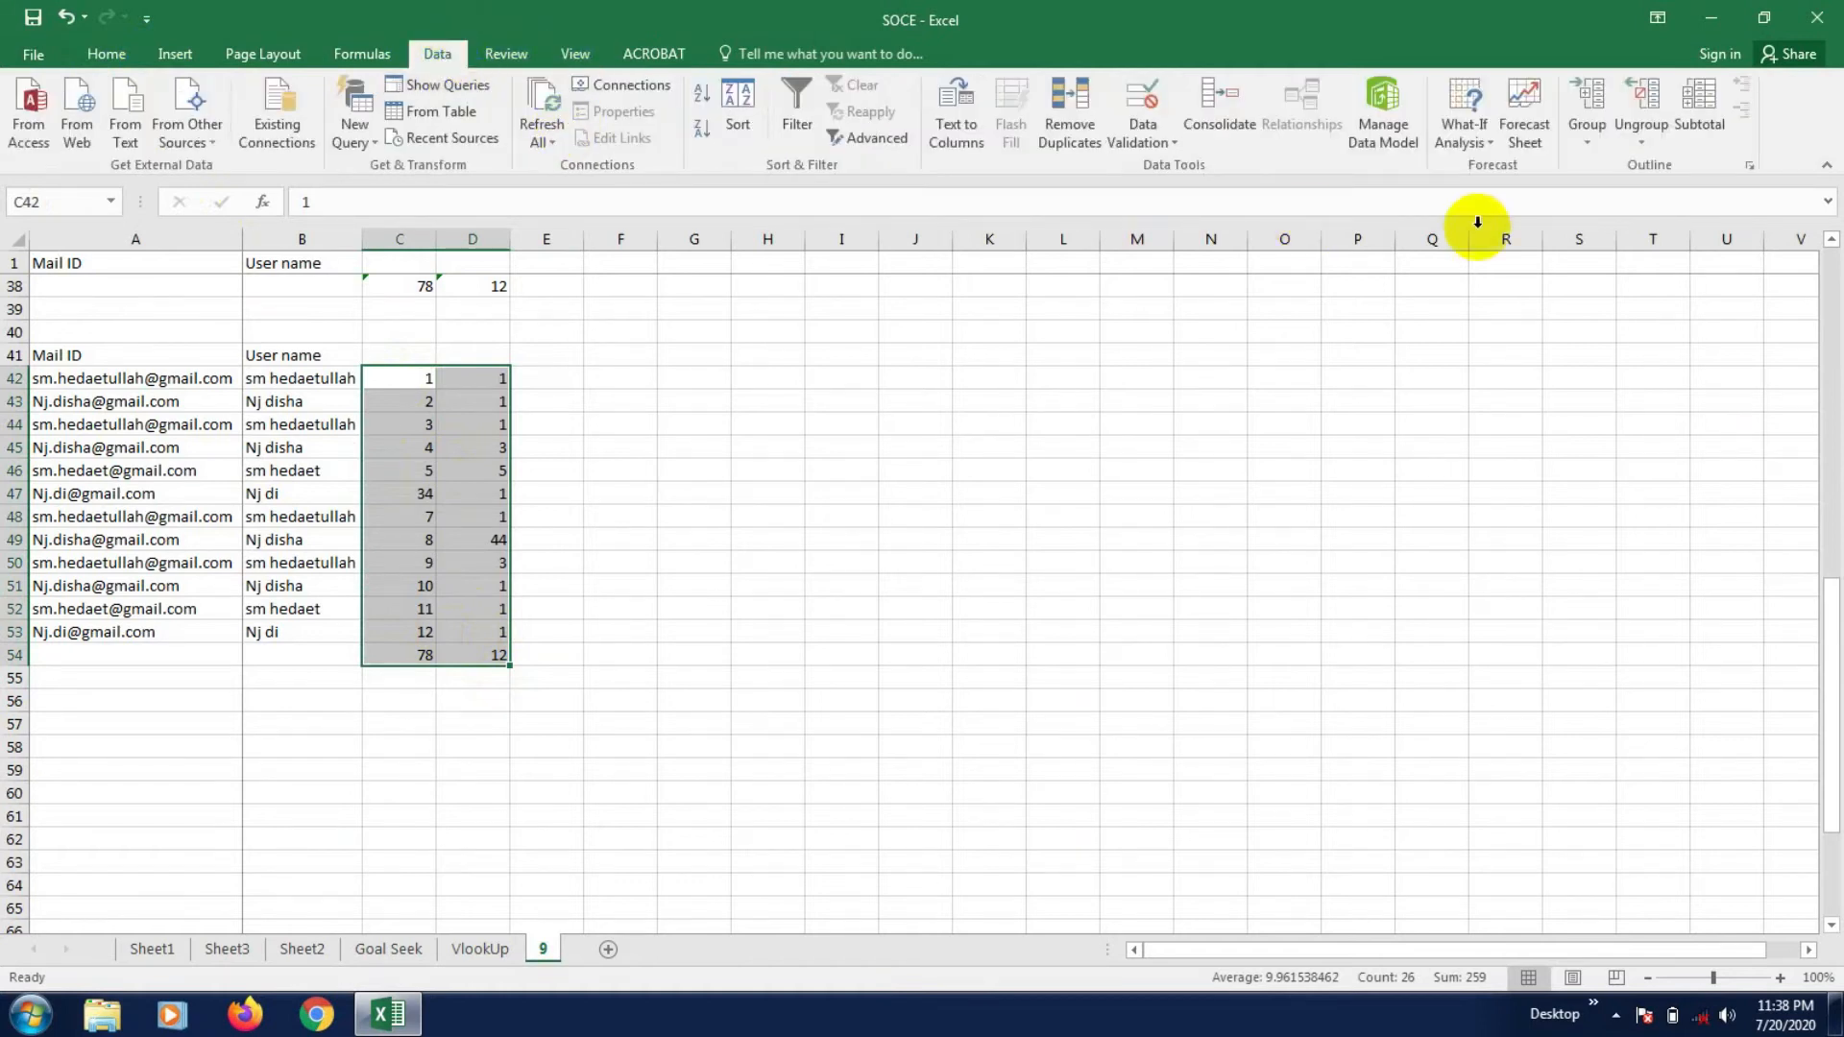
pyautogui.click(1522, 118)
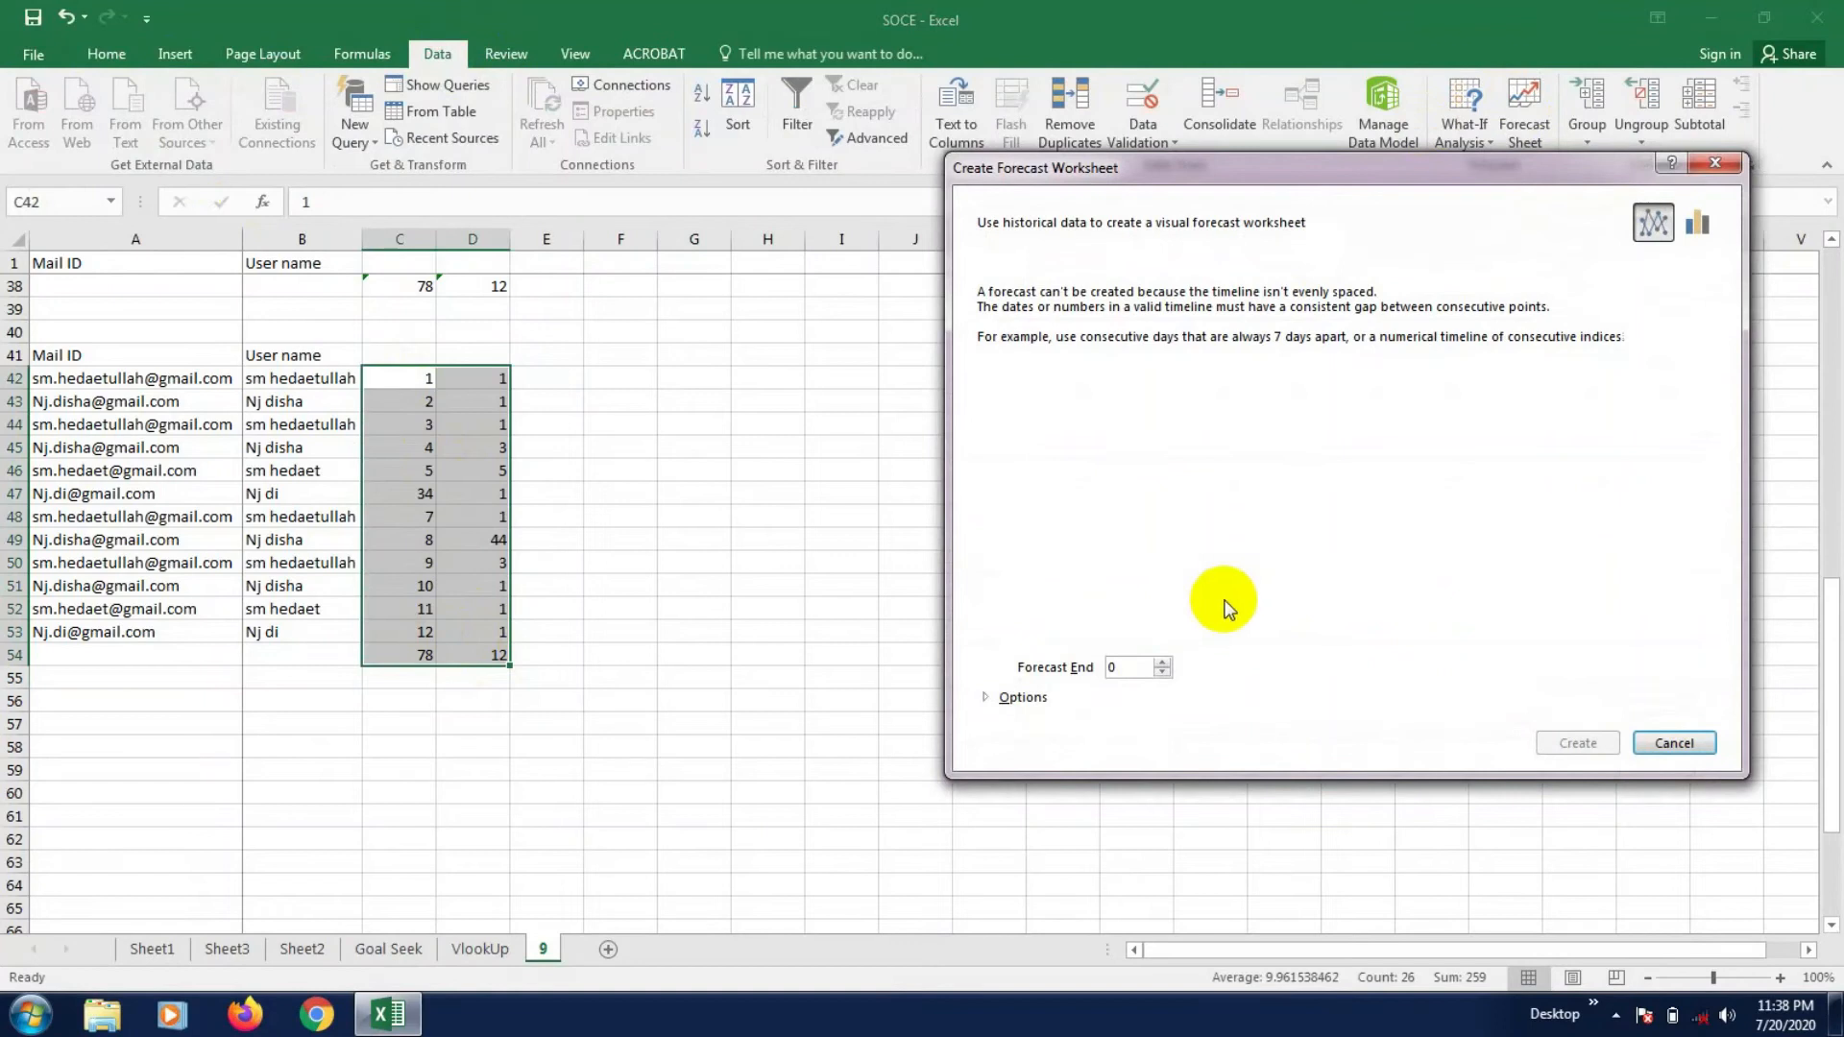
pyautogui.click(1673, 743)
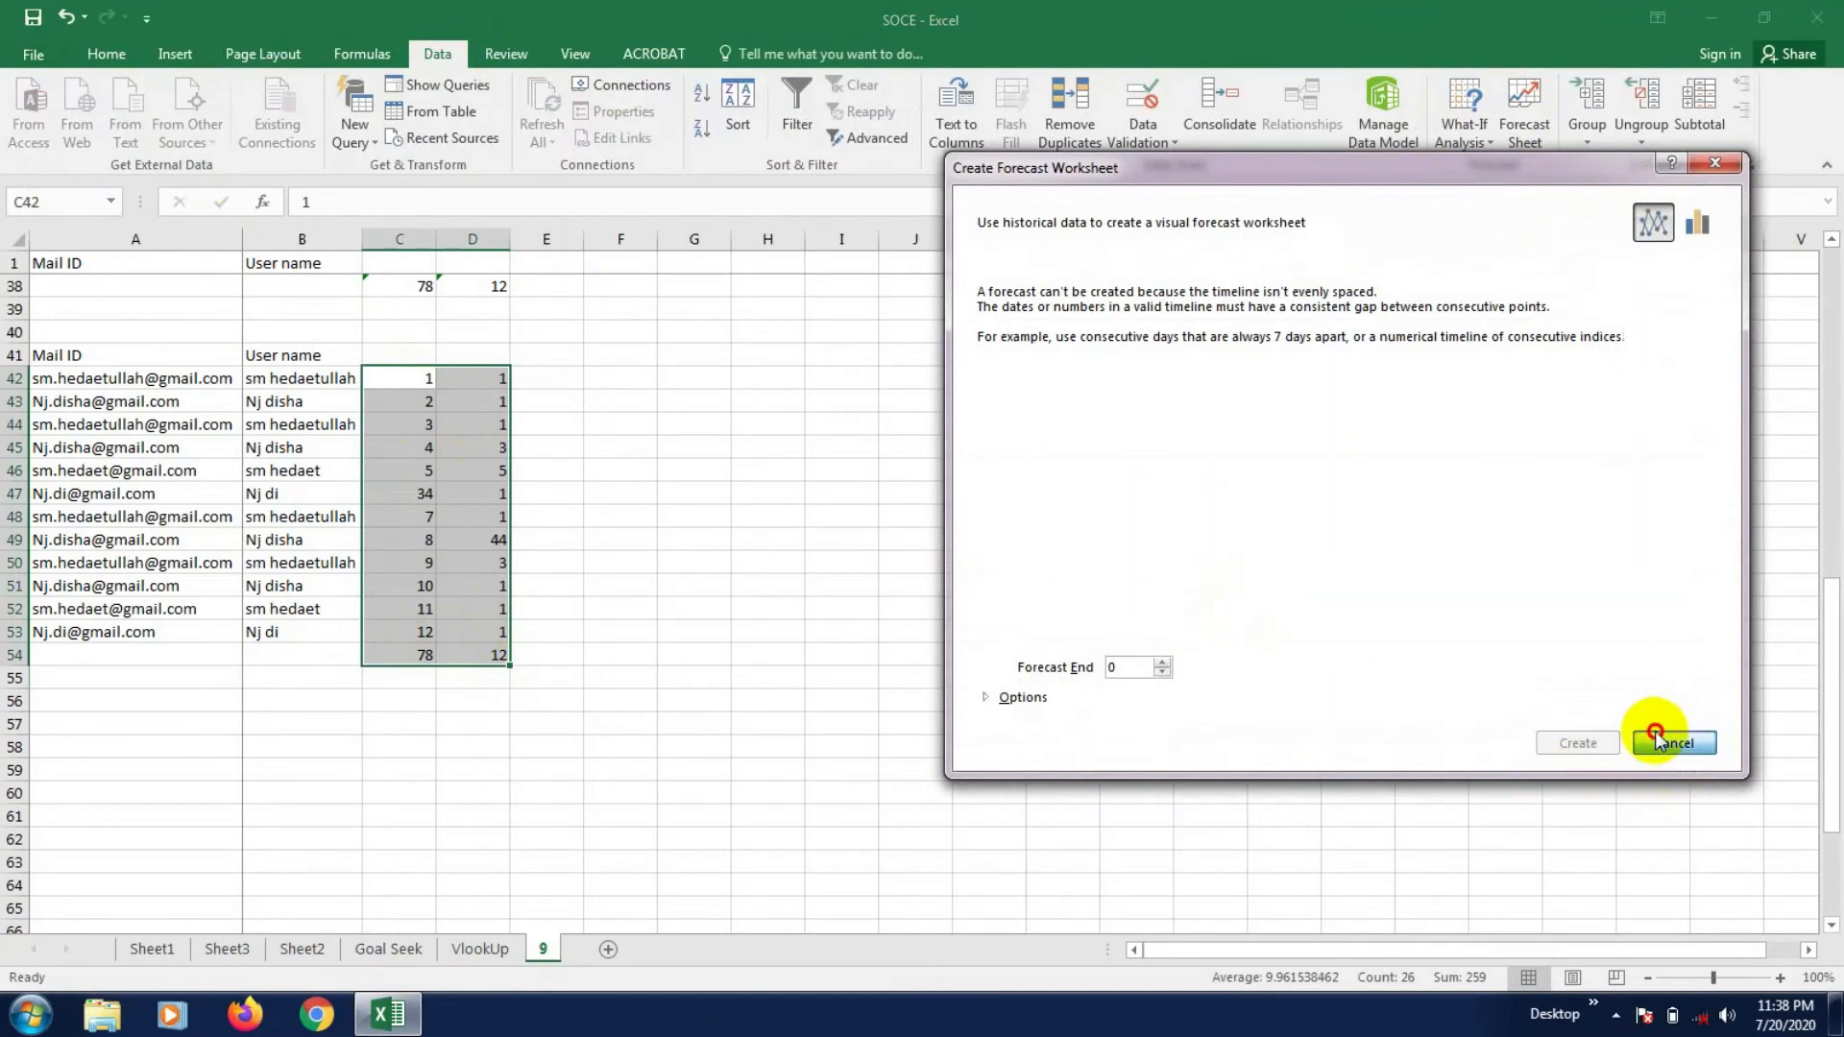
pyautogui.click(744, 581)
pyautogui.moveTo(423, 378); pyautogui.dragTo(474, 631)
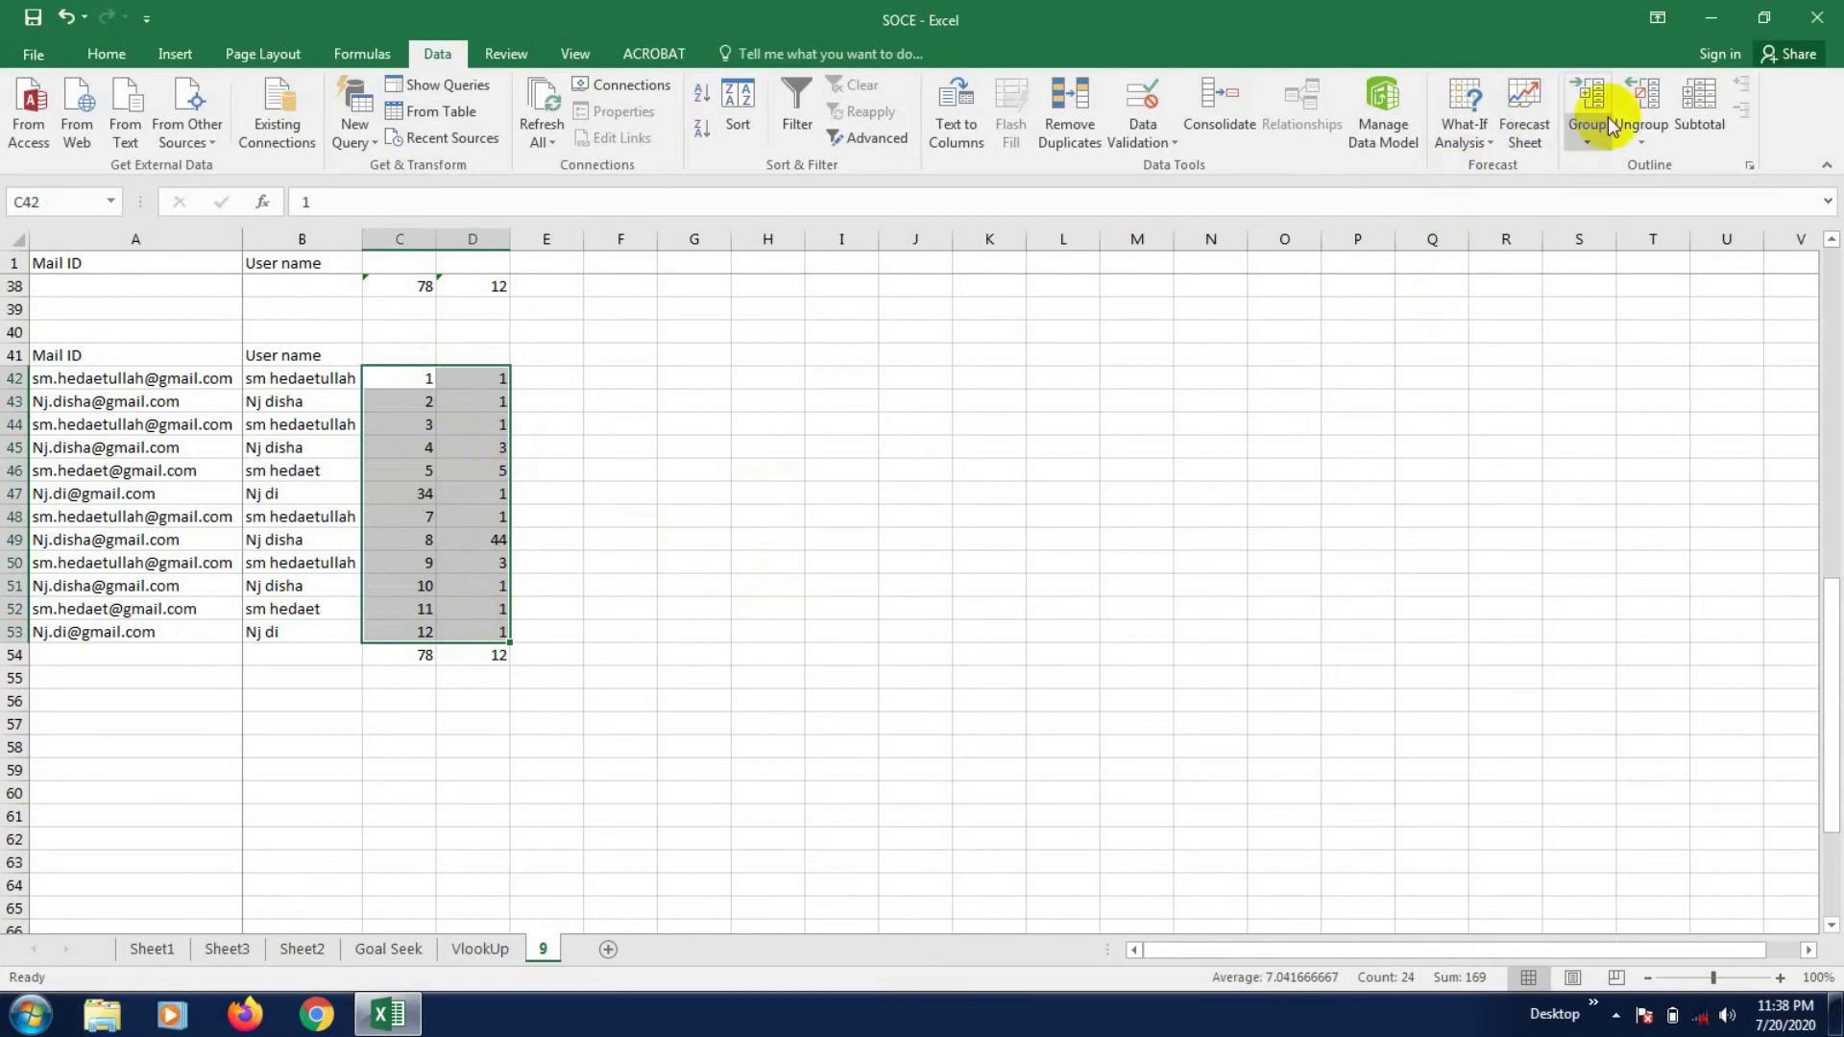
pyautogui.click(1526, 94)
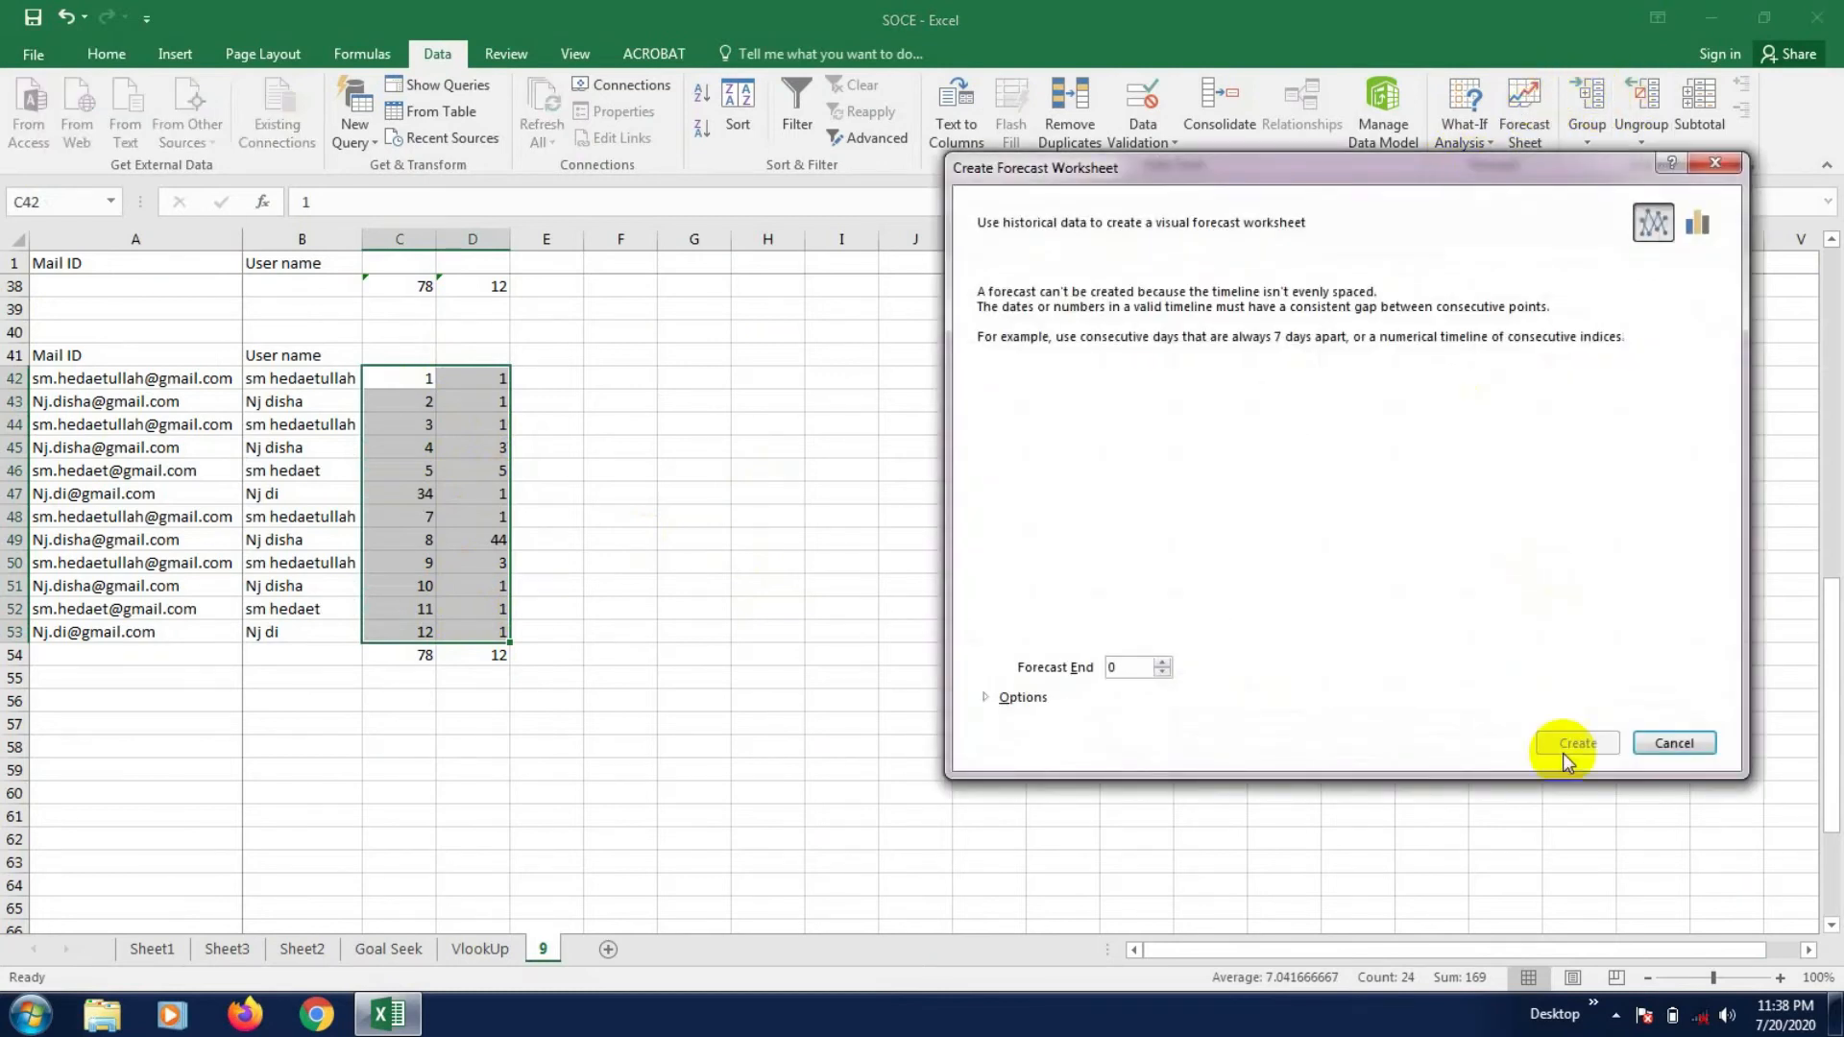
pyautogui.click(1669, 744)
pyautogui.click(689, 587)
pyautogui.scroll(3, 646, 659)
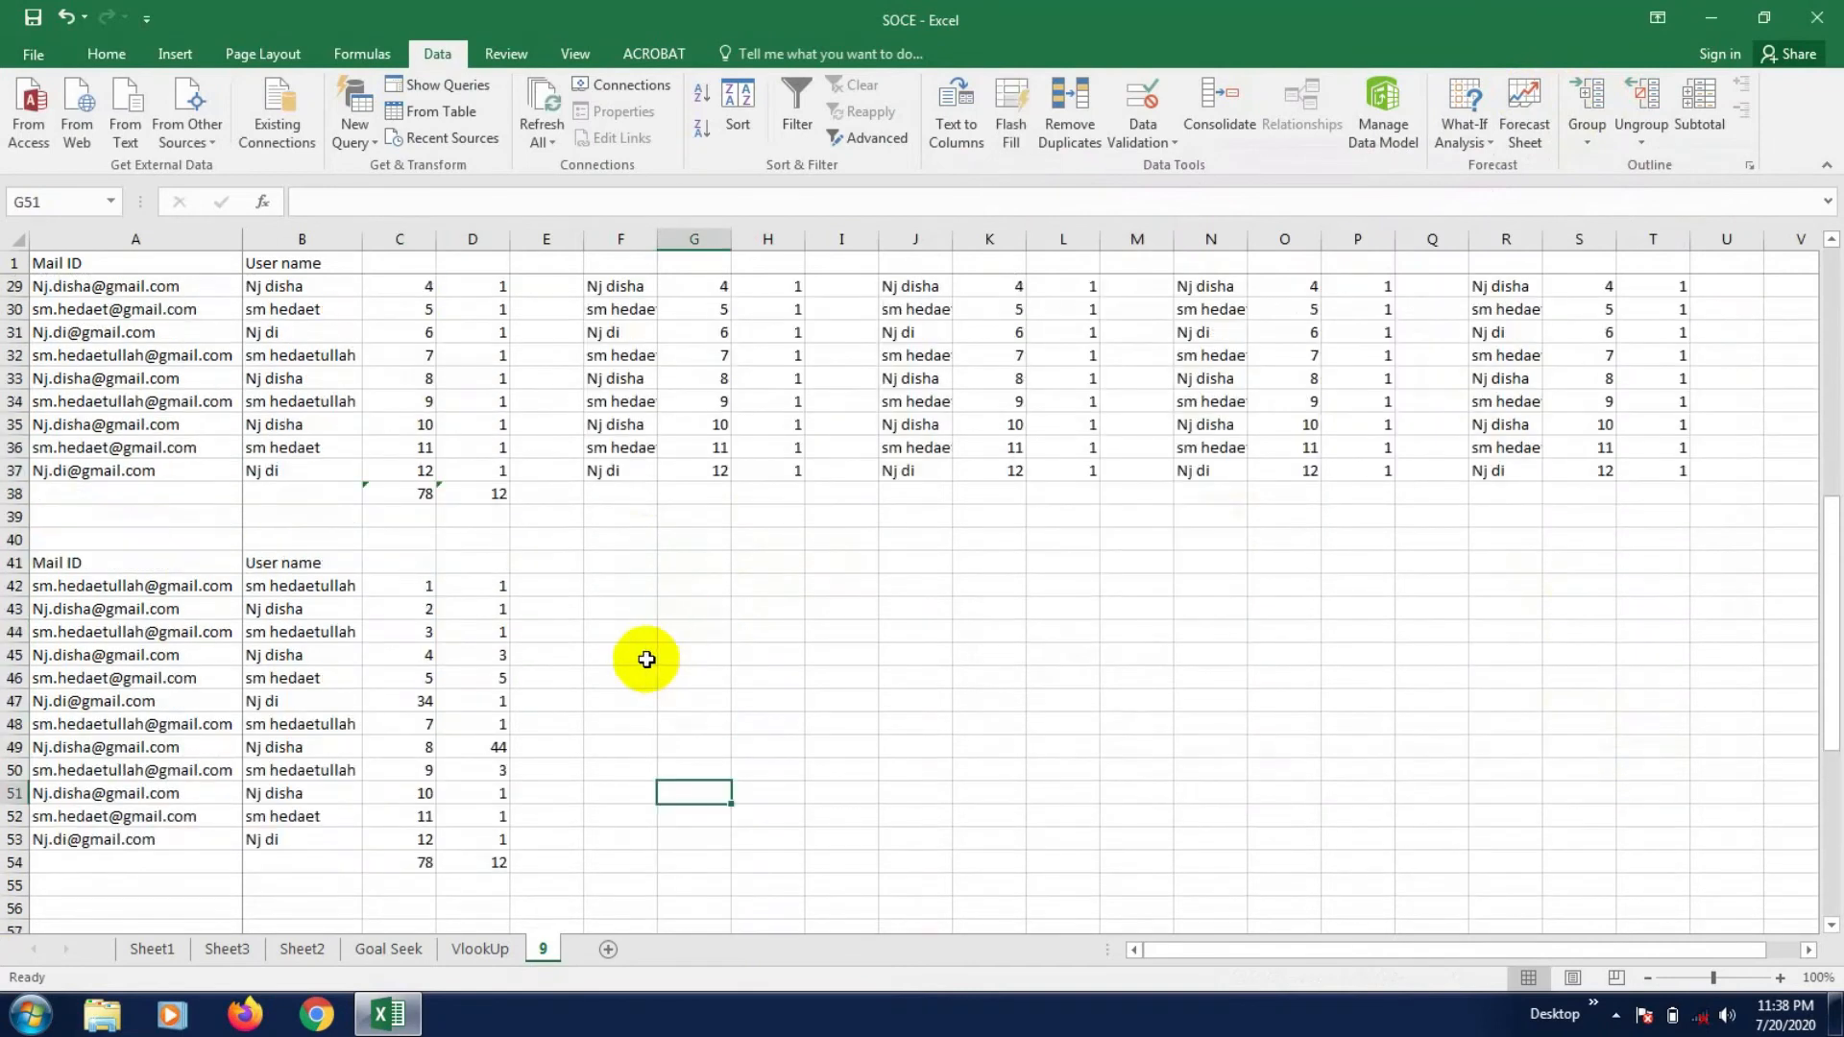
pyautogui.scroll(8, 646, 660)
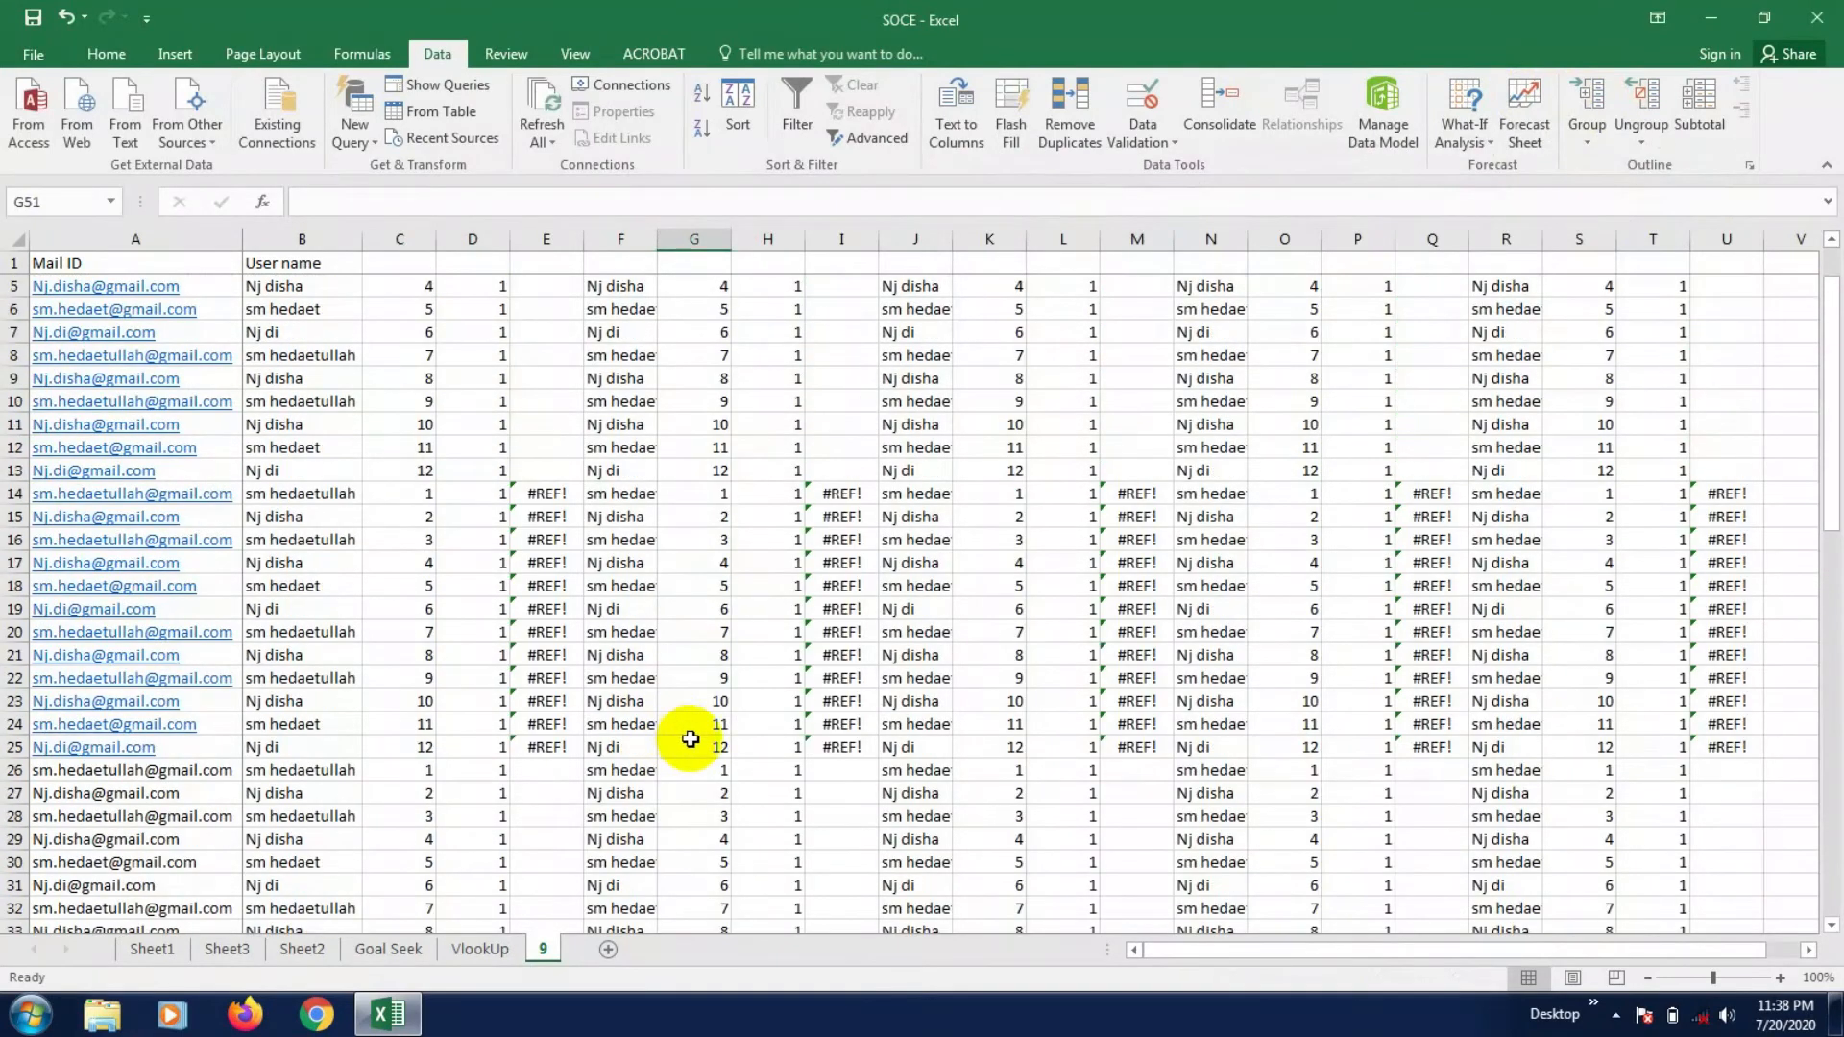
pyautogui.scroll(1, 689, 739)
# - Select G2:H13, preview a Forecast Sheet for it, then cancel the dialog
pyautogui.moveTo(708, 288); pyautogui.dragTo(788, 534)
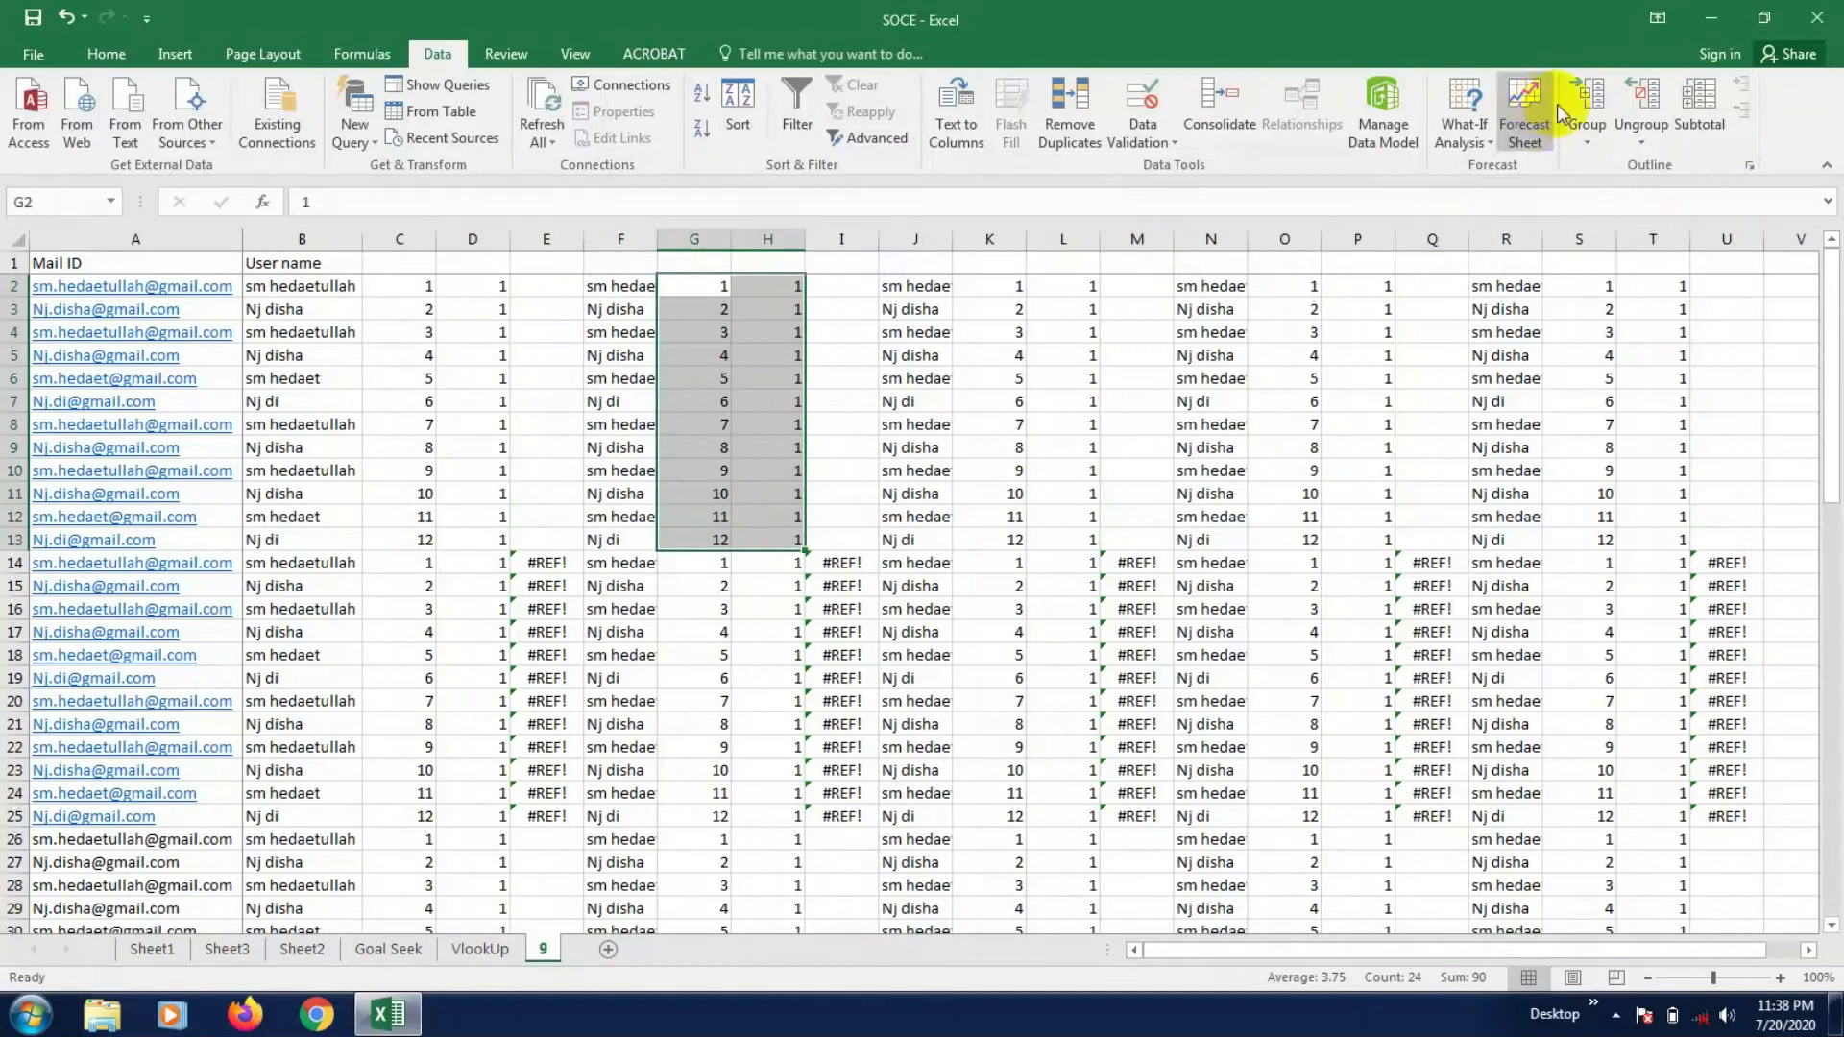
pyautogui.click(1527, 104)
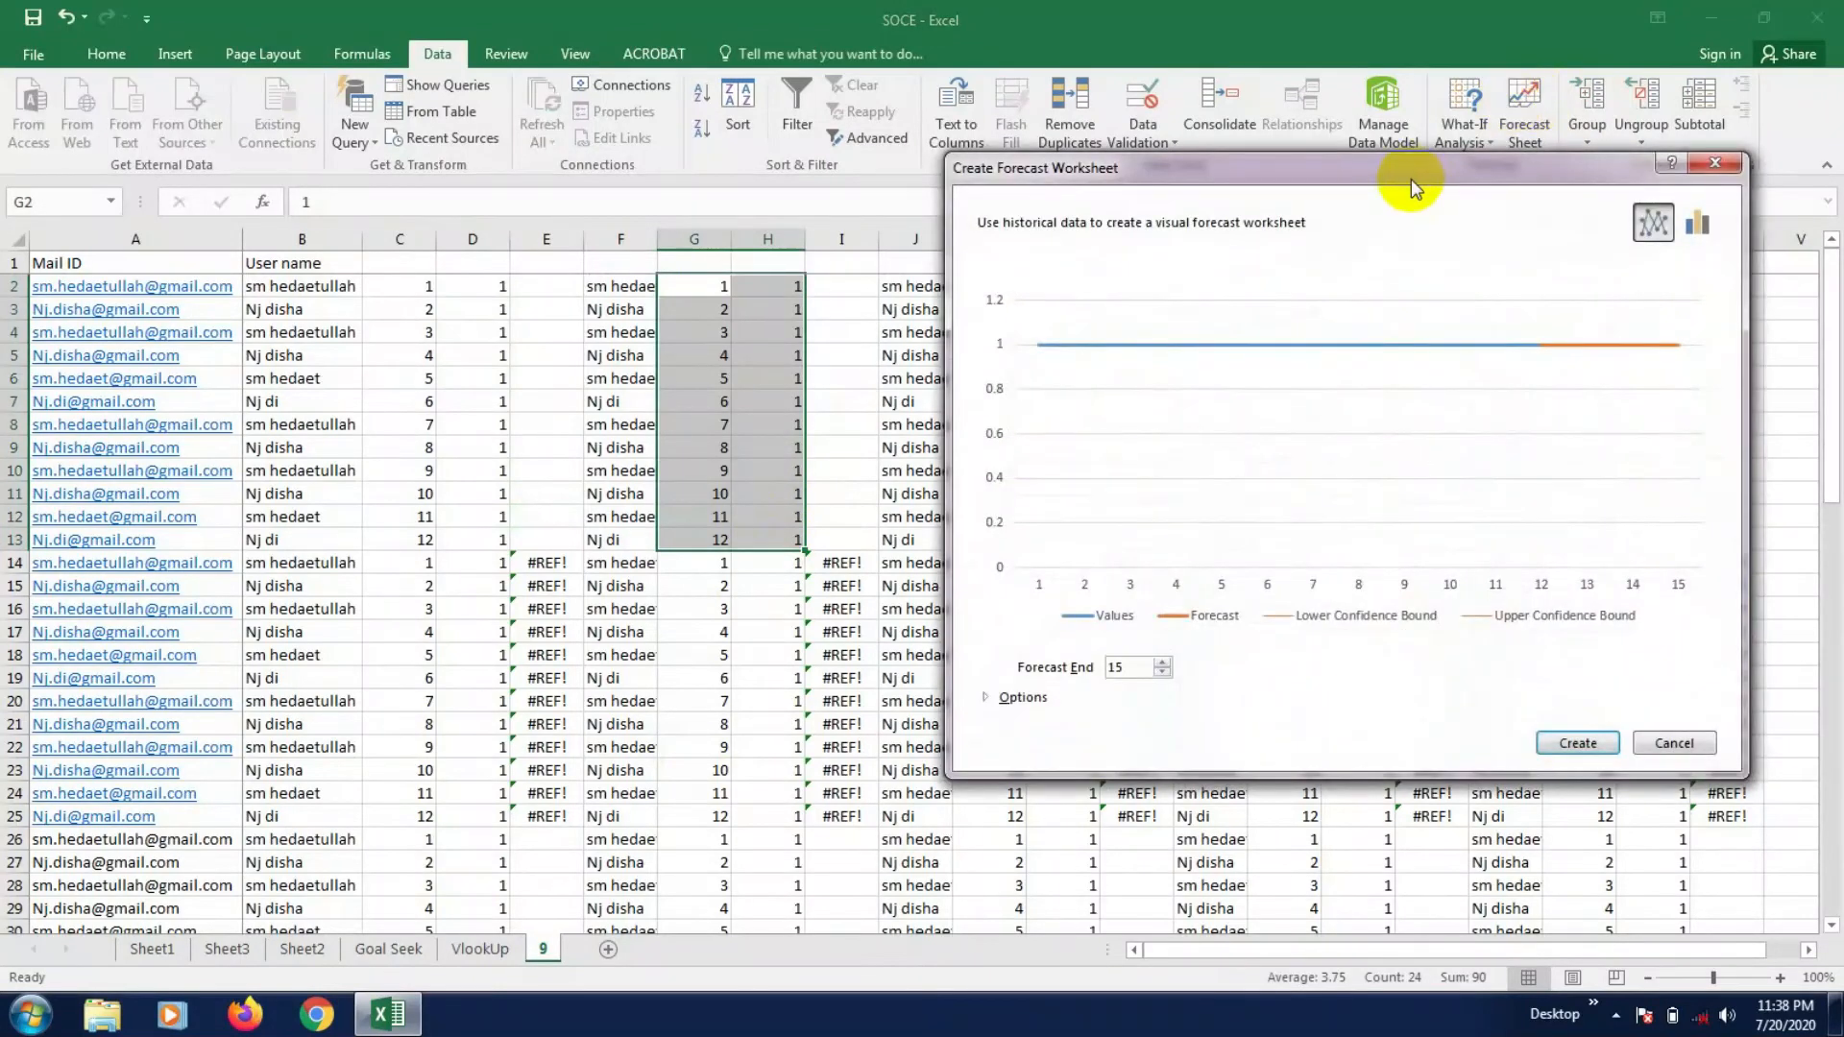
pyautogui.moveTo(1410, 179); pyautogui.dragTo(1380, 218)
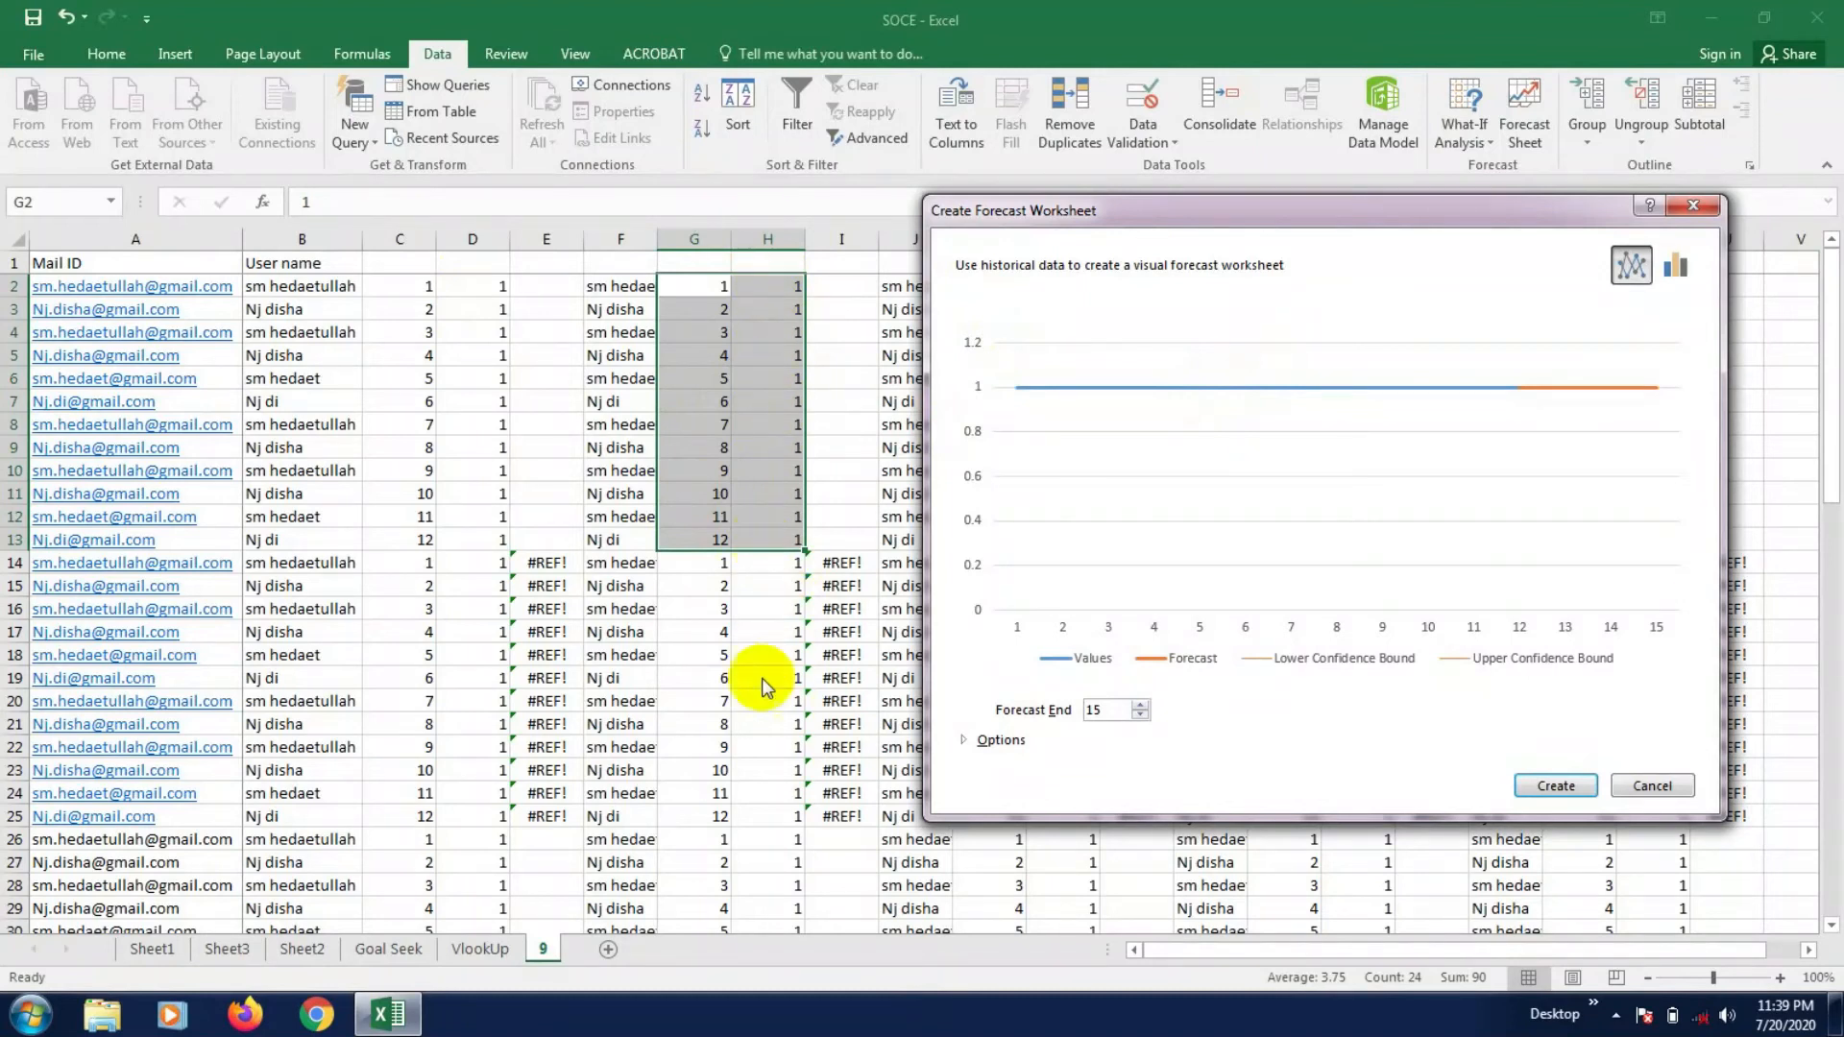
pyautogui.click(1652, 786)
# - Change H3 to 2 and H4 to 3 in column H
pyautogui.click(989, 517)
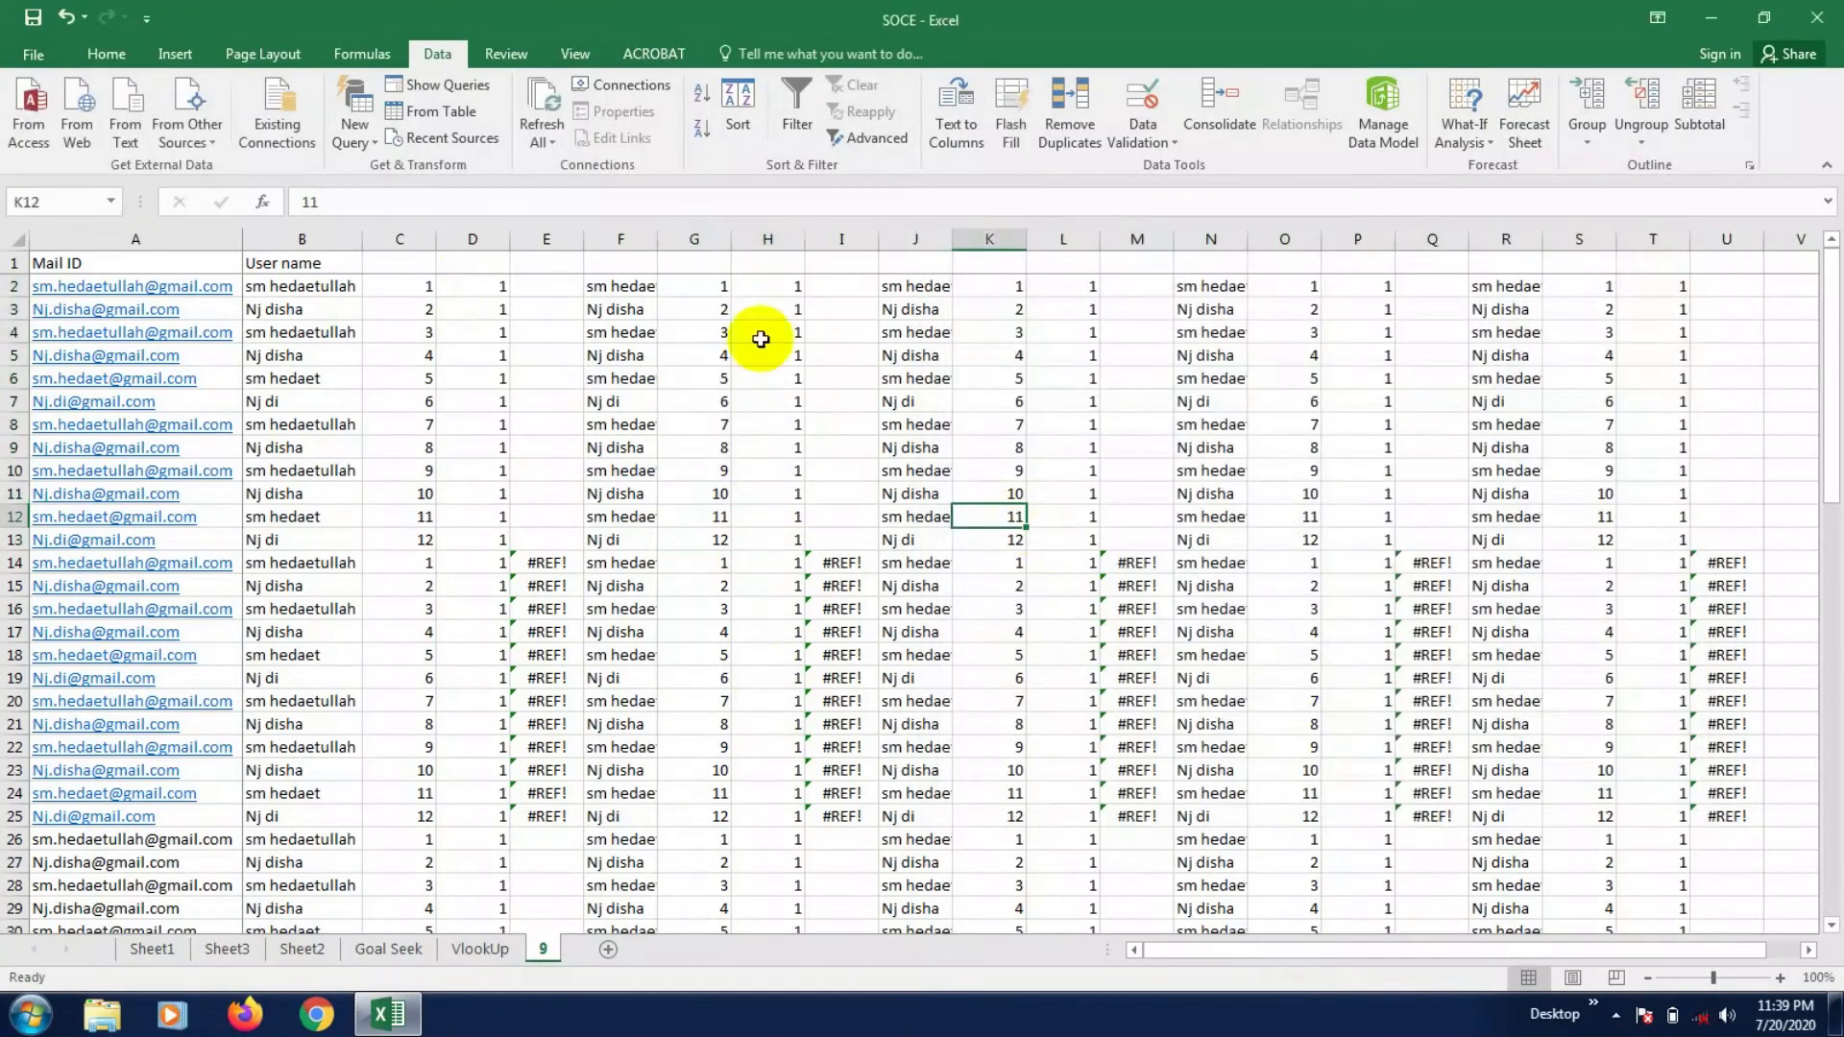
pyautogui.click(781, 286)
pyautogui.click(774, 331)
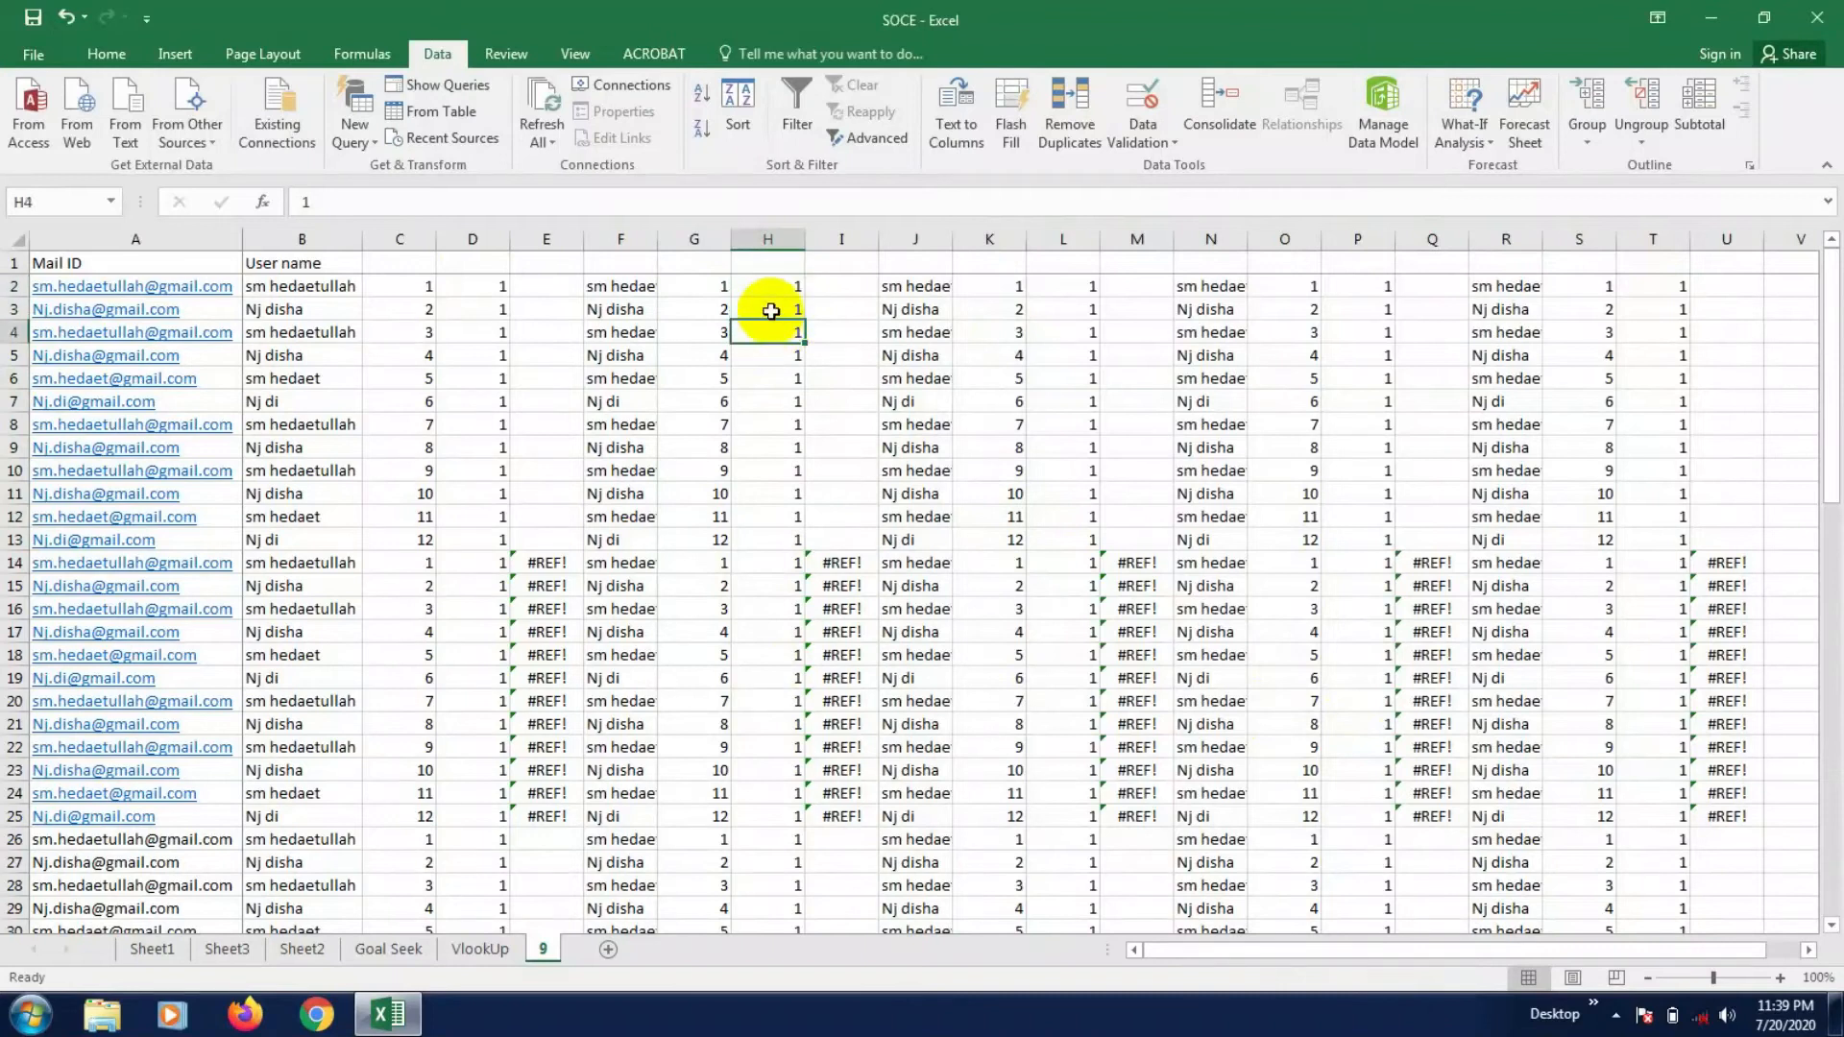
pyautogui.click(772, 310)
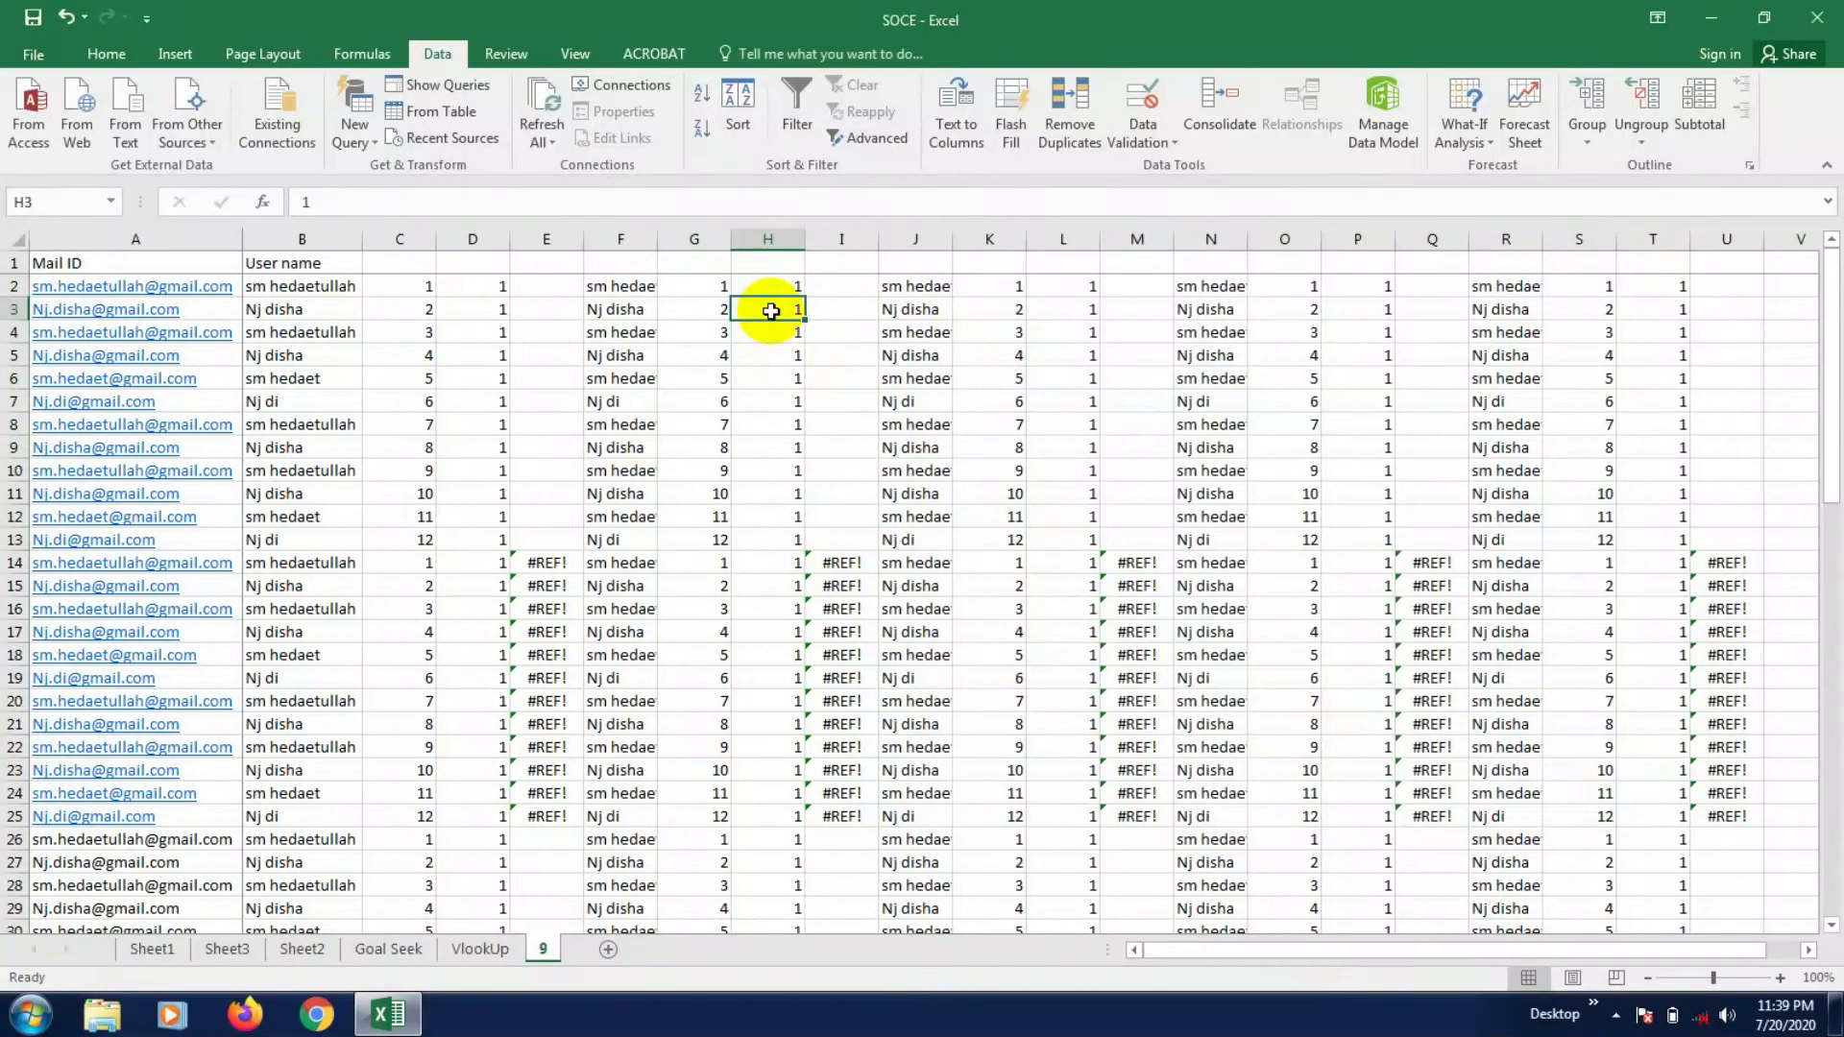
pyautogui.write('2')
pyautogui.press('Return')
pyautogui.write('3')
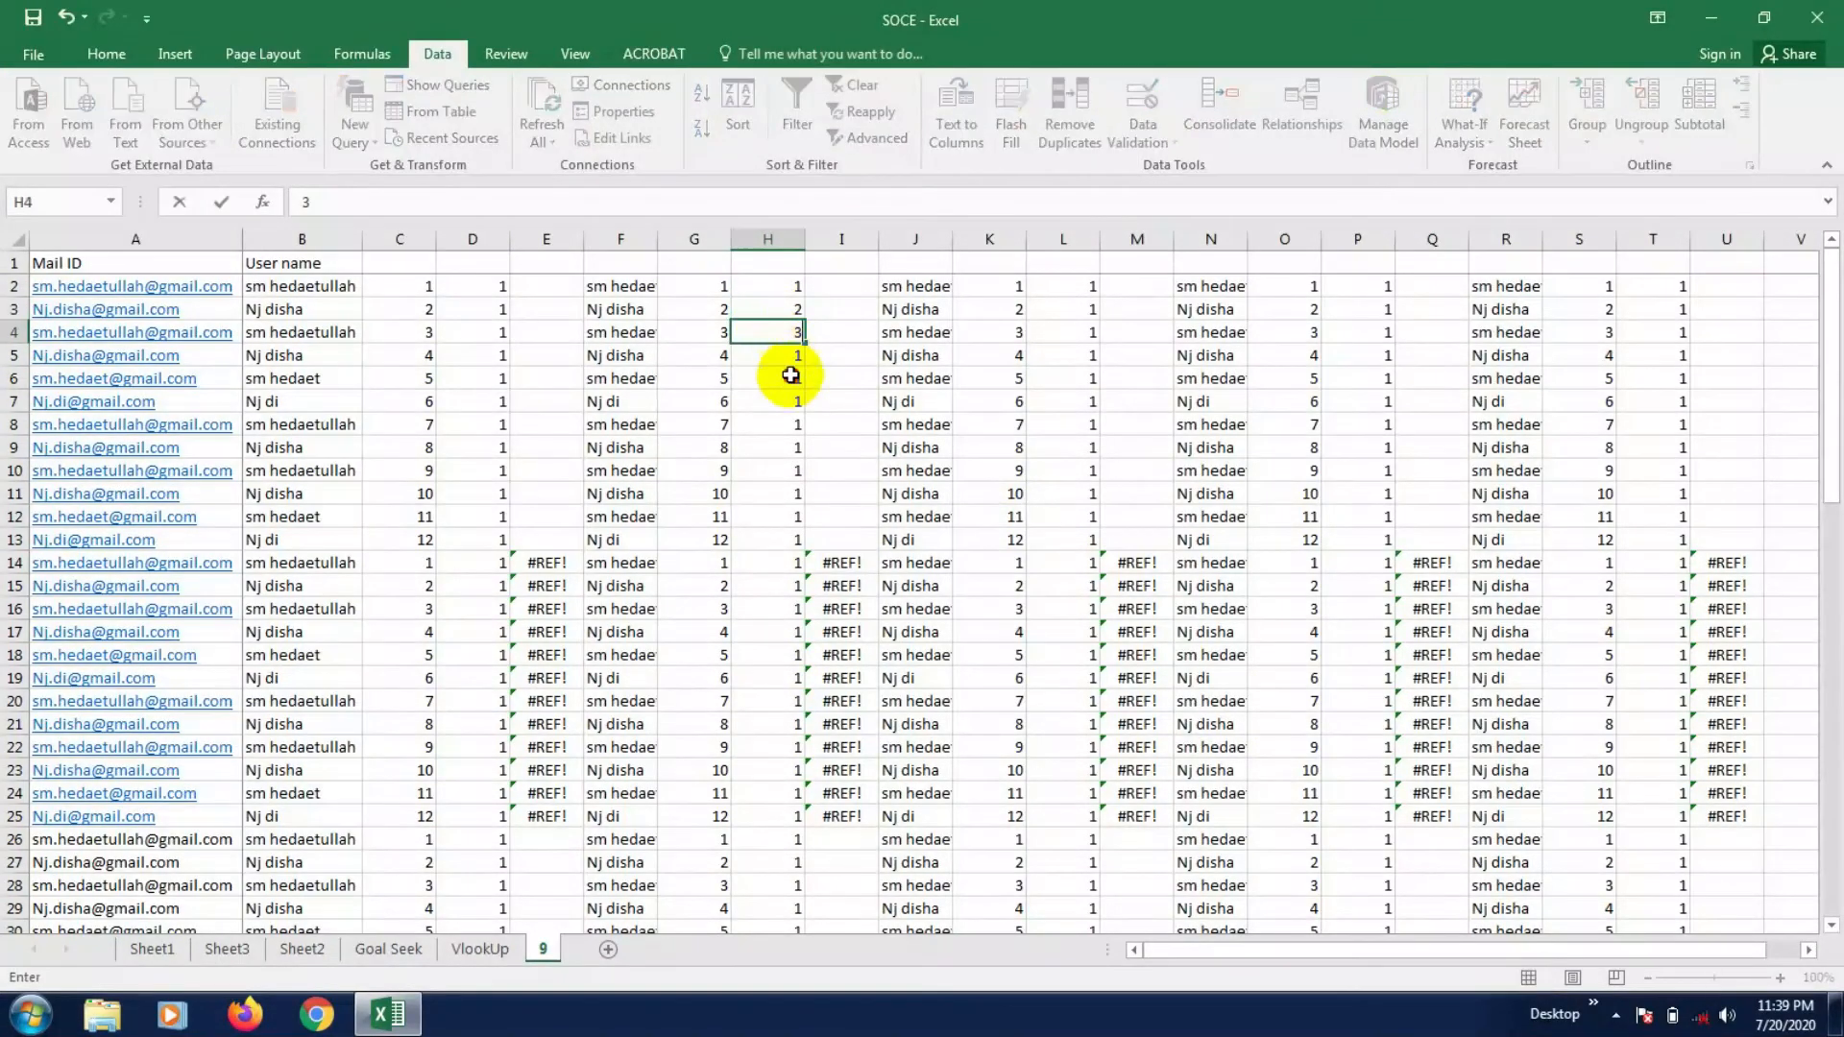
pyautogui.click(798, 381)
pyautogui.press('Return')
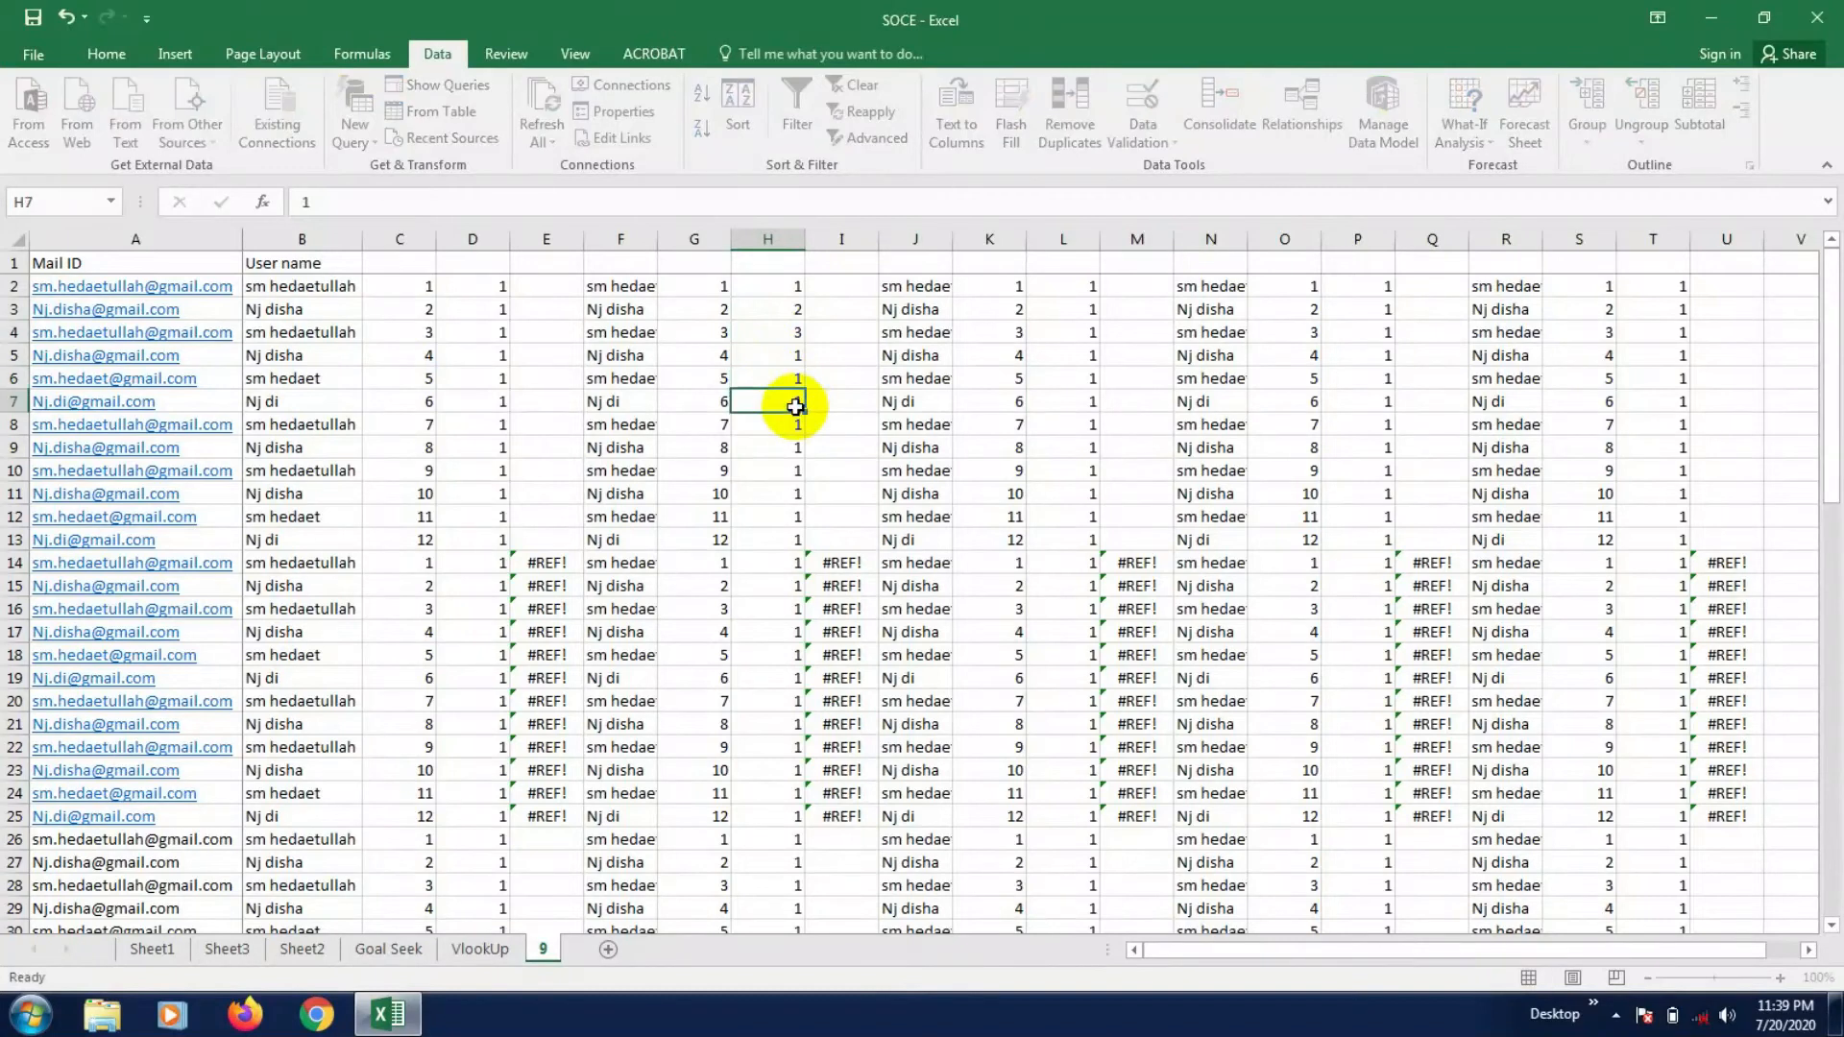
# - Enter 5 in H7, 3 in H9, 5 in H10, 3 in H12, 9 in H13, then select G2:H13
pyautogui.write('5')
pyautogui.click(788, 441)
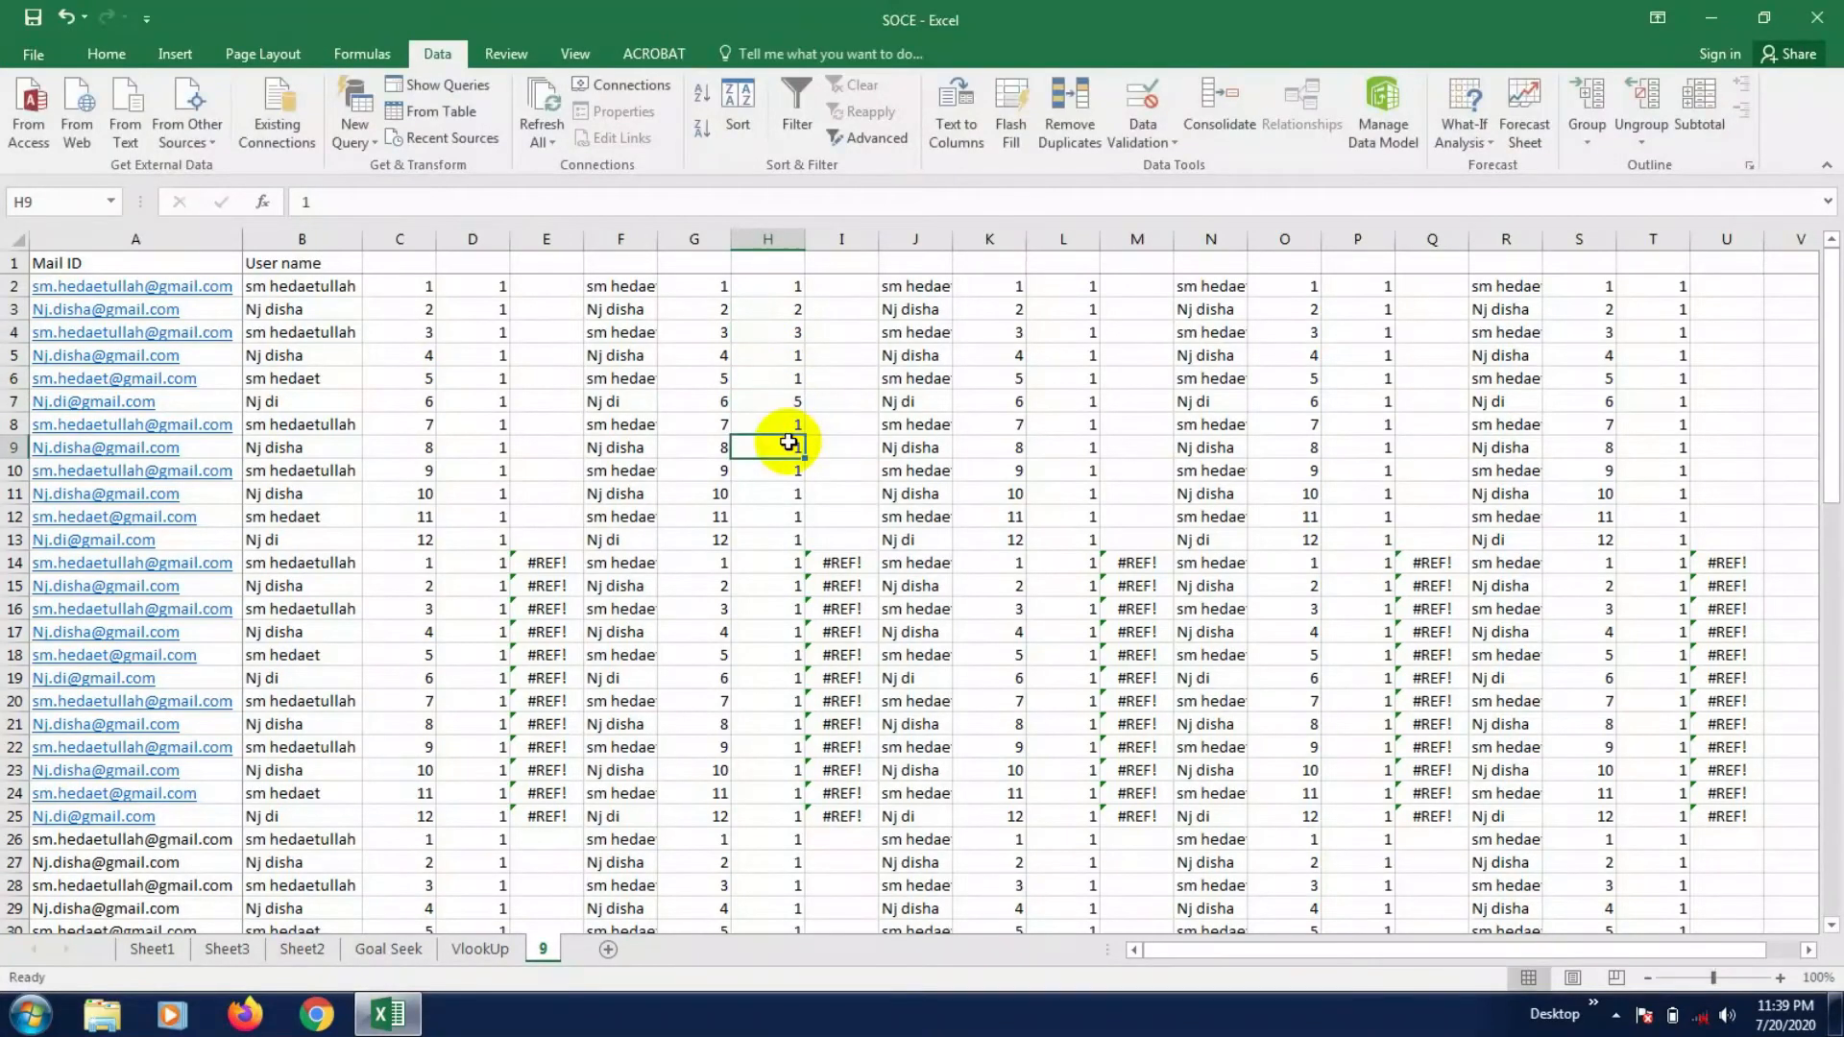
pyautogui.write('3')
pyautogui.click(784, 471)
pyautogui.write('5')
pyautogui.click(791, 515)
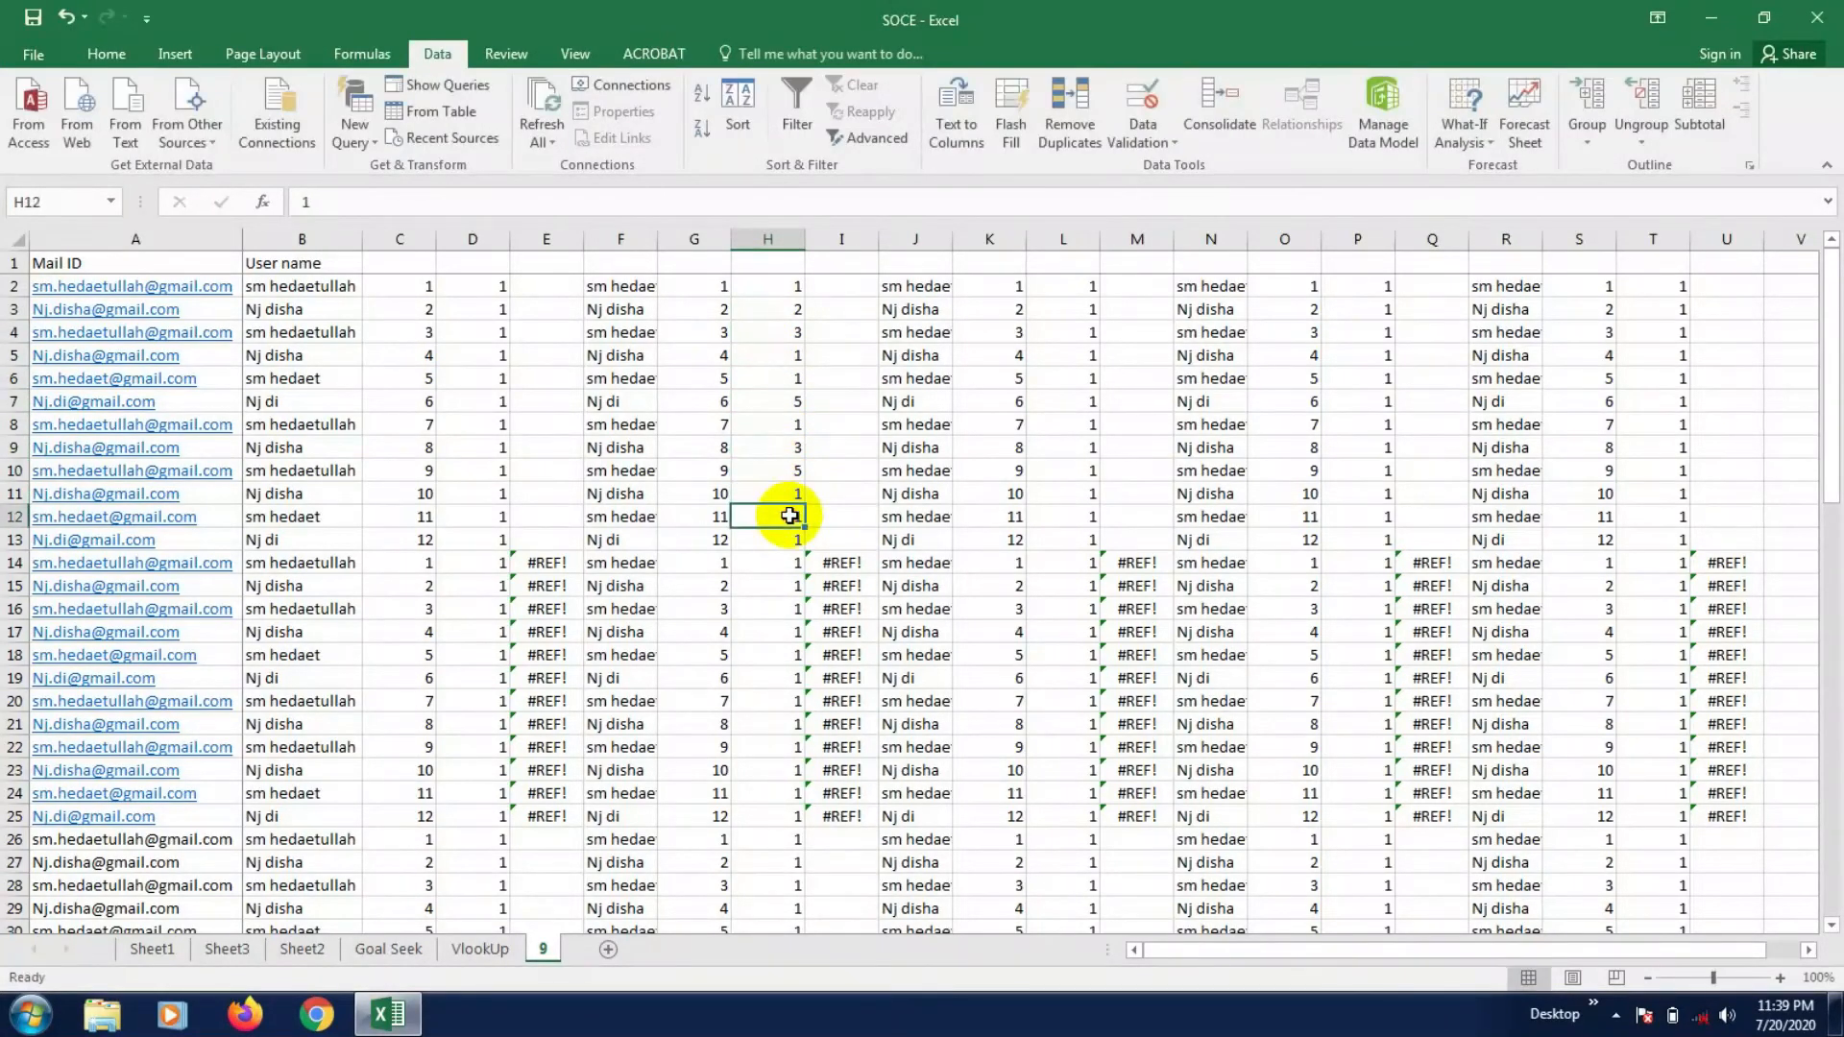
pyautogui.write('32')
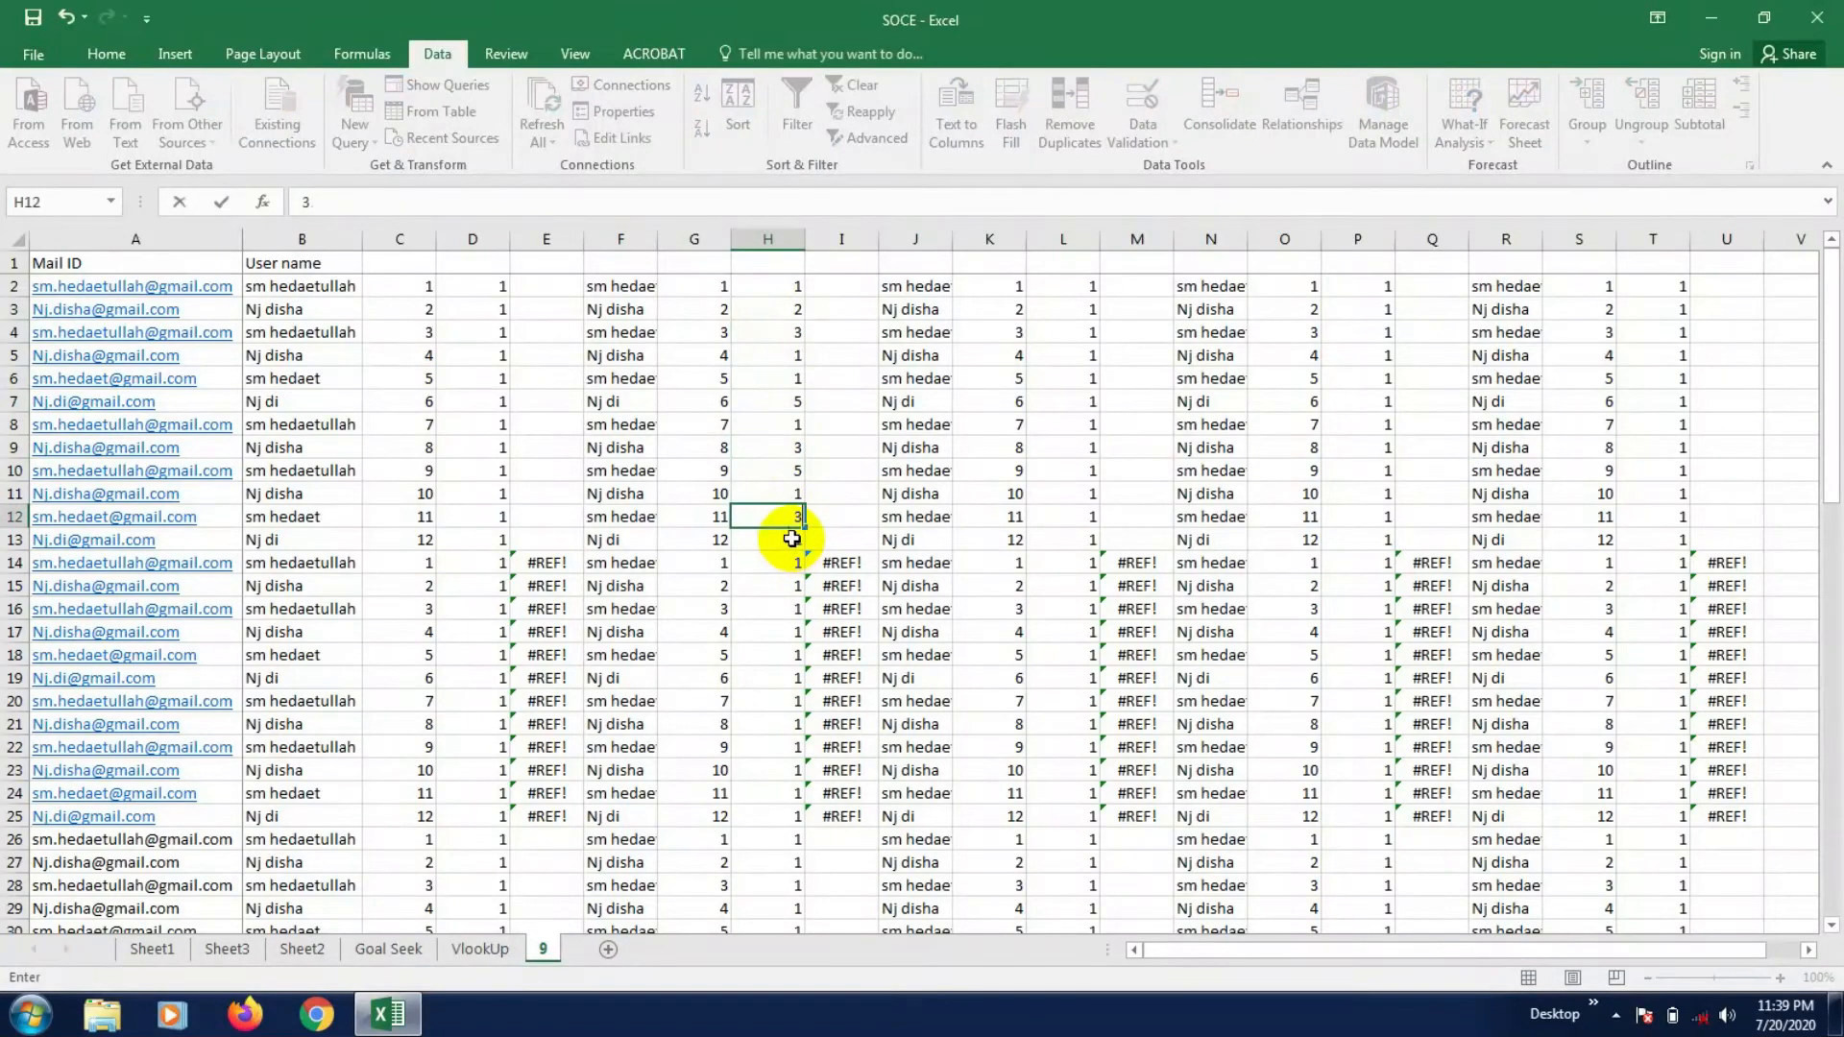
pyautogui.click(794, 544)
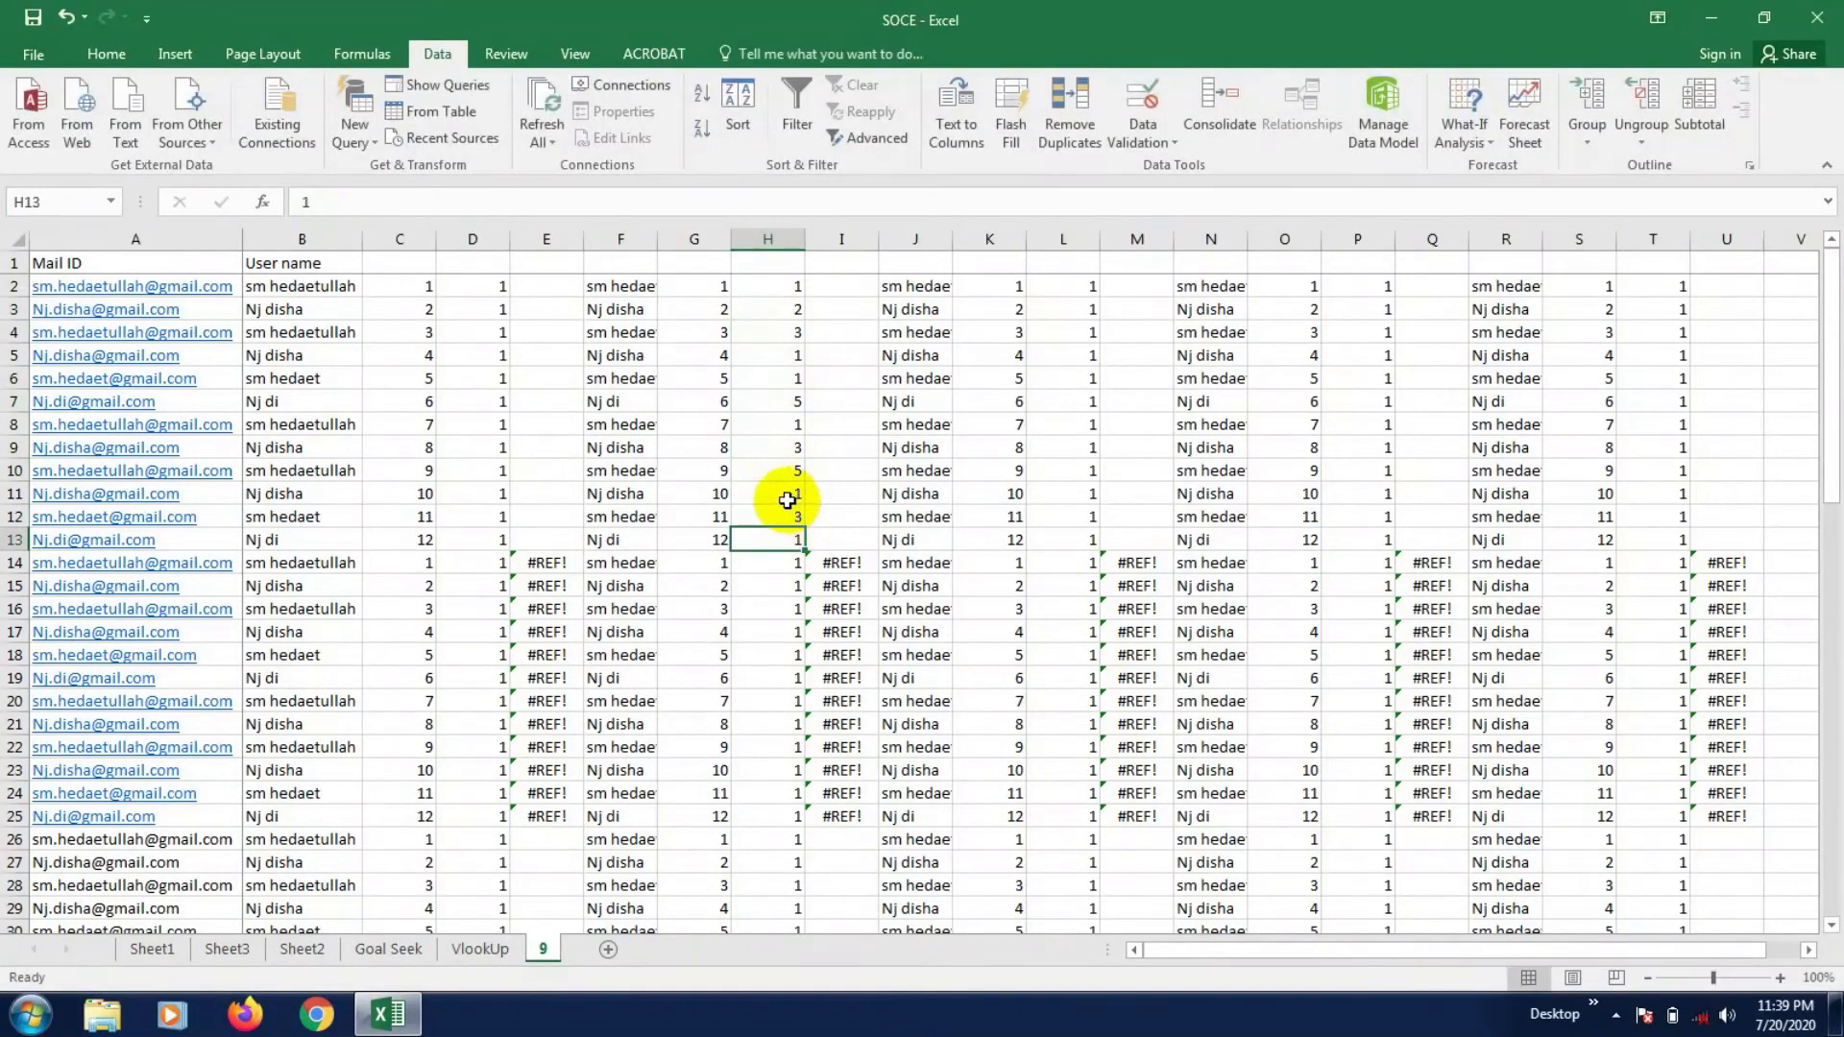
pyautogui.write('9')
pyautogui.press('Return')
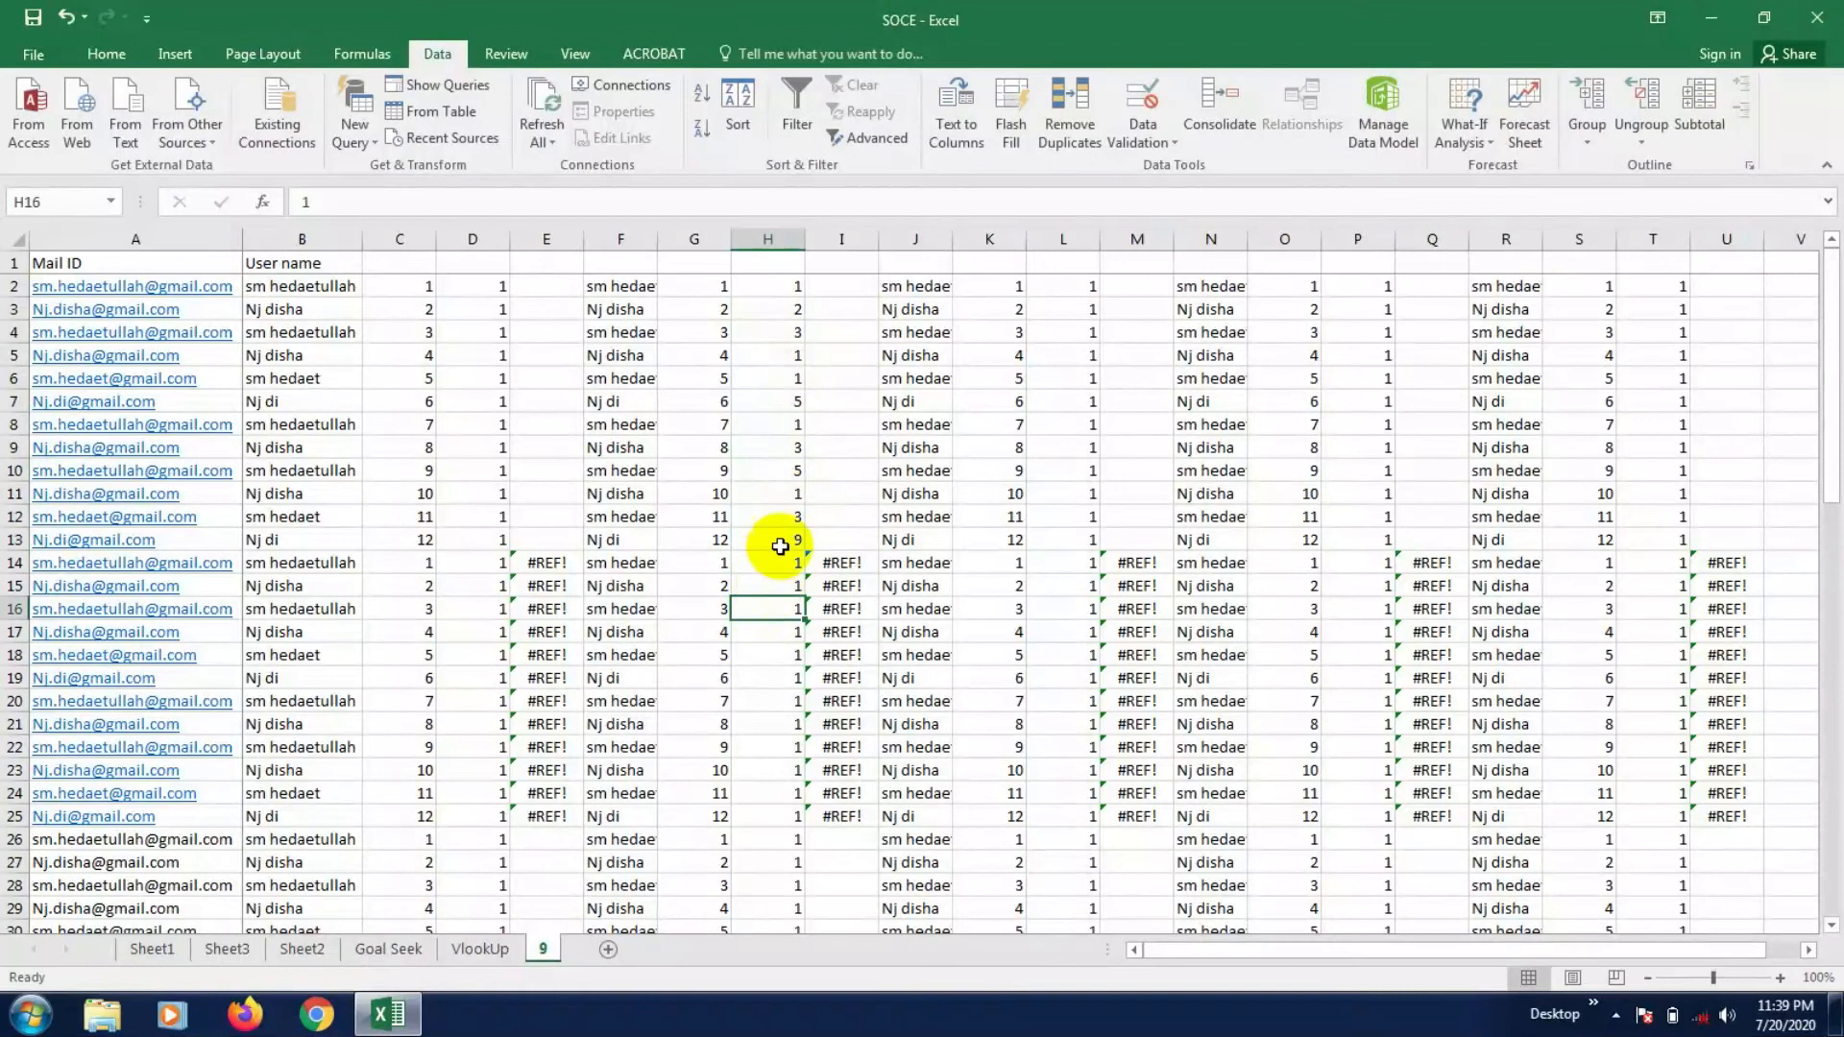
pyautogui.moveTo(715, 287); pyautogui.dragTo(774, 535)
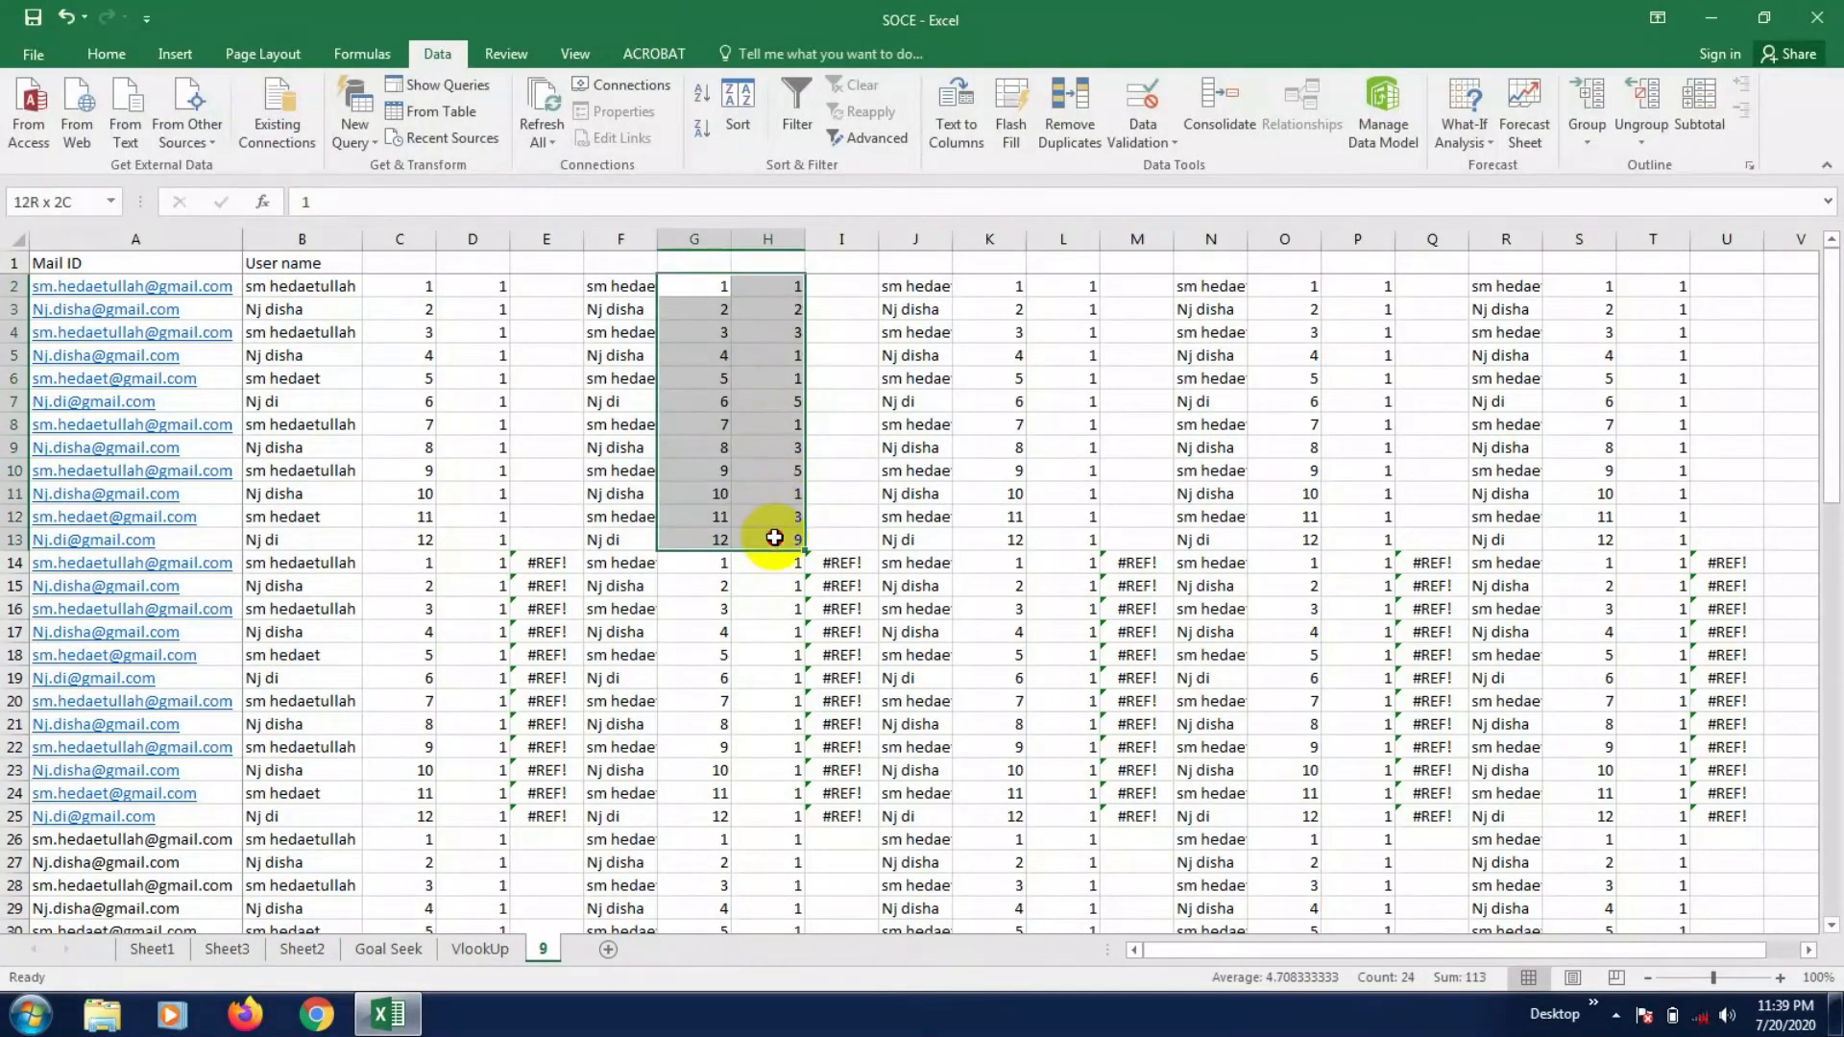
# - Open Create Forecast Worksheet for G2:H13 and raise Forecast End to 36
pyautogui.click(1519, 100)
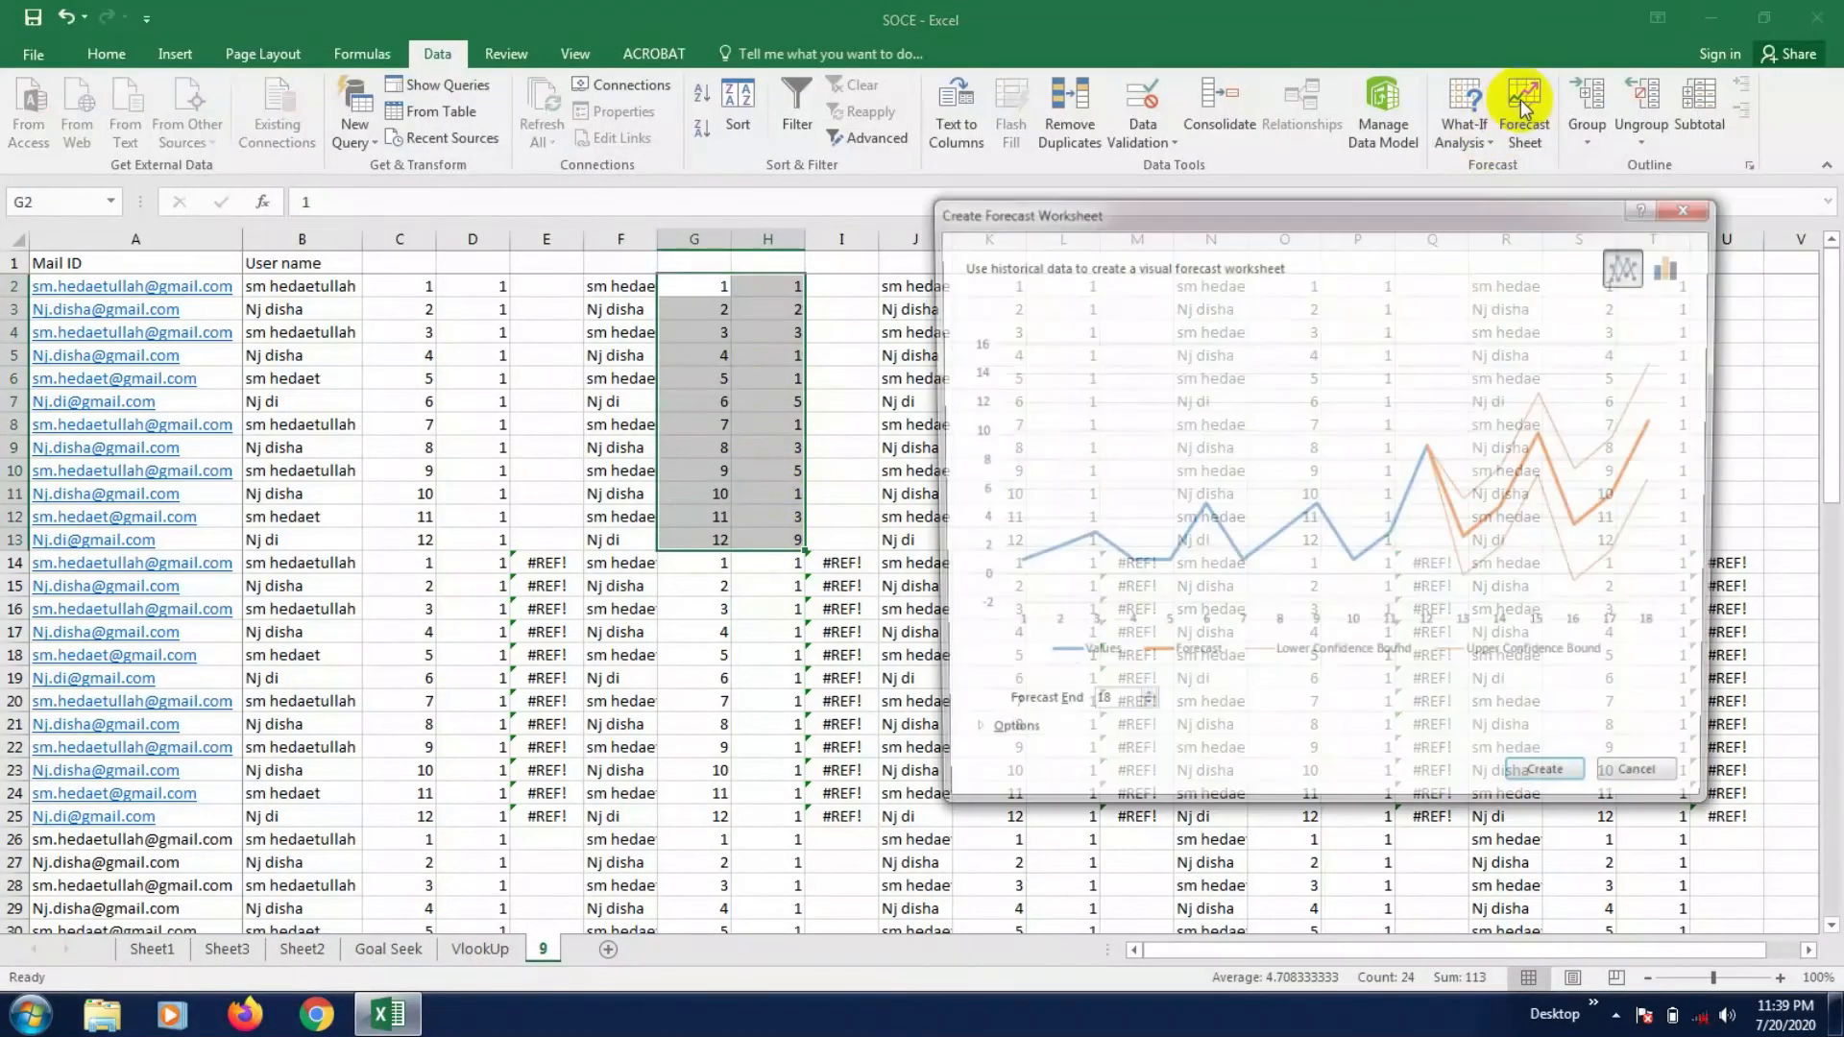
pyautogui.moveTo(1352, 200); pyautogui.dragTo(1414, 194)
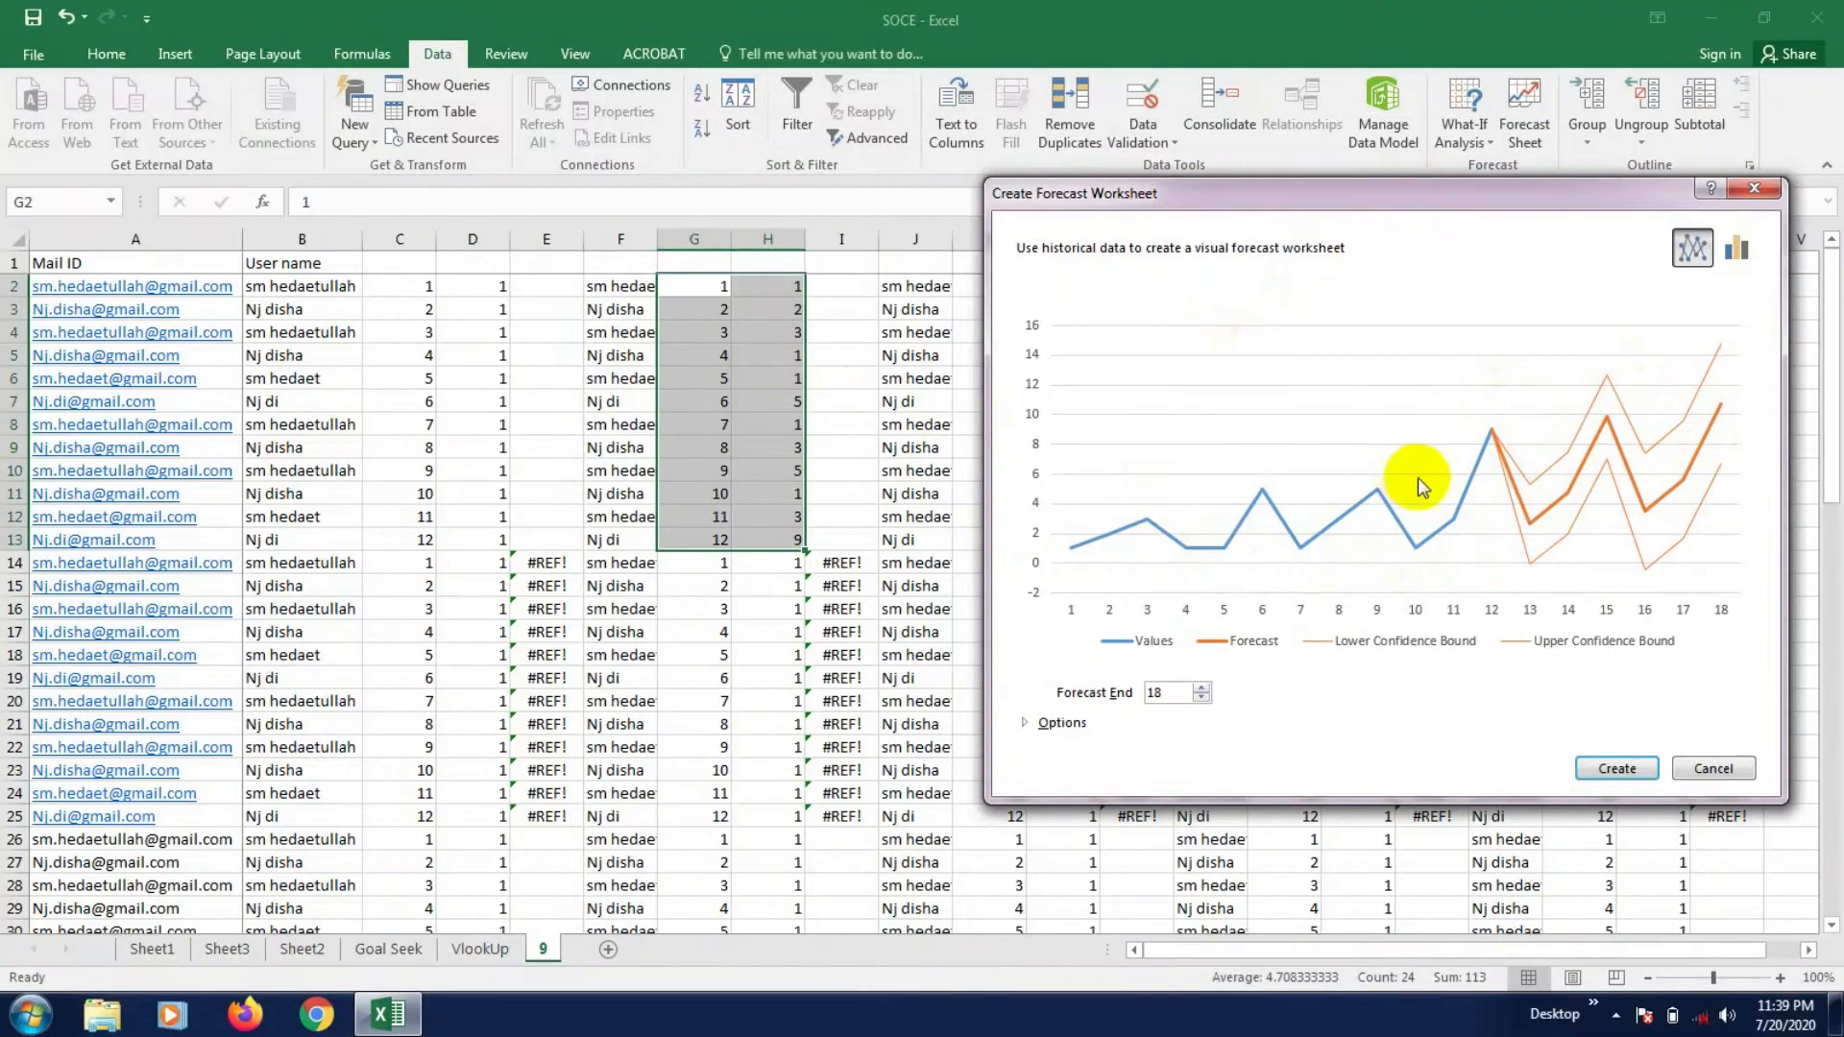
pyautogui.click(1205, 684)
pyautogui.click(1205, 684)
pyautogui.click(1205, 684)
pyautogui.click(1204, 684)
pyautogui.click(1204, 684)
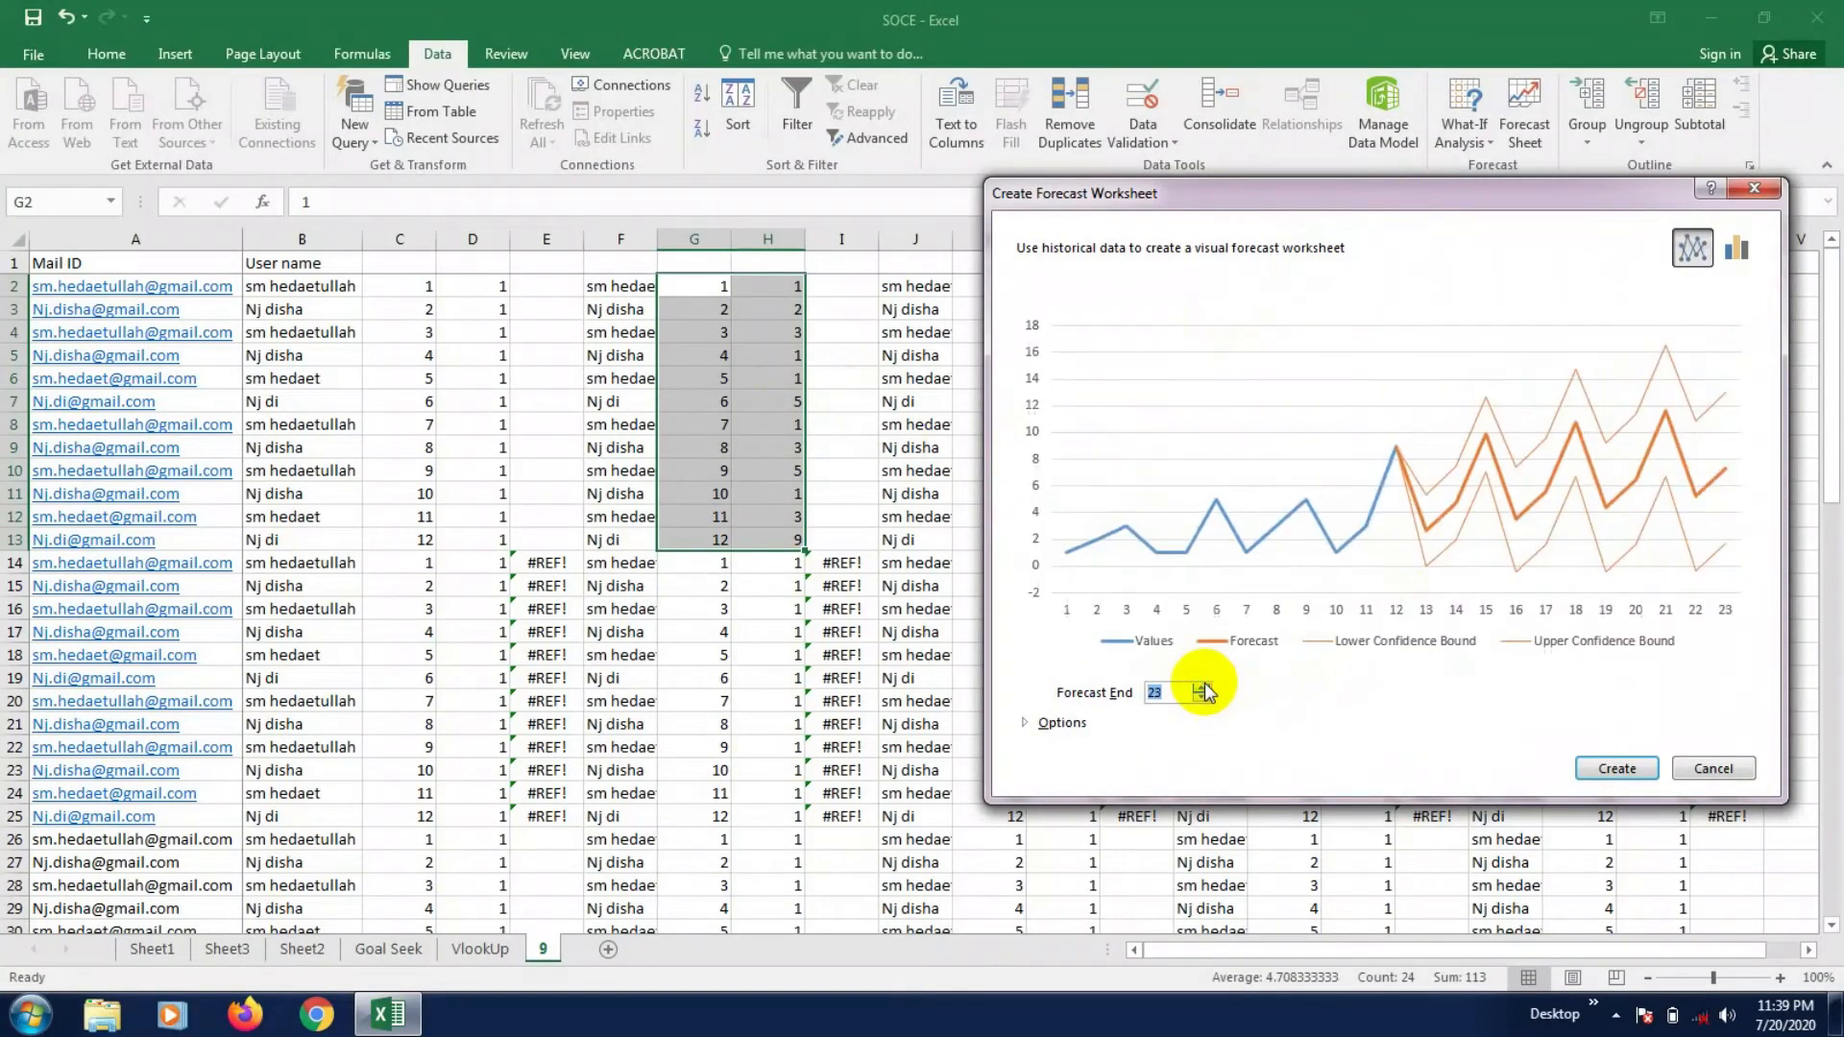
pyautogui.click(1205, 684)
pyautogui.click(1204, 684)
pyautogui.doubleClick(1205, 683)
pyautogui.tripleClick(1204, 683)
pyautogui.doubleClick(1205, 683)
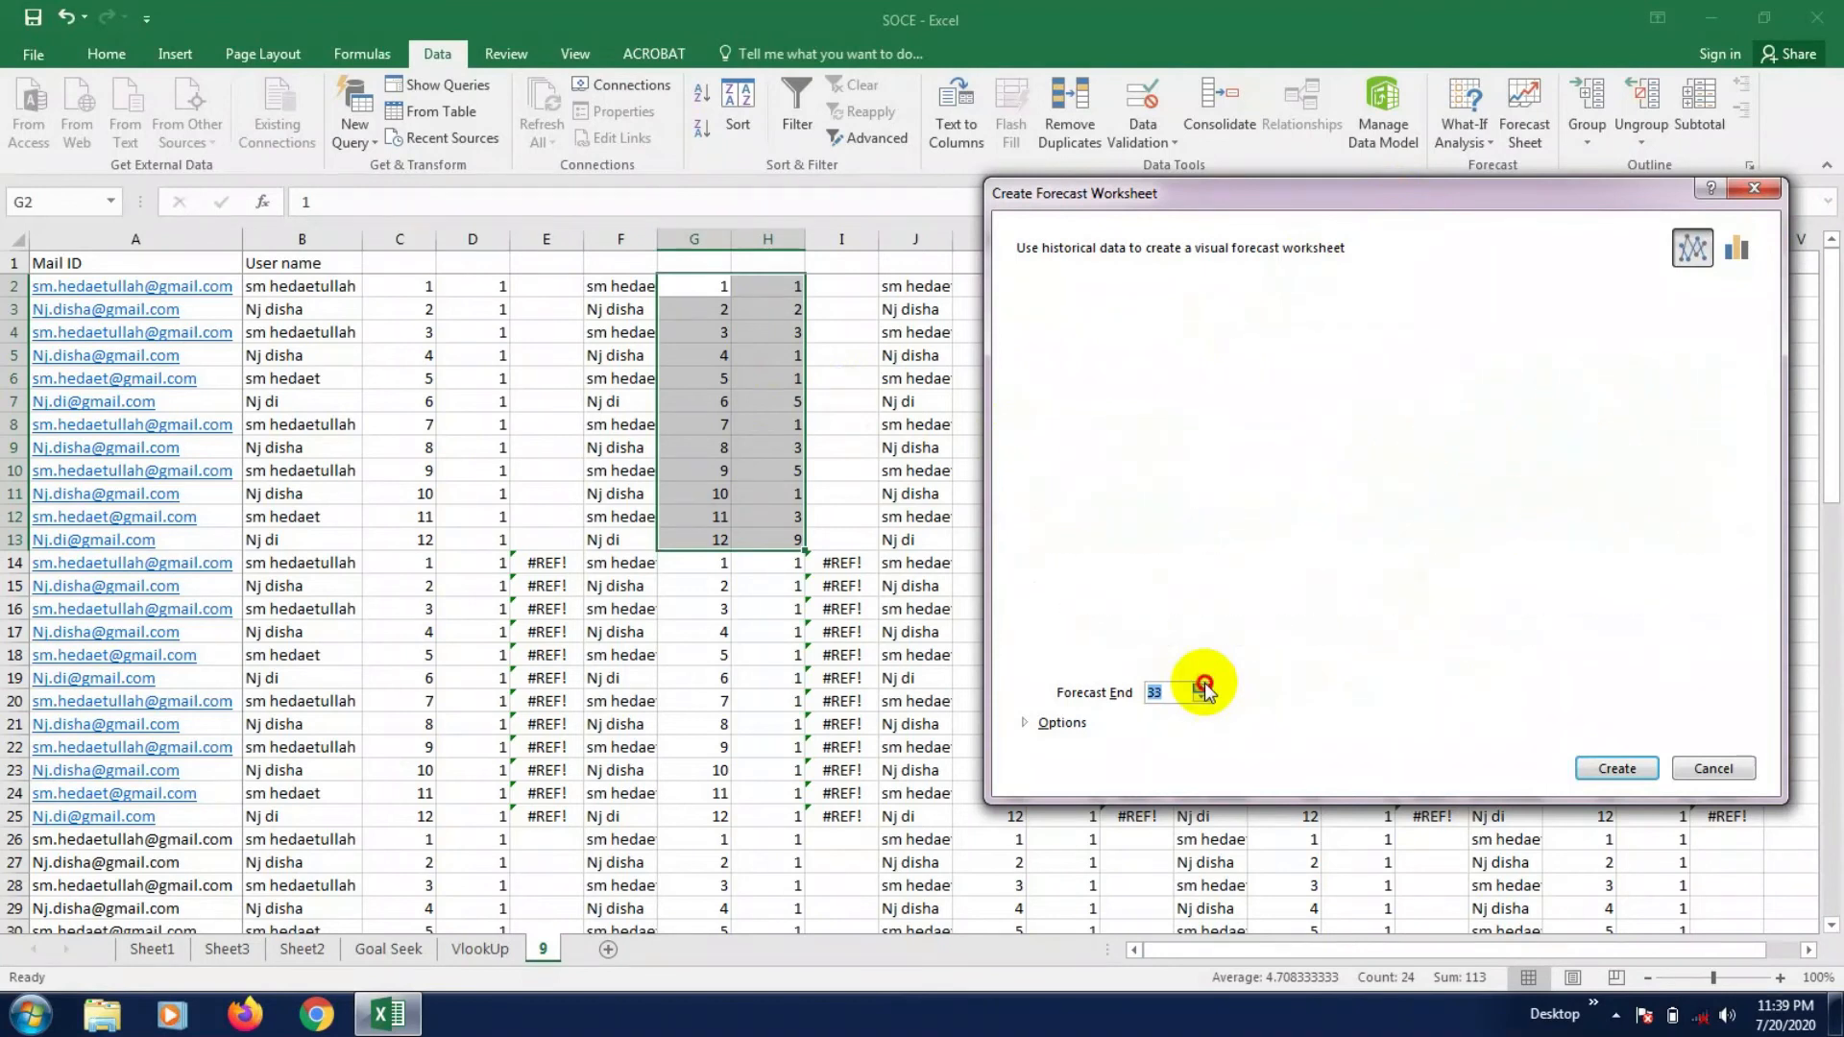
pyautogui.tripleClick(1205, 683)
pyautogui.click(1205, 683)
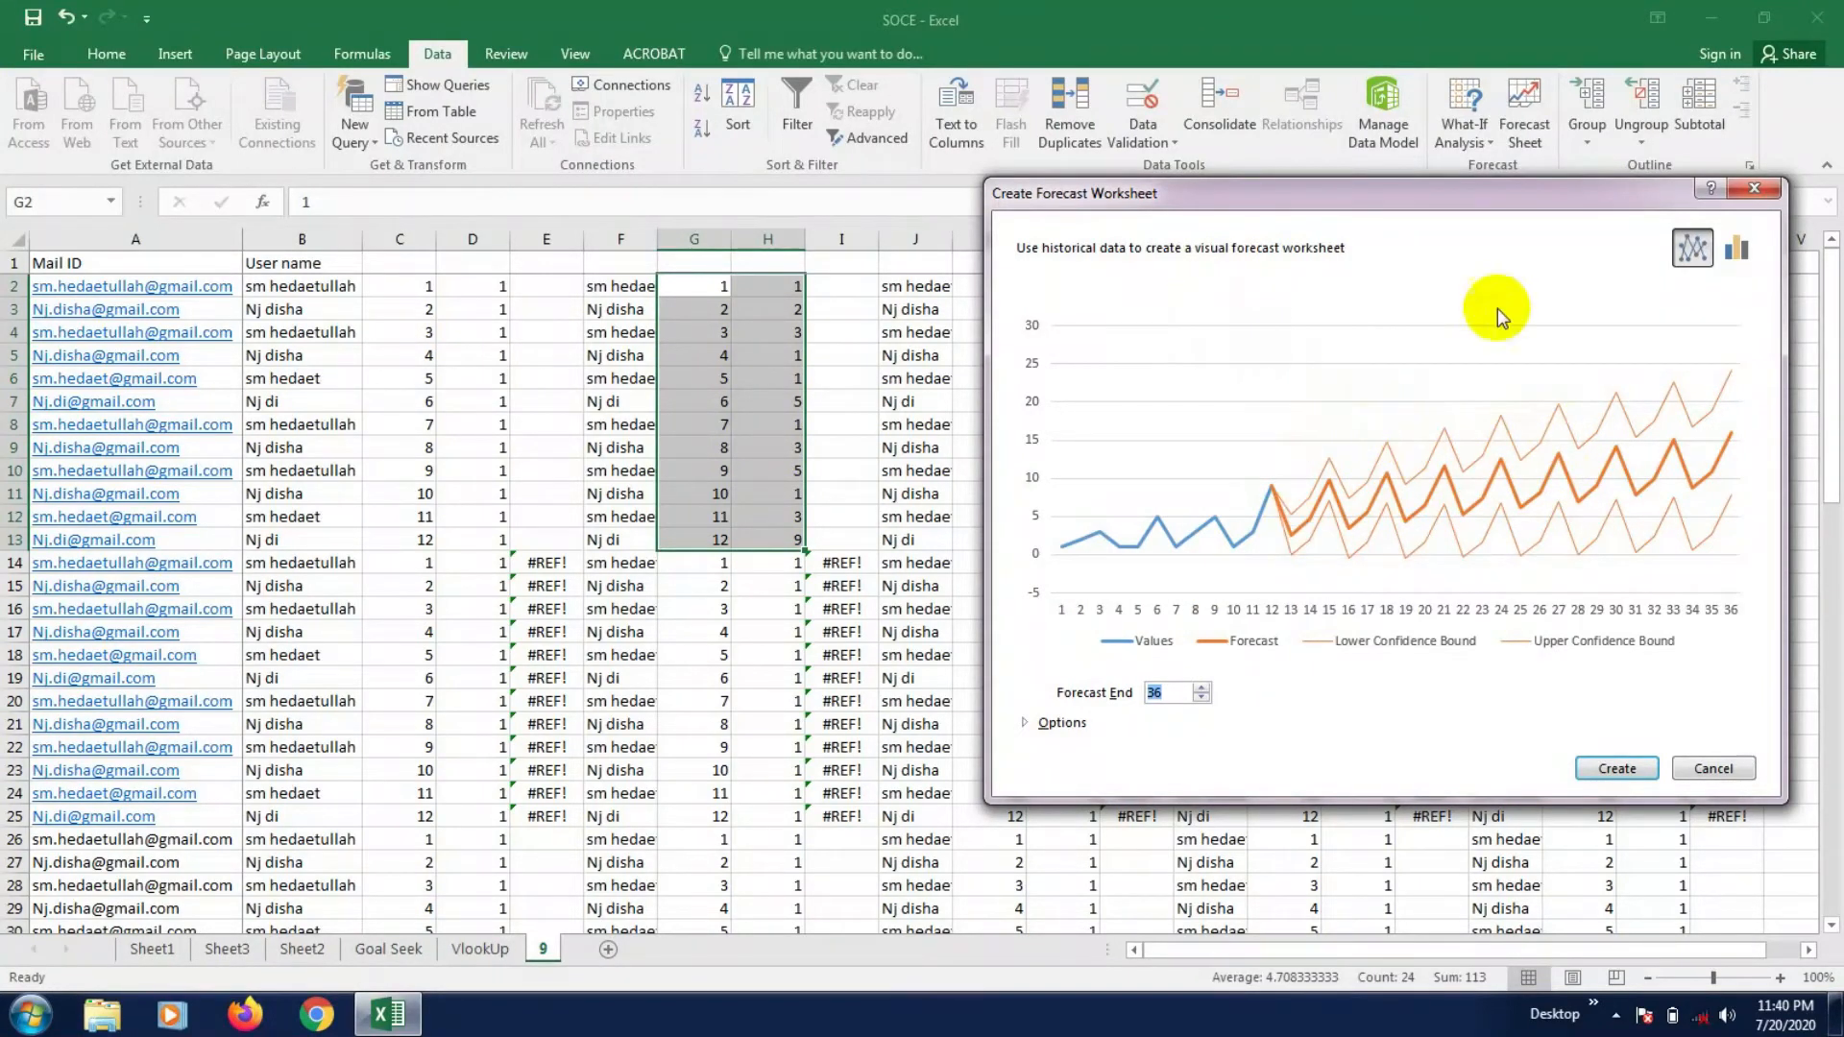
pyautogui.moveTo(1450, 201); pyautogui.dragTo(1434, 200)
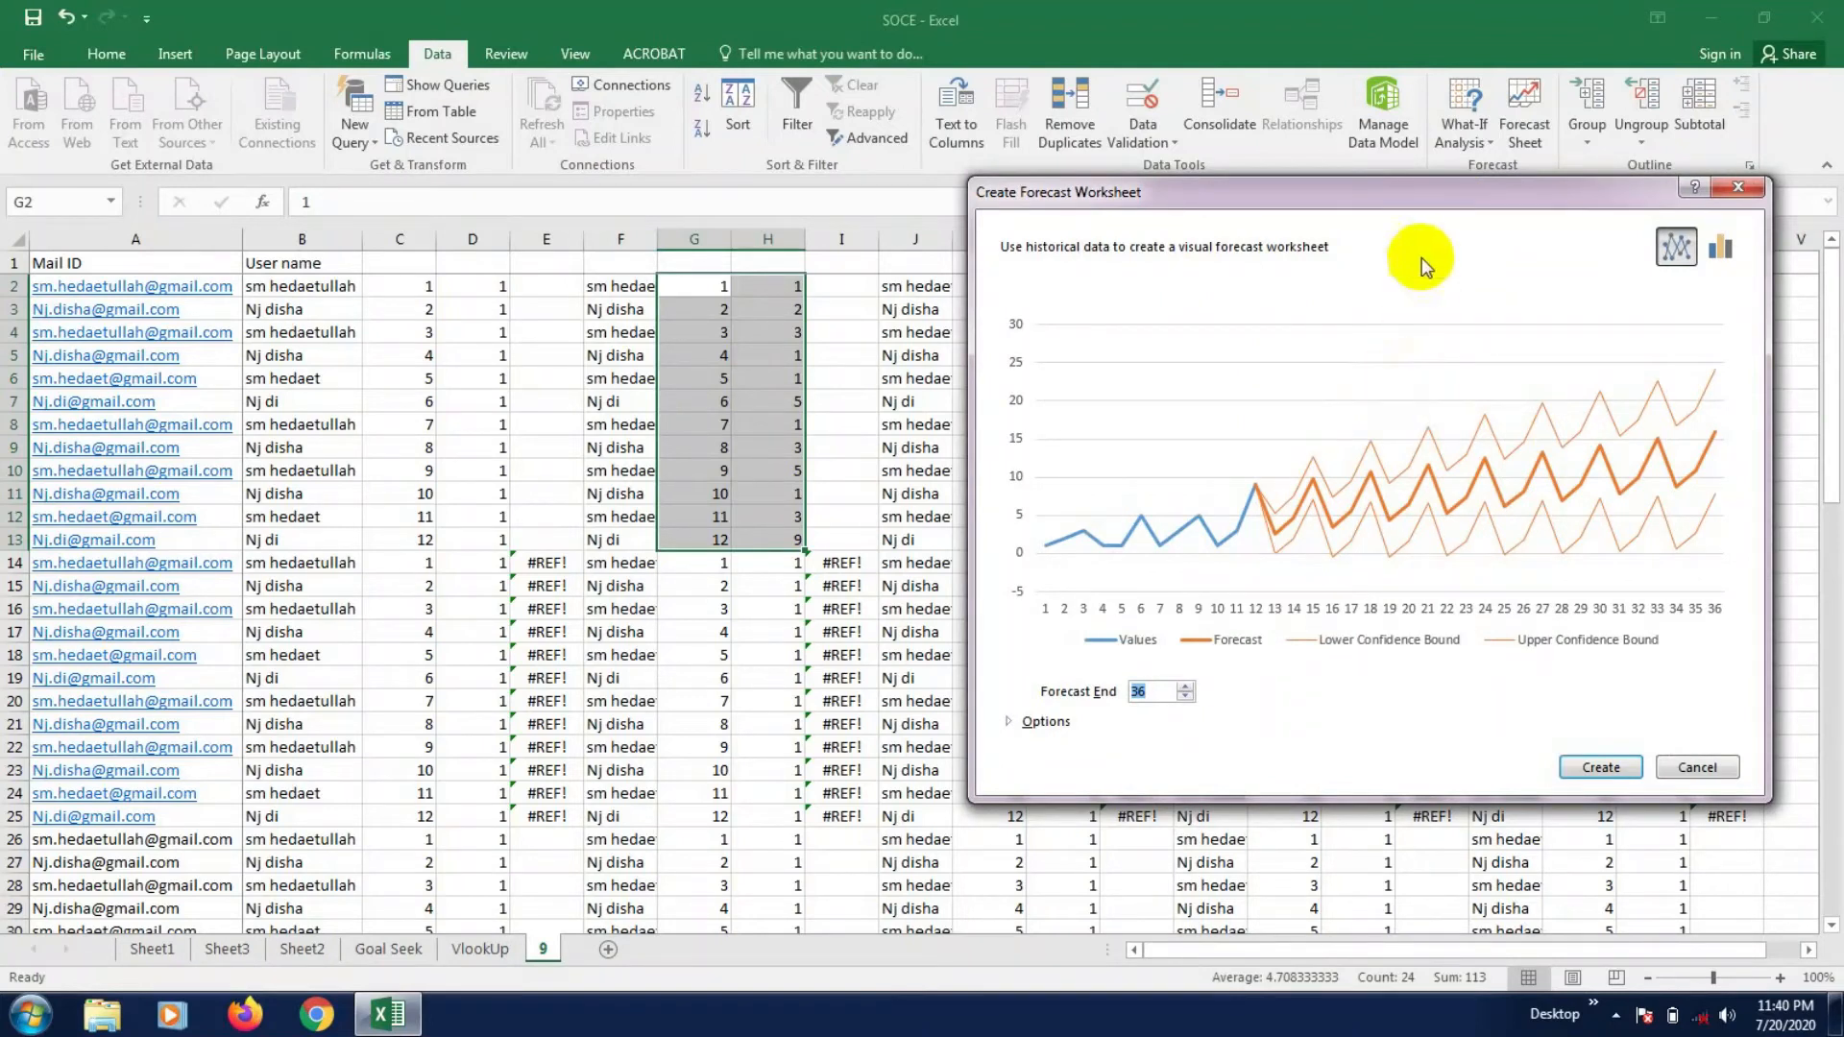
pyautogui.moveTo(1394, 197); pyautogui.dragTo(1382, 197)
pyautogui.click(1686, 767)
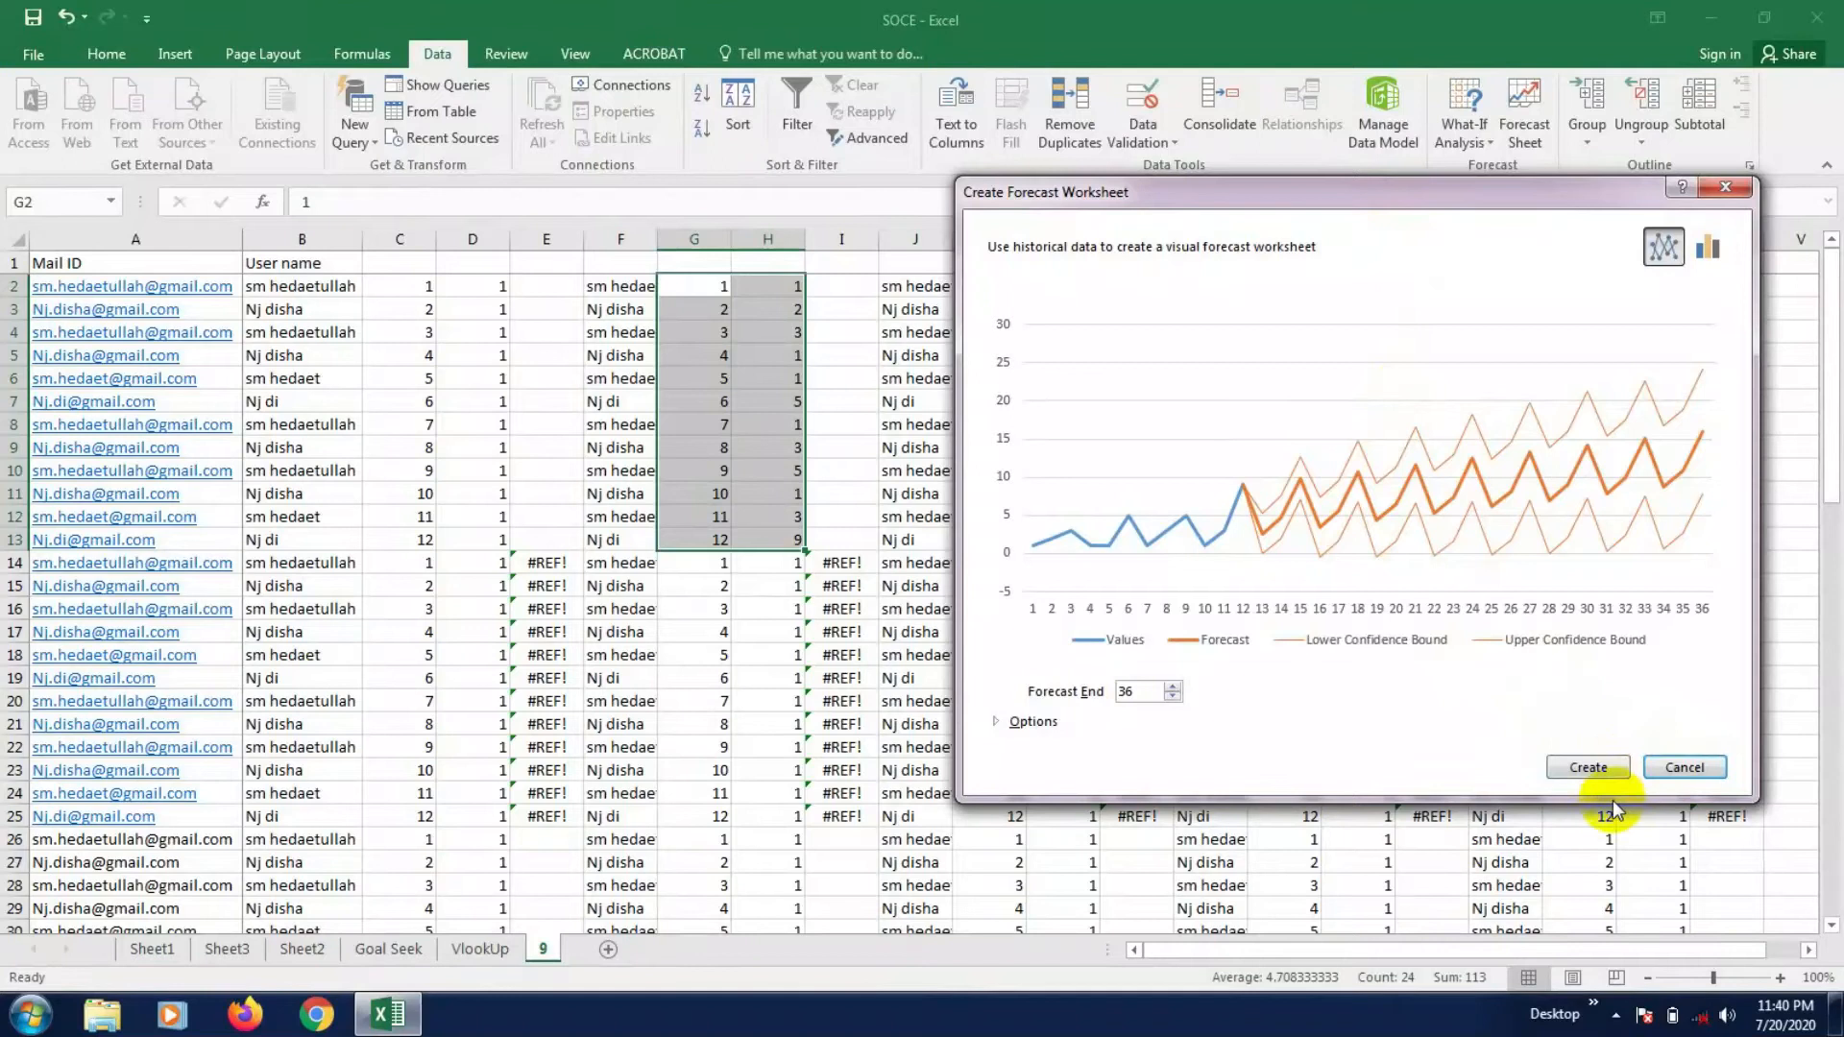
# - Create the forecast worksheet, dismiss the tip, and review the Sheet4 table and chart
pyautogui.click(1587, 765)
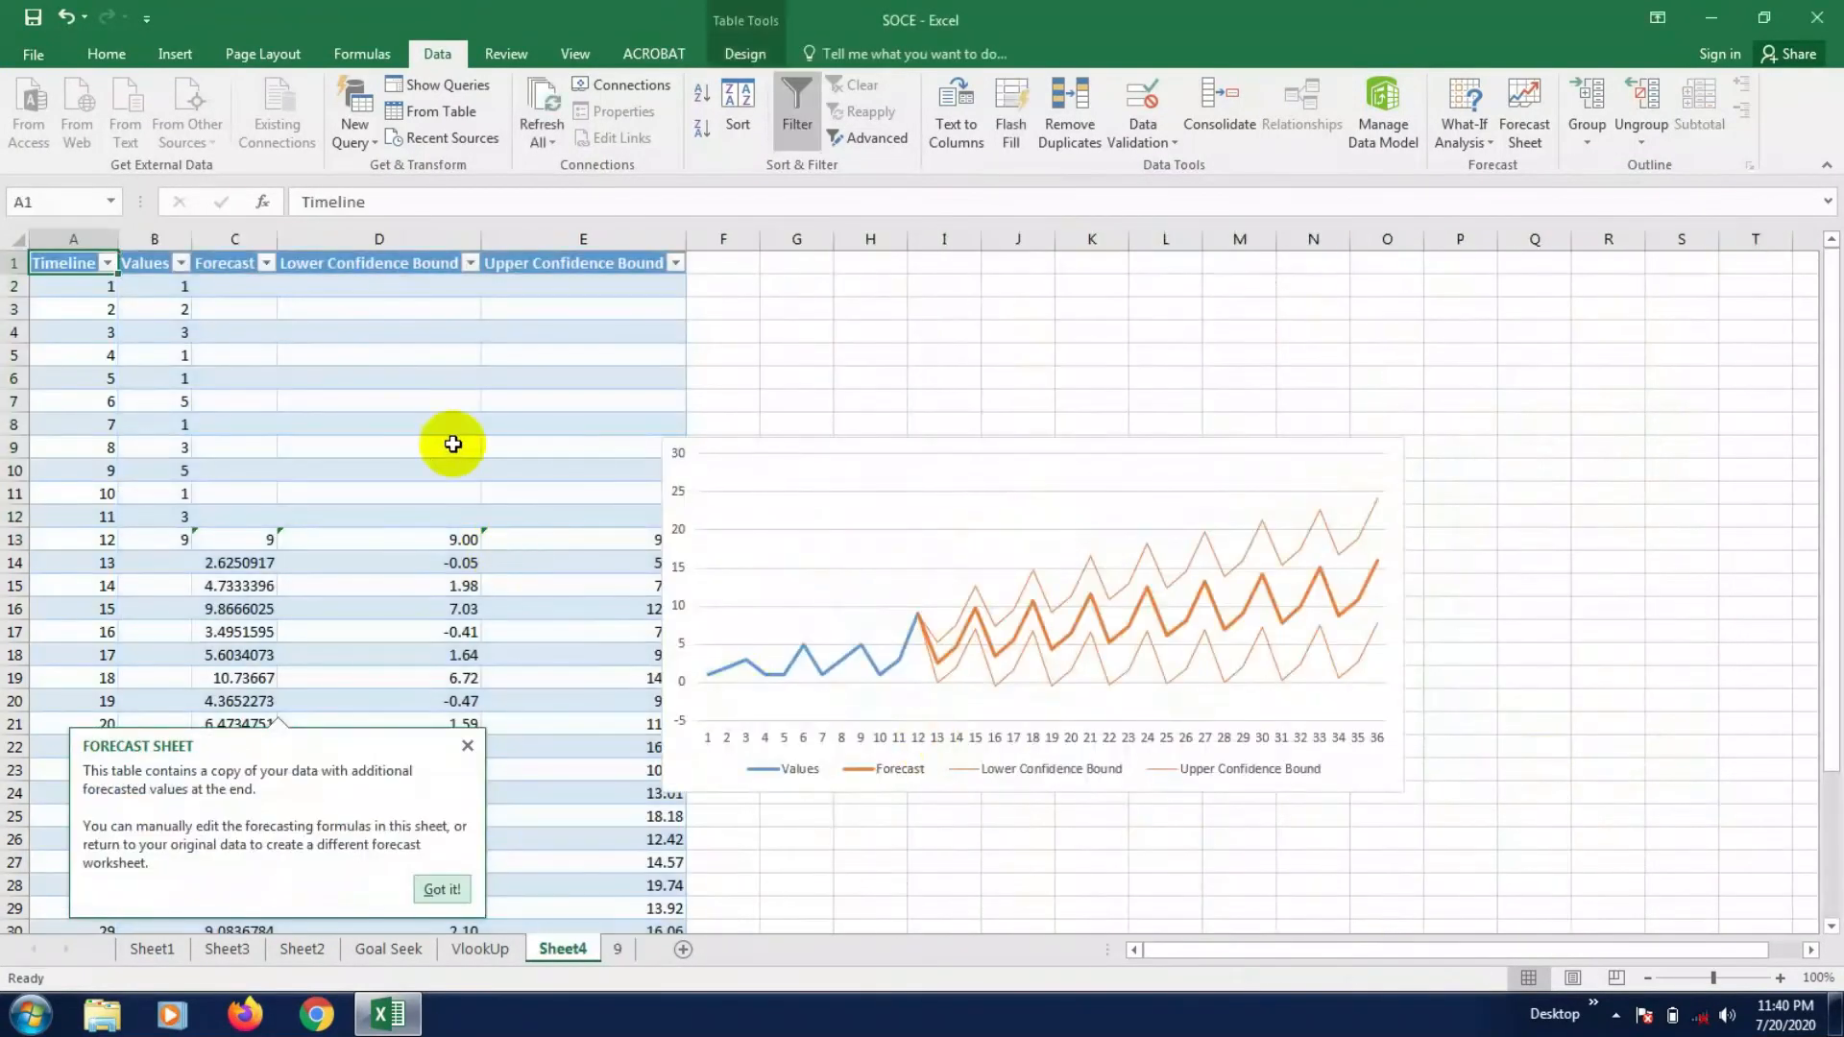
pyautogui.click(442, 890)
pyautogui.scroll(-8, 429, 618)
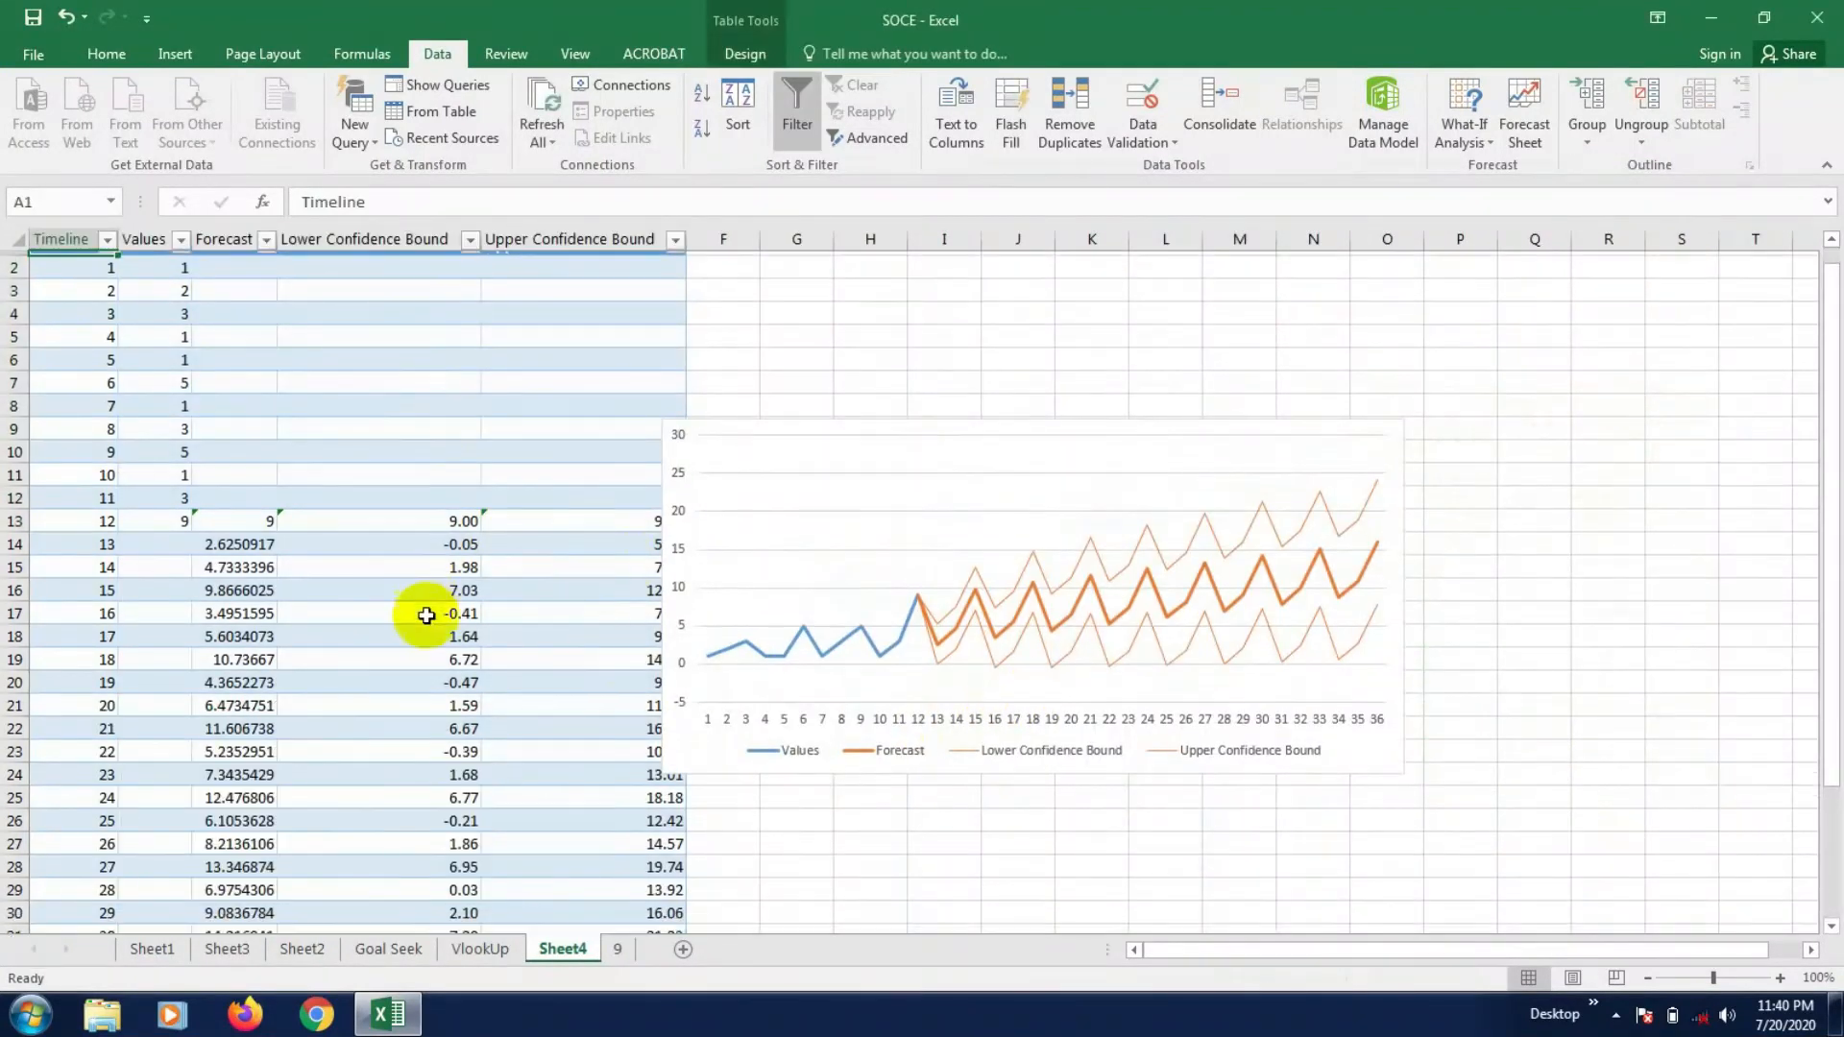
pyautogui.scroll(5, 326, 713)
pyautogui.scroll(3, 326, 712)
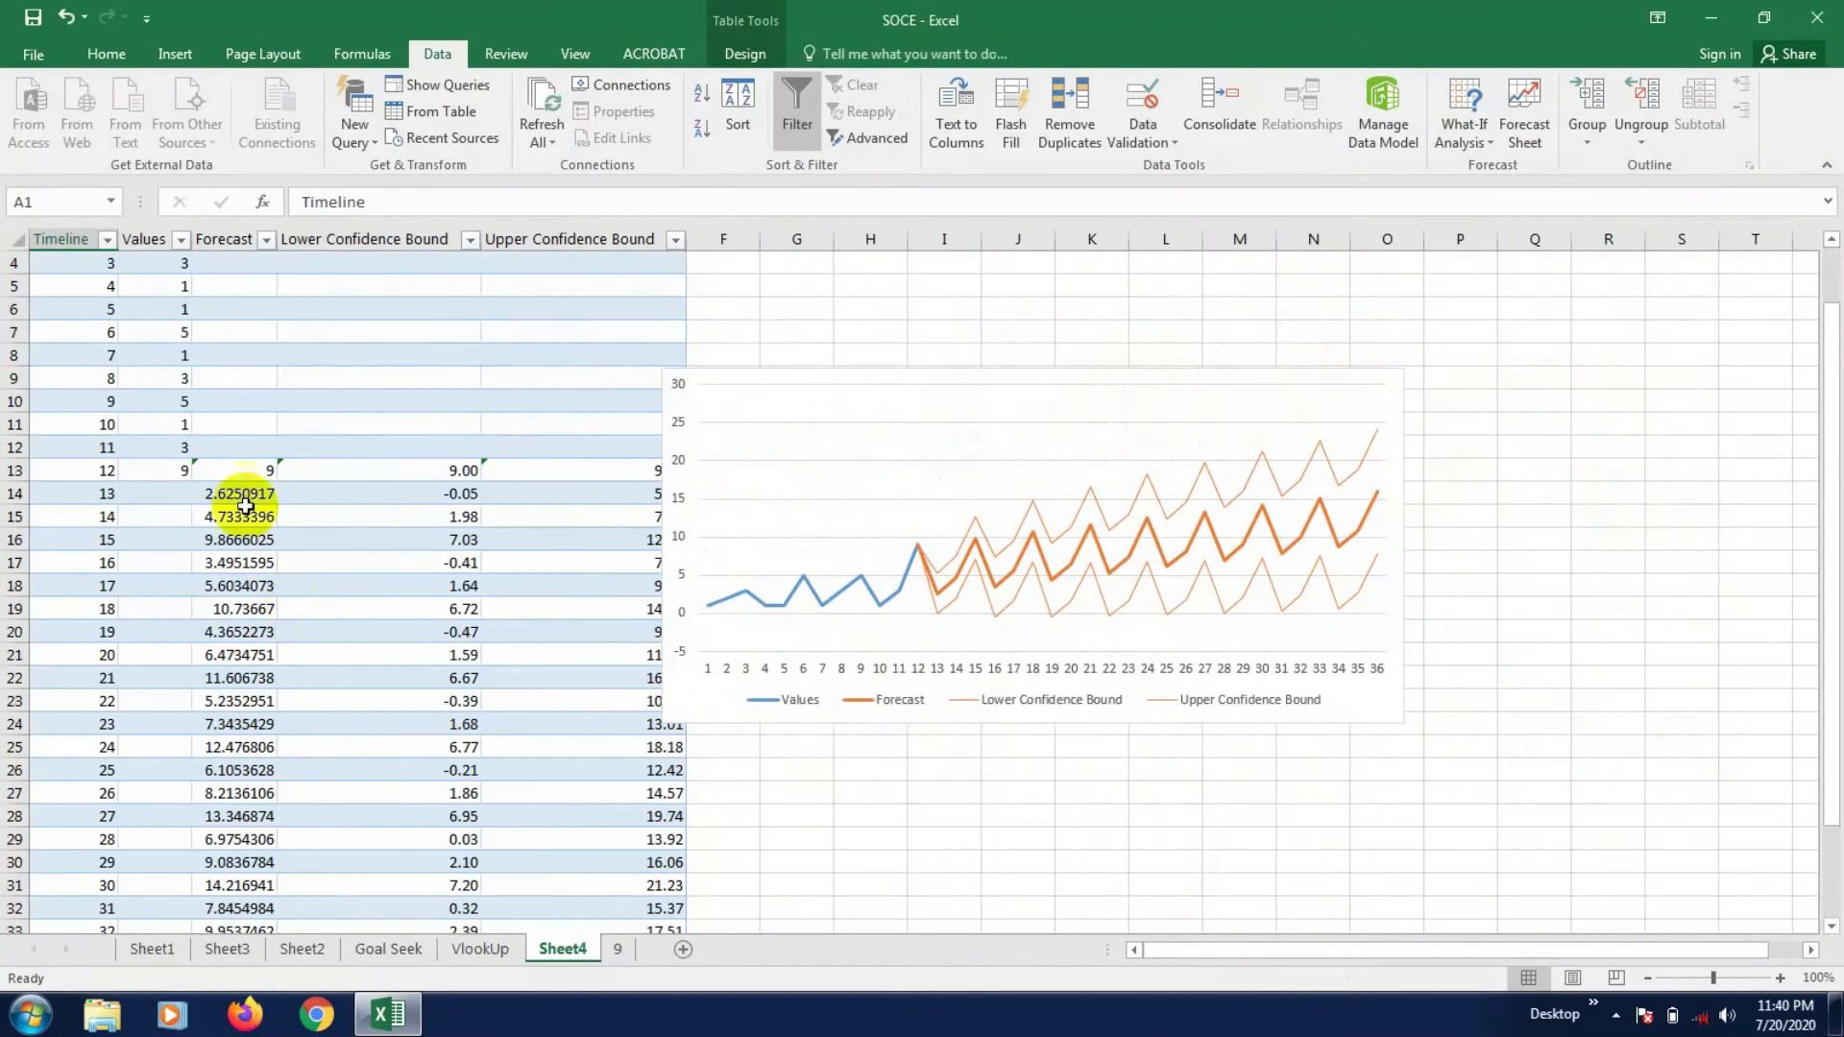
pyautogui.scroll(-4, 327, 708)
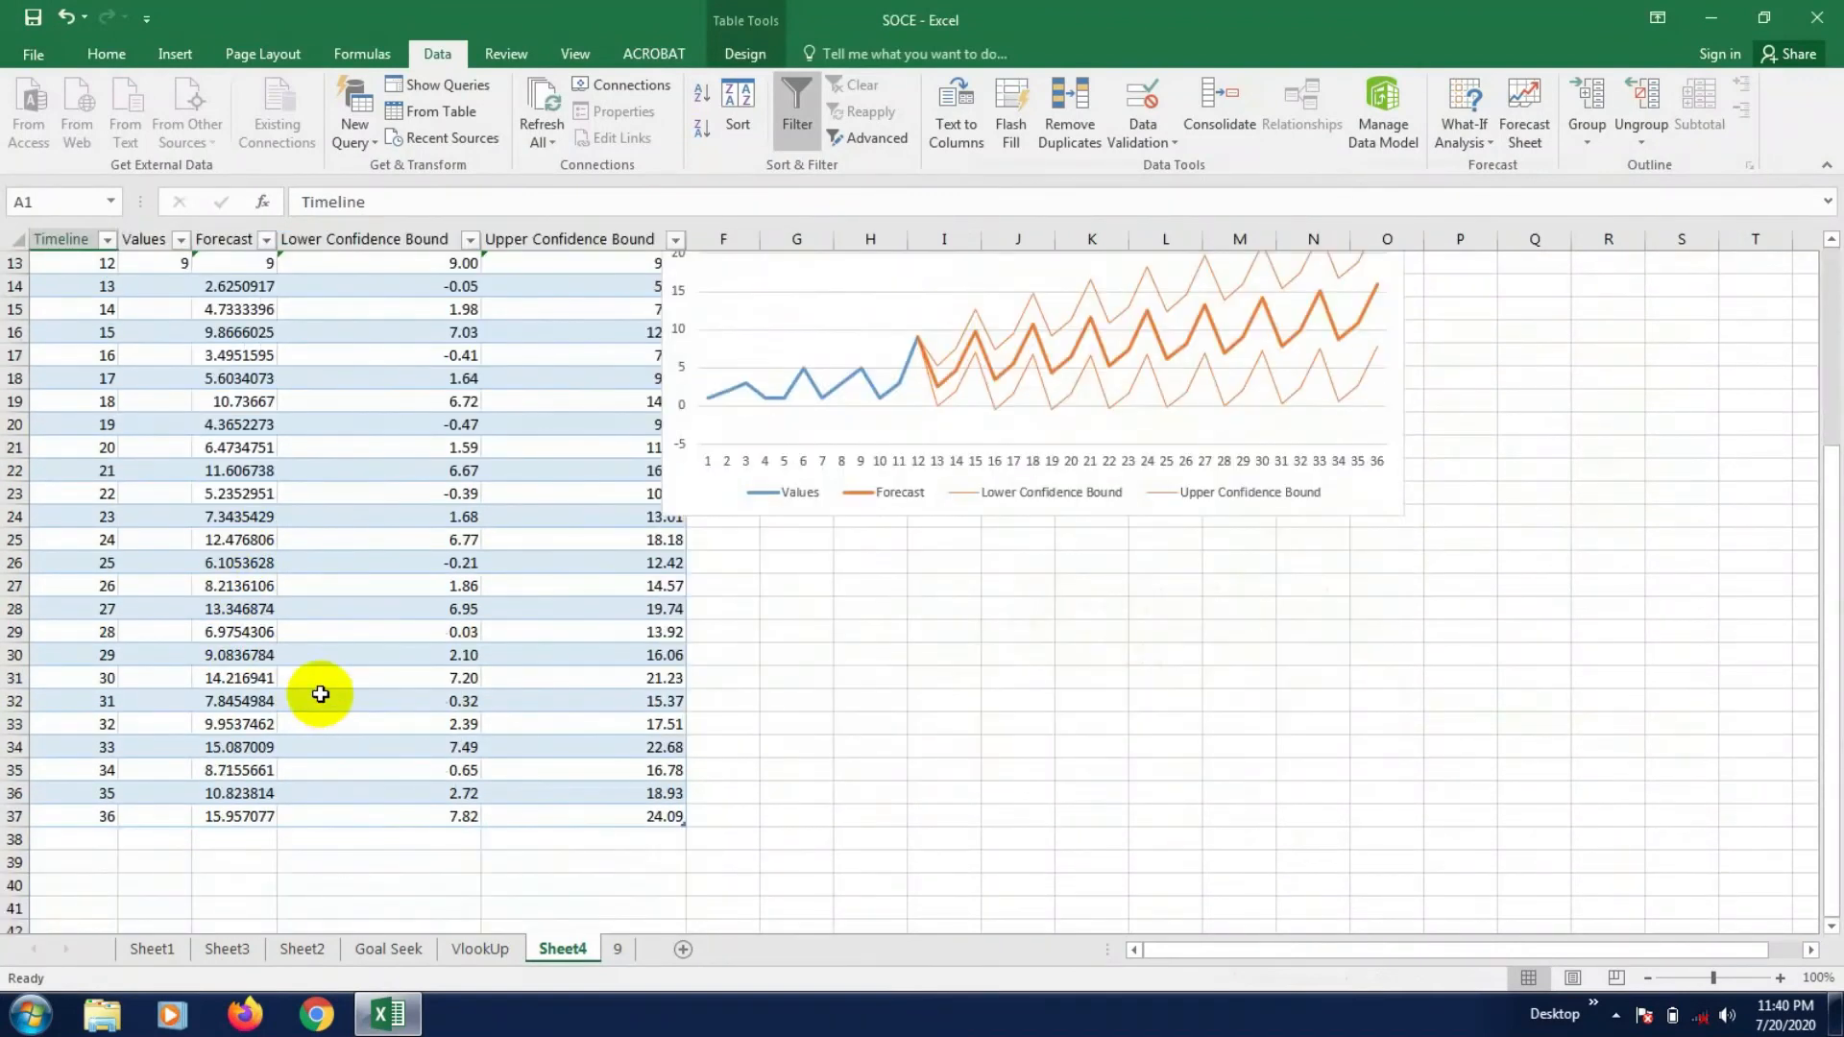
pyautogui.rightClick(557, 950)
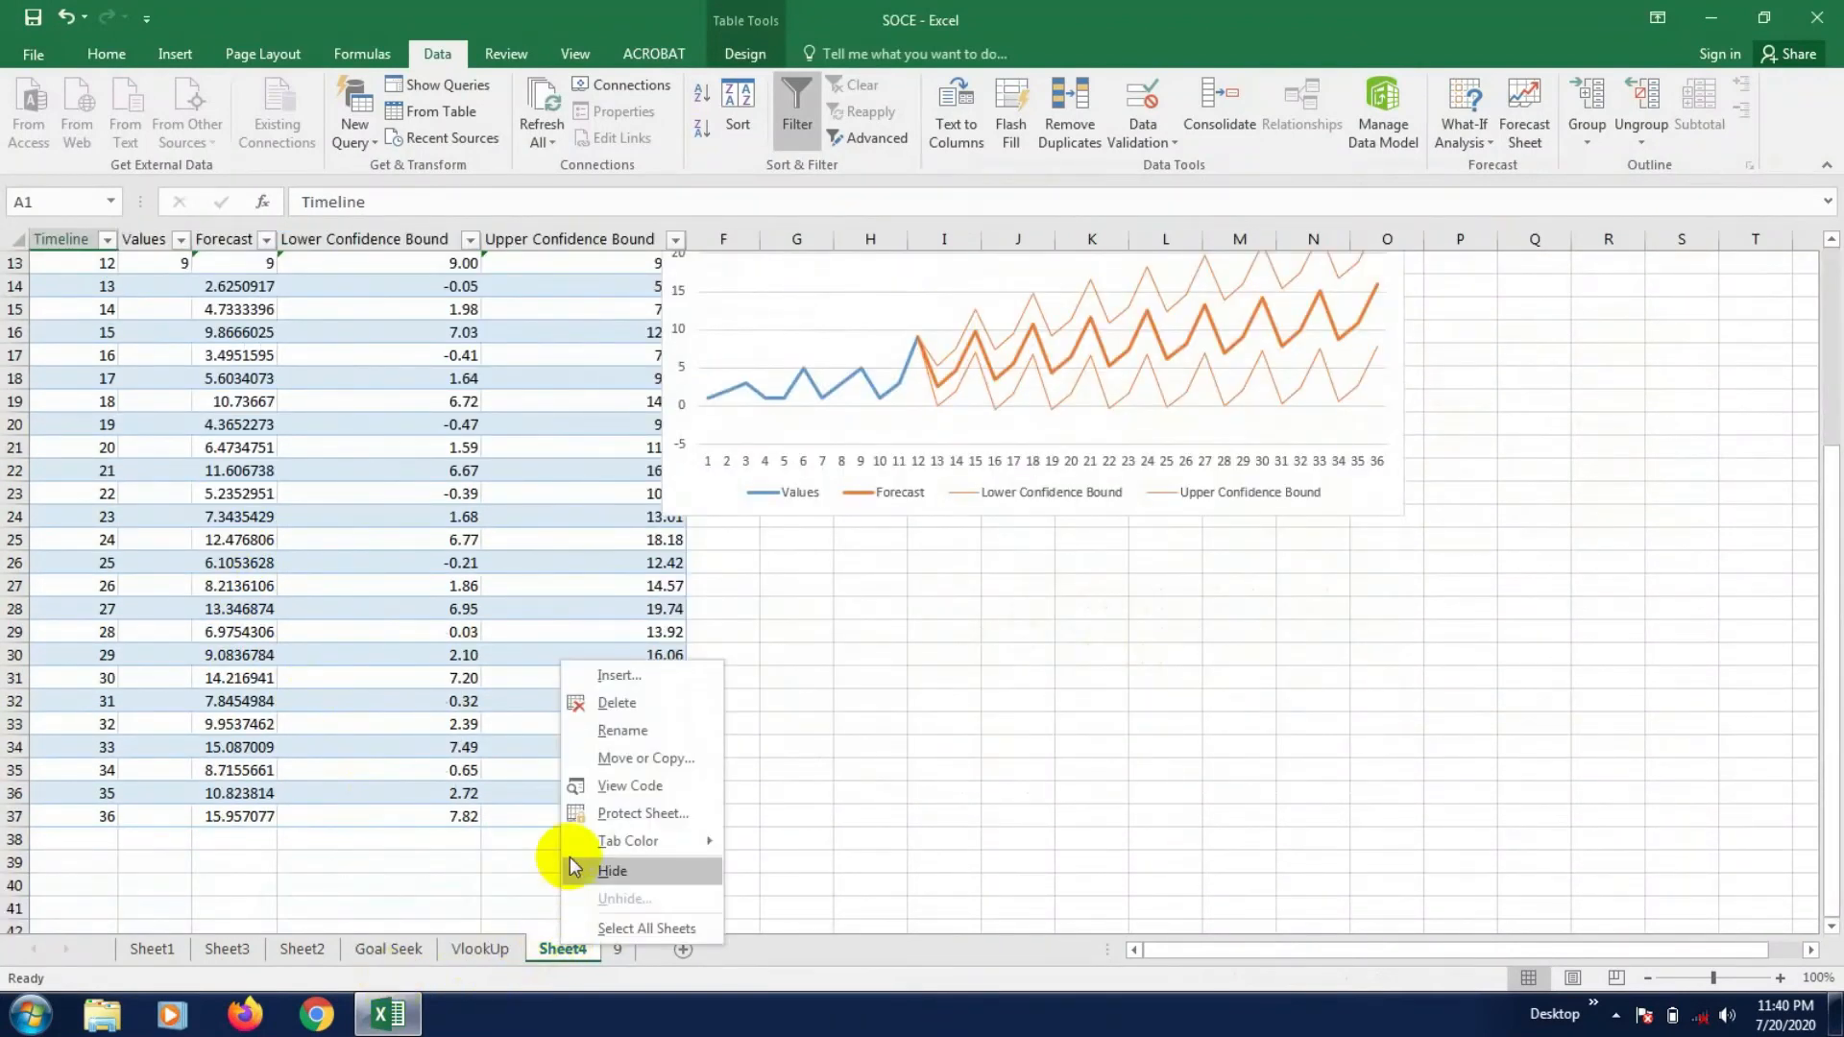
pyautogui.scroll(3, 960, 679)
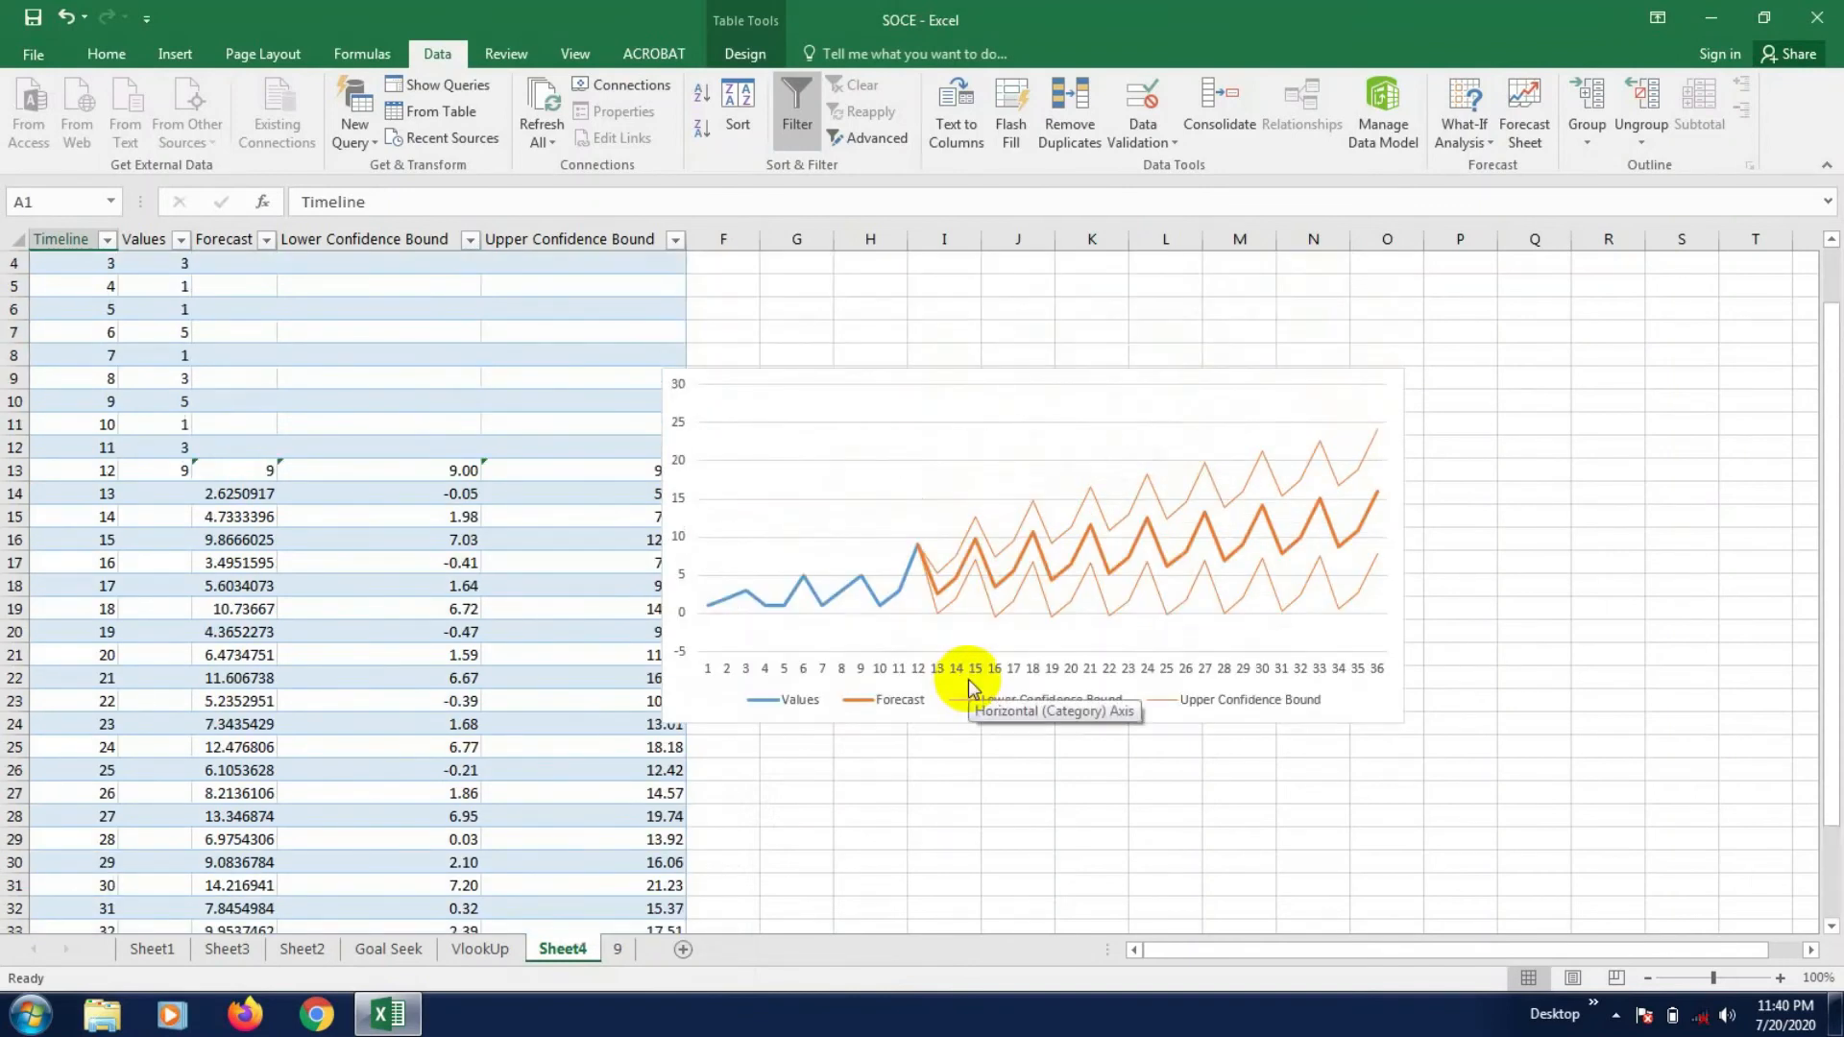
# - On the Goal Seek sheet, move the Quantity and Price values to J14:K17, then undo
pyautogui.click(399, 951)
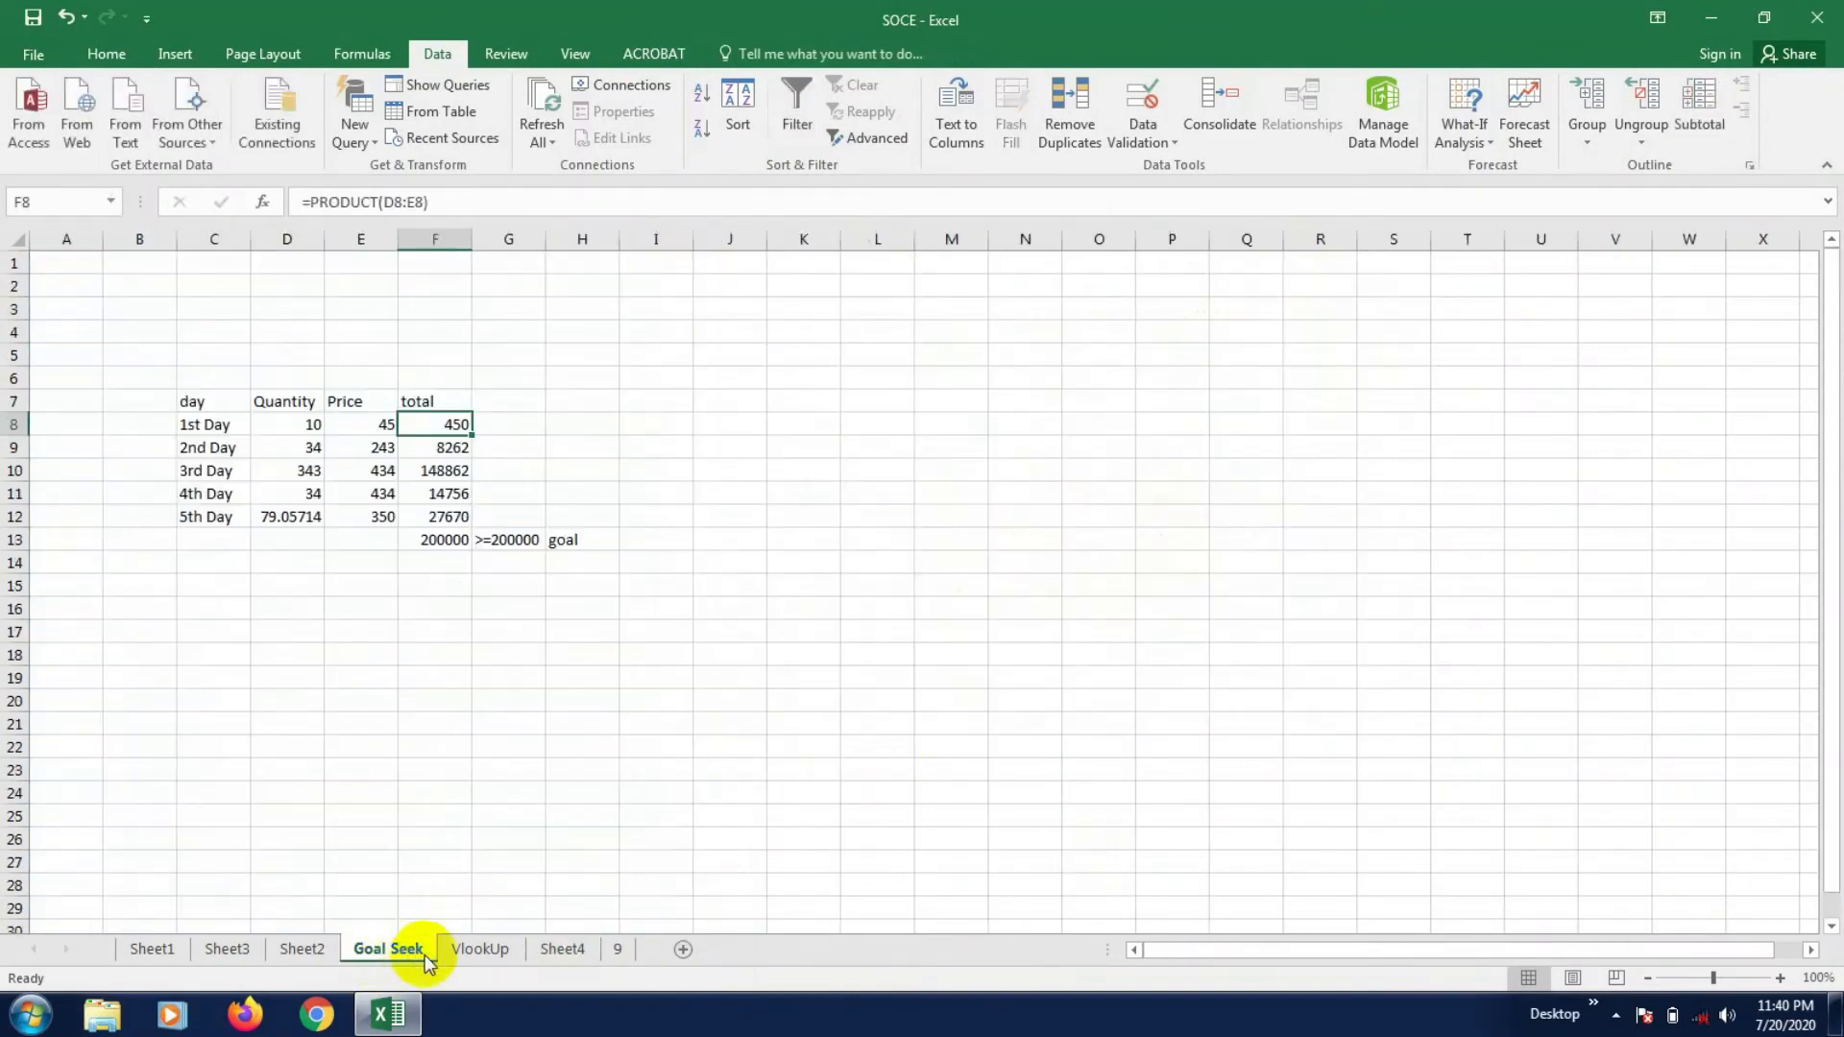
pyautogui.click(473, 950)
pyautogui.click(388, 949)
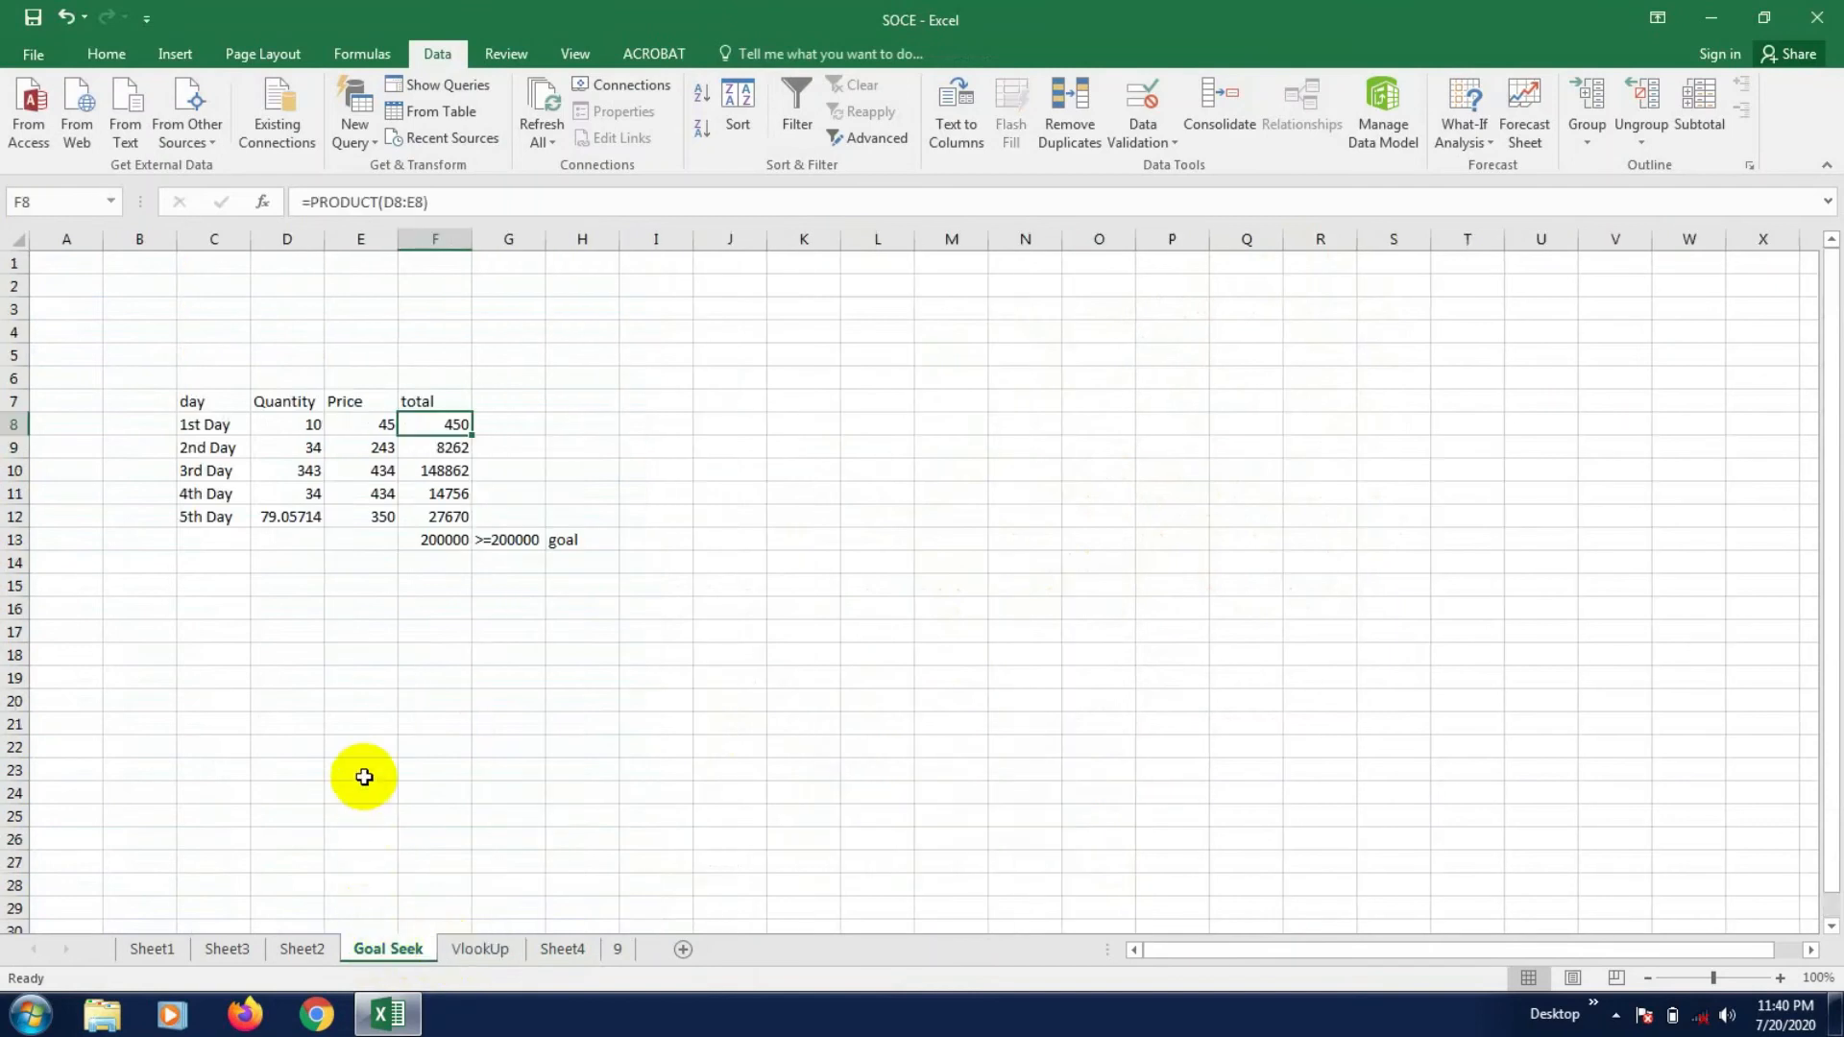
pyautogui.click(363, 771)
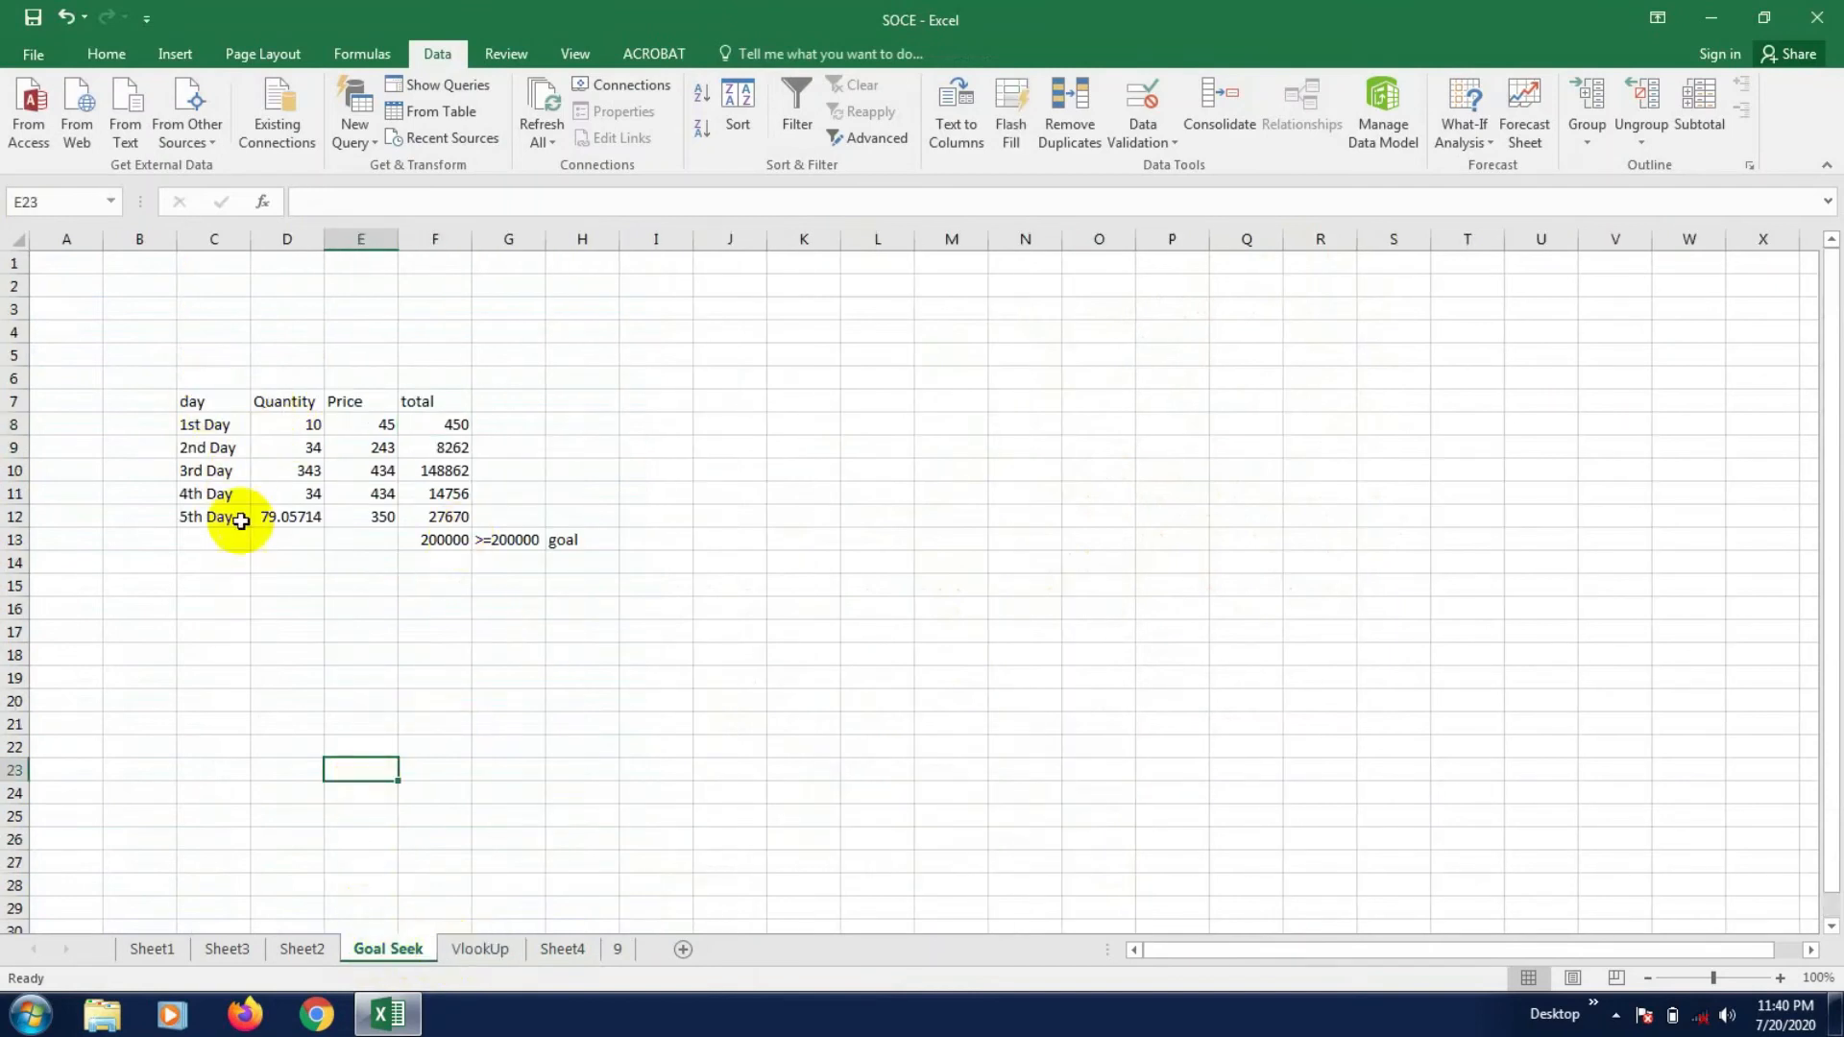
pyautogui.moveTo(267, 423); pyautogui.dragTo(348, 498)
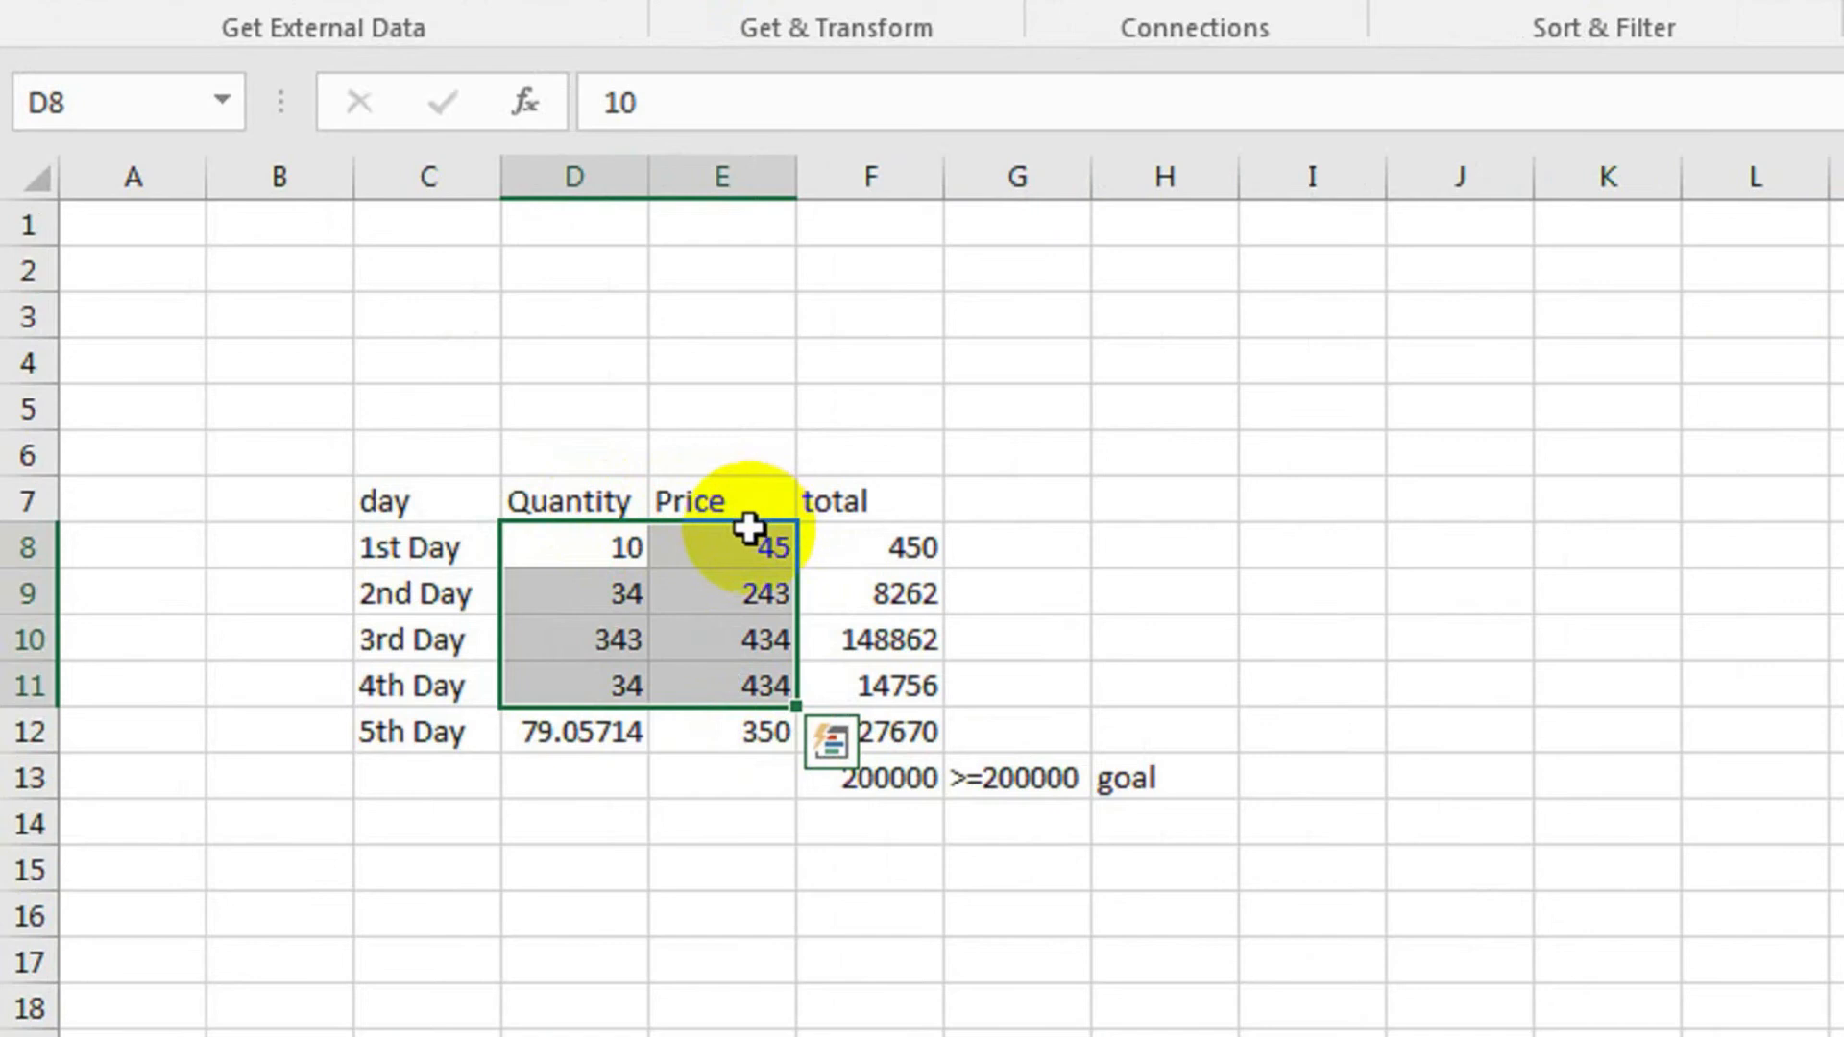
pyautogui.moveTo(747, 521); pyautogui.dragTo(1556, 807)
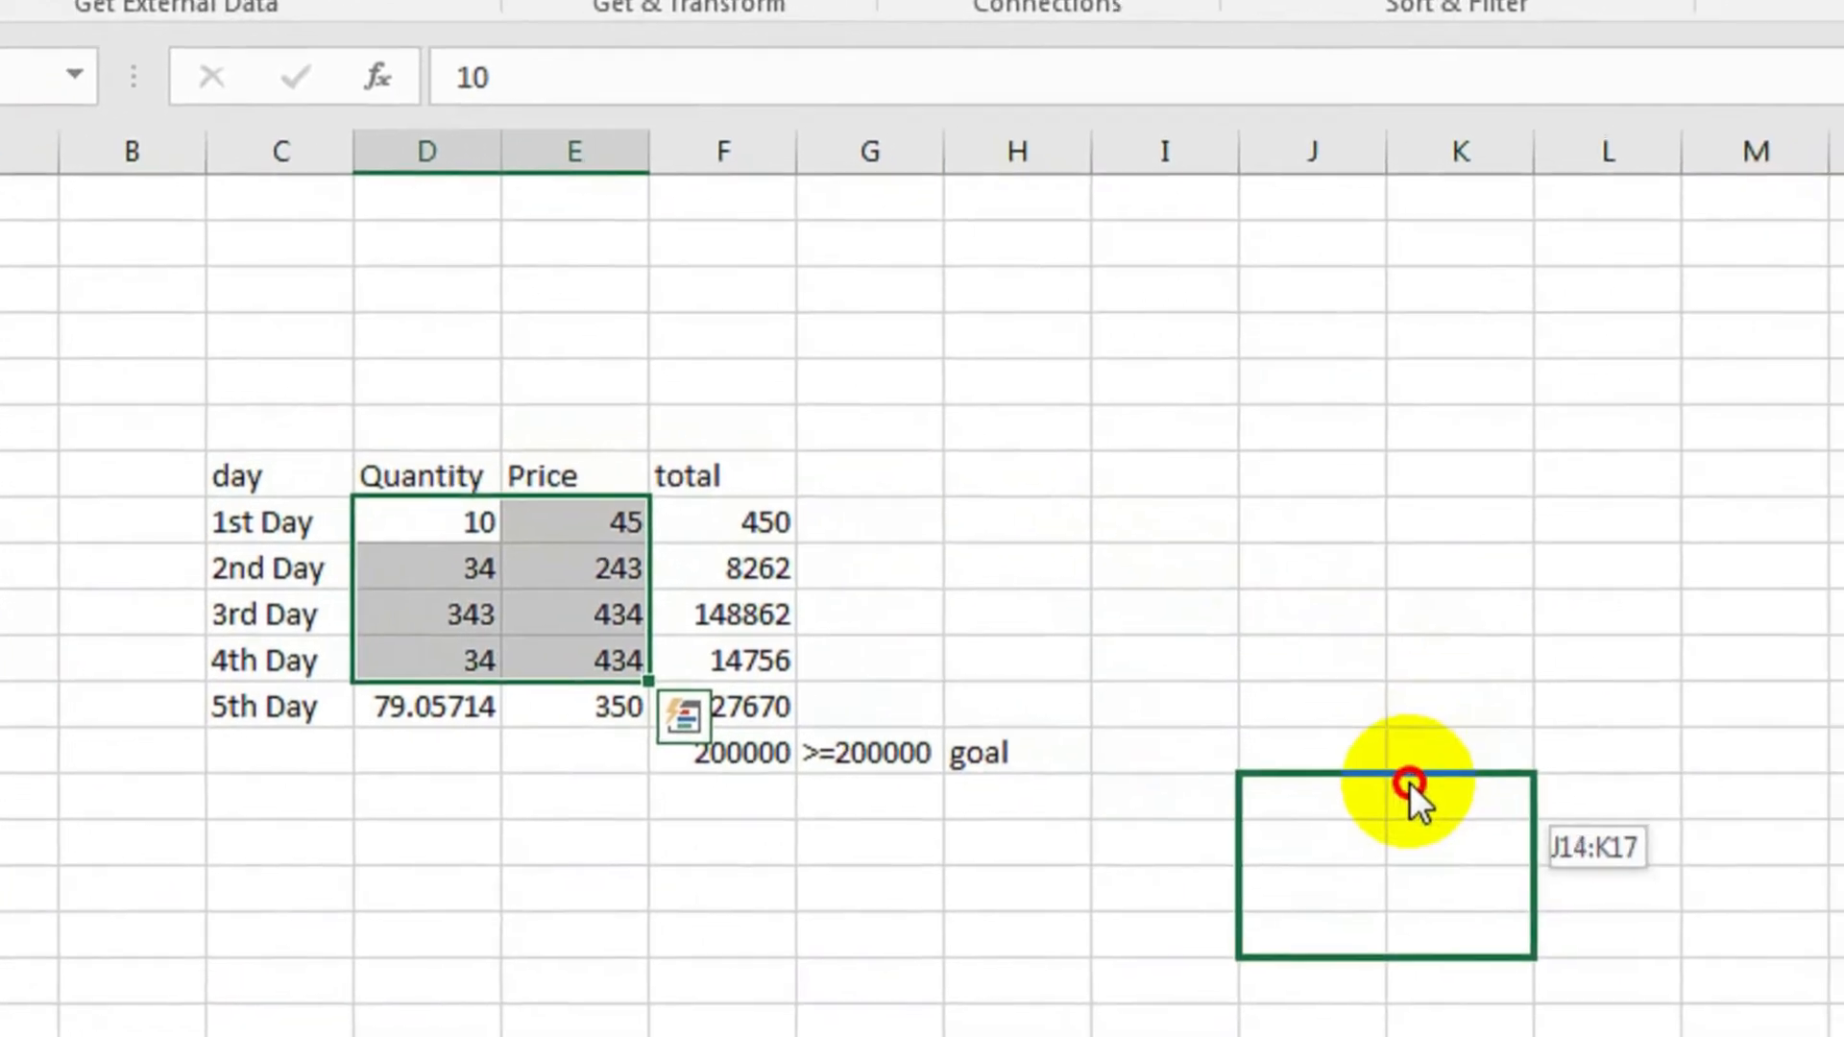
pyautogui.moveTo(1409, 782); pyautogui.dragTo(1406, 768)
pyautogui.click(1312, 979)
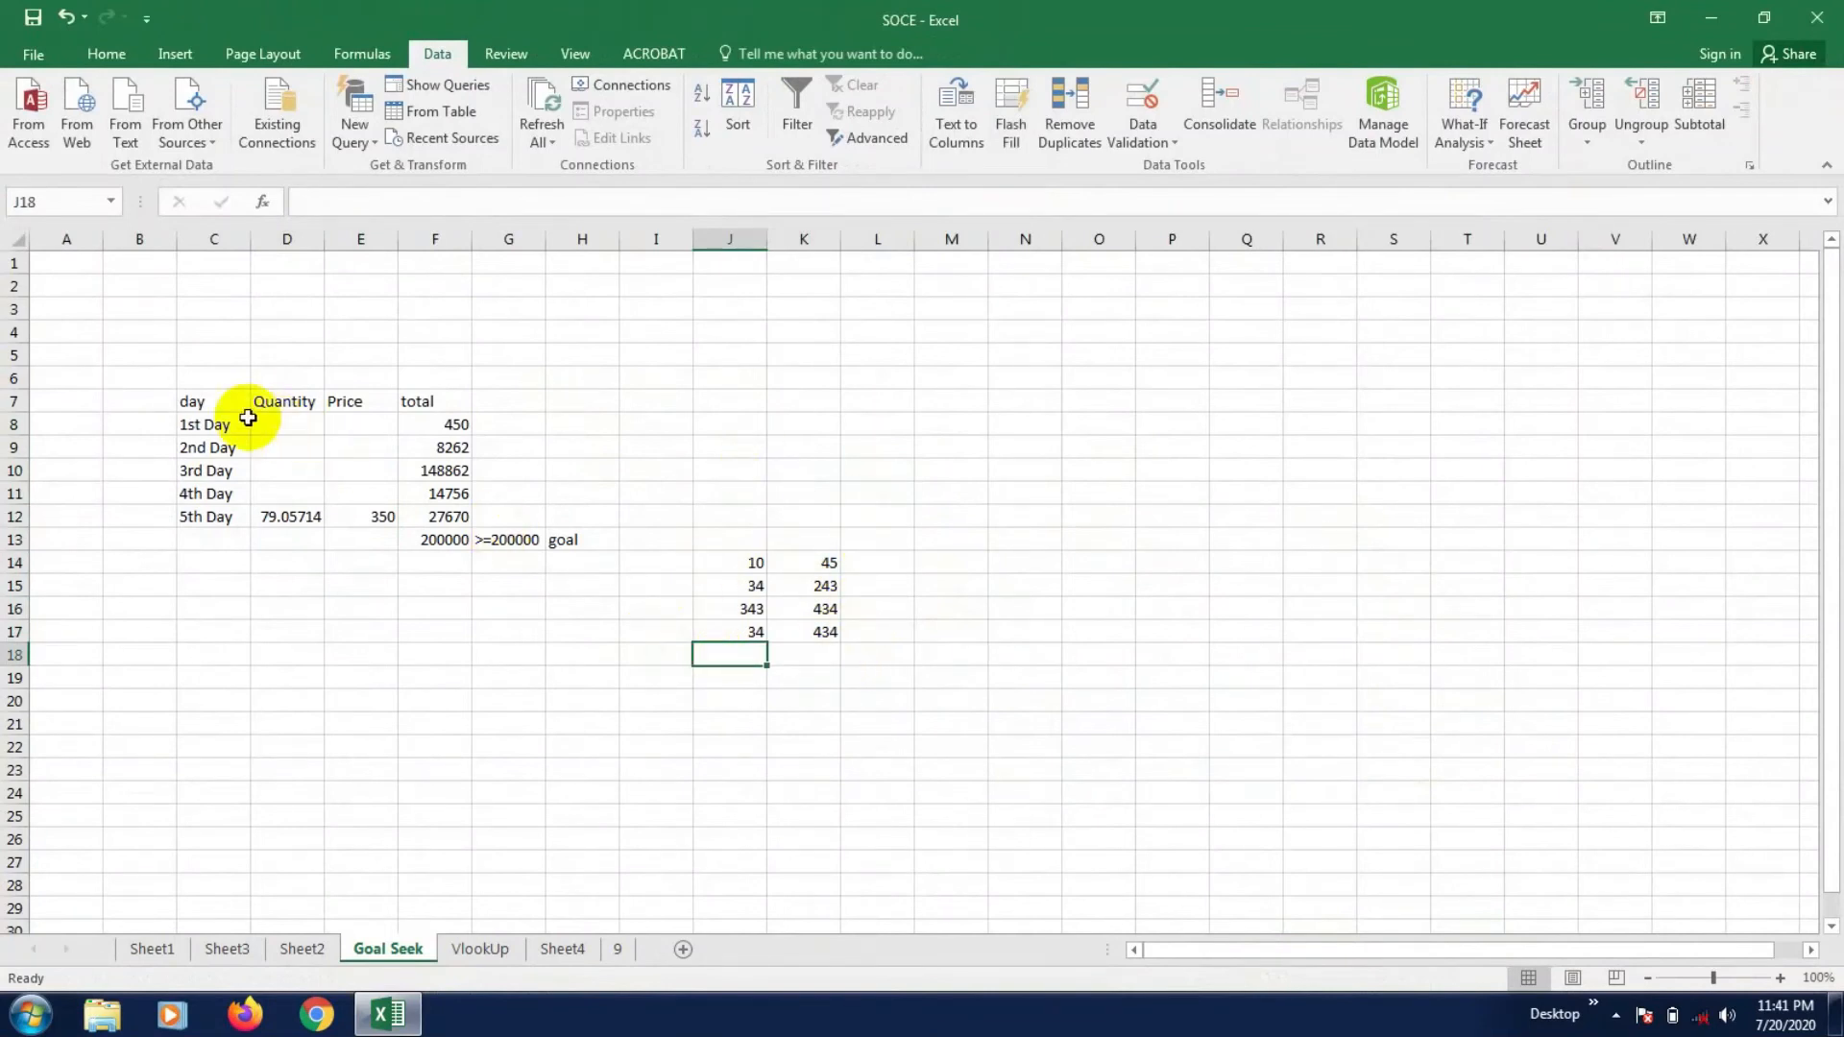
pyautogui.hotkey('ctrl', 'z')
# - Move the whole C7:H15 table to L17:Q25, undo it, and select column F
pyautogui.moveTo(209, 408); pyautogui.dragTo(582, 586)
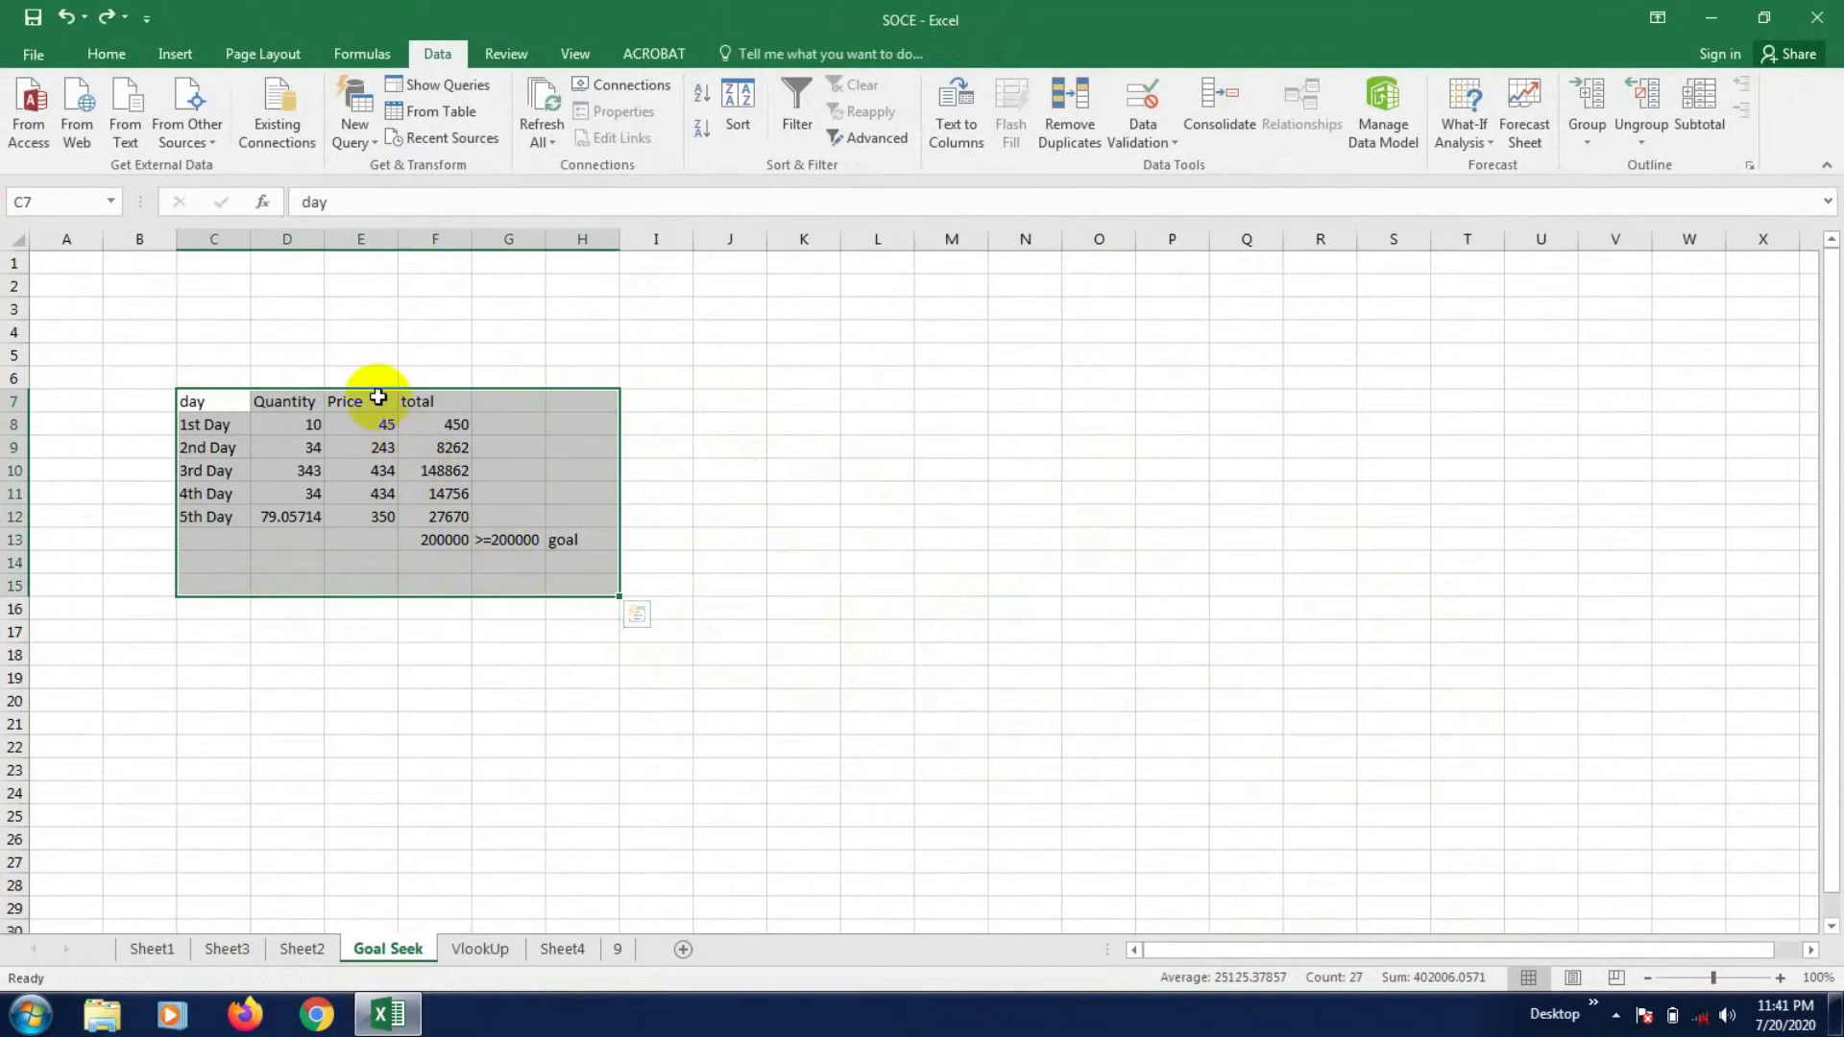
pyautogui.moveTo(371, 388); pyautogui.dragTo(999, 622)
pyautogui.hotkey('ctrl', 'z')
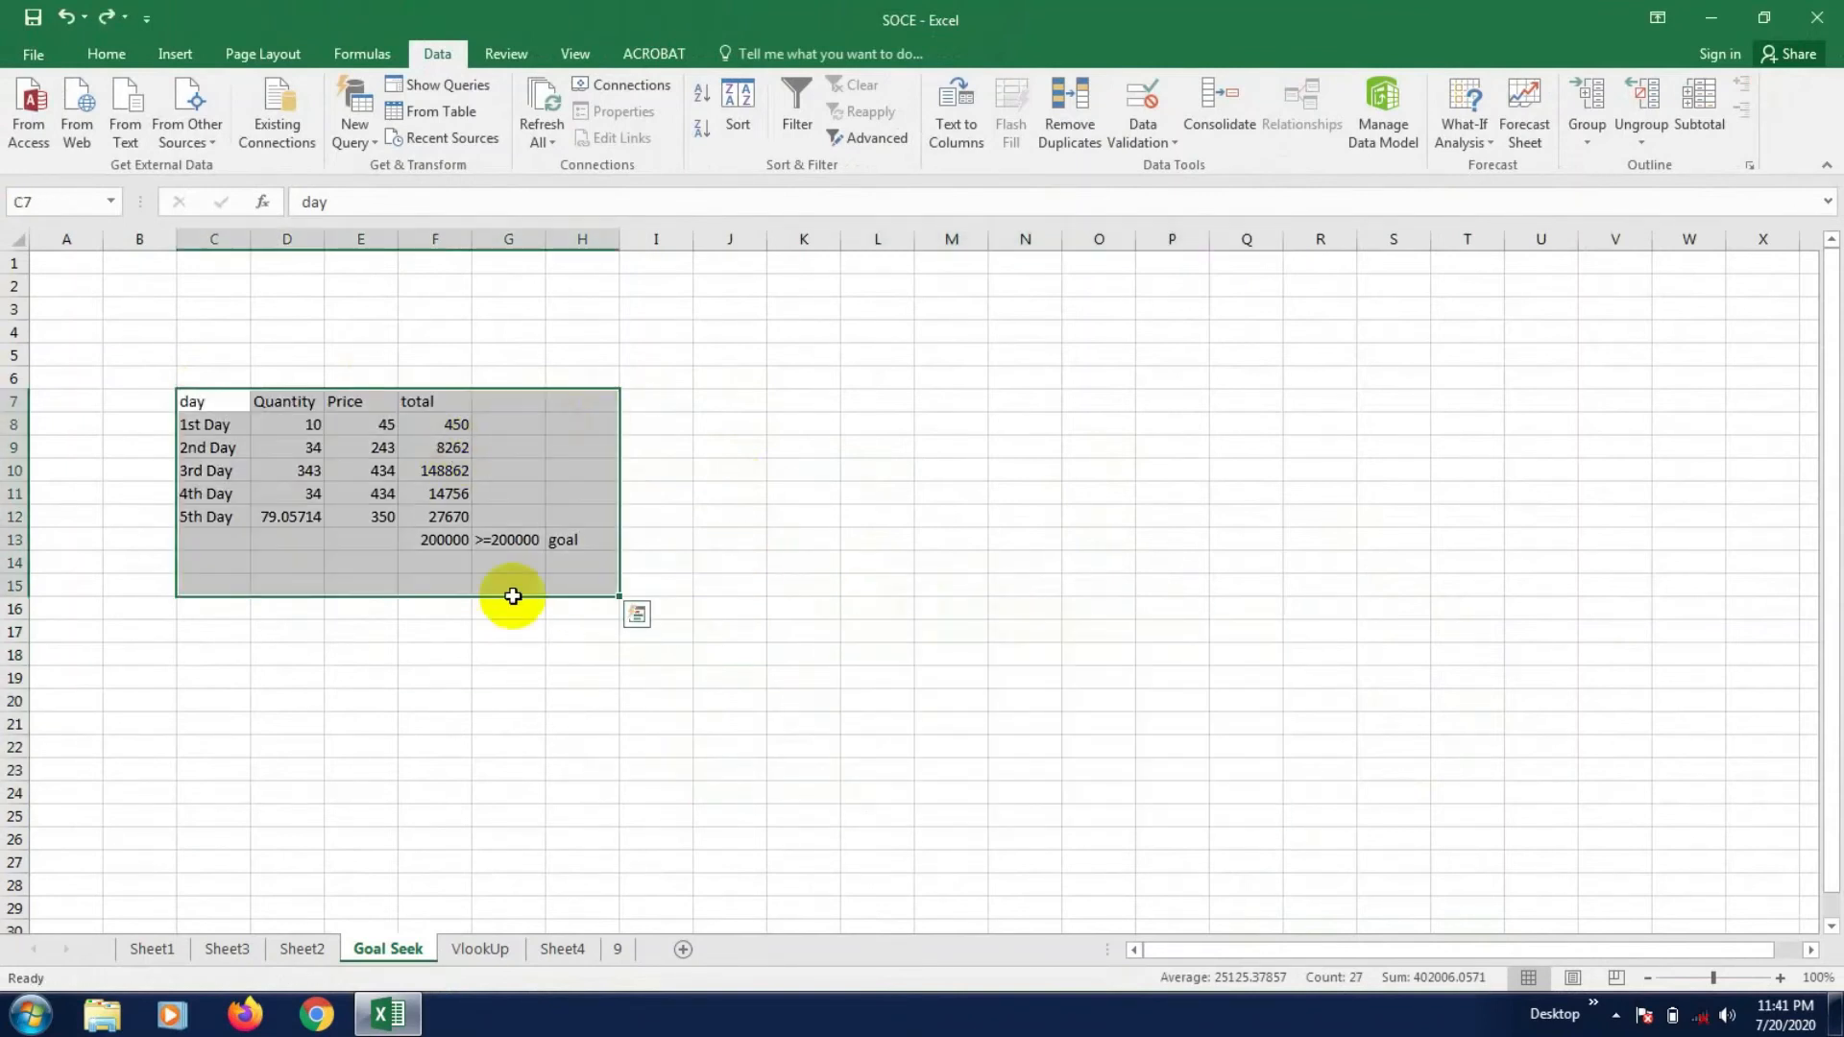
pyautogui.click(511, 682)
pyautogui.click(434, 238)
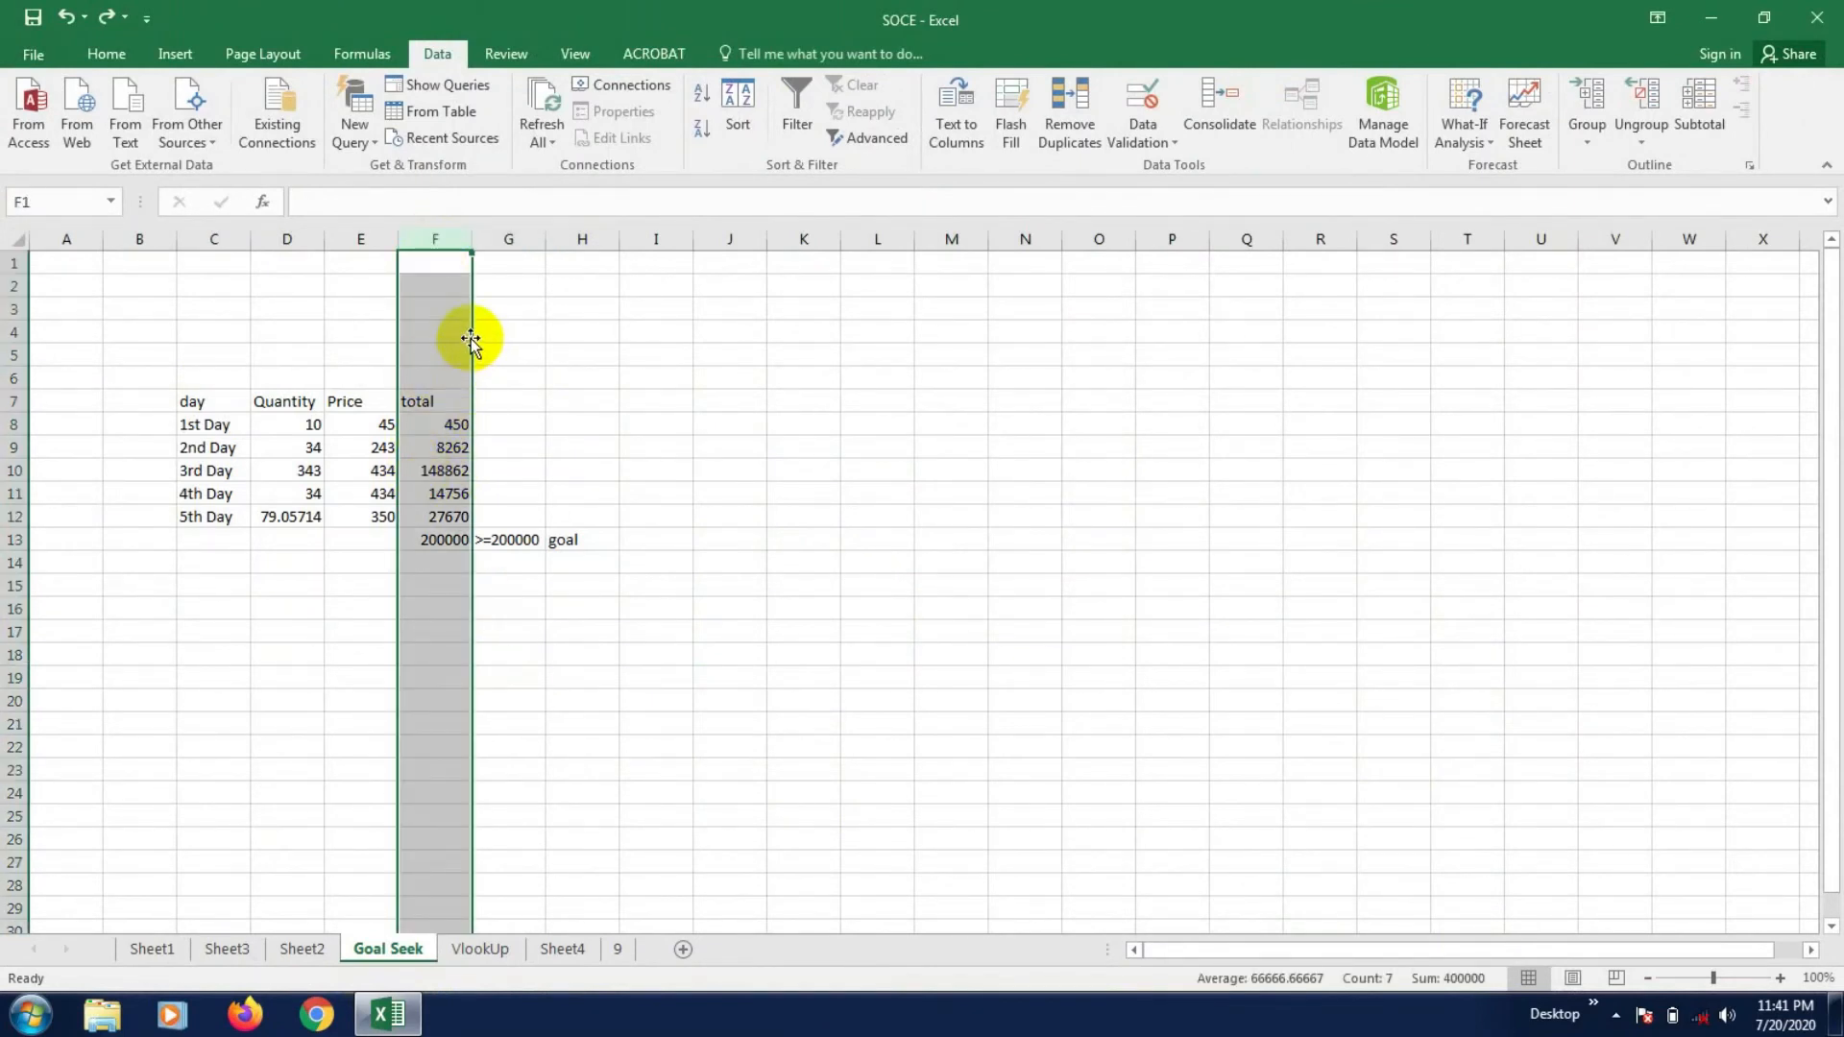
# - Drag the total column F to column J and row 9 to row 18, then view Sheet3
pyautogui.moveTo(470, 338); pyautogui.dragTo(753, 342)
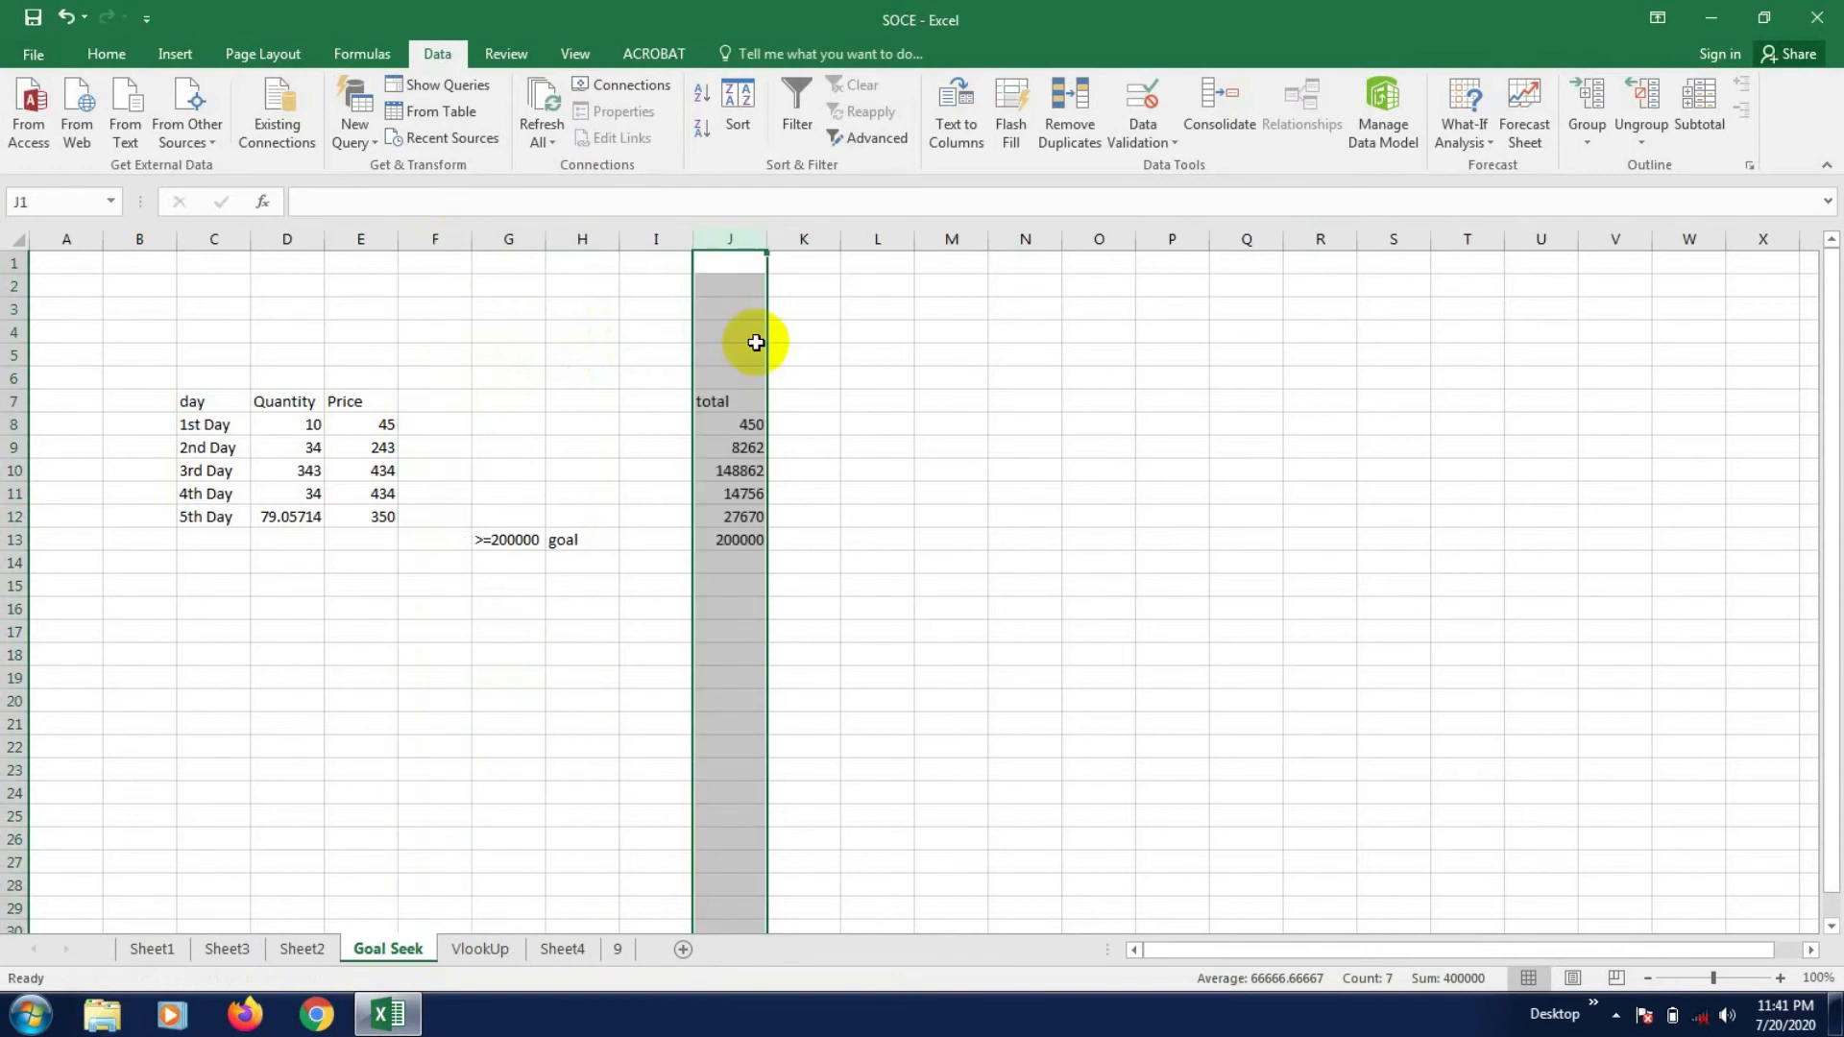
pyautogui.click(11, 446)
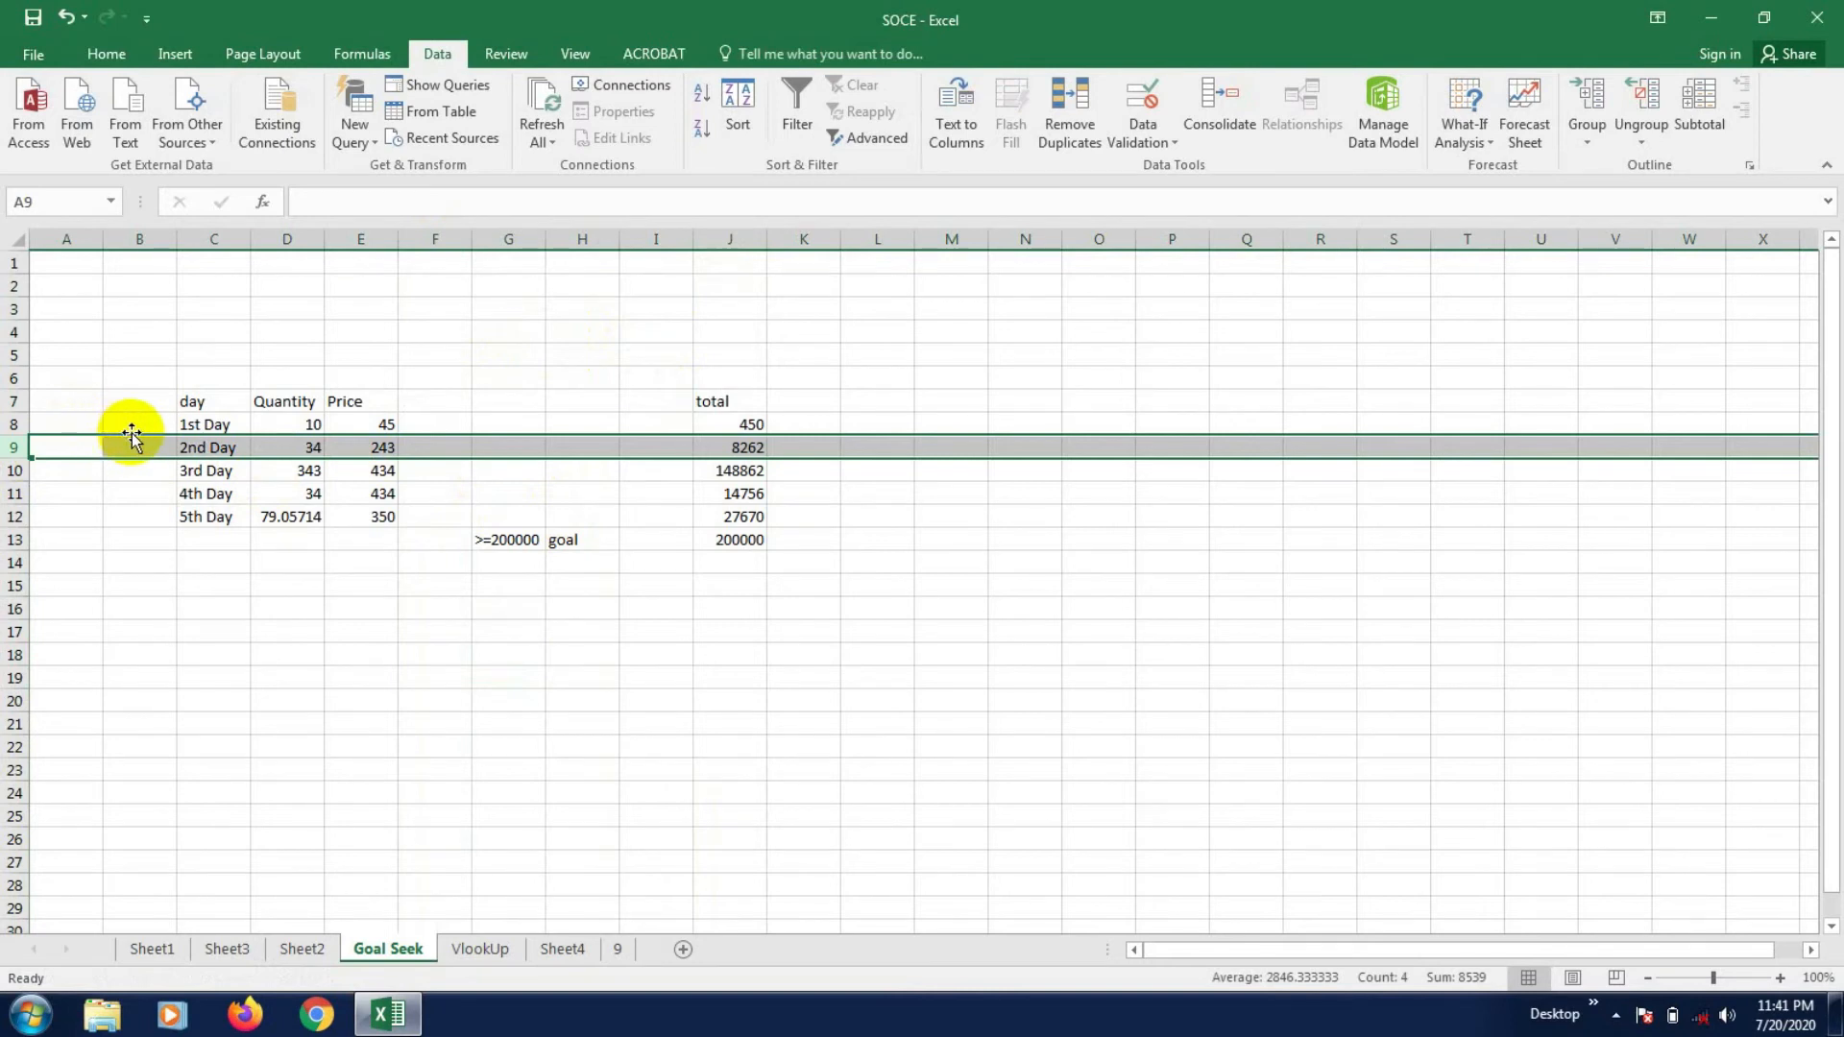
pyautogui.moveTo(132, 437); pyautogui.dragTo(175, 662)
pyautogui.click(197, 701)
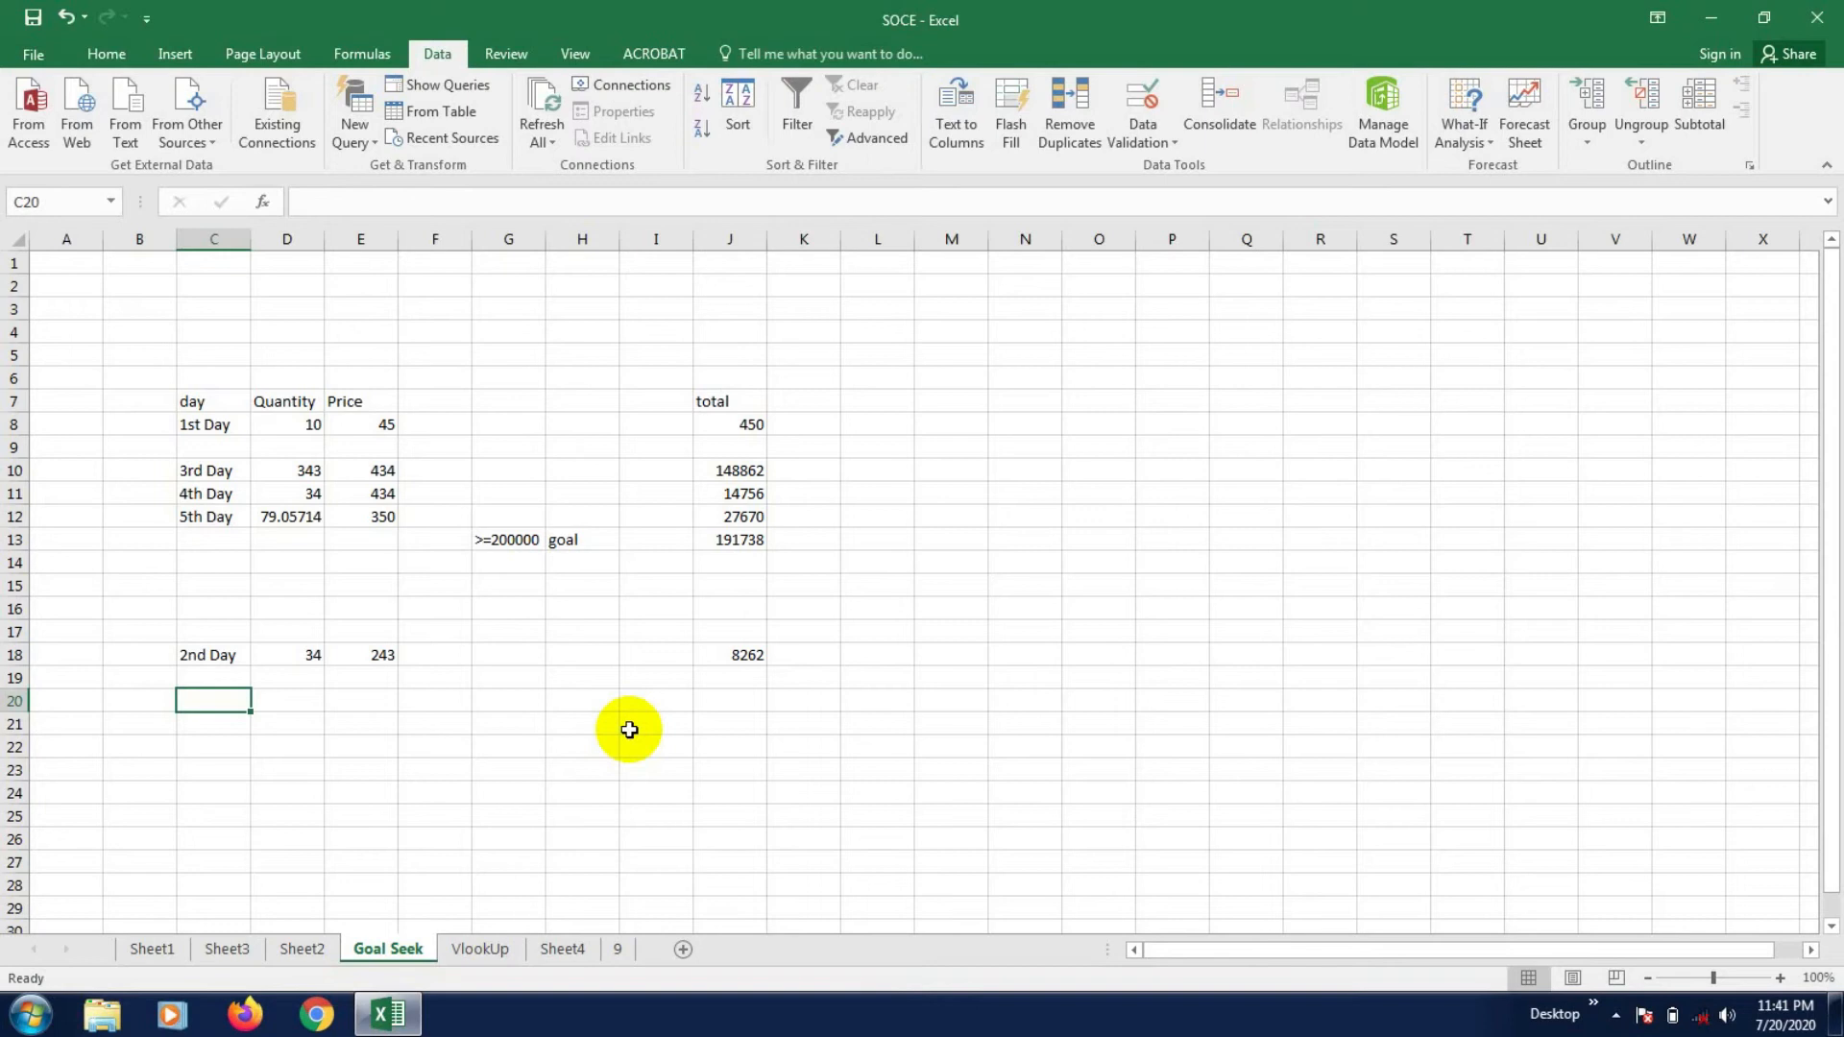
pyautogui.click(223, 948)
# - Switch to Sheet2 and inspect cells B7, B8 and C8 of its A6:D9 letter table
pyautogui.click(182, 948)
pyautogui.click(236, 948)
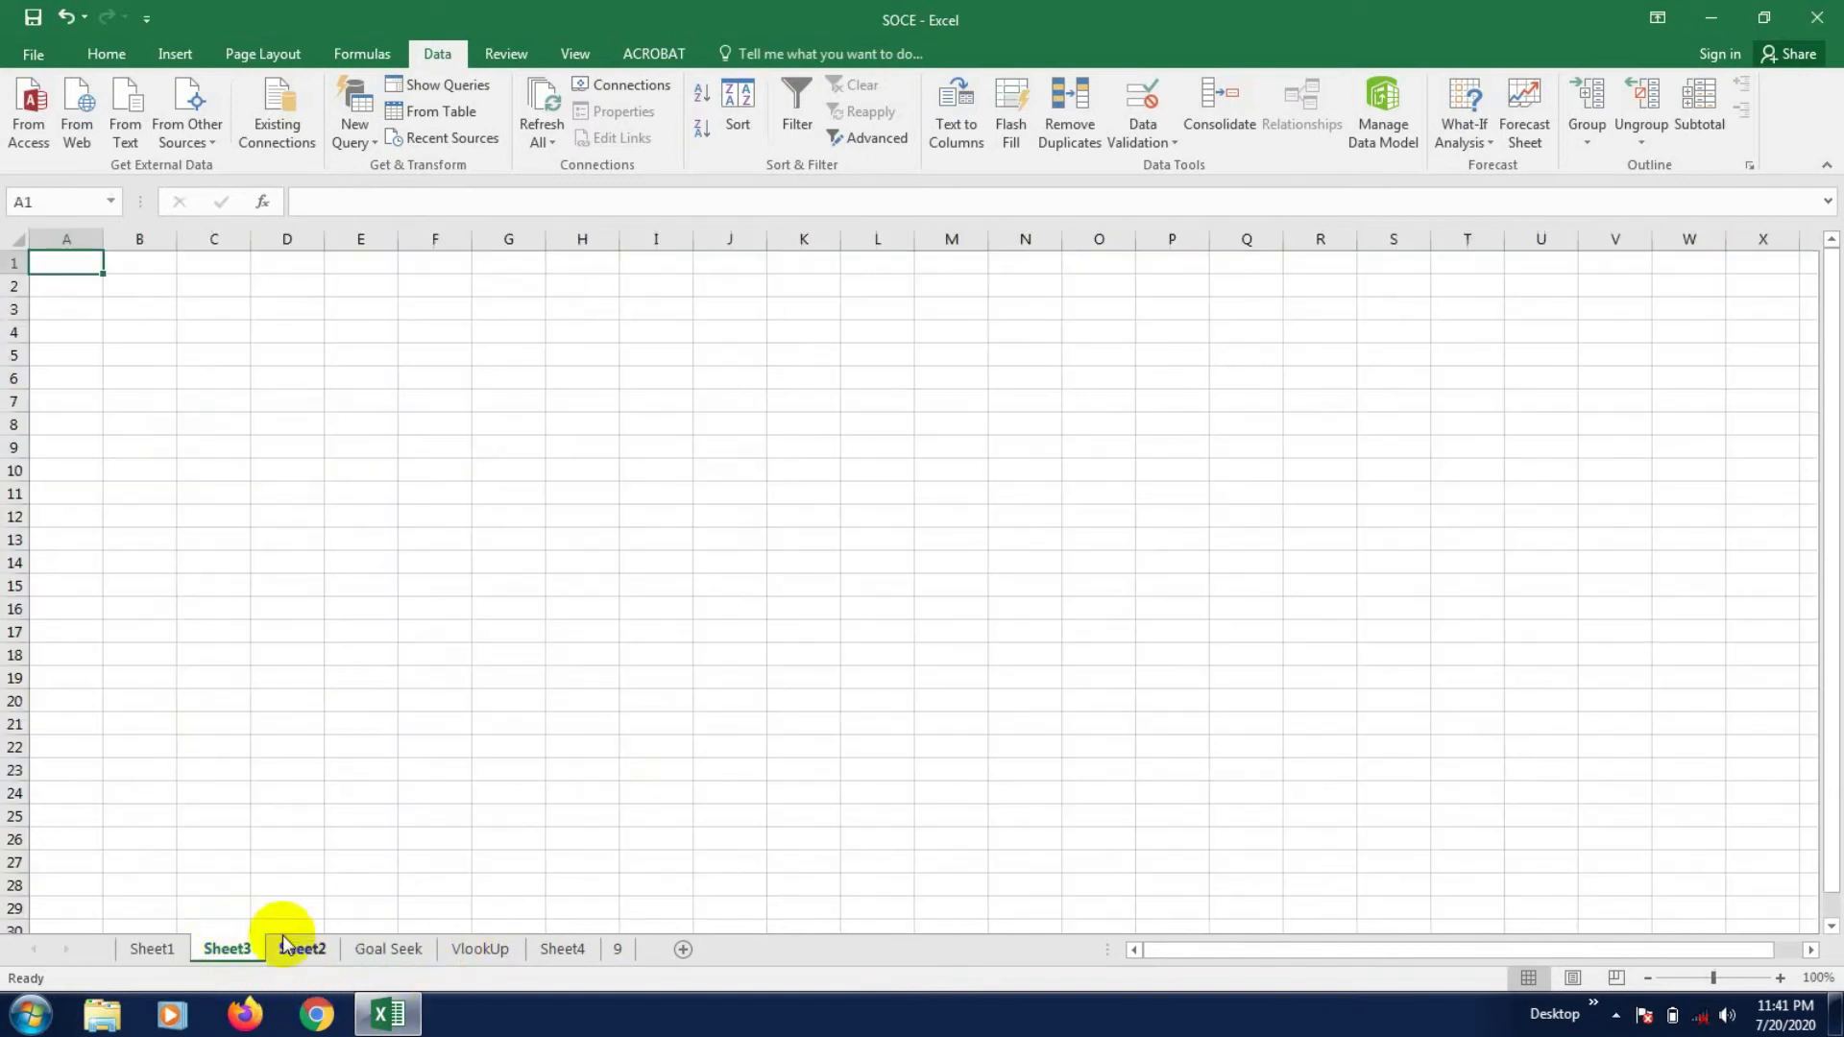
pyautogui.click(302, 948)
pyautogui.click(317, 724)
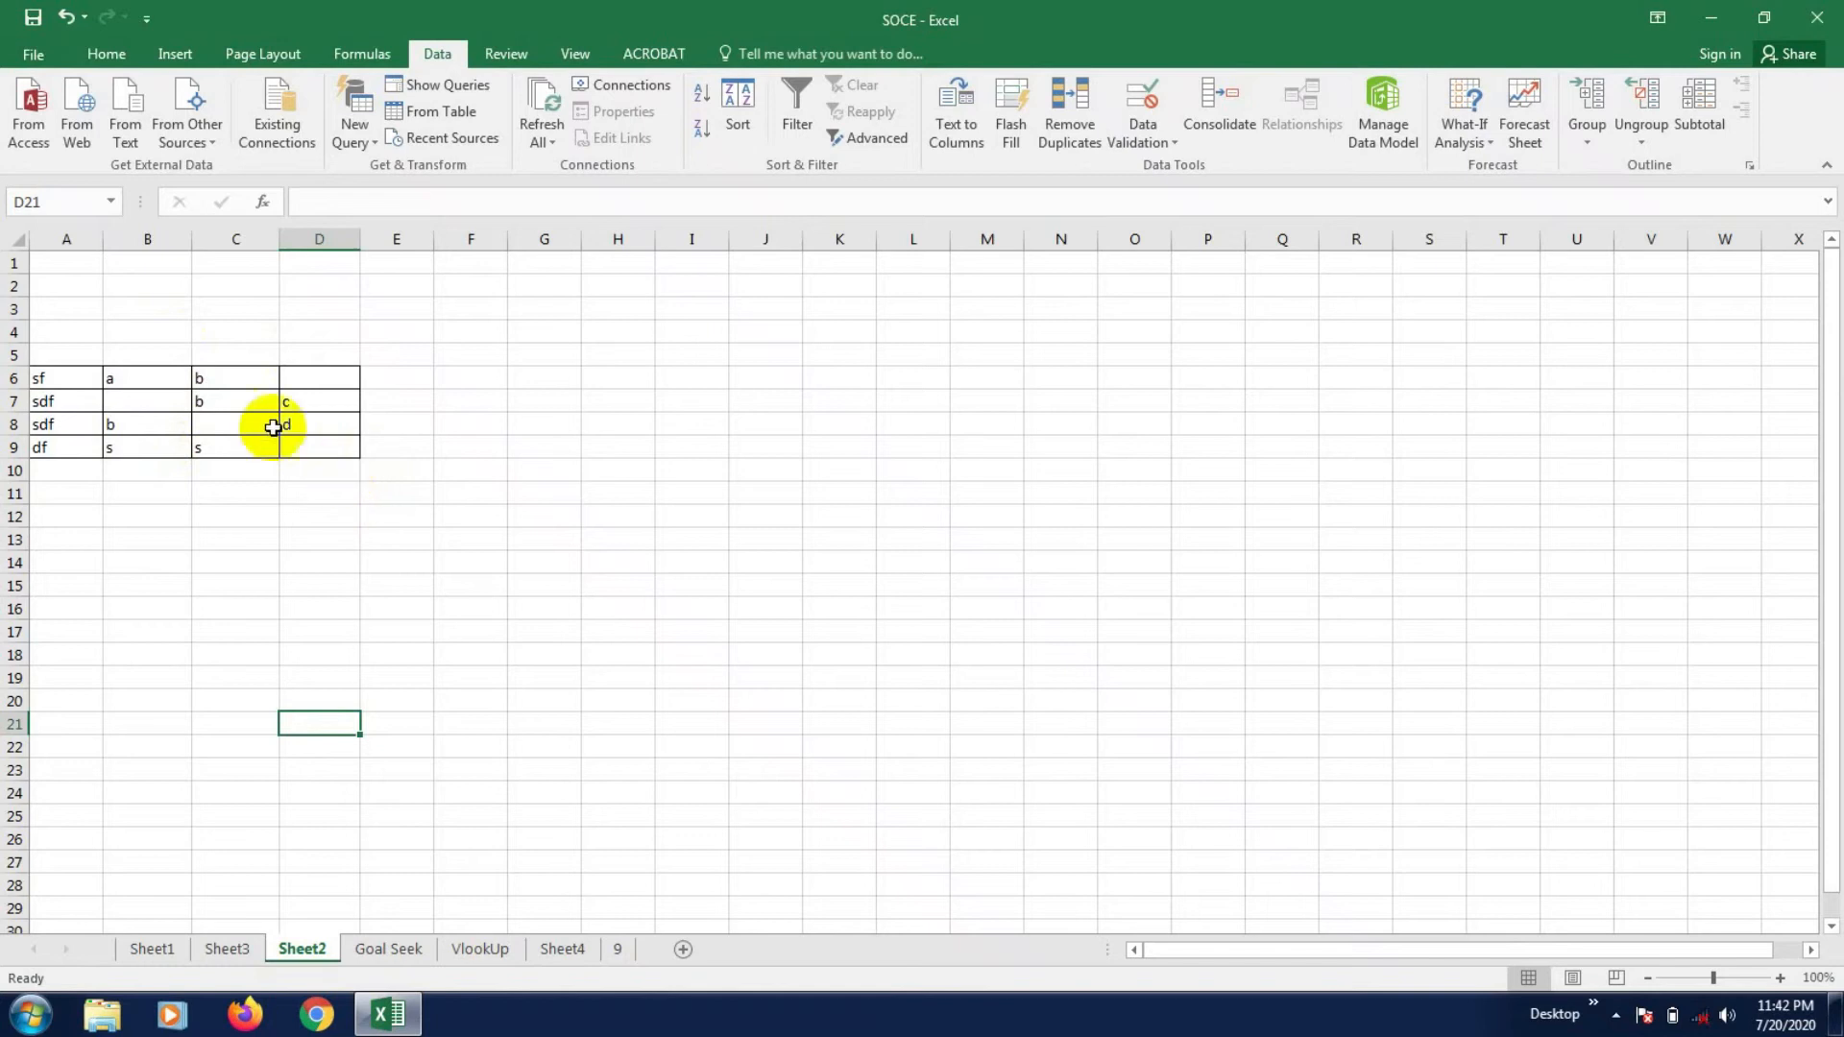
pyautogui.click(239, 423)
pyautogui.click(126, 420)
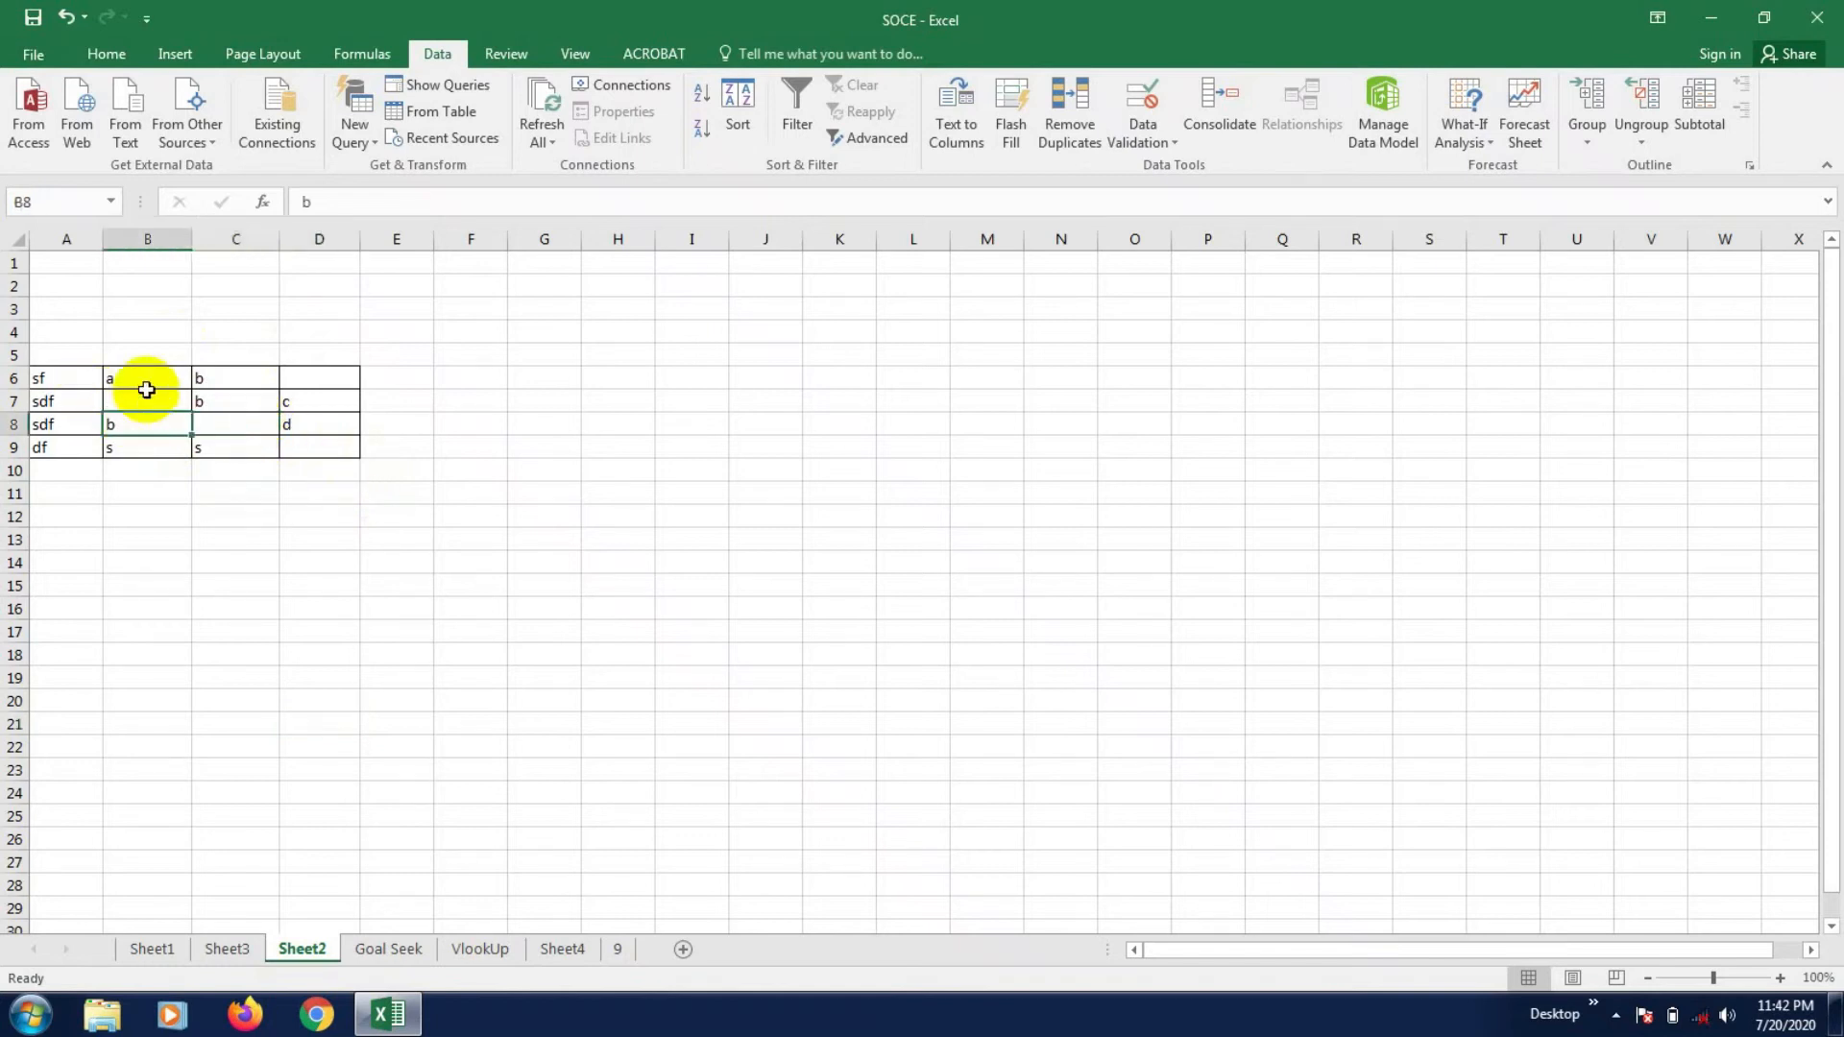
pyautogui.click(248, 421)
pyautogui.click(135, 420)
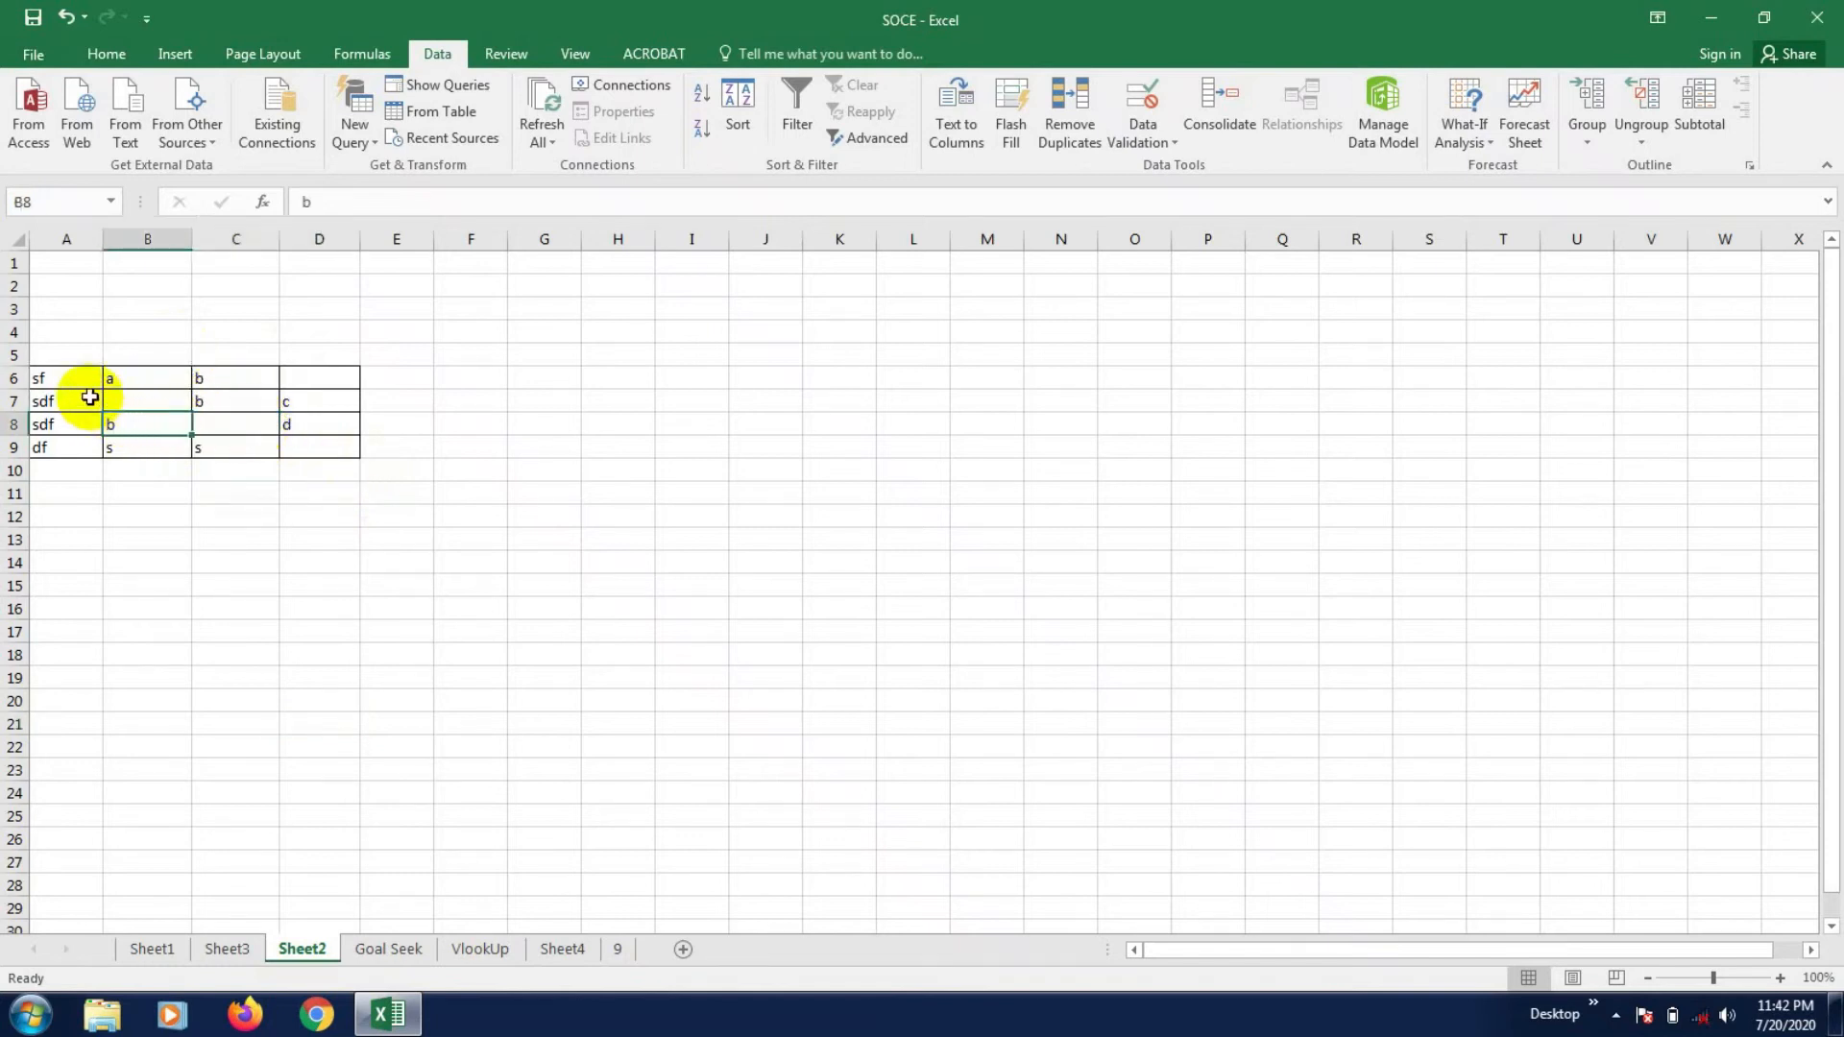
pyautogui.click(144, 400)
pyautogui.click(271, 415)
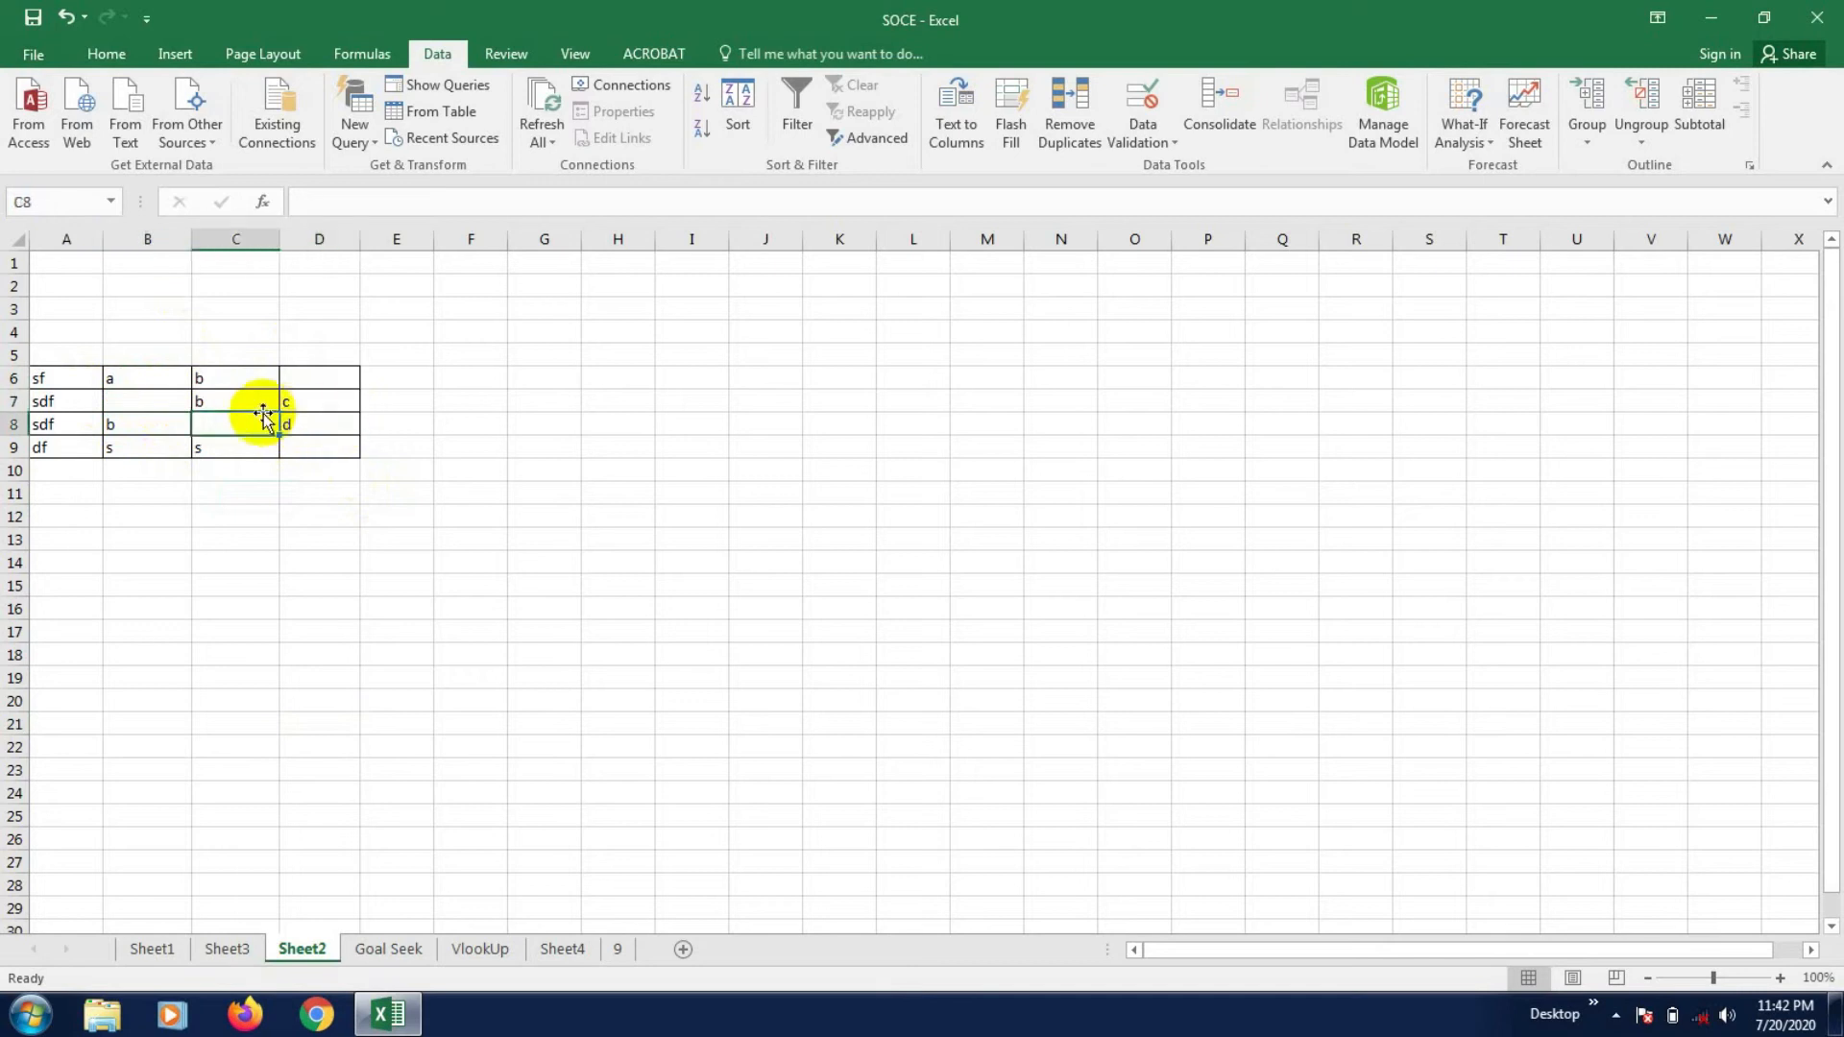
# - Select every blank cell in Sheet2's table with Go To Special > Blanks and open Delete
pyautogui.click(107, 54)
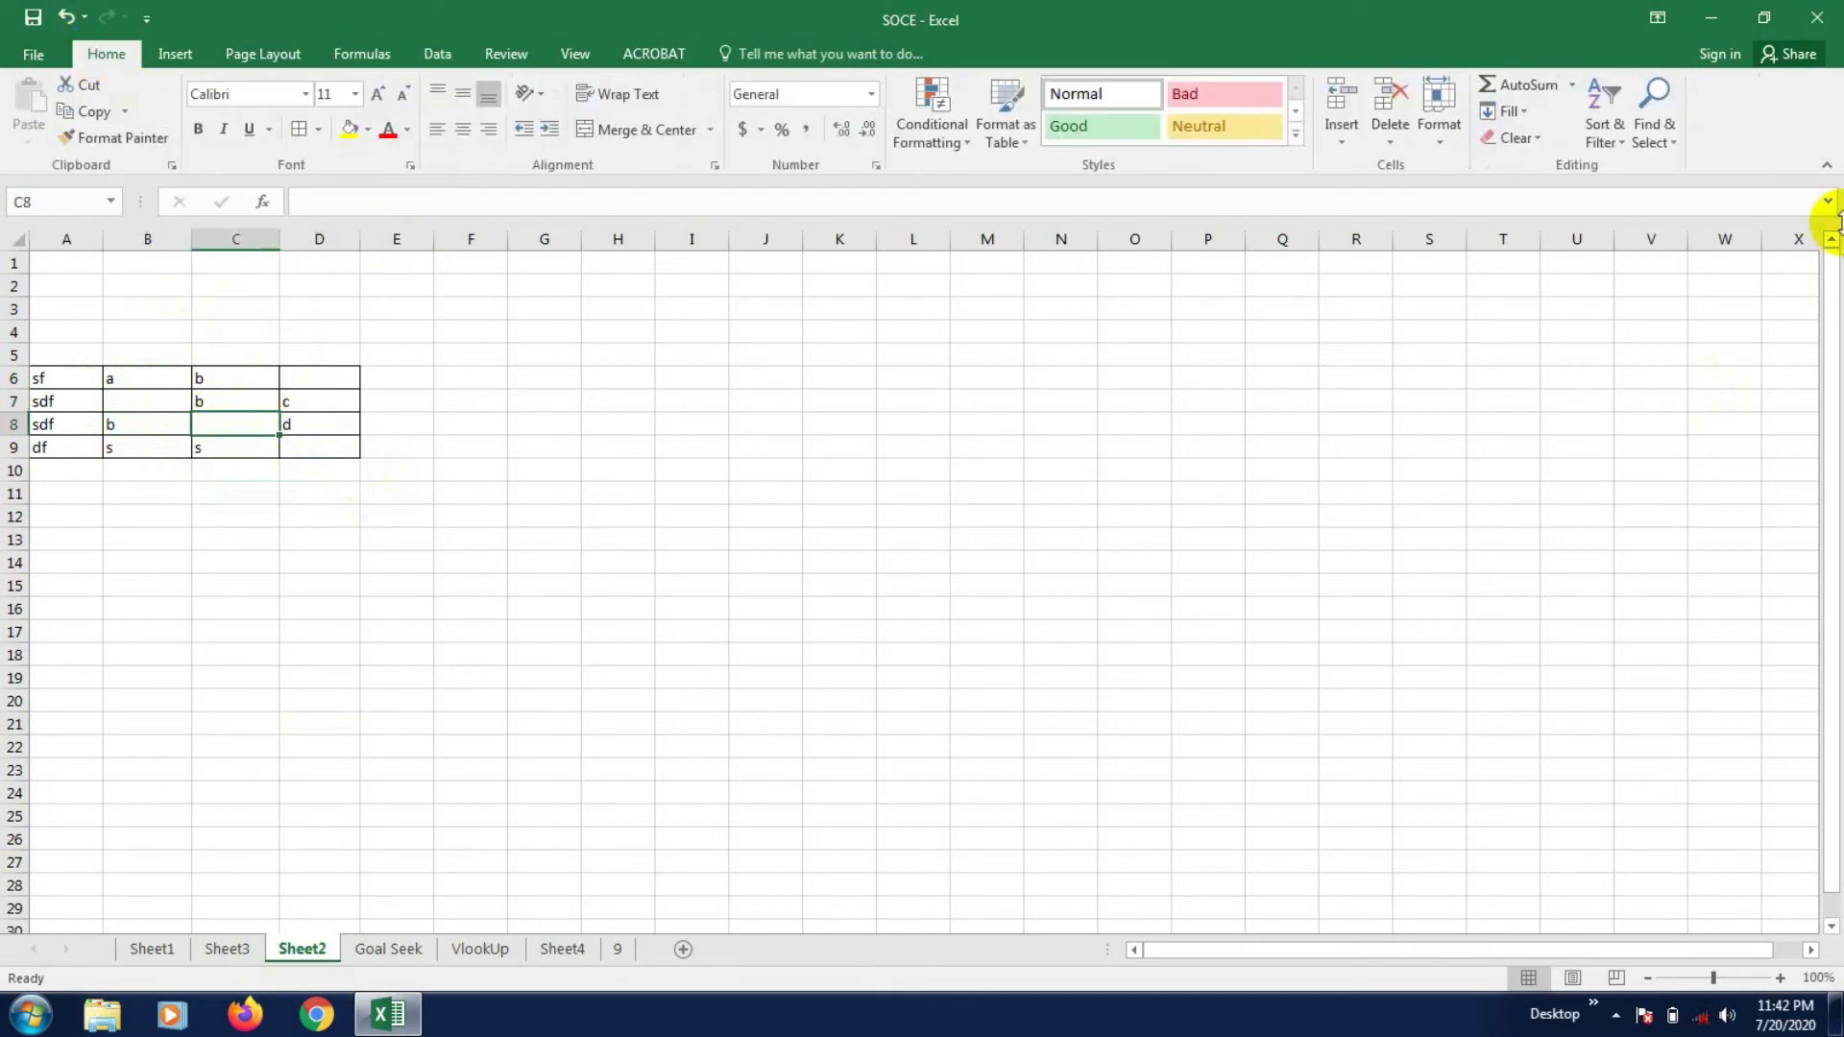
pyautogui.click(1663, 135)
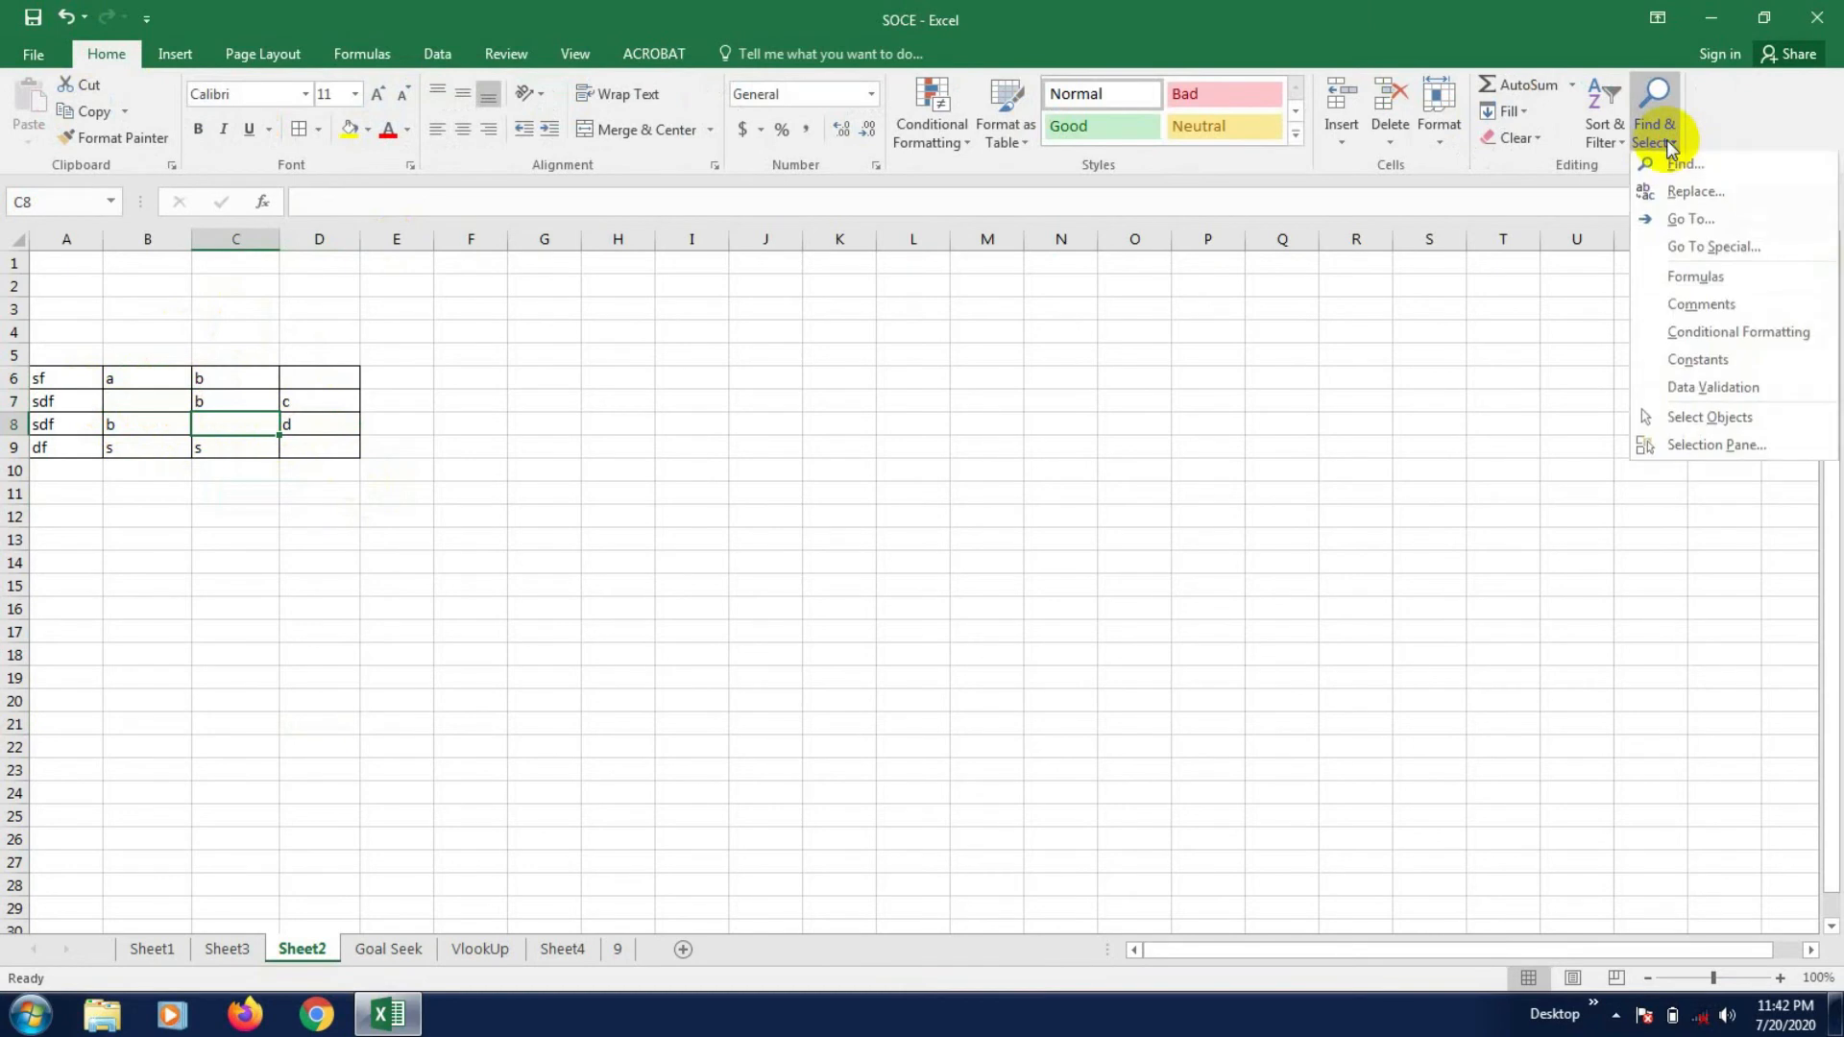
pyautogui.click(1716, 252)
pyautogui.moveTo(1373, 279); pyautogui.dragTo(1330, 278)
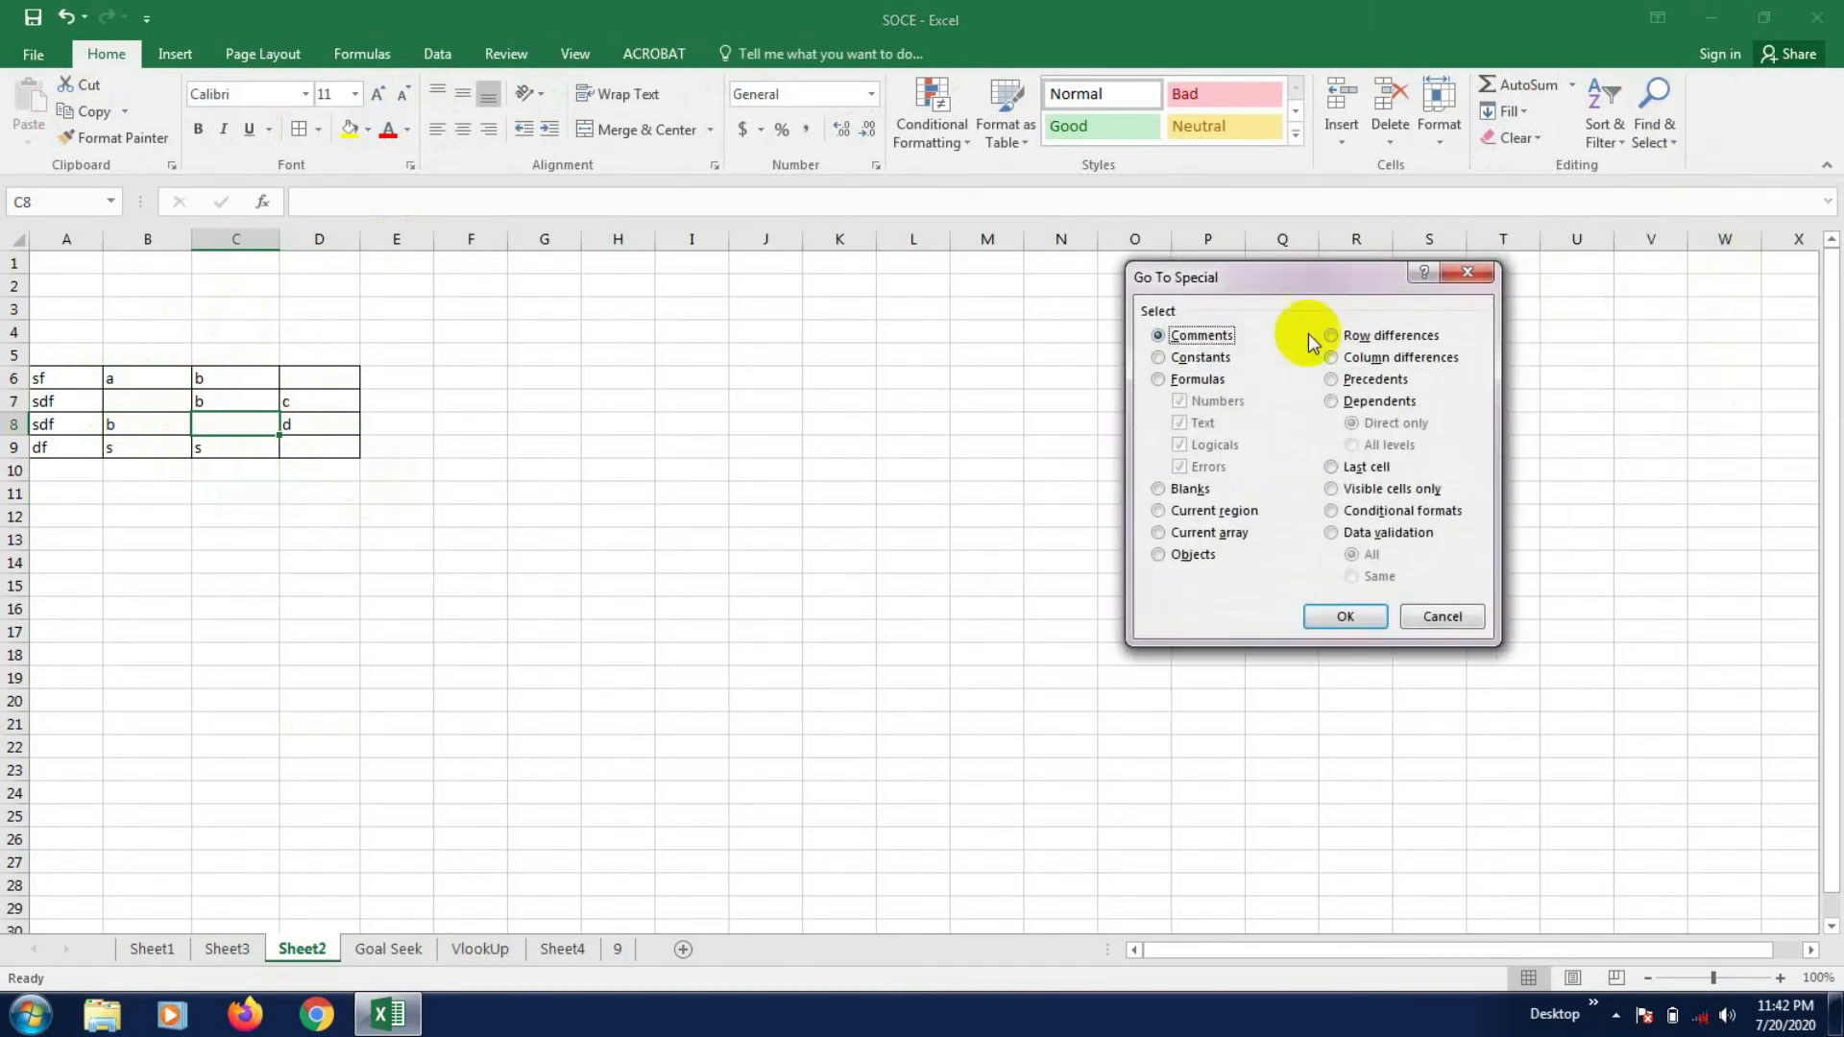
pyautogui.click(1335, 617)
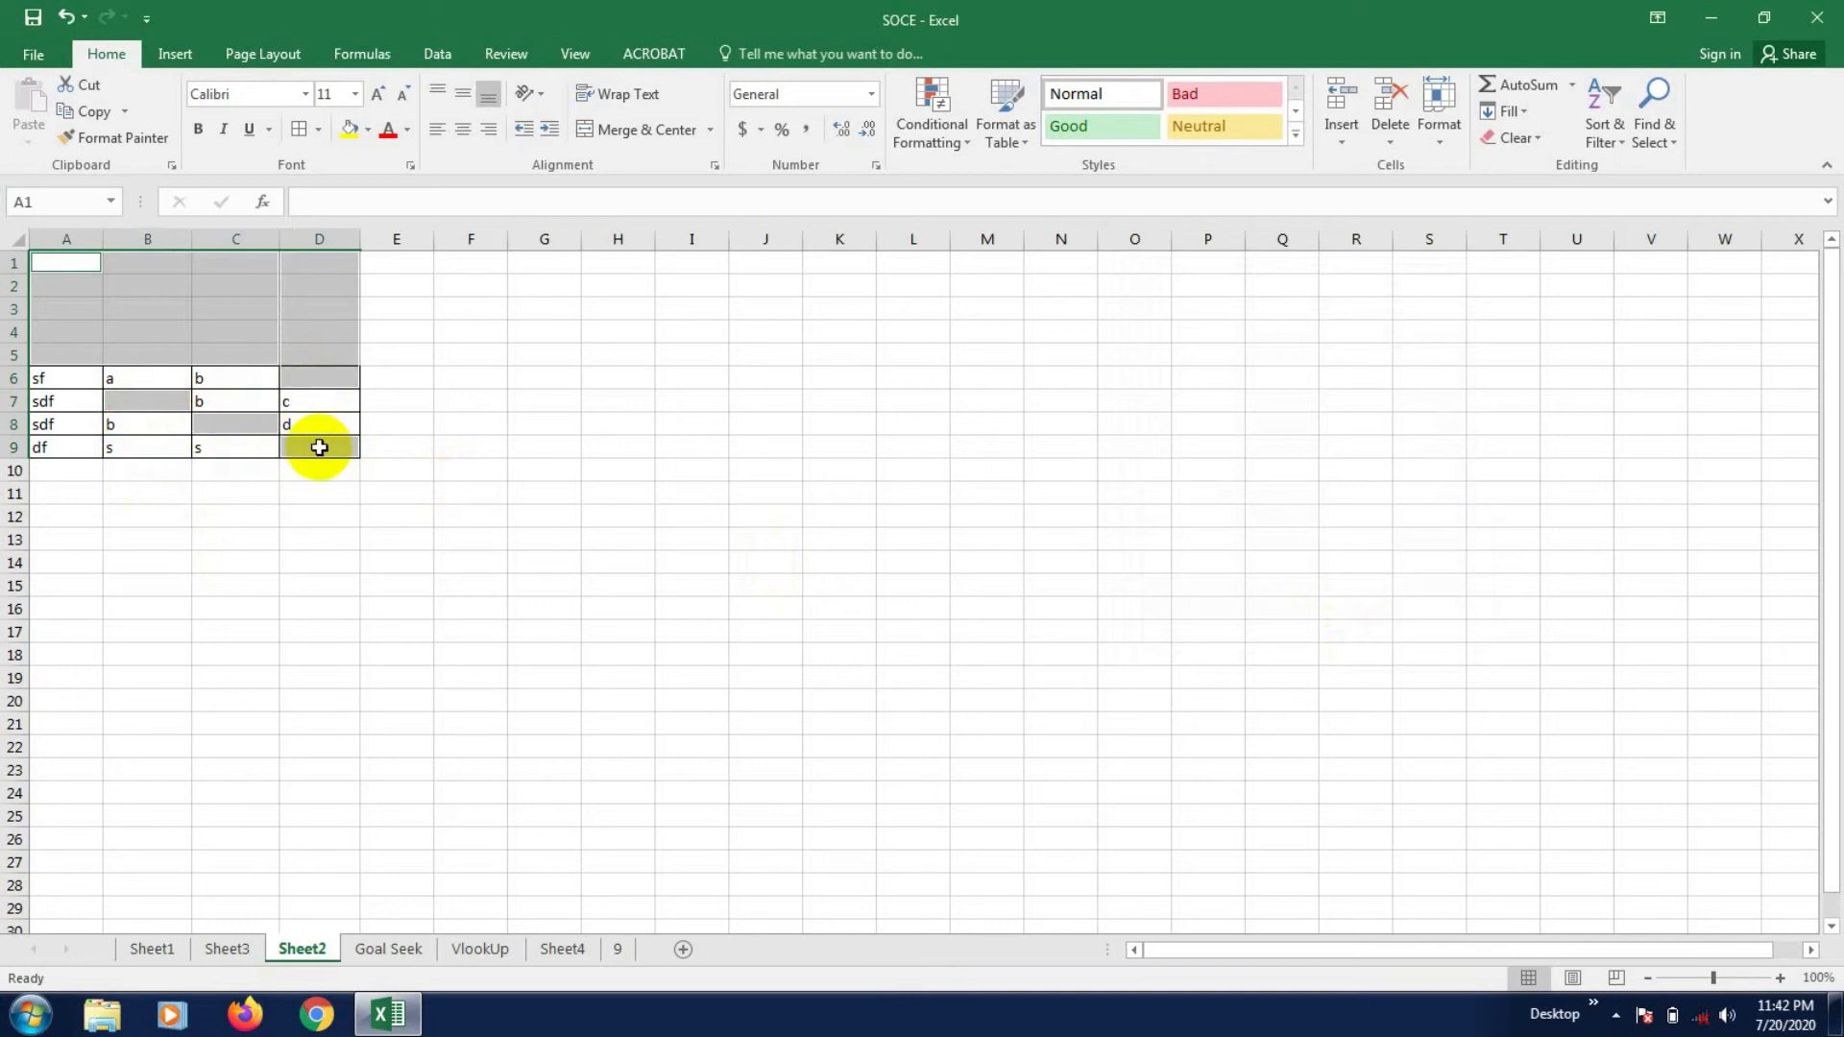
pyautogui.rightClick(244, 430)
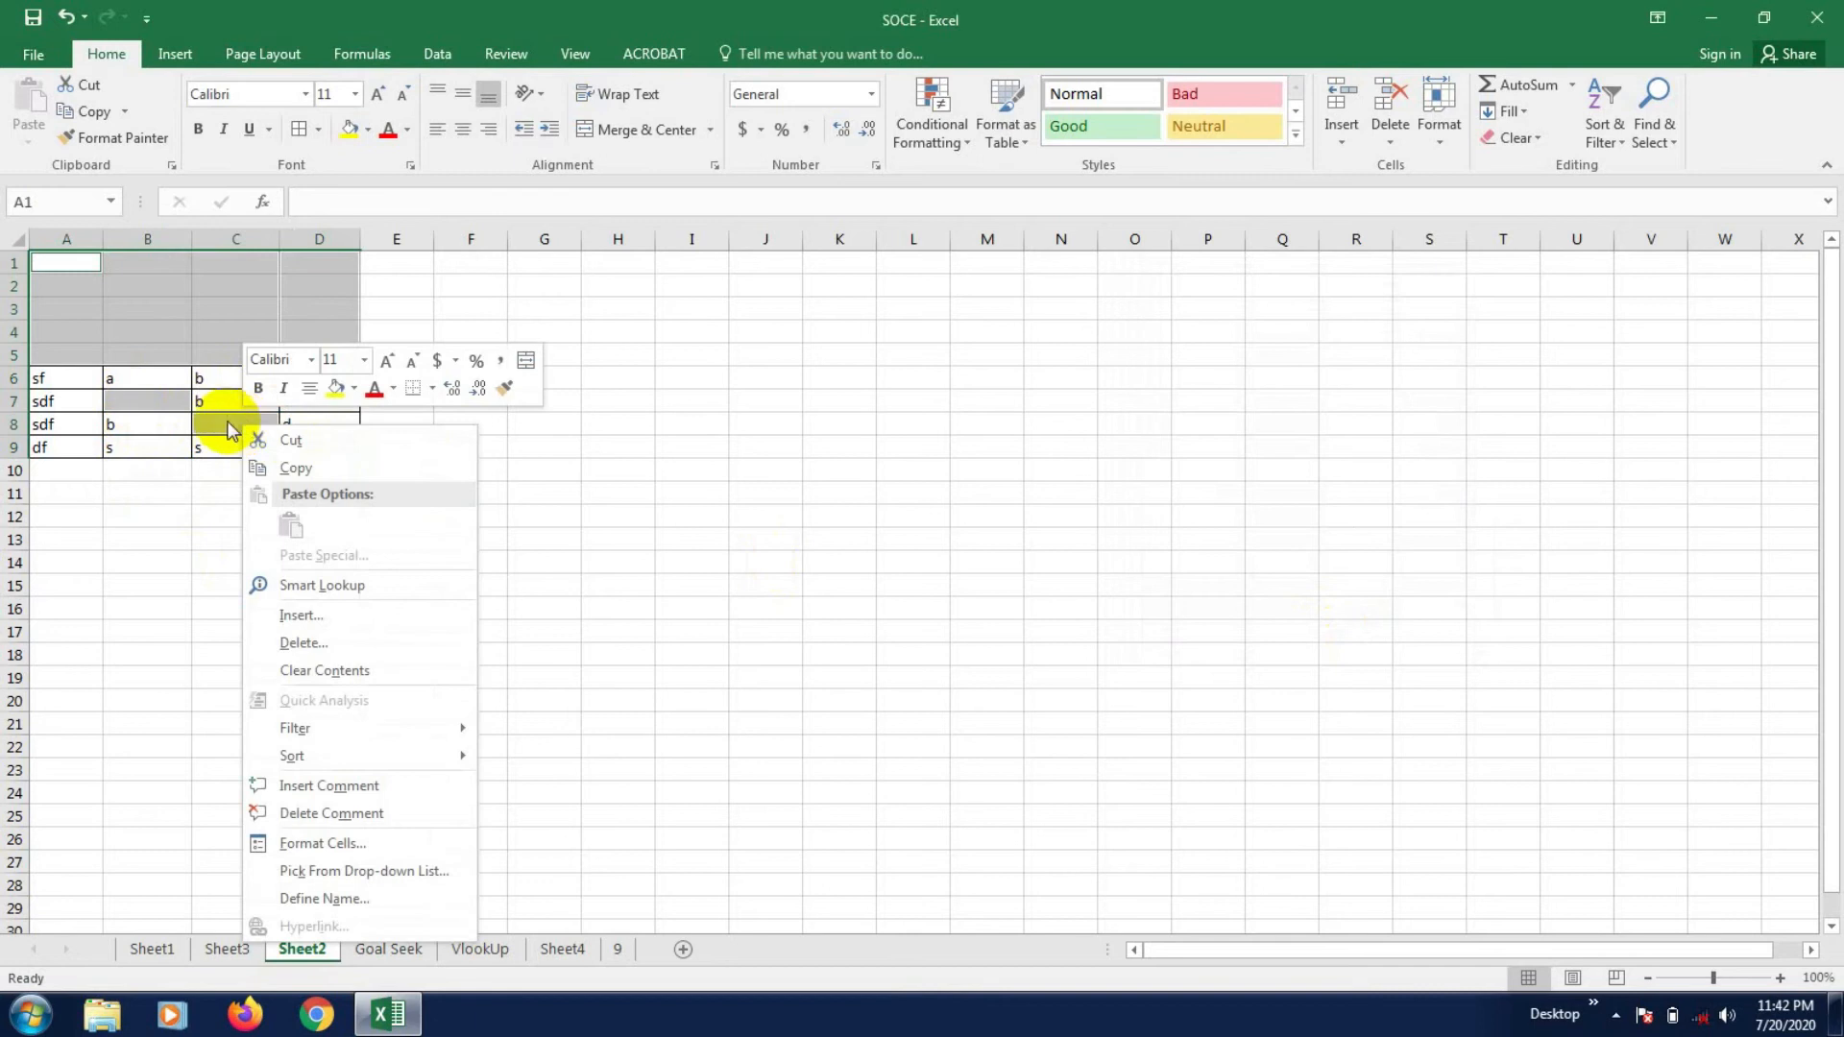
pyautogui.click(303, 642)
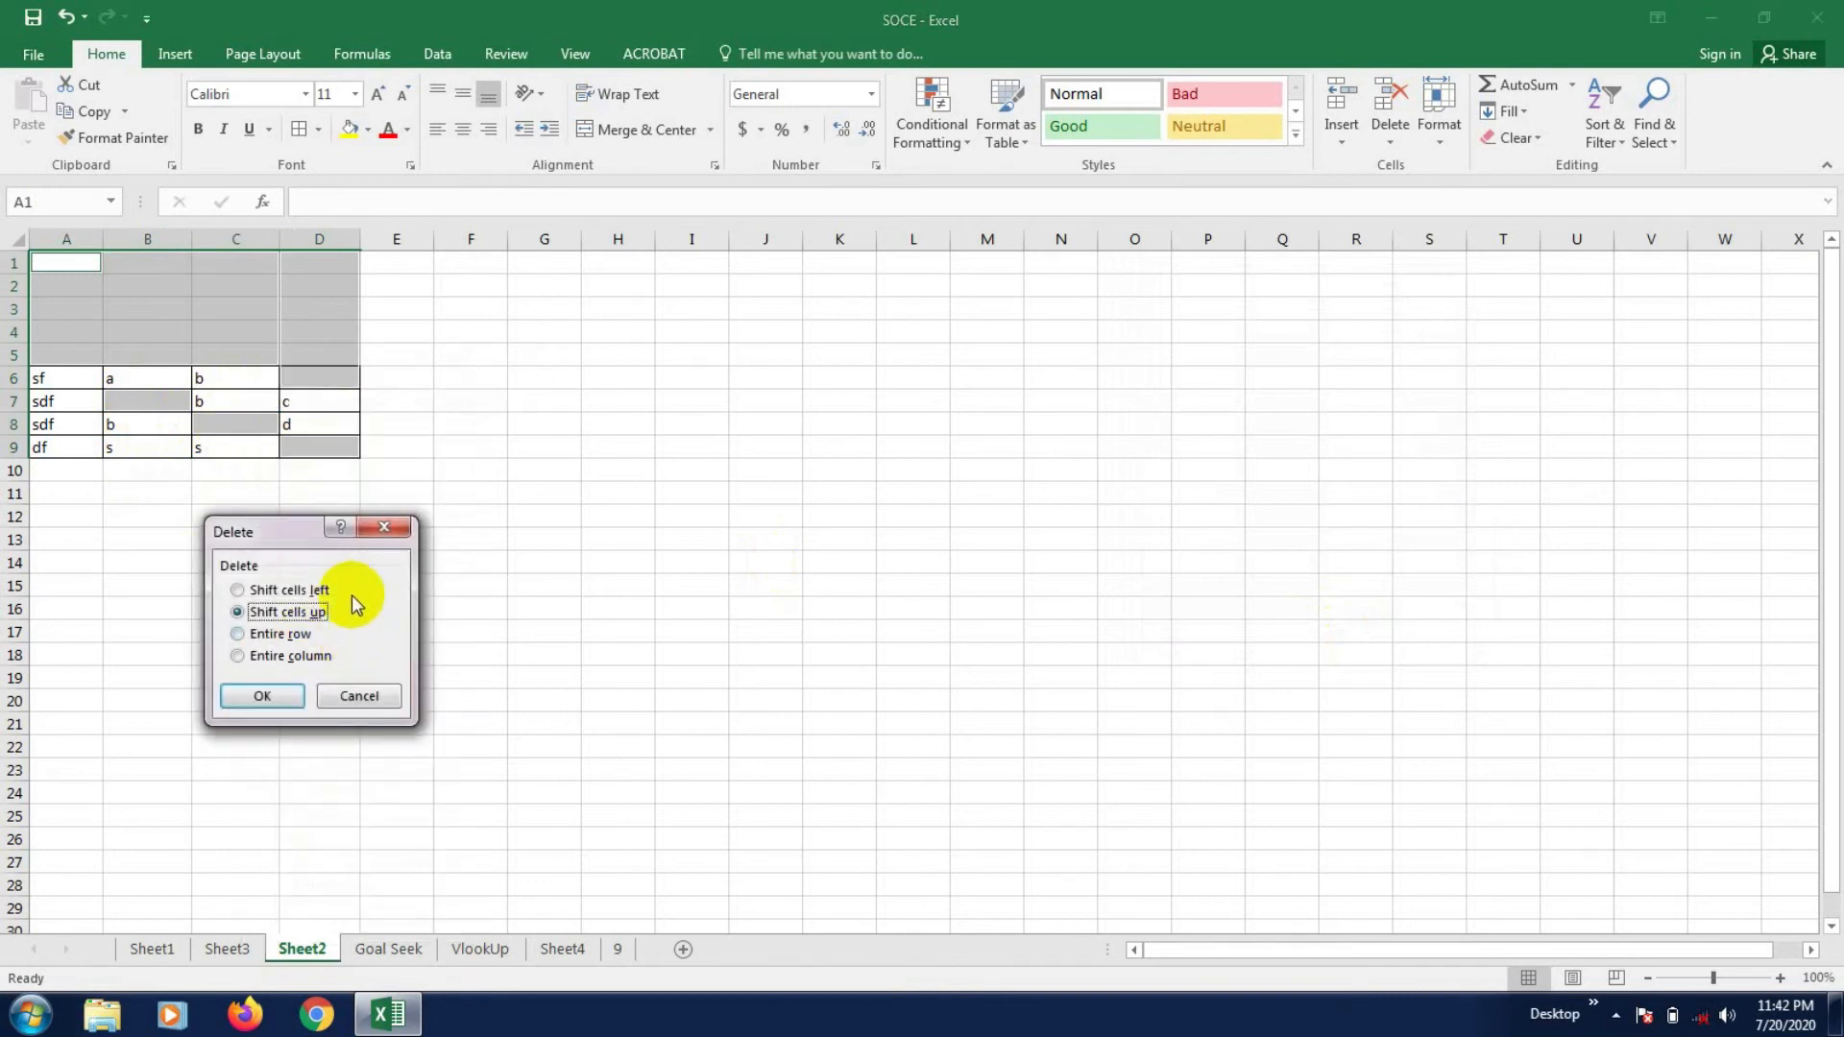
# - Delete the selected blank cells, shifting the remaining cells left
pyautogui.moveTo(276, 530); pyautogui.dragTo(526, 504)
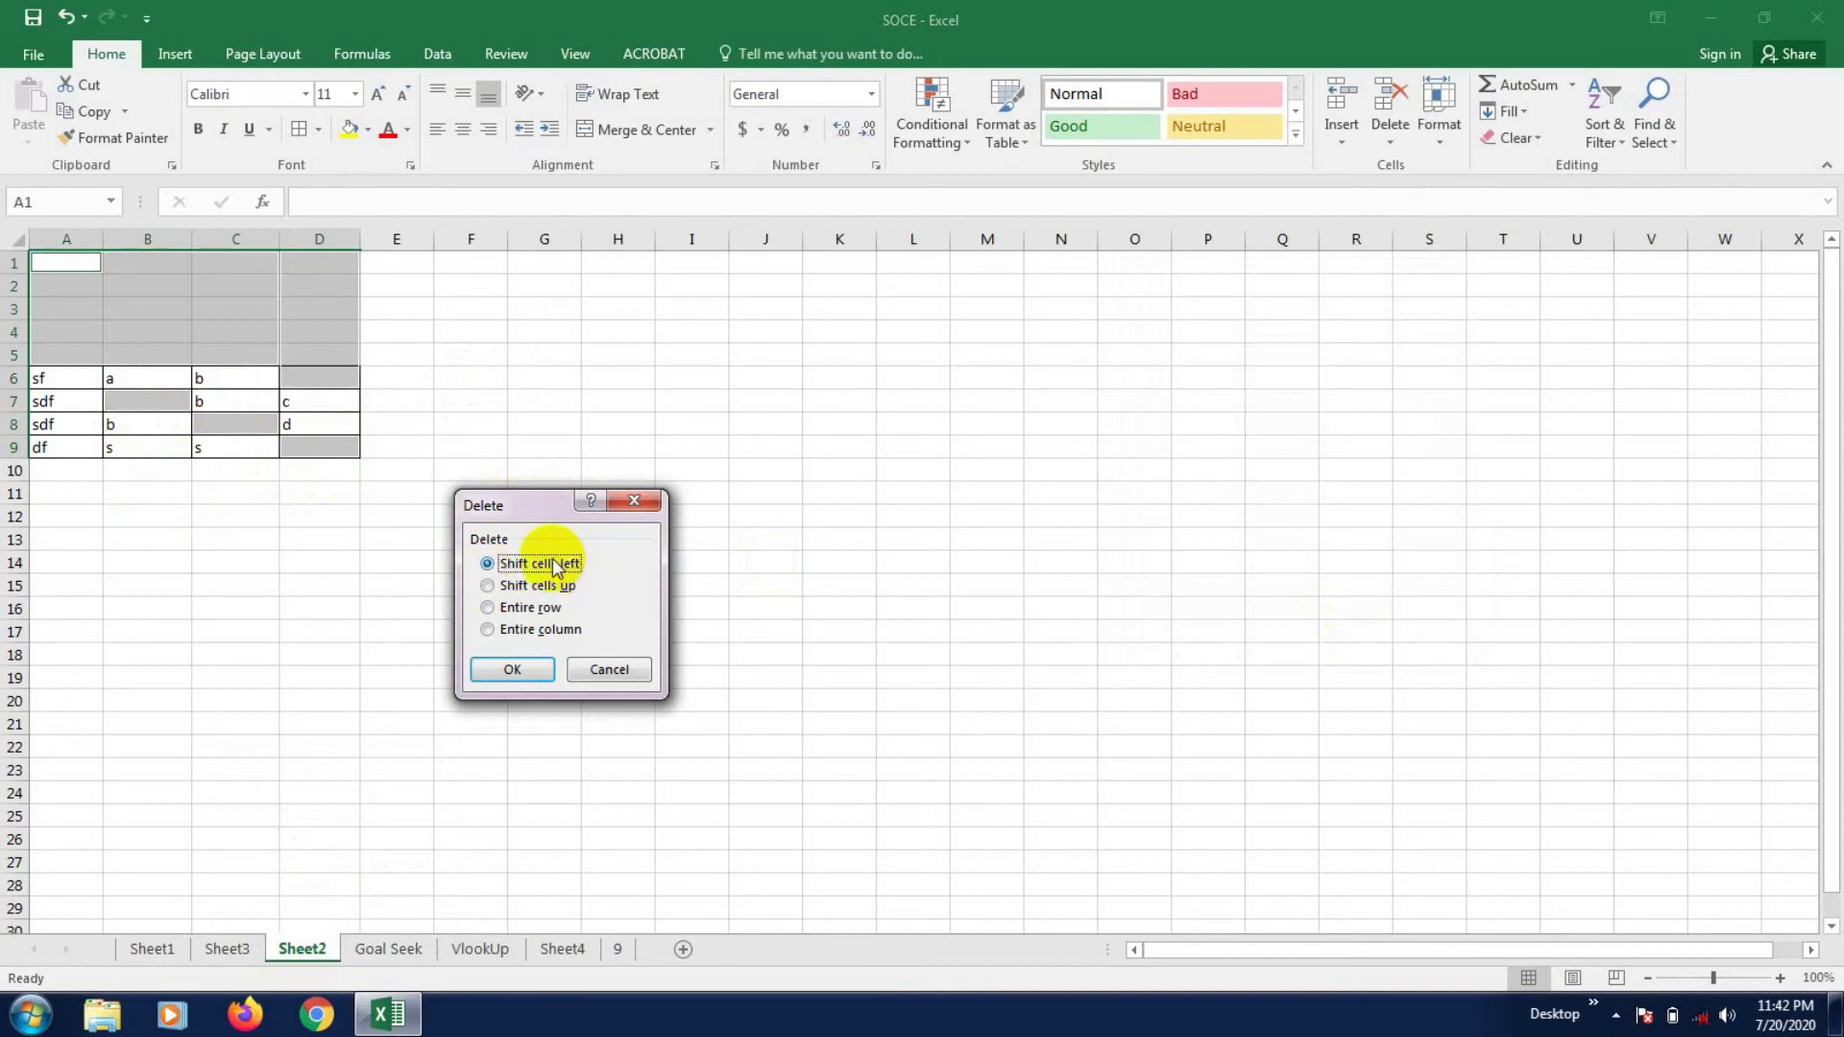
pyautogui.click(527, 669)
pyautogui.click(468, 611)
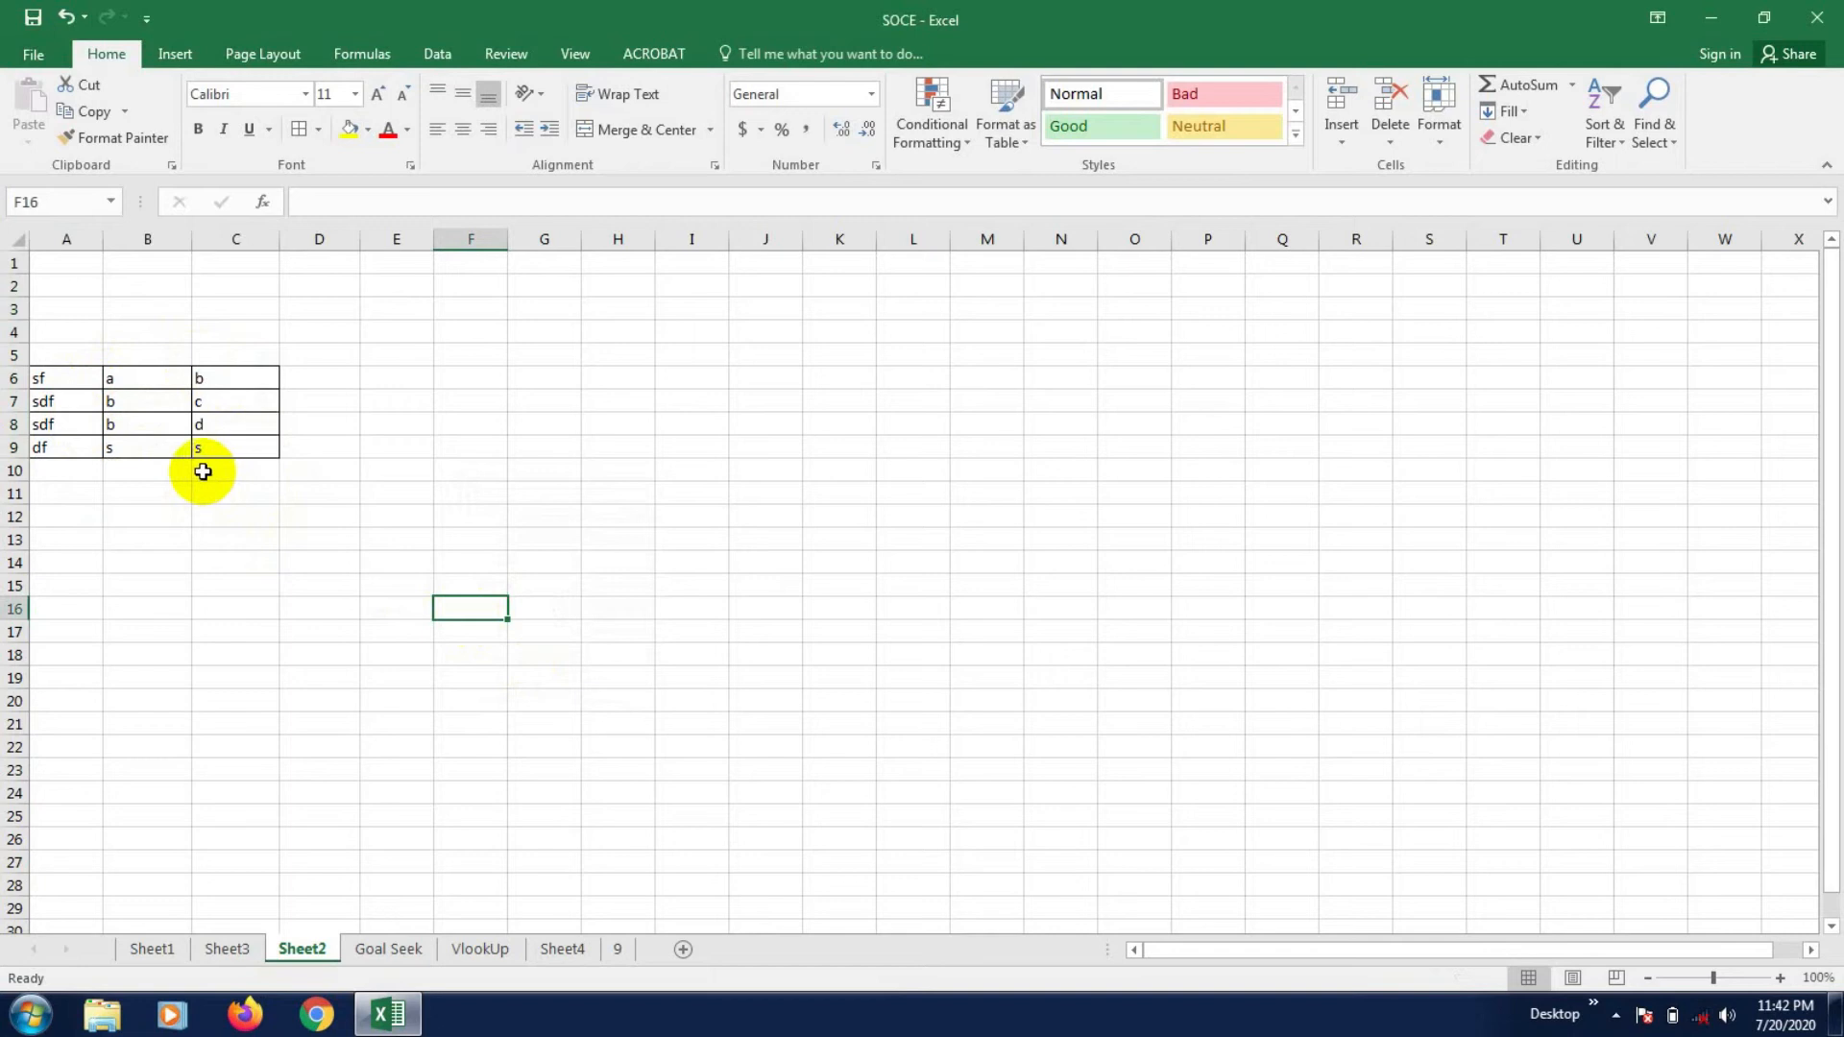
# - Check the compacted entries in A7:C9 and confirm column D is now empty
pyautogui.click(85, 392)
pyautogui.click(246, 408)
pyautogui.click(182, 445)
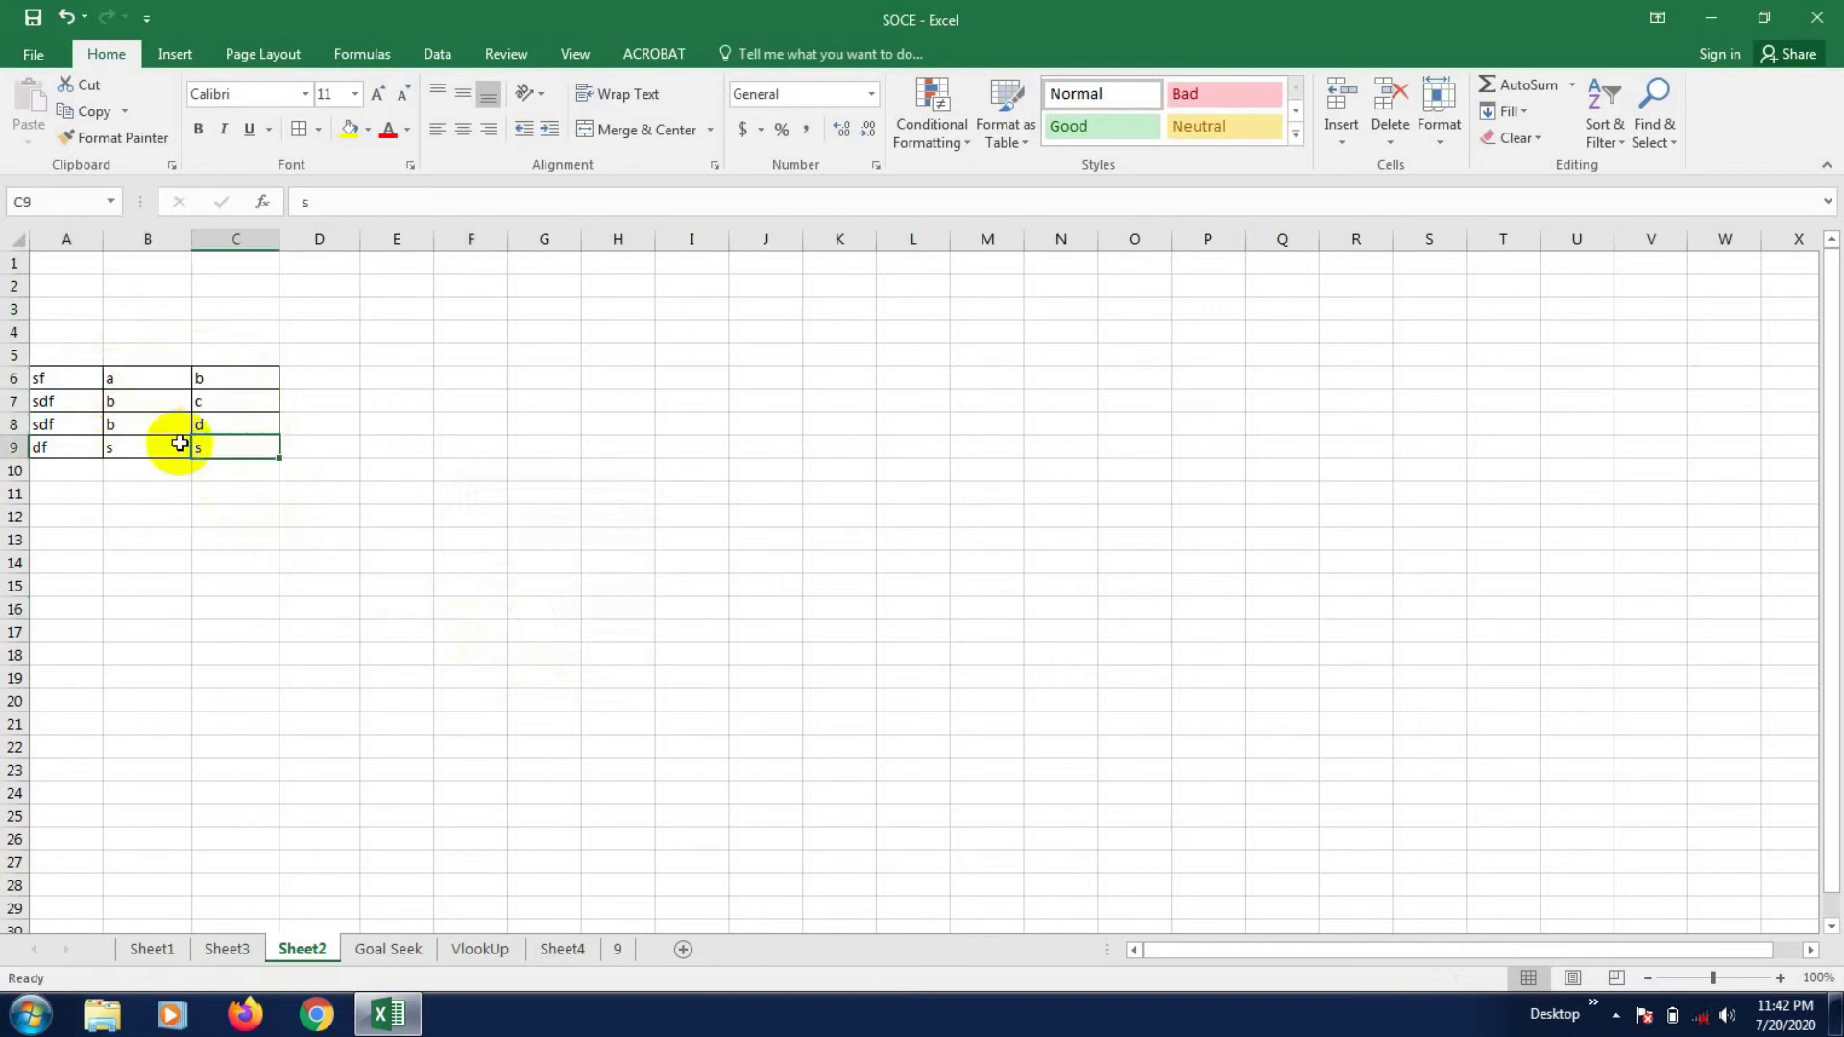
pyautogui.click(135, 400)
pyautogui.click(226, 397)
pyautogui.click(151, 444)
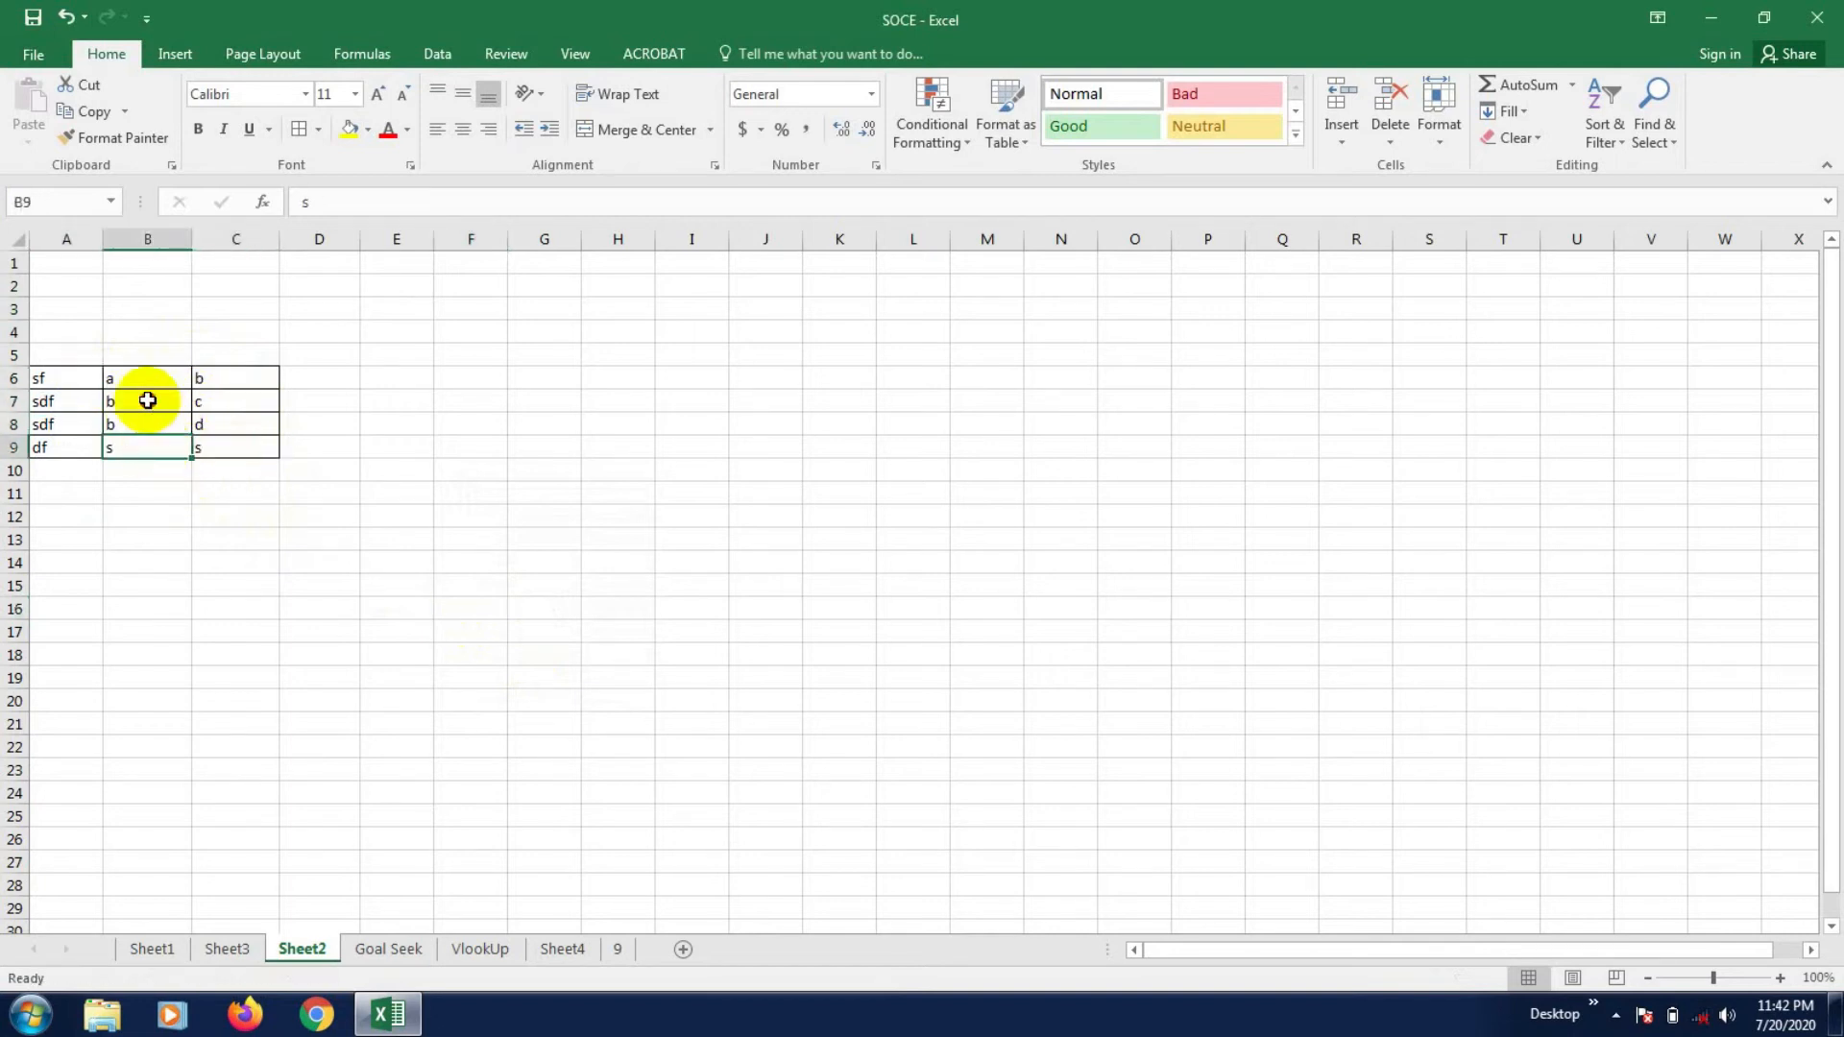
pyautogui.click(144, 399)
pyautogui.click(324, 535)
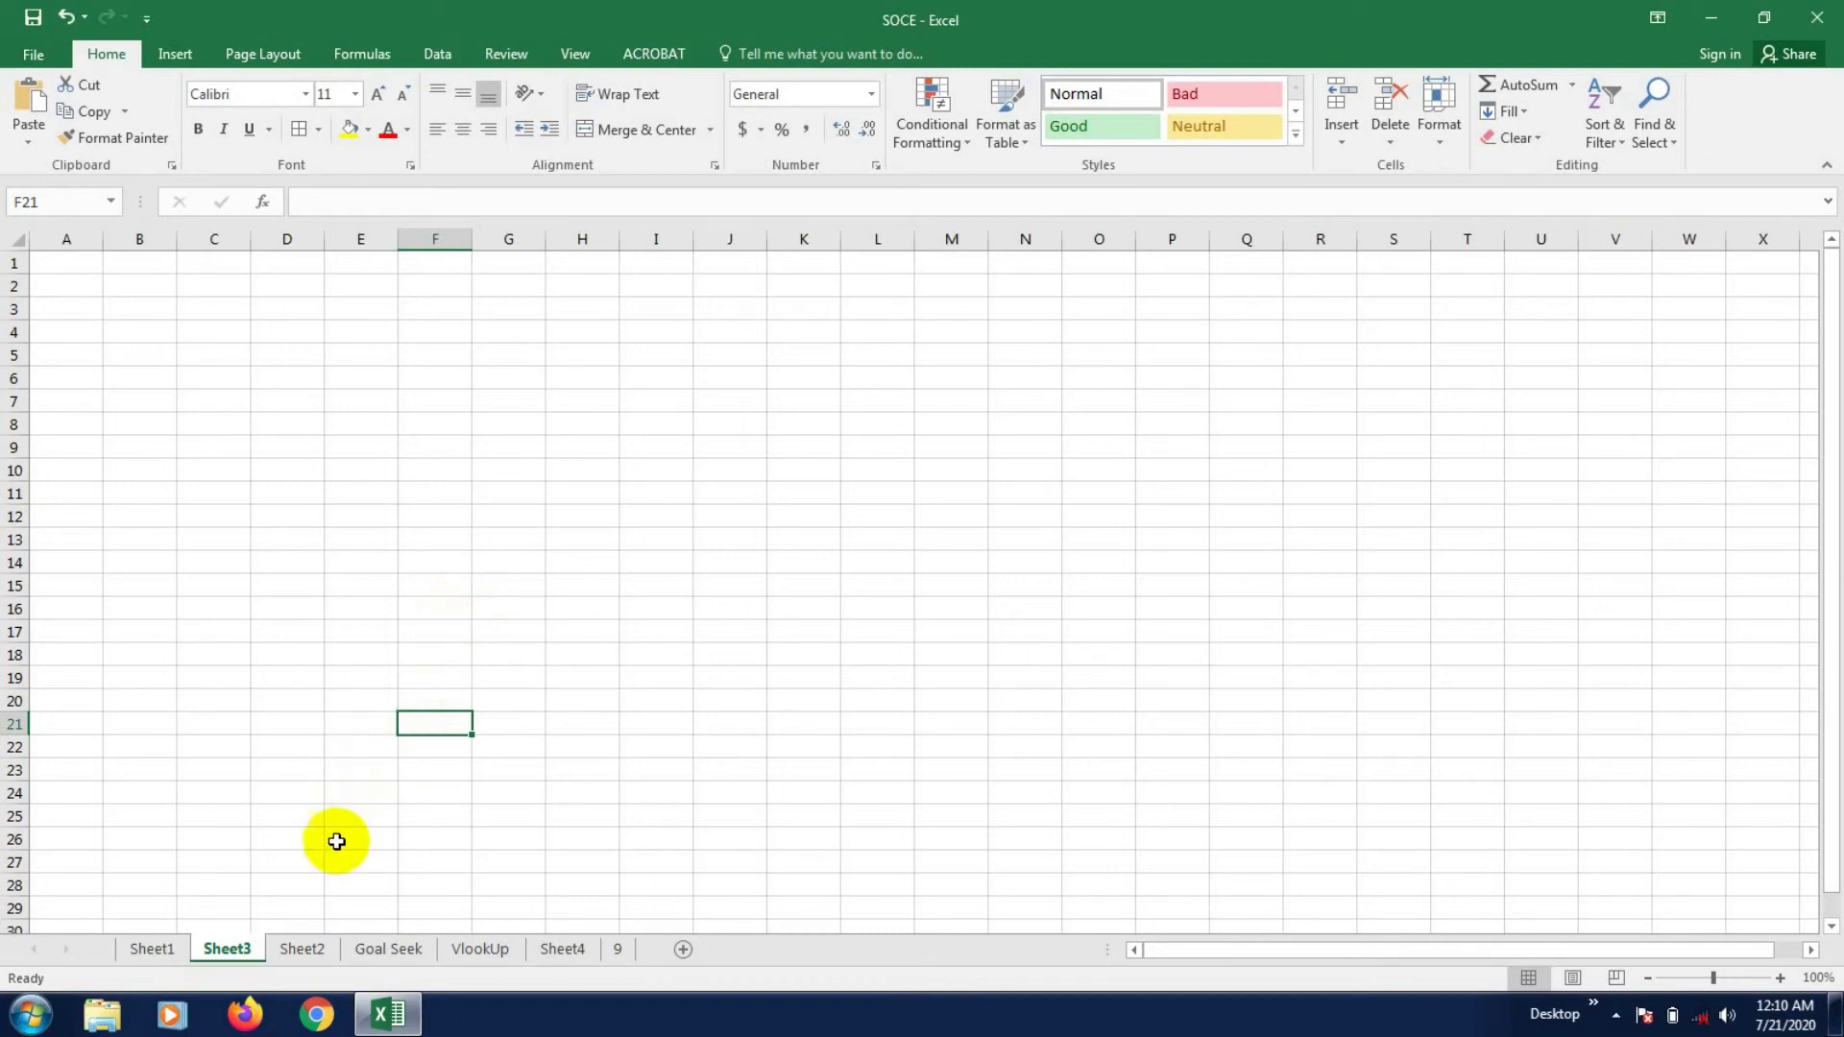
# - On Sheet2, relabel the entries in A6:A9 as A, B, C and D
pyautogui.click(306, 948)
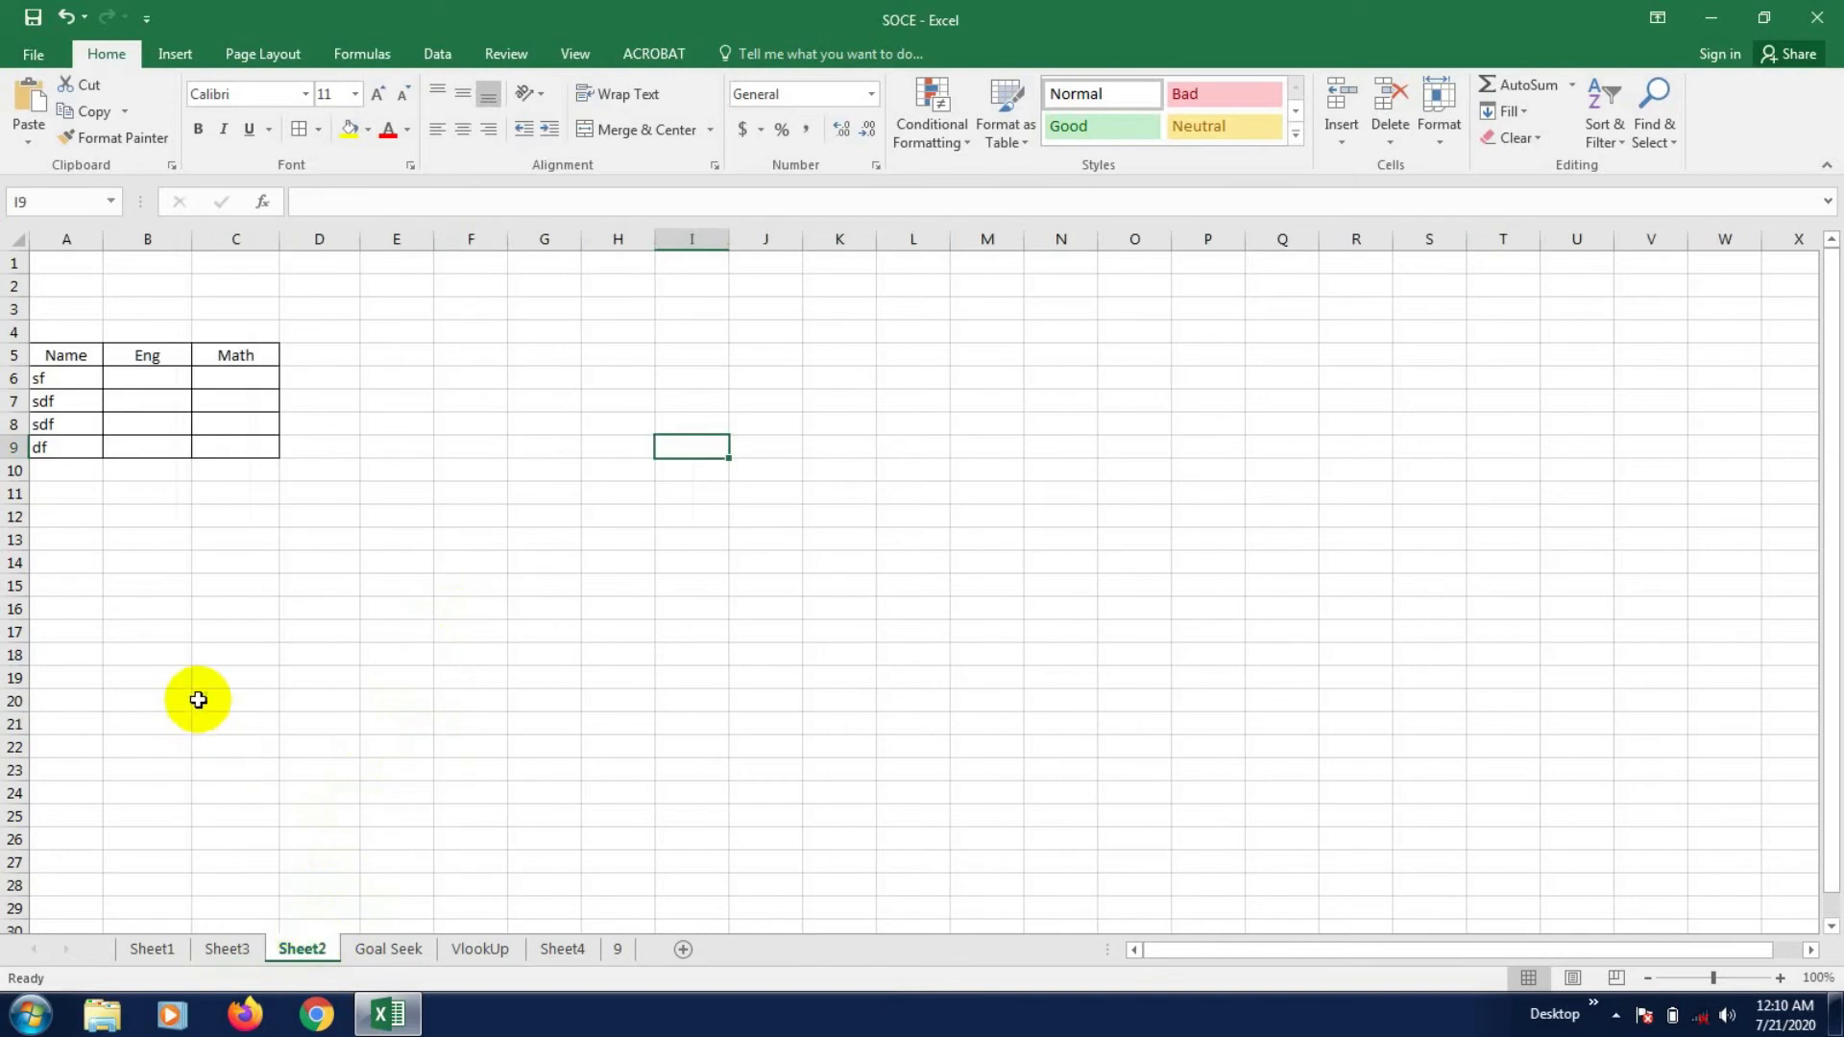
pyautogui.click(66, 379)
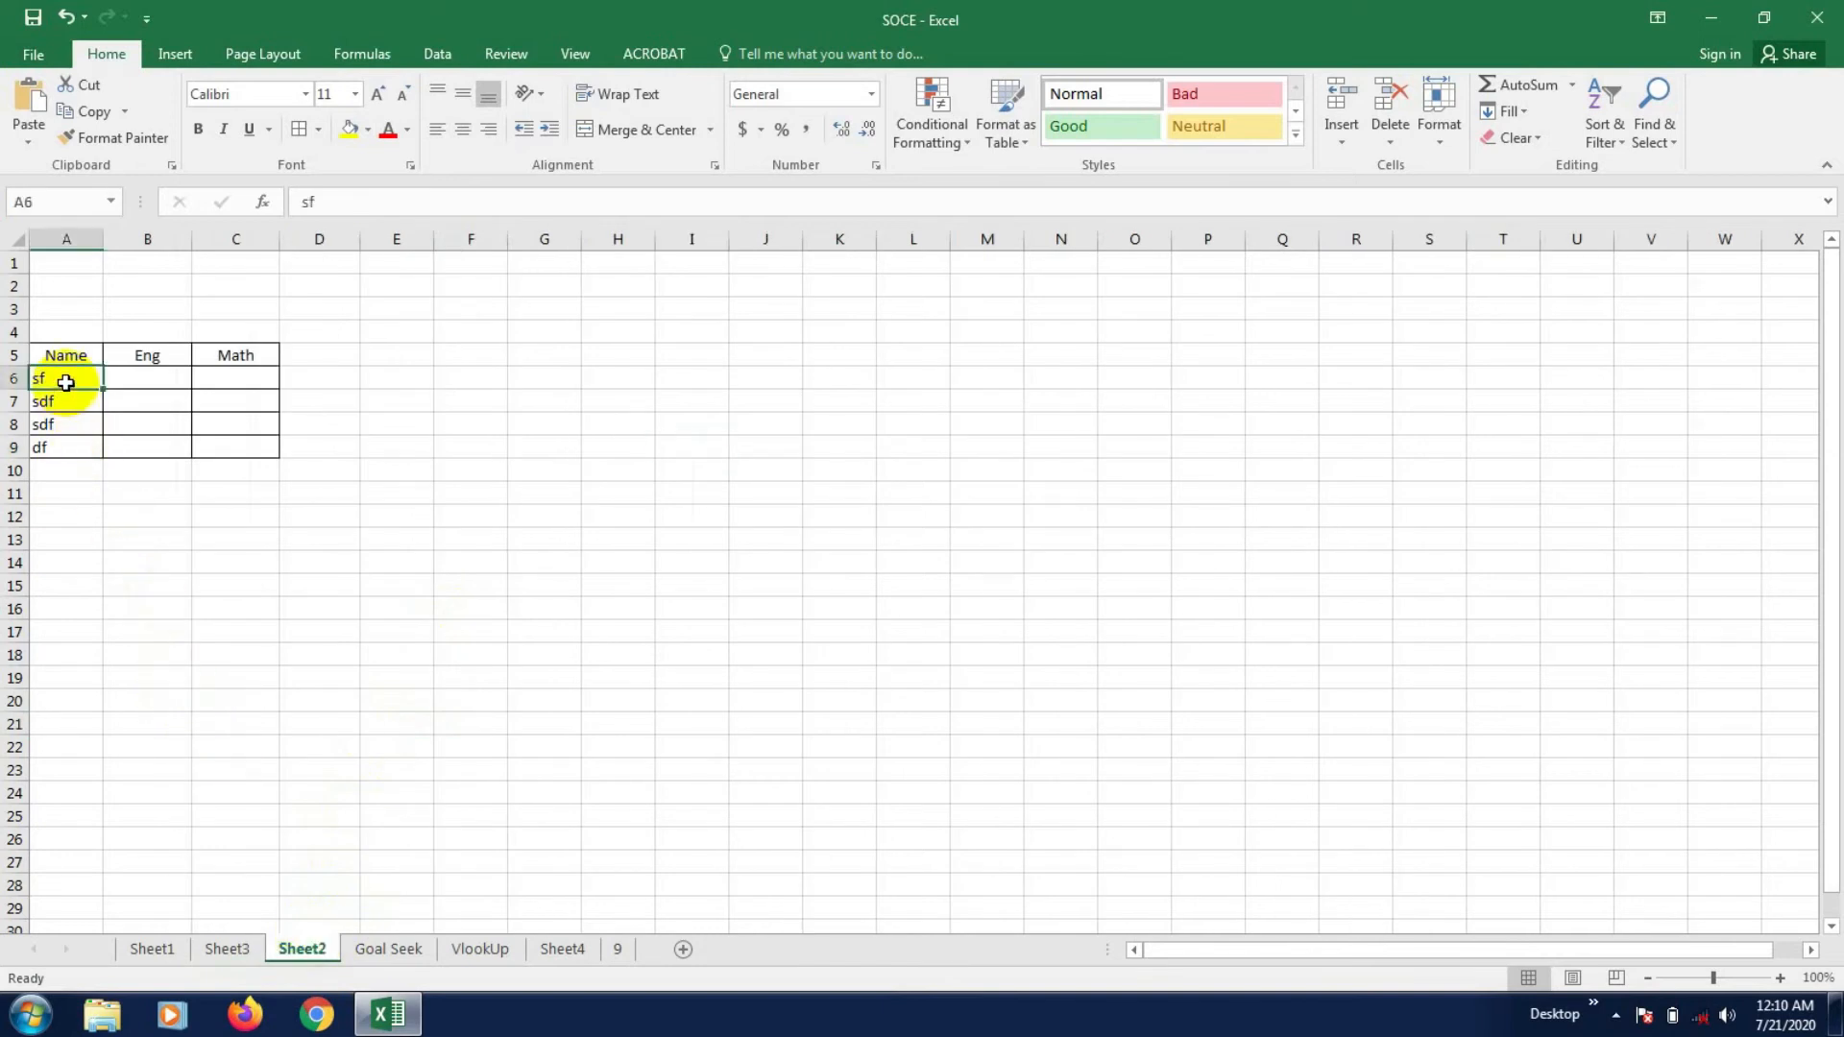
pyautogui.click(69, 424)
pyautogui.click(65, 382)
pyautogui.write('A')
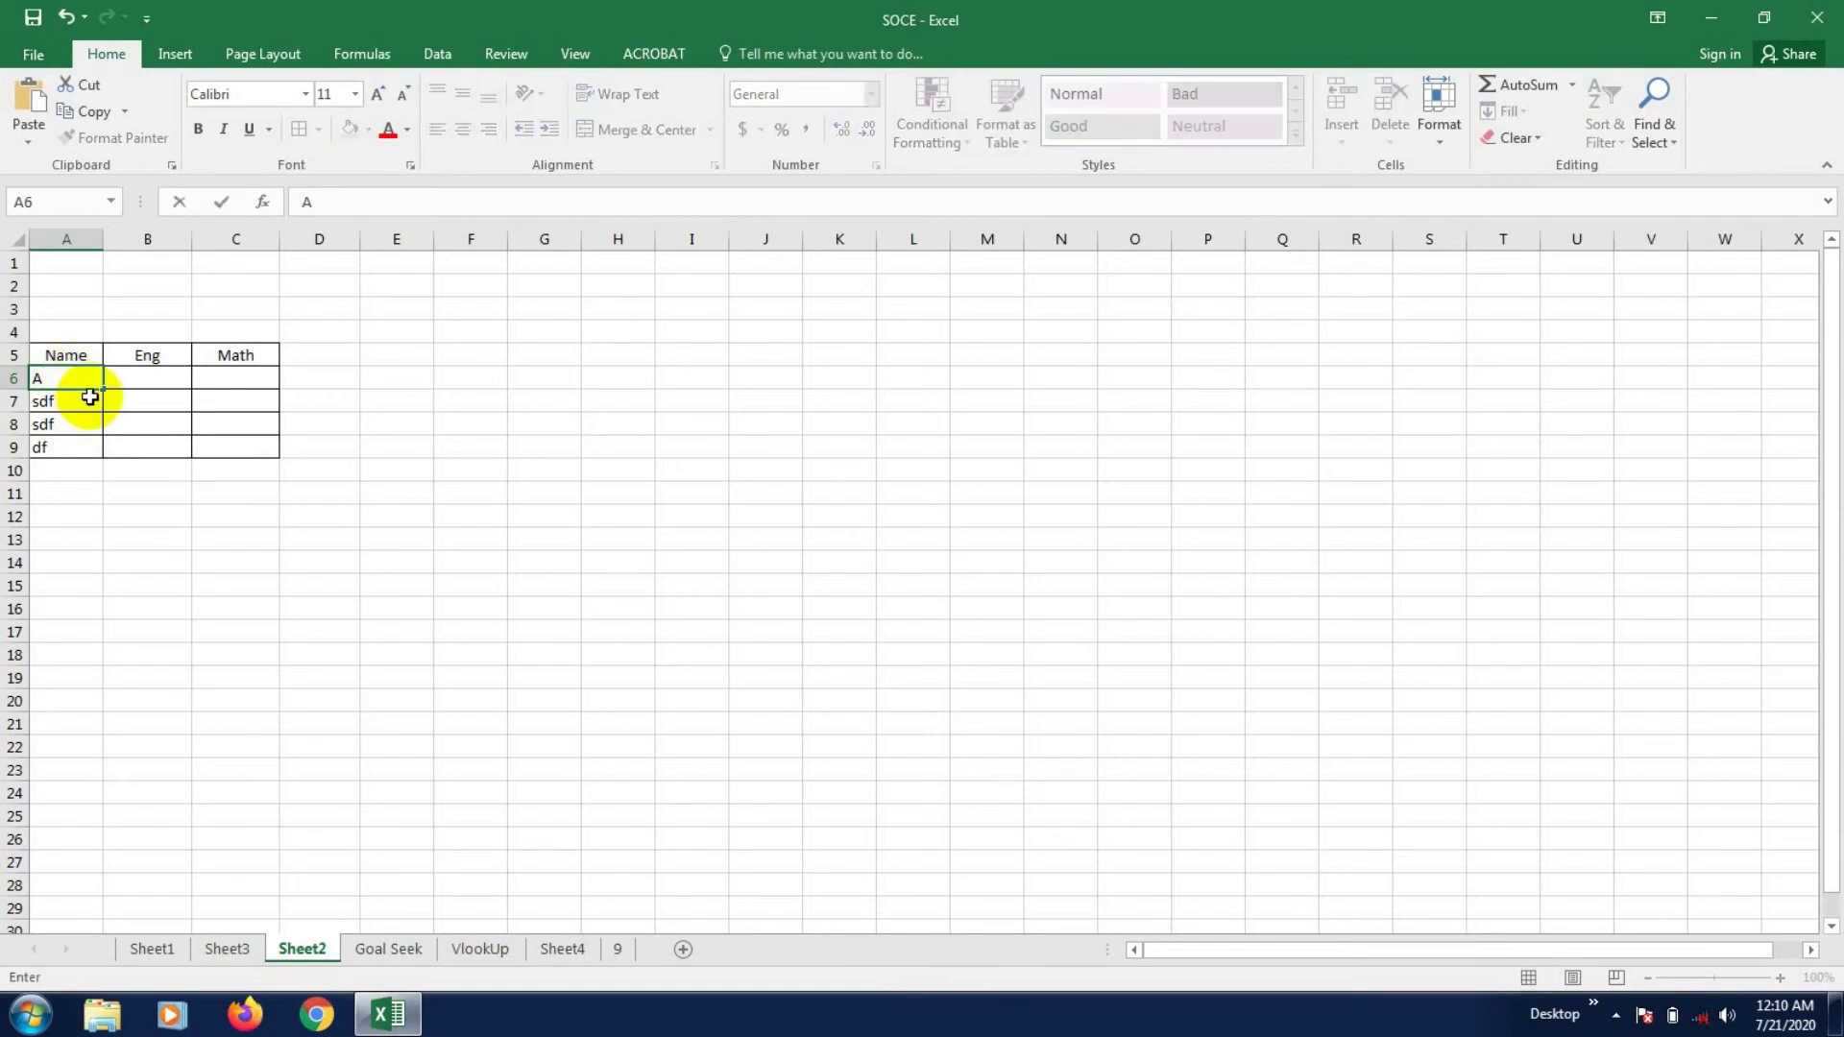
pyautogui.click(94, 400)
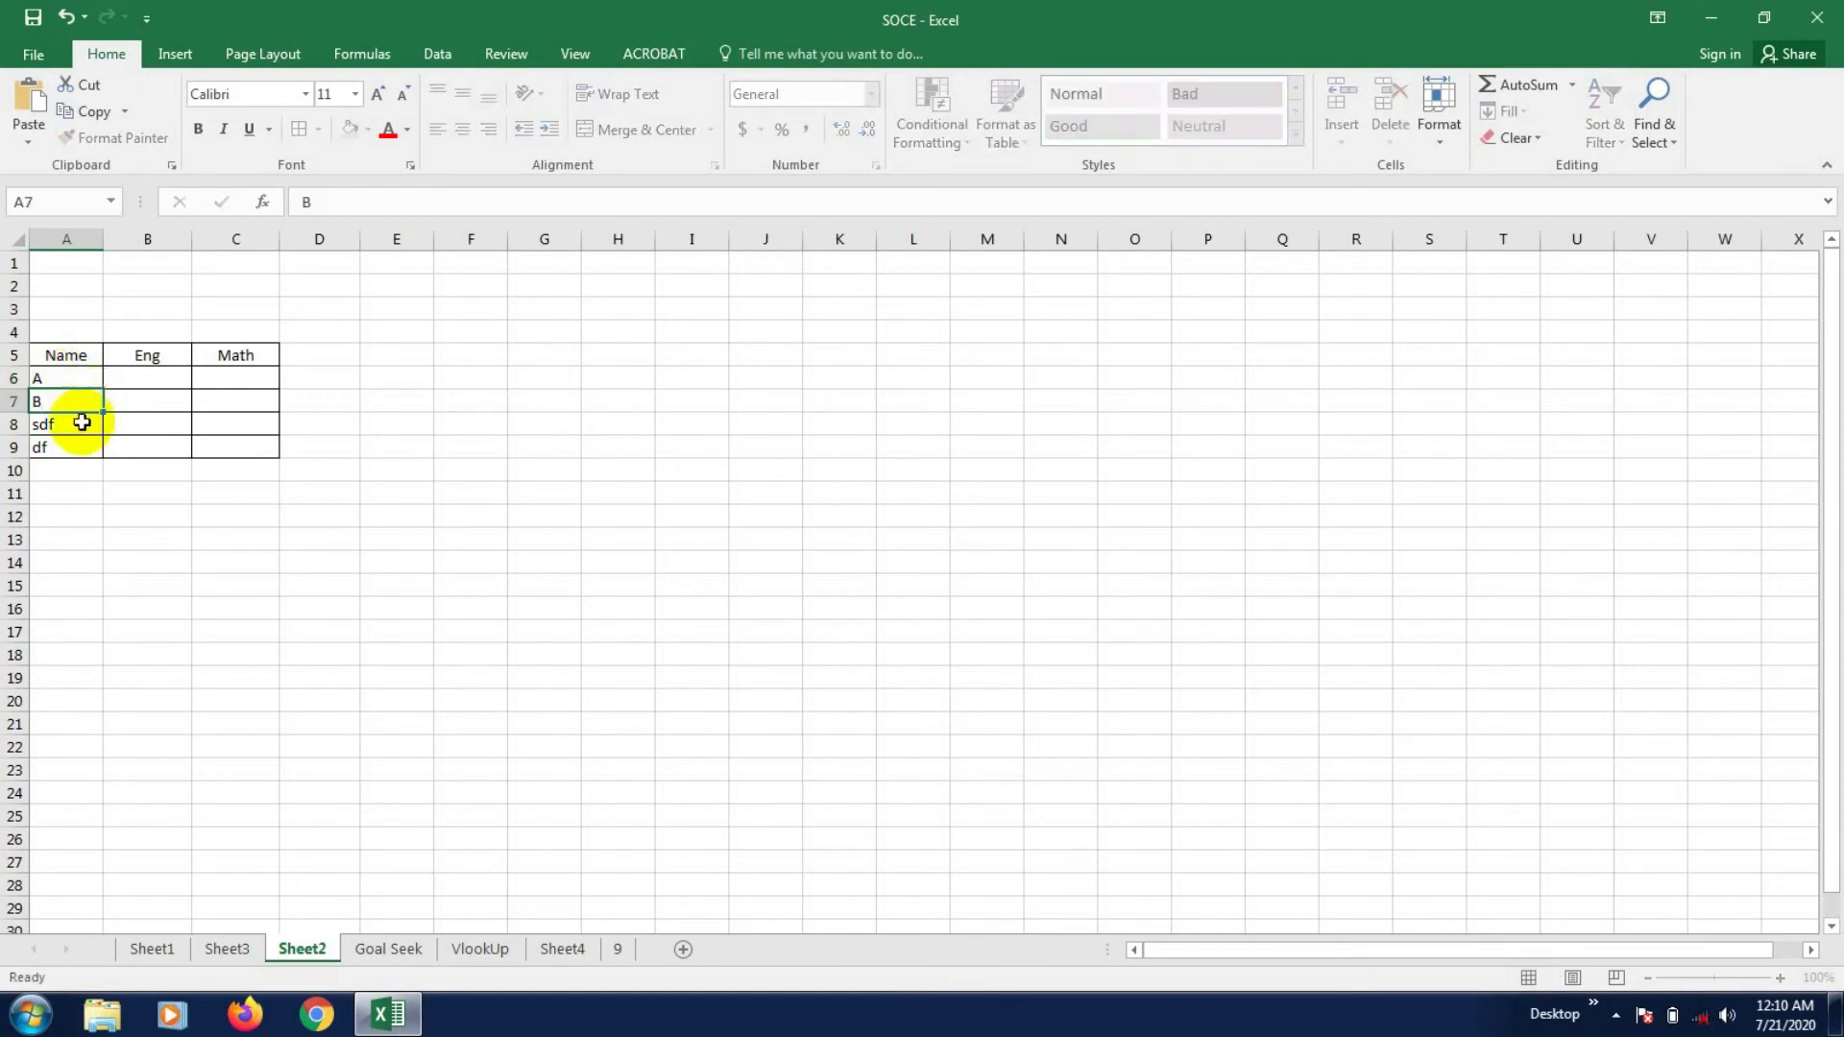
pyautogui.press('Return')
pyautogui.write('C')
pyautogui.press('Return')
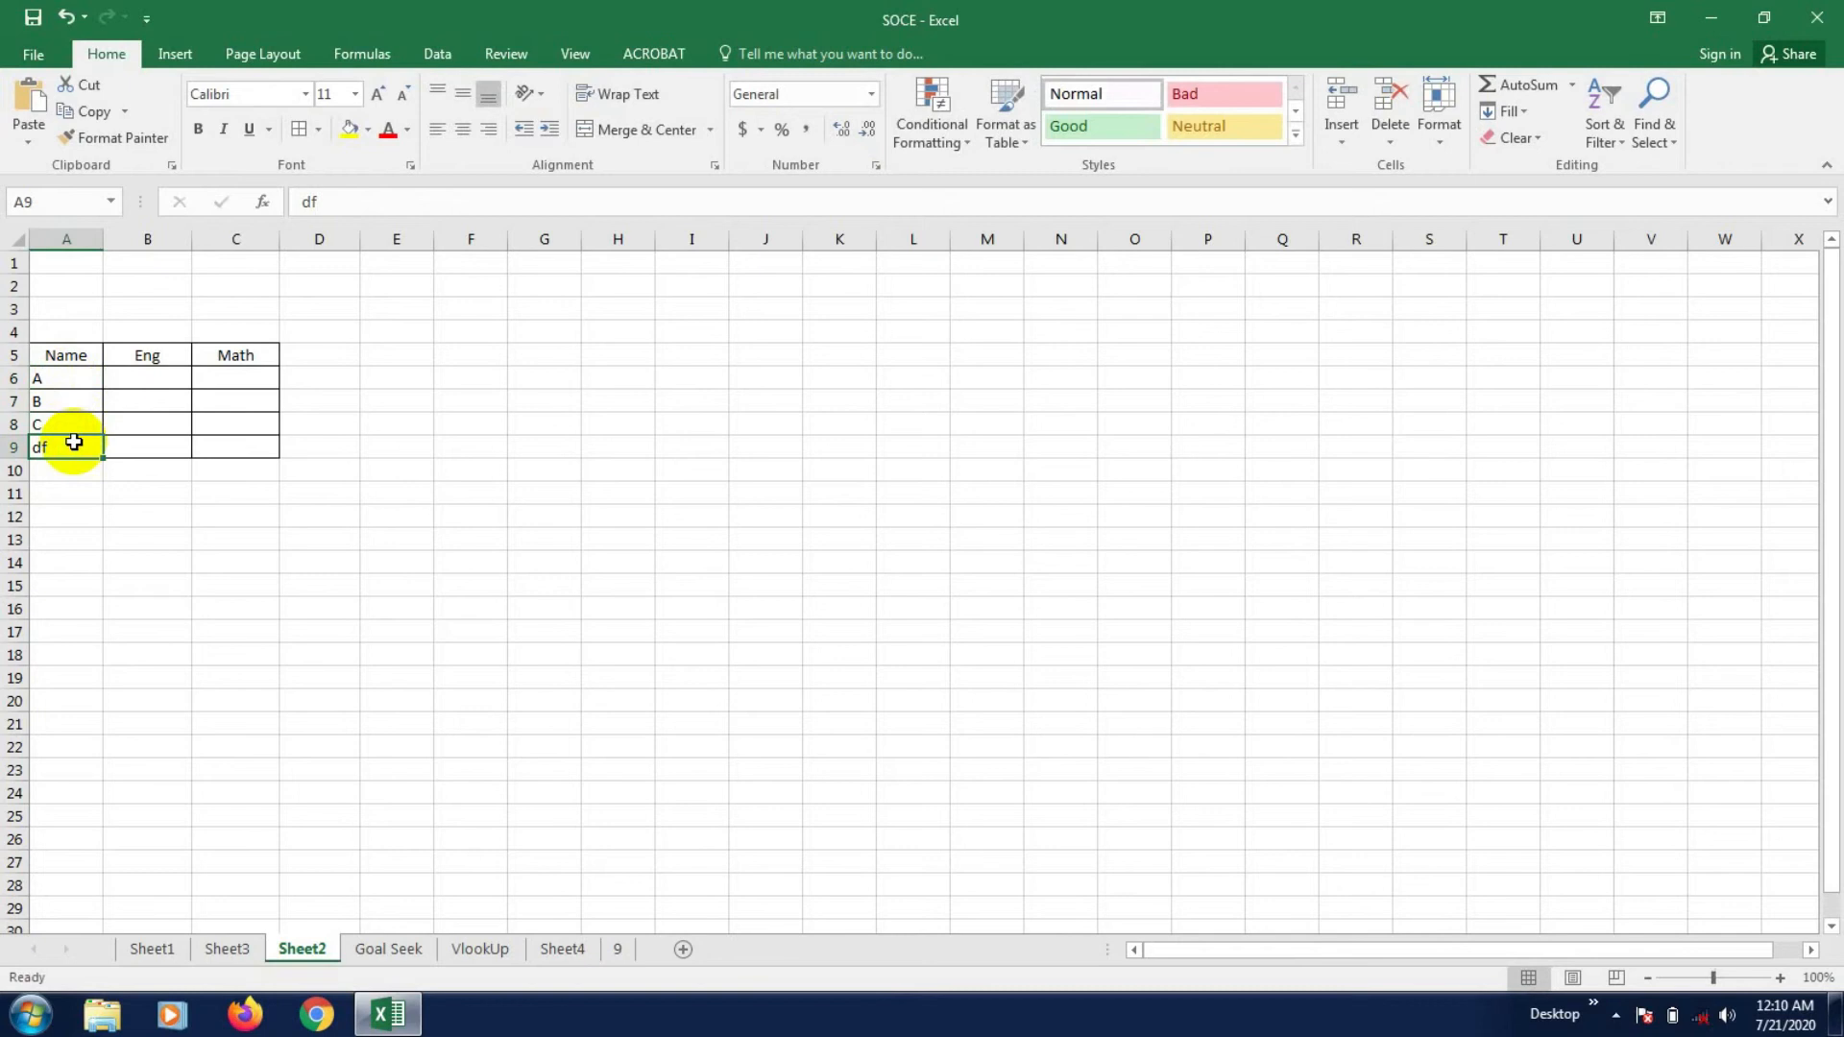
pyautogui.write('D')
pyautogui.click(61, 534)
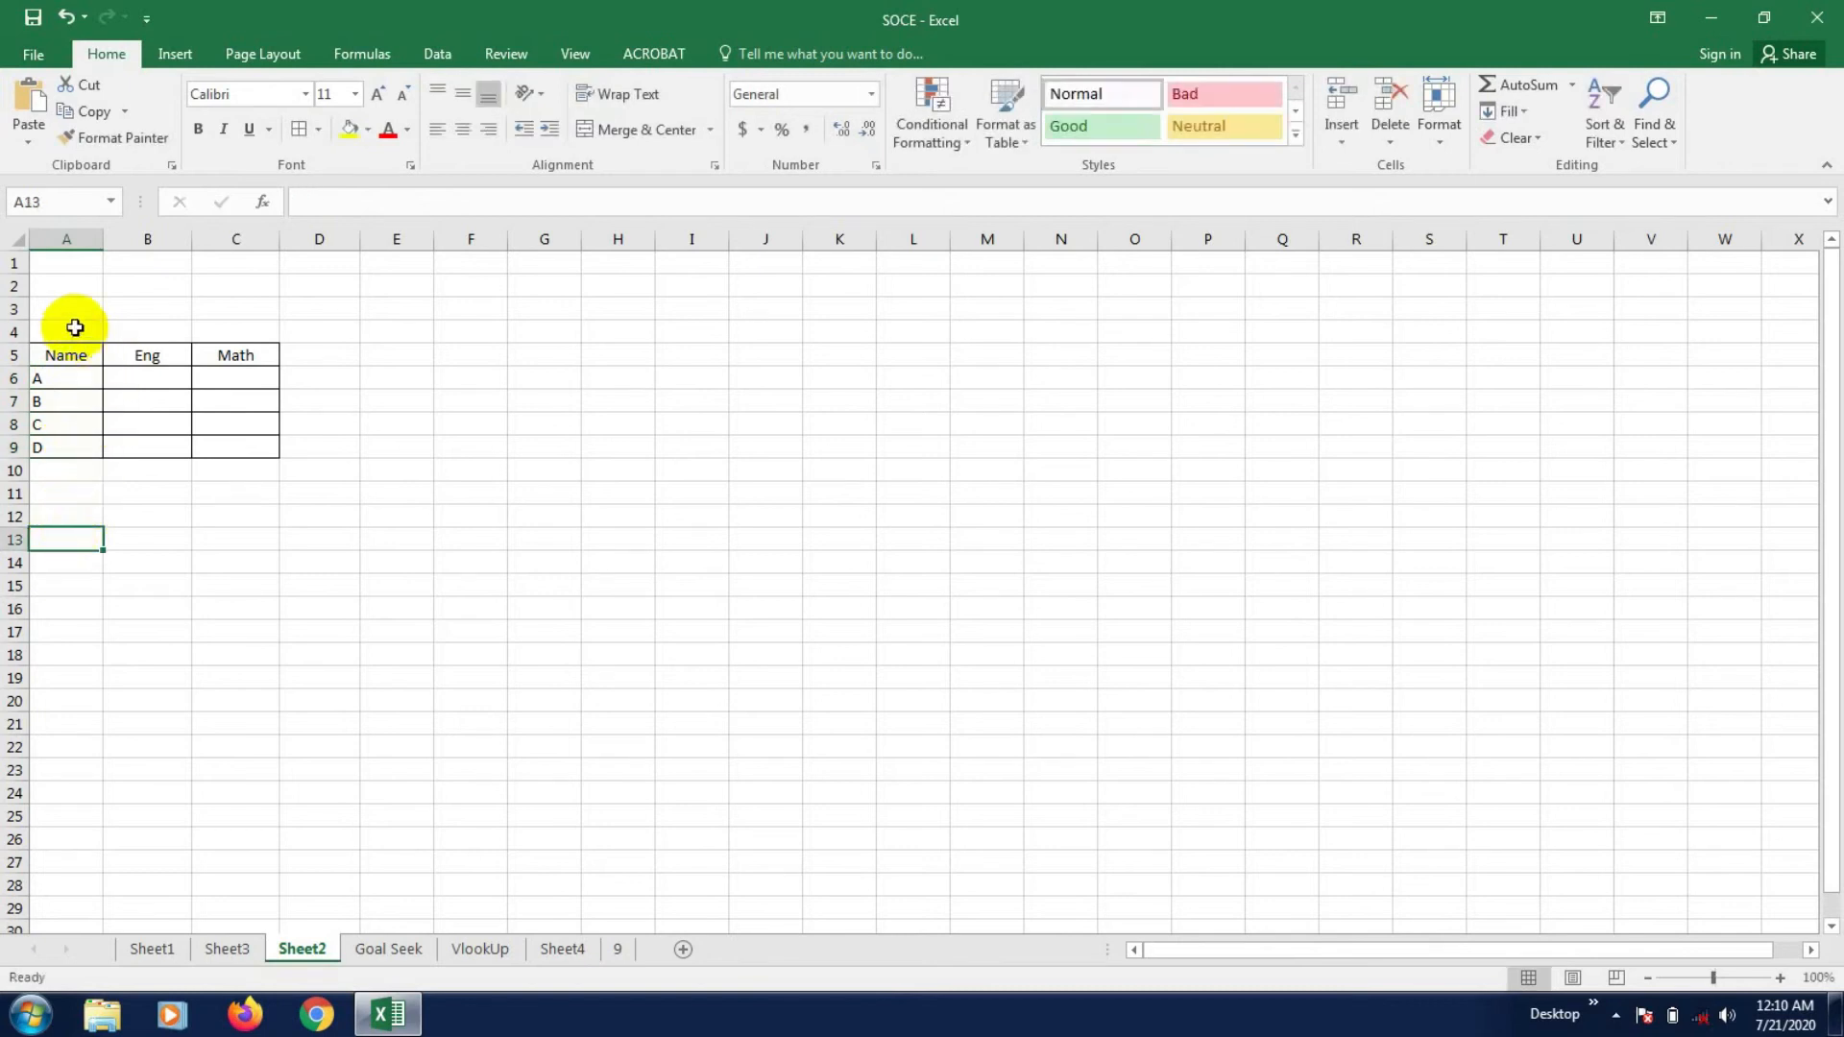
# - Merge and center A4:C4 and begin typing the MARK SHEET title, fixing typos
pyautogui.moveTo(72, 331); pyautogui.dragTo(234, 332)
pyautogui.click(618, 127)
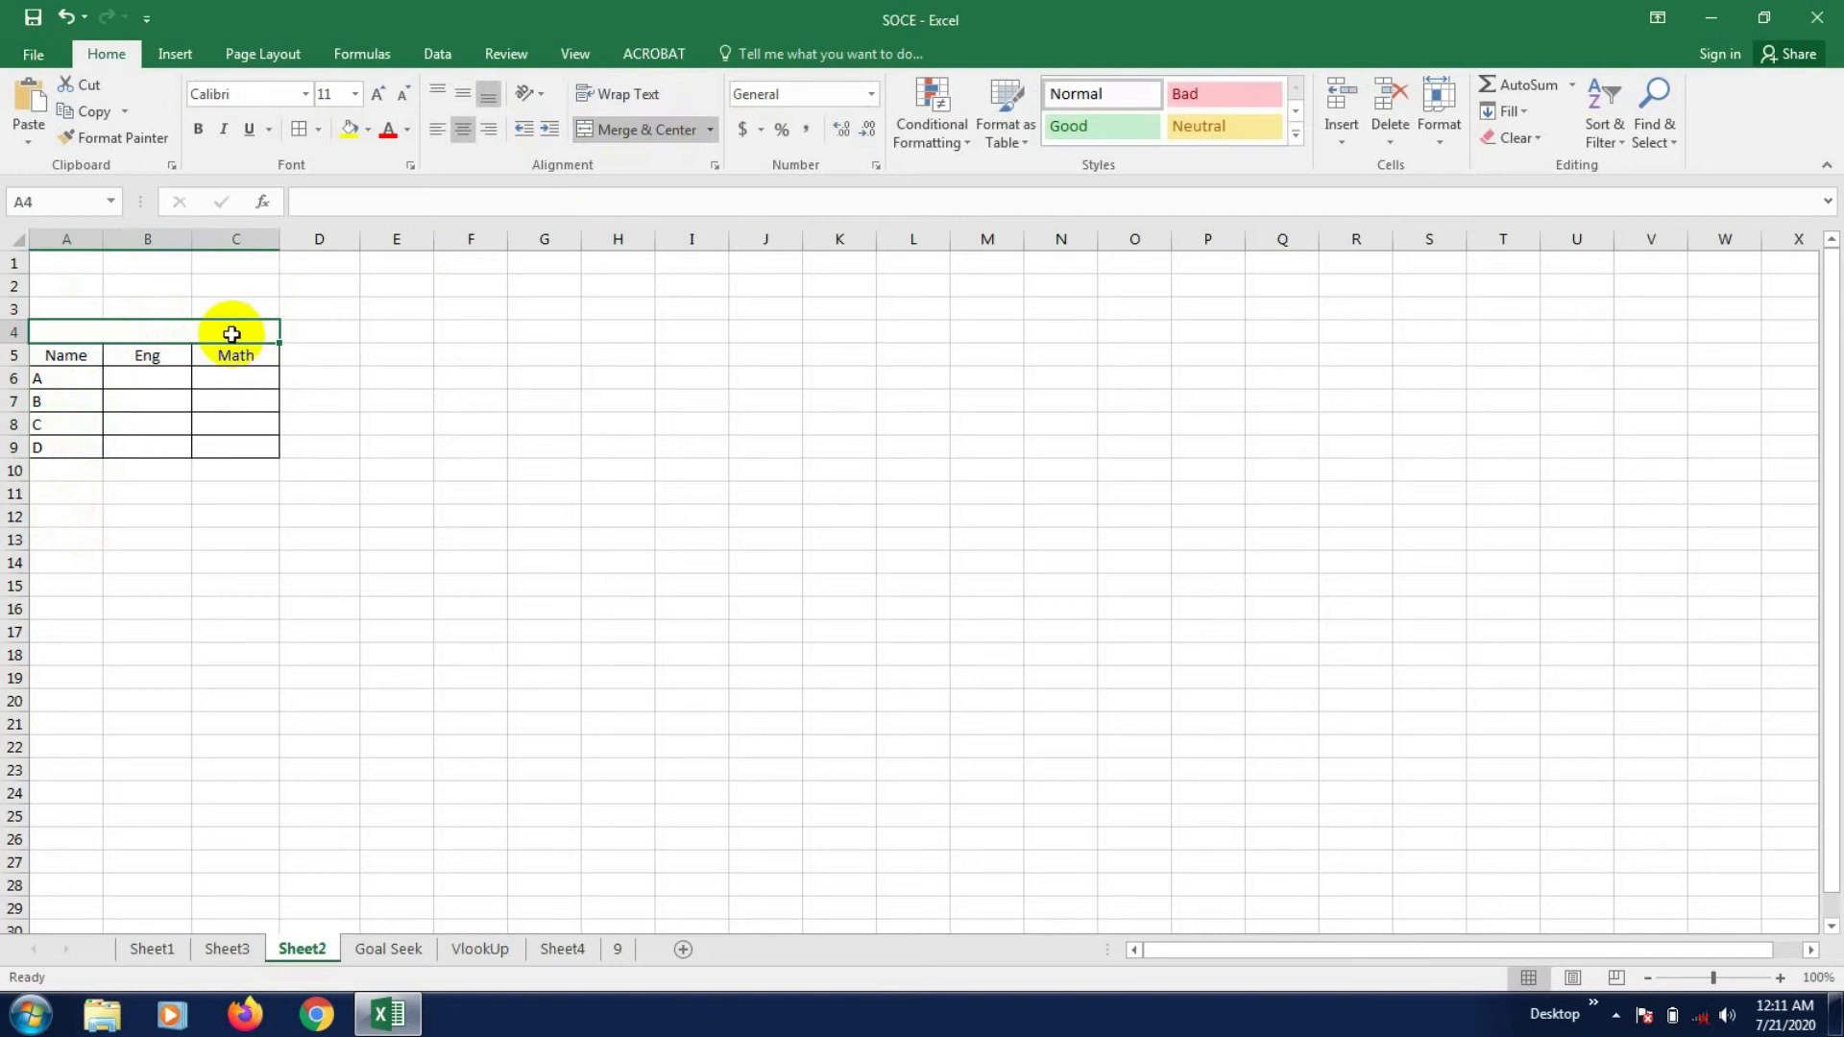
pyautogui.write('m')
pyautogui.press('BackSpace')
pyautogui.write('M')
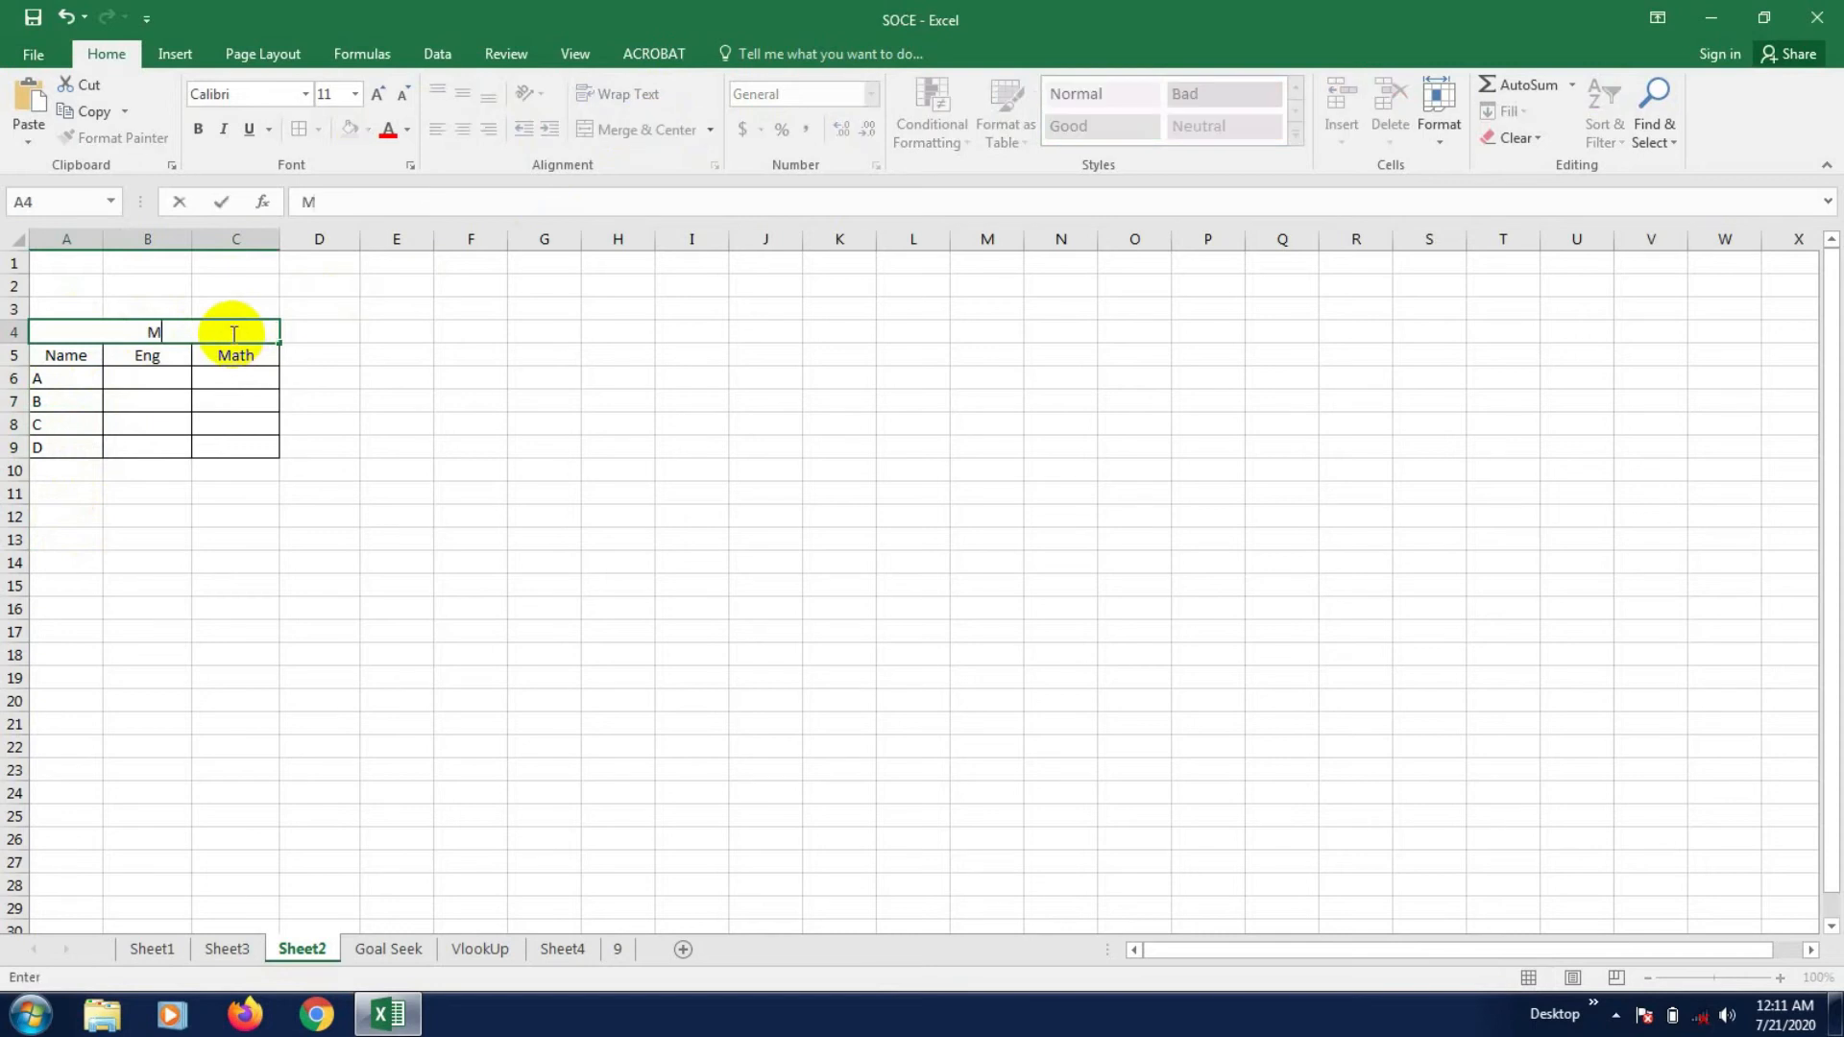
pyautogui.write('ARK SEET')
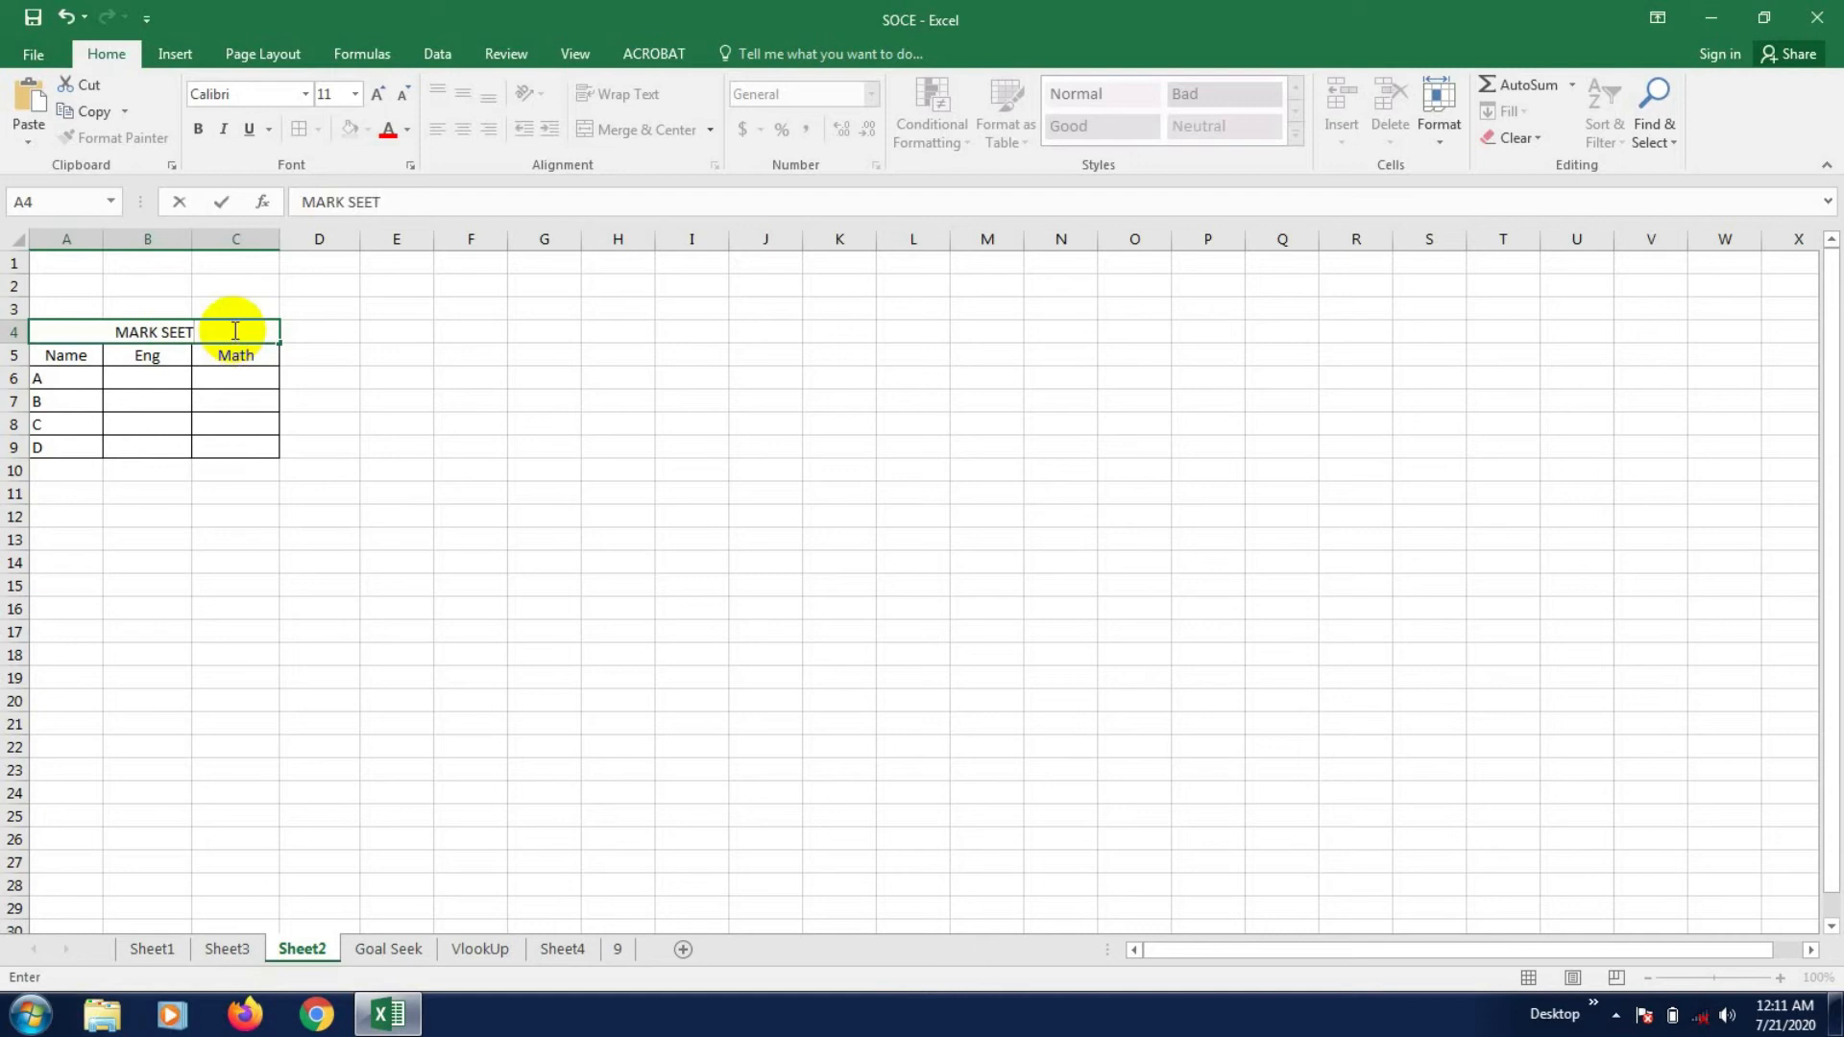
pyautogui.press('BackSpace')
pyautogui.press('BackSpace')
pyautogui.press('BackSpace')
# - Finish and commit the MARK SHEET title in merged cell A4
pyautogui.write('HEET')
pyautogui.click(246, 491)
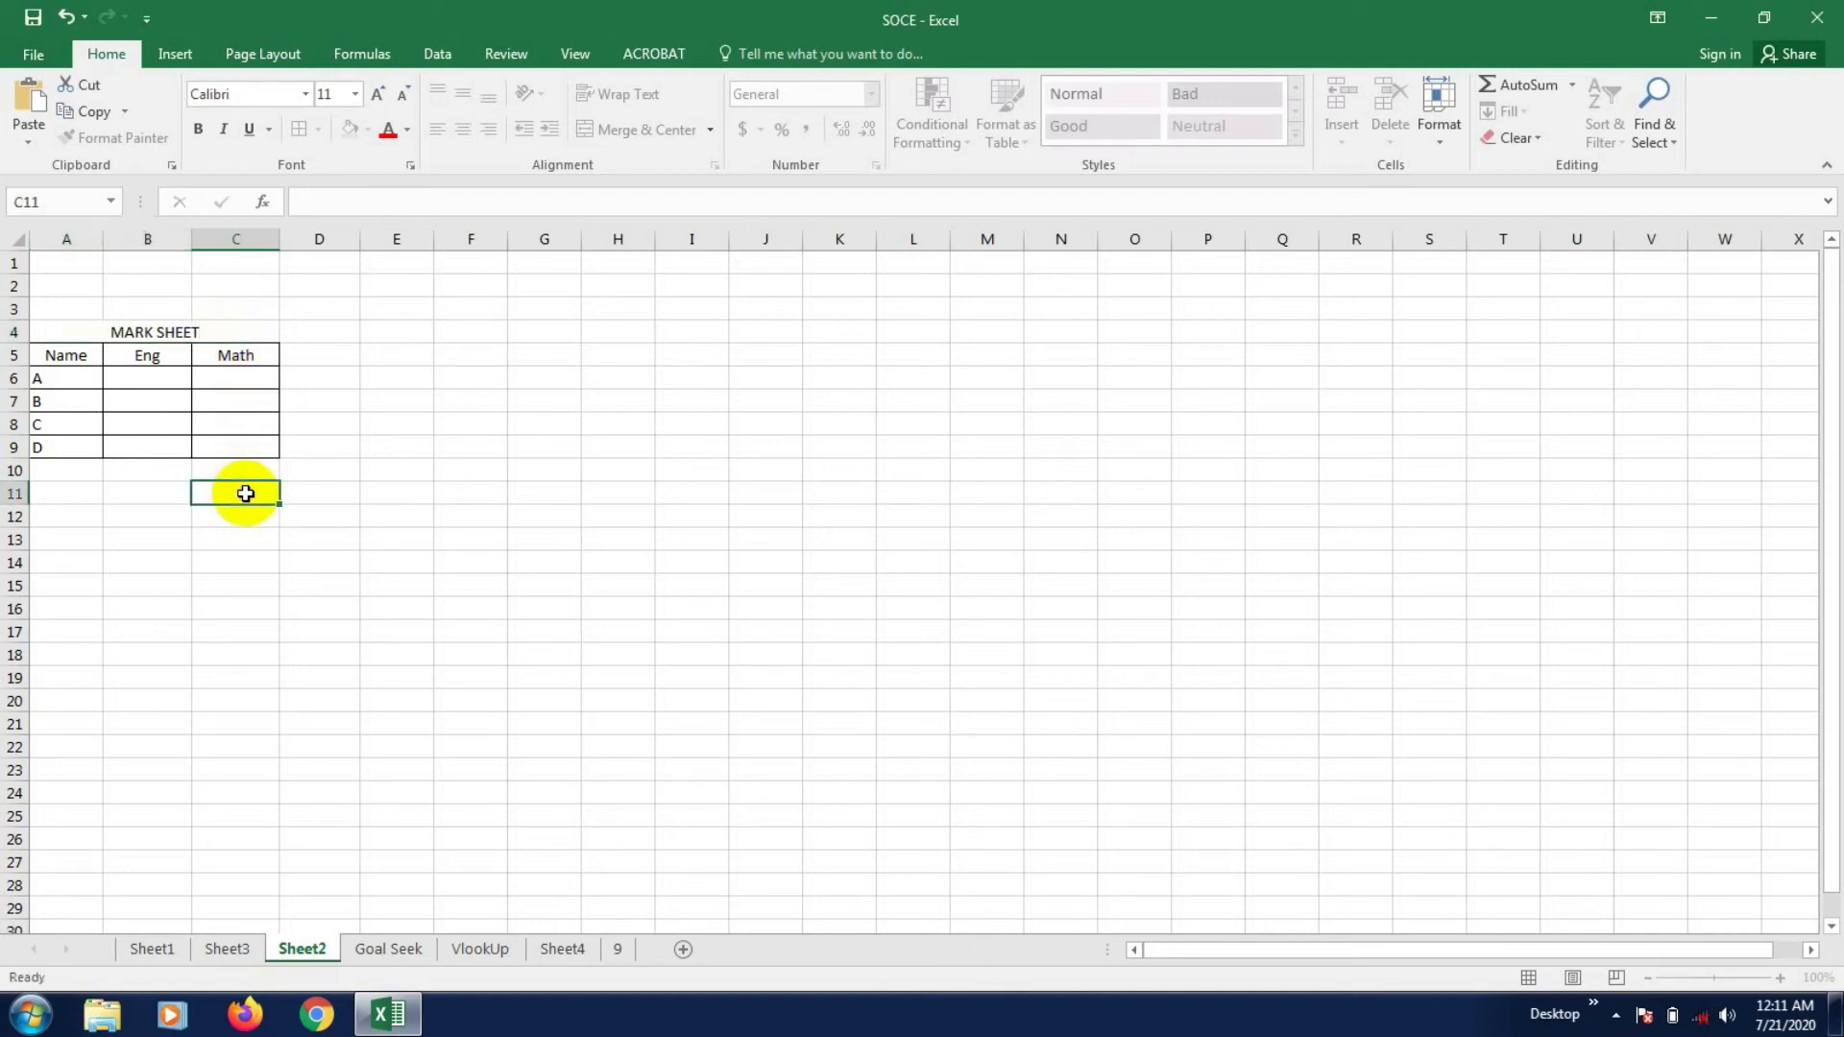
pyautogui.click(206, 327)
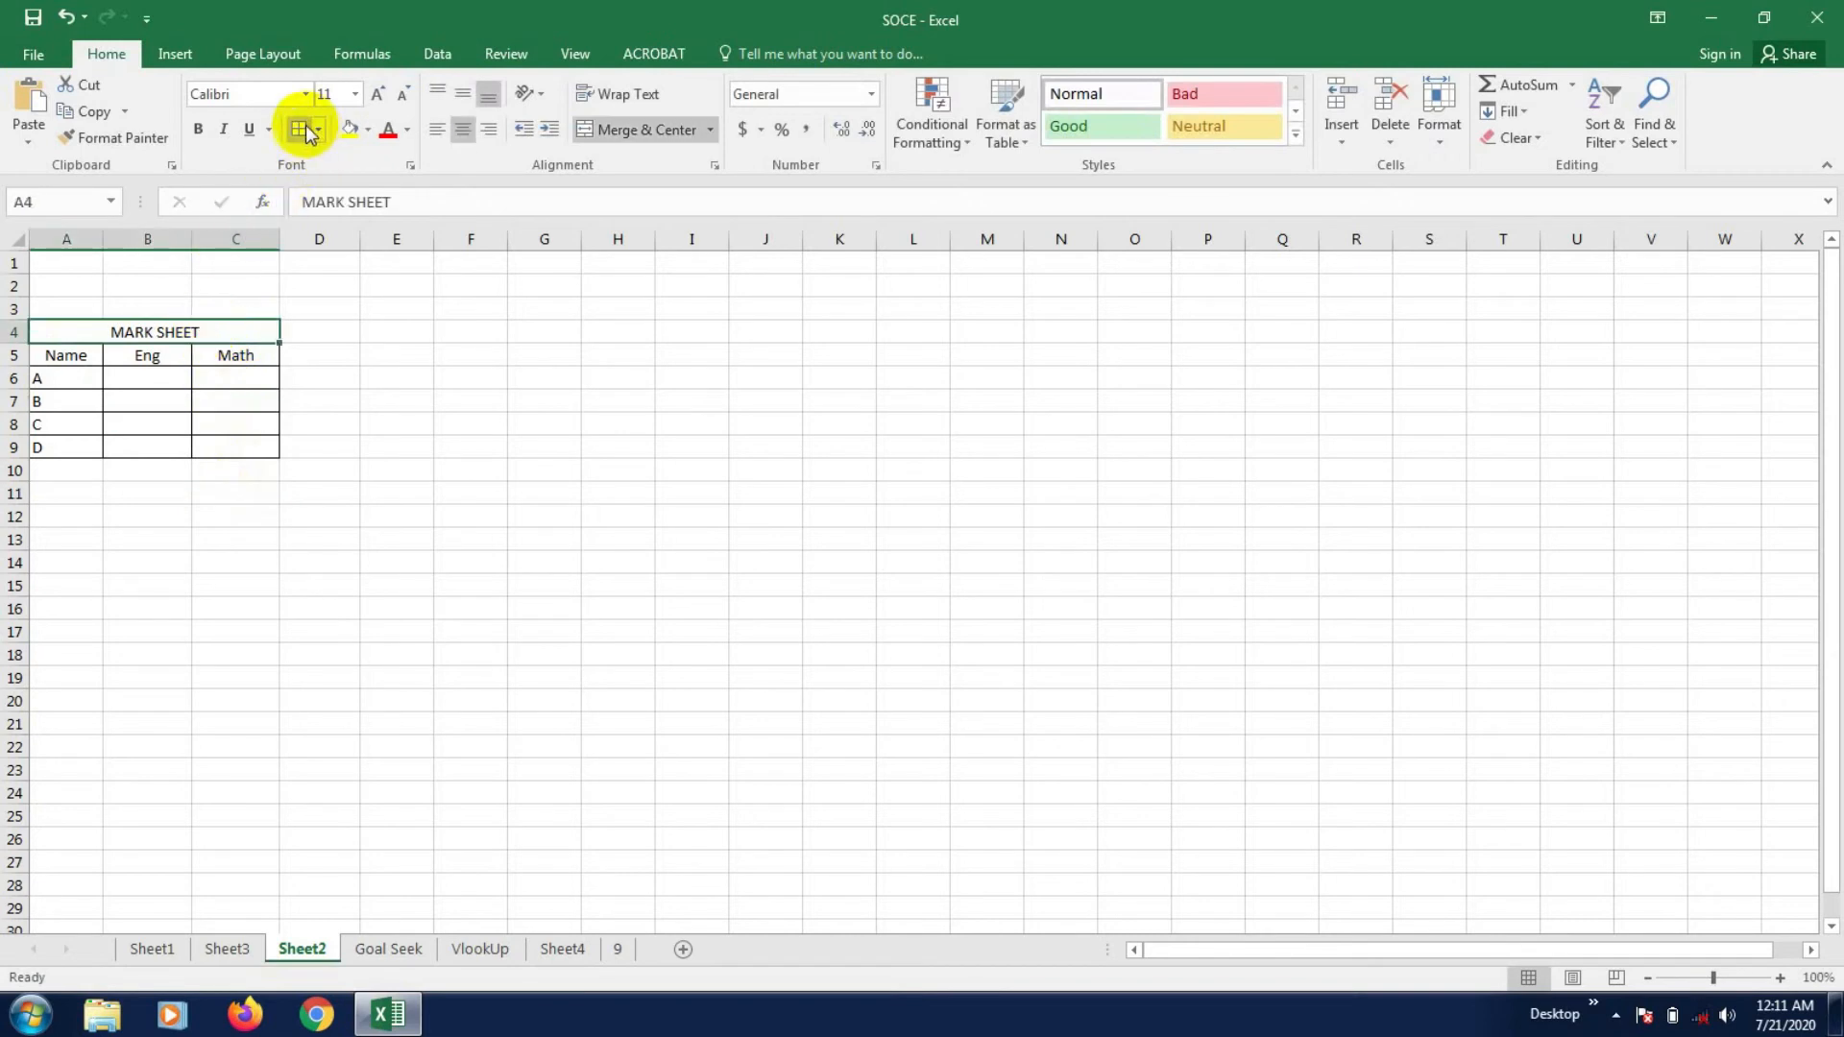
pyautogui.click(175, 601)
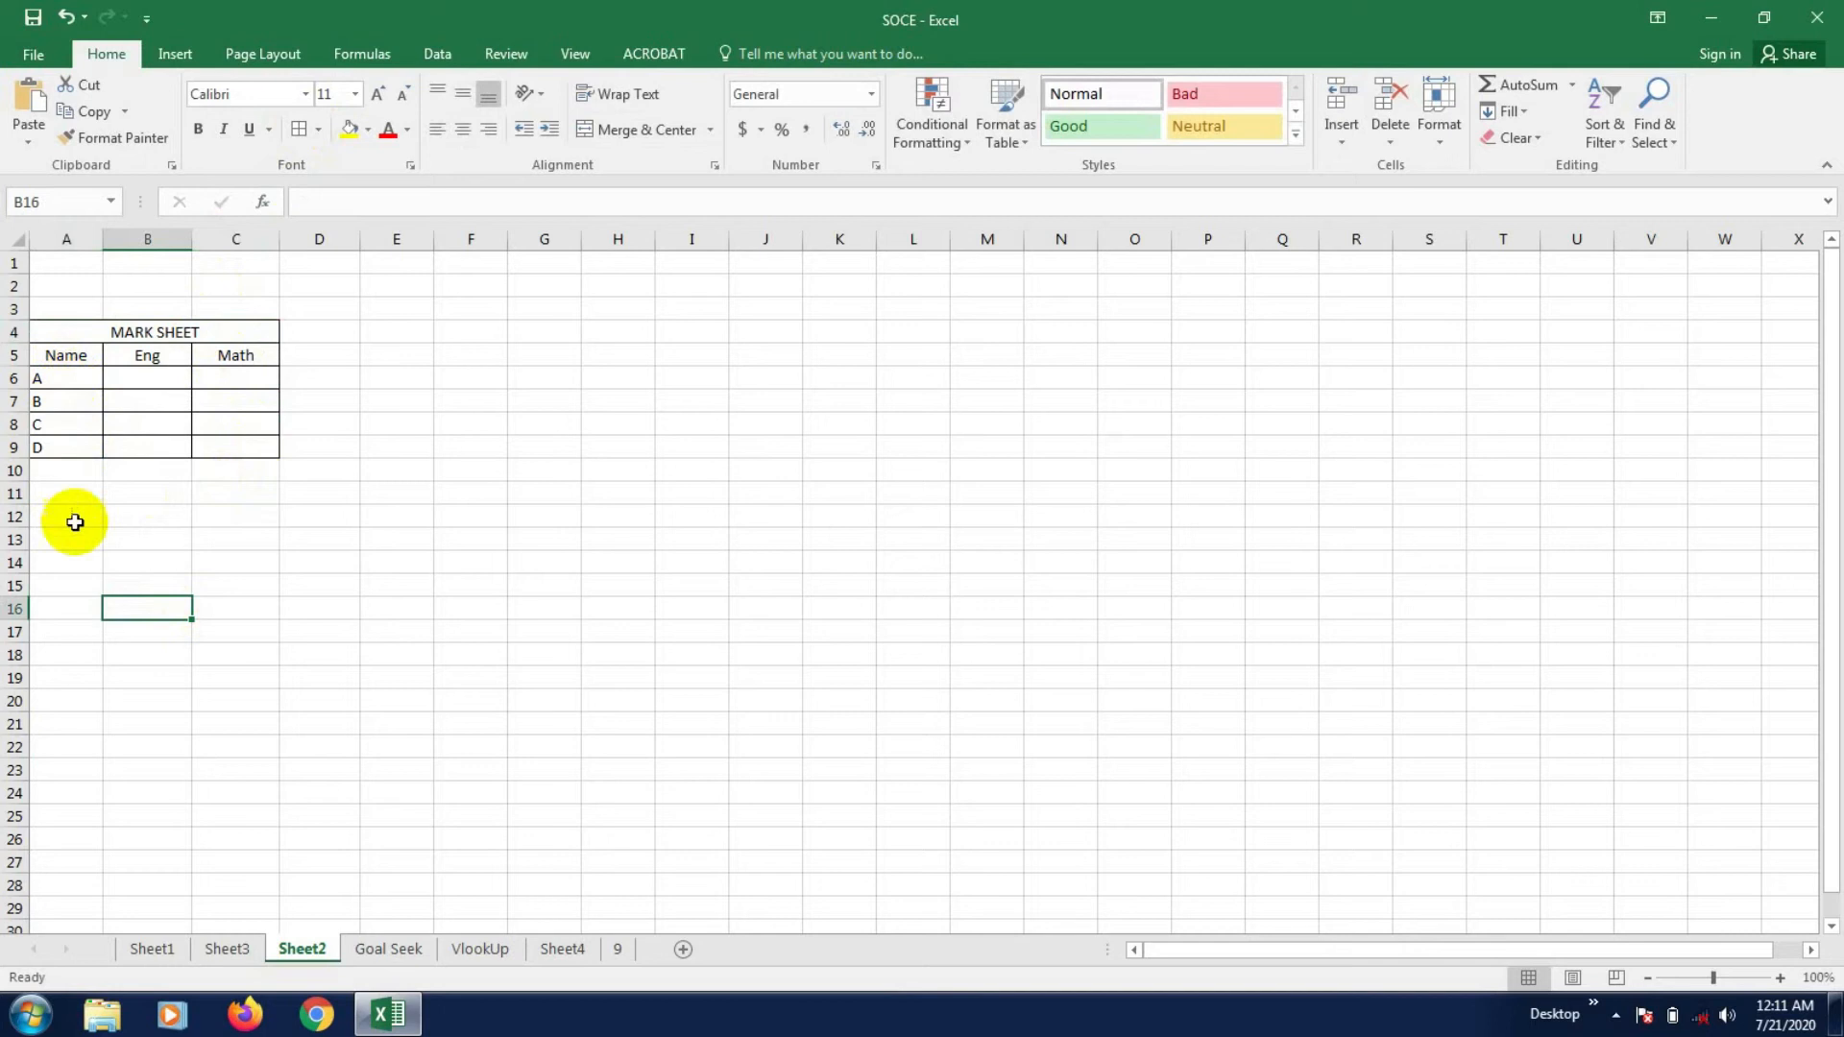
# - Point out the Eng and Math headings and their first score cells B6 and C6
pyautogui.click(135, 356)
pyautogui.click(234, 355)
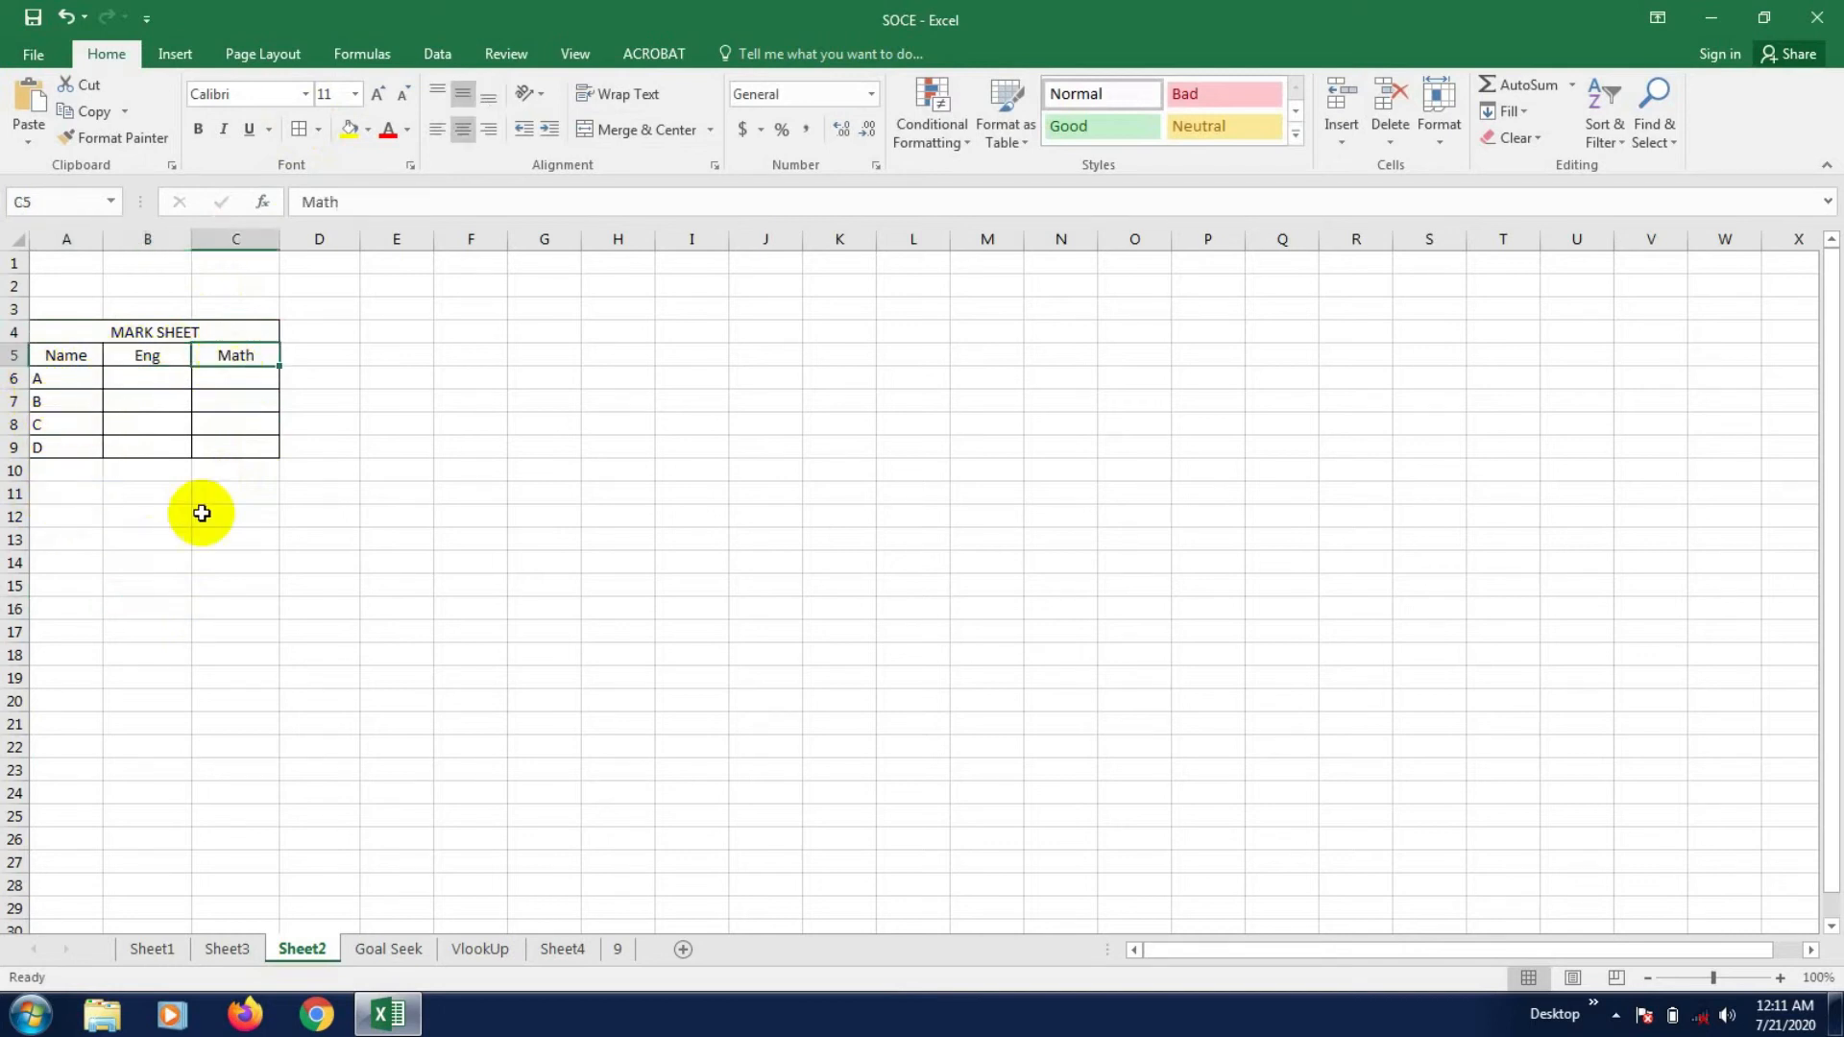
pyautogui.click(200, 542)
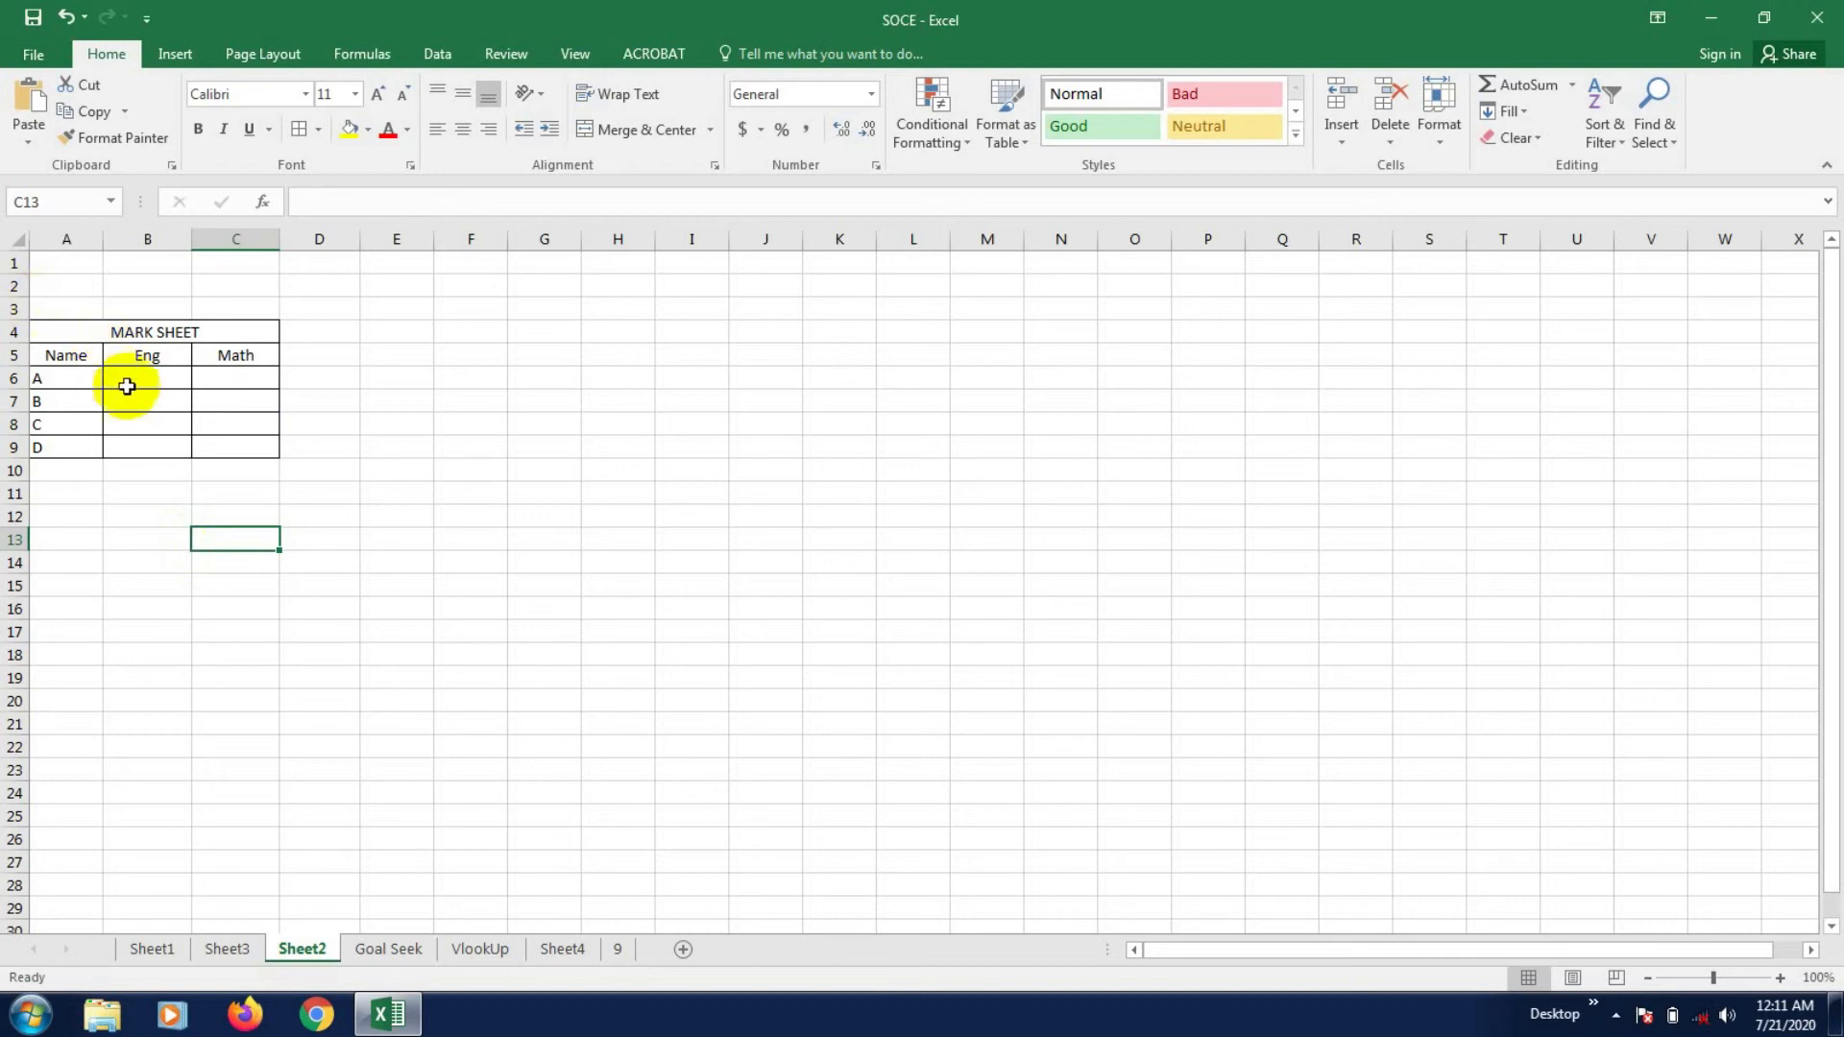
pyautogui.click(108, 591)
pyautogui.click(158, 378)
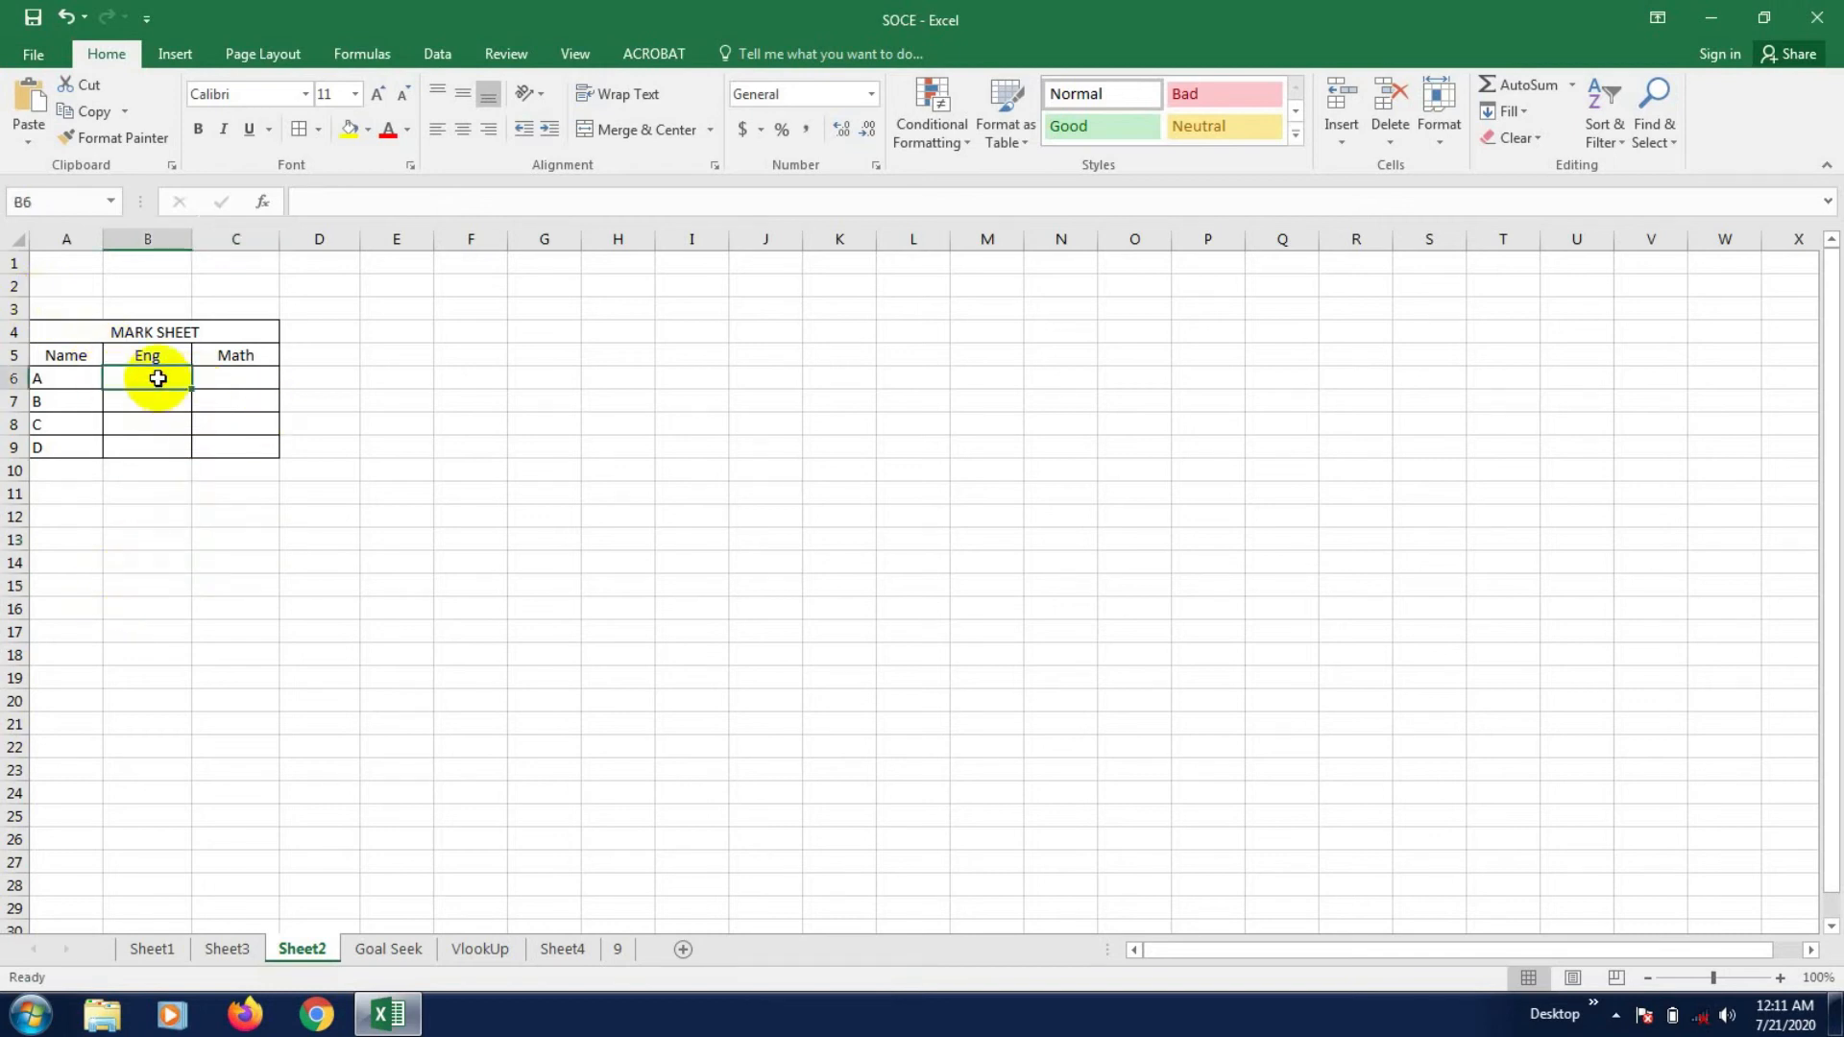
pyautogui.click(227, 382)
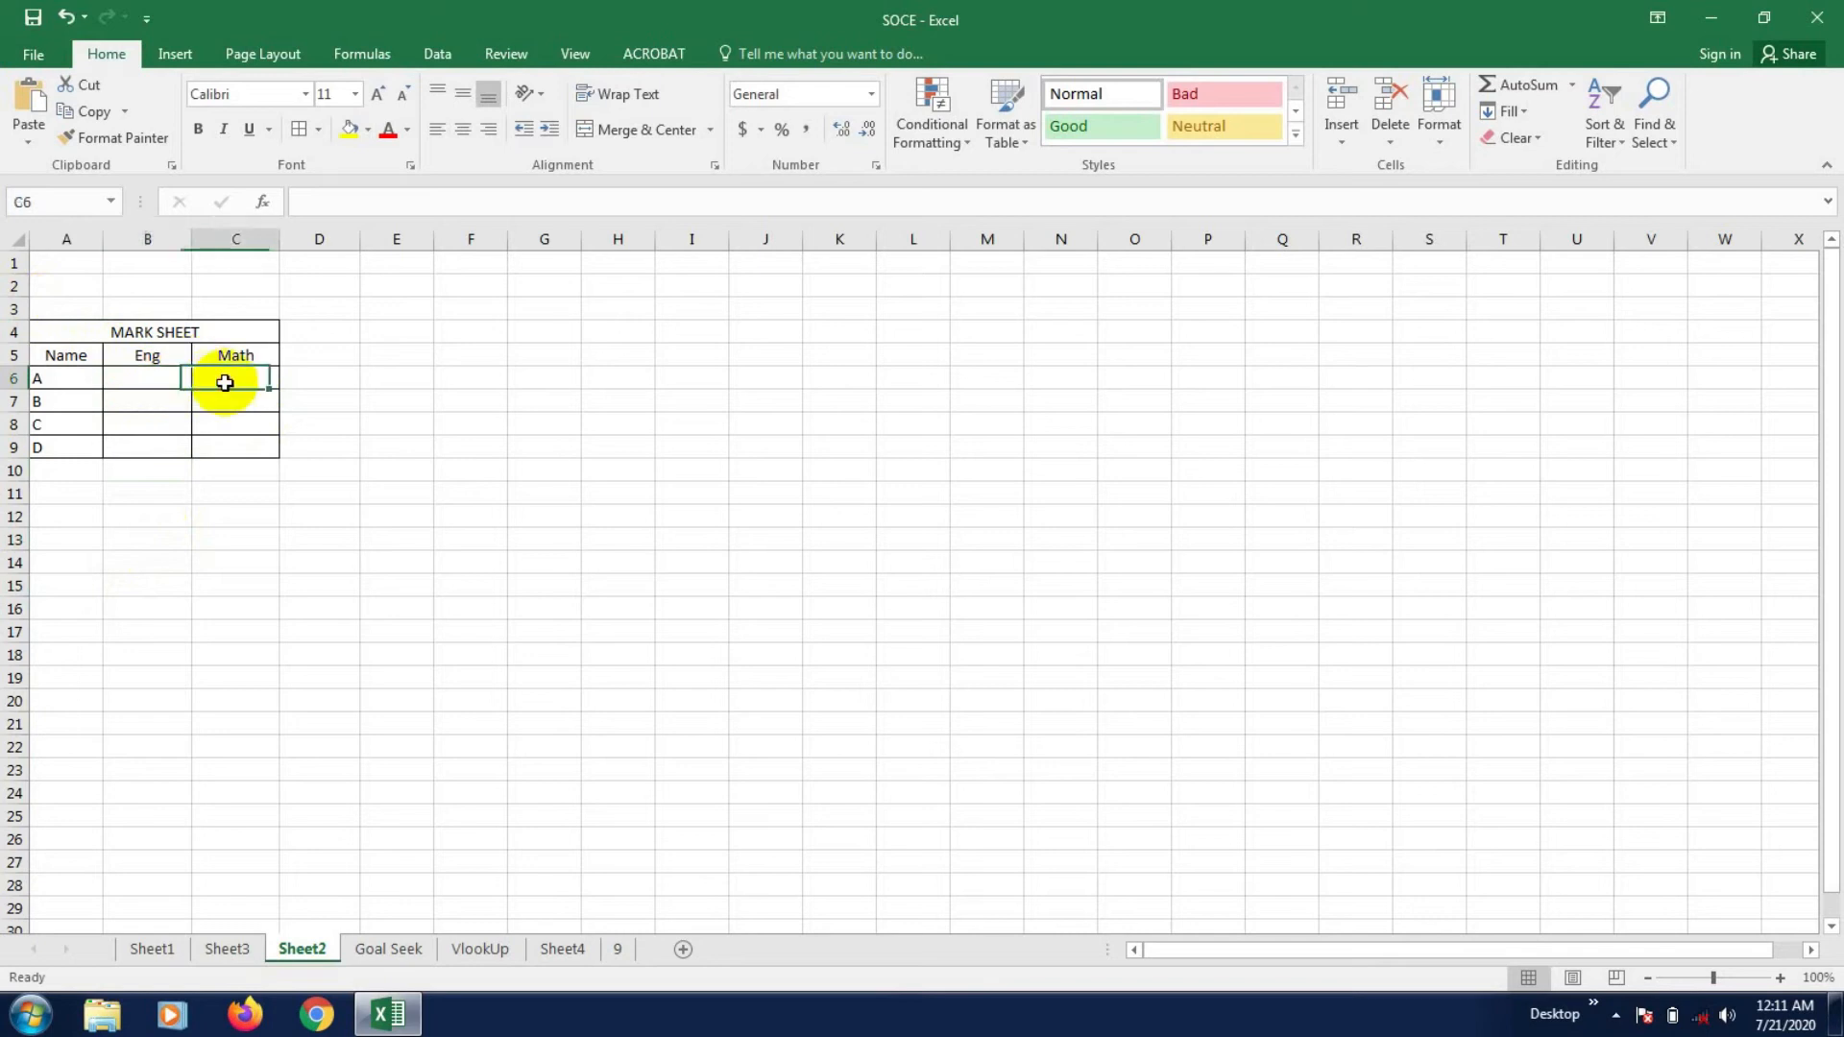
pyautogui.click(166, 380)
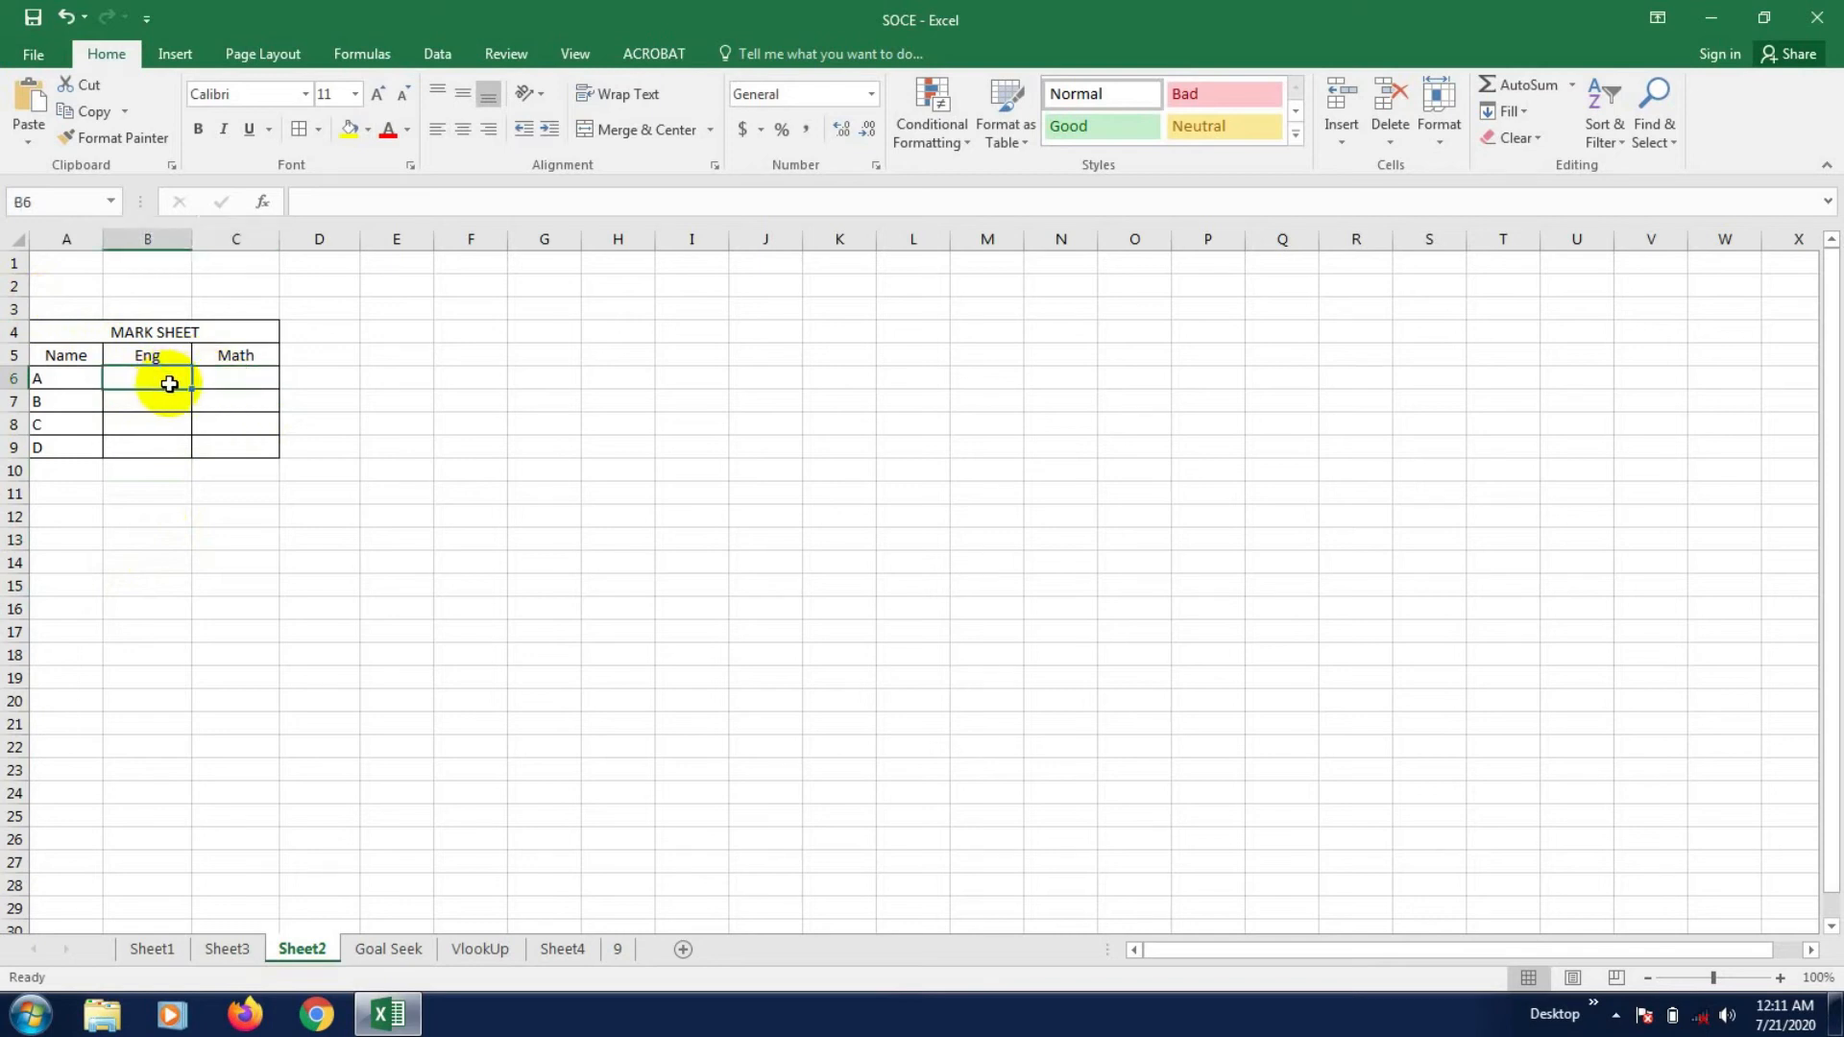
pyautogui.click(252, 377)
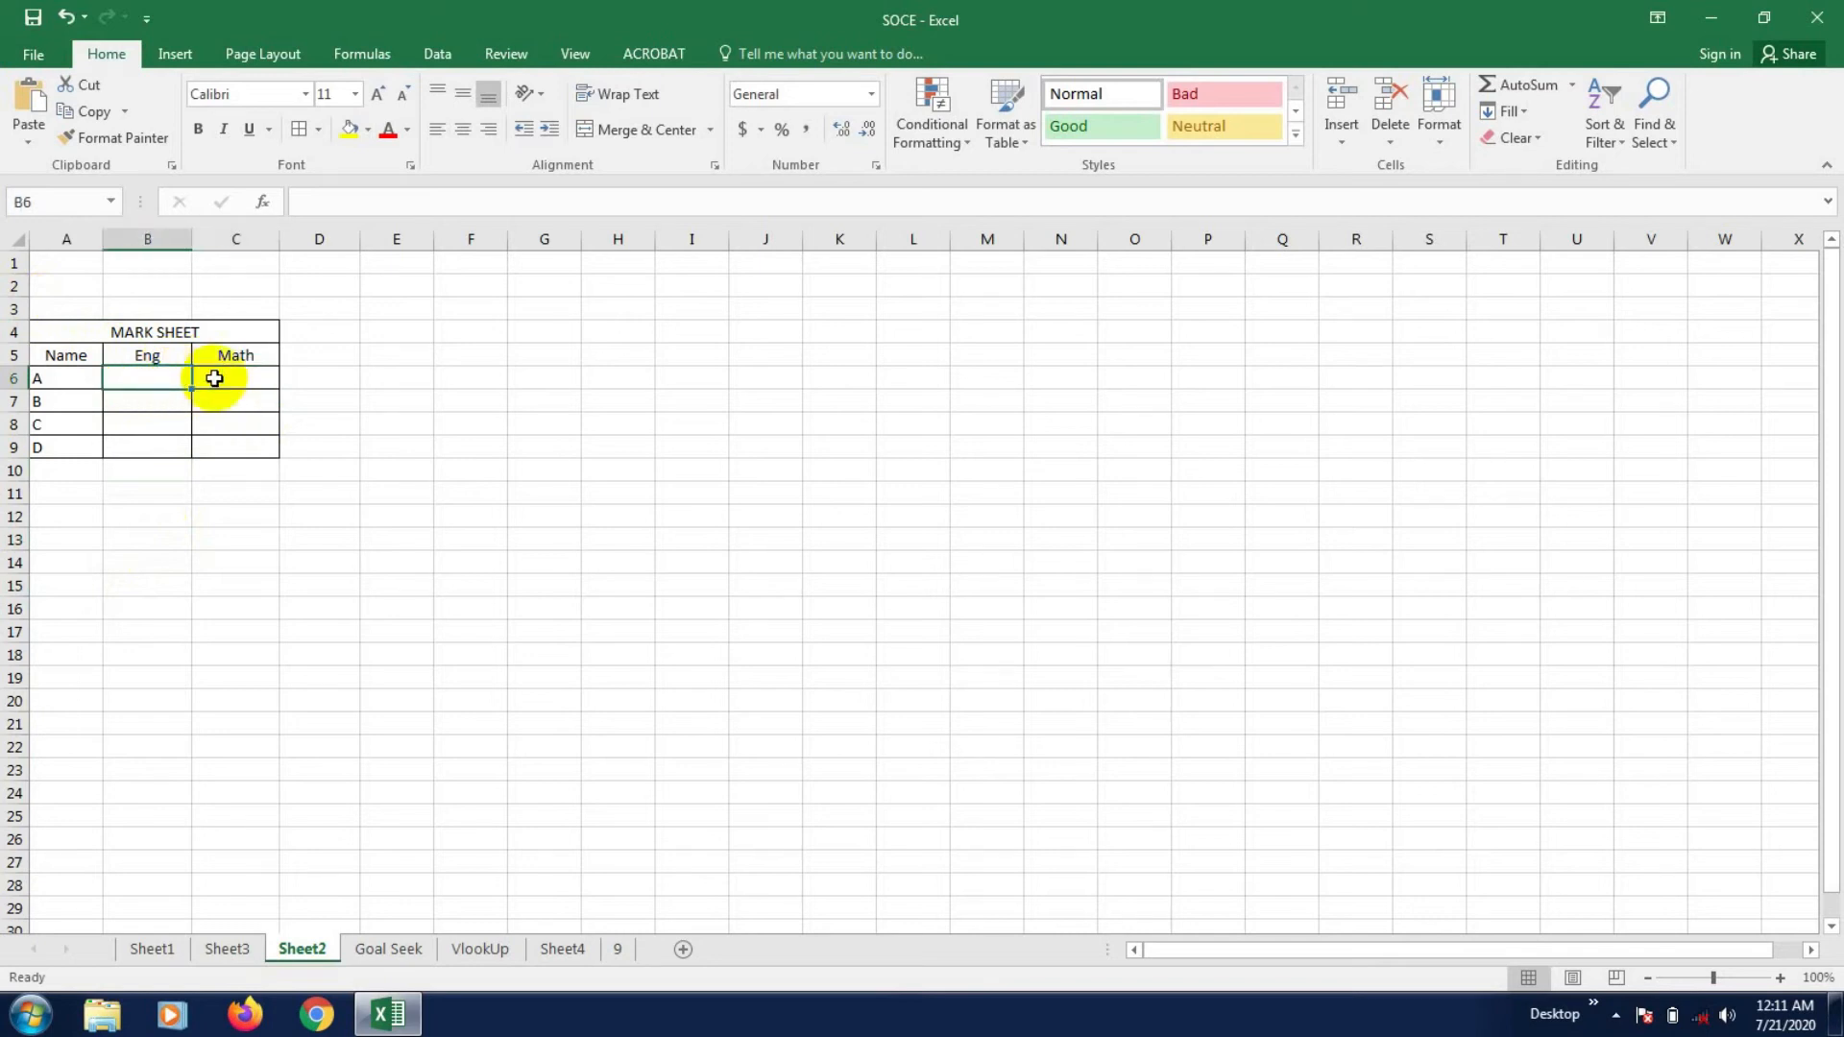
pyautogui.click(159, 378)
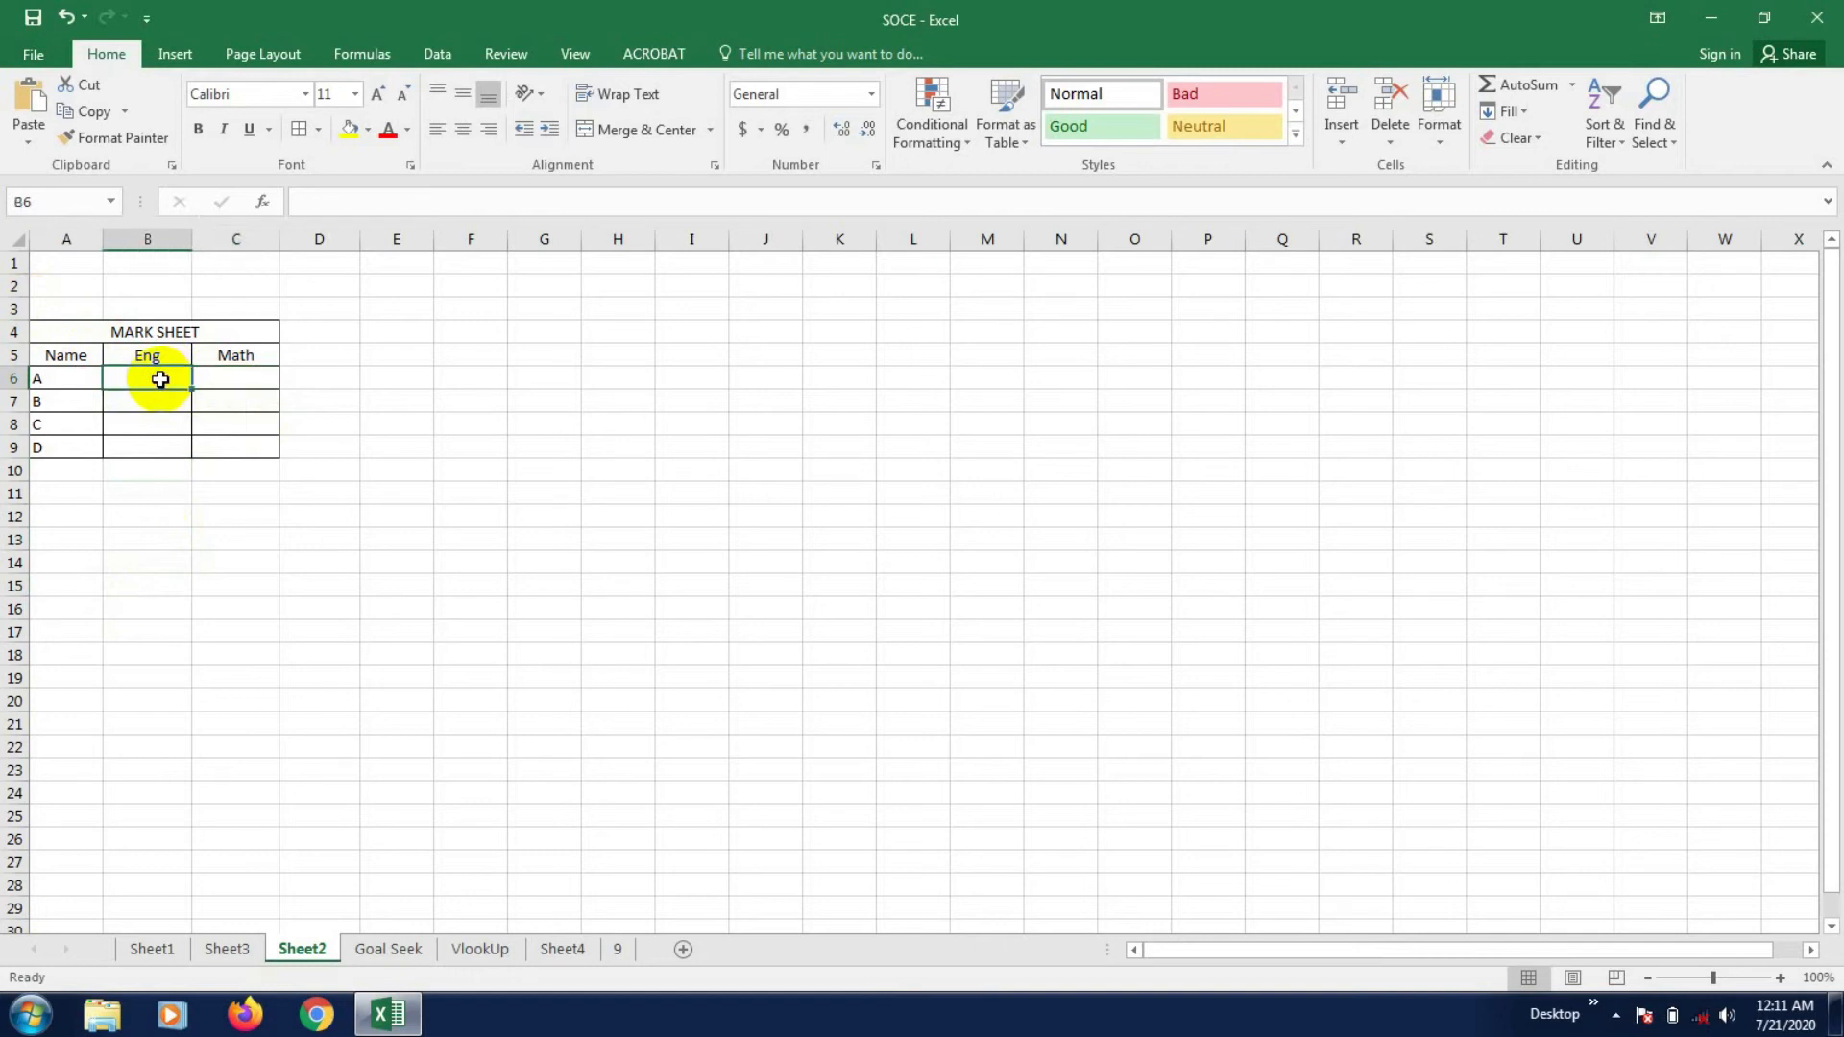
pyautogui.click(146, 400)
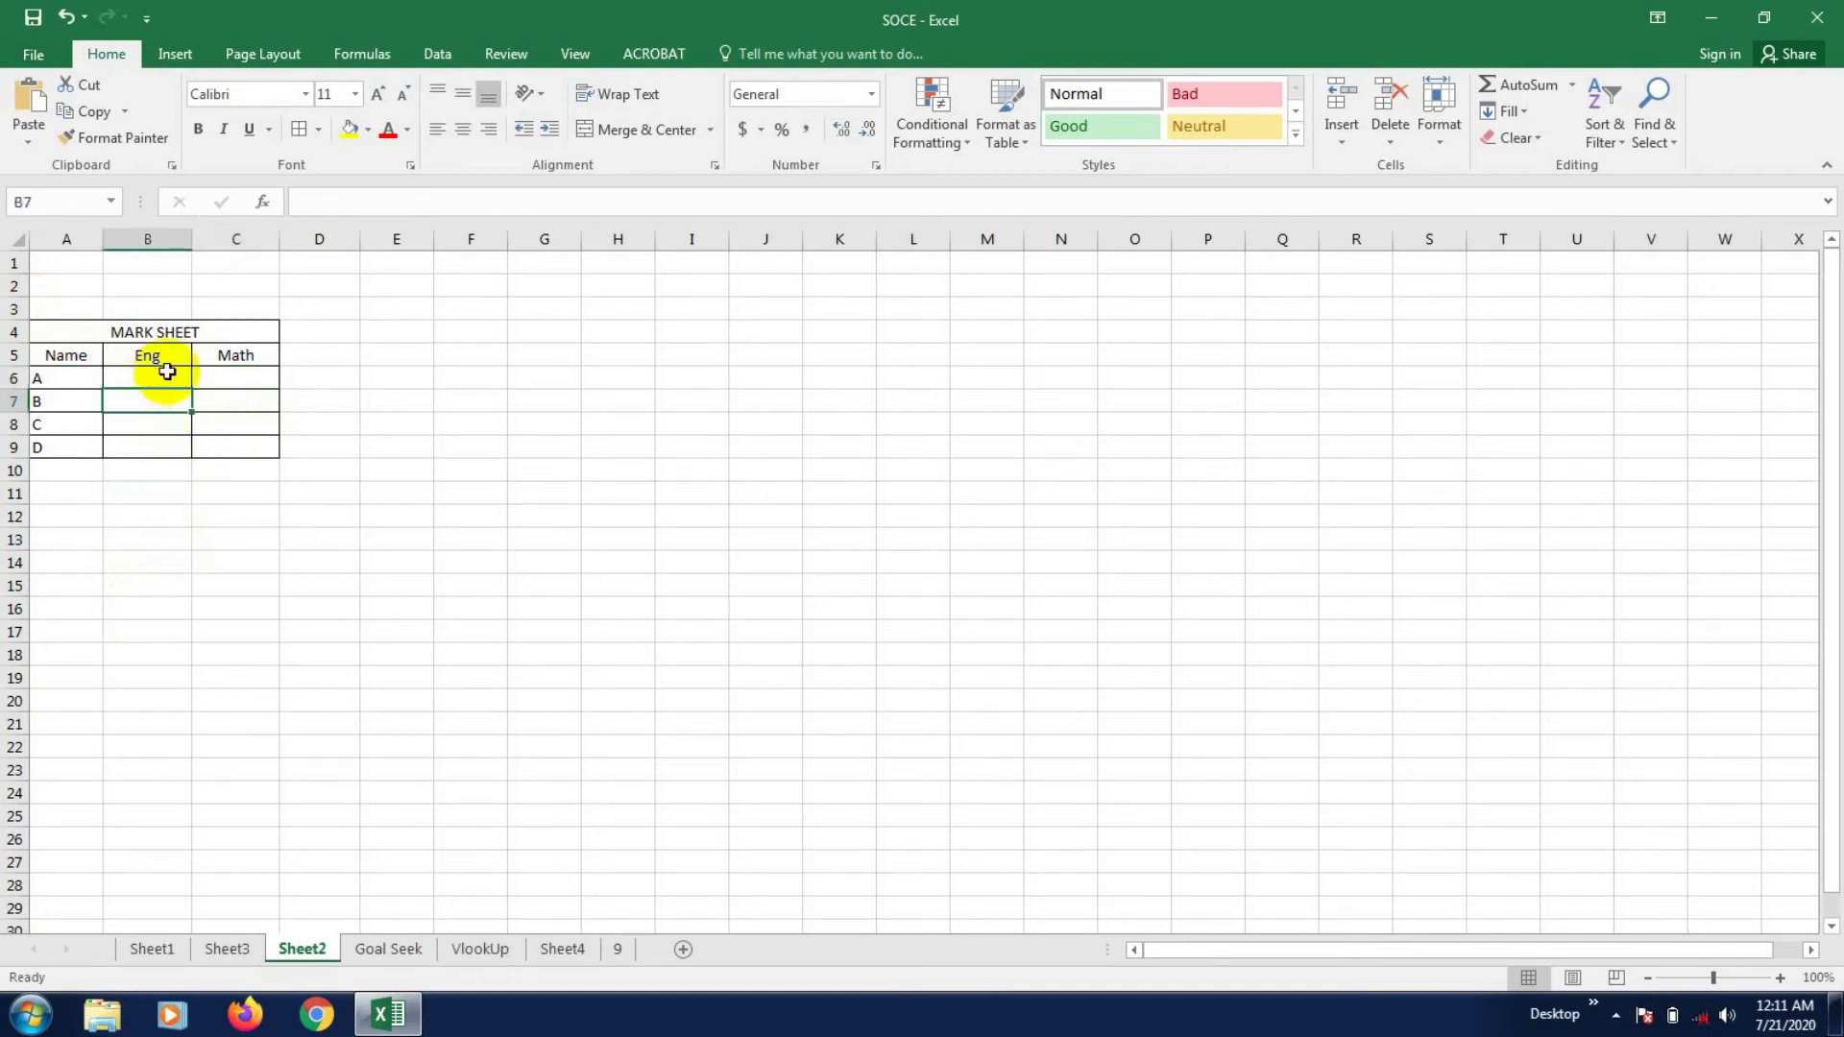
pyautogui.click(231, 381)
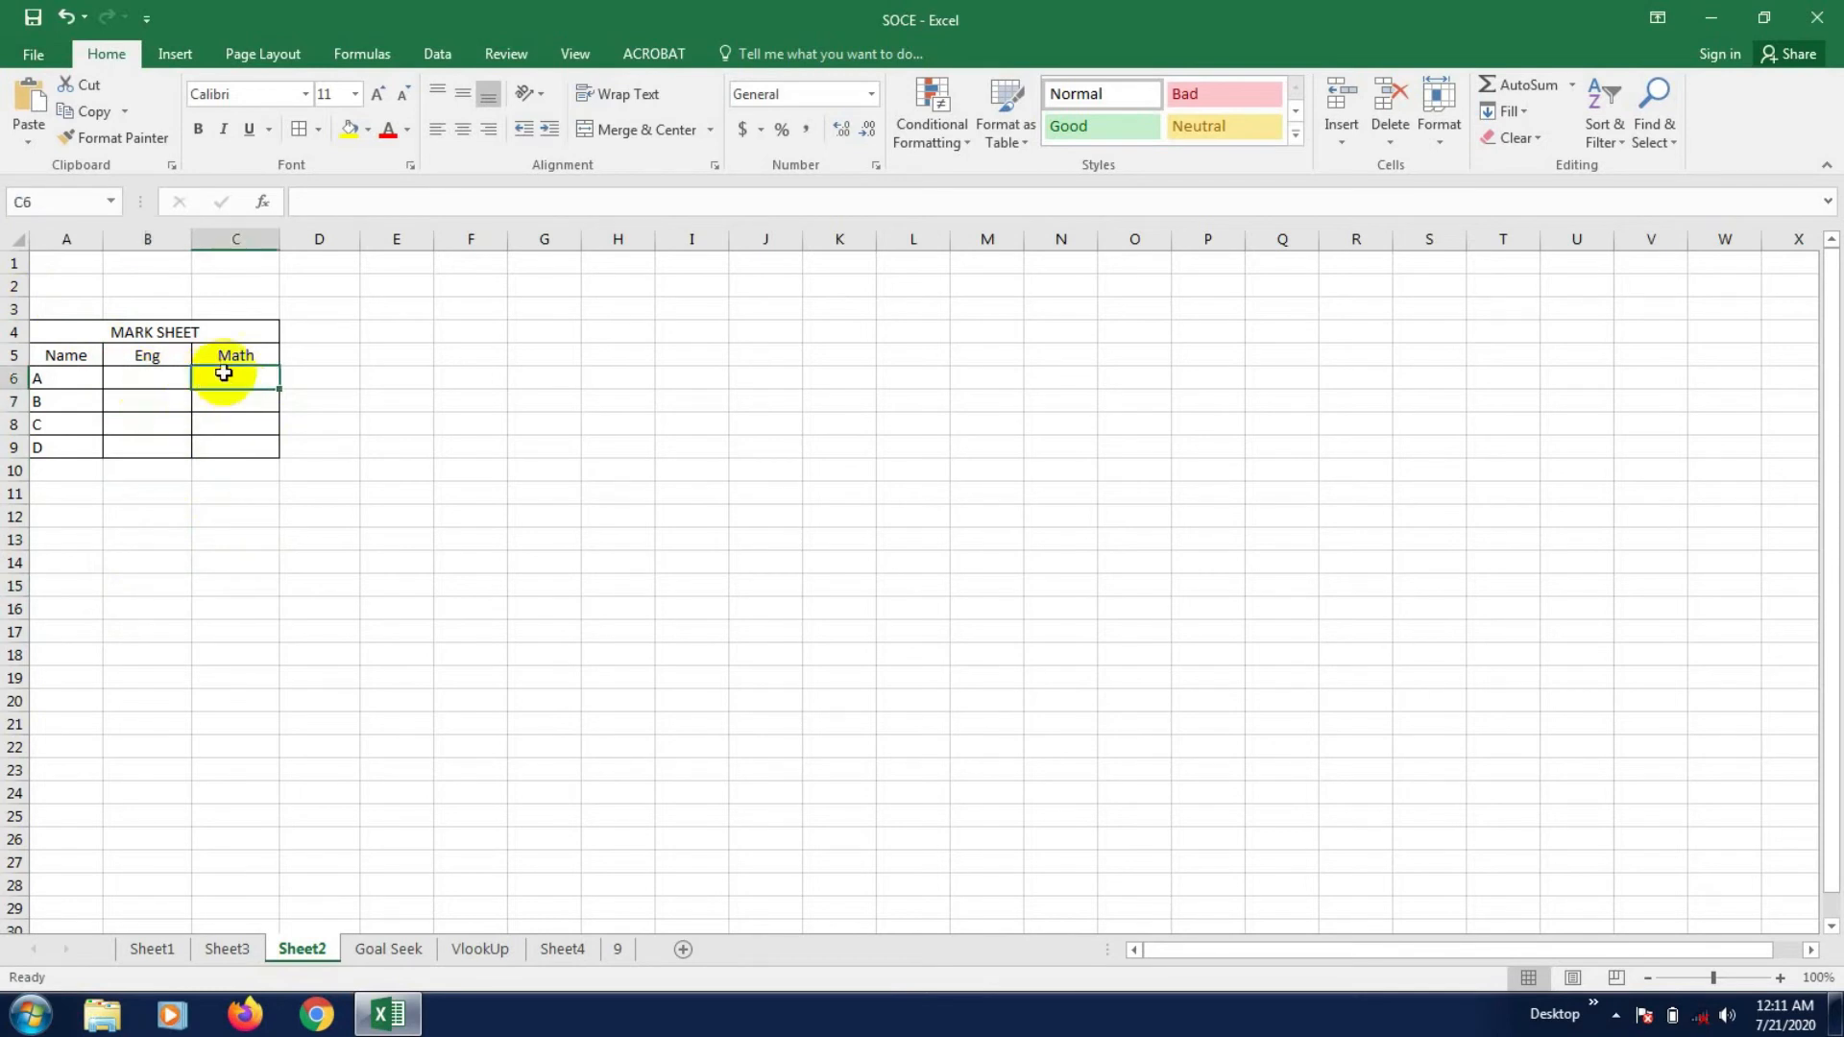
pyautogui.click(201, 399)
pyautogui.click(148, 375)
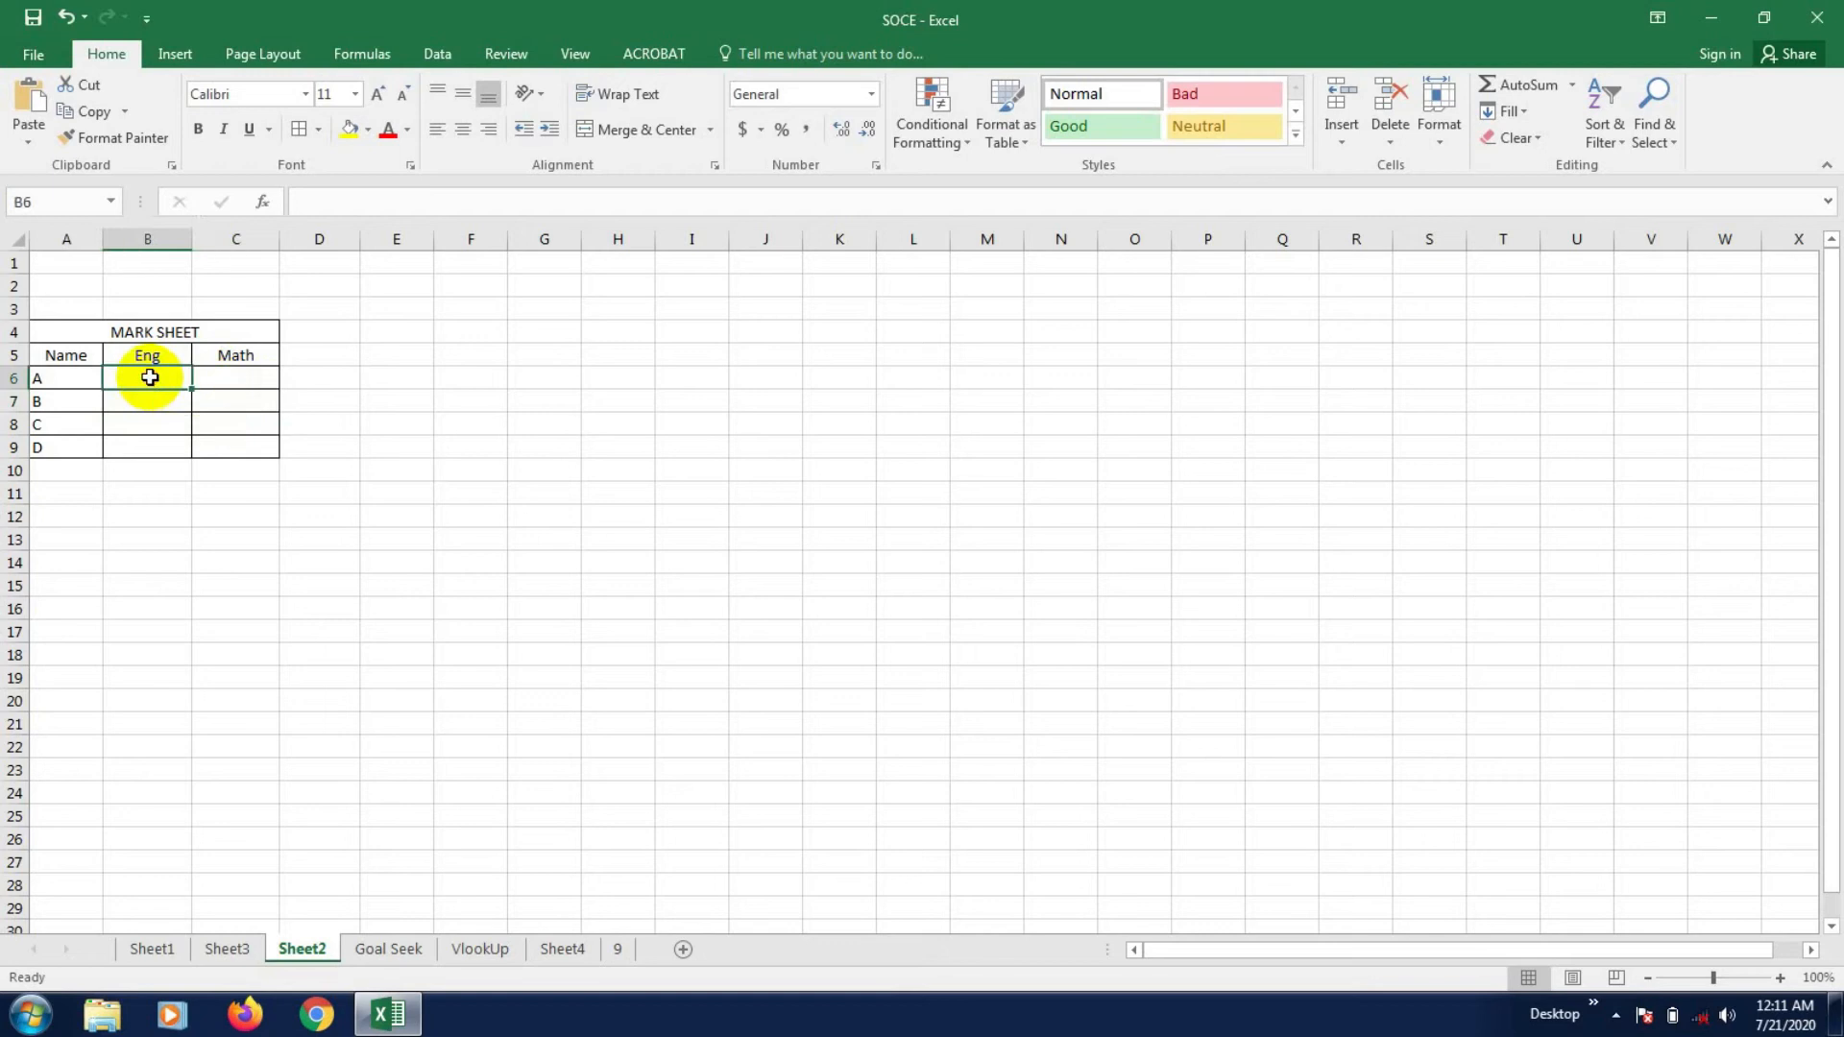
pyautogui.click(206, 381)
pyautogui.click(156, 374)
pyautogui.click(257, 376)
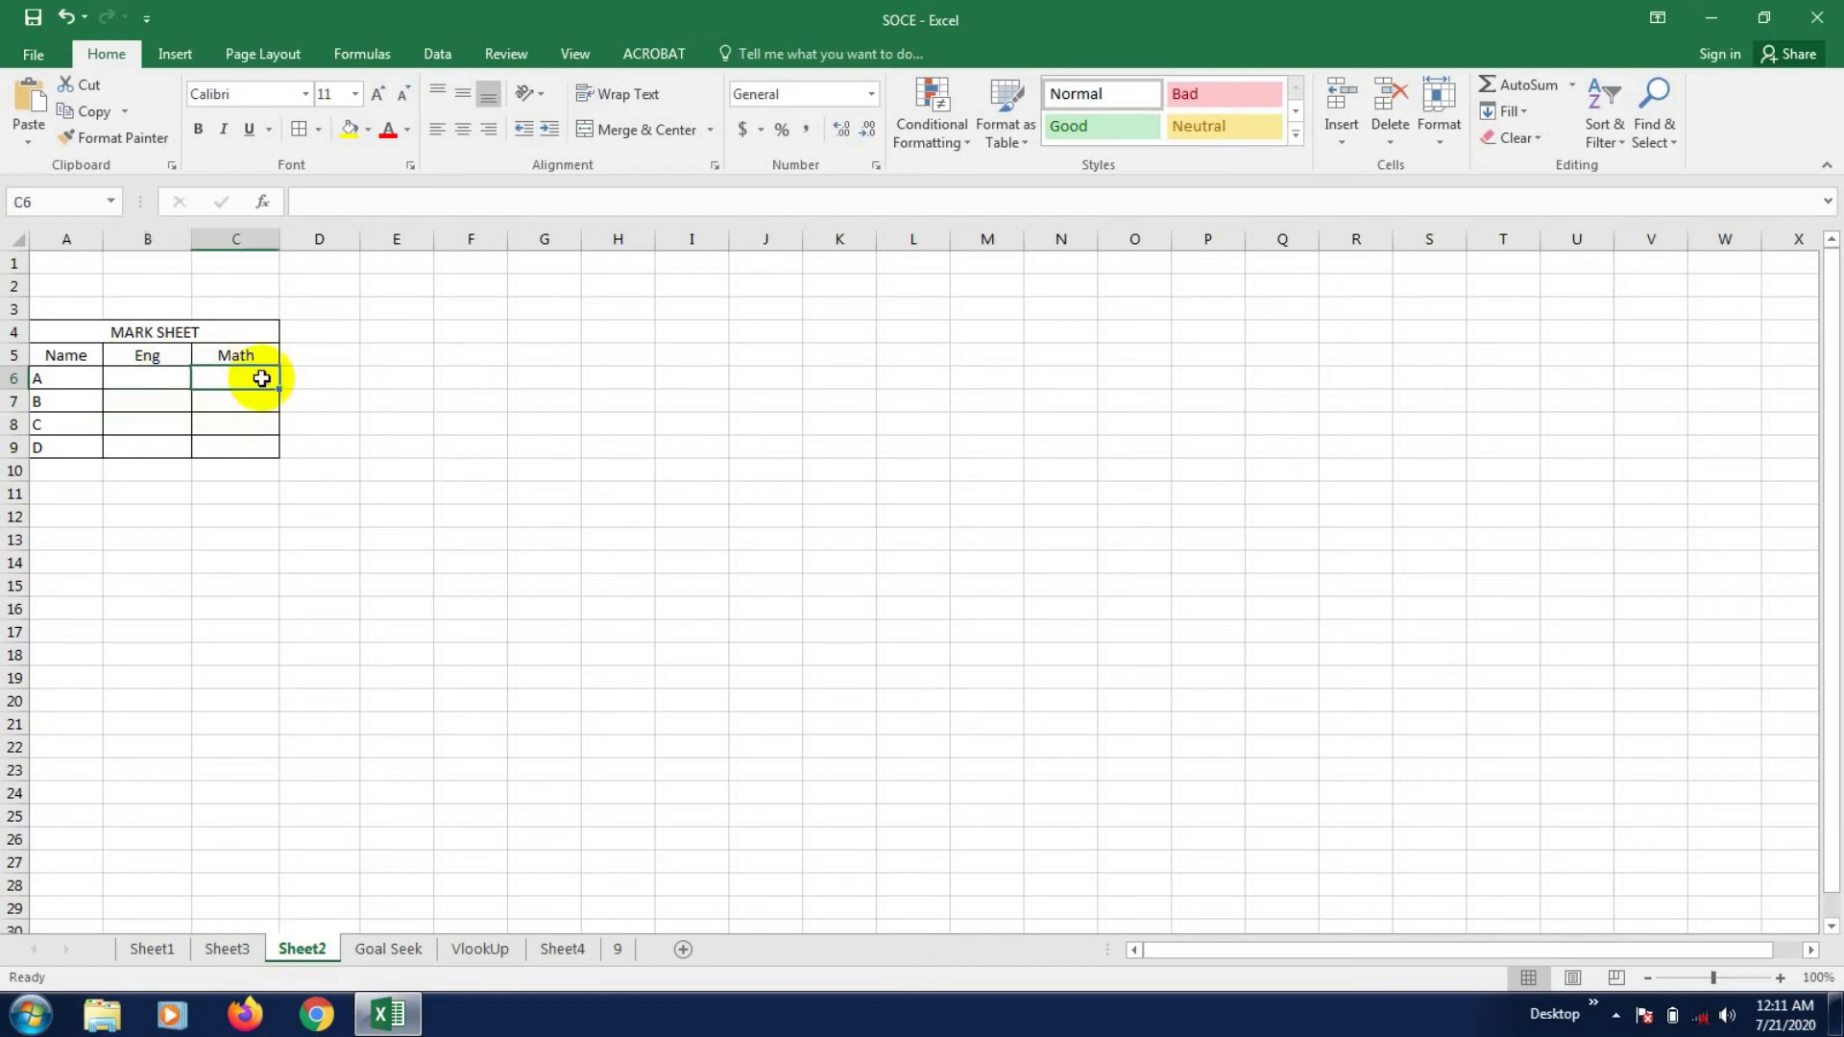
pyautogui.click(221, 591)
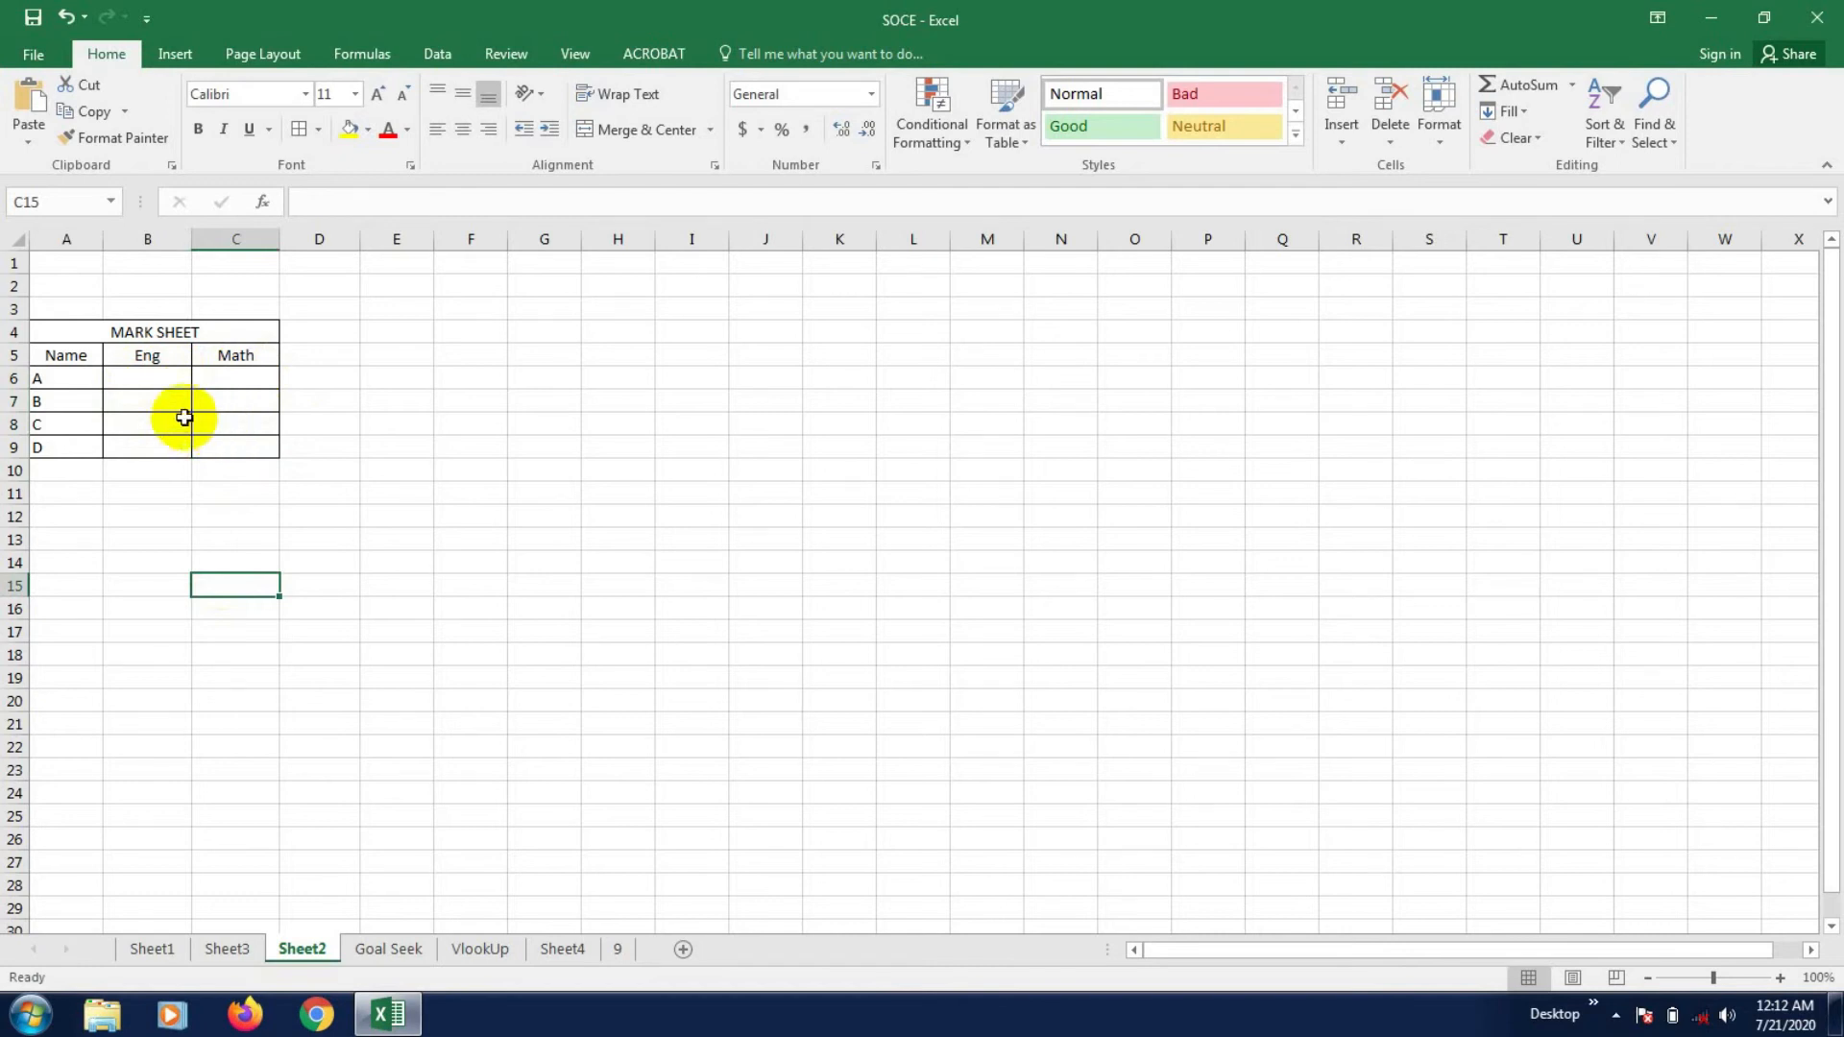
# - Select the Eng and Math score cells B6:C9
pyautogui.click(154, 382)
pyautogui.moveTo(156, 385); pyautogui.dragTo(265, 449)
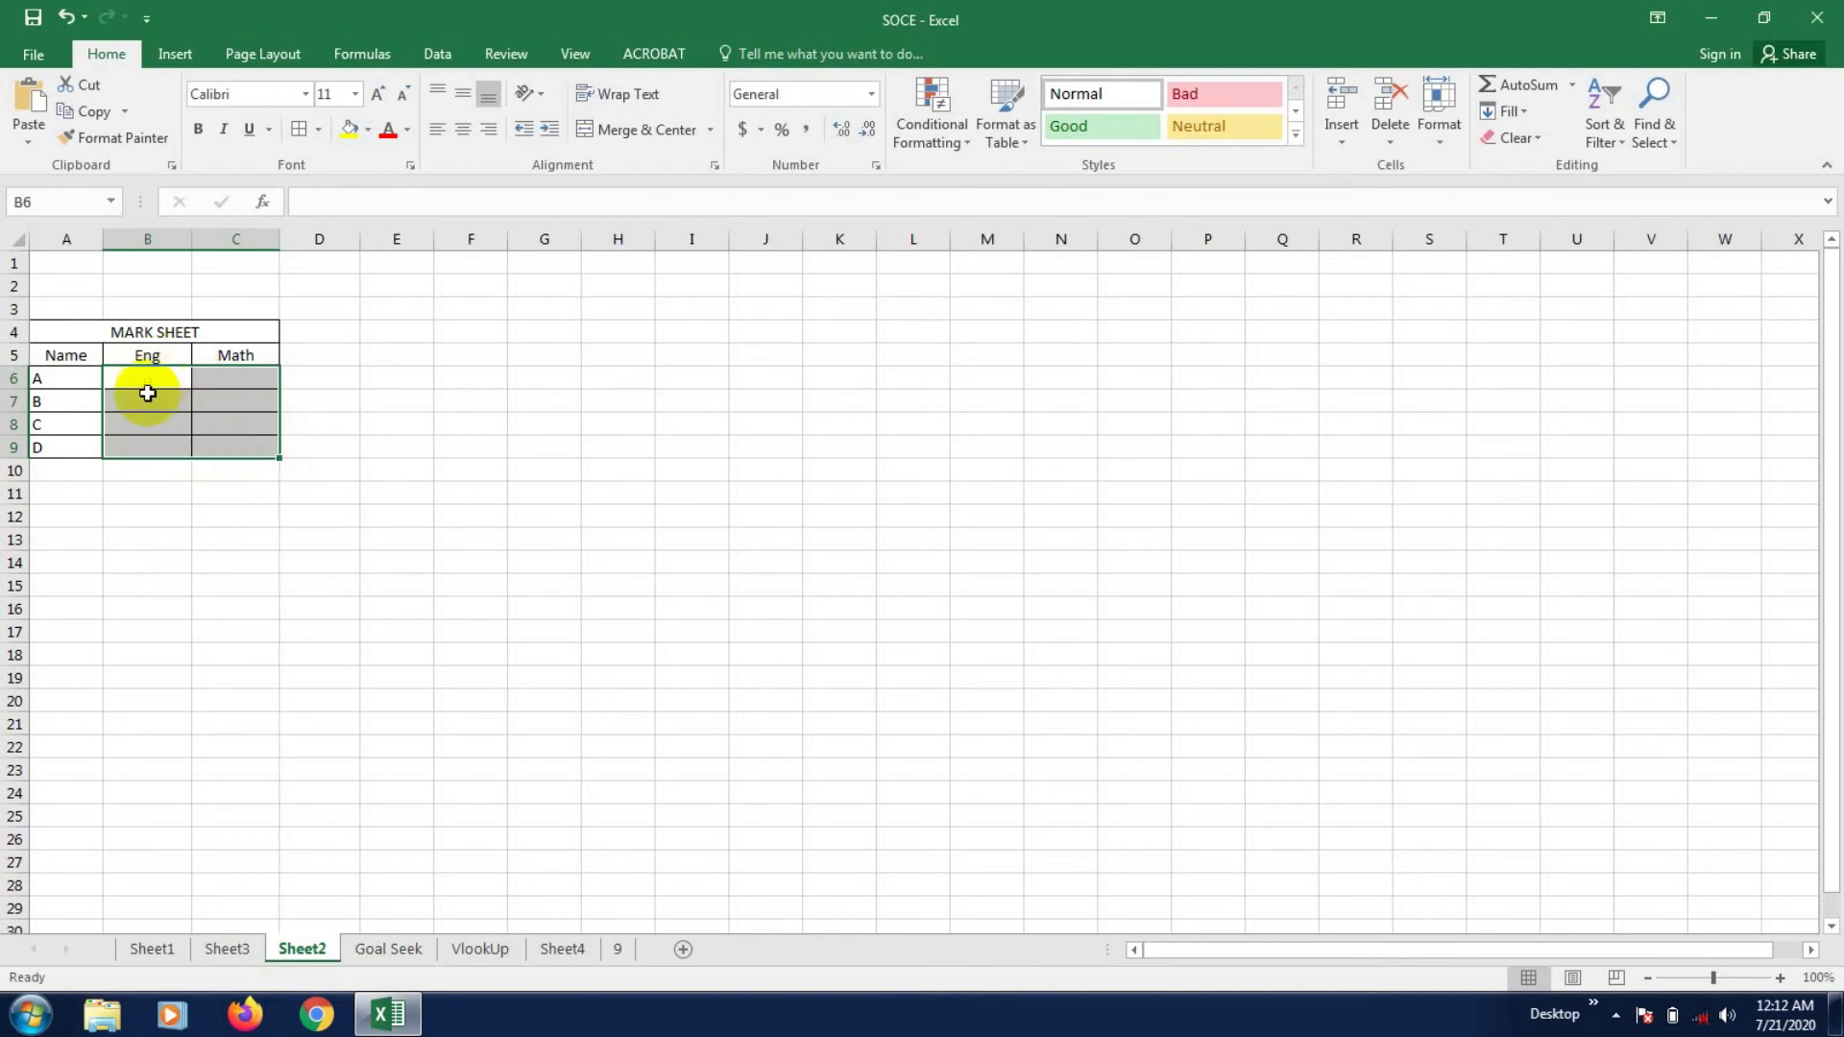
pyautogui.click(222, 567)
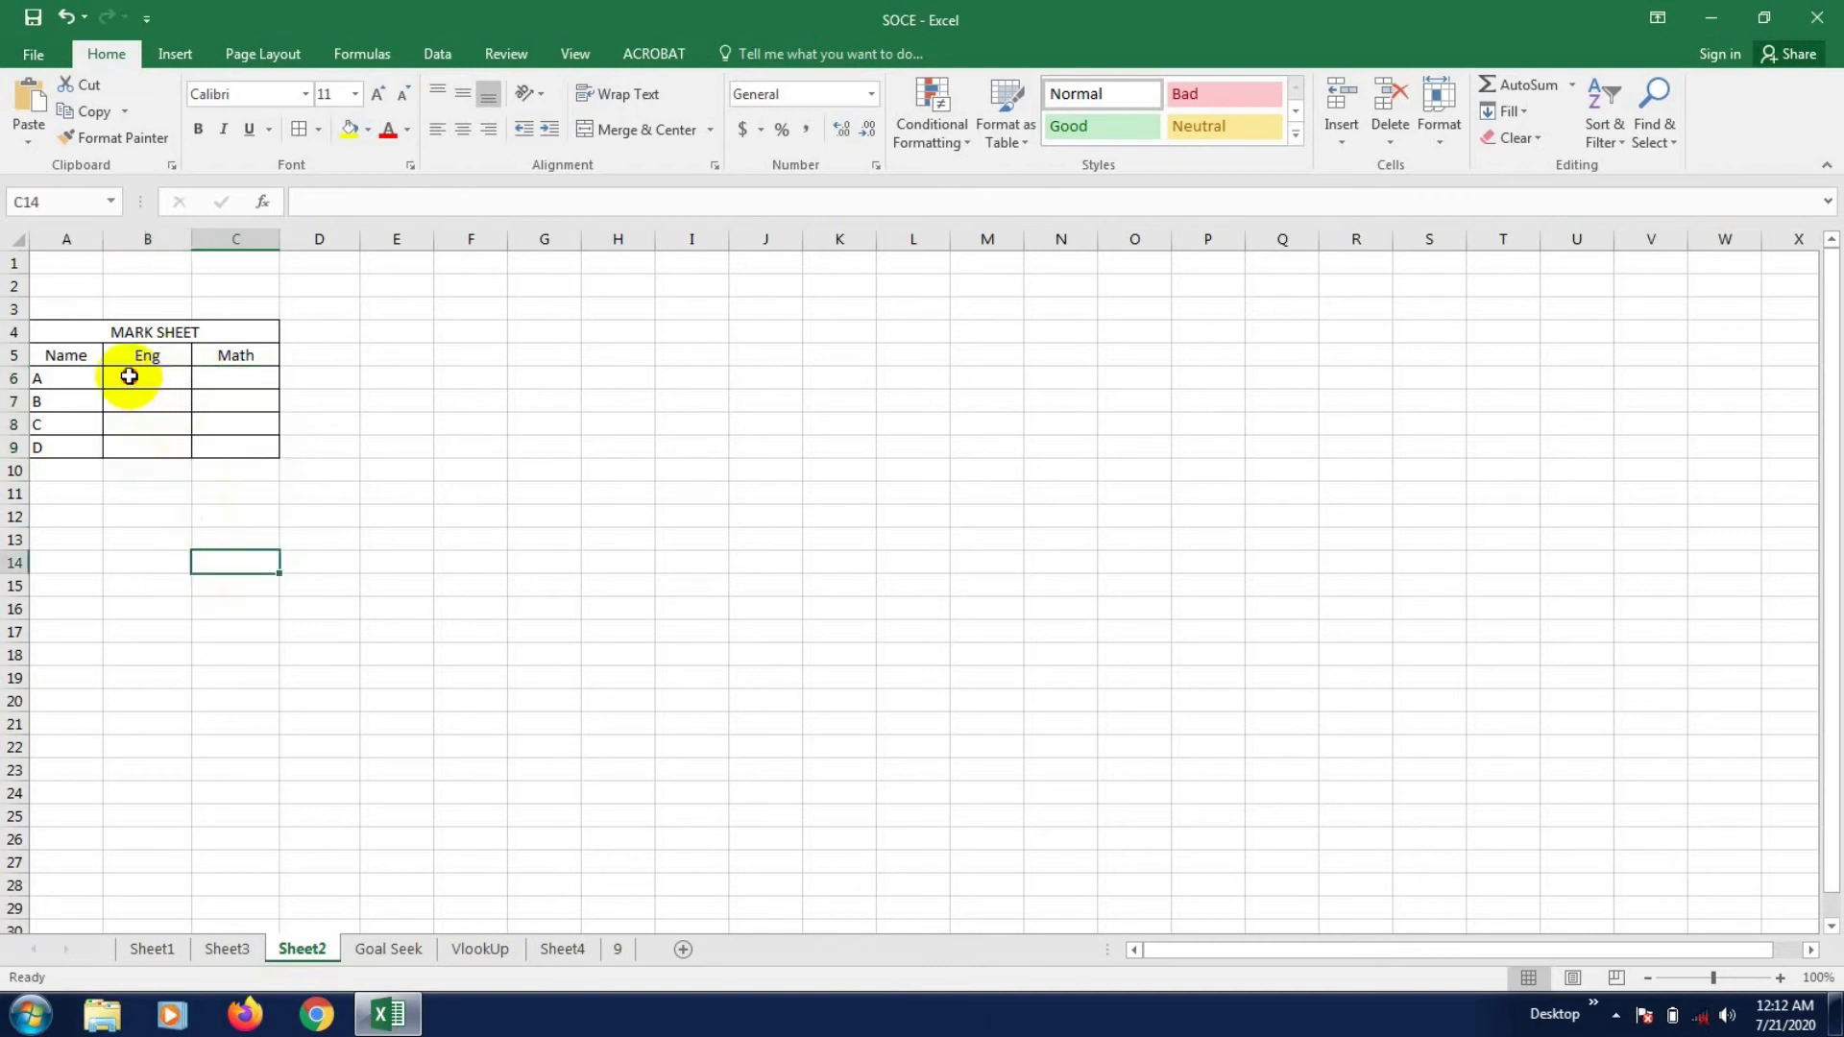
pyautogui.click(129, 376)
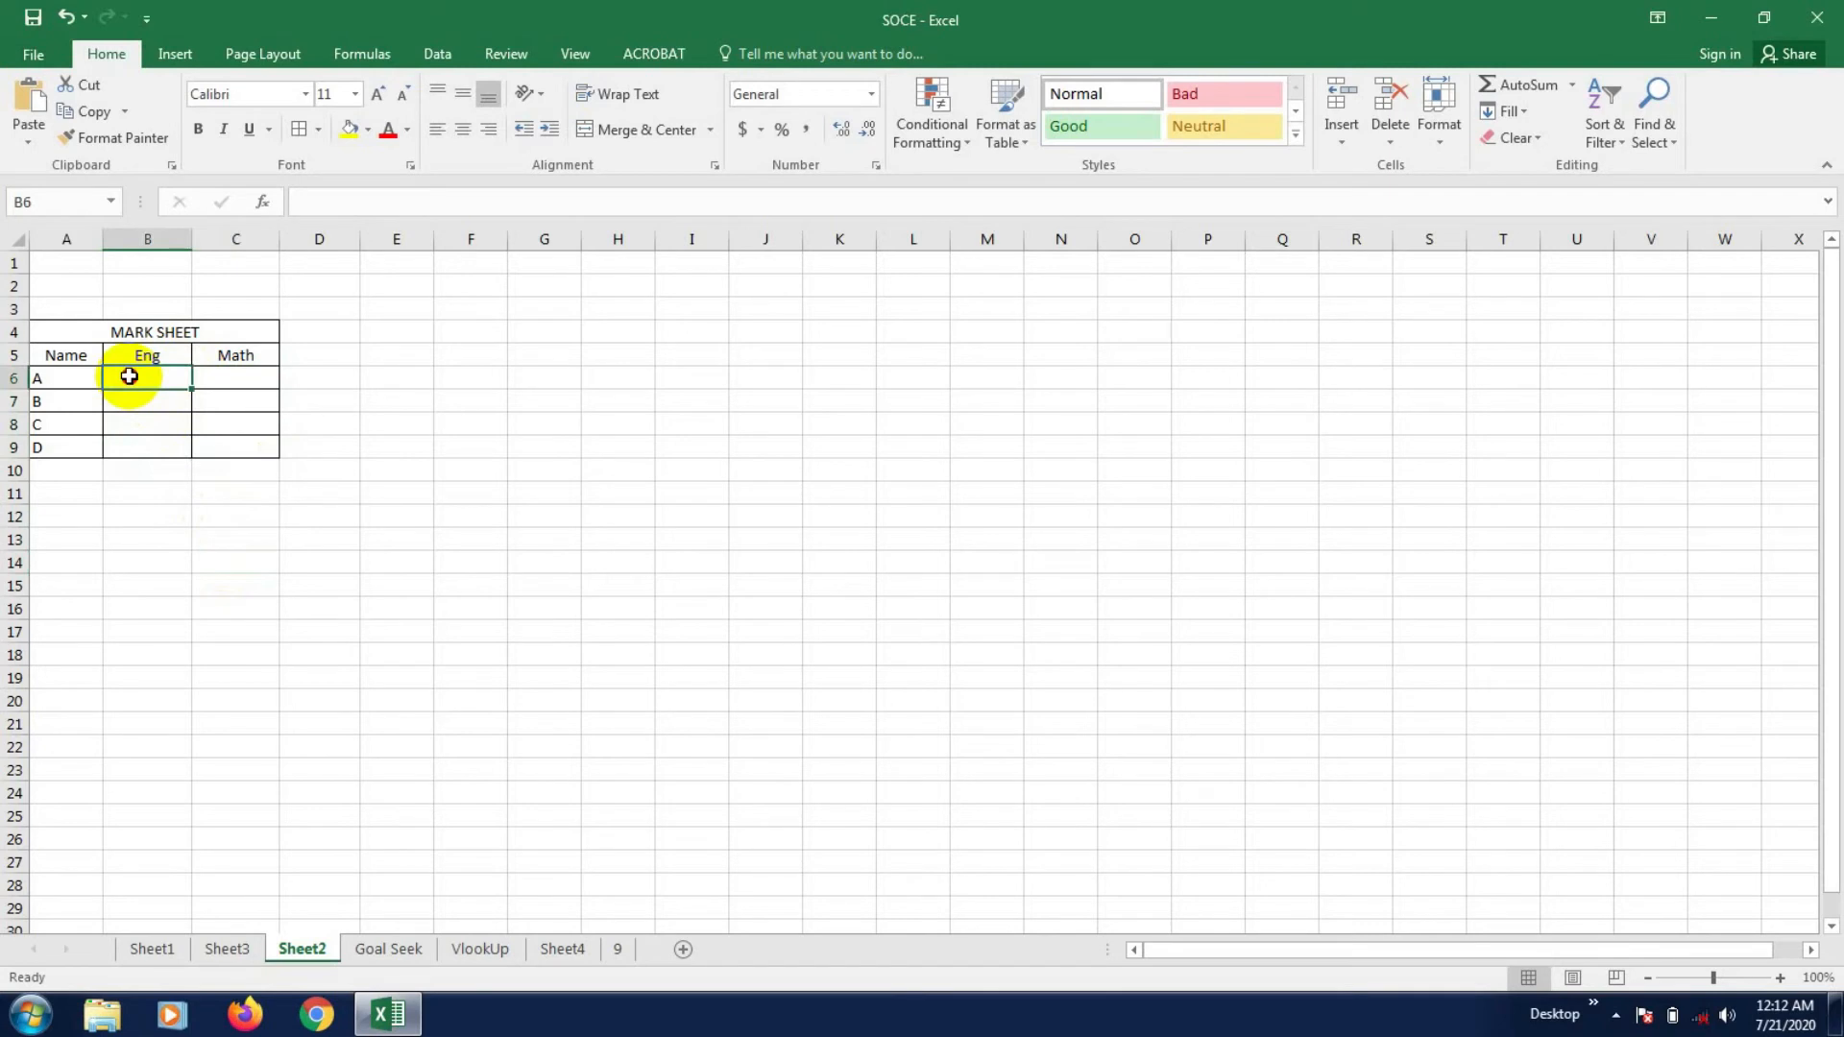
pyautogui.moveTo(129, 377); pyautogui.dragTo(245, 448)
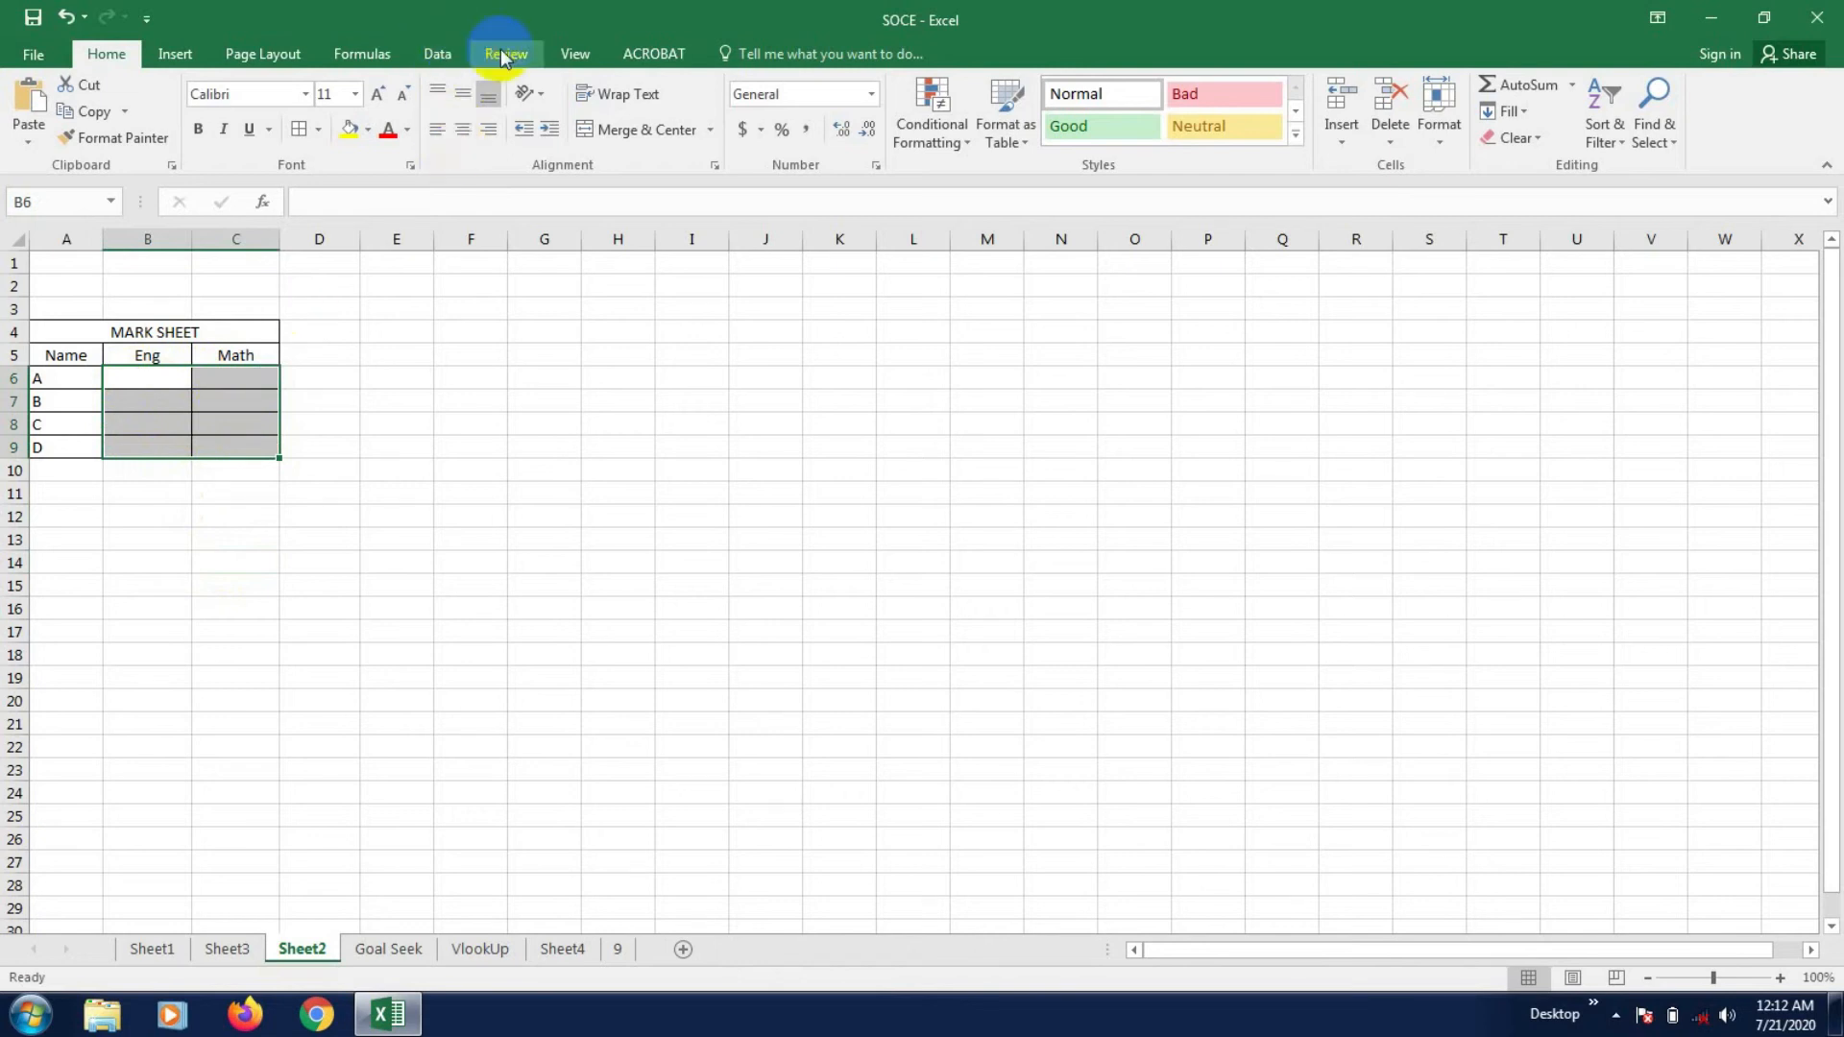
# - Open Data Validation for B6:C9 and set Allow to Whole number
pyautogui.click(438, 54)
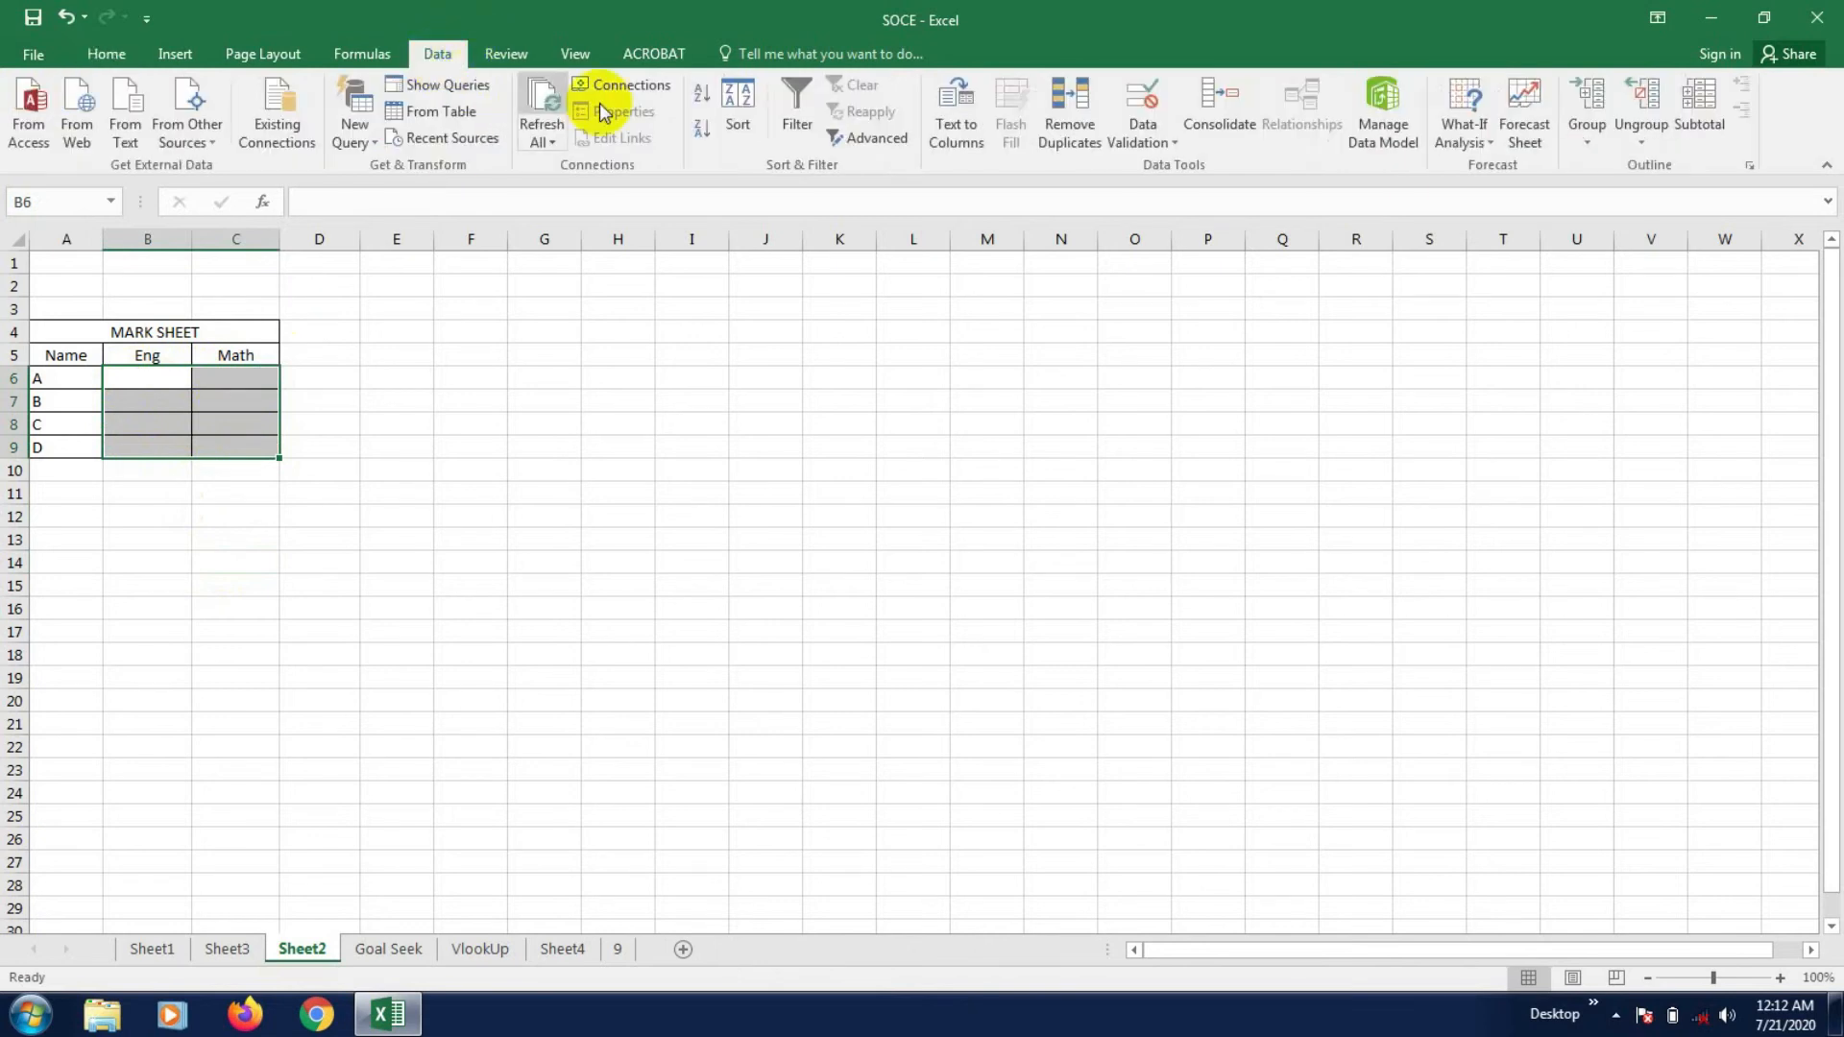
pyautogui.click(1164, 144)
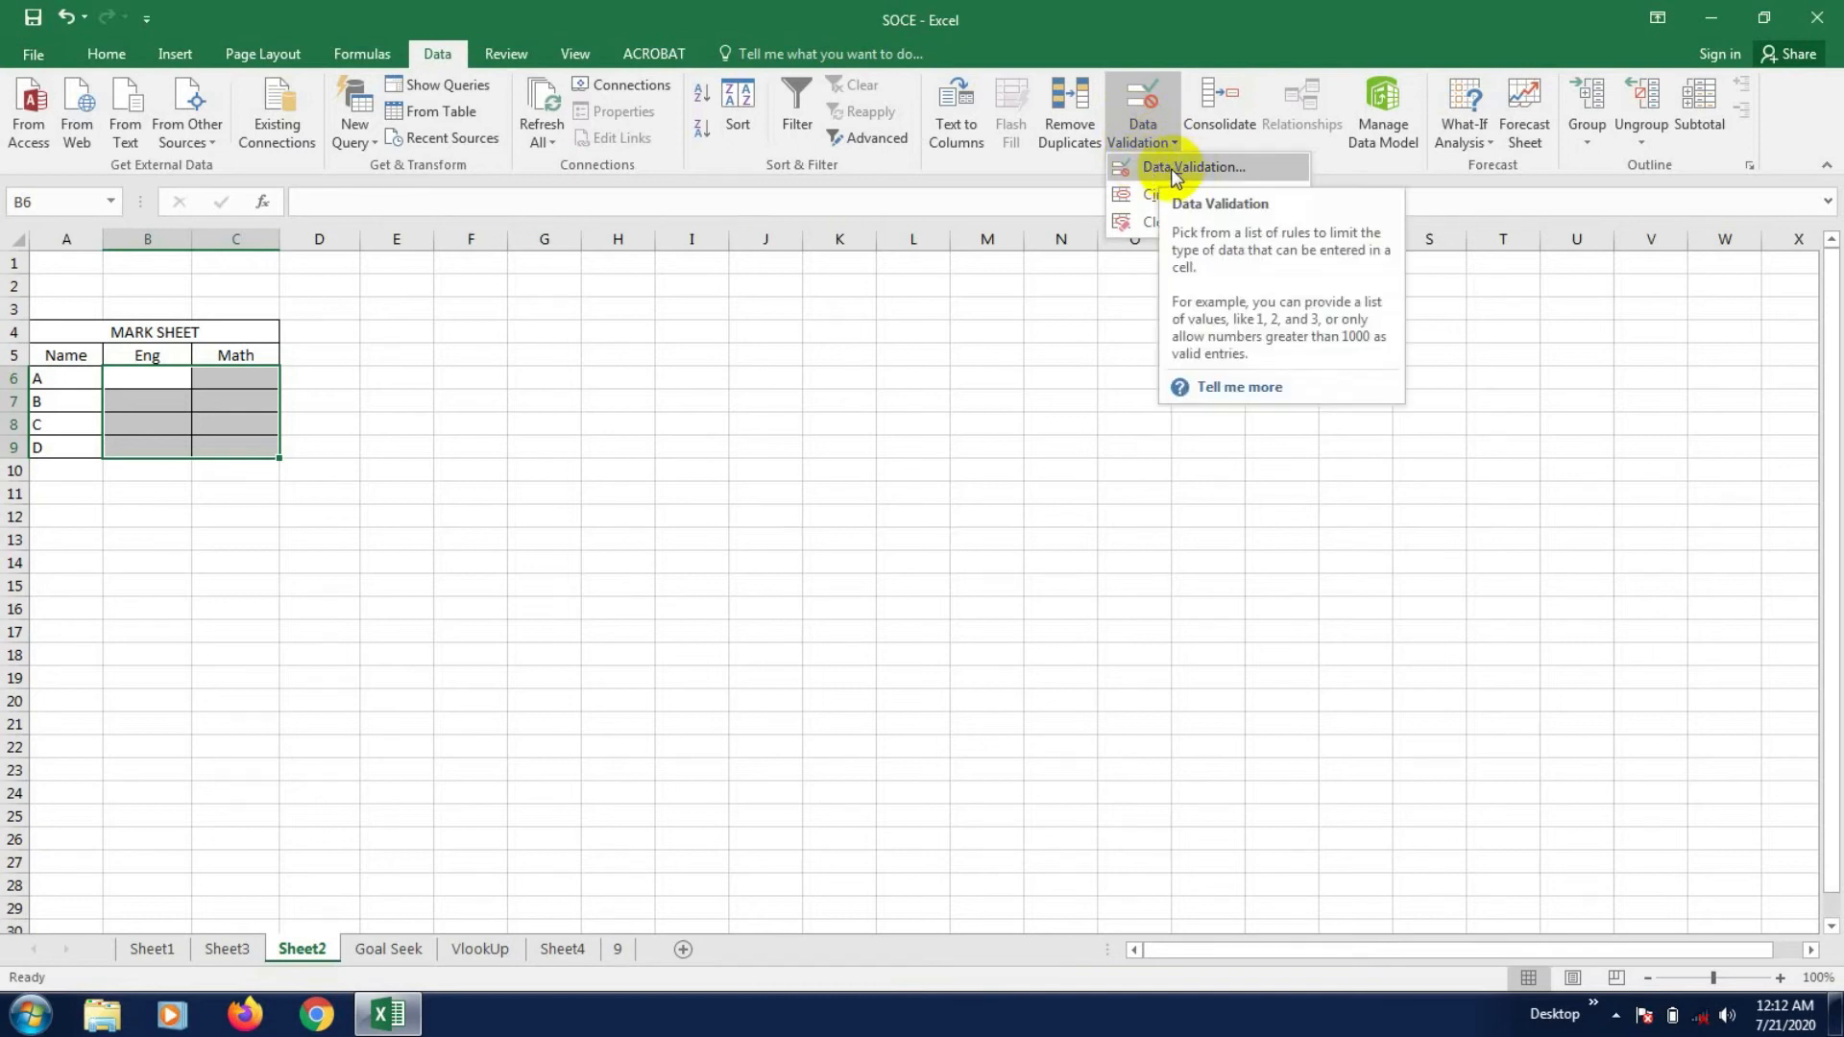
pyautogui.click(1171, 169)
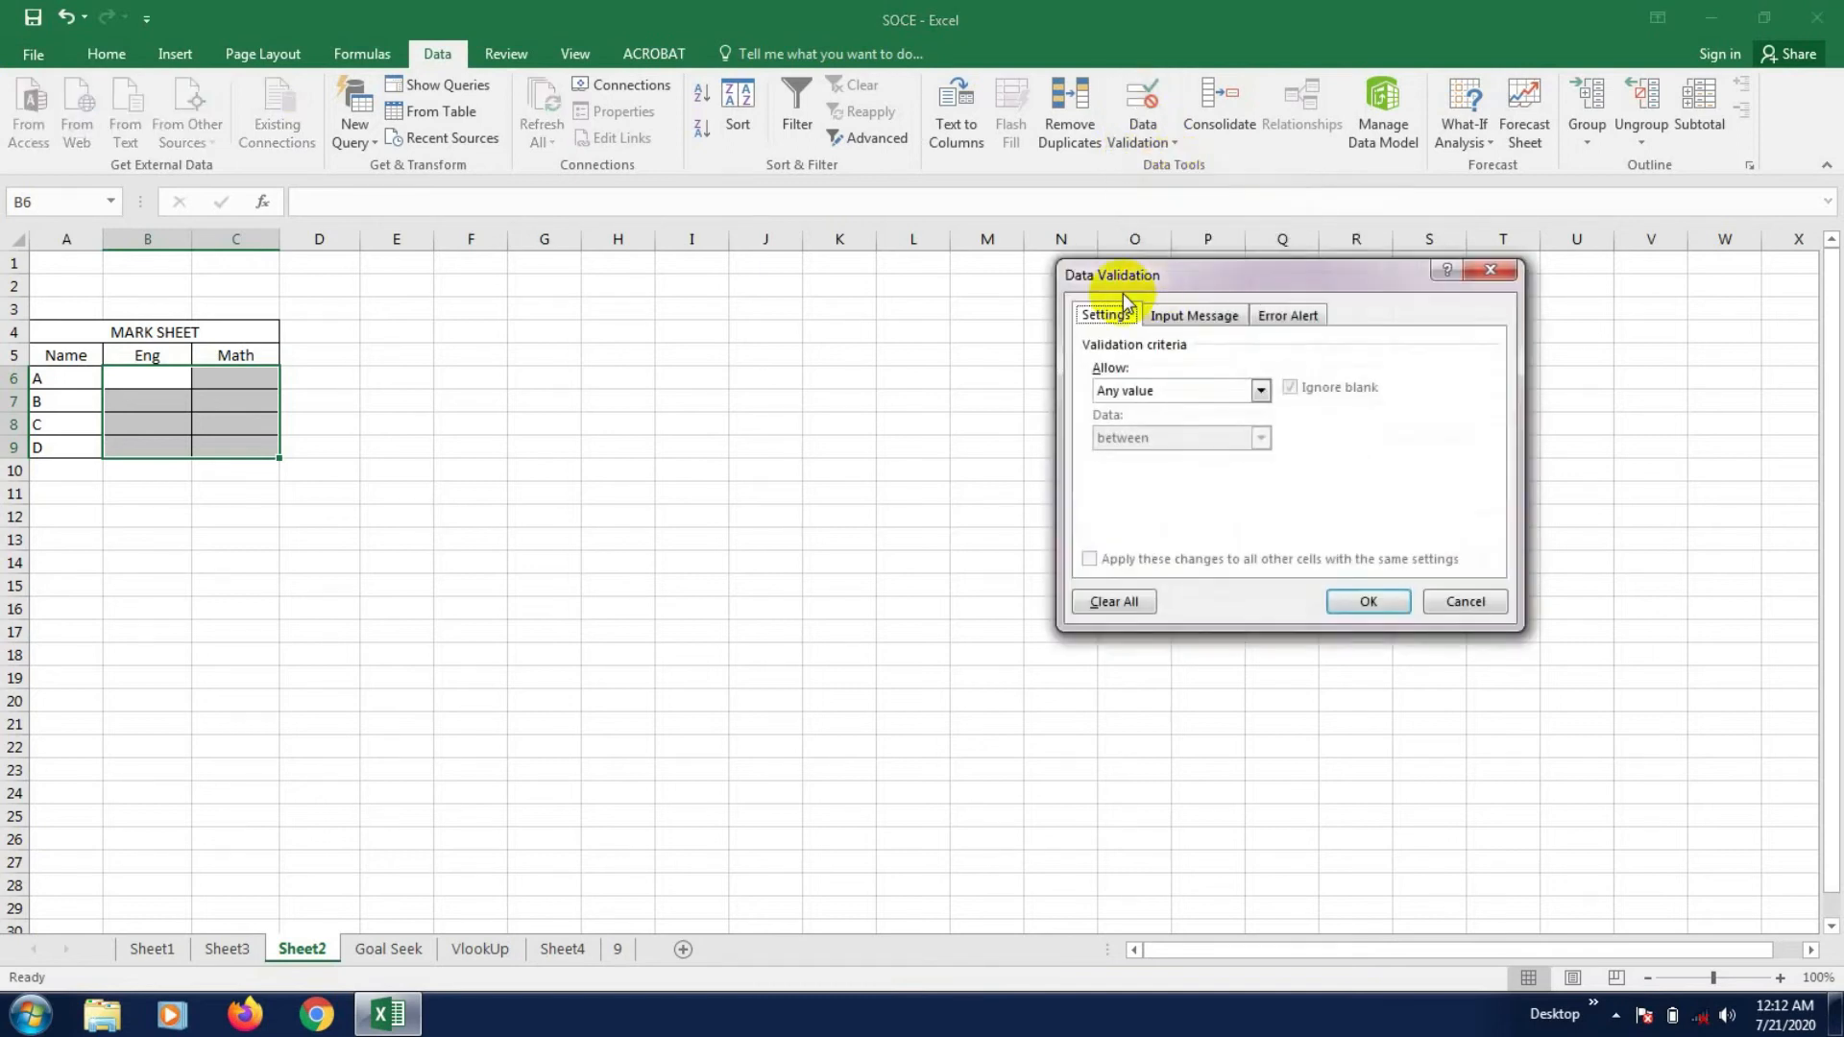
pyautogui.moveTo(1162, 274); pyautogui.dragTo(1131, 253)
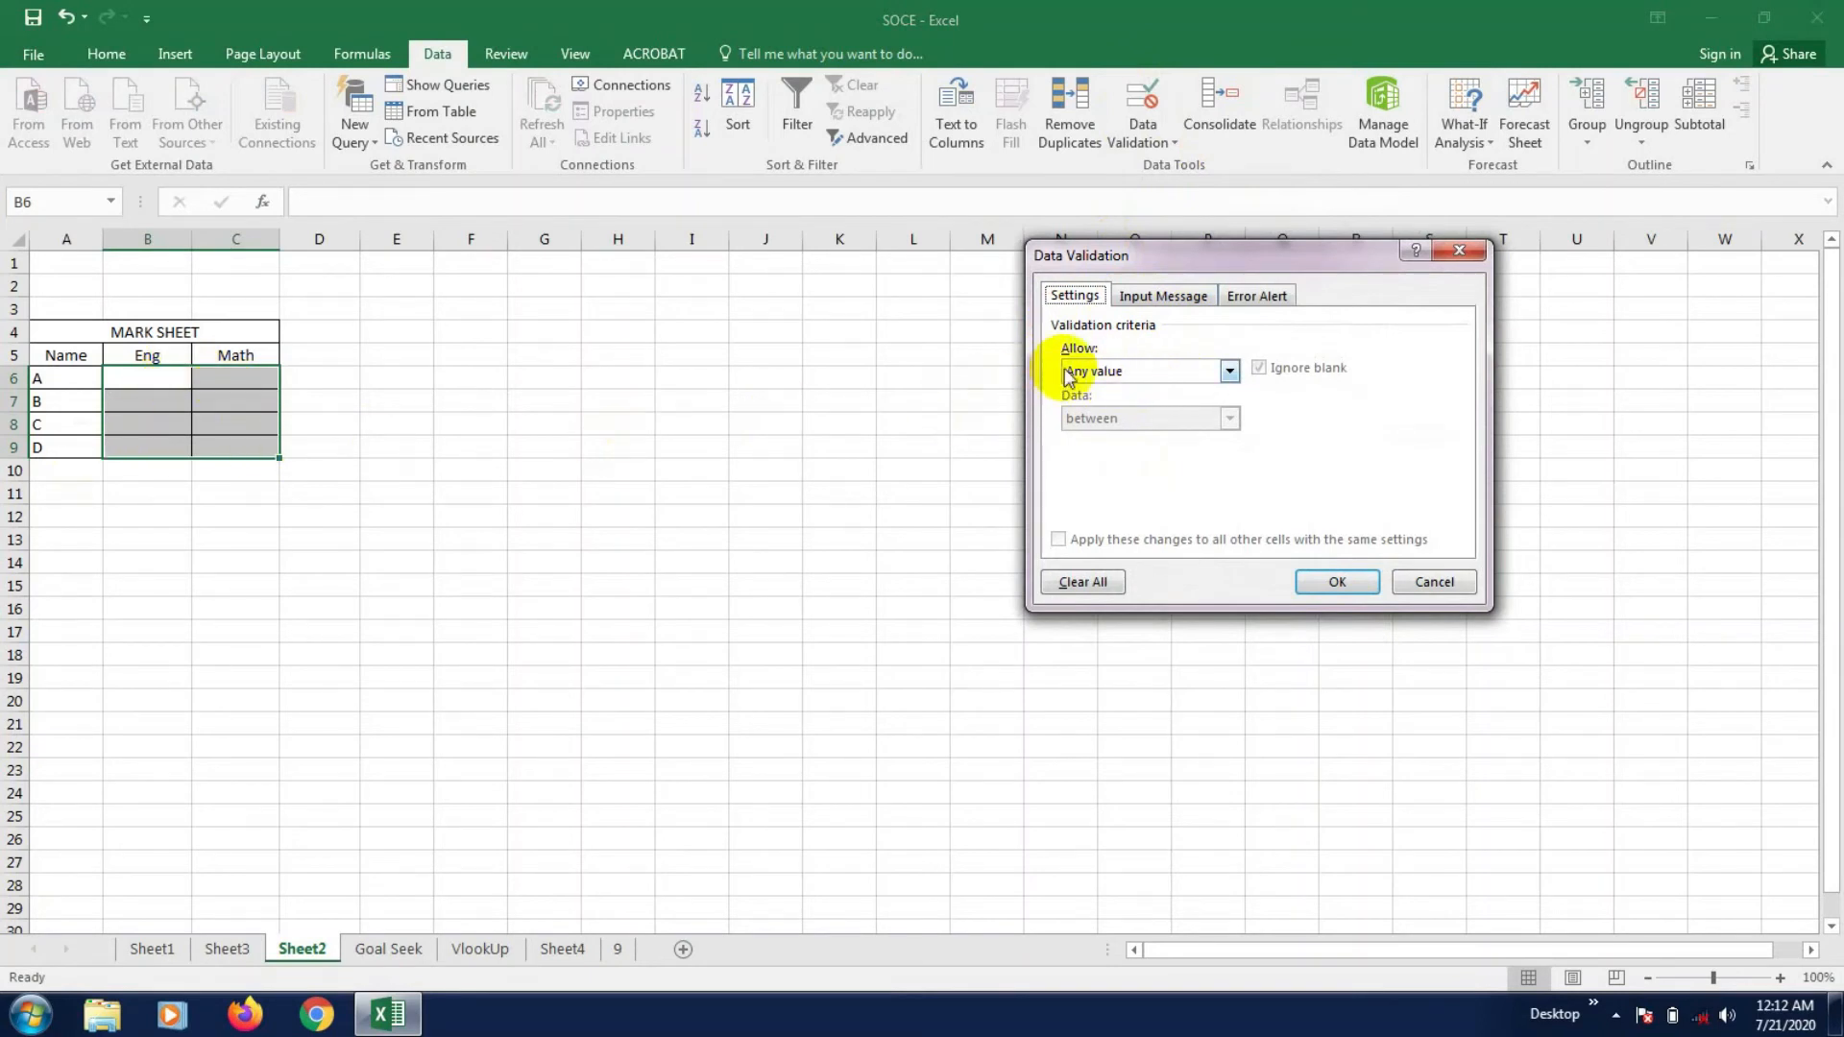
pyautogui.click(1119, 371)
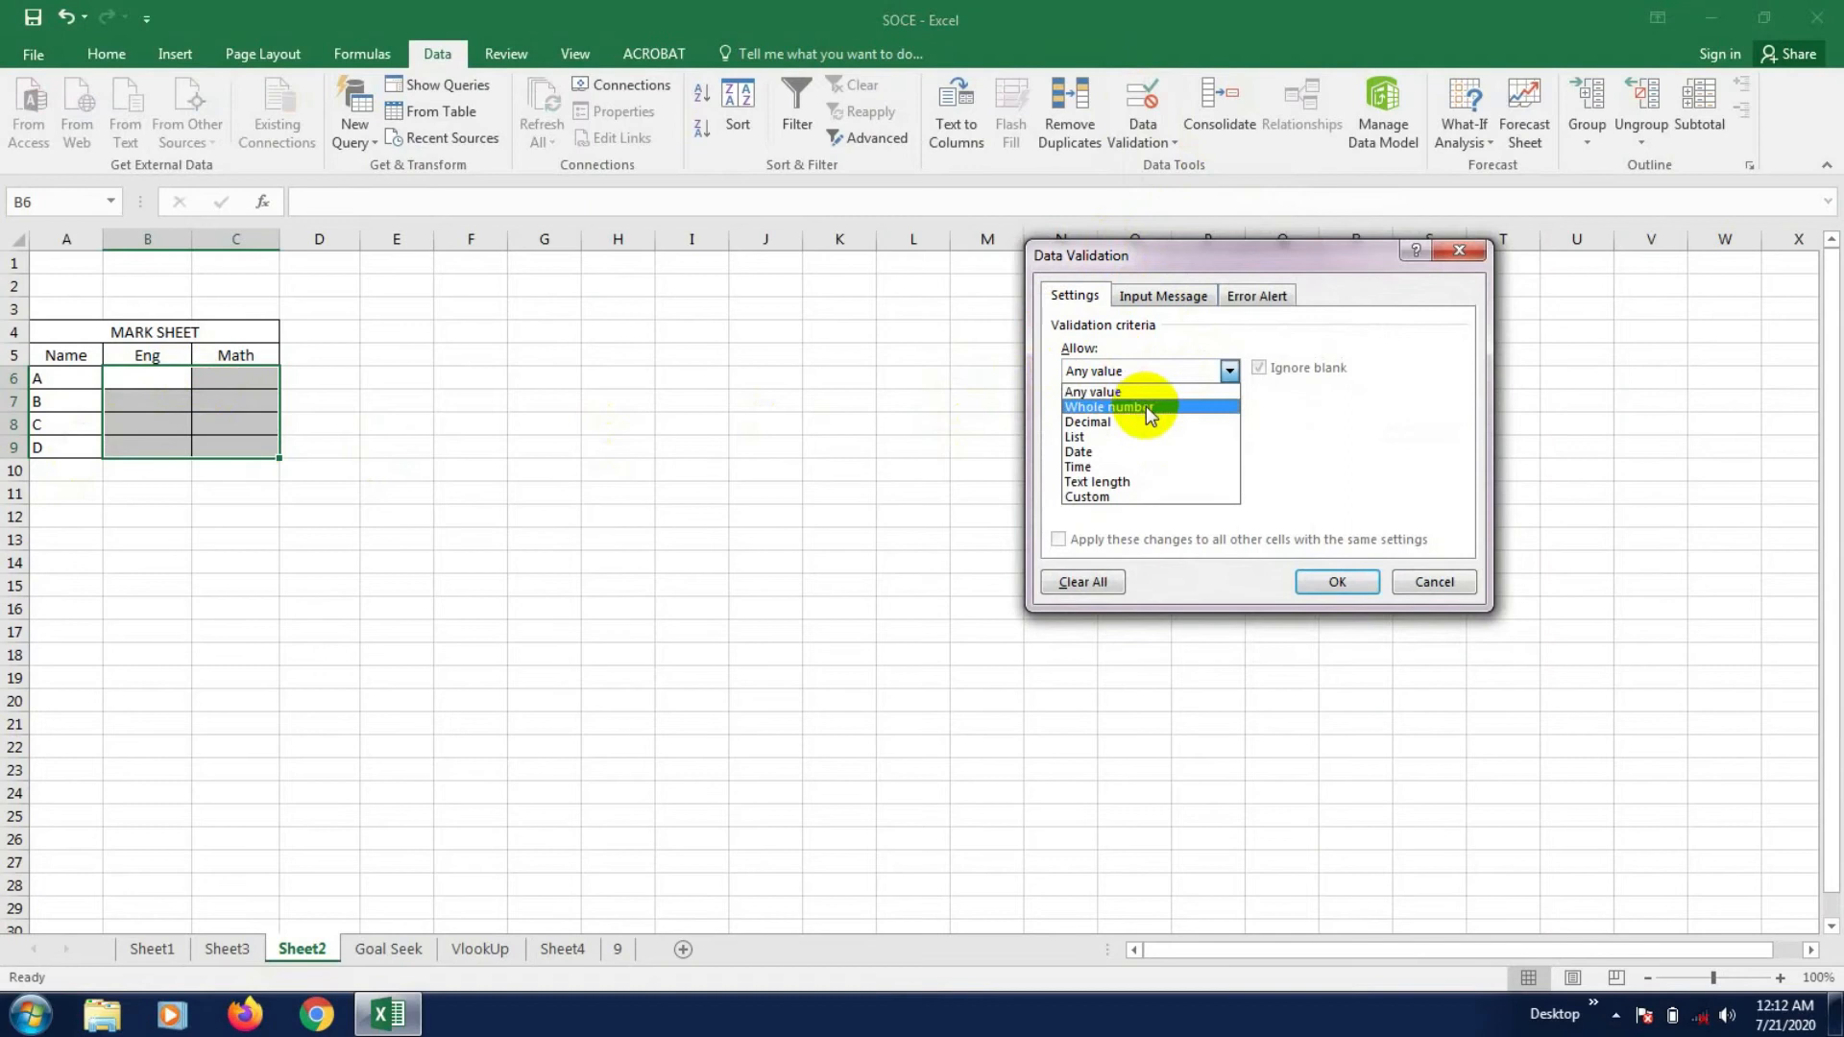
pyautogui.click(1119, 407)
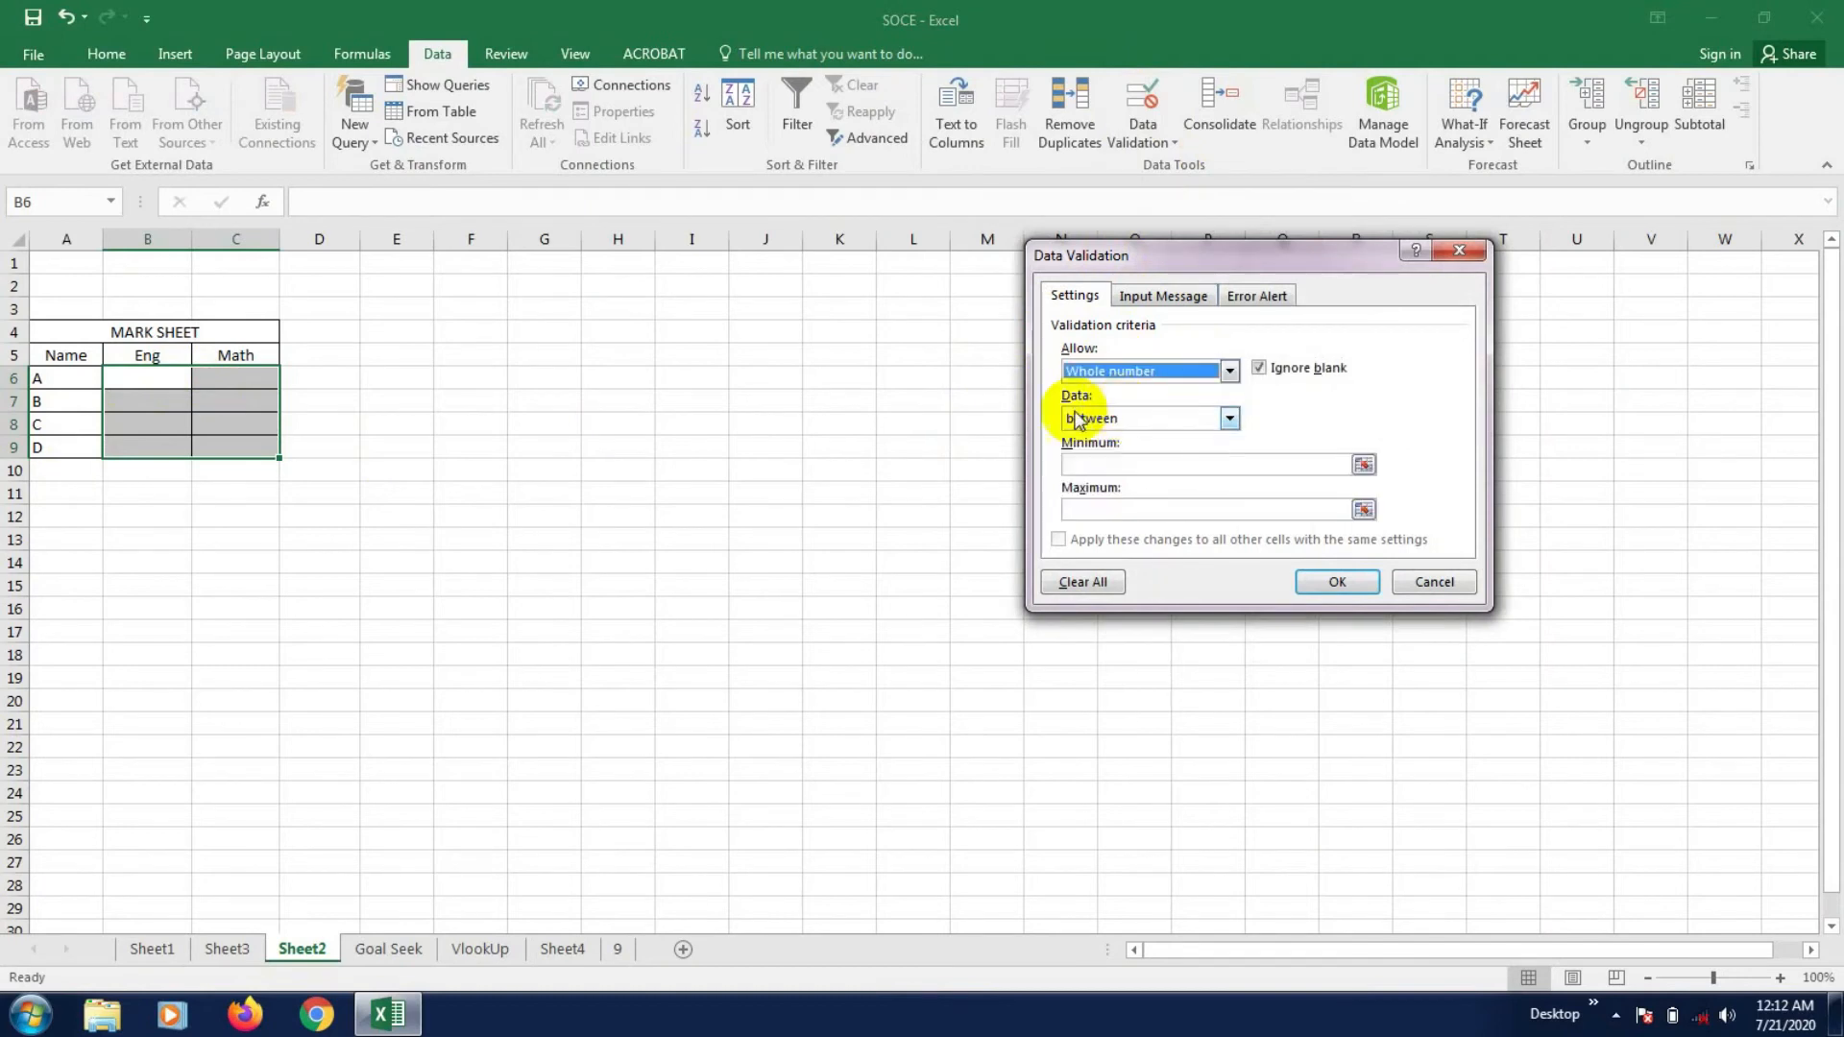
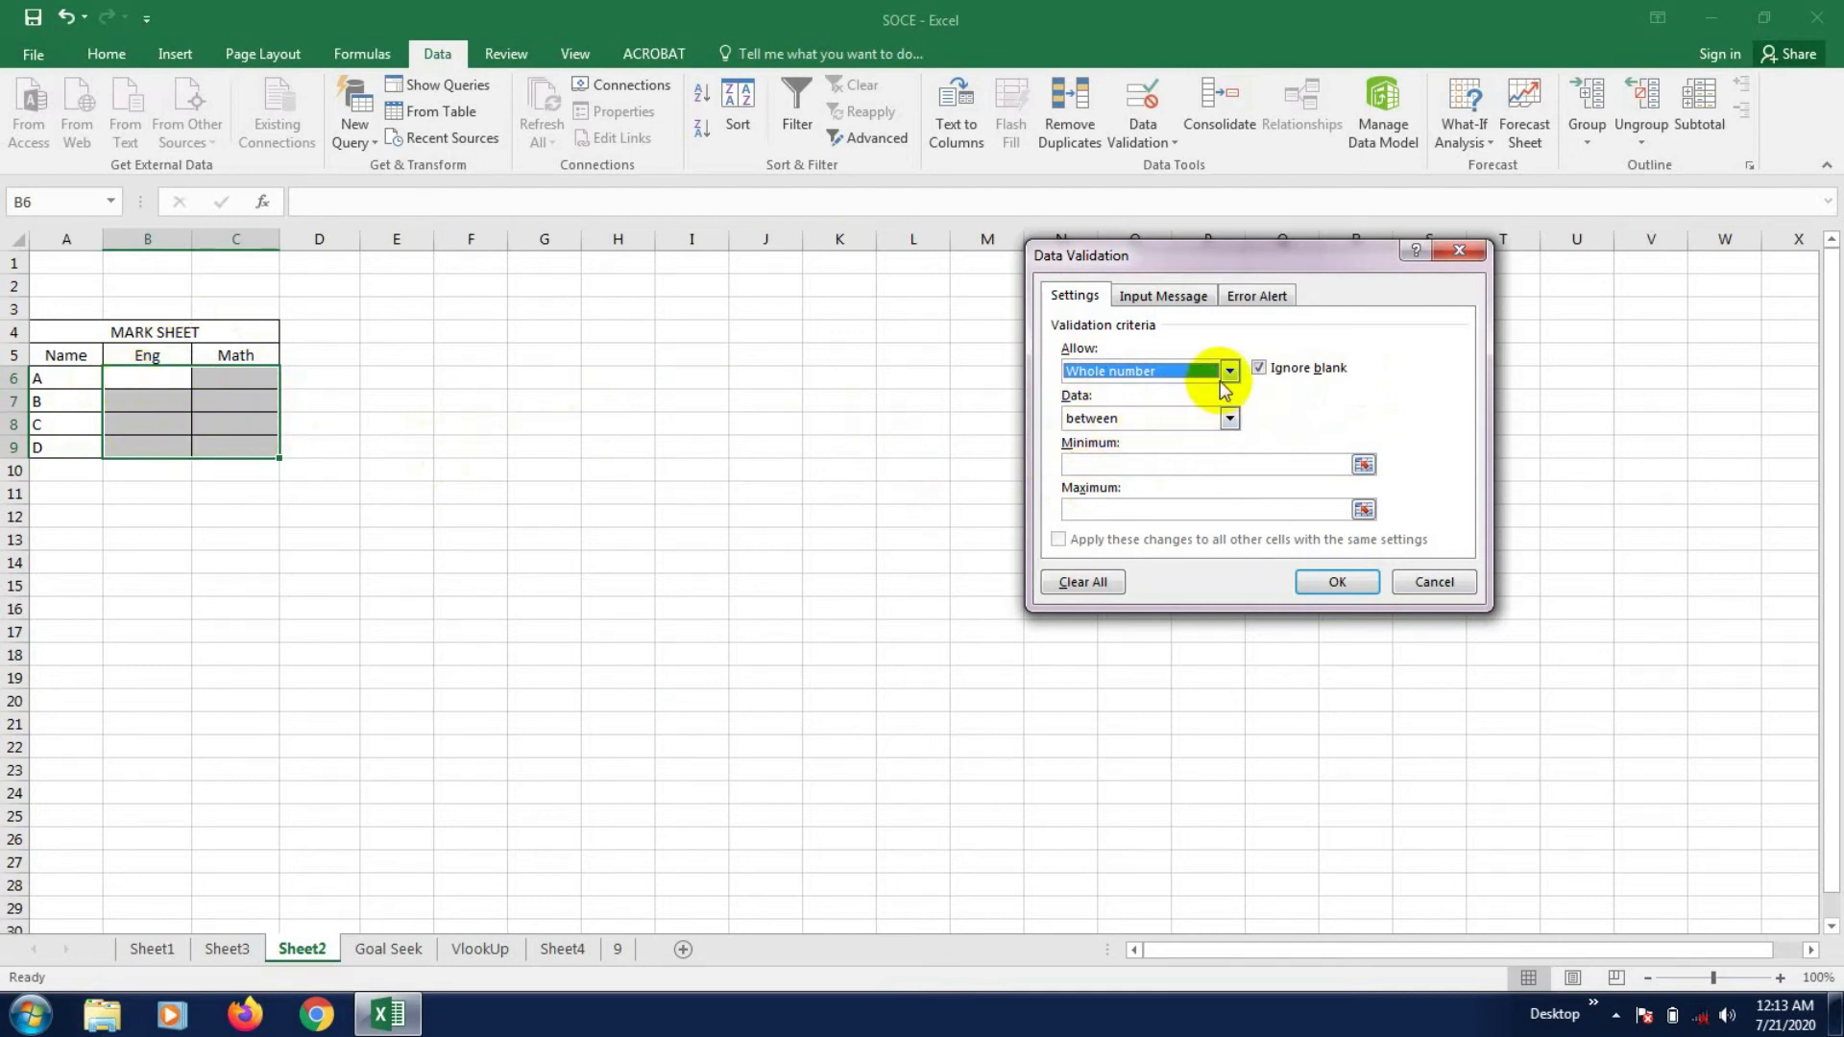
# - Change the B6:C9 validation to Decimal between minimum 0 and maximum 100.000001
pyautogui.click(1111, 465)
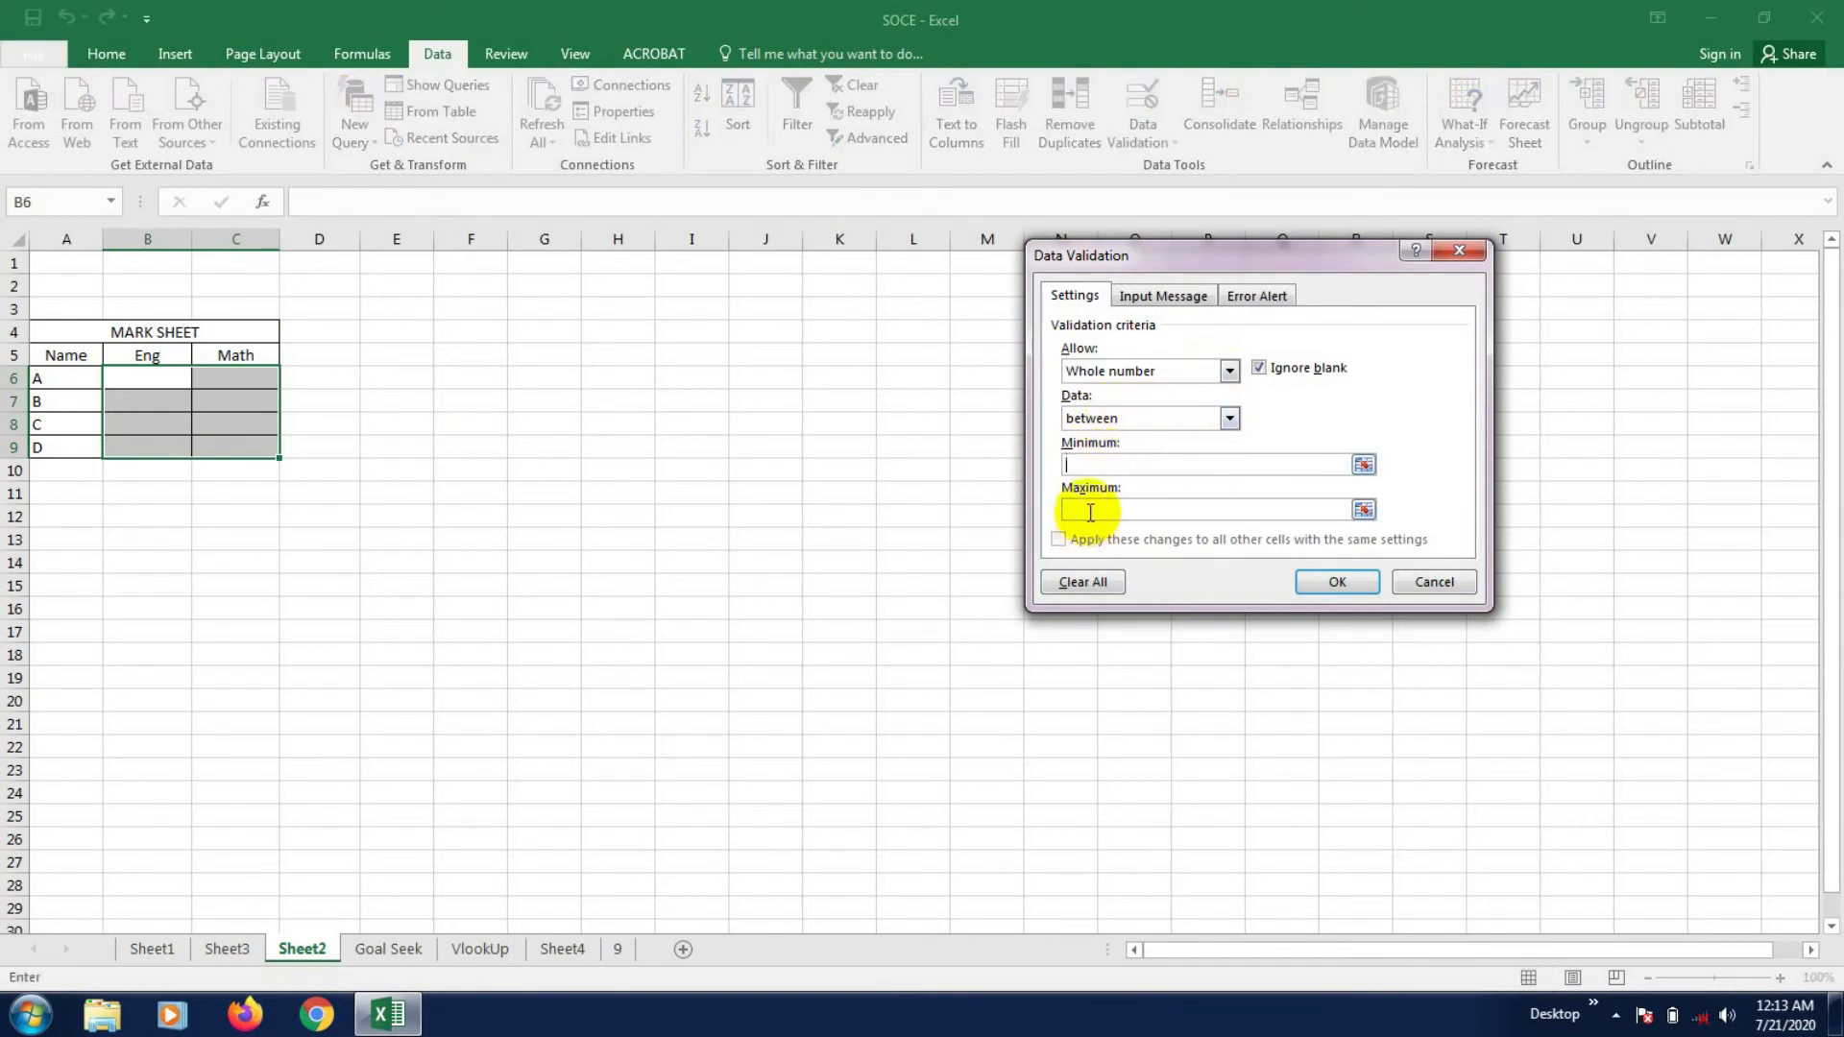
pyautogui.click(1112, 370)
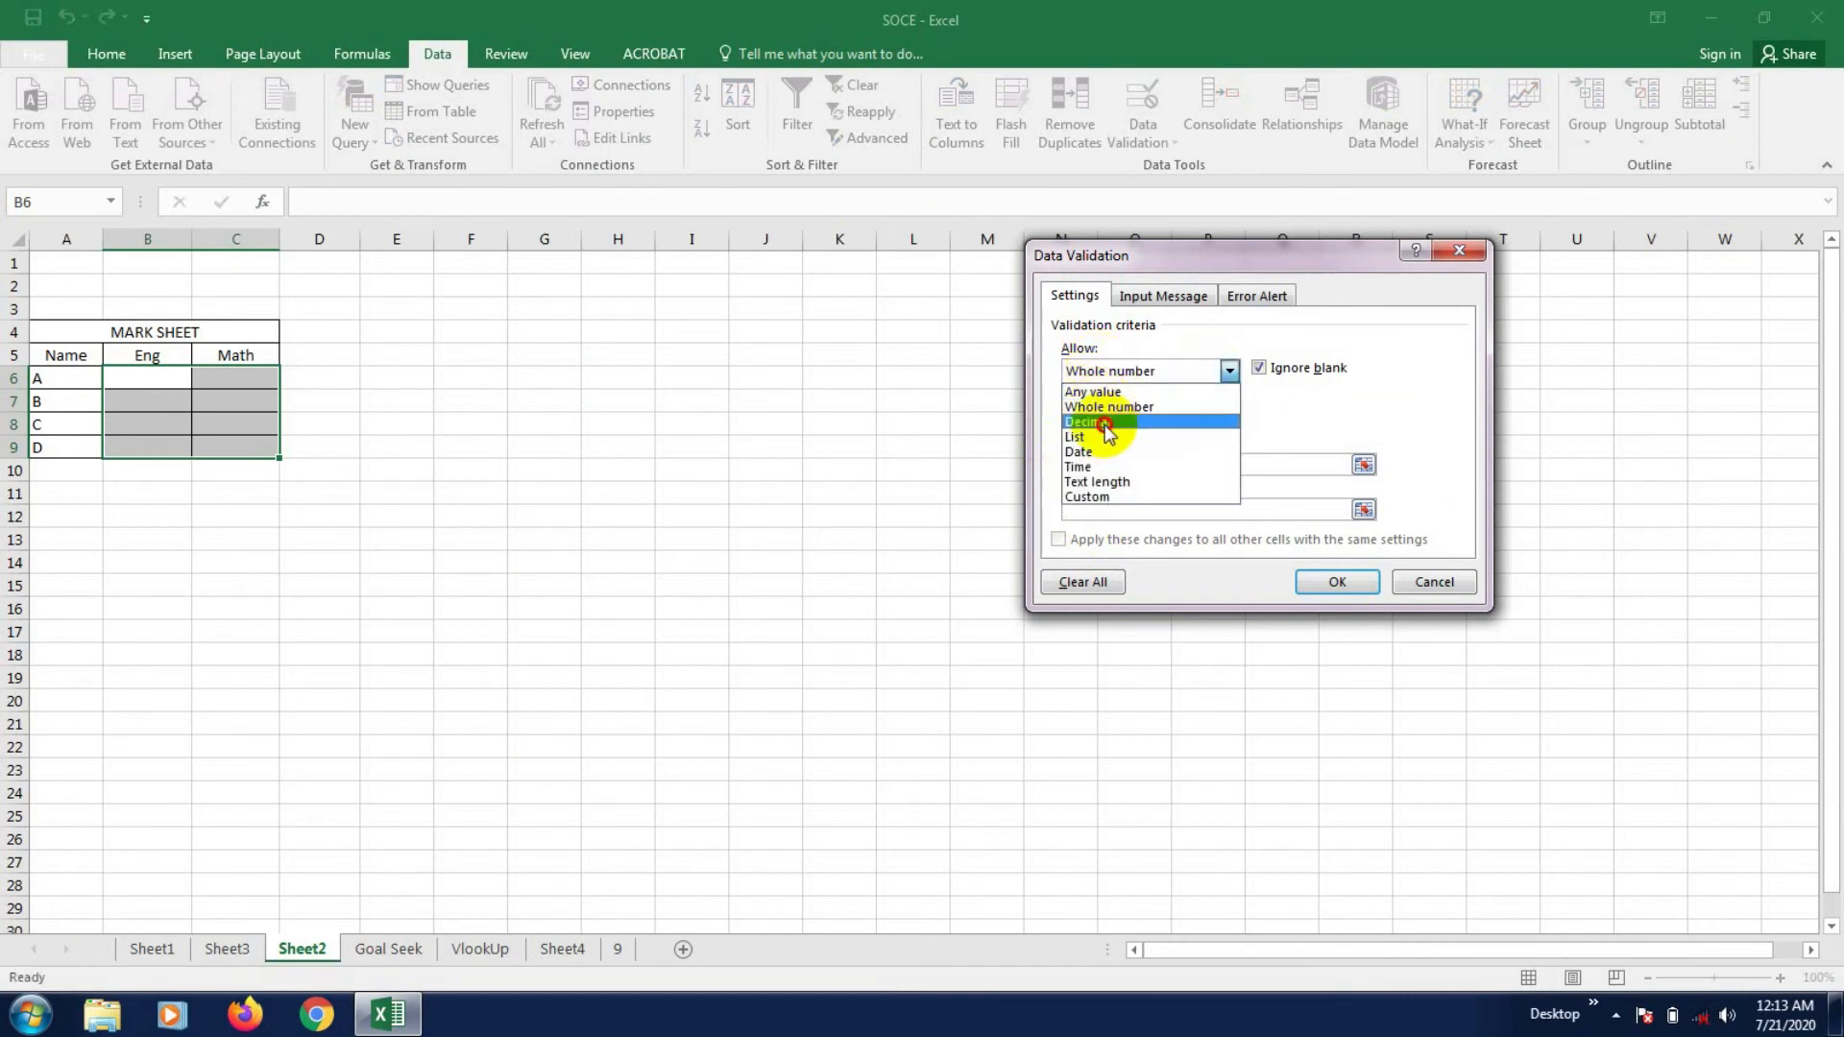
pyautogui.click(1104, 423)
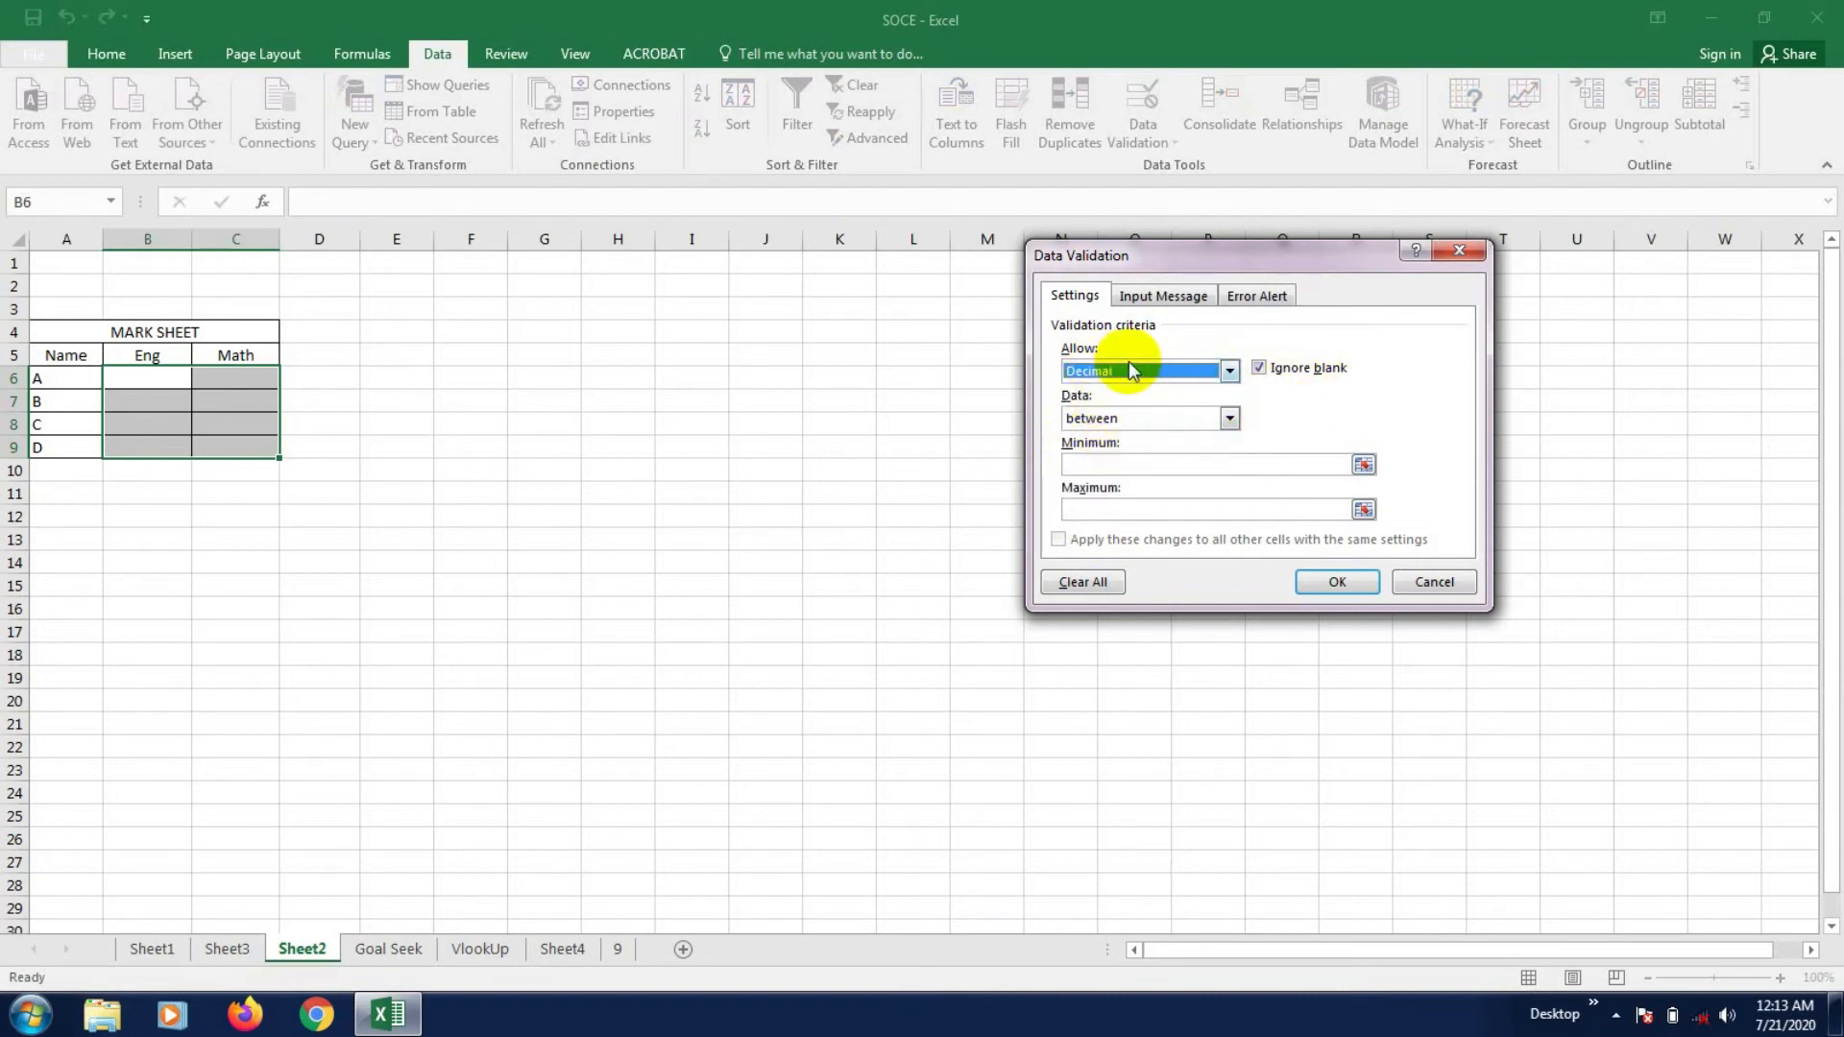
pyautogui.click(1107, 466)
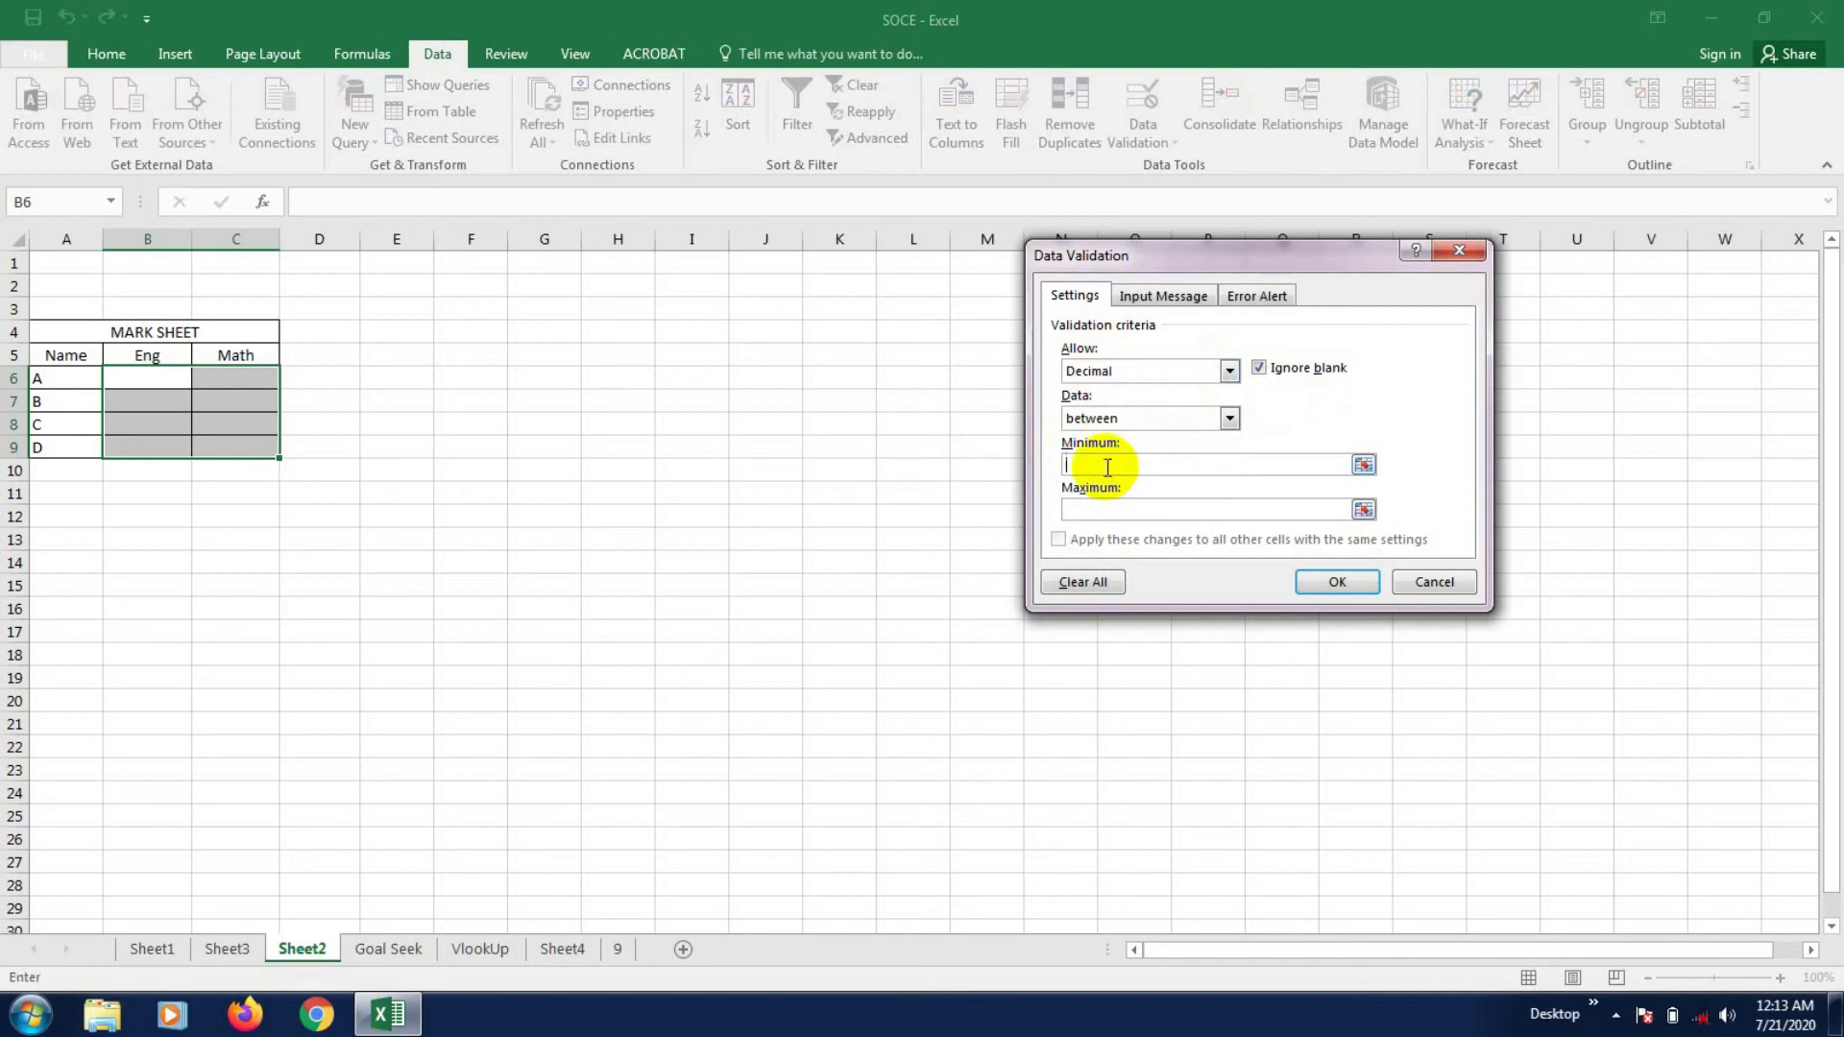
pyautogui.write('0')
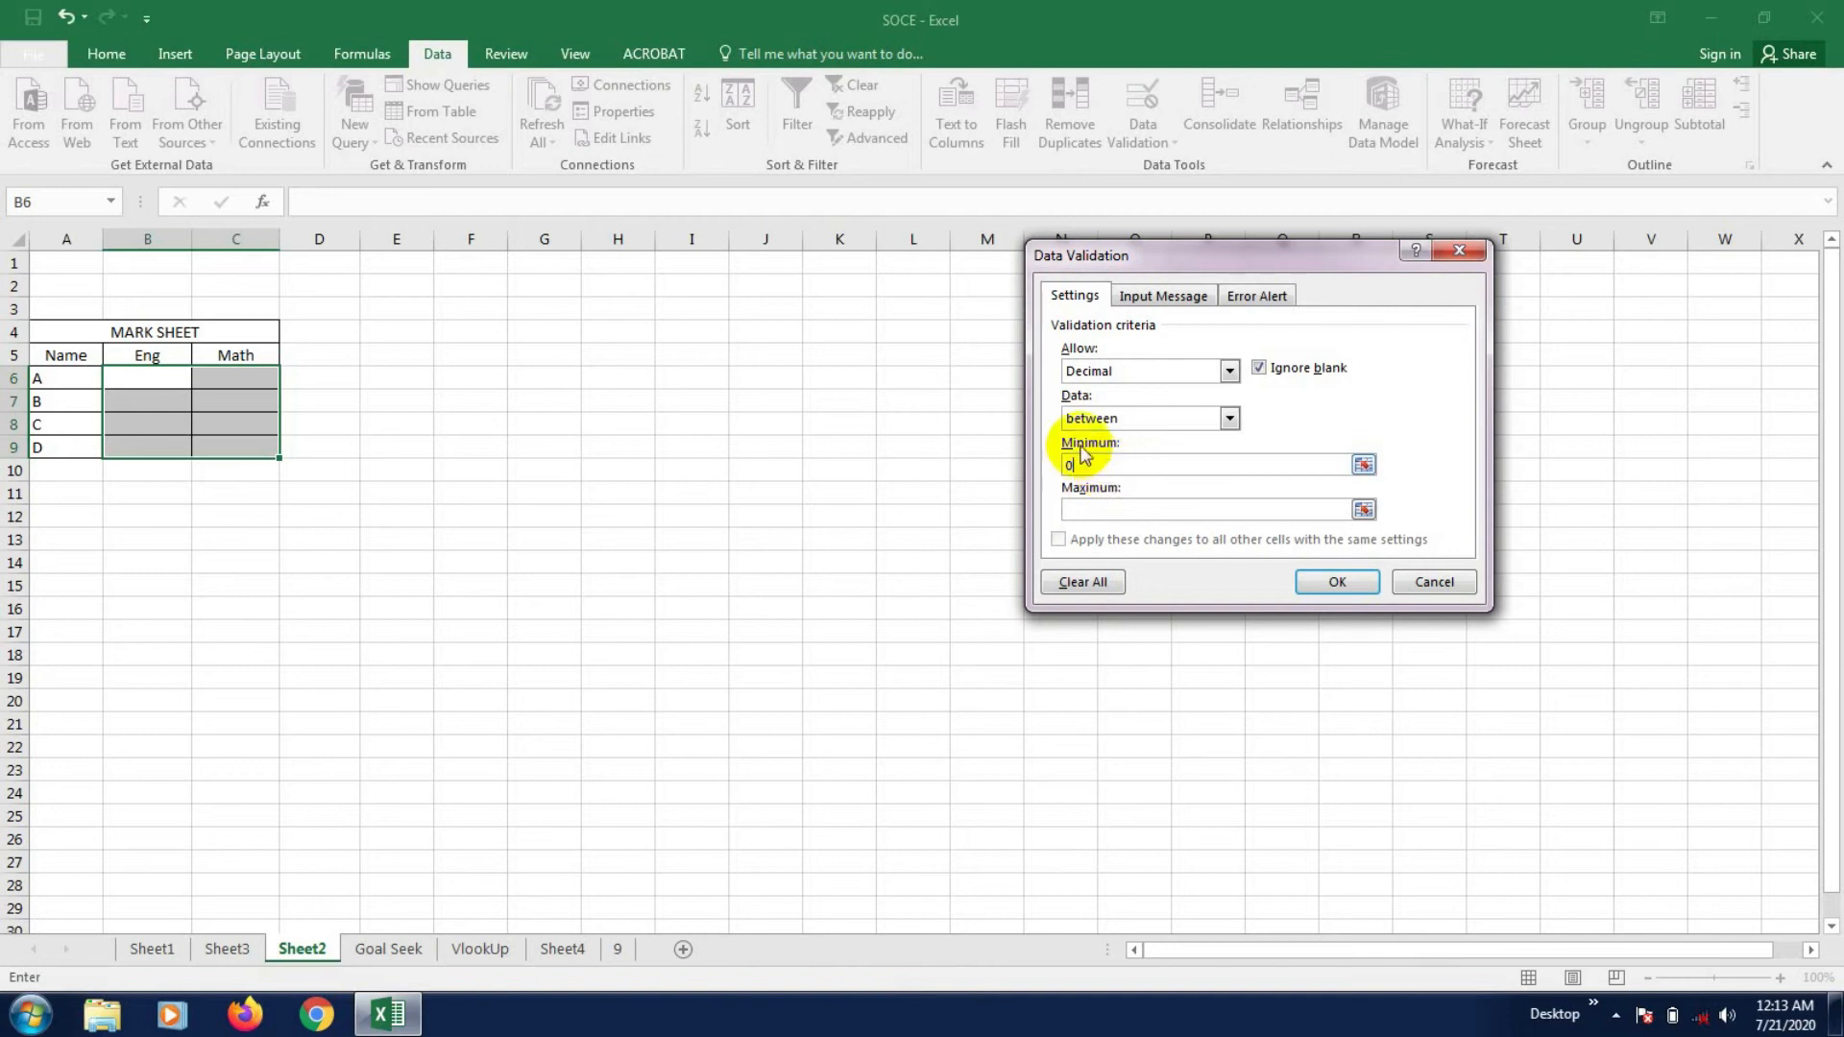
pyautogui.press('BackSpace')
pyautogui.write('0')
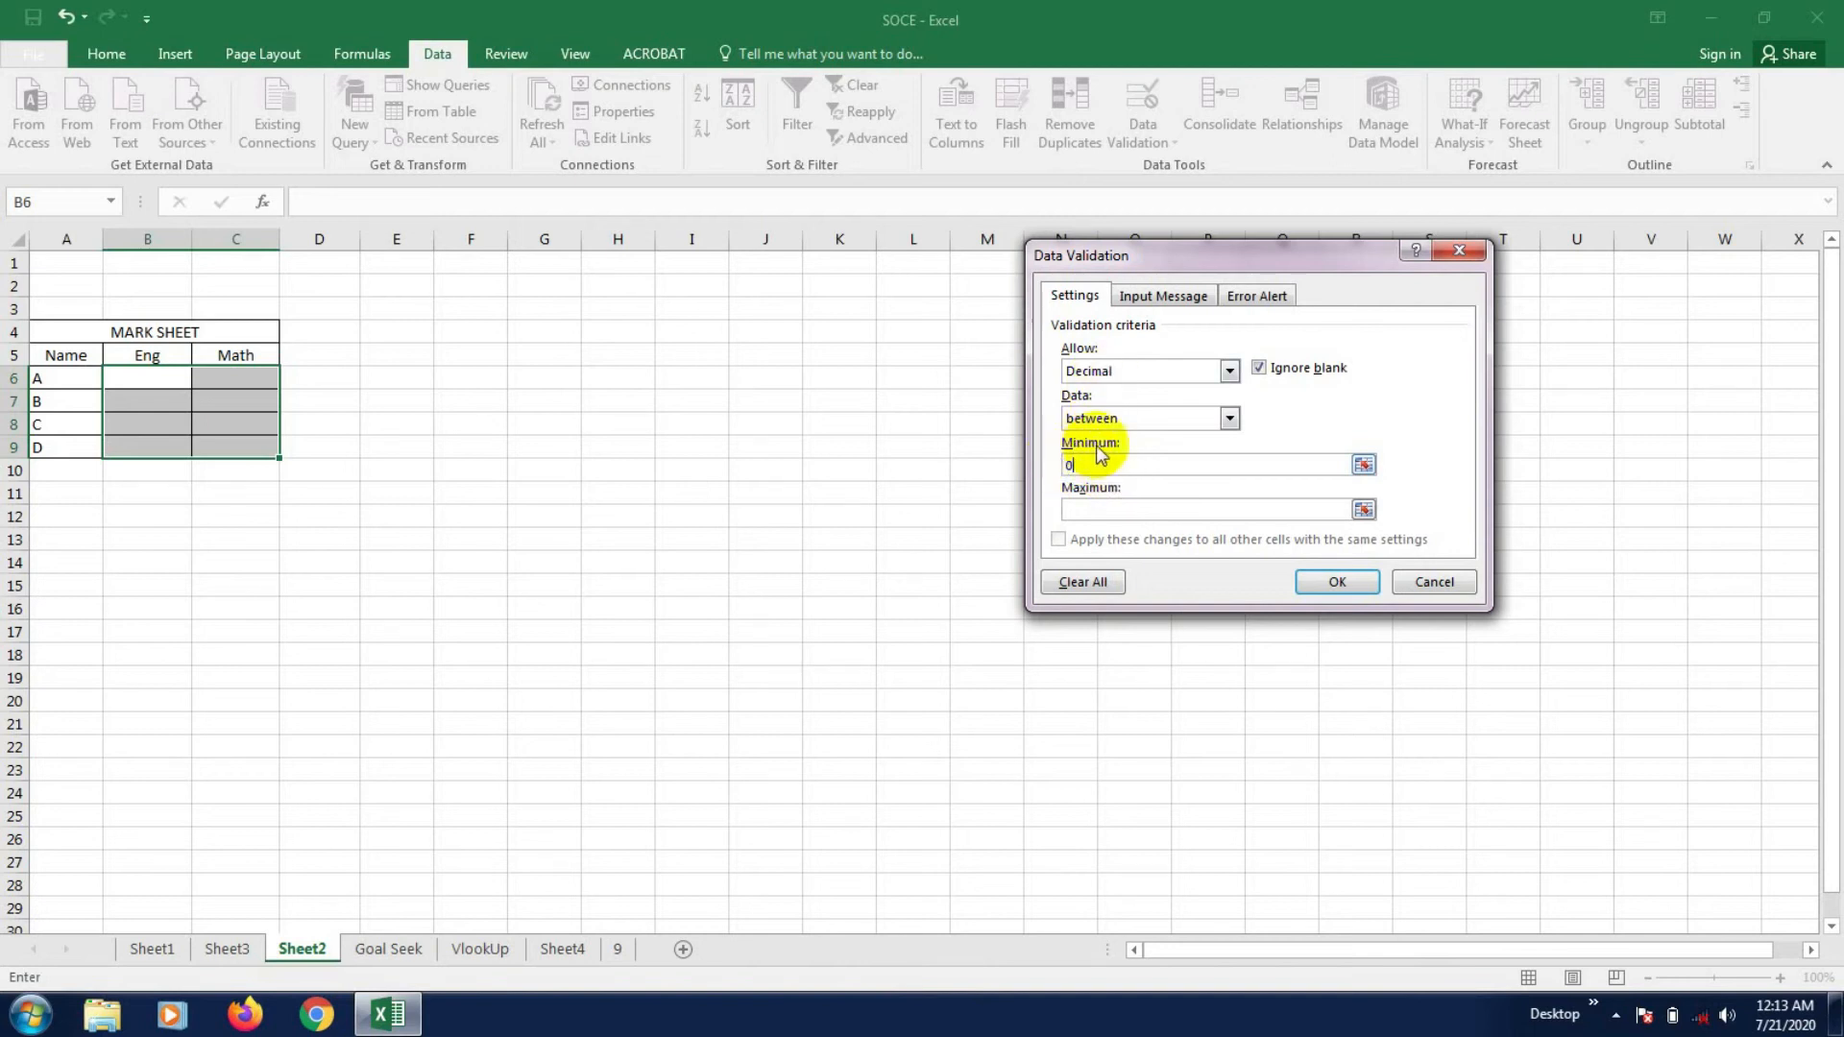
pyautogui.click(1101, 510)
pyautogui.write('100.000001')
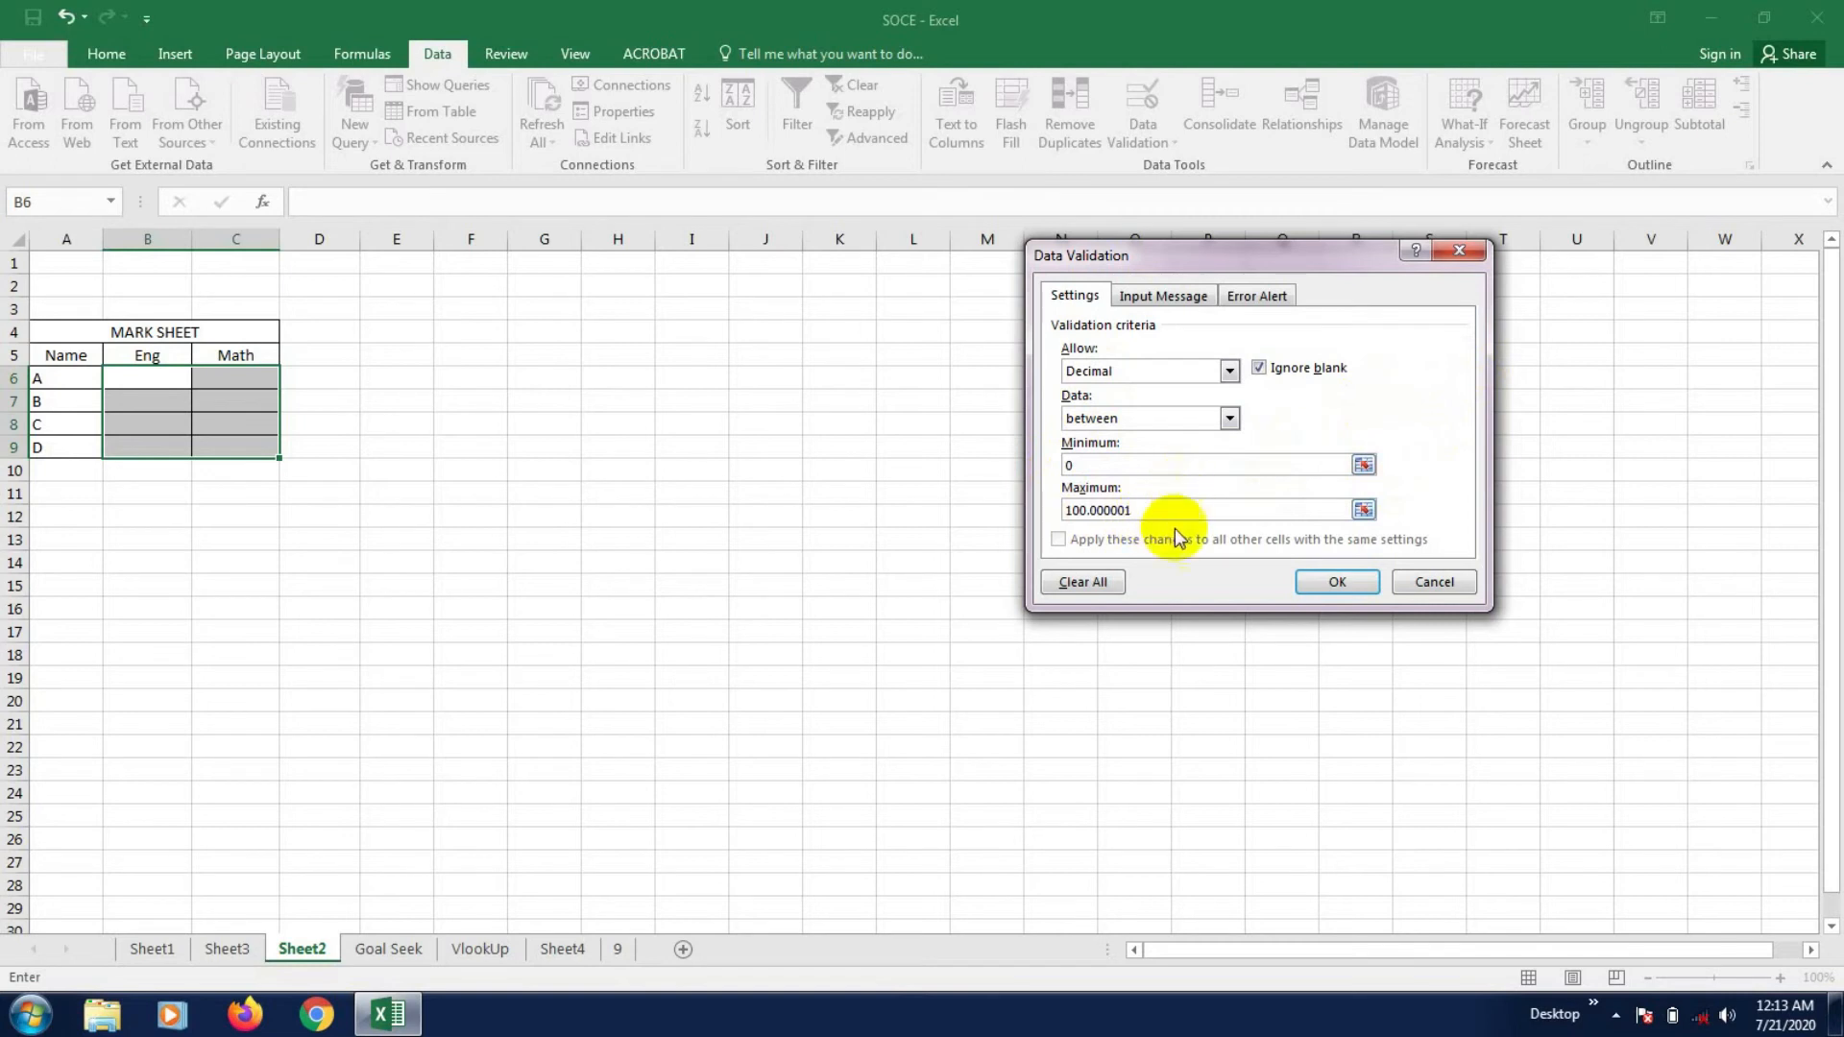
pyautogui.click(1326, 585)
pyautogui.click(708, 510)
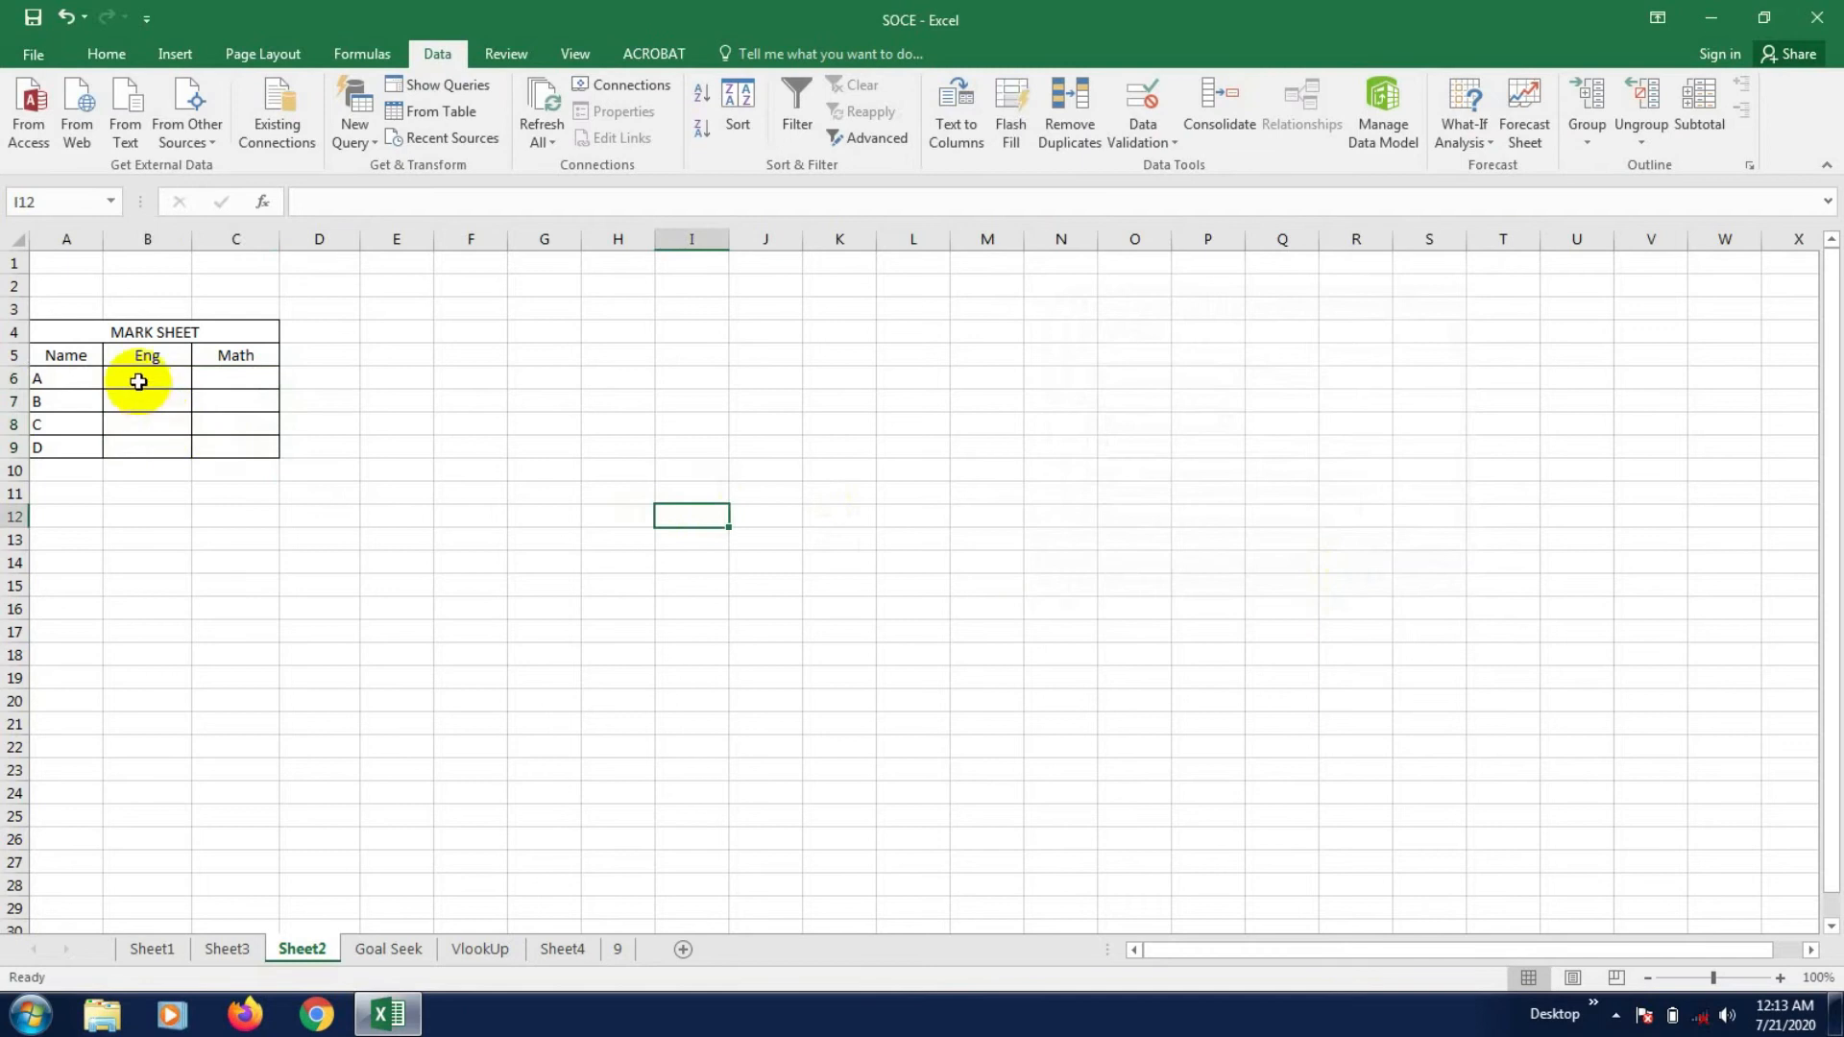
# - Enter the Eng marks 33, 56, 46 and 49 in B6:B9
pyautogui.moveTo(135, 378); pyautogui.dragTo(228, 442)
pyautogui.click(232, 570)
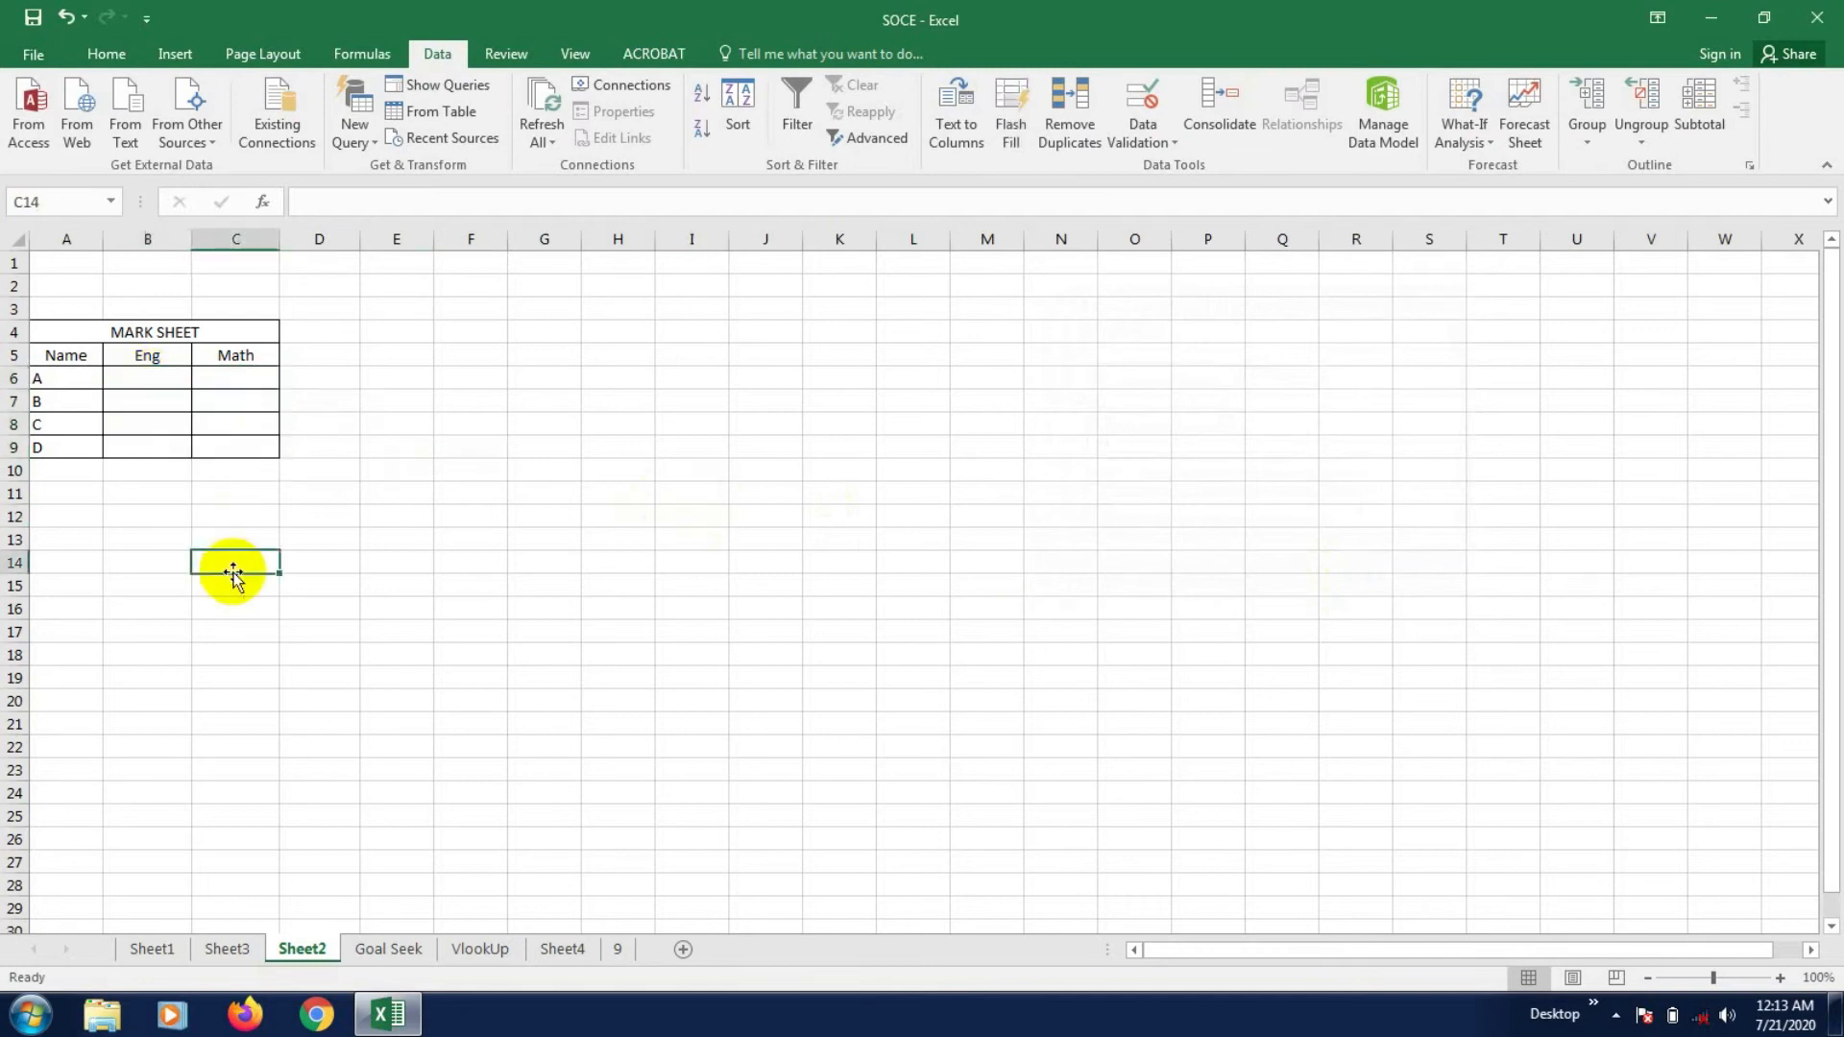
pyautogui.click(139, 380)
pyautogui.write('33')
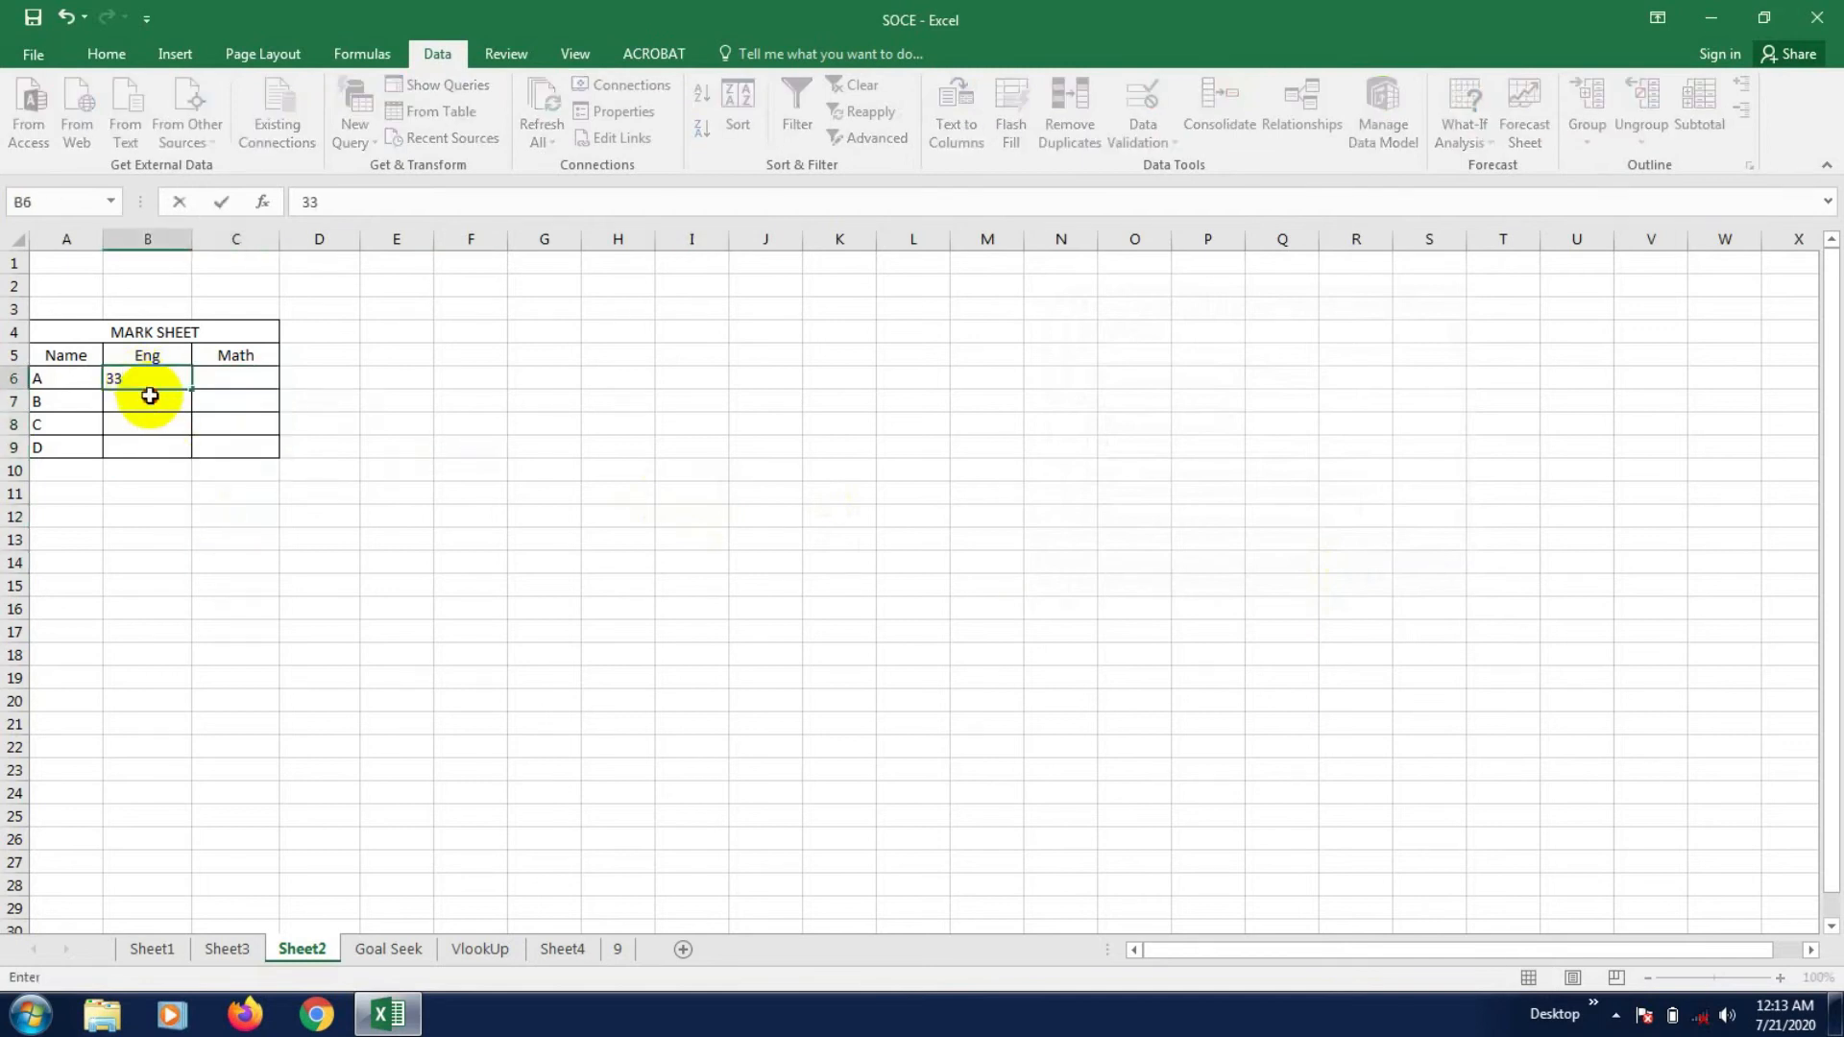
pyautogui.press('Return')
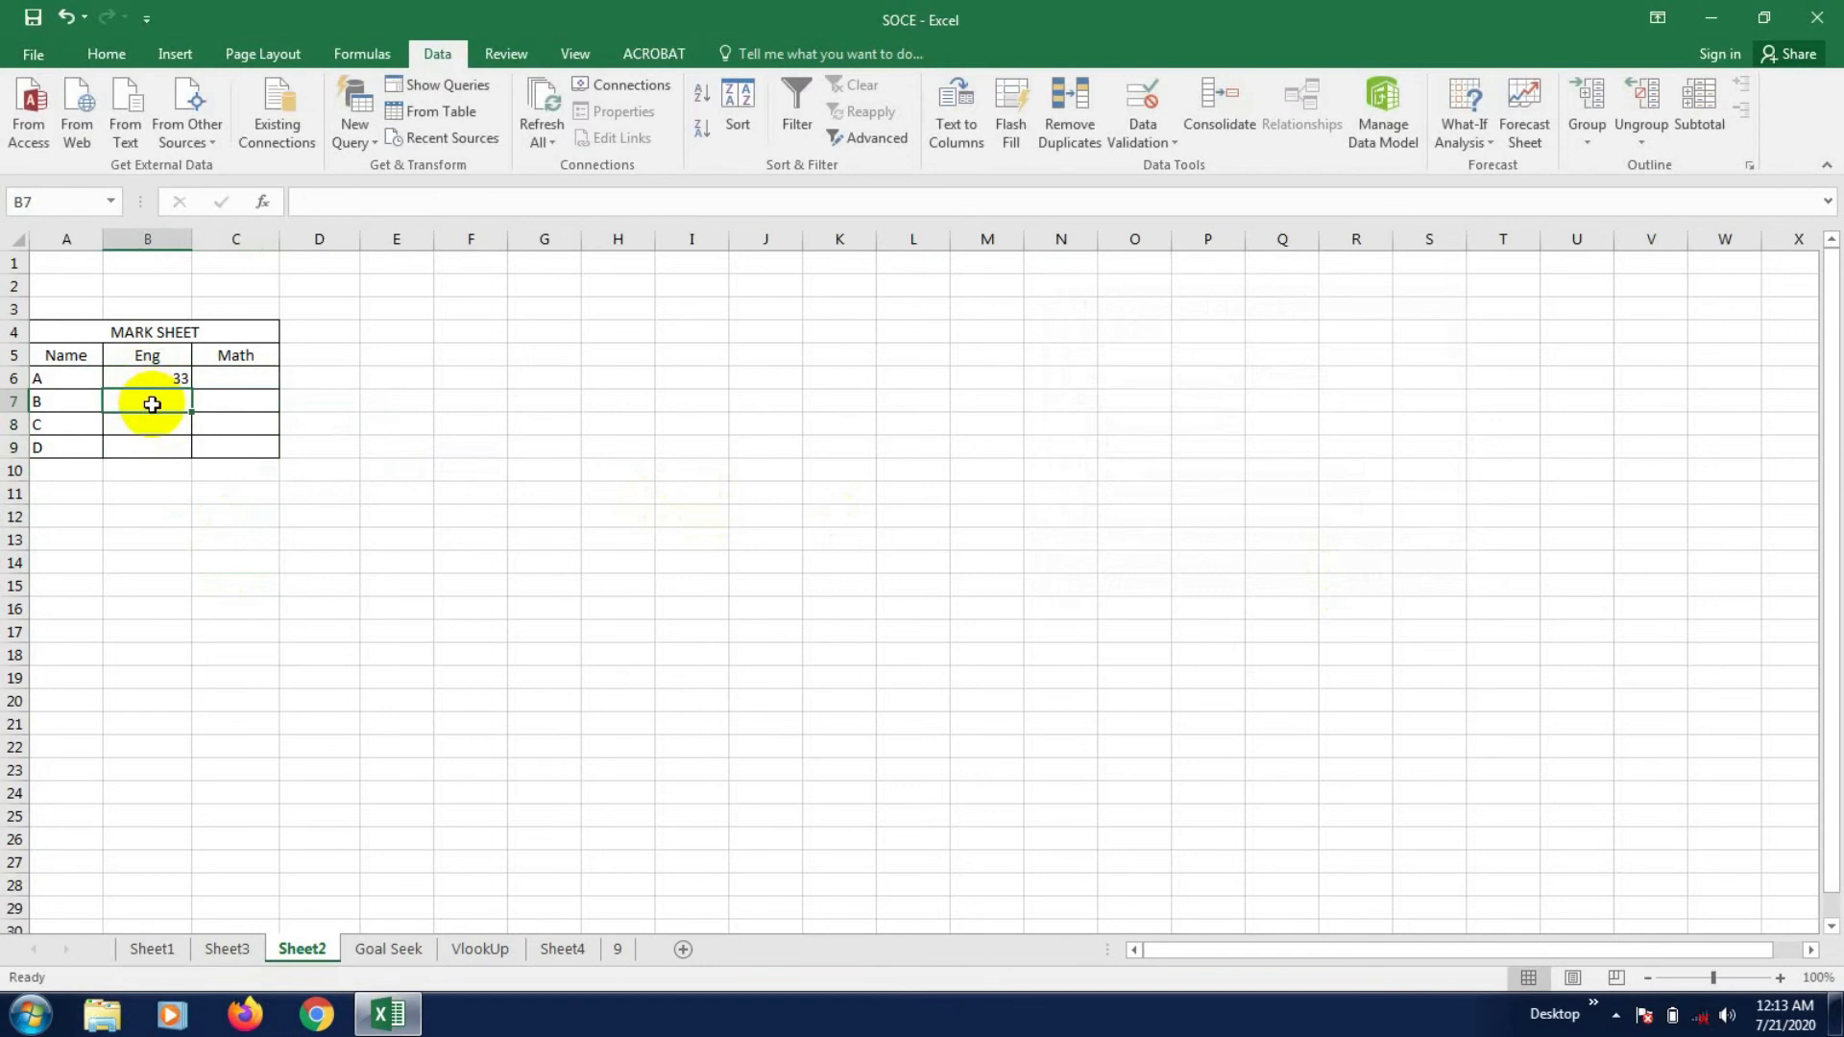
pyautogui.write('56')
pyautogui.press('Return')
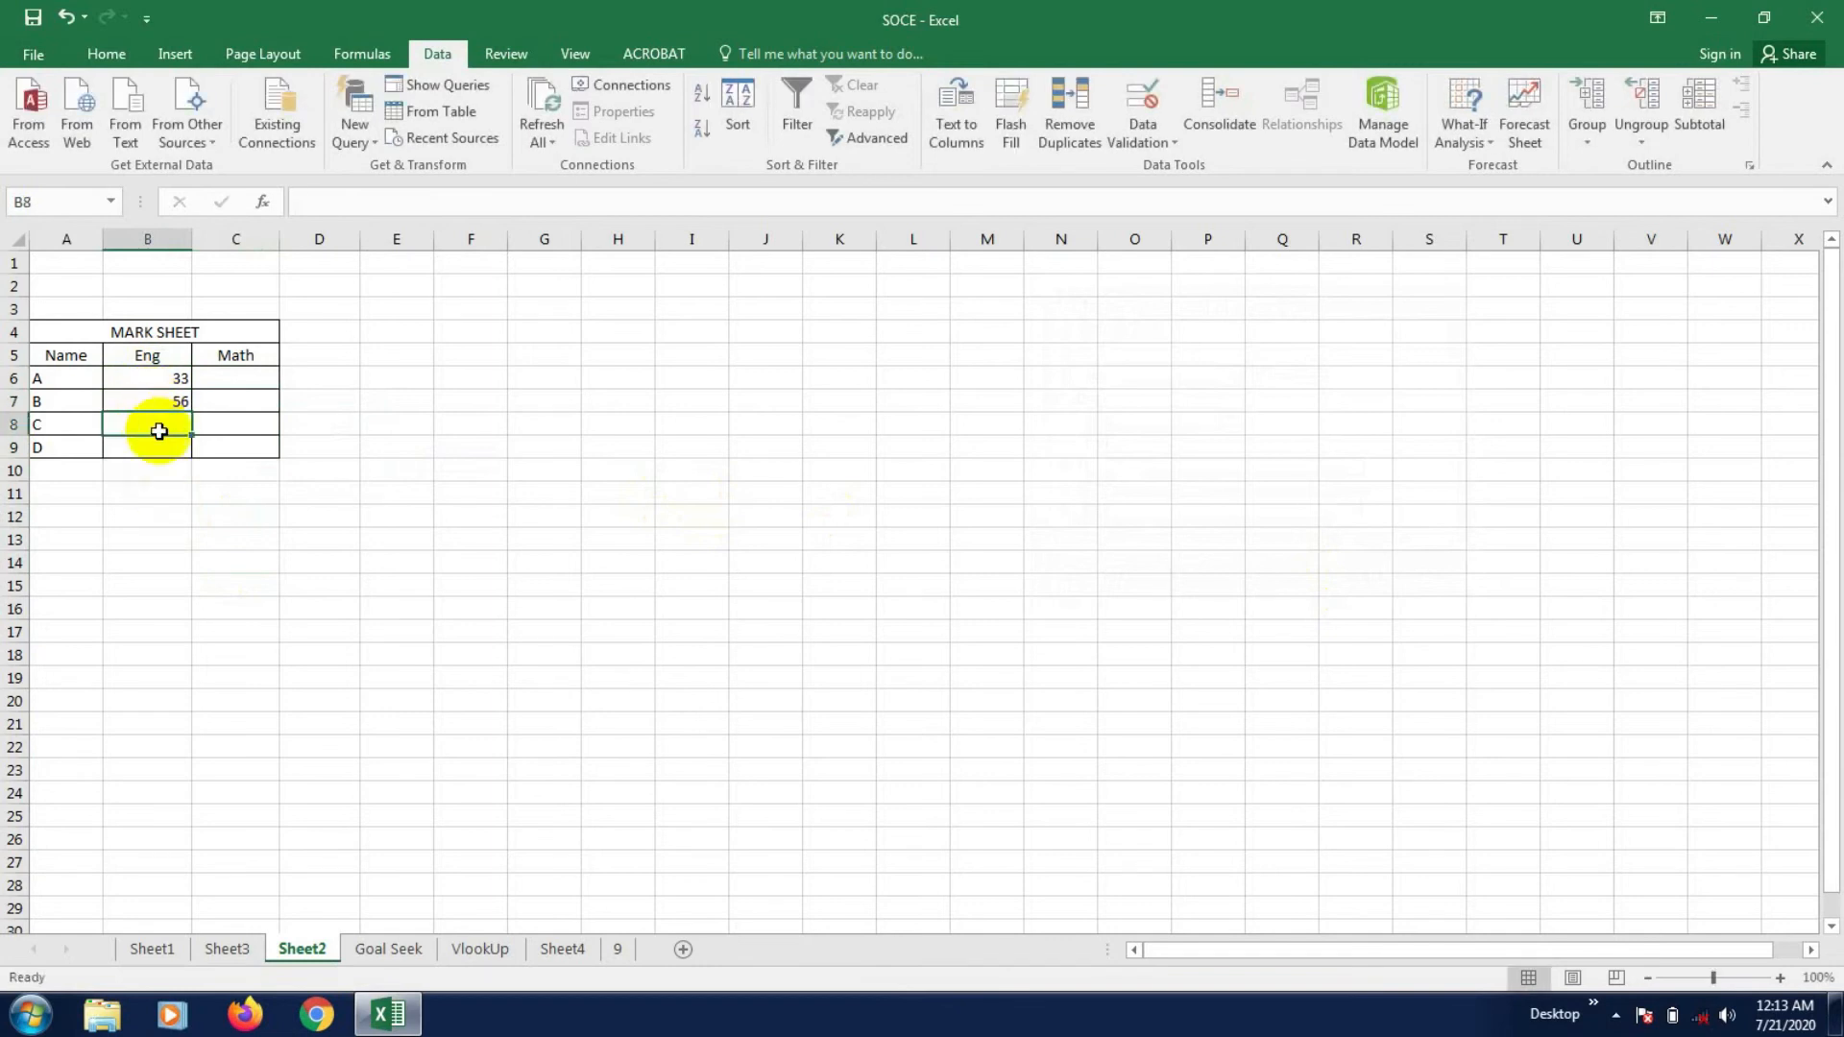
pyautogui.write('46')
pyautogui.press('Return')
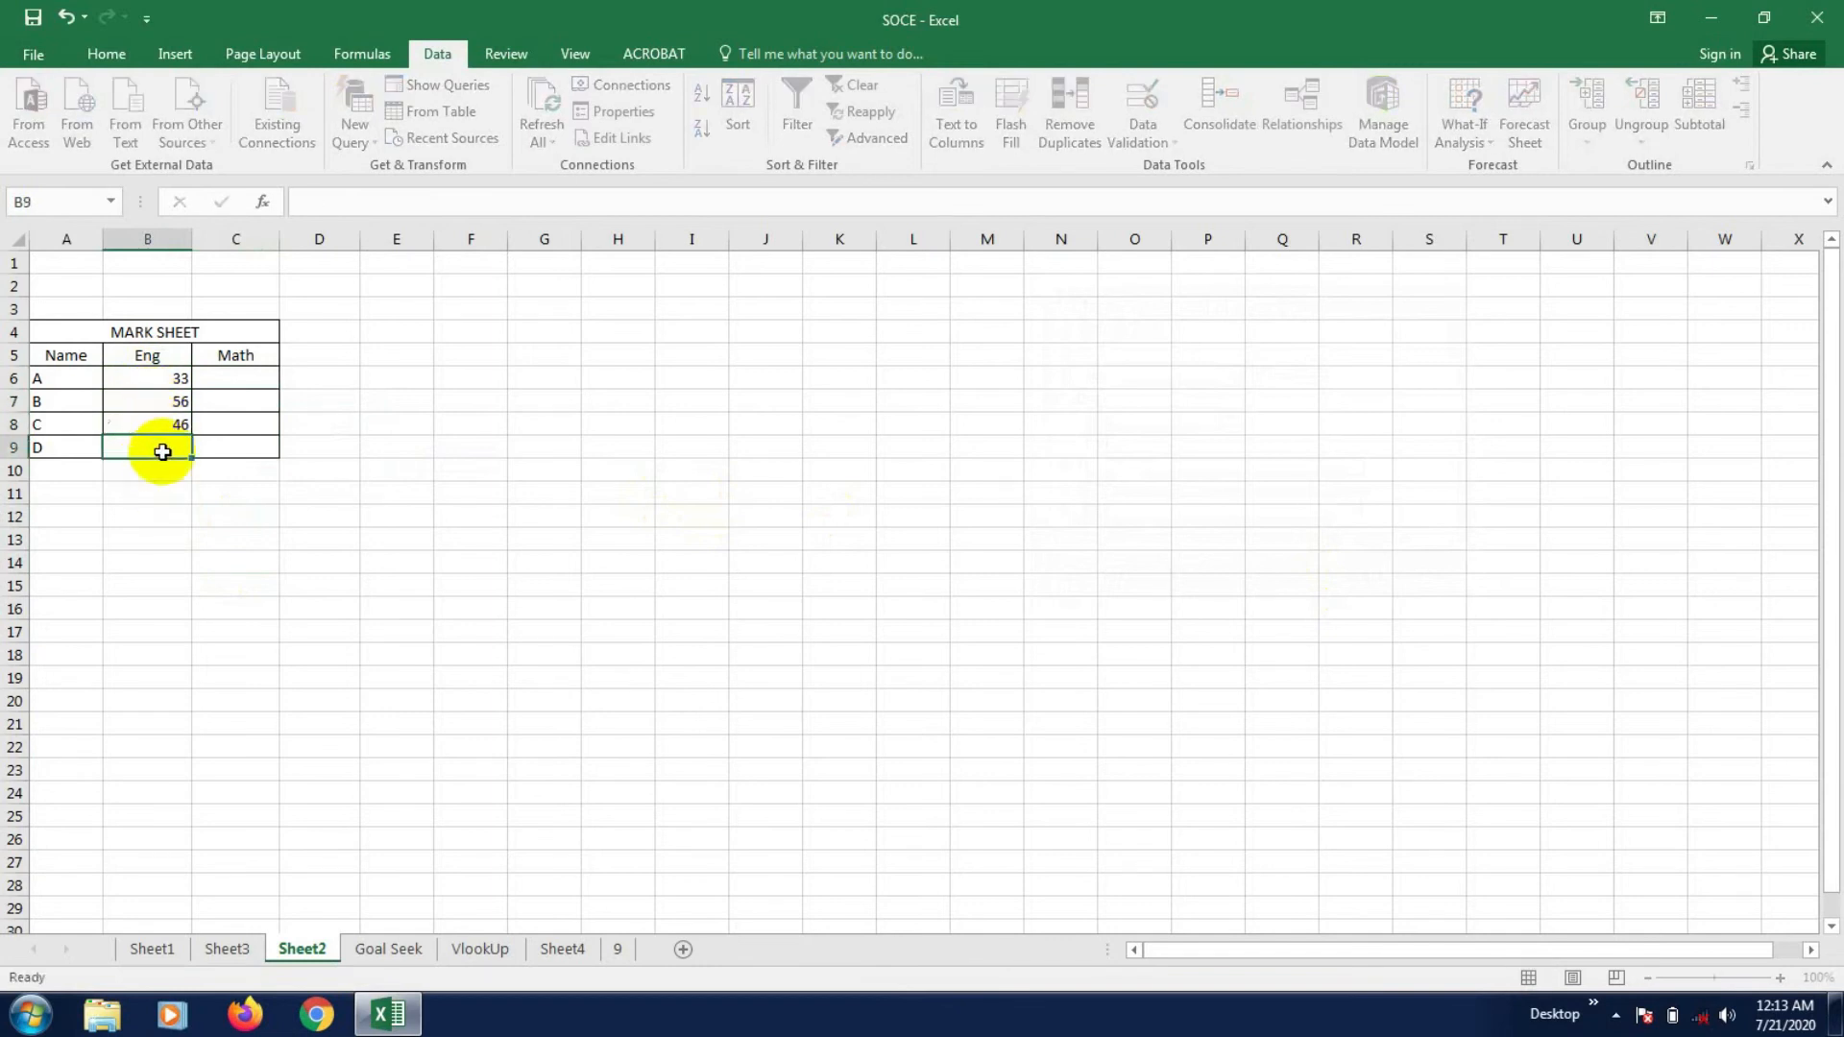
pyautogui.write('49')
# - Enter the Math marks 43, 76, 37 and 33 in C6:C9
pyautogui.click(227, 377)
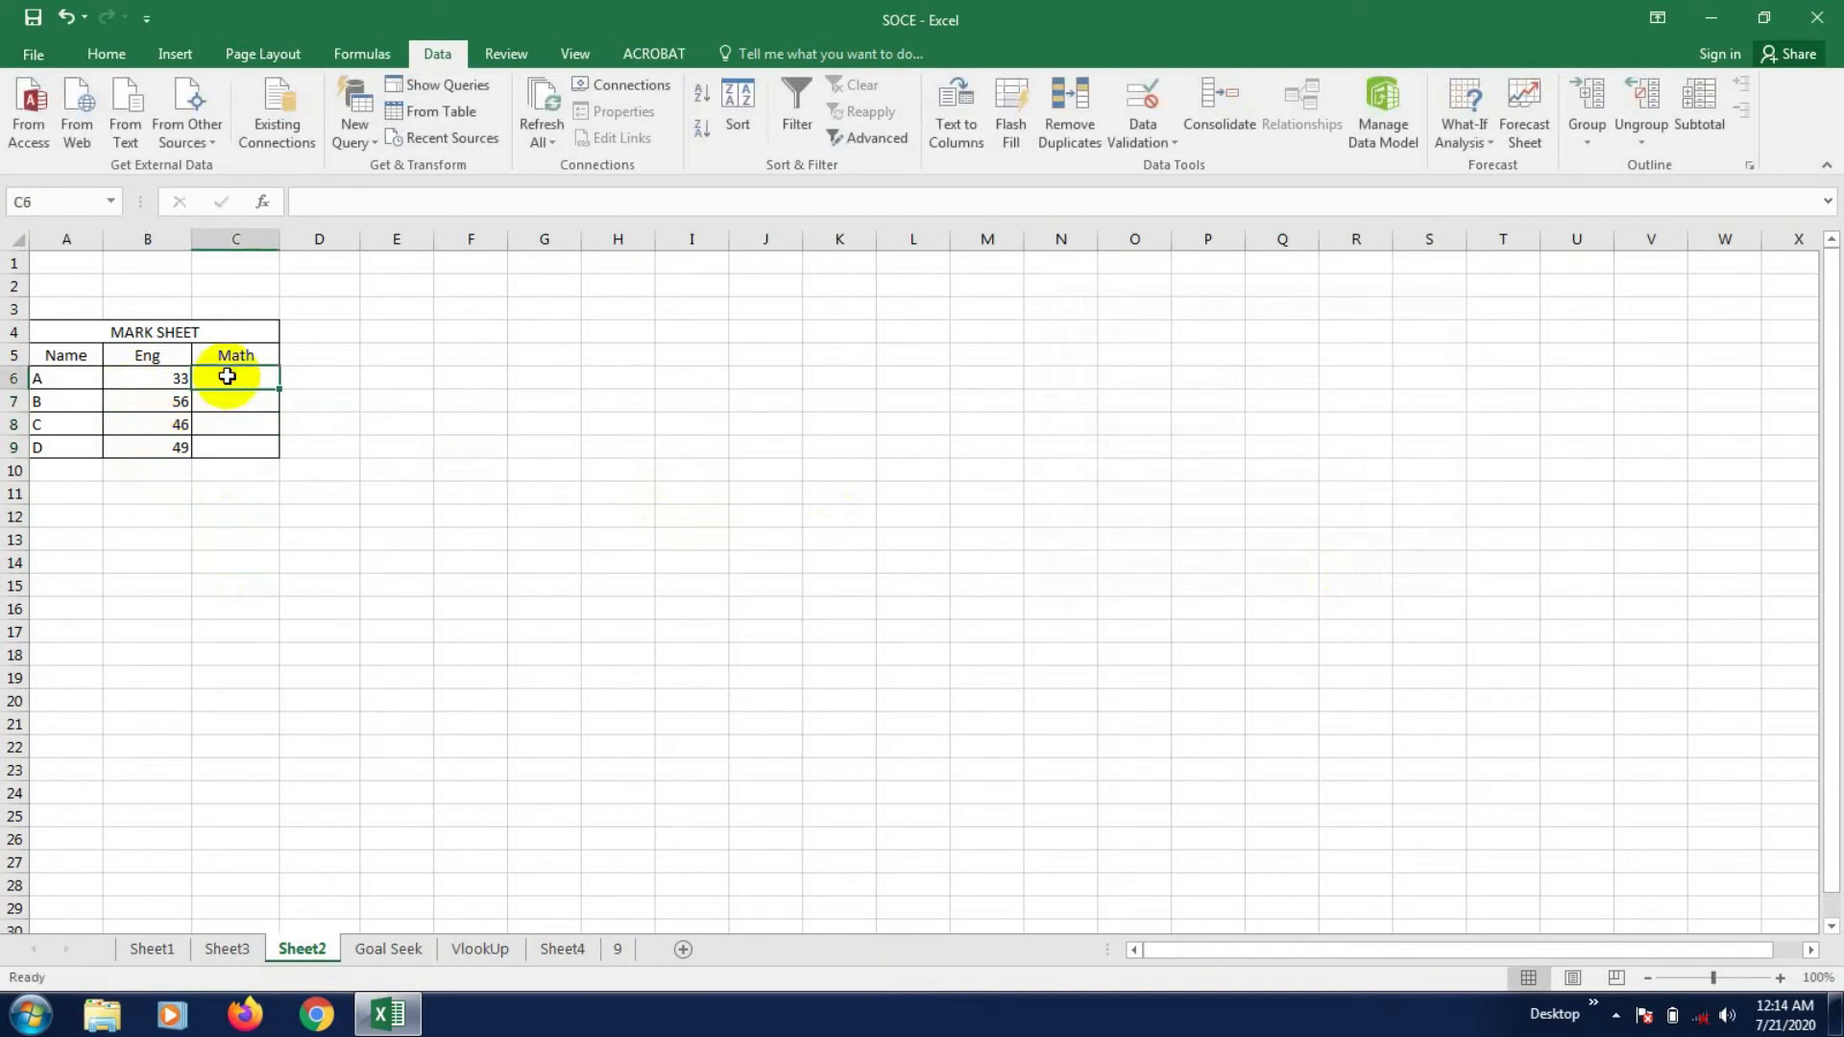
pyautogui.write('435')
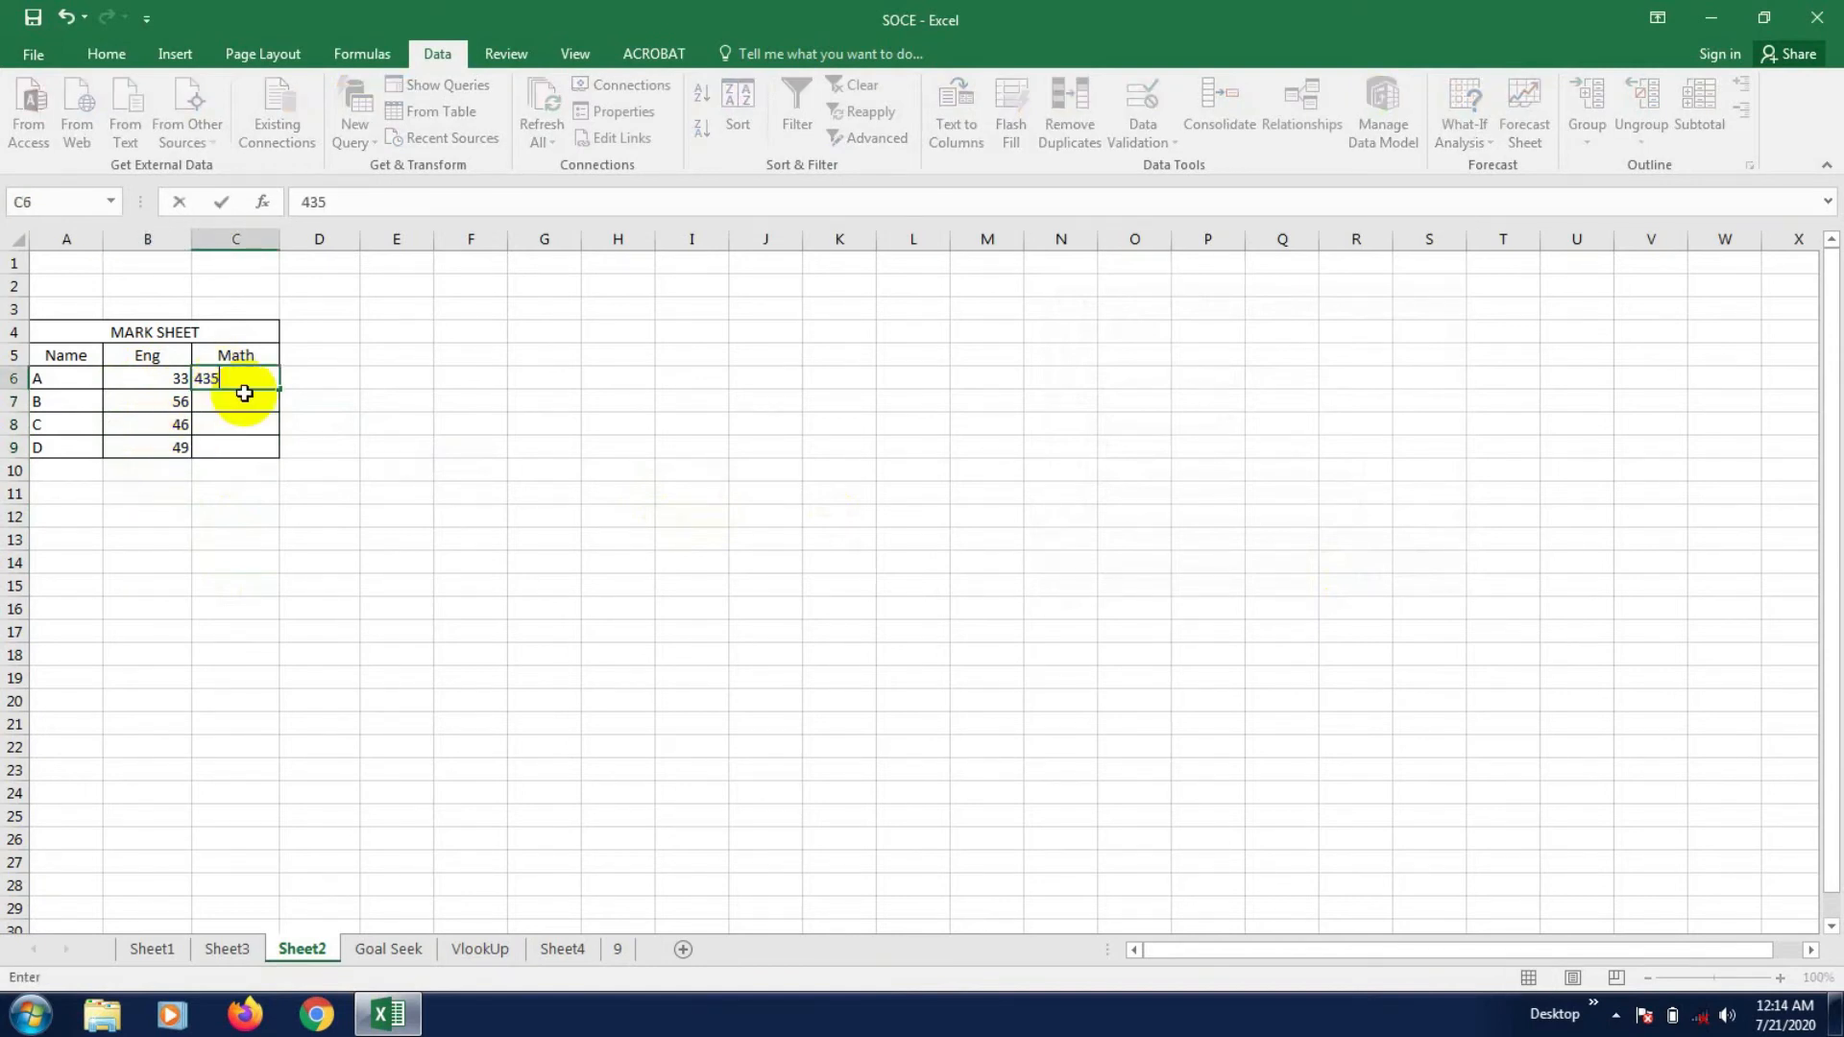
pyautogui.click(243, 396)
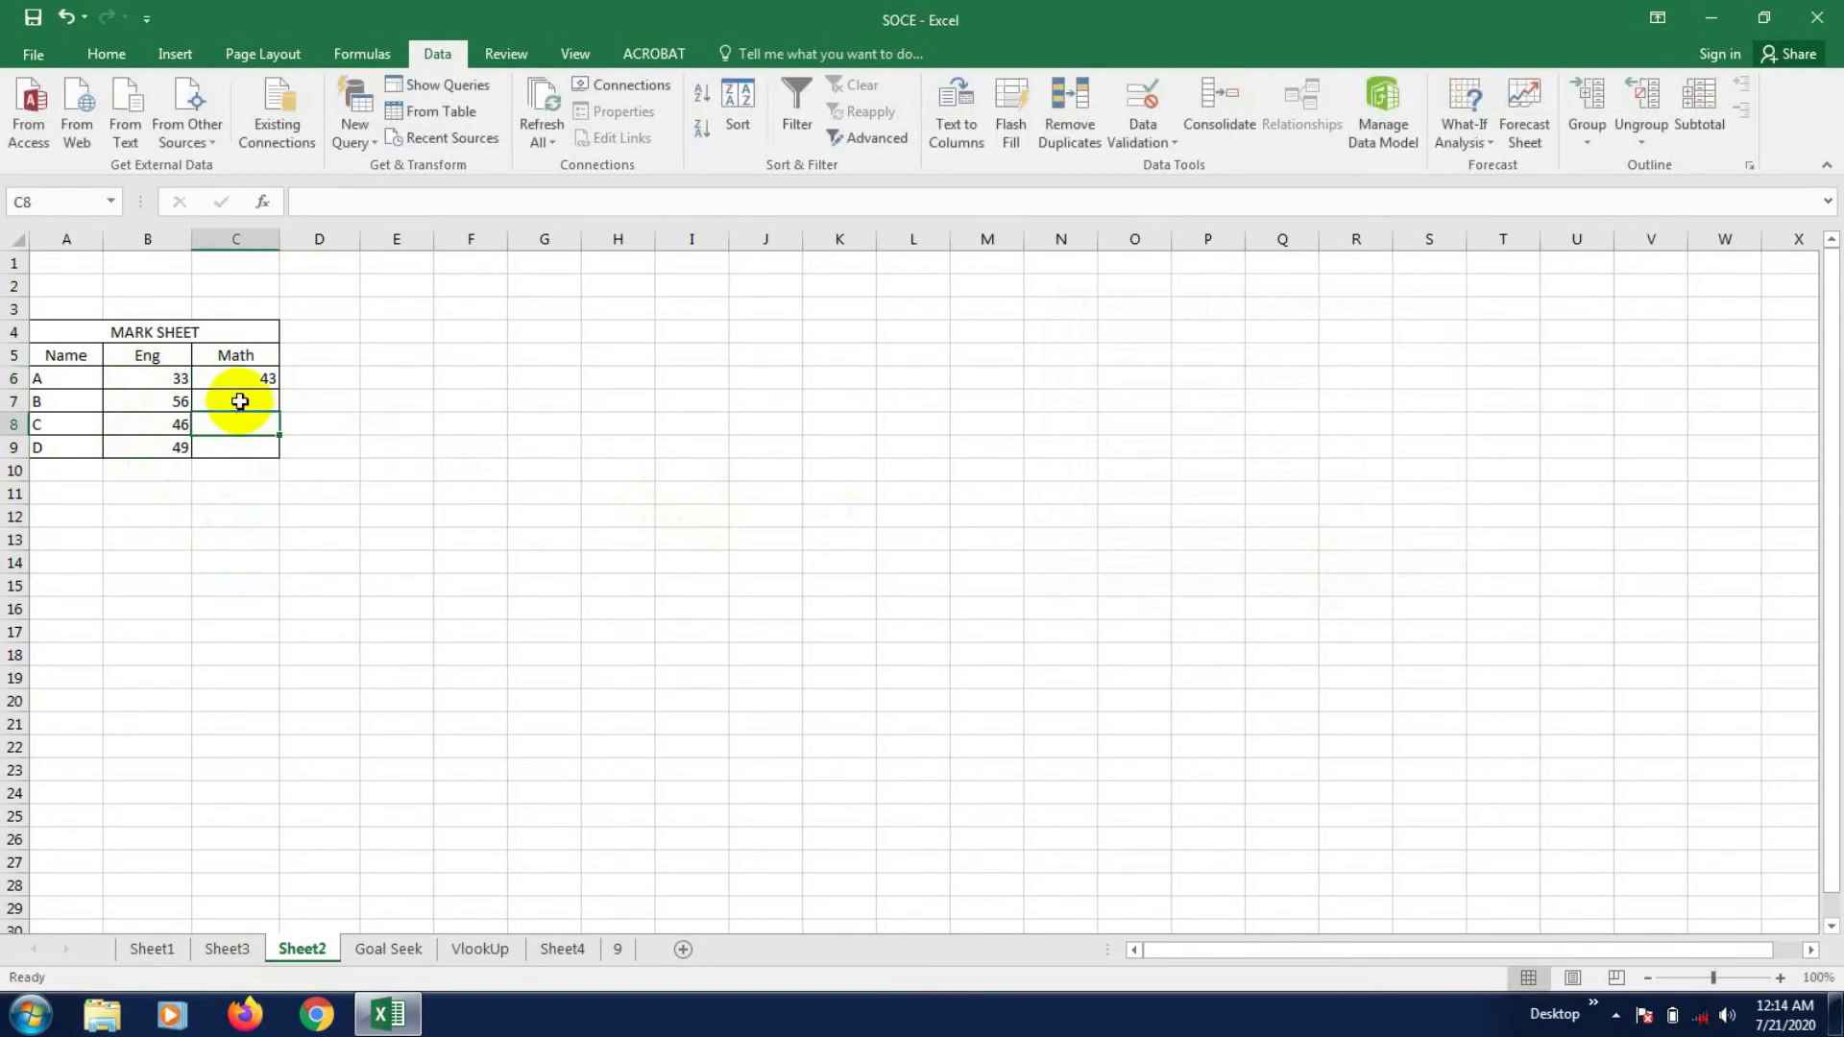
pyautogui.write('76')
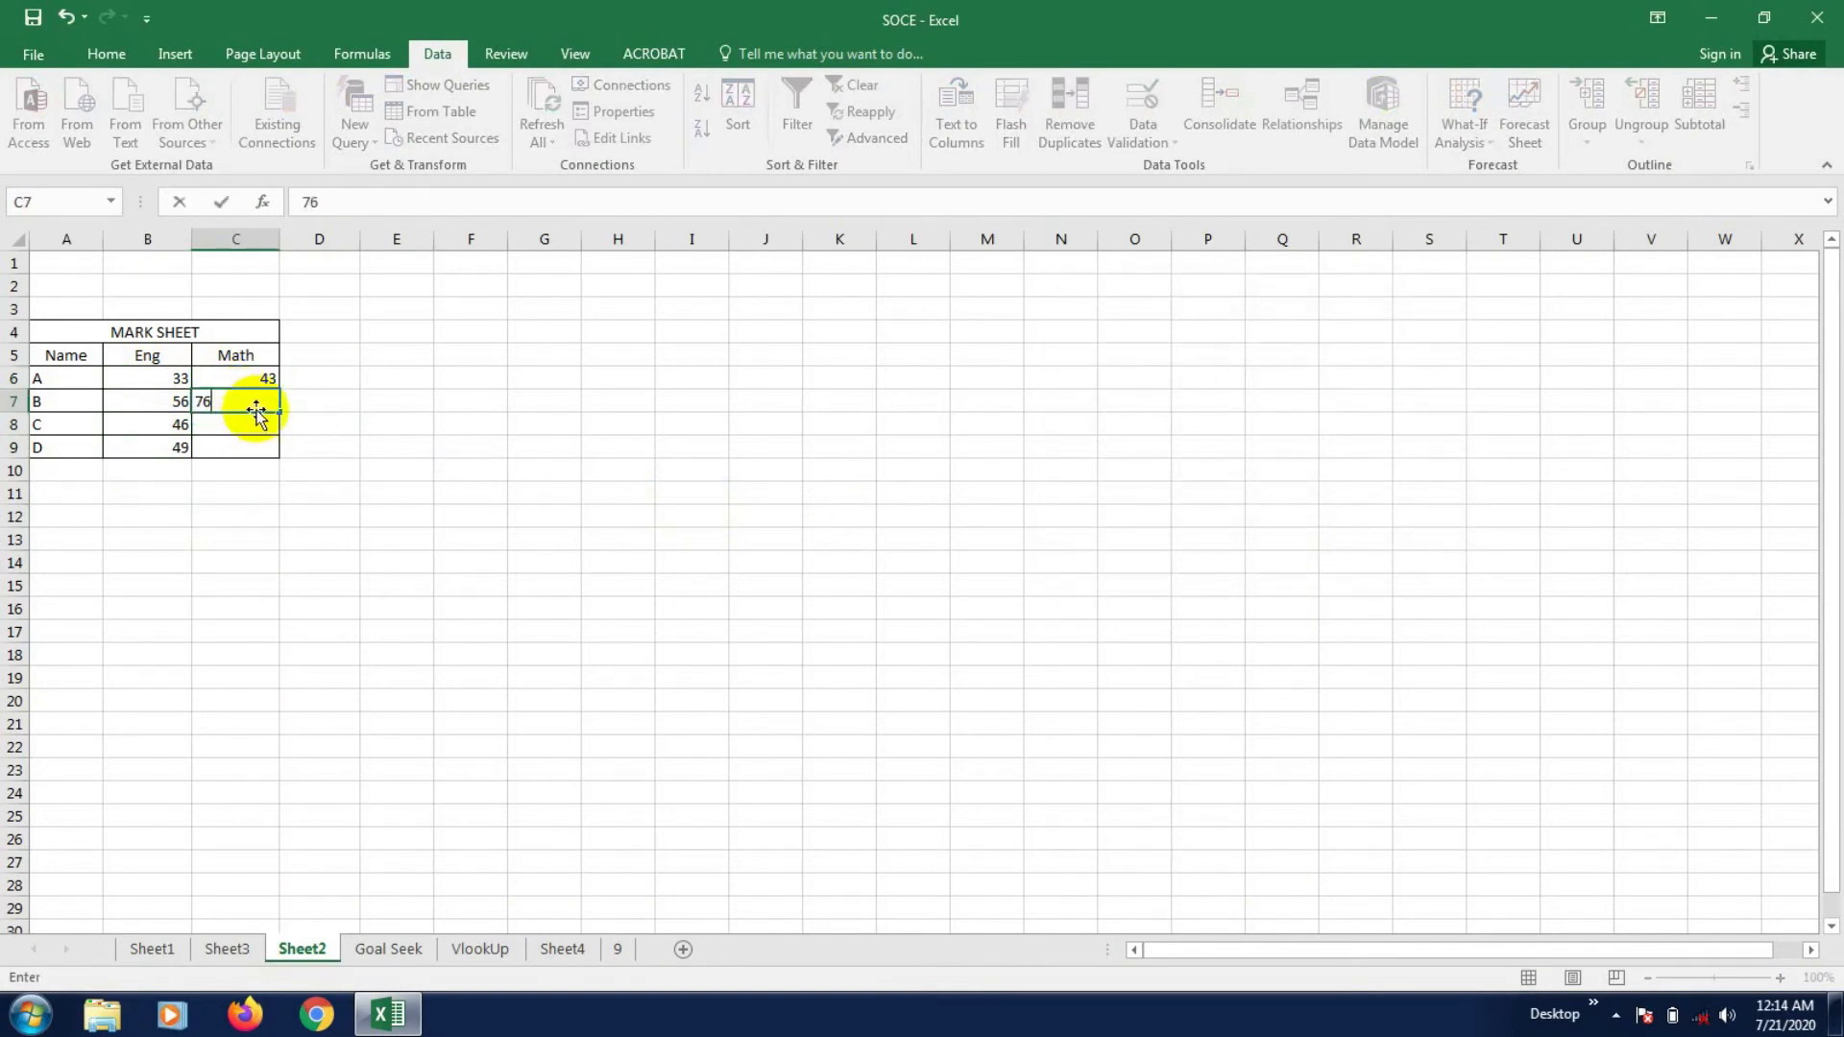
pyautogui.click(255, 419)
pyautogui.write('3')
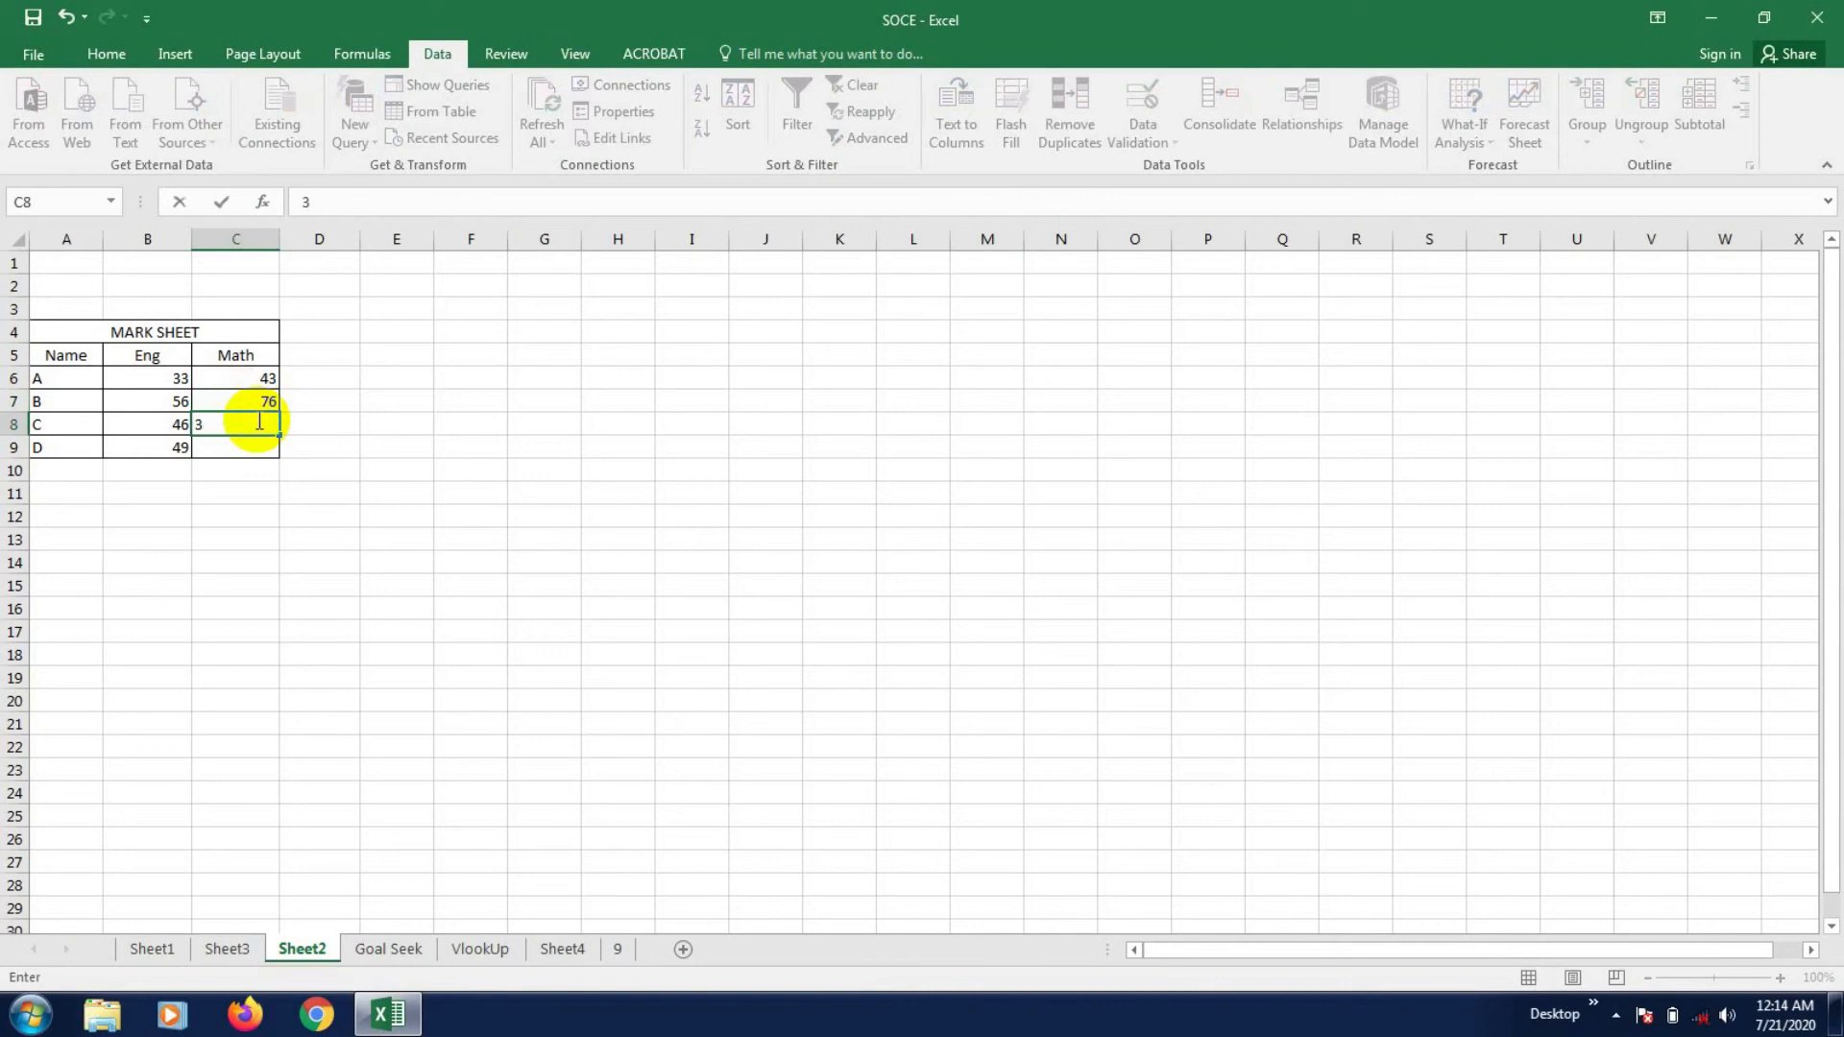
pyautogui.write('7')
pyautogui.click(260, 444)
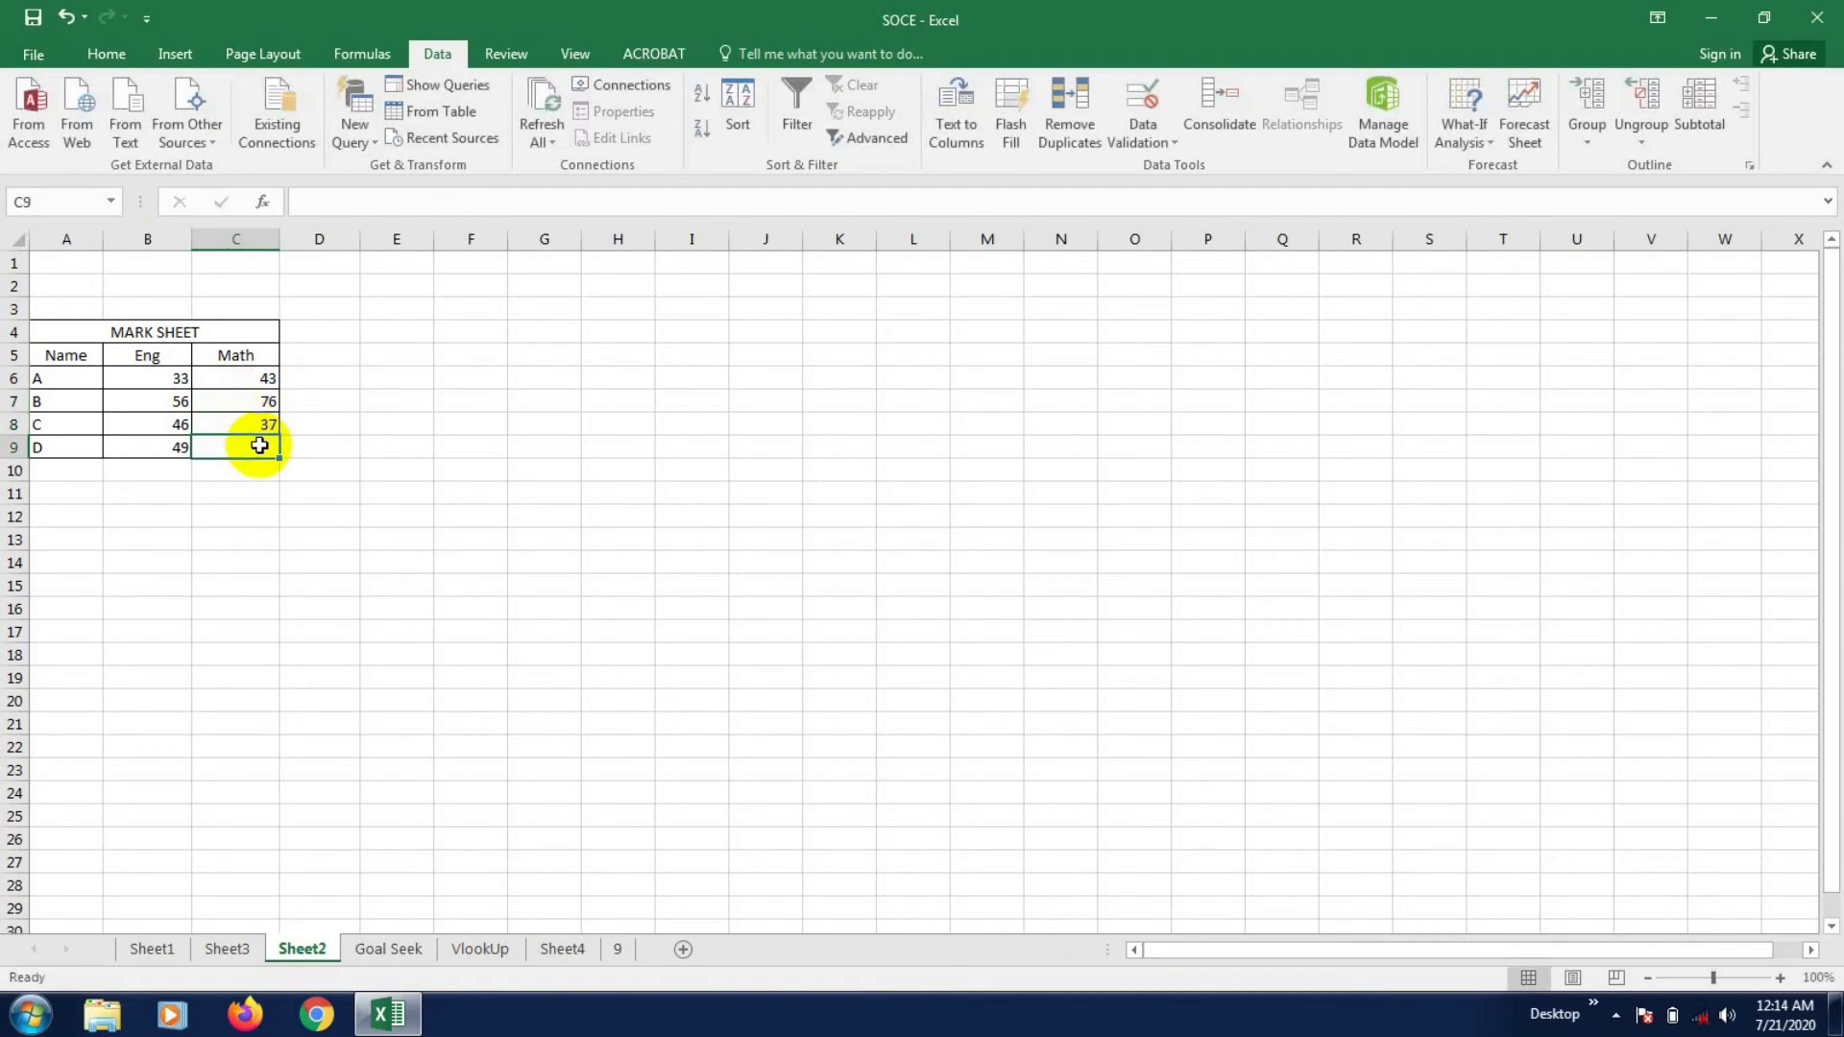
pyautogui.write('338')
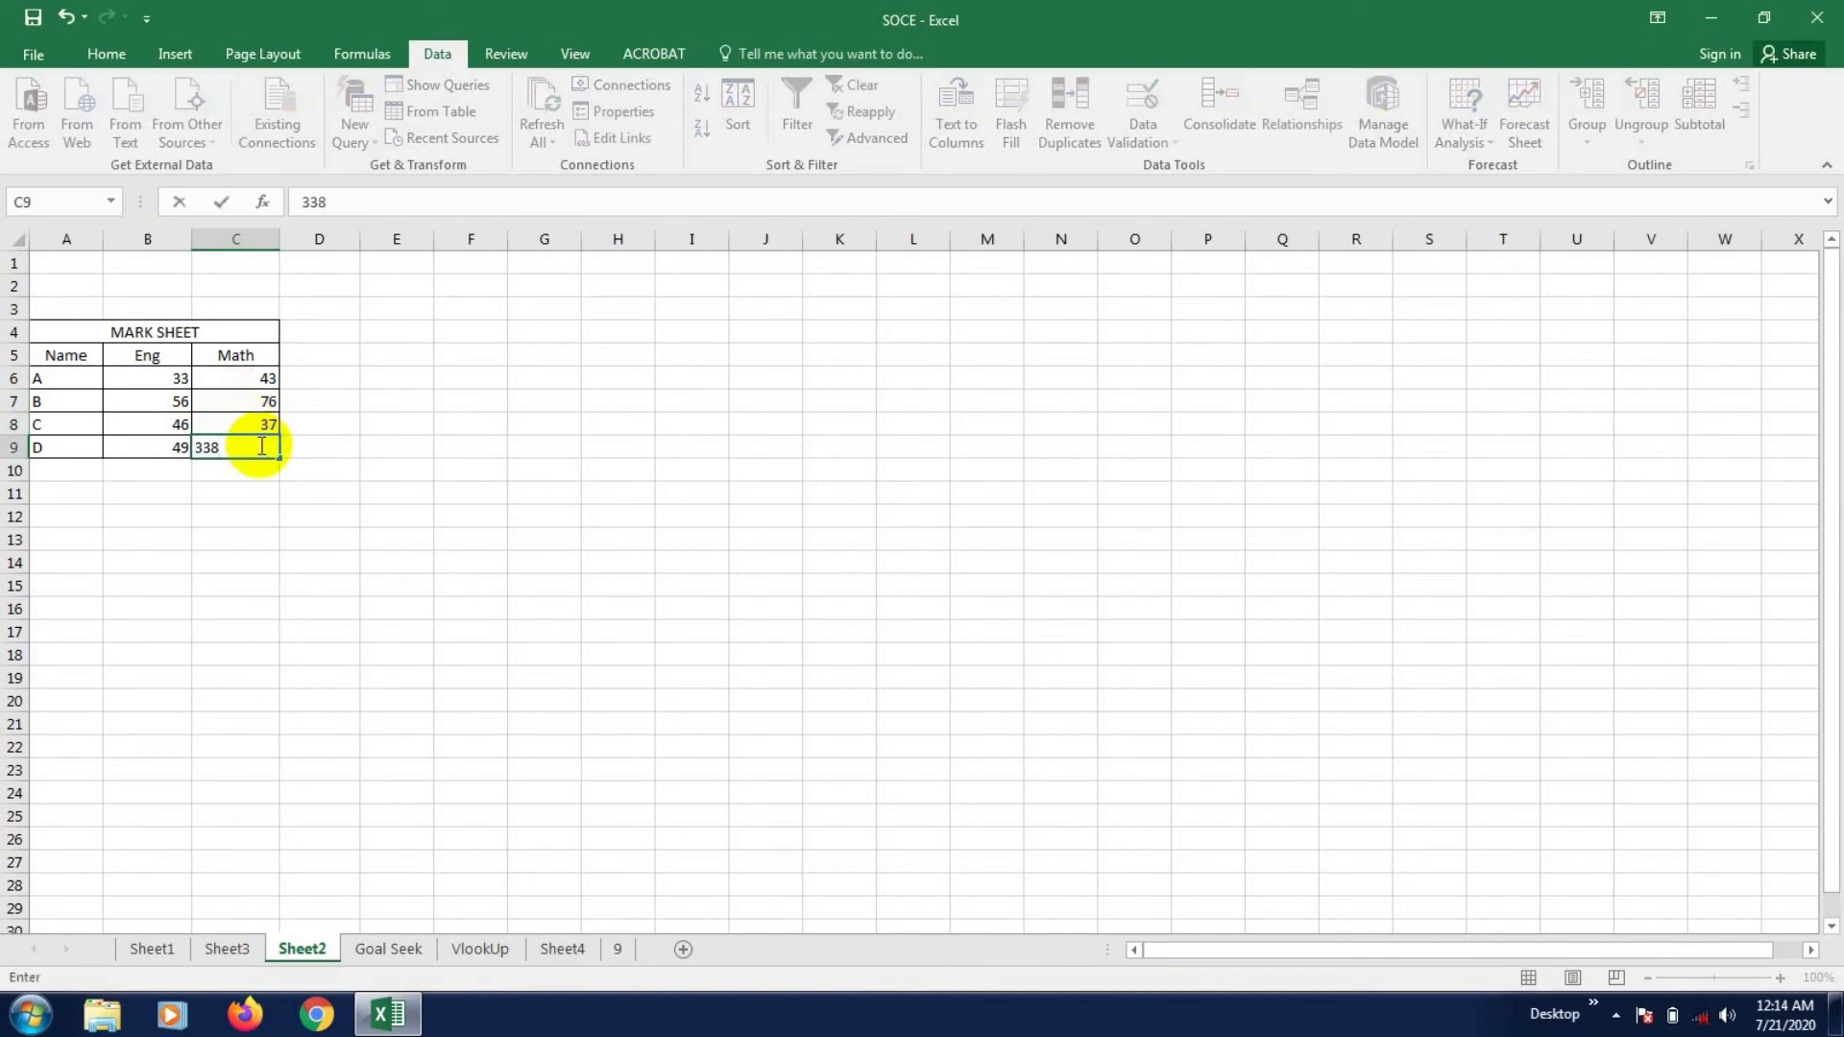
pyautogui.press('BackSpace')
pyautogui.click(254, 537)
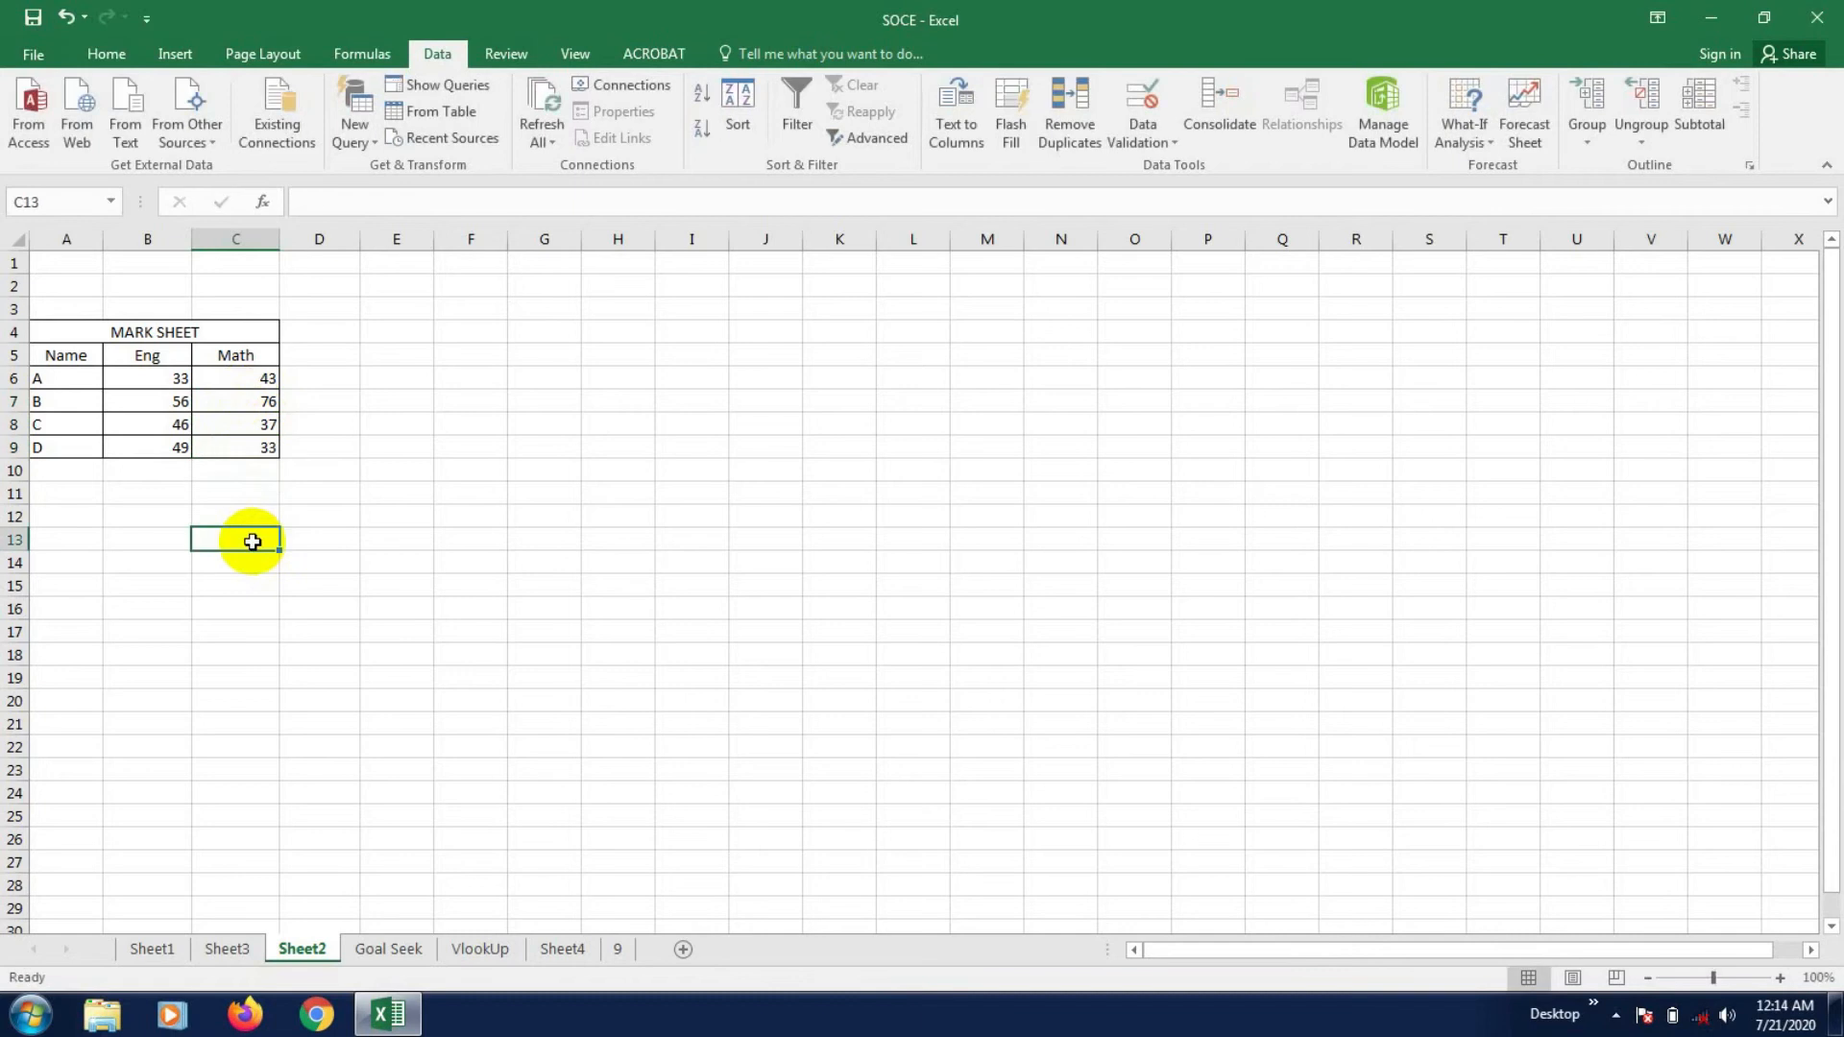
# - Clear A's Eng mark in B6 and enter 0 instead
pyautogui.click(170, 380)
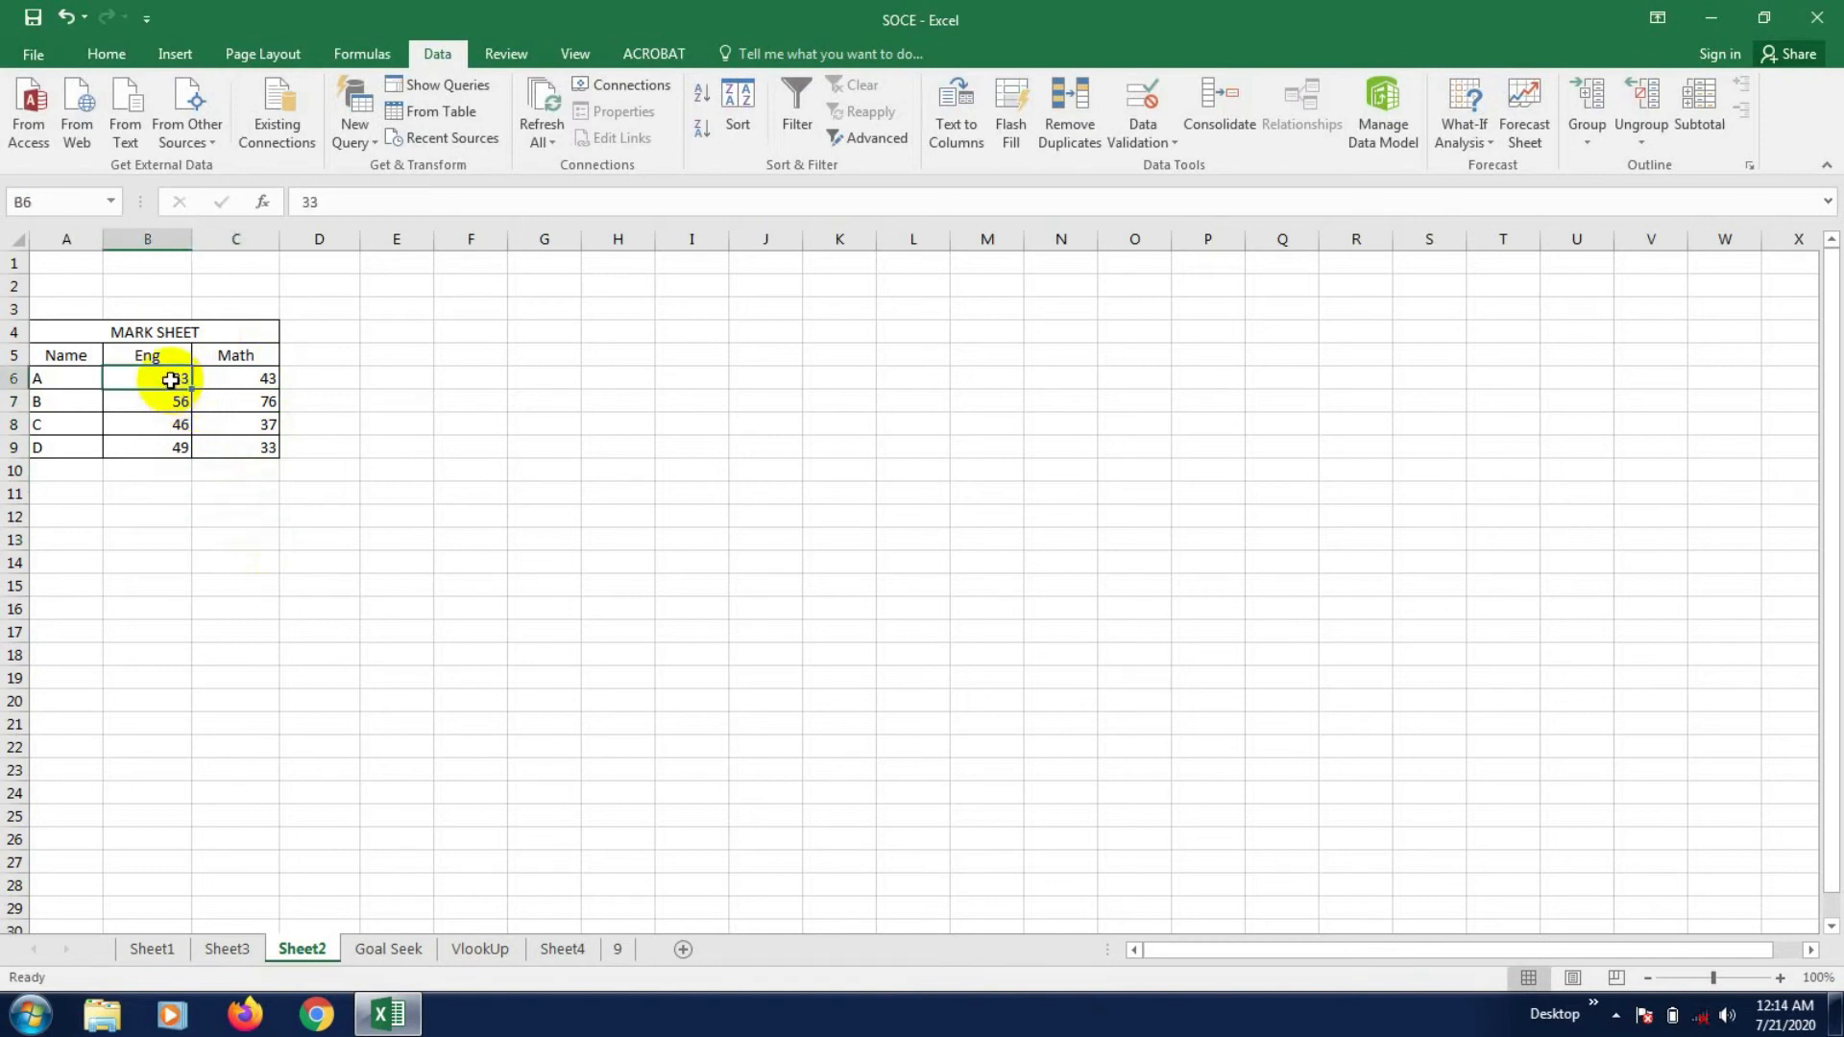
pyautogui.press('BackSpace')
pyautogui.press('Return')
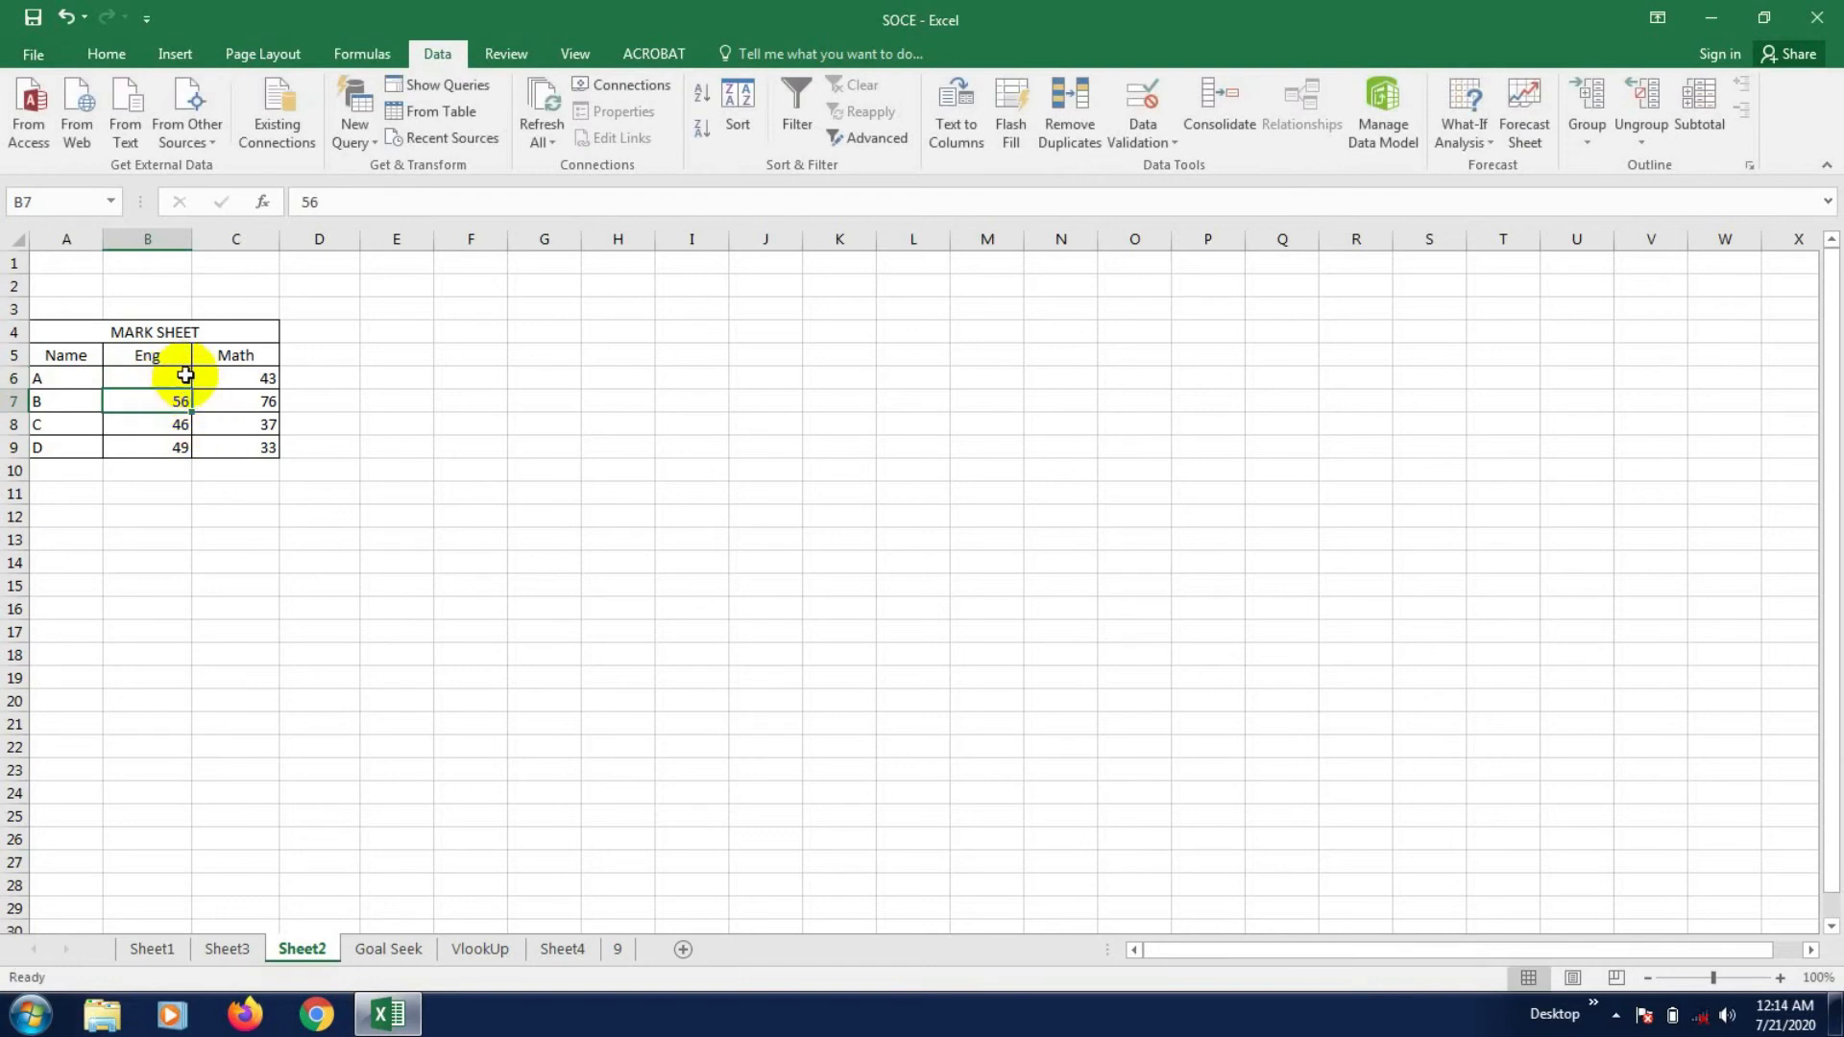
pyautogui.click(186, 374)
pyautogui.write('0')
pyautogui.press('Return')
# - Try entering -1 in B6 and cancel the validation error that rejects it
pyautogui.click(165, 379)
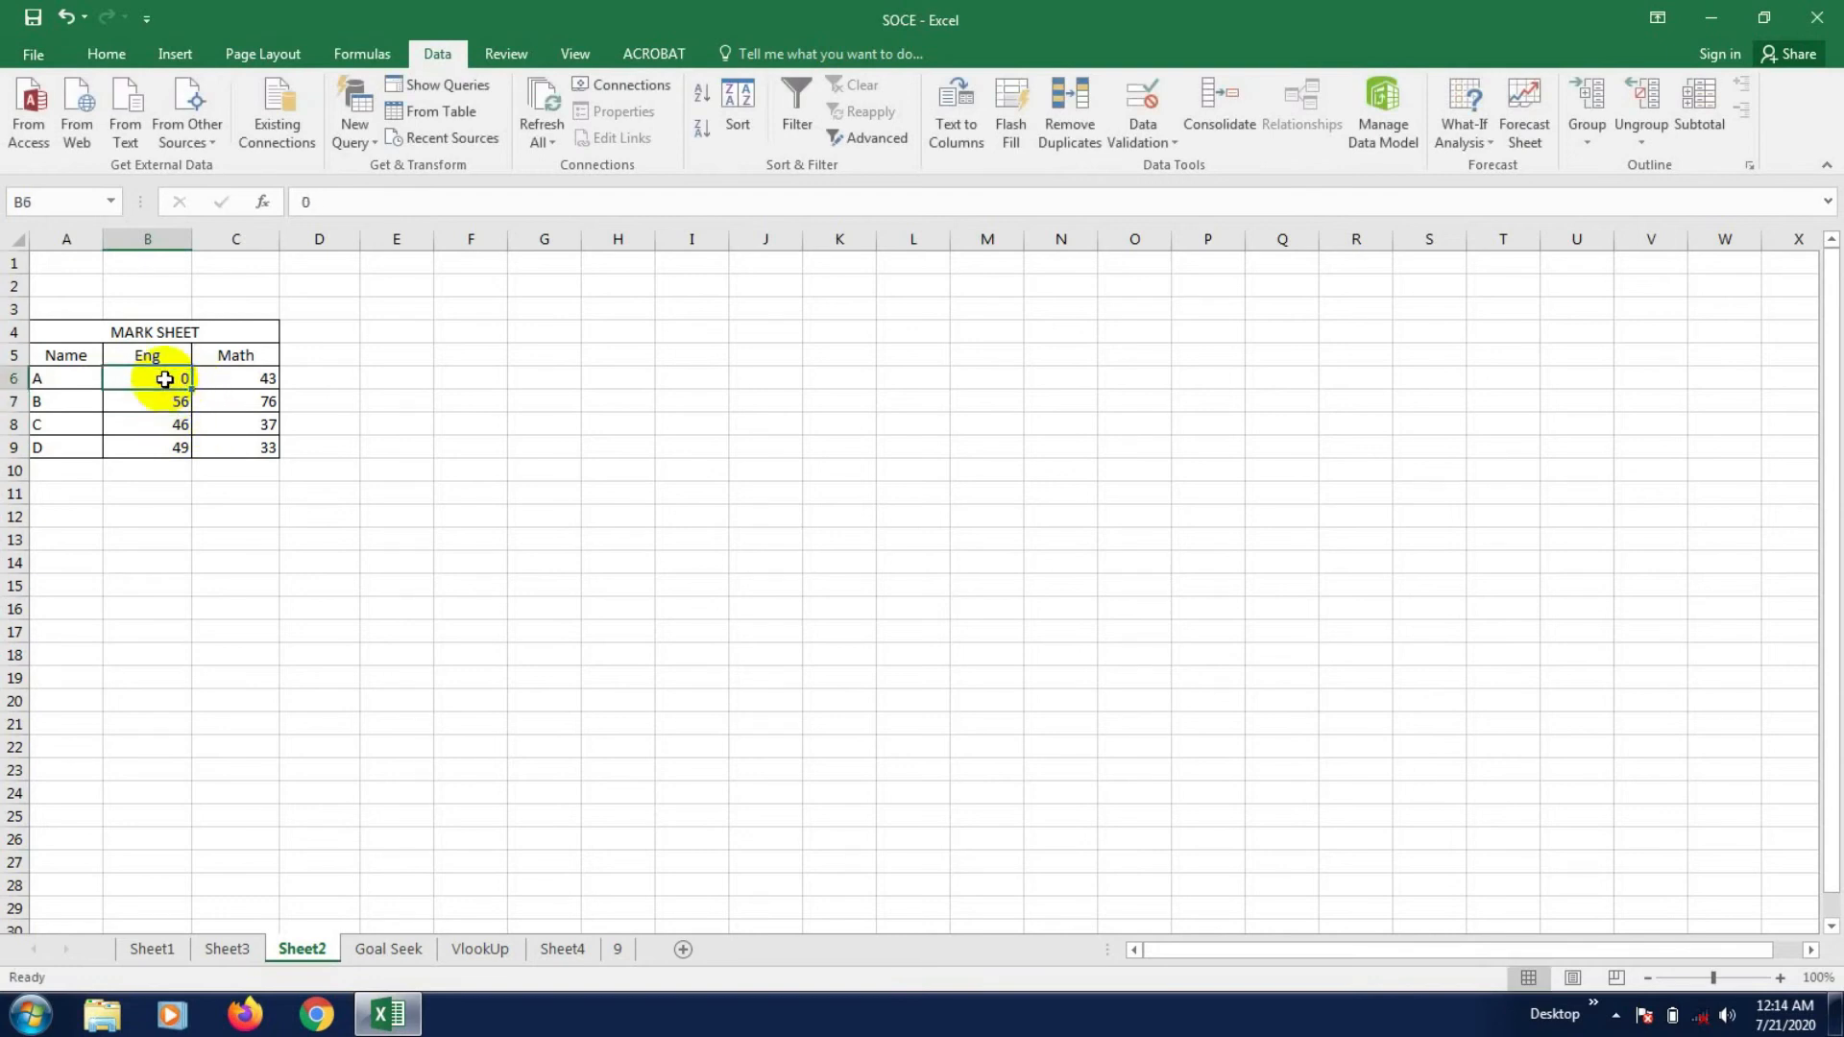
pyautogui.write('-1')
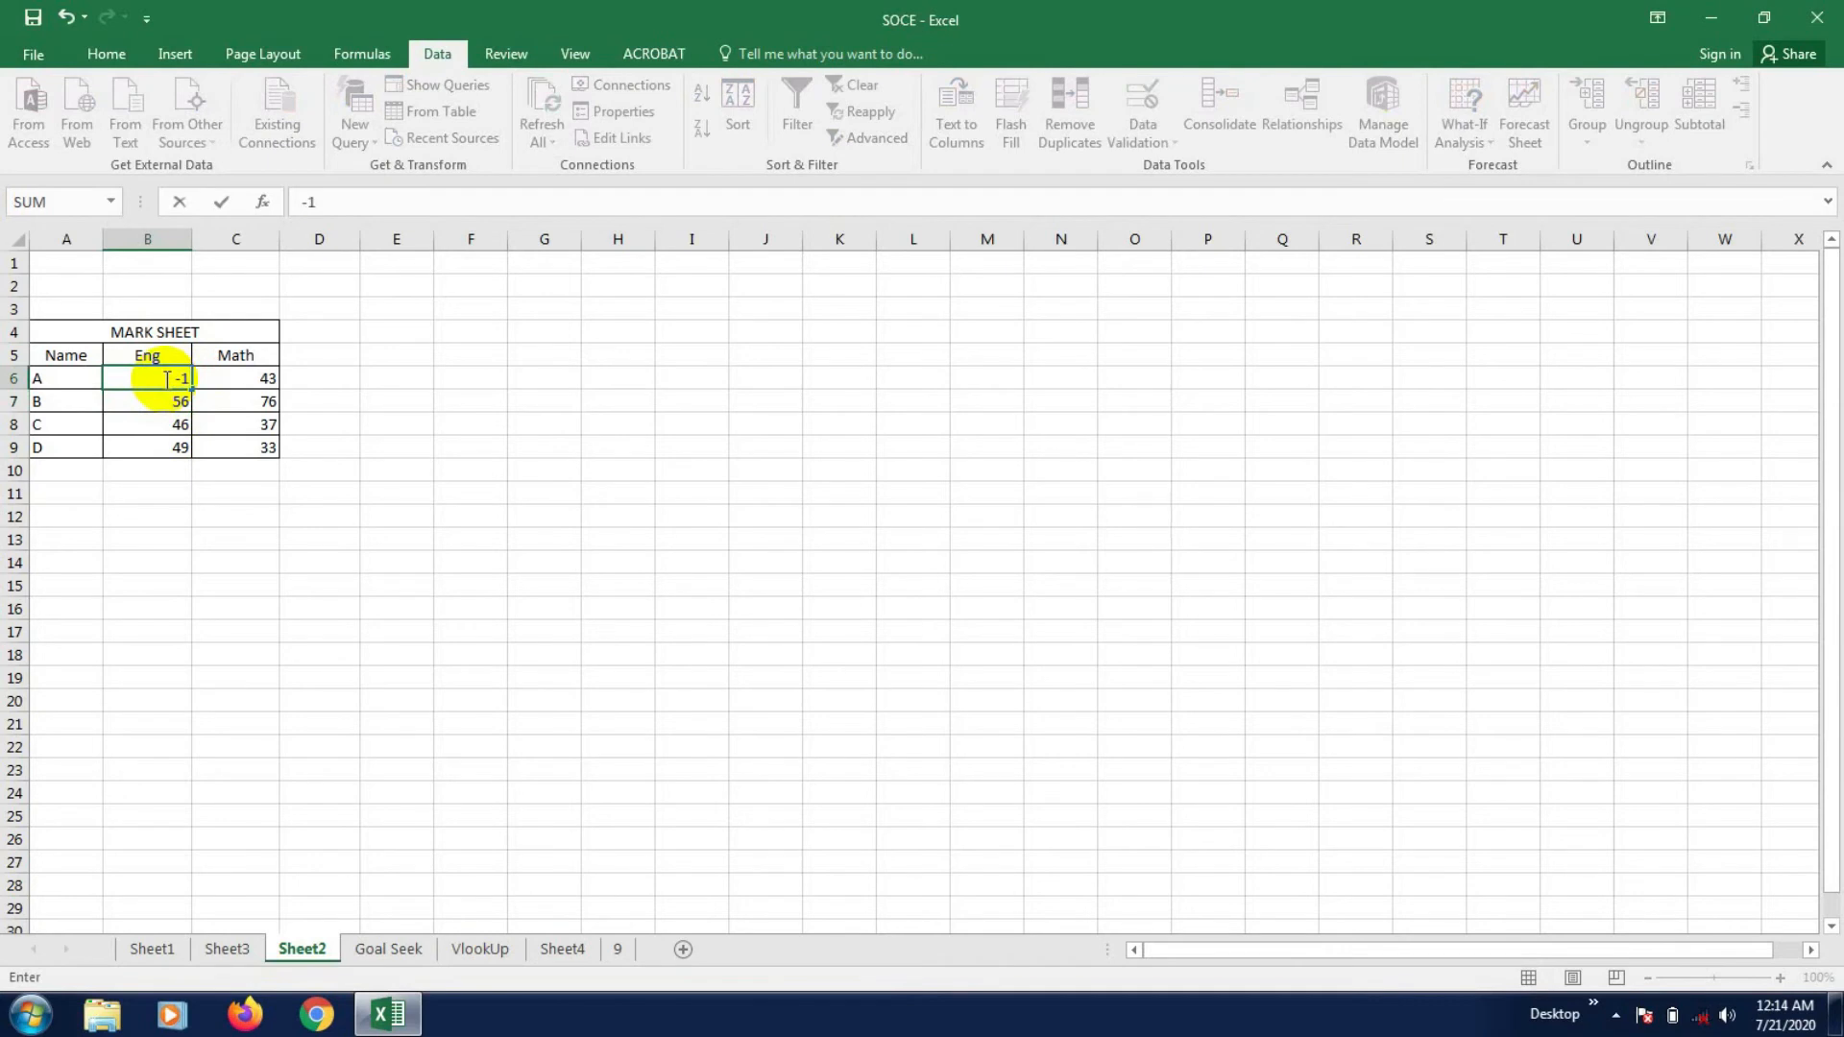
pyautogui.press('Return')
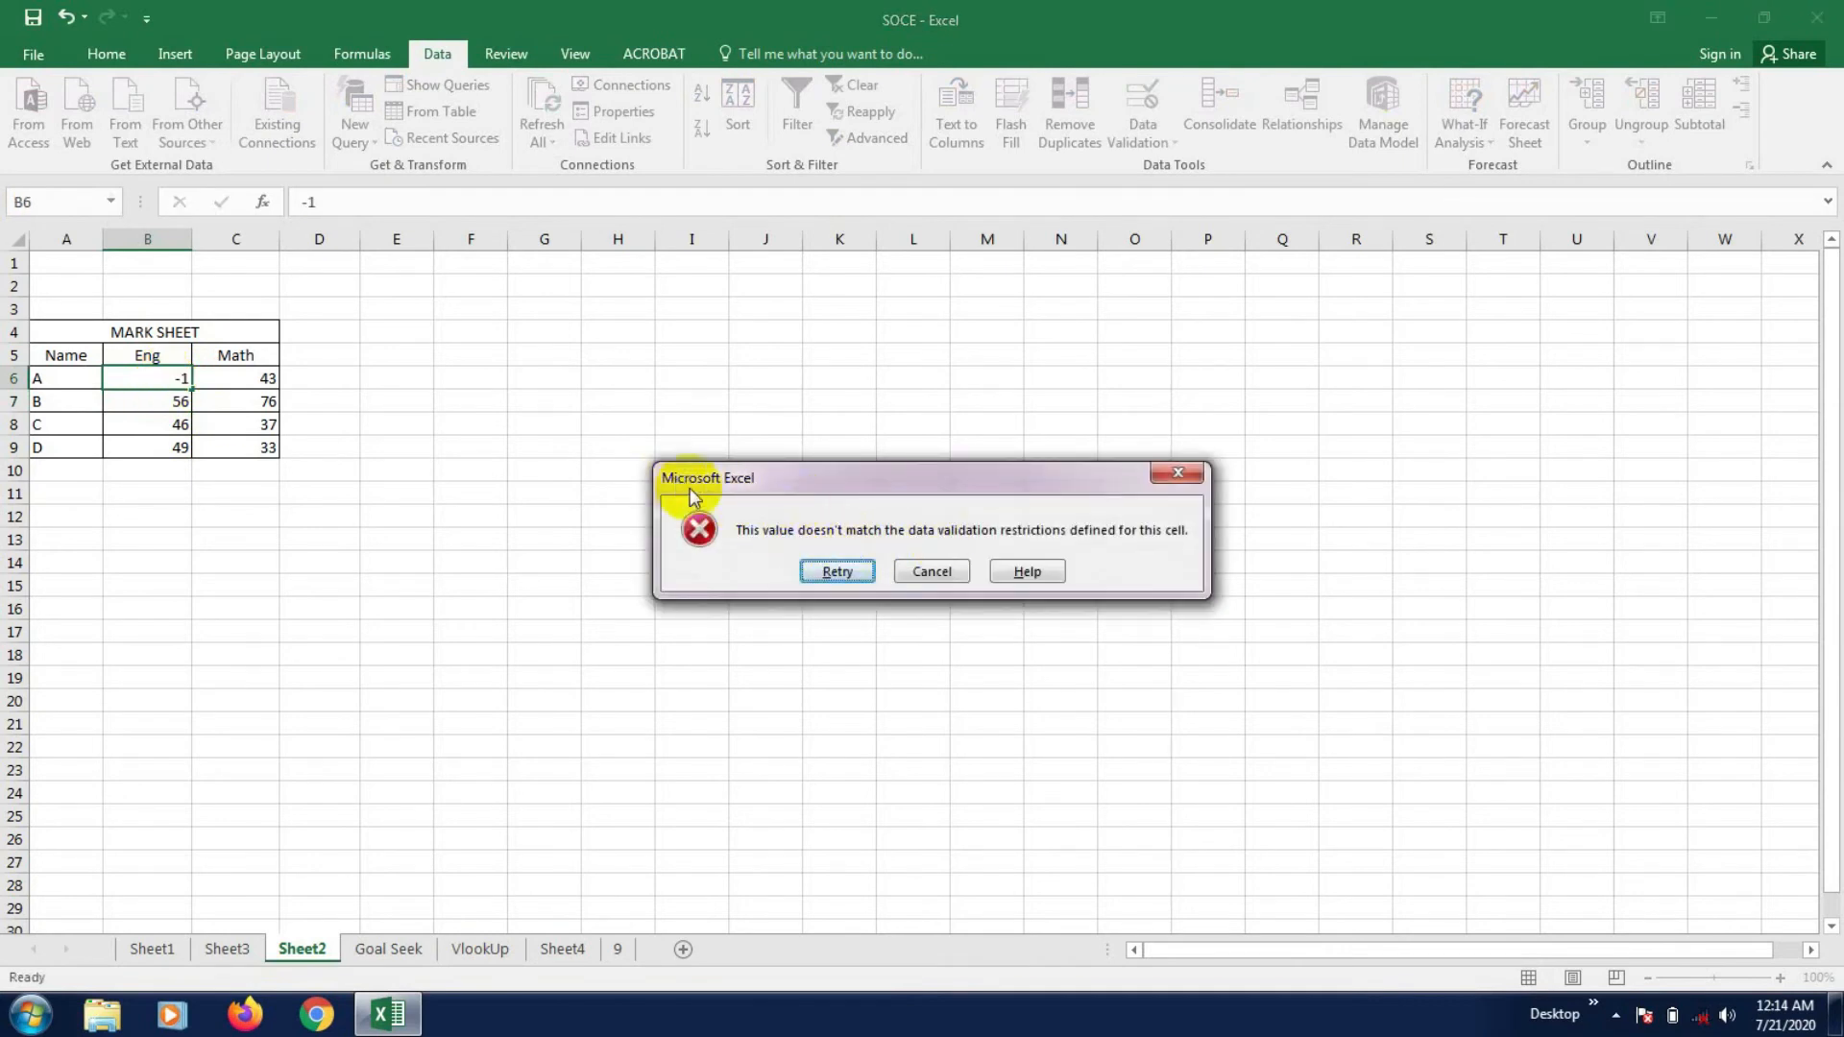
pyautogui.moveTo(778, 486); pyautogui.dragTo(747, 485)
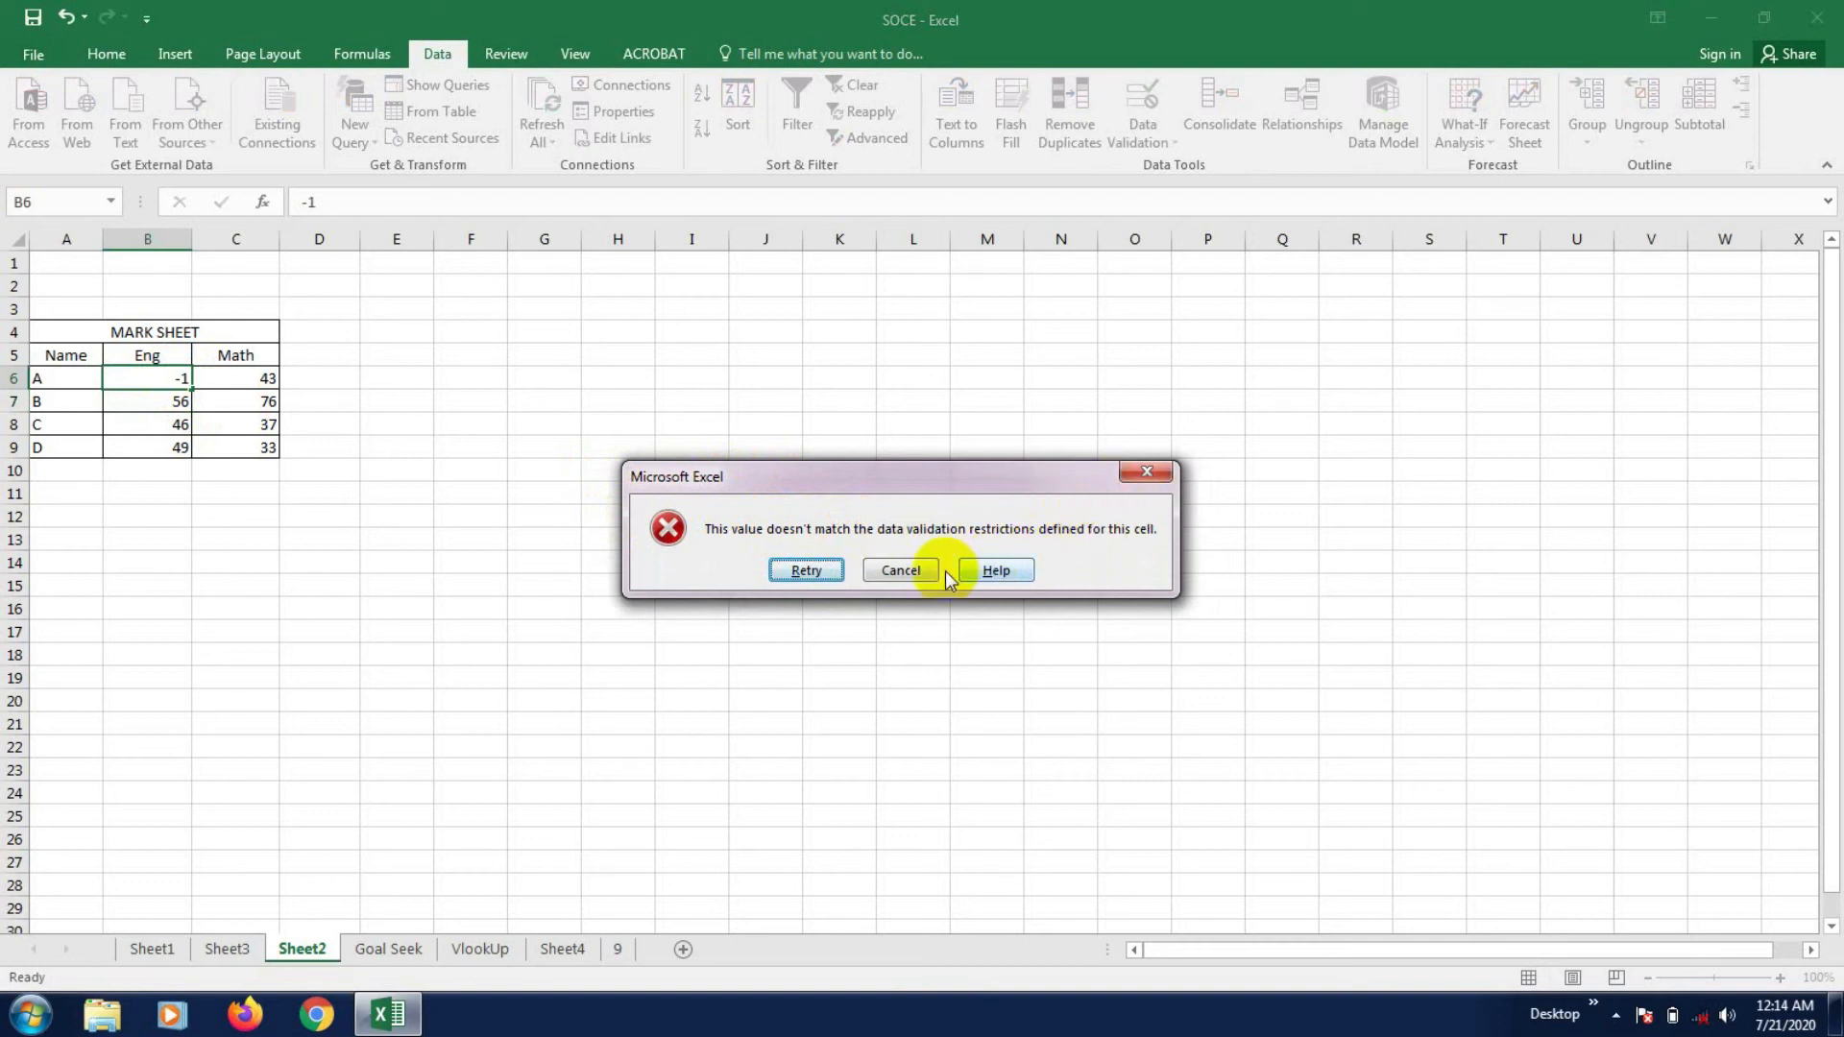
pyautogui.click(896, 571)
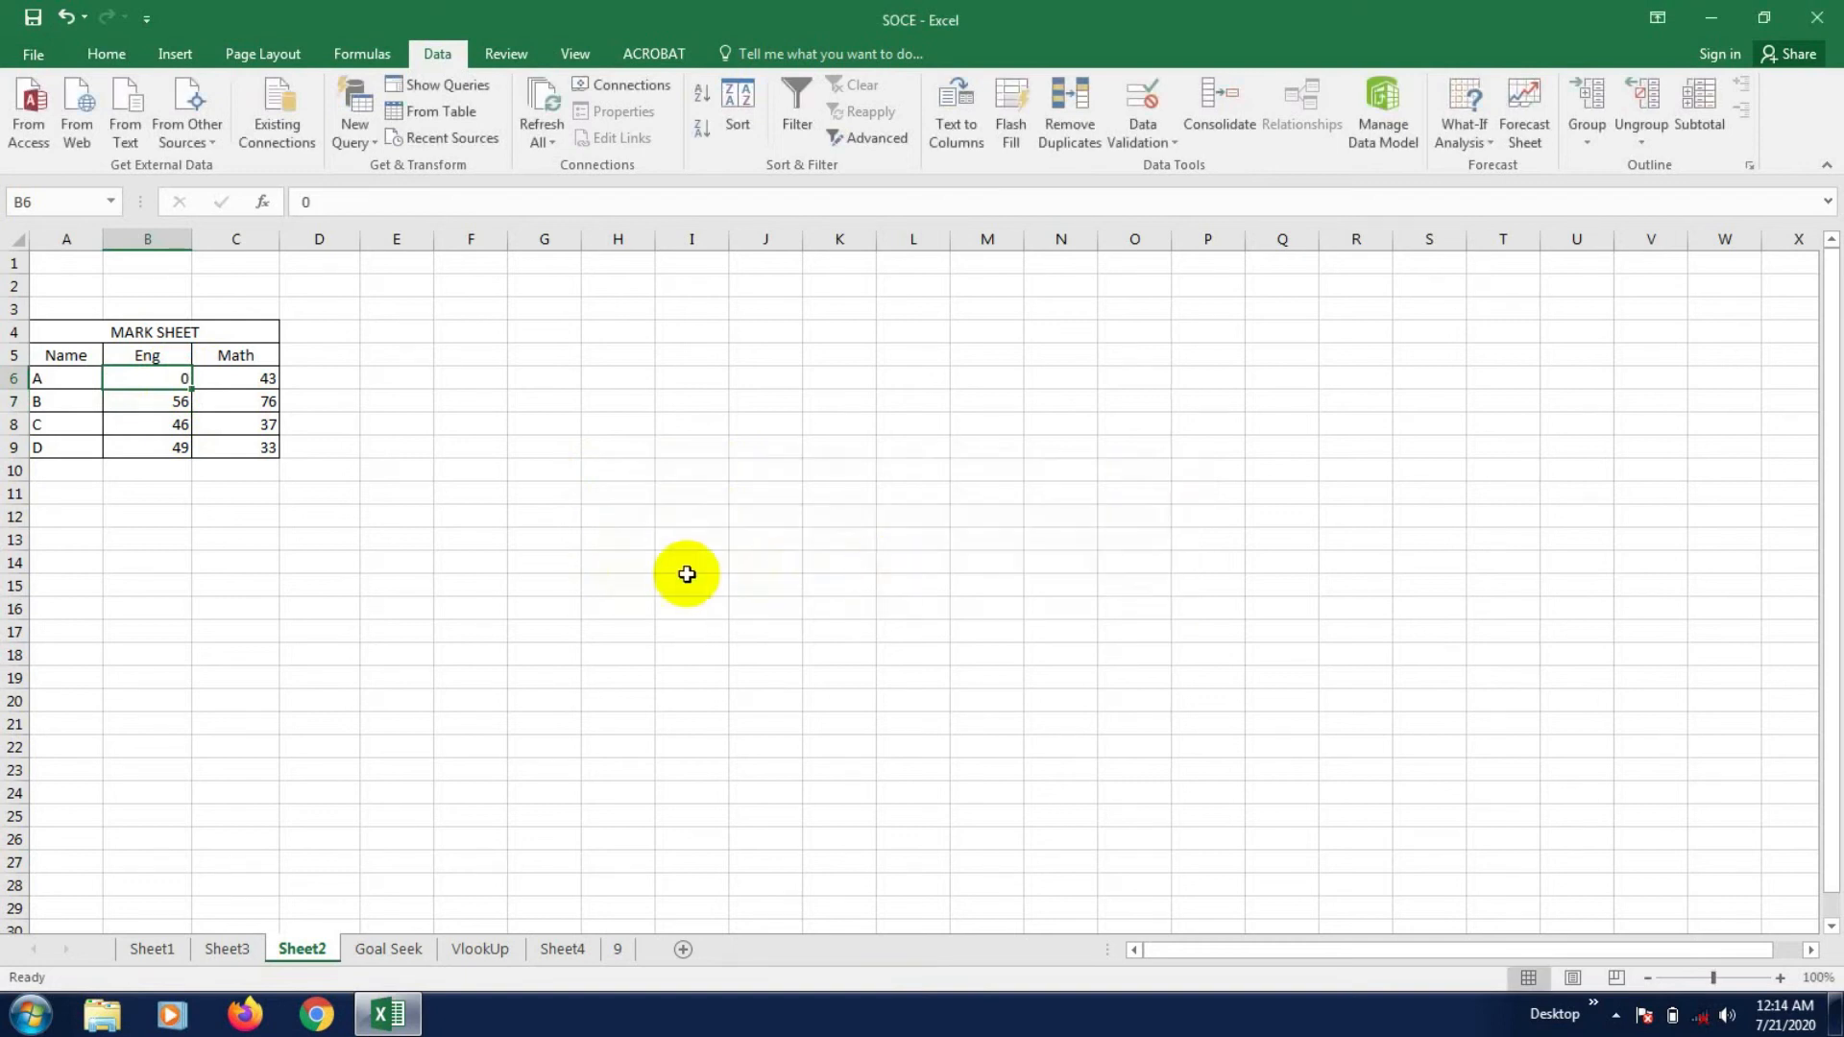
pyautogui.click(688, 581)
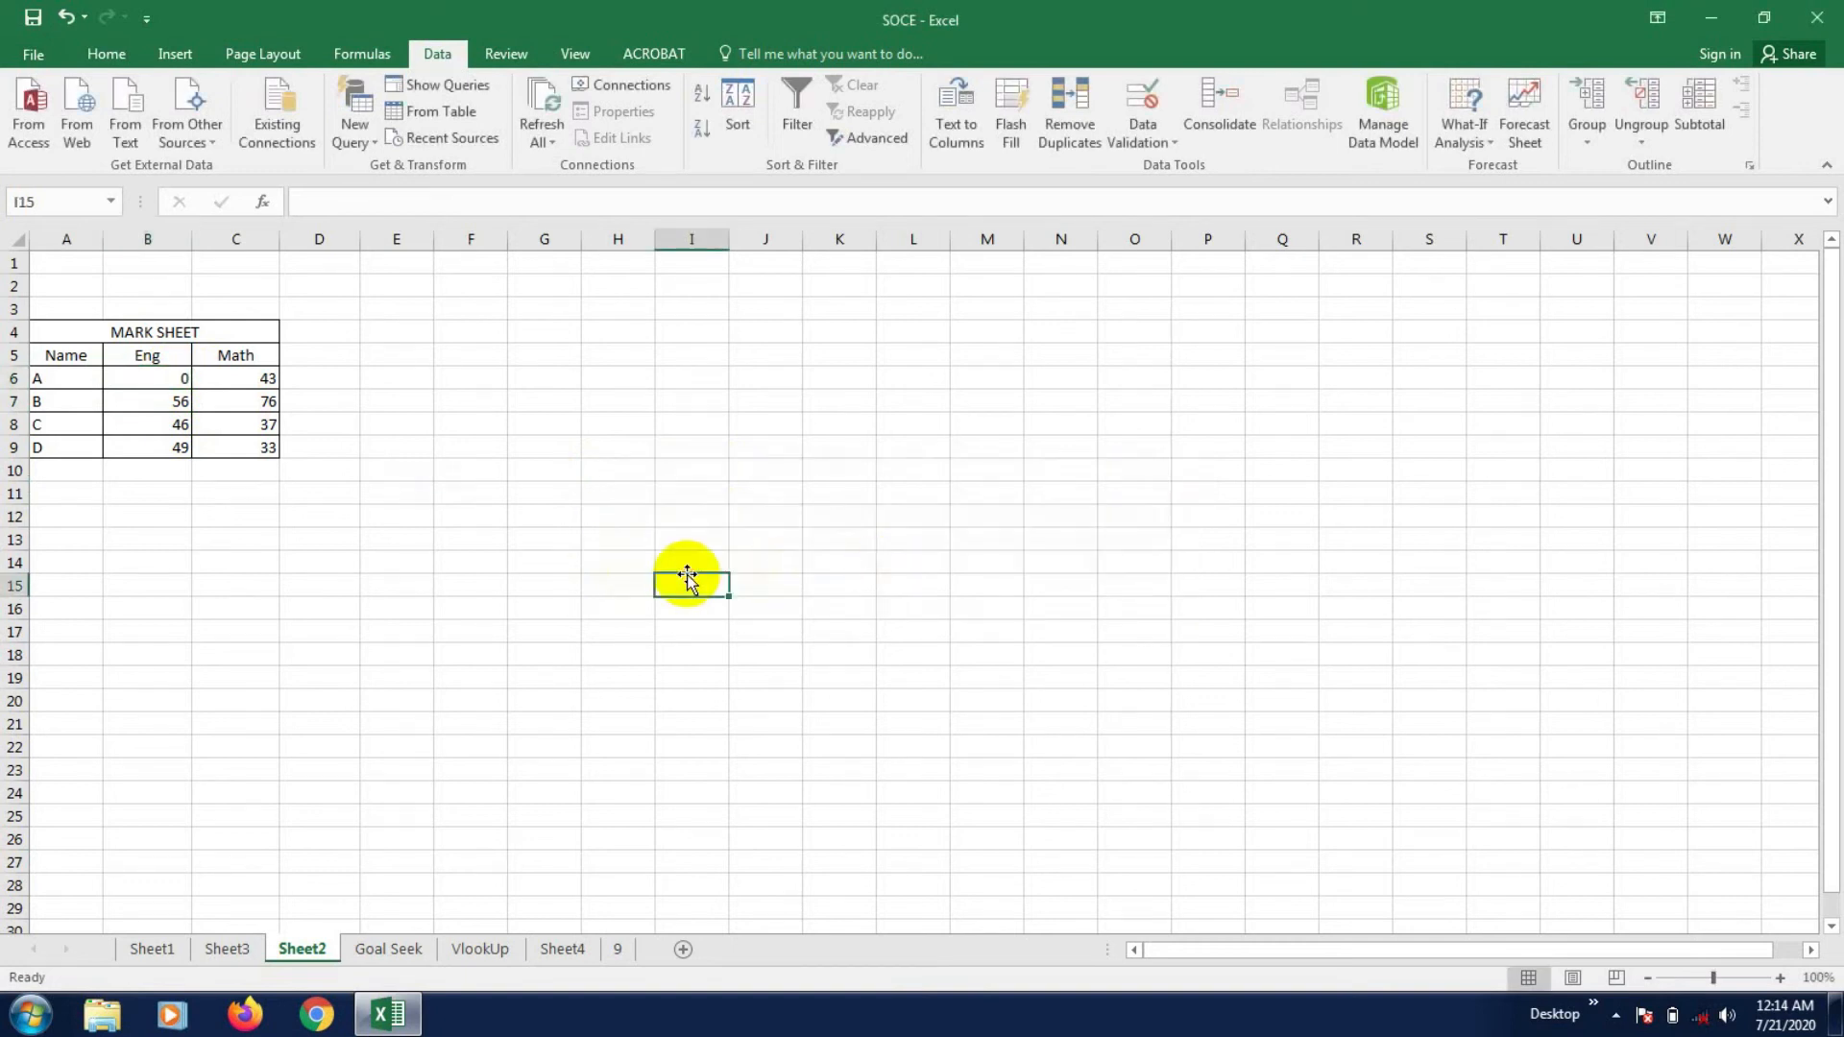
# - Review the Eng marks and re-enter 45 as A's Eng mark in B6
pyautogui.click(173, 377)
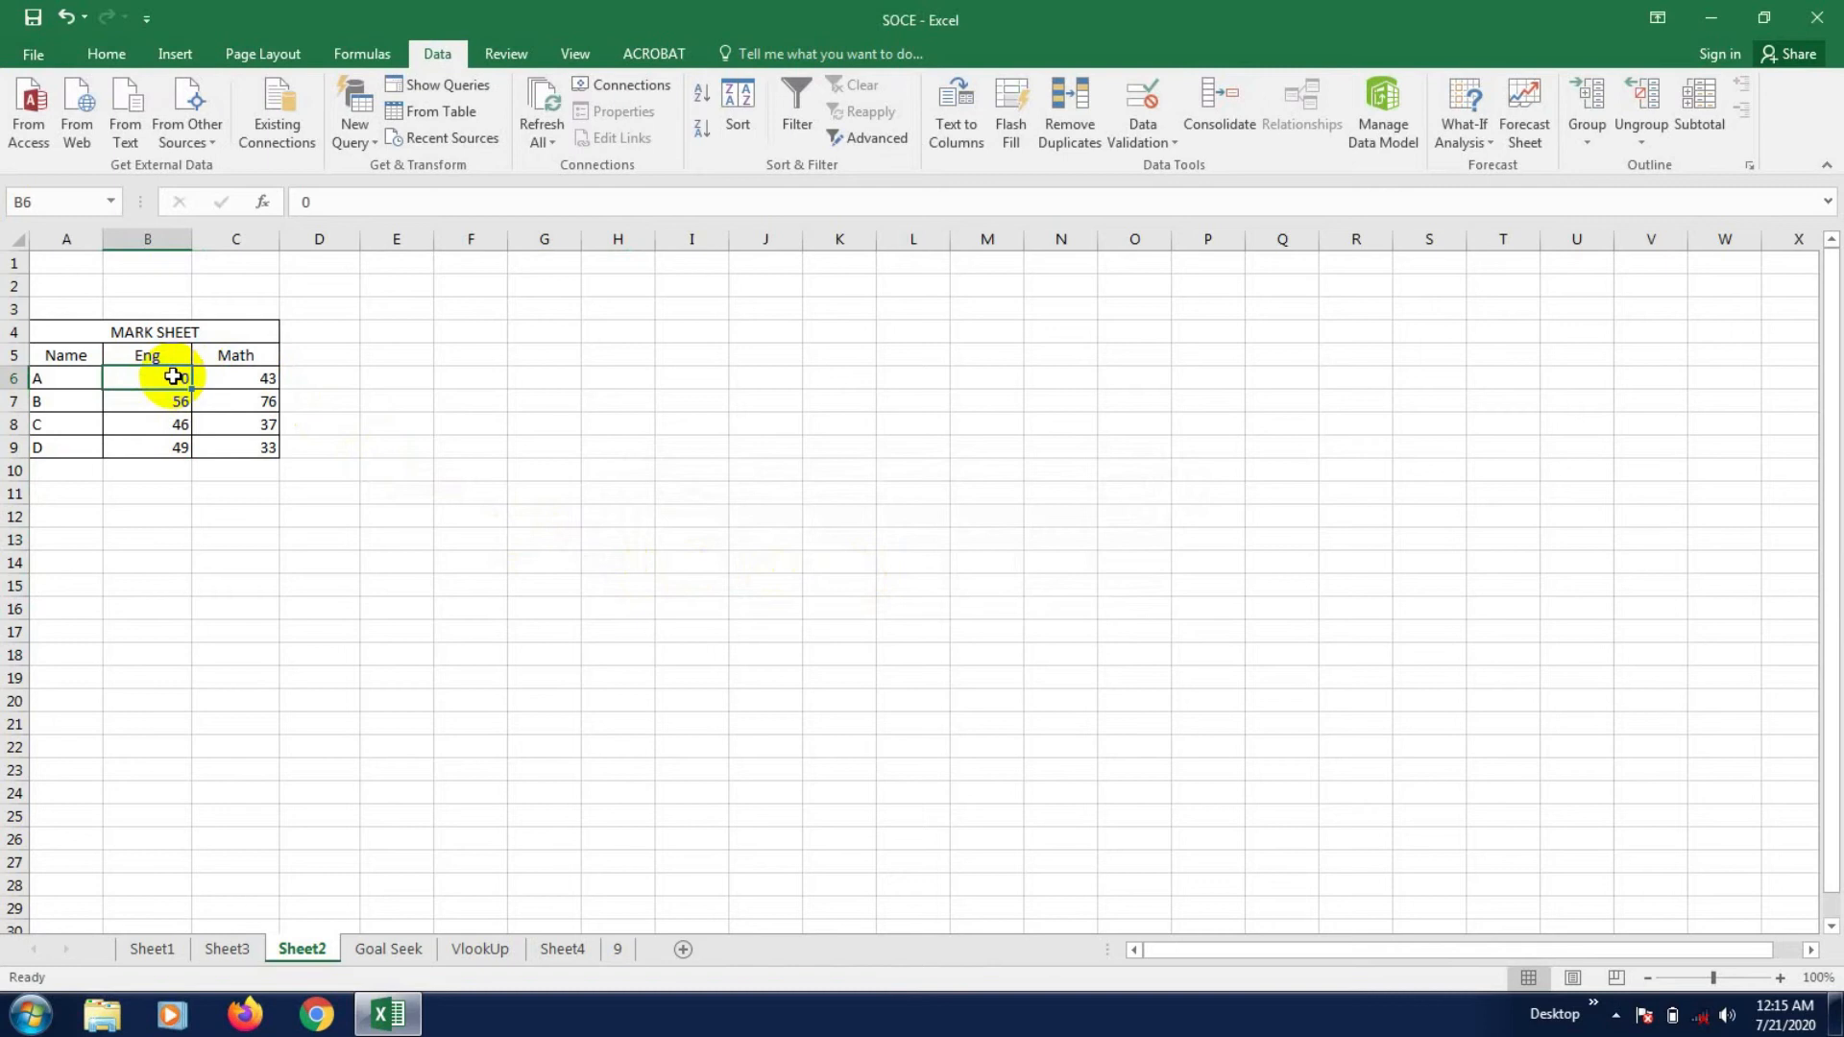
pyautogui.click(178, 419)
pyautogui.click(180, 380)
pyautogui.click(179, 402)
pyautogui.click(179, 380)
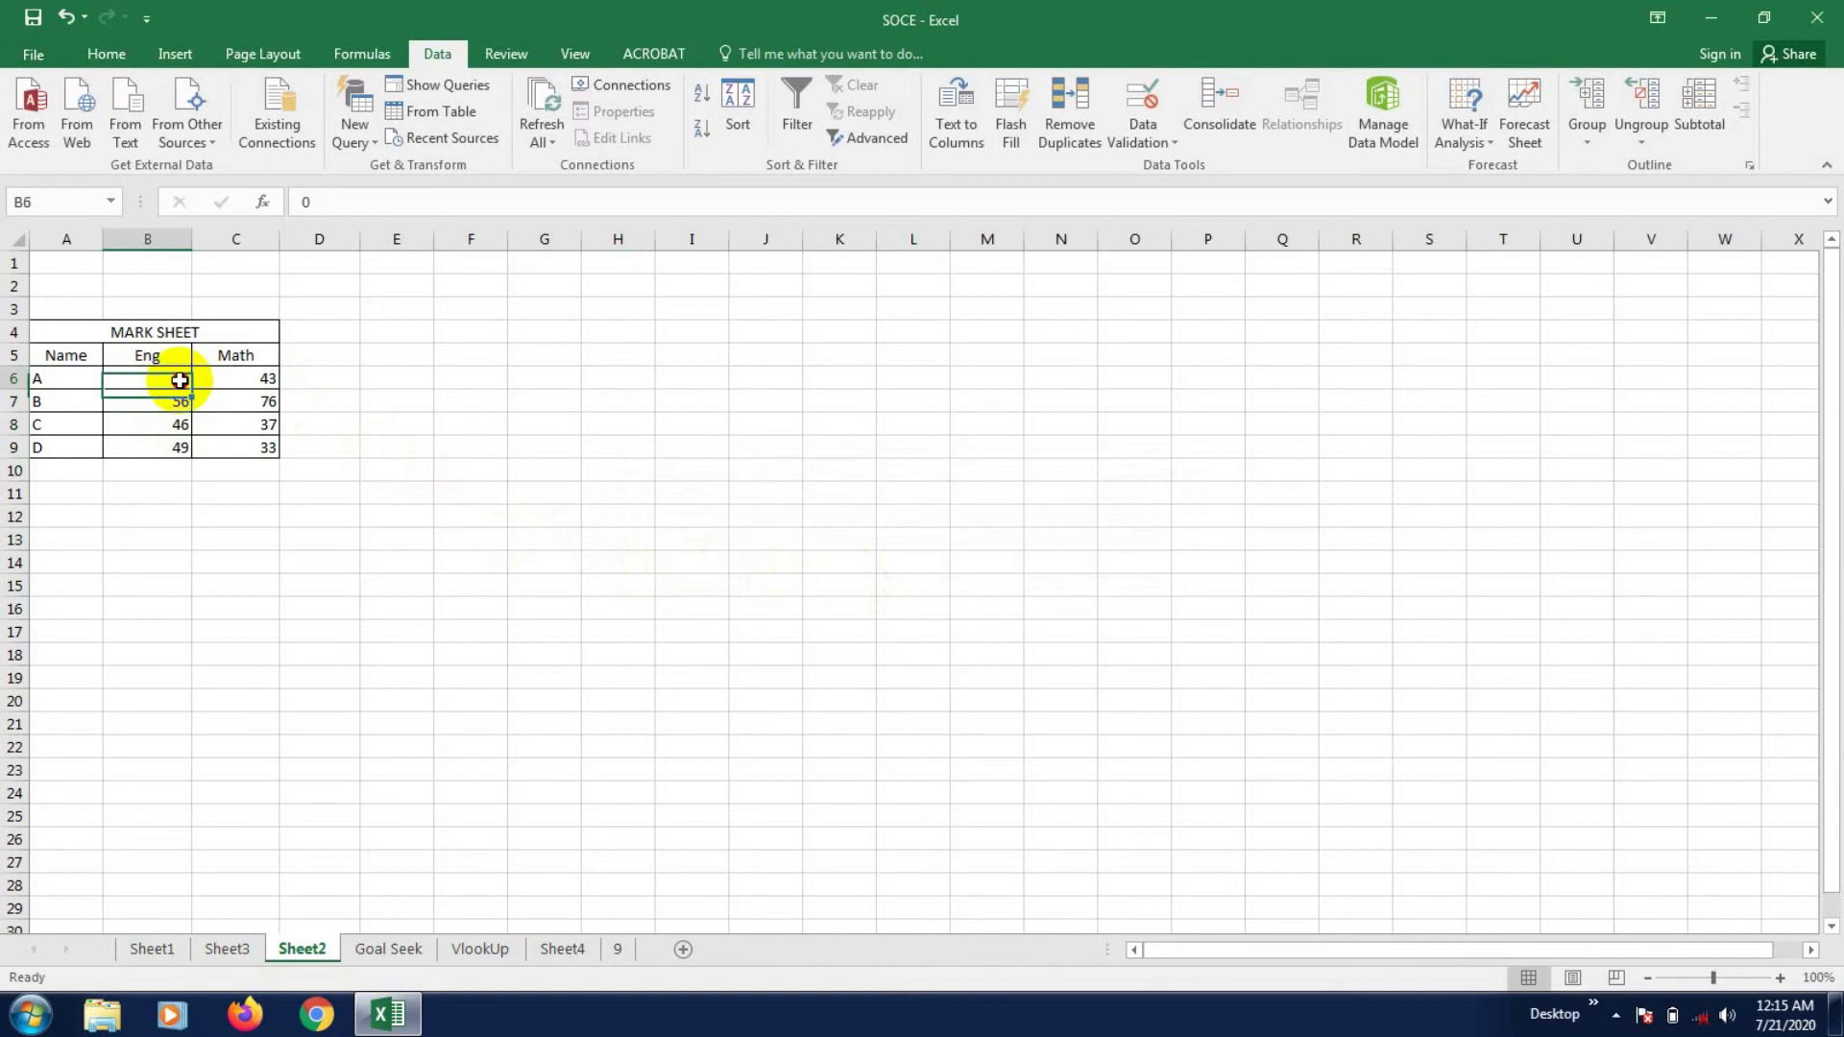
pyautogui.click(252, 402)
pyautogui.click(159, 361)
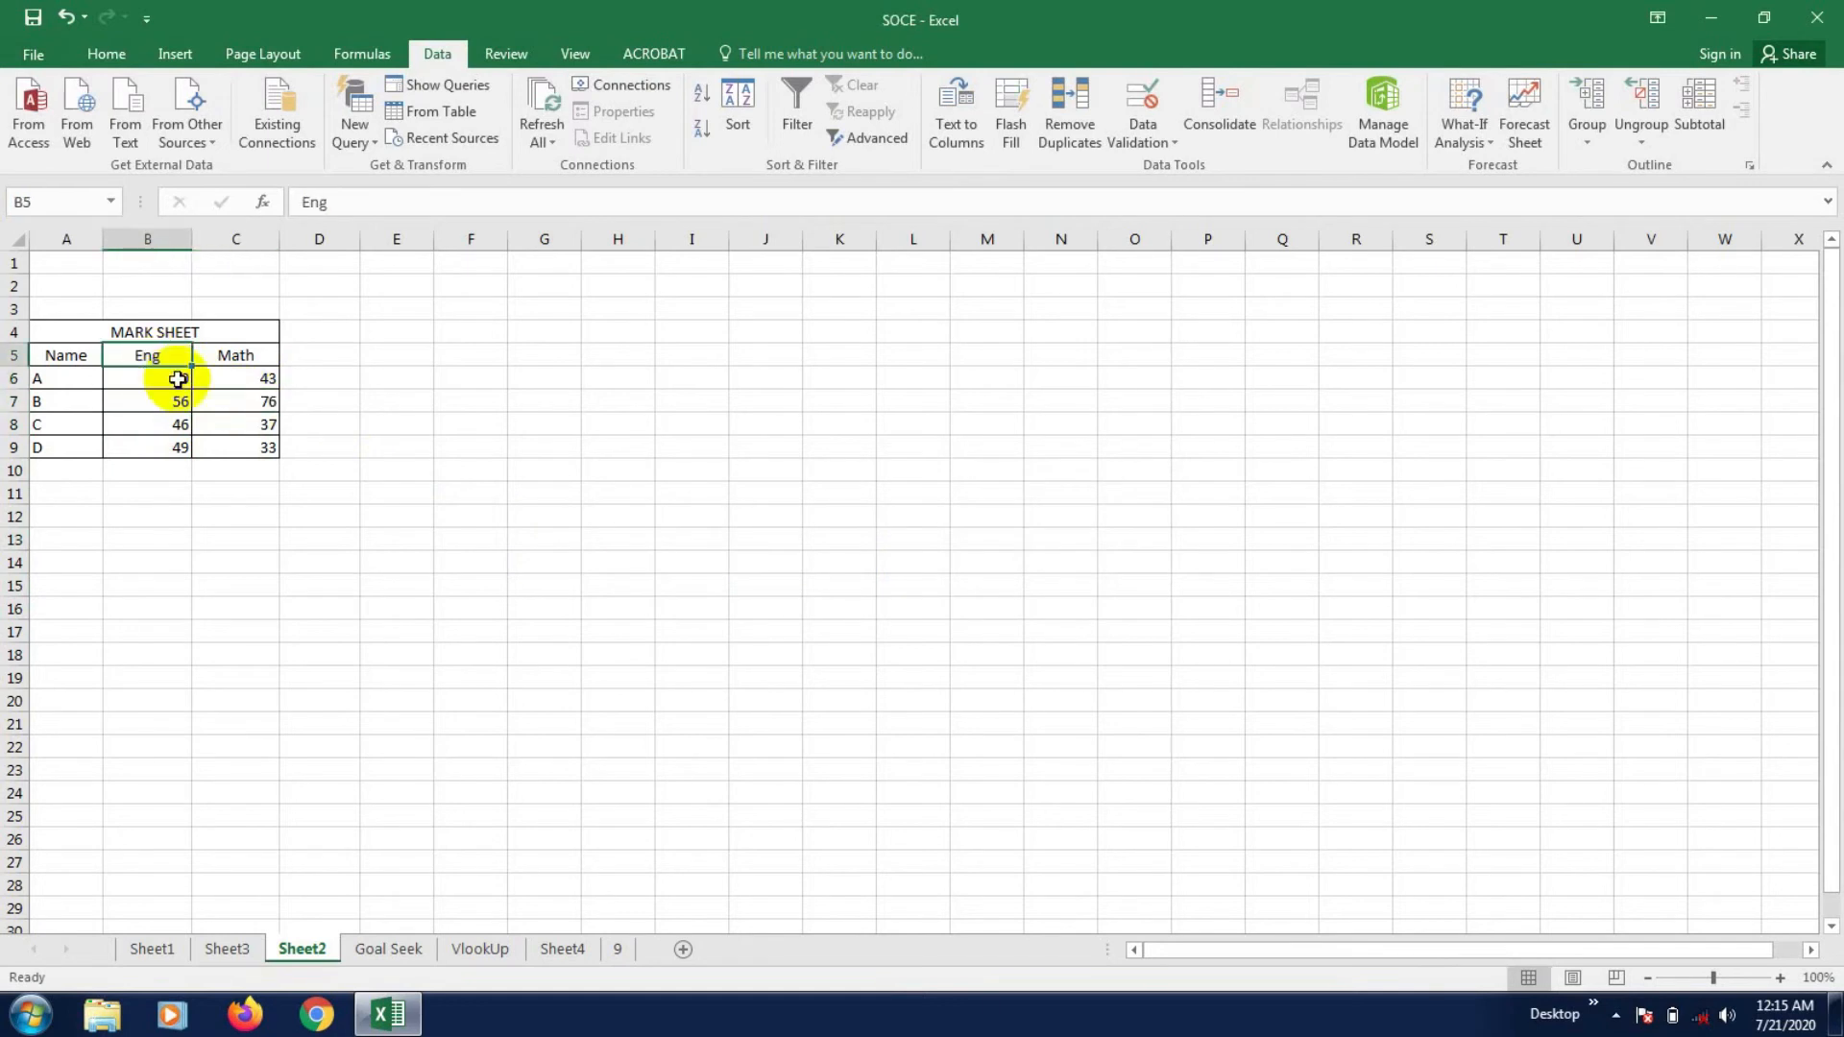
pyautogui.click(177, 380)
pyautogui.write('45')
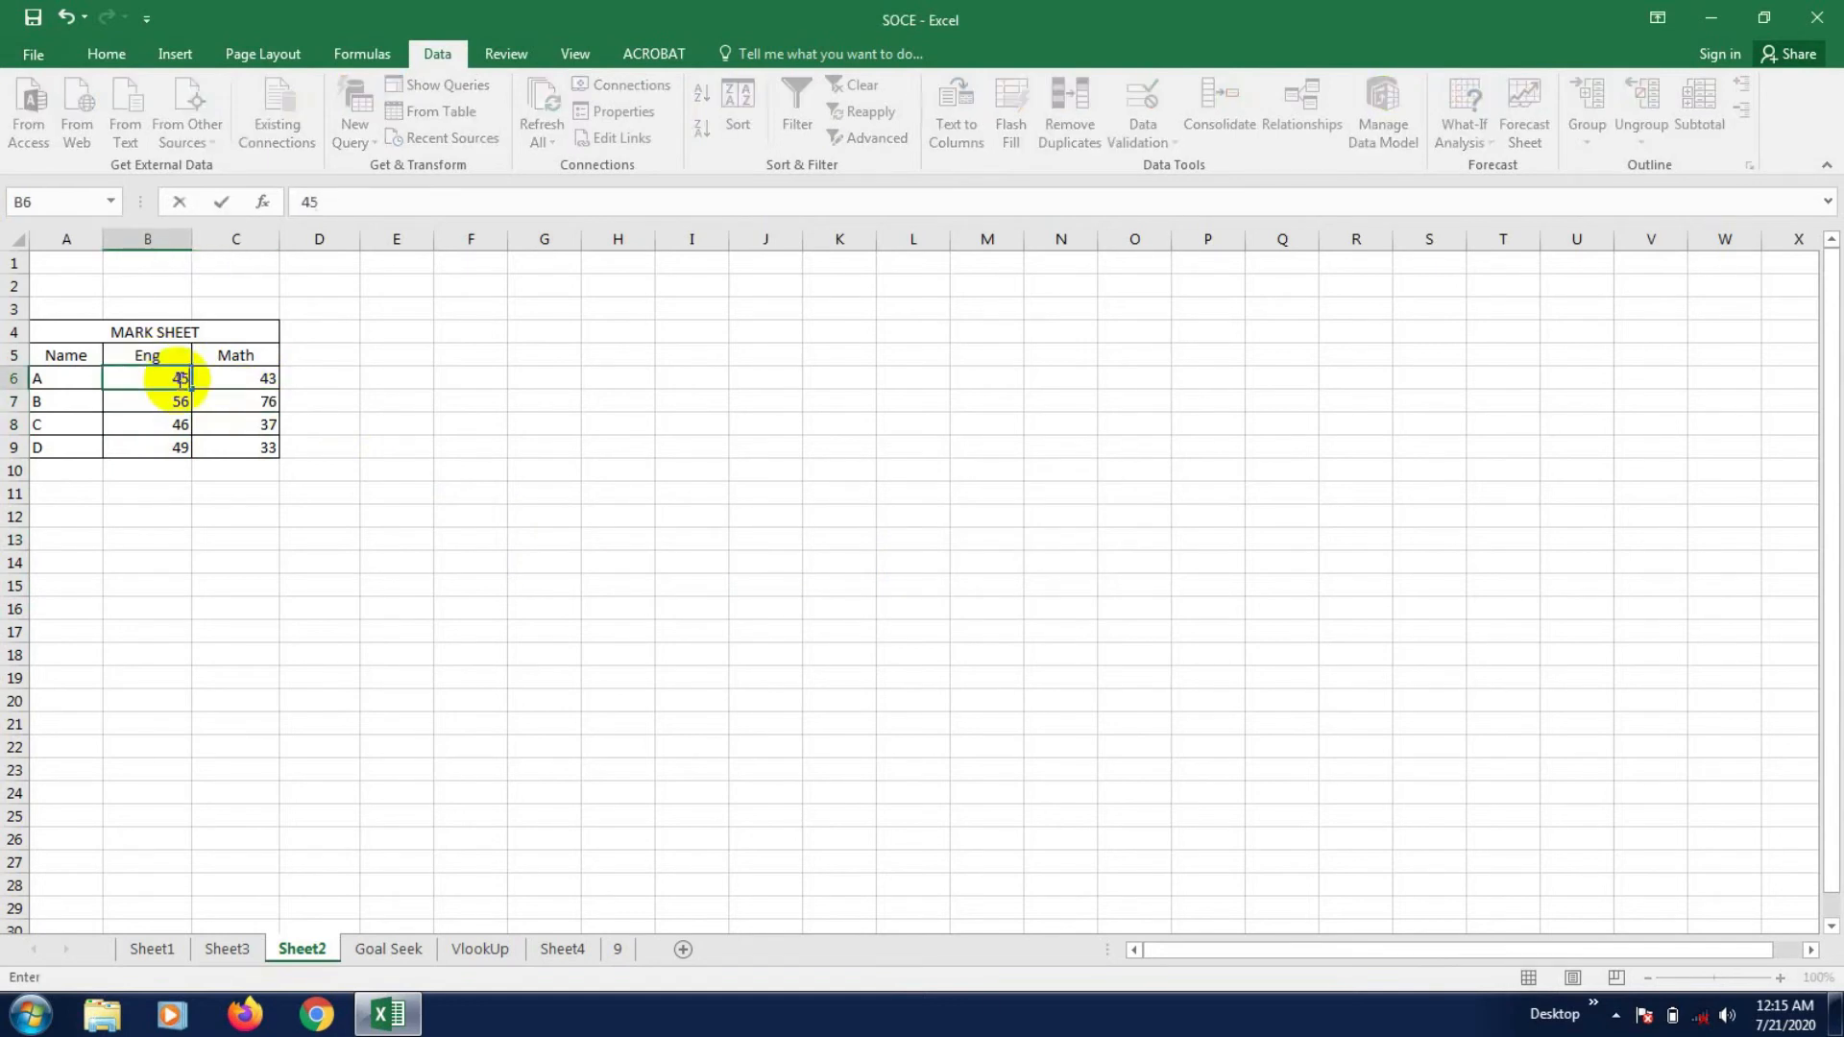
pyautogui.click(254, 425)
# - Try 123 in C6, cancel the rejection to keep 43, then select B6:C9
pyautogui.click(253, 382)
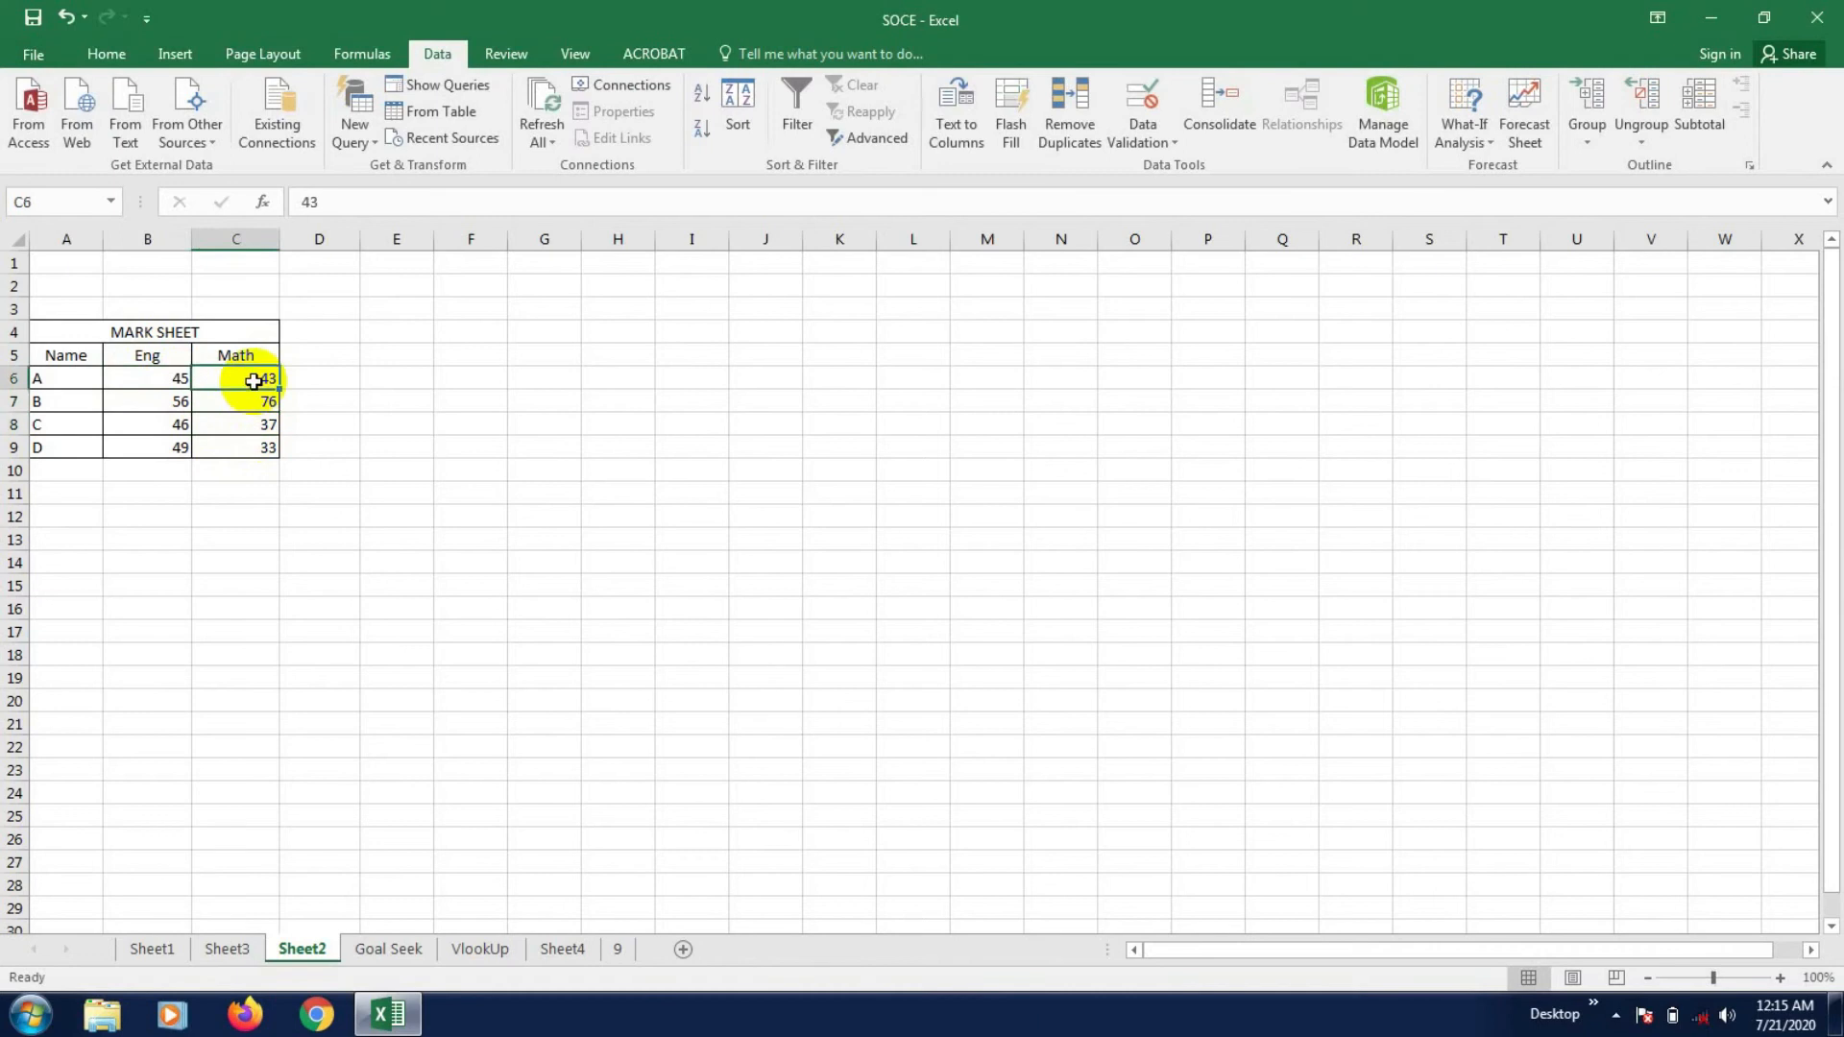
pyautogui.write('123')
pyautogui.press('Return')
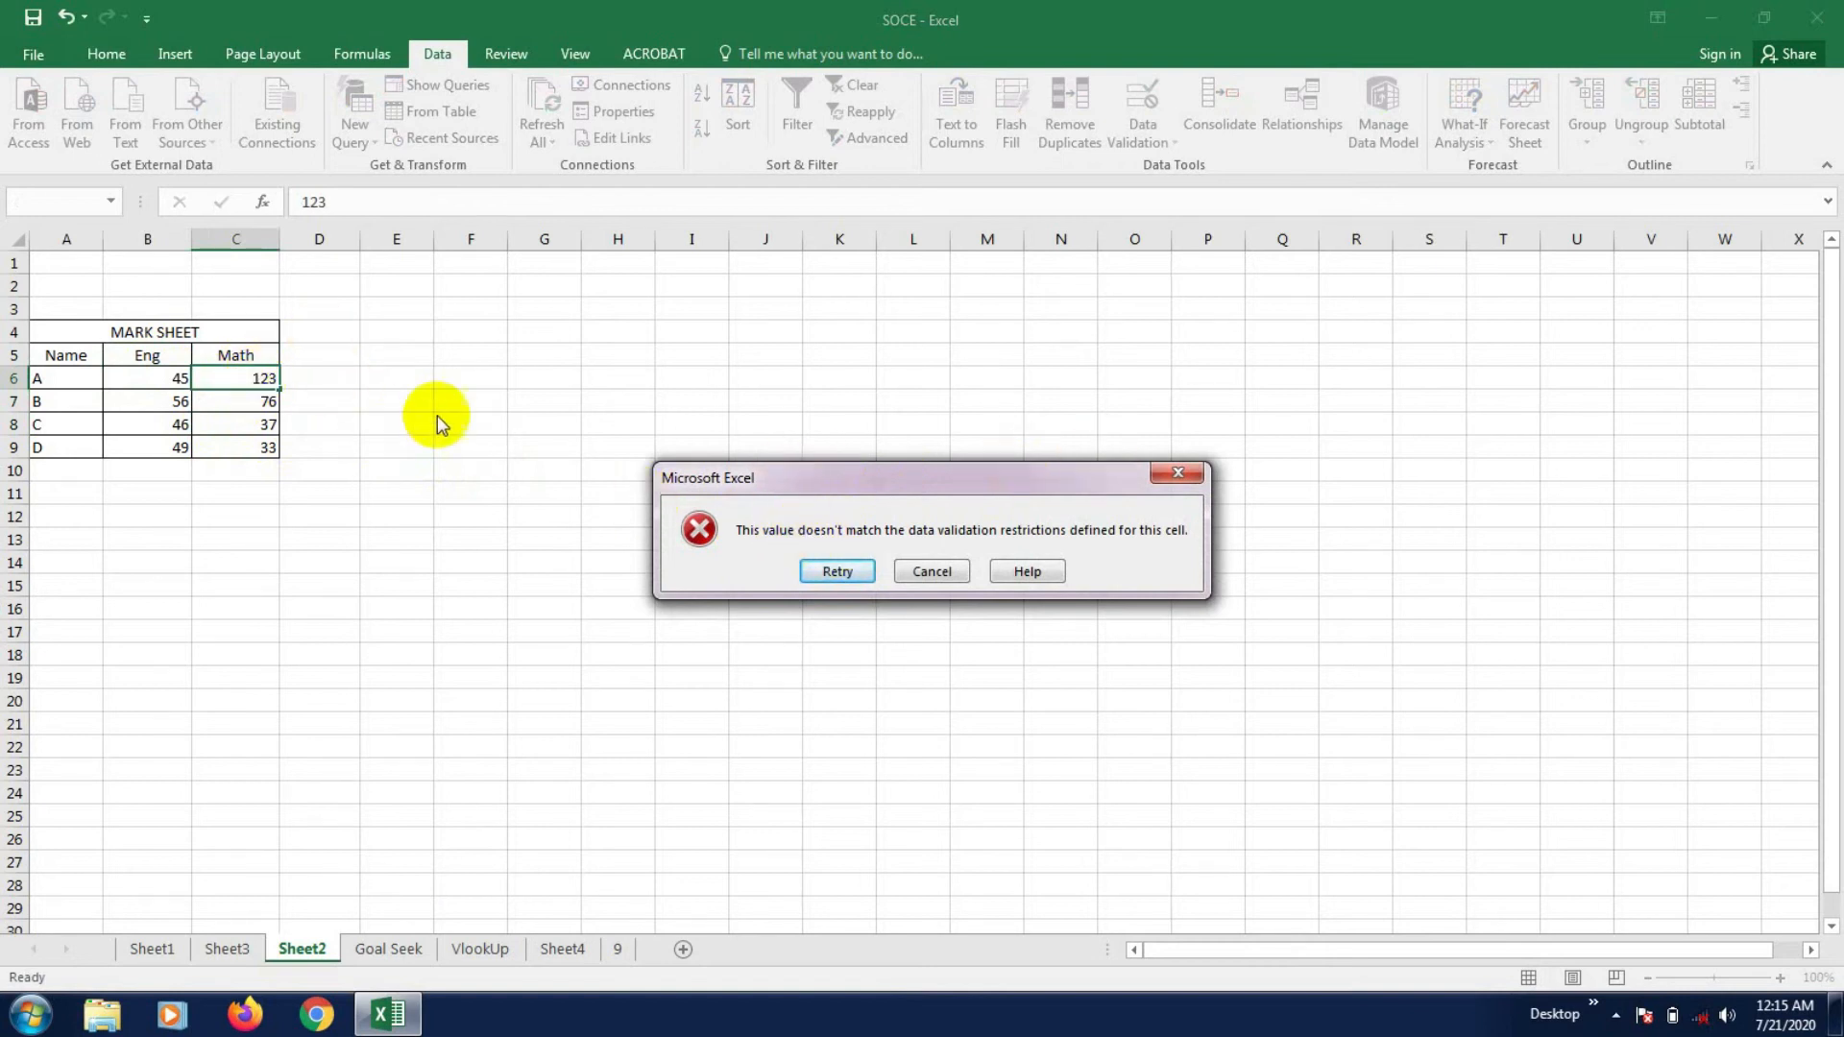
pyautogui.click(933, 570)
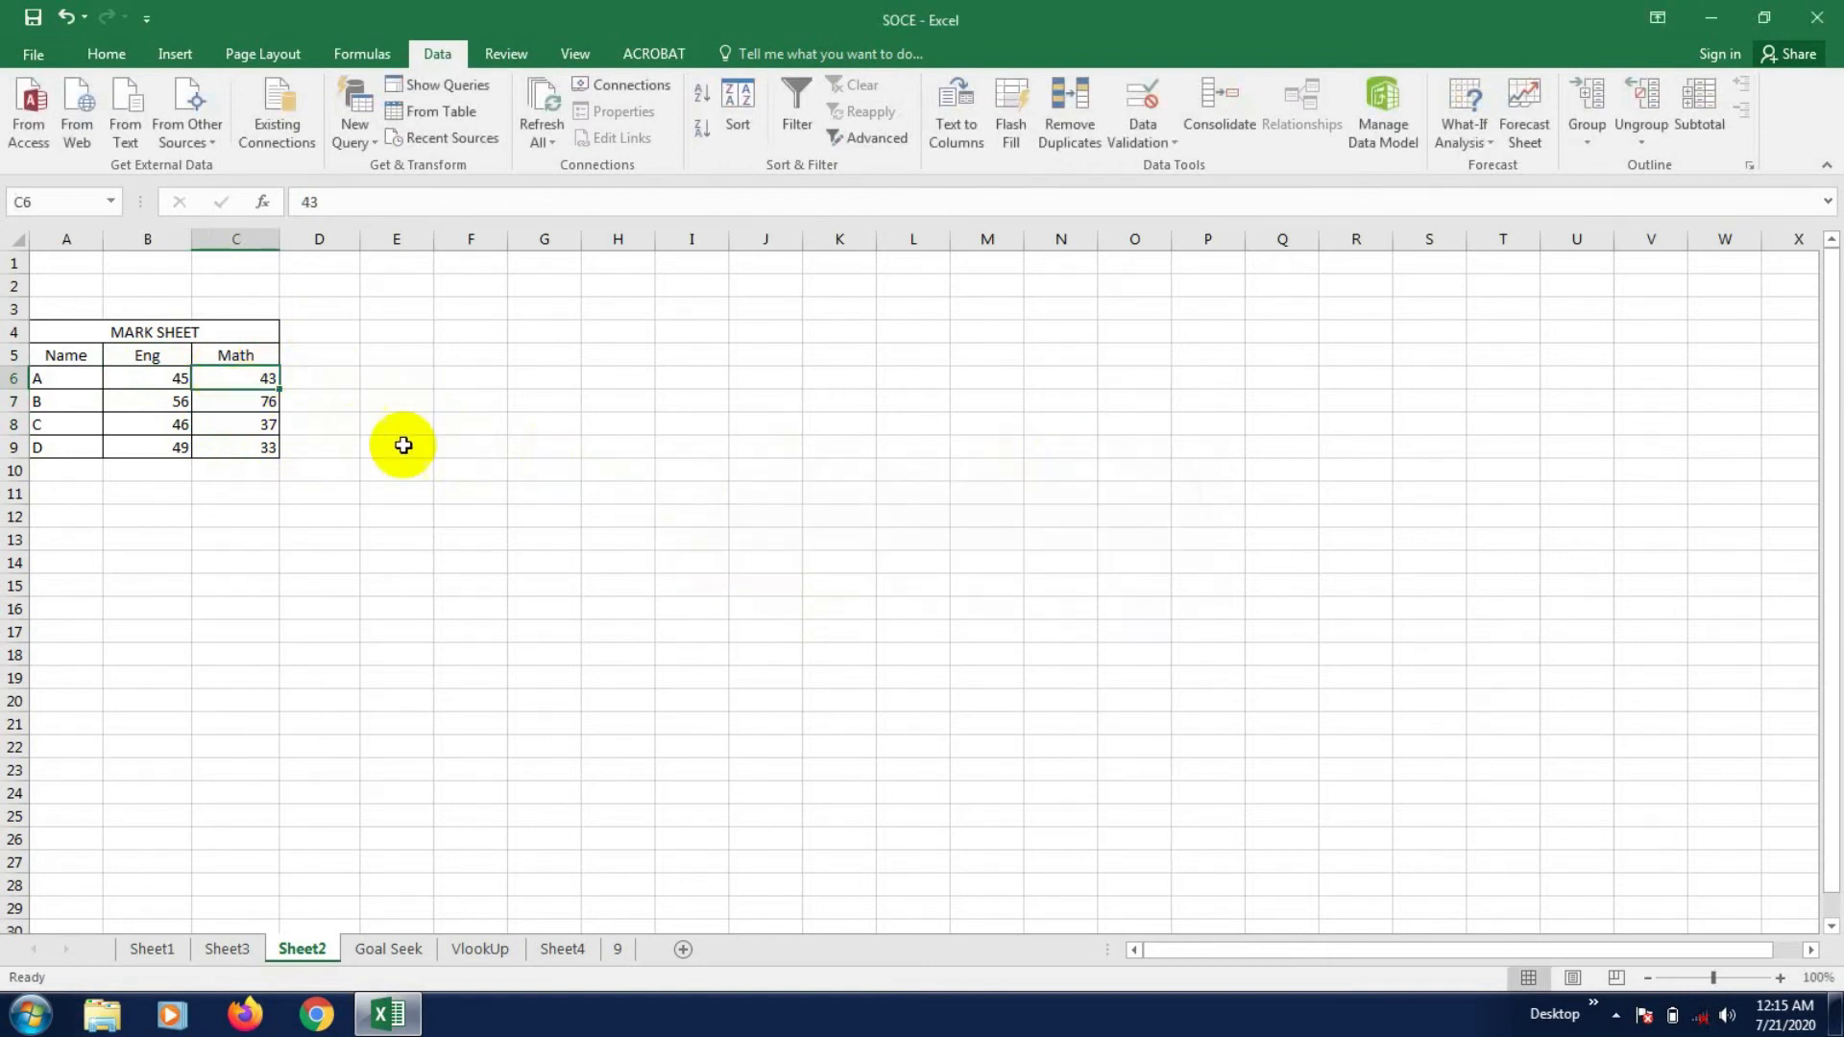
pyautogui.click(404, 445)
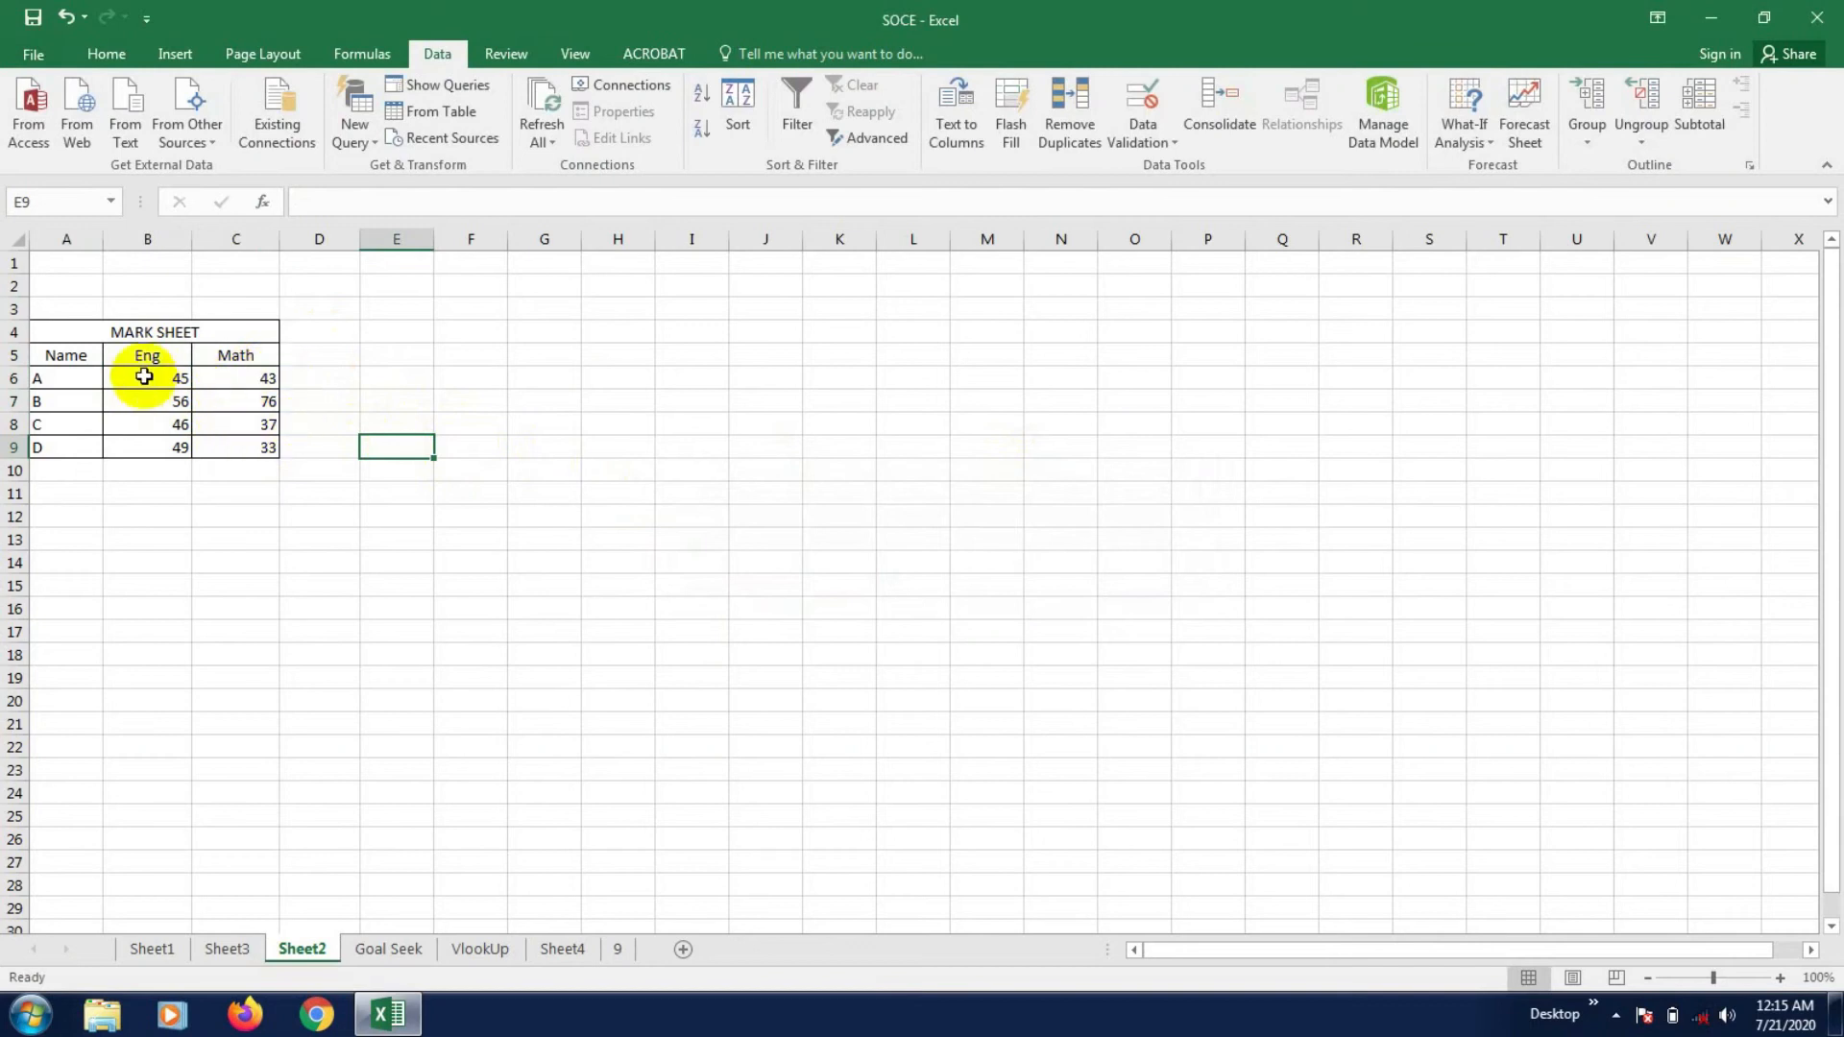
pyautogui.moveTo(144, 376); pyautogui.dragTo(272, 448)
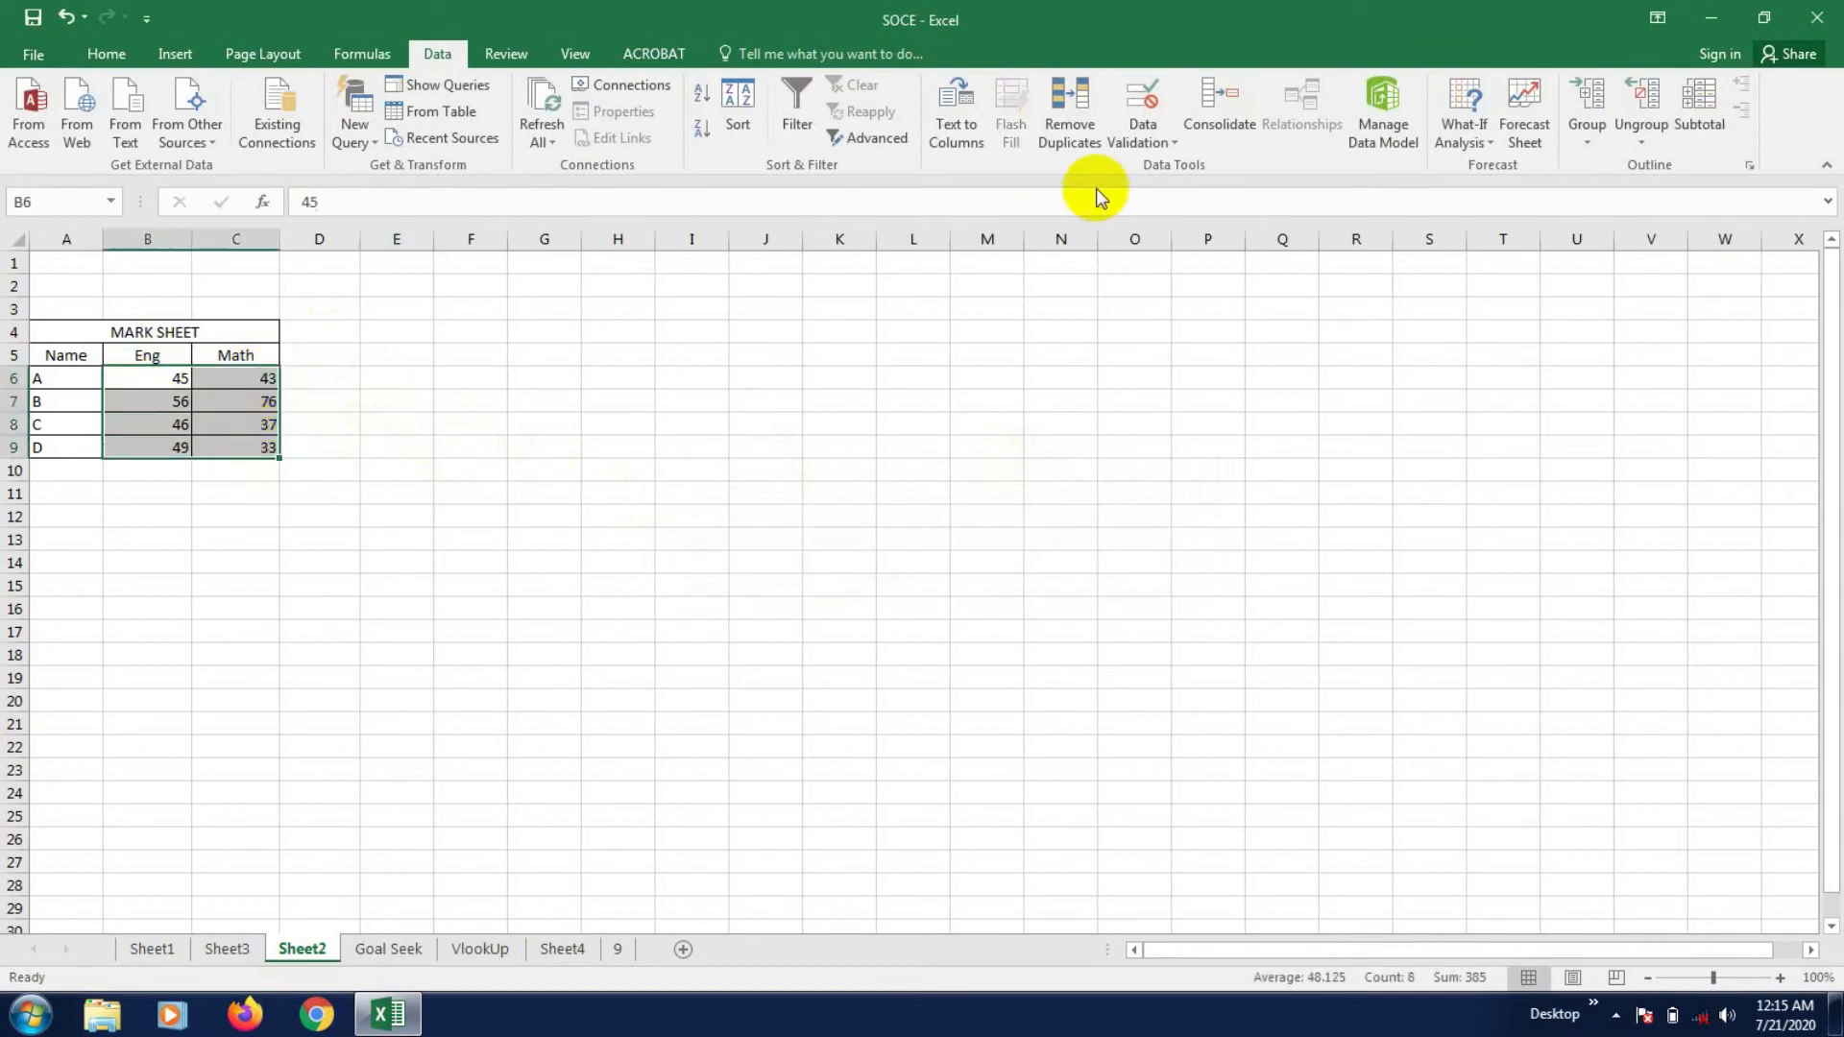
# - Reopen Data Validation for the marks with Allow kept at Decimal
pyautogui.click(1146, 137)
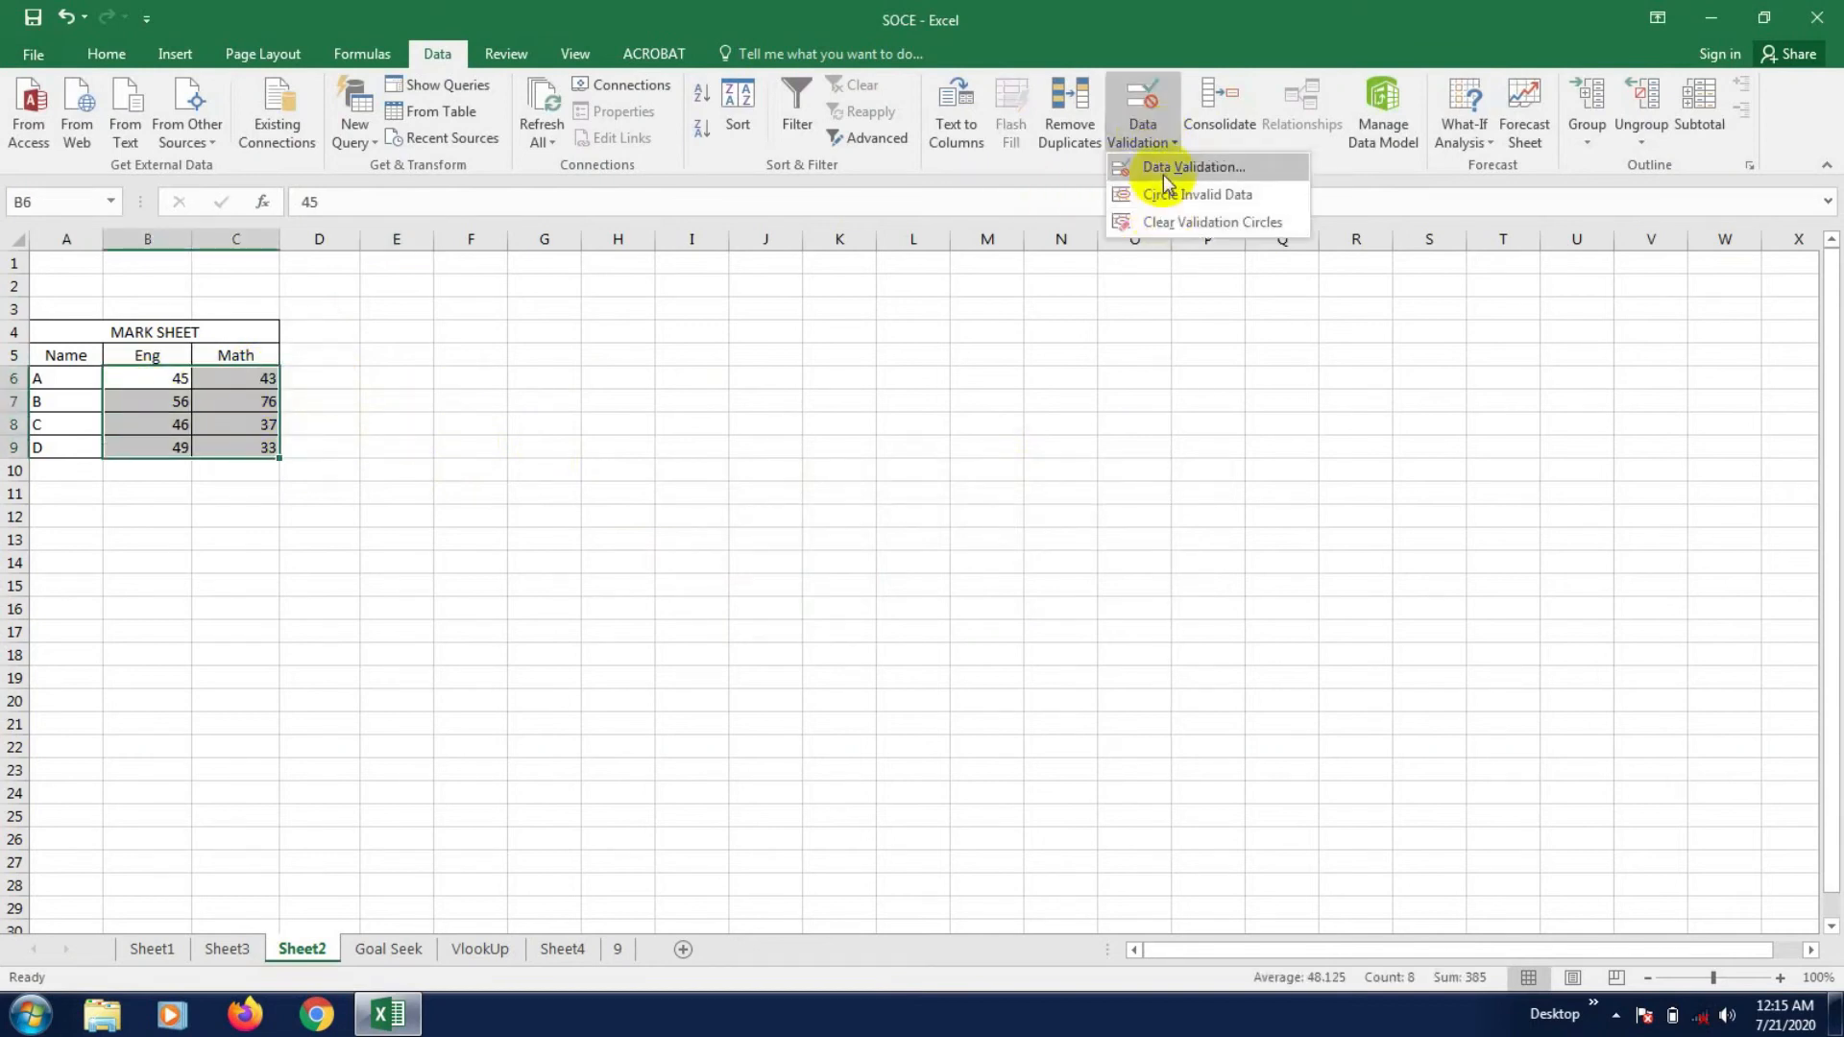
pyautogui.click(1165, 169)
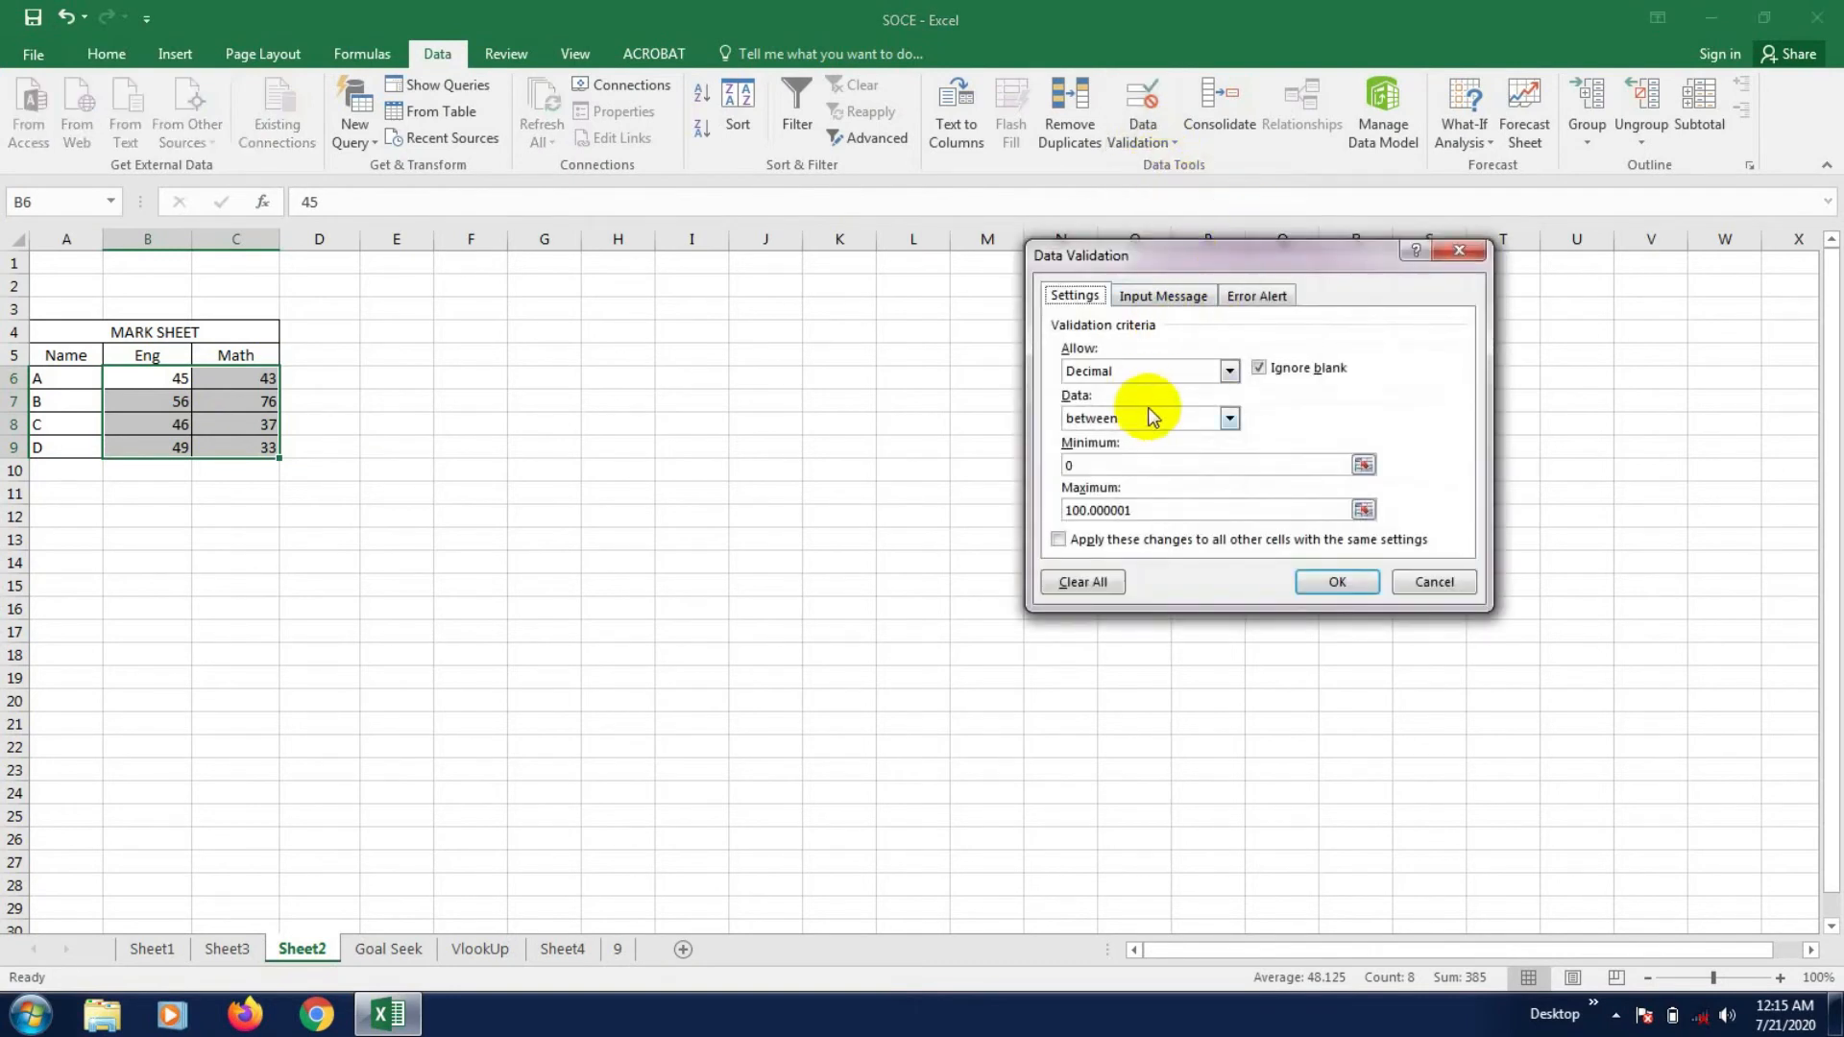
pyautogui.click(1168, 379)
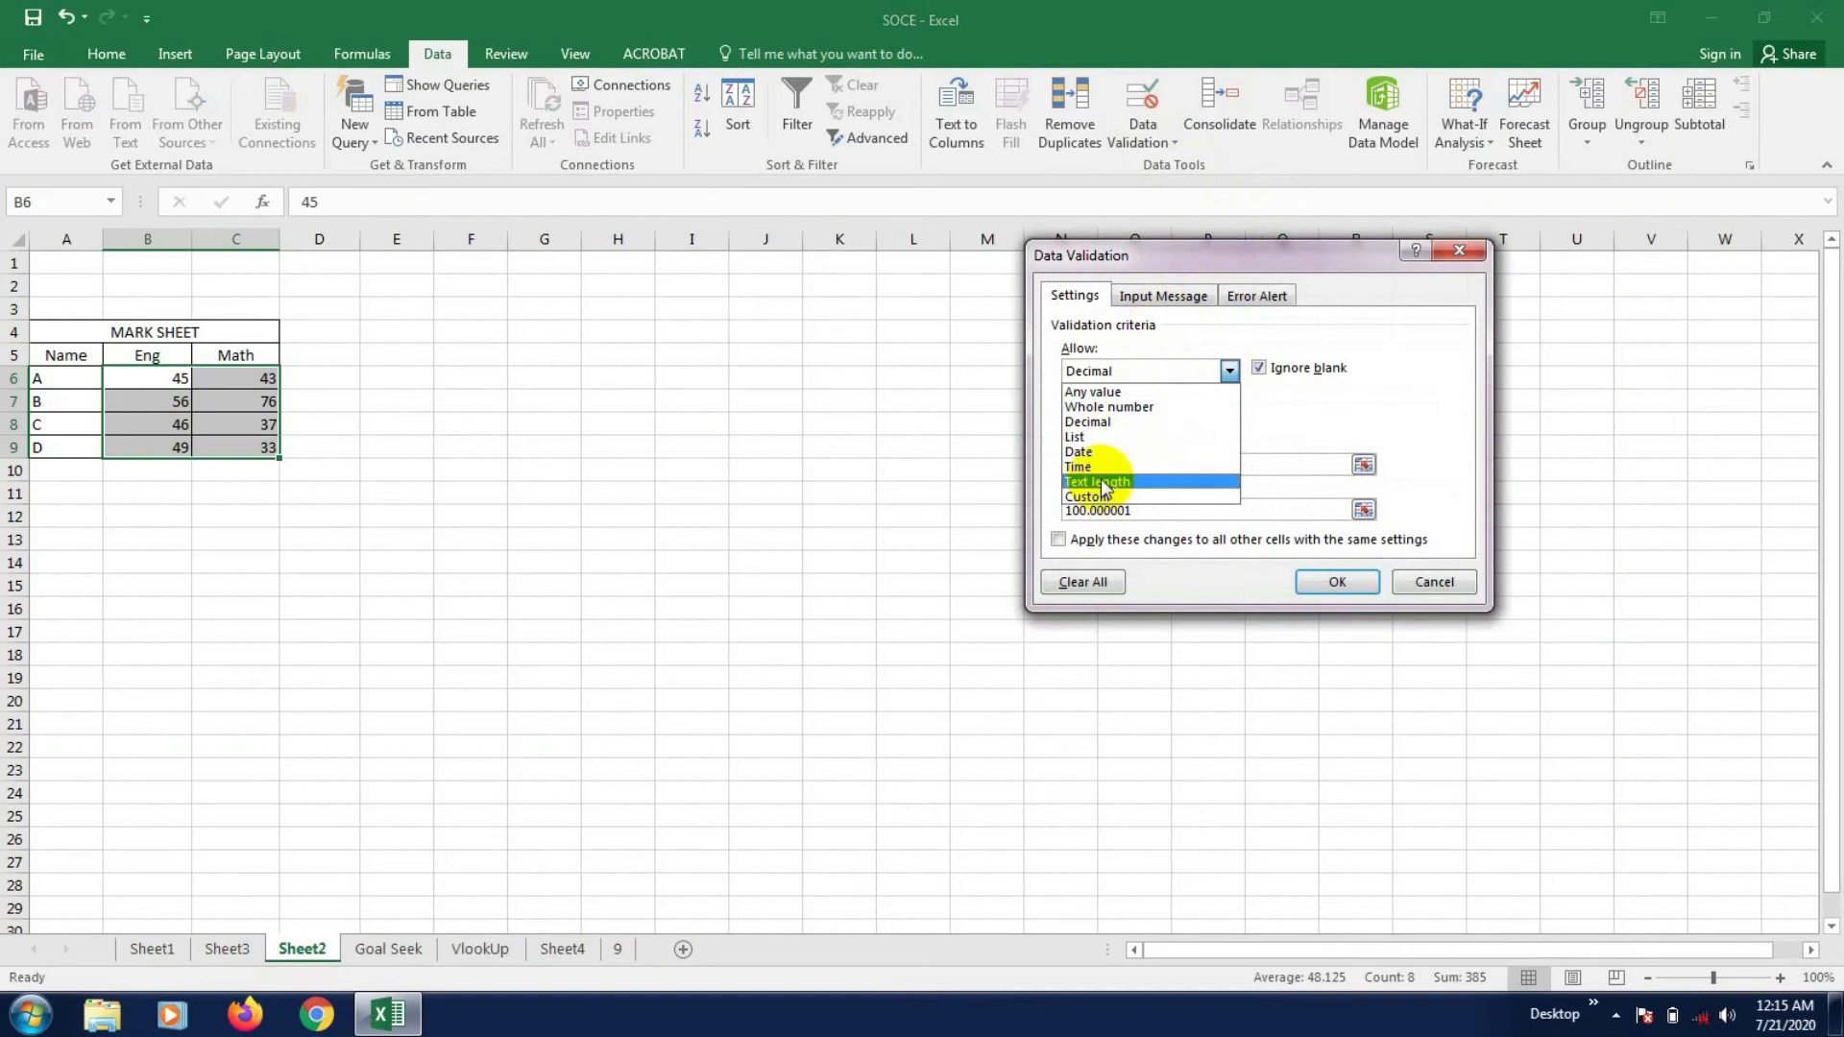
pyautogui.click(1114, 423)
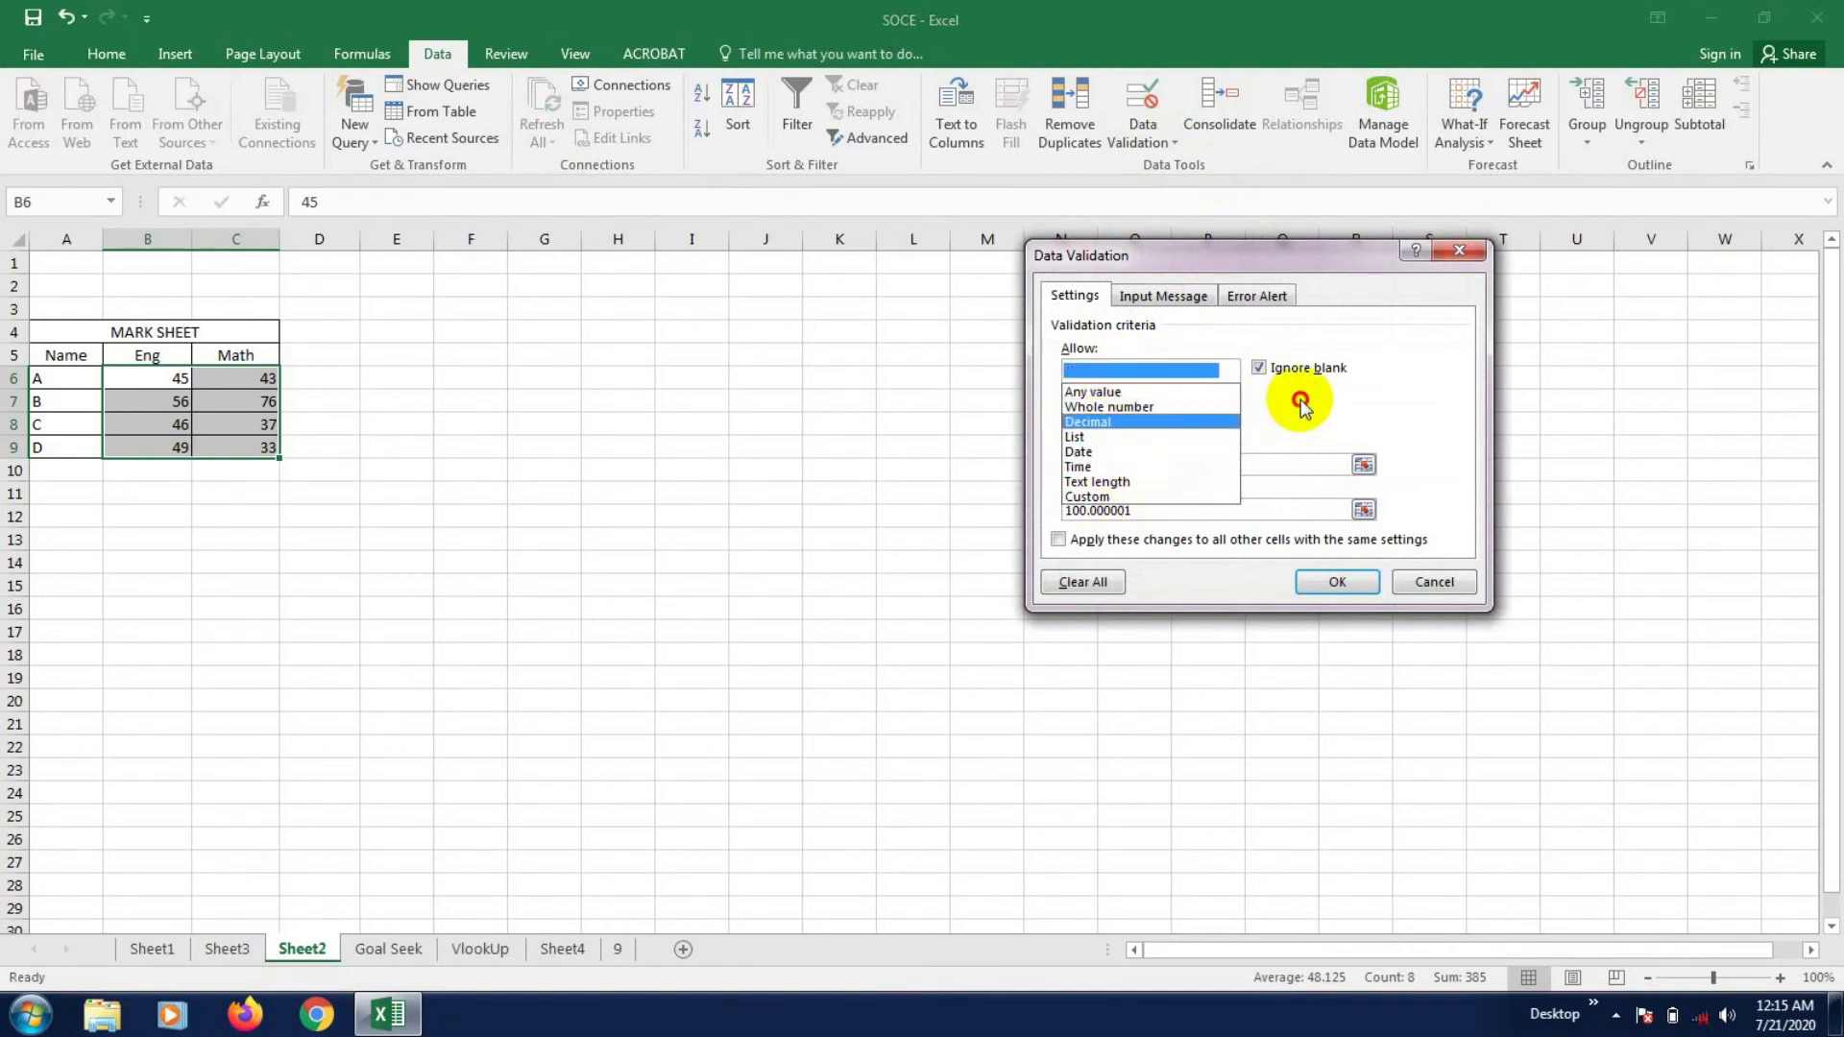
# - Add an error alert titled 'Attention' reading 'Provide value btwn 0 to 100'
pyautogui.click(1141, 304)
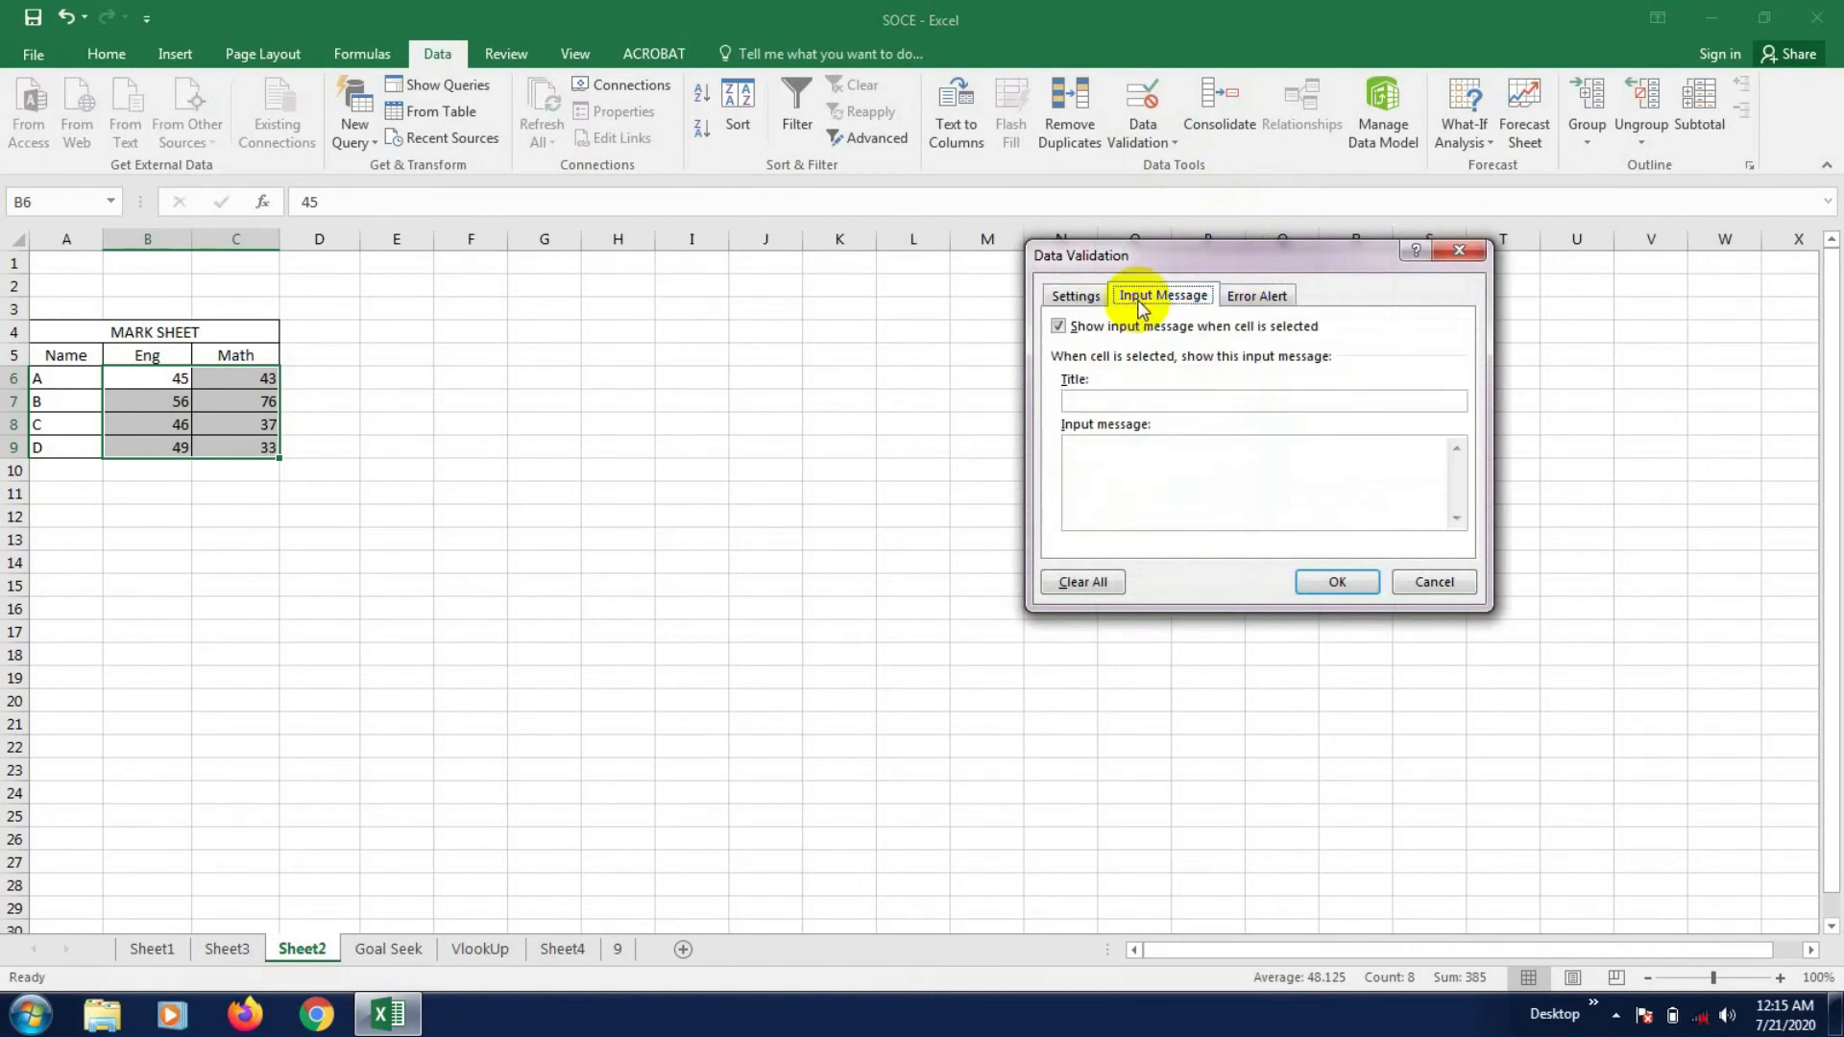
pyautogui.click(1254, 299)
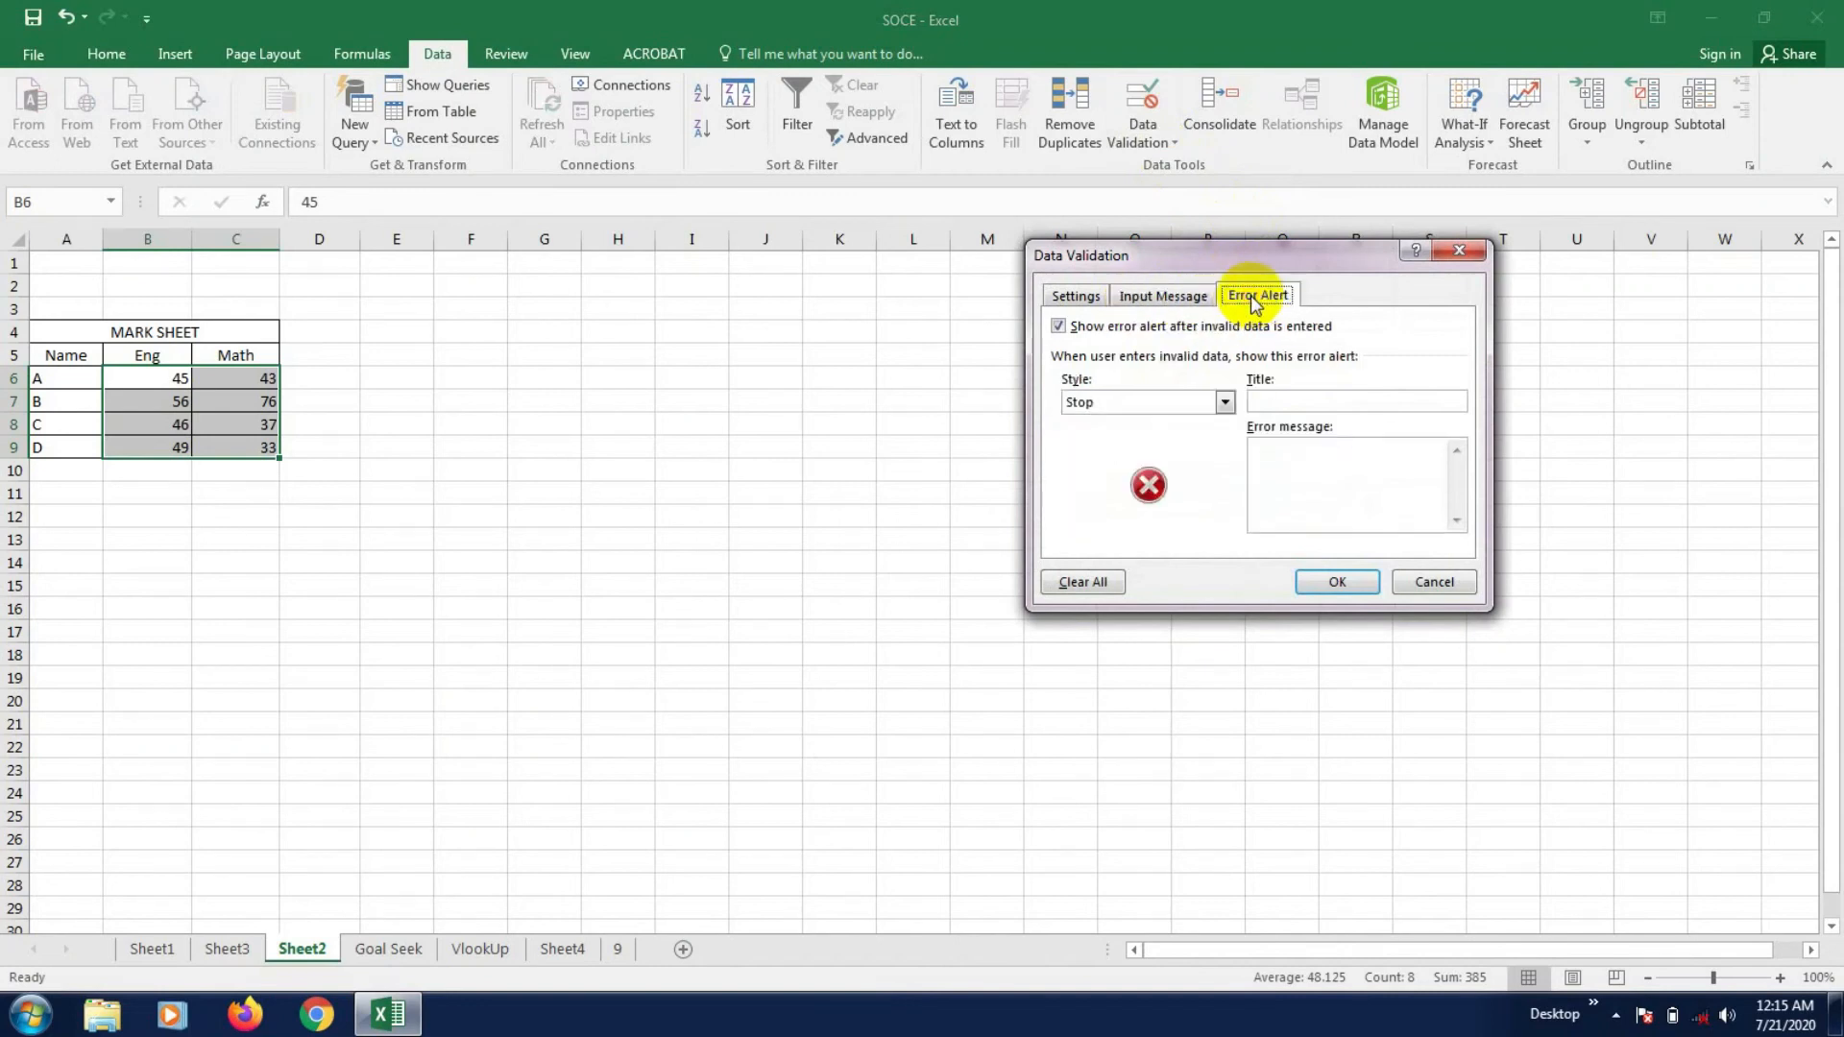
pyautogui.click(1285, 403)
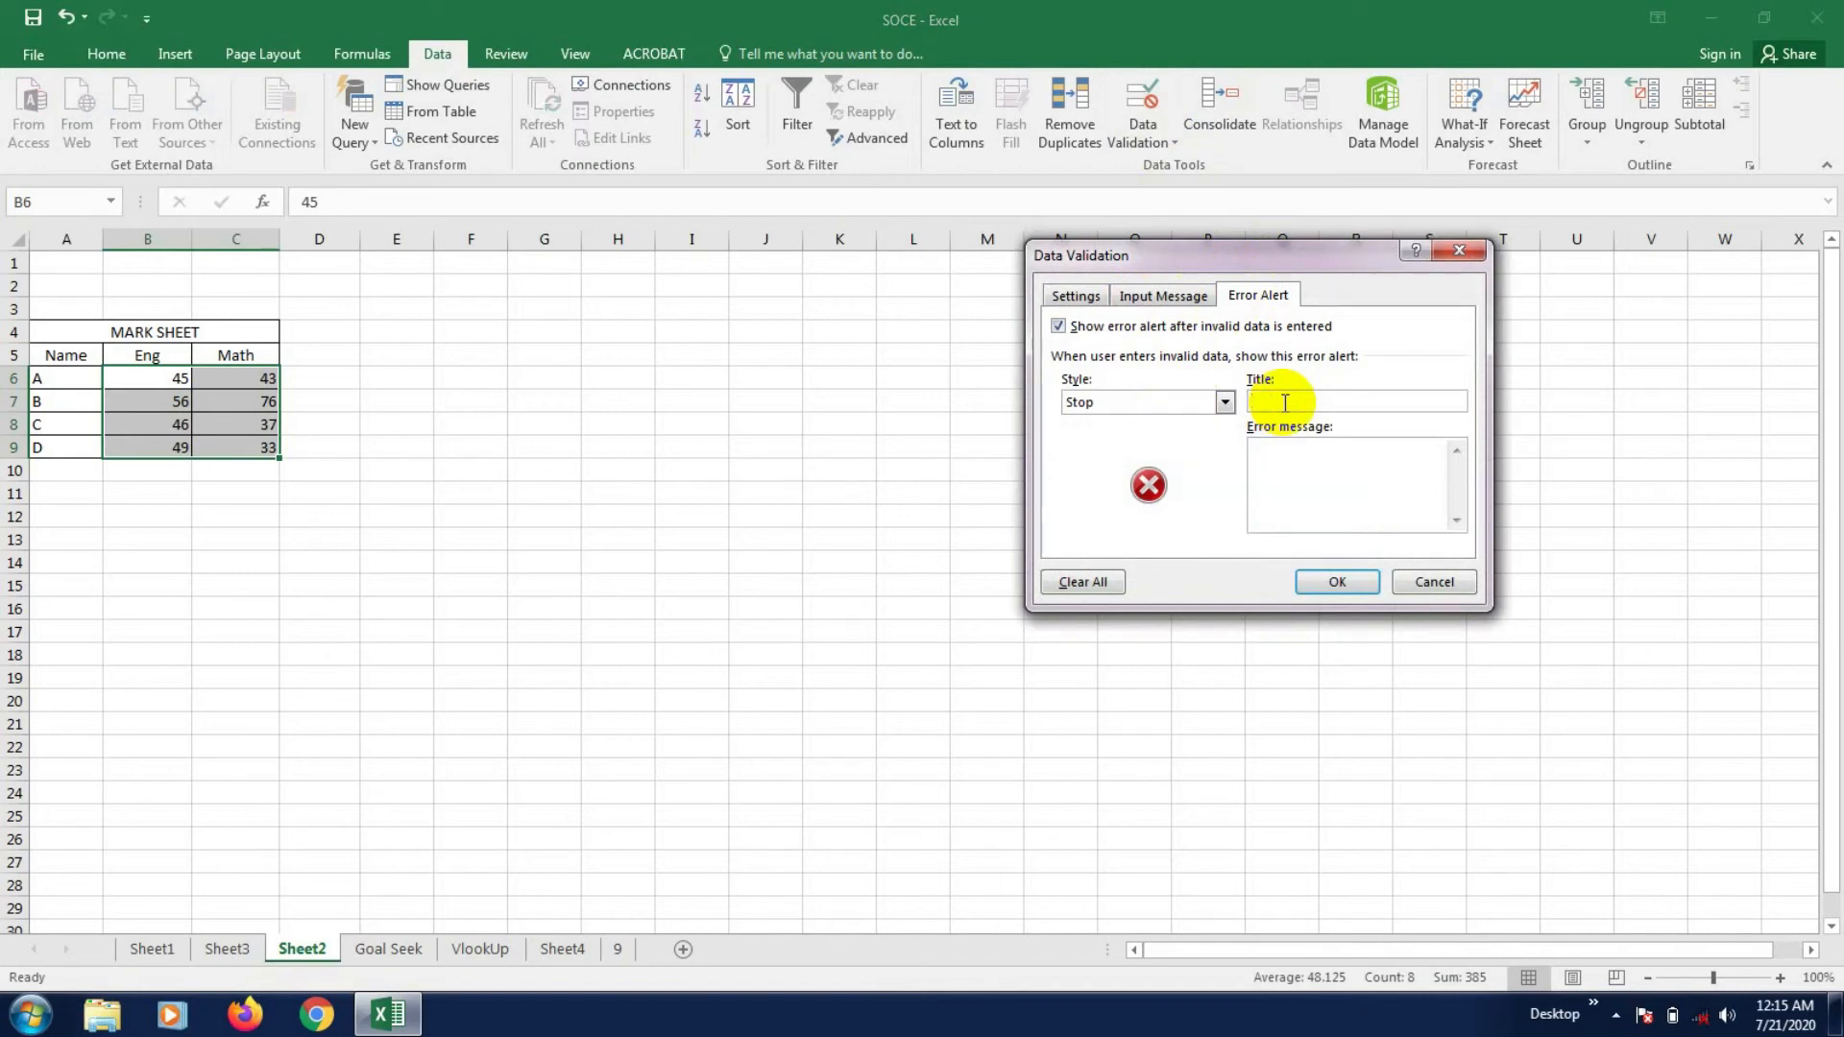
pyautogui.write('Attention')
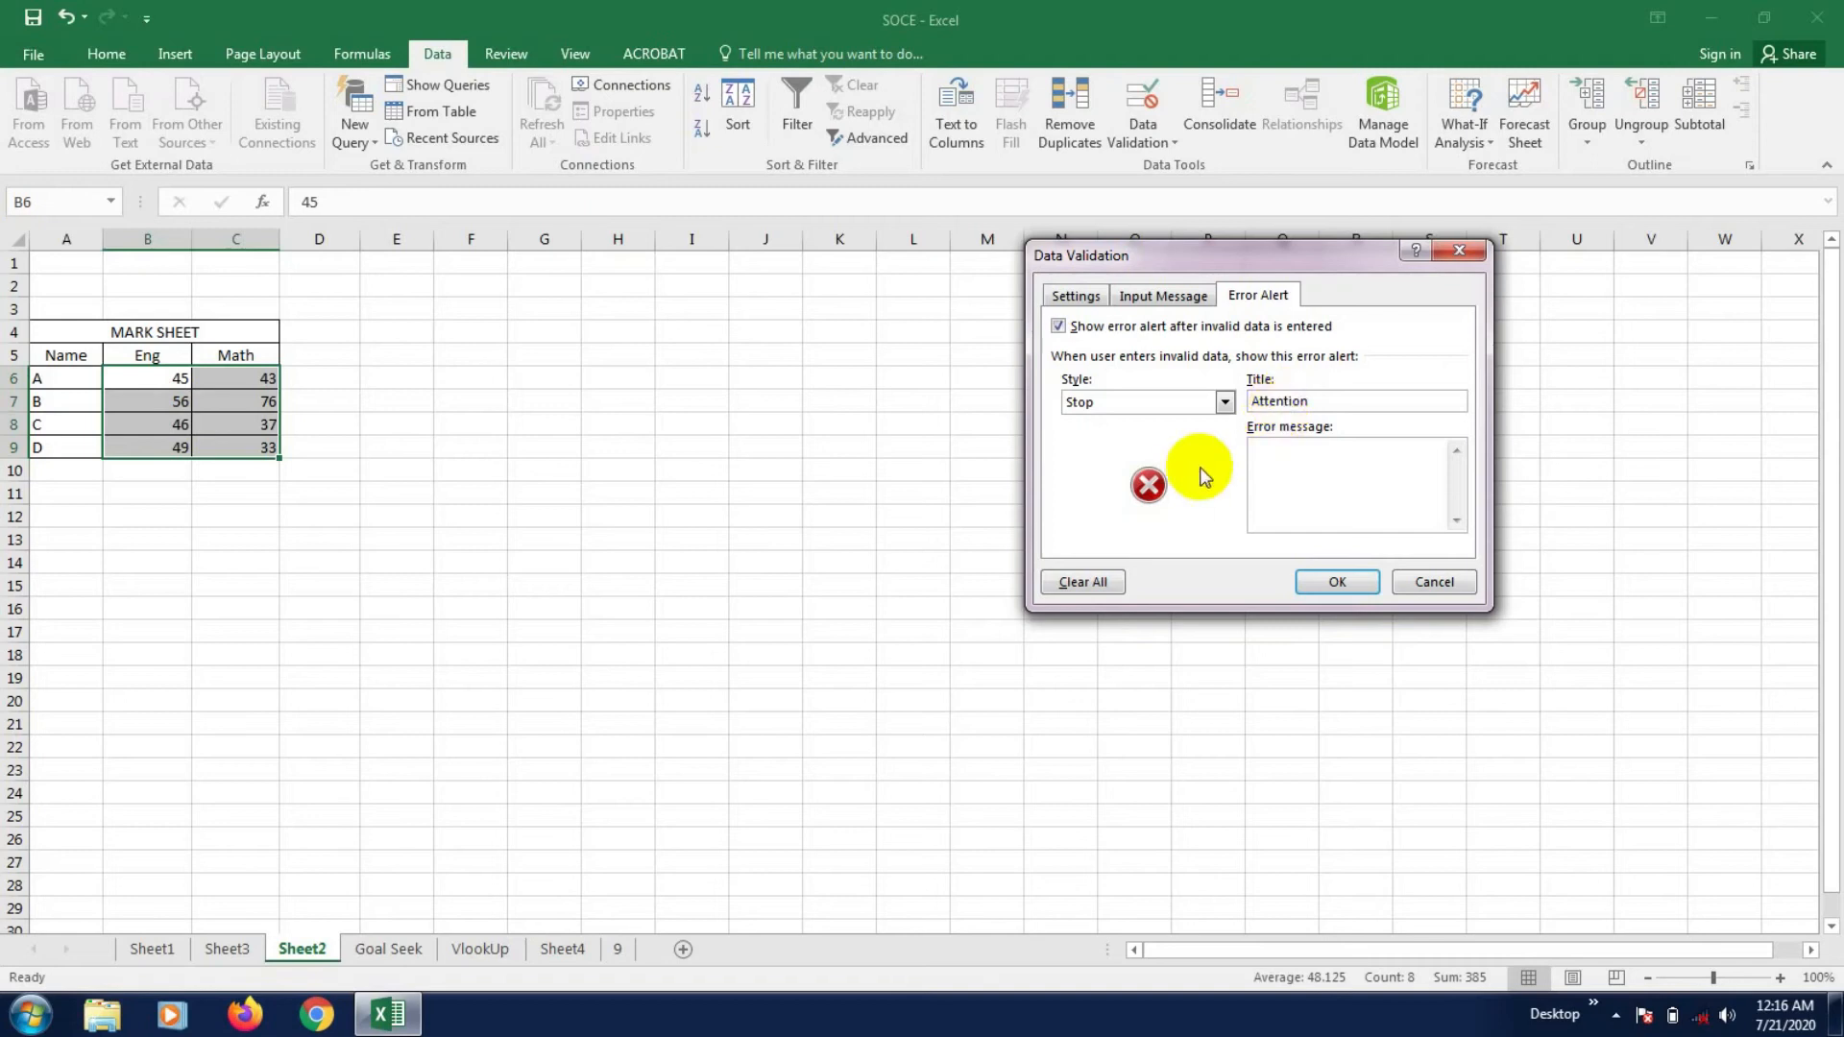
pyautogui.click(1328, 487)
pyautogui.write('Pr')
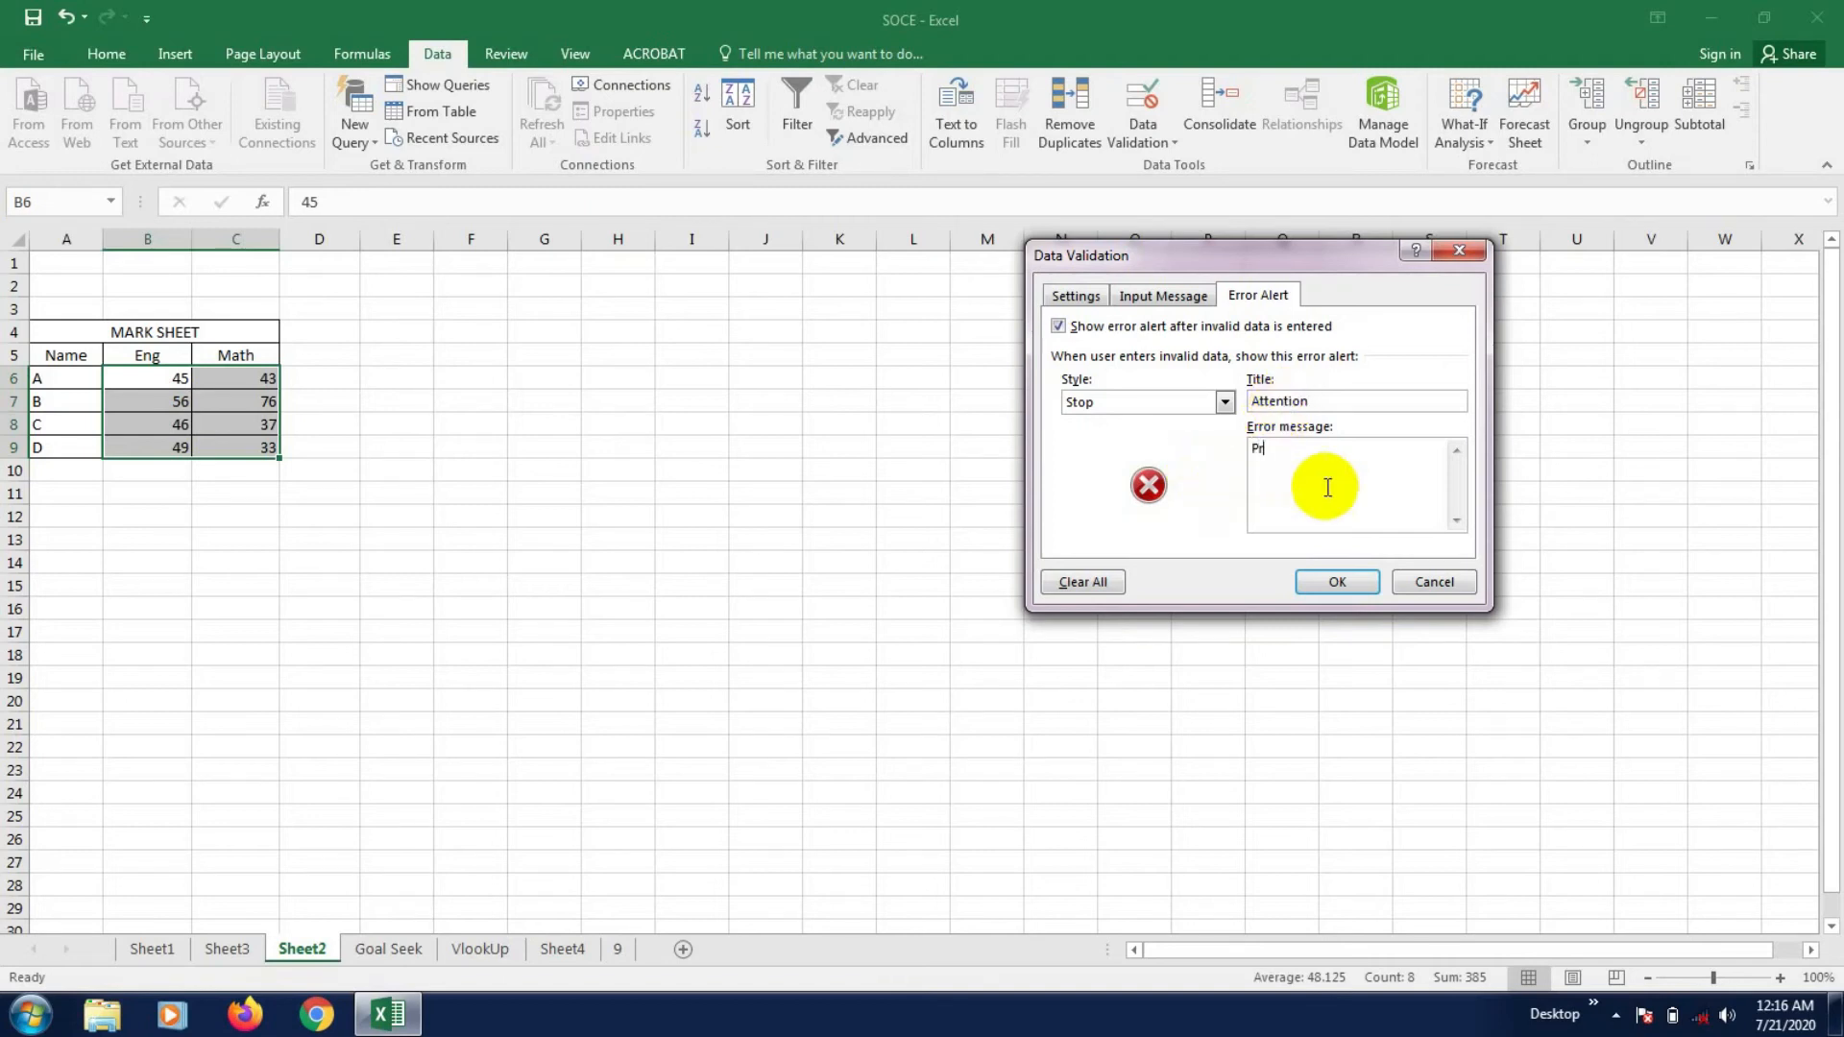
pyautogui.write('ovide value btn wn 0 to 100')
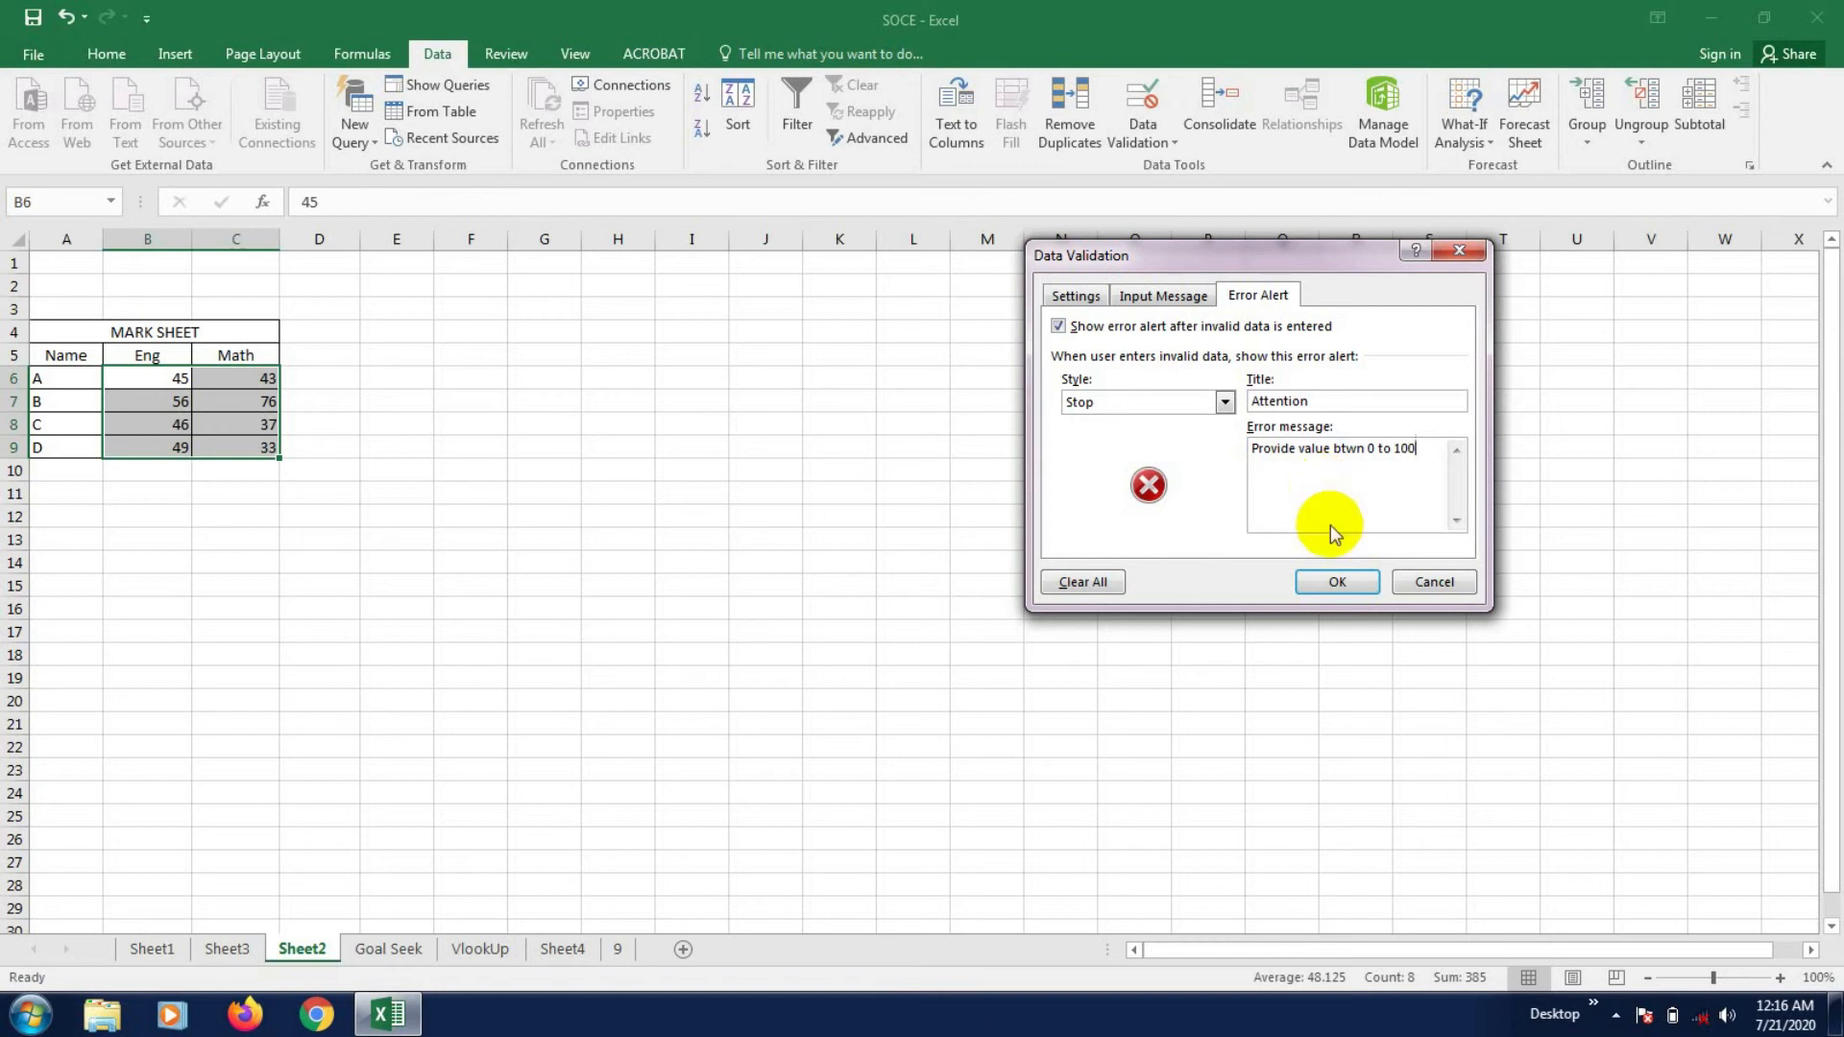
pyautogui.click(1337, 582)
pyautogui.click(442, 537)
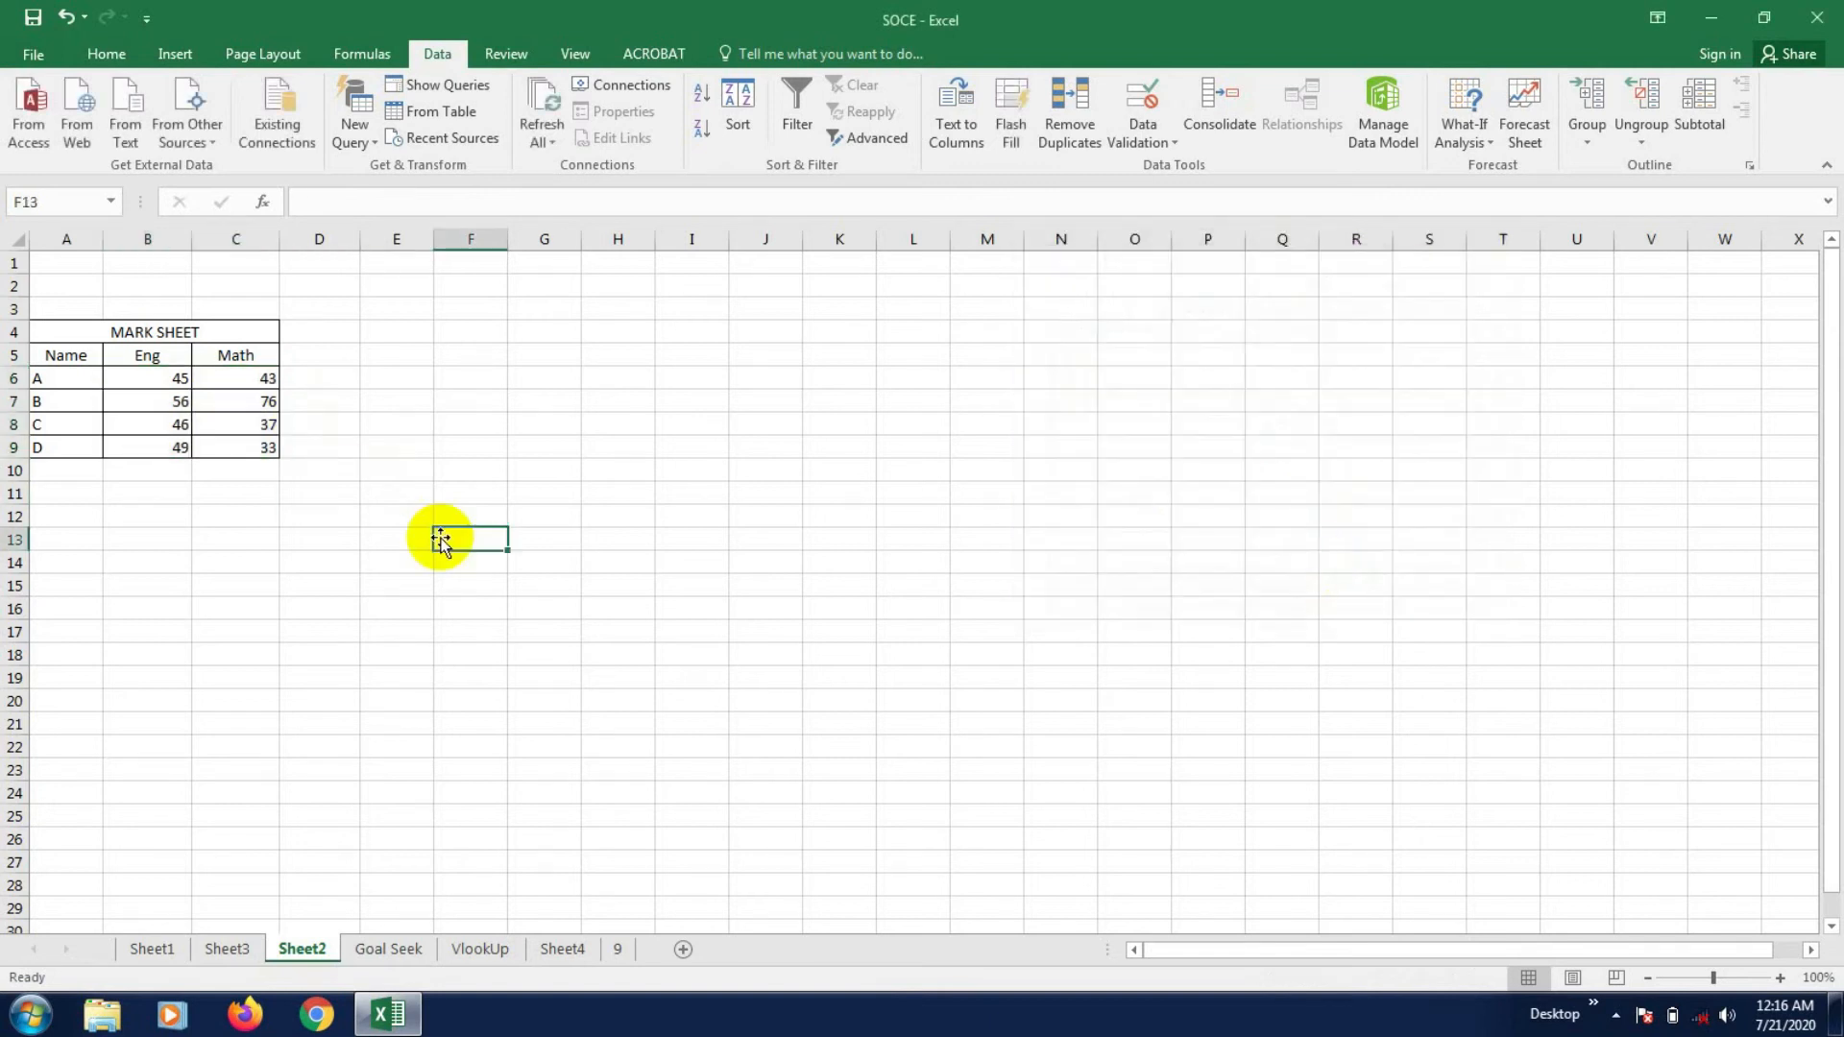
pyautogui.click(256, 399)
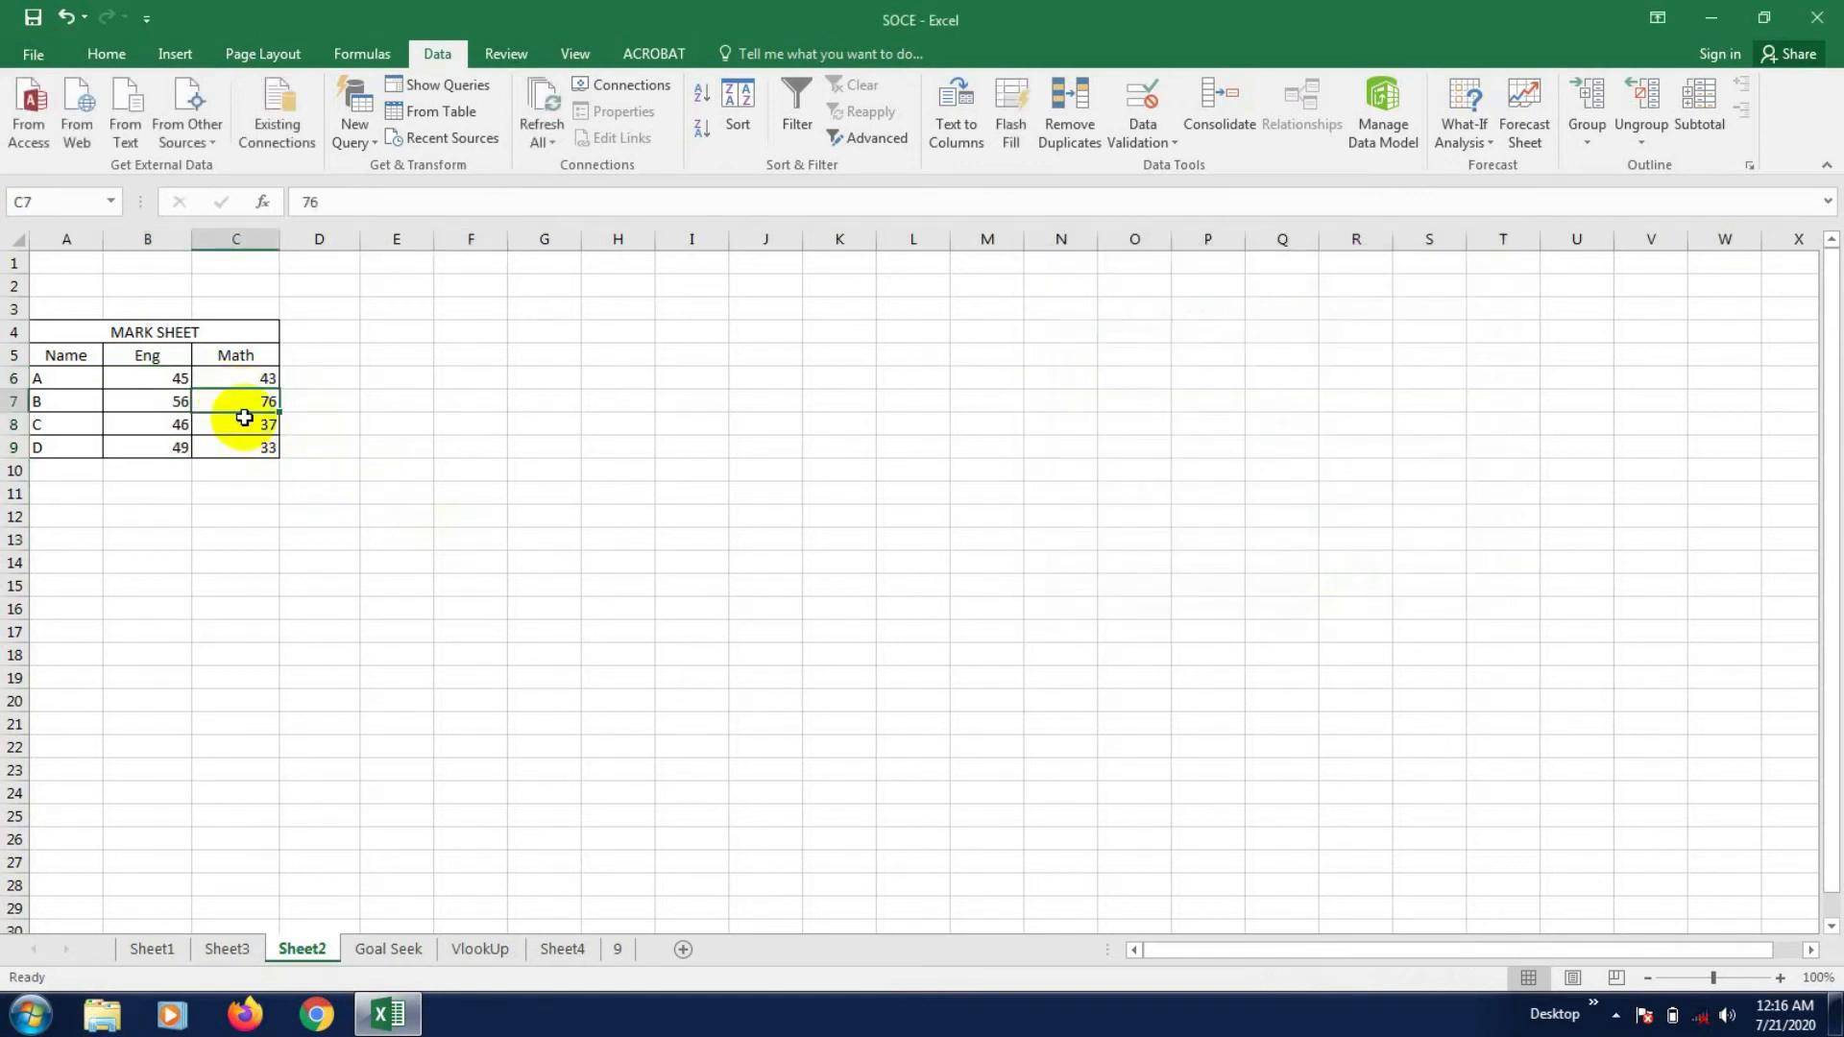
pyautogui.write('123')
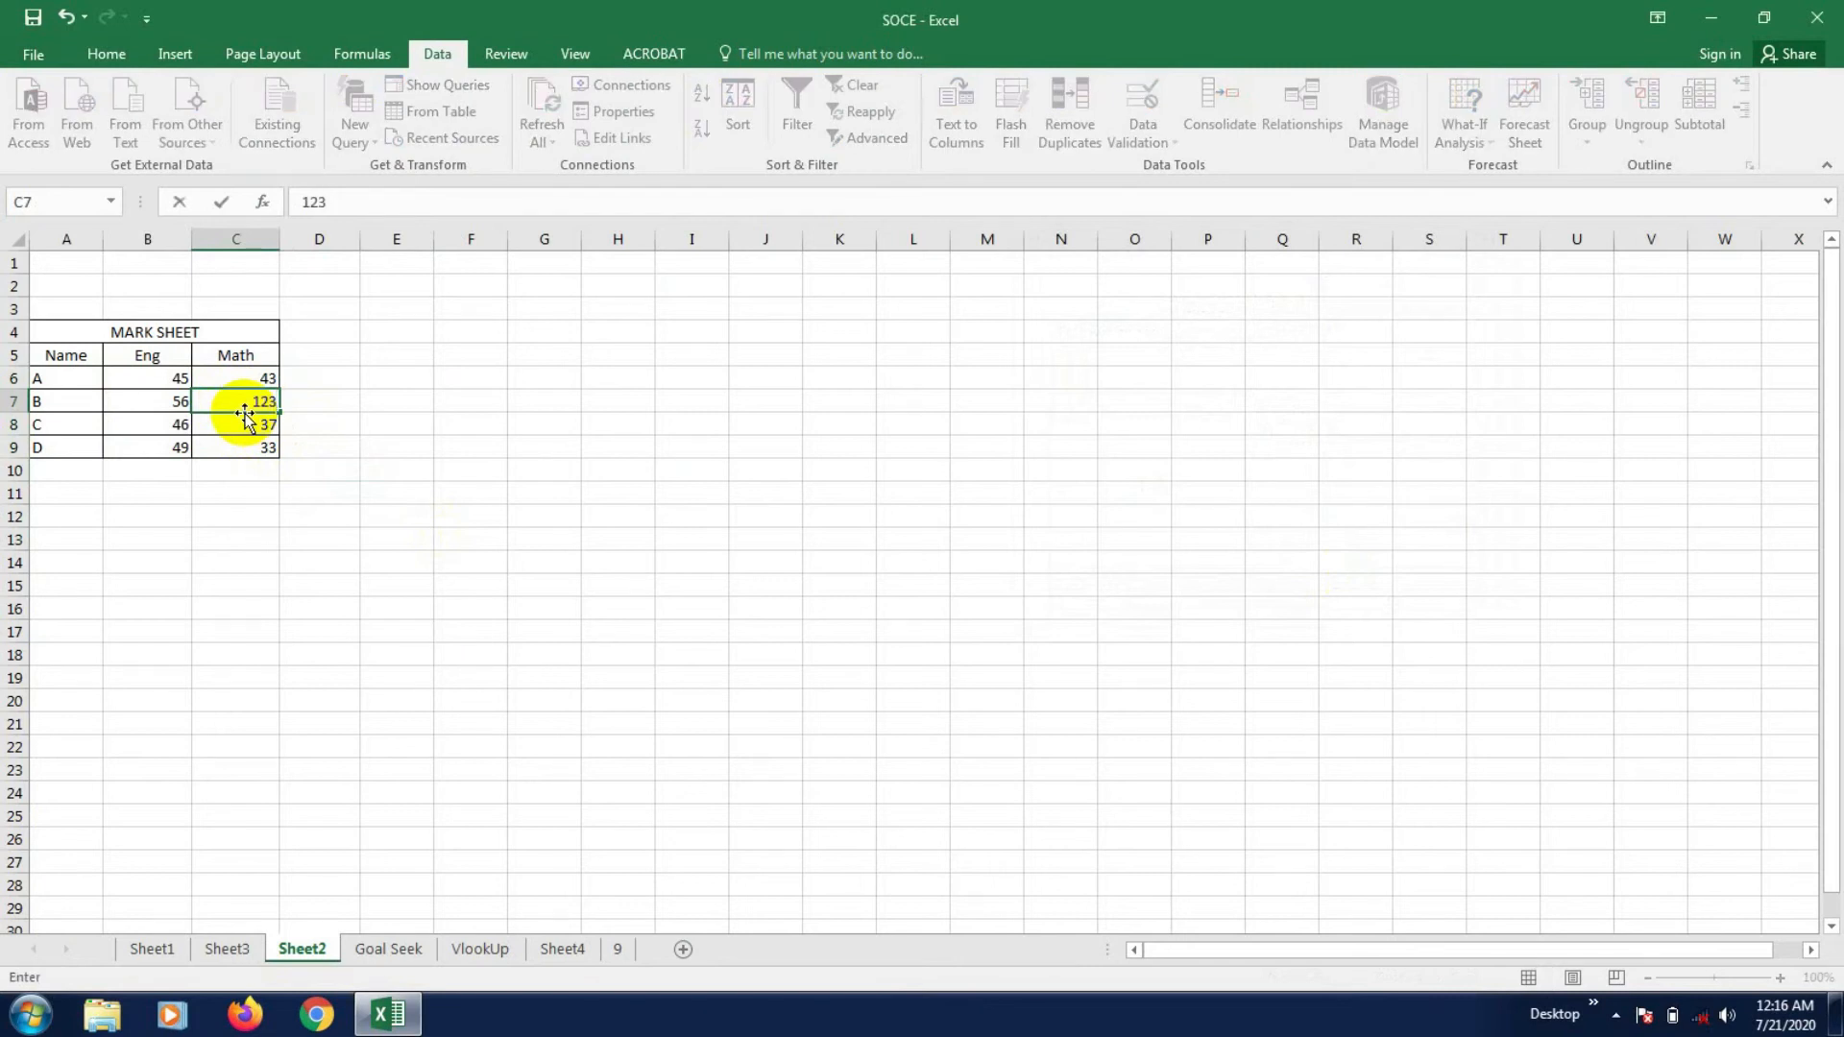
pyautogui.press('Return')
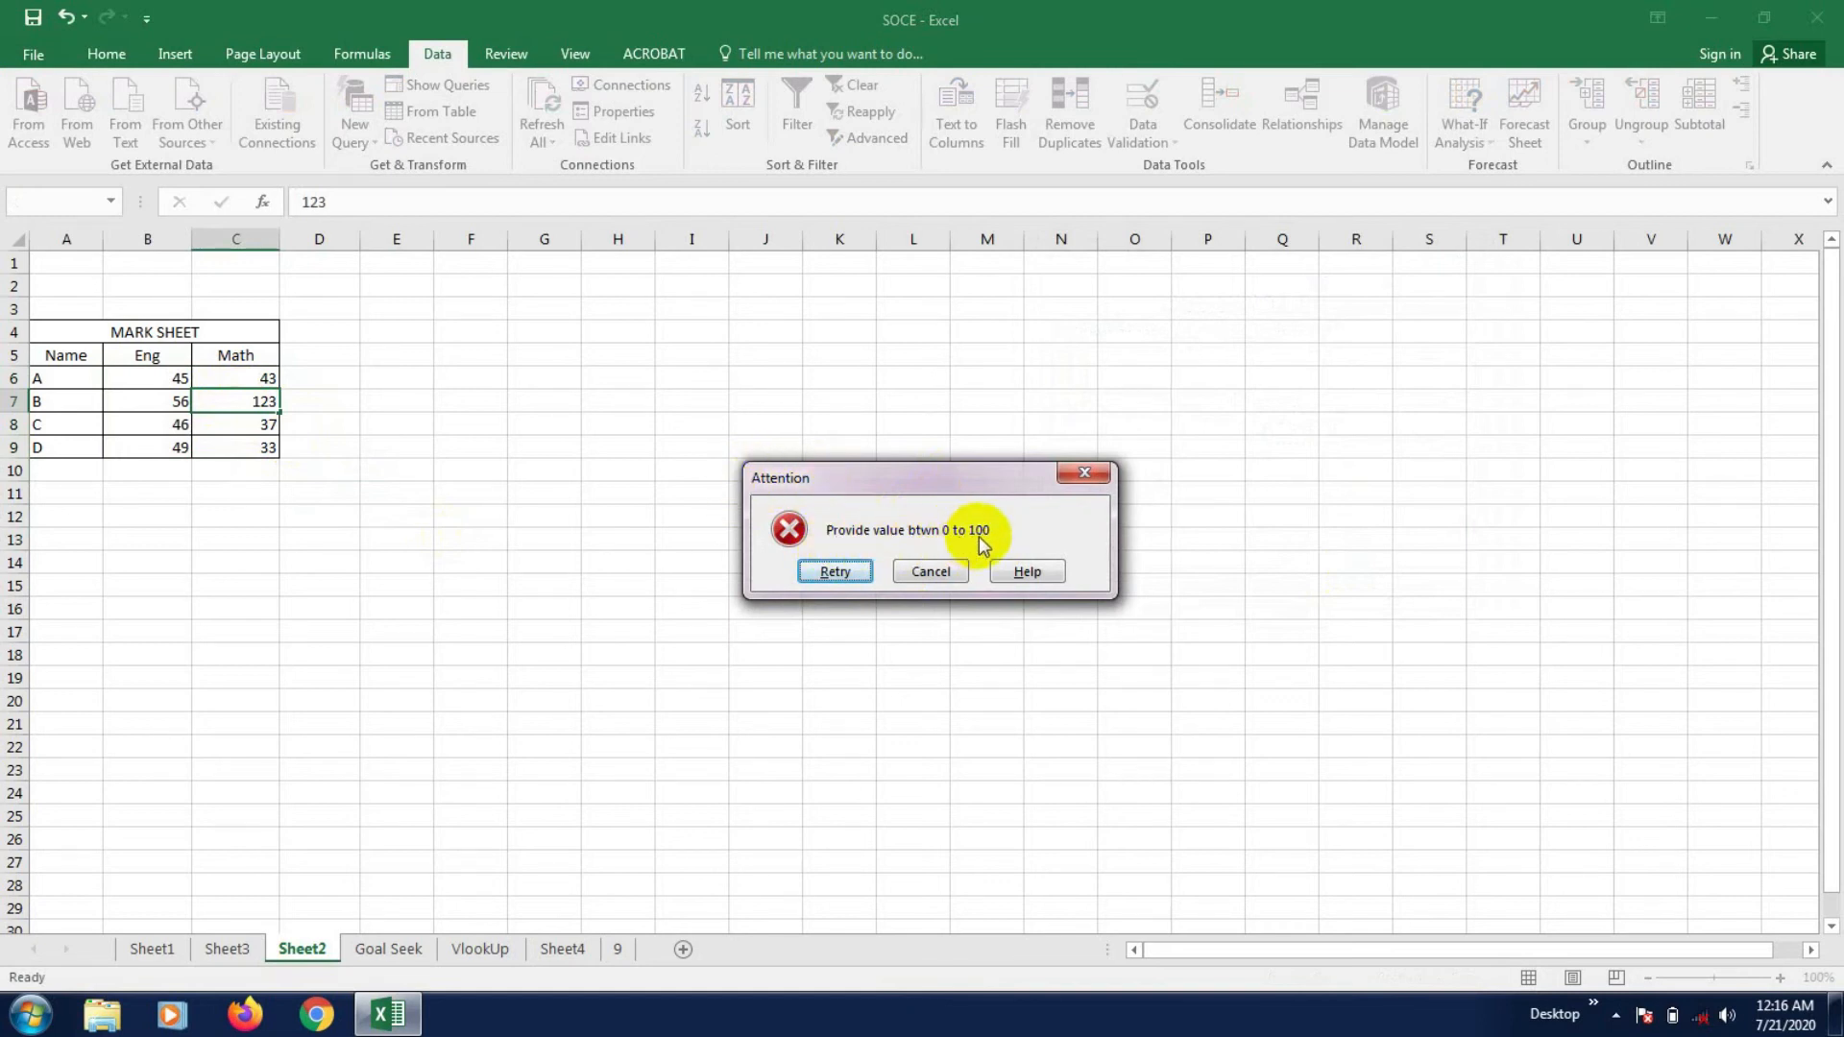
pyautogui.moveTo(928, 480); pyautogui.dragTo(879, 466)
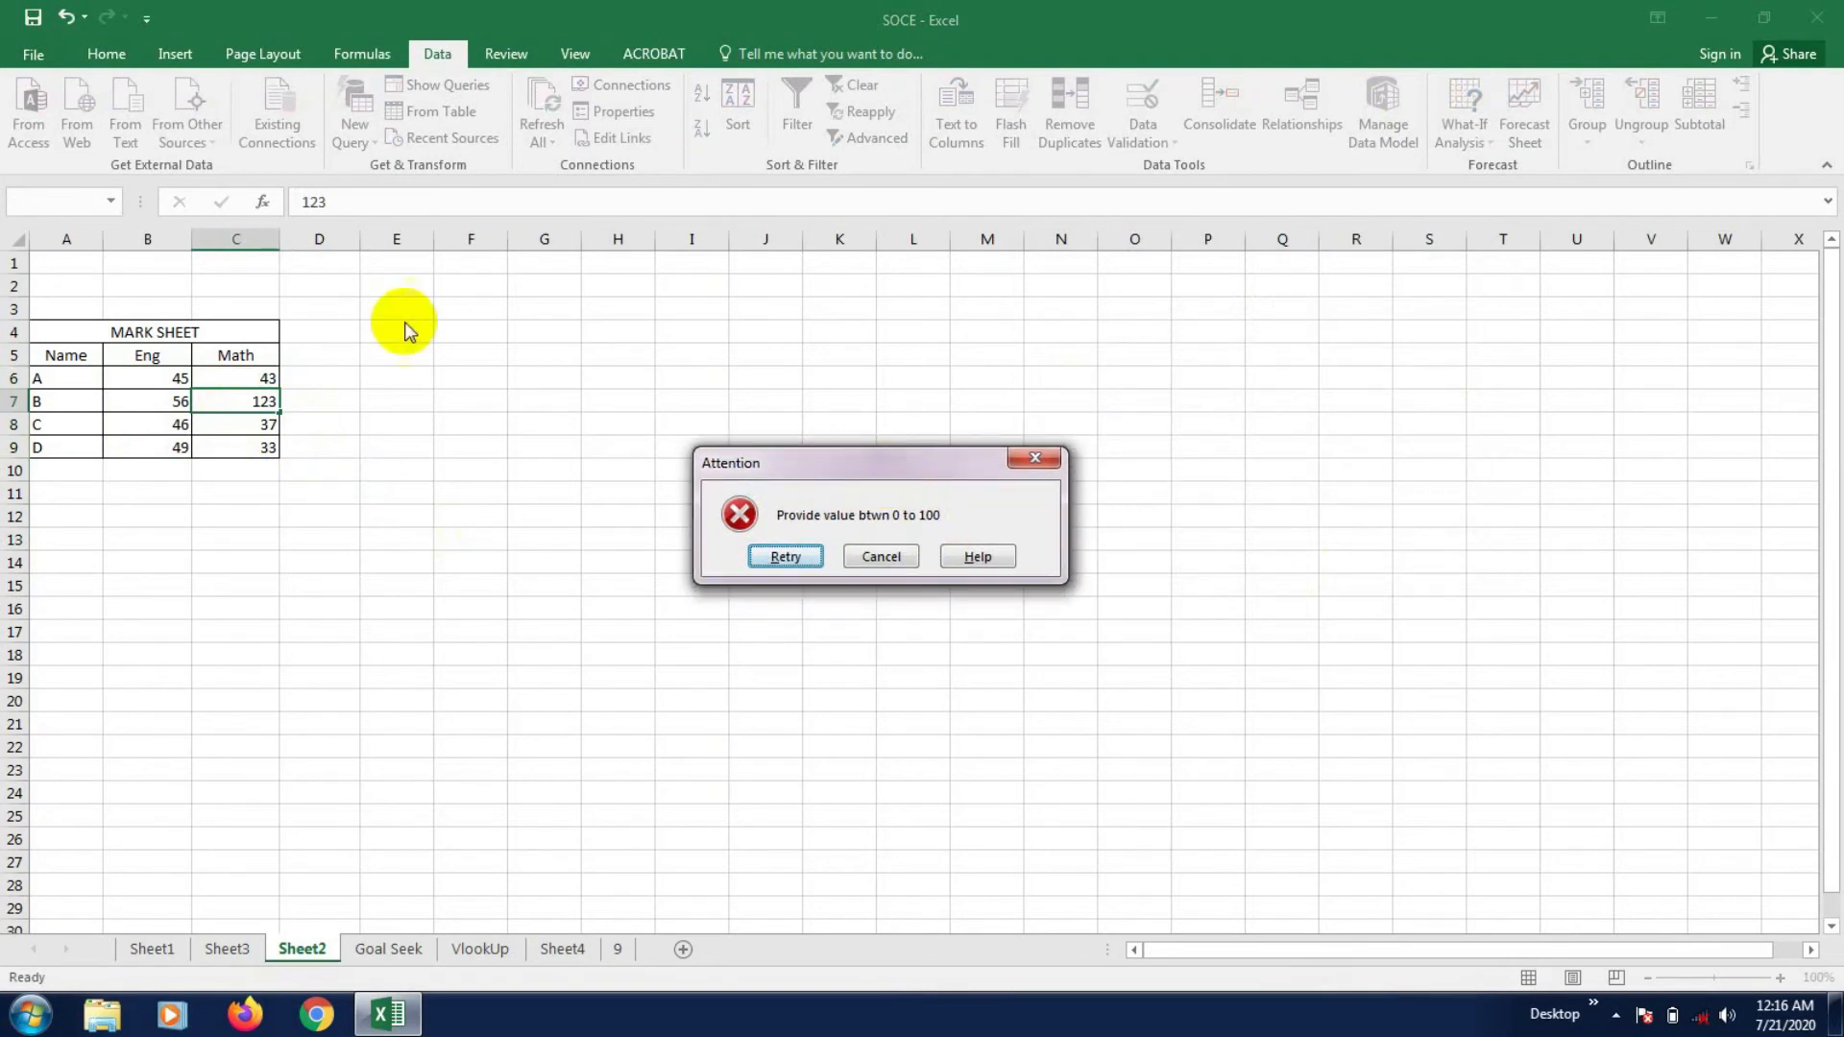
pyautogui.click(903, 562)
pyautogui.click(411, 465)
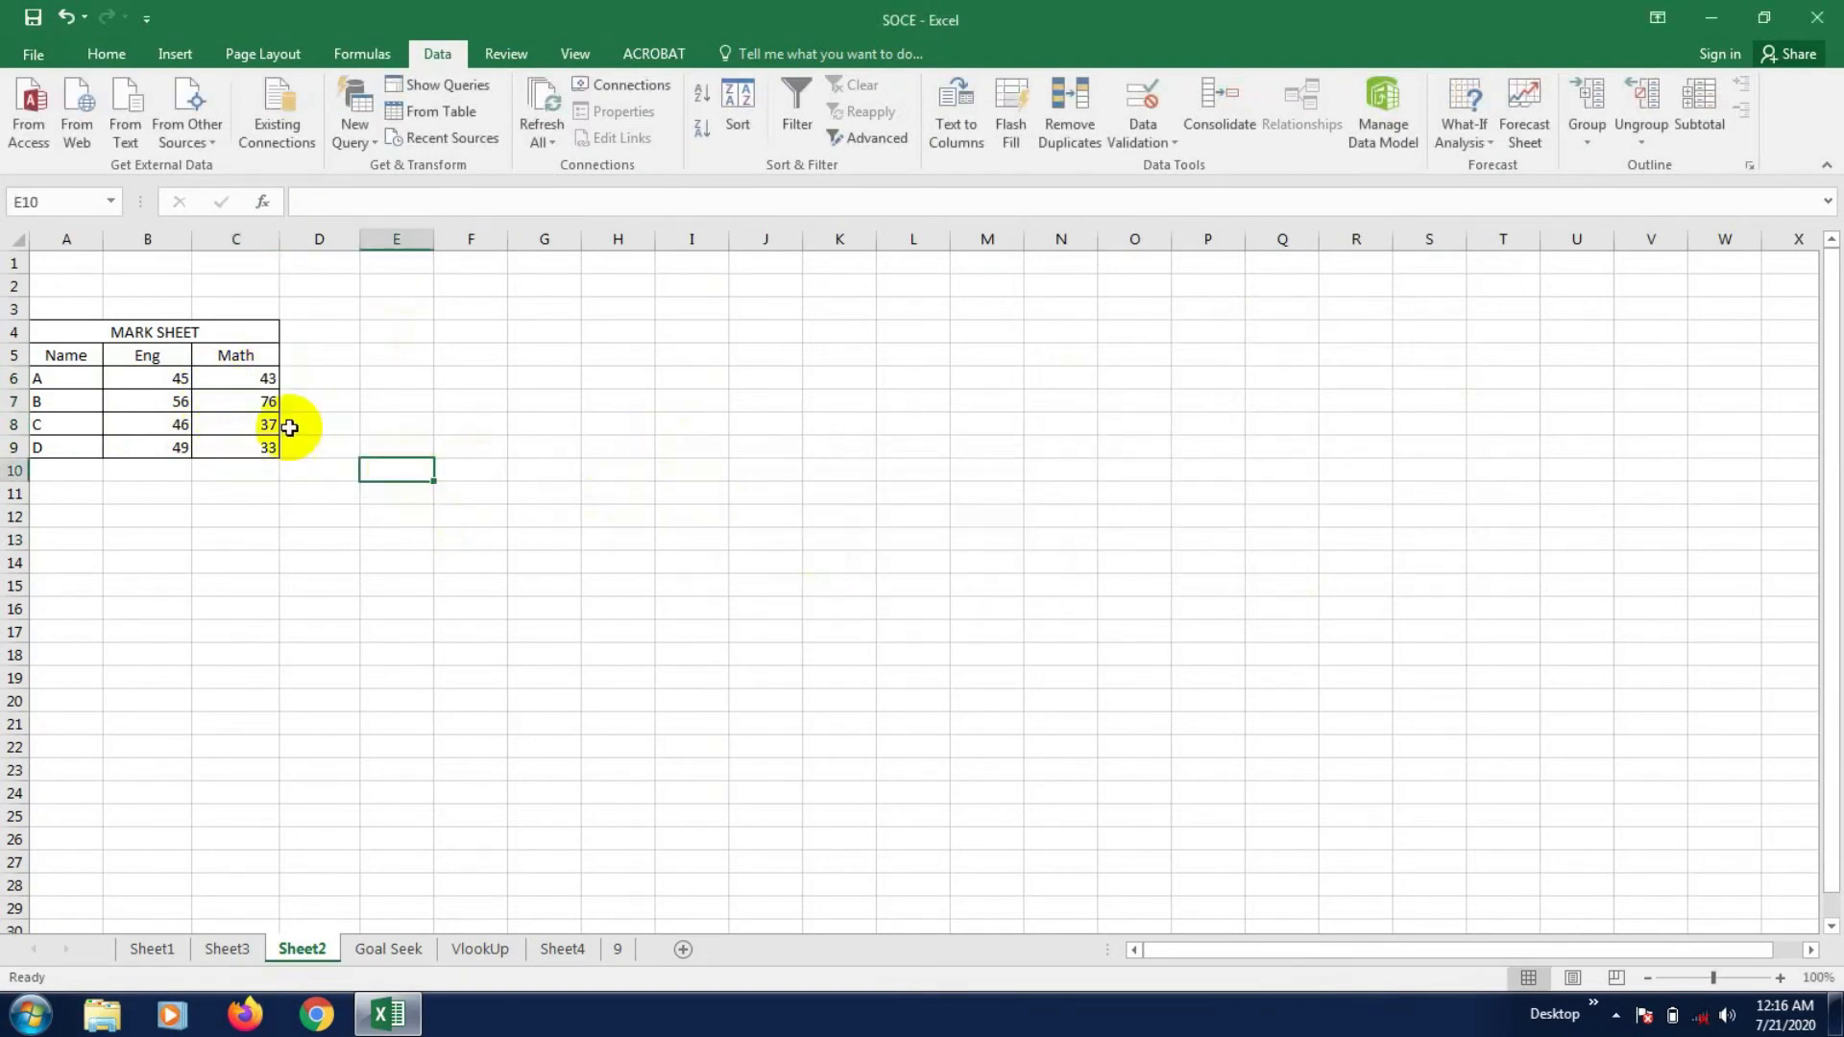
pyautogui.click(168, 382)
pyautogui.moveTo(168, 382); pyautogui.dragTo(247, 446)
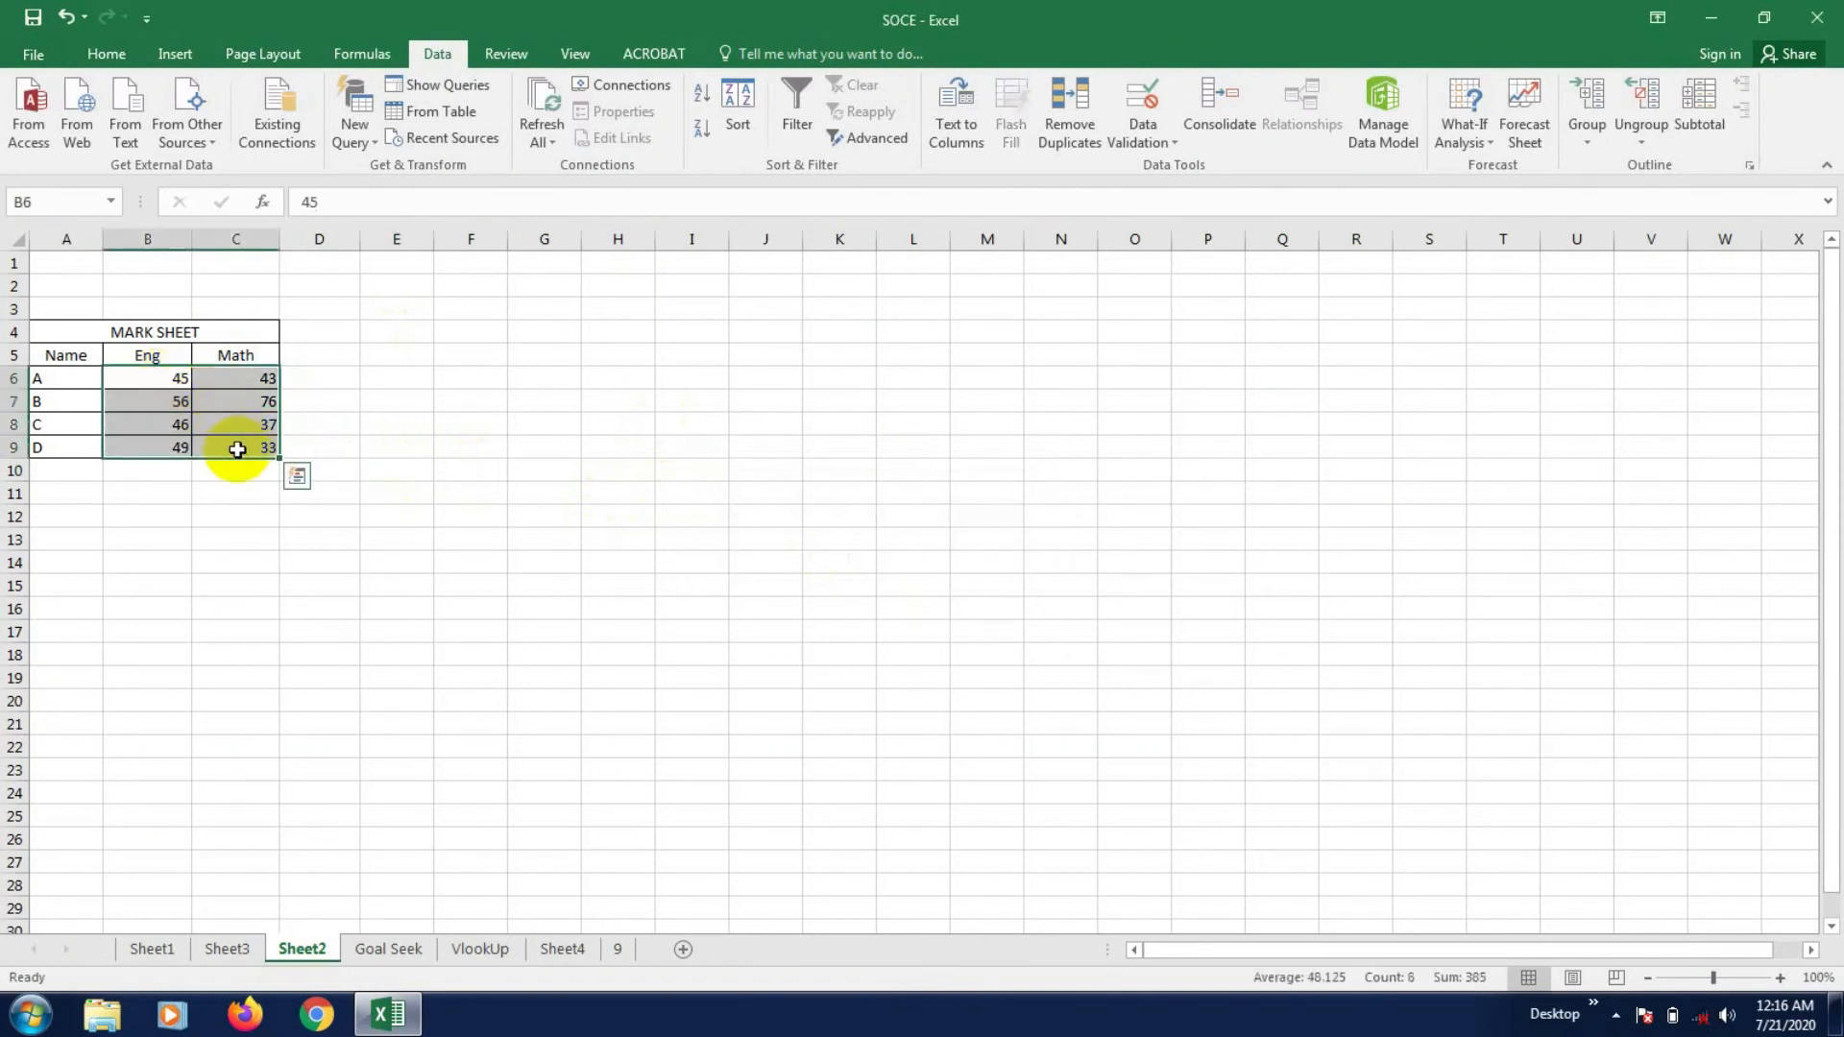
# - Clear all validation on B6:C9, set Allow to Any value, and apply to all matching cells
pyautogui.click(1158, 140)
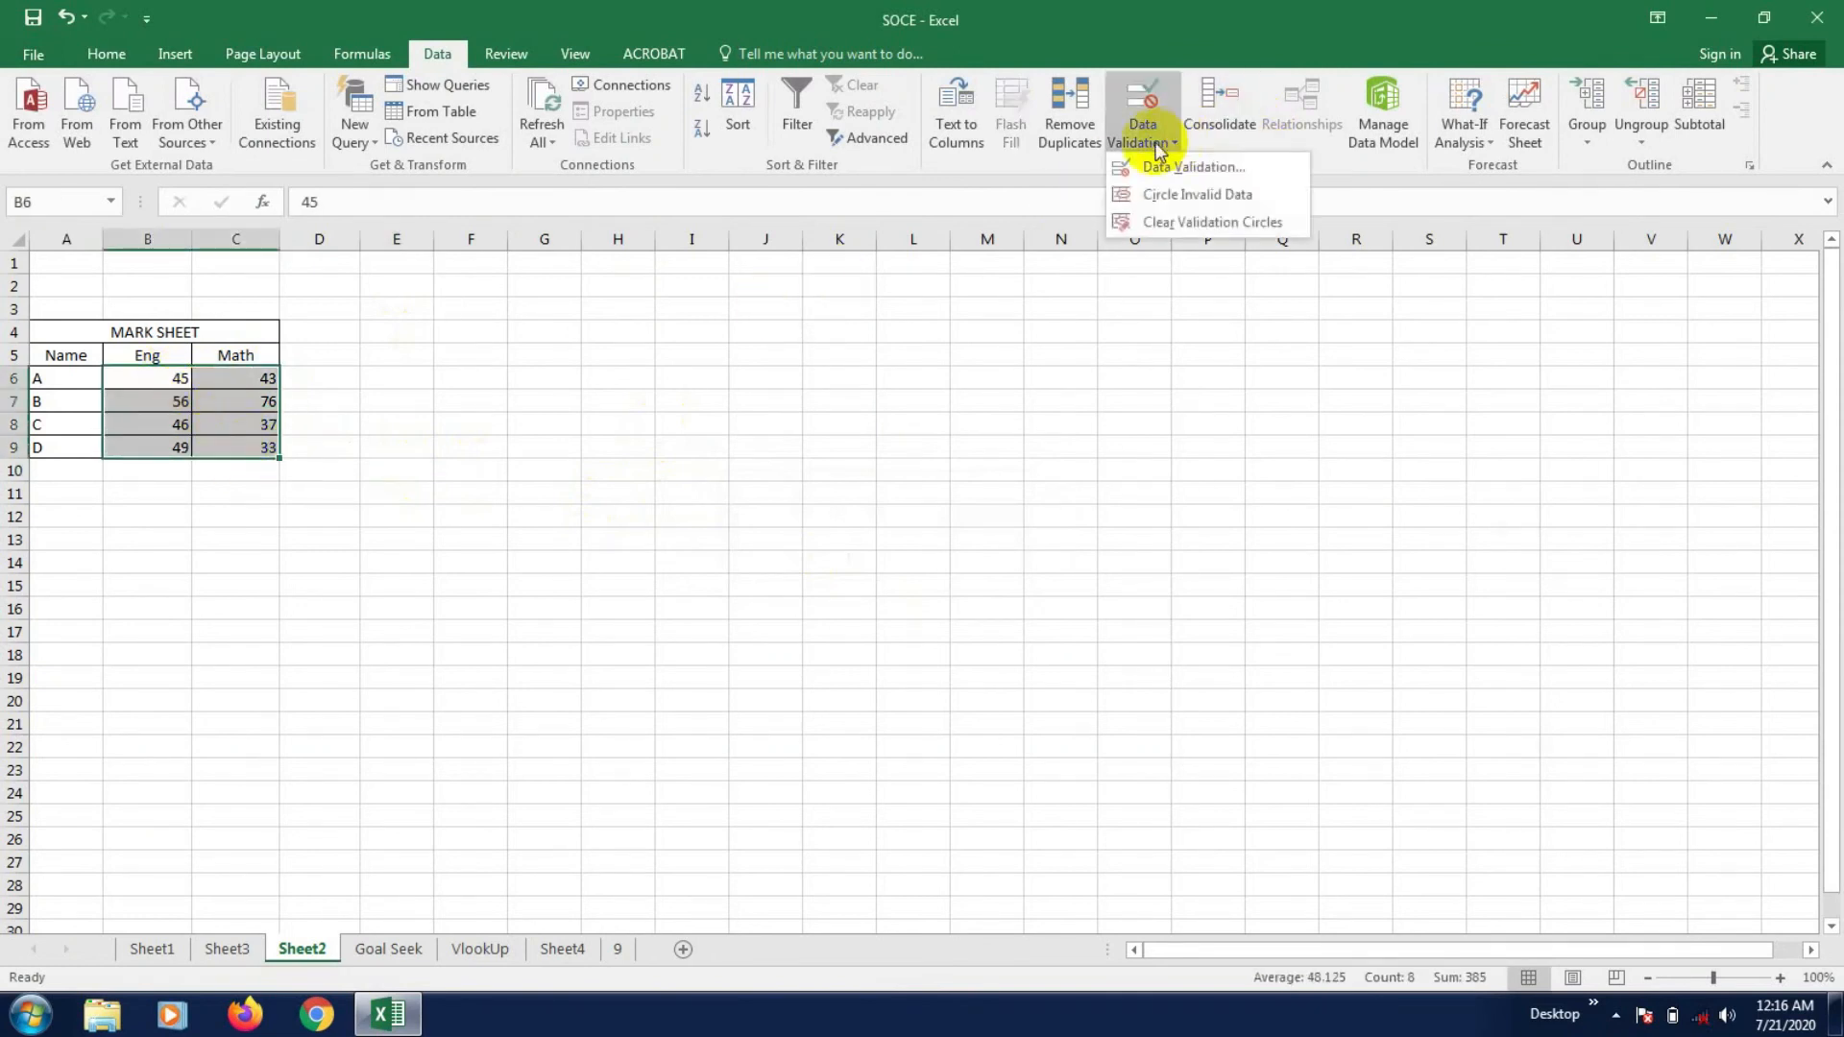
pyautogui.click(1184, 169)
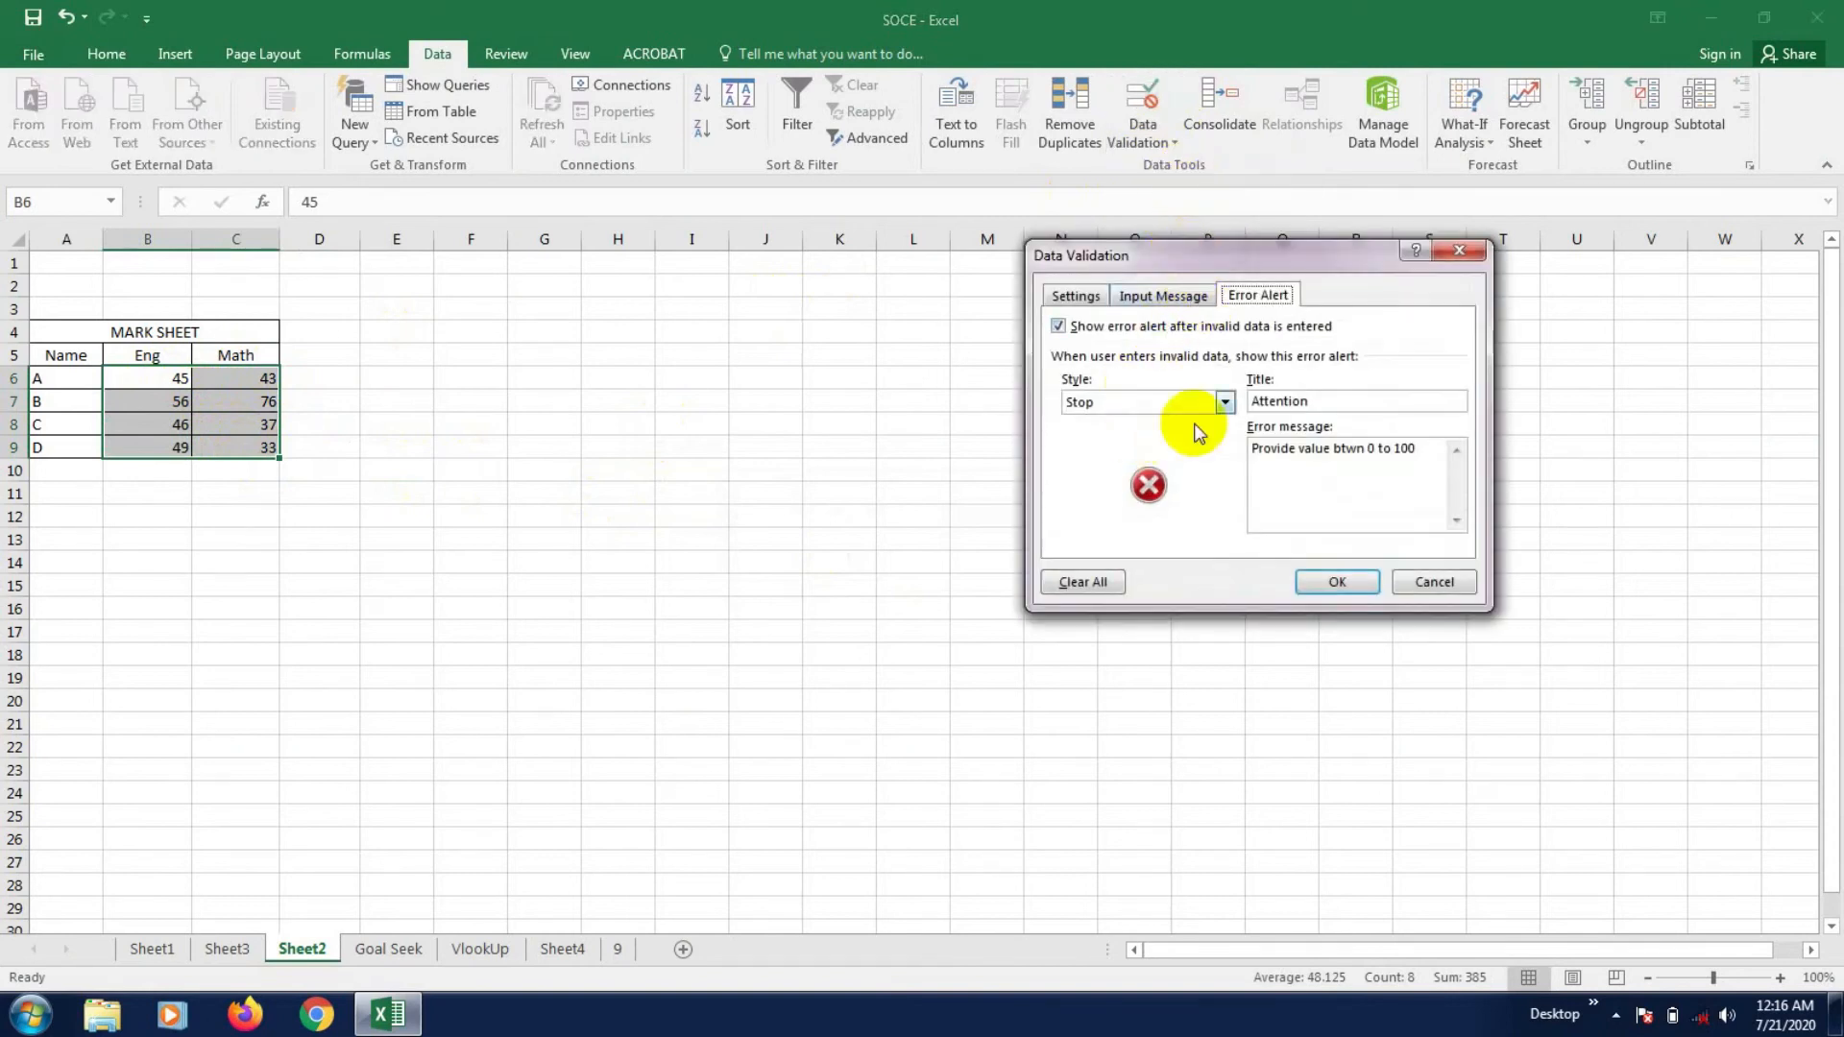
pyautogui.click(1083, 584)
pyautogui.click(1167, 296)
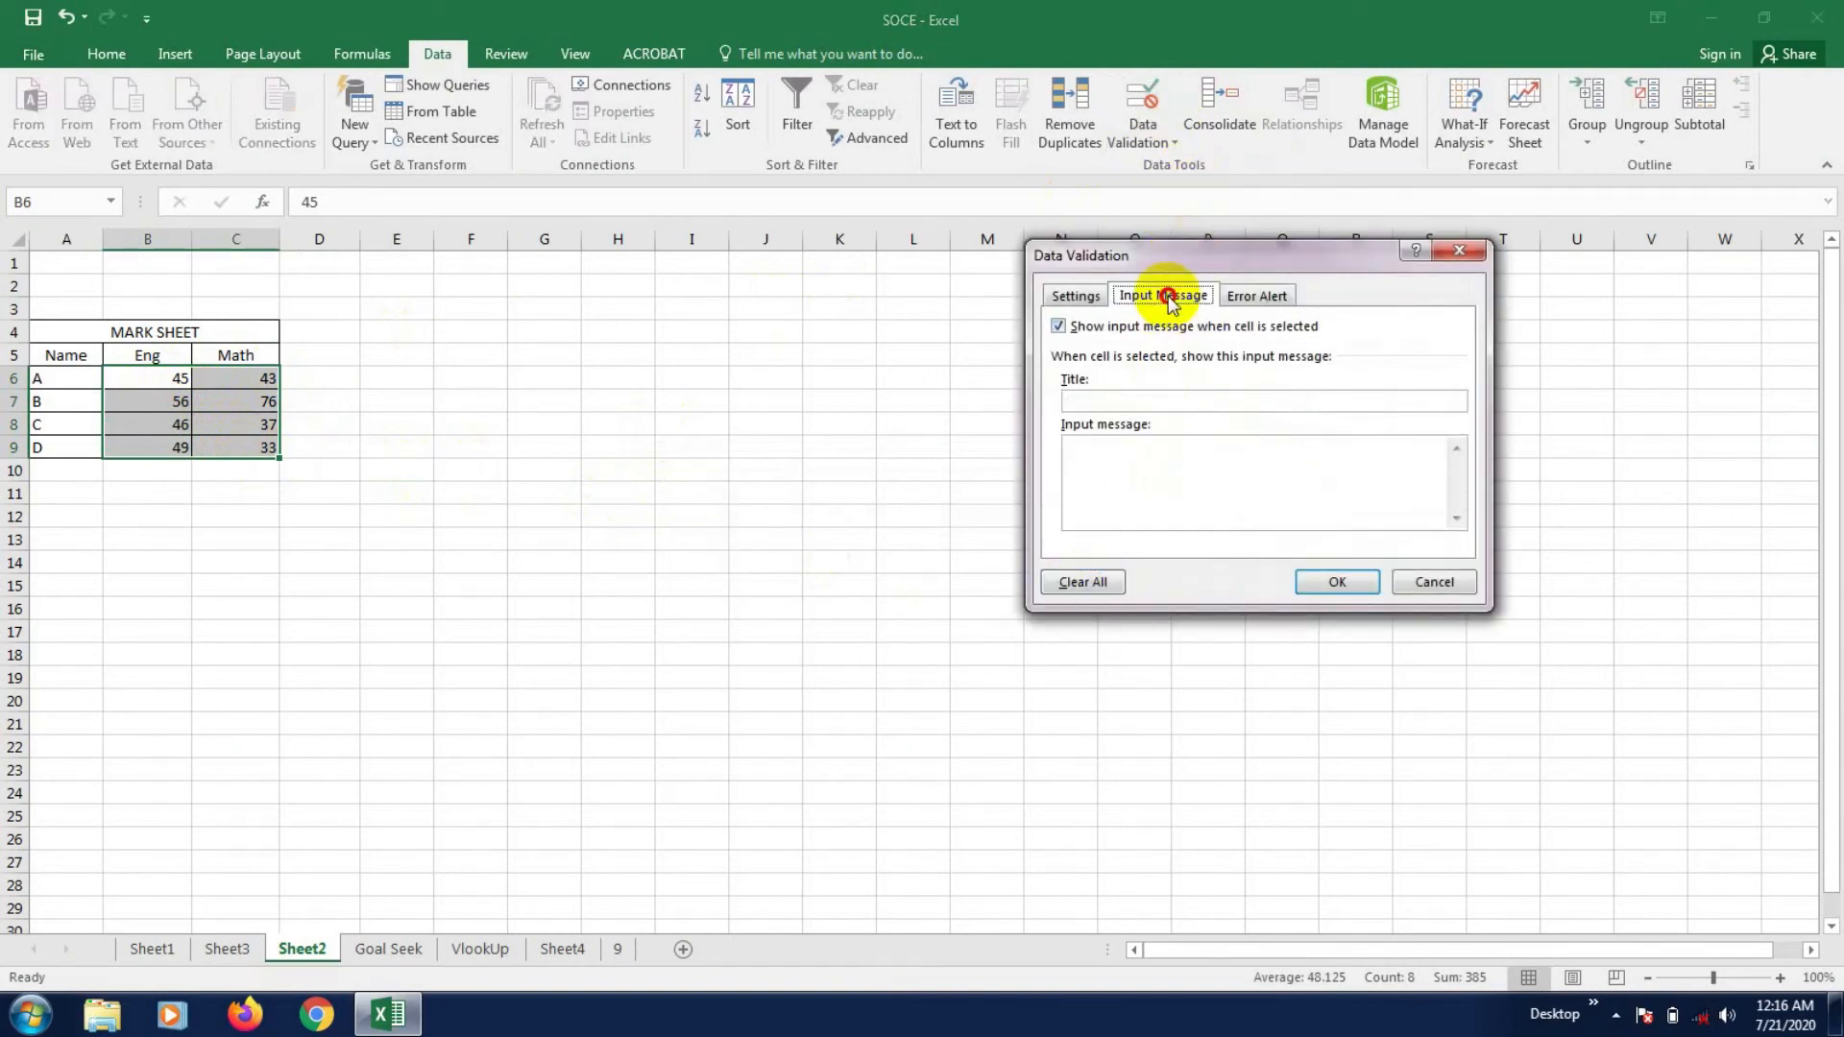
pyautogui.click(1083, 582)
pyautogui.click(1077, 297)
pyautogui.click(1114, 371)
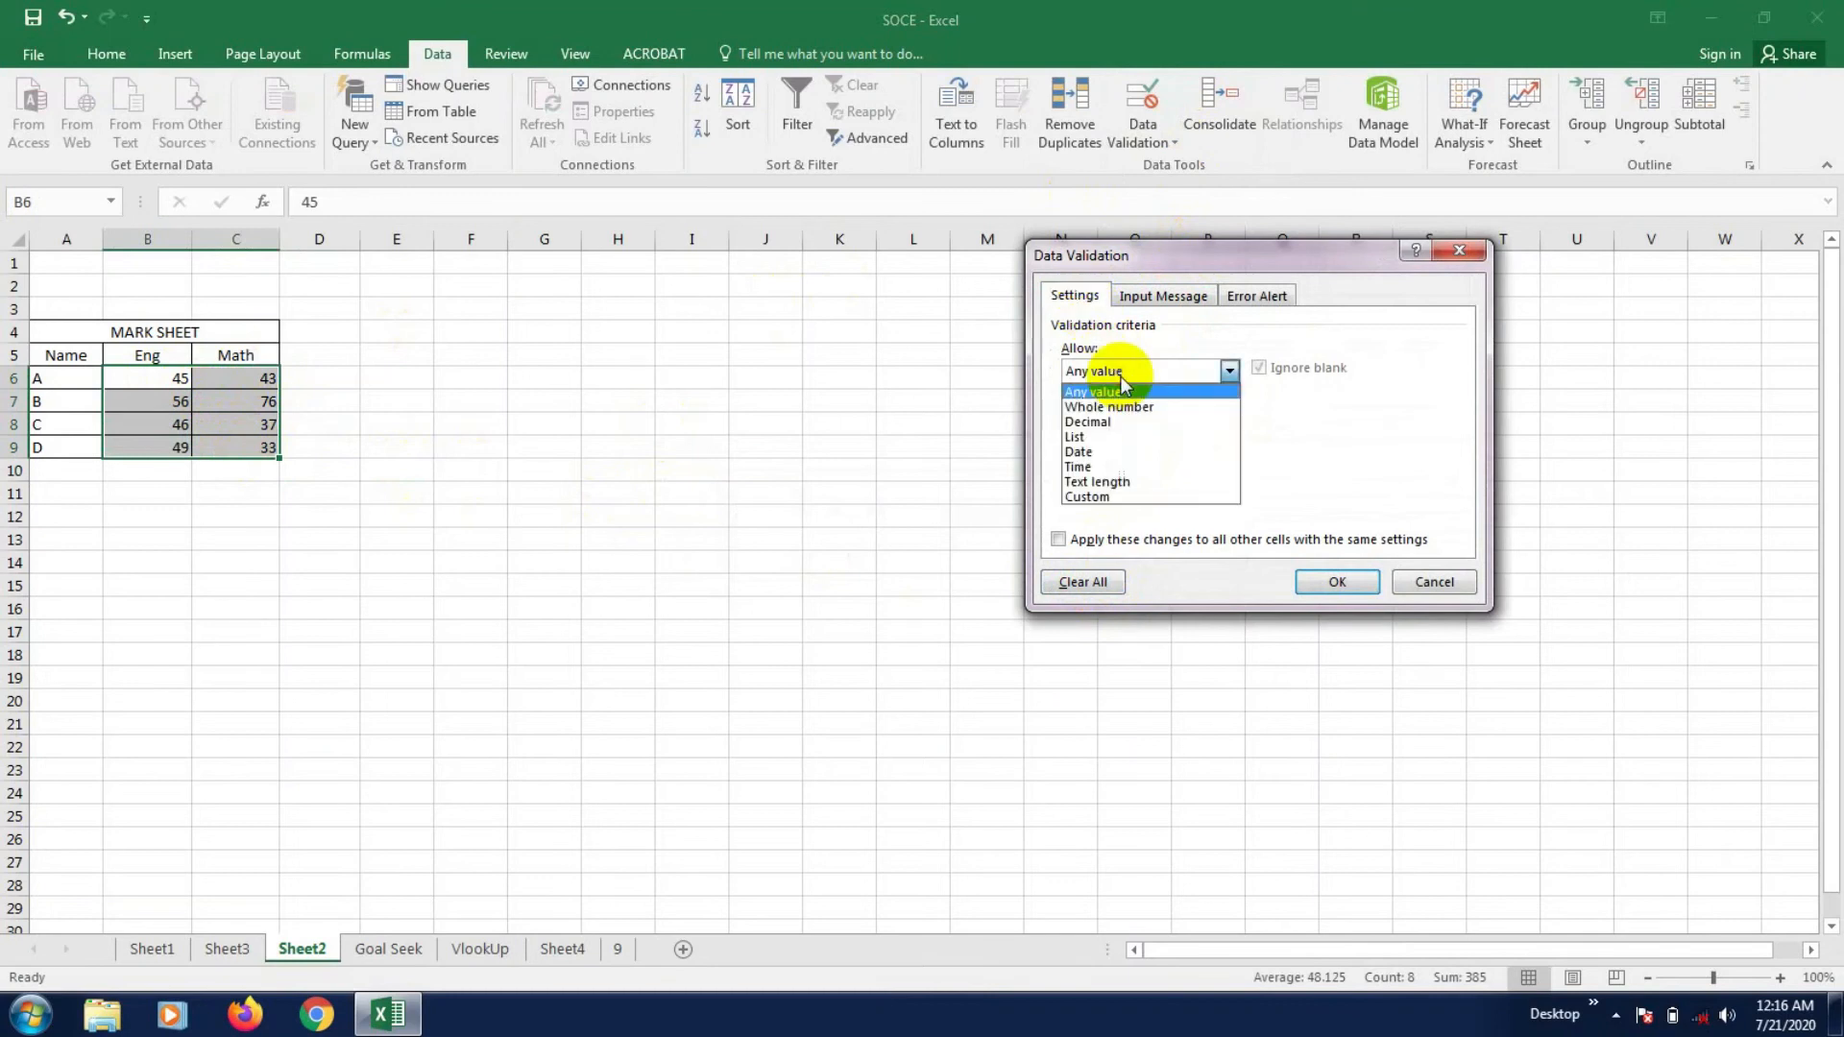
pyautogui.click(1114, 392)
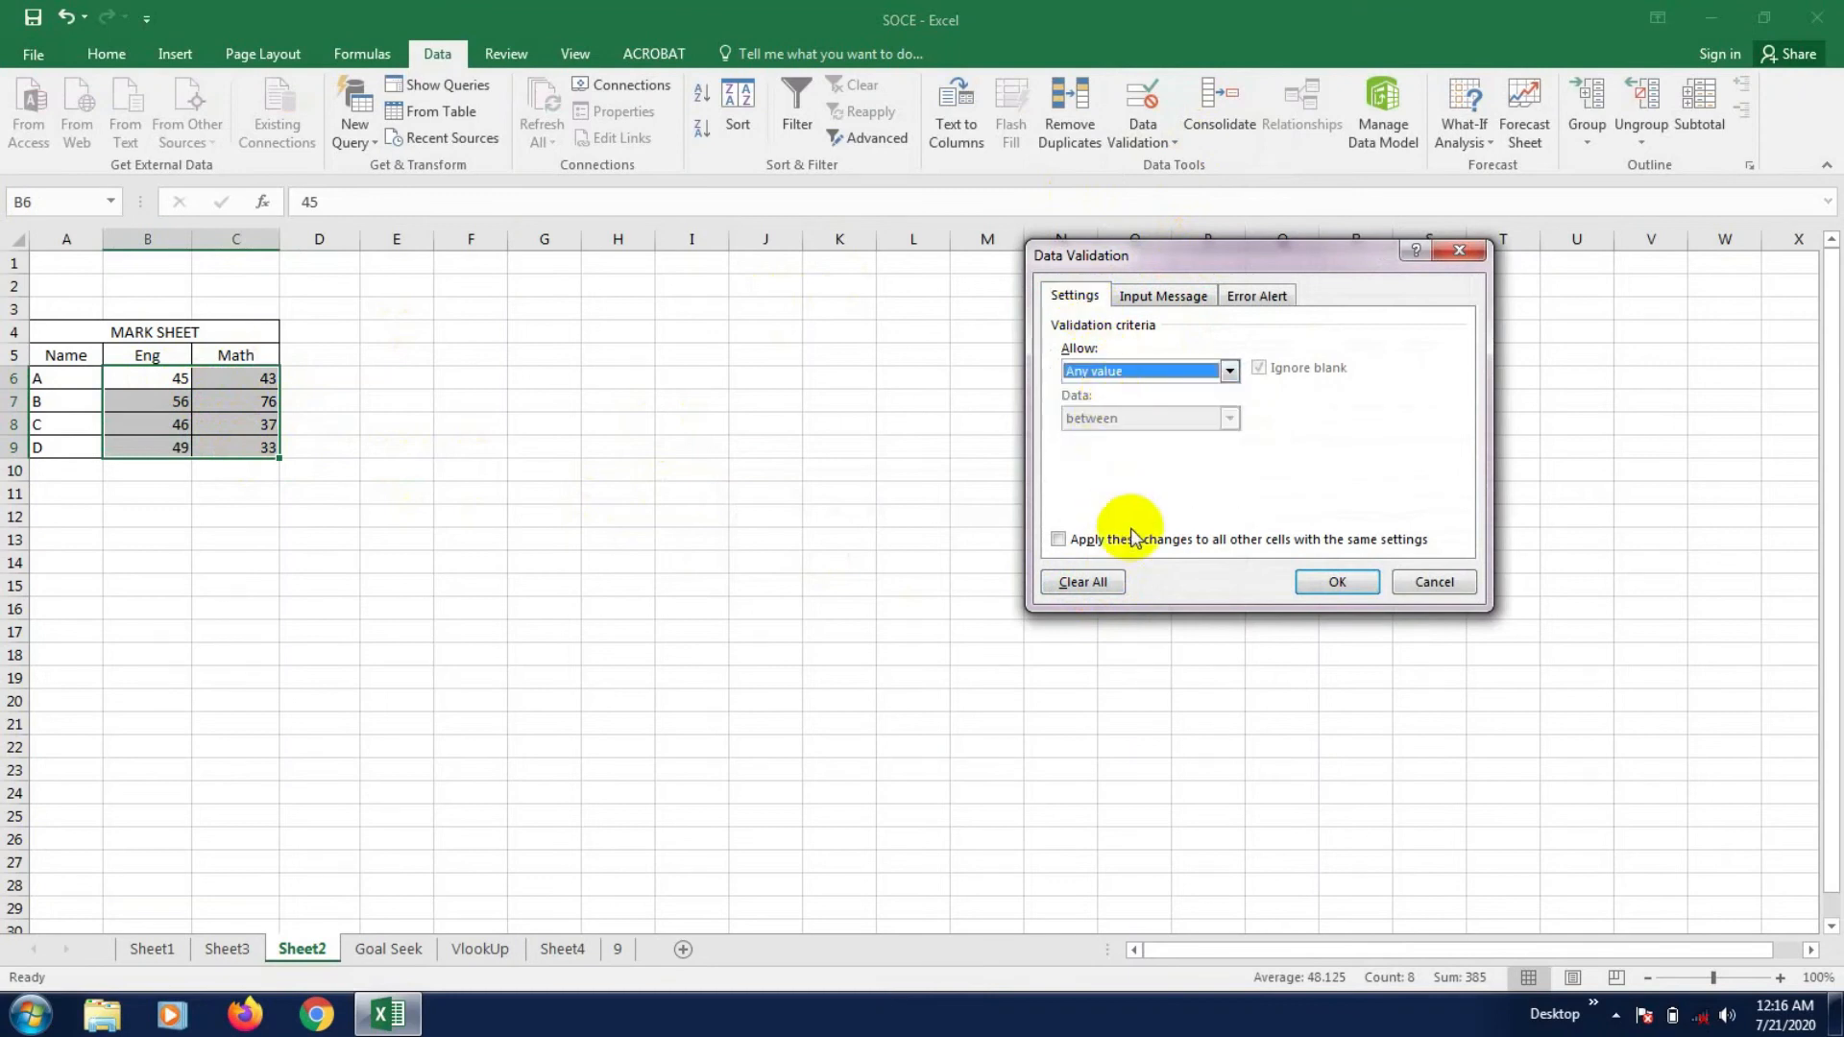
pyautogui.click(1060, 541)
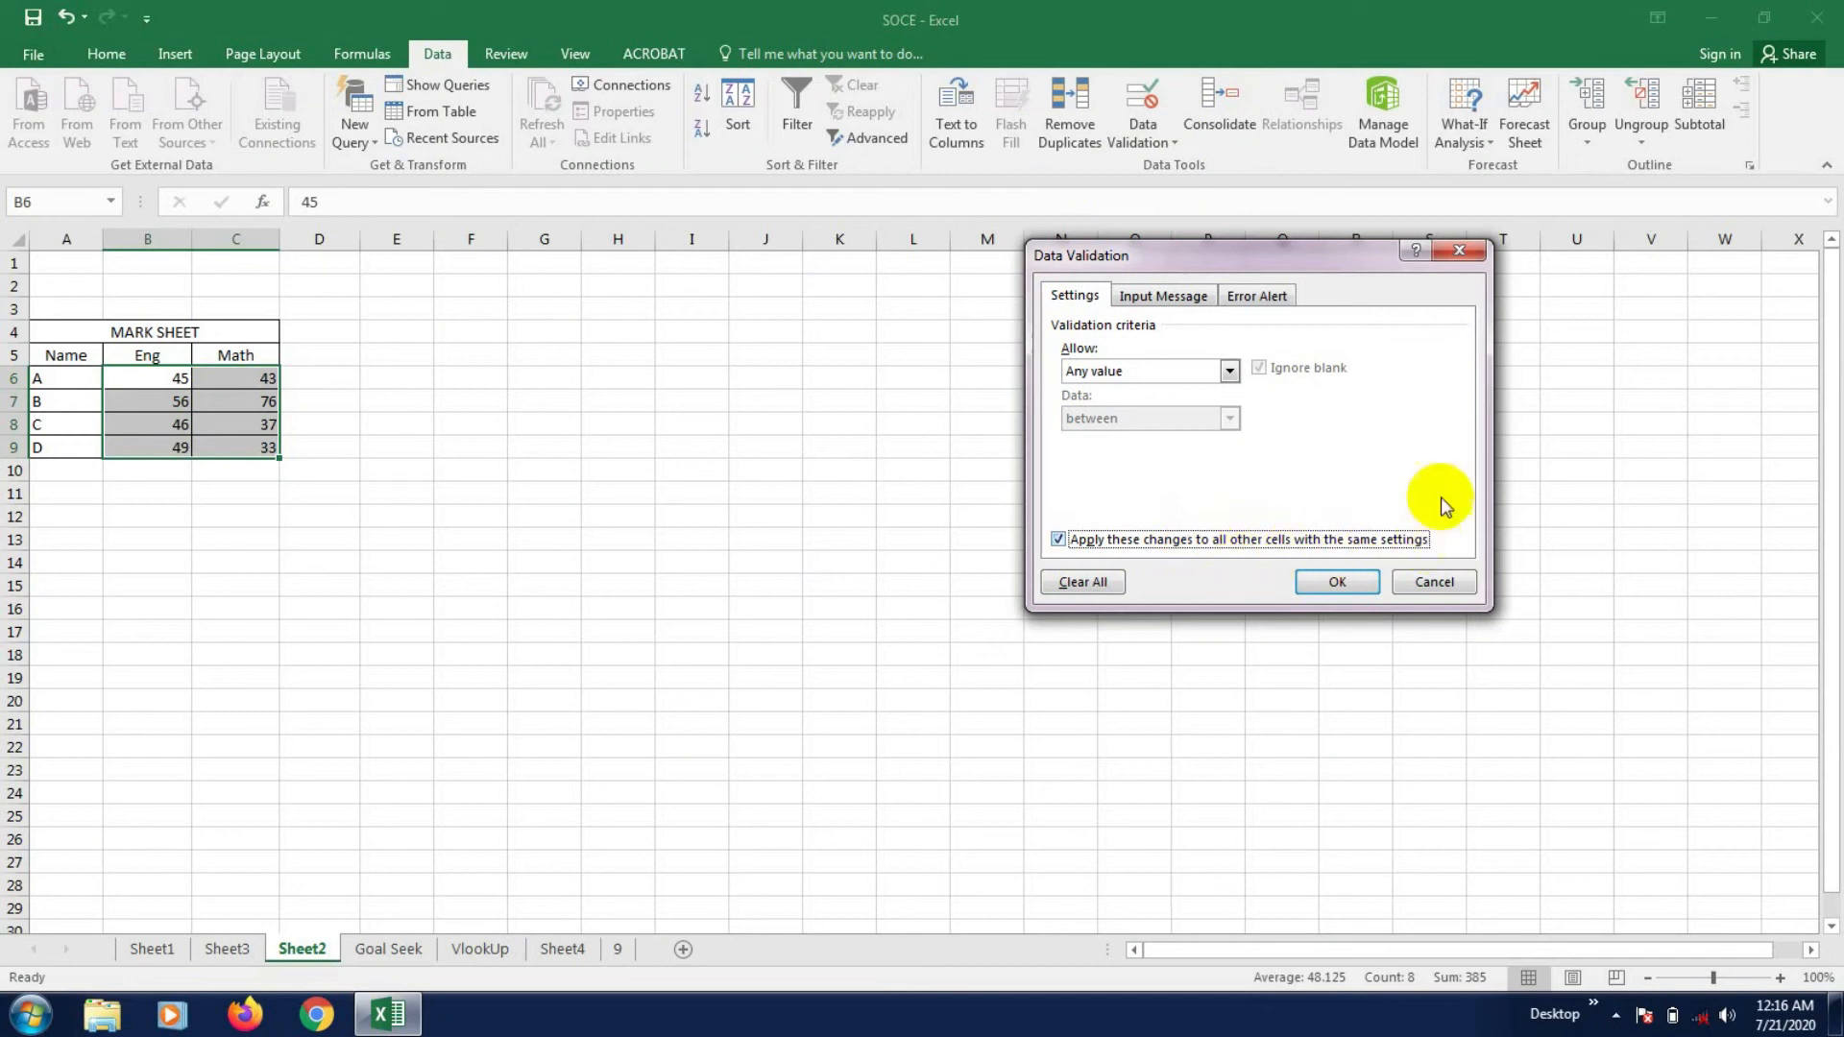
pyautogui.click(1328, 591)
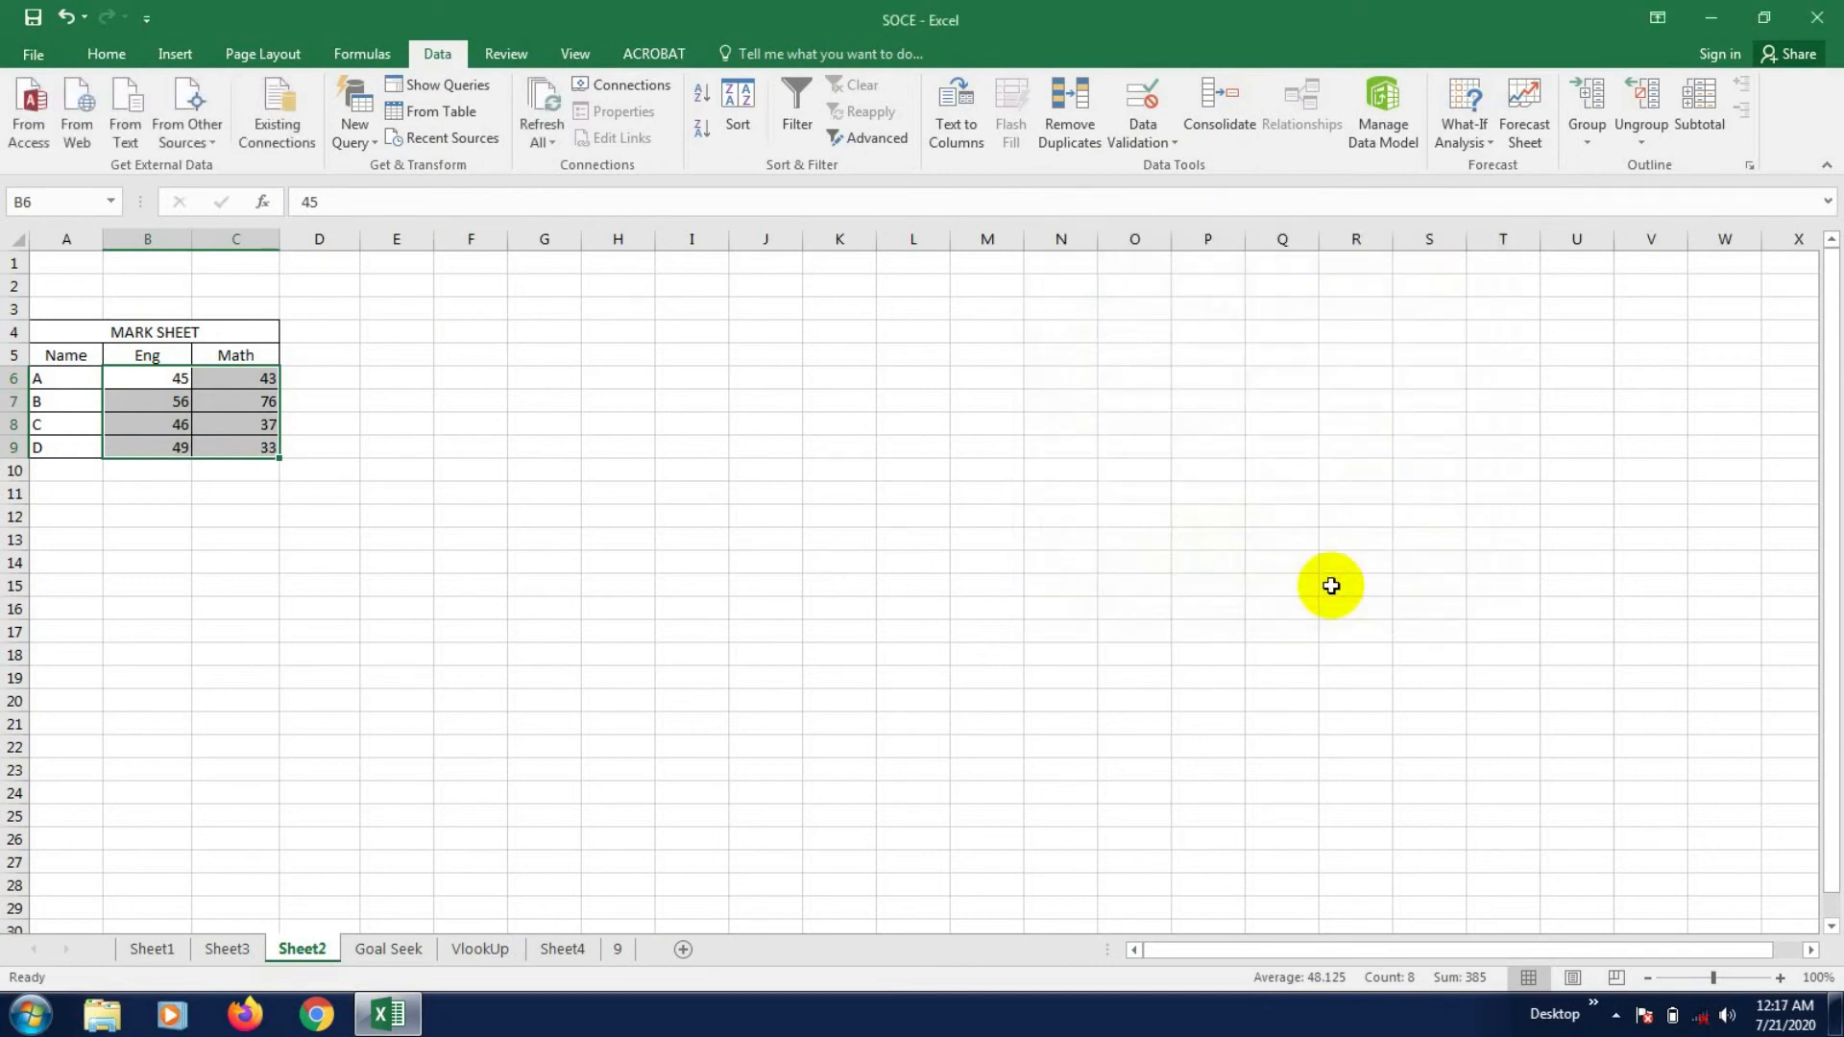
pyautogui.click(692, 585)
pyautogui.click(260, 420)
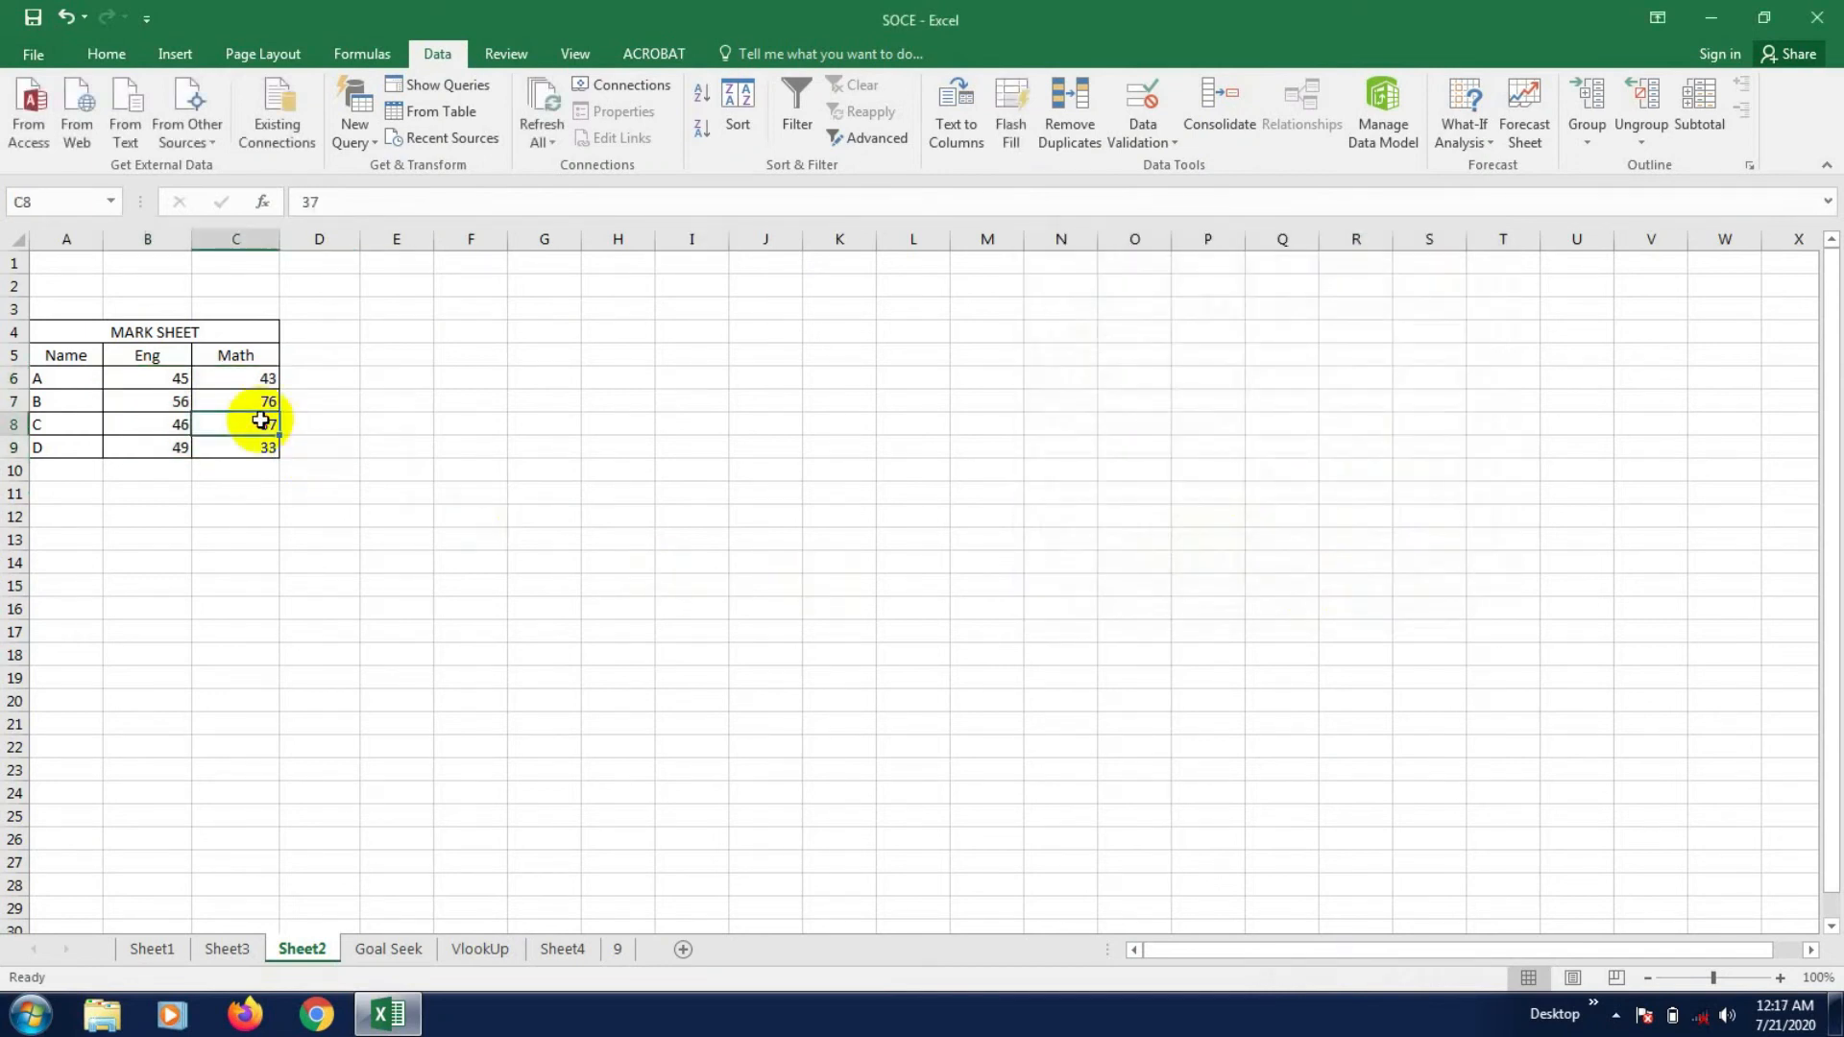
pyautogui.write('123')
pyautogui.click(388, 494)
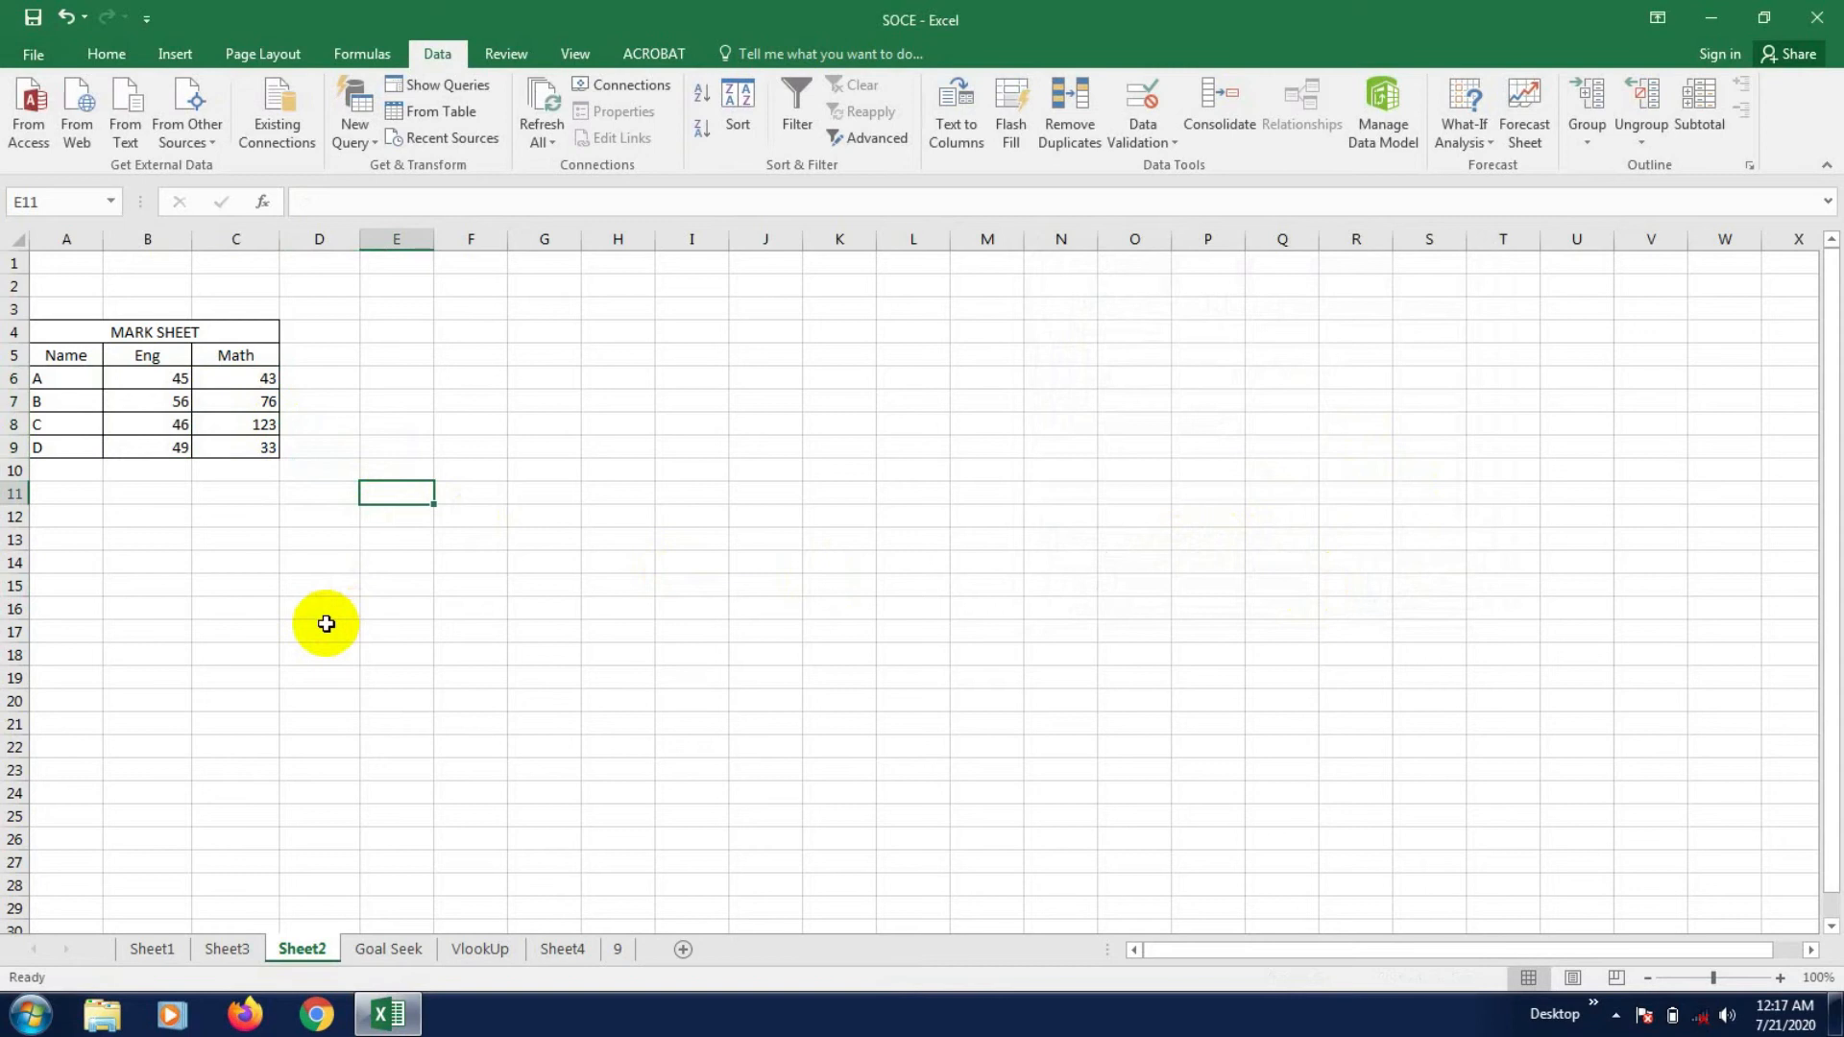
pyautogui.click(482, 657)
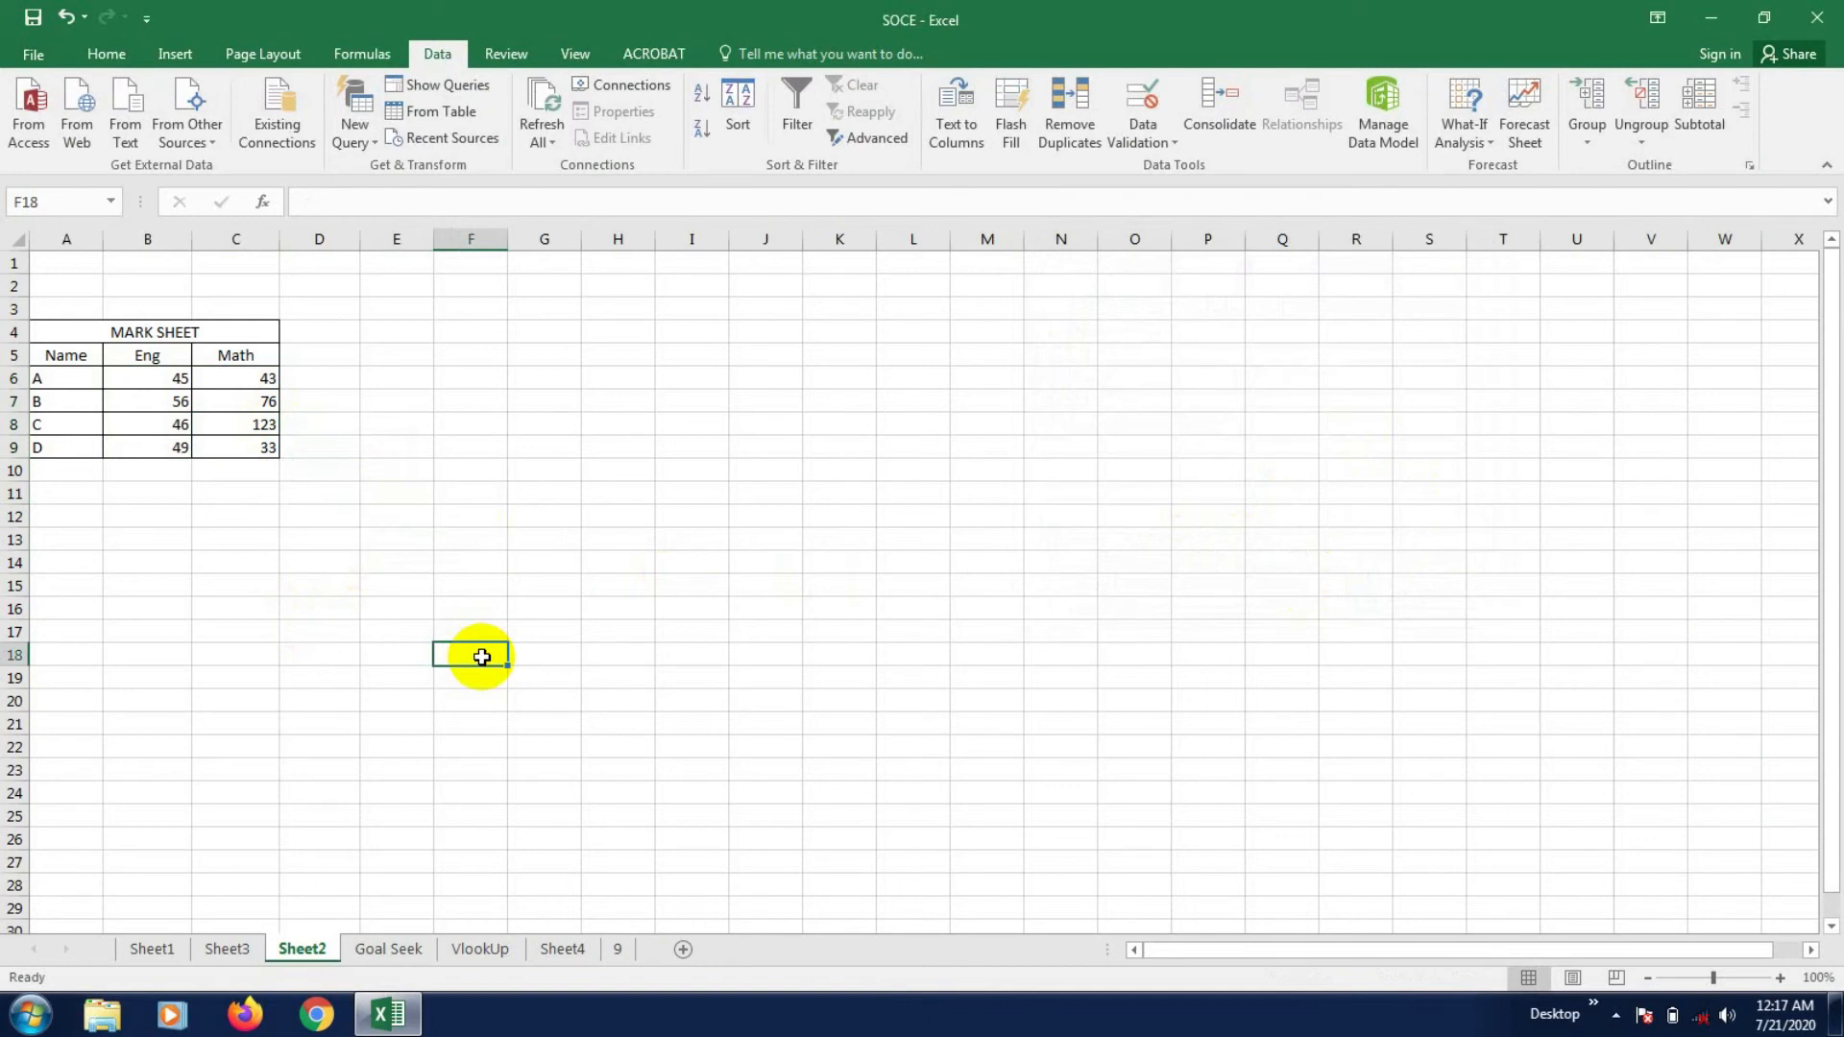
# - Enter 1 in F6 and 2 in F7 to seed a number series
pyautogui.click(526, 601)
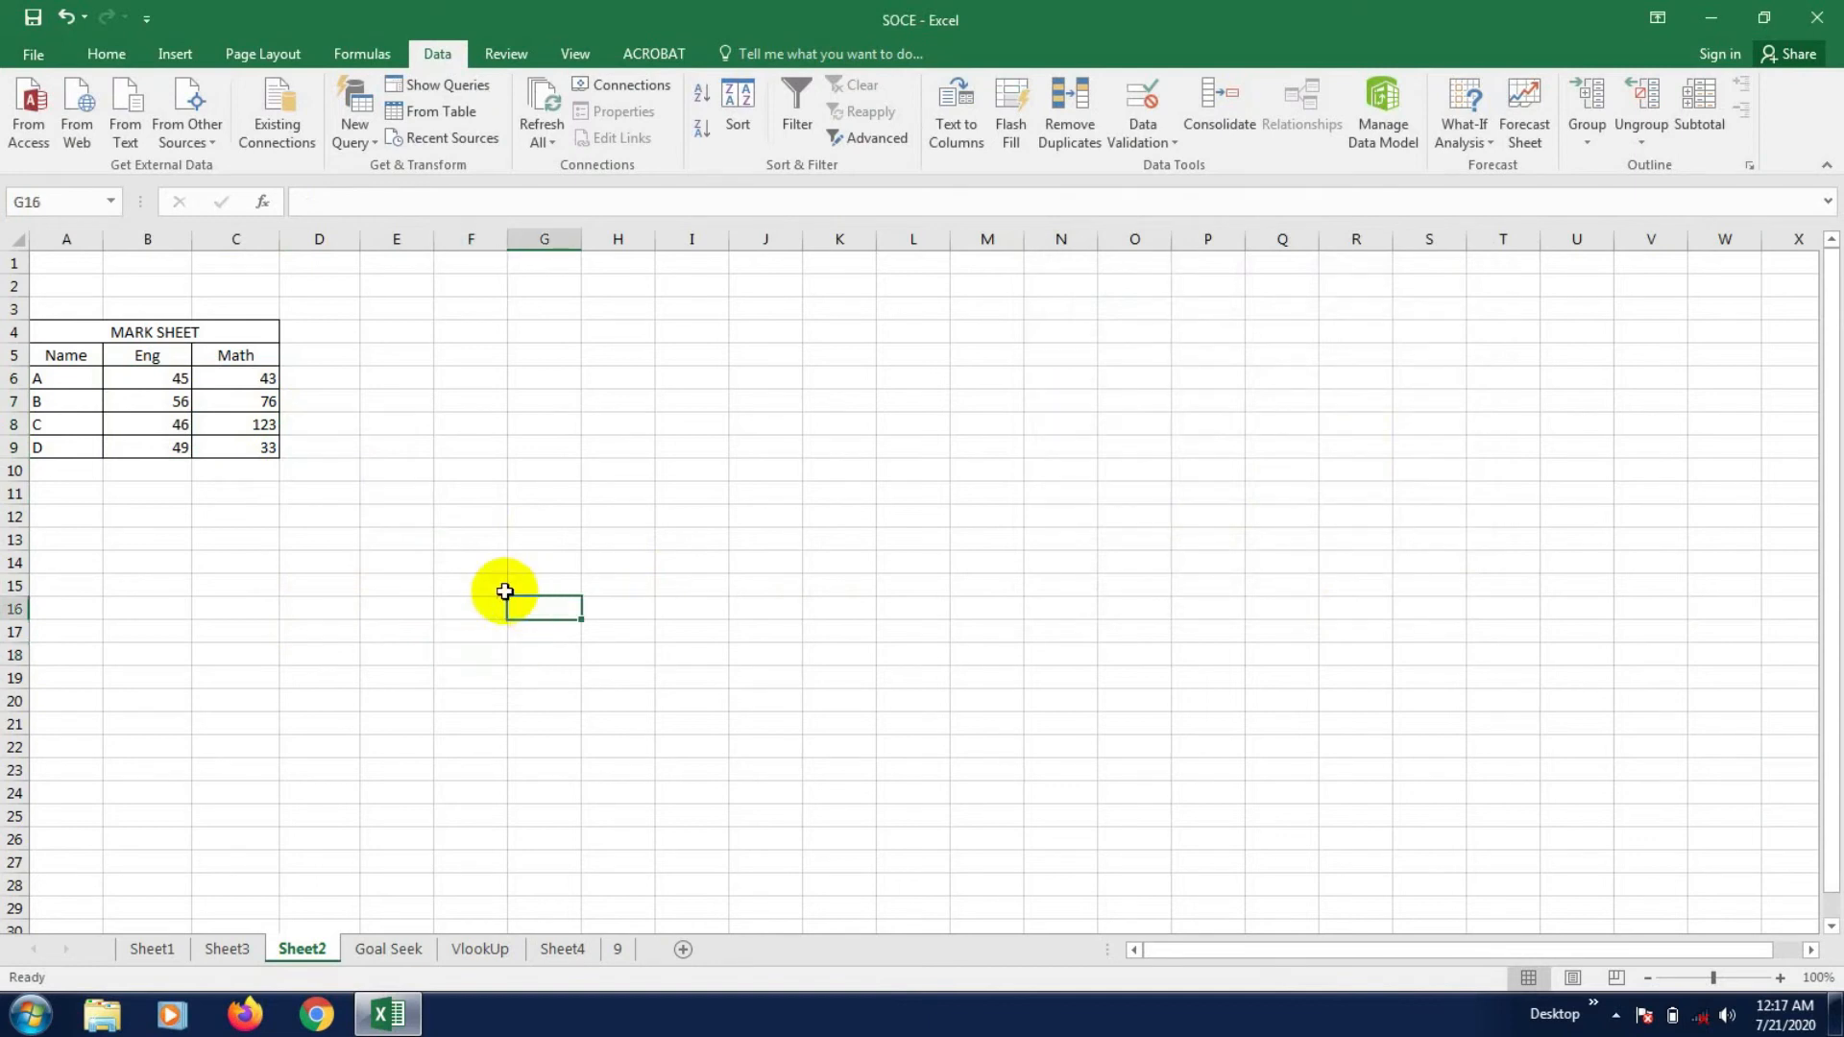
pyautogui.click(448, 388)
pyautogui.write('1')
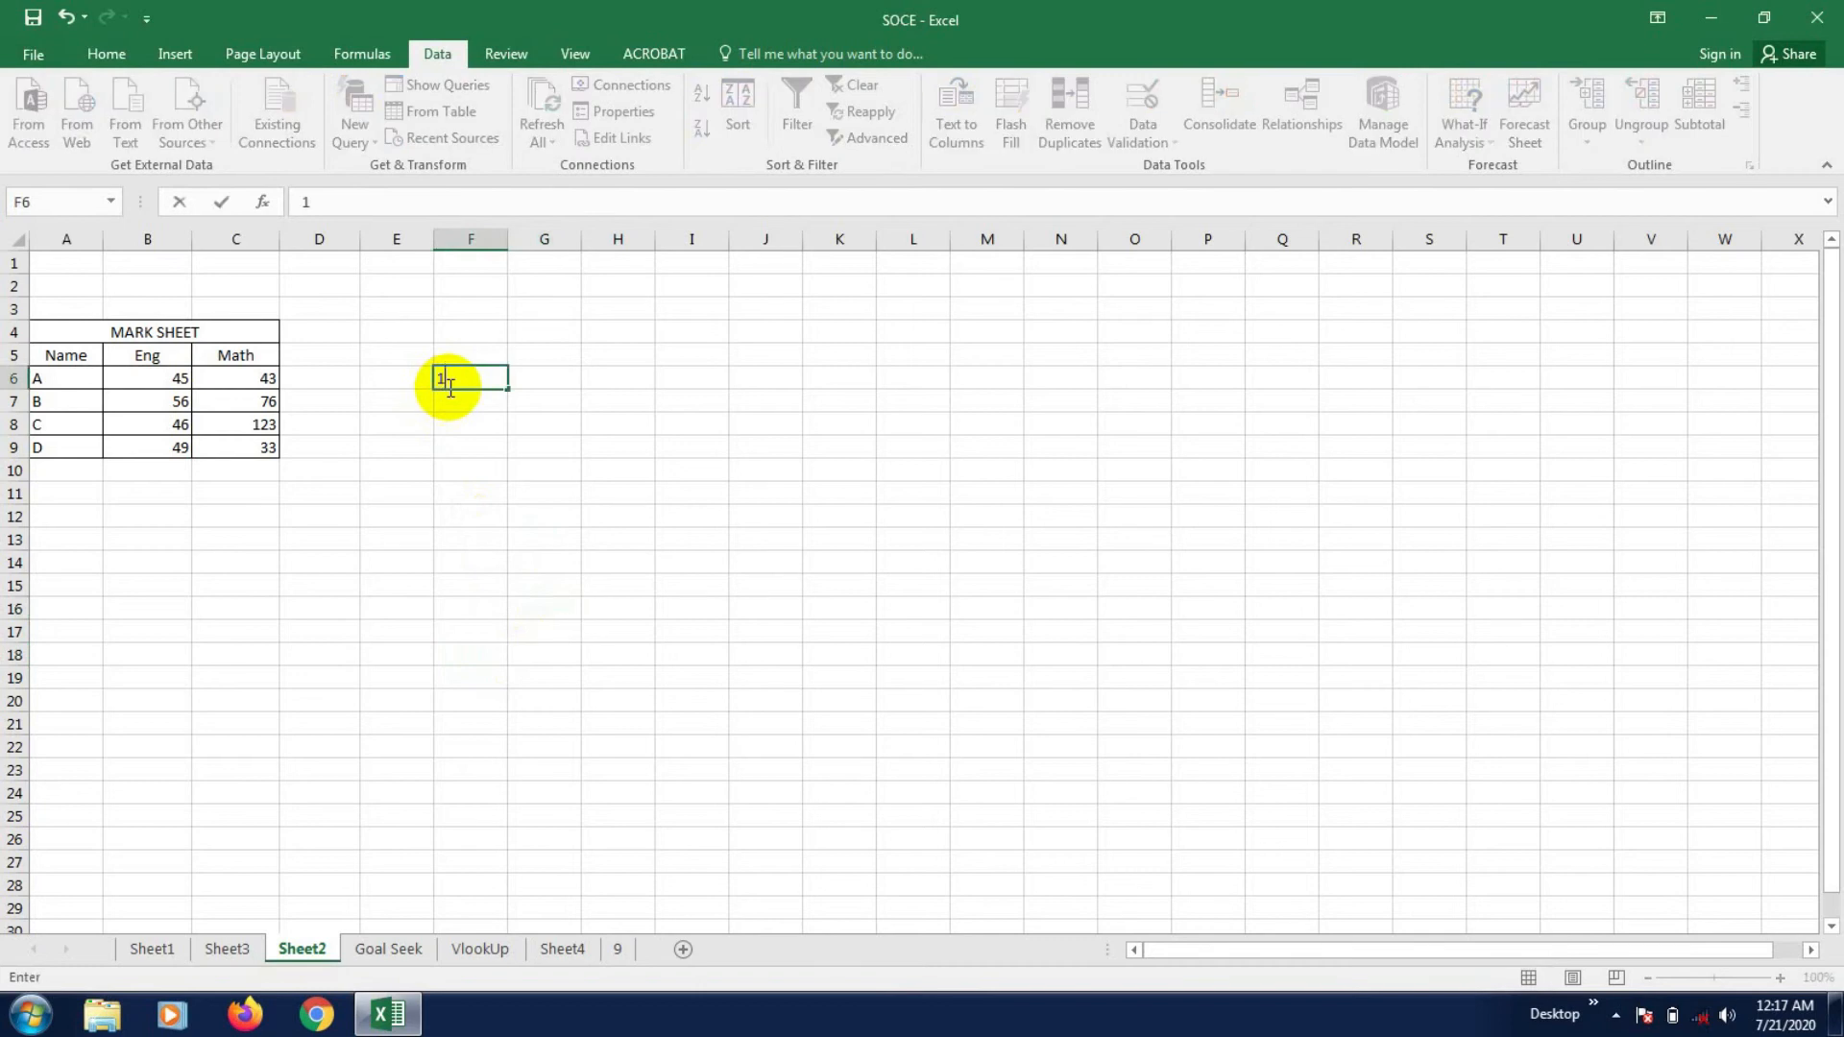
pyautogui.press('Return')
pyautogui.write('2')
pyautogui.click(483, 450)
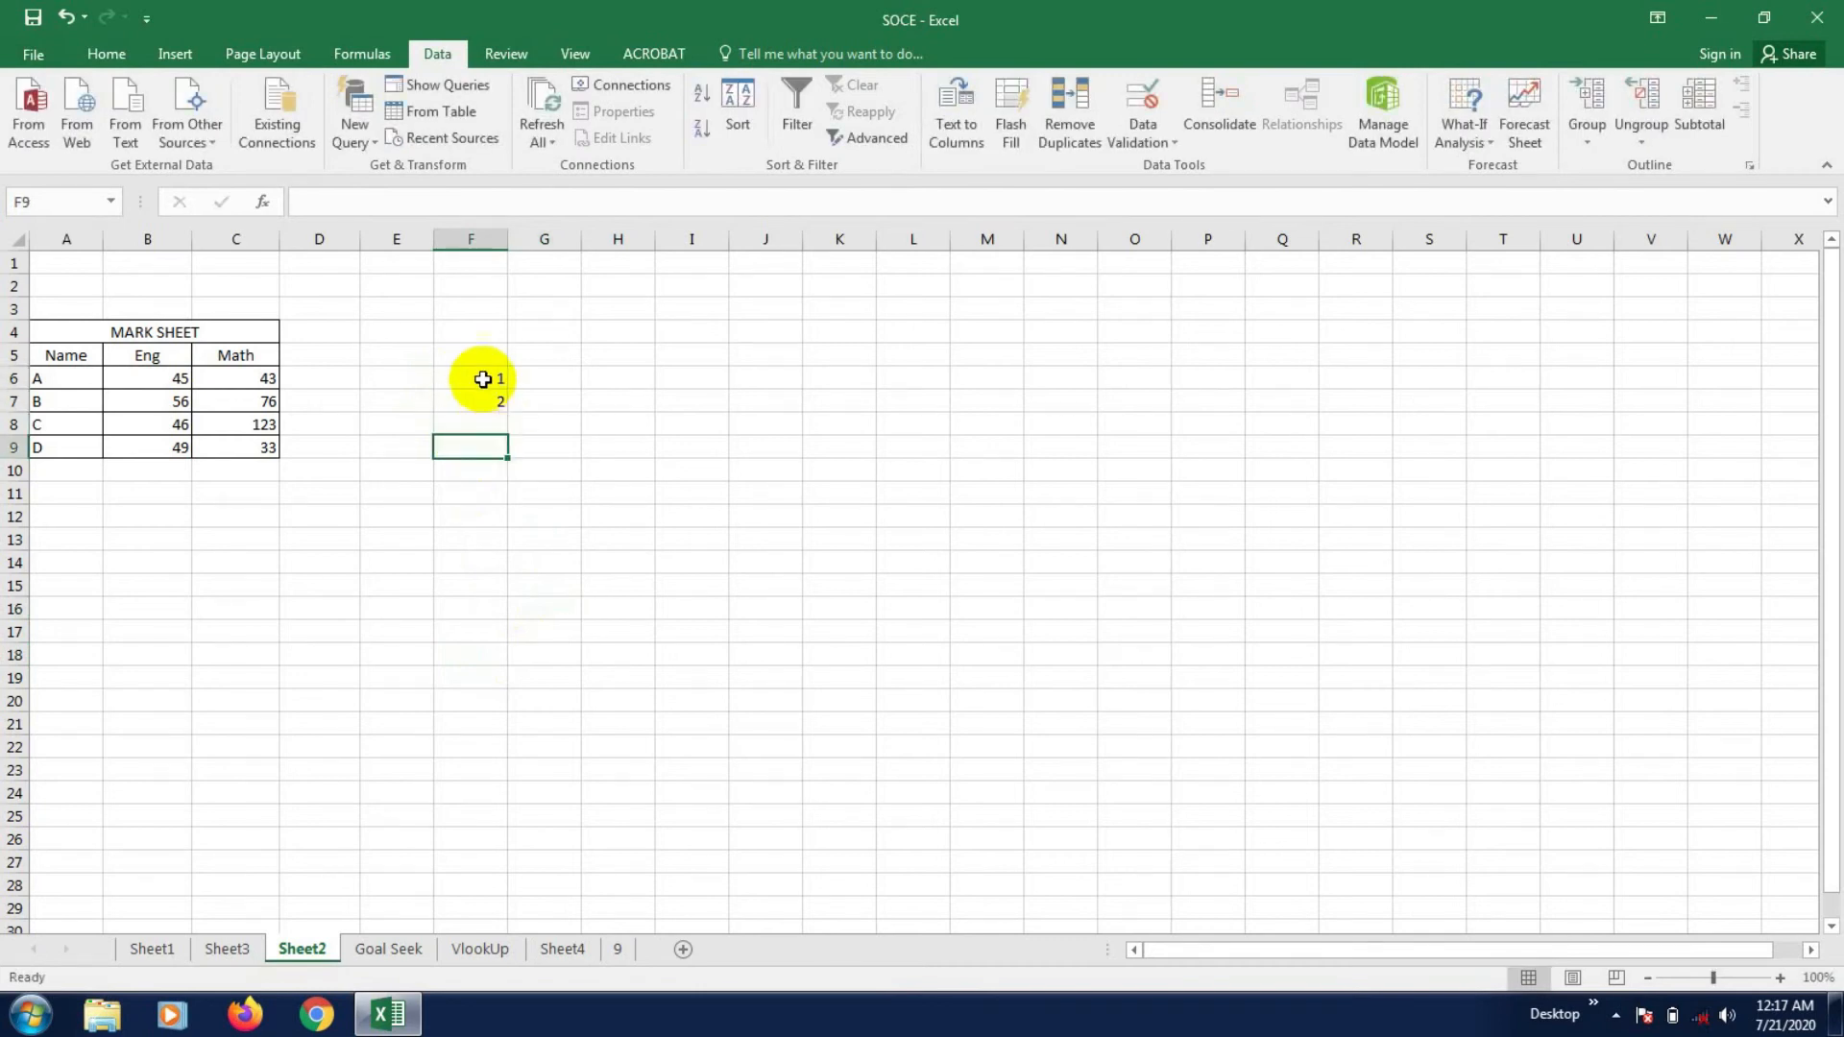
# - Fill the F6:F7 series down column F to 29 at row 34
pyautogui.moveTo(481, 379); pyautogui.dragTo(486, 397)
pyautogui.click(524, 489)
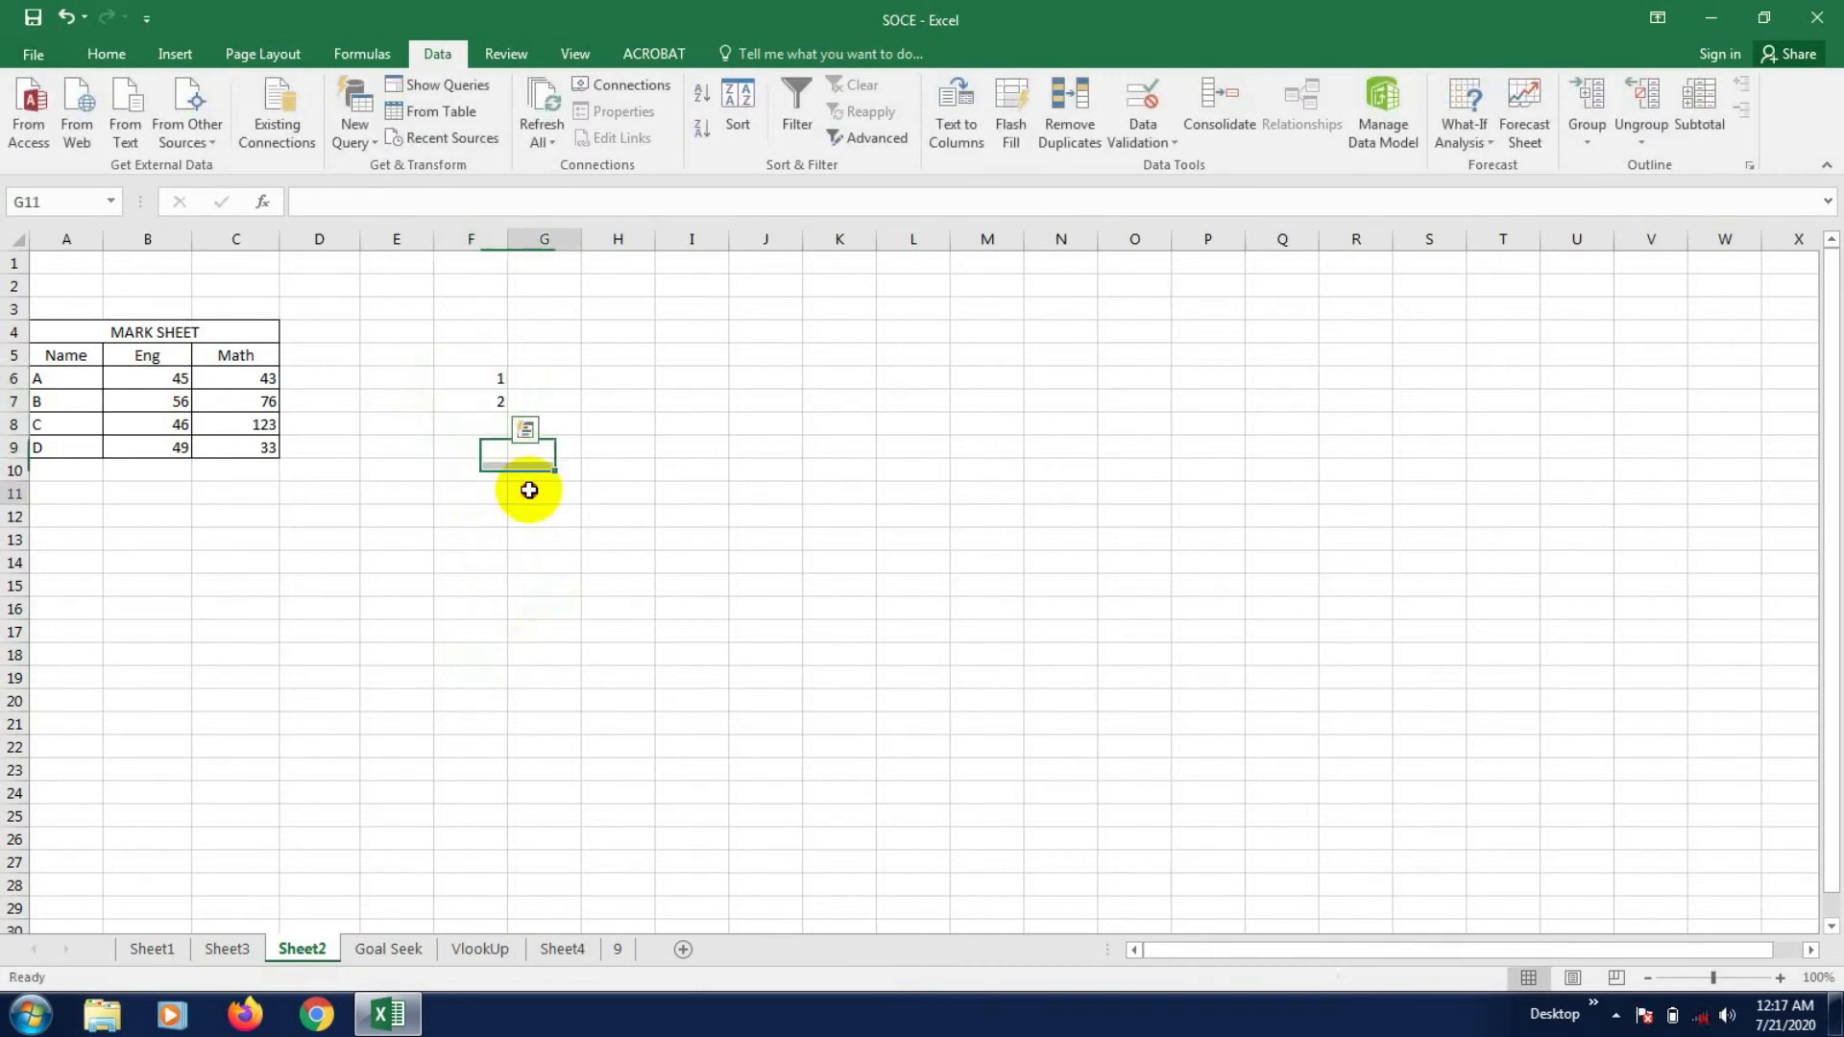
pyautogui.click(481, 378)
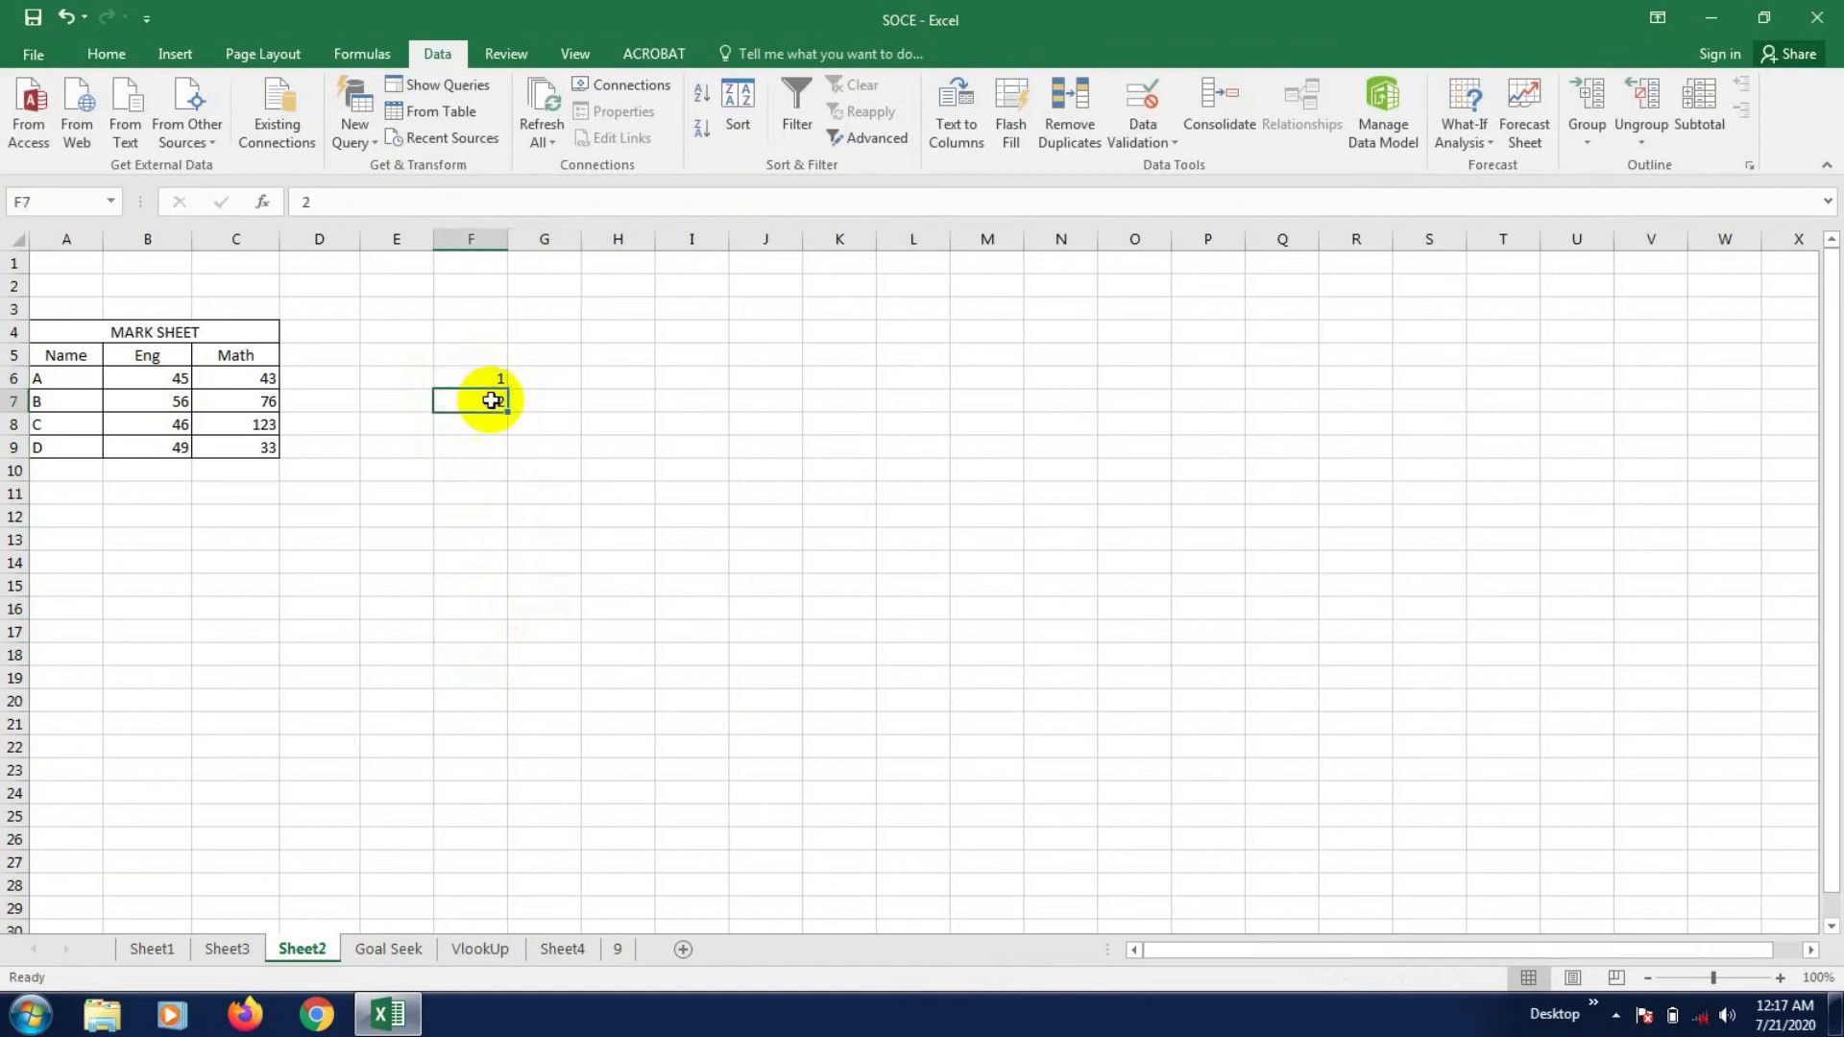
pyautogui.moveTo(482, 385); pyautogui.dragTo(485, 396)
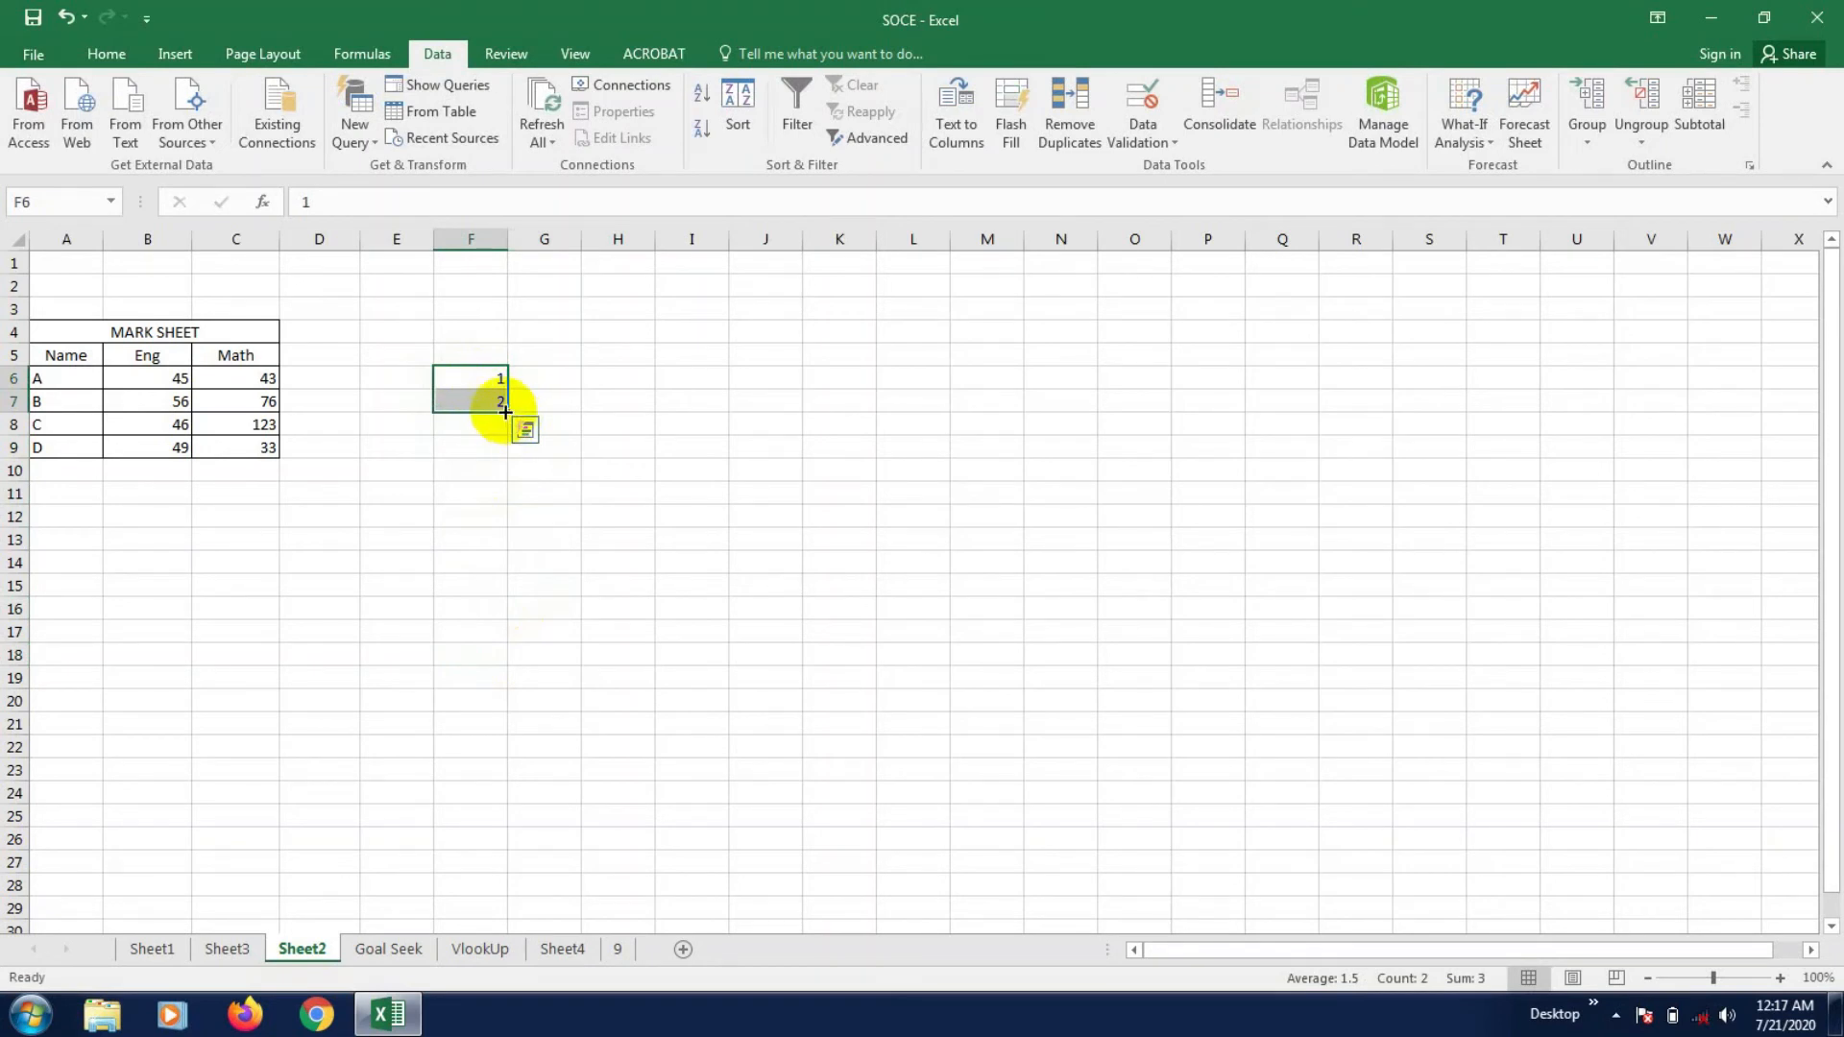
pyautogui.moveTo(505, 411); pyautogui.dragTo(456, 893)
pyautogui.scroll(-2, 518, 679)
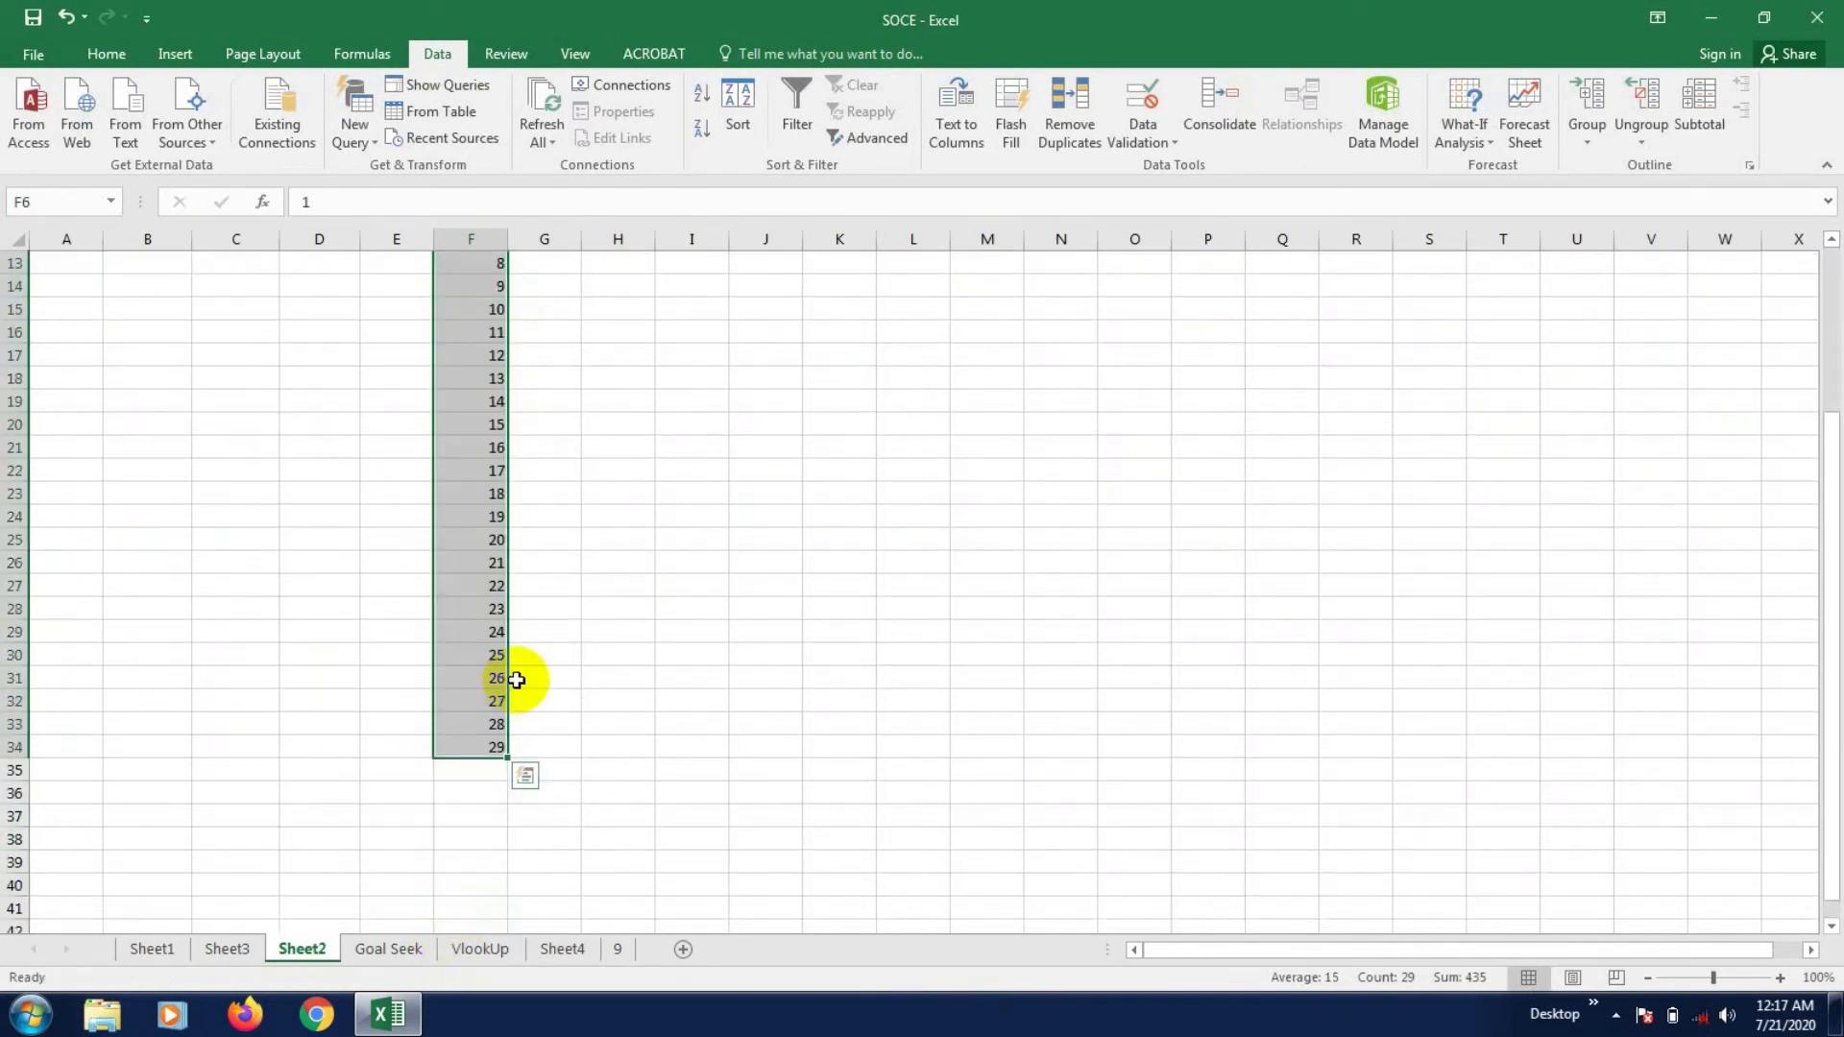
pyautogui.scroll(3, 521, 807)
pyautogui.moveTo(544, 609); pyautogui.dragTo(545, 816)
pyautogui.scroll(1, 480, 502)
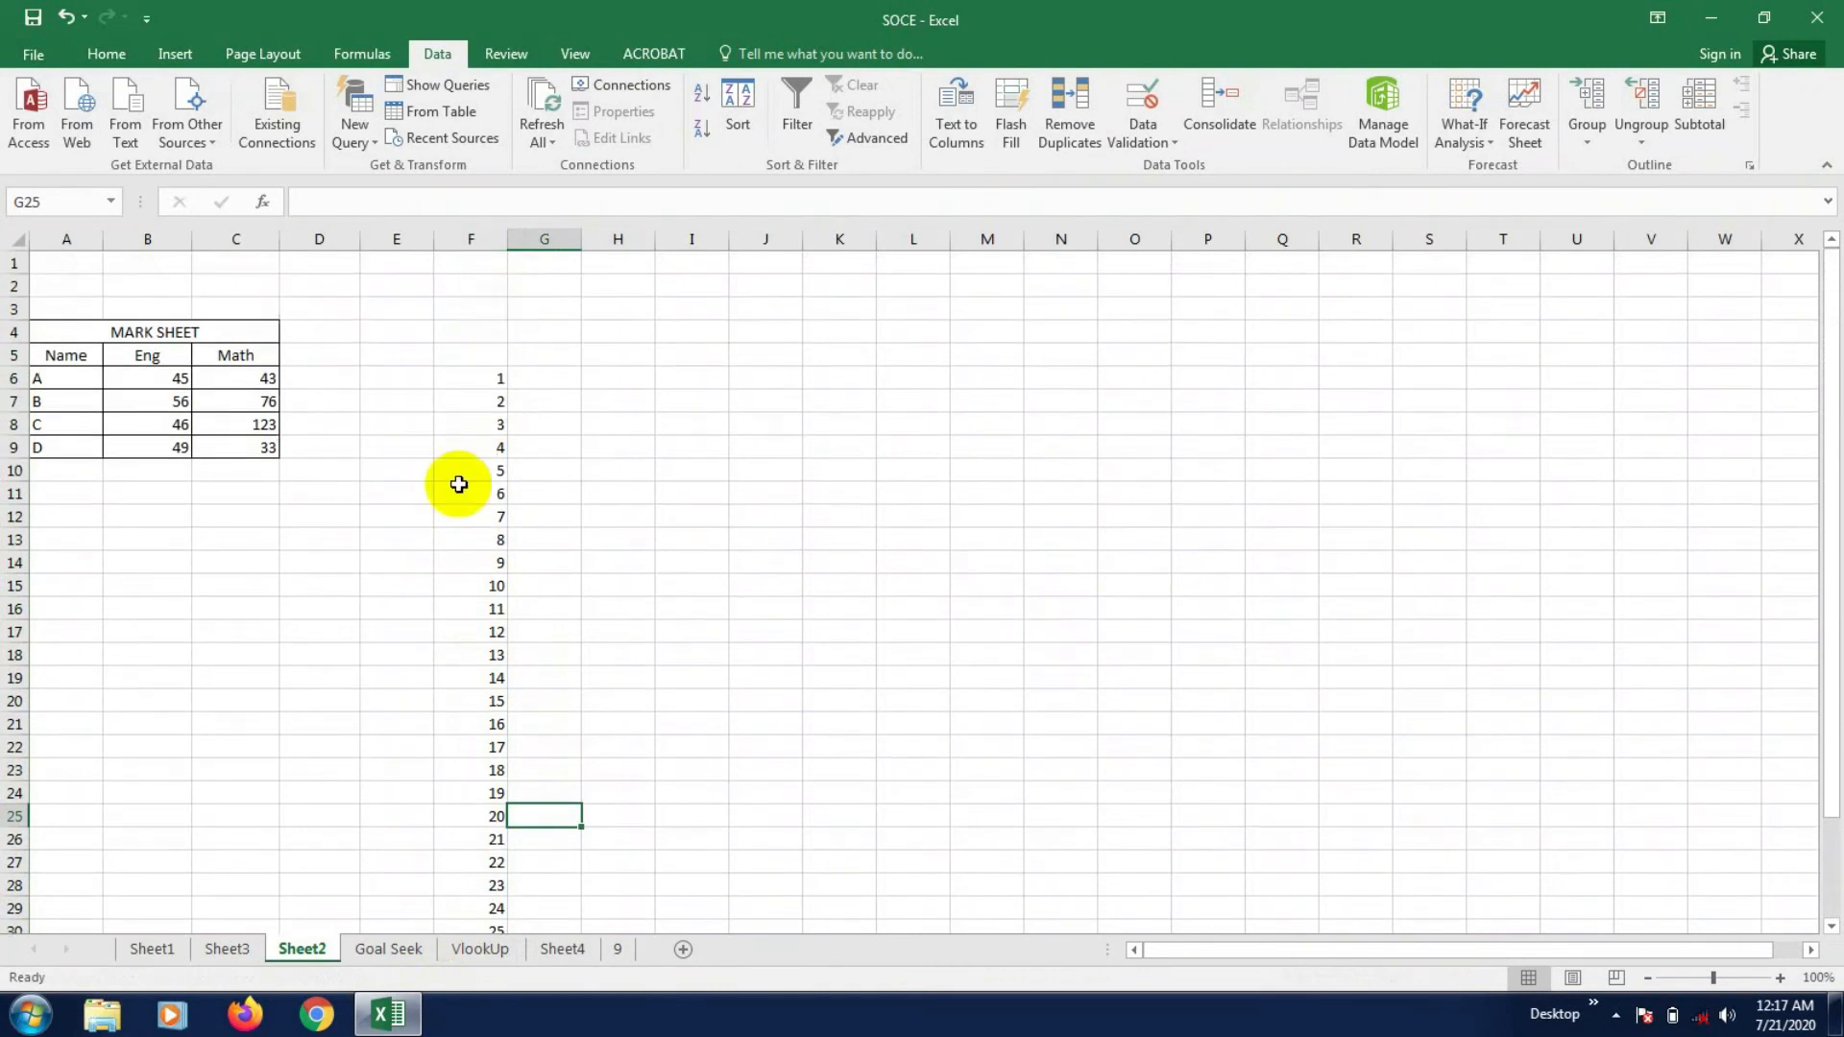
pyautogui.scroll(-1, 493, 673)
pyautogui.scroll(1, 506, 613)
pyautogui.click(544, 382)
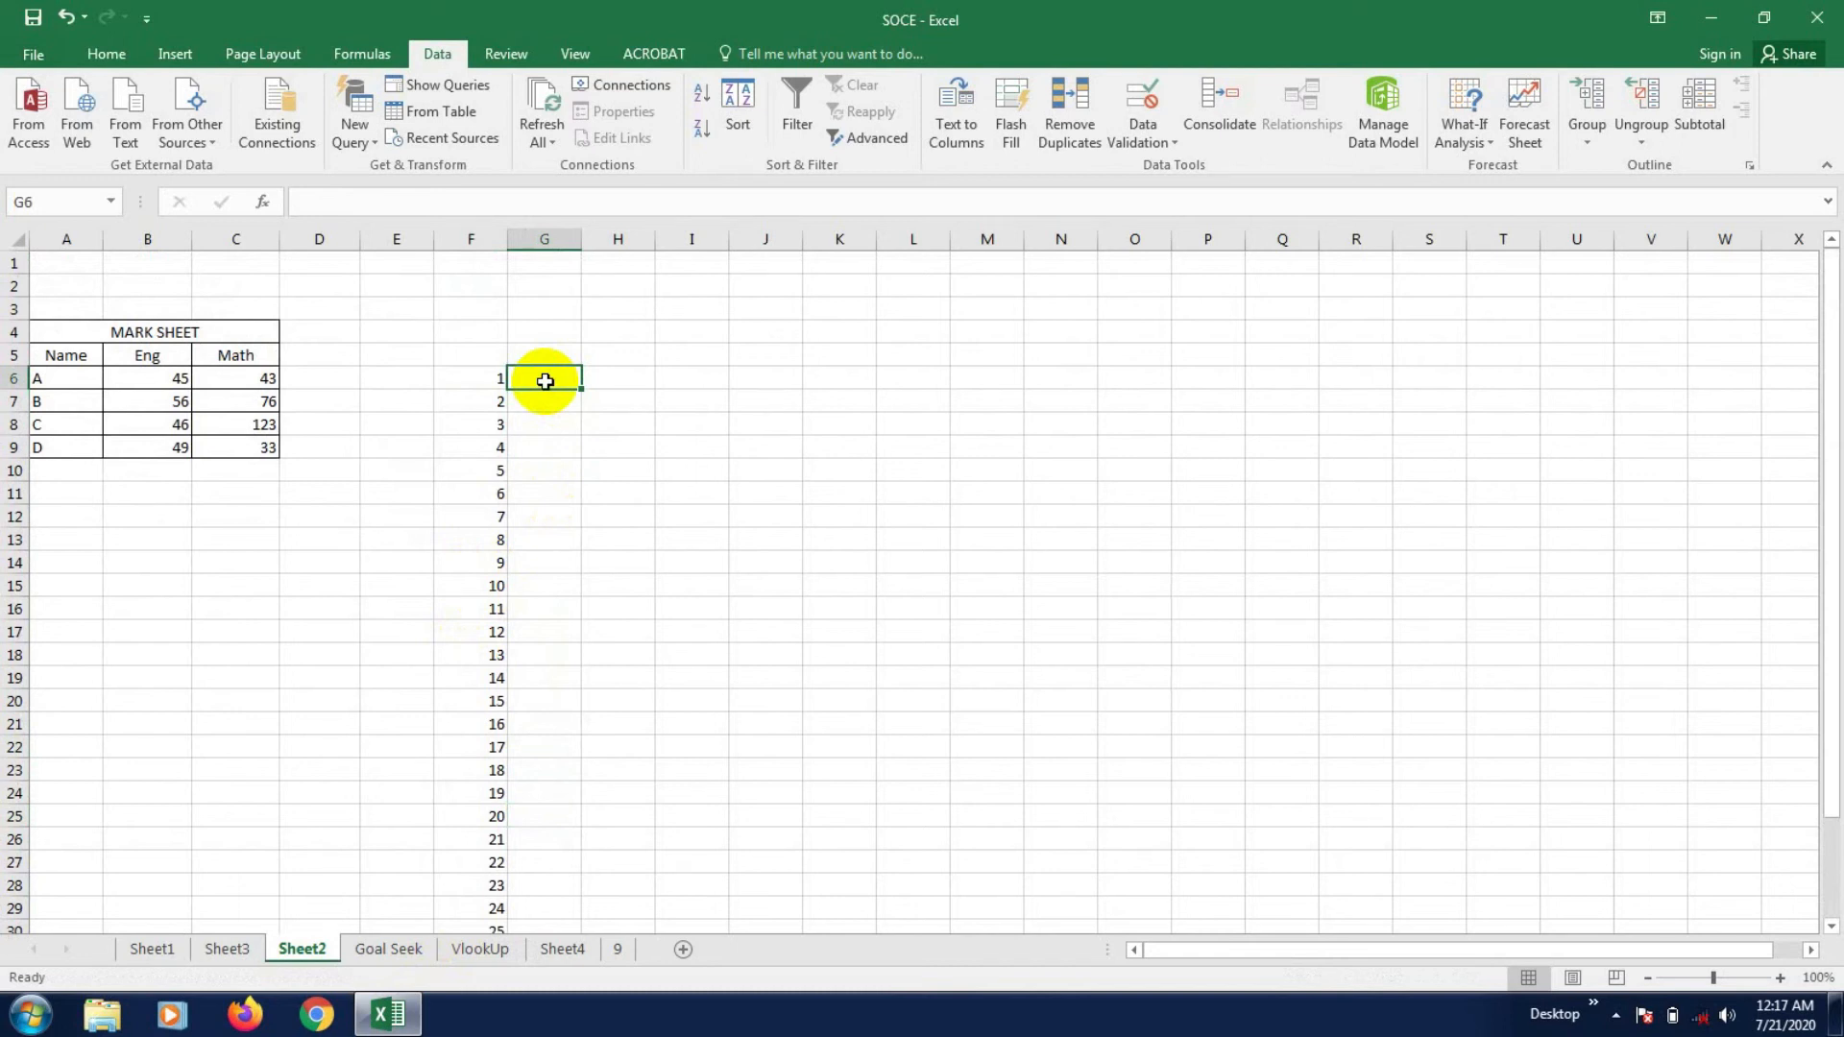
# - Enter RULE 1 in G6 and RULE 2 in G7
pyautogui.write('RULE 1')
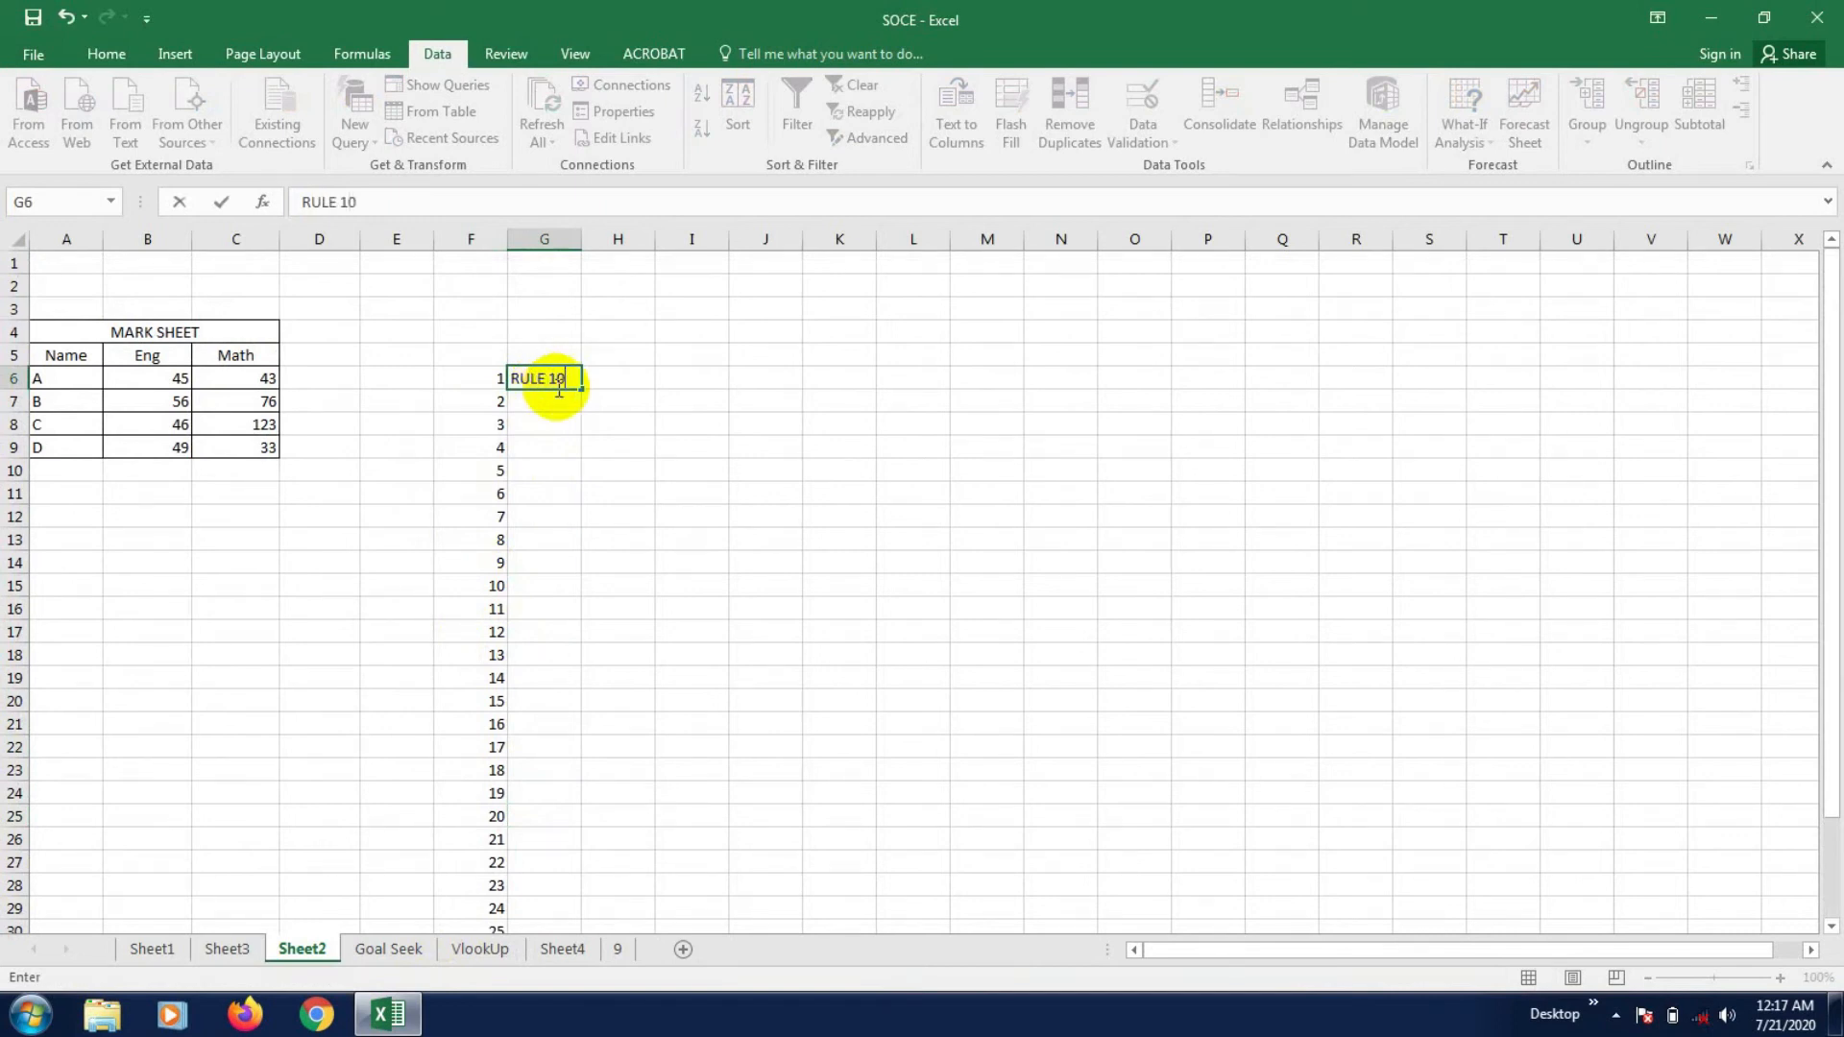
pyautogui.press('Return')
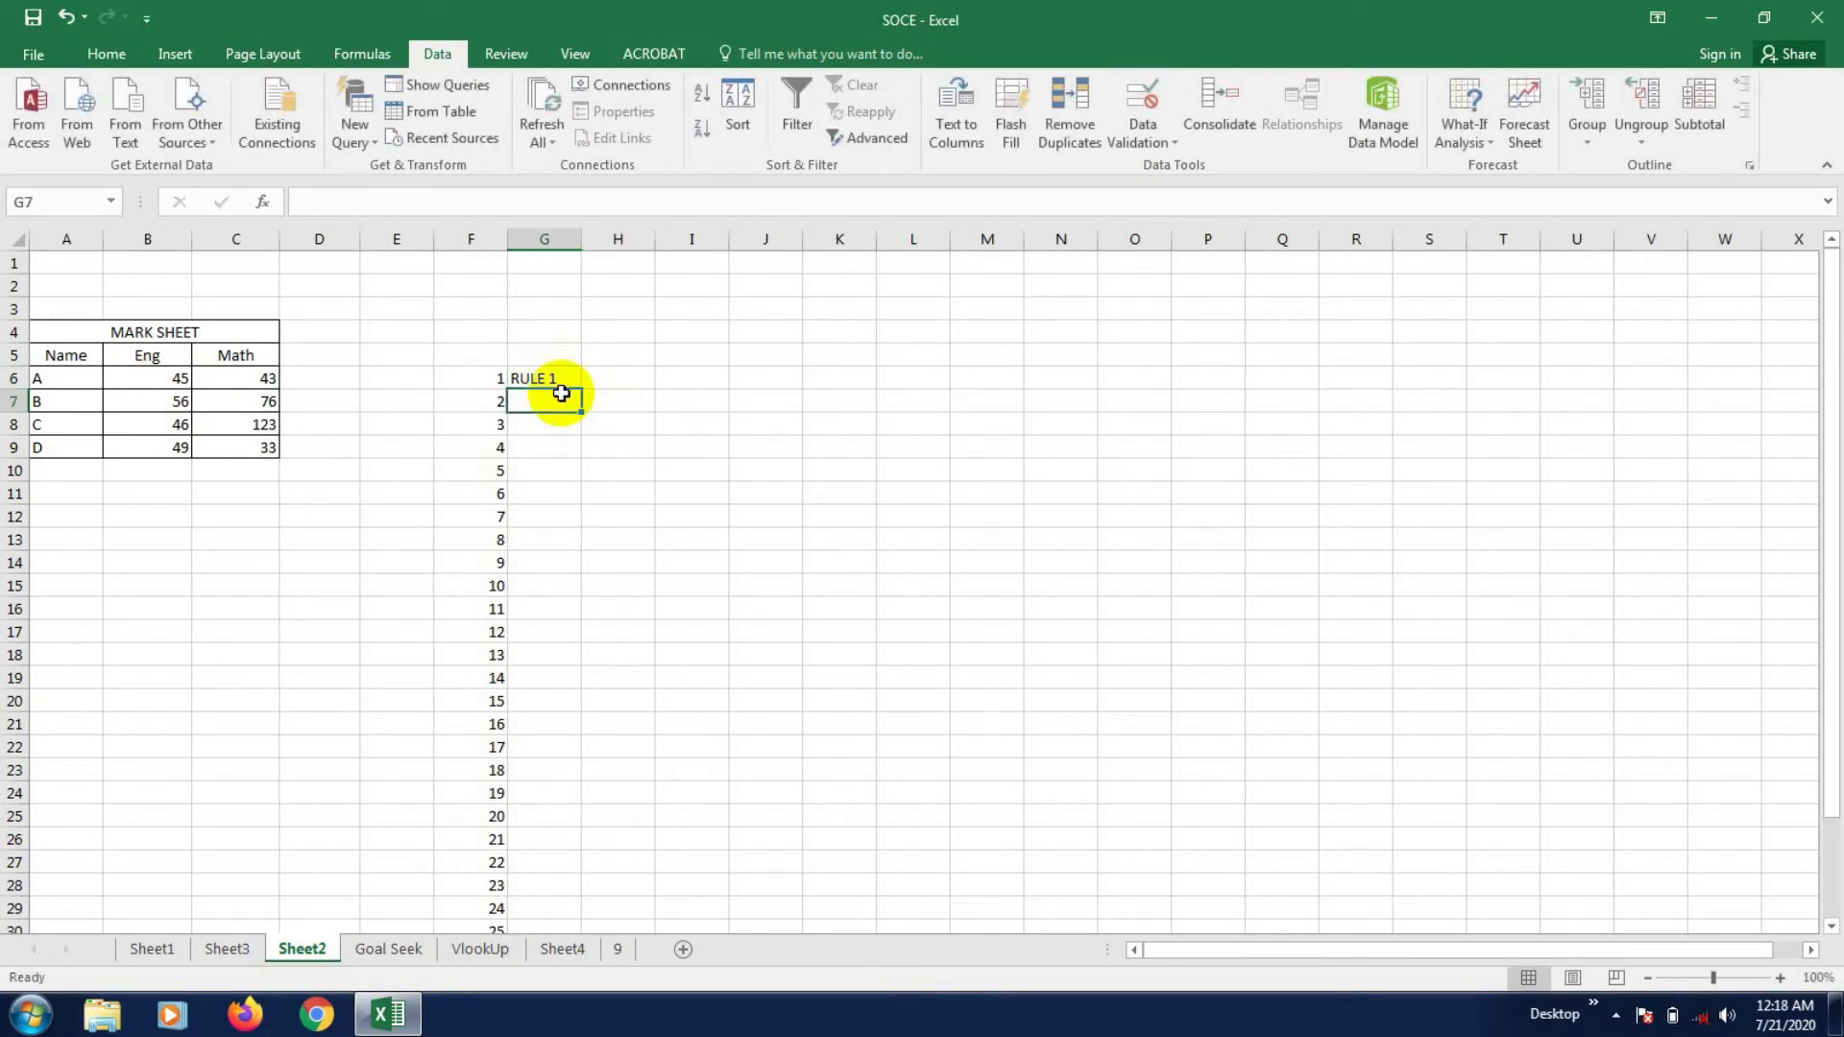
pyautogui.write('RULE 2')
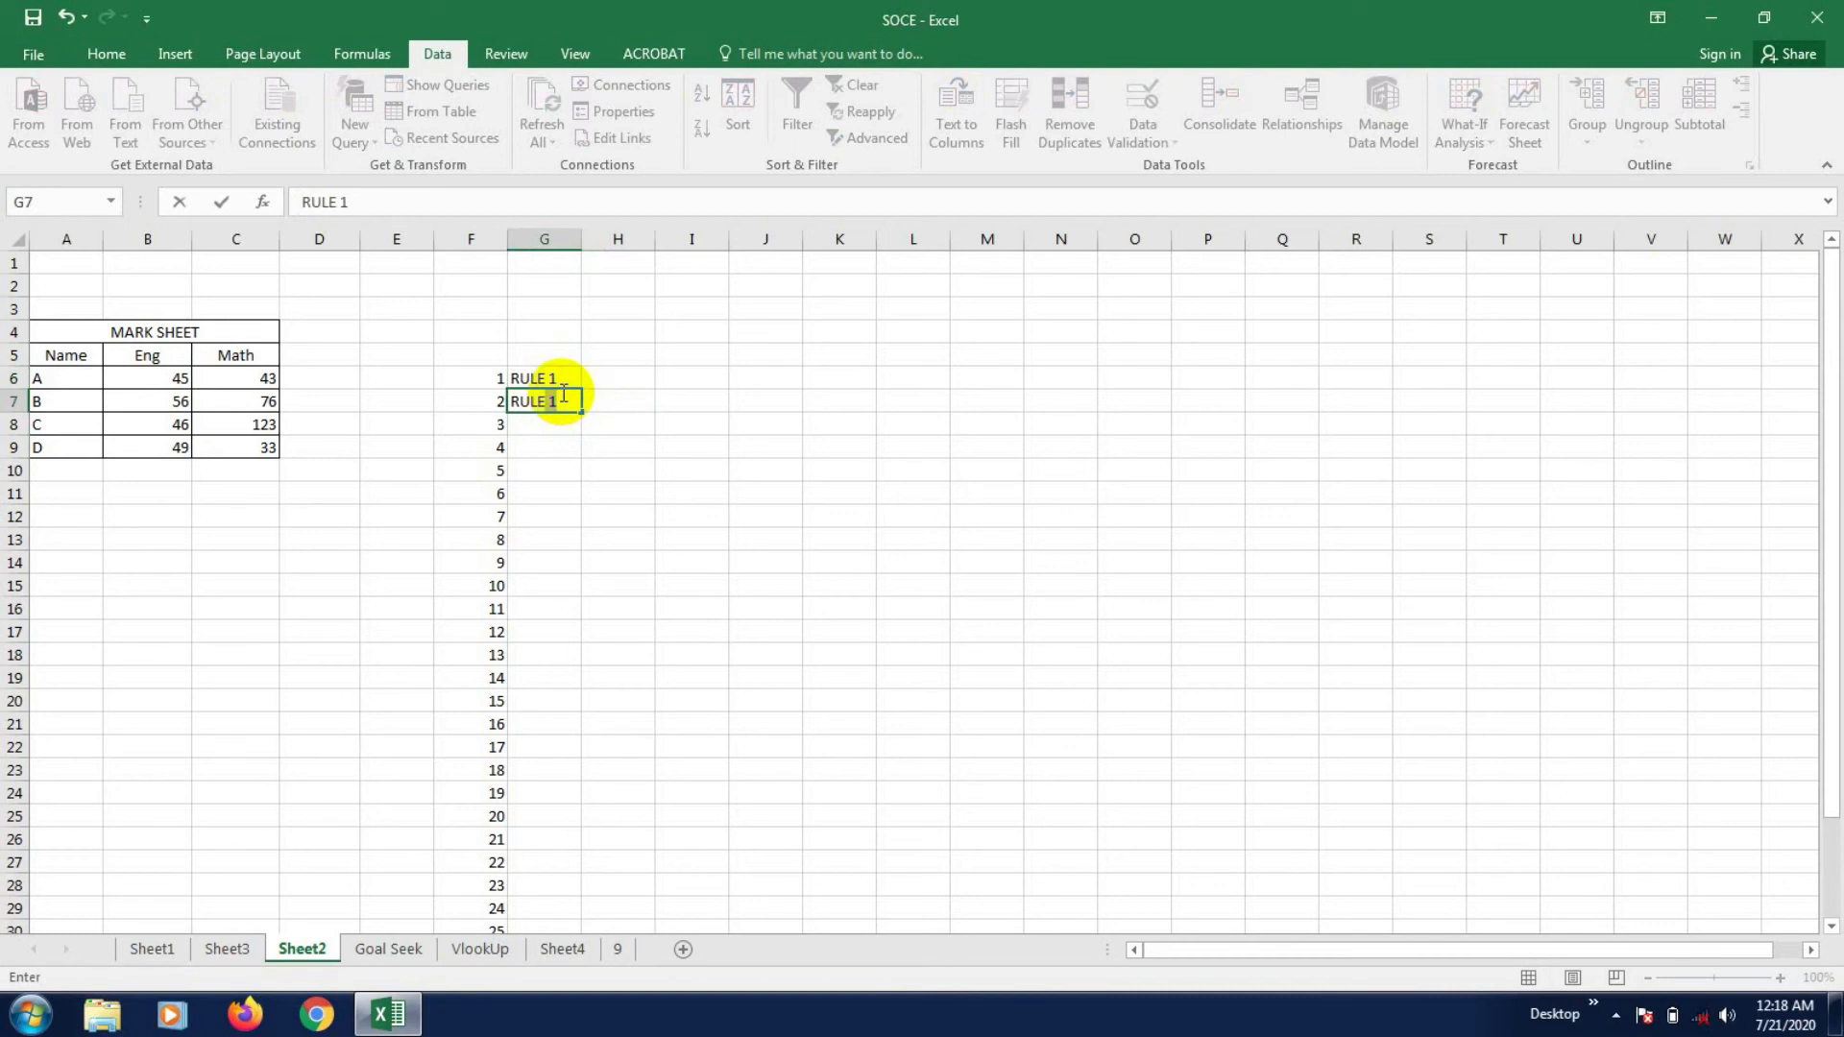
pyautogui.click(547, 506)
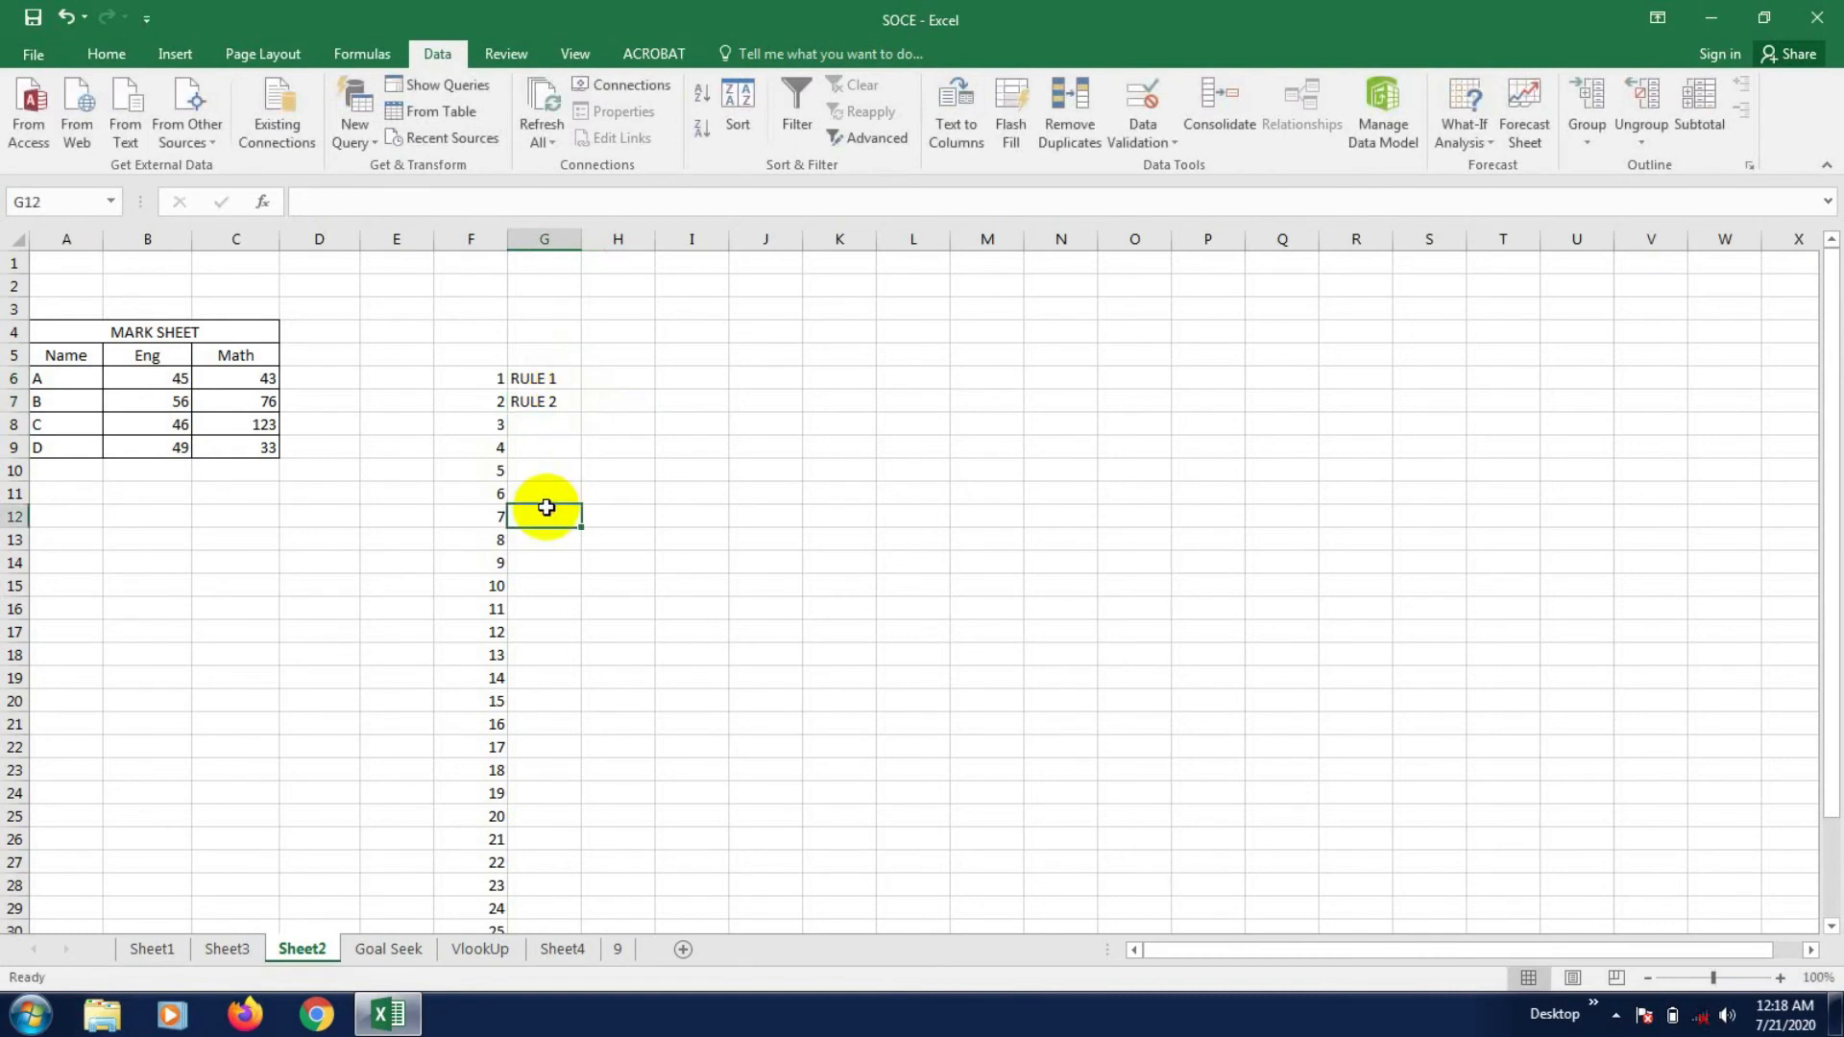
# - Fill the RULE labels from G6:G7 down to RULE 29 at row 34
pyautogui.click(552, 379)
pyautogui.moveTo(552, 380); pyautogui.dragTo(545, 401)
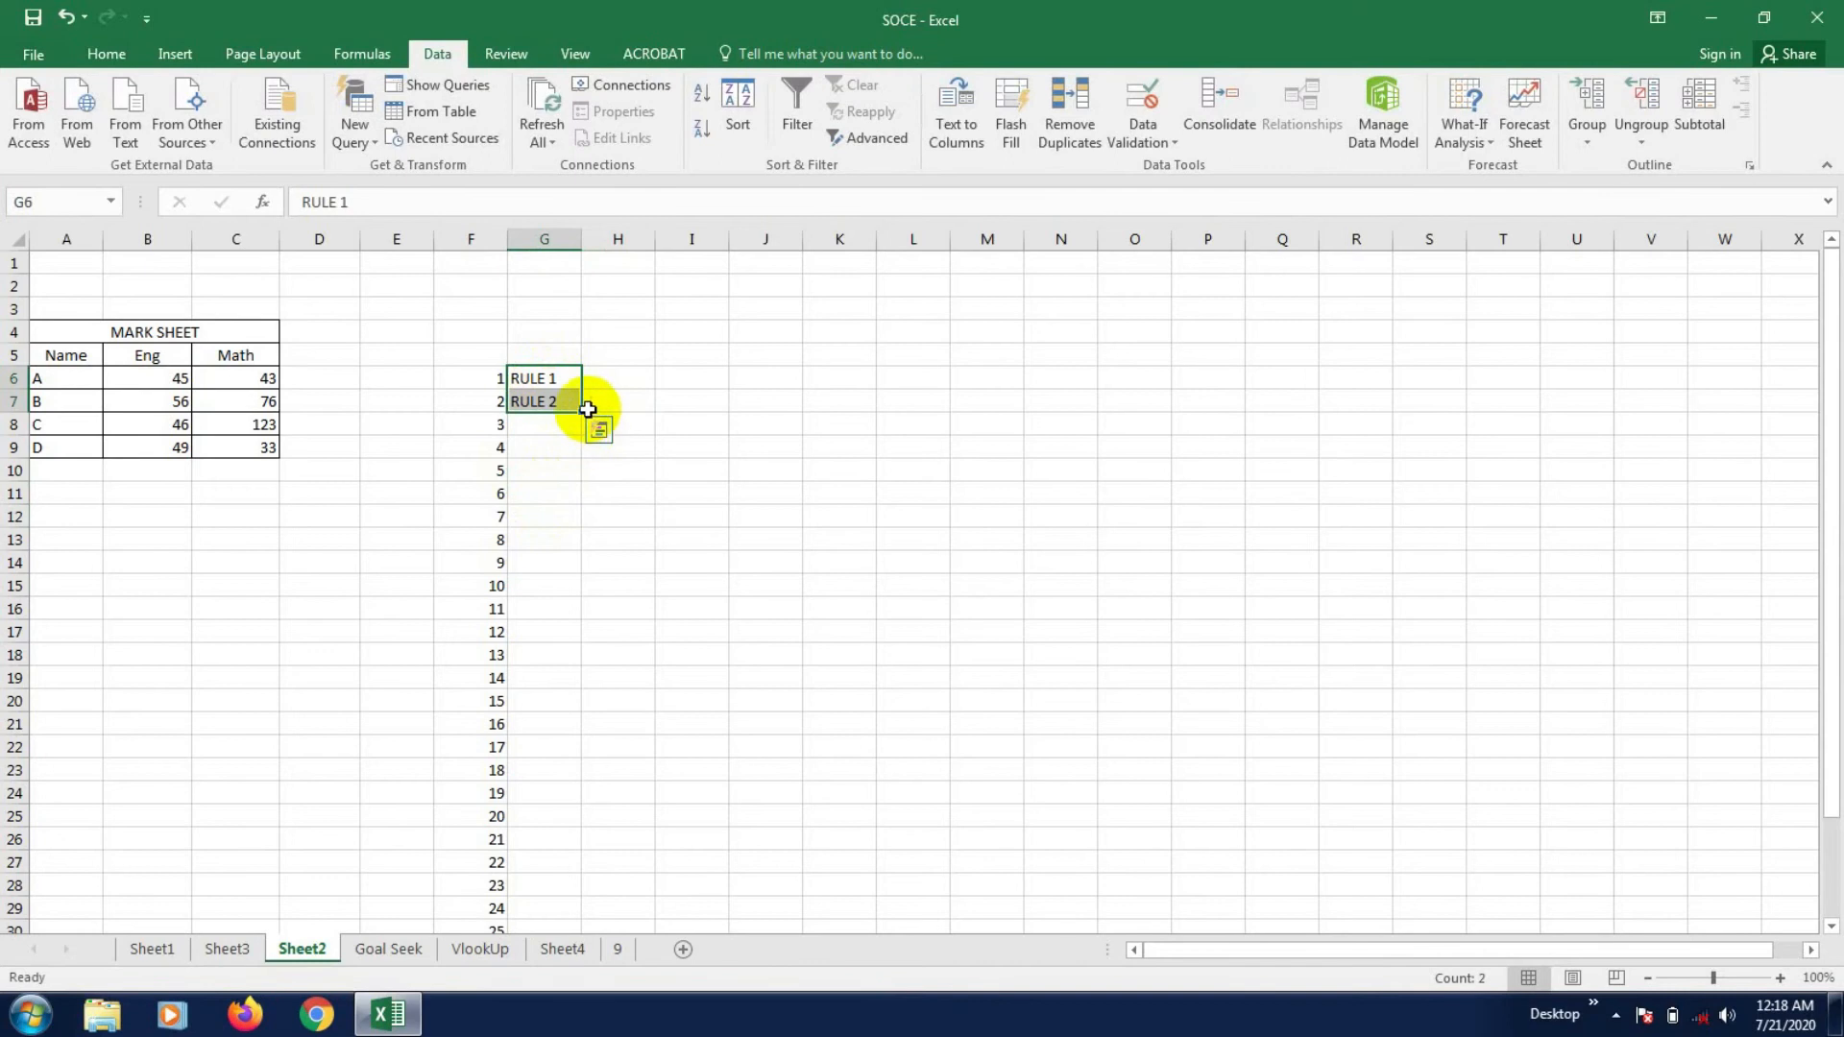
pyautogui.moveTo(583, 413); pyautogui.dragTo(519, 892)
pyautogui.click(688, 795)
pyautogui.scroll(2, 576, 768)
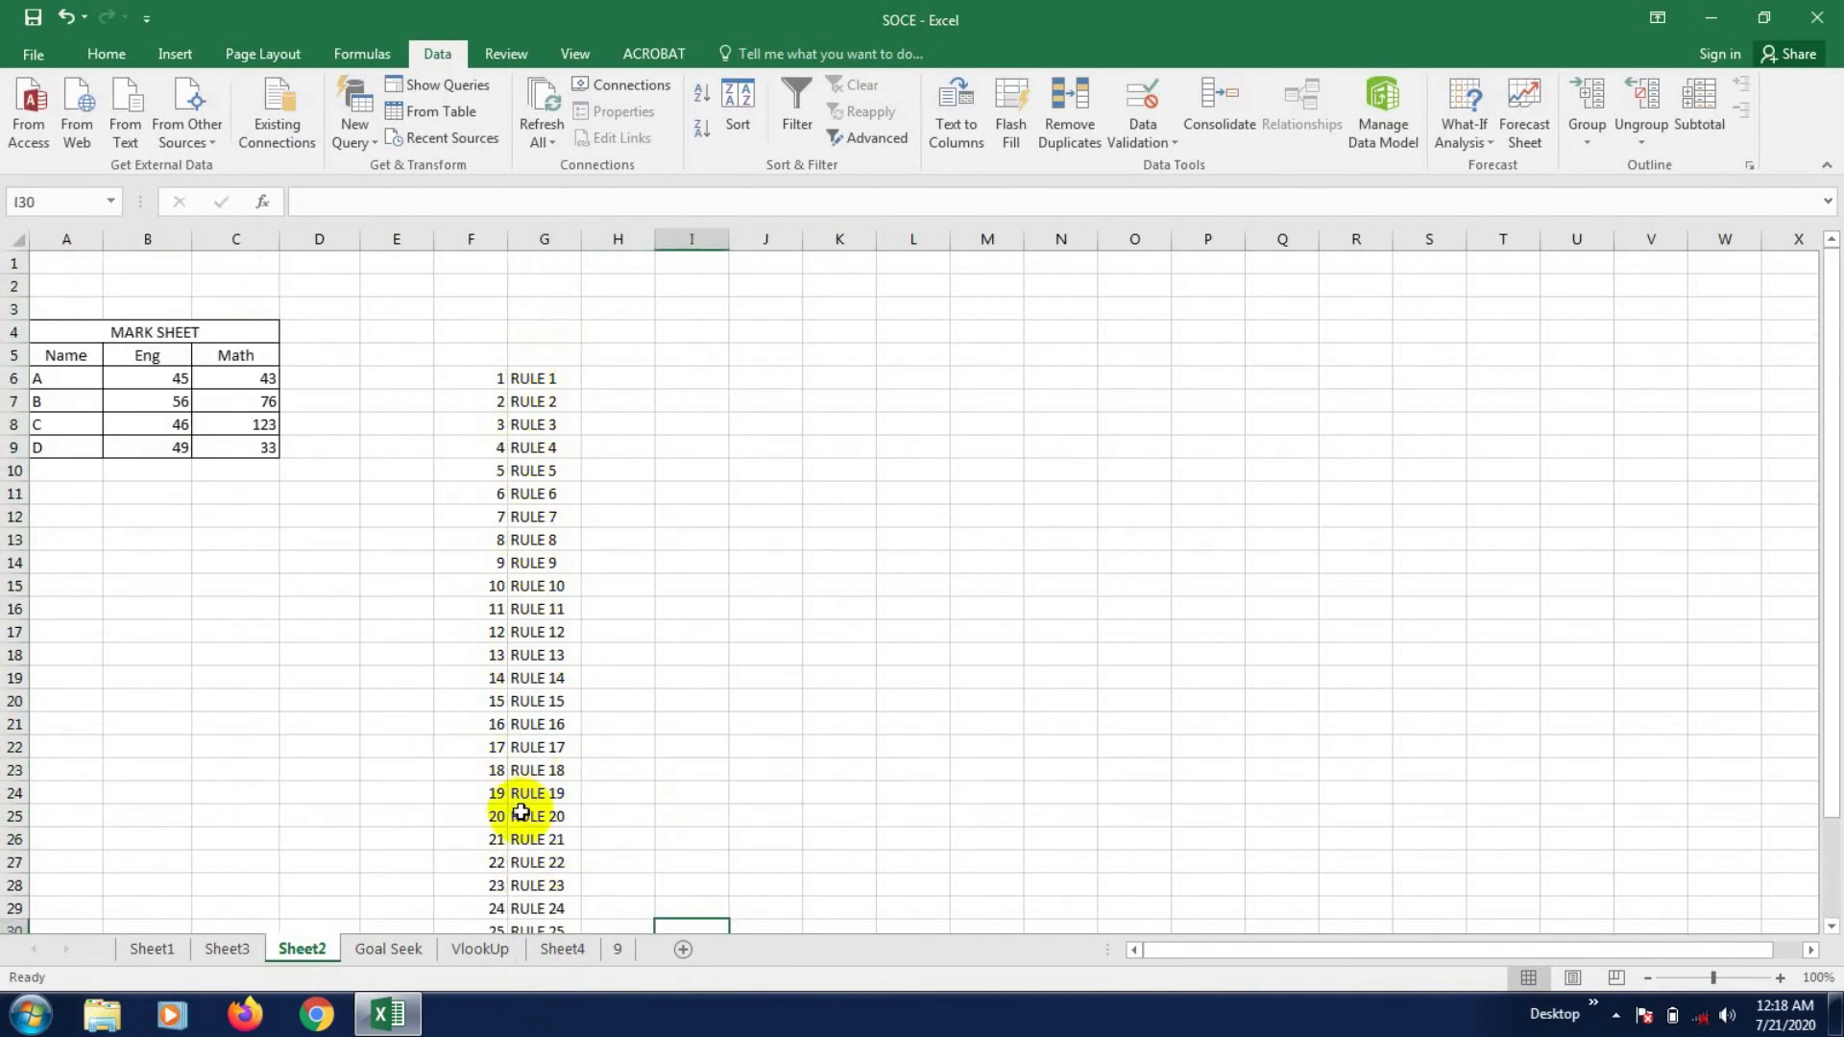
pyautogui.scroll(-2, 527, 812)
pyautogui.scroll(2, 549, 747)
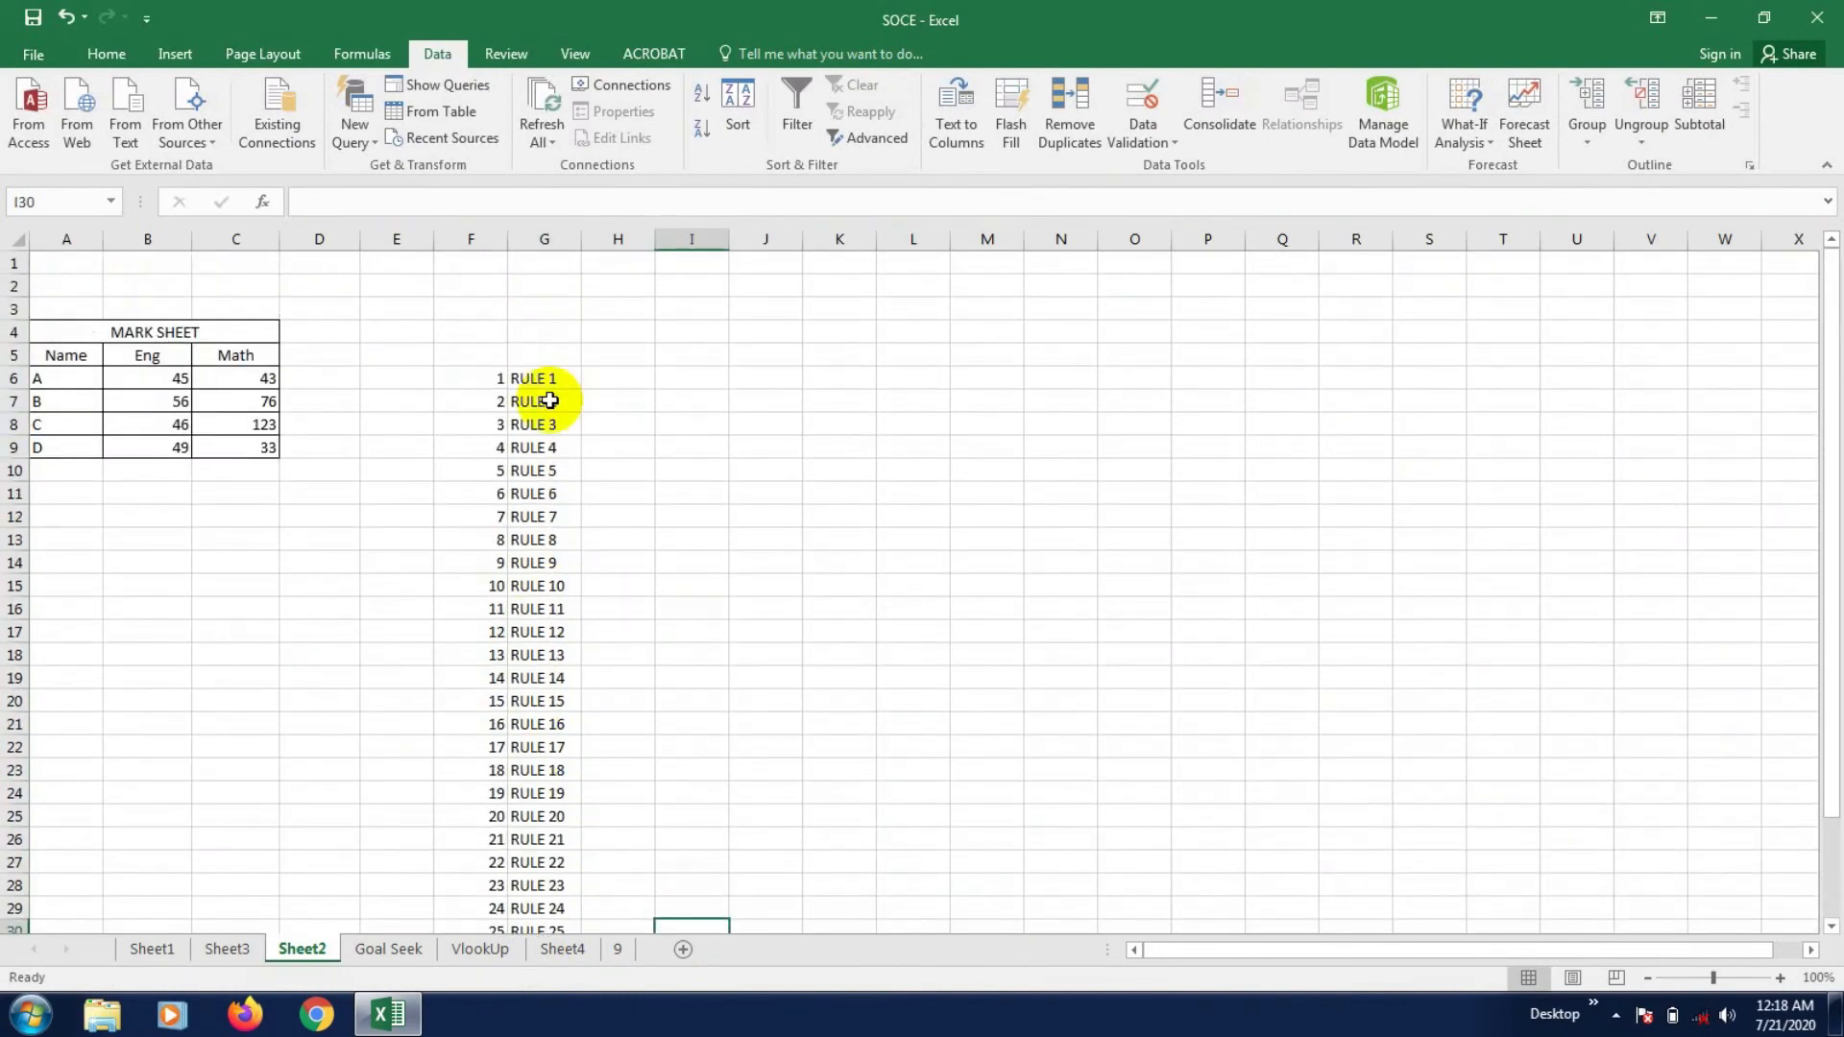
# - AutoFit column F to the numbers and column G to the RULE labels
pyautogui.click(679, 519)
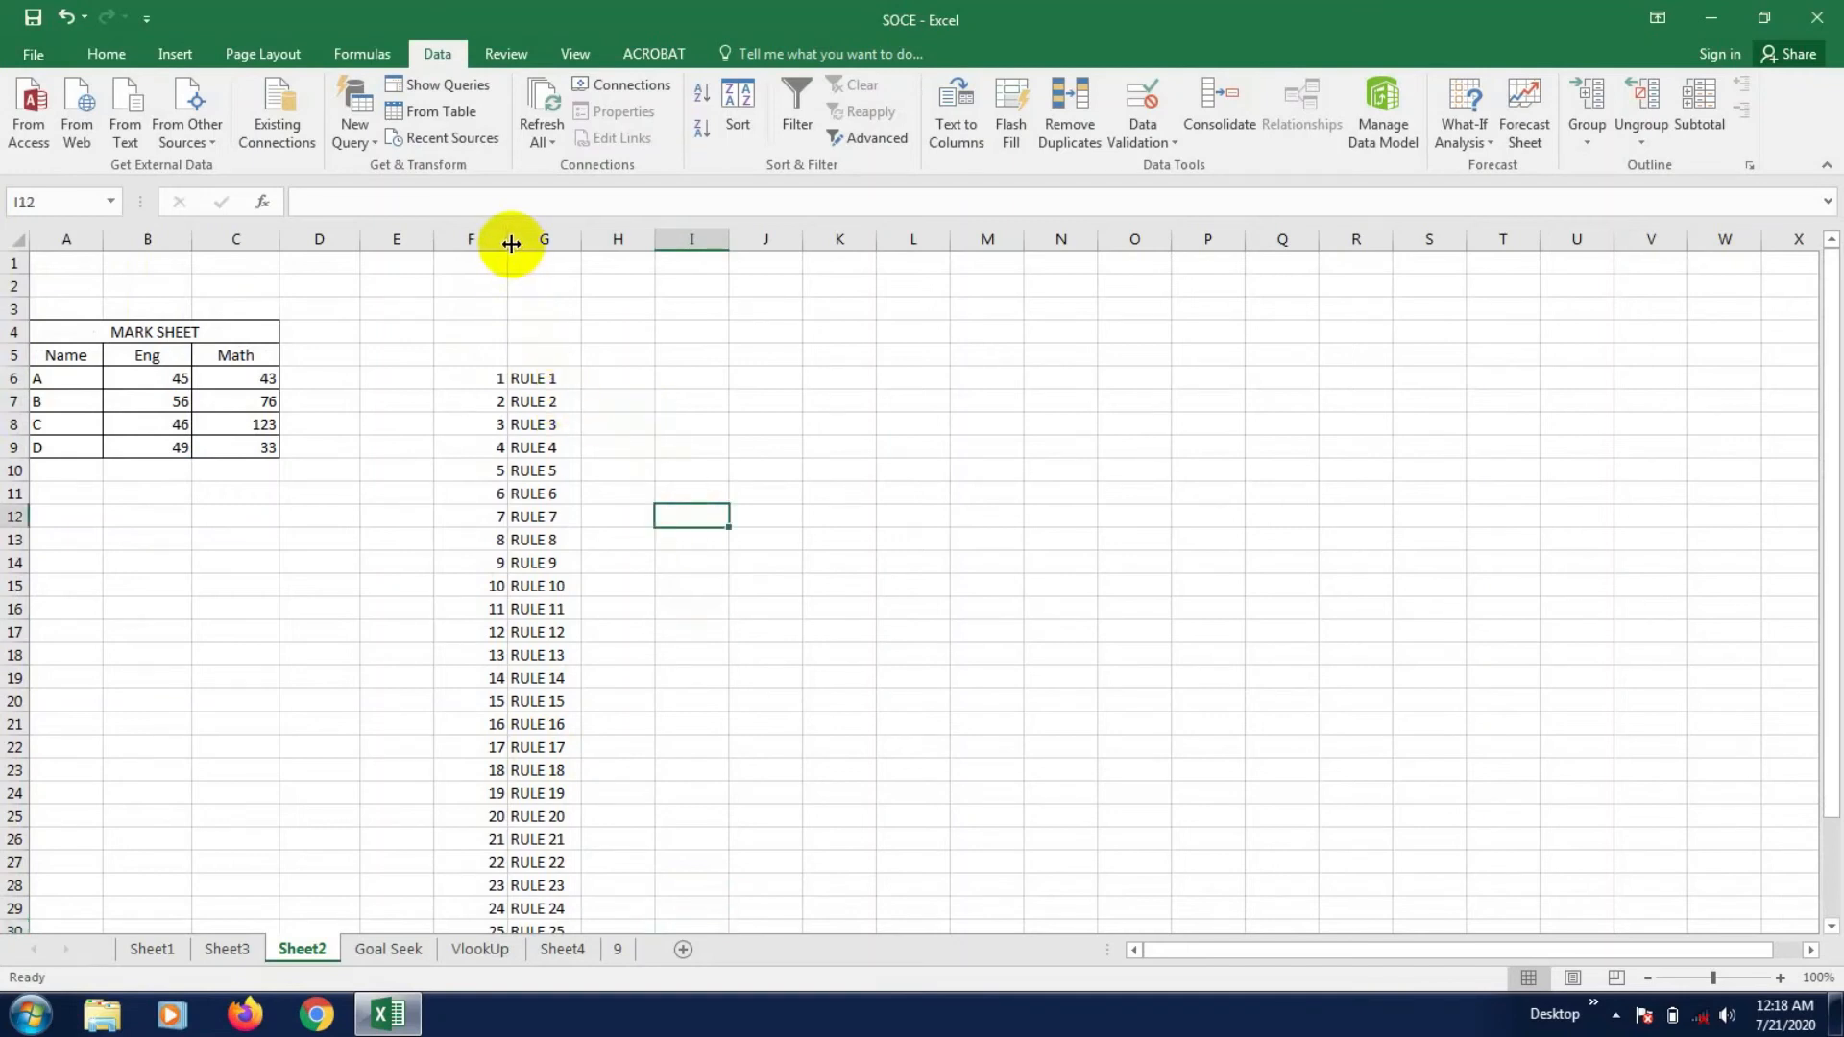
pyautogui.moveTo(509, 239); pyautogui.dragTo(619, 240)
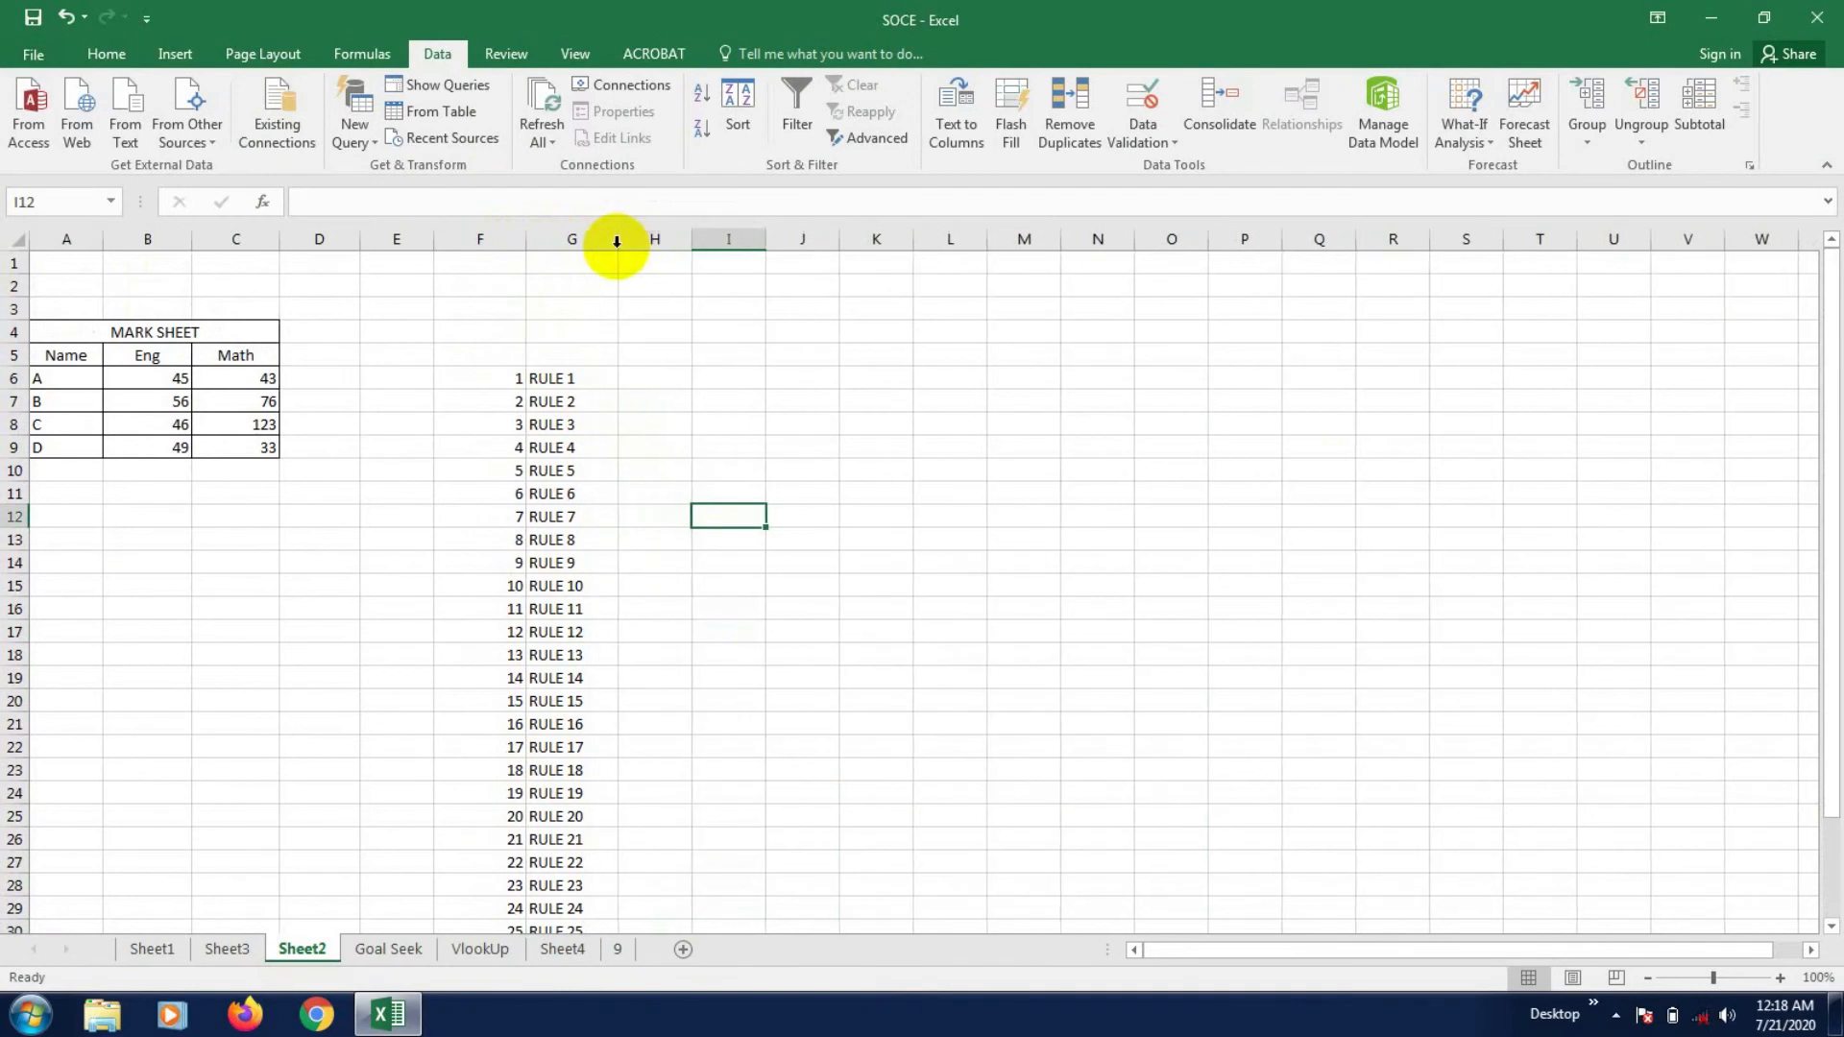
pyautogui.doubleClick(617, 240)
pyautogui.doubleClick(524, 238)
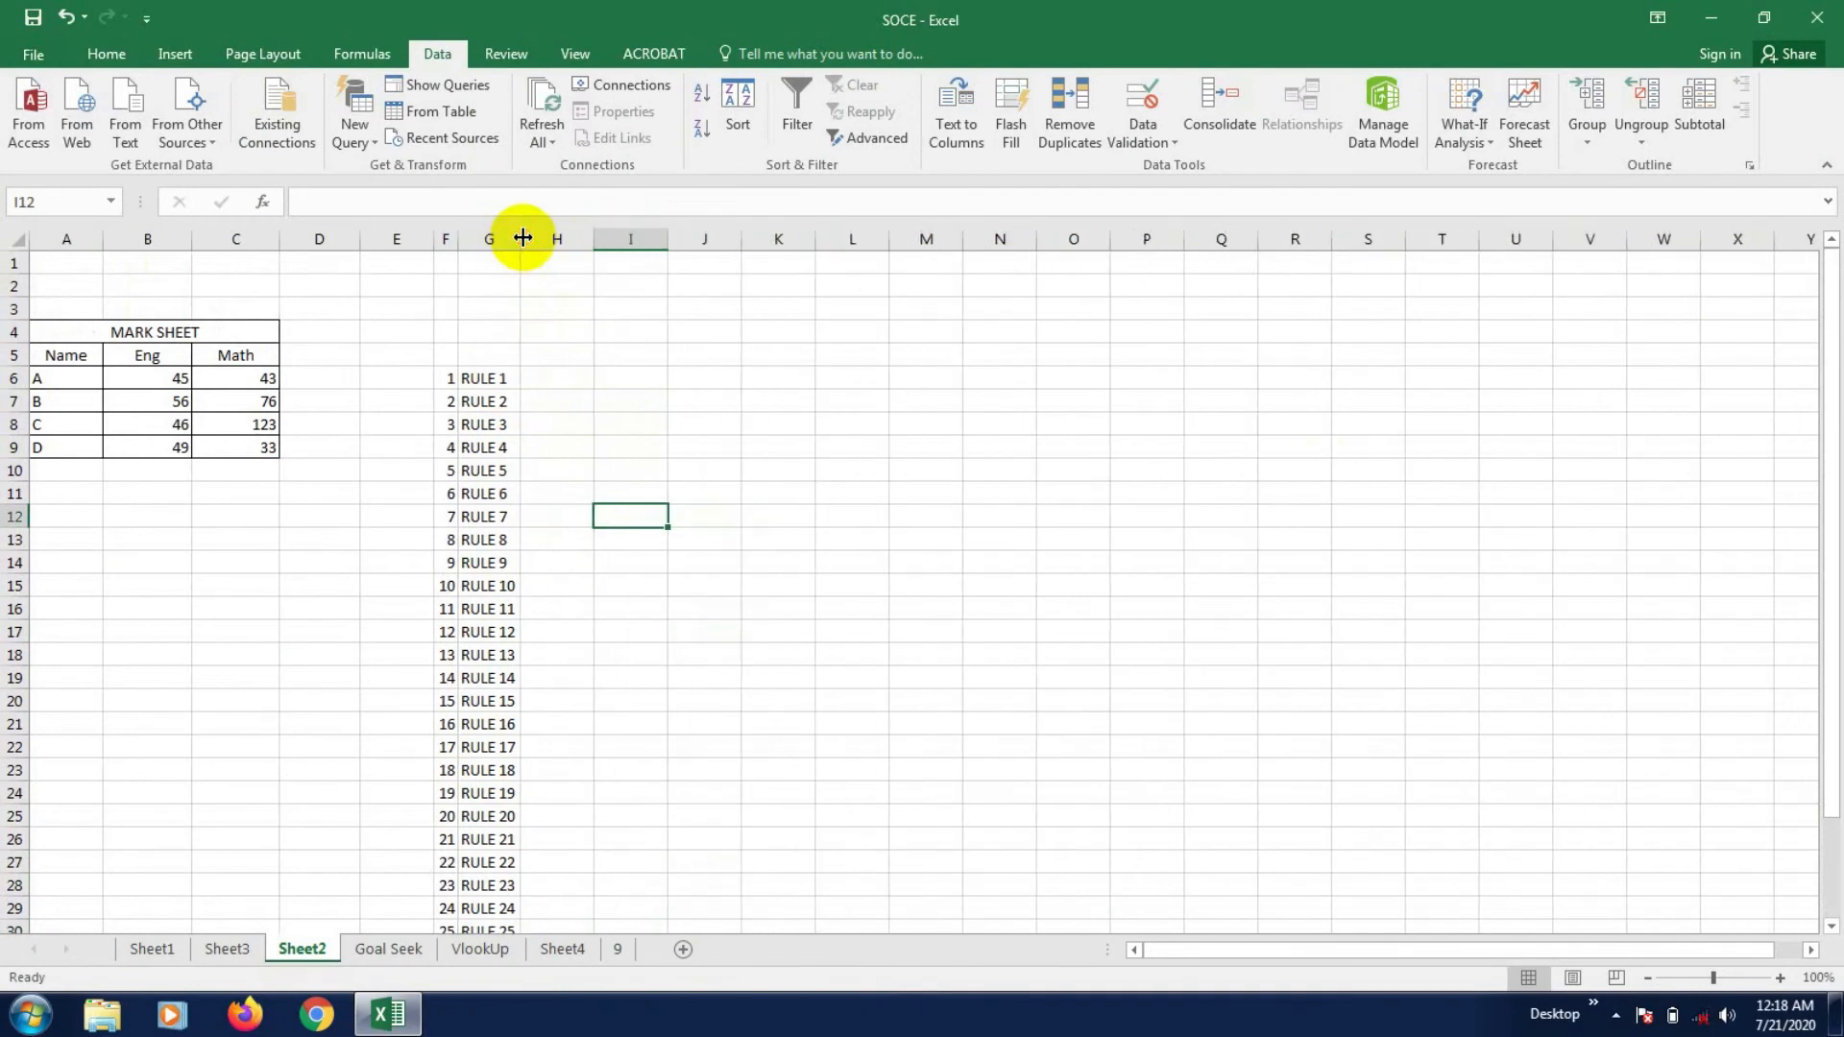
pyautogui.click(544, 402)
pyautogui.click(533, 380)
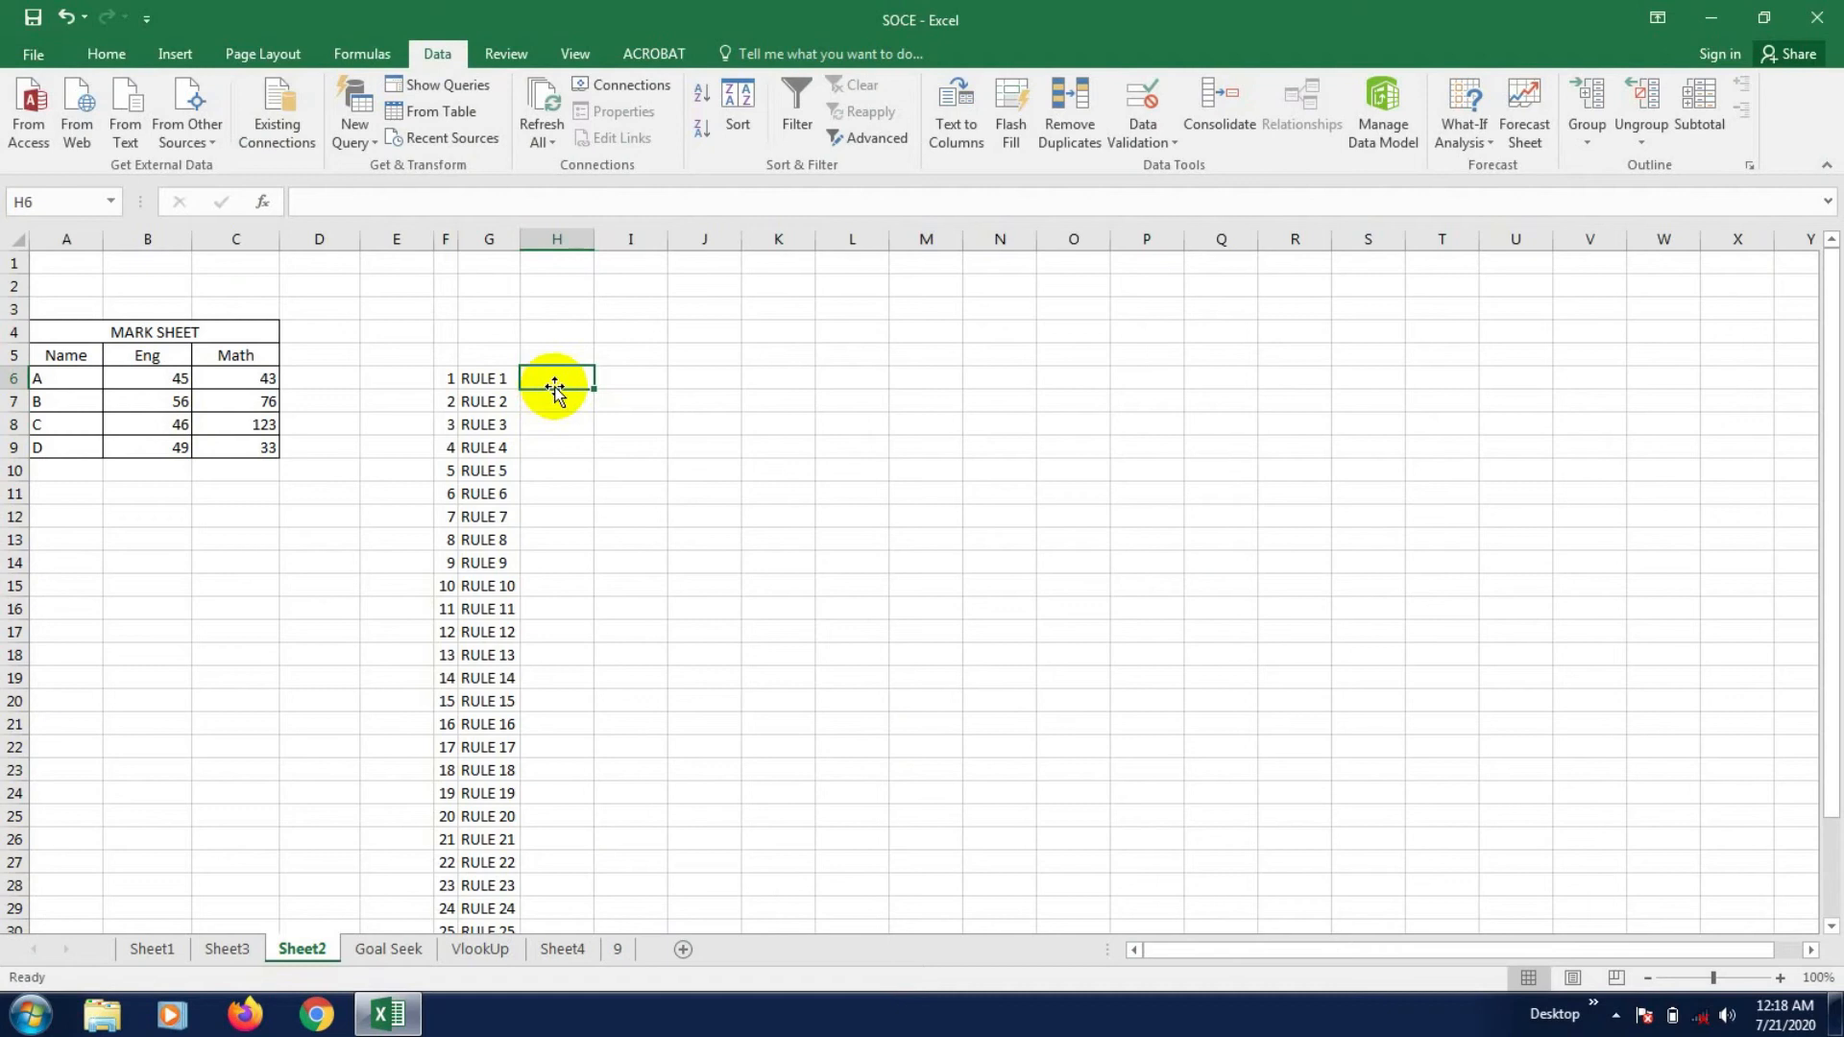
# - Enter jan in H6 and AutoFill the months down to dec in H17
pyautogui.write('jan')
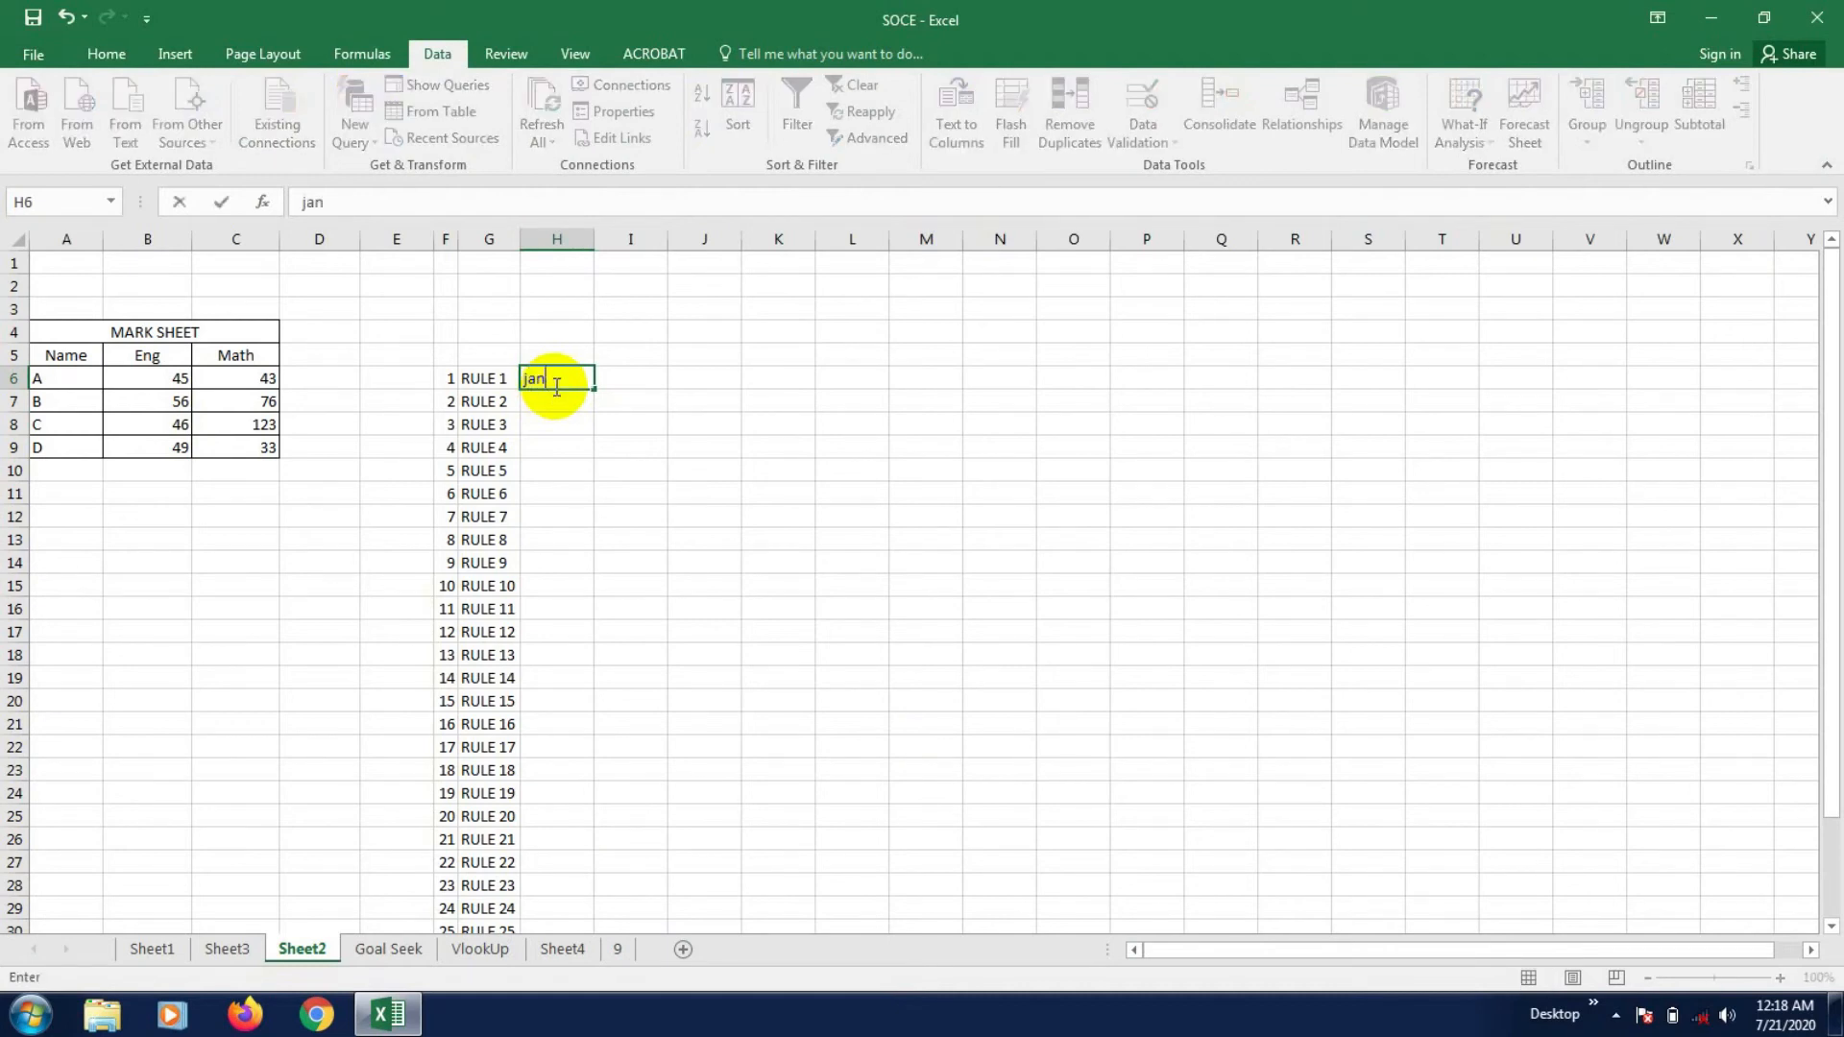
pyautogui.press('Return')
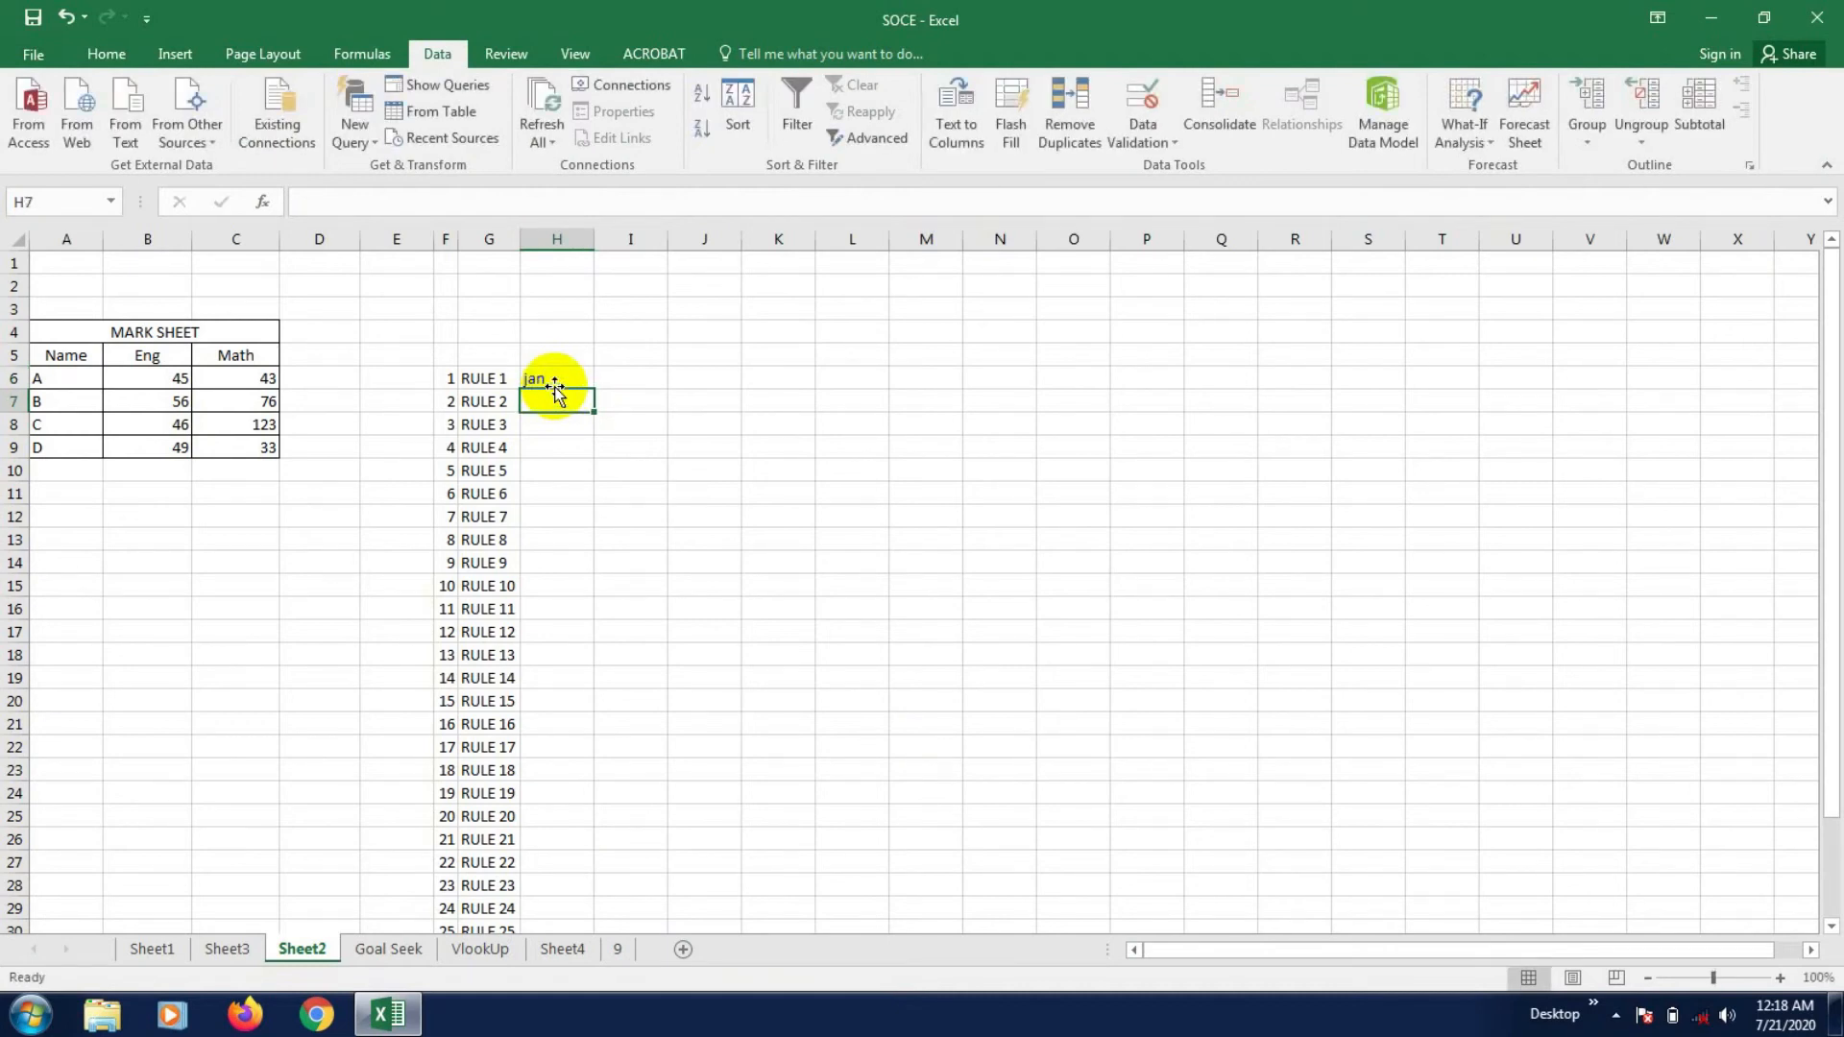
pyautogui.click(549, 379)
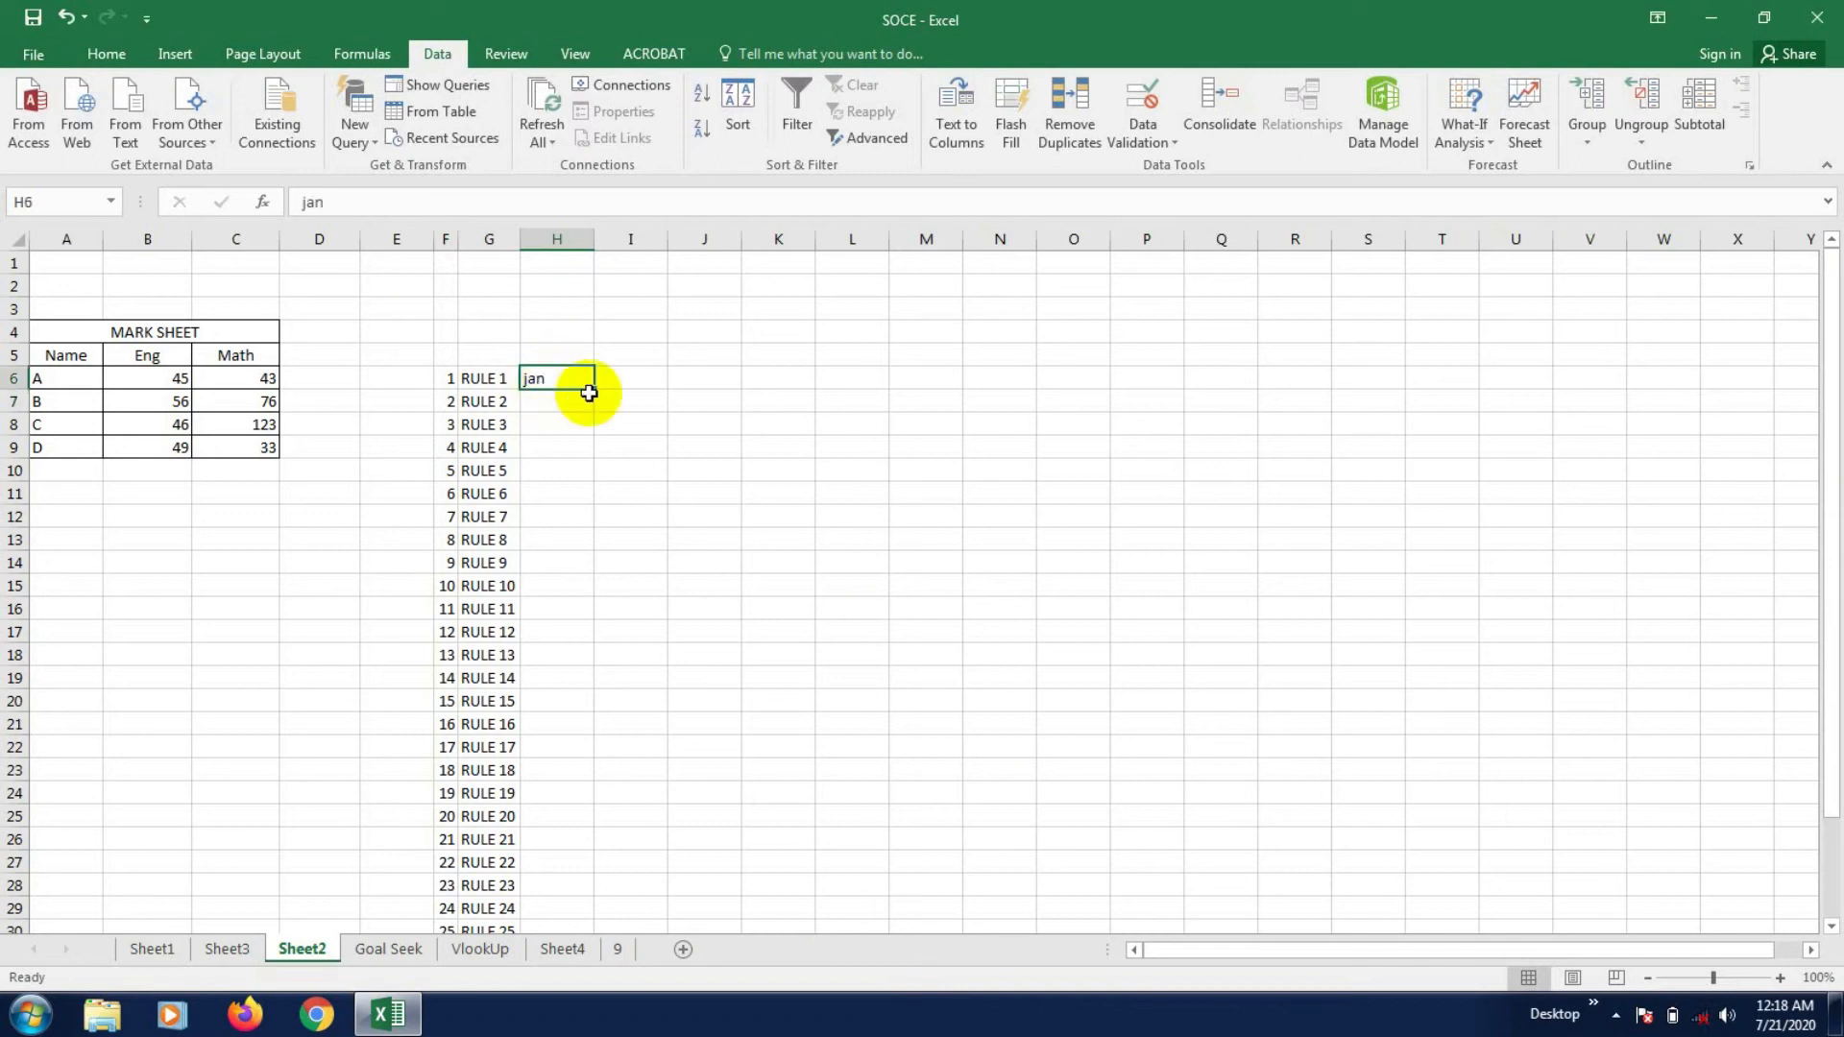
pyautogui.moveTo(596, 389); pyautogui.dragTo(586, 642)
pyautogui.click(538, 747)
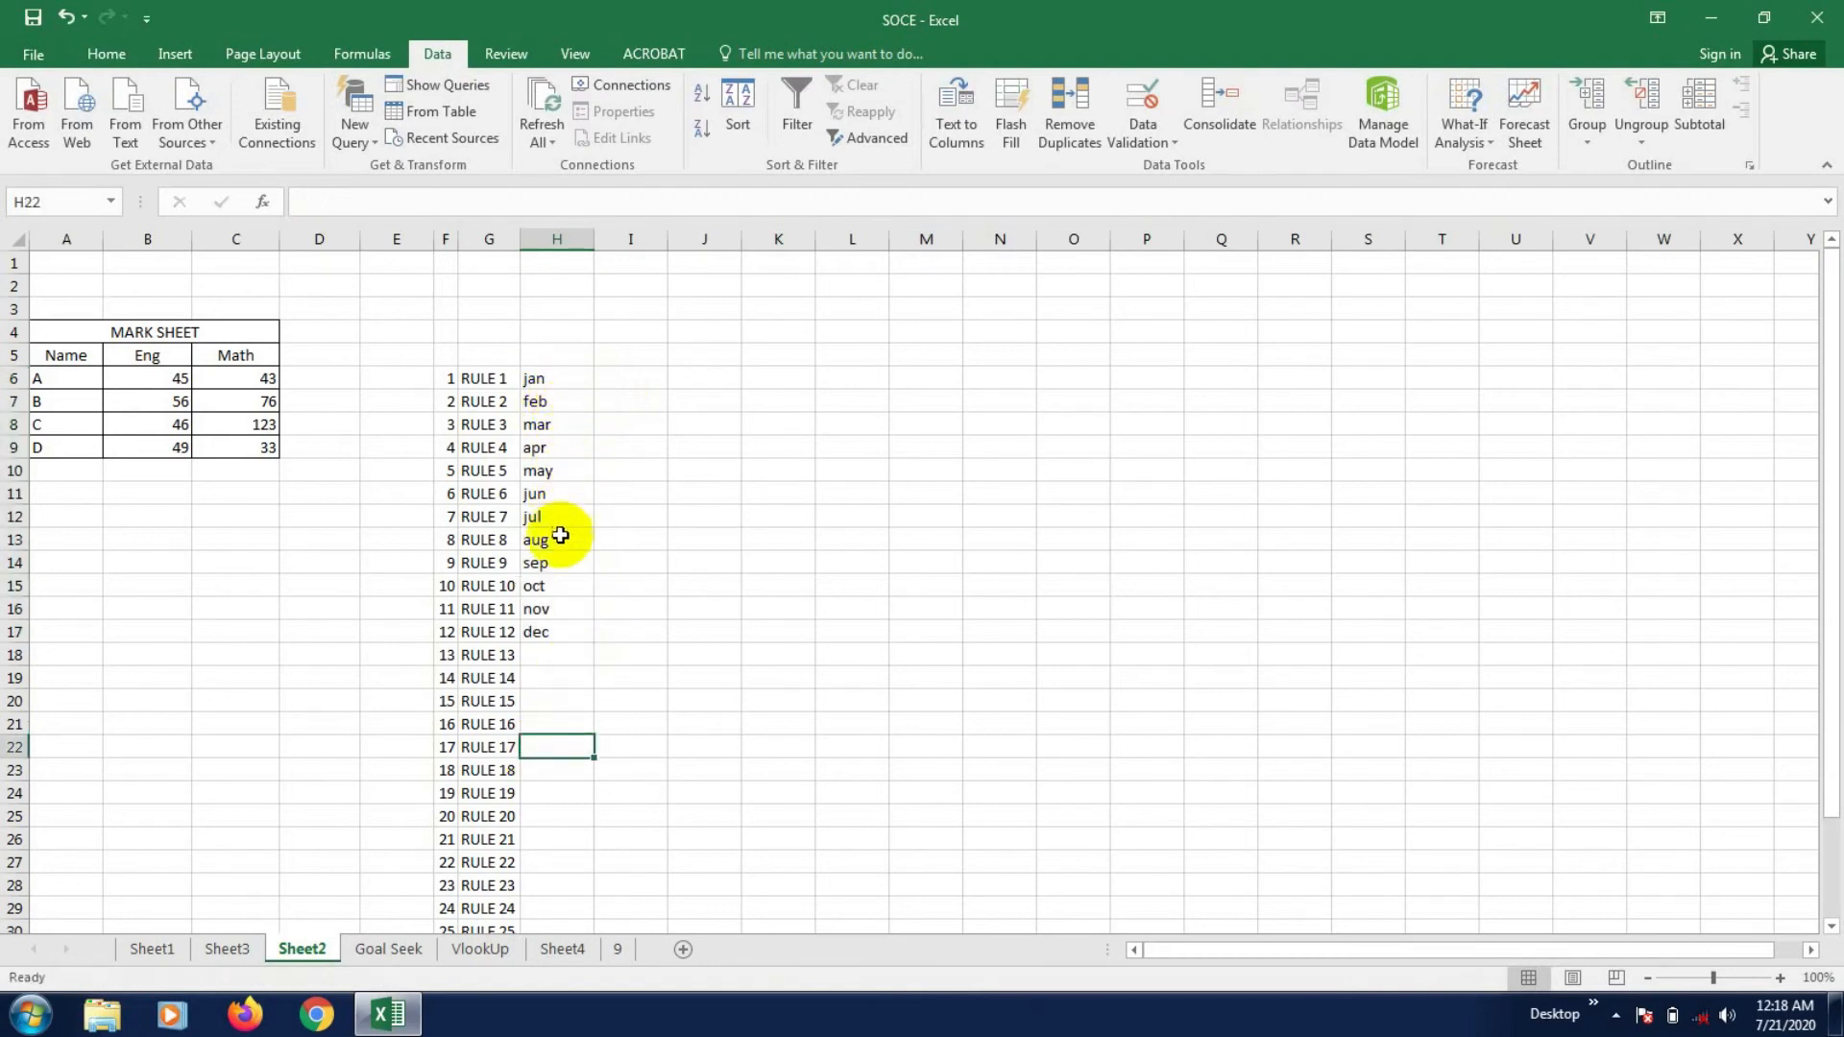
pyautogui.click(552, 680)
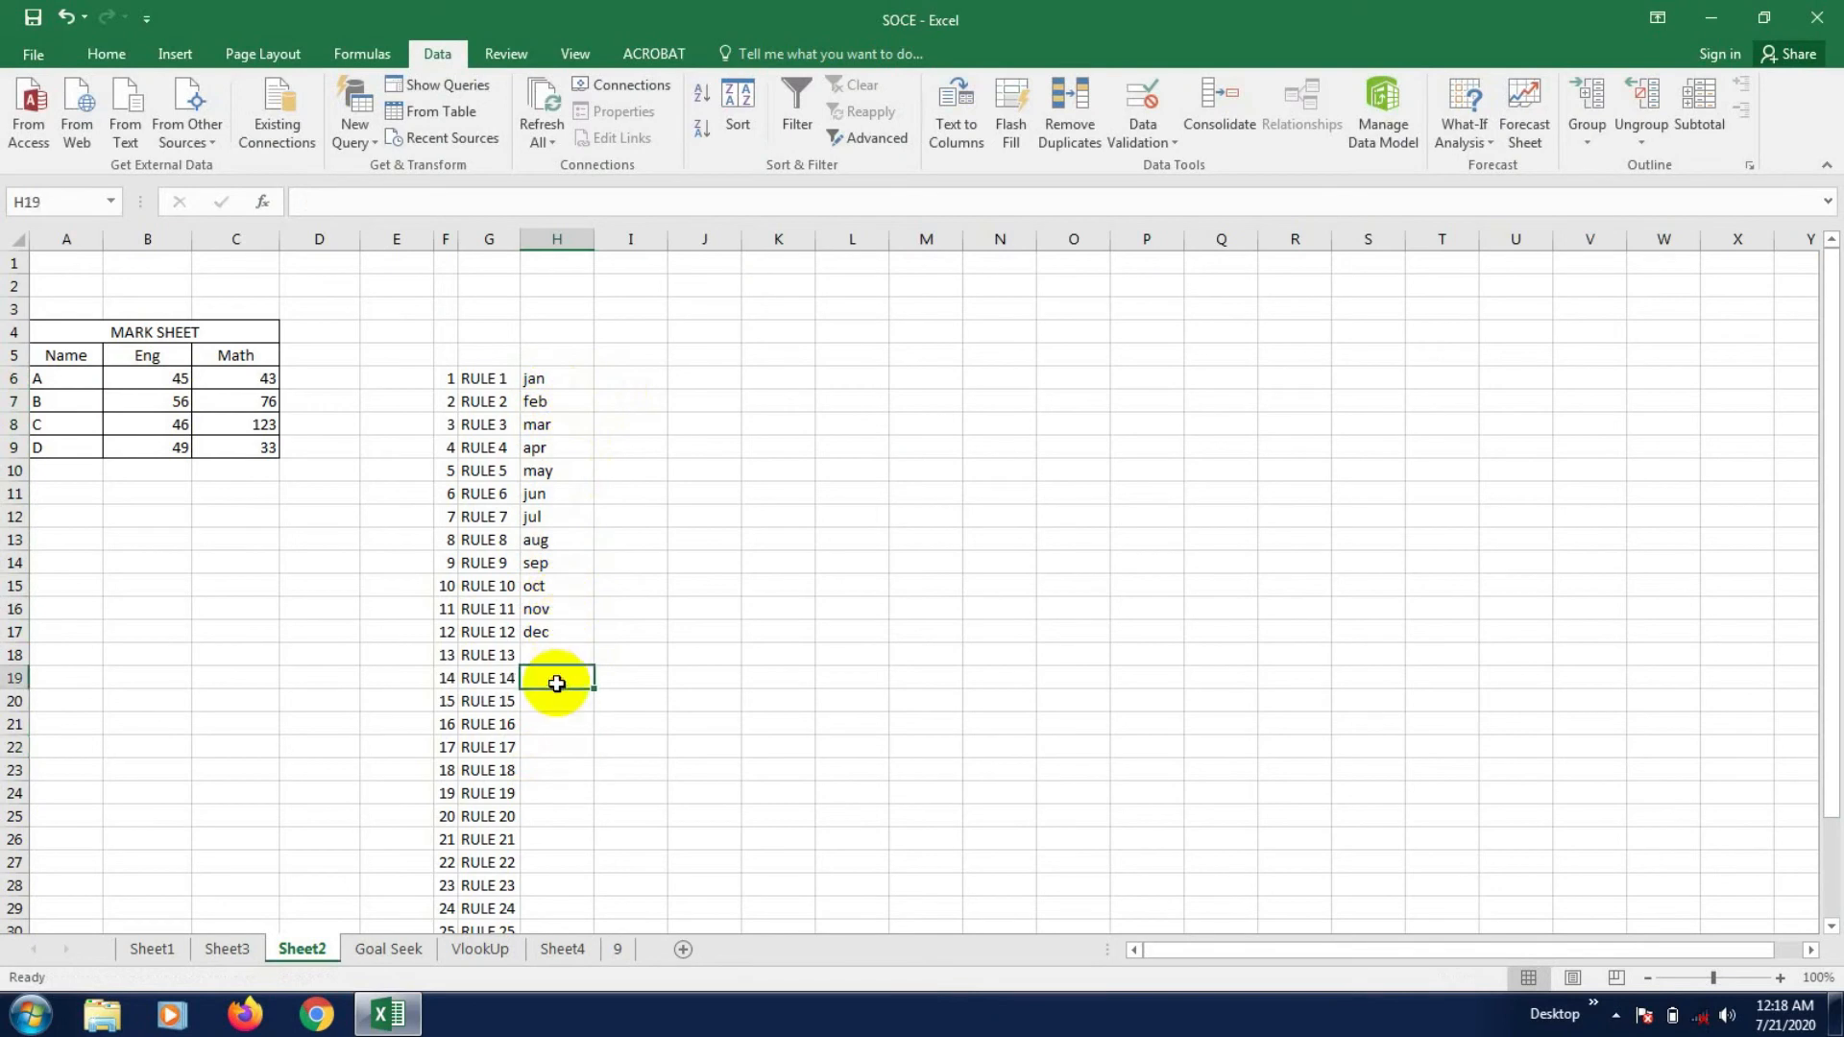
pyautogui.click(559, 382)
pyautogui.click(549, 722)
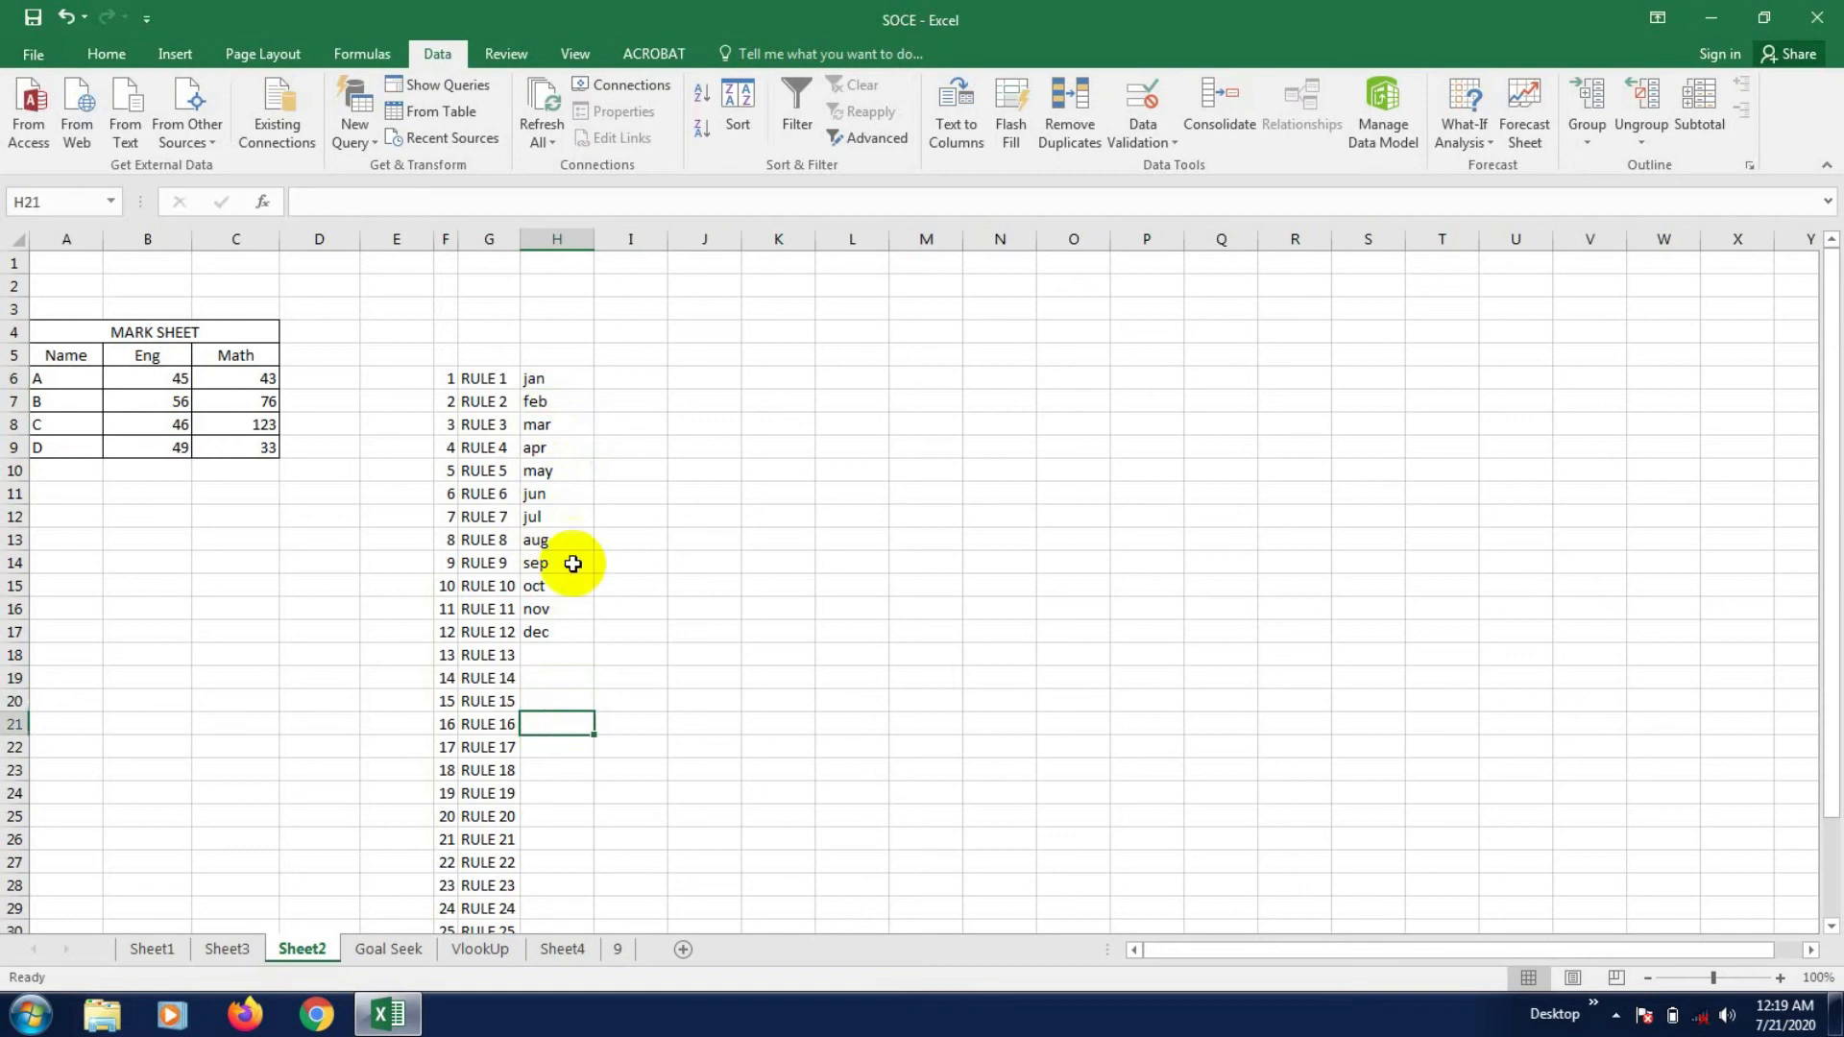
pyautogui.click(645, 375)
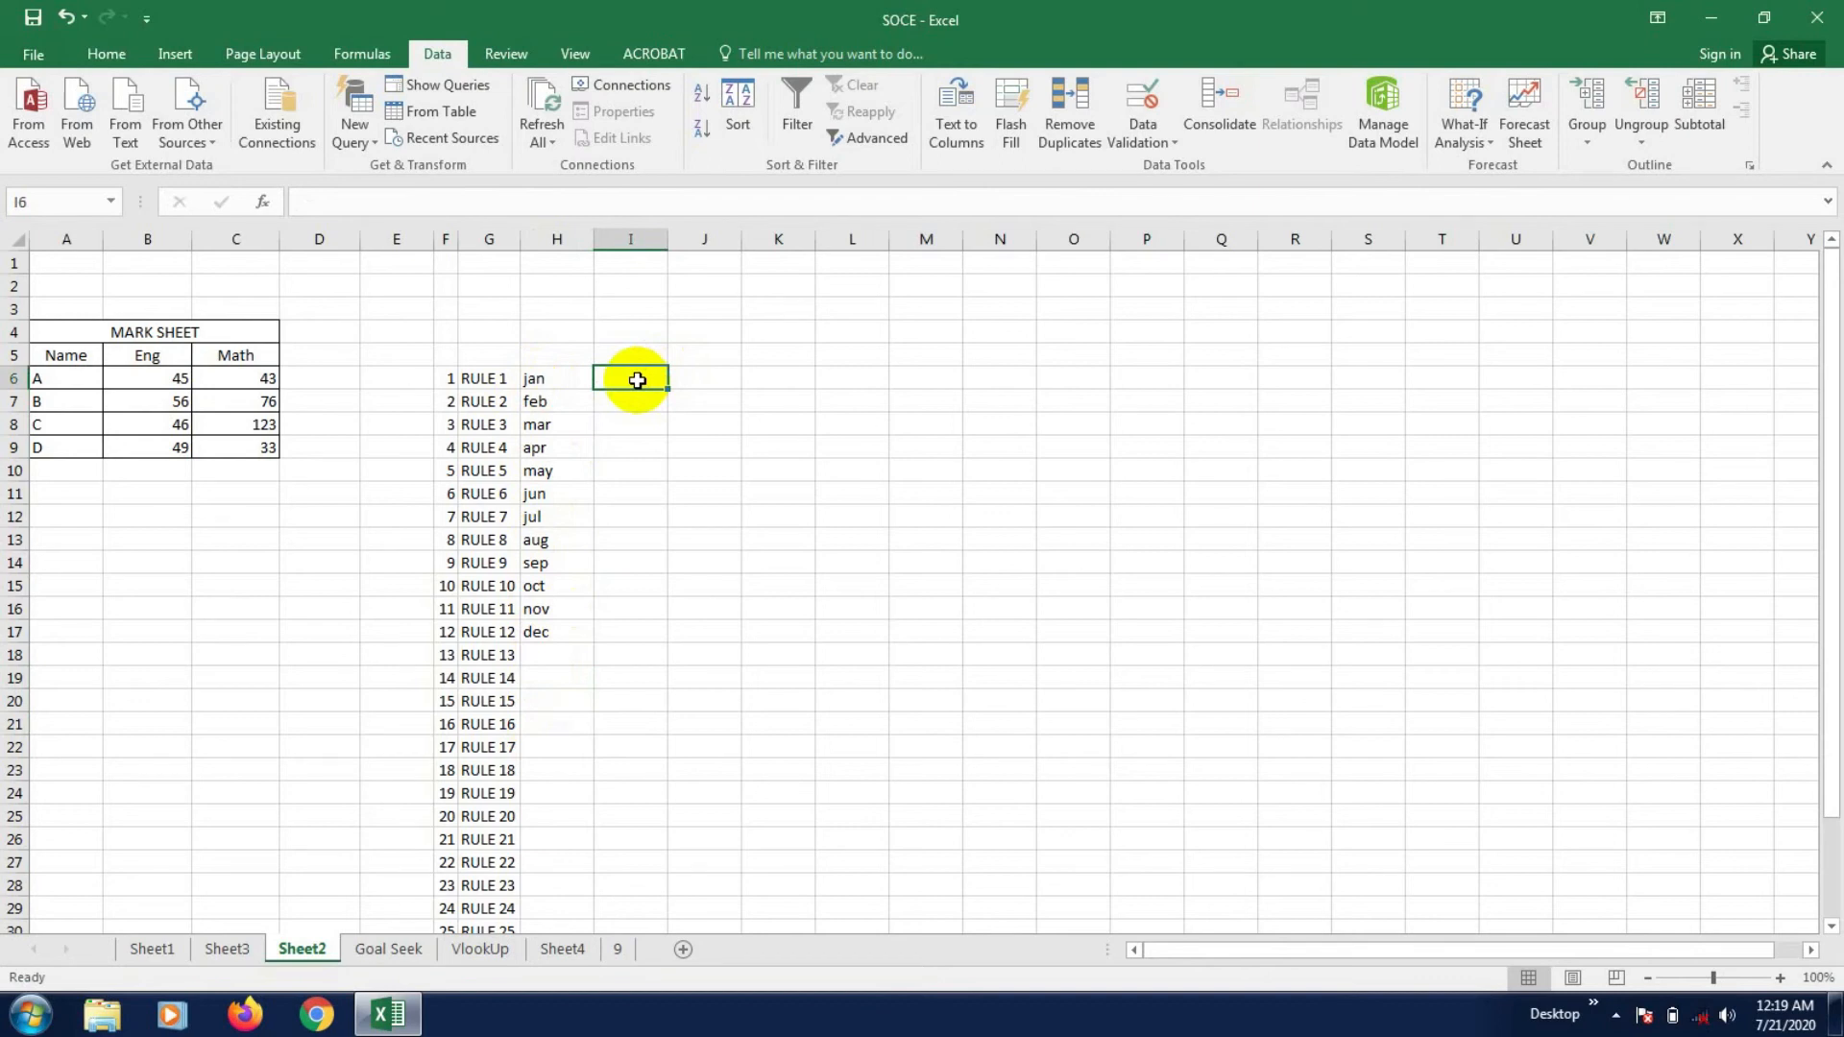
# - Enter 'sat' in I6 and fill abbreviated weekday names down column I
pyautogui.write('sat')
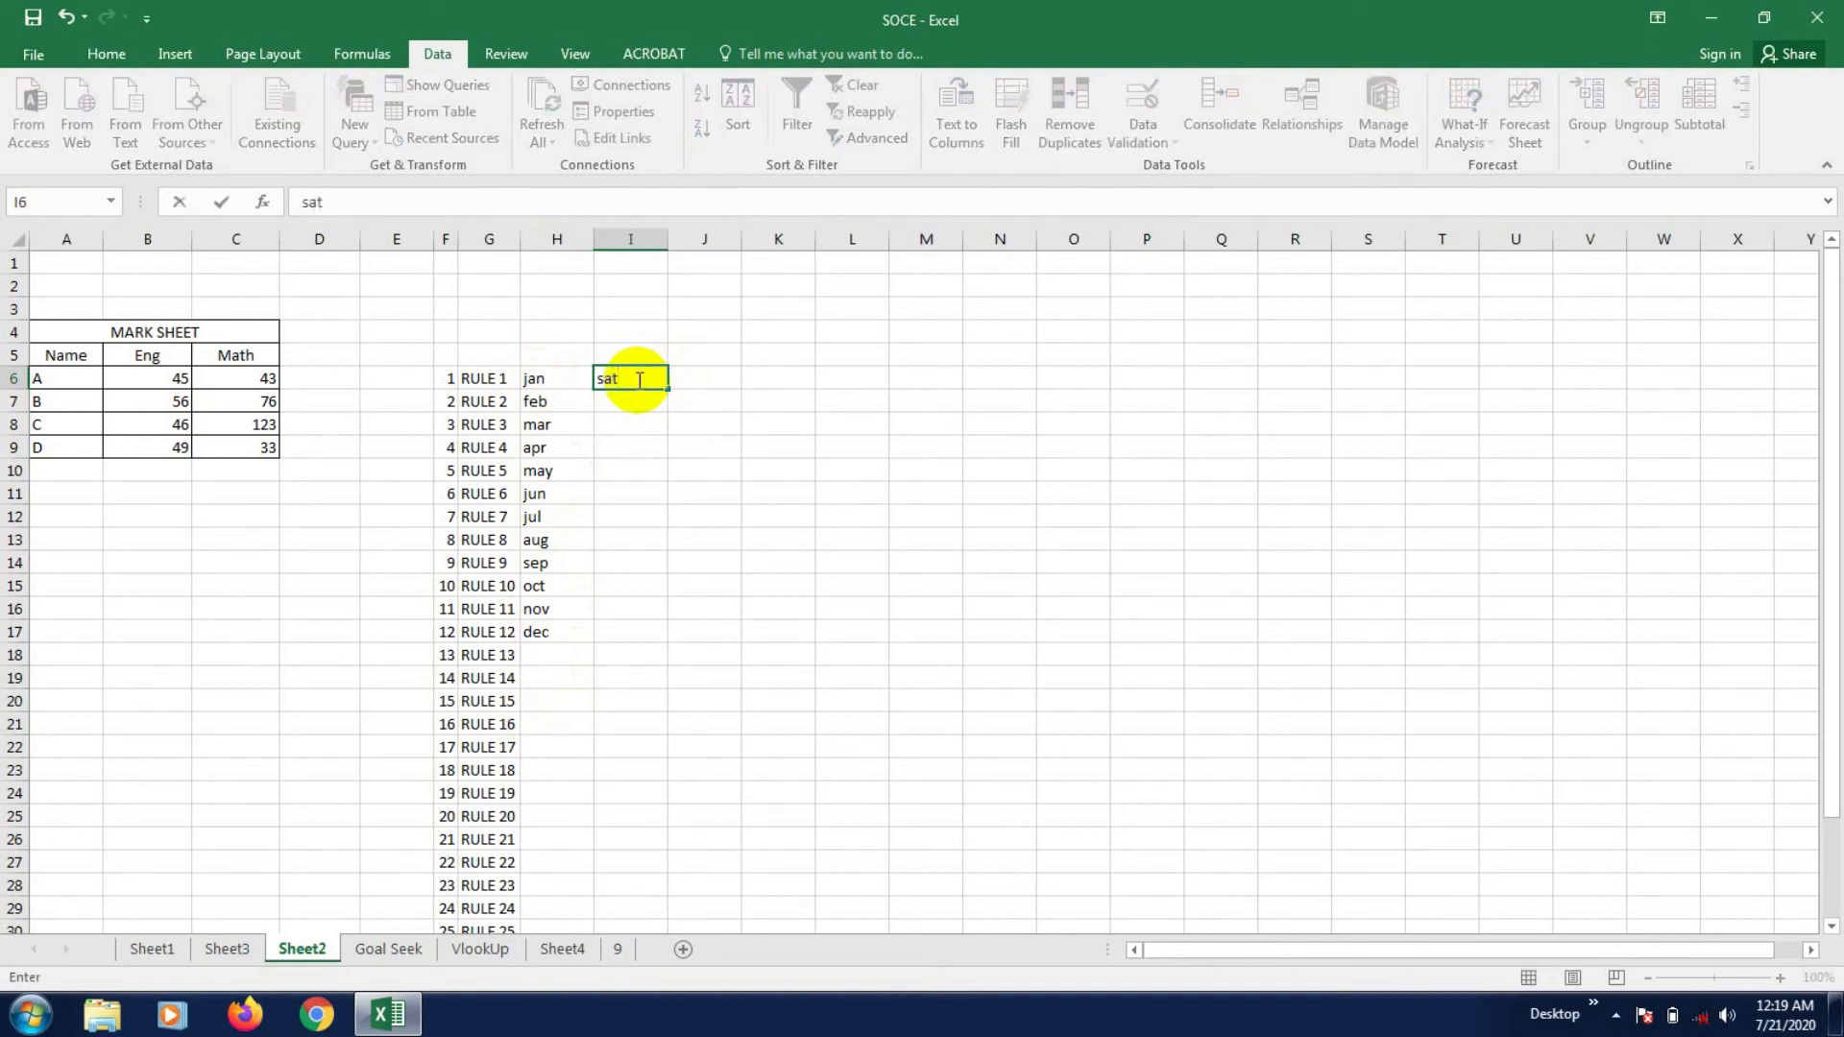
pyautogui.press('Return')
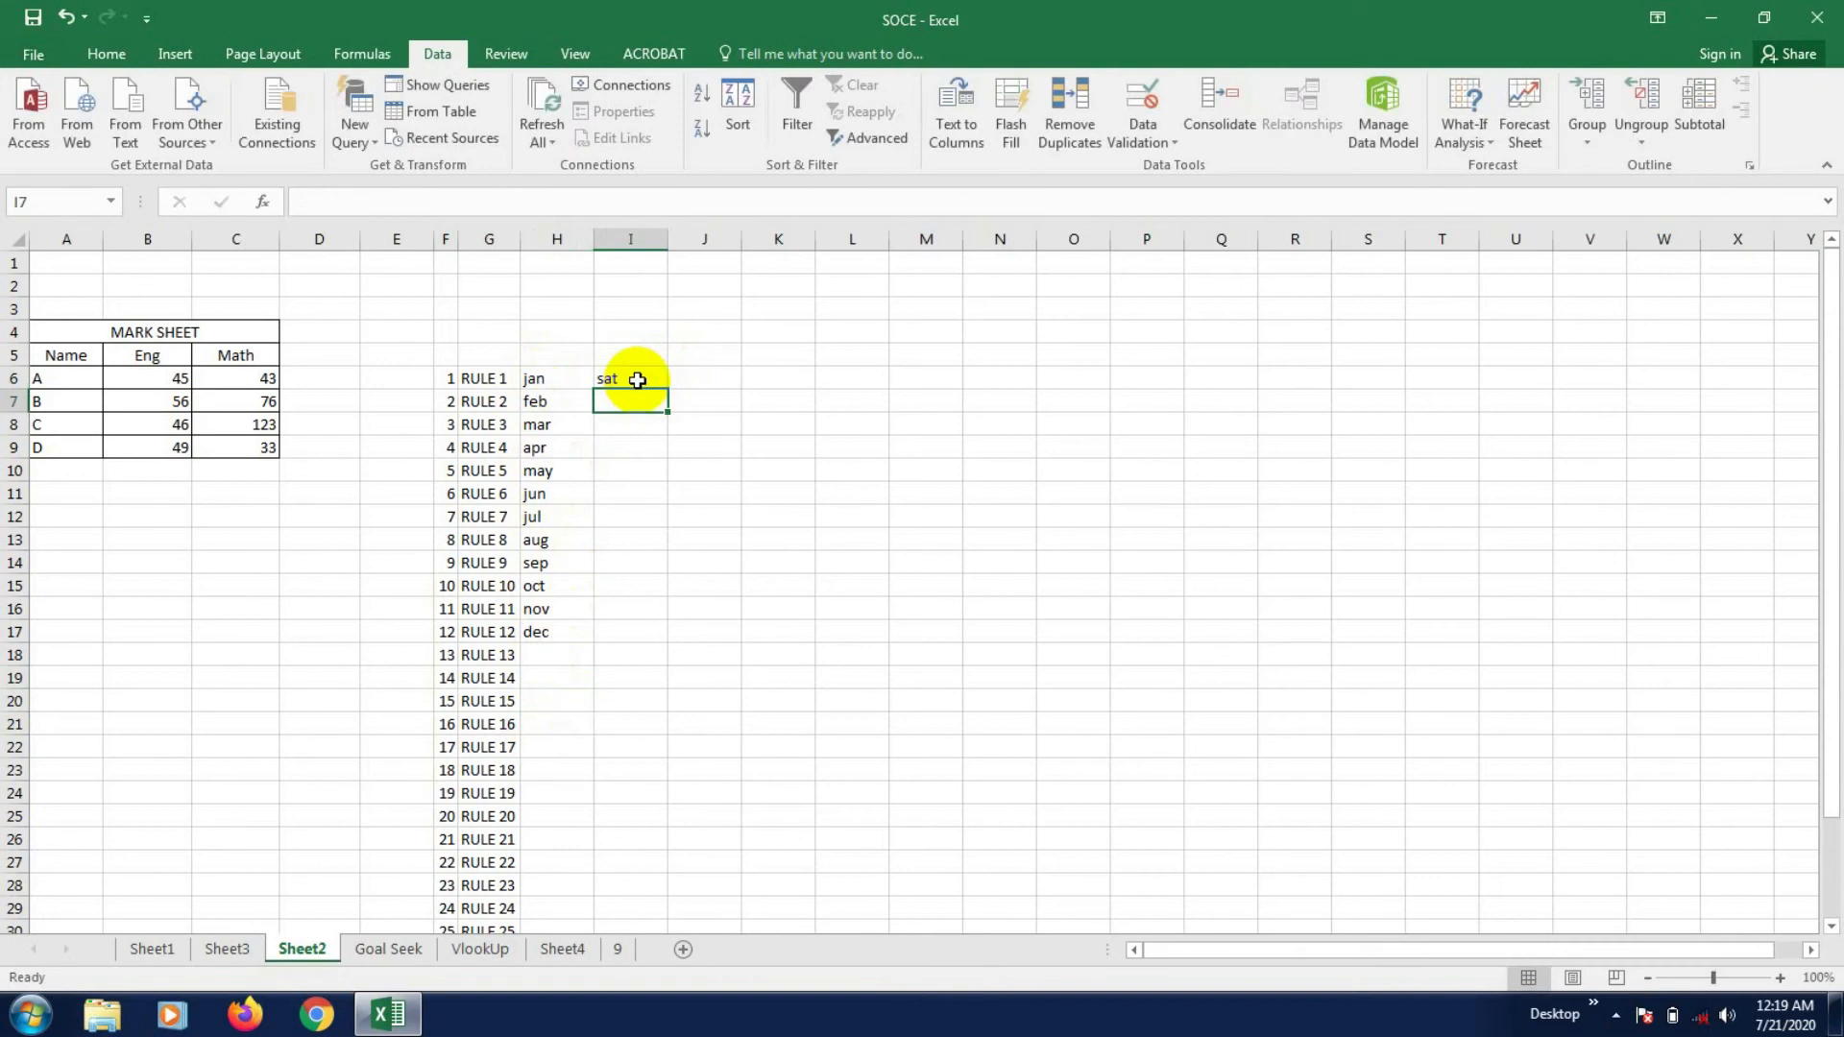
pyautogui.click(637, 380)
pyautogui.moveTo(667, 390); pyautogui.dragTo(648, 534)
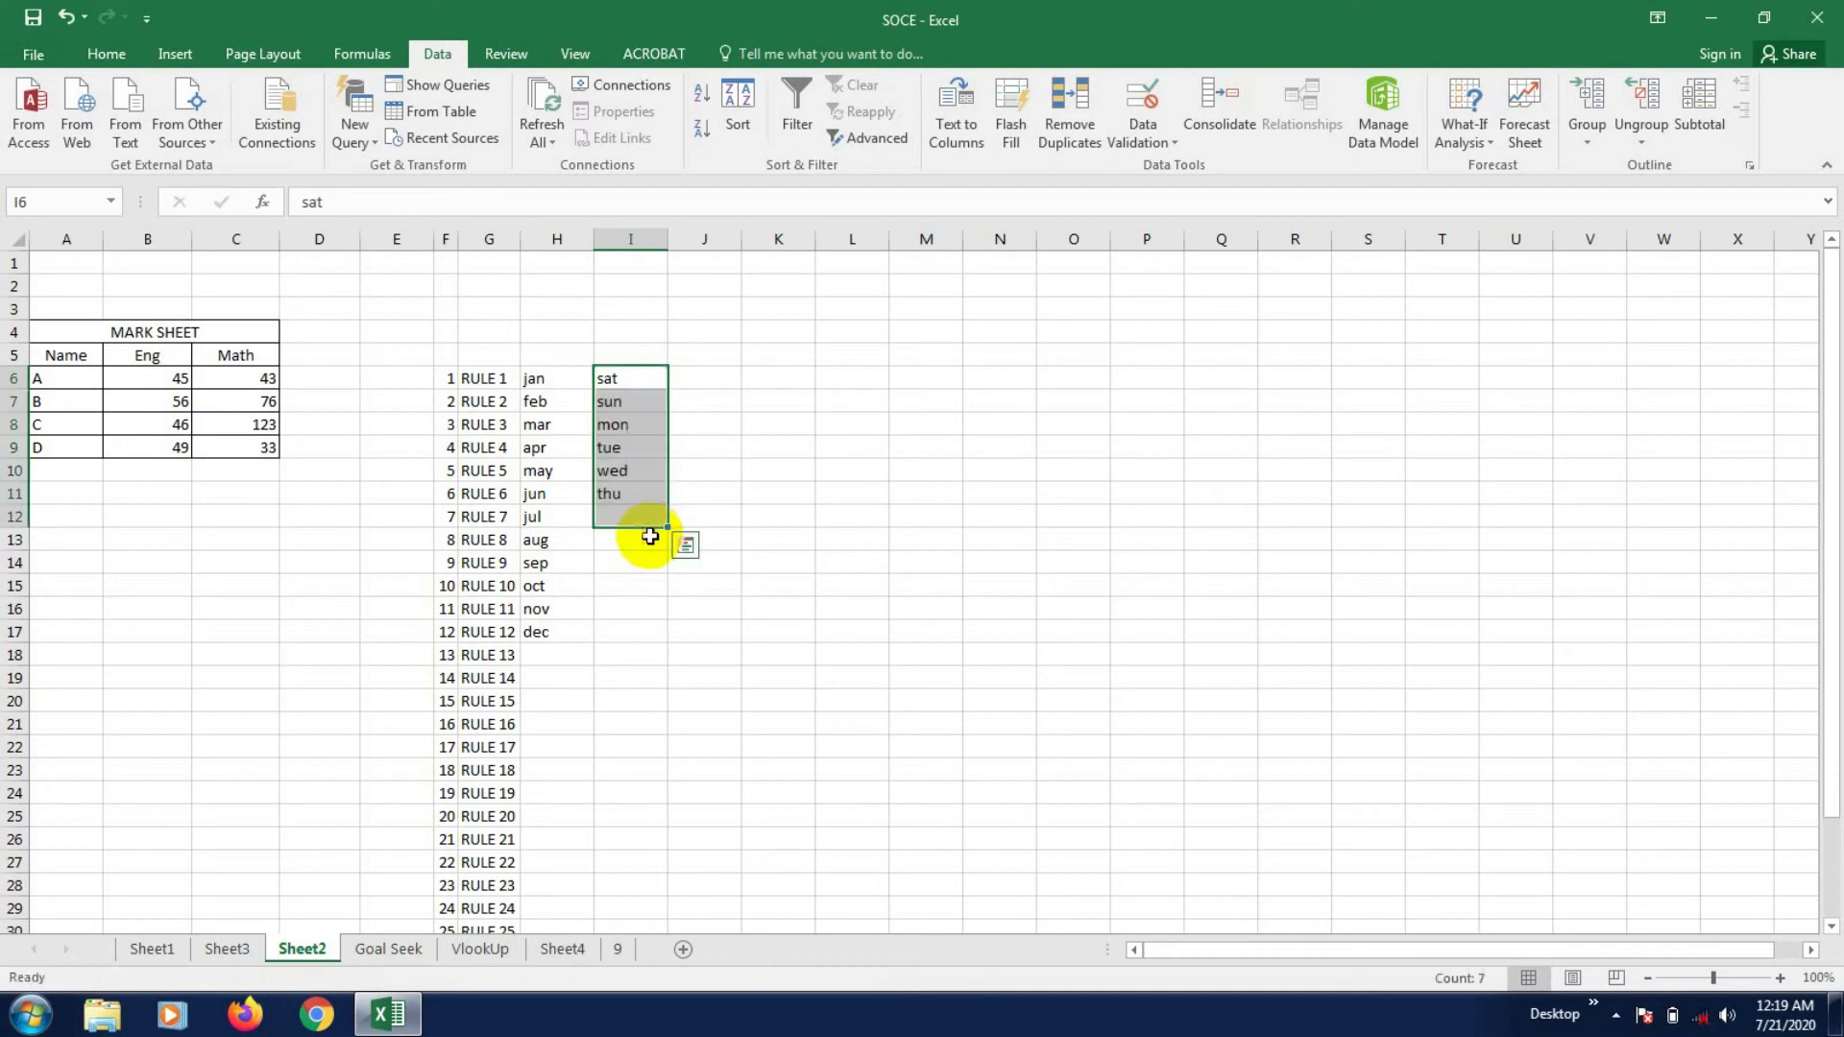
pyautogui.click(645, 631)
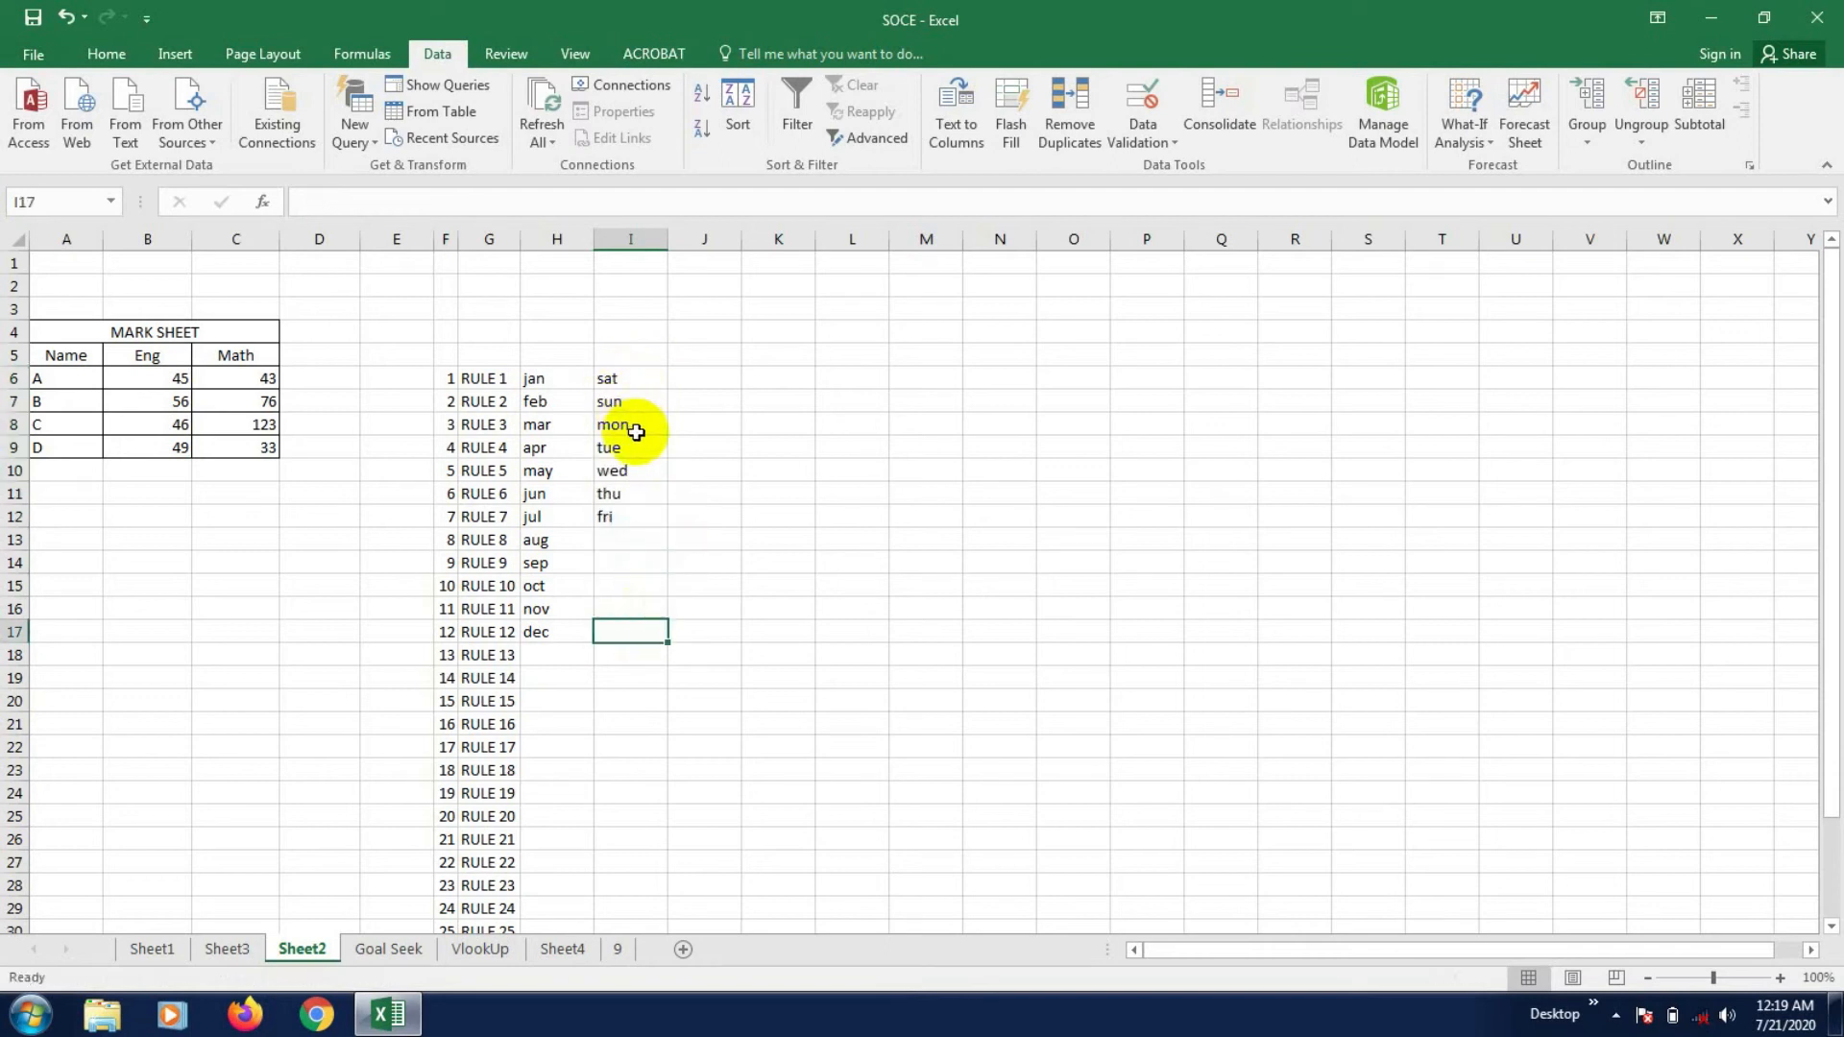
# - Change I12 to Friday, fill Saturday through Thursday down to I18, and widen column I
pyautogui.click(631, 516)
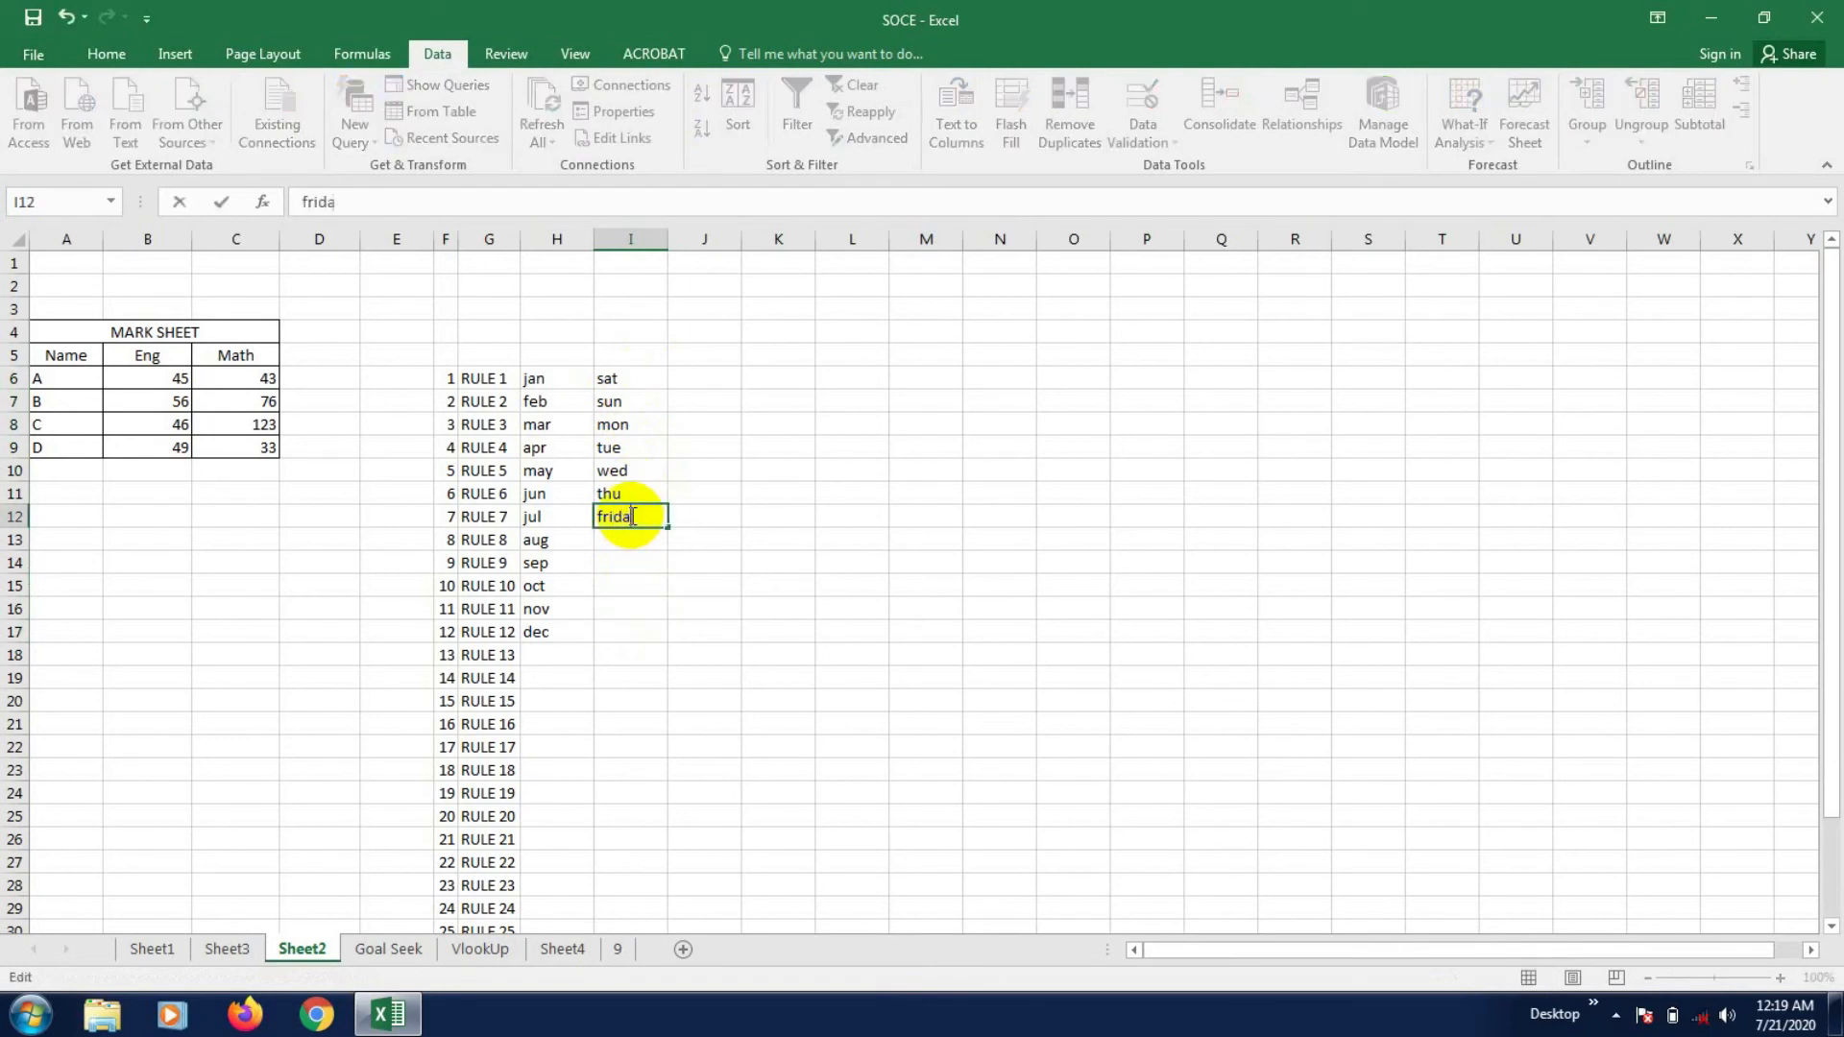
pyautogui.write('day')
pyautogui.press('Return')
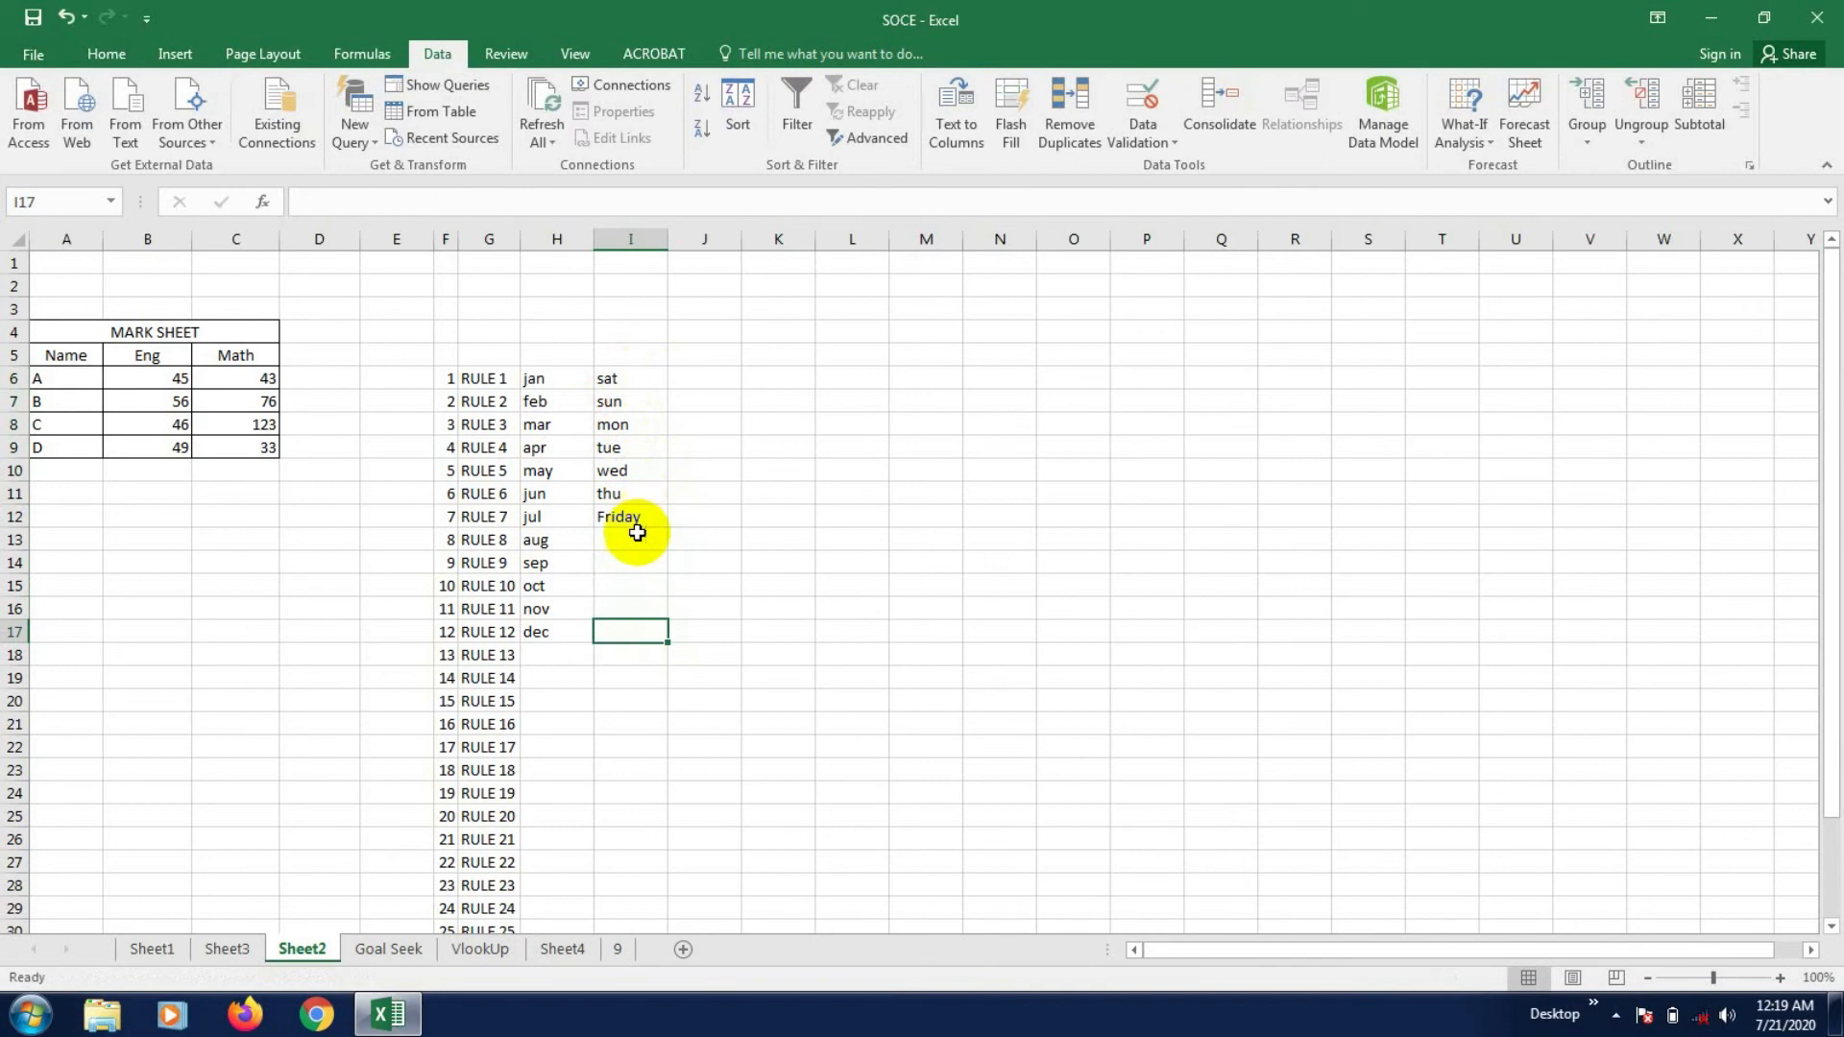
pyautogui.click(634, 522)
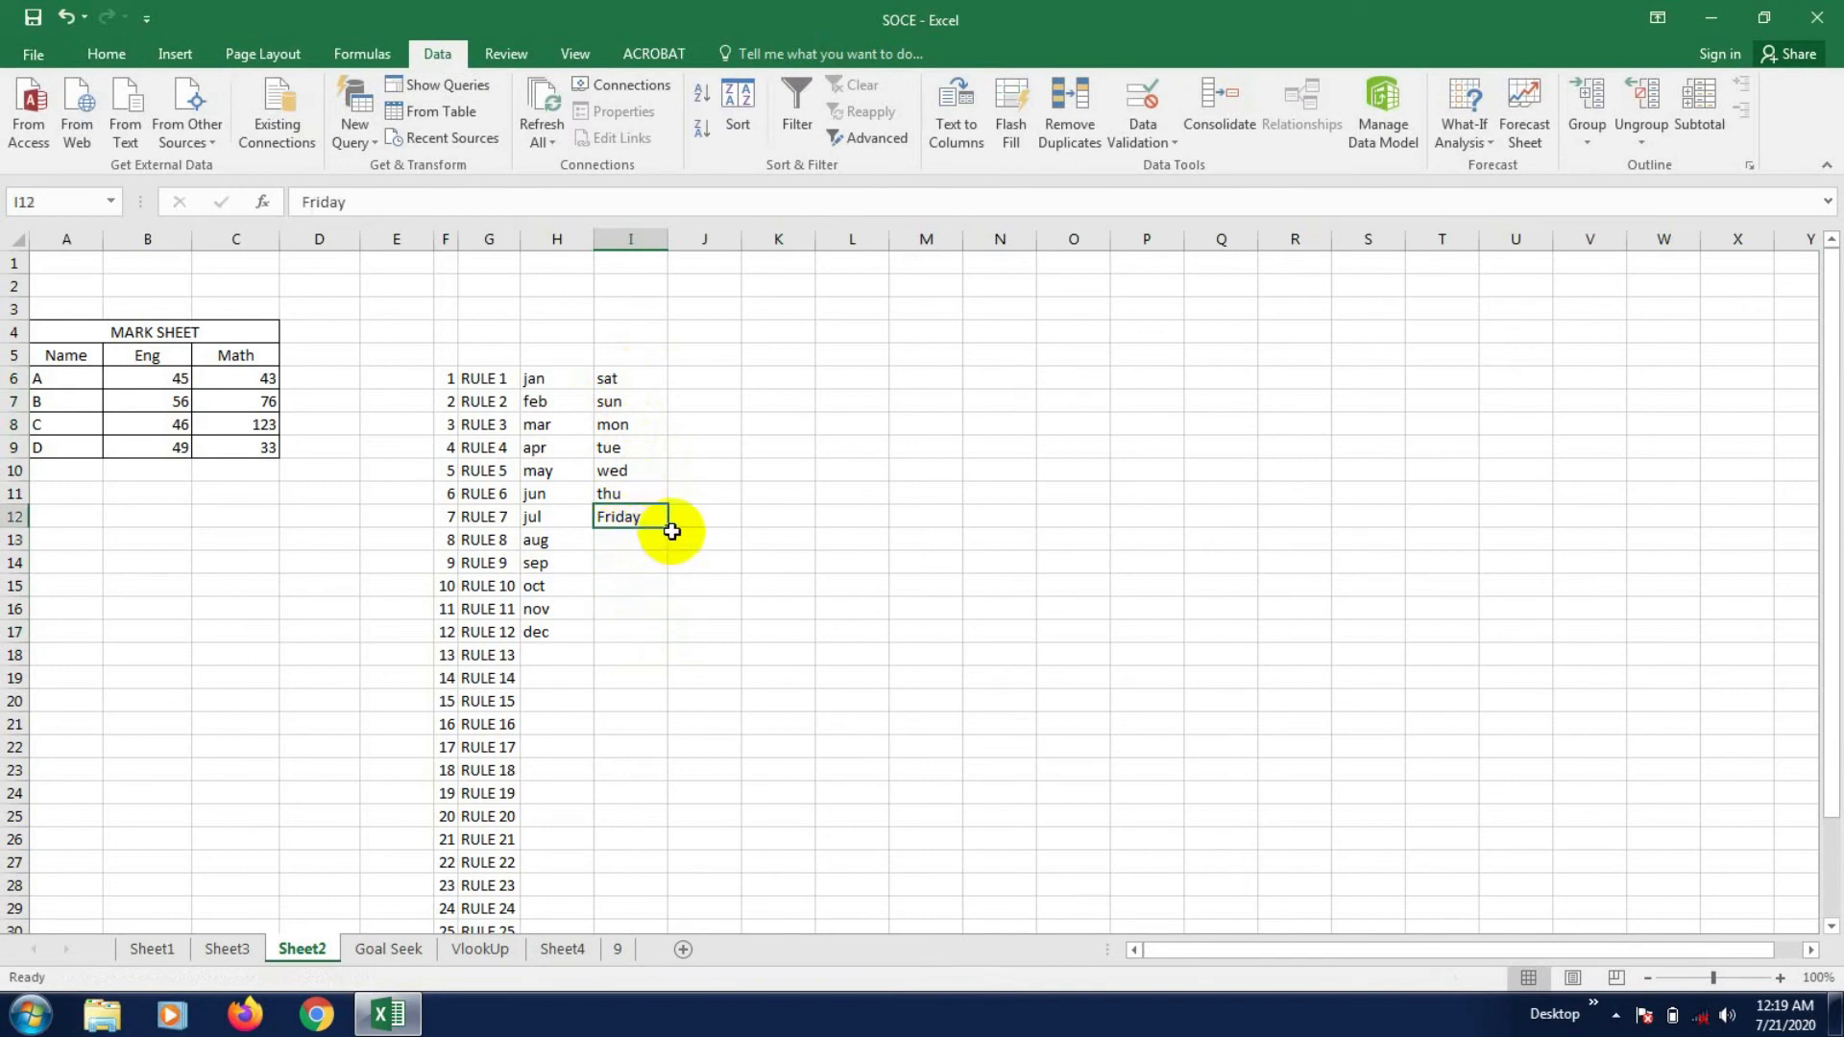
pyautogui.moveTo(671, 527); pyautogui.dragTo(659, 672)
pyautogui.click(618, 817)
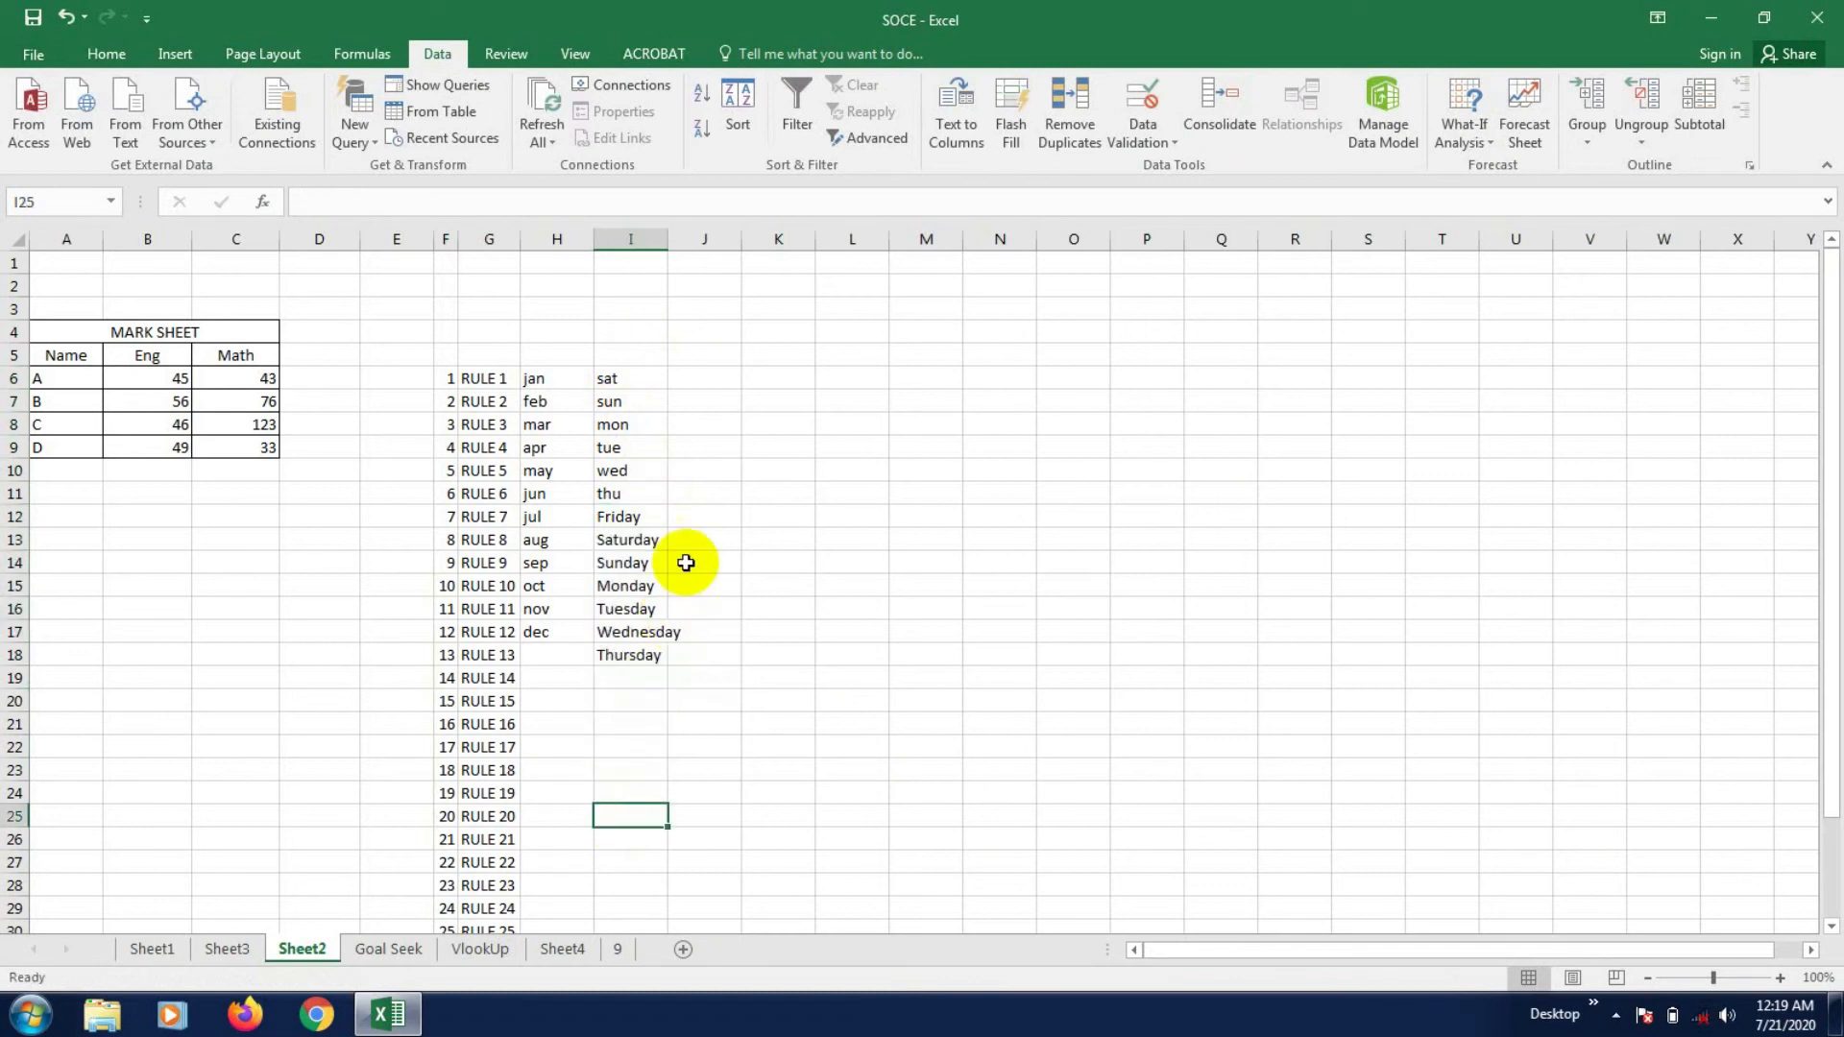
pyautogui.moveTo(668, 240); pyautogui.dragTo(688, 240)
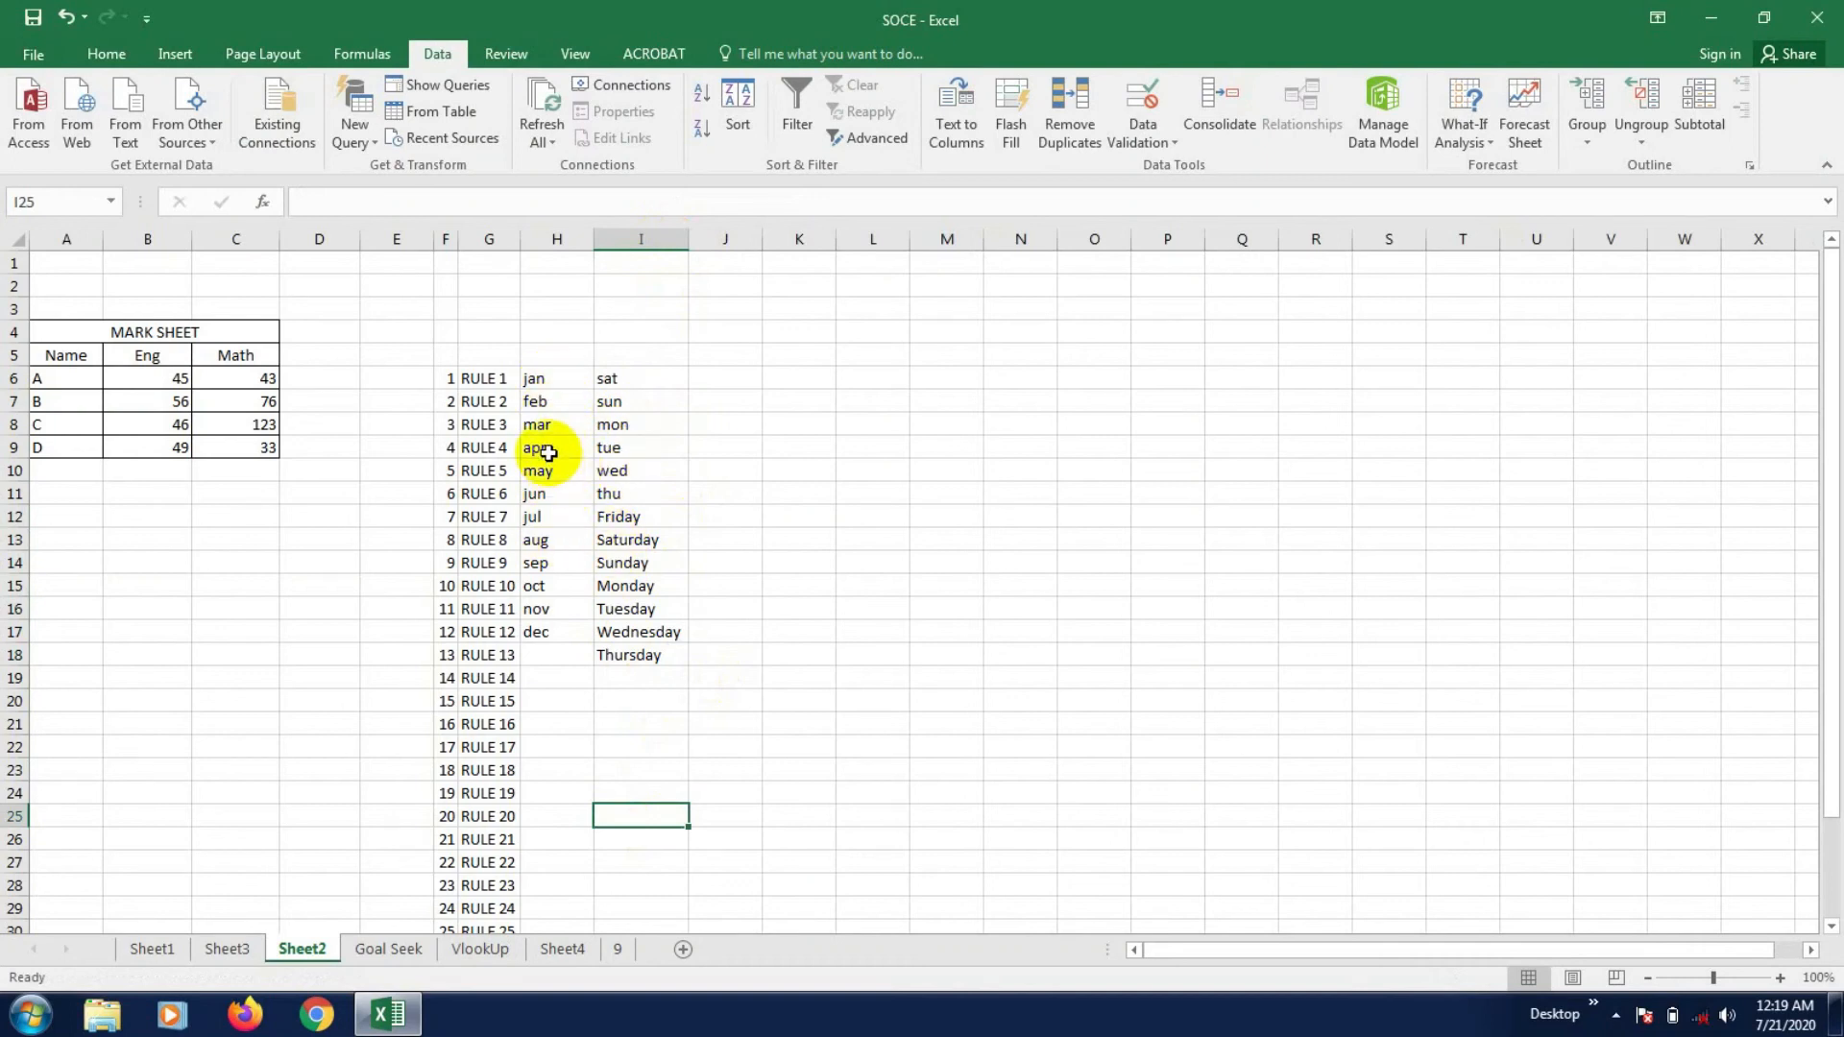
# - Change H8 to 'march', fill full month names down through december, and autofit column H
pyautogui.click(547, 424)
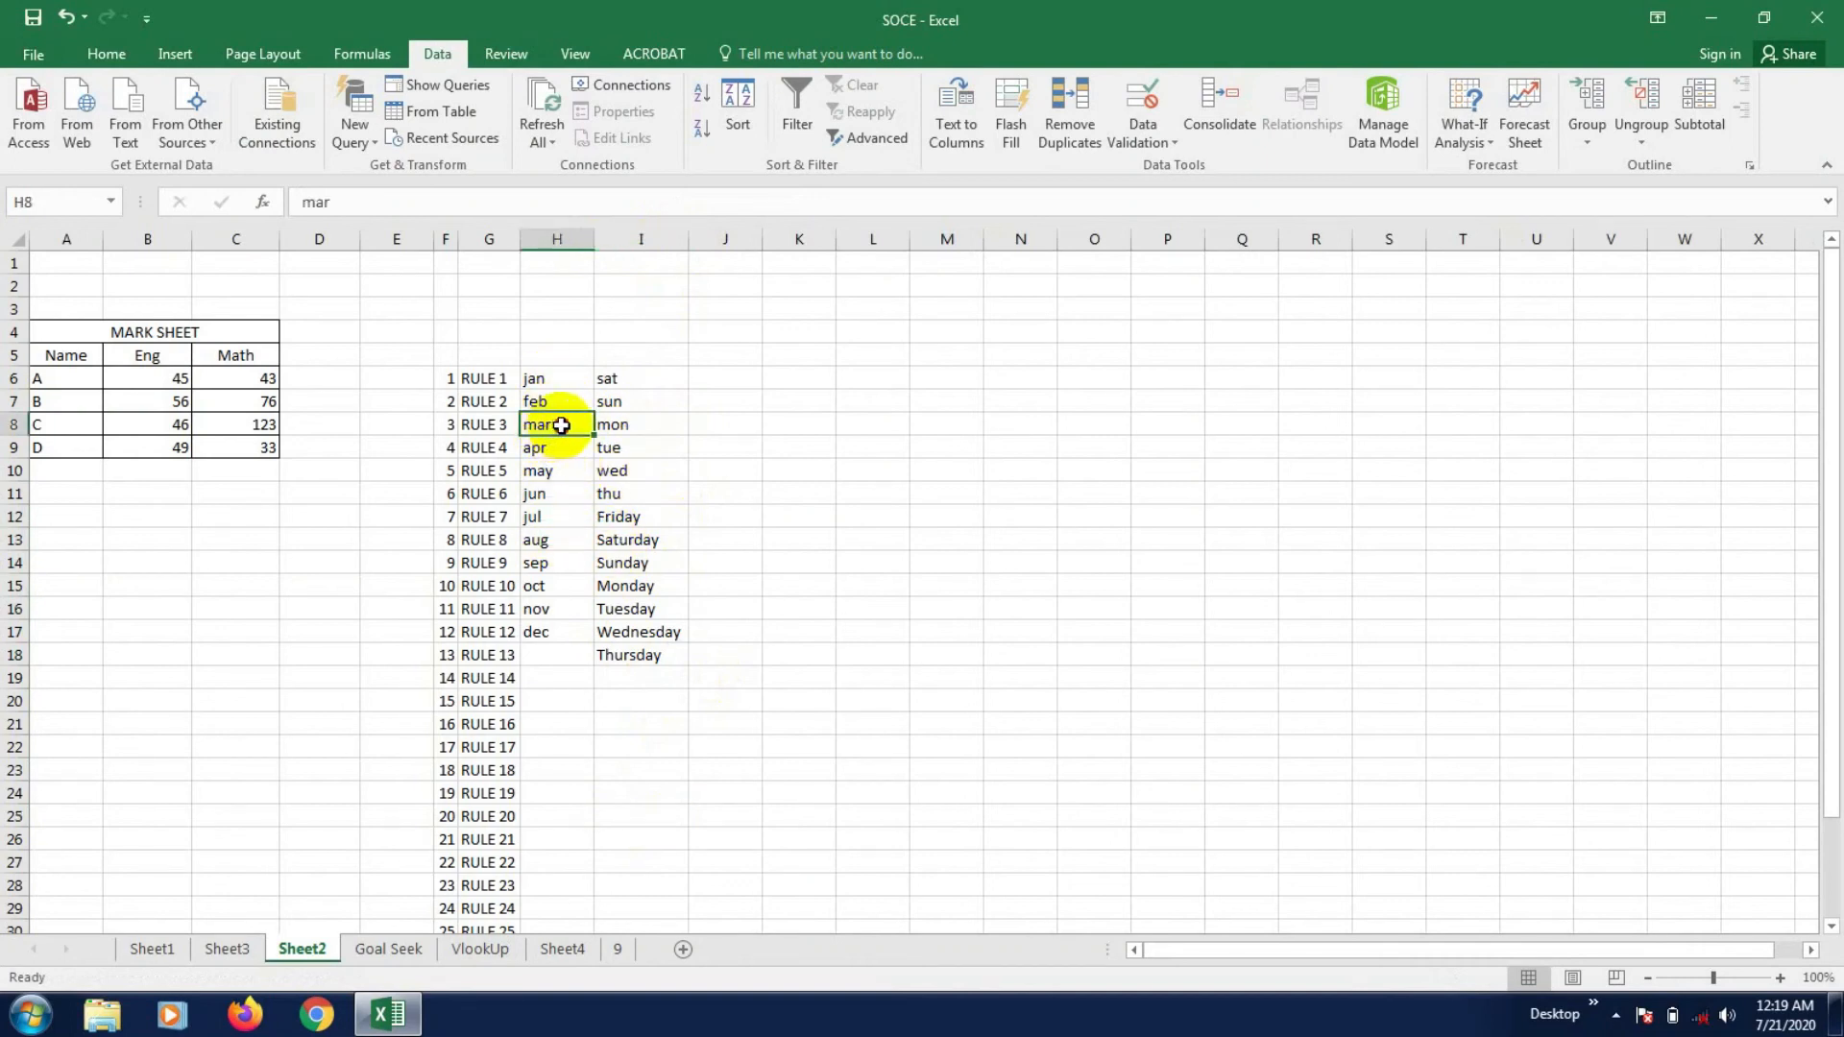
pyautogui.doubleClick(562, 426)
pyautogui.press('Return')
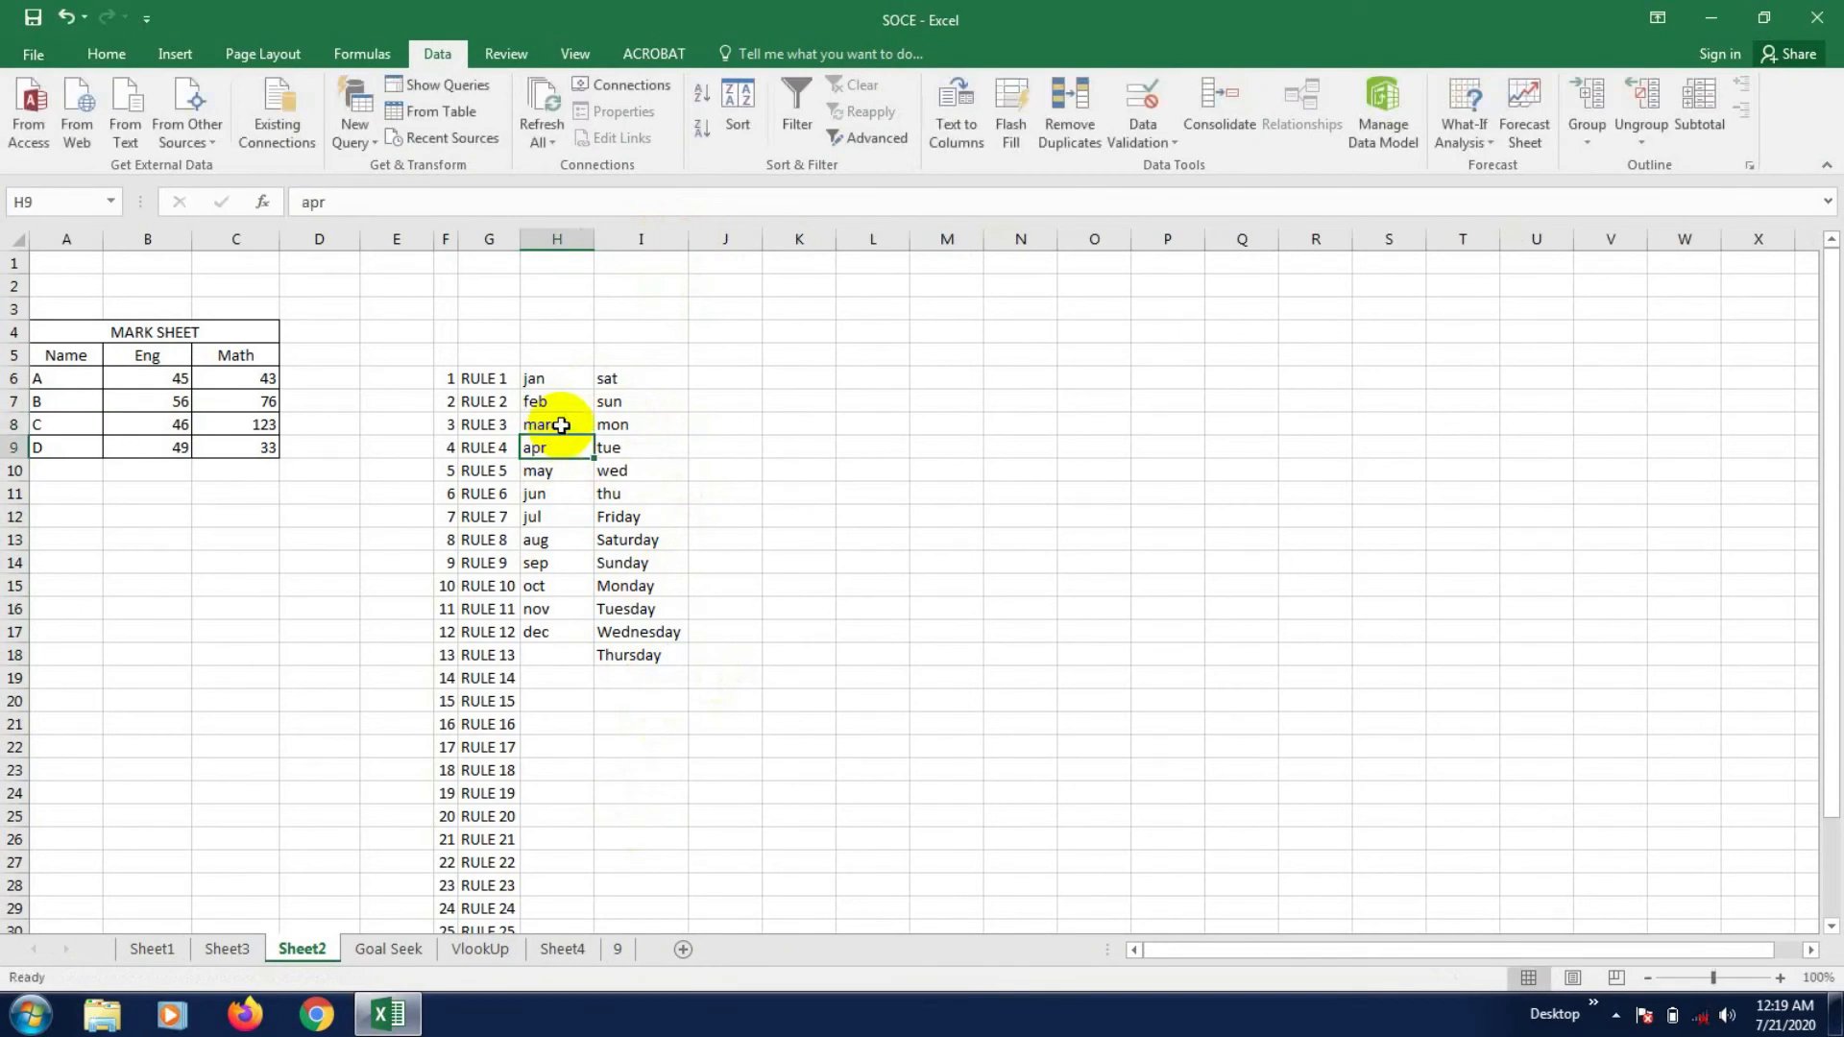
pyautogui.click(549, 423)
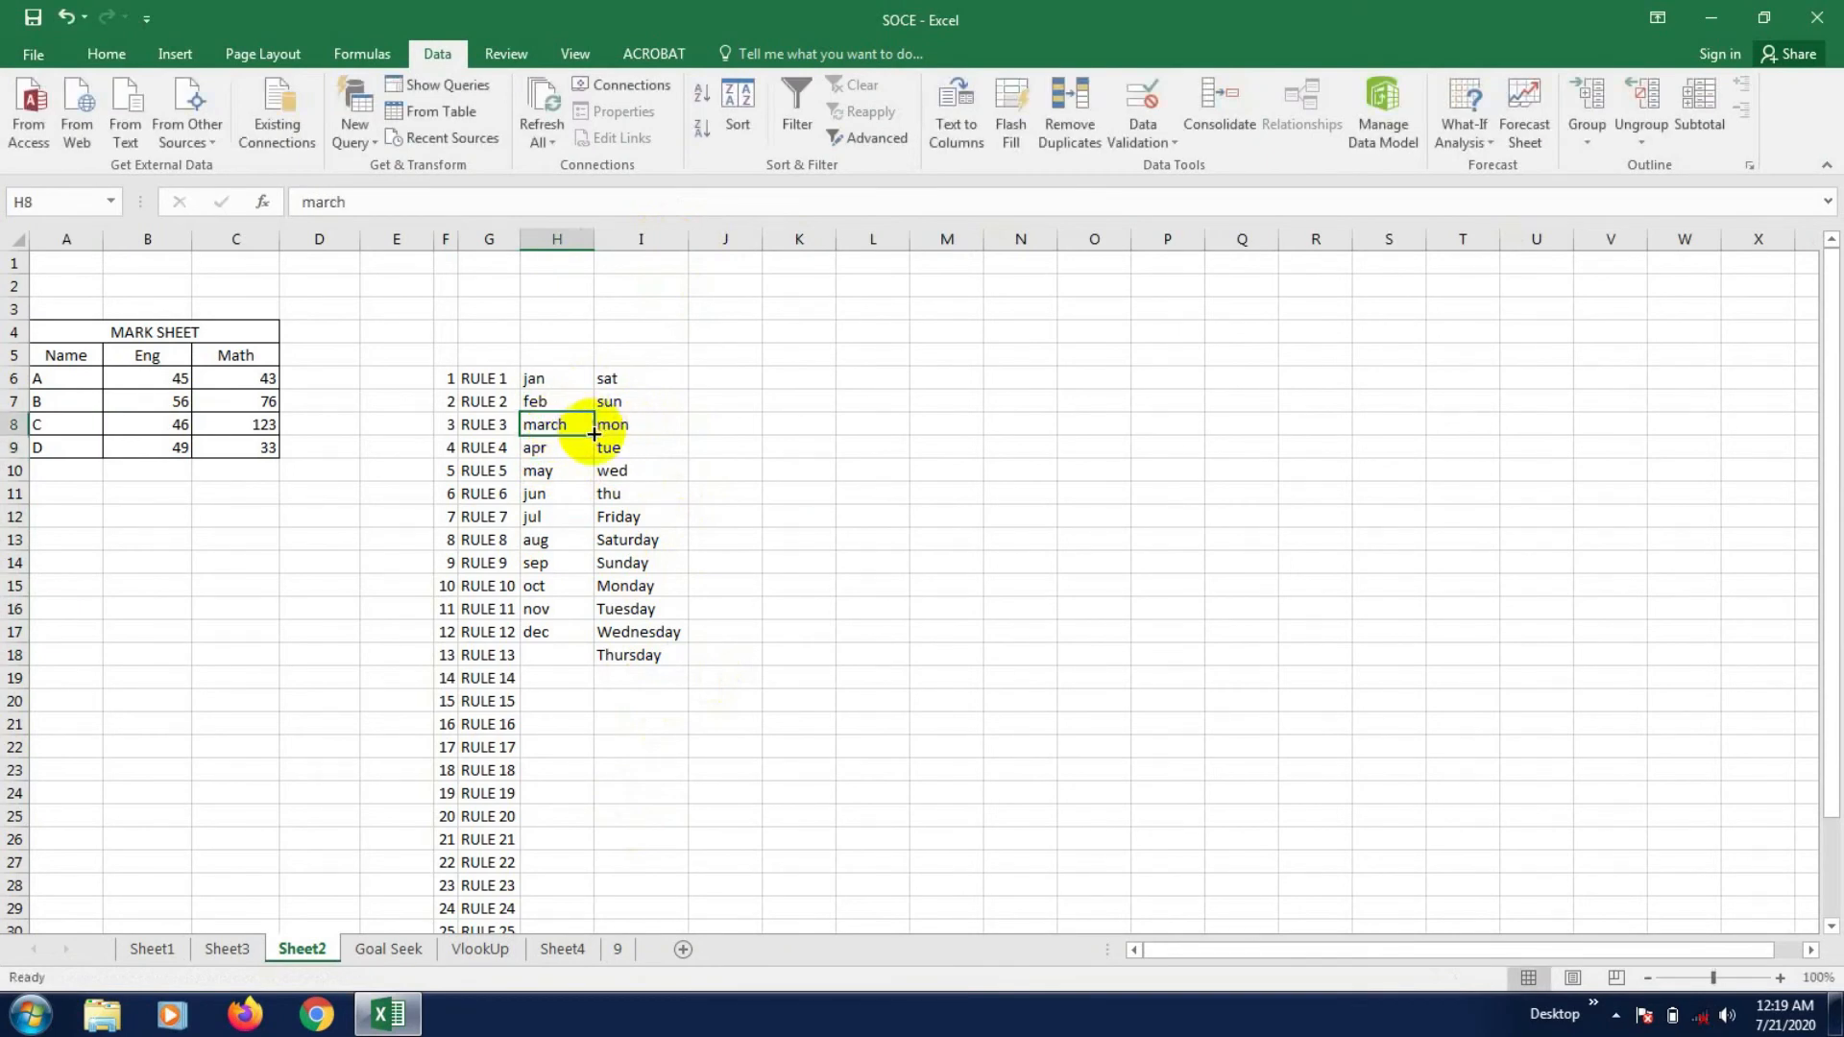
pyautogui.moveTo(595, 434); pyautogui.dragTo(592, 634)
pyautogui.click(555, 768)
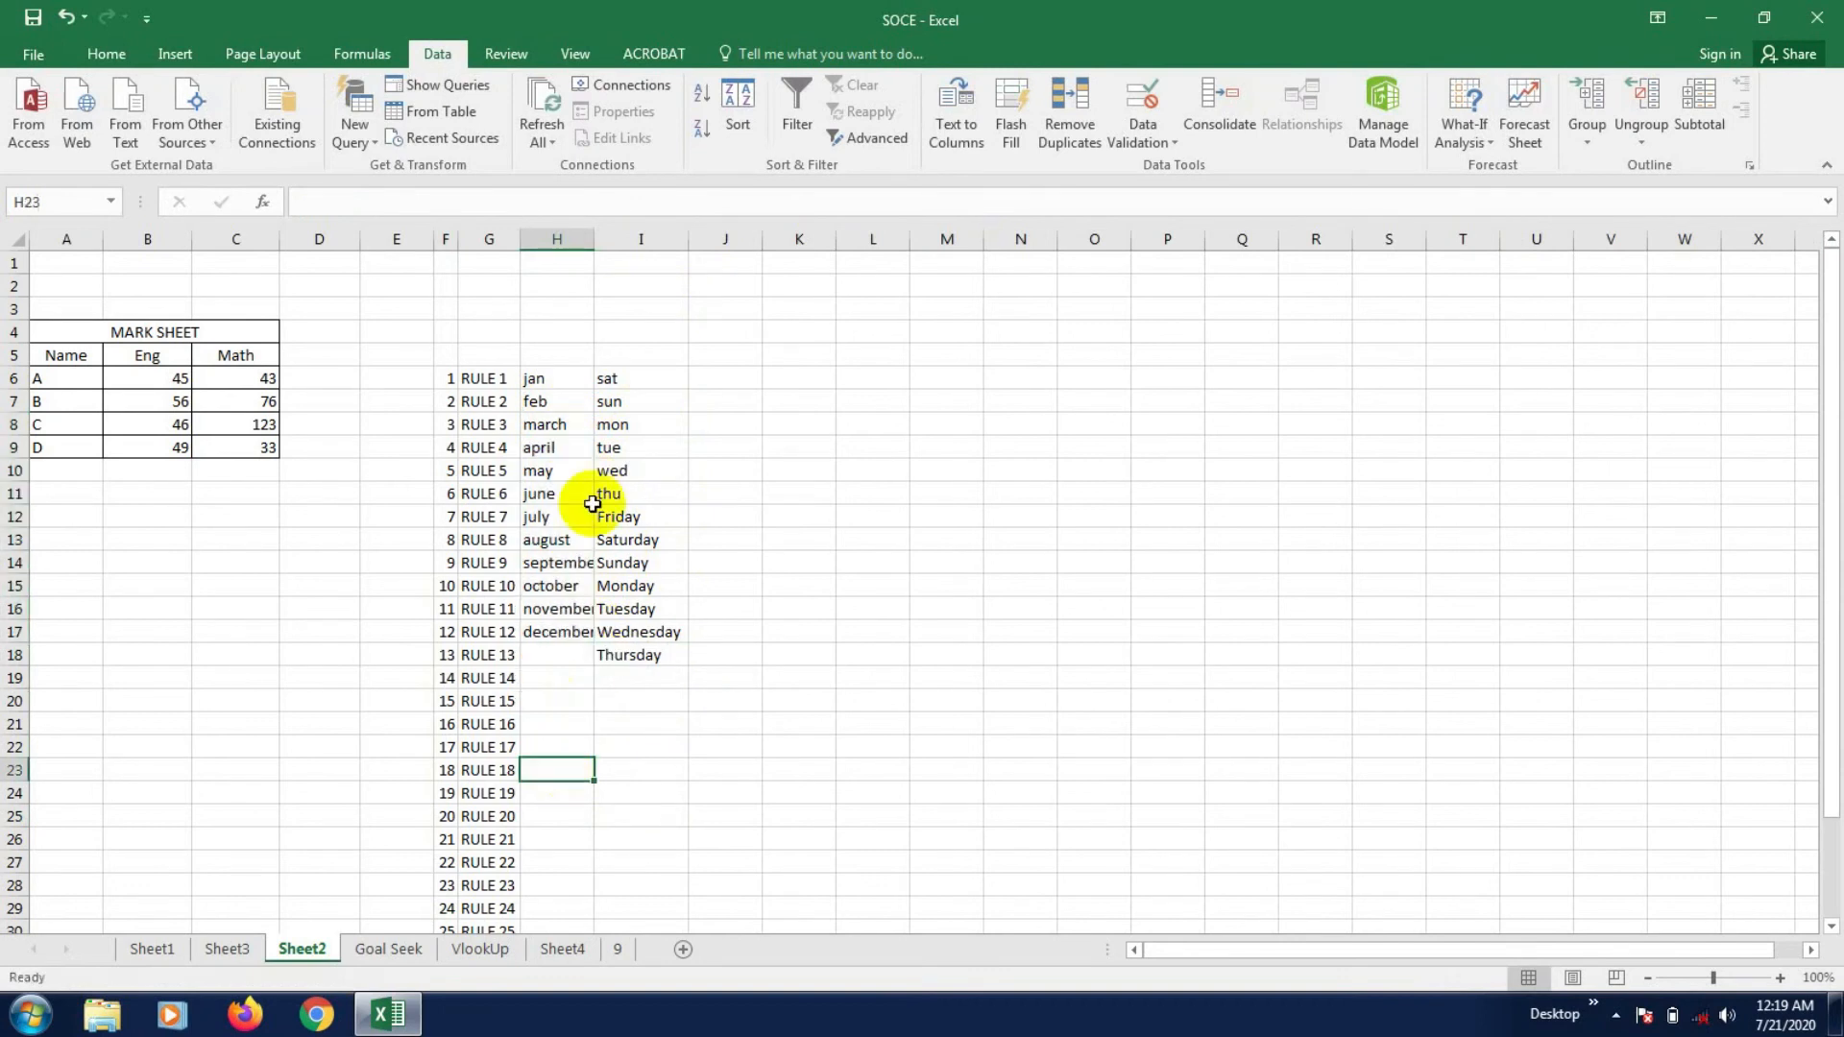
pyautogui.doubleClick(594, 240)
# - Capitalise H8 as 'March' and refill the months down through December
pyautogui.click(597, 785)
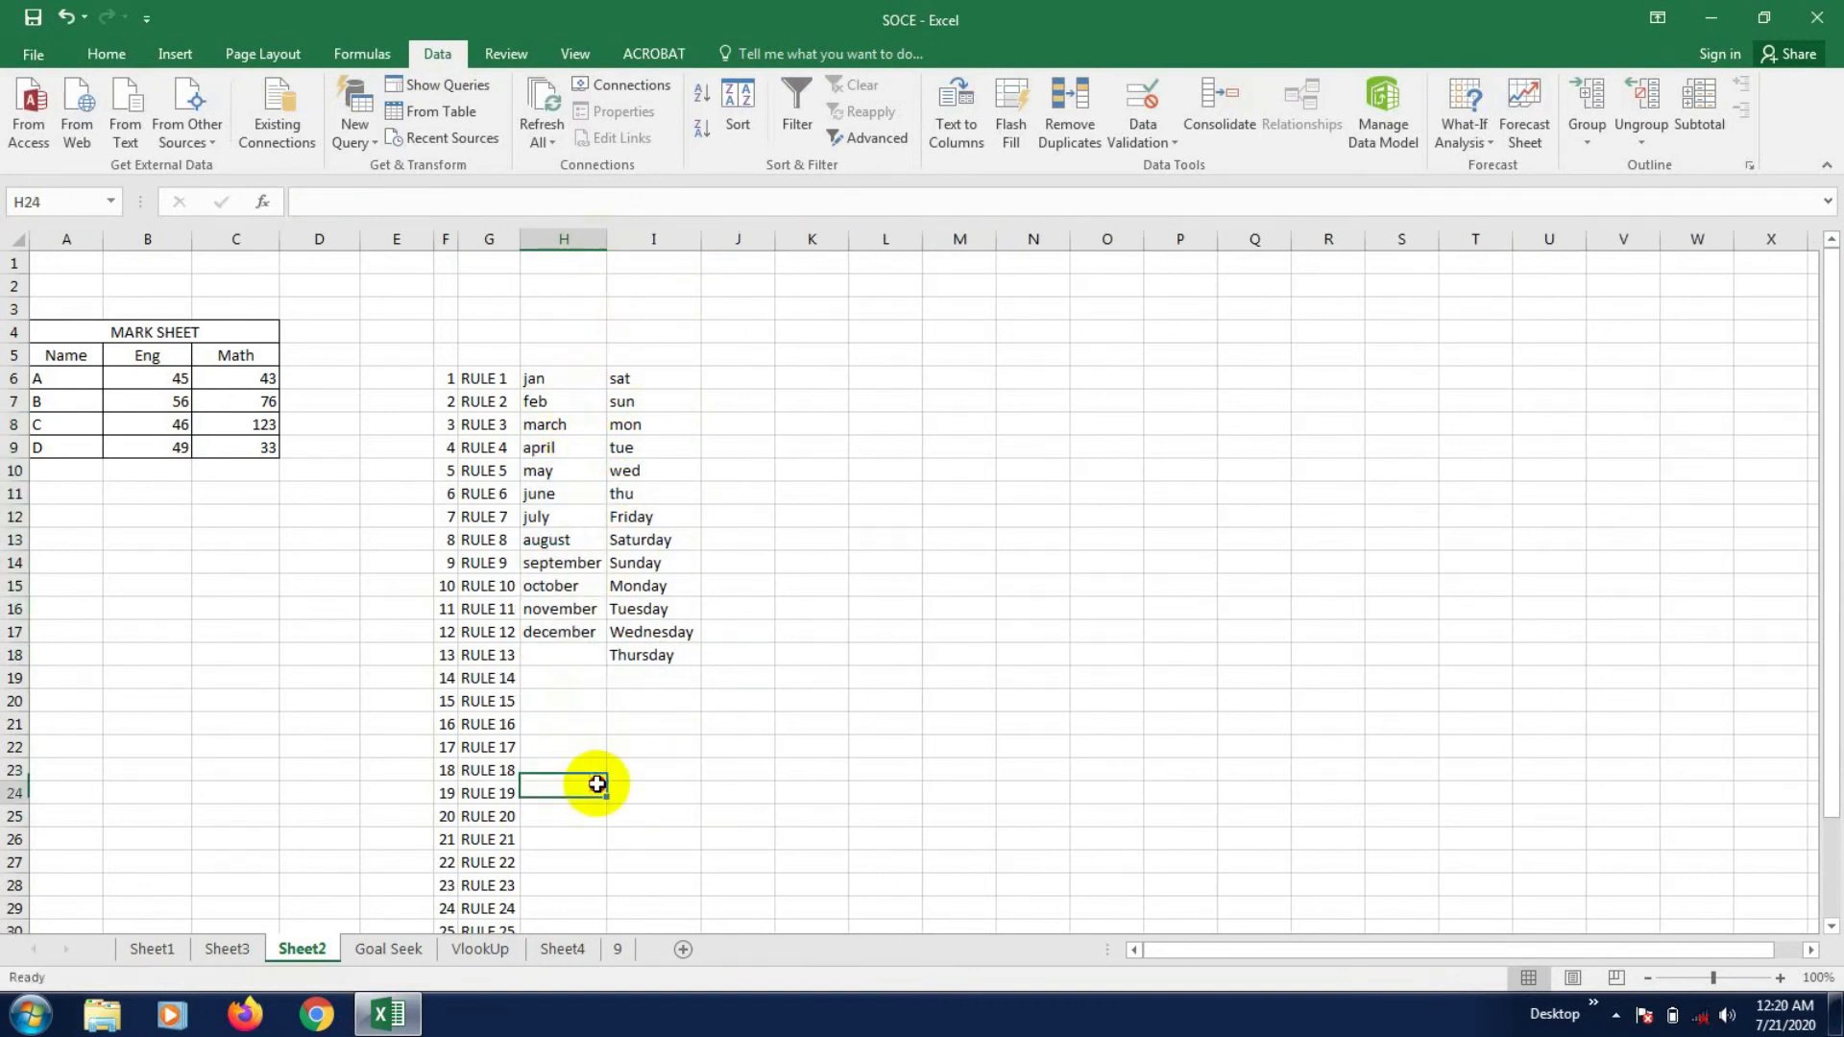
pyautogui.doubleClick(534, 426)
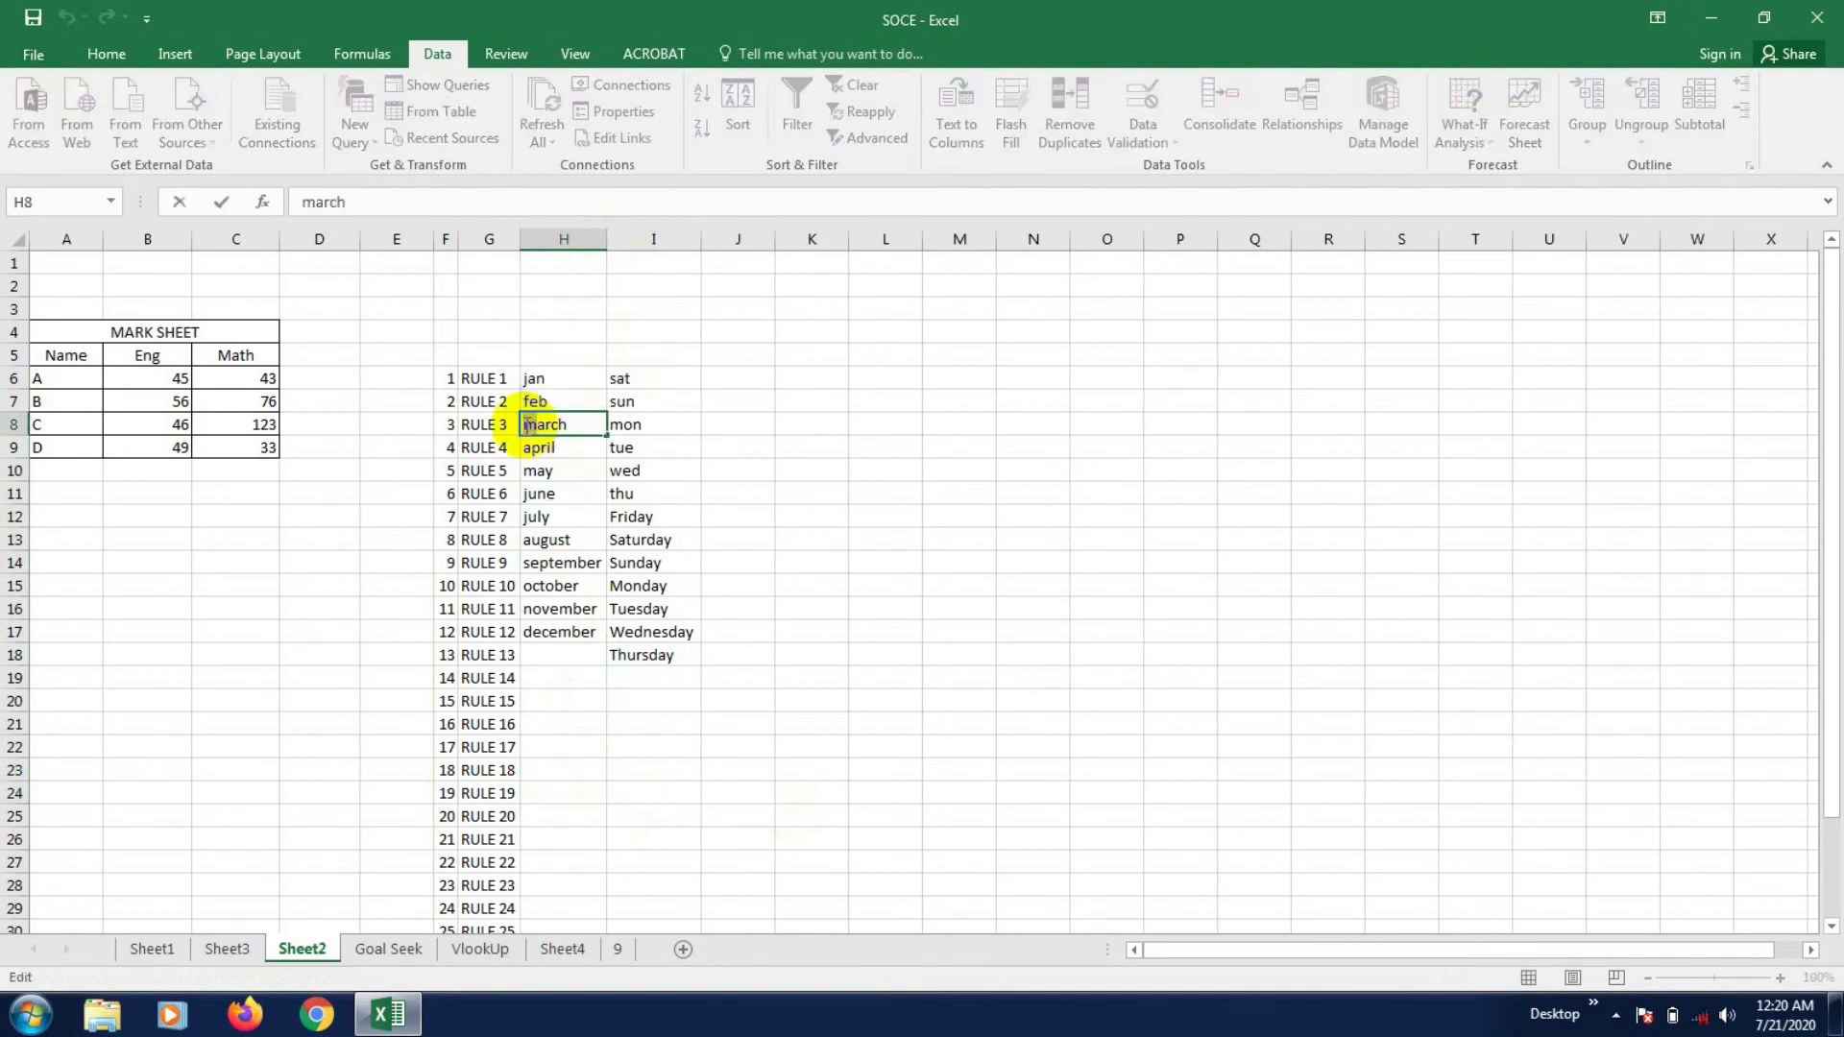
pyautogui.click(536, 471)
pyautogui.click(557, 423)
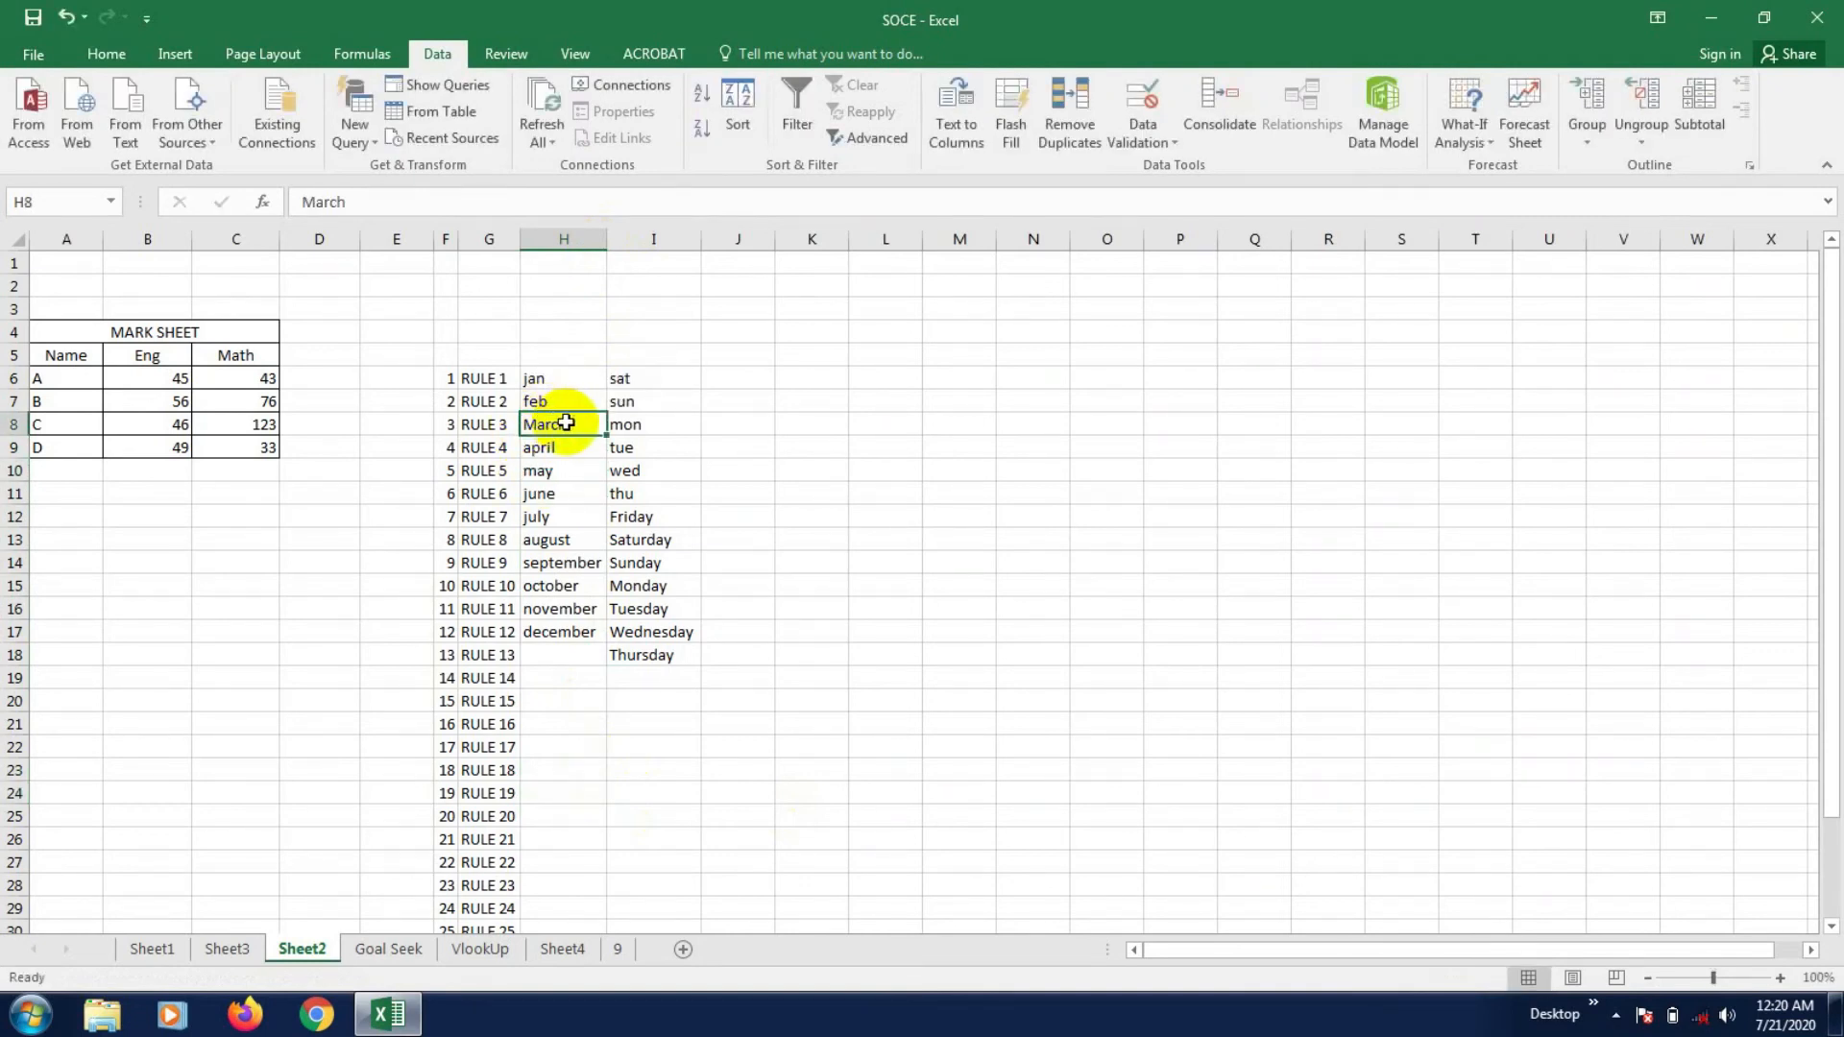
pyautogui.moveTo(607, 437); pyautogui.dragTo(588, 642)
pyautogui.click(579, 744)
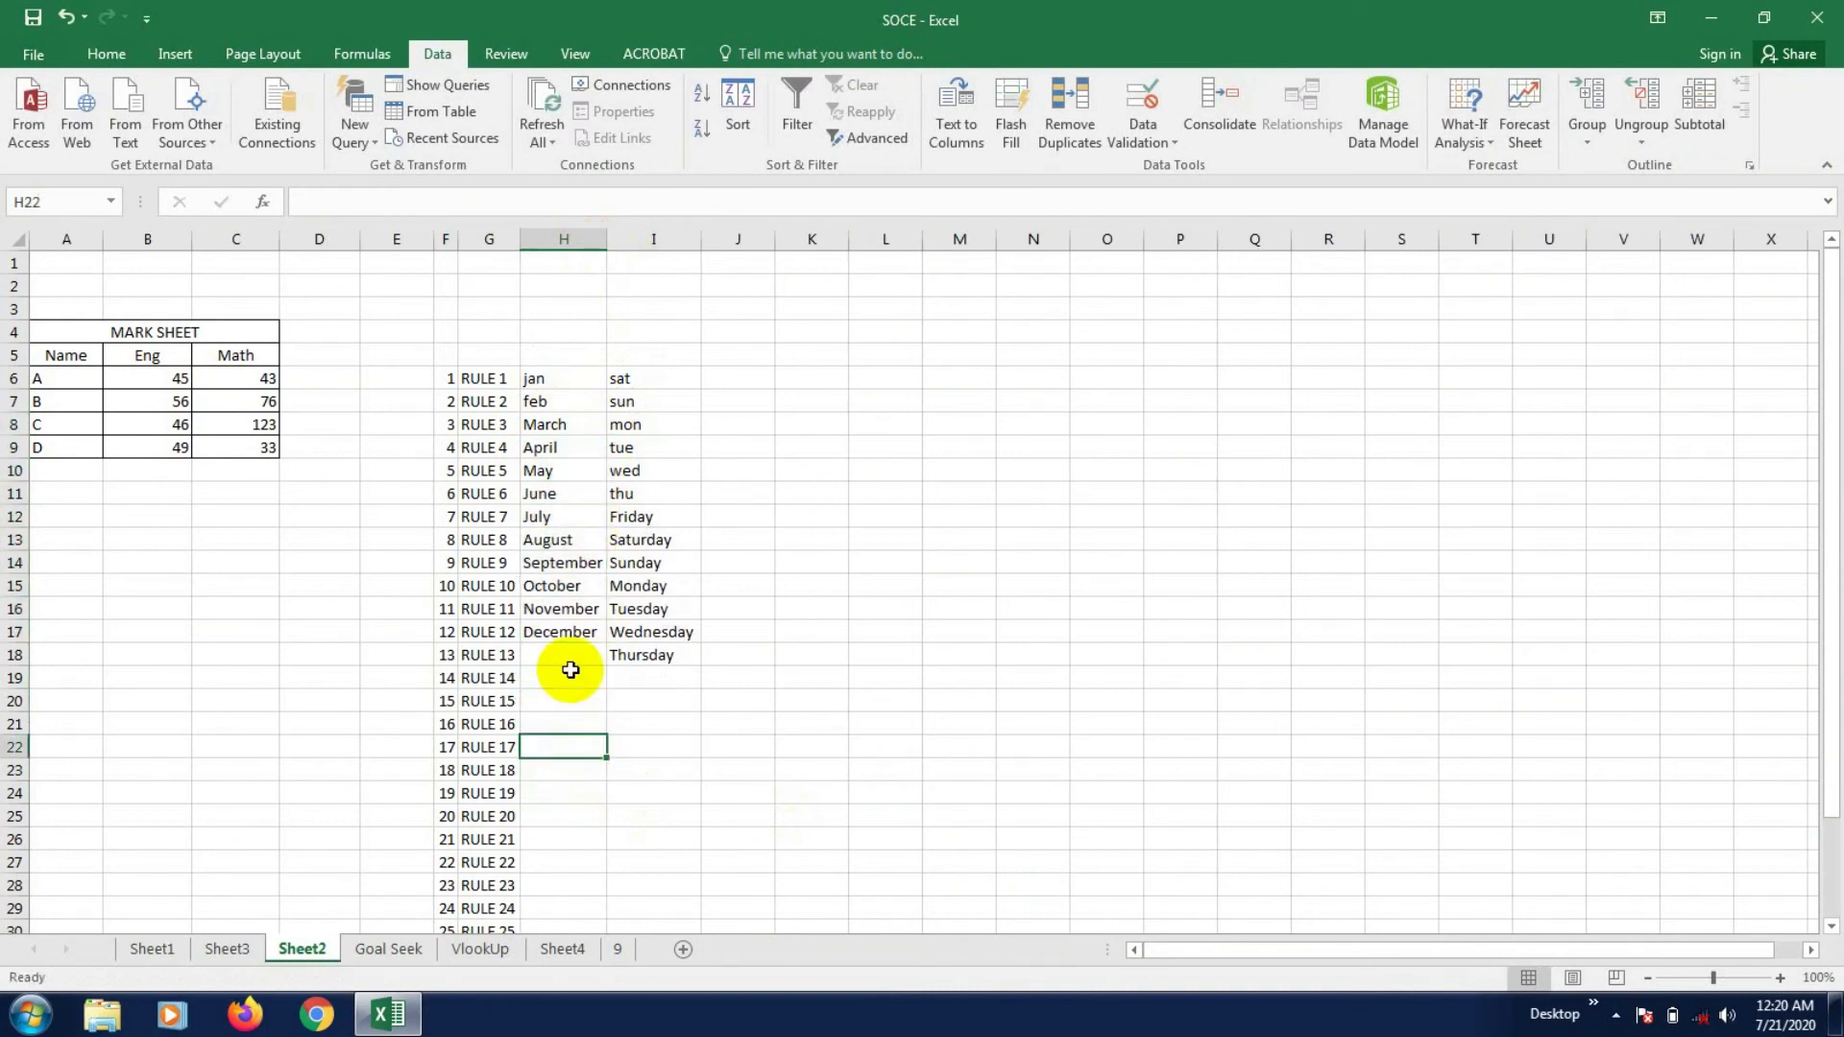
# - Fill upward from March so jan and feb become January and February
pyautogui.click(591, 428)
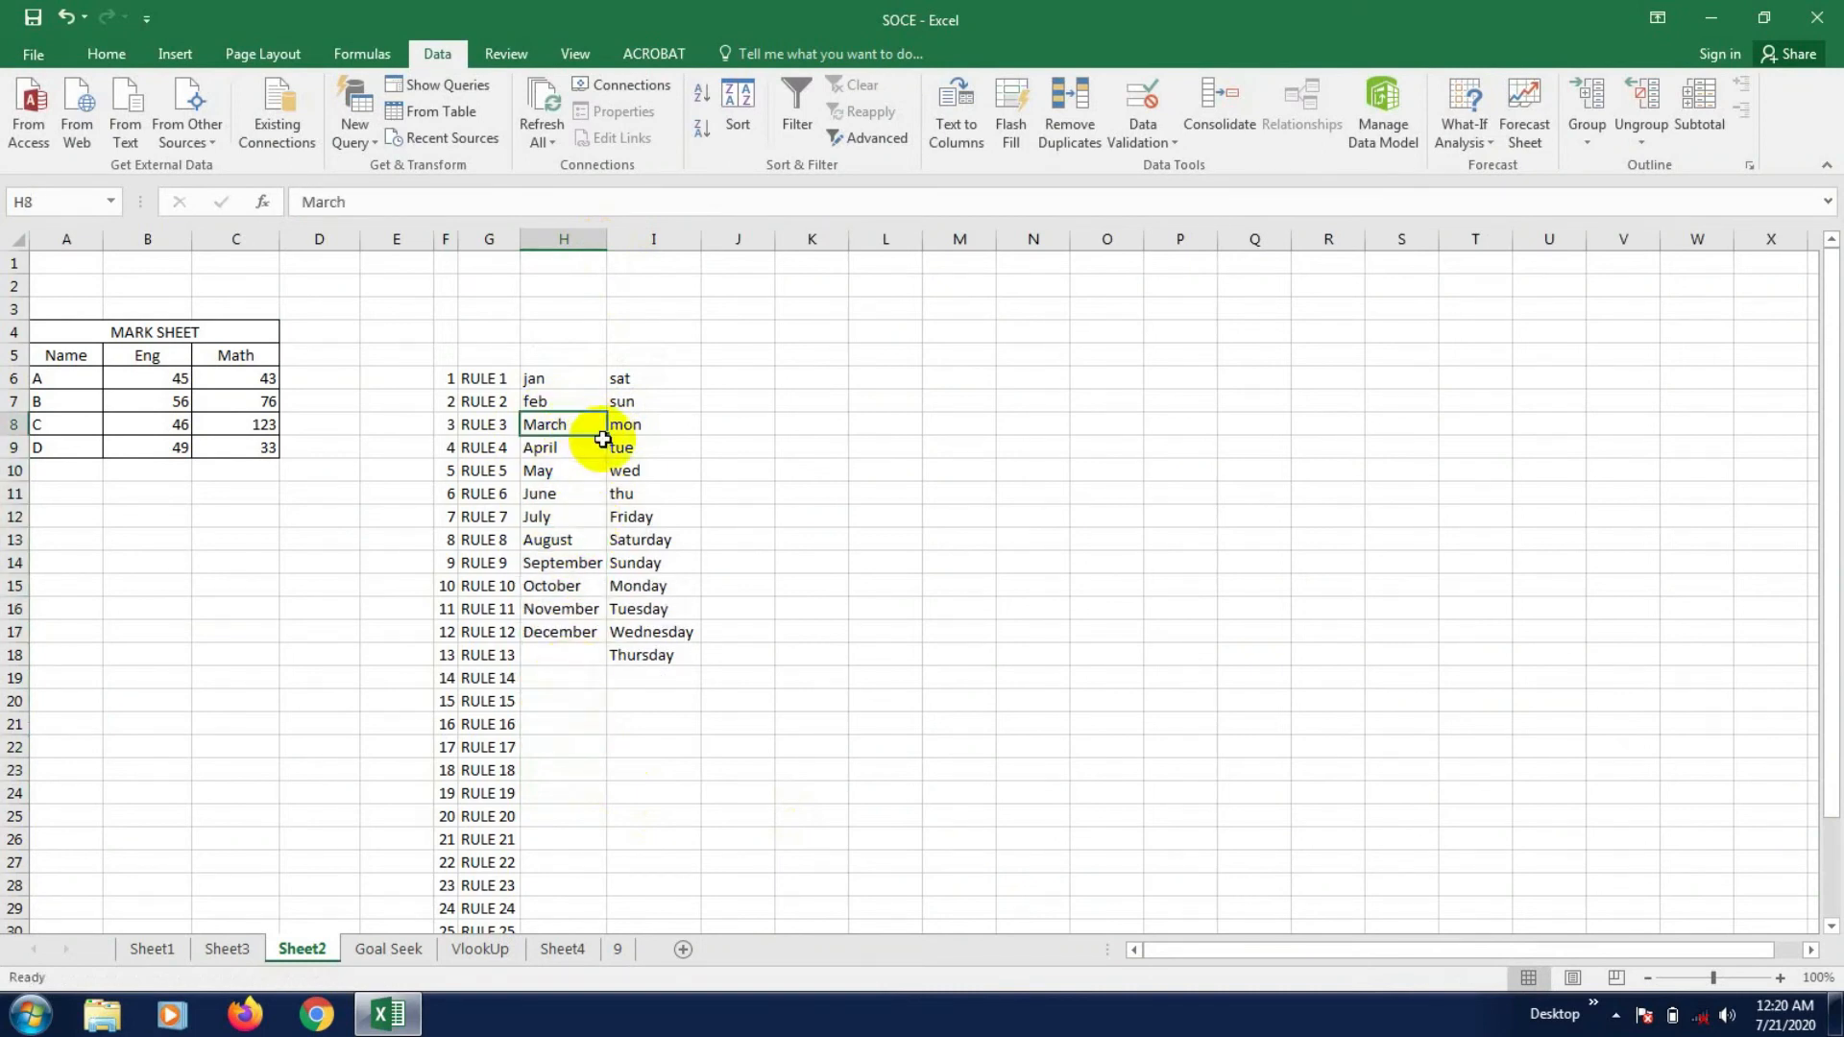
pyautogui.moveTo(609, 437); pyautogui.dragTo(589, 376)
pyautogui.click(580, 768)
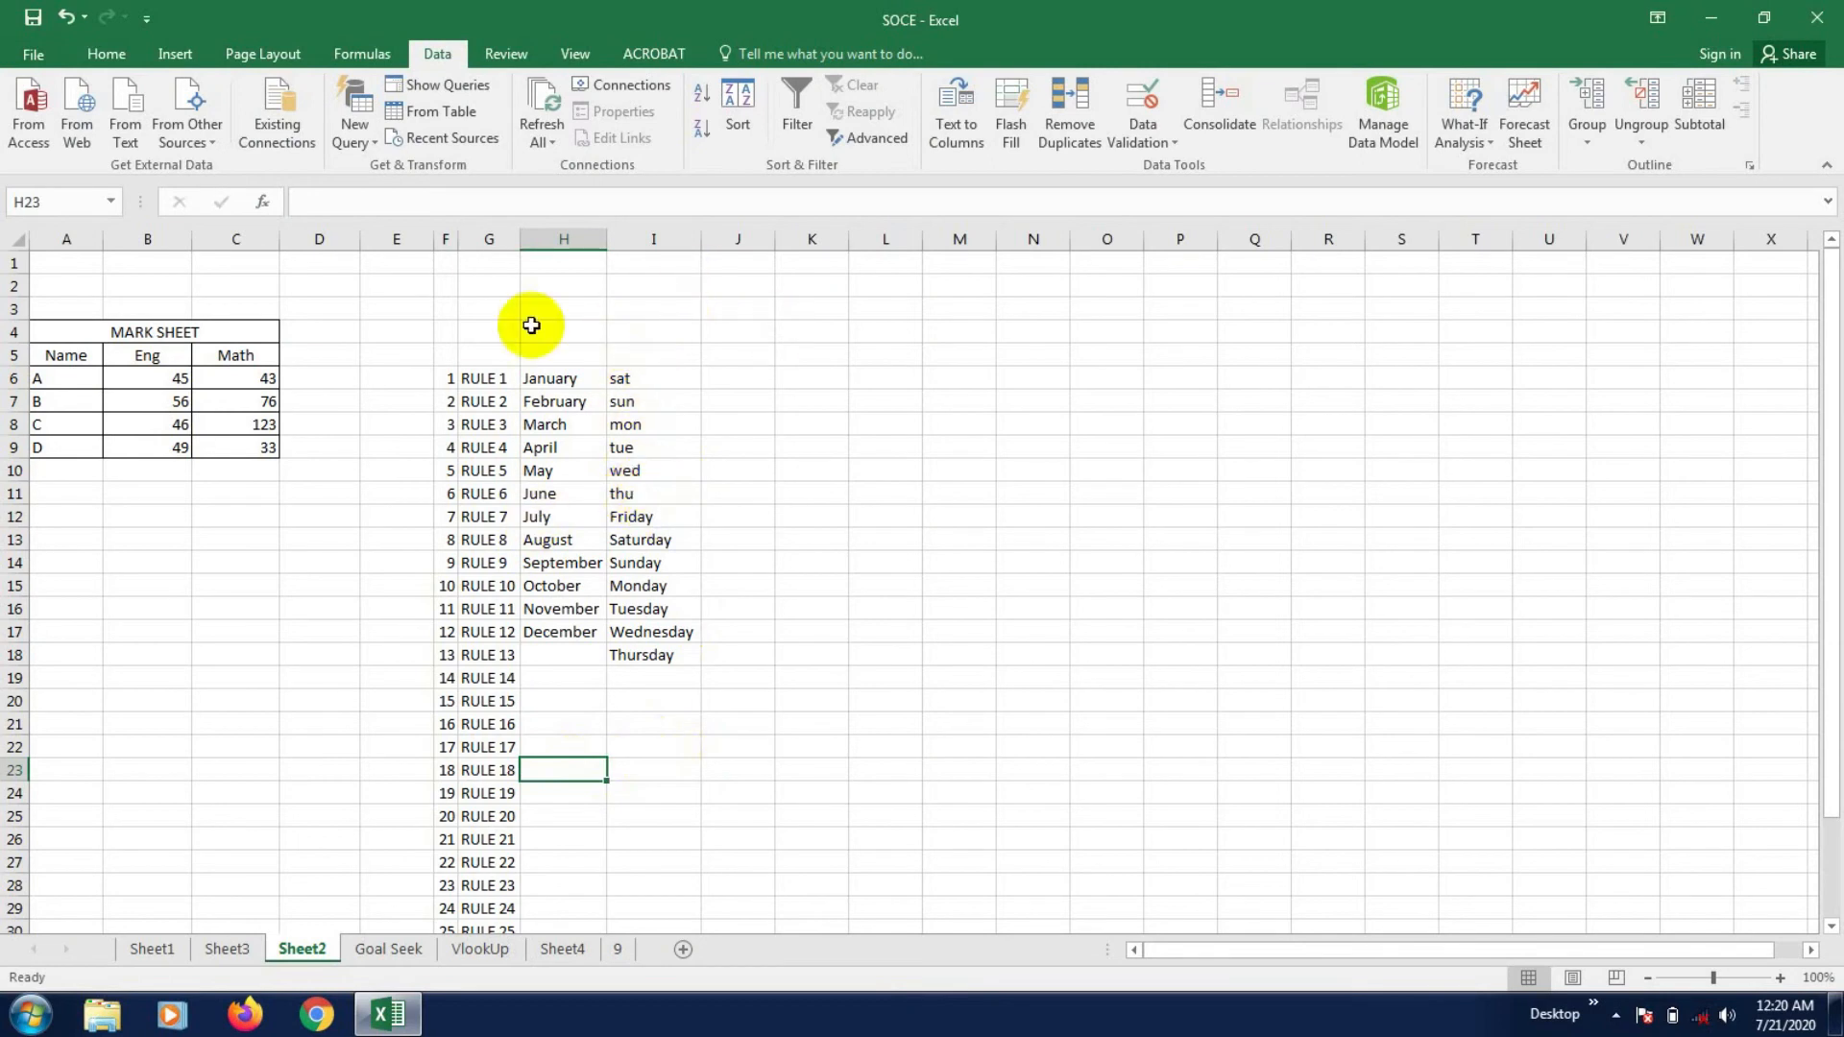
pyautogui.click(720, 749)
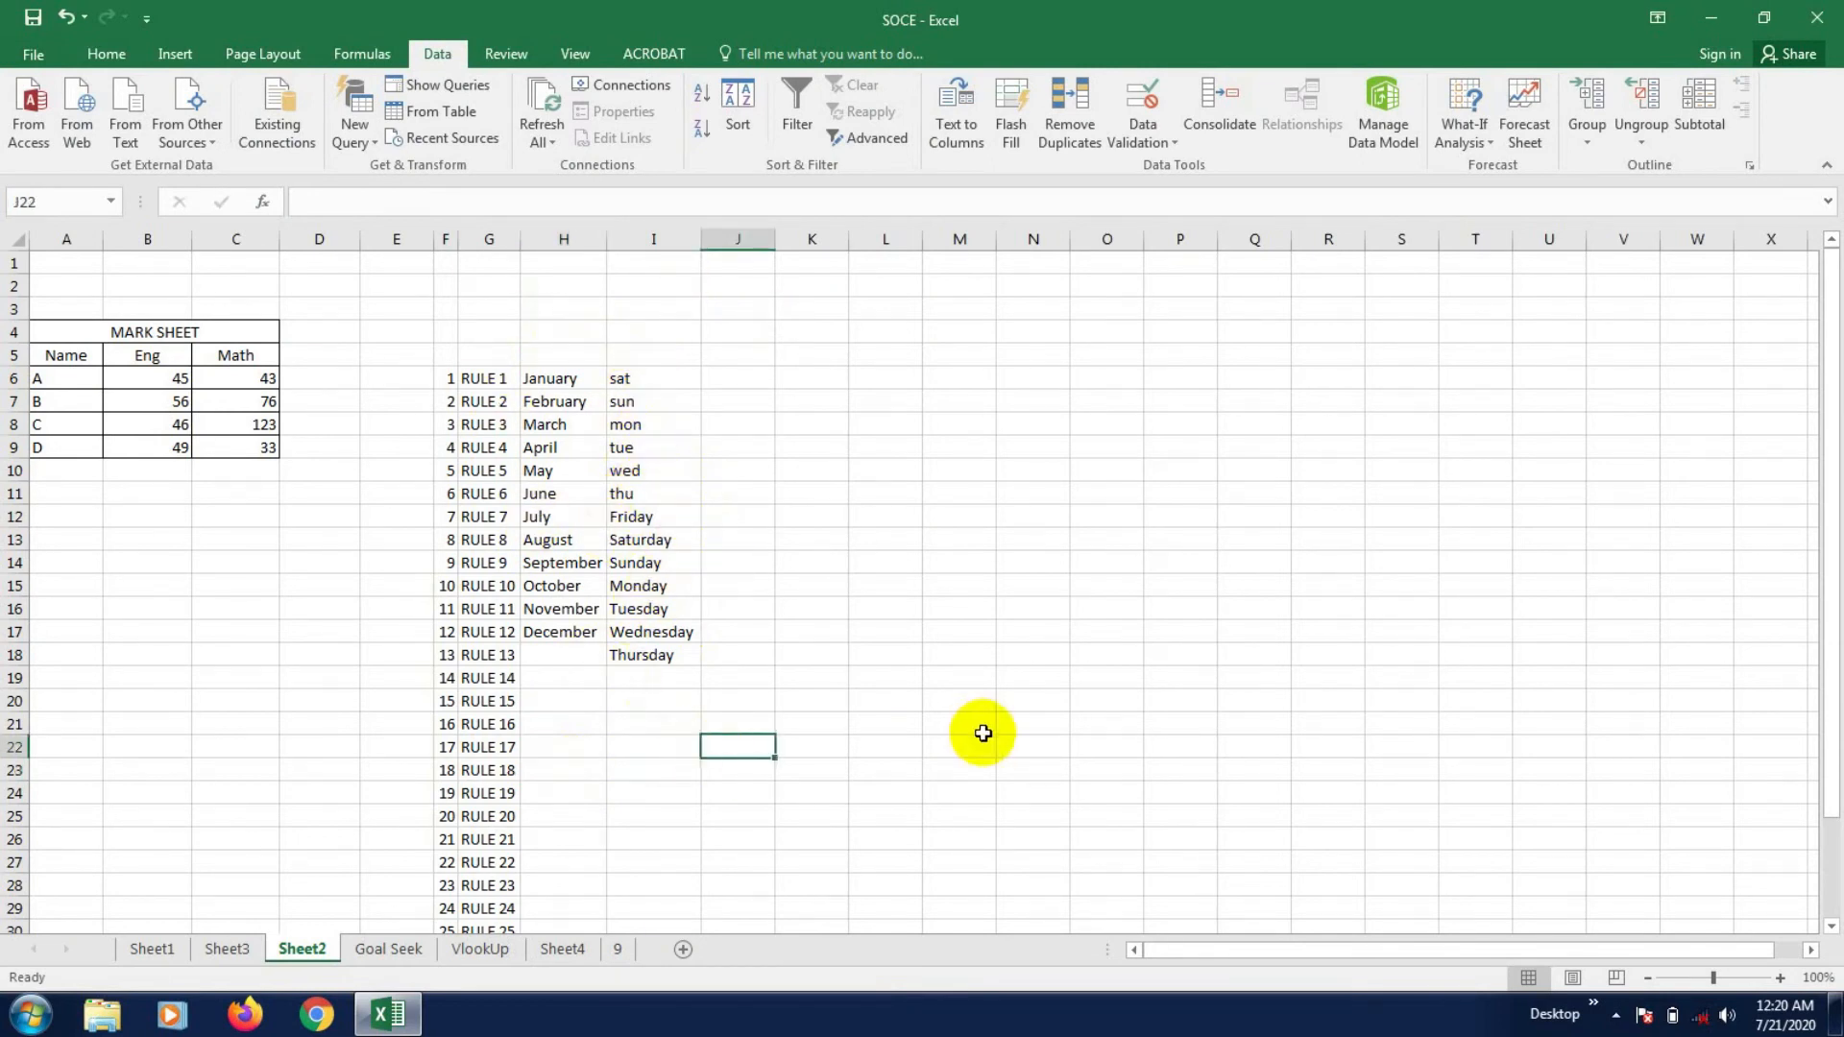
pyautogui.click(751, 381)
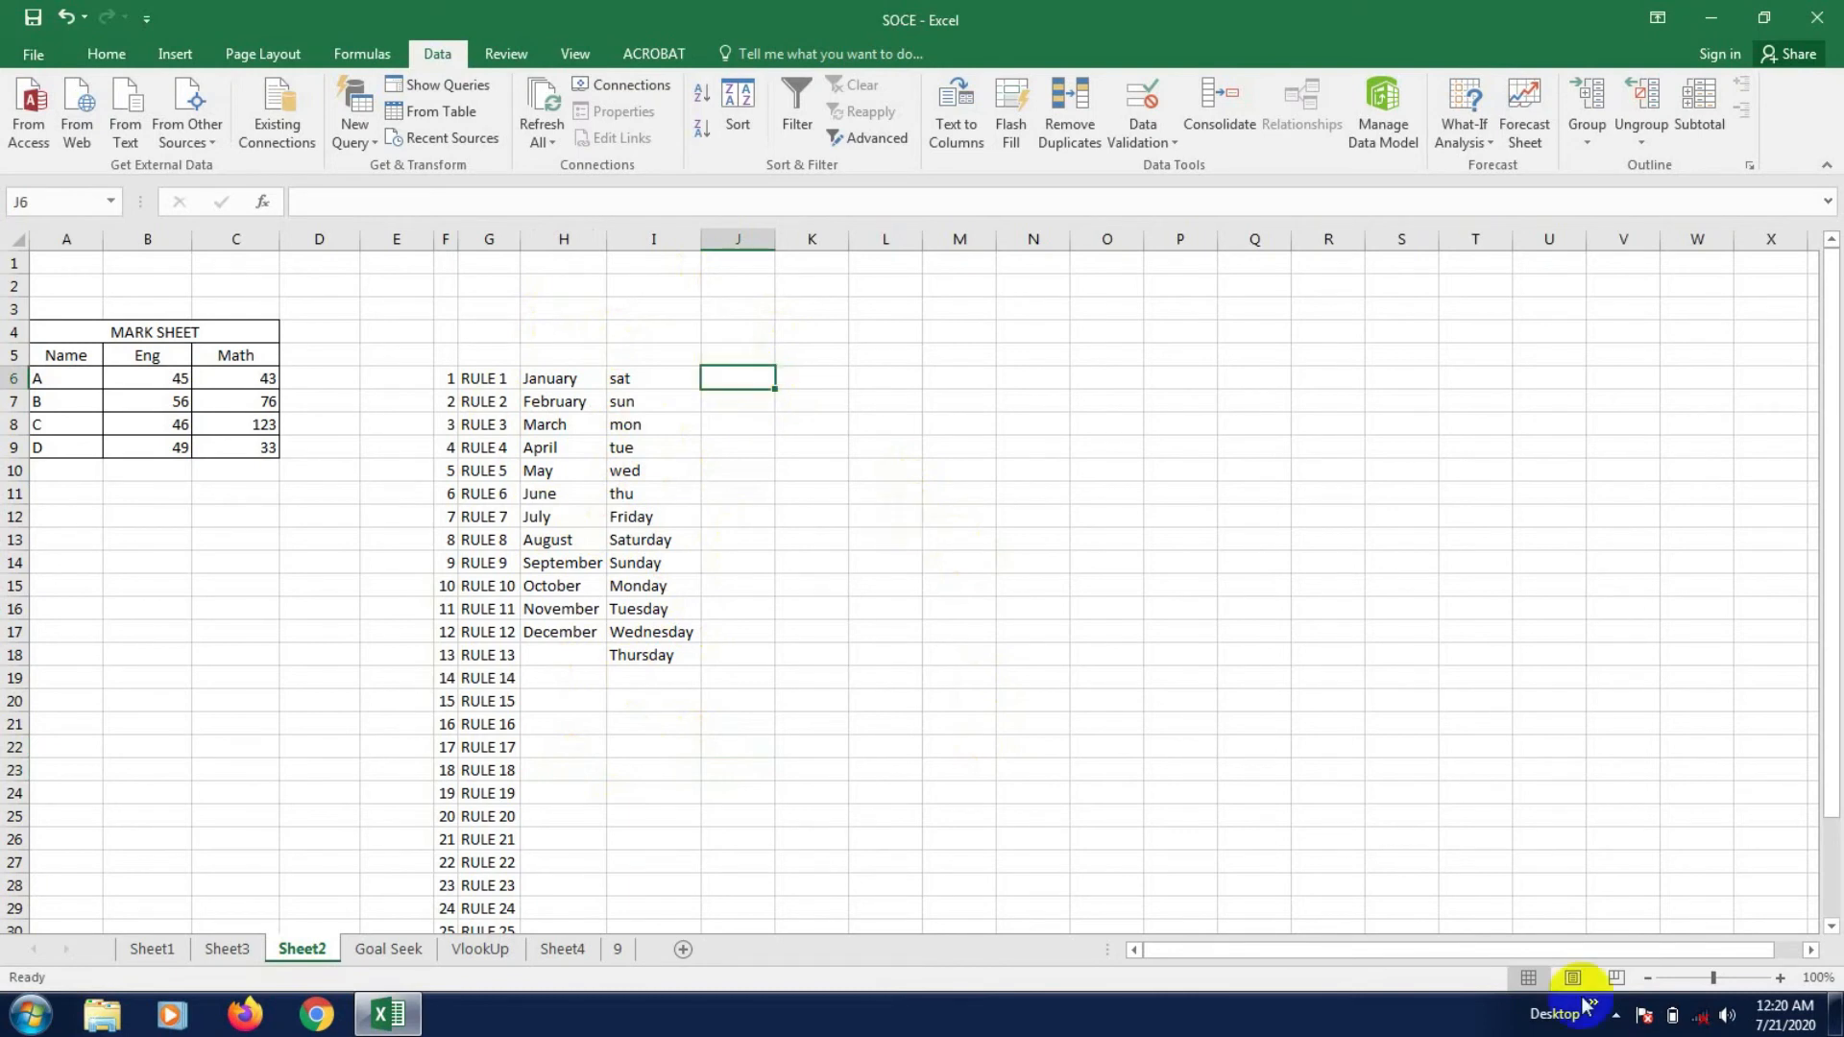
# - Check today's date in the taskbar calendar and return to cell J6
pyautogui.click(1767, 1018)
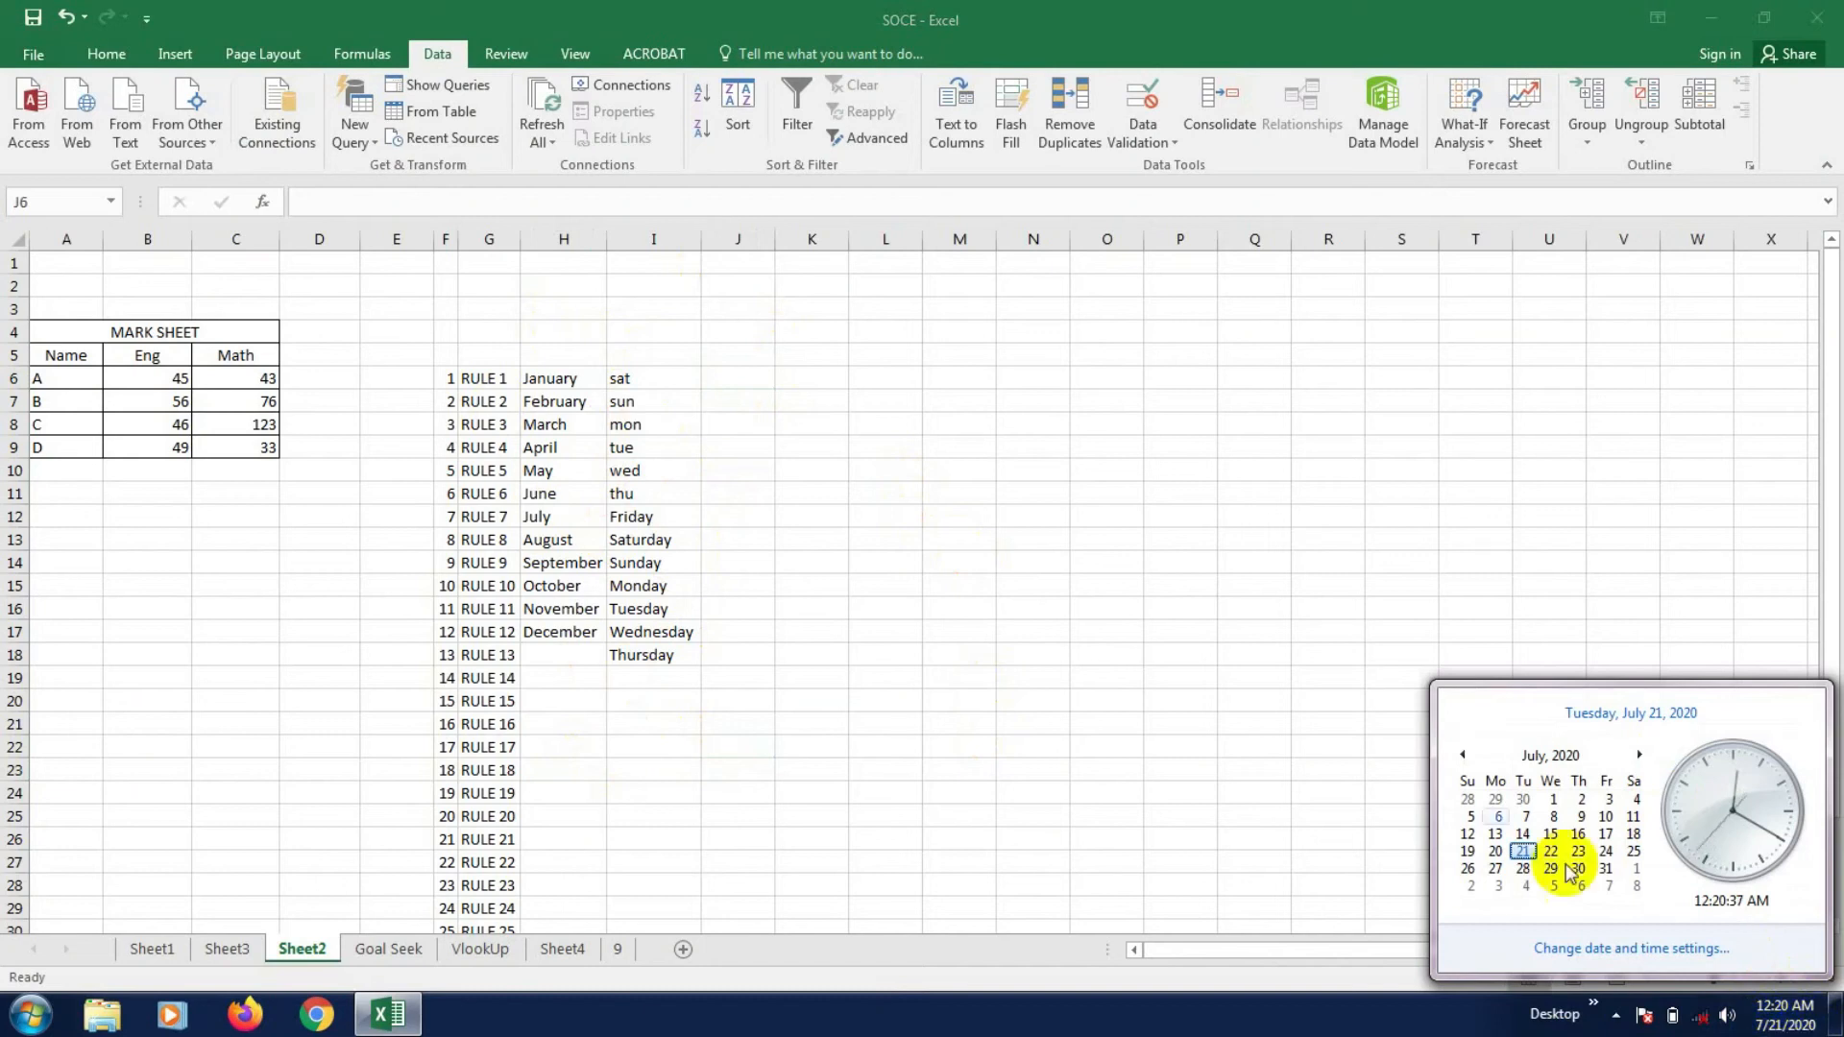
pyautogui.click(741, 346)
pyautogui.click(750, 416)
pyautogui.click(735, 381)
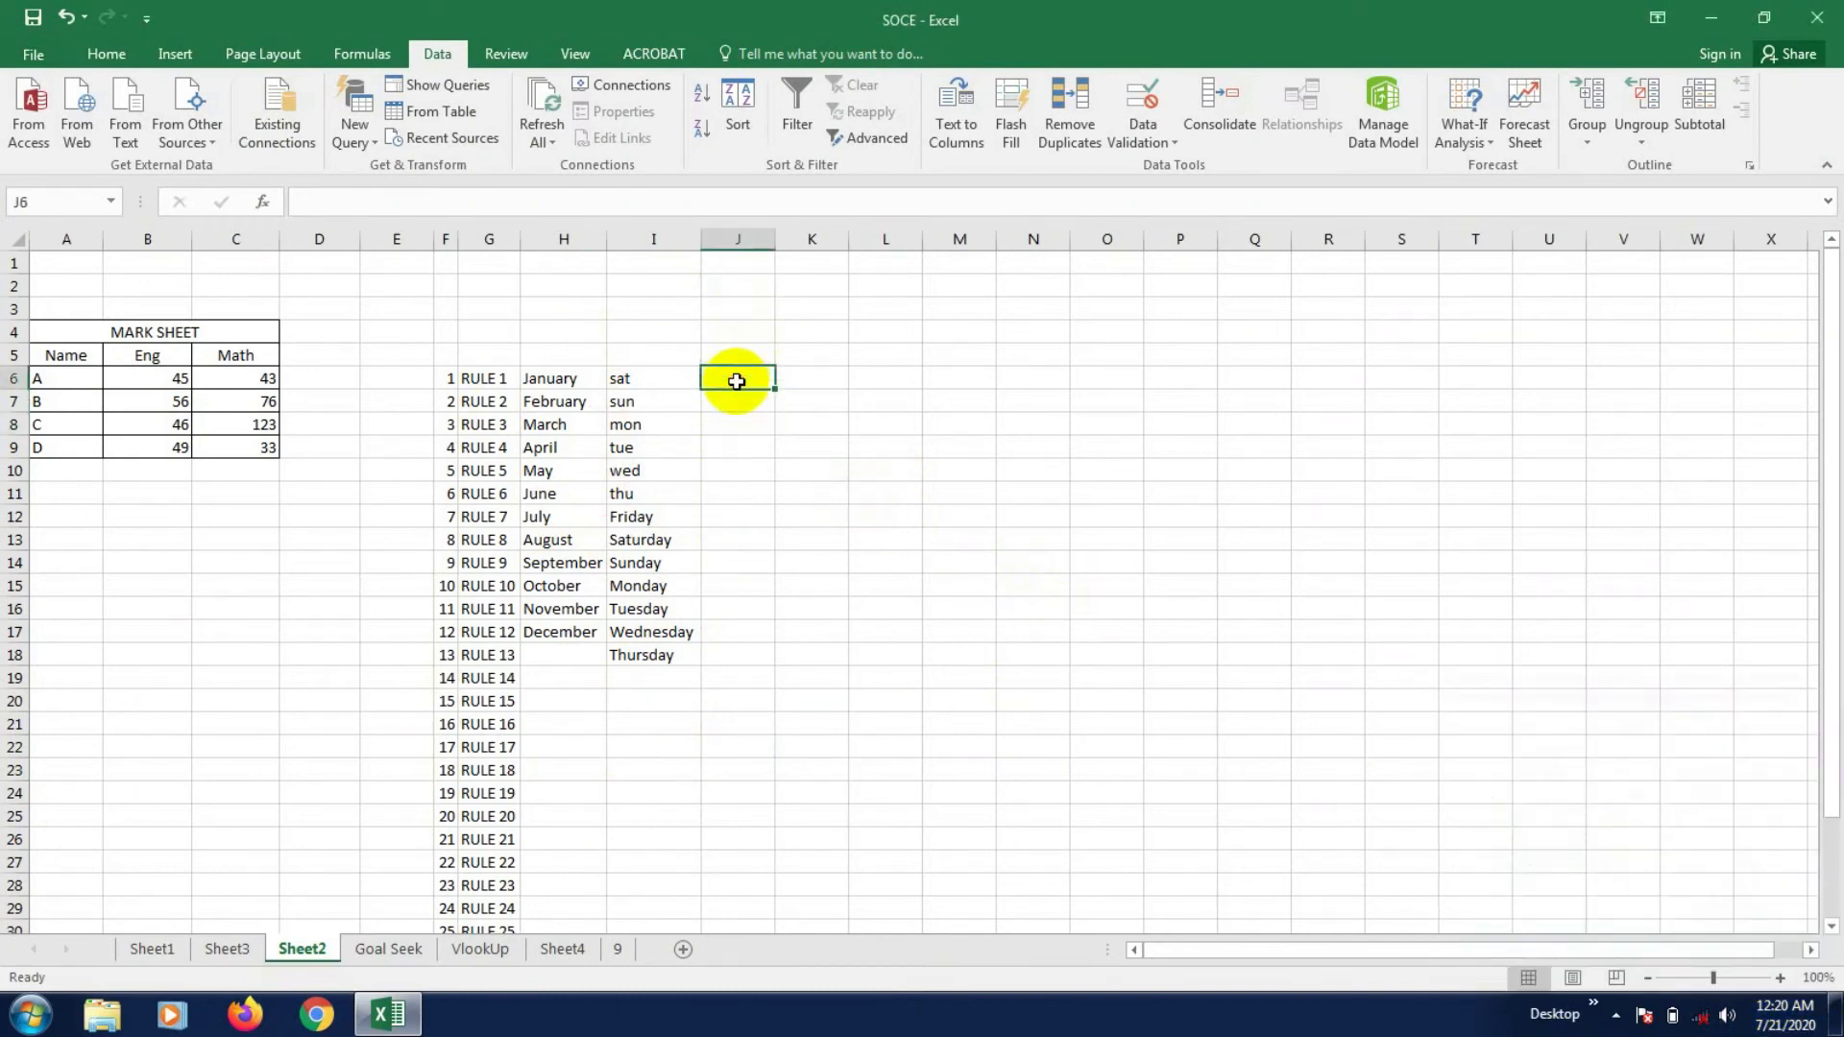
# - Enter 7/21/2020 in J6, fill daily dates down to 8/11/2020 in J27, and select J6:J27
pyautogui.write('7/21/2020')
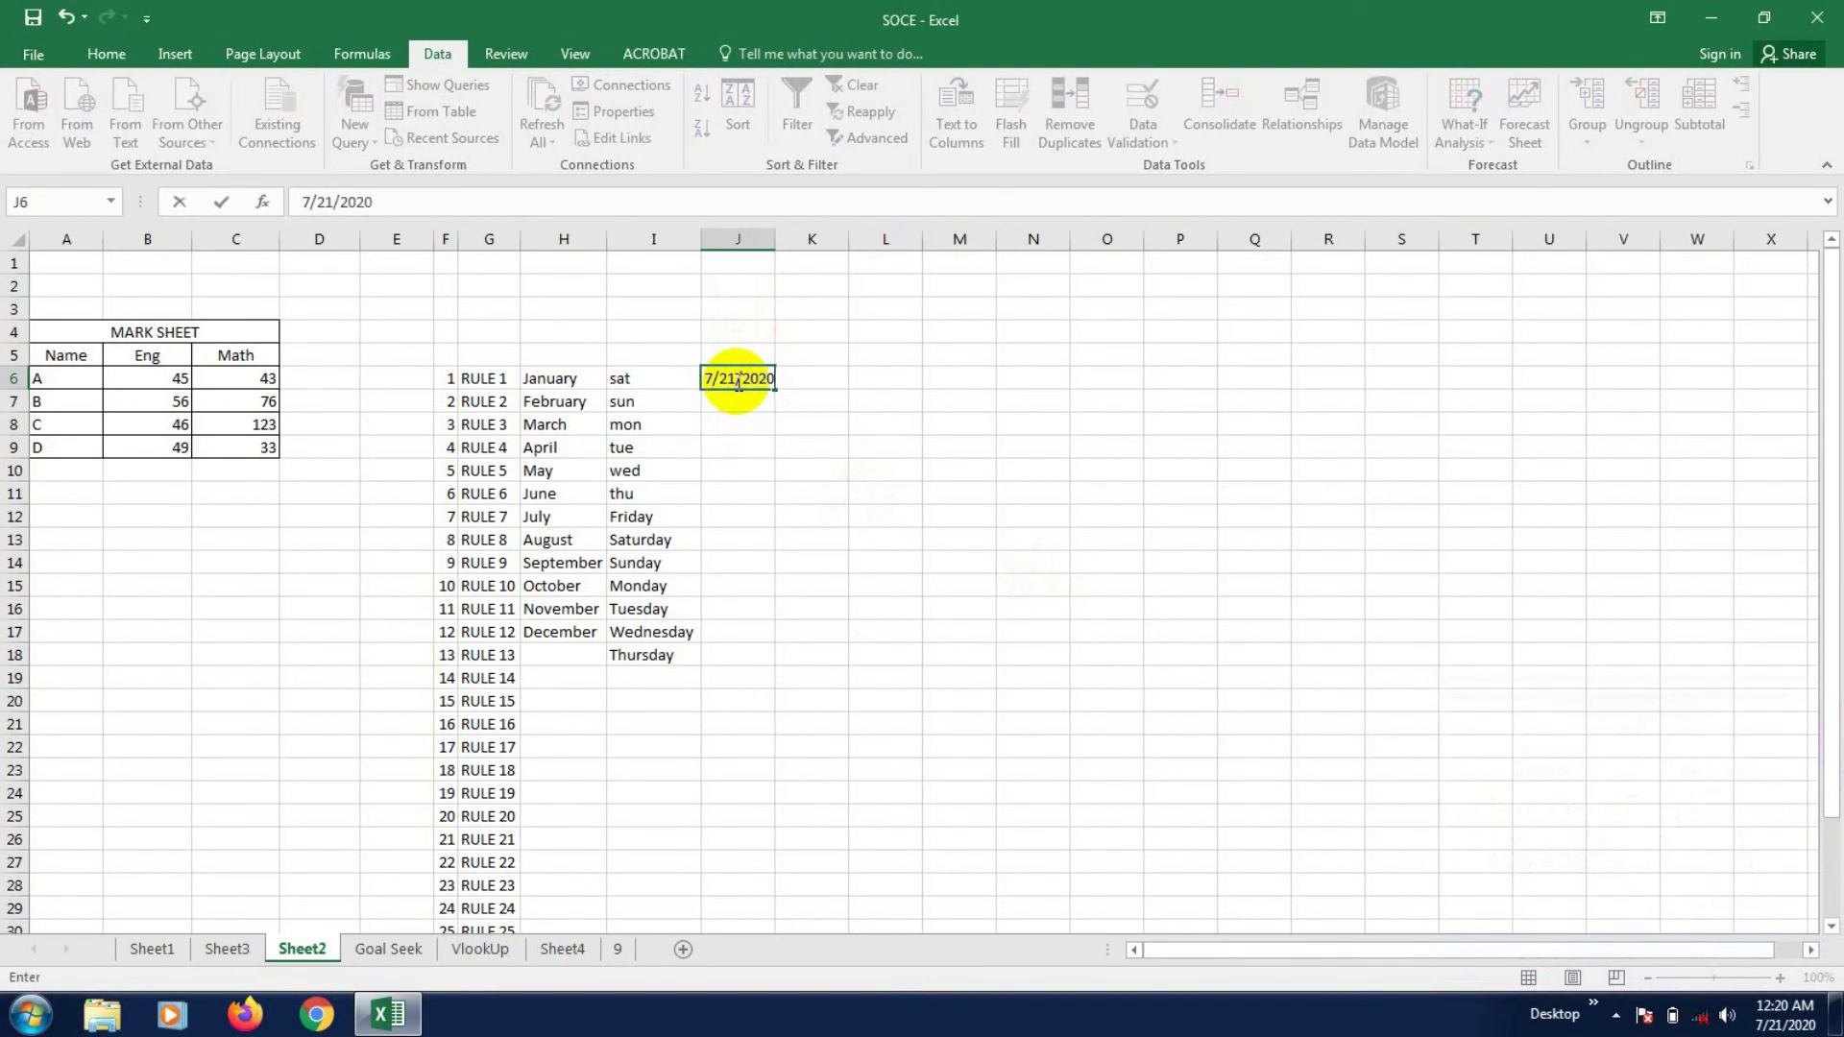
pyautogui.press('Return')
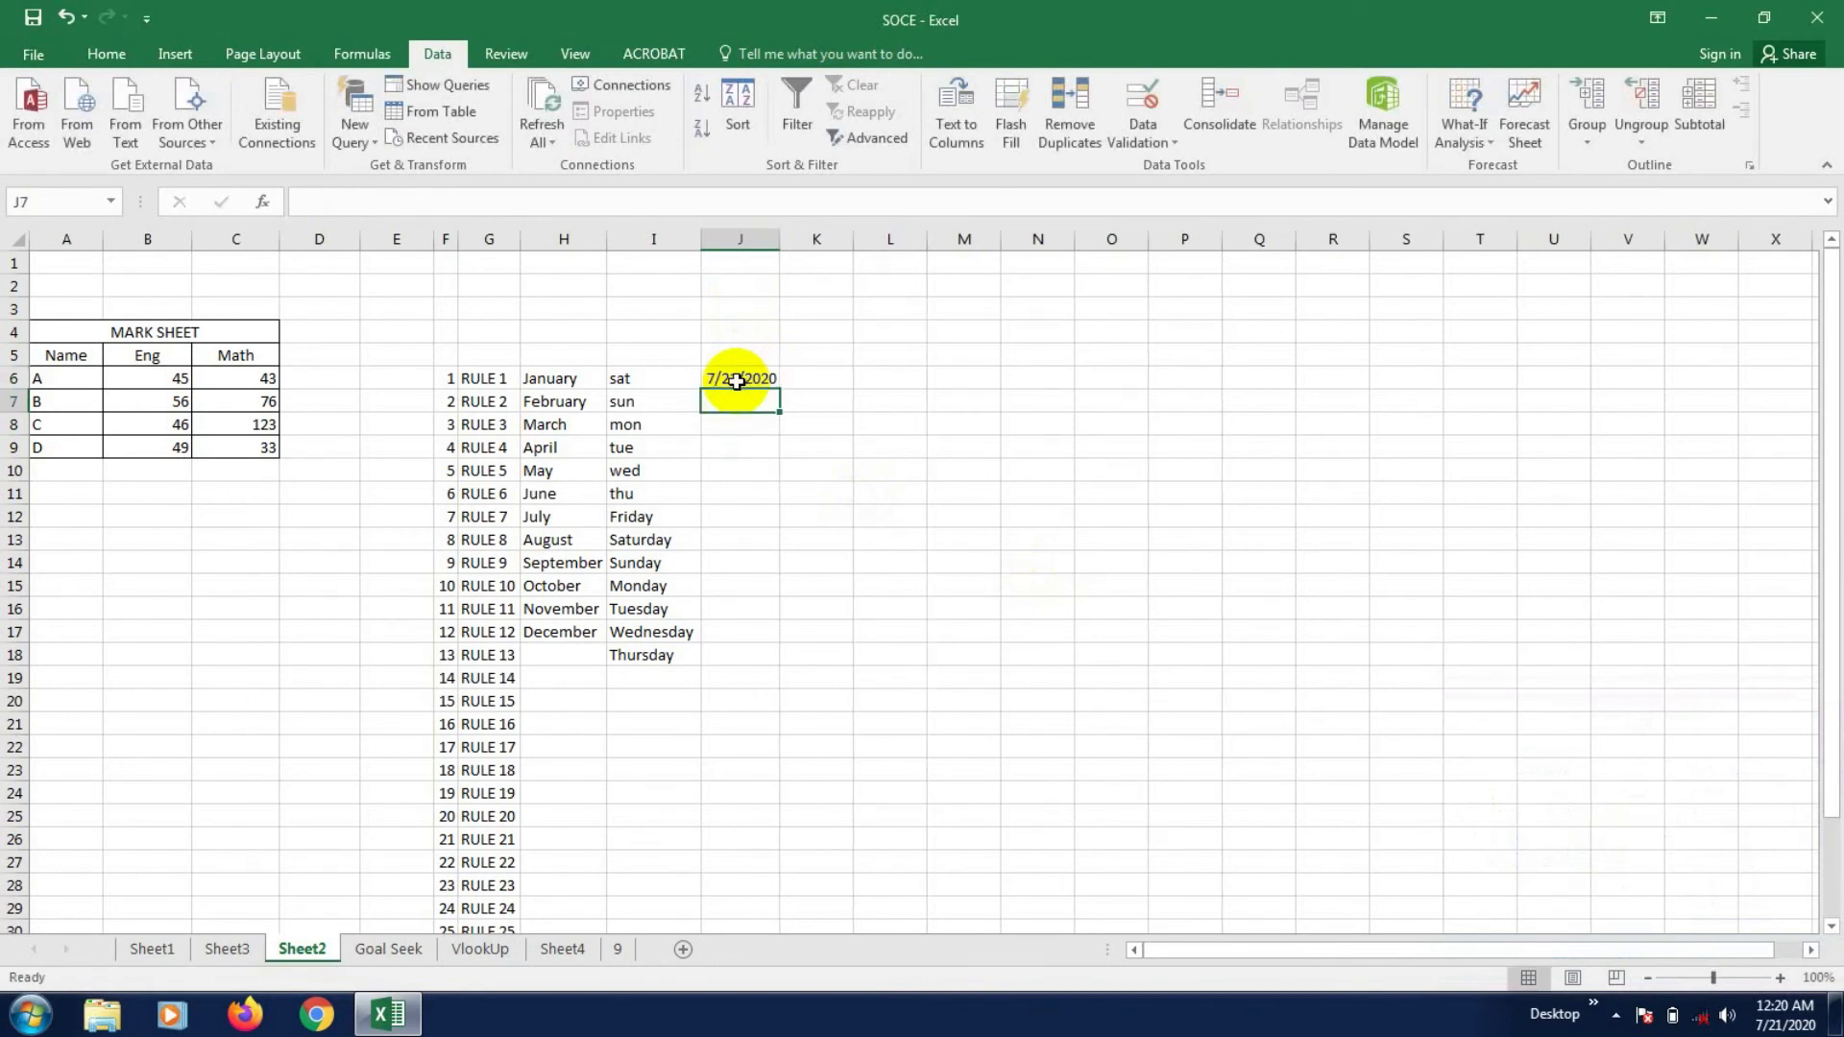
pyautogui.click(738, 380)
pyautogui.moveTo(788, 390); pyautogui.dragTo(776, 862)
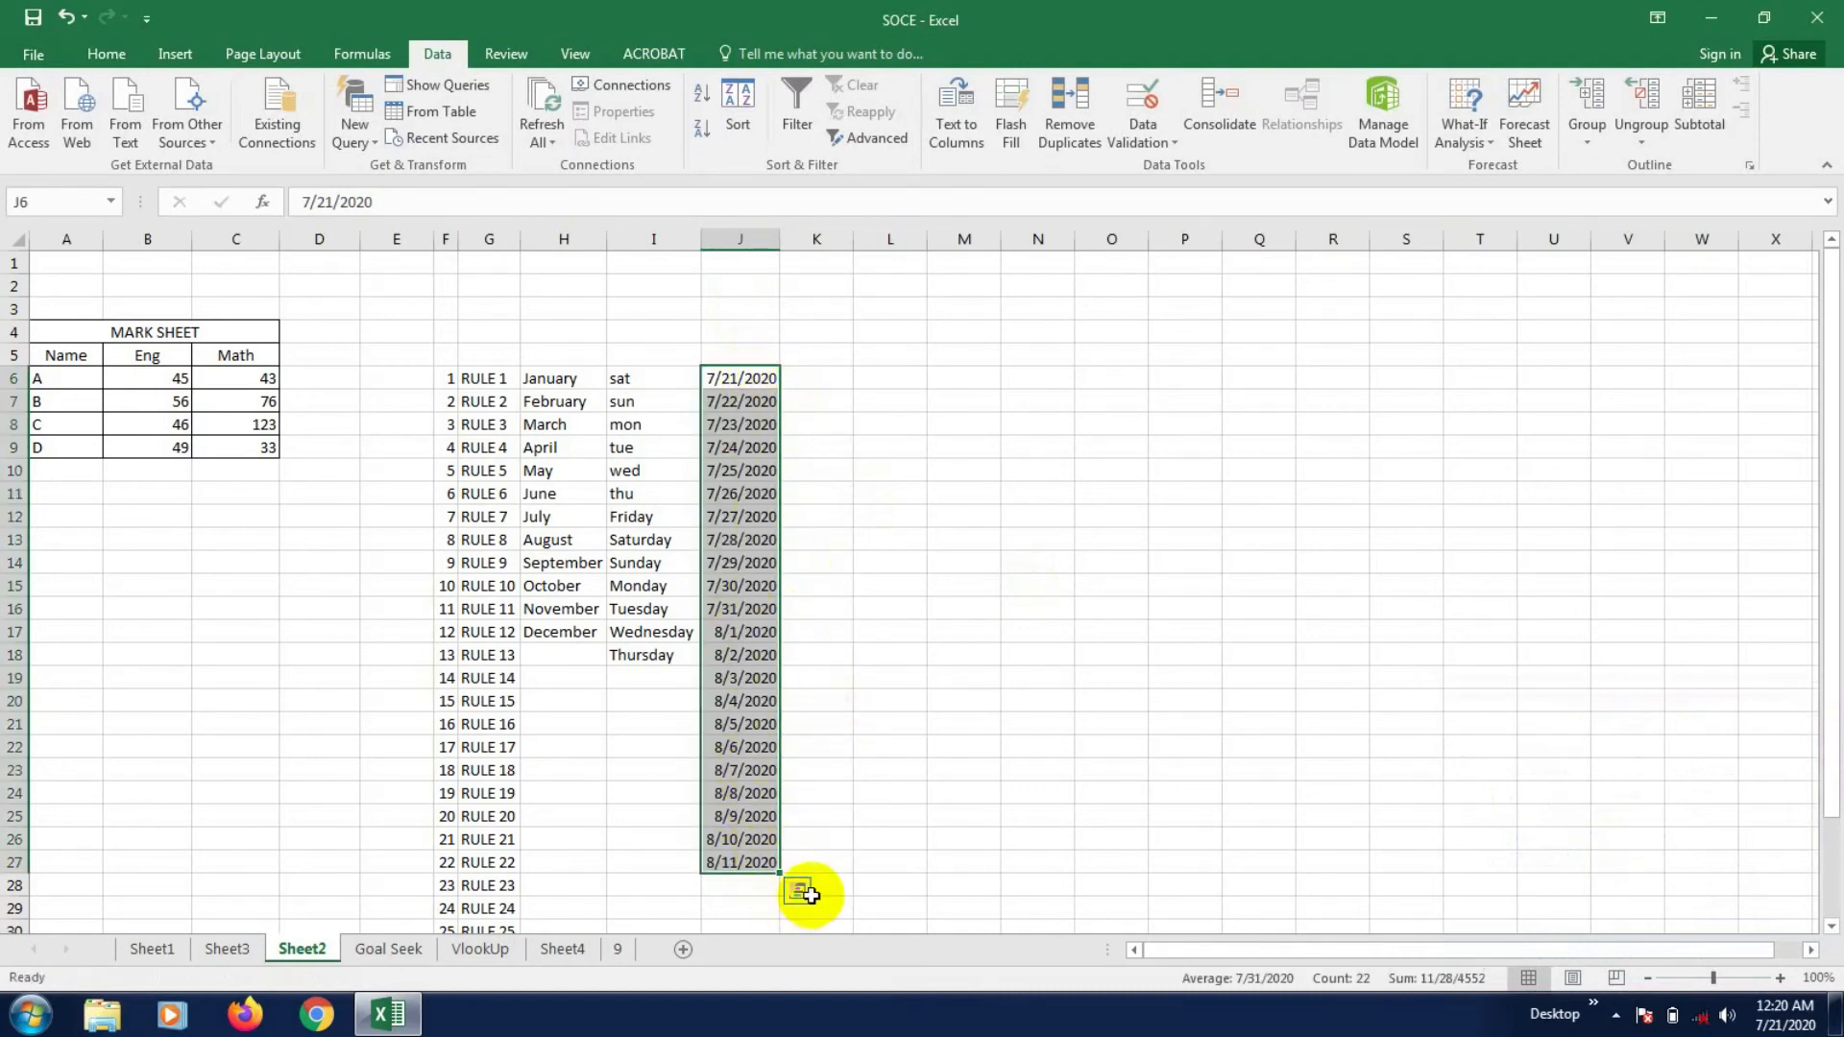
pyautogui.click(797, 893)
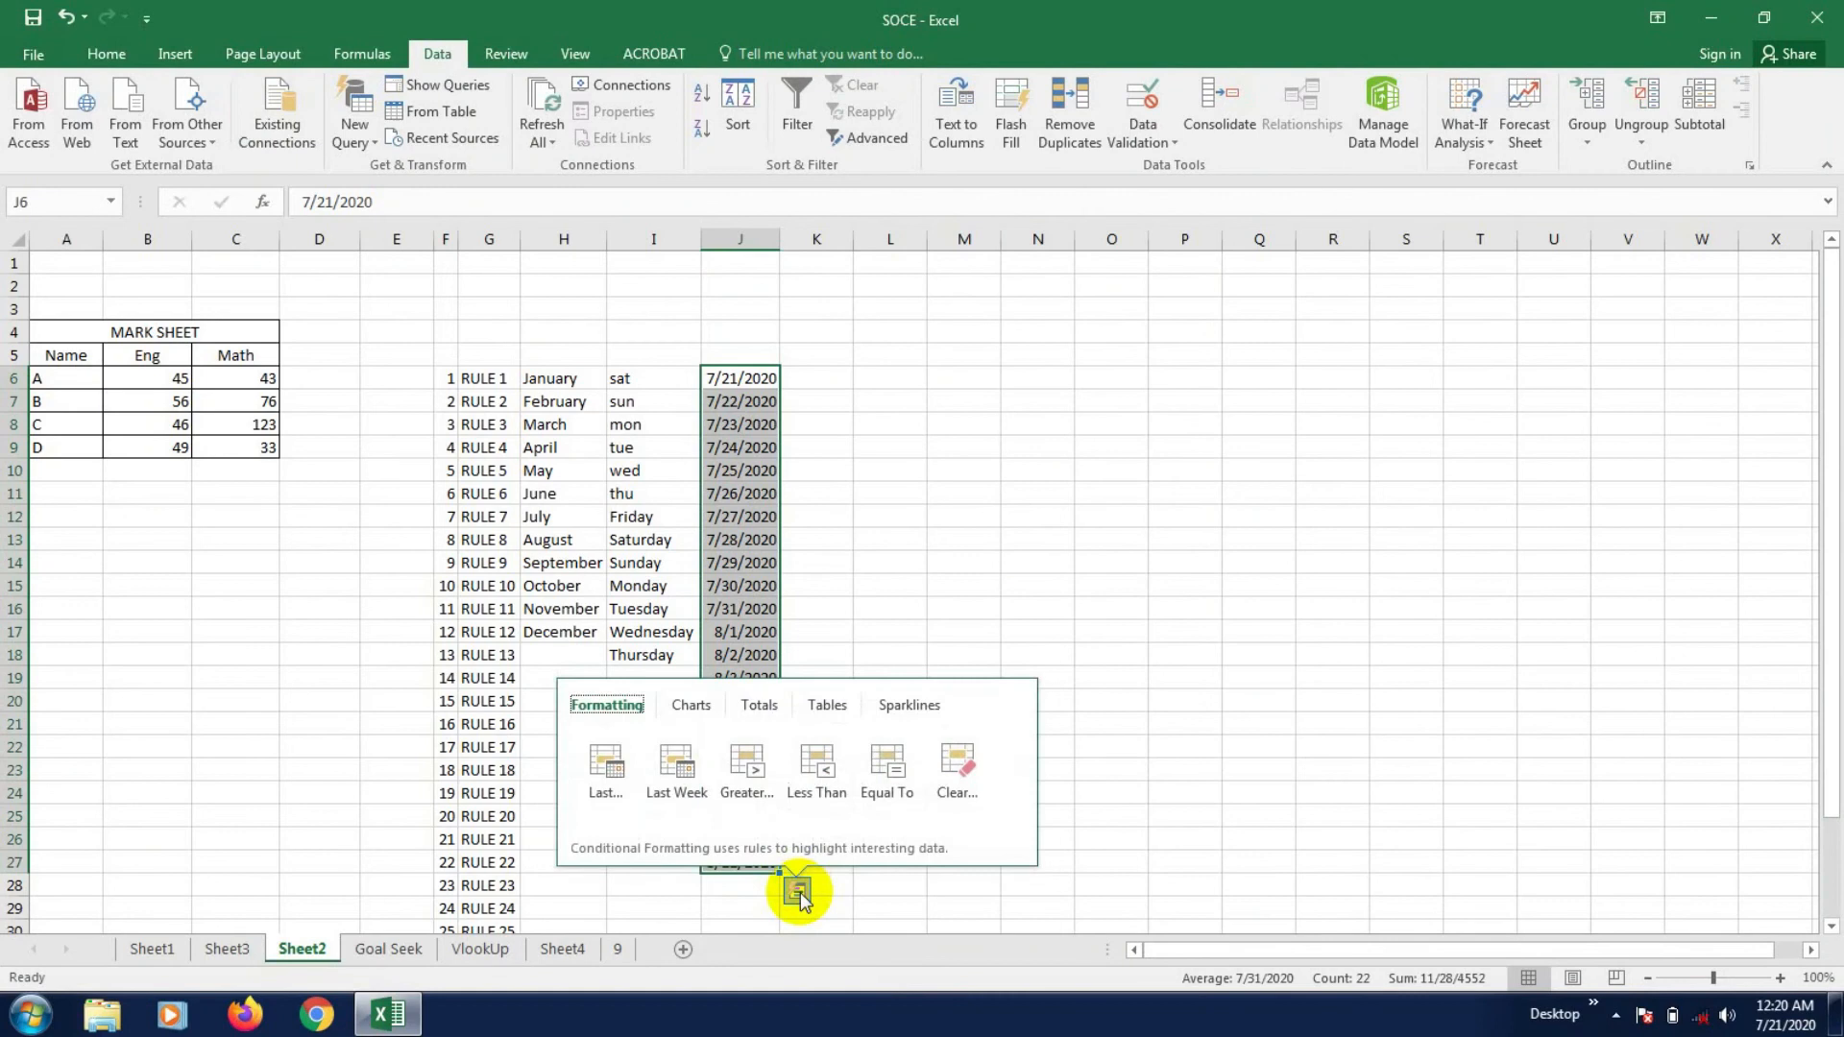
pyautogui.click(914, 538)
pyautogui.moveTo(740, 379); pyautogui.dragTo(740, 862)
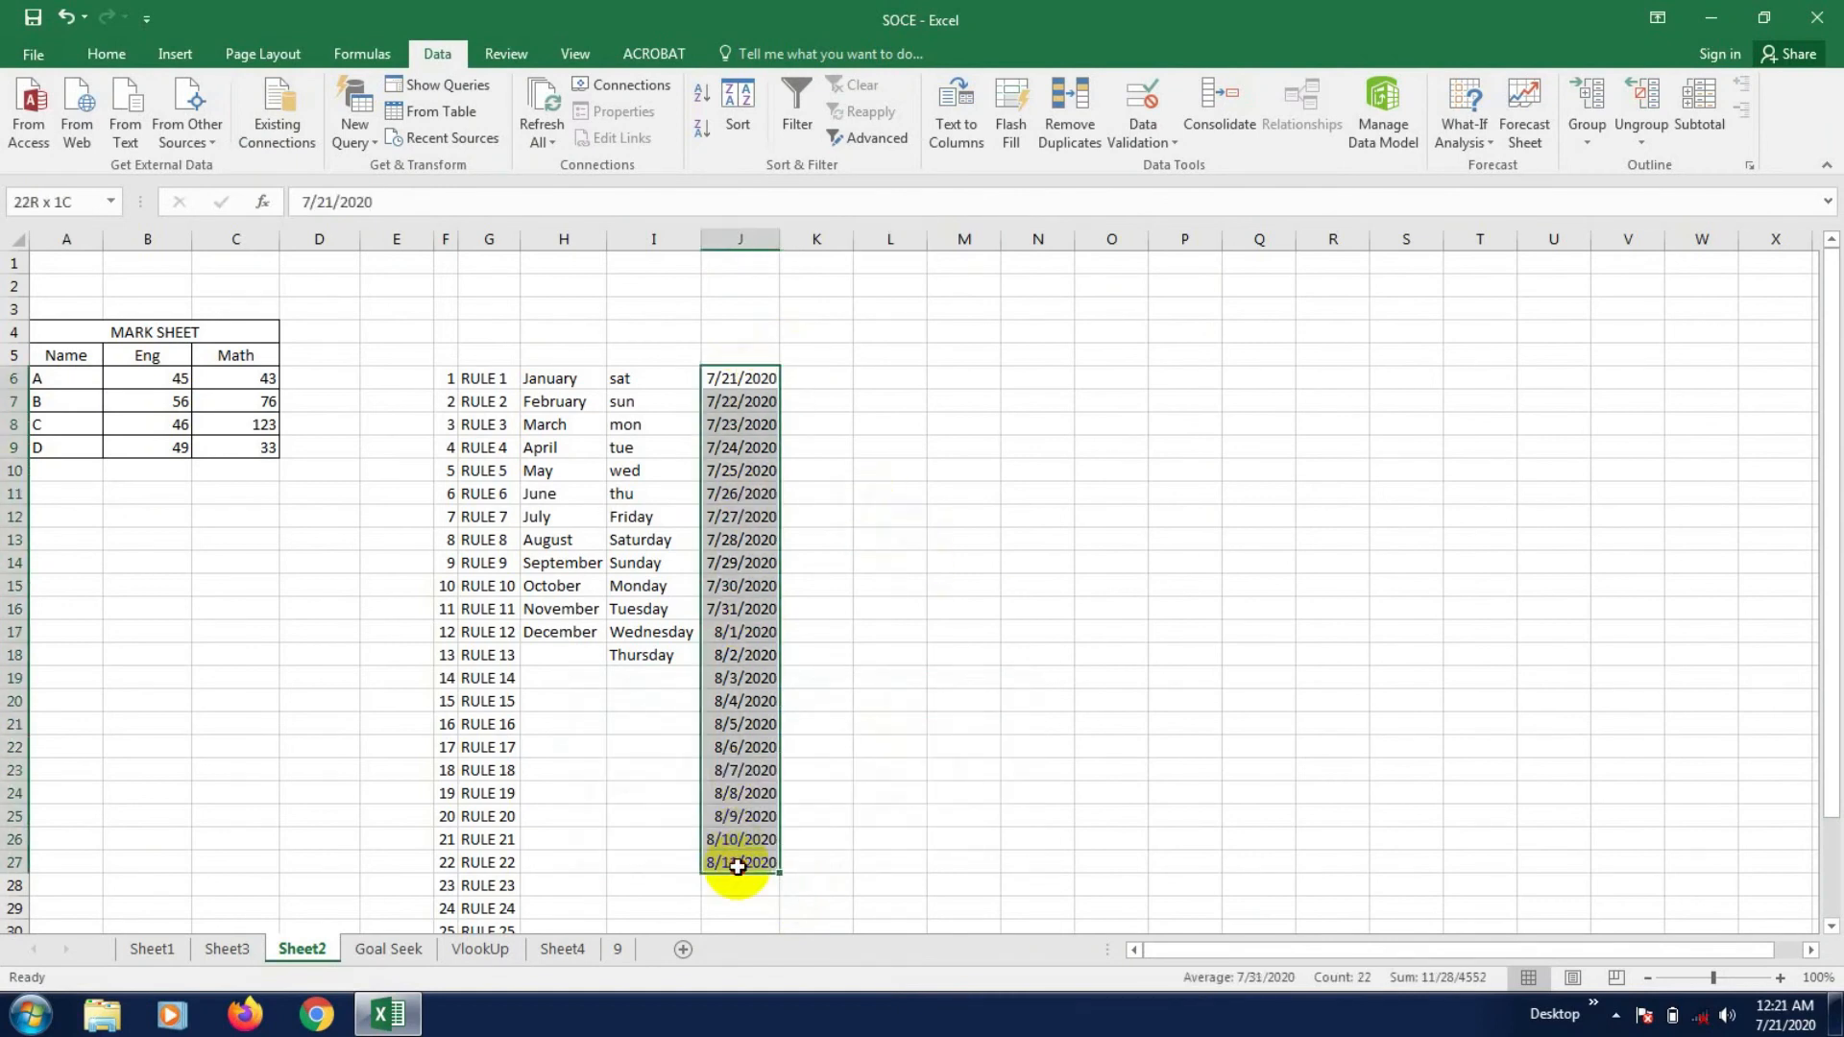
# - Apply the long weekday date format to the column J dates
pyautogui.click(121, 56)
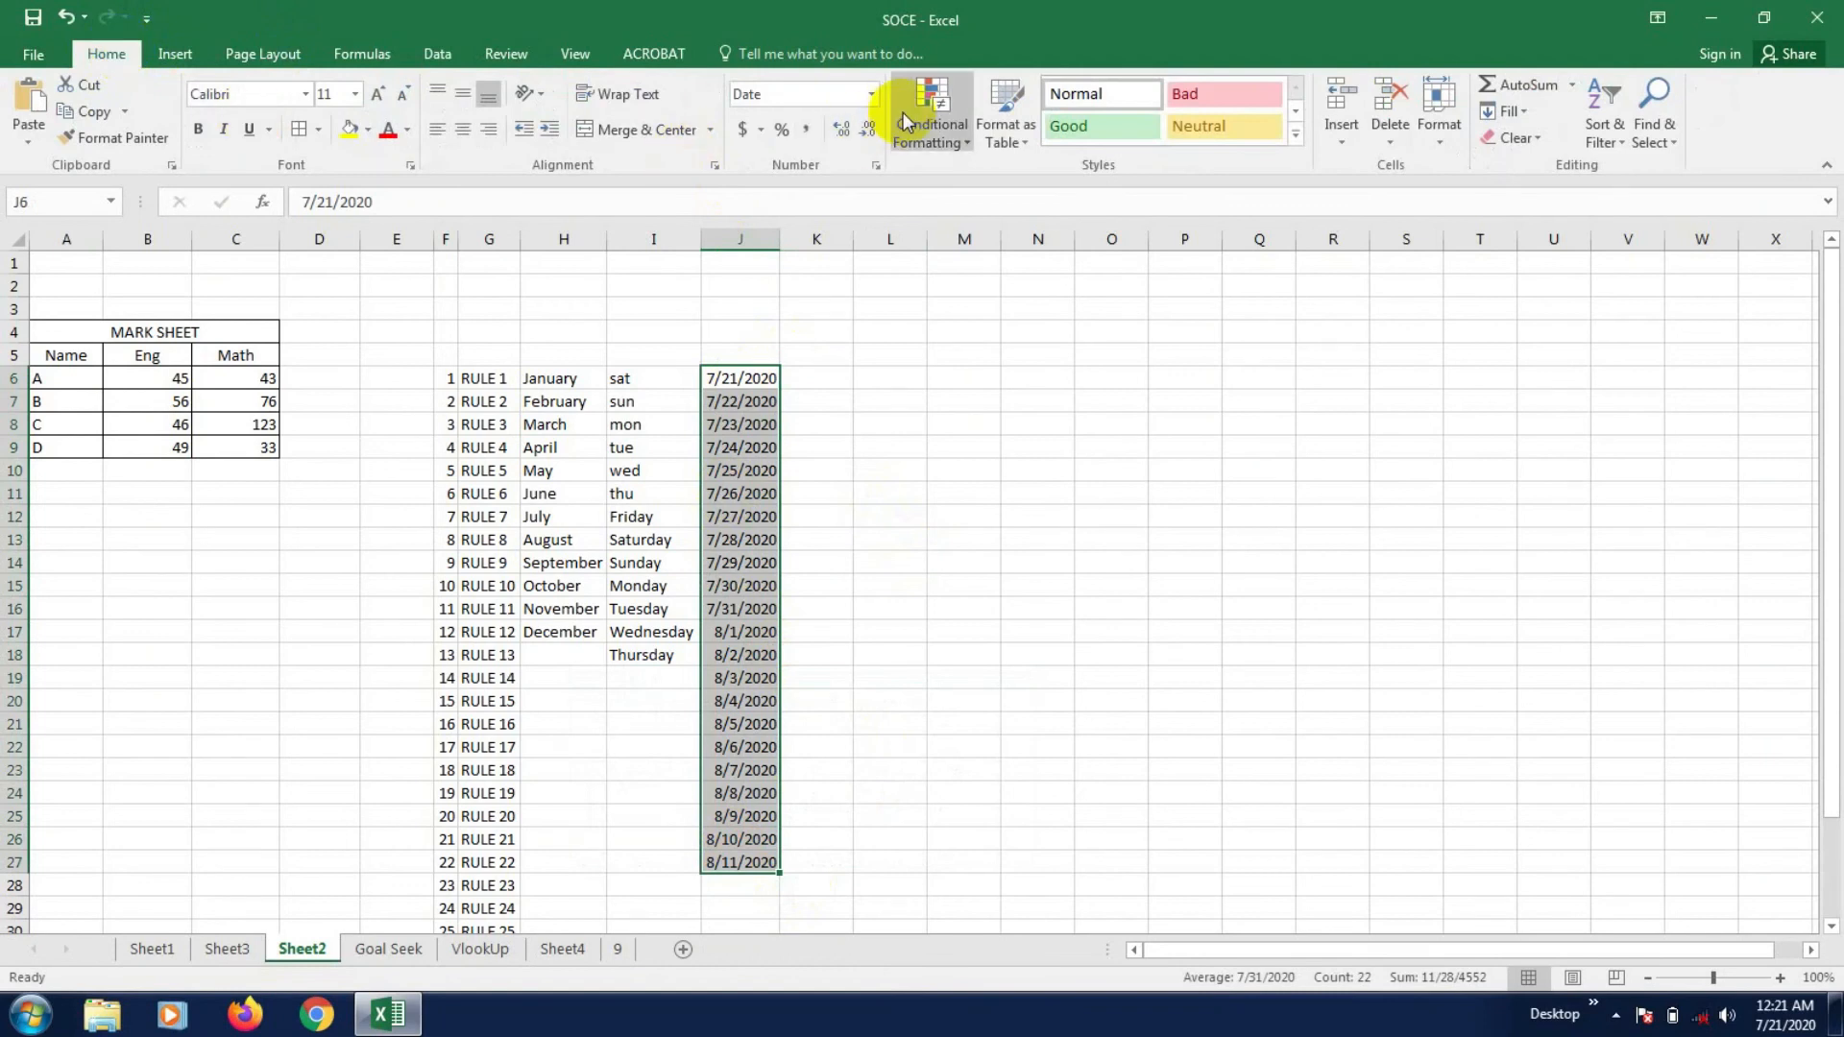
pyautogui.click(869, 93)
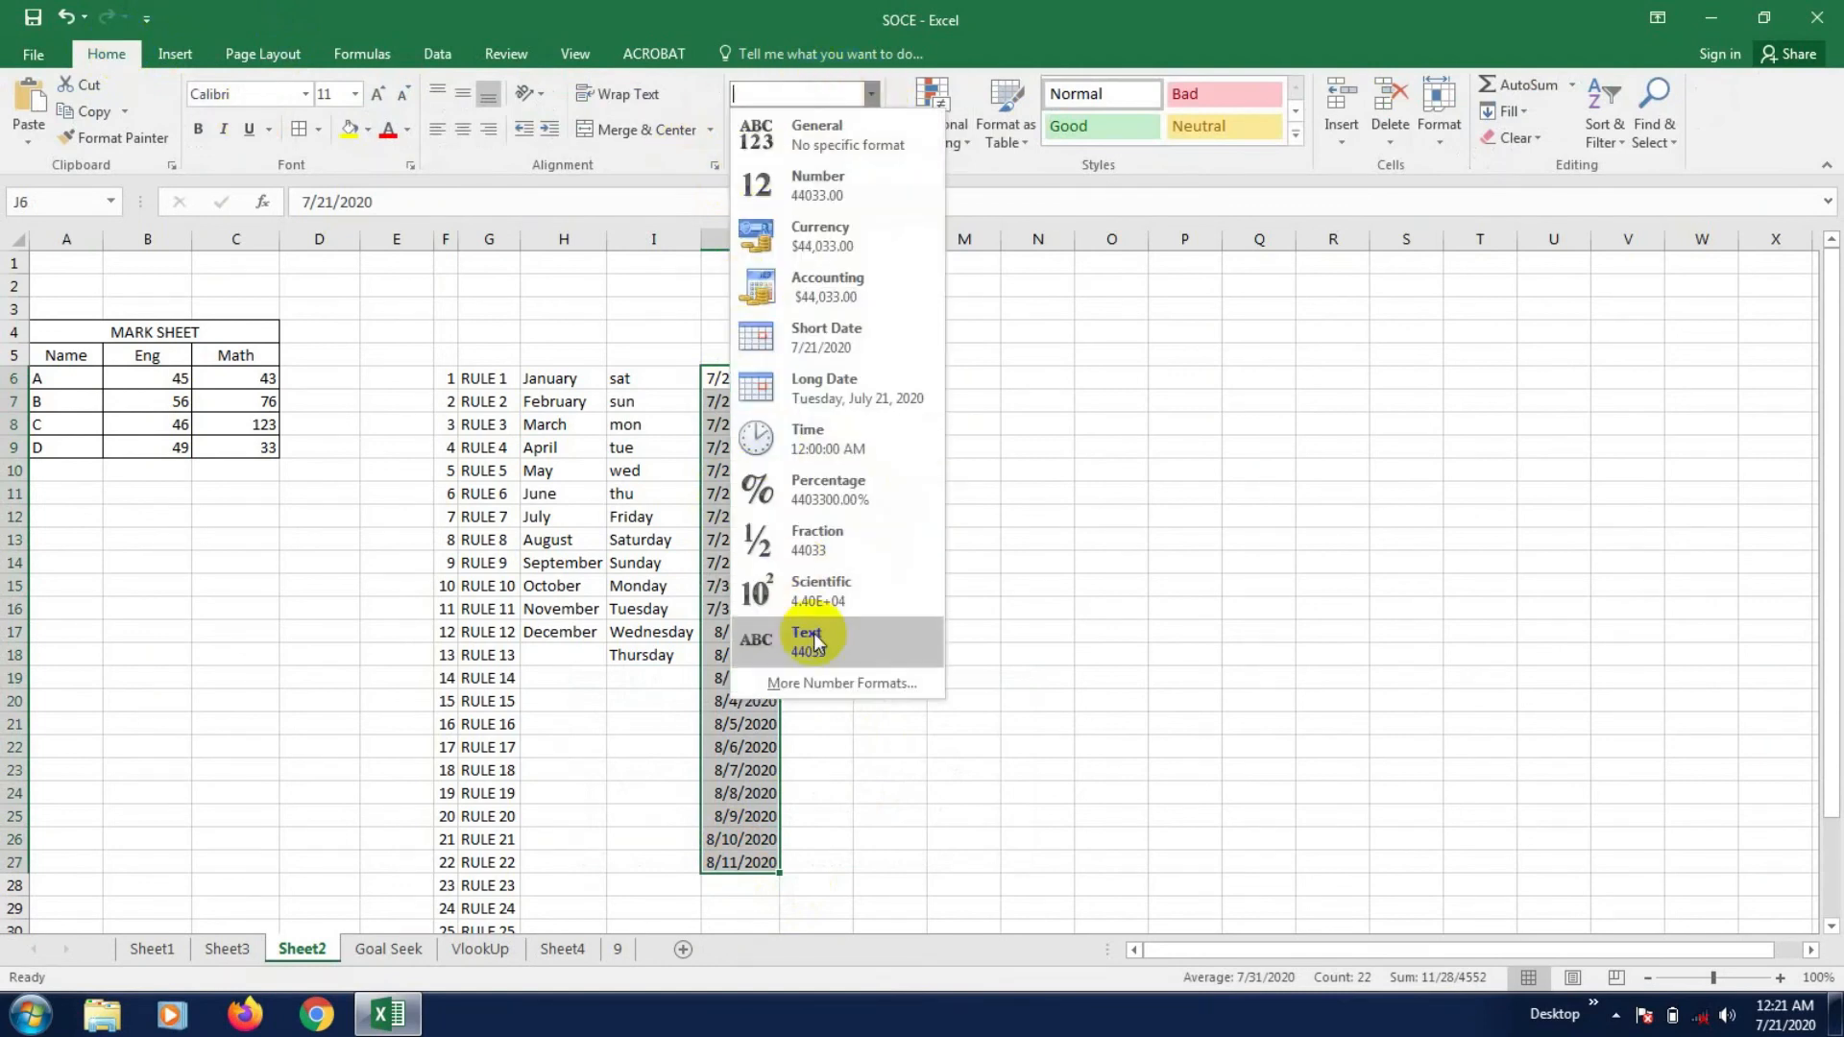
pyautogui.click(834, 682)
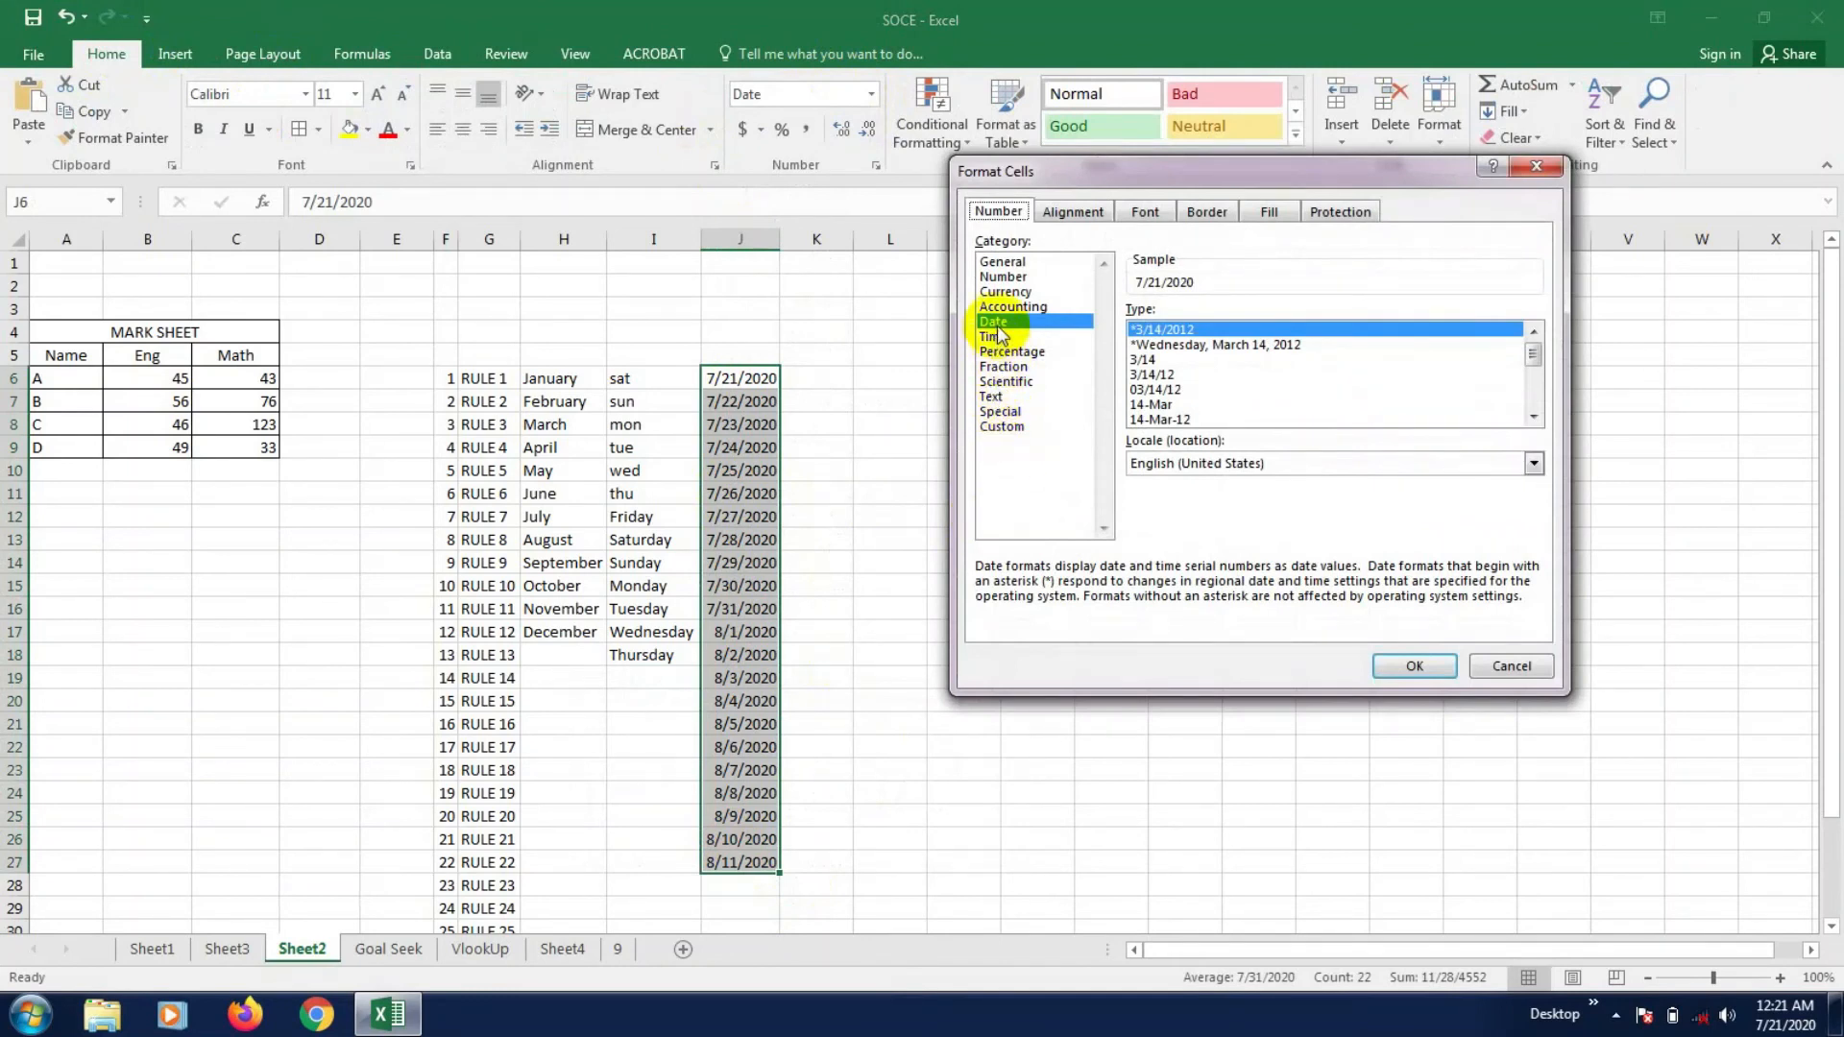
pyautogui.click(1214, 349)
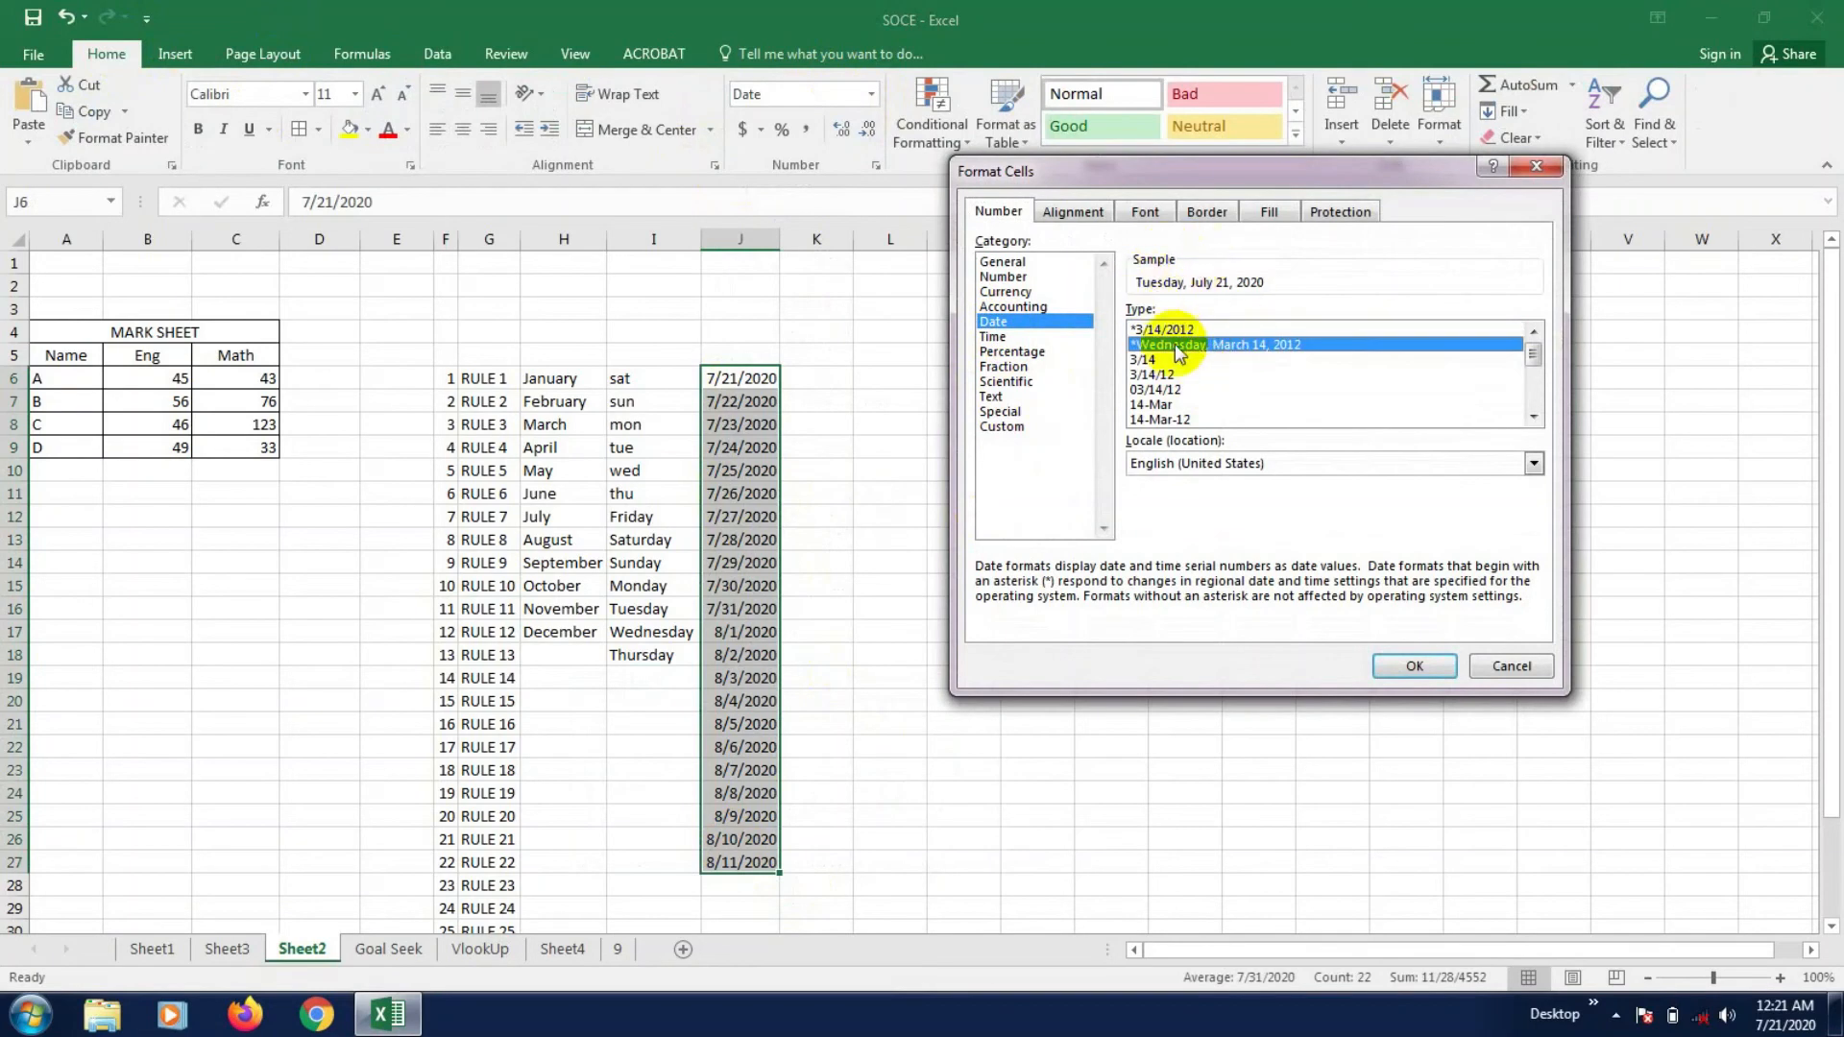
pyautogui.click(1413, 665)
pyautogui.click(1143, 630)
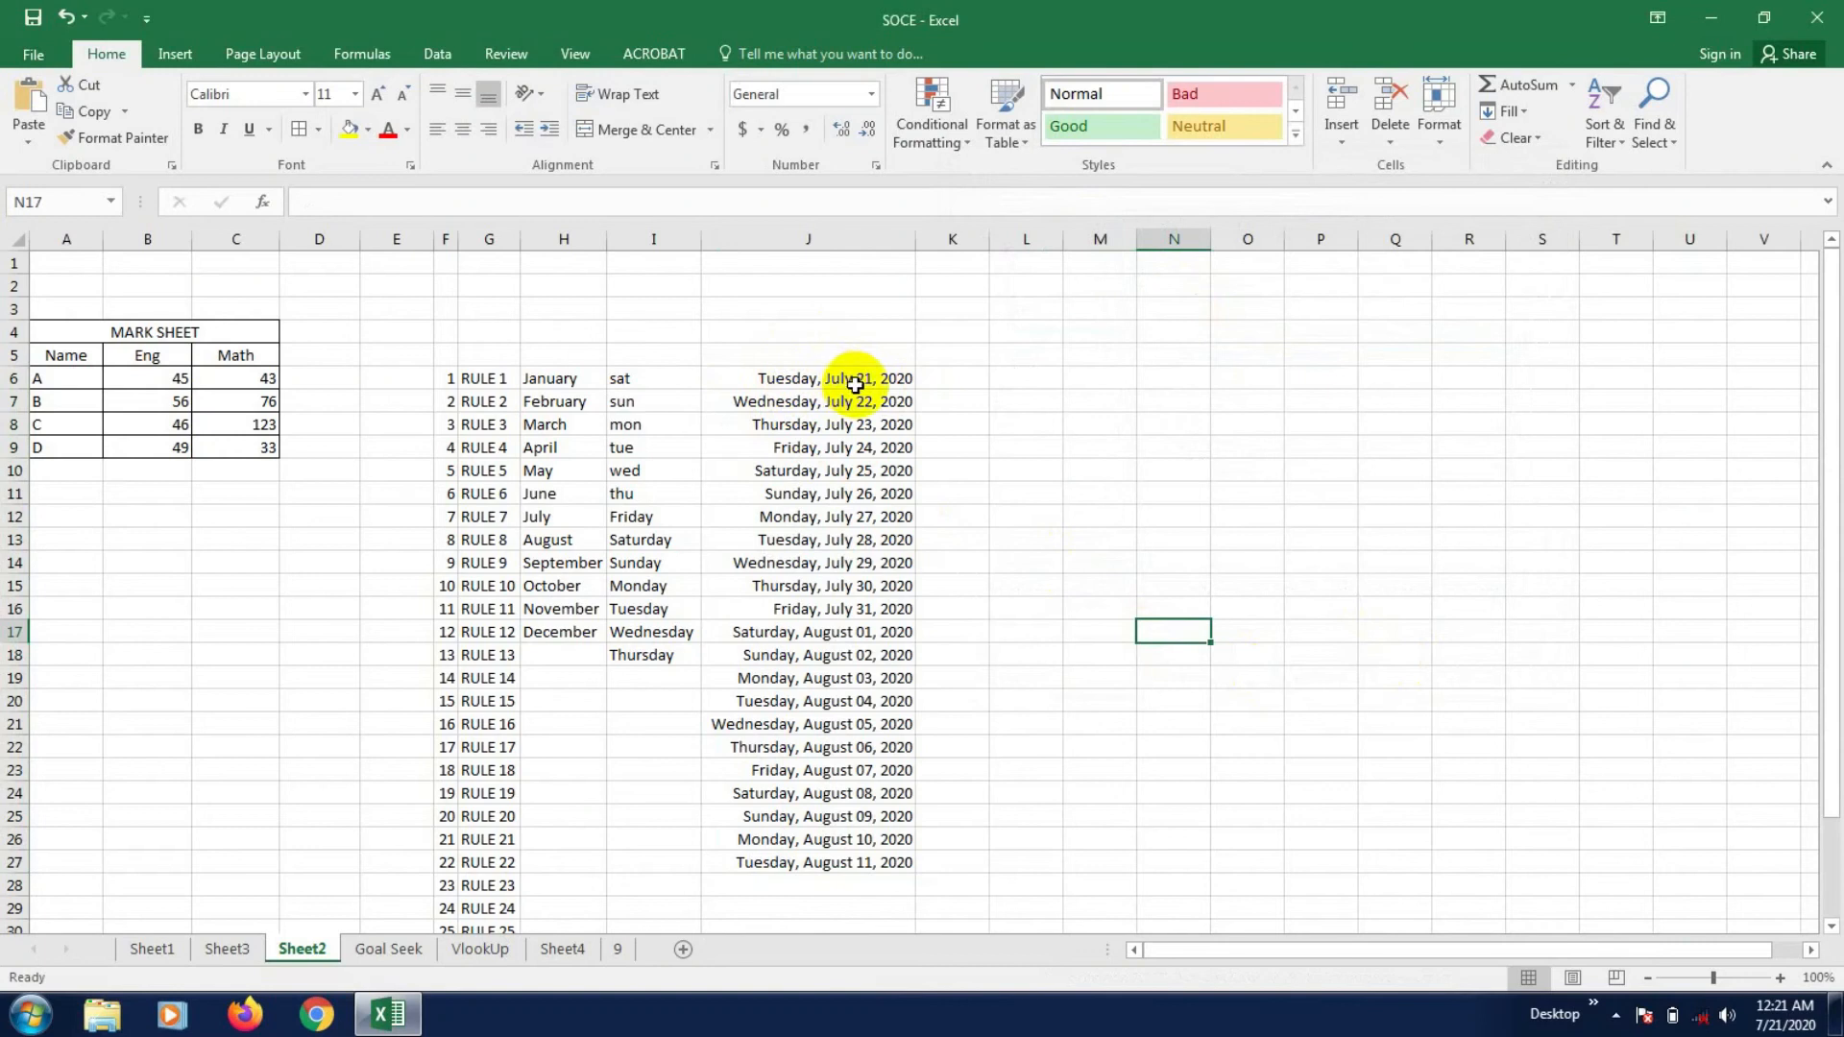
# - Reformat the dates in J6:J27 with the 14-Mar-2012 date type instead
pyautogui.moveTo(838, 375); pyautogui.dragTo(852, 860)
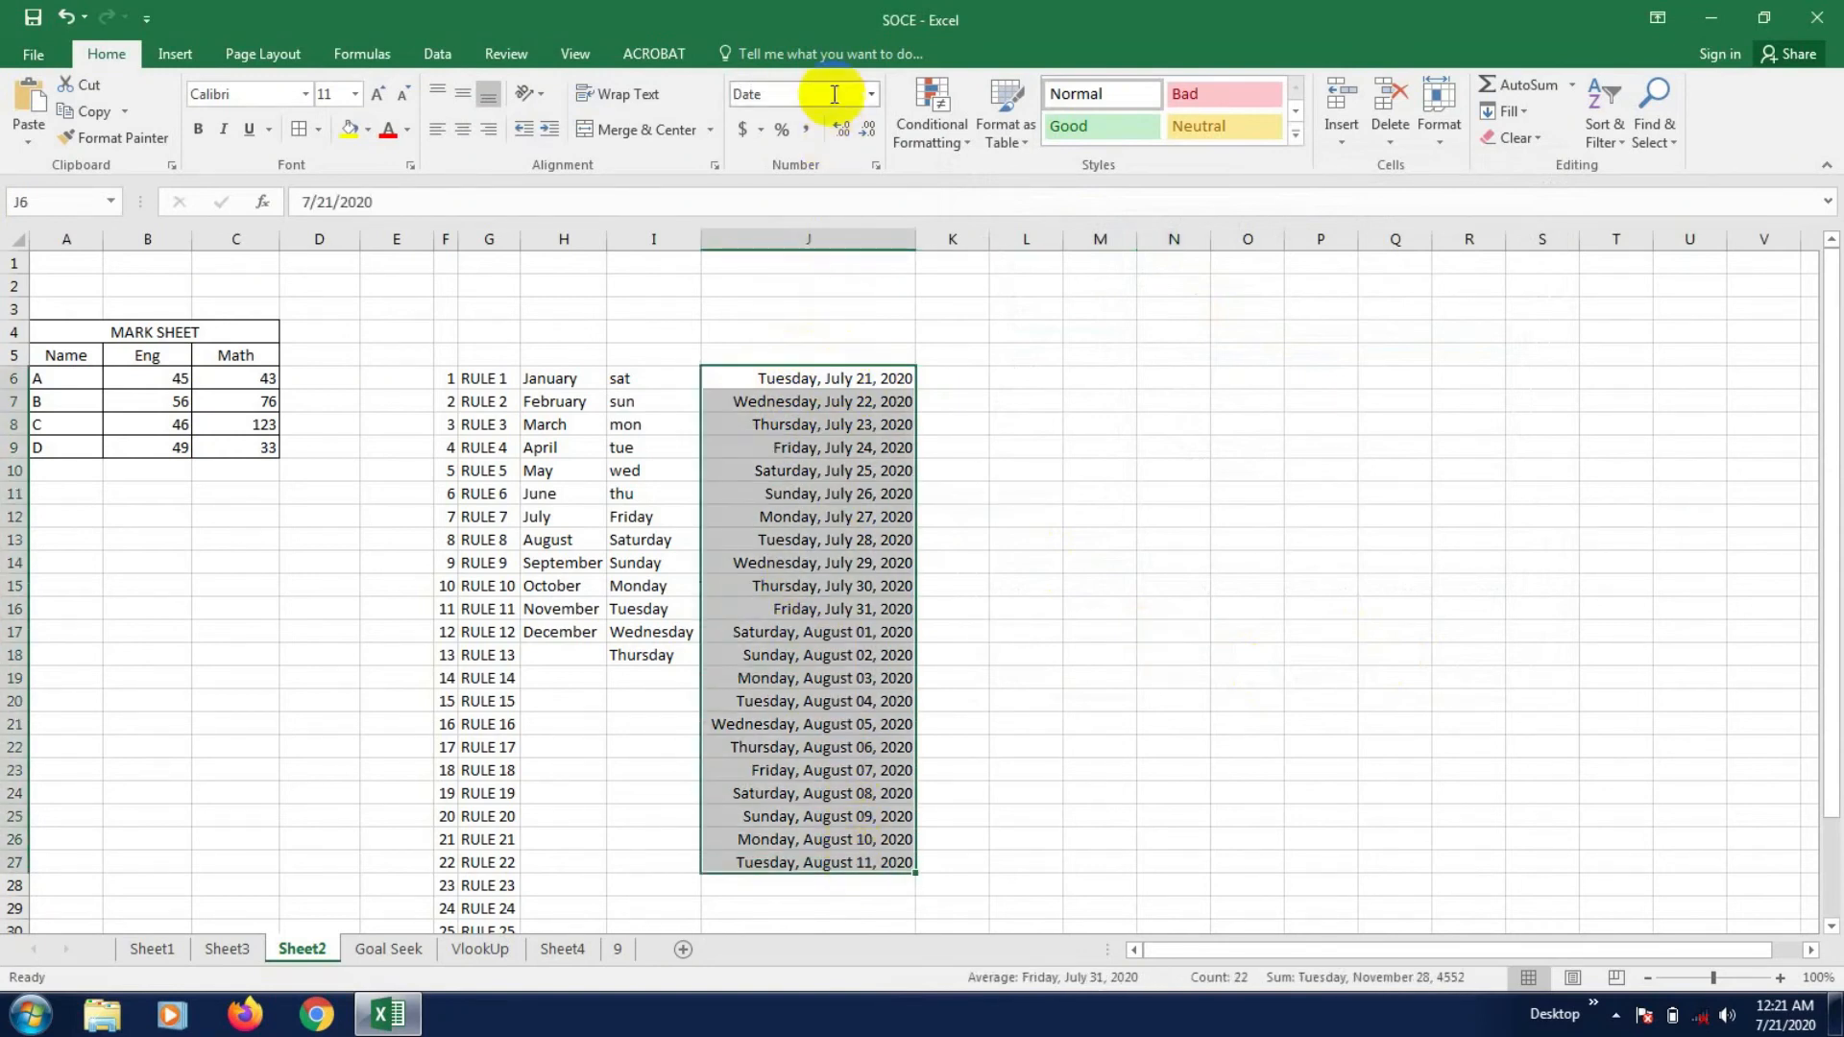
pyautogui.click(873, 95)
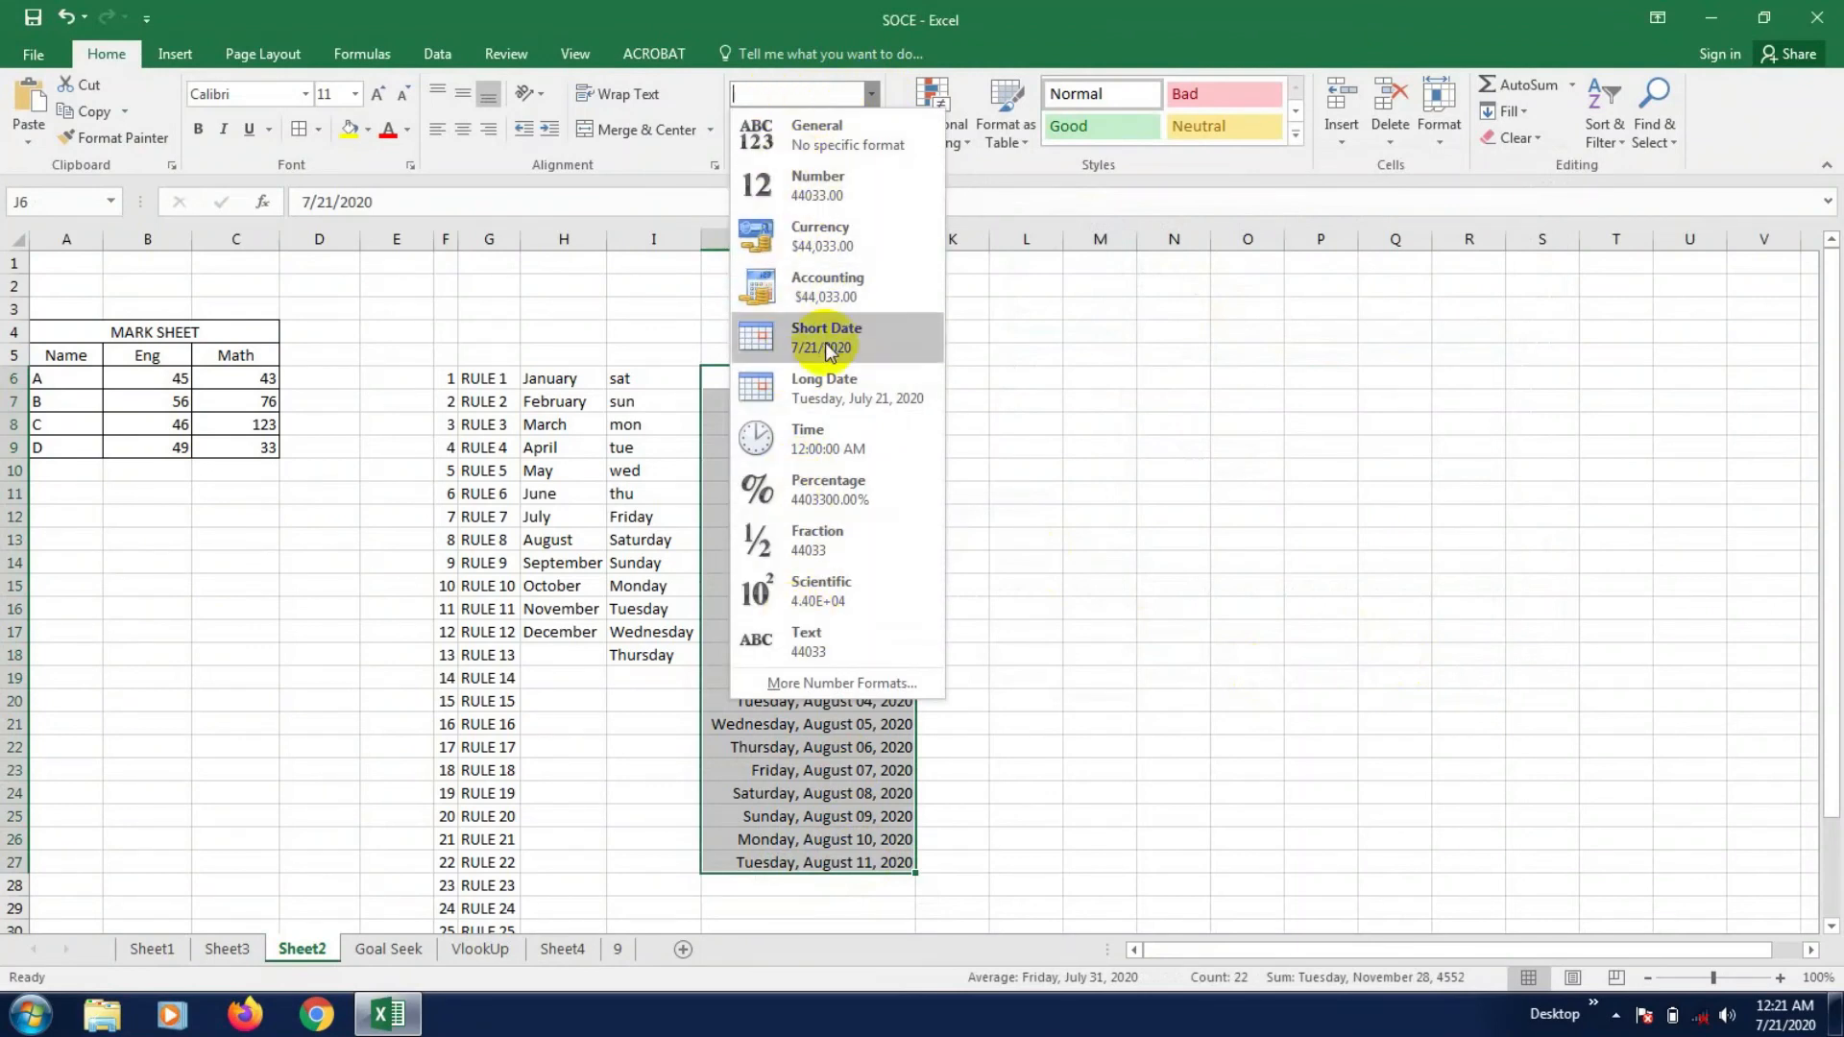
pyautogui.click(870, 94)
pyautogui.click(871, 94)
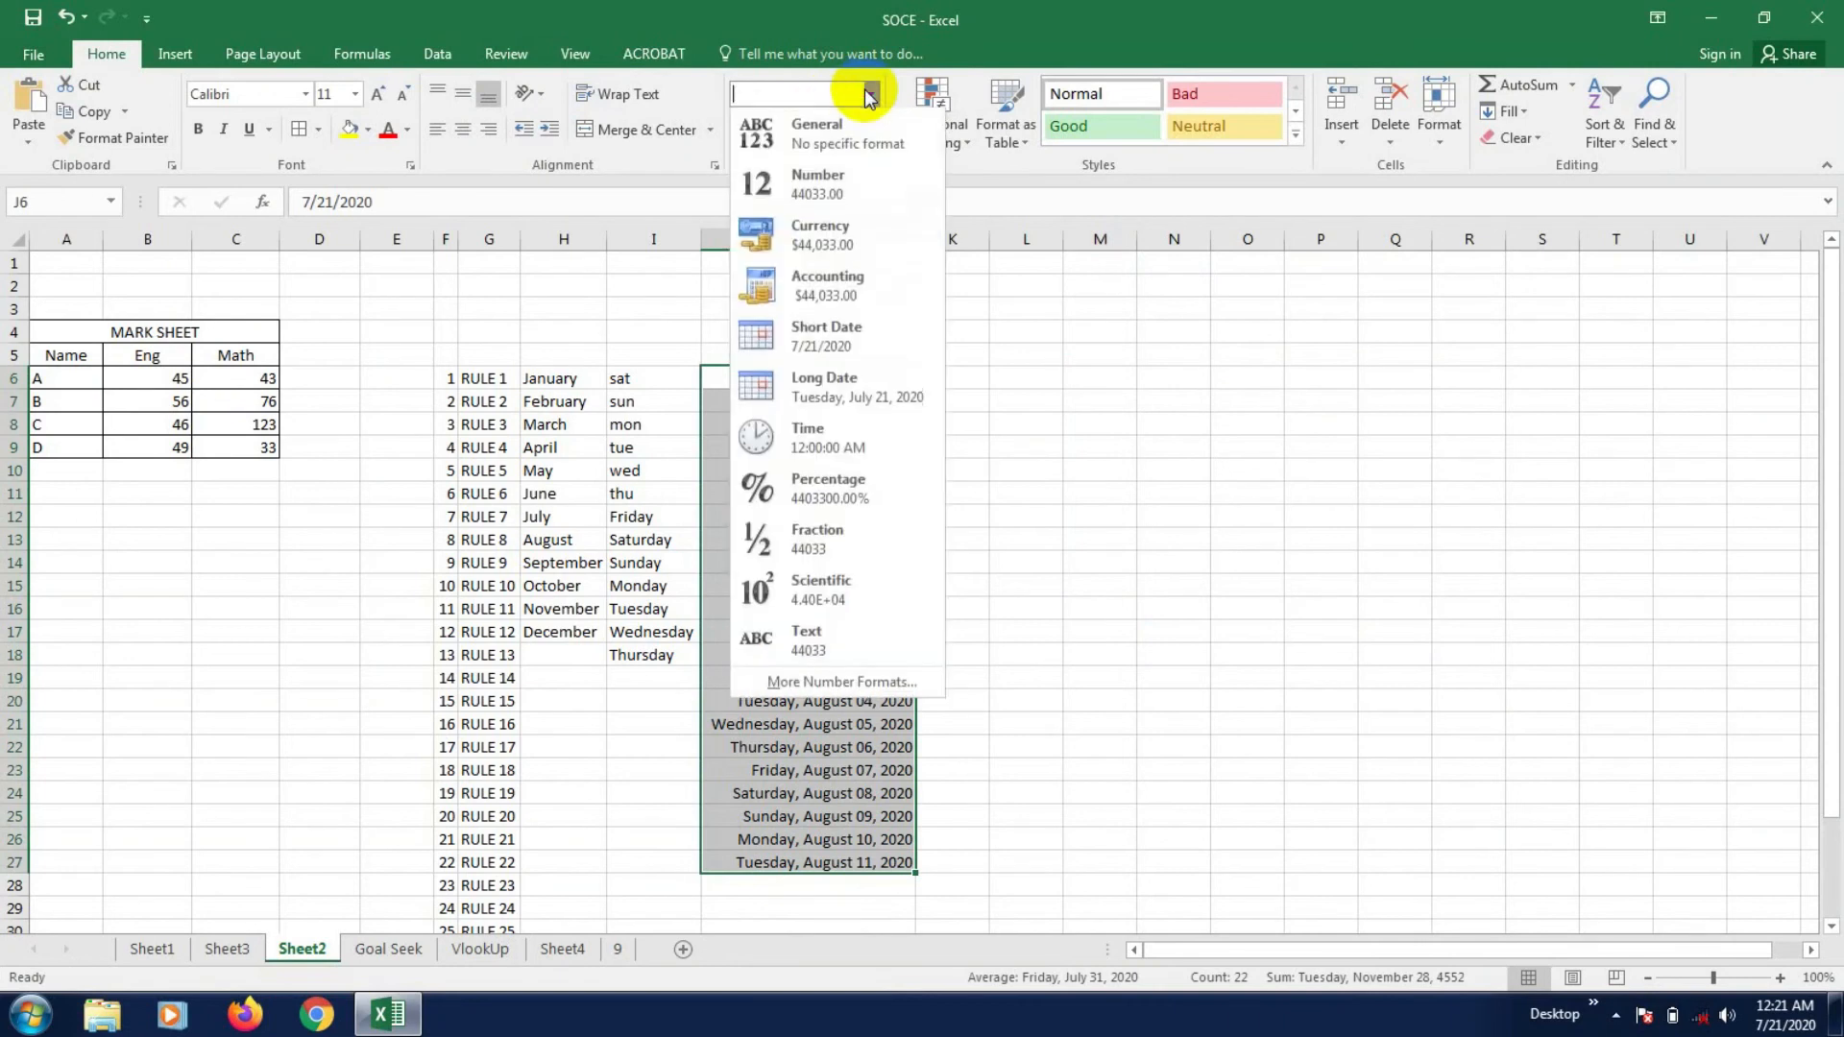
pyautogui.click(845, 680)
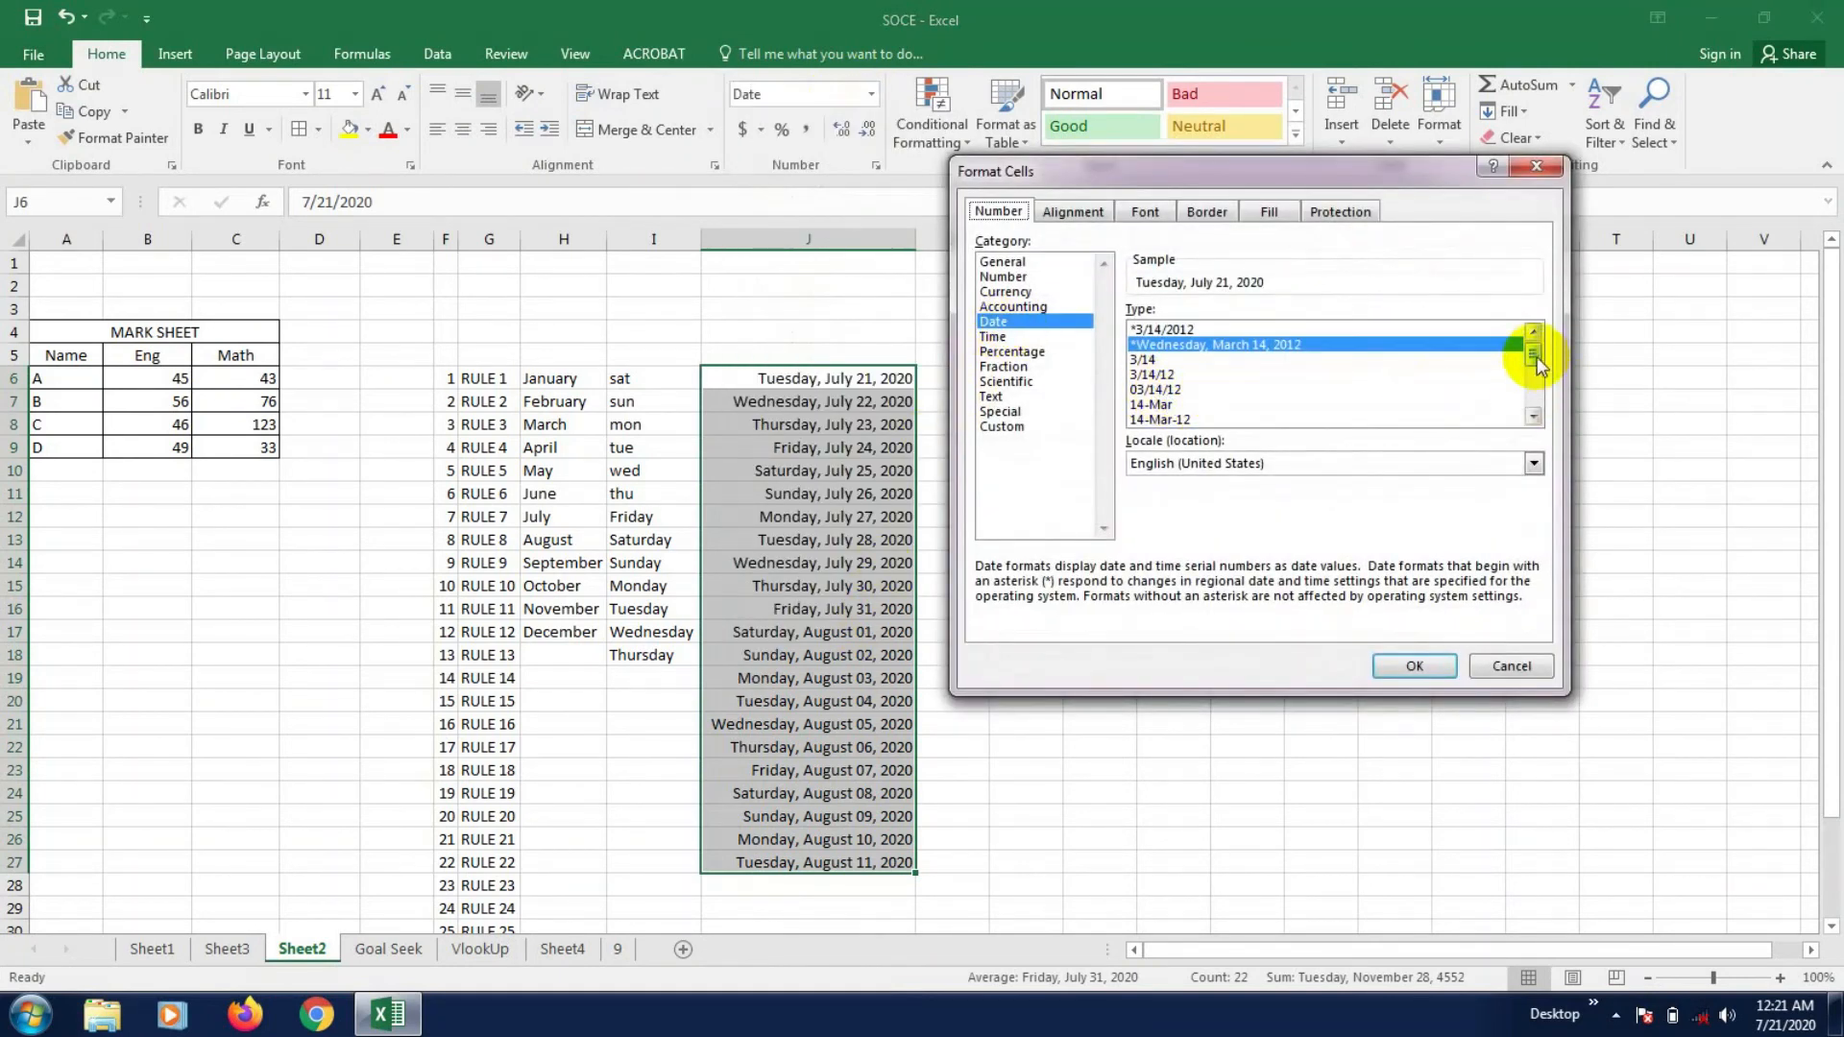
pyautogui.moveTo(1537, 355); pyautogui.dragTo(1540, 393)
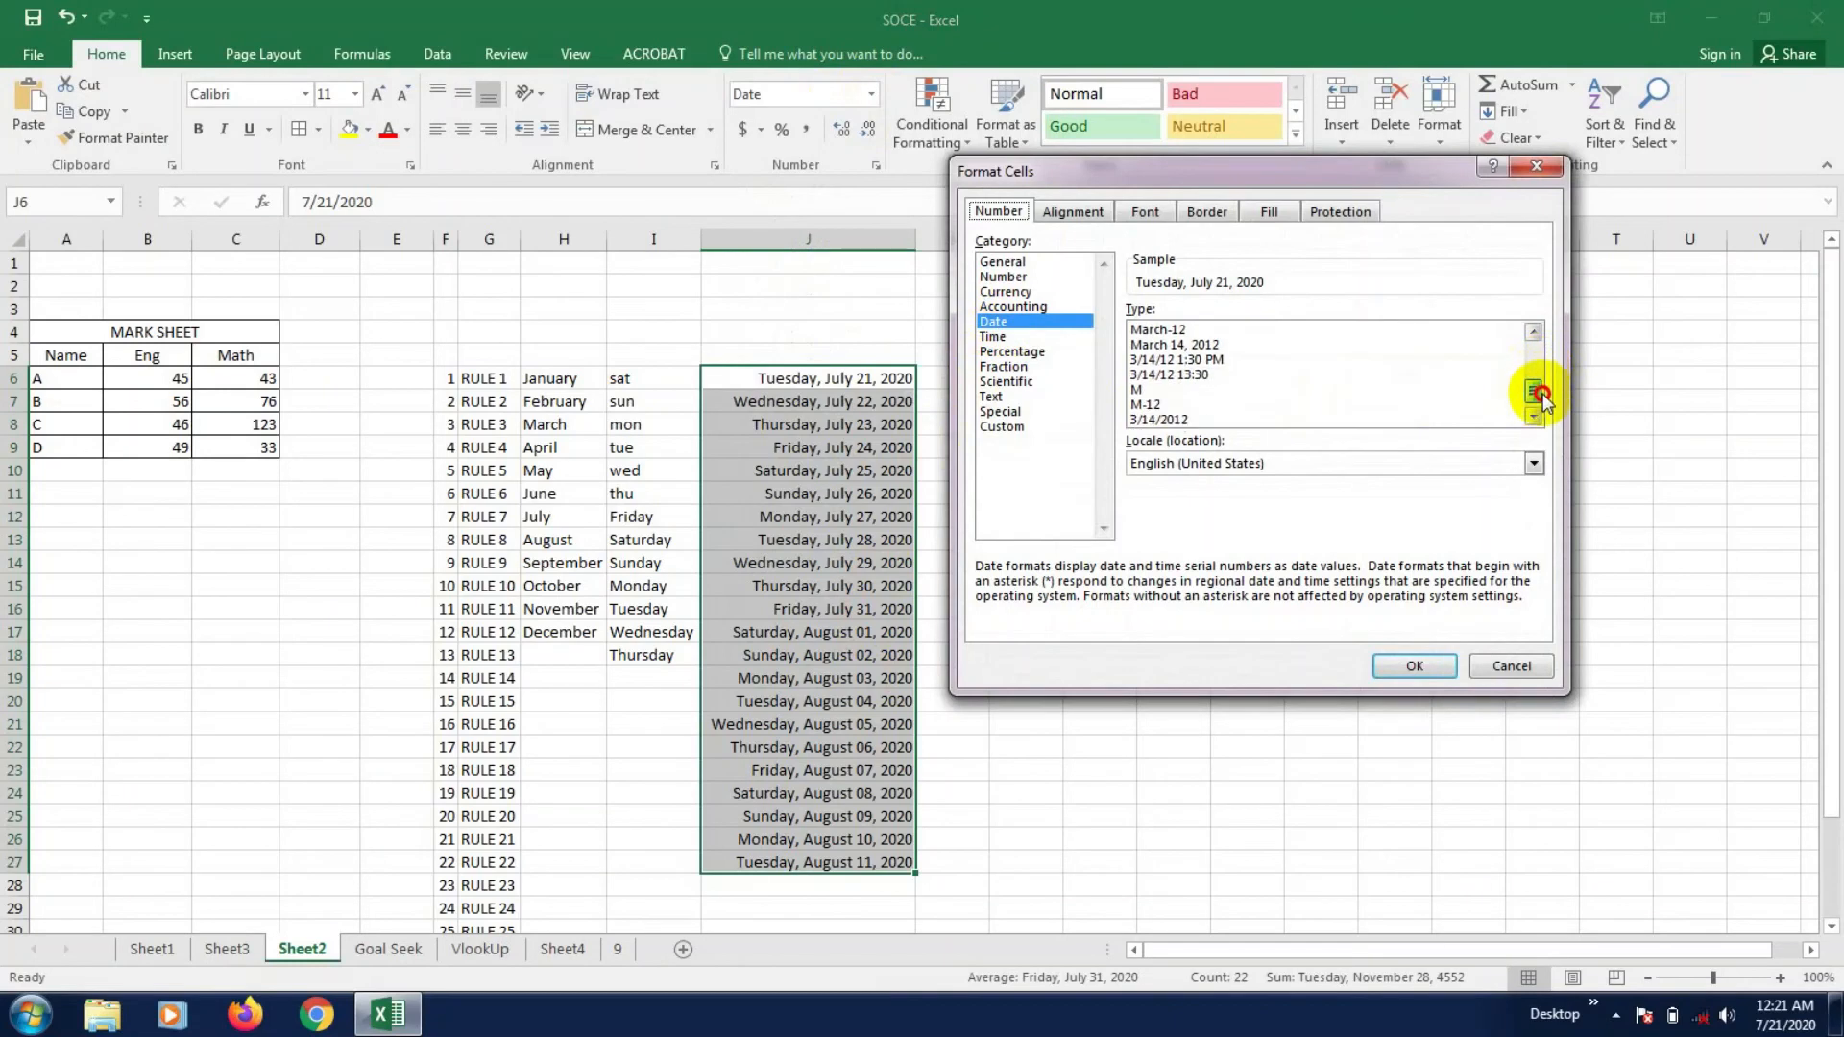
pyautogui.click(1218, 360)
pyautogui.click(1218, 375)
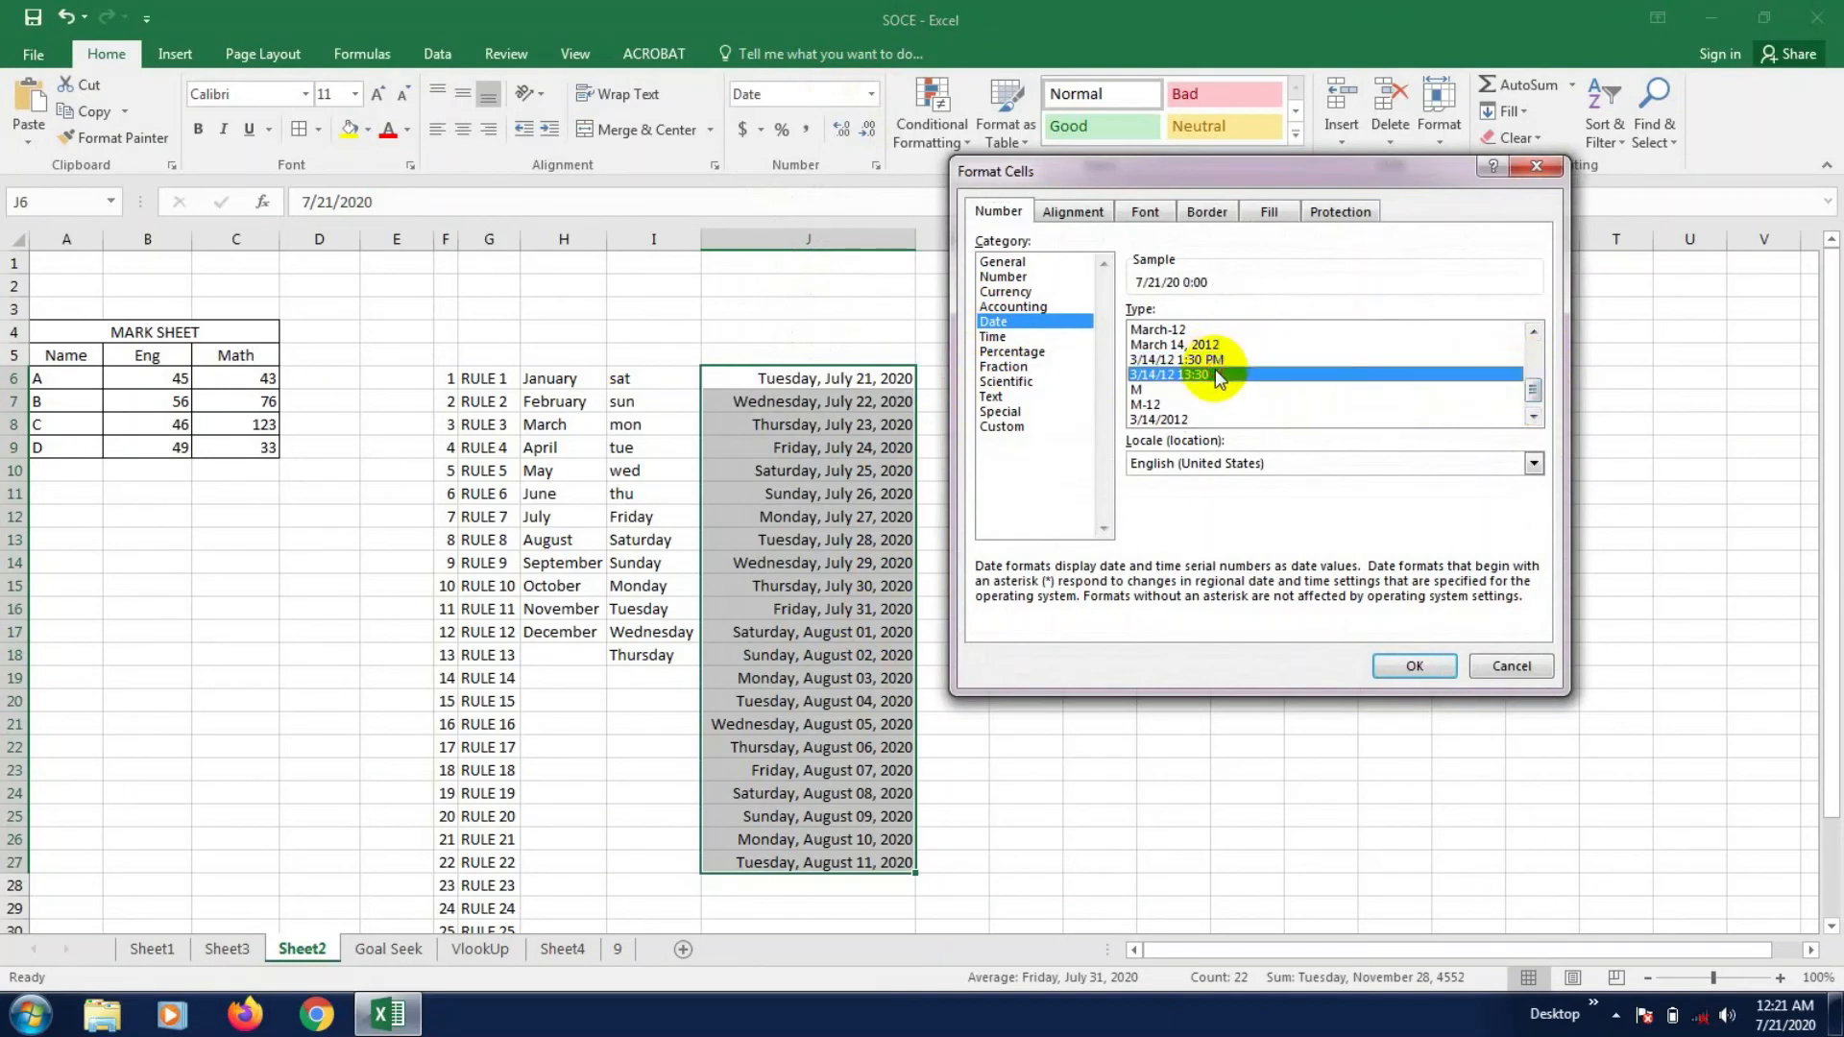
pyautogui.click(1220, 389)
pyautogui.click(1222, 404)
pyautogui.click(1224, 420)
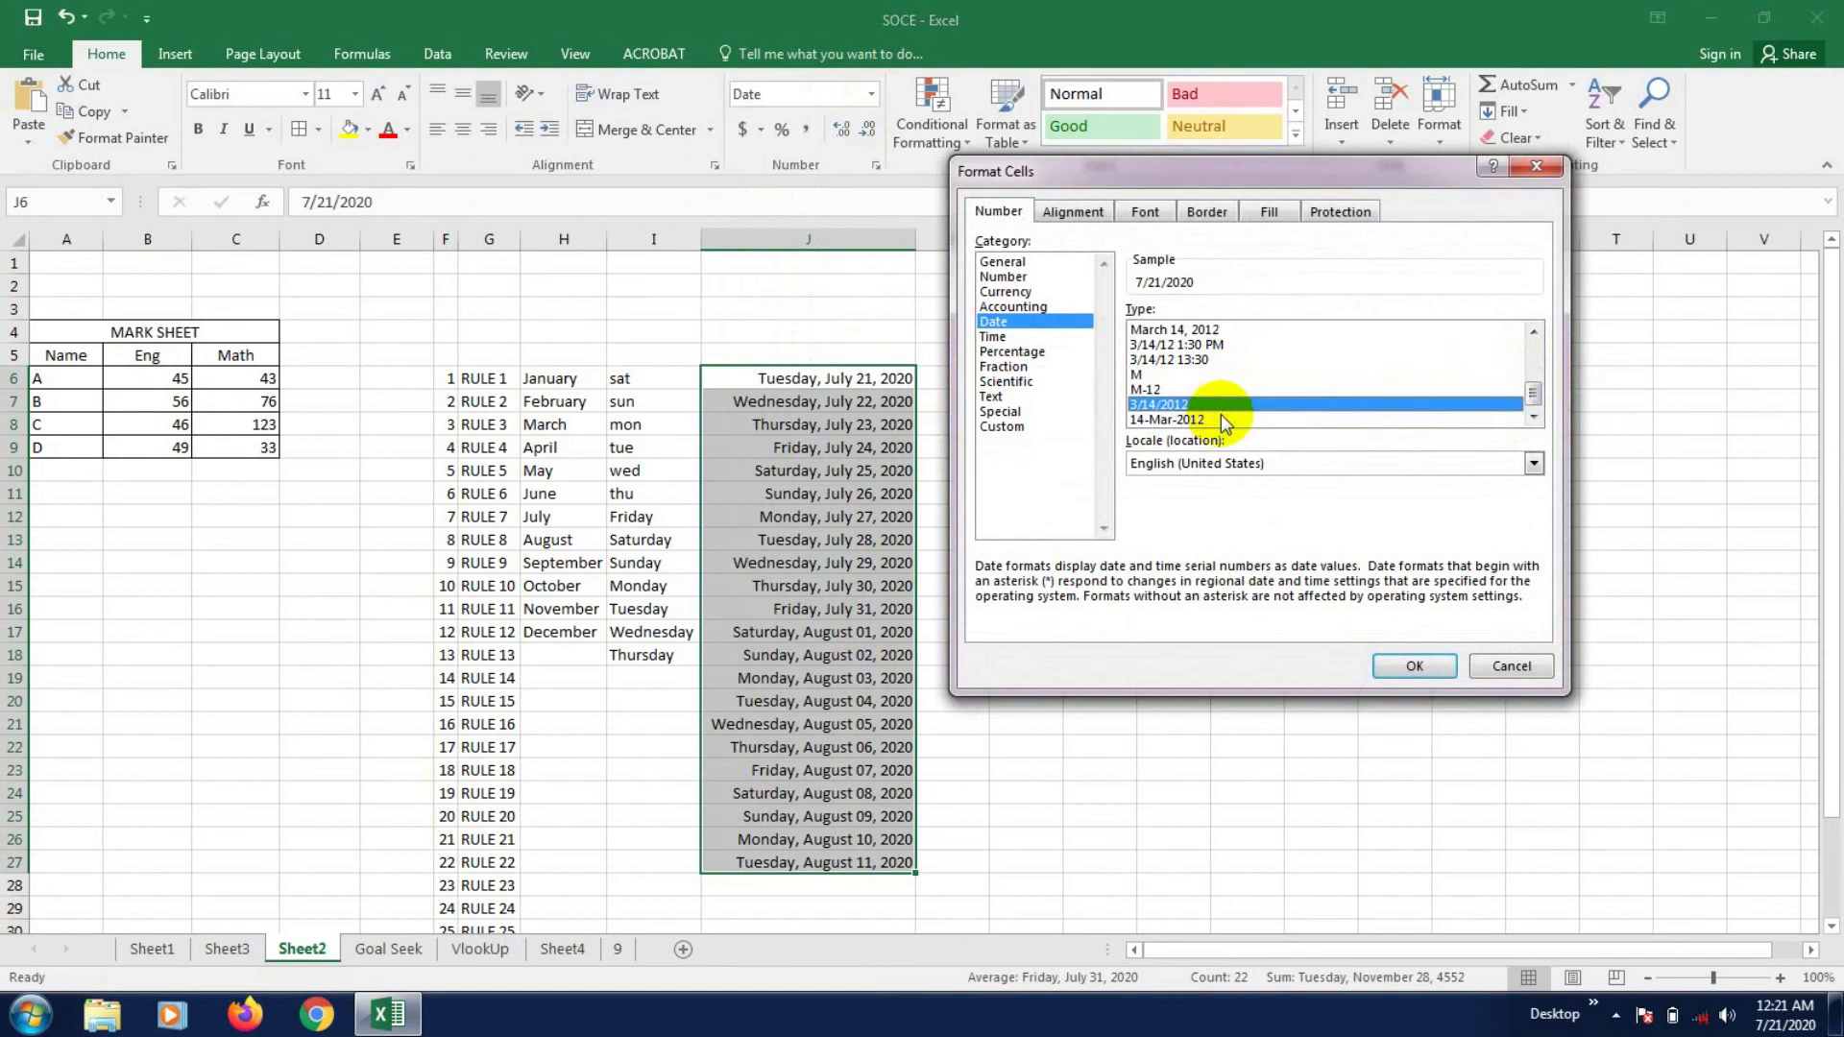
pyautogui.click(1208, 423)
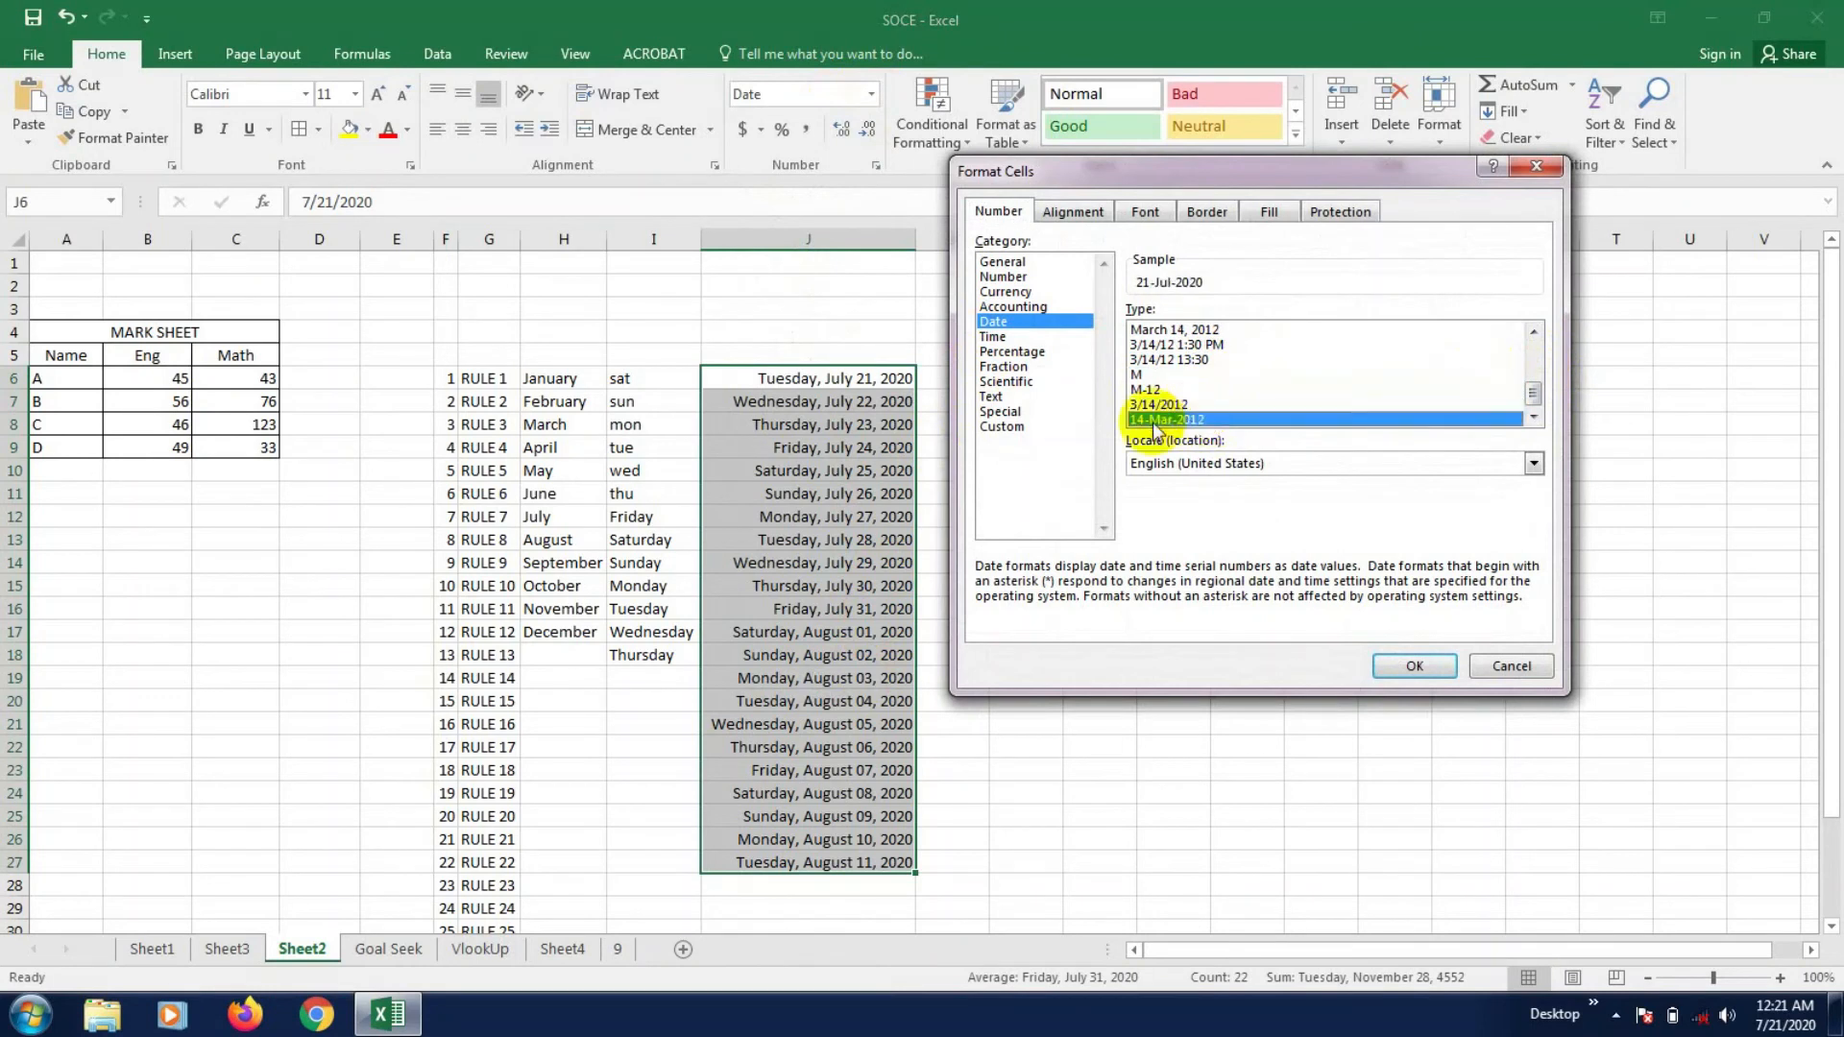
pyautogui.click(1409, 662)
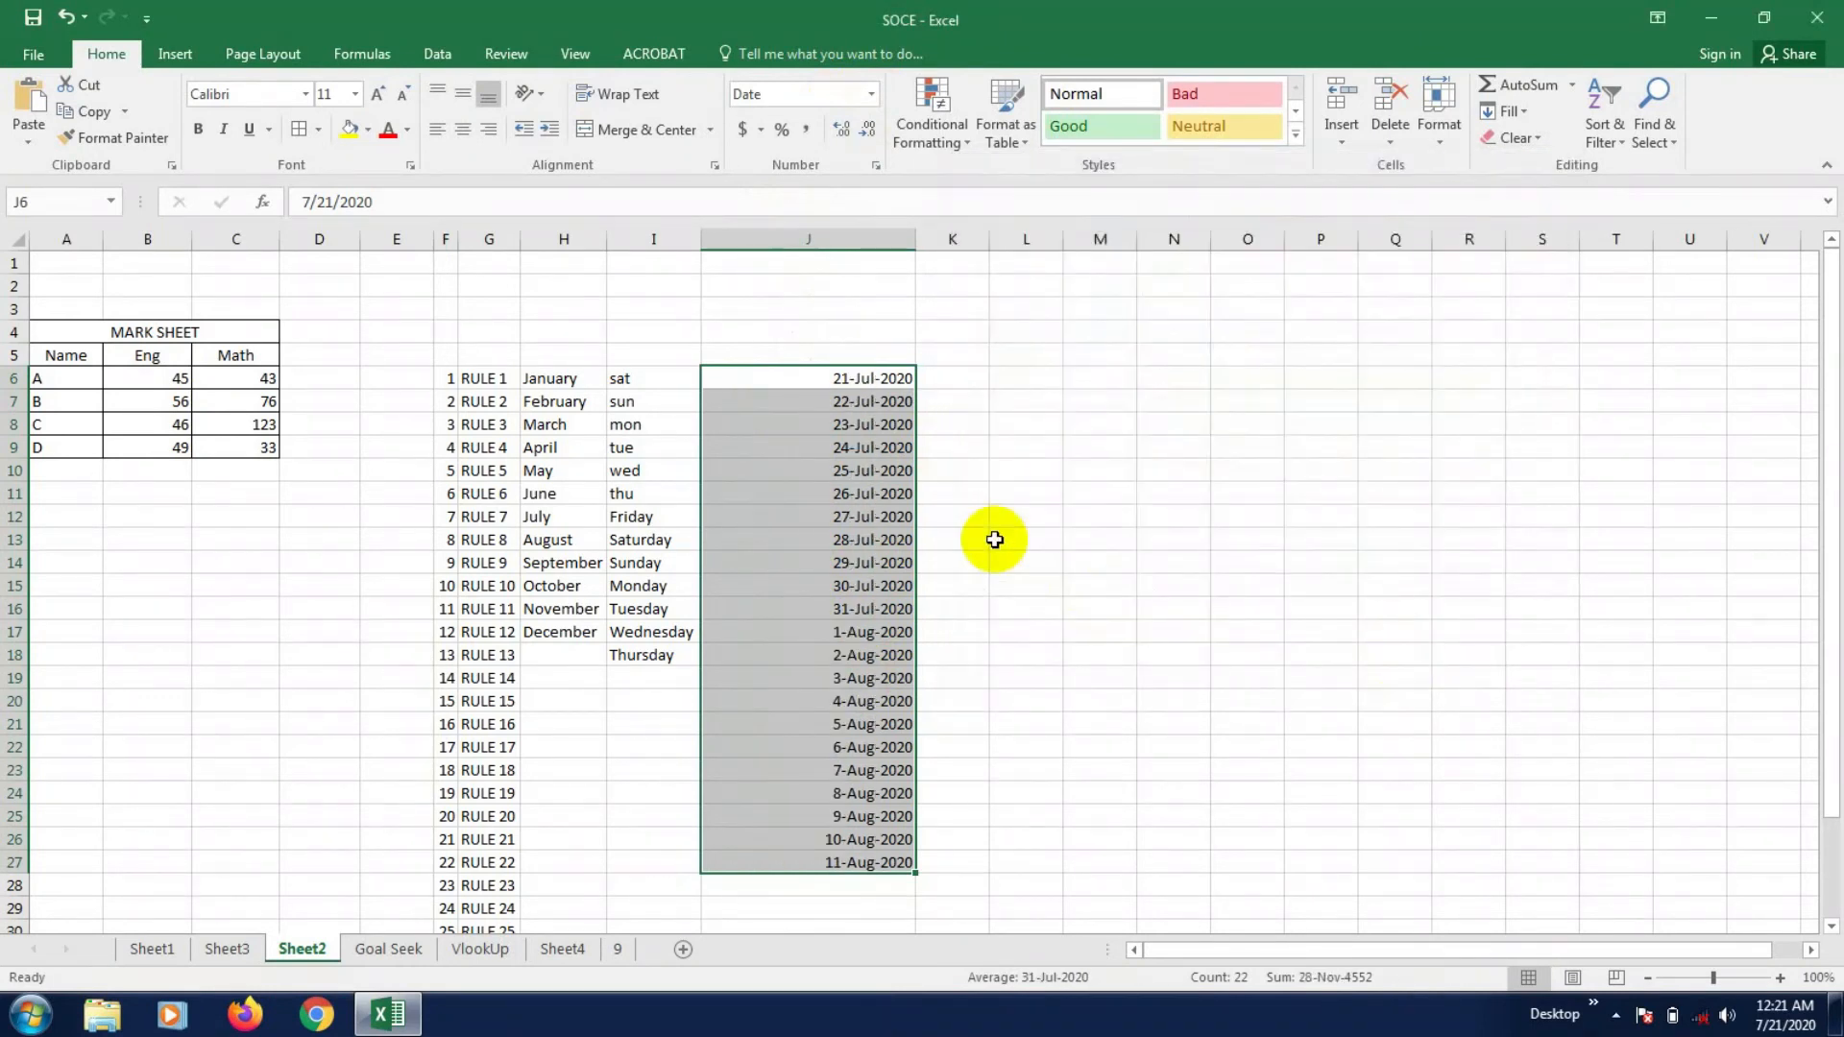
pyautogui.click(1026, 513)
# - Autofit column J to its dates, then select the MARK SHEET range A5:C9
pyautogui.doubleClick(912, 238)
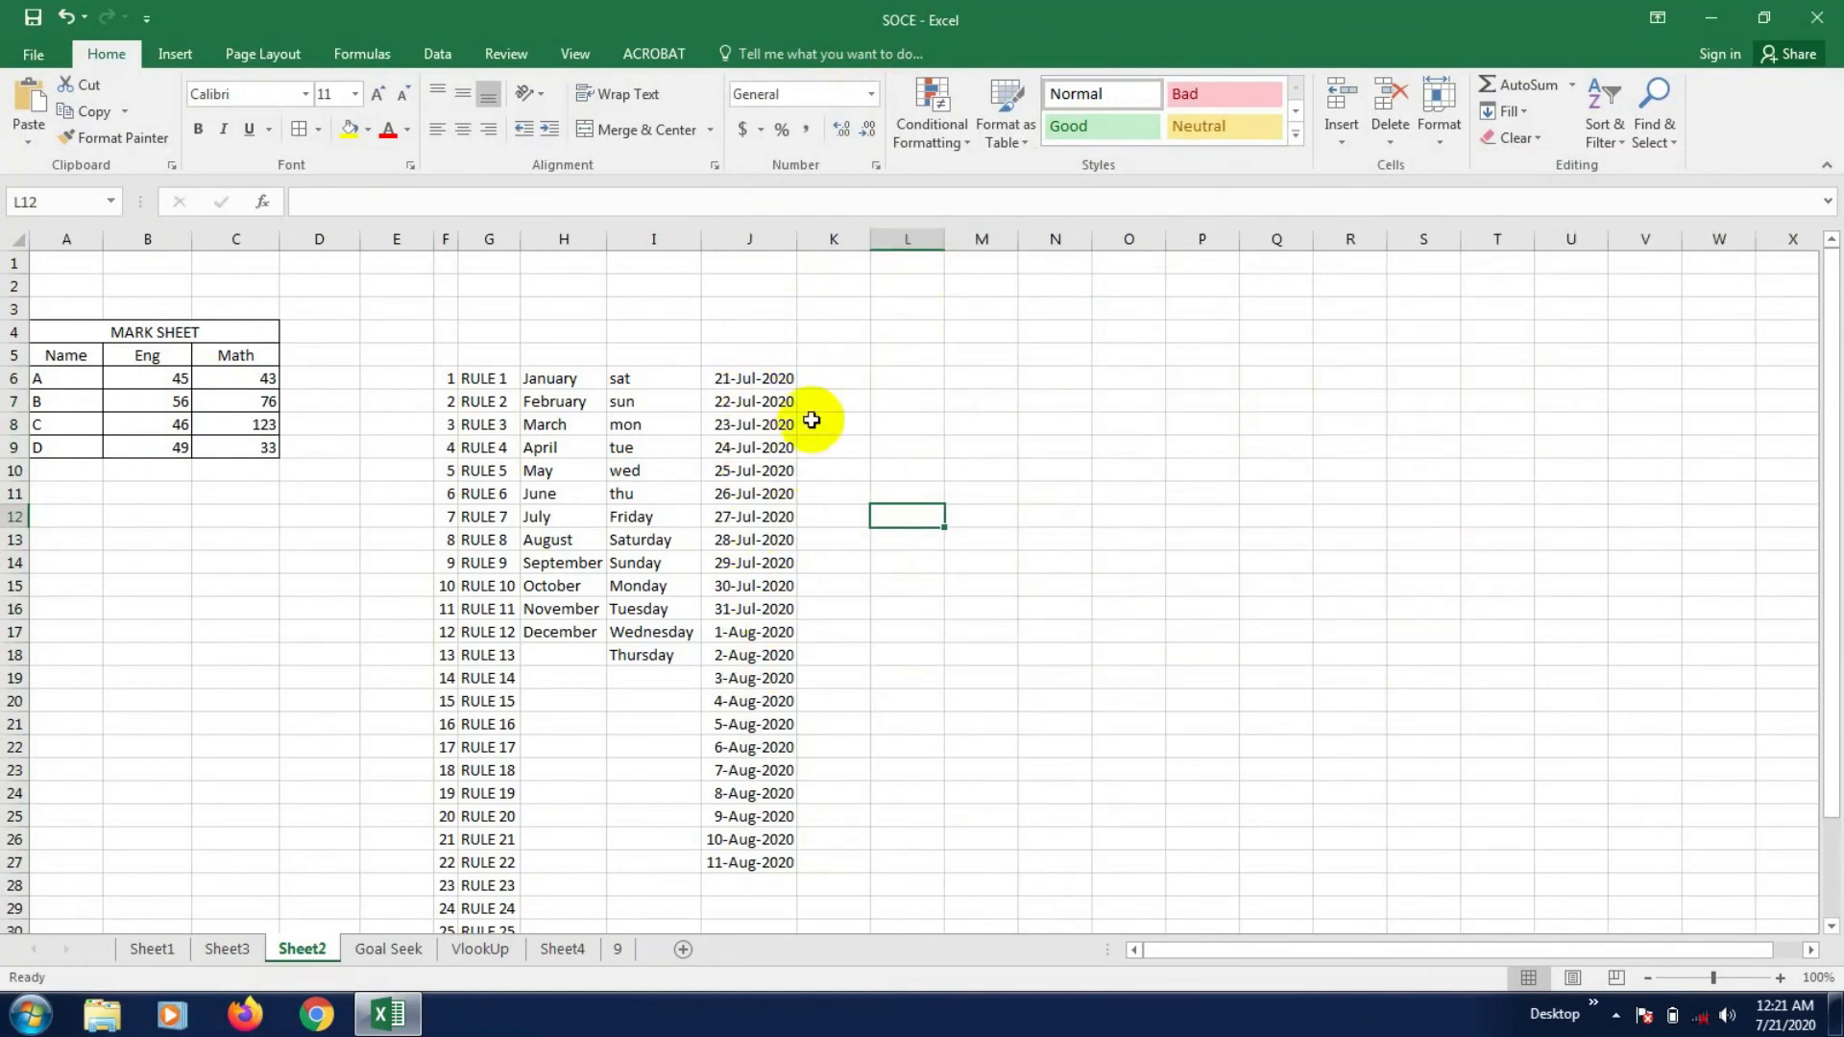
pyautogui.click(828, 448)
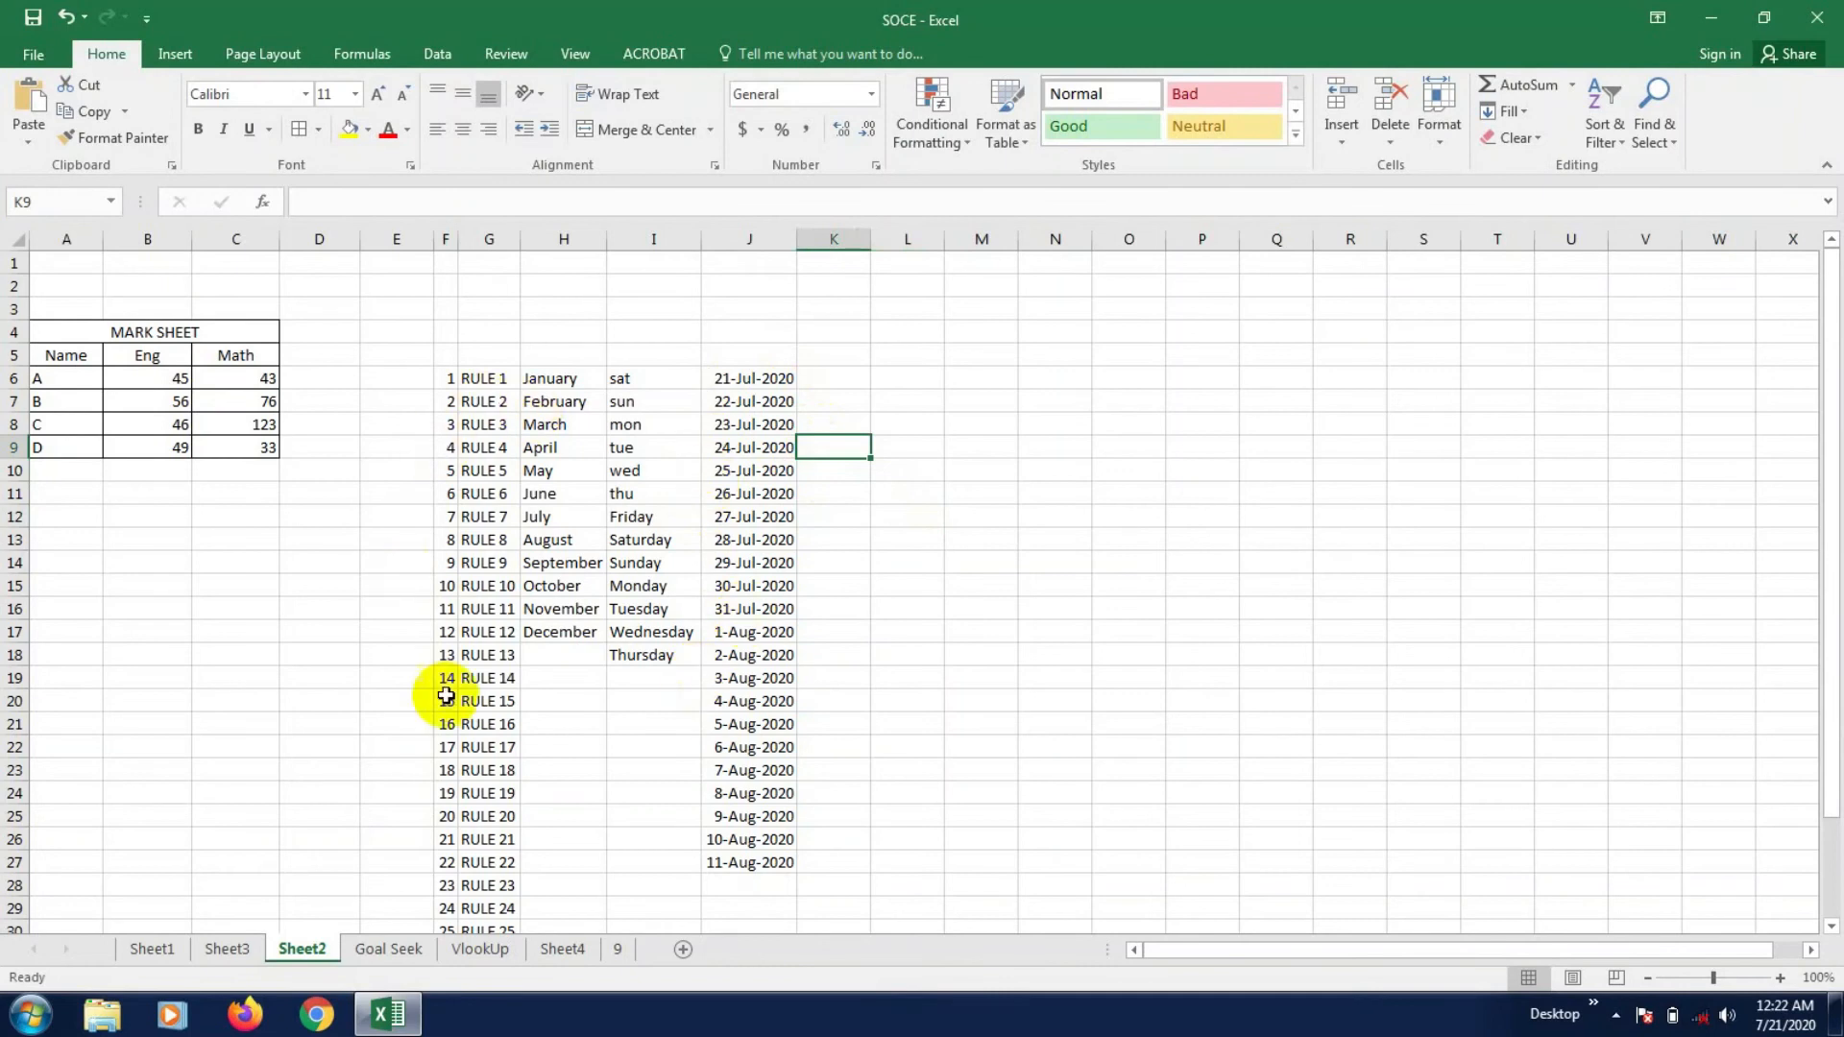
pyautogui.scroll(-1, 602, 729)
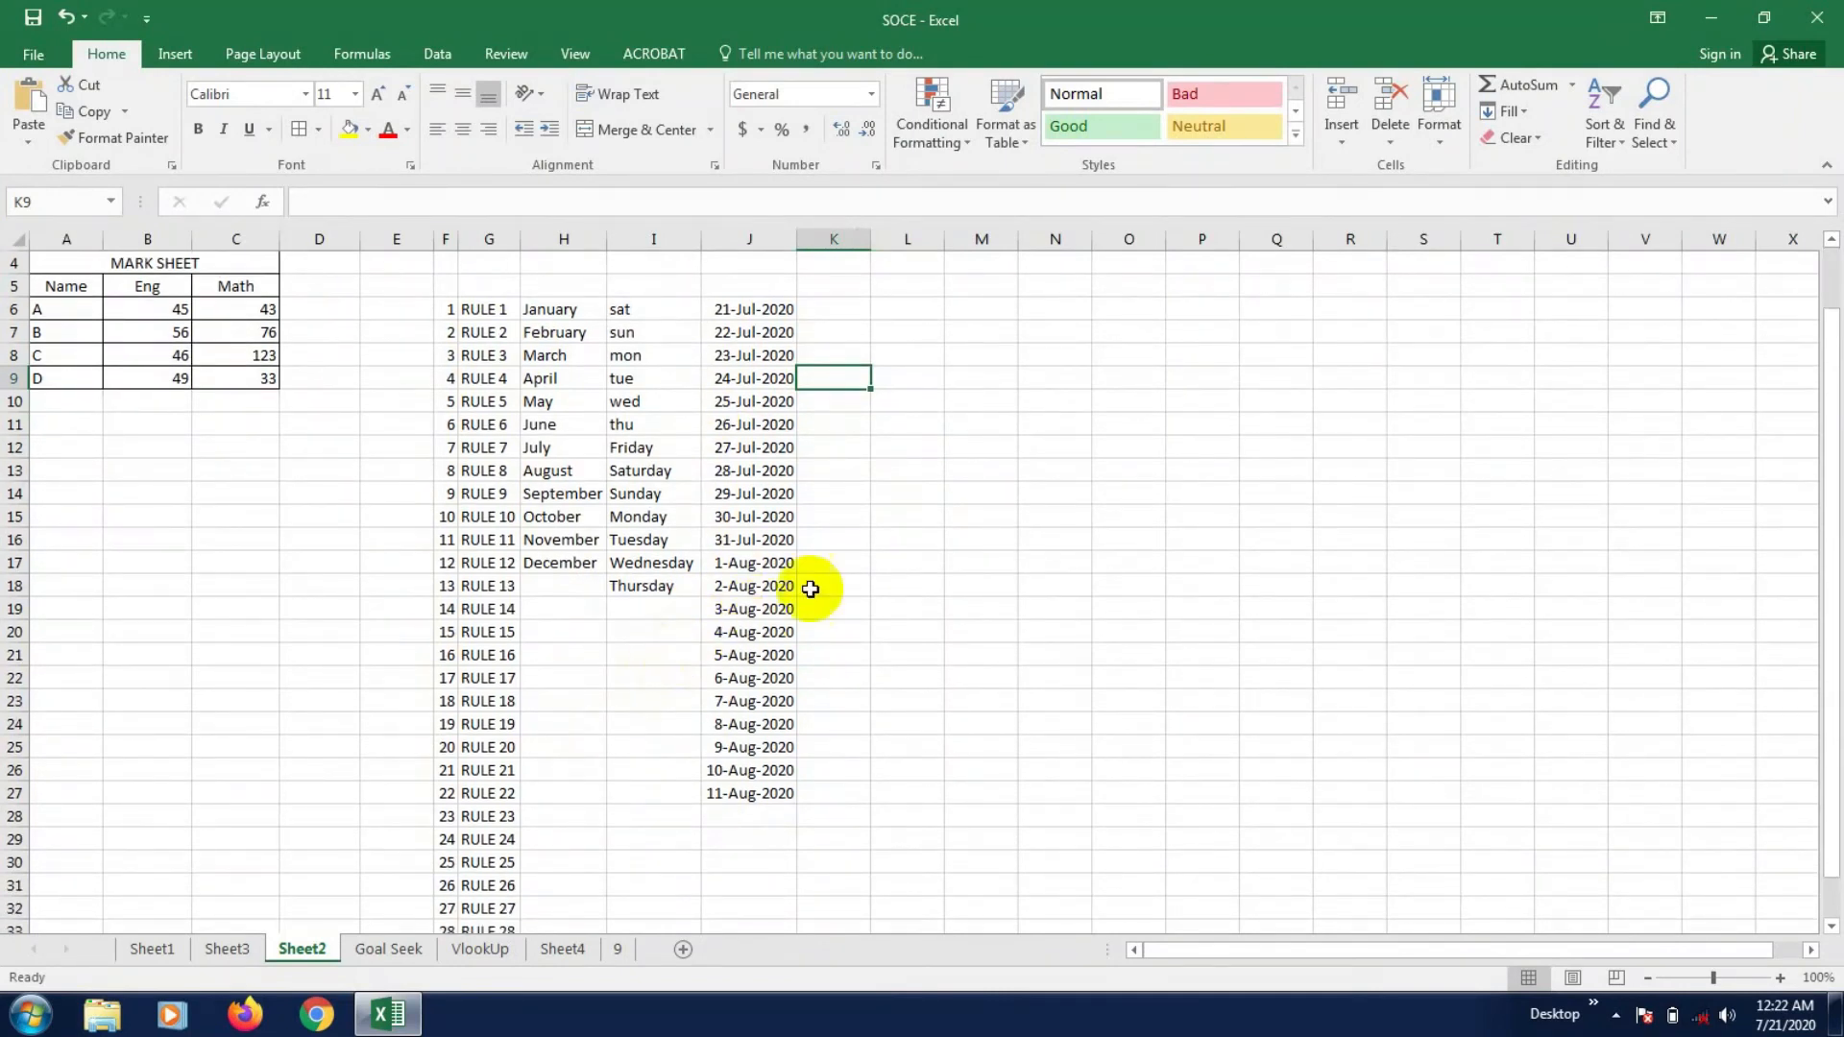
pyautogui.scroll(1, 823, 601)
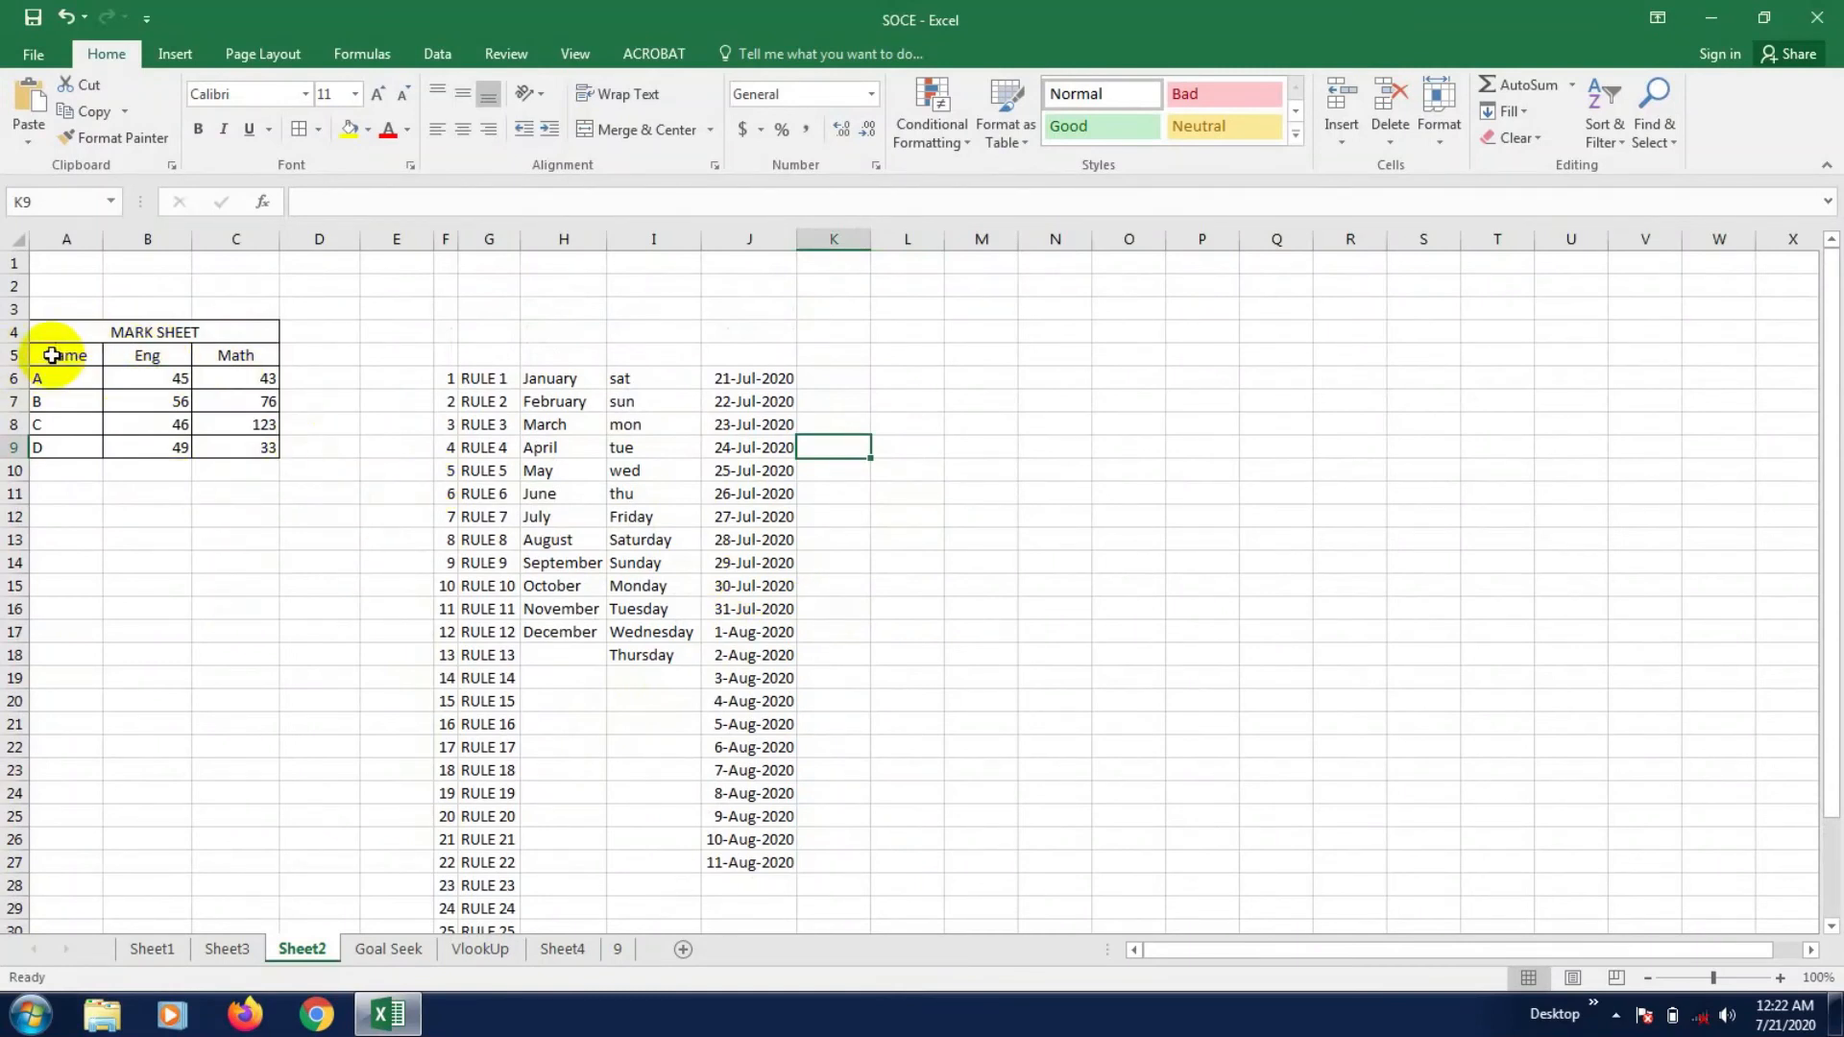
pyautogui.moveTo(52, 355); pyautogui.dragTo(256, 453)
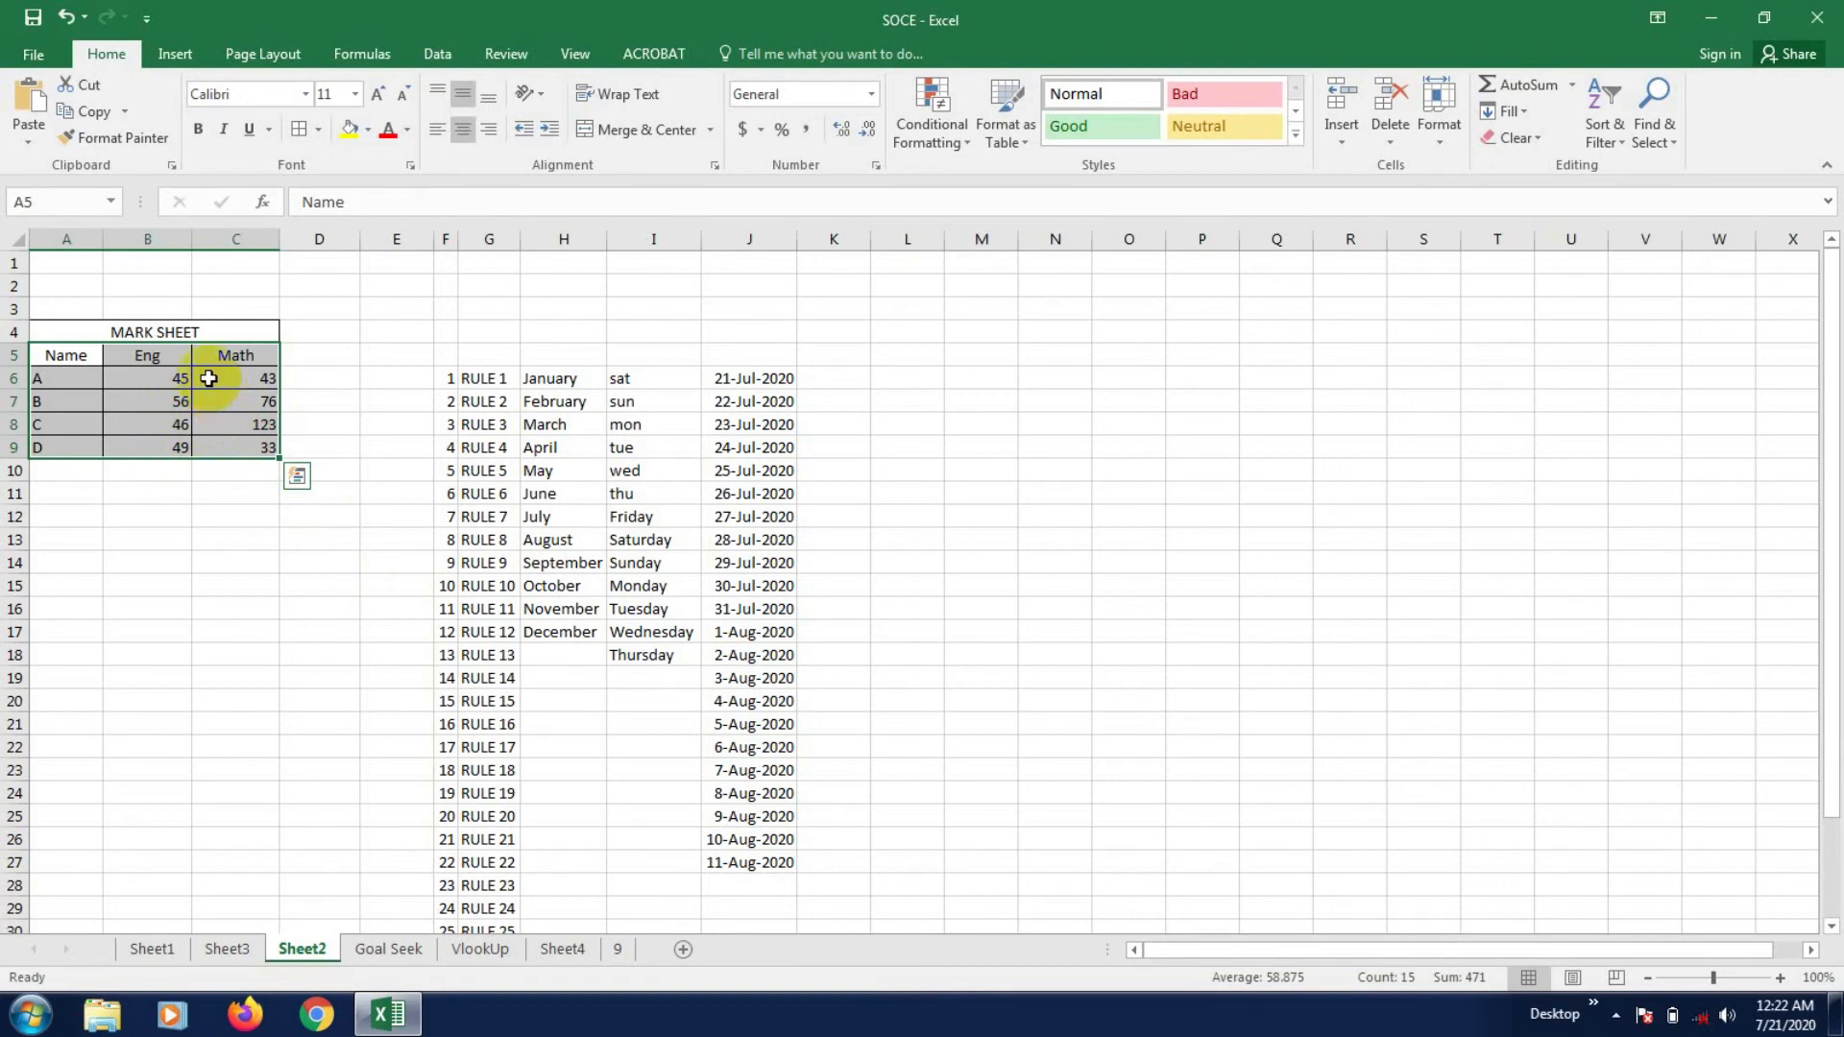
pyautogui.click(175, 54)
# - Convert A5:C9 into a table with Name, Eng and Math as headers
pyautogui.click(197, 123)
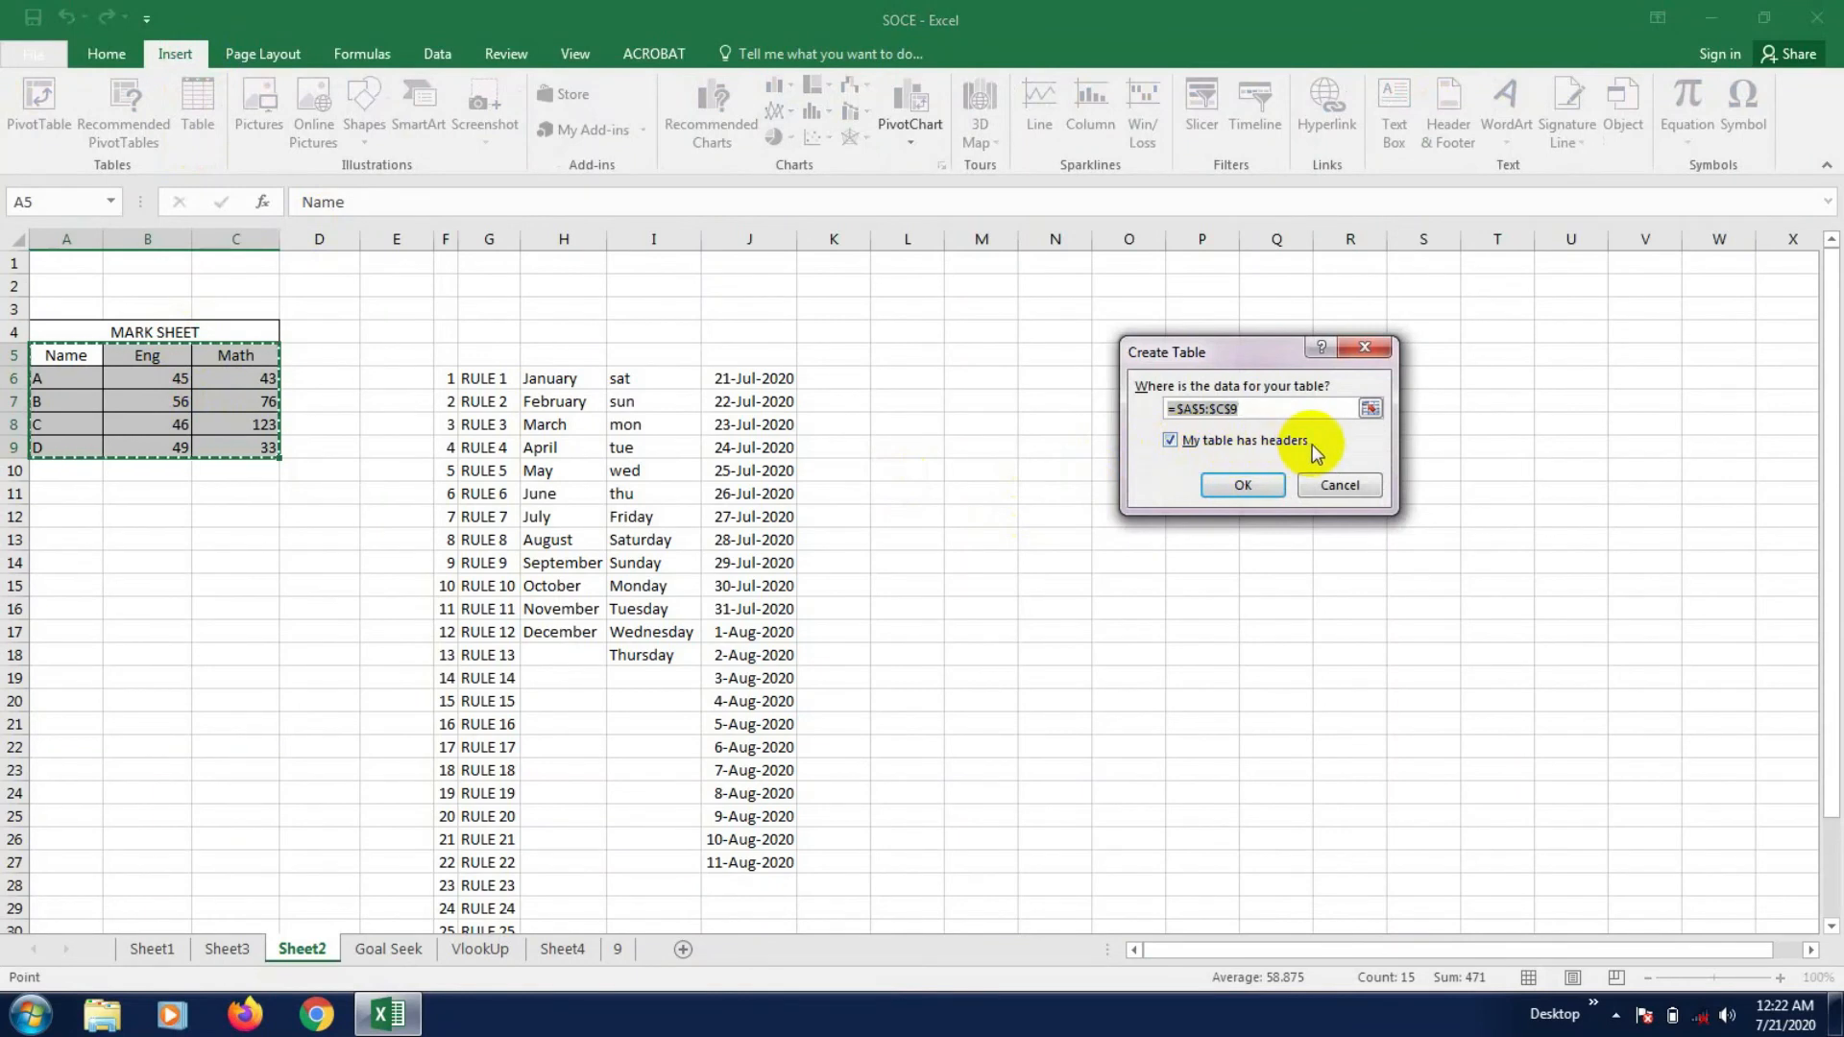
pyautogui.click(1239, 486)
pyautogui.click(343, 564)
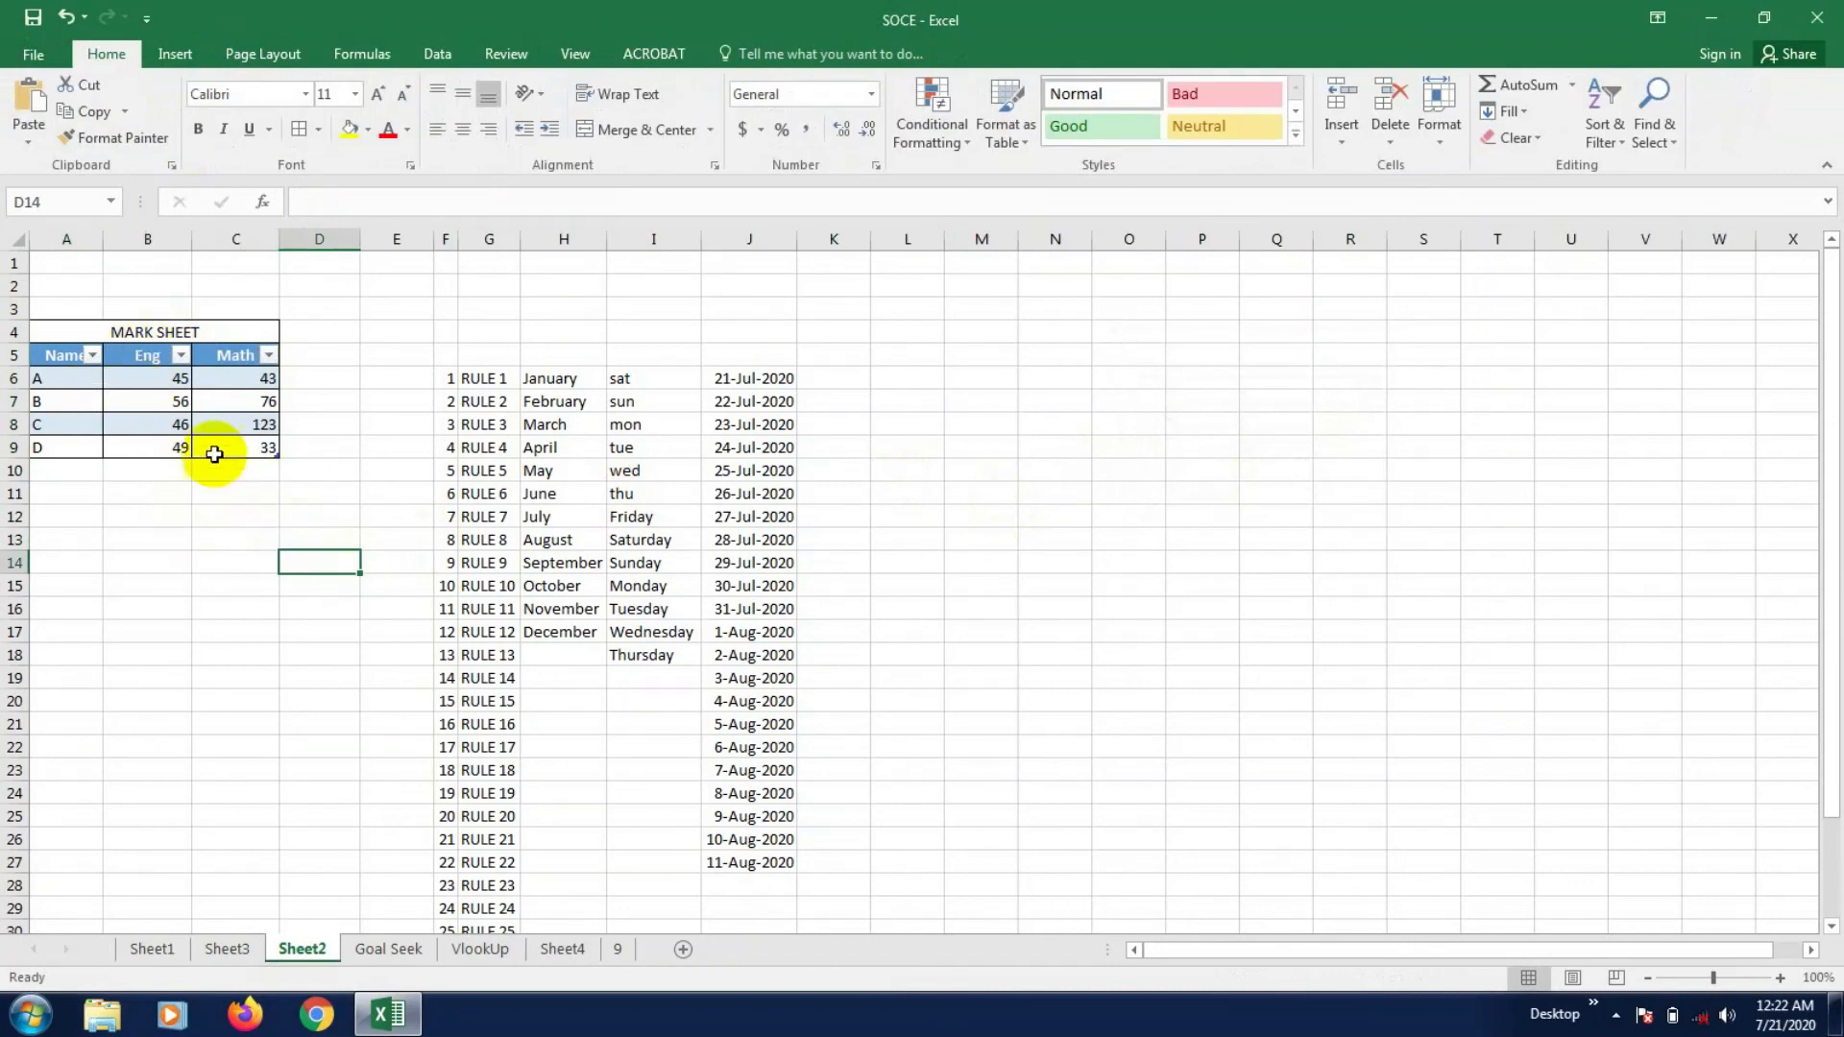
pyautogui.click(52, 377)
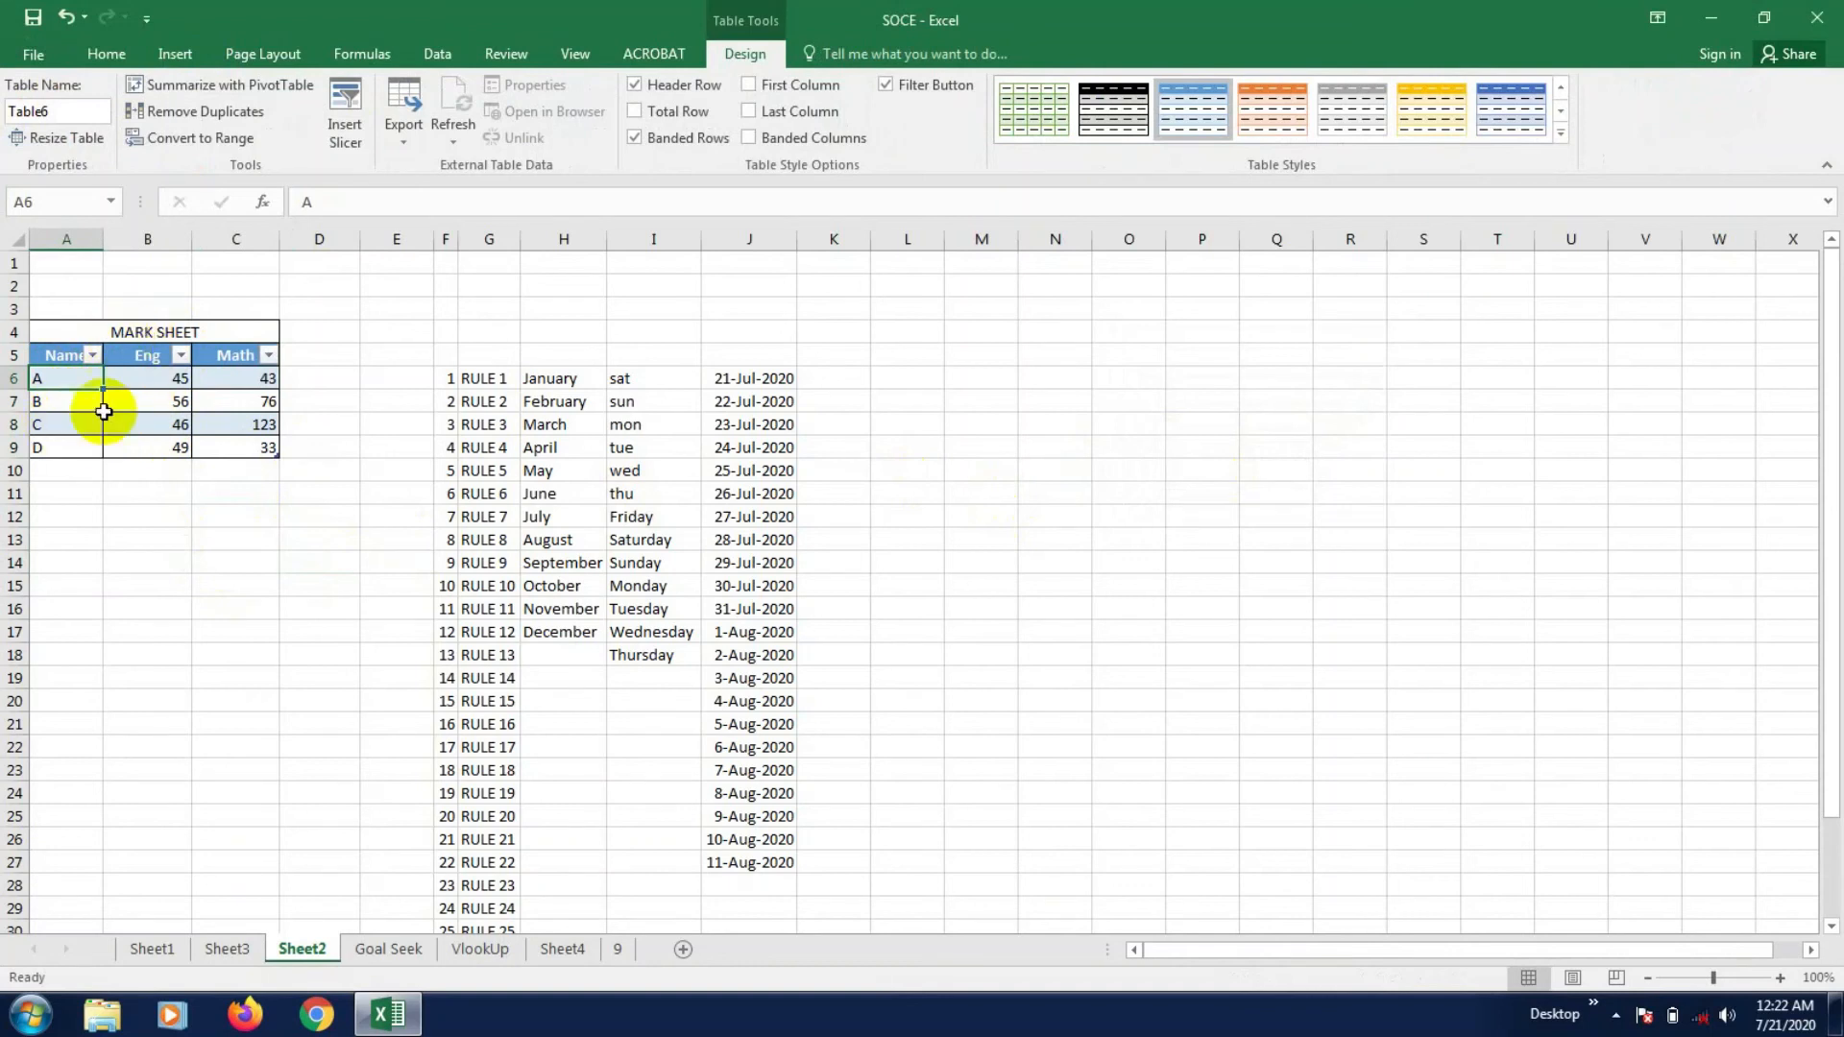
pyautogui.click(185, 55)
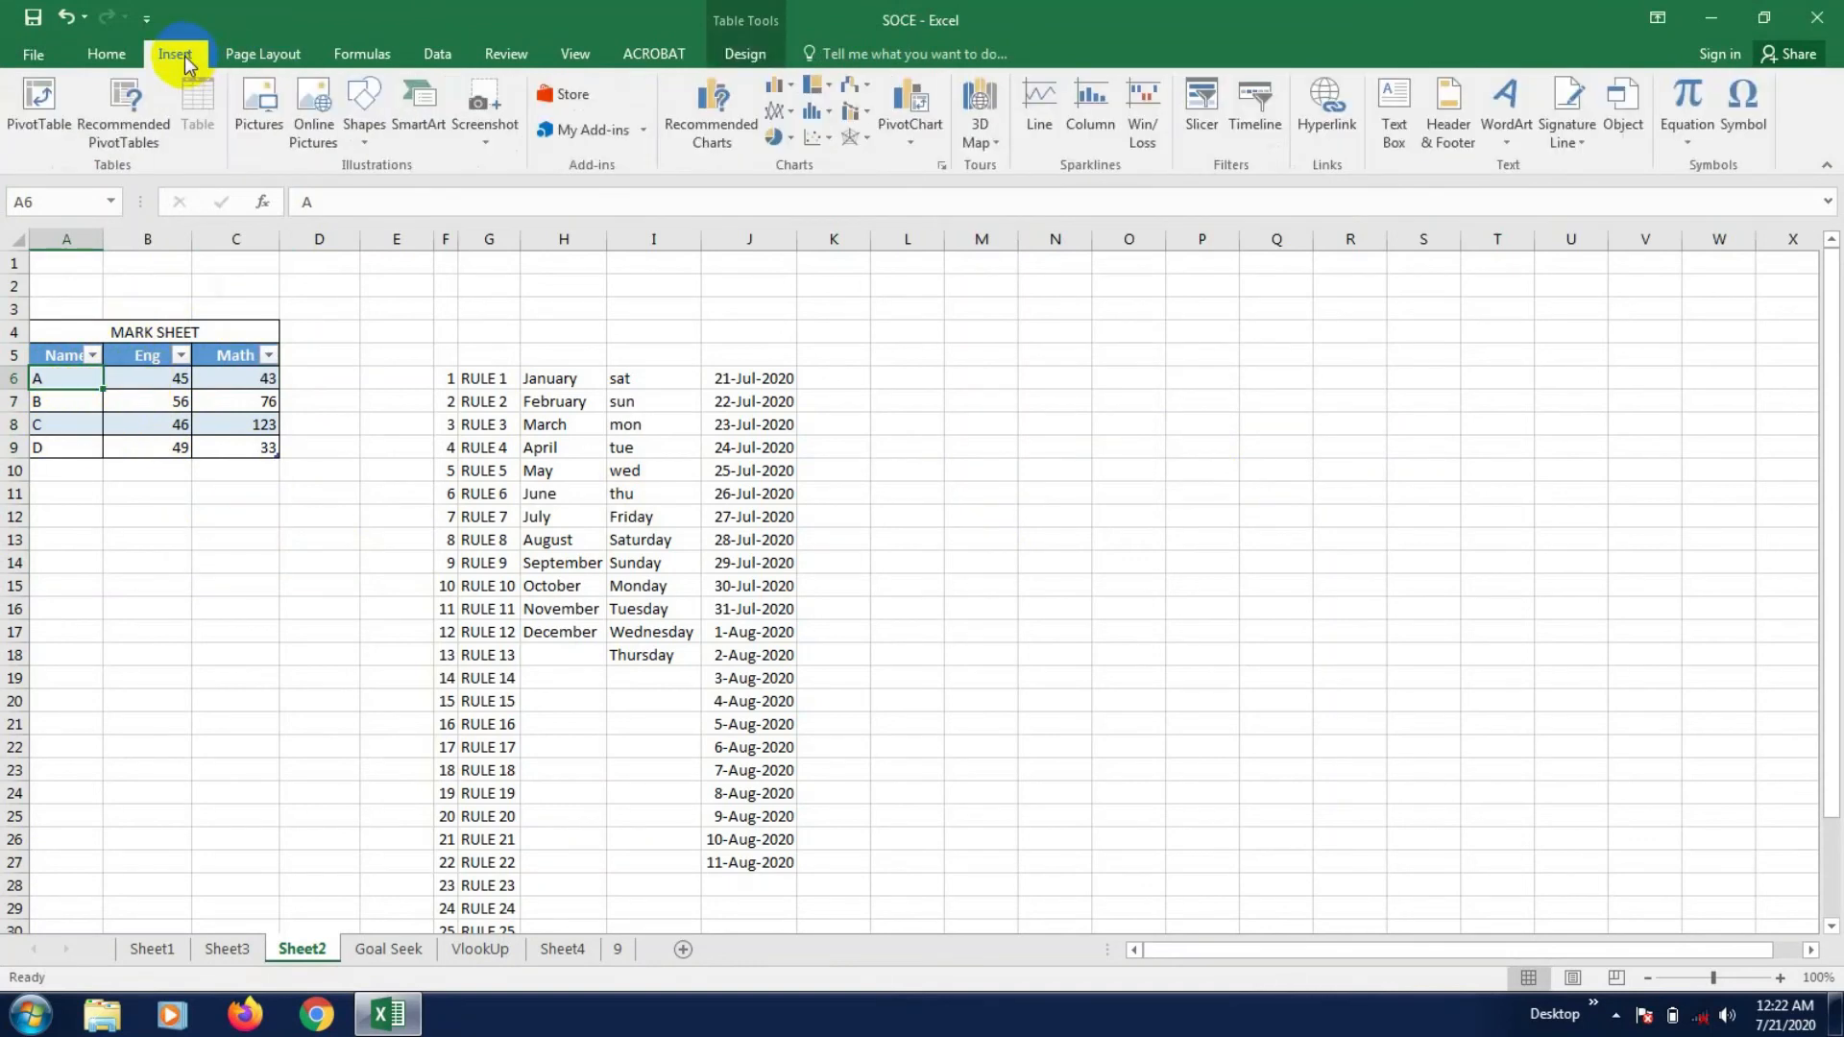
# - Insert Name, Eng and Math slicers for the mark table
pyautogui.click(1203, 97)
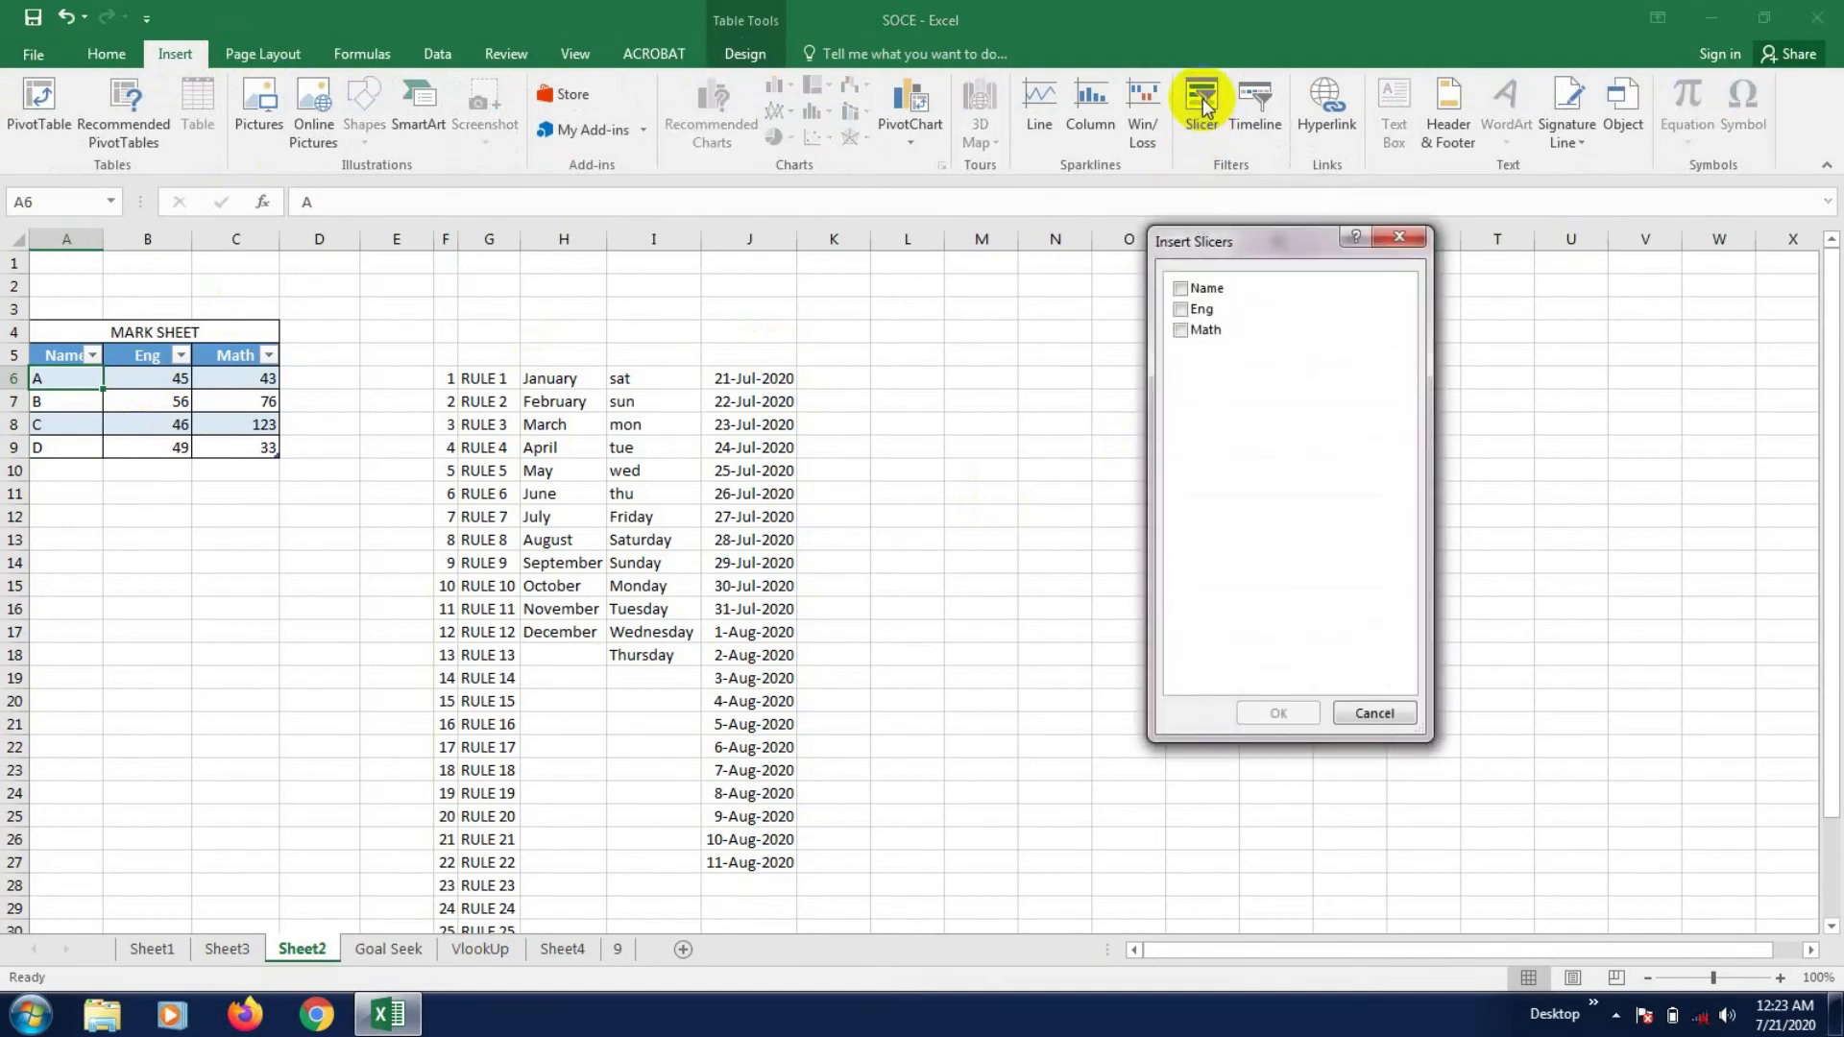
pyautogui.click(1183, 288)
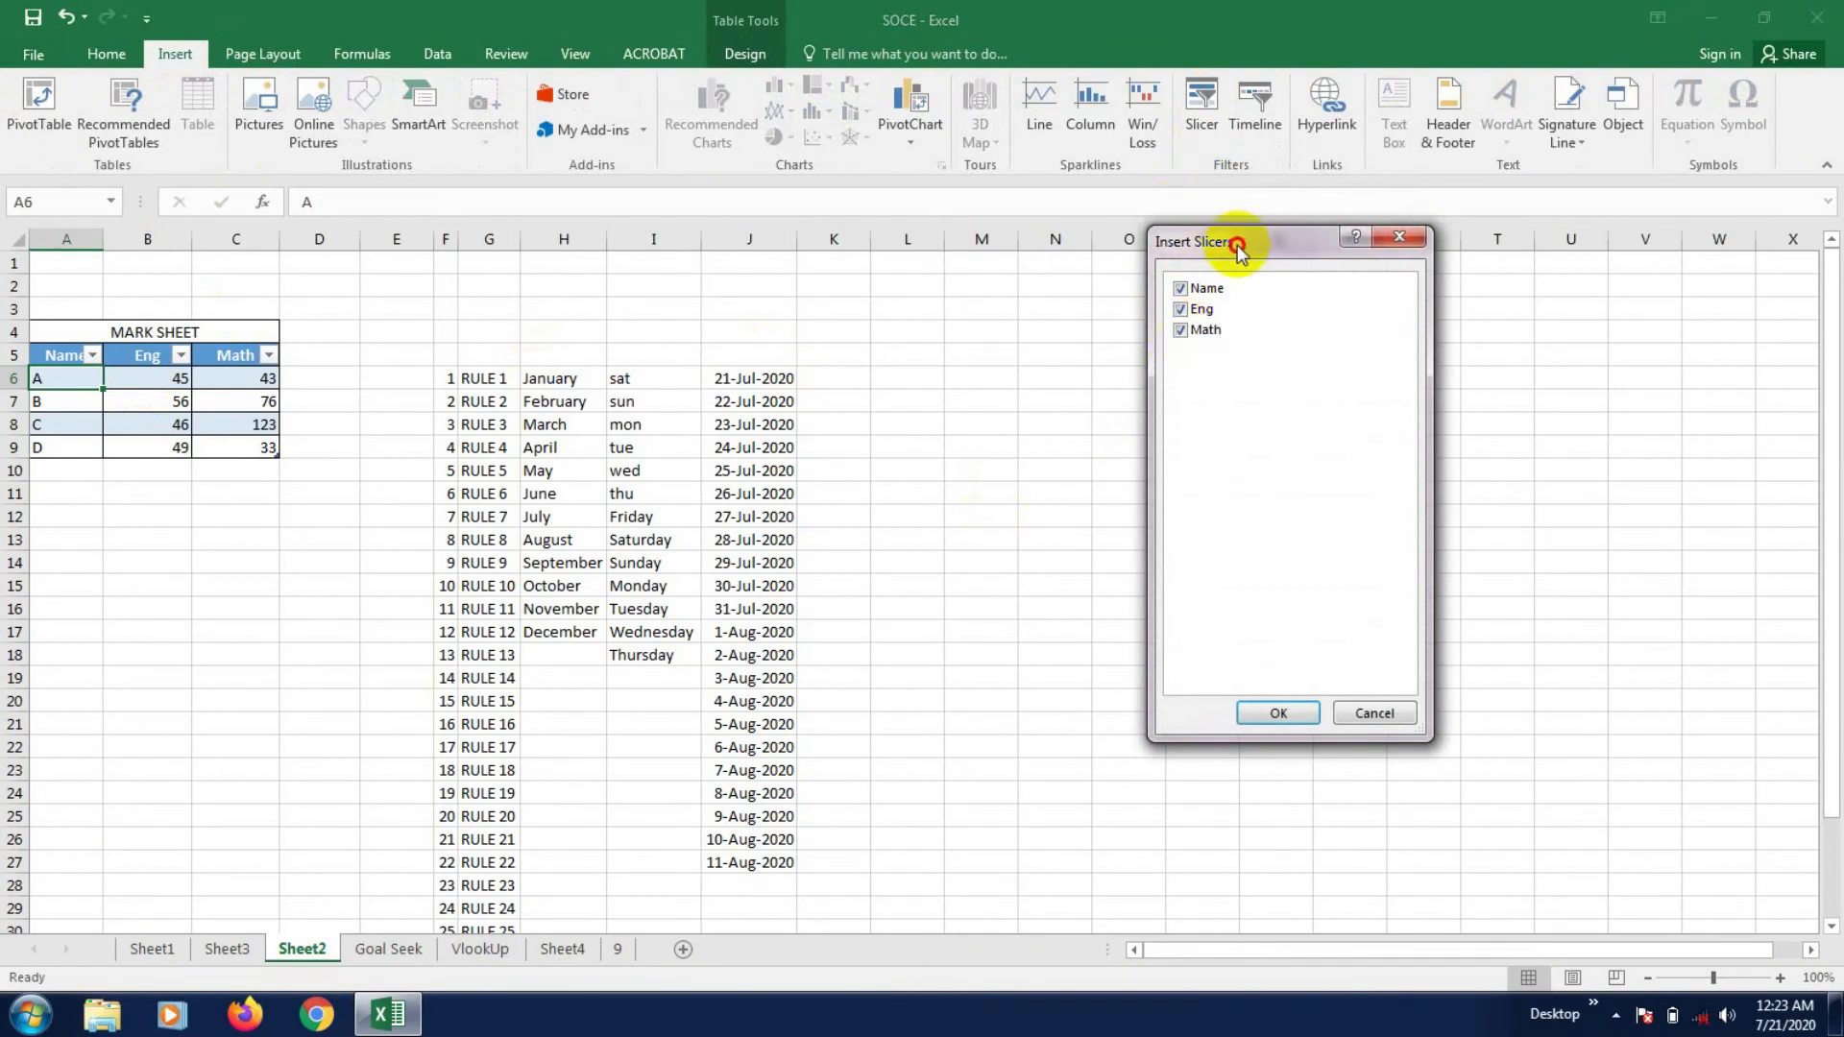
pyautogui.moveTo(1236, 236); pyautogui.dragTo(1202, 244)
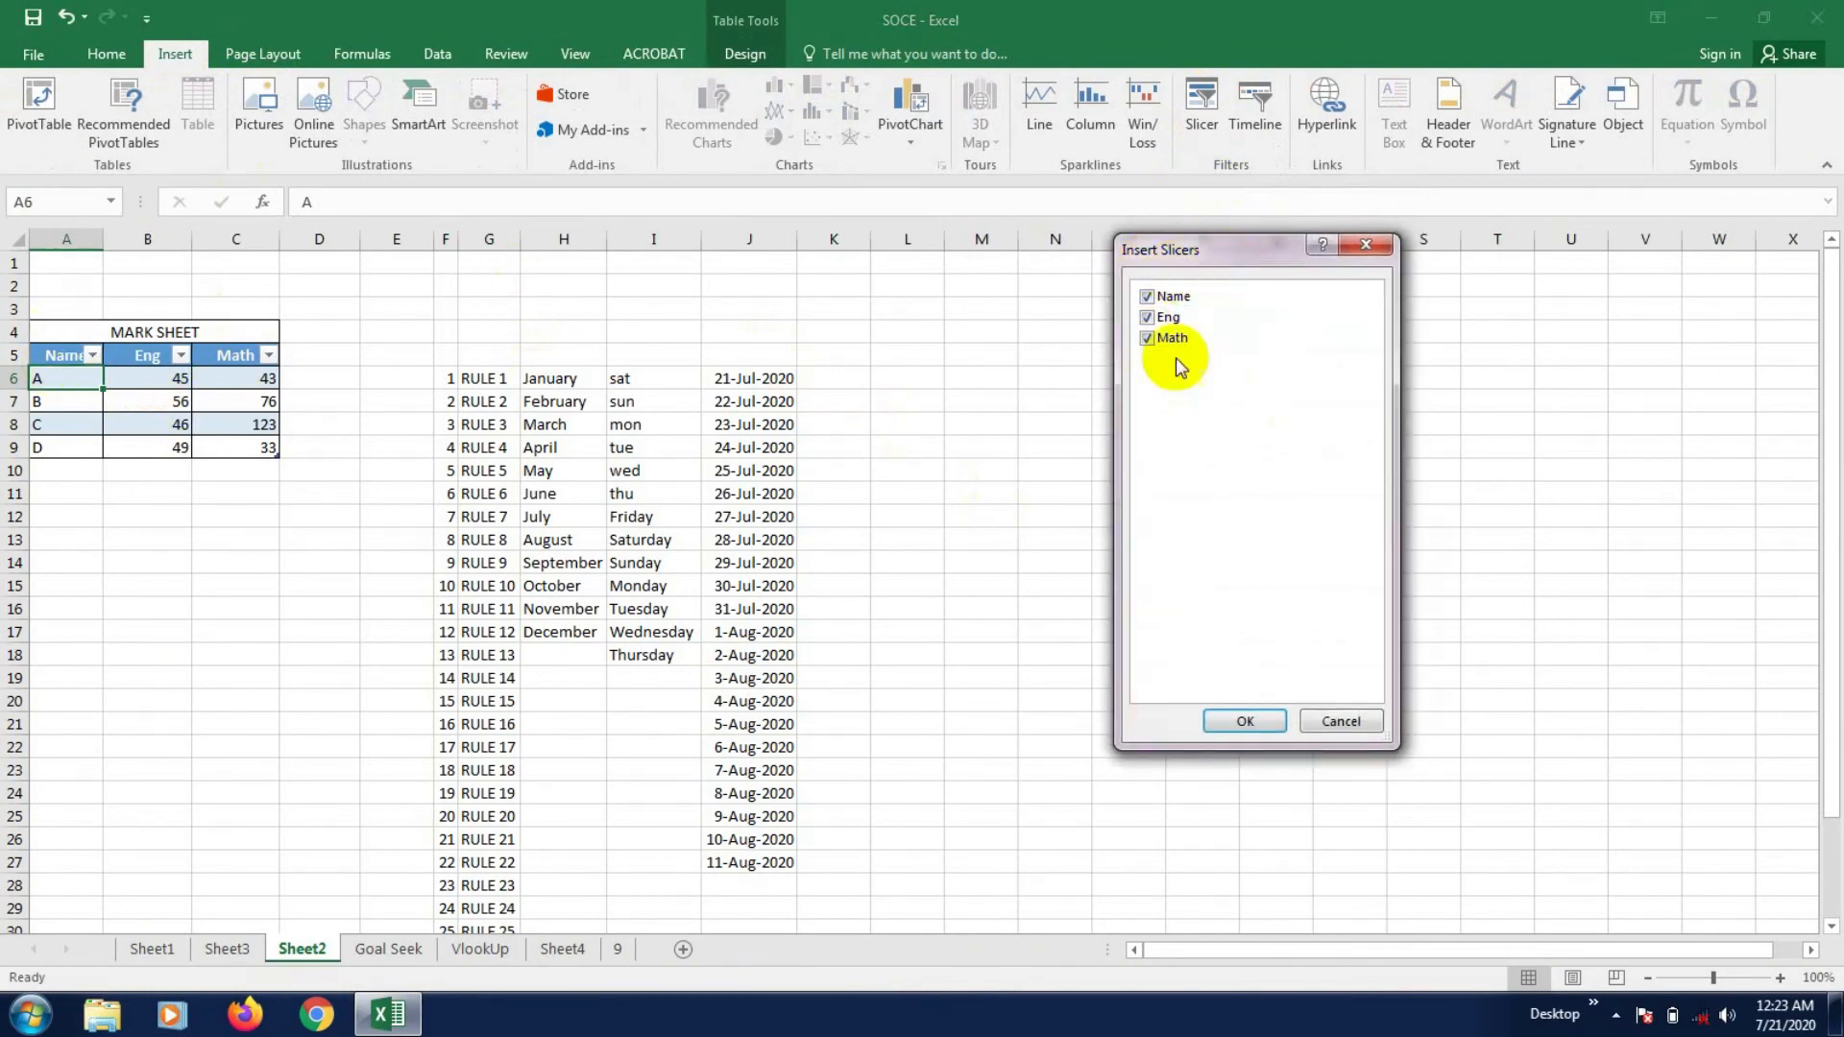
pyautogui.click(1246, 721)
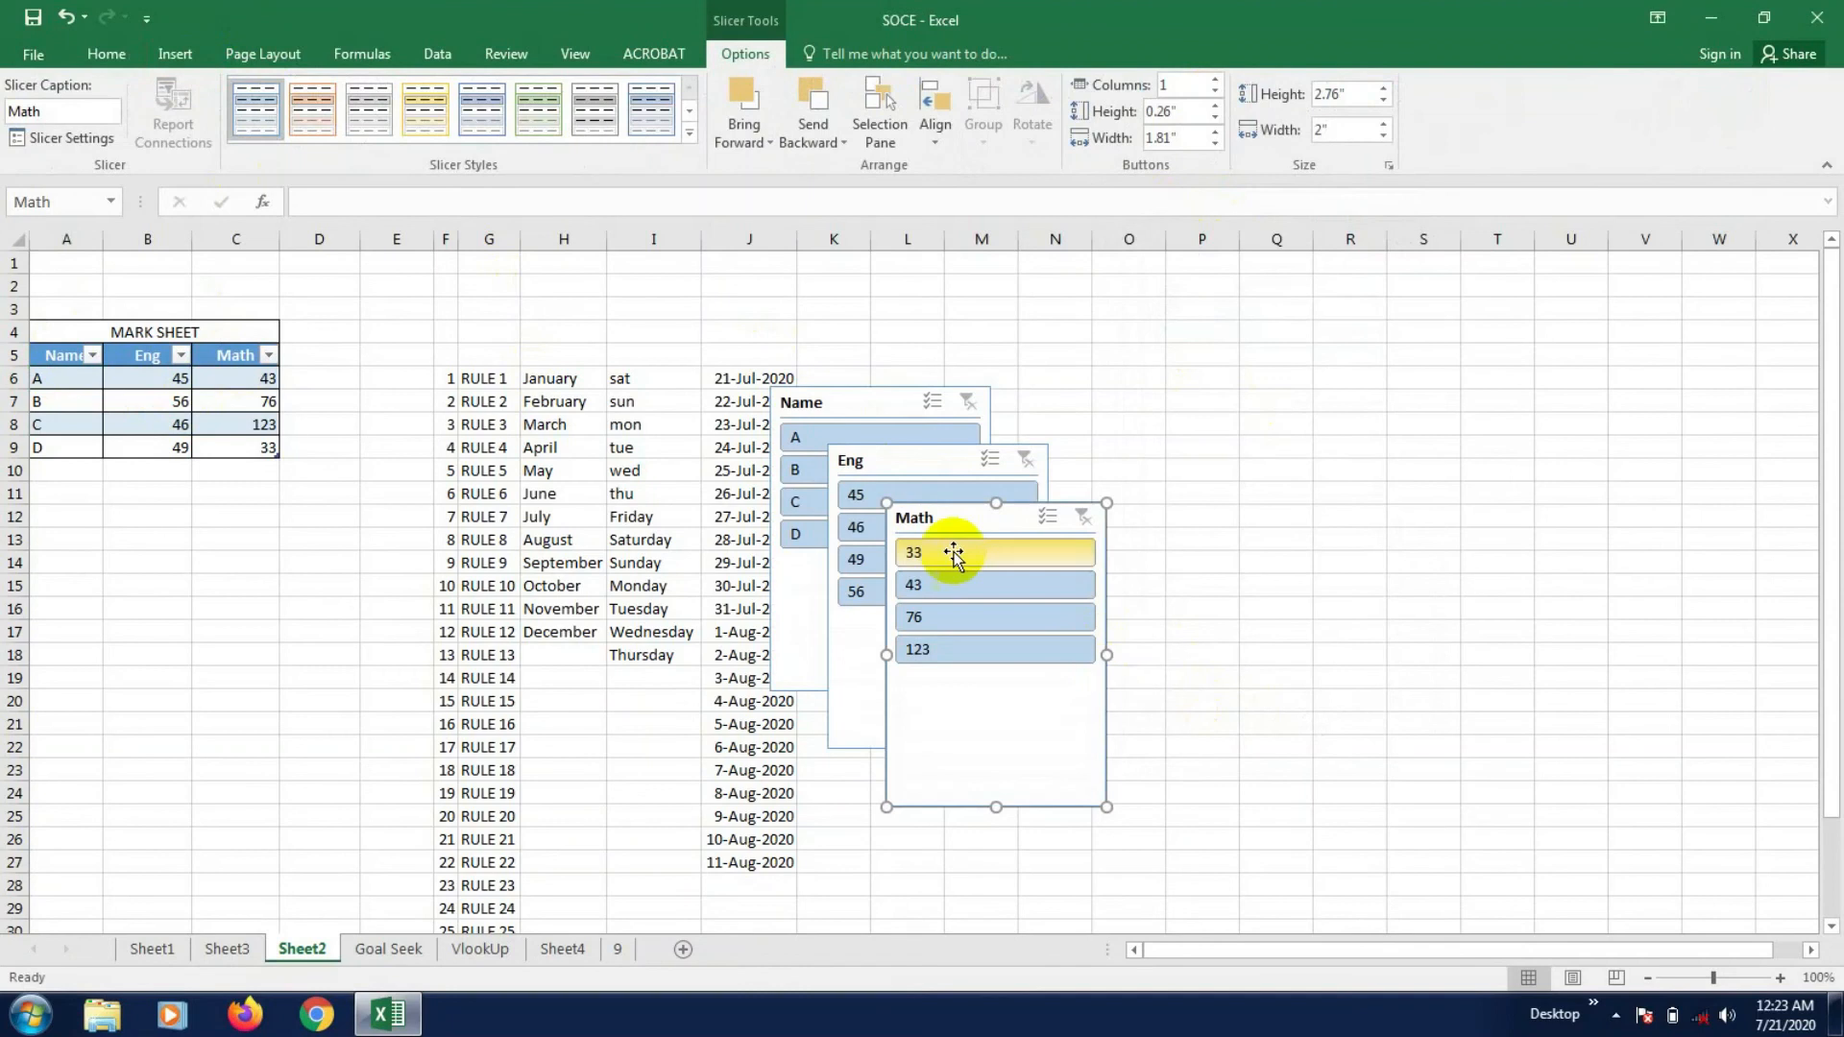
# - Line up the Name, Eng and Math slicers below the table and pick A, showing Eng 45, Math 43
pyautogui.moveTo(857, 406); pyautogui.dragTo(116, 493)
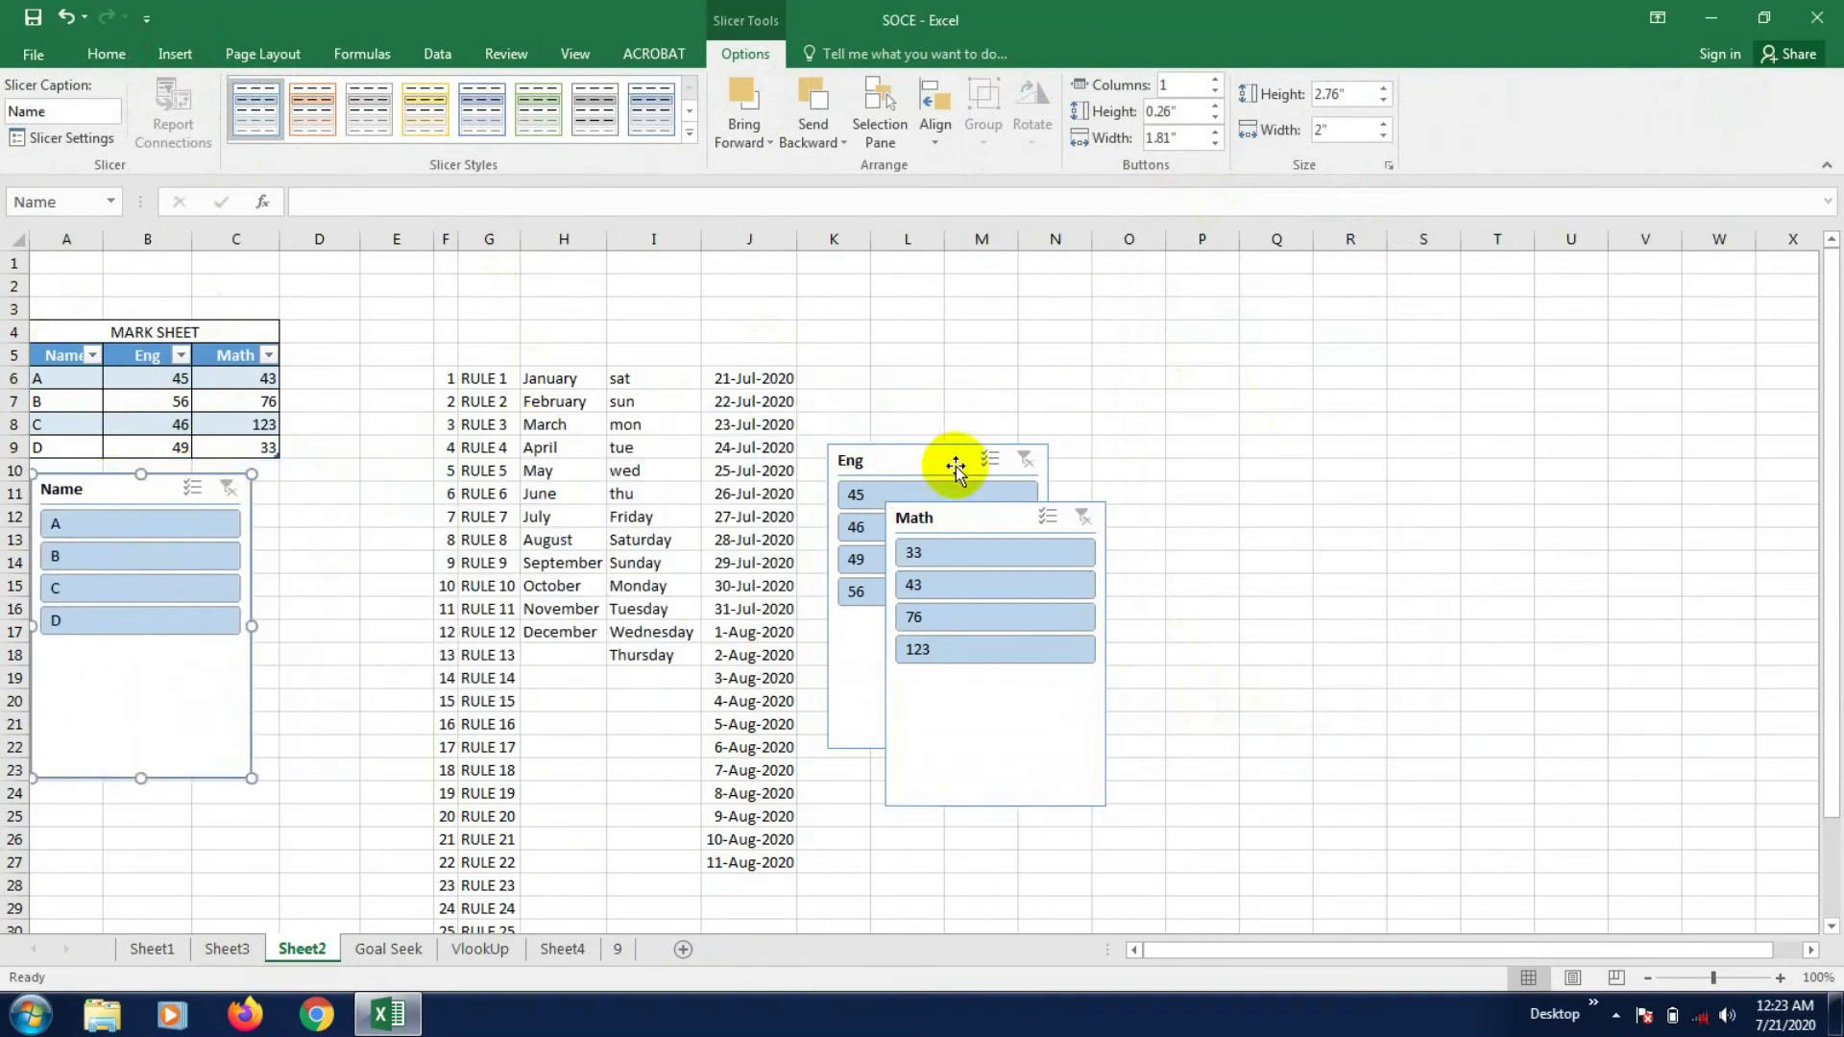
pyautogui.moveTo(924, 463); pyautogui.dragTo(366, 494)
pyautogui.moveTo(984, 520); pyautogui.dragTo(588, 503)
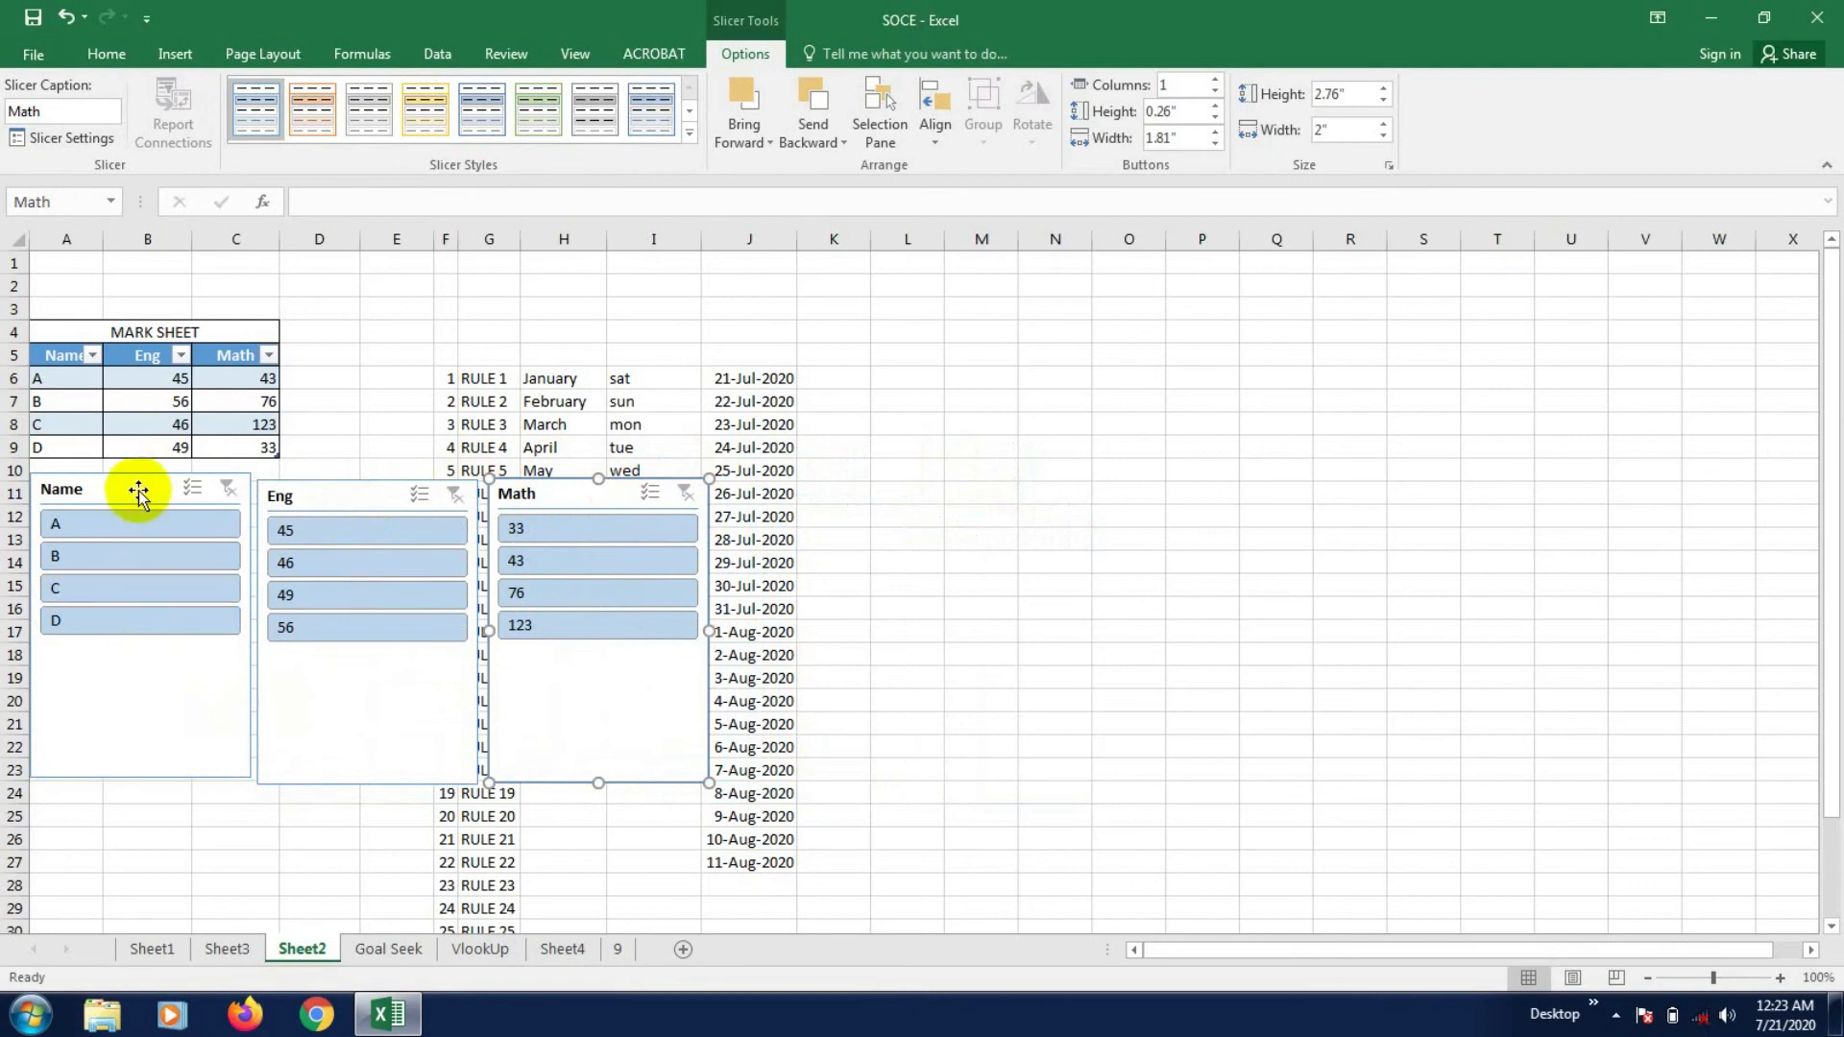
pyautogui.moveTo(141, 496); pyautogui.dragTo(140, 501)
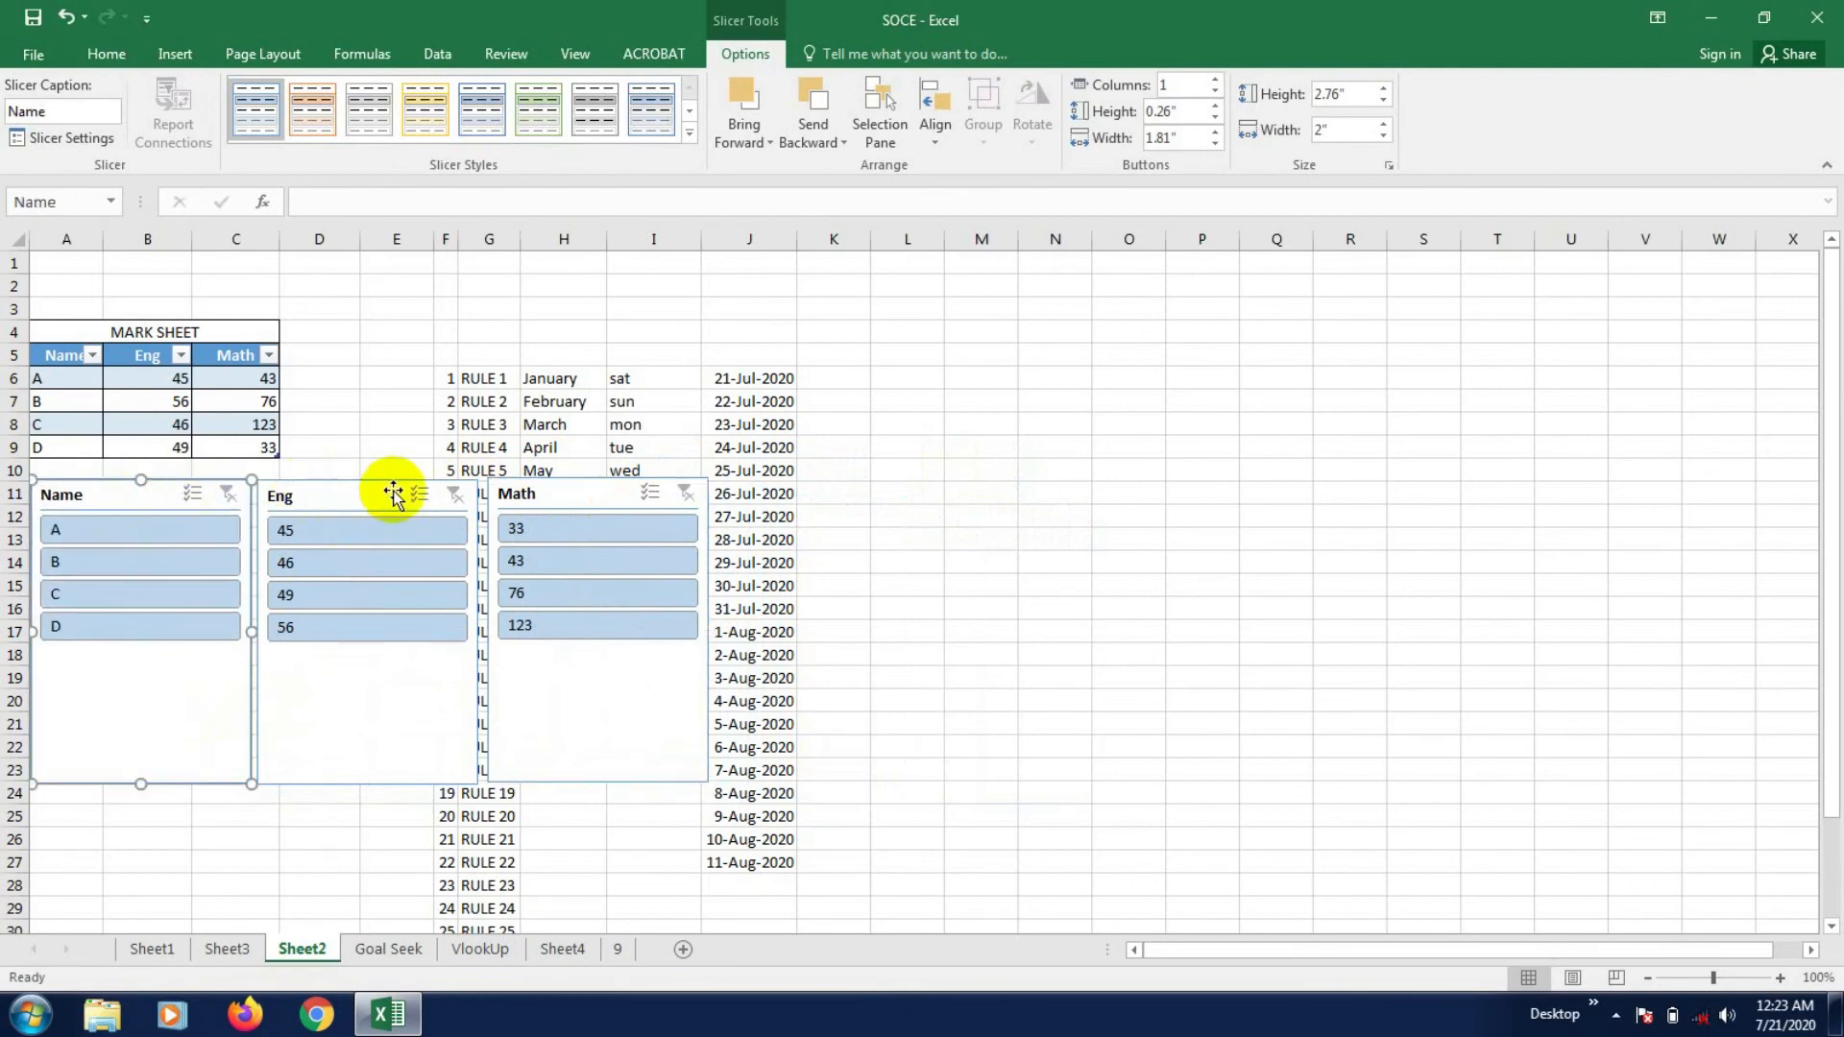
pyautogui.click(80, 533)
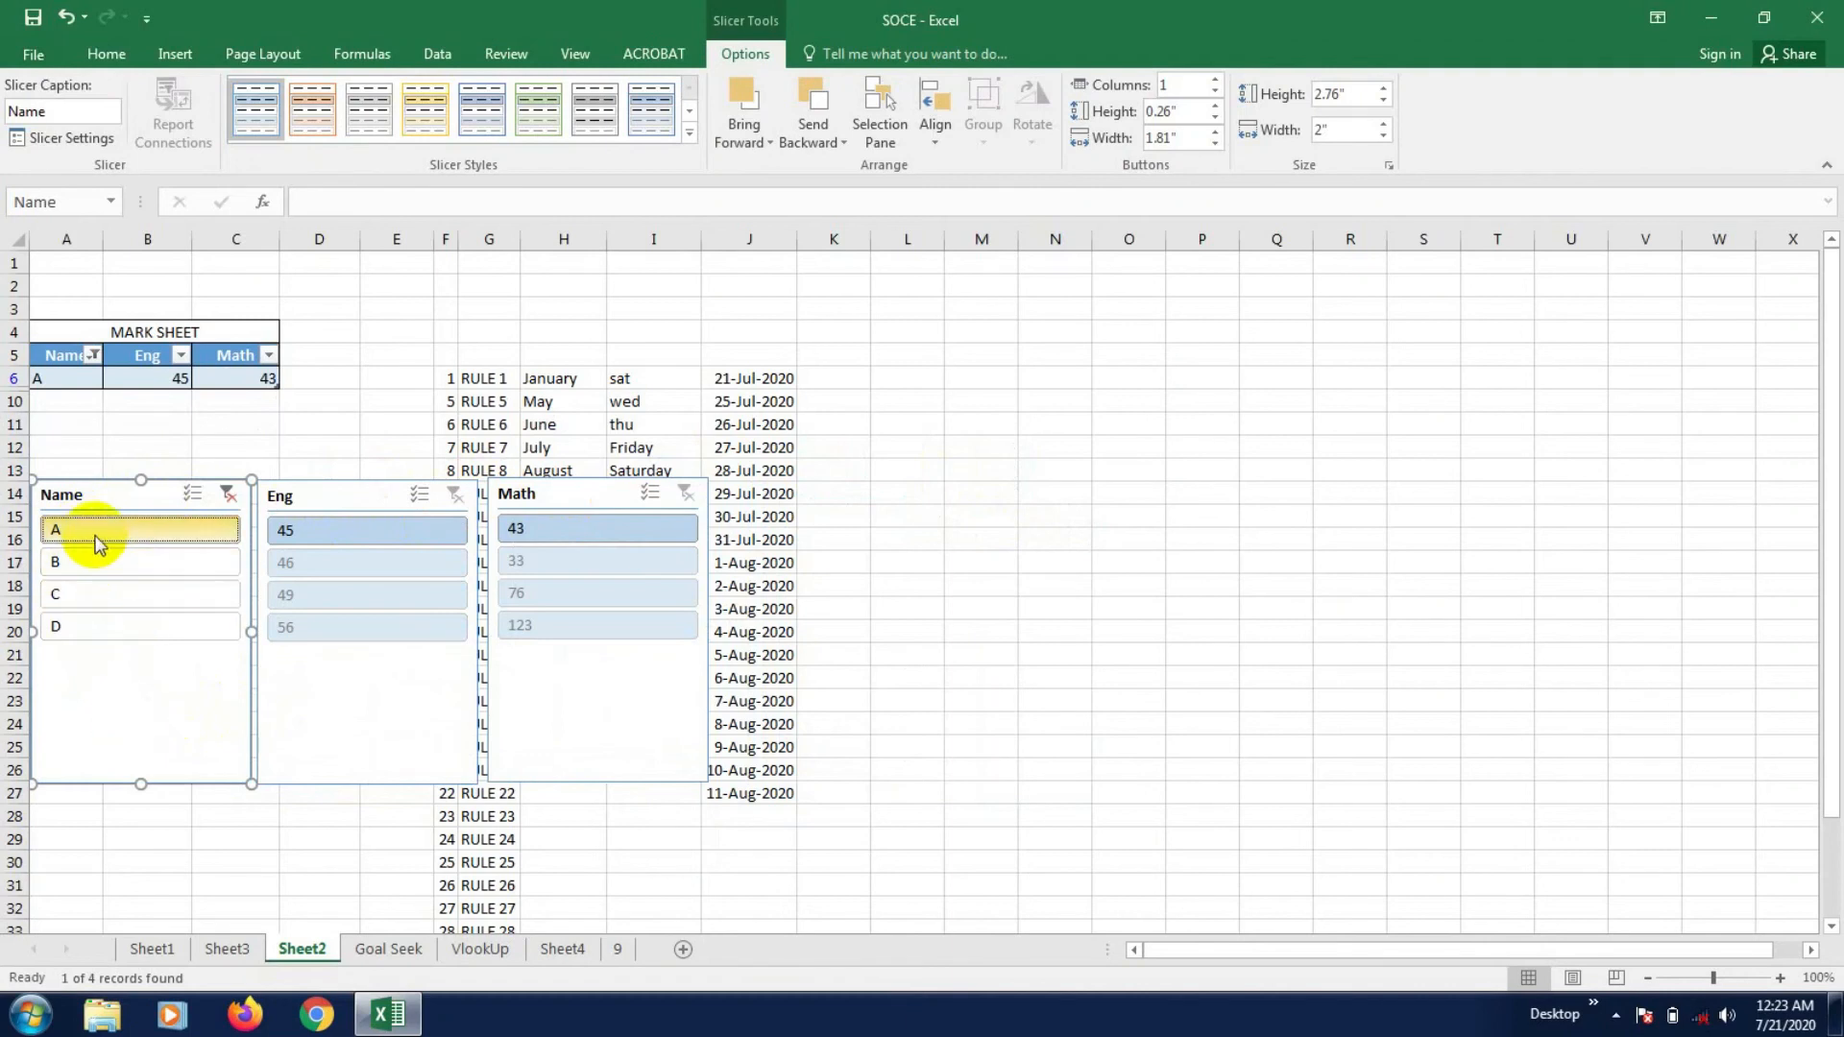
# - Try Name slicer filters across students A, B, C and D
pyautogui.moveTo(96, 542); pyautogui.dragTo(91, 597)
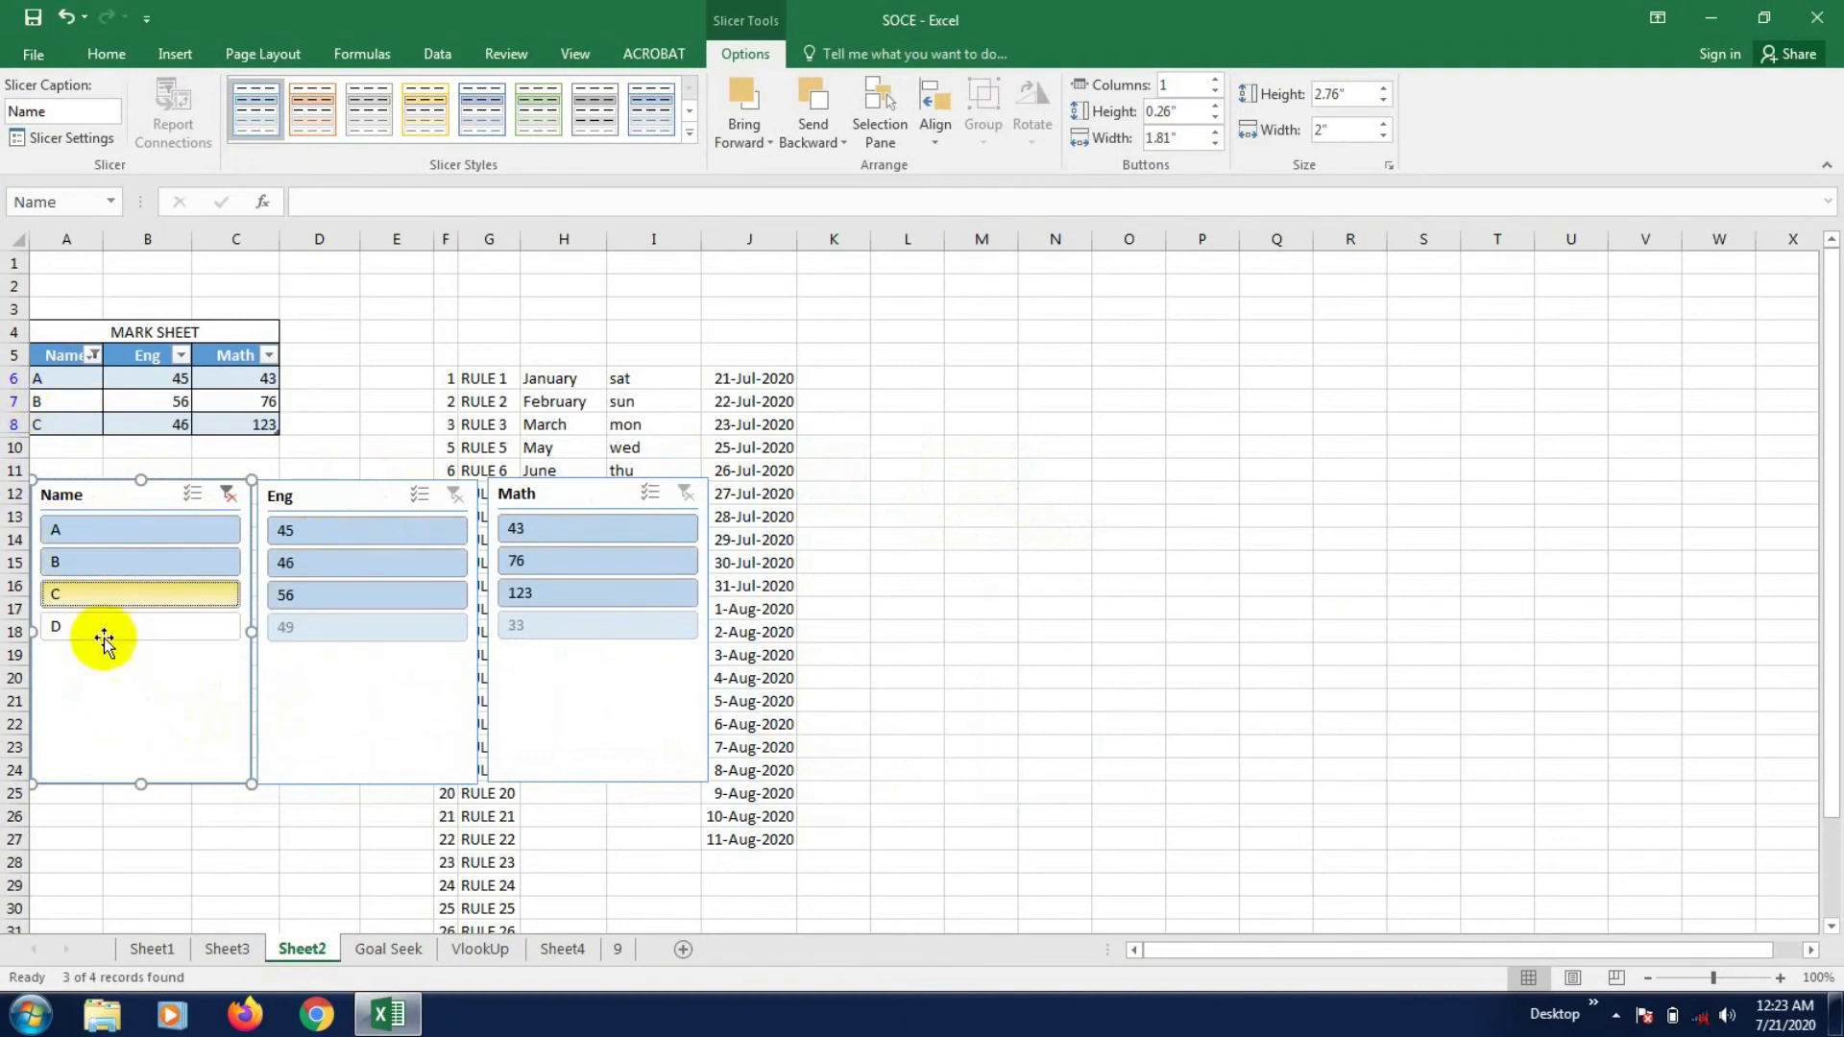
pyautogui.click(105, 596)
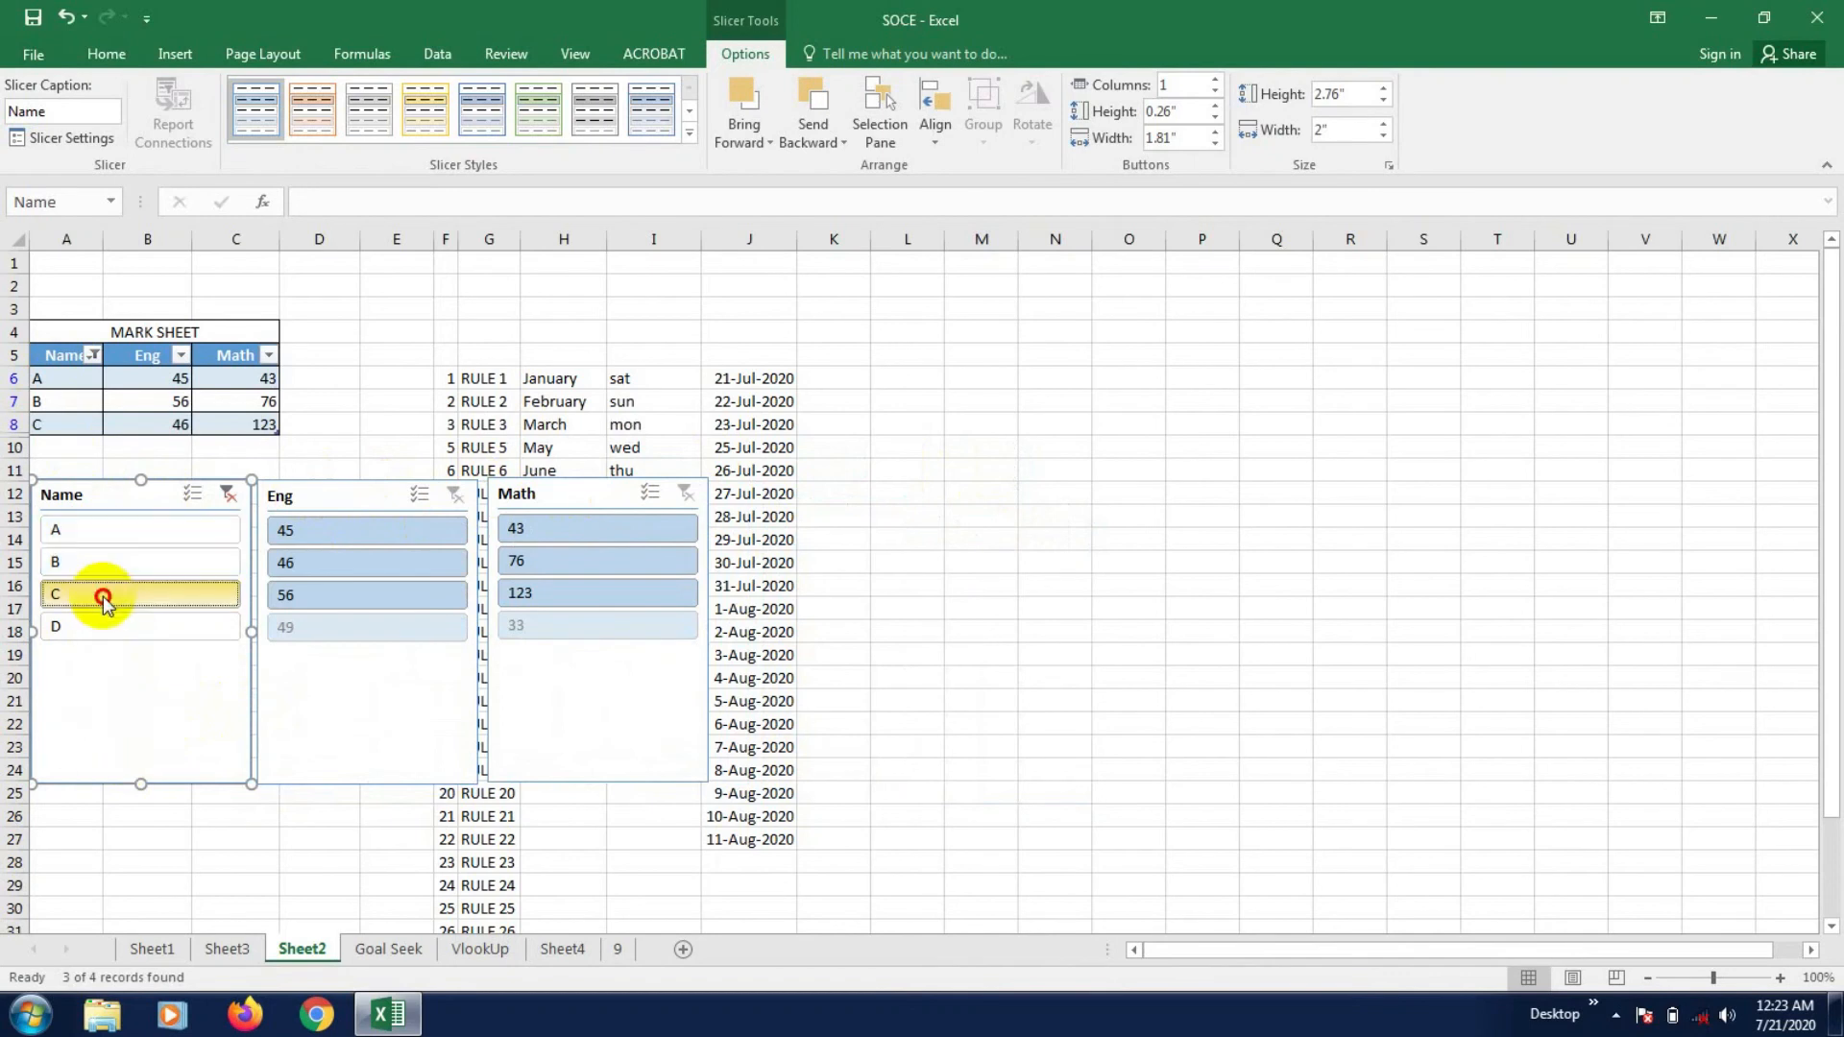
pyautogui.click(113, 539)
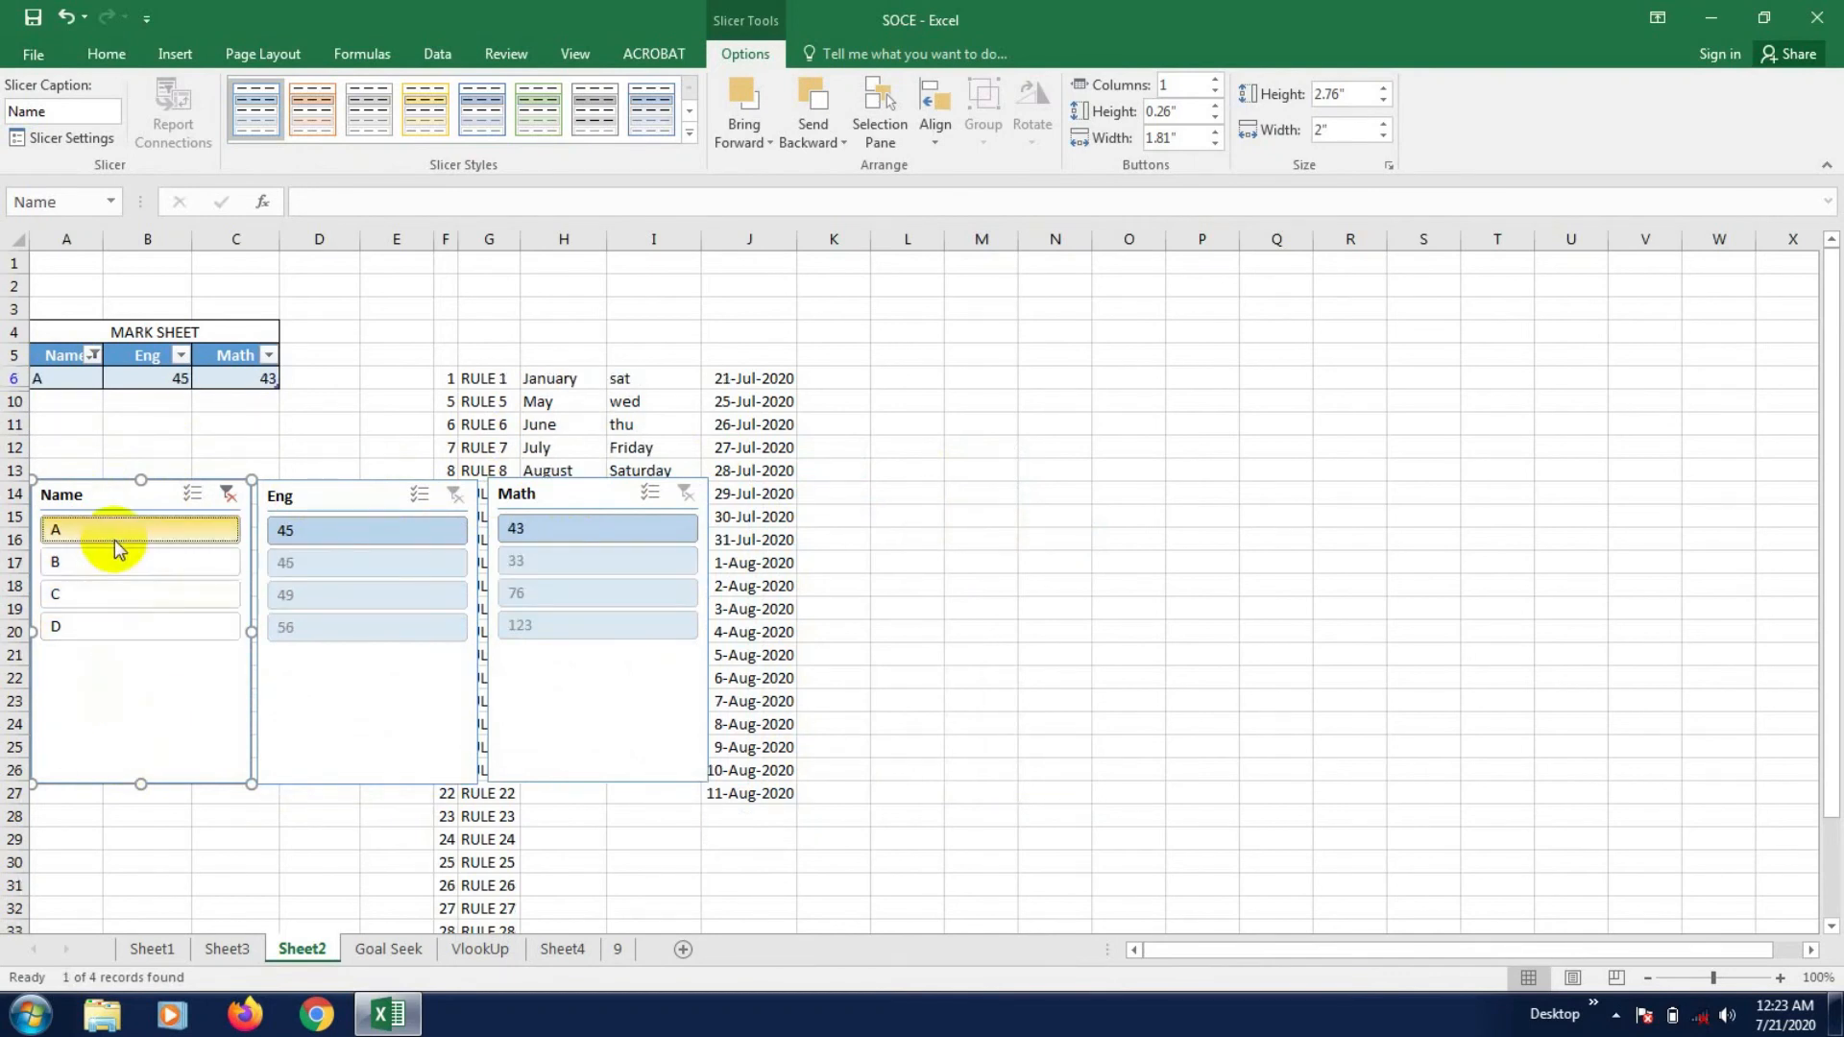
pyautogui.click(119, 561)
pyautogui.click(129, 588)
pyautogui.click(129, 533)
pyautogui.click(153, 597)
pyautogui.keyDown('ctrl'); pyautogui.click(128, 632); pyautogui.keyUp('ctrl')
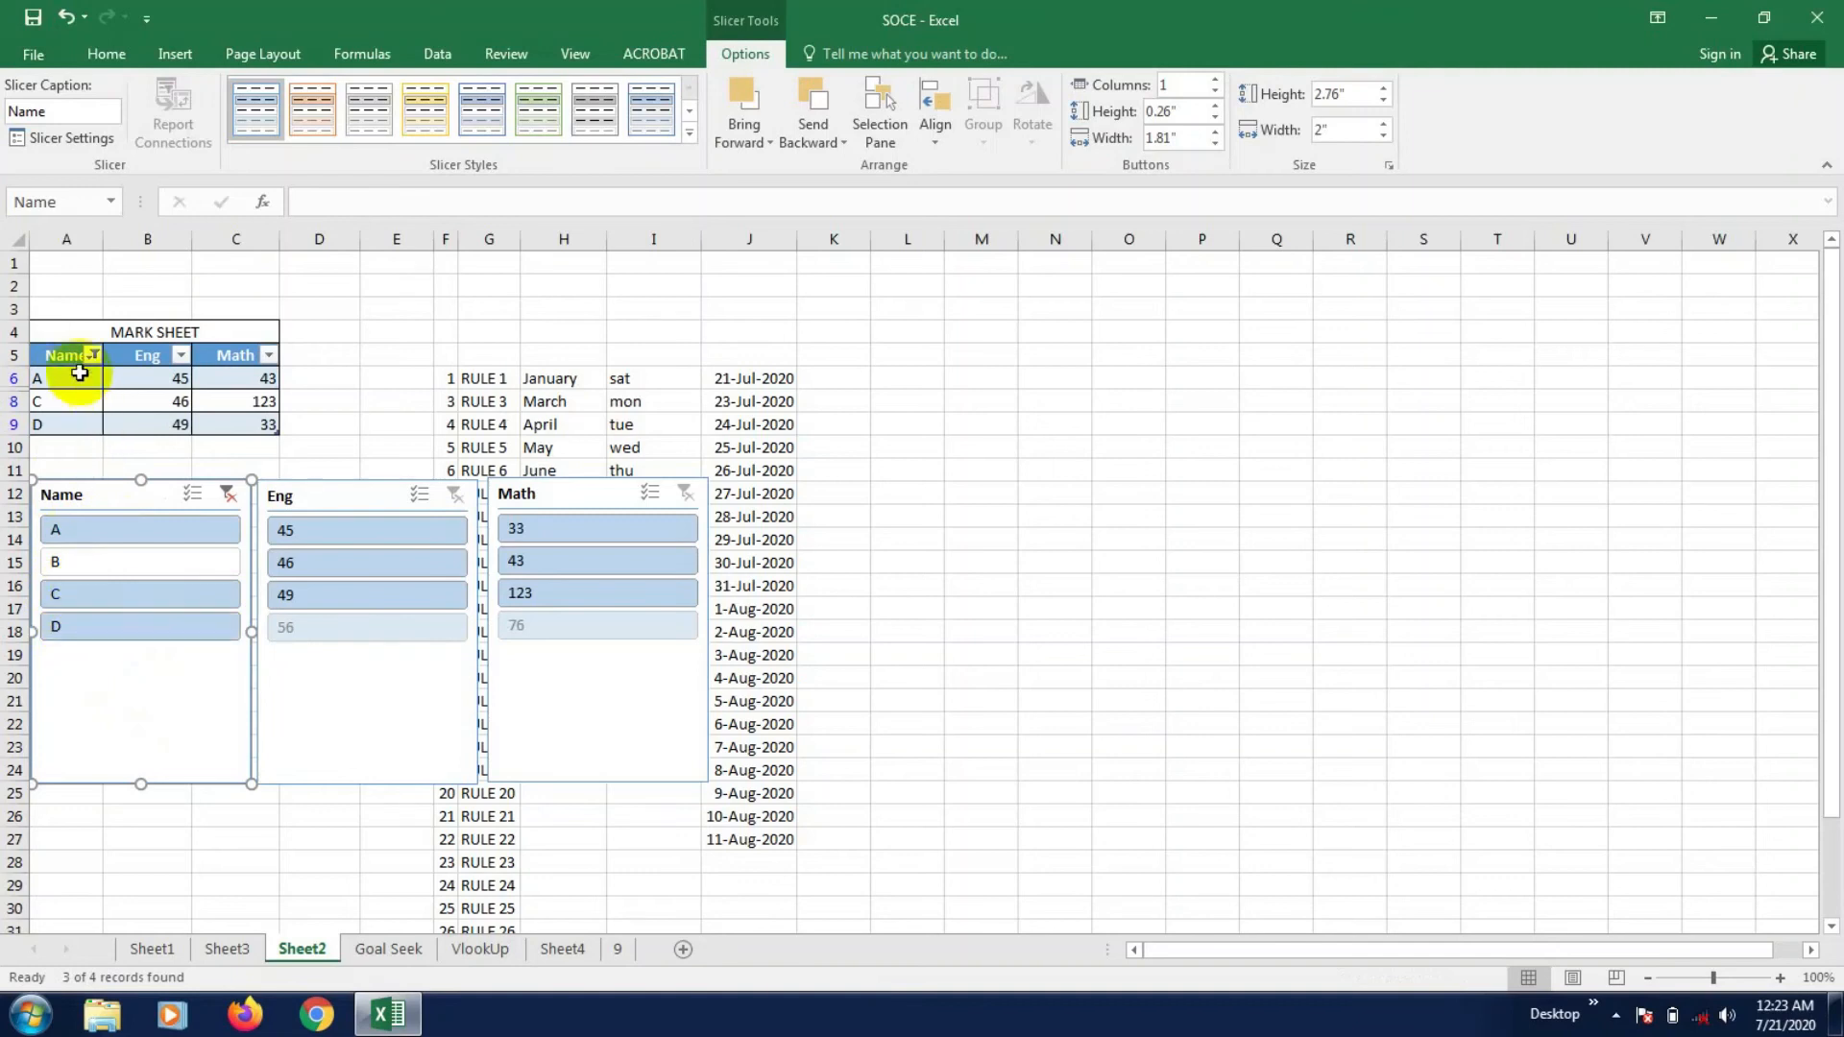
# - Try filtering by Eng scores 46, 49, 56 and Math scores 123, 76, 43, 33
pyautogui.click(298, 563)
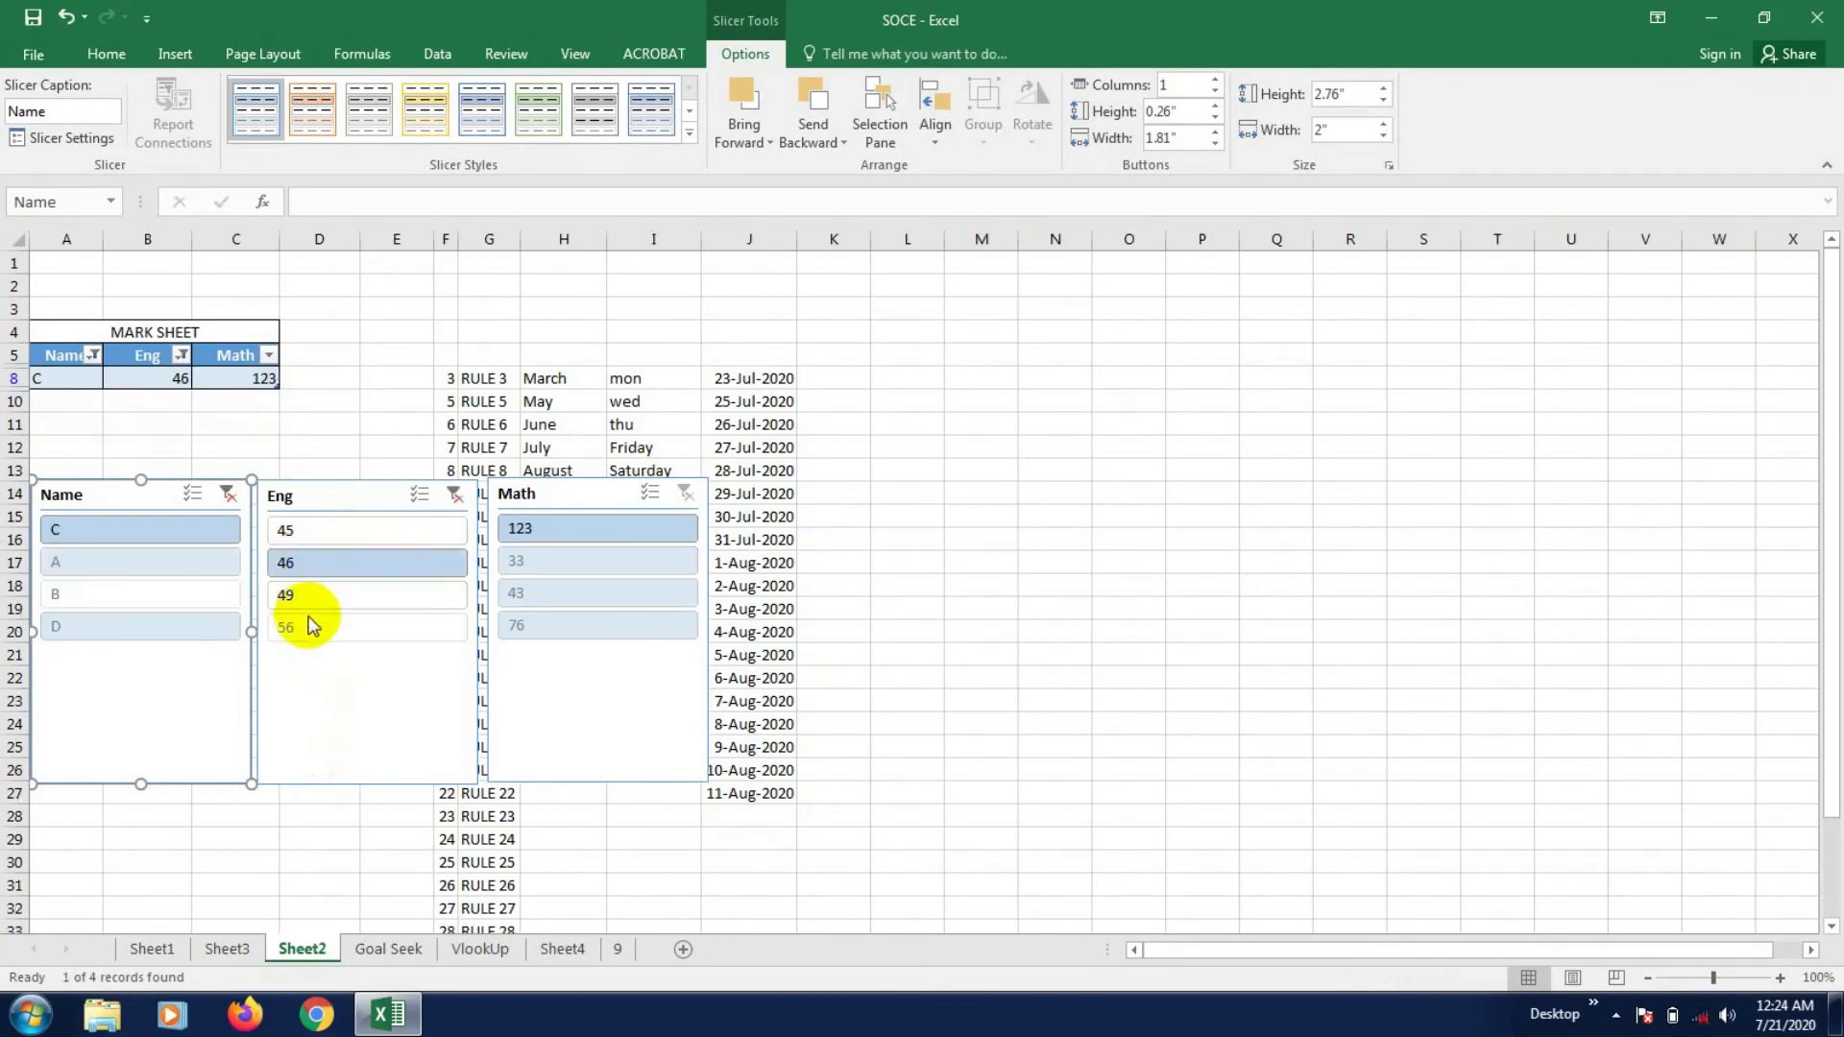
pyautogui.keyDown('ctrl'); pyautogui.click(308, 605); pyautogui.keyUp('ctrl')
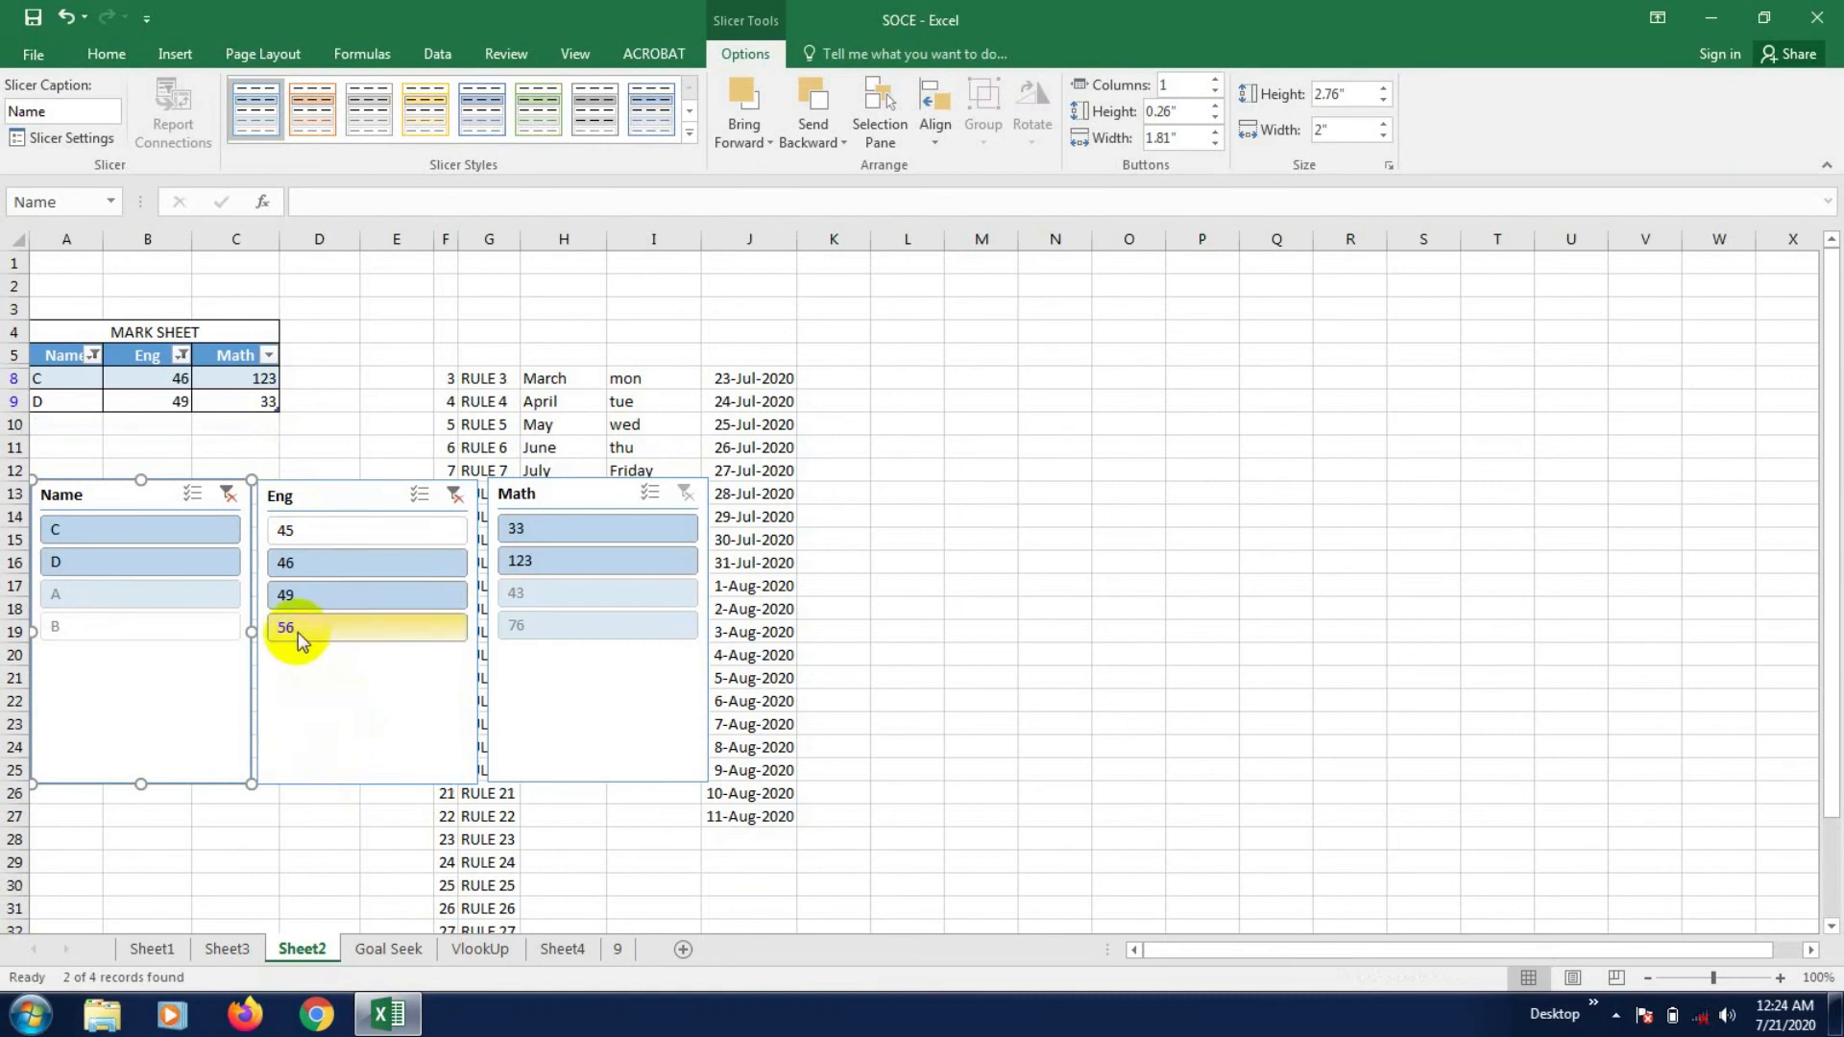
pyautogui.keyDown('ctrl'); pyautogui.click(300, 631); pyautogui.keyUp('ctrl')
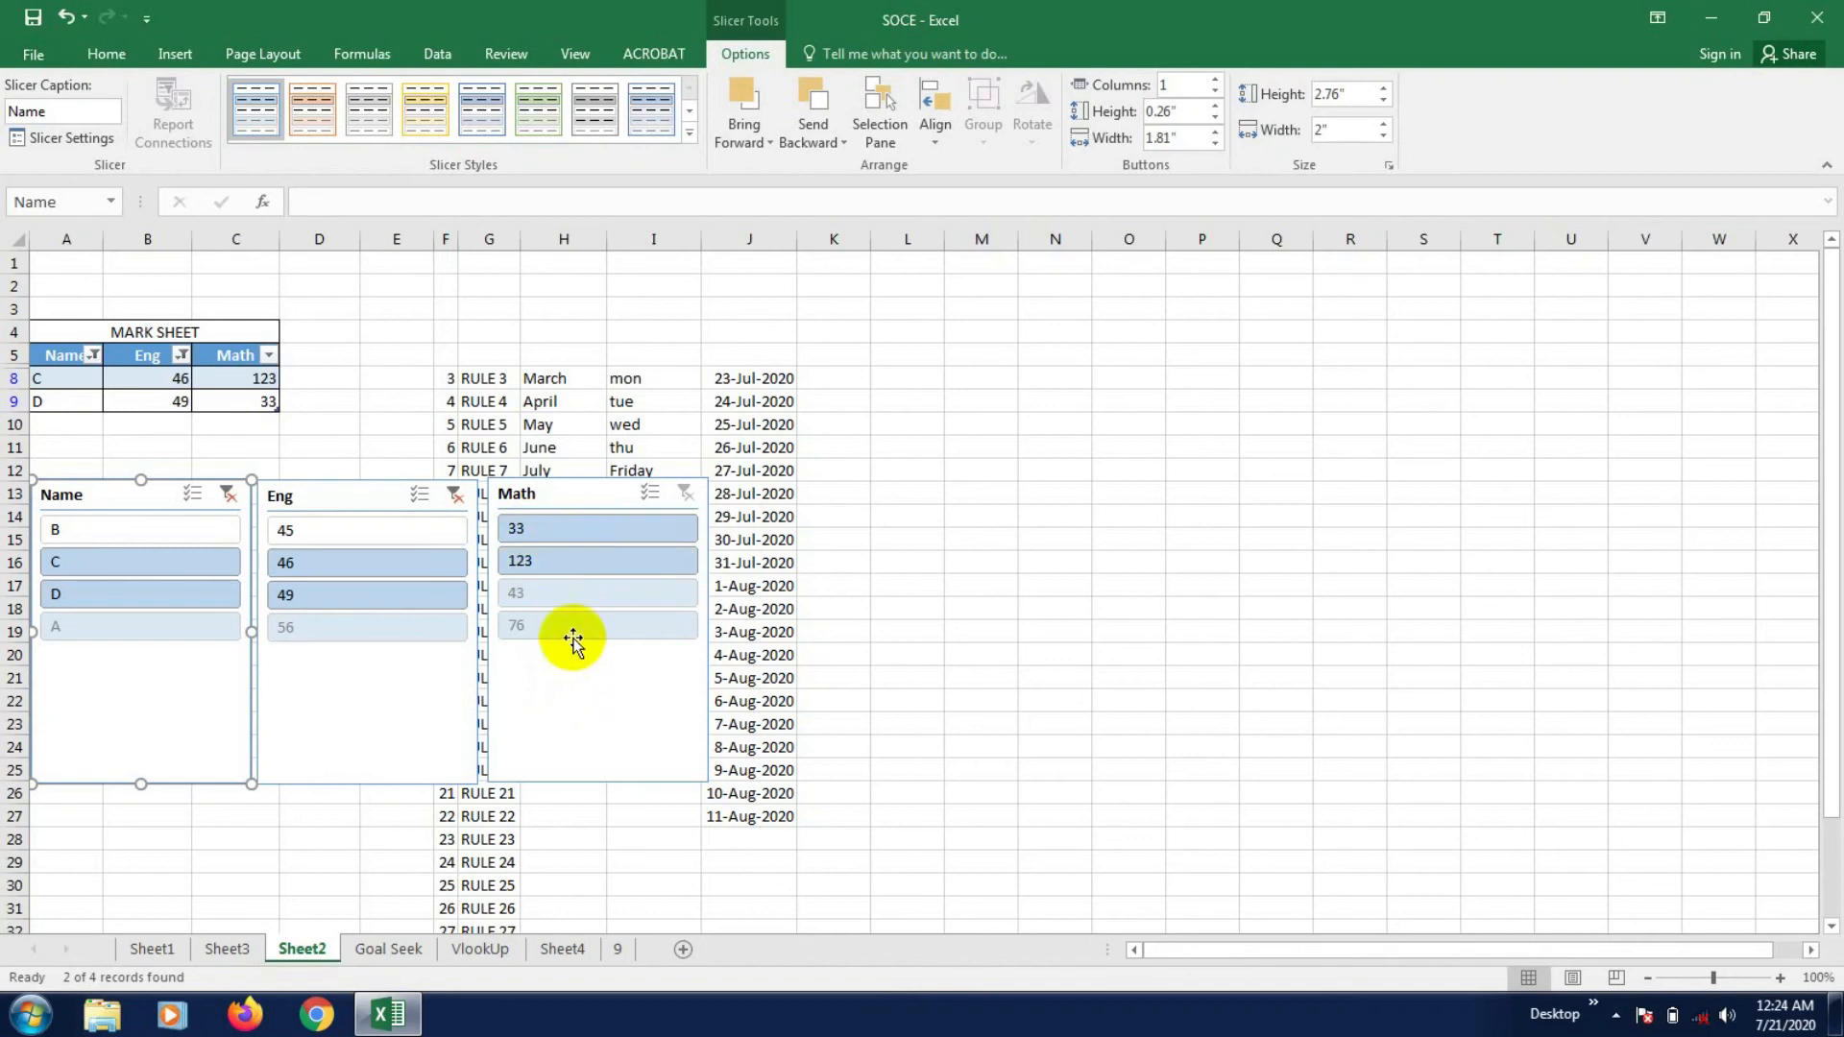
pyautogui.keyDown('ctrl'); pyautogui.click(537, 576); pyautogui.keyUp('ctrl')
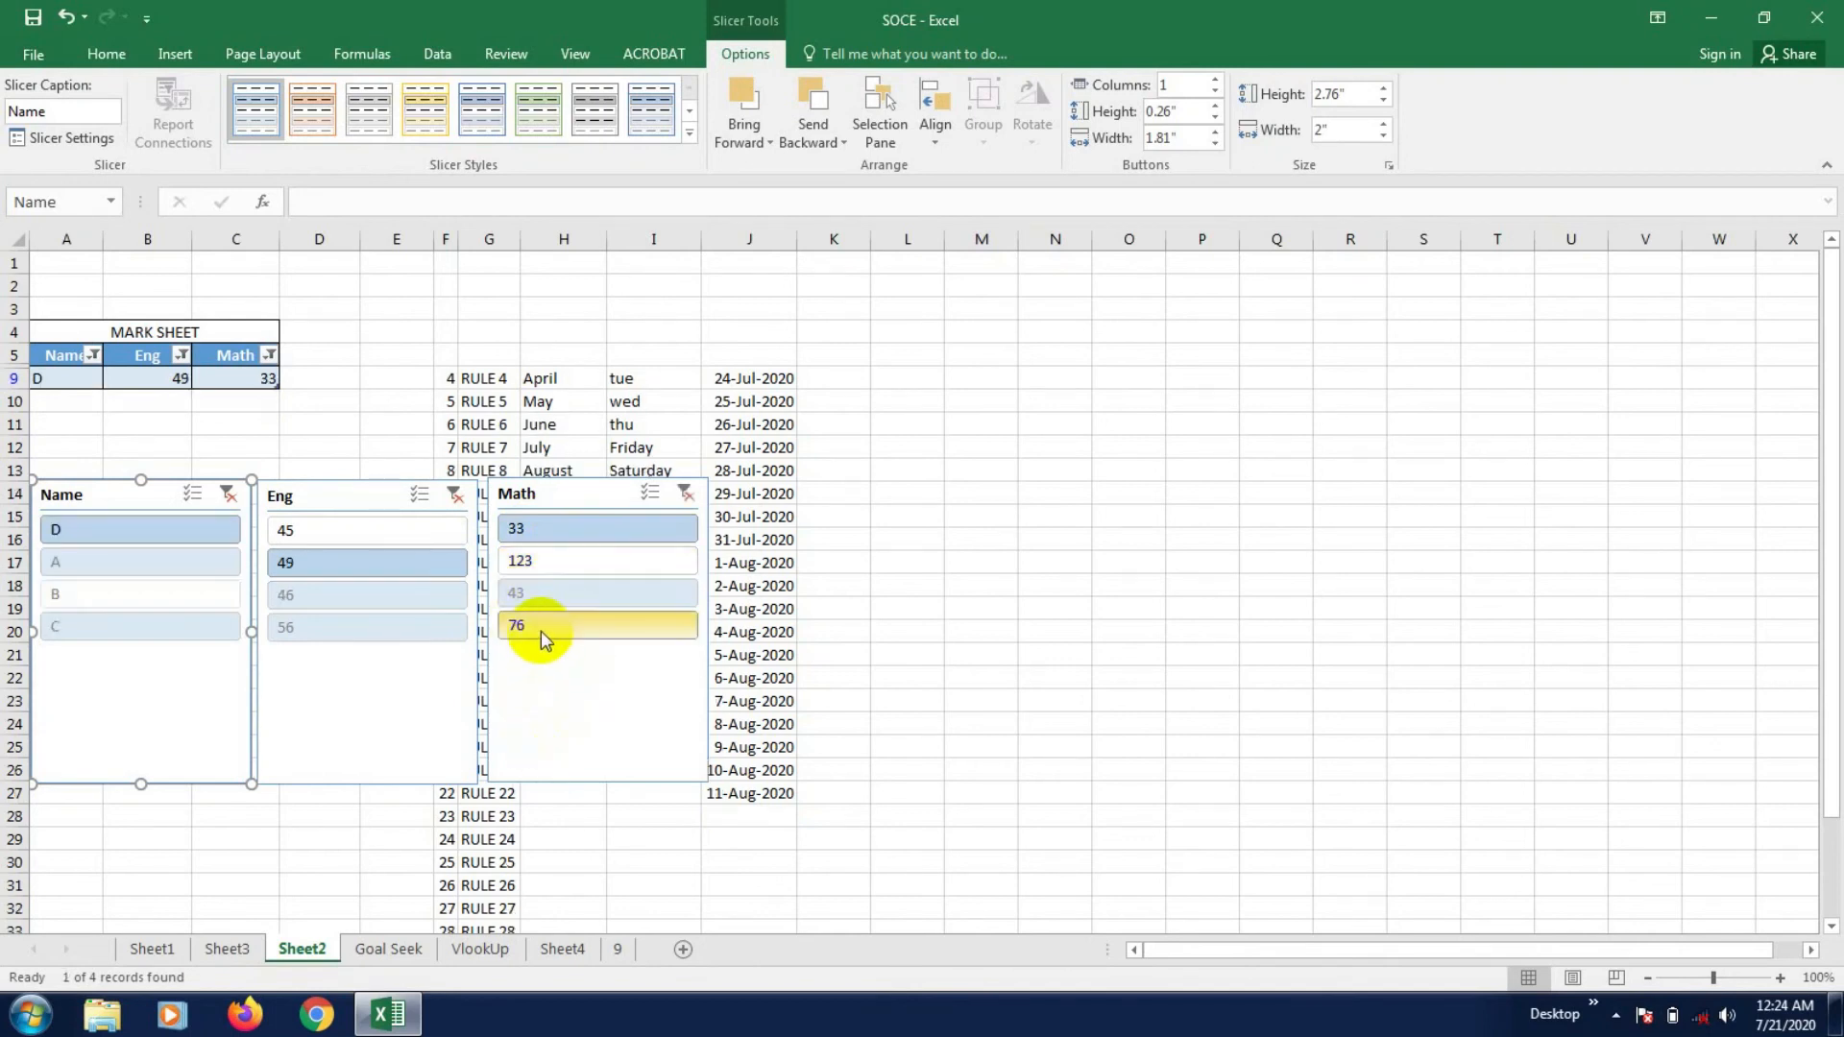
pyautogui.click(546, 630)
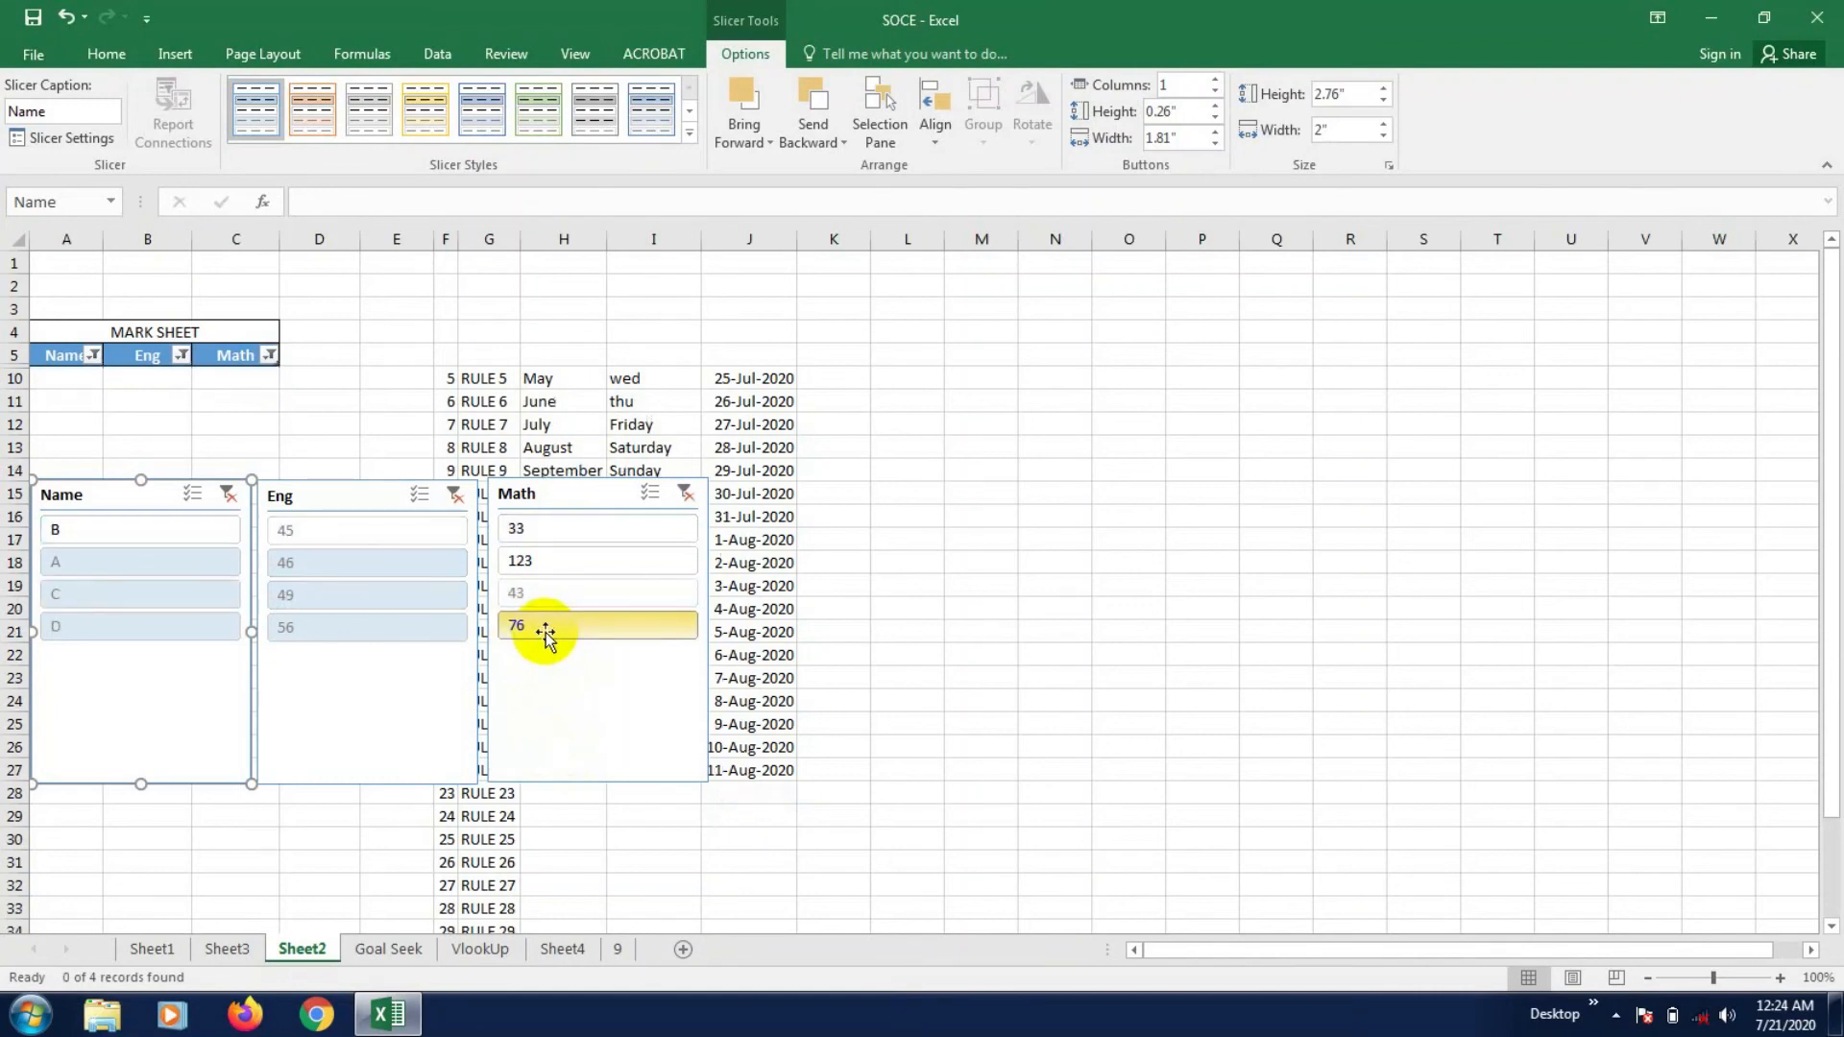
pyautogui.click(555, 565)
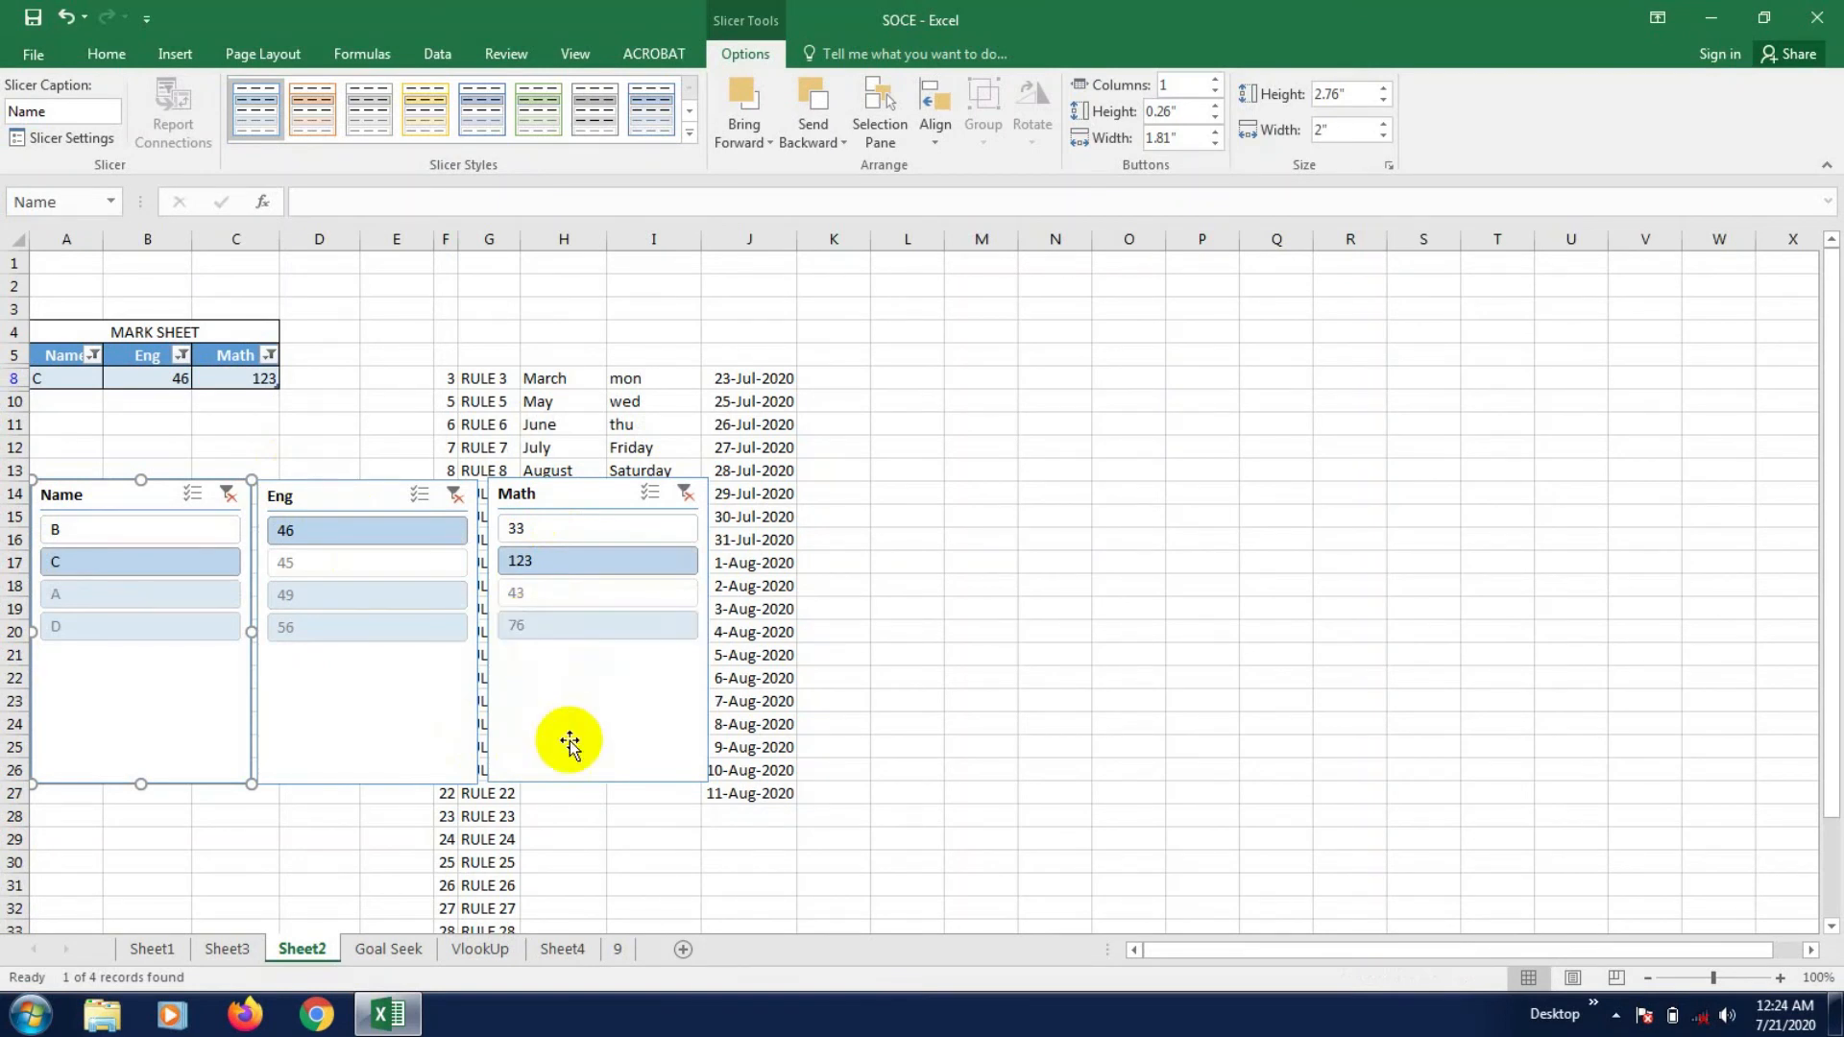
pyautogui.click(538, 627)
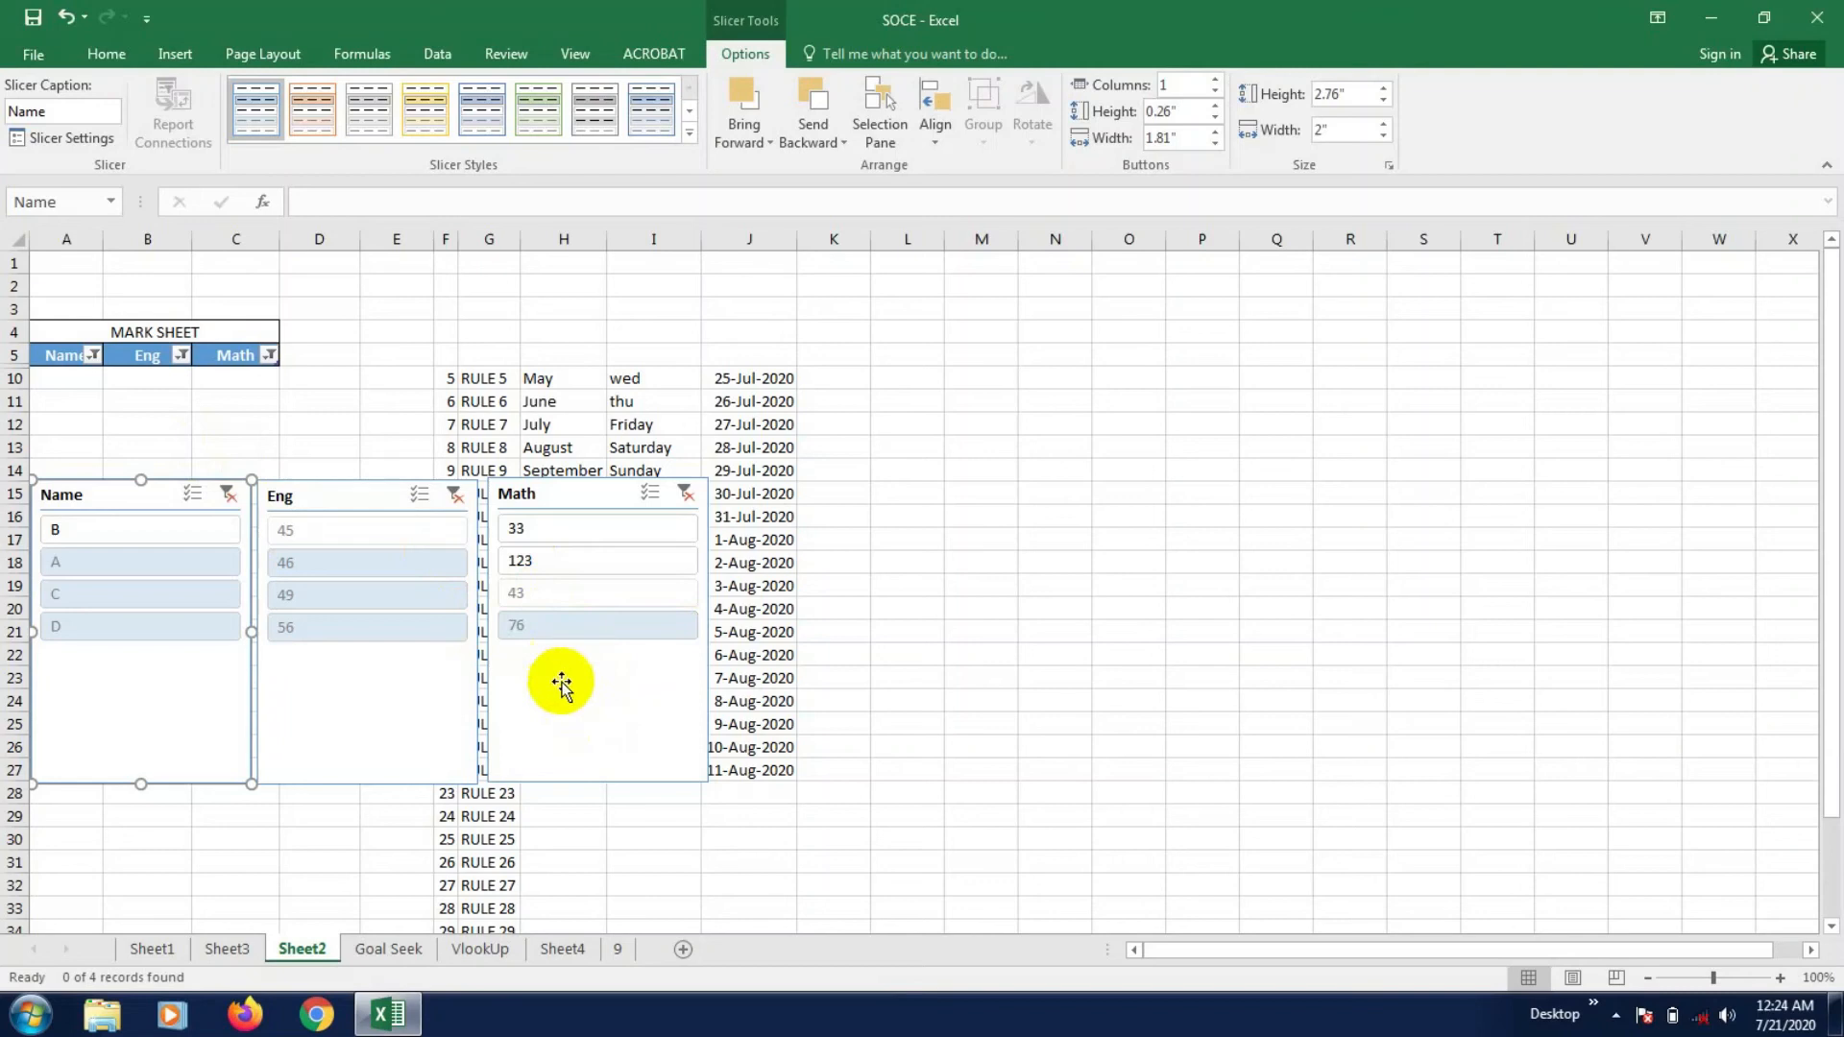
pyautogui.click(540, 599)
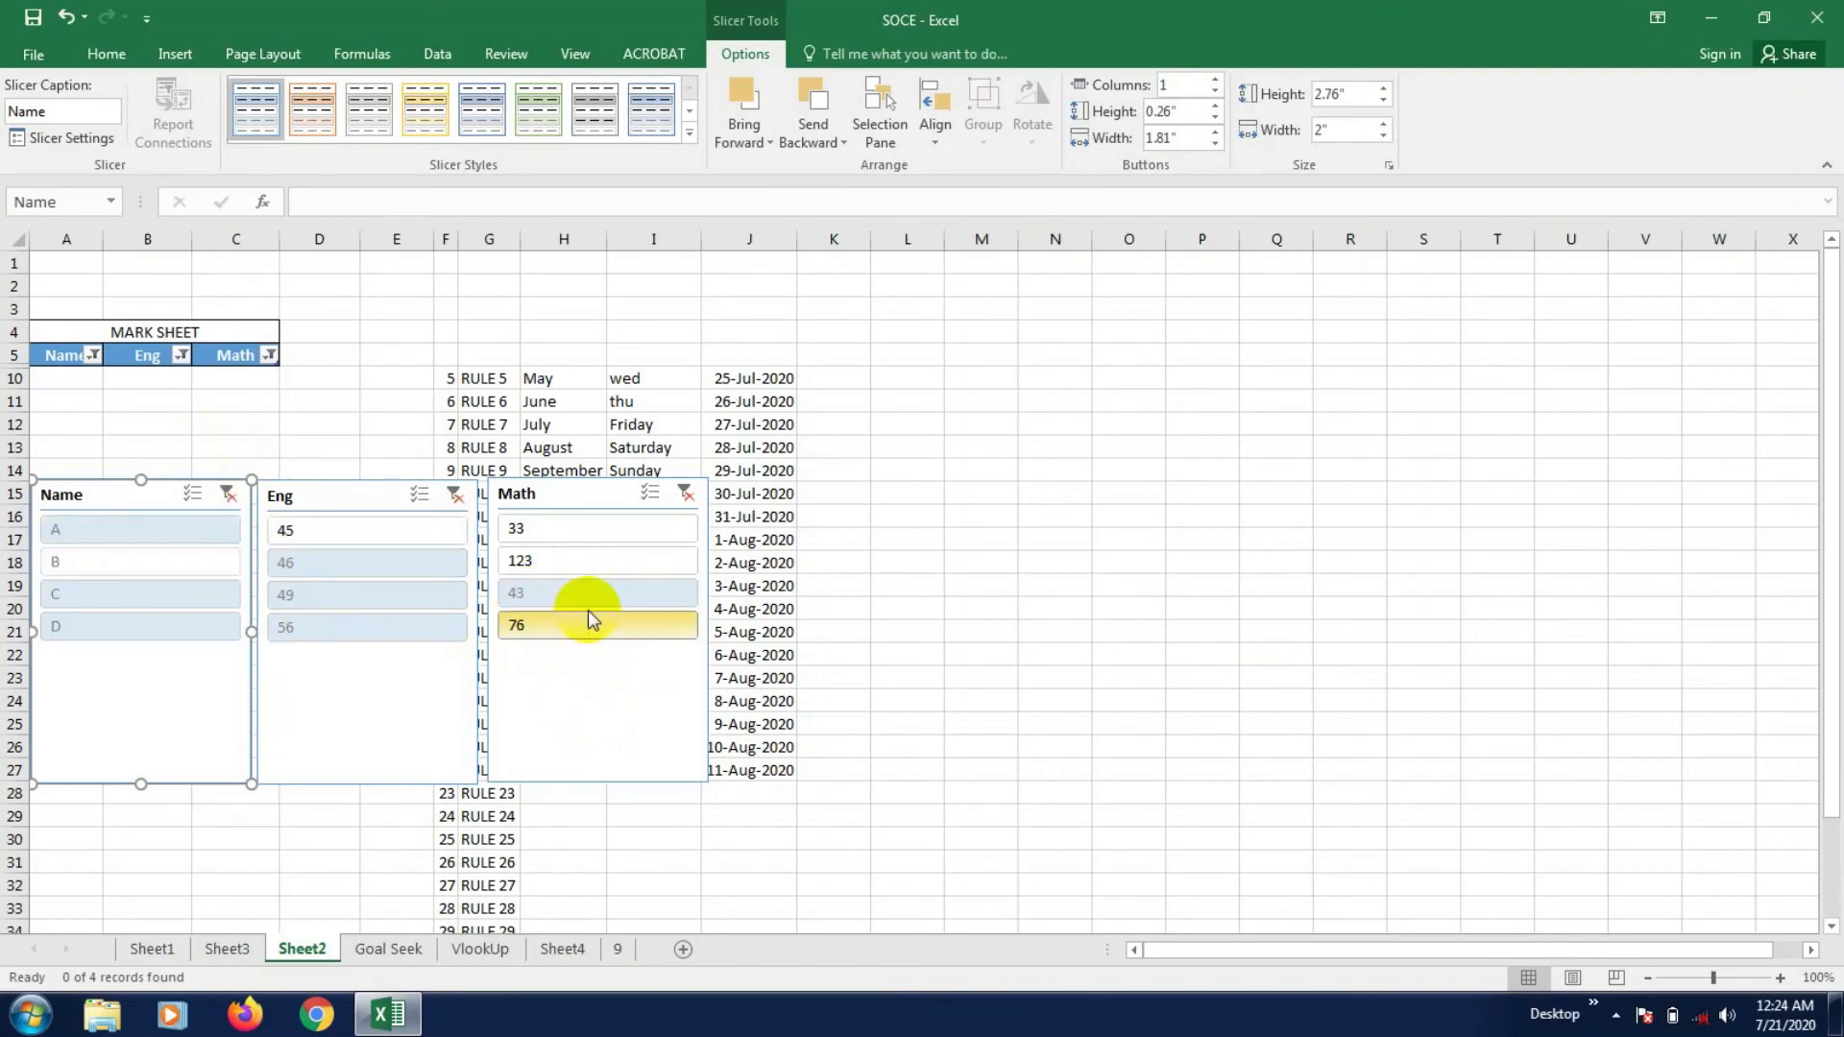
pyautogui.click(574, 563)
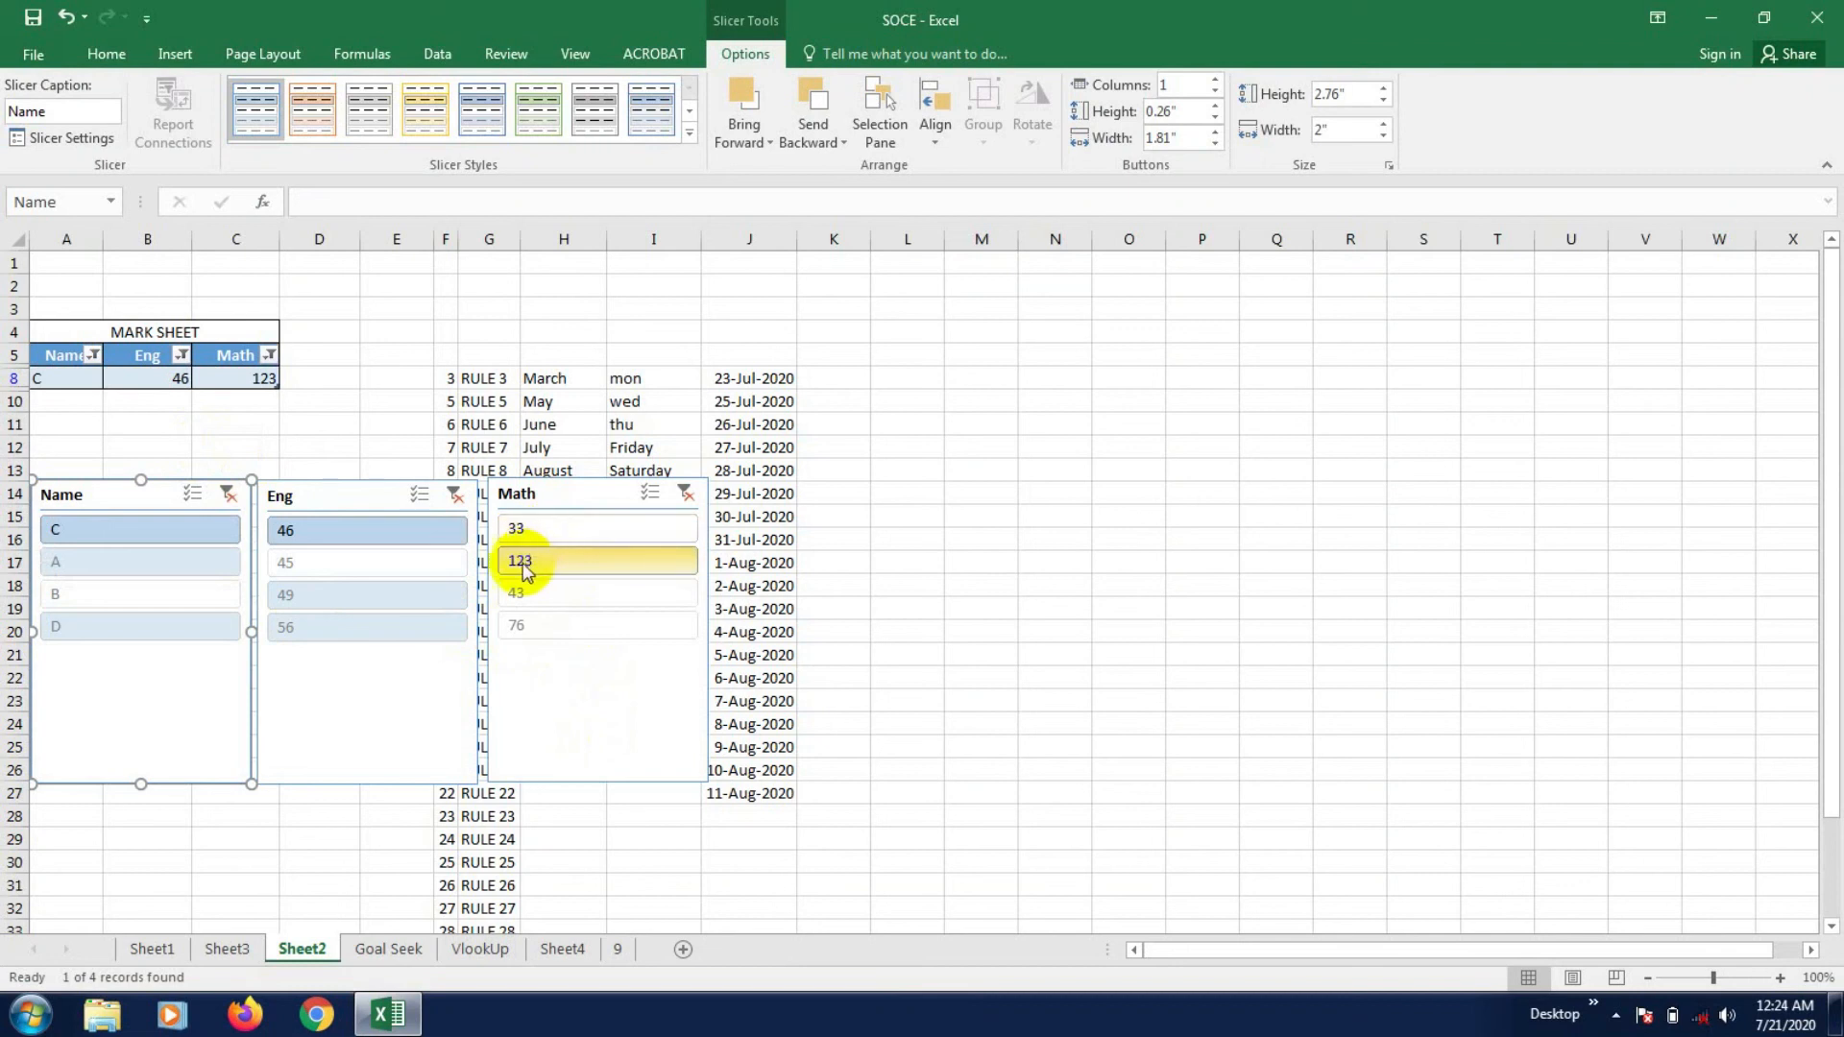
pyautogui.keyDown('ctrl'); pyautogui.click(524, 528); pyautogui.keyUp('ctrl')
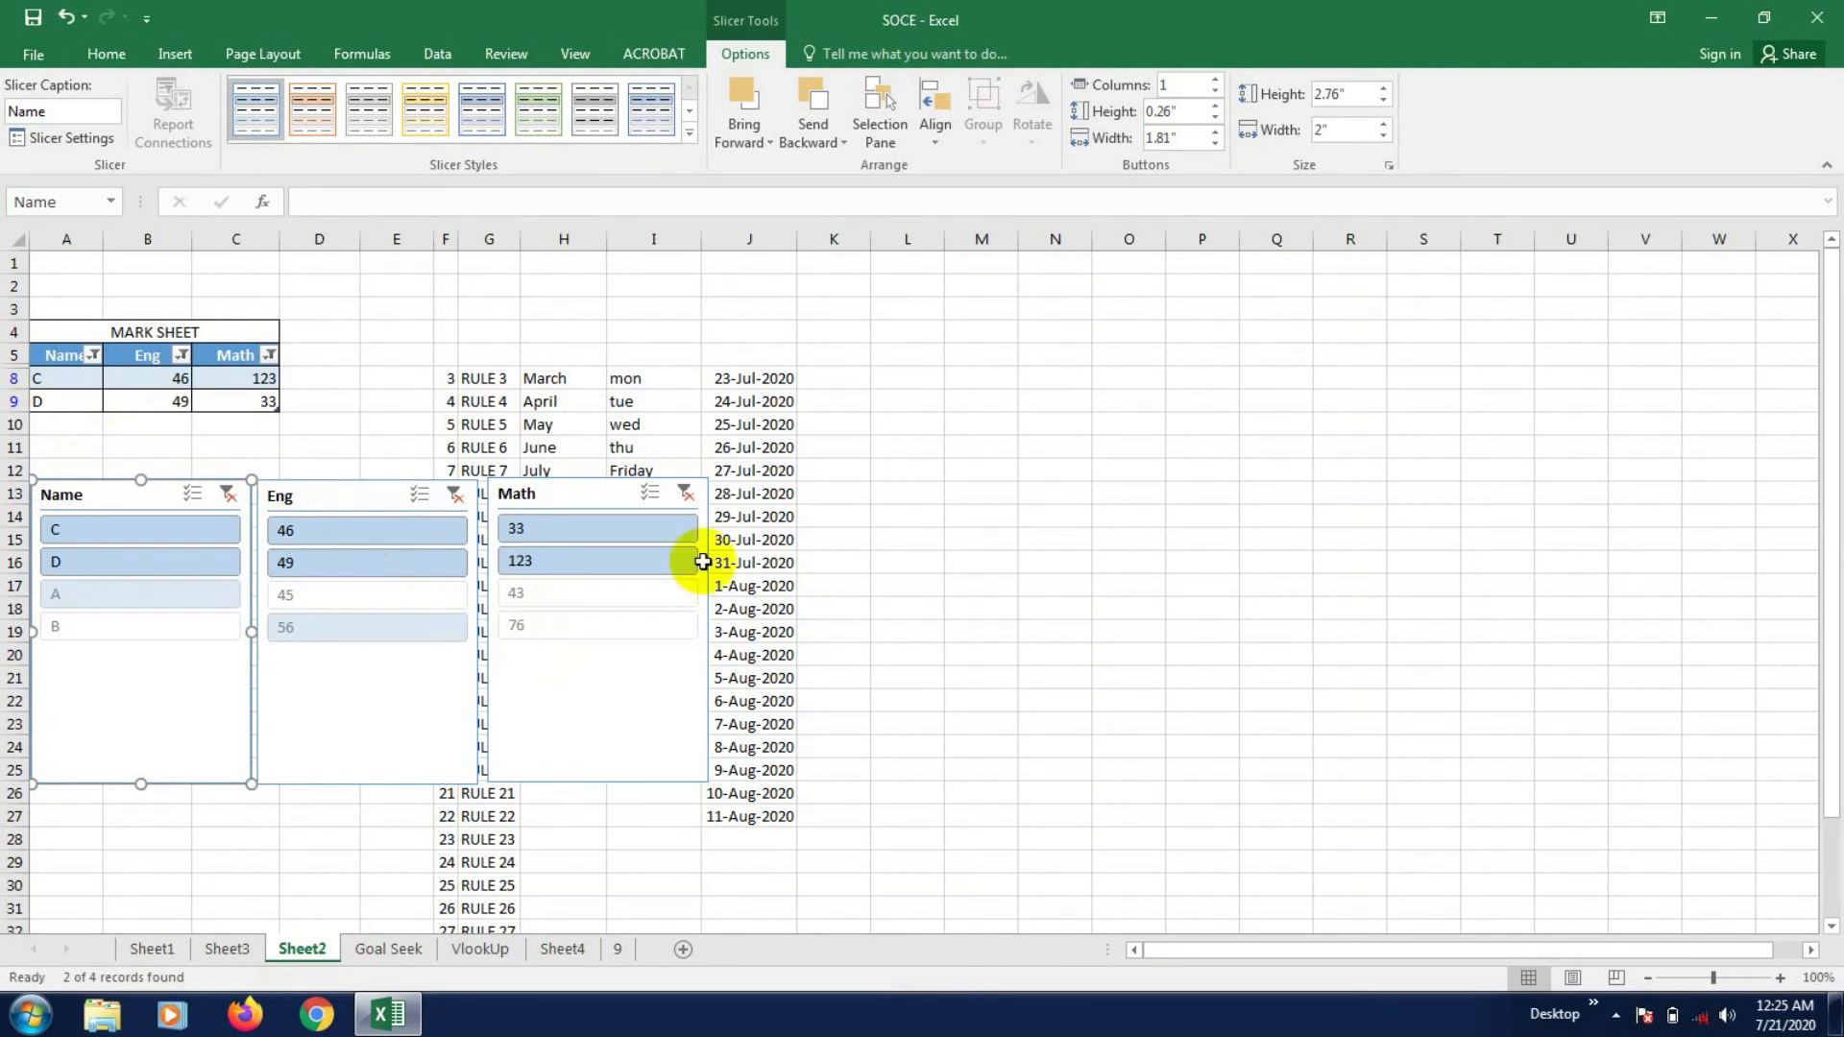
# - Clear the Math and Eng filters and undo the slicers and table conversion
pyautogui.click(682, 494)
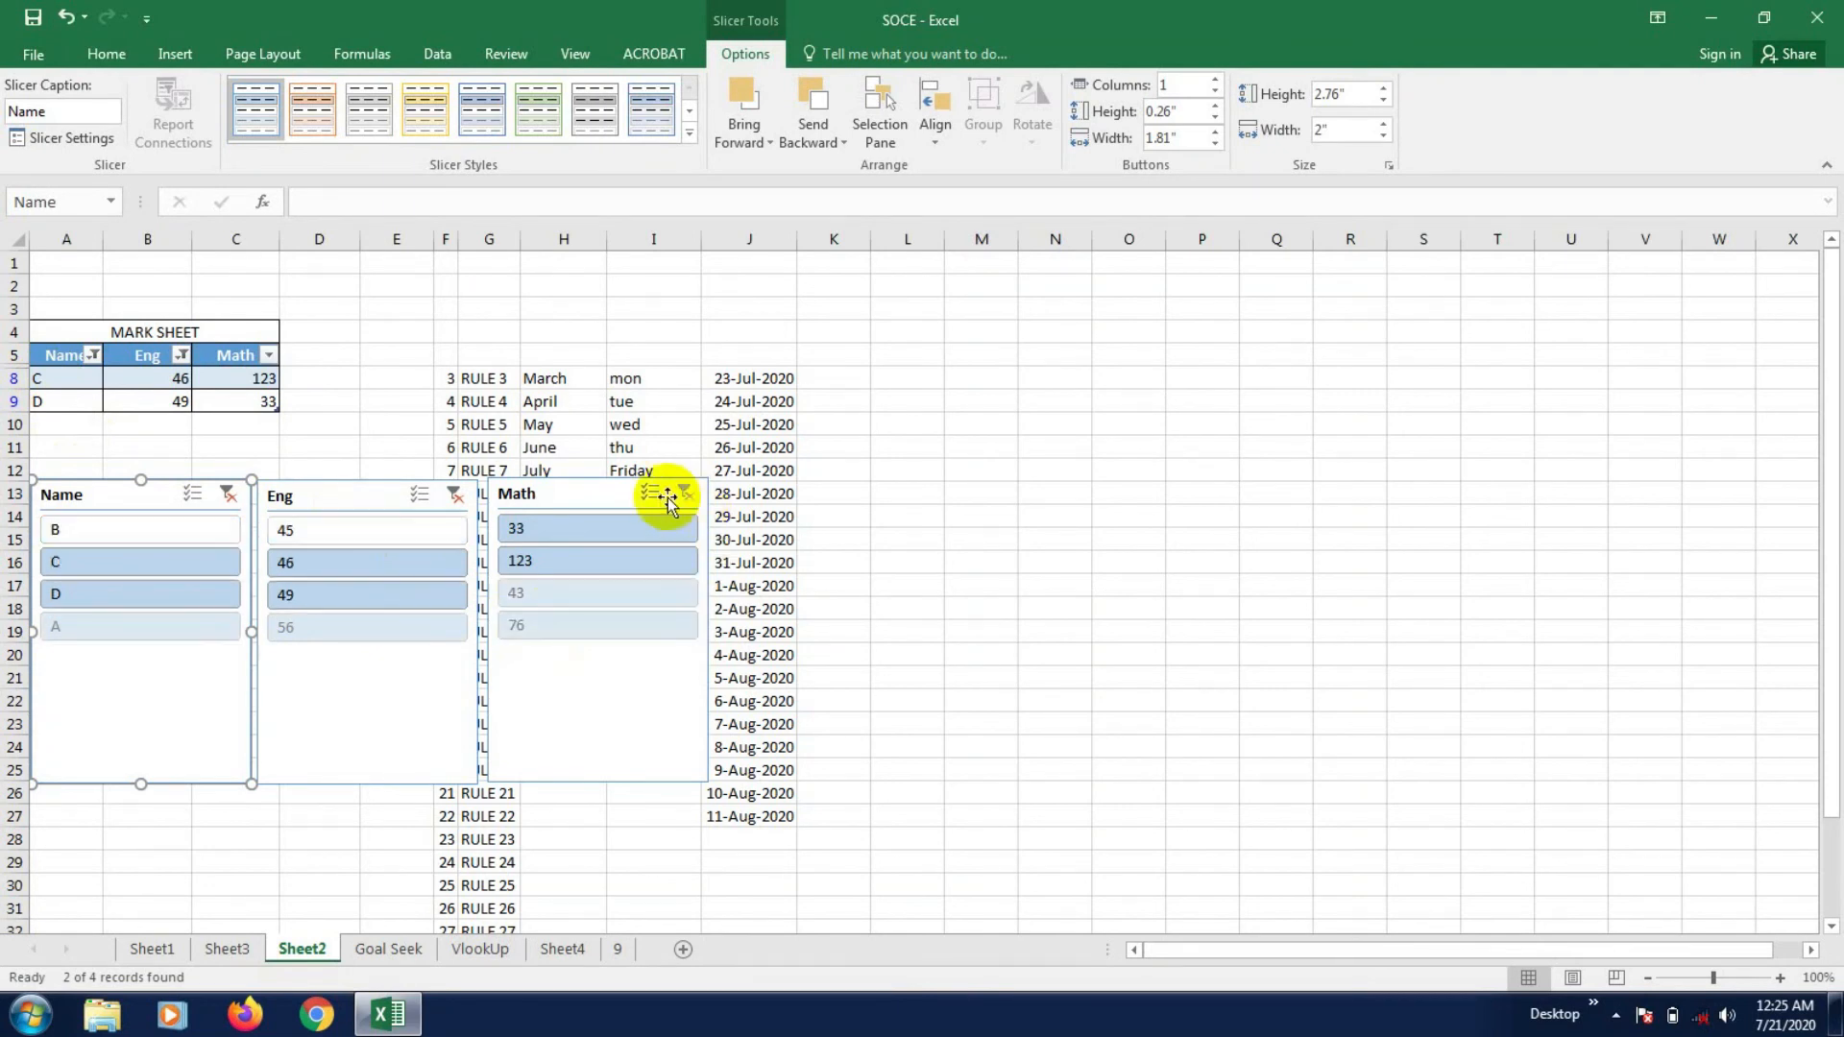
pyautogui.click(454, 496)
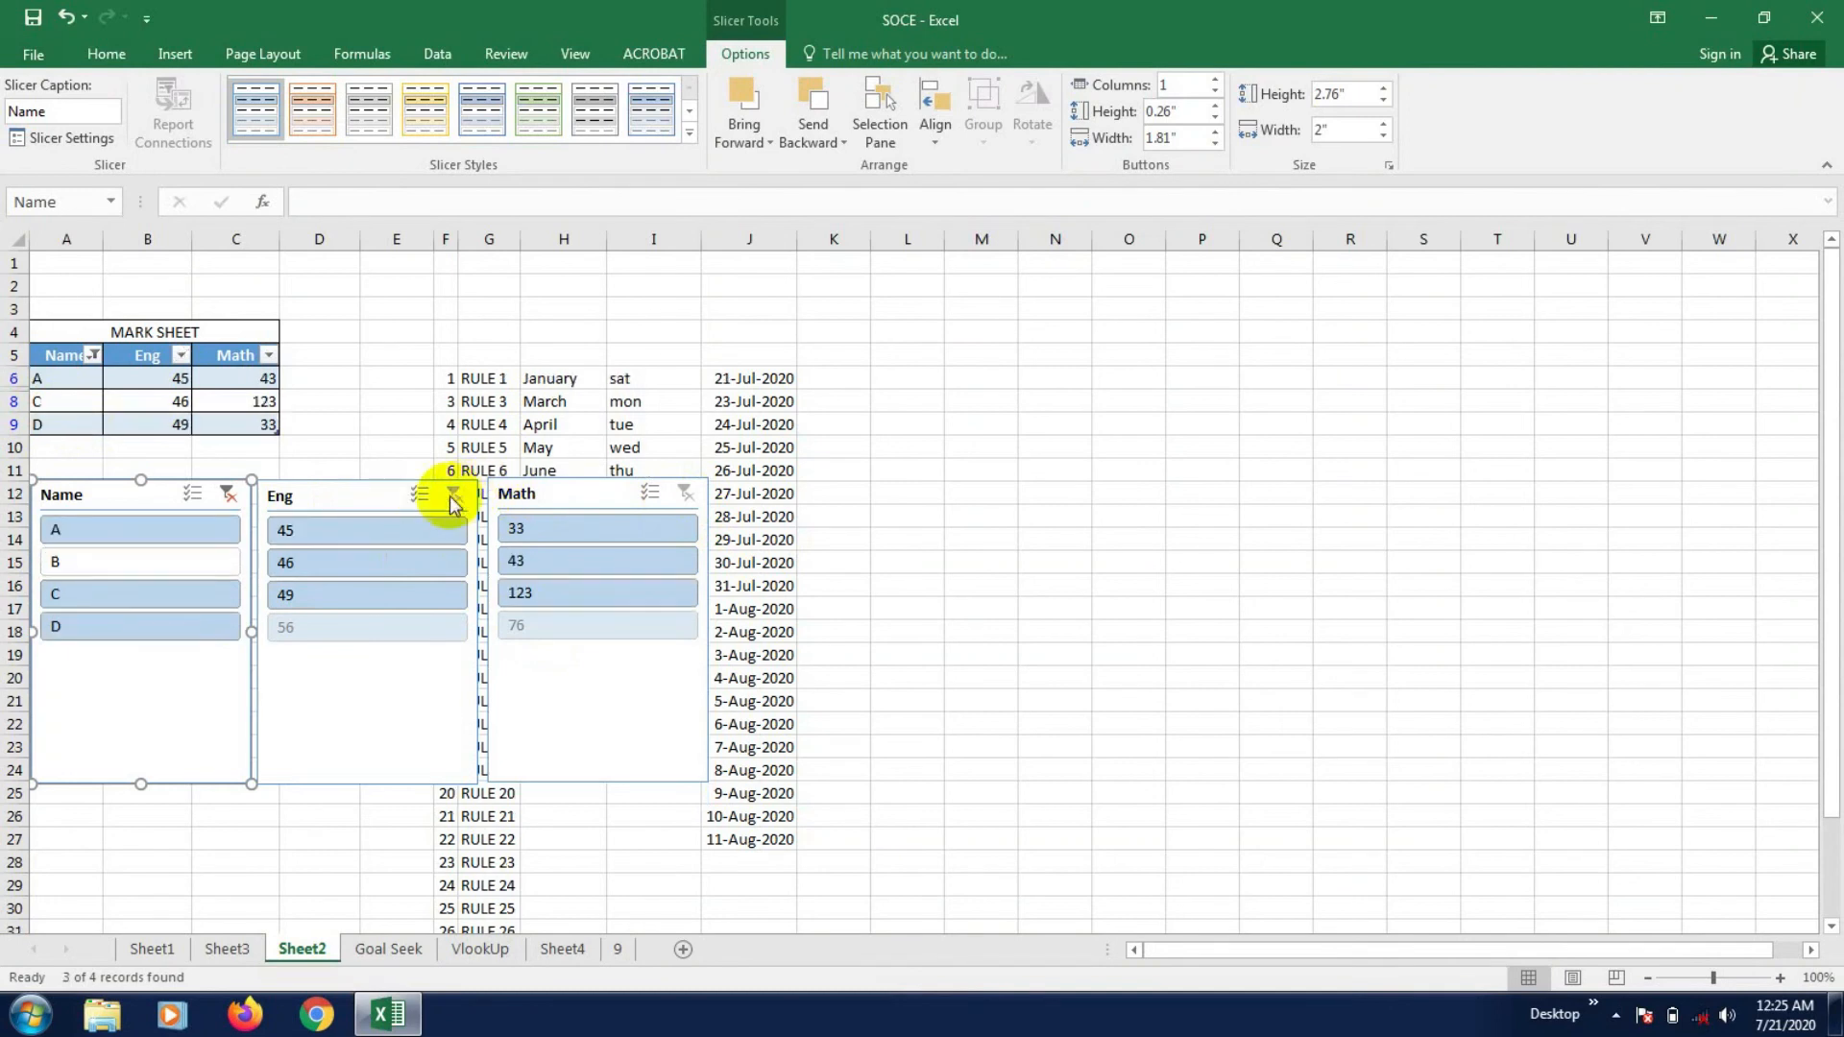
pyautogui.click(450, 496)
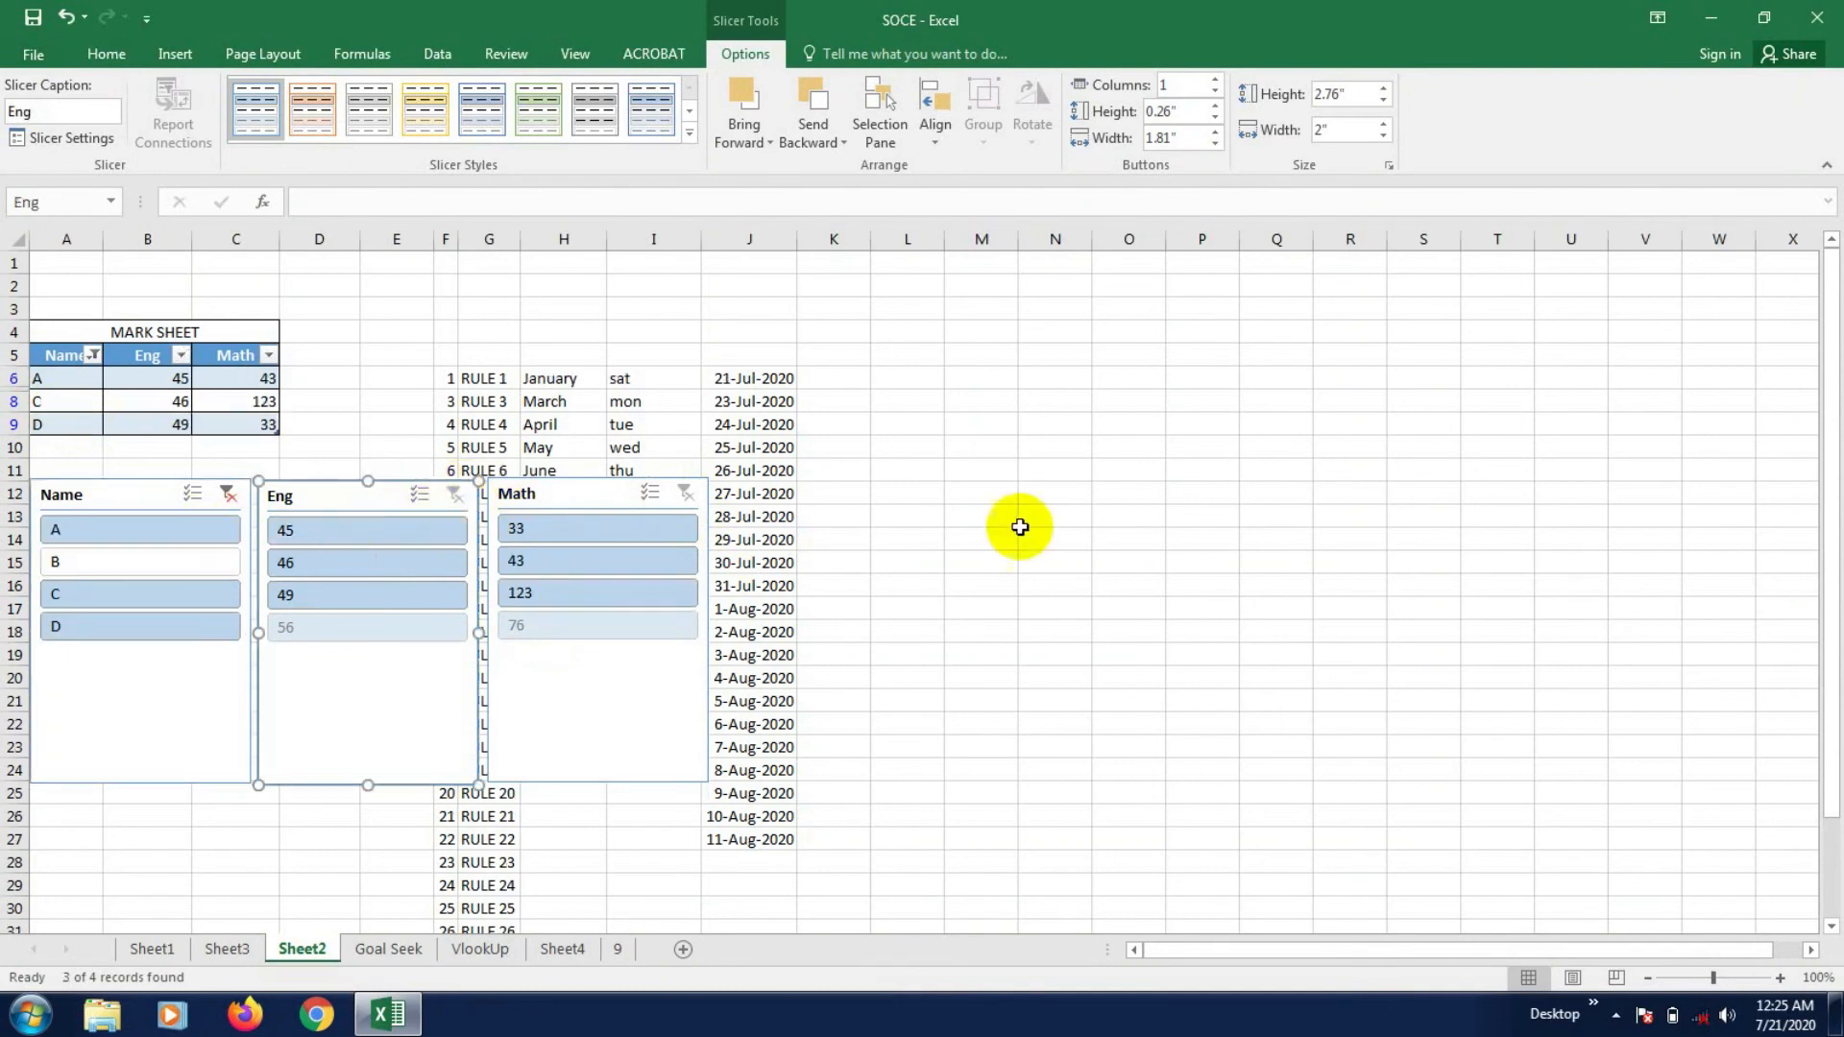
pyautogui.click(1174, 525)
pyautogui.hotkey('ctrl', 'z')
pyautogui.hotkey('ctrl', 'z')
pyautogui.hotkey('ctrl', 'z')
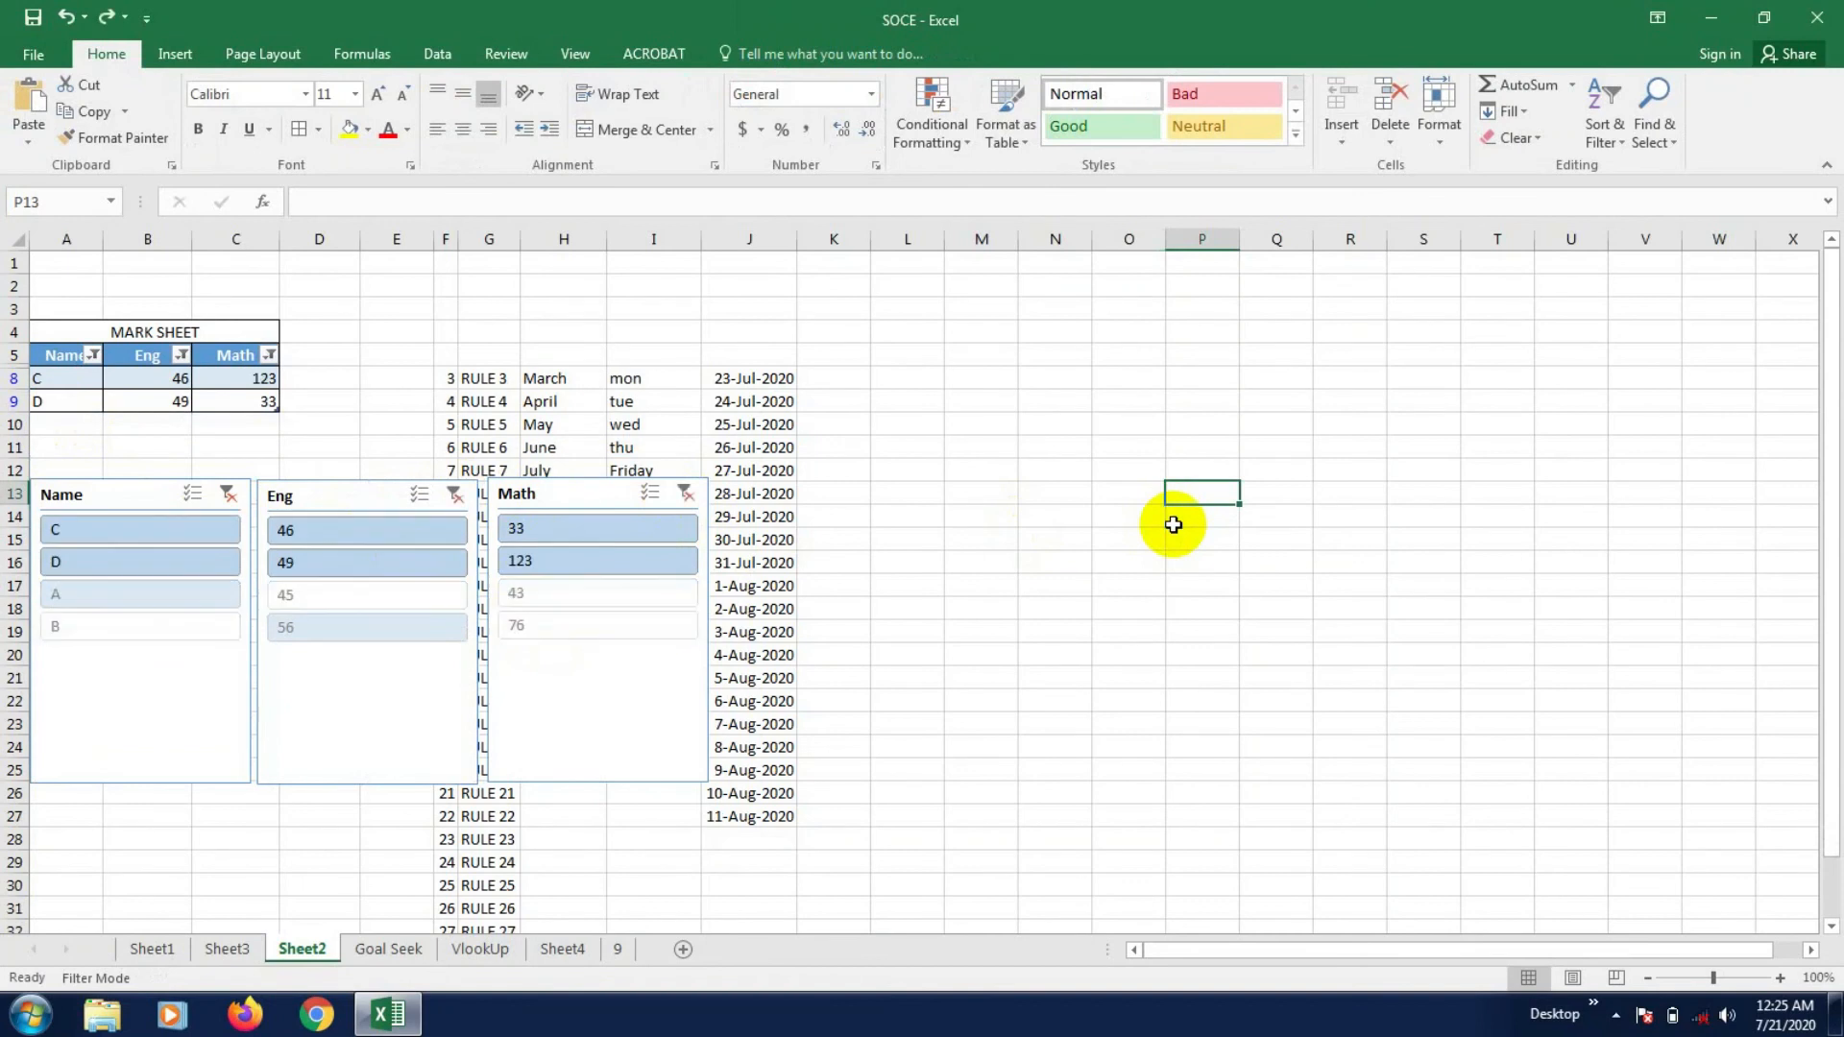
pyautogui.hotkey('ctrl', 'z')
pyautogui.hotkey('ctrl', 'z')
pyautogui.hotkey('ctrl', 'z')
pyautogui.hotkey('ctrl', 'z')
pyautogui.hotkey('ctrl', 'z')
pyautogui.hotkey('ctrl', 'z')
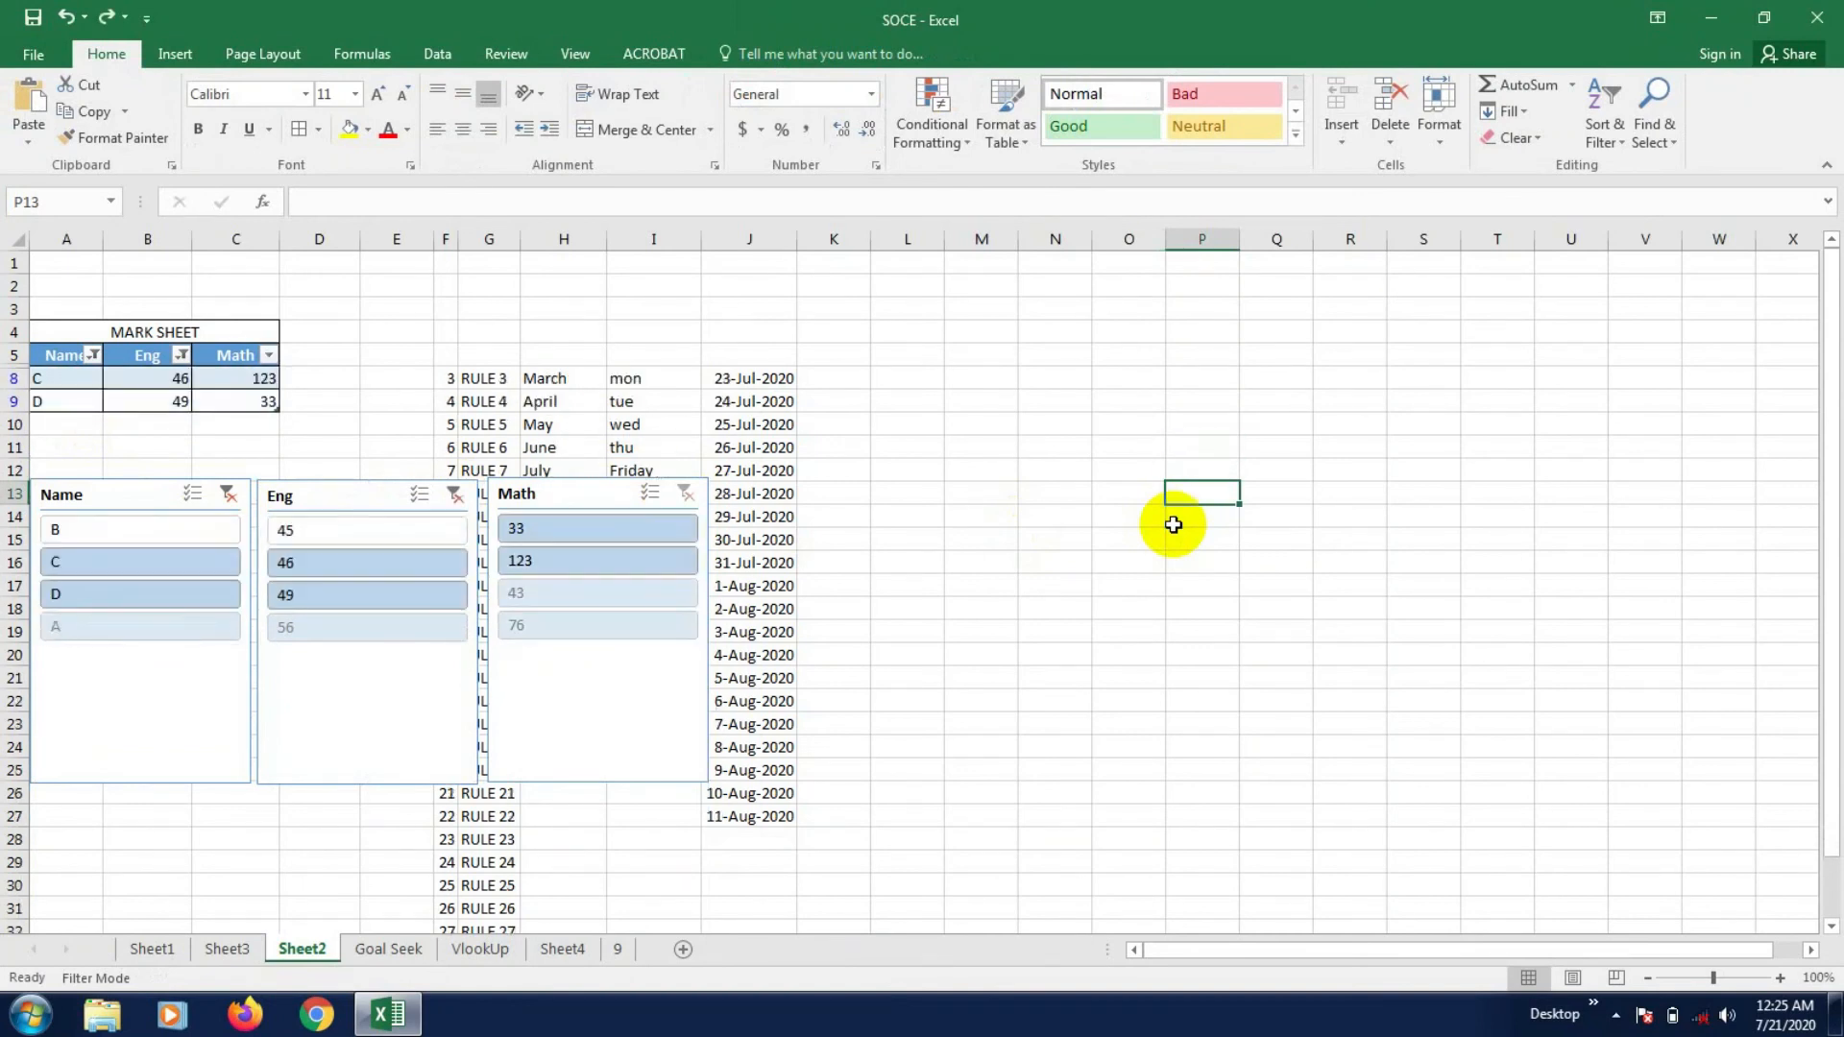
pyautogui.hotkey('ctrl', 'z')
pyautogui.hotkey('ctrl', 'z')
pyautogui.hotkey('ctrl', 'z')
pyautogui.hotkey('ctrl', 'z')
pyautogui.hotkey('ctrl', 'z')
pyautogui.hotkey('ctrl', 'z')
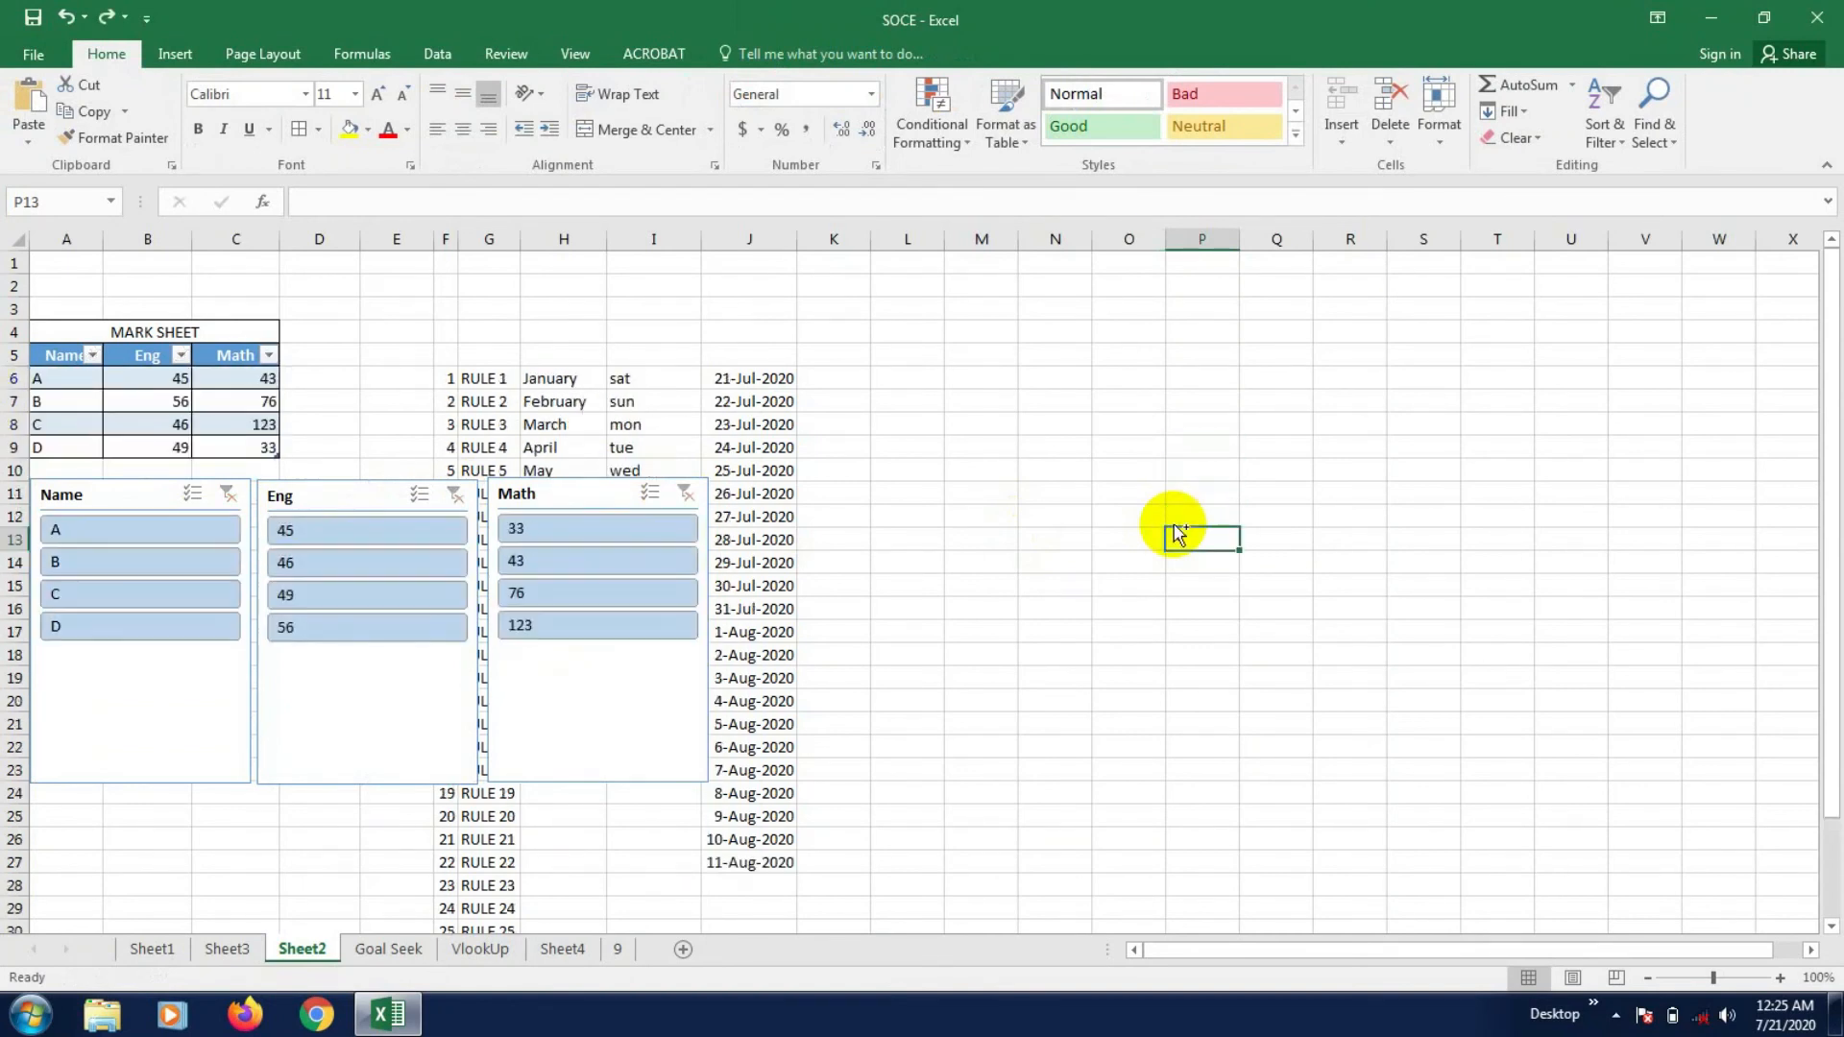
pyautogui.hotkey('ctrl', 'z')
pyautogui.hotkey('ctrl', 'z')
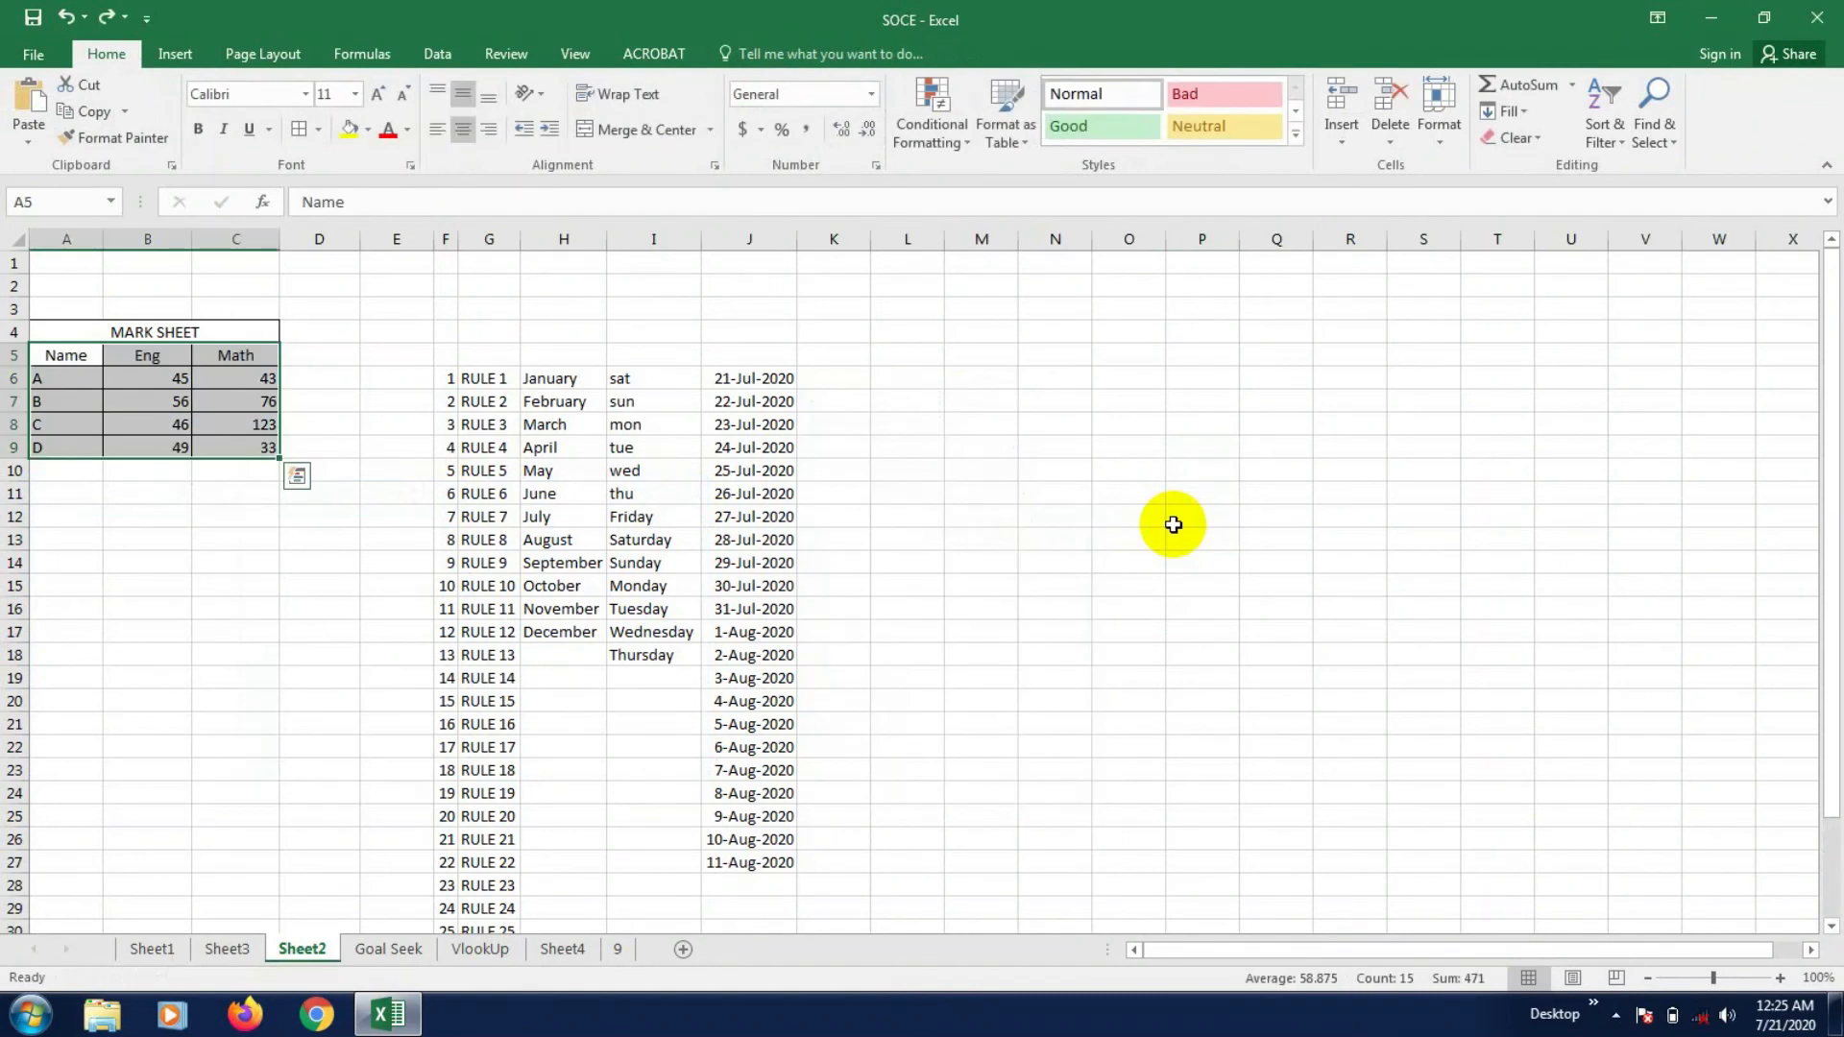
pyautogui.click(329, 638)
pyautogui.click(59, 351)
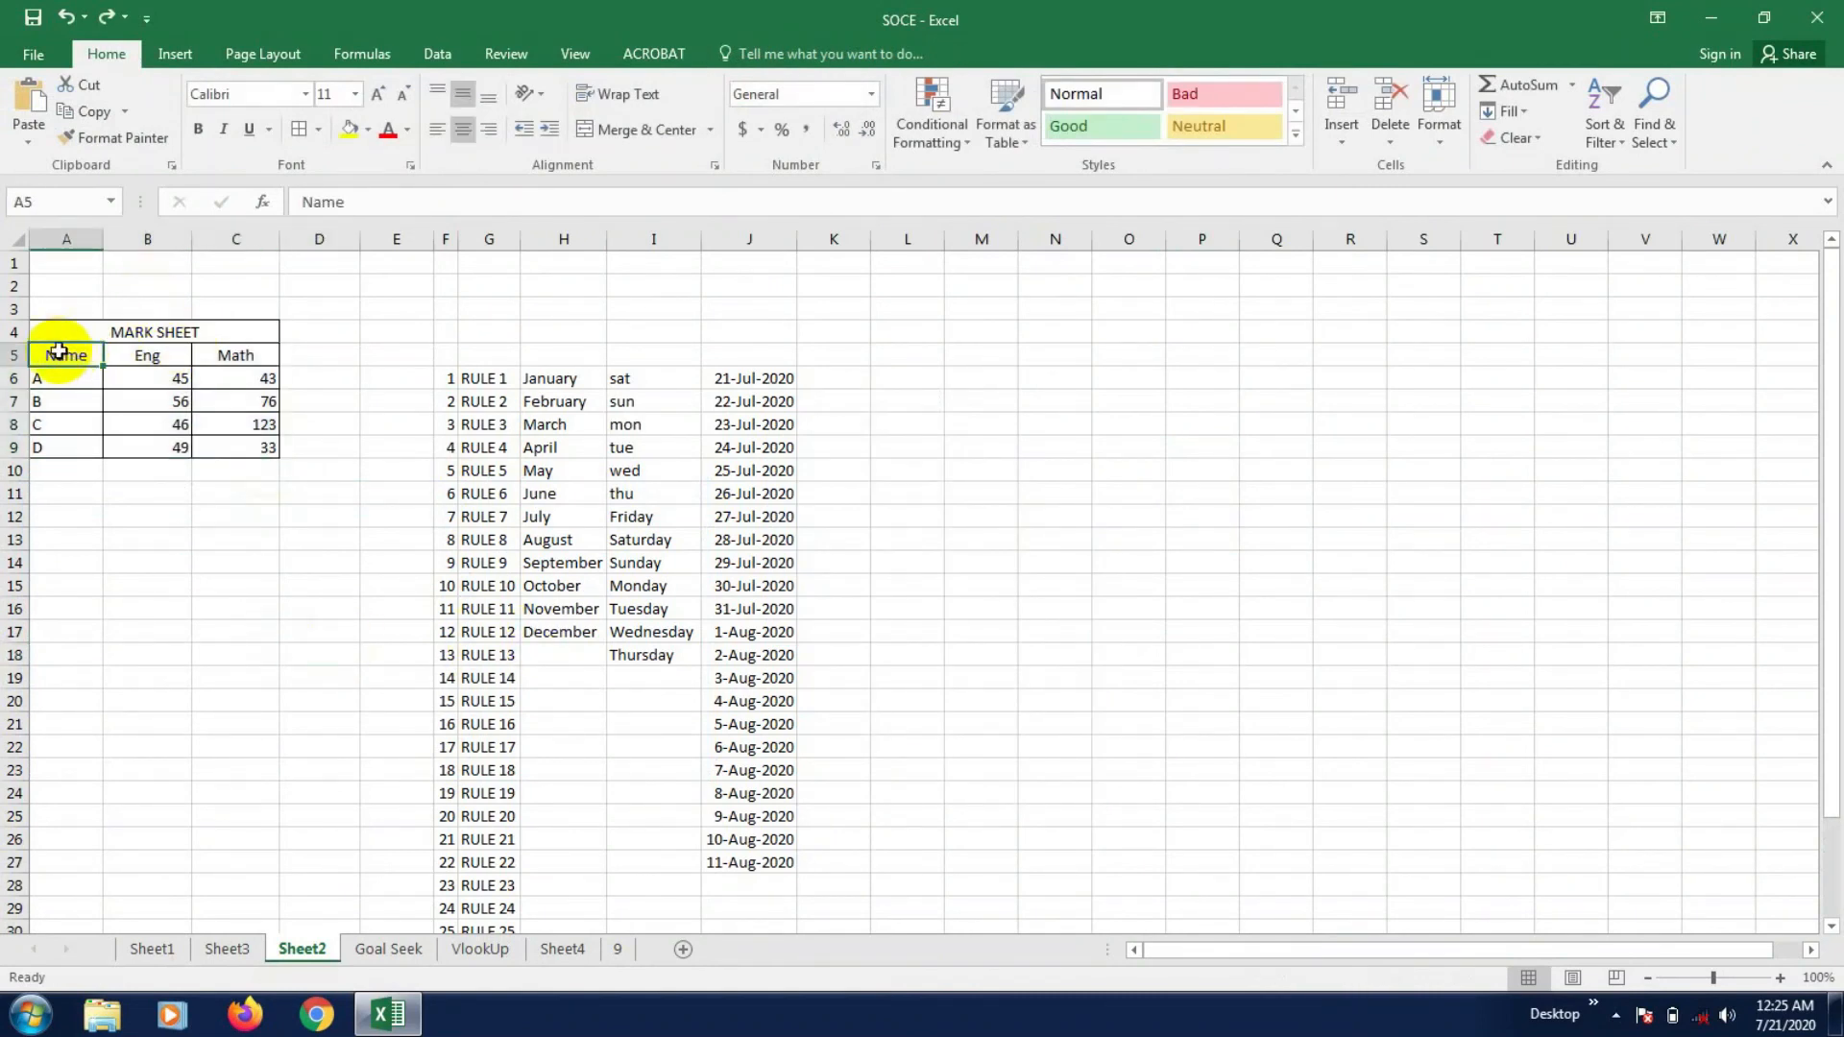
pyautogui.click(158, 420)
pyautogui.click(83, 357)
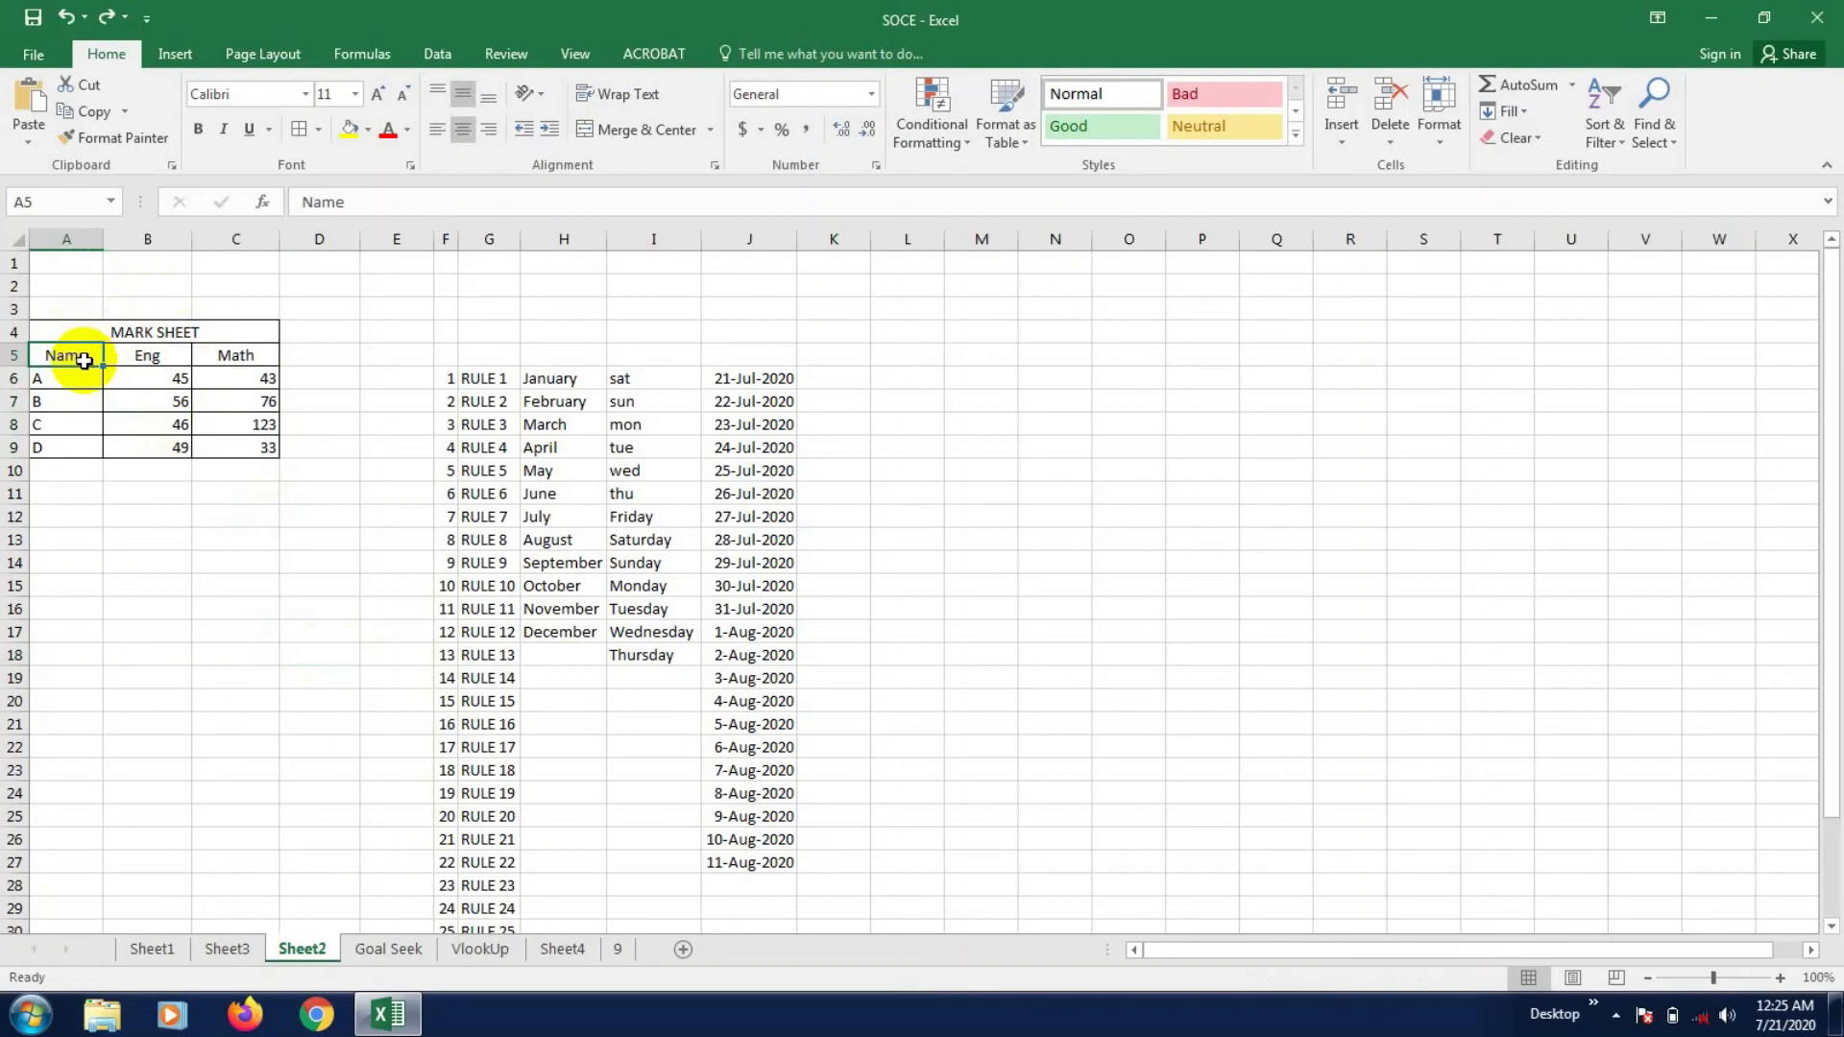
pyautogui.press('Right')
pyautogui.press('Right')
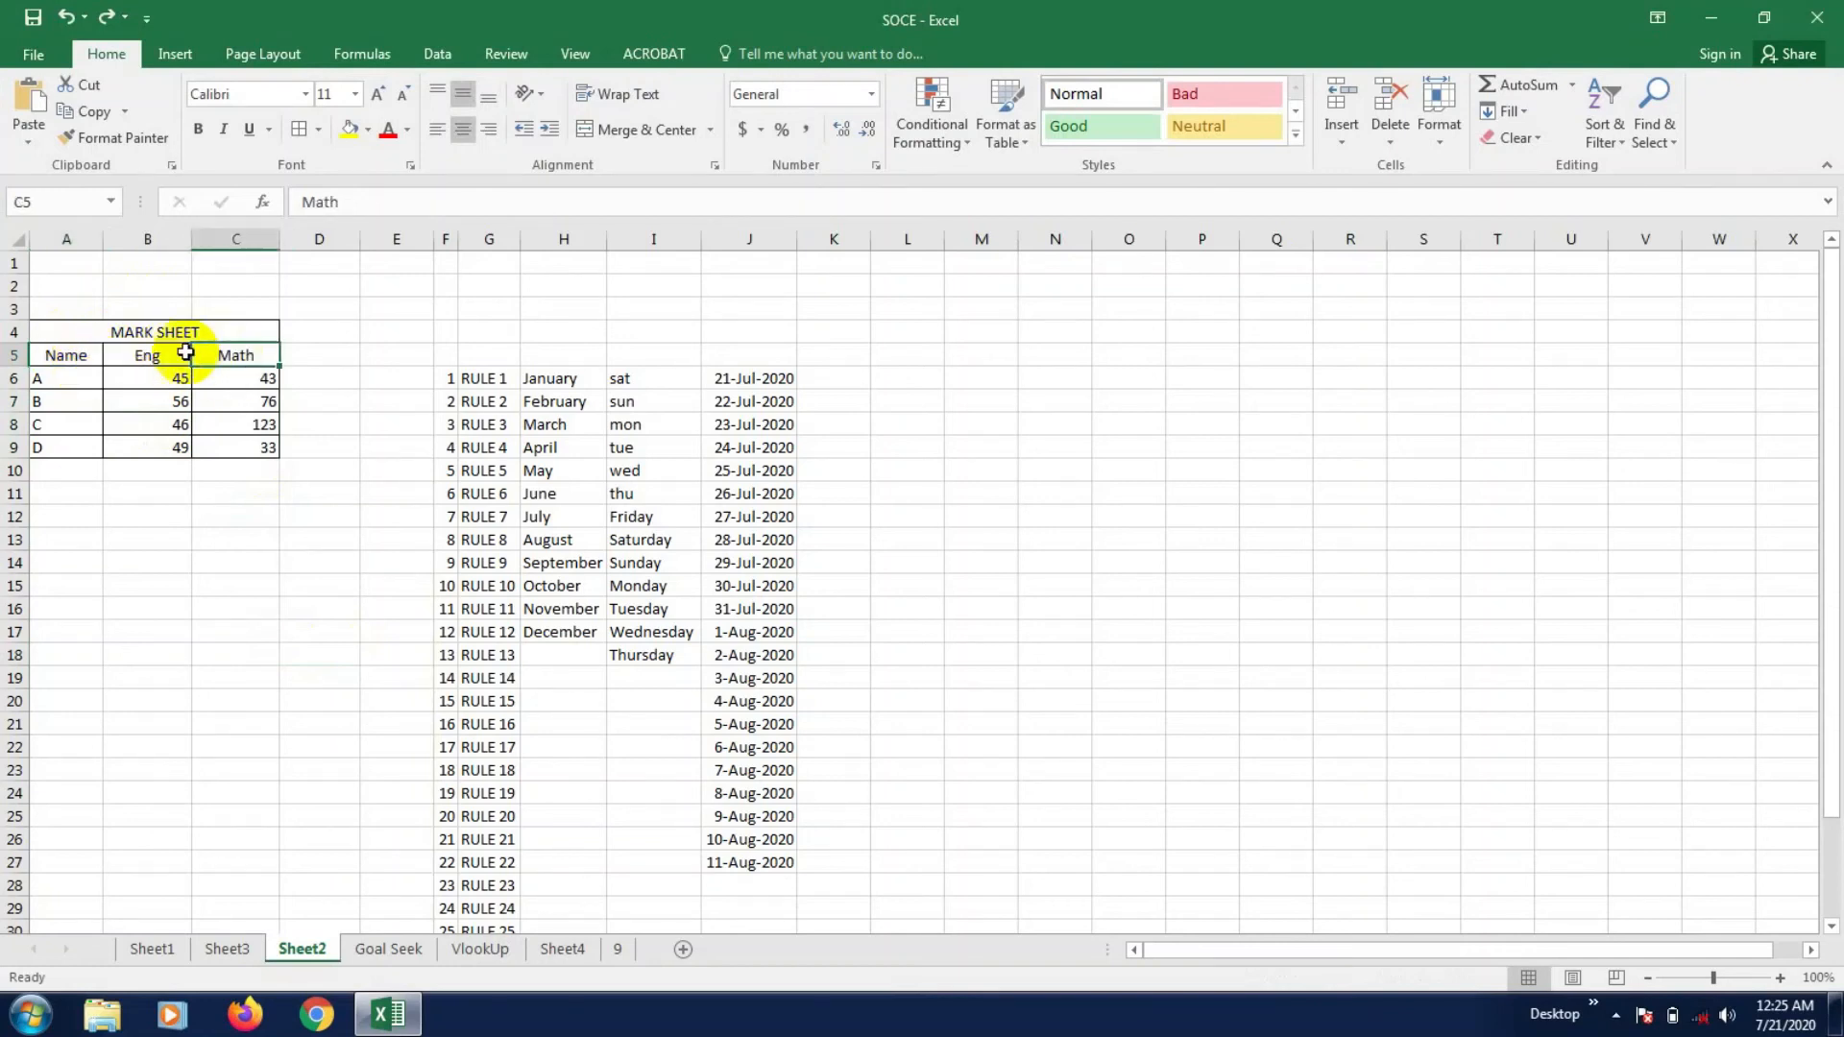
pyautogui.click(270, 443)
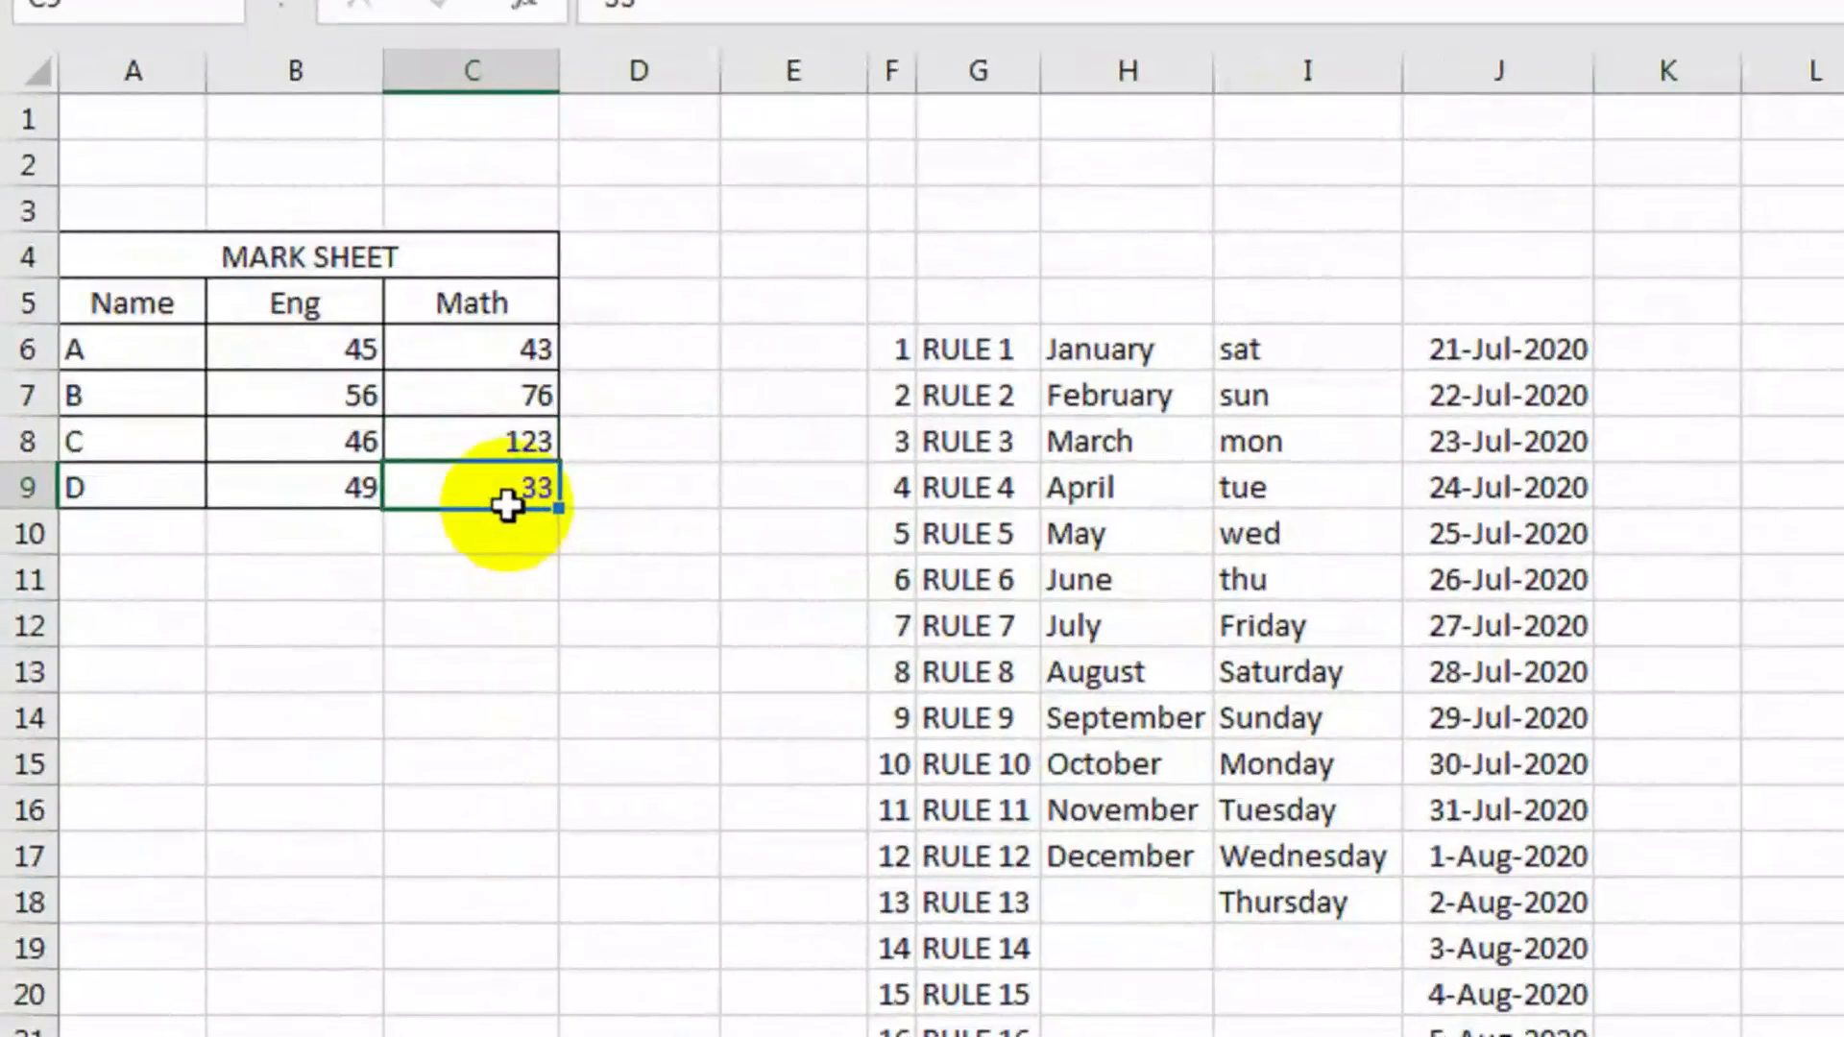
pyautogui.press('Left')
pyautogui.press('Left')
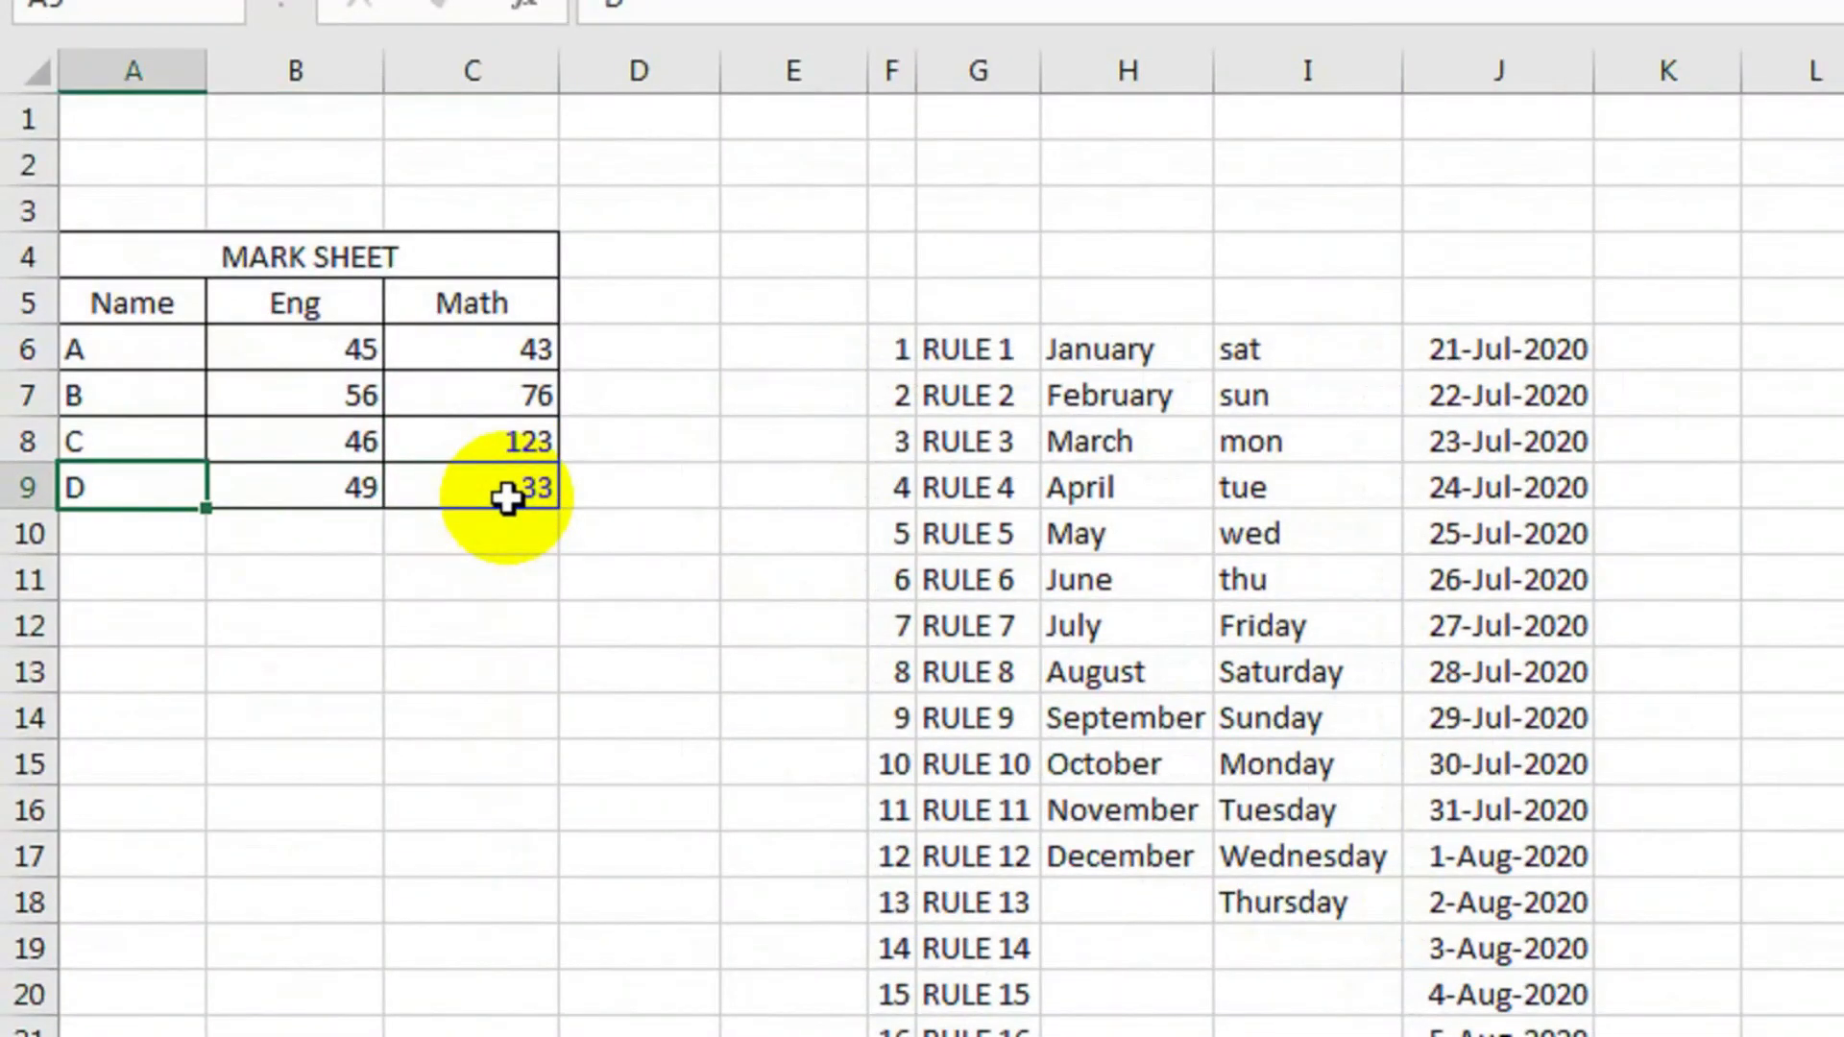
pyautogui.hotkey('ctrl', 'Up')
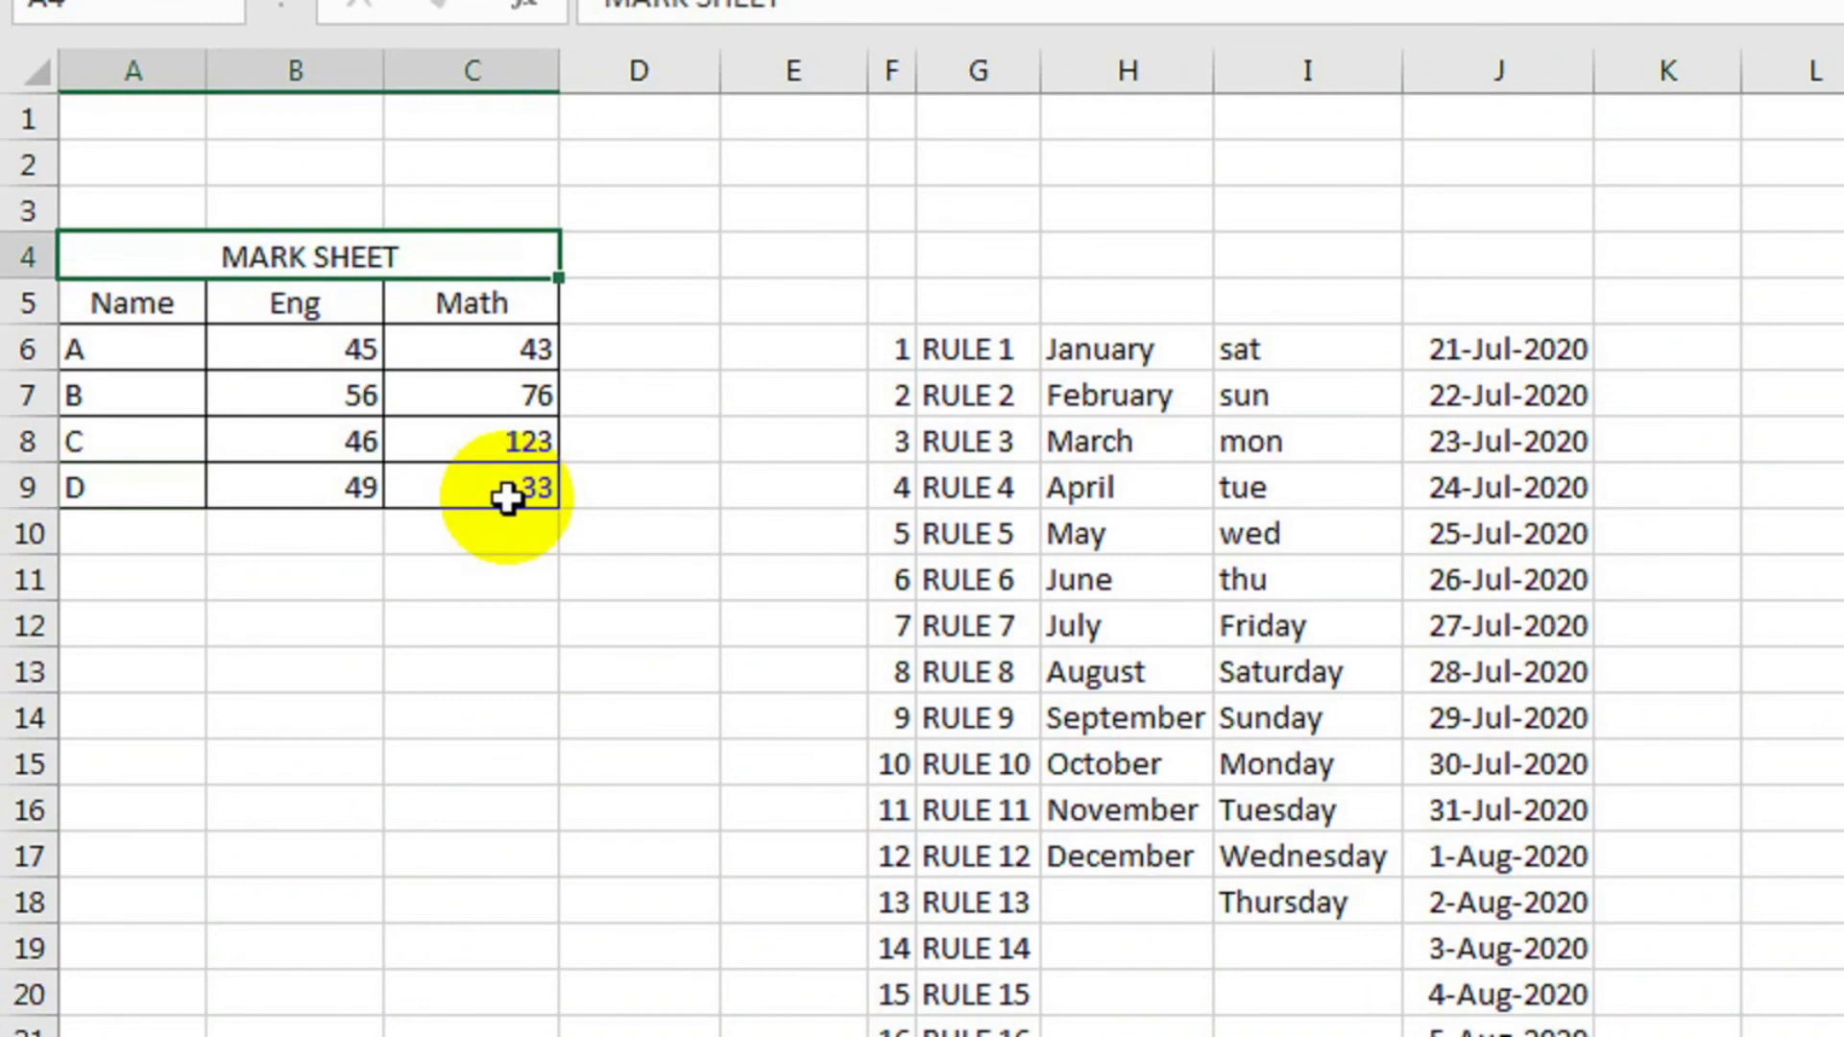
pyautogui.hotkey('ctrl', 'Down')
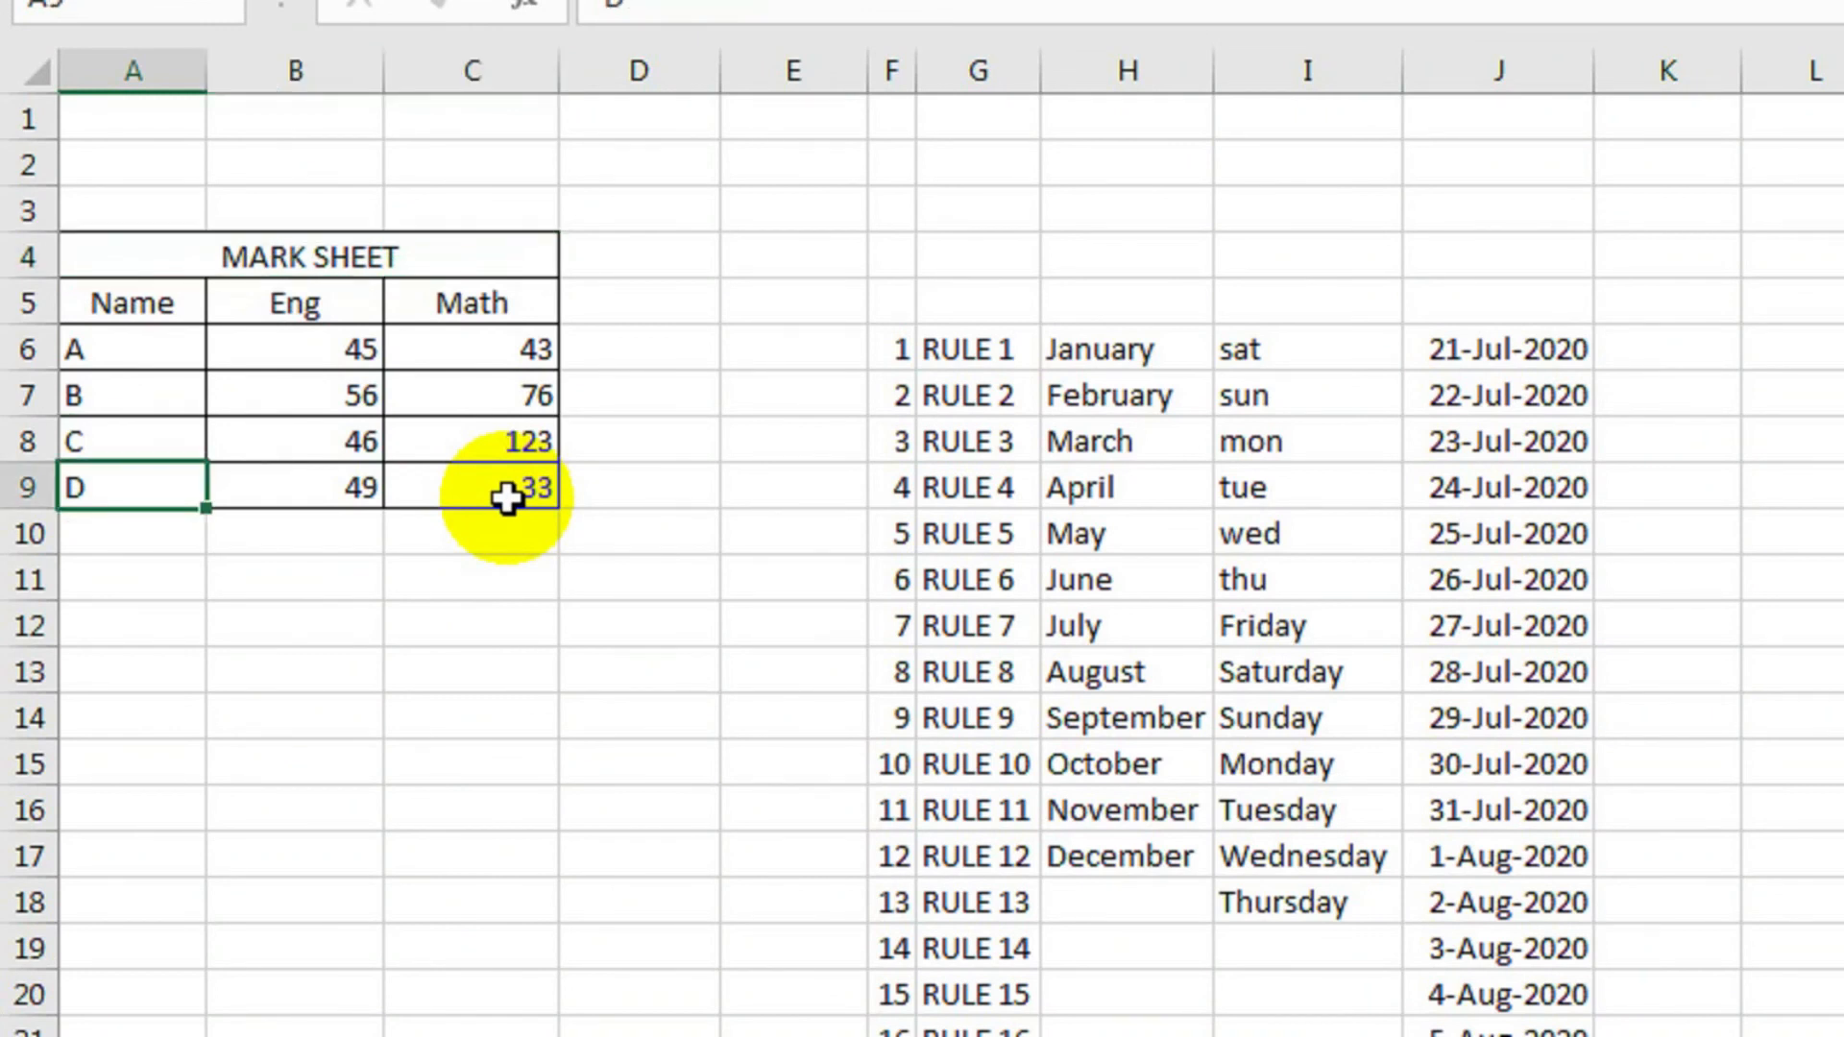
pyautogui.hotkey('ctrl', 'Right')
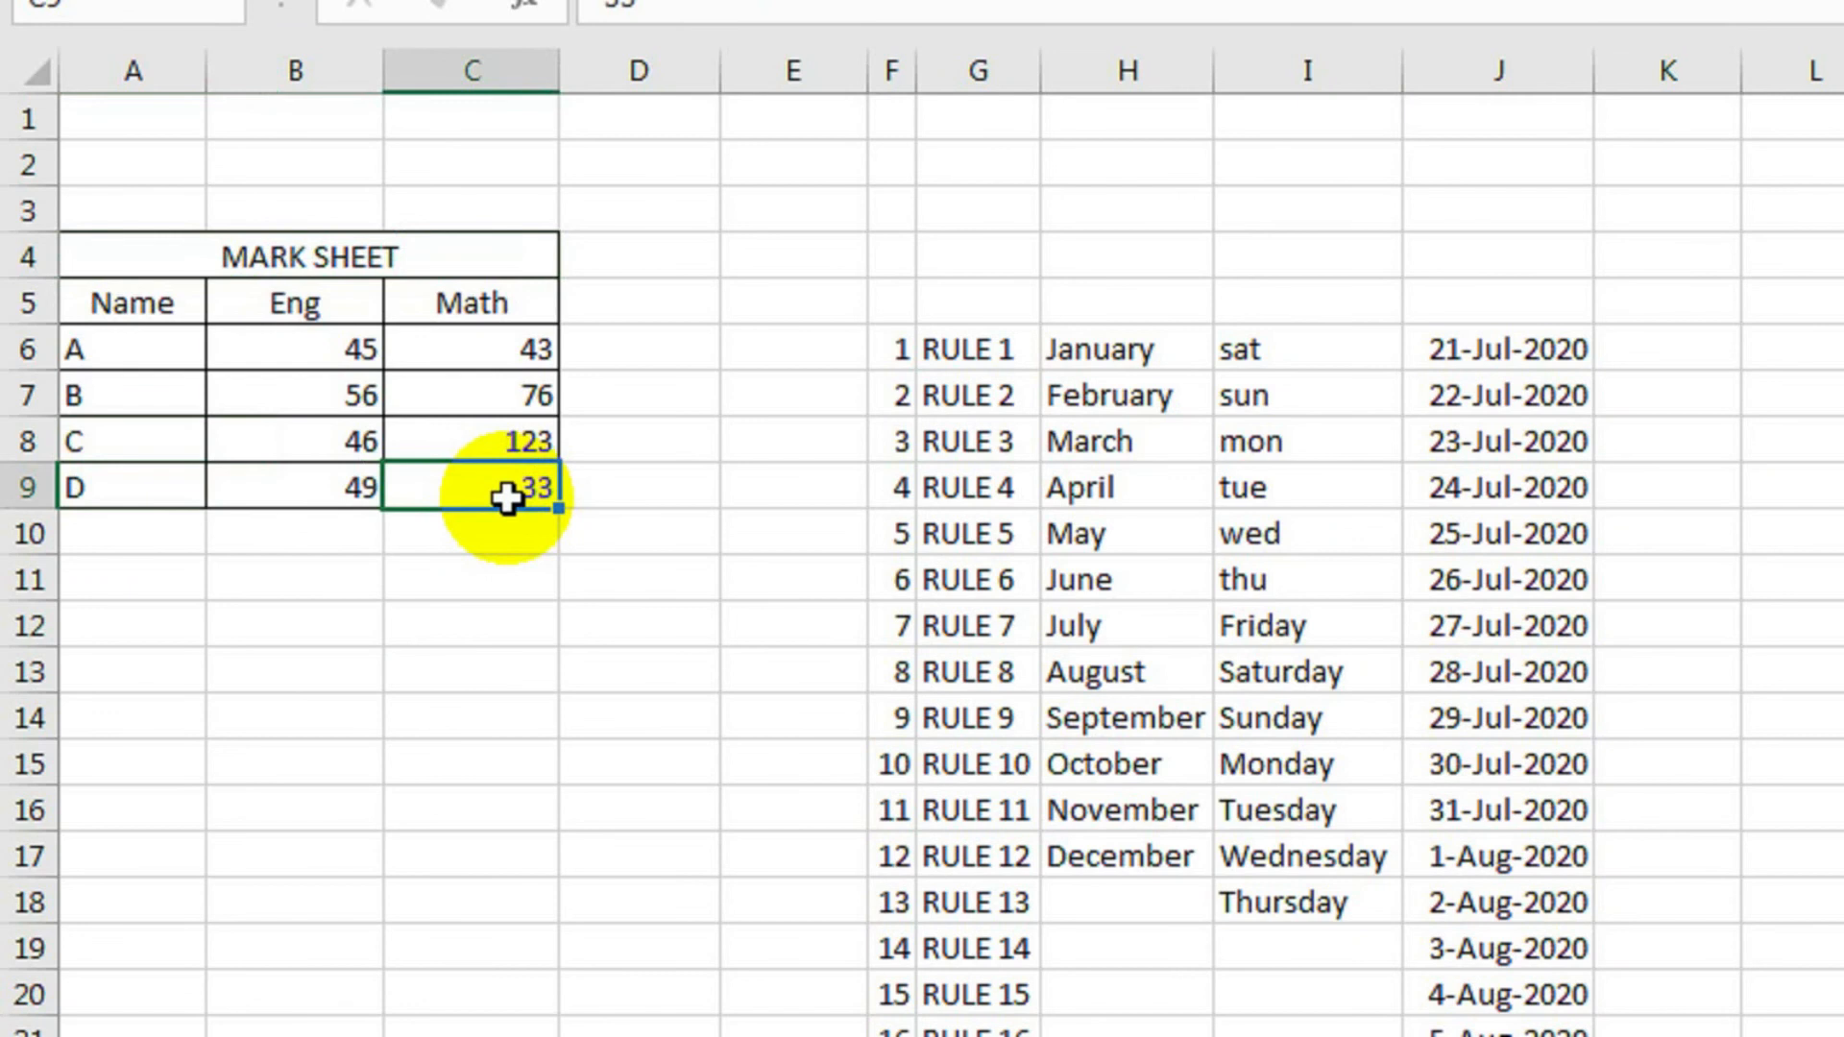
pyautogui.hotkey('ctrl', 'Up')
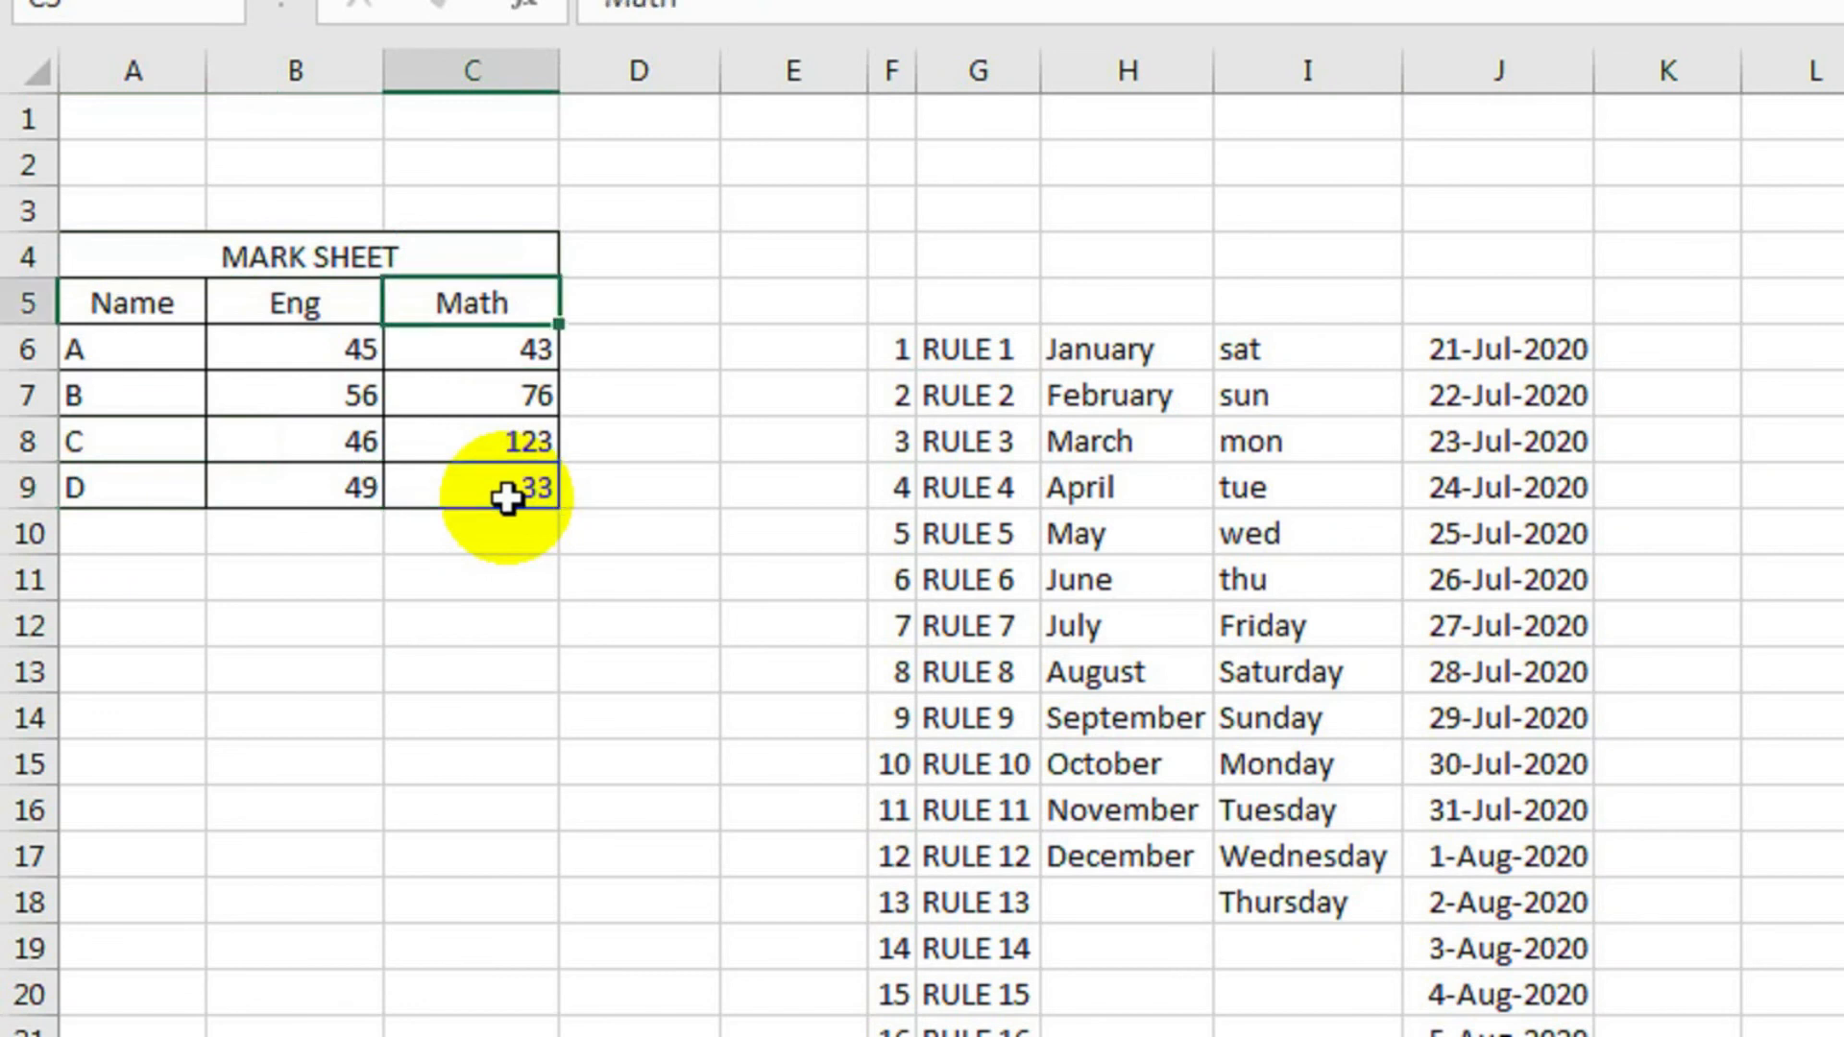
pyautogui.hotkey('ctrl', 'Left')
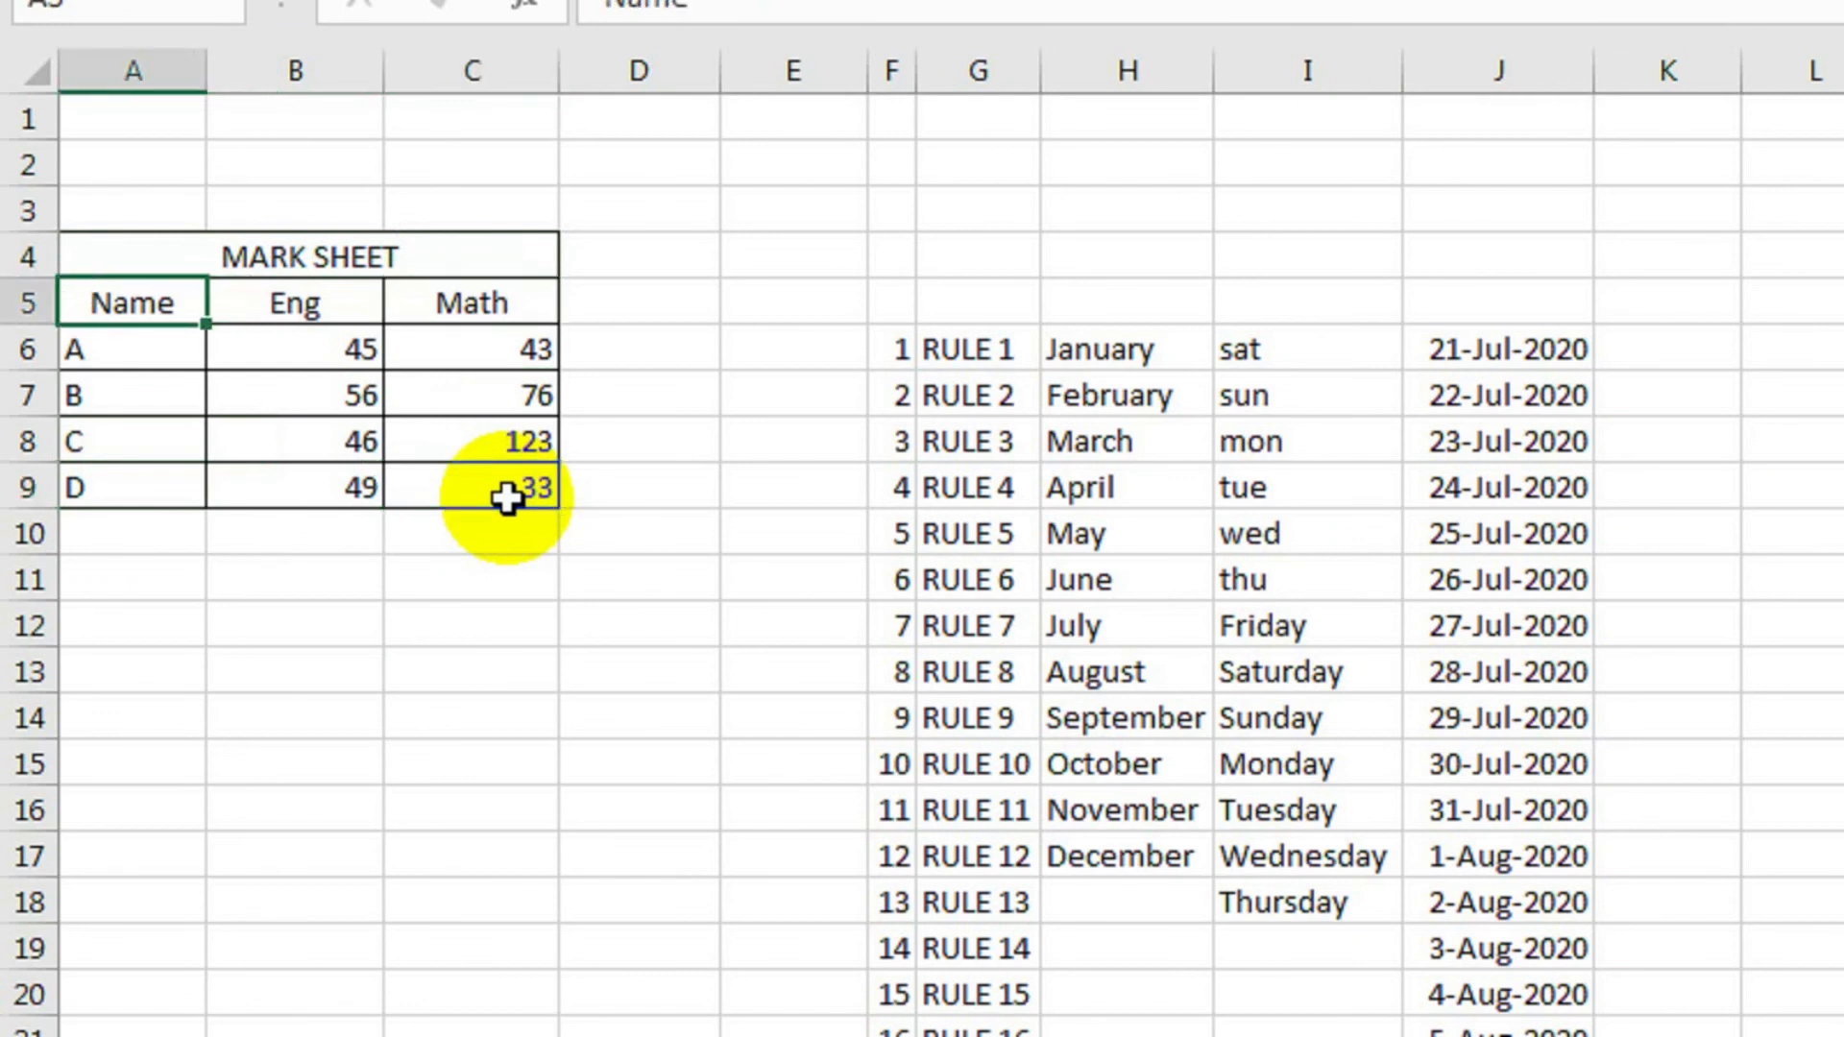
pyautogui.hotkey('ctrl', 'Down')
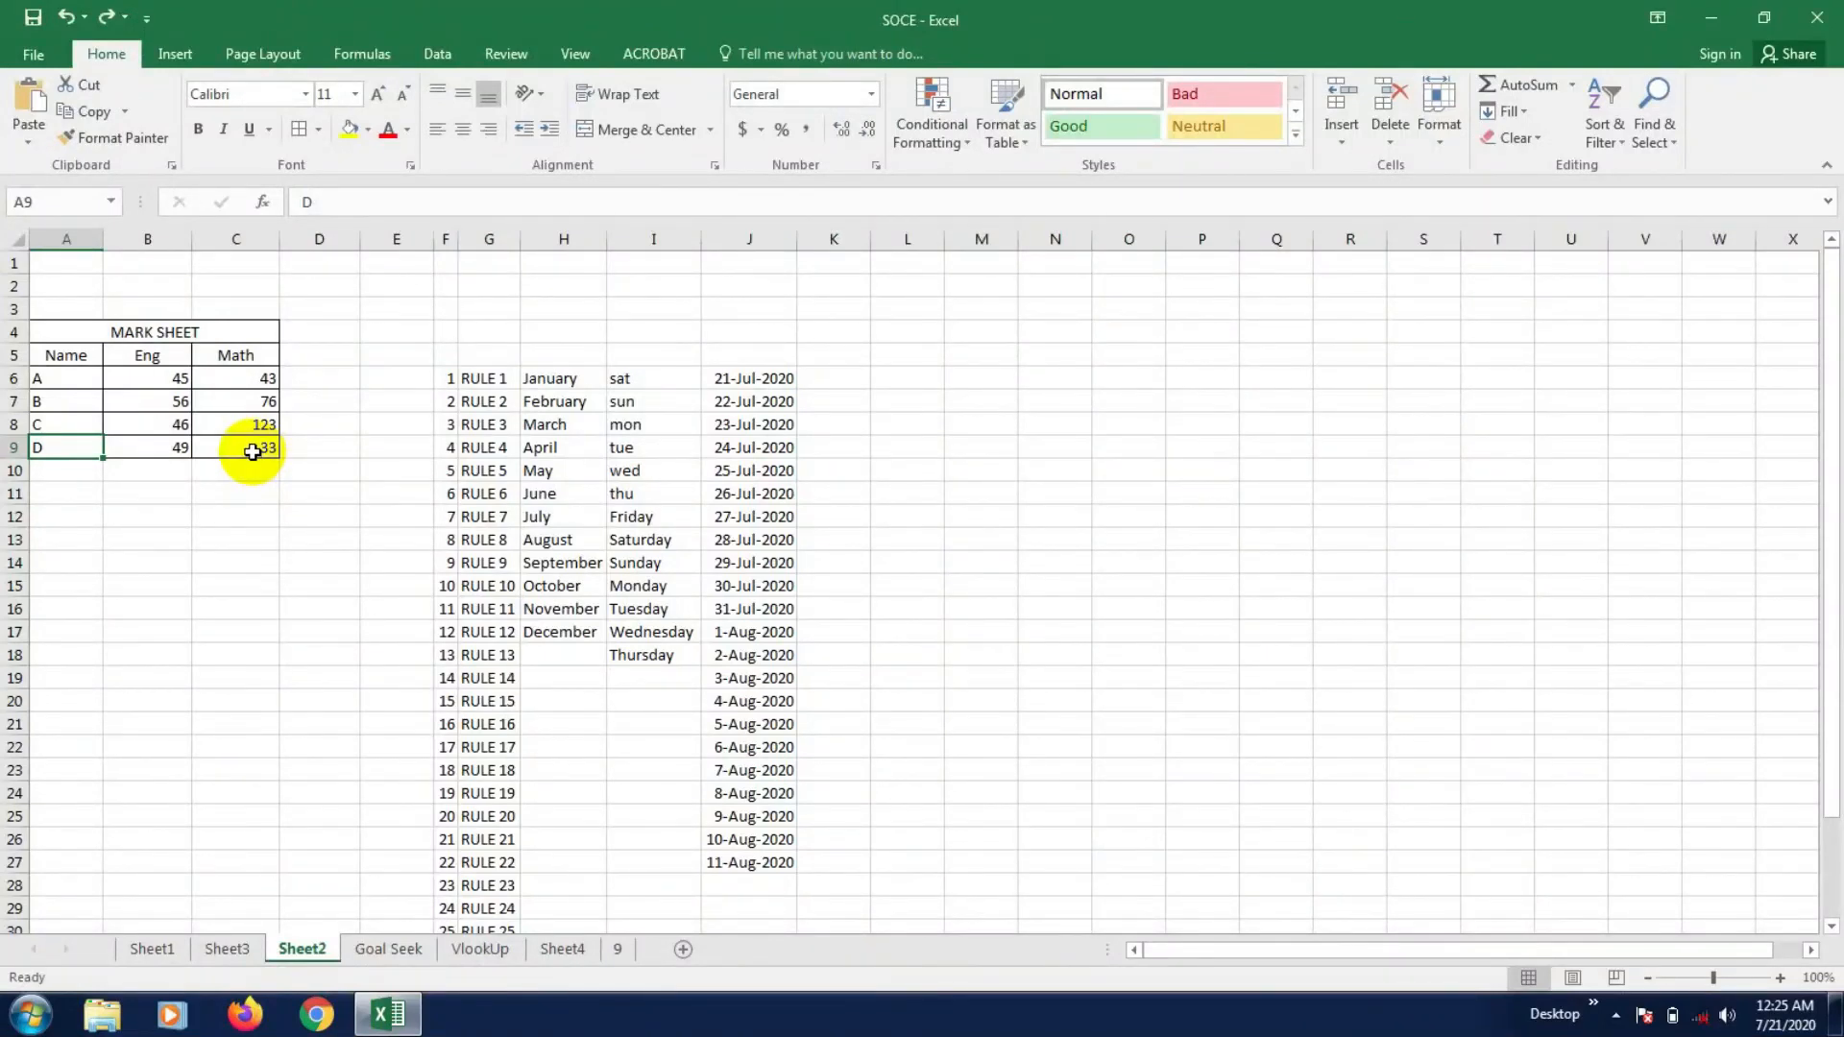
# - Replace the name C in cell A8 with A
pyautogui.click(249, 560)
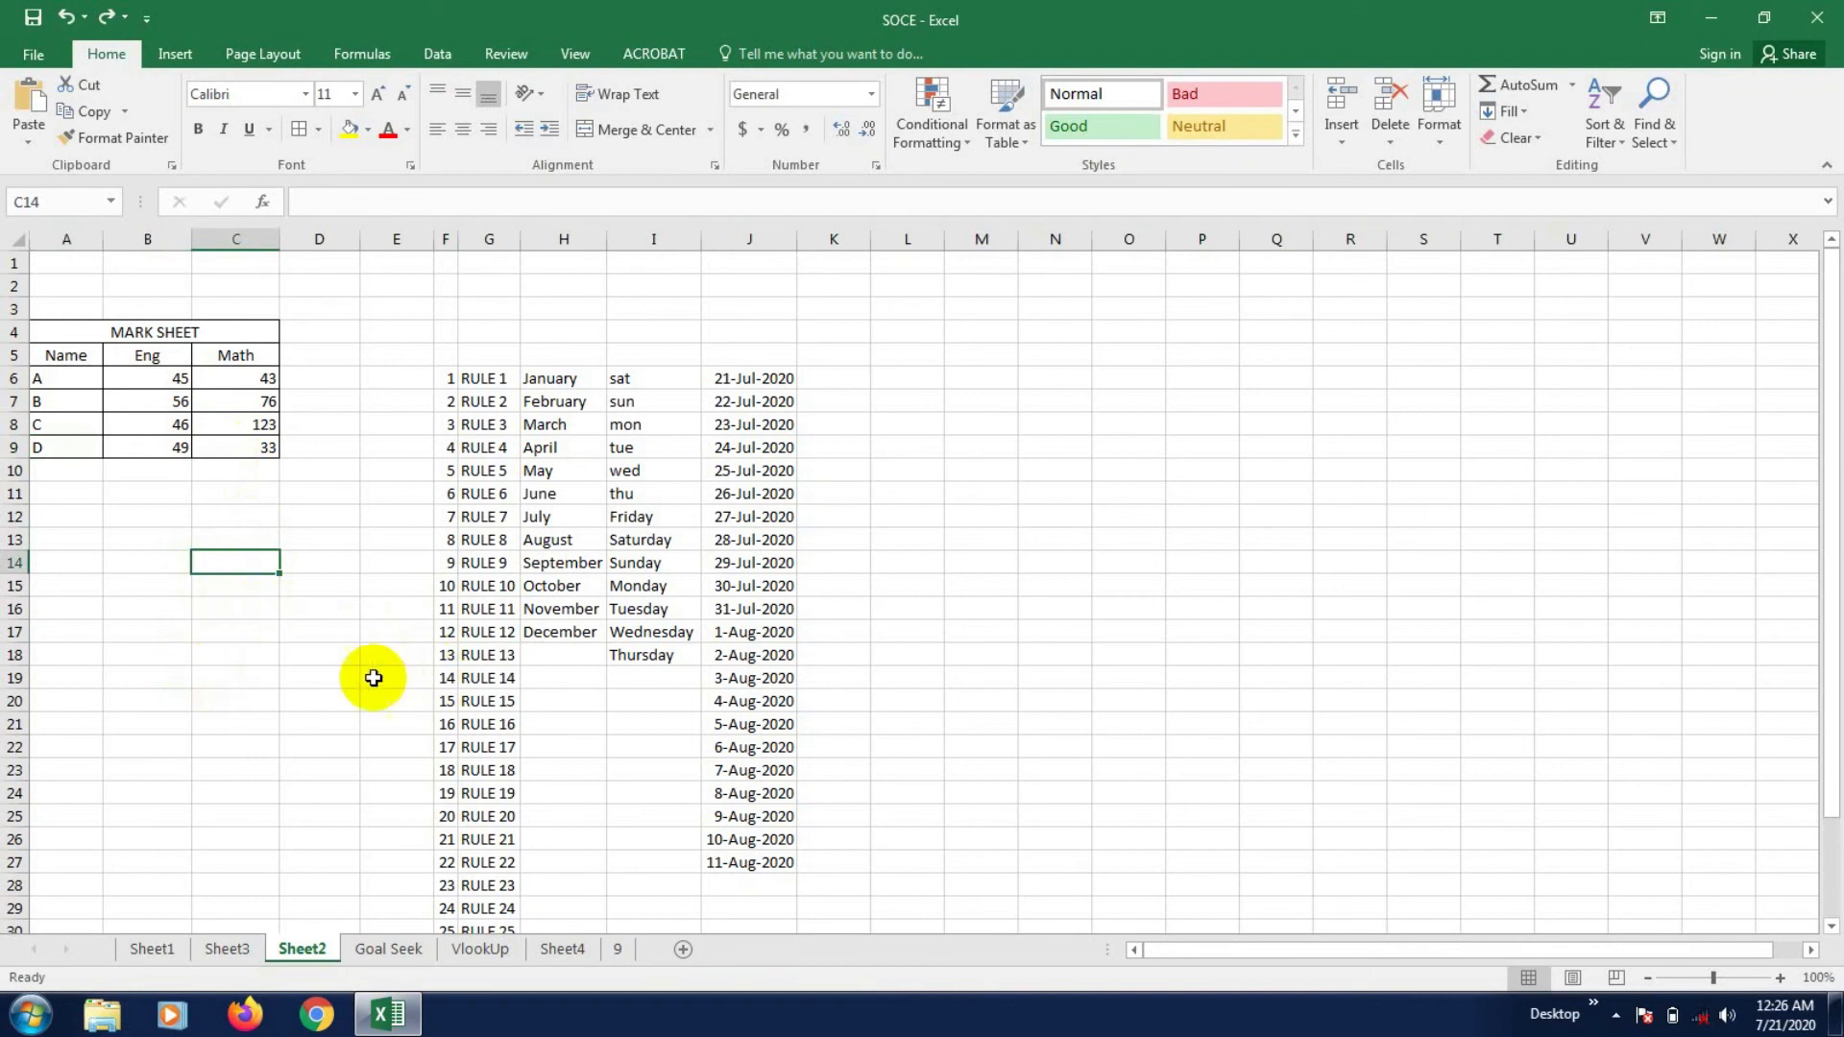
pyautogui.click(62, 424)
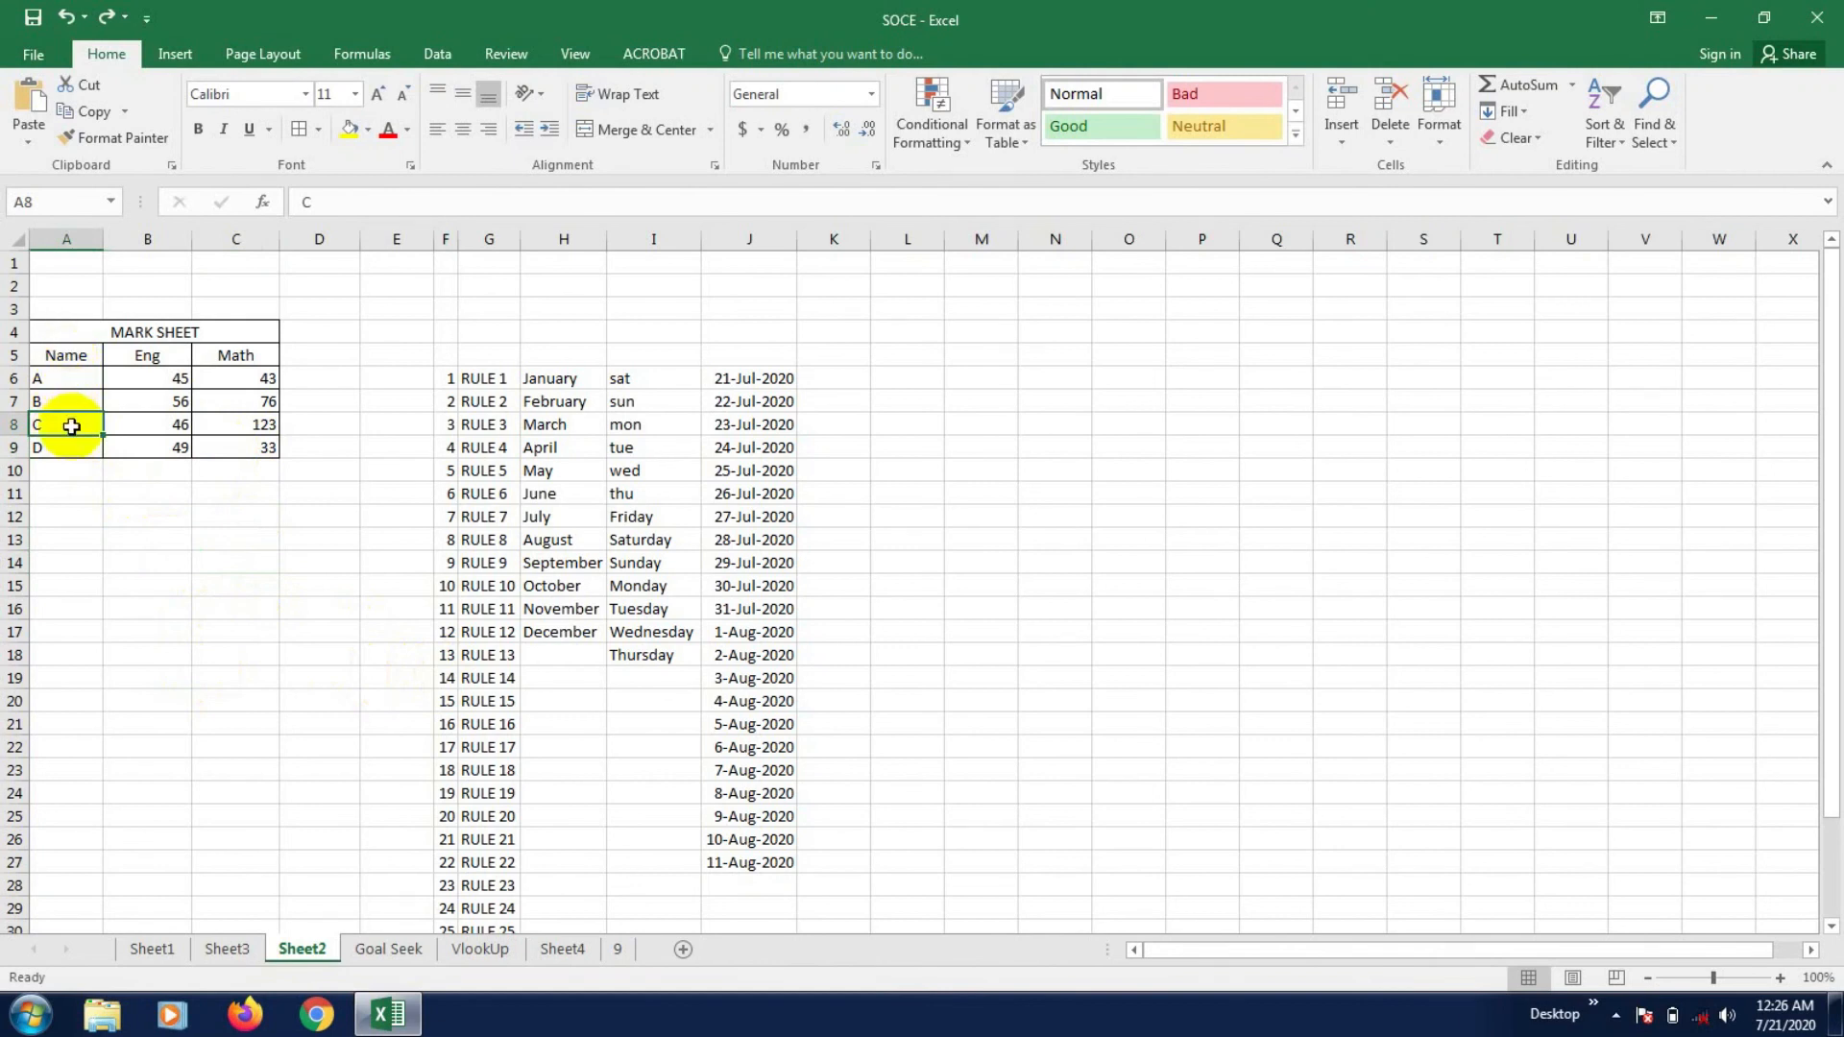
pyautogui.write('A')
pyautogui.click(132, 565)
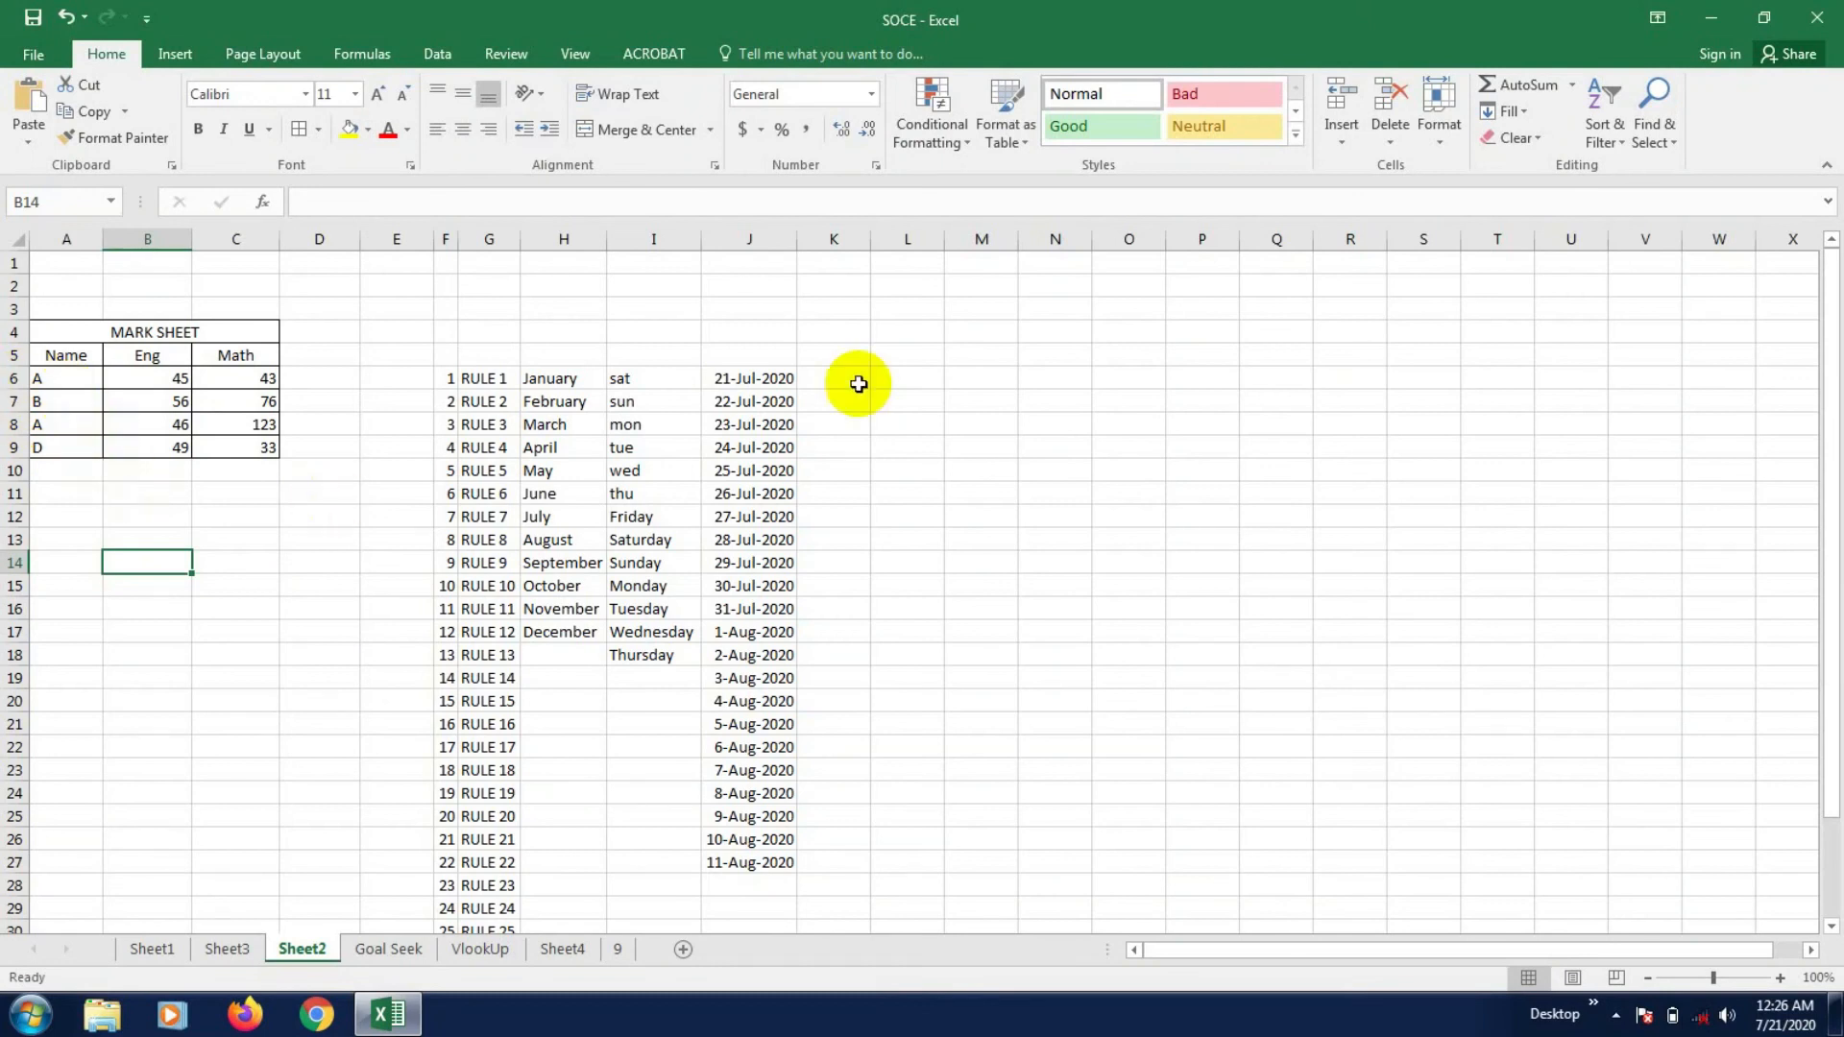
# - Search Sheet2 for every cell containing 'A' using Find All
pyautogui.click(1676, 136)
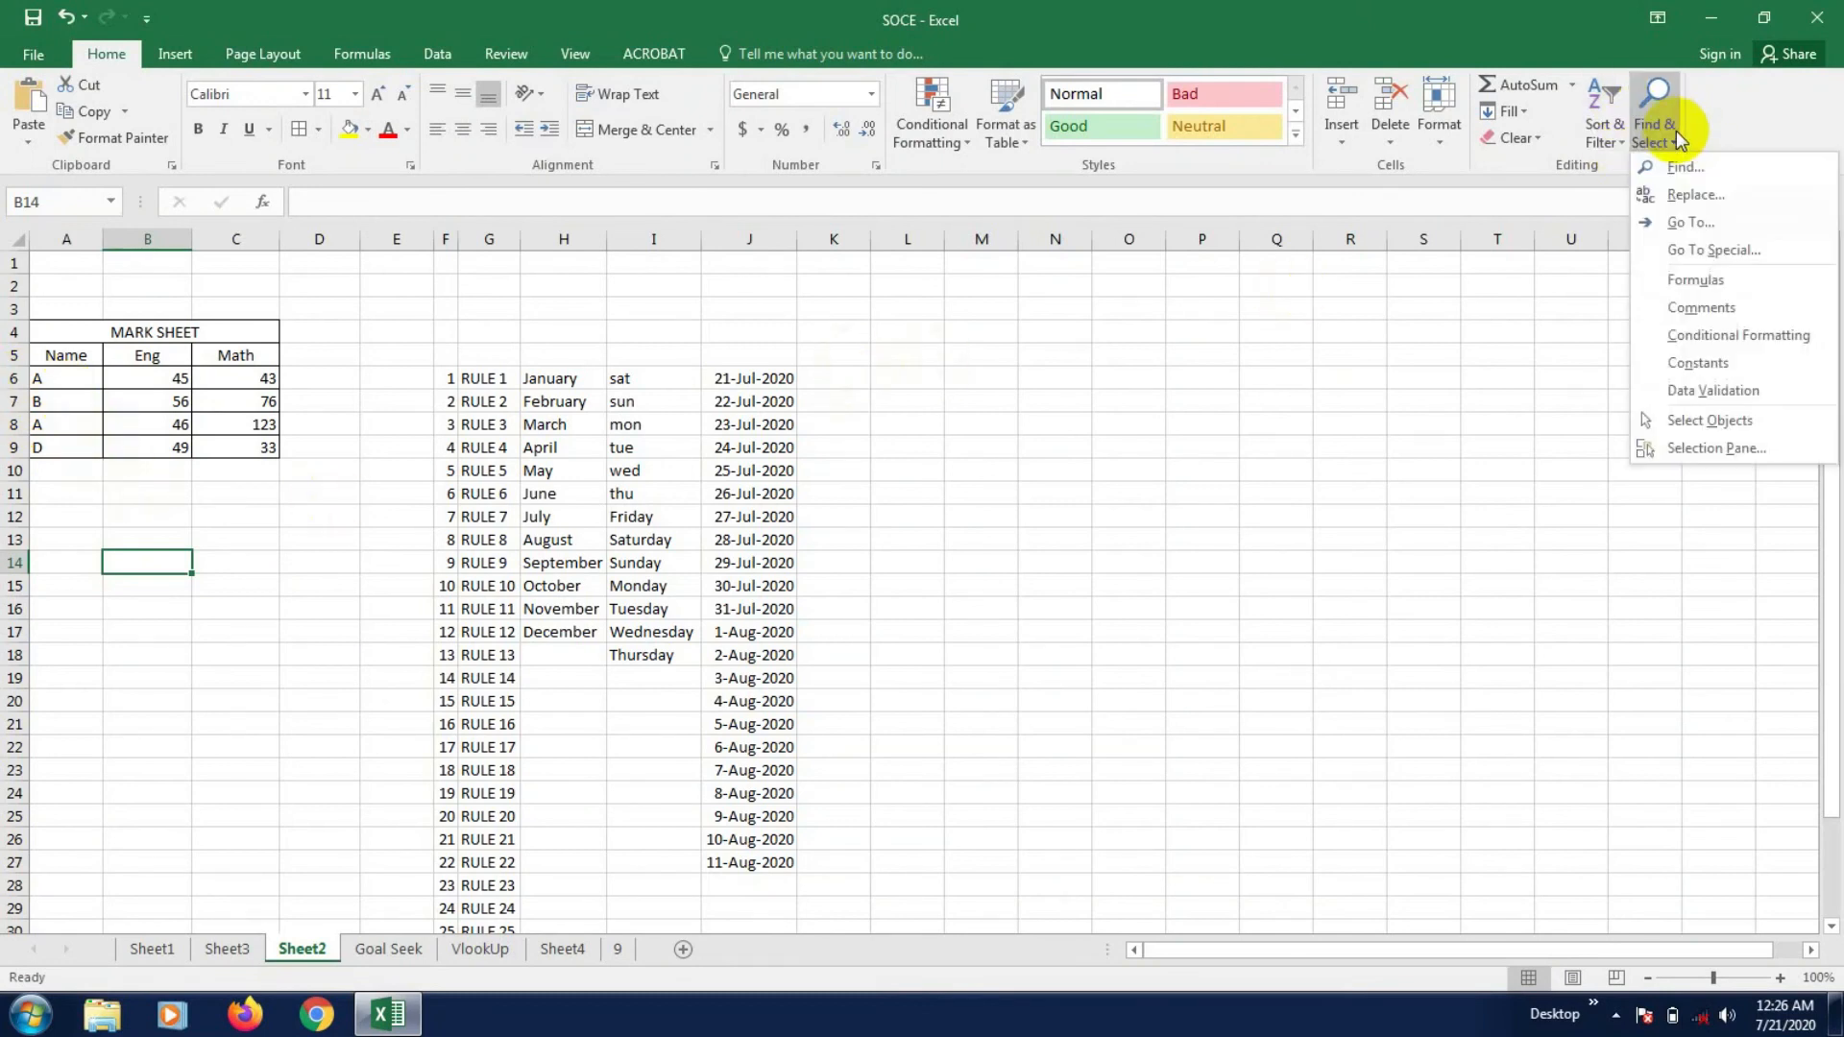
pyautogui.click(1687, 168)
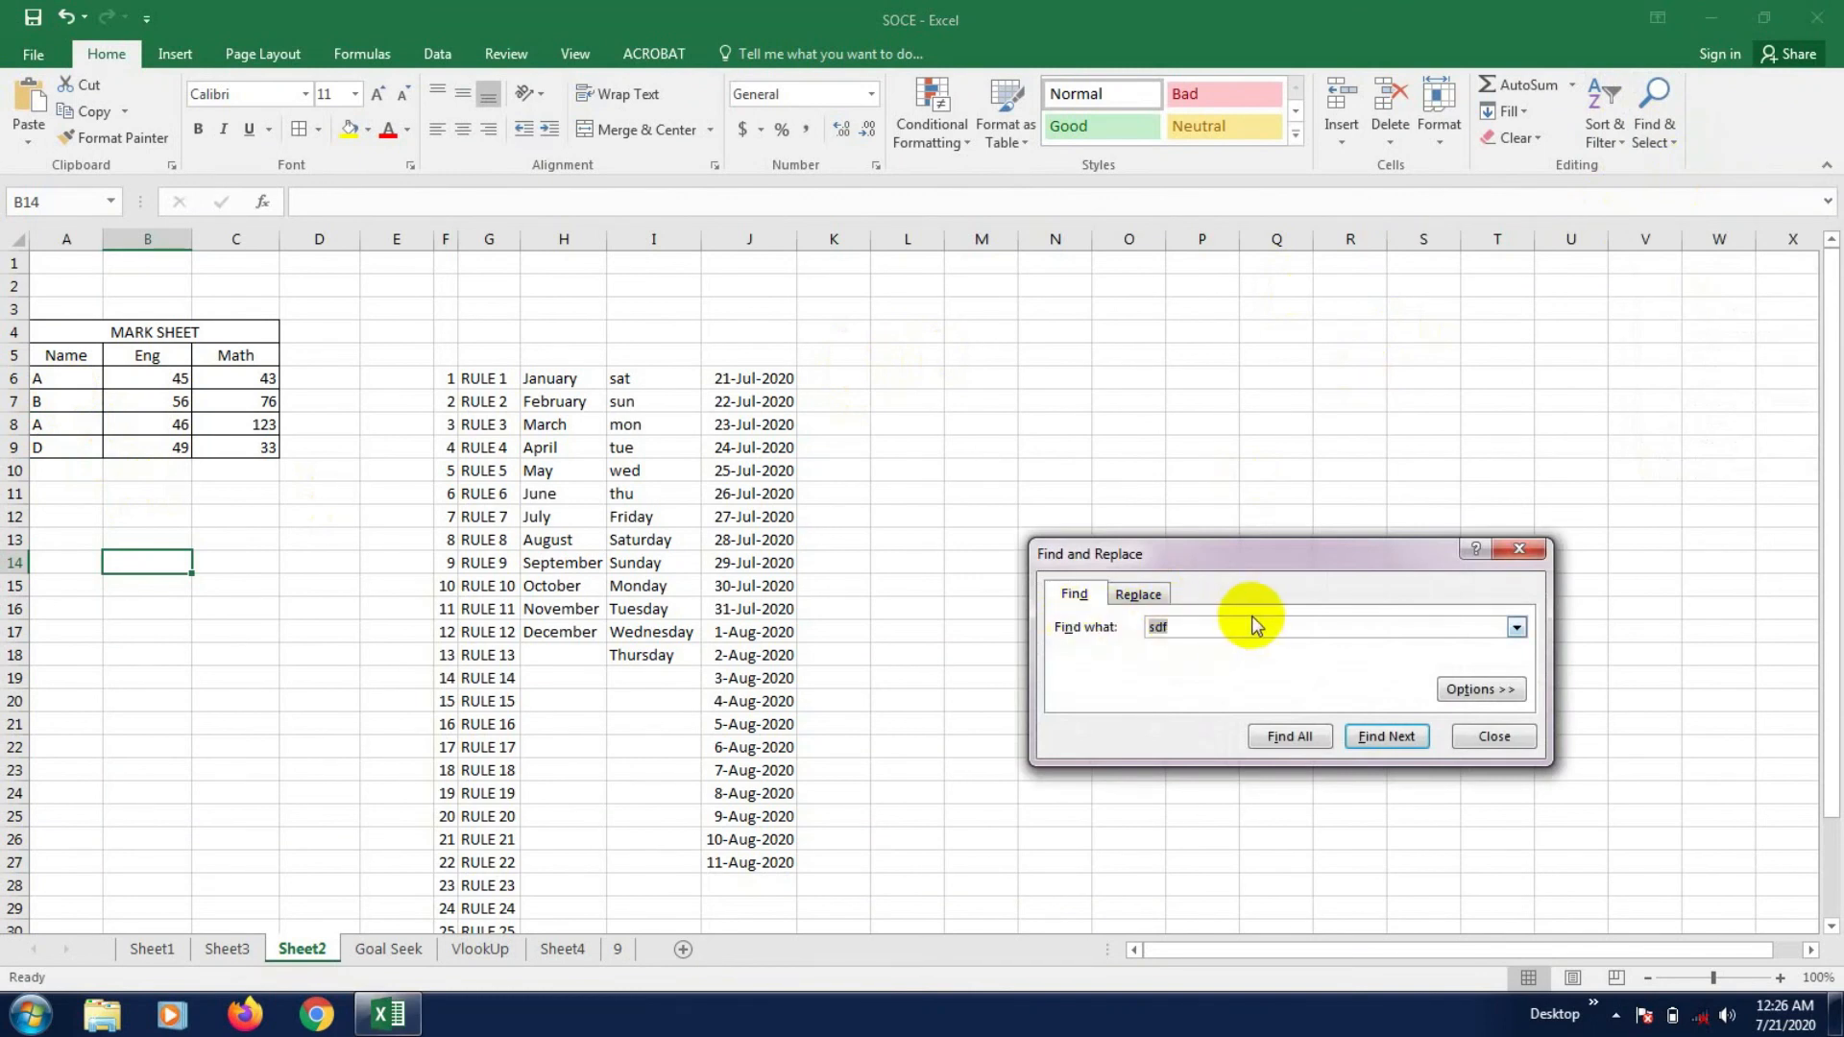
pyautogui.write('A')
pyautogui.click(1279, 736)
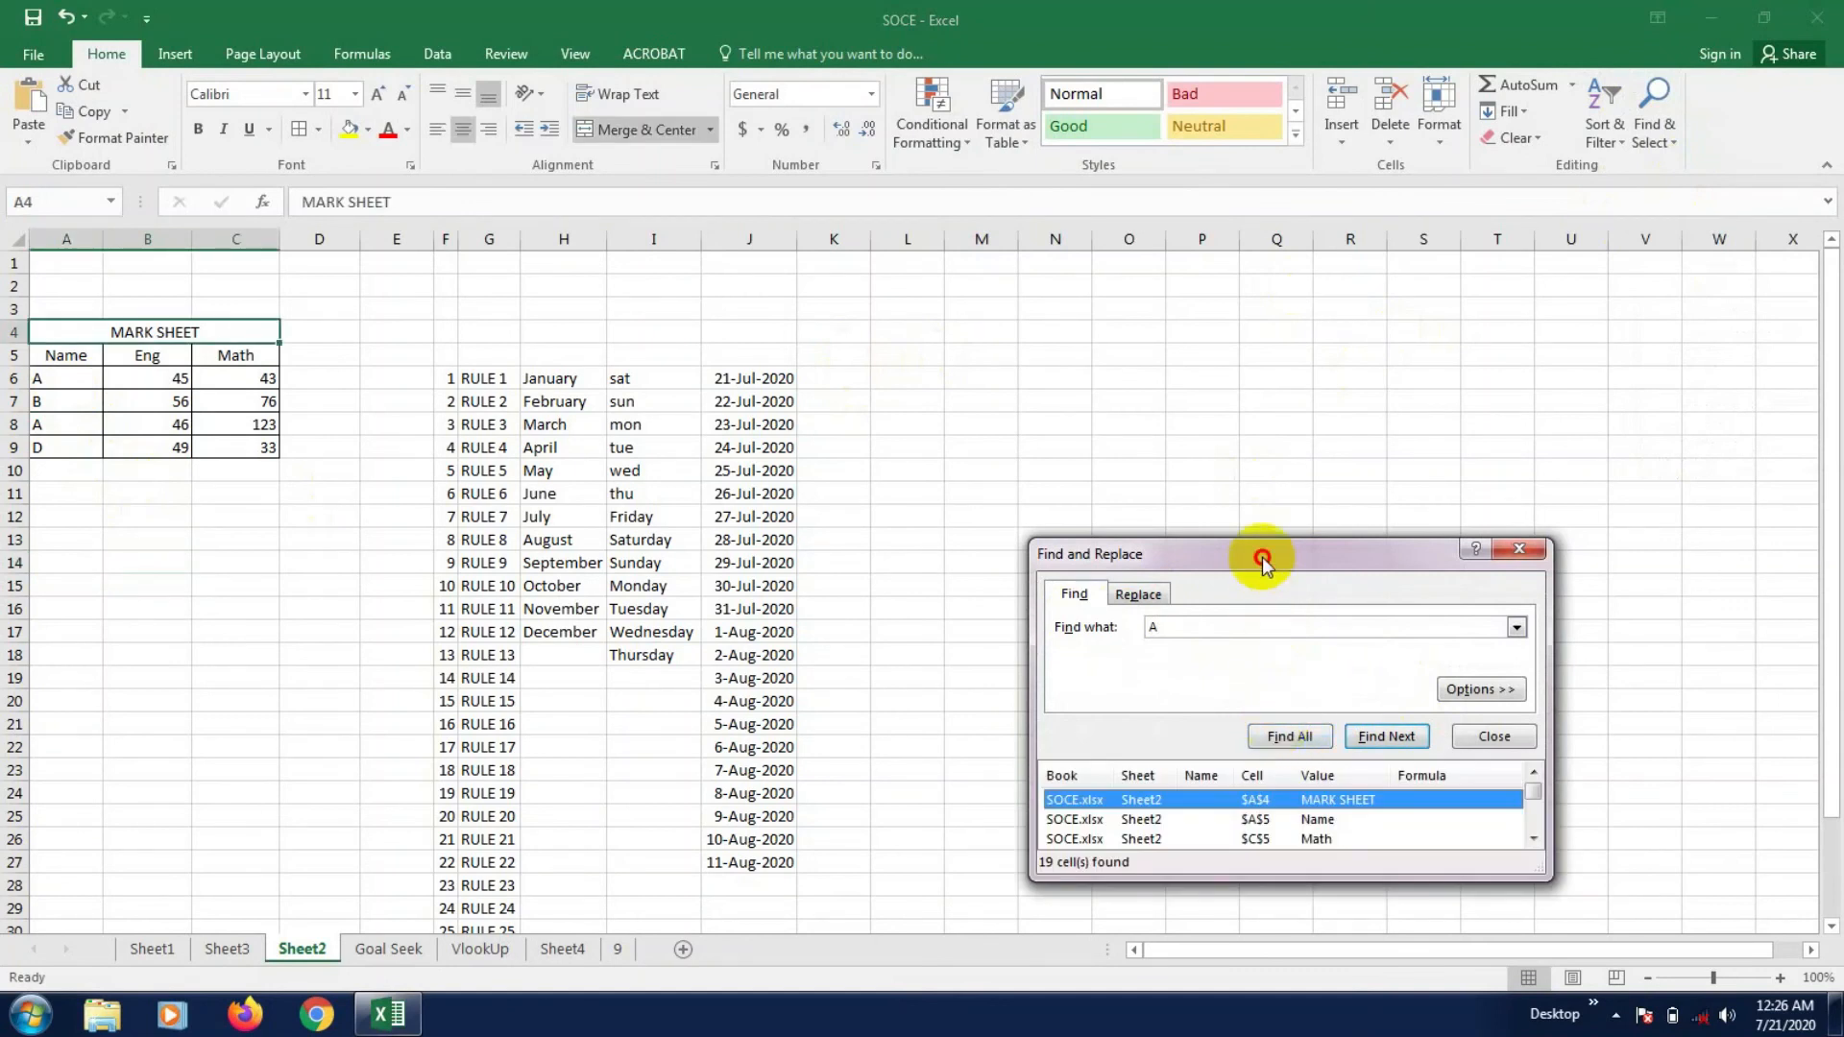
# - Select all 19 matching cells from the results list, then highlight the old search term
pyautogui.moveTo(1262, 557); pyautogui.dragTo(1278, 341)
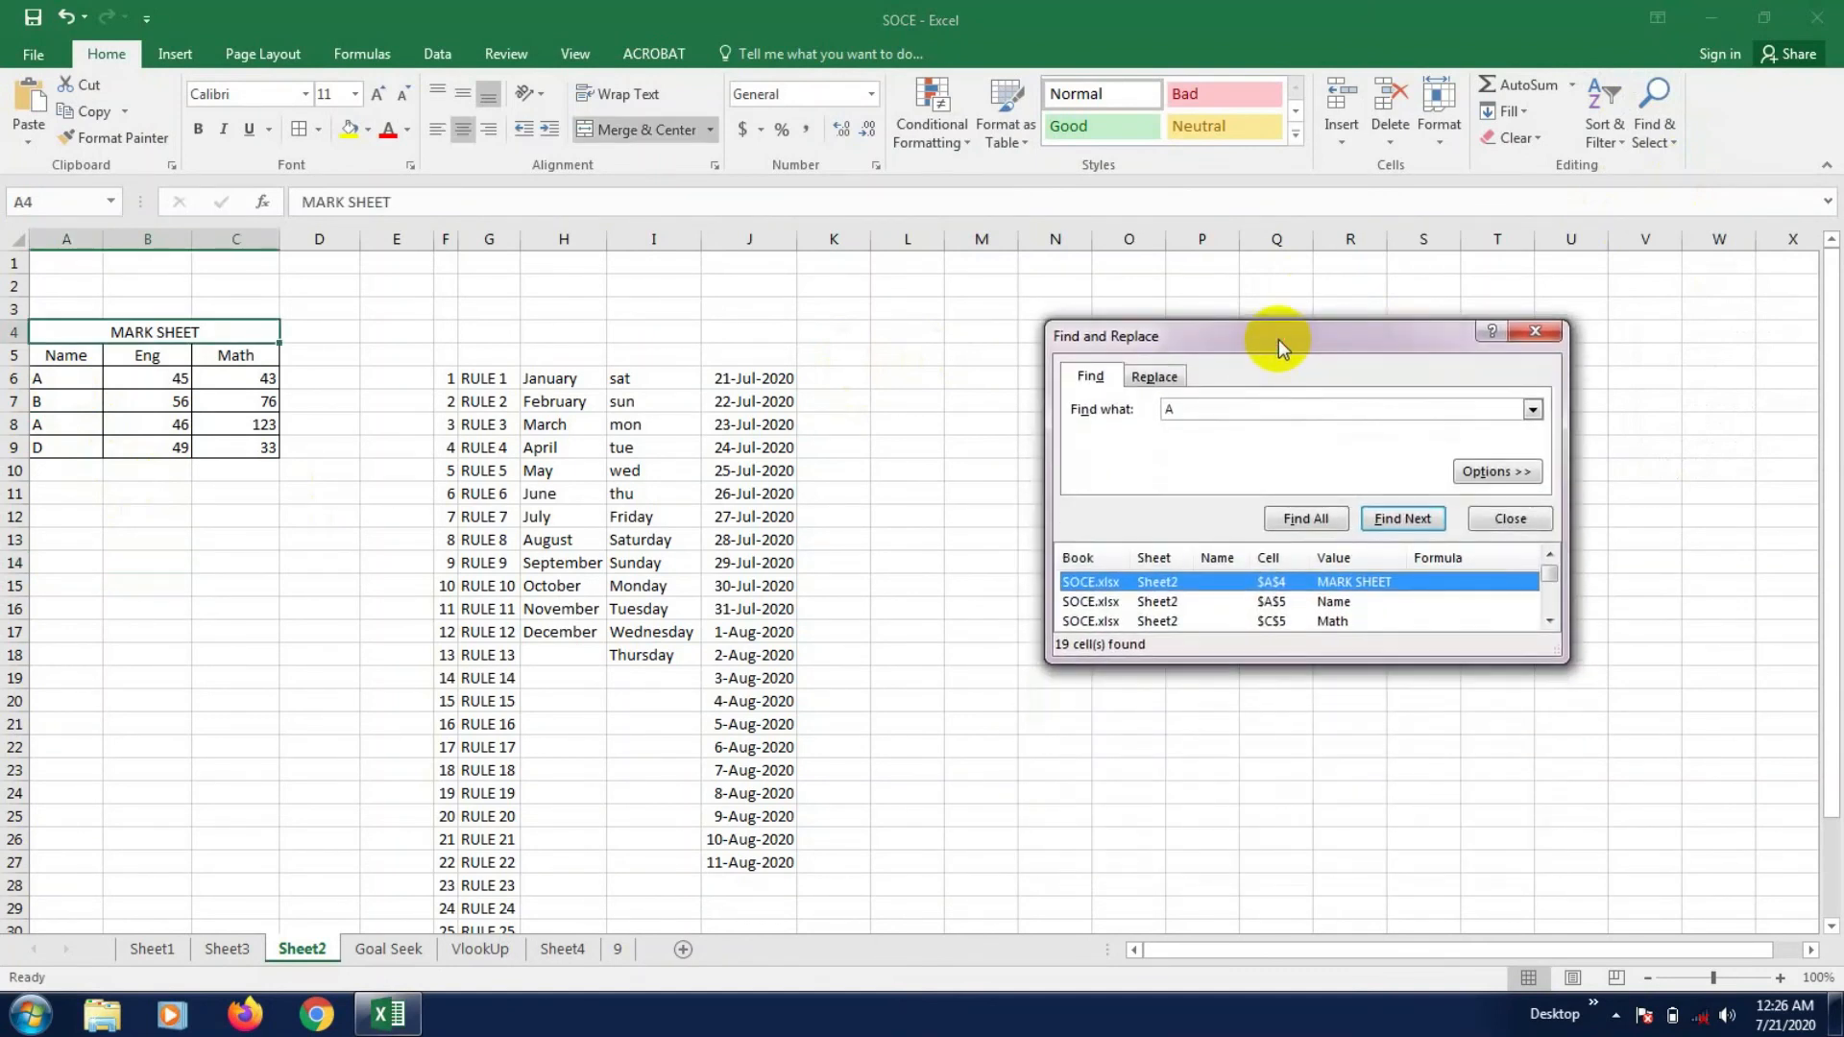
pyautogui.scroll(-2, 1246, 600)
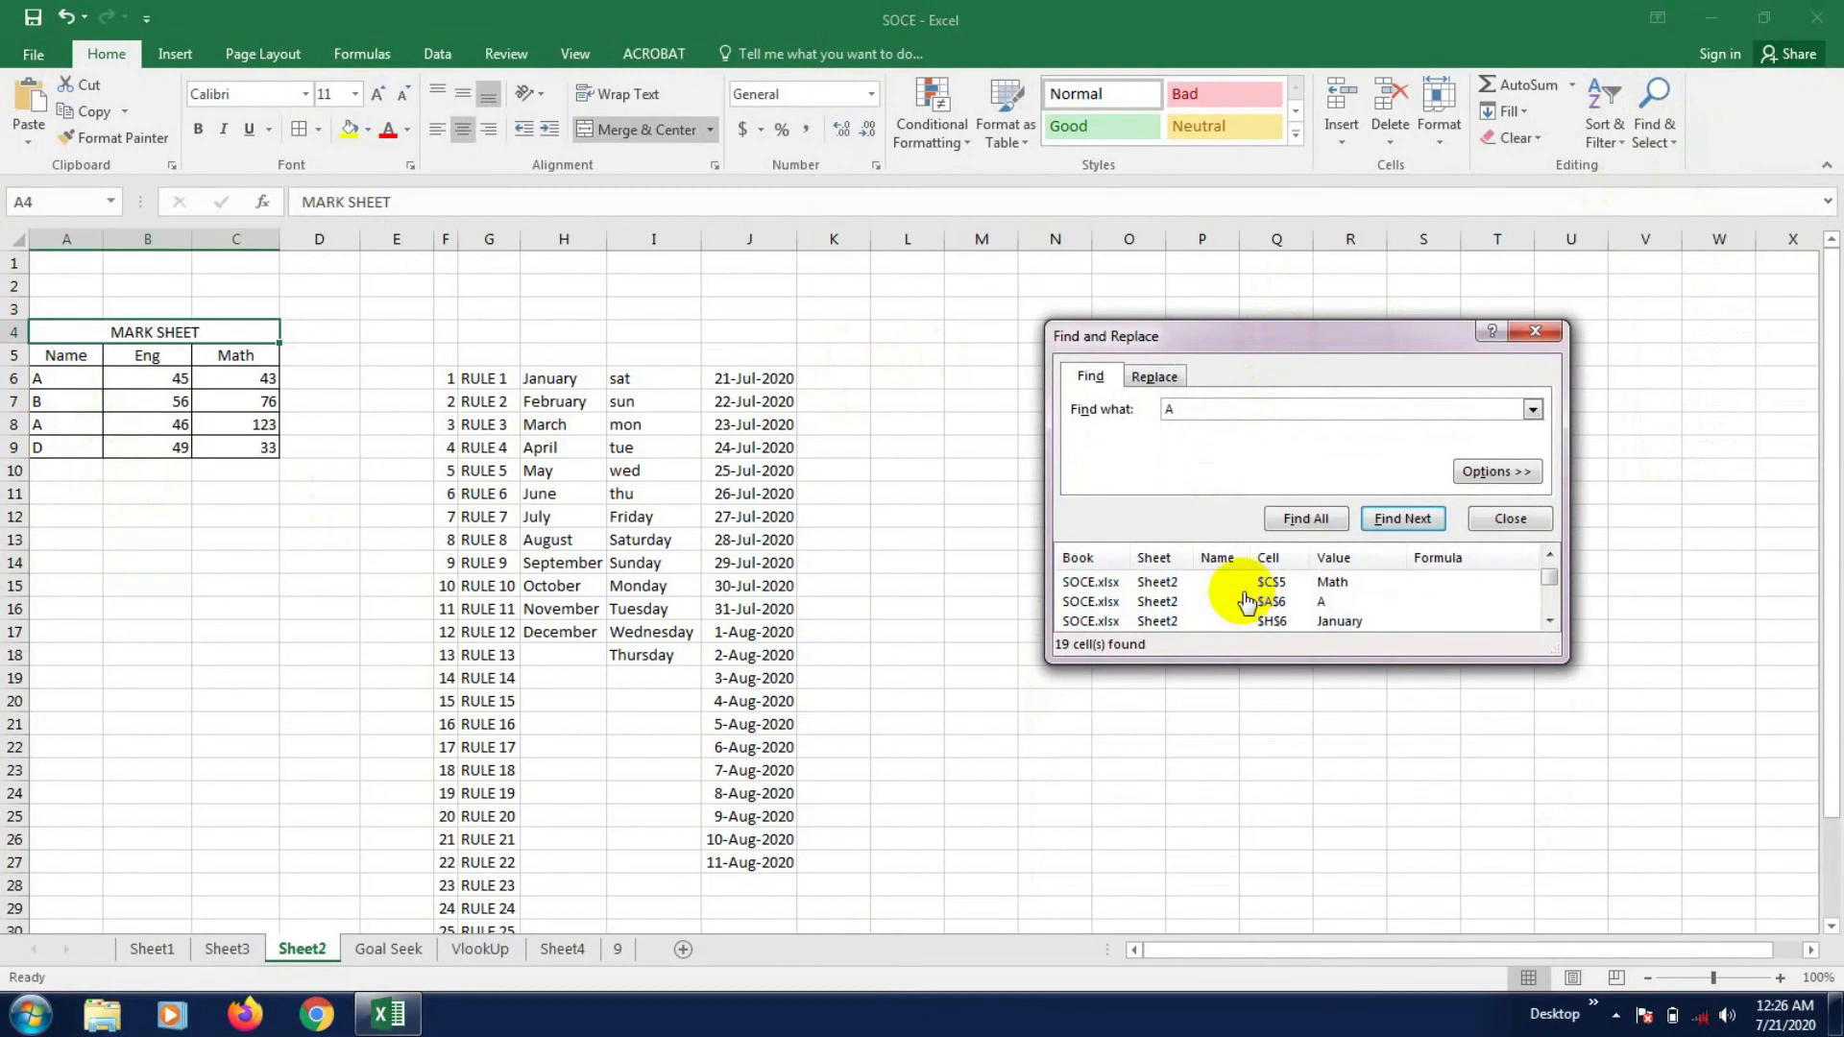
pyautogui.scroll(2, 1344, 624)
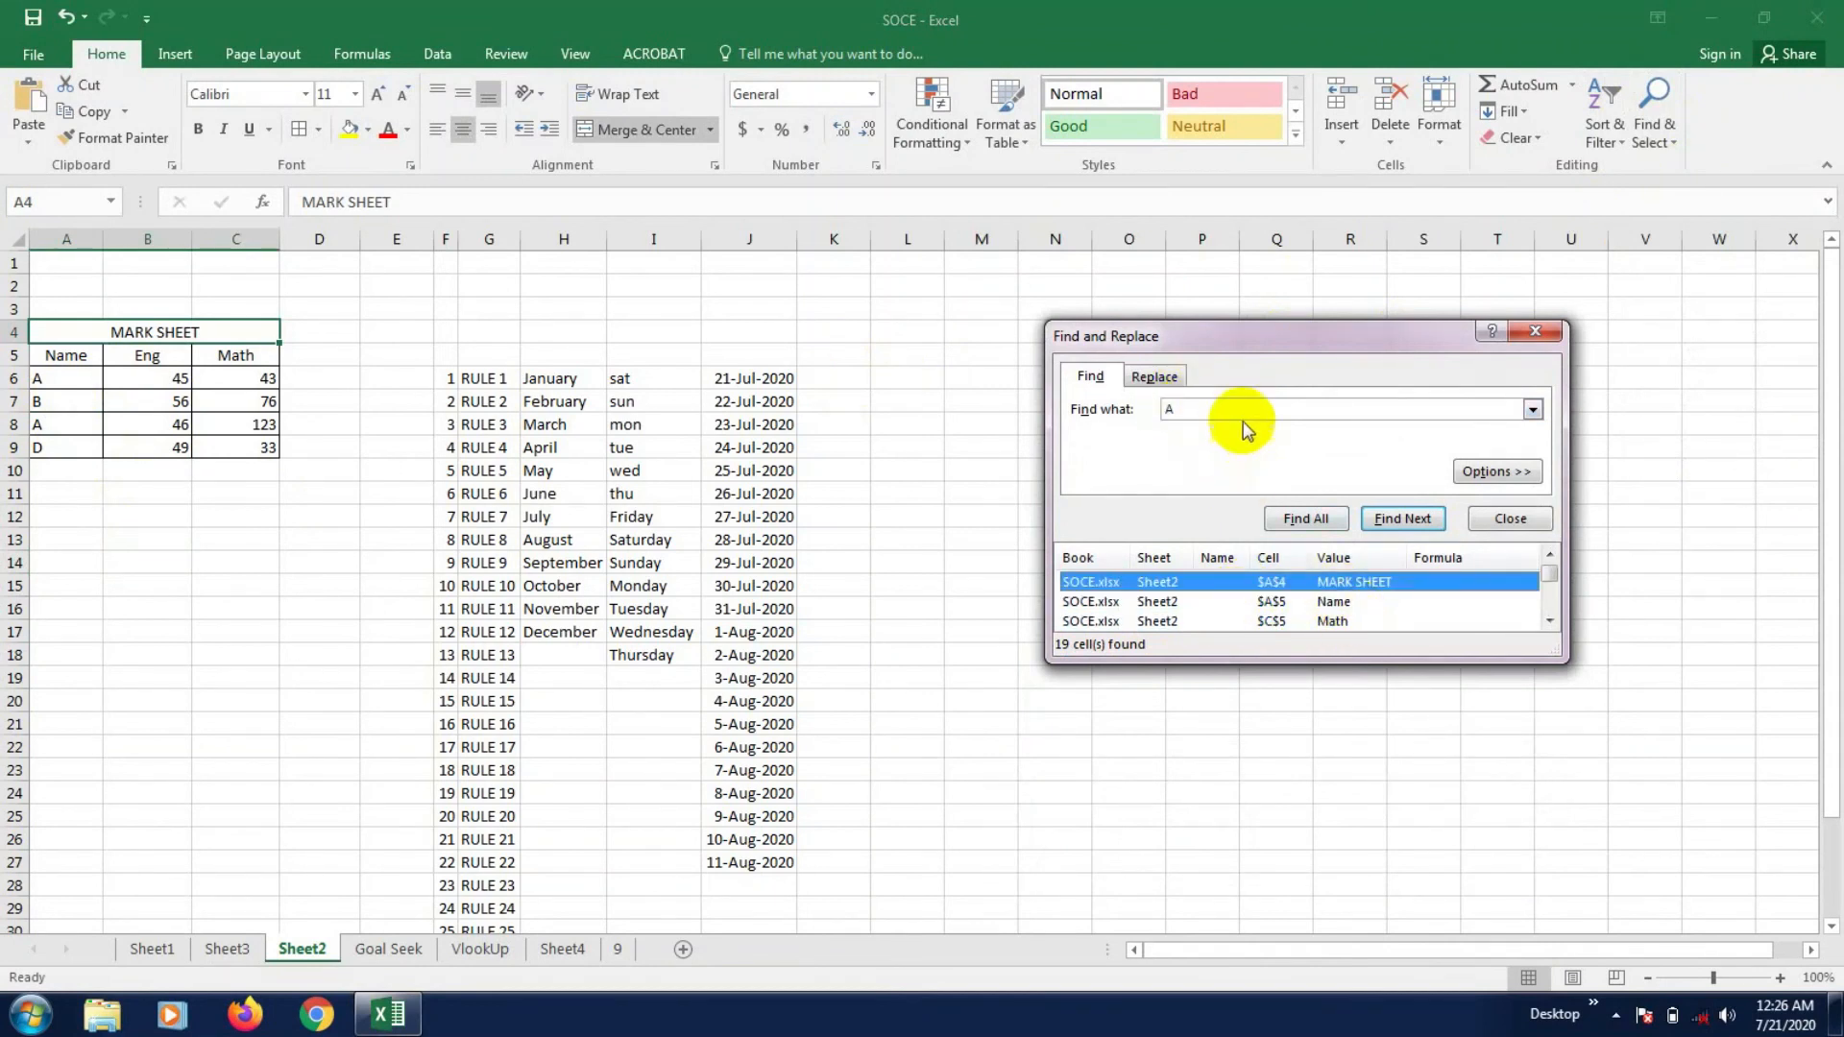
pyautogui.scroll(-1, 1335, 590)
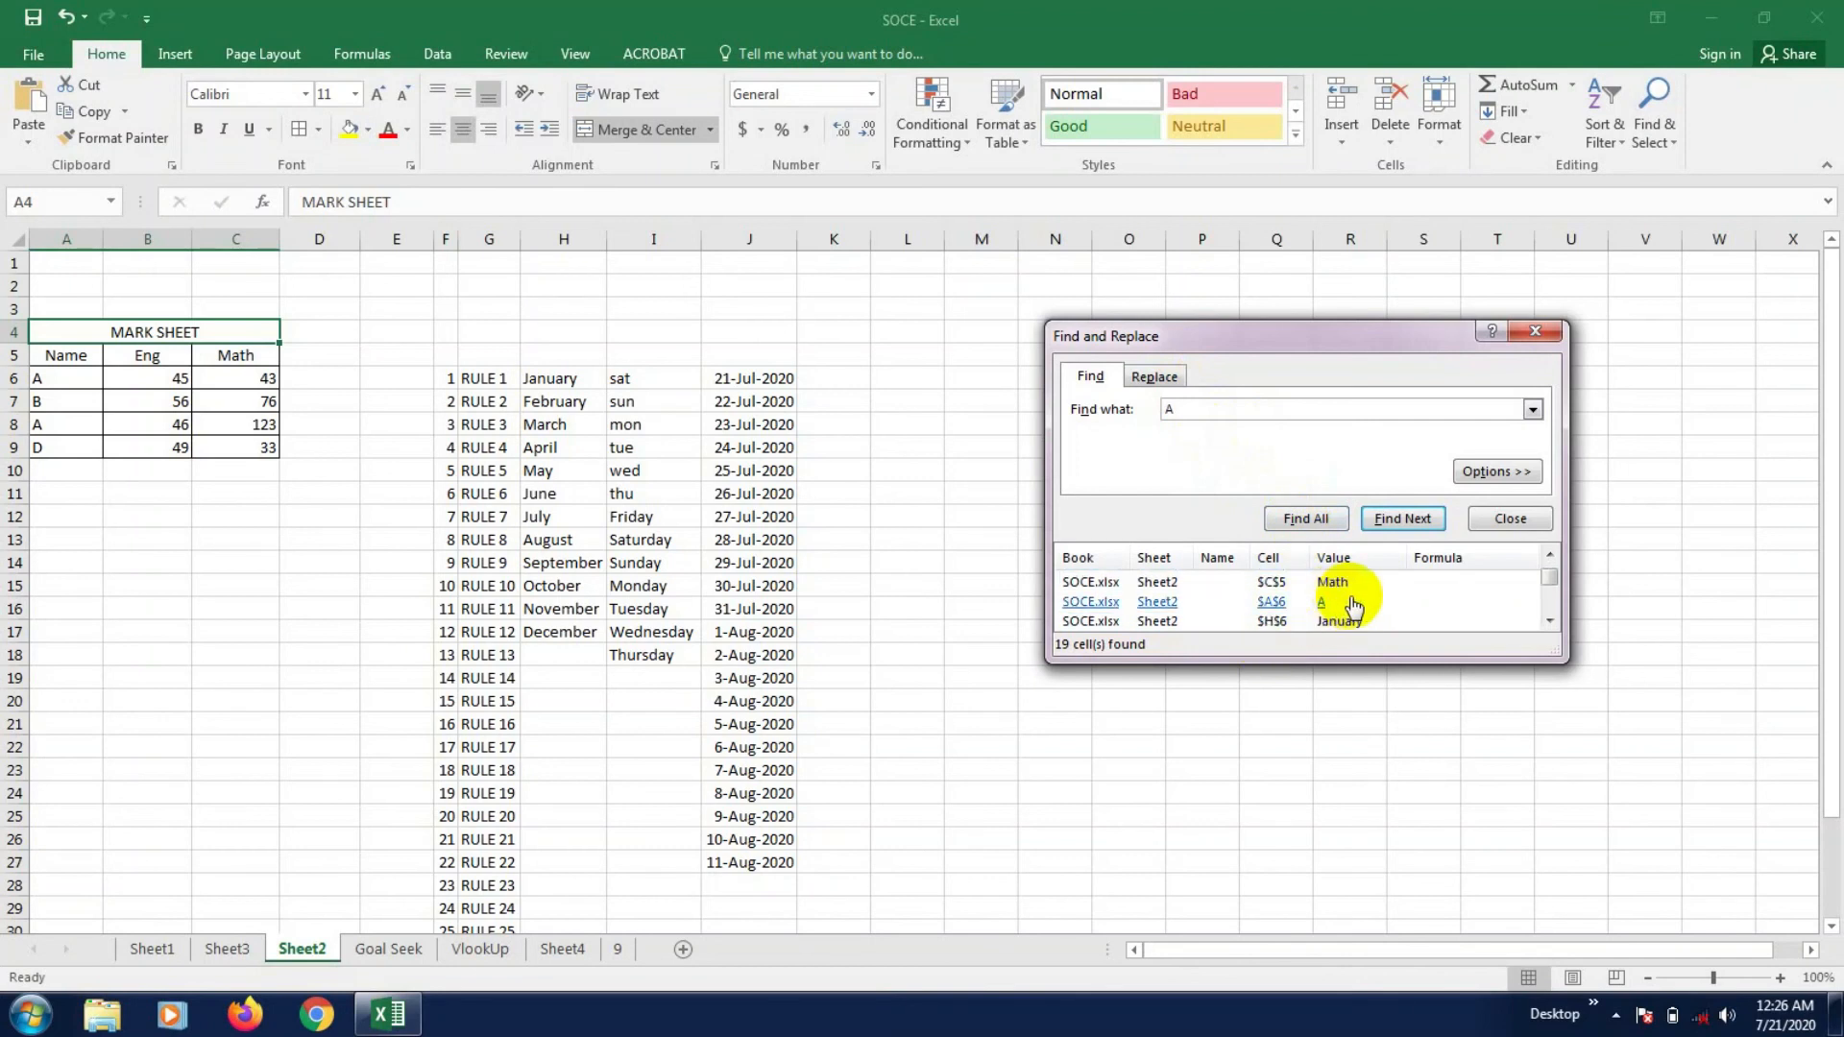
pyautogui.click(1324, 604)
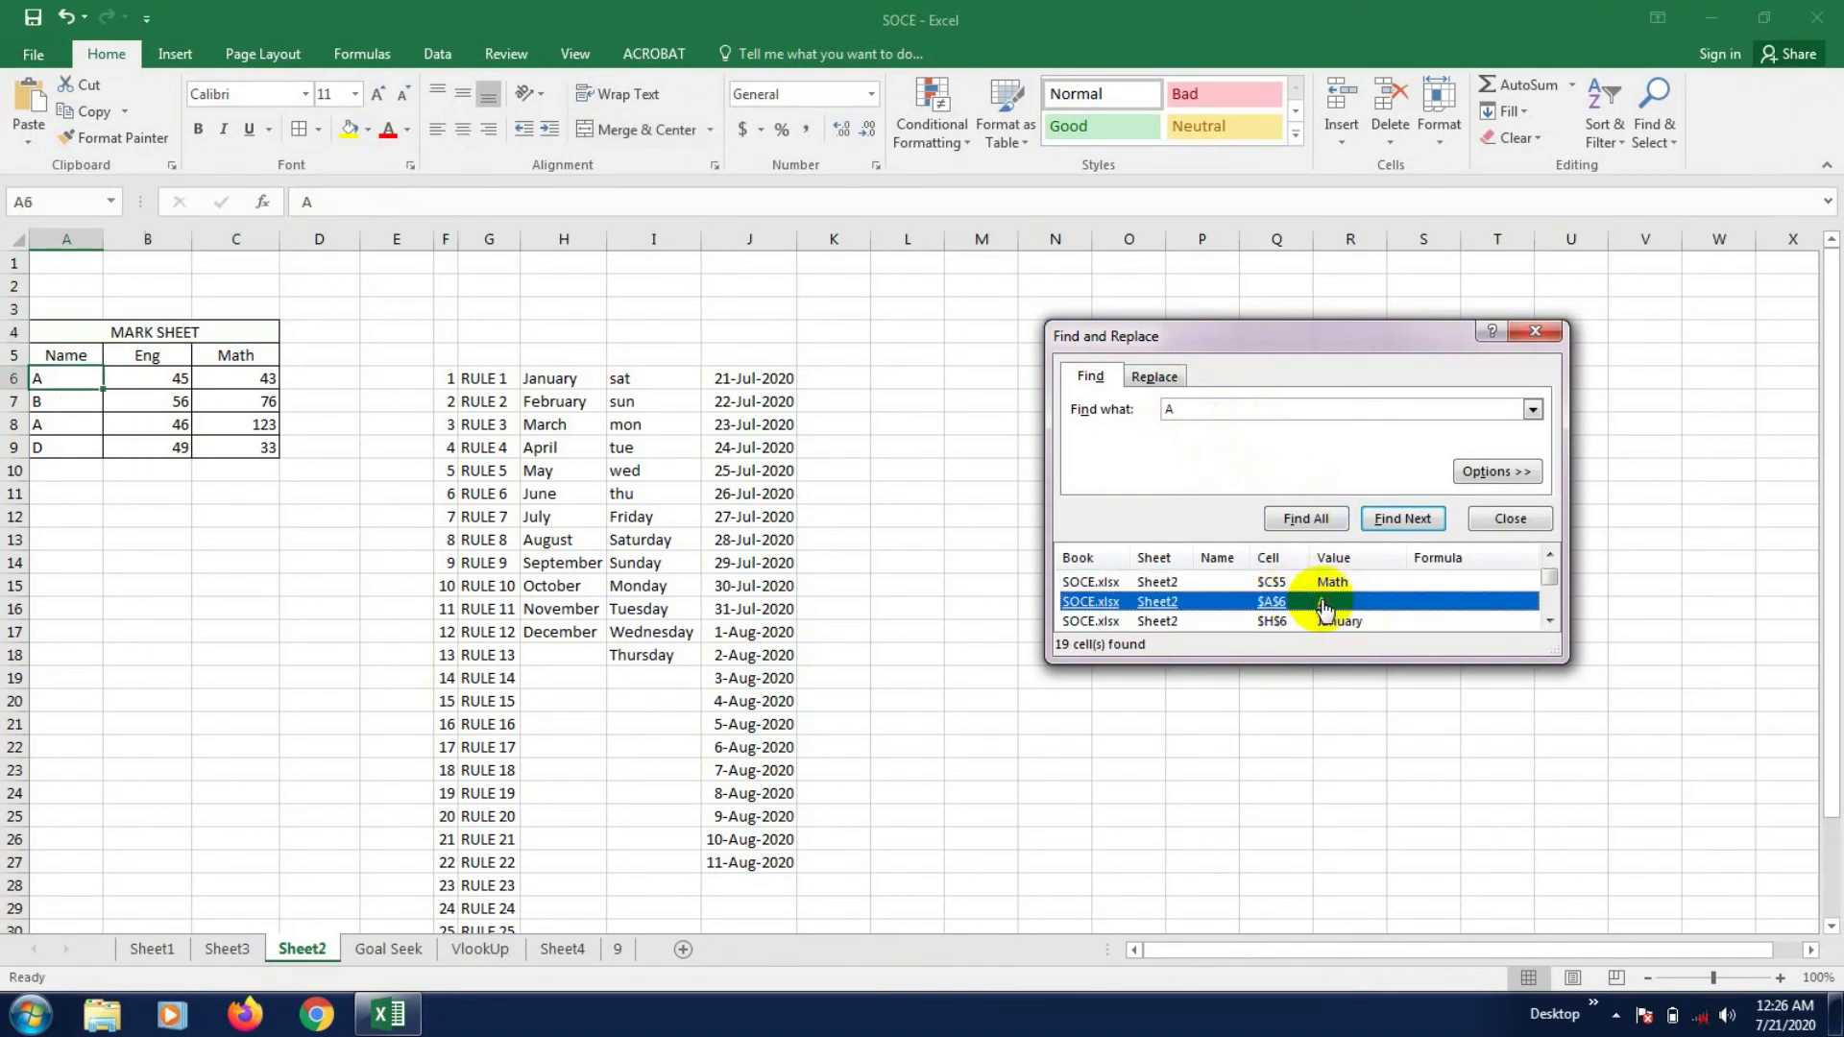
pyautogui.click(1324, 605)
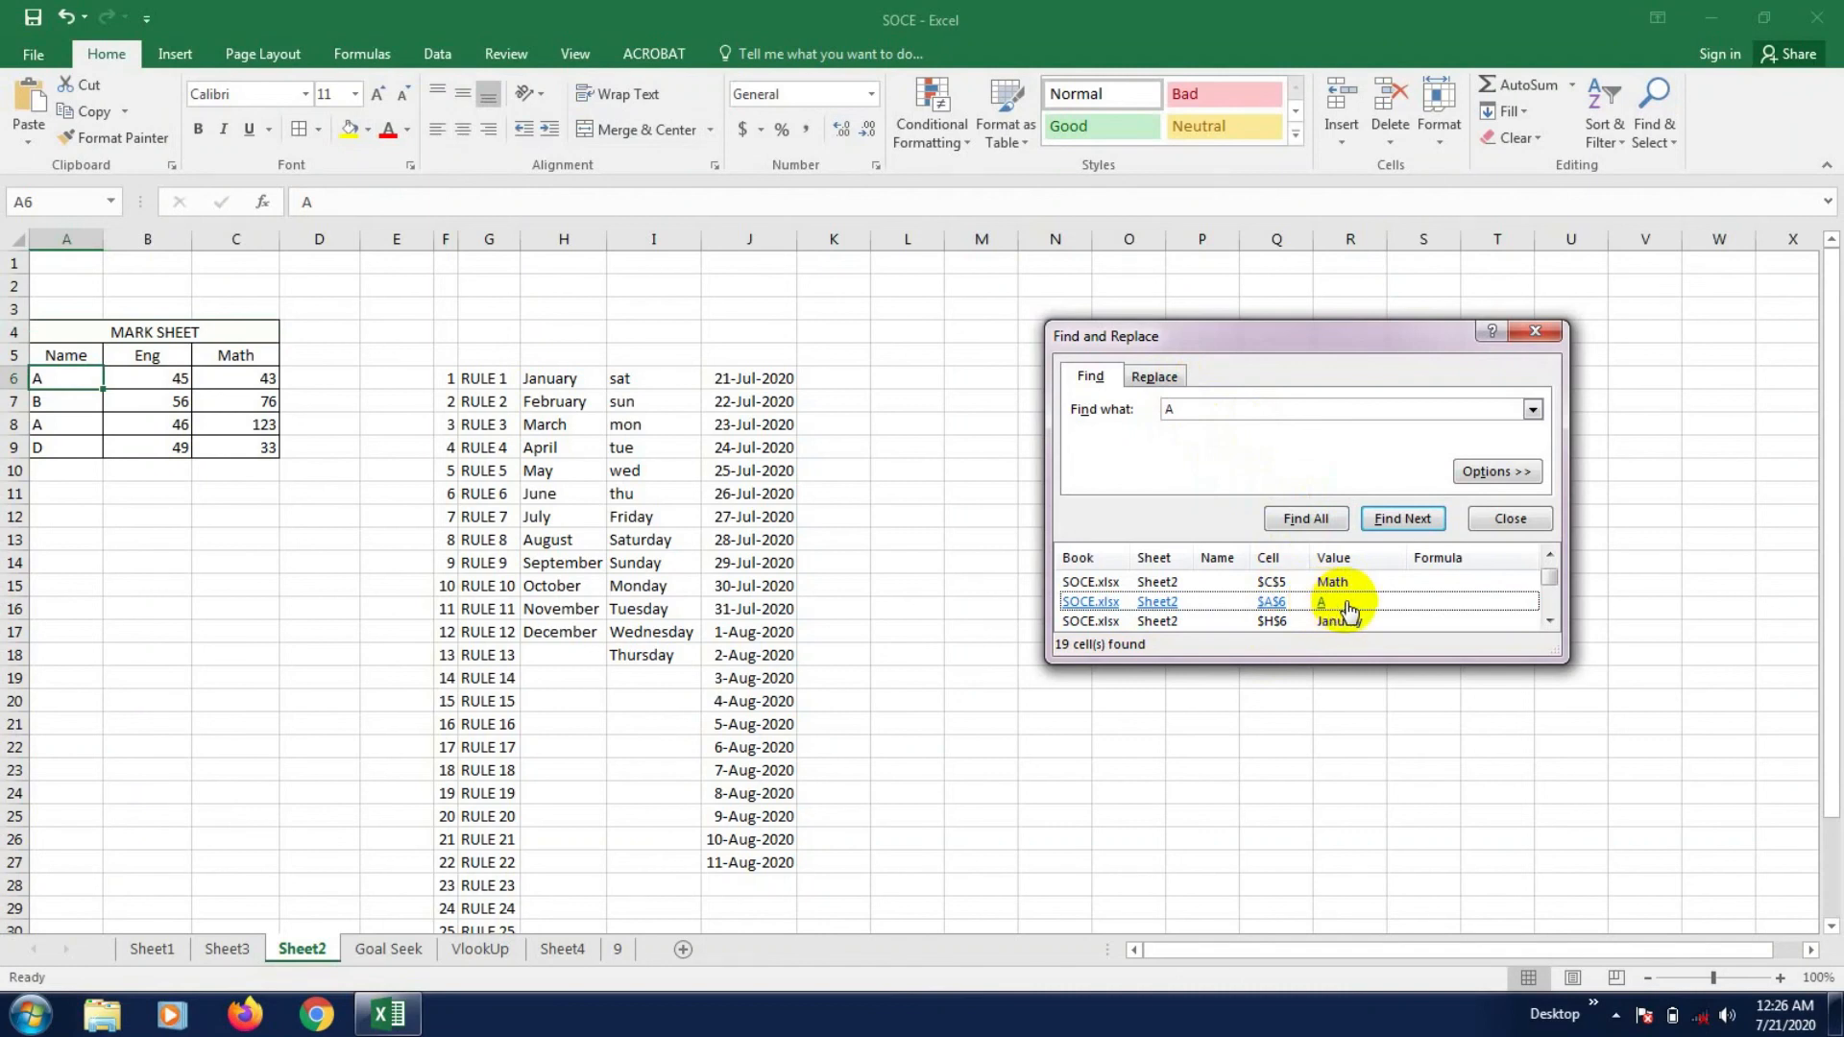
pyautogui.hotkey('ctrl', 'a')
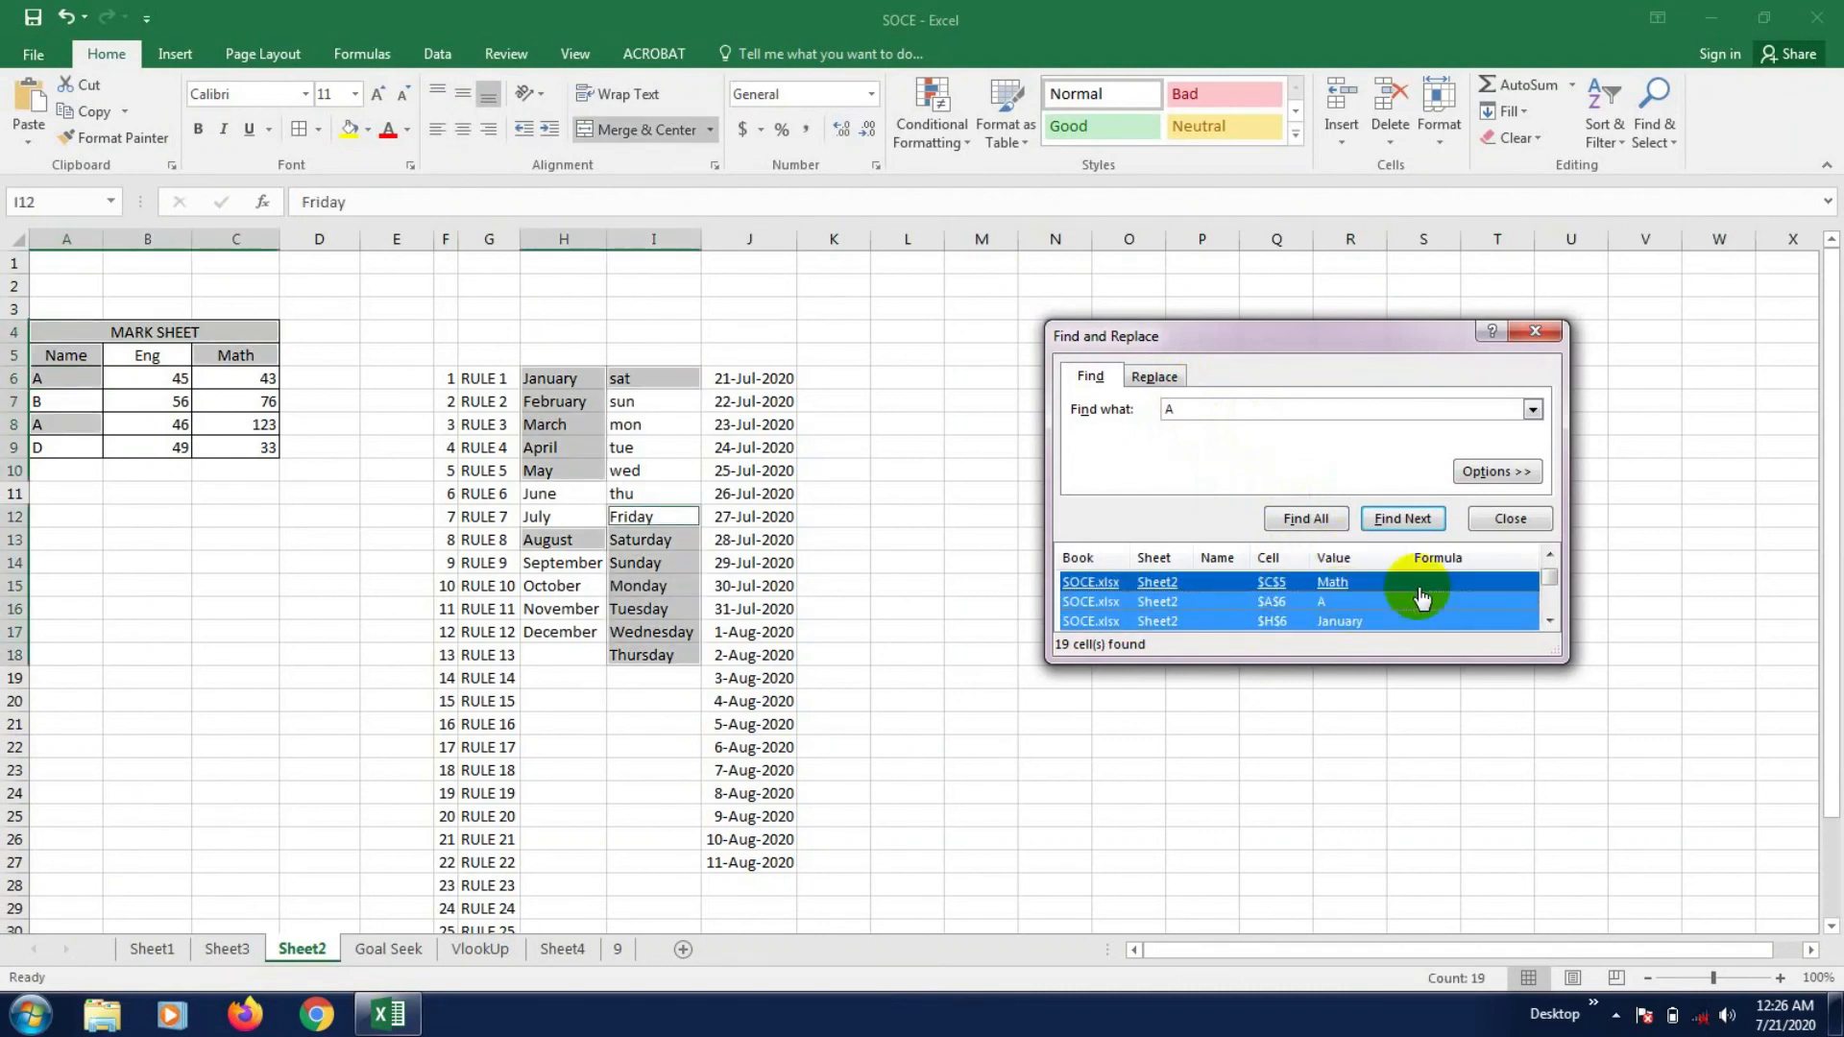
pyautogui.moveTo(1549, 575)
pyautogui.mouseDown()
pyautogui.moveTo(1552, 625)
pyautogui.moveTo(1552, 569)
pyautogui.mouseUp()
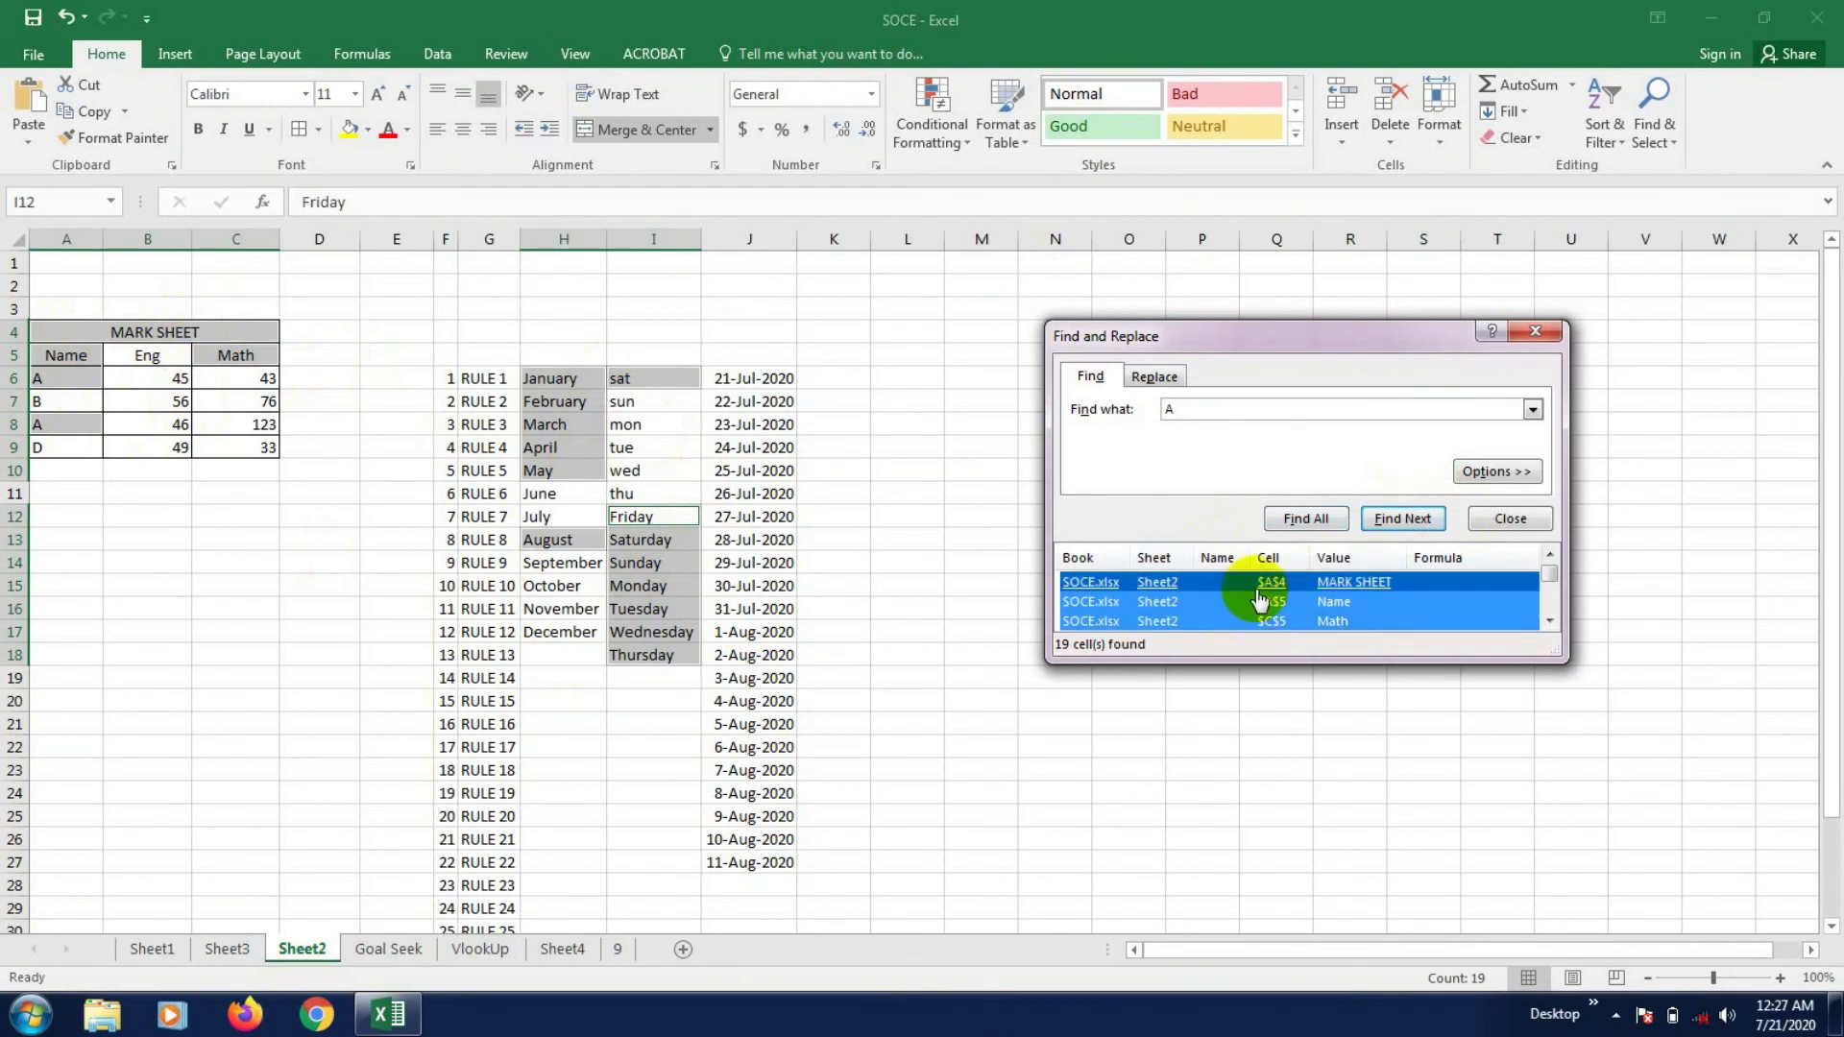
pyautogui.moveTo(1323, 411); pyautogui.dragTo(771, 410)
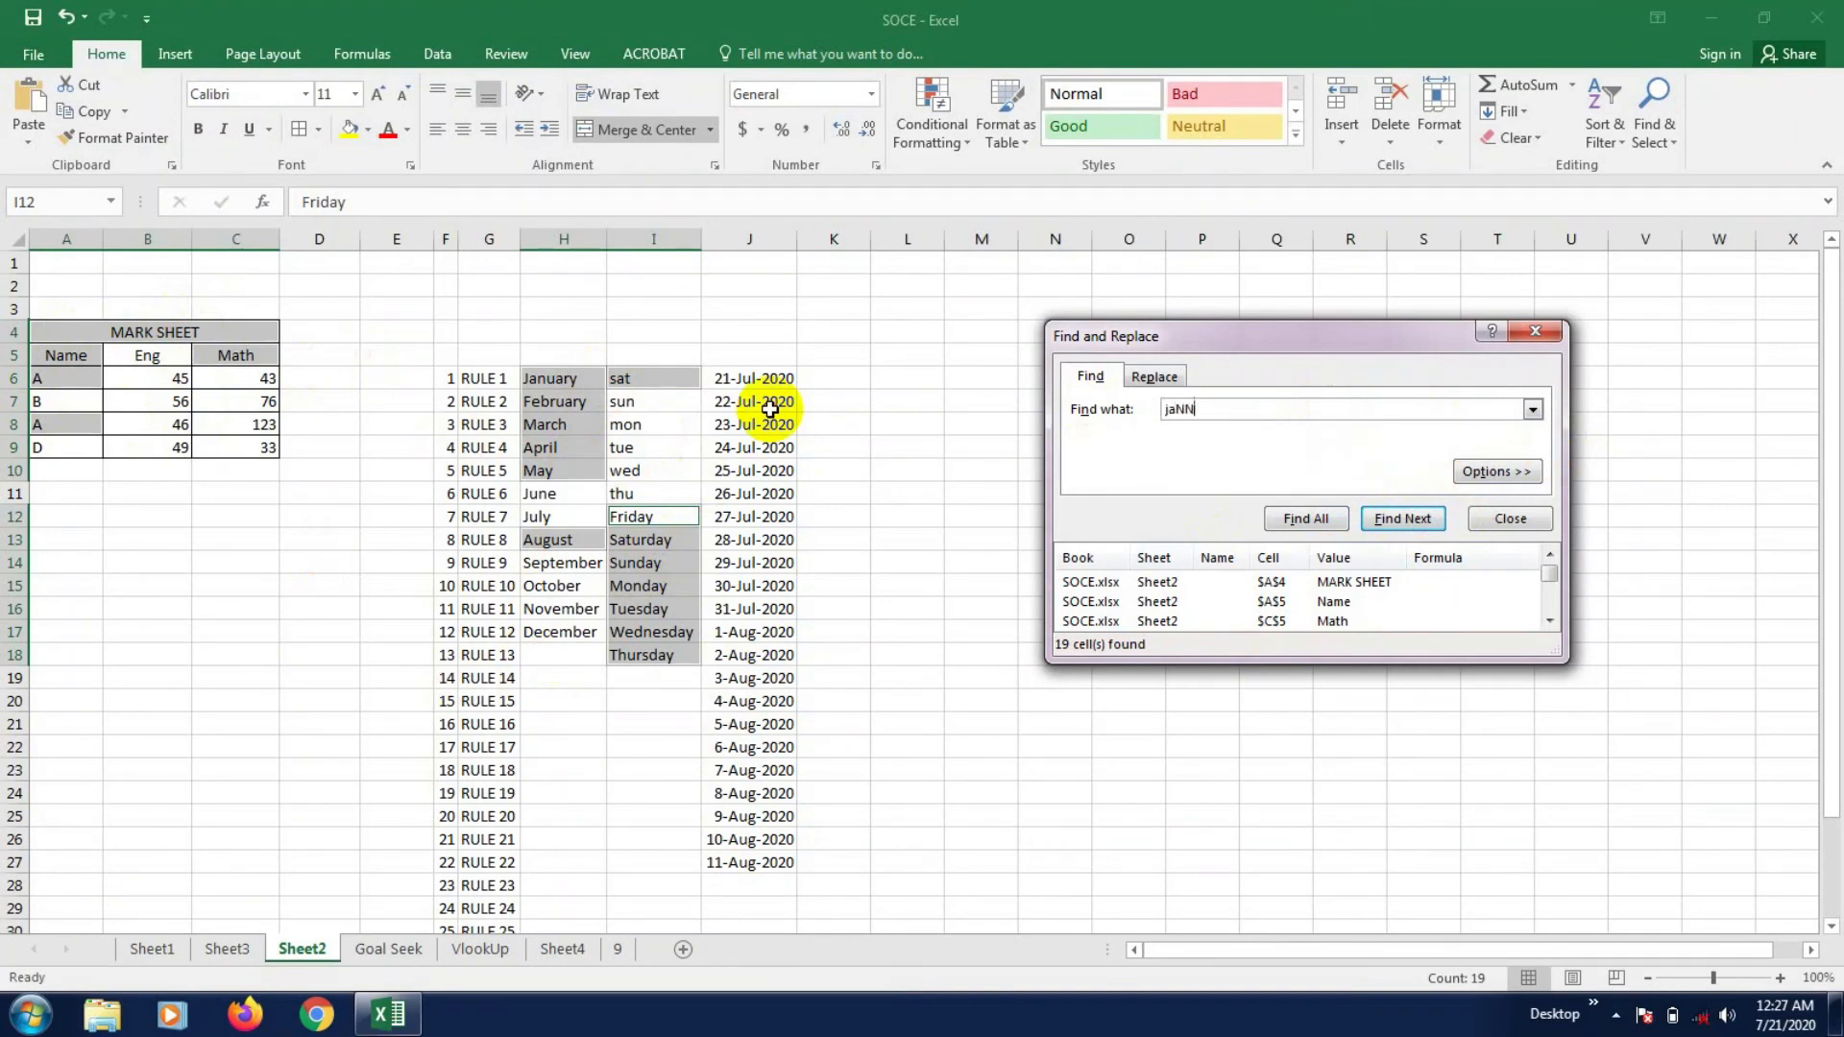
# - Correct the misspelled search to JANUARY, find its single match in H6, and close Find
pyautogui.write('jaNNUARY')
pyautogui.click(1306, 519)
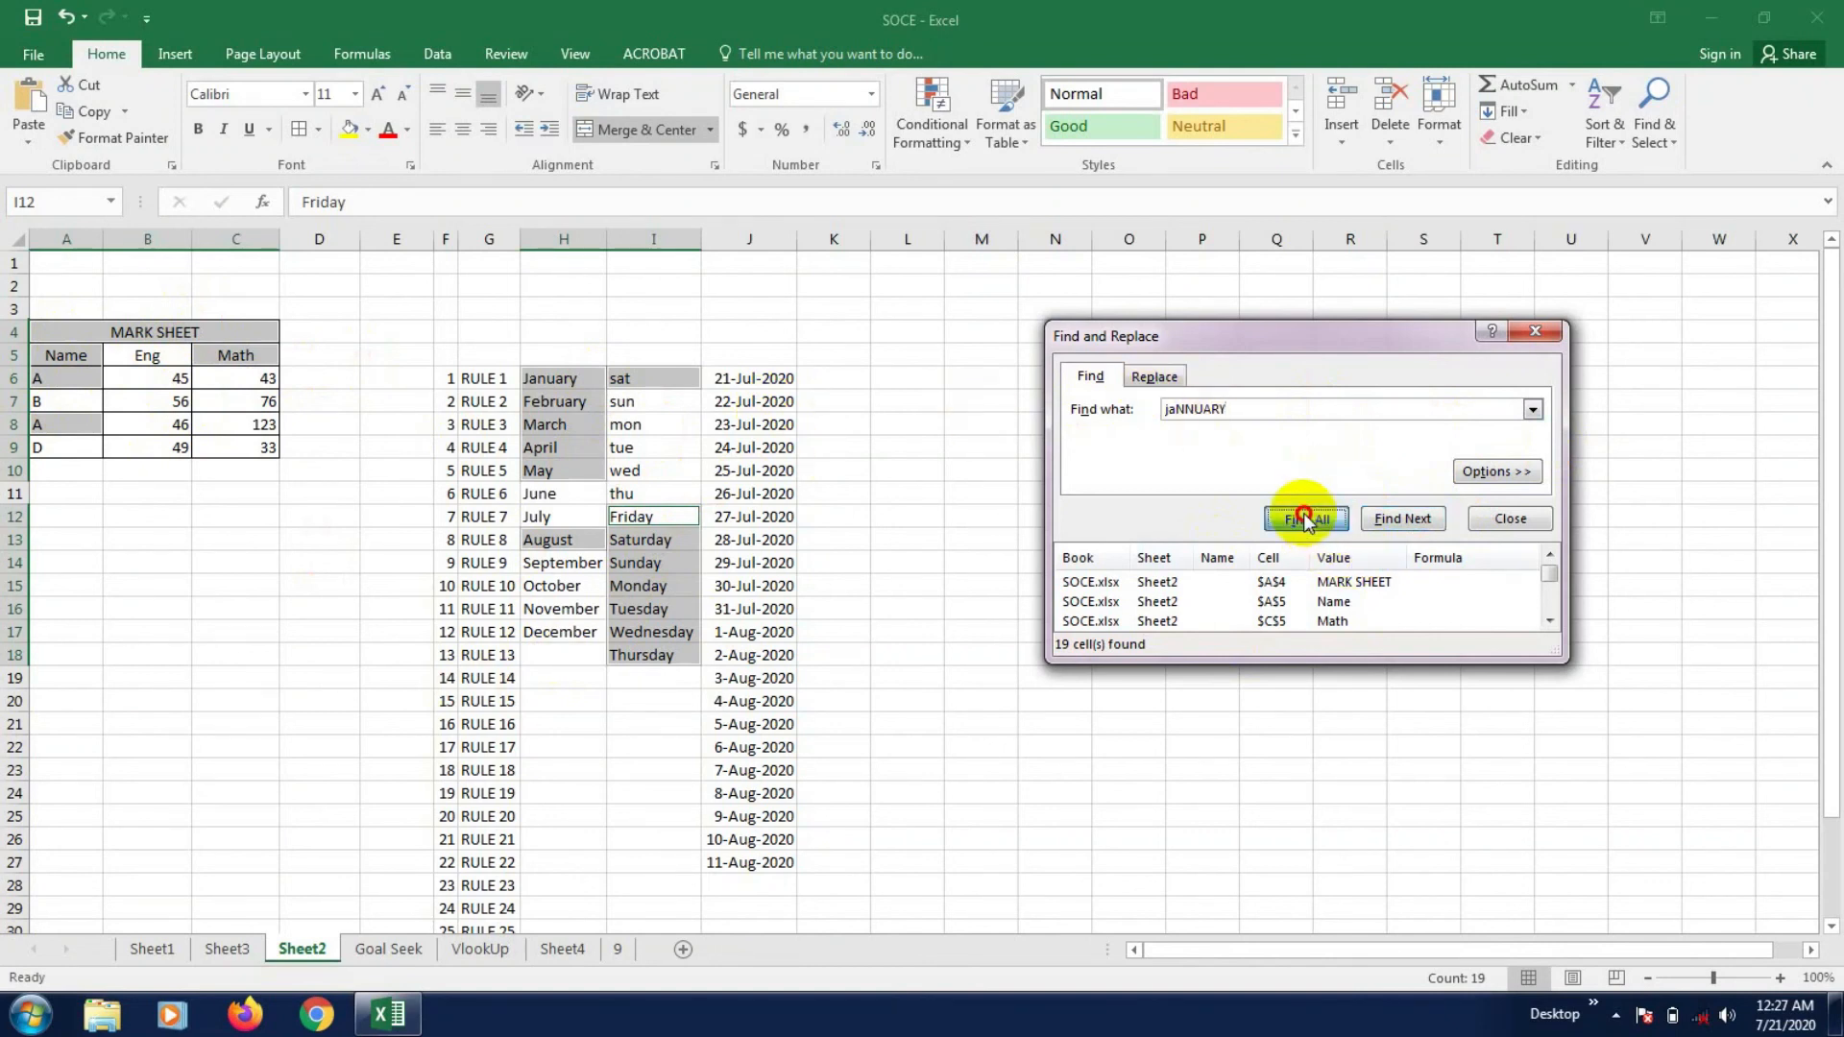
pyautogui.press('Return')
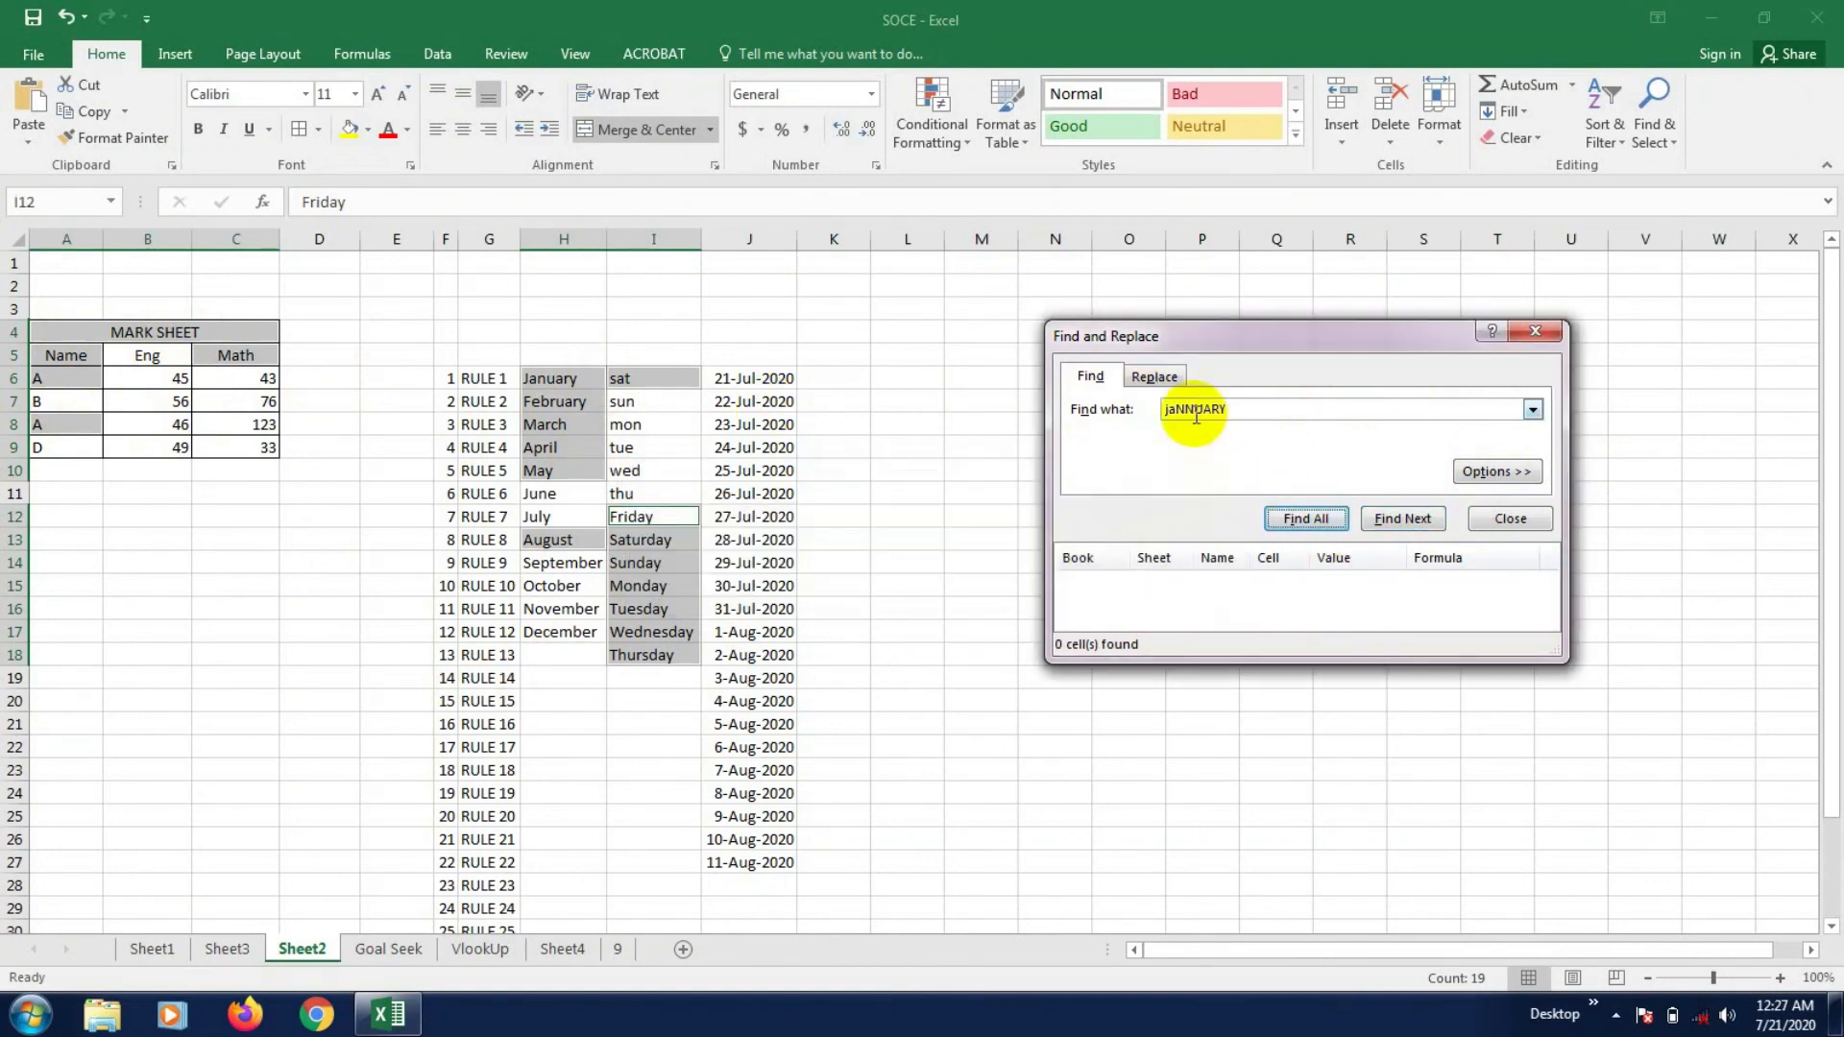
pyautogui.moveTo(1173, 411); pyautogui.dragTo(1143, 422)
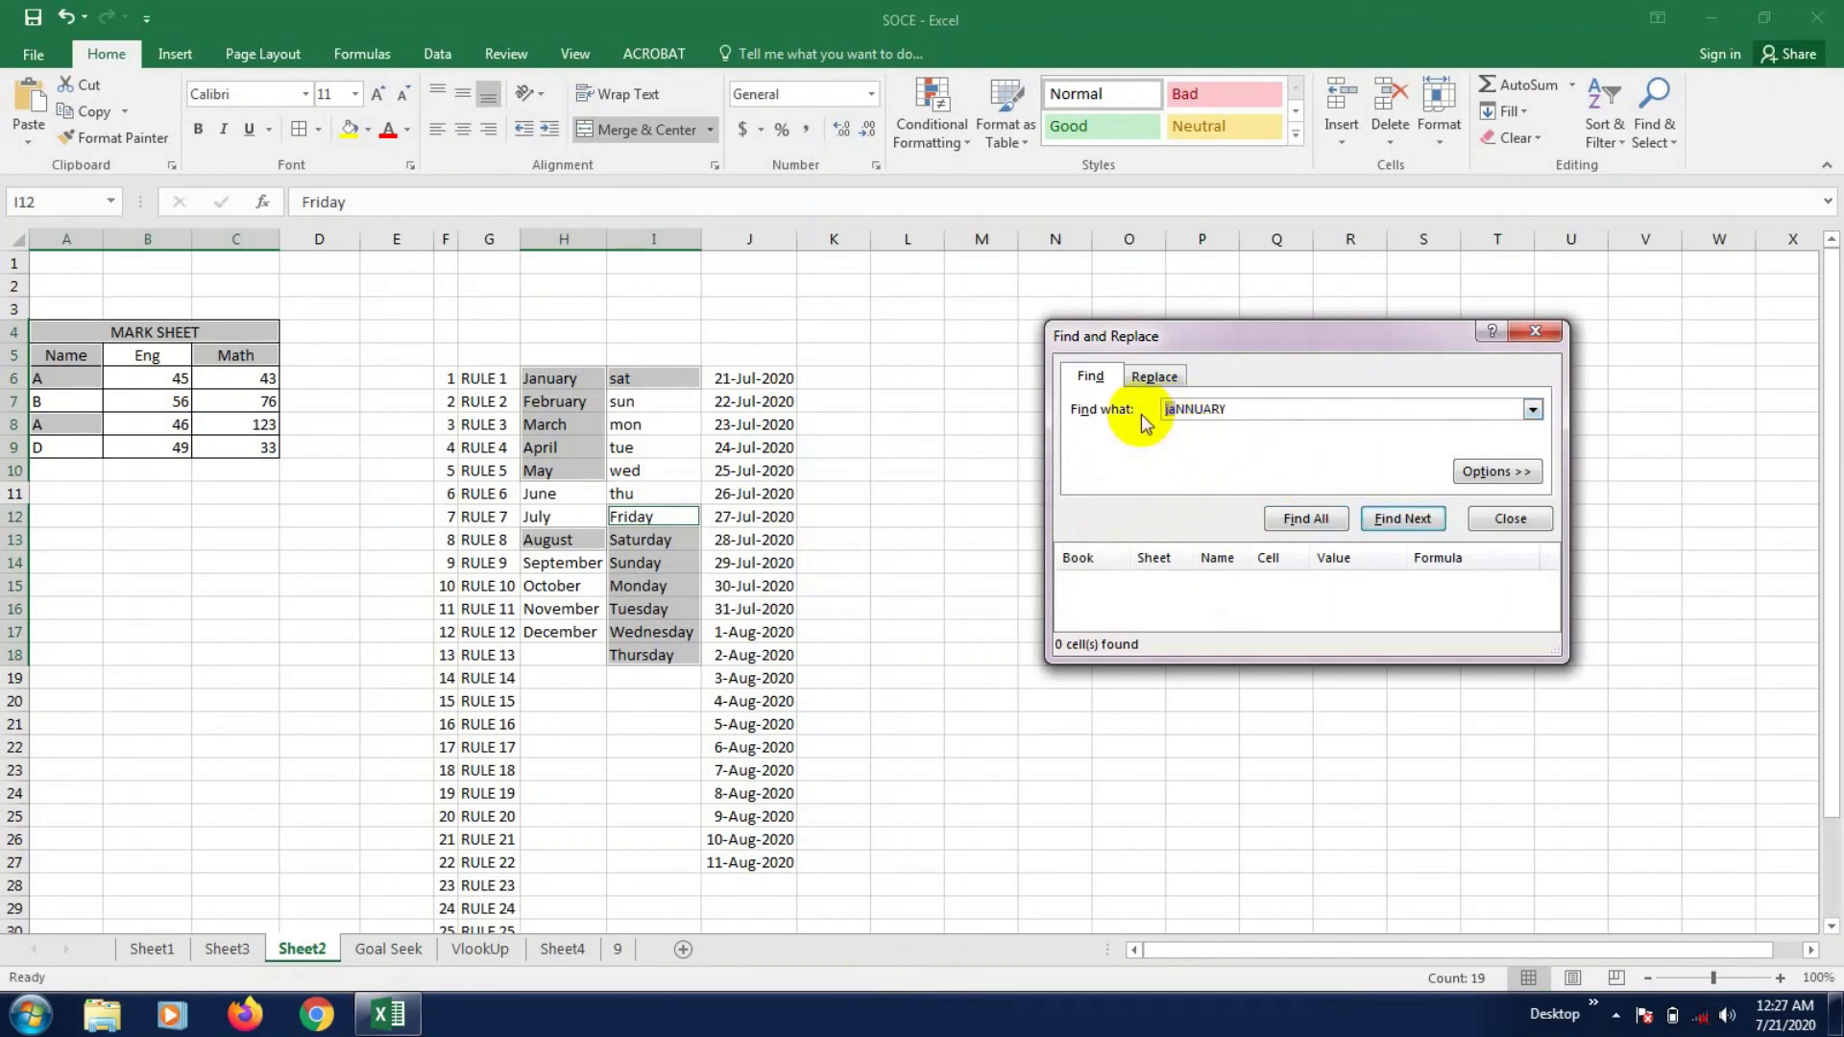
pyautogui.write('JA')
pyautogui.click(1196, 409)
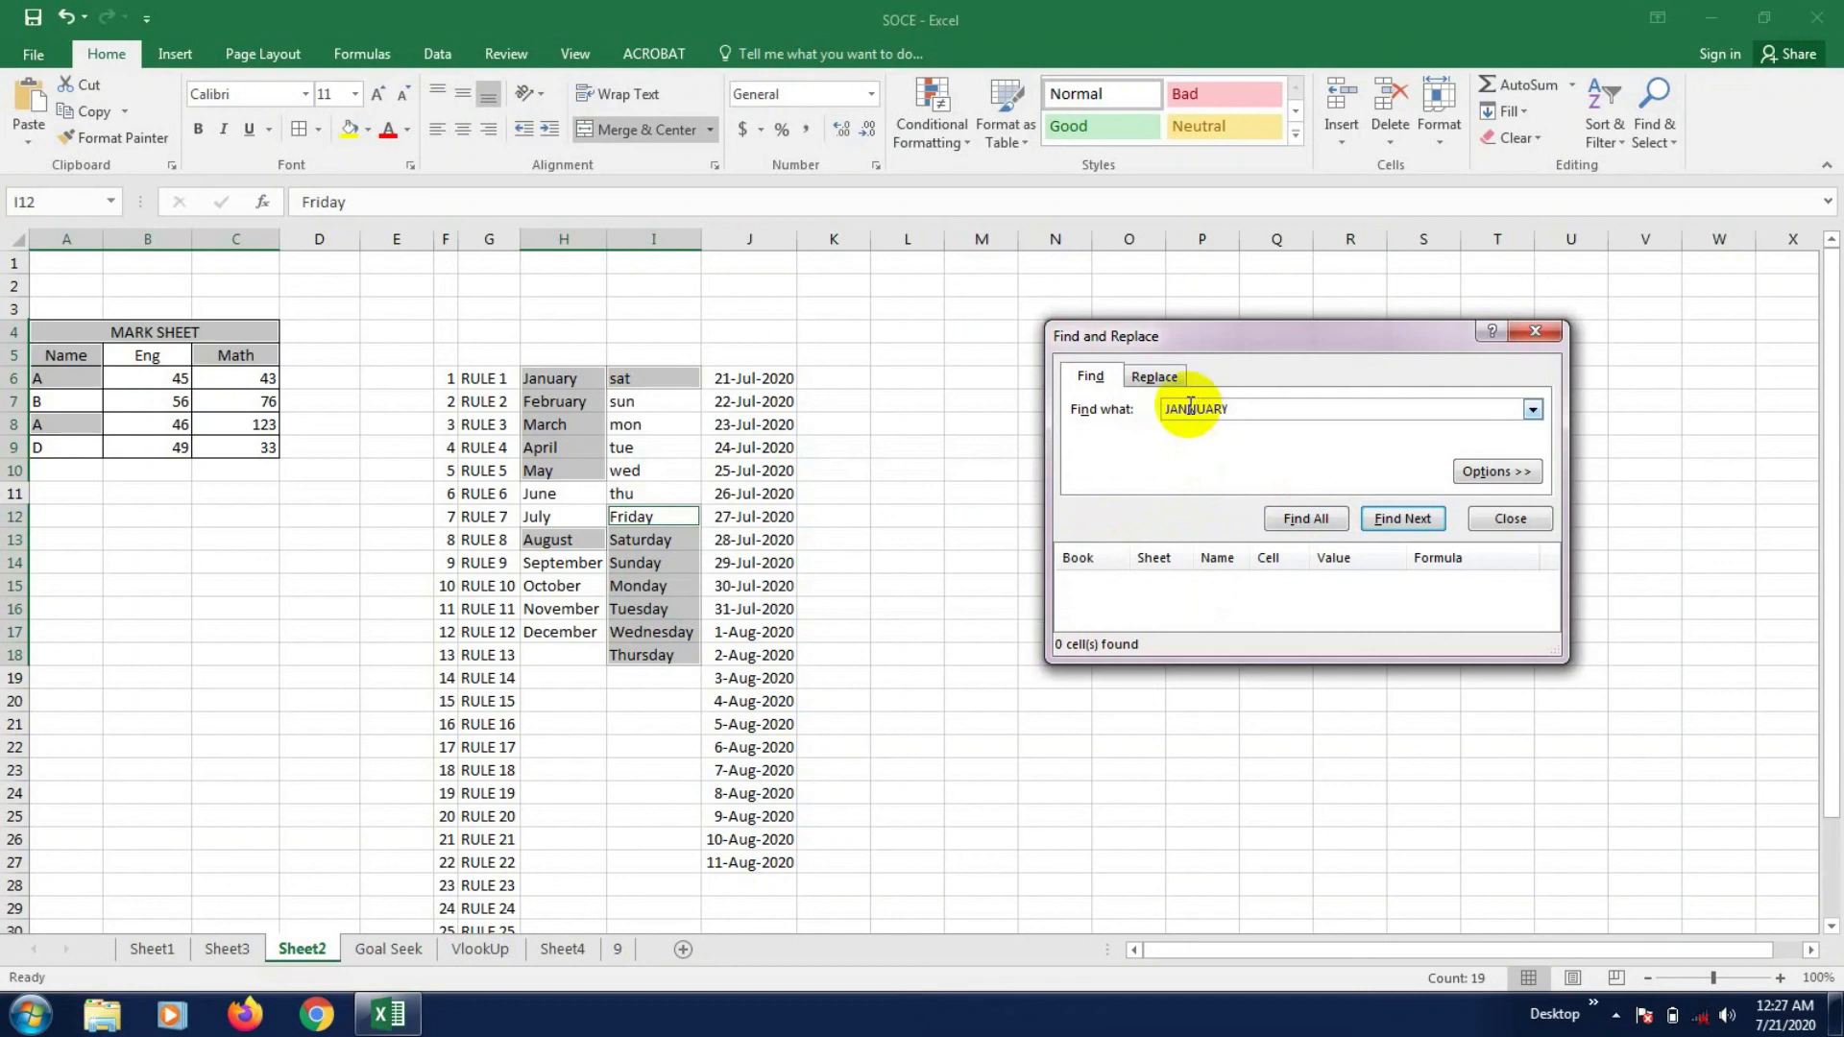
pyautogui.press('BackSpace')
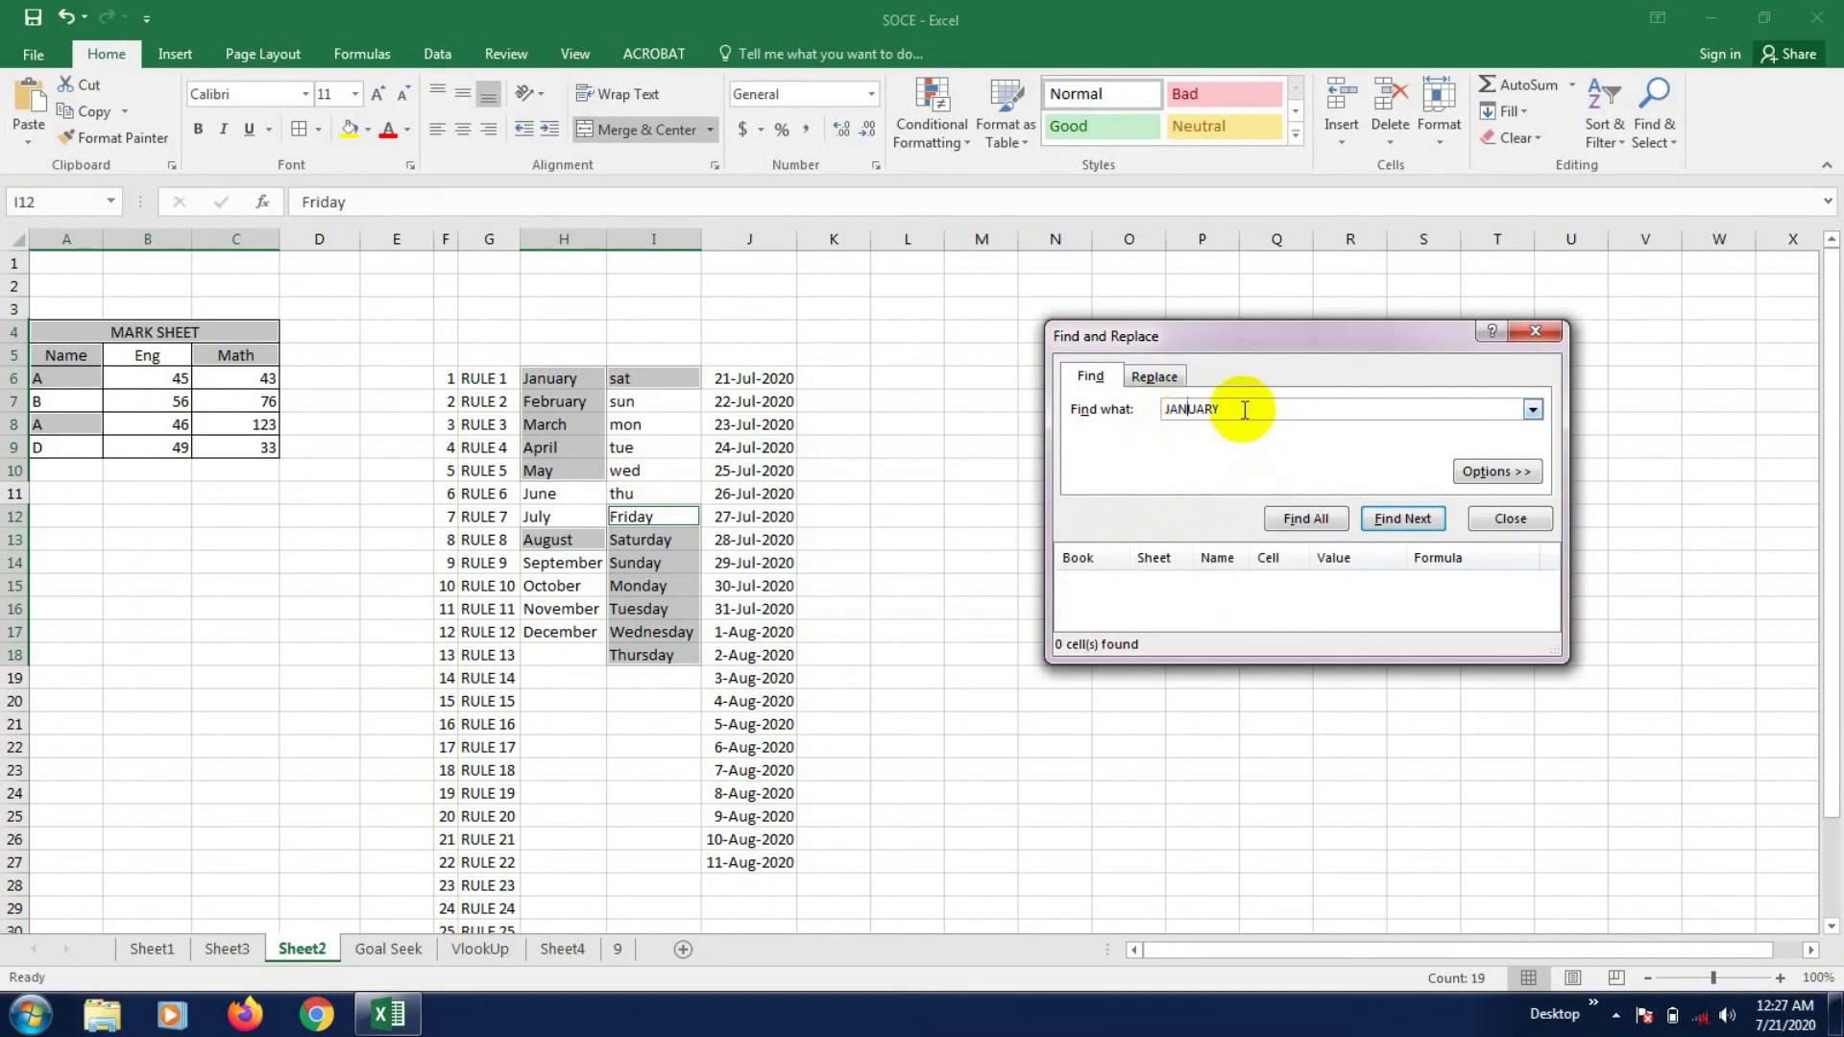
pyautogui.click(1296, 519)
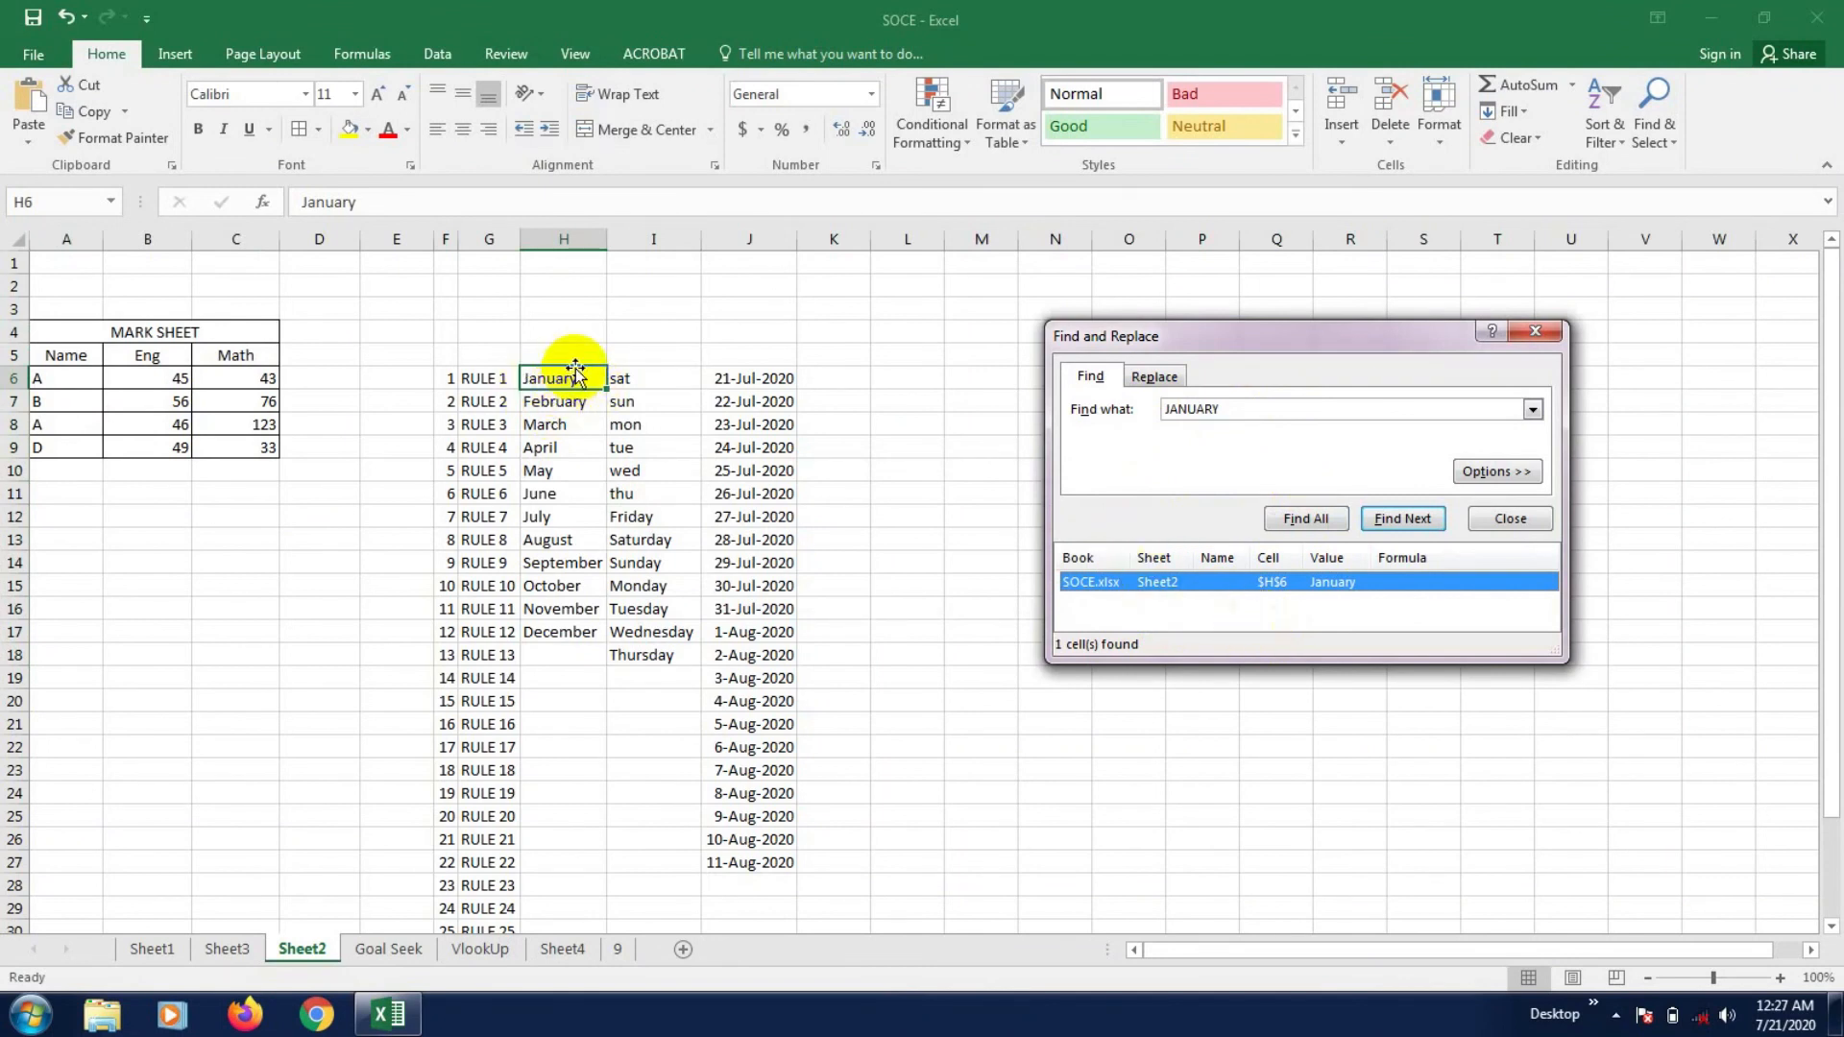
pyautogui.click(1510, 519)
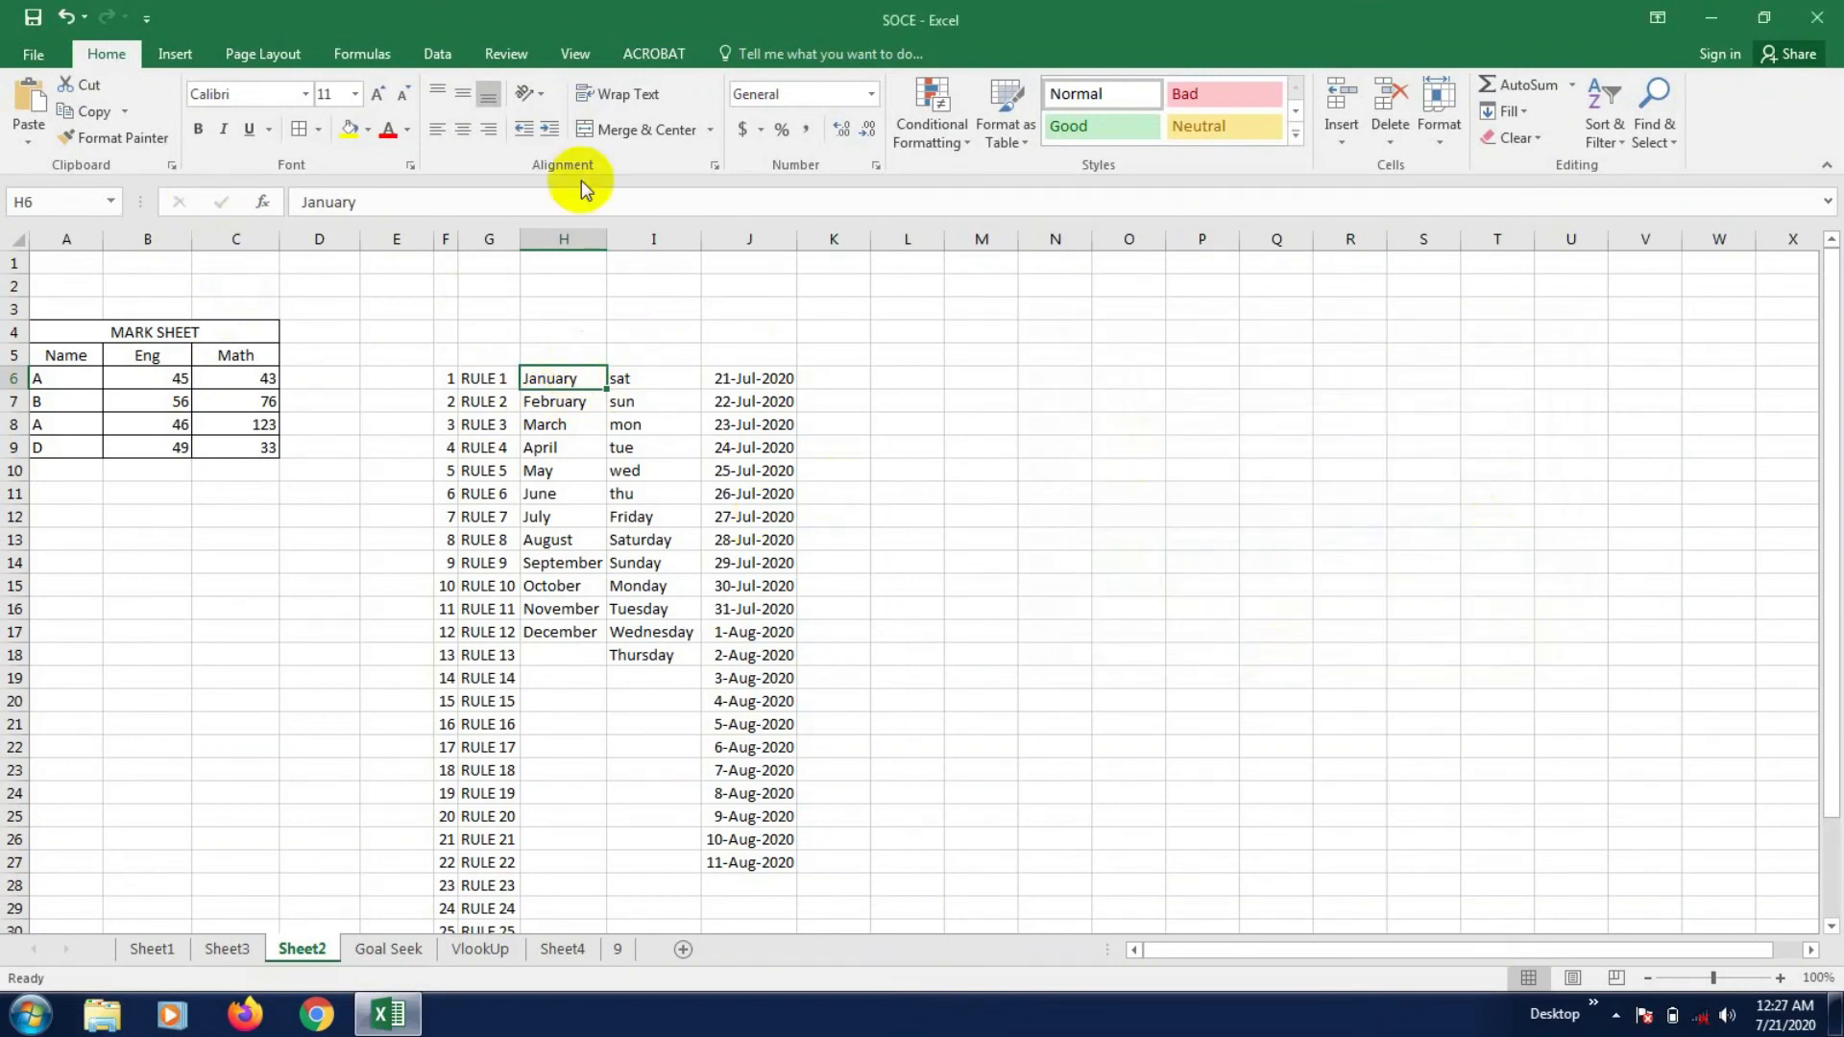
# - Fill H6 with yellow and enlarge its font, settling at size 14
pyautogui.click(366, 130)
pyautogui.click(407, 310)
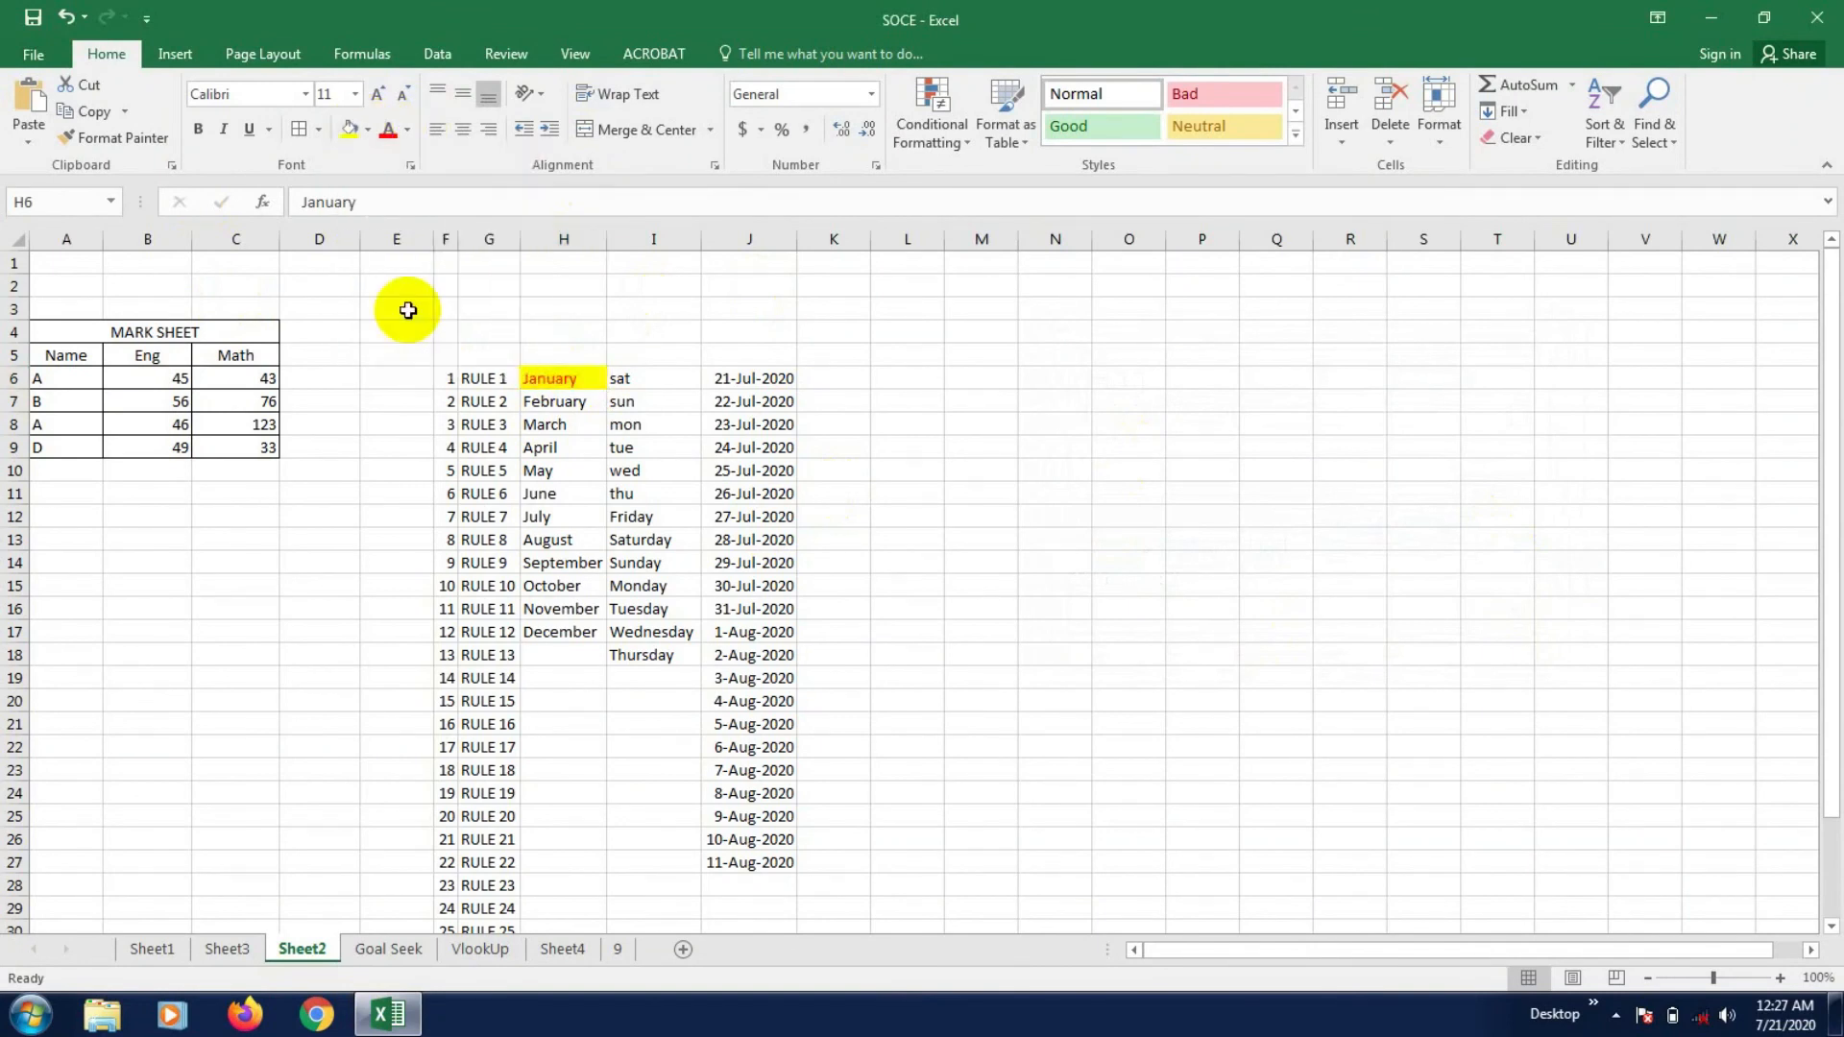
pyautogui.click(354, 93)
pyautogui.click(375, 100)
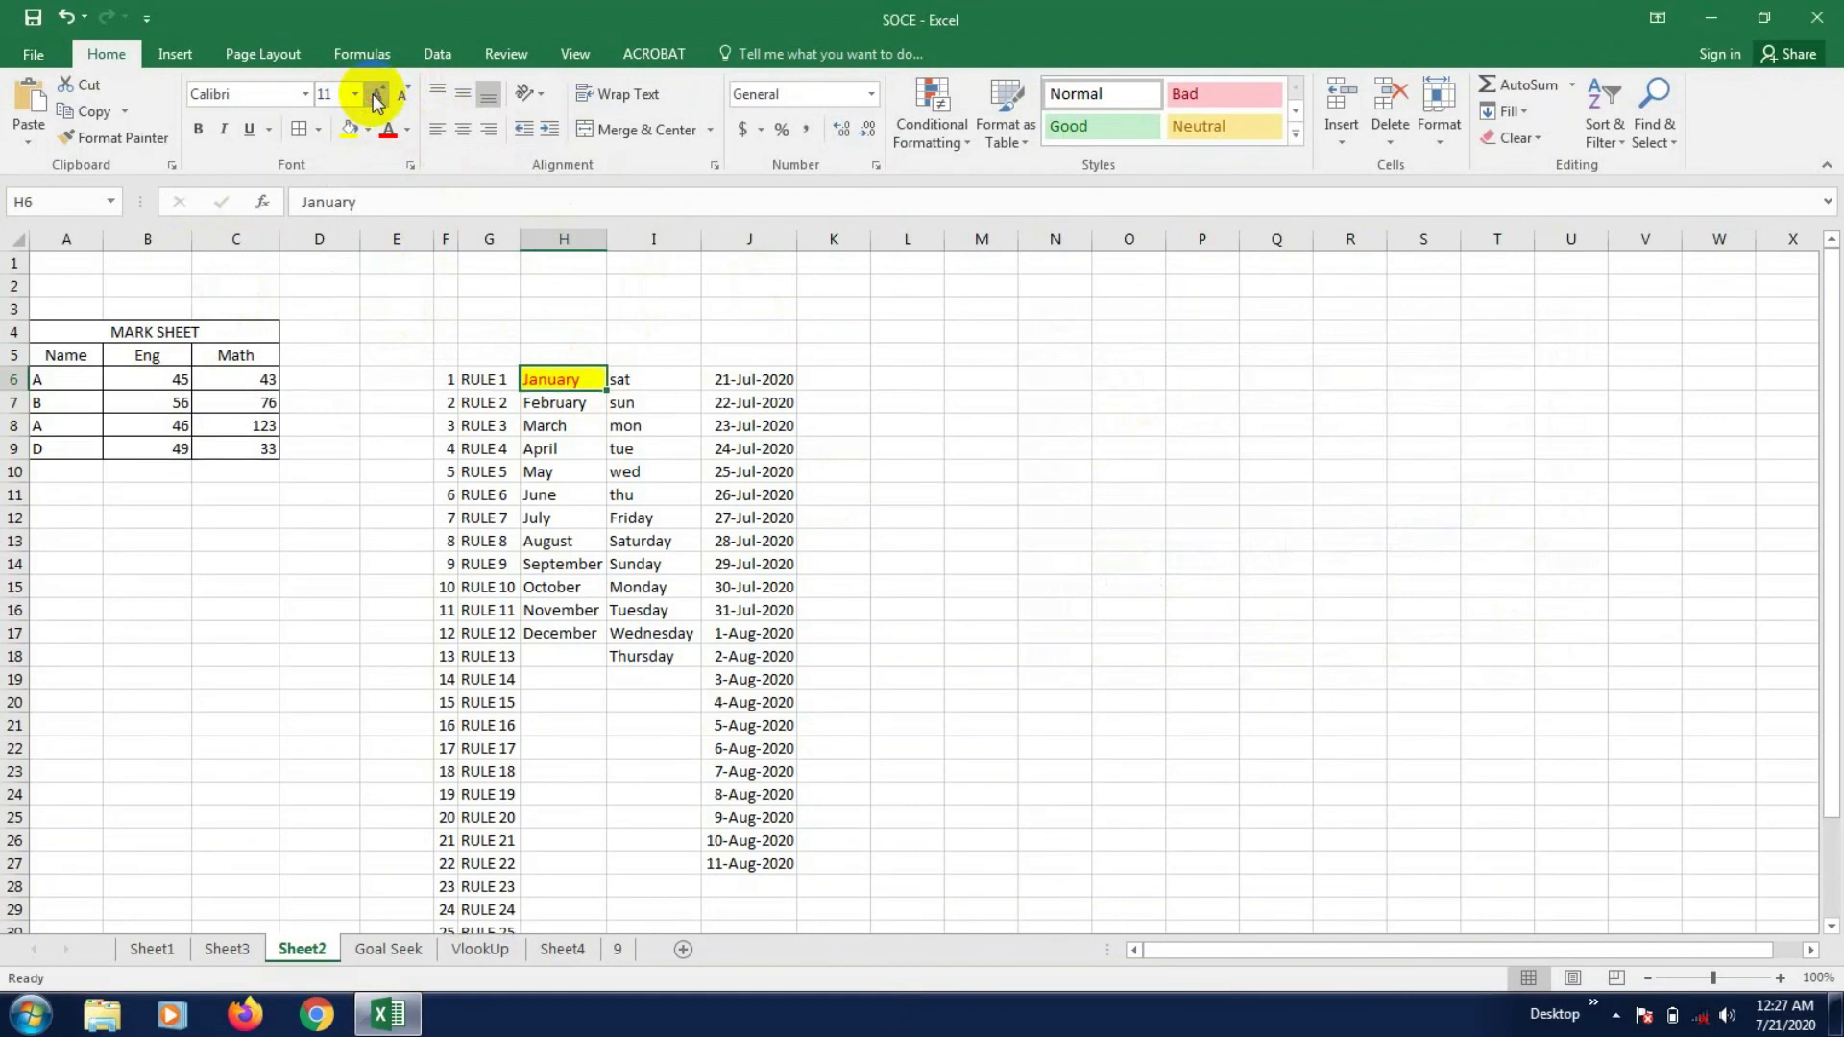
pyautogui.click(374, 99)
pyautogui.click(375, 100)
pyautogui.click(375, 101)
pyautogui.click(376, 101)
pyautogui.click(411, 102)
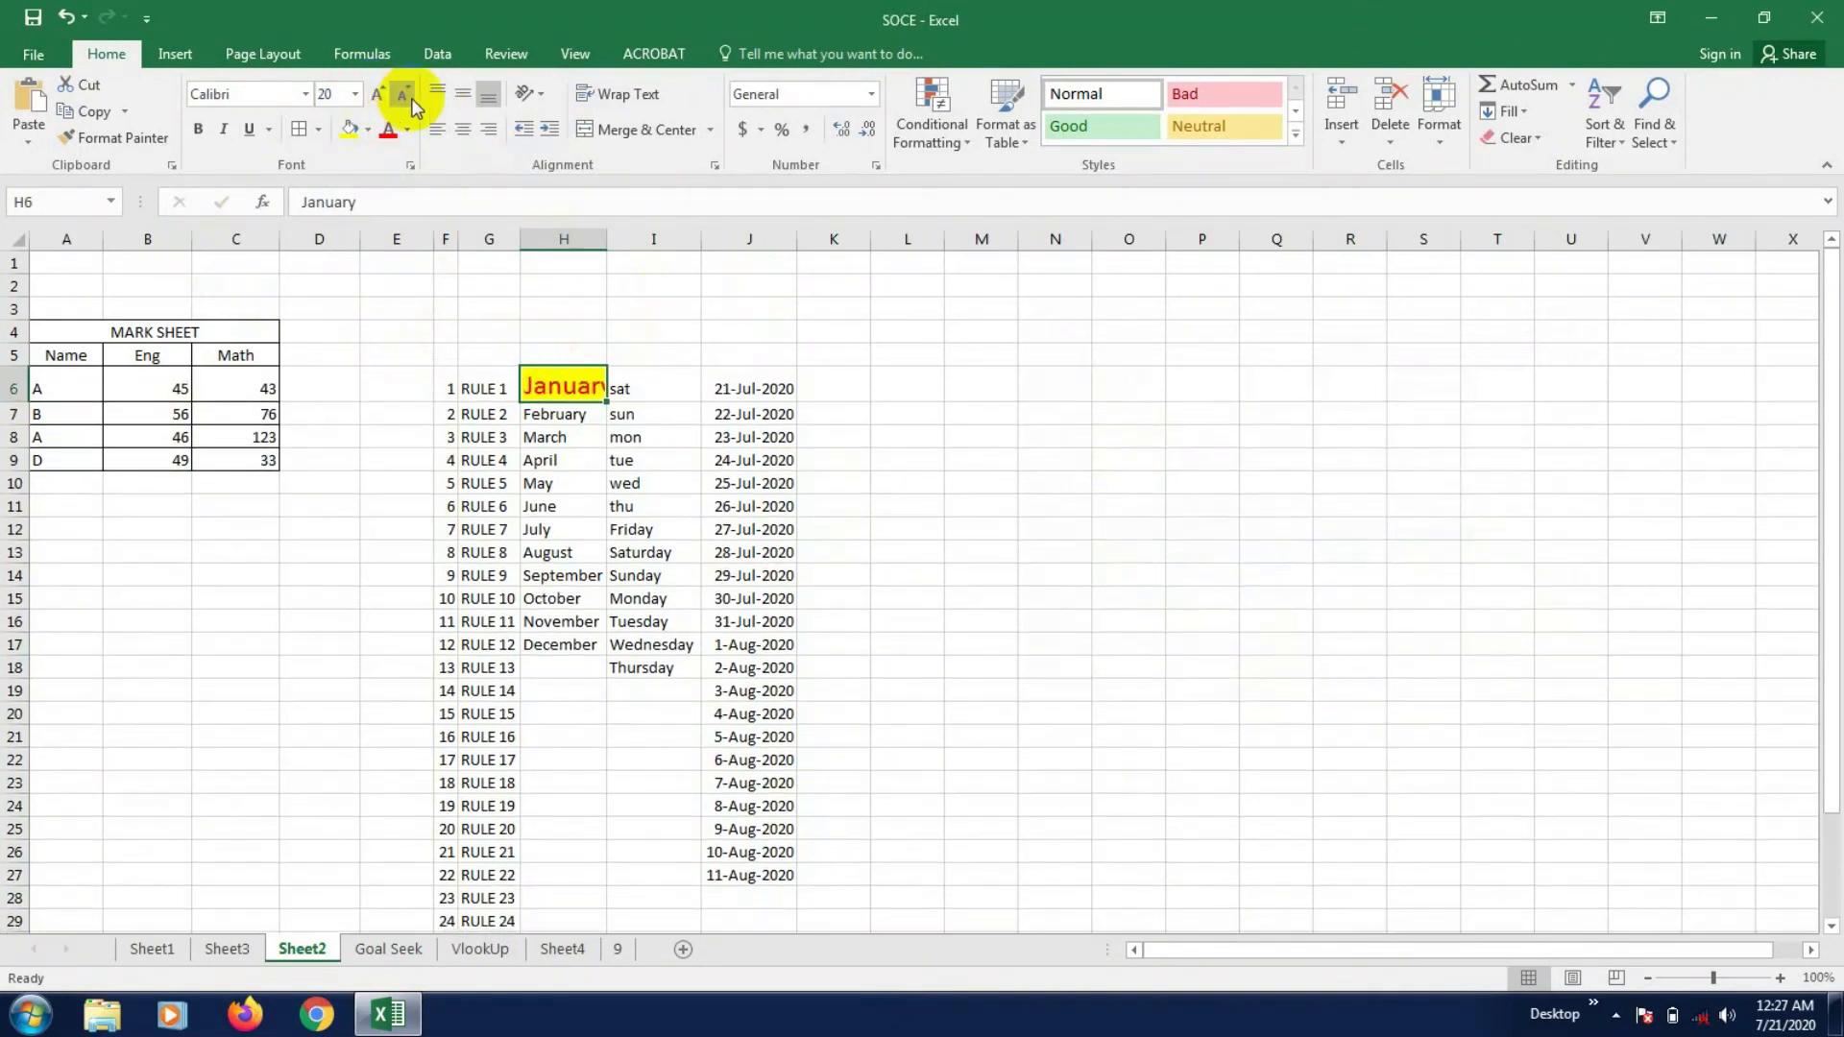
pyautogui.click(411, 102)
pyautogui.click(412, 102)
pyautogui.click(411, 102)
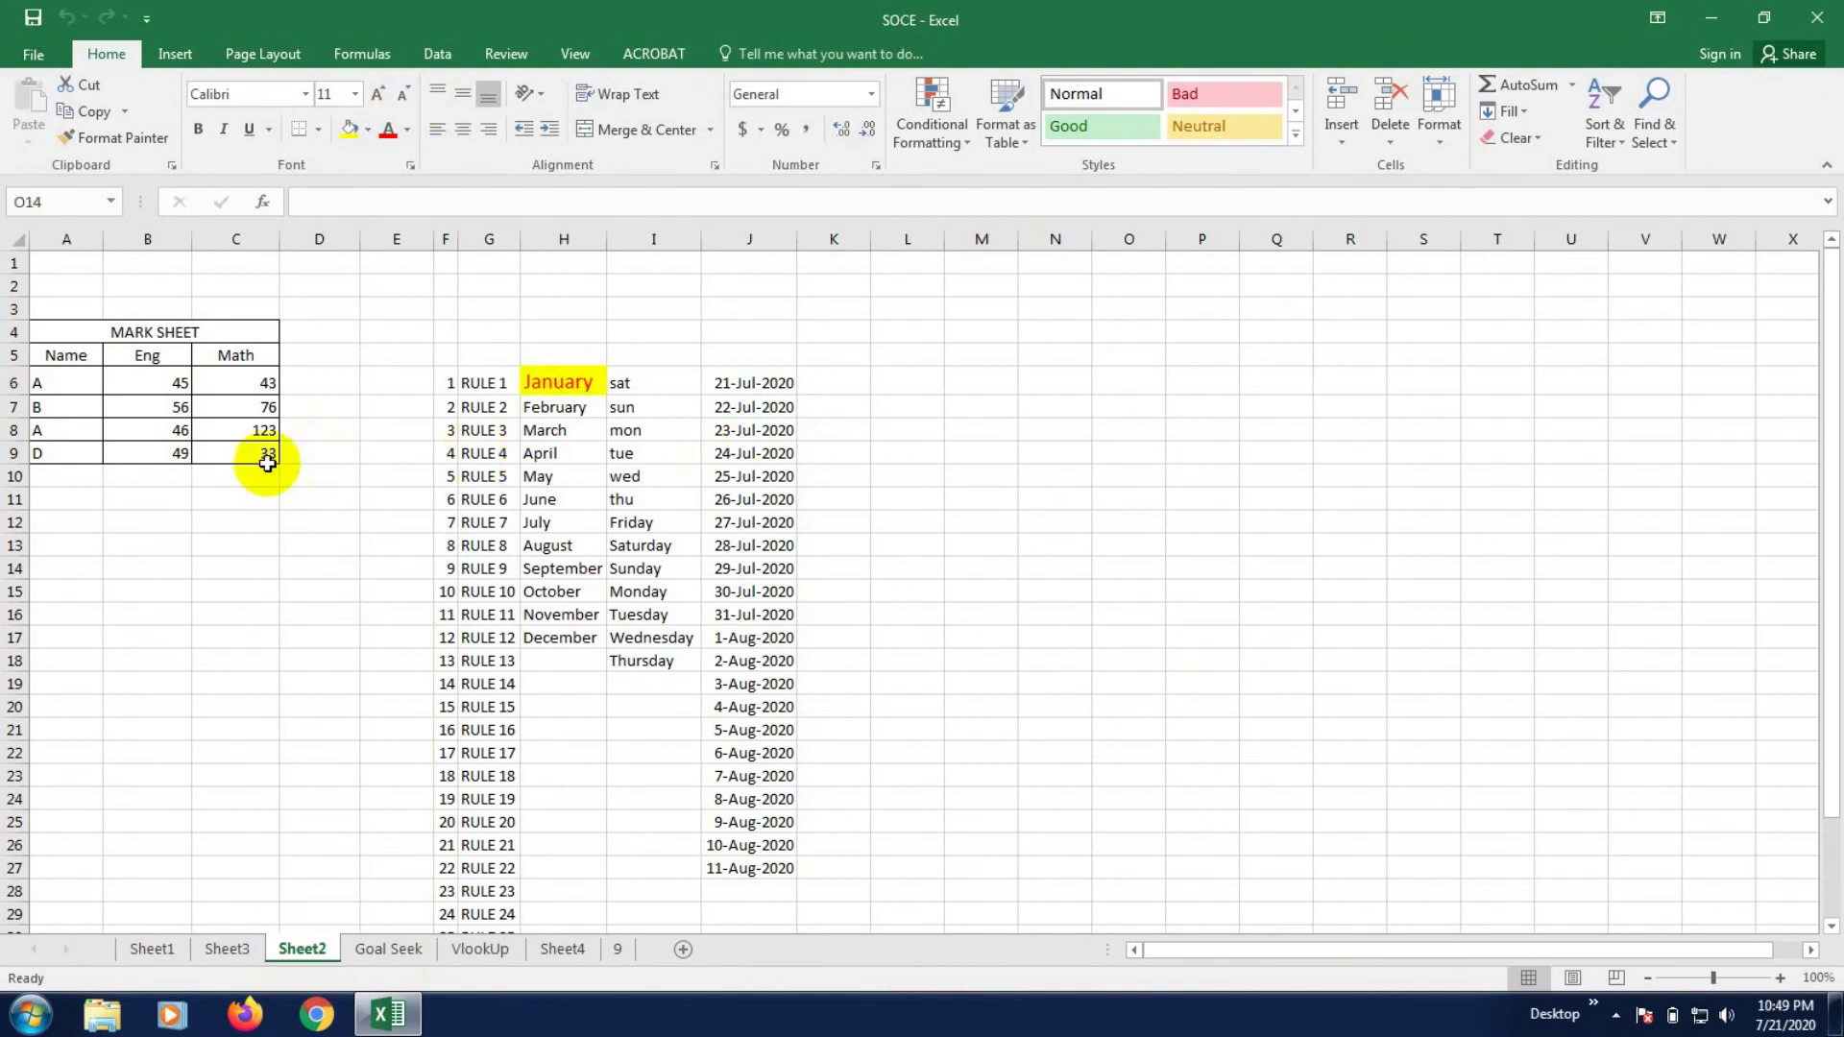
# - Move around the cells below the table, ending on the Math score 33 in C9
pyautogui.click(233, 586)
pyautogui.click(242, 567)
pyautogui.click(259, 524)
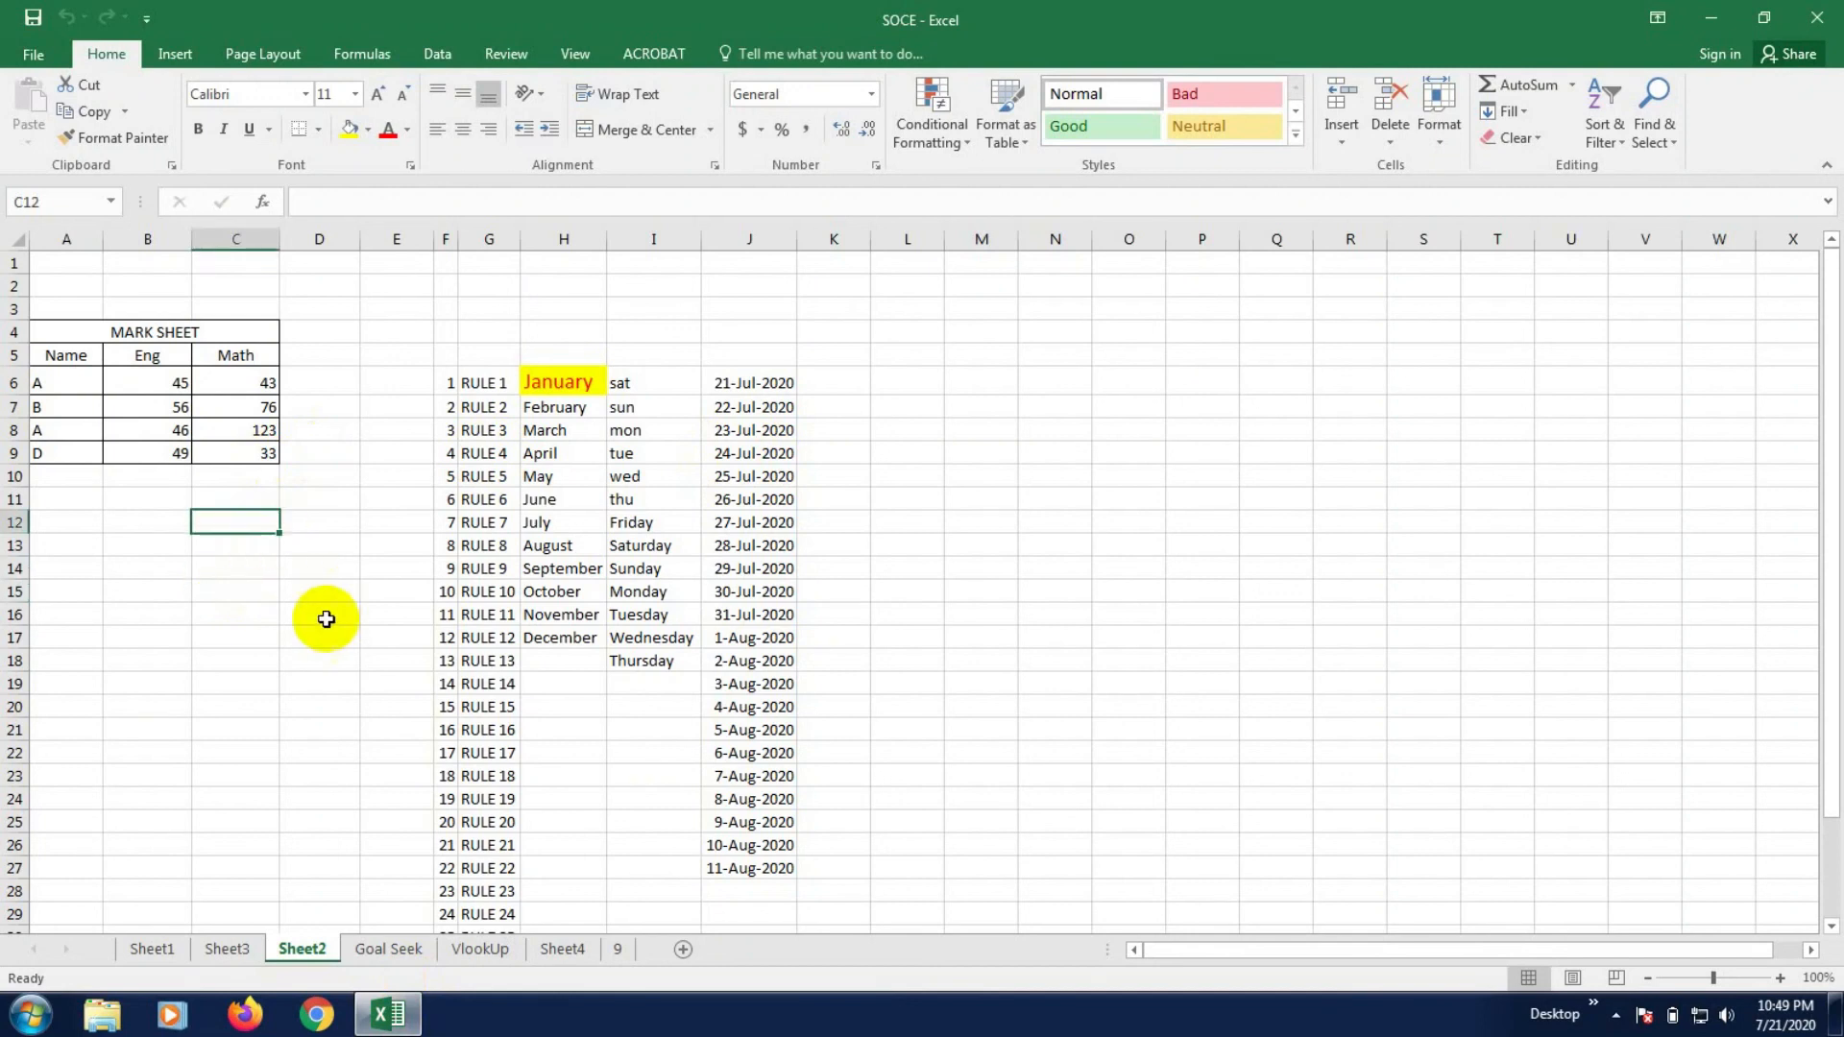
pyautogui.click(320, 612)
pyautogui.click(241, 506)
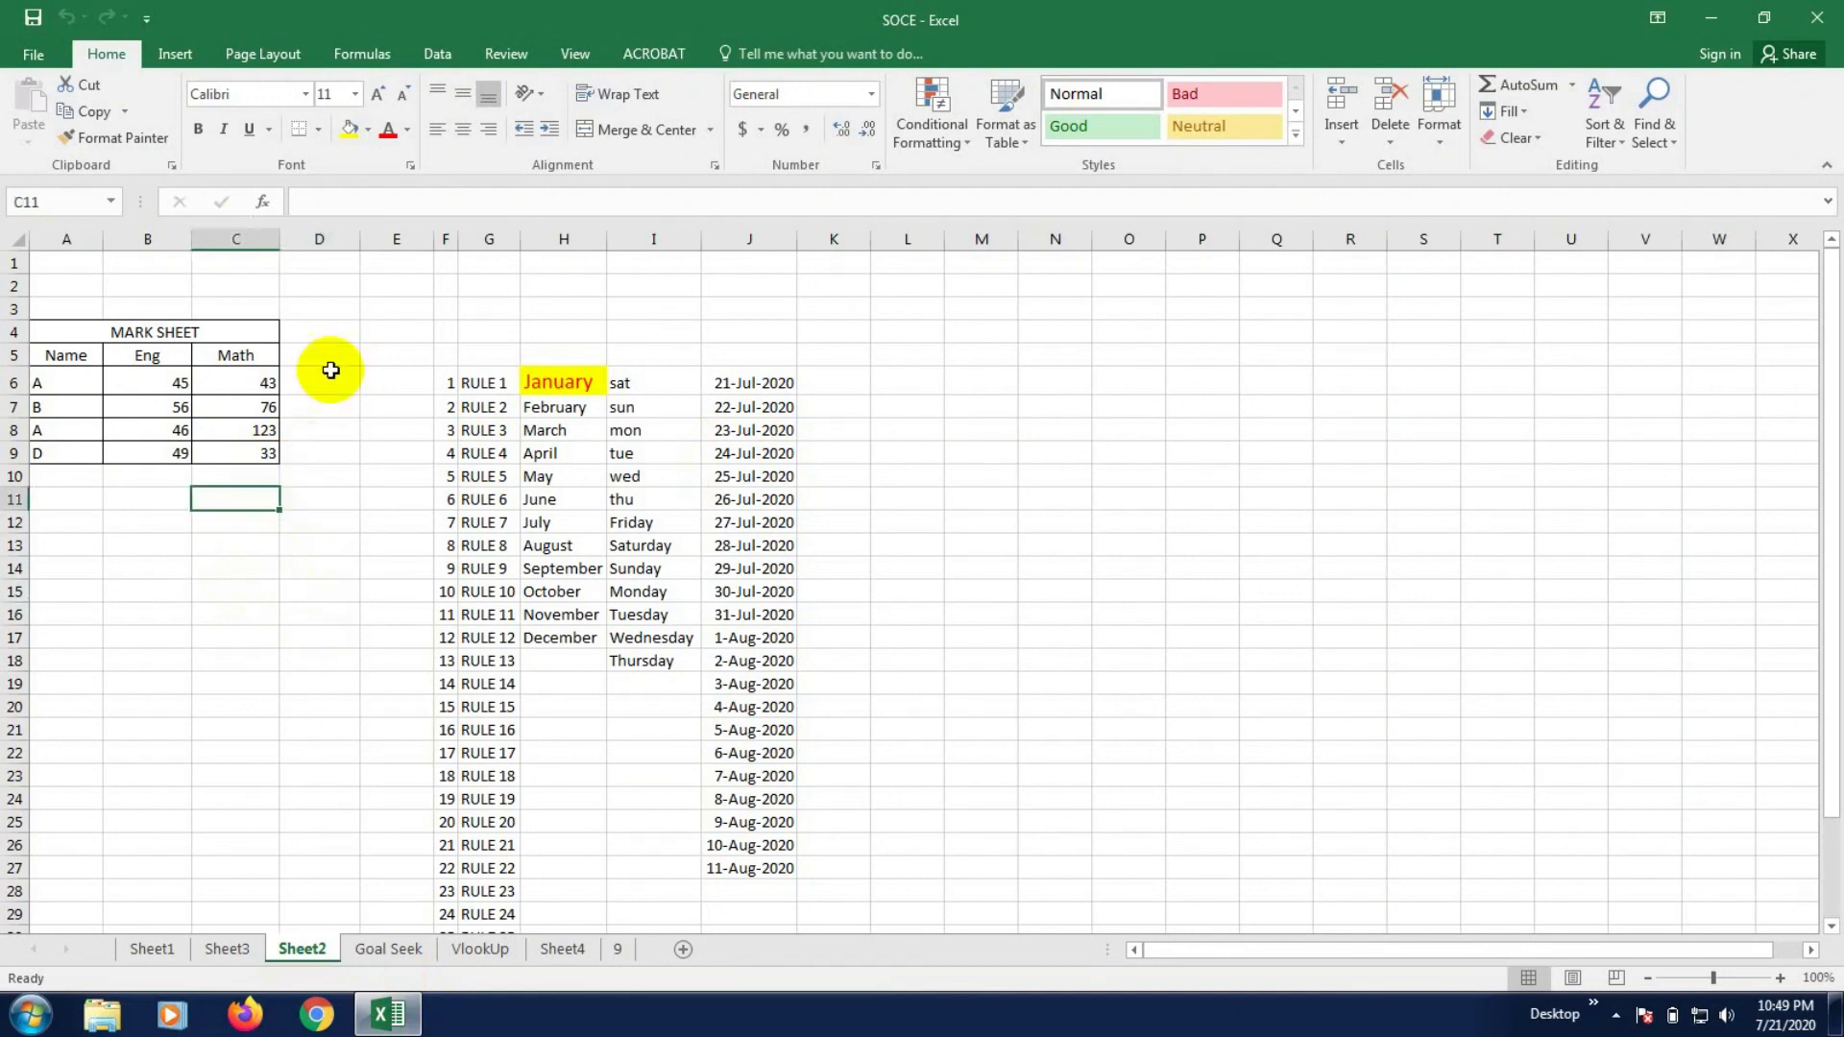
pyautogui.click(247, 460)
pyautogui.click(245, 545)
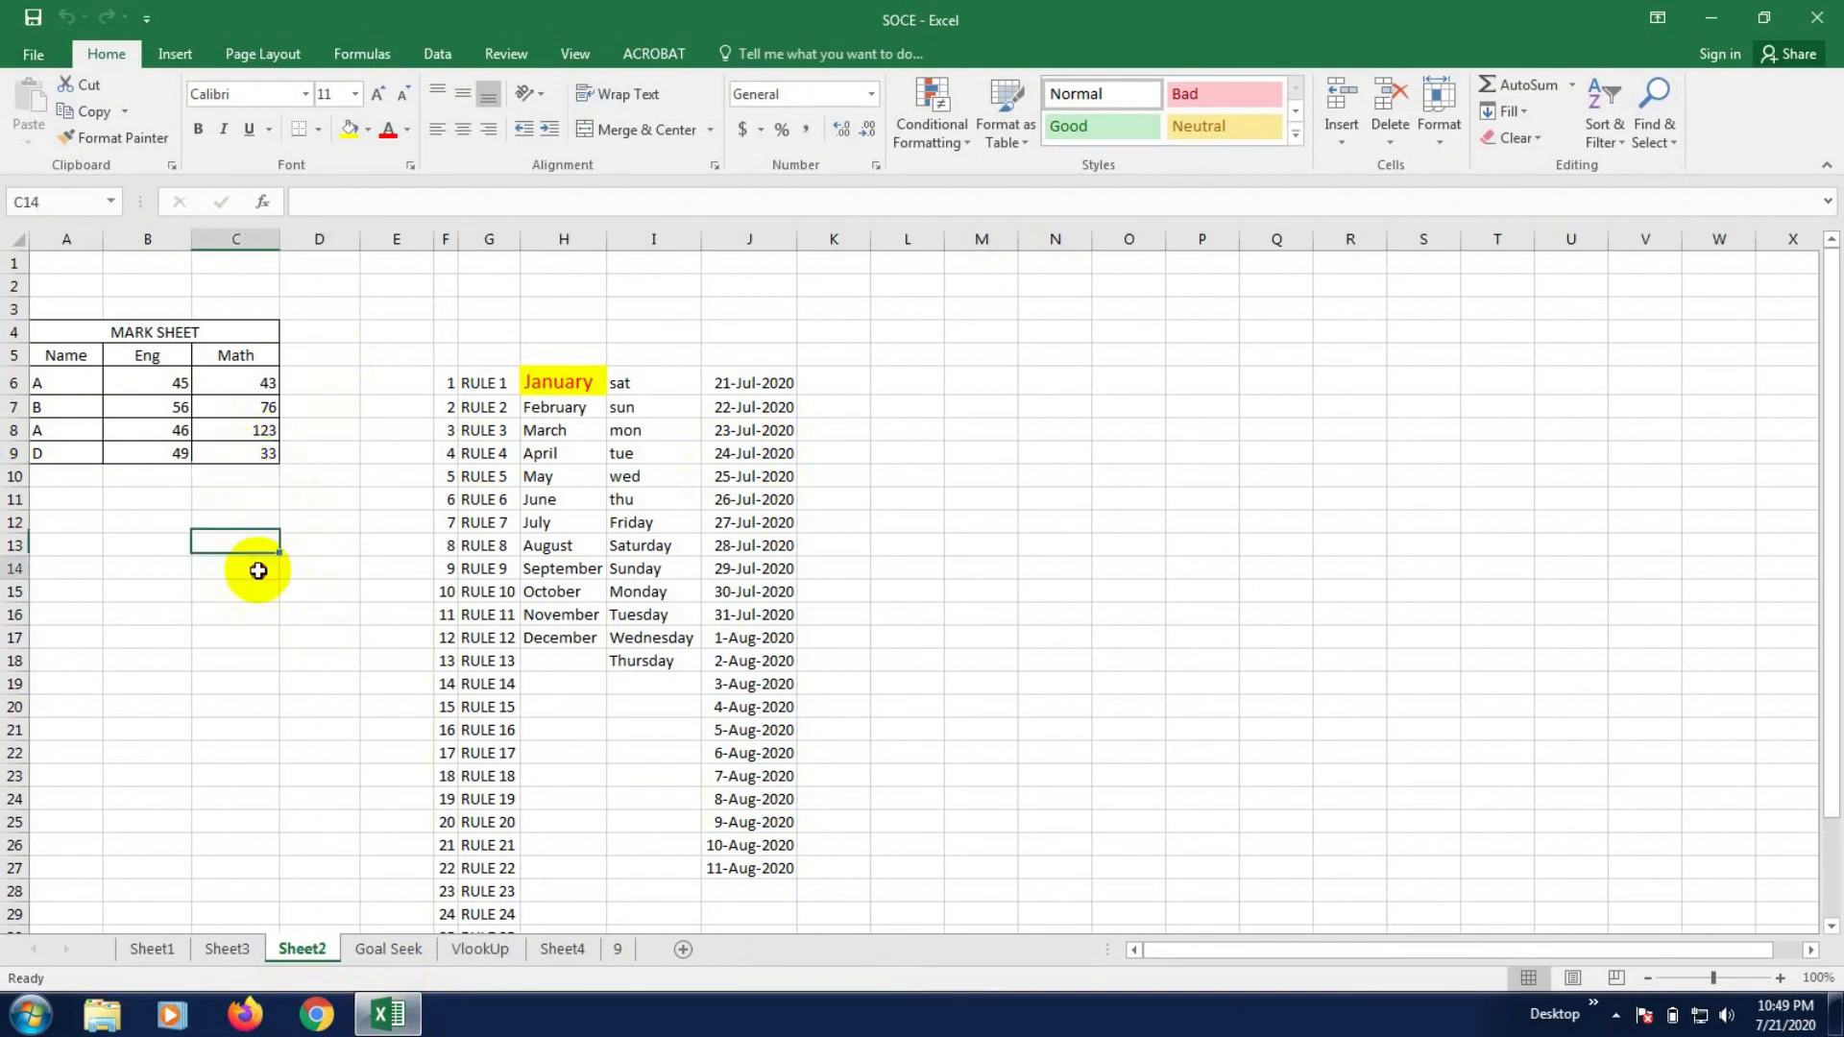
pyautogui.click(256, 567)
pyautogui.click(121, 459)
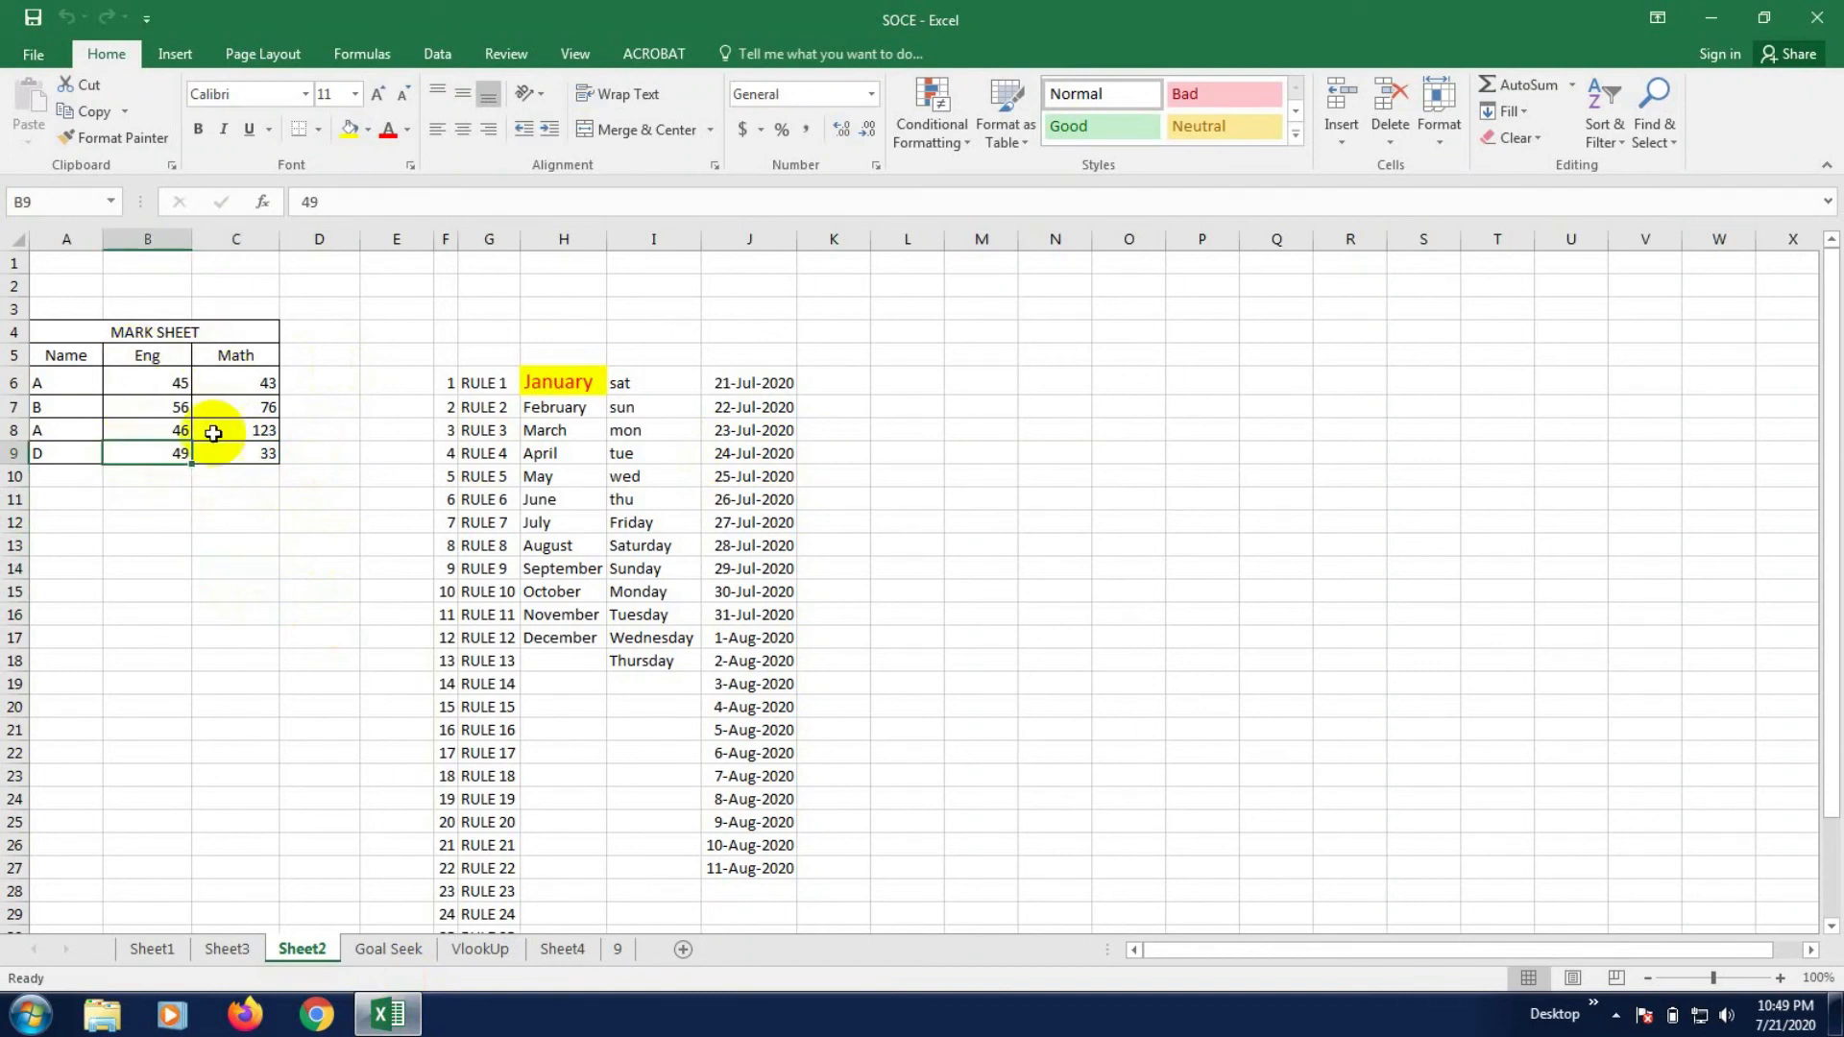
pyautogui.click(400, 606)
pyautogui.click(300, 462)
pyautogui.click(278, 404)
pyautogui.click(260, 568)
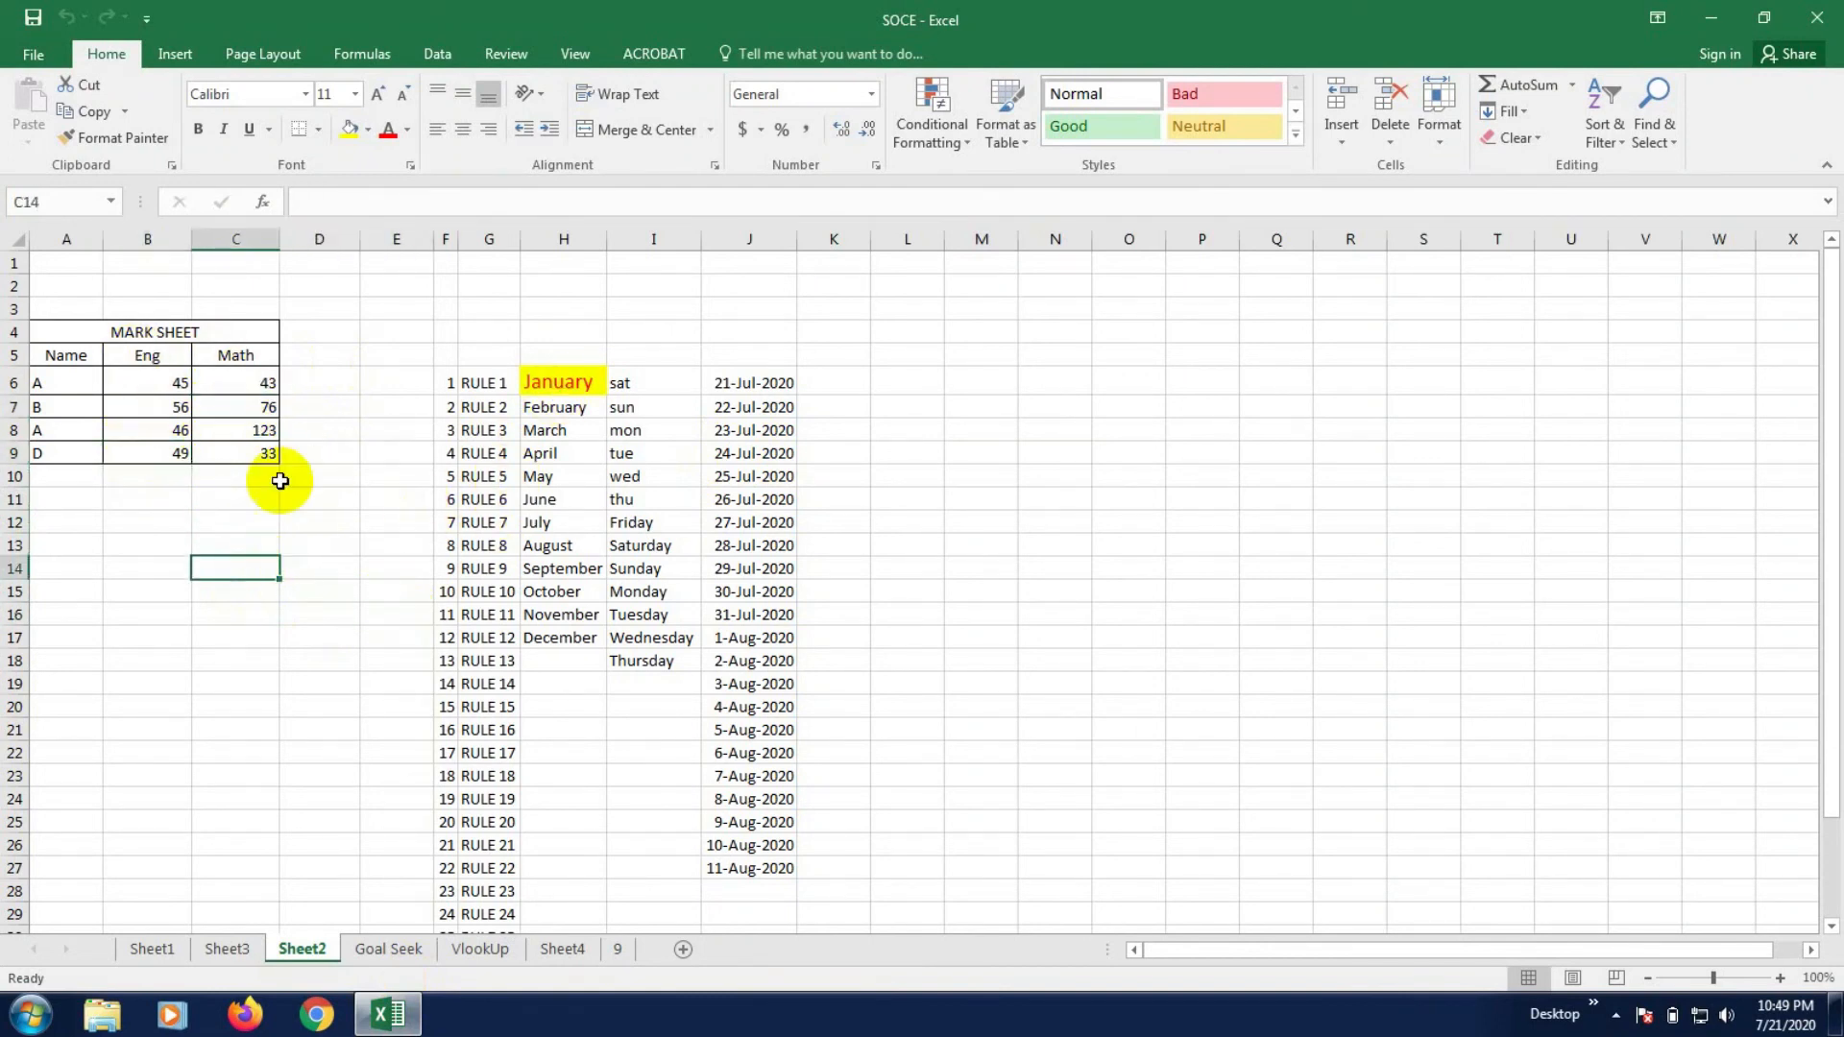
pyautogui.click(260, 461)
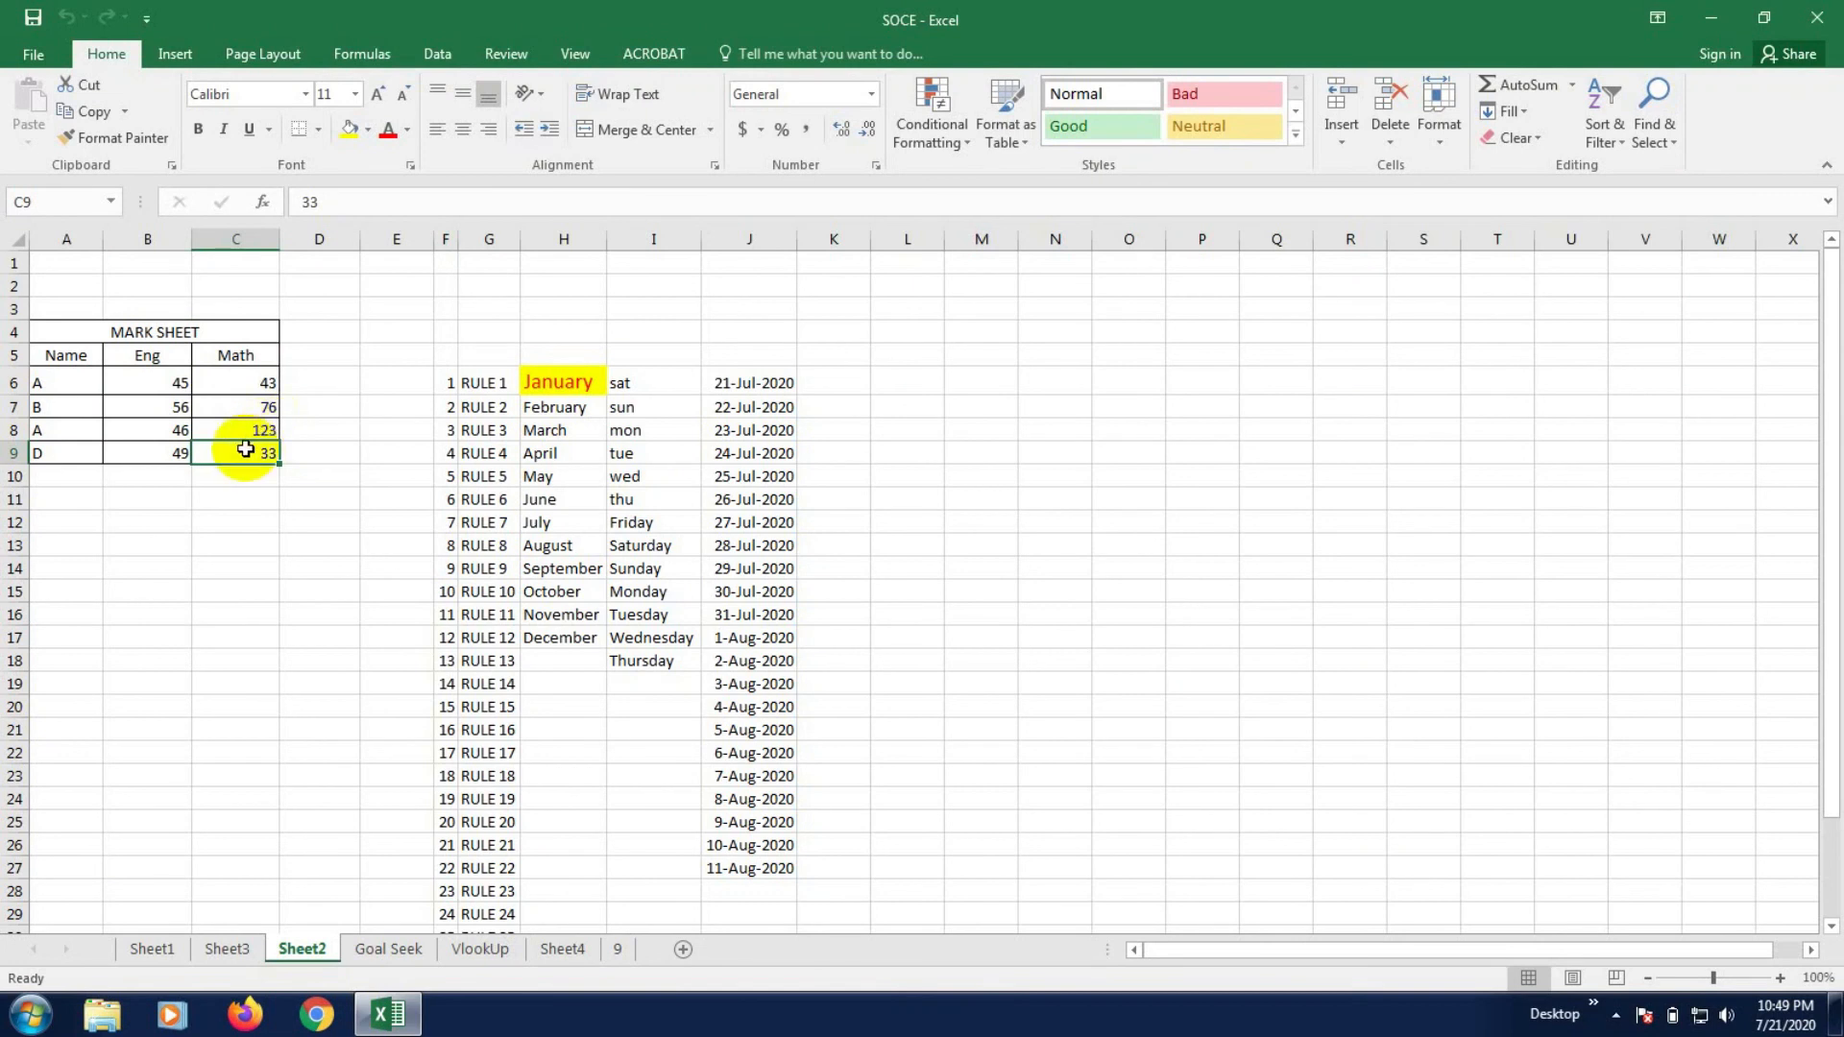
# - Enter =SUM(B9:C9) in D9 so it totals 82
pyautogui.click(315, 454)
pyautogui.write('=sum')
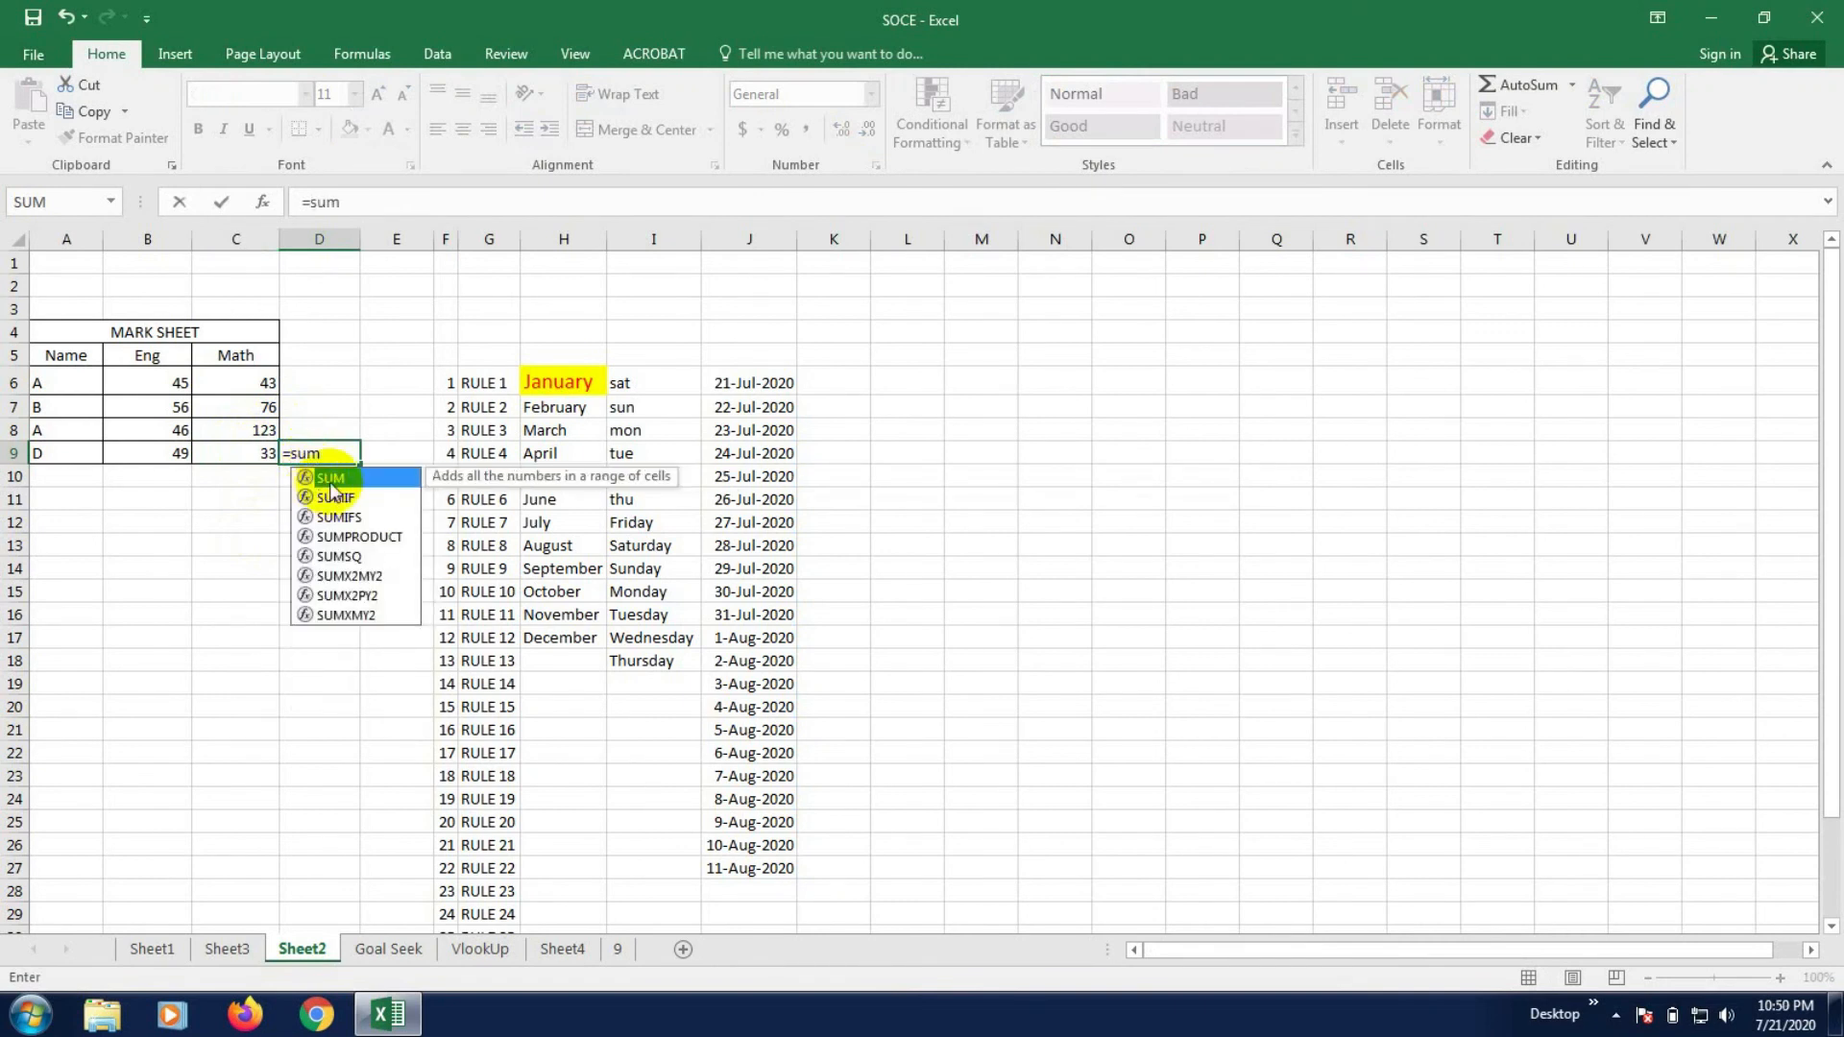
pyautogui.doubleClick(326, 478)
pyautogui.moveTo(163, 458); pyautogui.dragTo(271, 451)
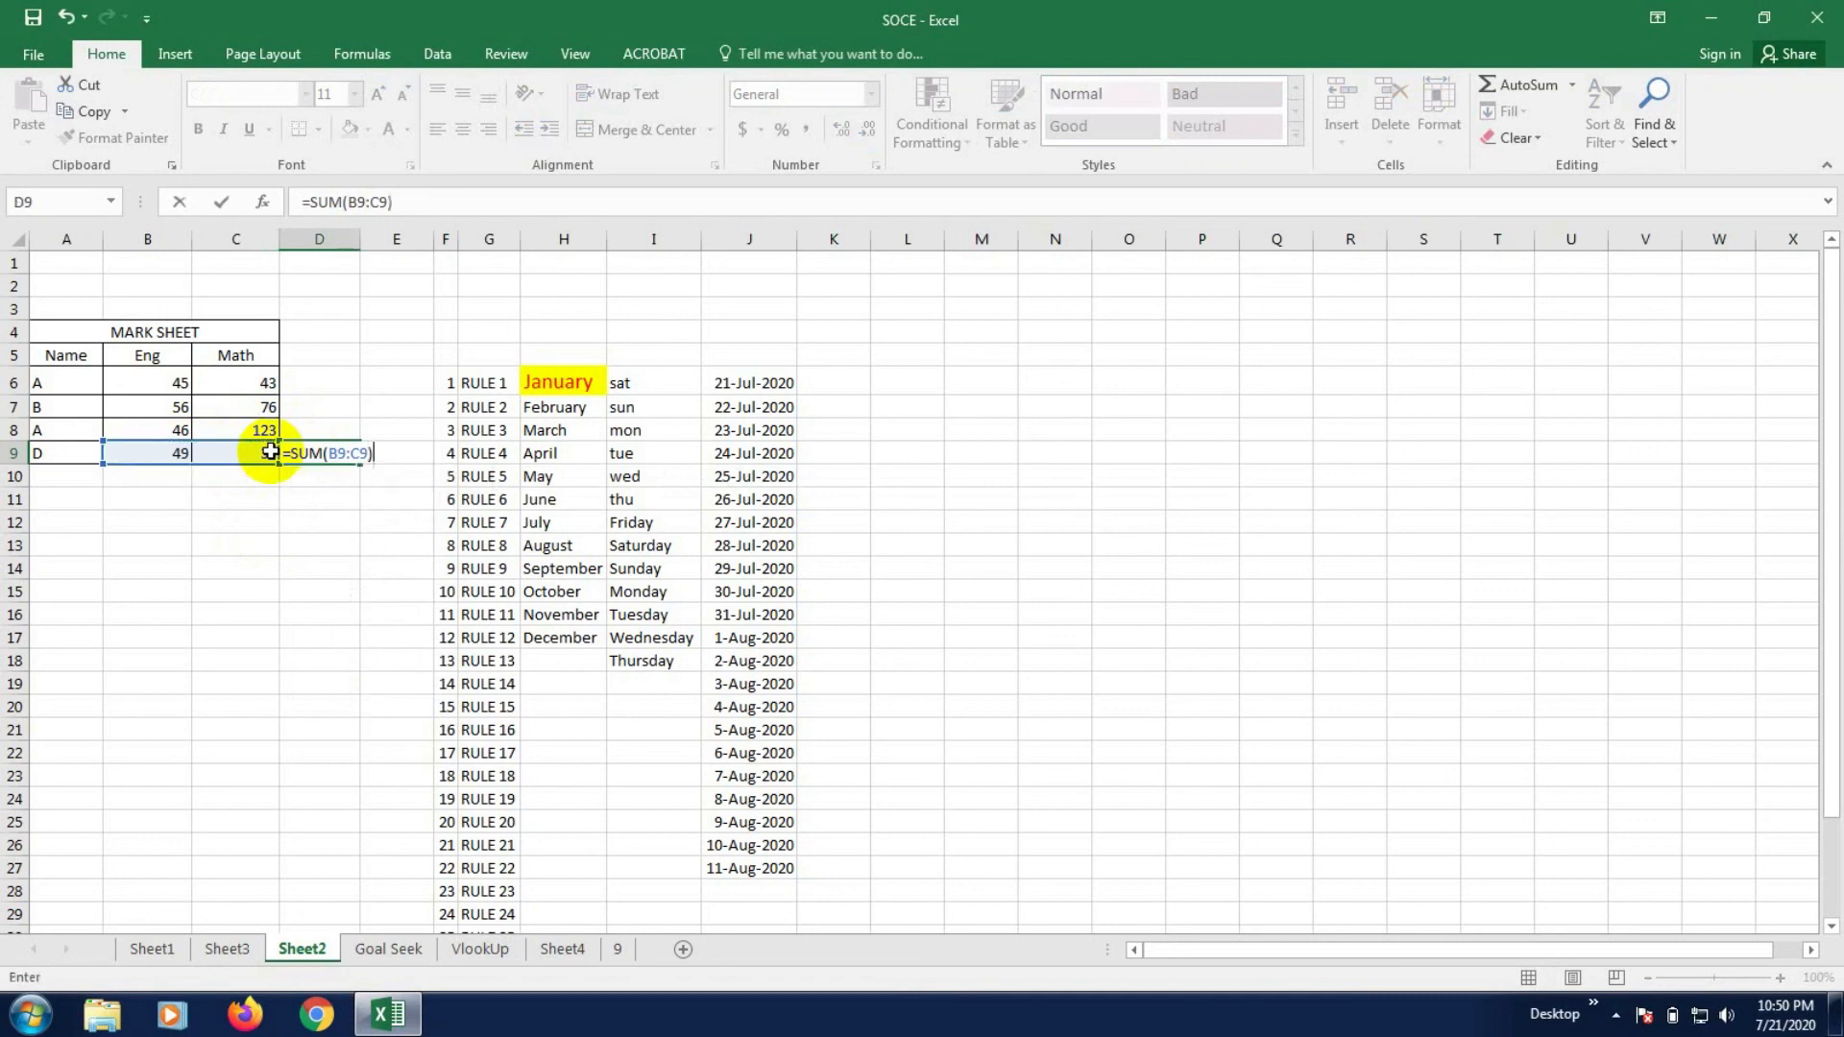
pyautogui.press('Return')
# - Check D9's formula and move between the Math column cells, ending on C9
pyautogui.click(309, 569)
pyautogui.click(231, 539)
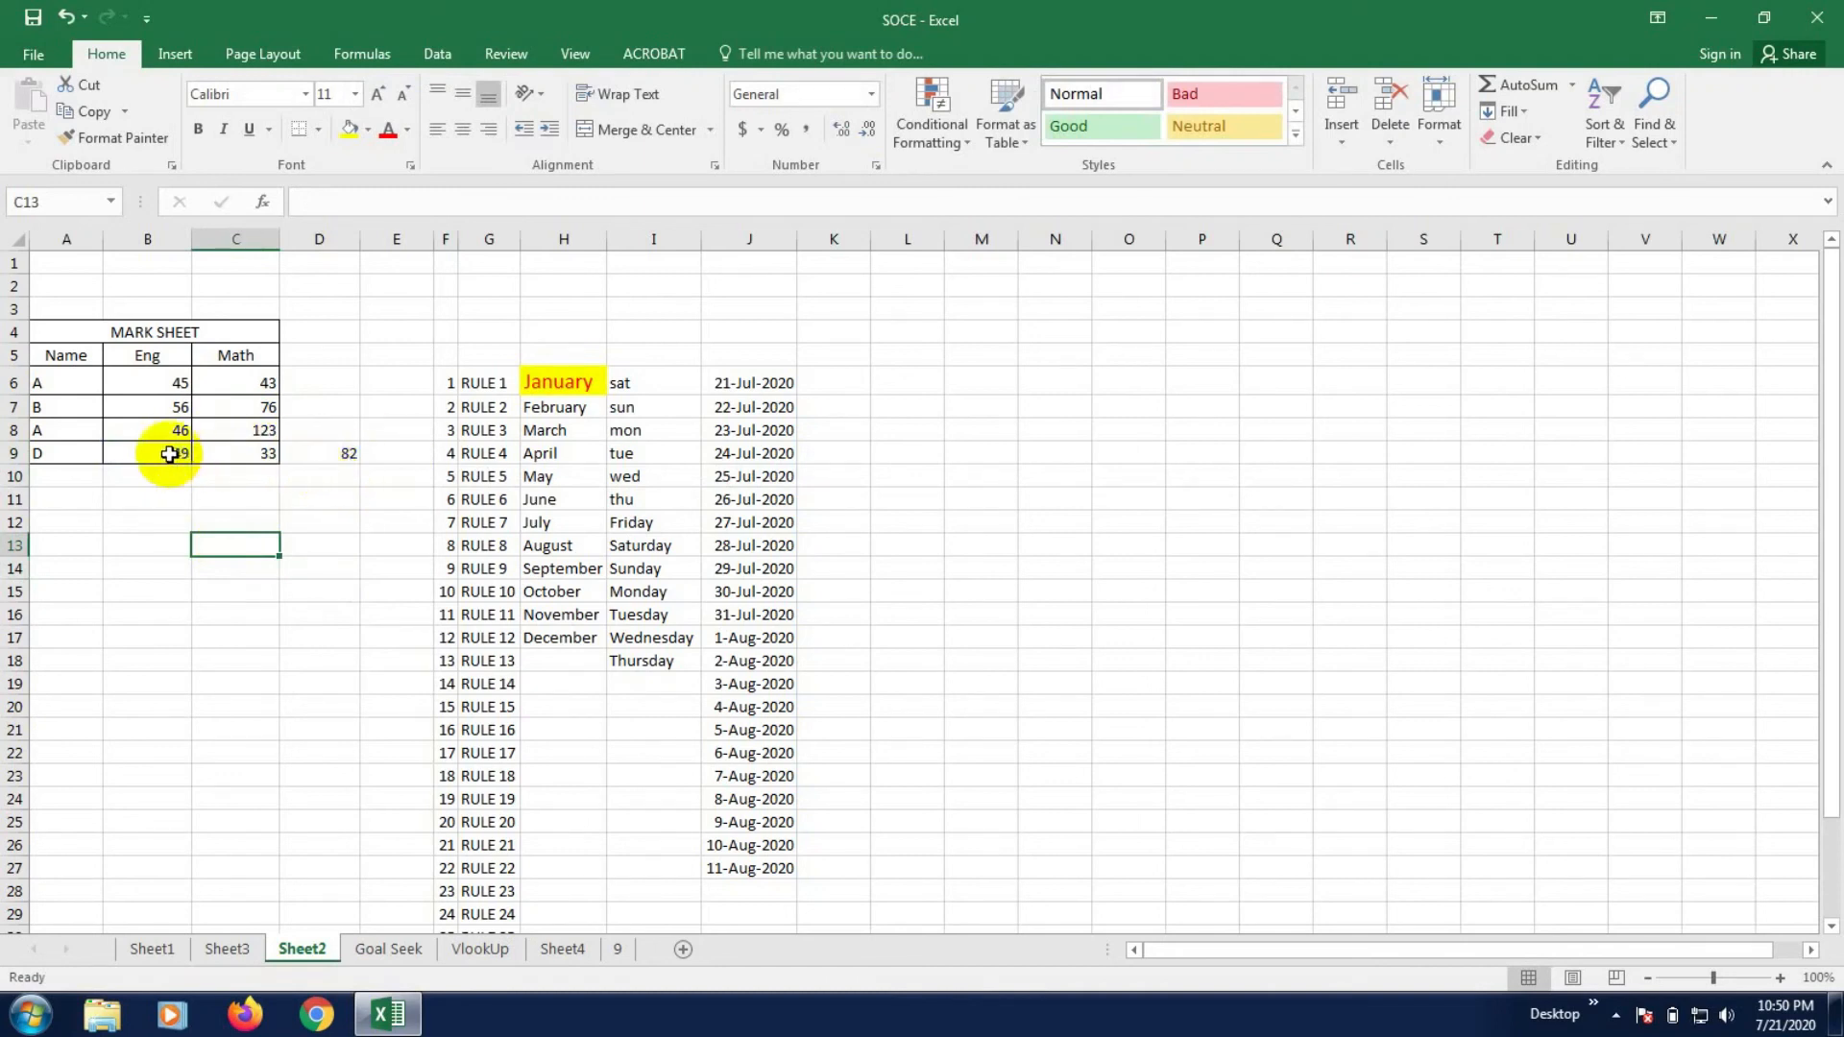
pyautogui.moveTo(291, 562); pyautogui.dragTo(300, 545)
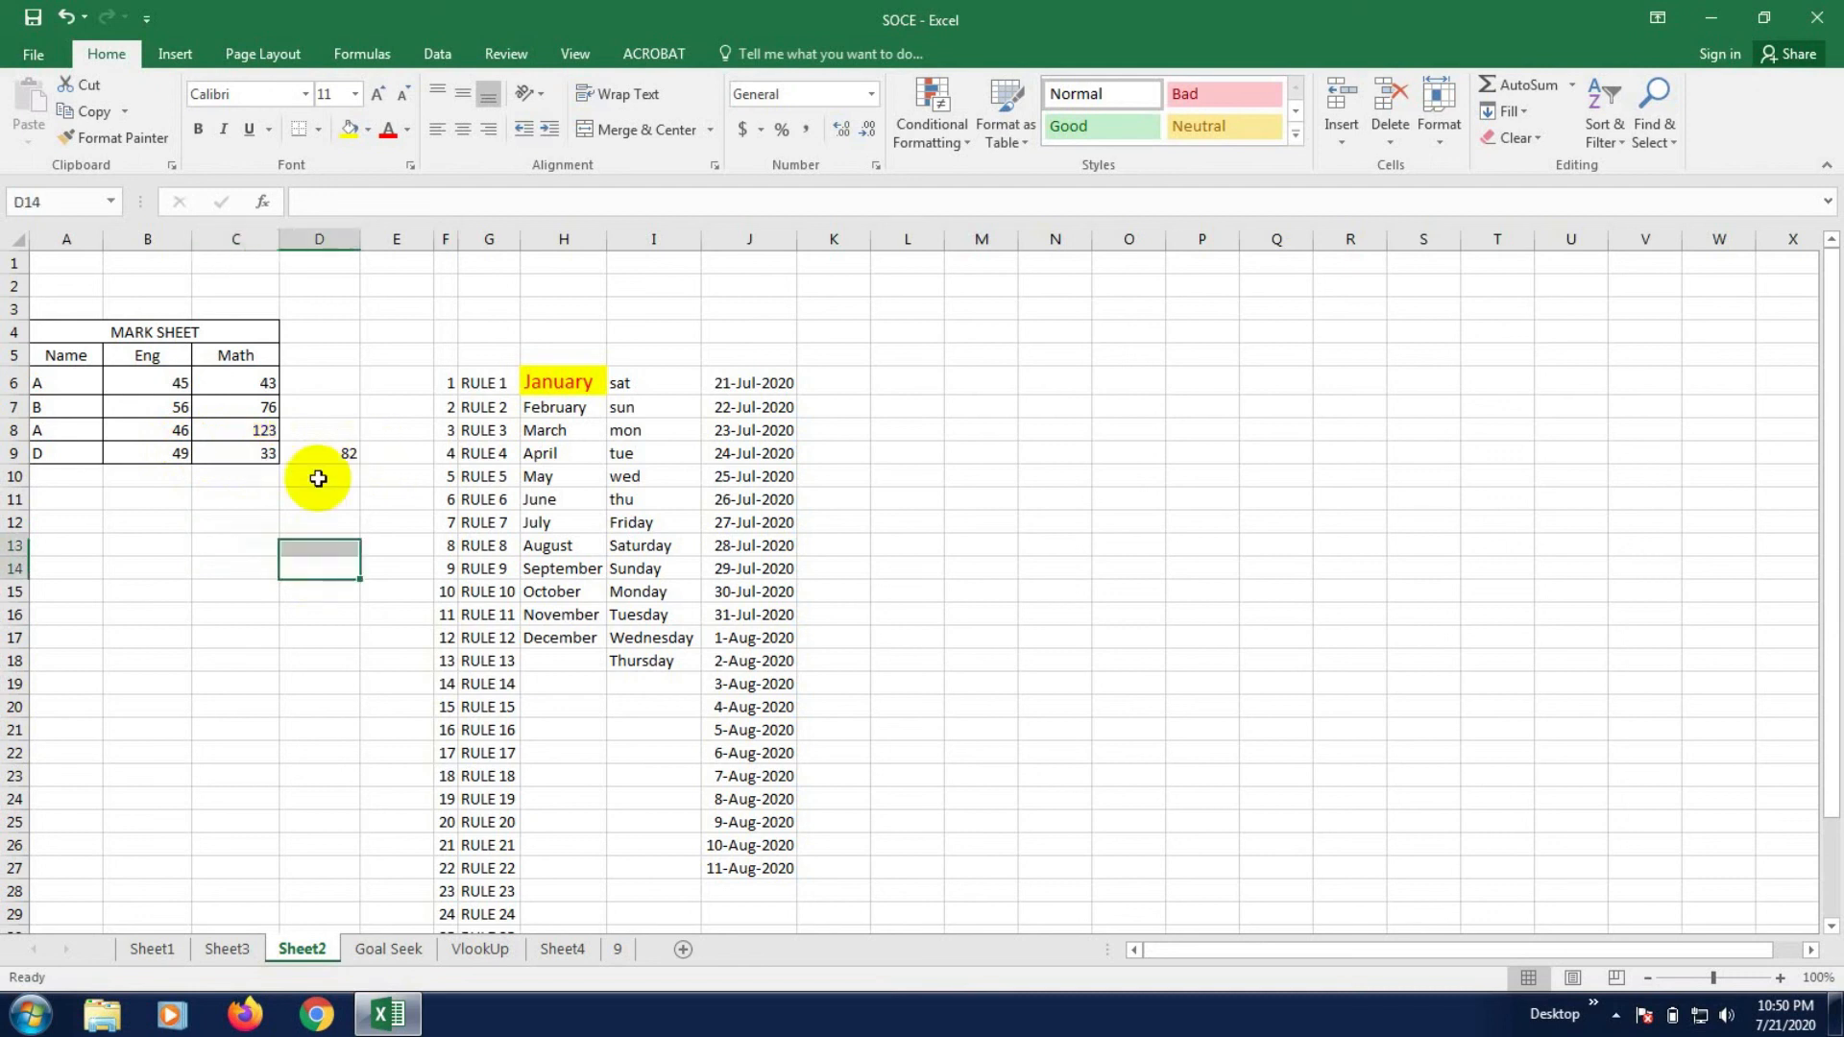
pyautogui.click(313, 452)
pyautogui.click(273, 537)
pyautogui.click(229, 526)
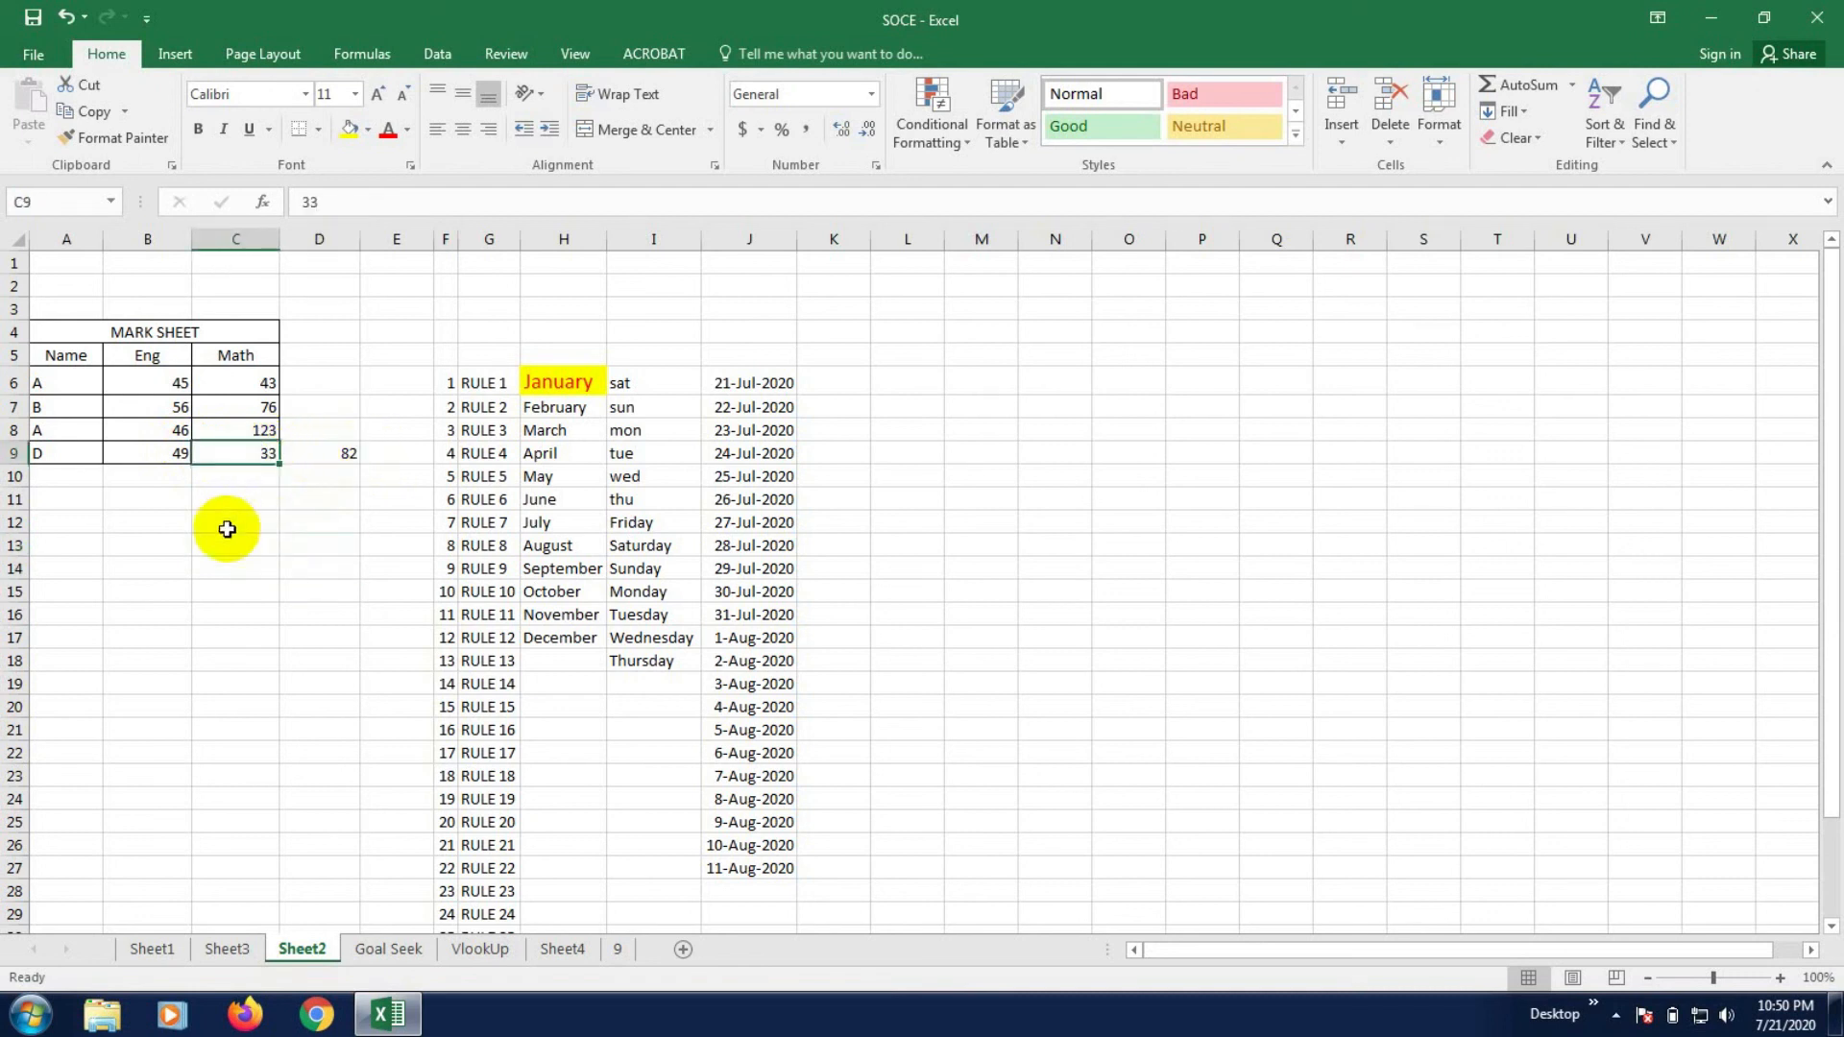
pyautogui.click(252, 459)
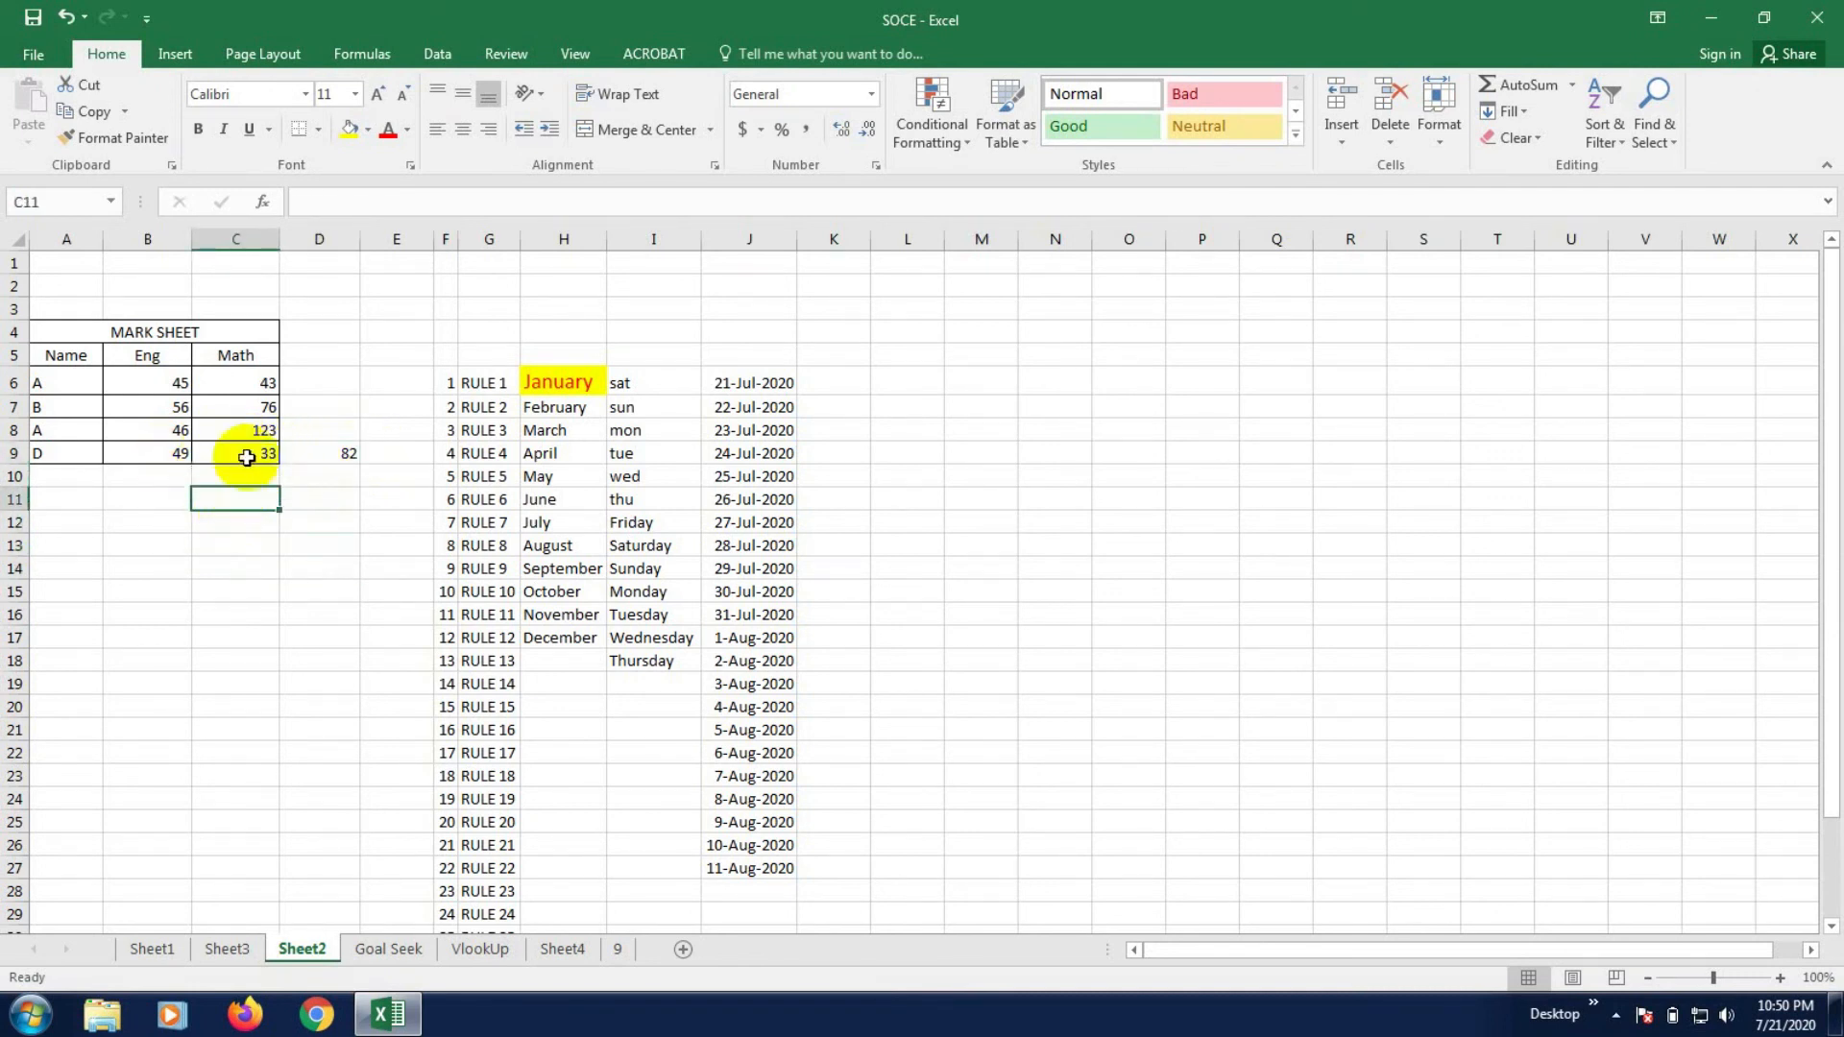
pyautogui.click(256, 540)
pyautogui.click(243, 455)
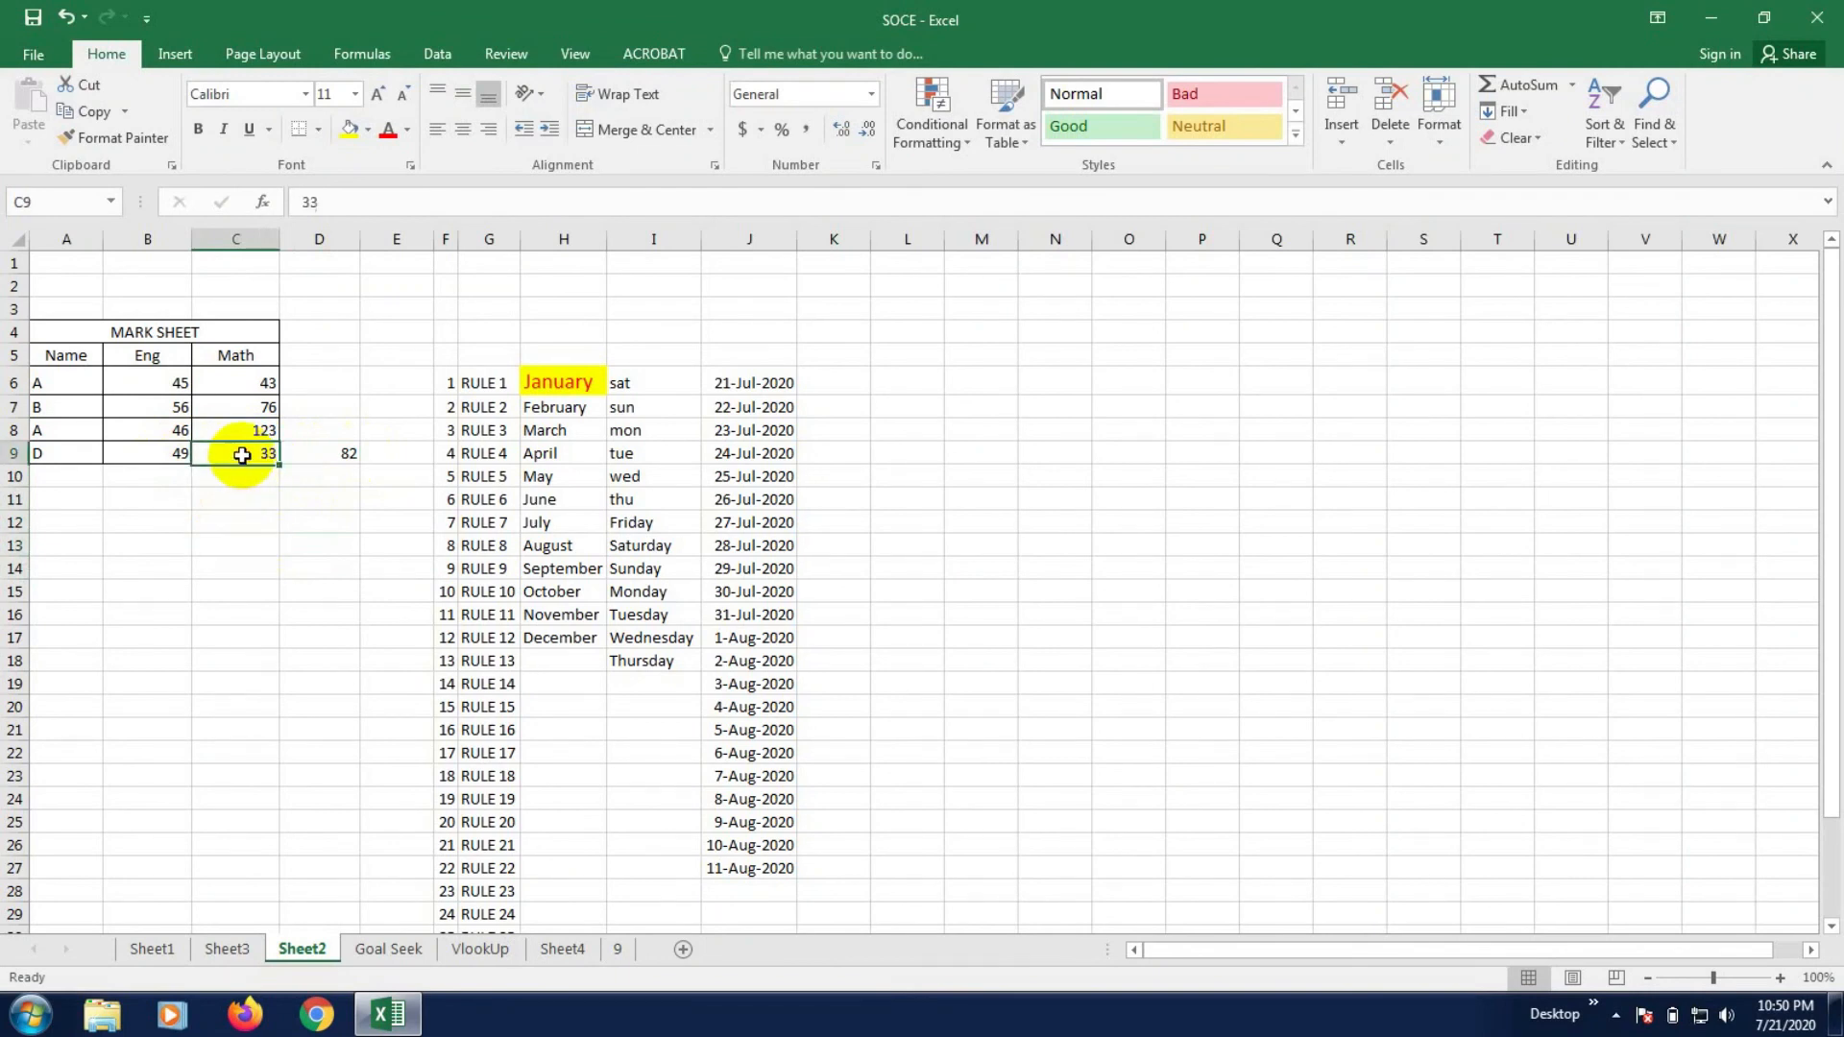
pyautogui.click(271, 497)
pyautogui.click(260, 455)
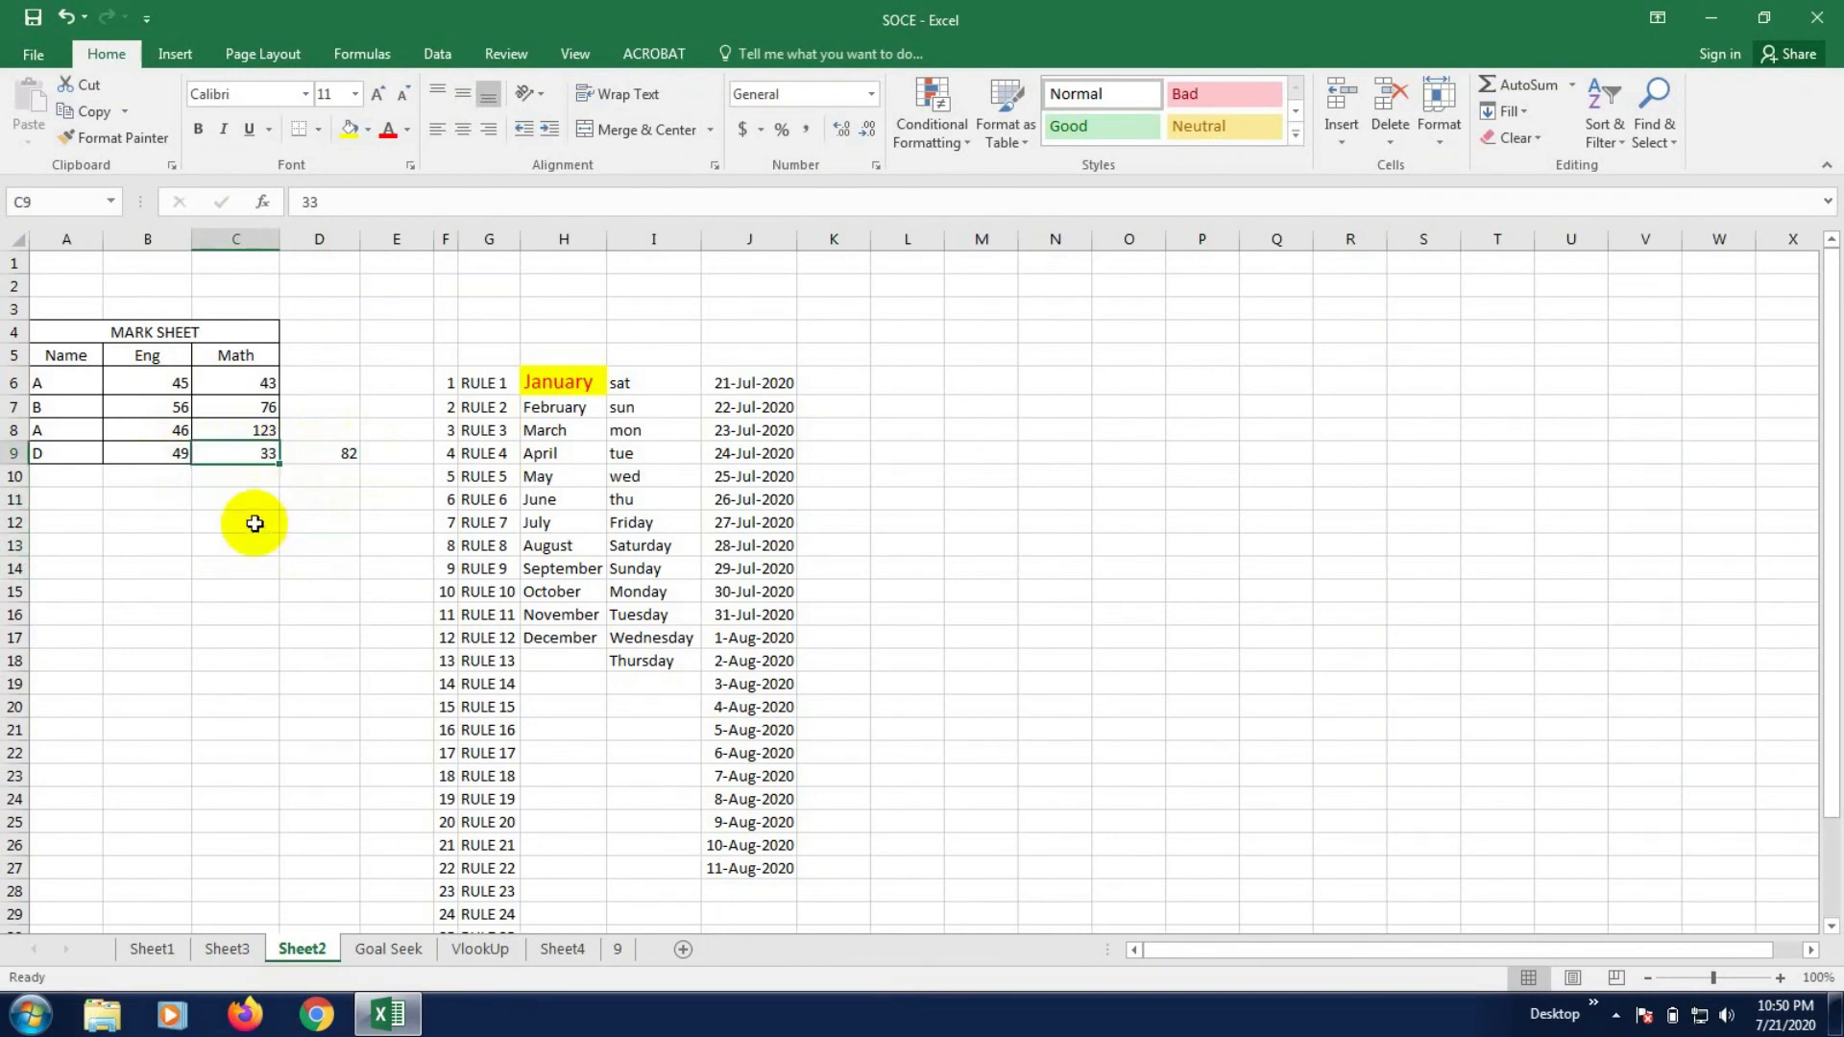
pyautogui.click(254, 523)
pyautogui.click(250, 452)
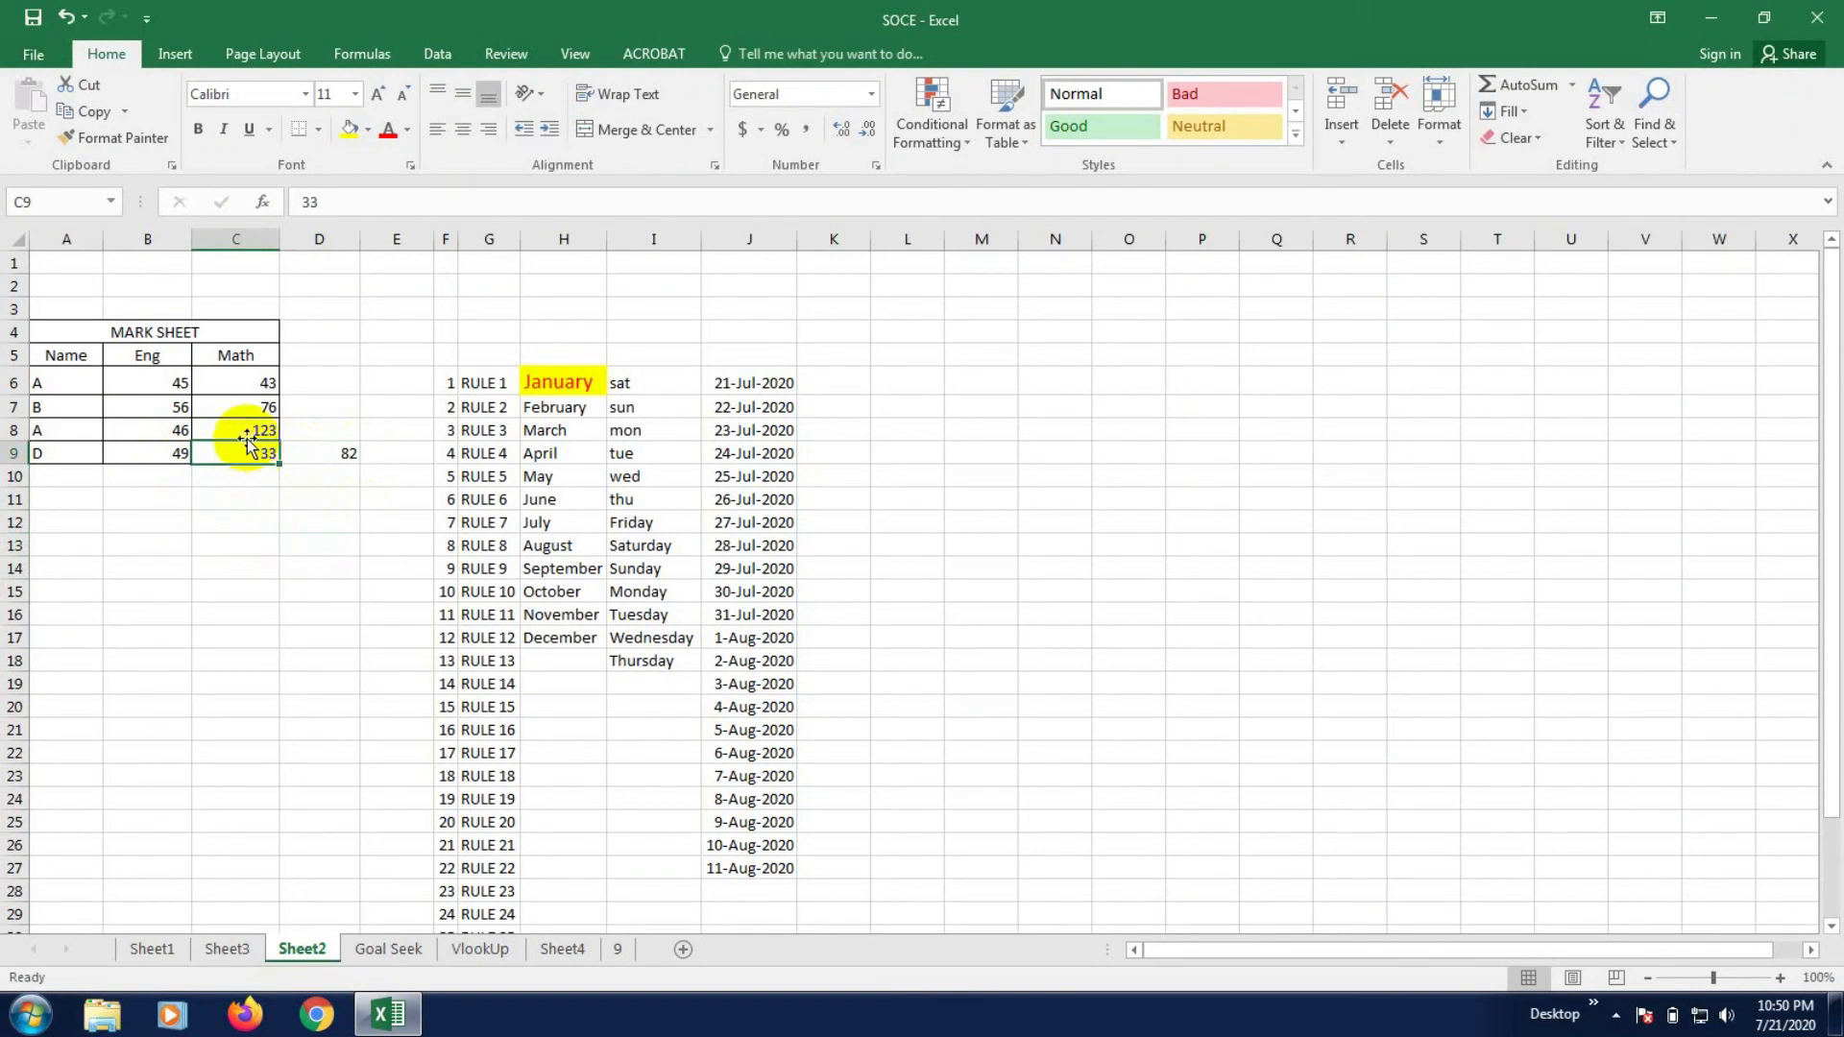
# - Replace C9's General format with the custom code ;;; so its 33 is hidden
pyautogui.rightClick(242, 460)
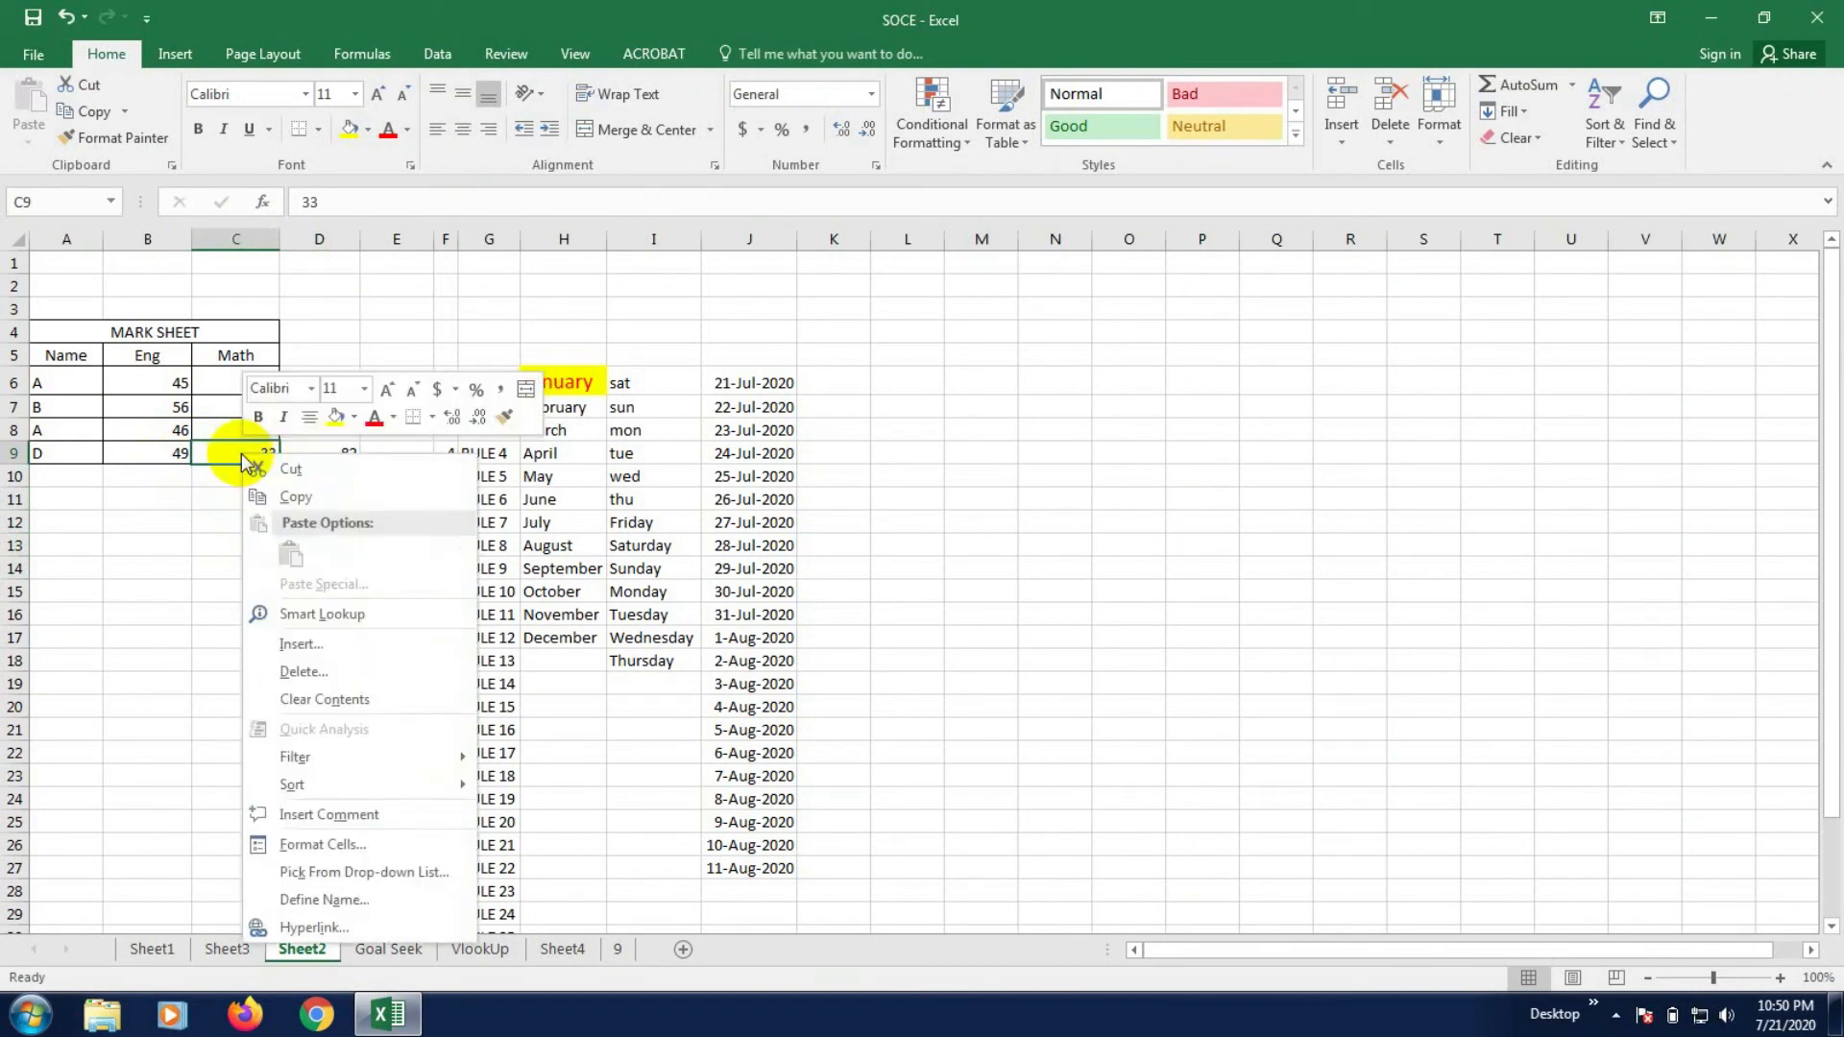
pyautogui.click(204, 523)
pyautogui.rightClick(234, 451)
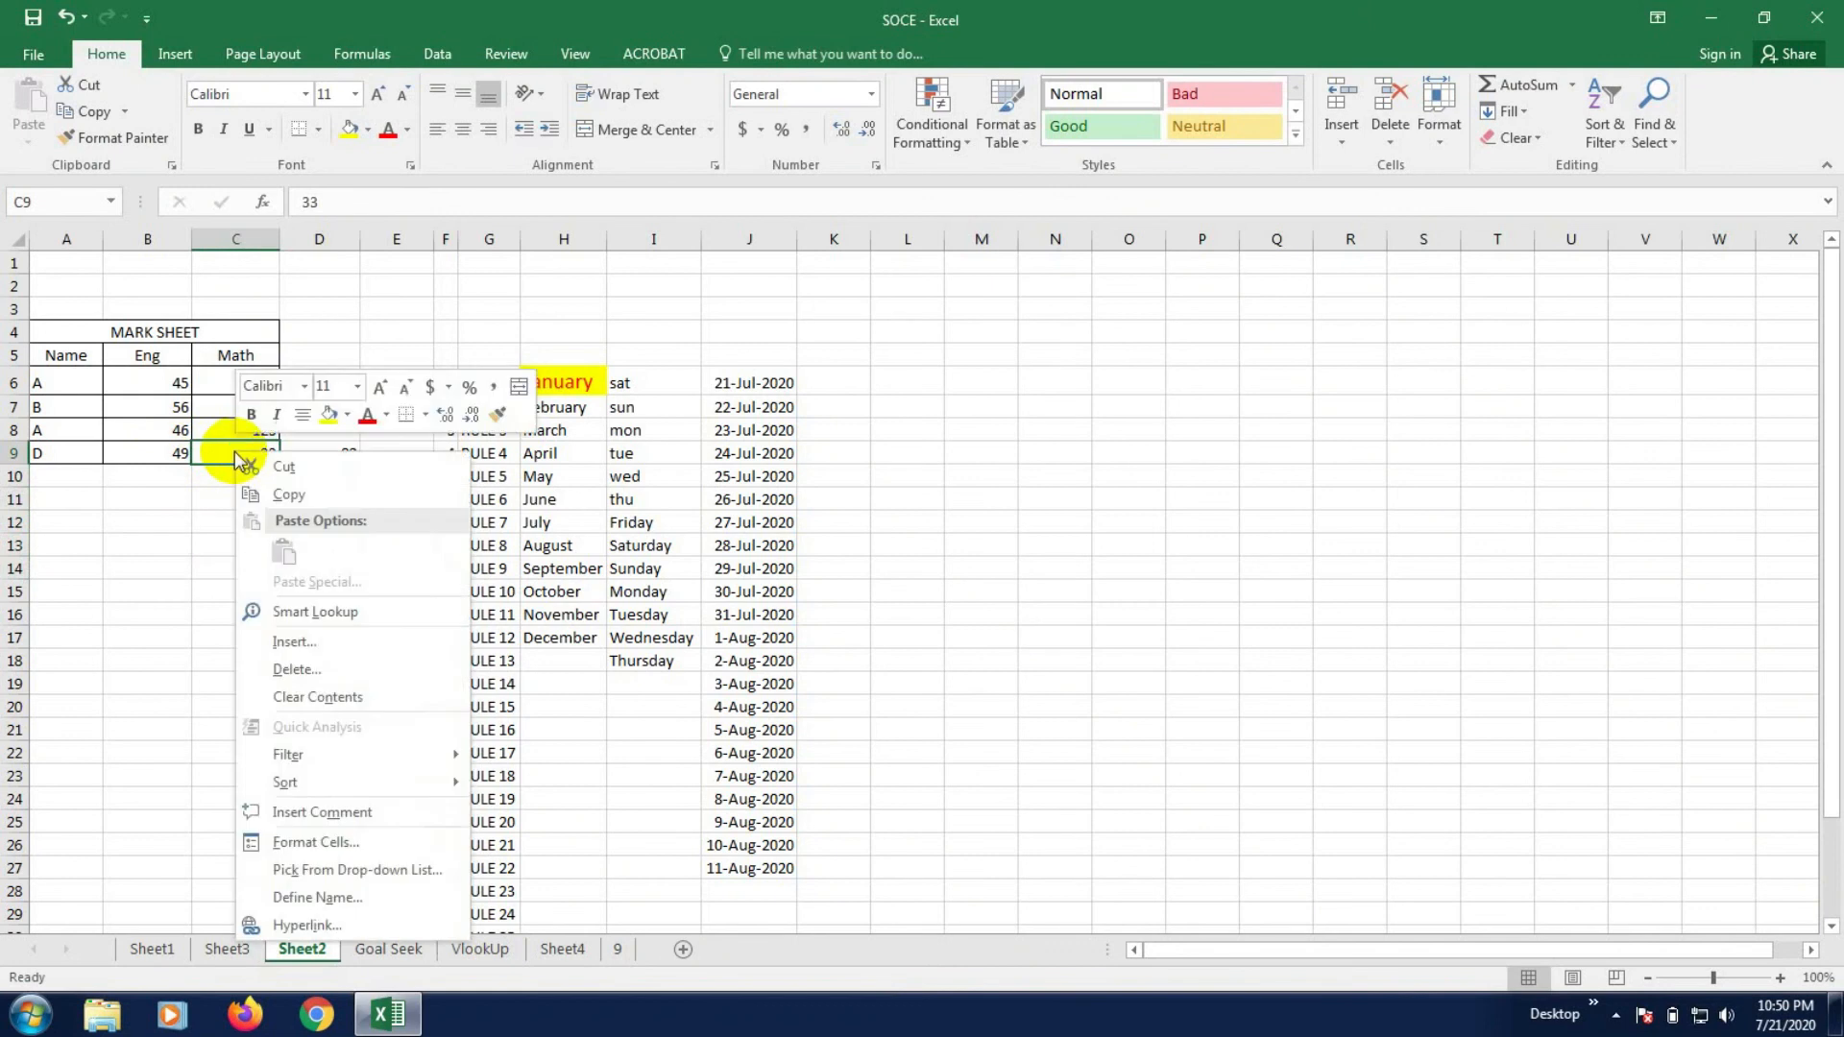
pyautogui.click(347, 846)
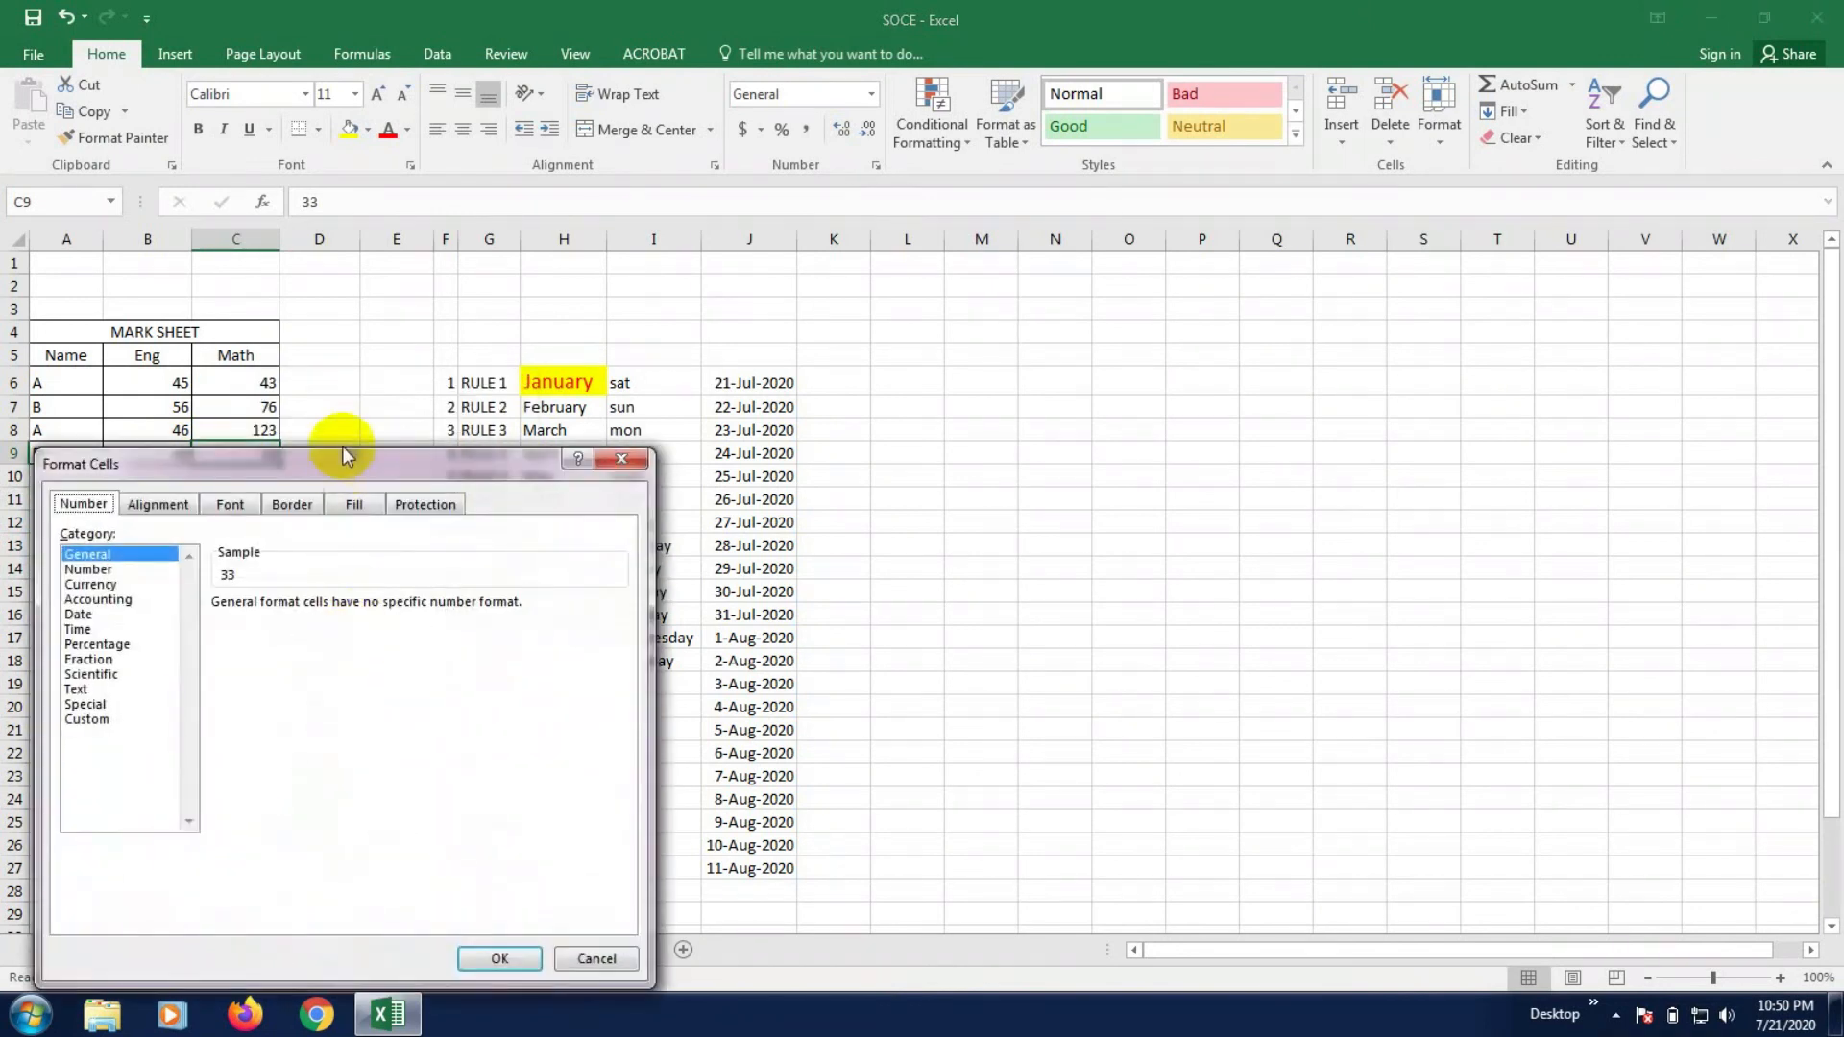
pyautogui.moveTo(331, 488); pyautogui.dragTo(814, 298)
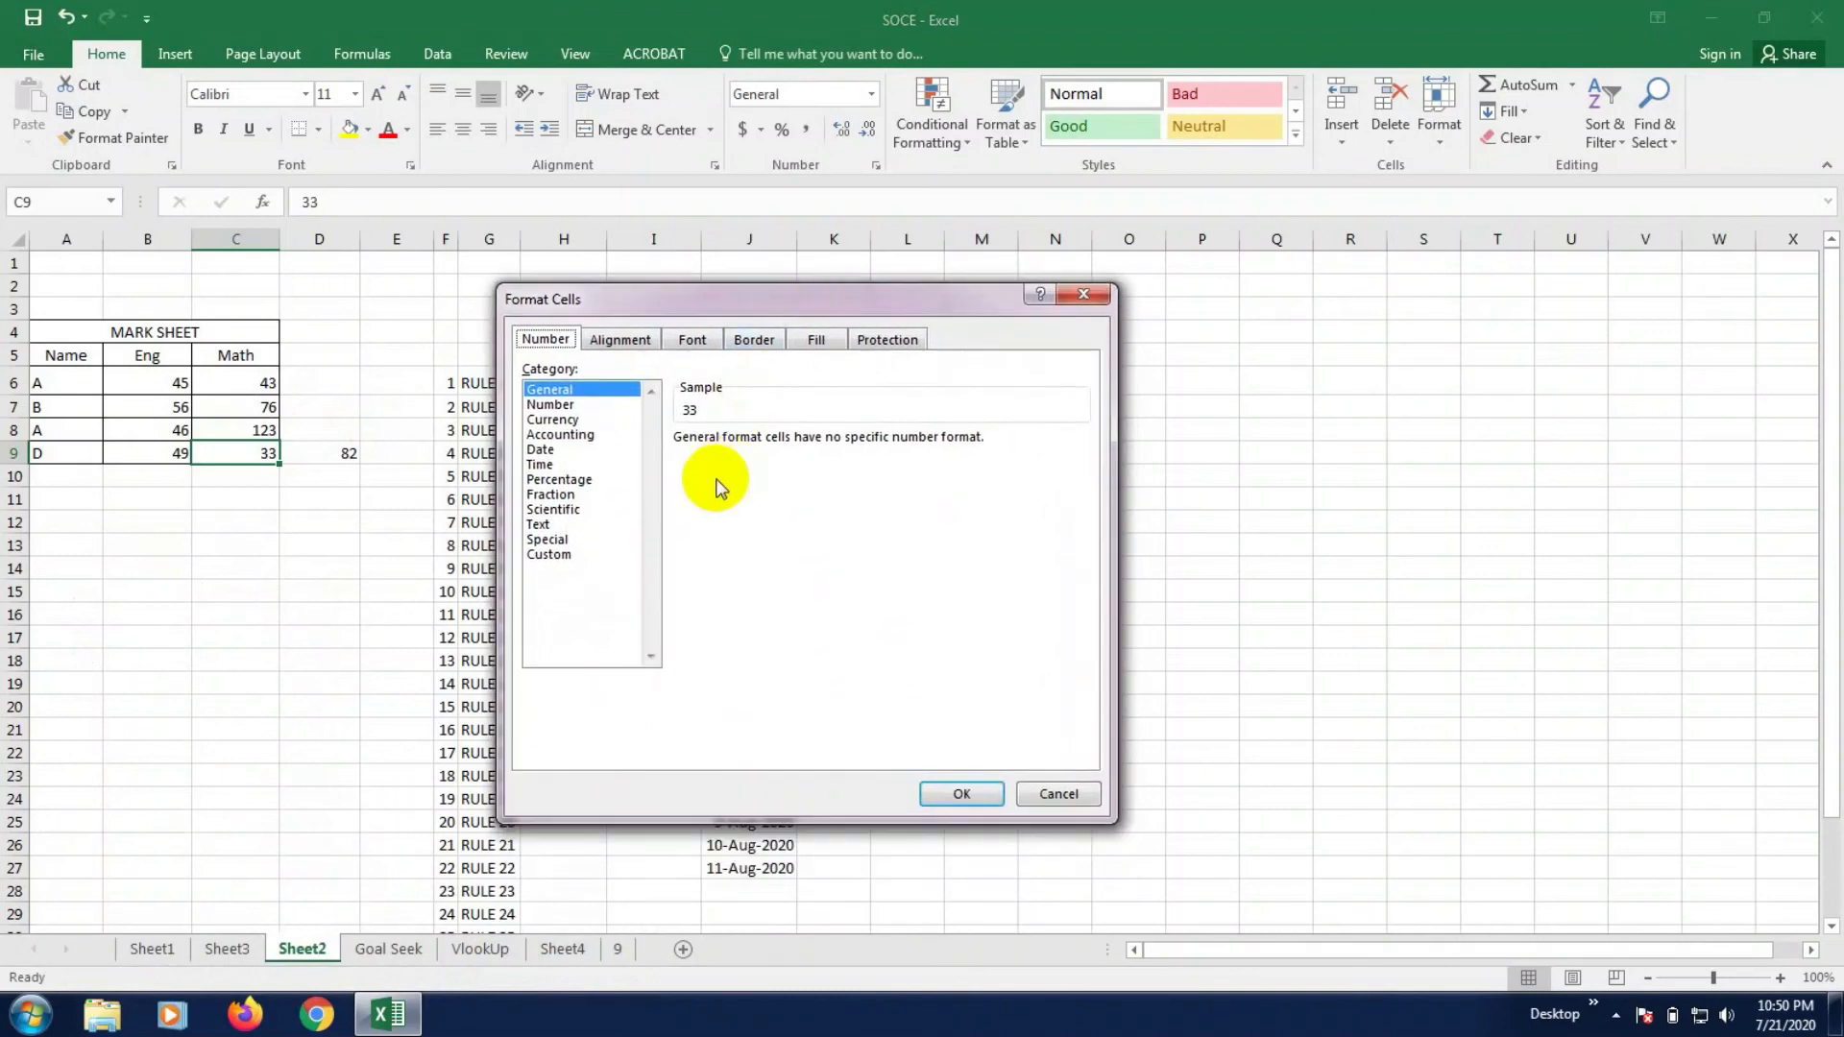
pyautogui.click(548, 556)
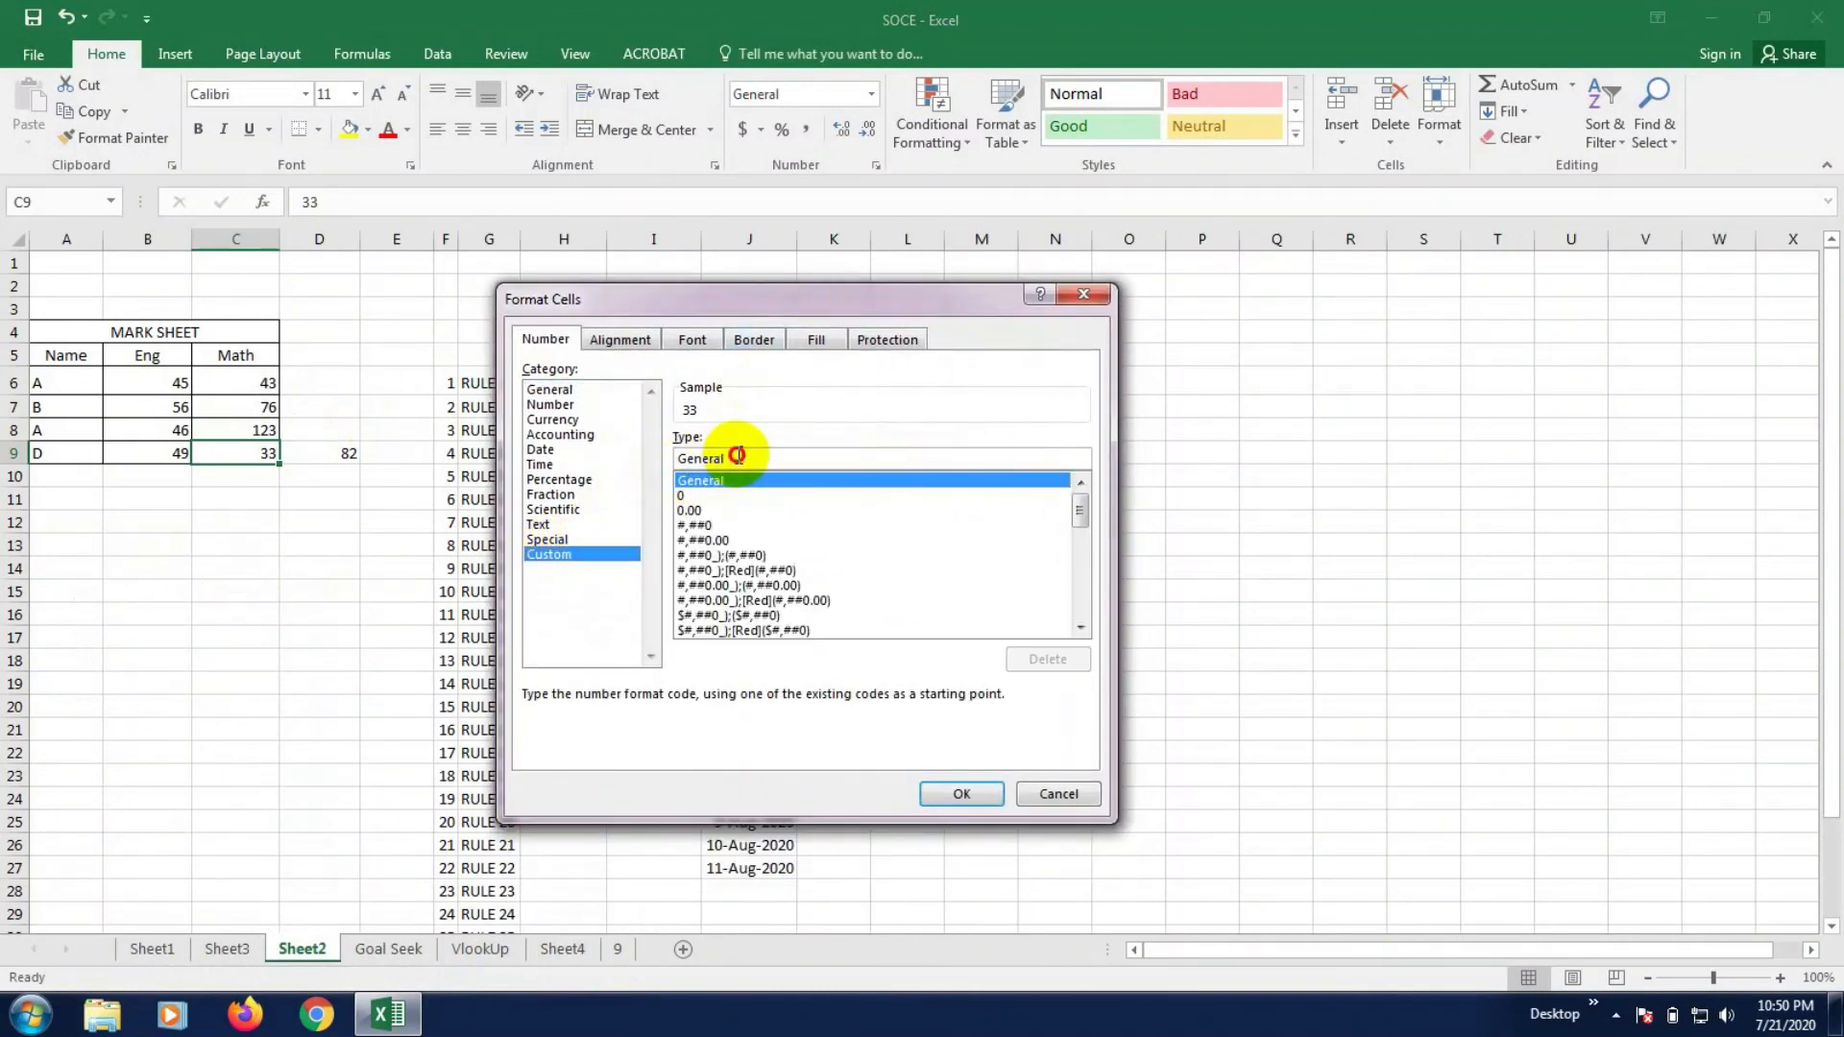
pyautogui.moveTo(726, 458); pyautogui.dragTo(664, 458)
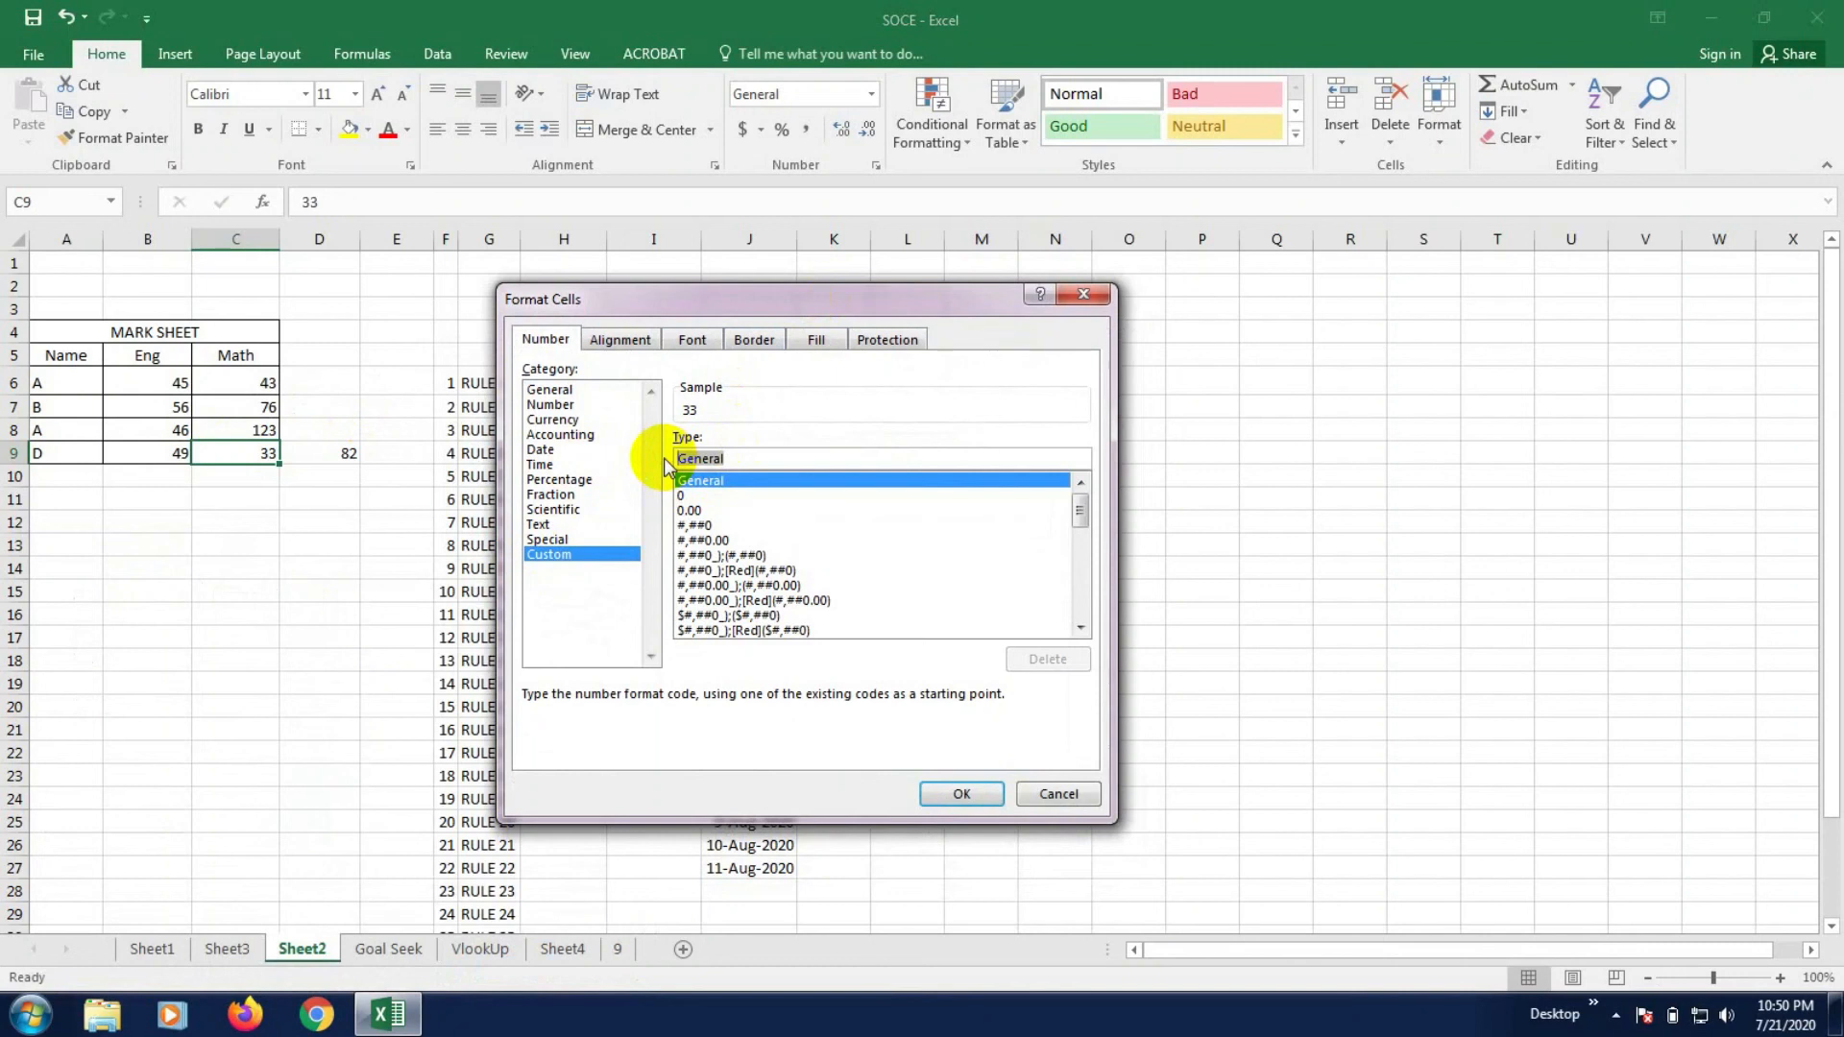
pyautogui.write(';;;')
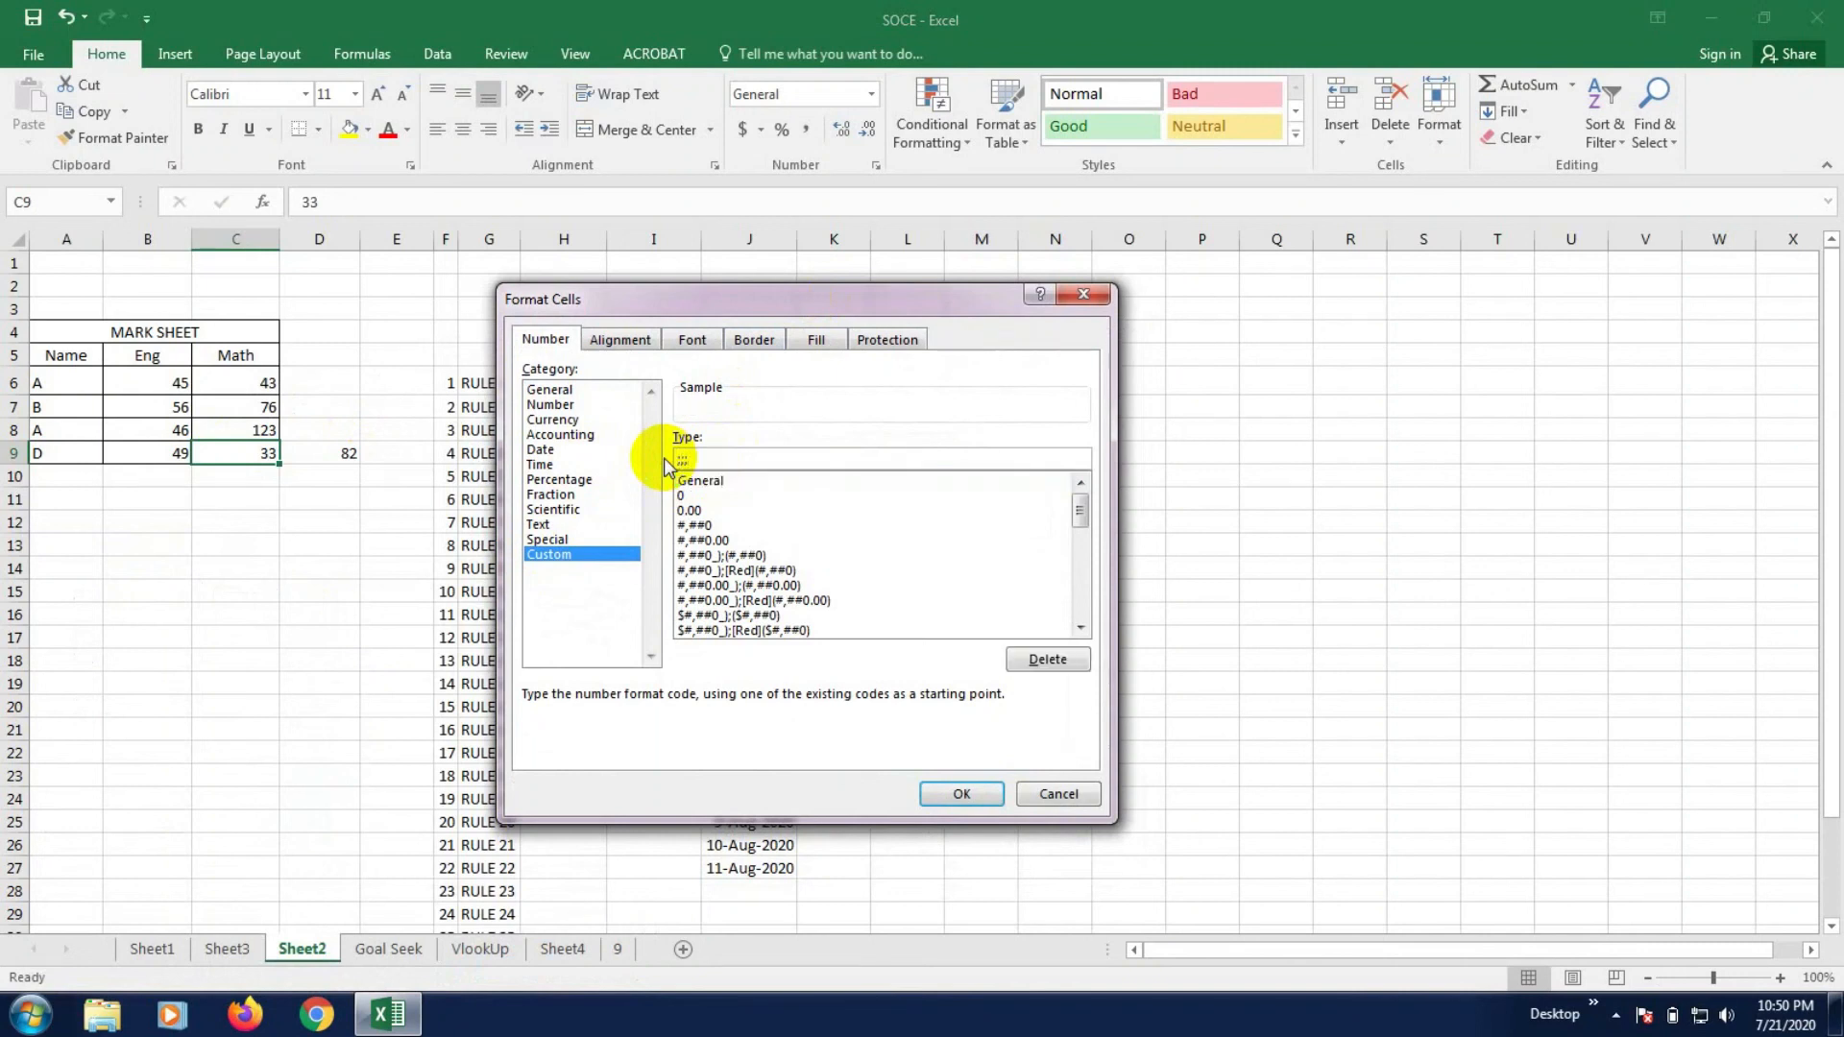
pyautogui.click(958, 792)
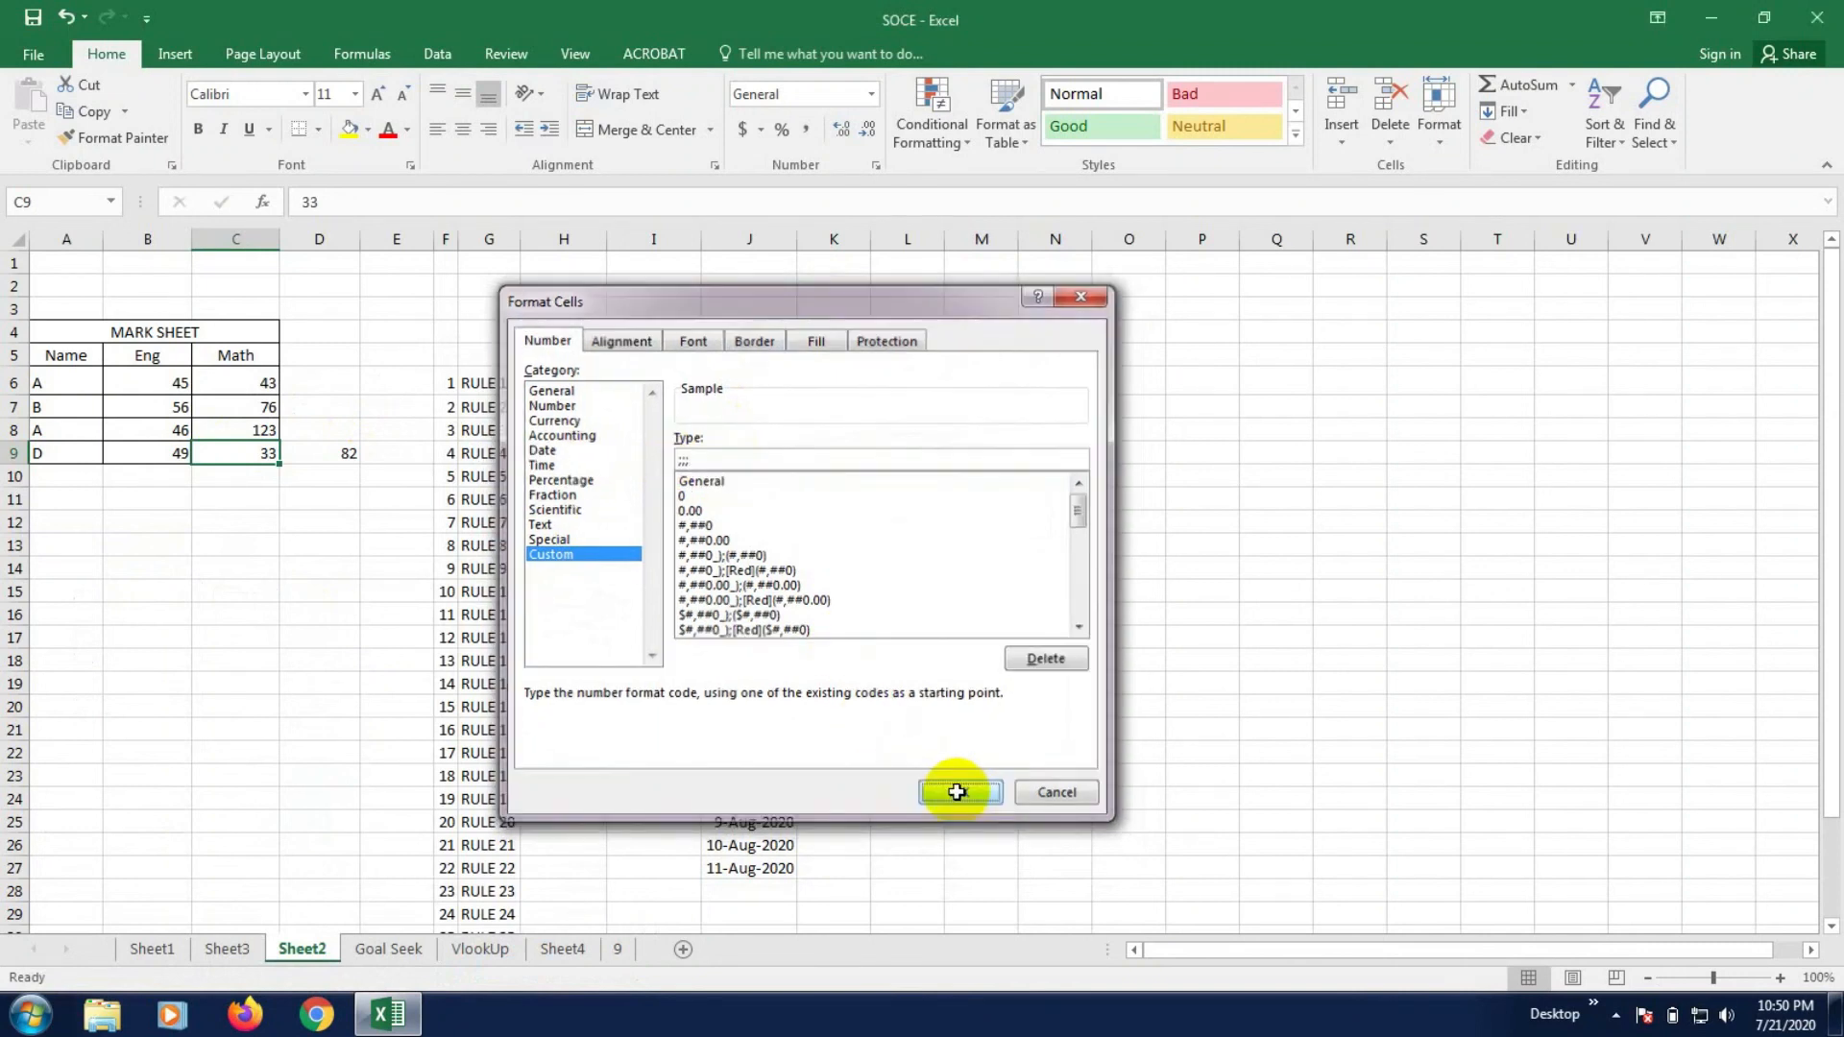
# - Reselect C9 to confirm it still stores 33 while appearing blank
pyautogui.click(251, 608)
pyautogui.click(247, 447)
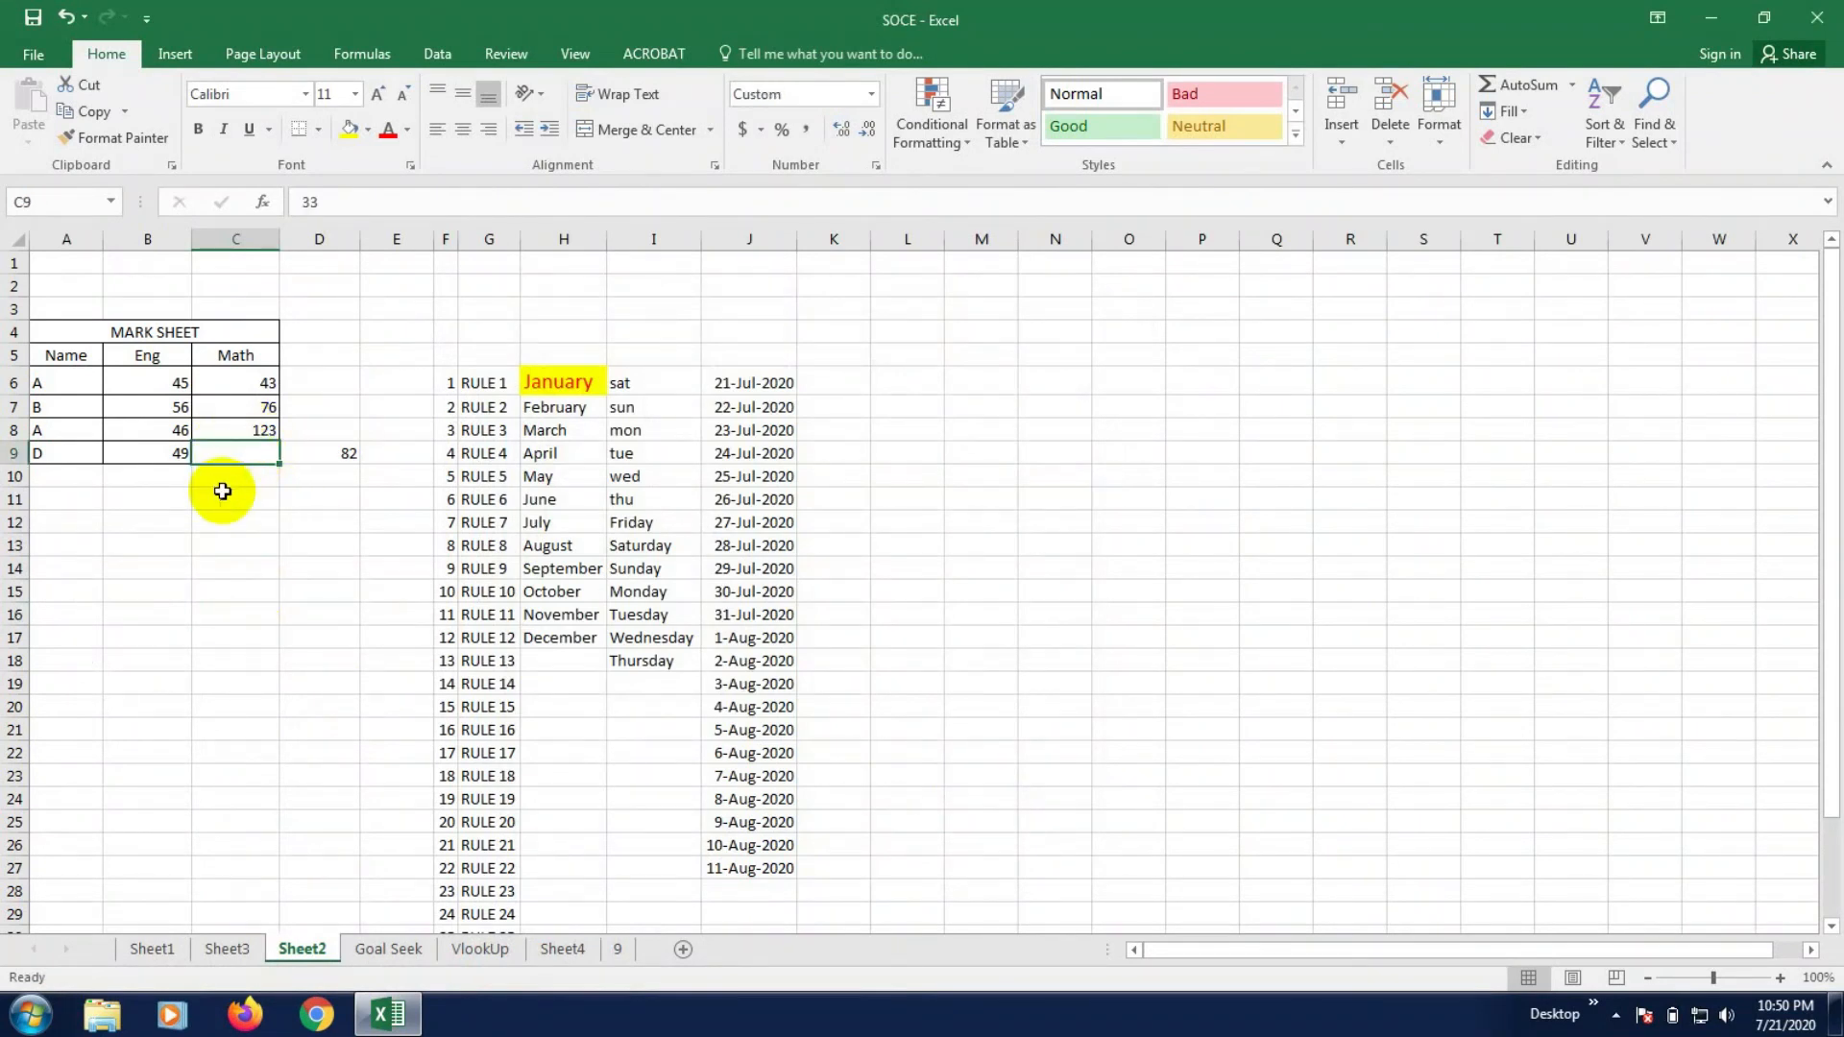
pyautogui.click(254, 521)
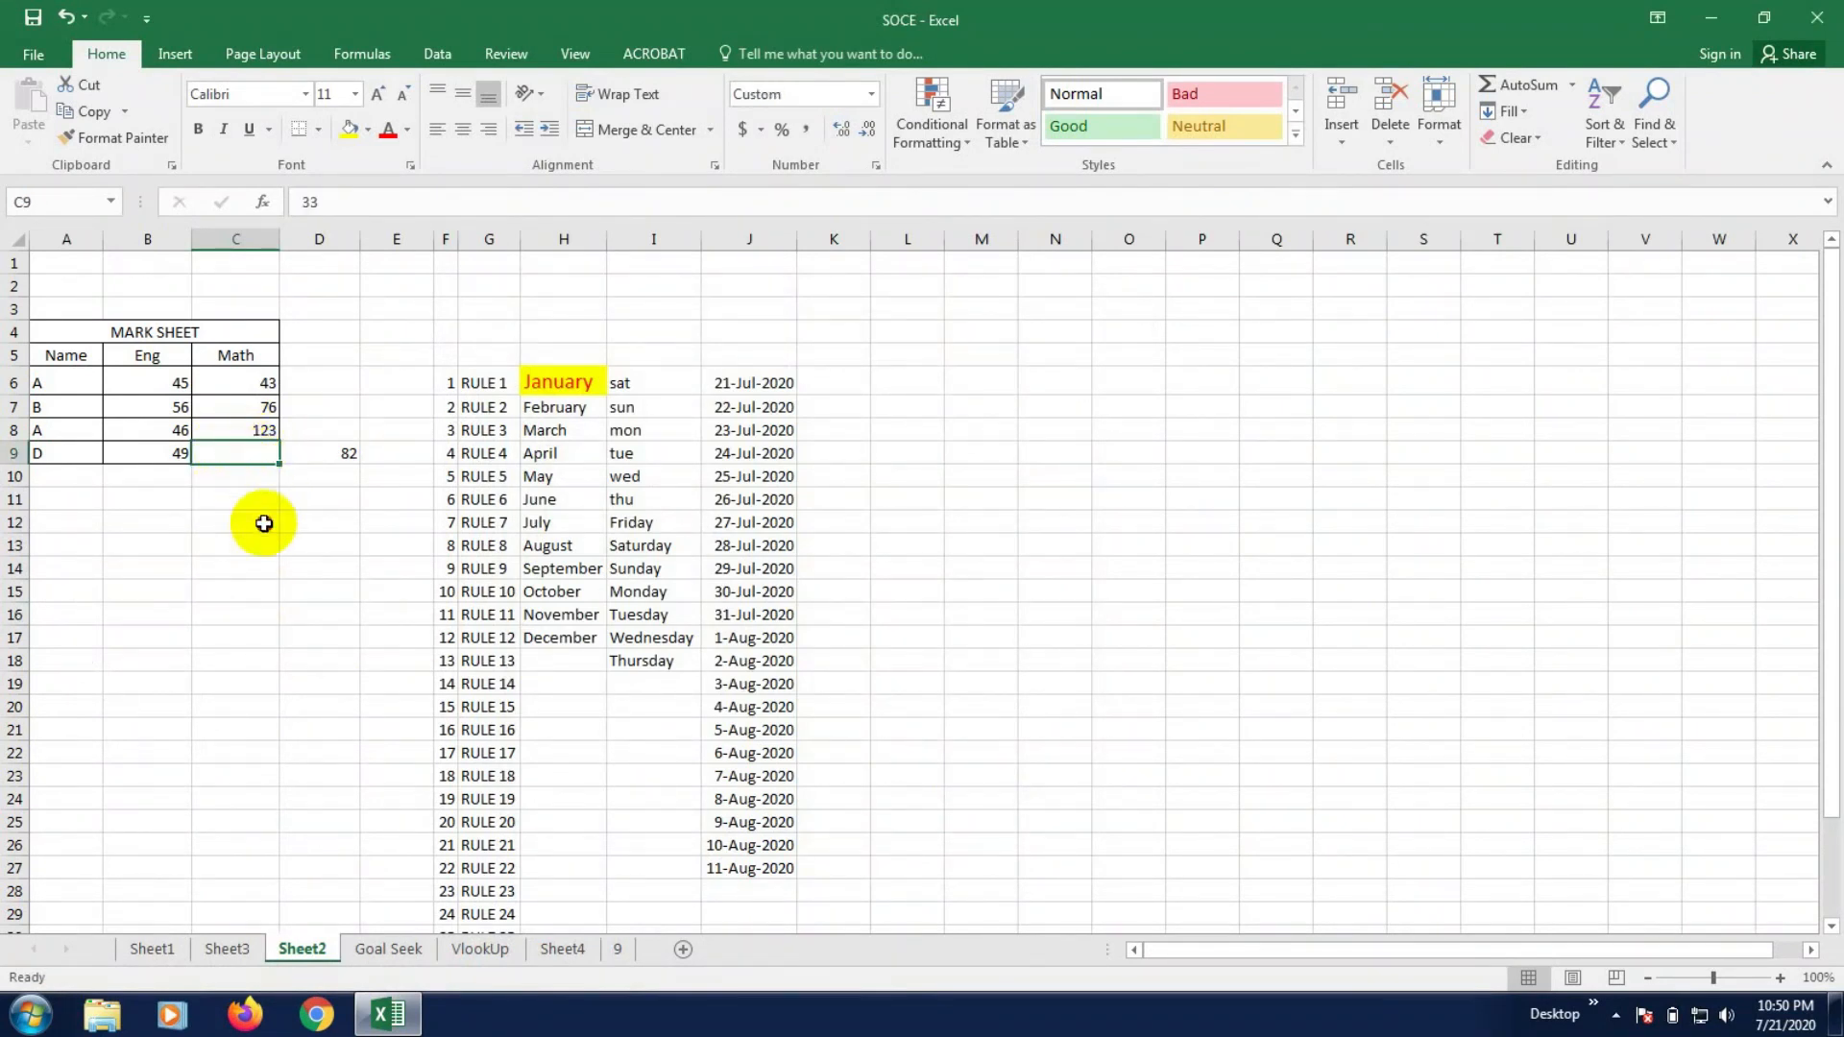
# - Change the Eng mark in B9 from 49 to 10
pyautogui.click(244, 458)
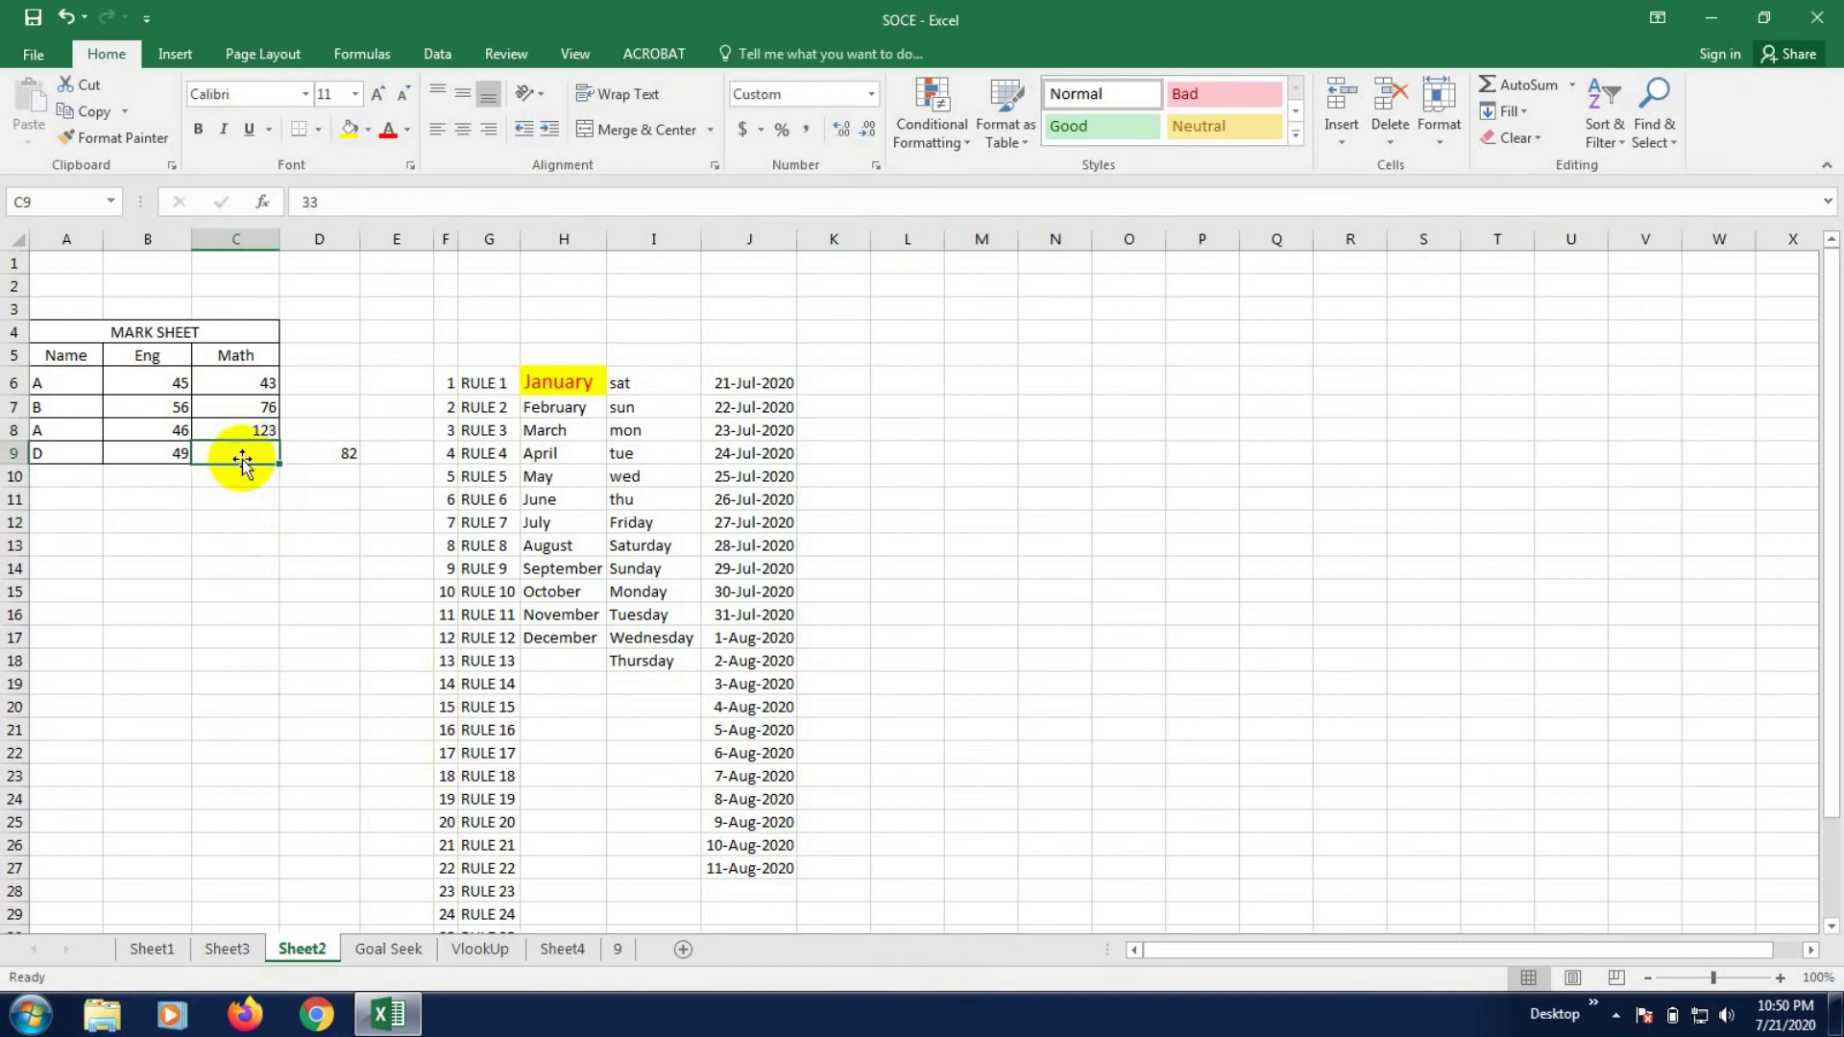
pyautogui.click(239, 528)
pyautogui.click(159, 469)
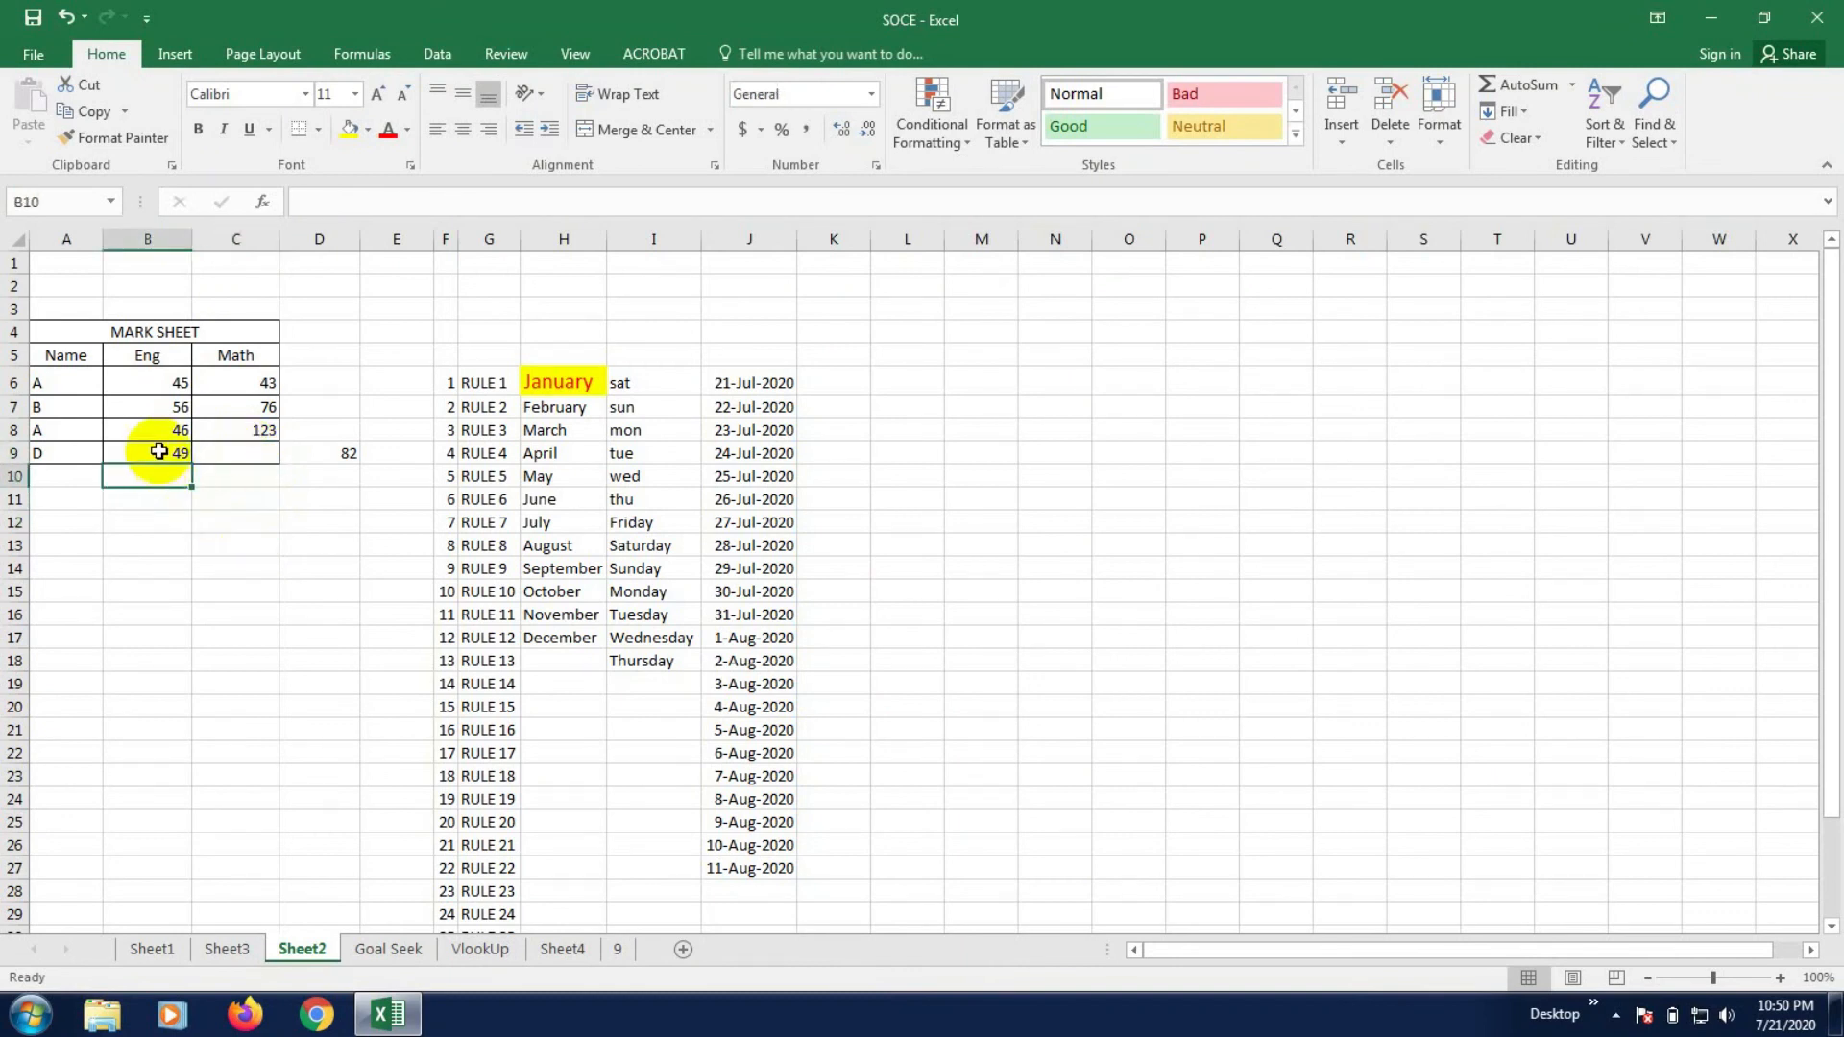
pyautogui.click(159, 450)
pyautogui.write('1')
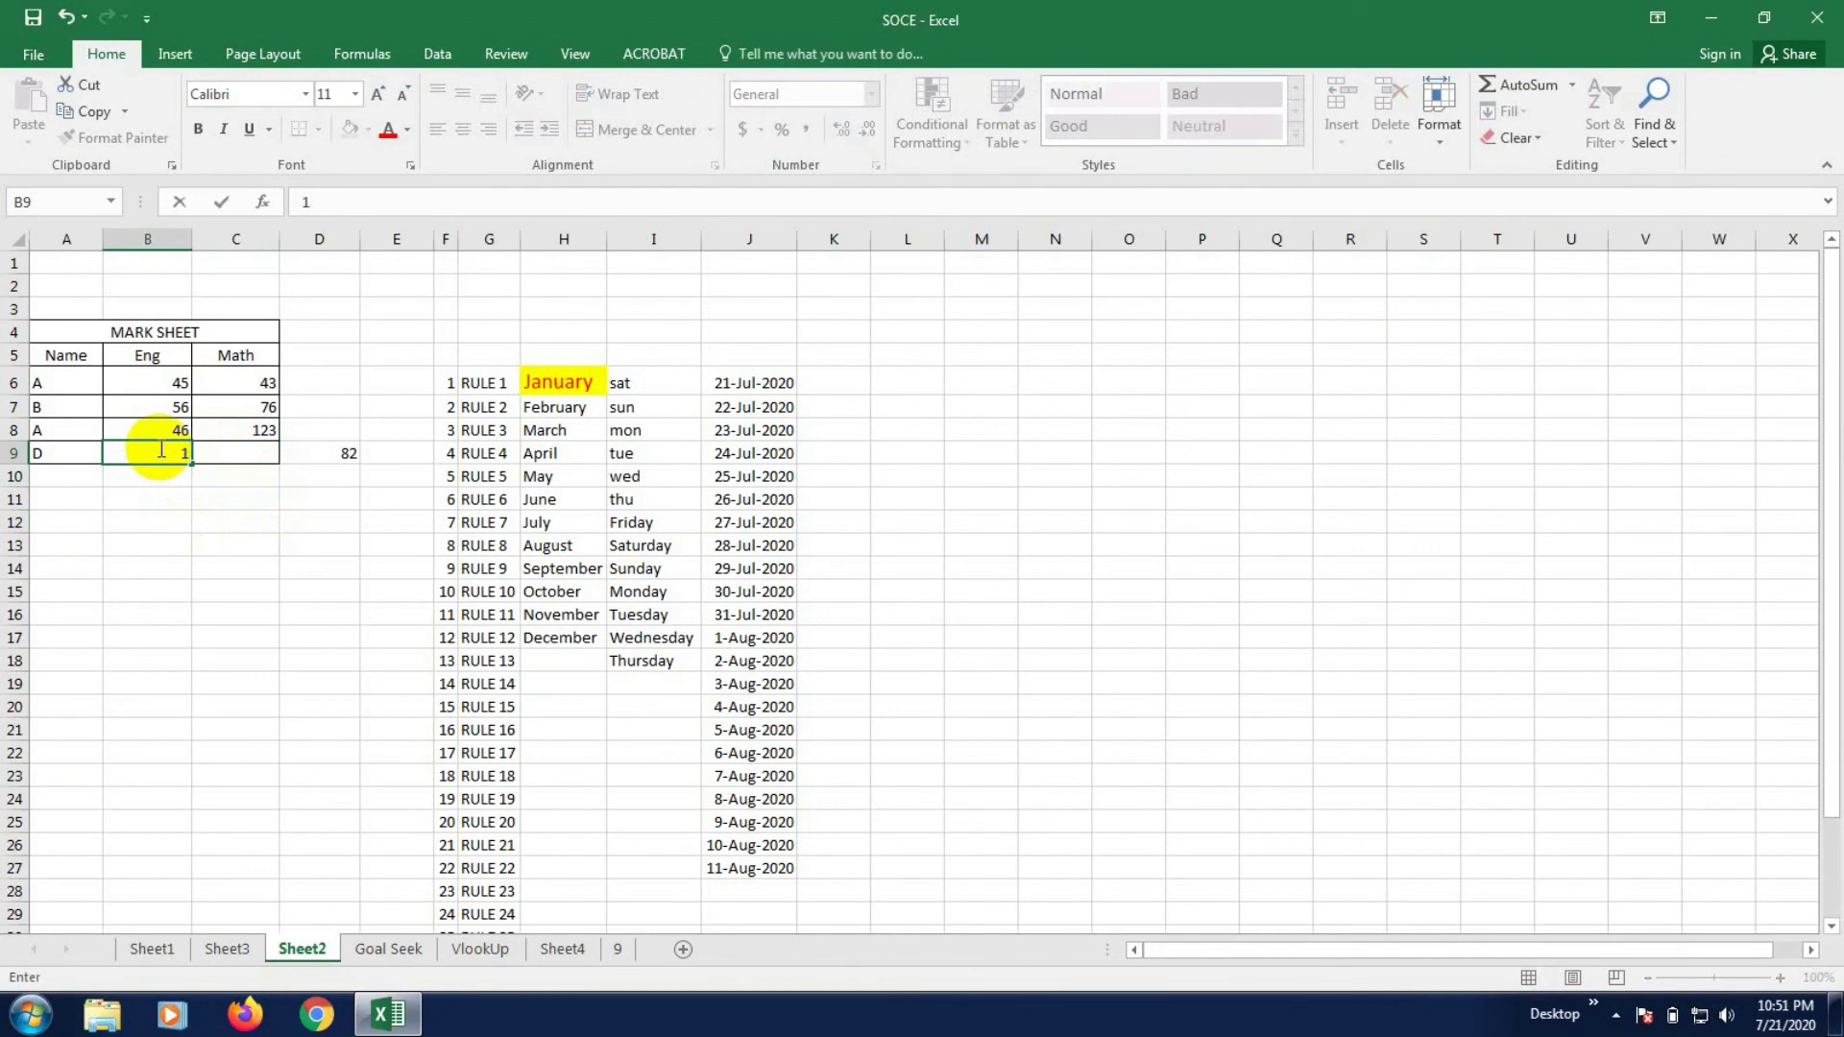
pyautogui.write('0')
pyautogui.click(230, 634)
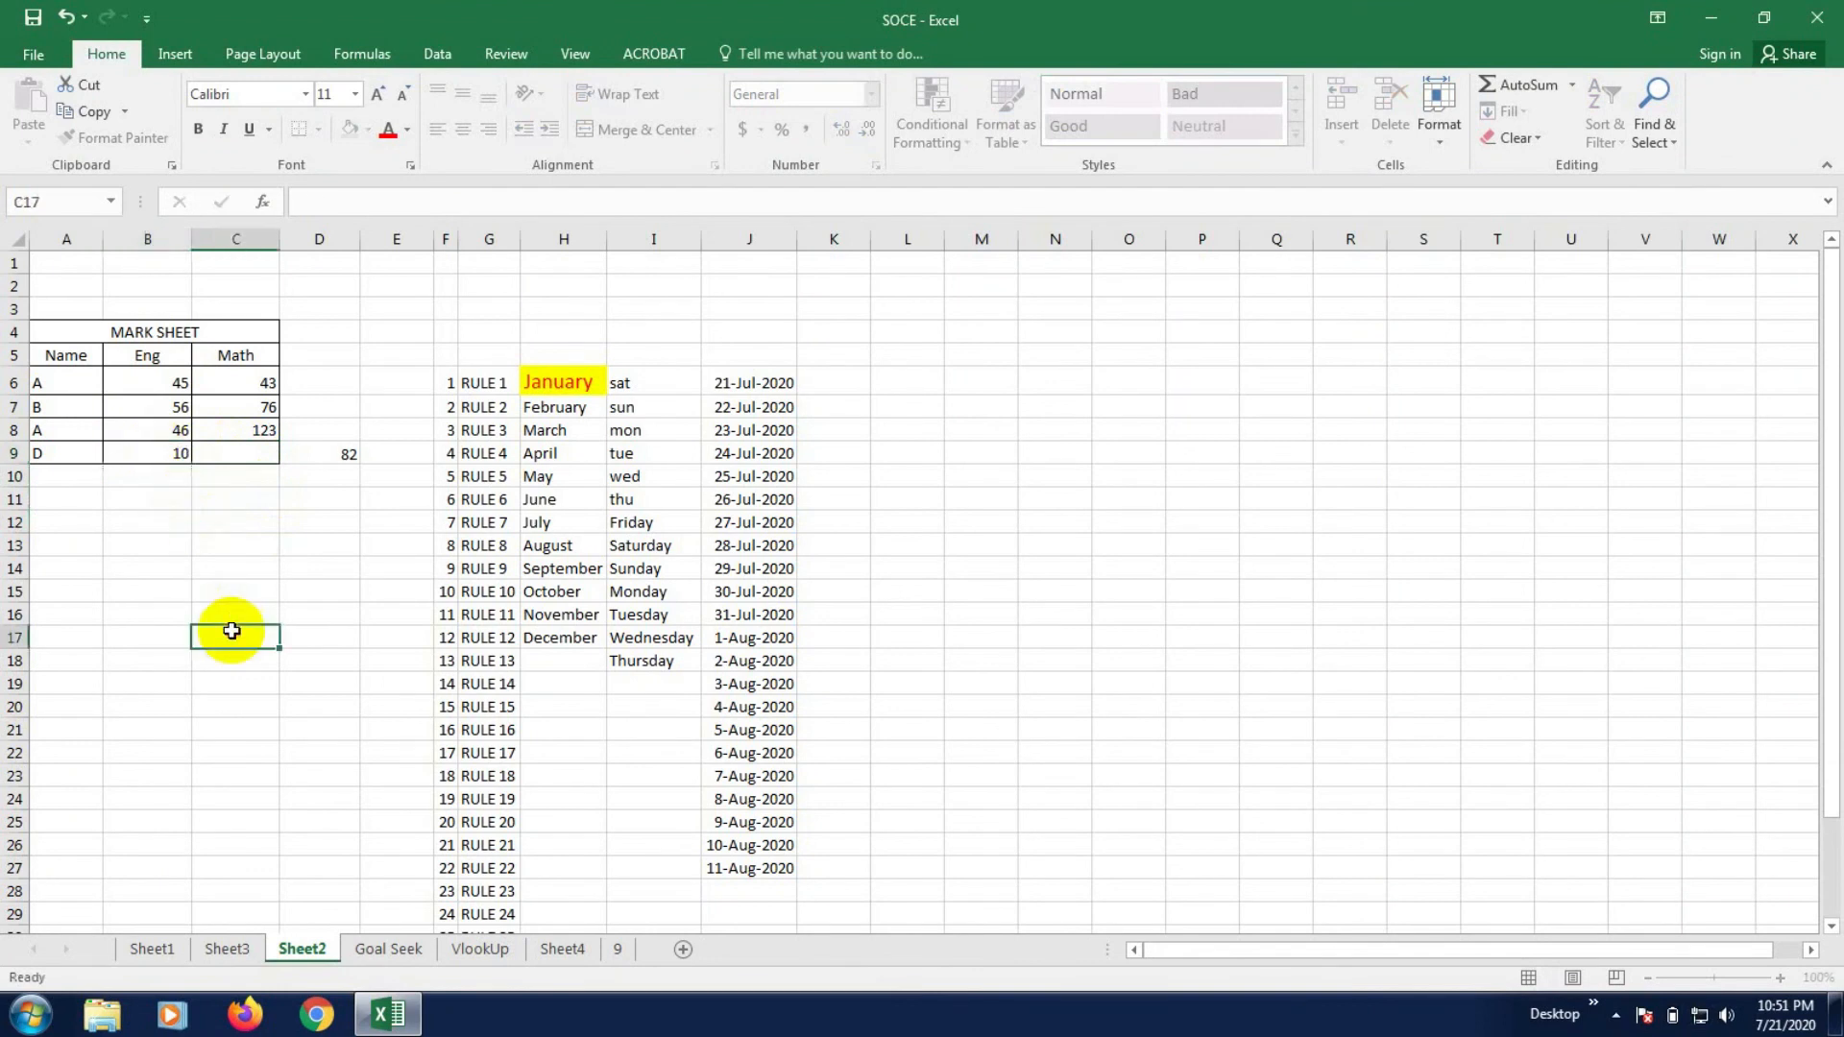
# - Reselect C9 to verify it still holds the hidden value 33
pyautogui.click(262, 453)
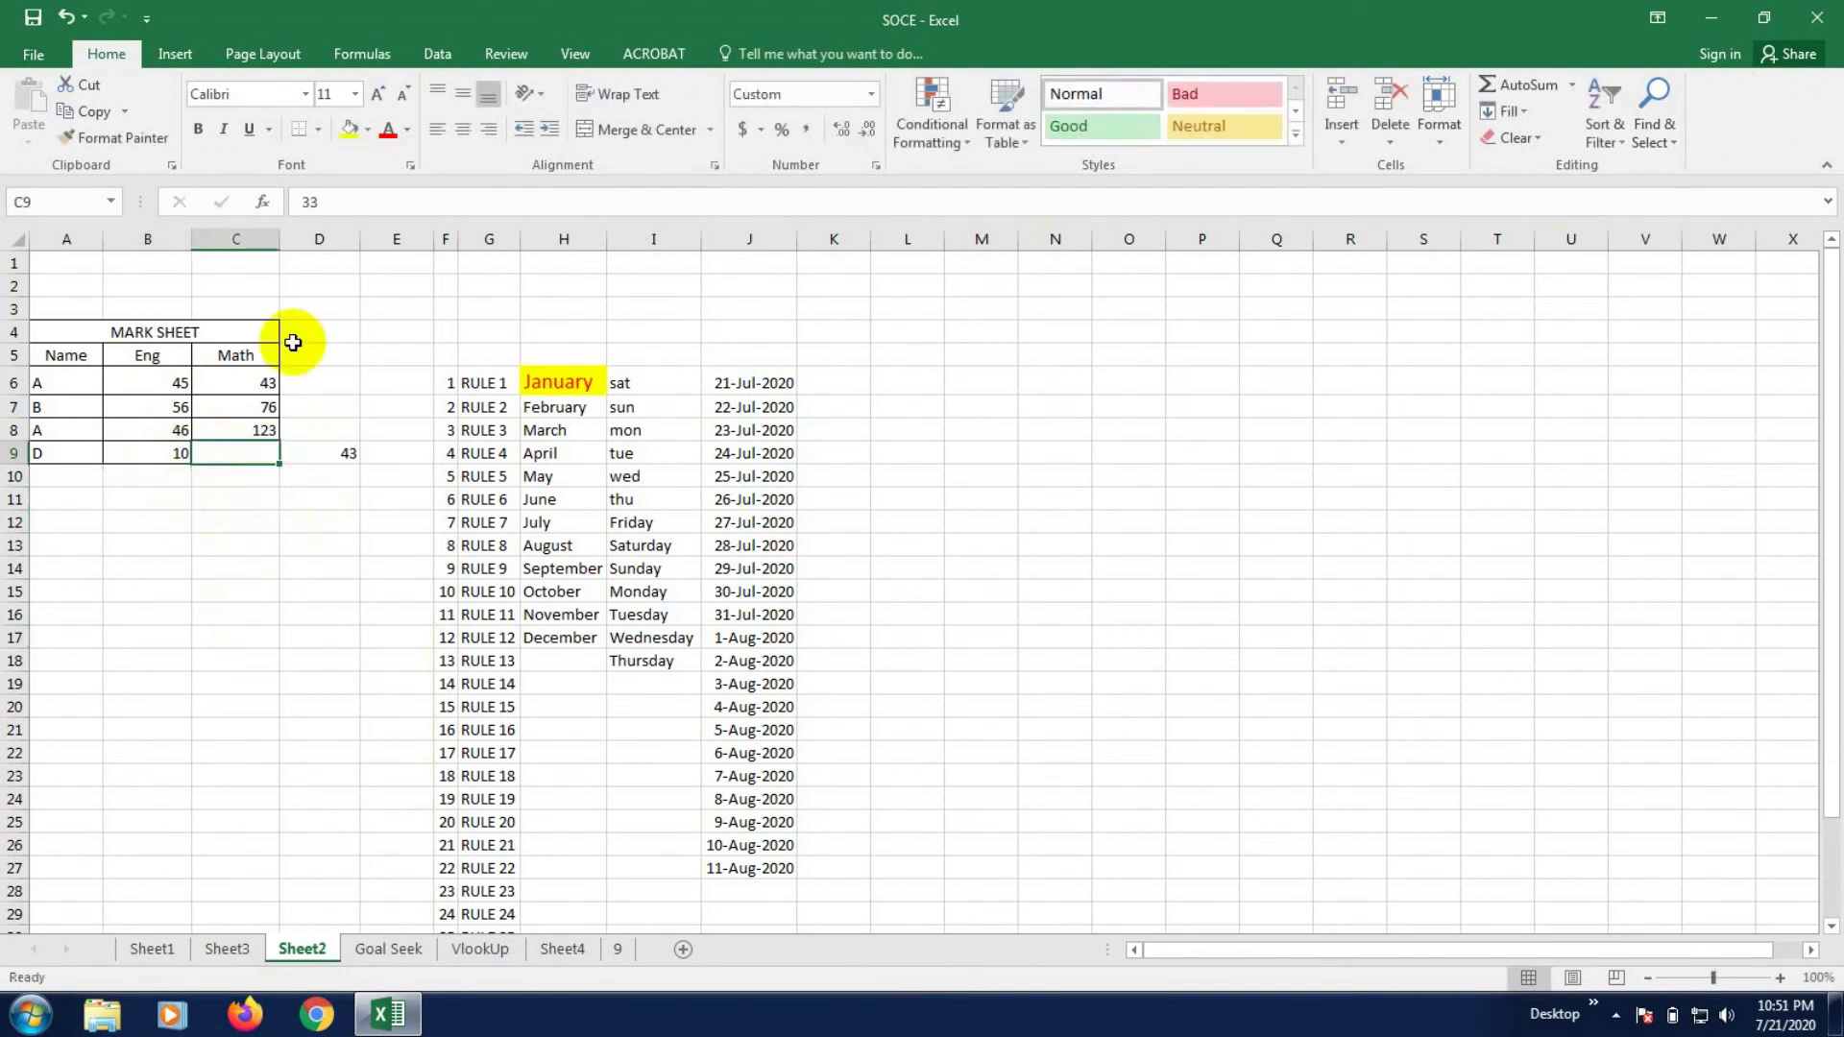
pyautogui.click(236, 502)
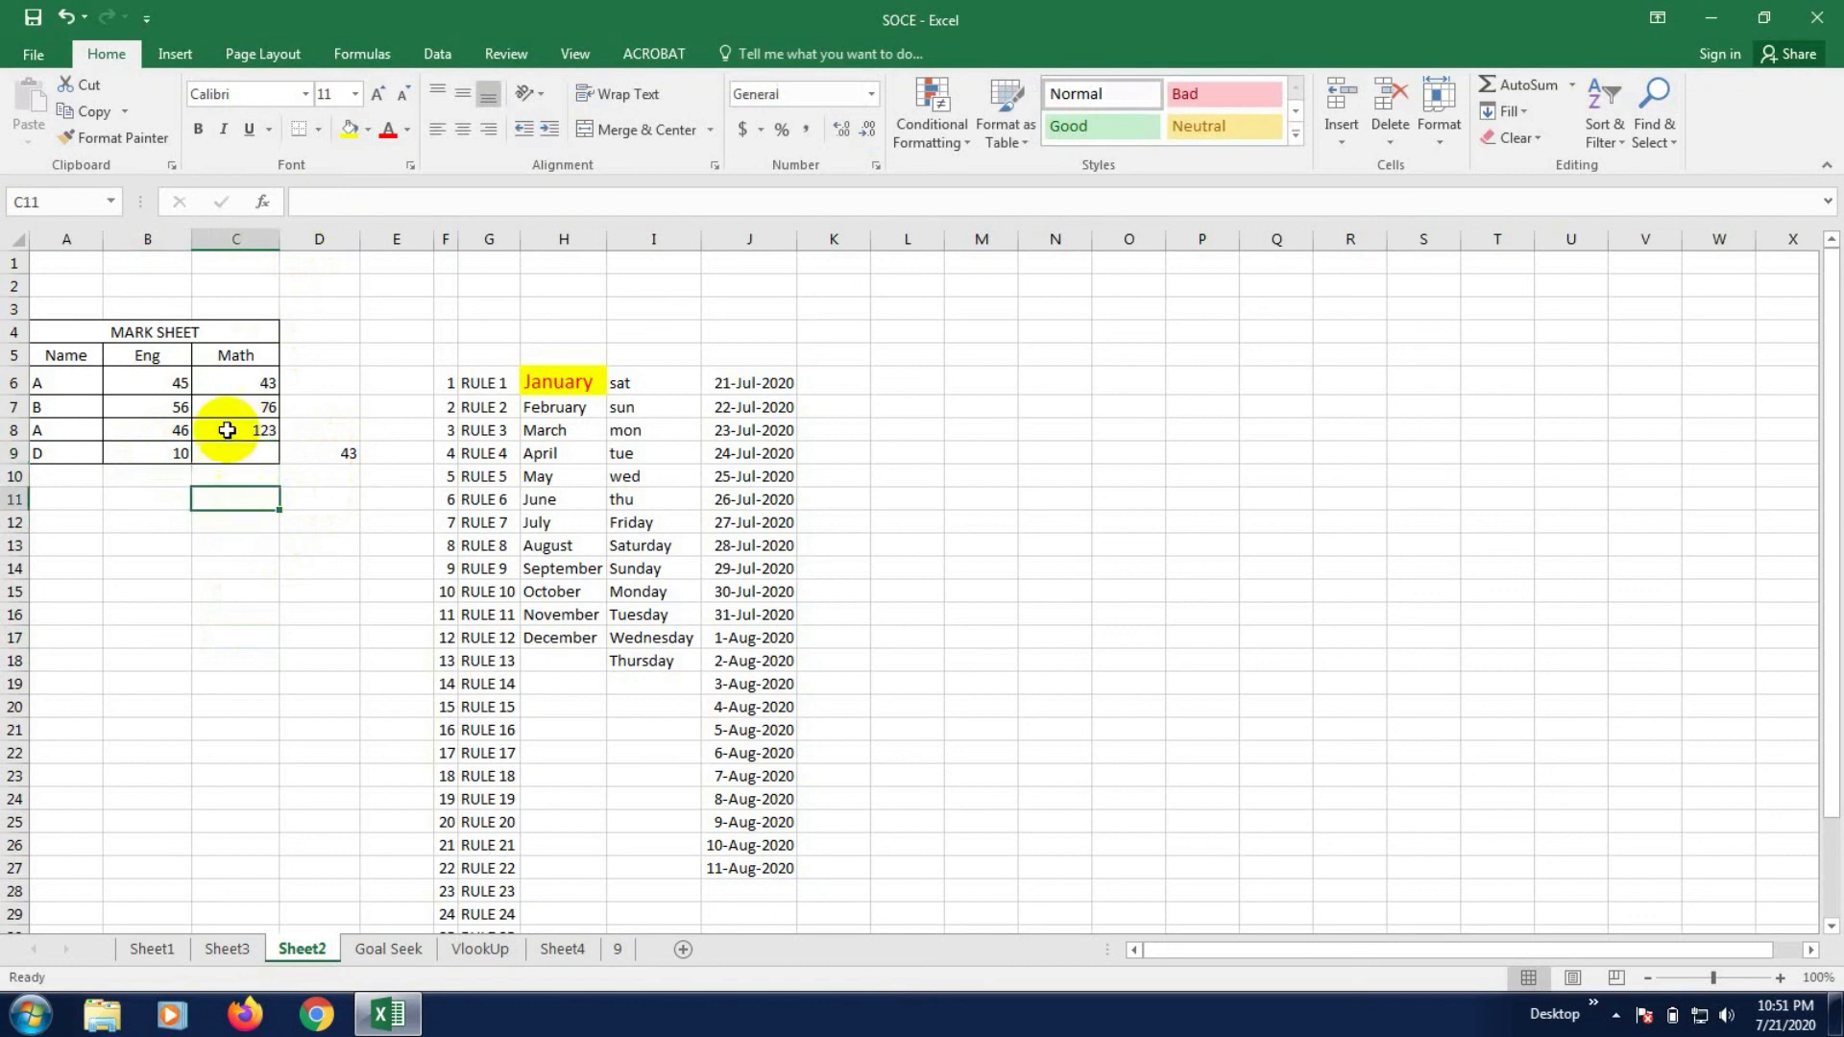
pyautogui.click(240, 450)
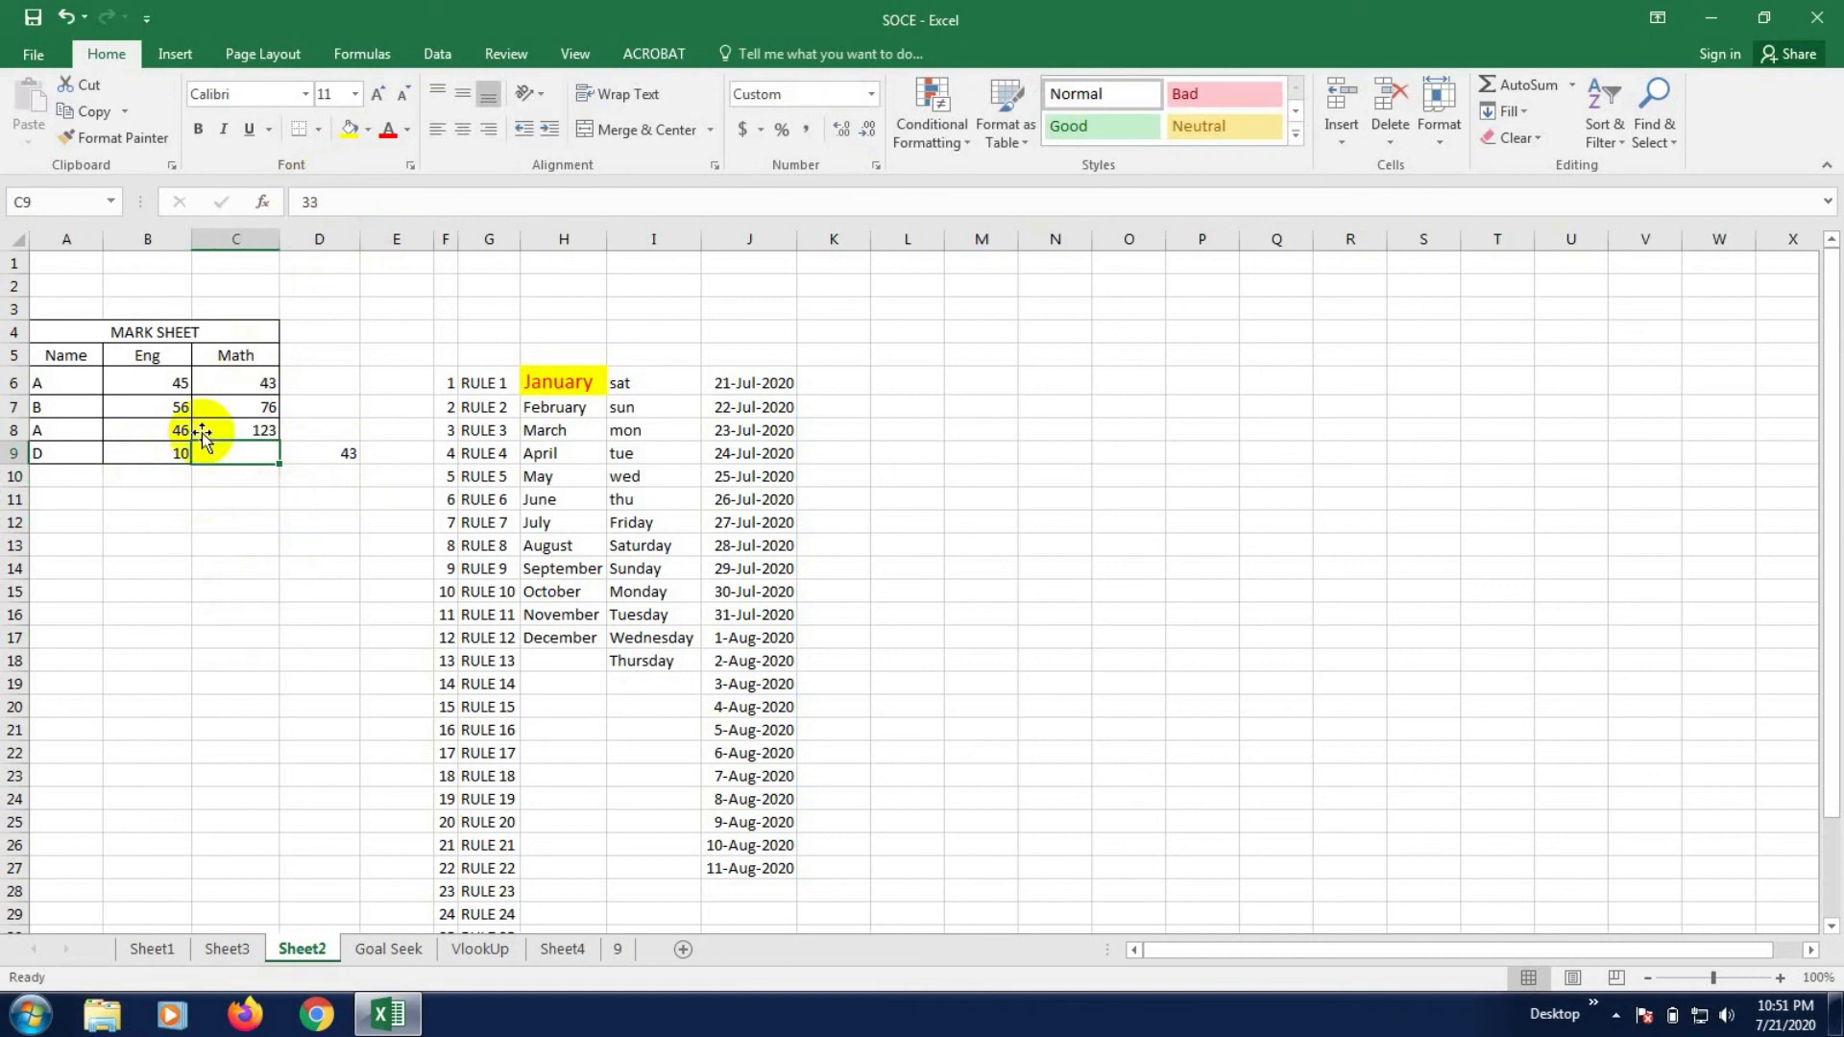
pyautogui.click(269, 522)
pyautogui.click(247, 462)
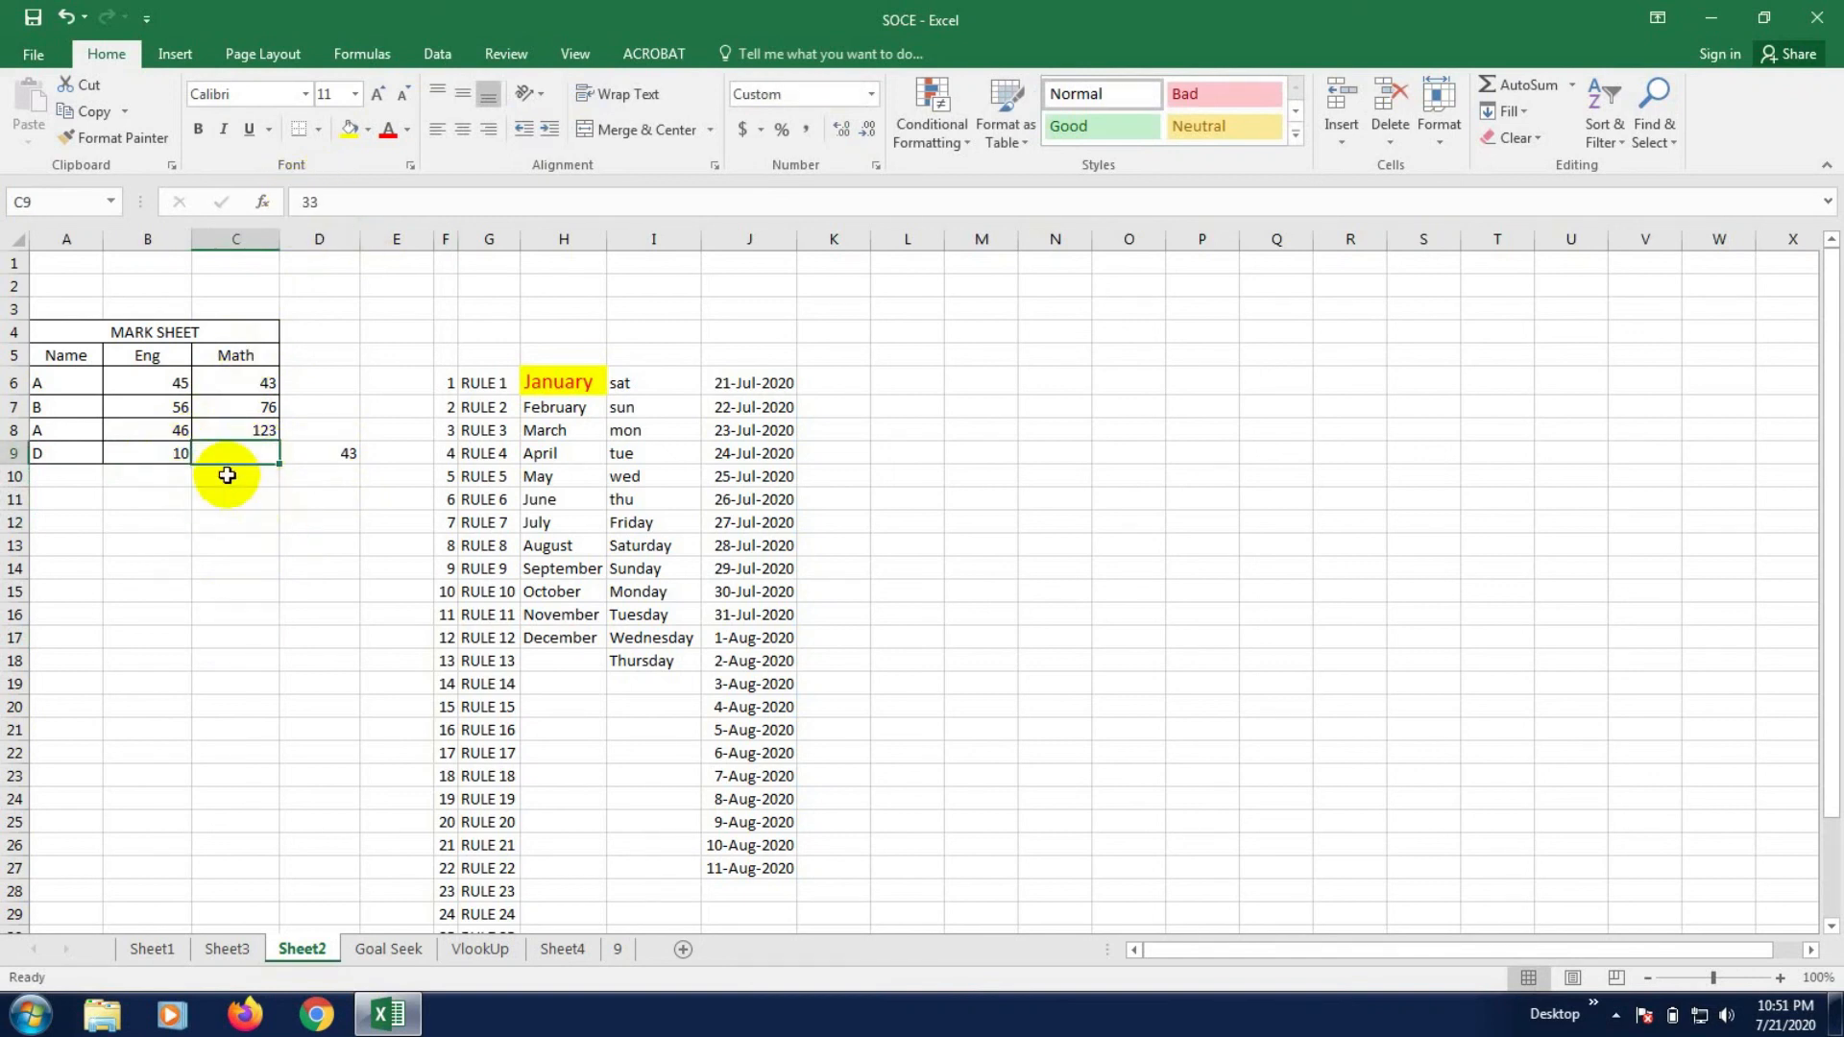
pyautogui.press('Down')
pyautogui.press('Down')
pyautogui.press('Down')
pyautogui.press('Down')
pyautogui.click(238, 455)
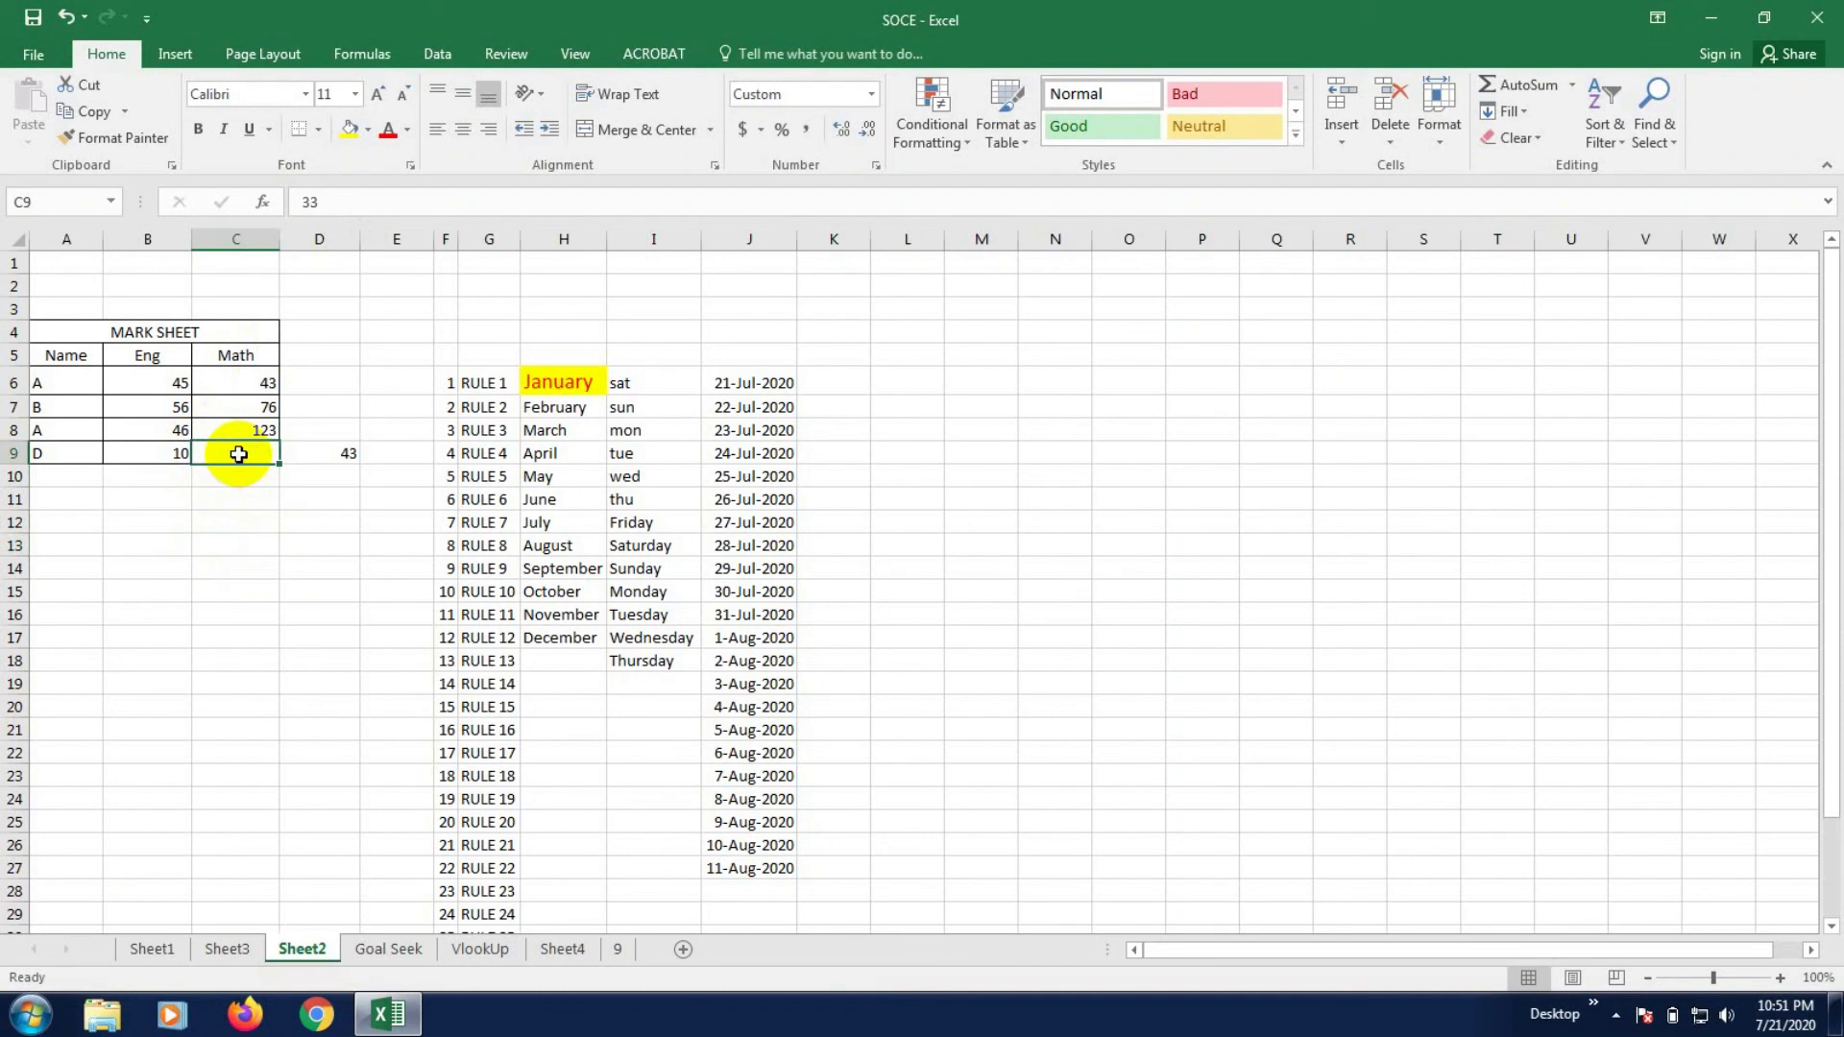
# - Delete the ;;; custom format code from C9 so 33 displays again
pyautogui.rightClick(239, 456)
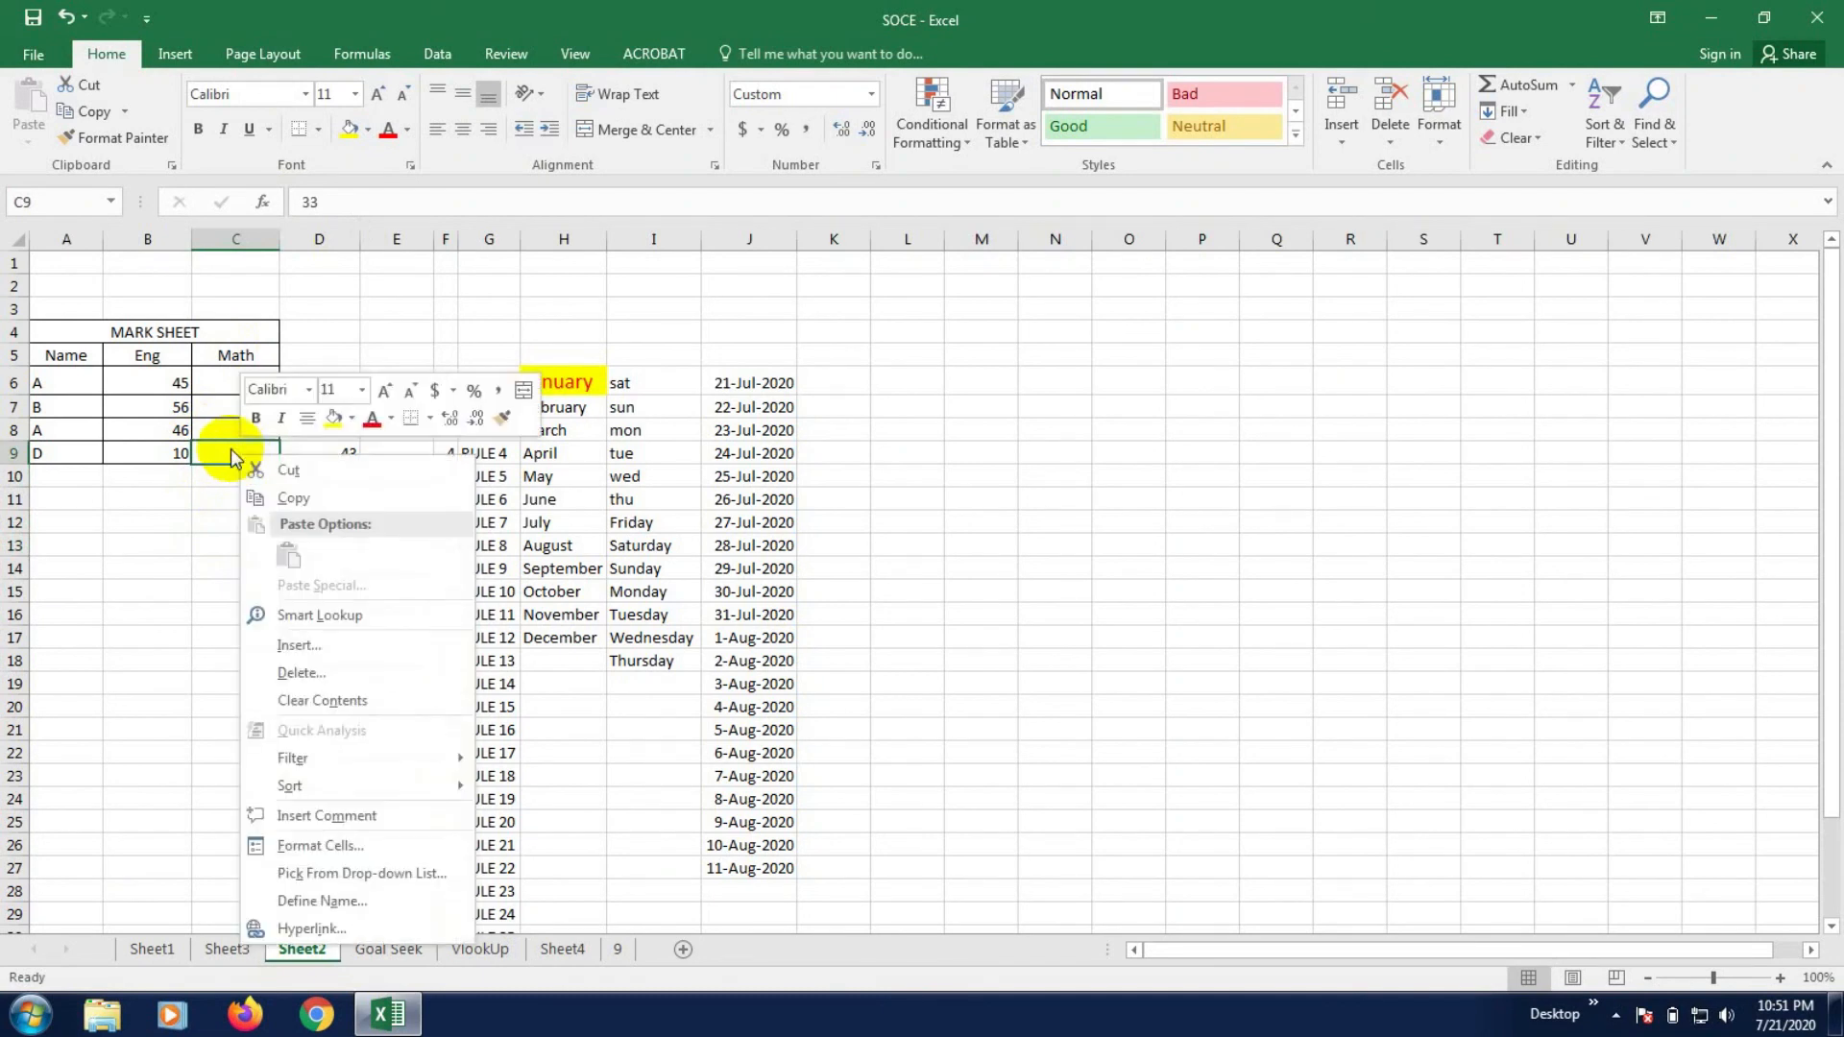
pyautogui.click(336, 847)
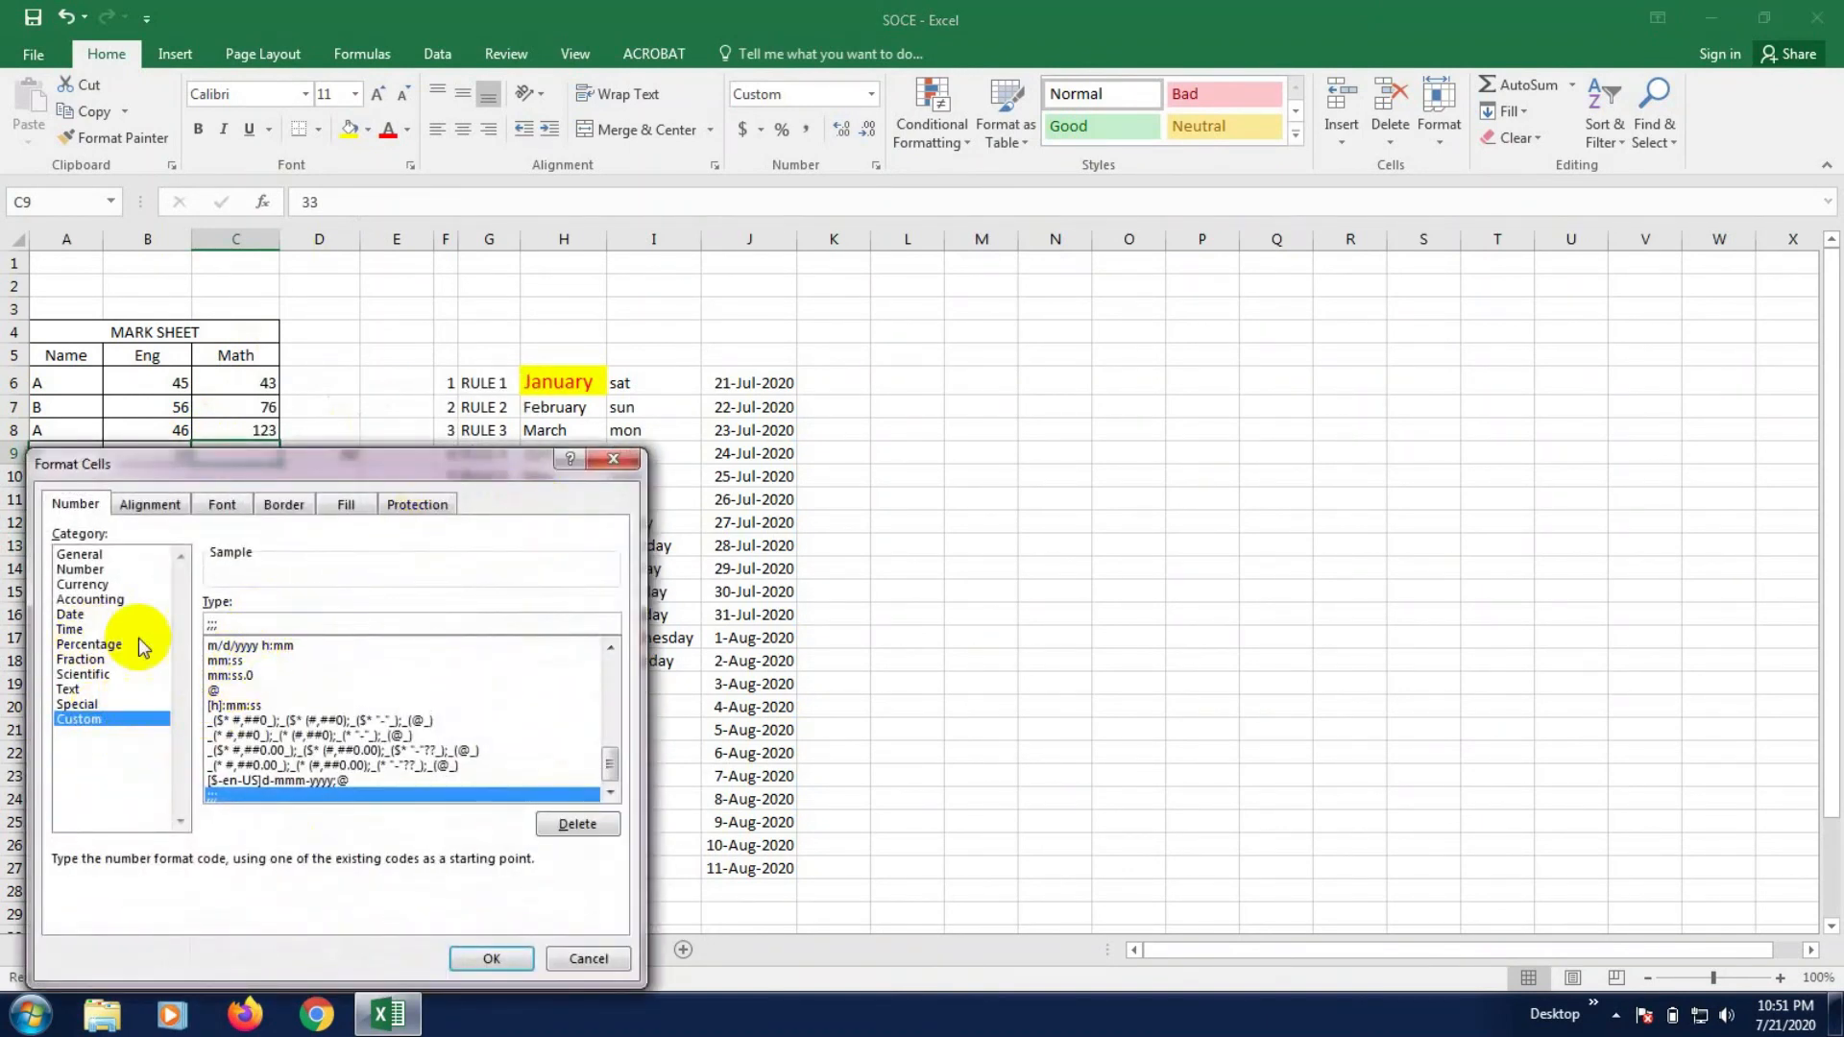
pyautogui.doubleClick(211, 623)
pyautogui.press('BackSpace')
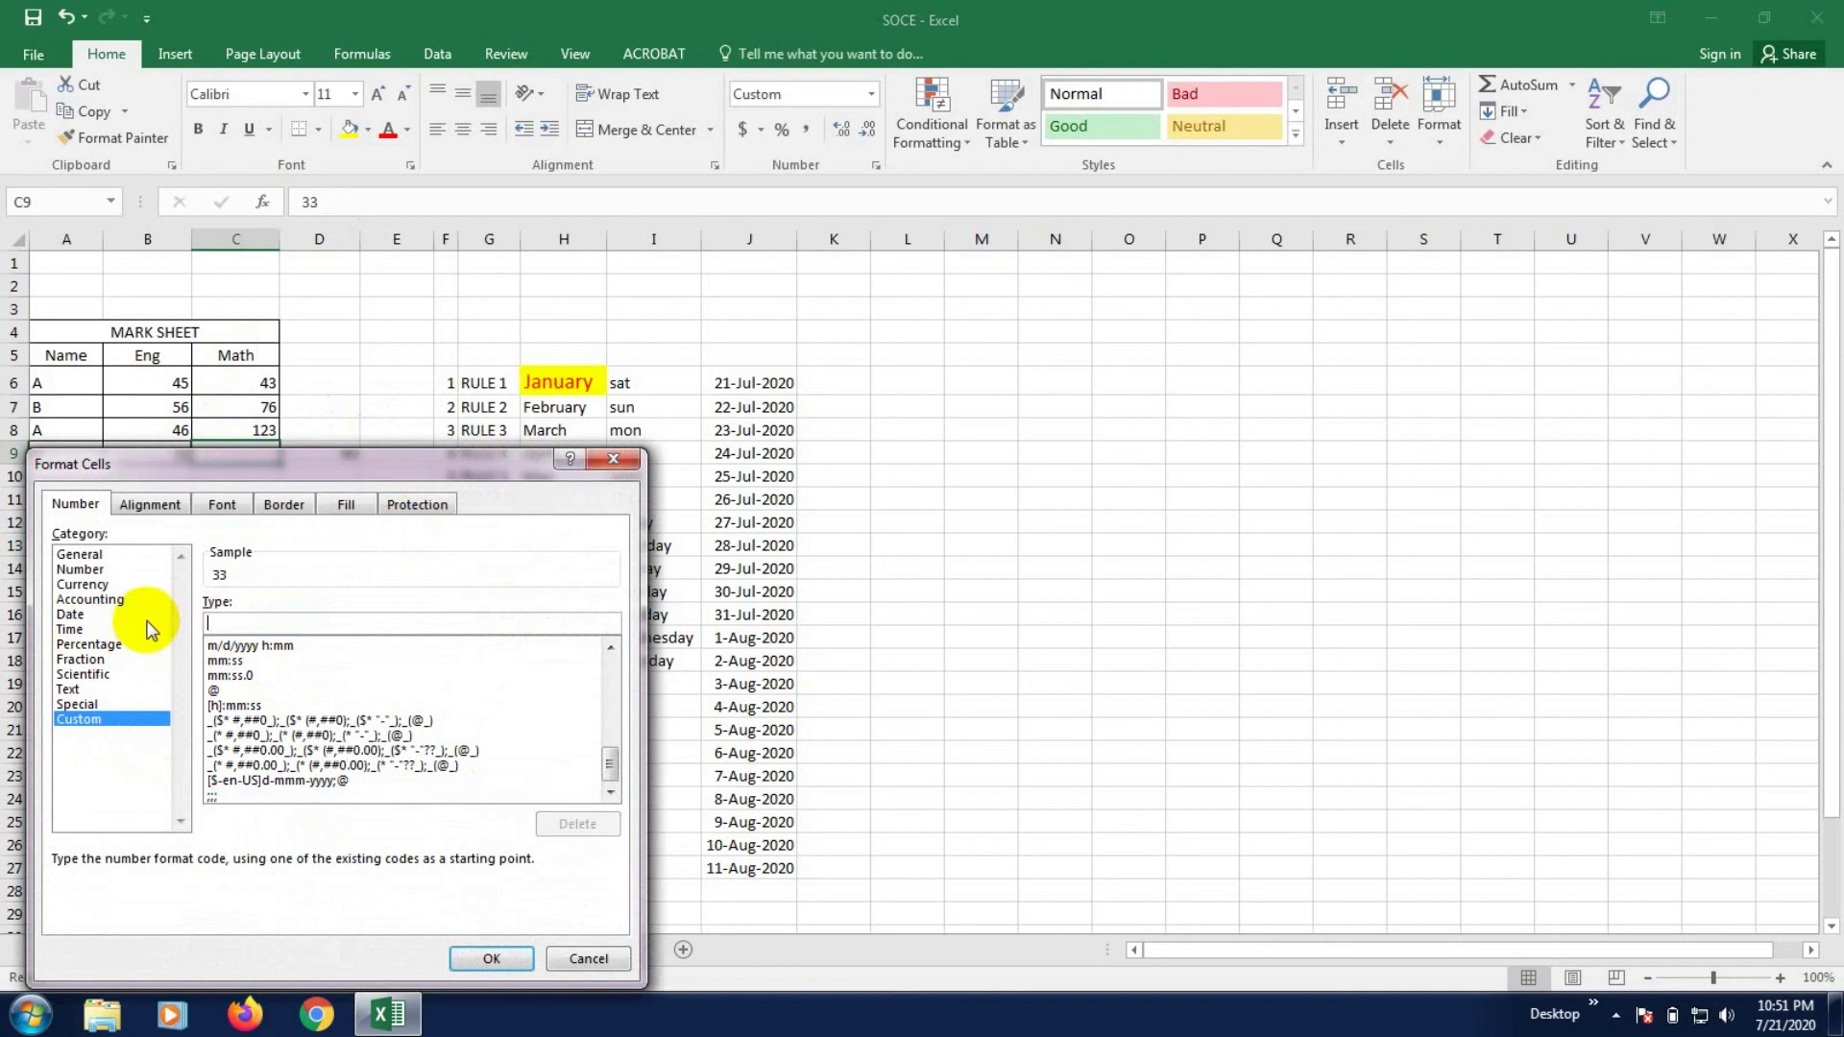
pyautogui.click(491, 959)
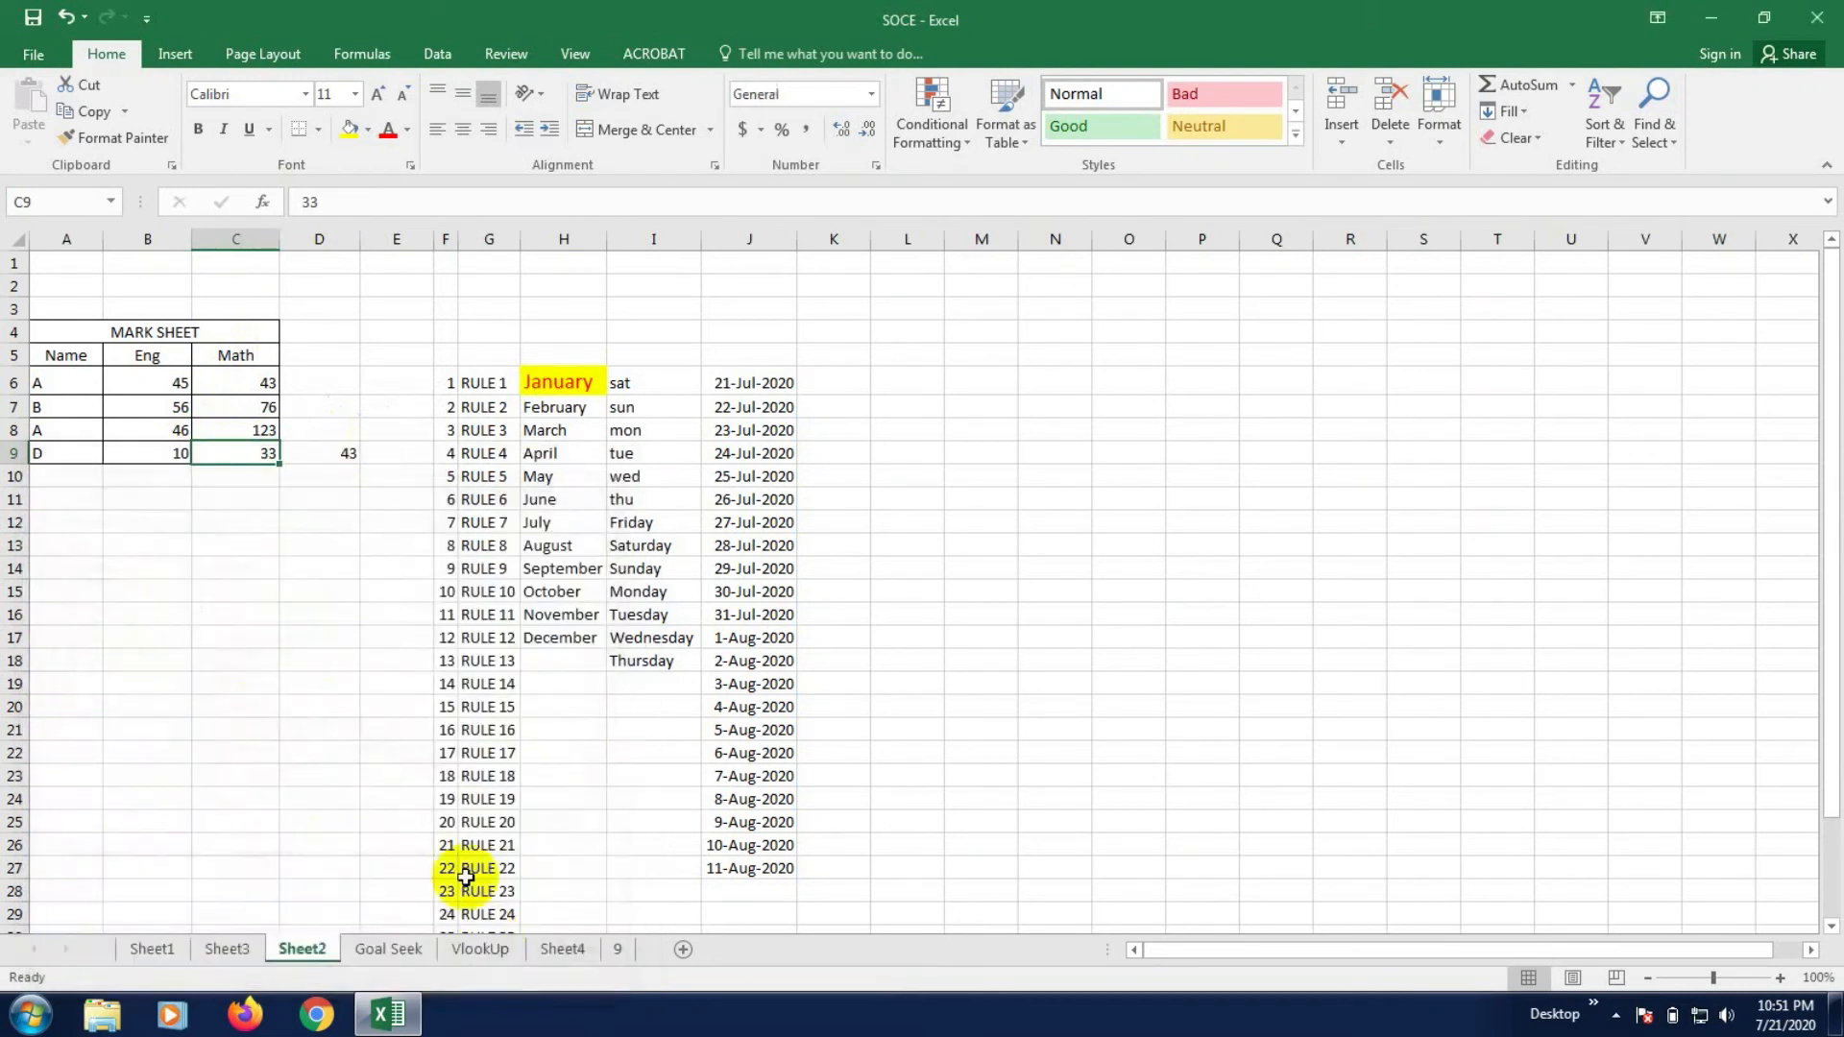
pyautogui.click(324, 562)
pyautogui.click(259, 453)
# - Select the Math marks C6:C9 to read their sum and average in the status bar
pyautogui.click(252, 575)
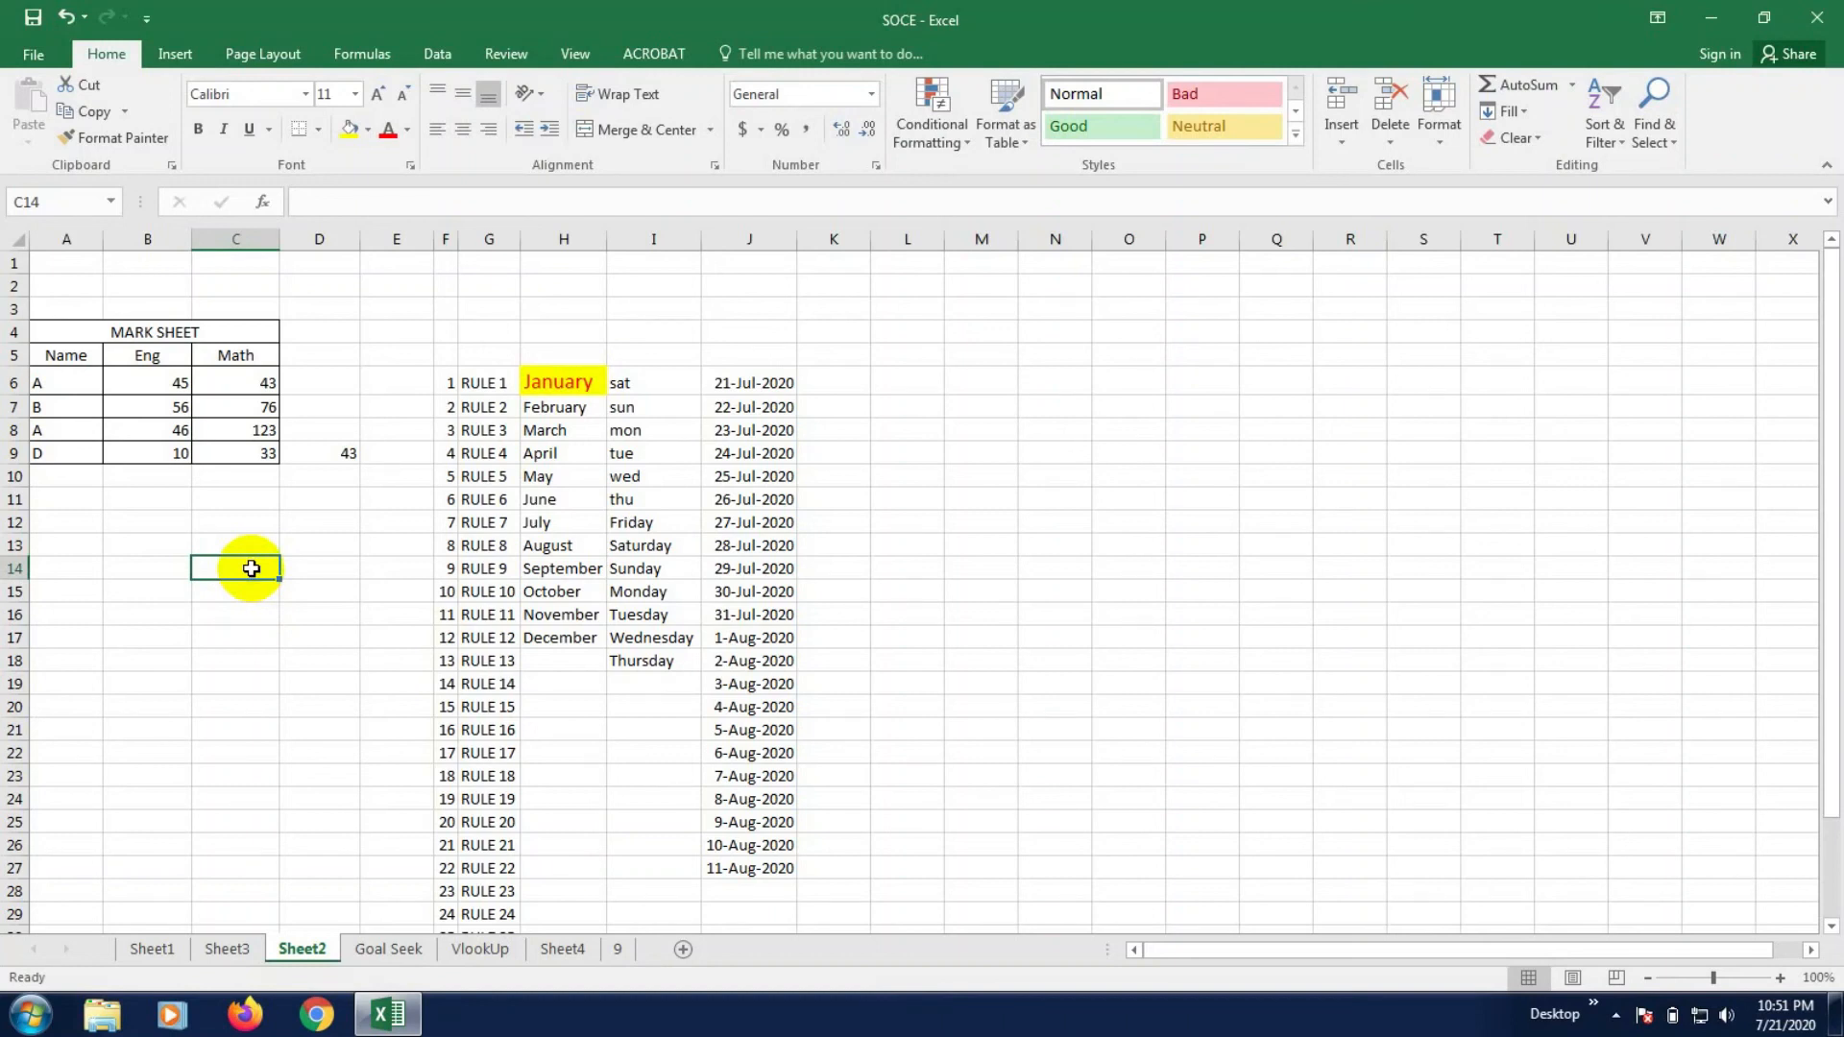
pyautogui.moveTo(255, 430); pyautogui.dragTo(324, 581)
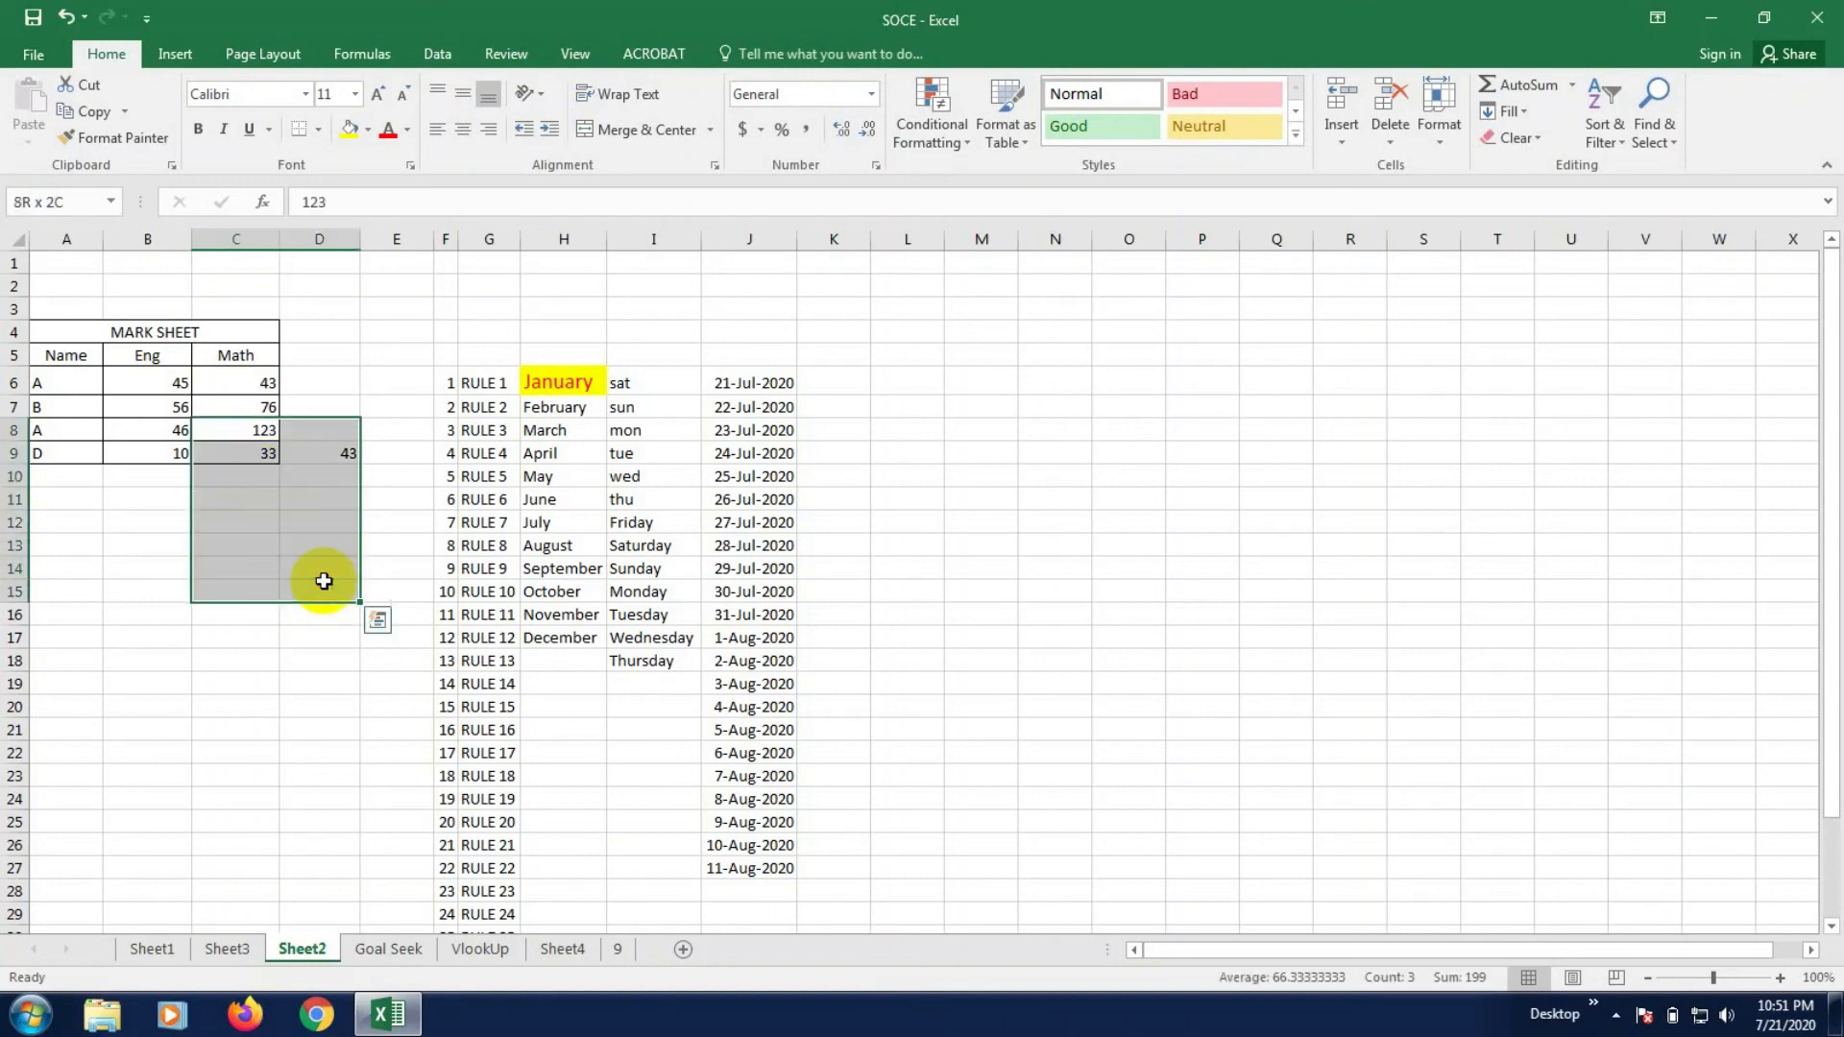
pyautogui.click(198, 585)
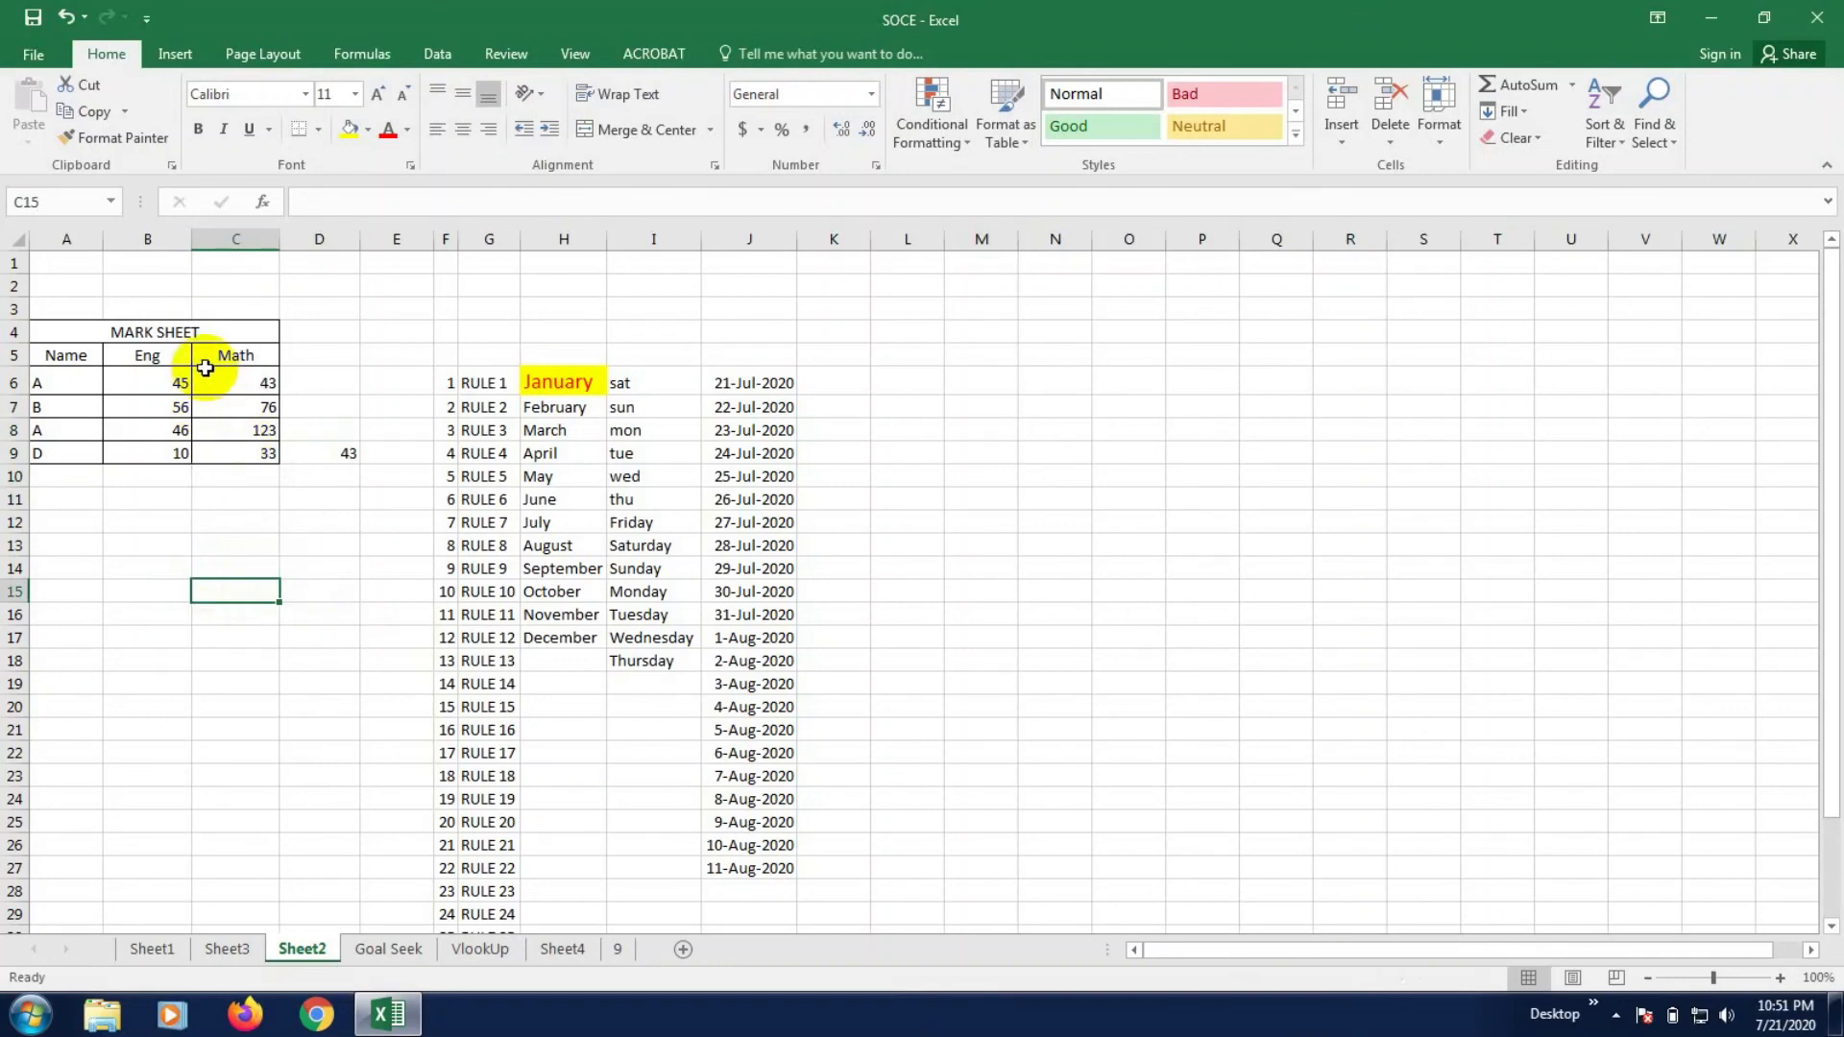
pyautogui.click(252, 519)
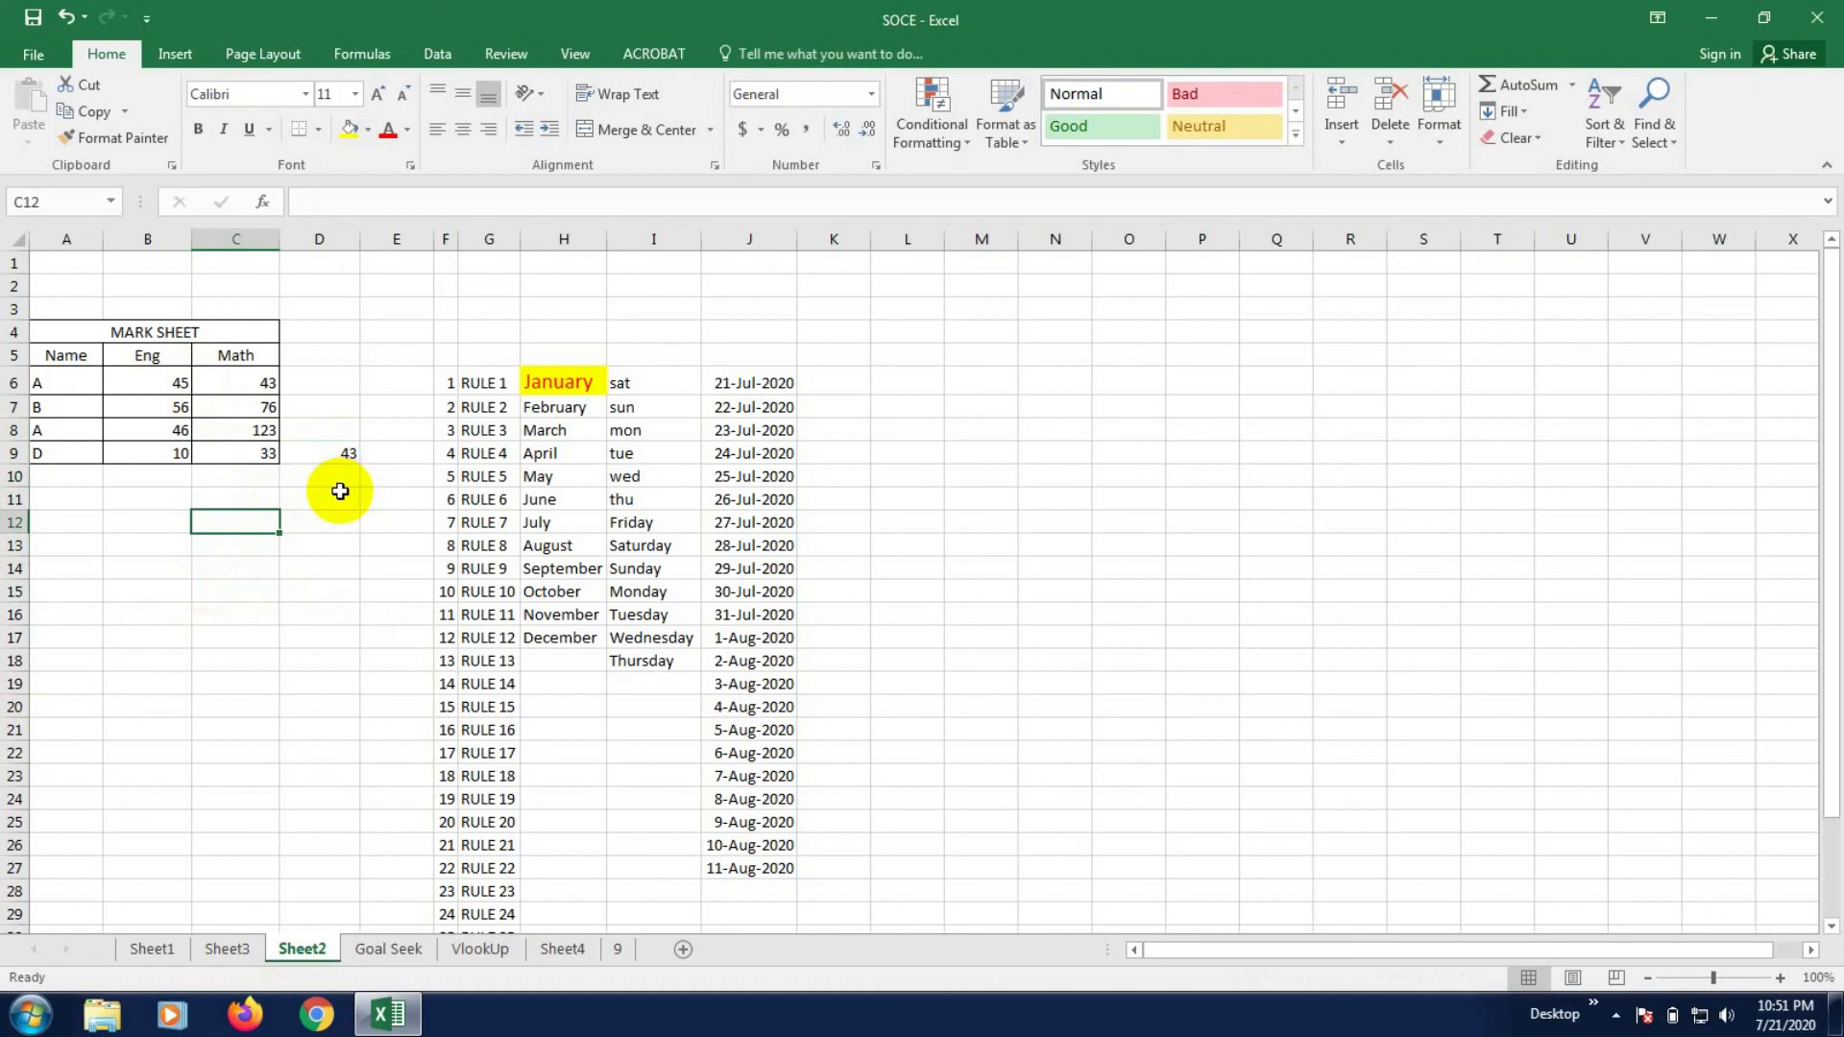
pyautogui.moveTo(452, 383); pyautogui.dragTo(503, 519)
pyautogui.click(391, 378)
pyautogui.click(240, 391)
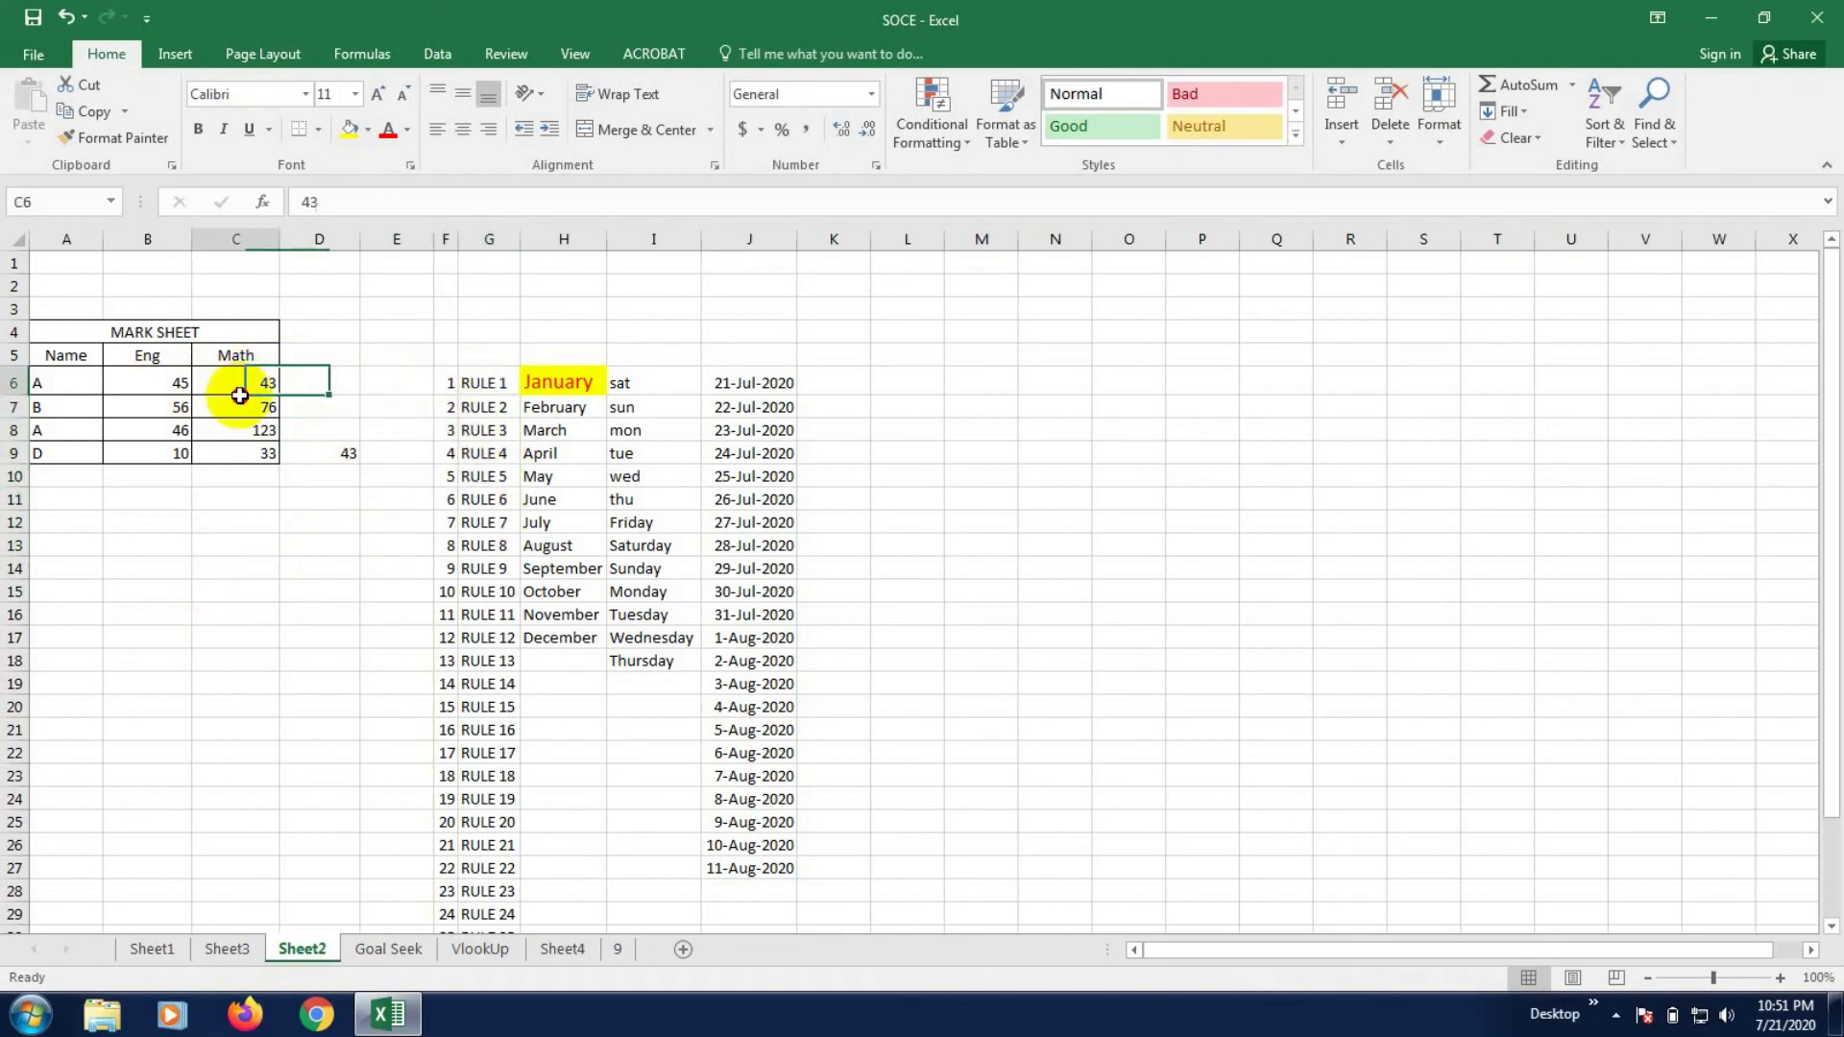
pyautogui.moveTo(239, 395); pyautogui.dragTo(253, 451)
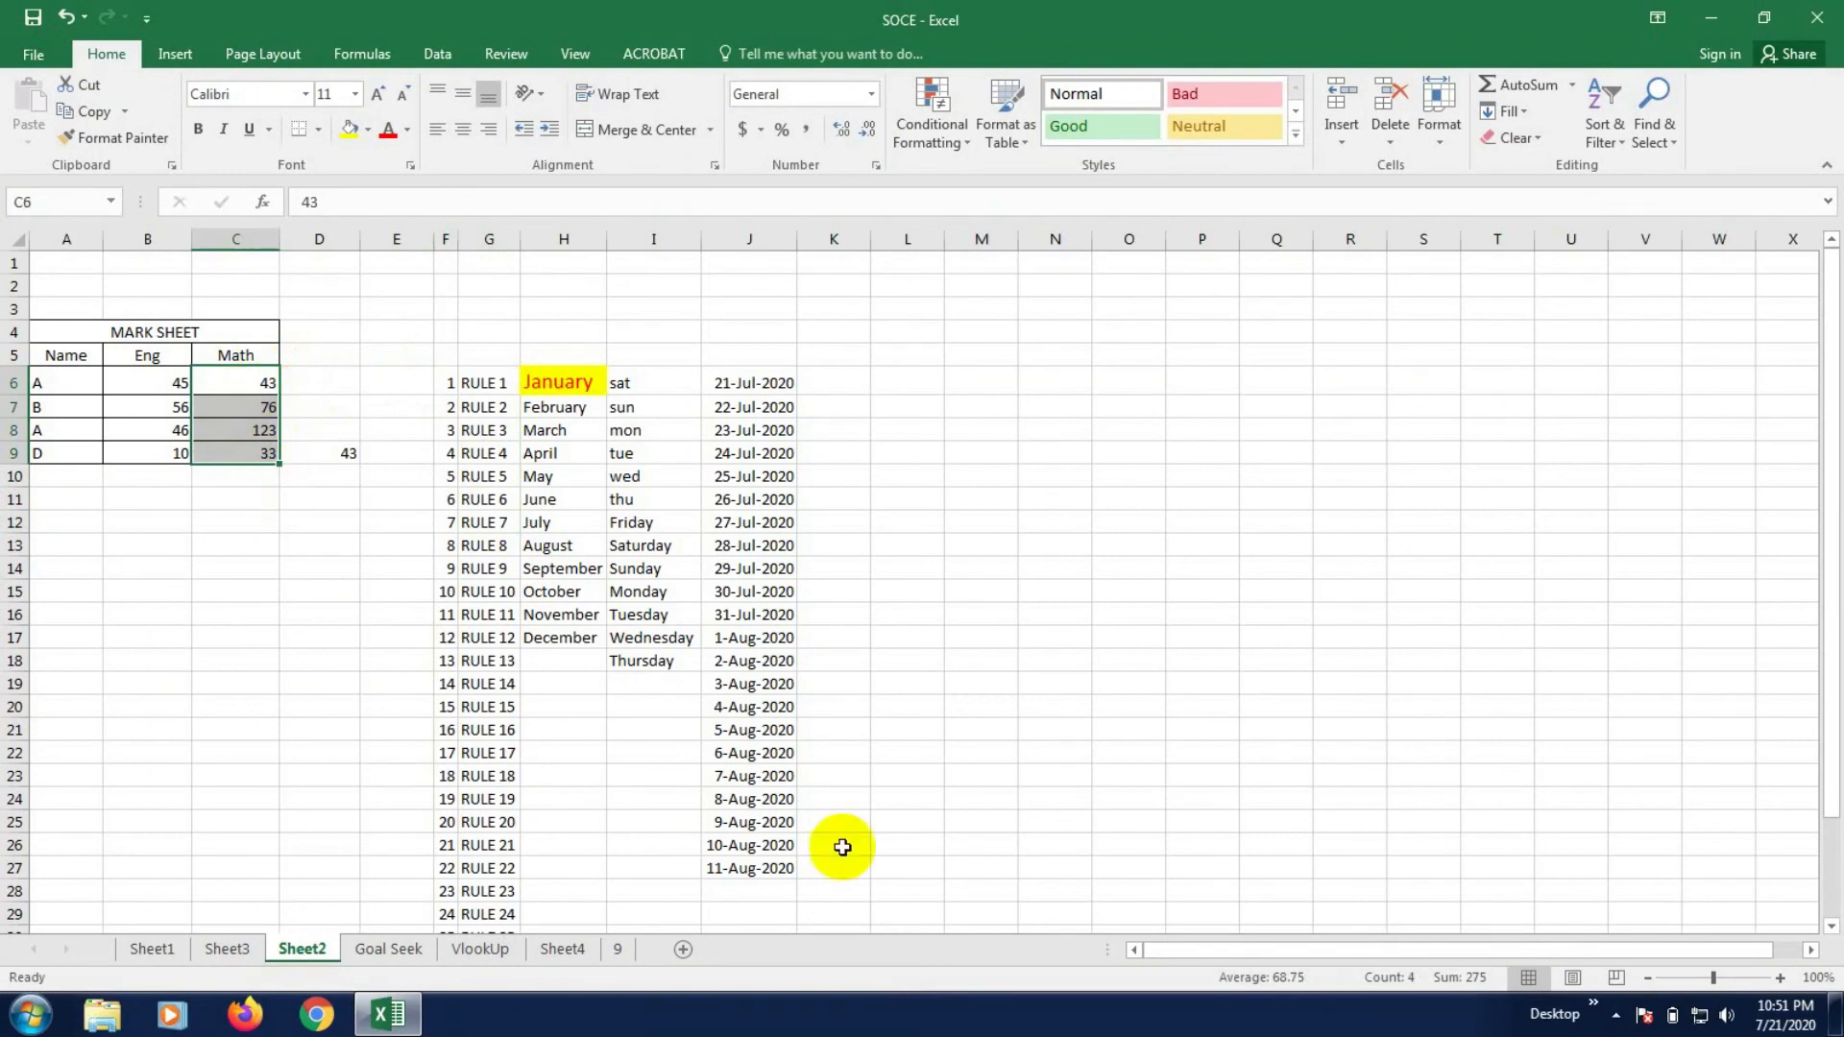
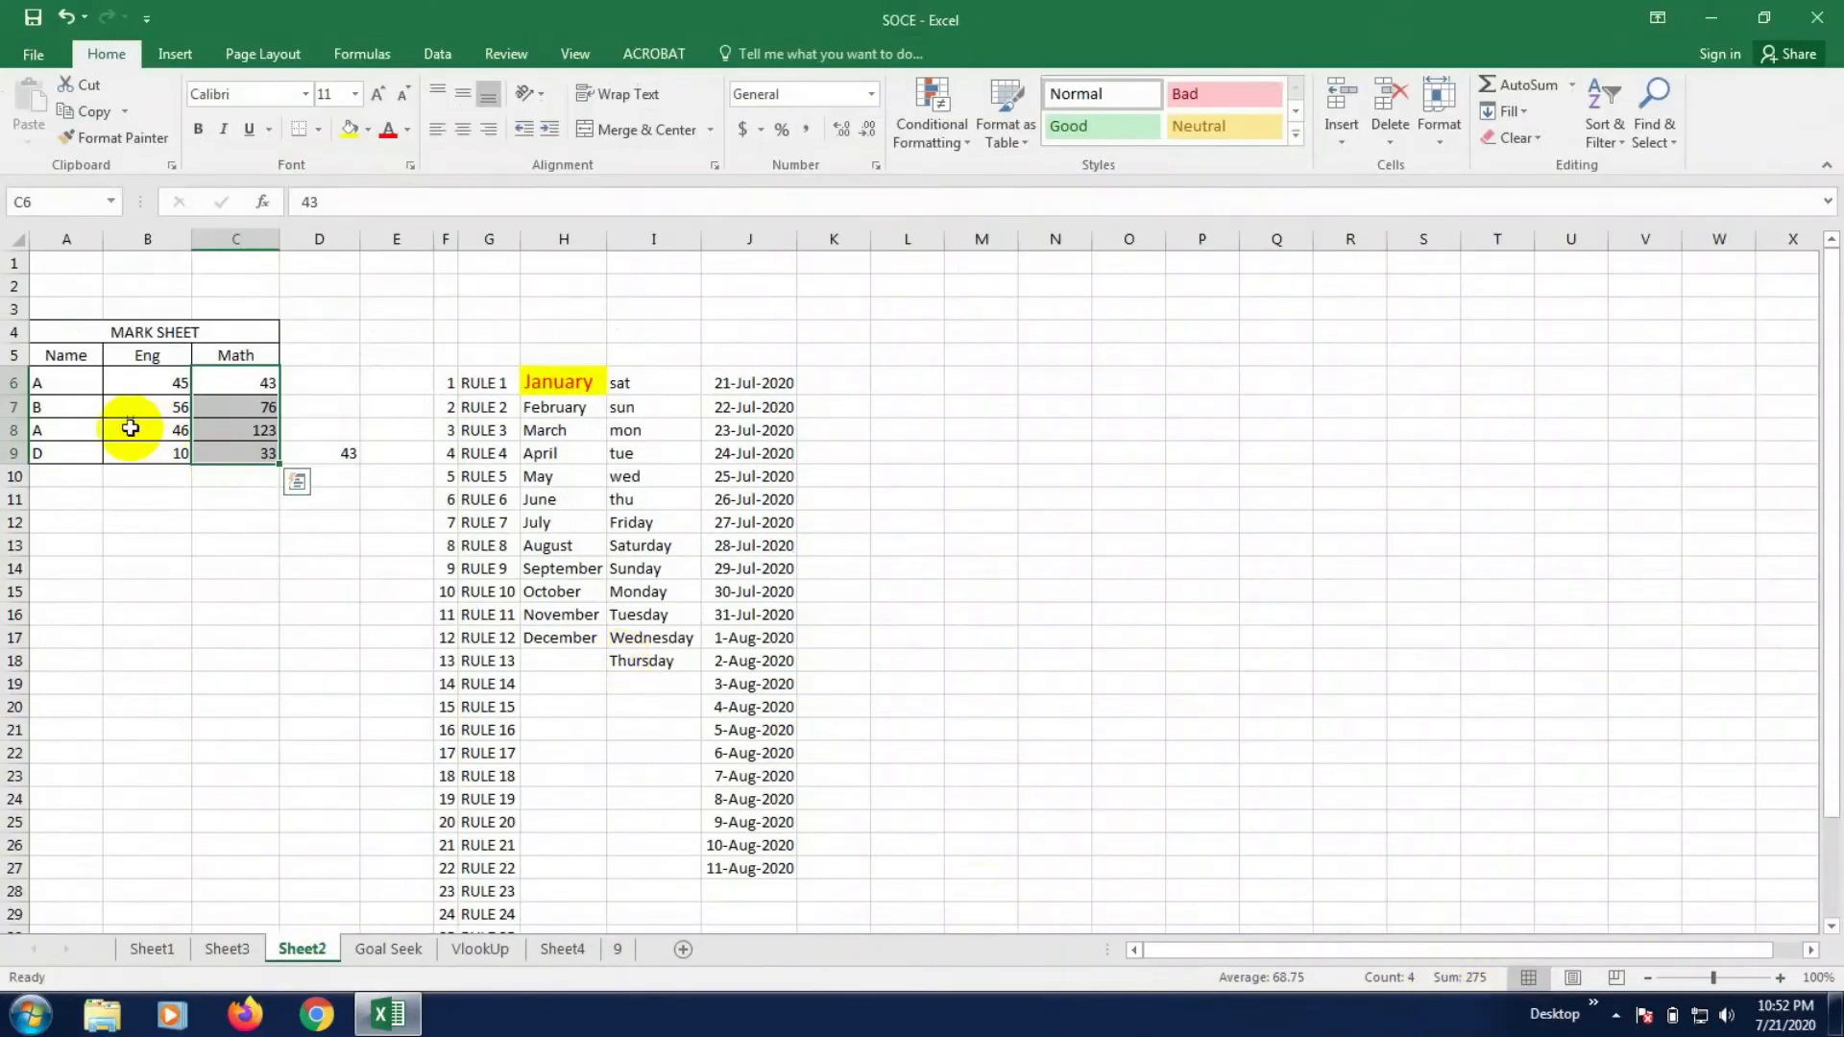
# - Enter =SUM(C6:C9) in C10 to total the Math marks as 275
pyautogui.click(256, 536)
pyautogui.click(250, 477)
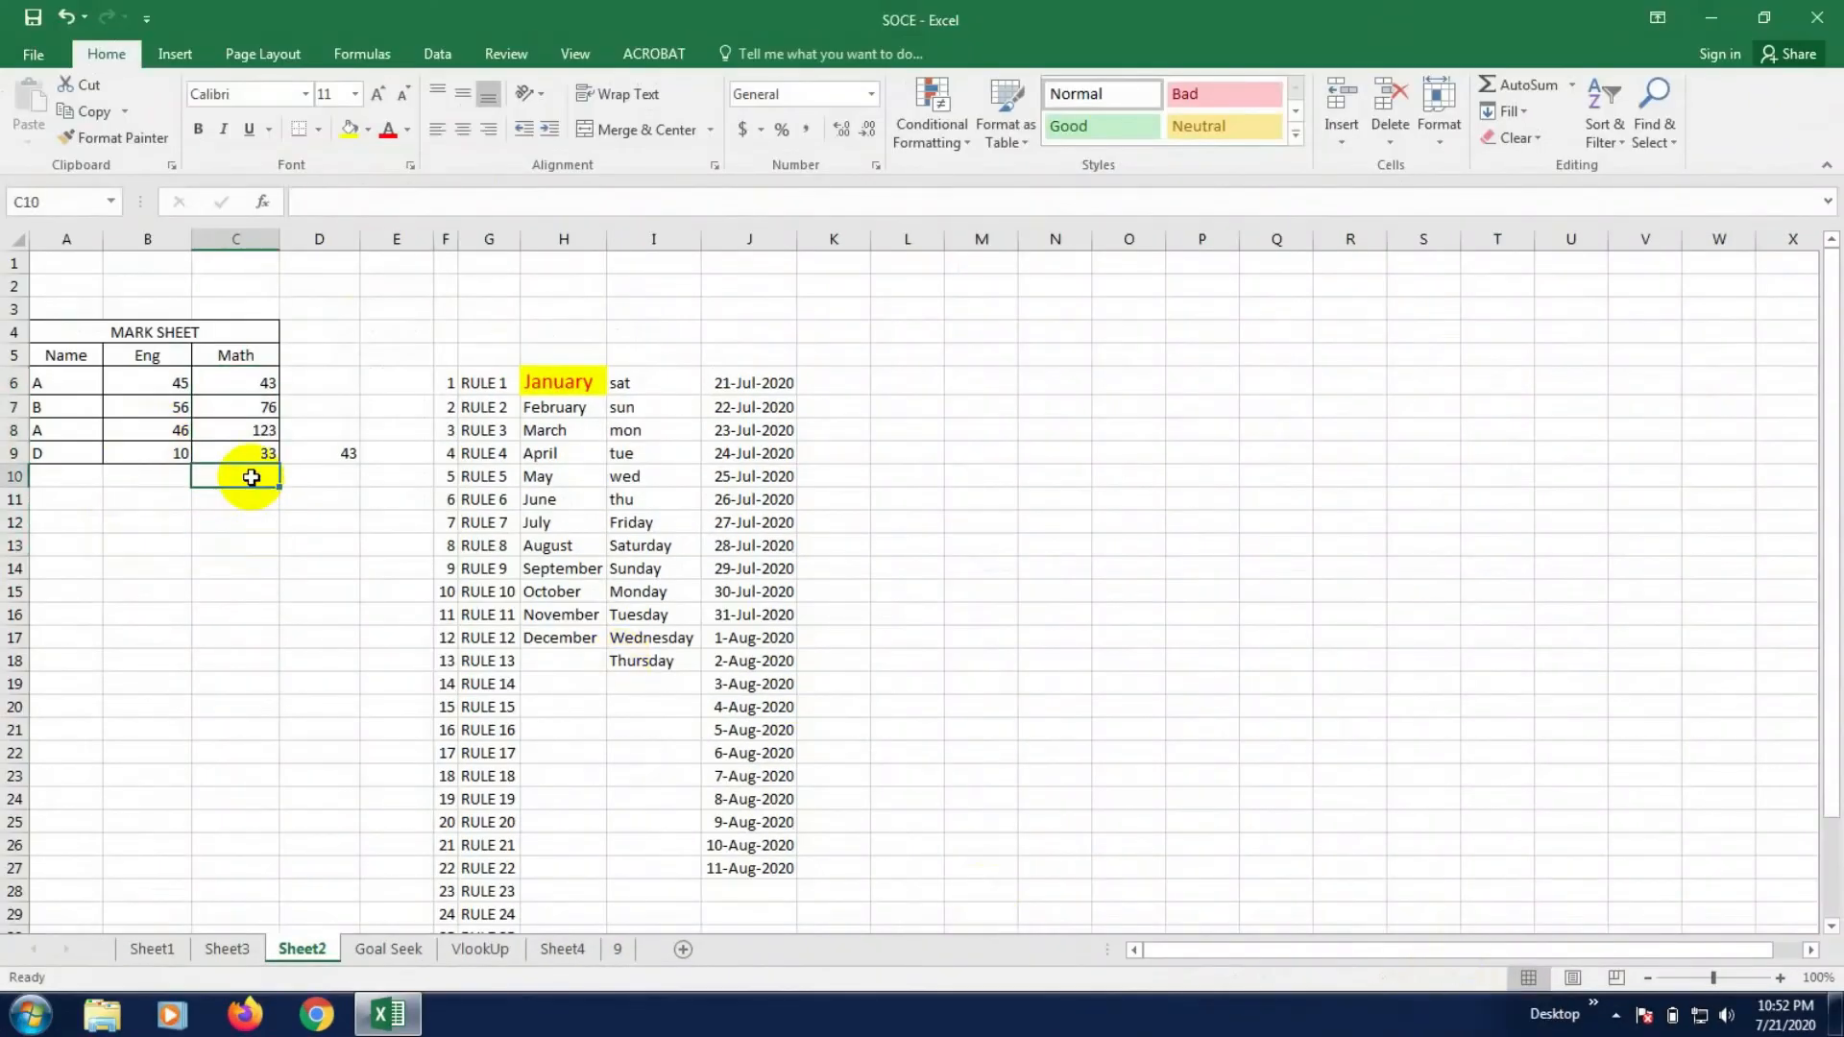
pyautogui.write('=')
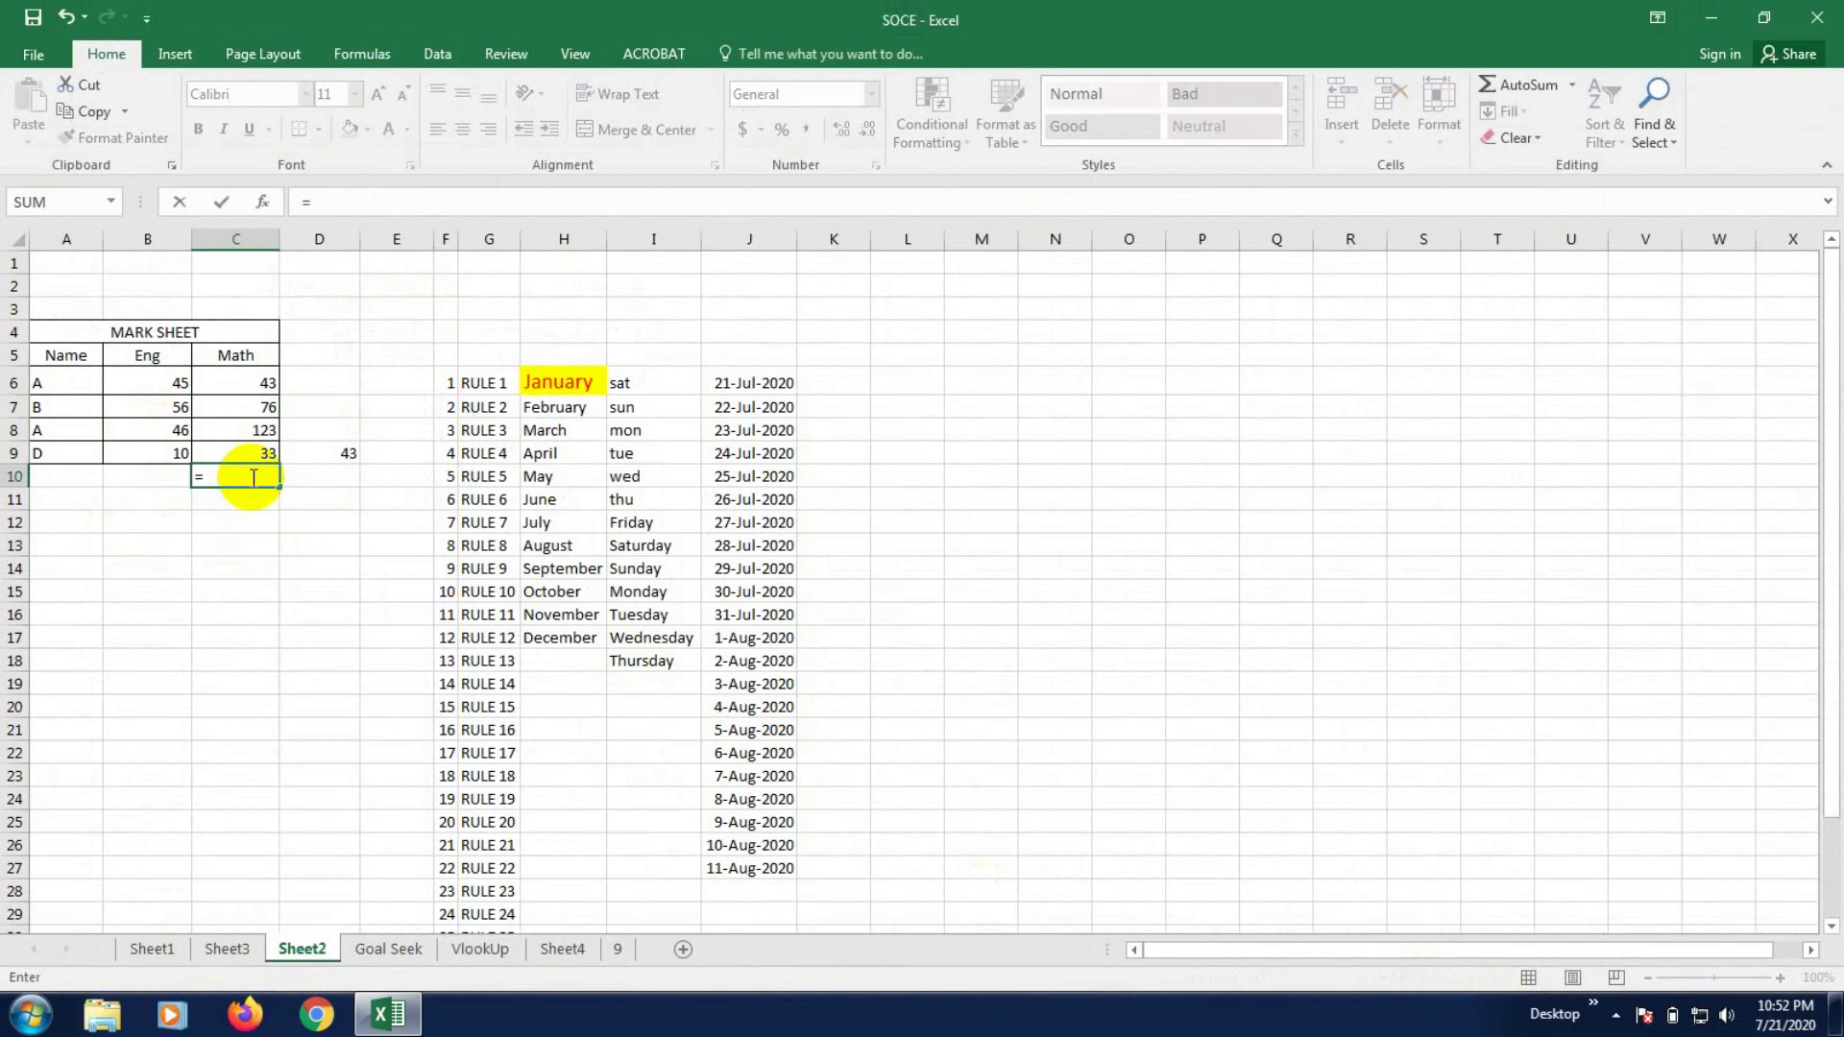
pyautogui.write('sum')
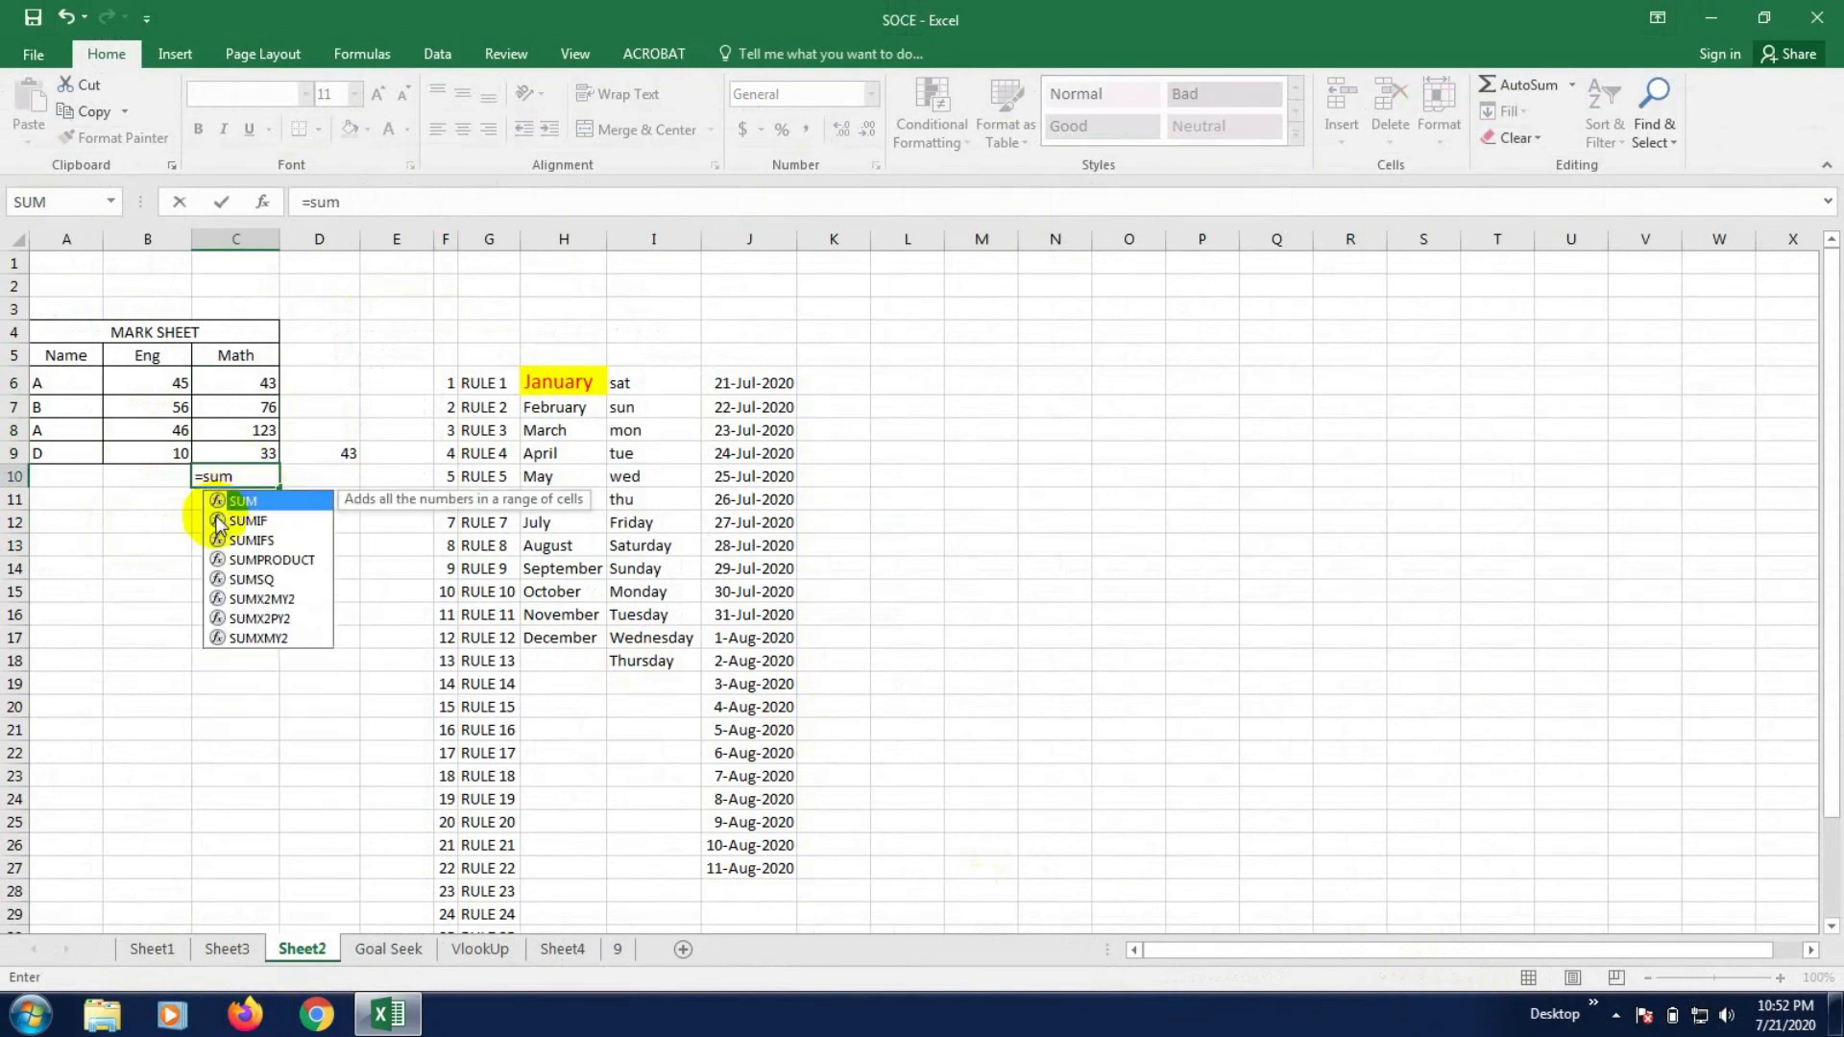
pyautogui.doubleClick(237, 501)
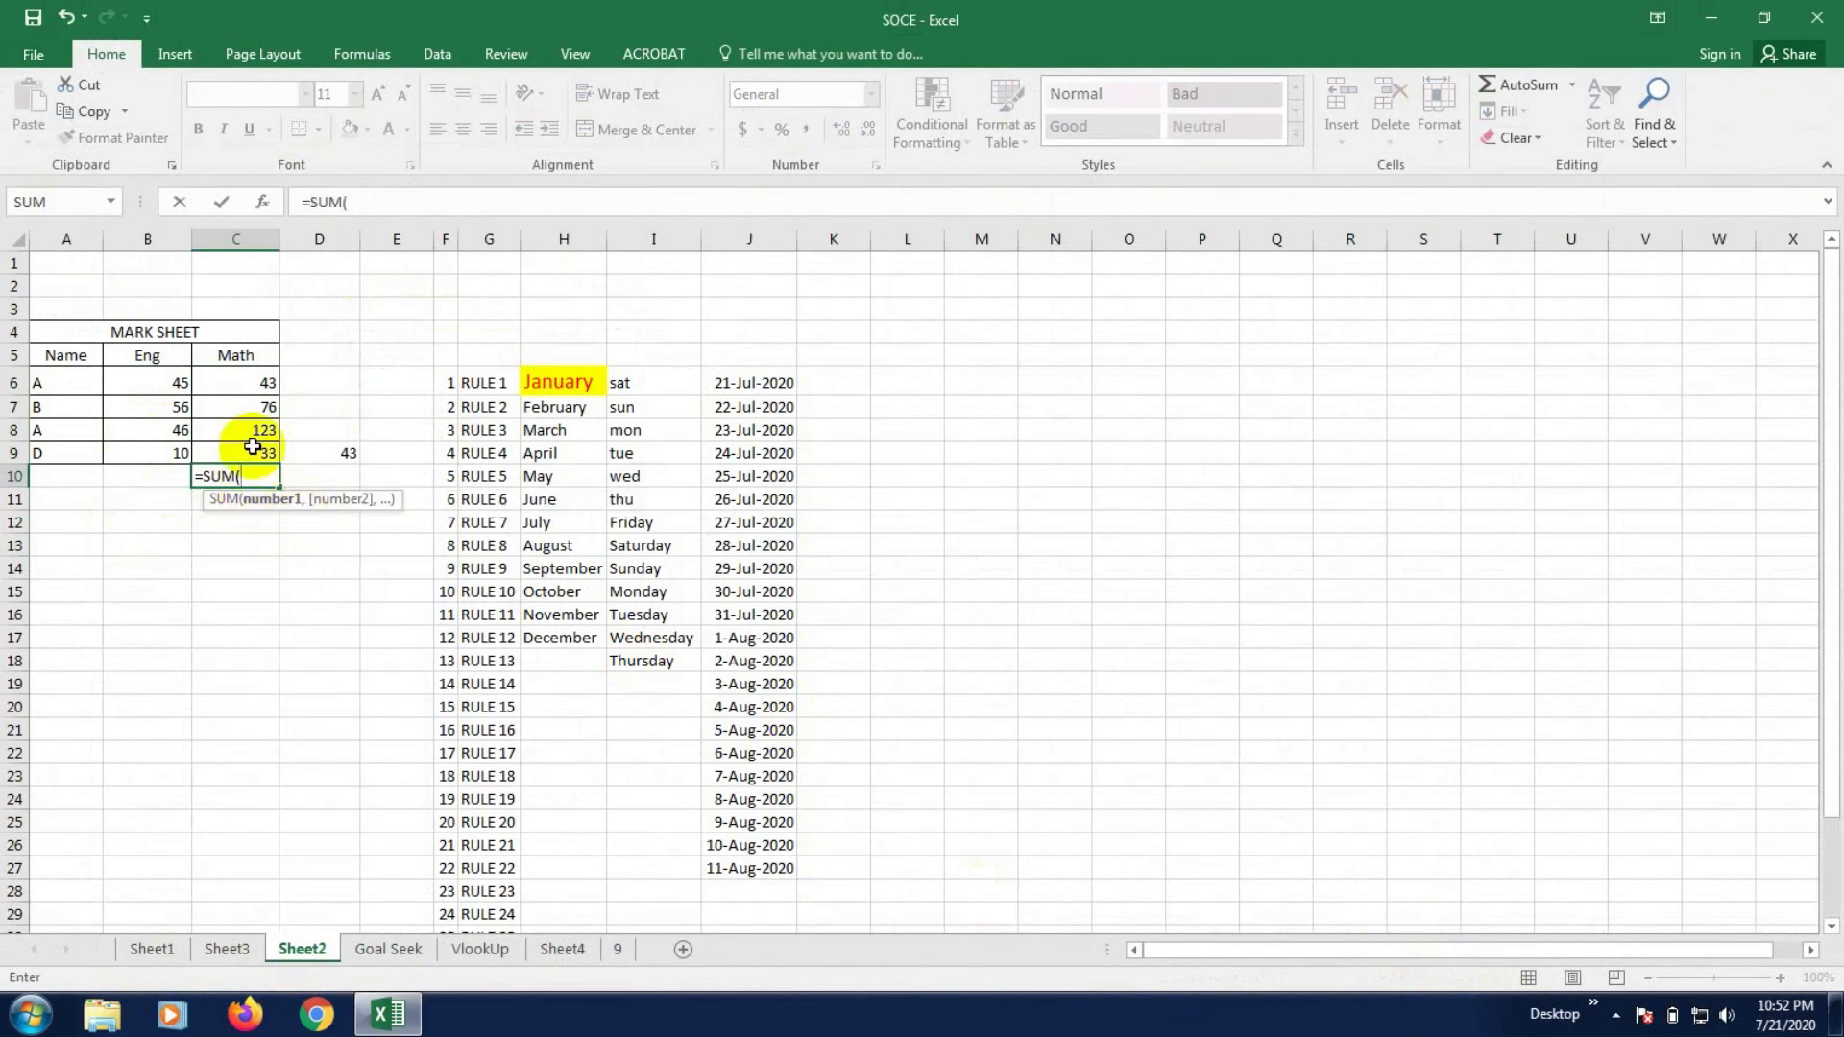
pyautogui.moveTo(246, 382); pyautogui.dragTo(250, 443)
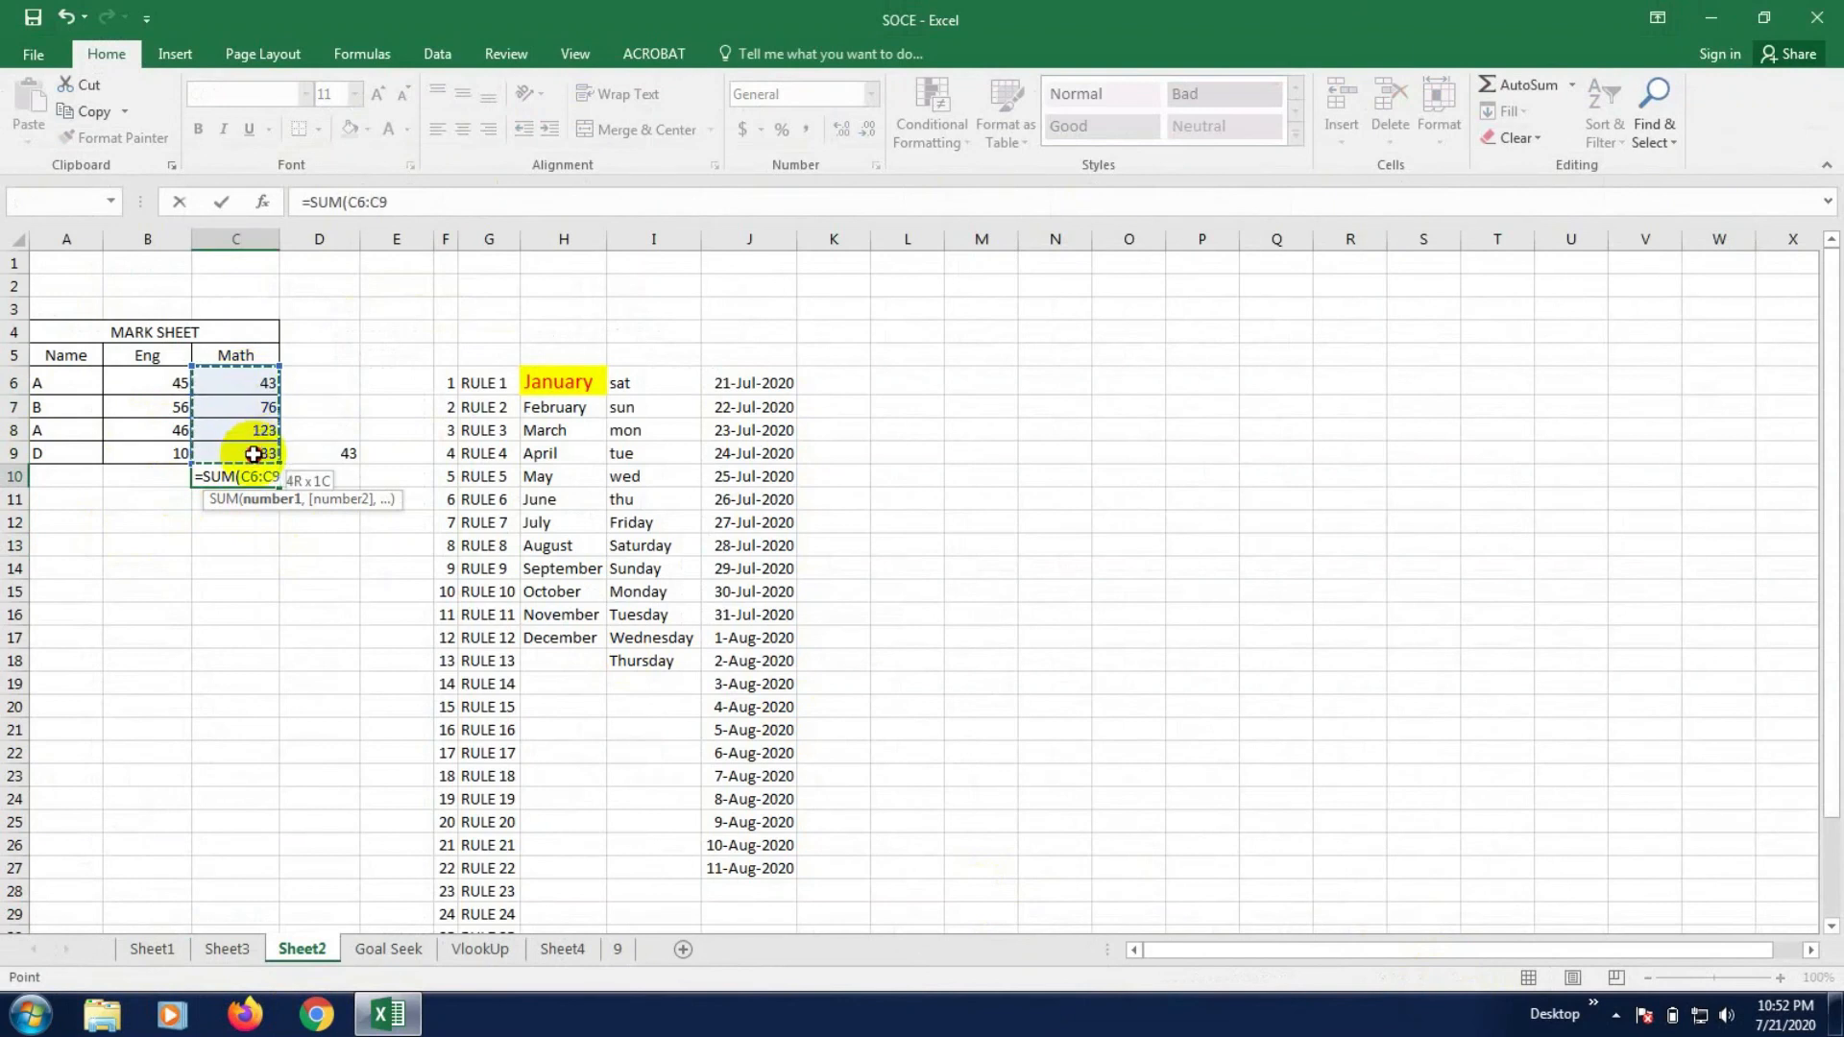
pyautogui.press('Return')
pyautogui.click(260, 586)
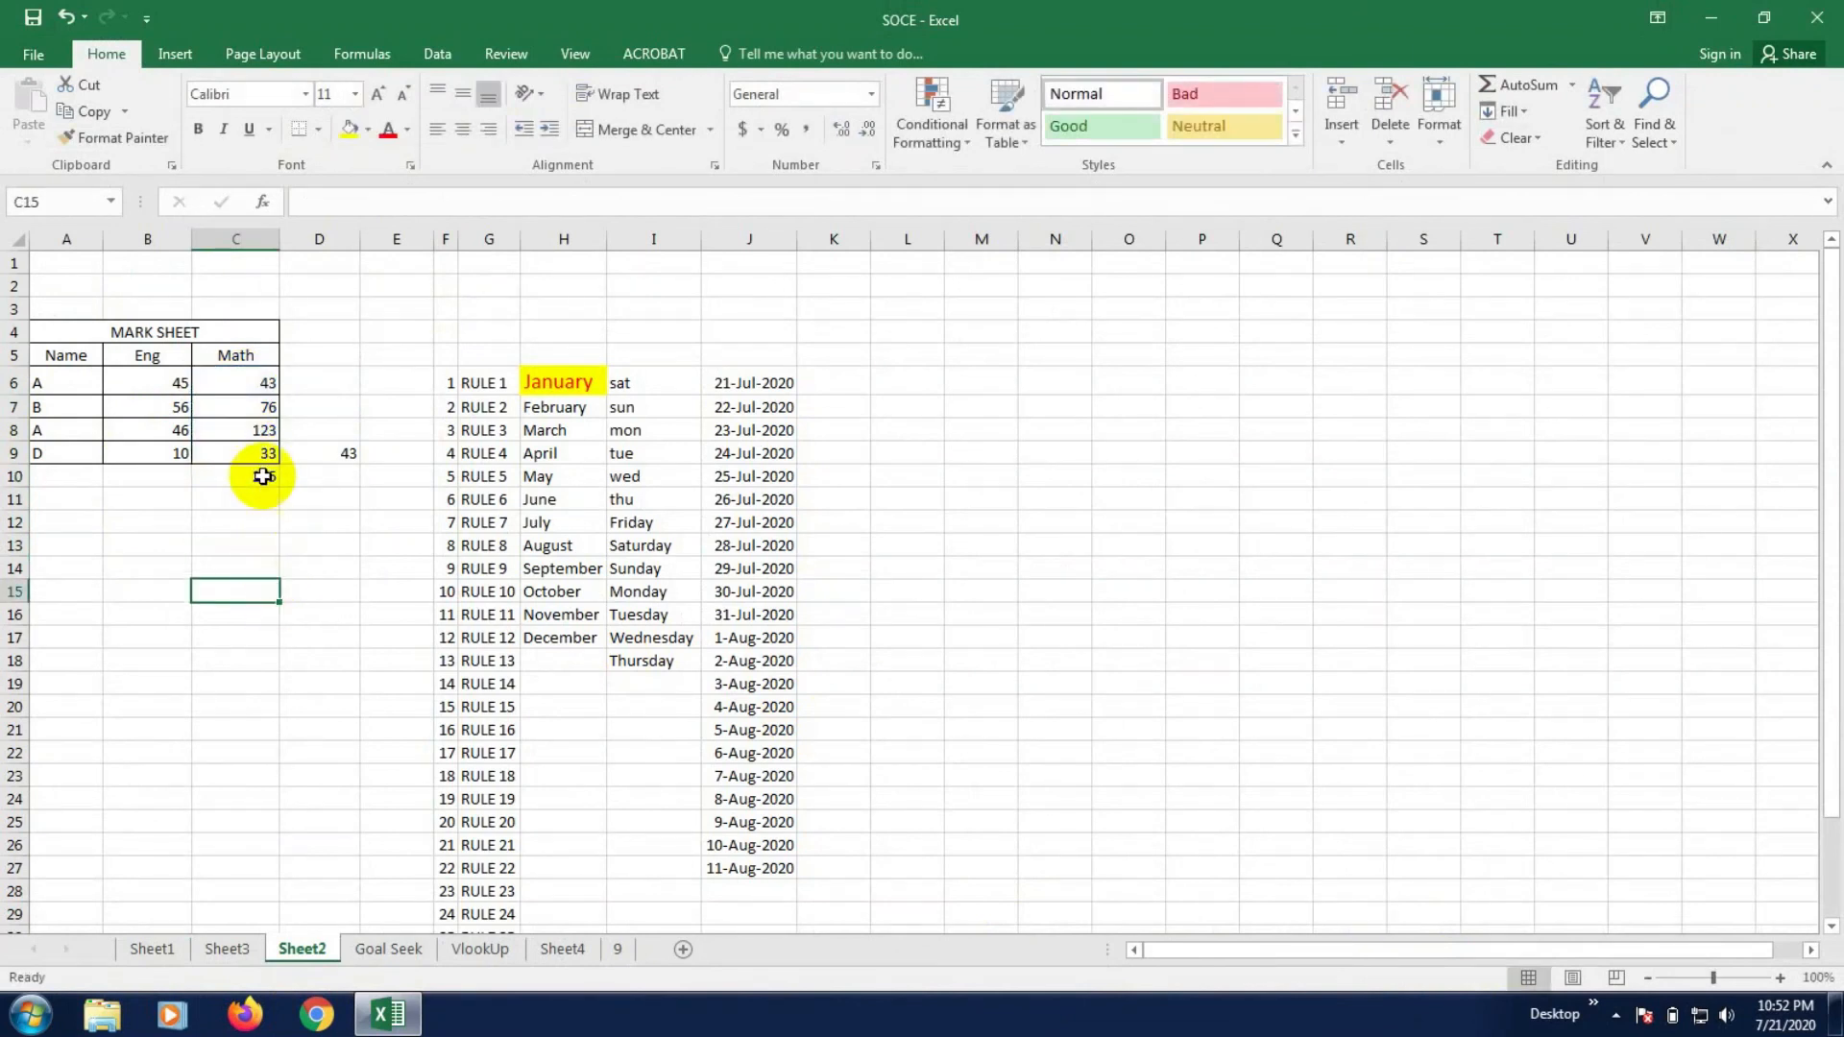
pyautogui.click(261, 473)
# - Enter =AVERAGE(C6:C9) in C11, giving a Math average of 68.75
pyautogui.click(254, 521)
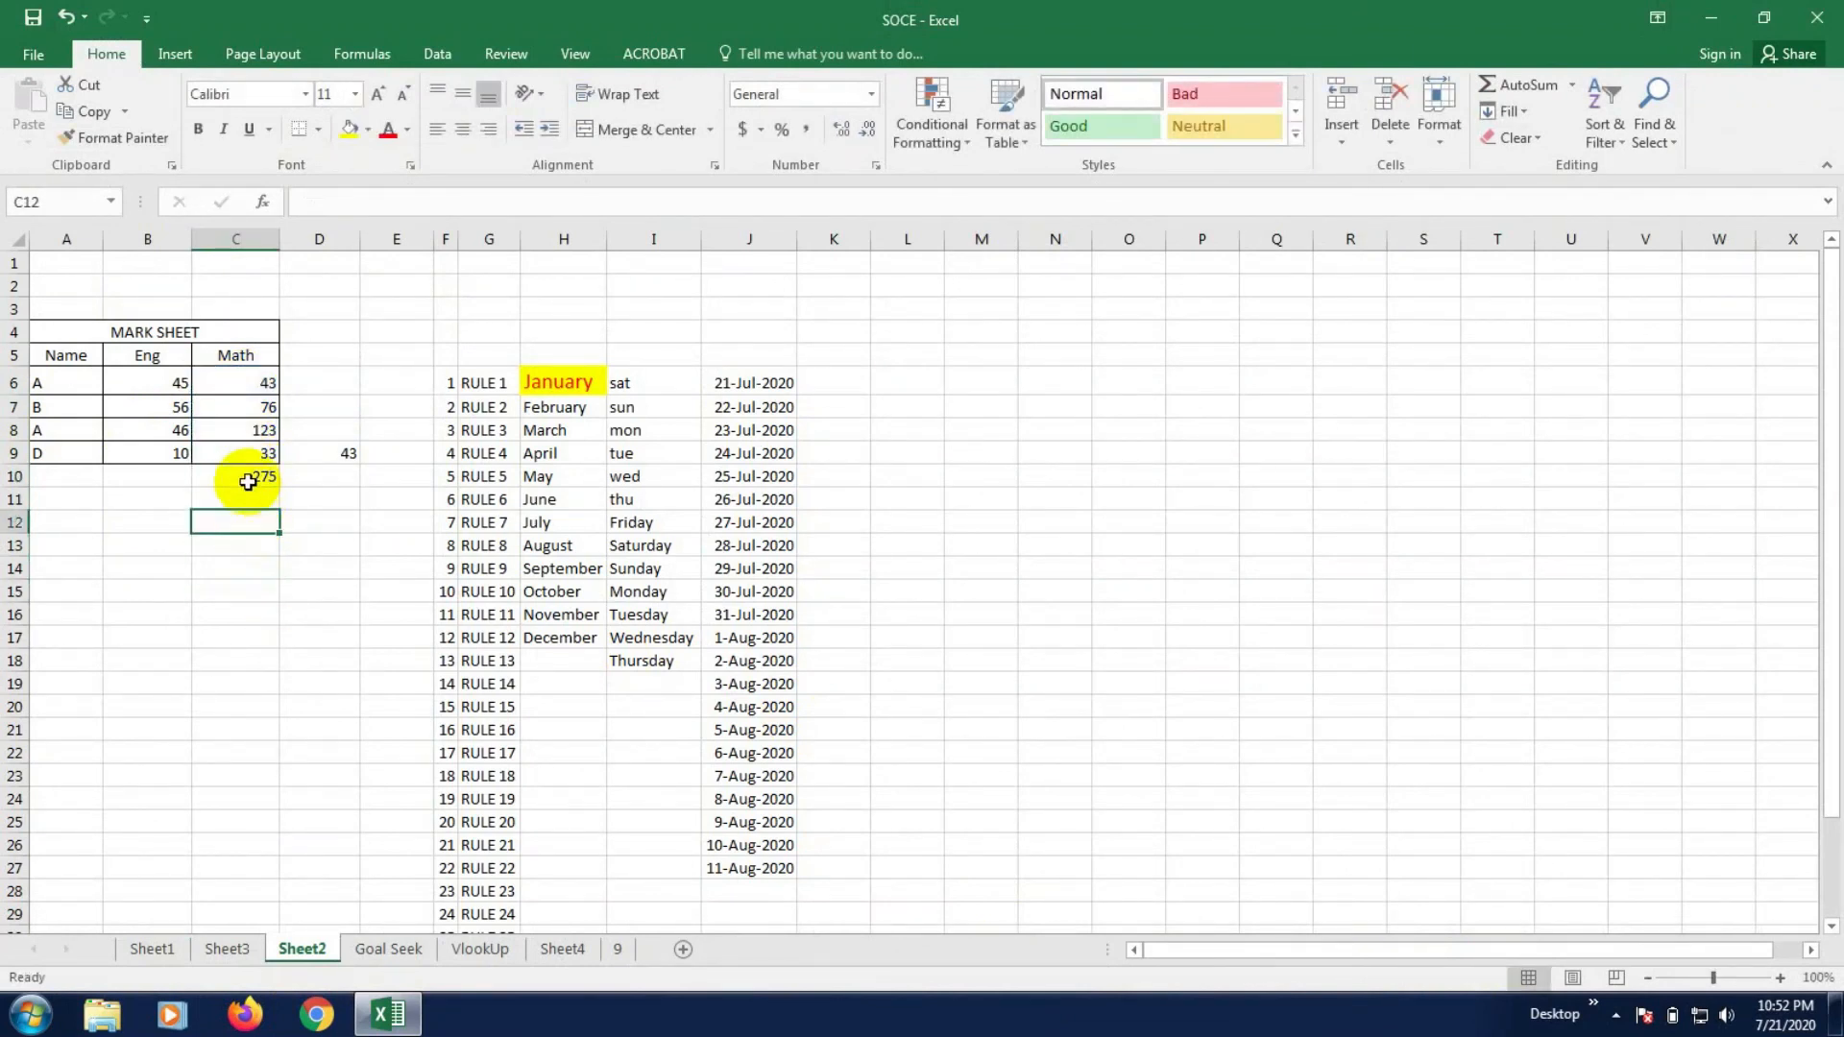
pyautogui.click(249, 497)
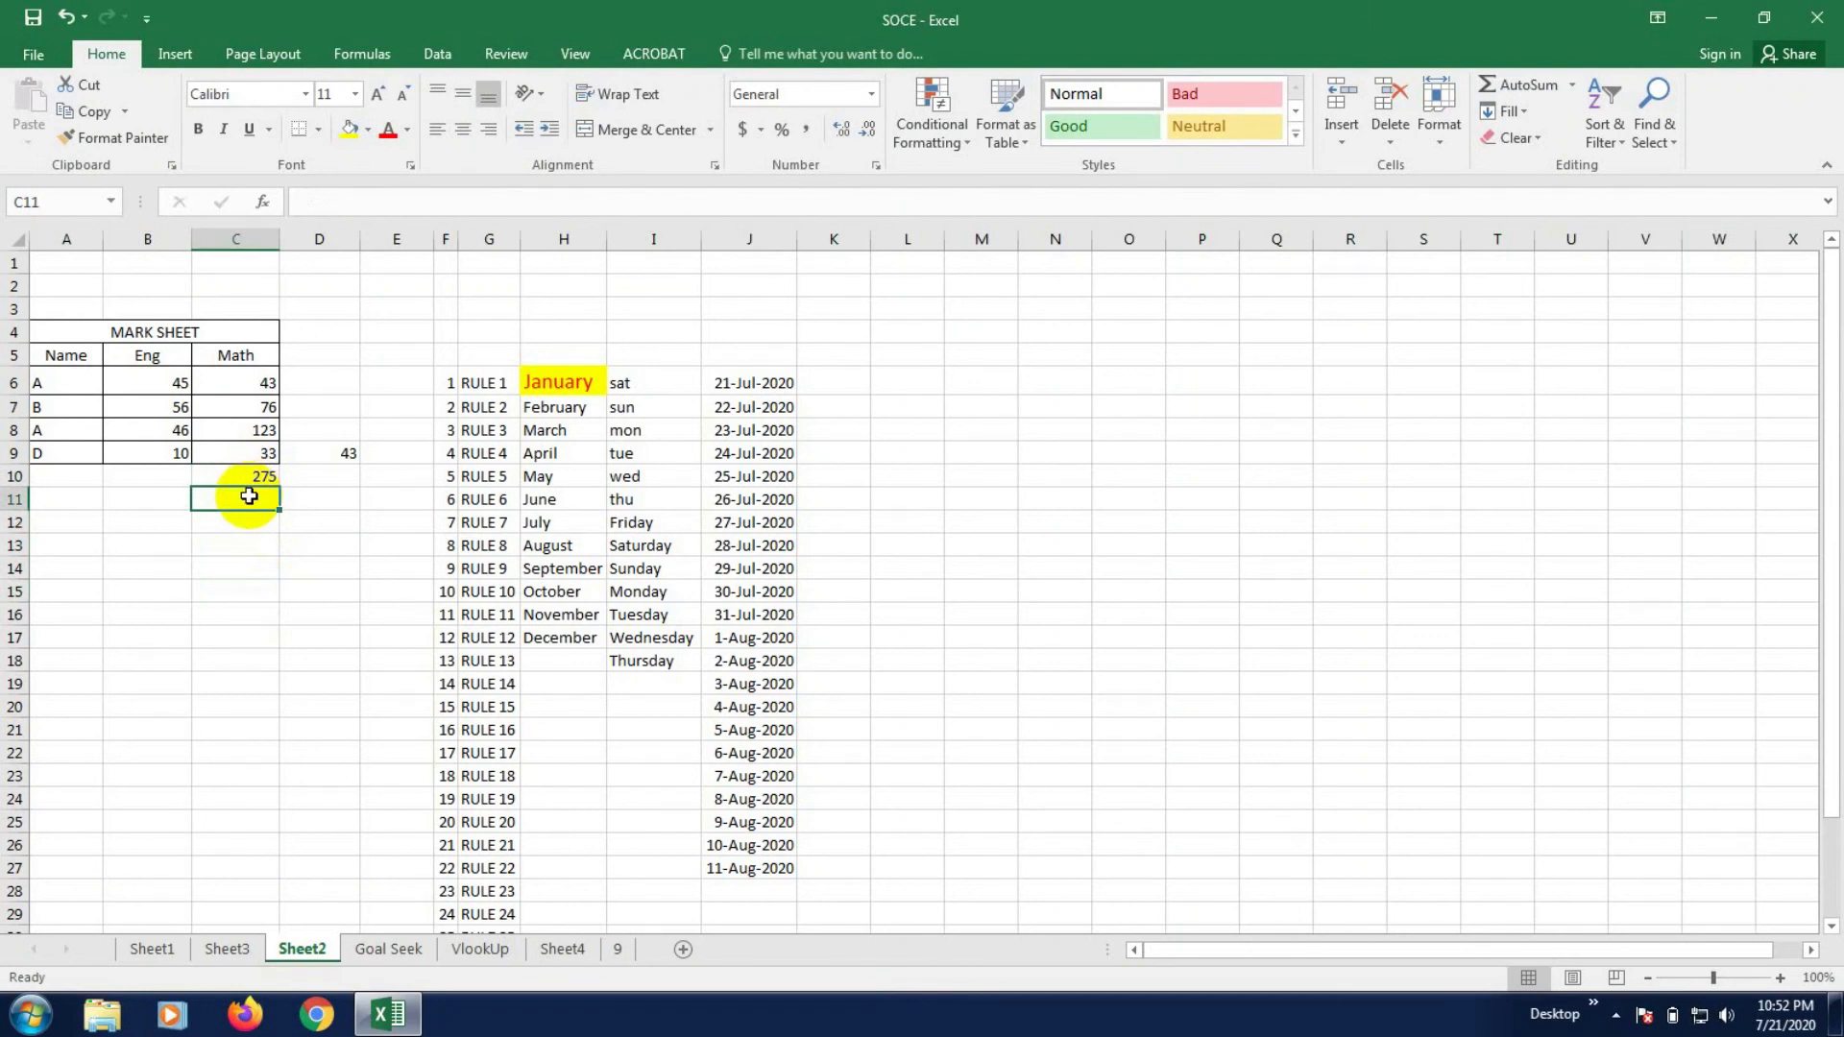
pyautogui.write('=a')
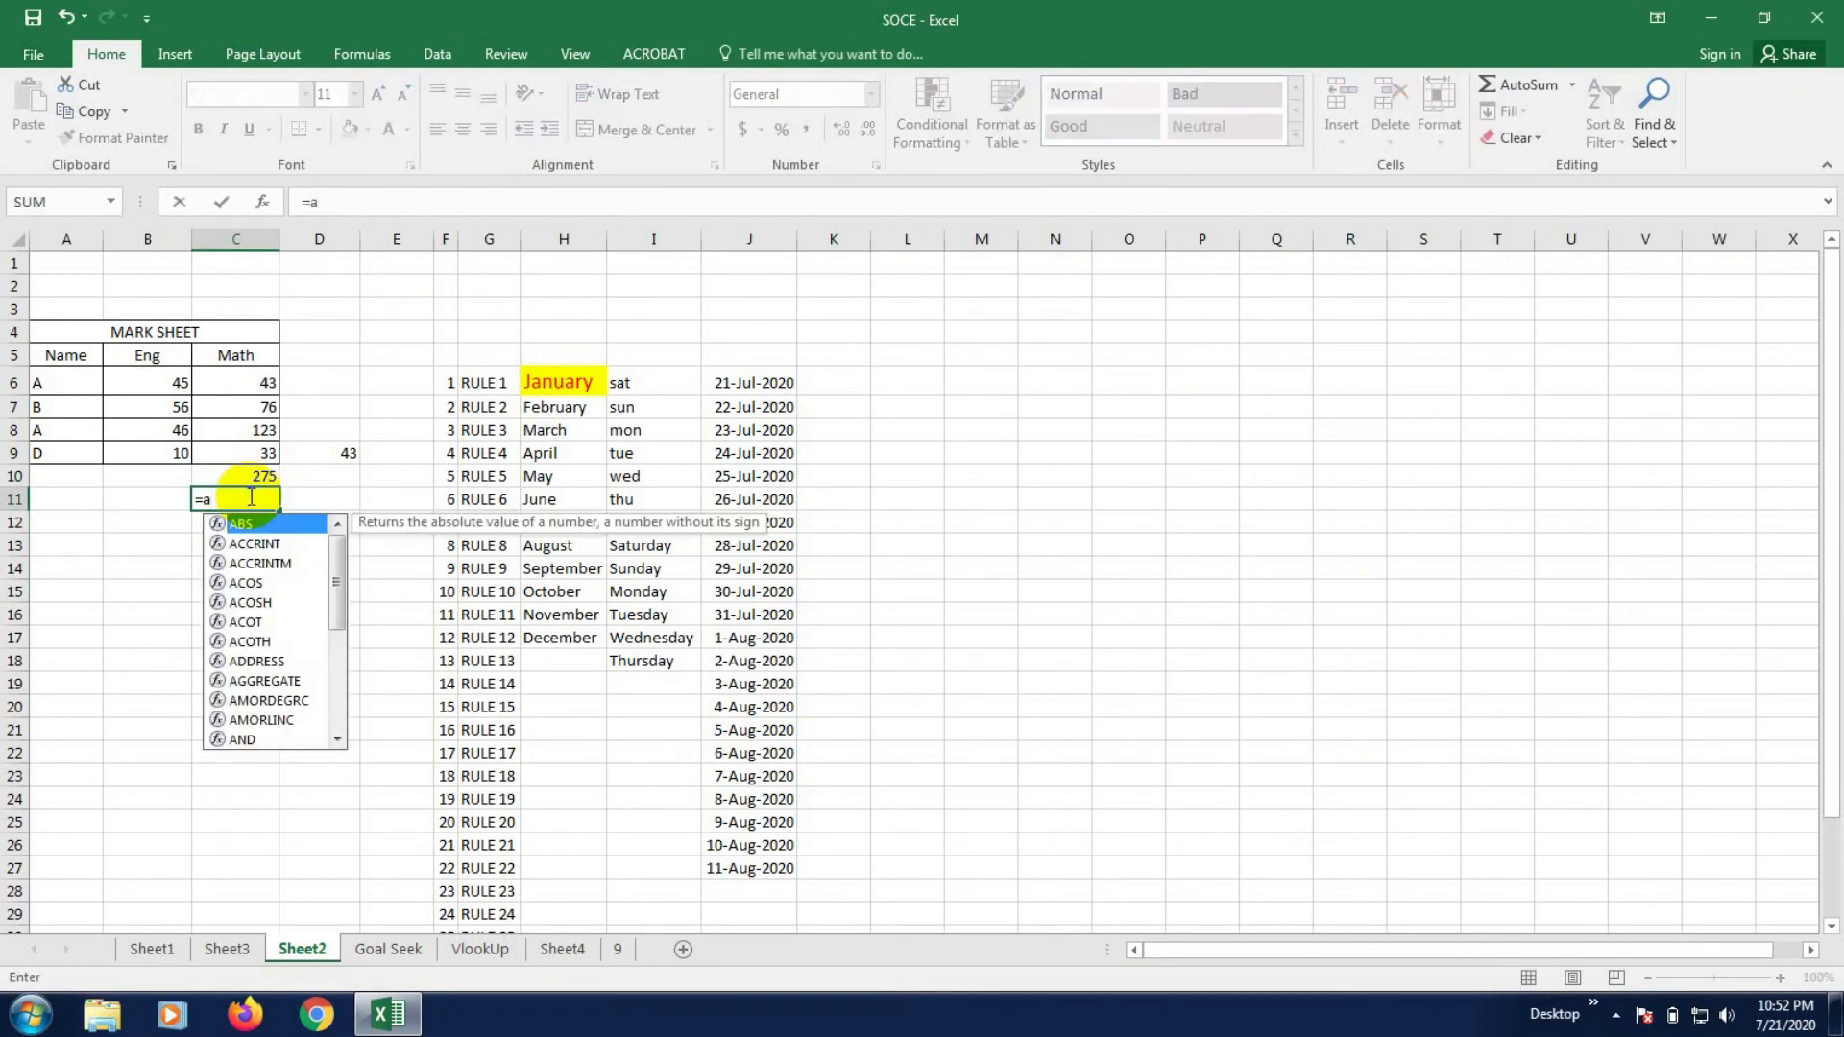
pyautogui.write('v')
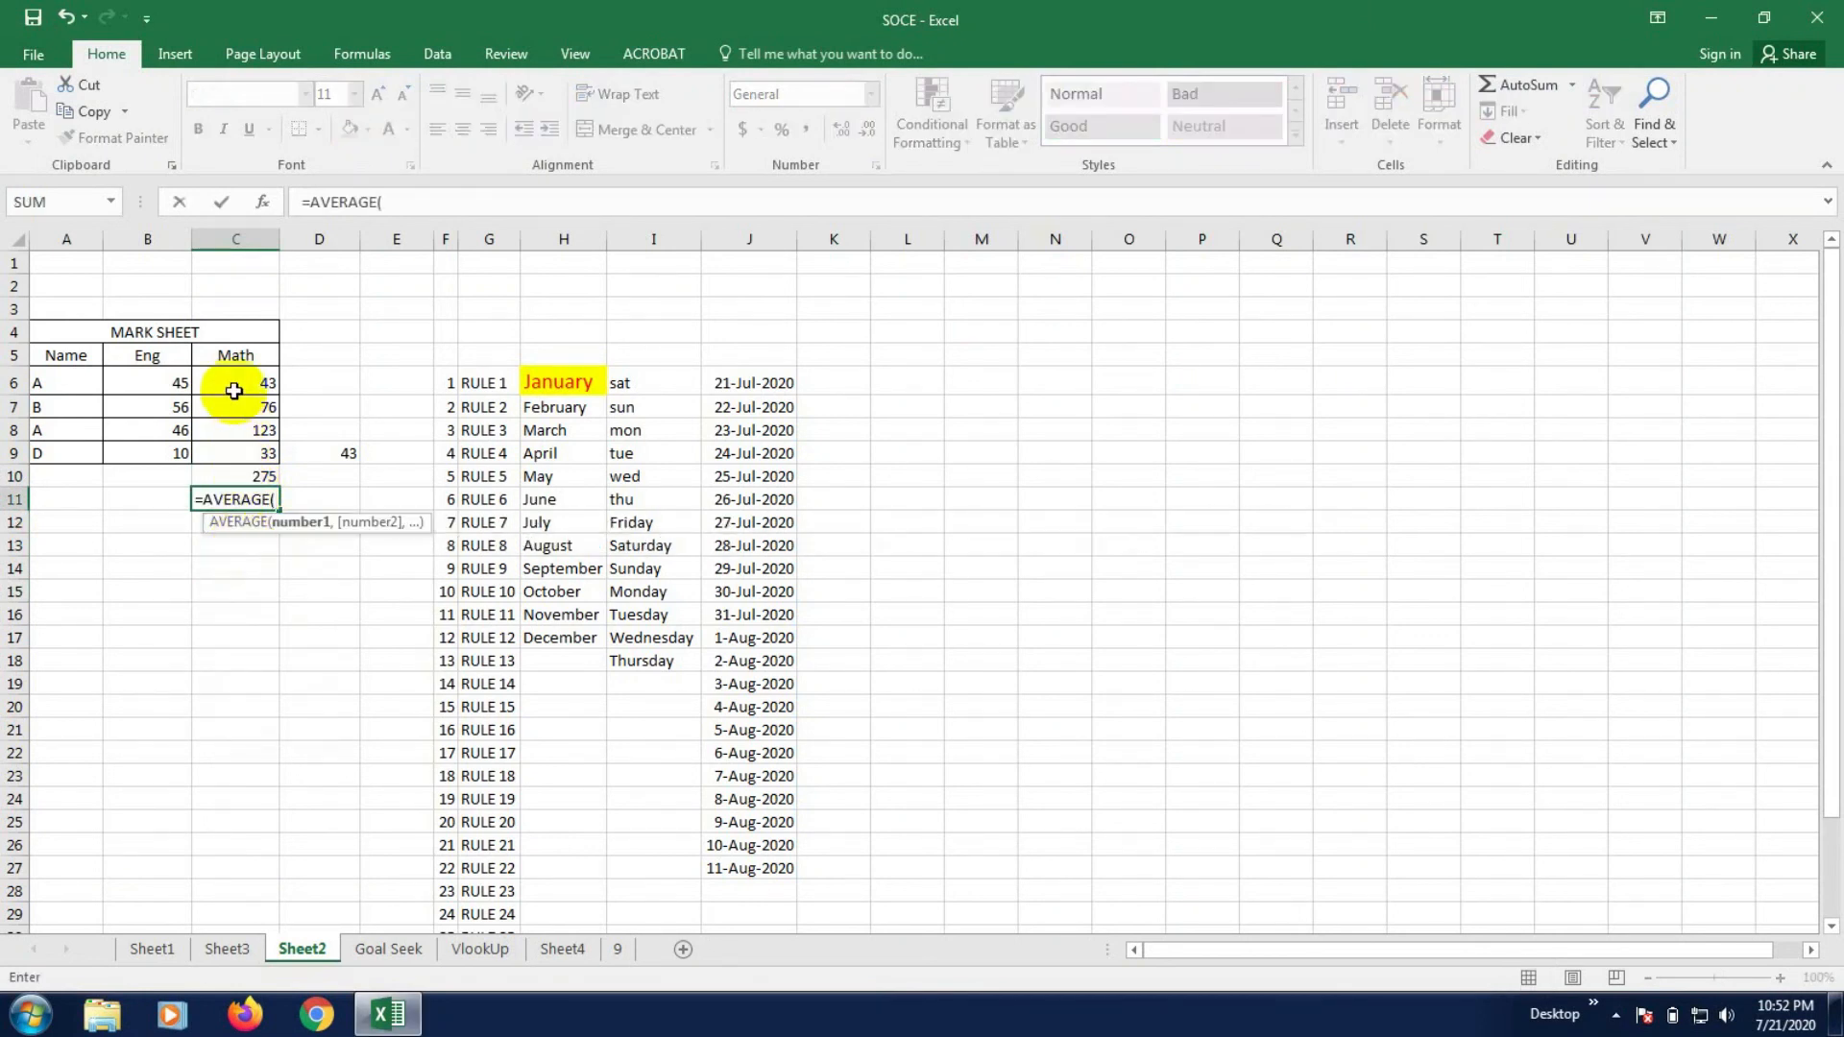
pyautogui.moveTo(239, 379); pyautogui.dragTo(246, 465)
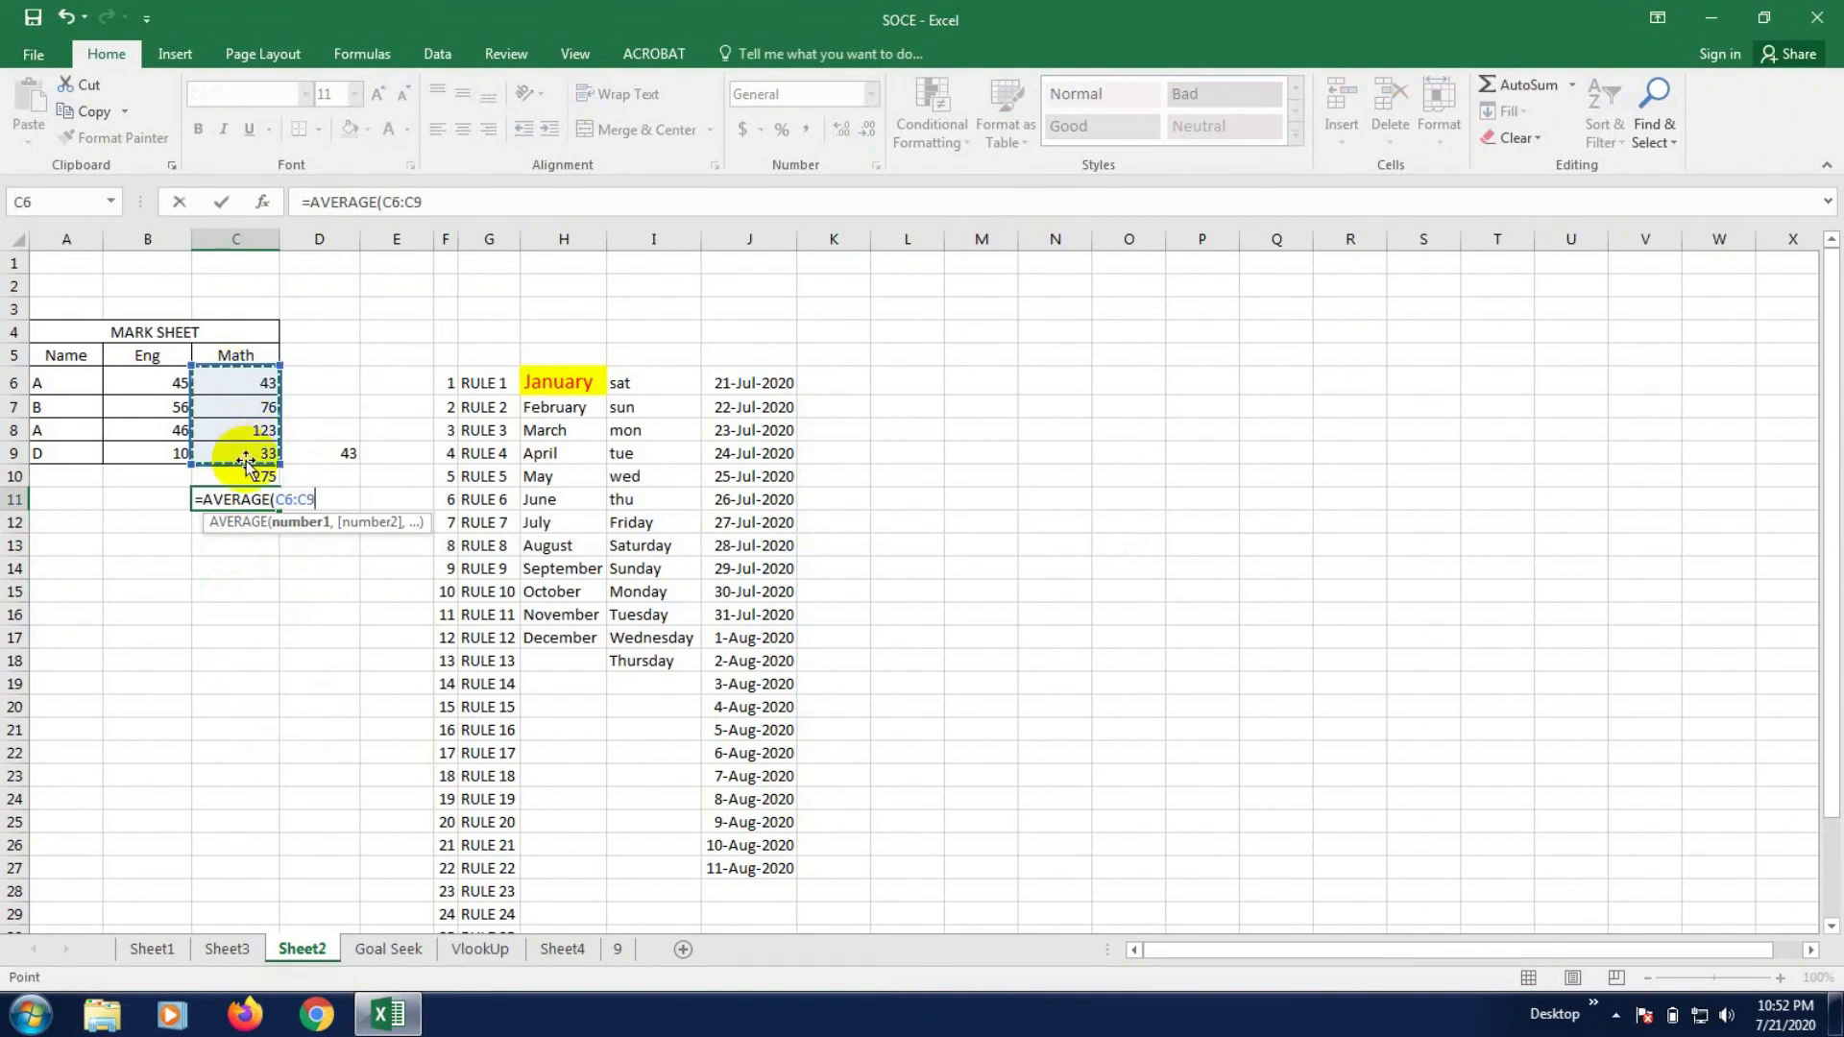
pyautogui.press('Return')
pyautogui.click(256, 635)
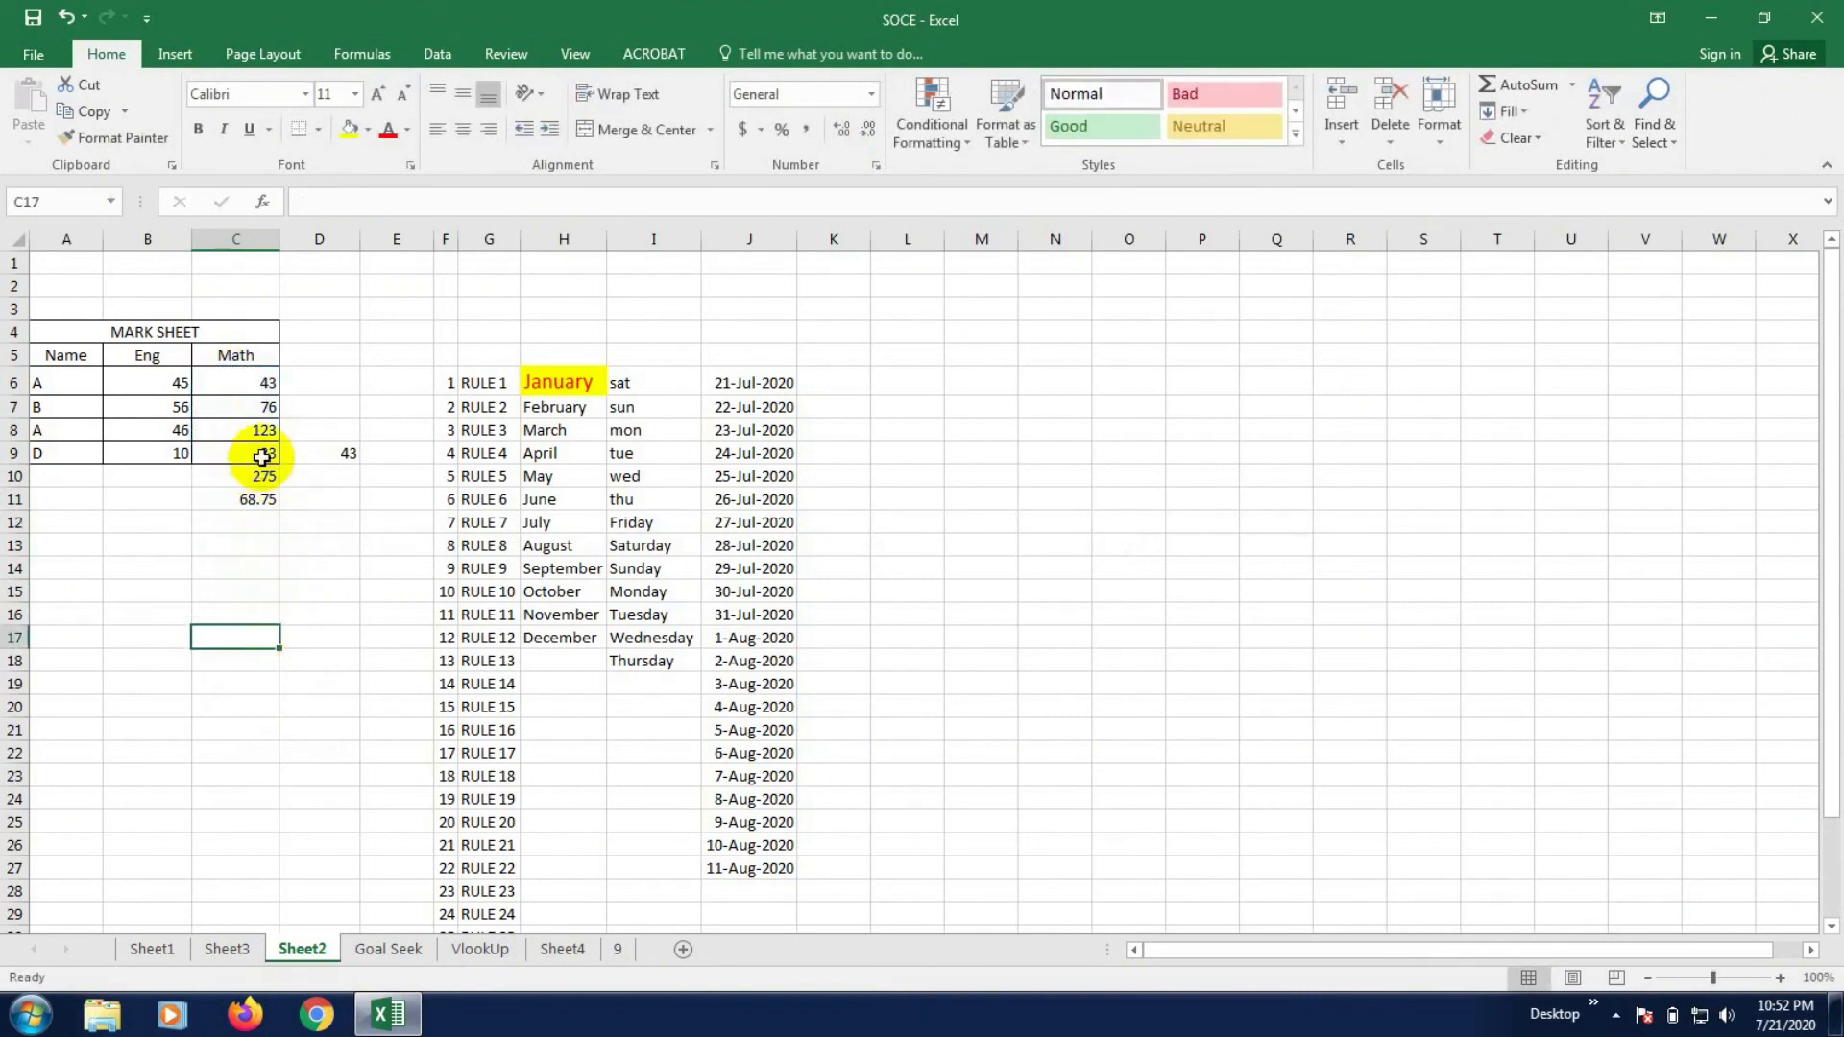
pyautogui.moveTo(247, 380); pyautogui.dragTo(245, 455)
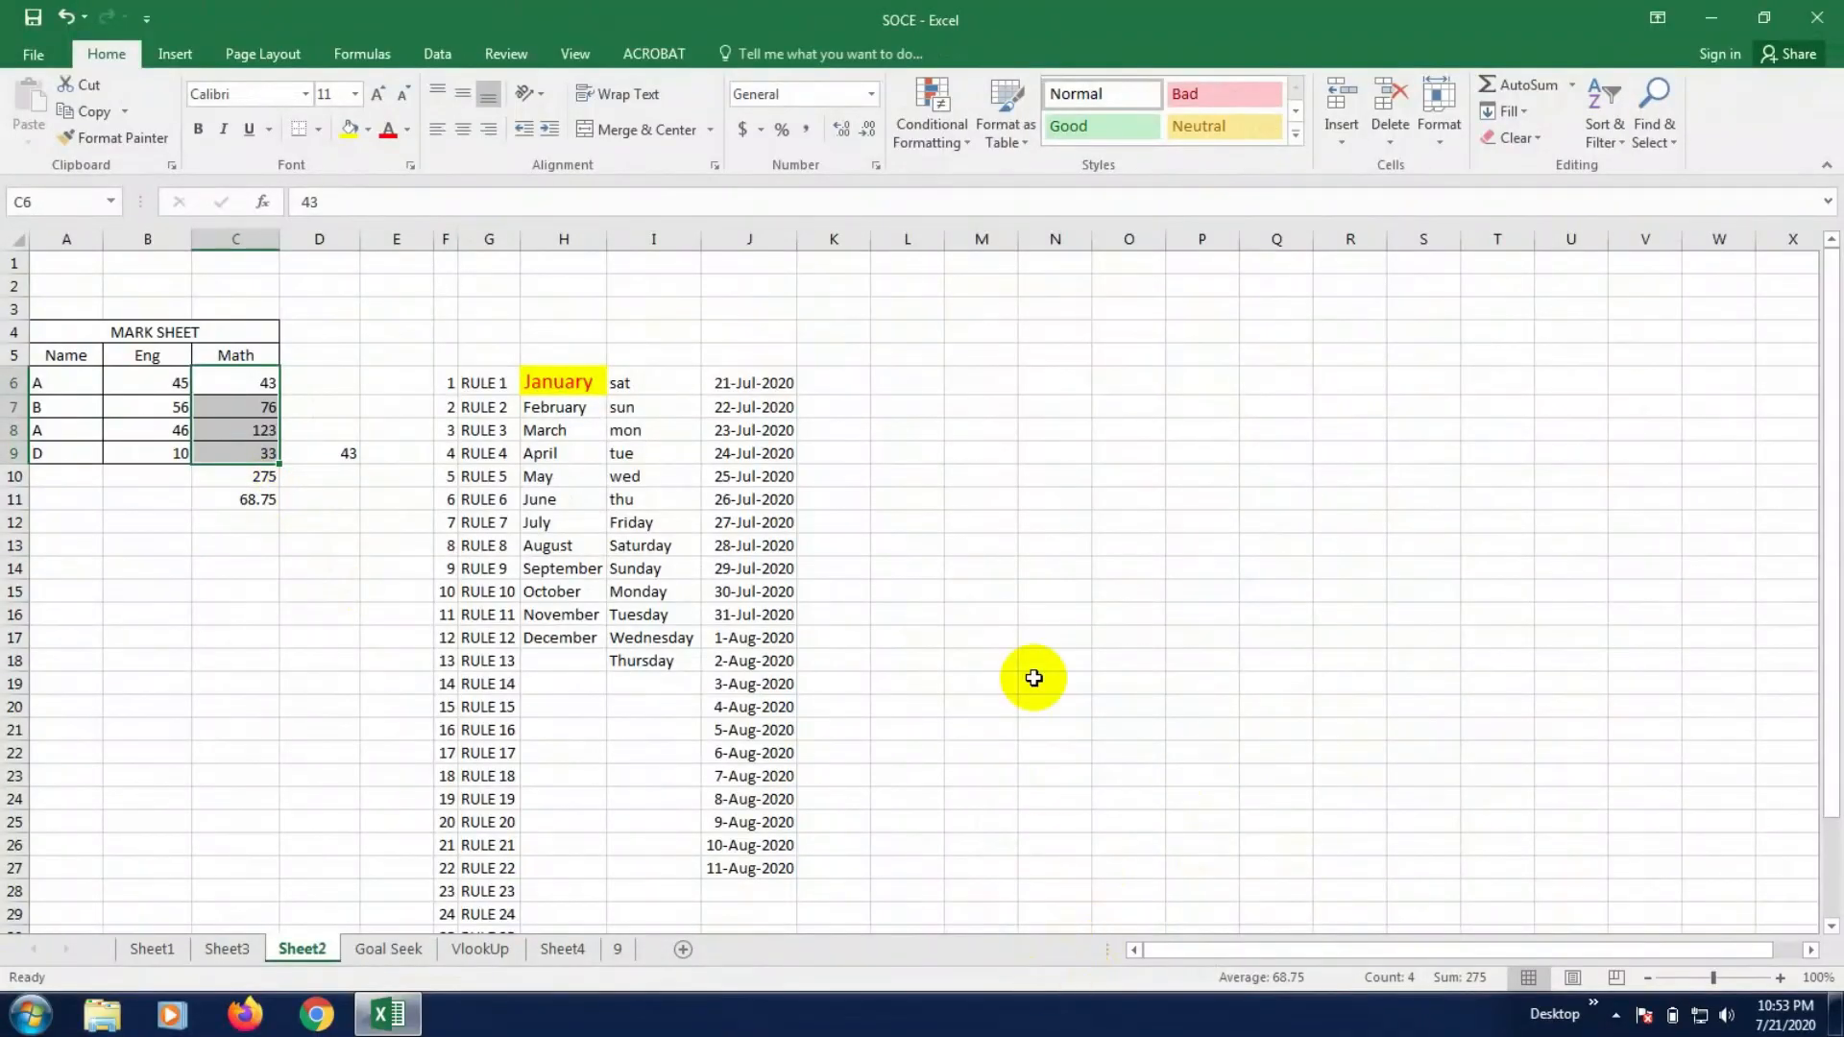
pyautogui.rightClick(1065, 976)
pyautogui.click(1047, 974)
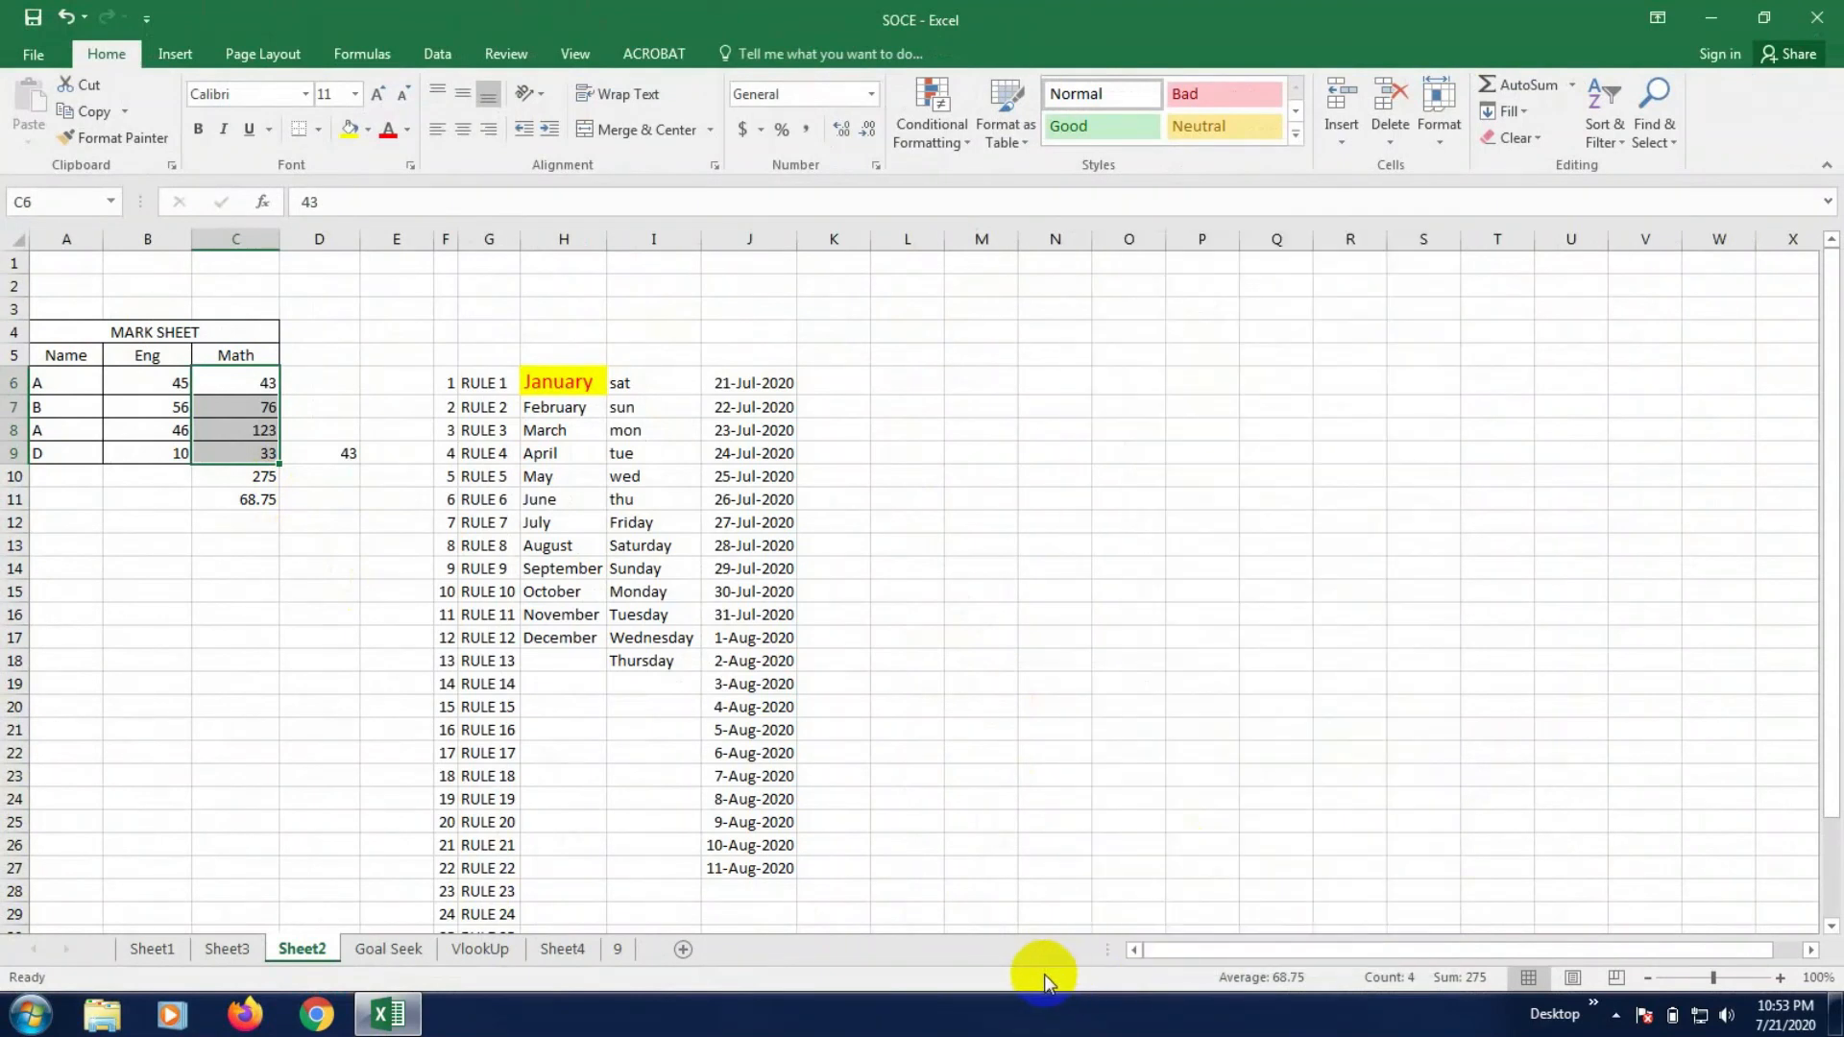
pyautogui.rightClick(1064, 976)
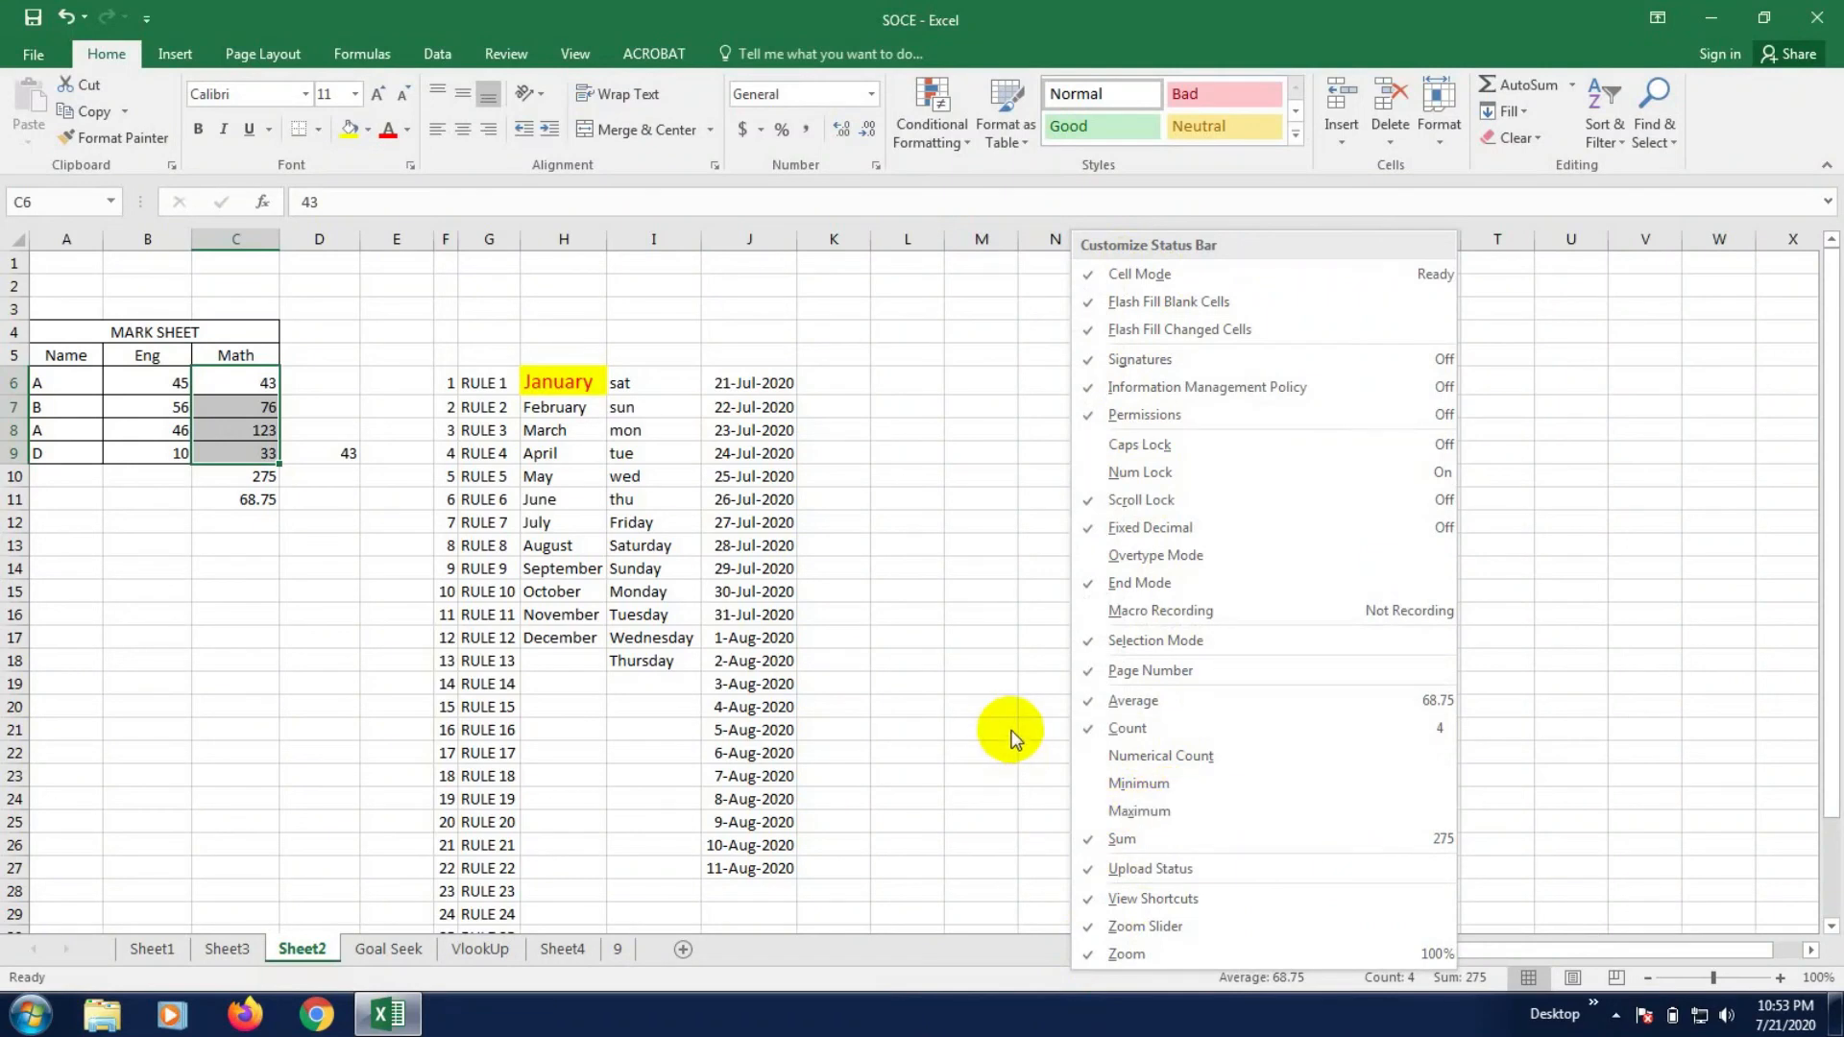
pyautogui.click(1004, 703)
pyautogui.click(1004, 701)
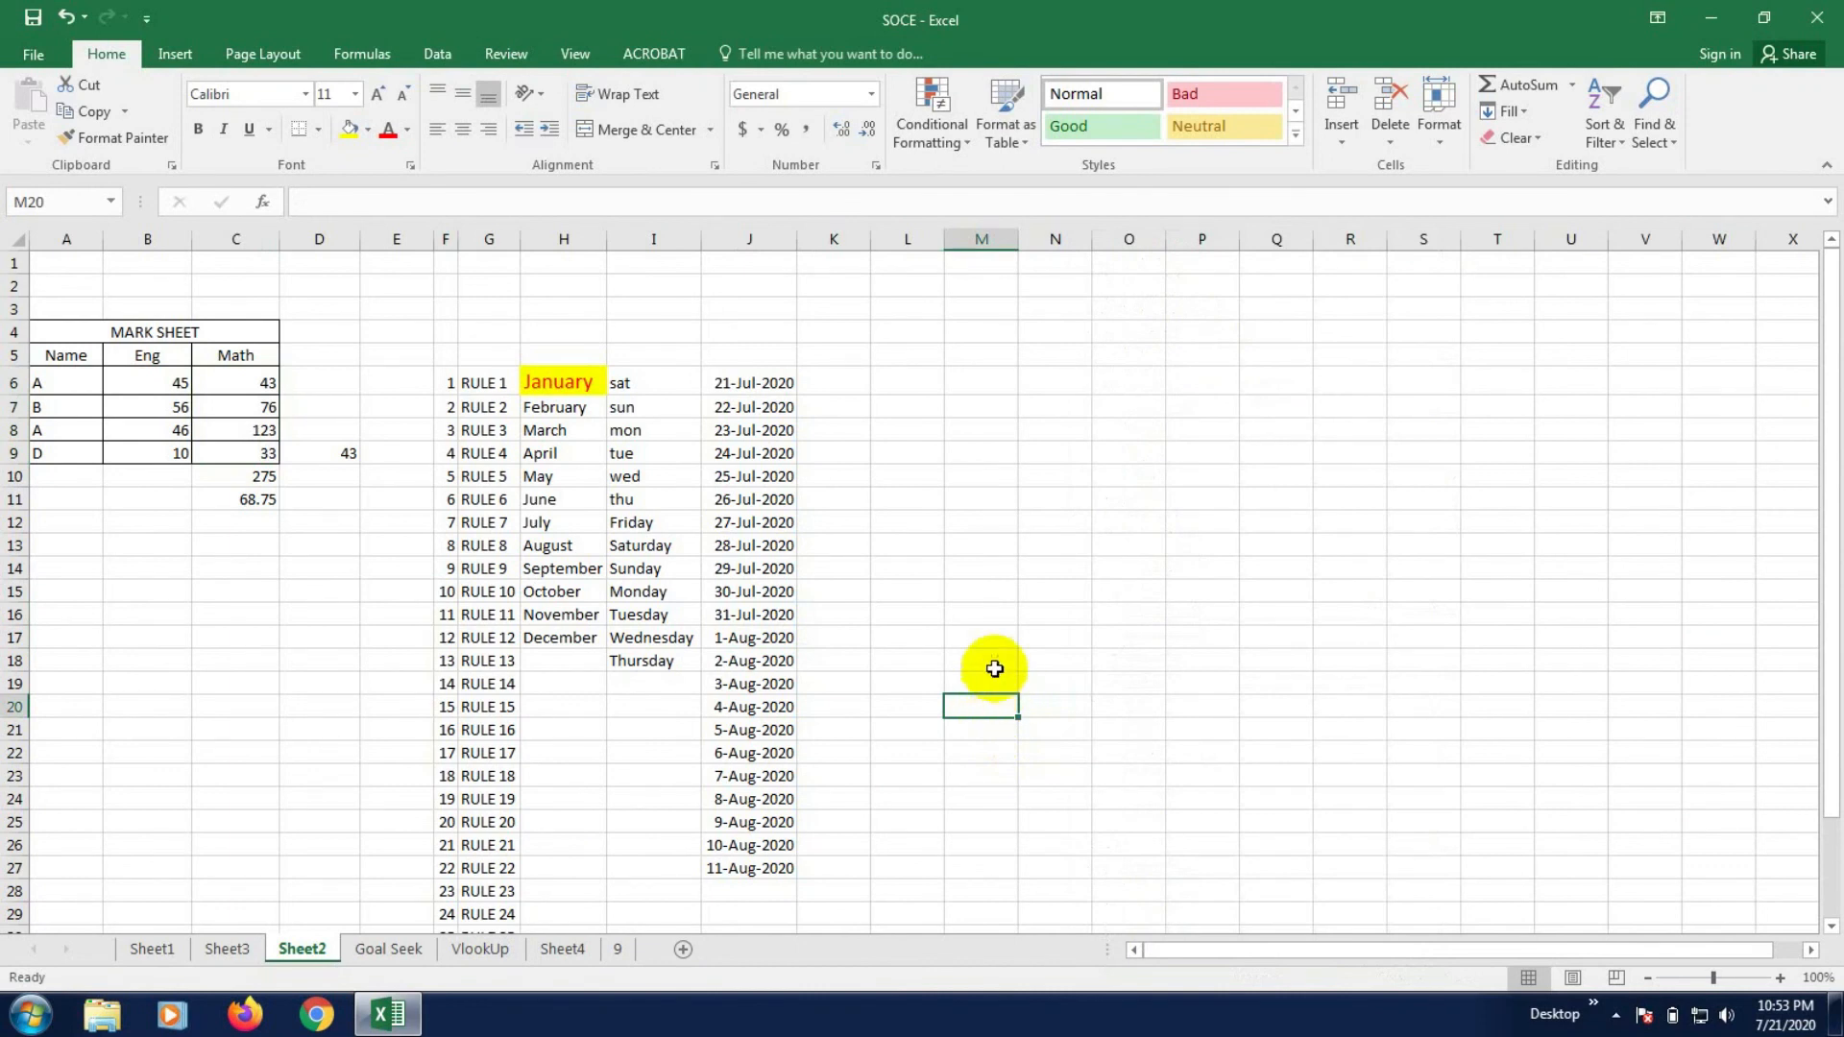
pyautogui.click(952, 632)
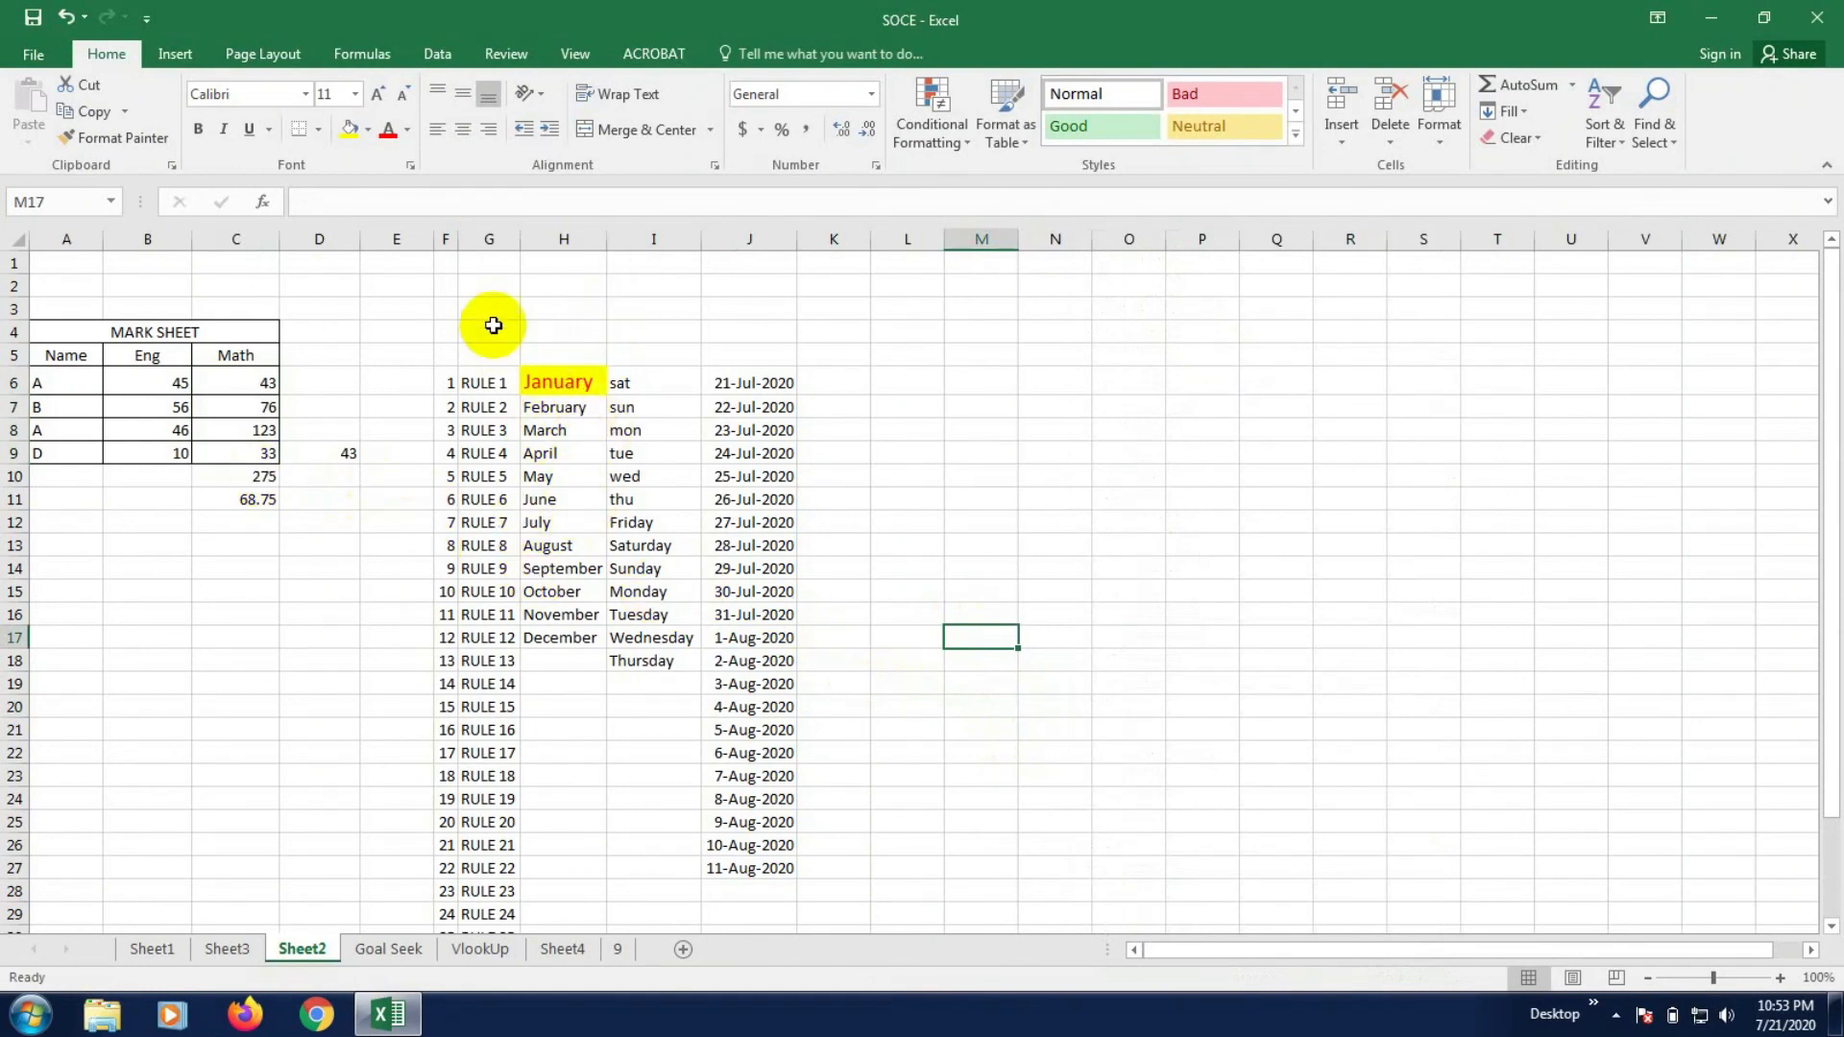
pyautogui.click(482, 234)
pyautogui.moveTo(482, 234)
pyautogui.mouseDown()
pyautogui.moveTo(565, 240)
pyautogui.moveTo(493, 239)
pyautogui.mouseUp()
pyautogui.click(555, 240)
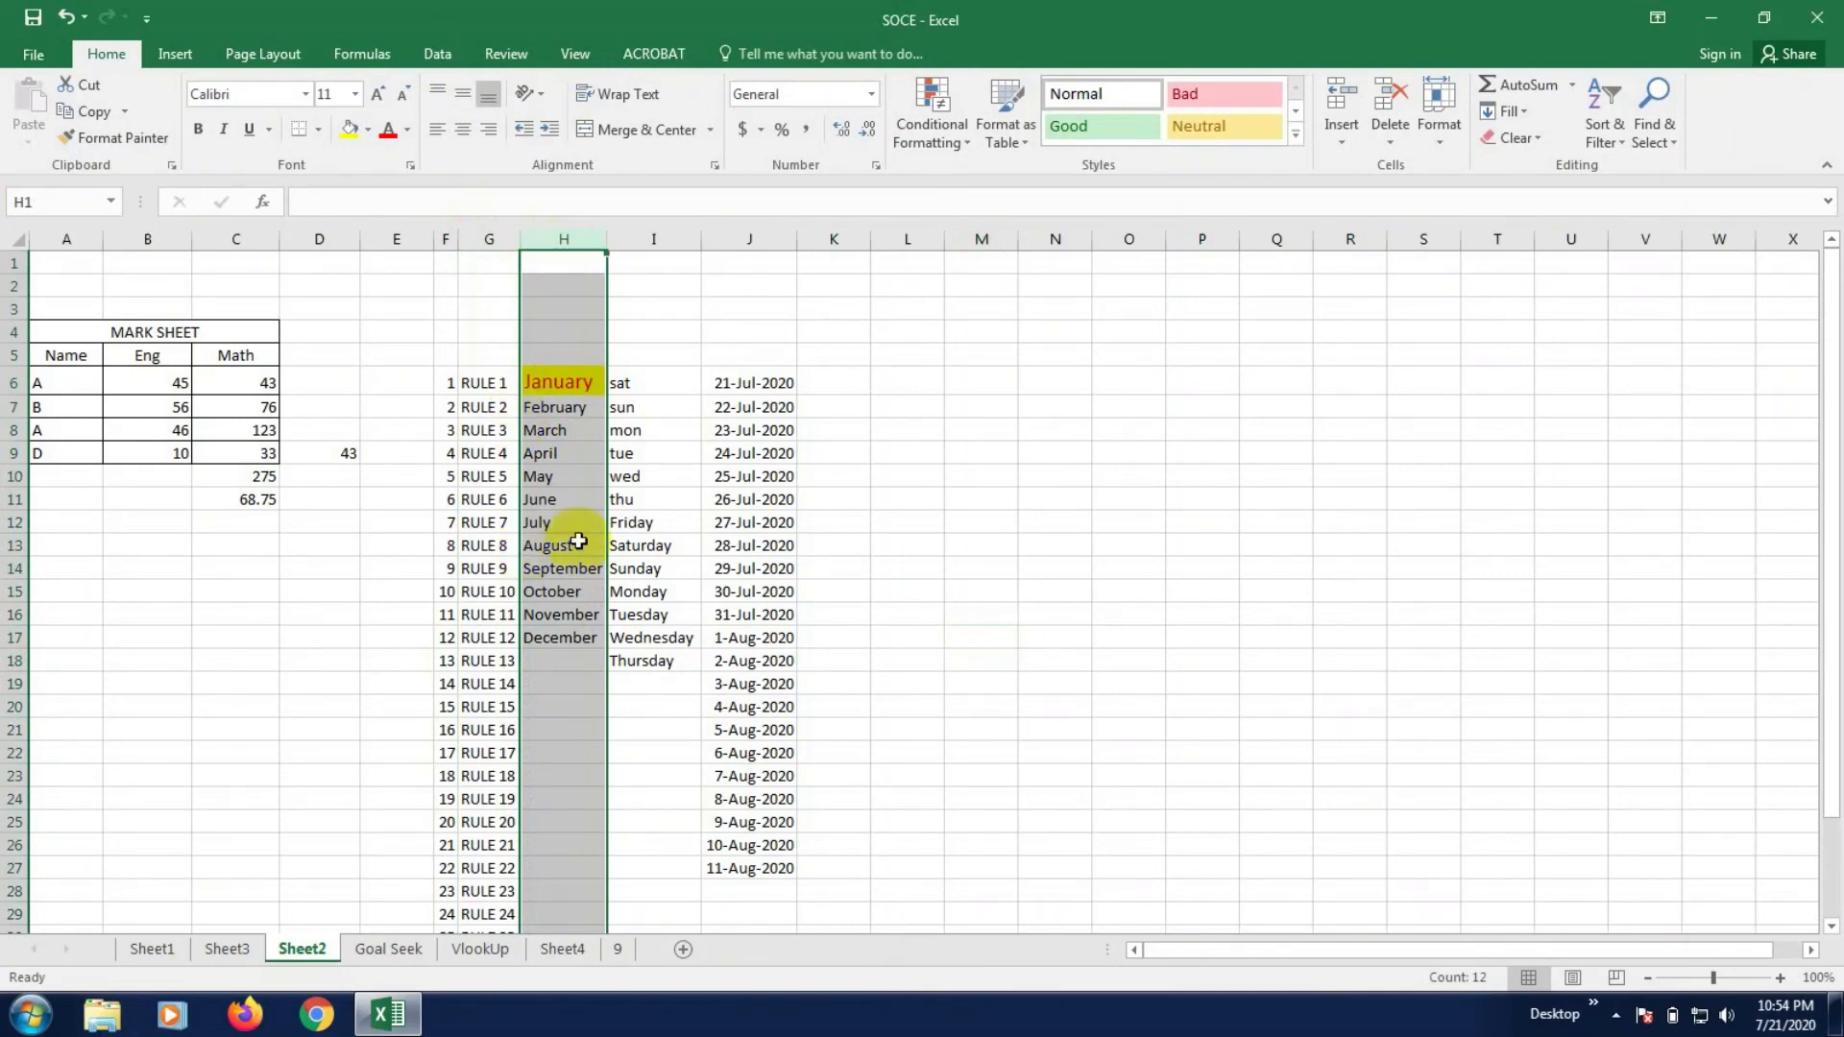
pyautogui.click(619, 522)
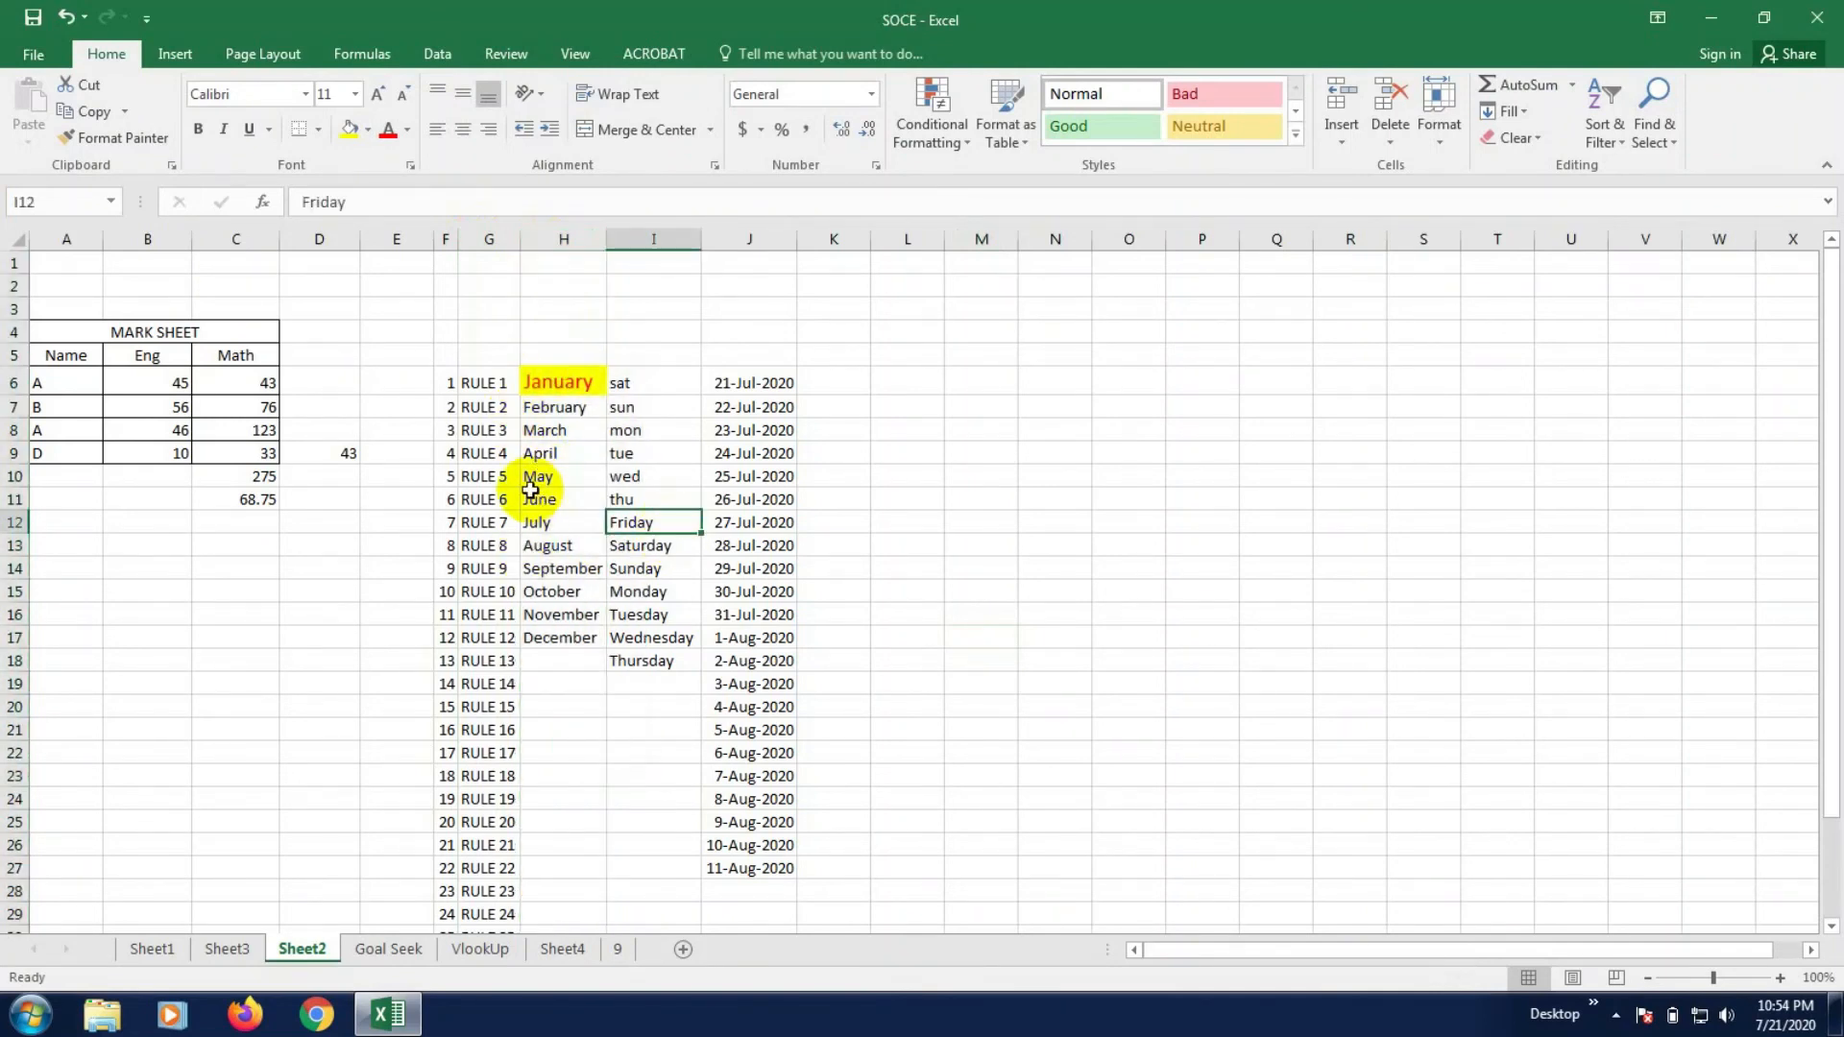
pyautogui.click(543, 238)
pyautogui.rightClick(553, 246)
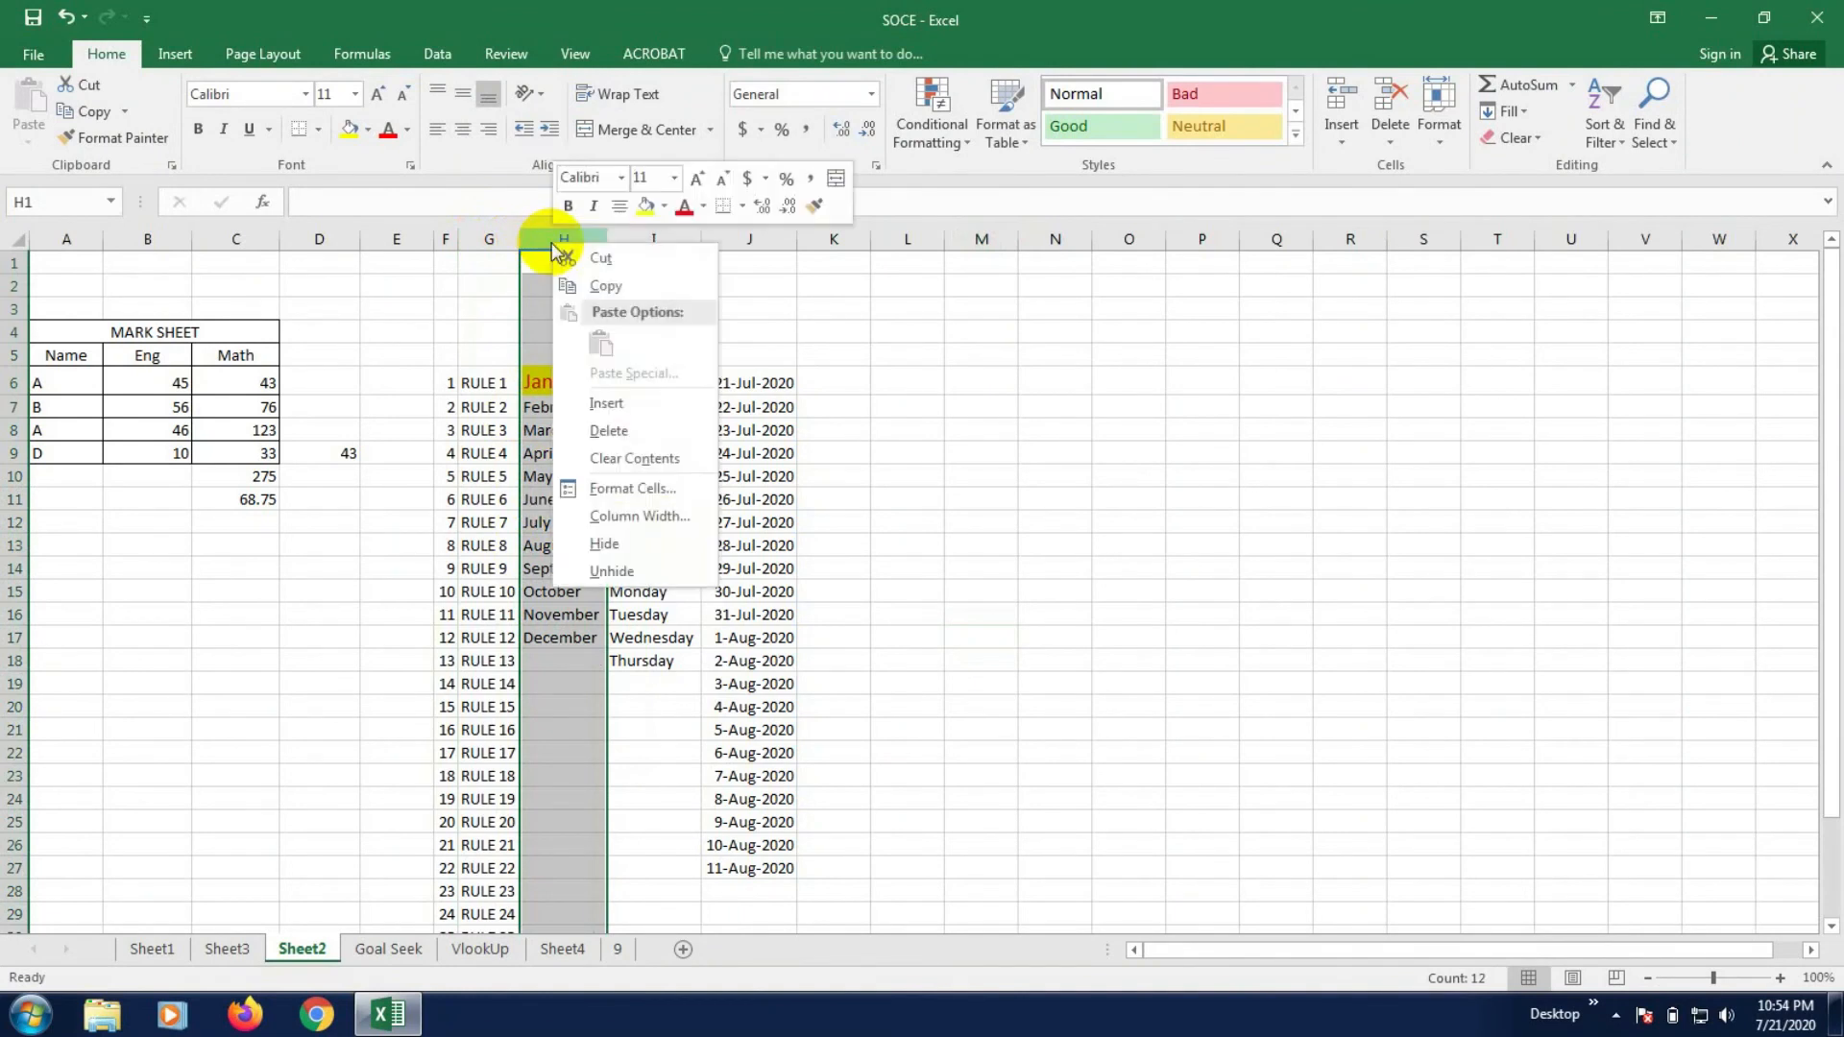
pyautogui.click(547, 239)
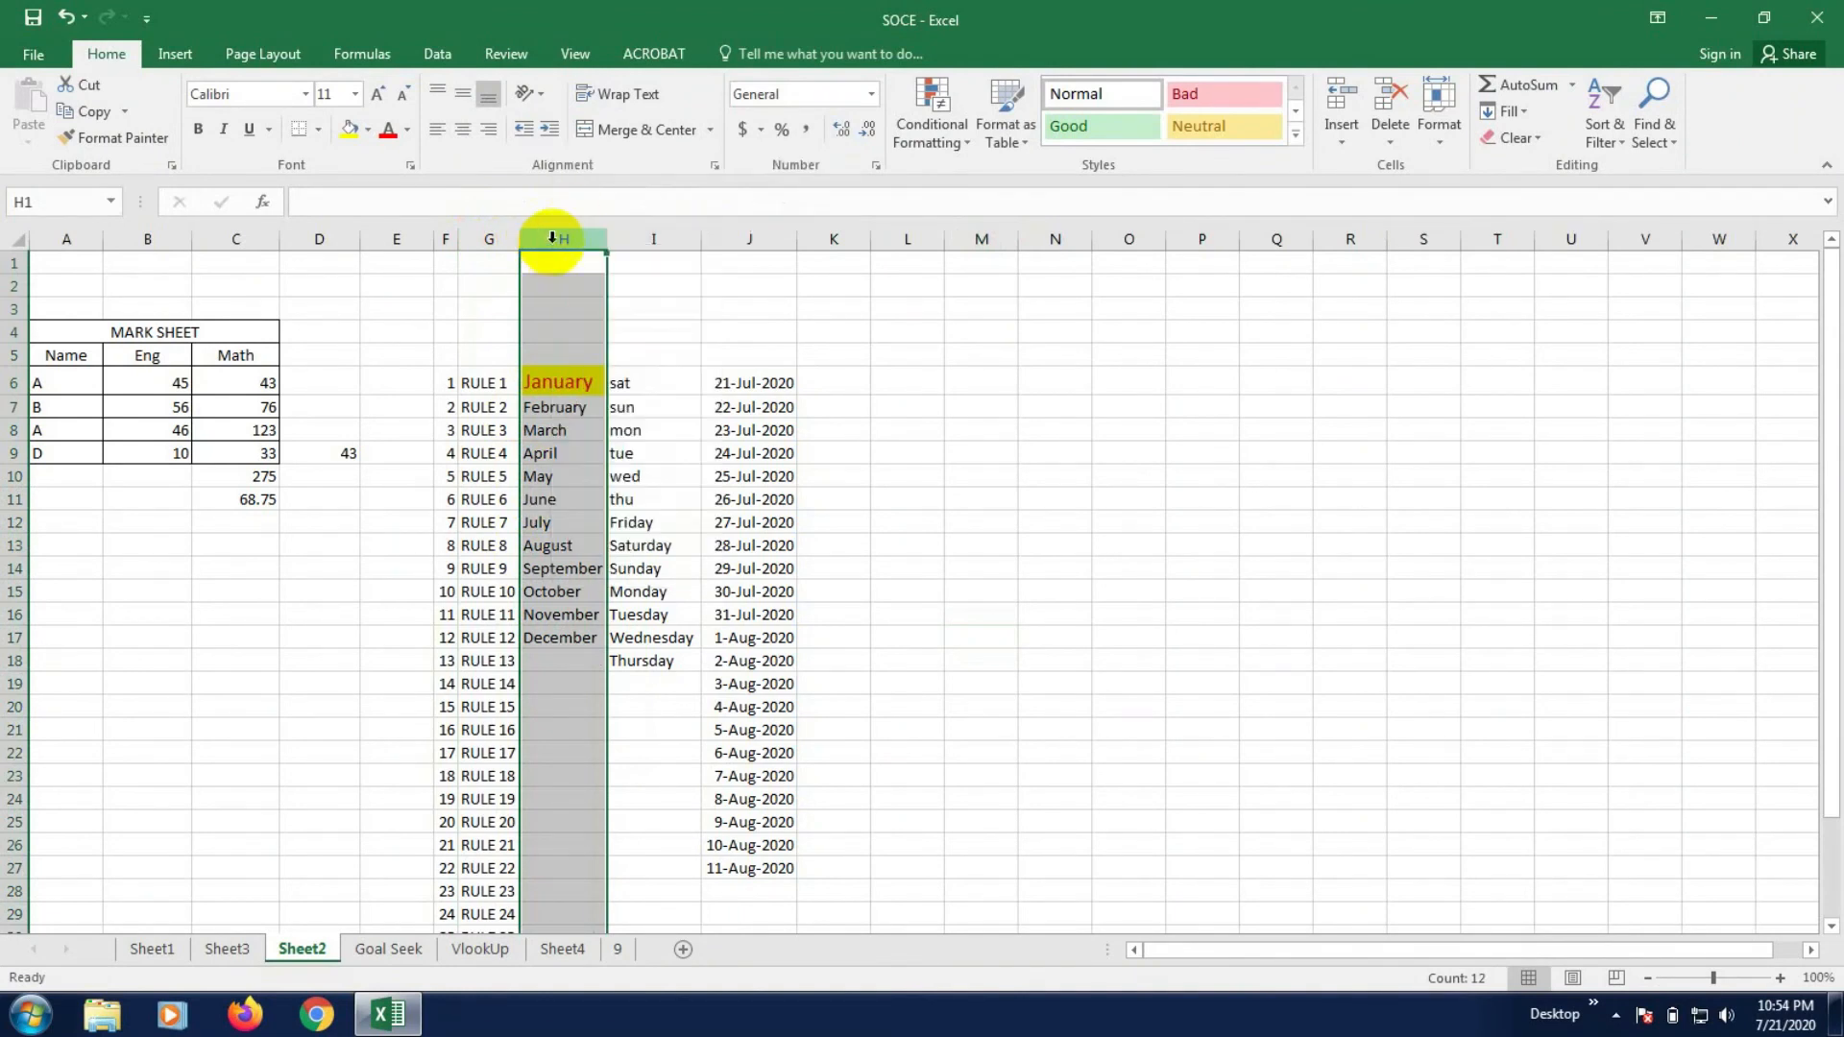
pyautogui.rightClick(553, 238)
pyautogui.click(624, 405)
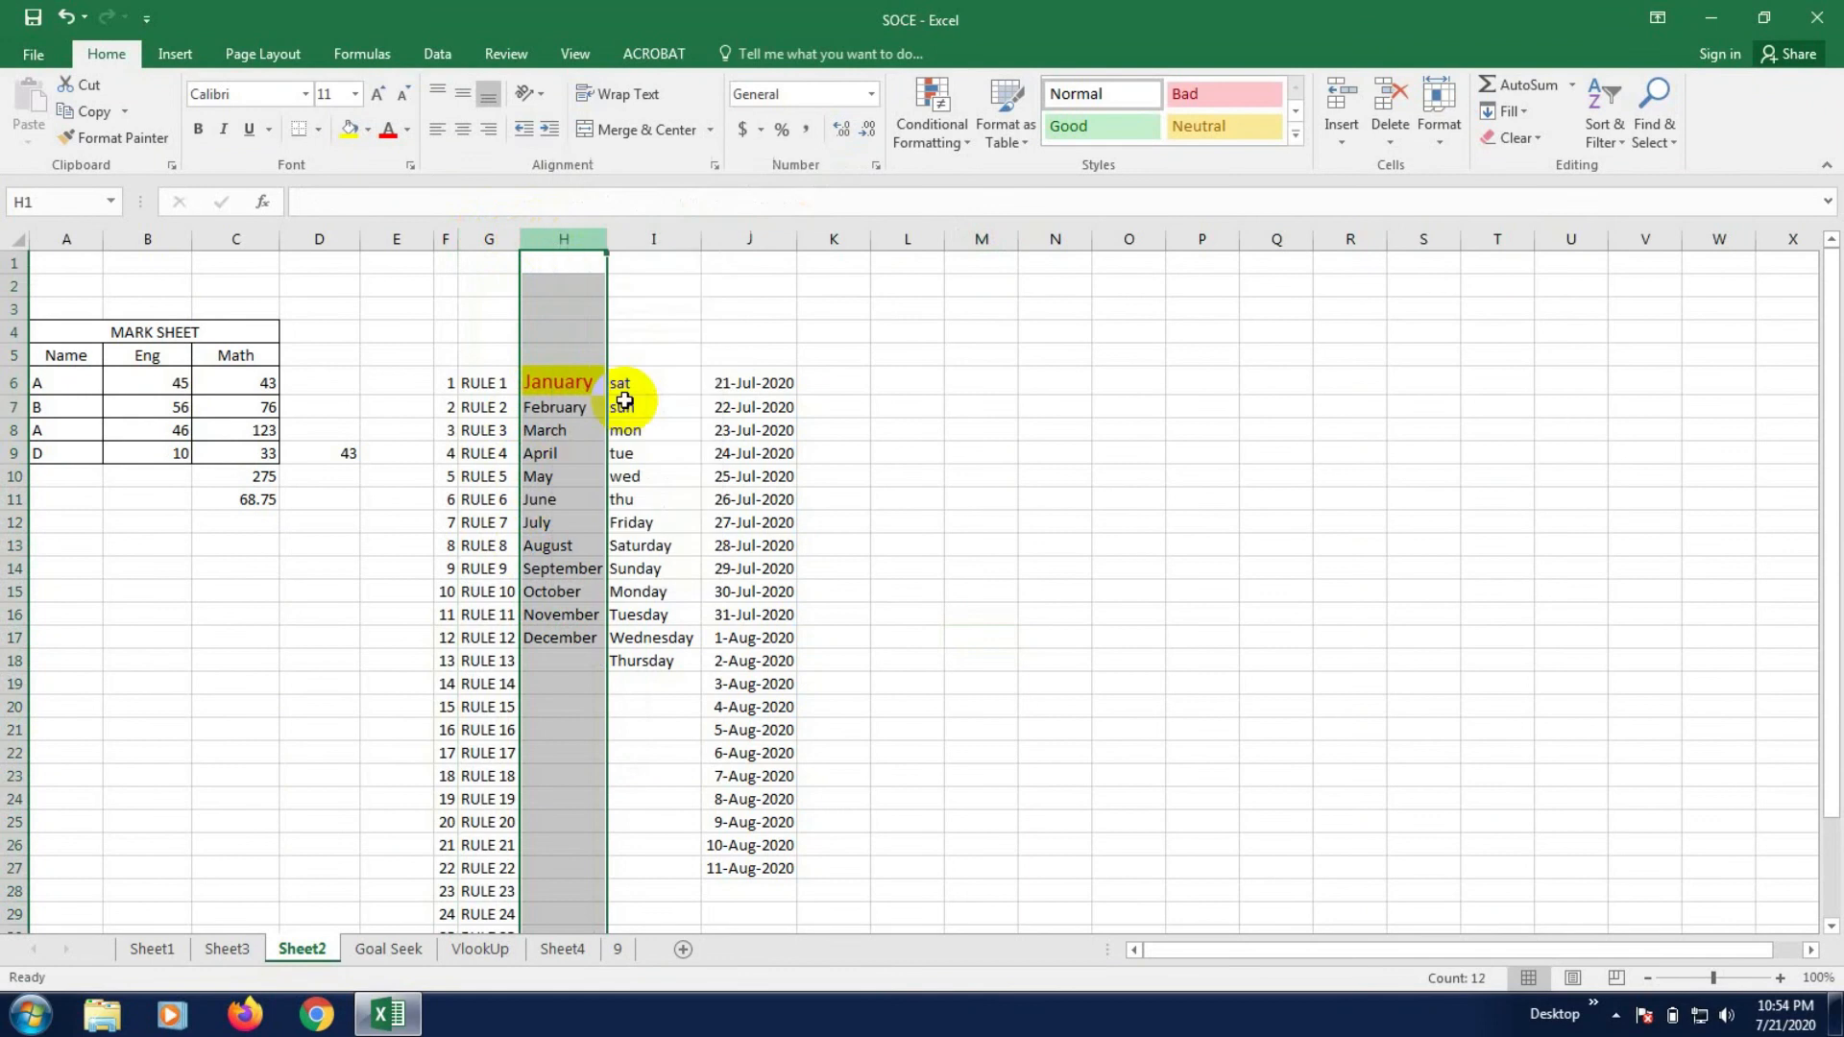
pyautogui.click(675, 540)
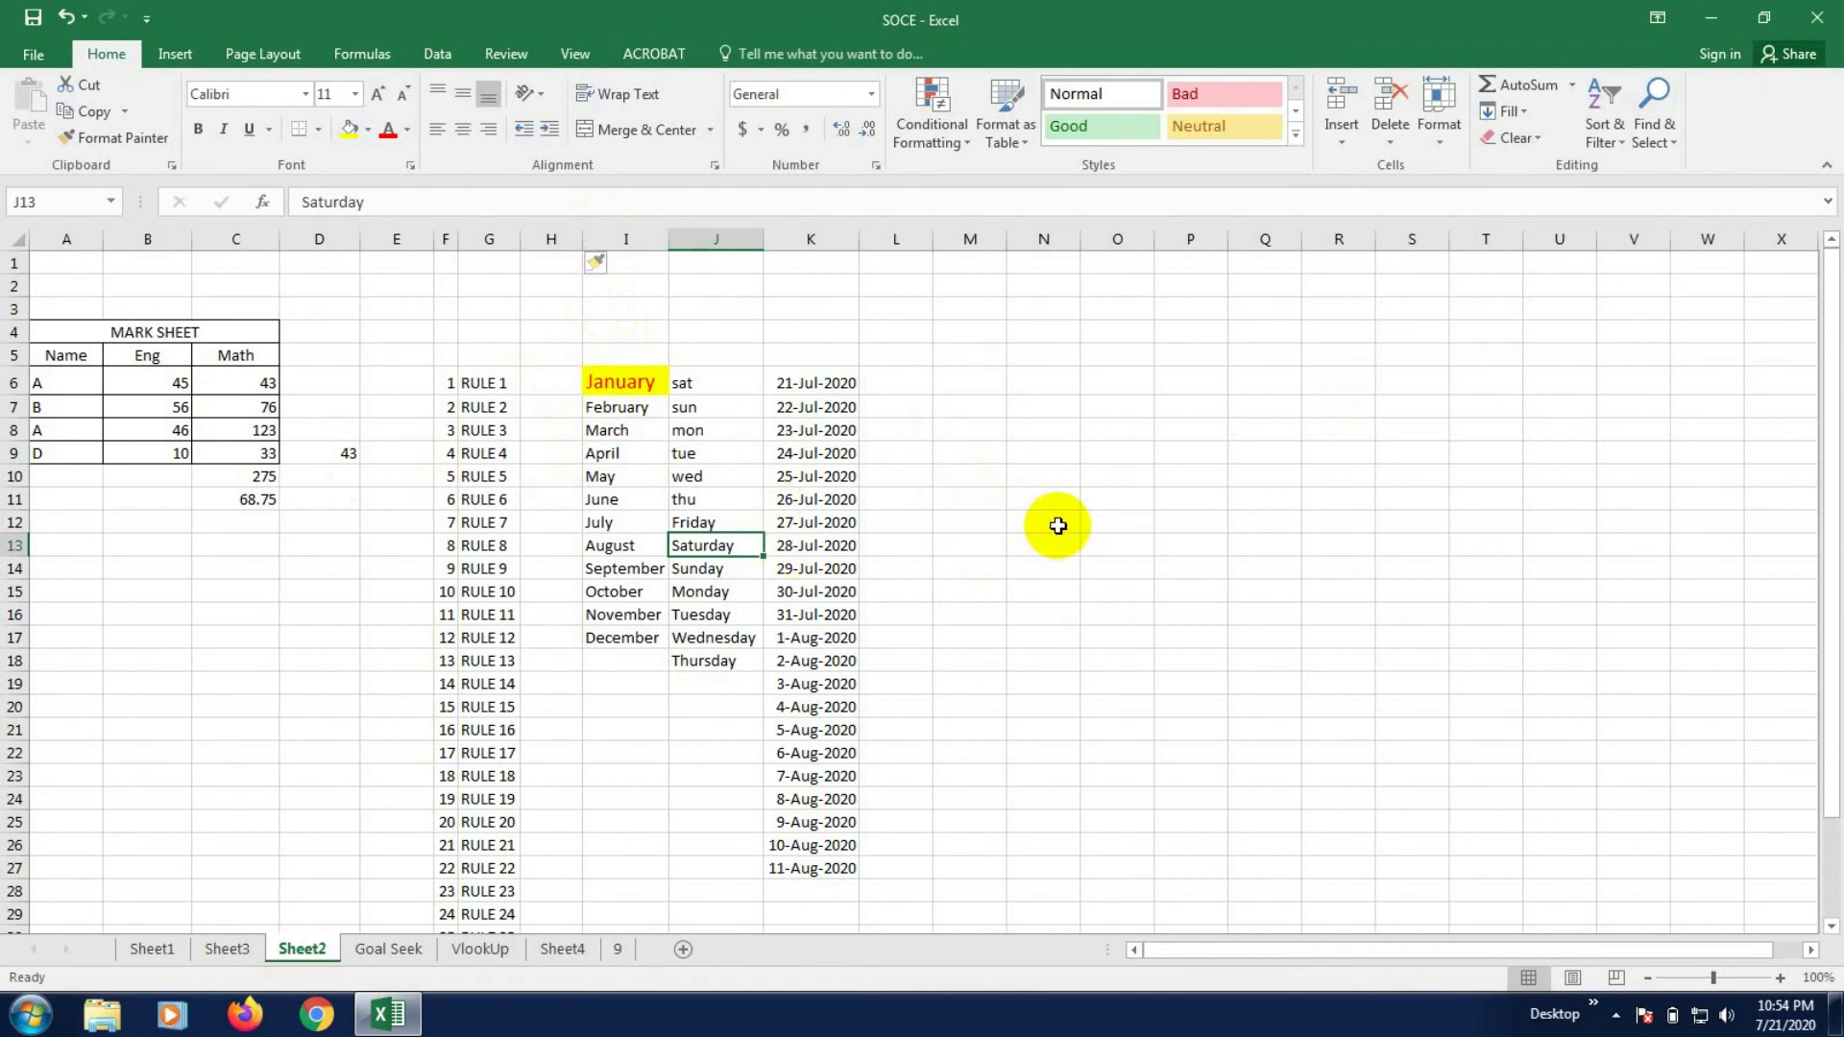
pyautogui.hotkey('ctrl', 'z')
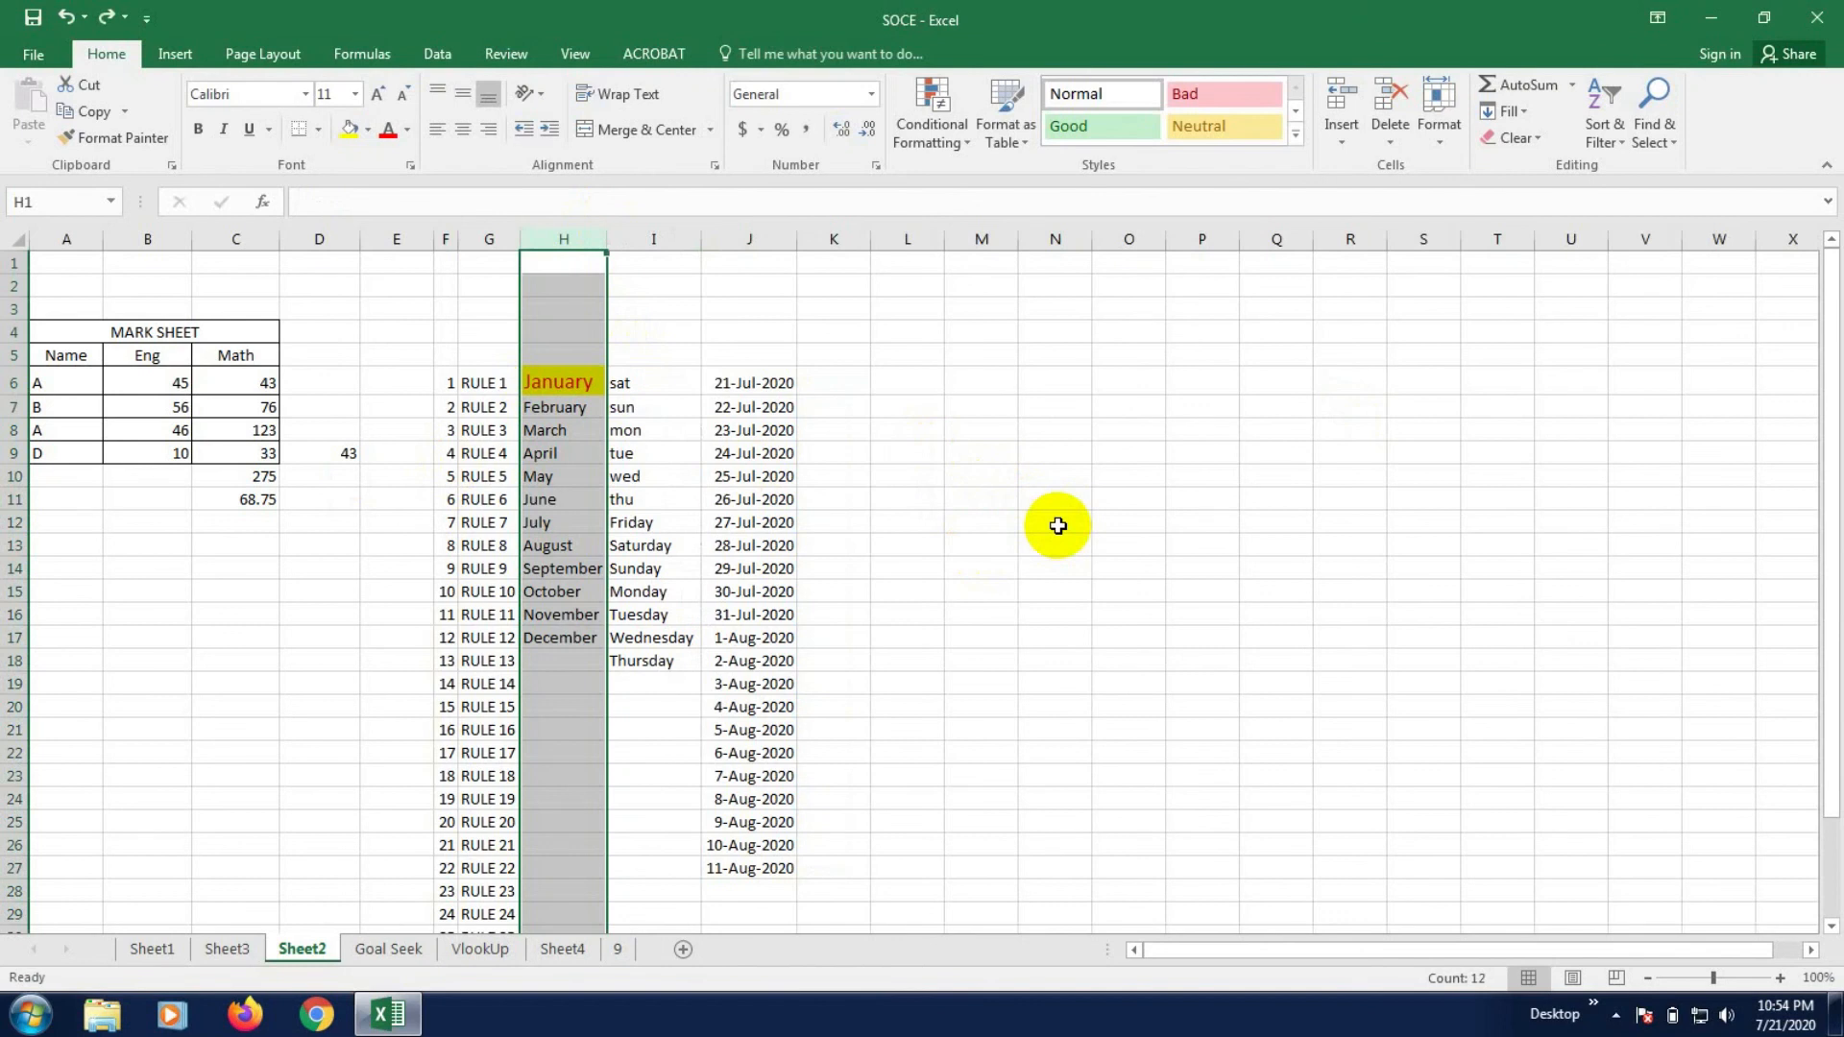
pyautogui.click(1056, 540)
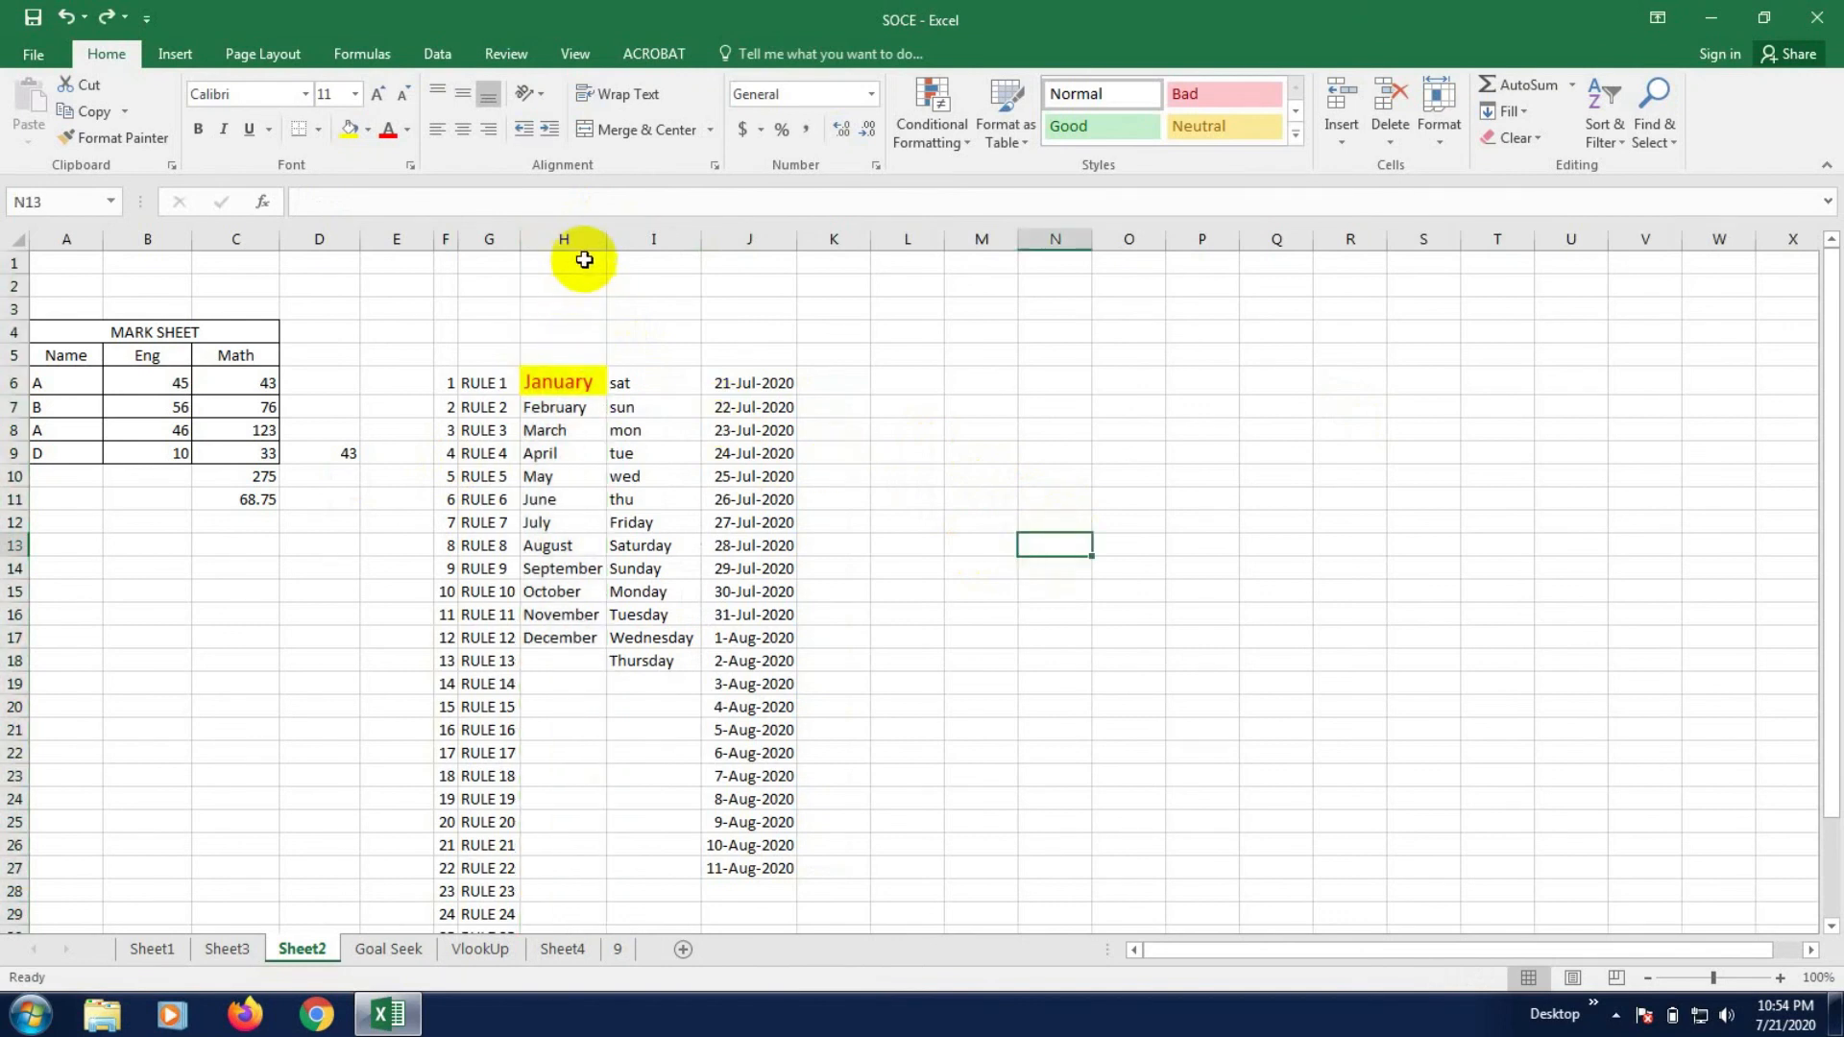
pyautogui.click(490, 238)
pyautogui.click(549, 239)
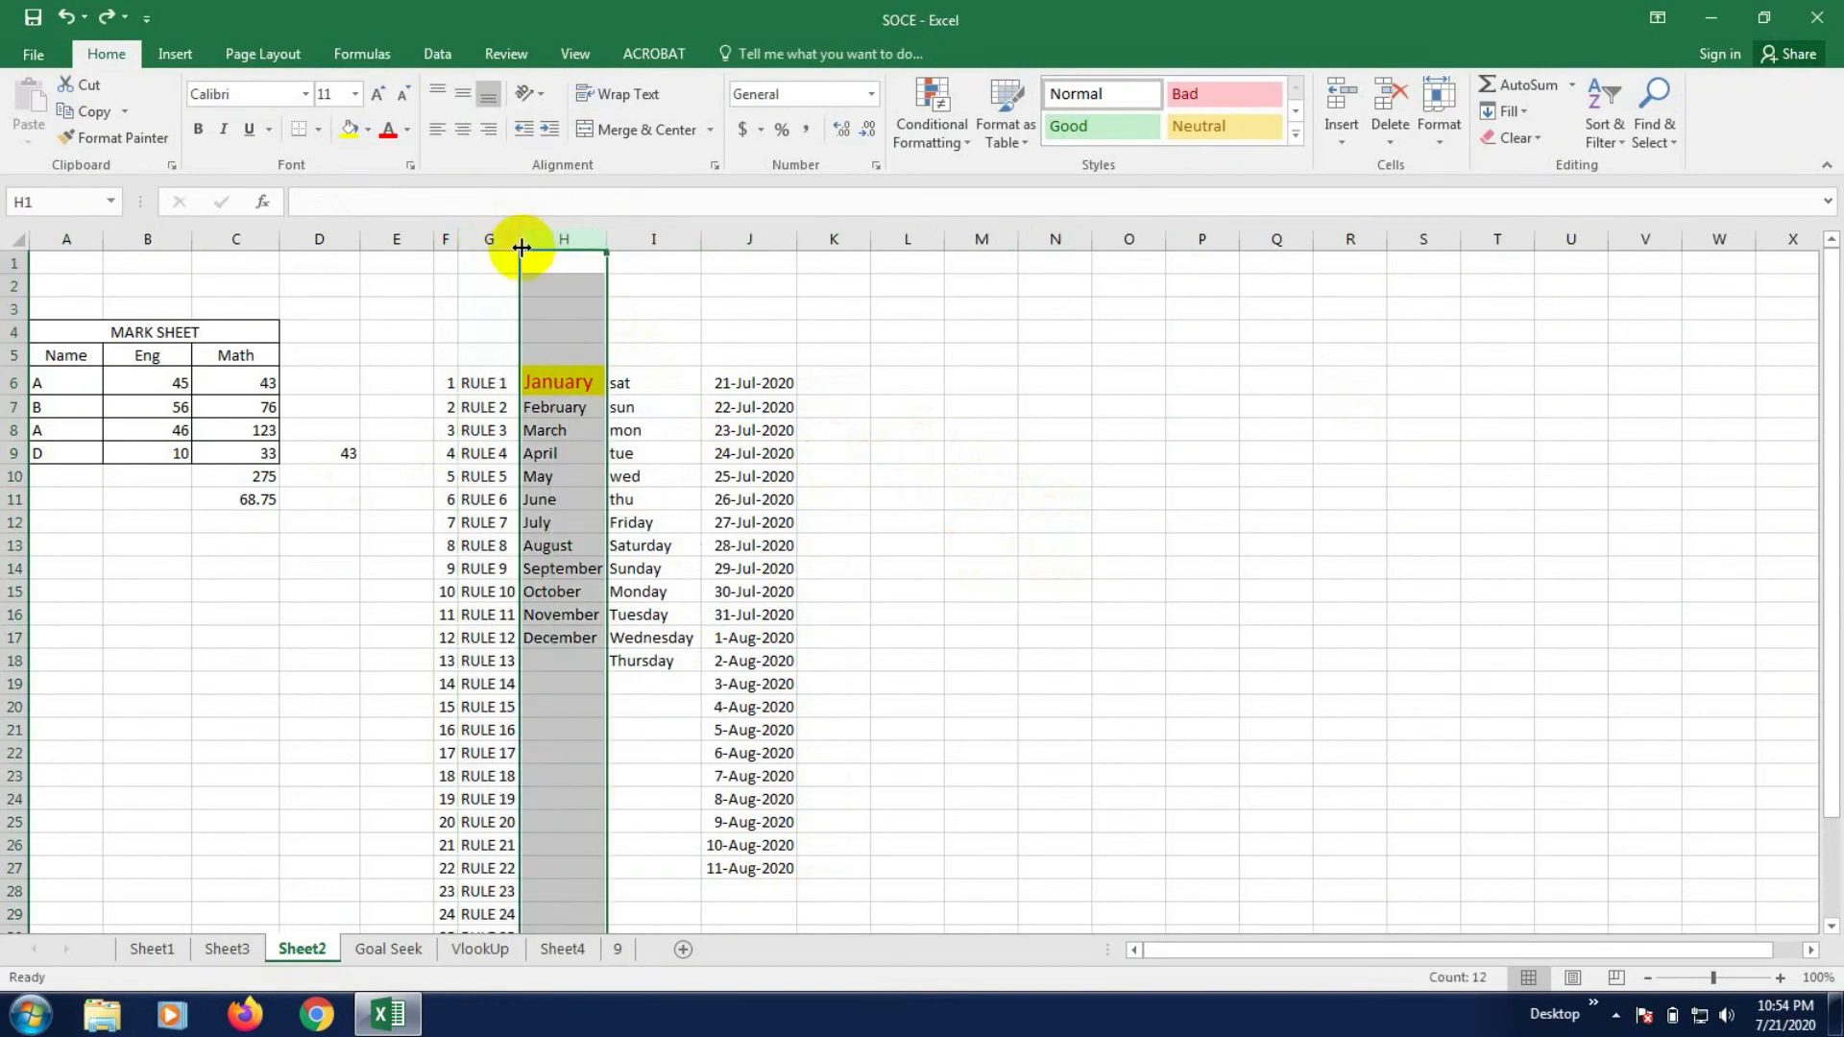
pyautogui.click(490, 239)
pyautogui.click(552, 235)
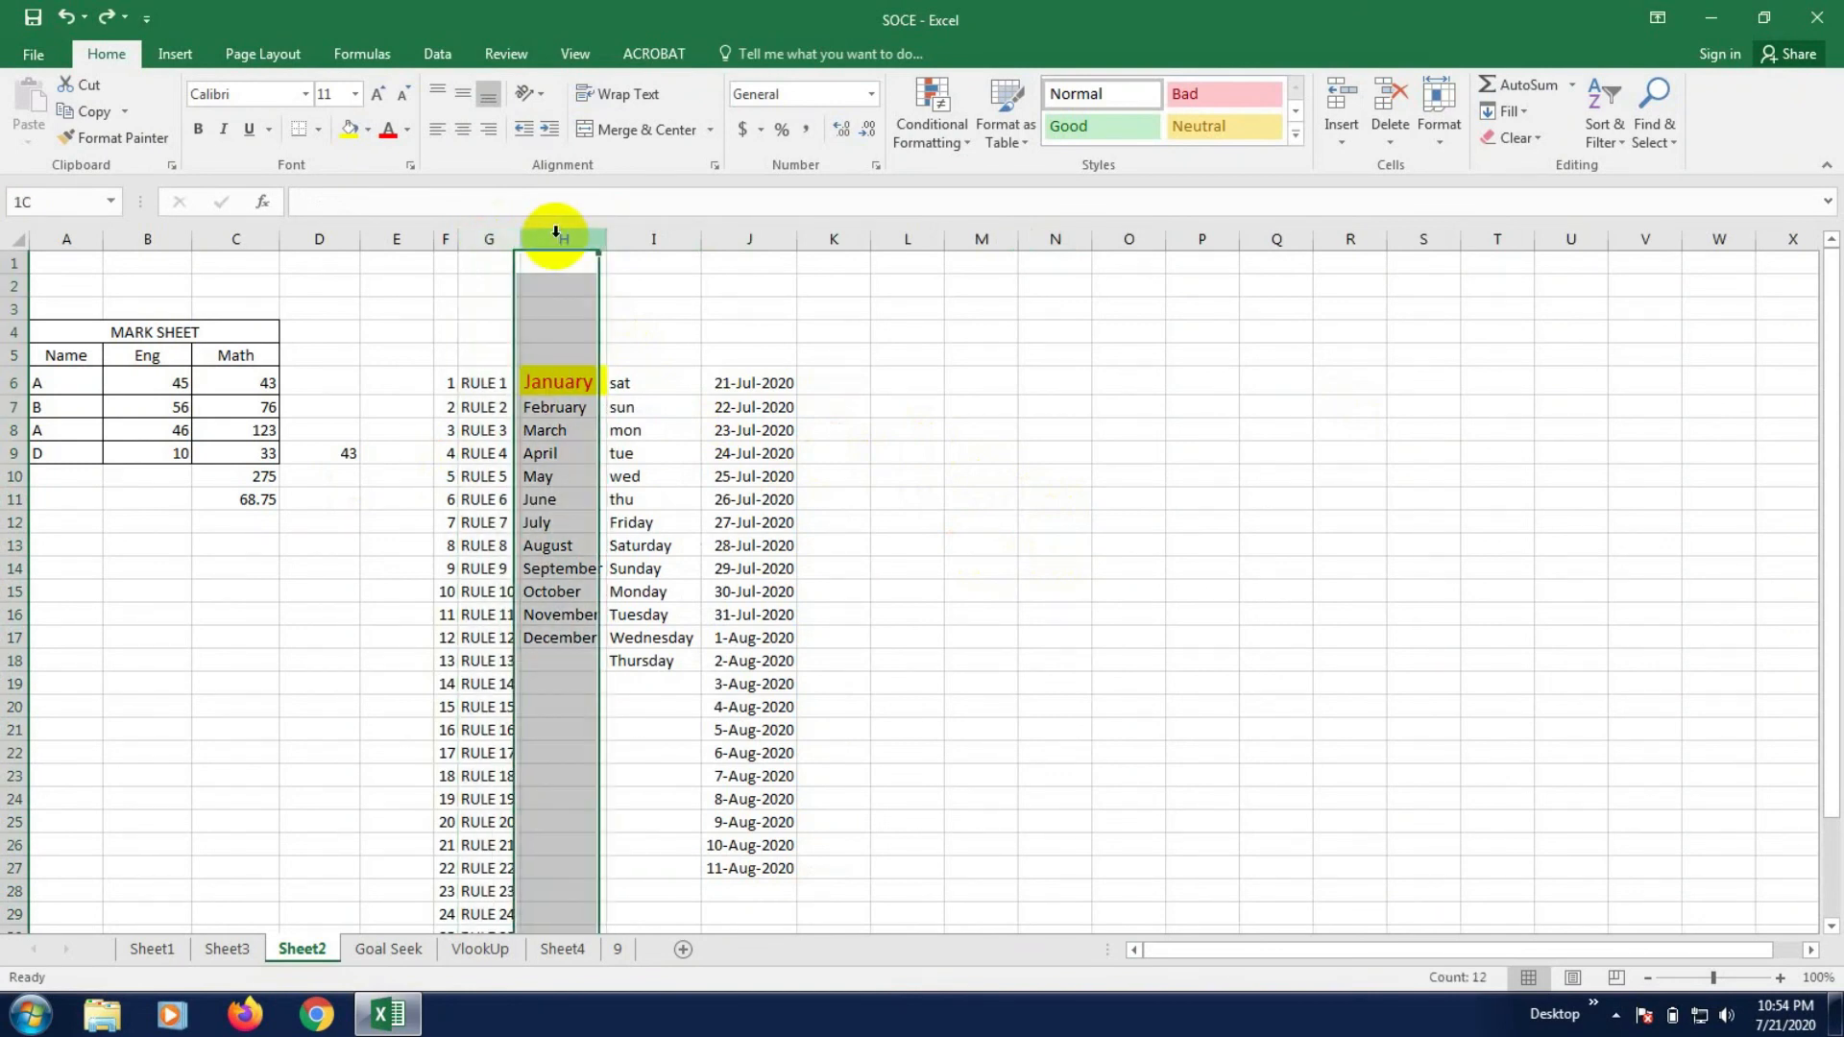
pyautogui.click(769, 329)
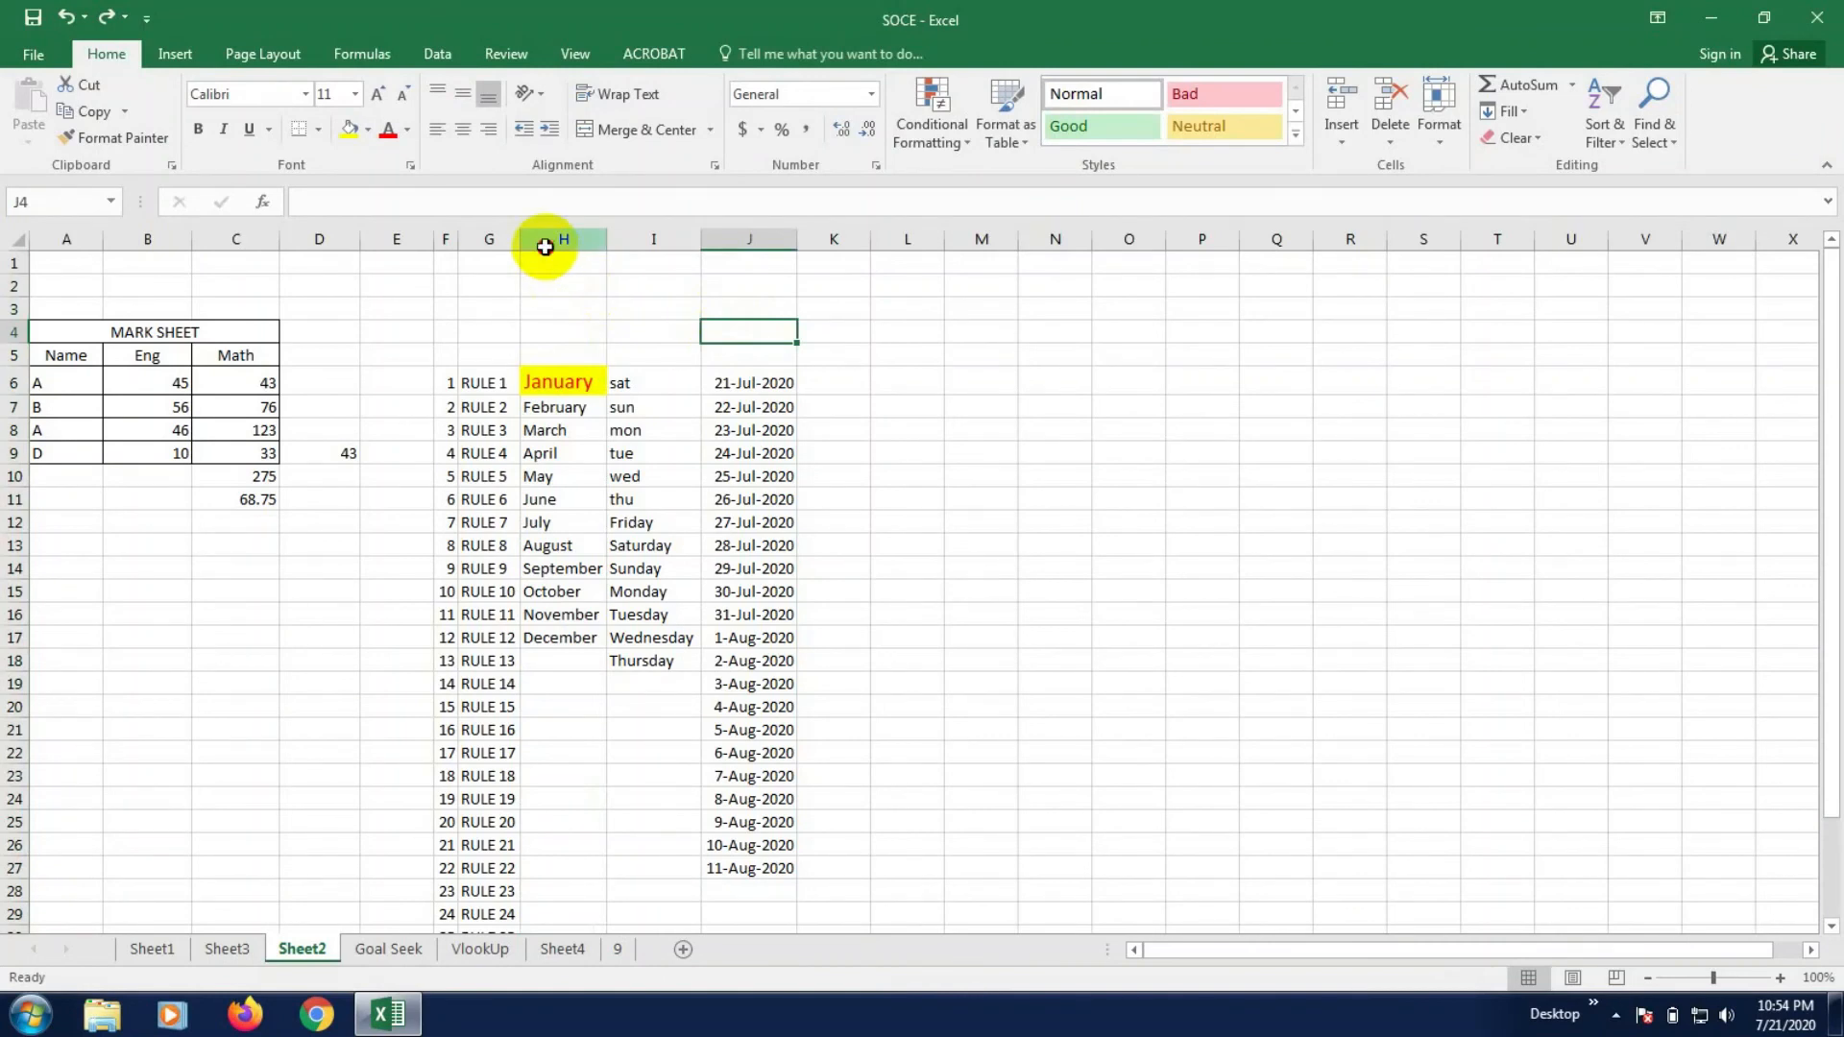
# - Insert blank columns H–K so the months, weekdays and dates shift to columns L–N
pyautogui.moveTo(544, 247); pyautogui.dragTo(804, 235)
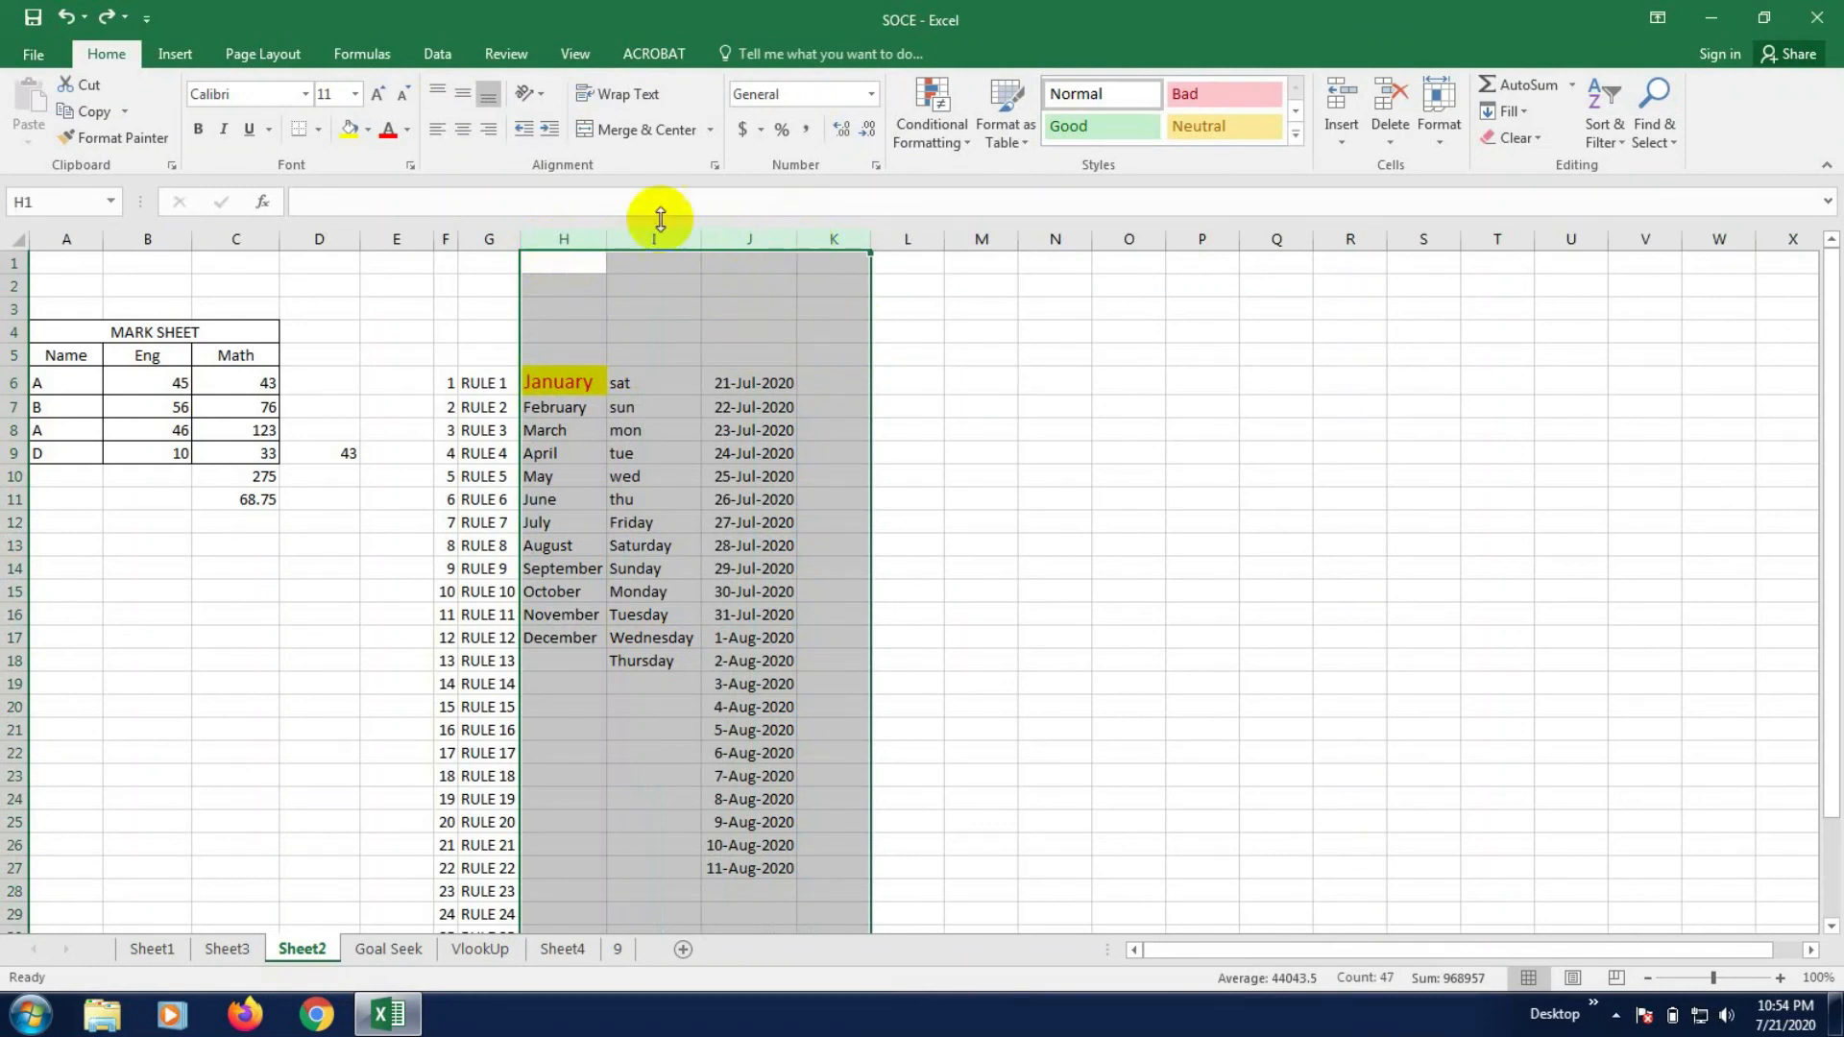
pyautogui.rightClick(677, 276)
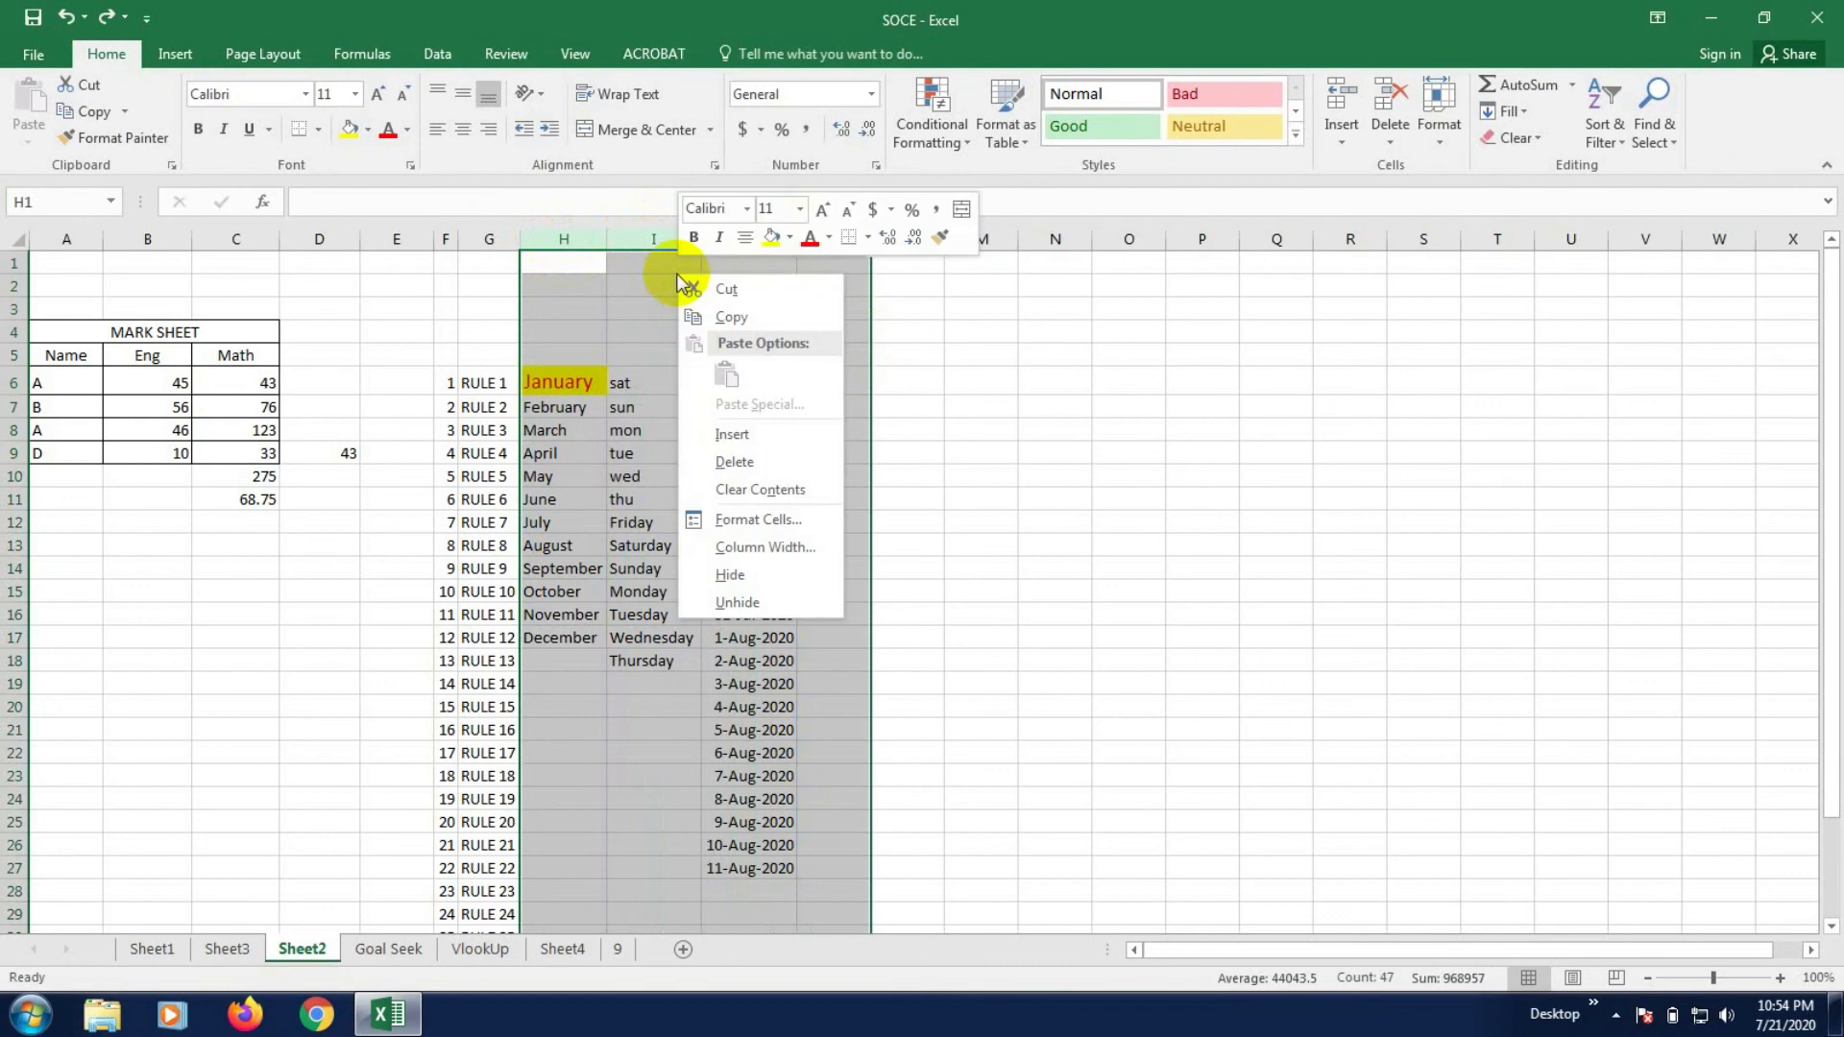
pyautogui.click(752, 440)
pyautogui.click(1225, 452)
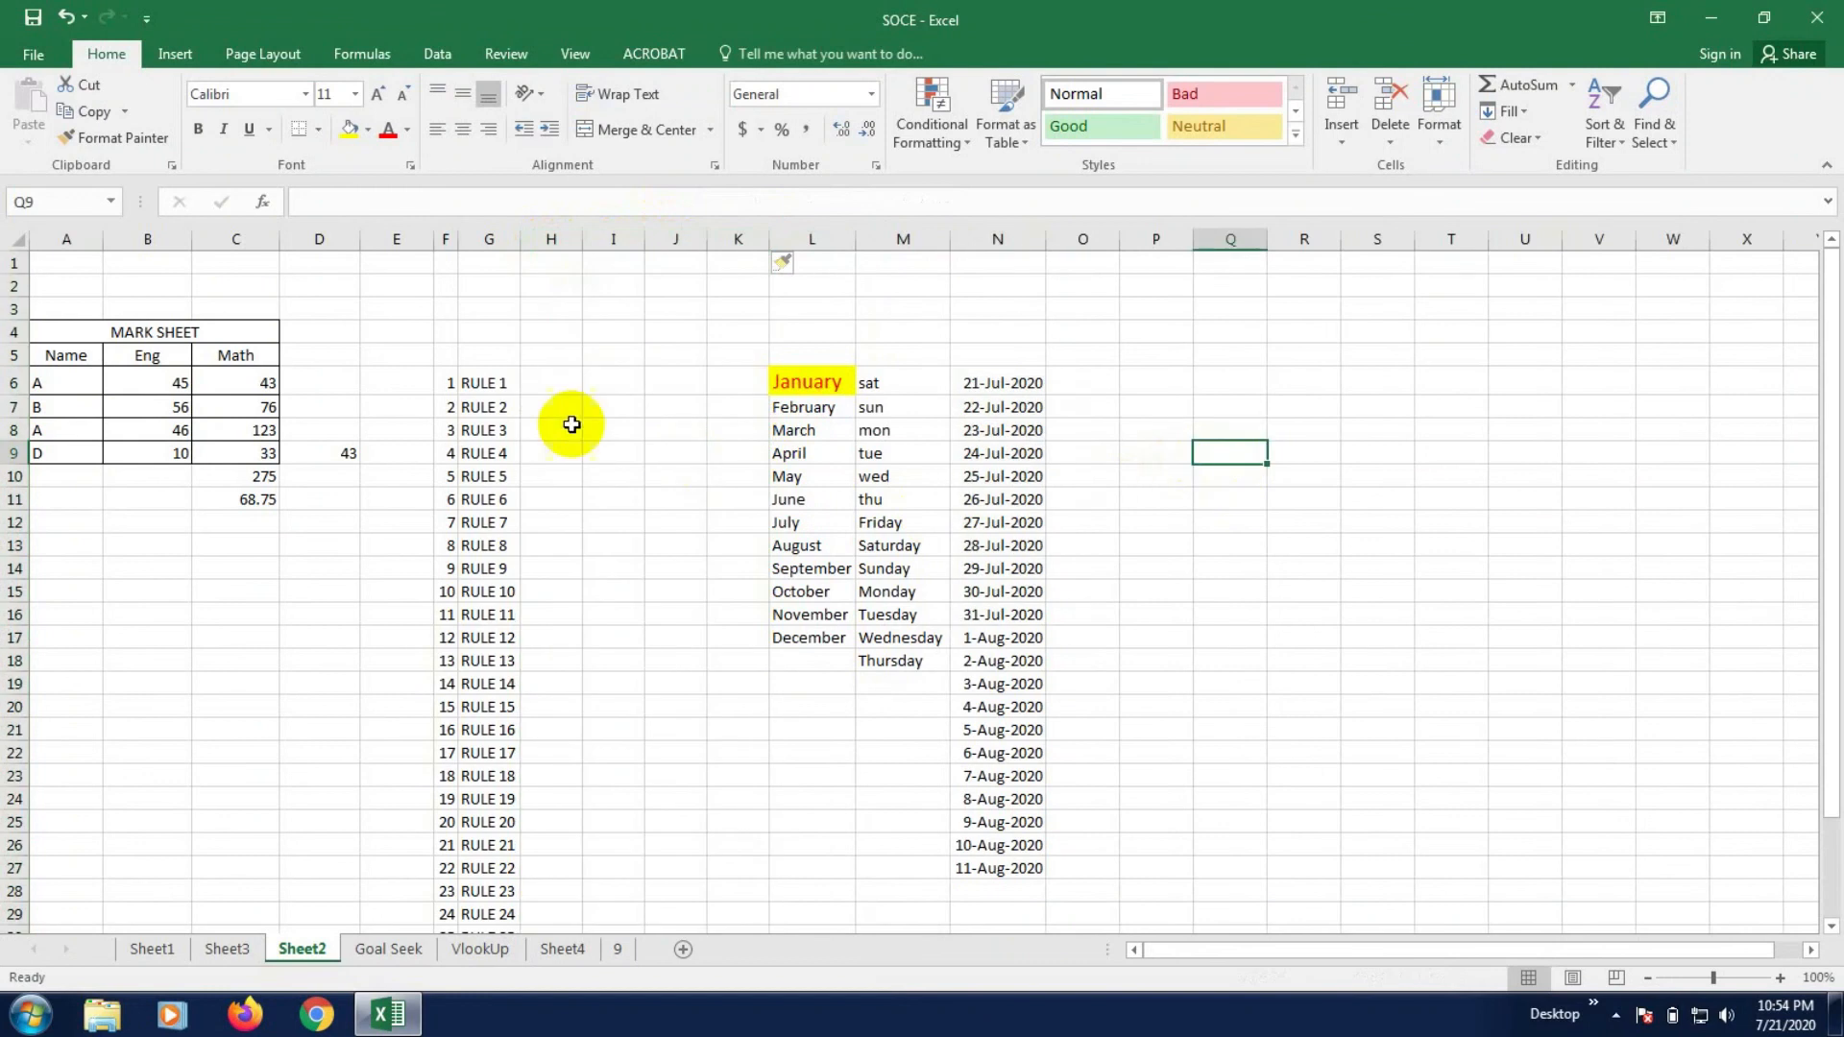
pyautogui.click(529, 382)
pyautogui.moveTo(583, 381); pyautogui.dragTo(762, 378)
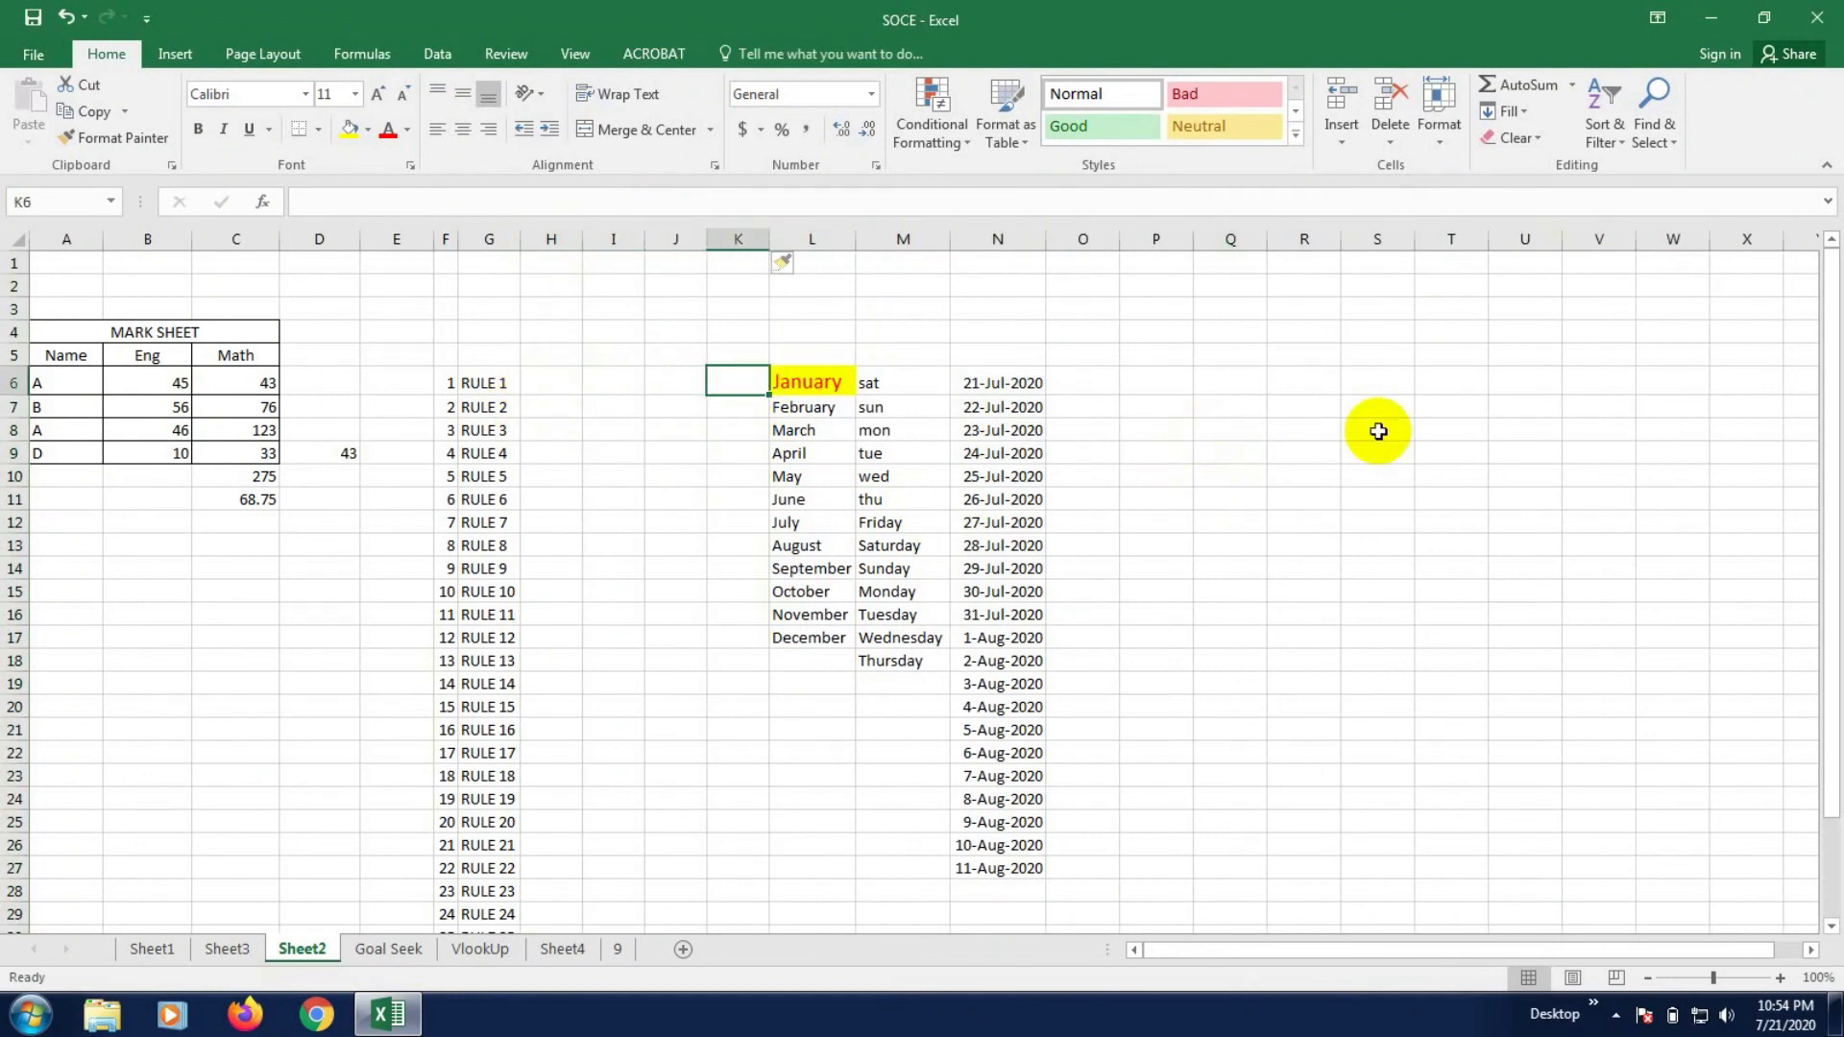
pyautogui.click(611, 524)
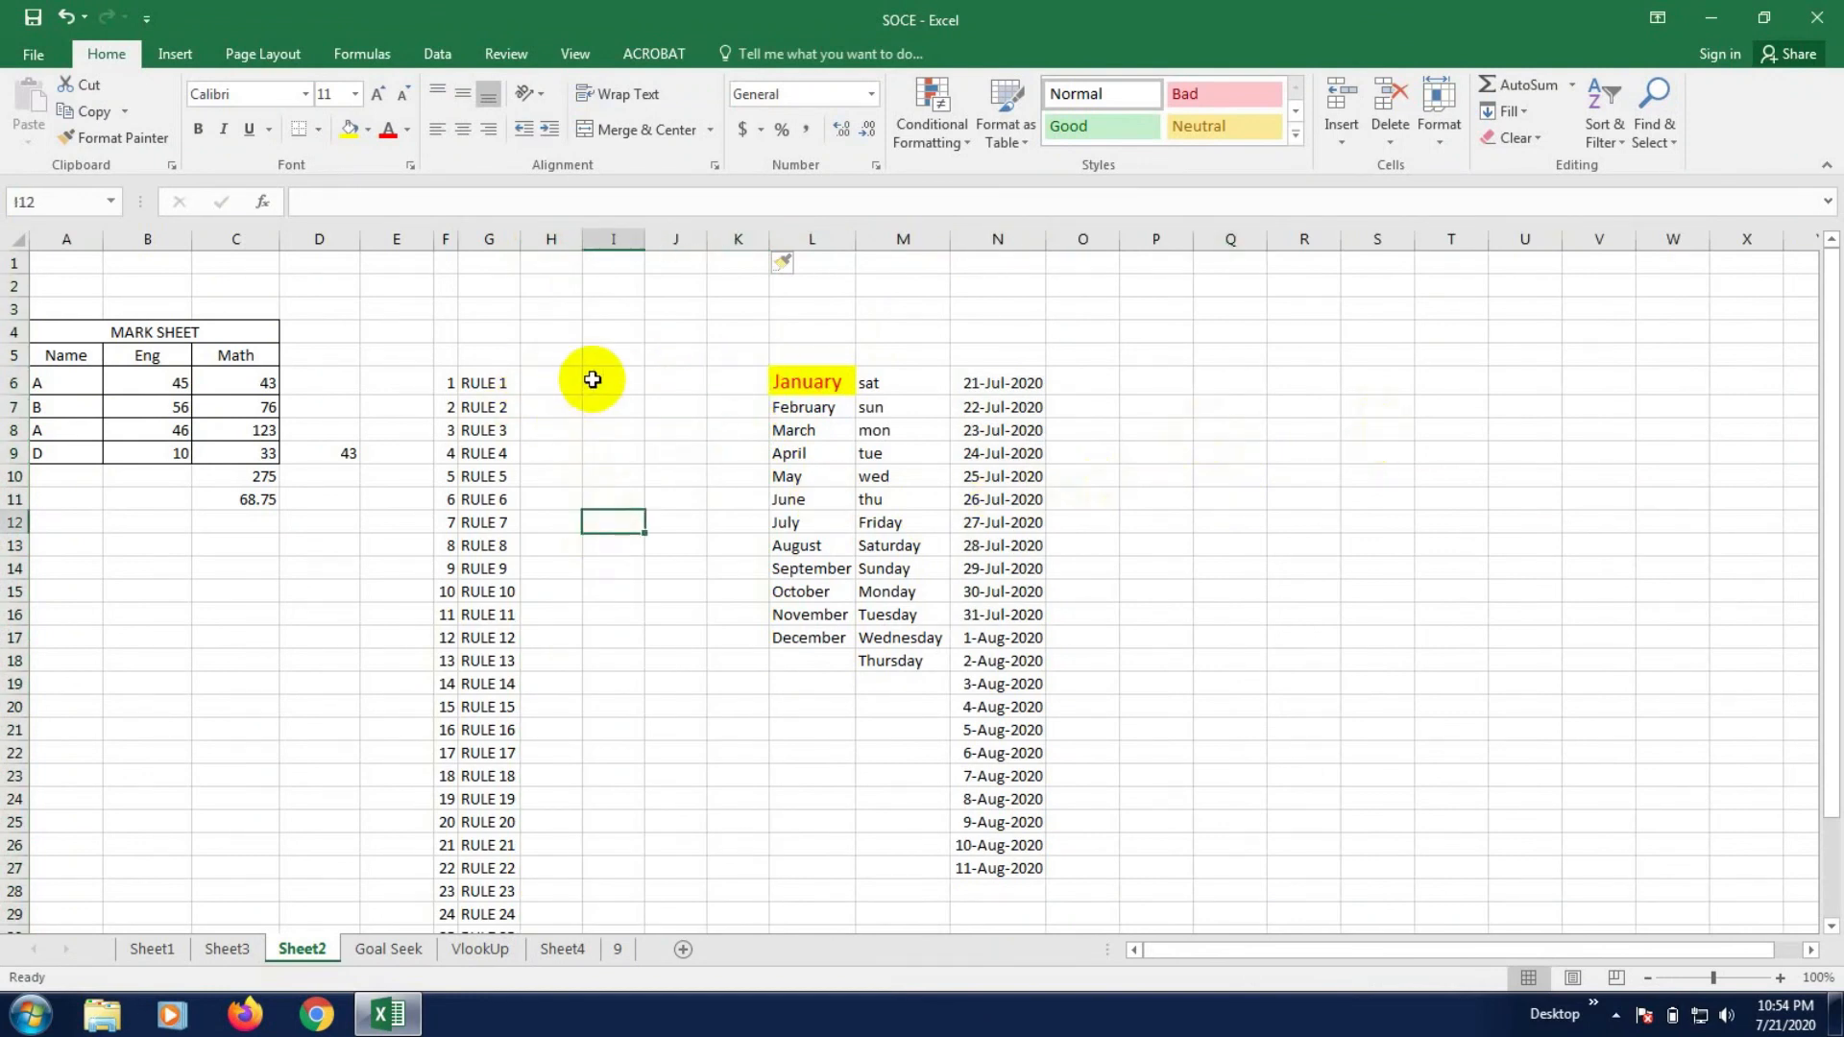
pyautogui.click(1146, 352)
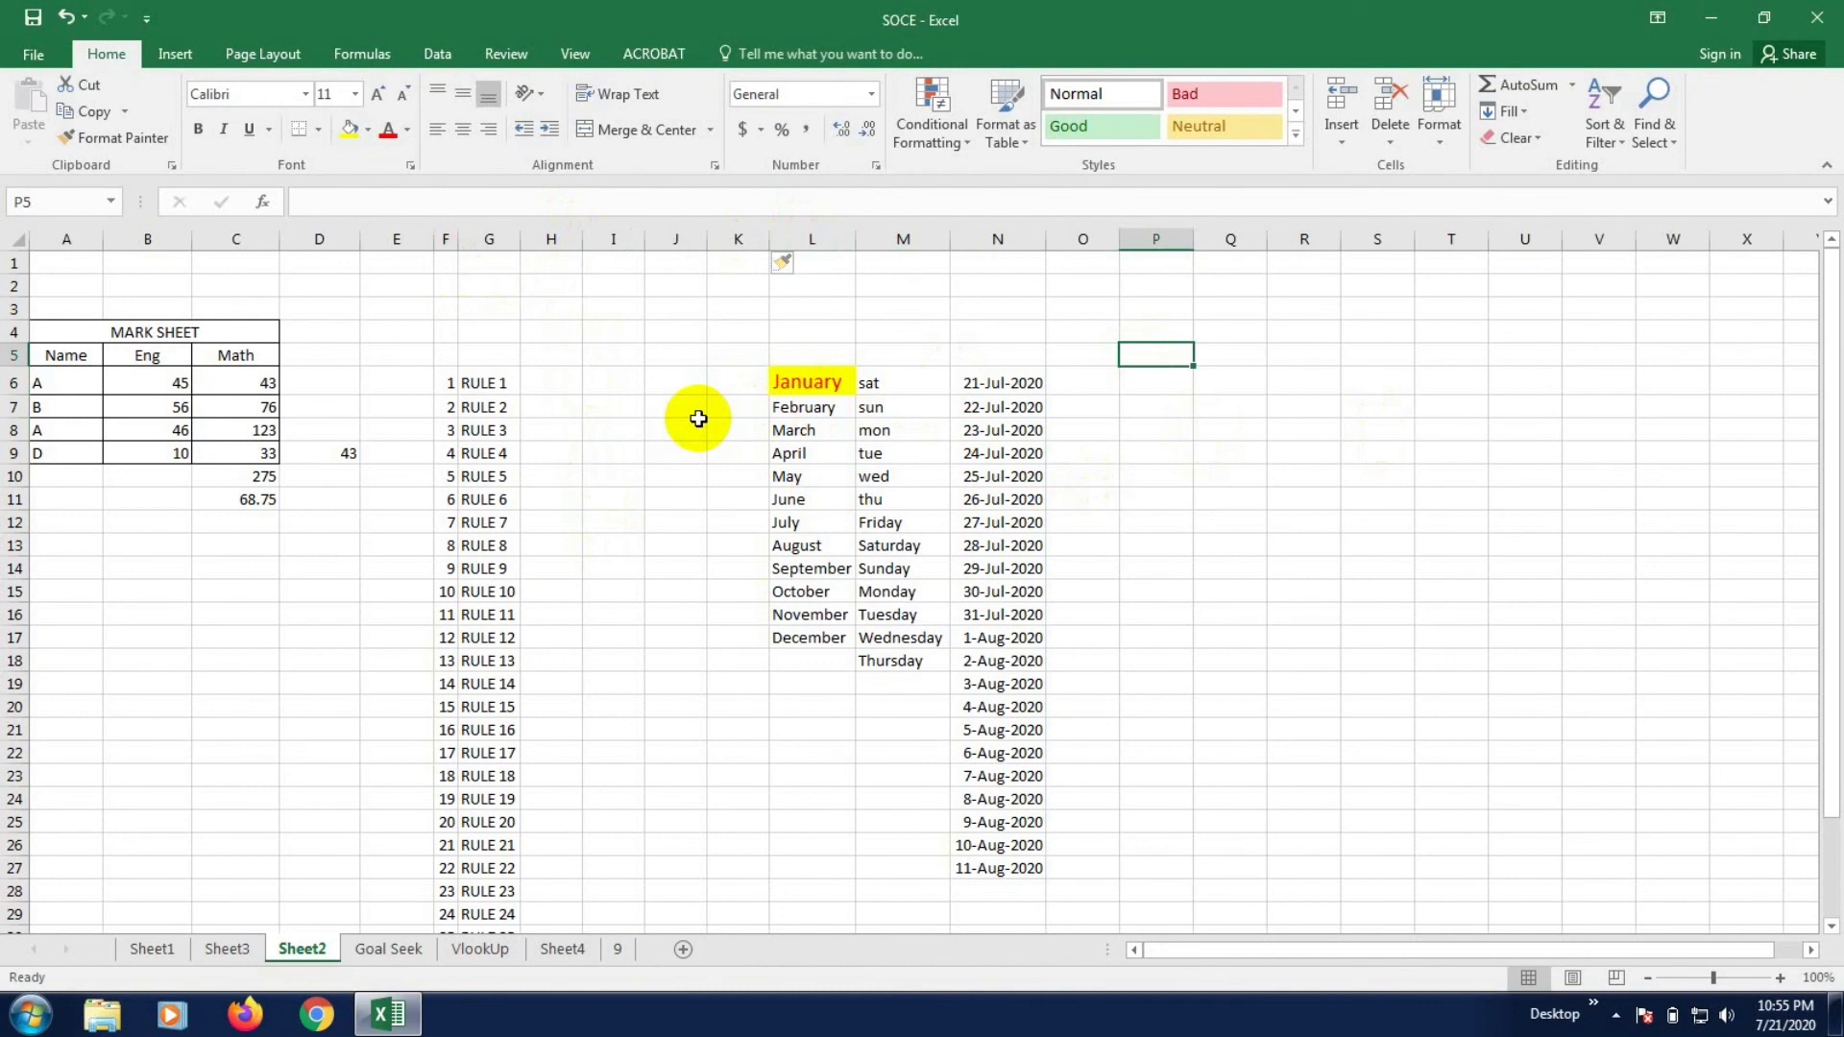
pyautogui.click(634, 495)
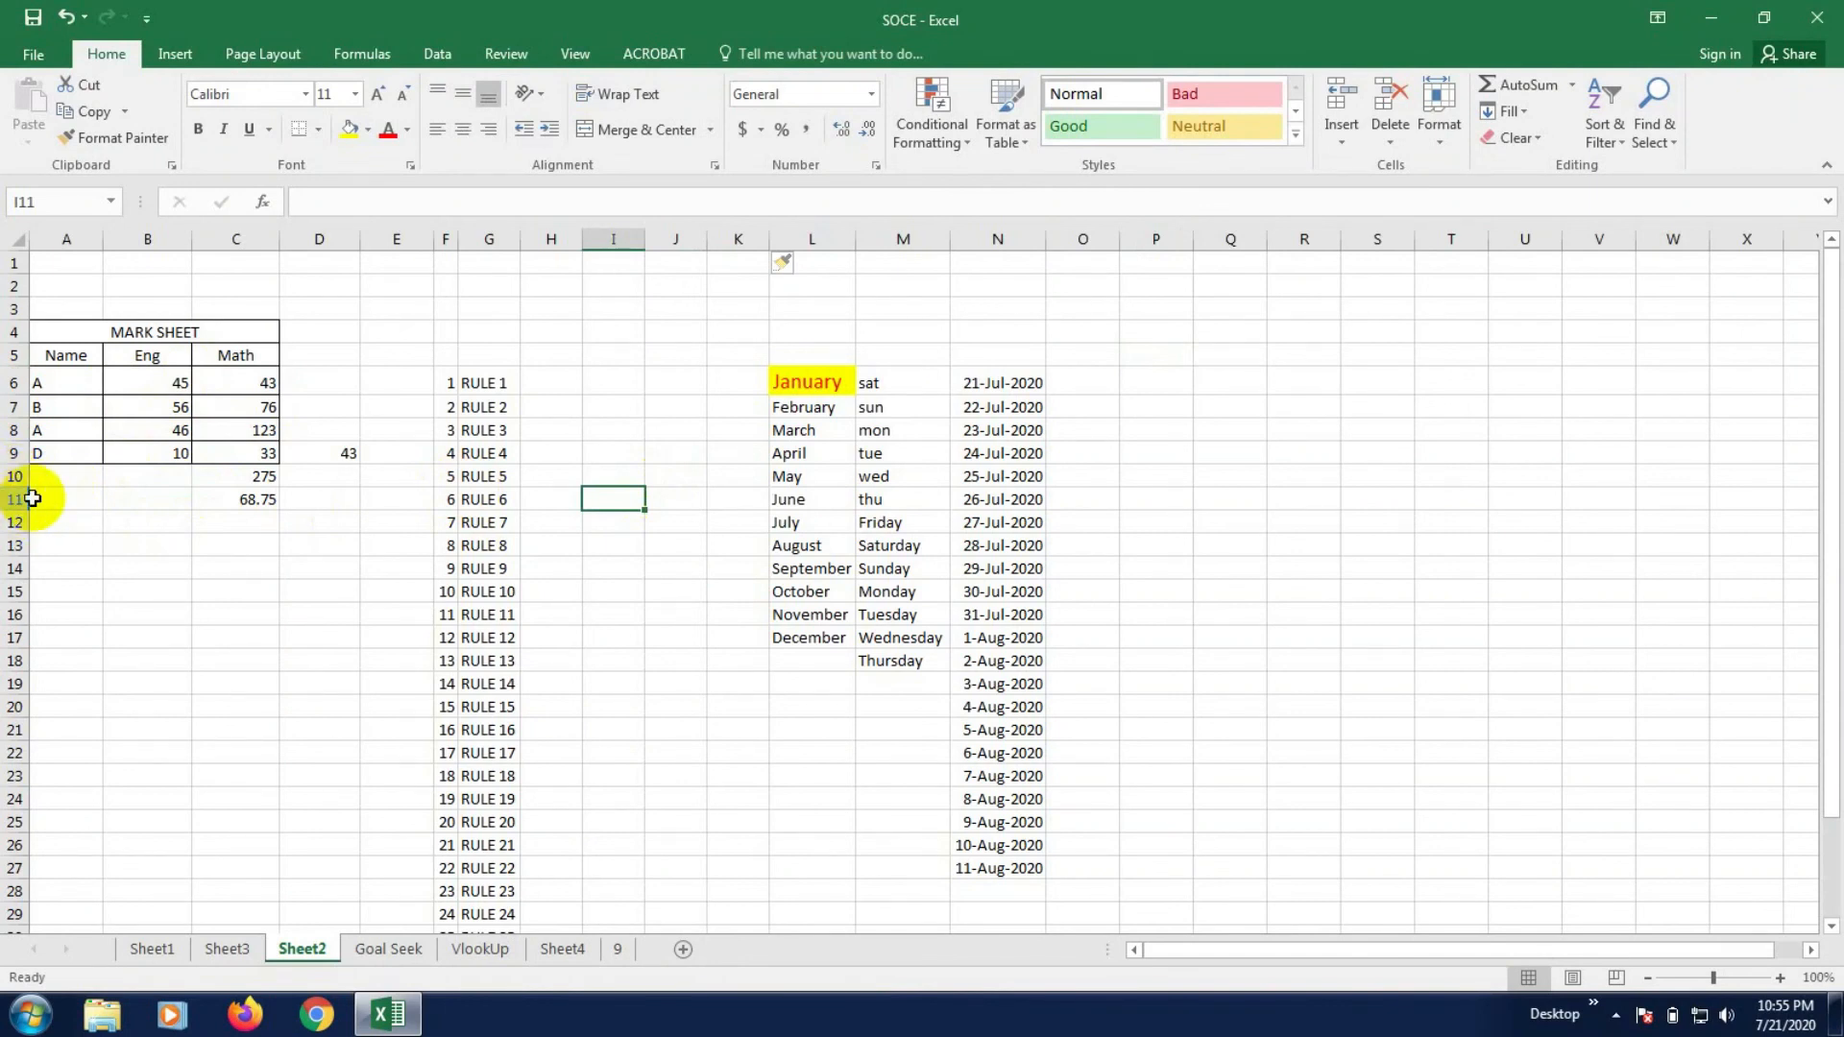
# - Insert blank rows 11–15, moving the 68.75 average and RULE 6/June down to row 16
pyautogui.moveTo(7, 500); pyautogui.dragTo(5, 594)
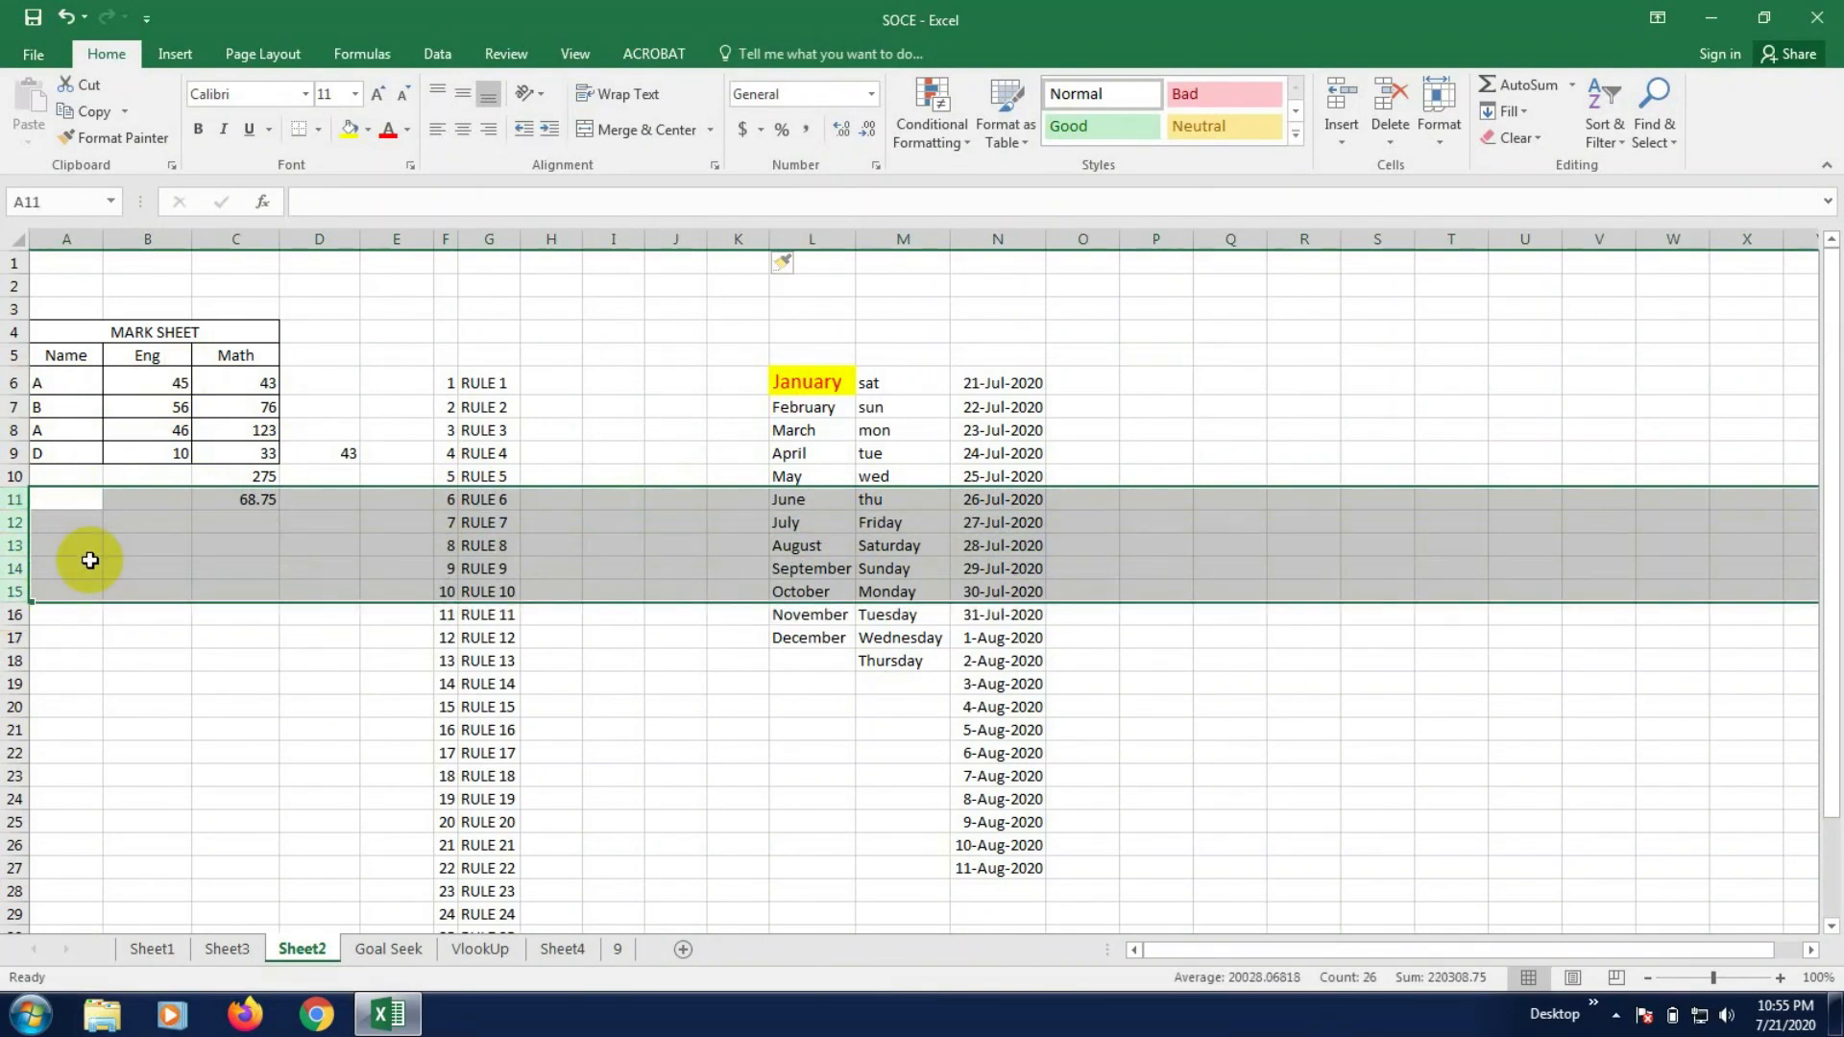
pyautogui.rightClick(180, 535)
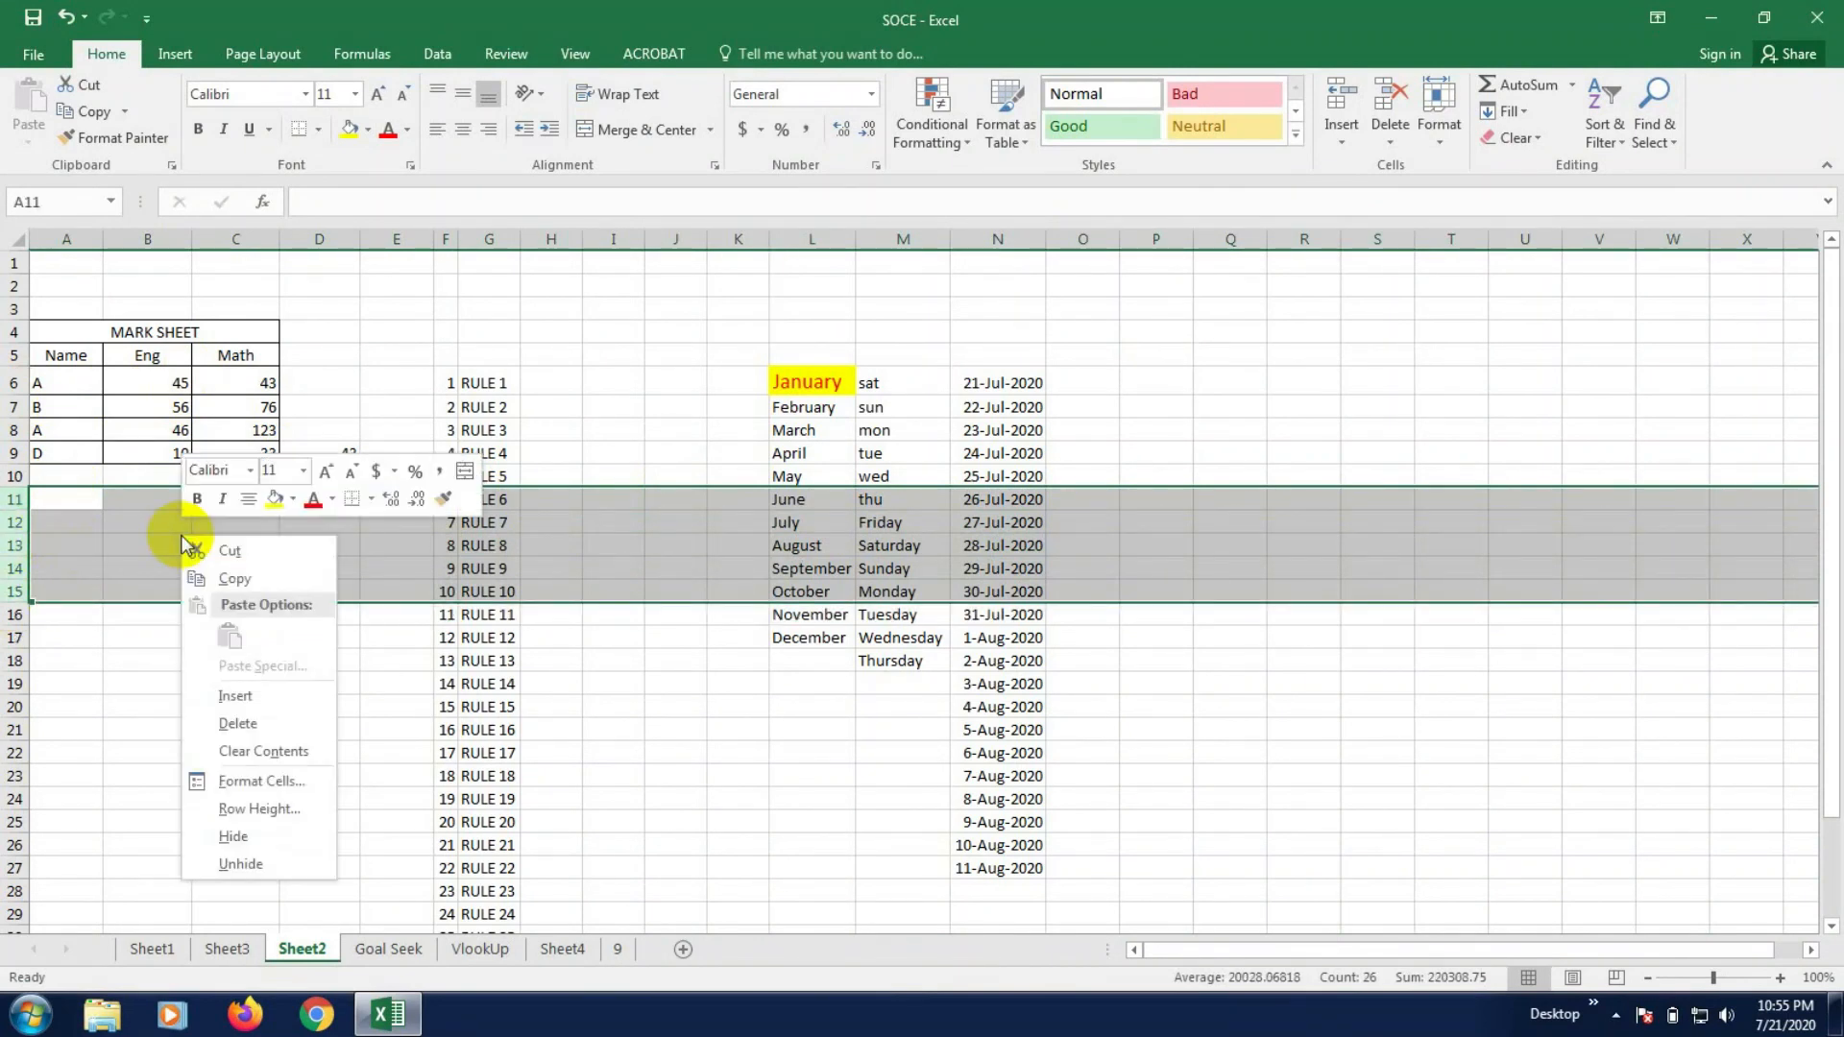
pyautogui.click(241, 675)
pyautogui.click(256, 722)
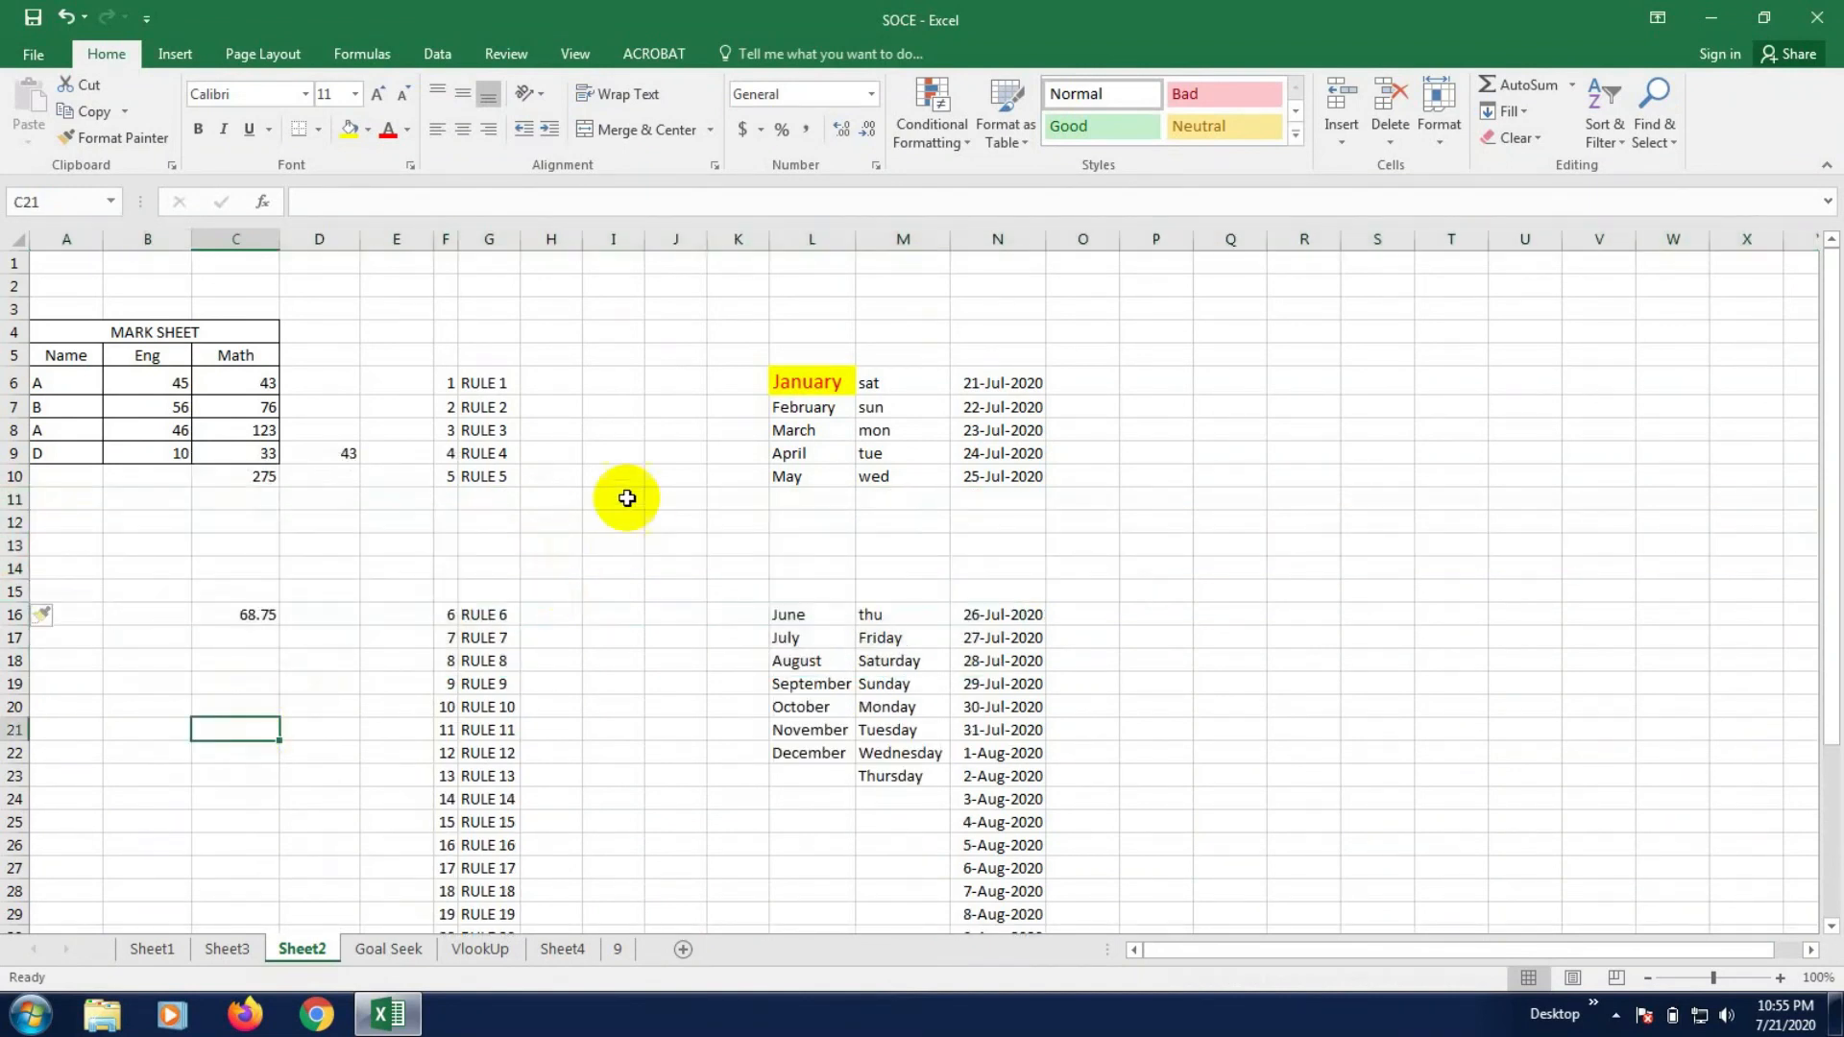
pyautogui.moveTo(495, 495); pyautogui.dragTo(490, 591)
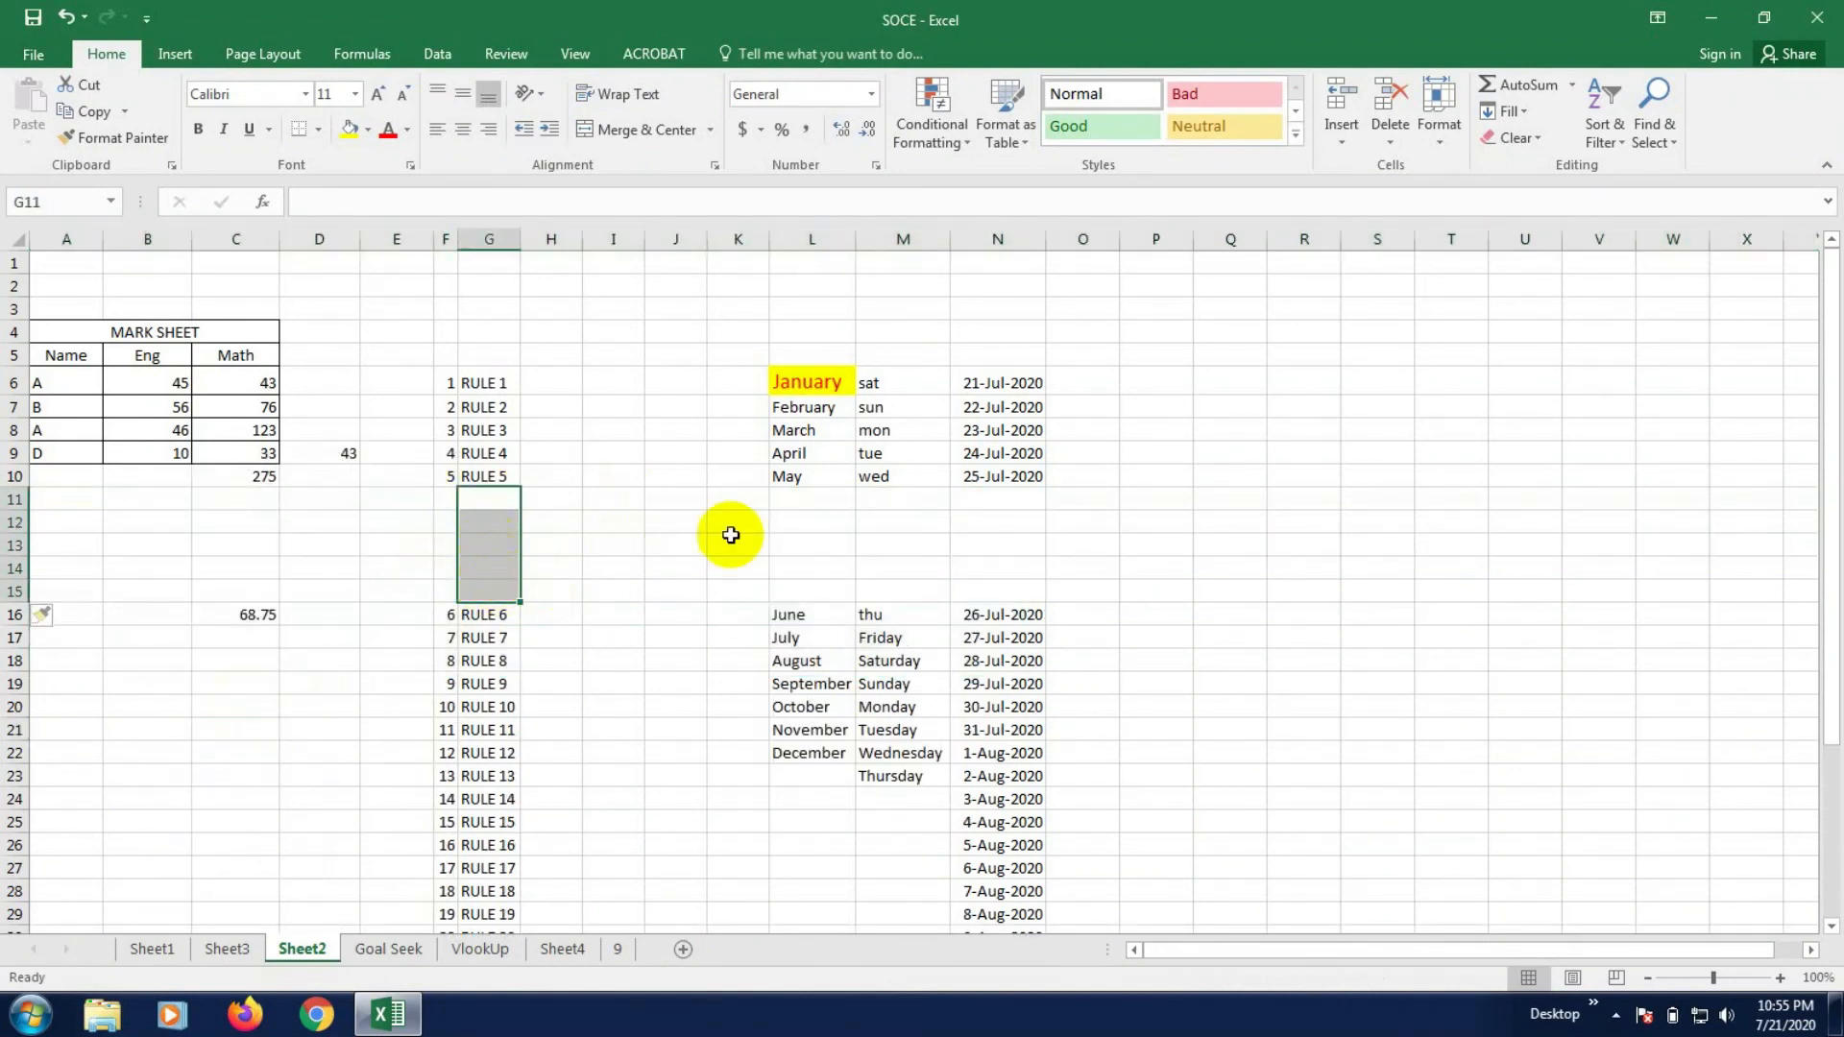
pyautogui.moveTo(7, 499); pyautogui.dragTo(13, 614)
pyautogui.click(15, 614)
pyautogui.click(287, 686)
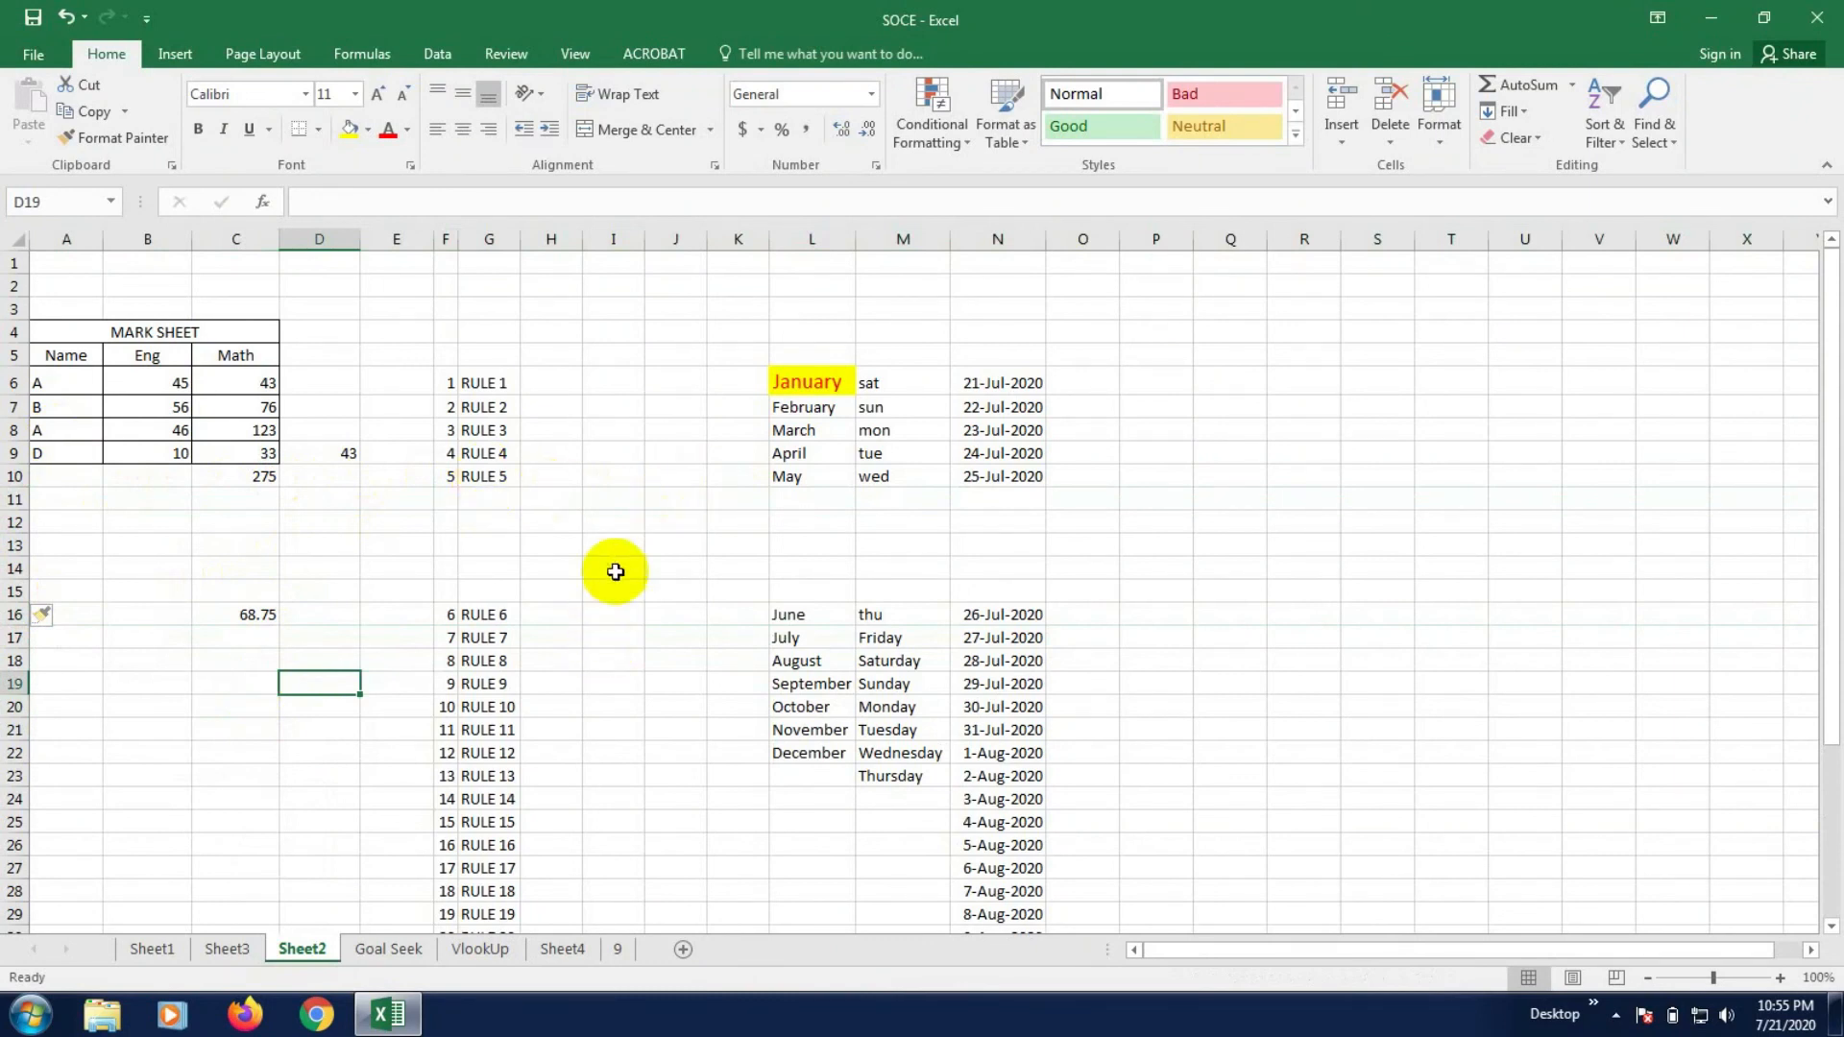
pyautogui.click(661, 563)
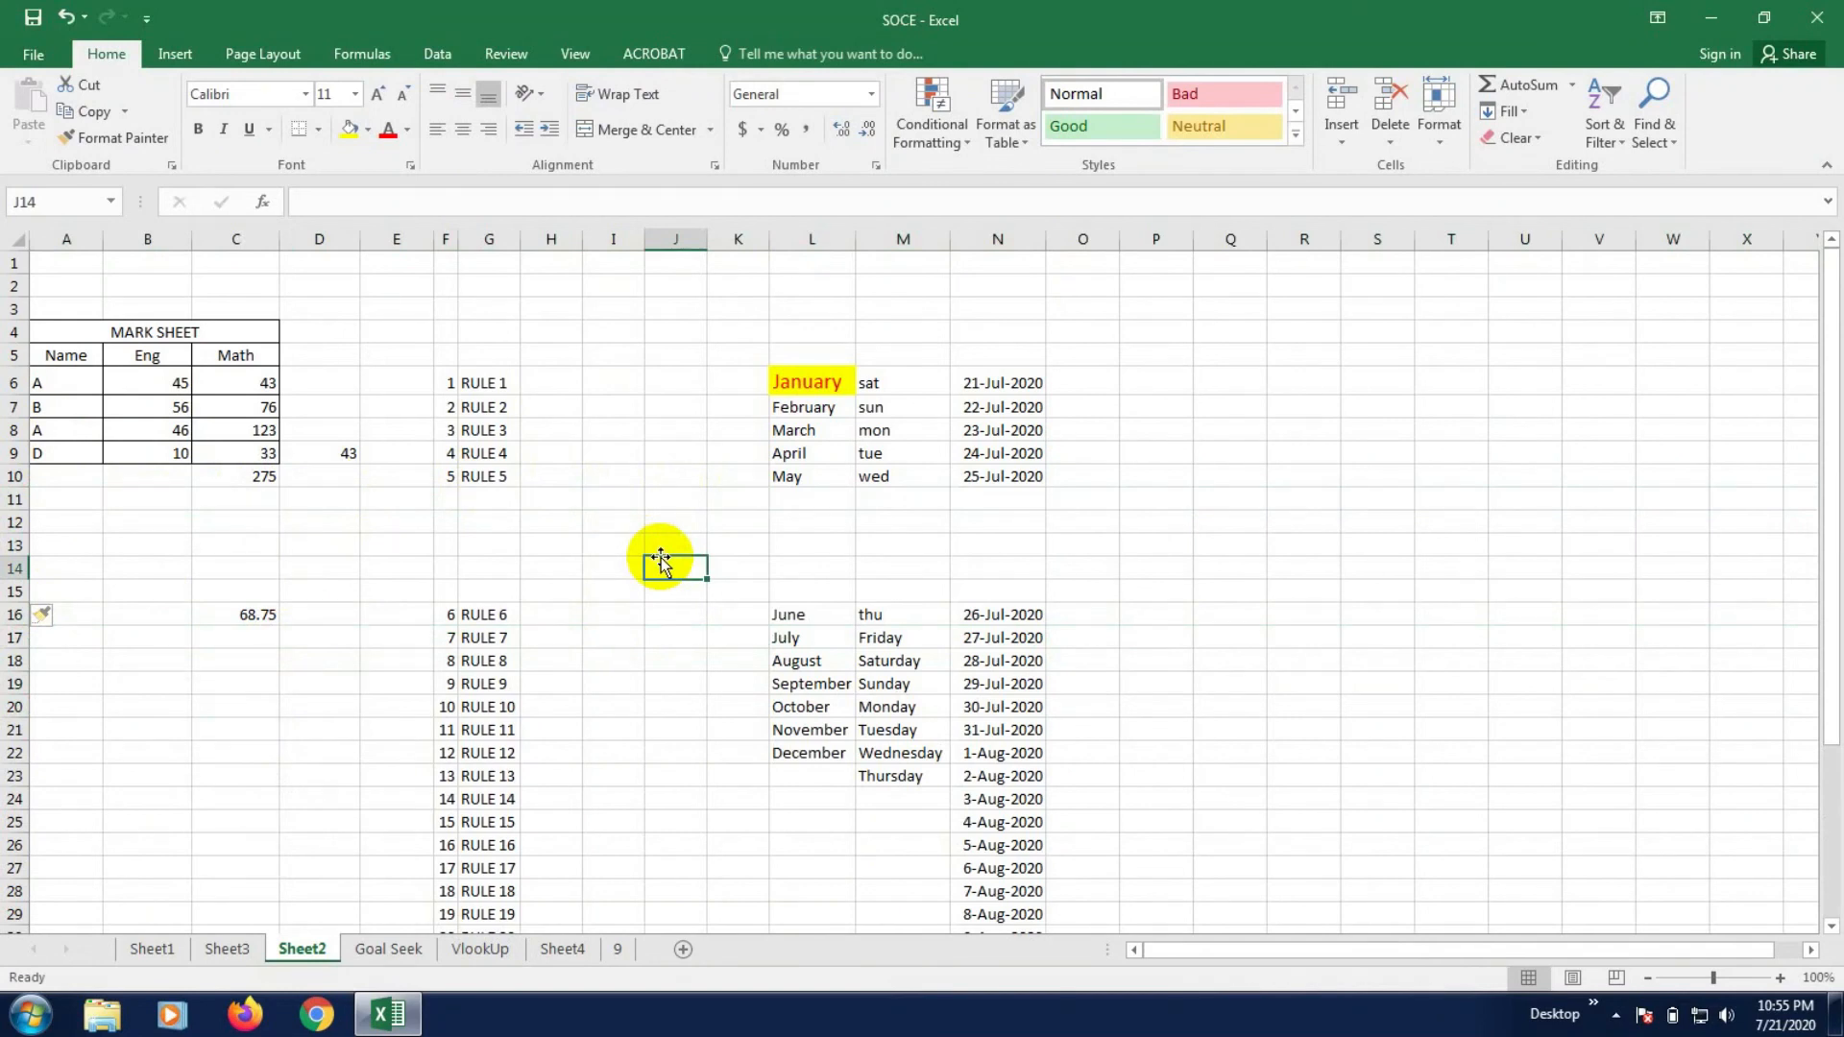
pyautogui.click(1157, 472)
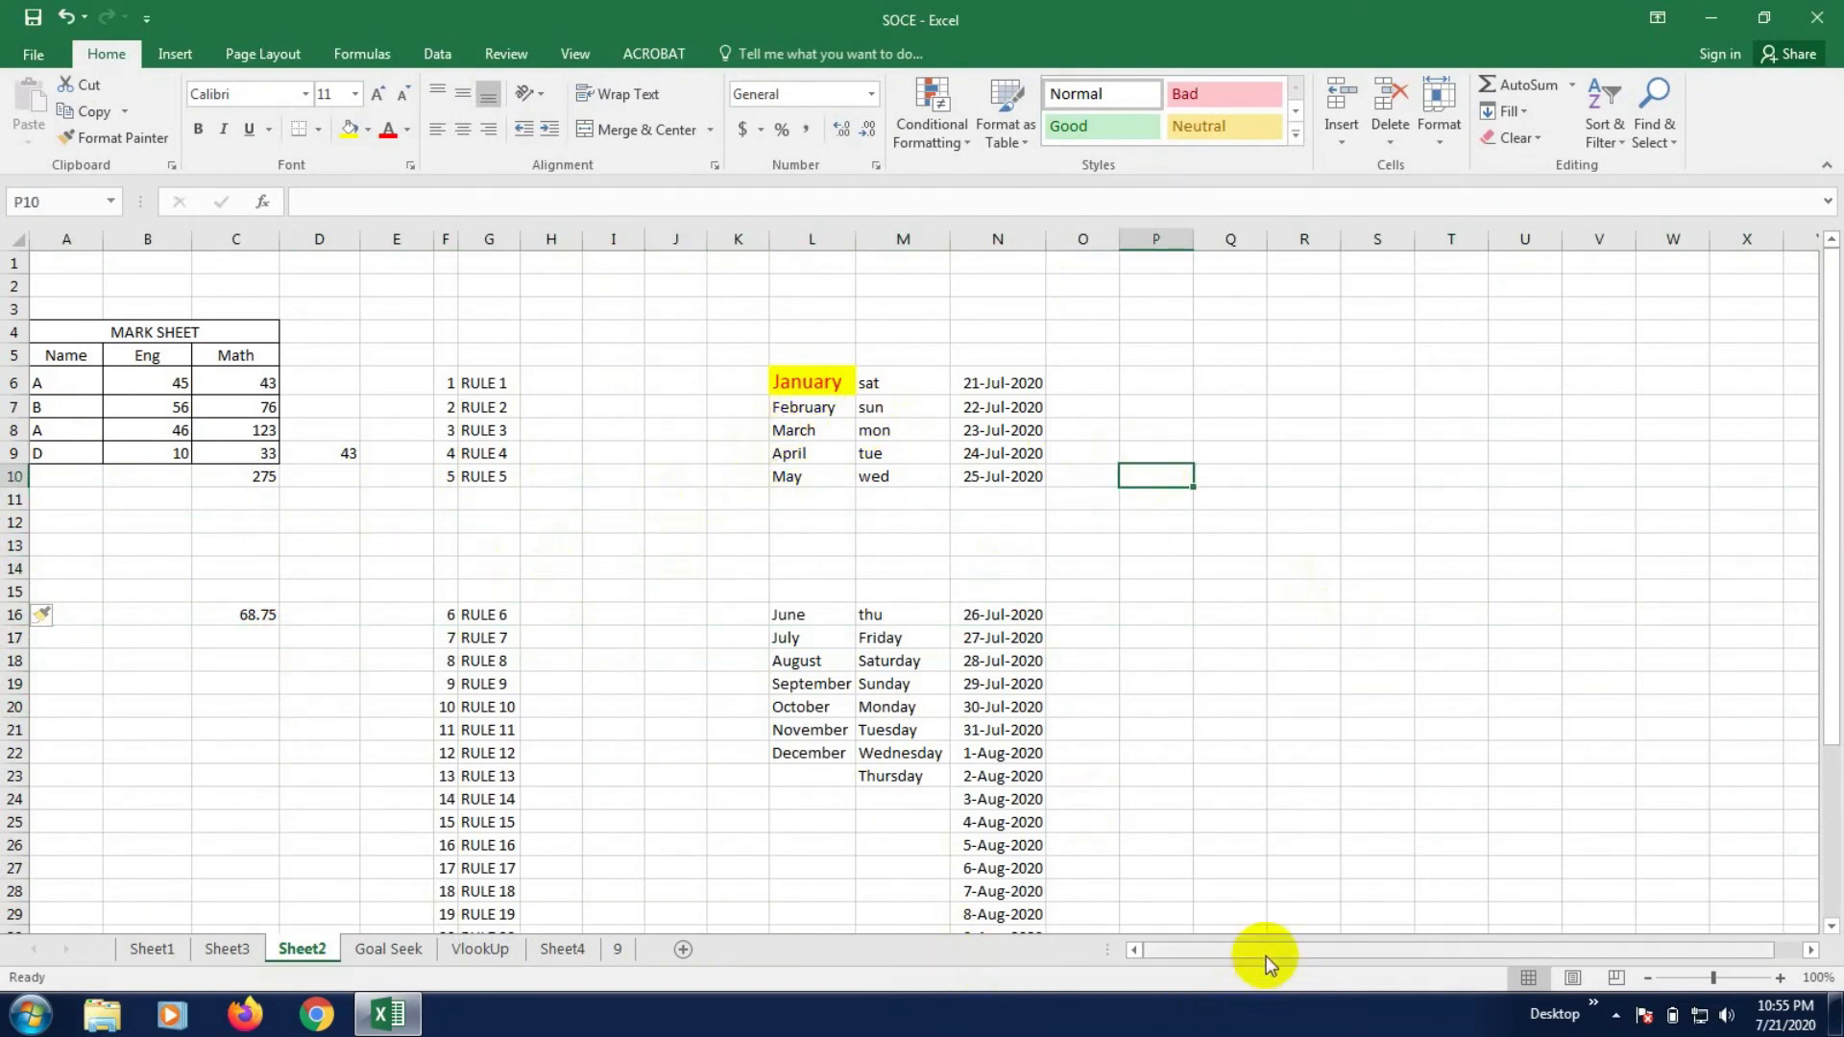
pyautogui.moveTo(1266, 955); pyautogui.dragTo(389, 929)
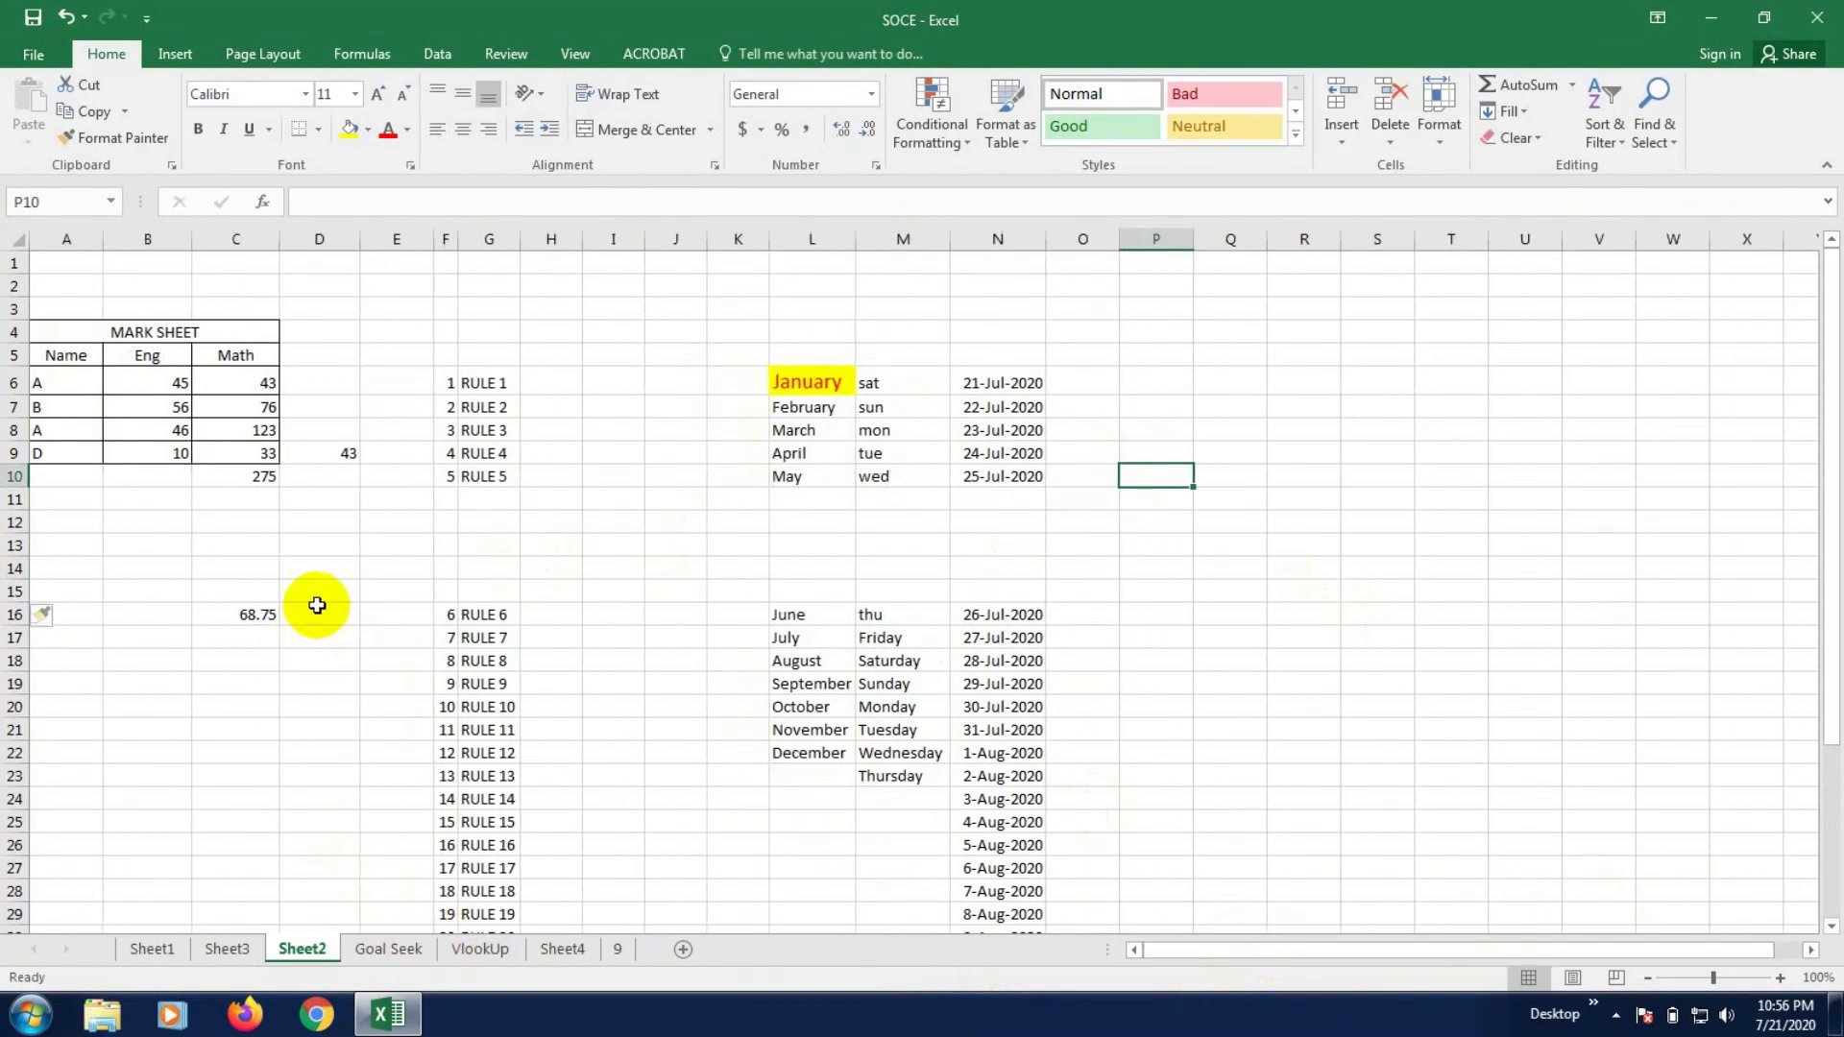
pyautogui.click(243, 451)
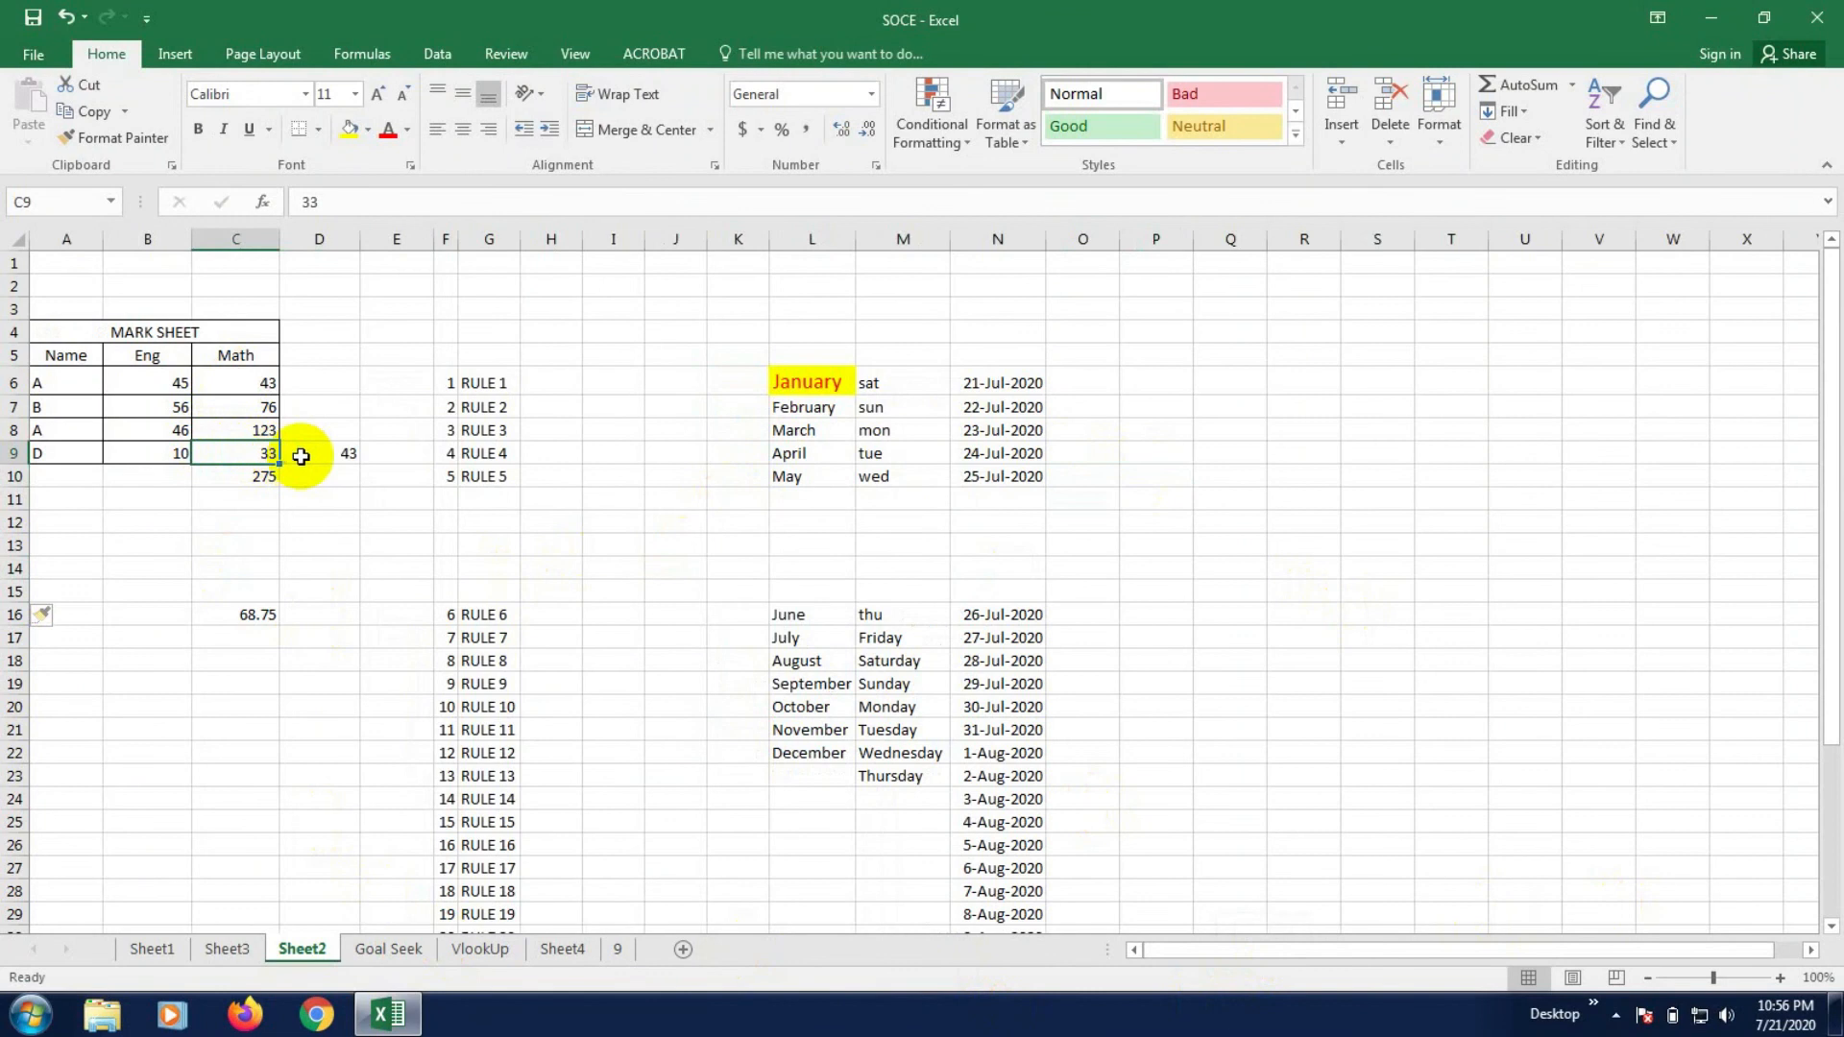
pyautogui.click(178, 456)
pyautogui.click(262, 451)
pyautogui.press('Return')
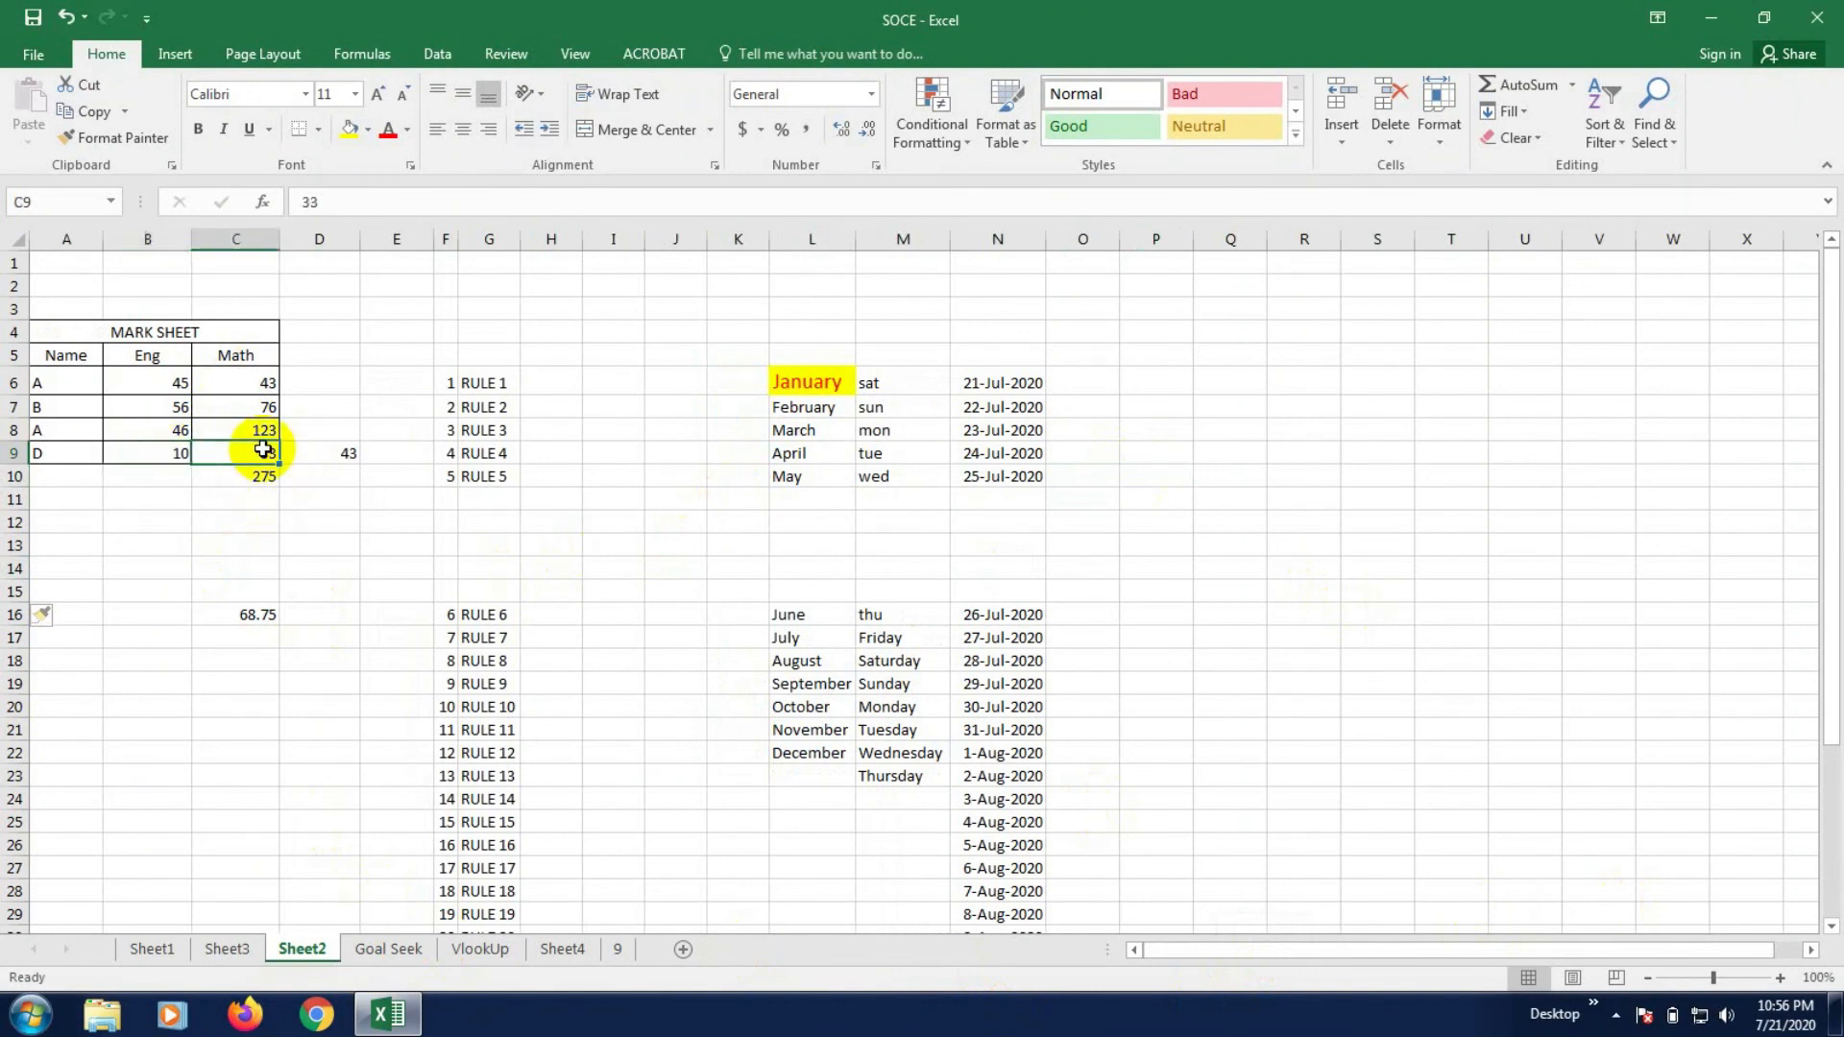
pyautogui.click(318, 684)
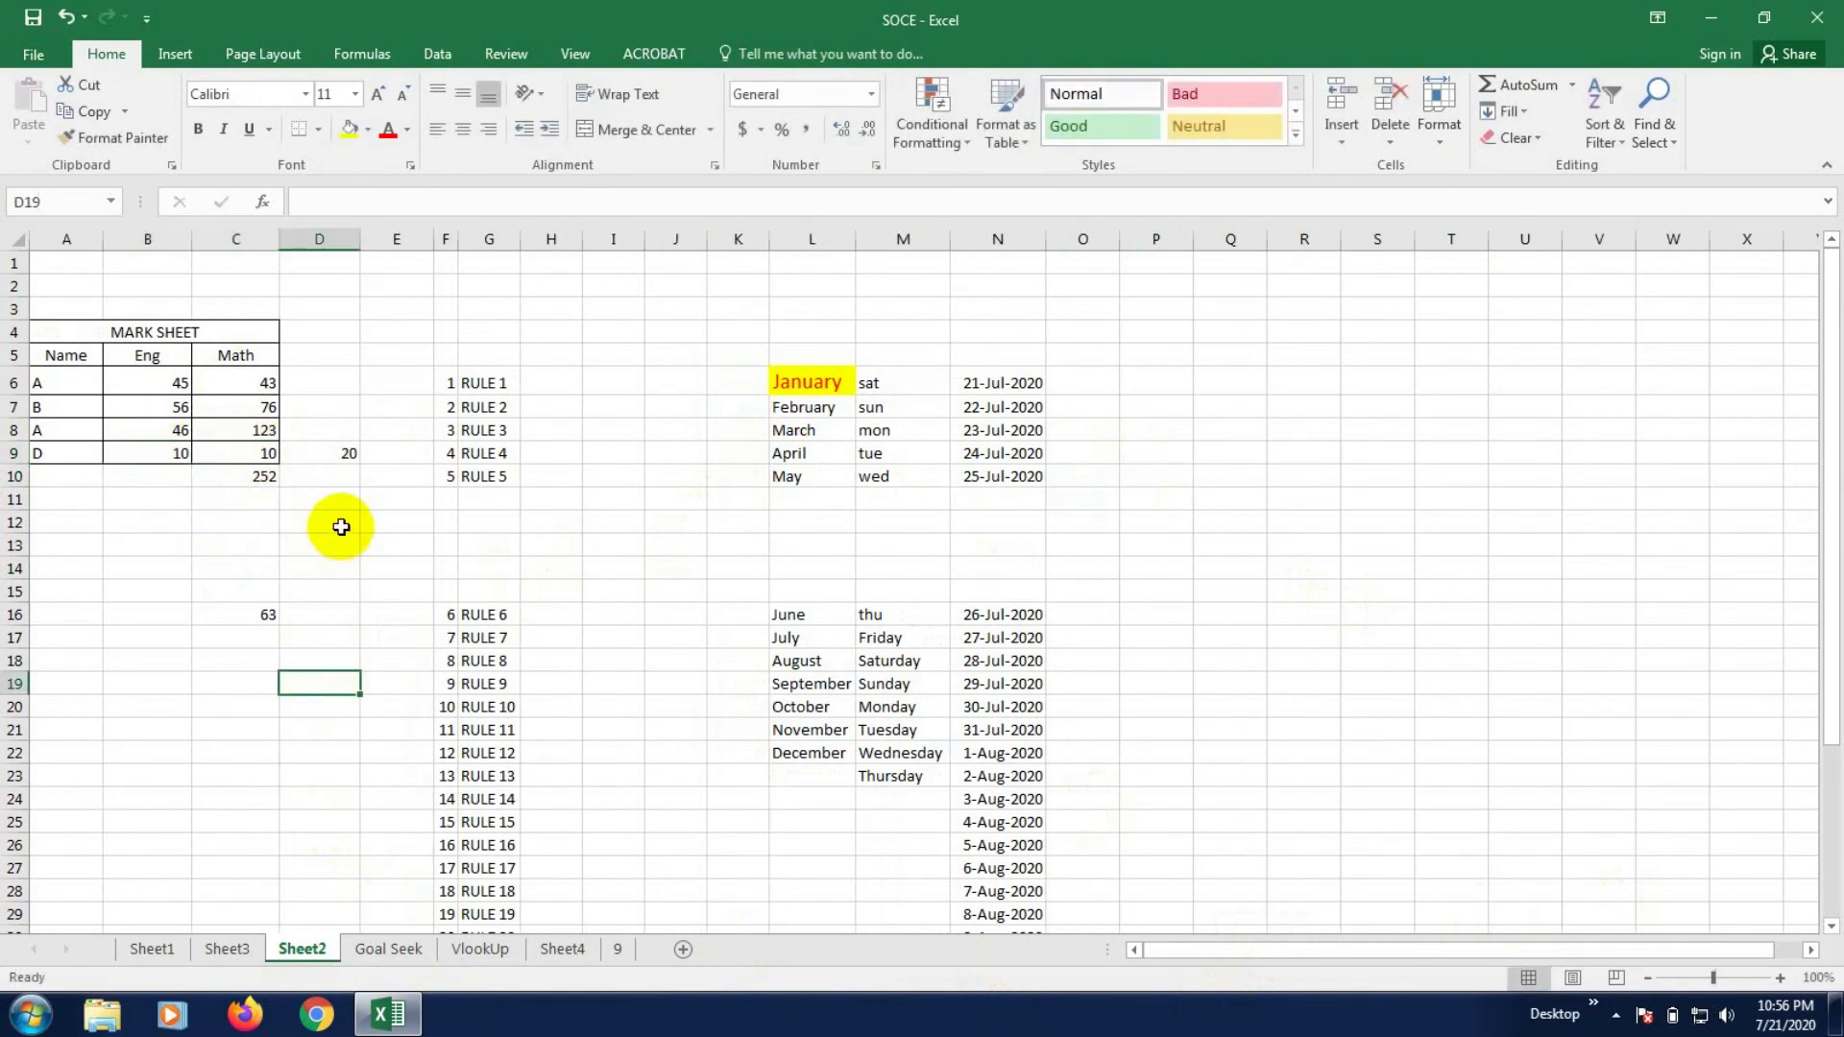
pyautogui.click(334, 453)
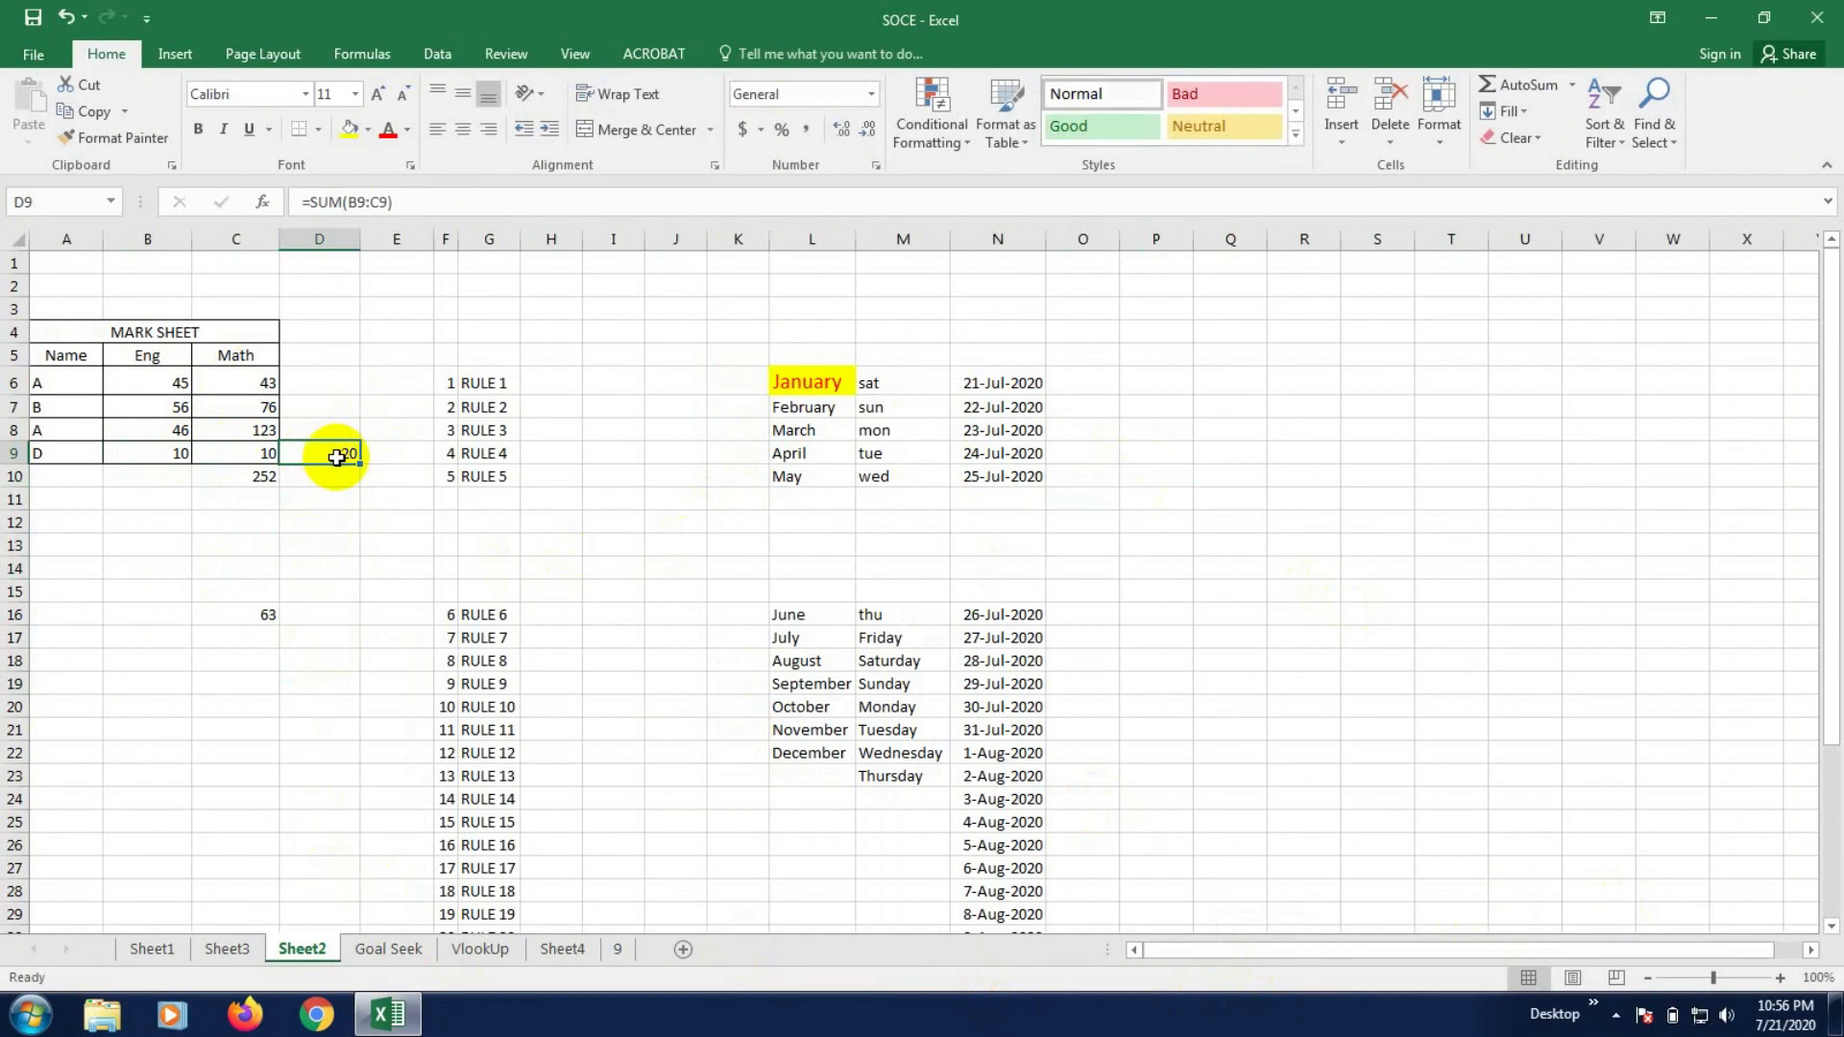
pyautogui.click(318, 505)
pyautogui.click(340, 453)
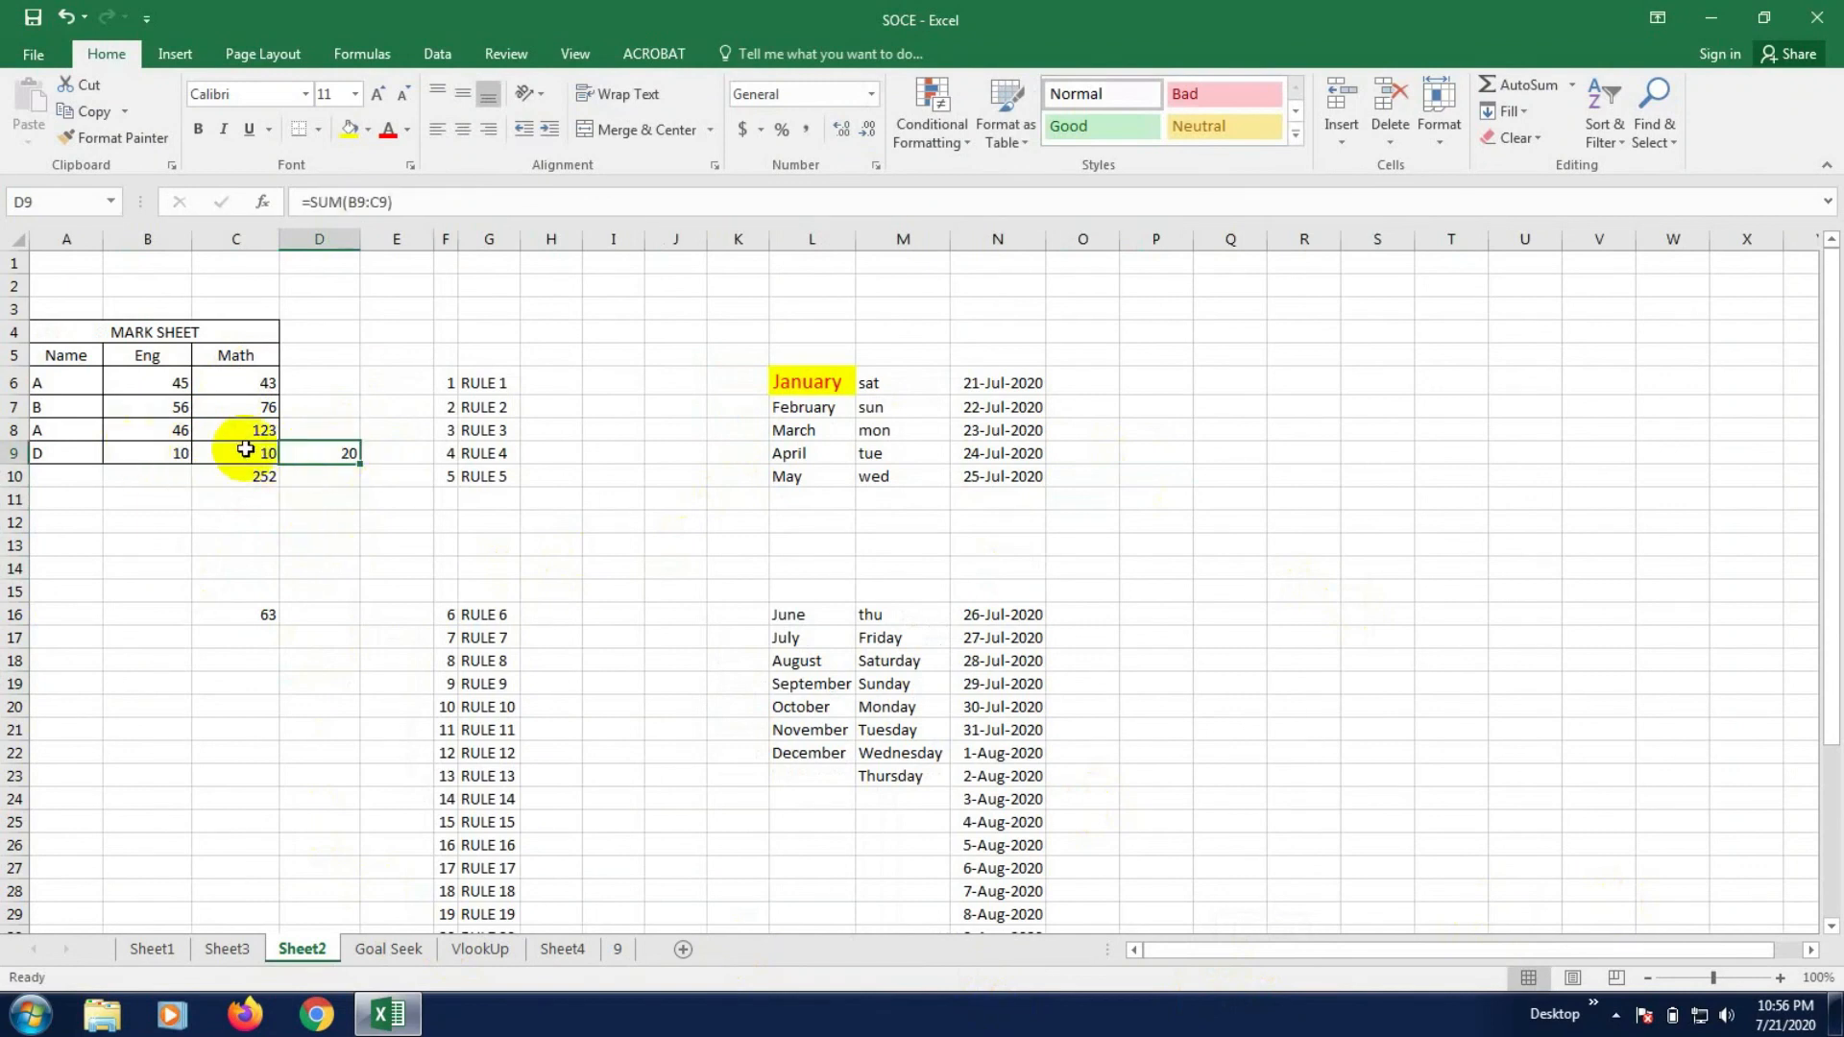
pyautogui.click(318, 504)
pyautogui.click(331, 459)
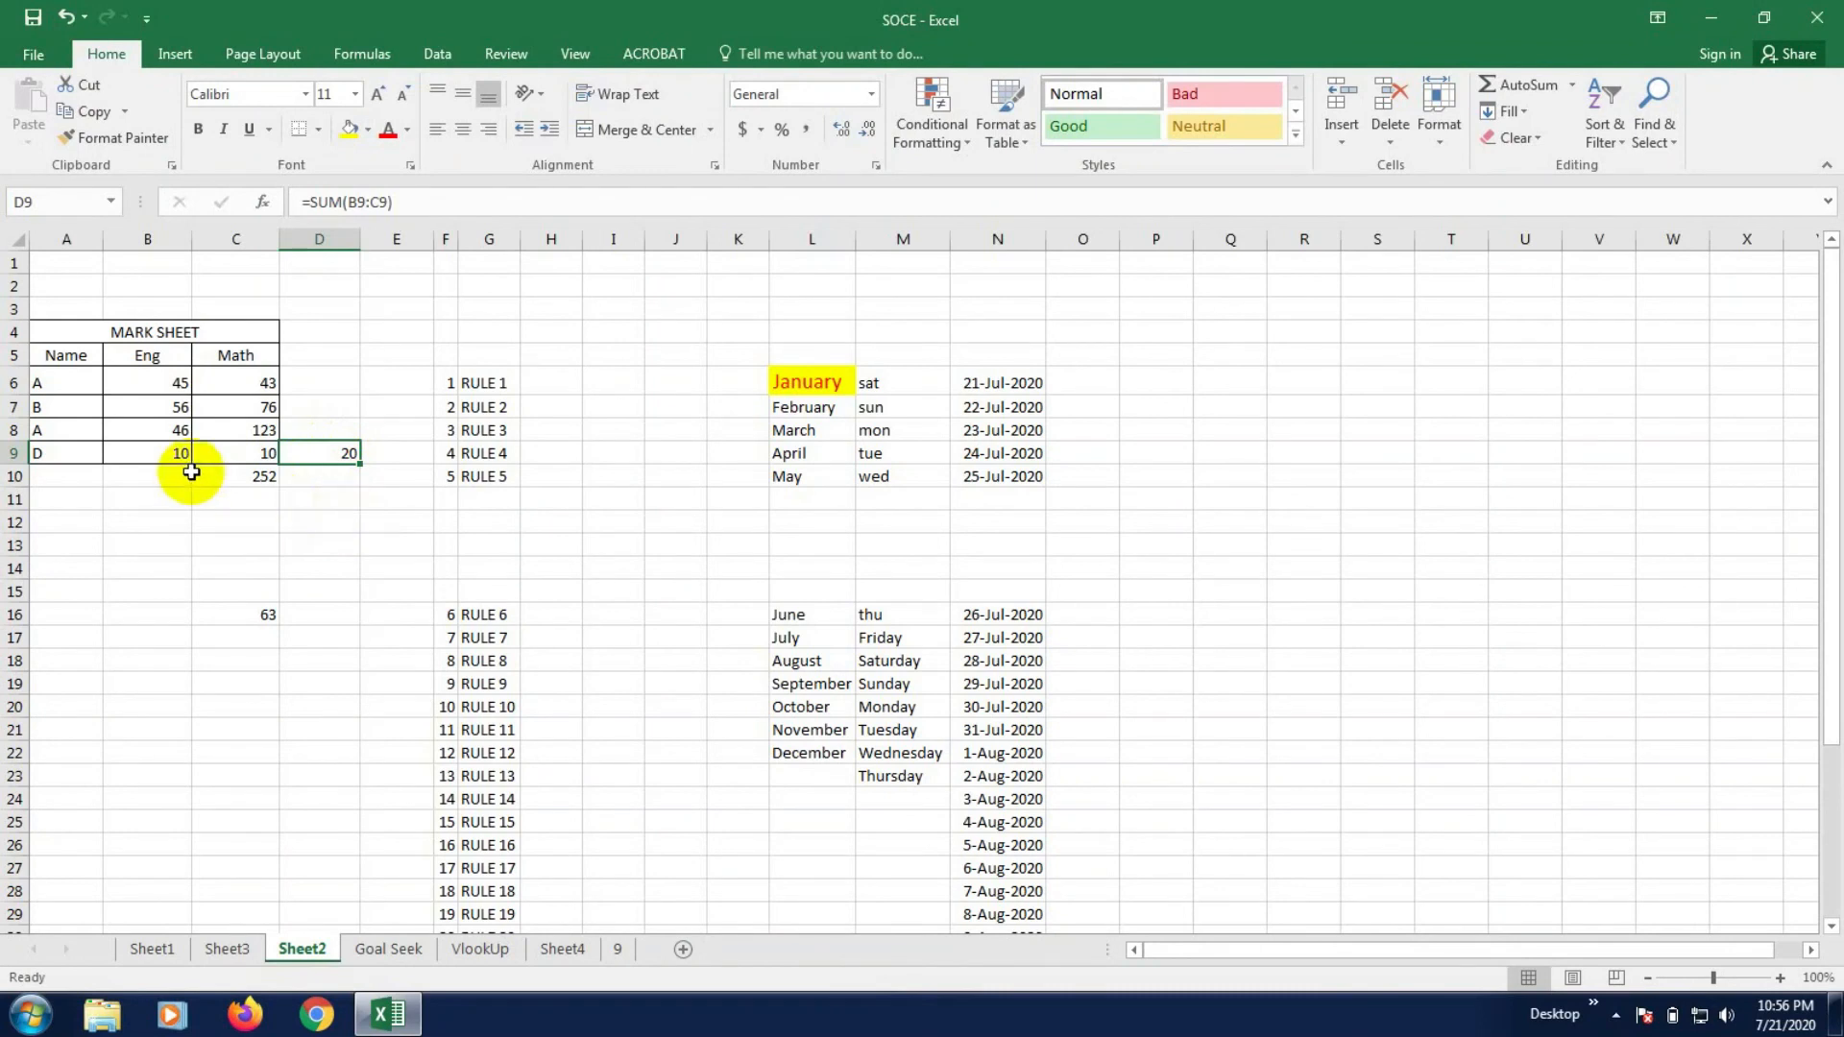
pyautogui.click(151, 448)
pyautogui.click(227, 455)
pyautogui.click(146, 452)
pyautogui.click(235, 449)
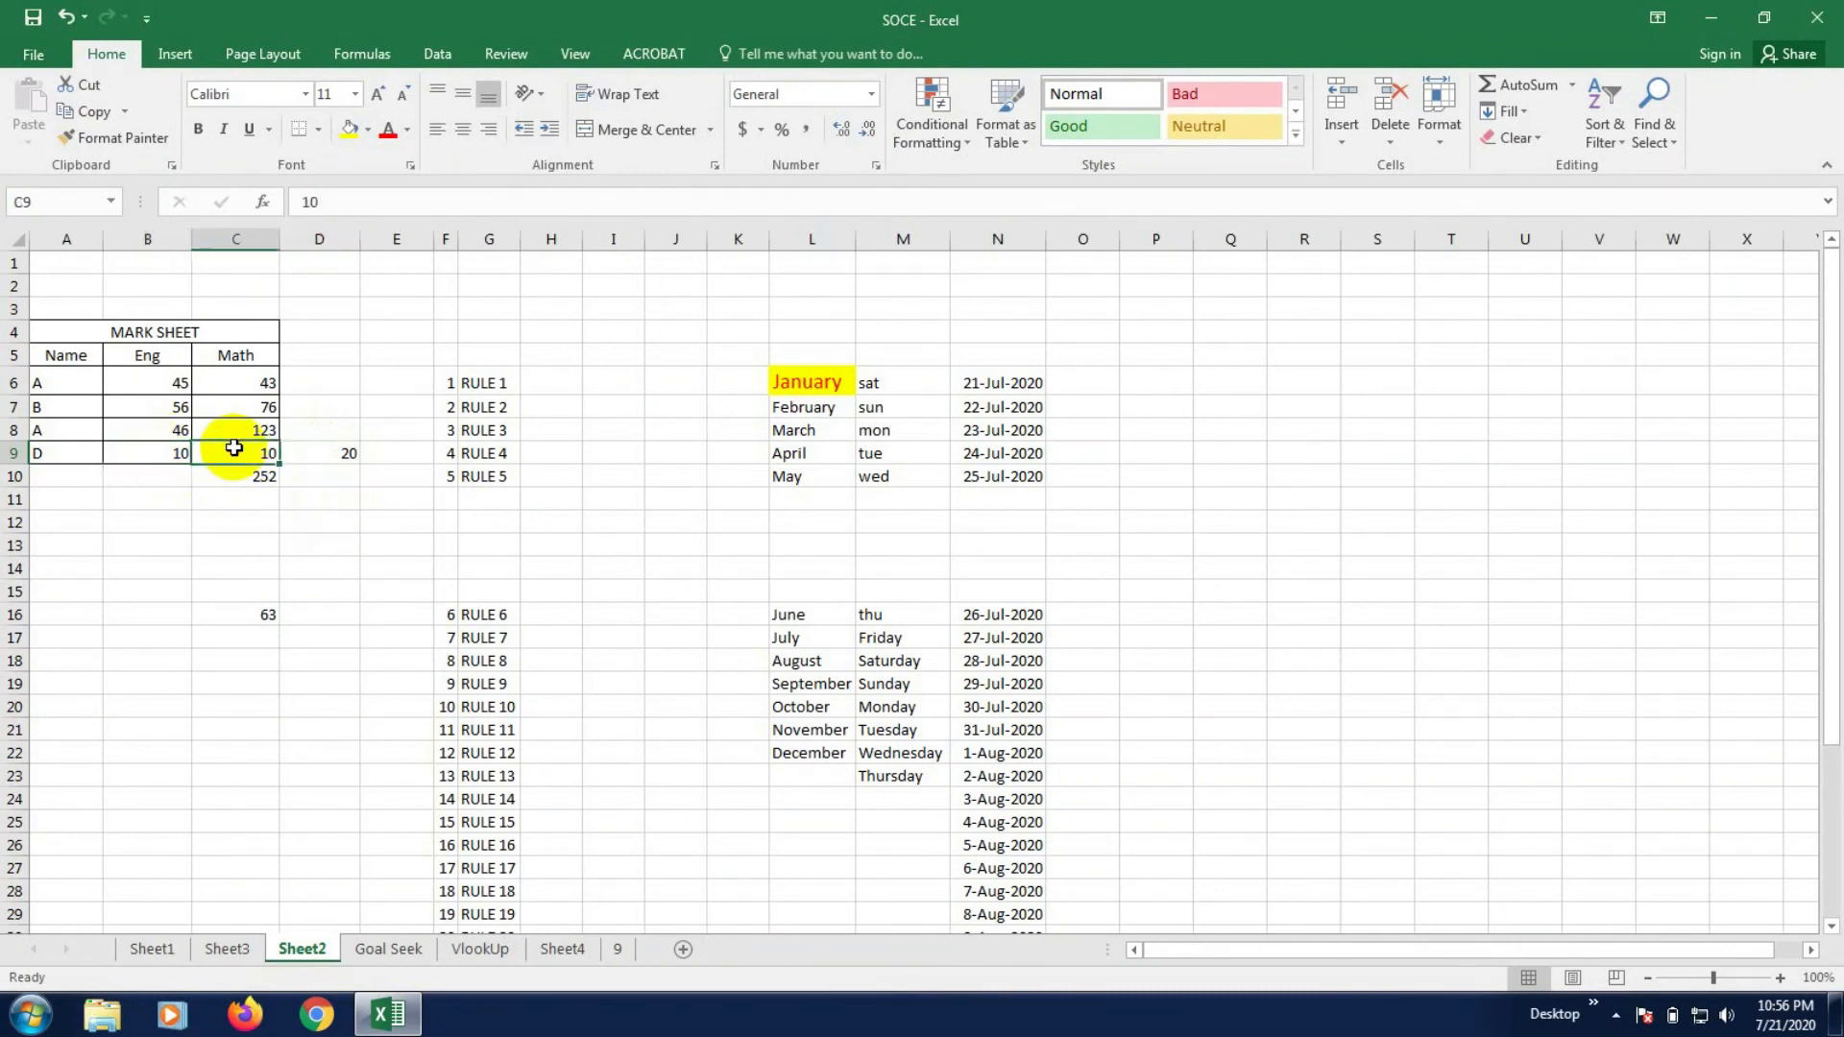
pyautogui.click(149, 449)
pyautogui.click(252, 452)
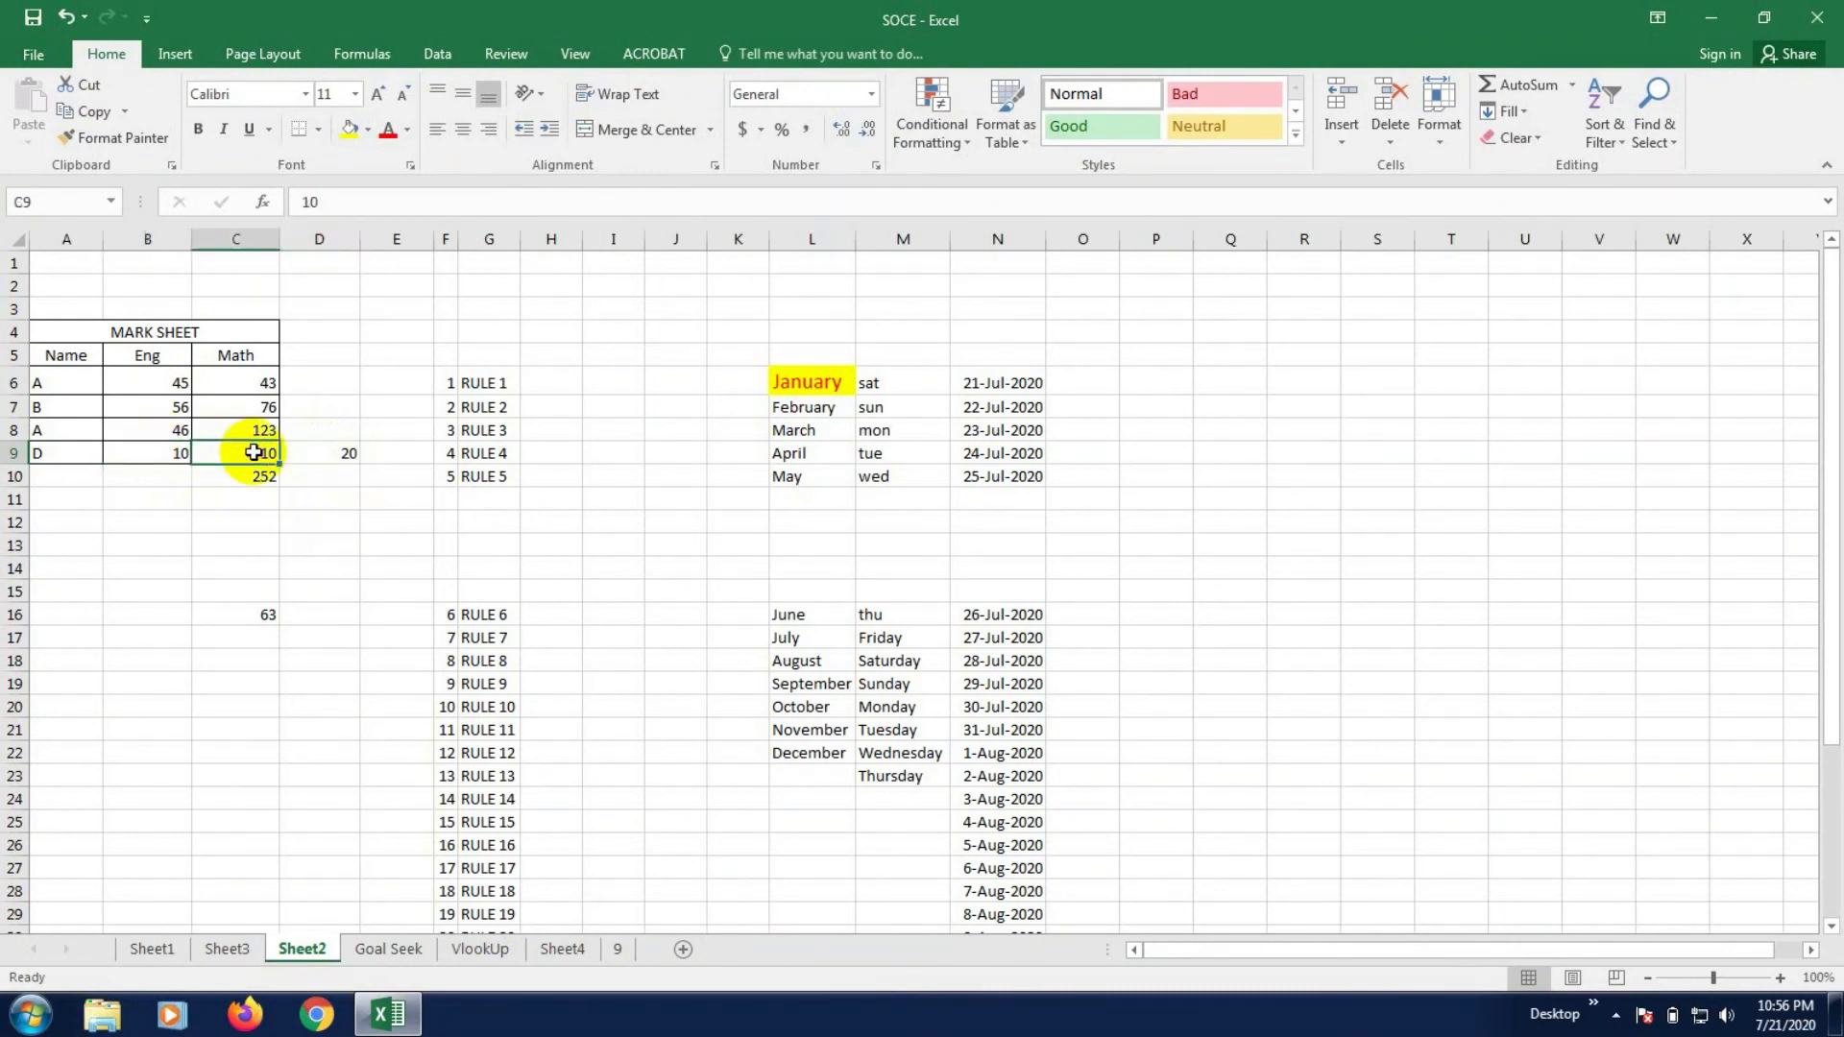
pyautogui.click(137, 456)
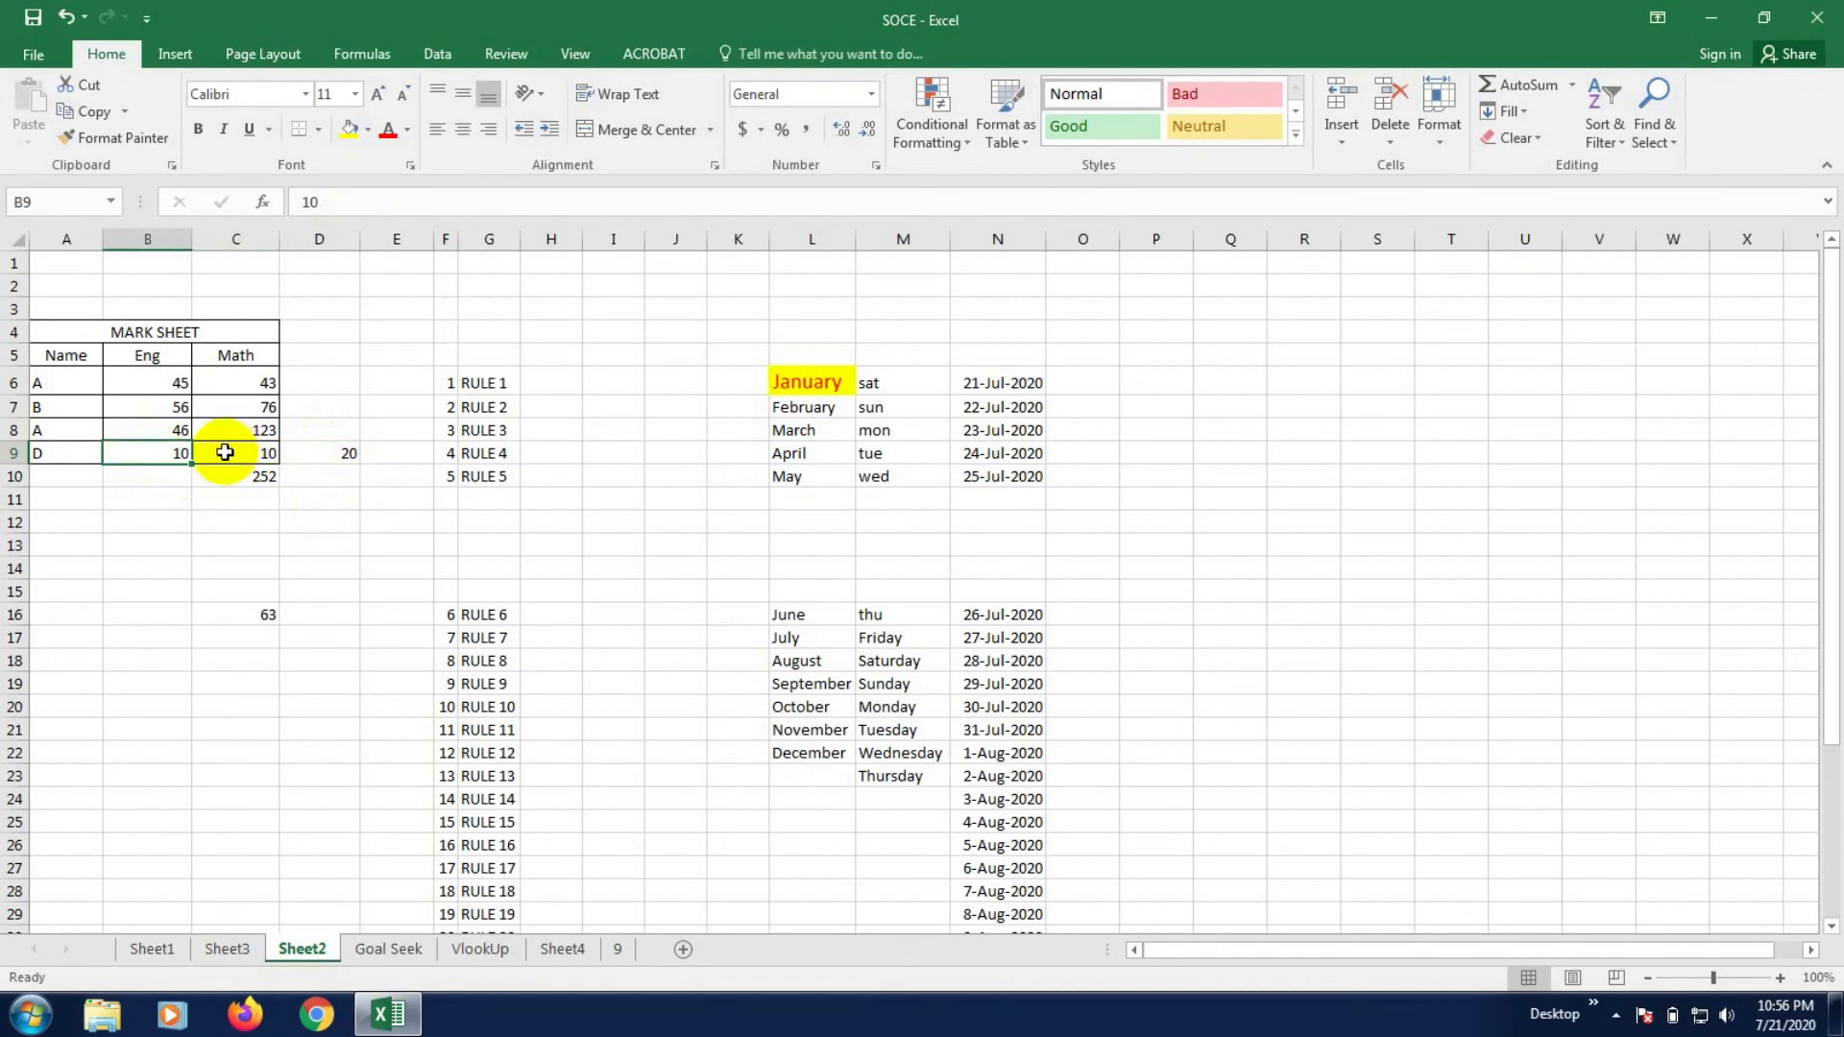
pyautogui.click(245, 546)
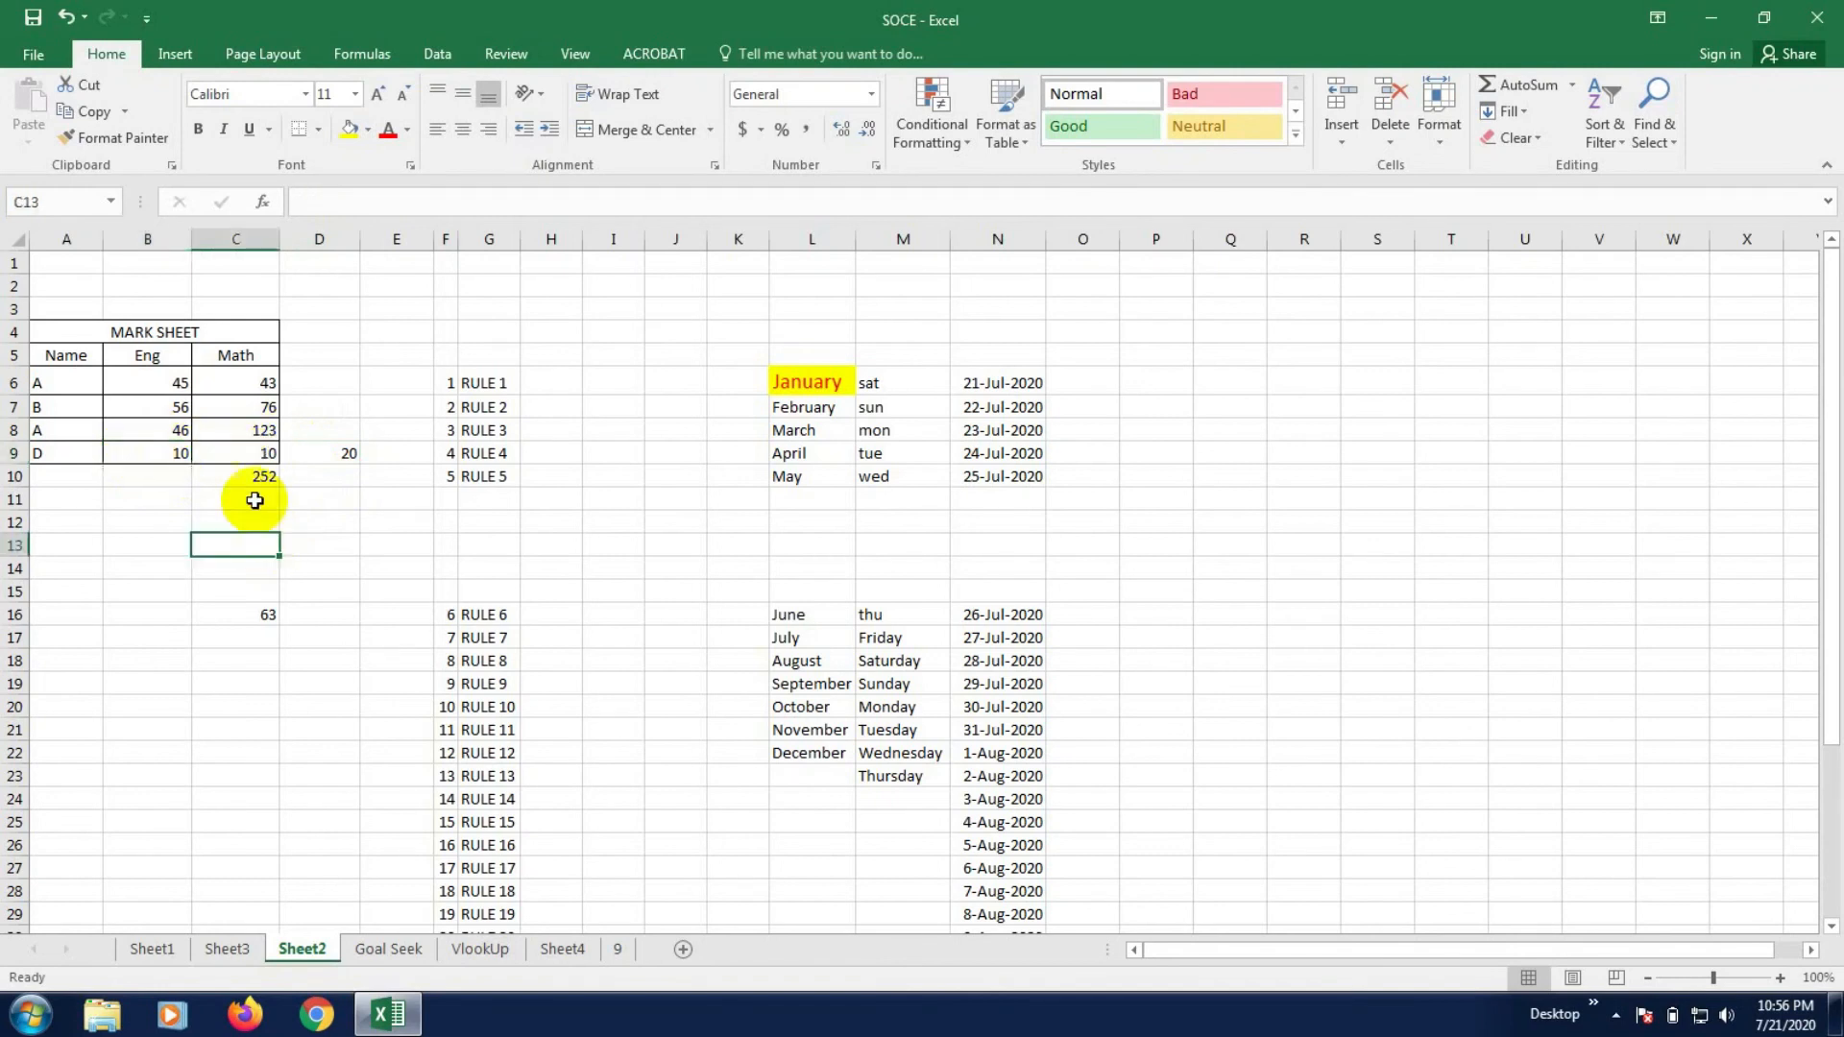
pyautogui.click(256, 454)
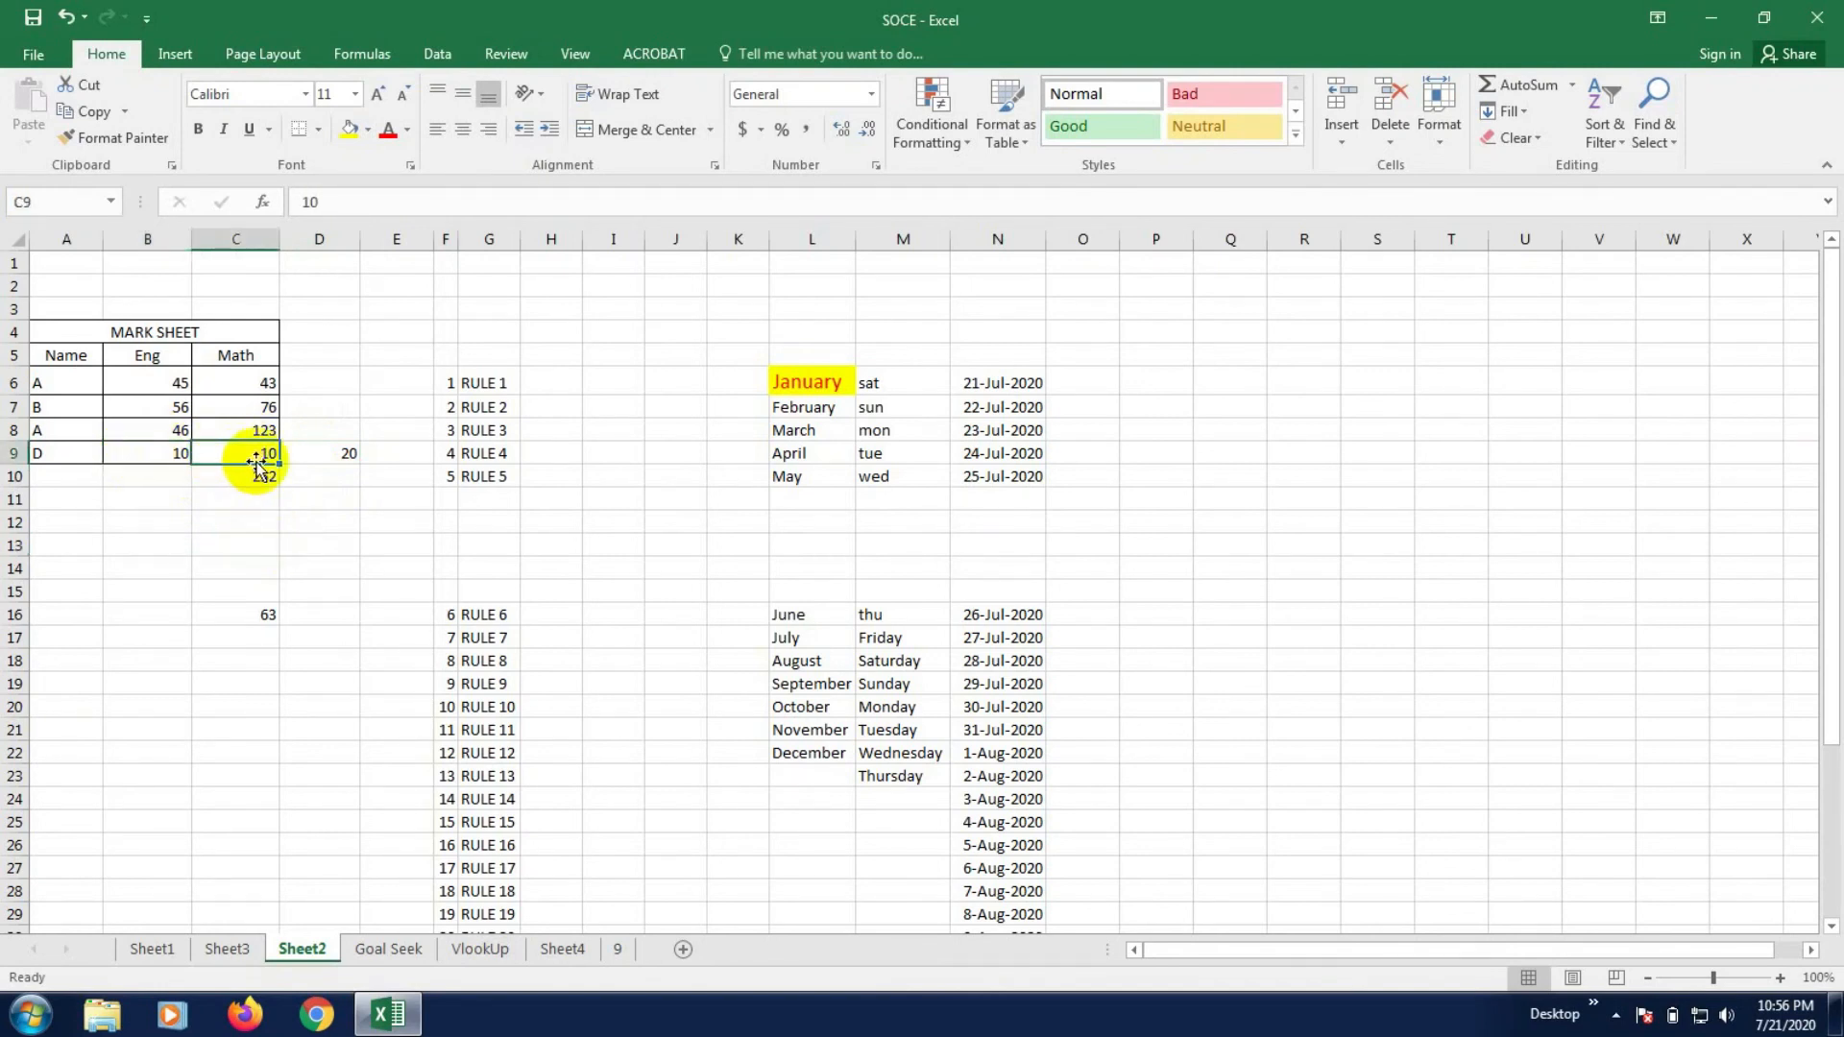
pyautogui.click(246, 475)
pyautogui.click(241, 456)
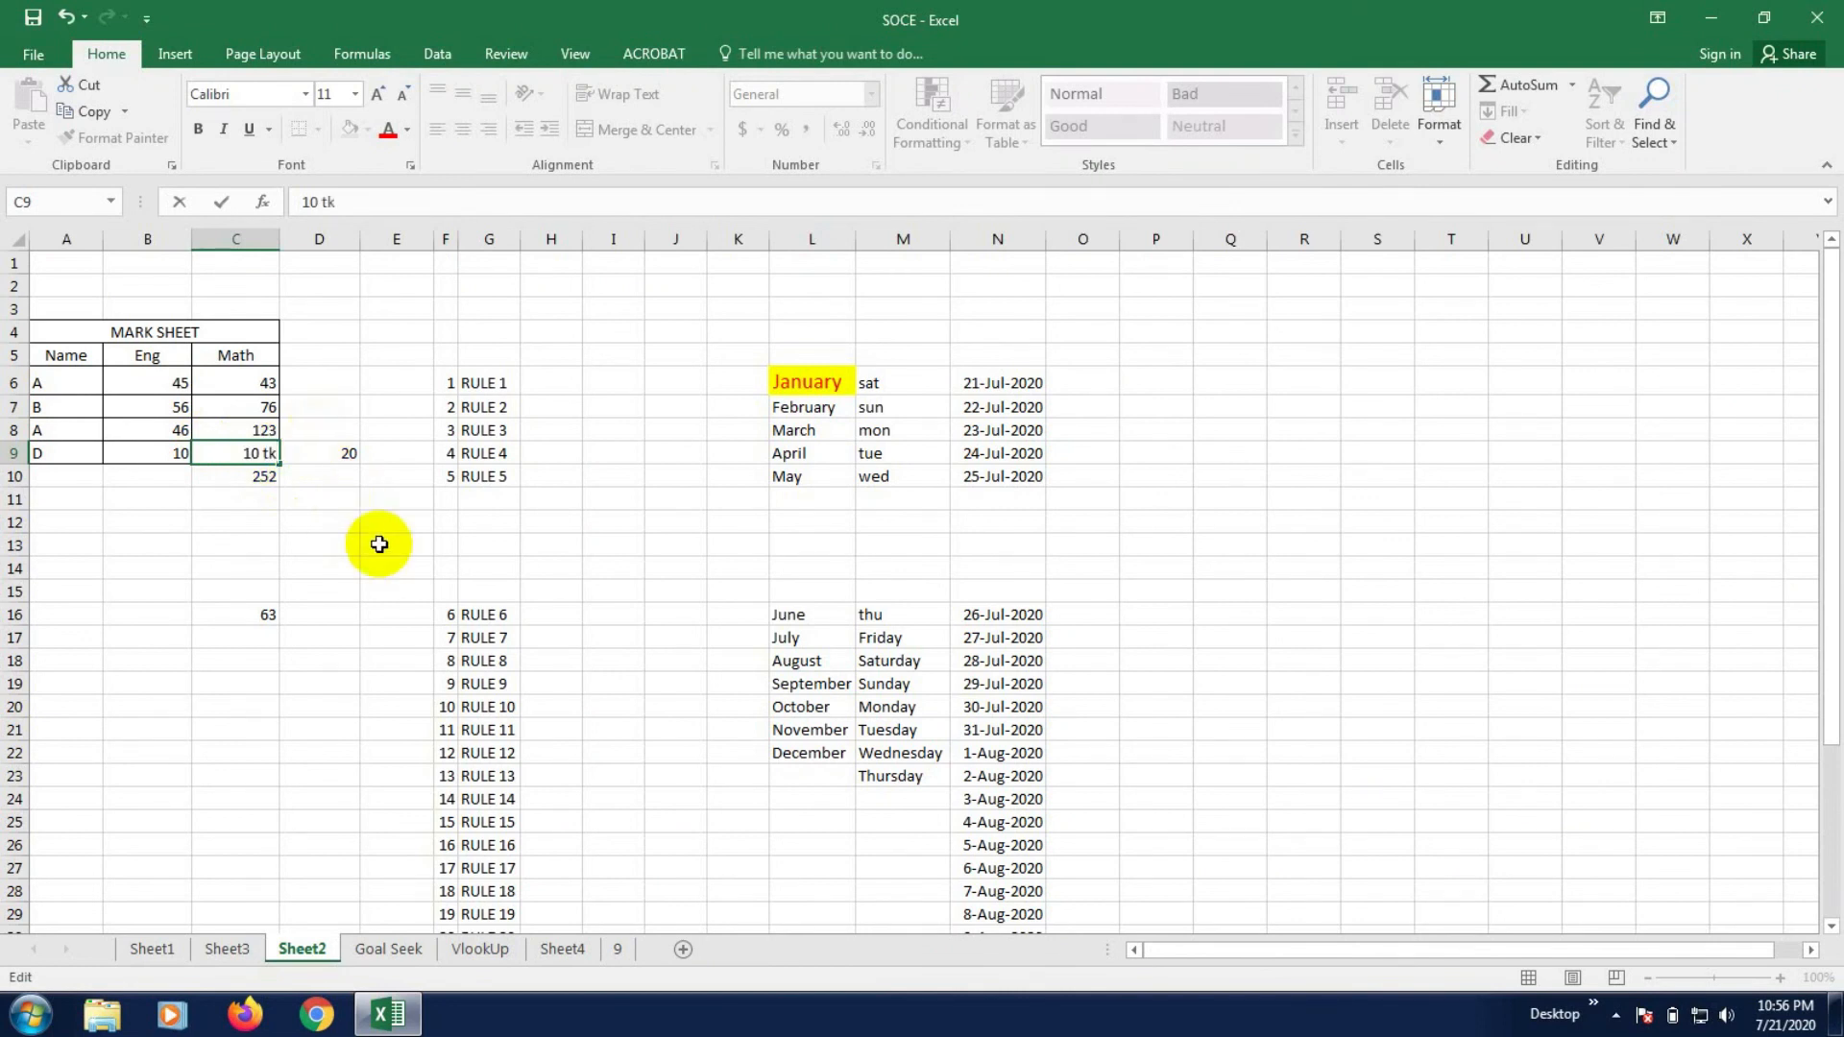
# - Store '10 tk' as text in C9, then compare B9, C9 and D9: total 242, D9 shows 10
pyautogui.press('Return')
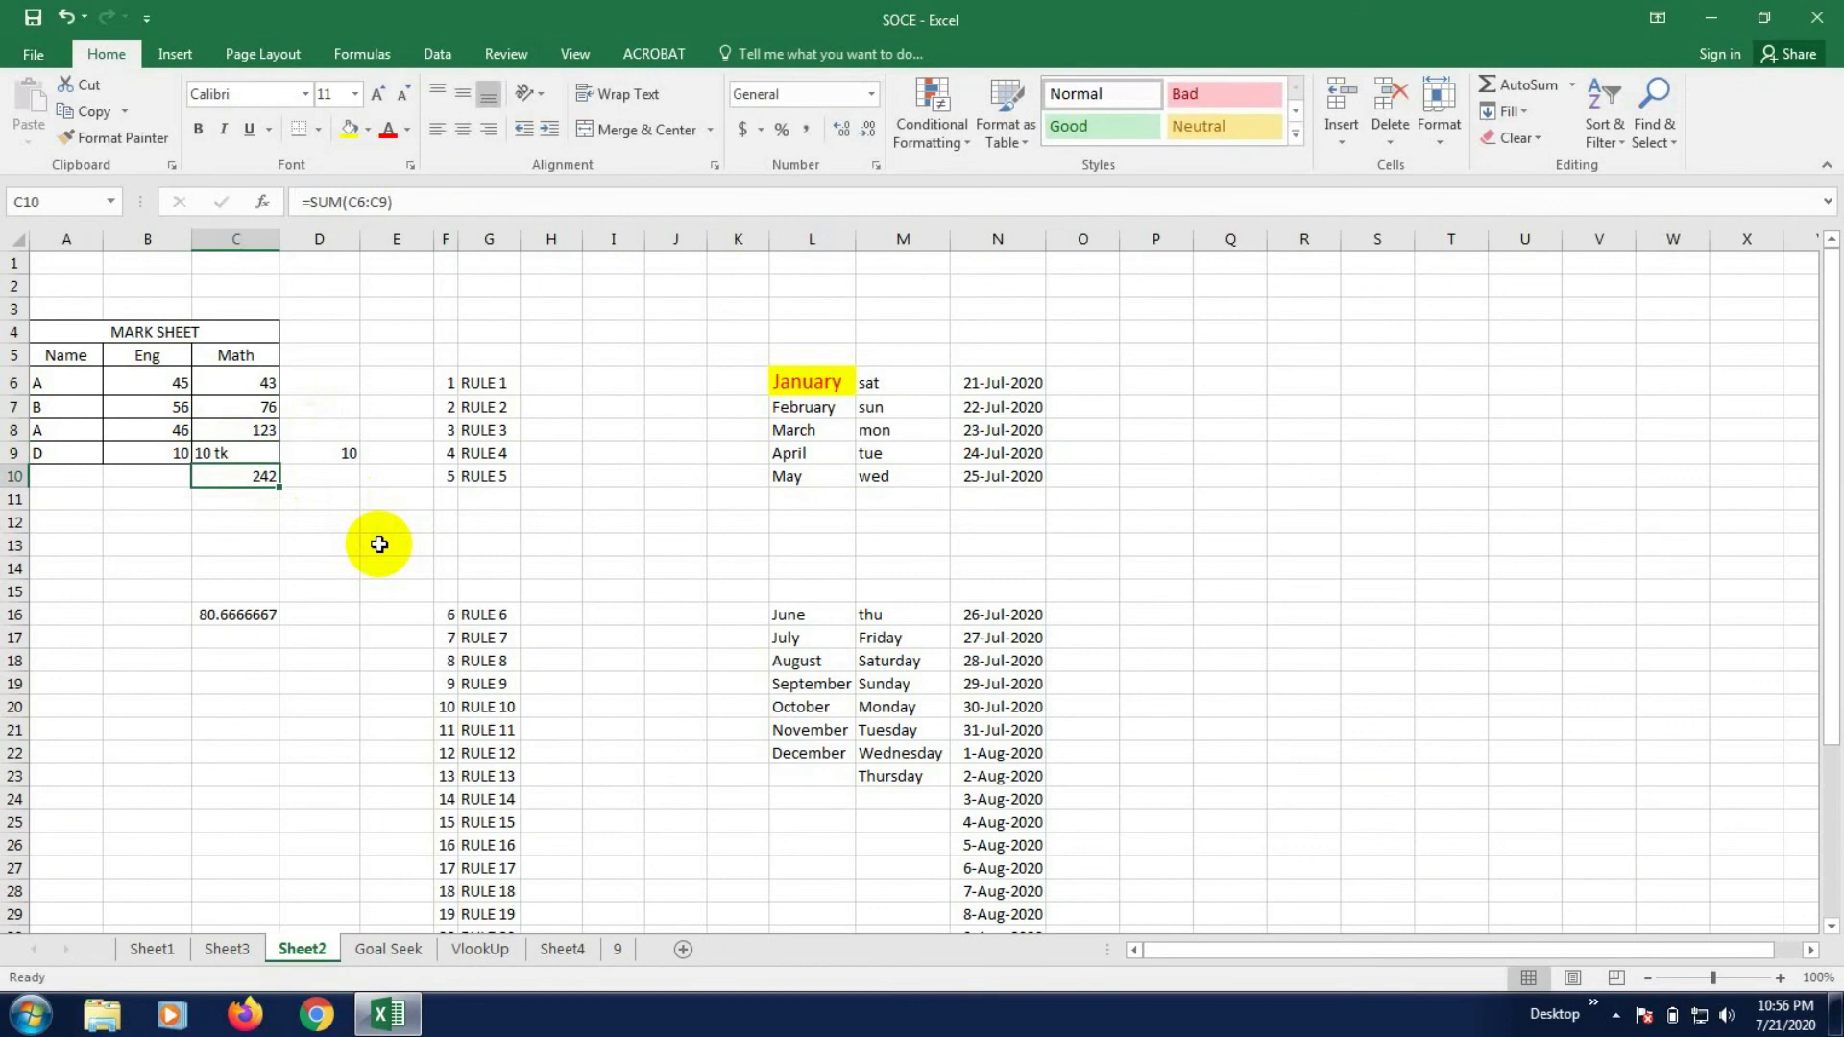
pyautogui.click(322, 588)
pyautogui.click(234, 453)
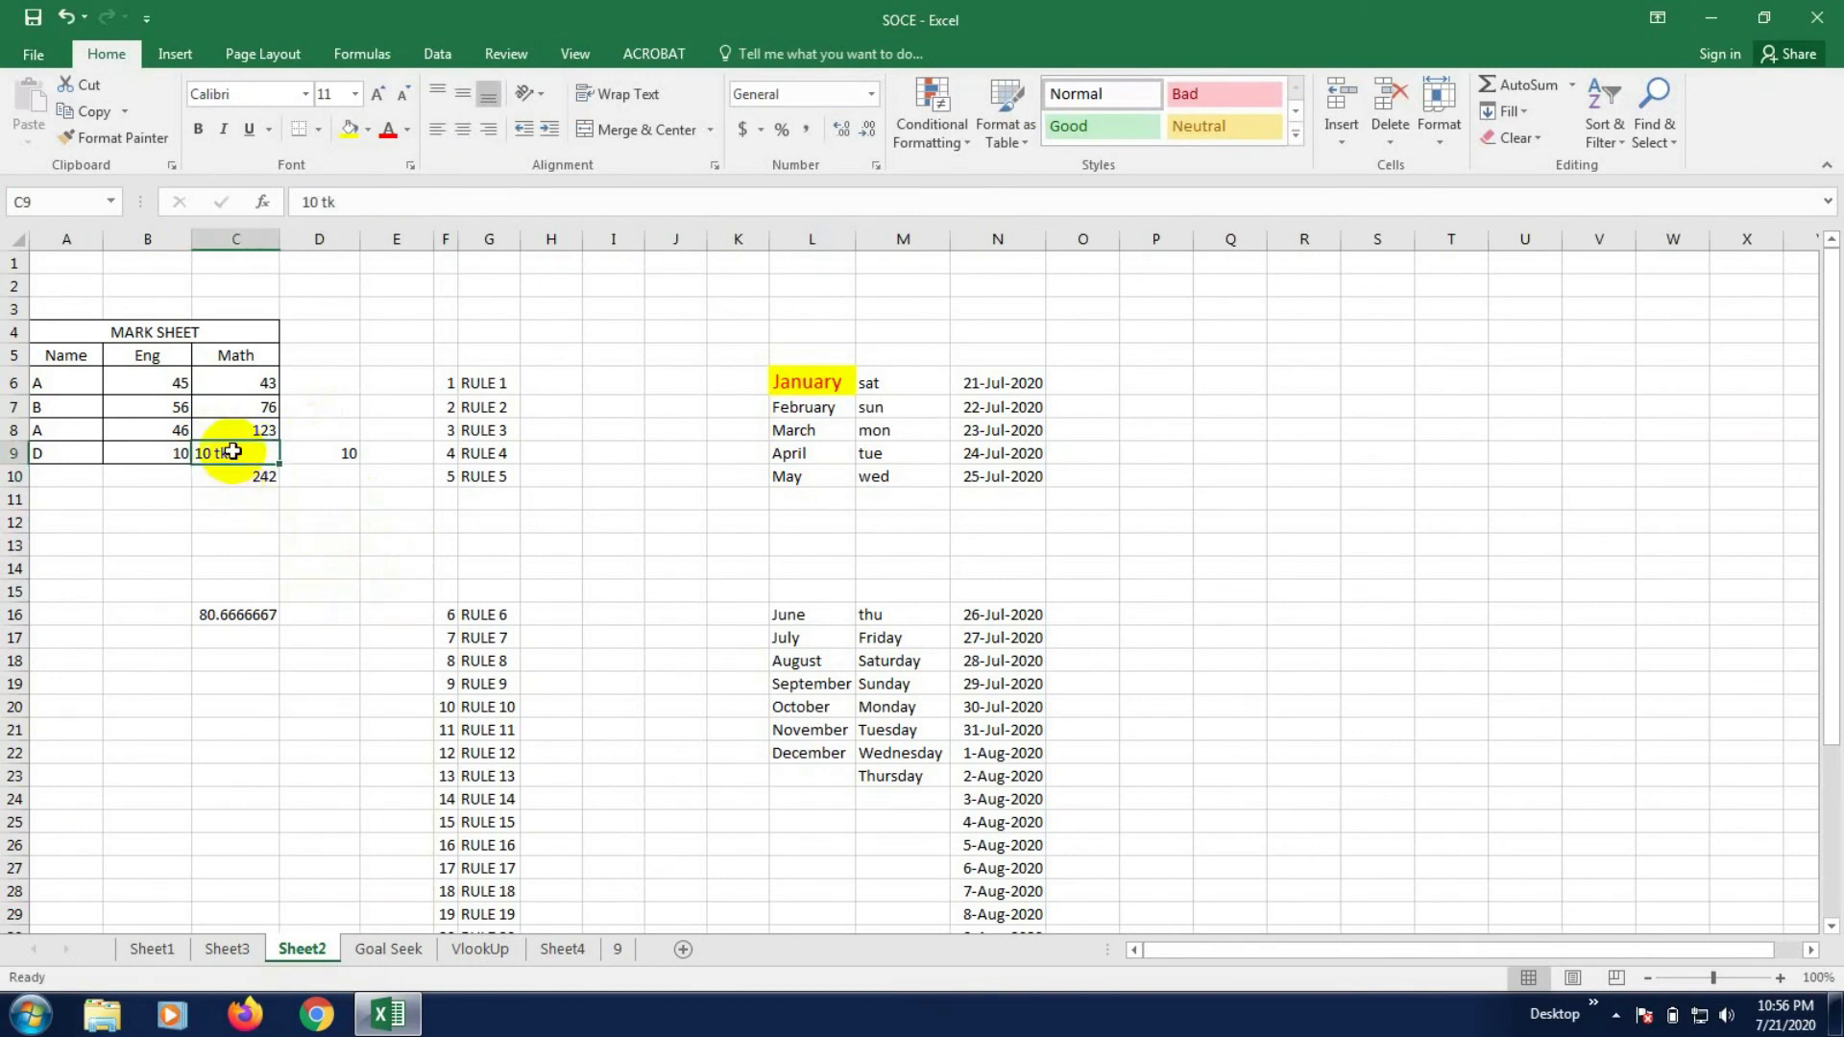
pyautogui.click(340, 452)
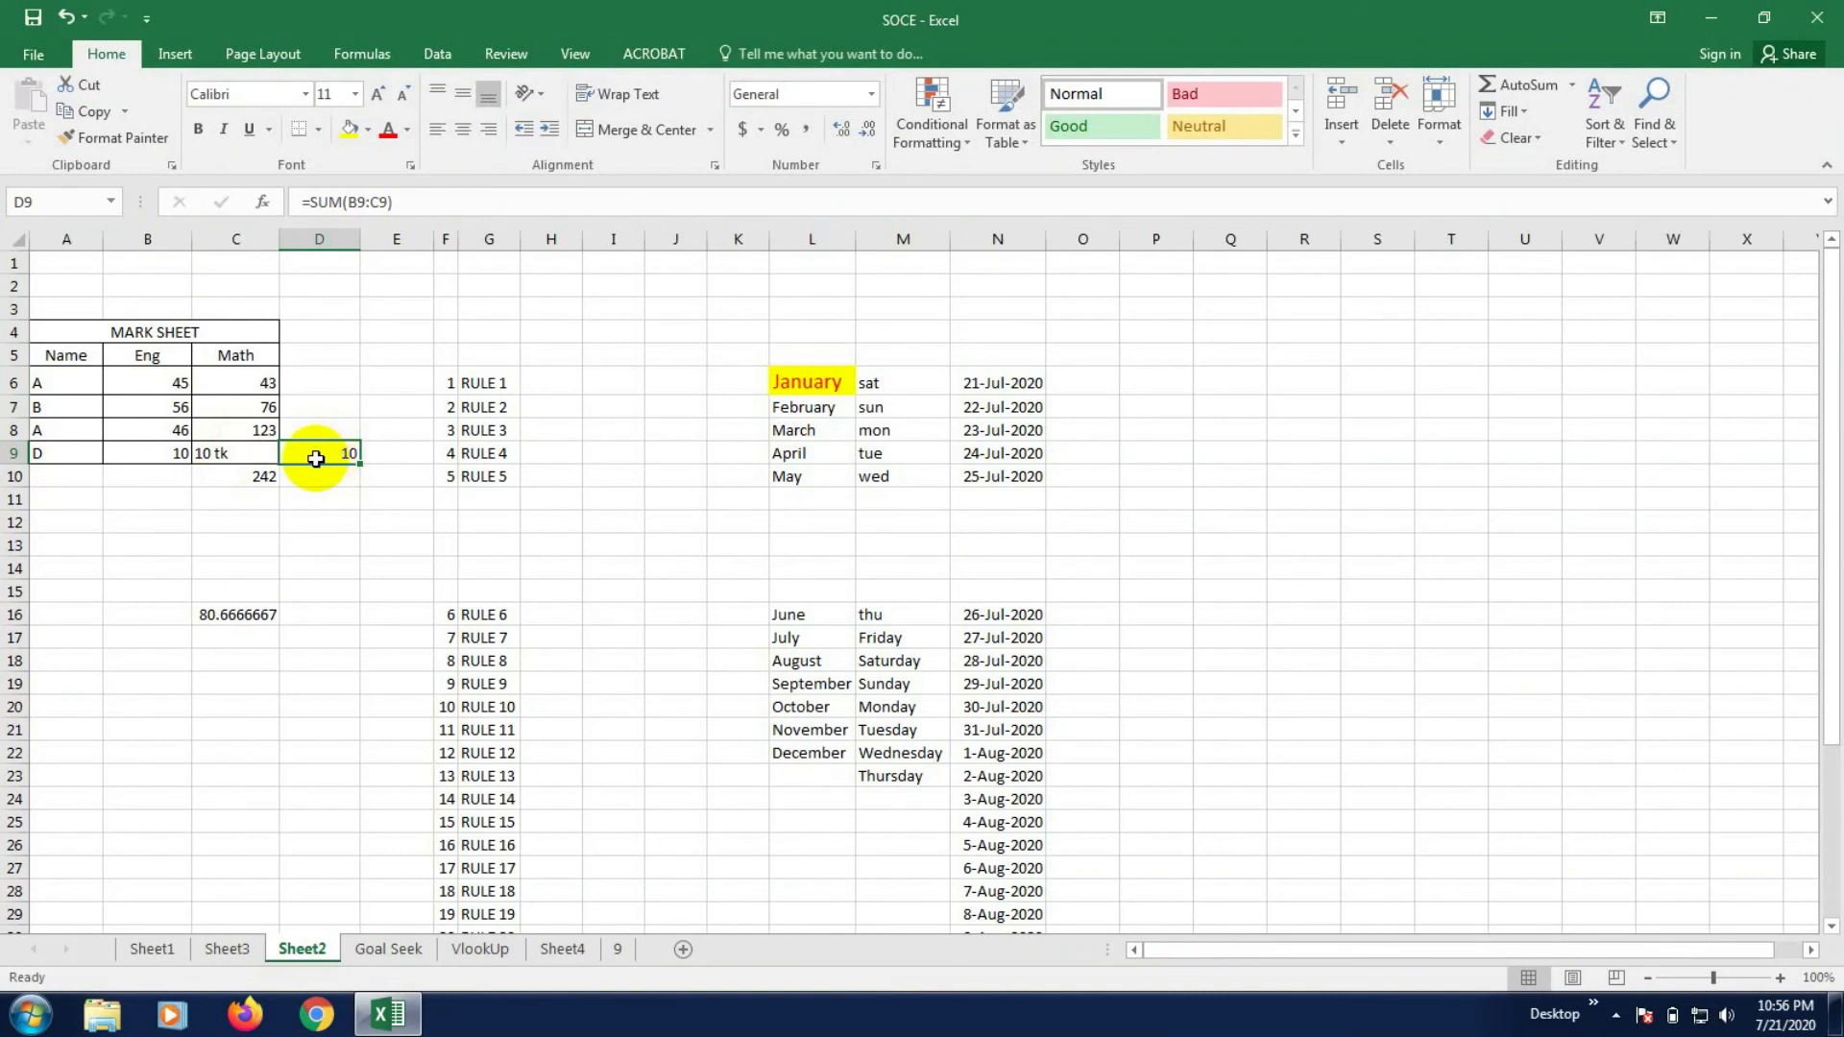
pyautogui.click(250, 448)
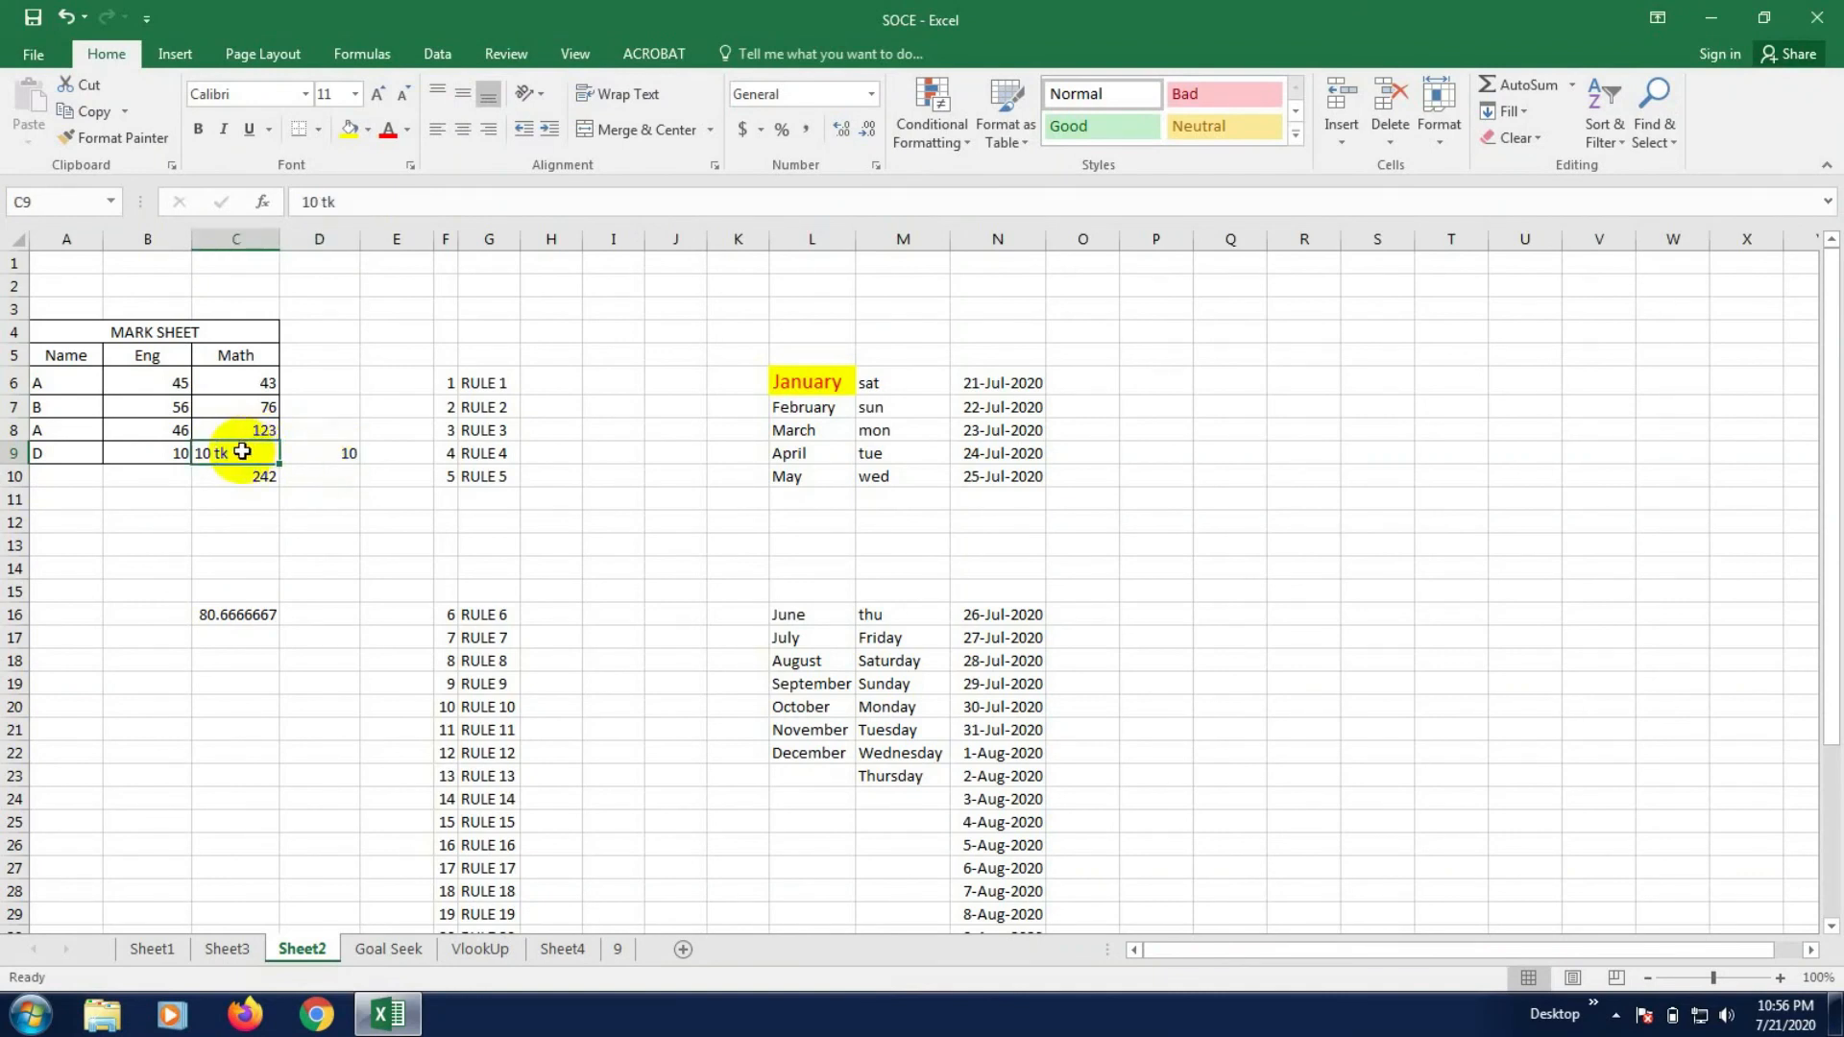
pyautogui.click(170, 455)
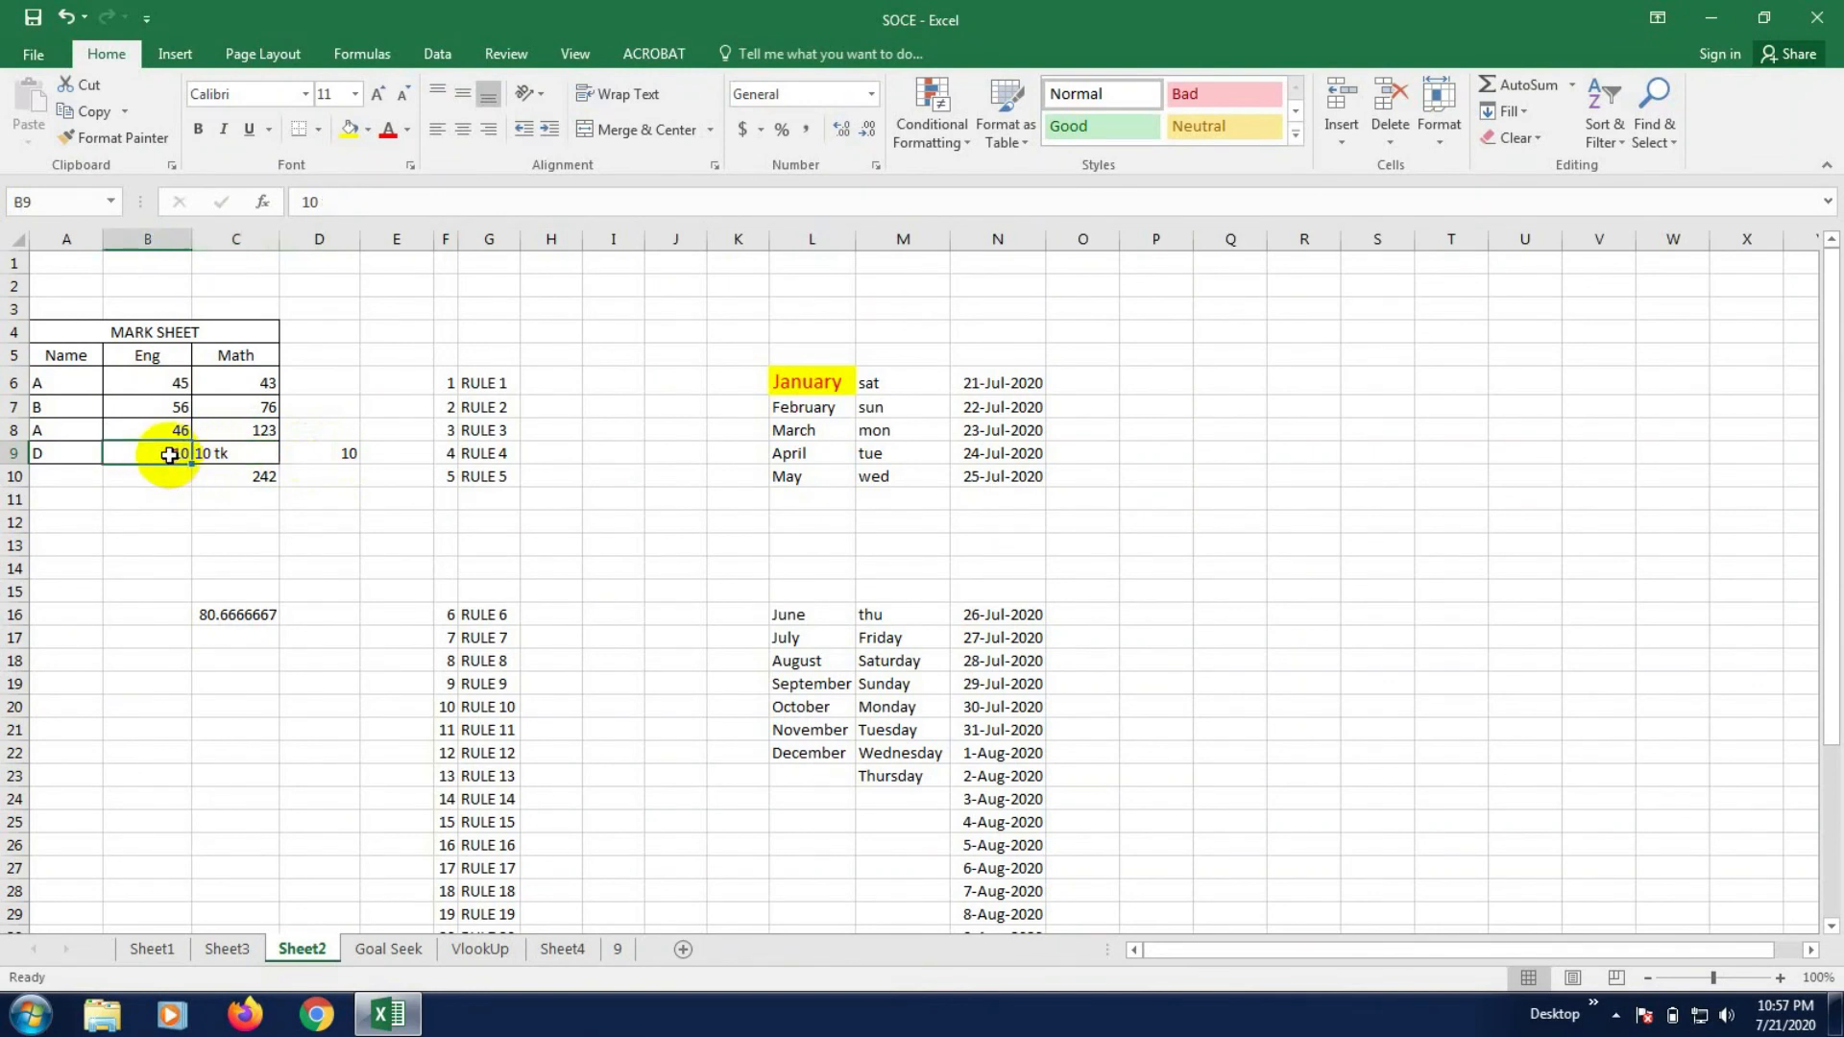
pyautogui.click(230, 452)
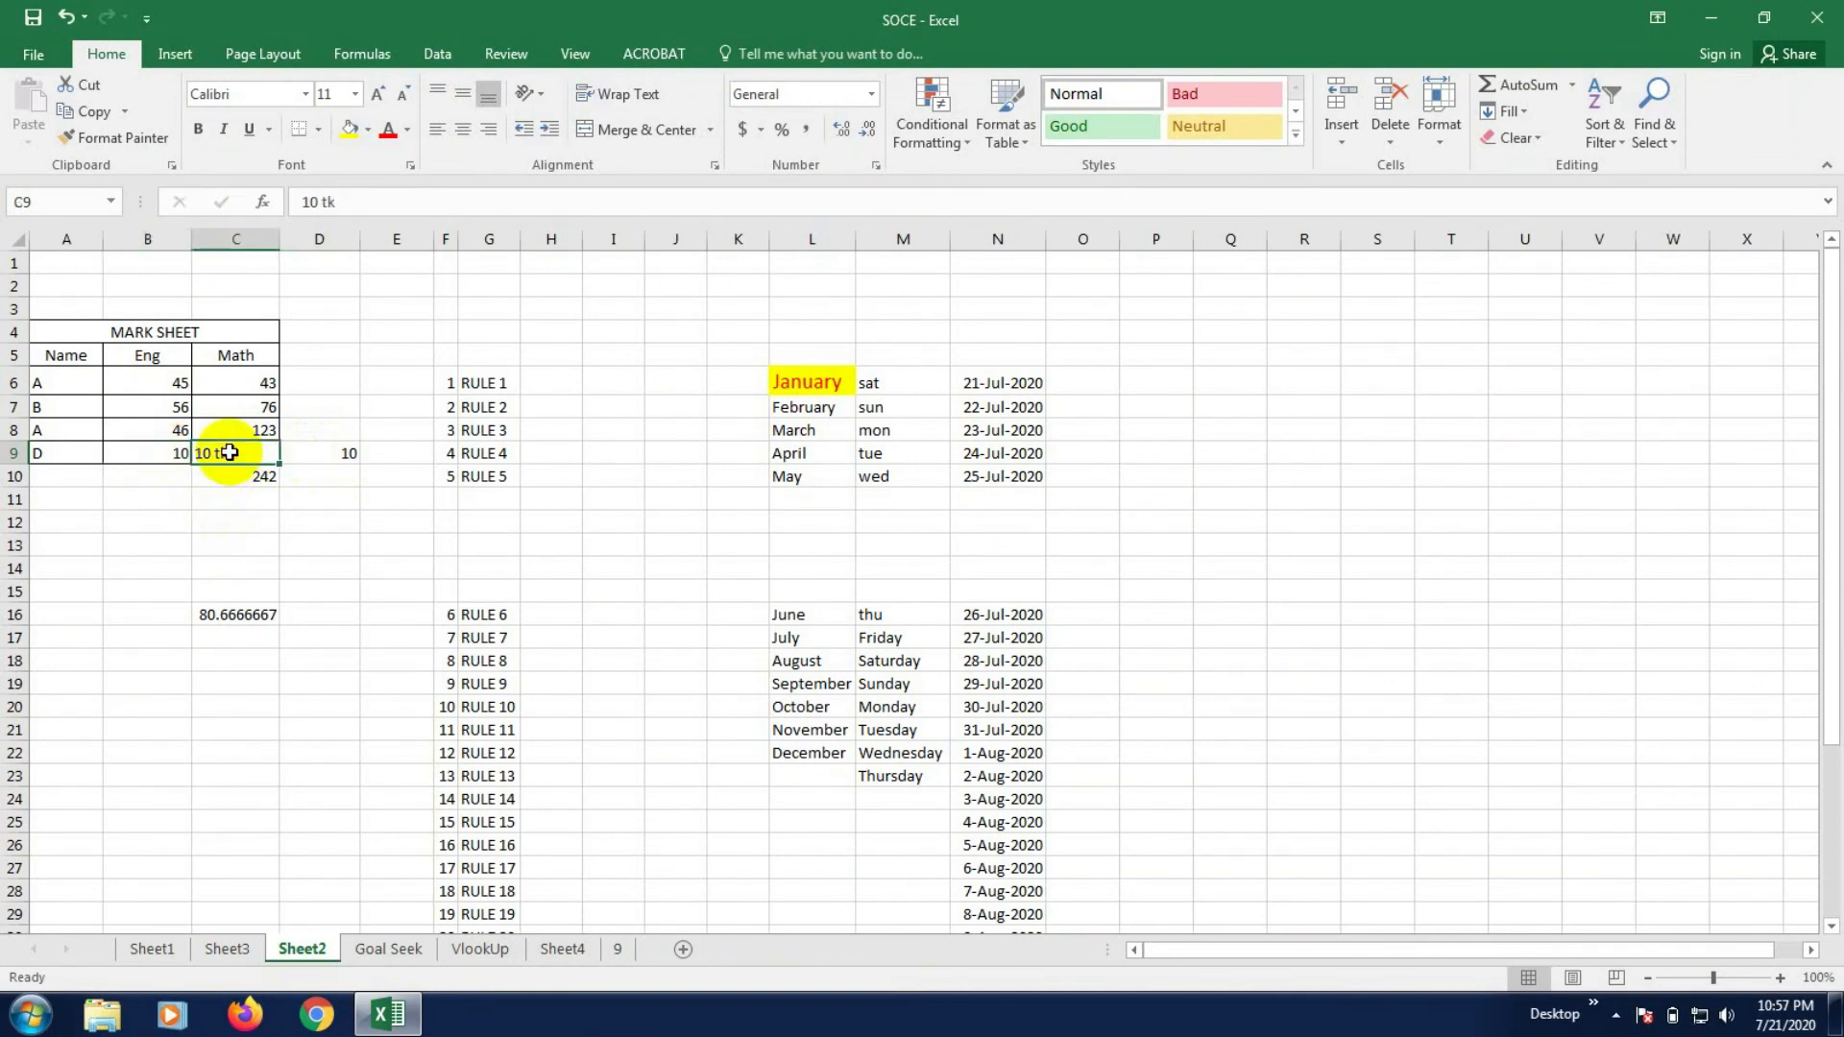
pyautogui.click(195, 523)
pyautogui.click(227, 452)
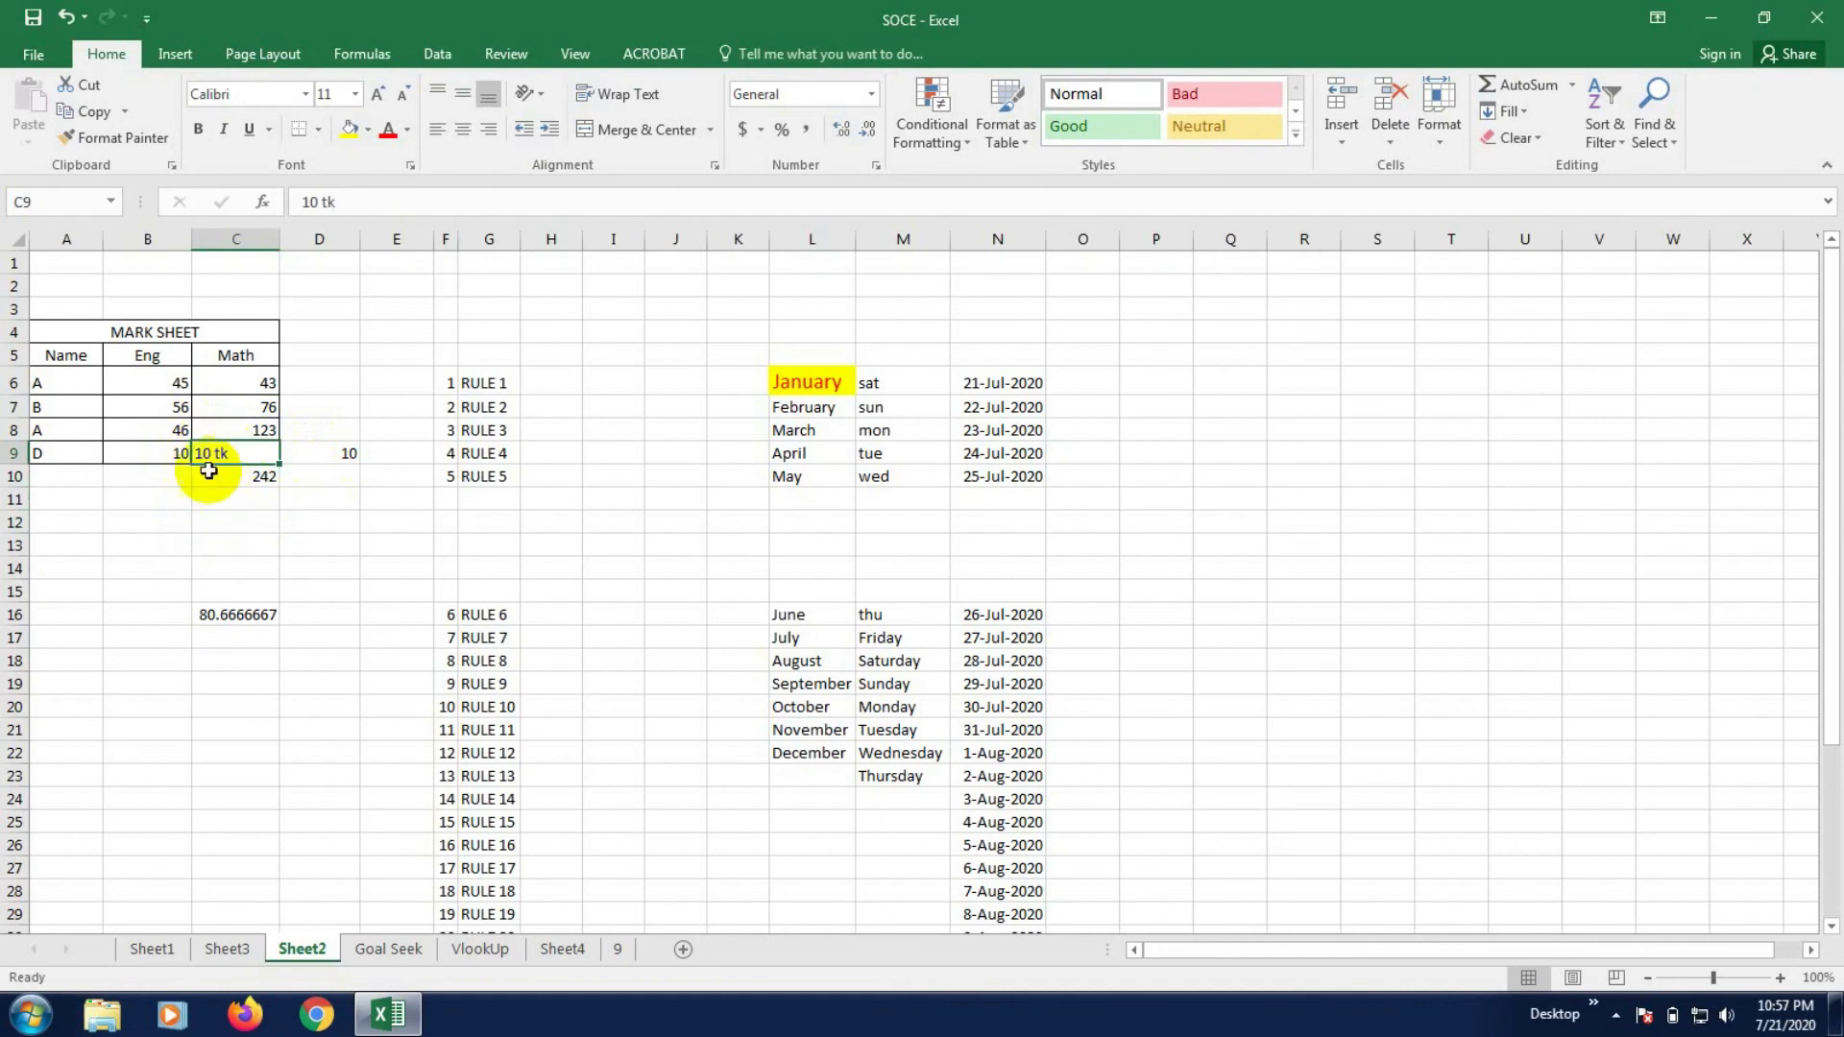
pyautogui.click(352, 456)
# - Replace D9's SUM with =PRODUCT(B9:C9), which still returns 10 because C9 holds text
pyautogui.doubleClick(345, 456)
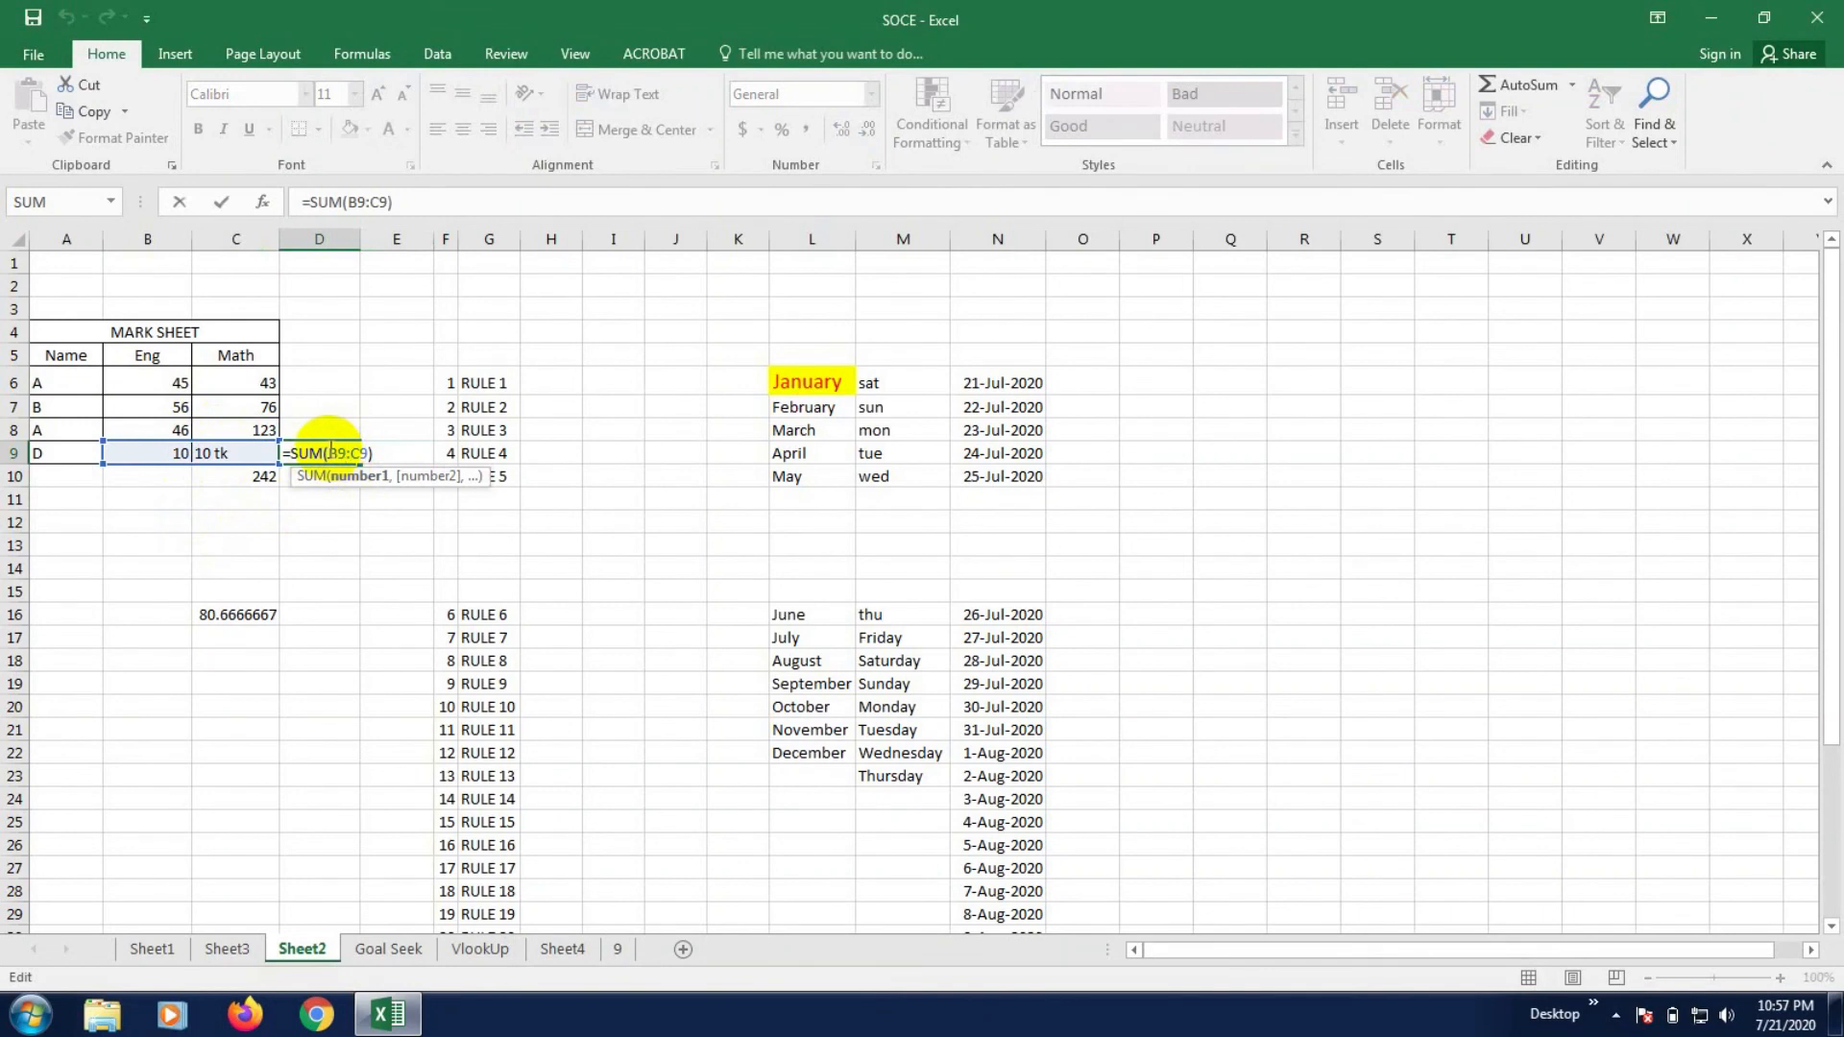
pyautogui.click(297, 437)
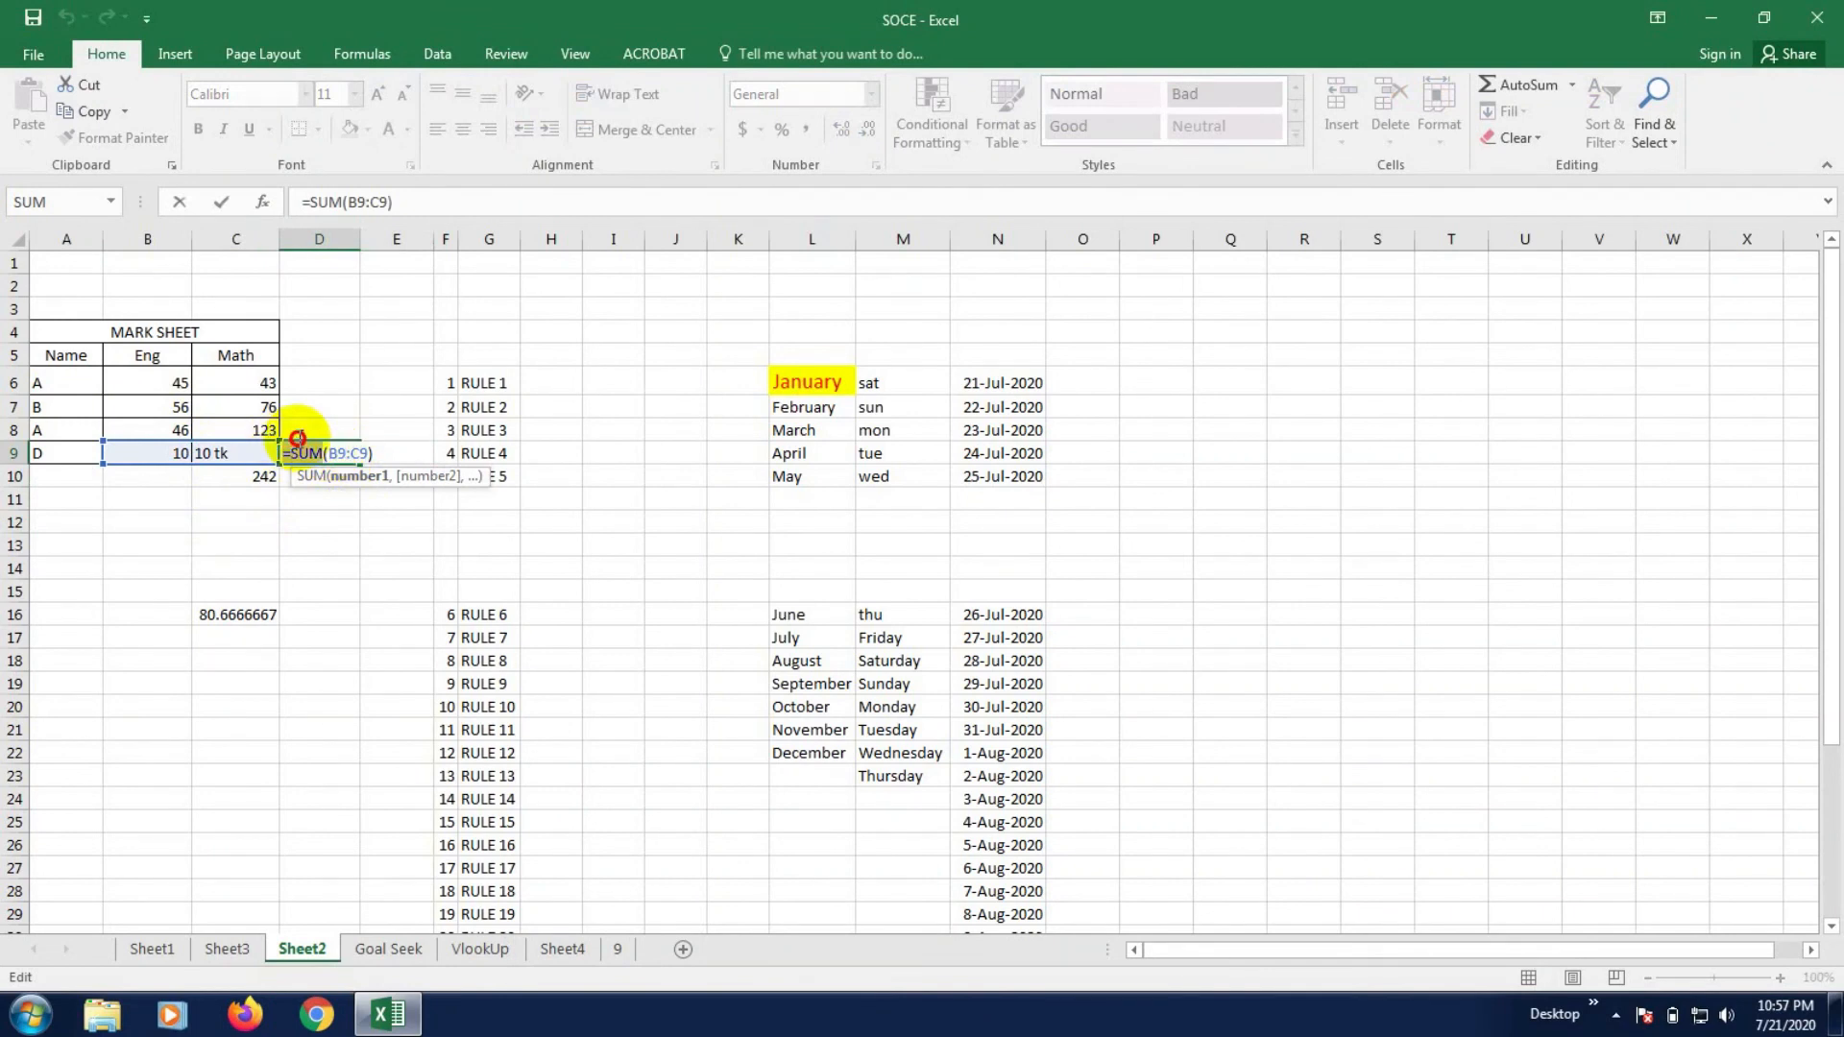
pyautogui.moveTo(323, 454); pyautogui.dragTo(381, 459)
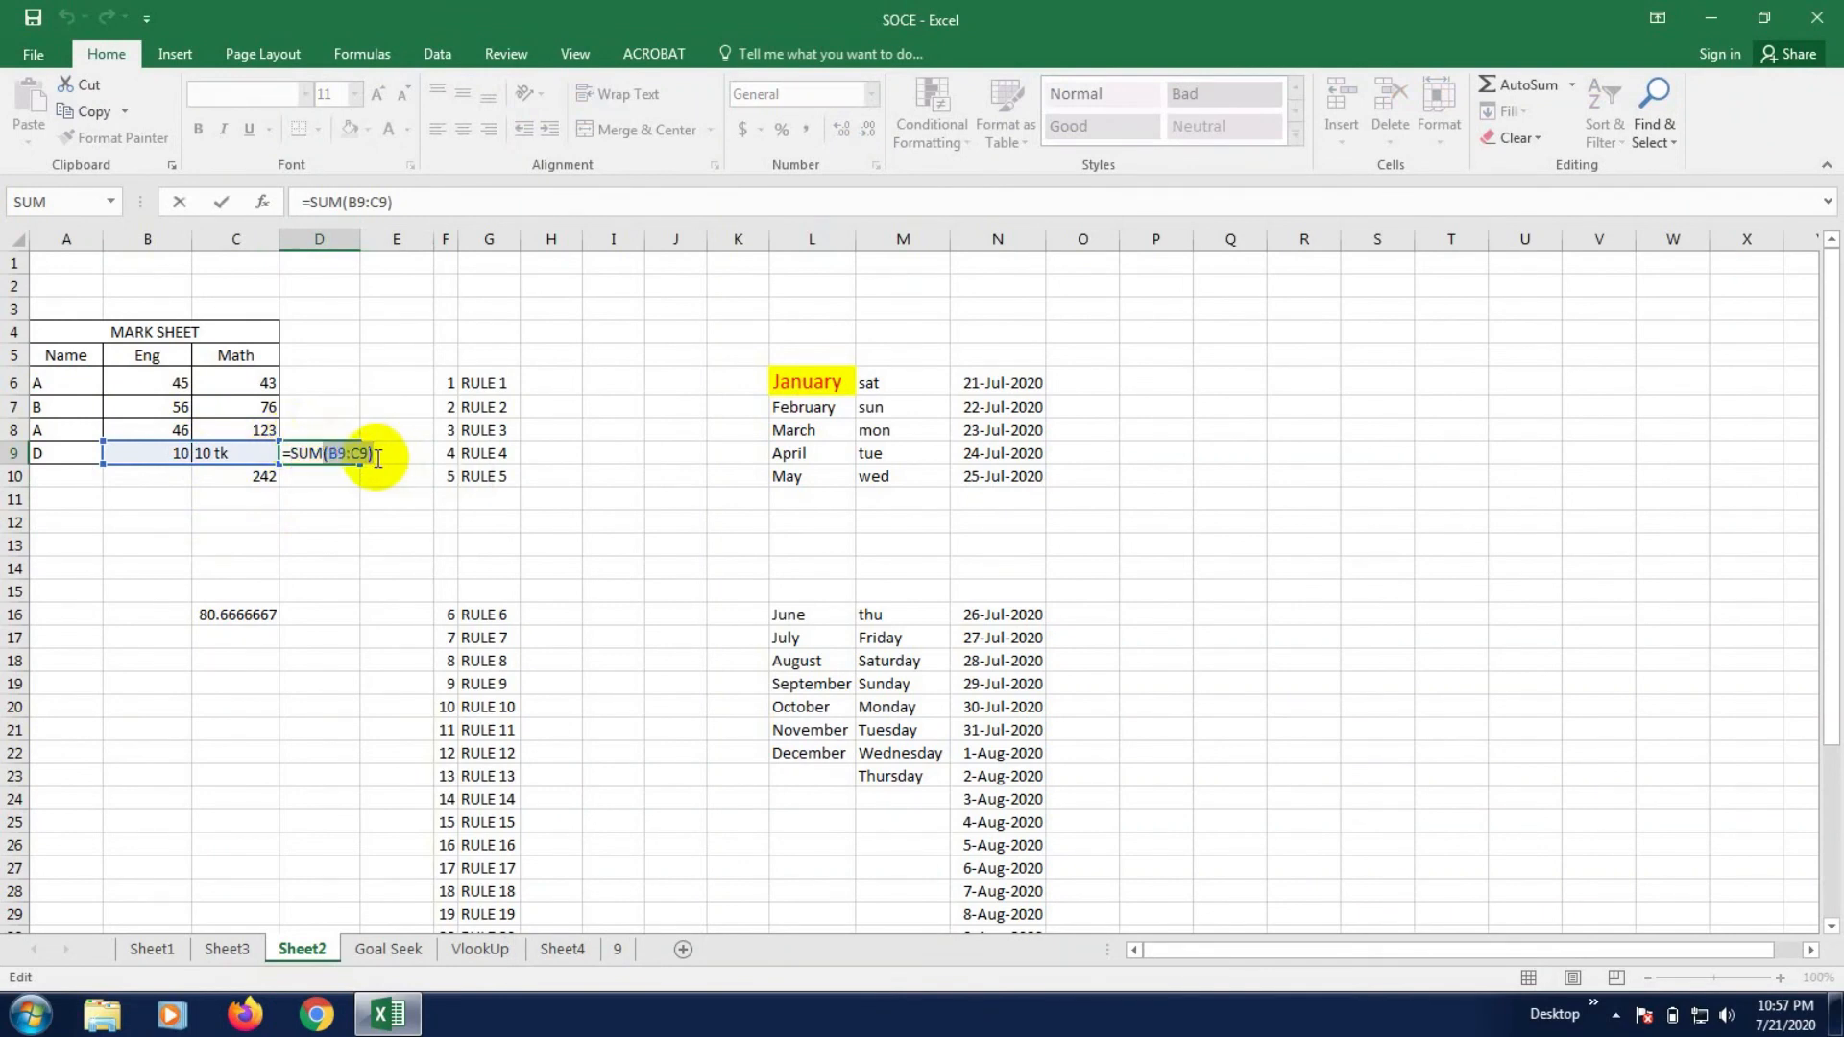
pyautogui.press('BackSpace')
pyautogui.press('BackSpace')
pyautogui.press('BackSpace')
pyautogui.press('BackSpace')
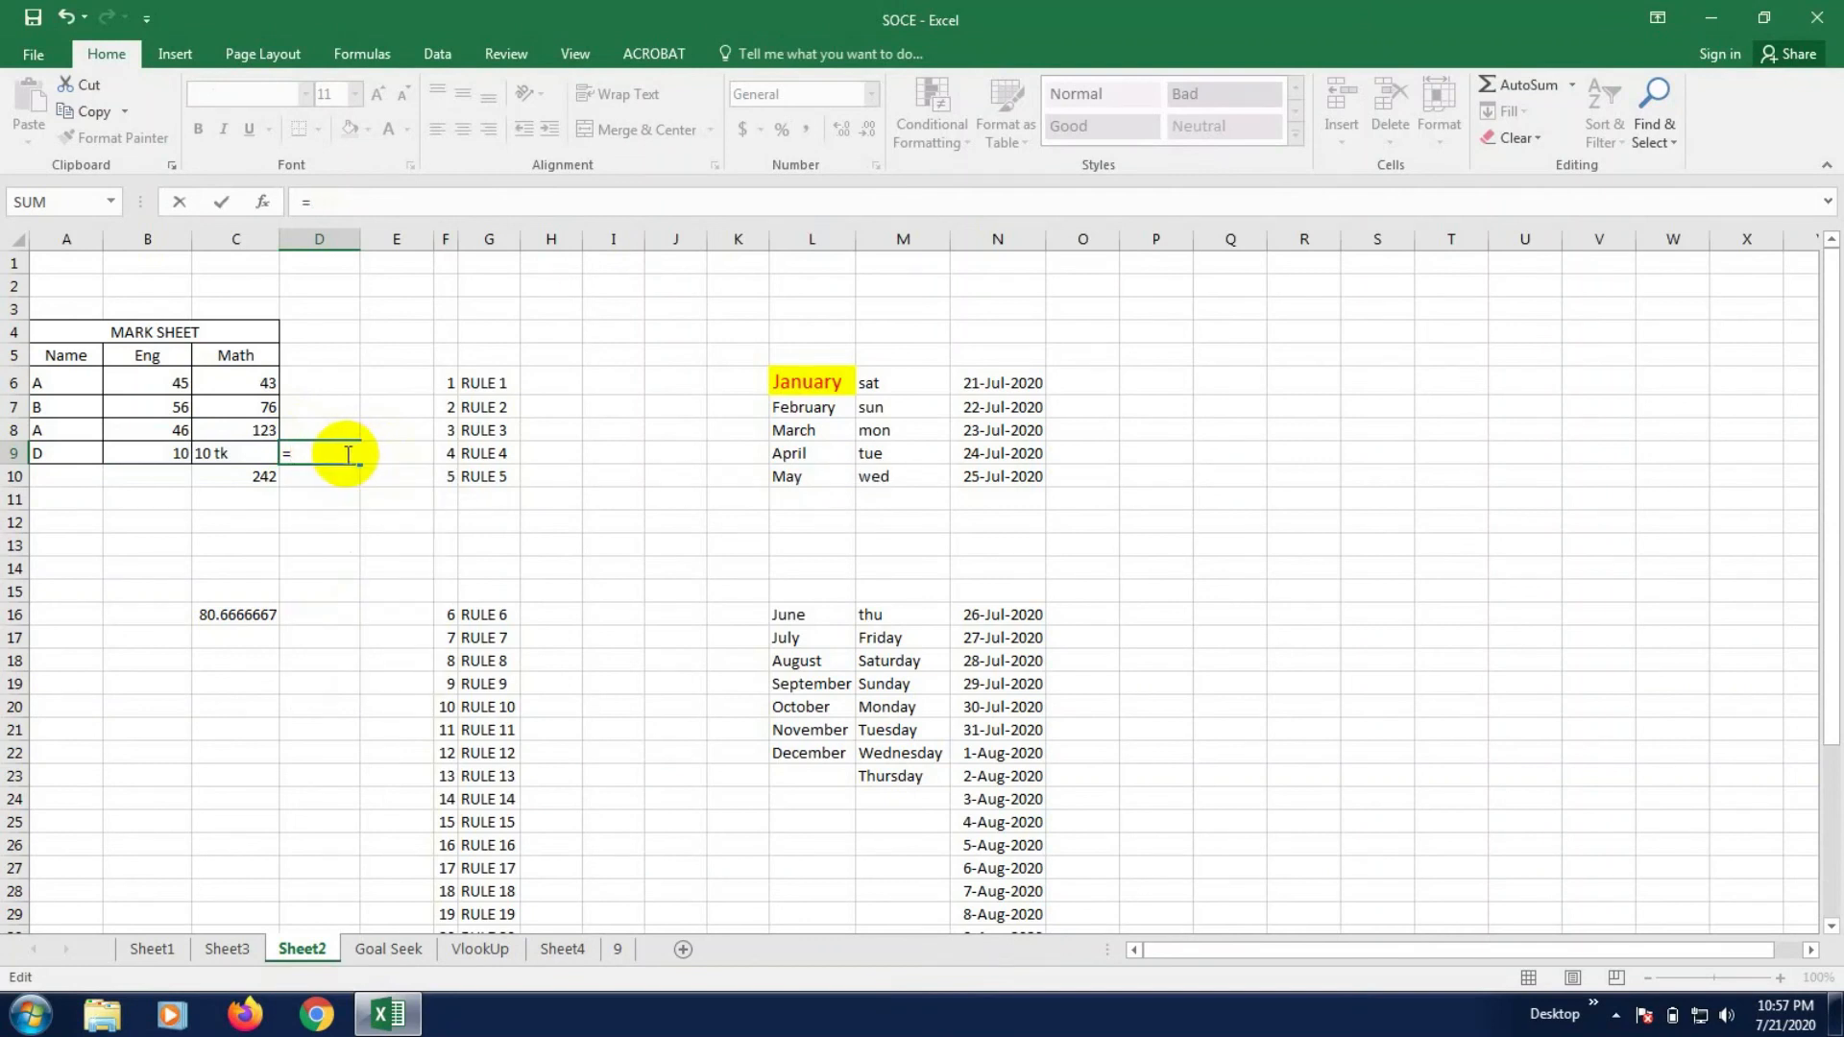
pyautogui.write('pro')
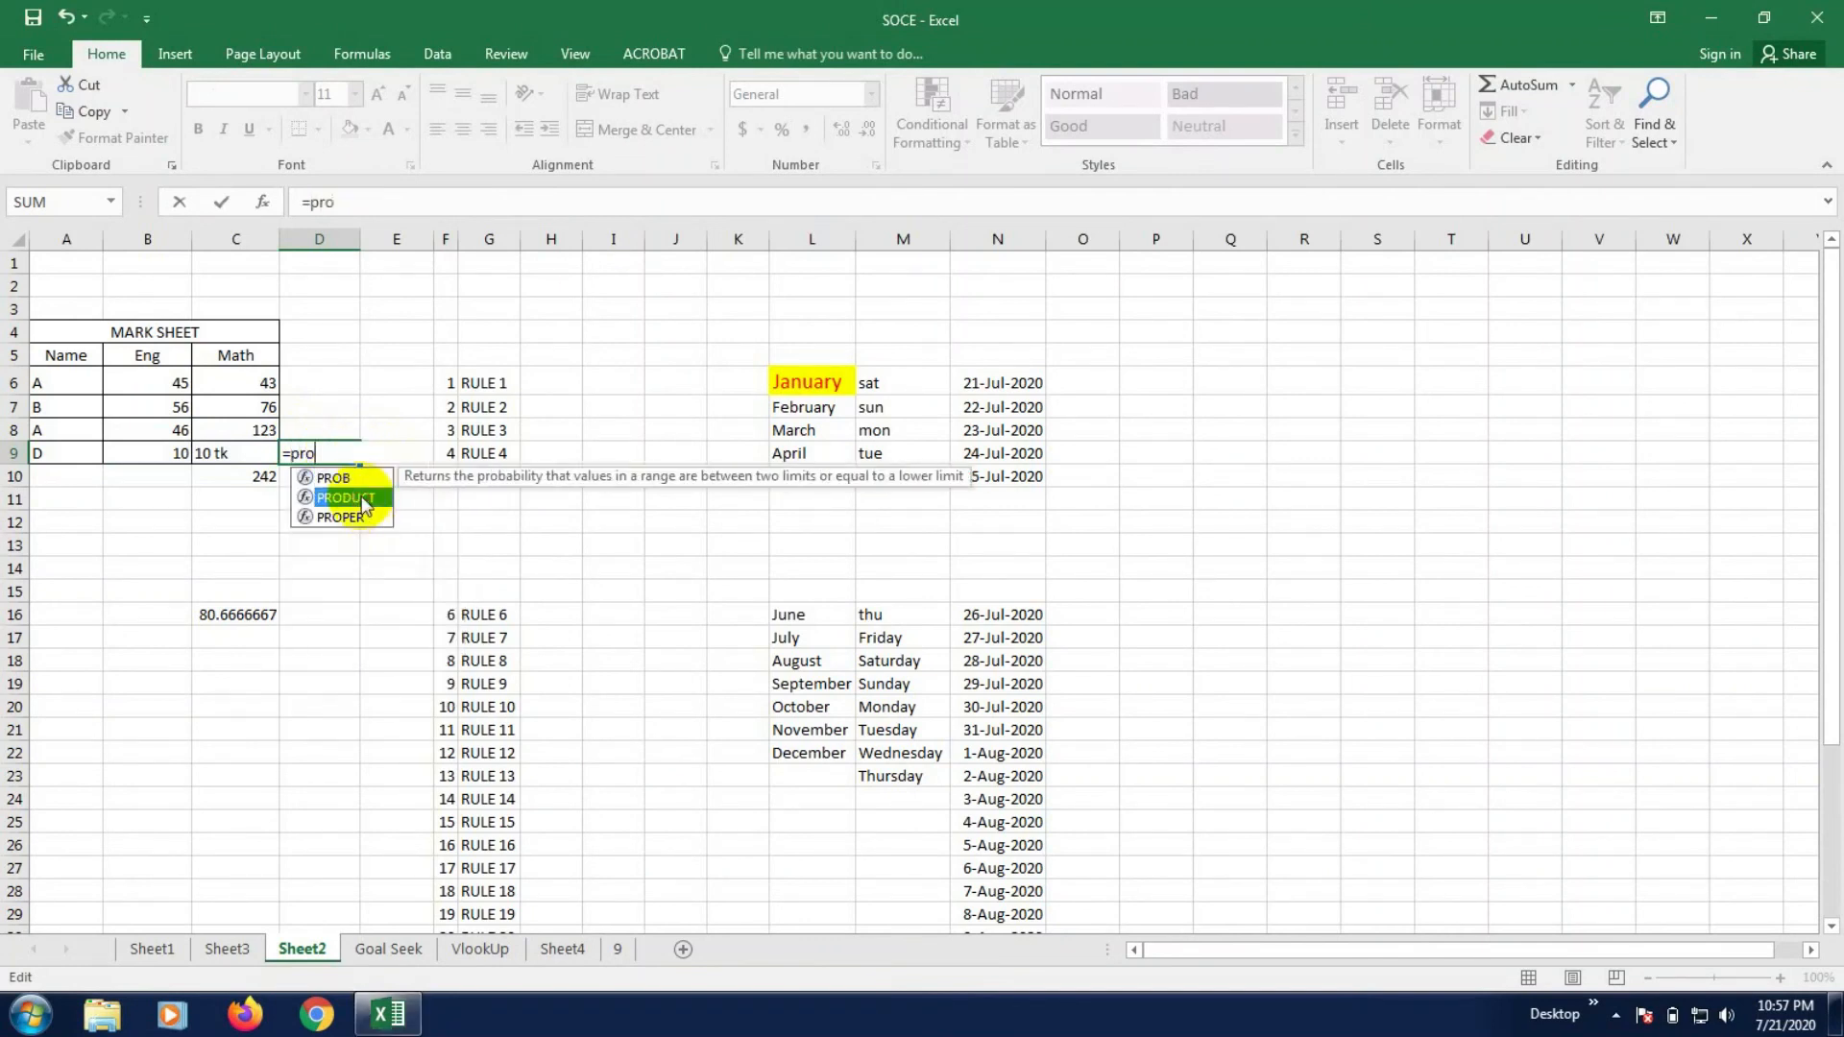
pyautogui.doubleClick(361, 496)
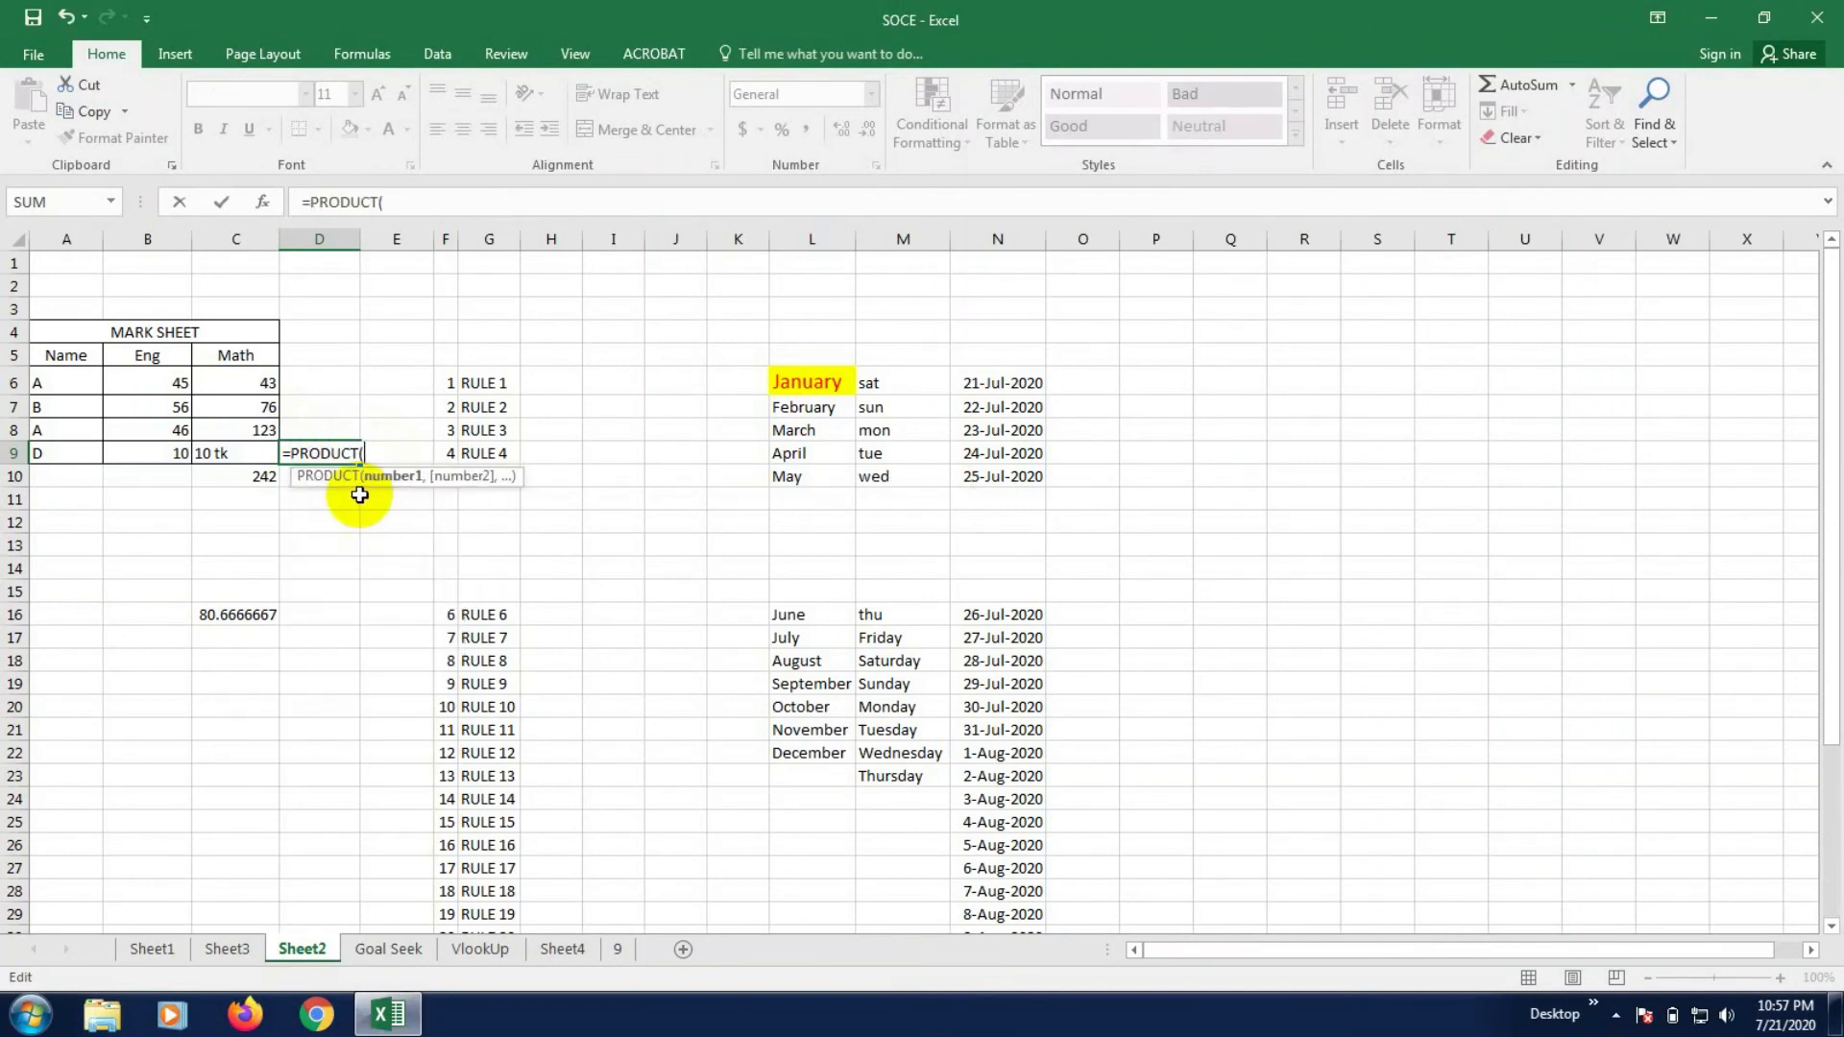
pyautogui.moveTo(164, 453); pyautogui.dragTo(225, 450)
pyautogui.press('Return')
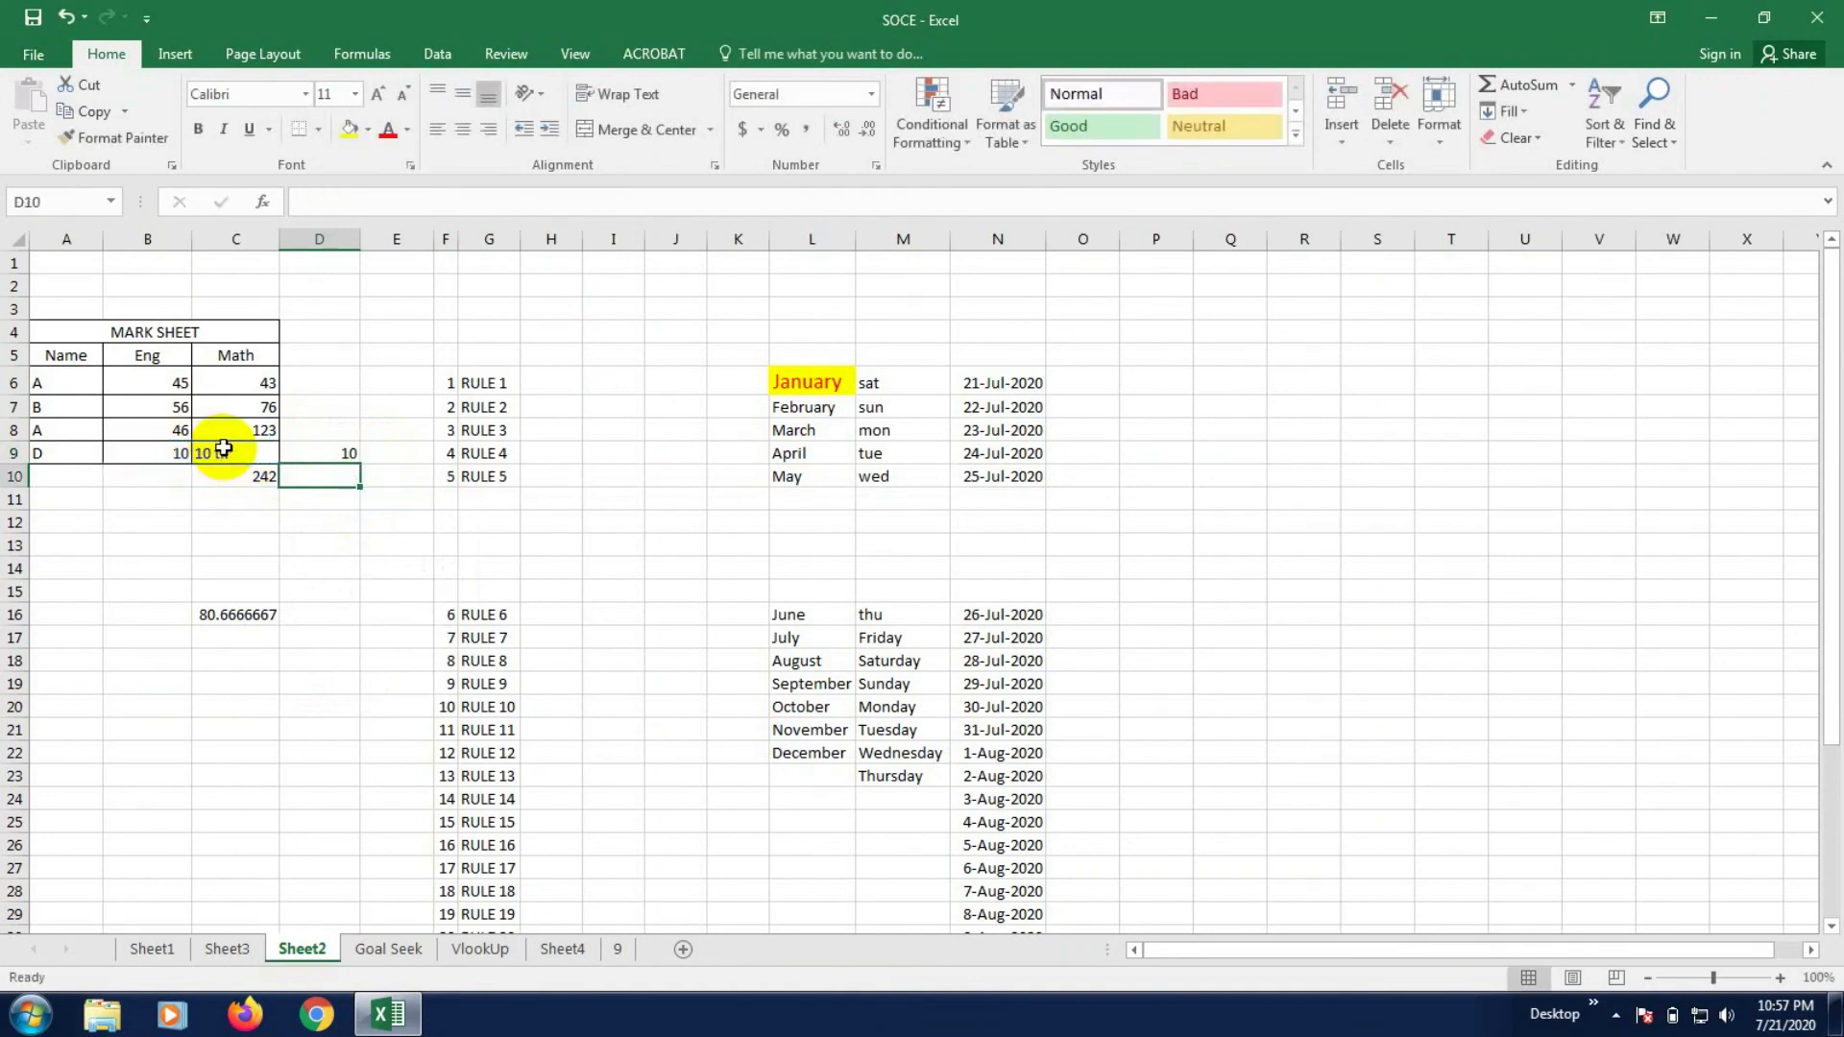
pyautogui.click(306, 572)
pyautogui.click(330, 475)
pyautogui.click(338, 452)
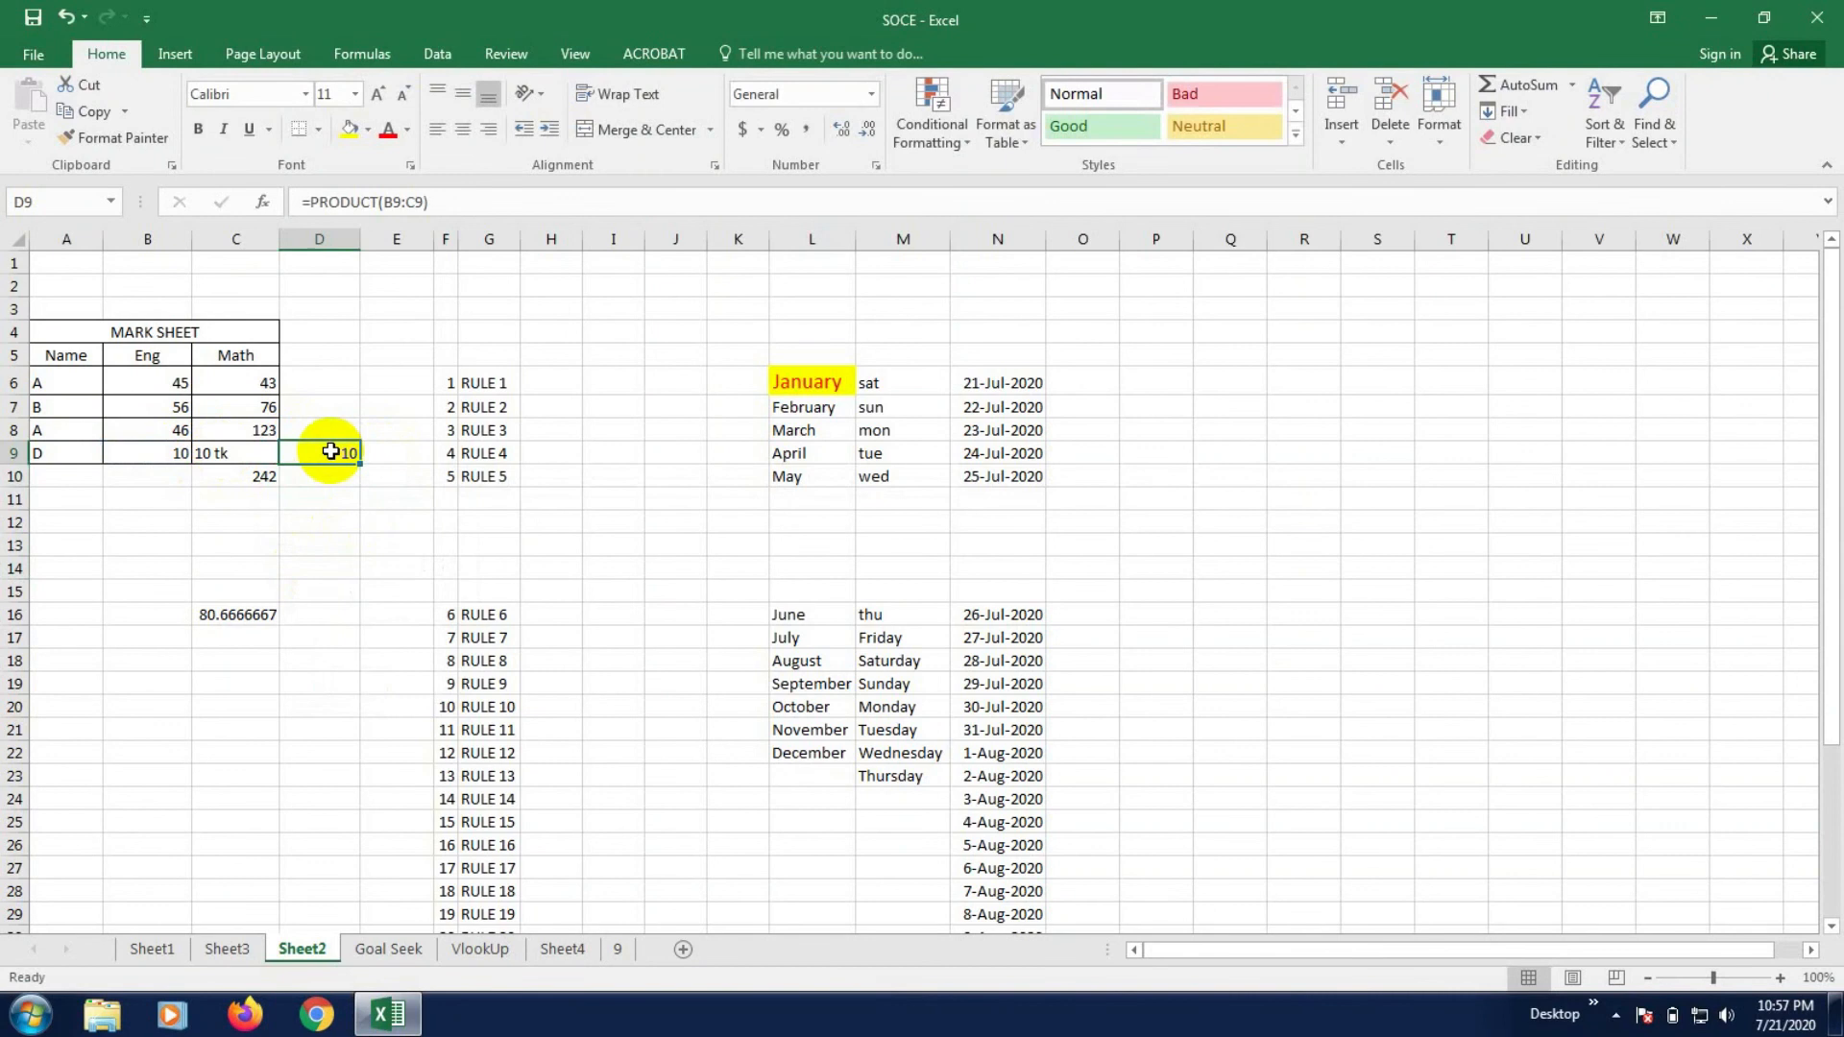
pyautogui.click(226, 454)
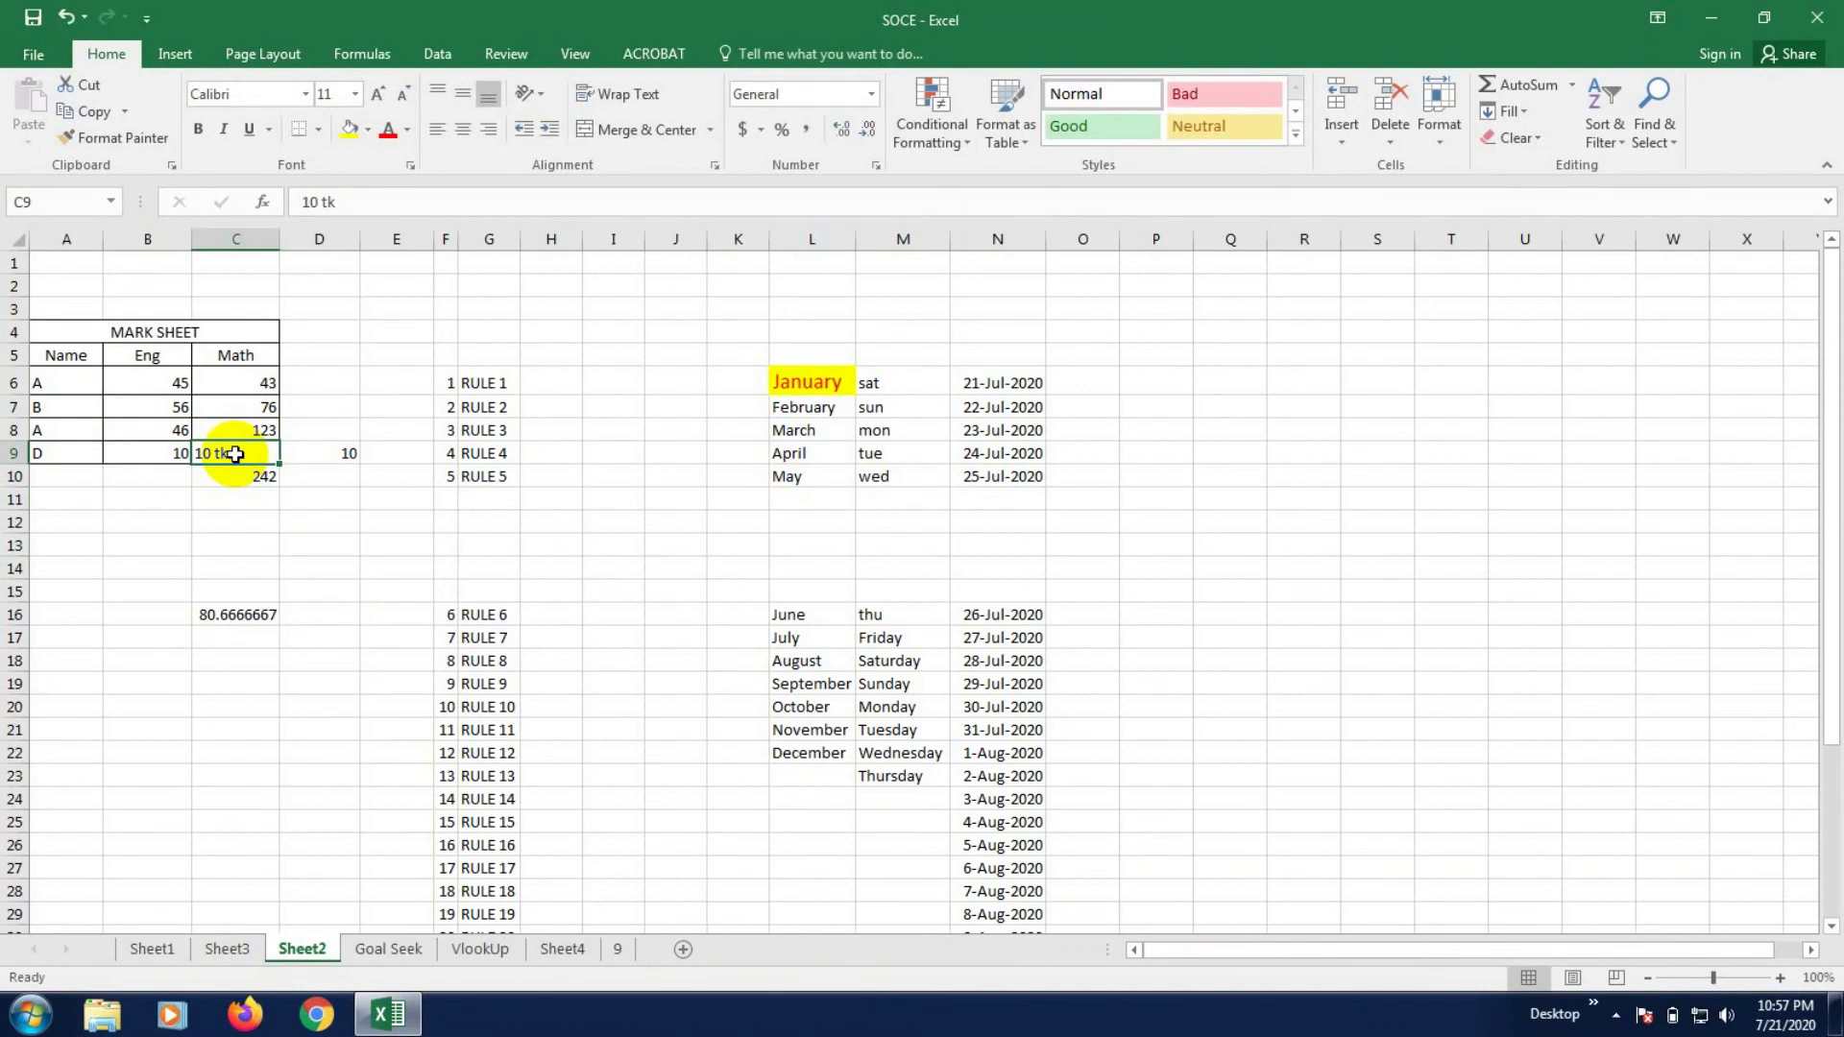
# - Rewrite D9 as =B9/C9, dividing the Eng mark by the Math mark
pyautogui.click(338, 448)
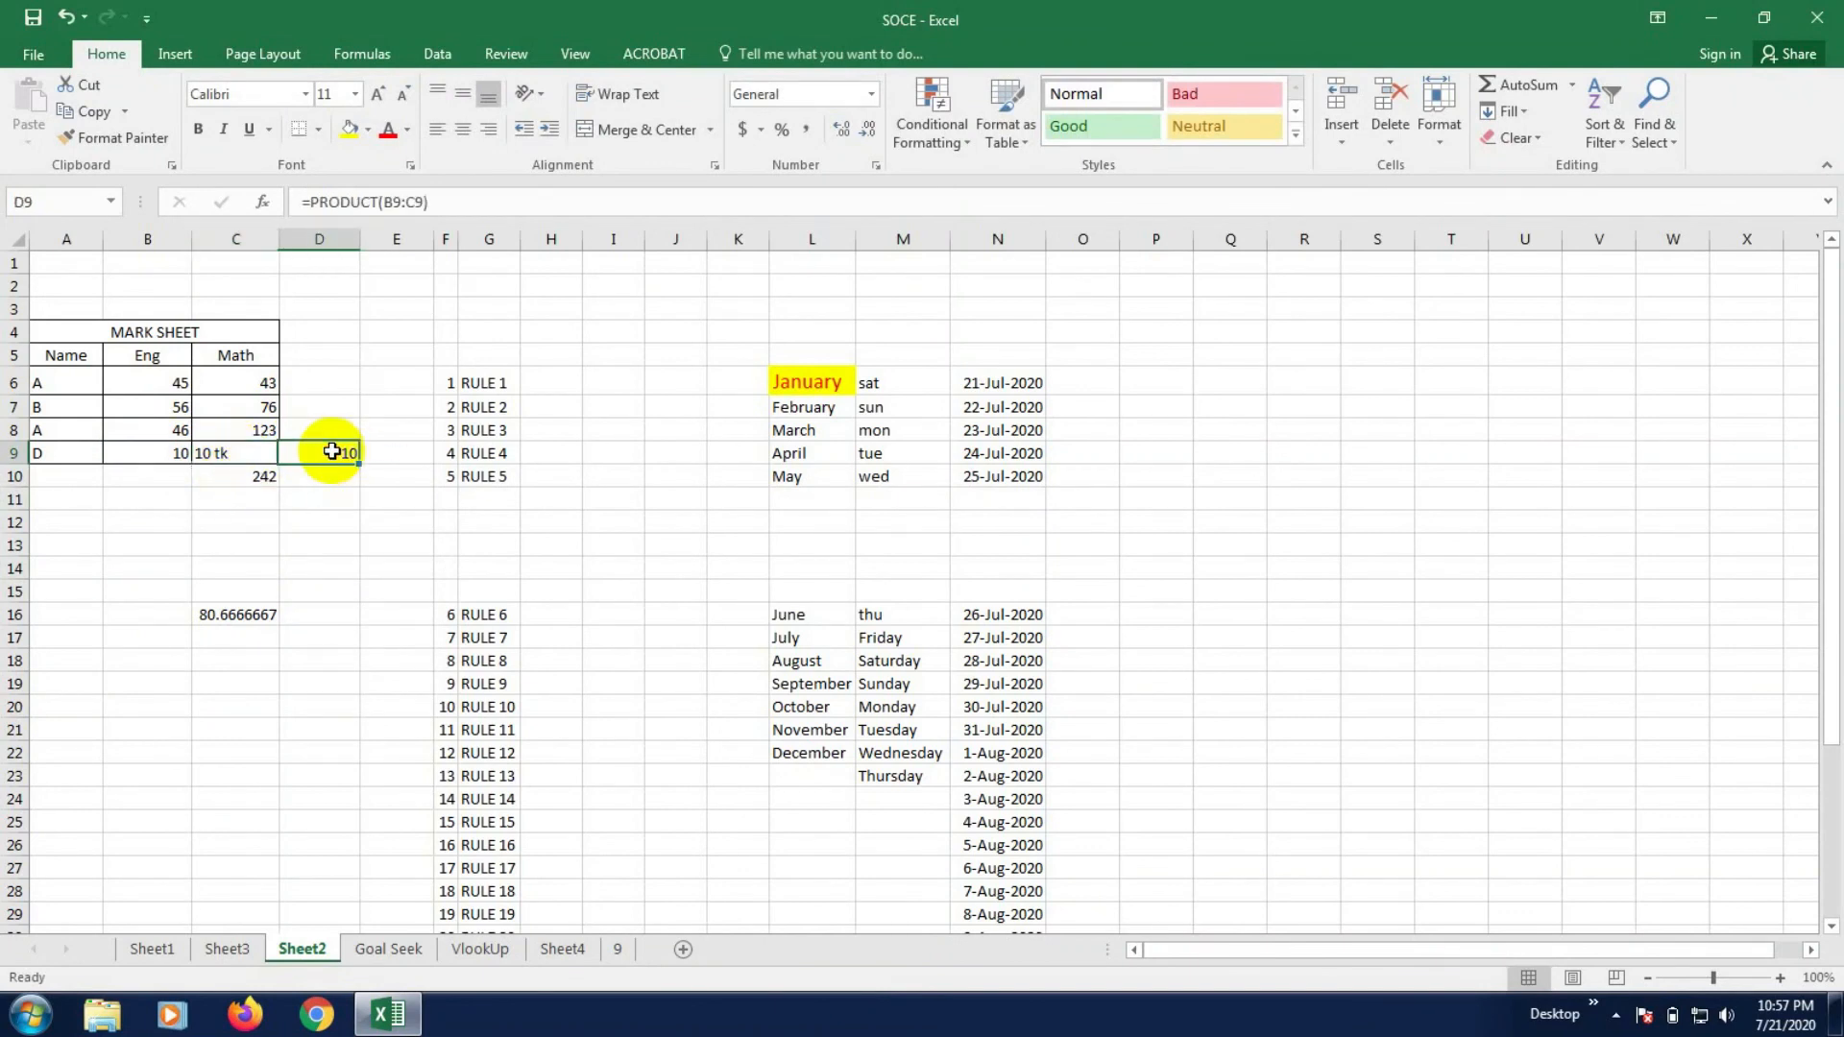
pyautogui.doubleClick(323, 452)
pyautogui.moveTo(363, 451); pyautogui.dragTo(447, 451)
pyautogui.press('BackSpace')
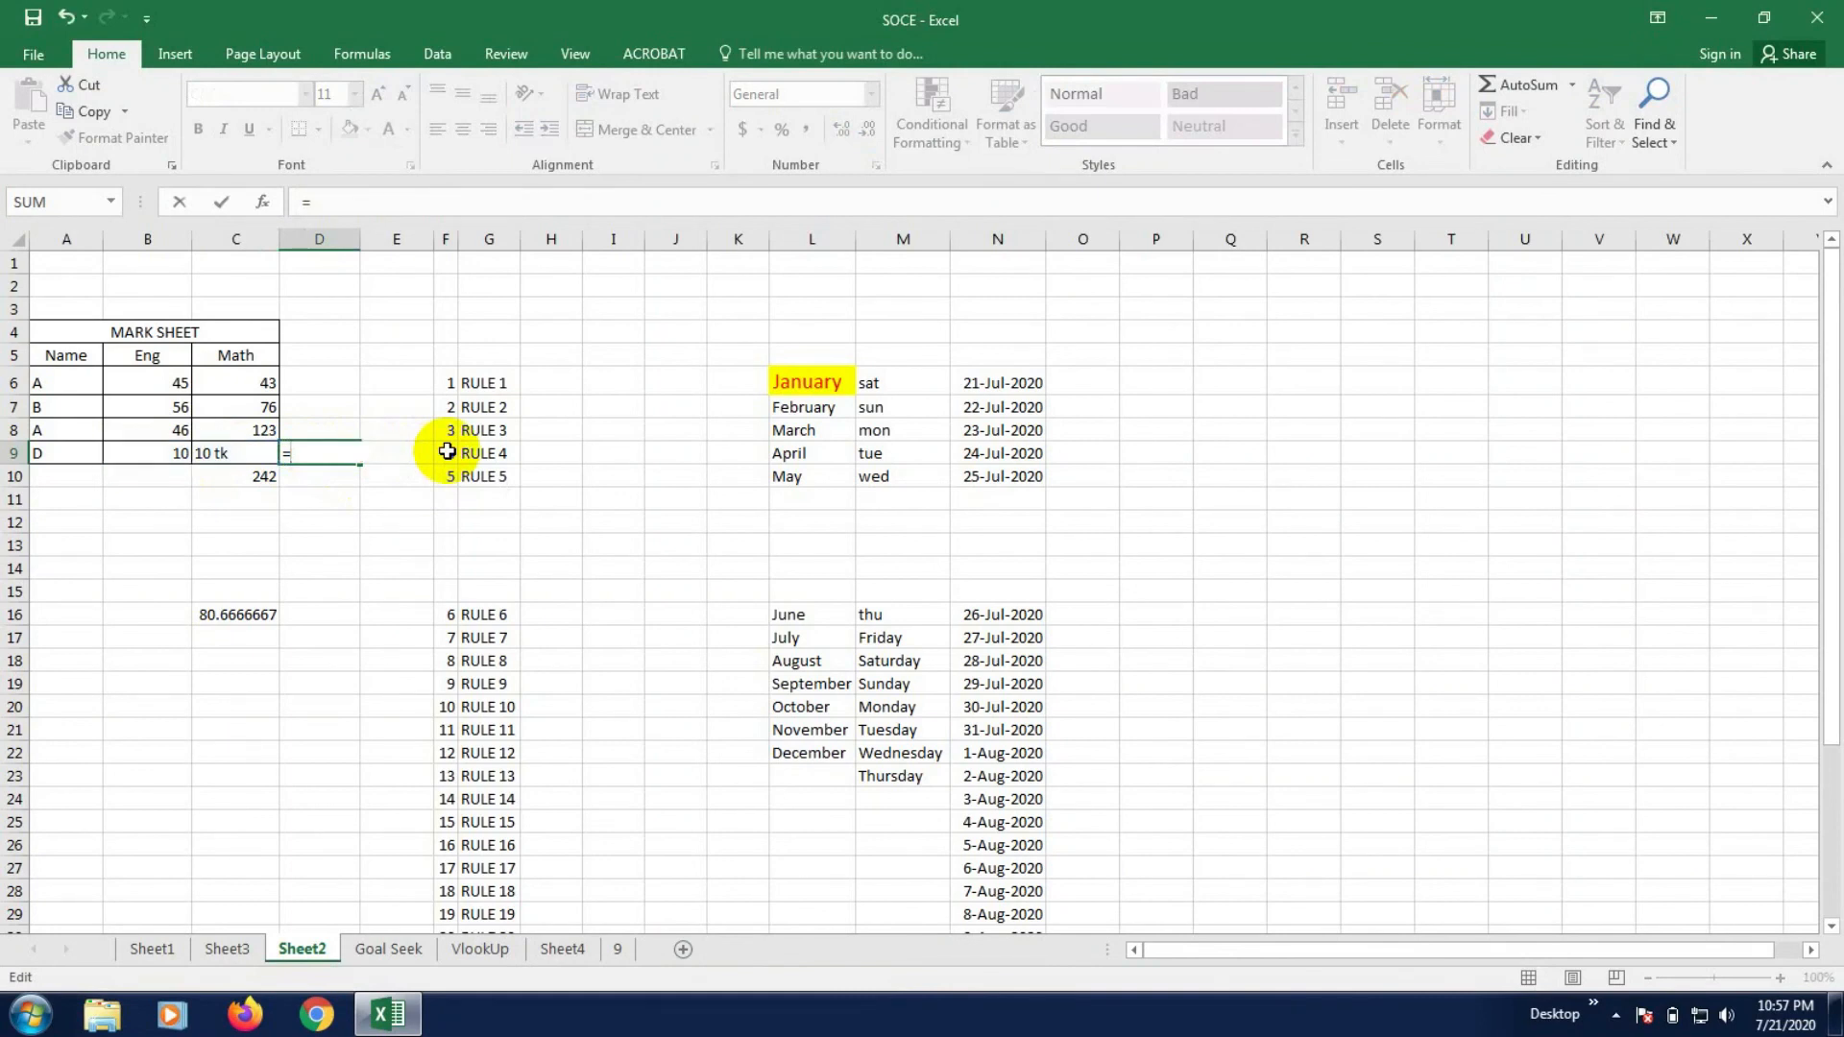
pyautogui.click(157, 448)
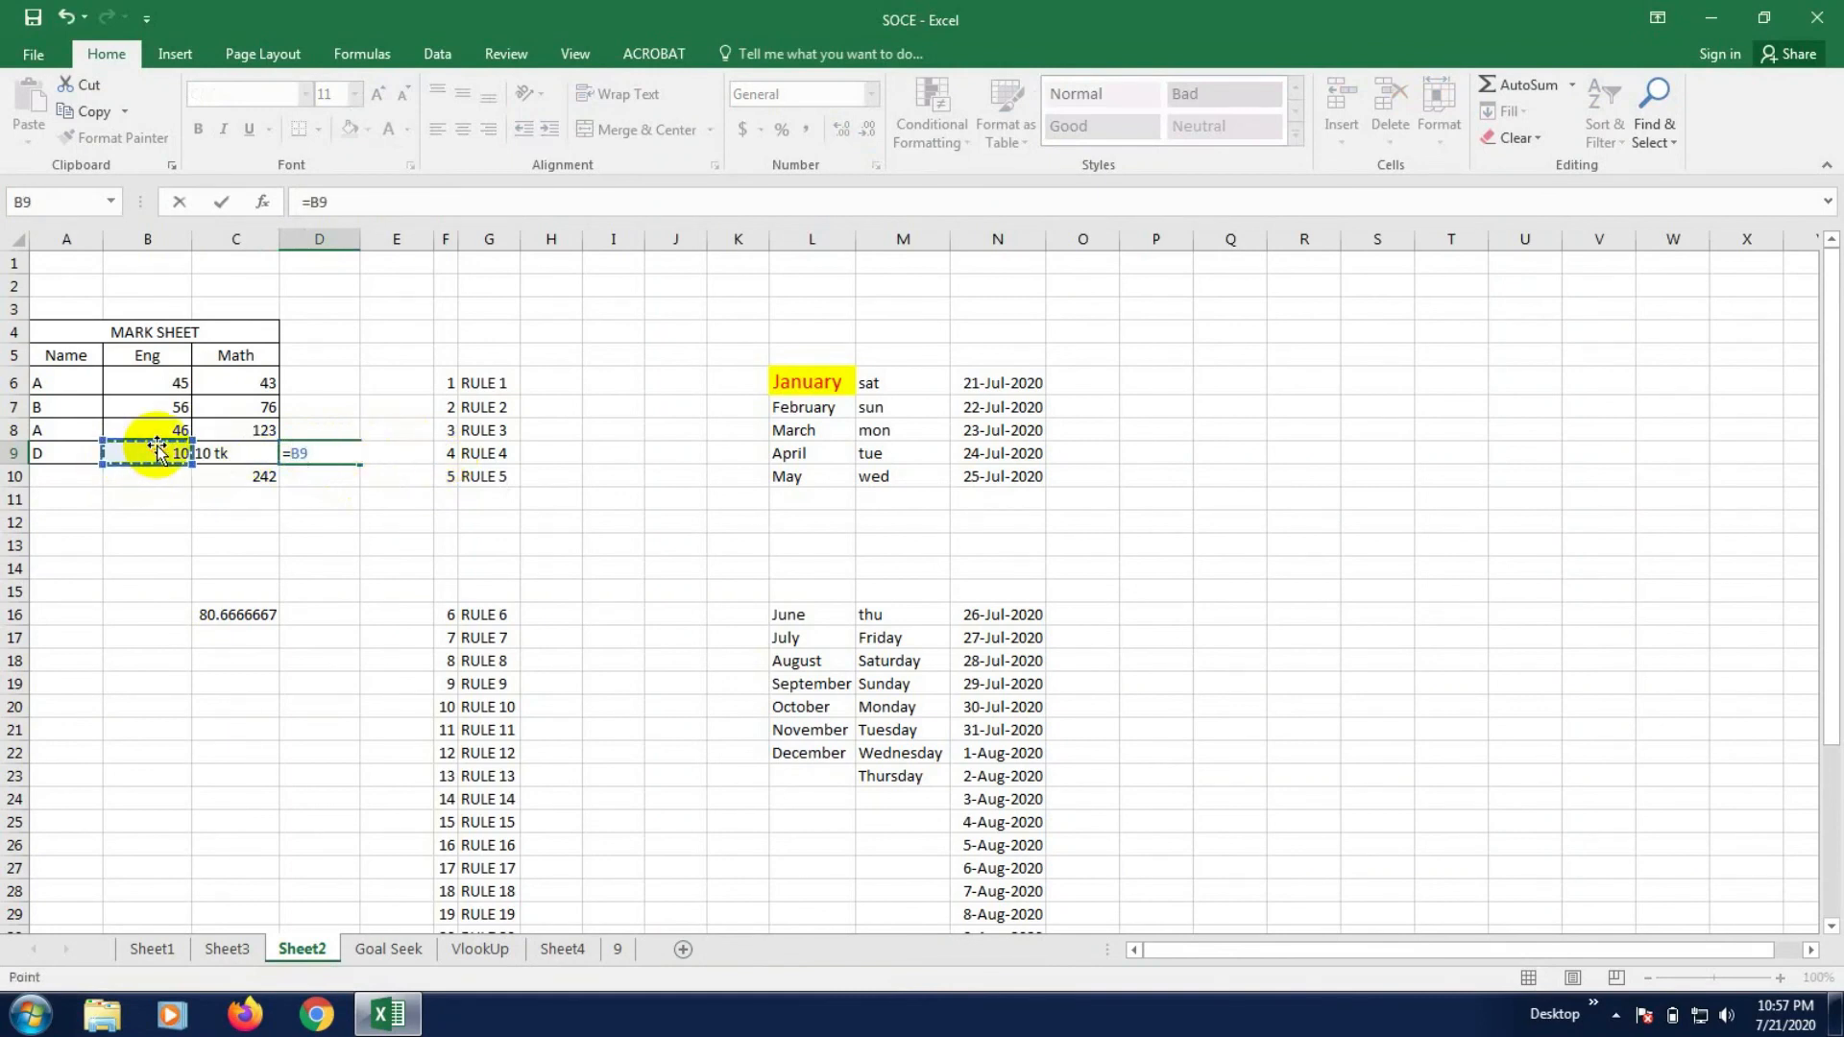
pyautogui.write('/')
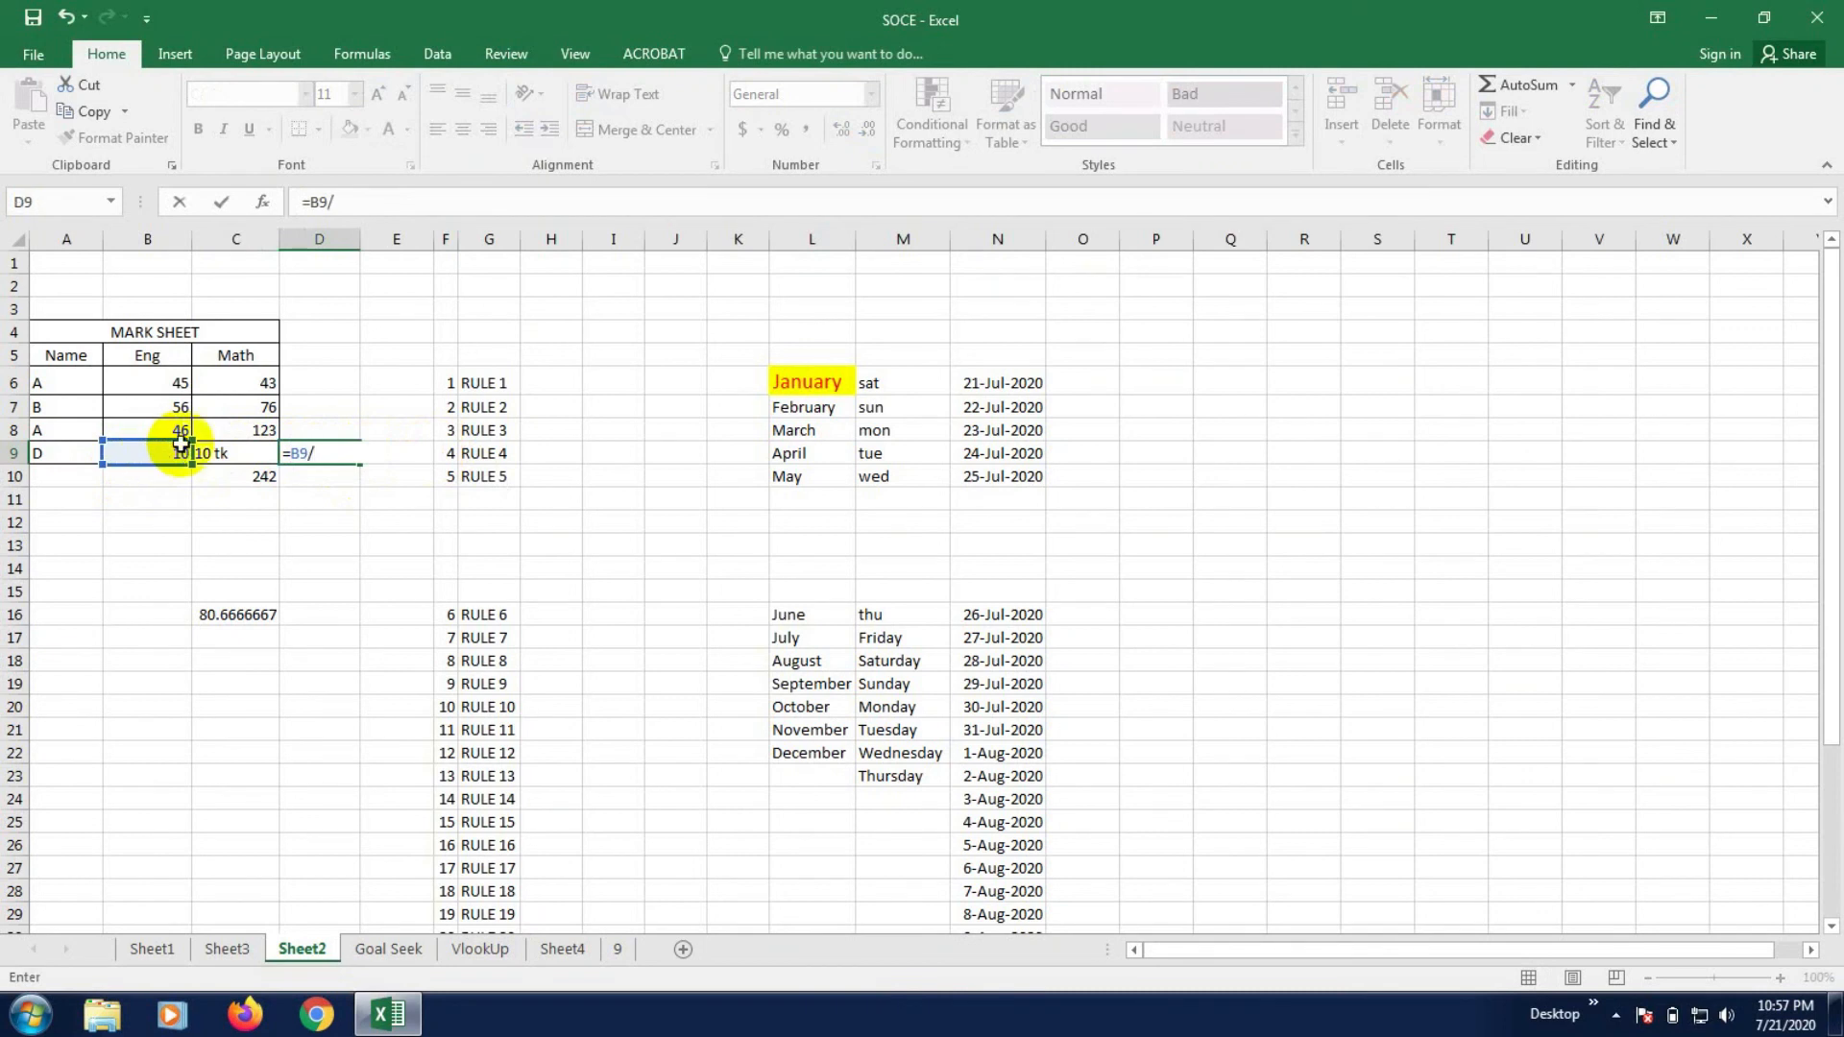
pyautogui.click(235, 457)
pyautogui.press('Return')
# - Inspect D9's #VALUE! error against the text '10 tk' stored in C9
pyautogui.click(320, 567)
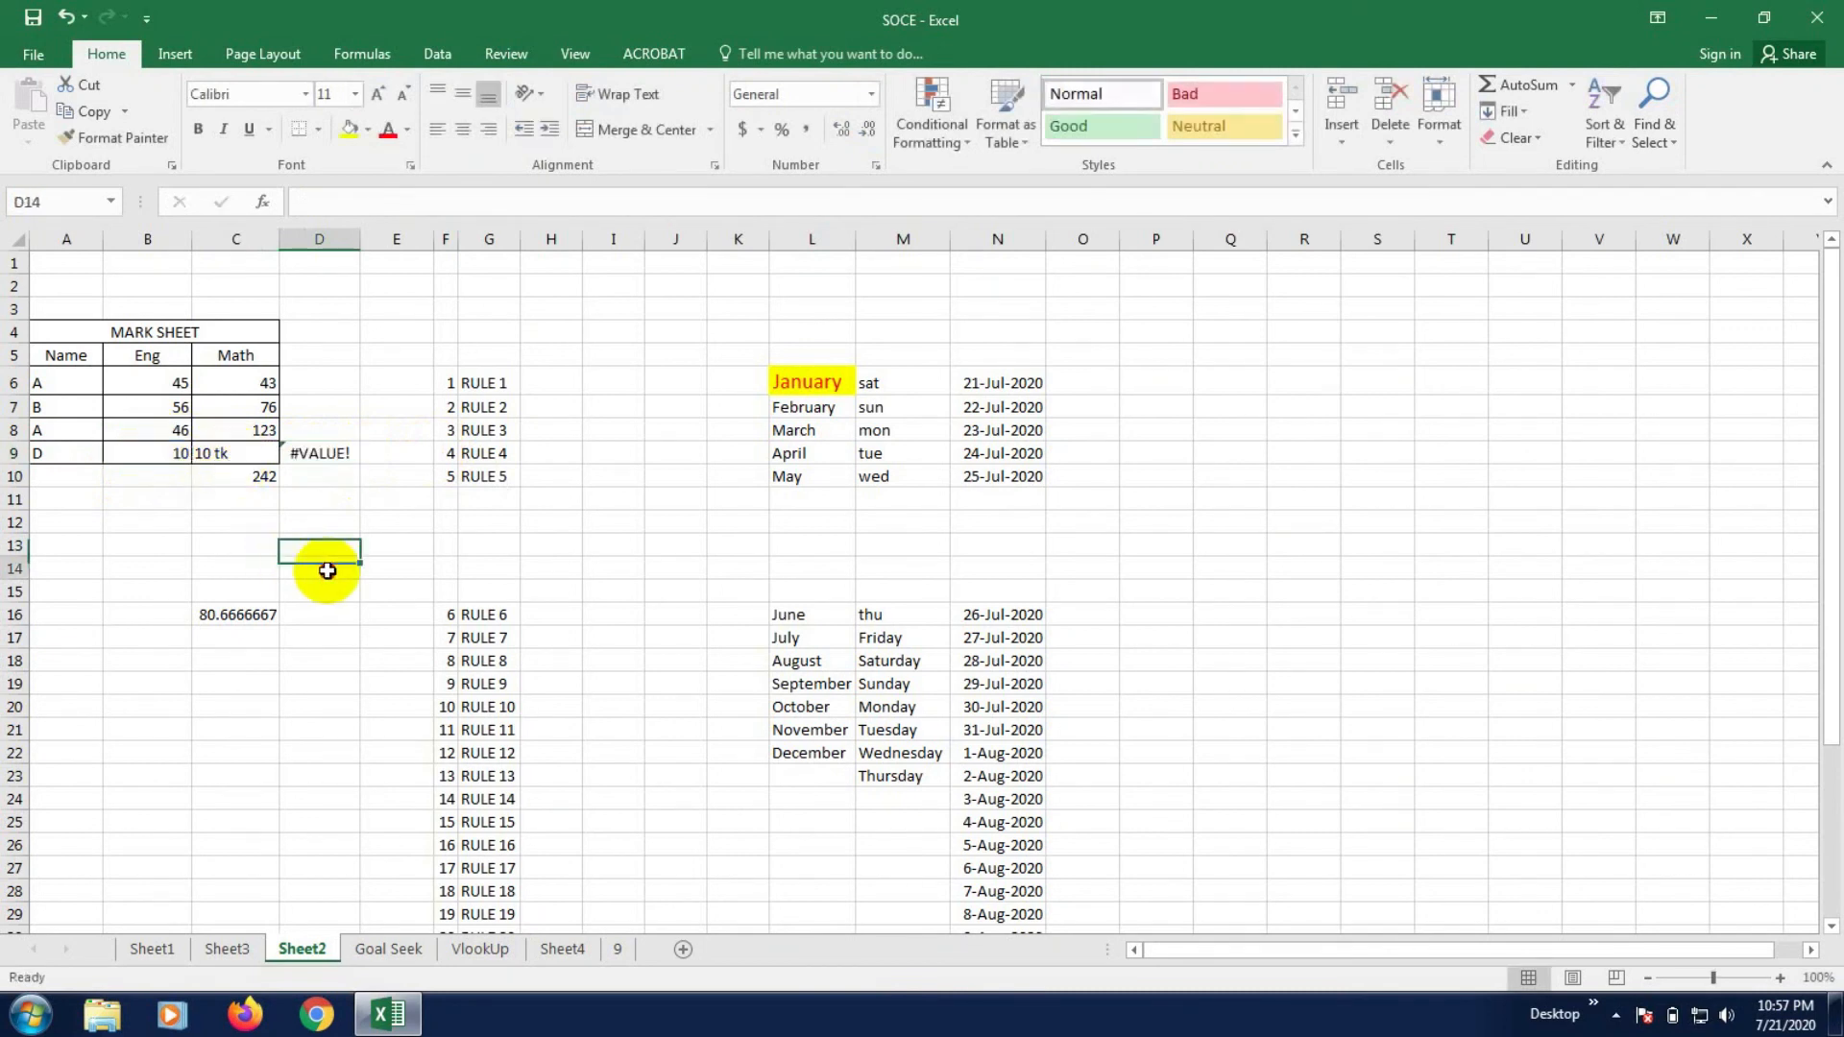
pyautogui.click(326, 455)
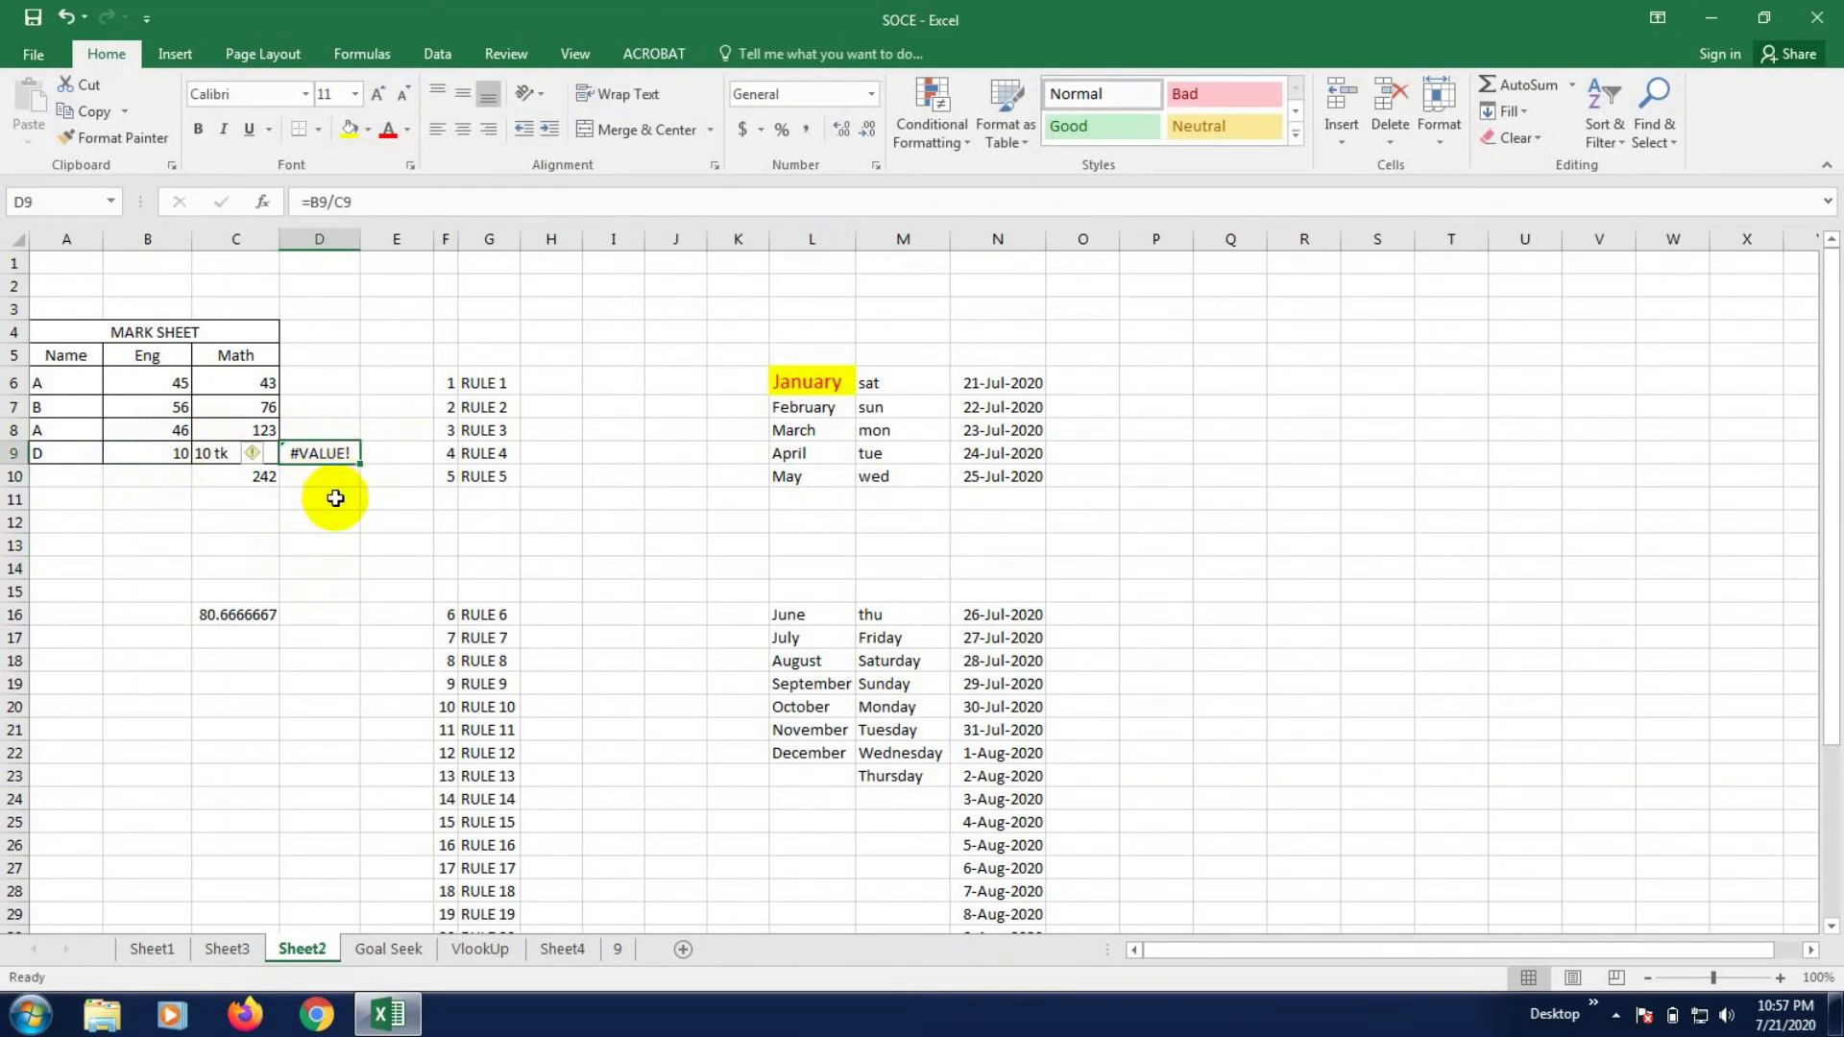
pyautogui.click(331, 500)
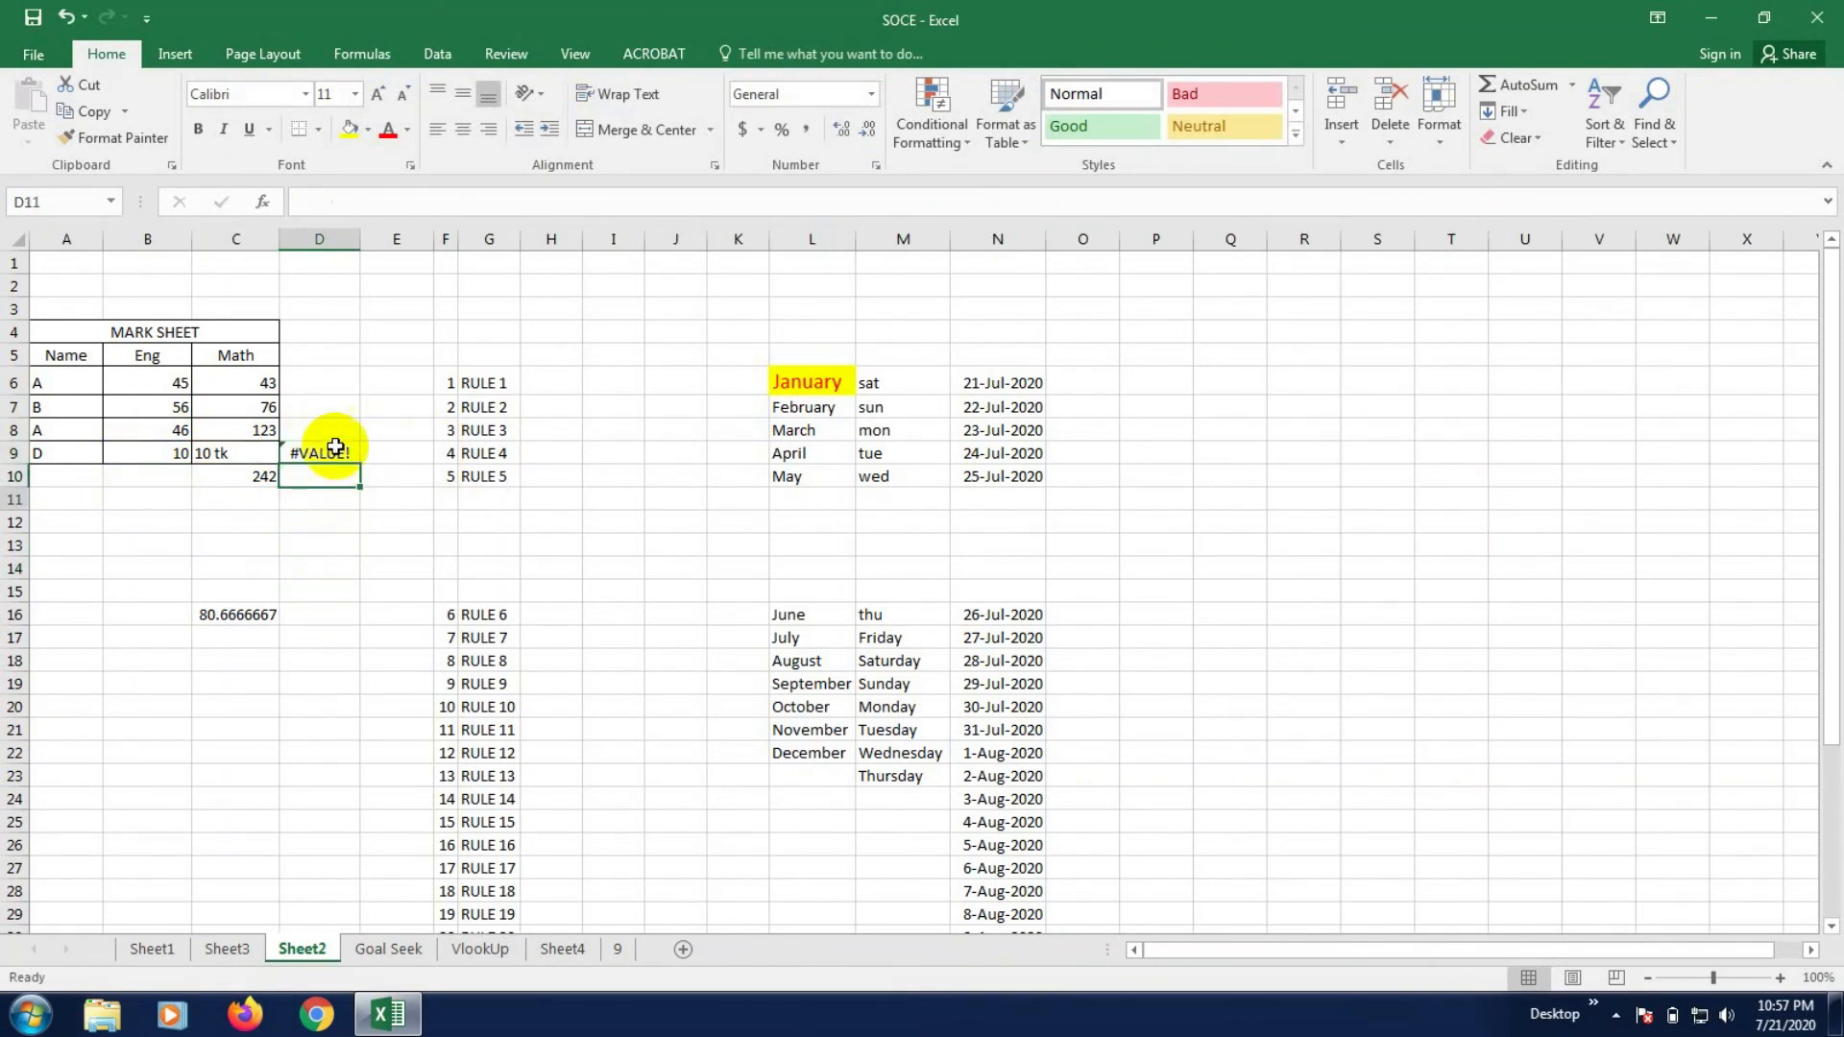
pyautogui.click(321, 458)
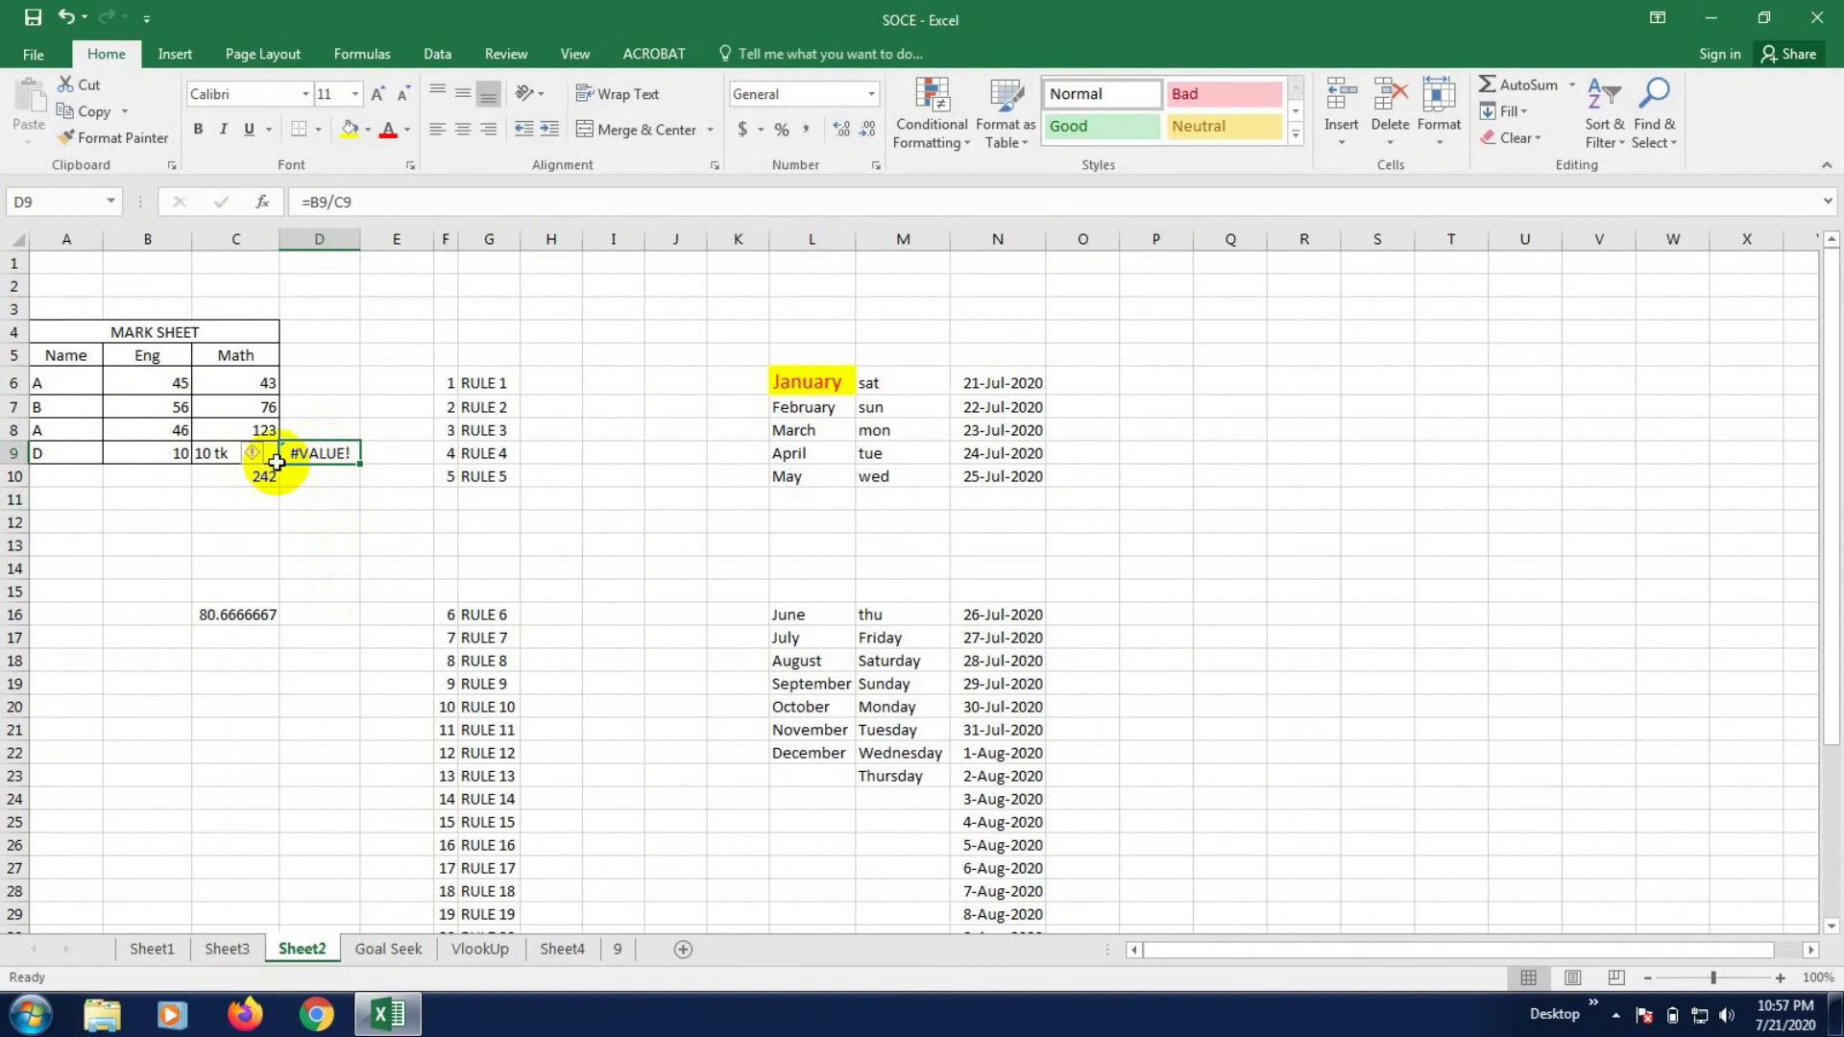
pyautogui.click(316, 567)
pyautogui.click(335, 449)
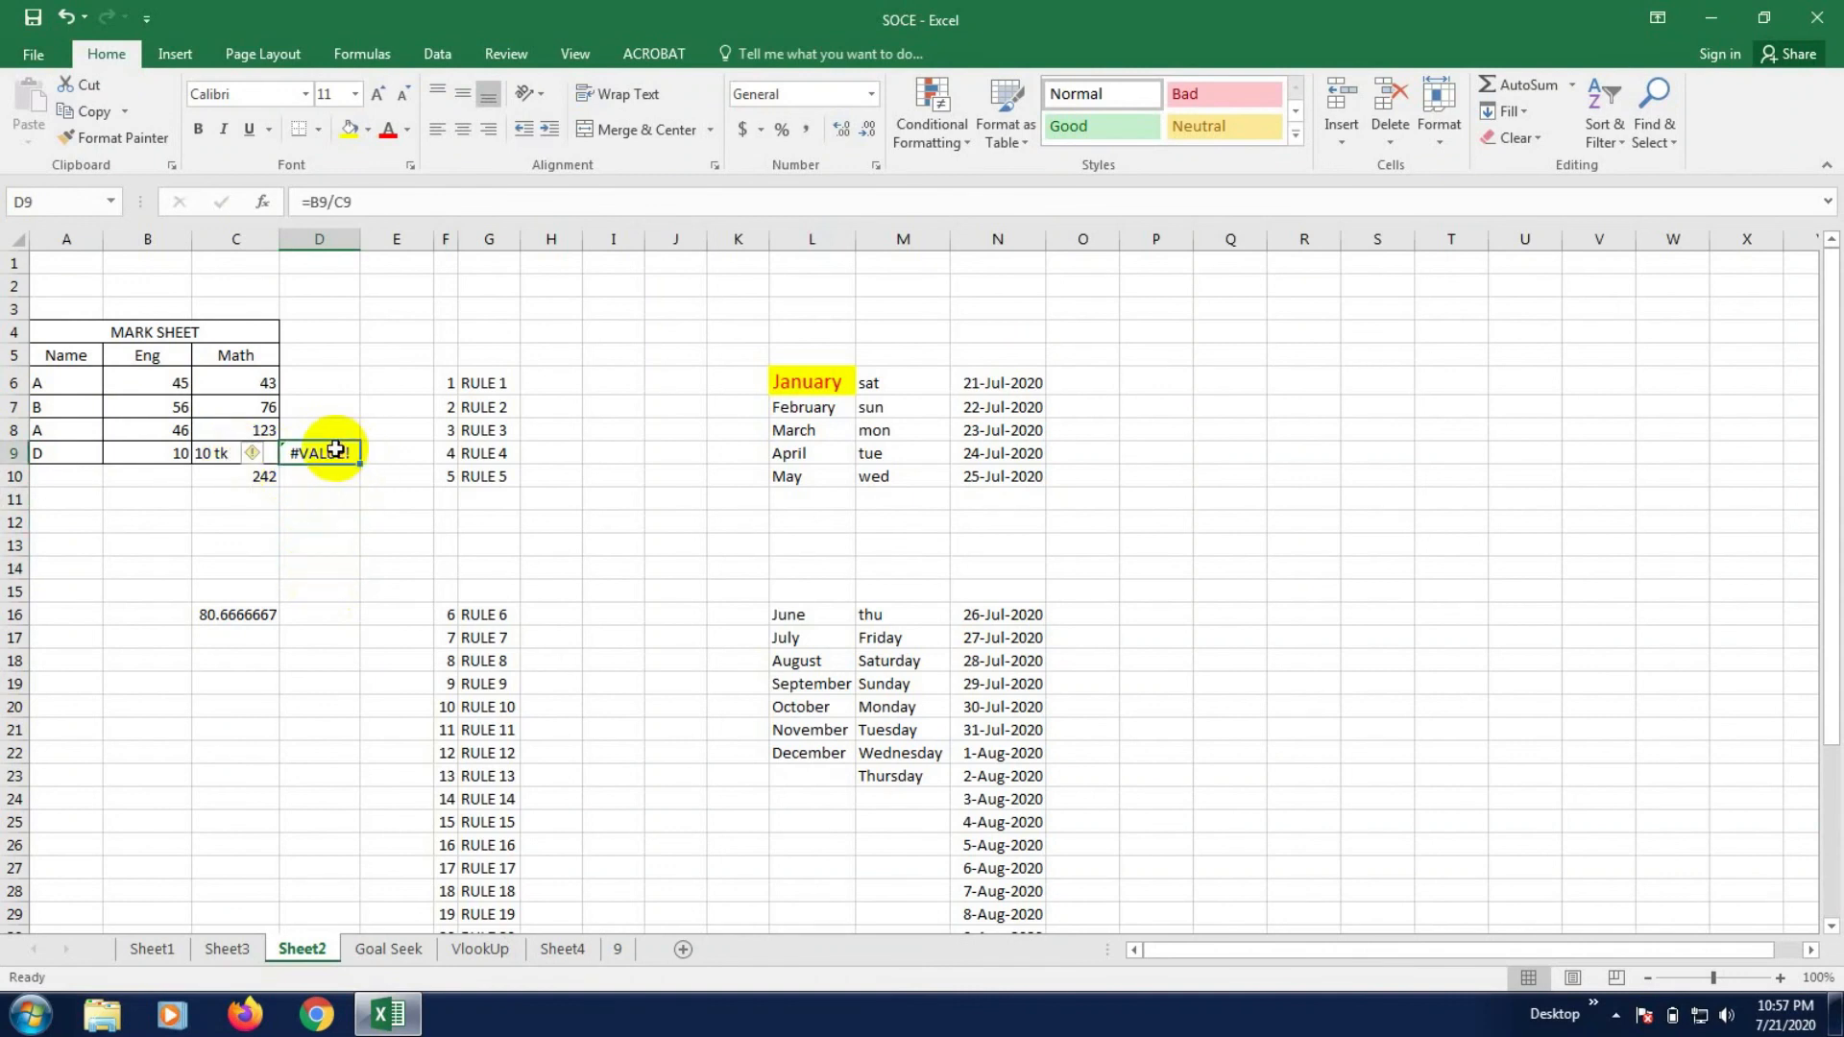
pyautogui.click(335, 560)
pyautogui.click(241, 460)
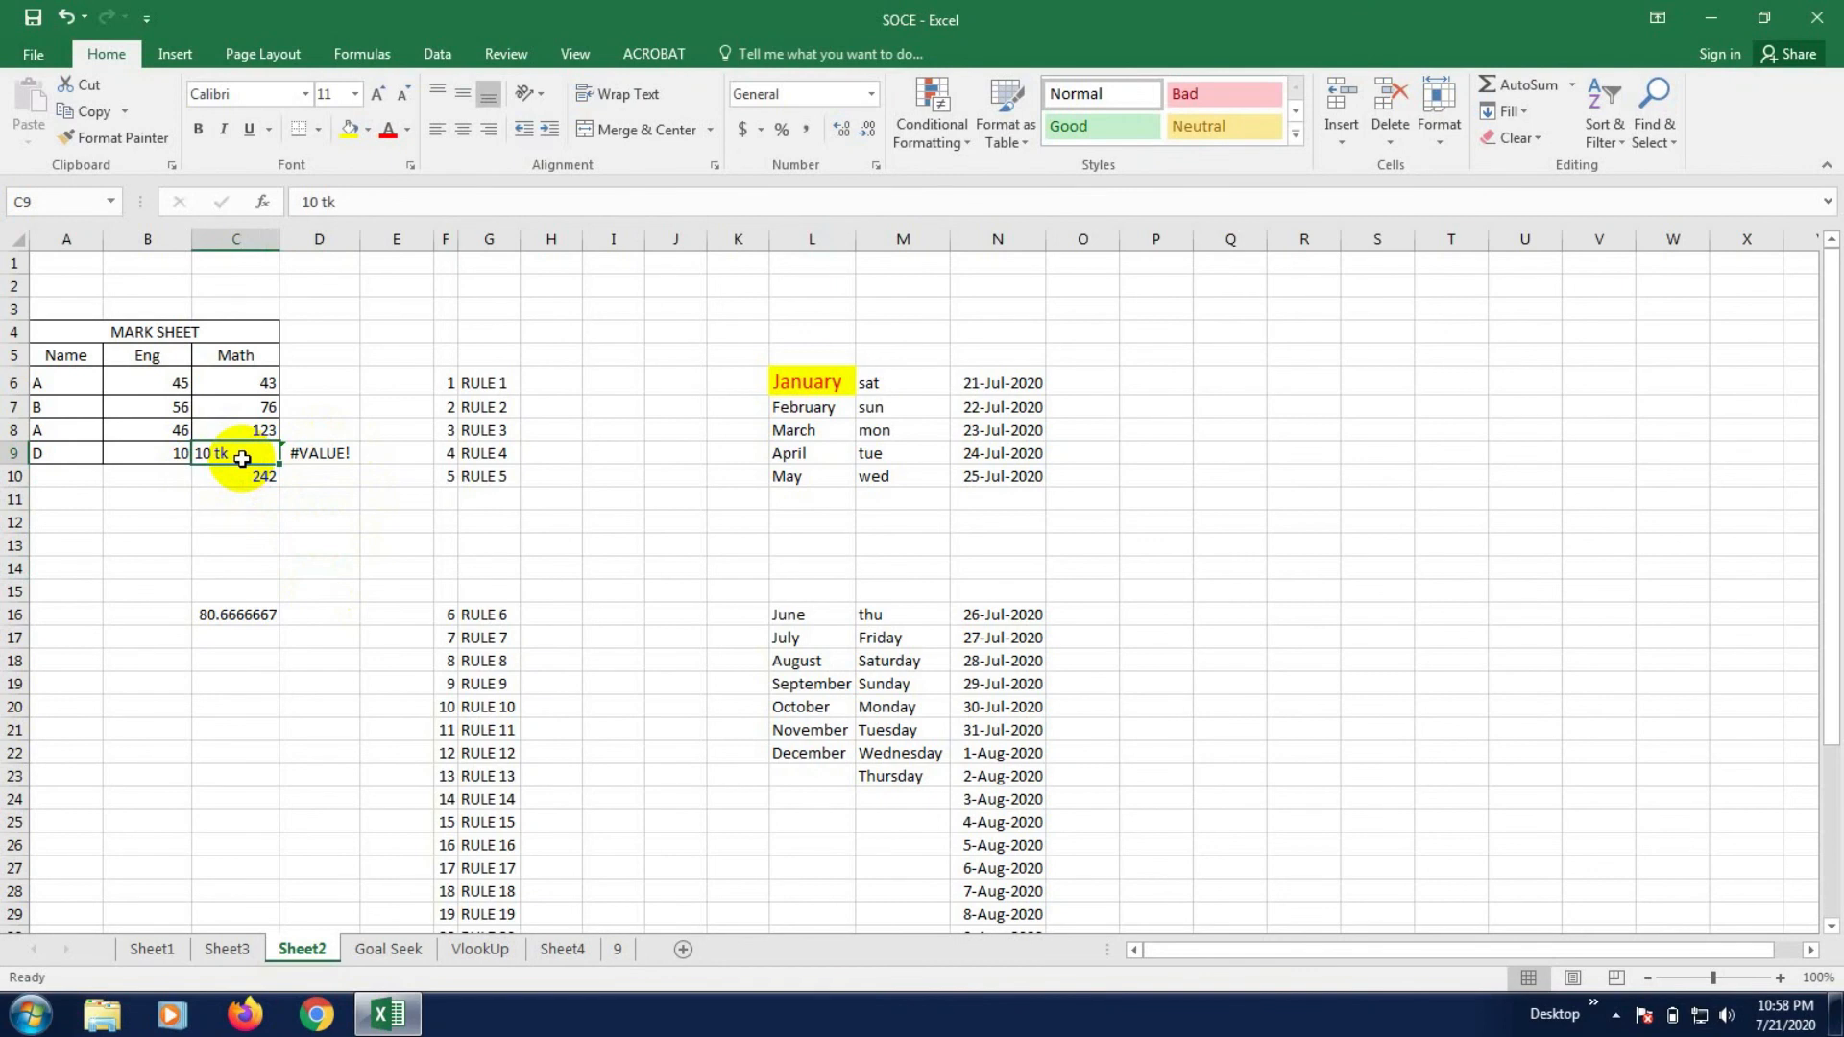
# - Delete 'tk' from C9 leaving the number 10, so D9 returns 1 and the total reads 252
pyautogui.doubleClick(252, 450)
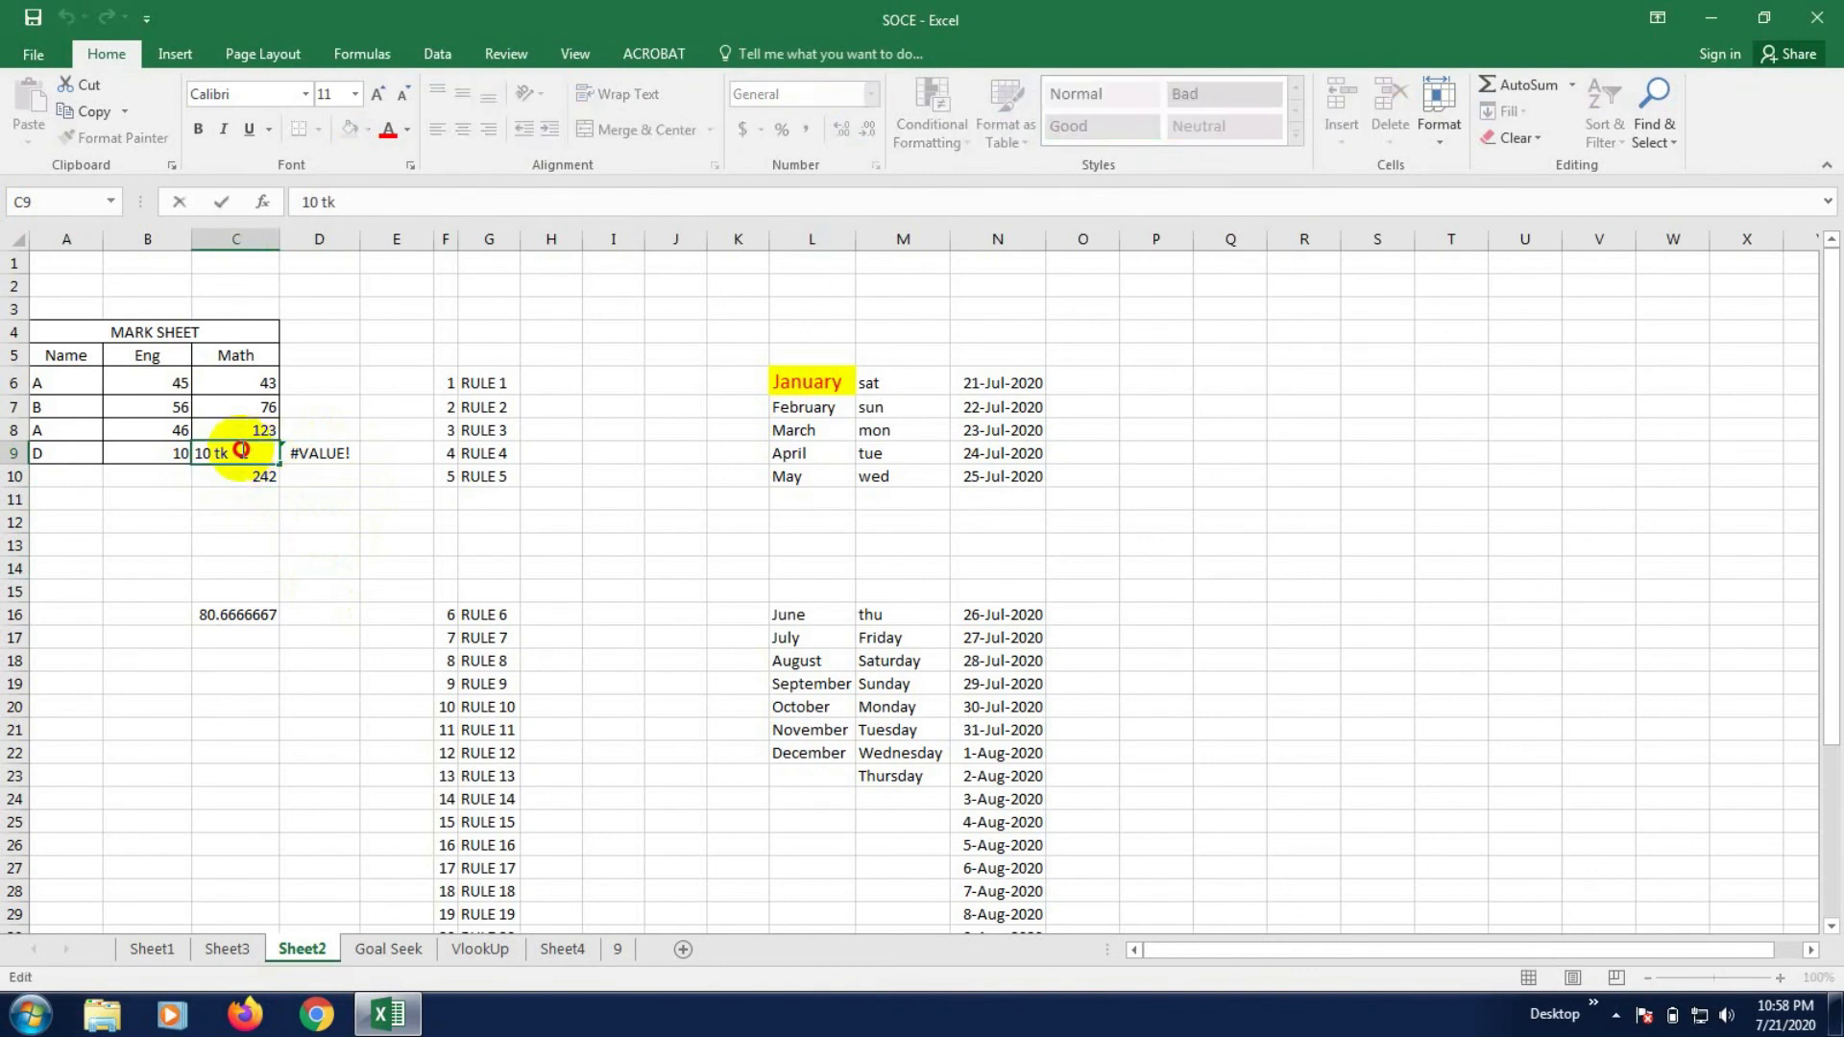
pyautogui.doubleClick(241, 450)
pyautogui.press('BackSpace')
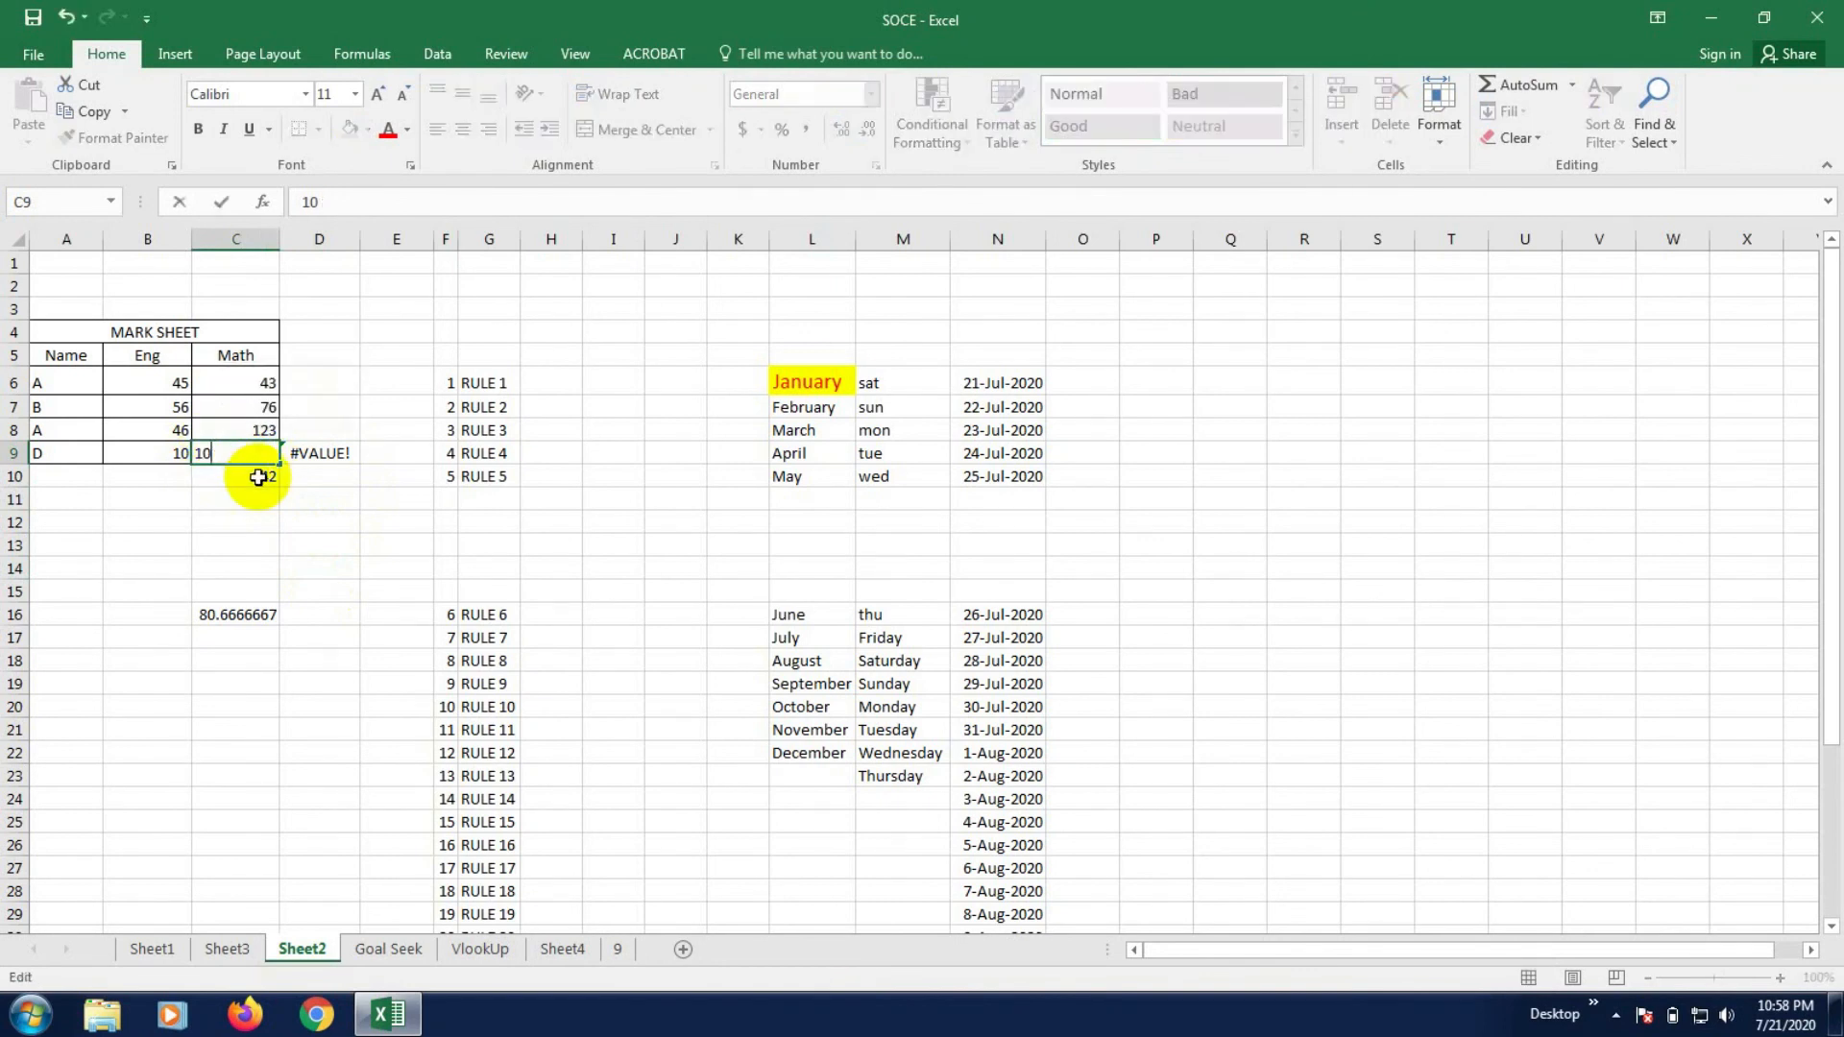
pyautogui.click(325, 598)
pyautogui.click(261, 542)
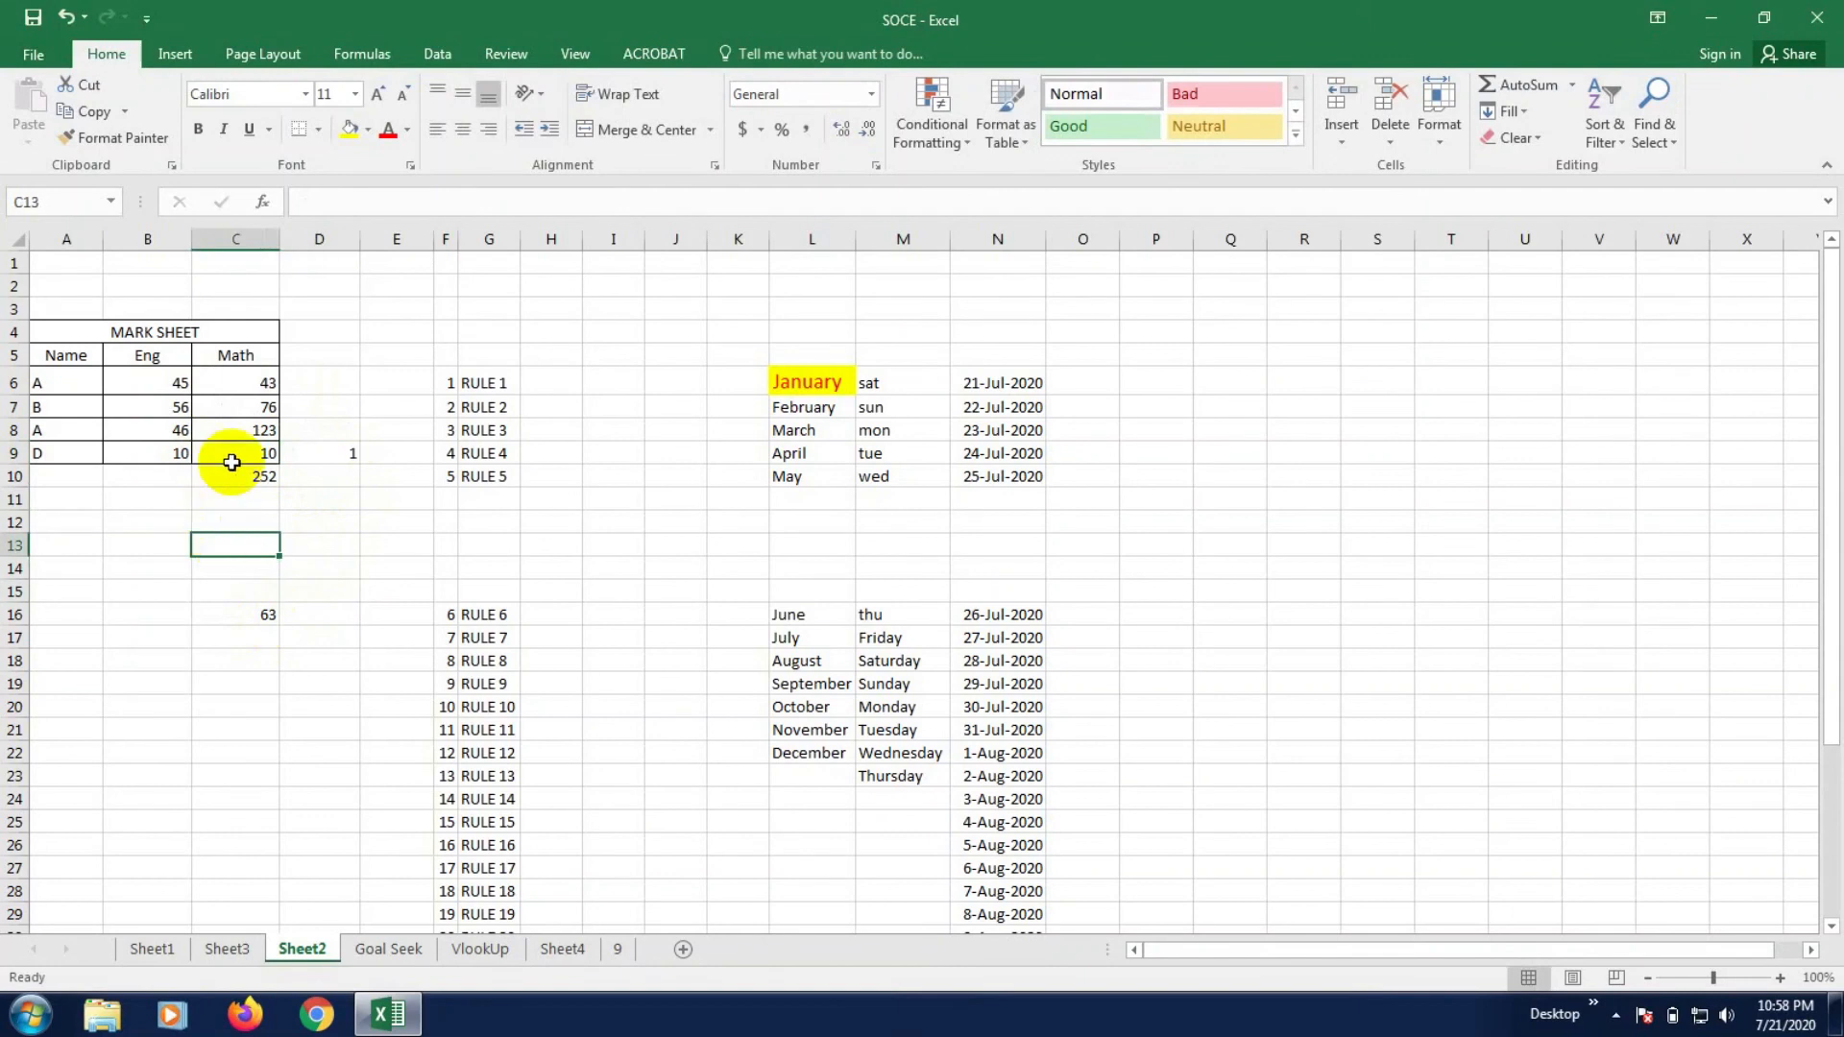
pyautogui.click(161, 453)
pyautogui.click(216, 453)
pyautogui.click(346, 451)
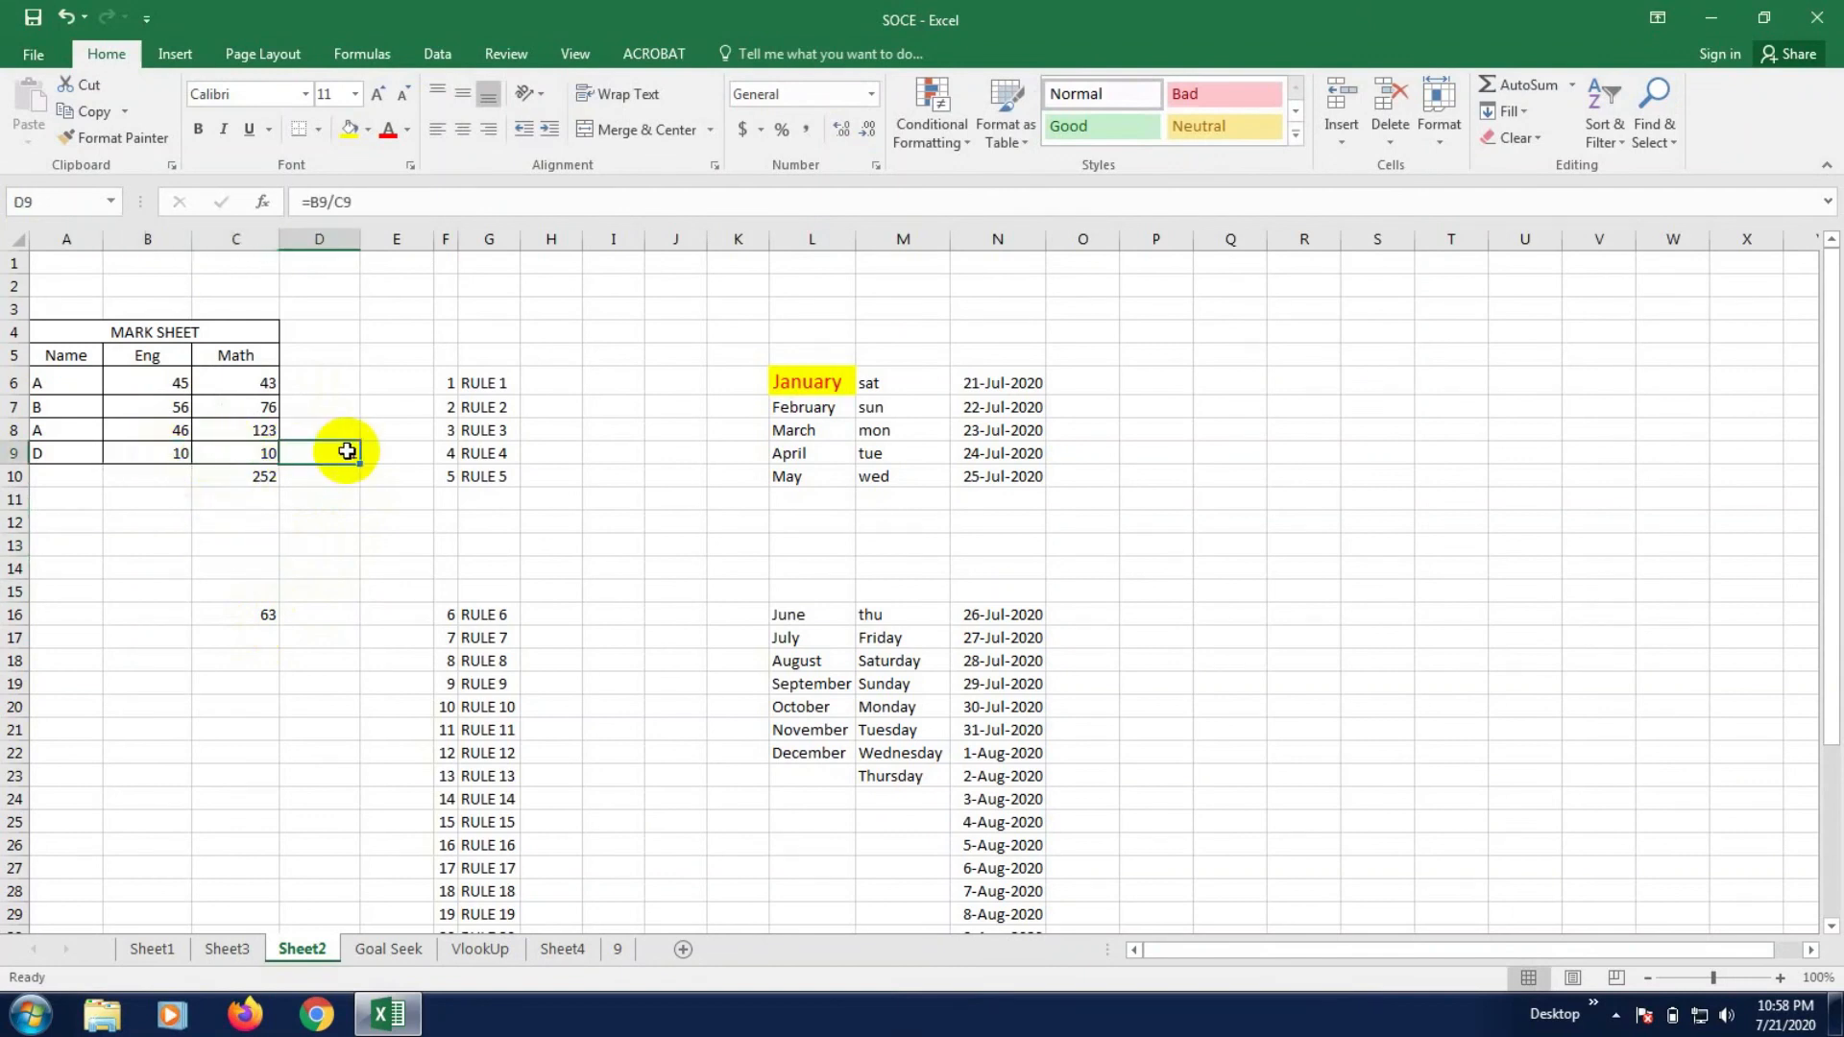
pyautogui.click(231, 454)
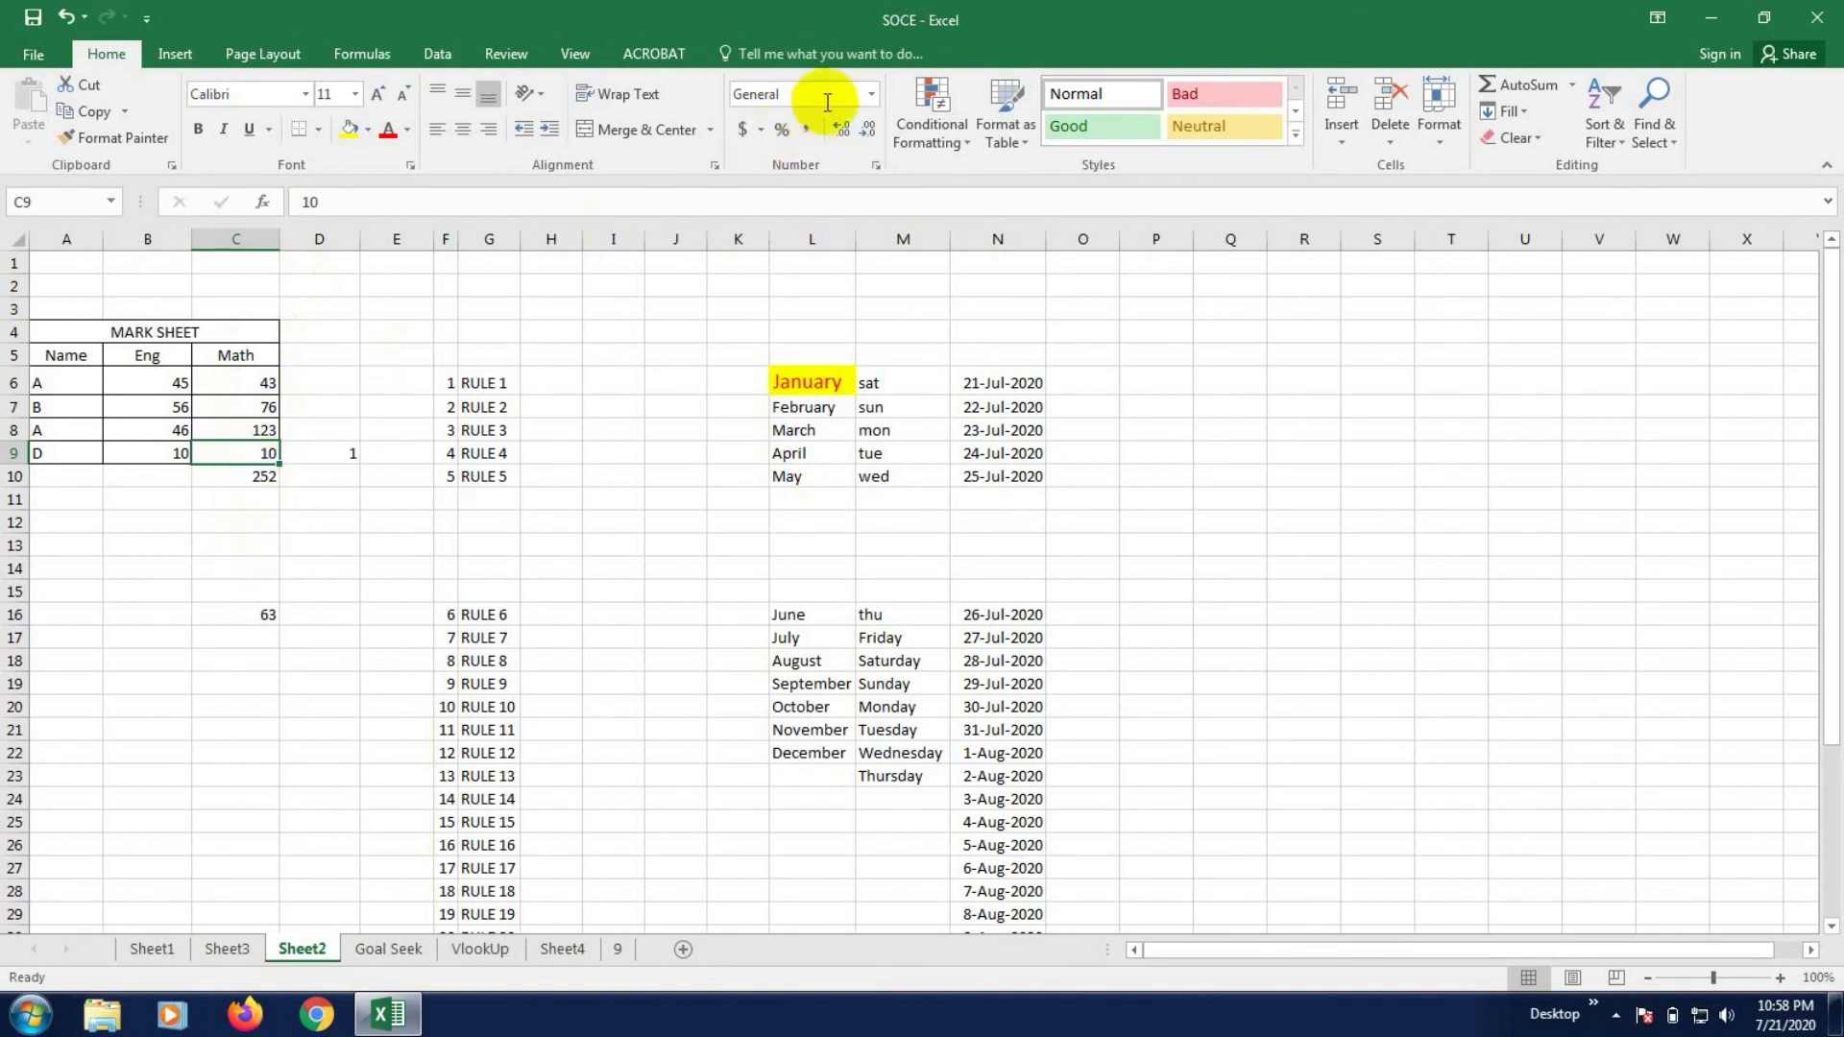
# - Give C9 the custom number format 0 "tk" so it displays 10 tk
pyautogui.click(871, 93)
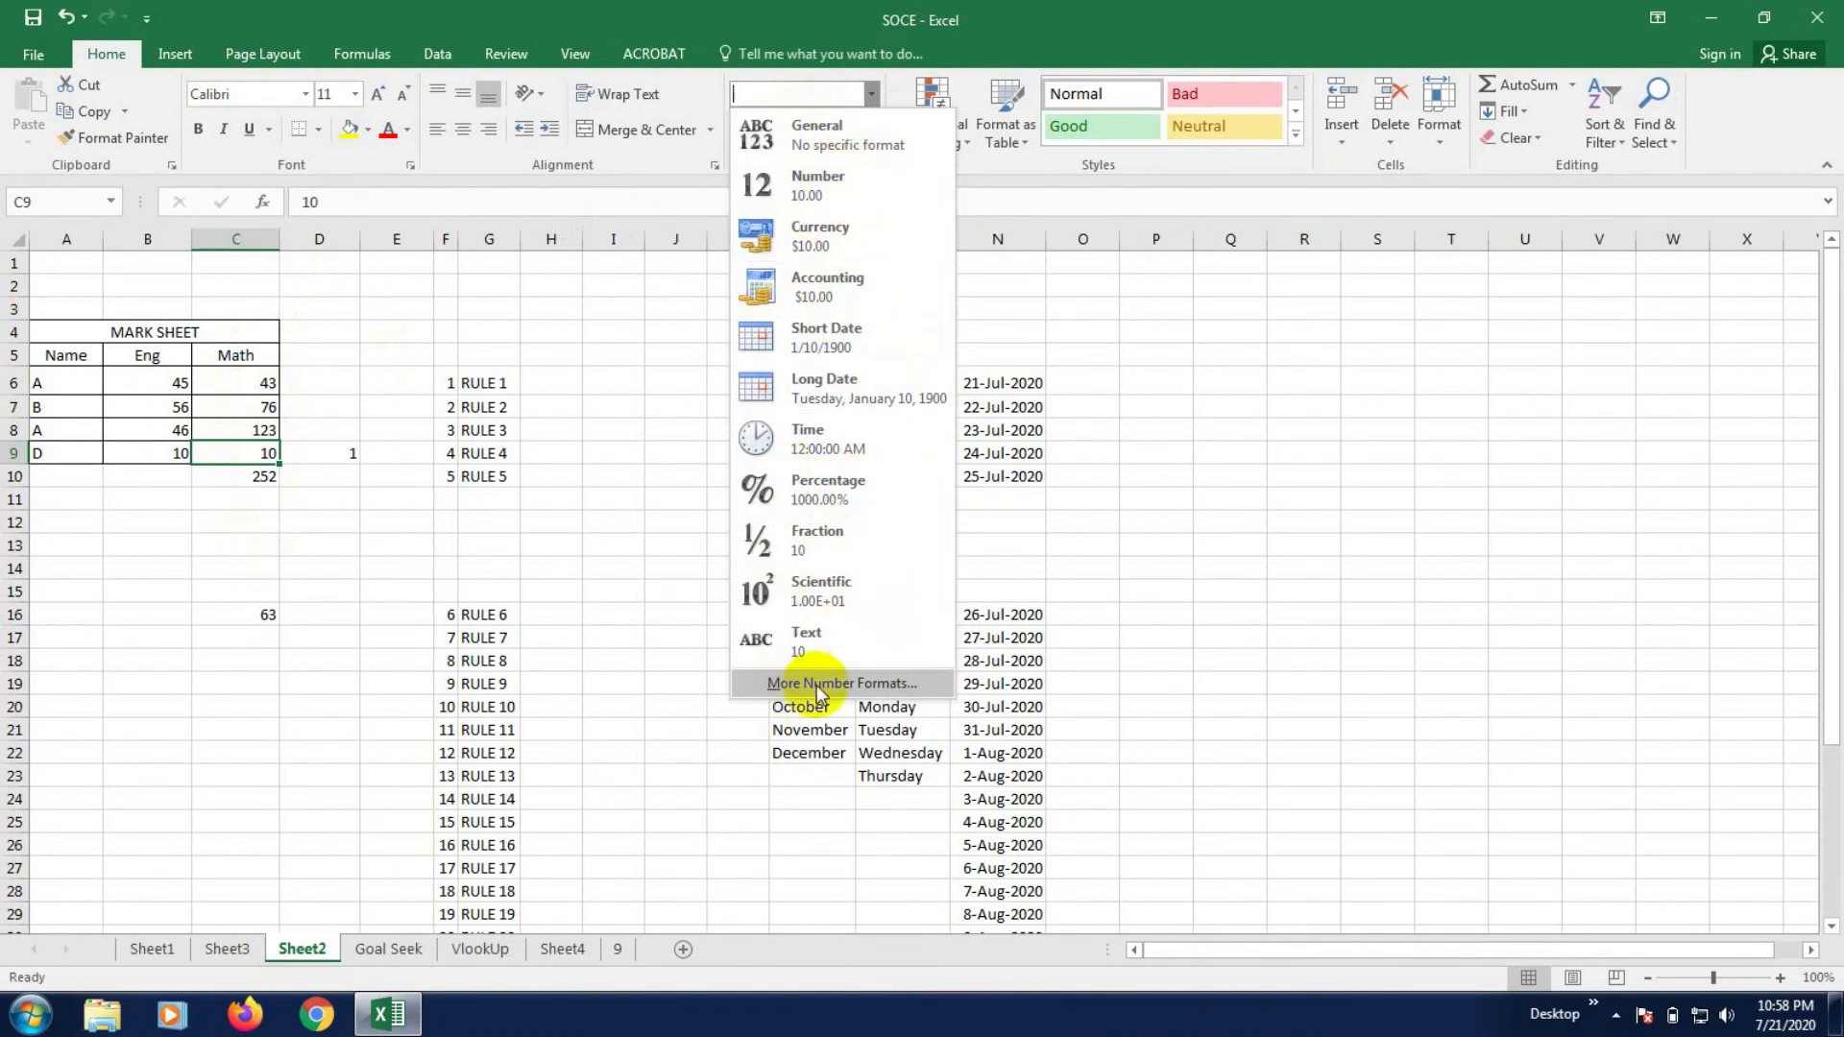
pyautogui.click(869, 684)
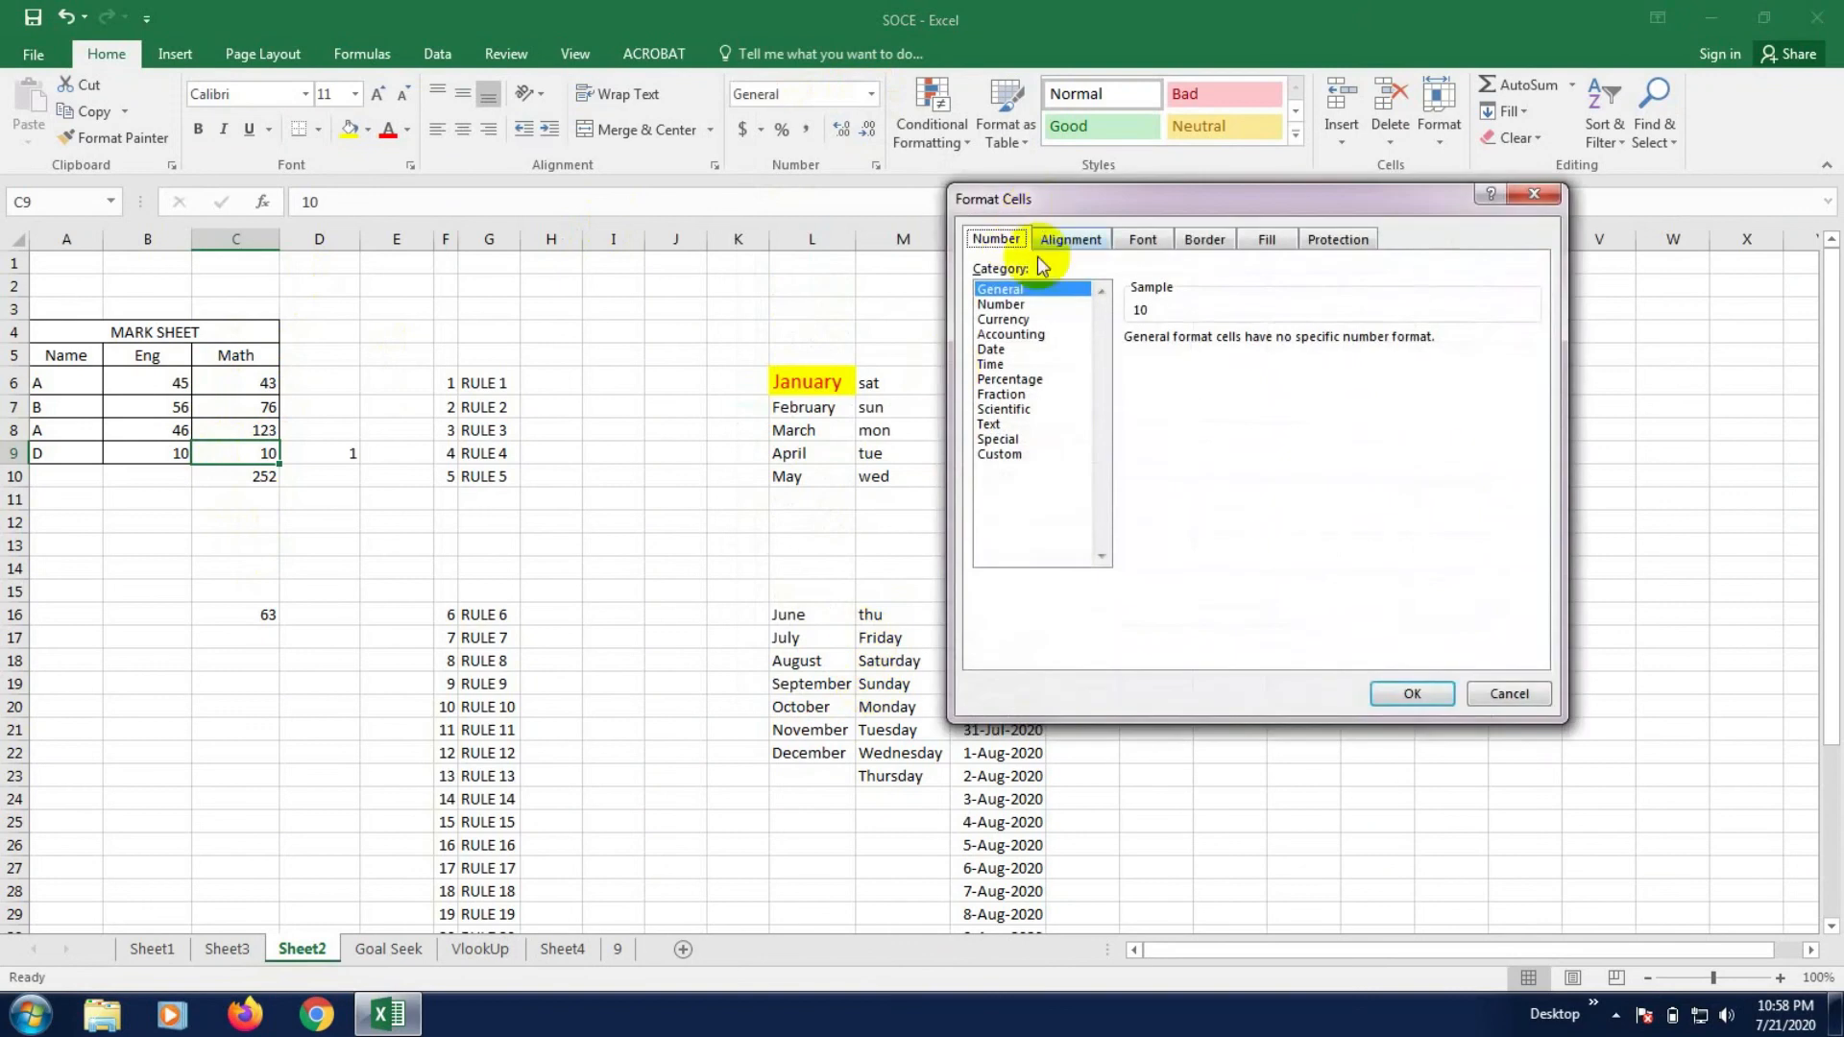
pyautogui.click(1011, 454)
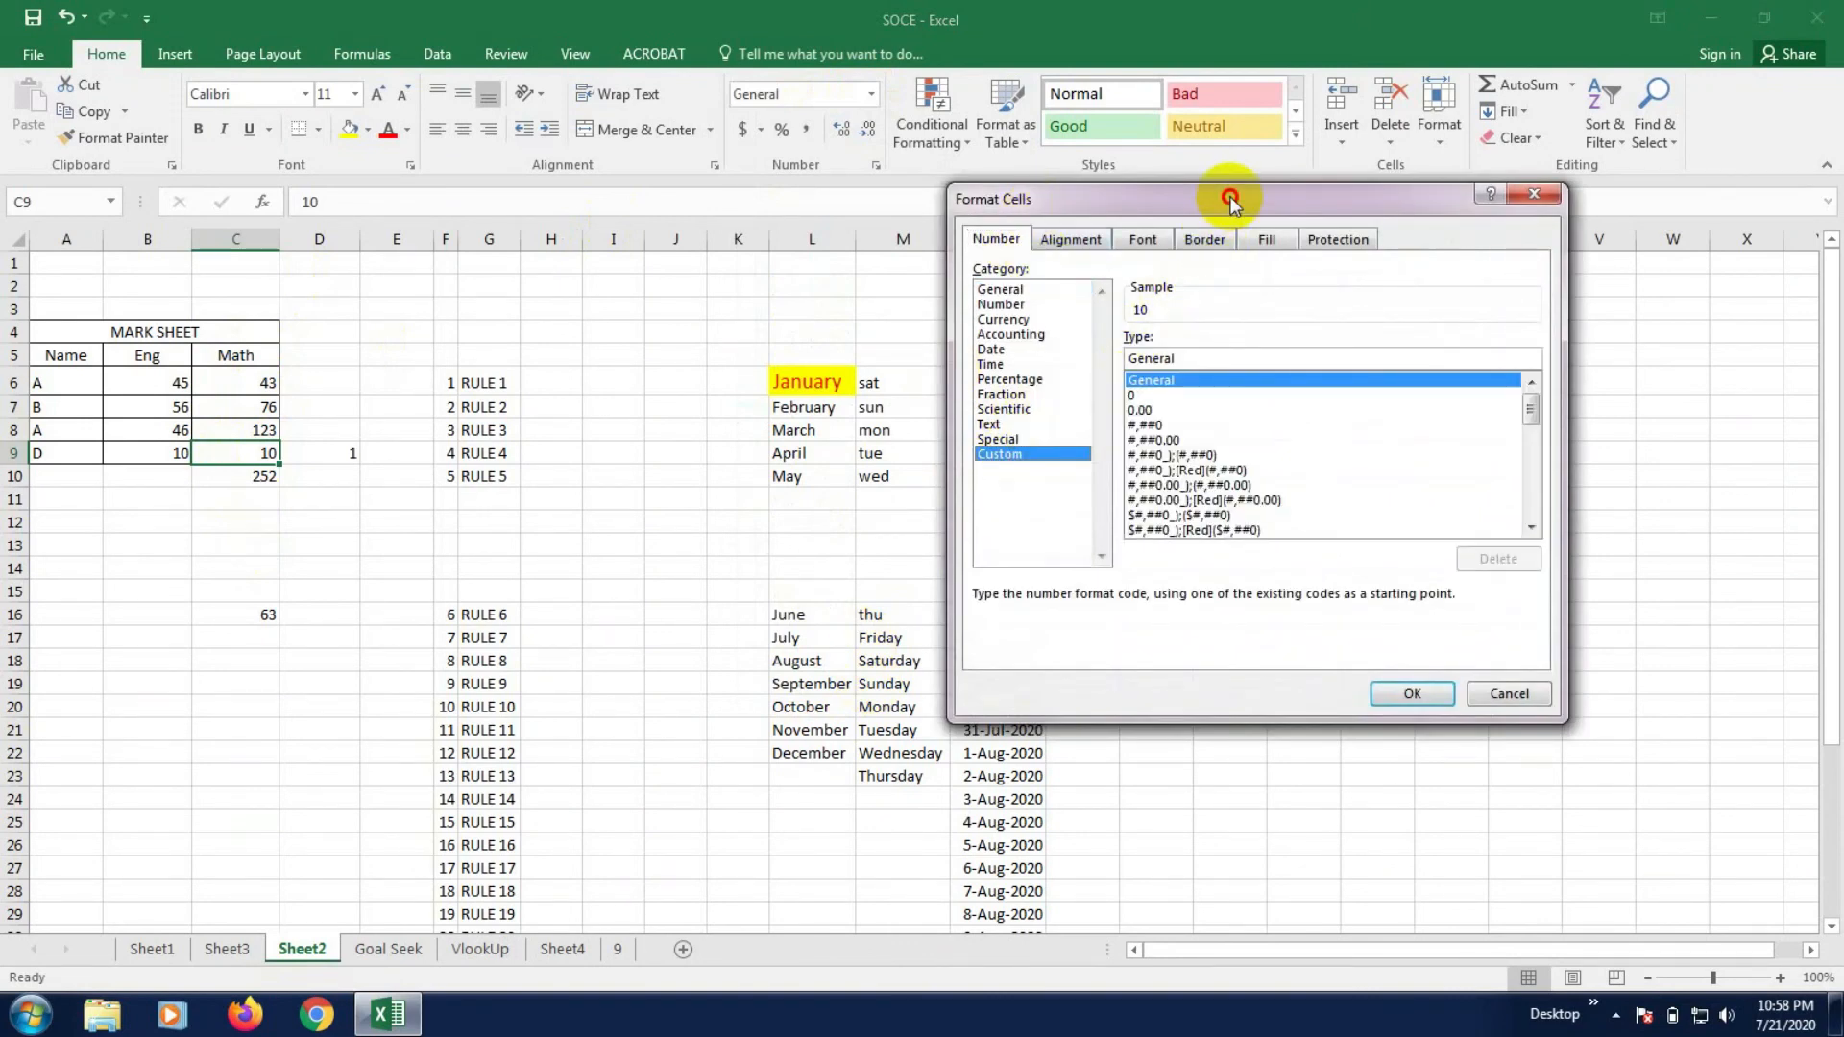
pyautogui.moveTo(1230, 196); pyautogui.dragTo(976, 197)
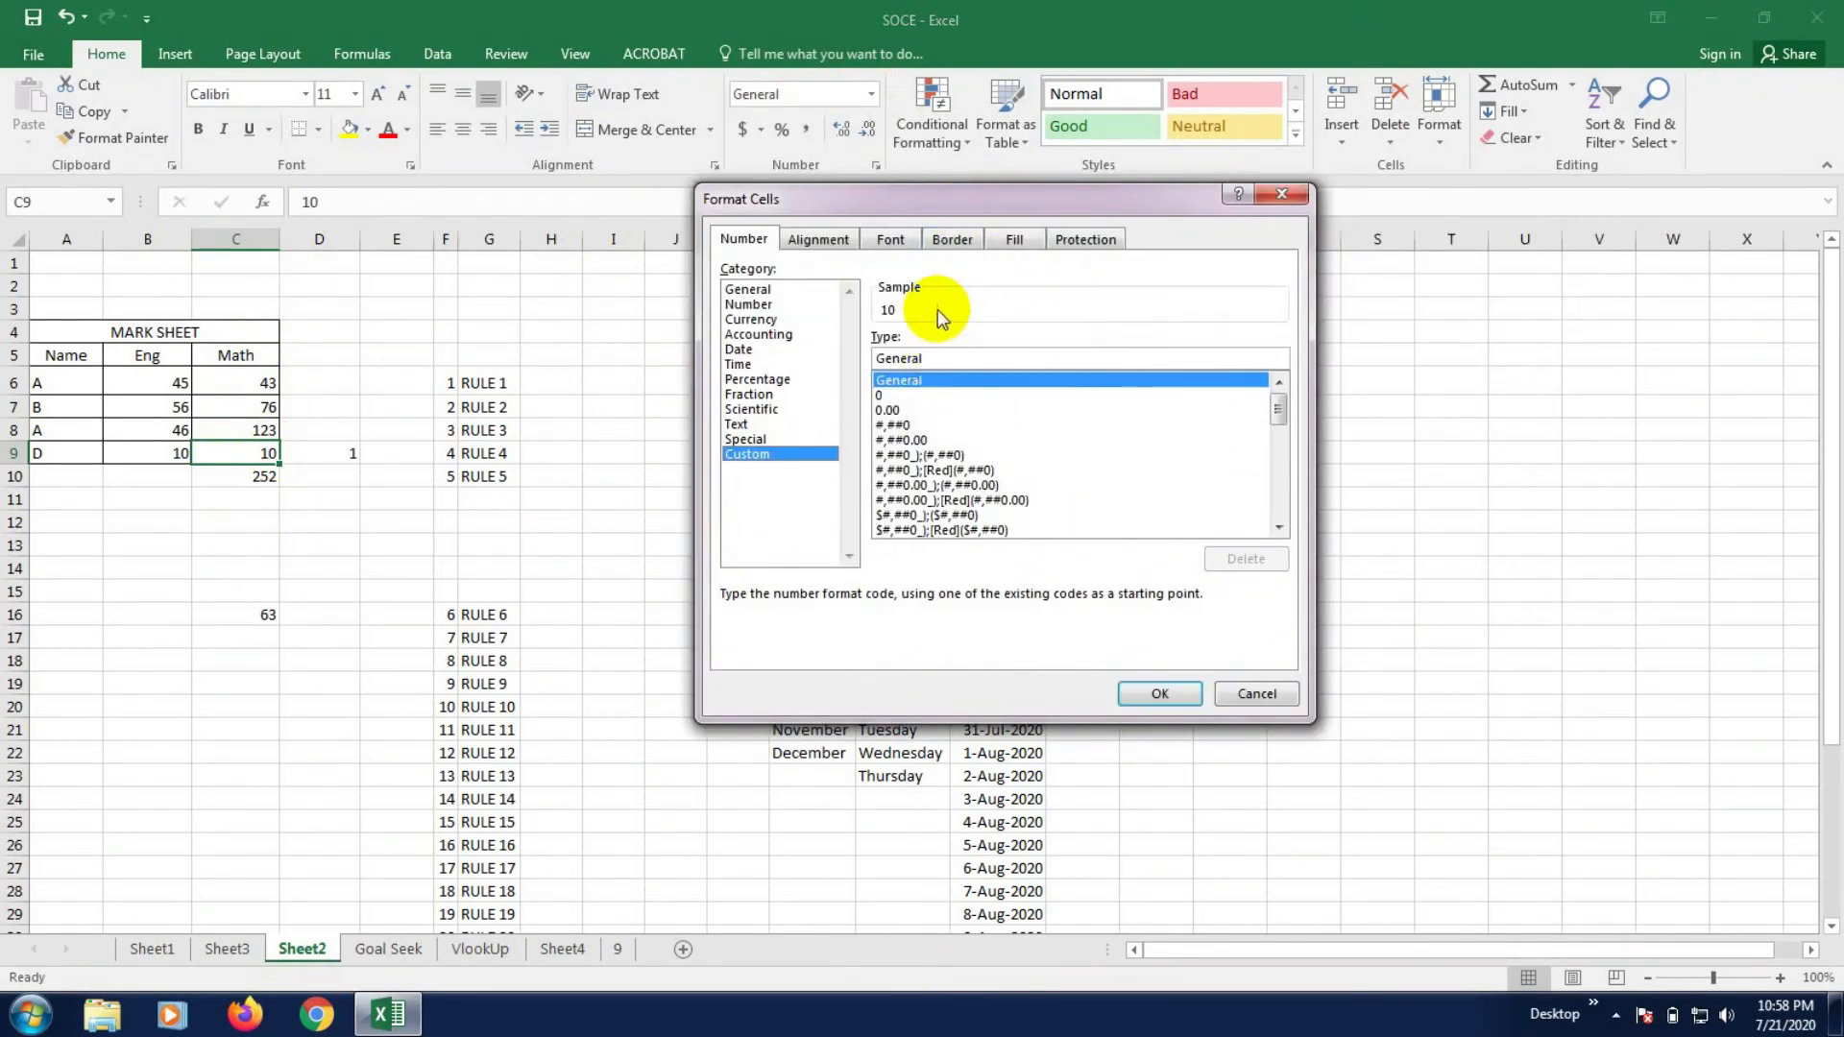
pyautogui.click(931, 357)
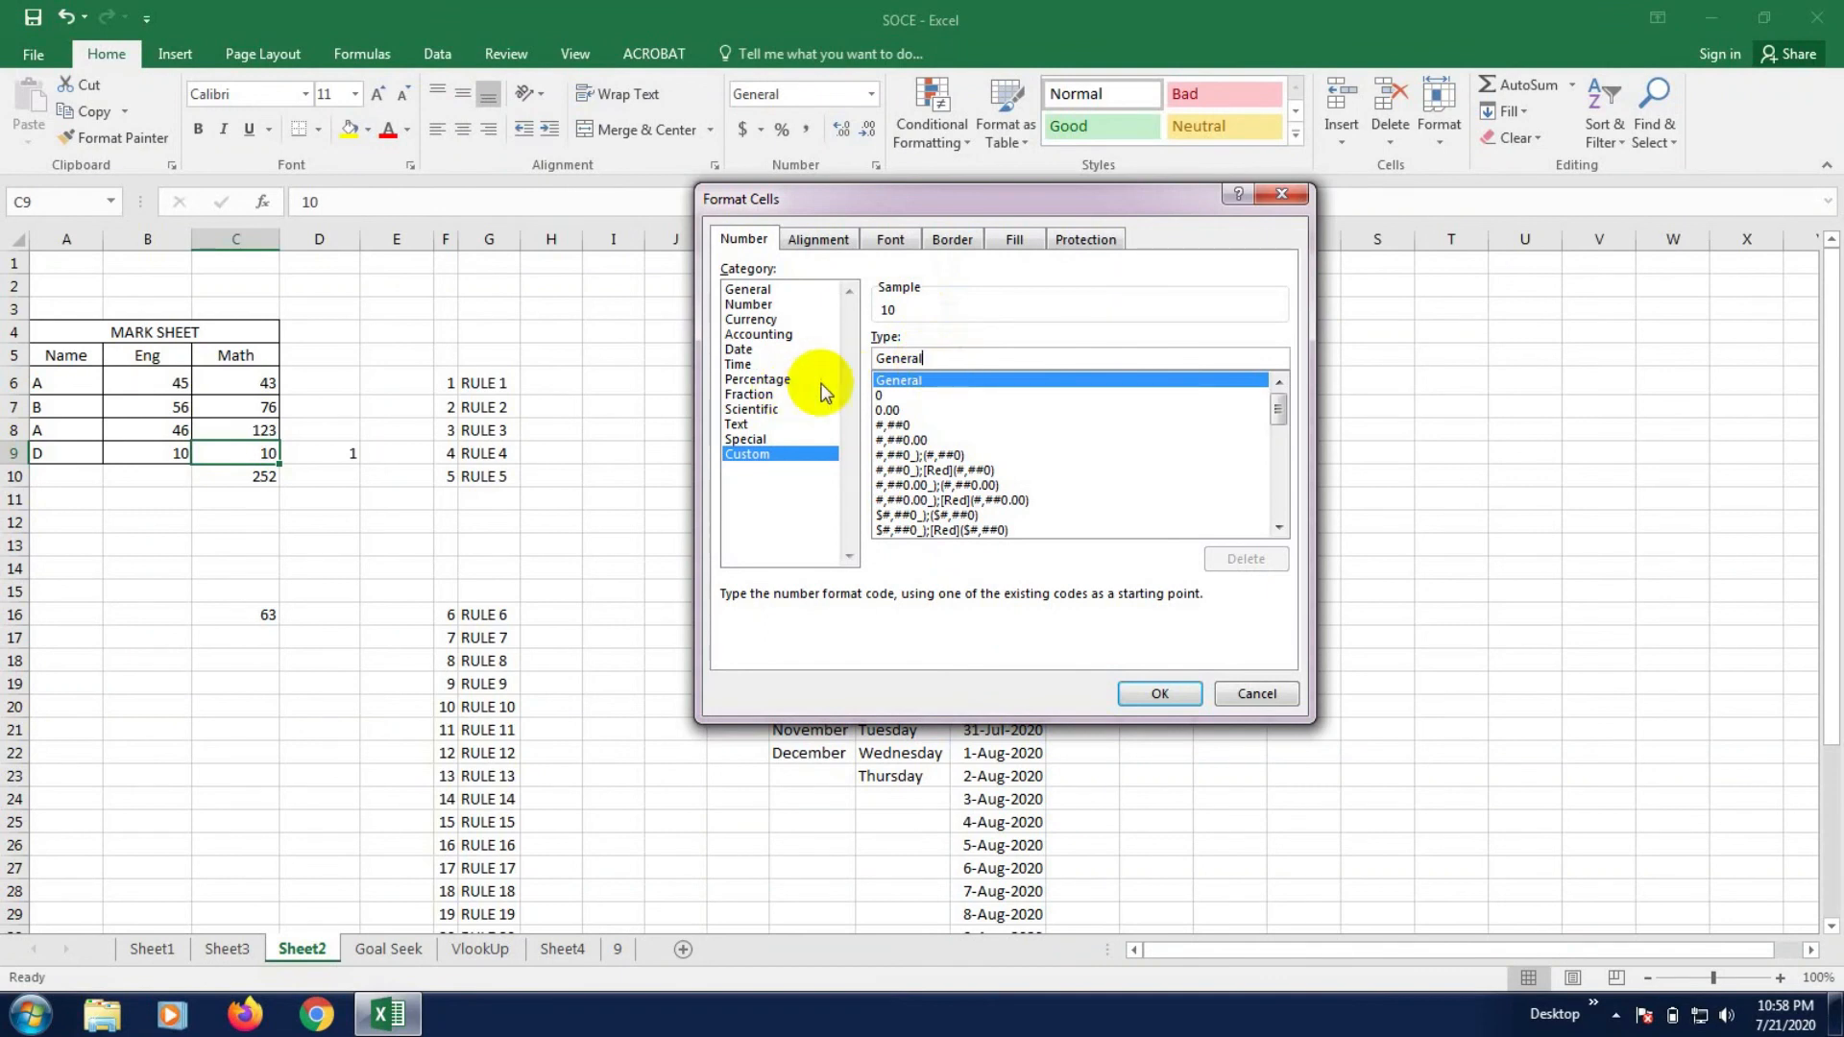
pyautogui.click(889, 396)
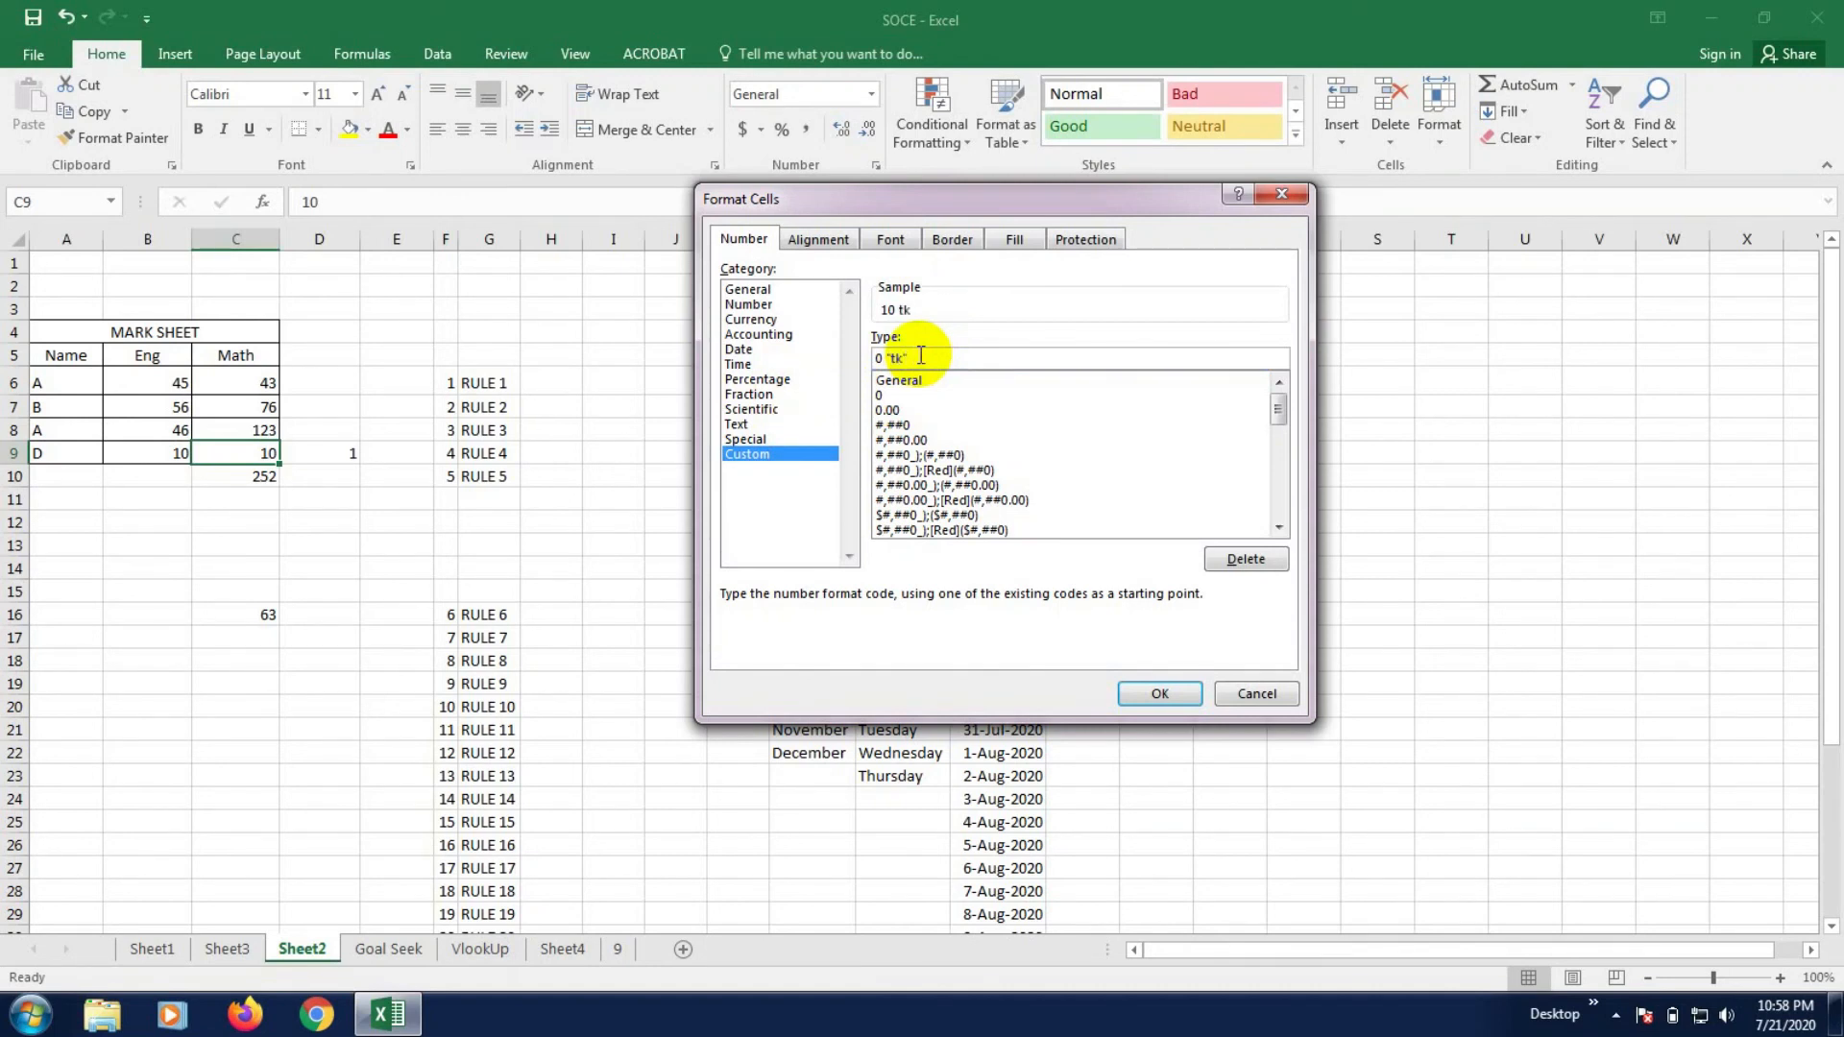
pyautogui.press('Return')
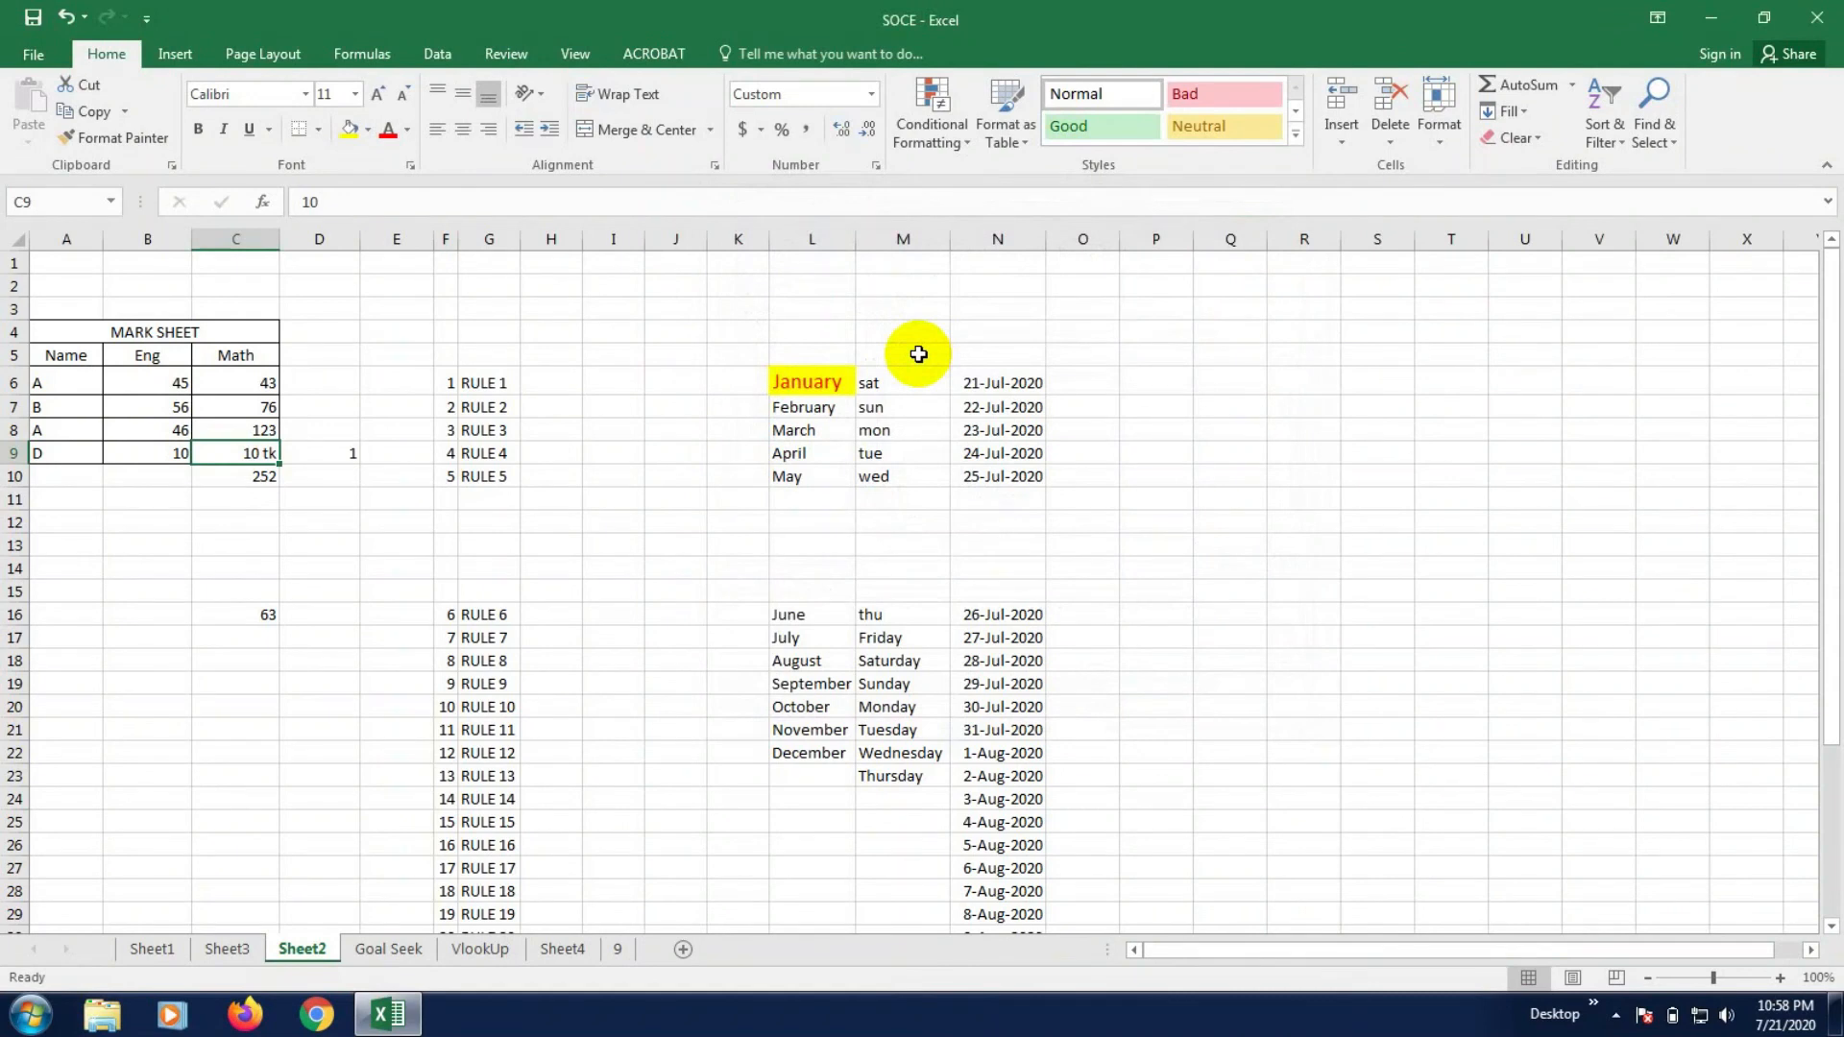
# - Check C8, C9, D9 and the C10 total to confirm C9 stays numeric with total 252
pyautogui.click(287, 529)
pyautogui.click(258, 432)
pyautogui.click(259, 452)
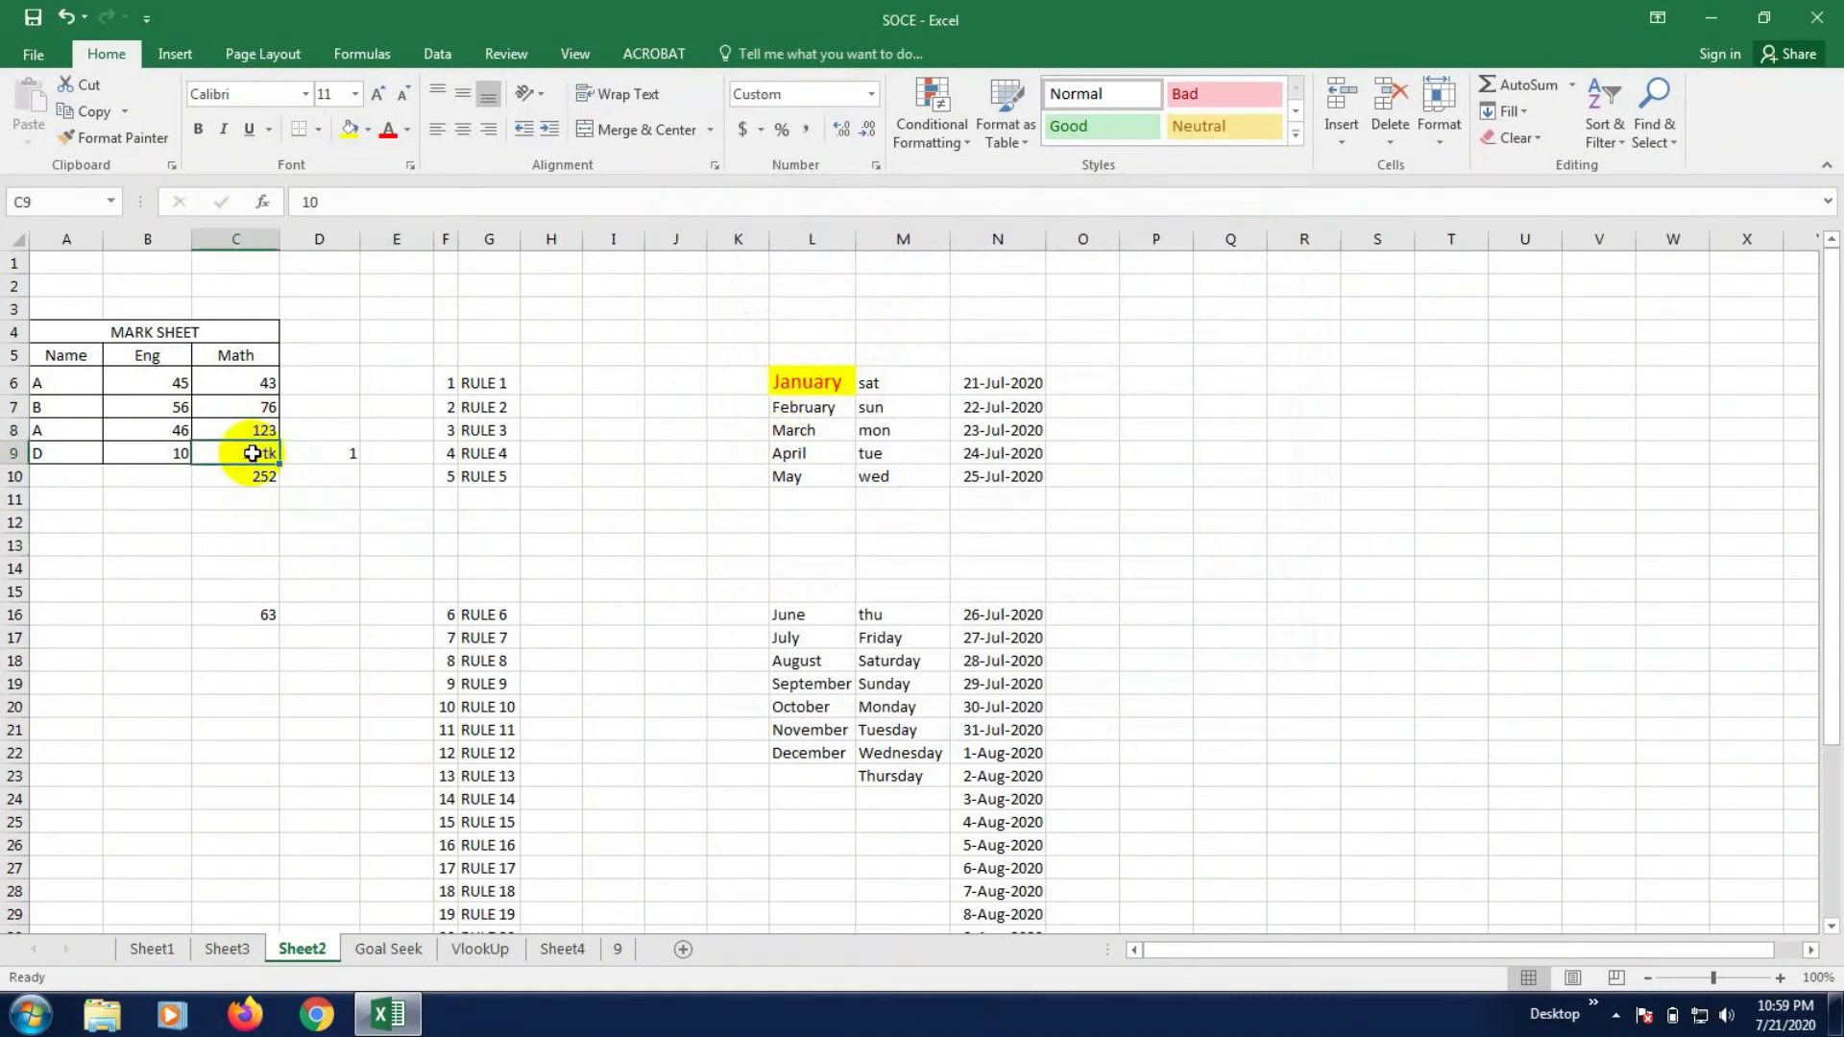
pyautogui.click(339, 450)
pyautogui.click(218, 451)
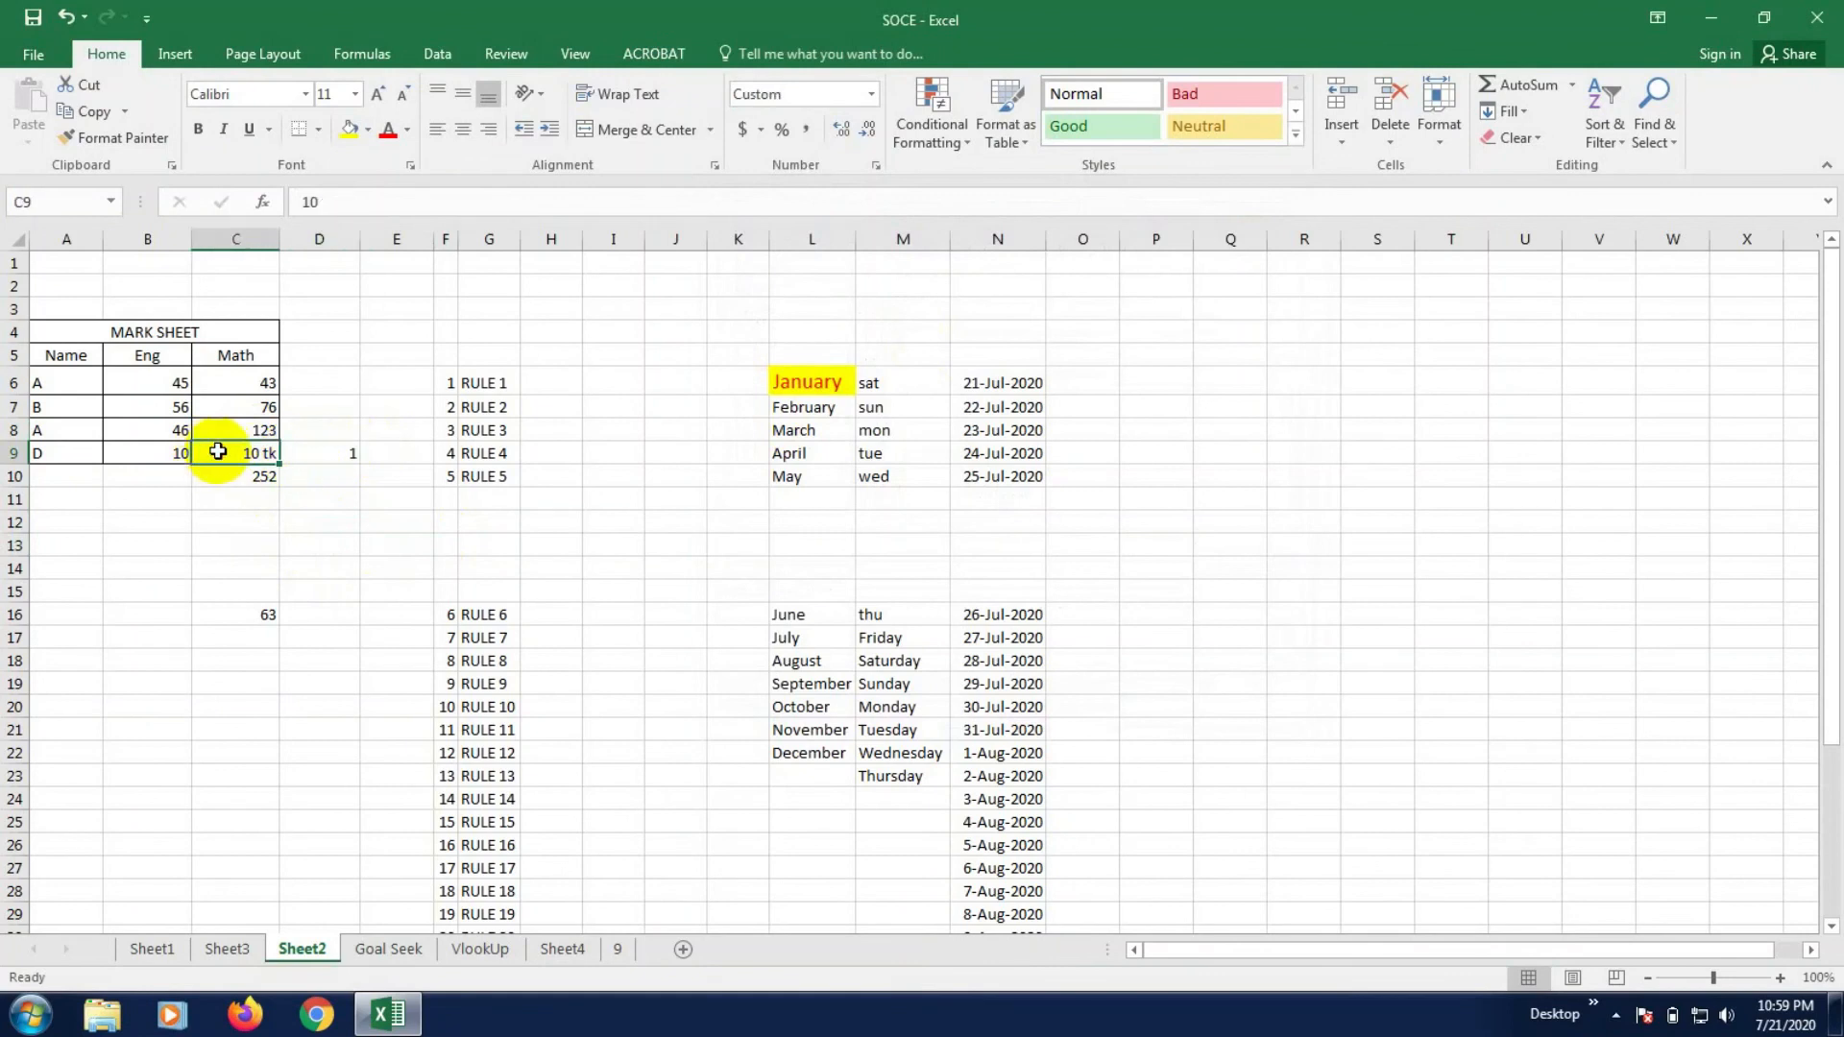
pyautogui.click(243, 537)
pyautogui.click(243, 468)
pyautogui.click(243, 458)
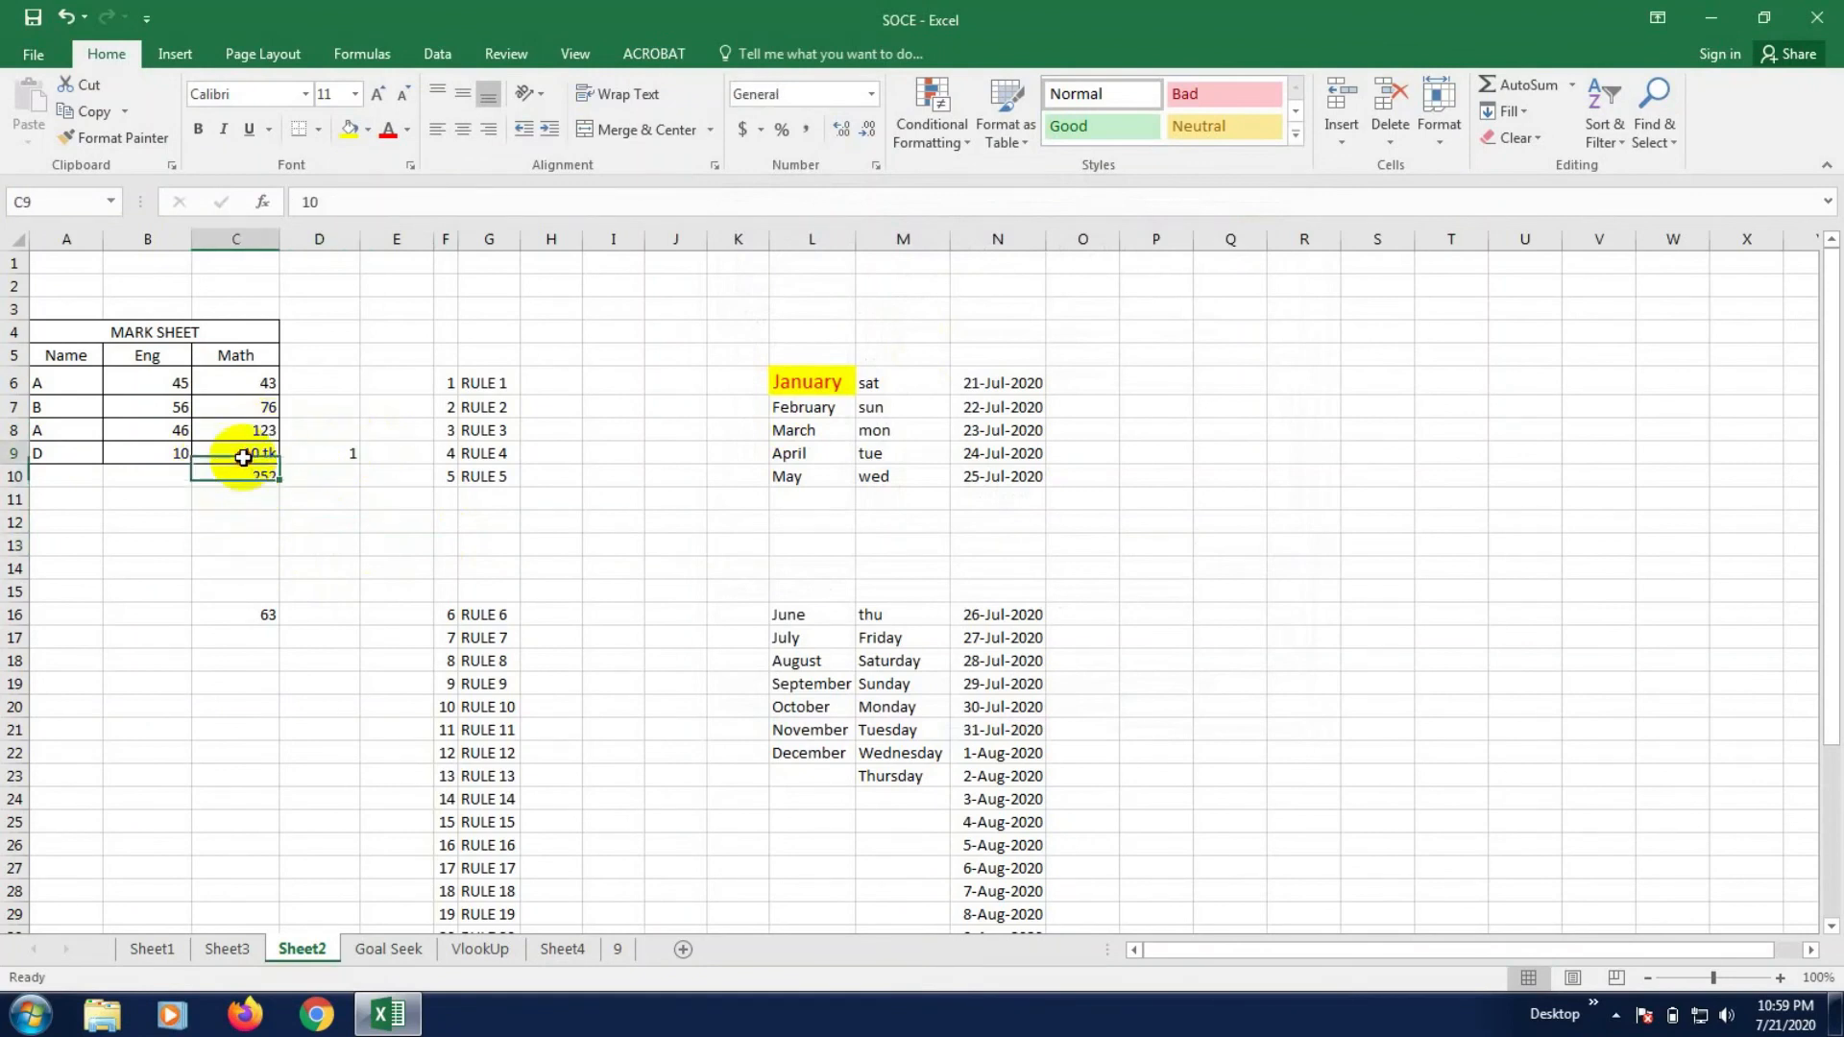
pyautogui.click(284, 650)
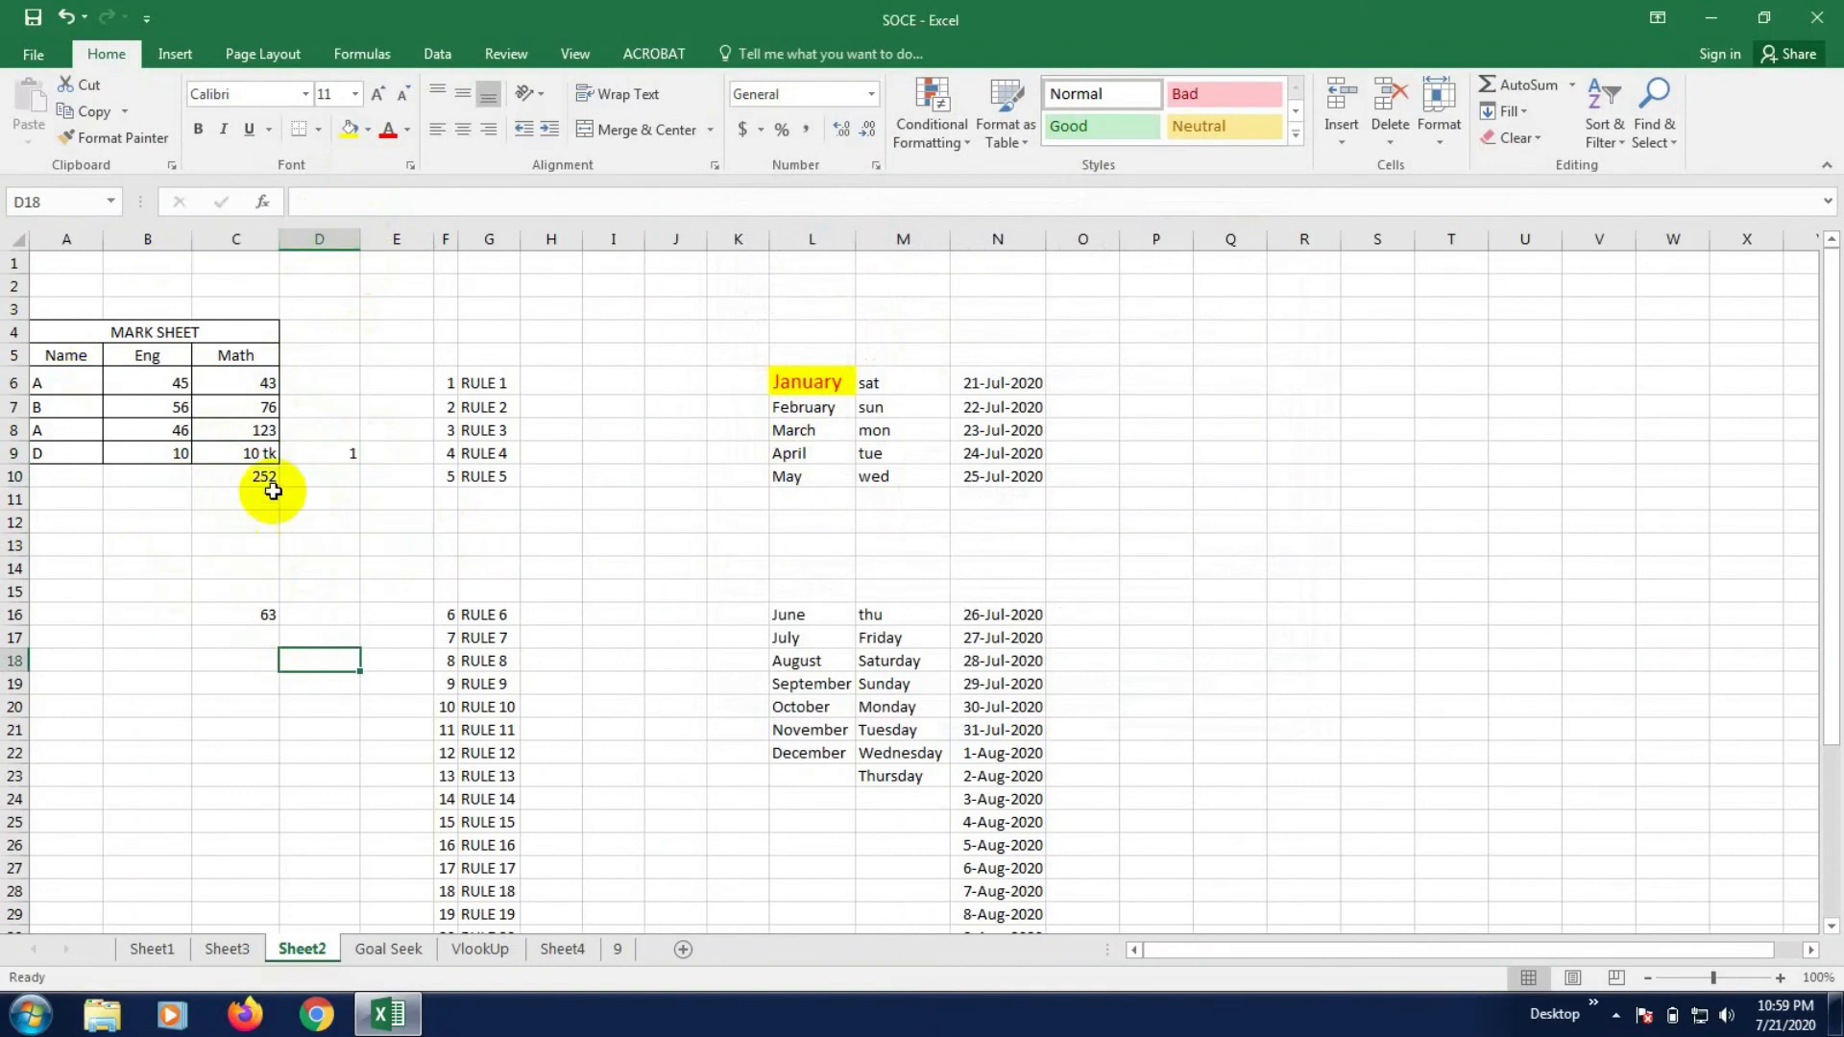